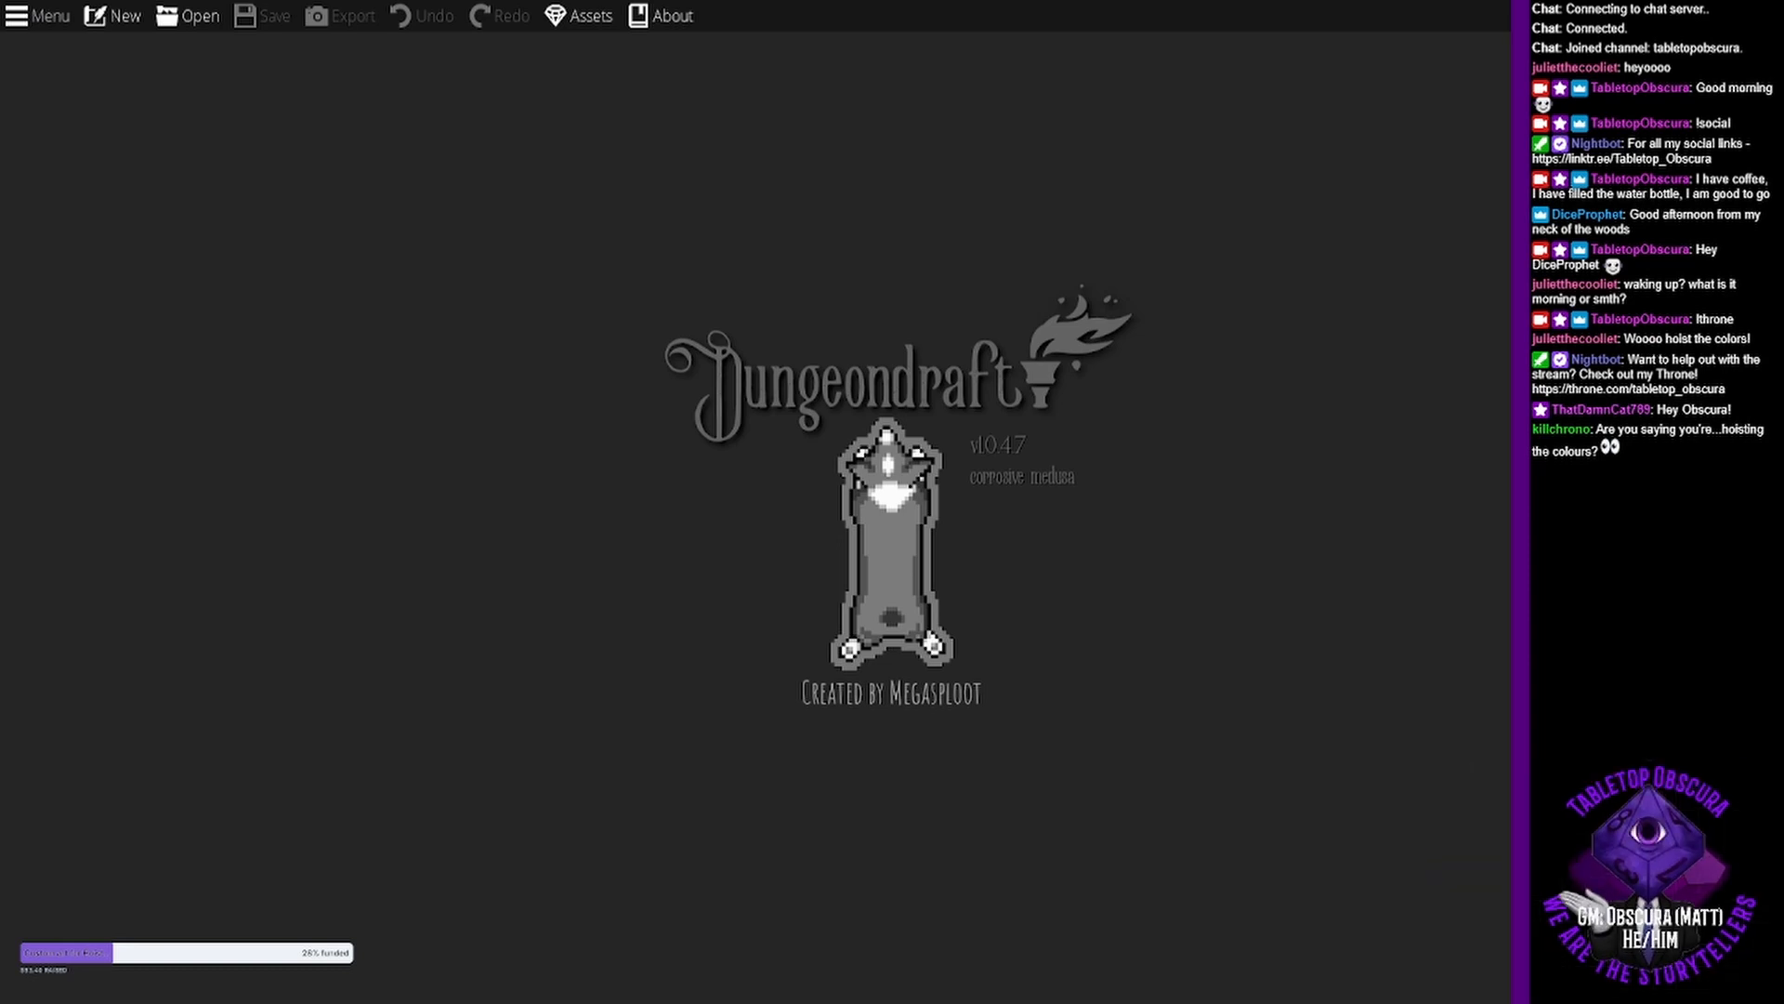
Open the existing map of the stone room with red and green floor tiles and look it over.
click(169, 11)
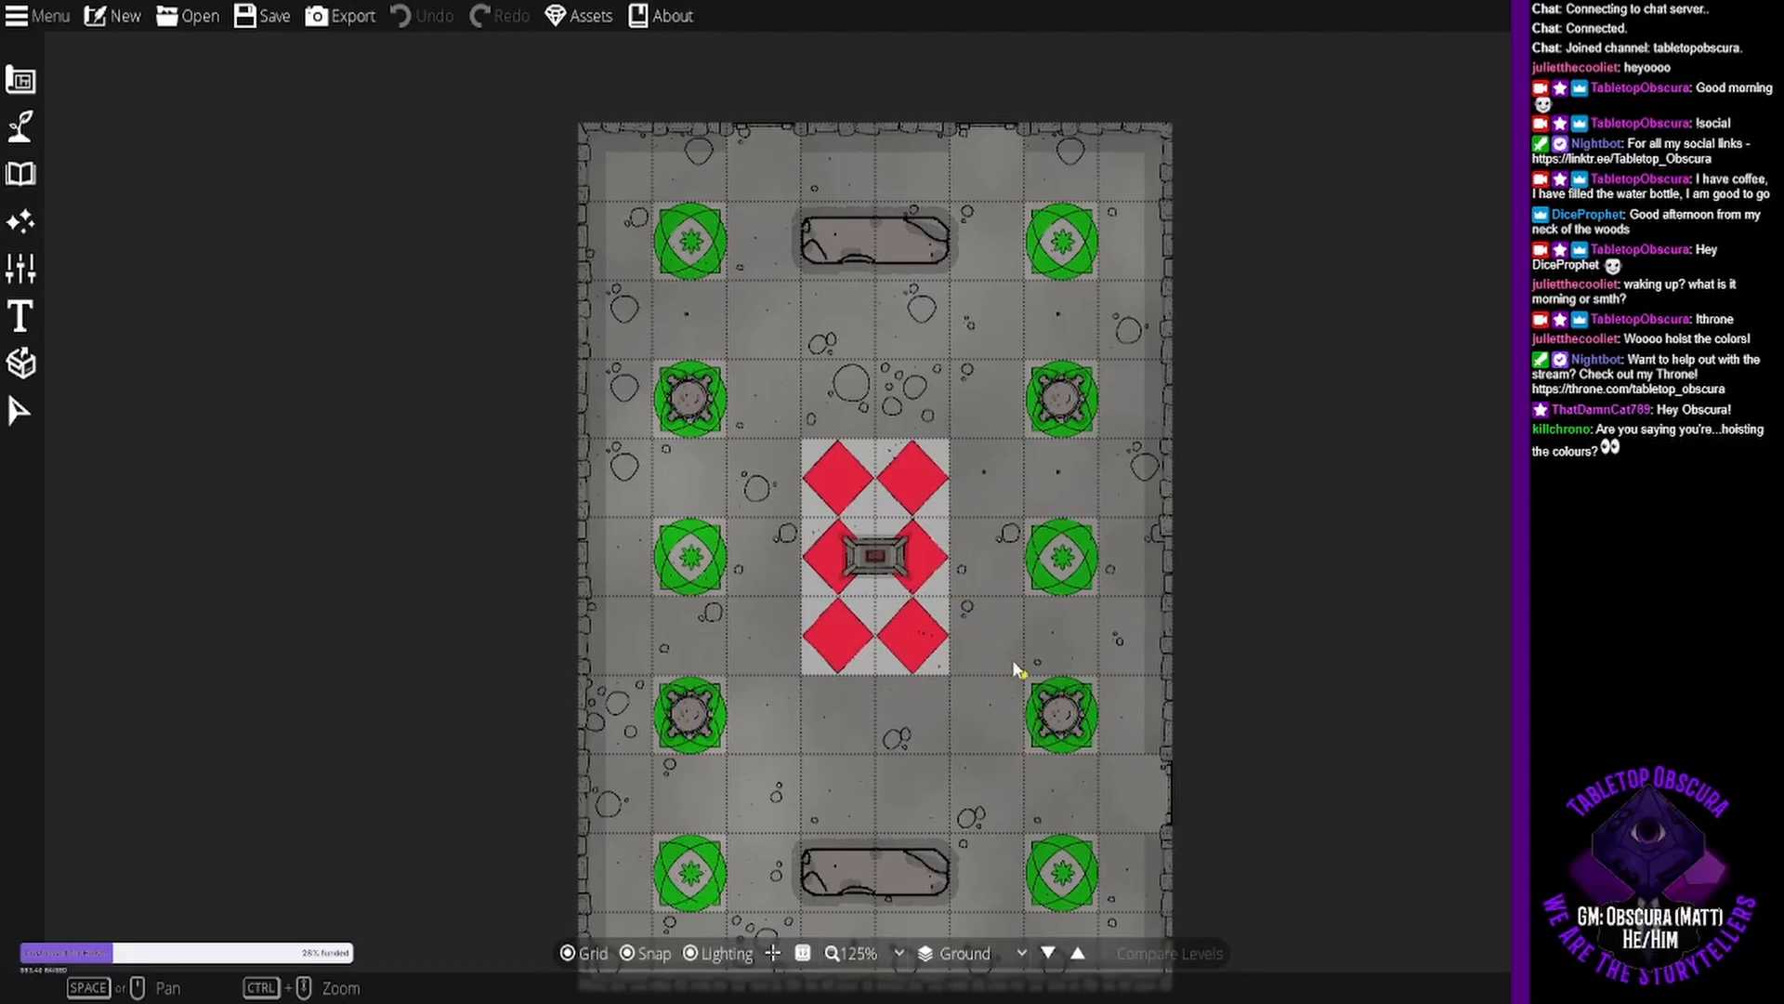
mouse_move(987, 477)
mouse_down()
mouse_move(977, 524)
mouse_move(989, 455)
mouse_up()
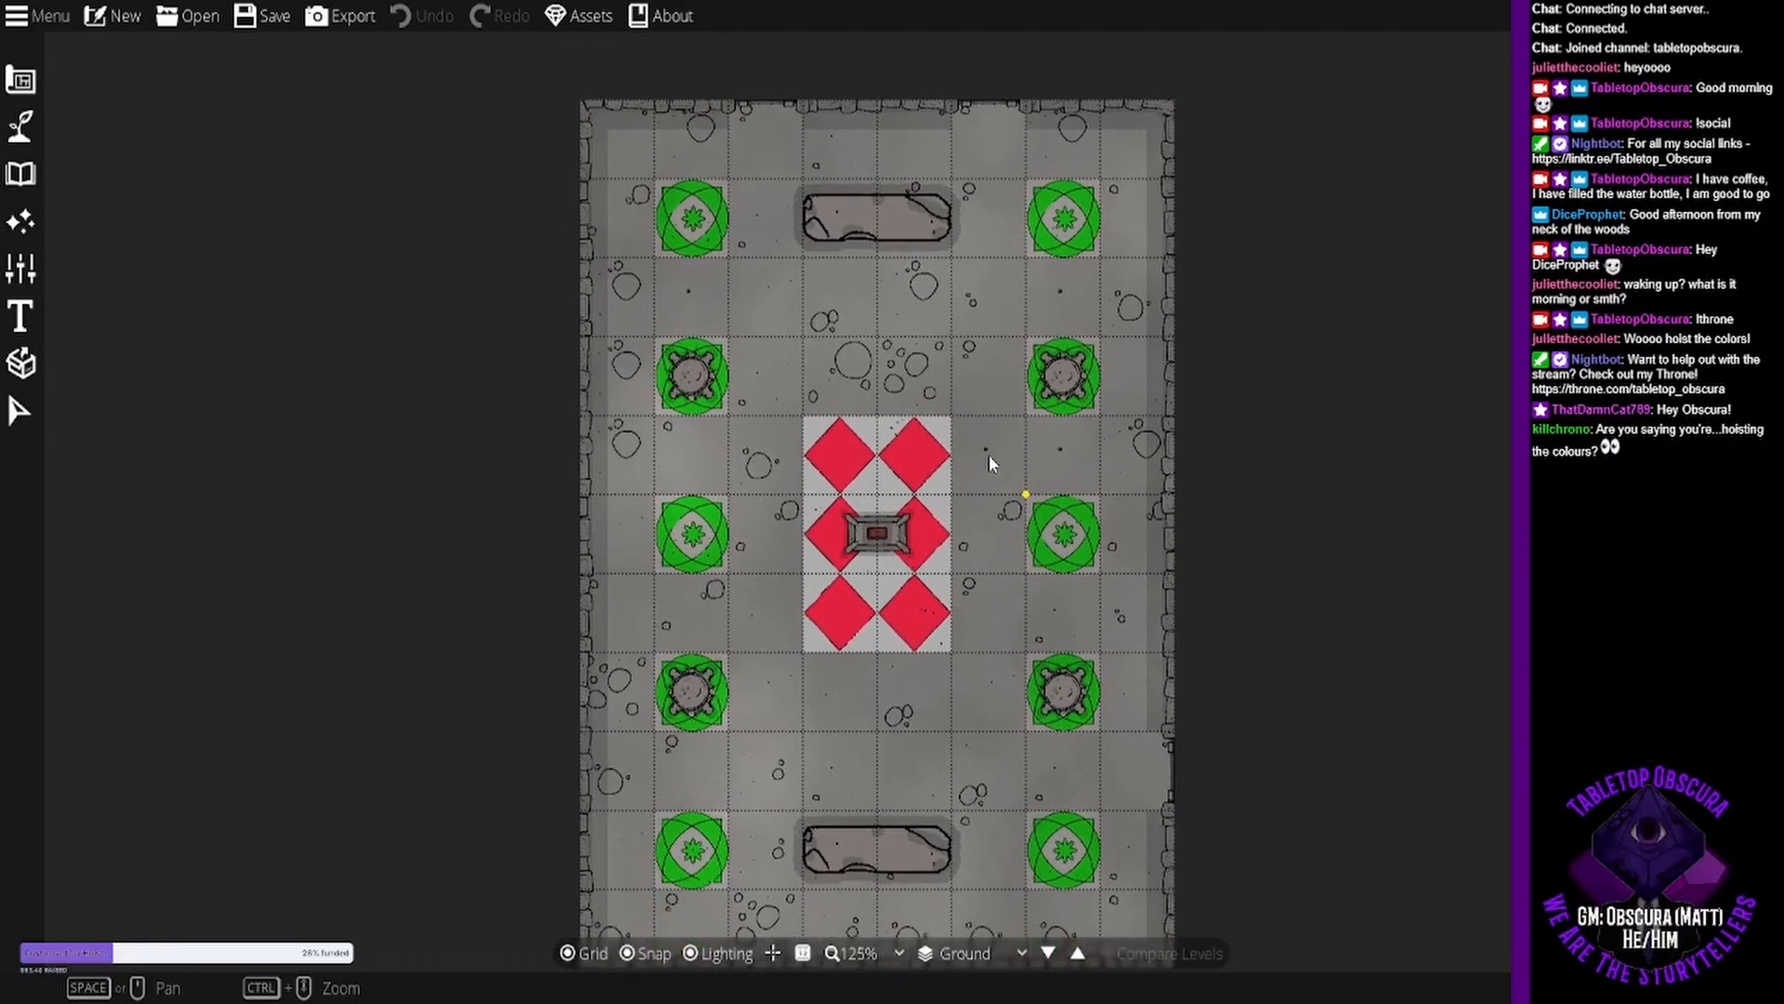
scroll(988, 455, down, 2)
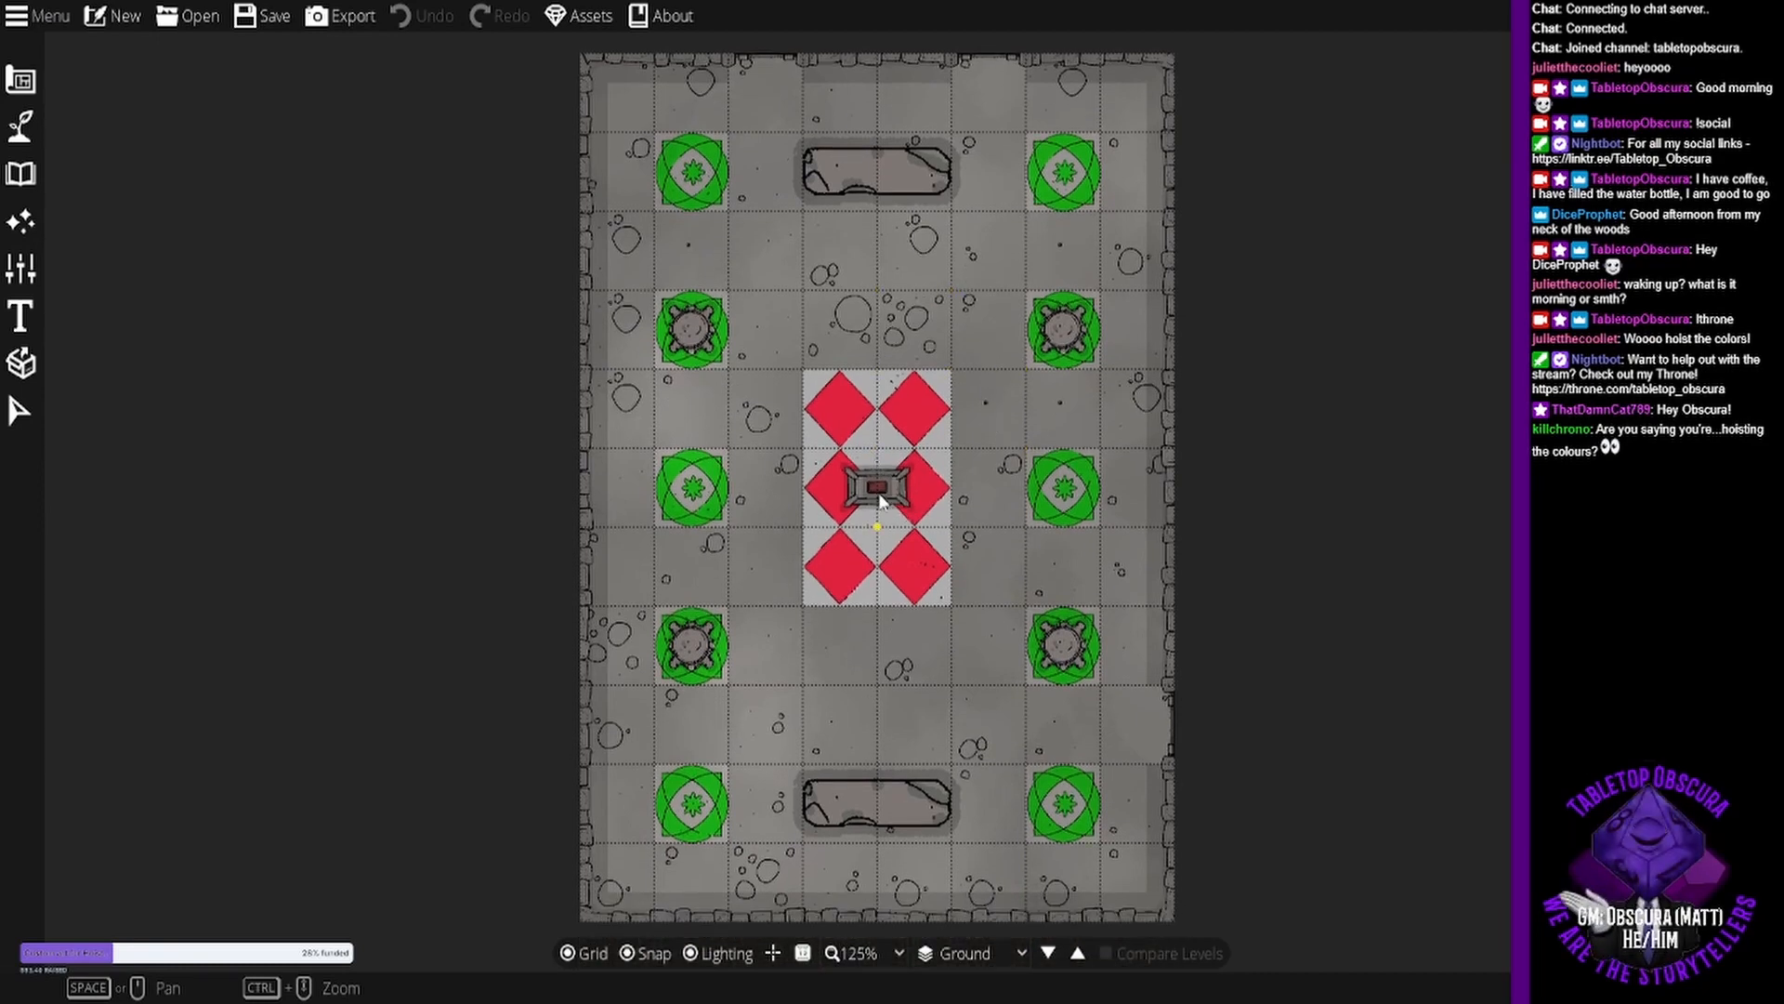
drag(900, 488, 871, 572)
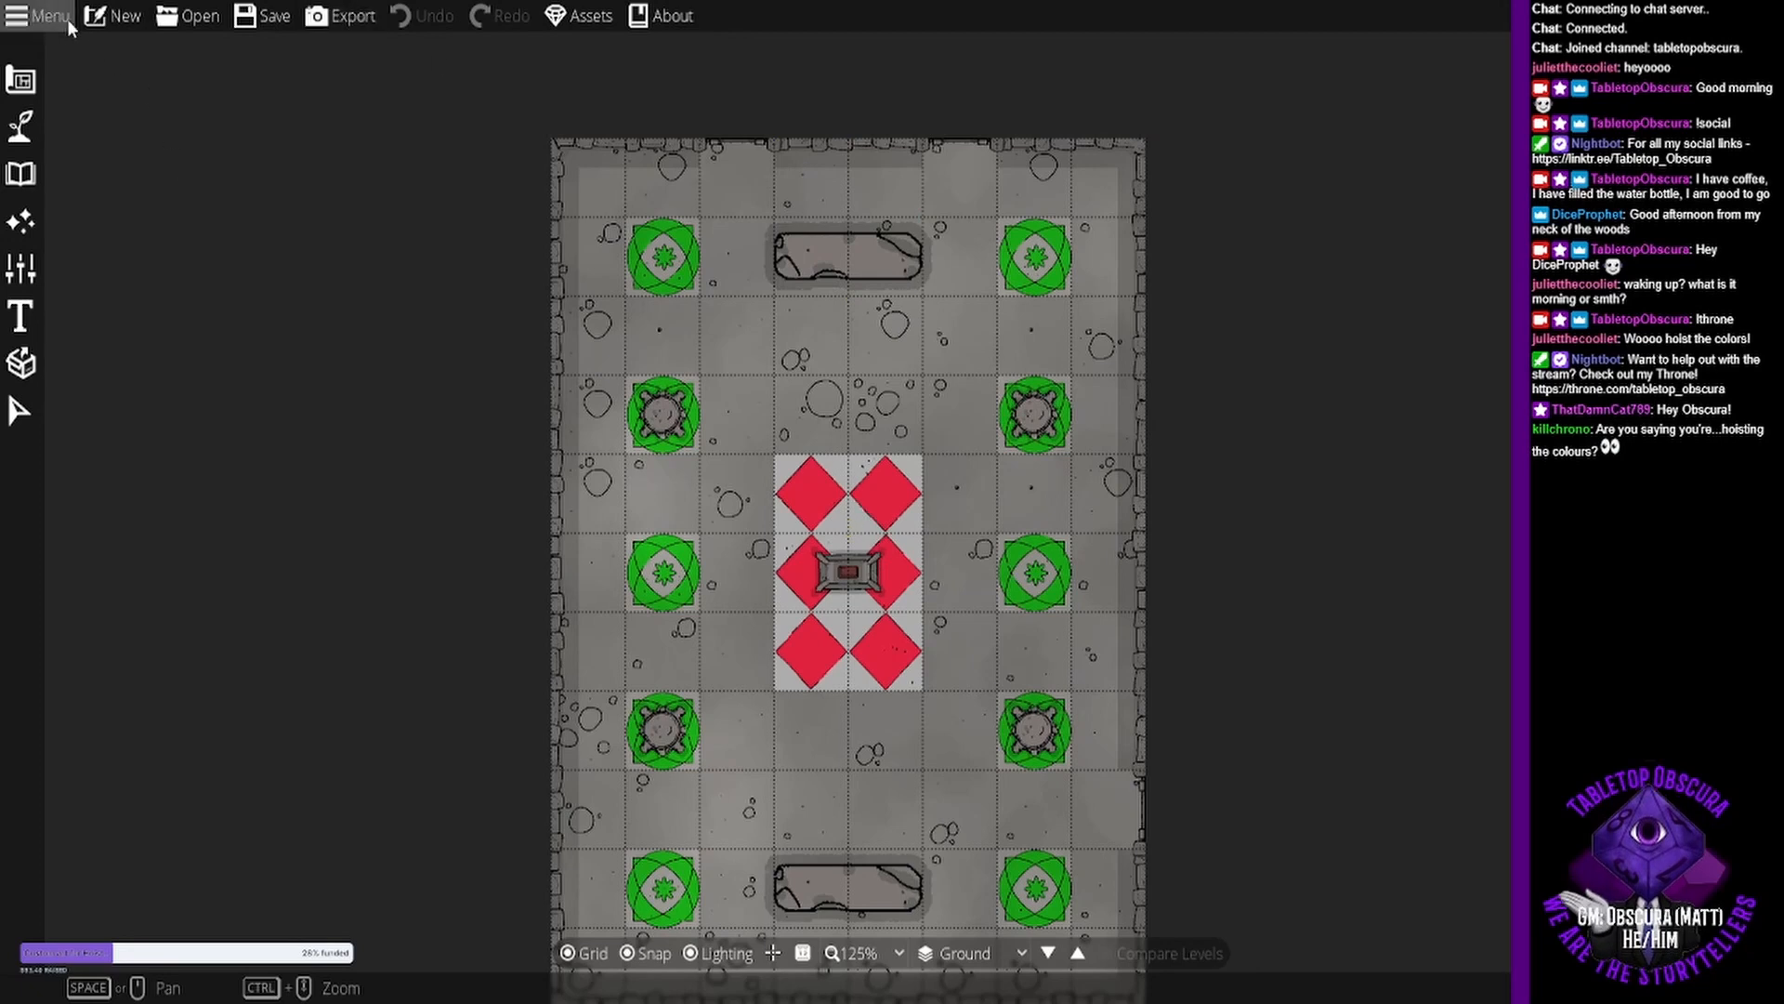
Create a new map from the A4 Paper template, 11 tiles wide and 8 tiles high.
click(100, 14)
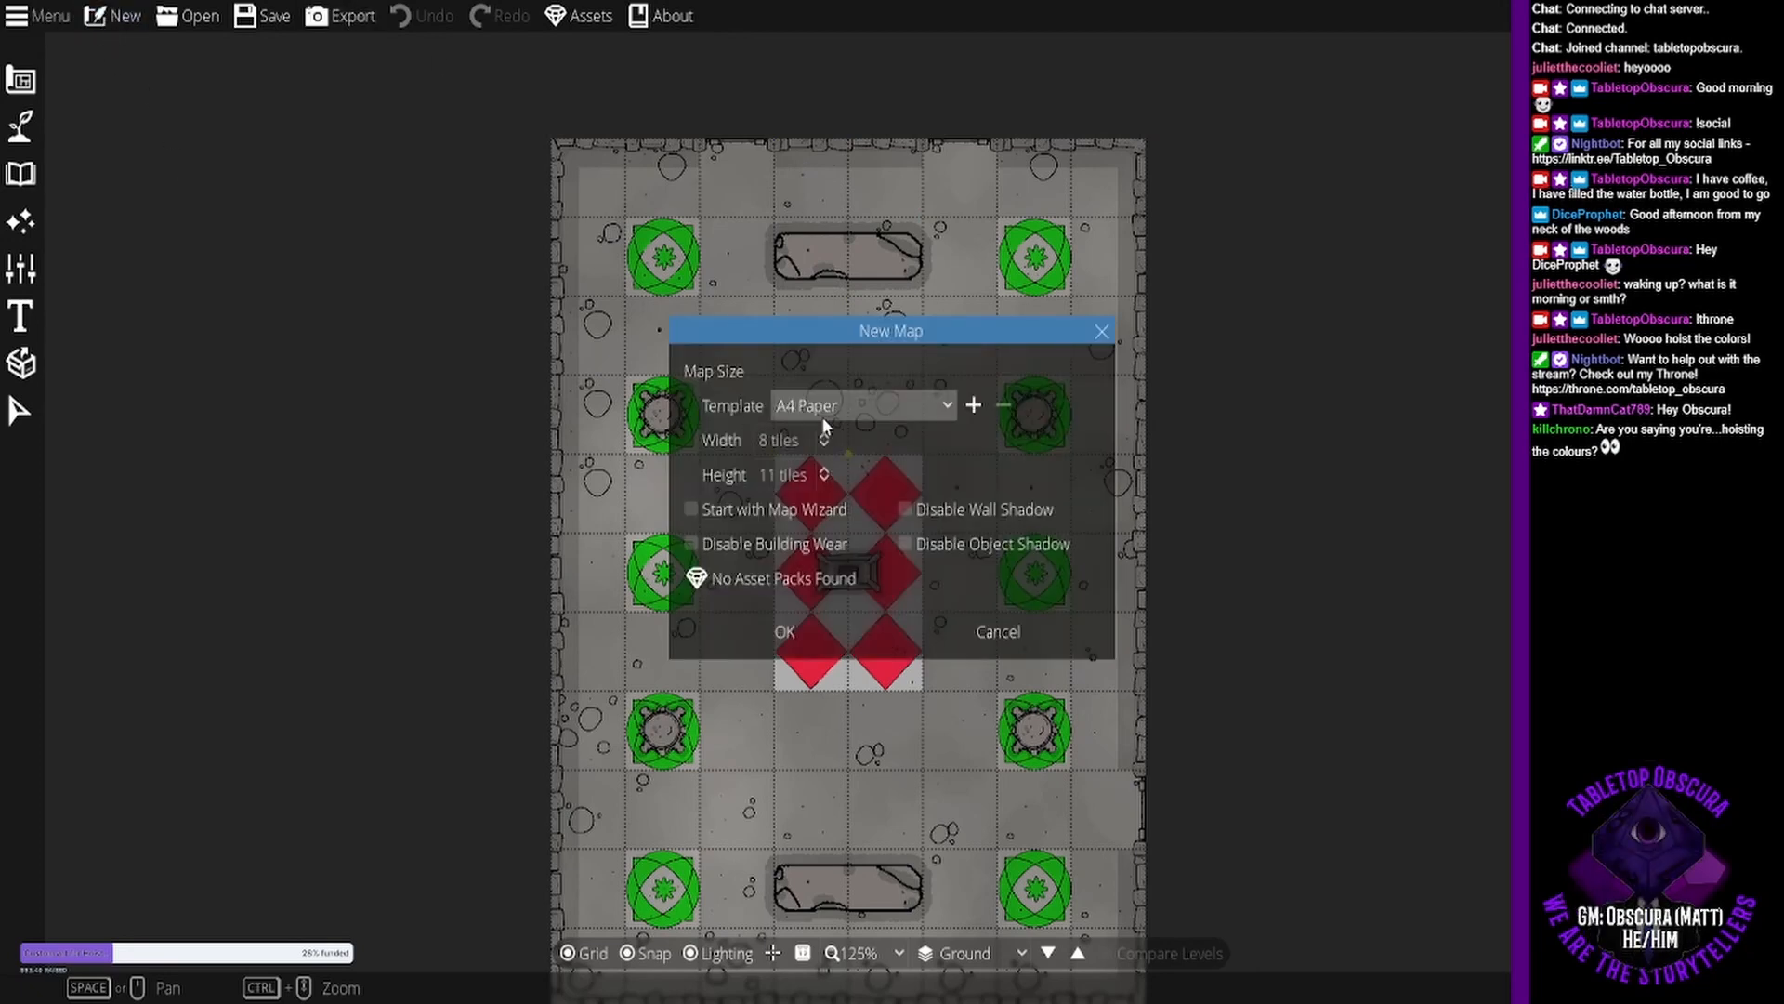
click(867, 412)
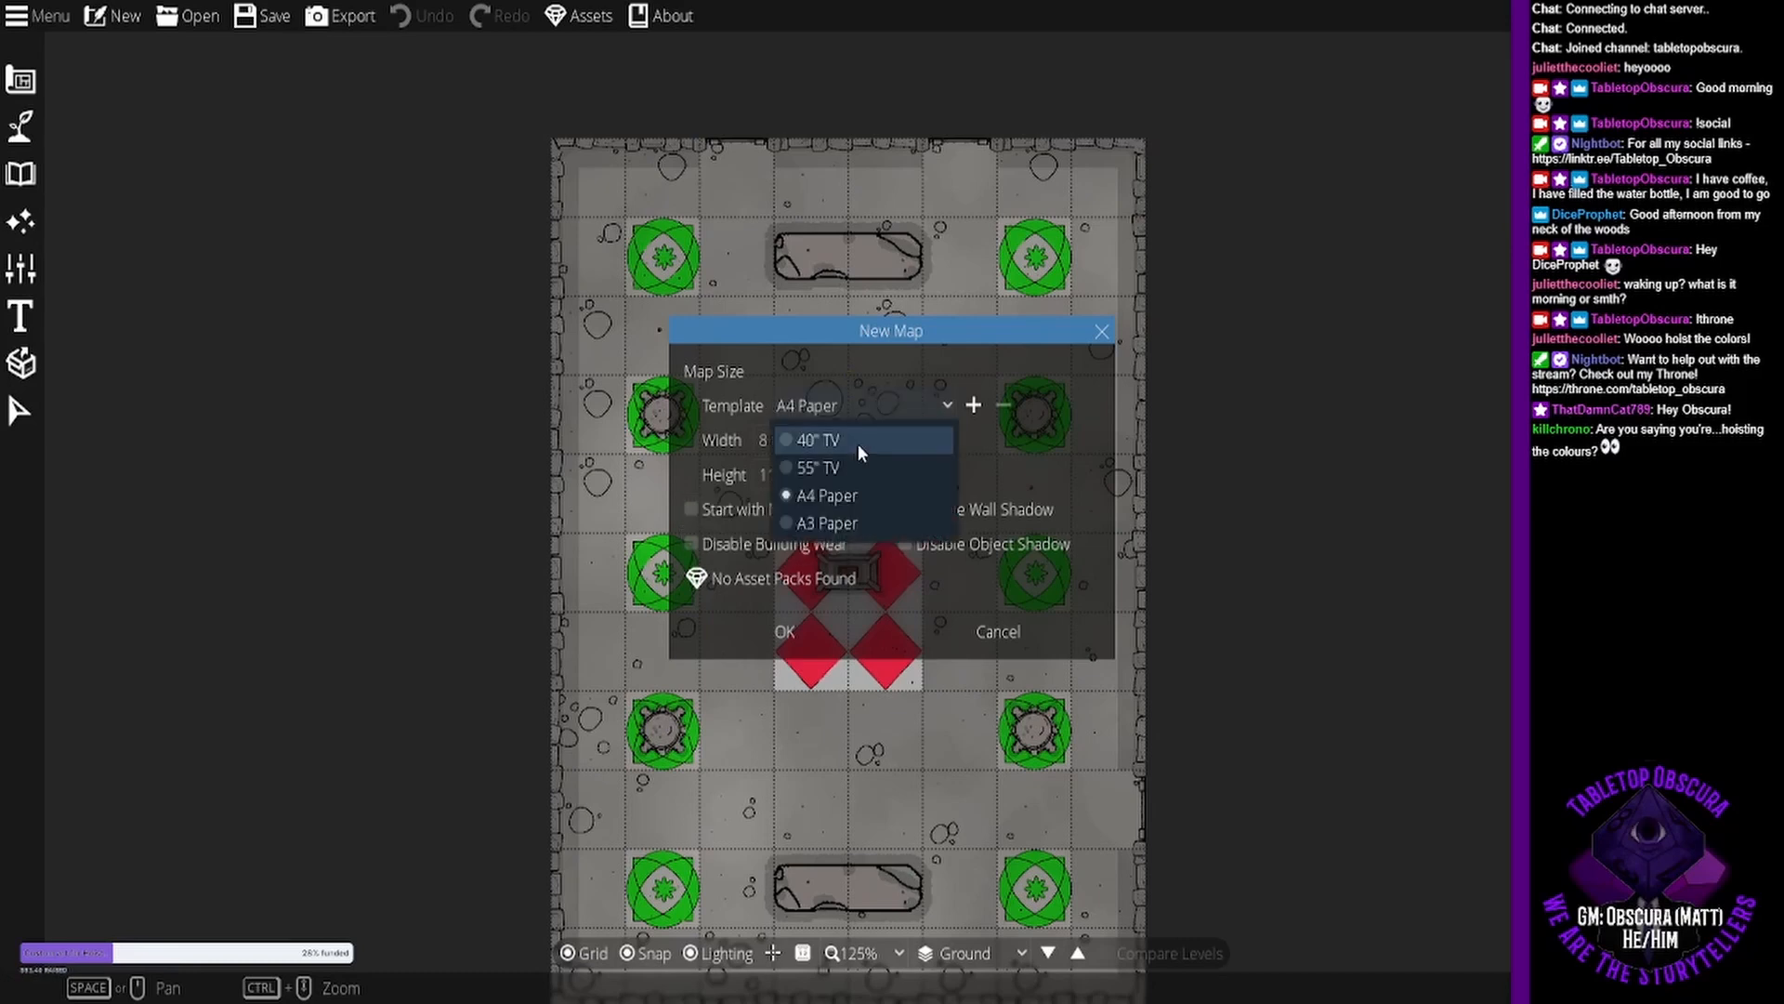
click(857, 444)
click(866, 401)
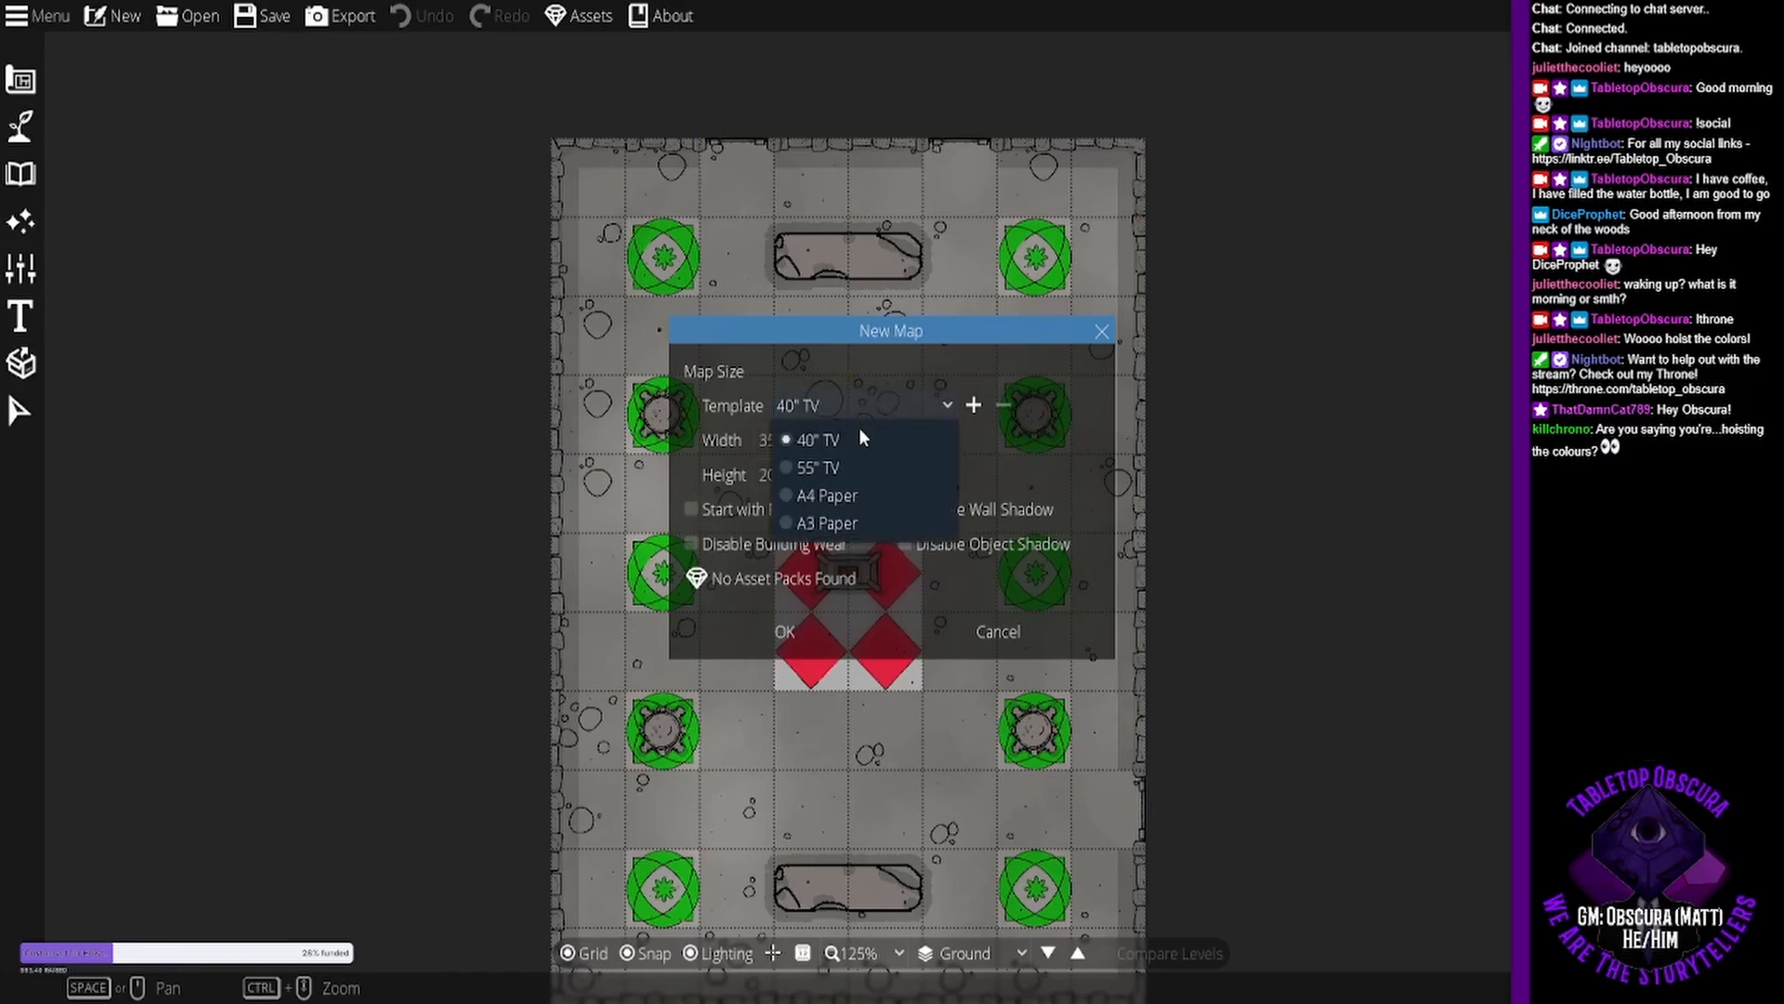
click(855, 499)
click(814, 636)
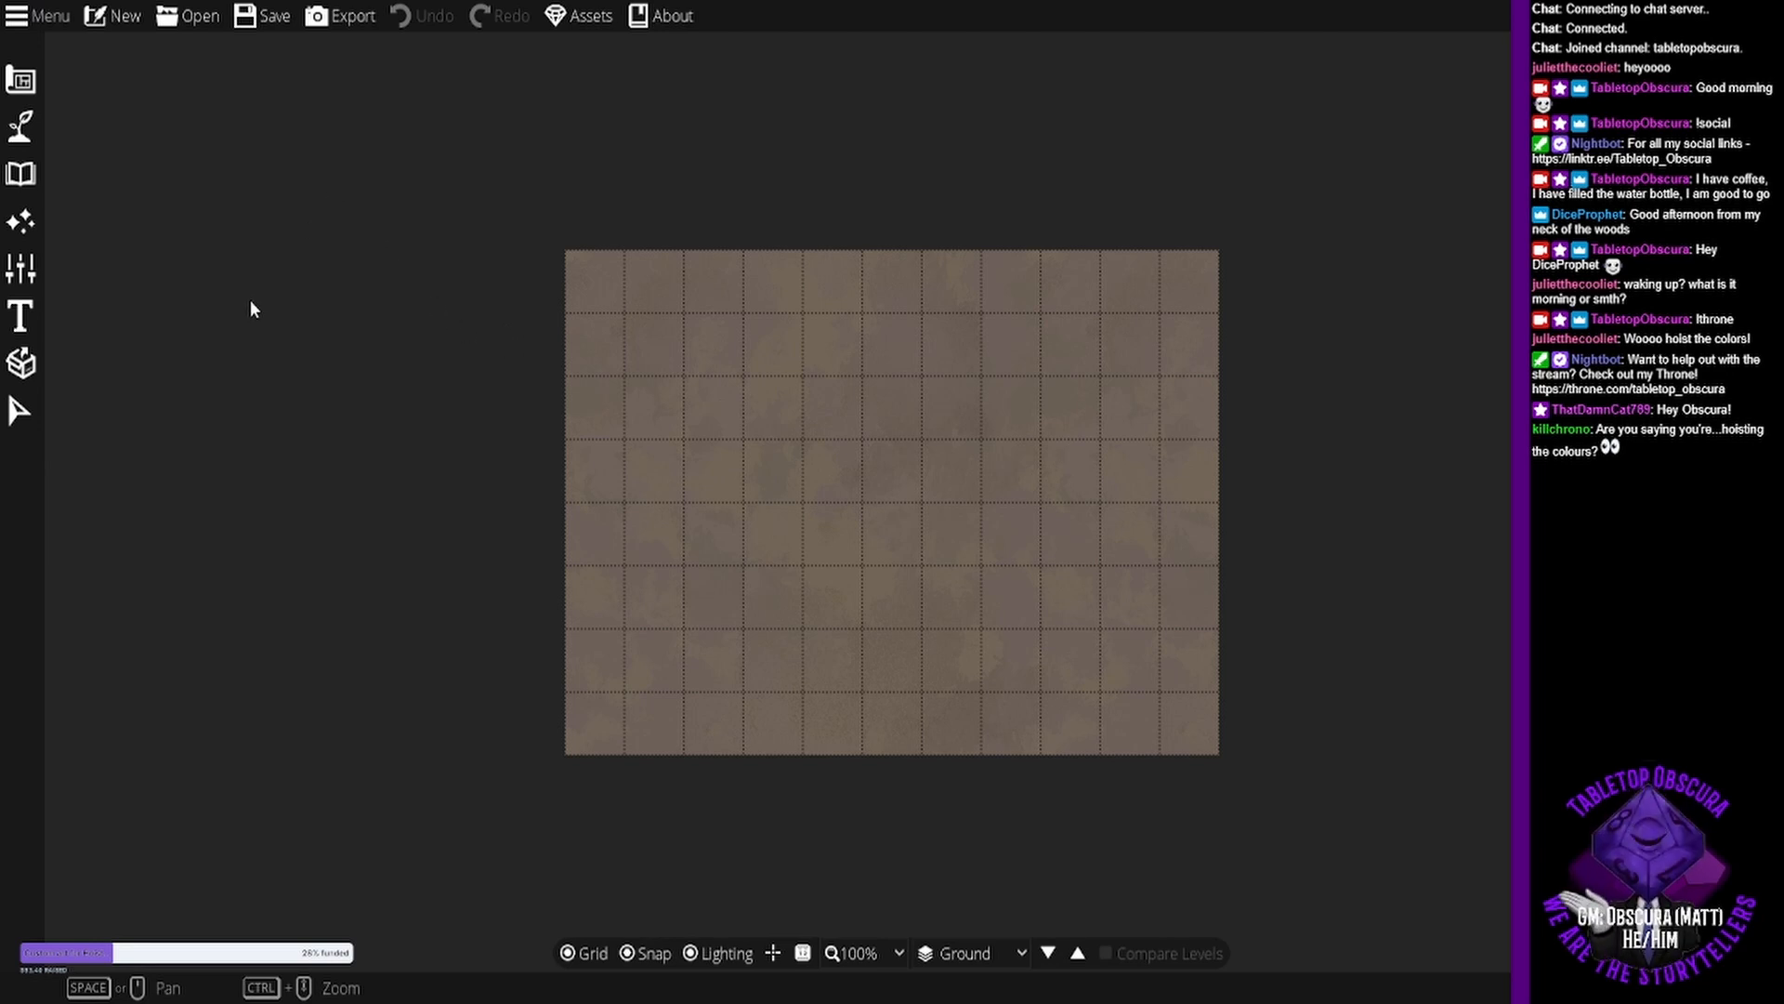
Build a rectangular room with a Concrete Slab floor and an irregular stone block wall covering the whole map.
click(26, 71)
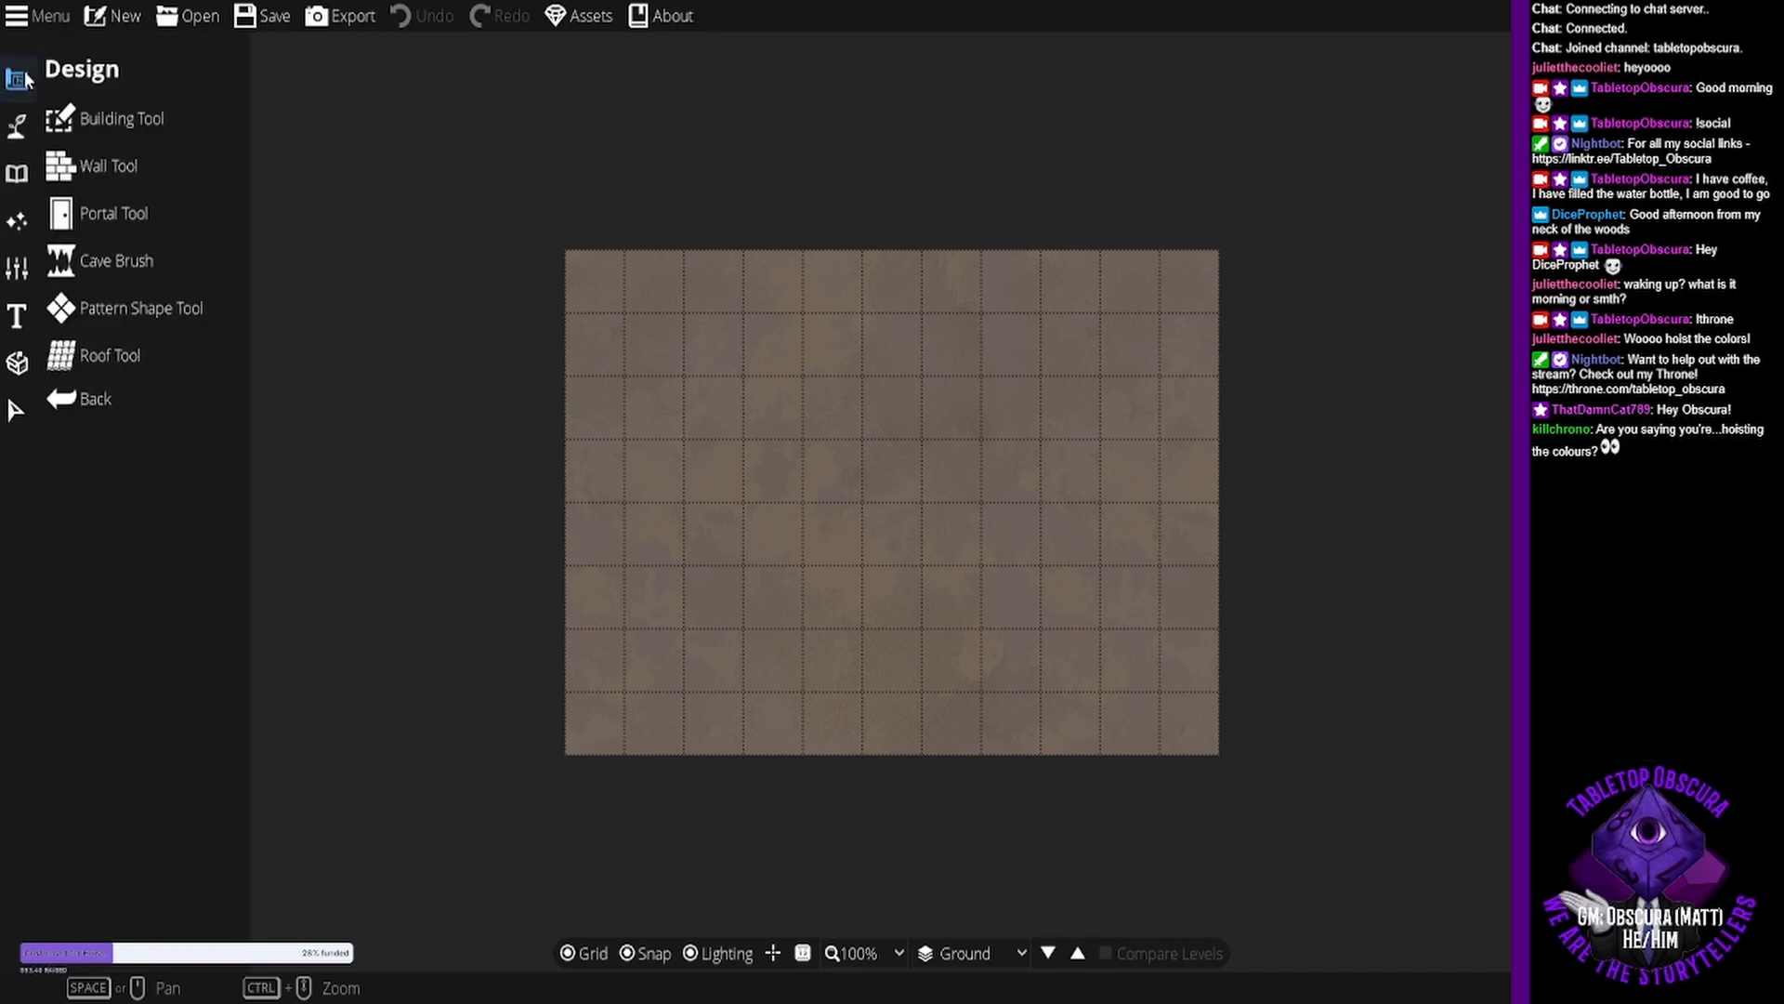
click(102, 117)
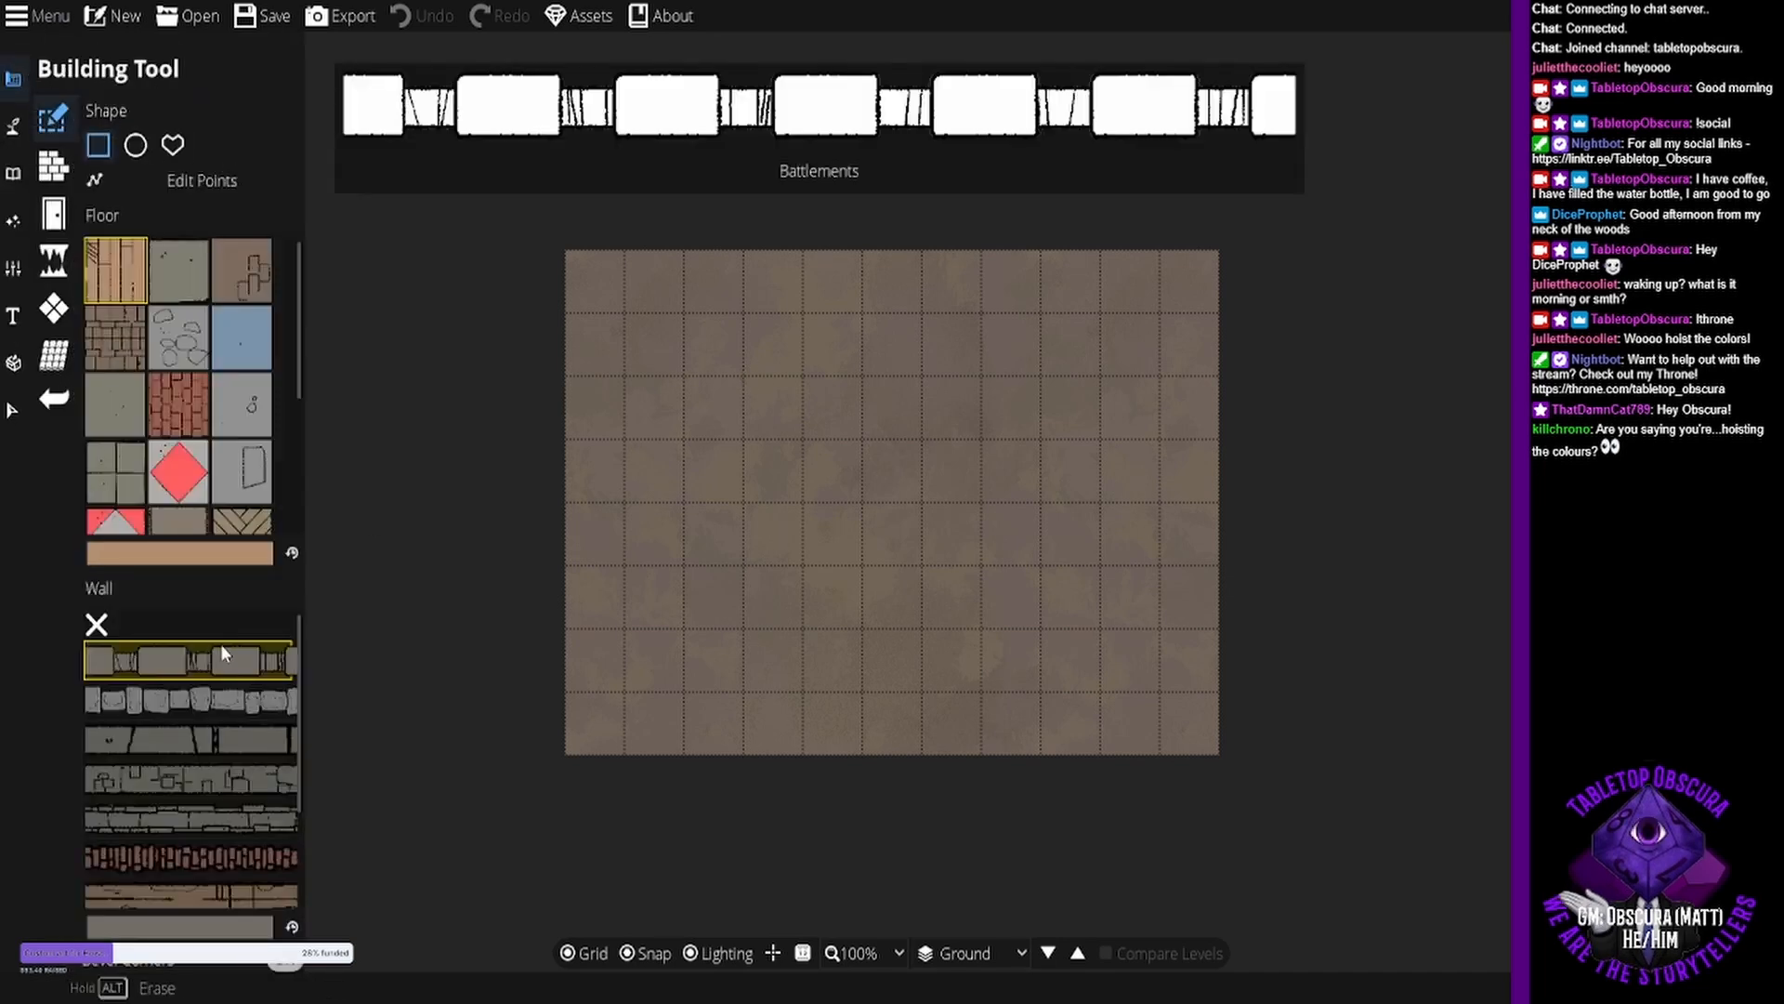
click(252, 411)
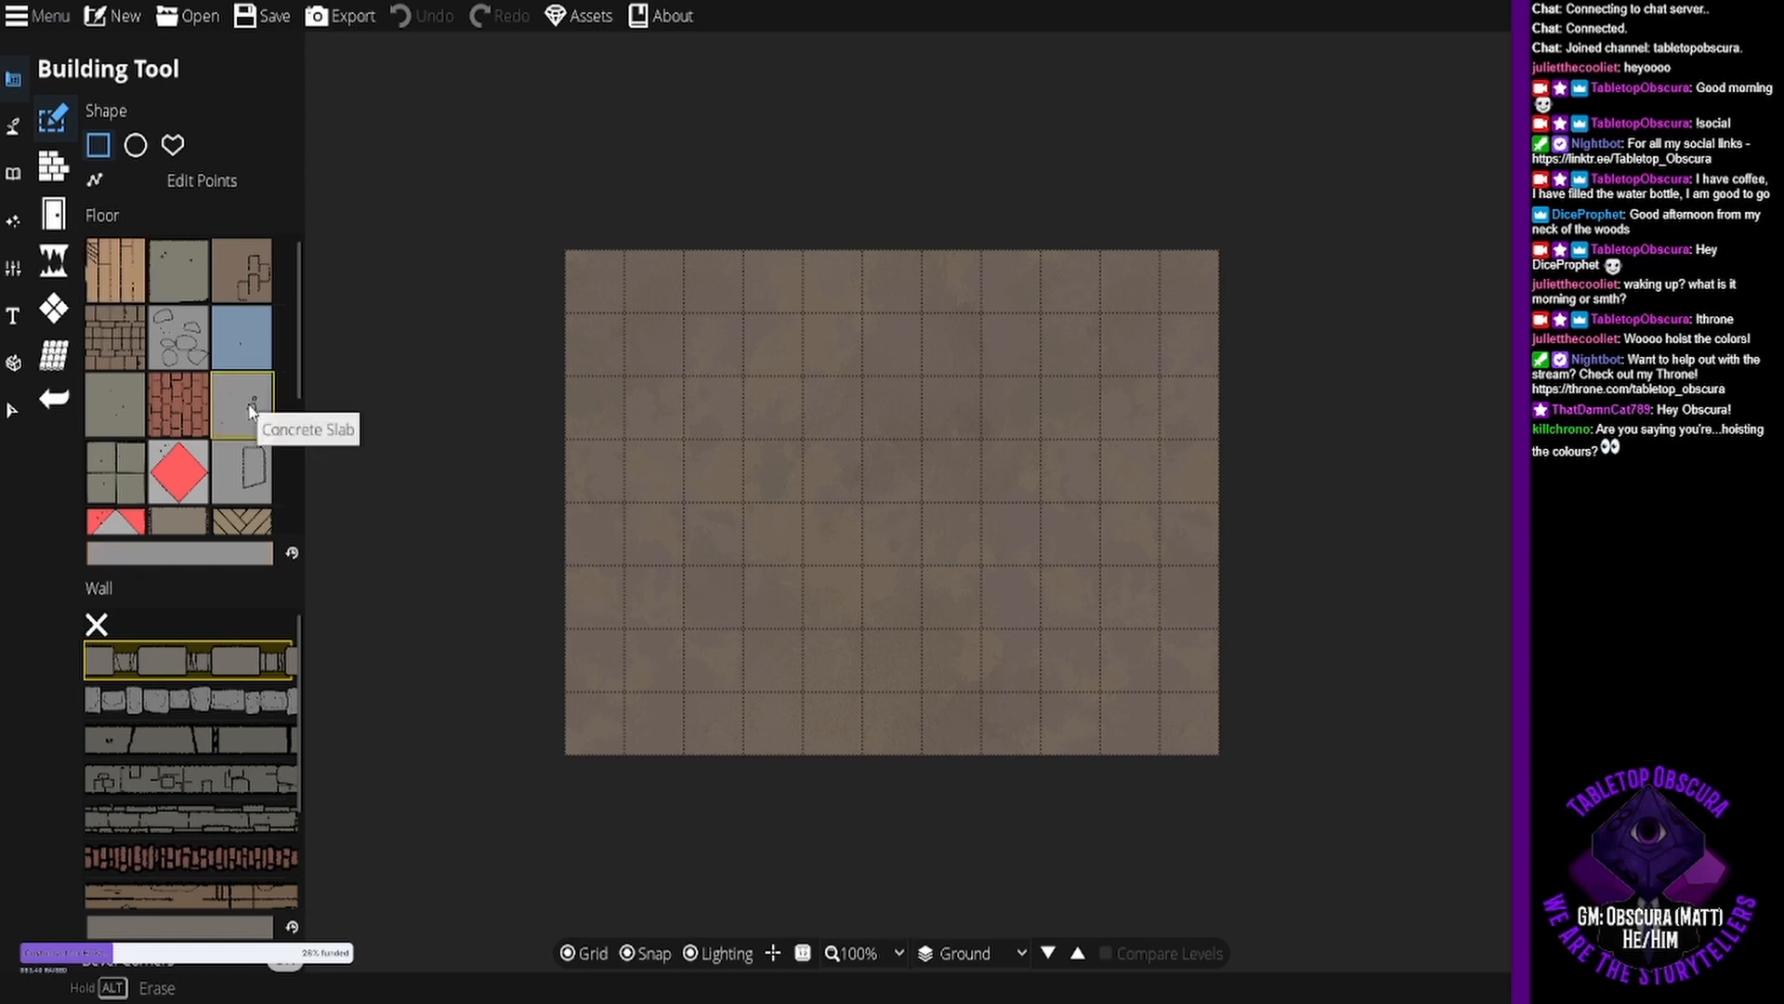
click(225, 704)
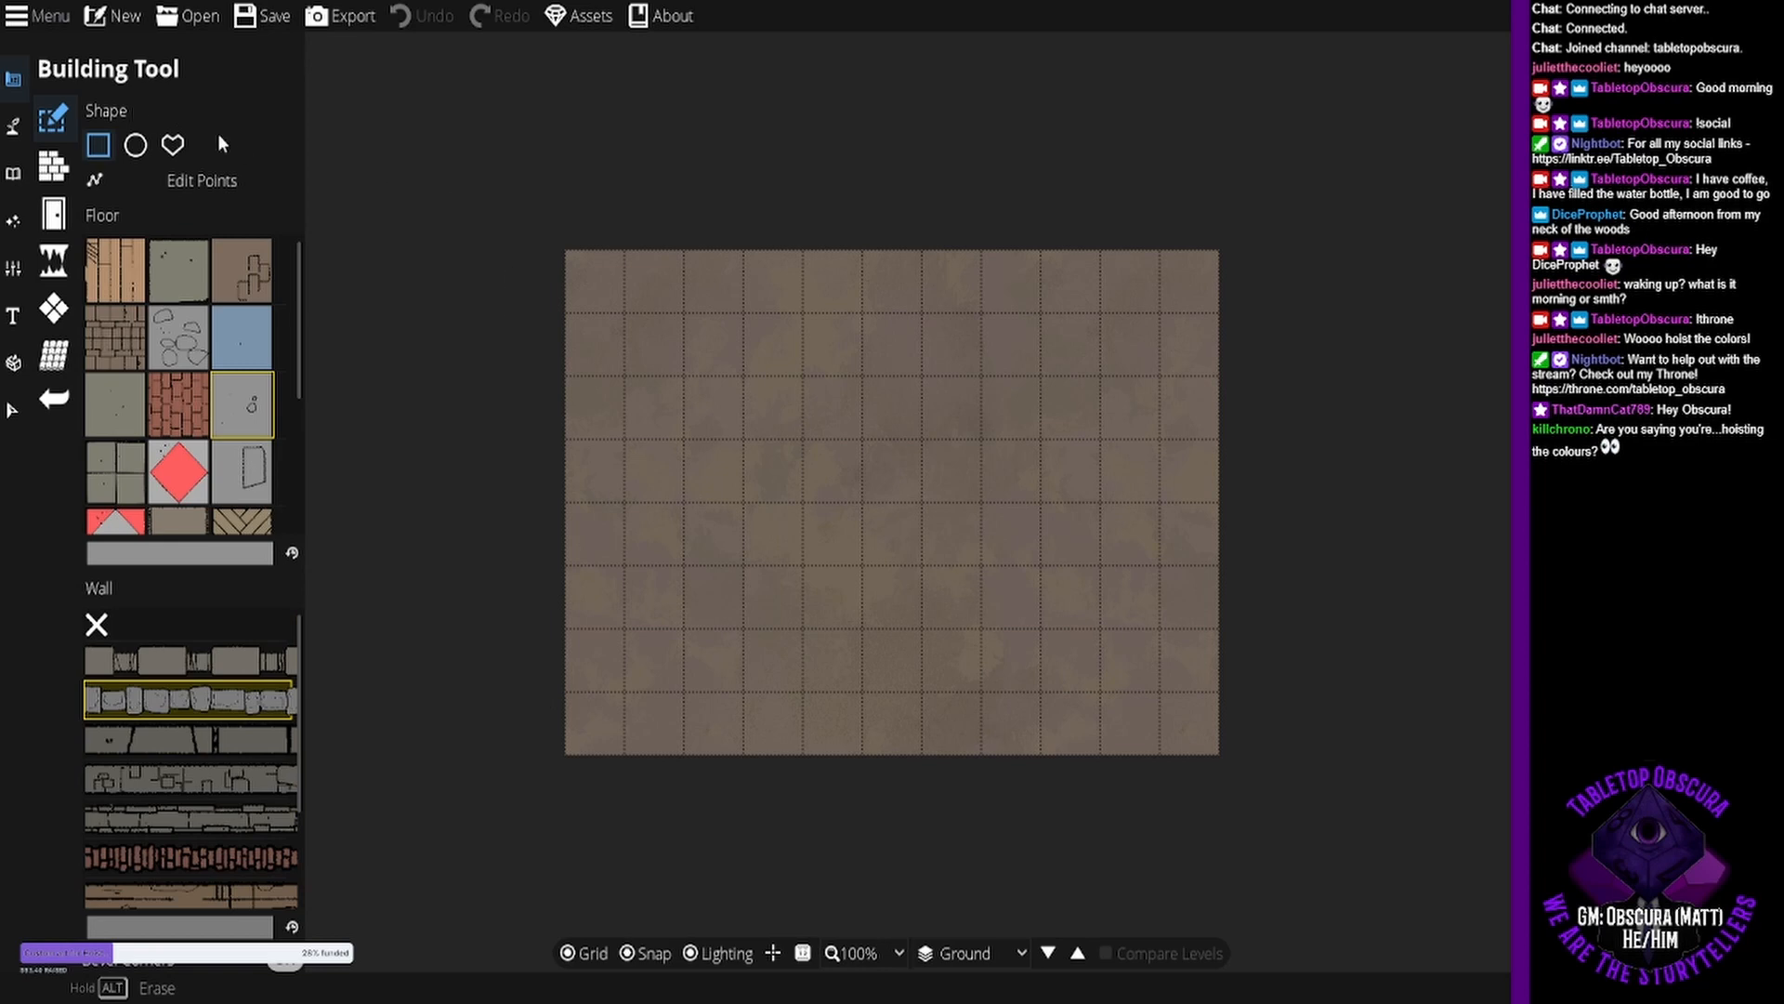
drag(583, 255, 1200, 732)
Place grey doors in the lower wall at the second column and in the upper wall at the tenth column.
drag(862, 540, 928, 511)
click(54, 216)
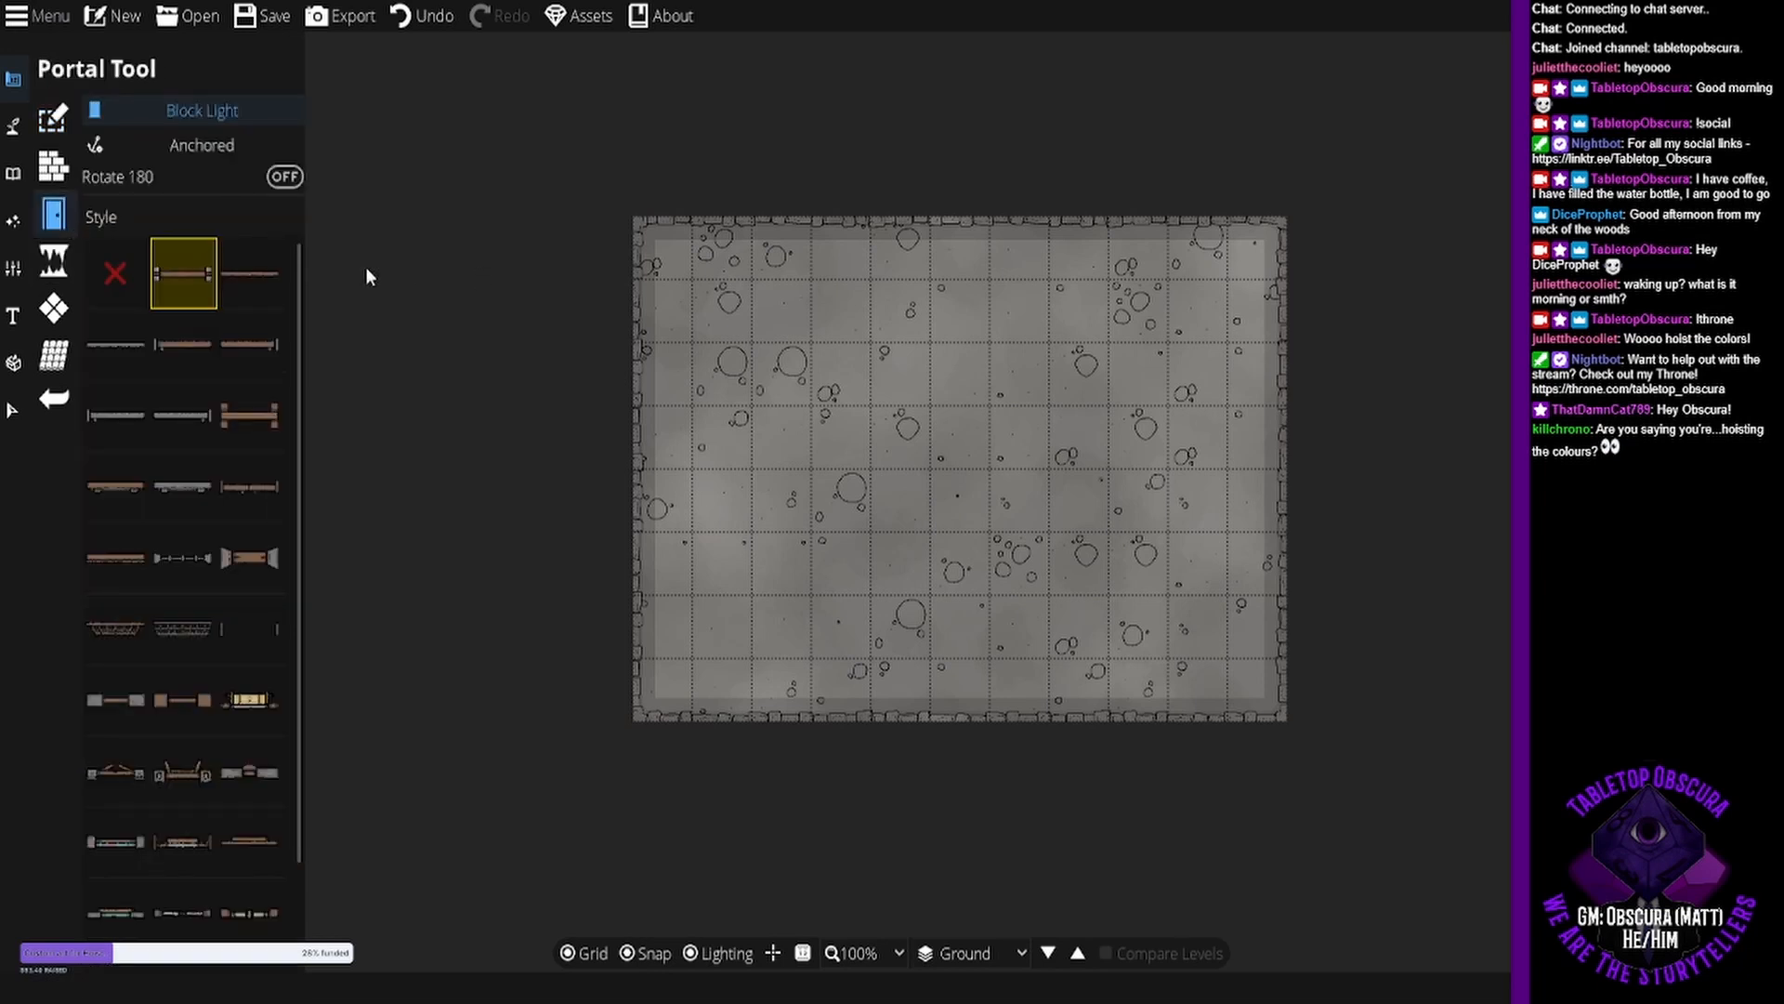
click(182, 488)
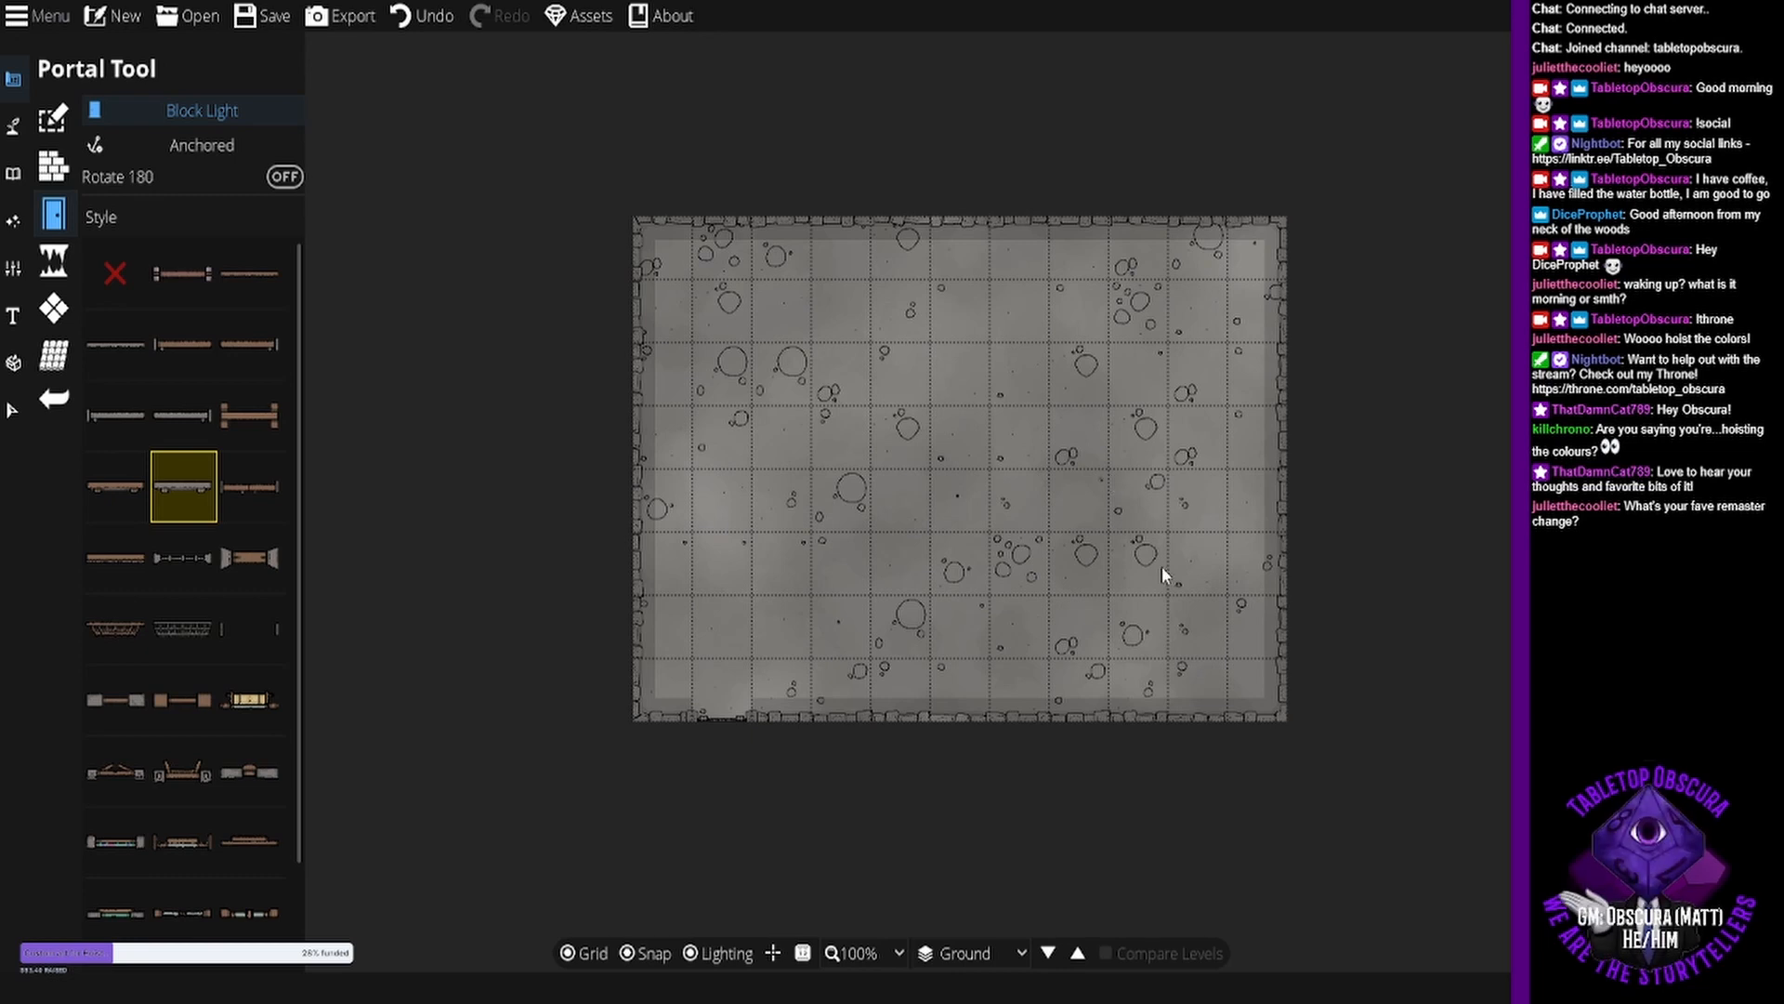
drag(1078, 562, 1043, 569)
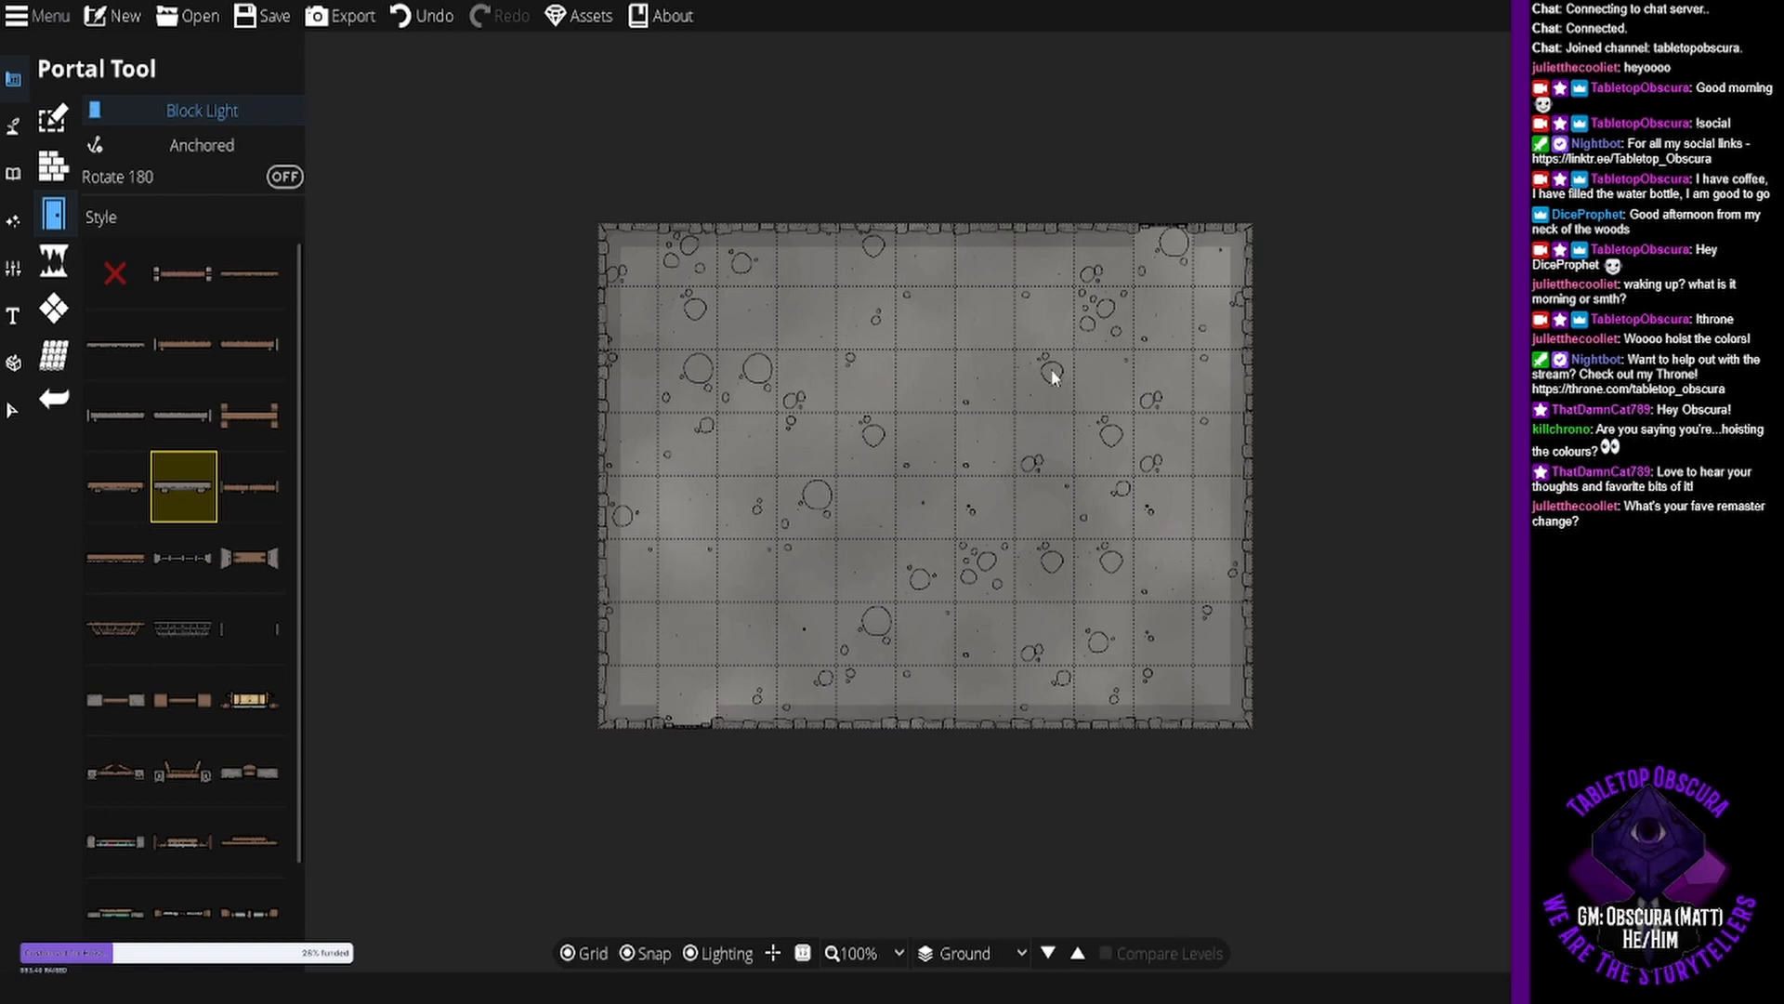
drag(1009, 411, 950, 378)
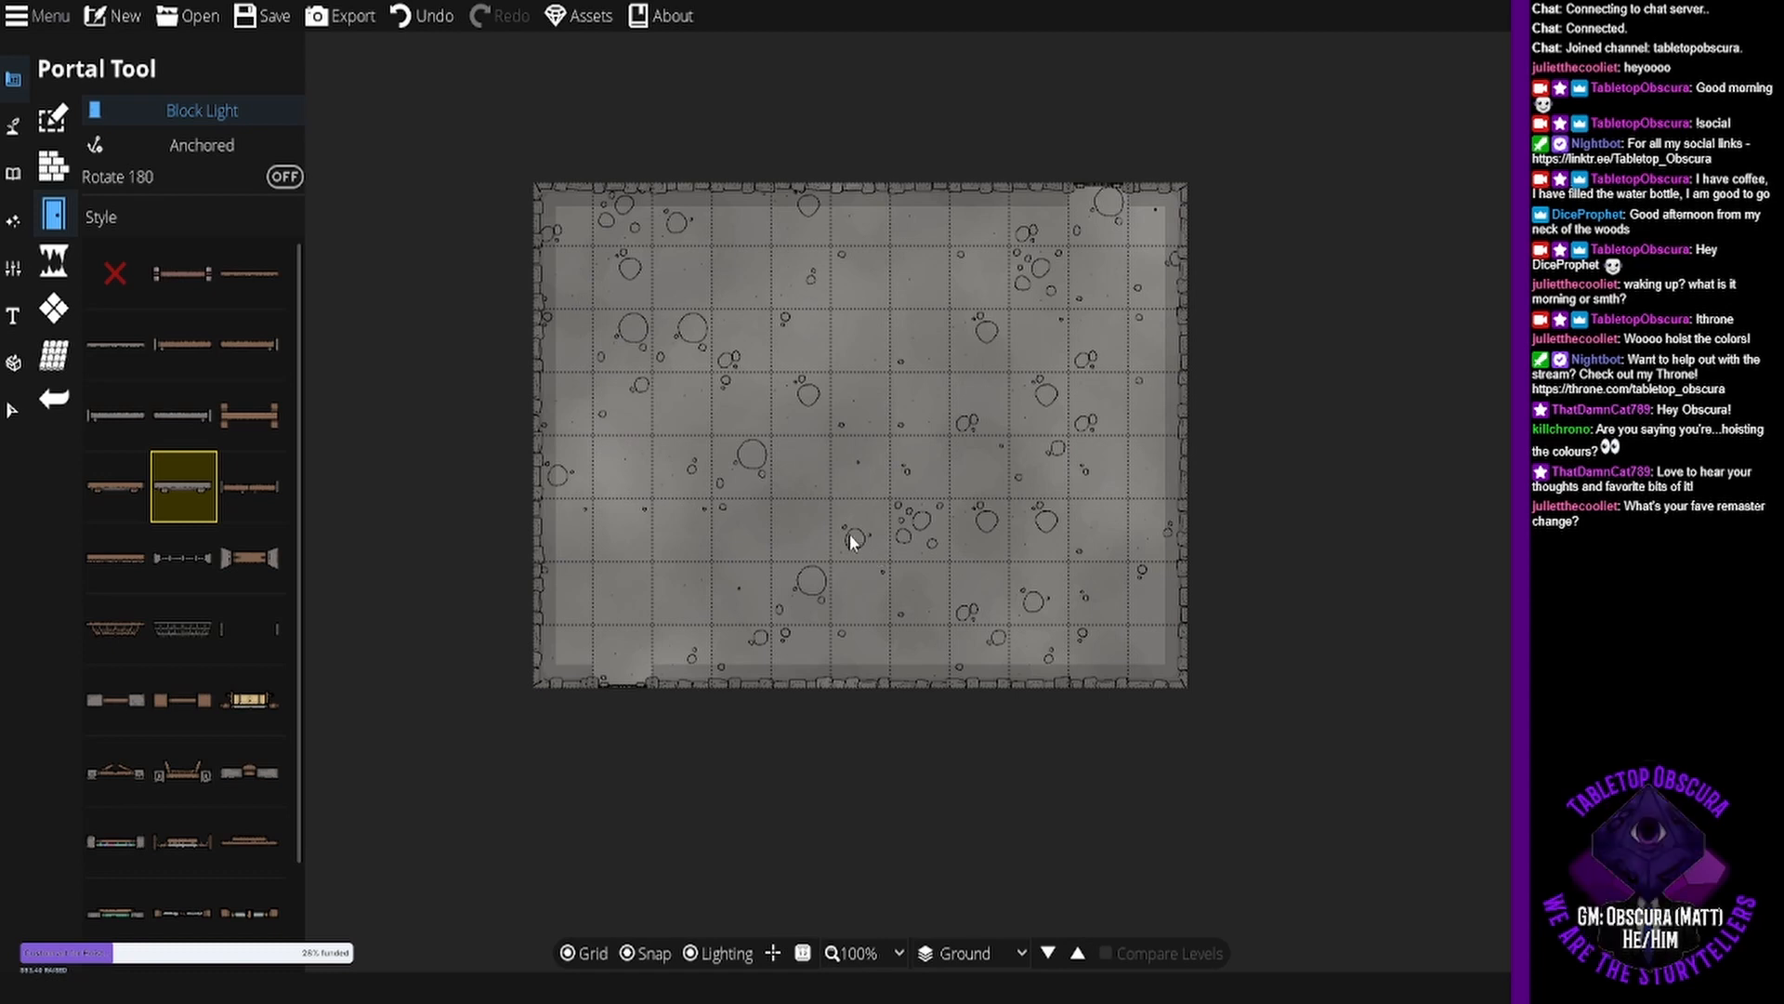
scroll(894, 493, up, 2)
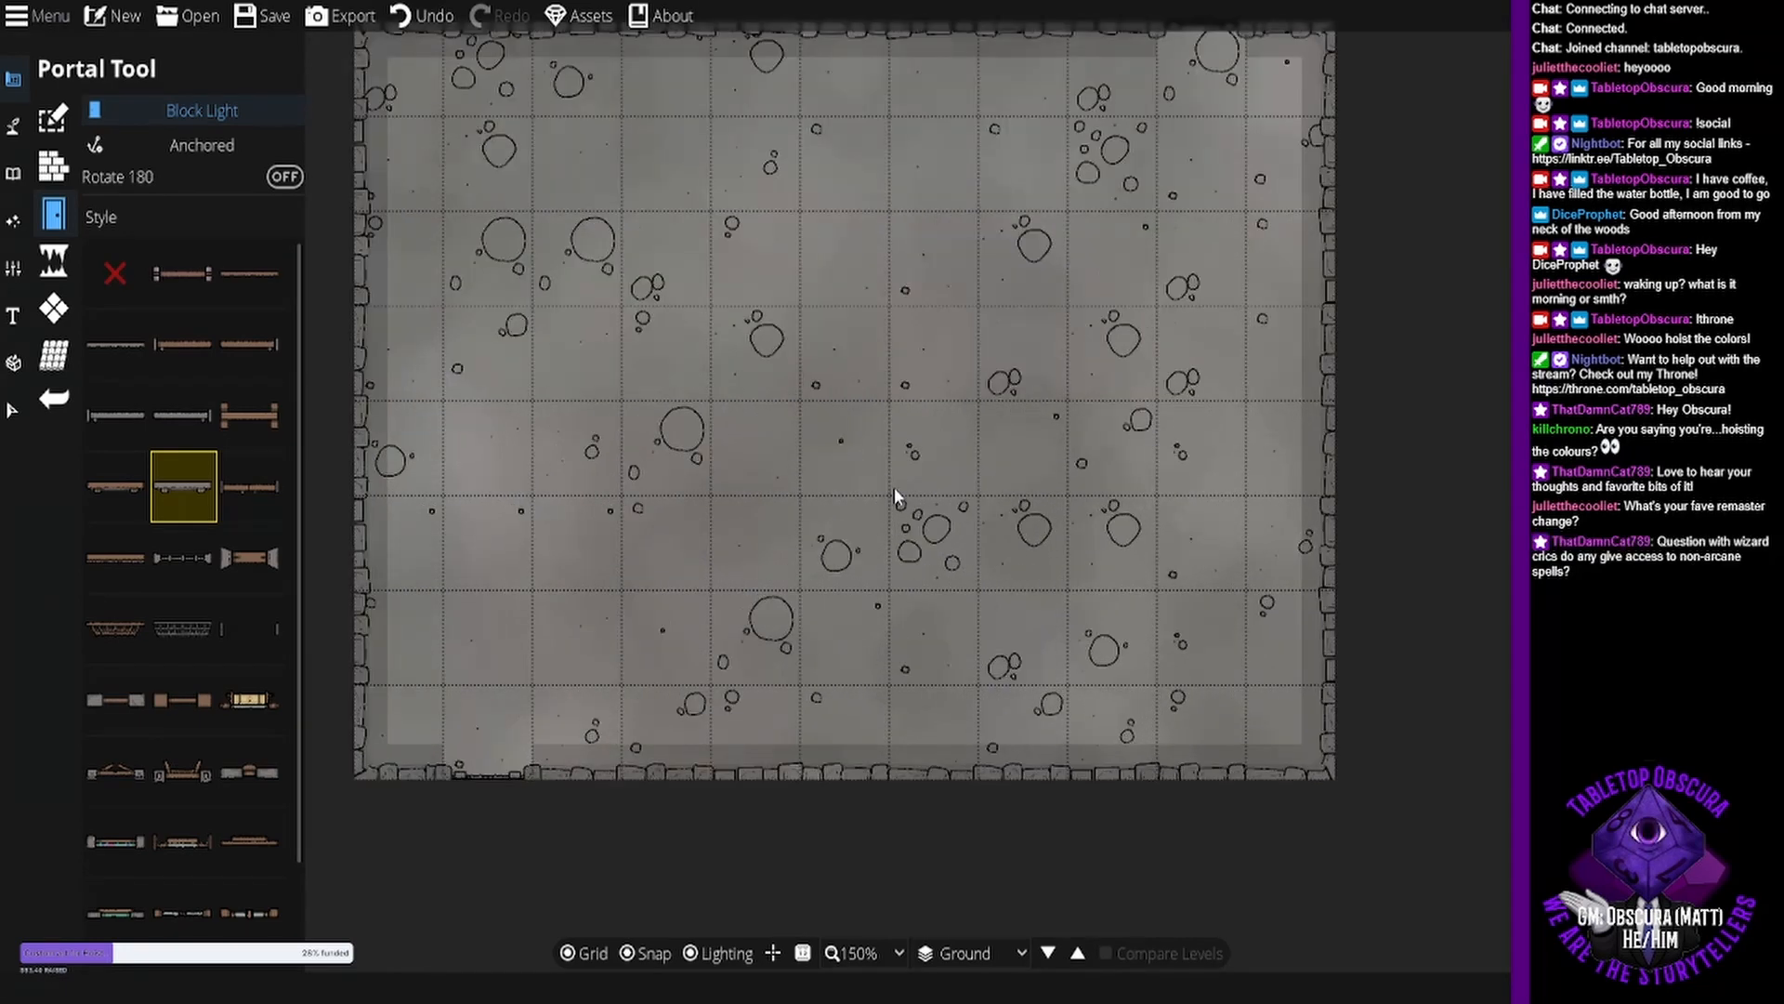
drag(773, 504, 862, 566)
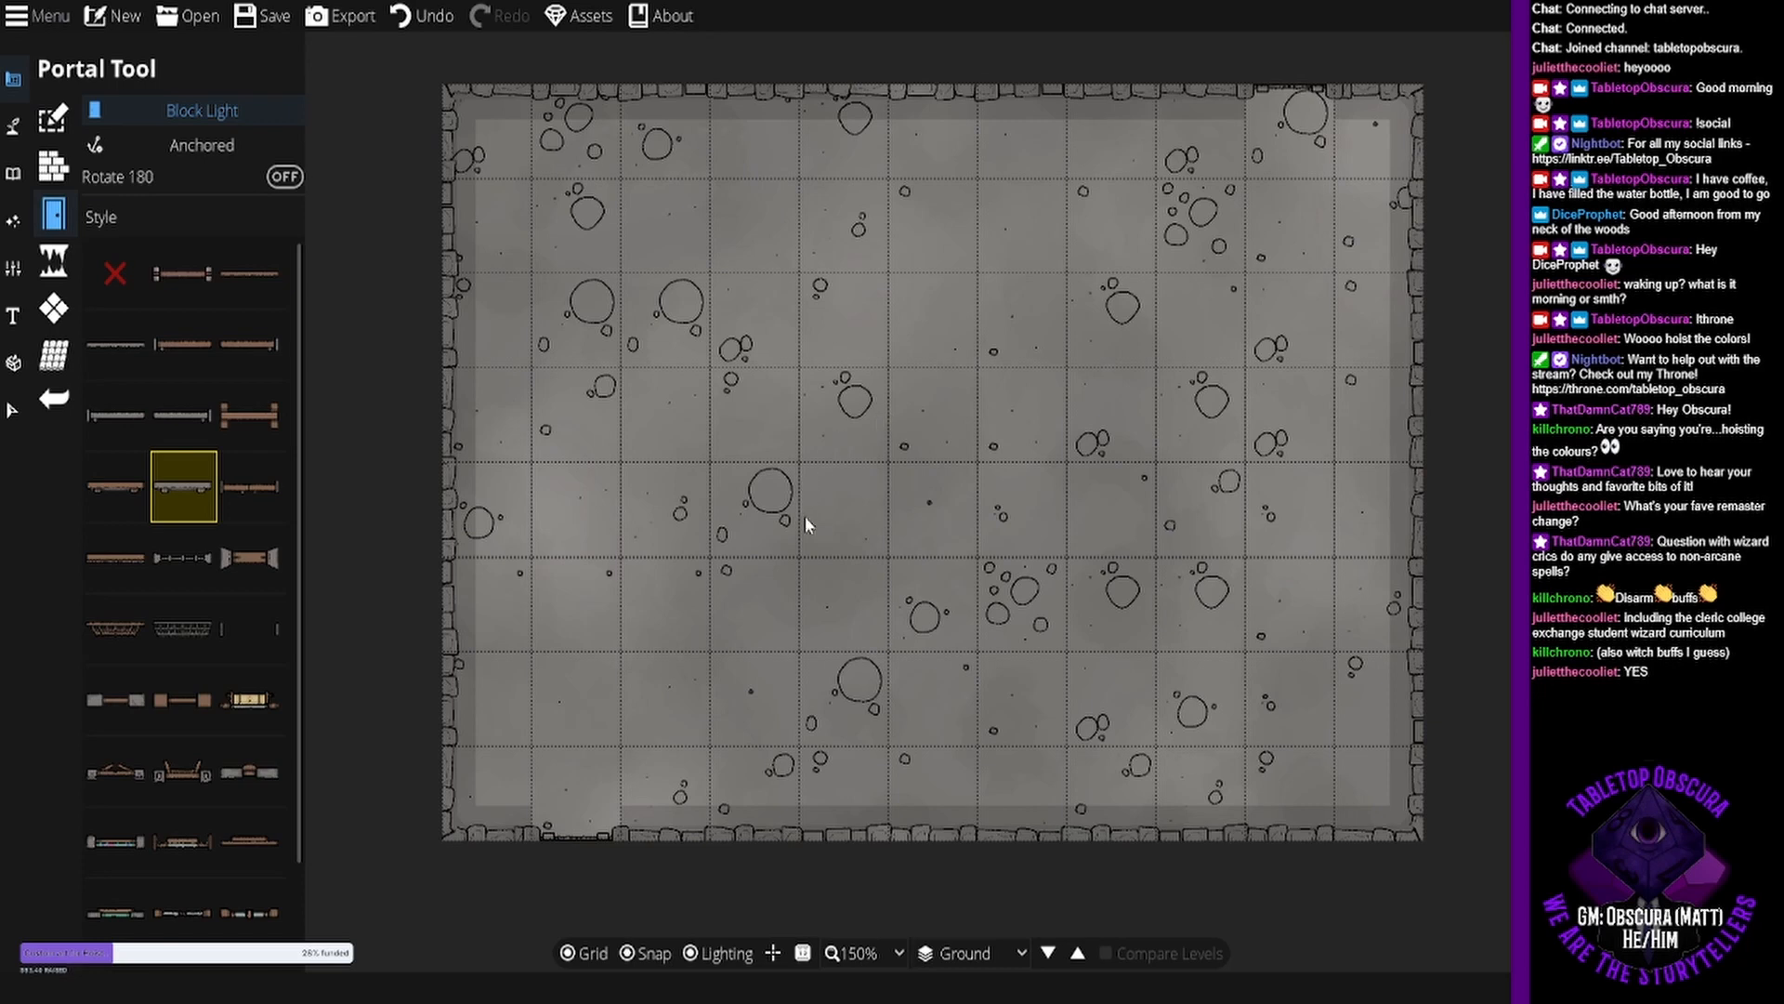
mouse_move(822, 459)
mouse_down()
mouse_move(812, 427)
mouse_move(772, 422)
mouse_move(834, 467)
mouse_up()
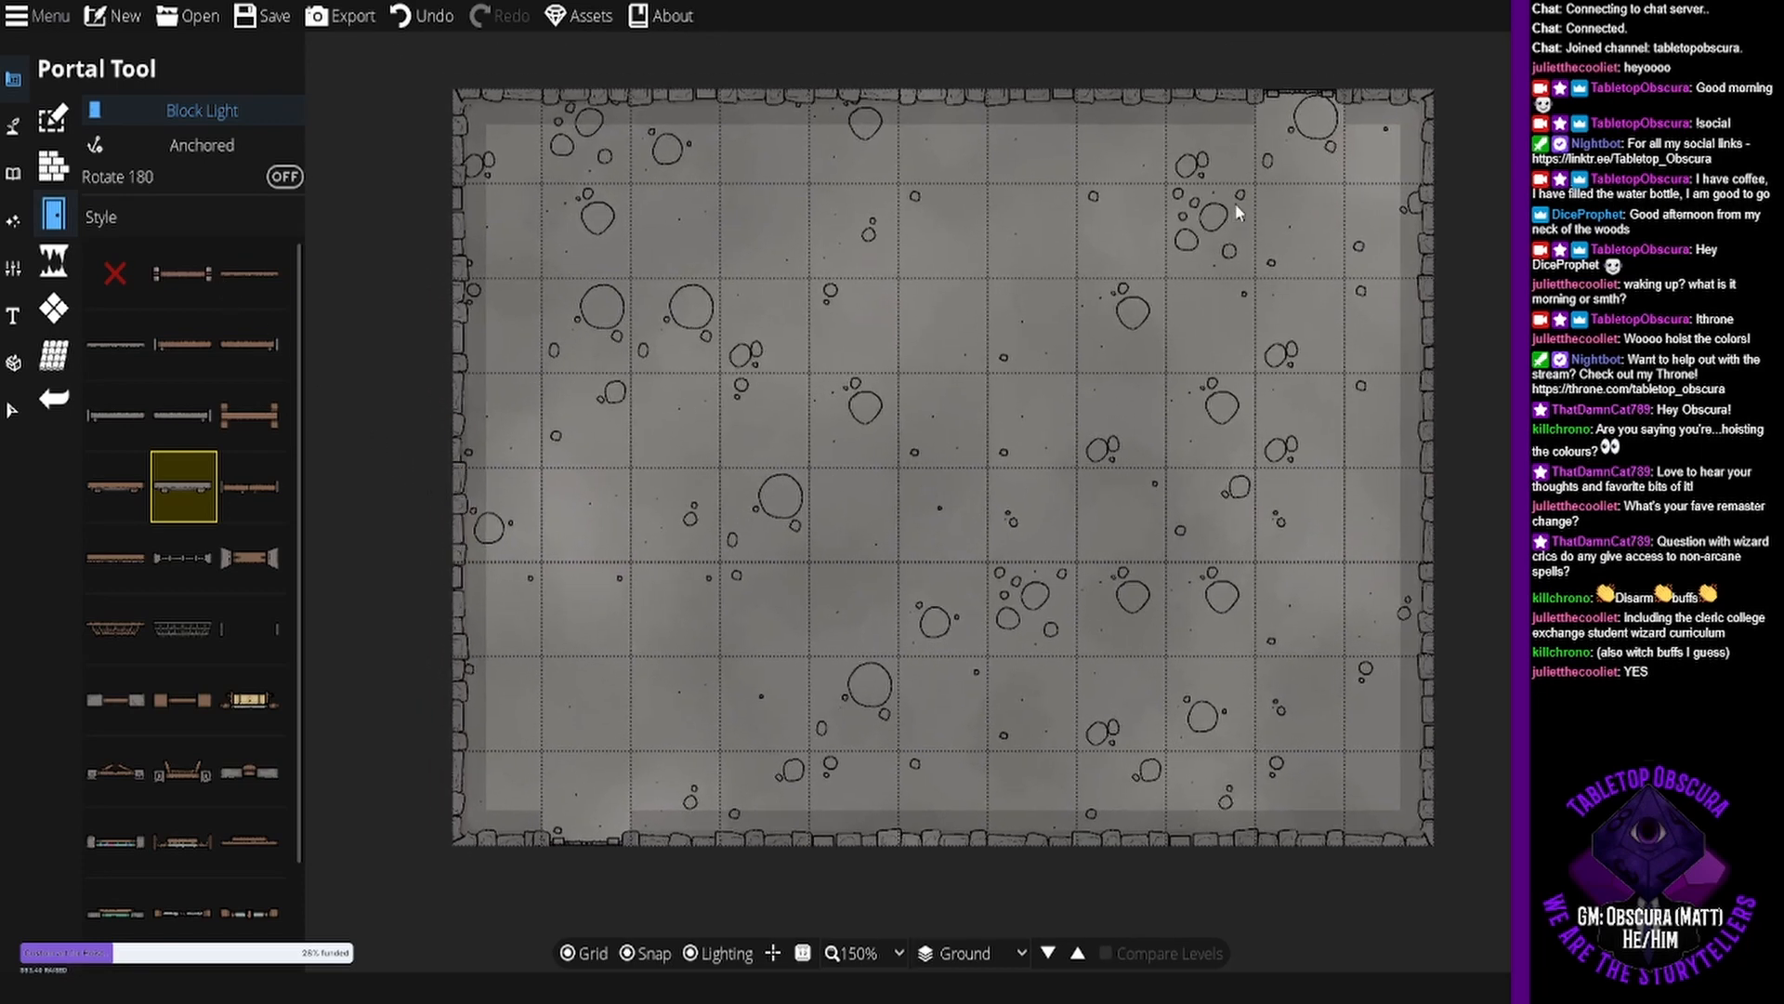
Add single-square diamond pattern tiles coloured blue 1e60a5 in the seventh row, at the second and tenth columns.
click(60, 307)
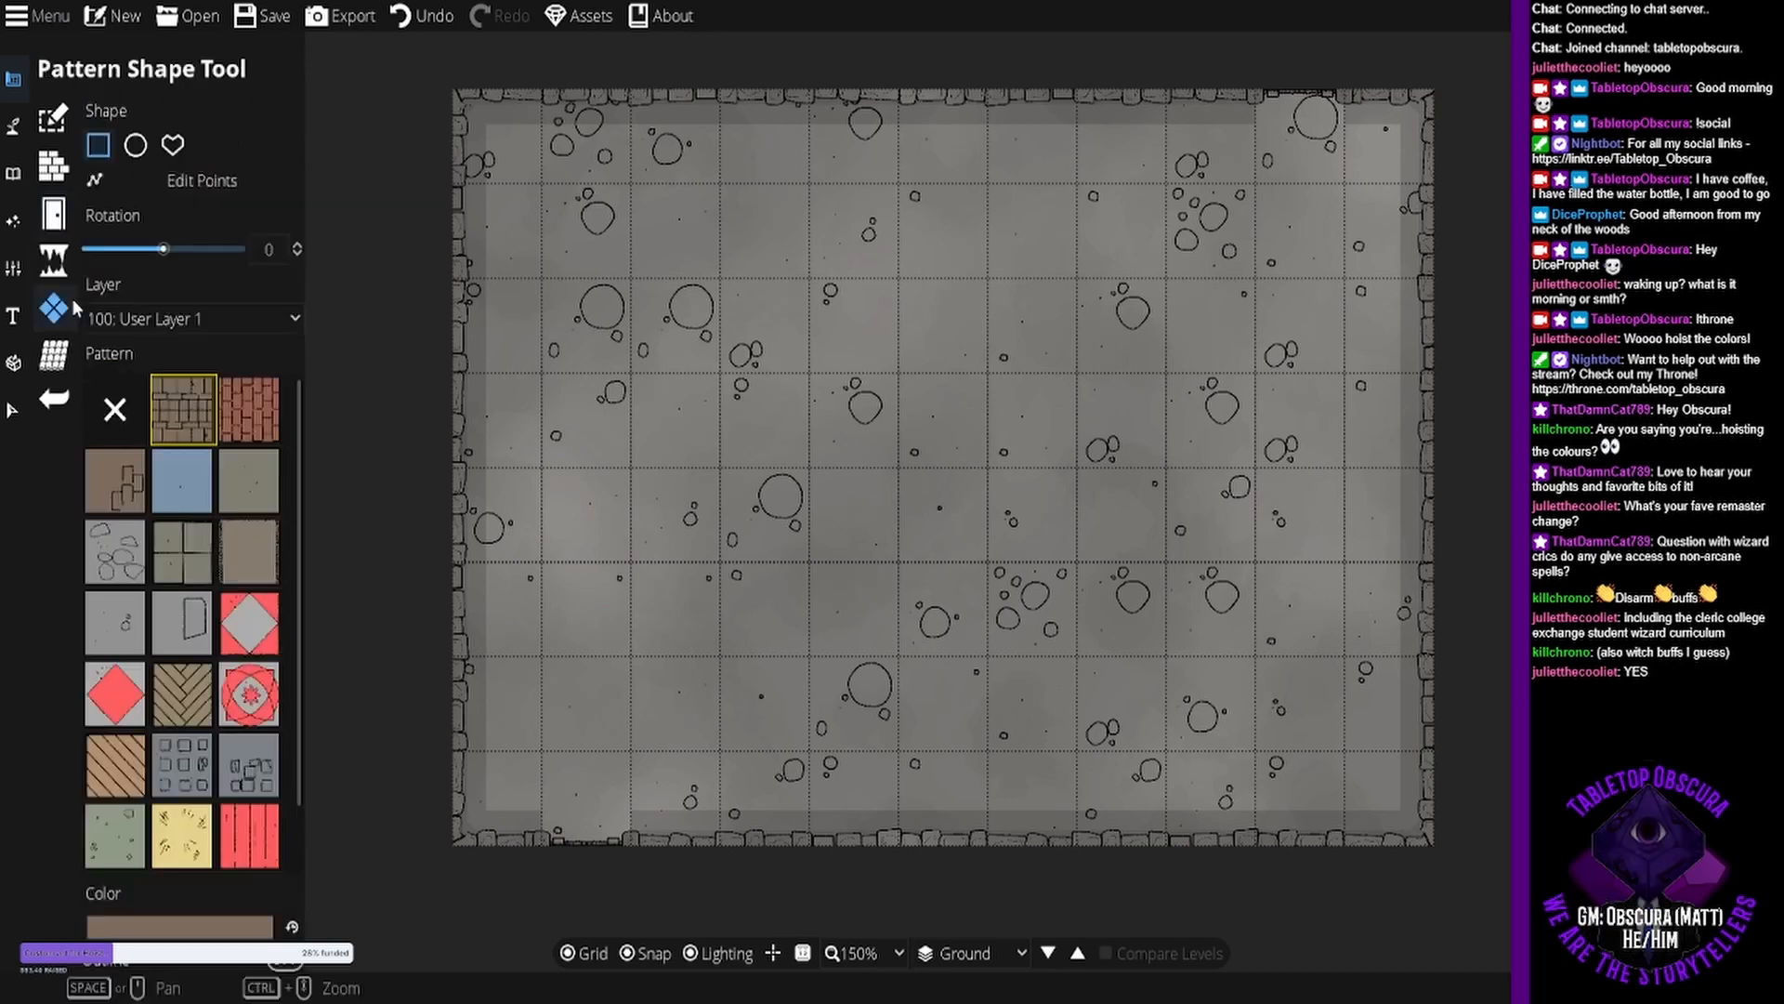
click(249, 624)
click(208, 932)
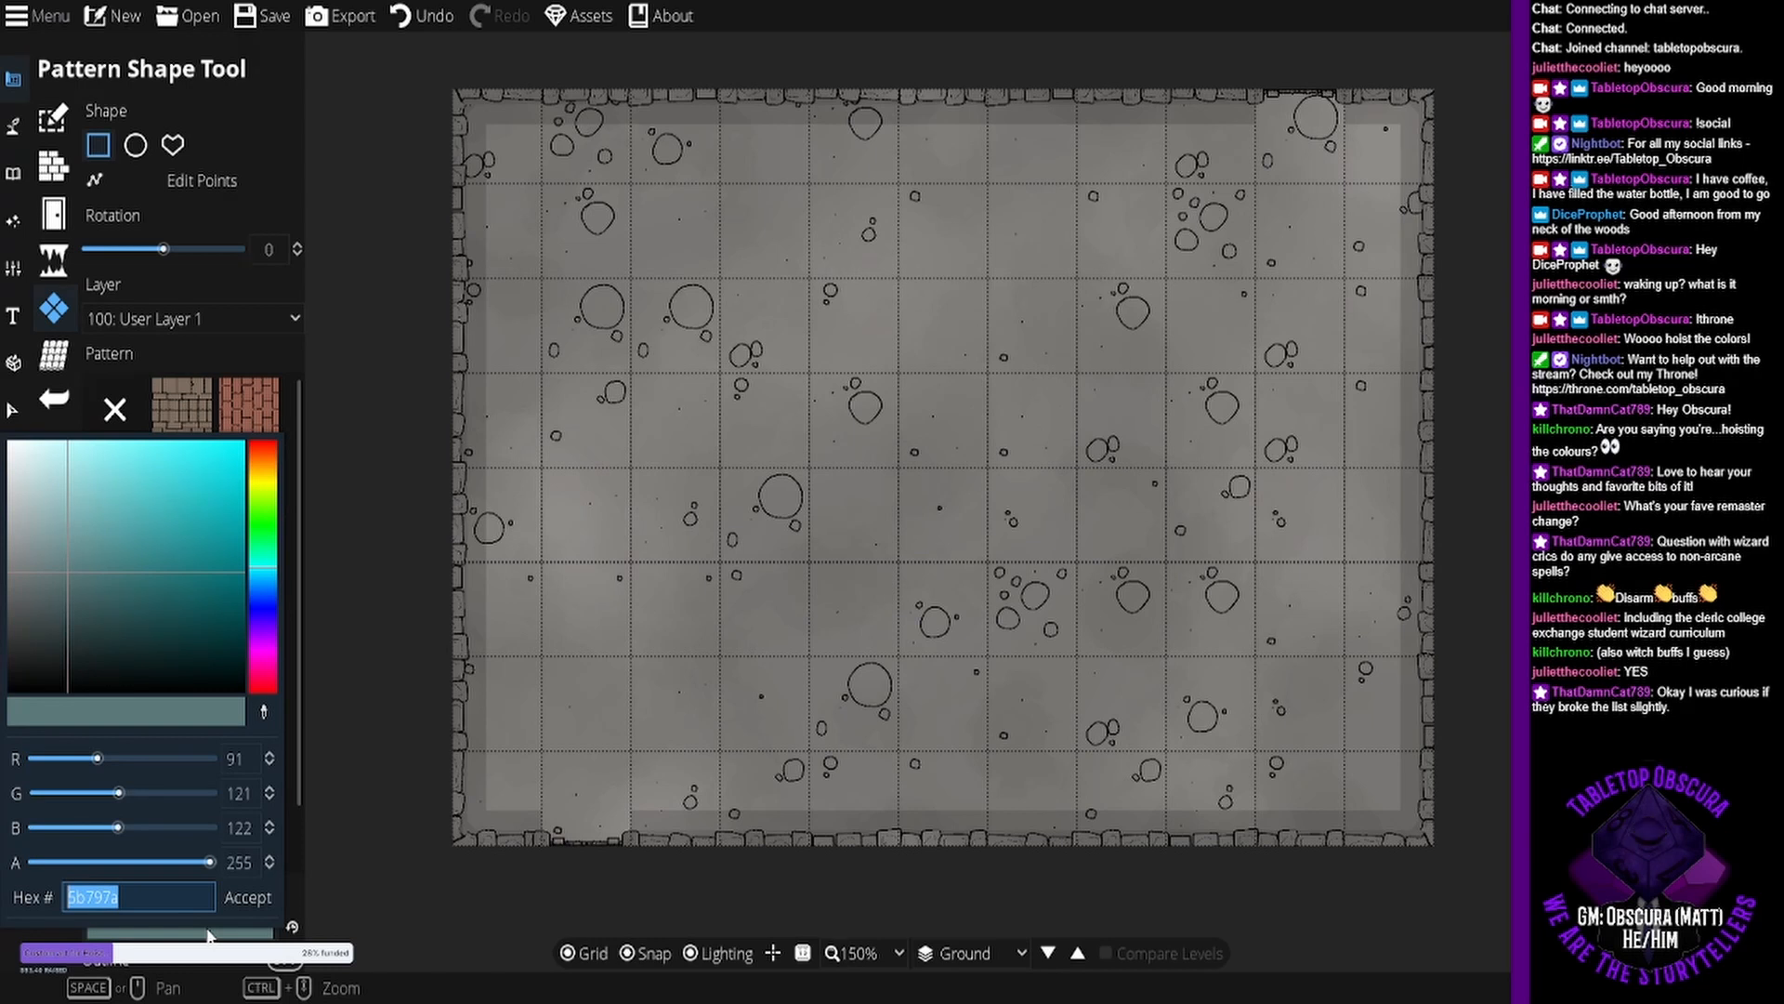
click(266, 587)
click(195, 563)
drag(196, 564, 203, 532)
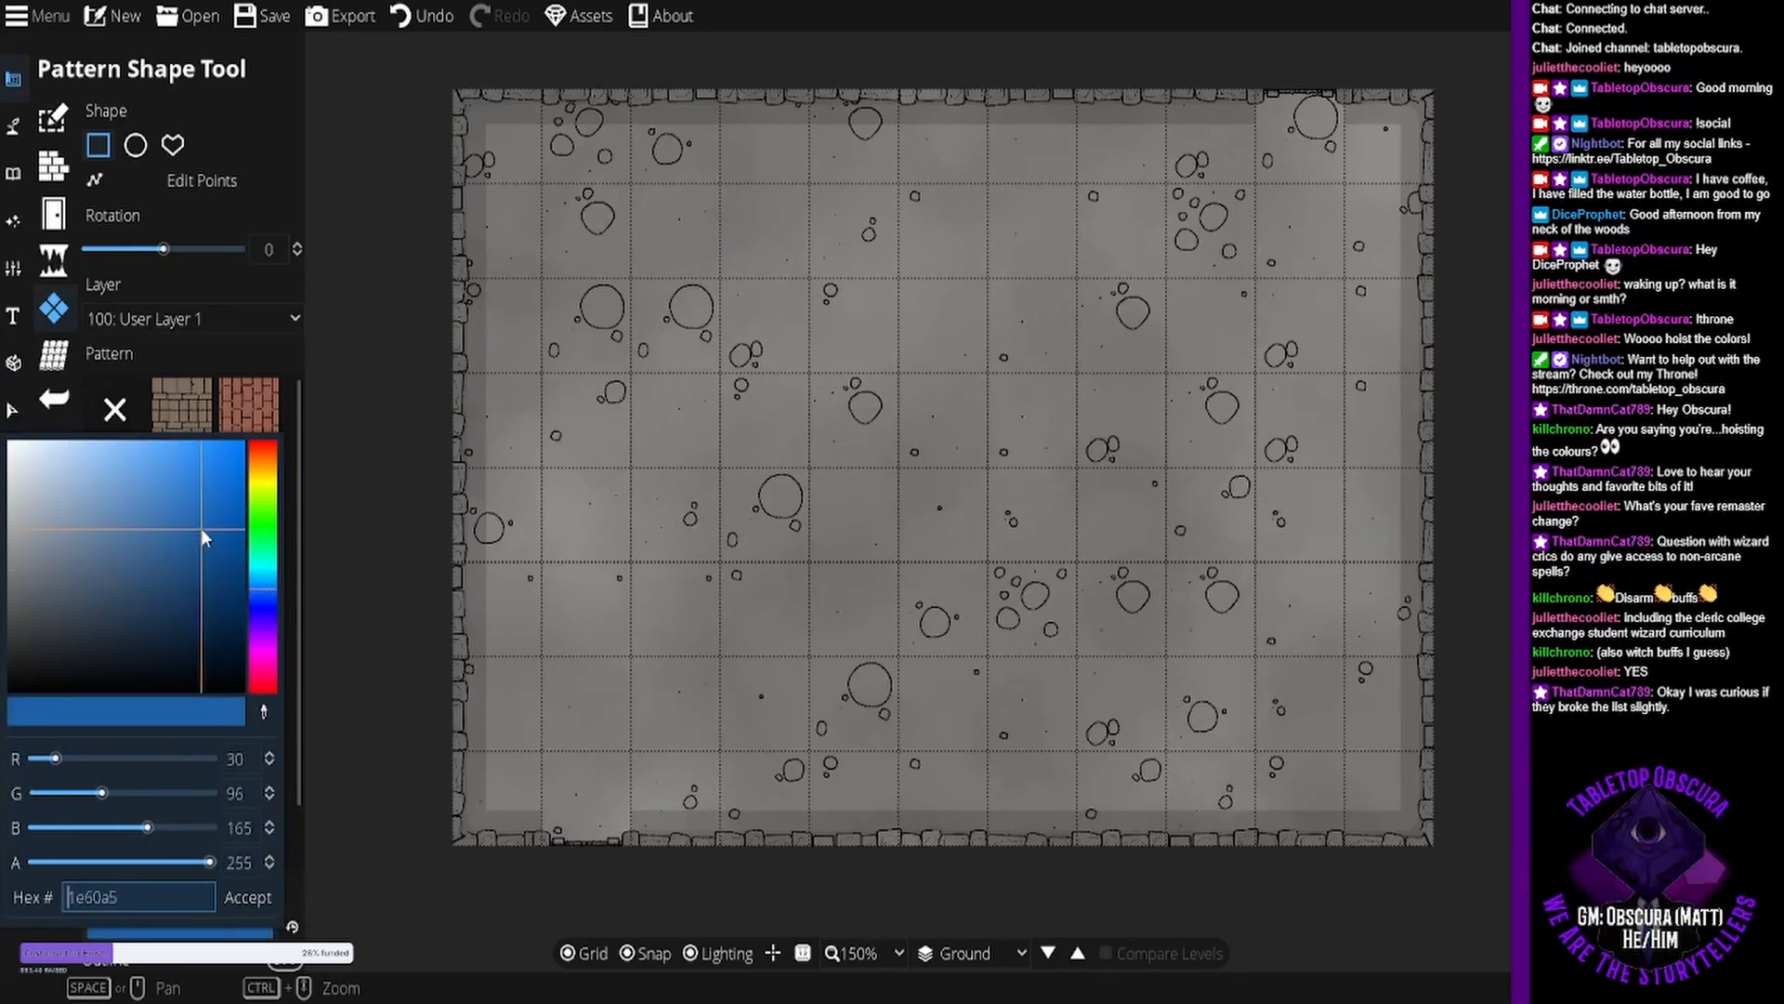
click(248, 898)
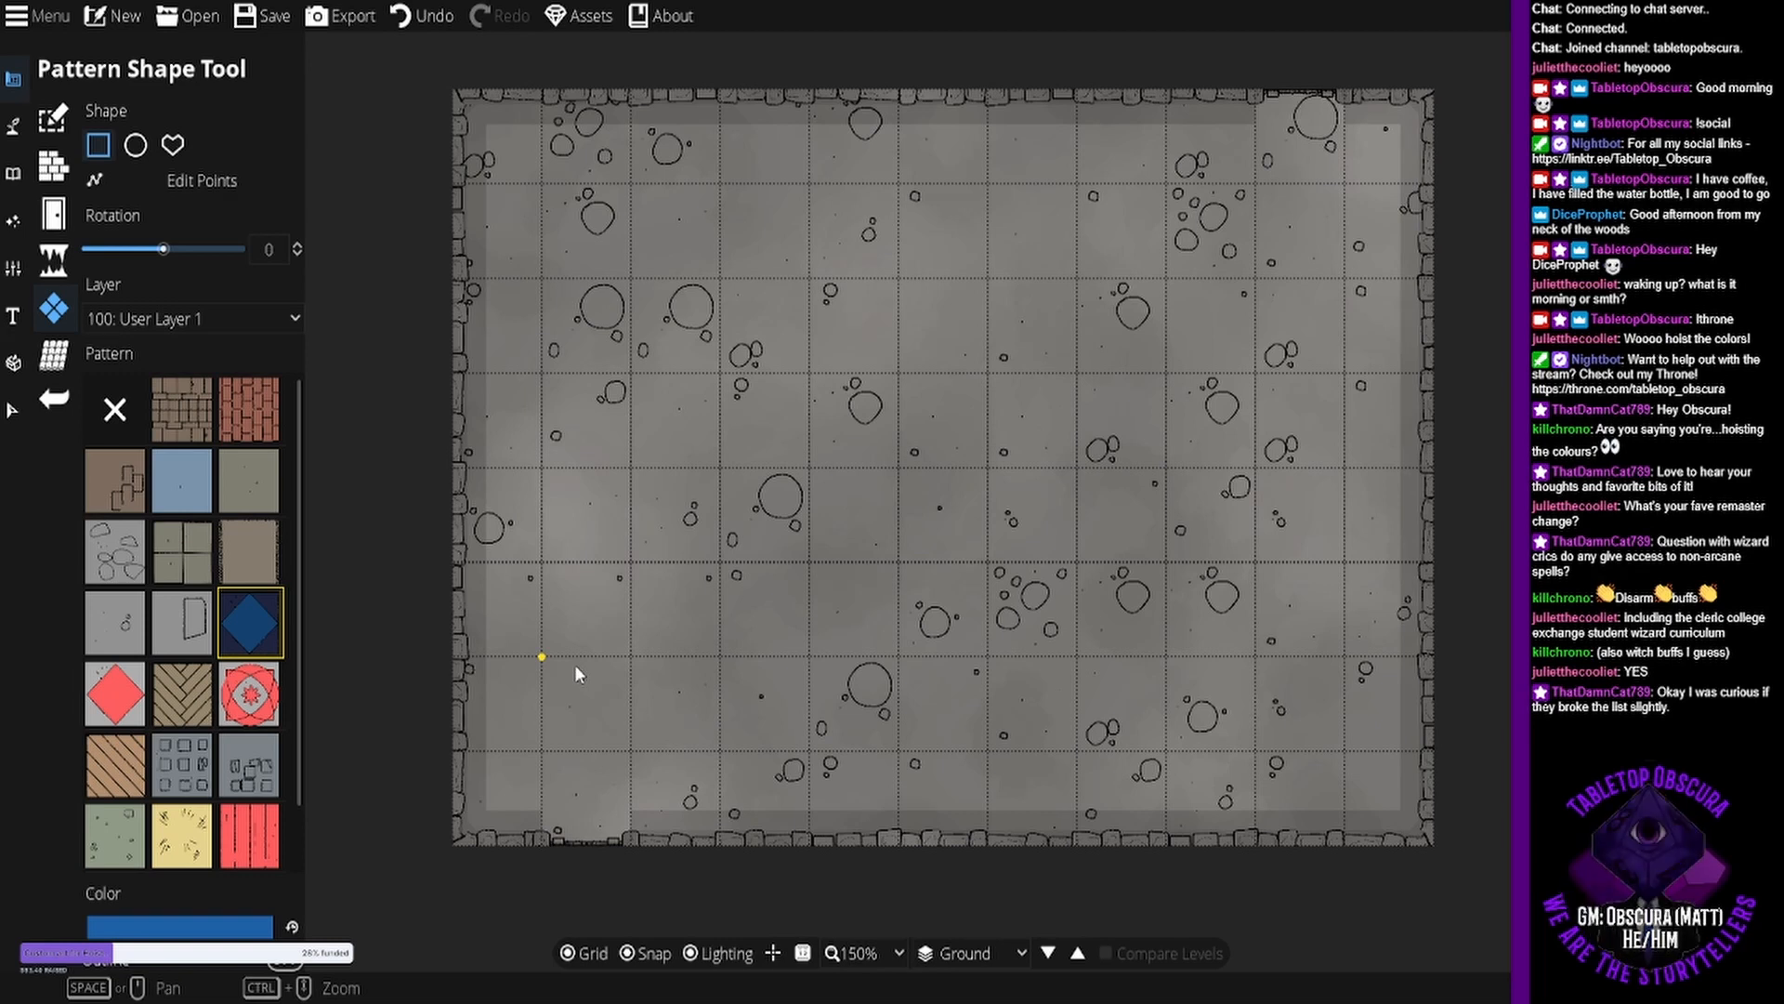
drag(579, 673, 632, 765)
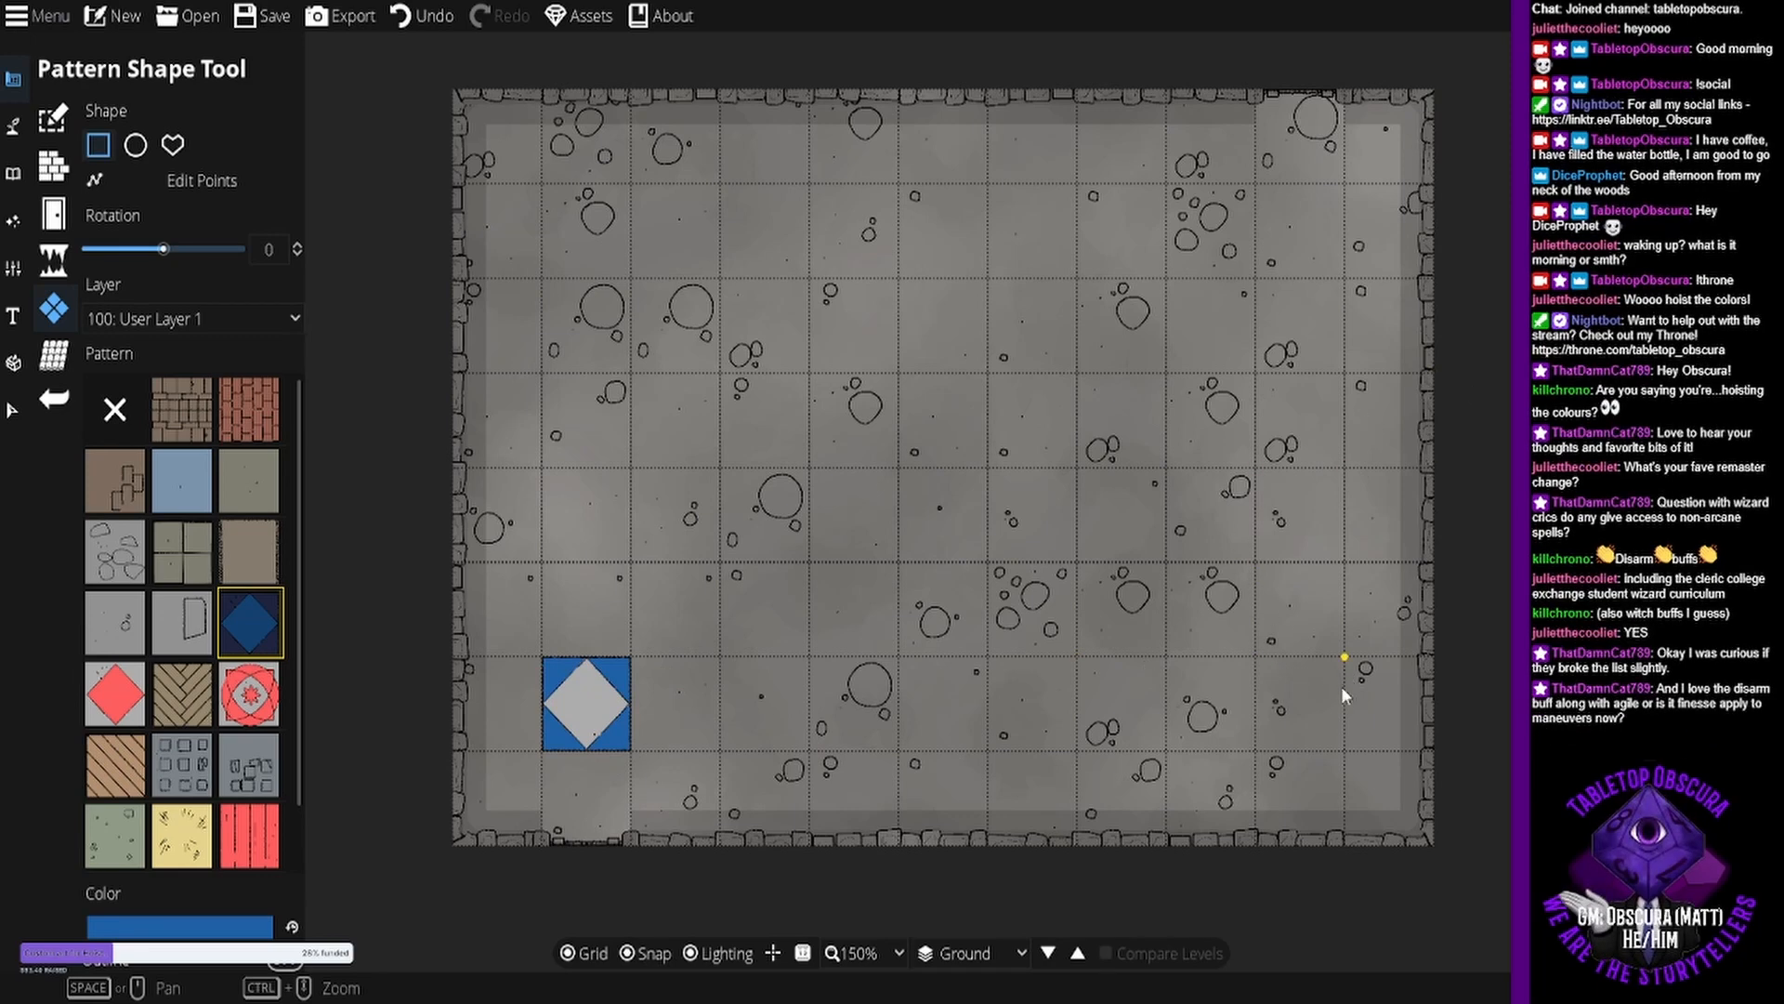
drag(1327, 725, 1261, 662)
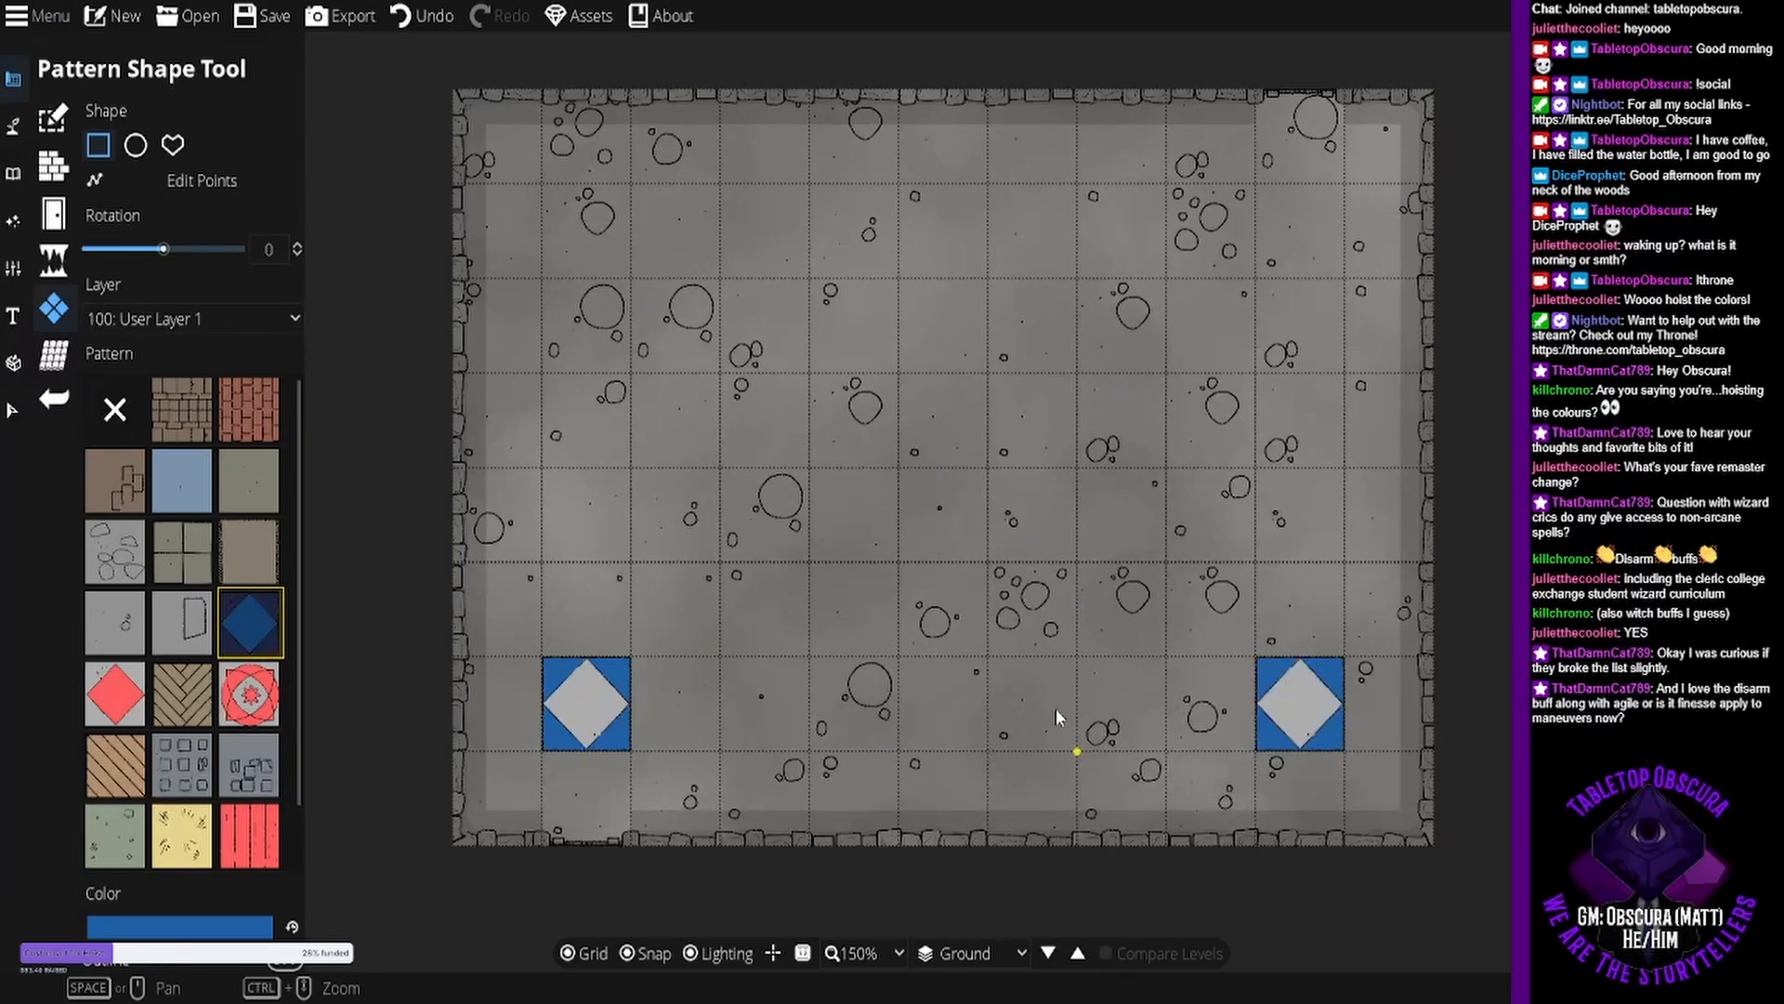
Try adding blue diamond tiles at columns seven and four of the seventh row and columns two, four and seven of the second row.
drag(1060, 728, 993, 663)
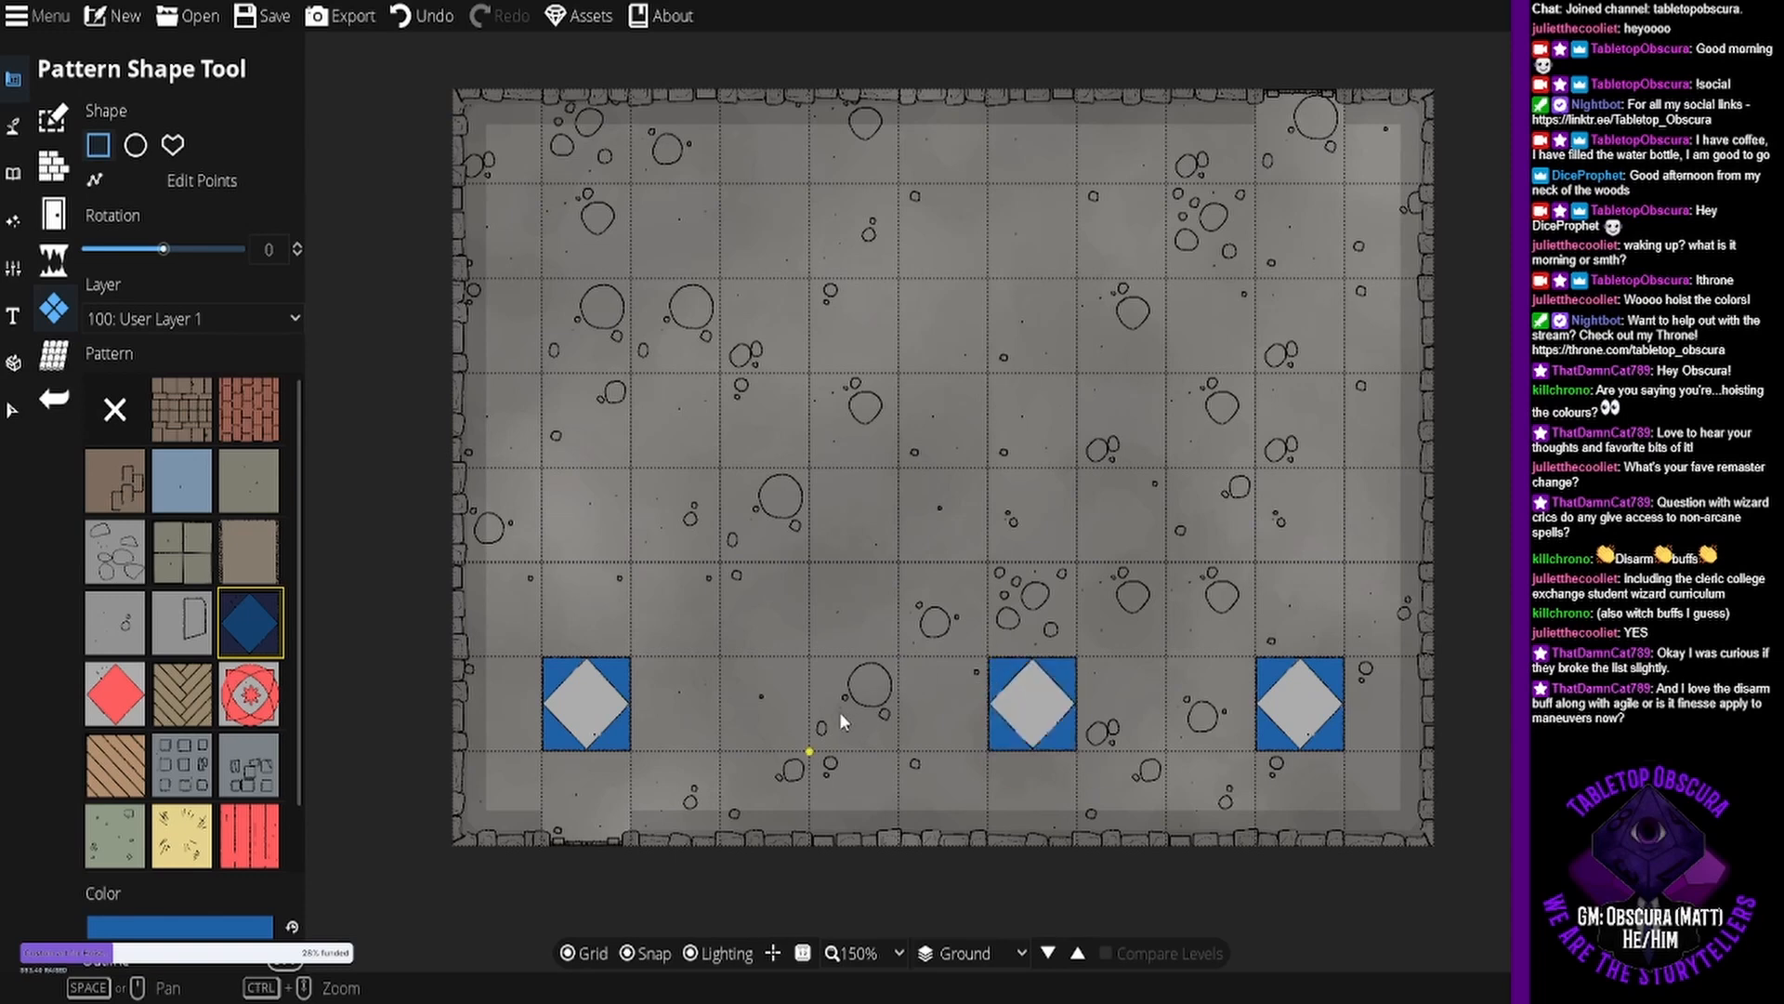
drag(795, 698, 725, 751)
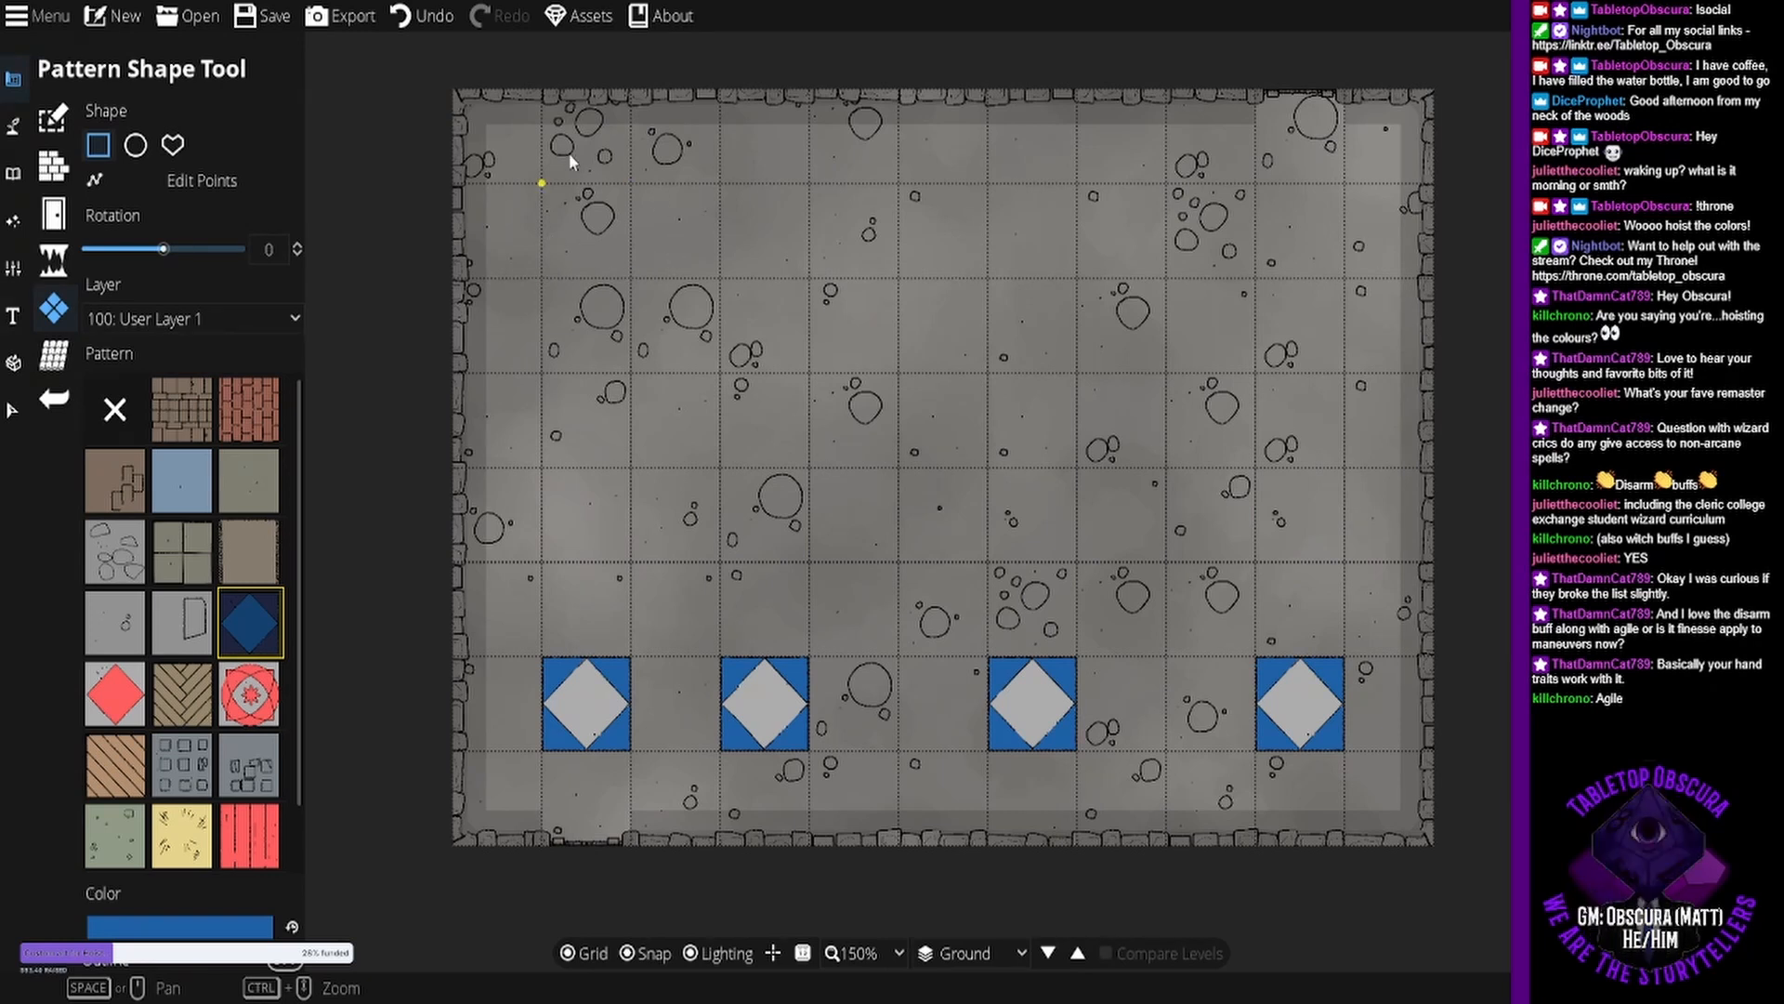
drag(544, 191, 637, 262)
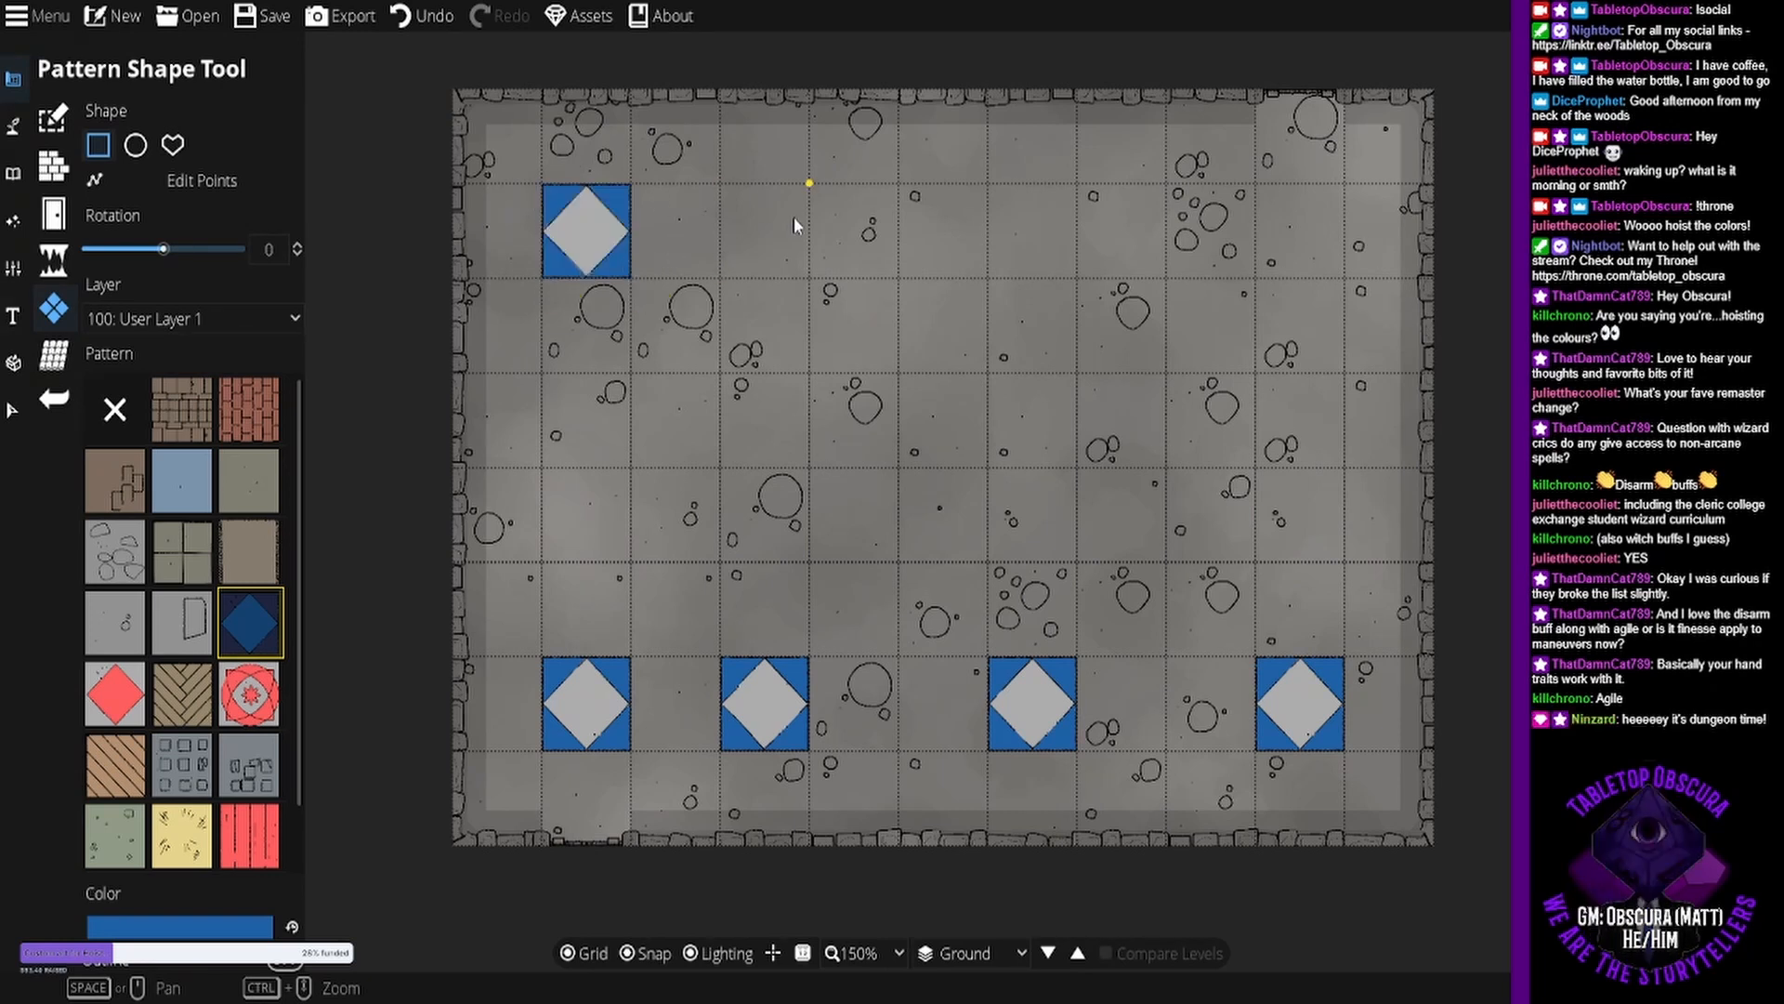
drag(744, 208, 818, 286)
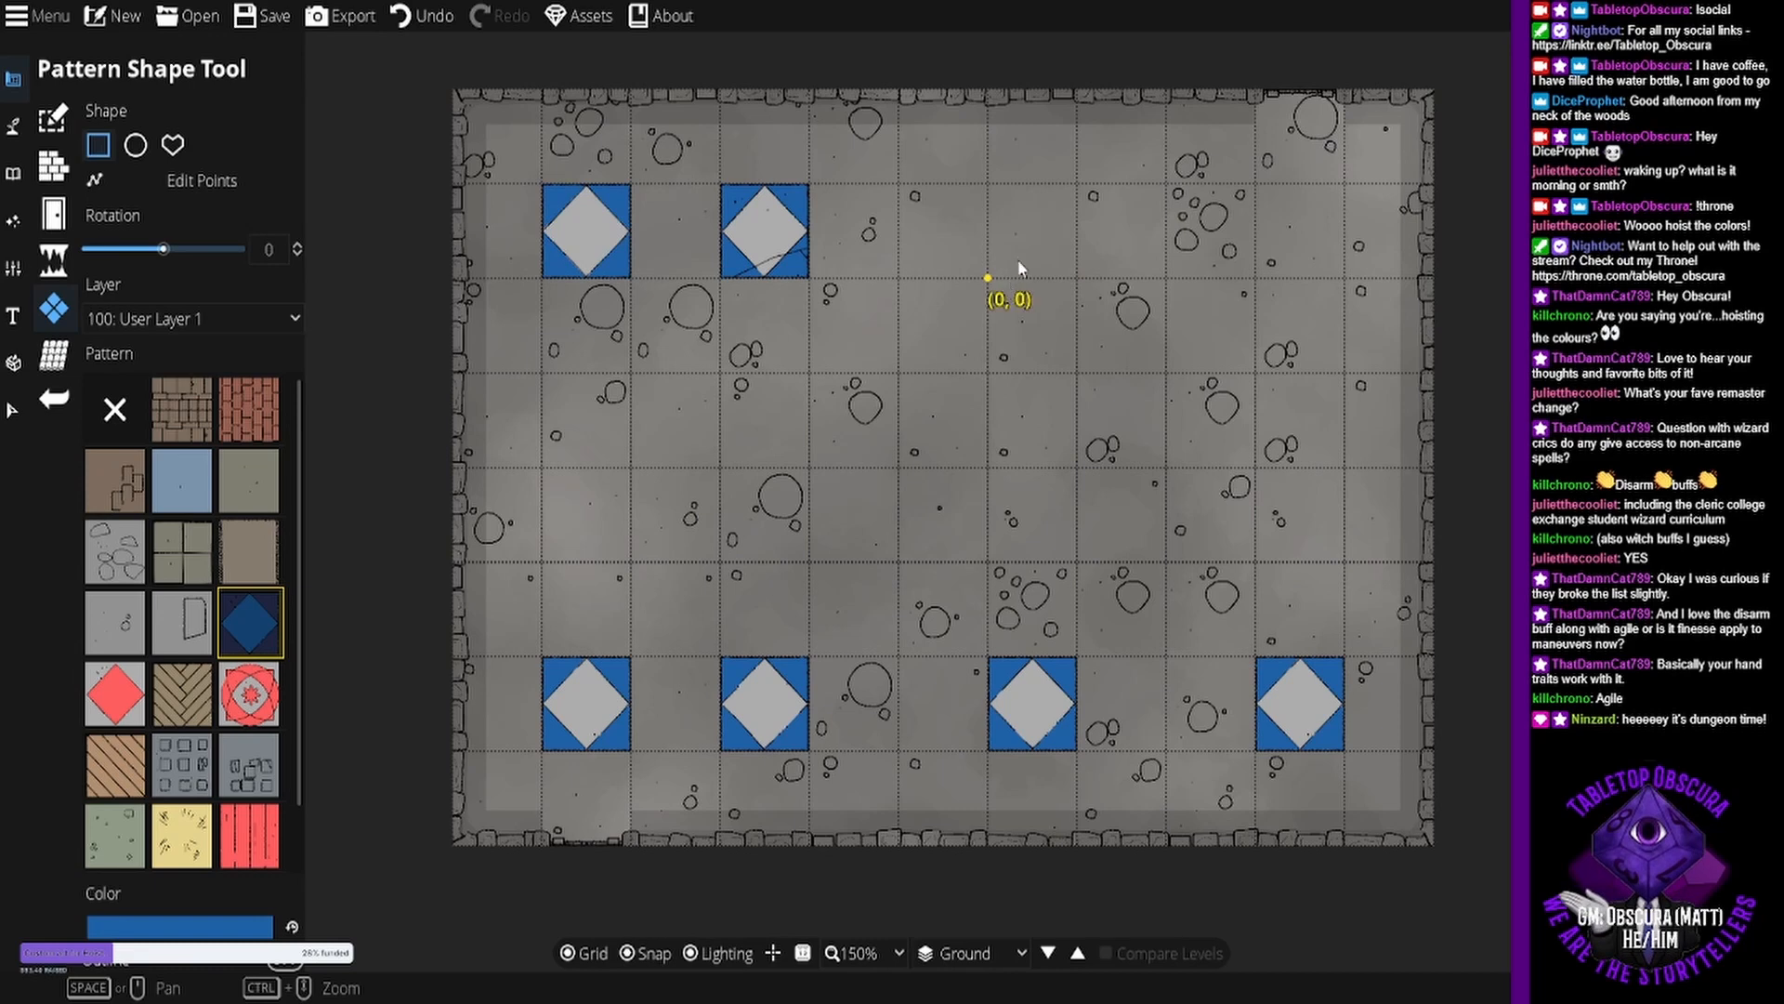
drag(1017, 259, 1116, 200)
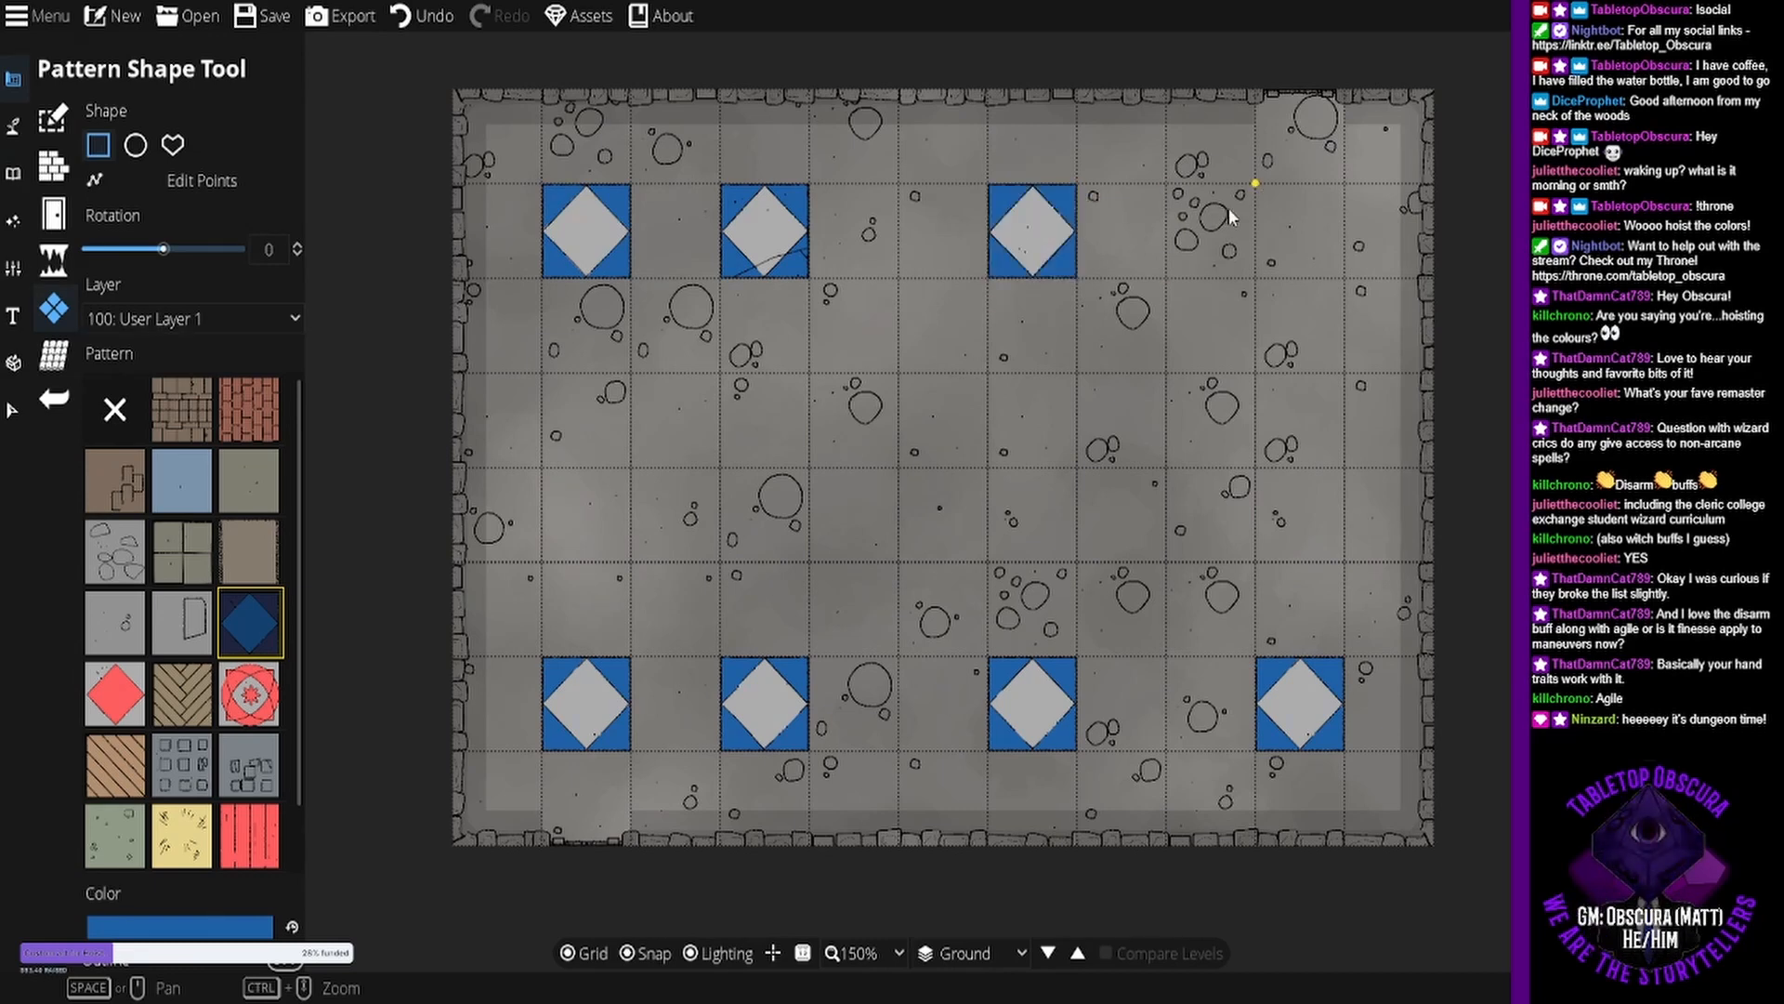
Undo the last five diamond tiles, keeping only the two near the lower corners of the room.
key(ctrl+z)
key(ctrl+z)
key(ctrl+z)
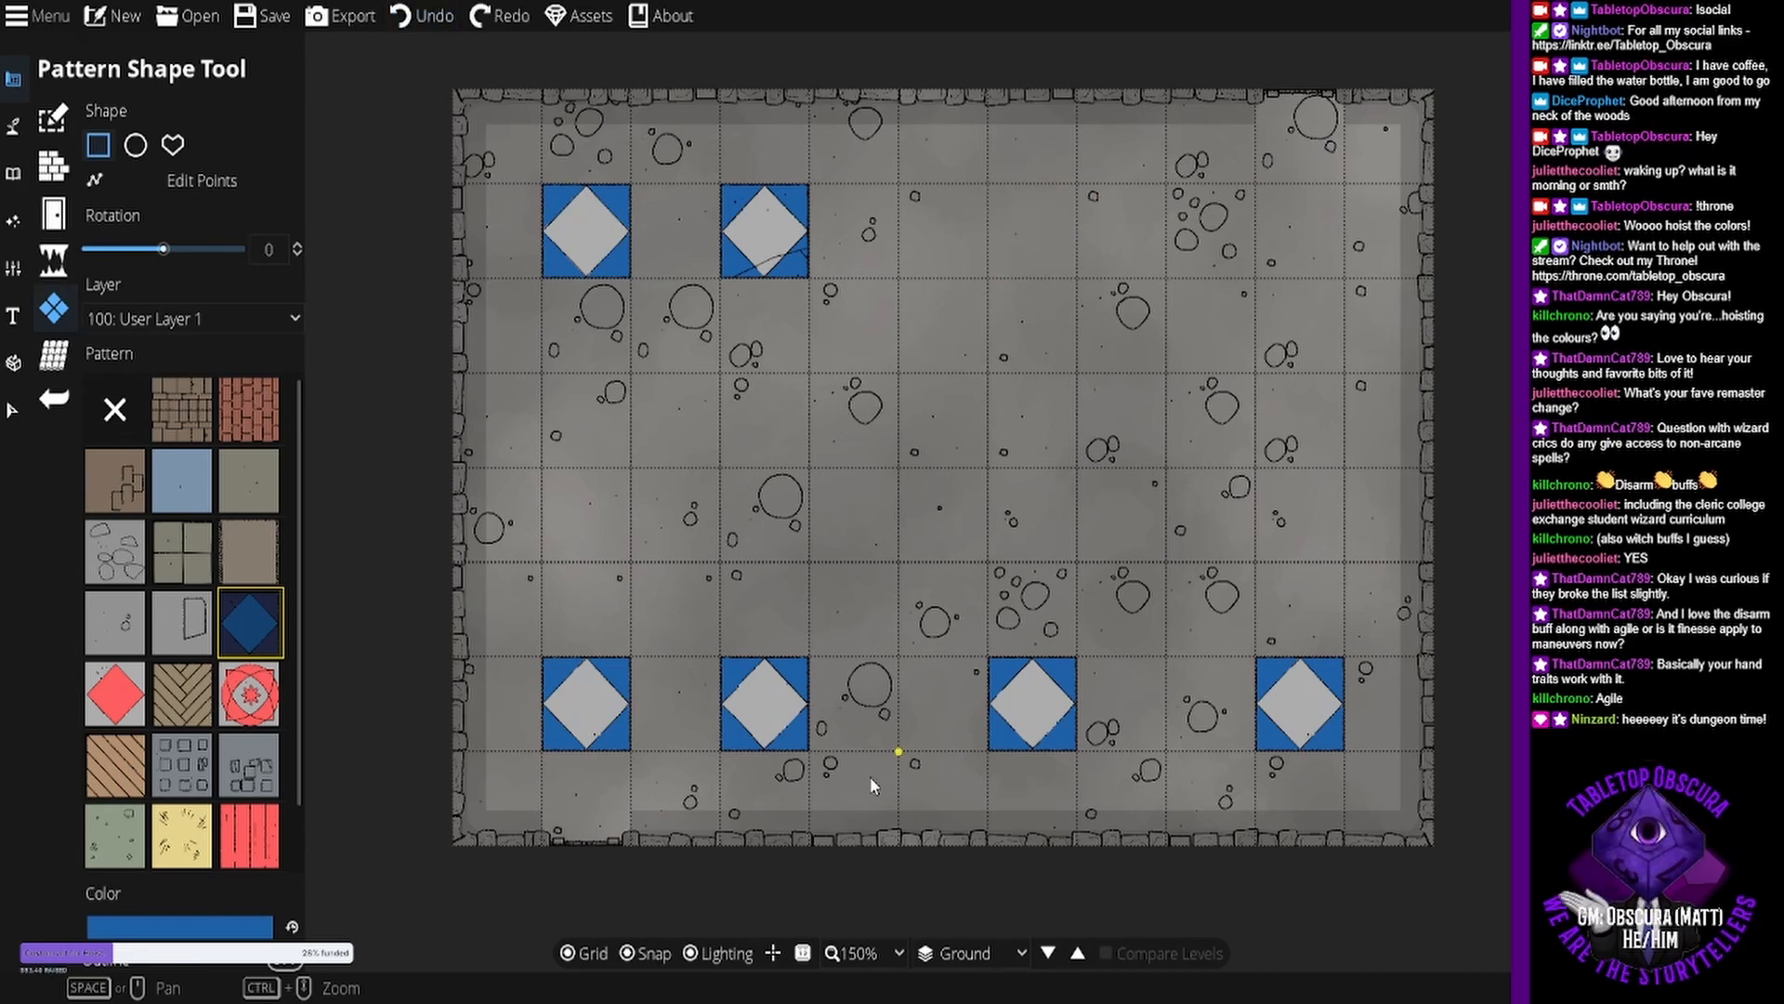
key(ctrl+z)
key(ctrl+z)
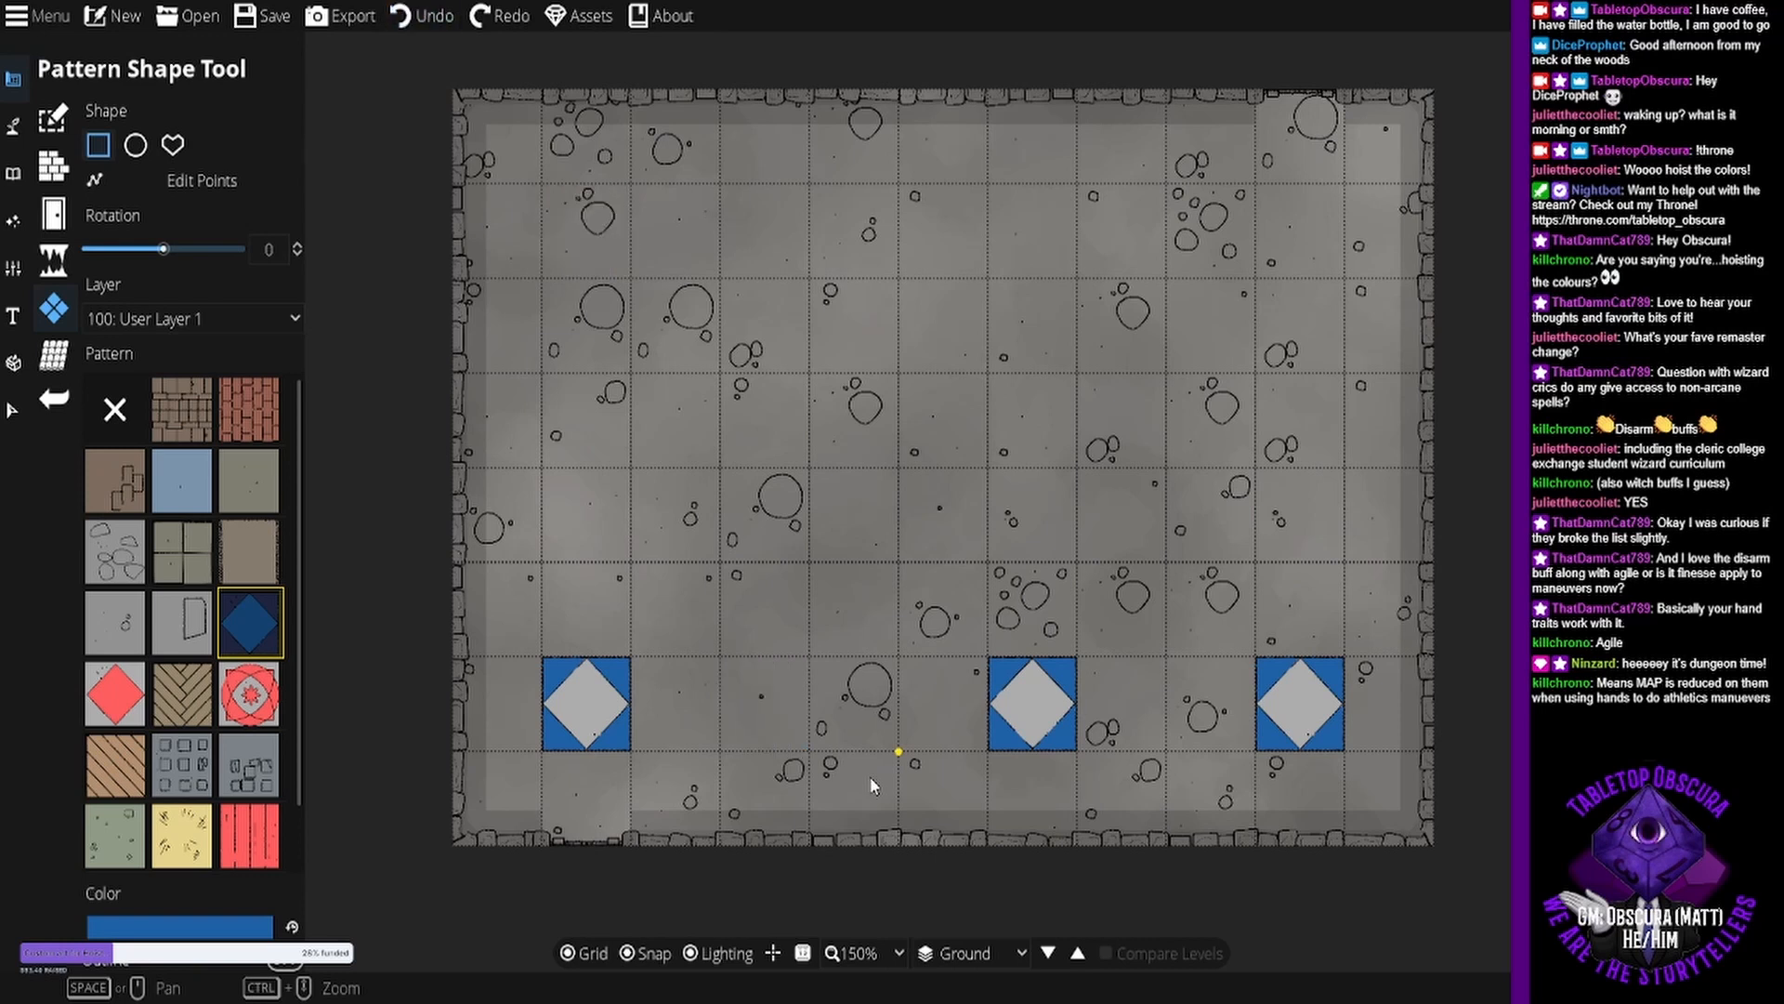
Add blue diamond tiles at columns eight, four and six of the seventh row to form an evenly spaced line.
drag(1116, 725, 1143, 704)
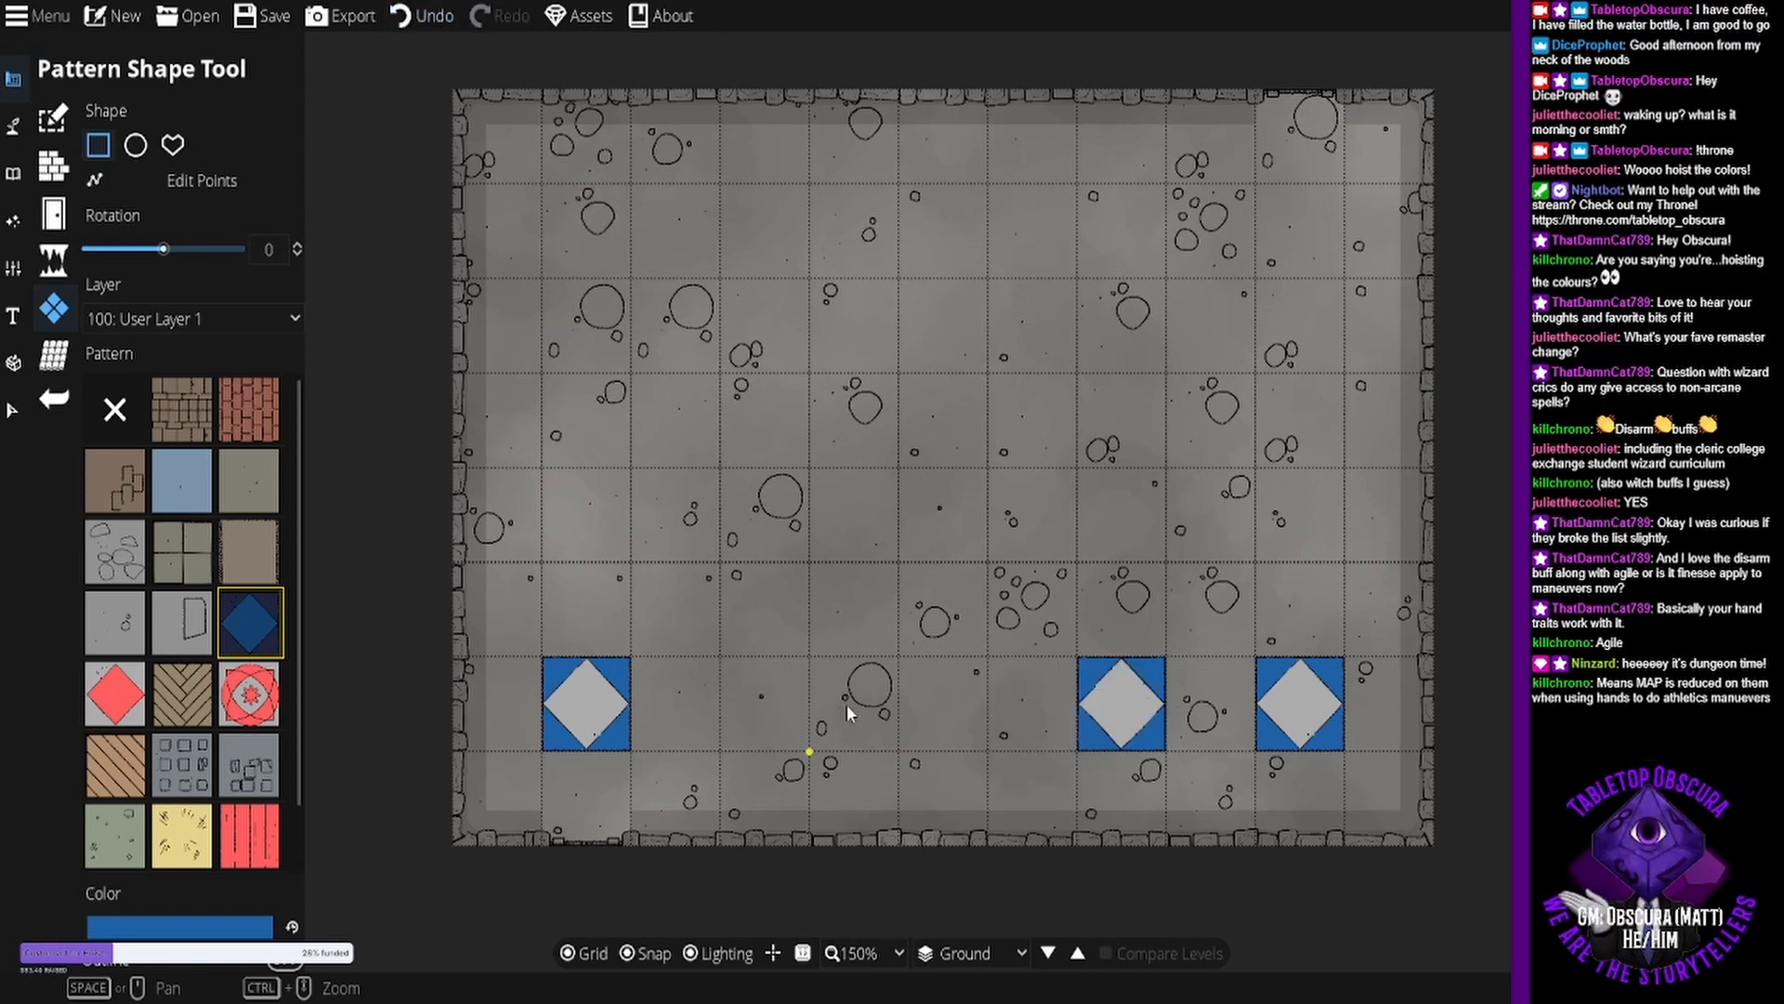
drag(774, 738, 758, 692)
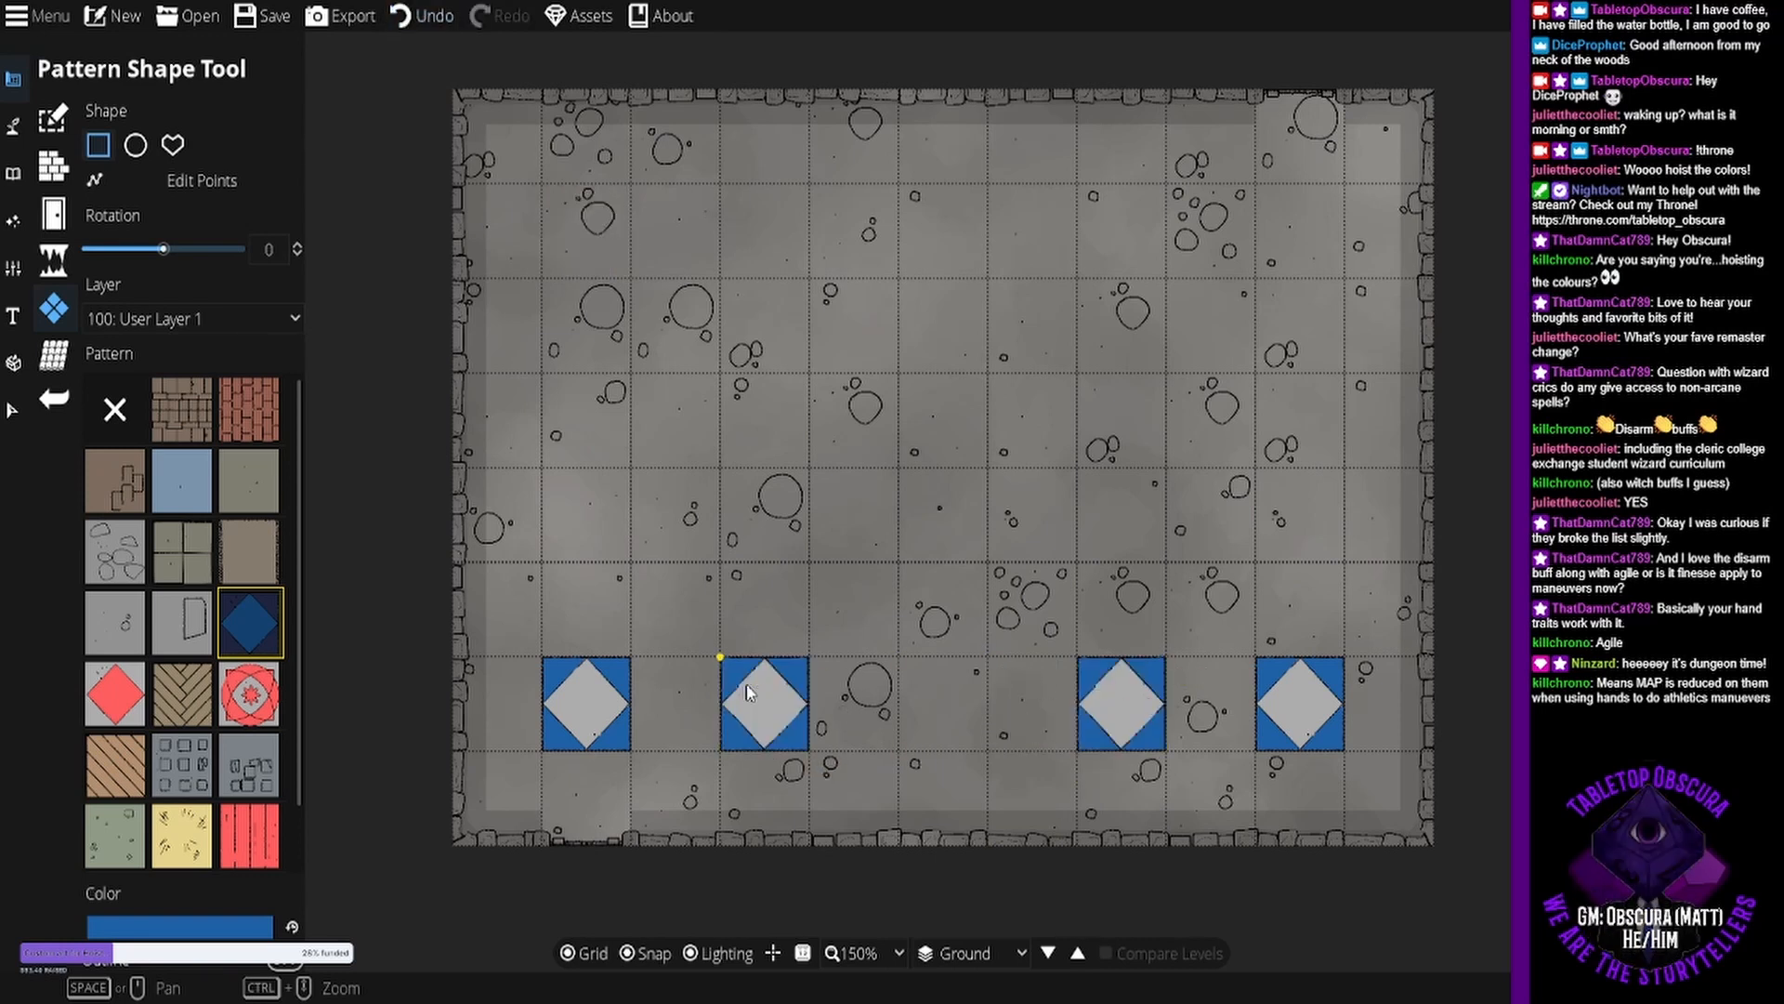
drag(942, 677, 957, 725)
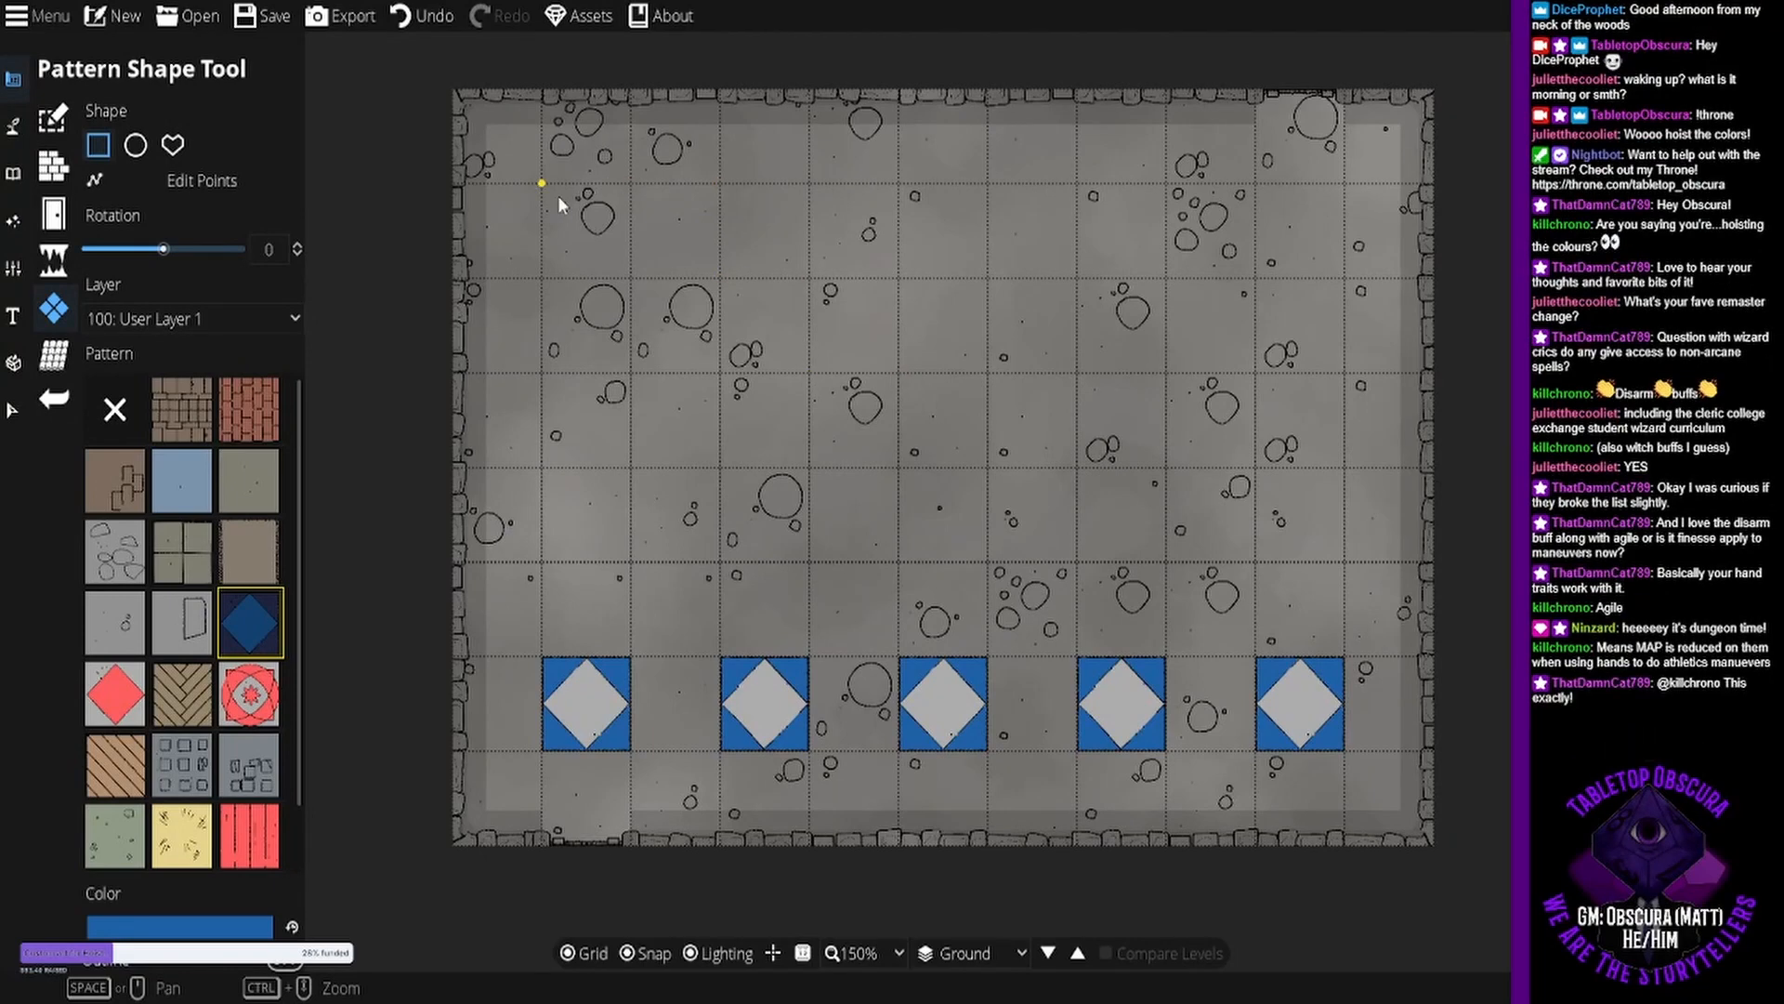
Add single-square blue diamond tiles at columns two, four, six, eight and ten of the second row.
mouse_move(558, 195)
mouse_down()
mouse_move(659, 291)
mouse_move(820, 197)
mouse_up()
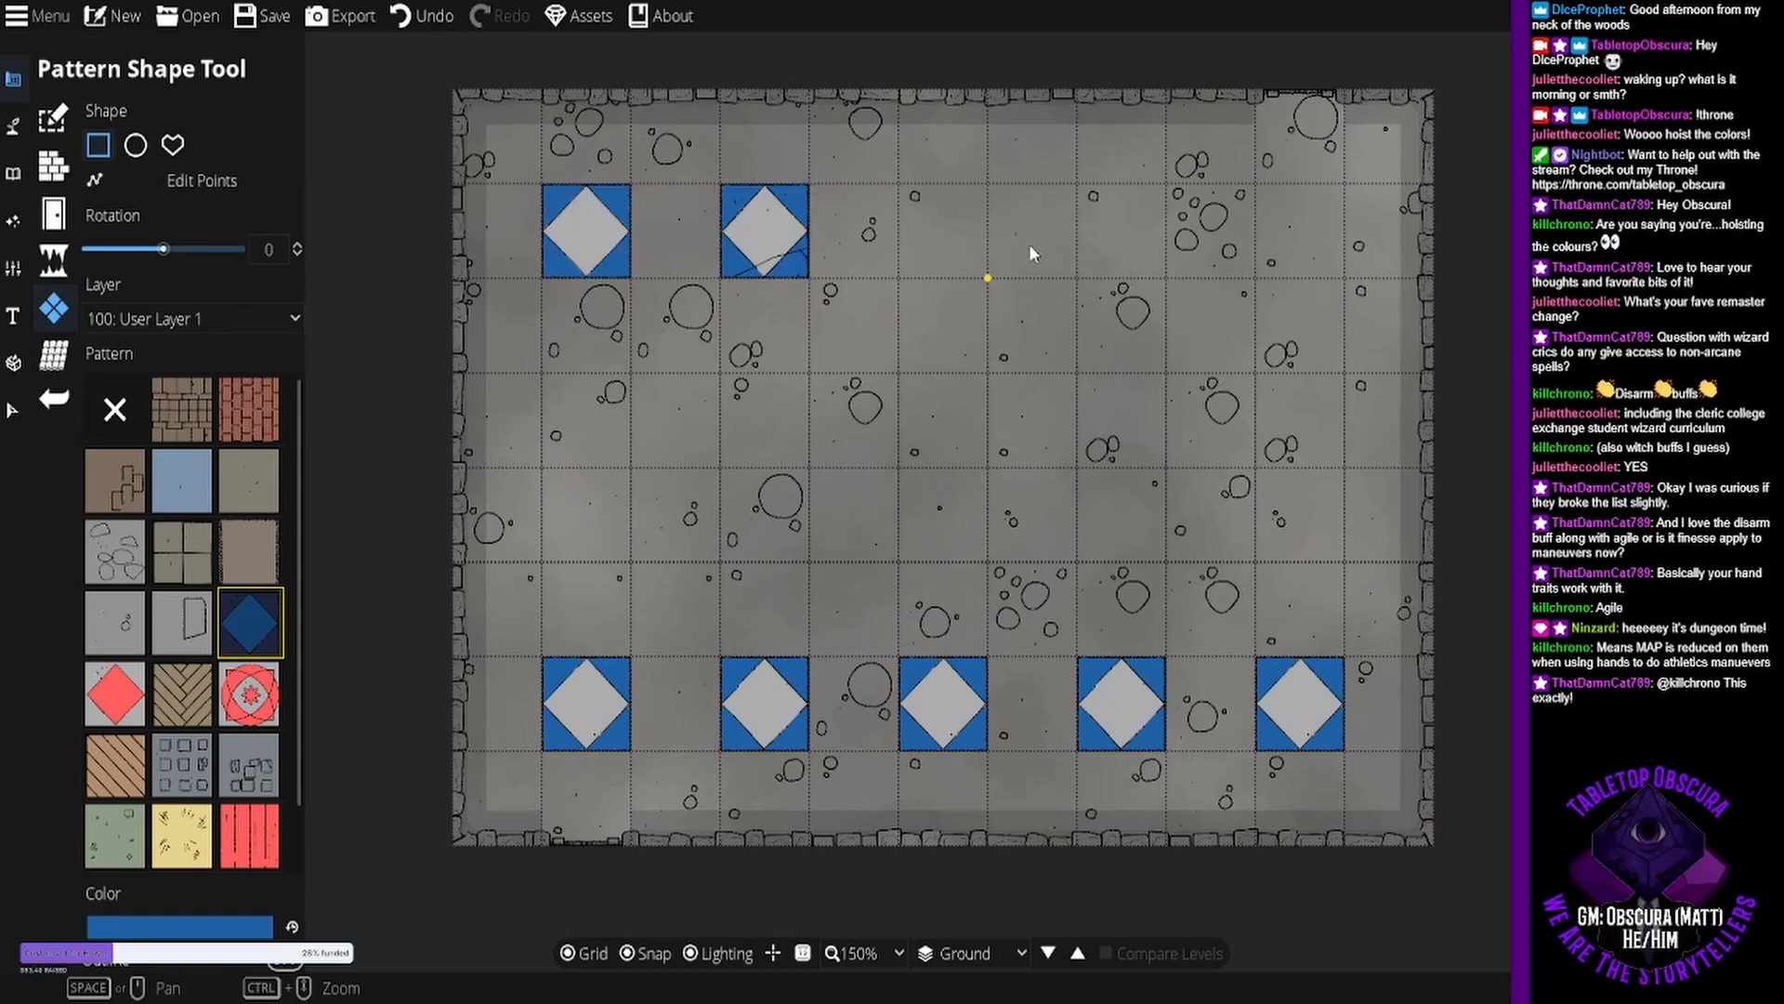
drag(927, 218, 974, 262)
mouse_move(1123, 214)
mouse_down()
mouse_move(1111, 244)
mouse_move(1147, 253)
mouse_up()
drag(1297, 239, 1327, 264)
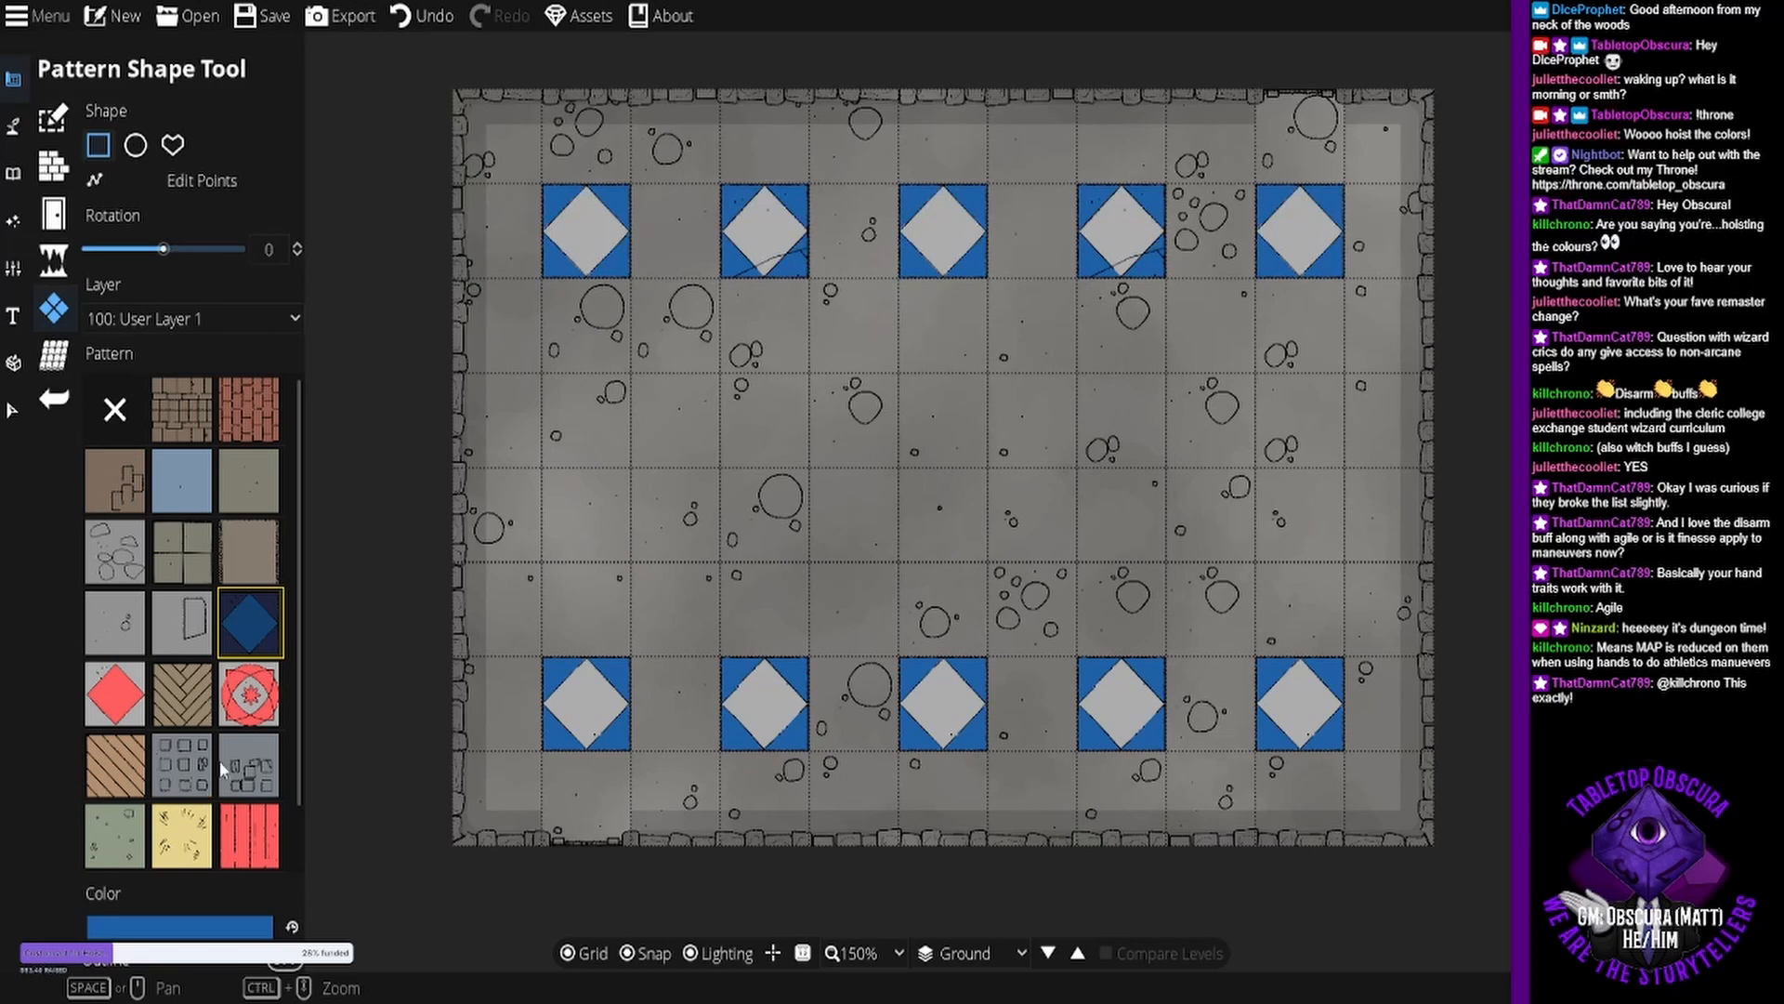
Set the pattern colour to a deep bluish purple and add diamond tiles at columns two and four of row four and three and five of row five.
click(190, 936)
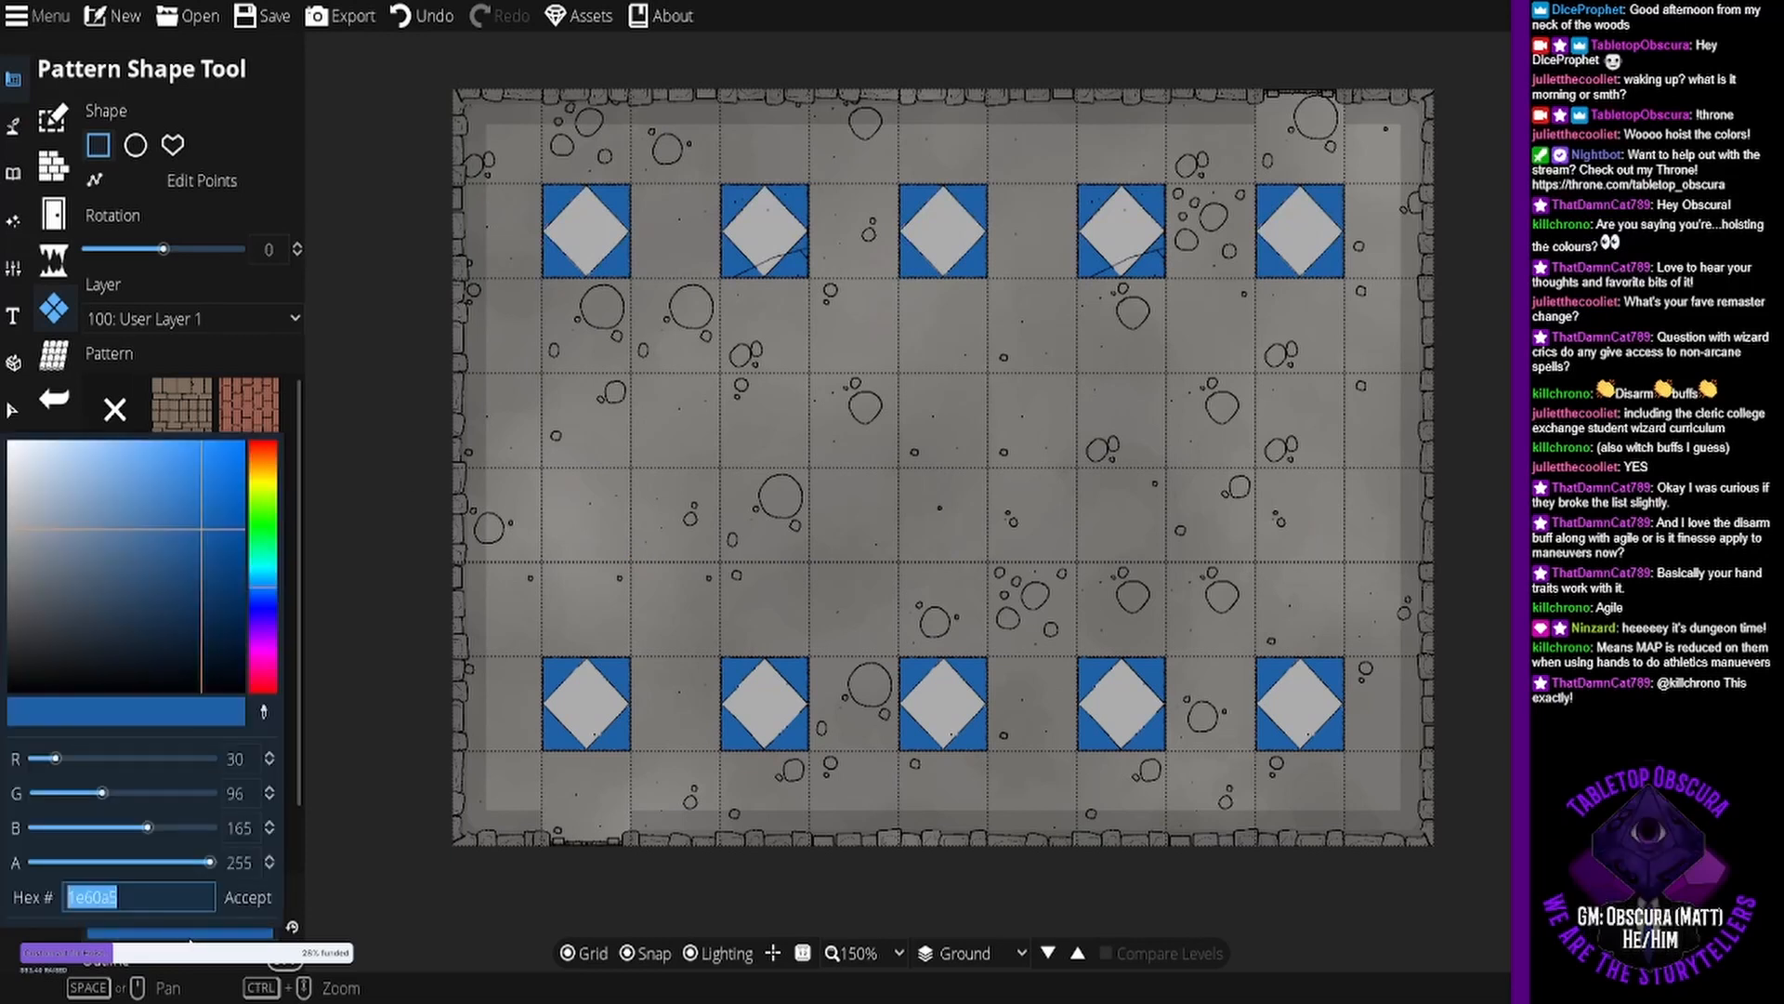
click(266, 617)
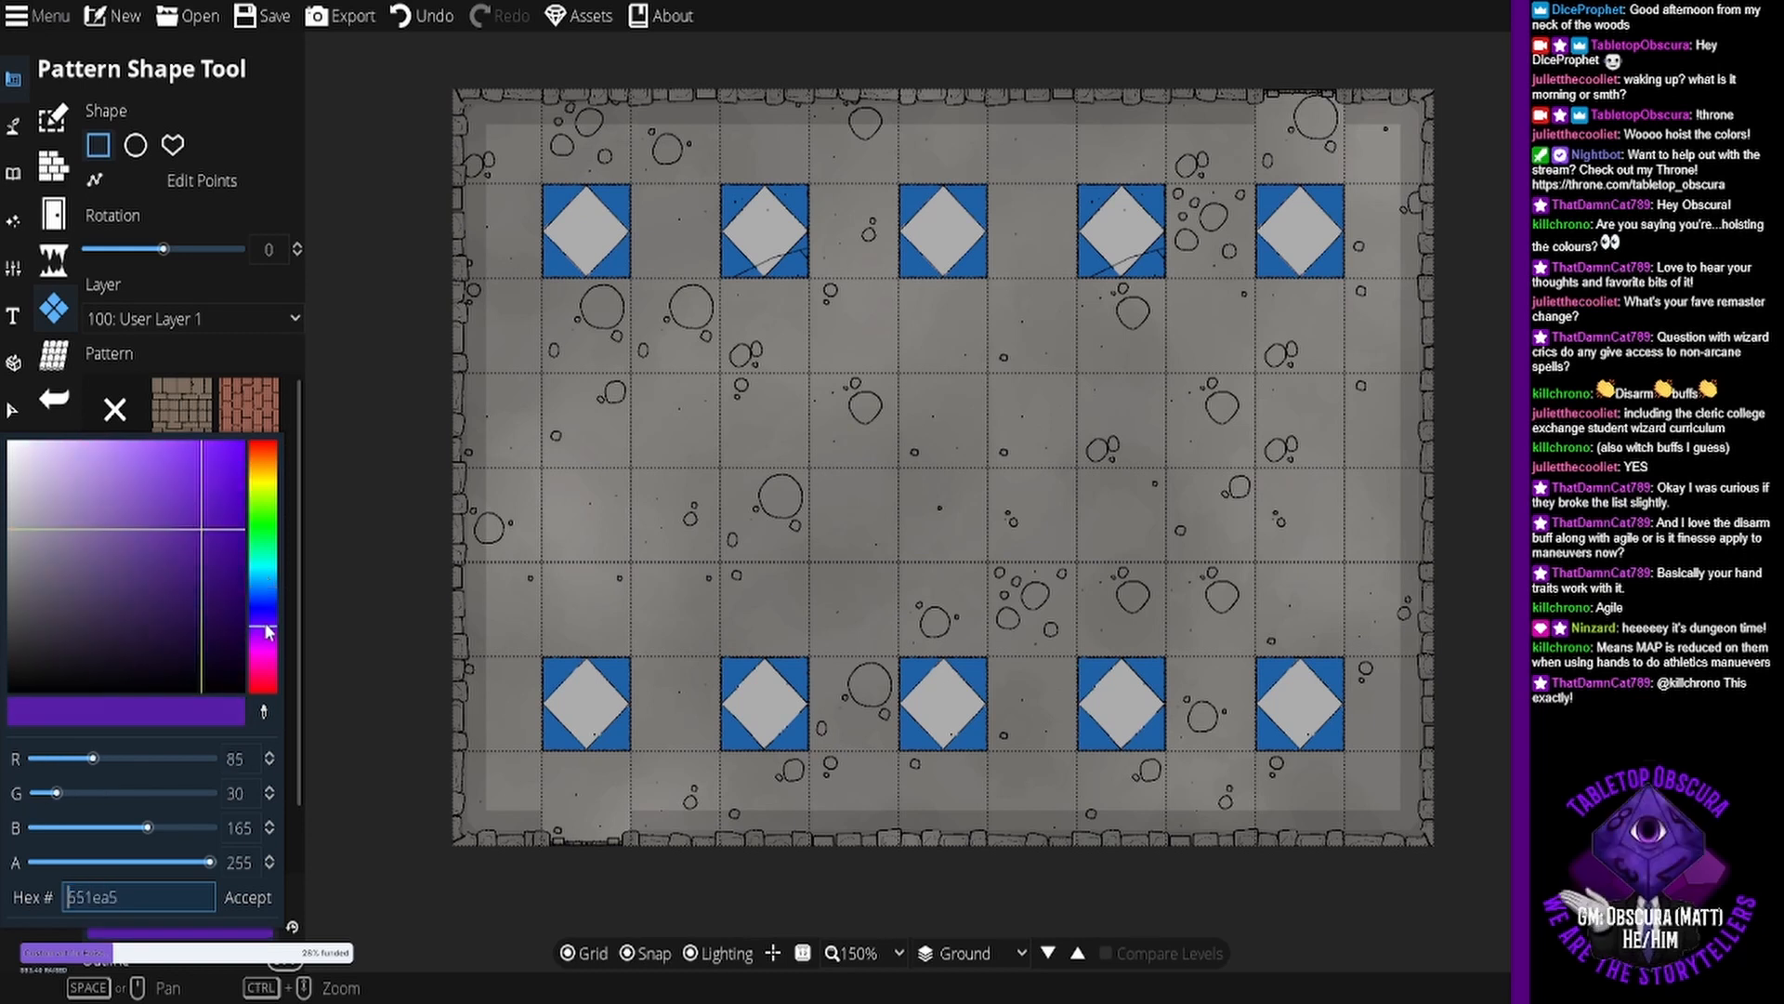
drag(223, 476, 198, 514)
click(234, 897)
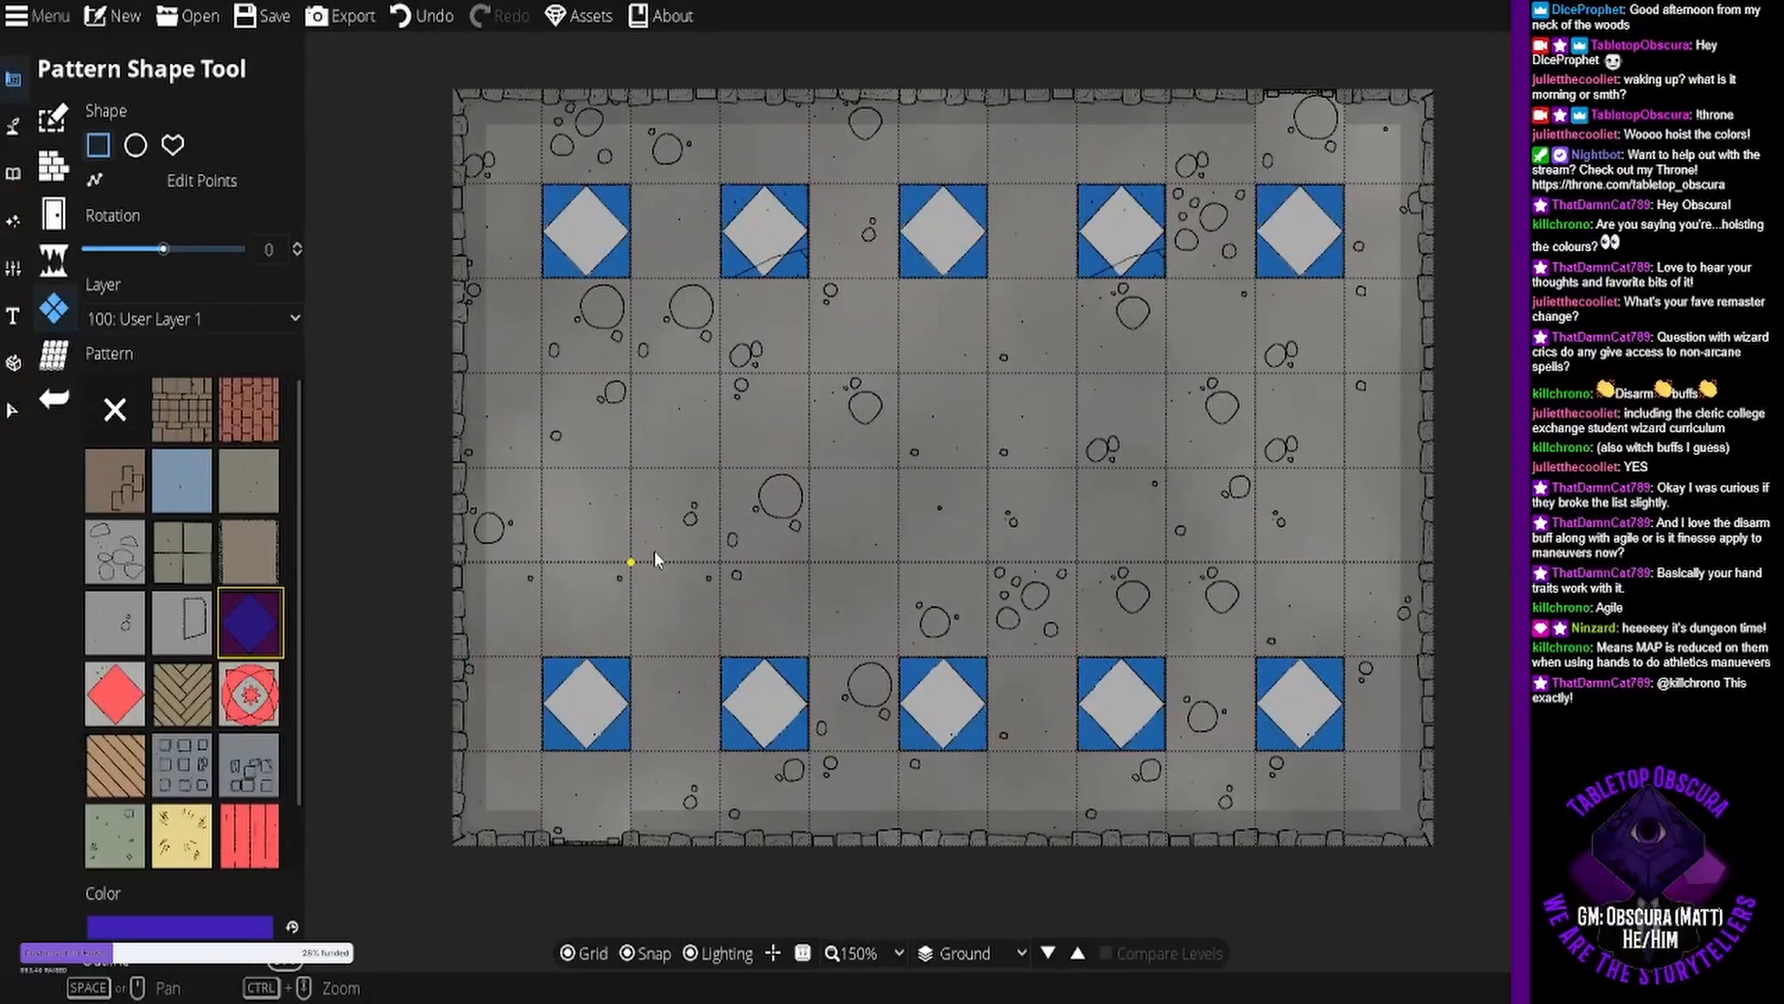
drag(548, 392, 621, 465)
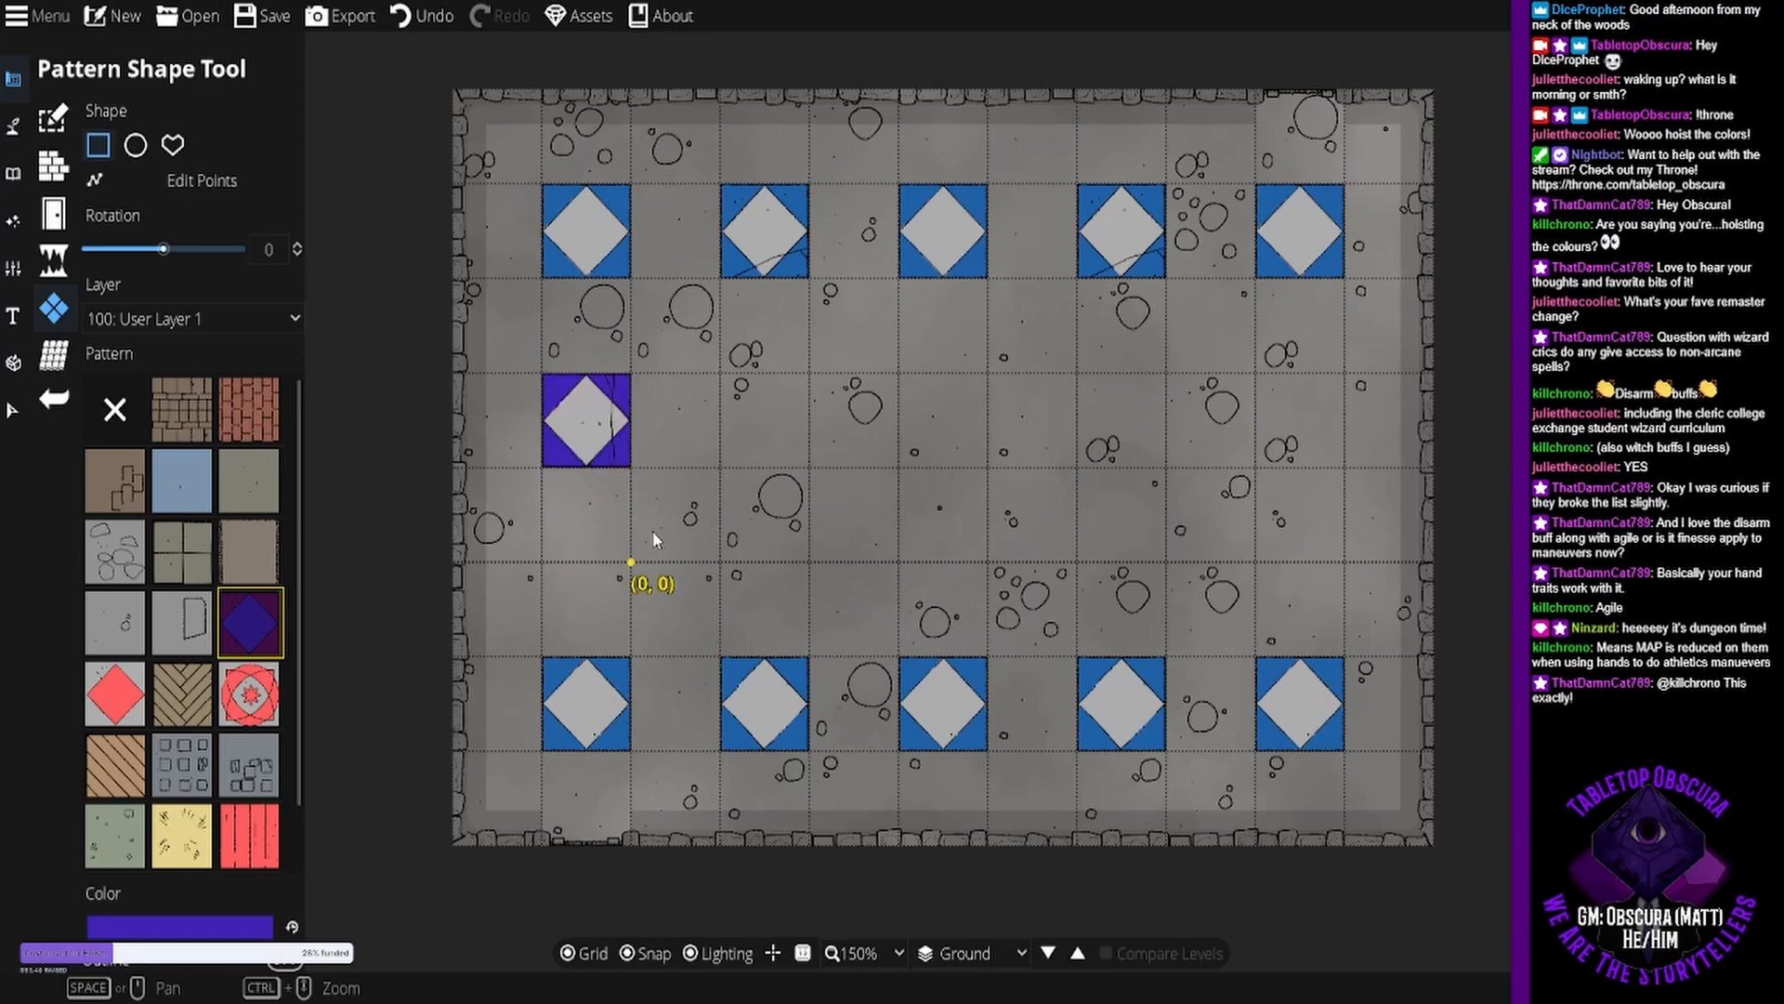
mouse_move(652, 531)
mouse_down()
mouse_move(728, 477)
mouse_move(811, 377)
mouse_up()
drag(820, 467, 883, 555)
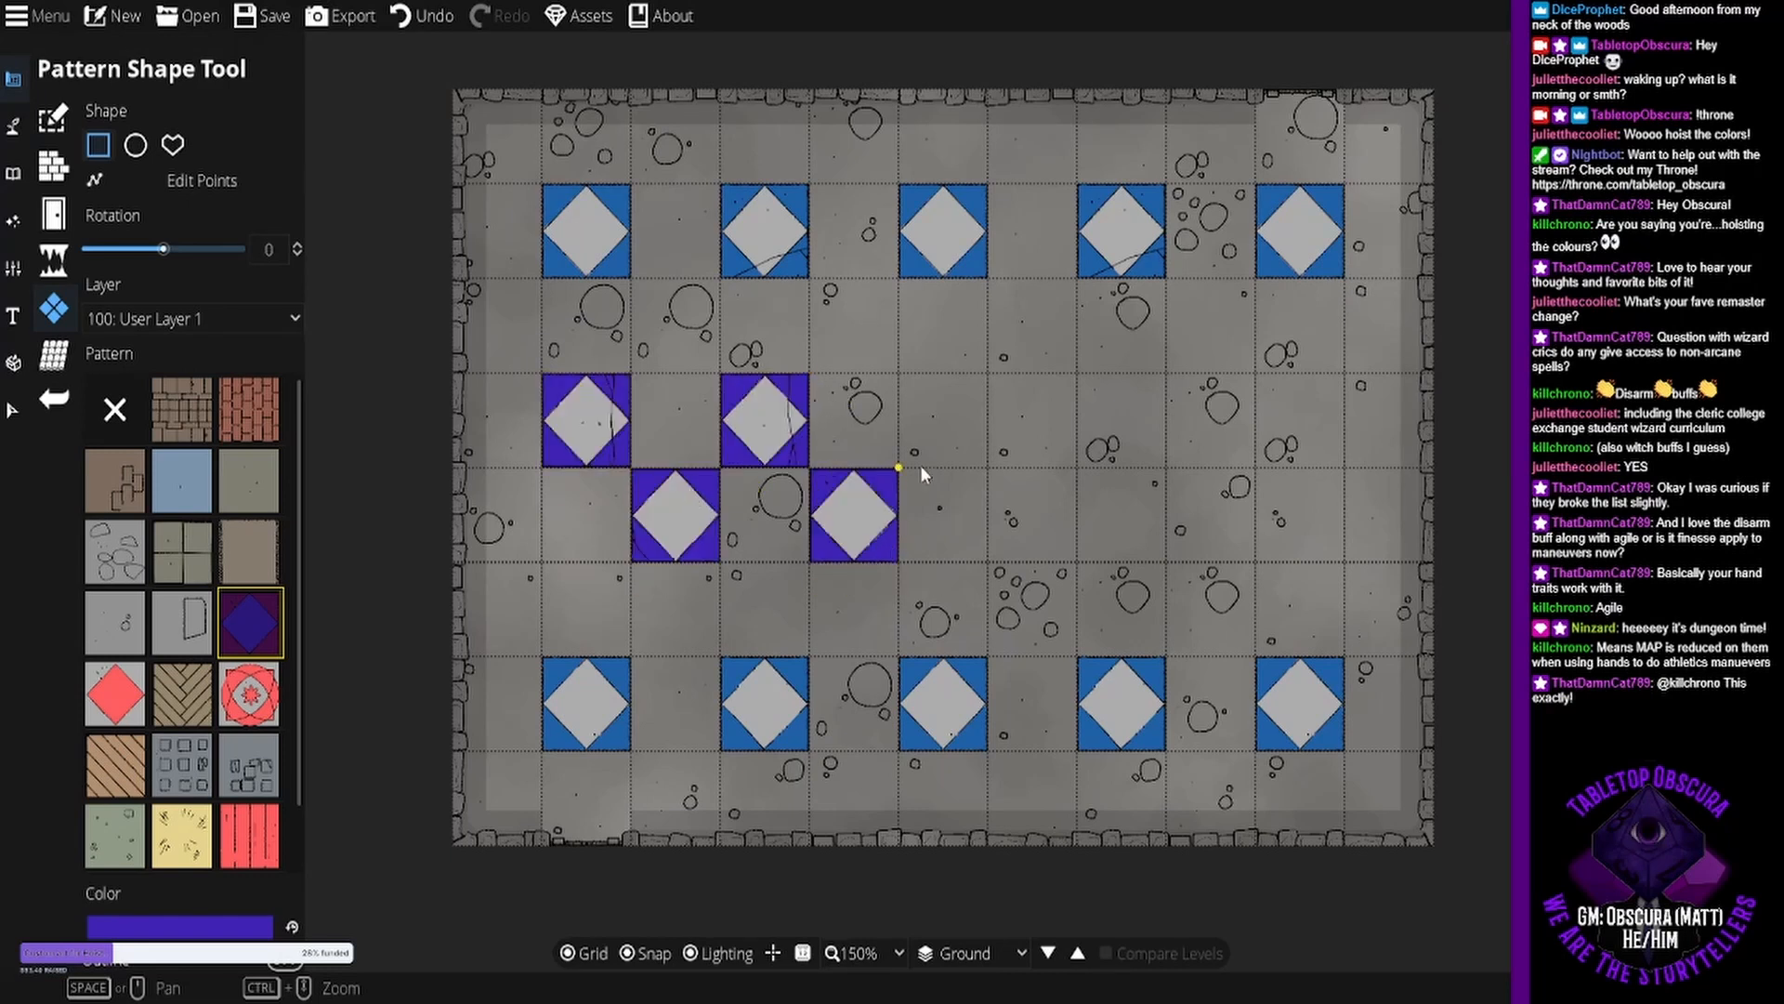
Continue the purple zigzag with diamond tiles at columns six, eight and ten of row four and seven and nine of row five.
drag(920, 465, 985, 379)
mouse_move(1022, 495)
mouse_down()
mouse_move(1113, 537)
mouse_move(1139, 398)
mouse_move(1164, 377)
mouse_up()
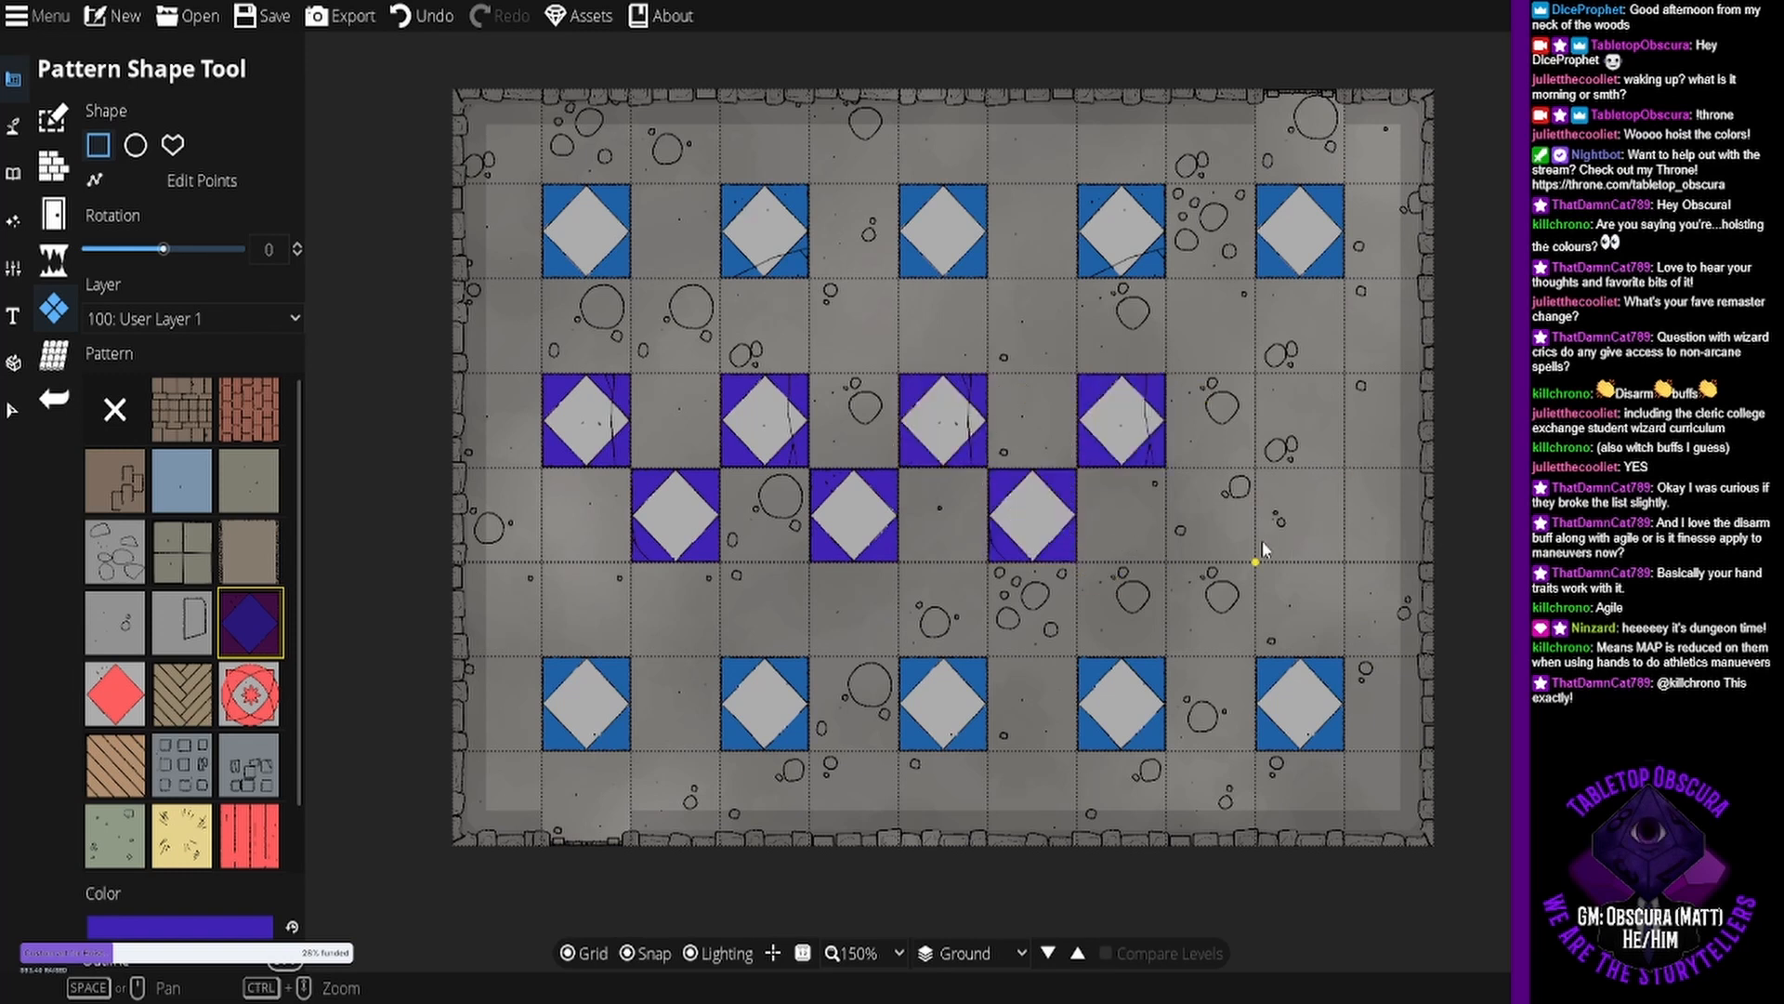
drag(1251, 548, 1255, 557)
drag(1261, 464, 1338, 383)
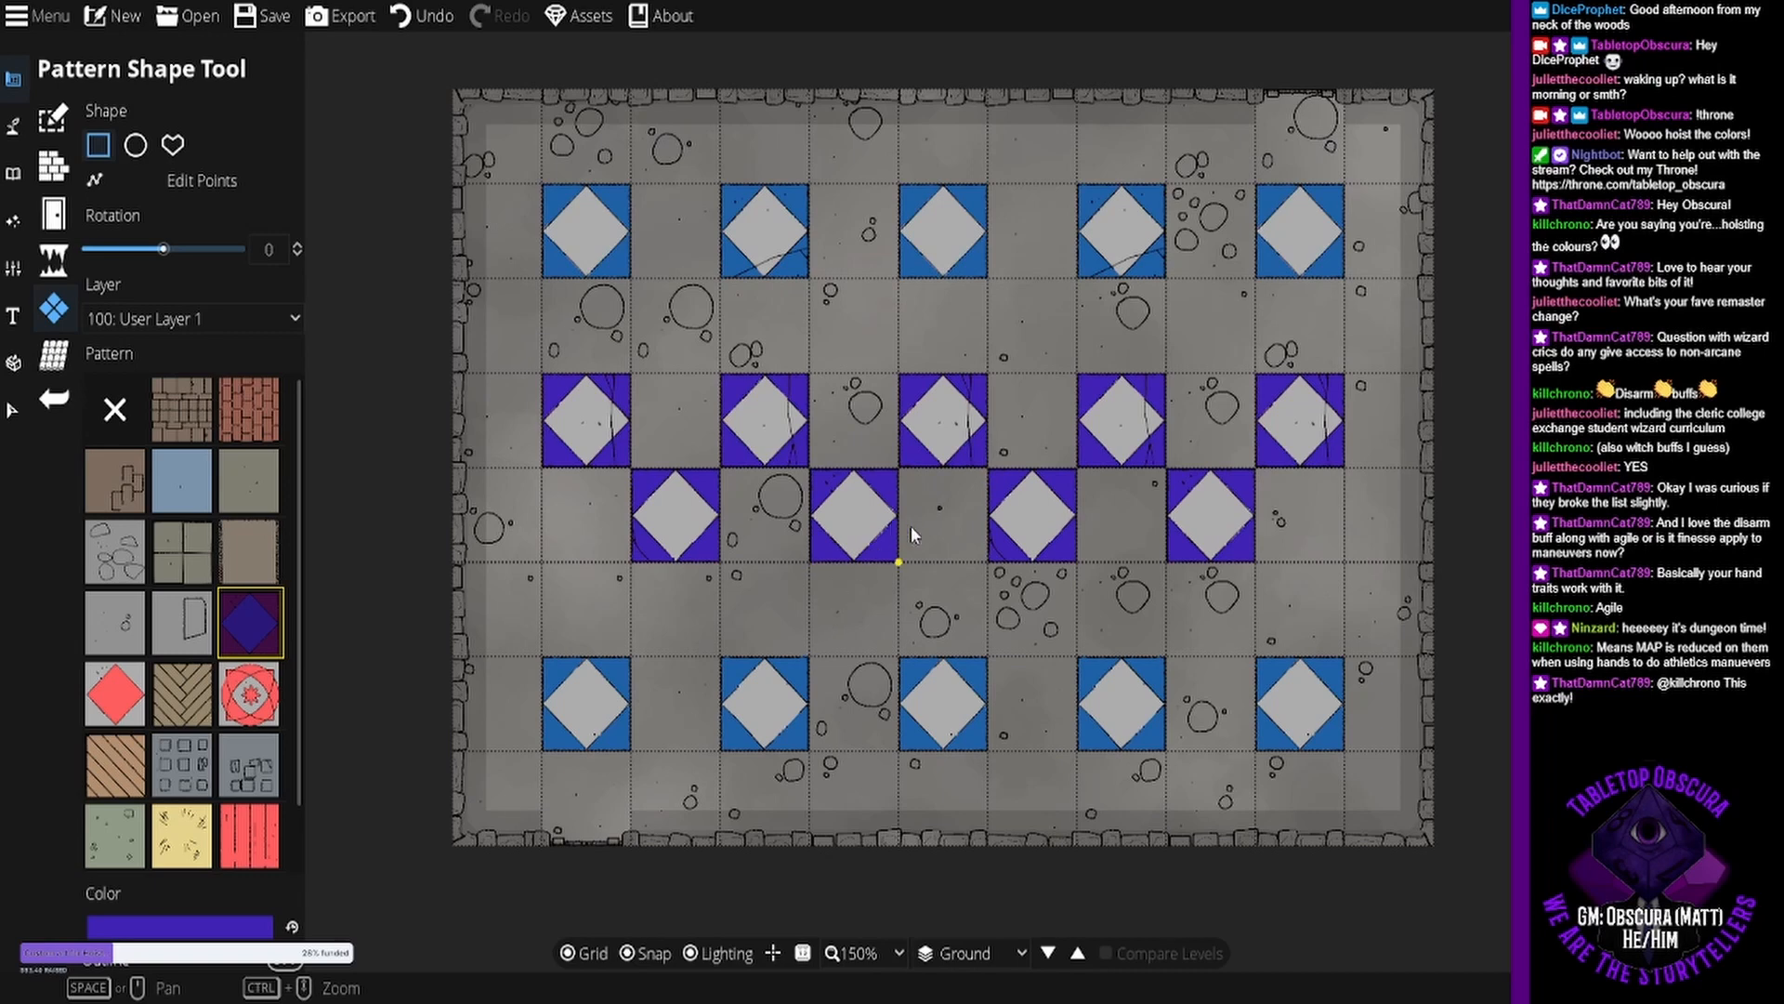
mouse_move(916, 371)
mouse_down()
mouse_move(796, 425)
mouse_move(706, 425)
mouse_move(943, 379)
mouse_up()
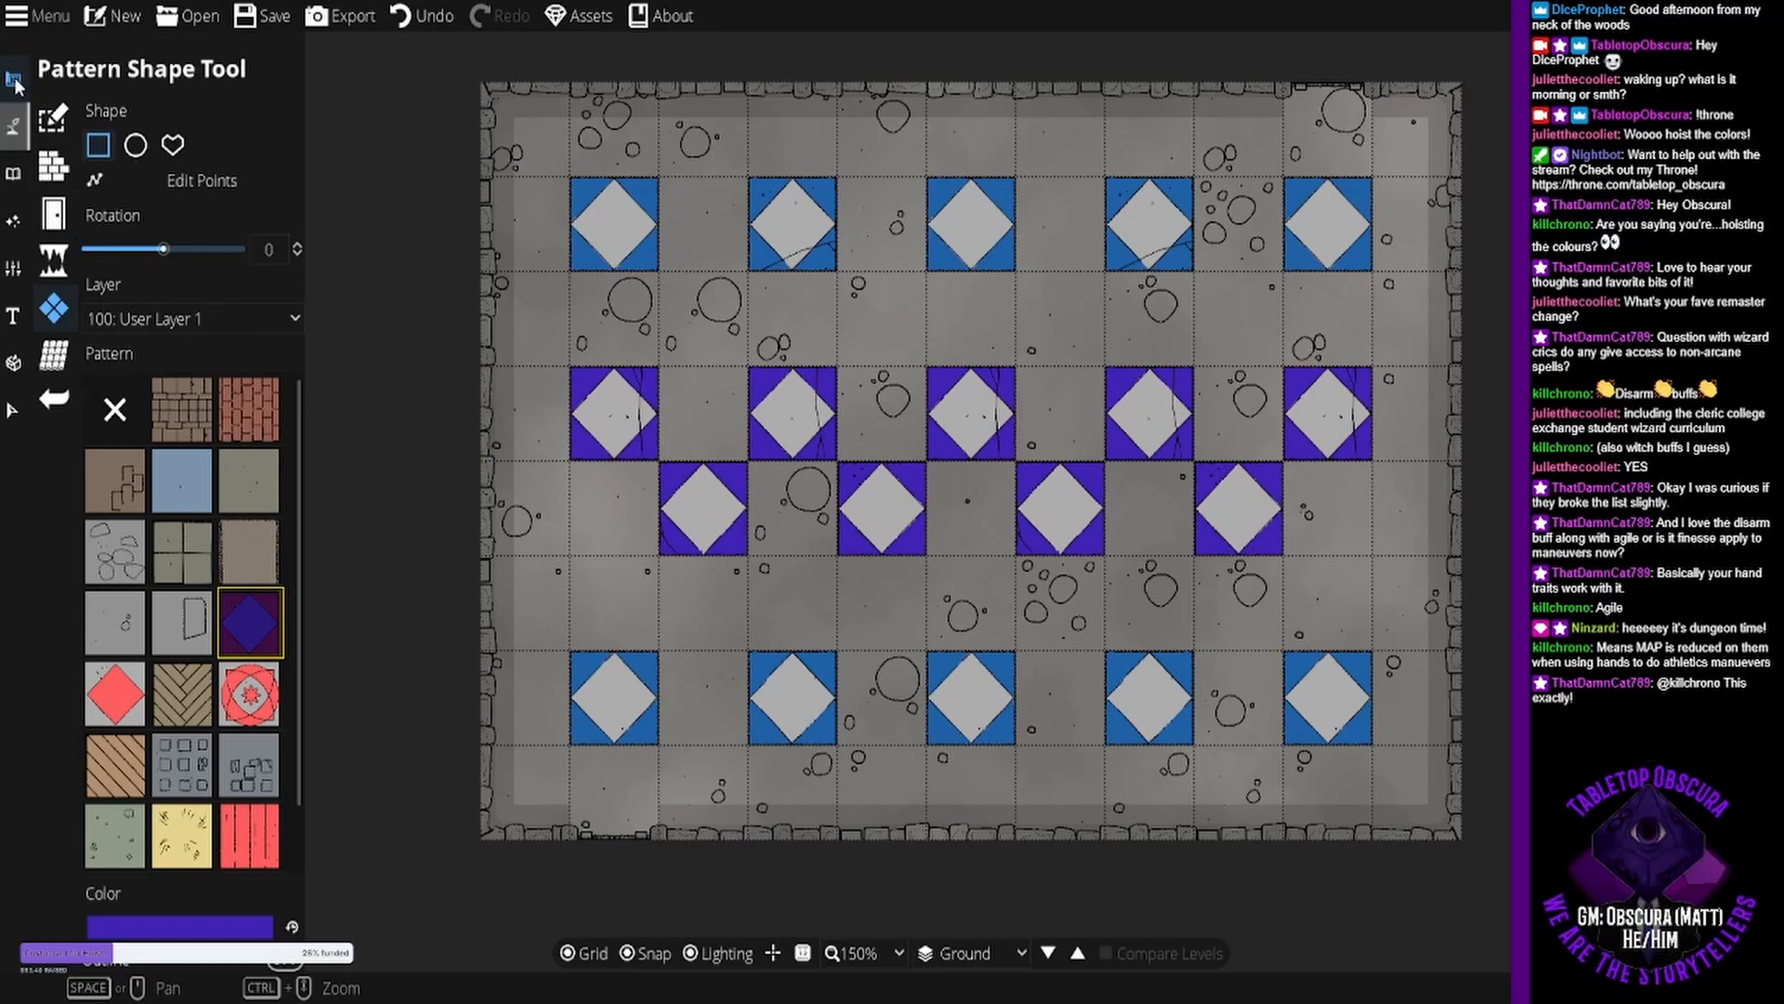
Set the object layer to 700: Above Walls, turn off grid snapping, and place a green tendril on the east wall near the southeast corner.
click(14, 174)
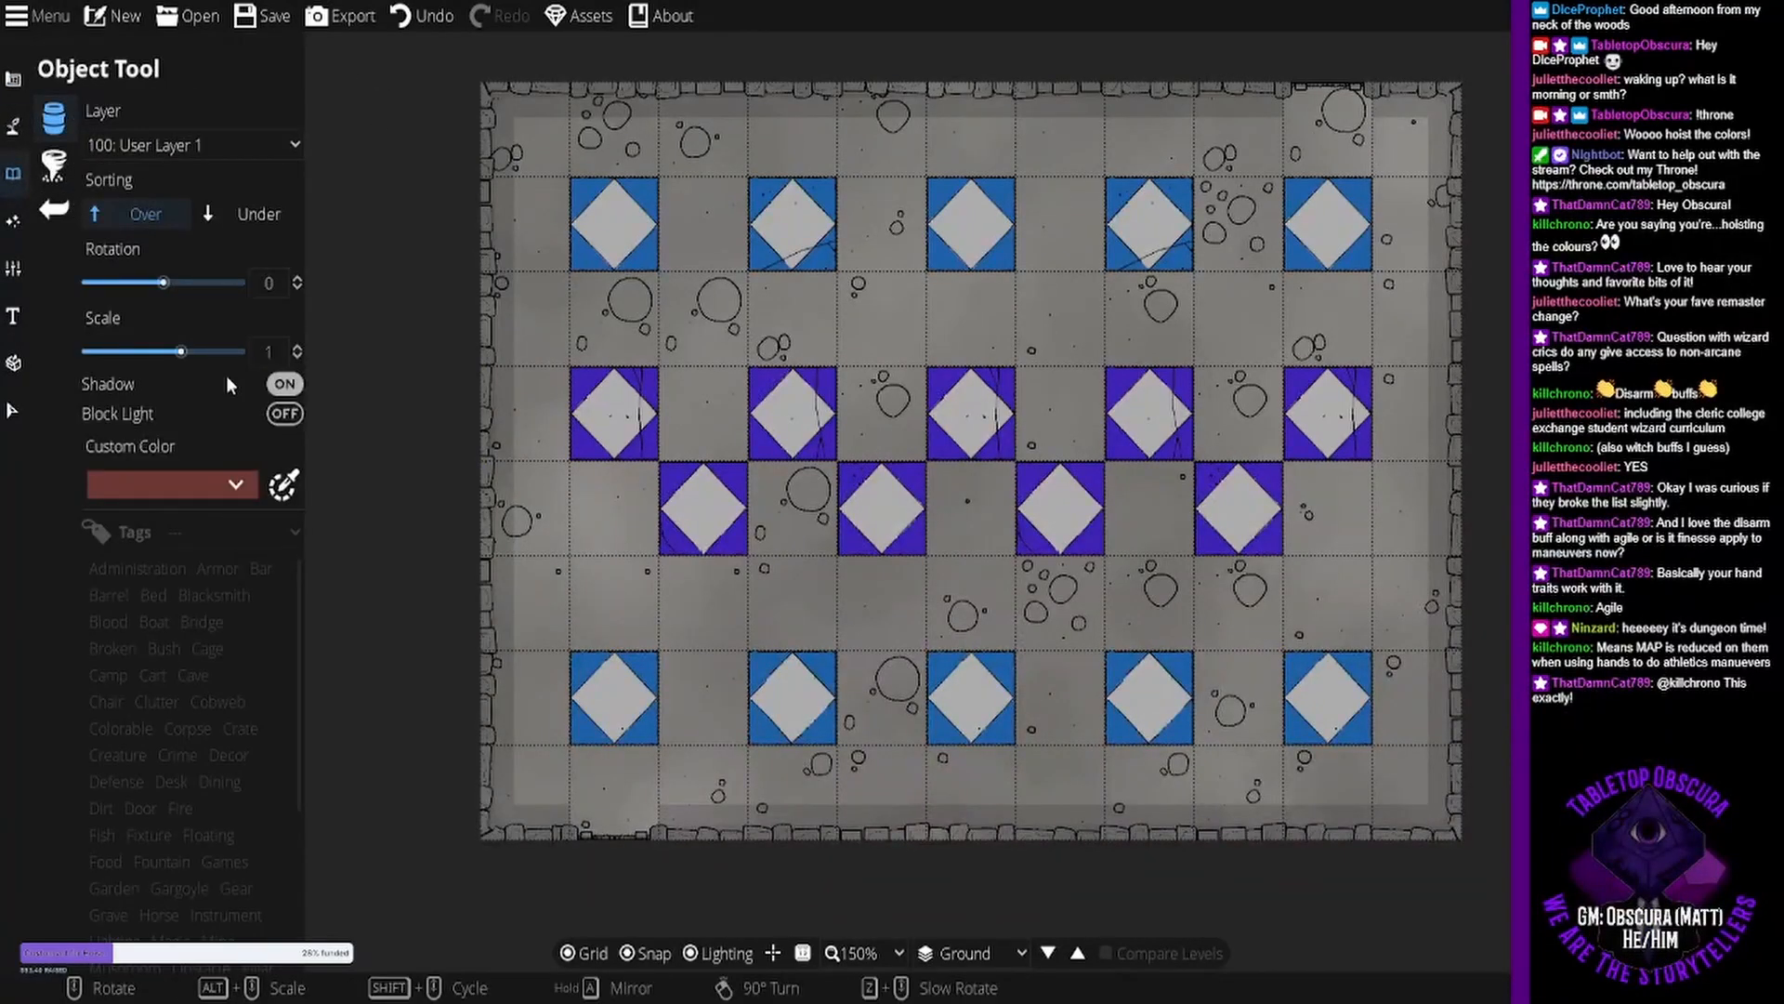
click(209, 144)
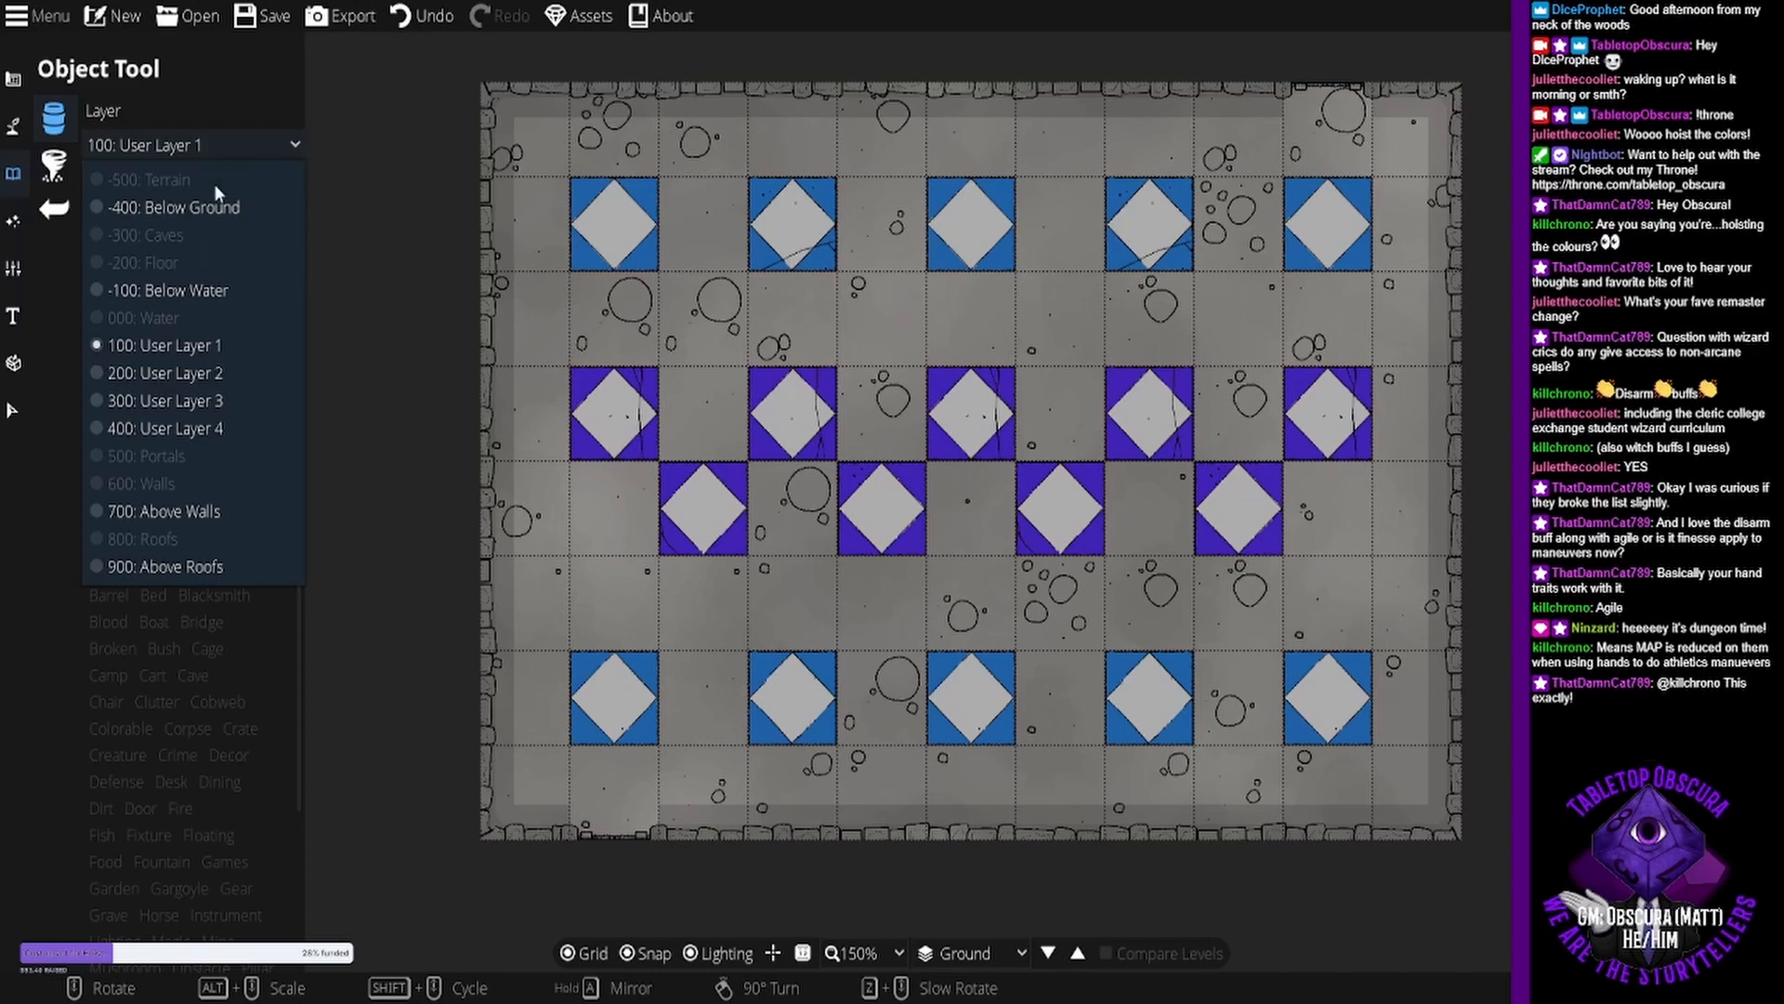
click(220, 508)
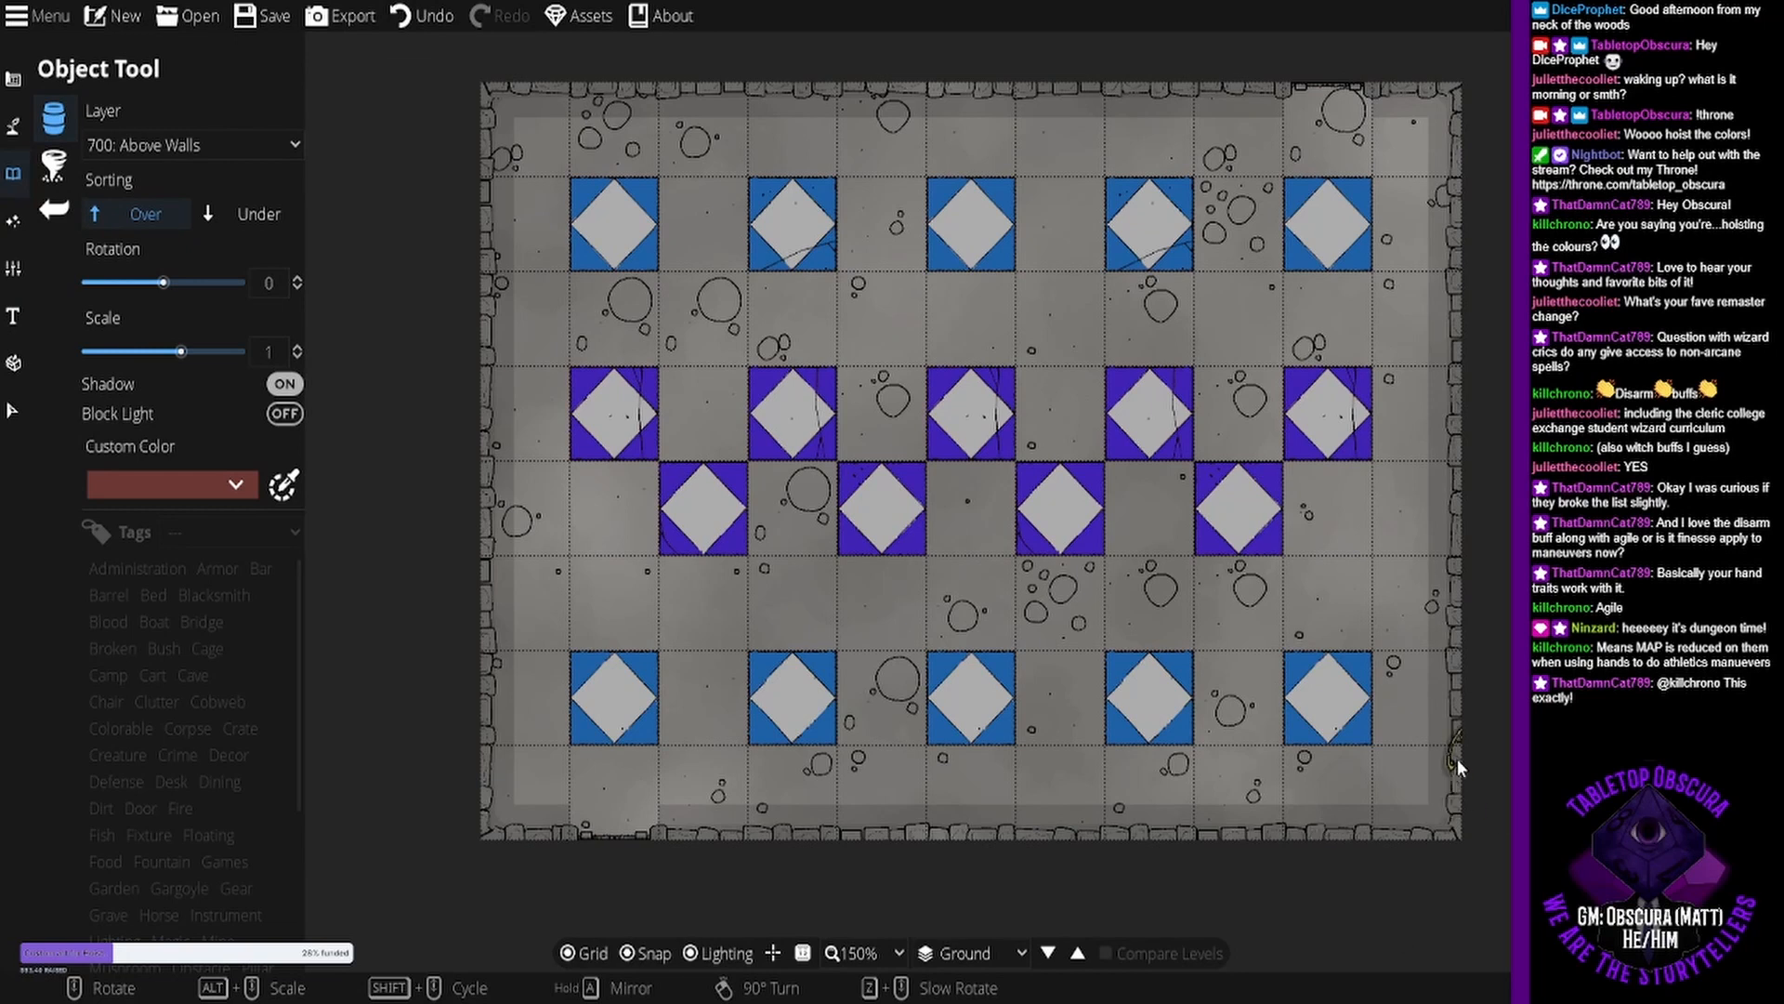
click(629, 954)
scroll(1459, 779, down, 1)
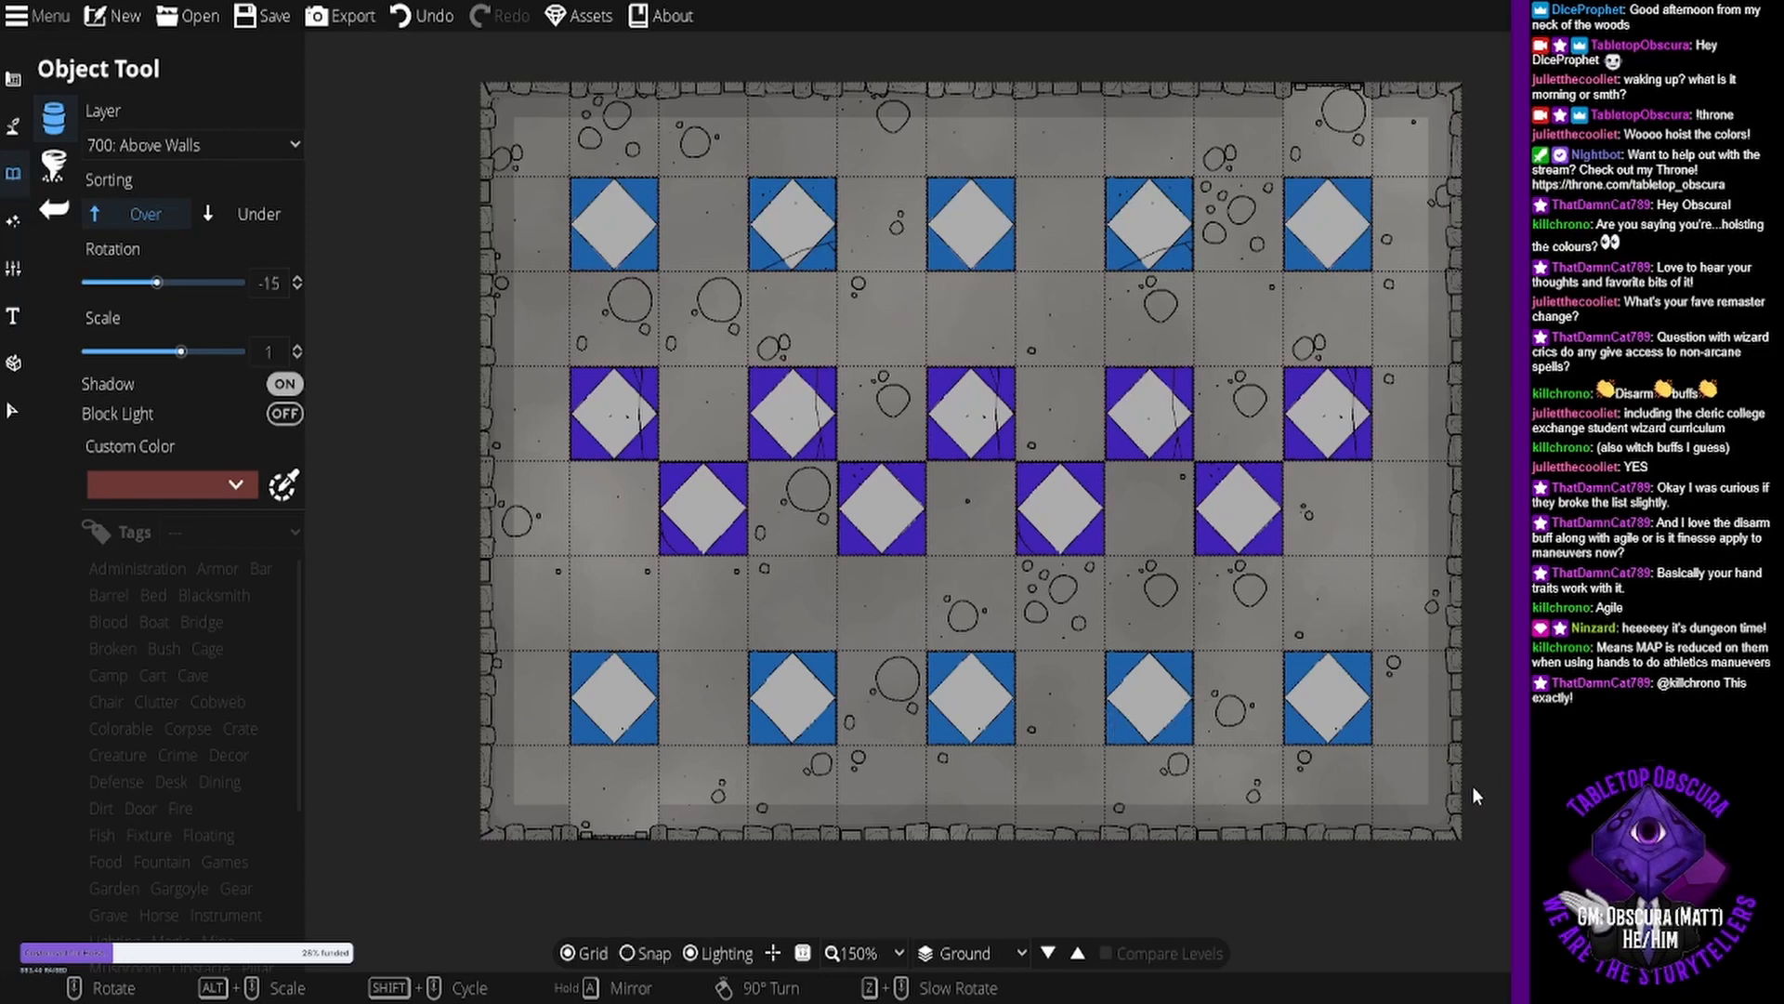
scroll(1426, 769, down, 6)
Place a tendril rotated -60 degrees on the east wall beside the fourth row.
scroll(1426, 772, up, 5)
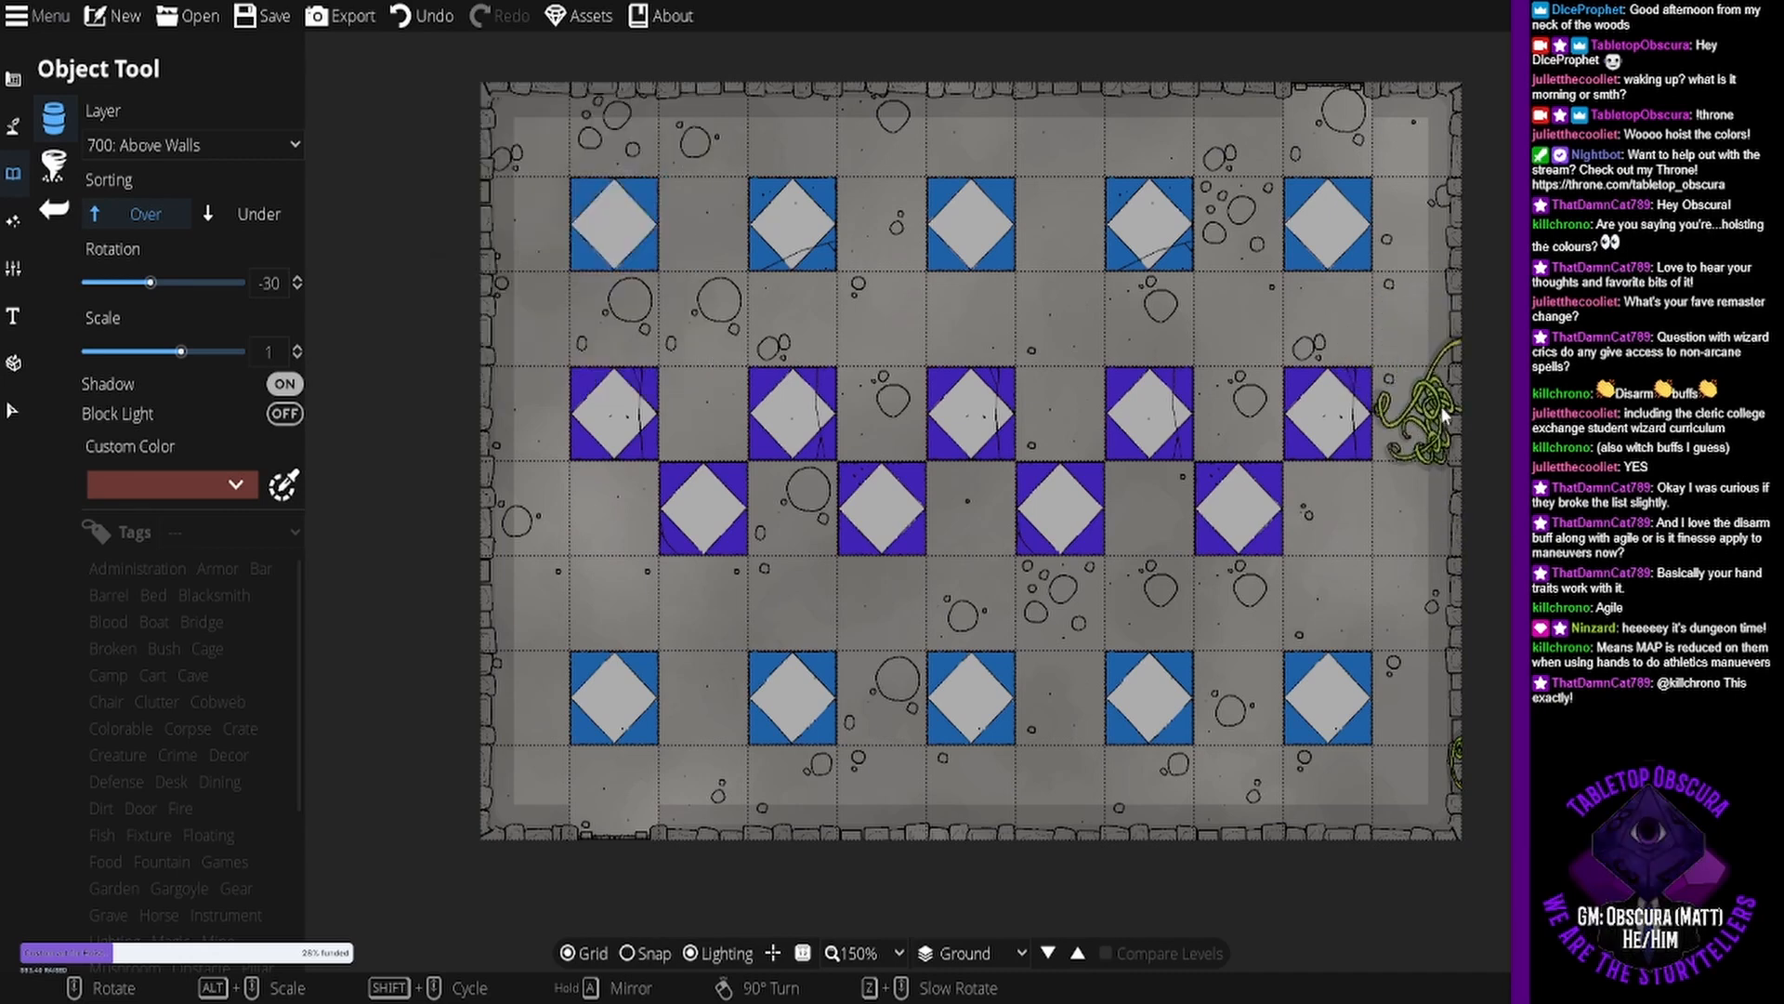
scroll(1442, 405, down, 2)
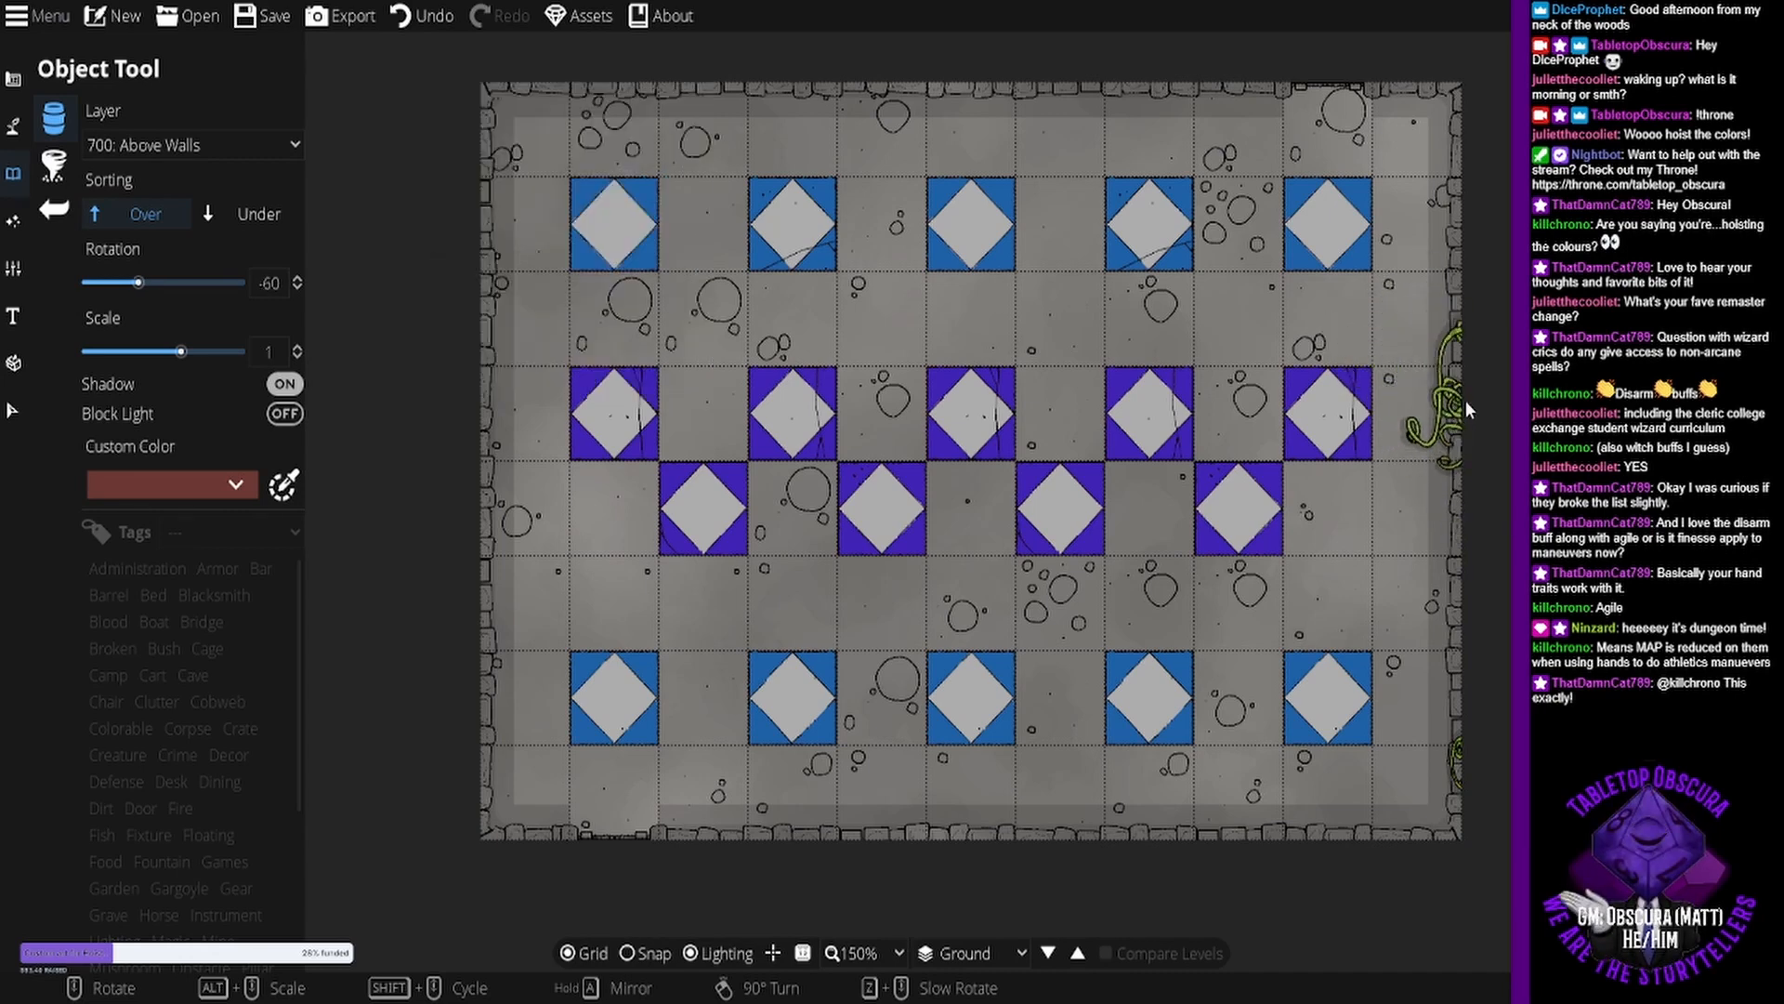
click(1464, 401)
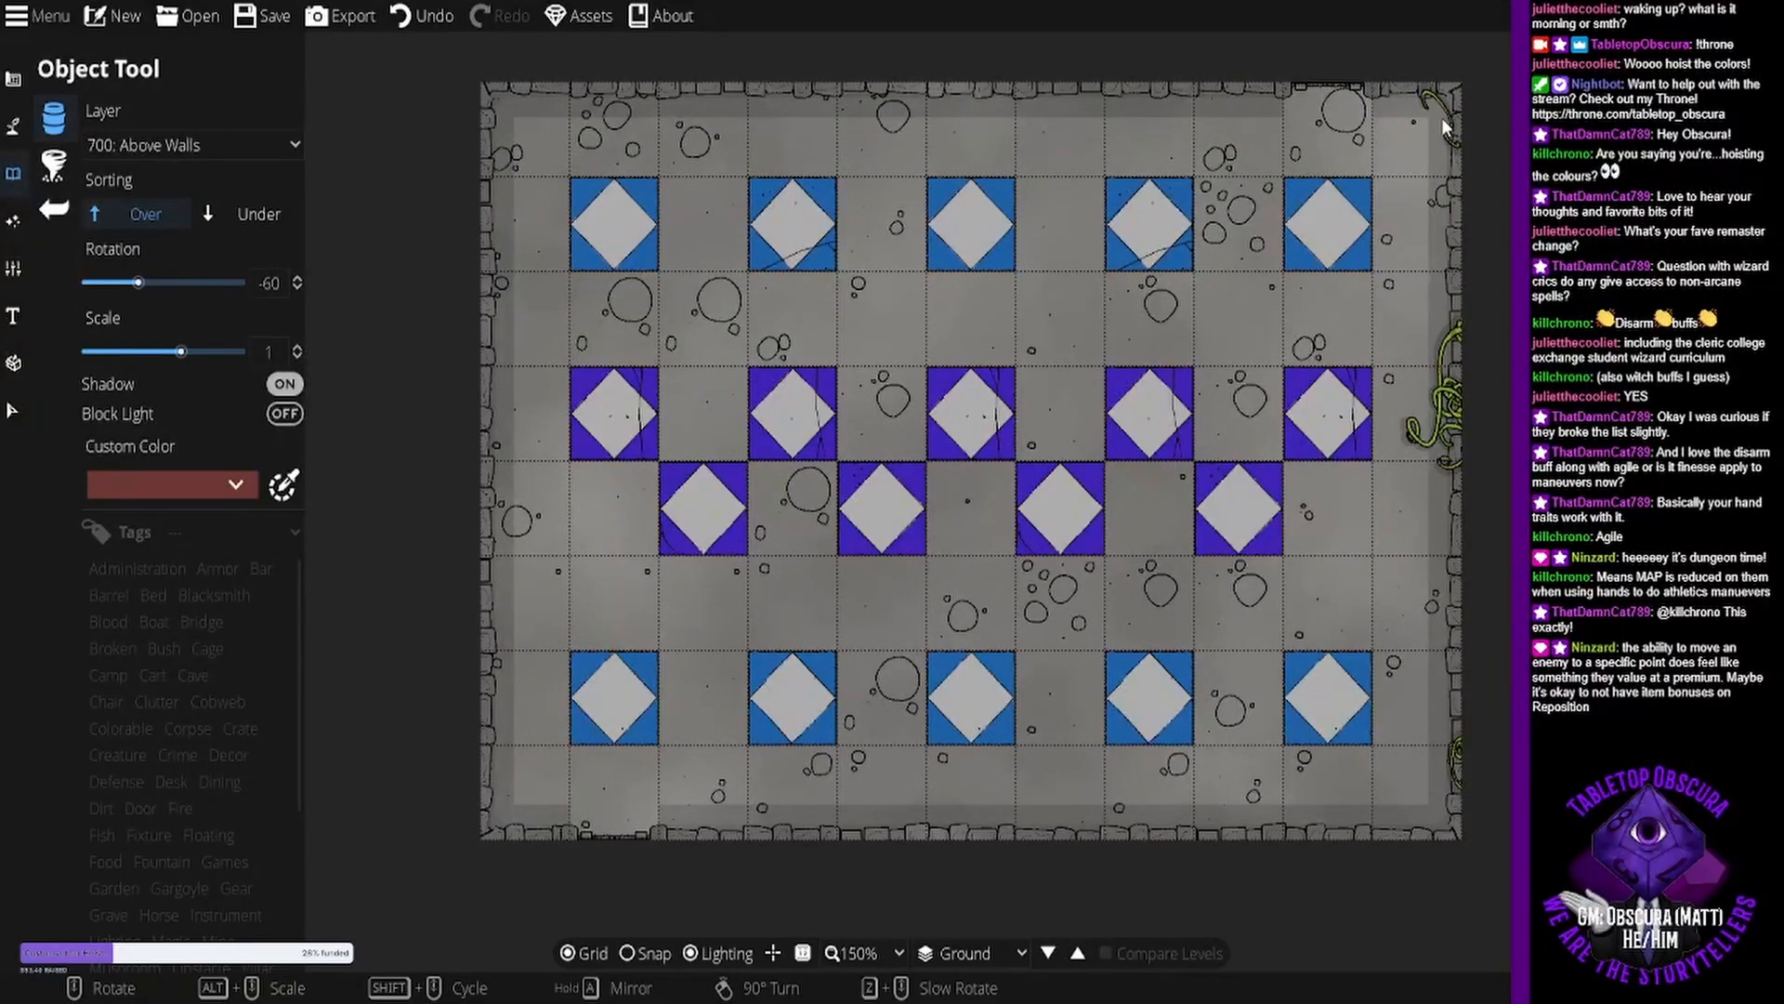
Rotate a tendril and place it along the south wall at the room's southeast corner.
scroll(1442, 117, up, 1)
scroll(1442, 119, up, 11)
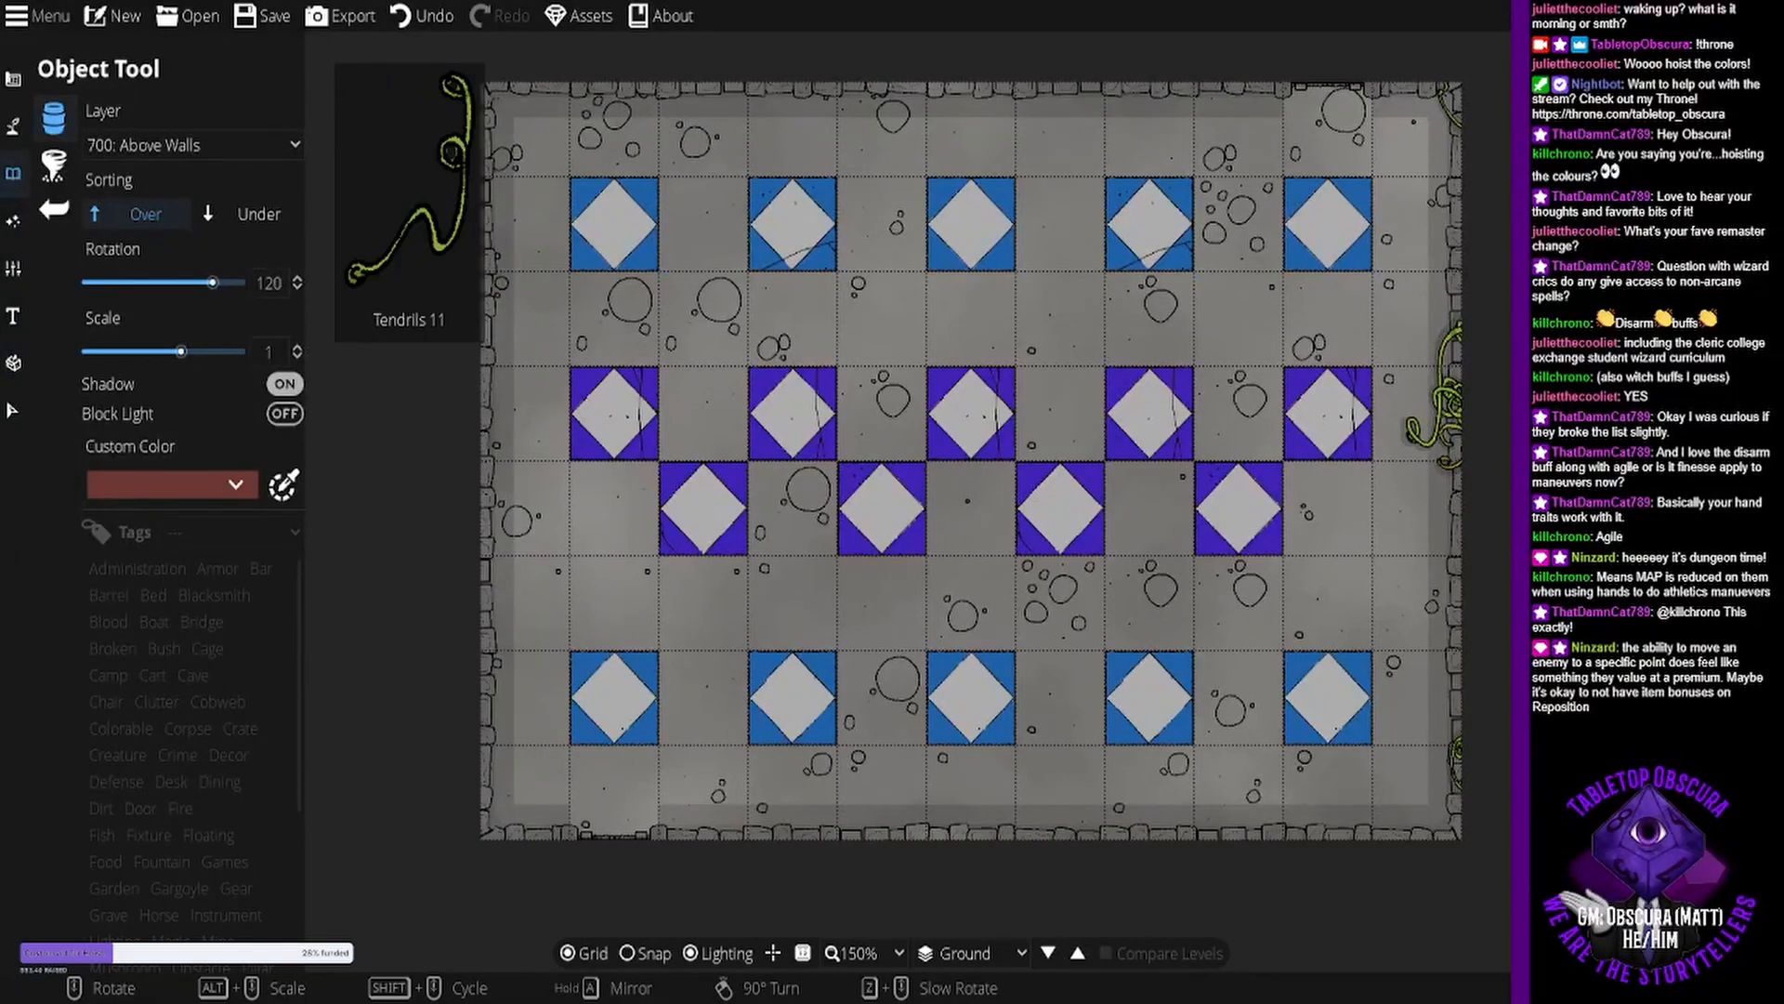
scroll(1286, 809, up, 8)
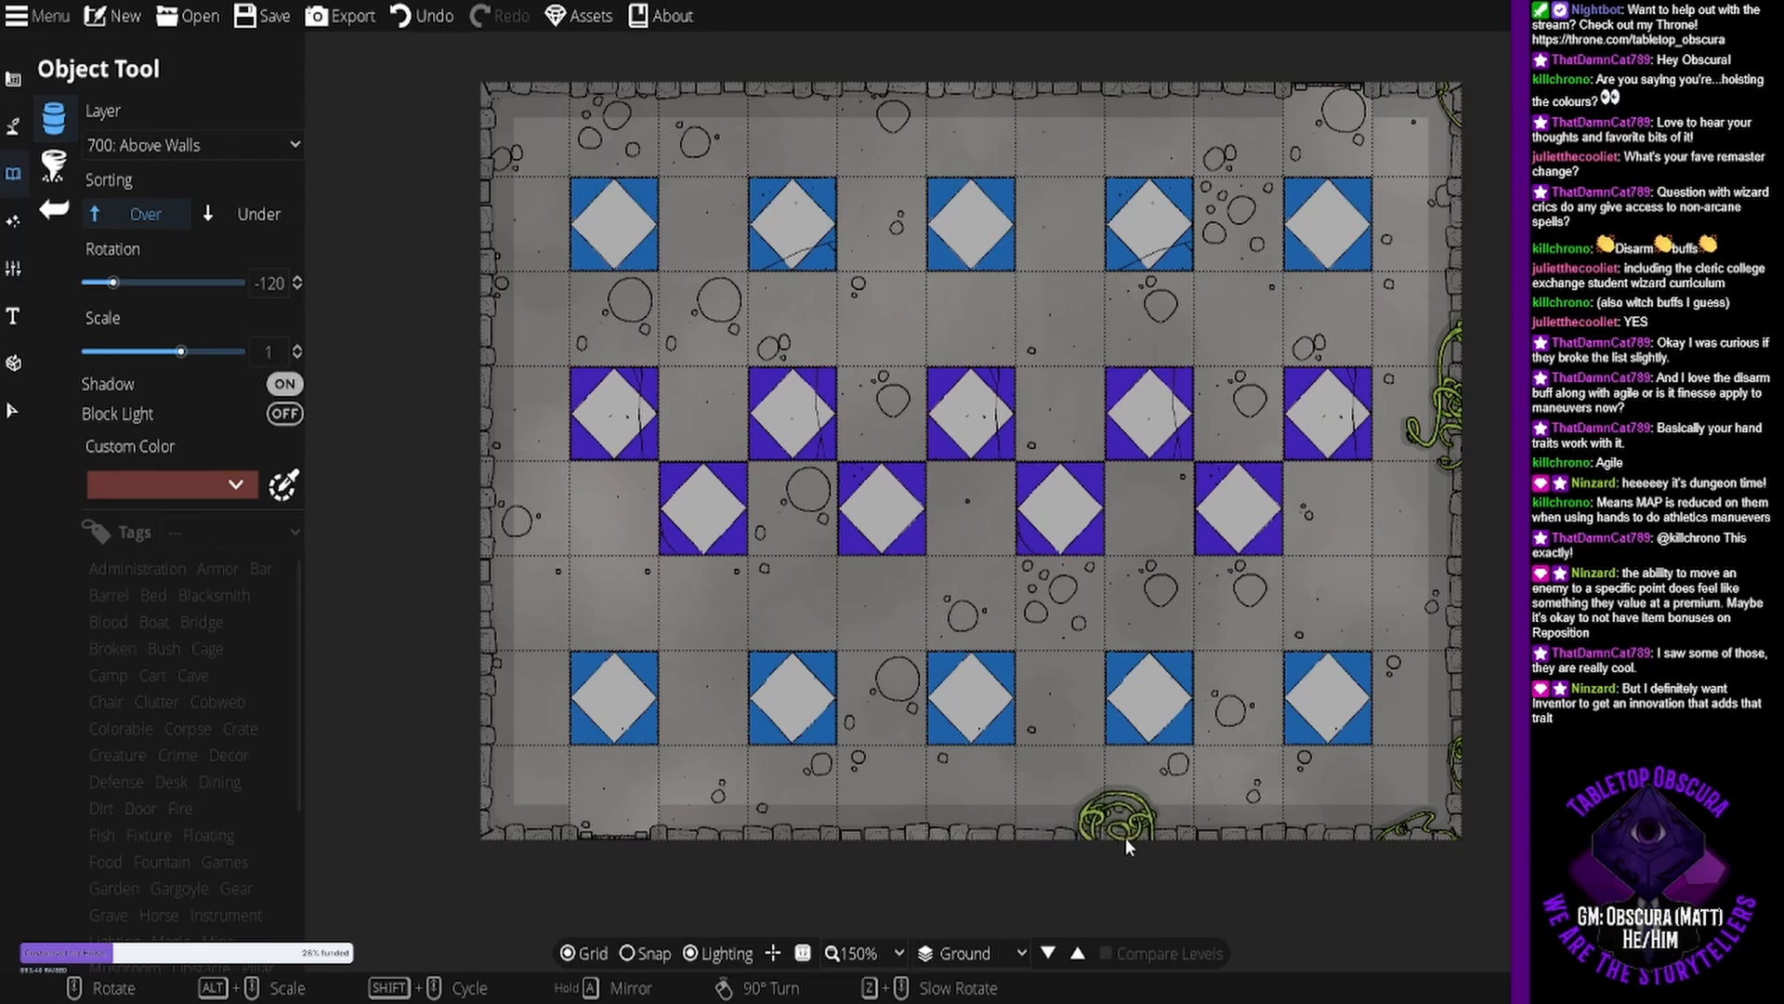
Place a tendril rotated 45 degrees in the northwest corner, plus tendrils in the southwest corner and on the west wall at the fifth row.
scroll(516, 131, up, 11)
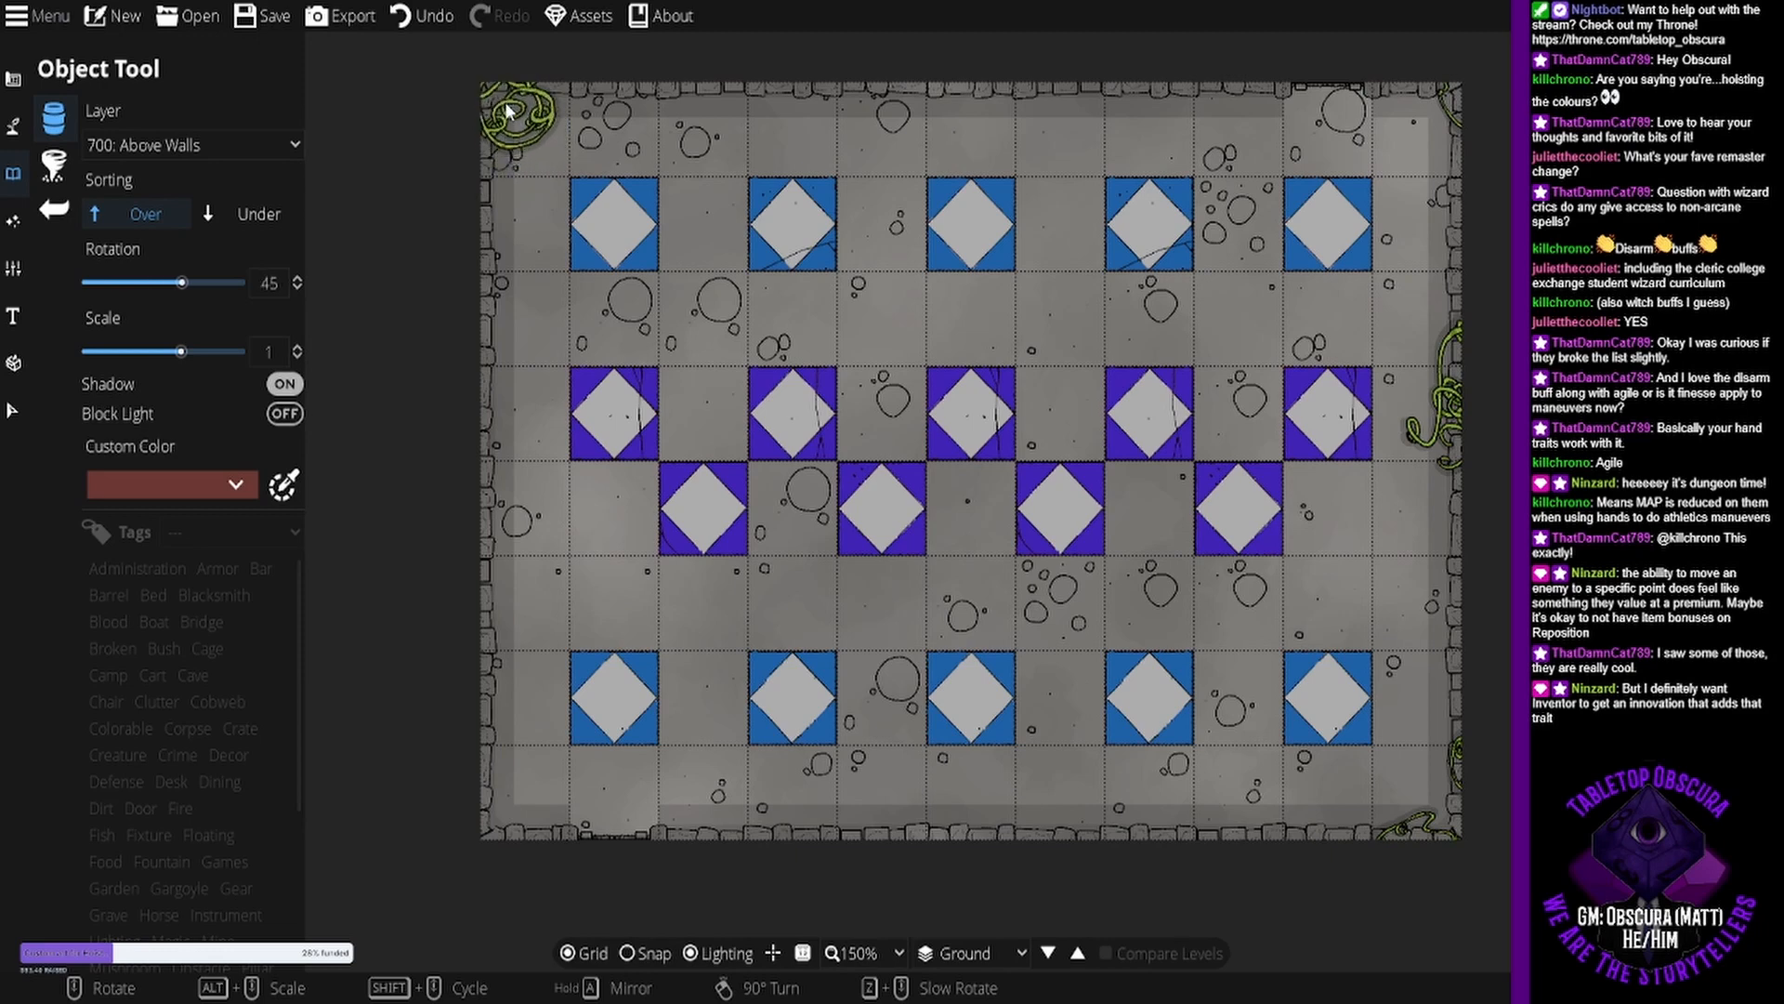
click(505, 100)
scroll(491, 816, down, 1)
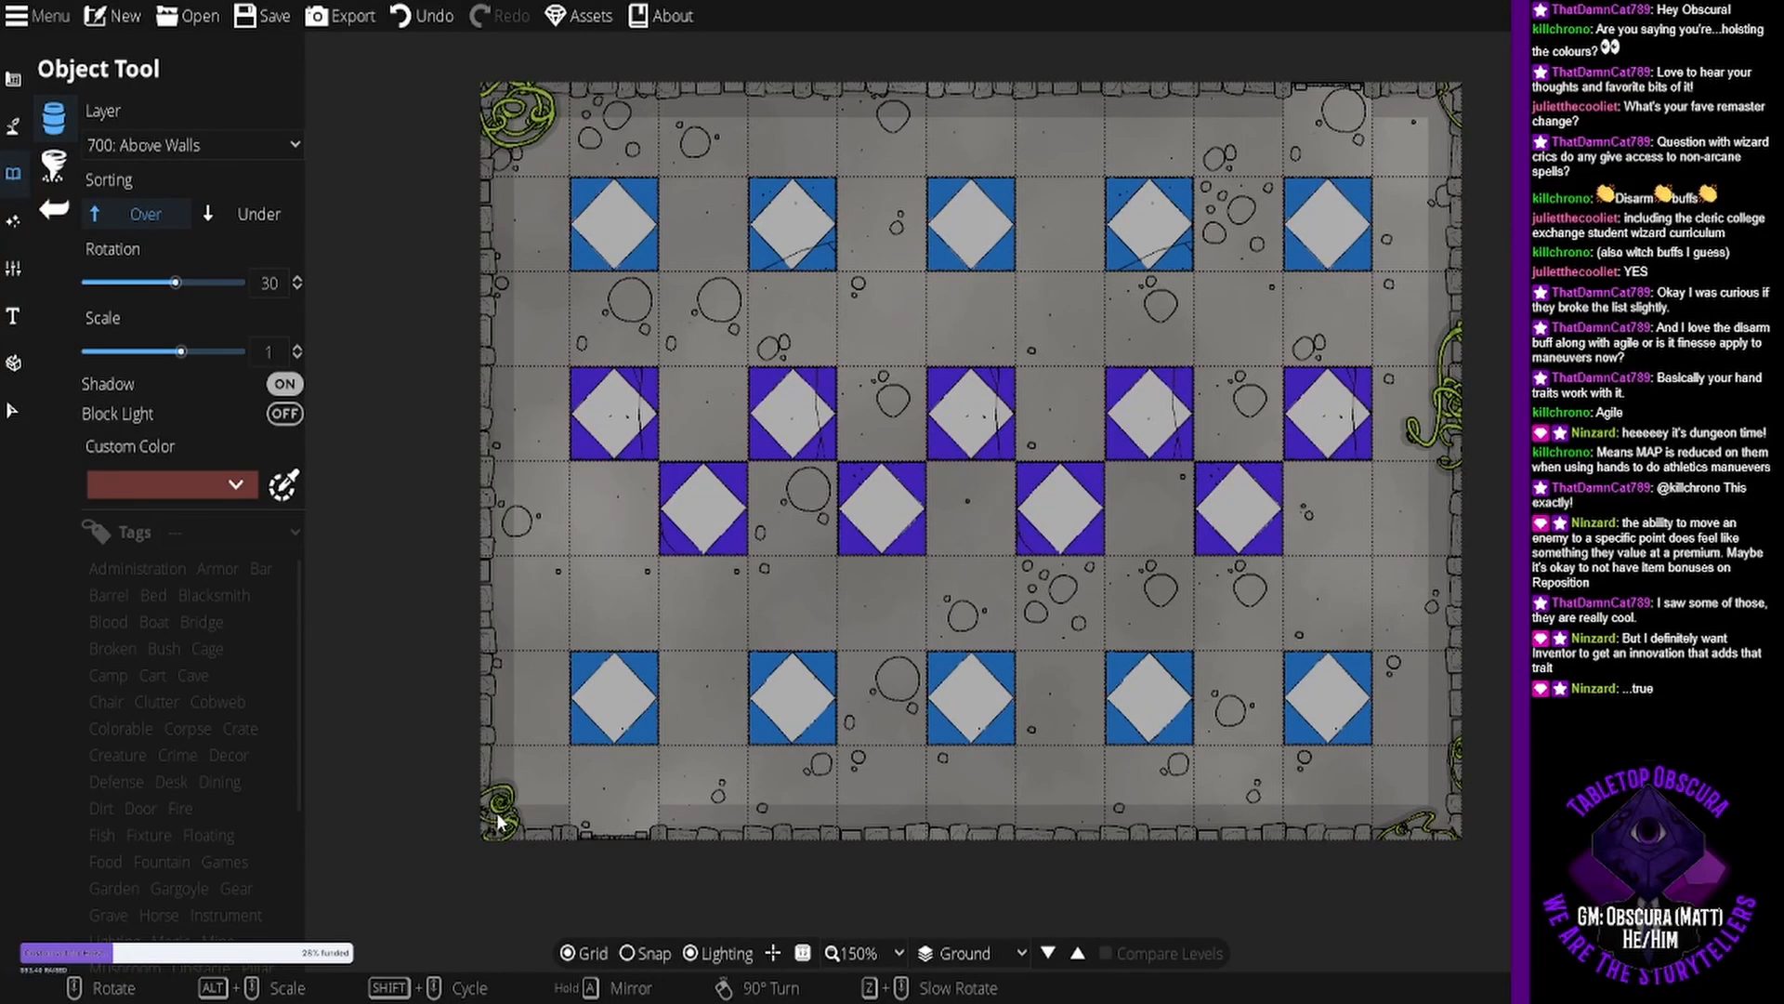
scroll(497, 818, down, 2)
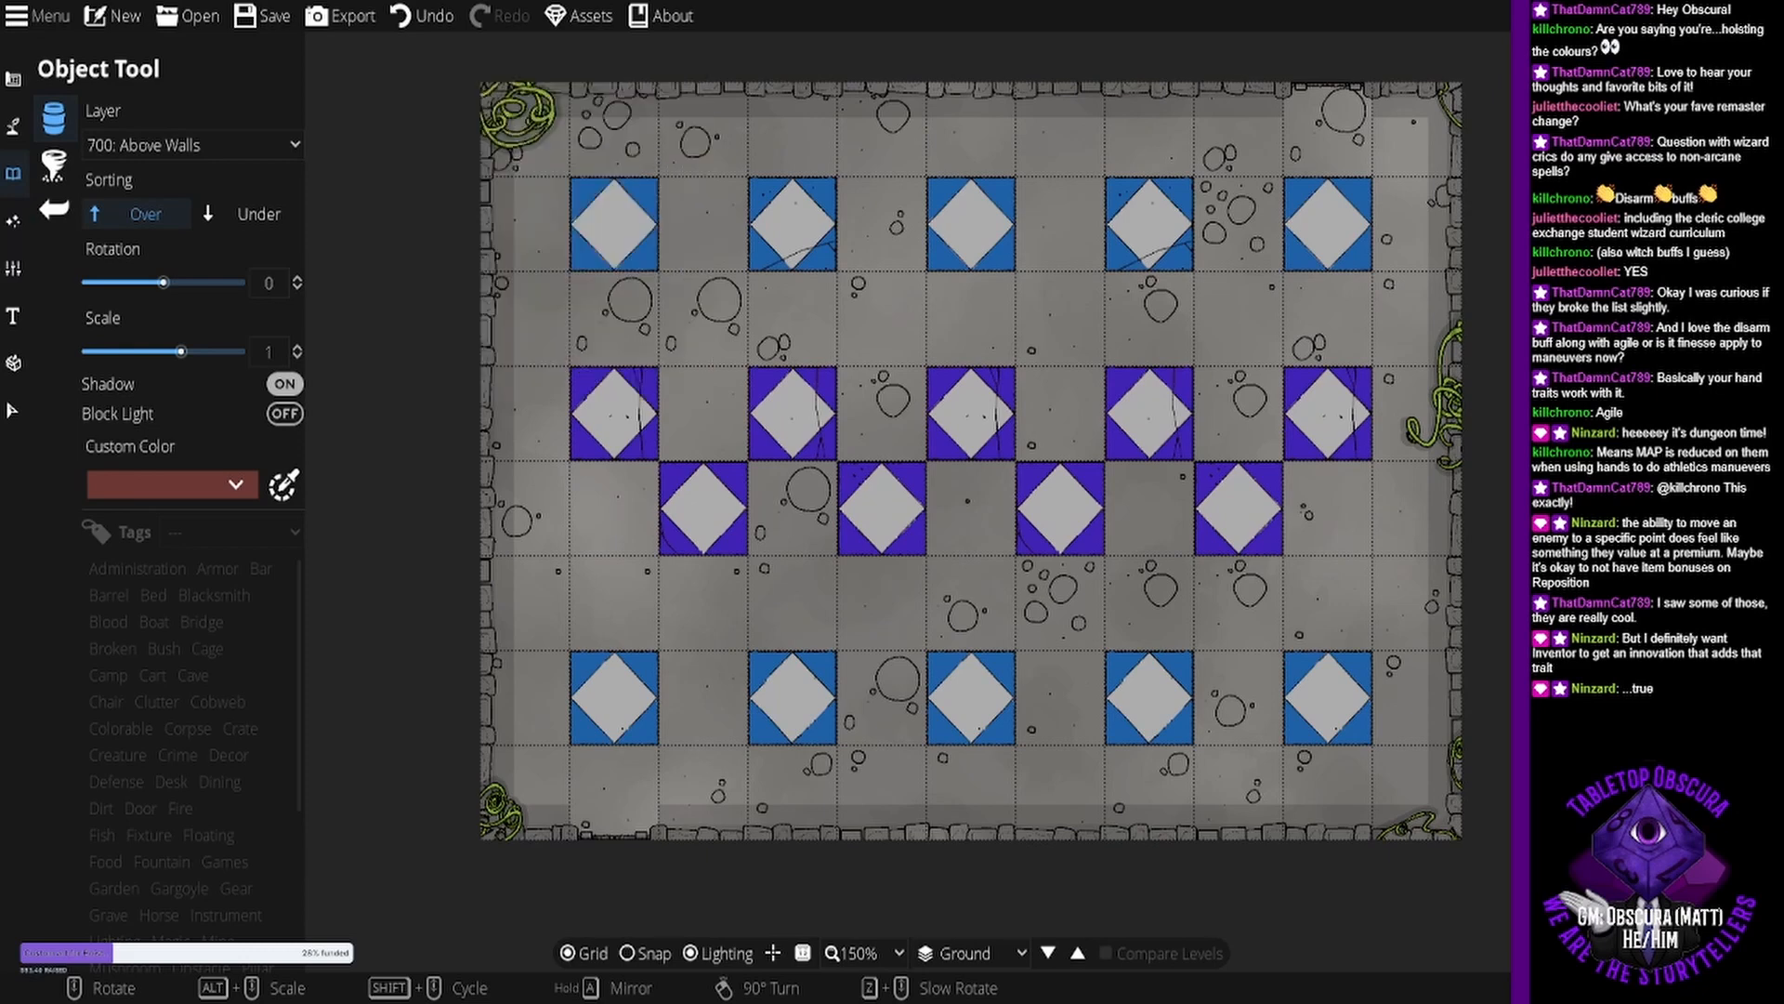
scroll(493, 483, down, 11)
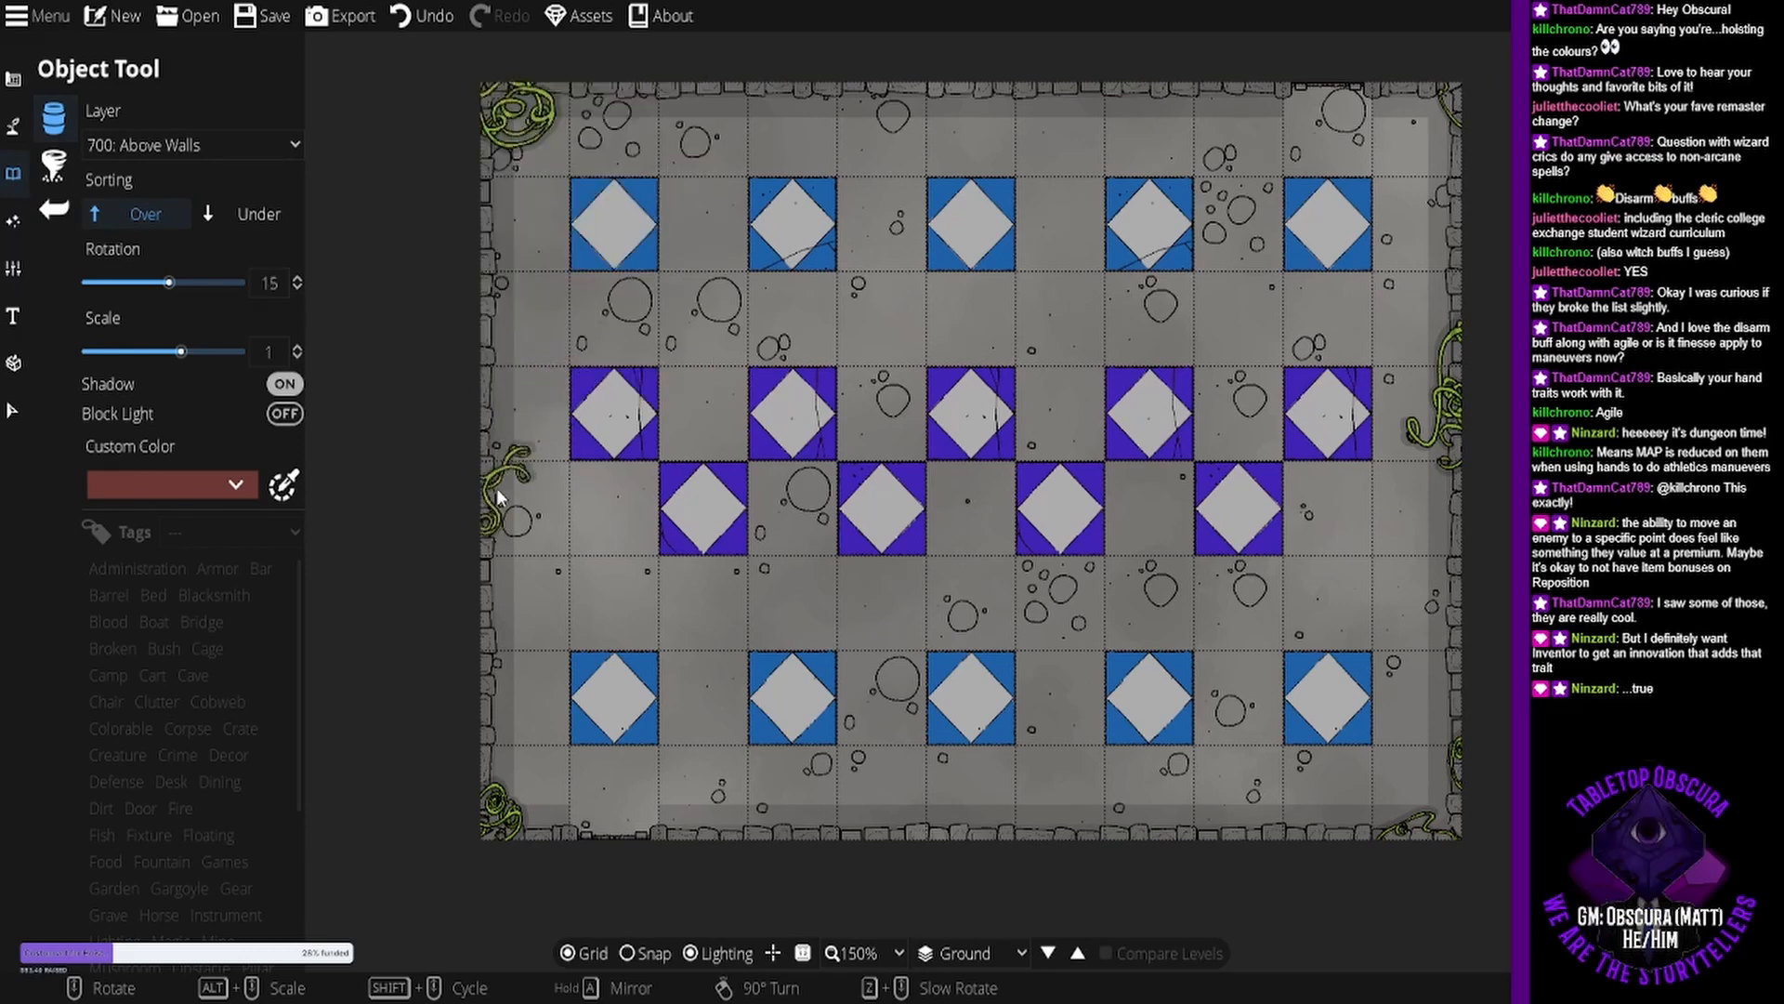
scroll(486, 483, down, 2)
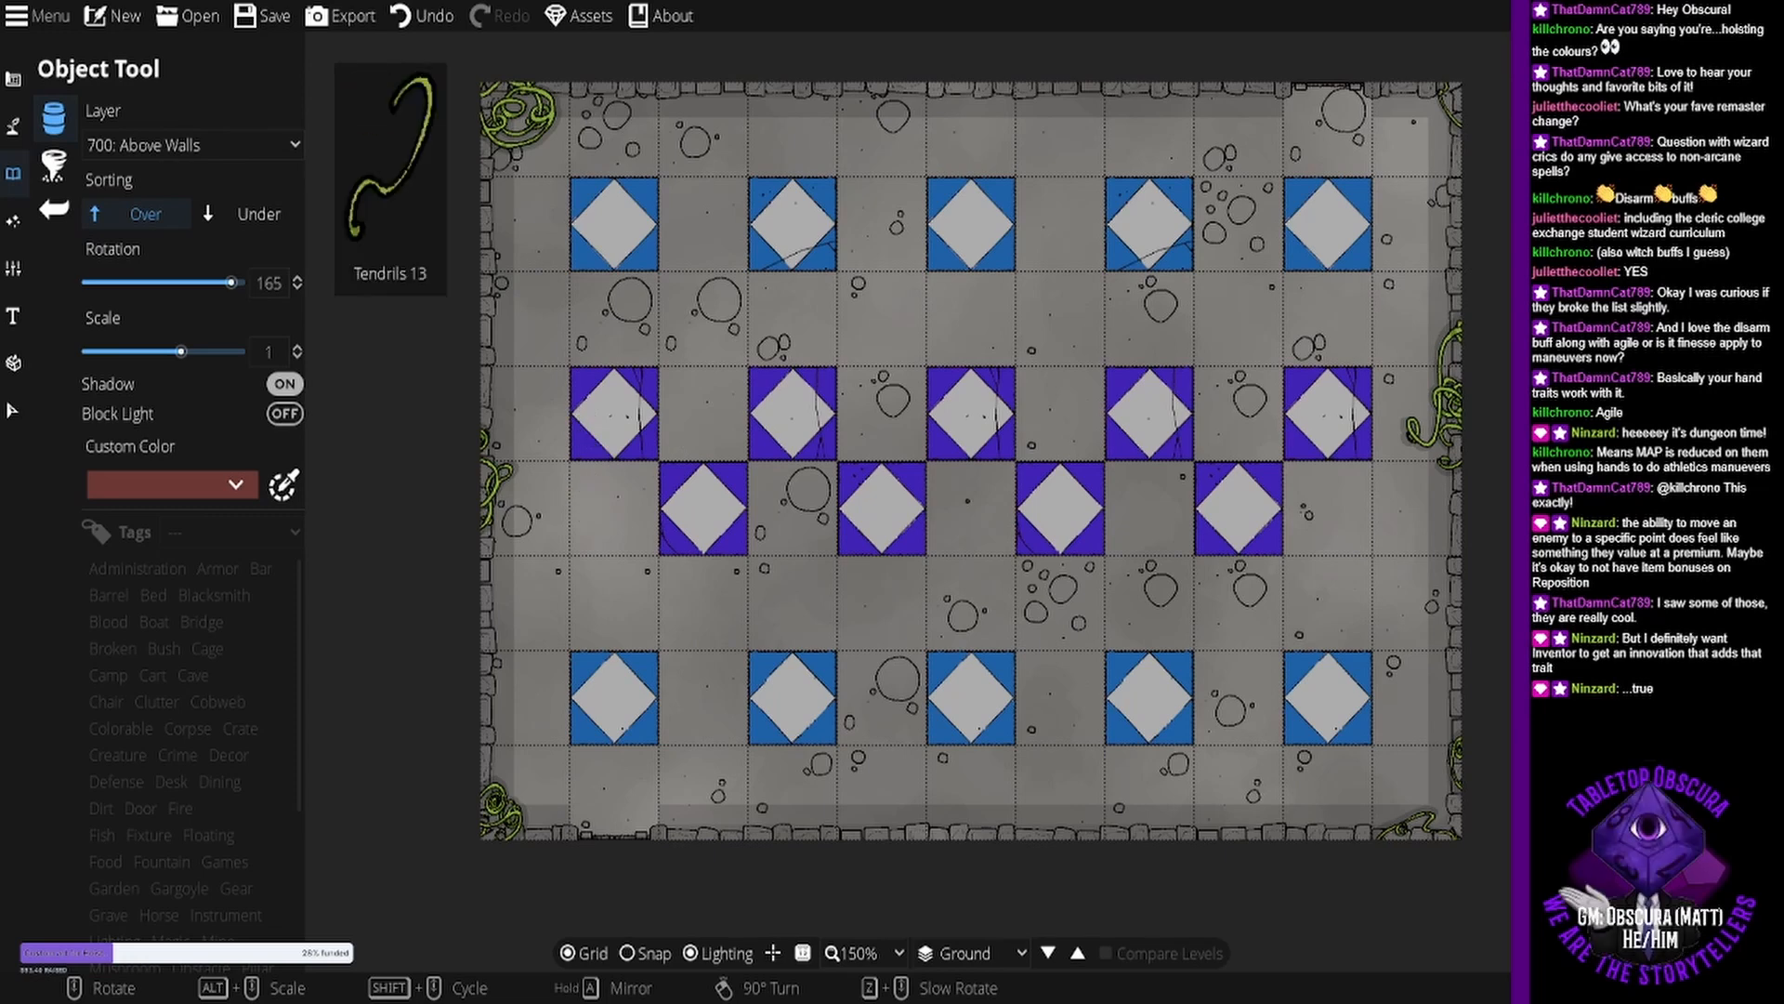
Rotate a coiled tendril and place it on the north wall above the fifth column.
scroll(412, 178, up, 8)
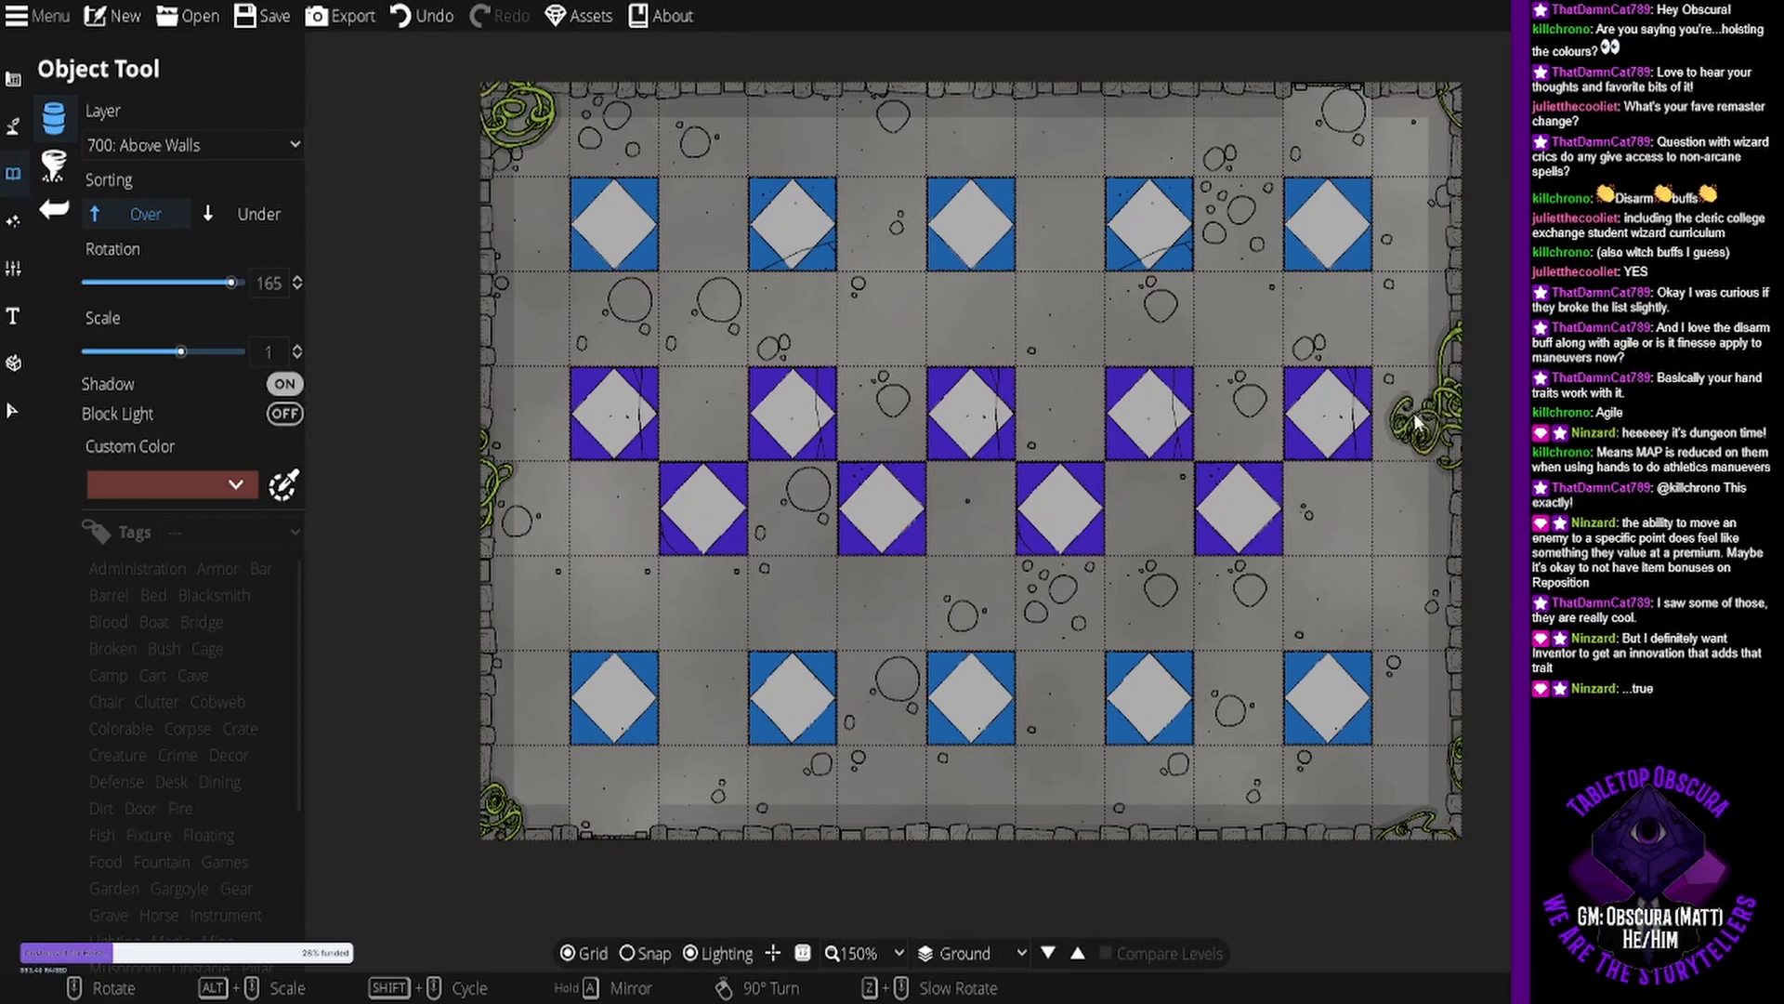
scroll(1443, 649, up, 3)
scroll(1450, 627, up, 1)
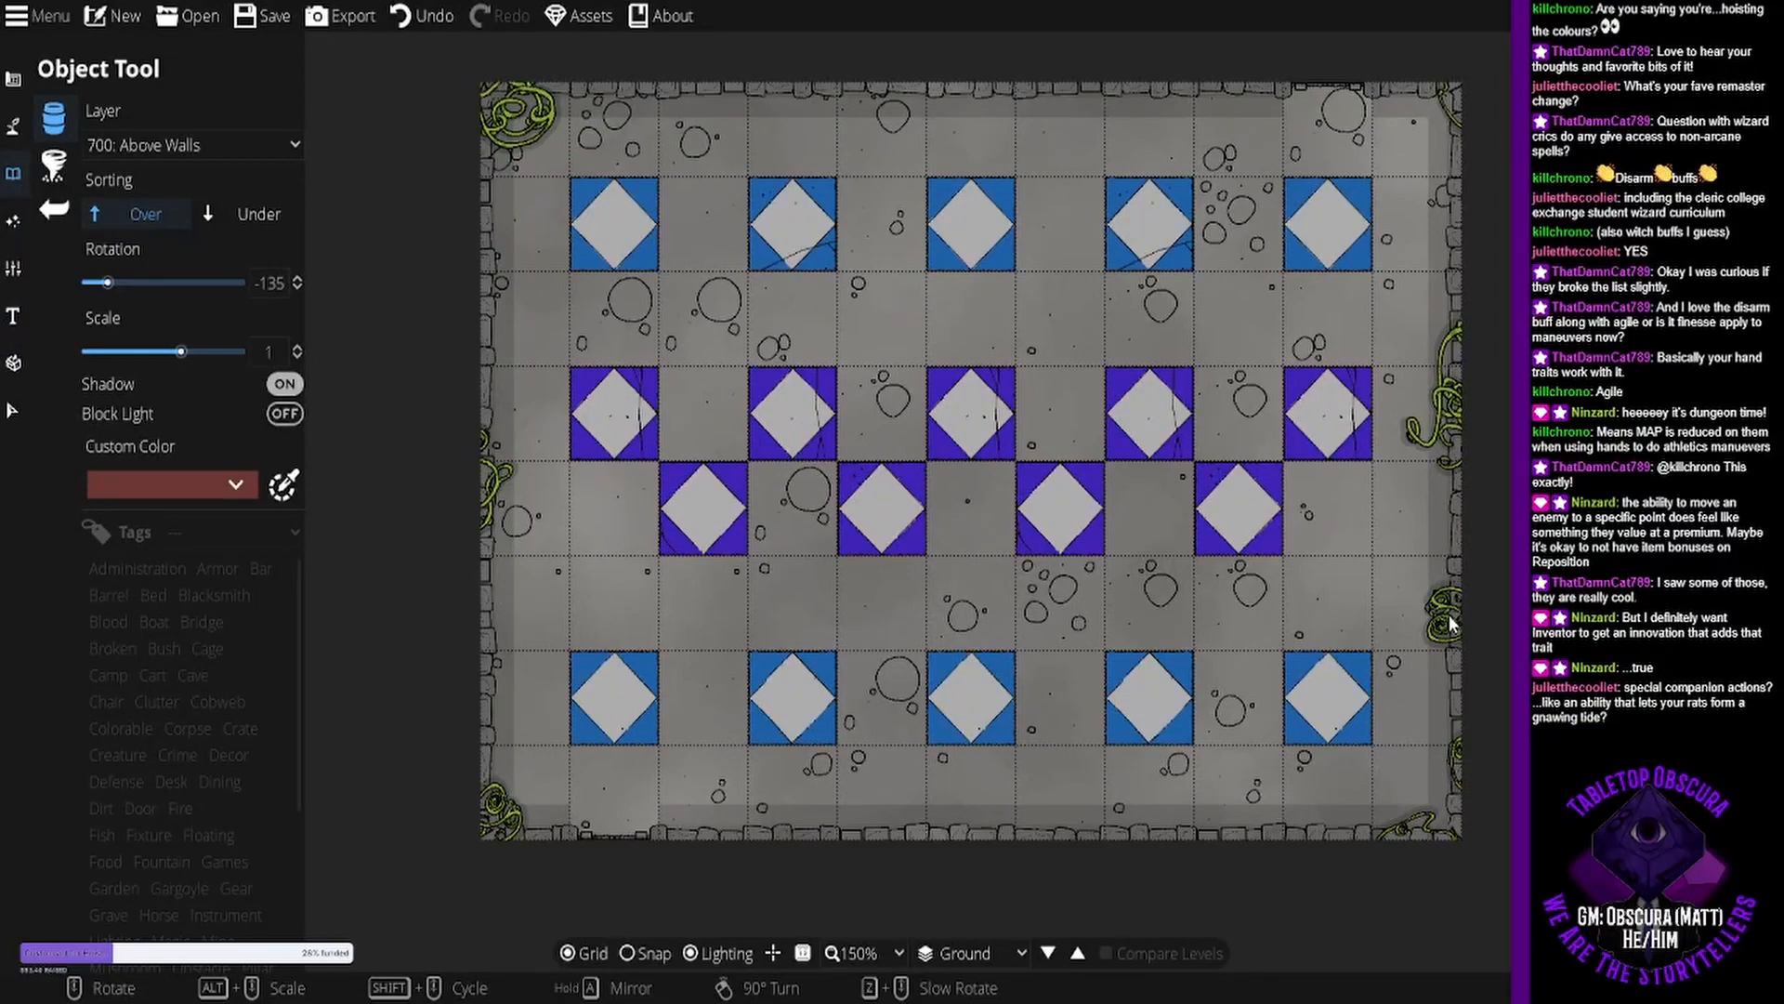
scroll(1450, 623, down, 2)
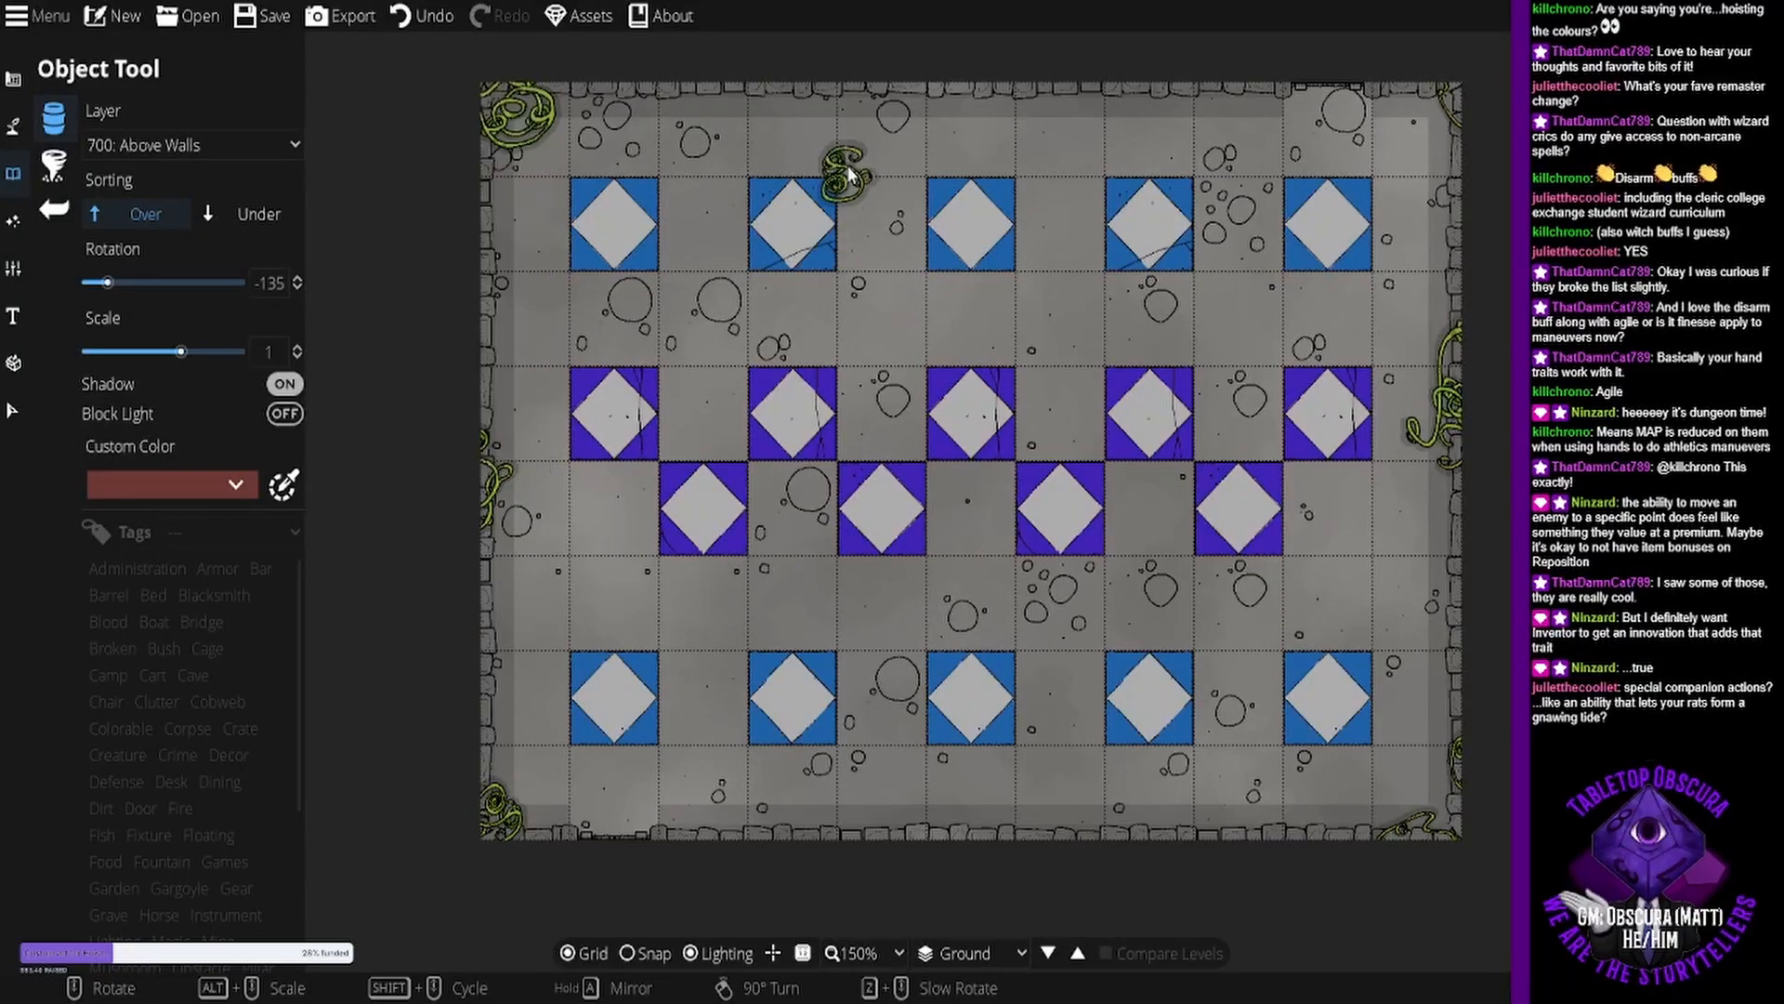
scroll(884, 117, down, 2)
scroll(884, 116, down, 3)
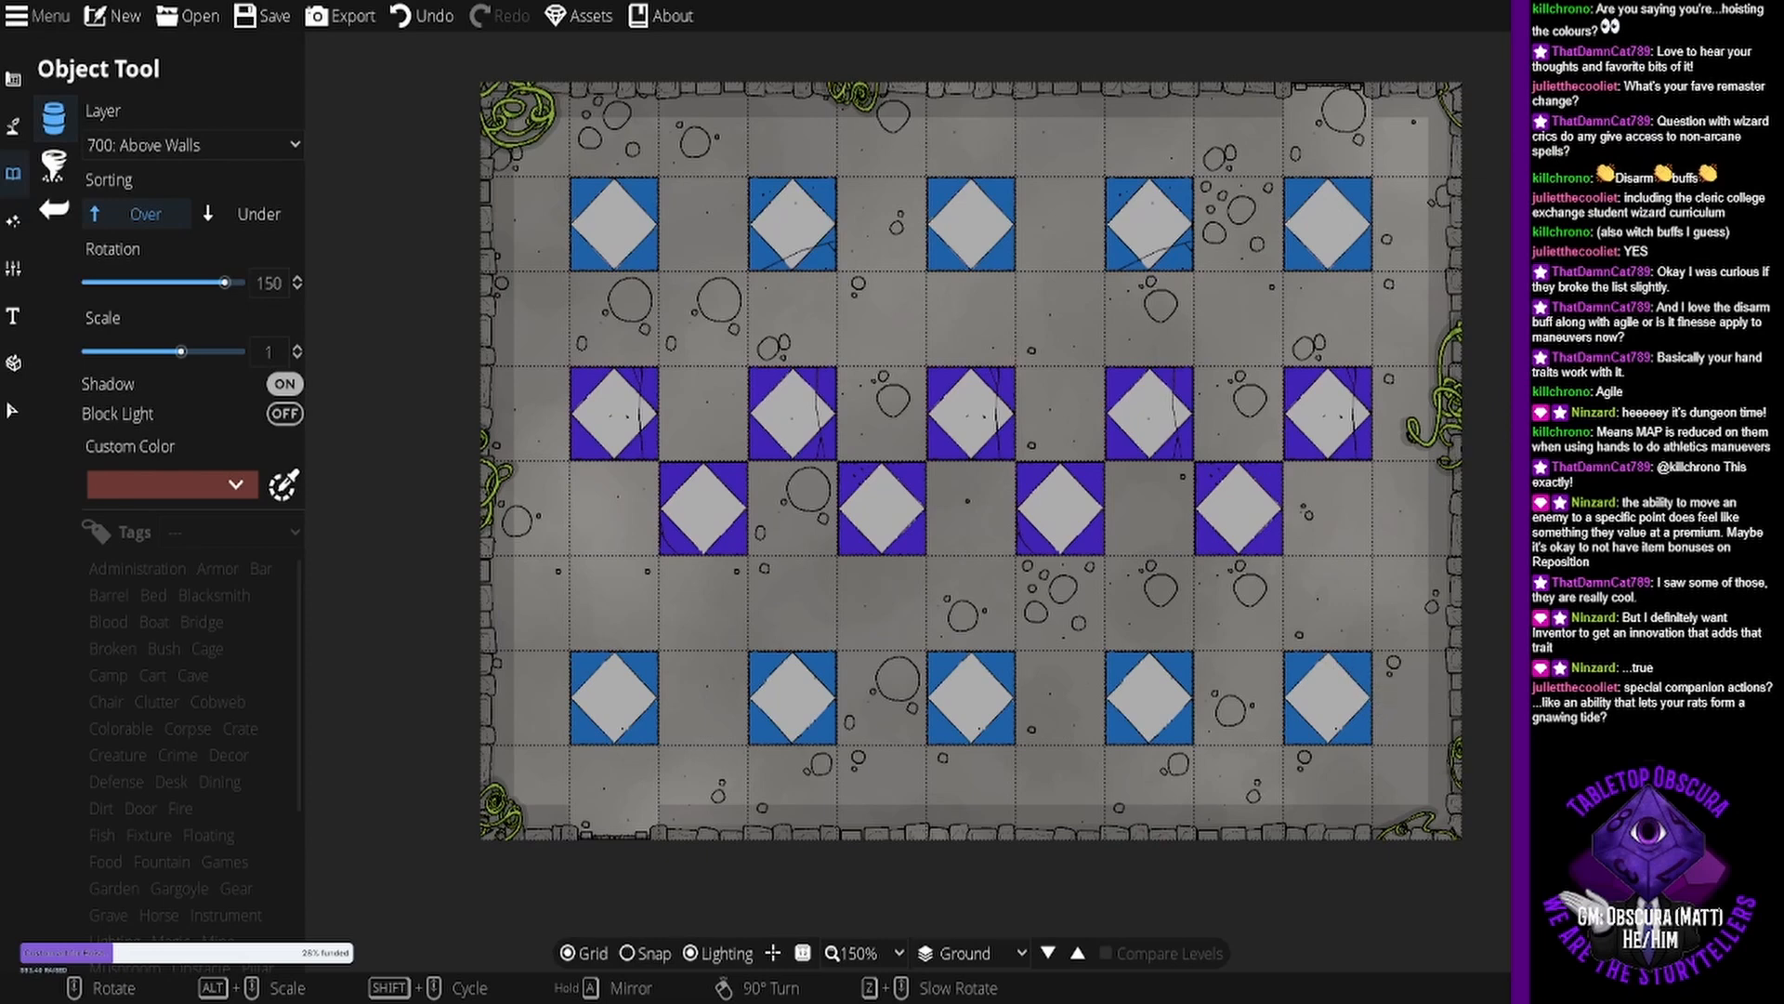
Place tendrils on the south wall, one rotated -105 degrees between columns four and five and another at column seven.
scroll(818, 755, down, 6)
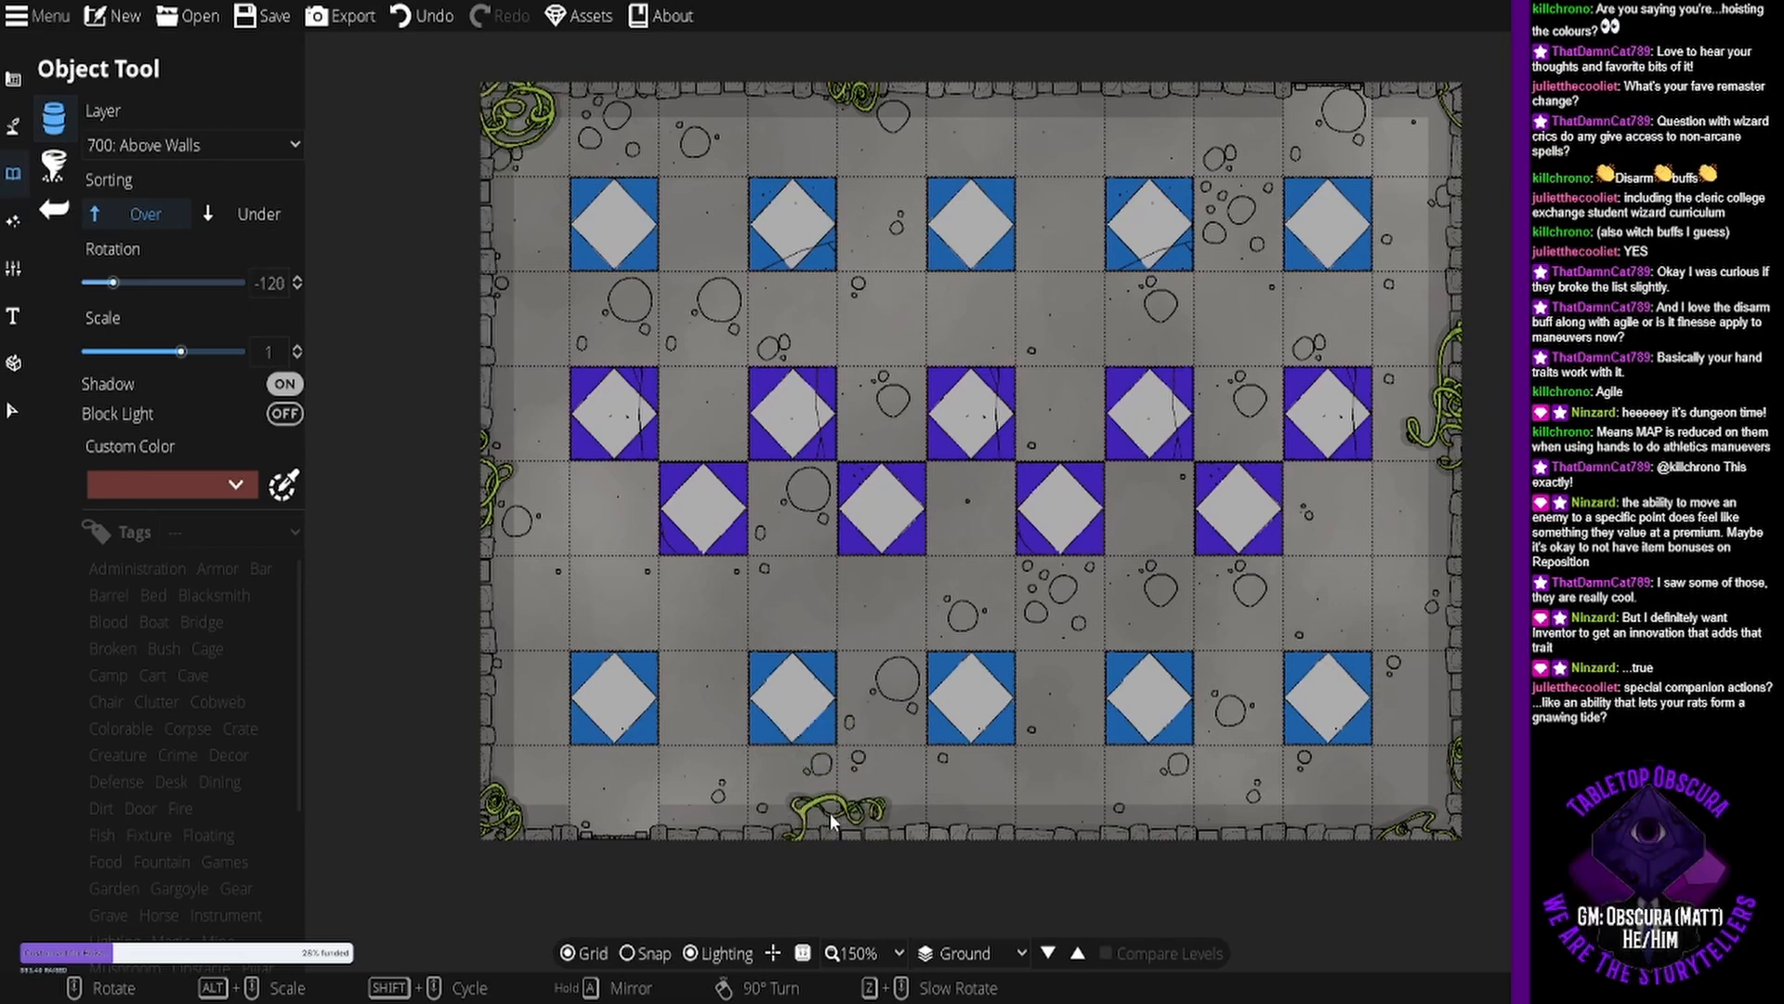
scroll(831, 818, up, 1)
click(837, 838)
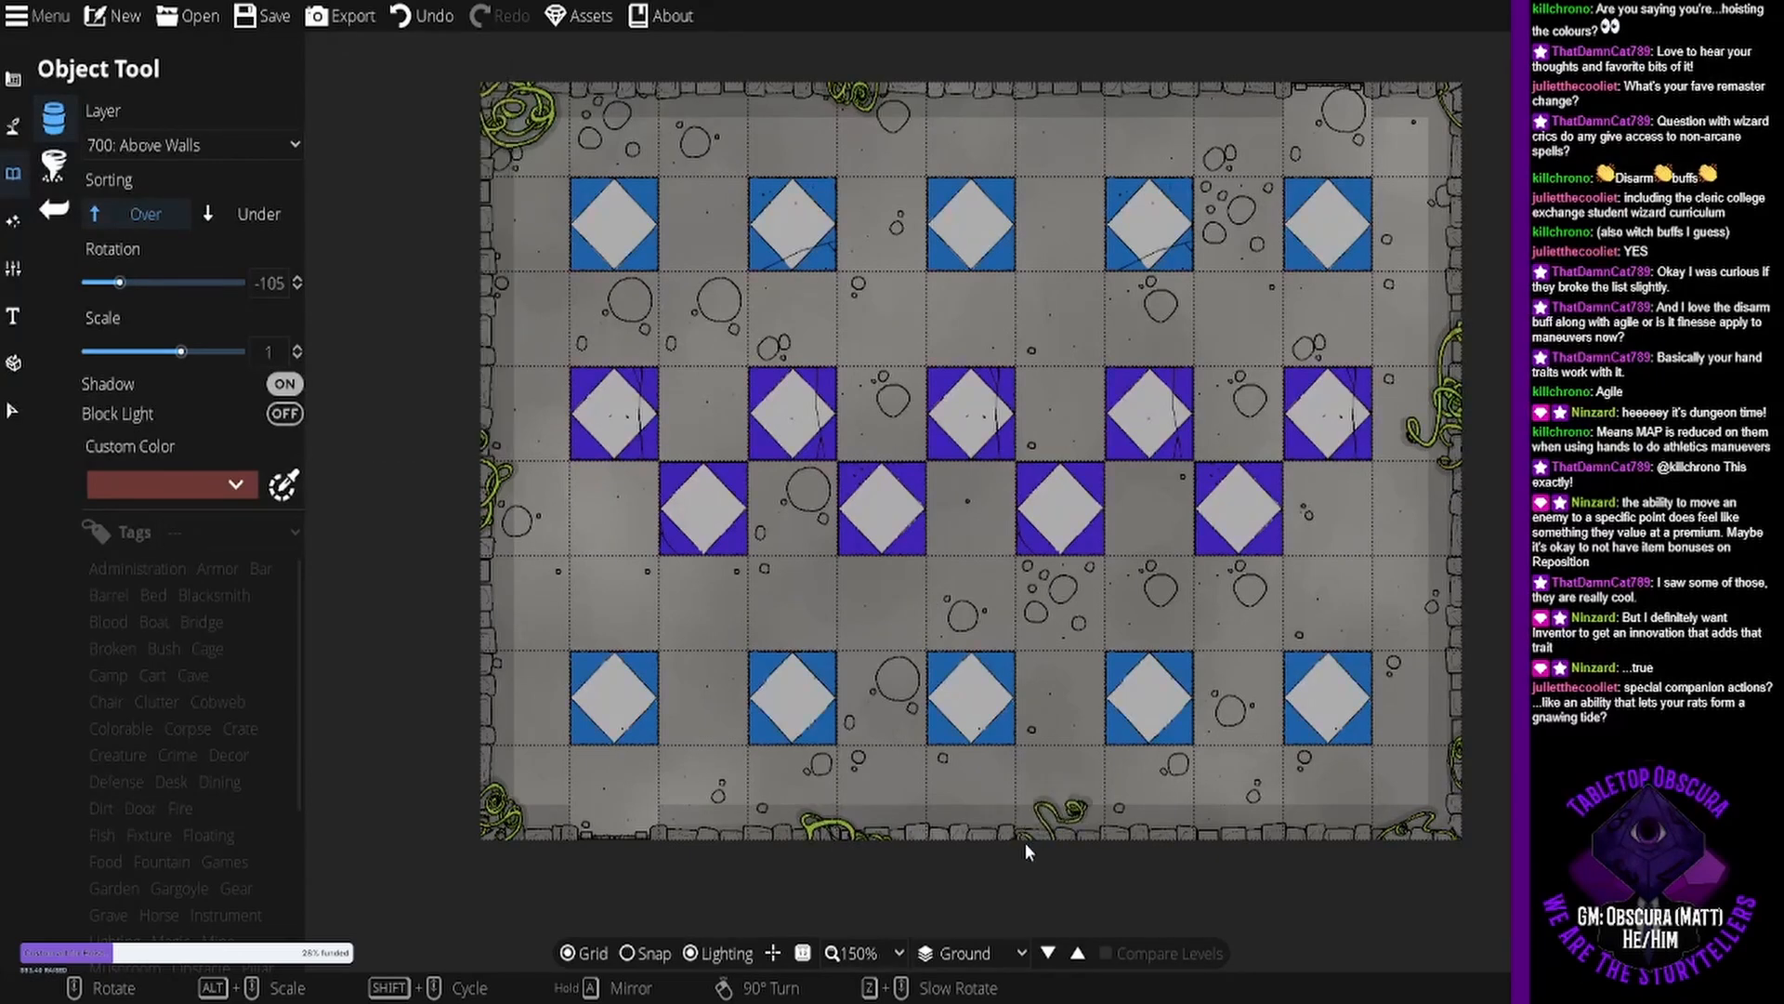
scroll(1018, 852, down, 3)
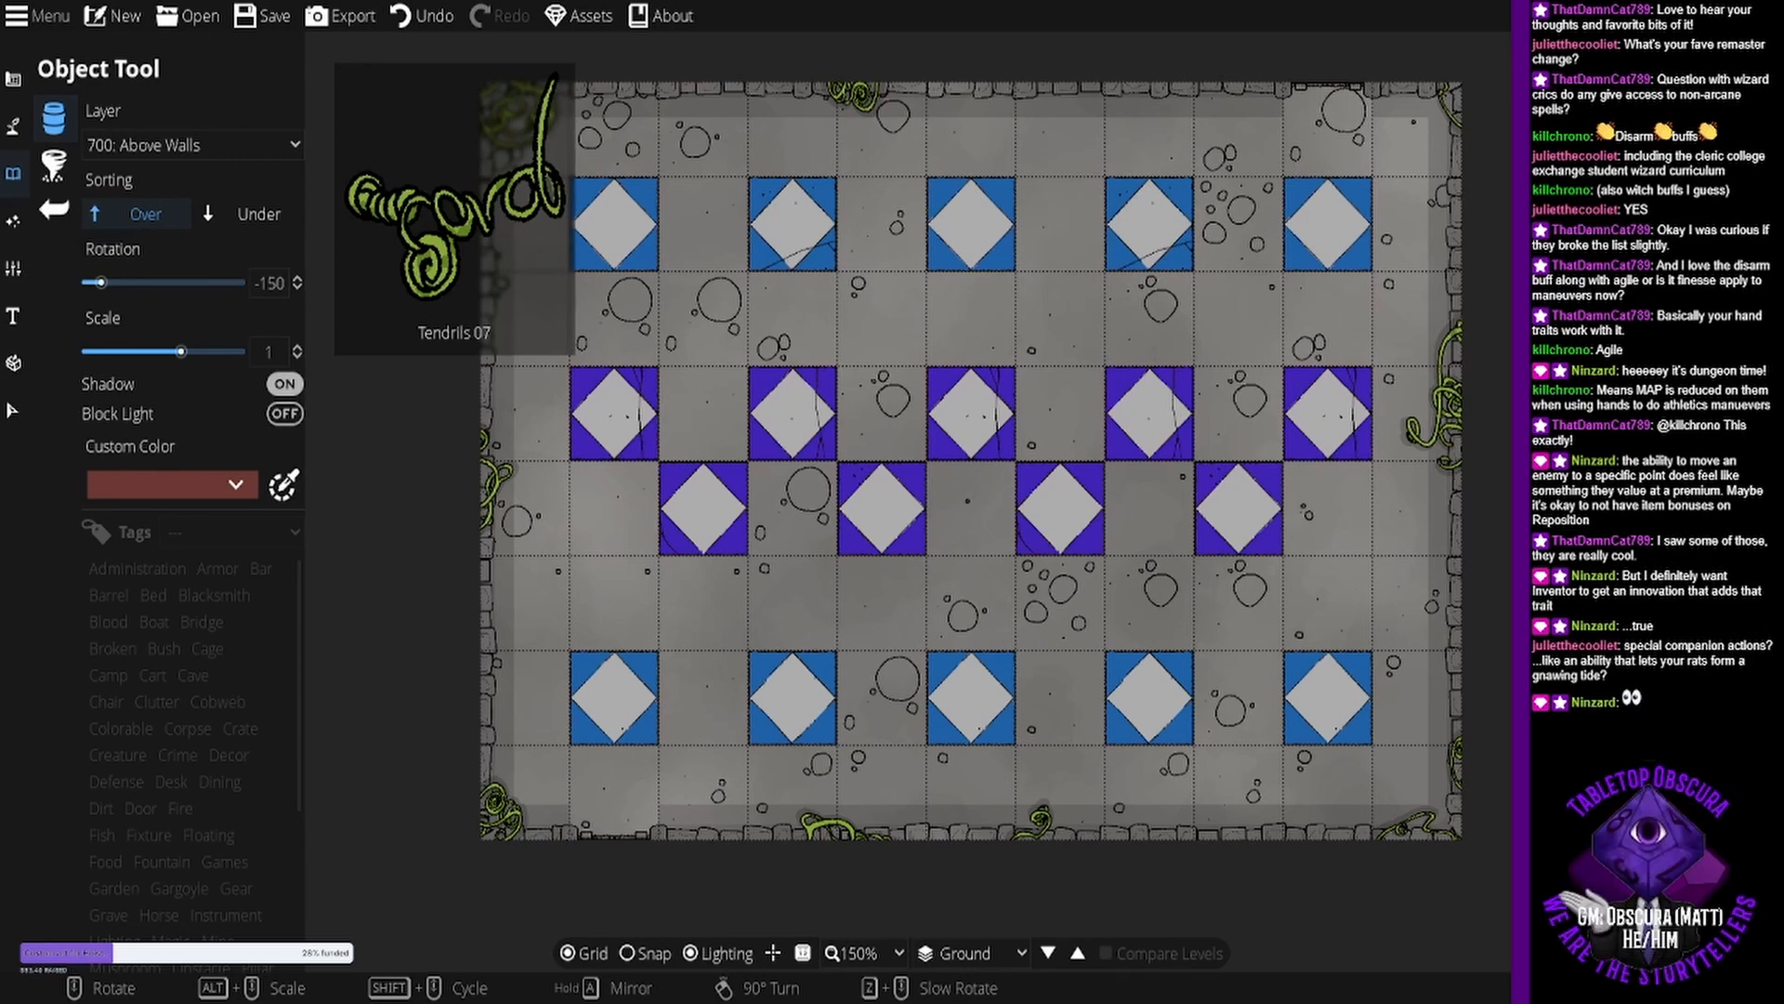
Place a tendril on the north wall near the eighth column and Tendrils 02 rotated -30 degrees on the south wall at column nine.
scroll(1125, 149, up, 12)
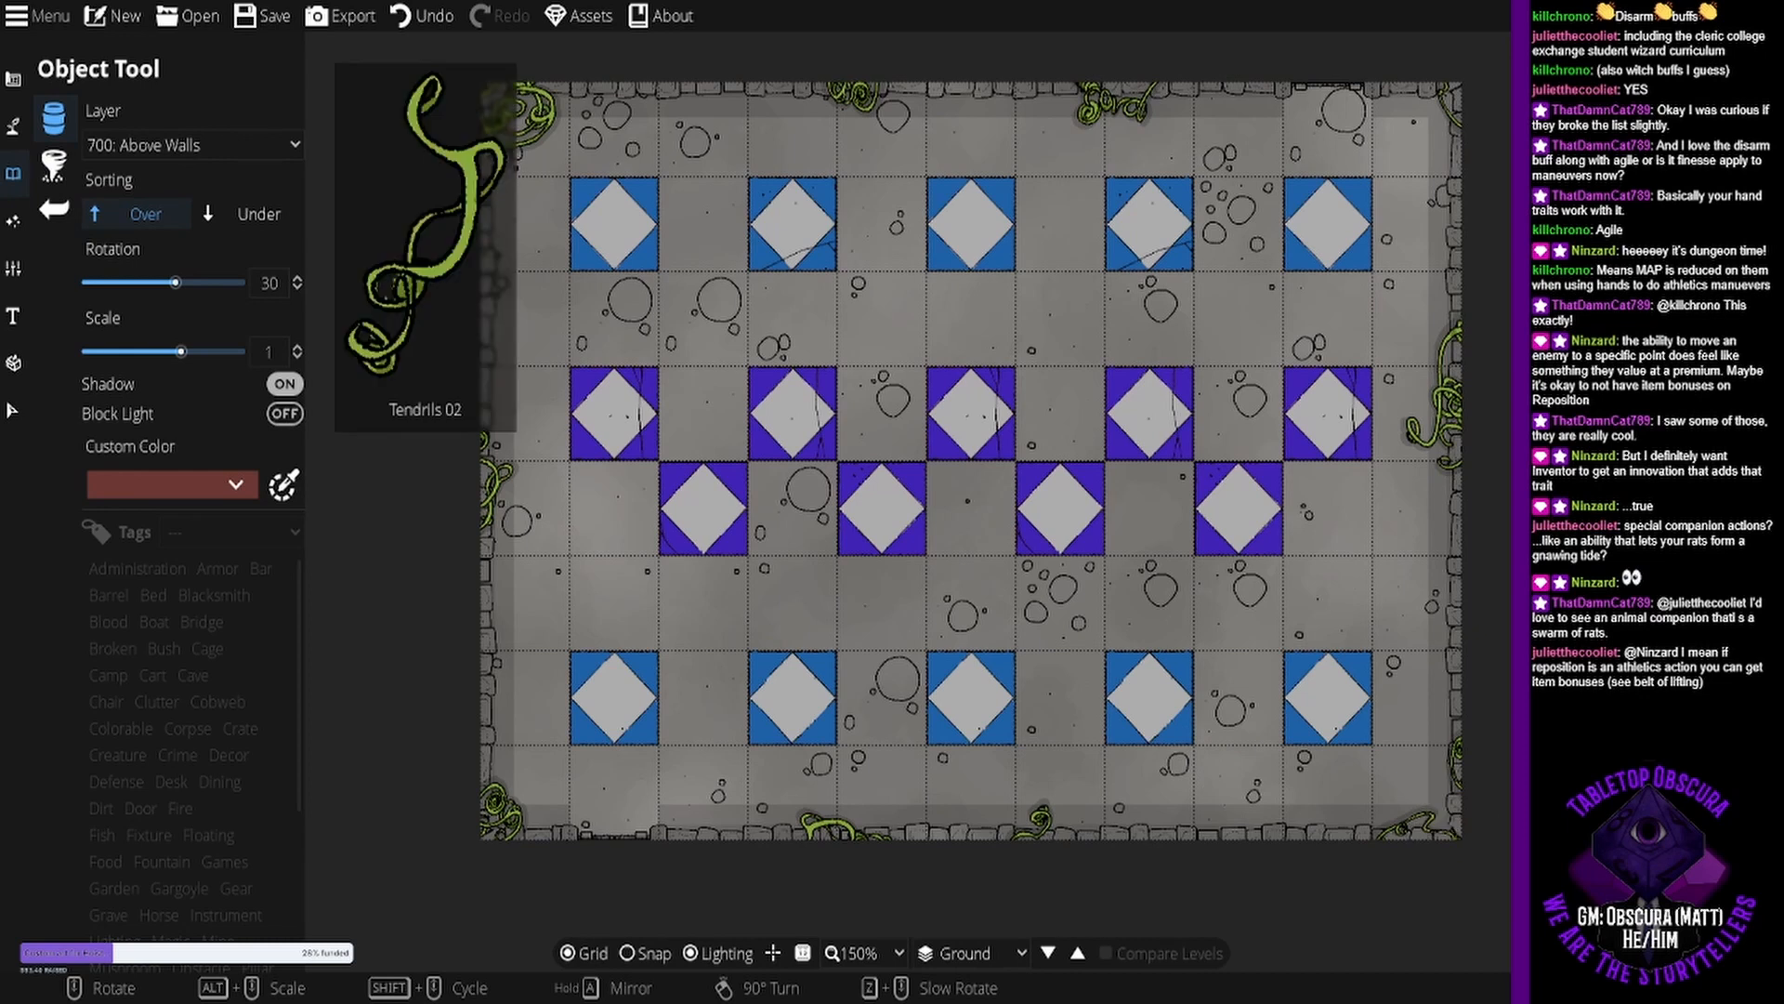
scroll(1227, 830, down, 4)
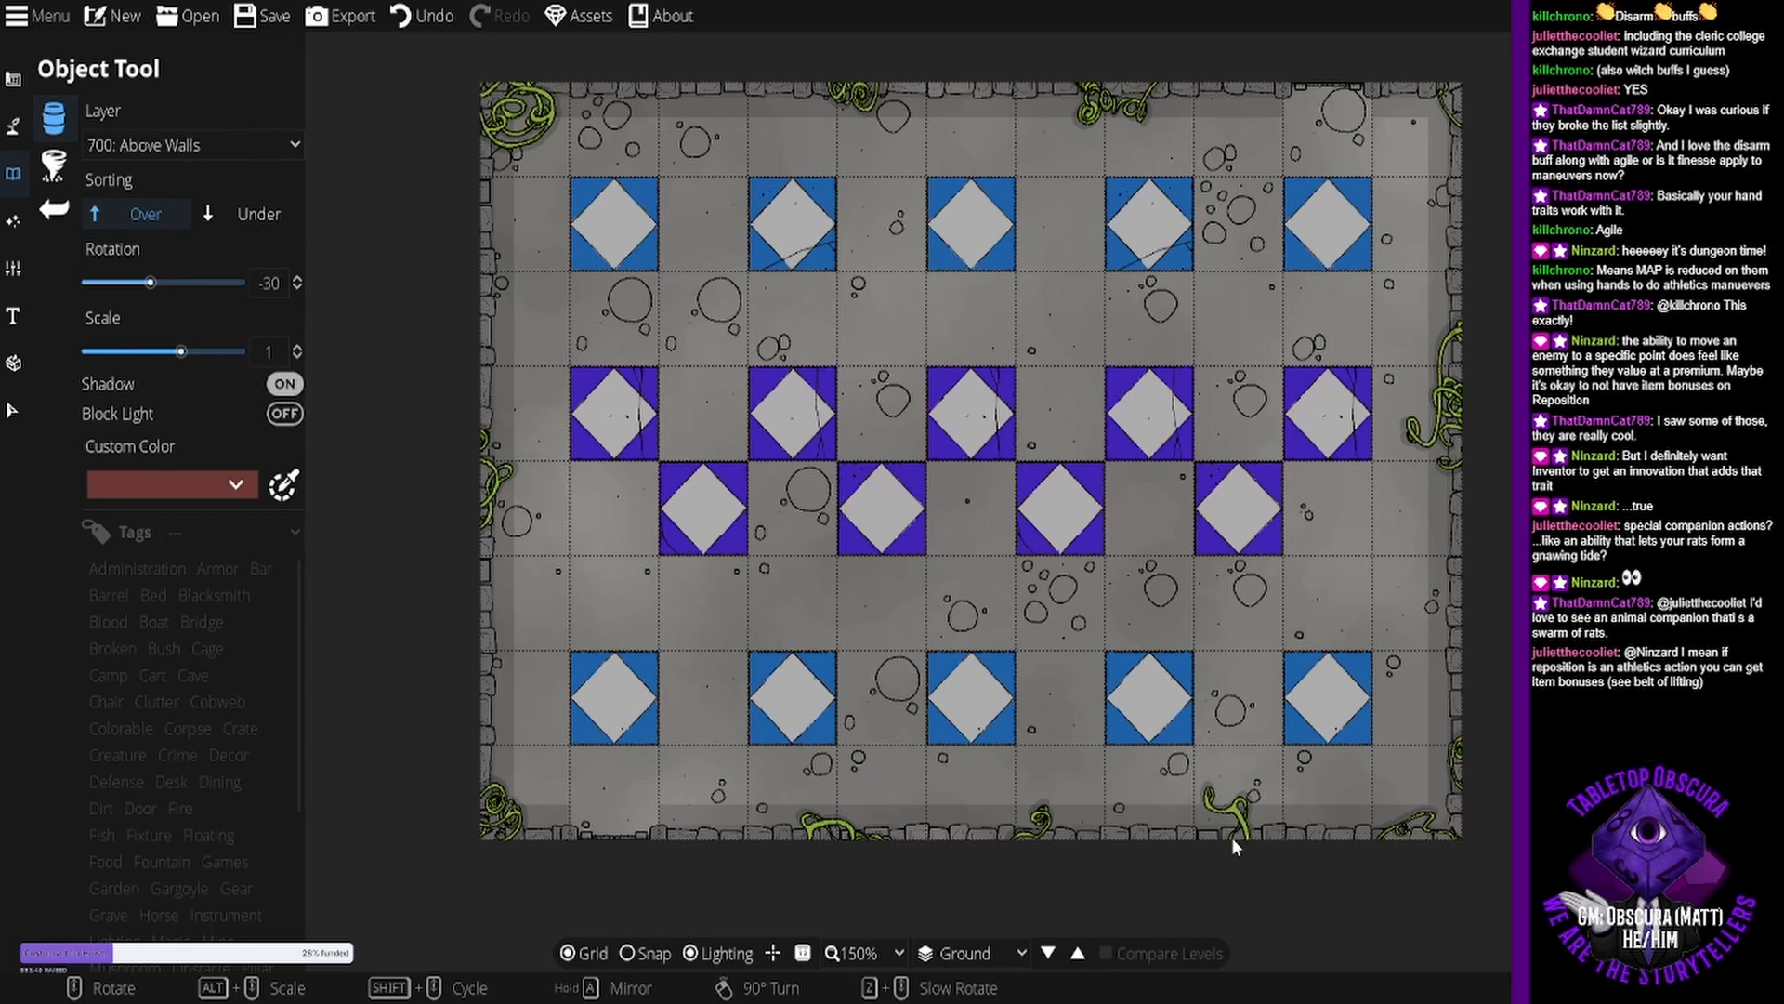
click(1233, 839)
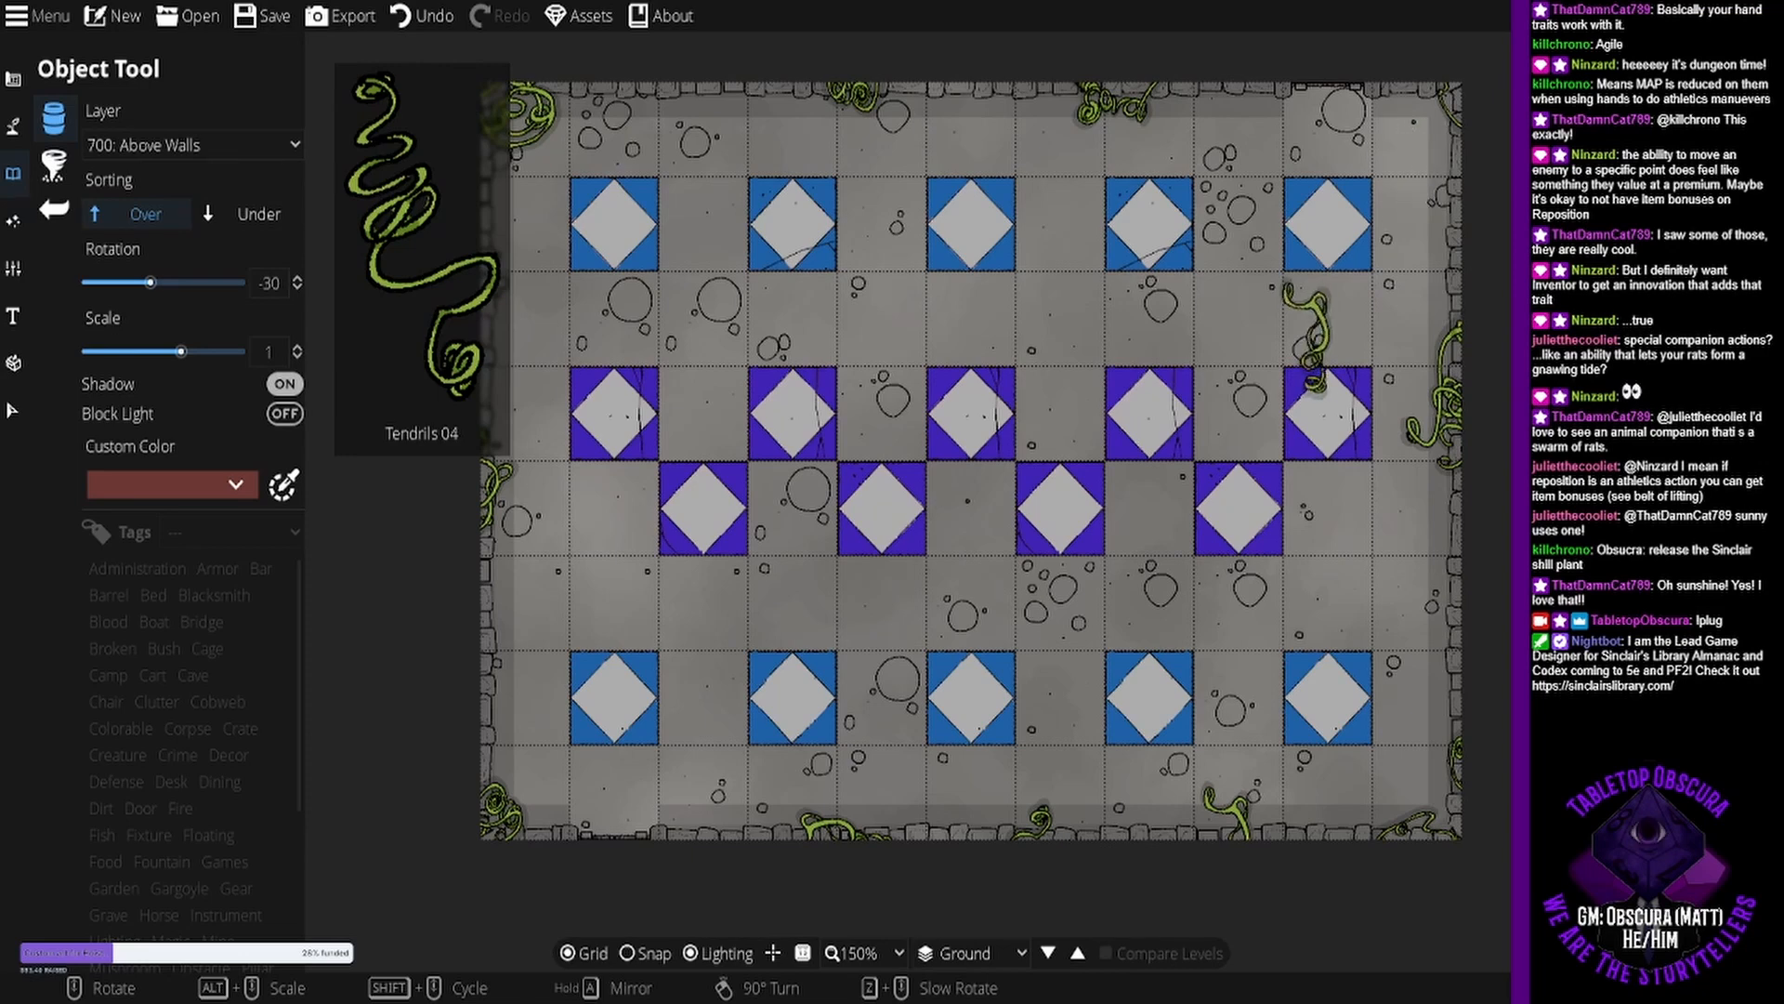
Rotate the tendril being placed to 150 degrees.
scroll(1313, 327, down, 5)
scroll(1313, 327, down, 5)
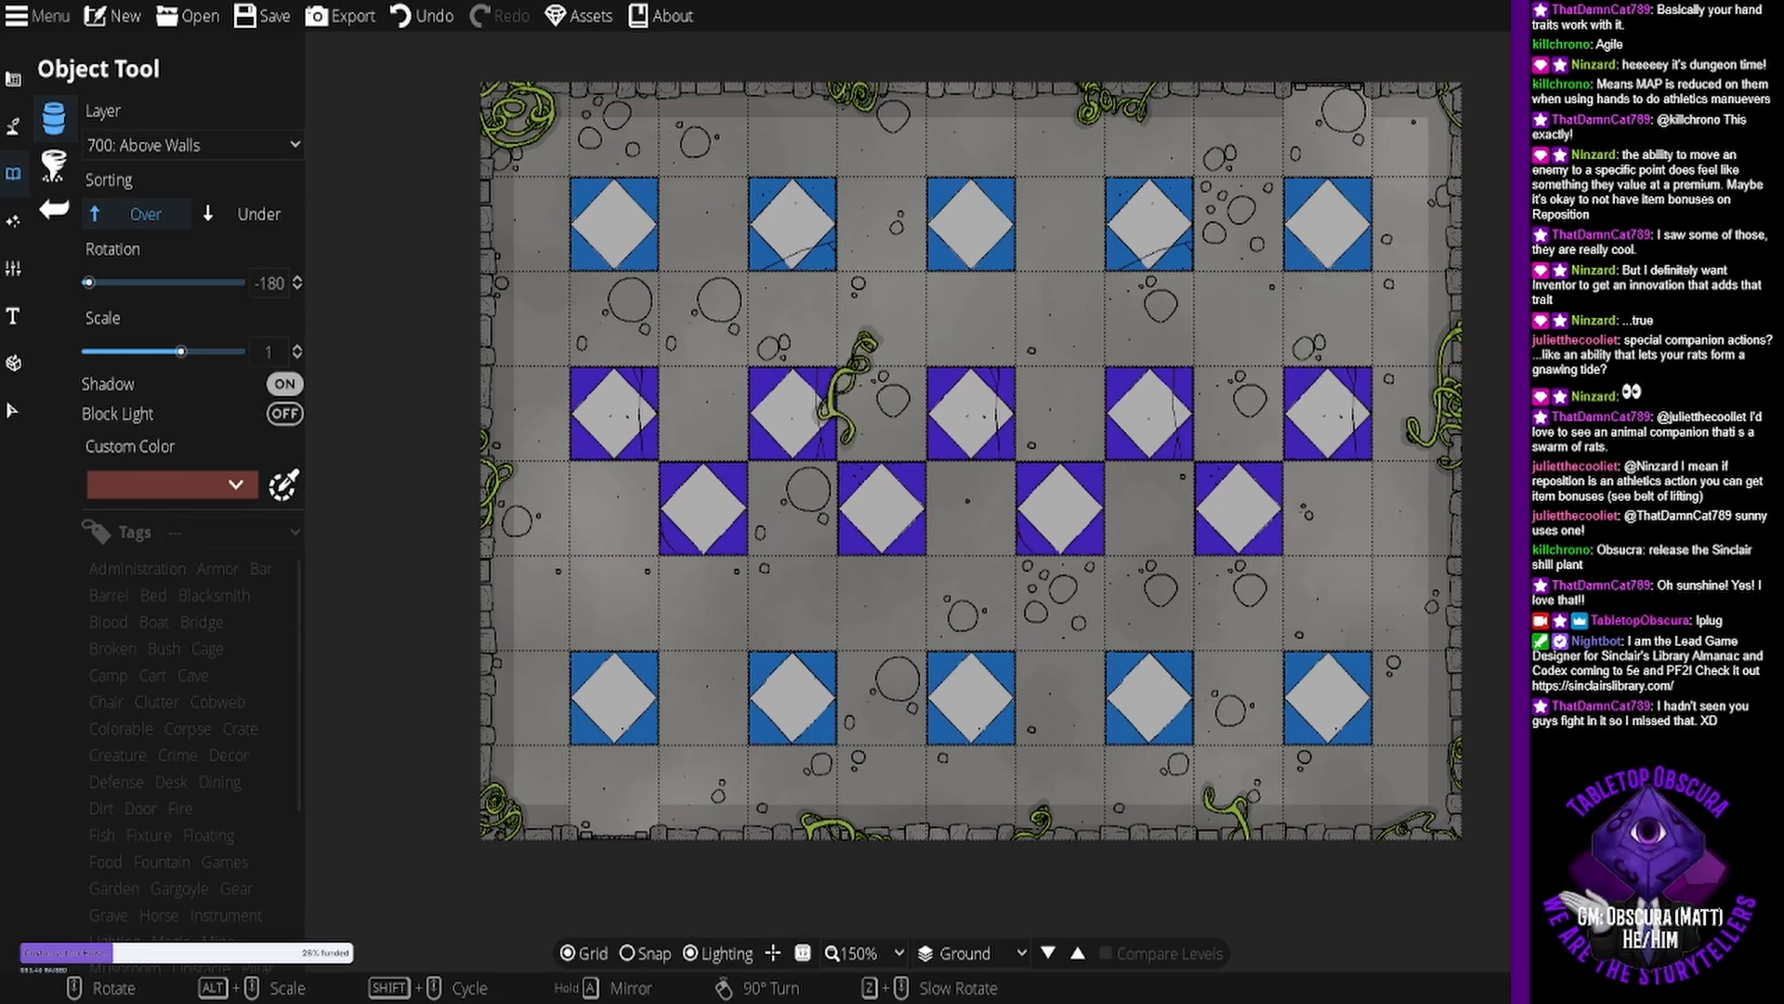
scroll(864, 395, up, 3)
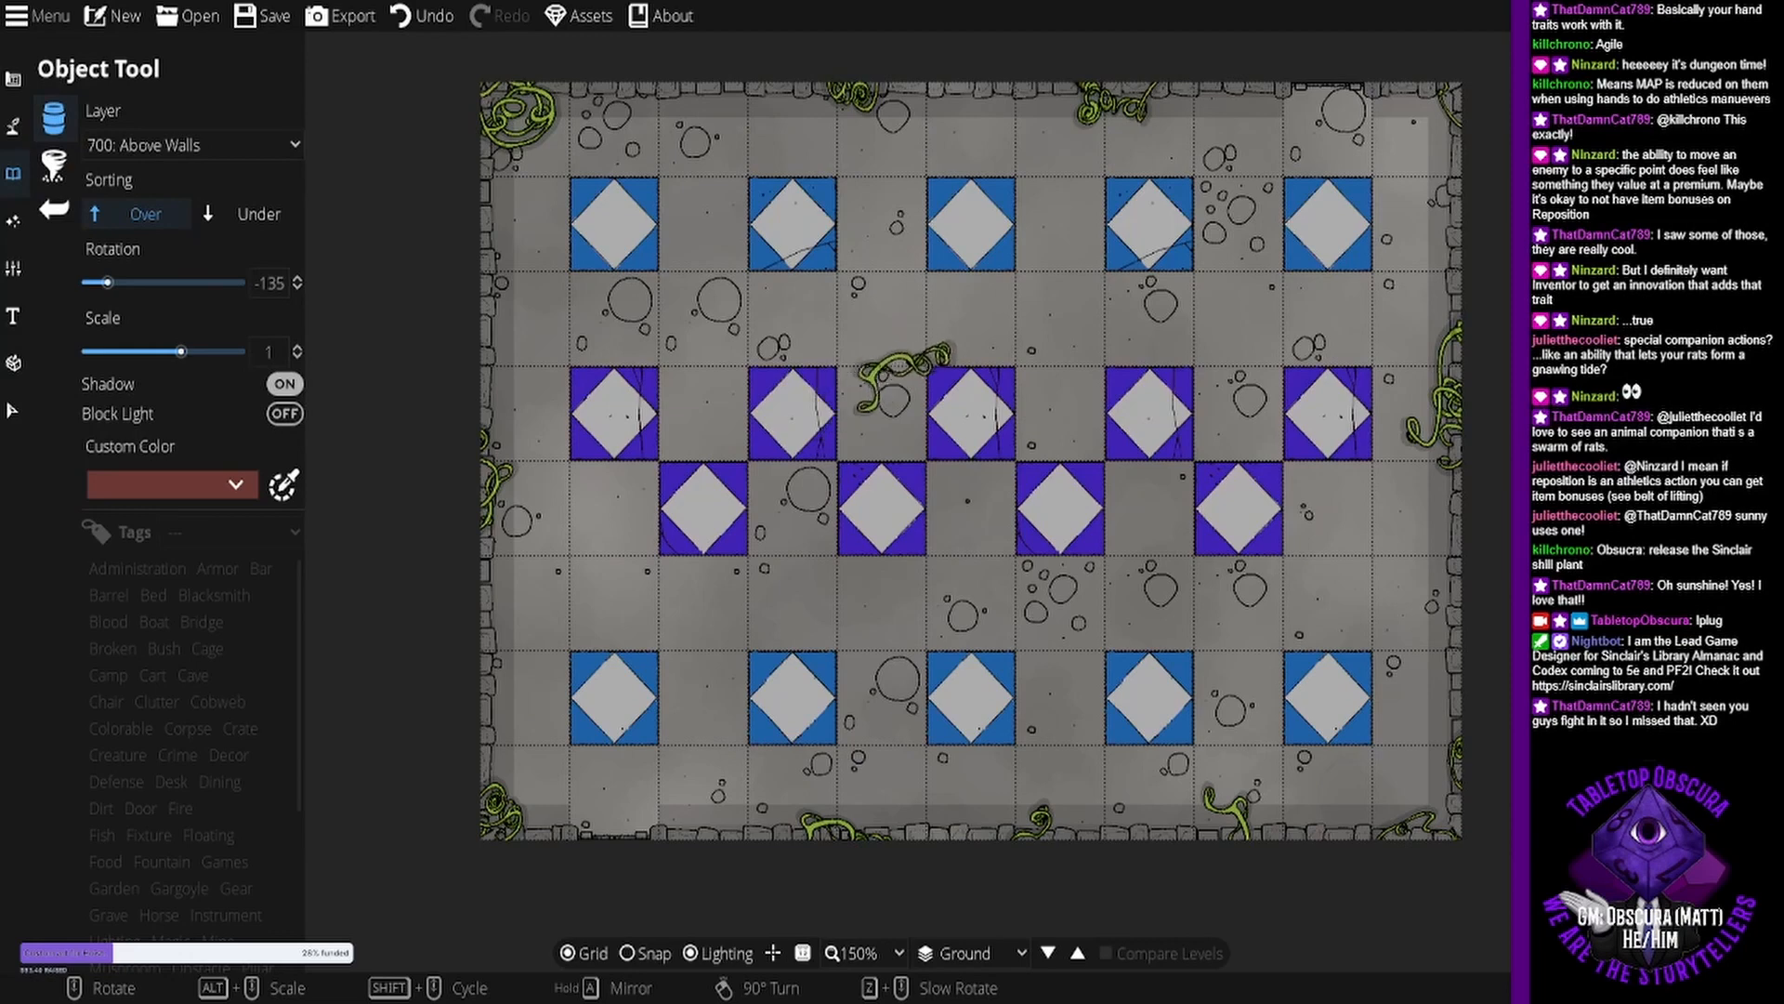
scroll(907, 363, up, 4)
scroll(929, 367, down, 2)
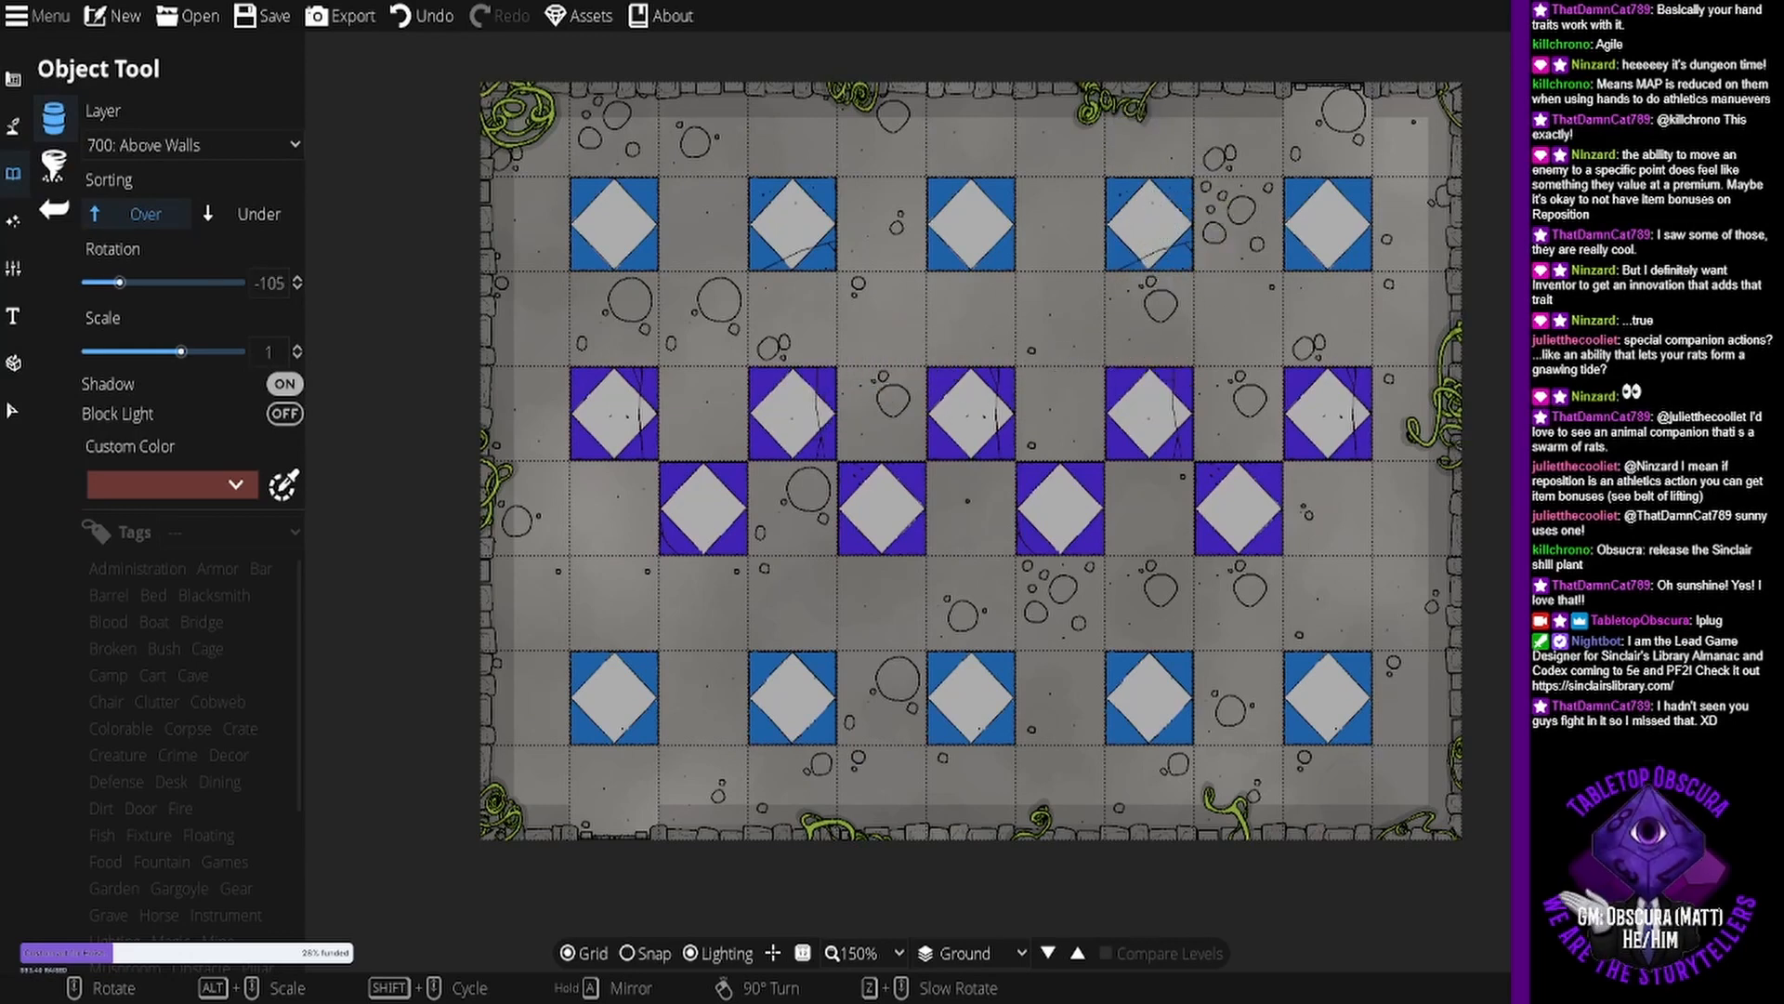
scroll(1092, 116, up, 7)
scroll(1068, 112, up, 6)
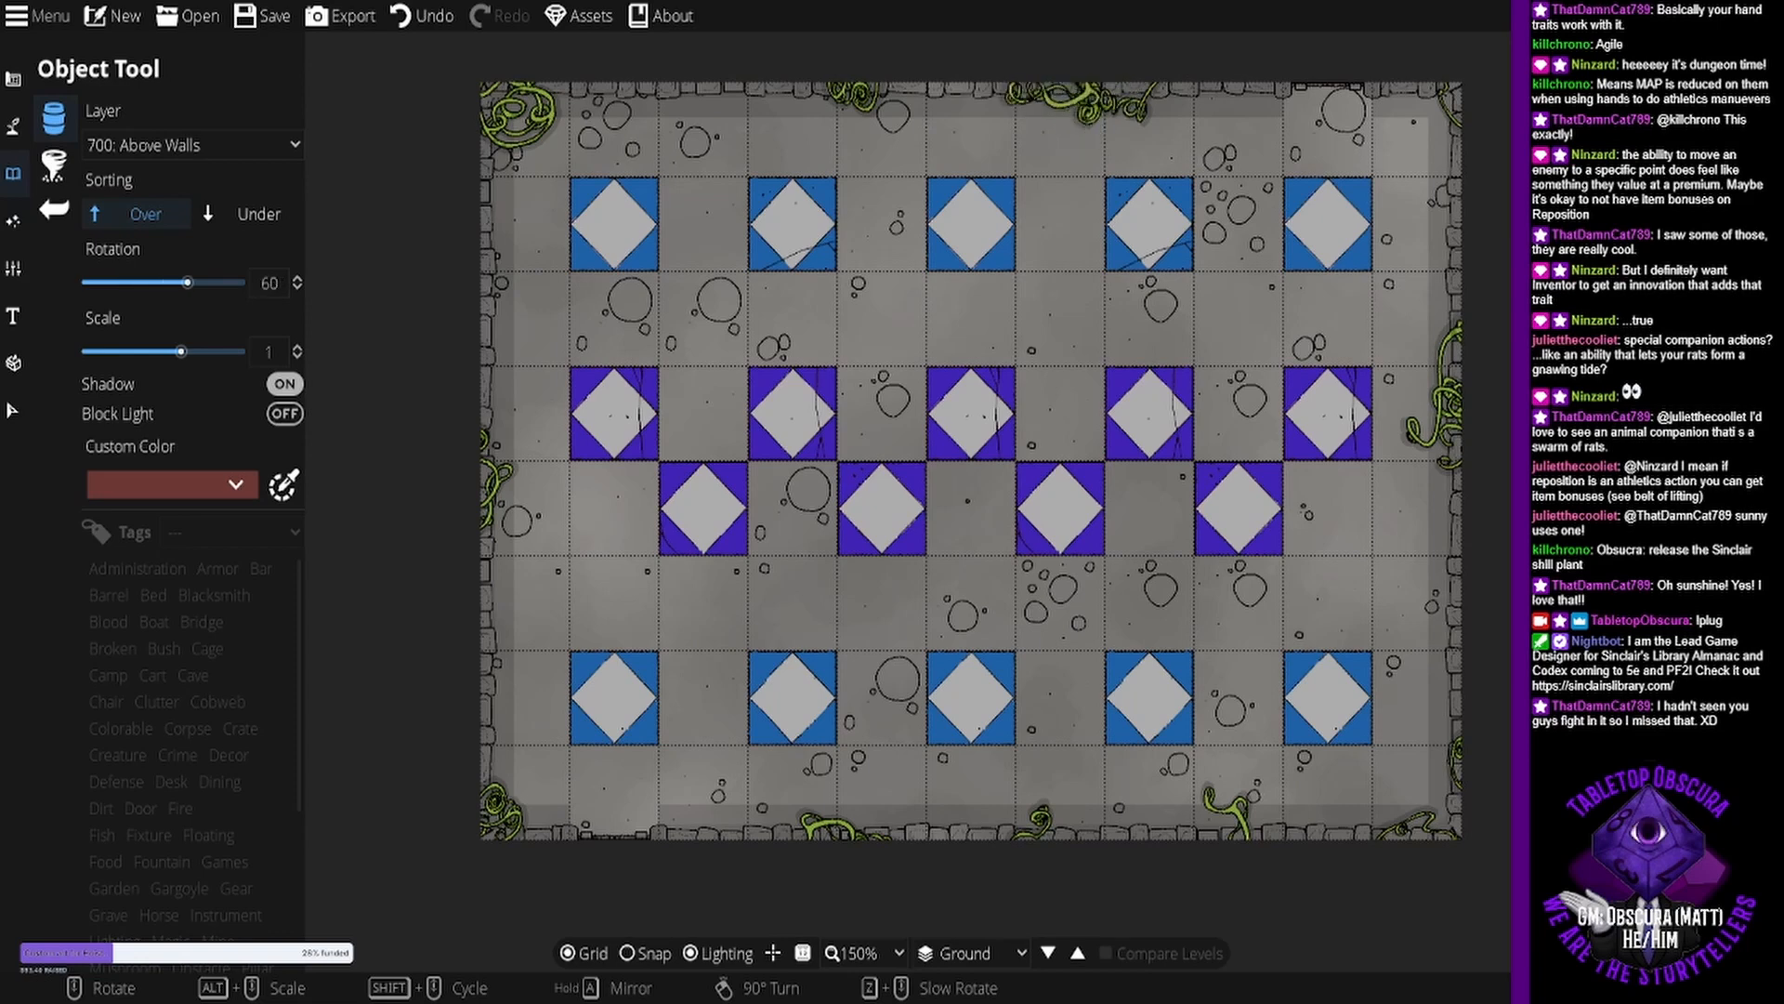
scroll(1068, 111, down, 1)
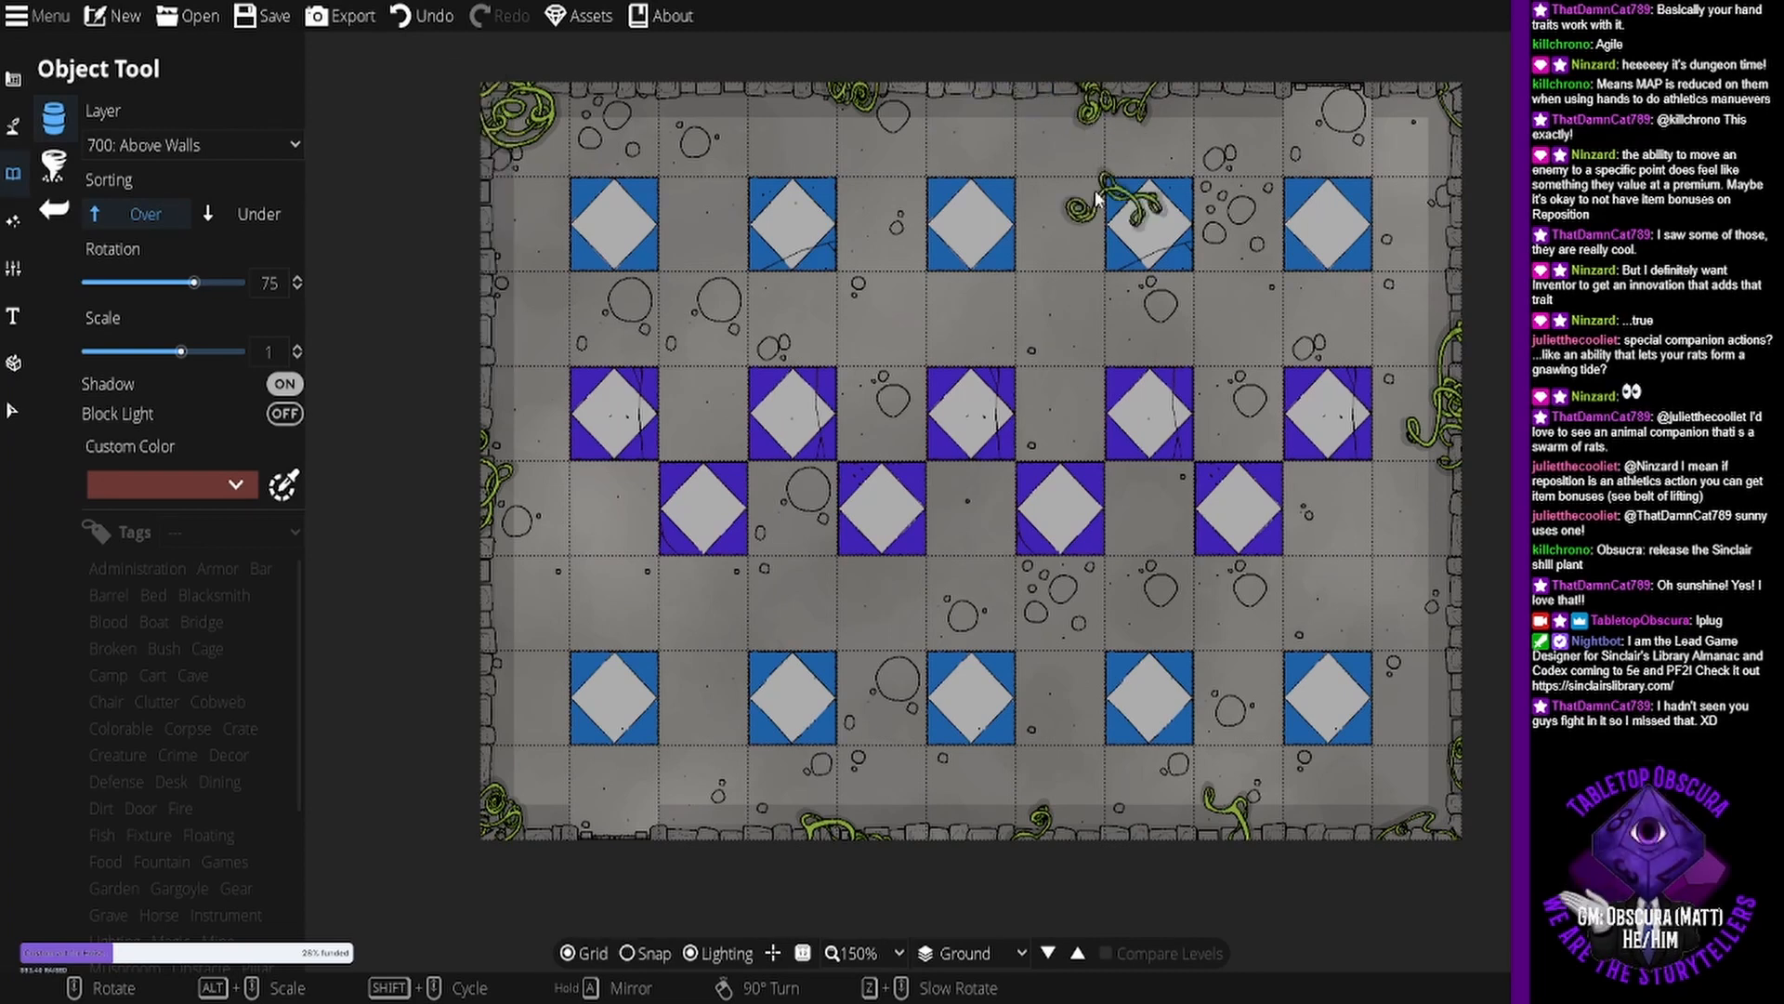
scroll(969, 137, up, 5)
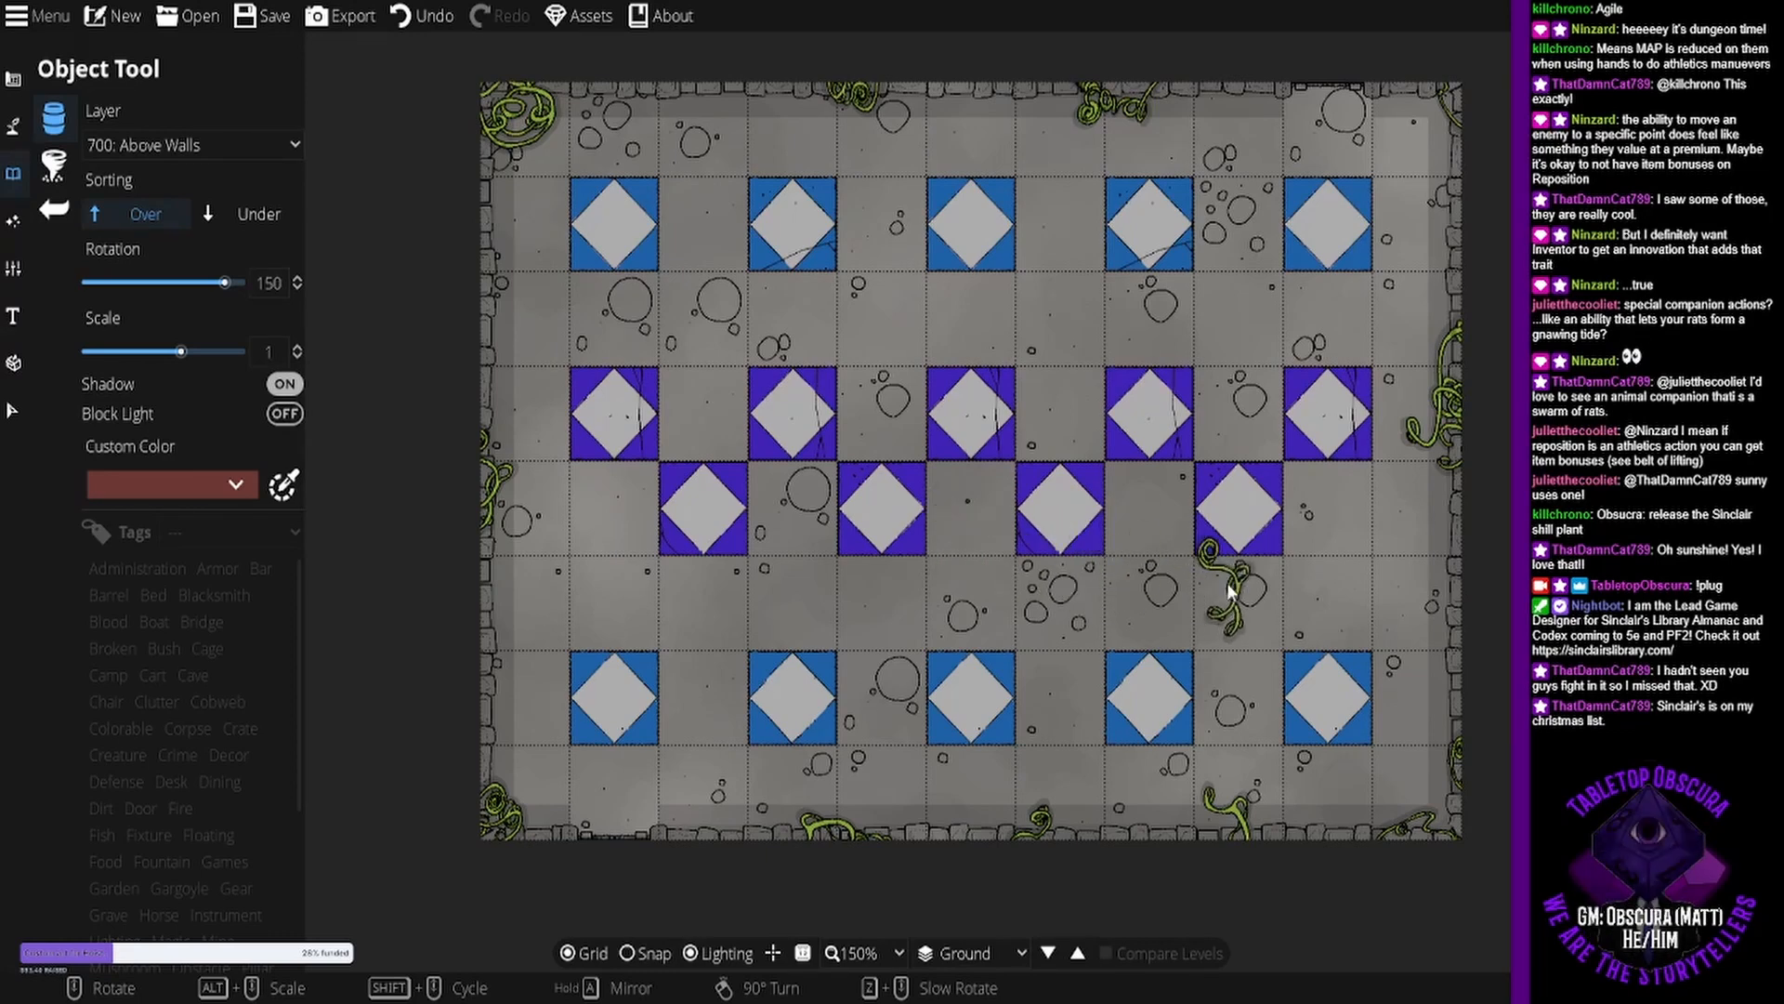
drag(1230, 593, 1206, 604)
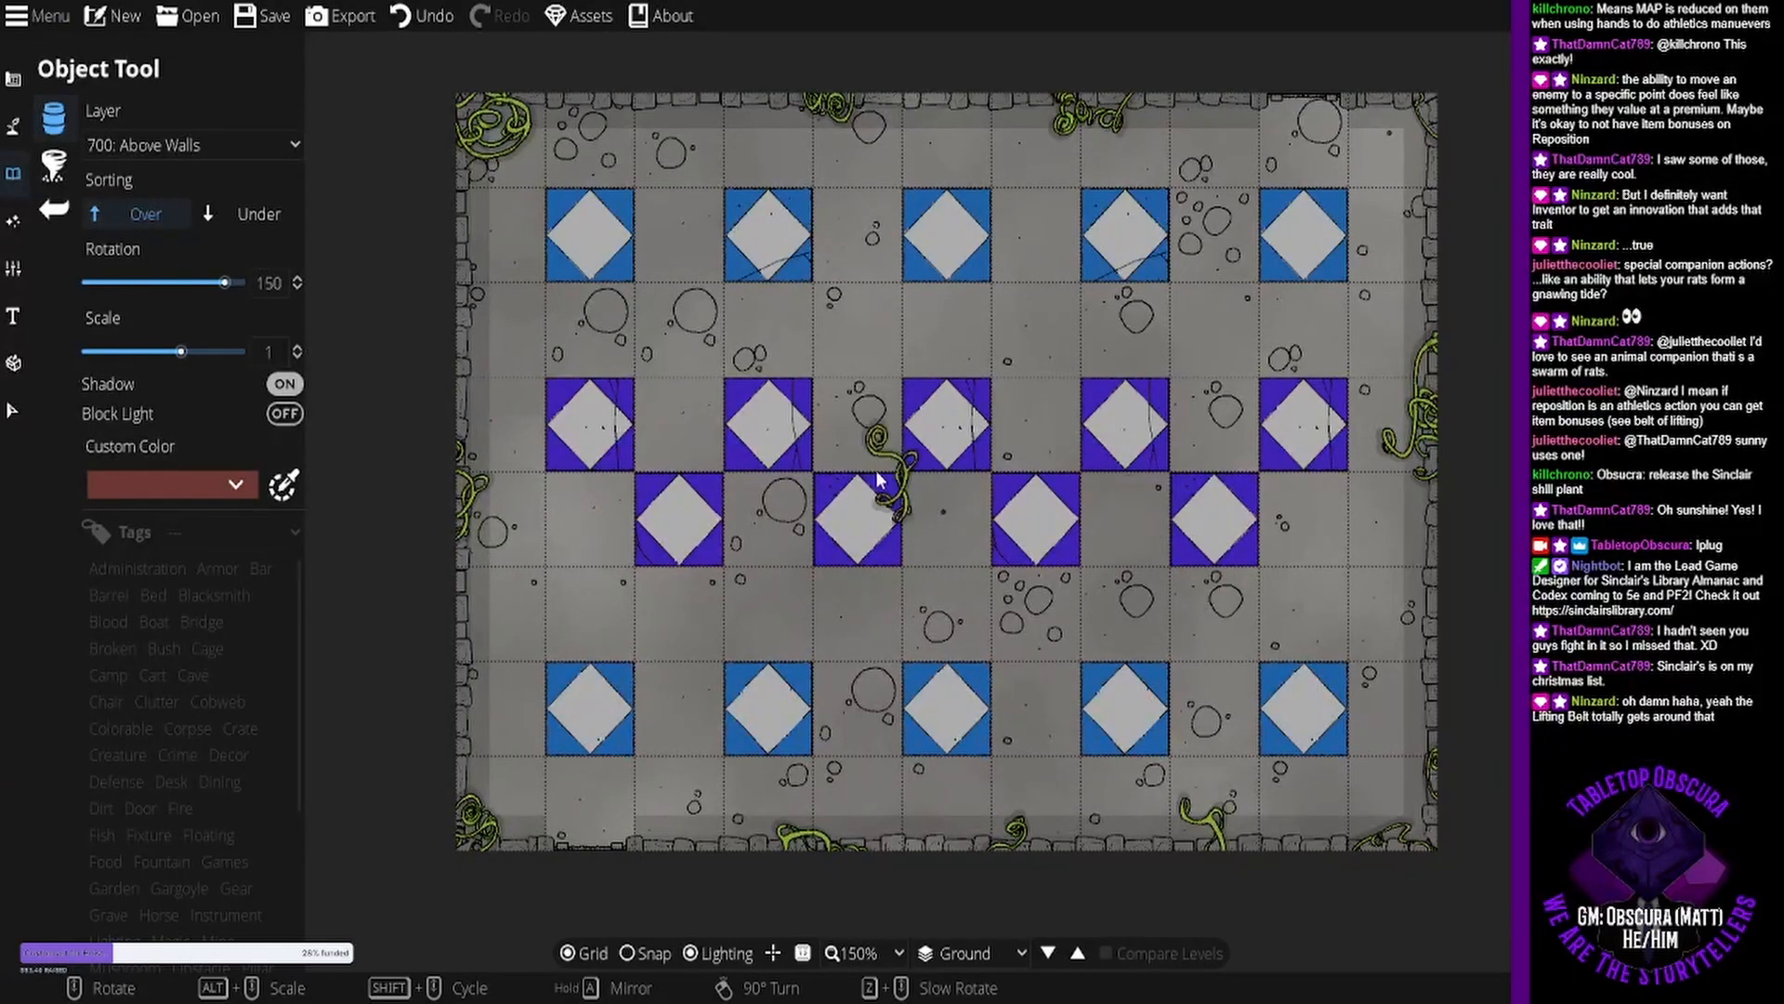
drag(622, 400, 610, 405)
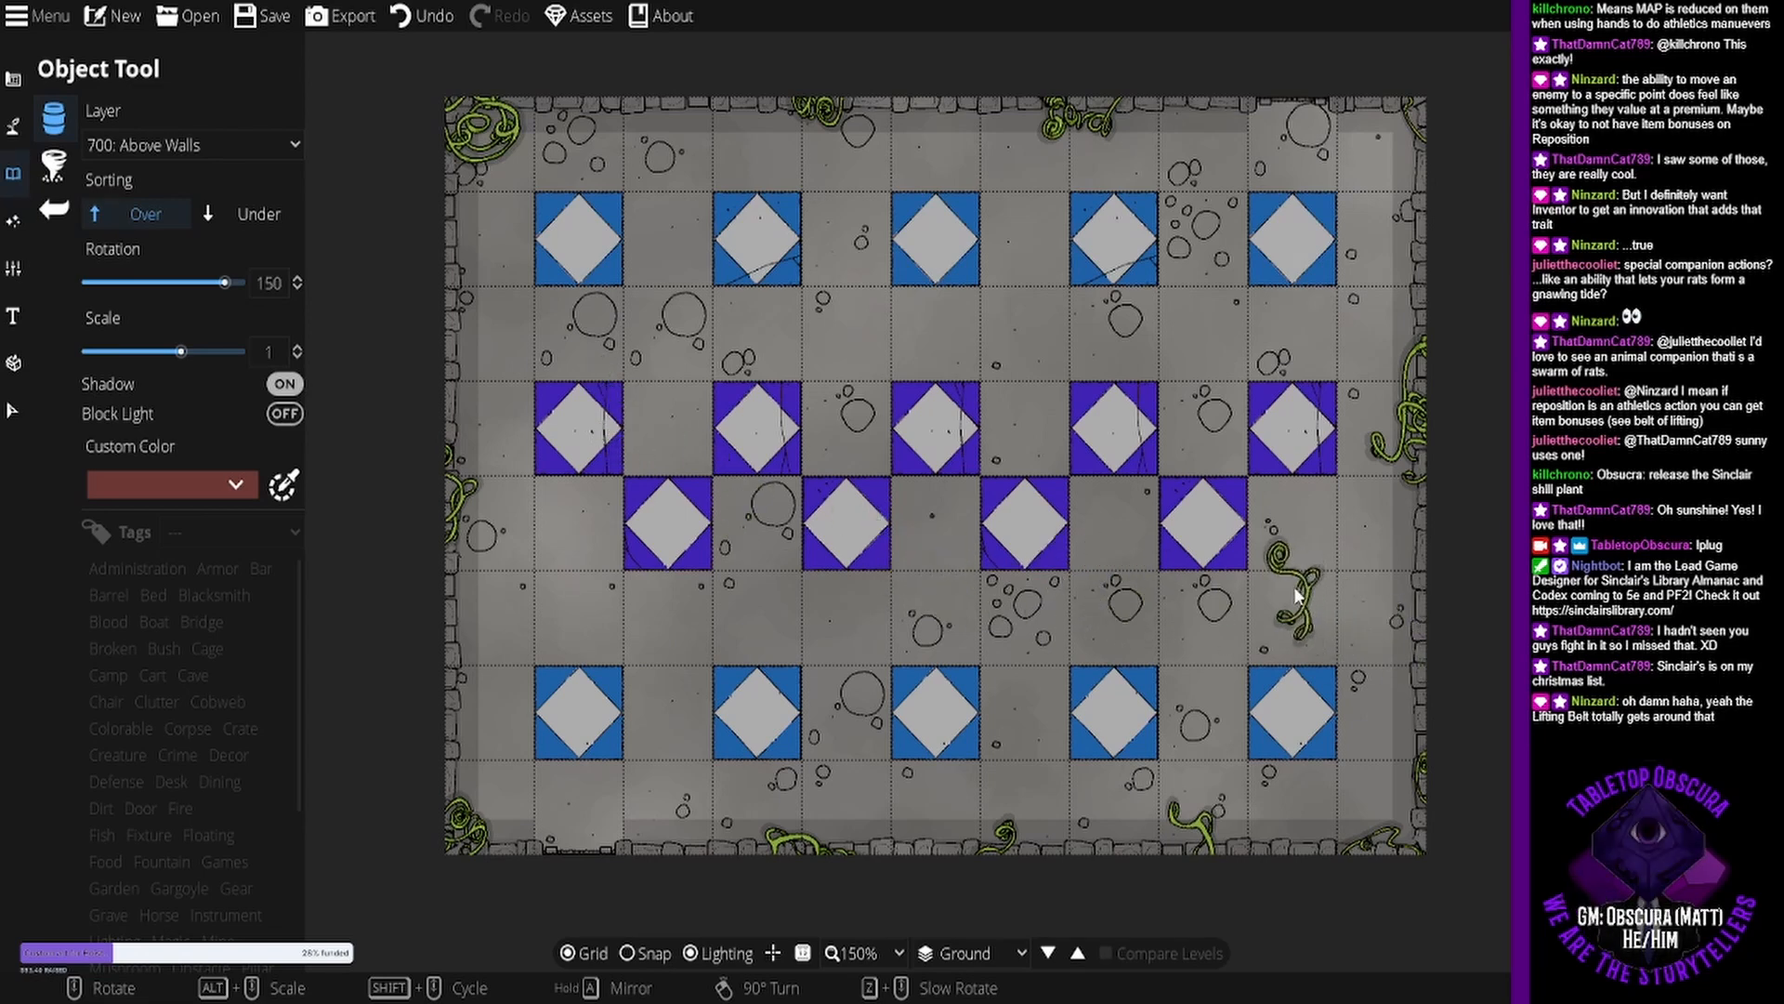
drag(1244, 602, 1224, 603)
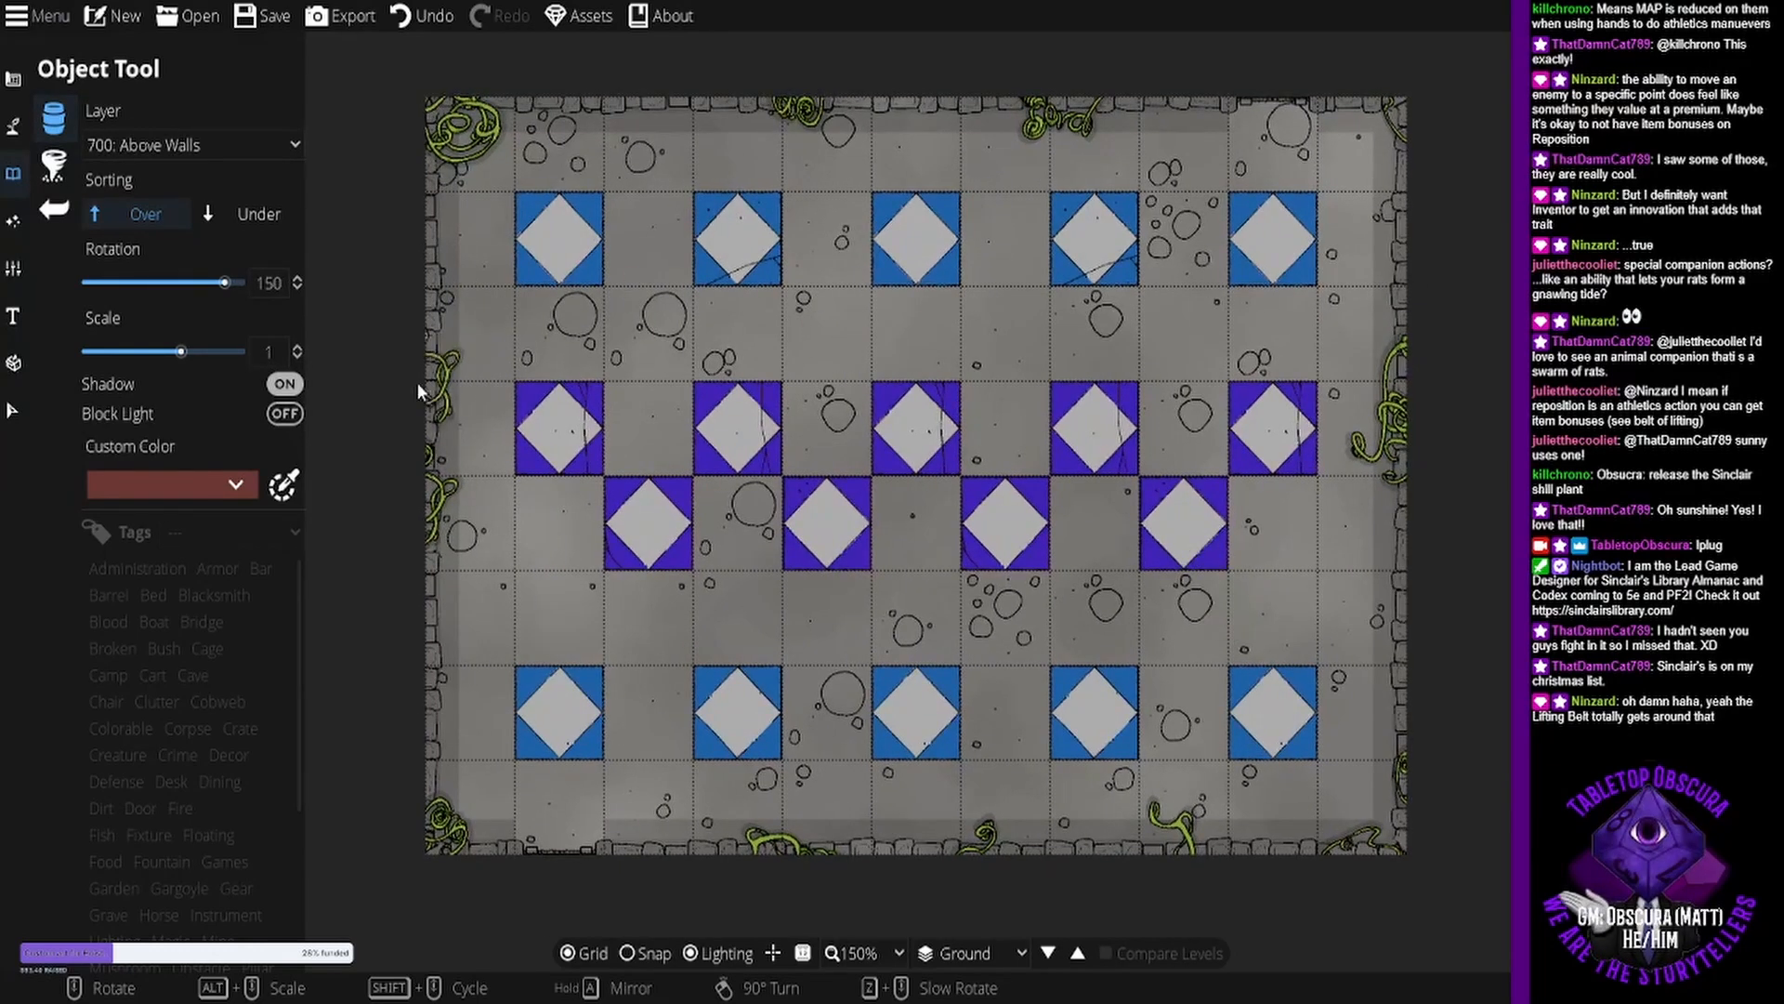
click(42, 176)
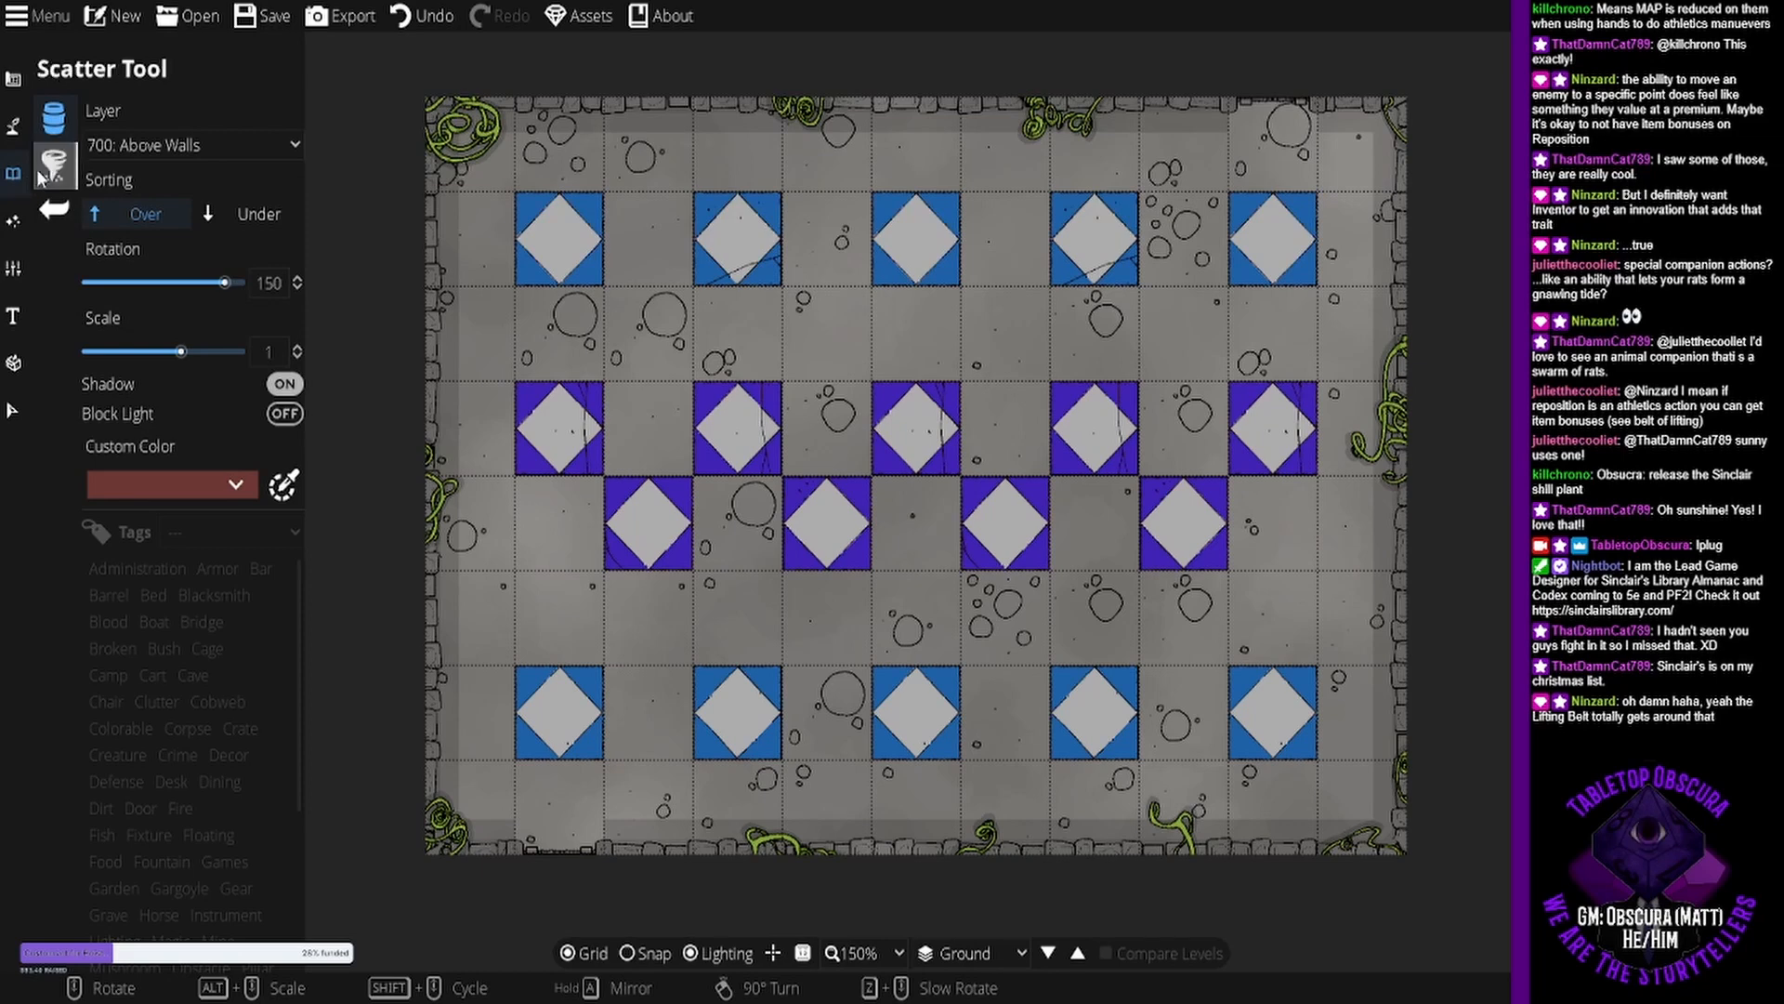
click(44, 173)
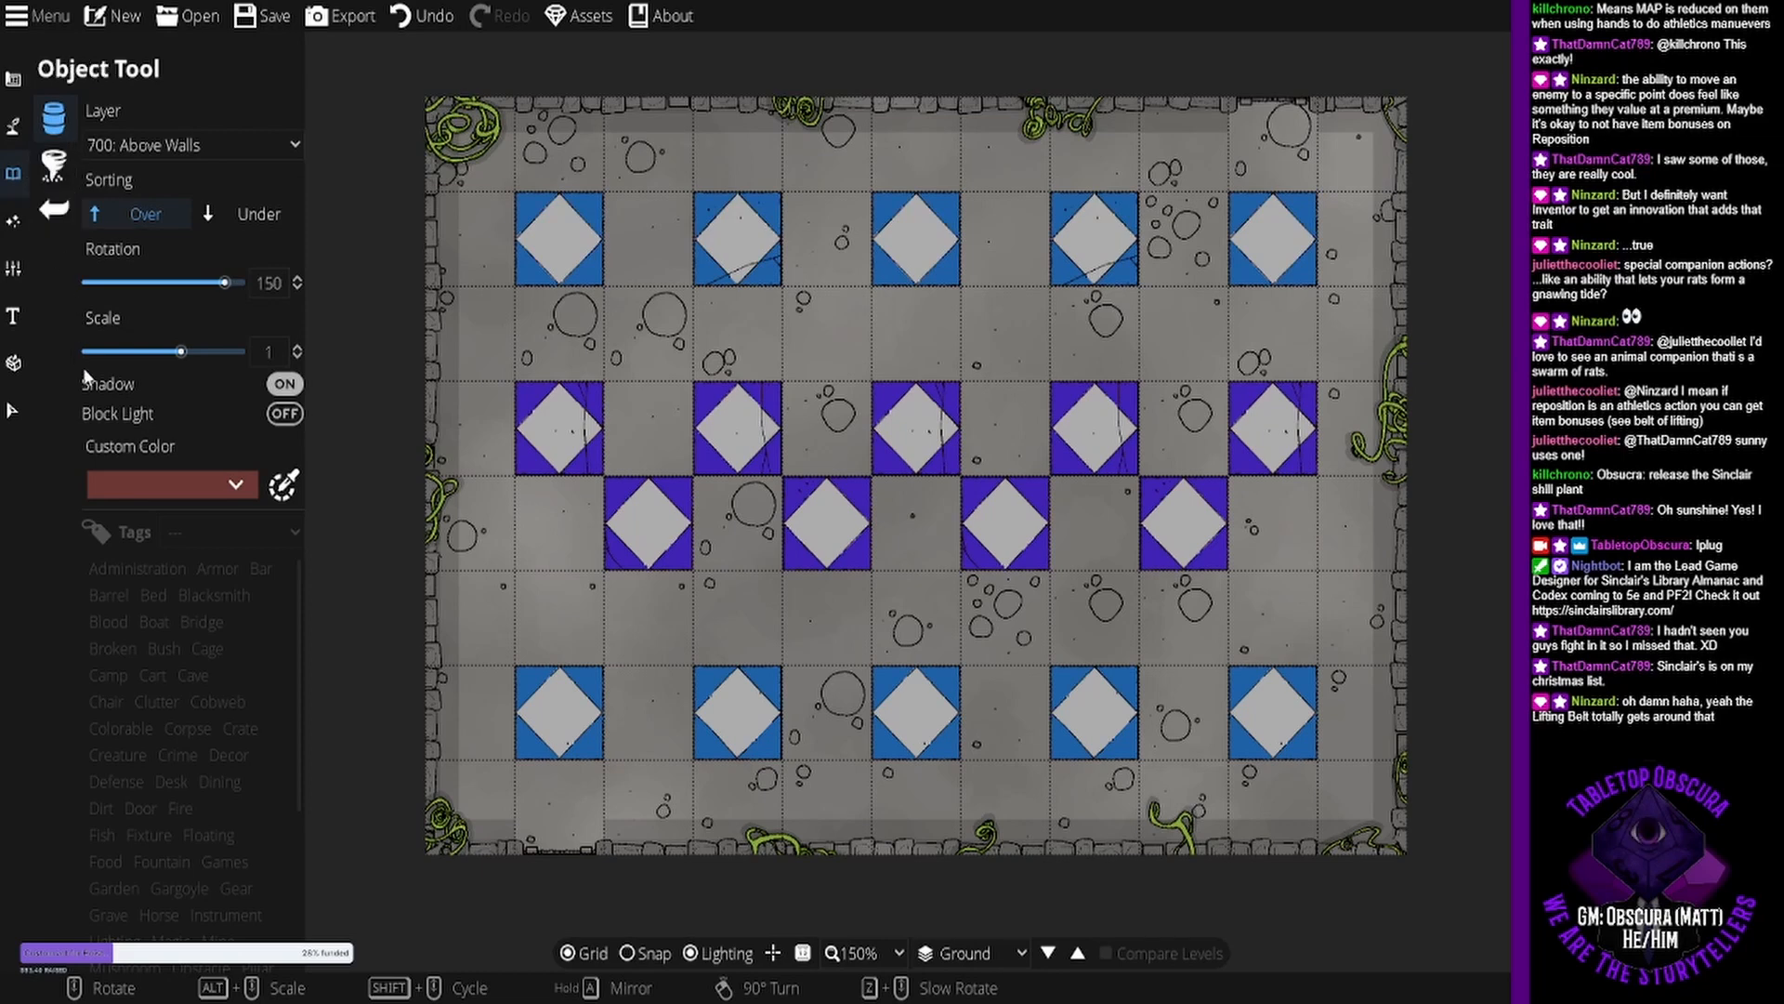
click(14, 127)
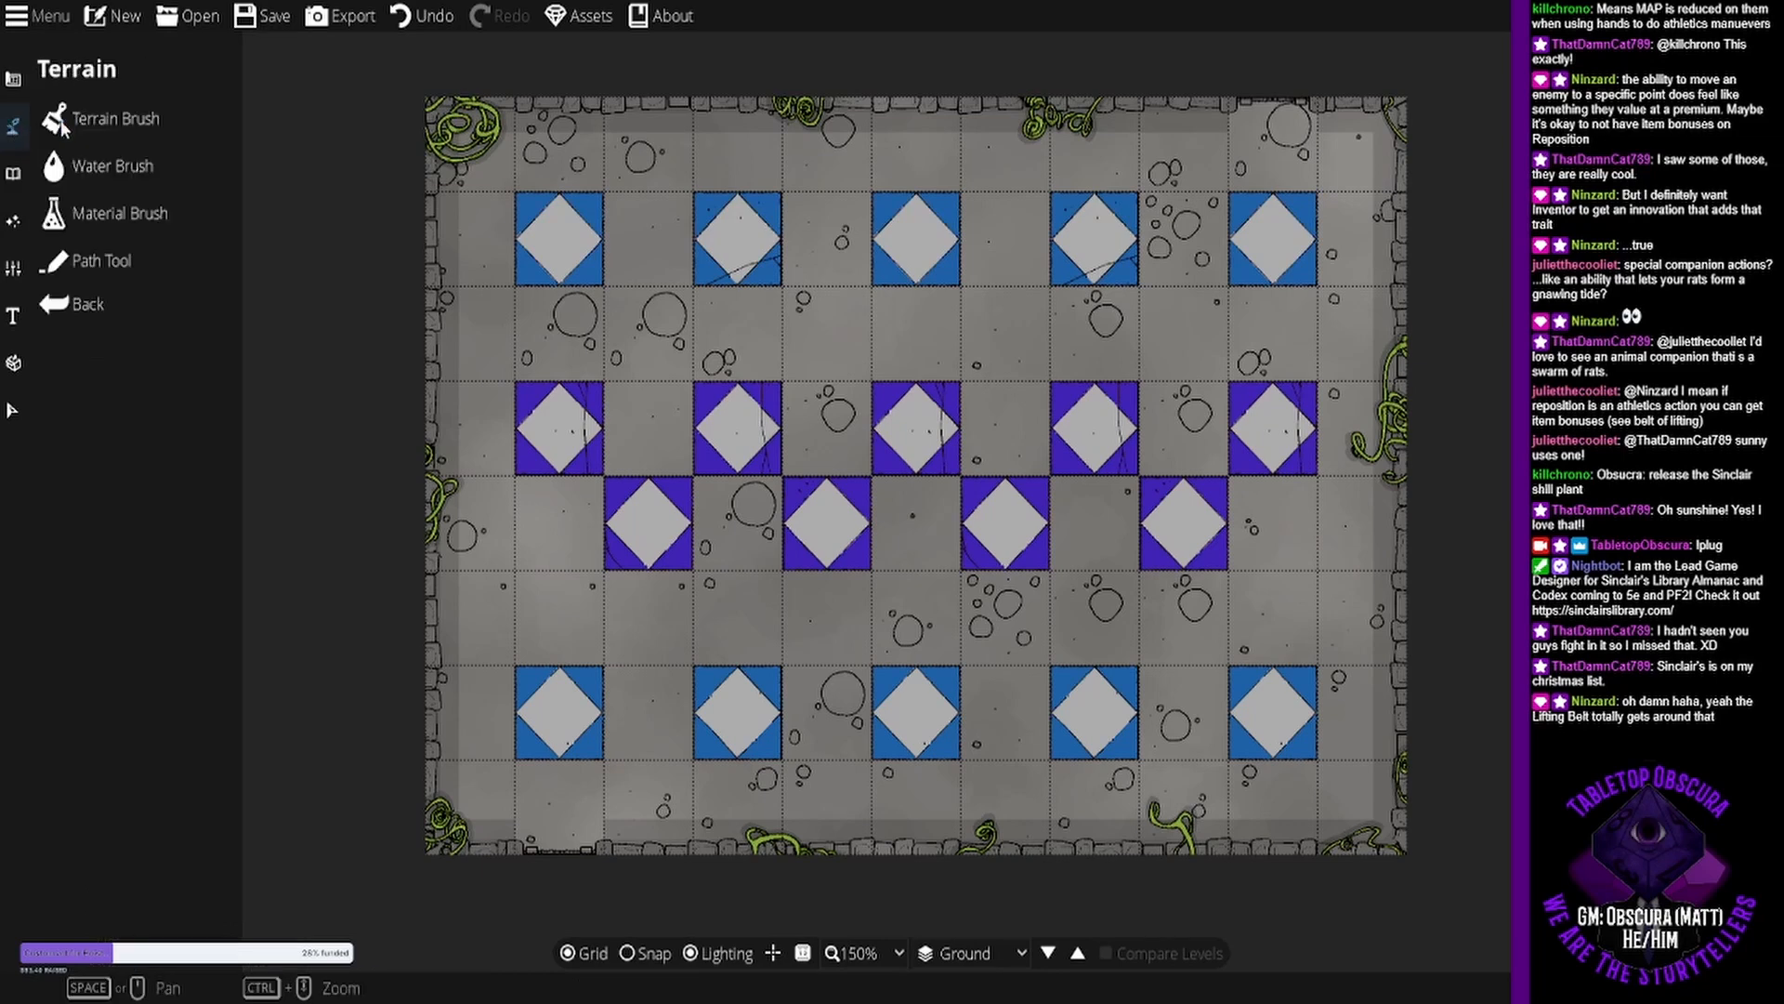
Turn on snapping and place round stone wells in column three at rows three and six.
click(15, 170)
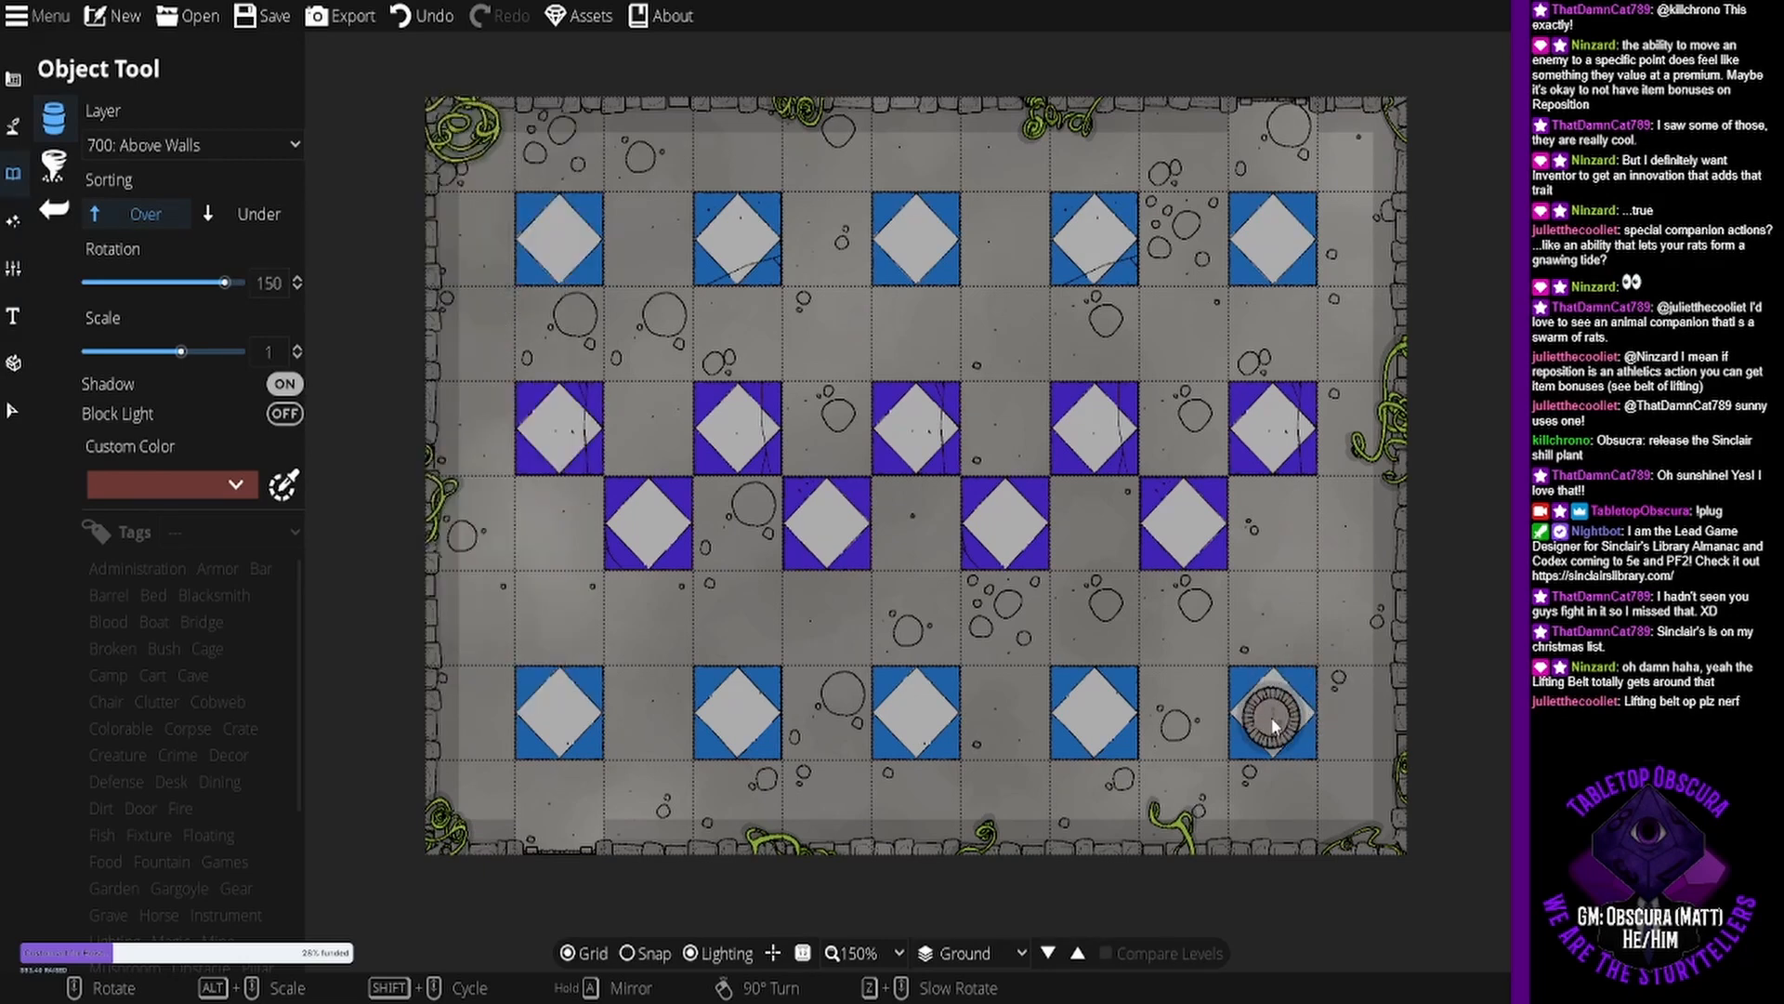
click(627, 953)
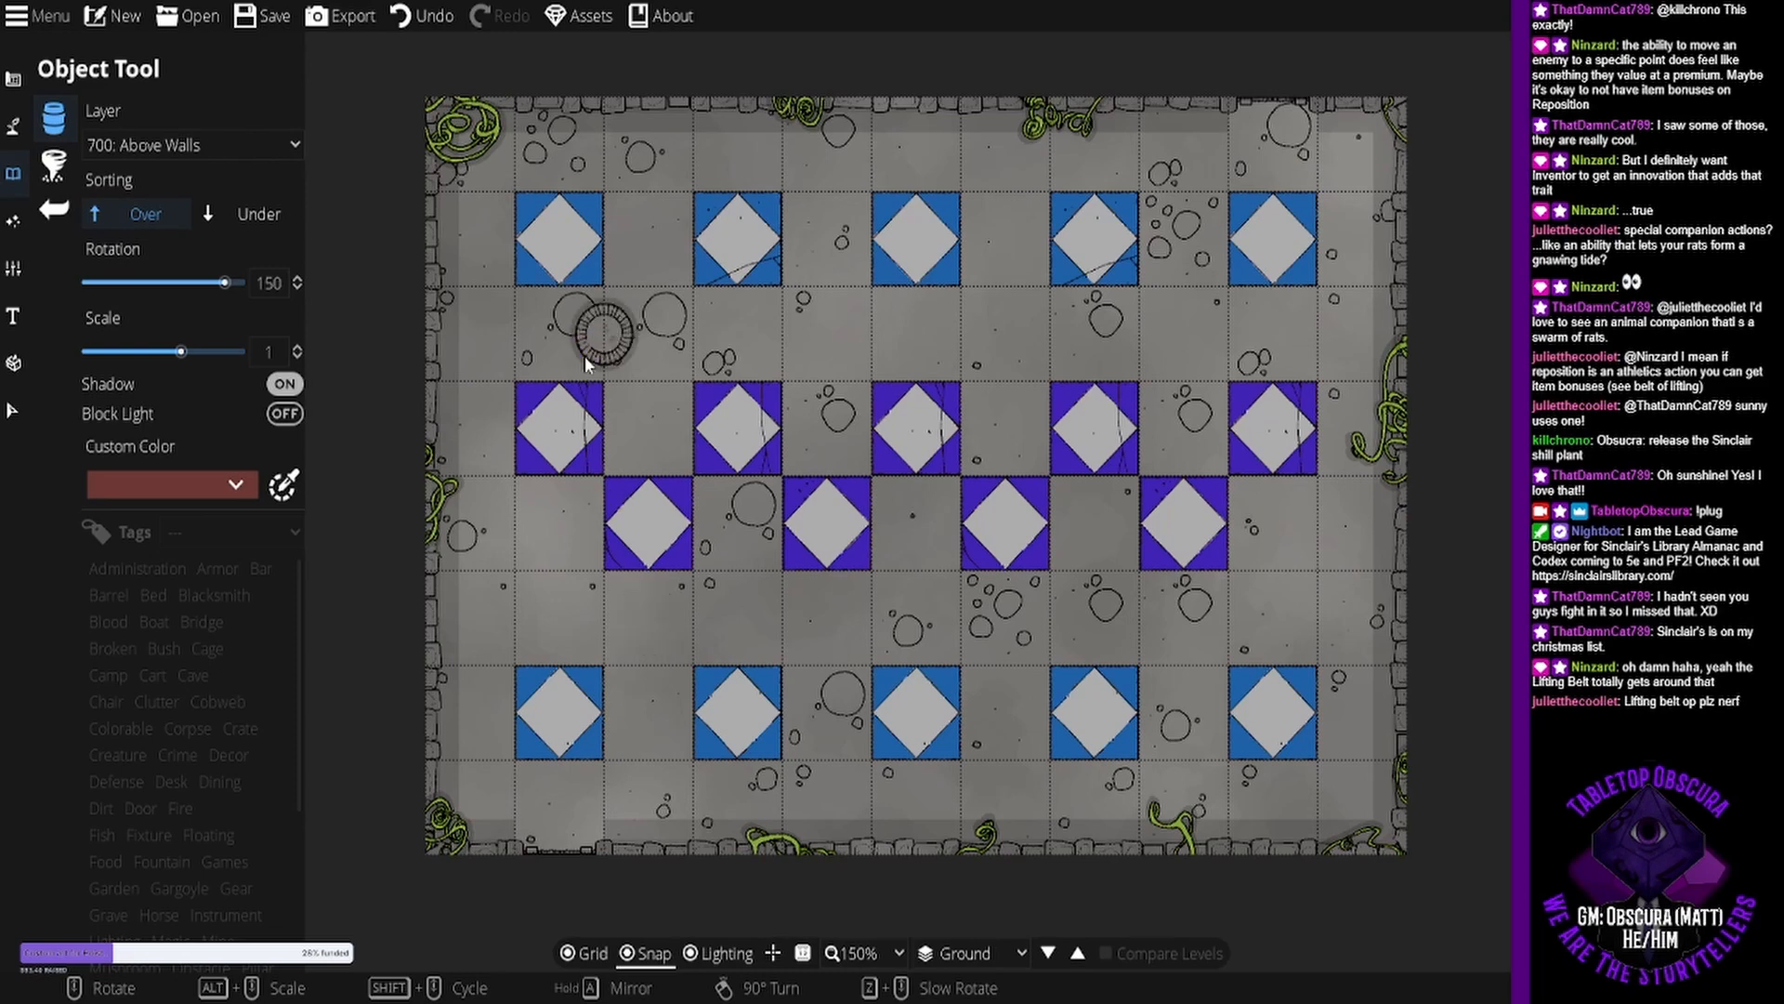
click(643, 346)
click(646, 630)
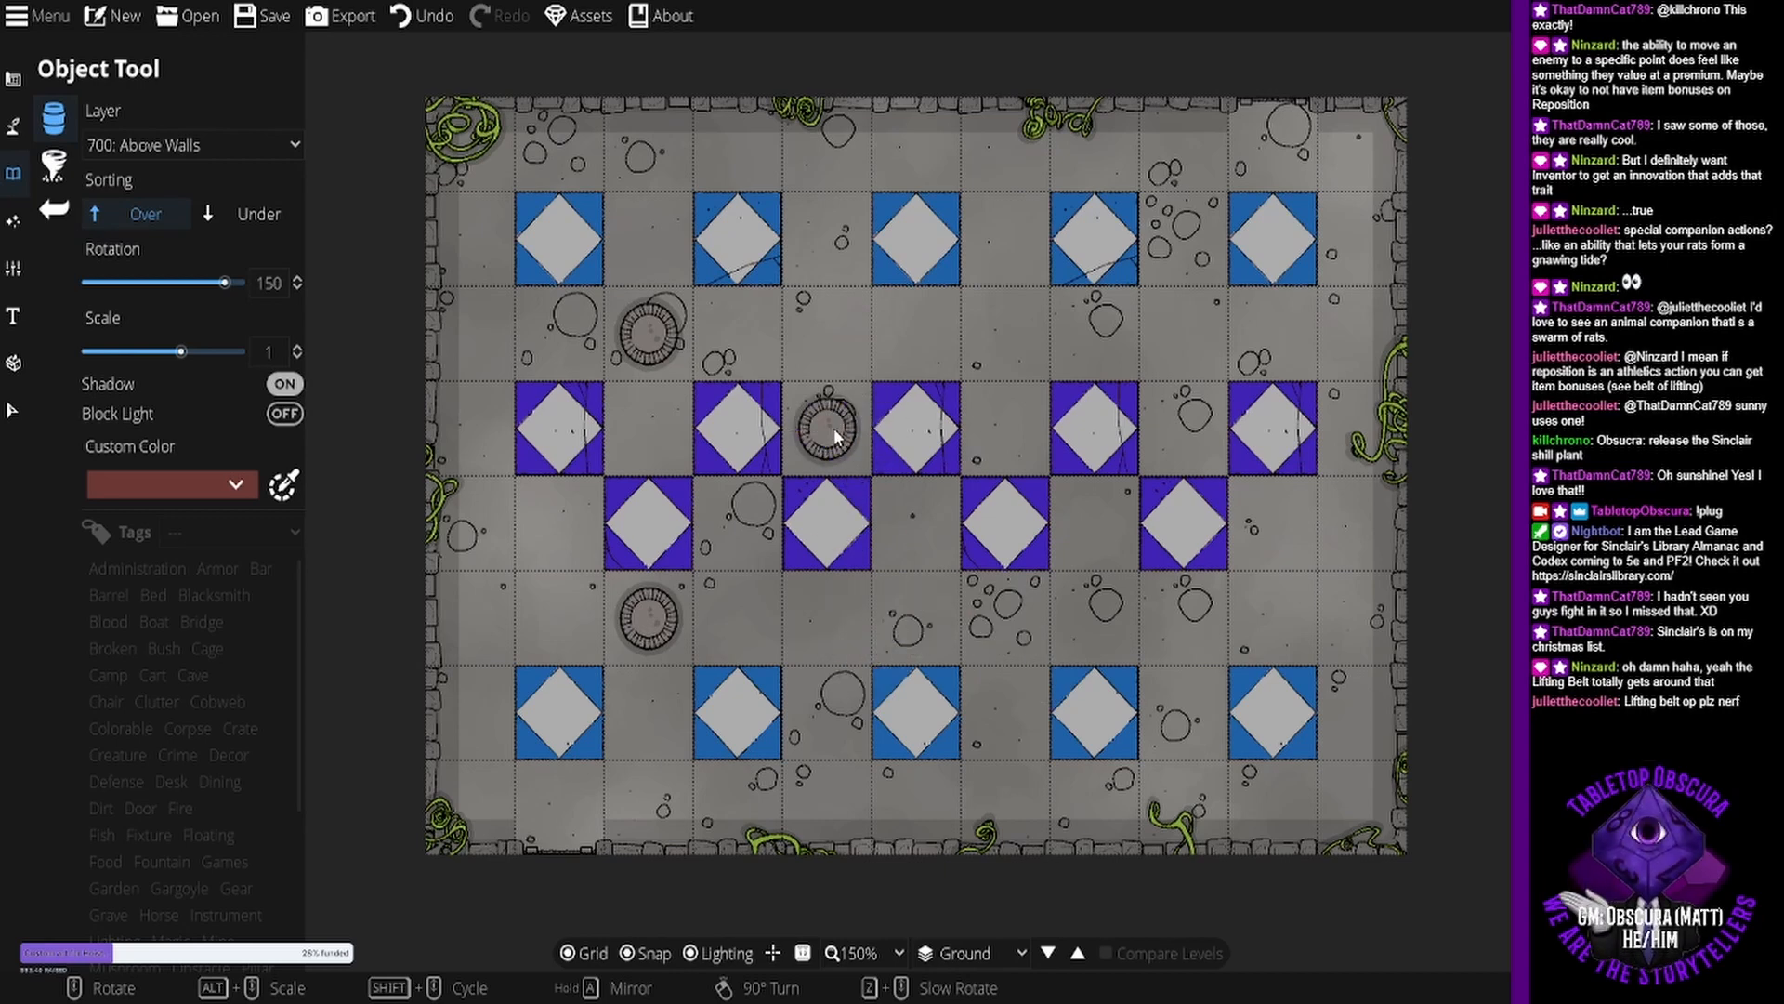
click(833, 437)
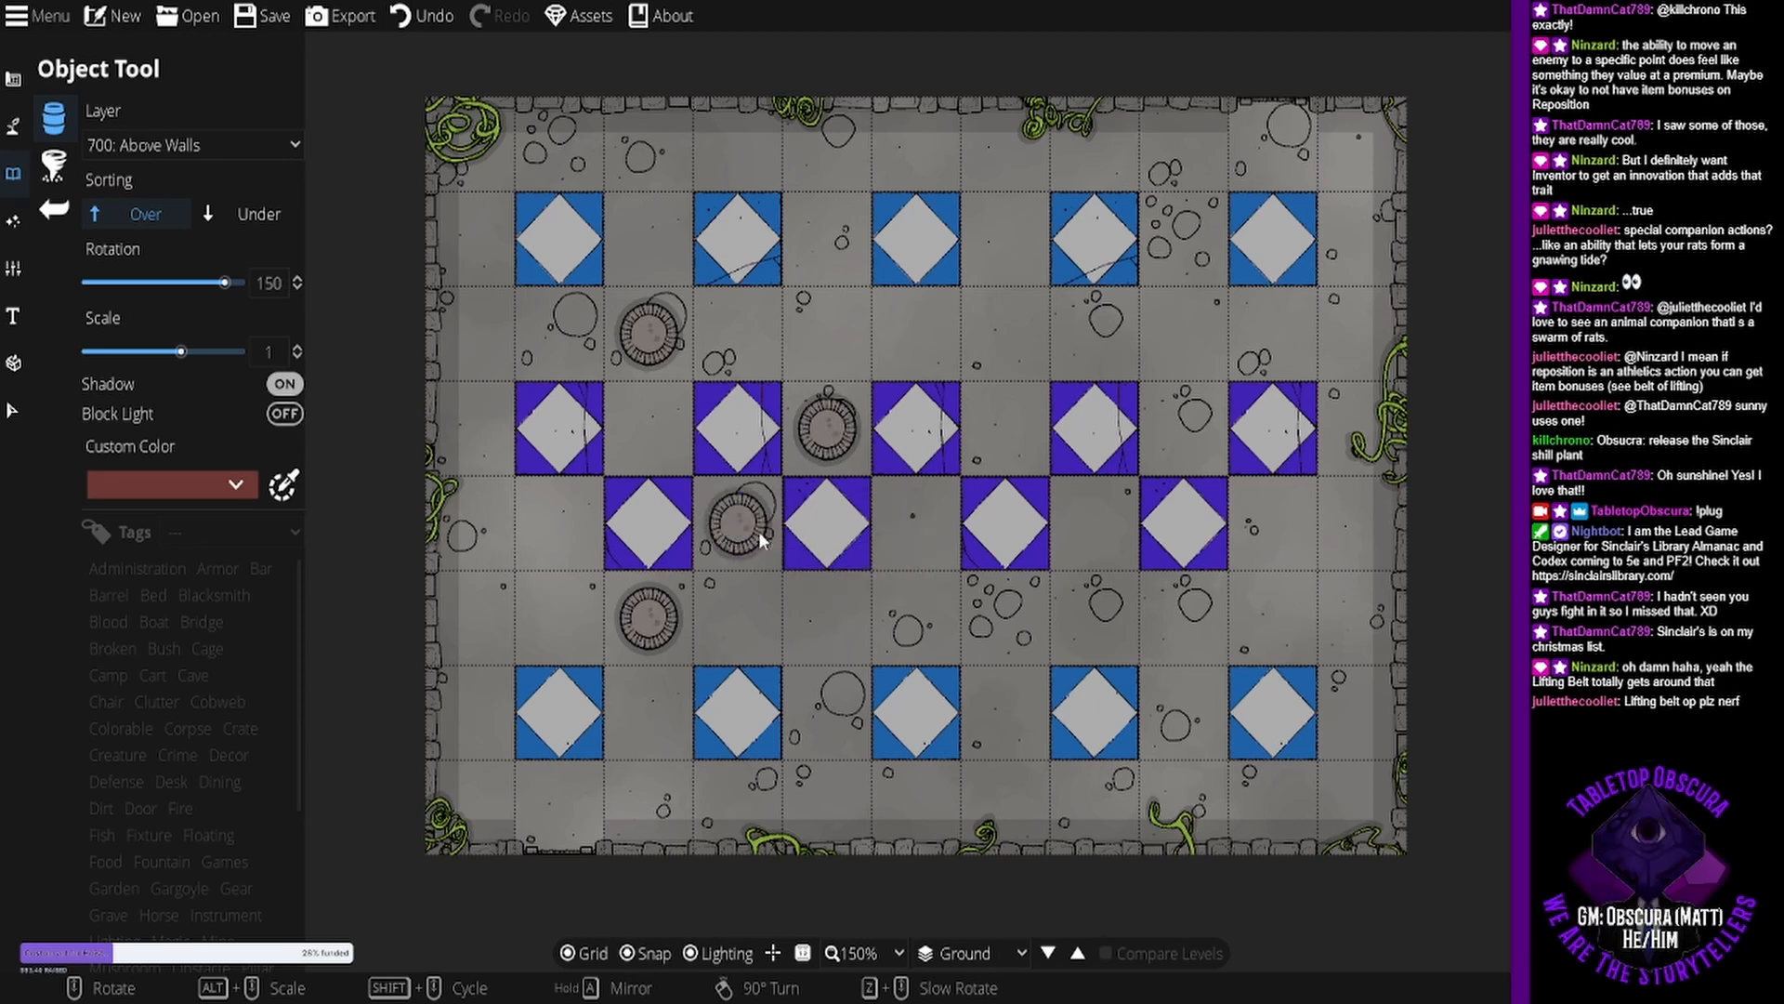
key(ctrl+z)
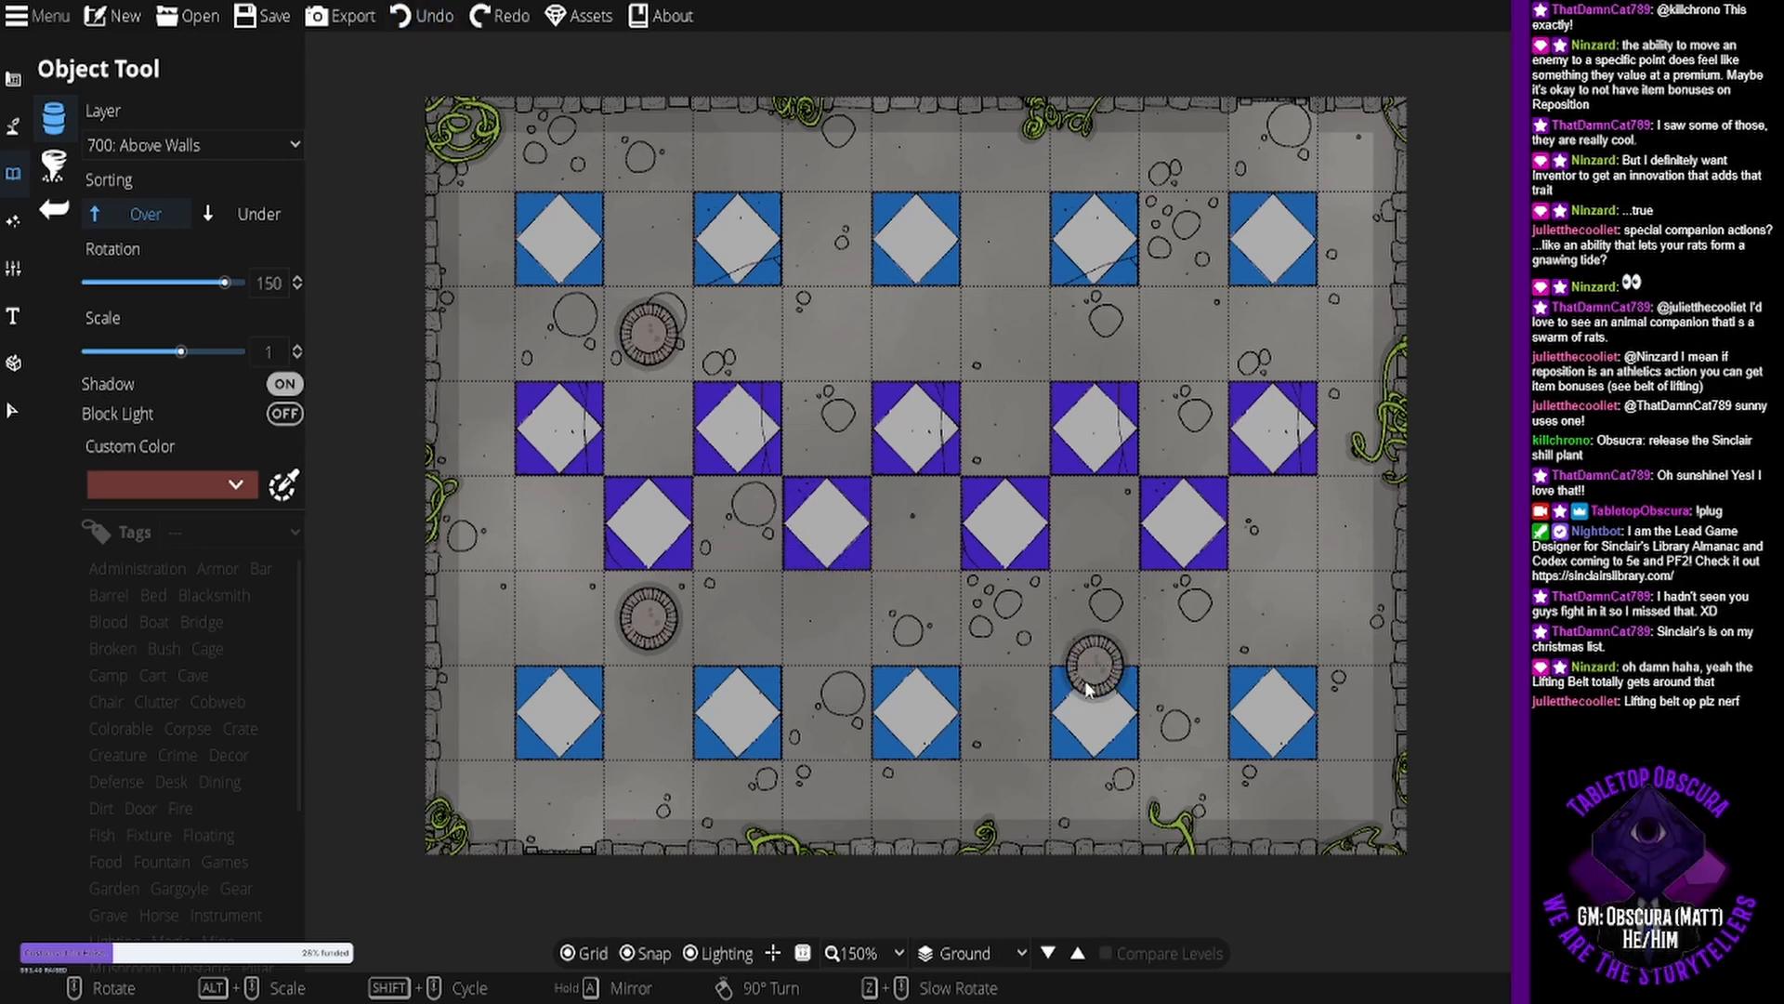
Place round stone wells at columns five, seven and nine in both row six and row three.
click(839, 632)
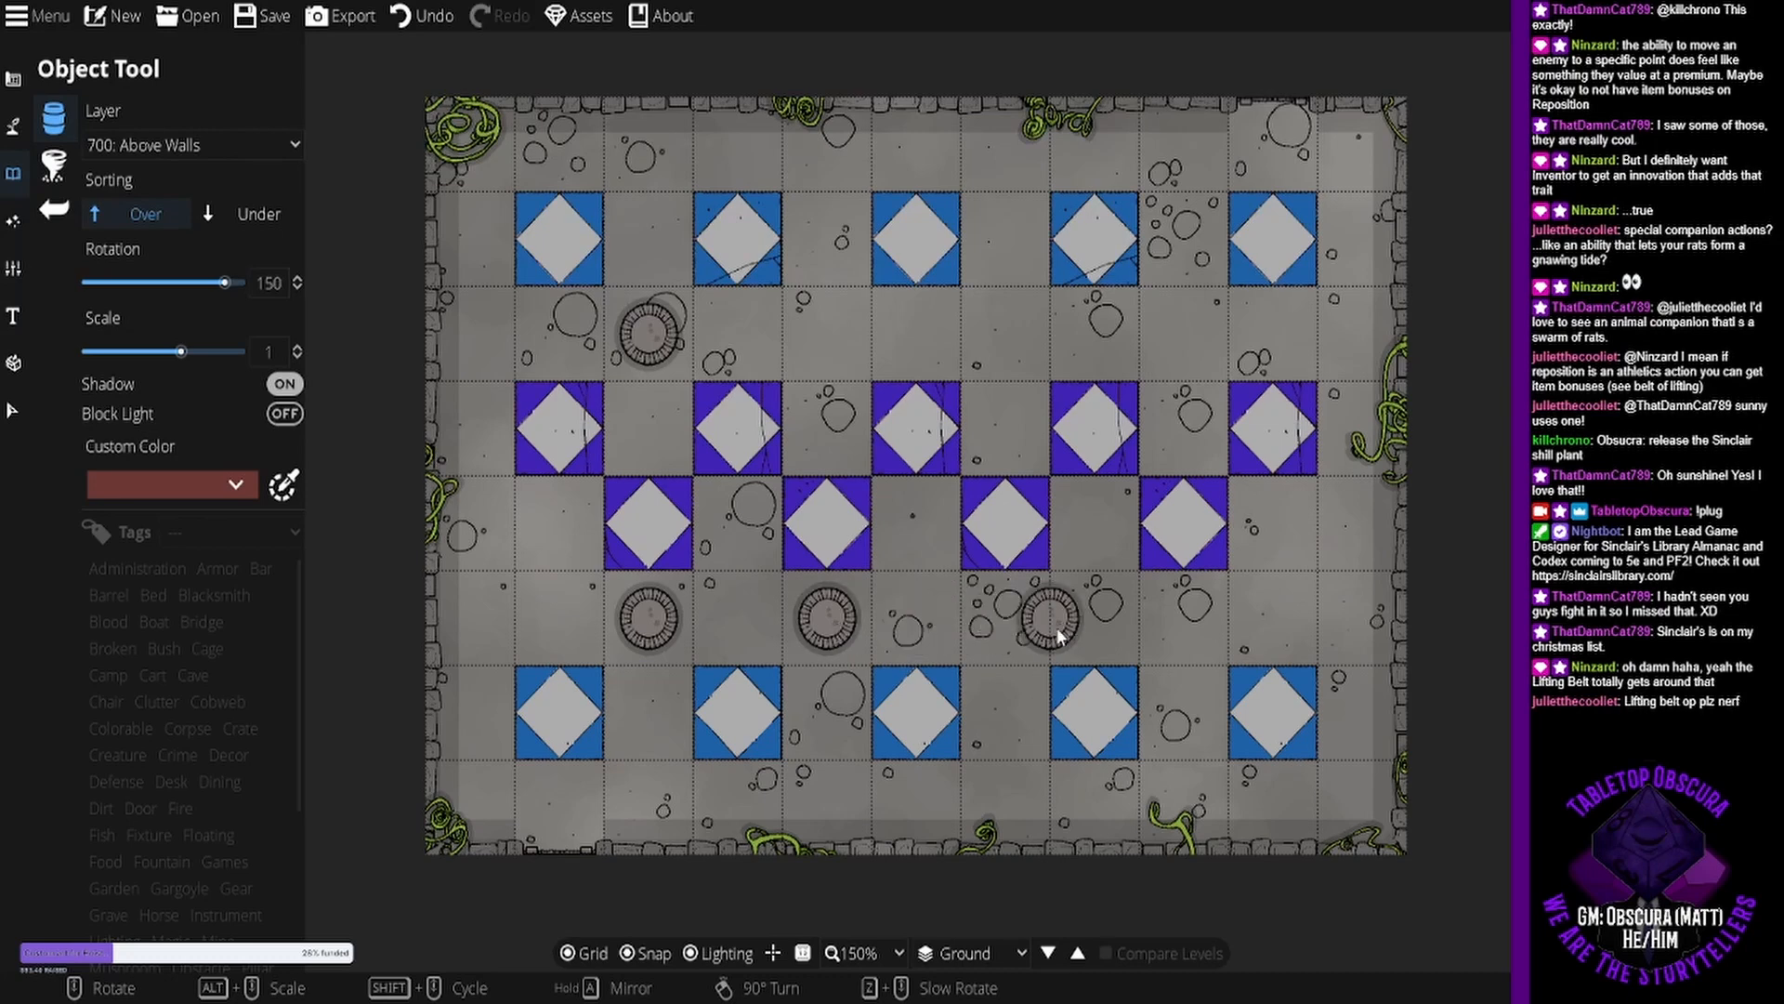
click(1013, 621)
click(1196, 618)
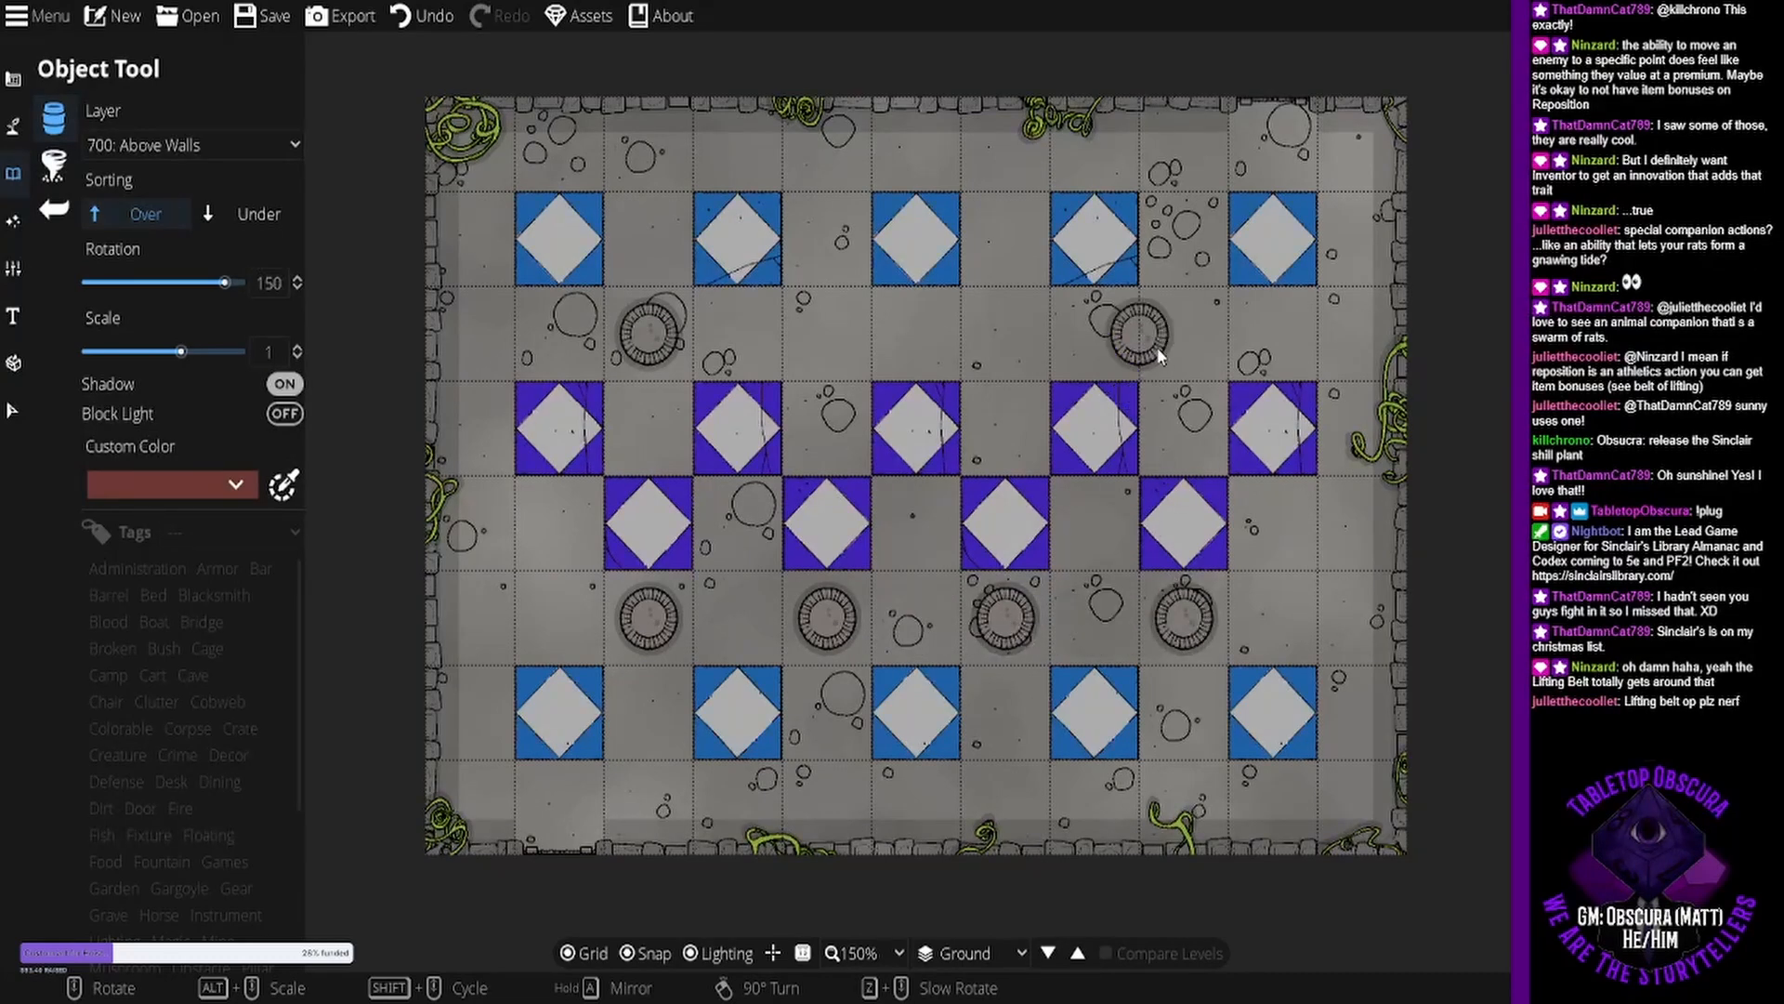
click(1184, 346)
click(1025, 355)
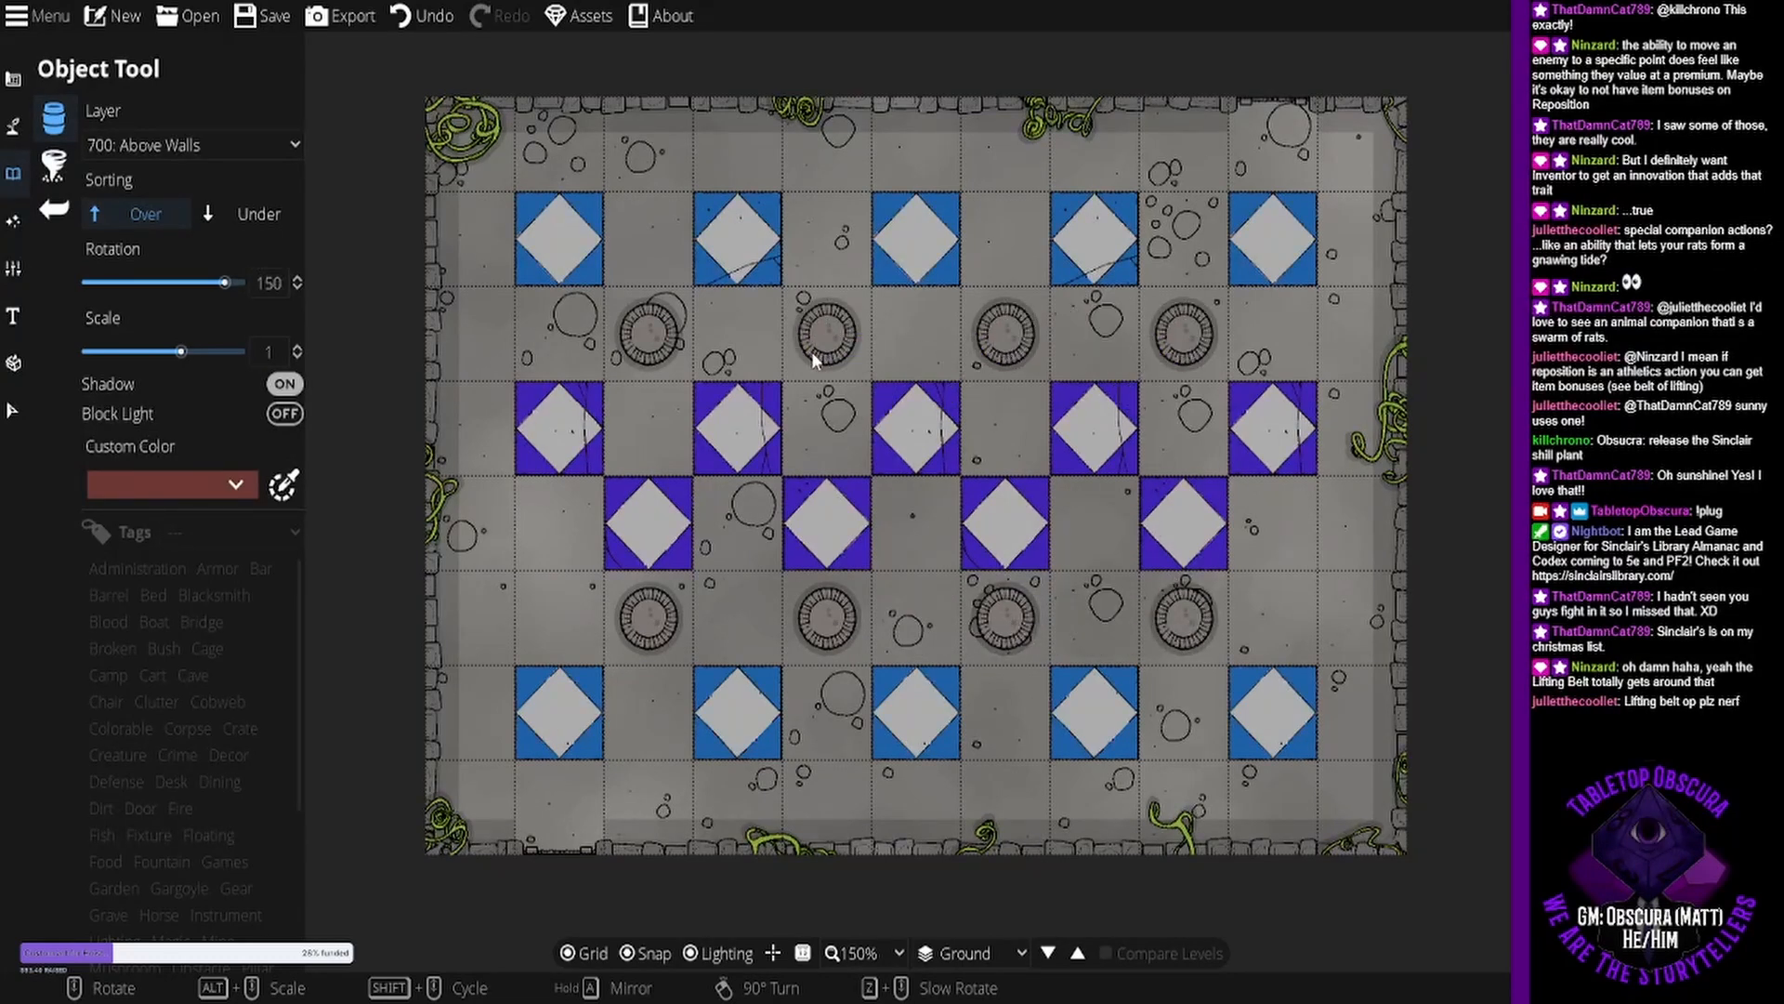
click(845, 353)
mouse_move(918, 495)
mouse_down()
mouse_move(874, 498)
mouse_move(913, 490)
mouse_up()
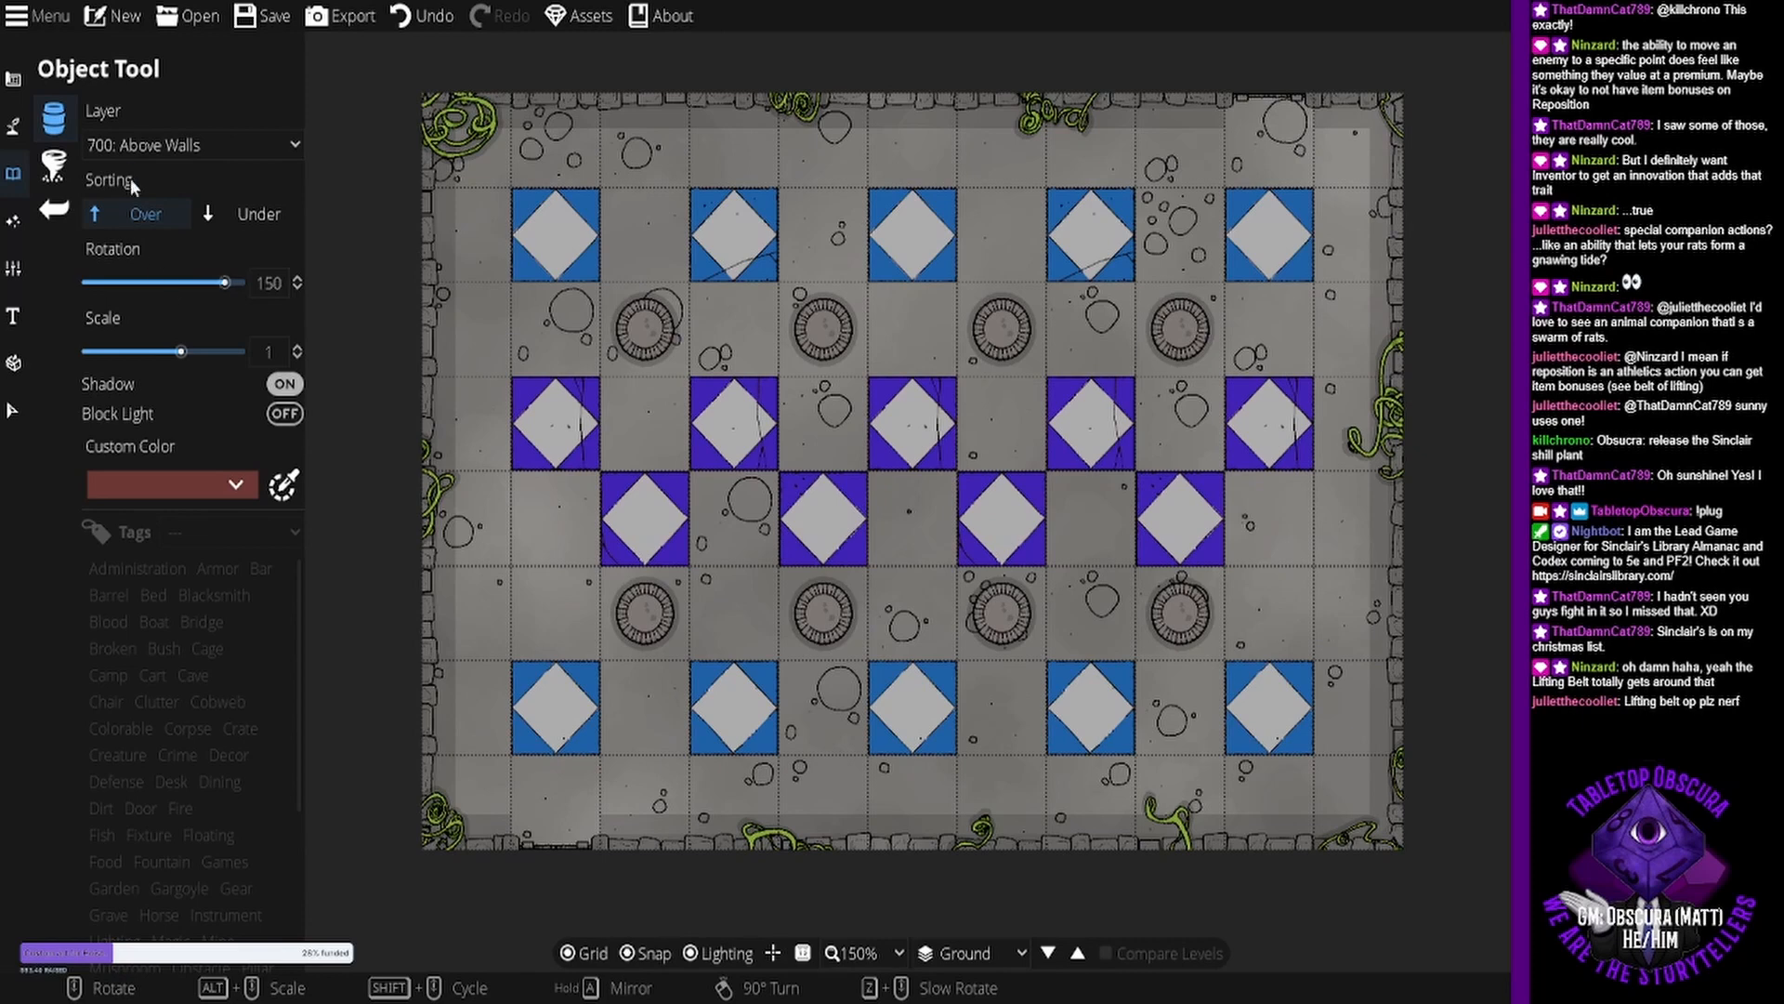
click(14, 82)
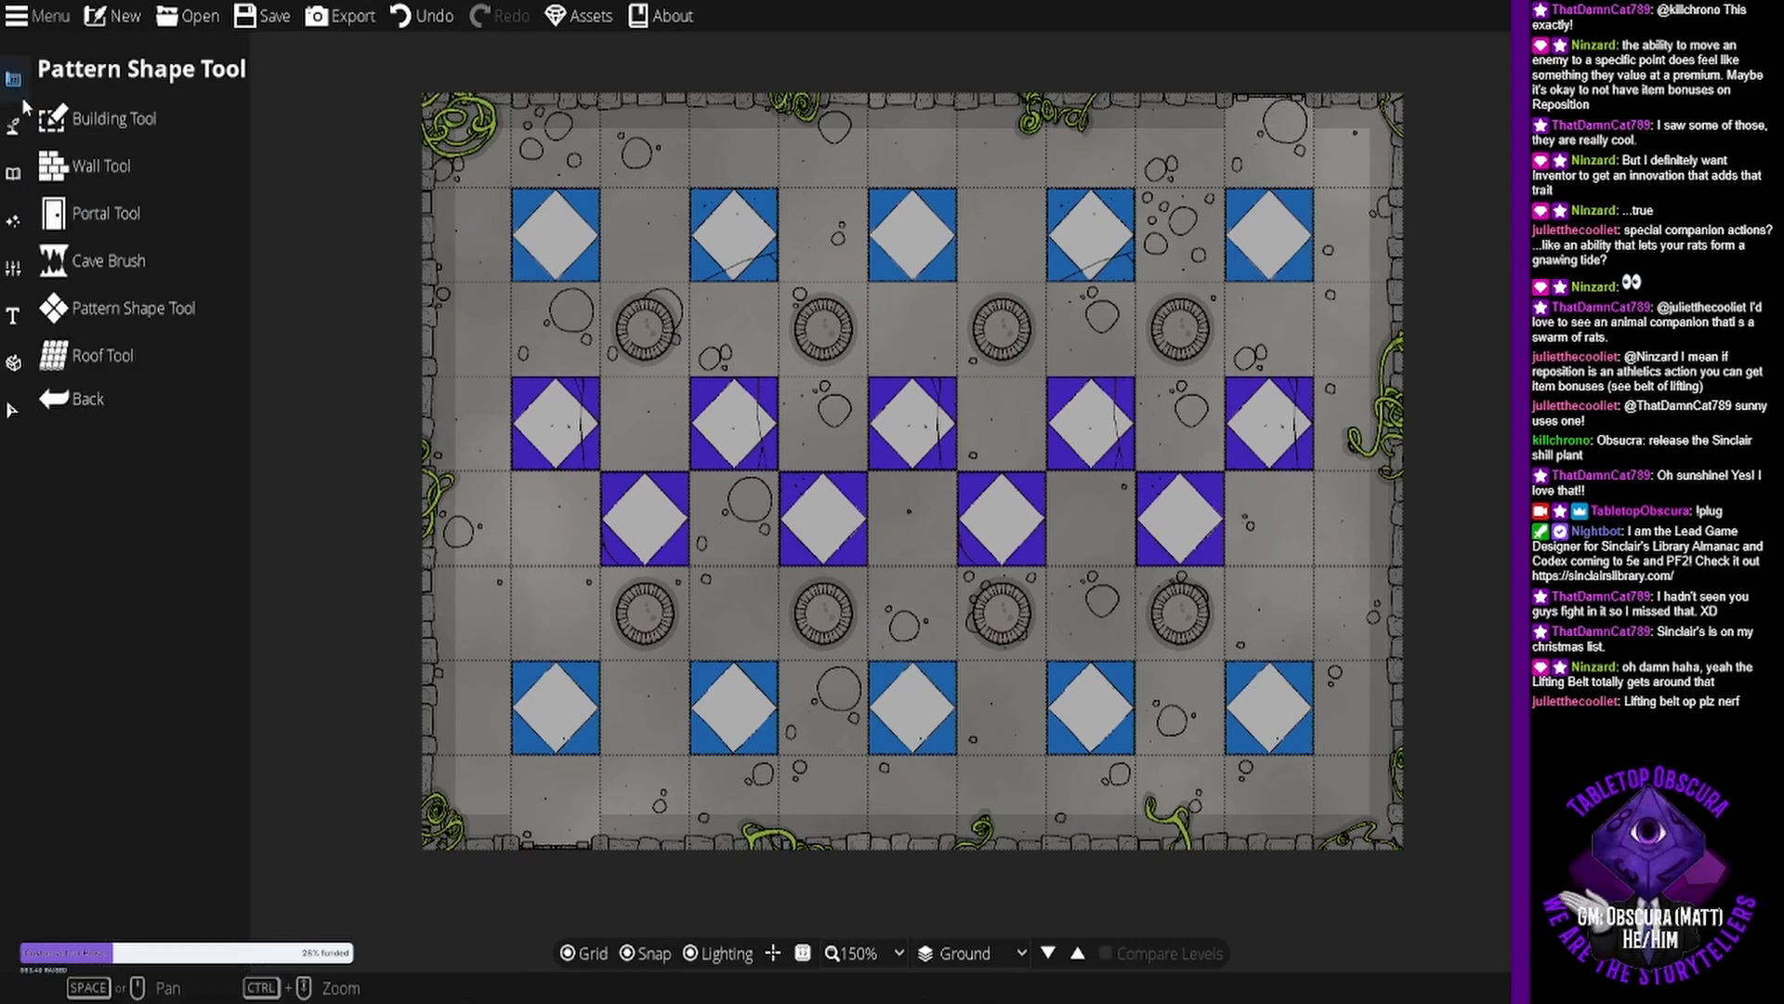
click(109, 223)
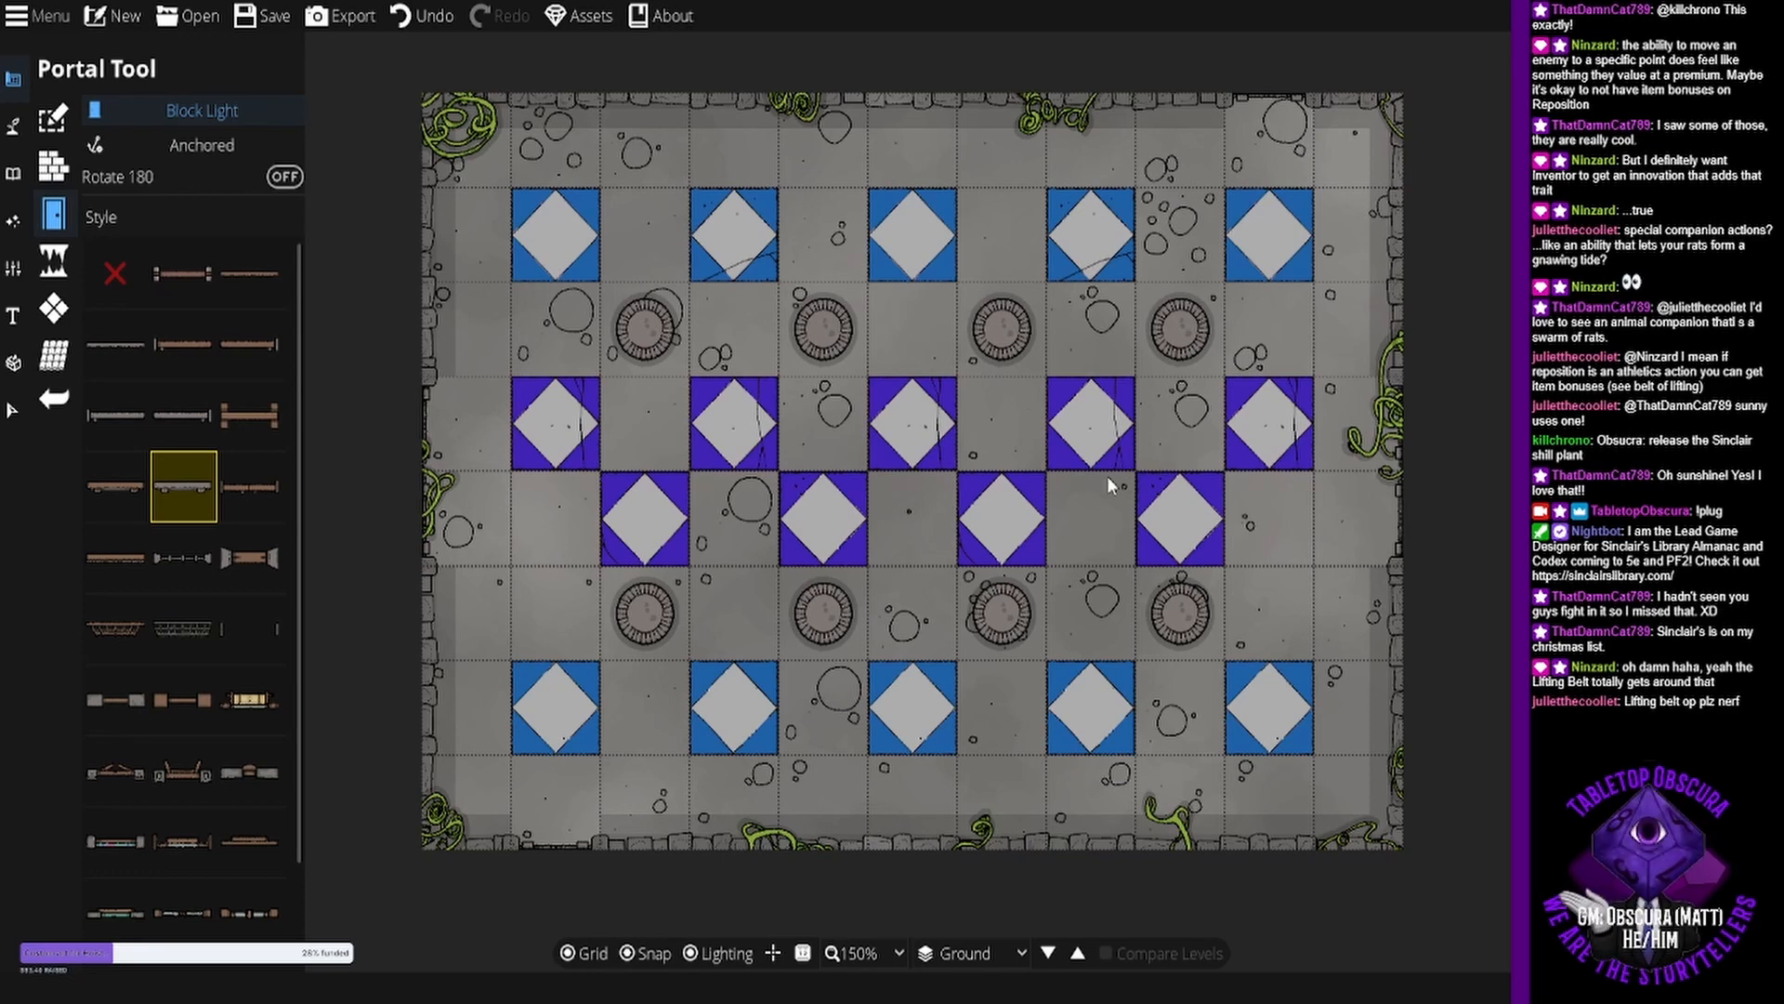
drag(1108, 477, 1067, 476)
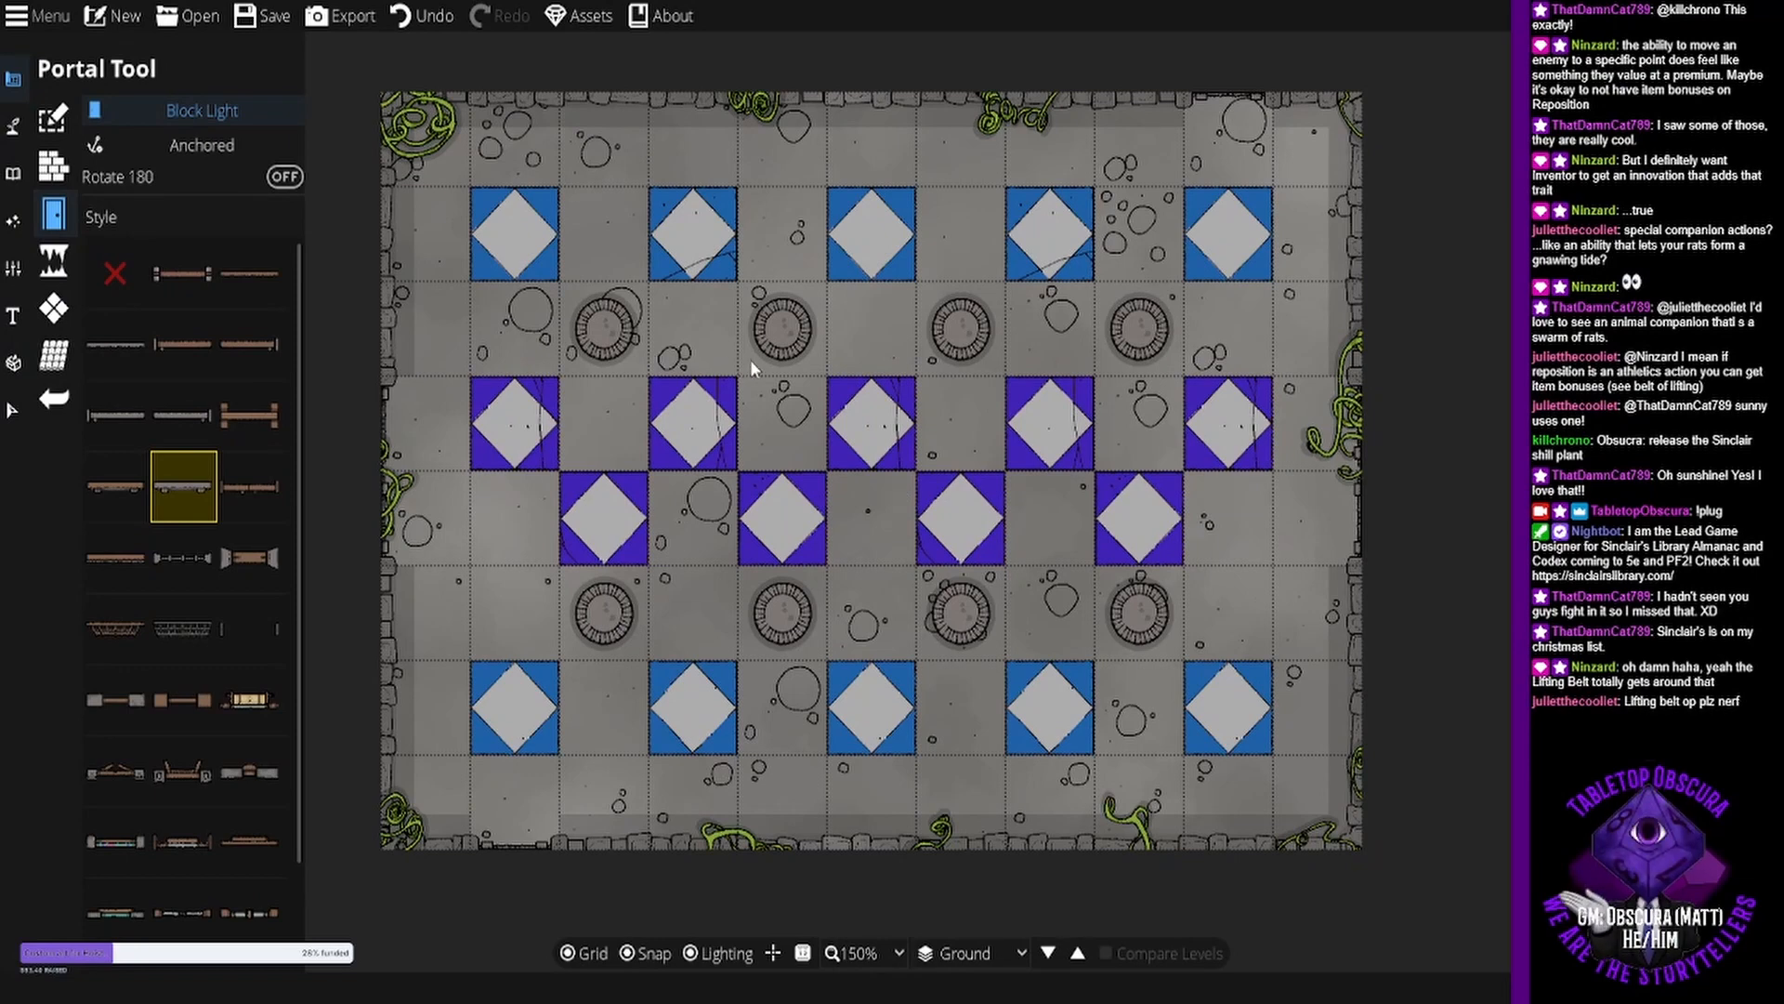
drag(750, 360, 823, 365)
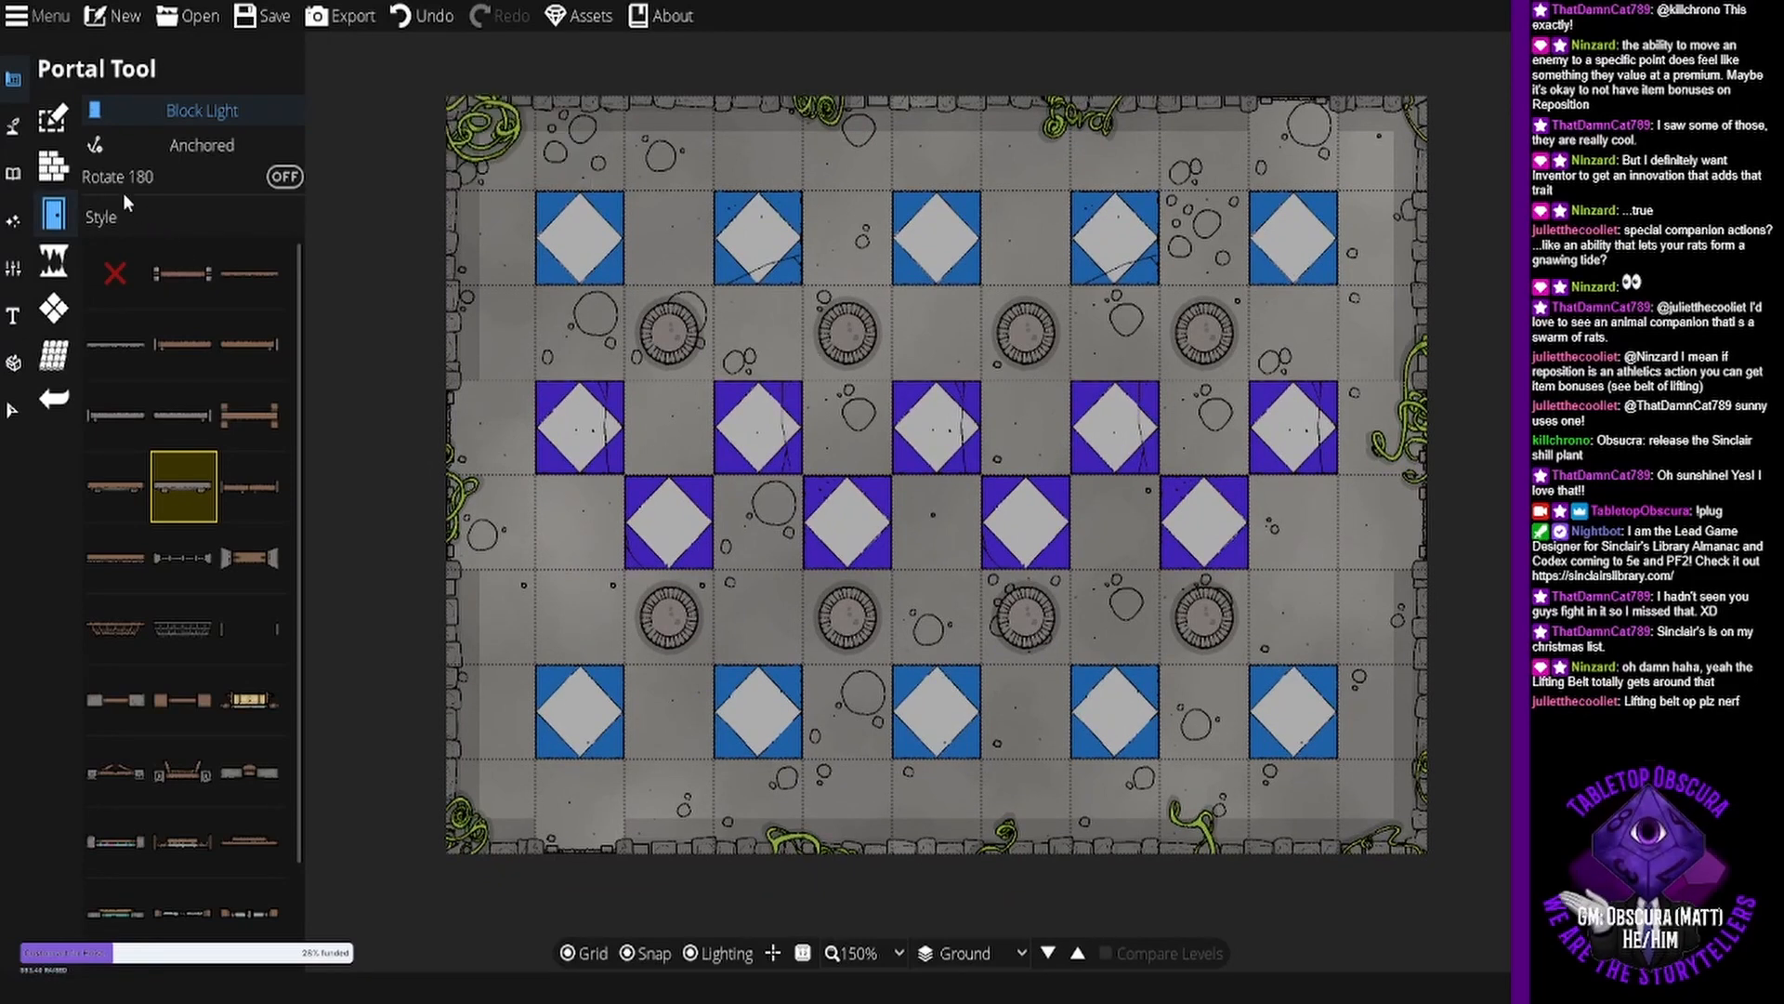
click(15, 128)
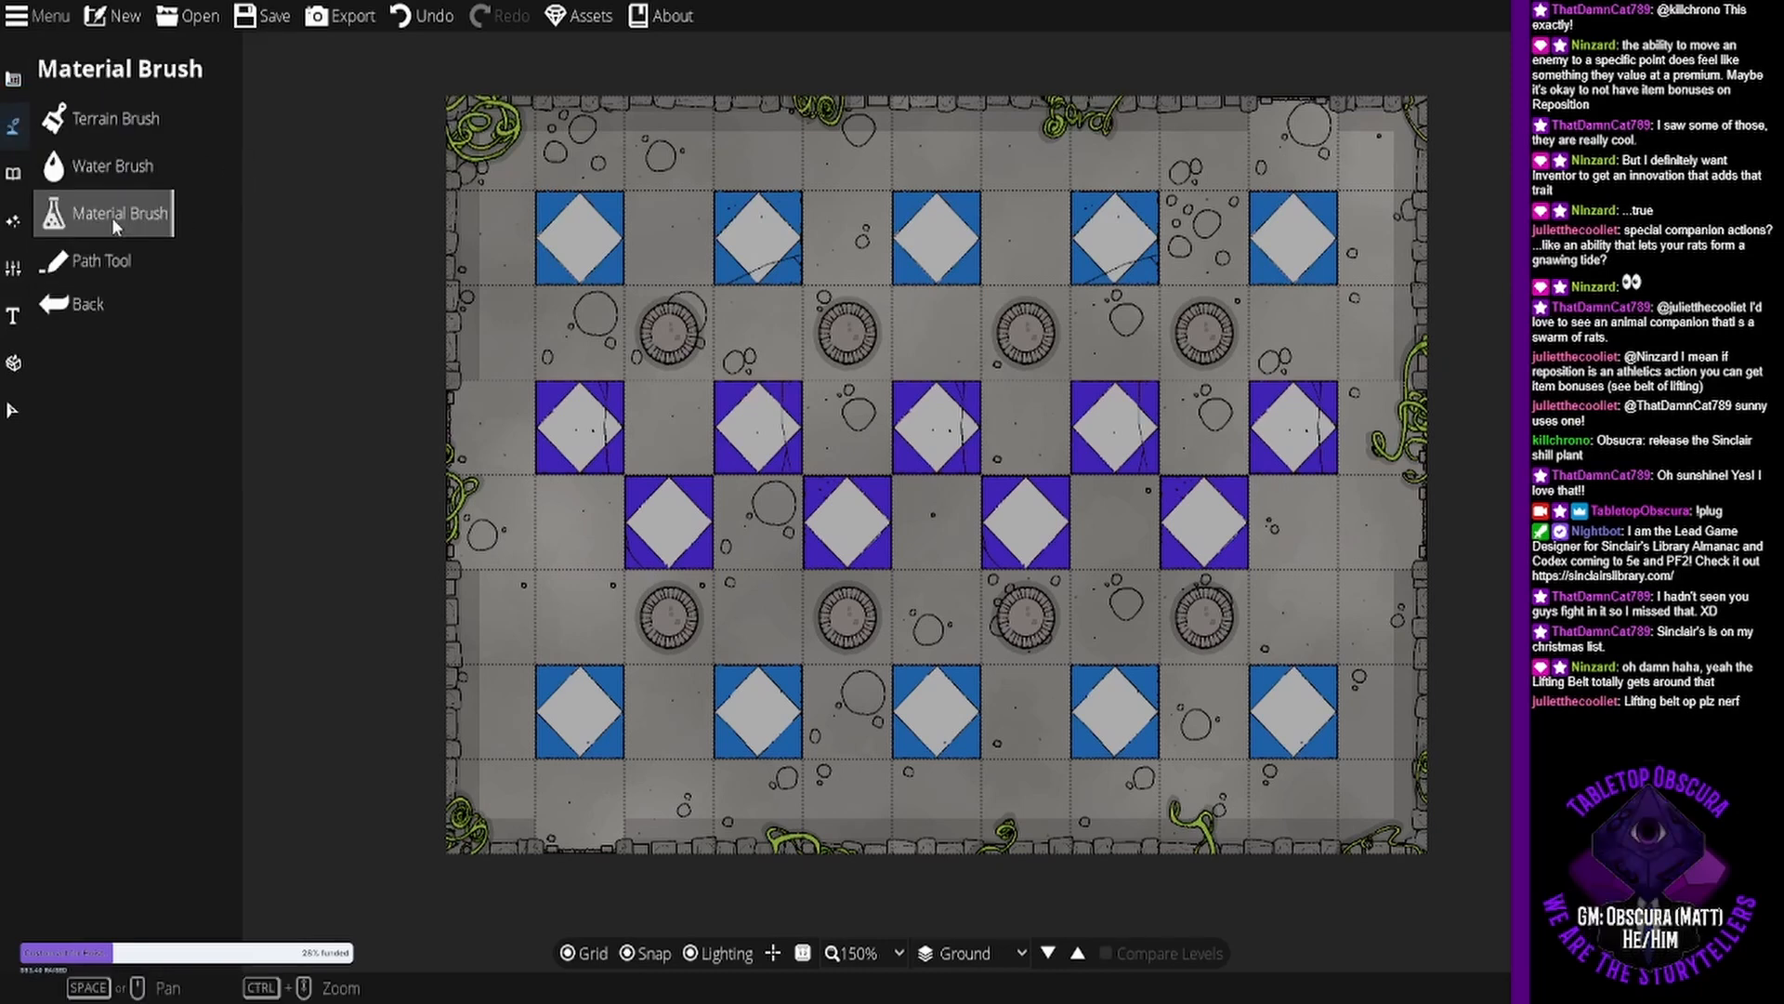
Add purple diamond floor tiles in row five at columns one and eleven with the Pattern Shape Tool.
click(14, 79)
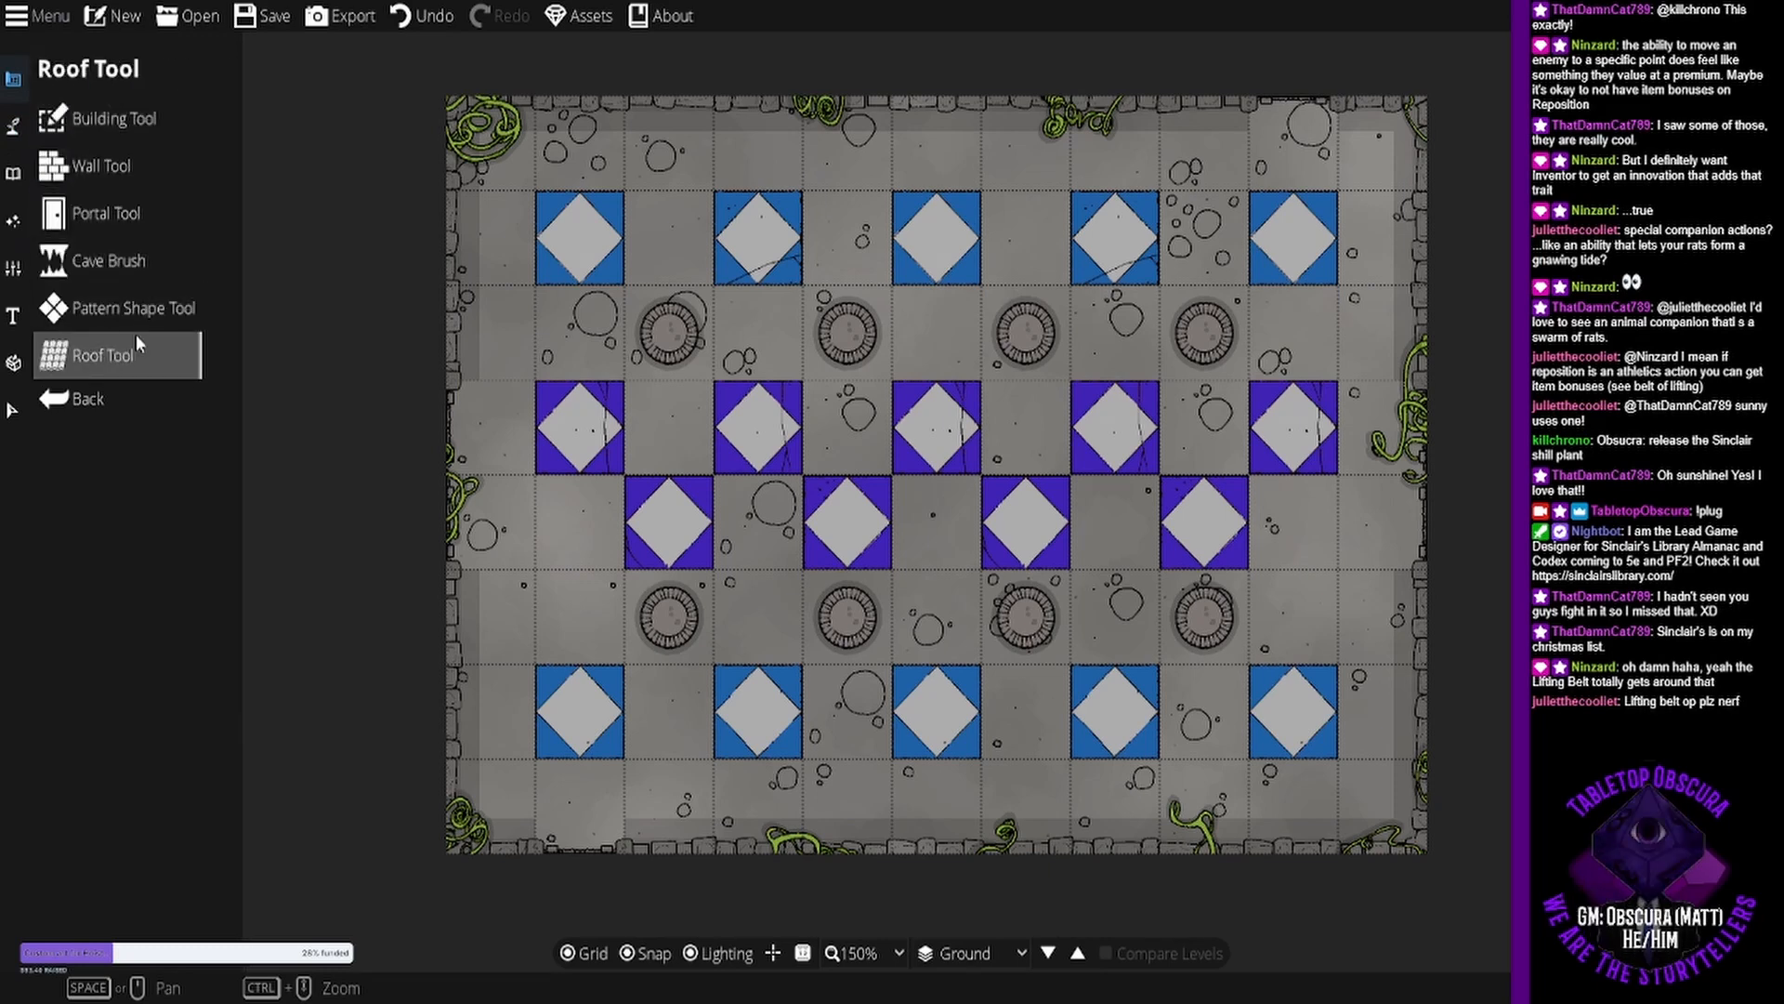
click(140, 307)
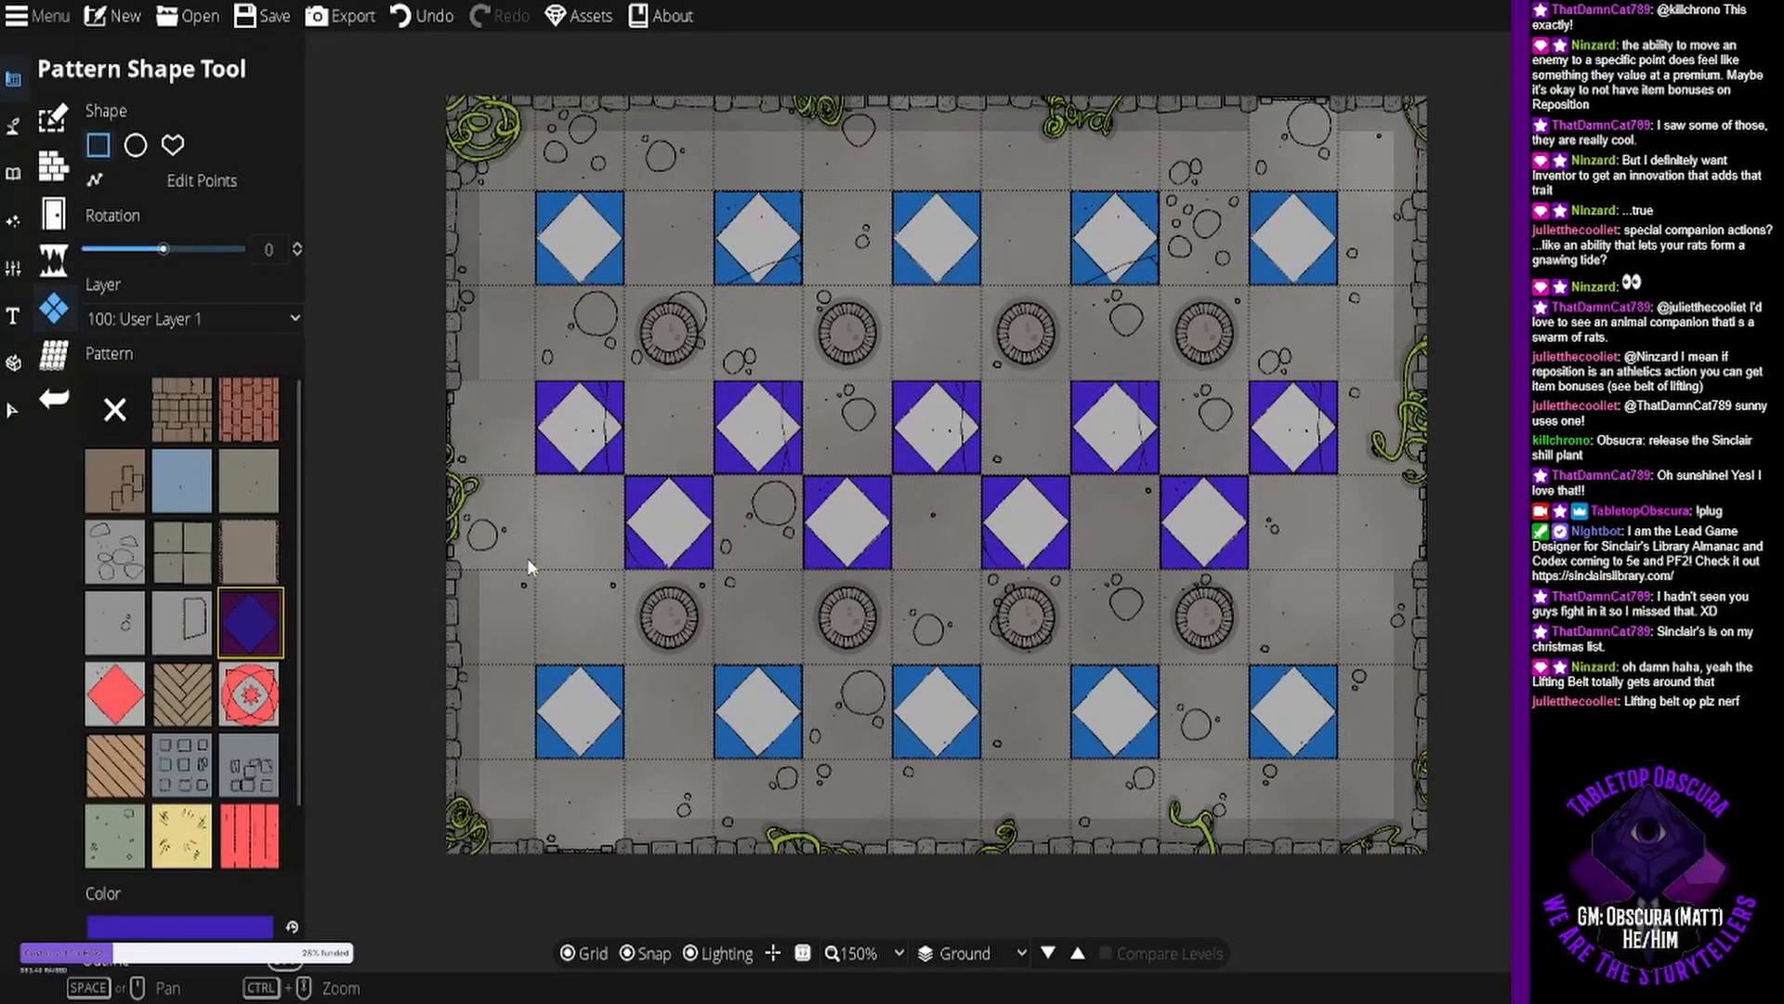
drag(527, 558, 448, 476)
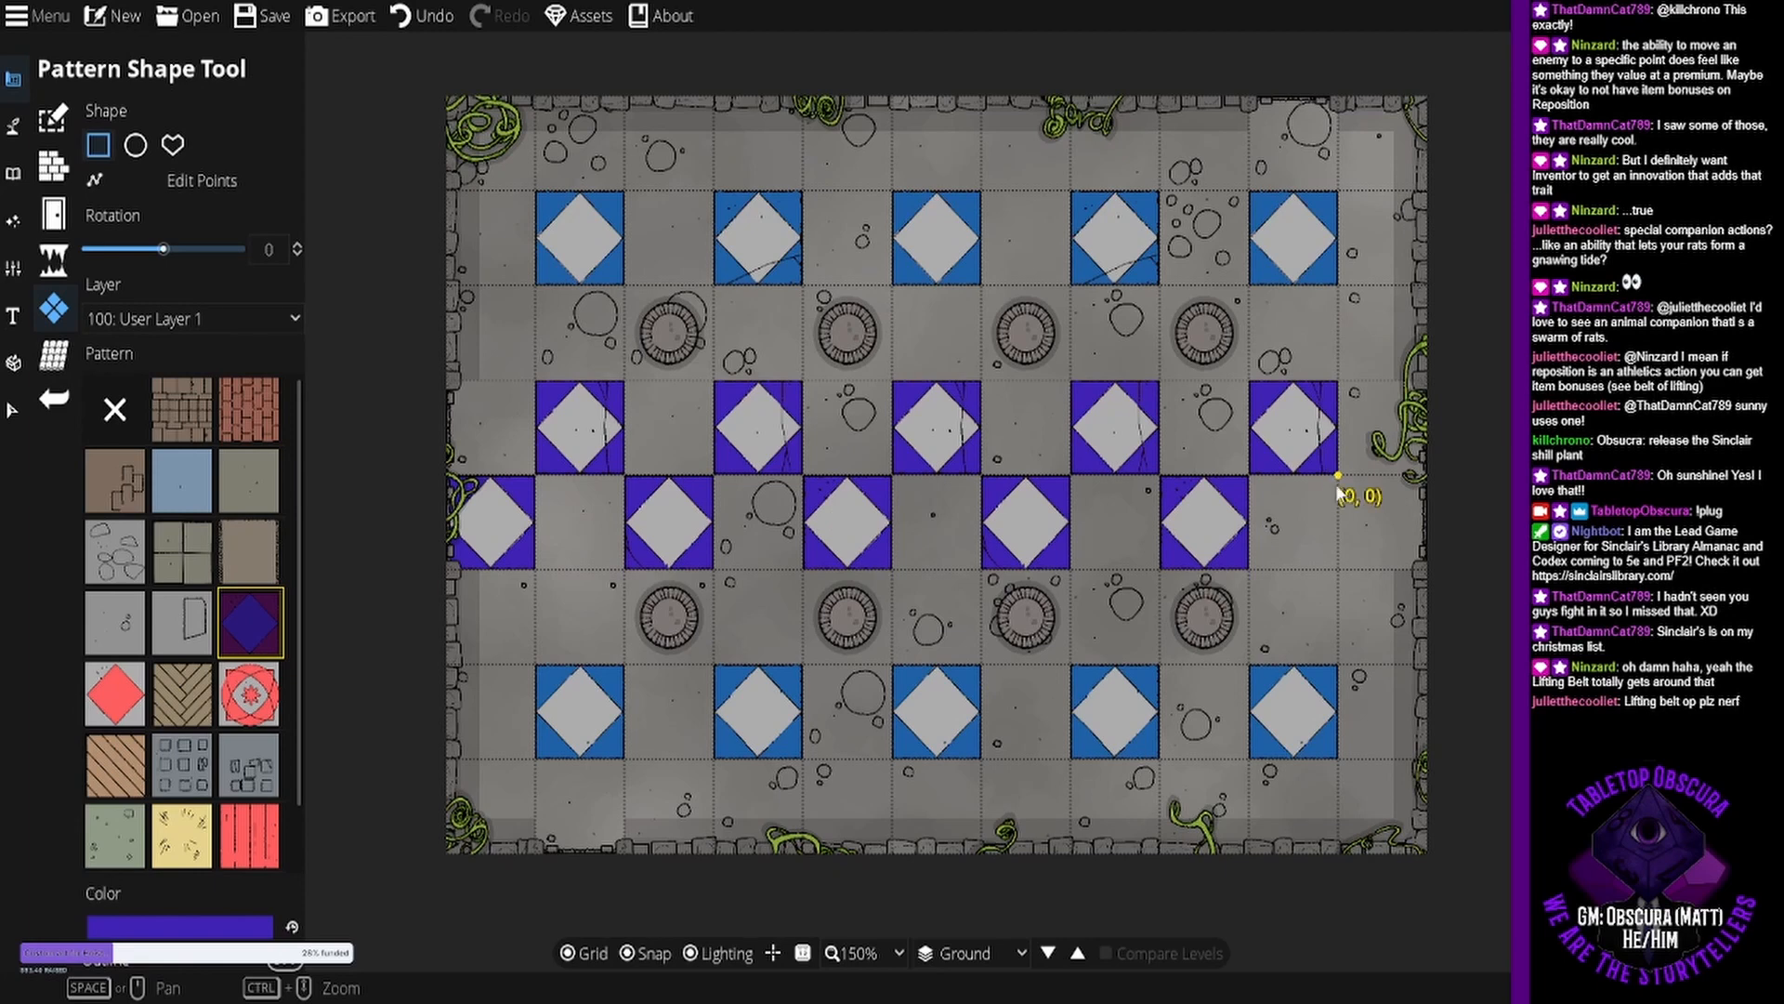
drag(1338, 476, 1423, 567)
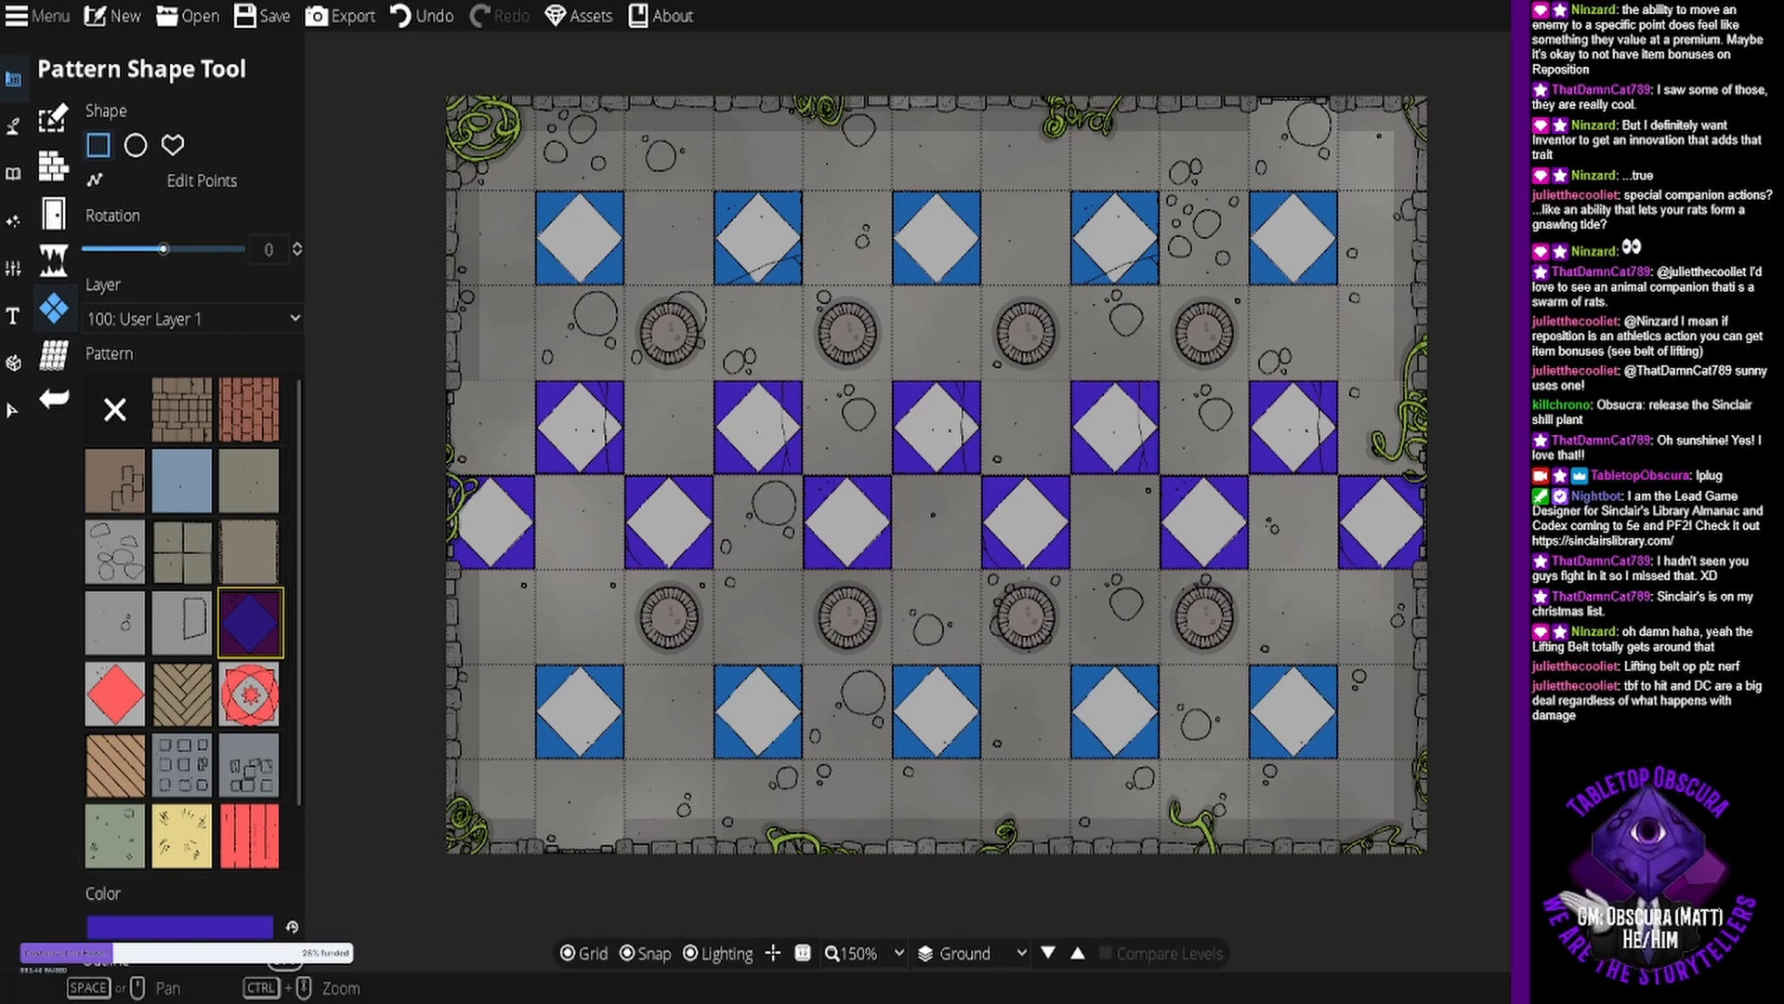
Edit the points of the westernmost purple tile in row five, extending its northwest corner up one tile.
click(108, 178)
click(511, 522)
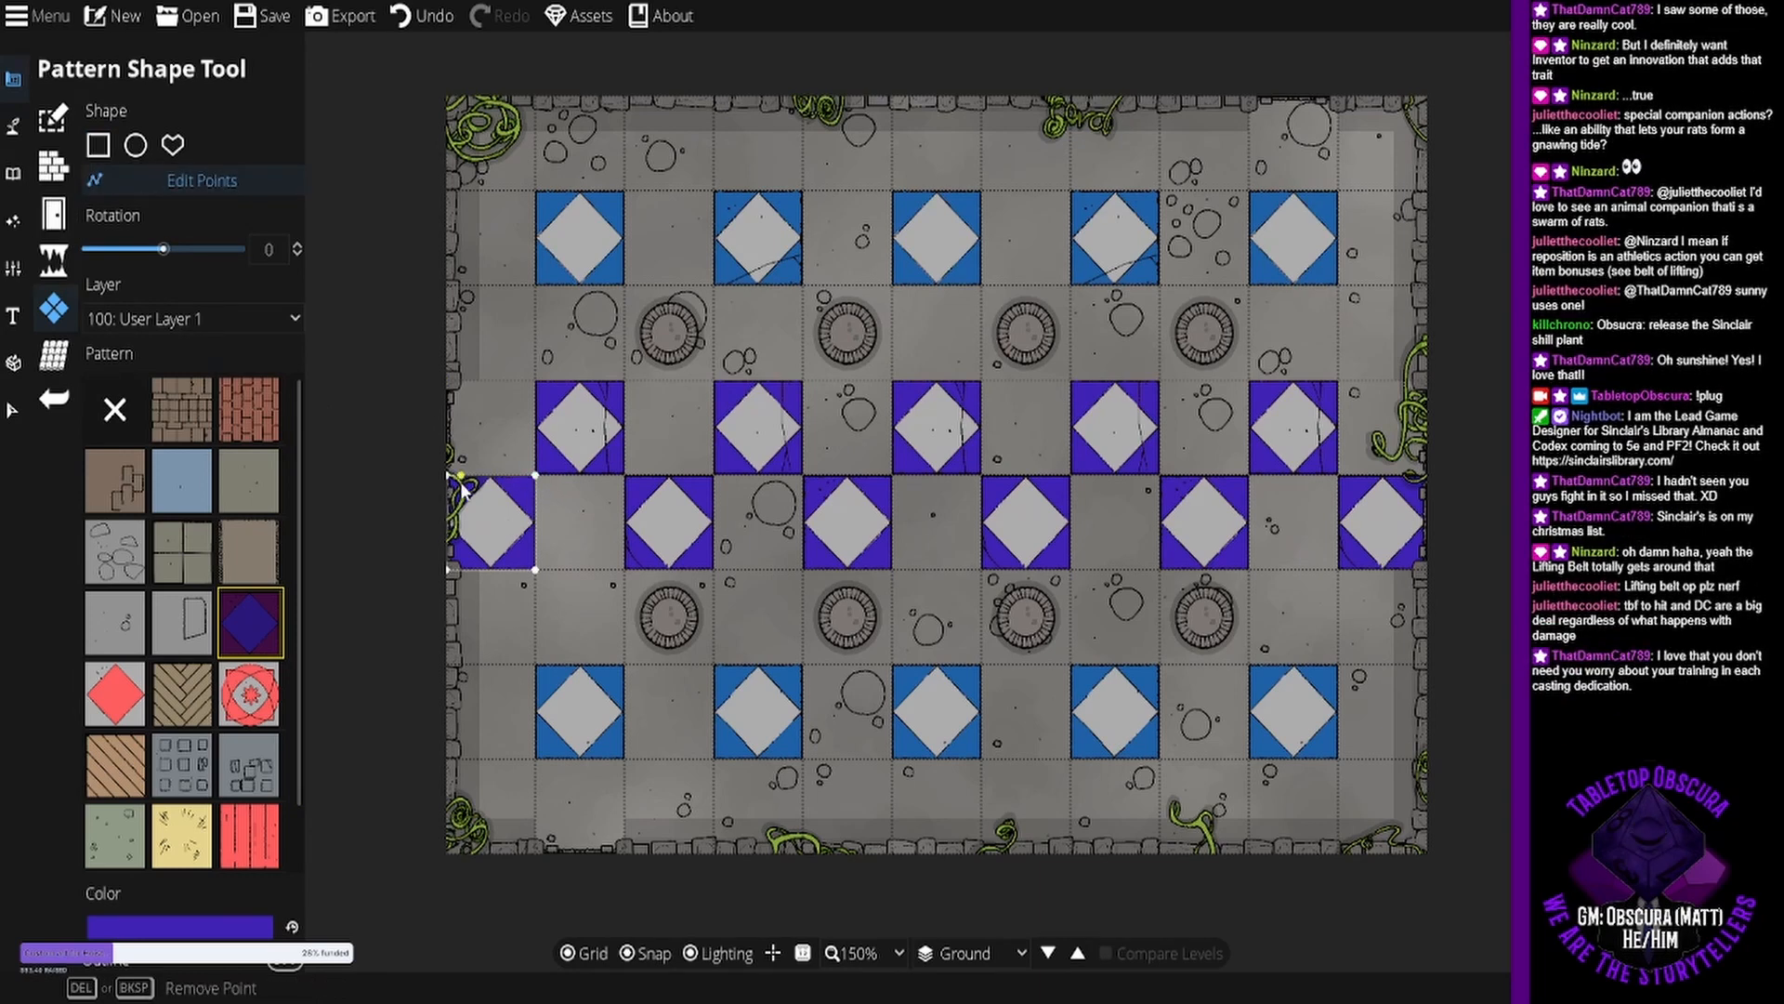
drag(445, 479, 447, 381)
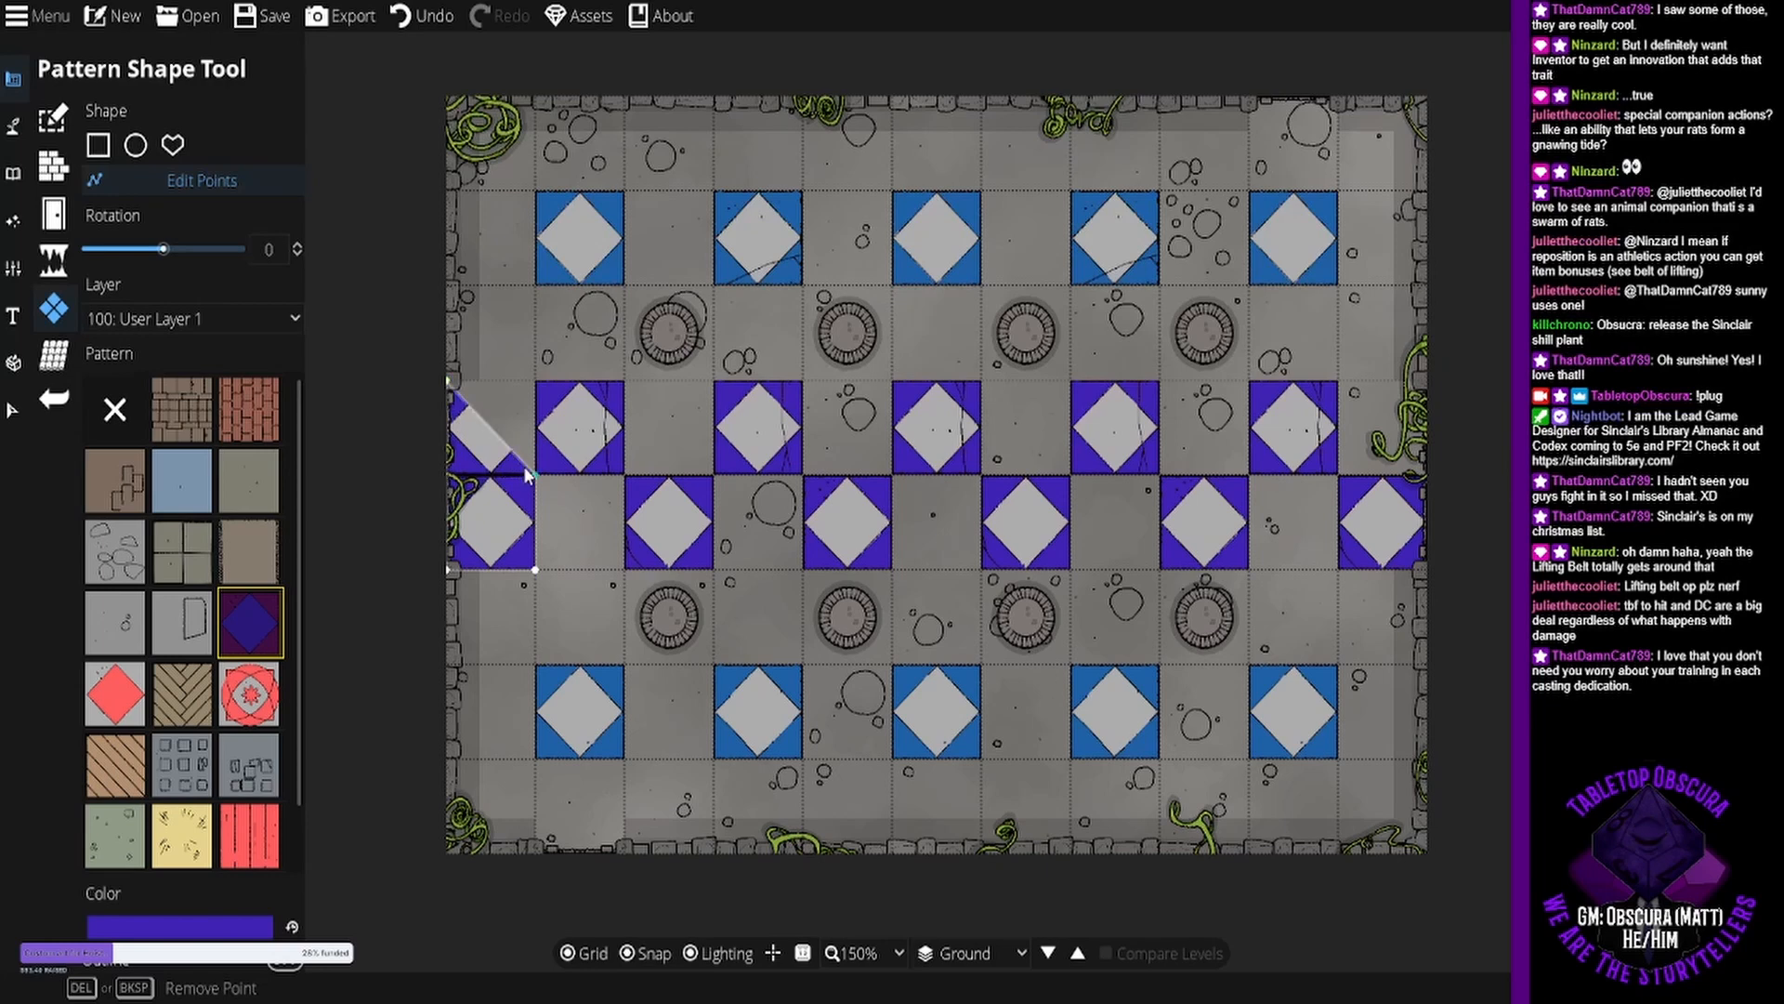
drag(531, 476, 542, 420)
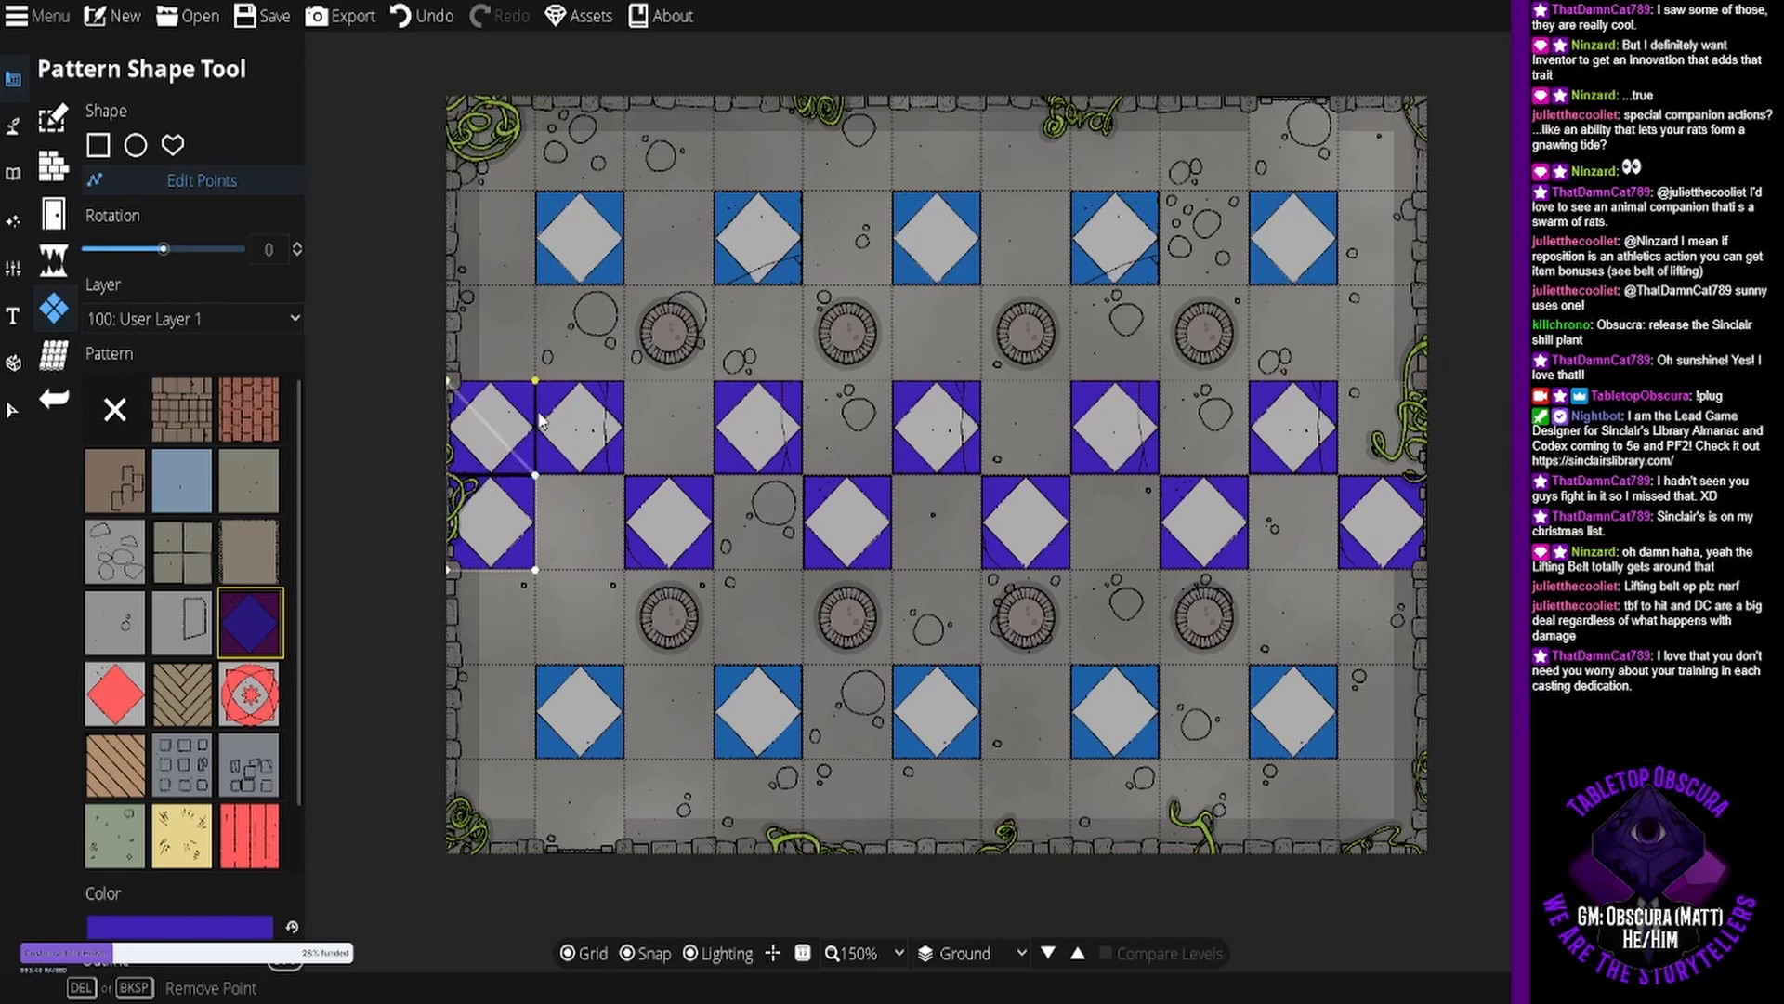
key(ctrl+z)
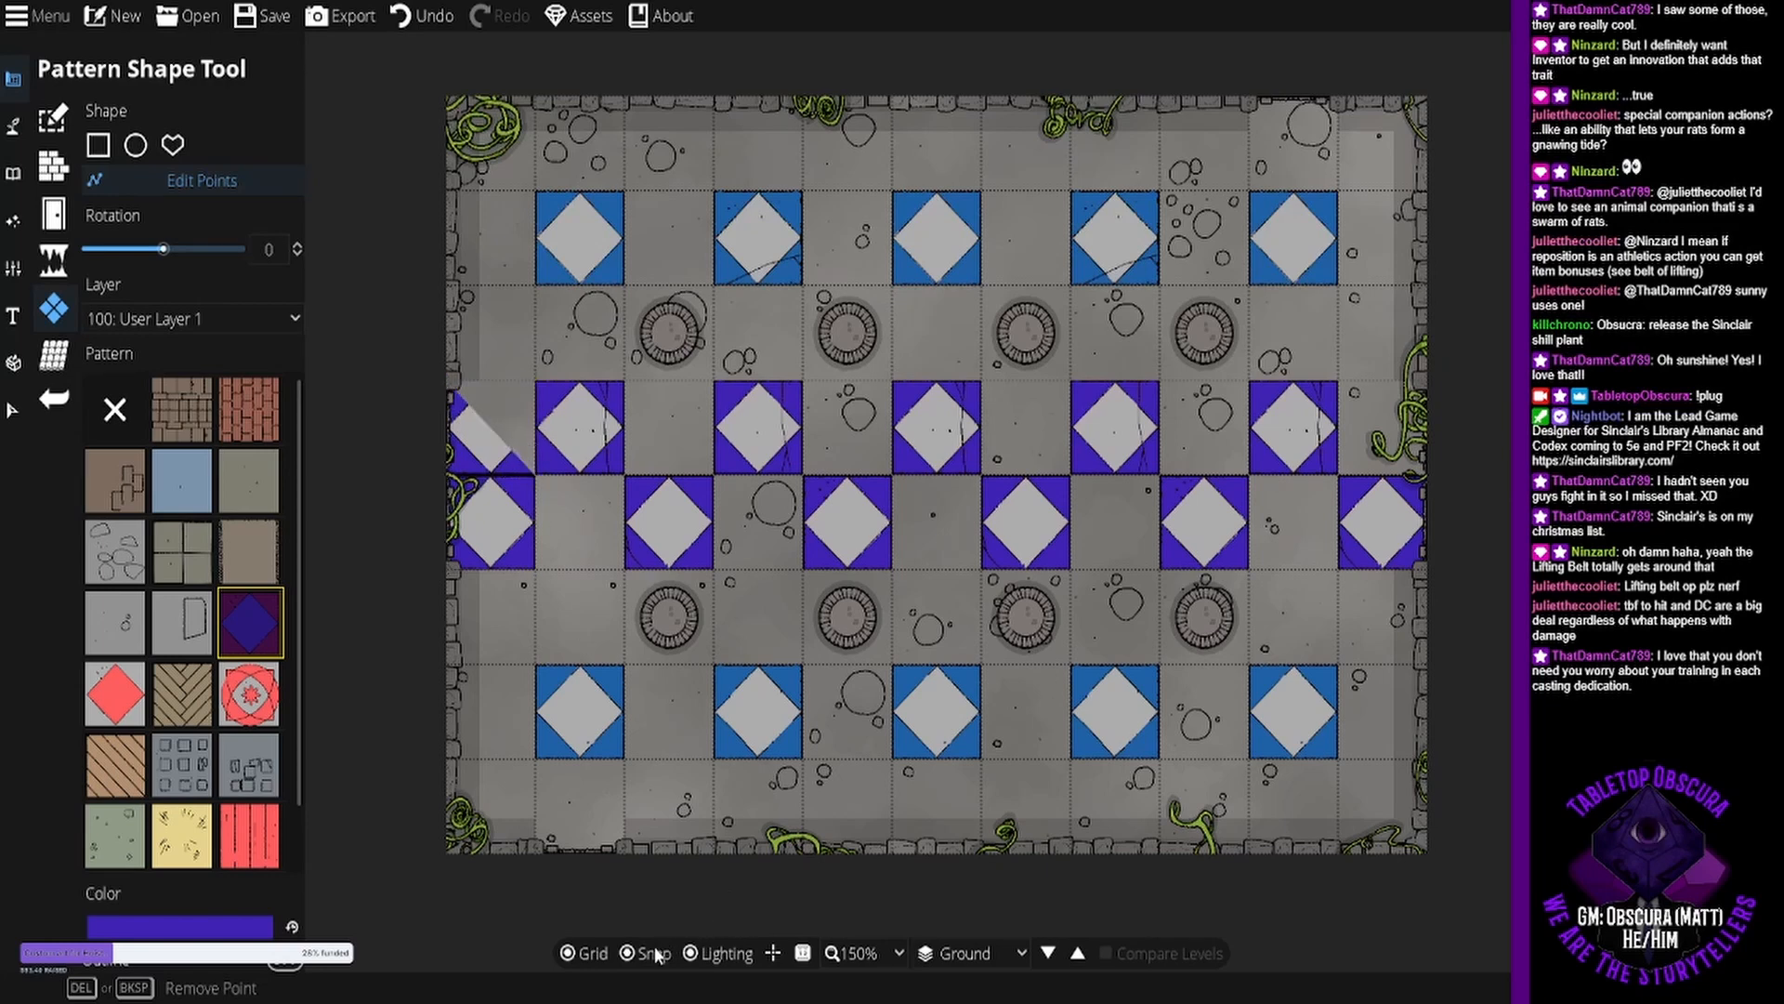
click(657, 953)
click(537, 480)
drag(537, 479, 534, 423)
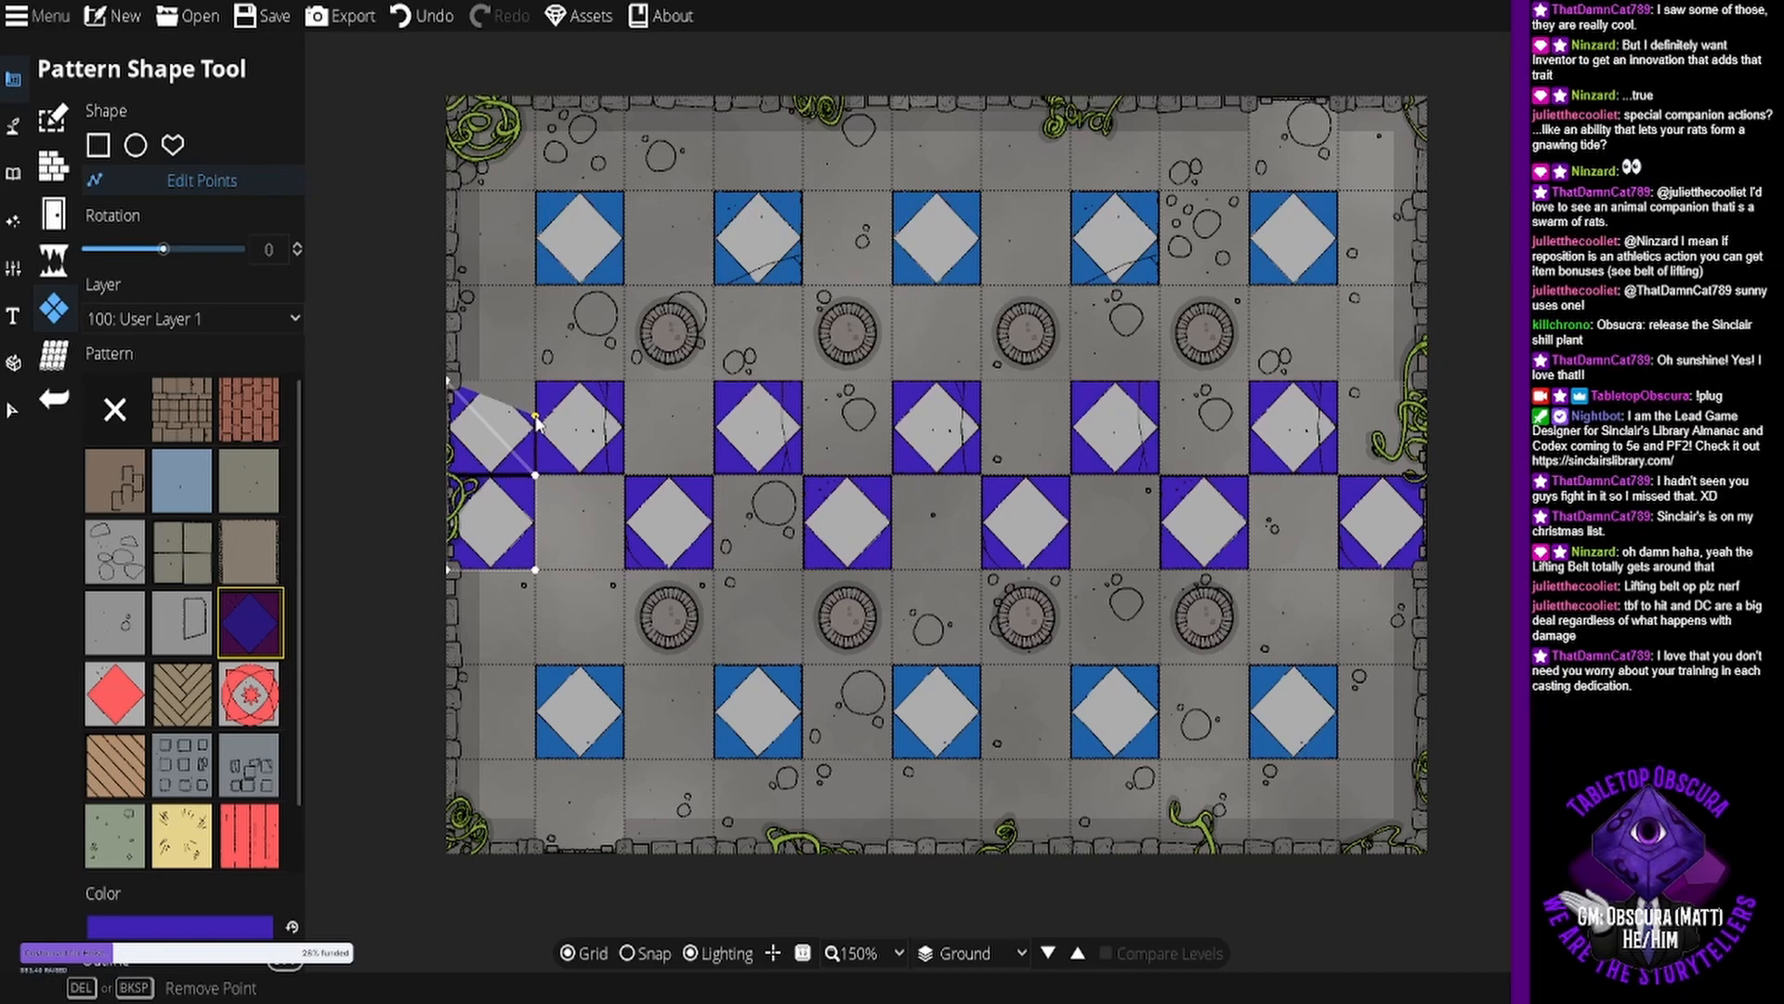
mouse_move(537, 421)
mouse_down()
mouse_move(537, 441)
mouse_move(536, 423)
mouse_up()
click(629, 952)
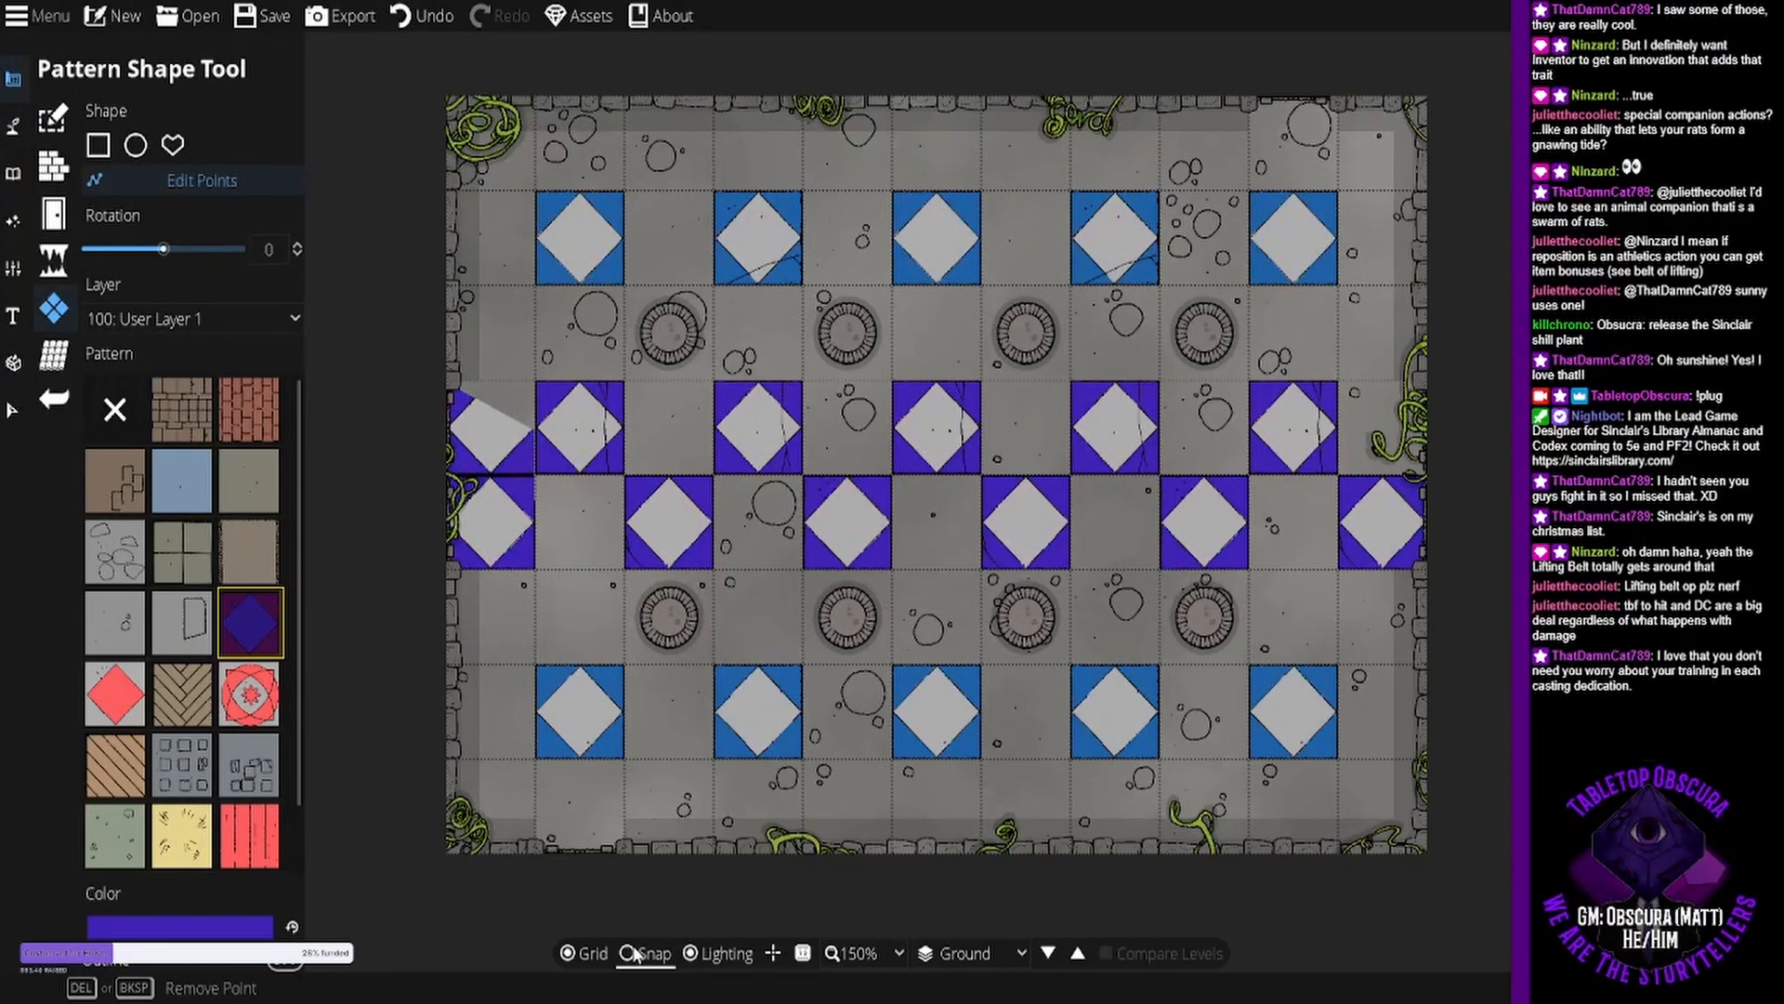
drag(455, 391, 435, 377)
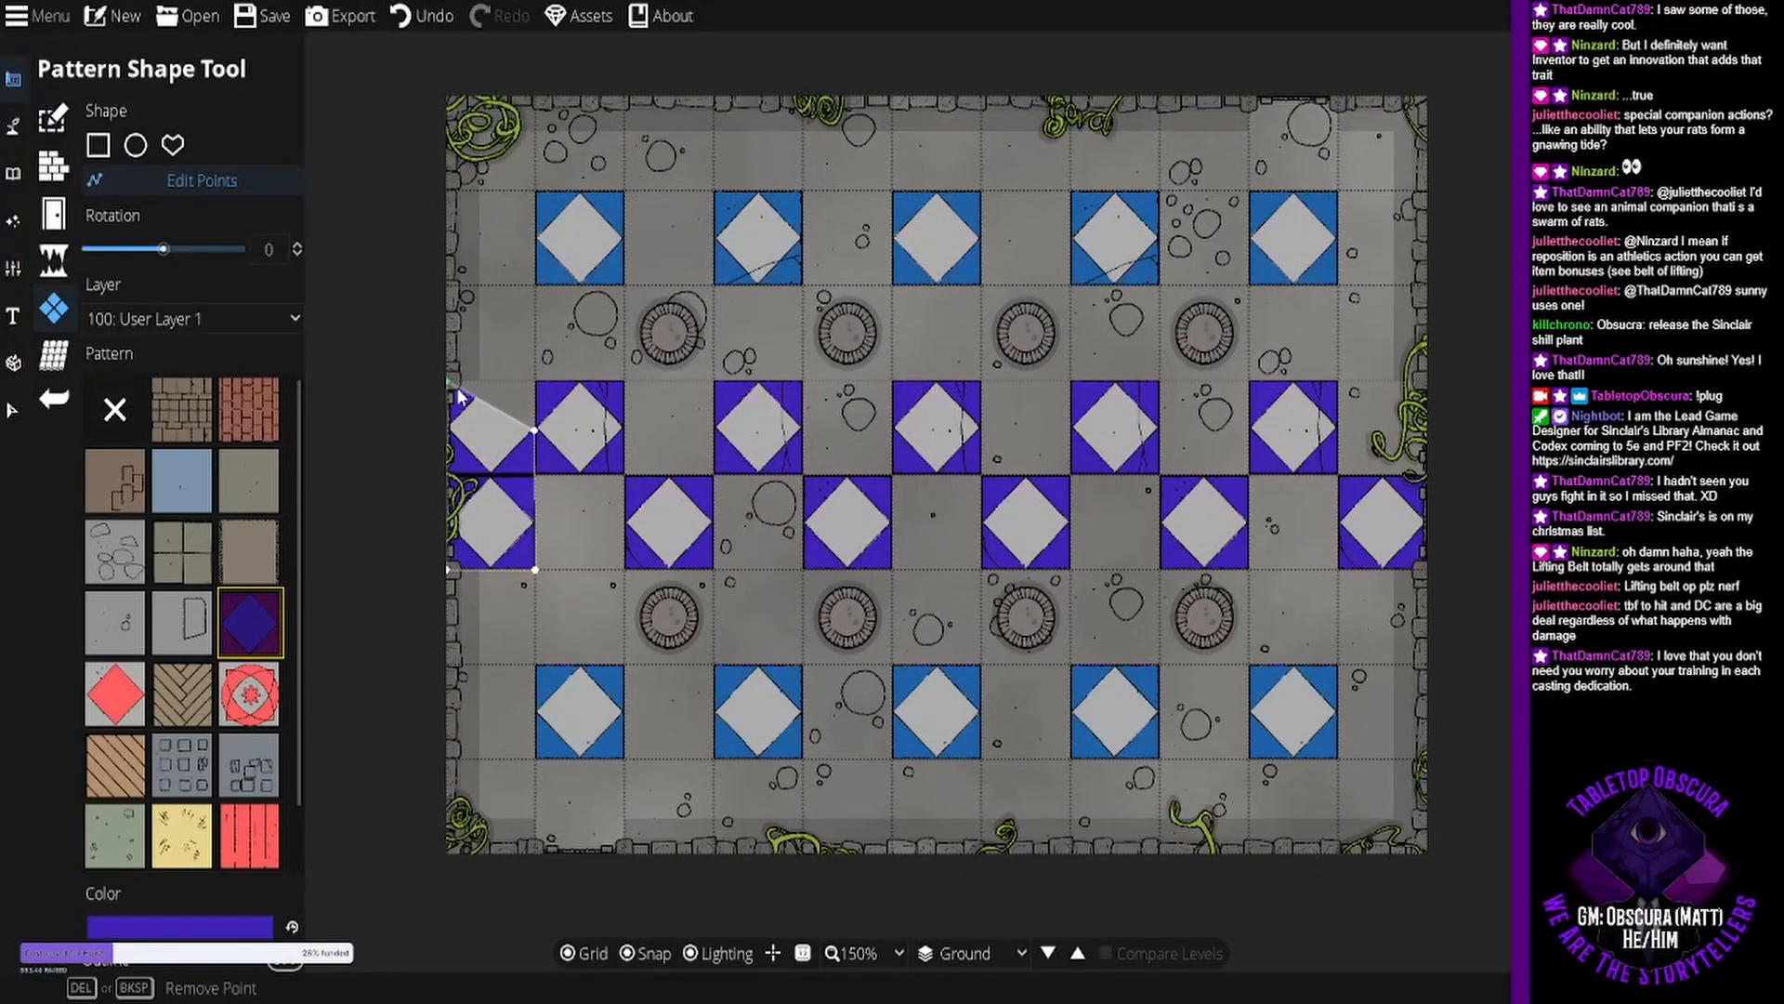
click(501, 413)
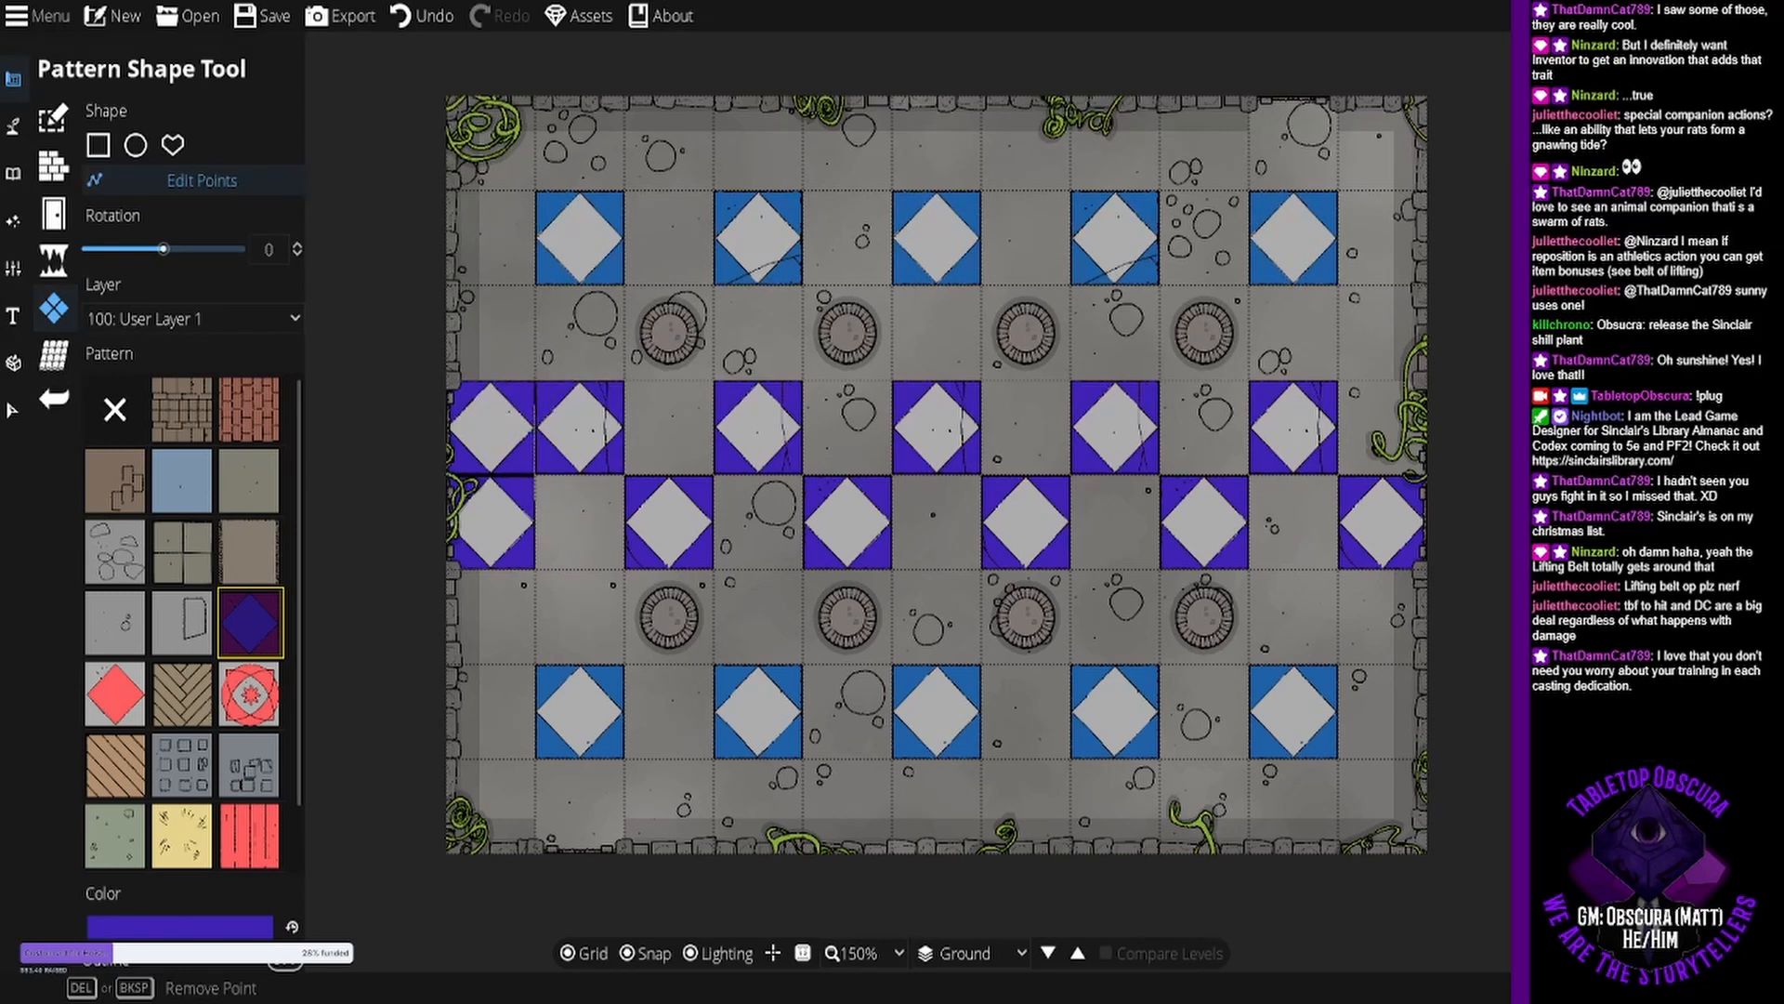
click(656, 955)
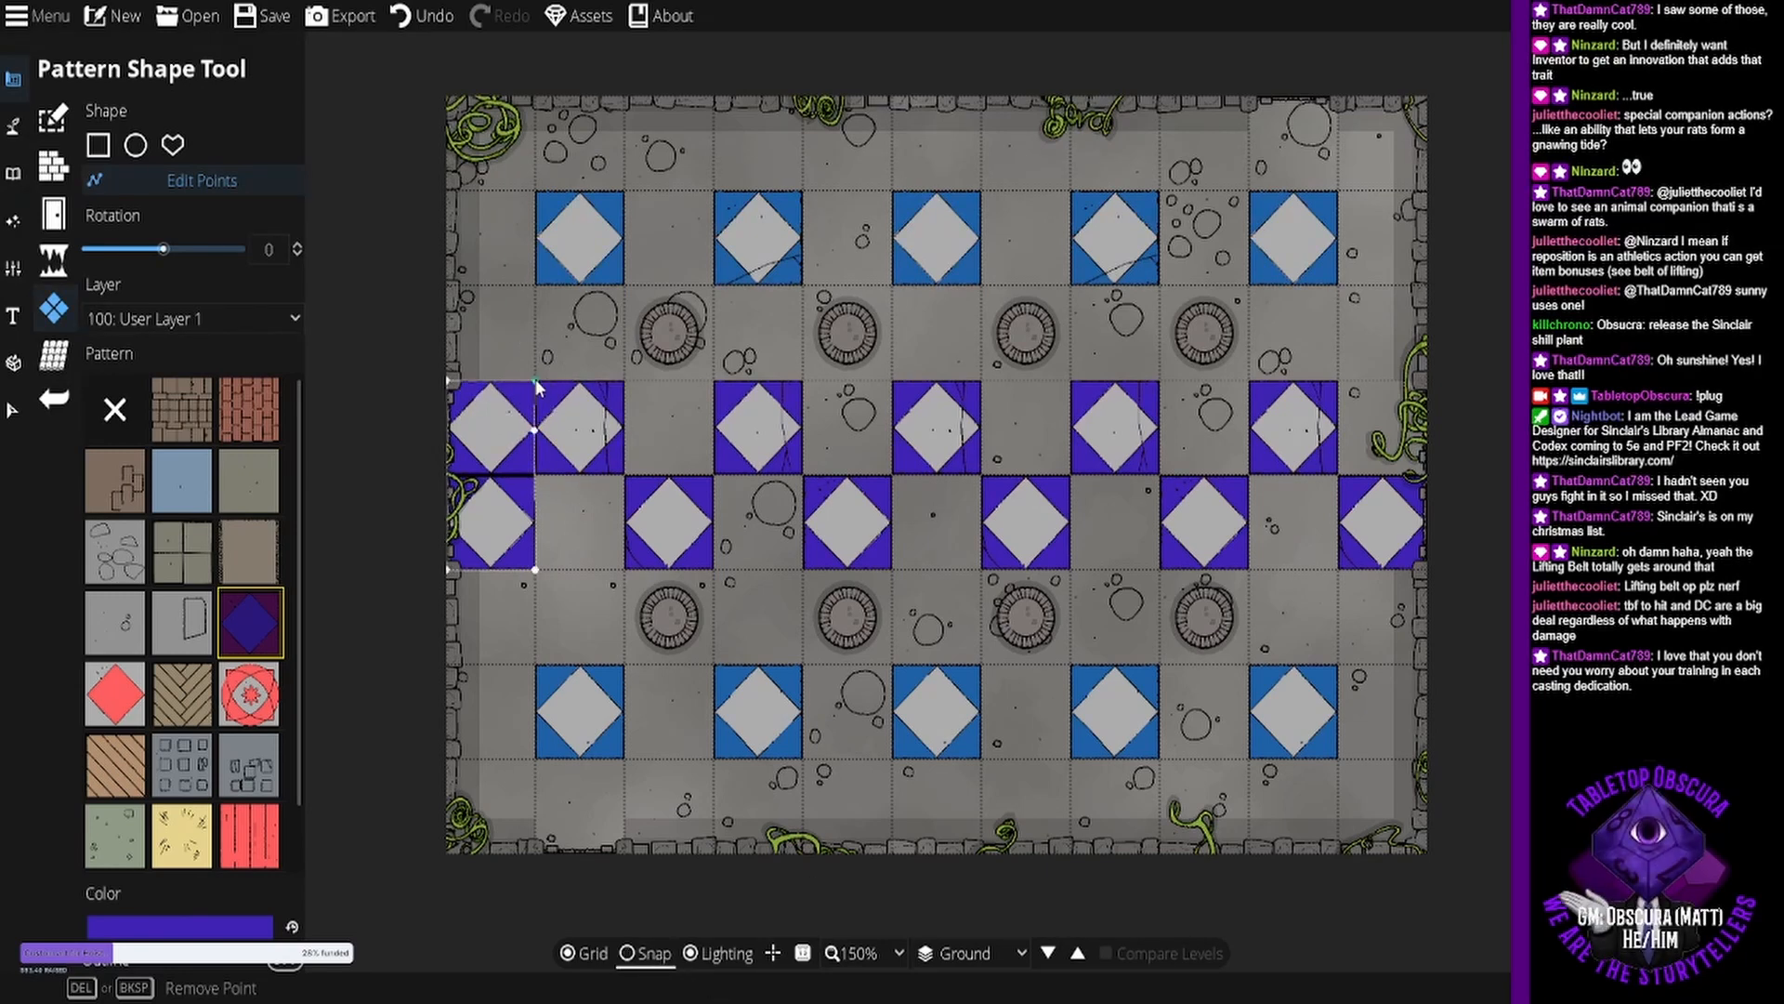
drag(535, 381, 450, 381)
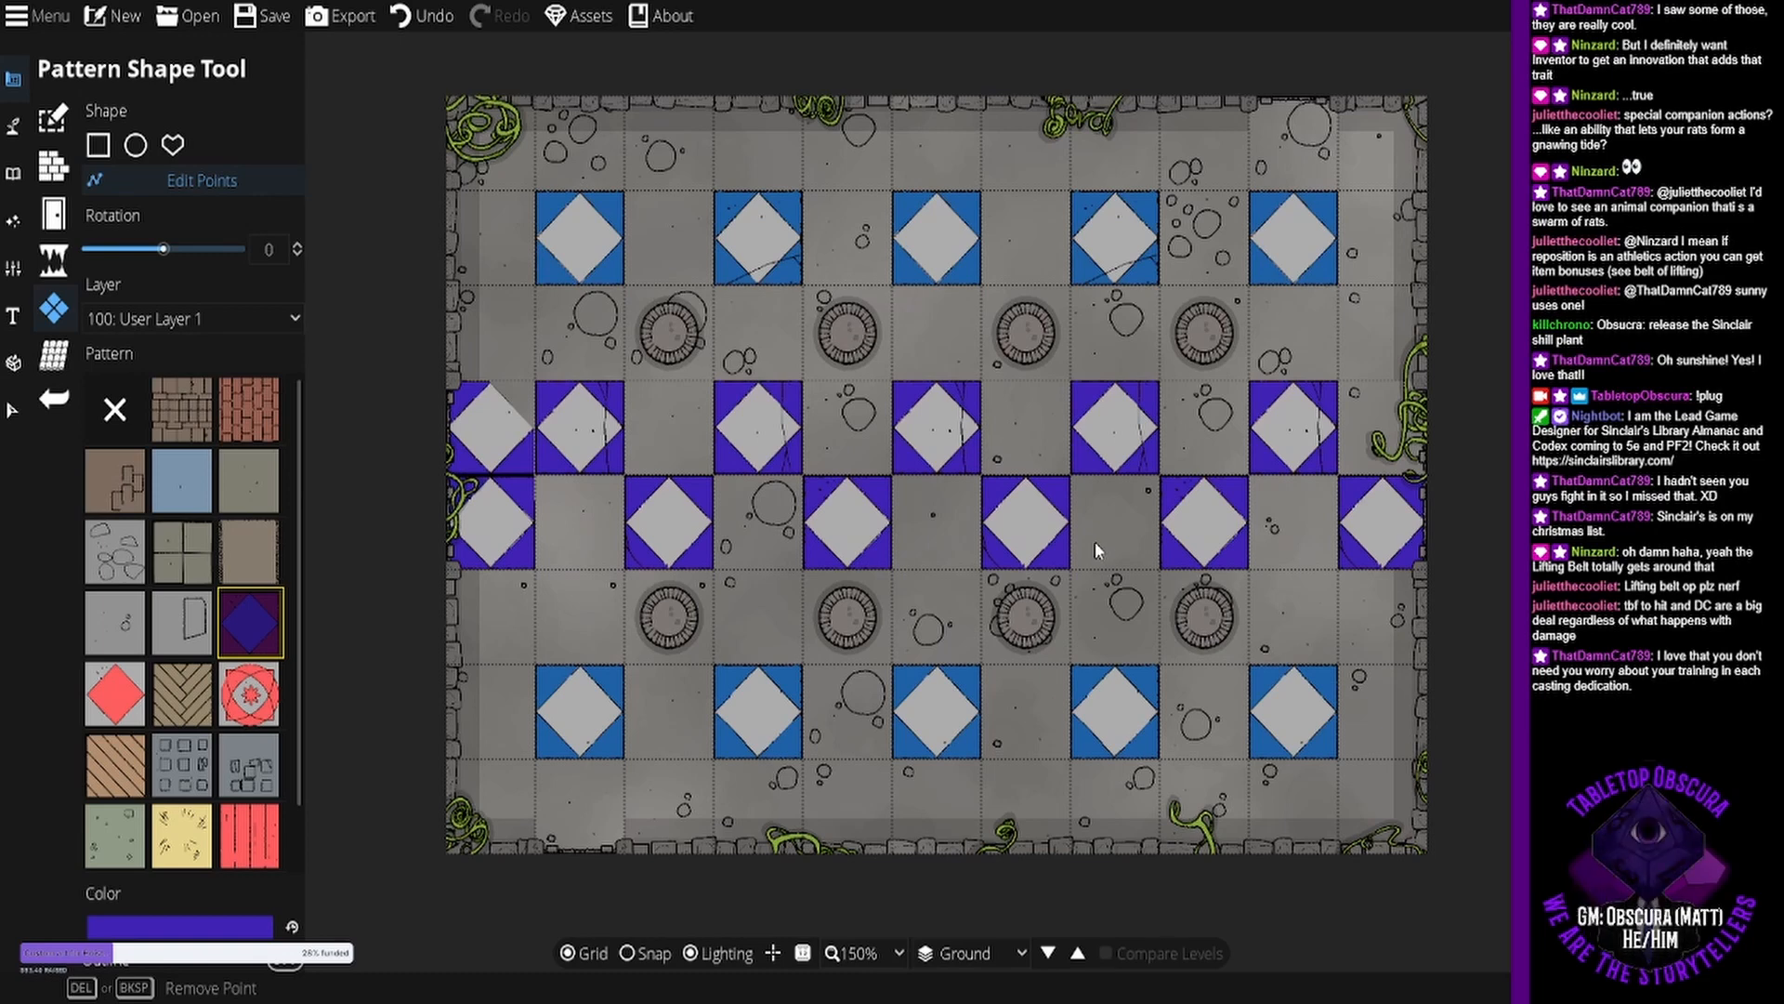
key(ctrl+z)
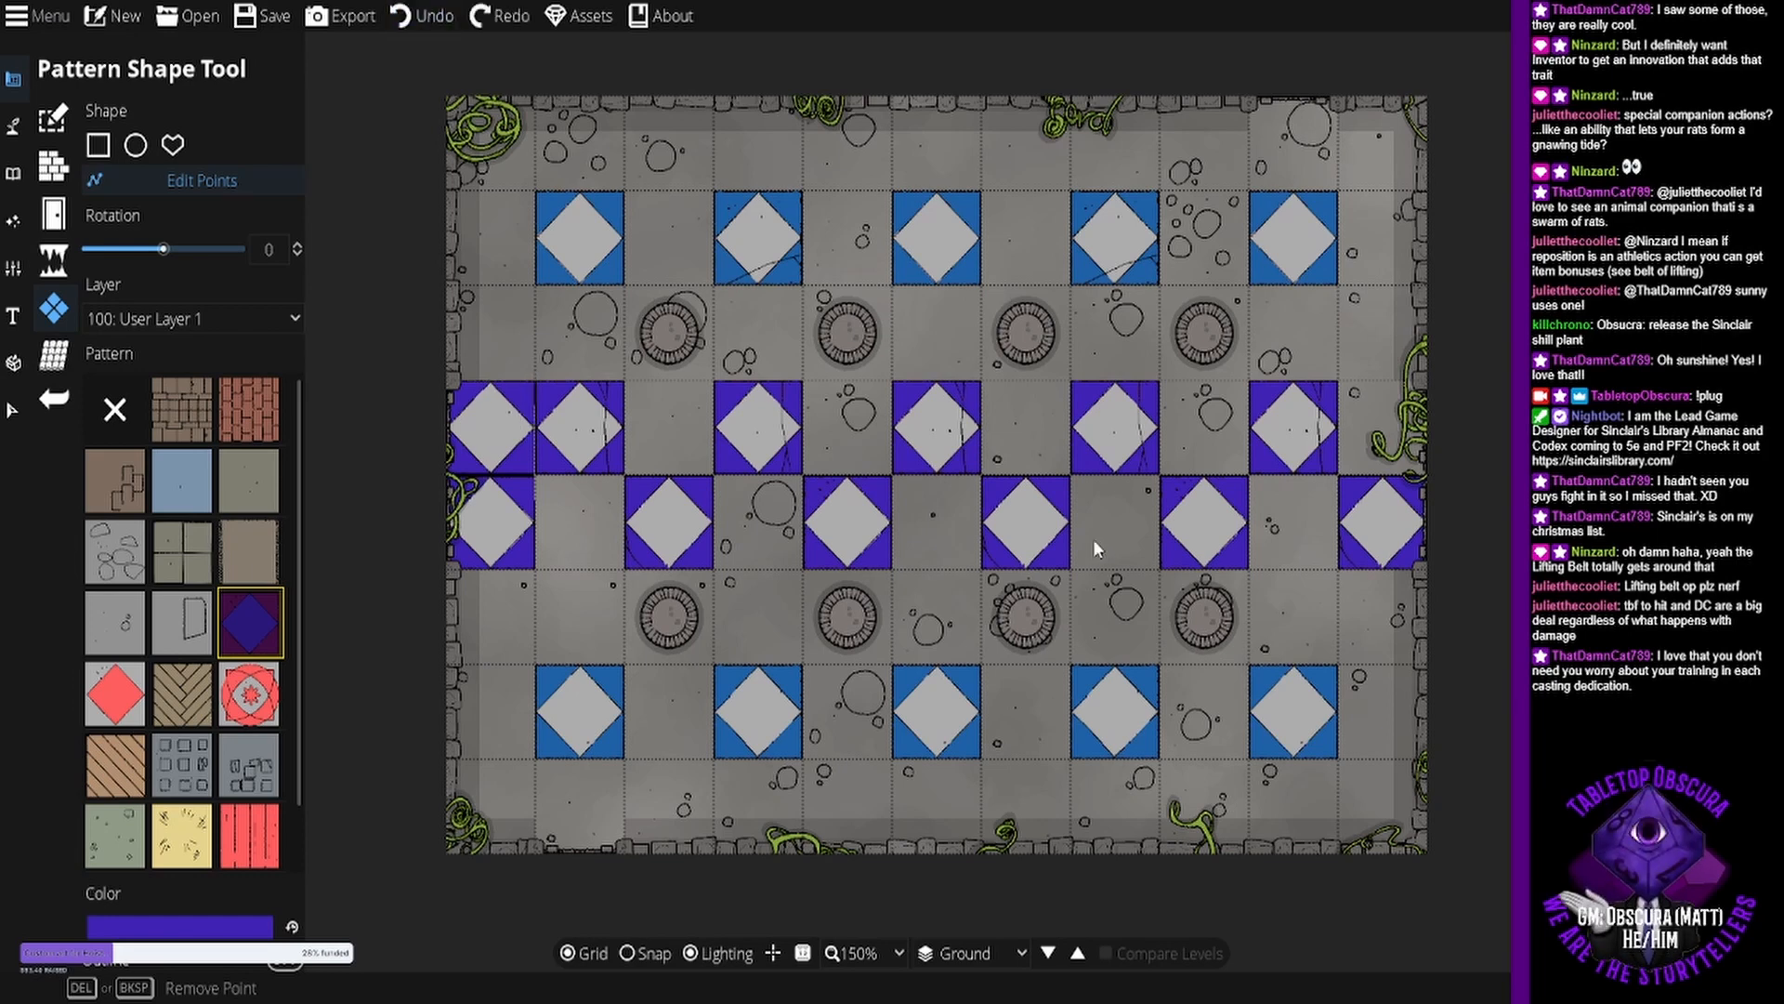
click(718, 401)
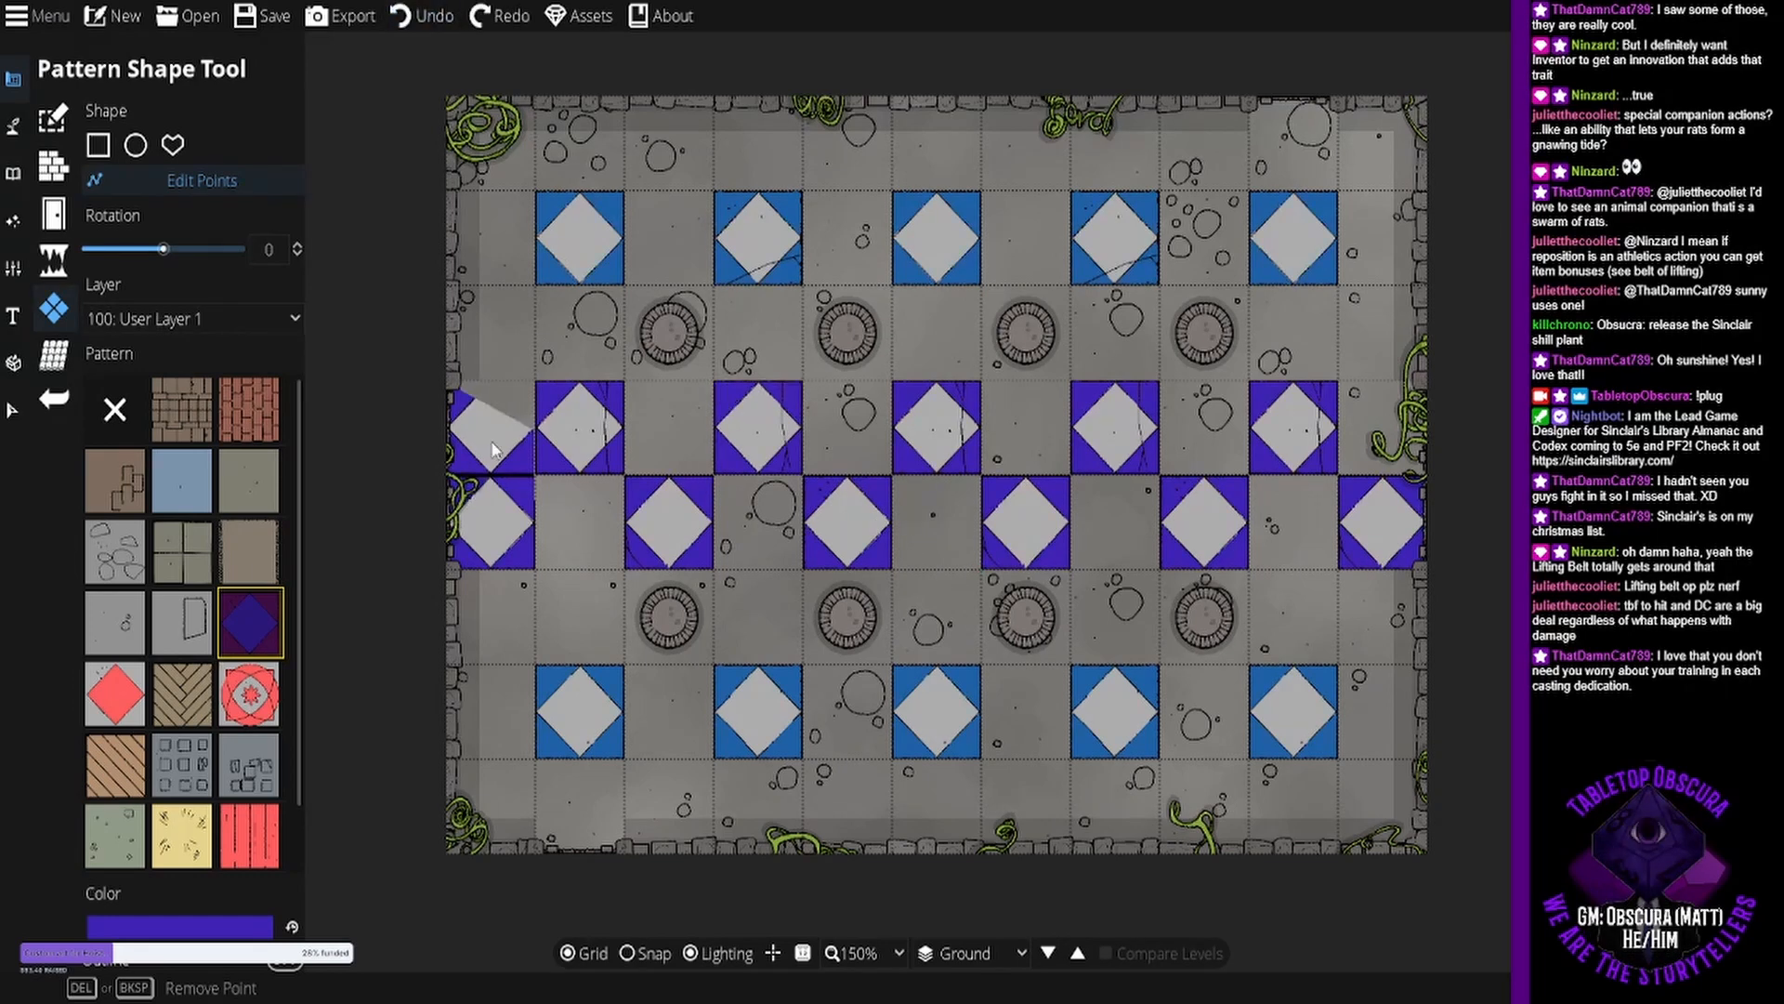
key(ctrl+z)
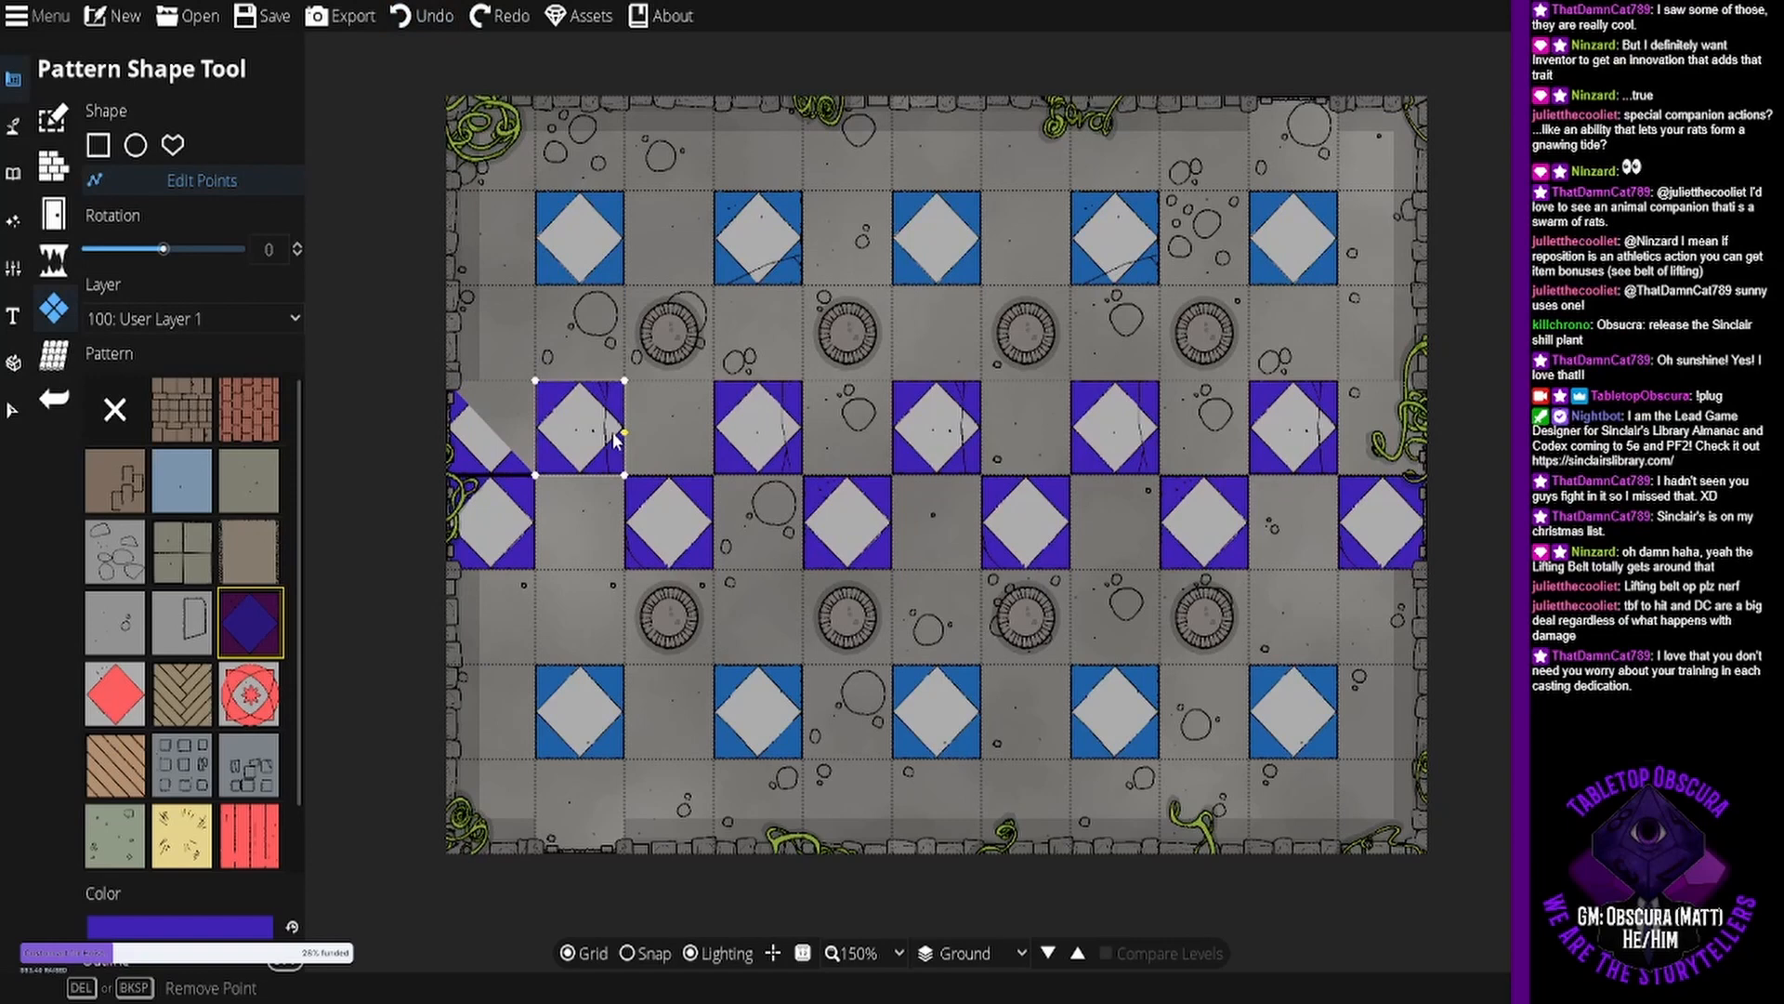
With snapping on, extend the northeast corner of the westernmost purple tile in row five up one tile to cover row four.
click(502, 437)
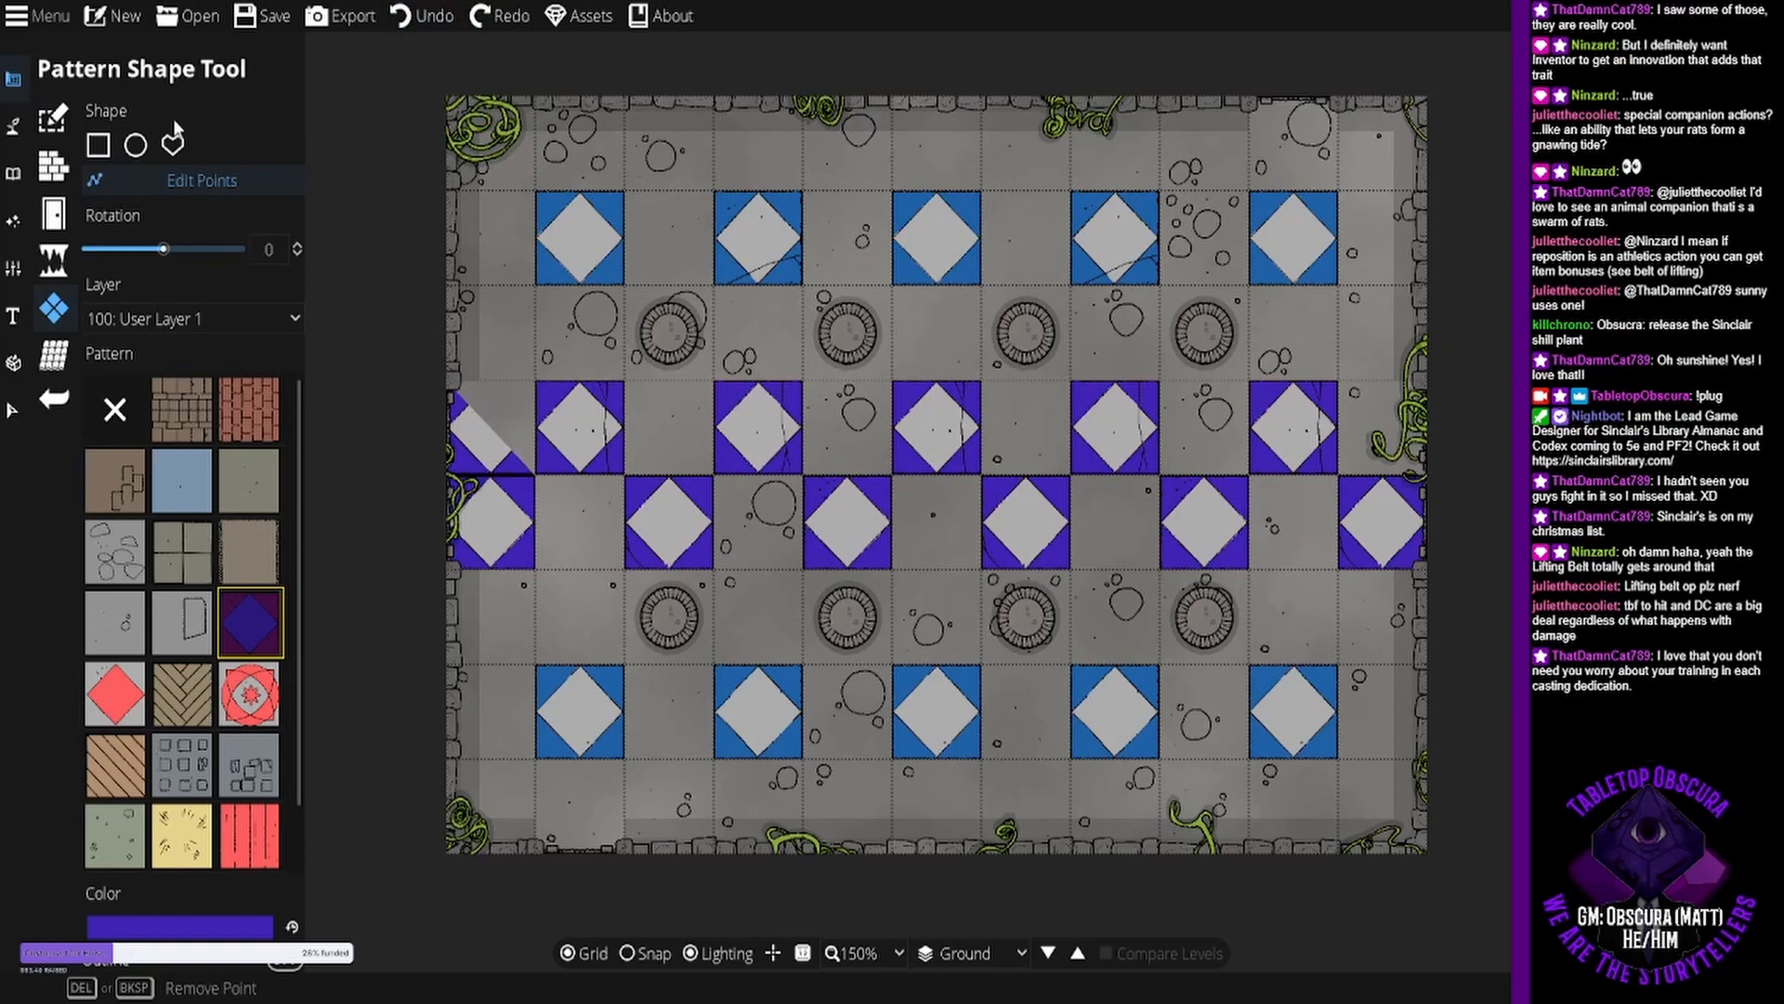
click(628, 953)
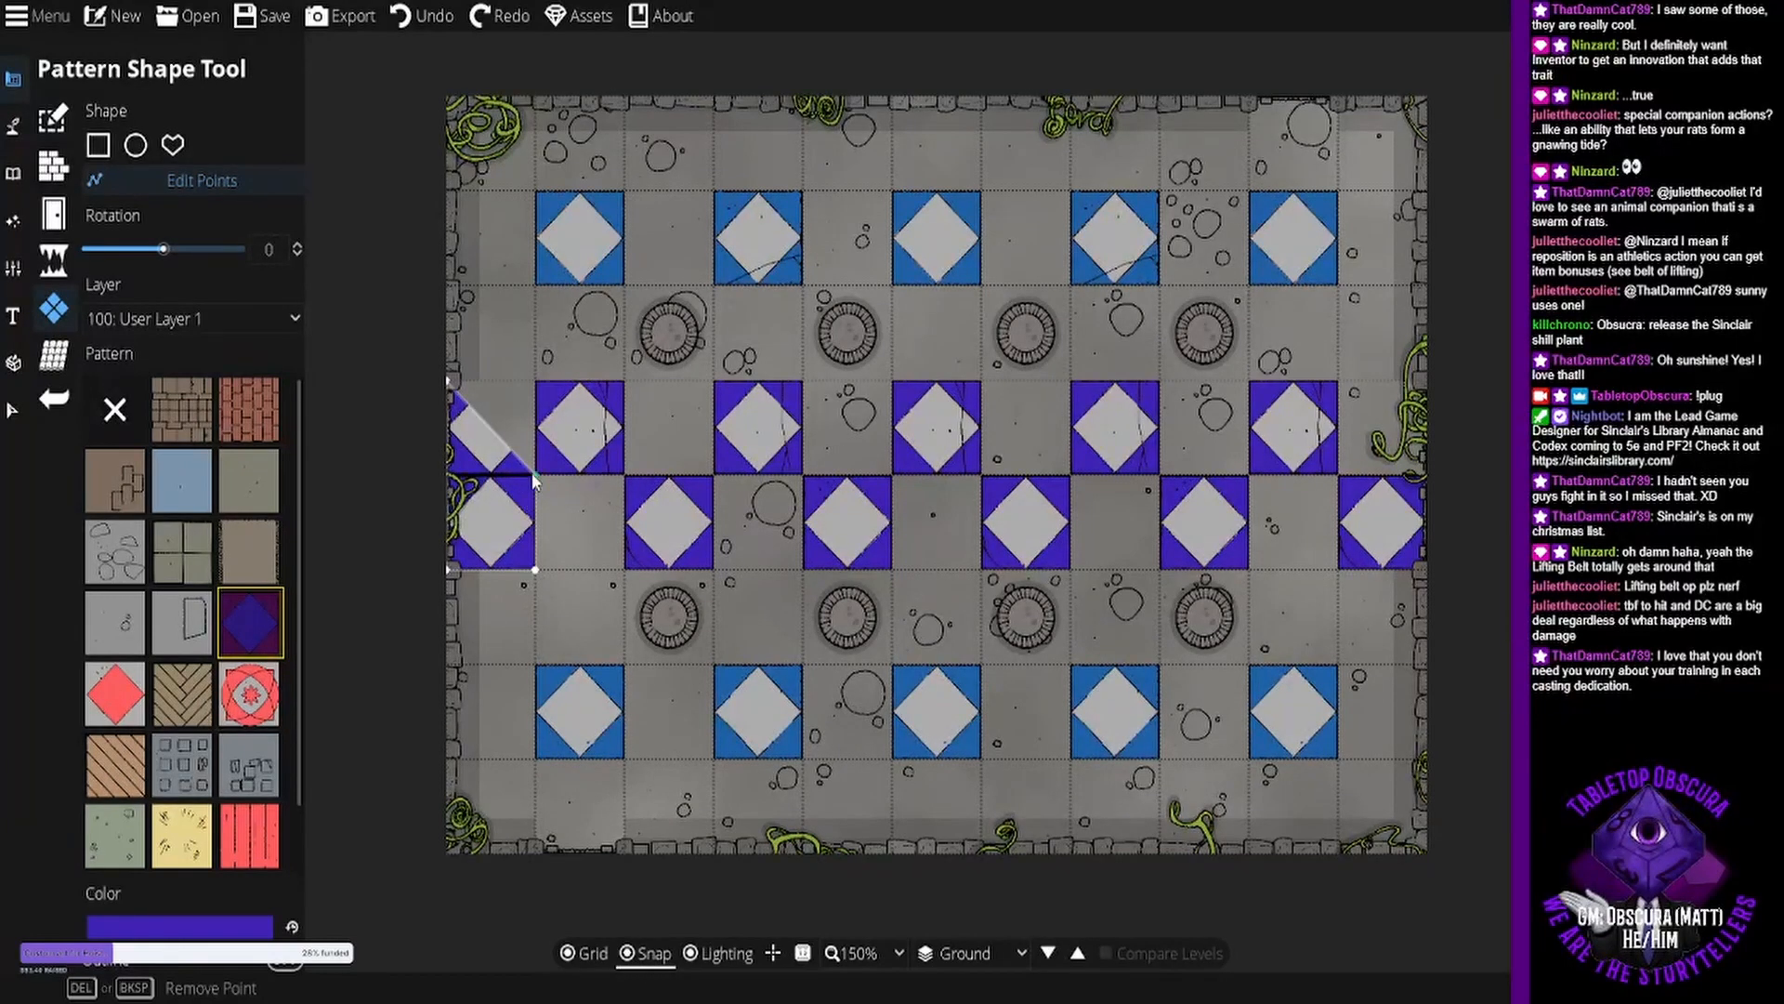
drag(535, 476, 534, 381)
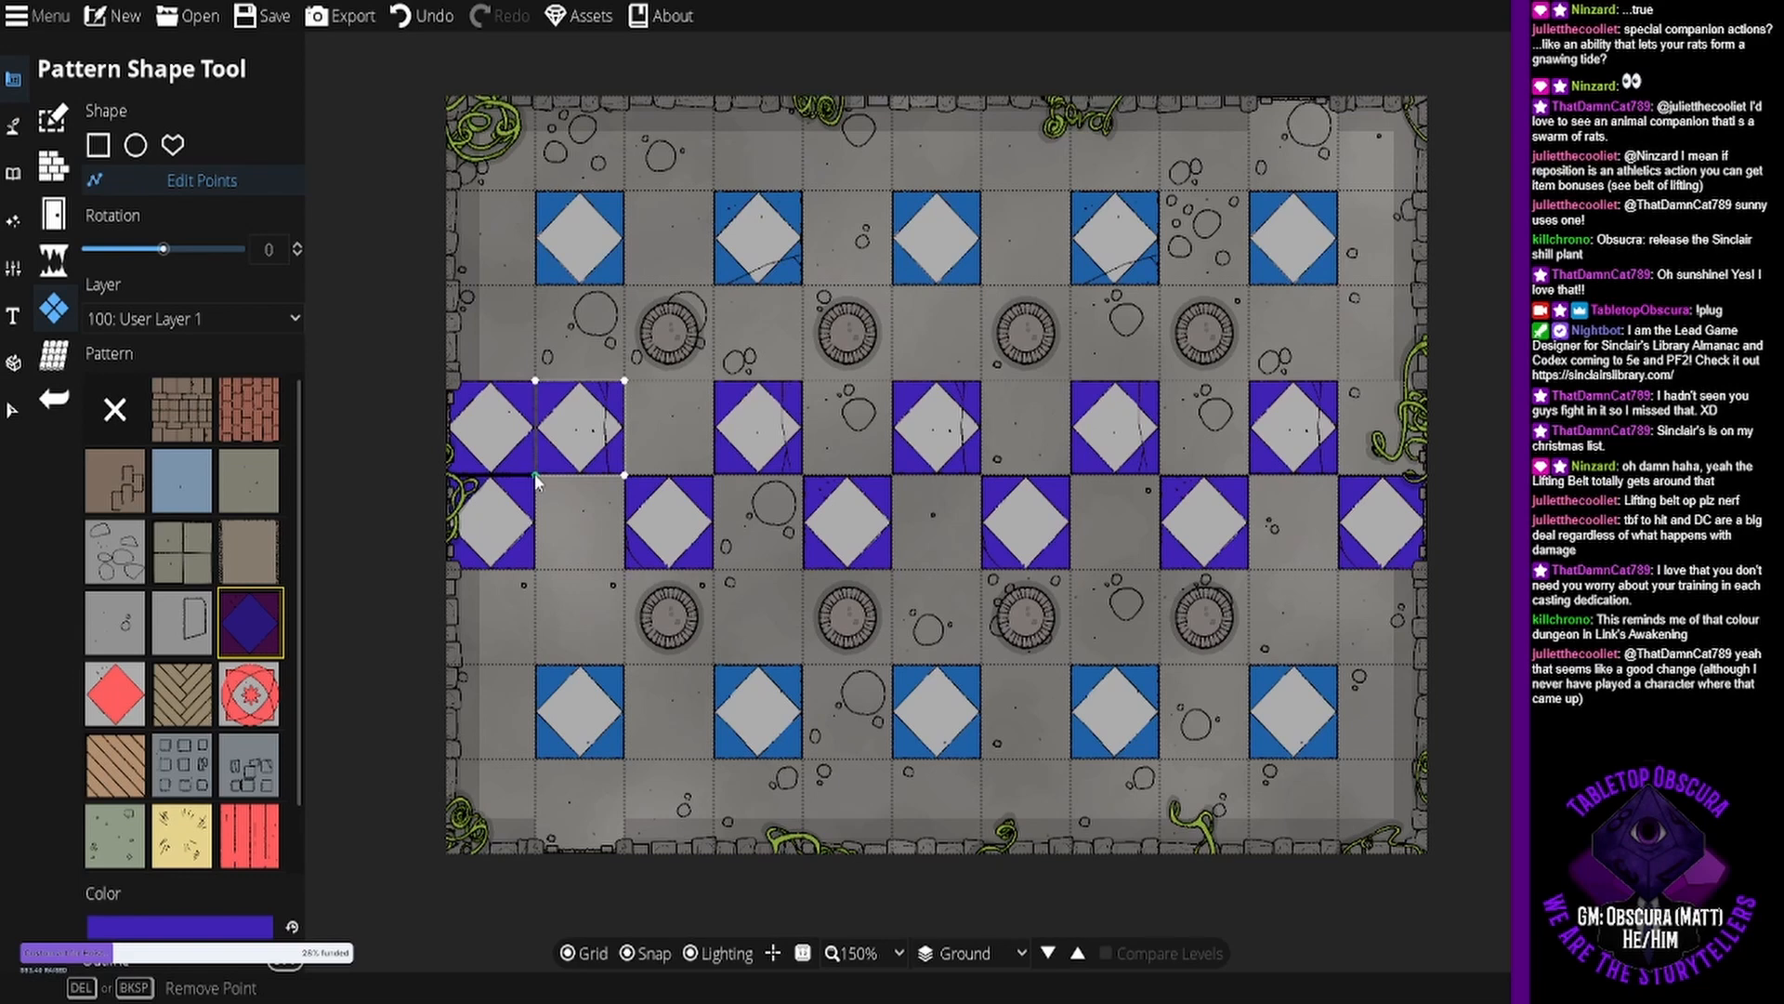
Delete the purple diamond tiles in row four at columns two and ten by removing their points.
key(Delete)
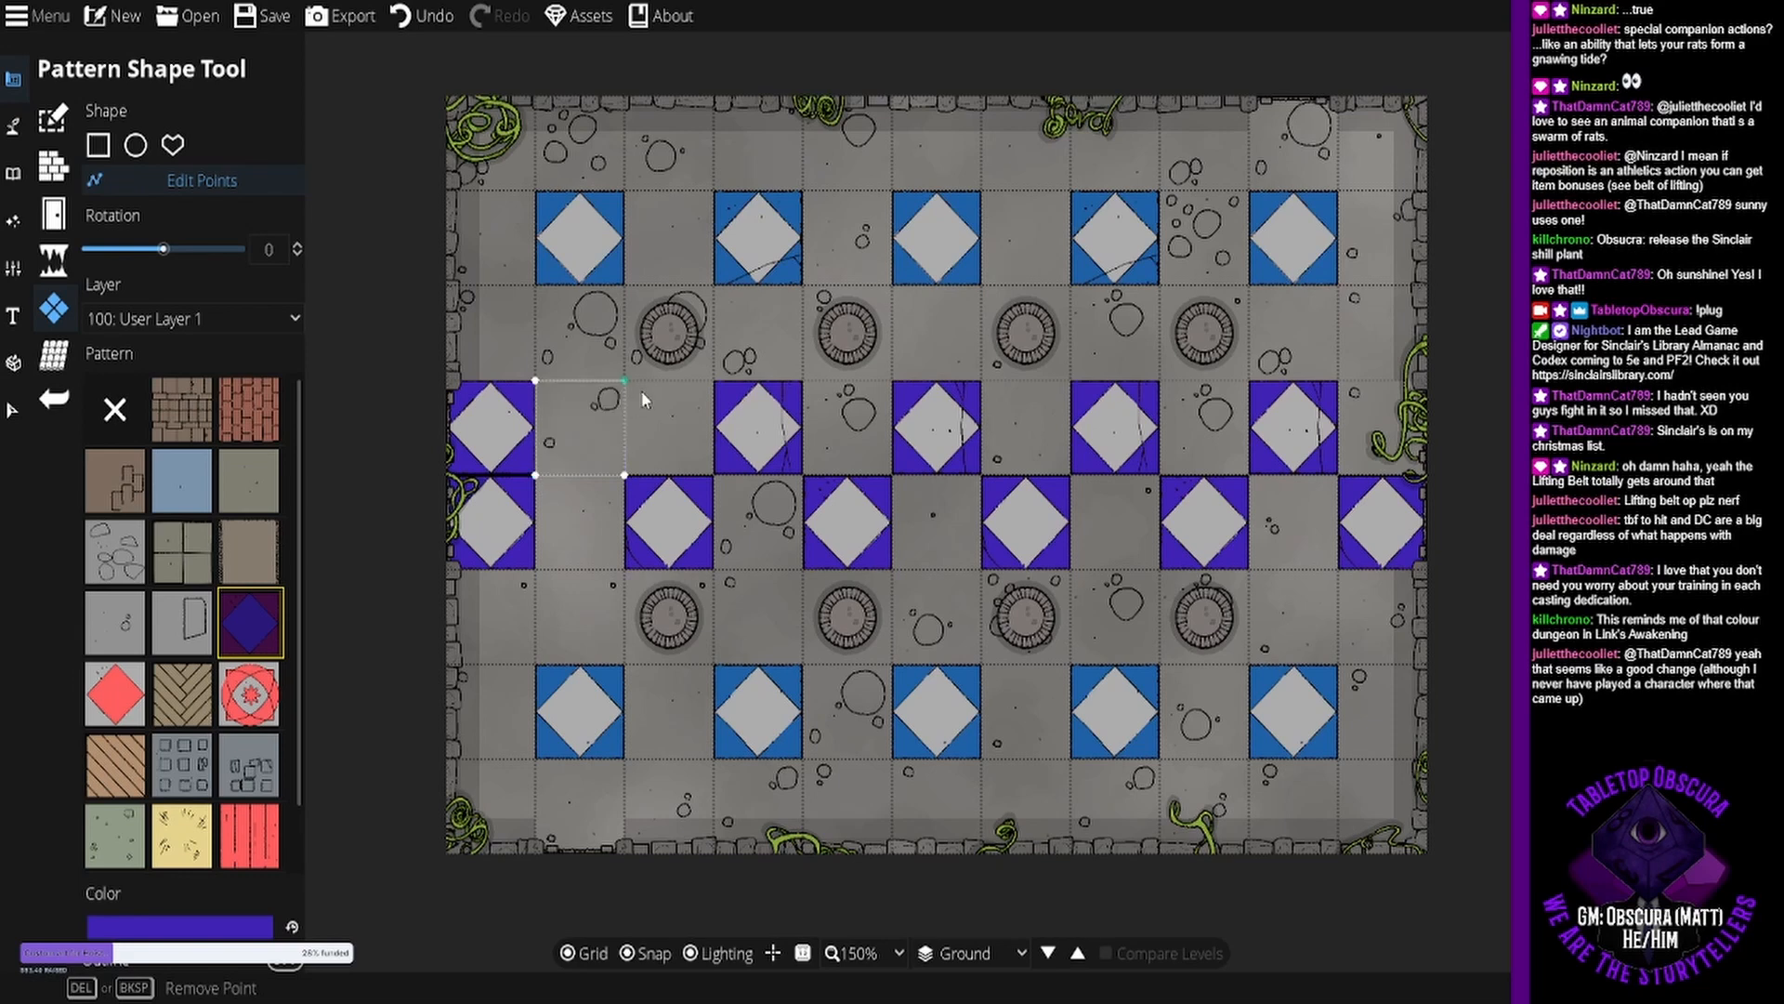
key(Delete)
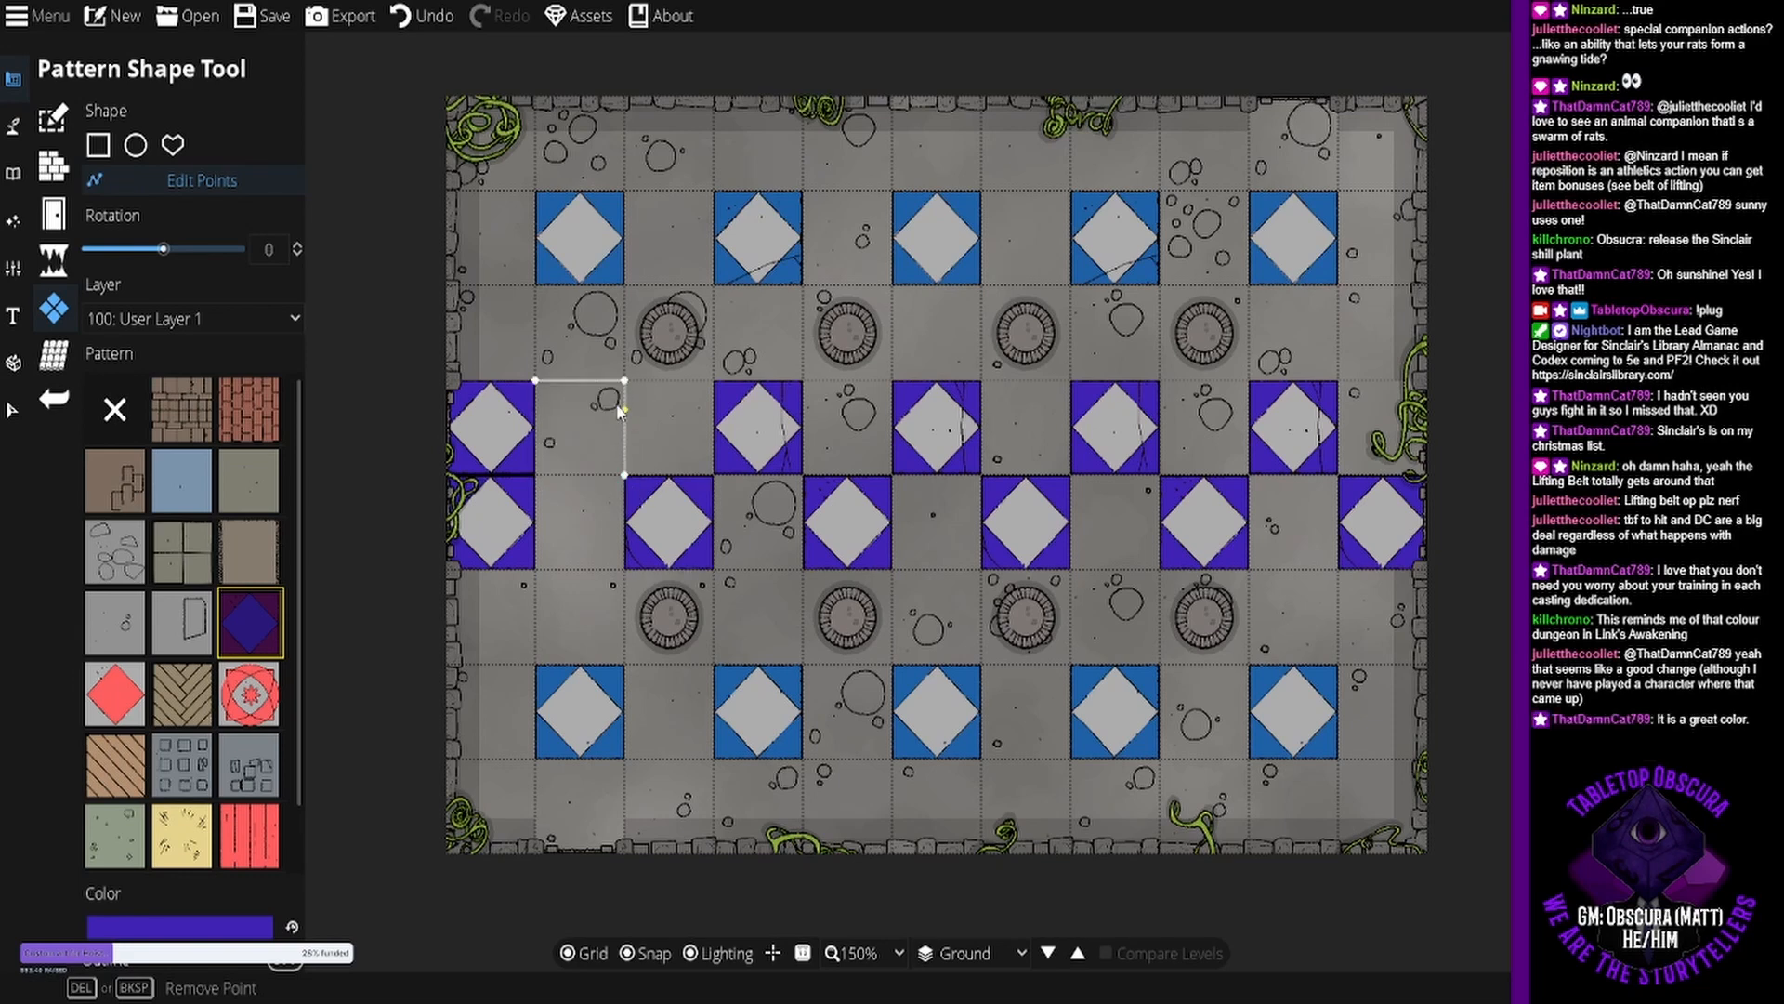
key(Delete)
key(Delete)
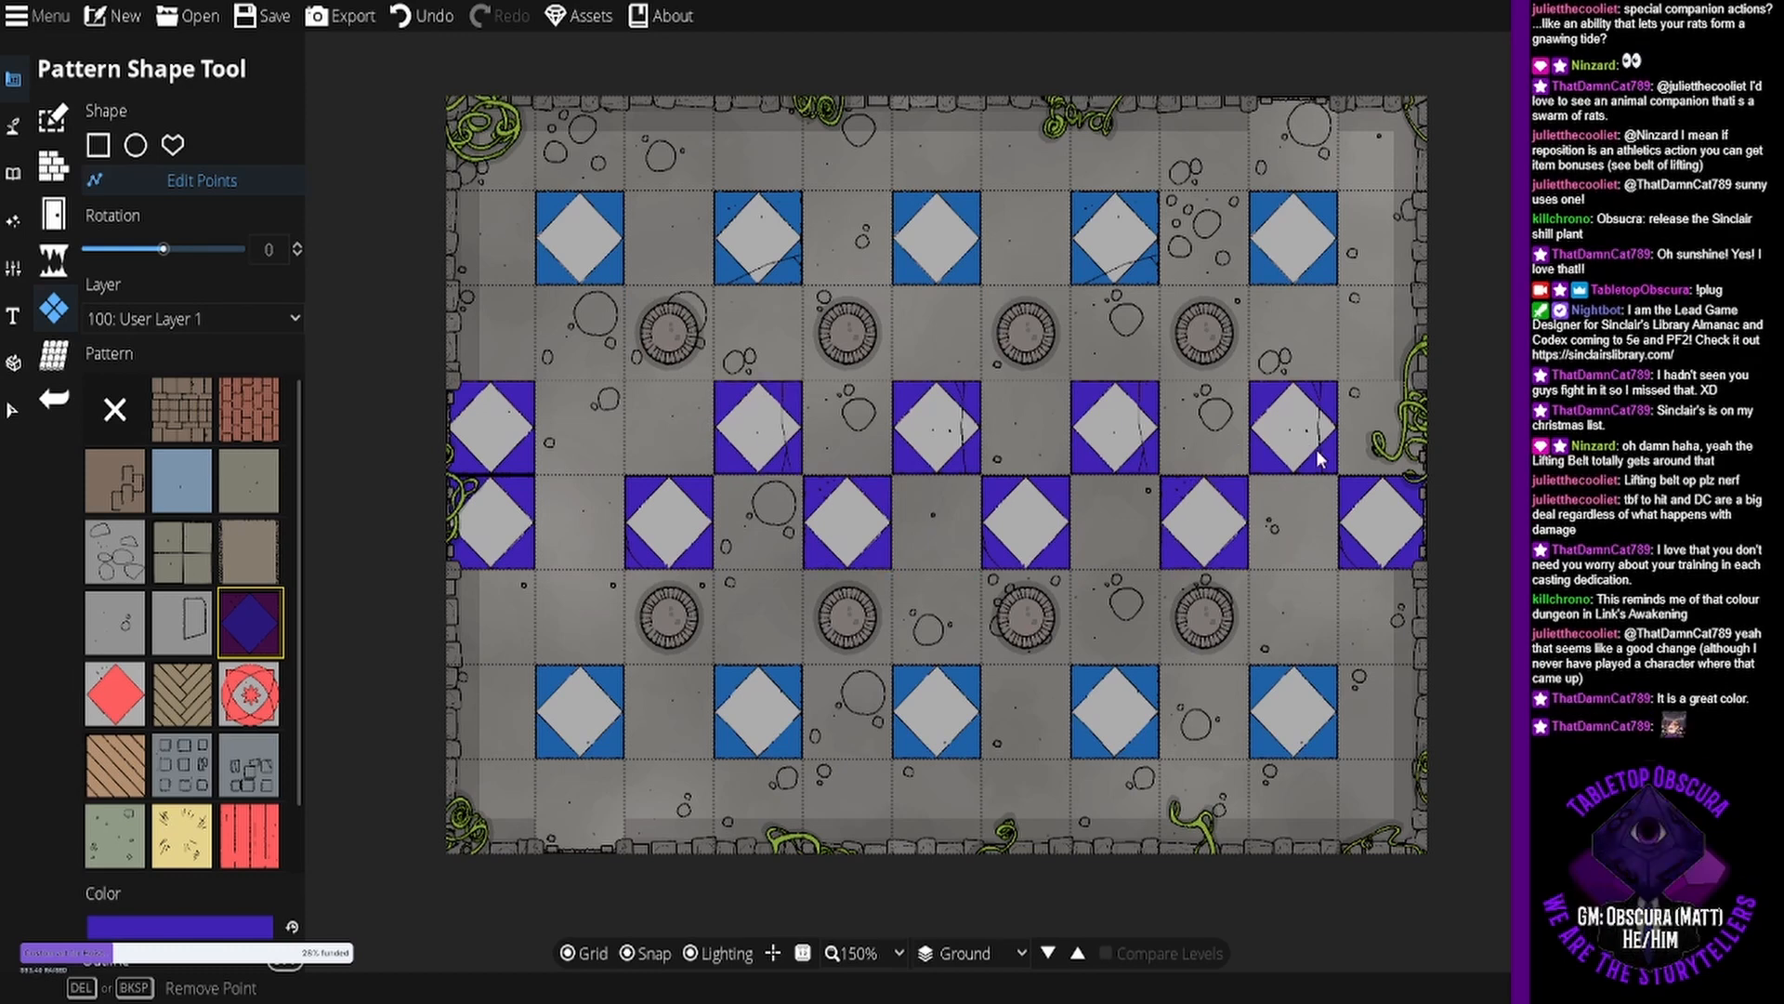
click(1327, 392)
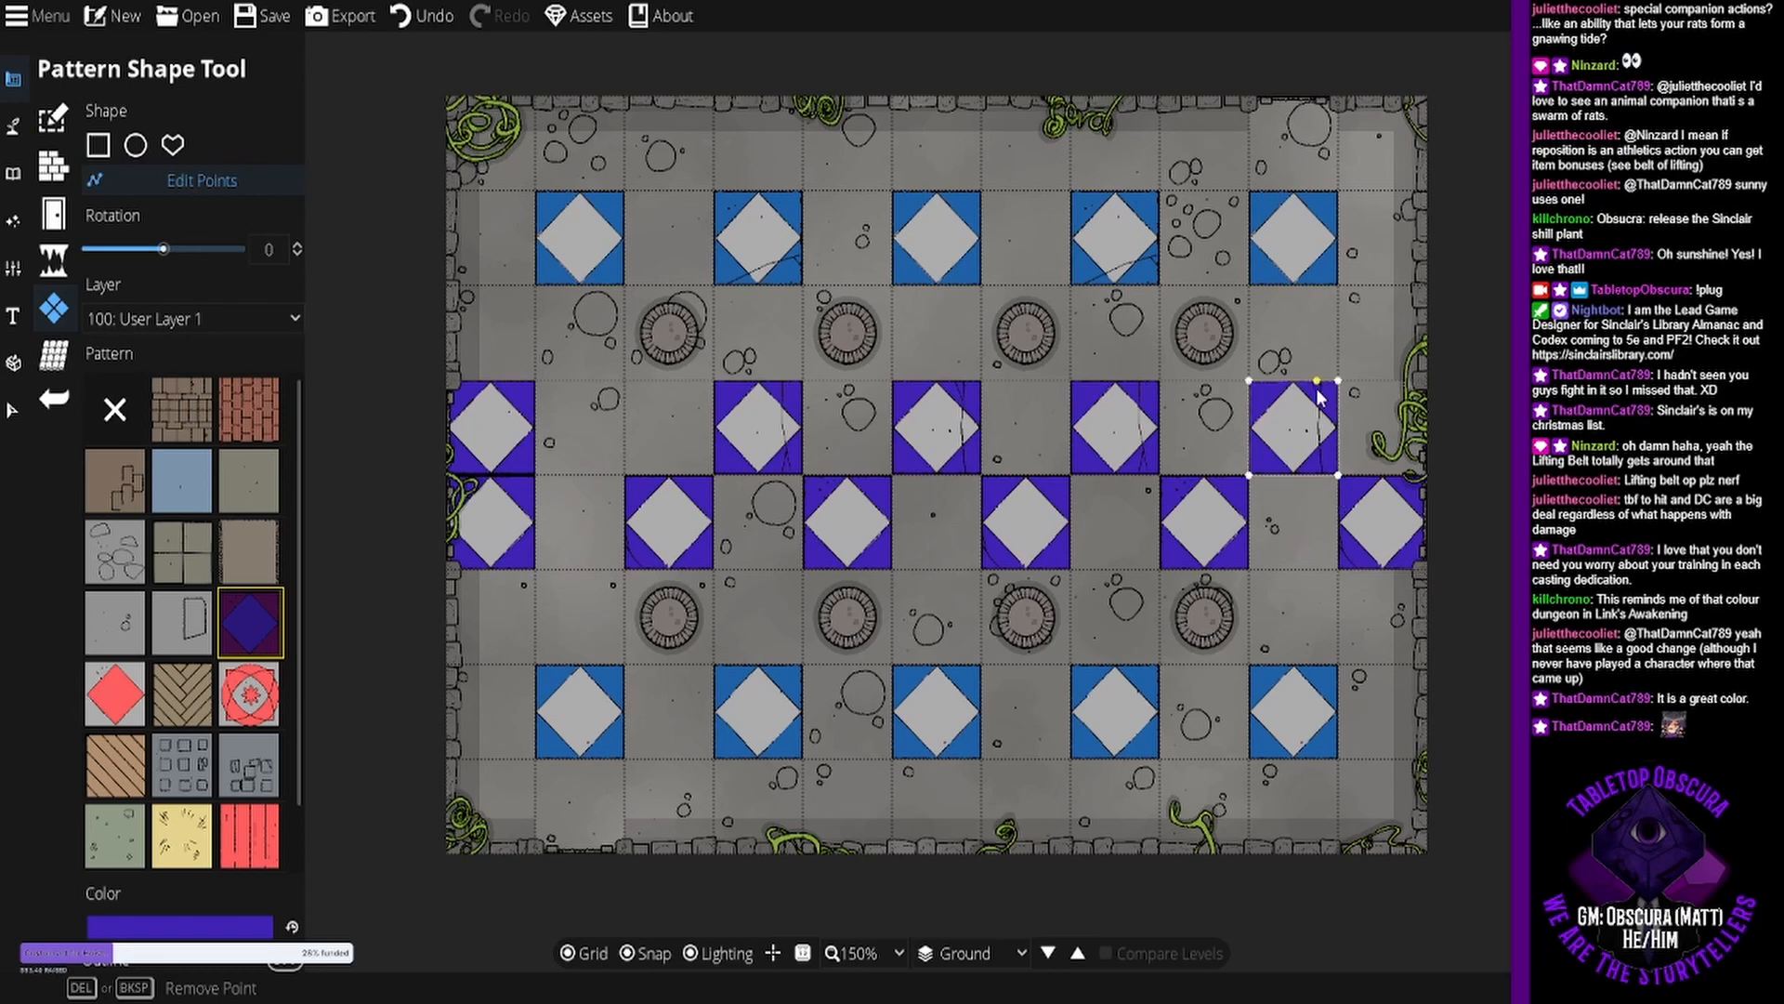
key(Delete)
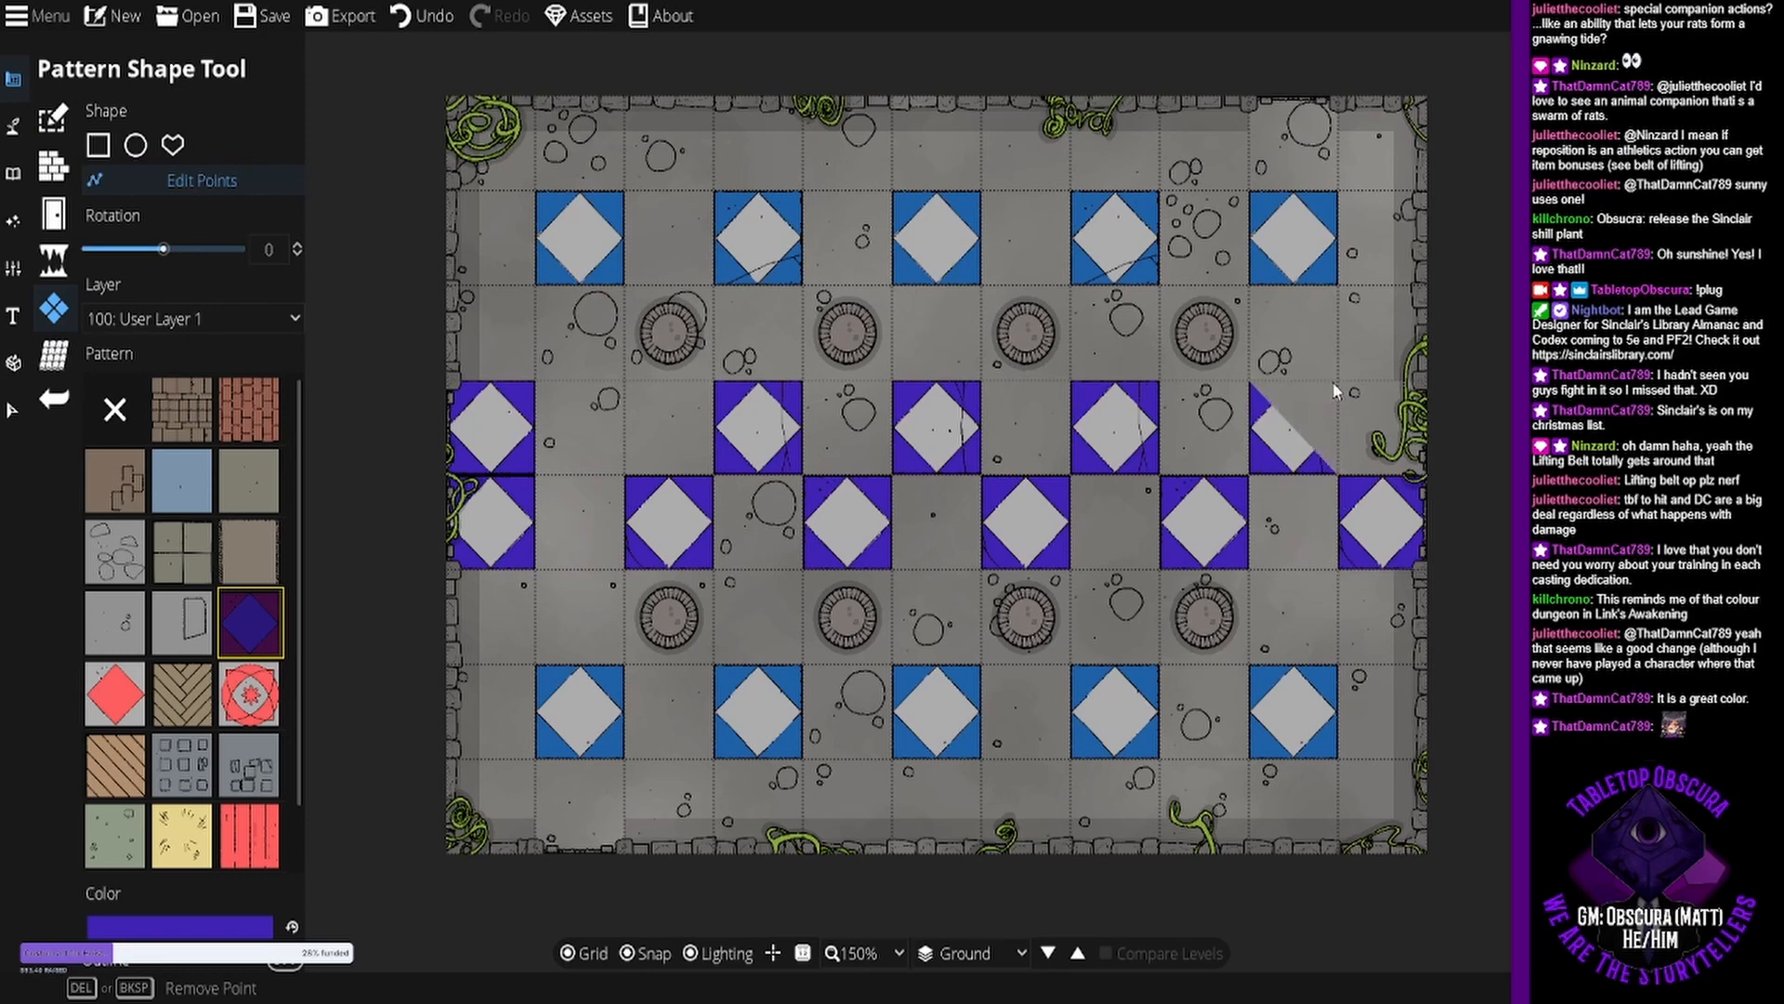
click(1341, 472)
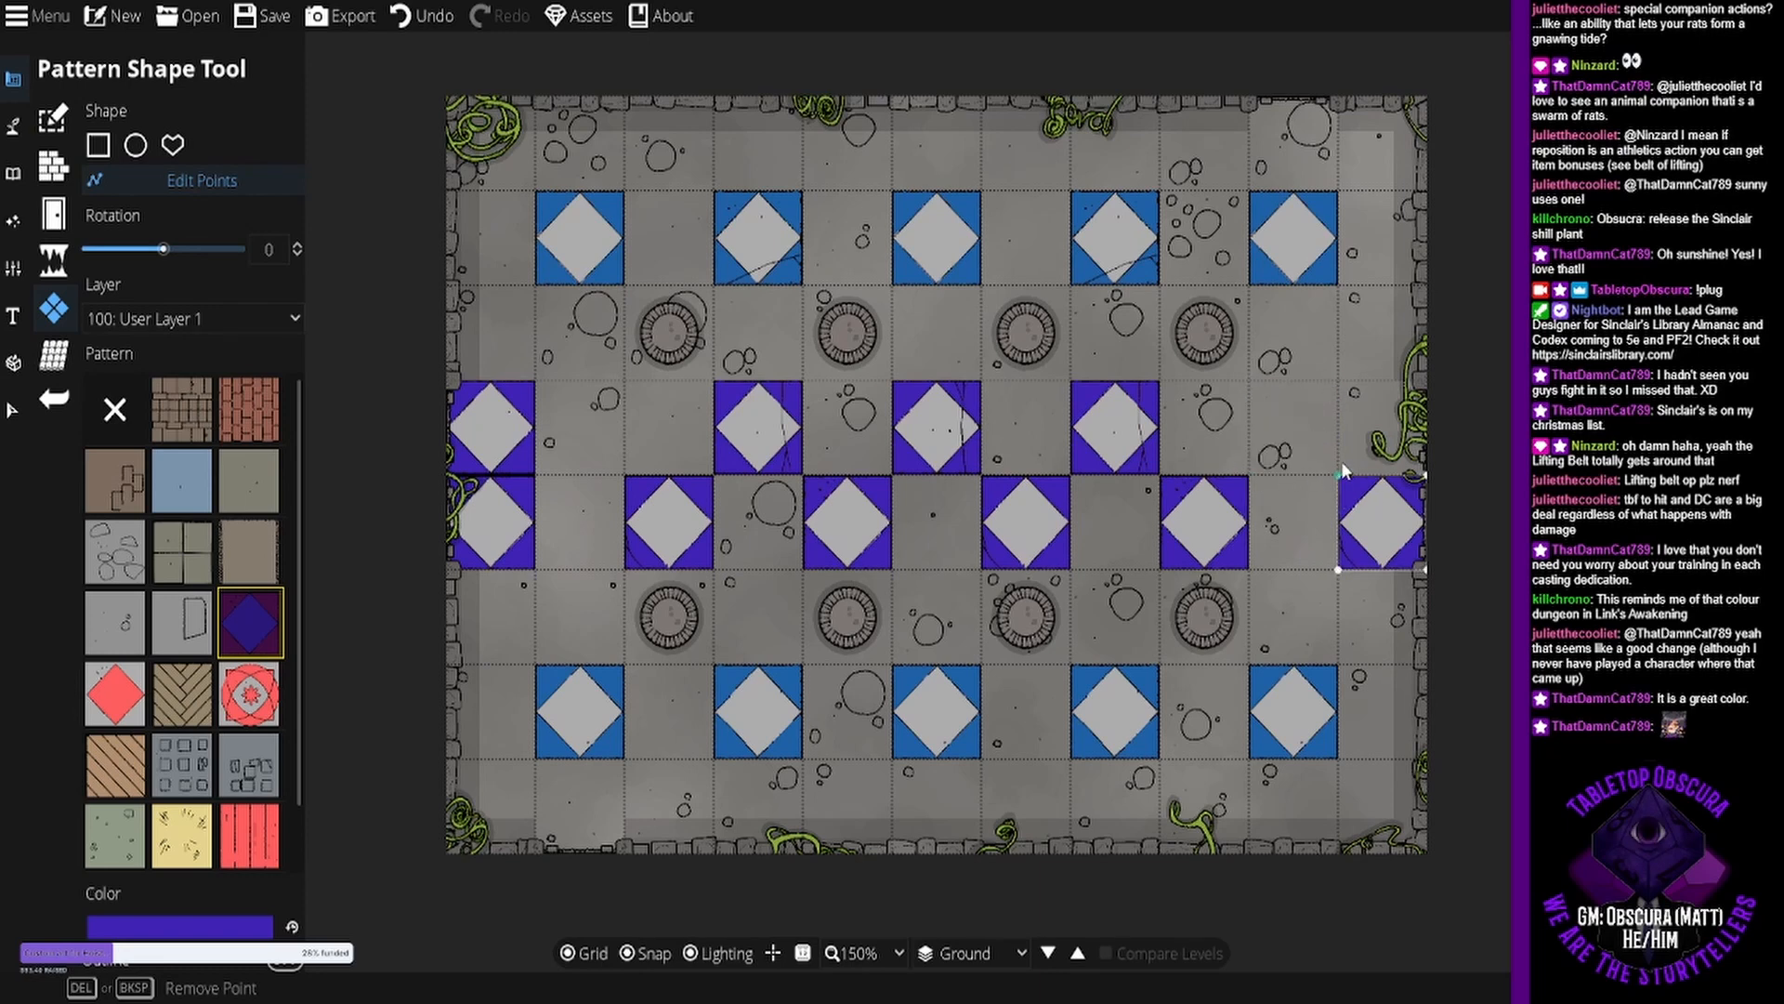
Extend both northern corners of the easternmost purple tile in row five up one tile to cover row four.
drag(1339, 474, 1337, 390)
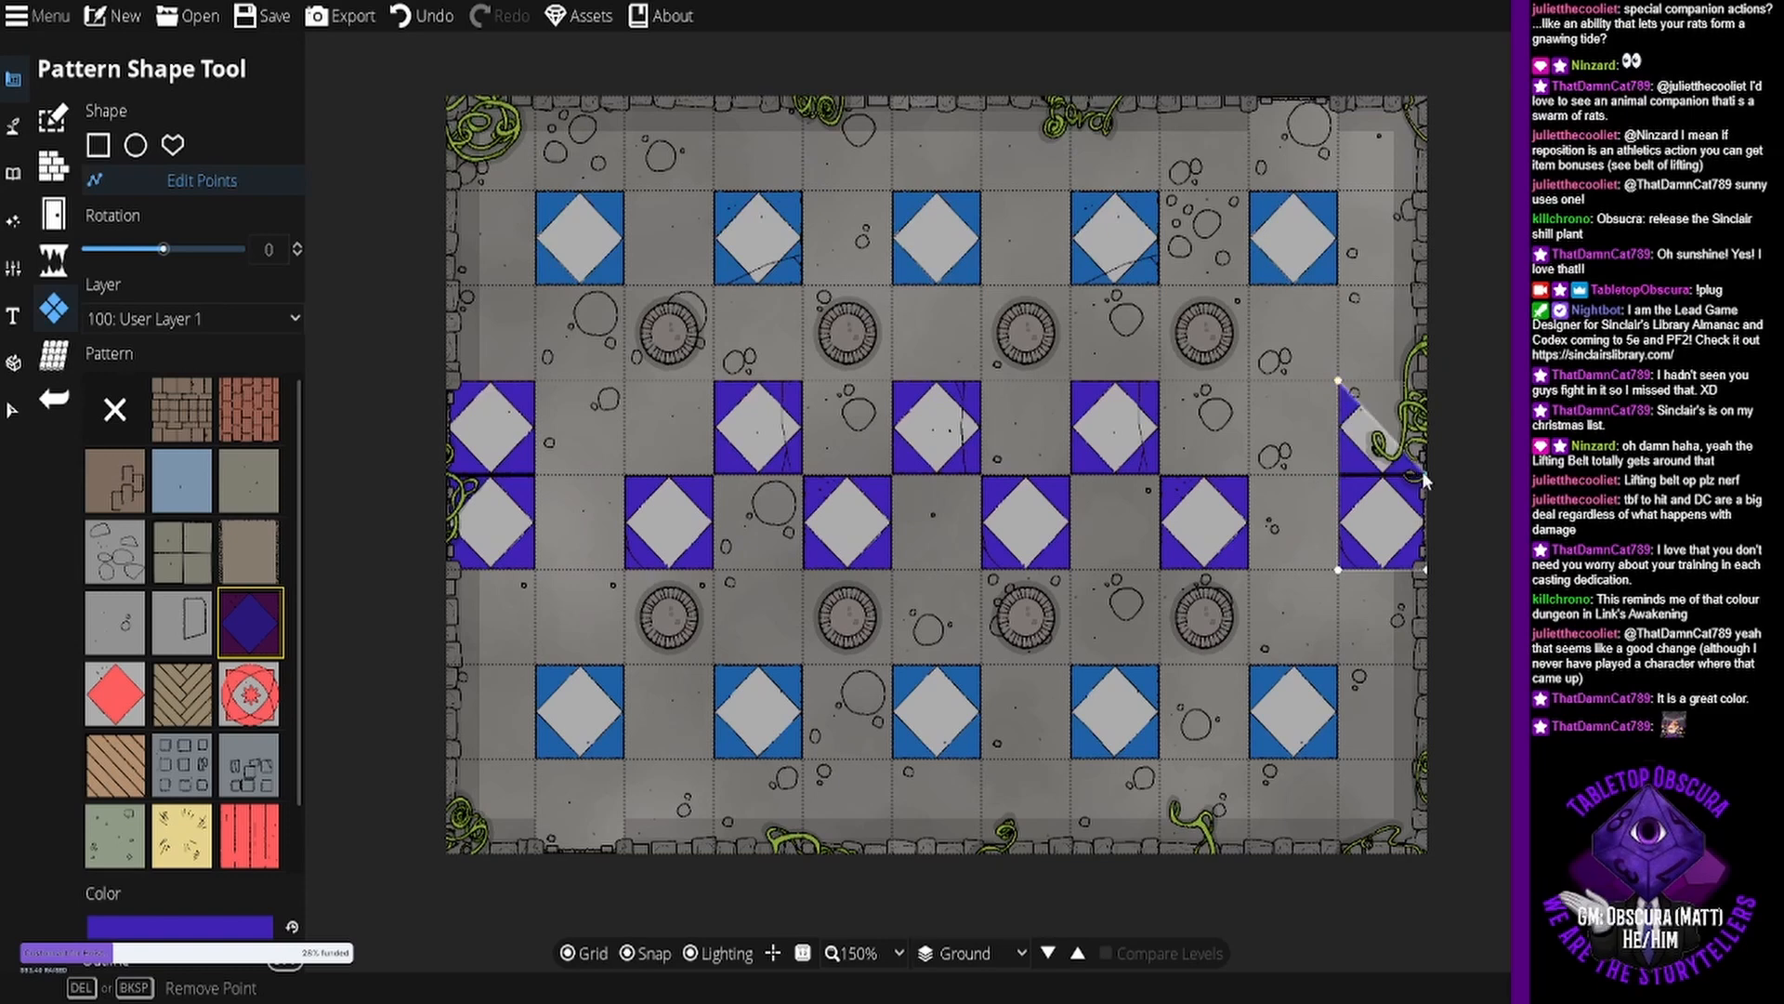
drag(1423, 472, 1425, 382)
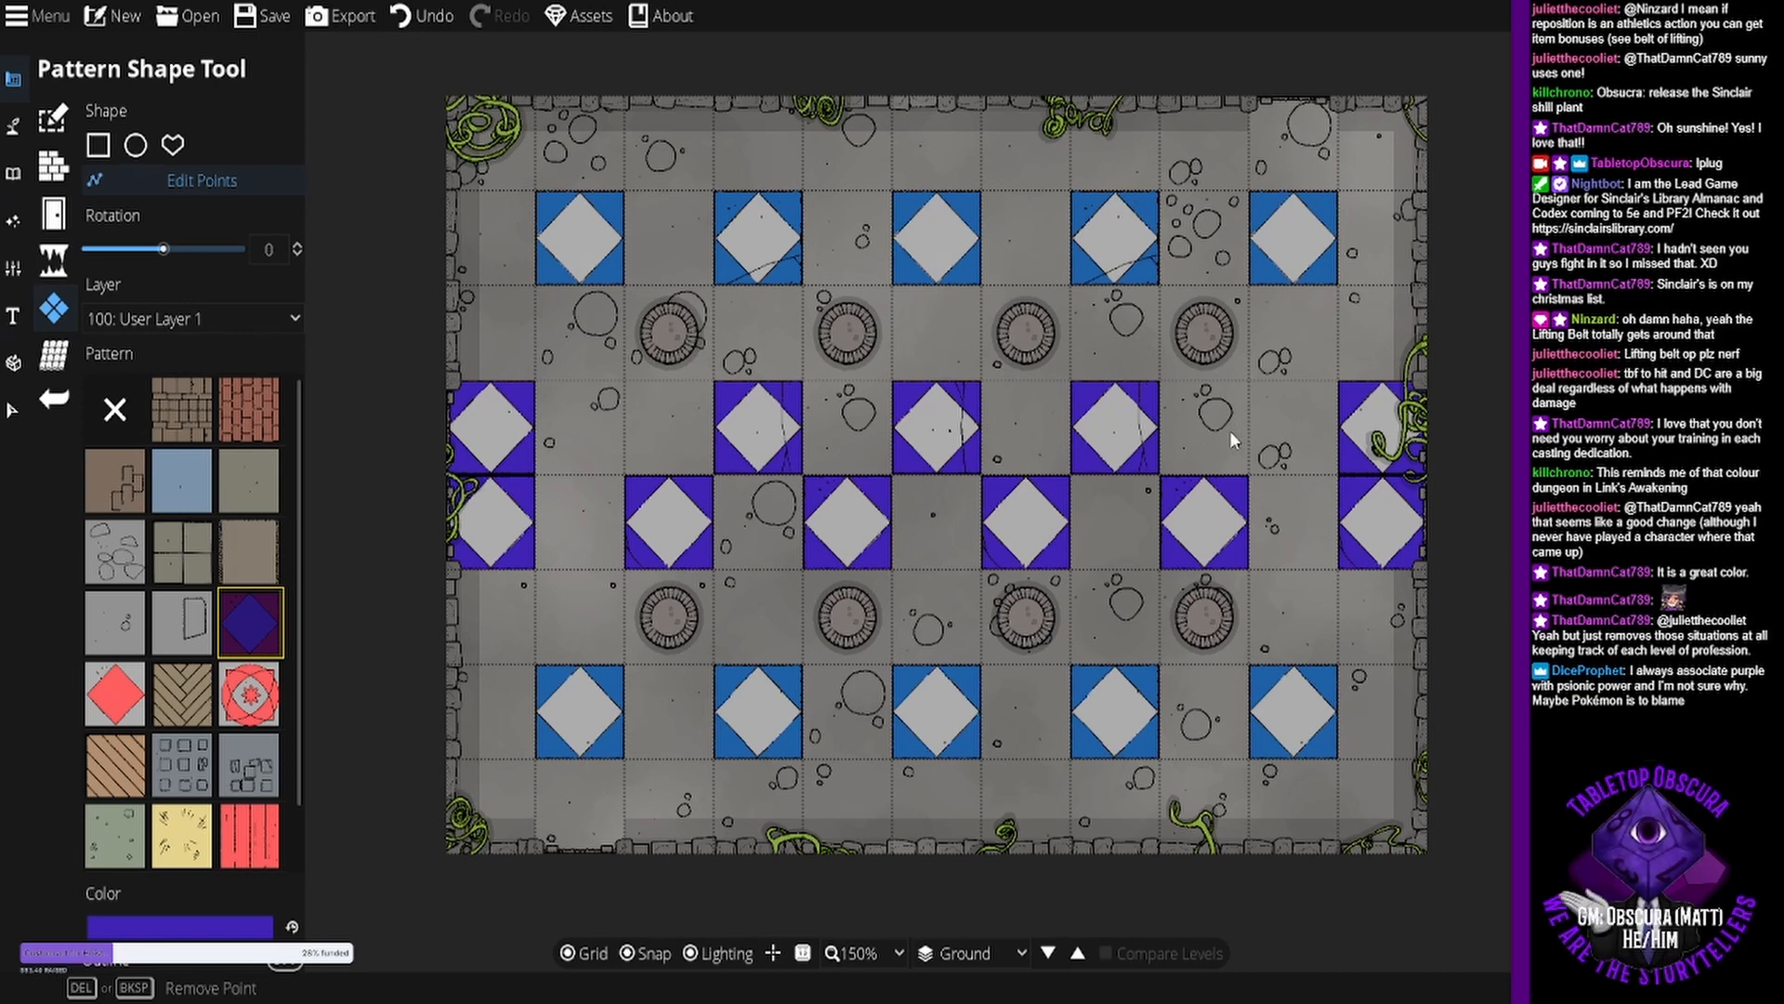
click(1242, 506)
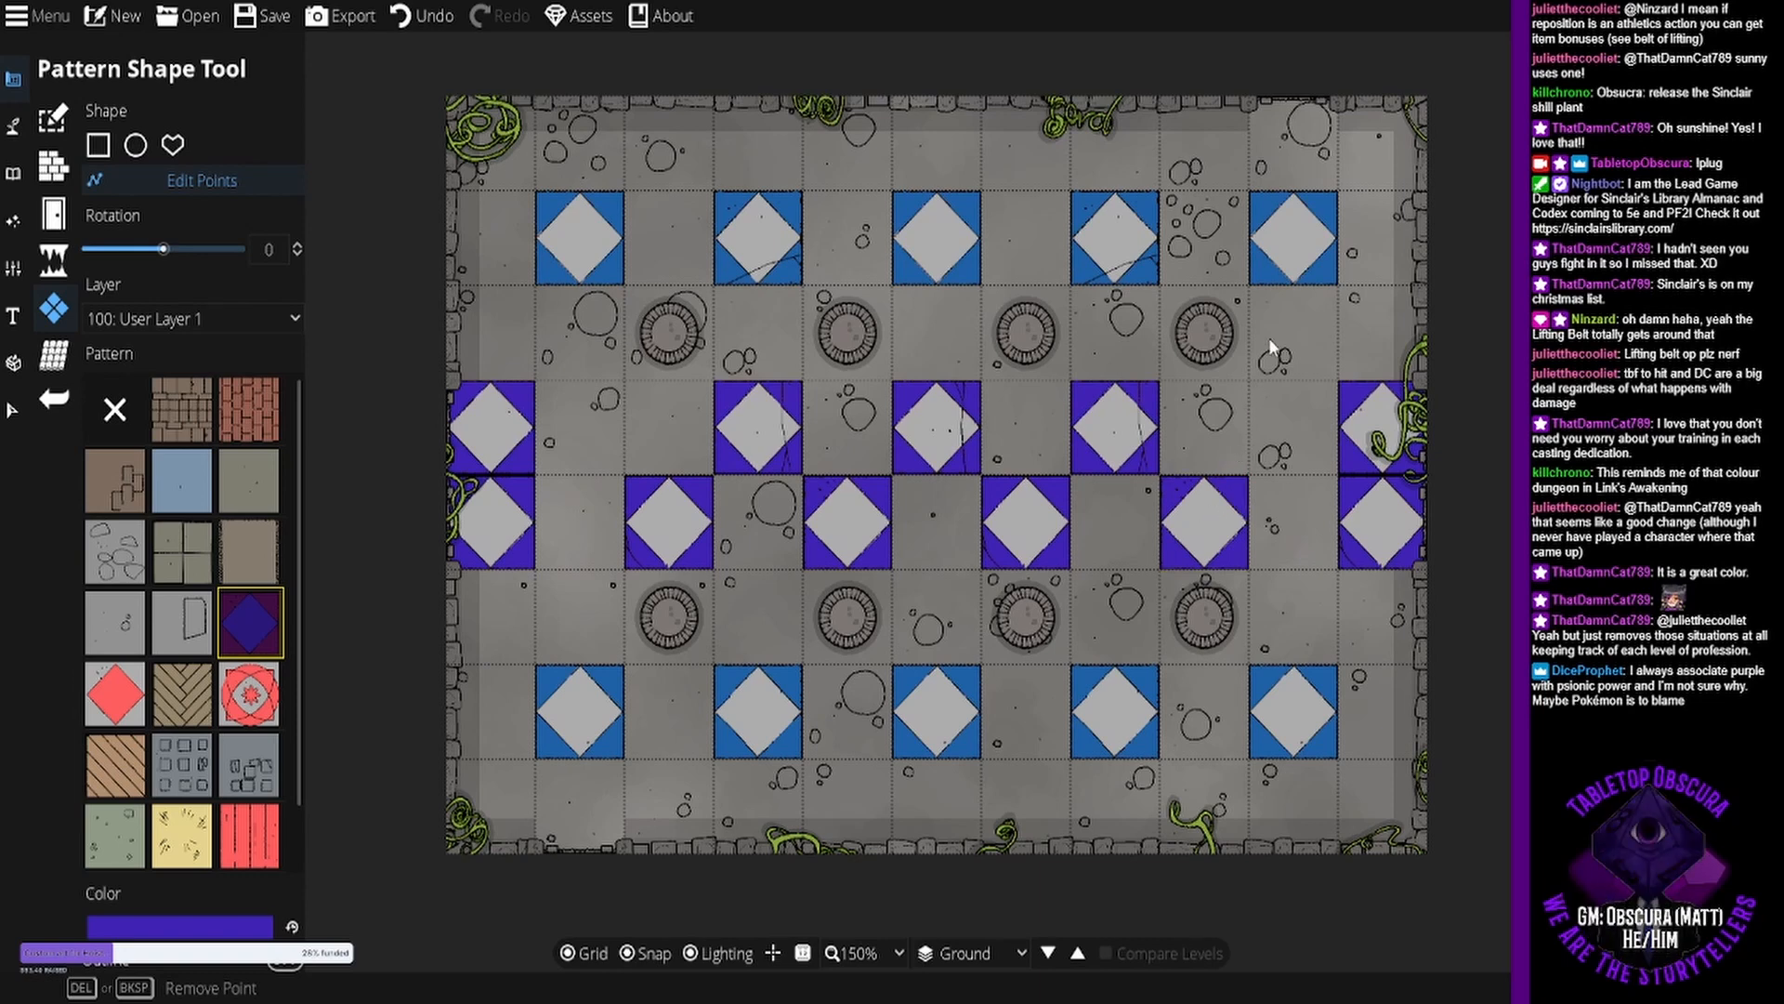
drag(1248, 365, 1216, 343)
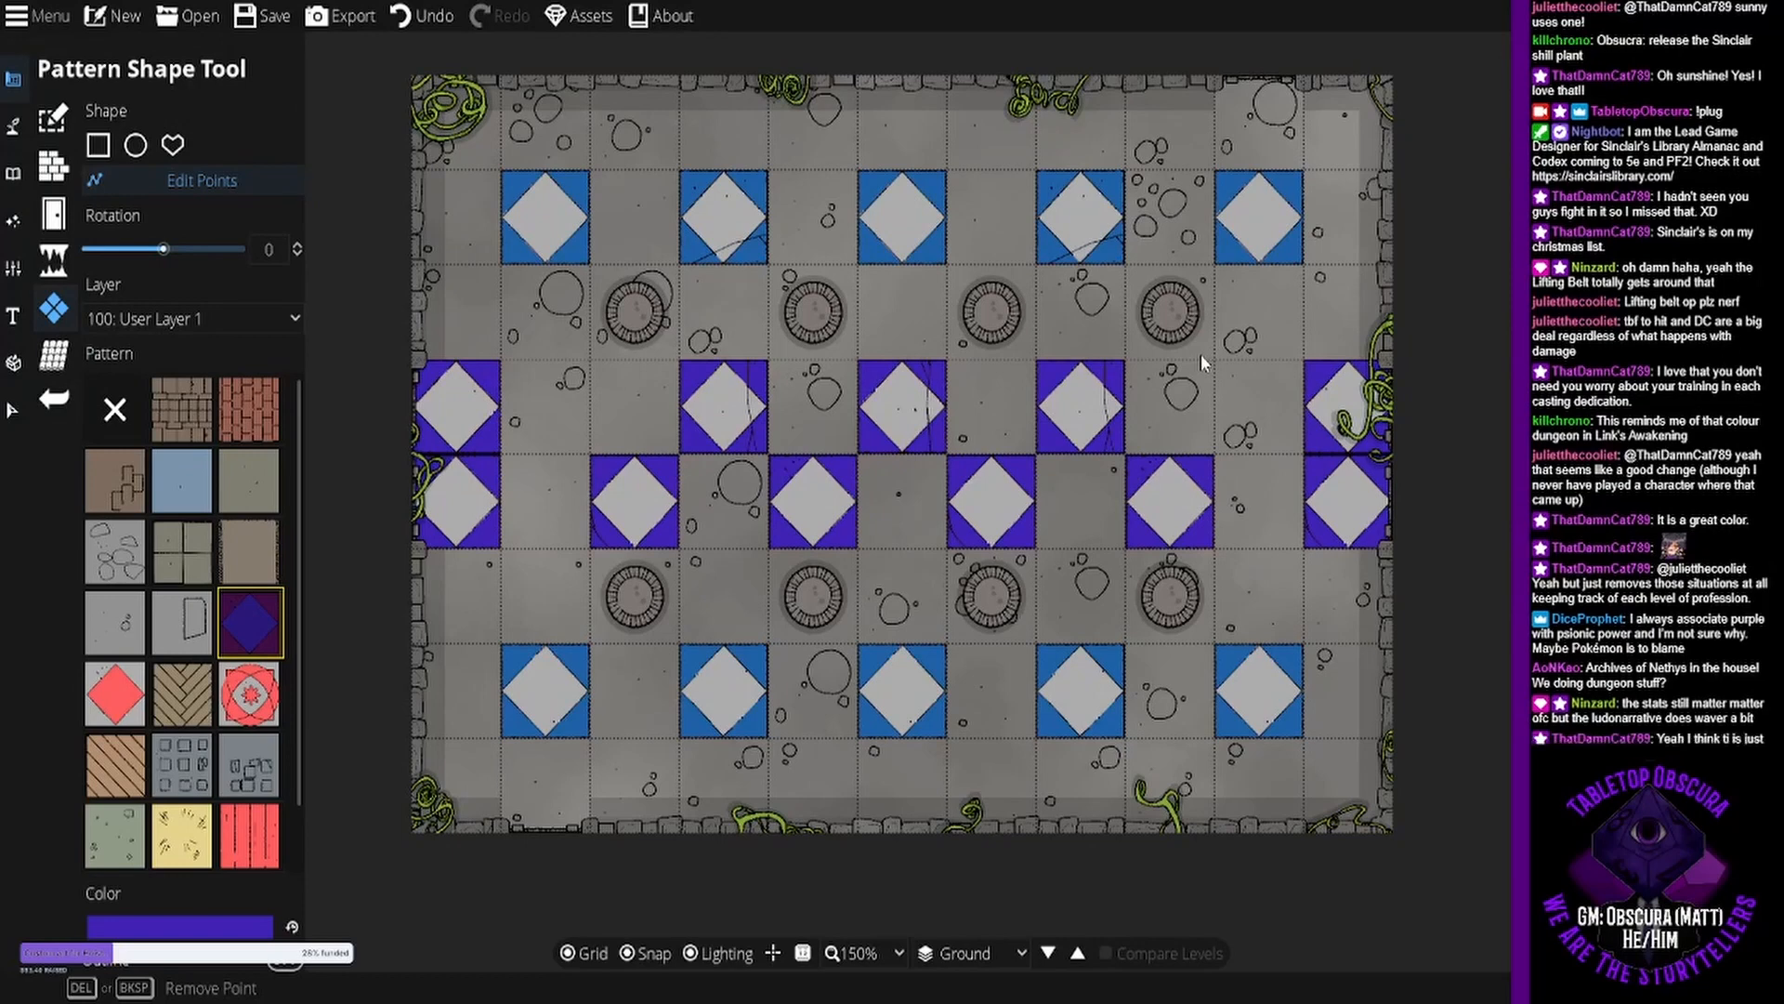
click(935, 555)
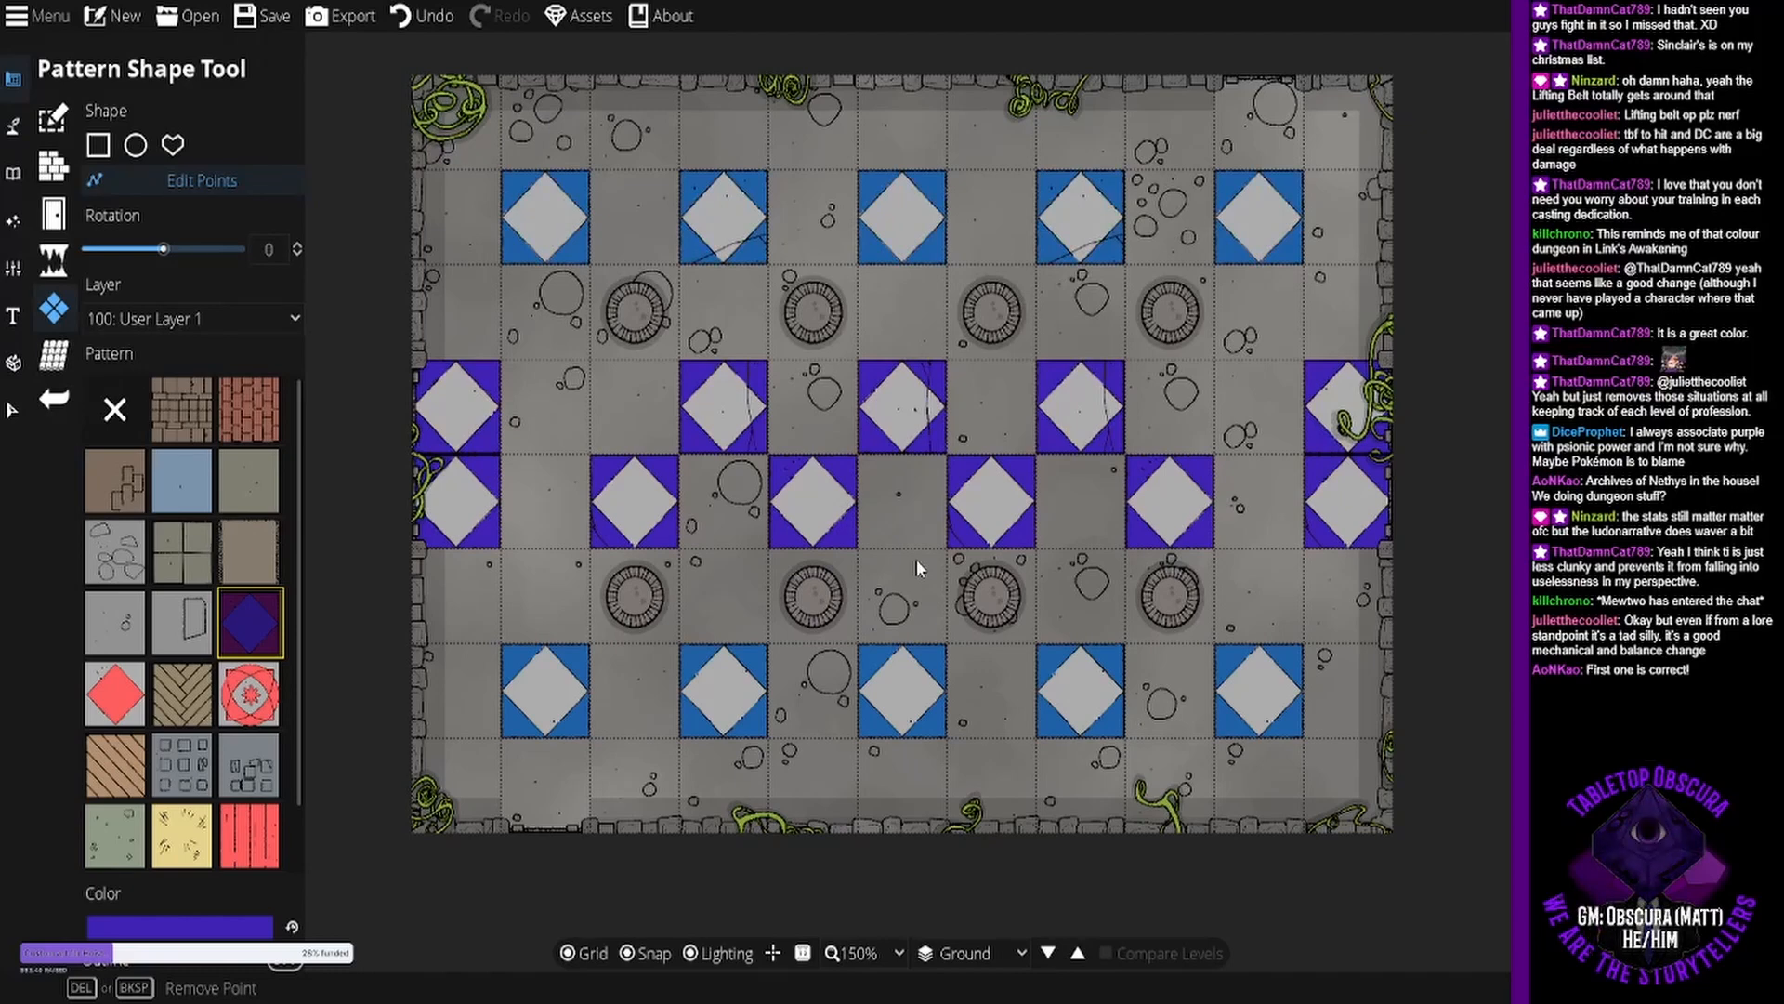
click(952, 543)
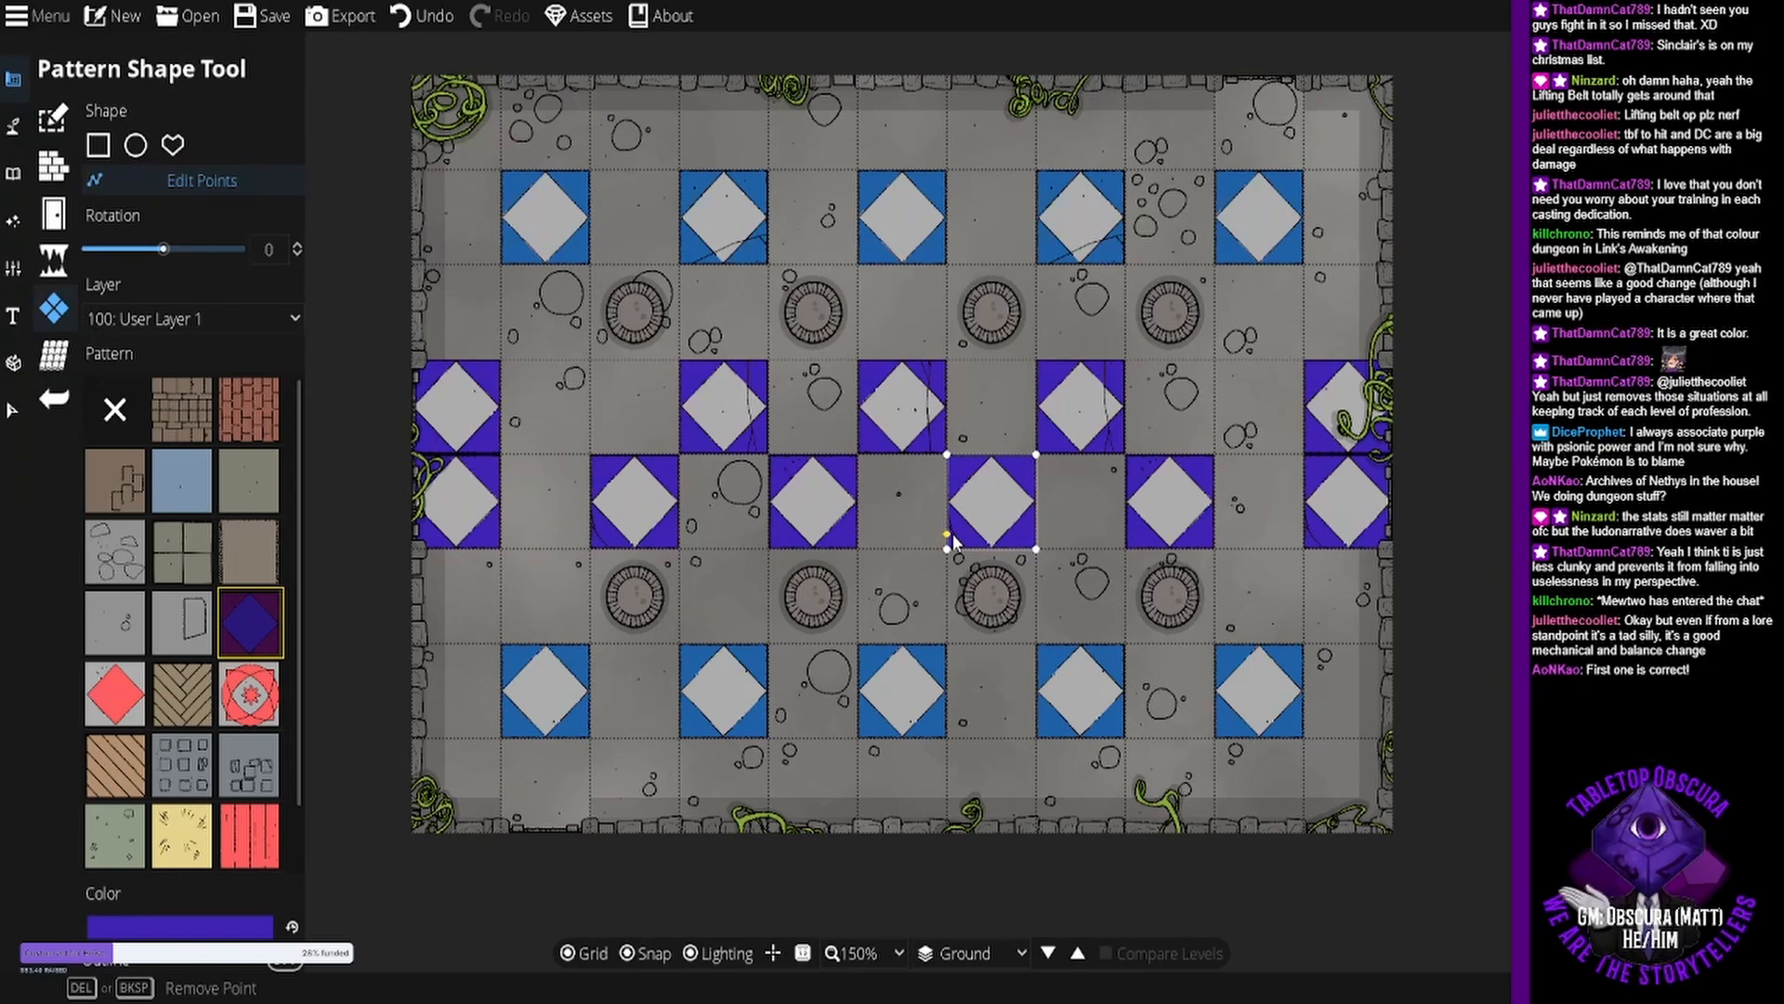
drag(951, 533, 922, 399)
click(891, 484)
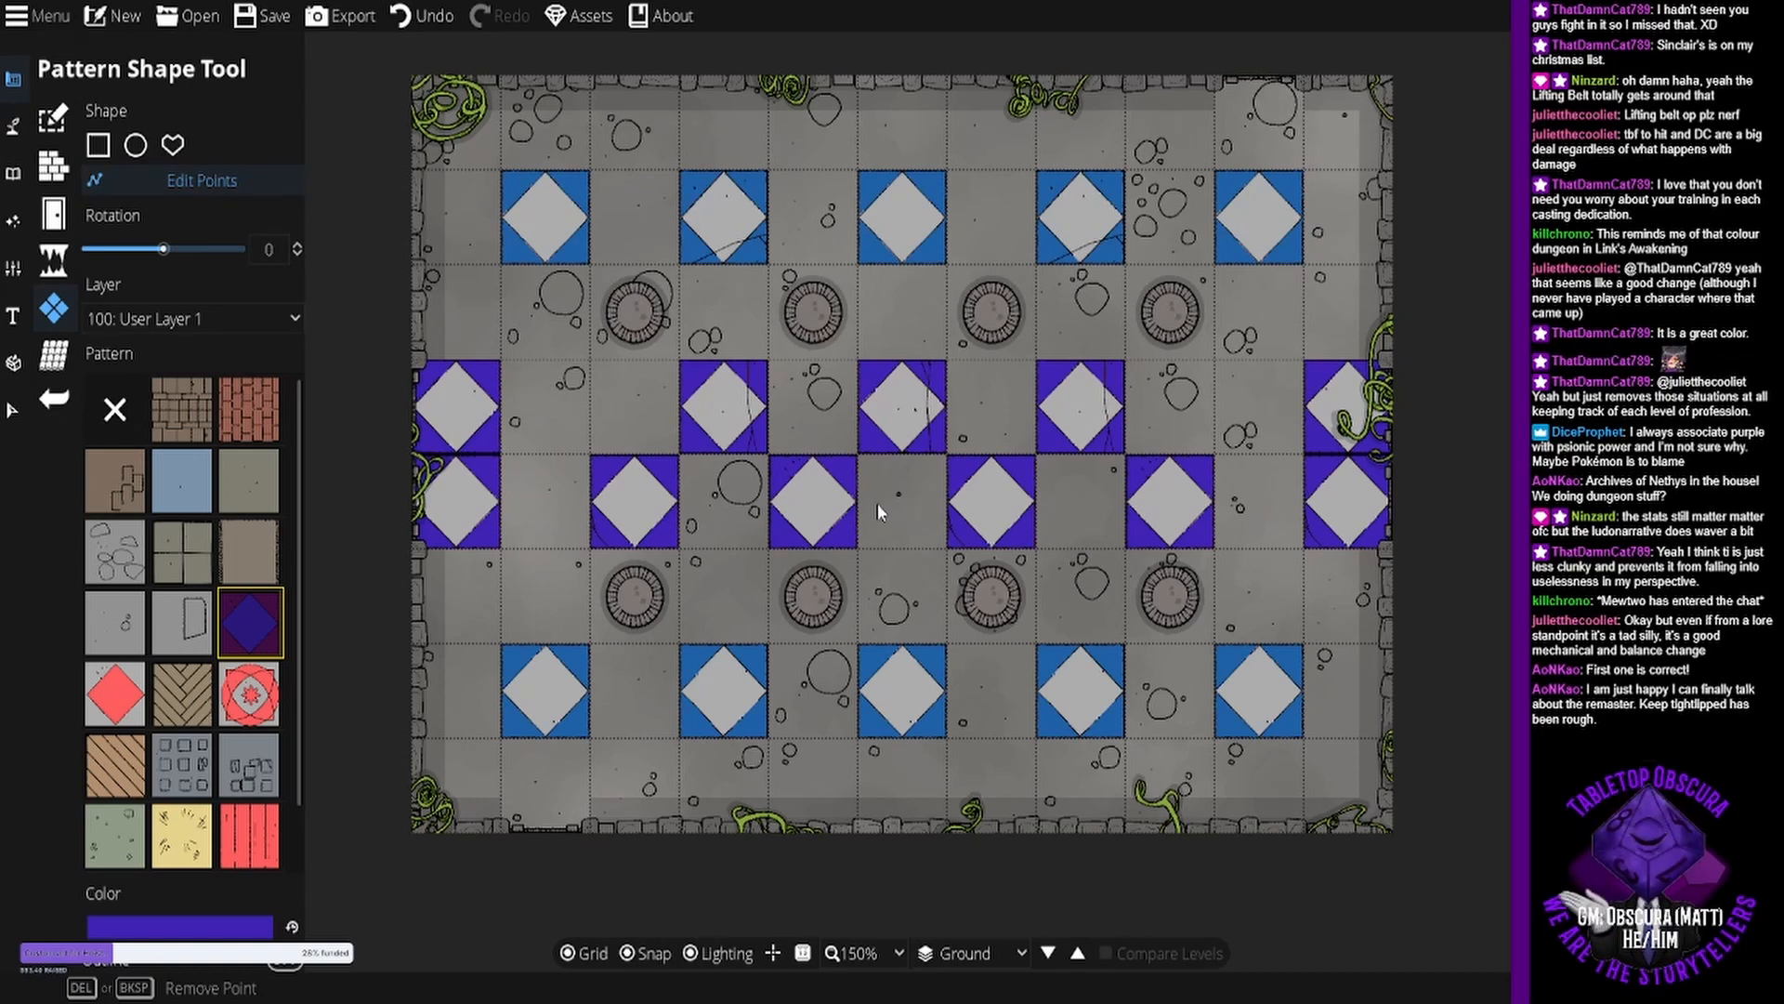
mouse_move(909, 487)
mouse_down()
mouse_move(873, 504)
mouse_move(906, 493)
mouse_up()
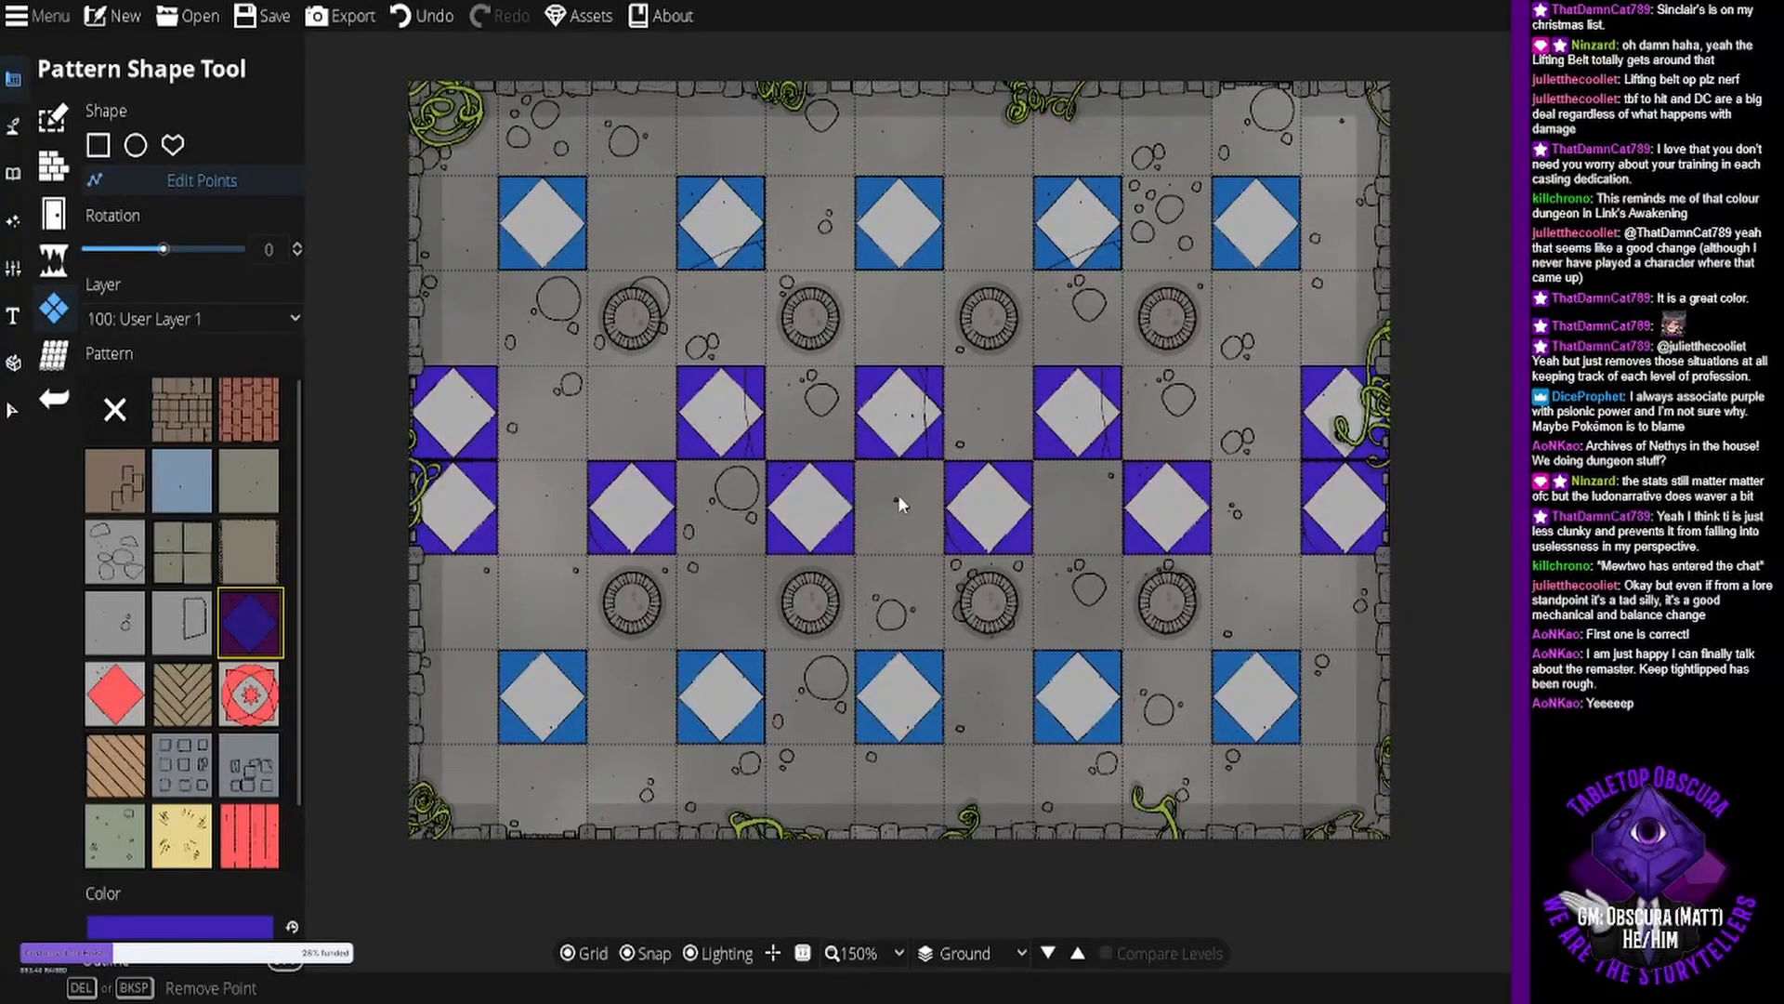
click(932, 490)
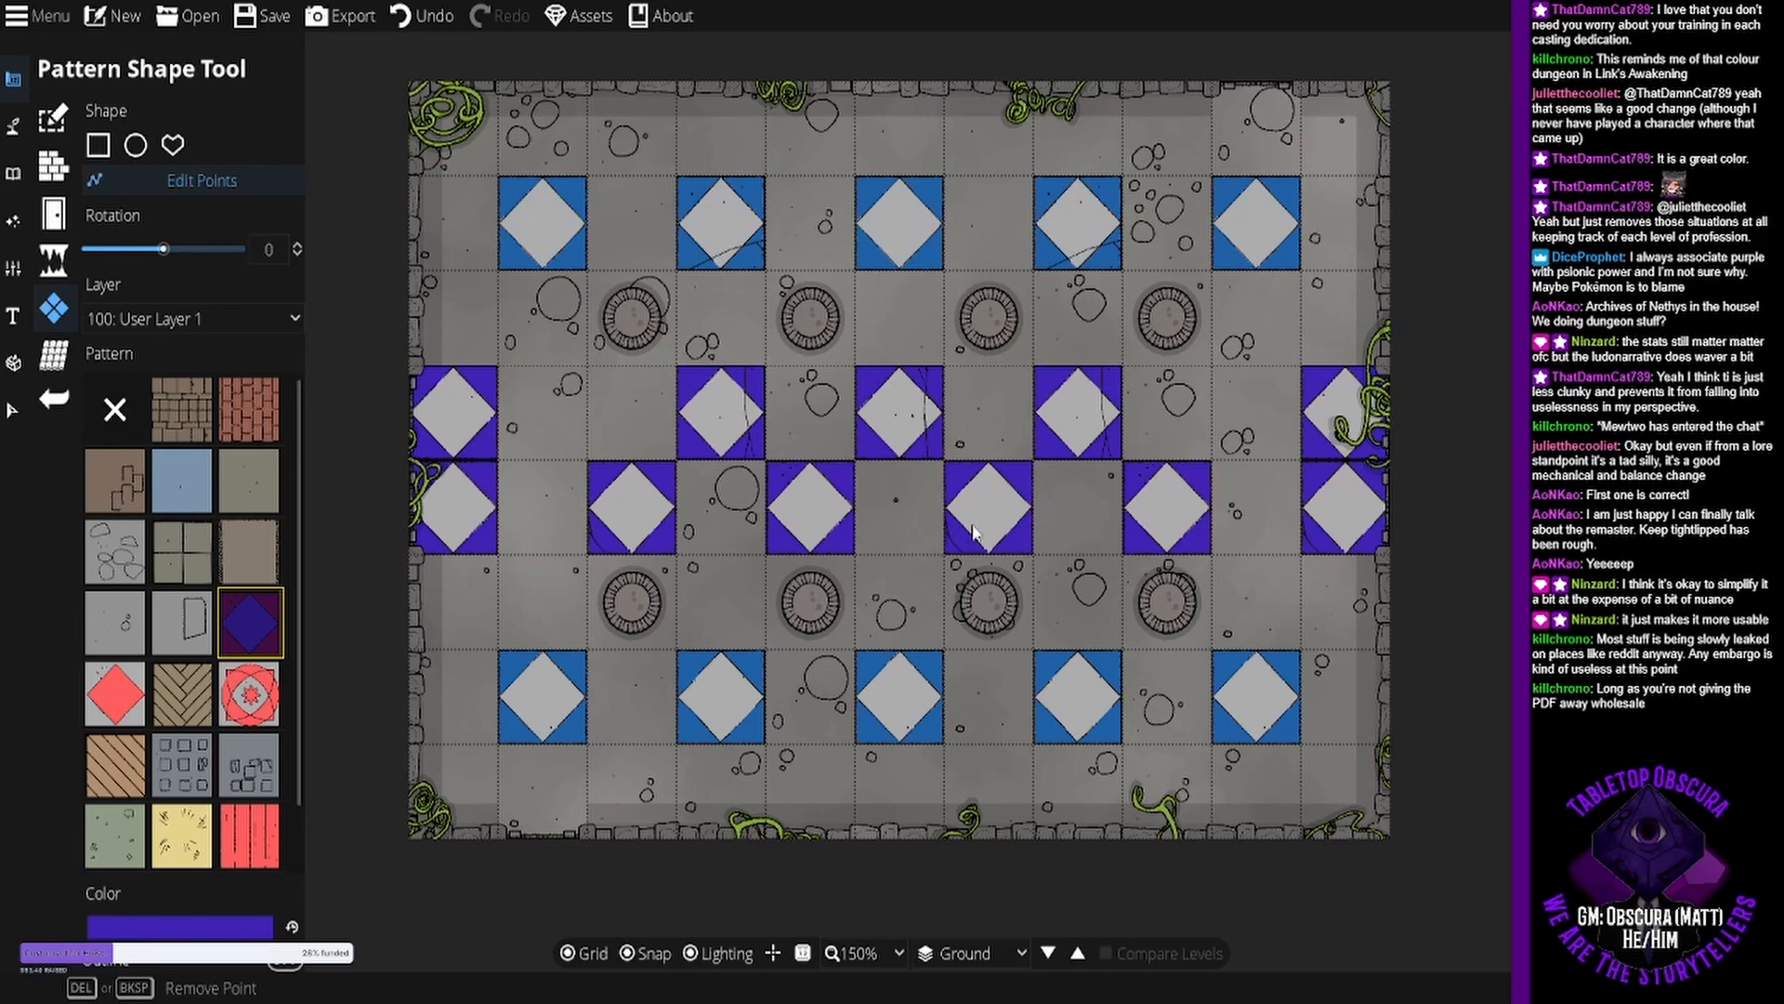
click(1135, 504)
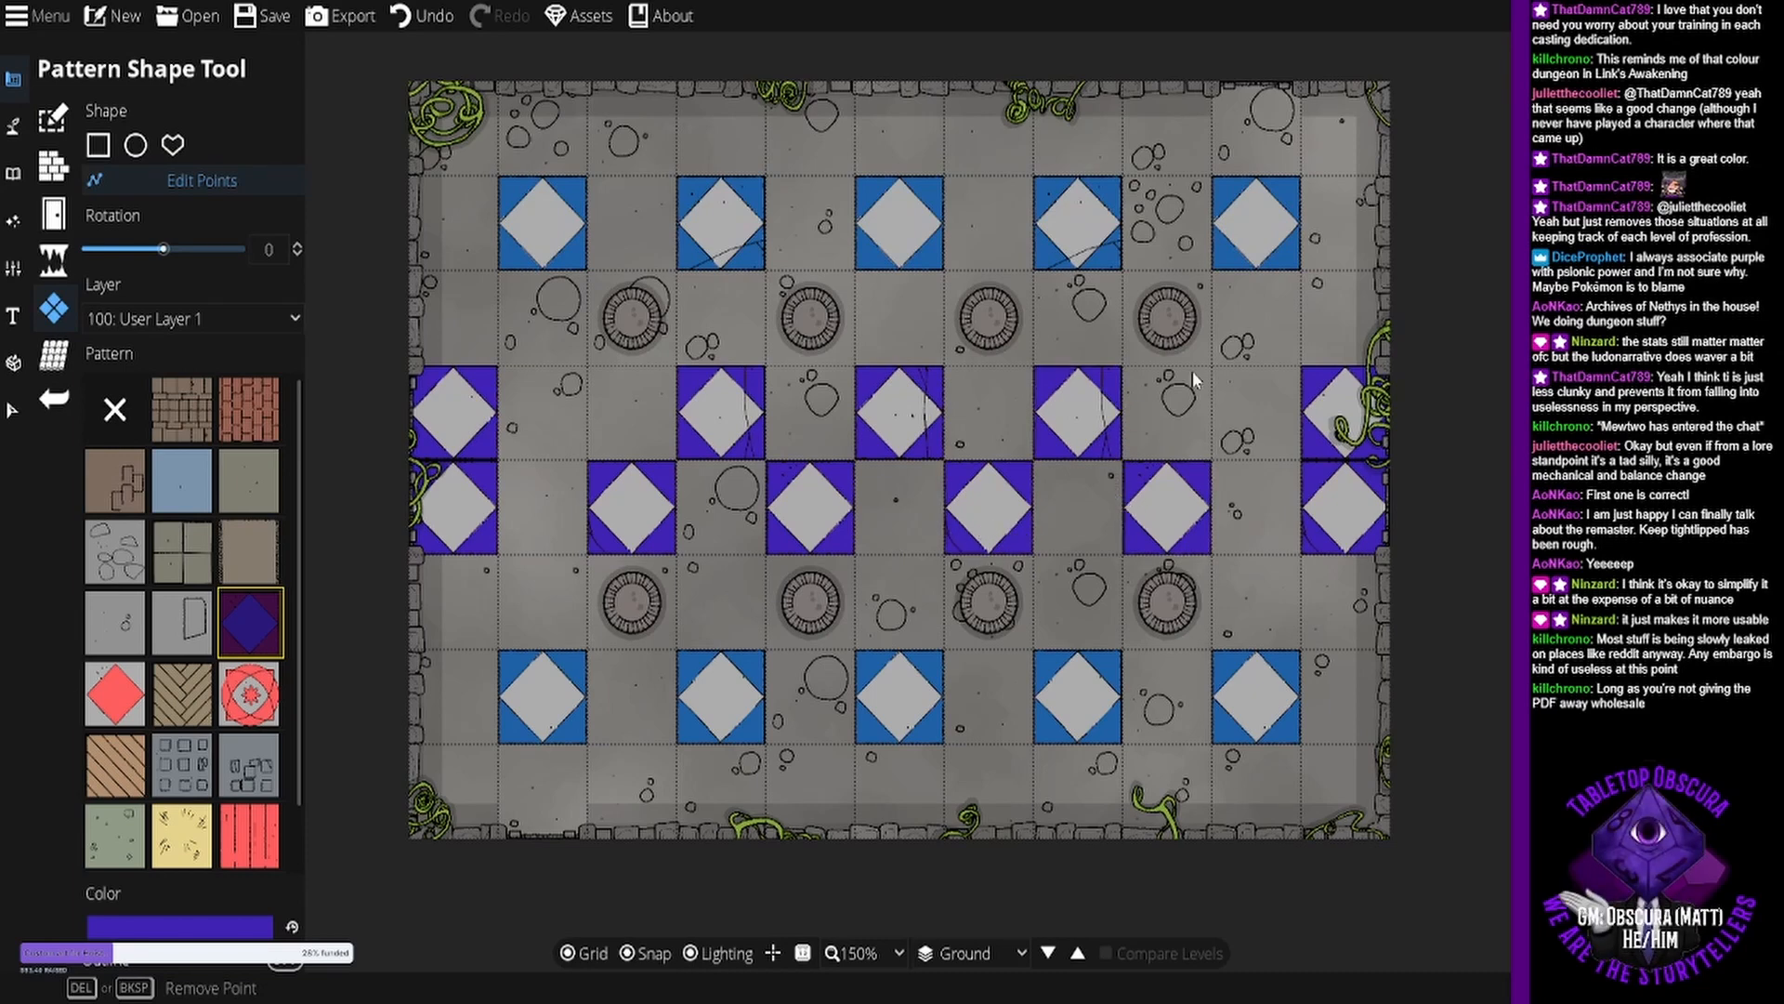
drag(1192, 371, 1187, 384)
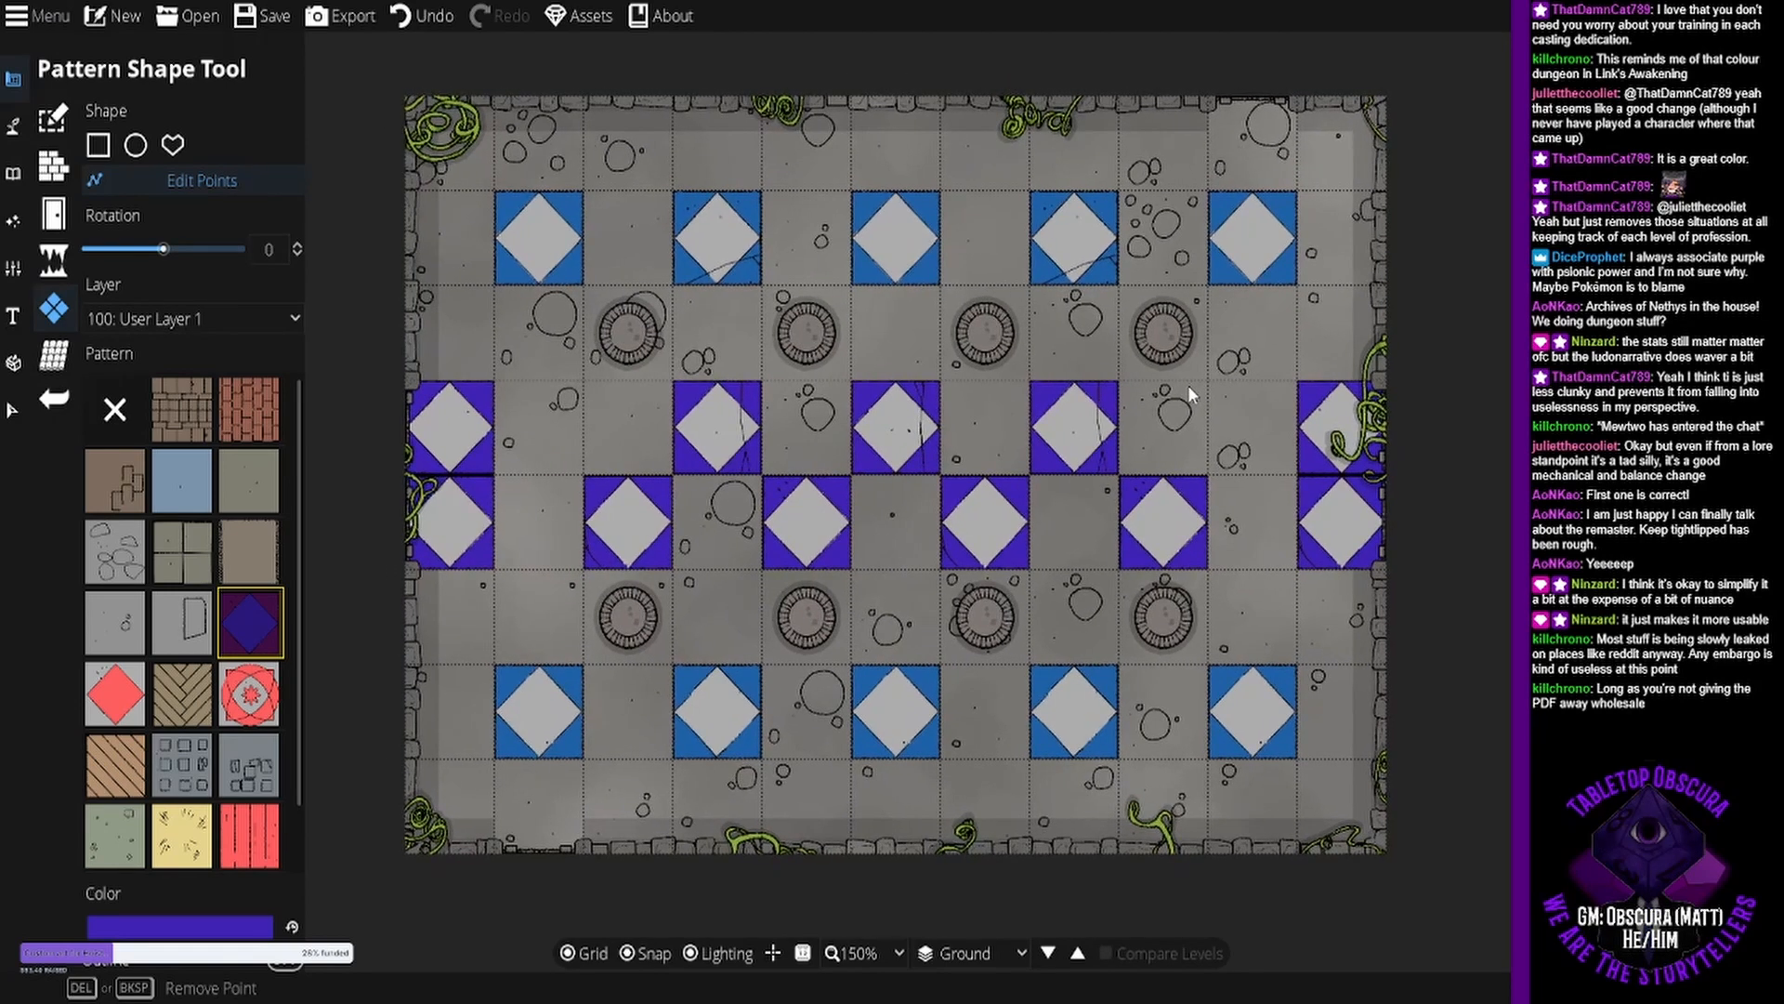
click(1050, 260)
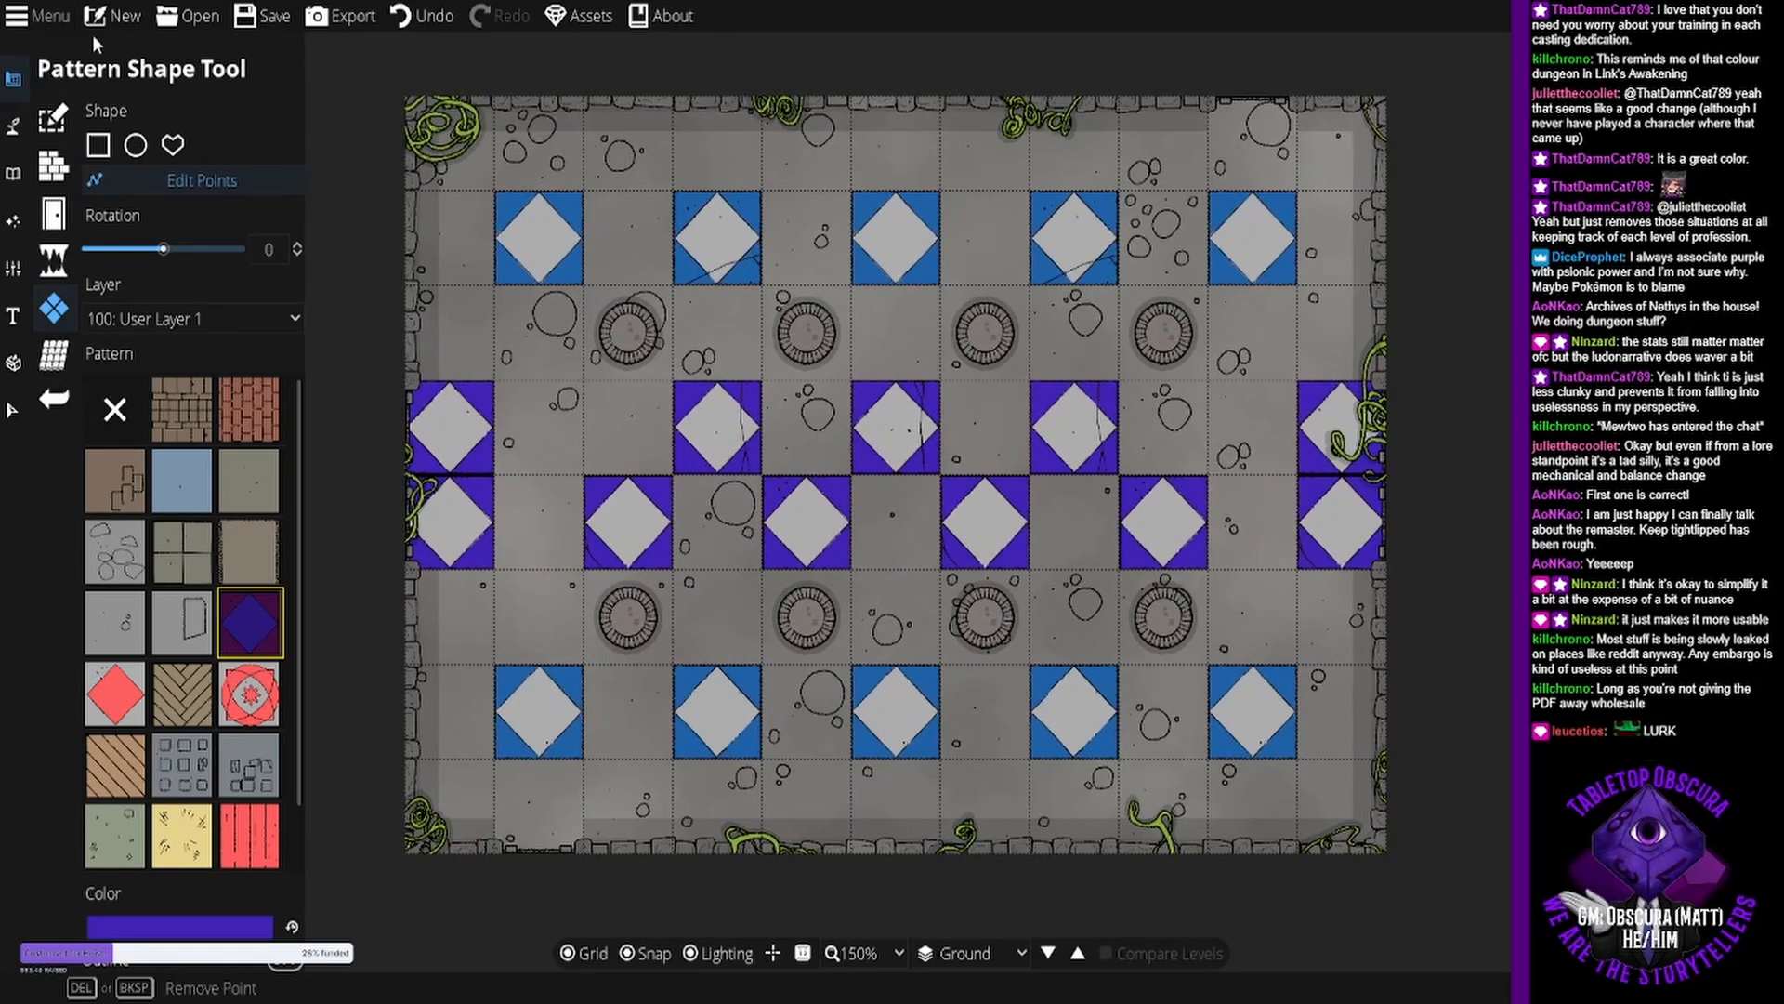
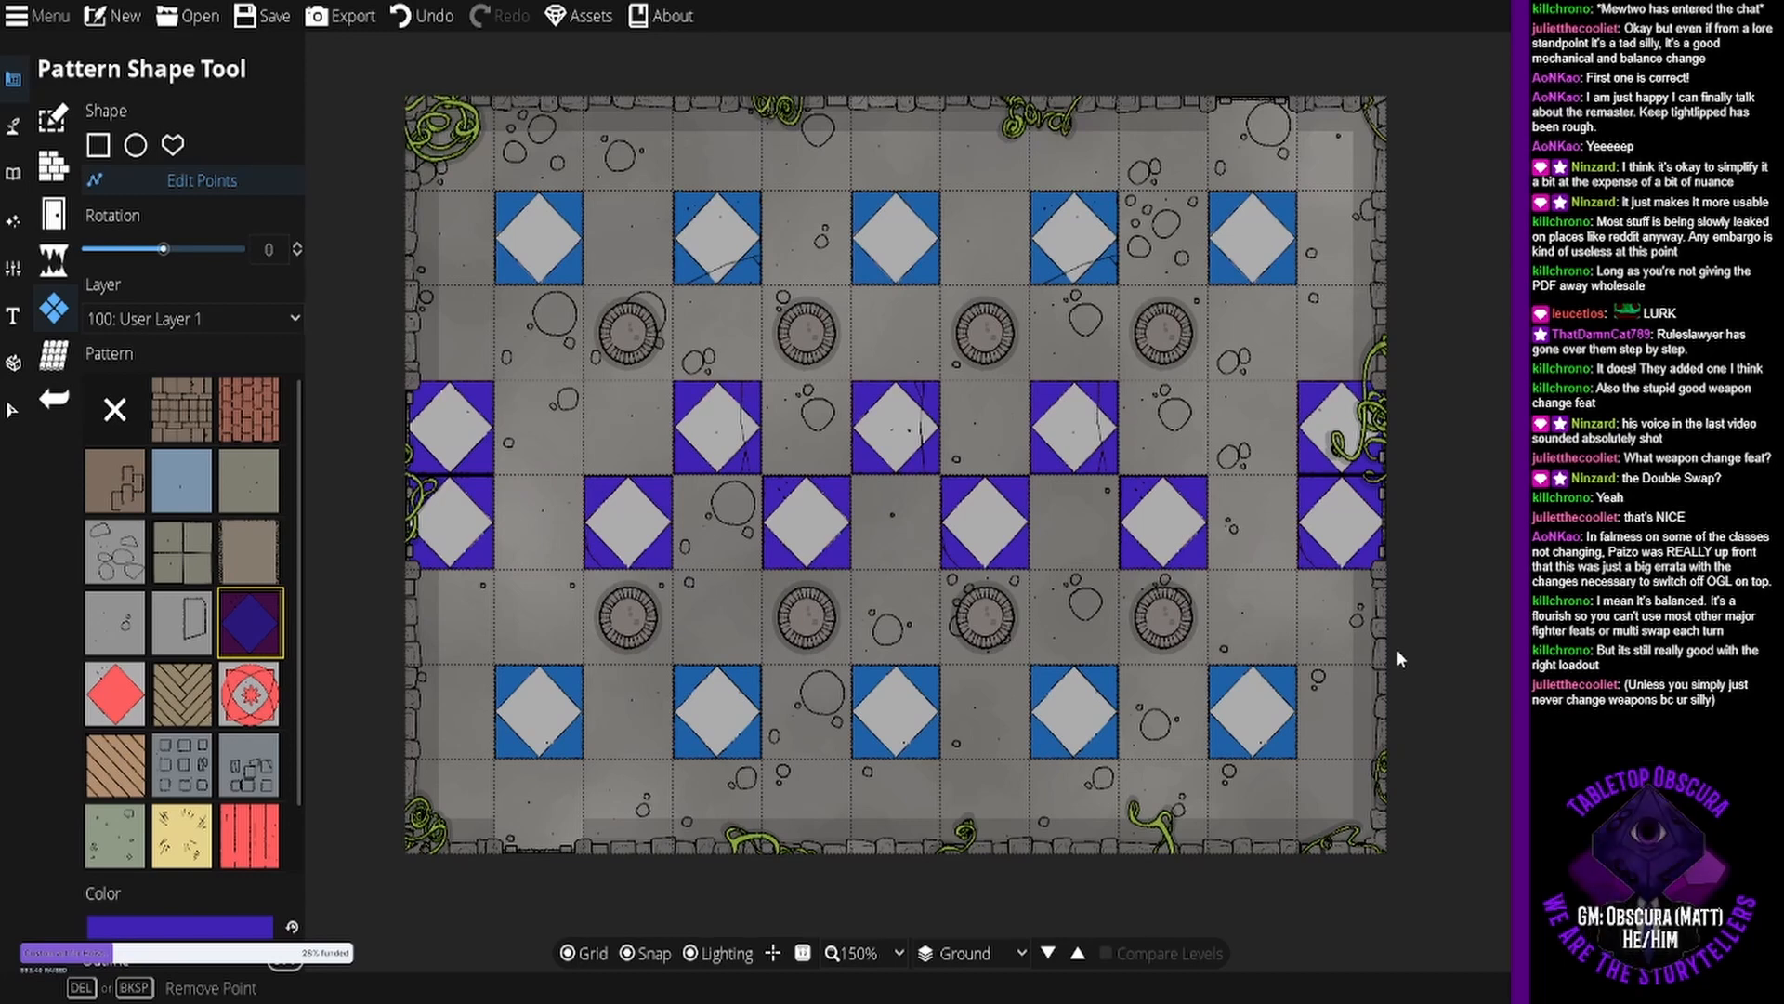
click(1235, 189)
mouse_move(888, 351)
mouse_down()
mouse_move(839, 361)
mouse_move(864, 356)
mouse_up()
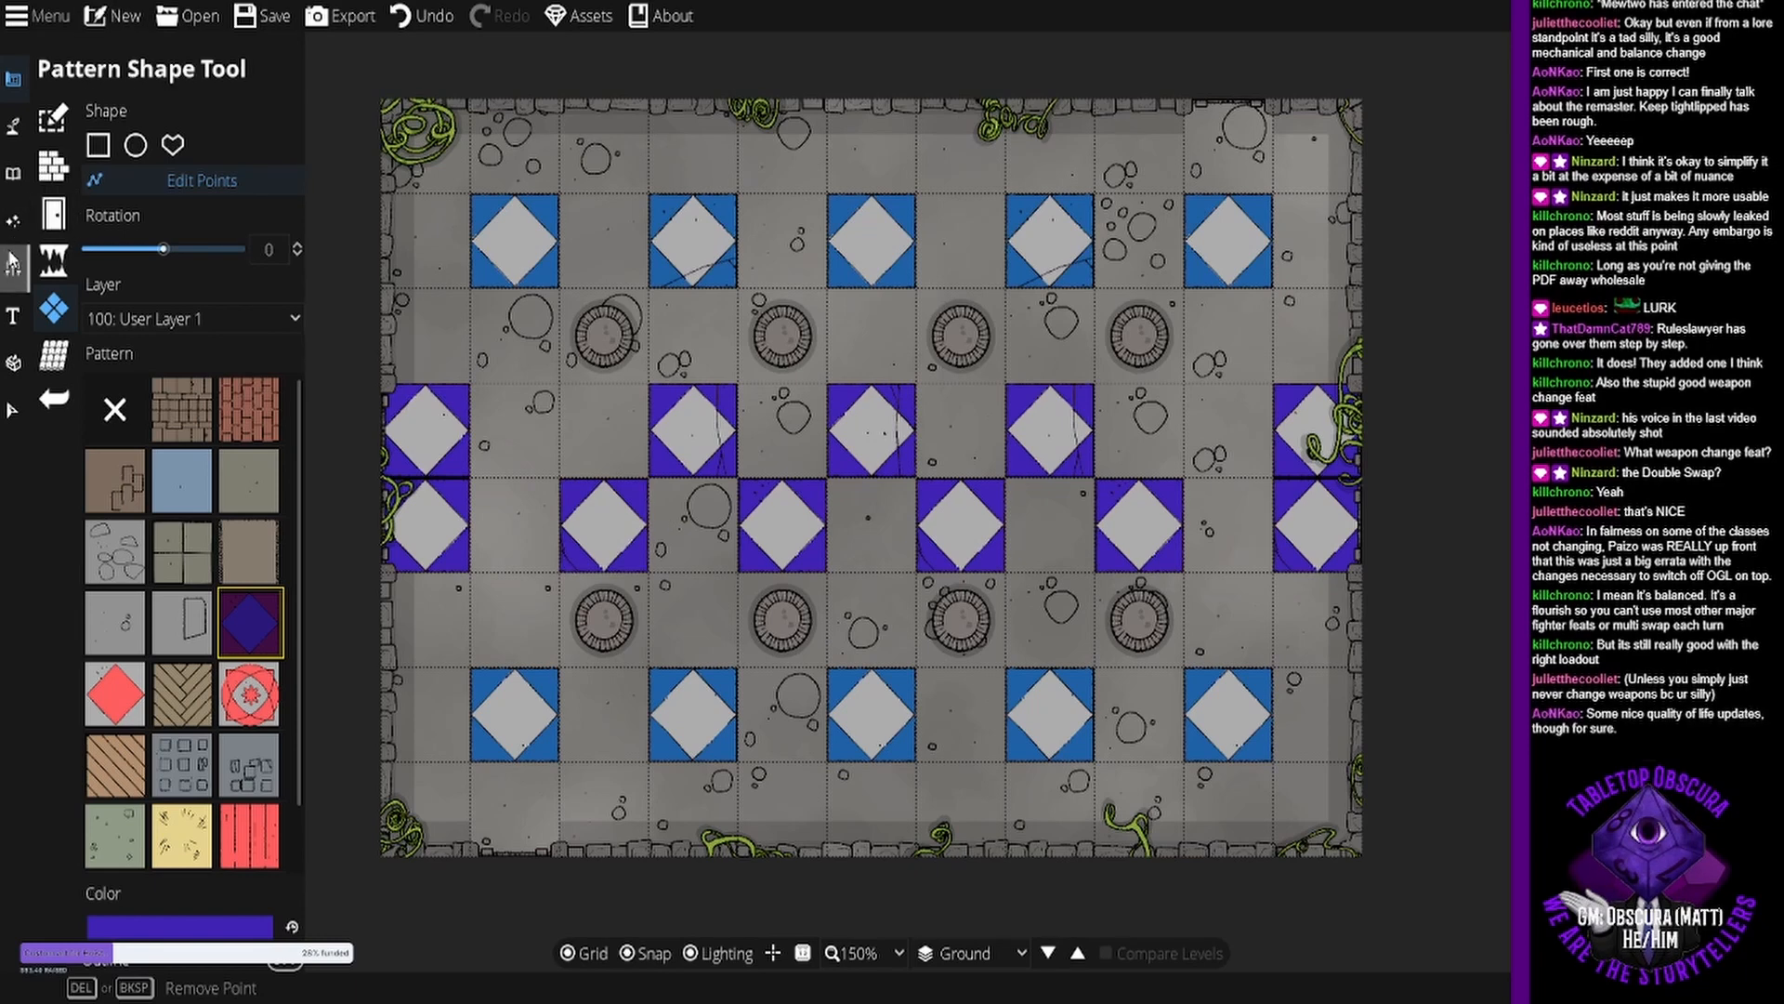
Set the map's ambient light colour to black (000000) in the environment settings.
click(13, 222)
click(101, 124)
click(93, 168)
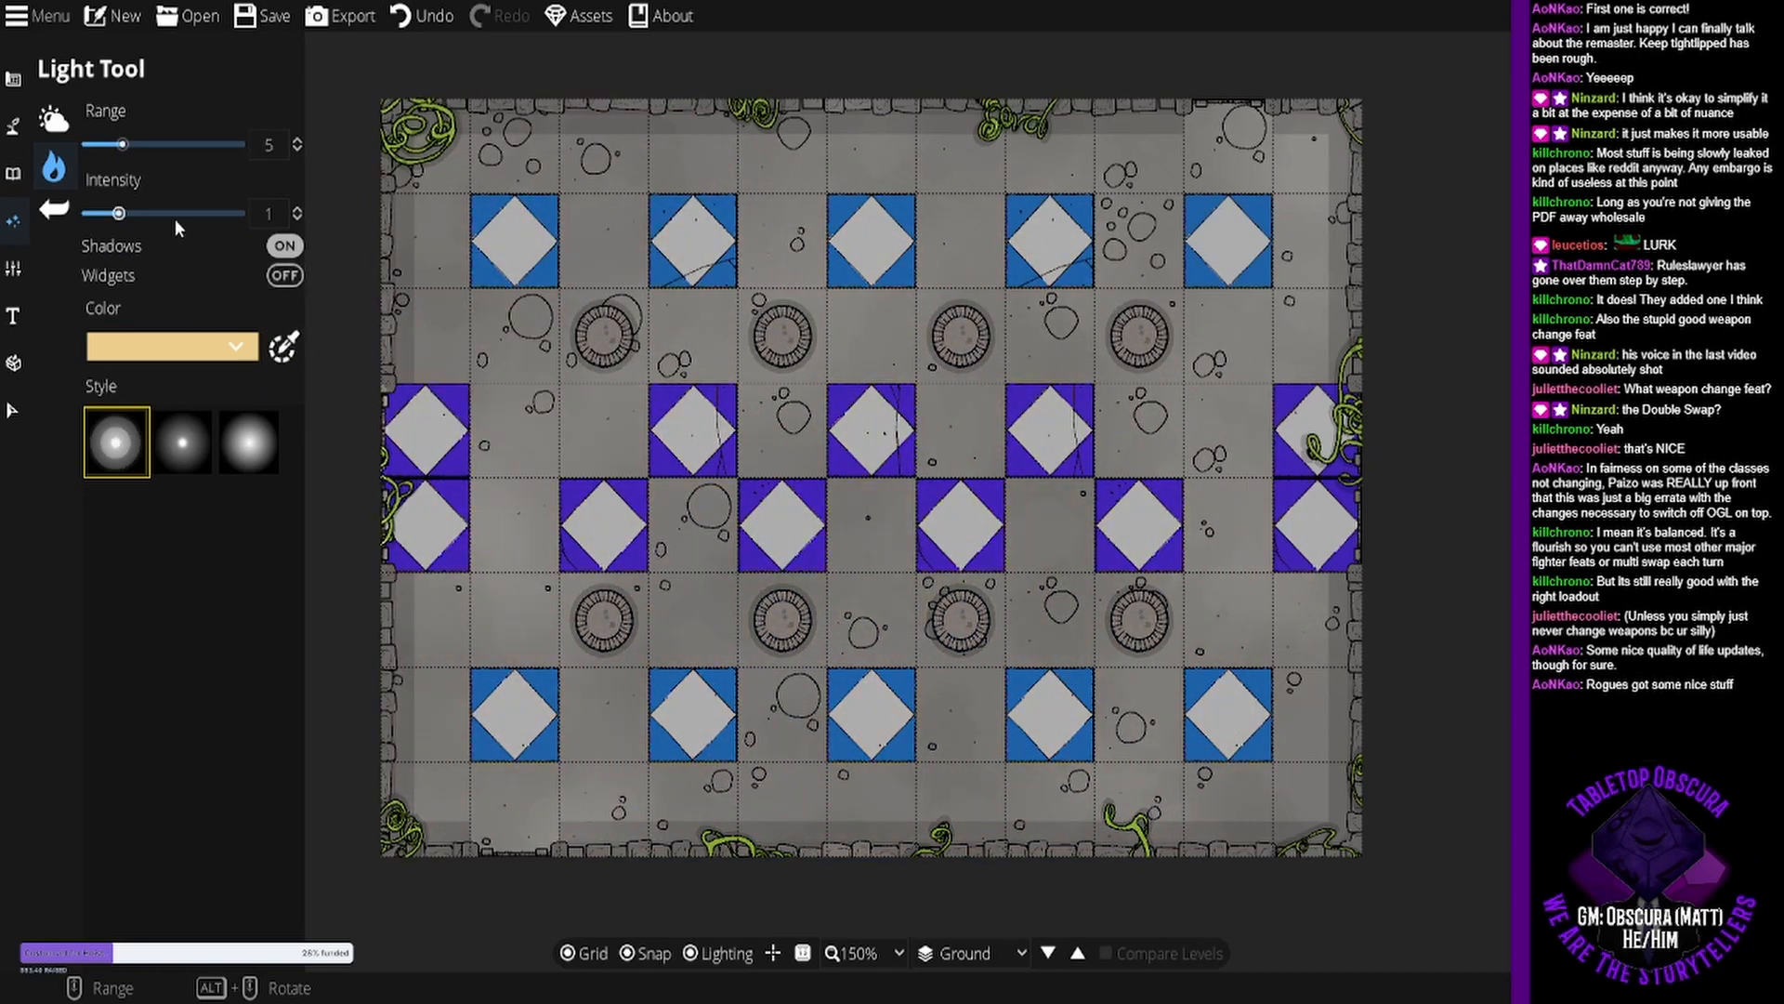
click(53, 118)
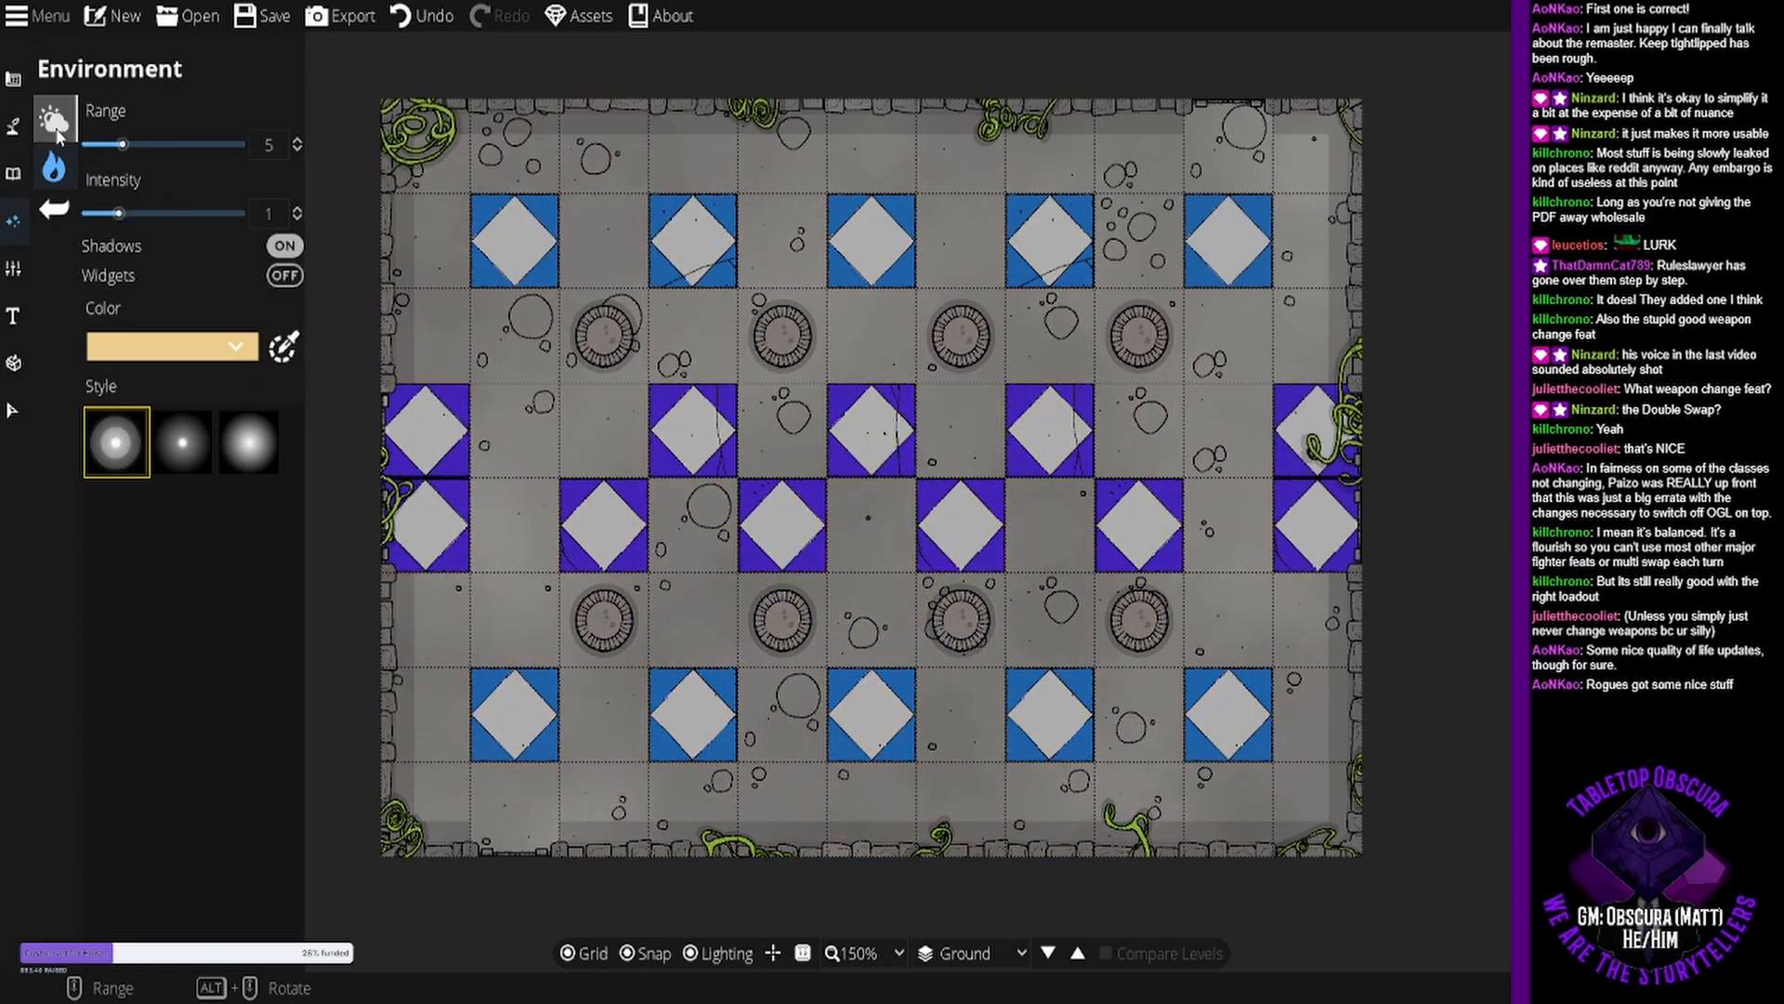
click(155, 141)
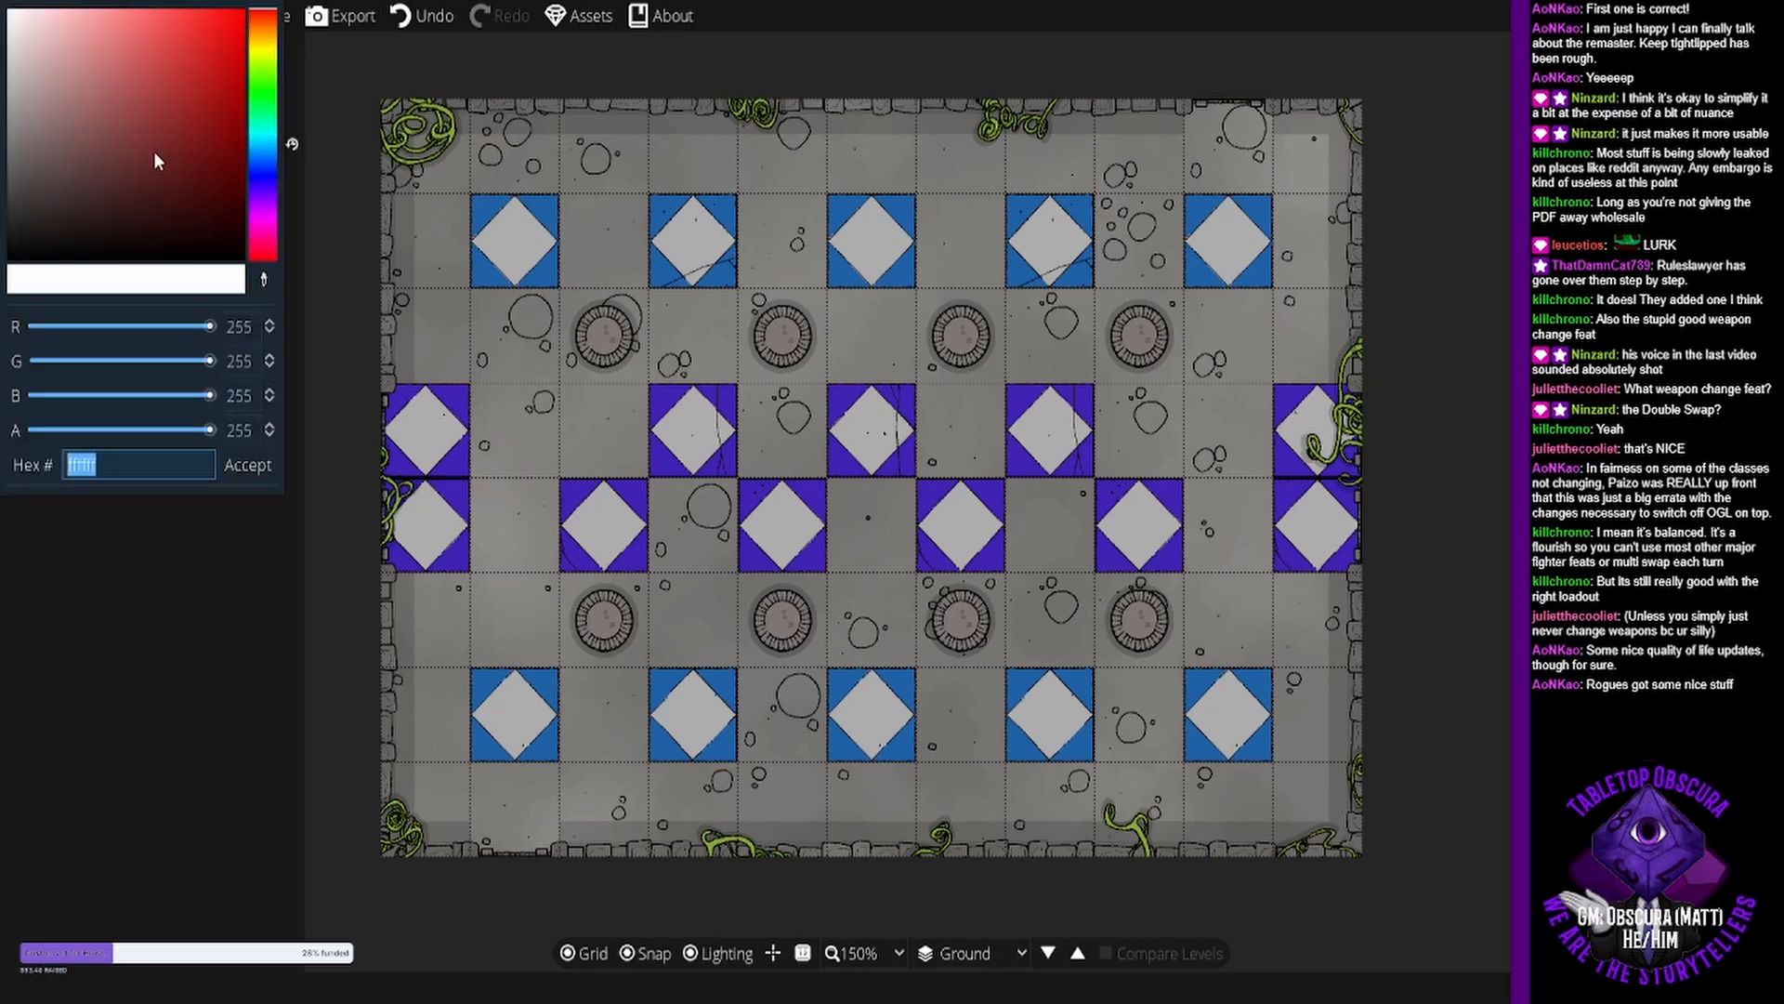
drag(121, 160, 9, 293)
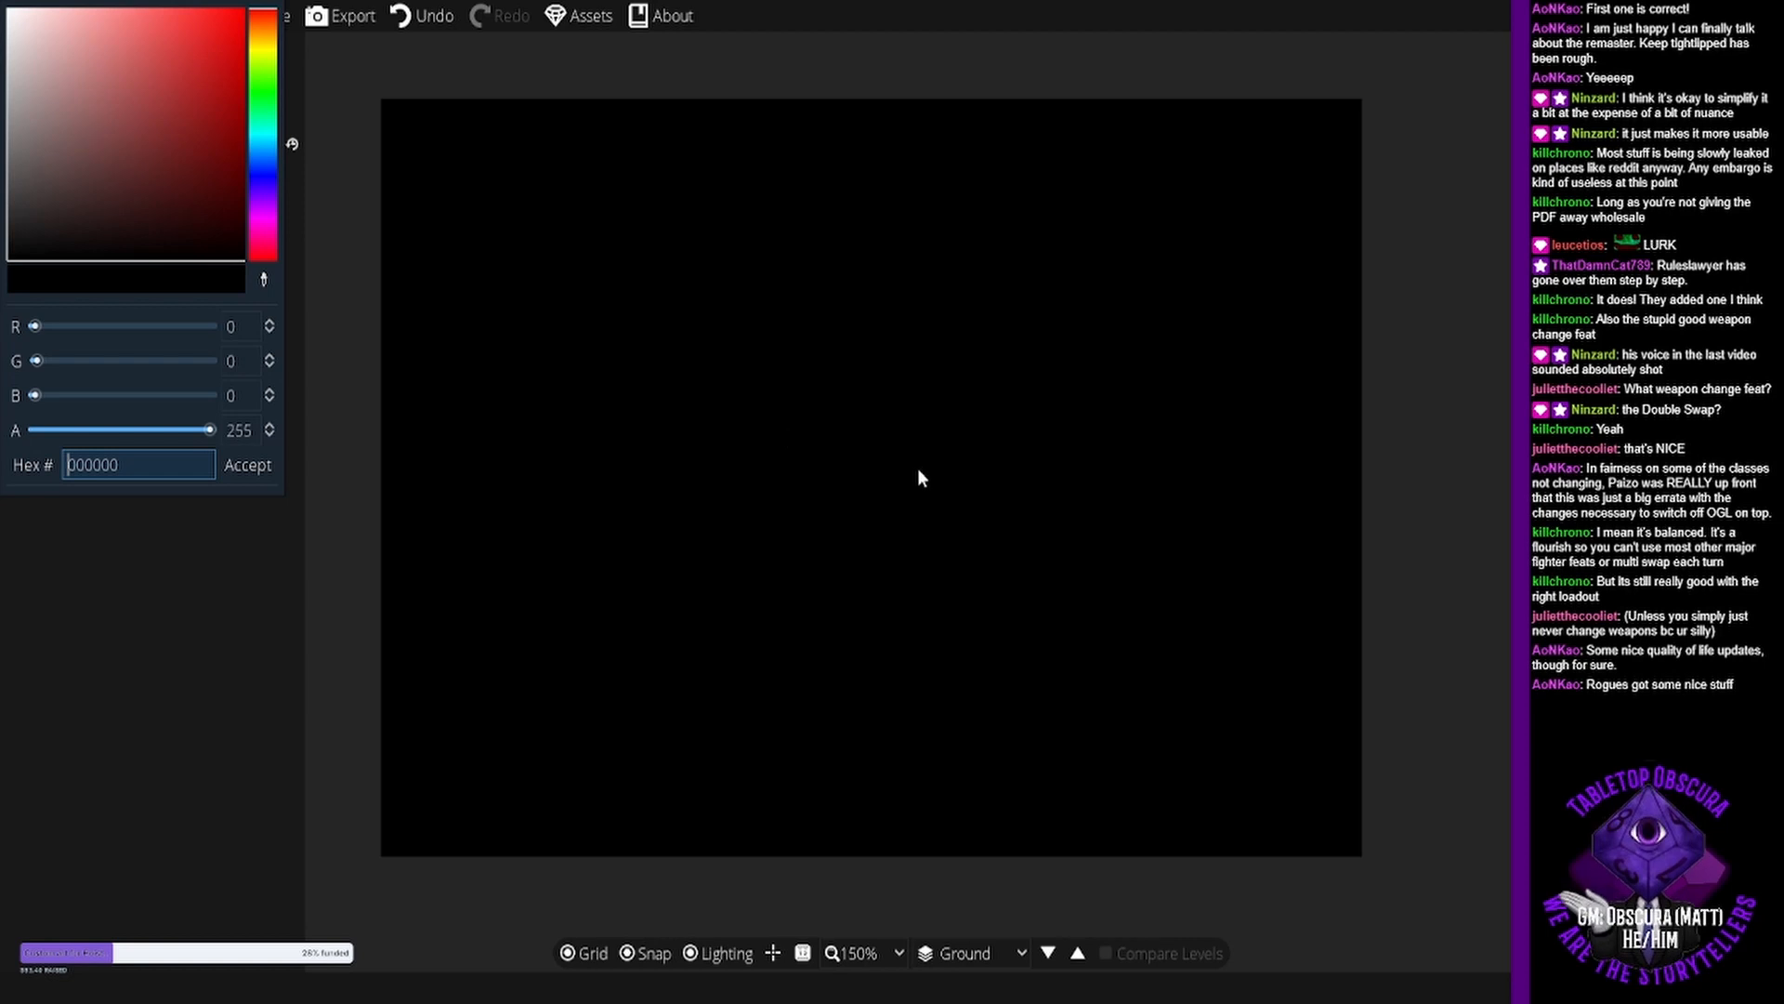
click(247, 465)
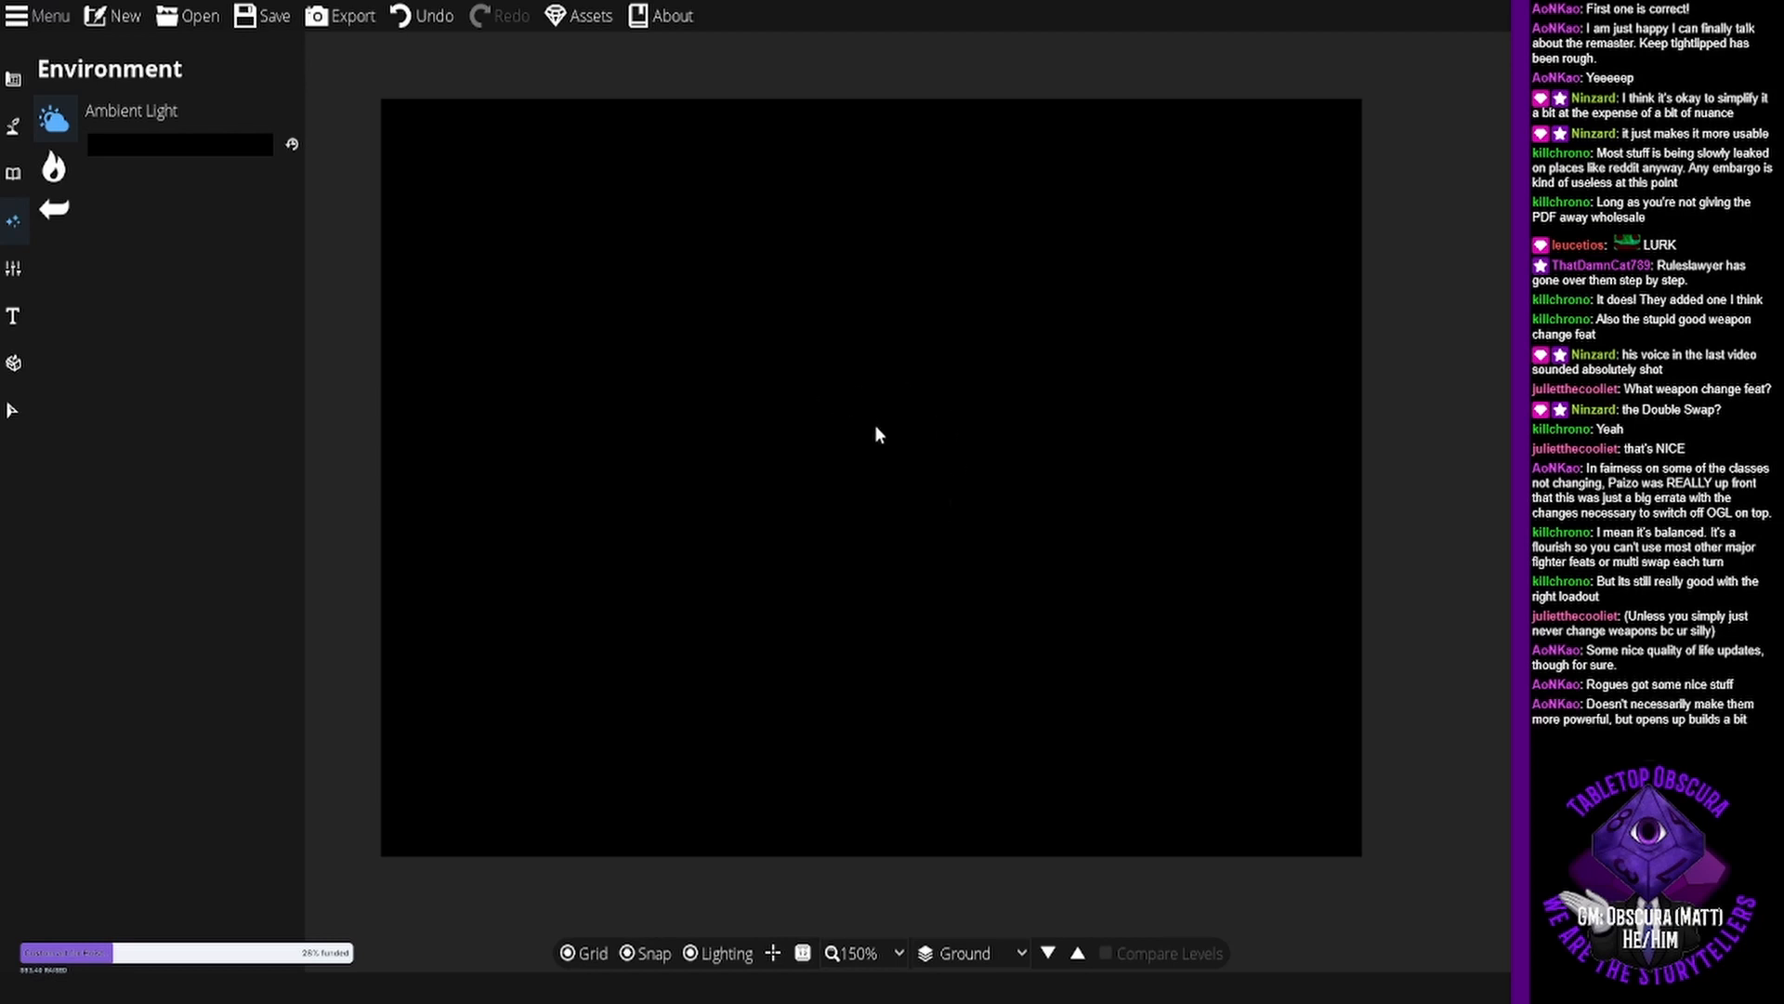
Export the map in Universal VTT mode with grid and lighting on at 100 pixels per grid square.
drag(880, 430, 957, 434)
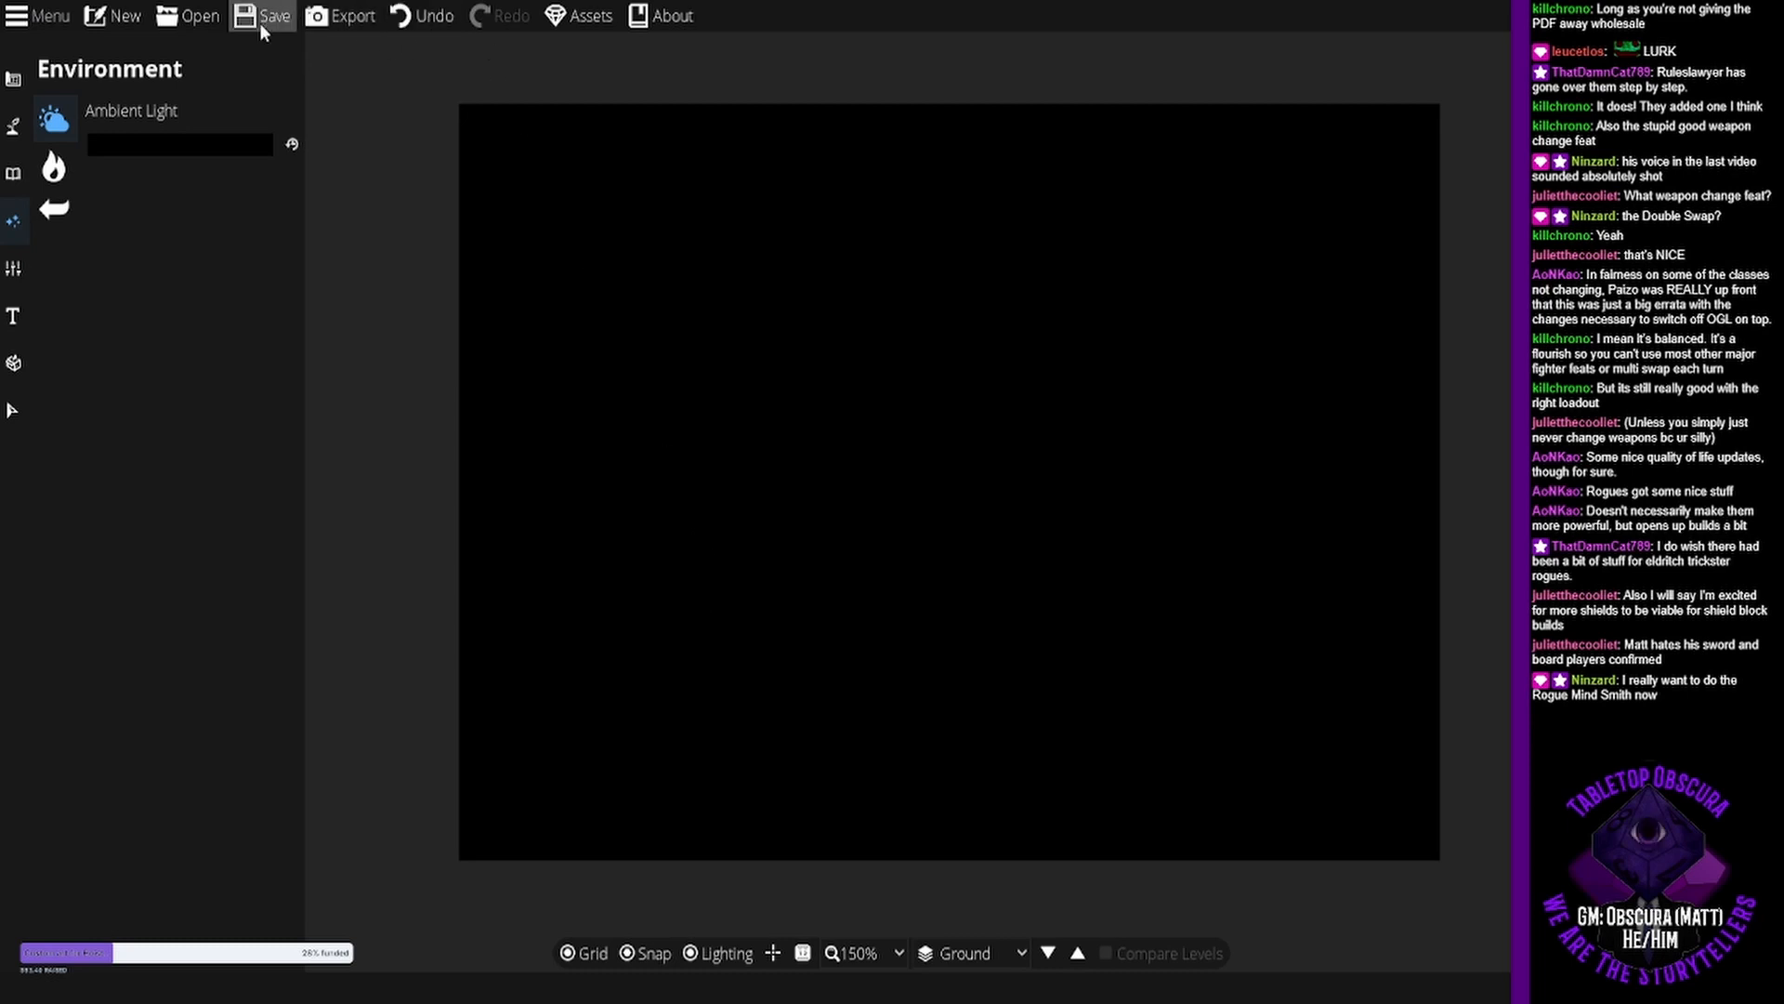
click(337, 21)
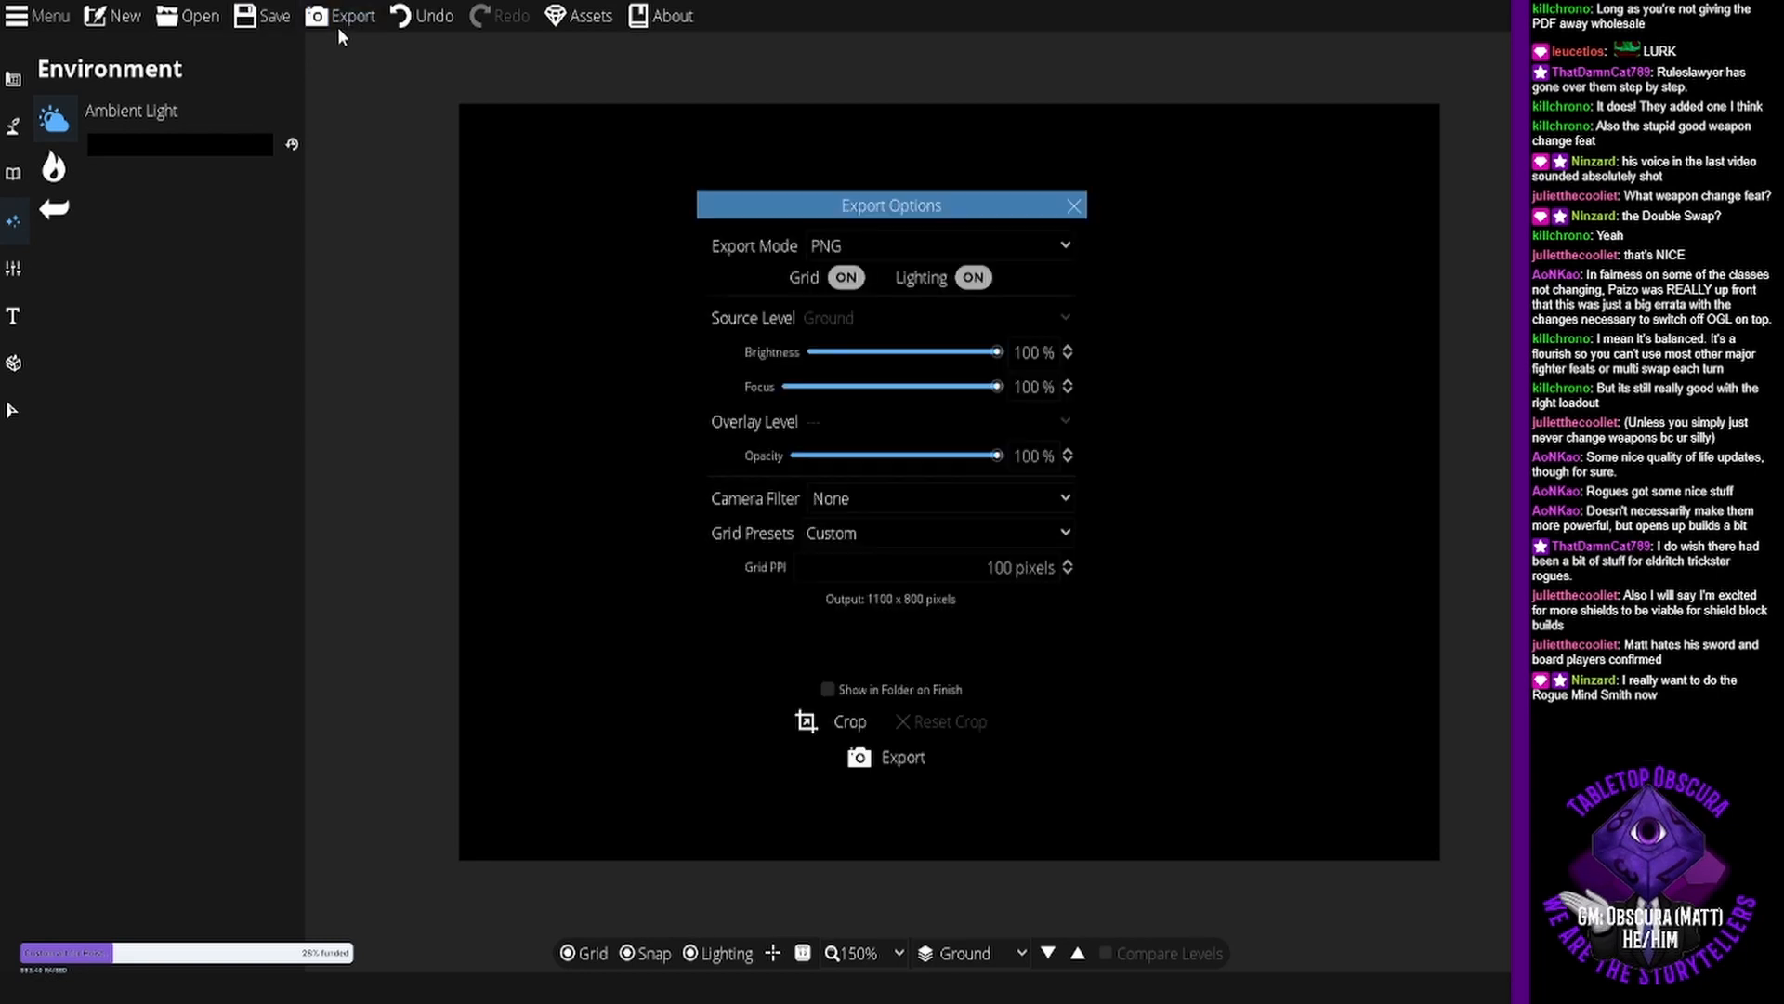
click(949, 237)
click(917, 363)
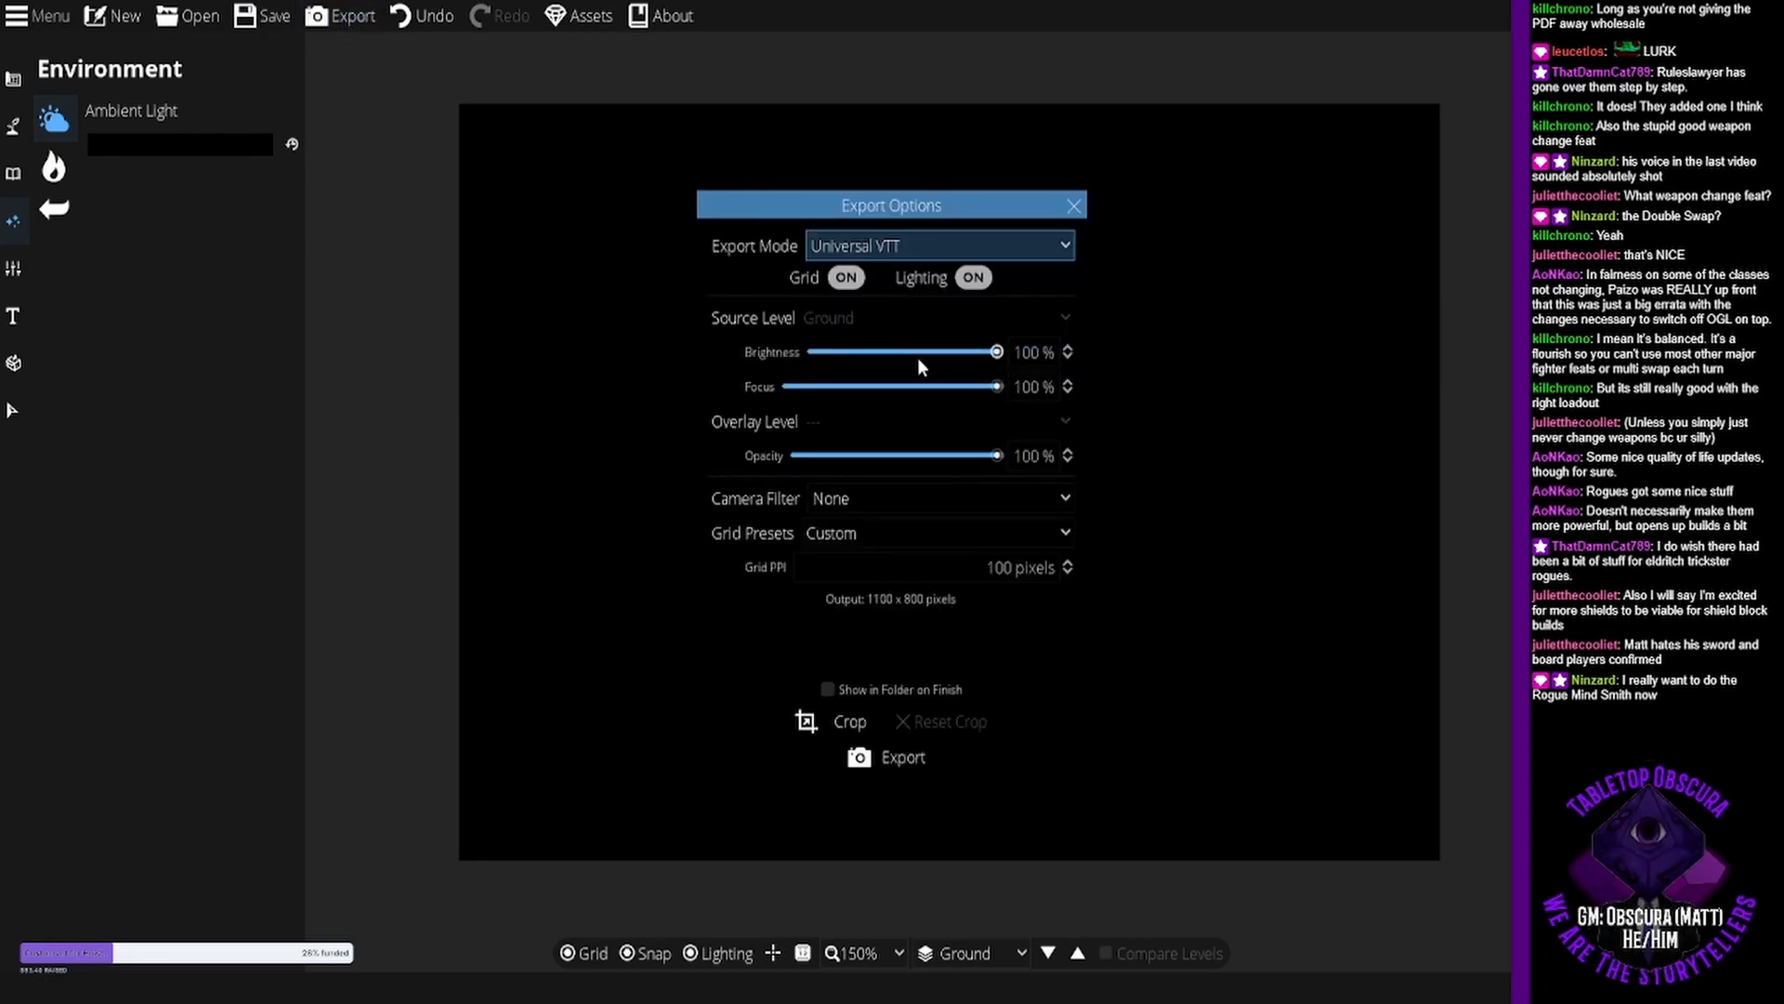
click(904, 760)
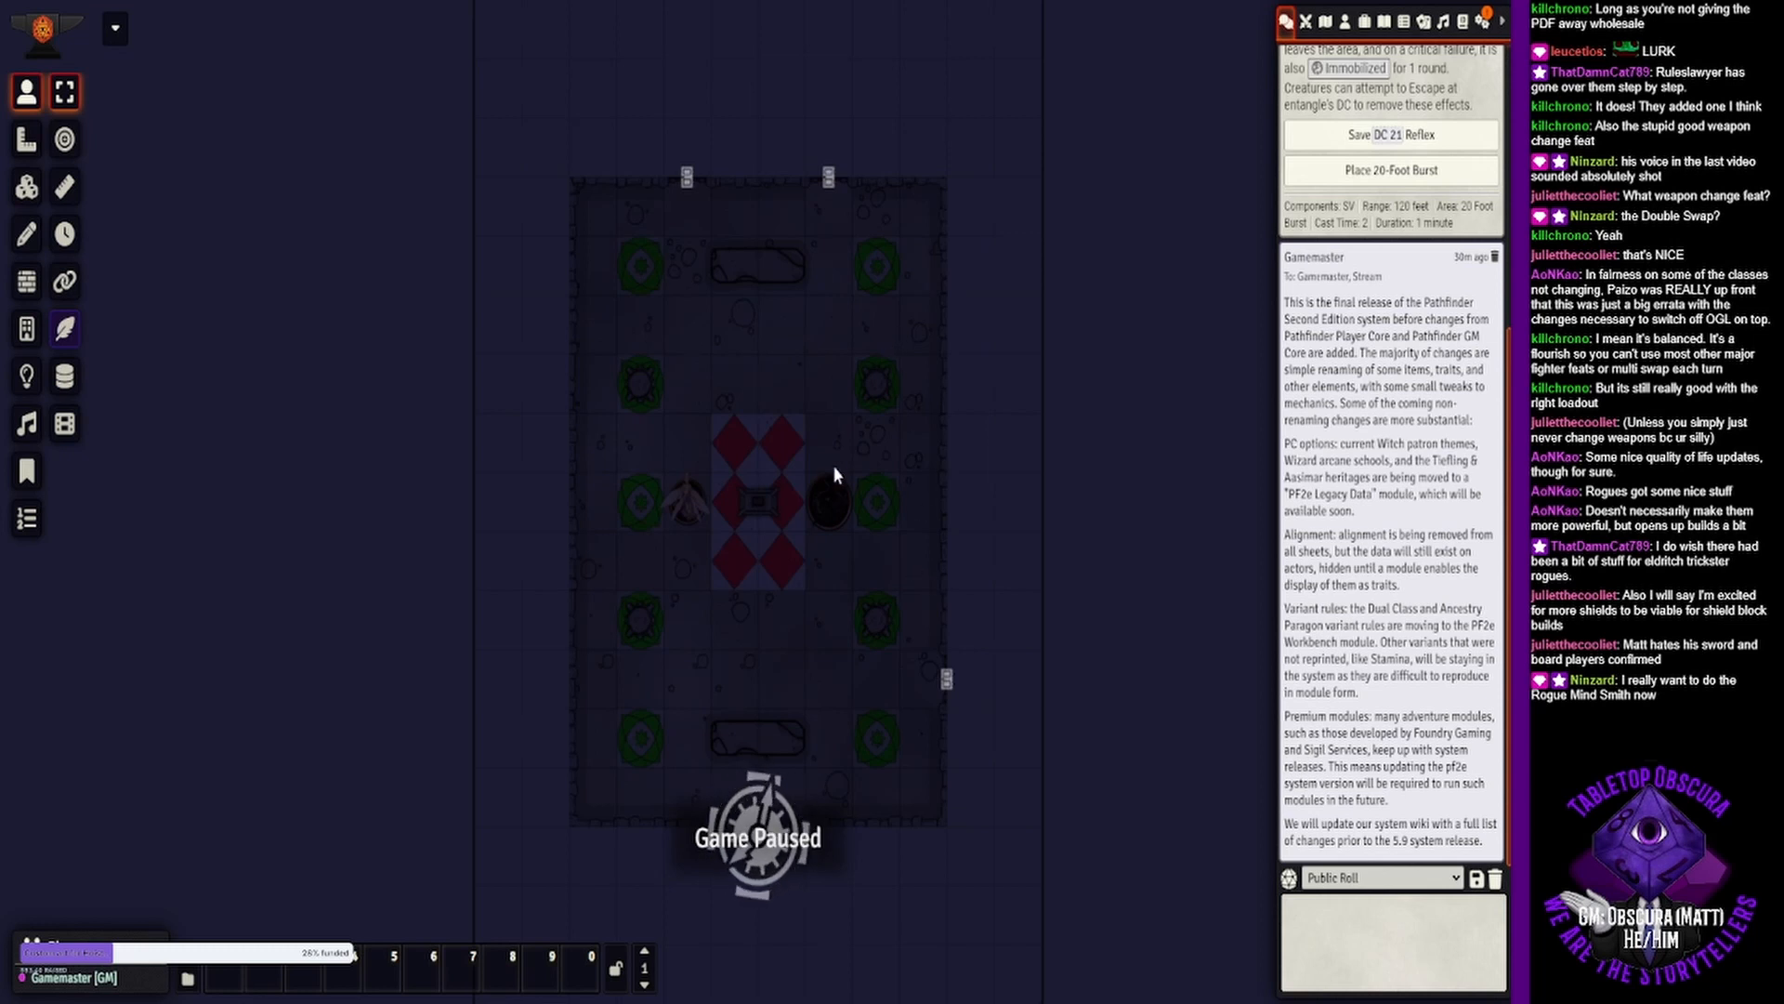
Switch to Foundry Virtual Tabletop and import the exported map as the scene "Room 4 - Hallway of Pillars - Moderate 5".
drag(832, 464, 773, 399)
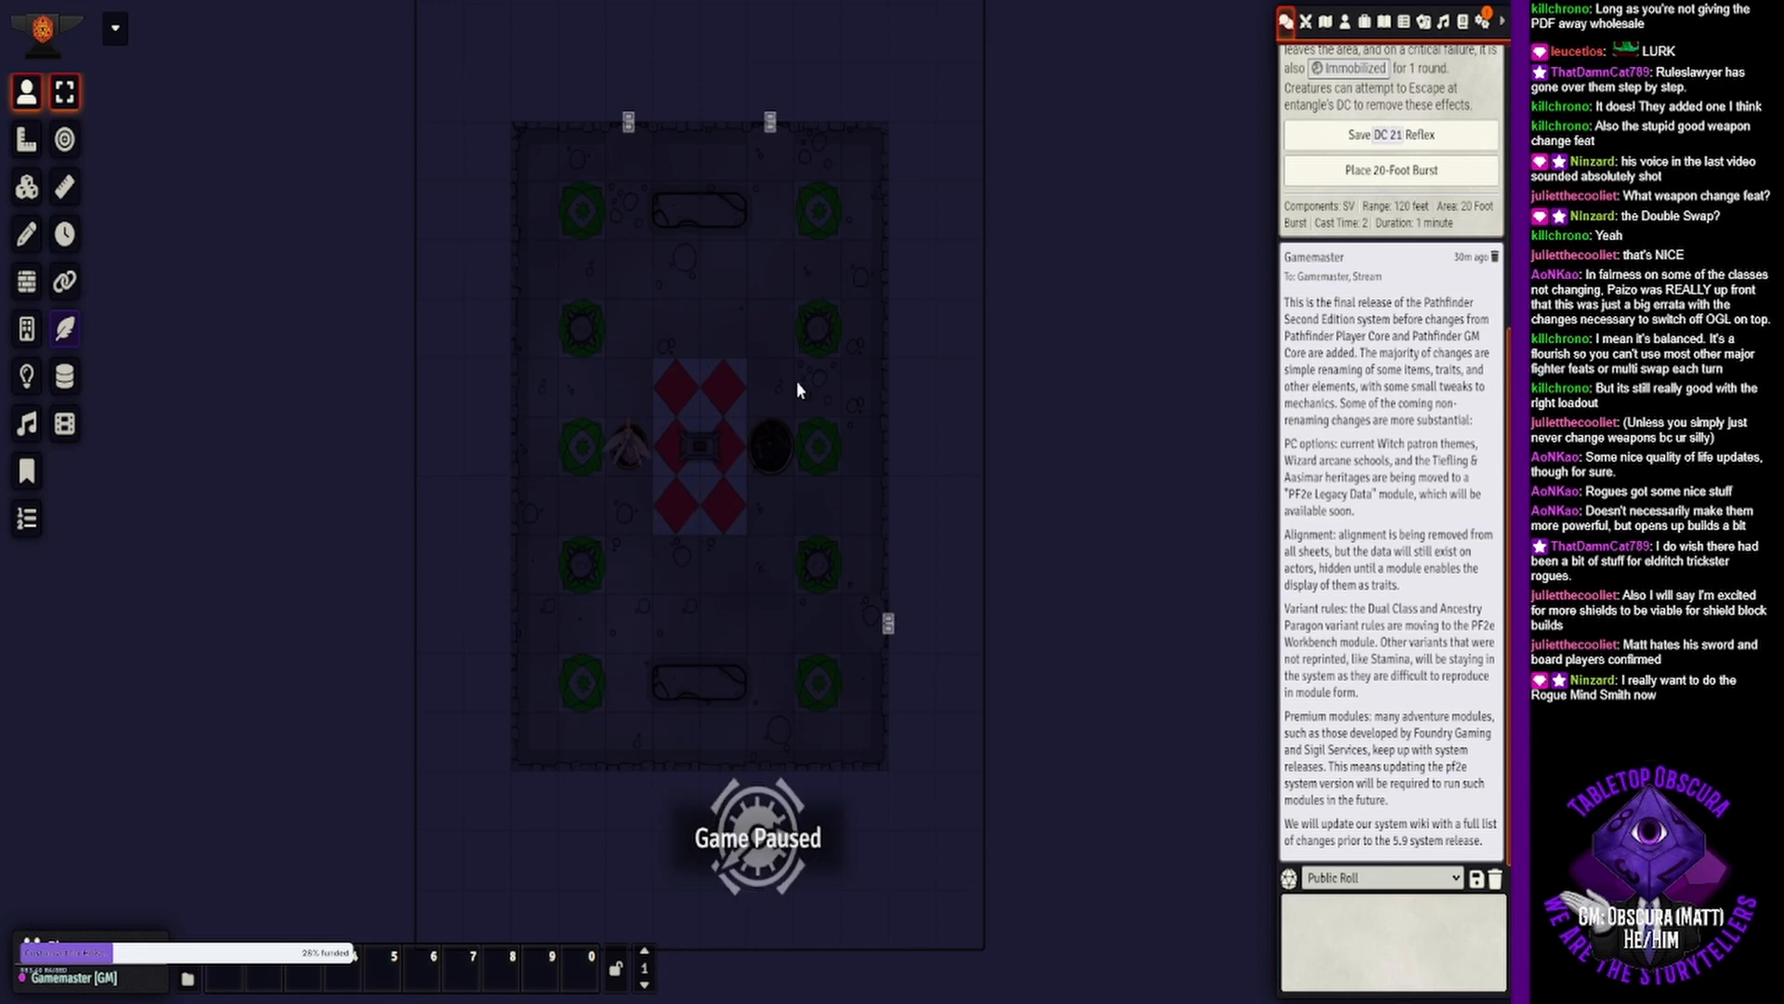
scroll(795, 381, up, 3)
drag(772, 355, 783, 376)
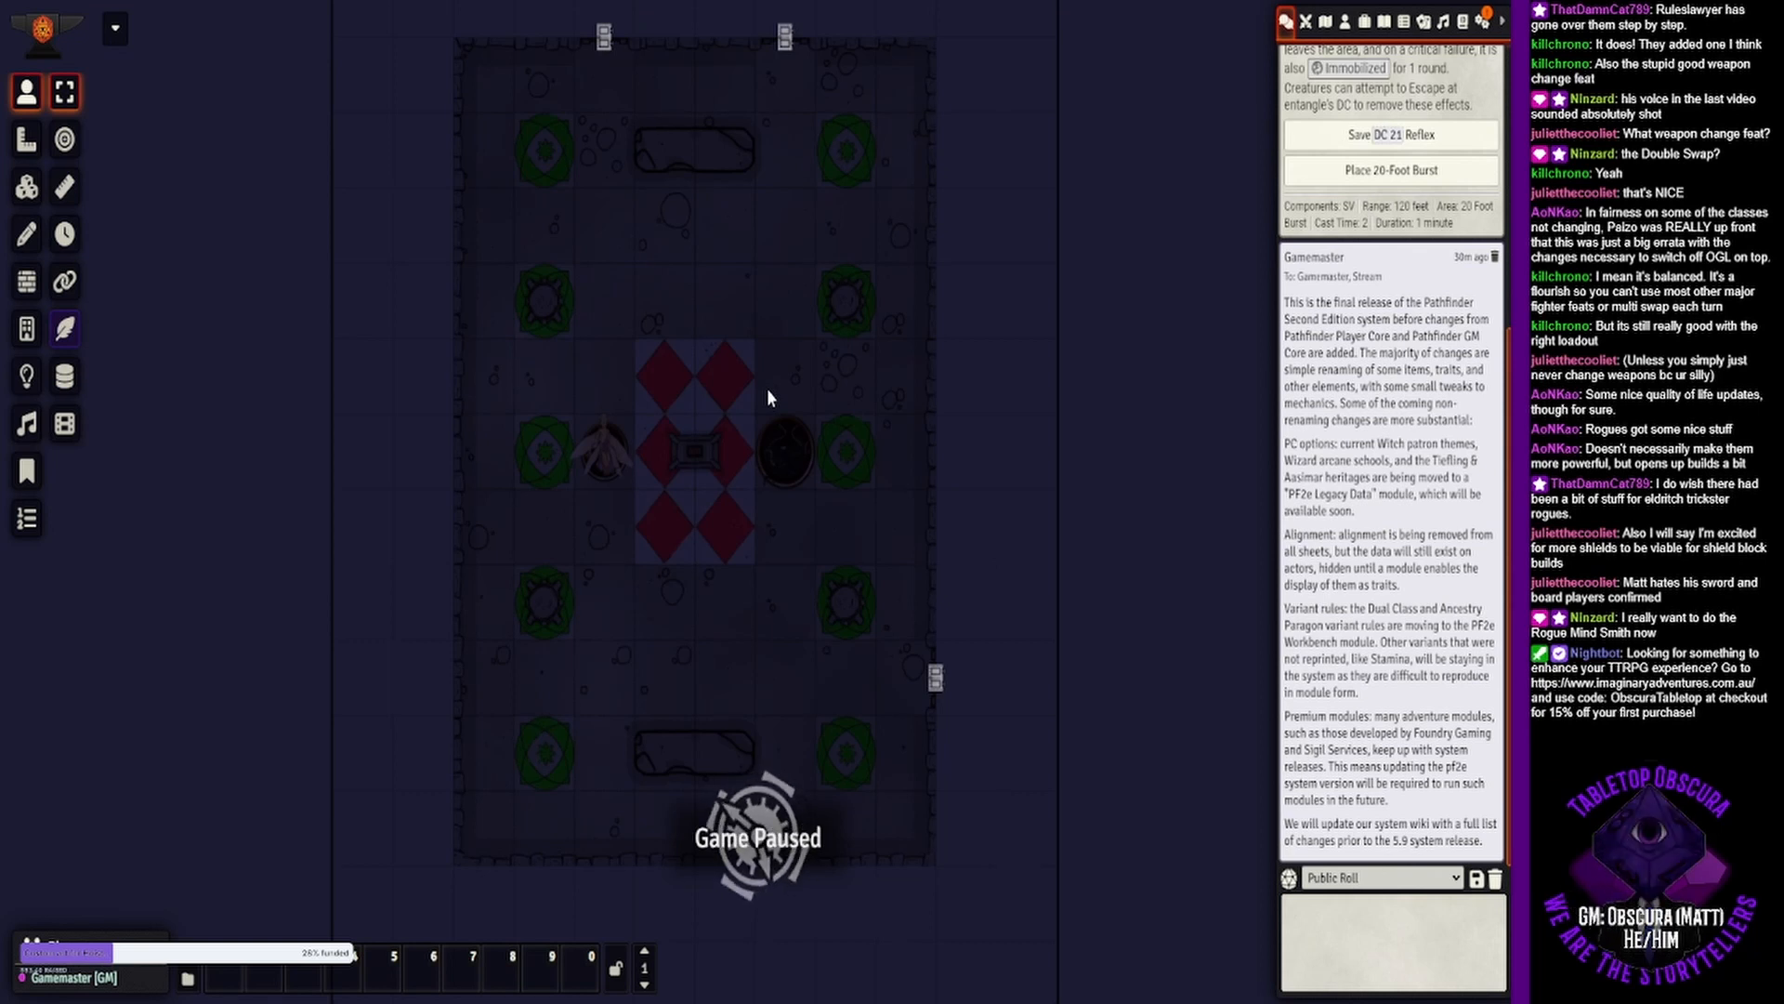
click(1325, 26)
click(1405, 972)
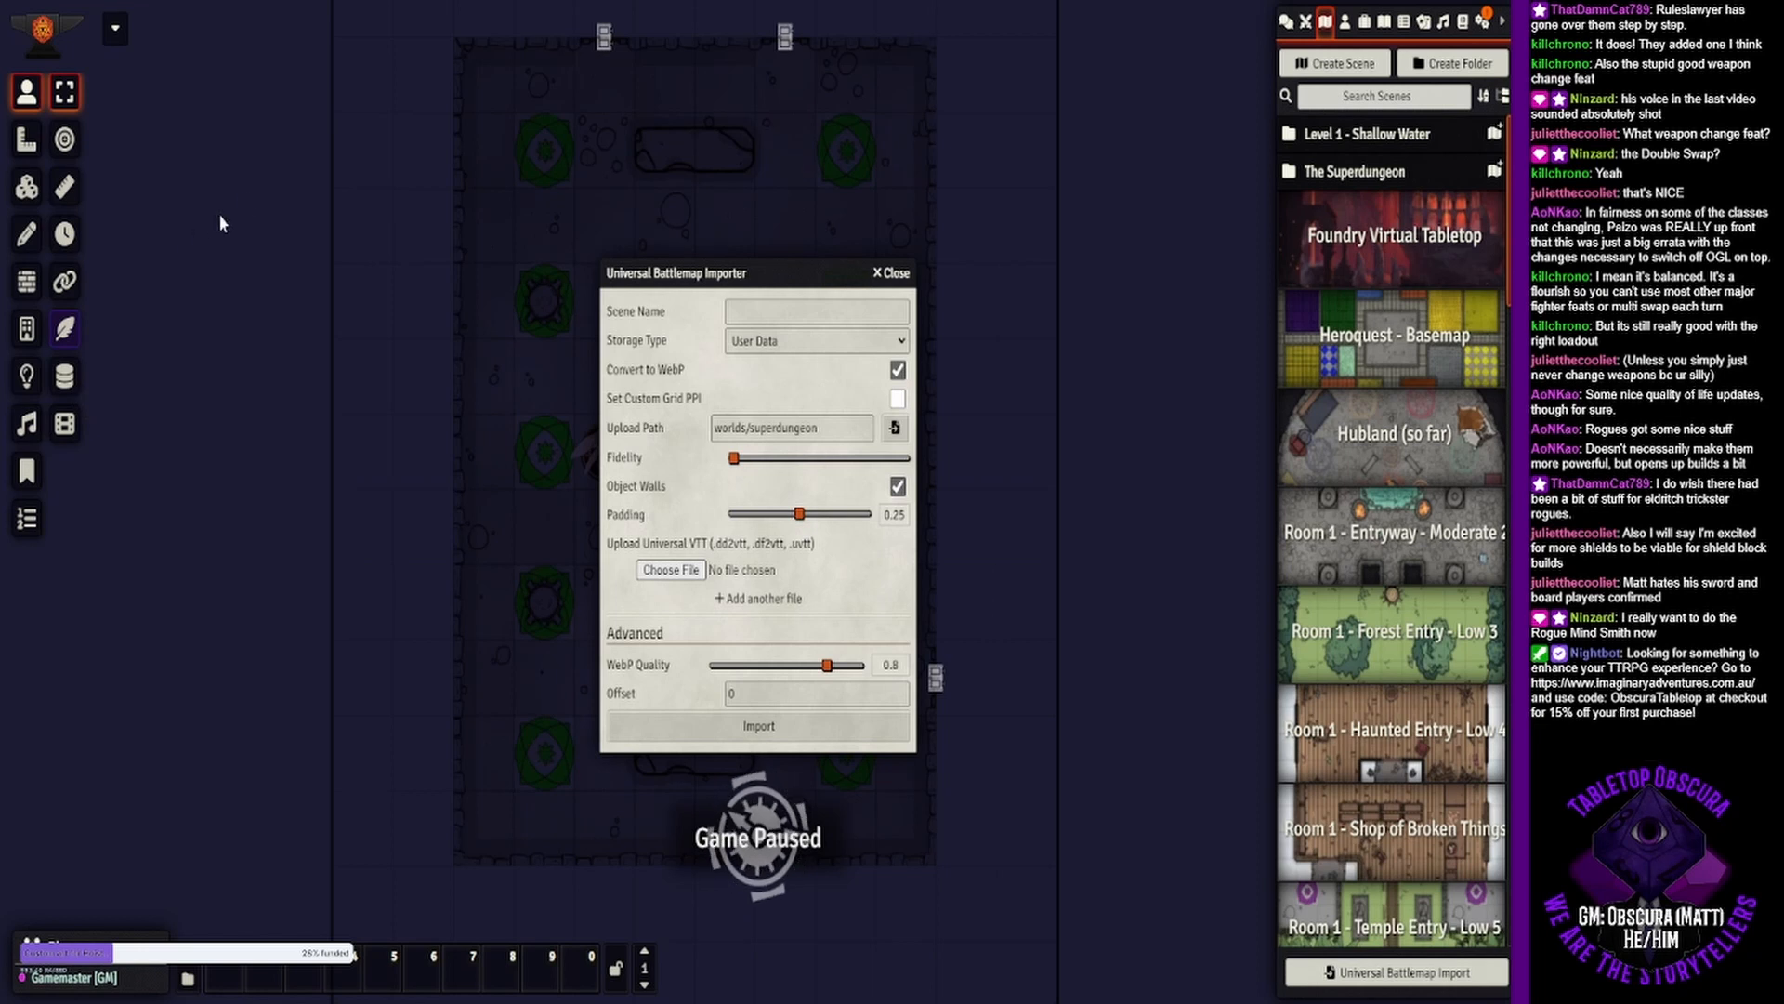
double_click(627, 523)
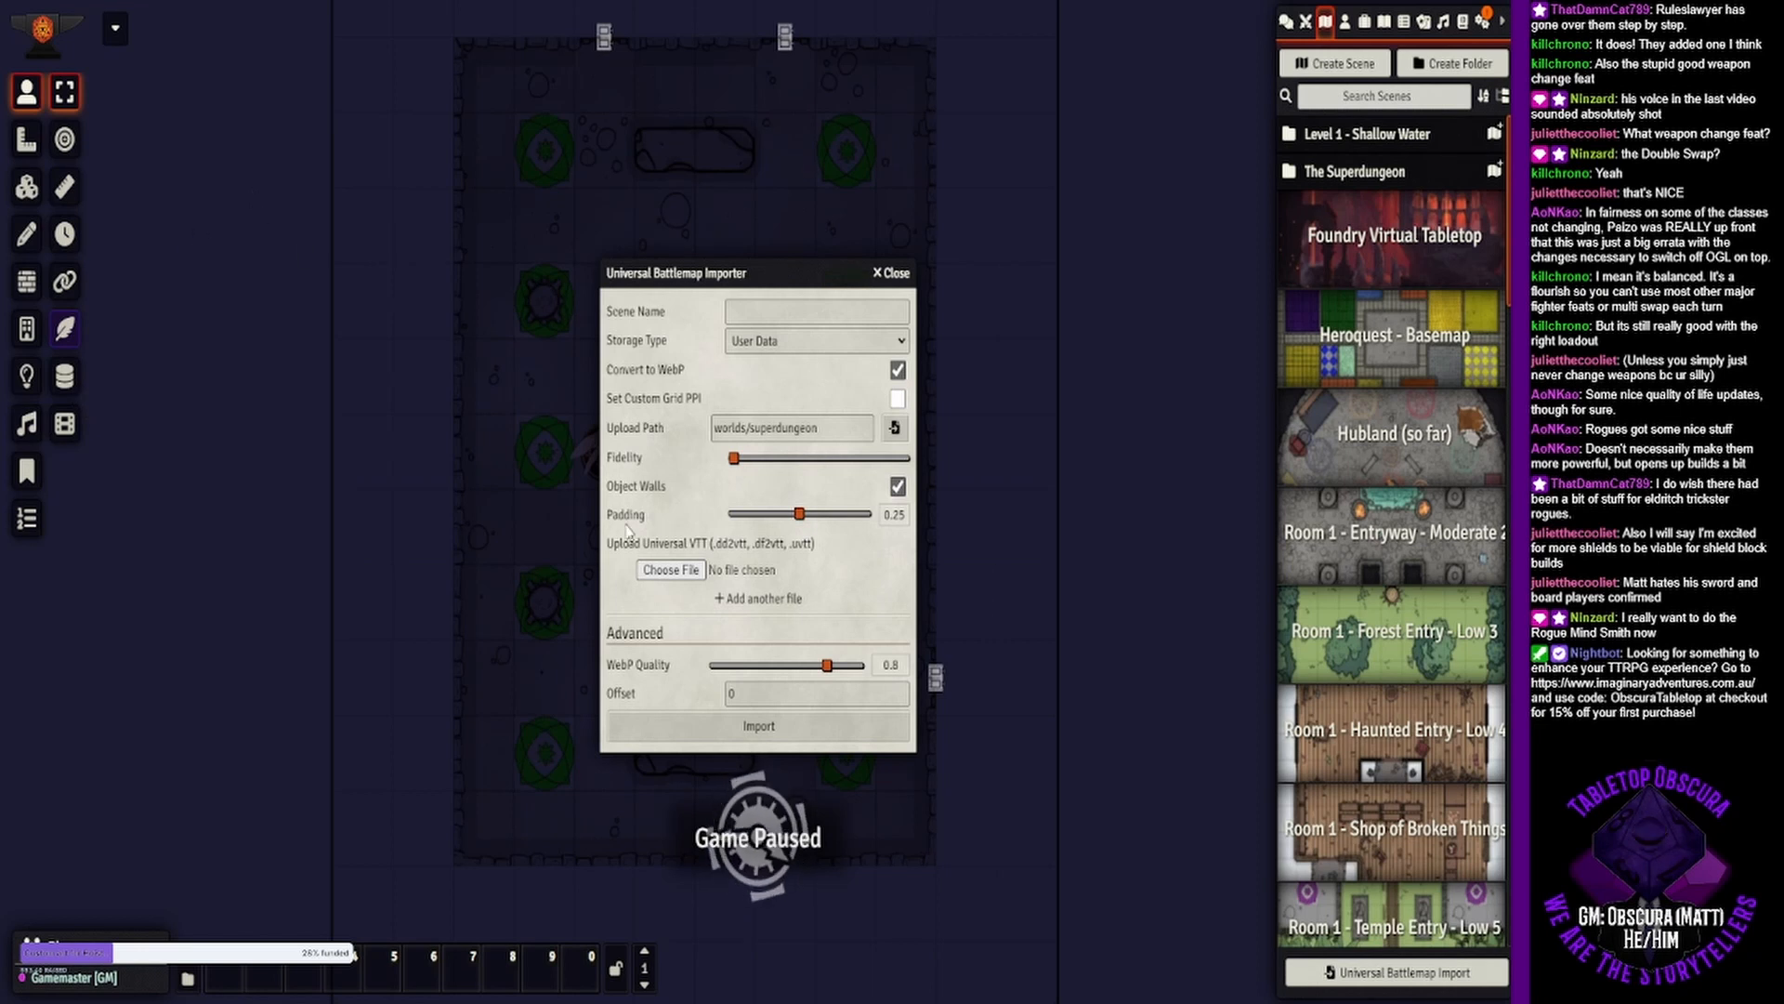
click(695, 734)
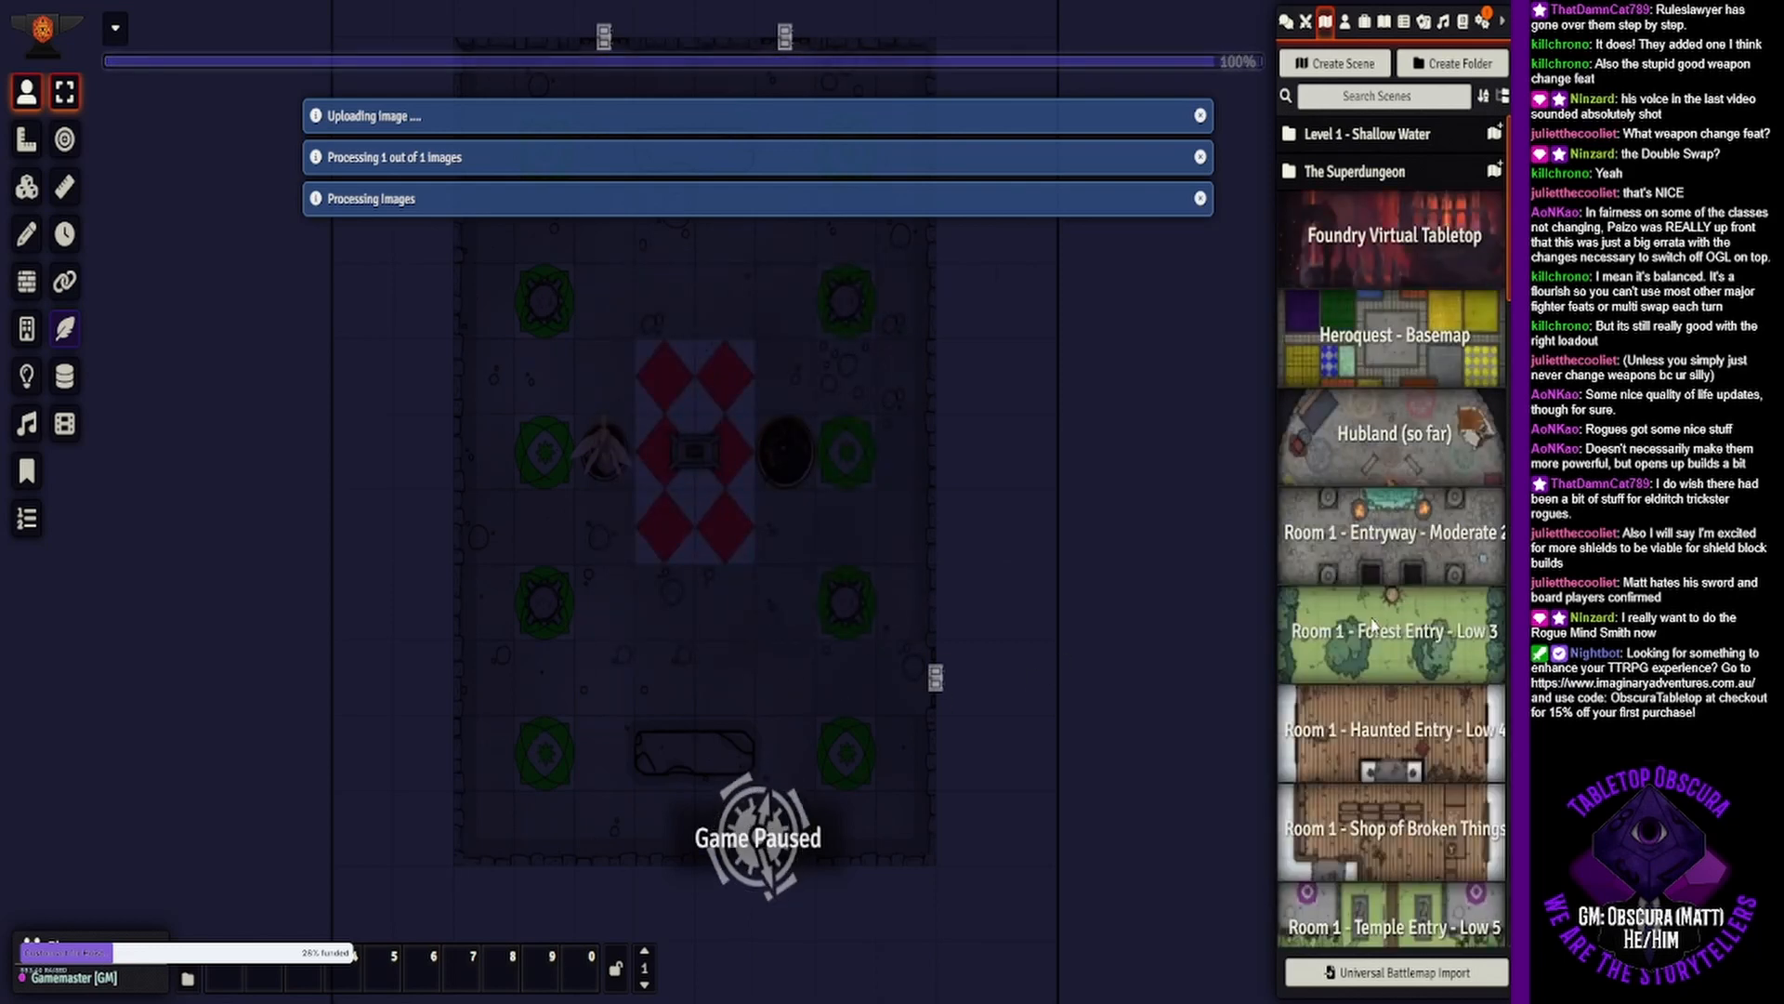
Find the imported Room 4 - Hallway of Pillars scene in the scene list and view it.
scroll(1373, 624, down, 15)
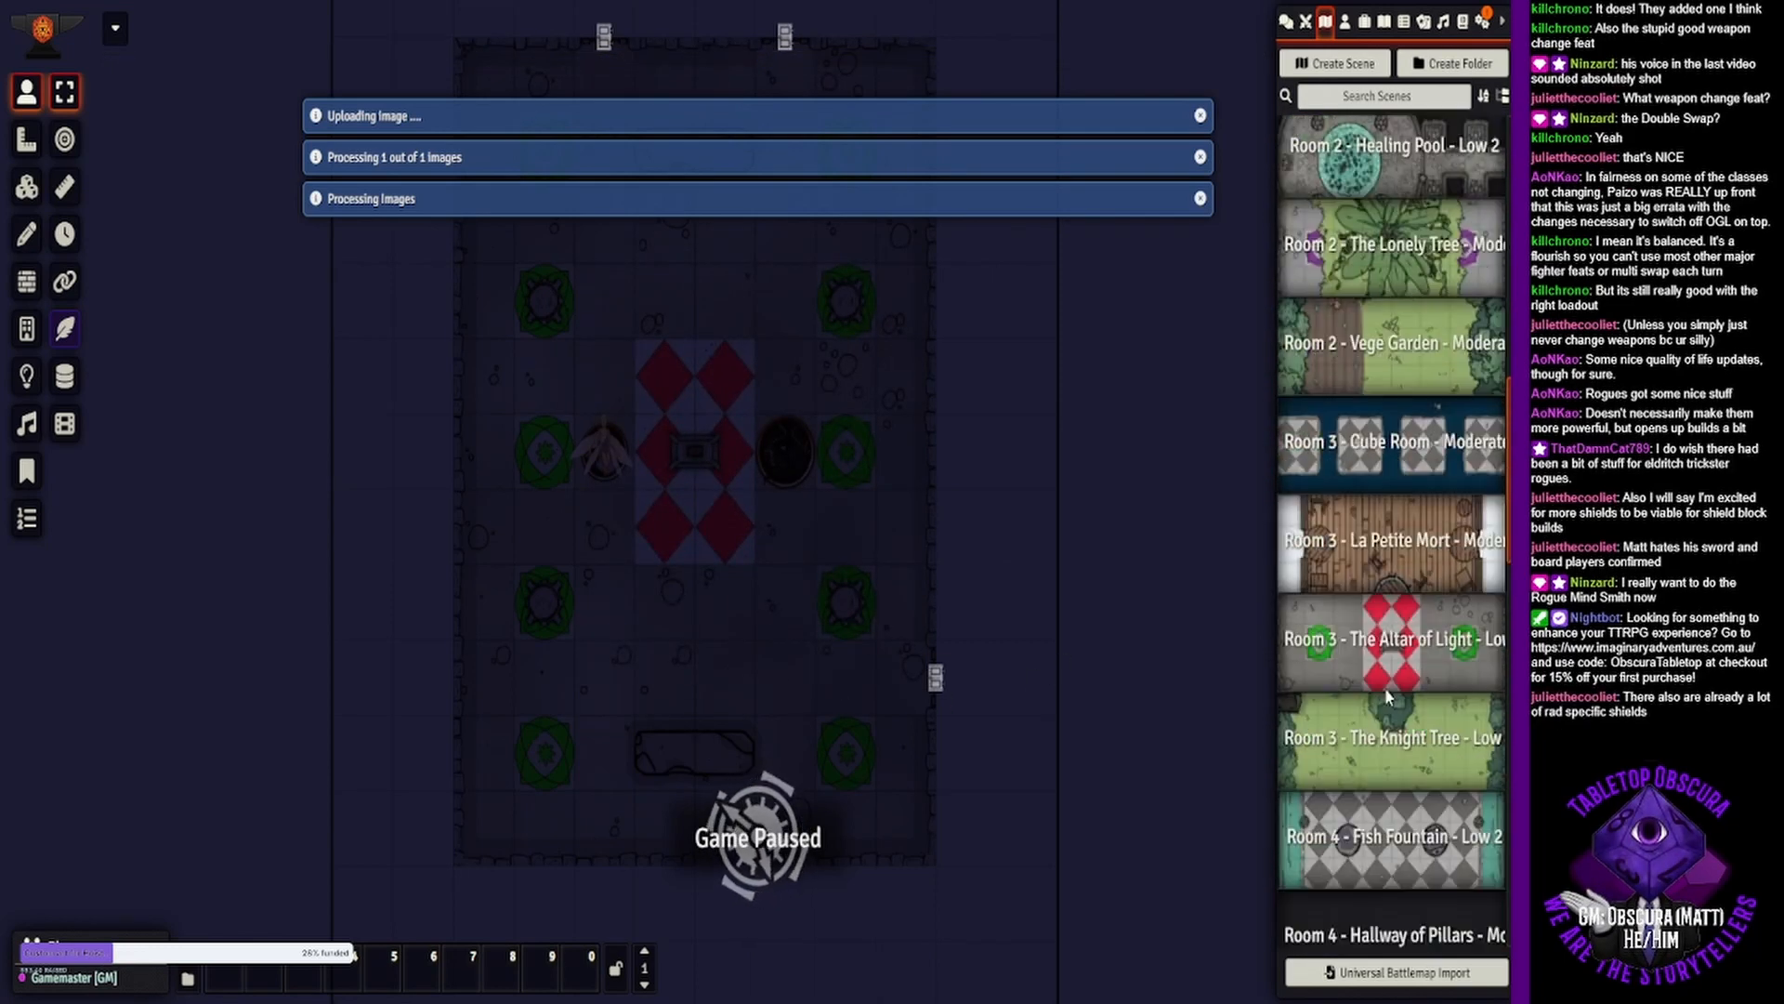
scroll(1386, 695, down, 7)
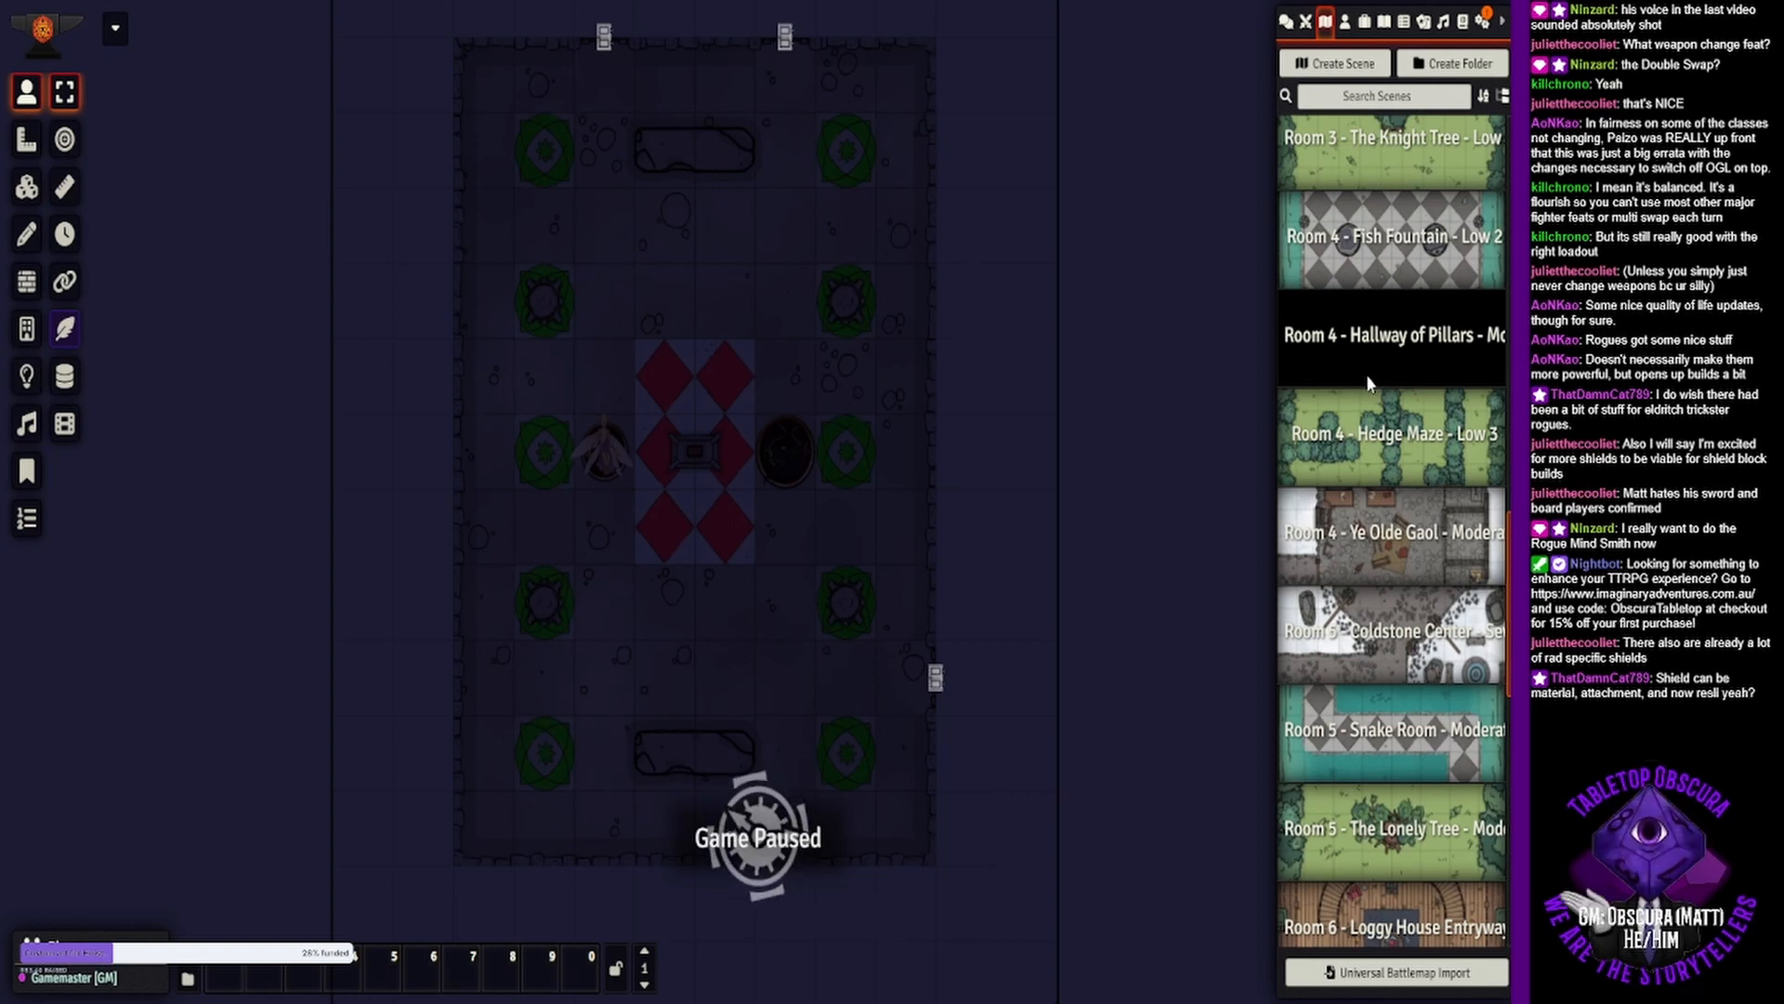
right_click(1353, 368)
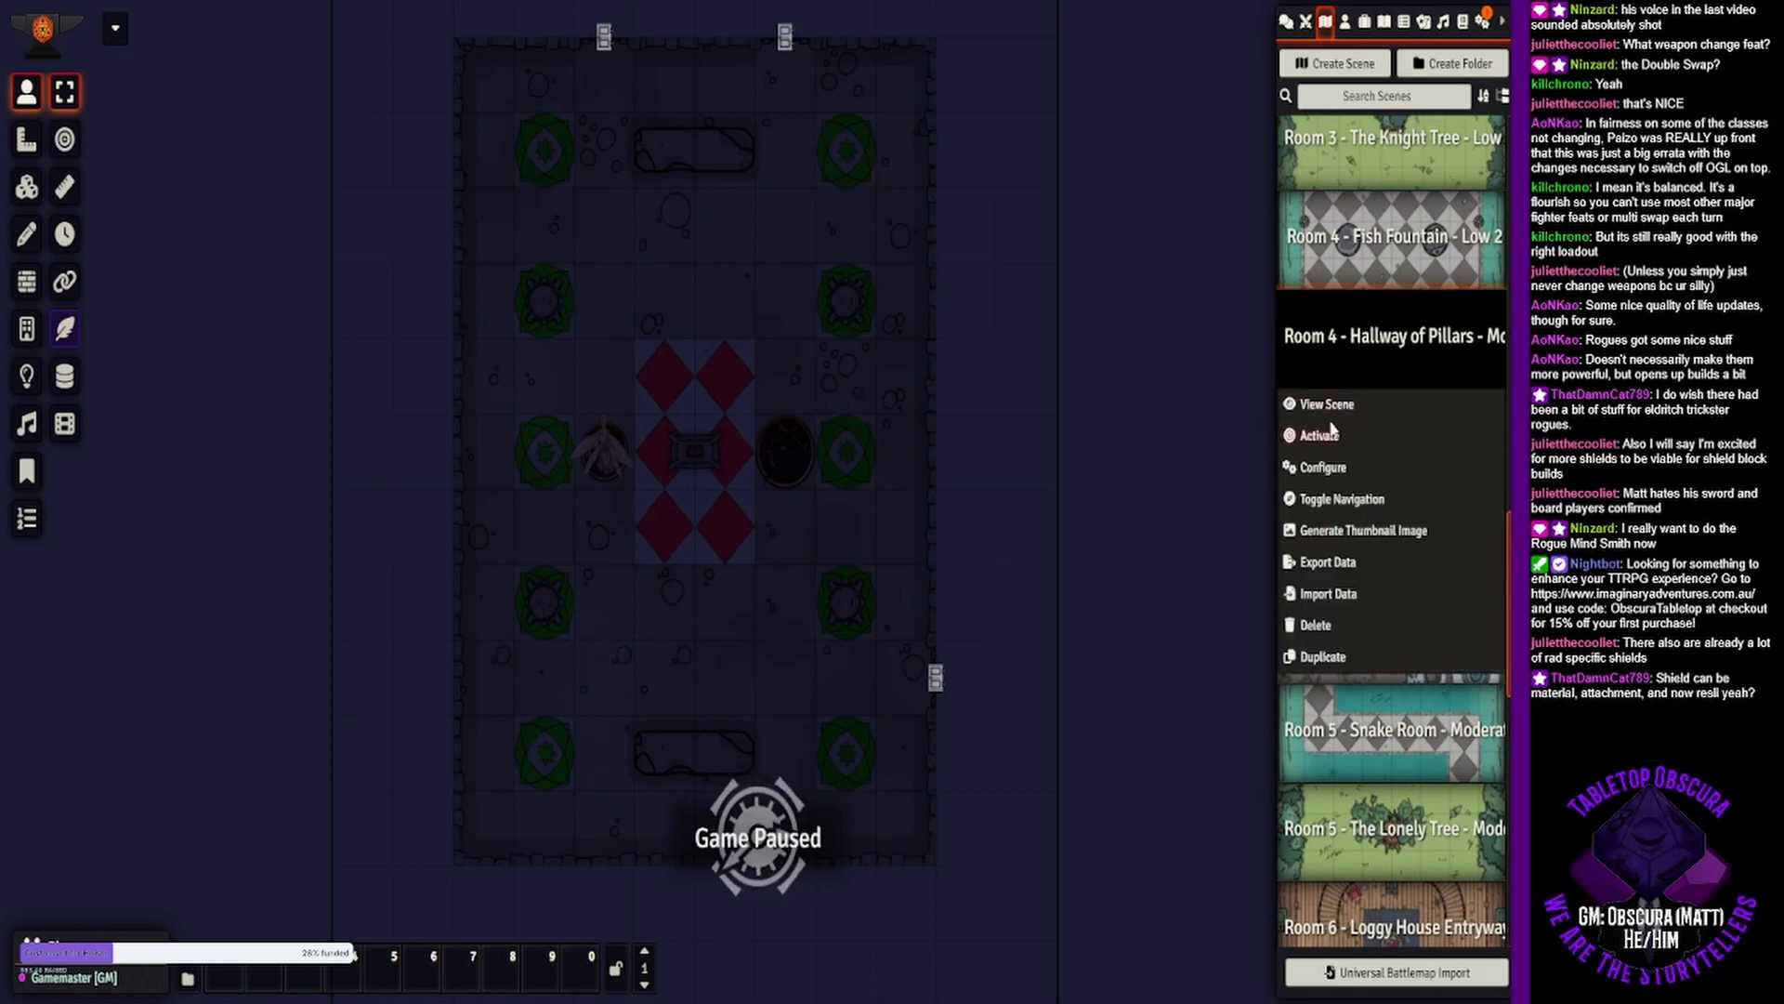
click(1335, 409)
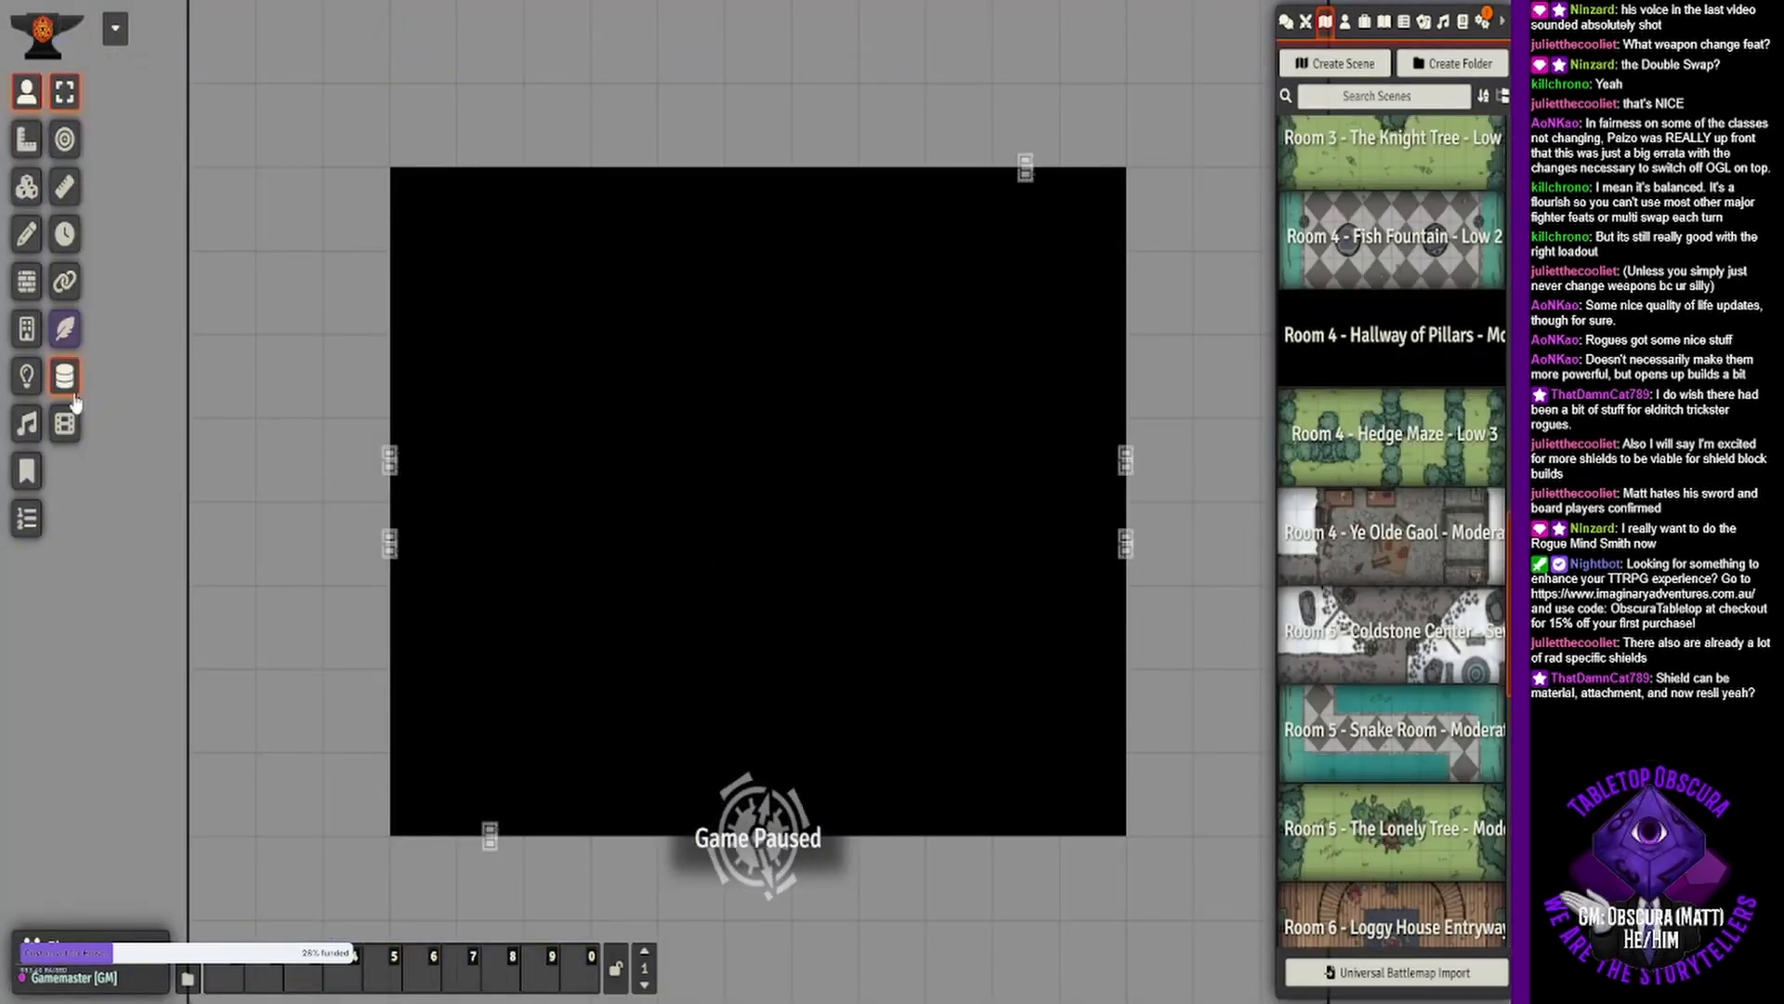
Place three light sources on the black map, two in its western half and one in its eastern half.
click(27, 376)
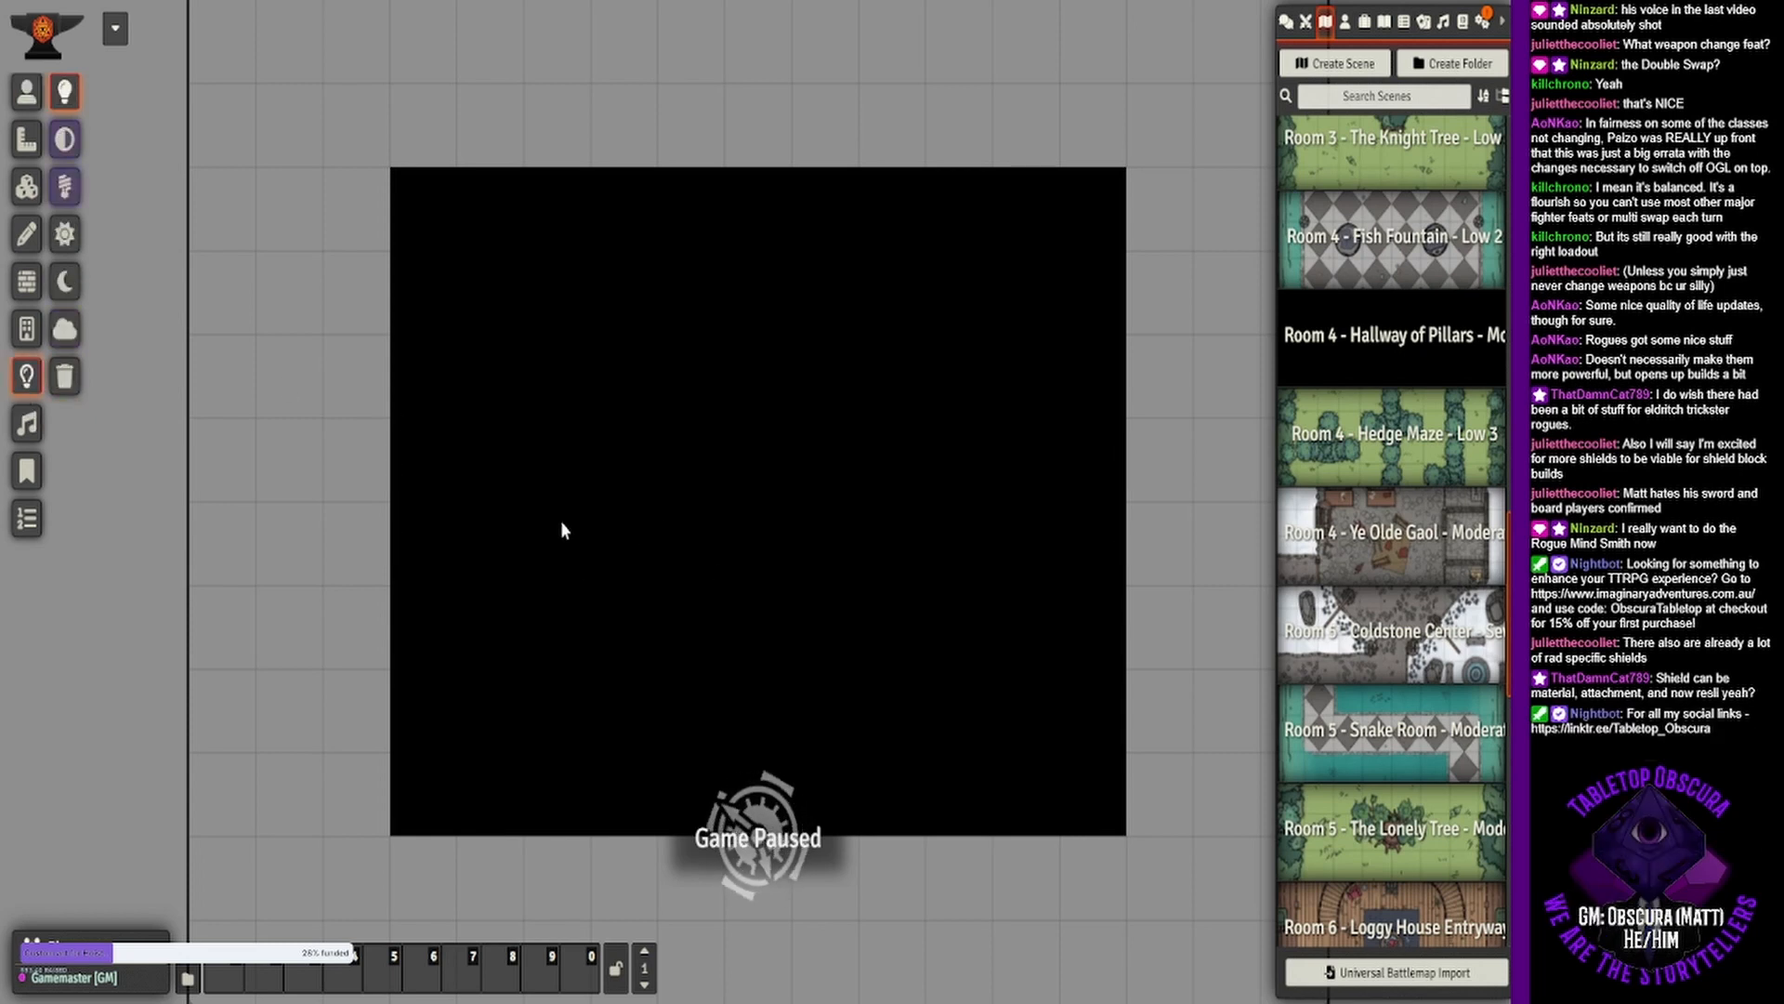
drag(522, 458, 769, 630)
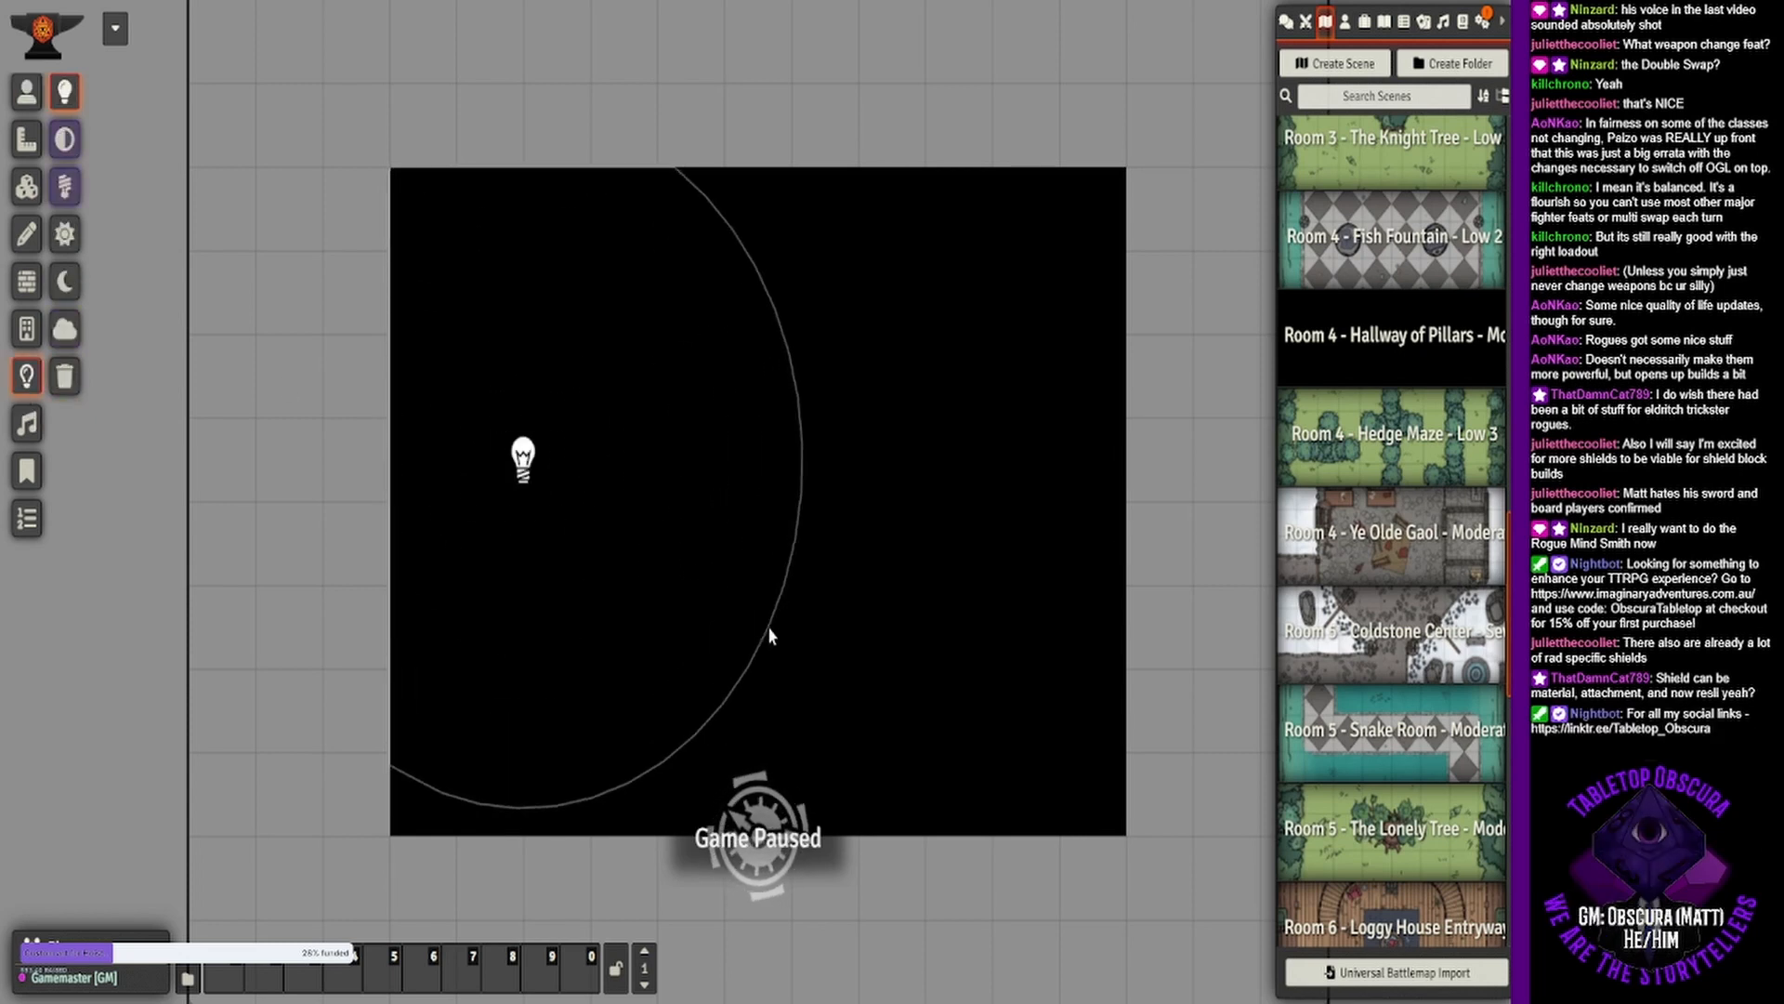
drag(991, 418, 823, 660)
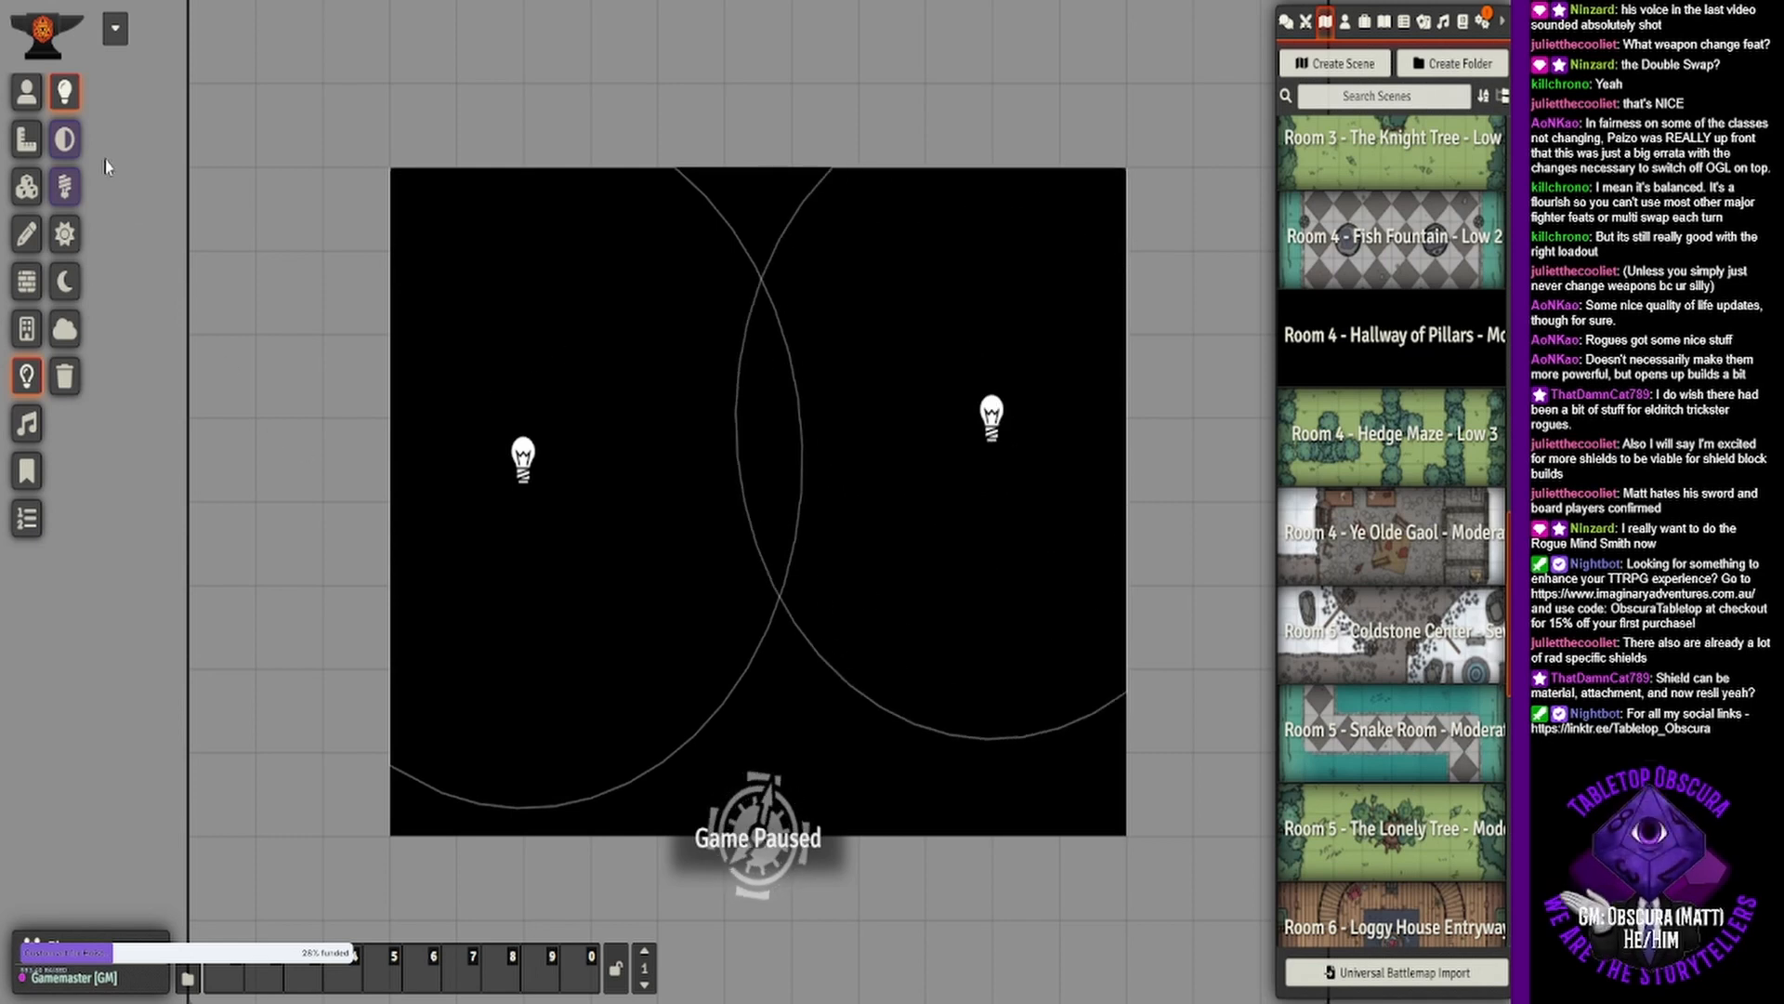
drag(626, 455, 744, 550)
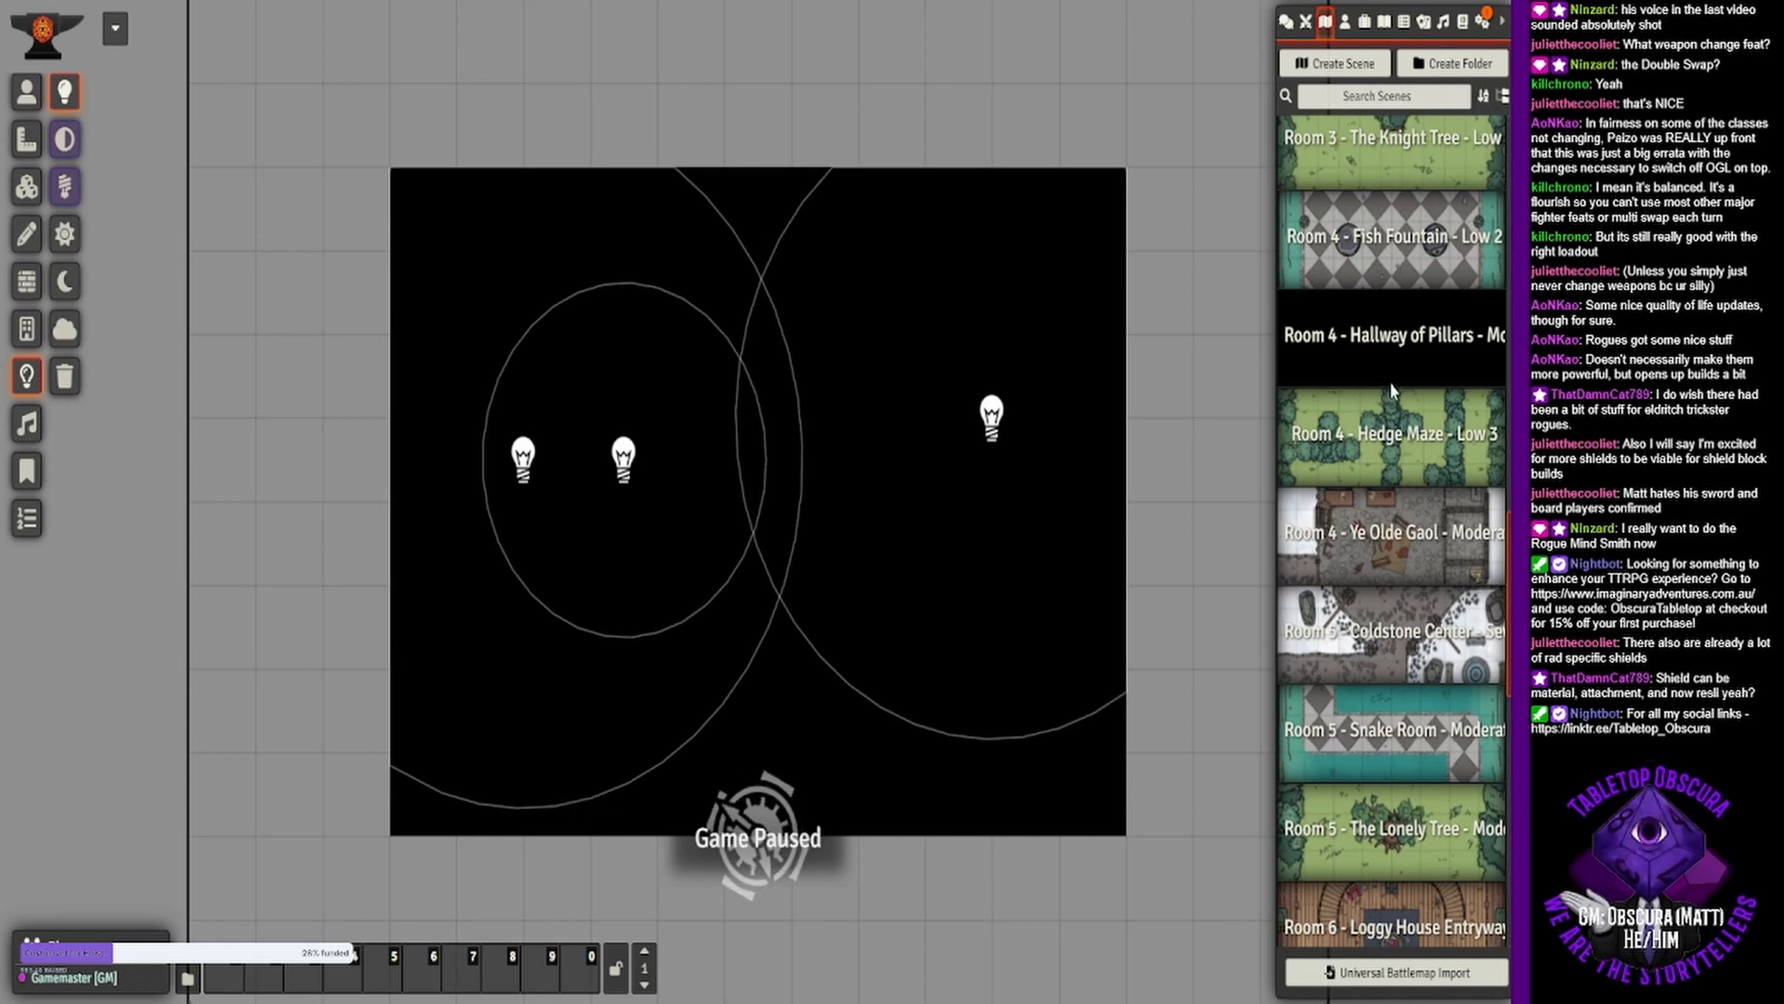
Delete the imported Room 4 - Hallway of Pillars scene.
mouse_move(1388, 382)
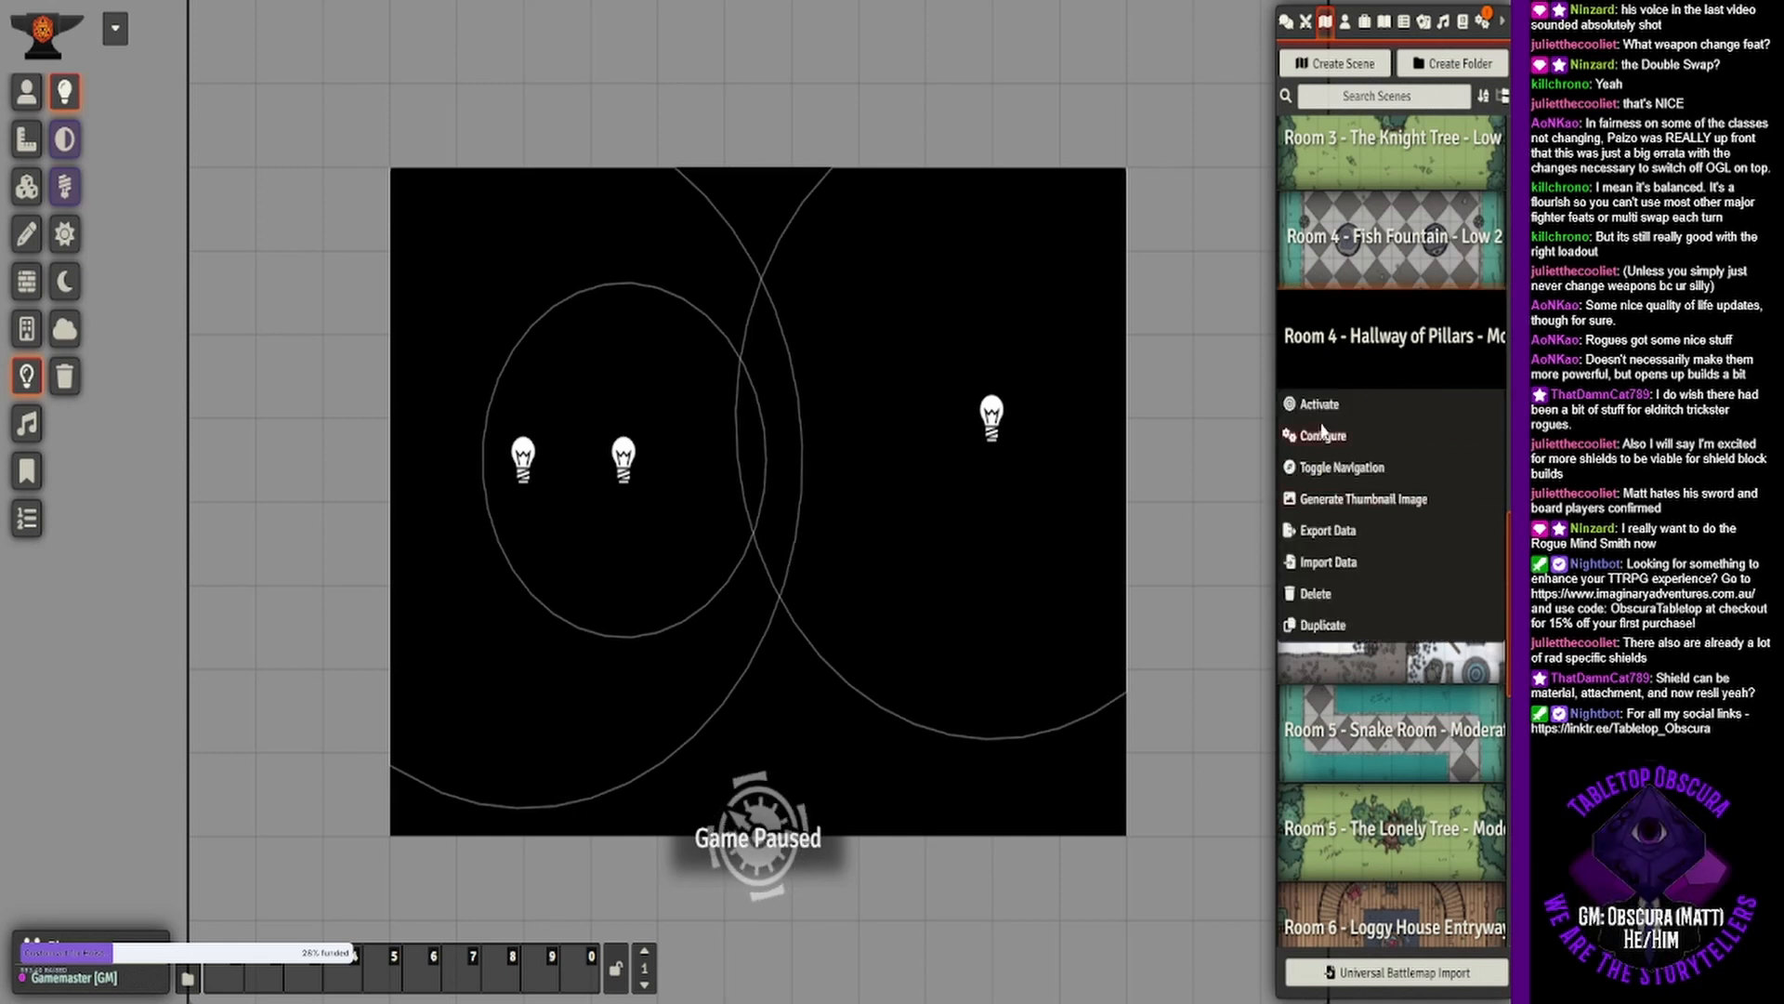
click(1315, 593)
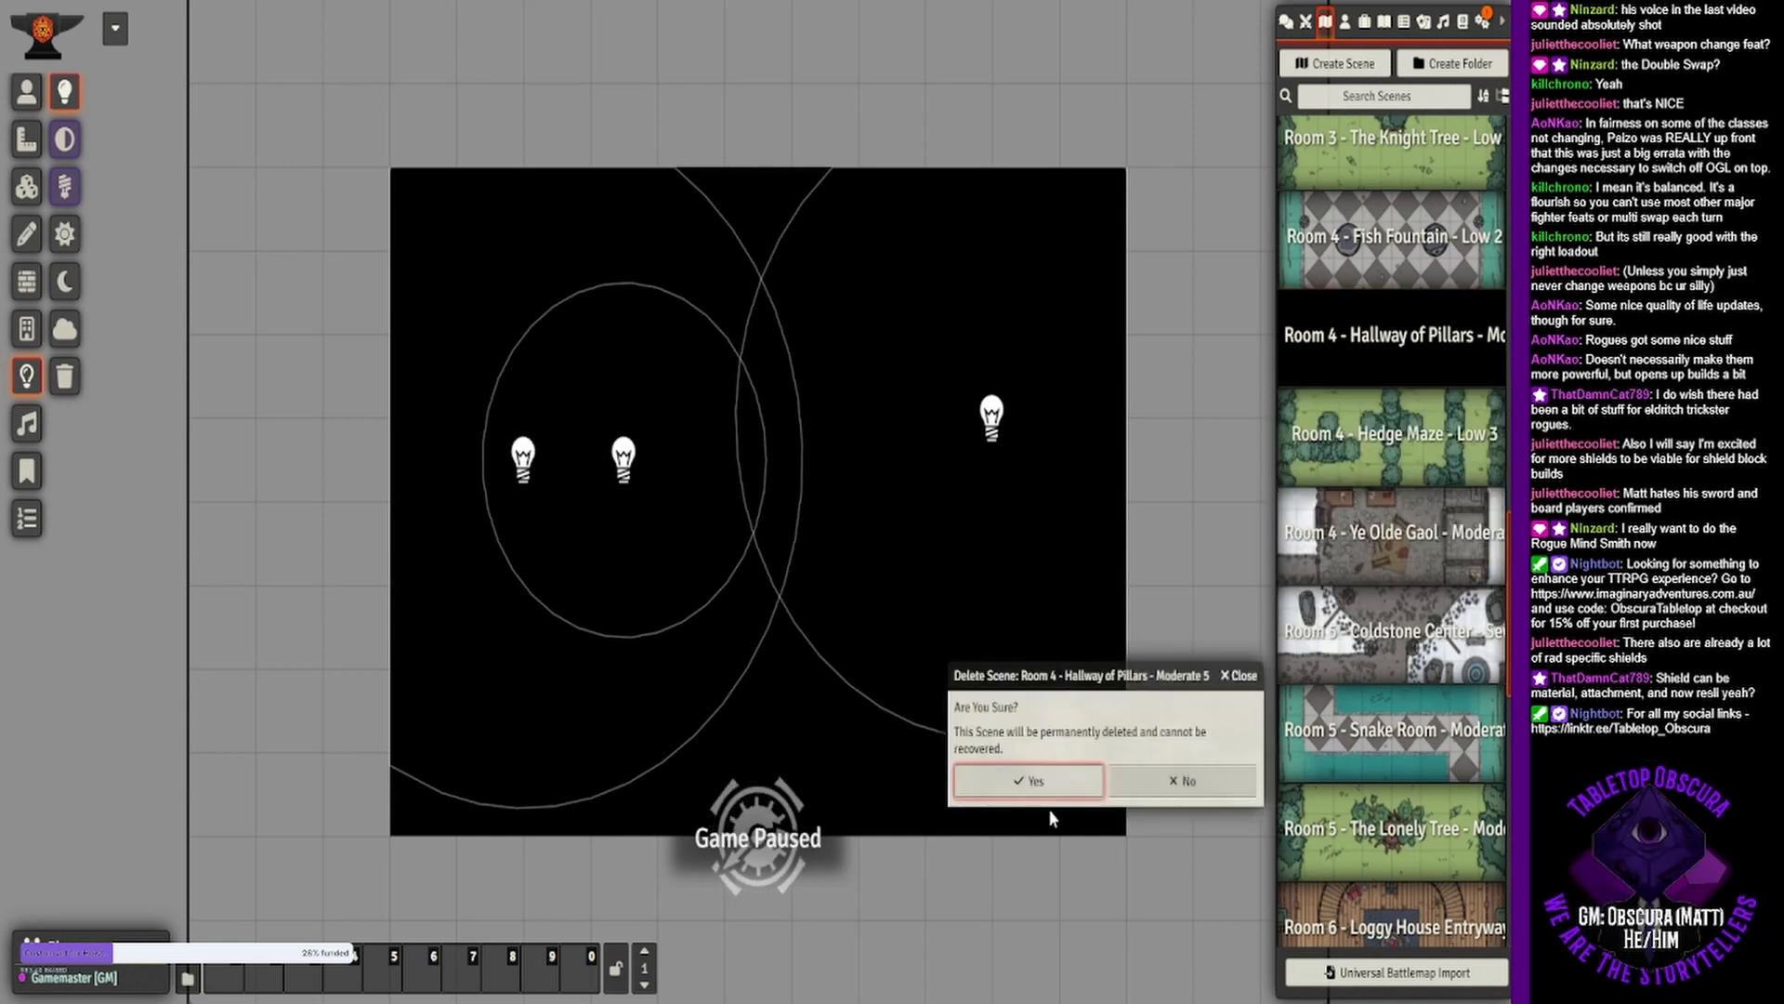
click(1029, 781)
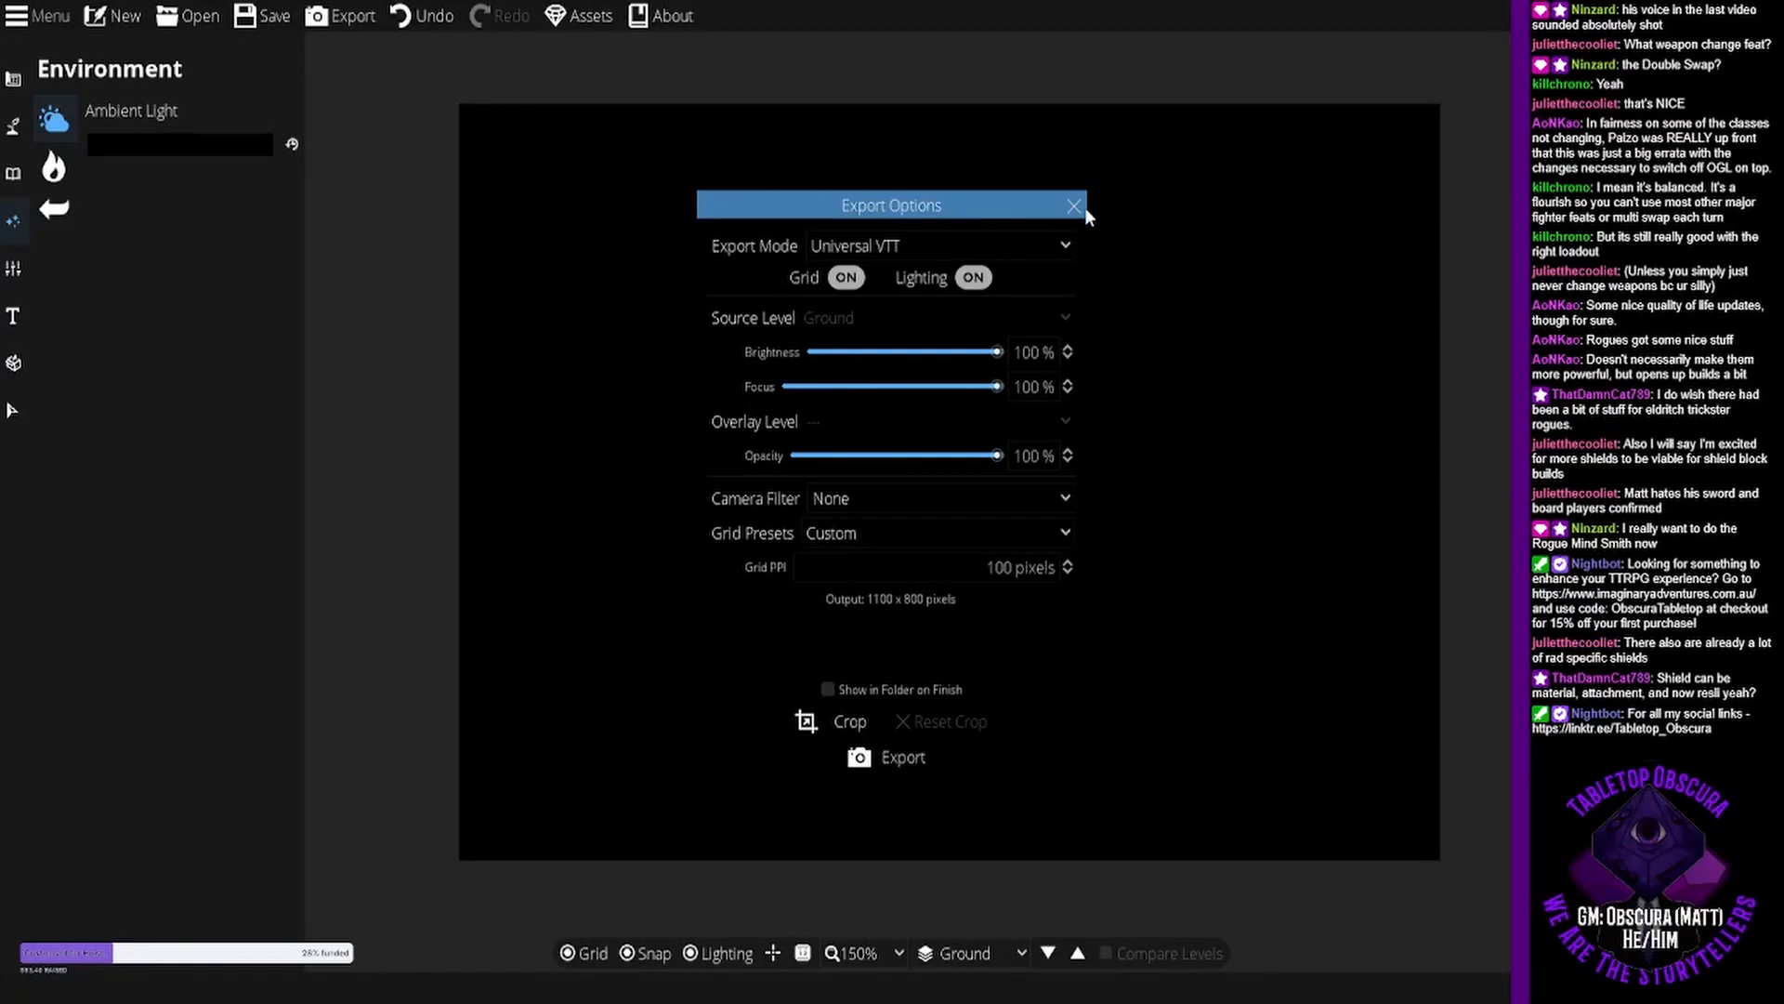
Switch back to Dungeondraft, close the export options and reset the ambient light to its default colour.
click(1069, 205)
click(253, 153)
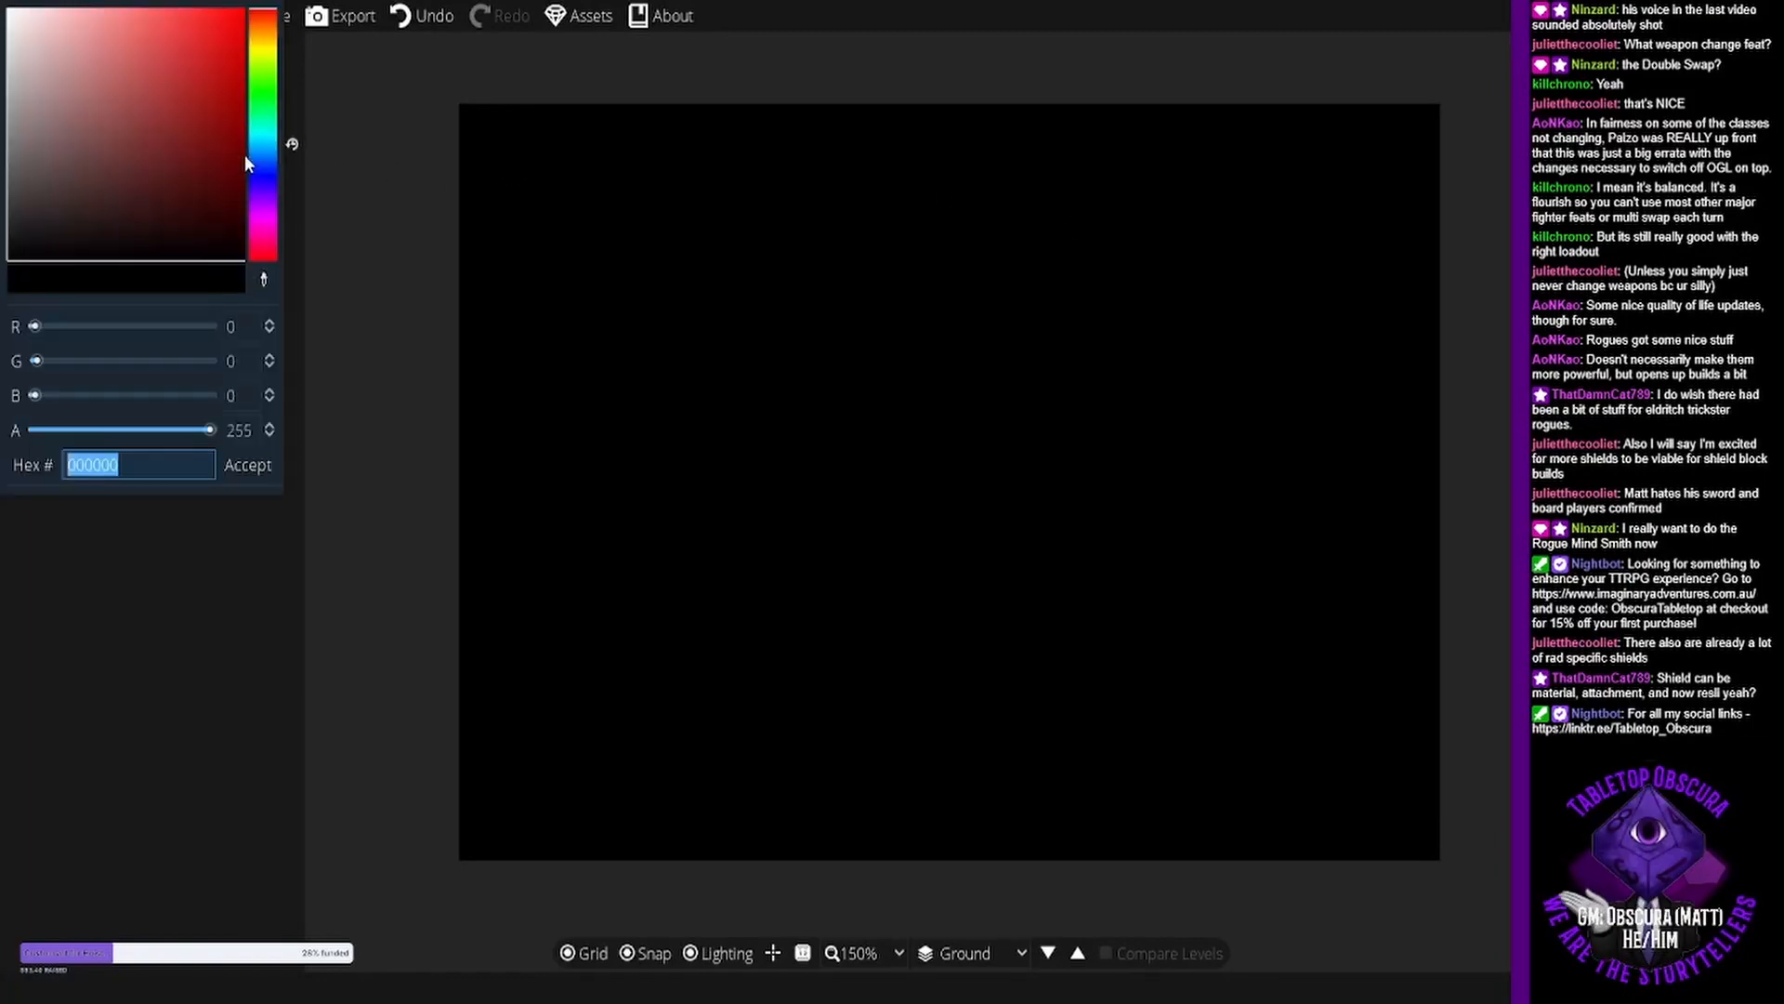
click(221, 576)
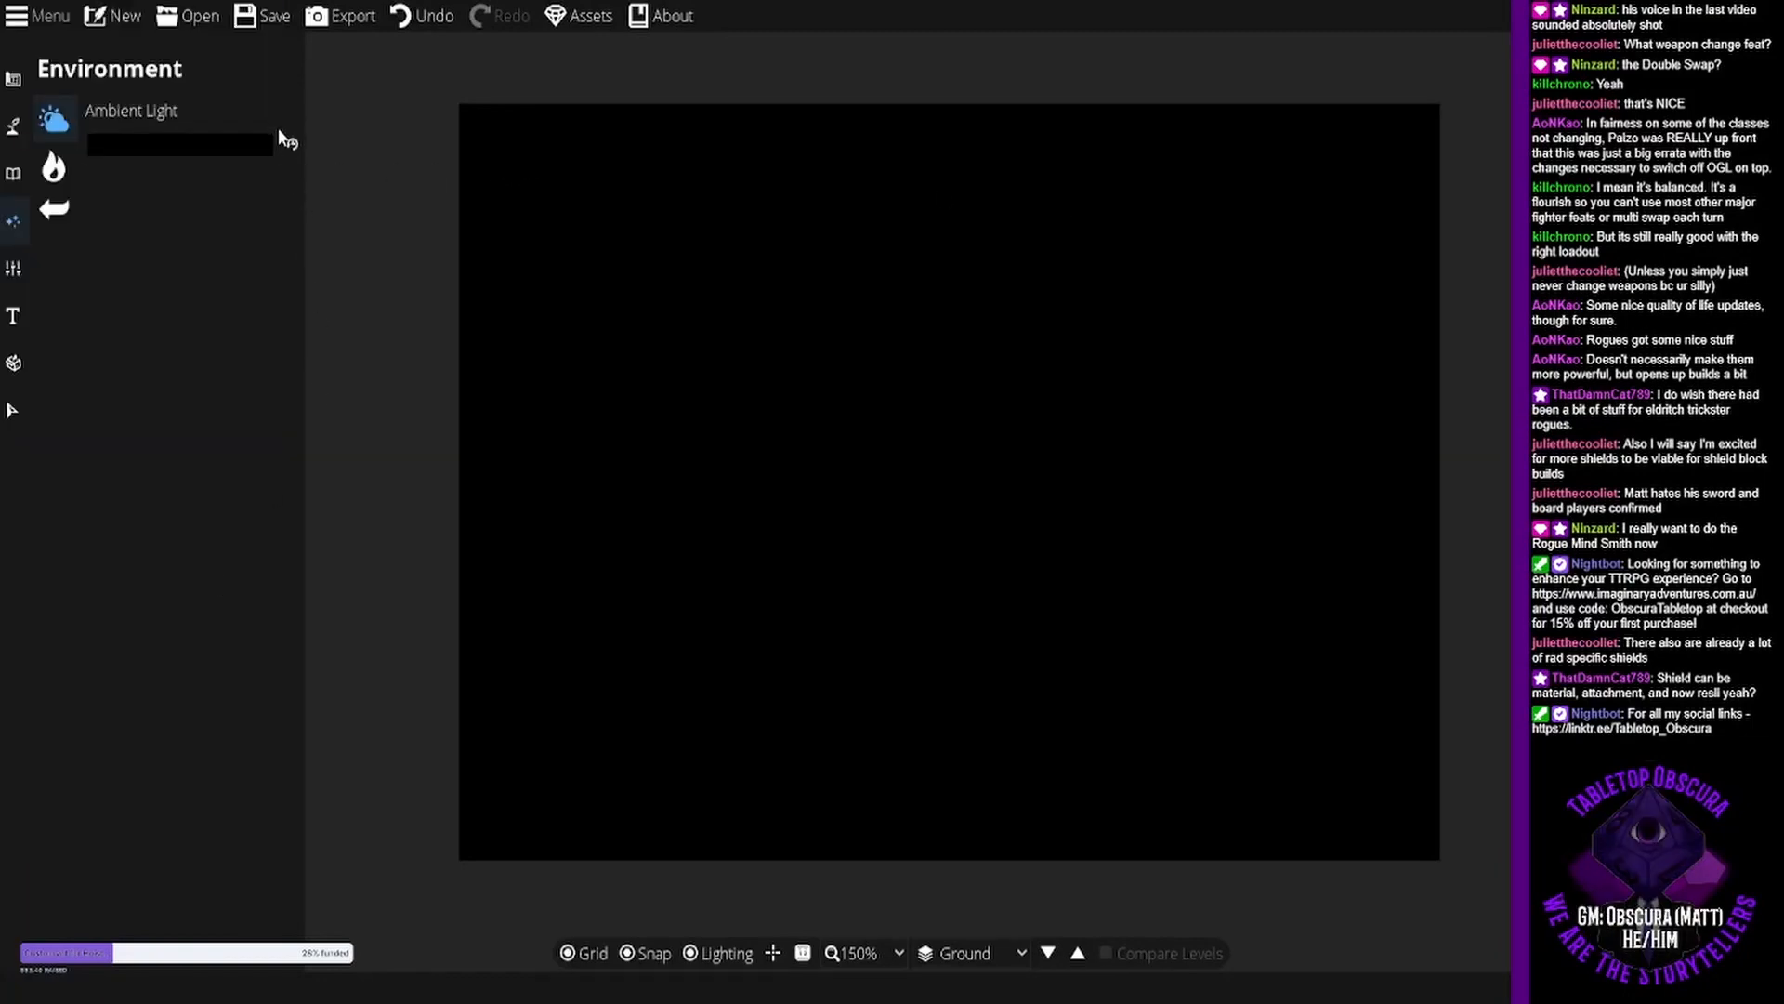
click(298, 149)
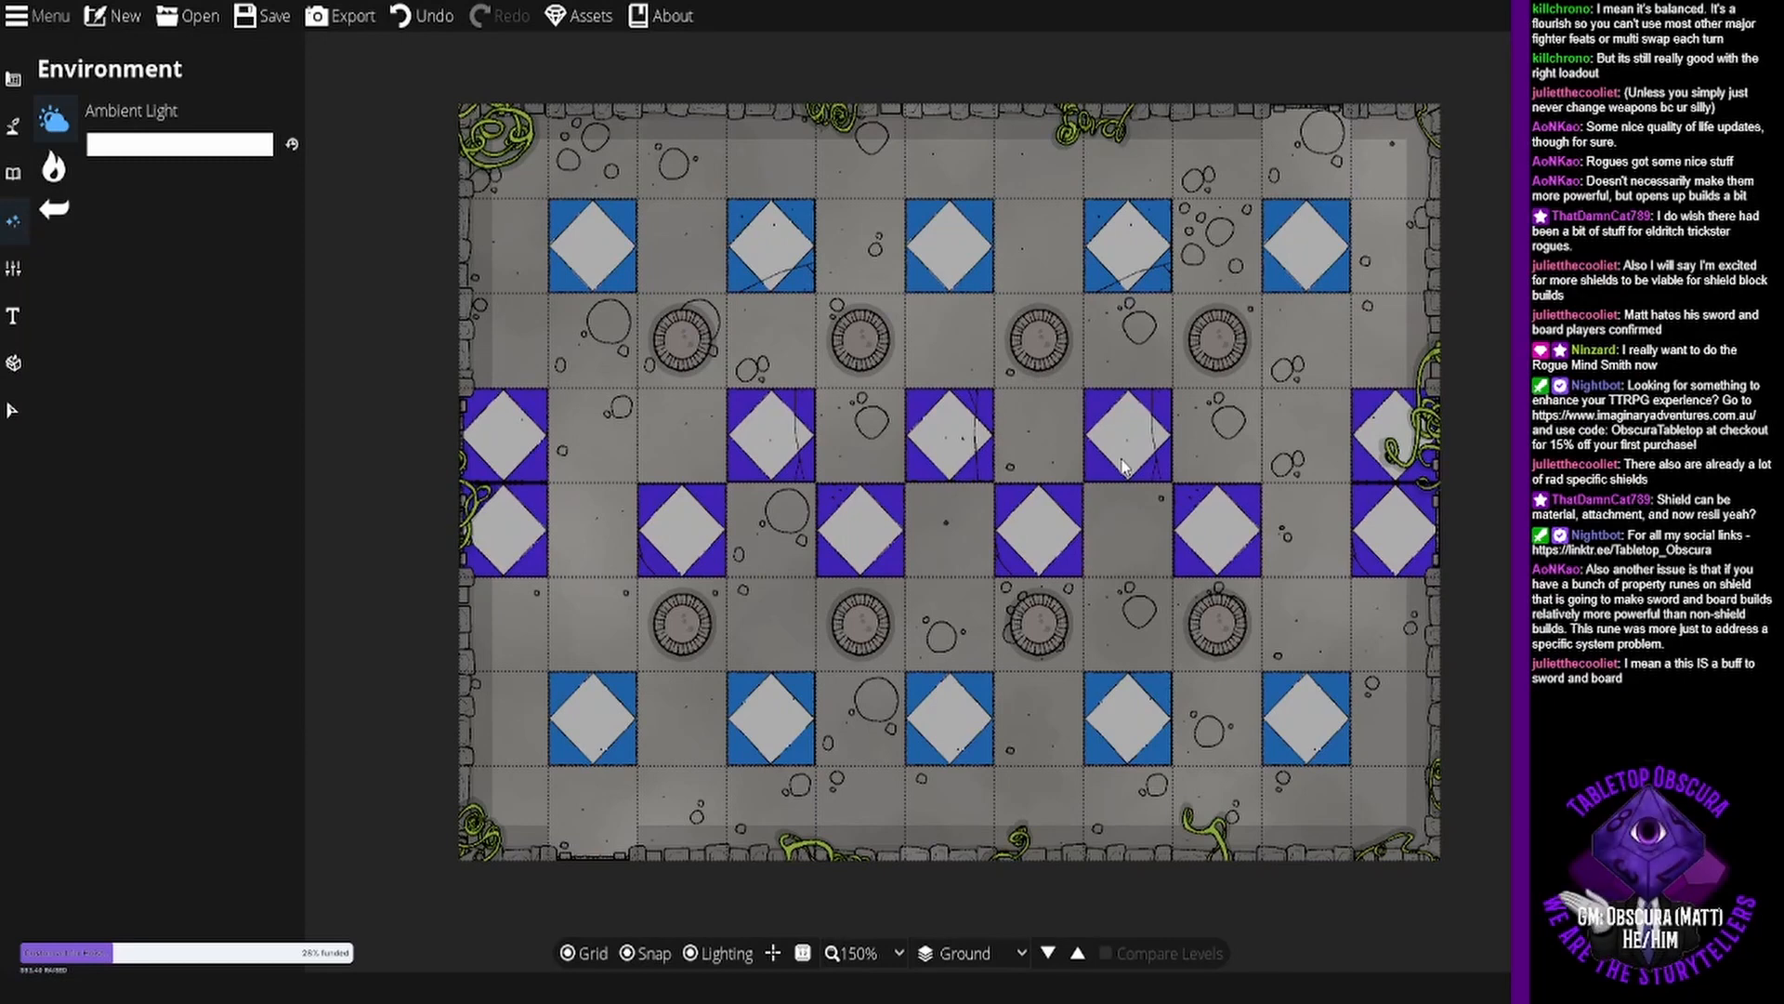
Light the western and eastern halves of the room with range 5, intensity 1 lights, keeping the first light style.
drag(934, 453, 907, 455)
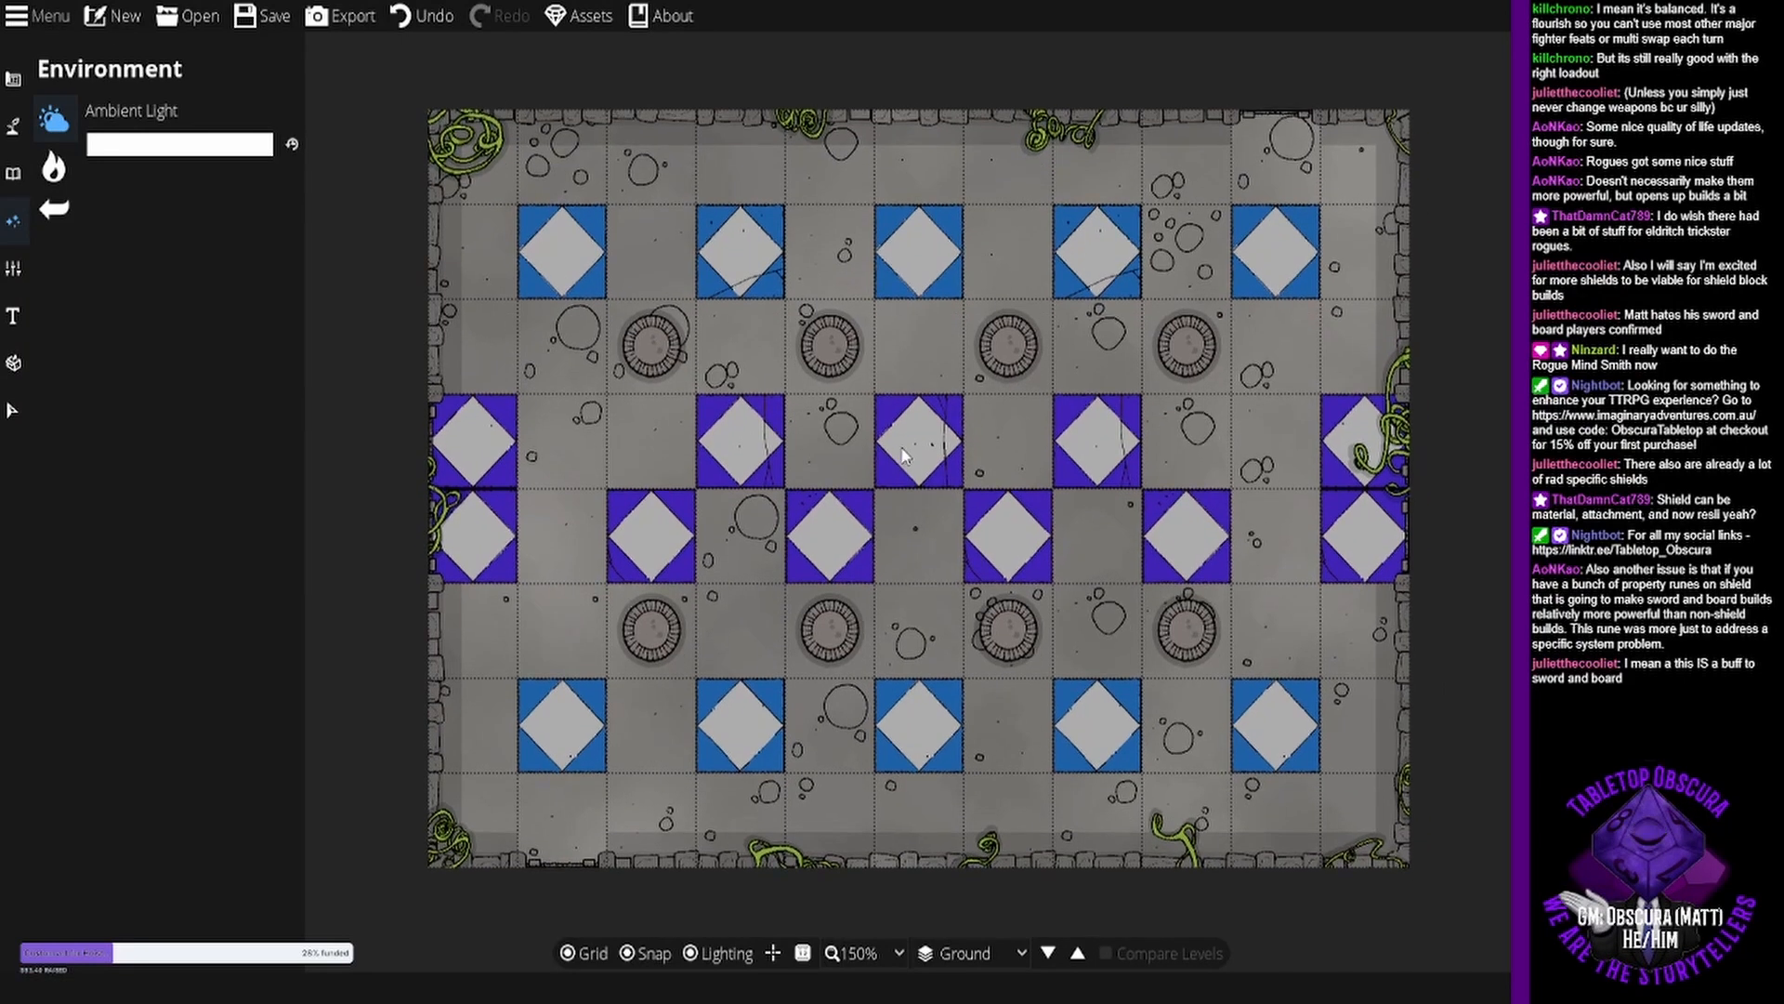
click(58, 164)
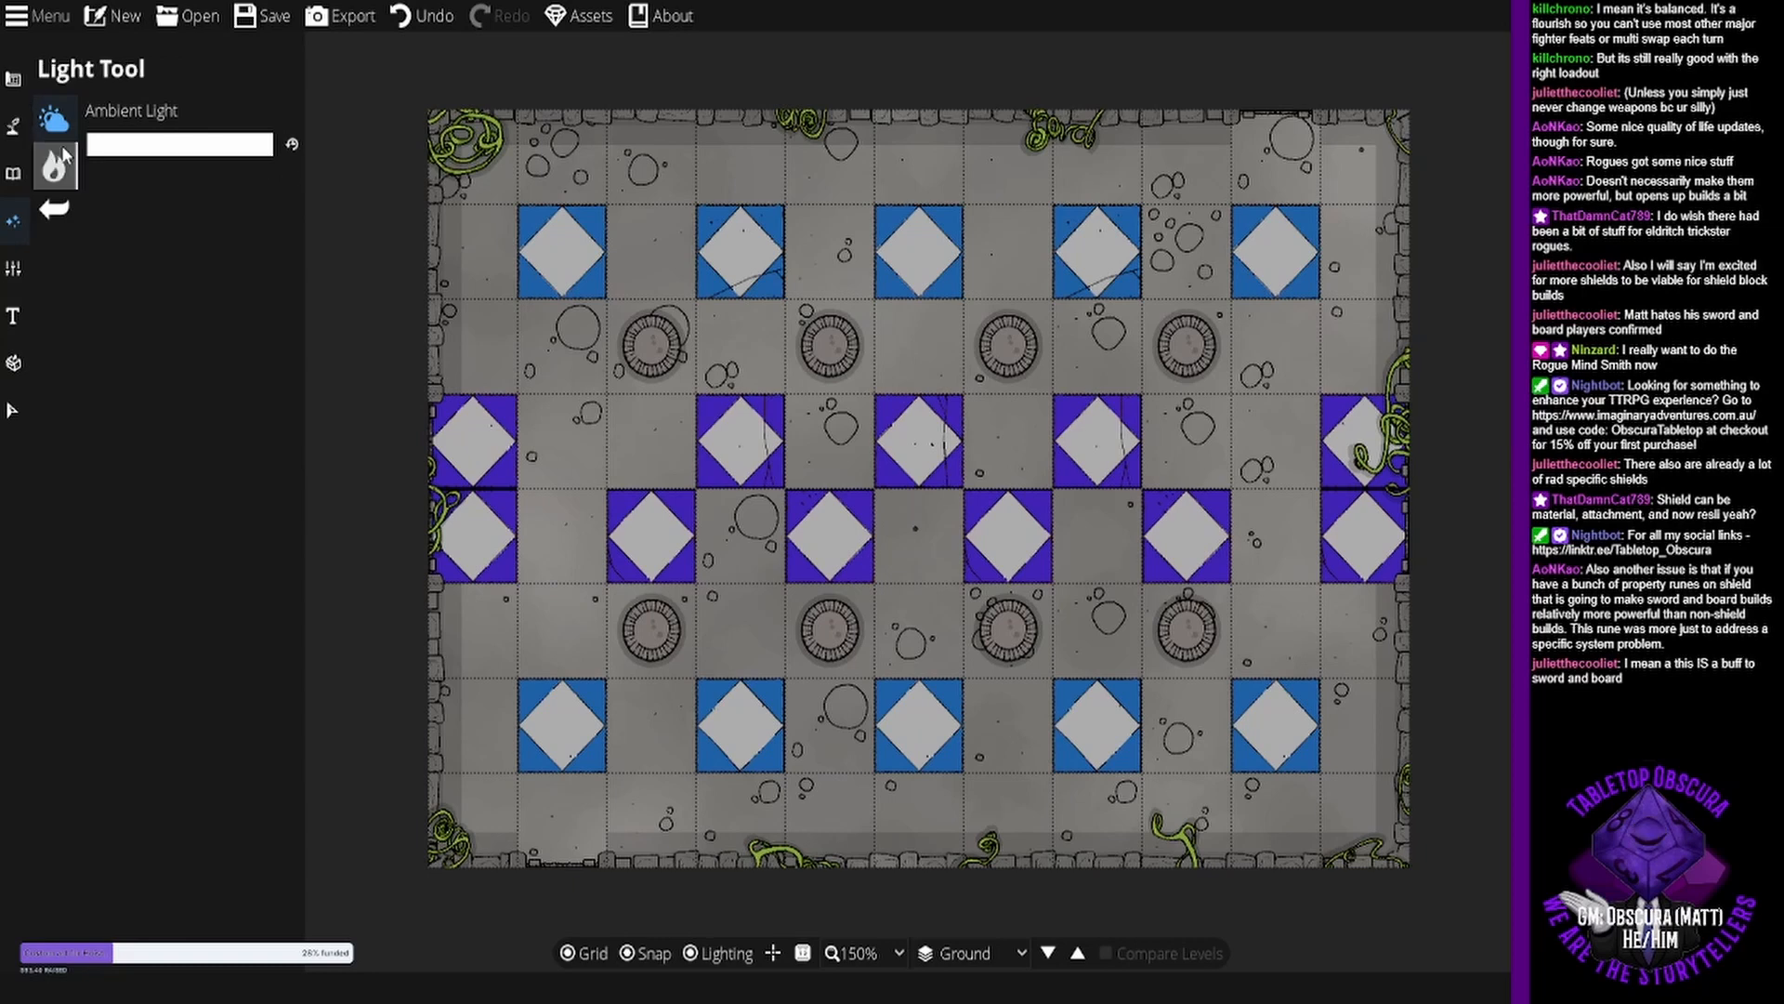
click(62, 150)
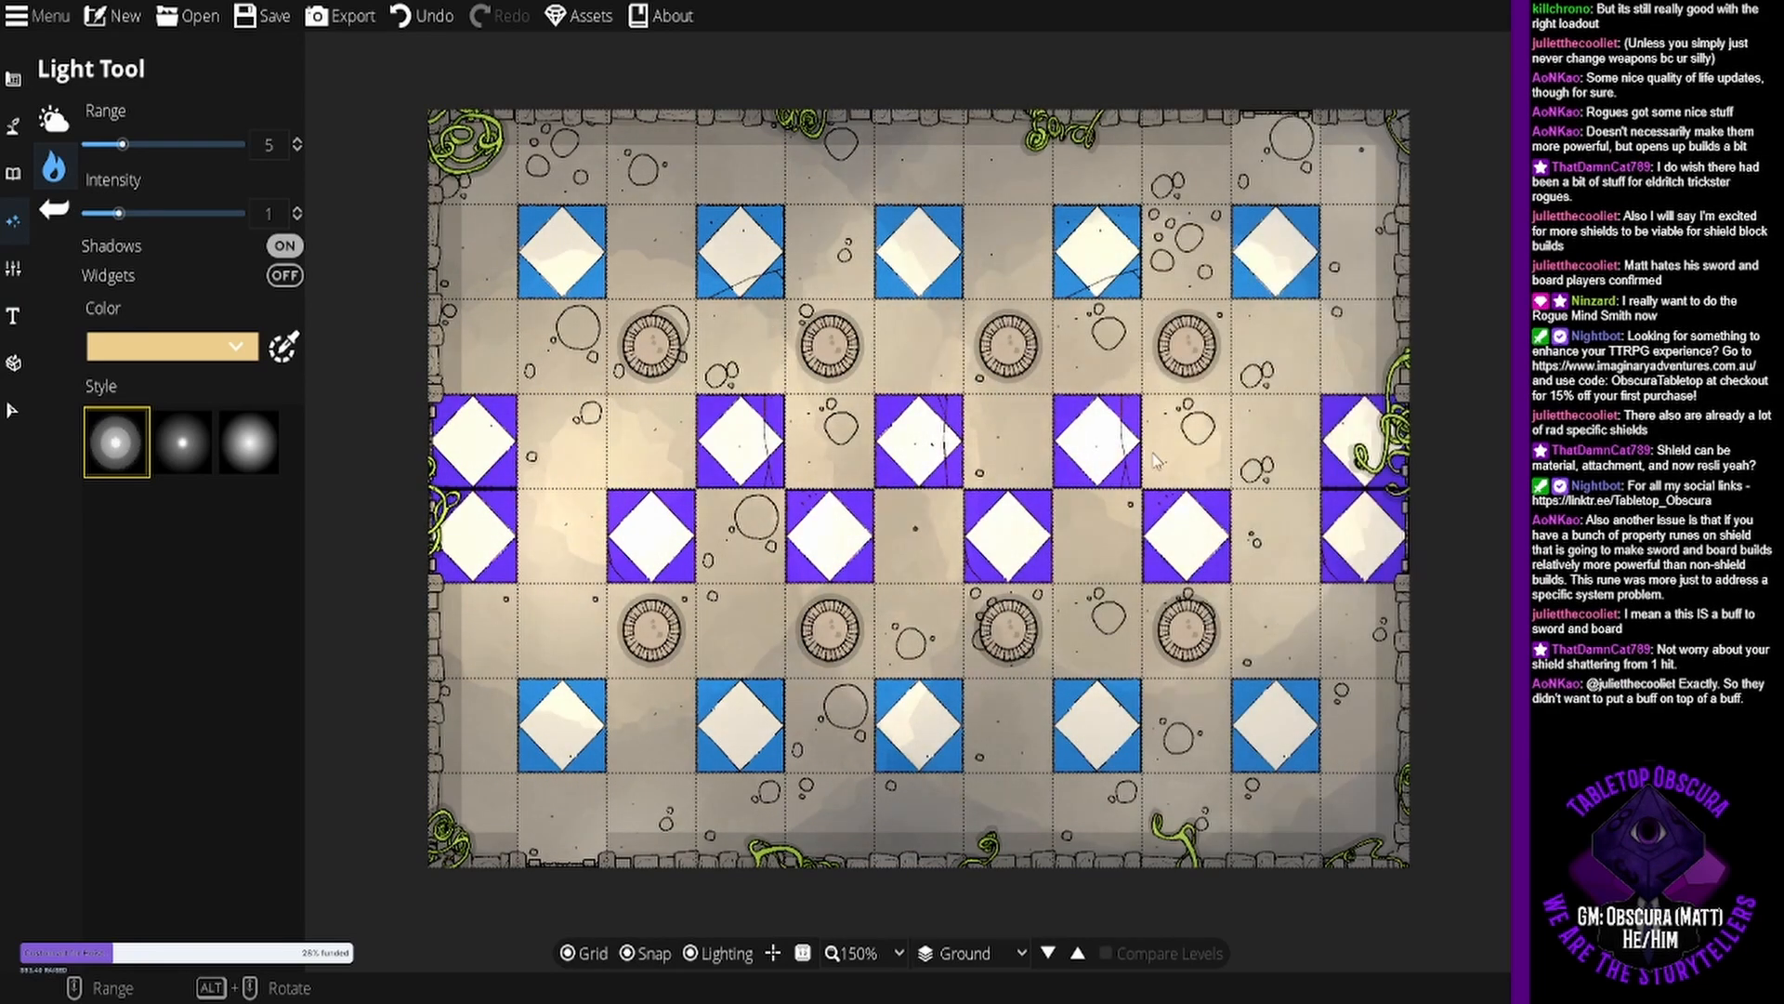
click(1227, 497)
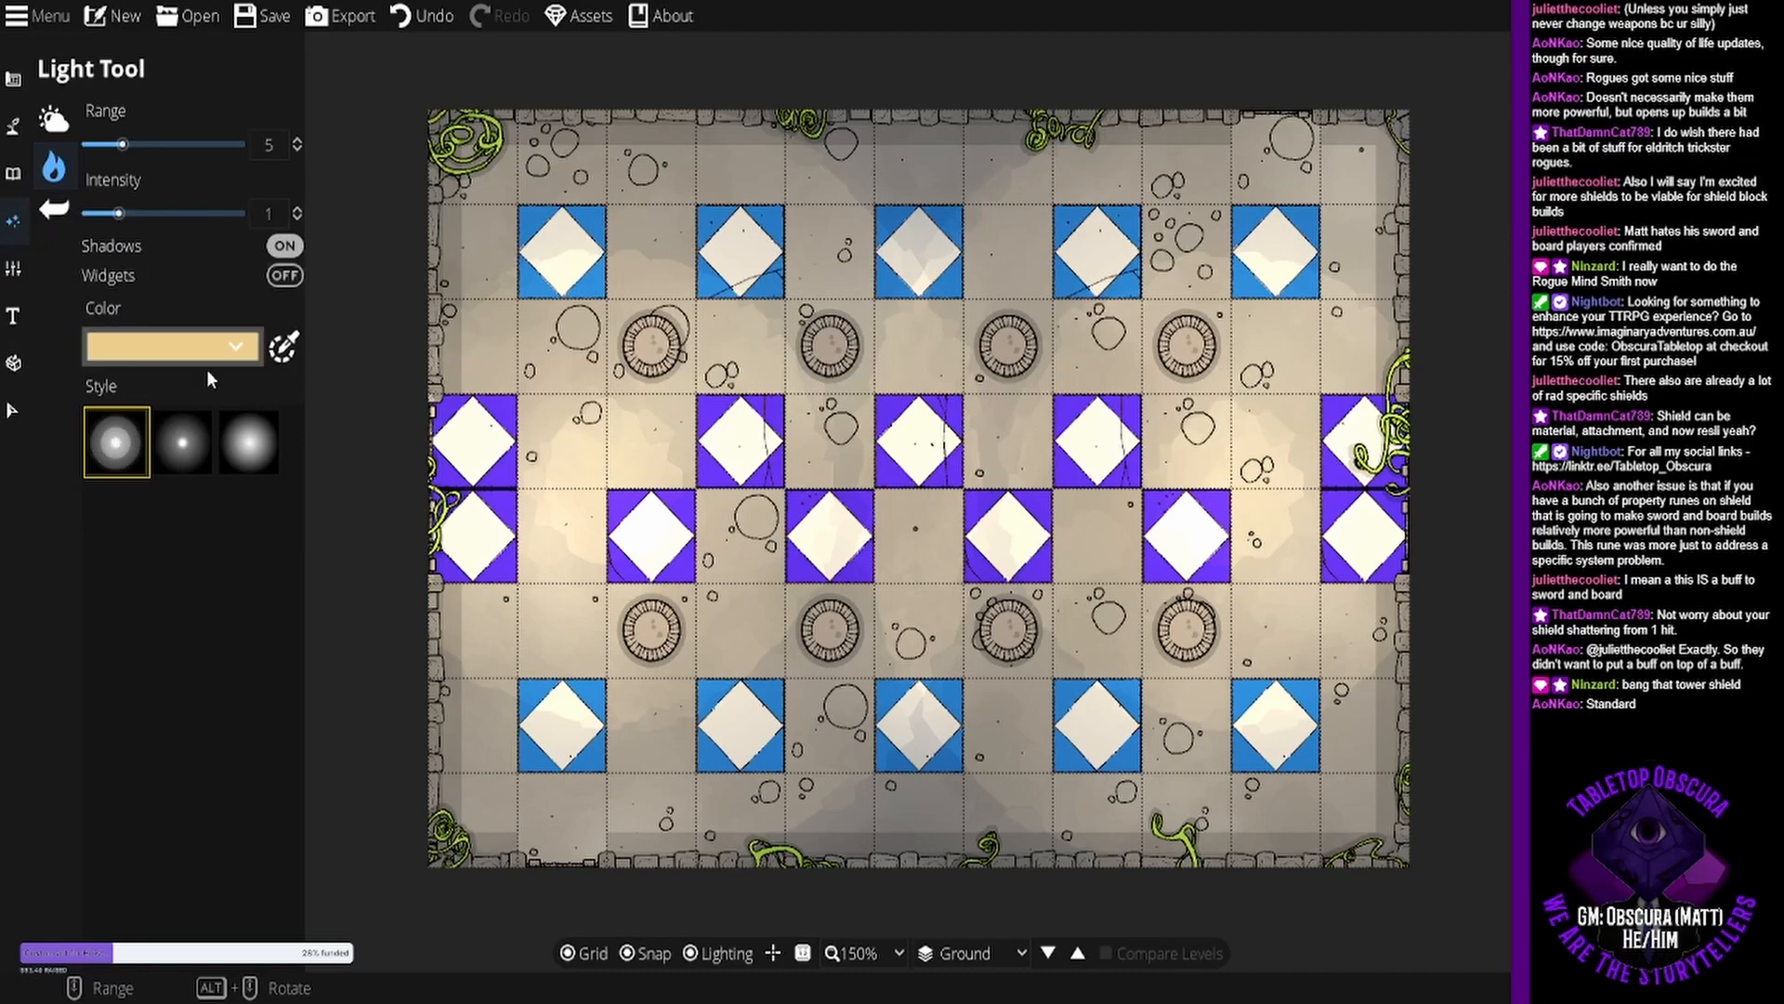
click(242, 455)
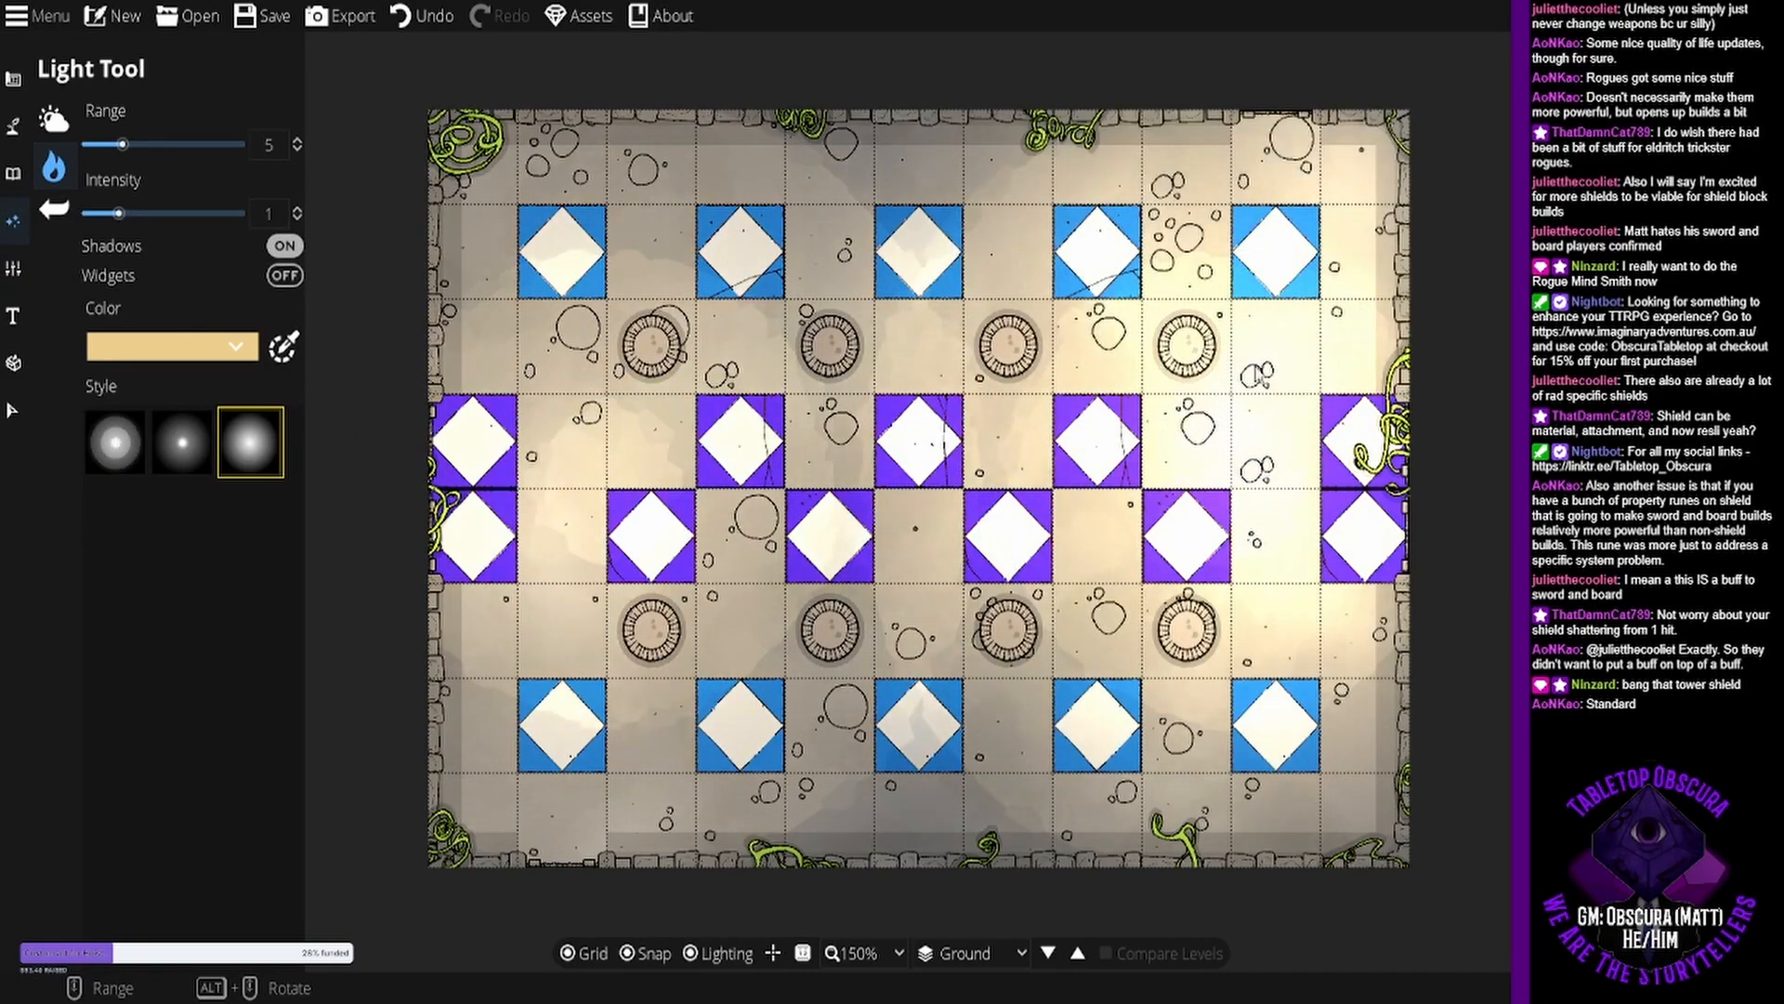
click(132, 448)
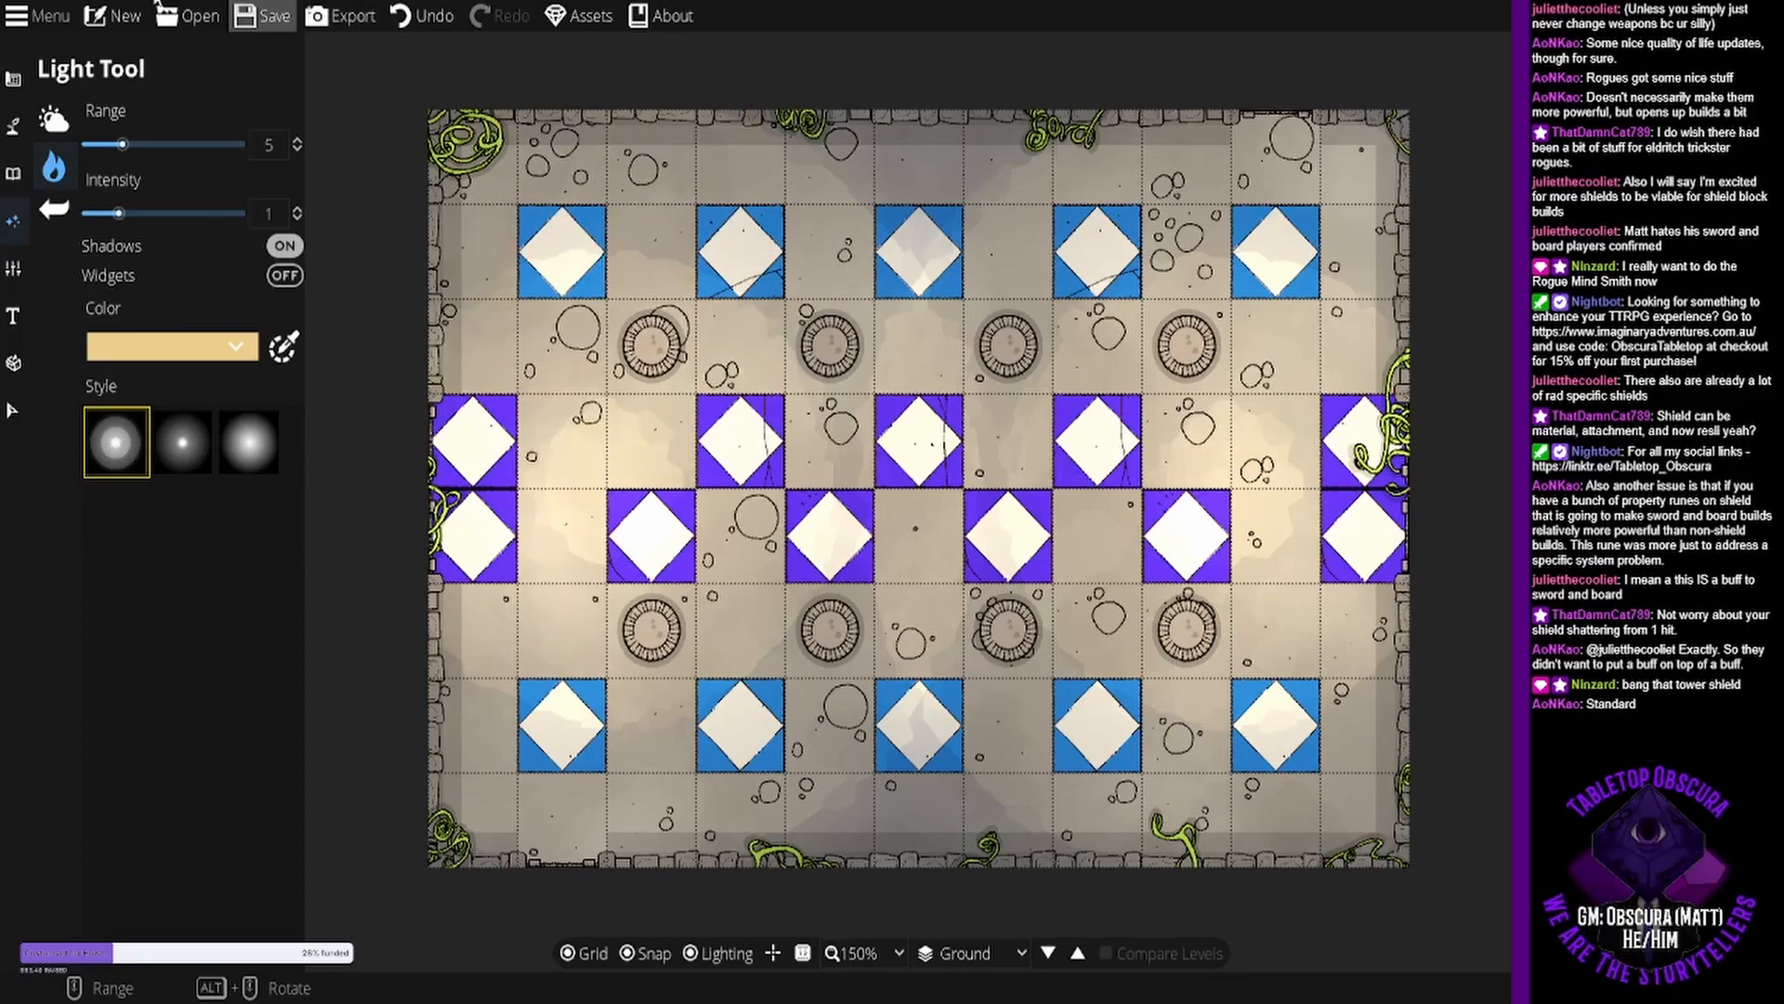
Export the relit map as Universal VTT with grid and lighting on at 100 pixels per square, and close the export options.
click(342, 16)
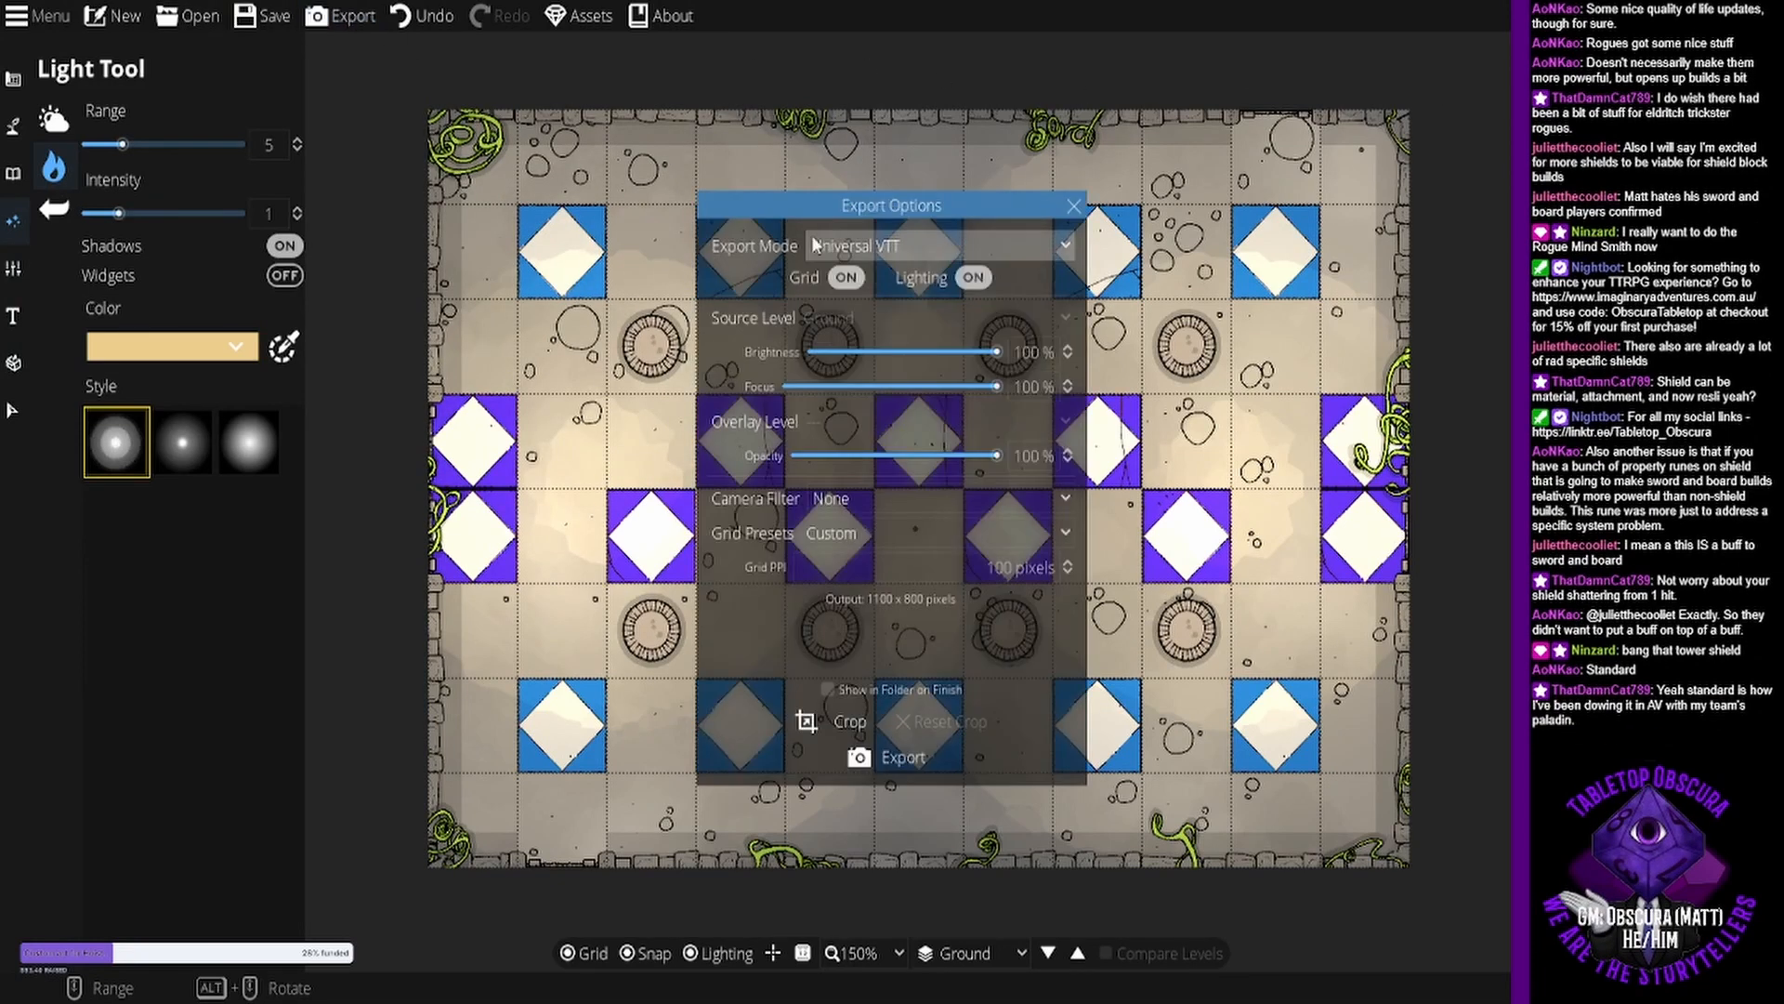
click(894, 756)
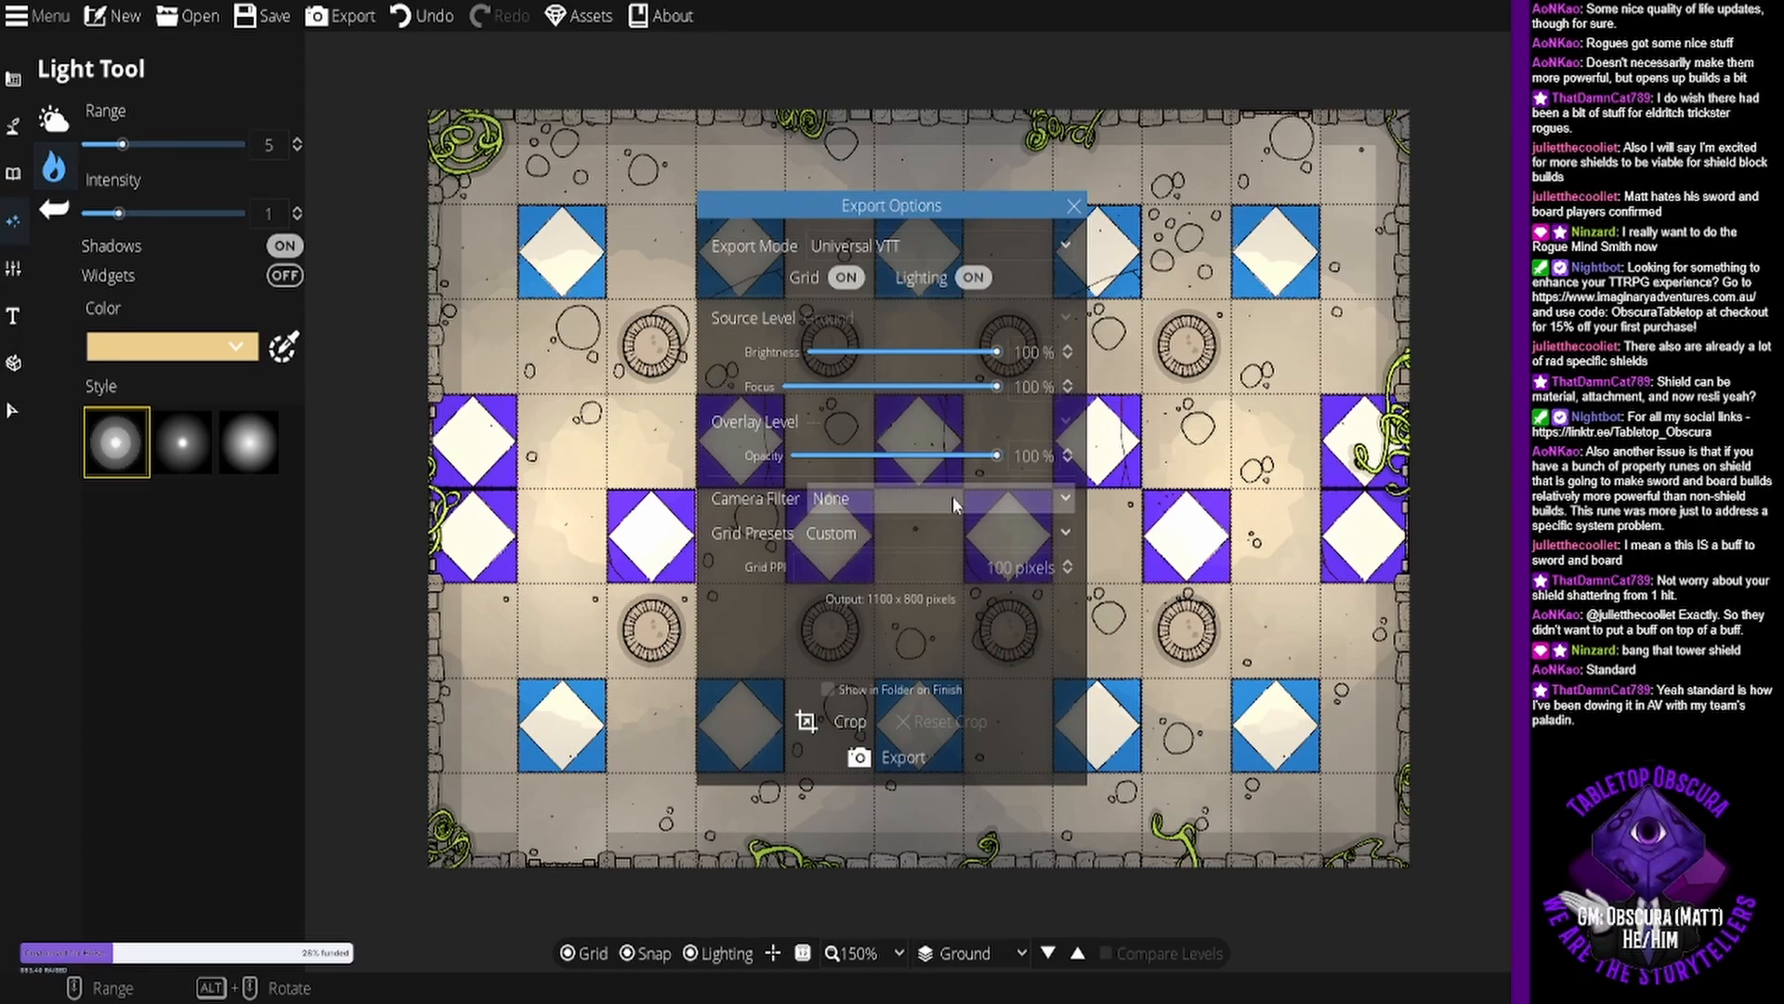
click(1076, 206)
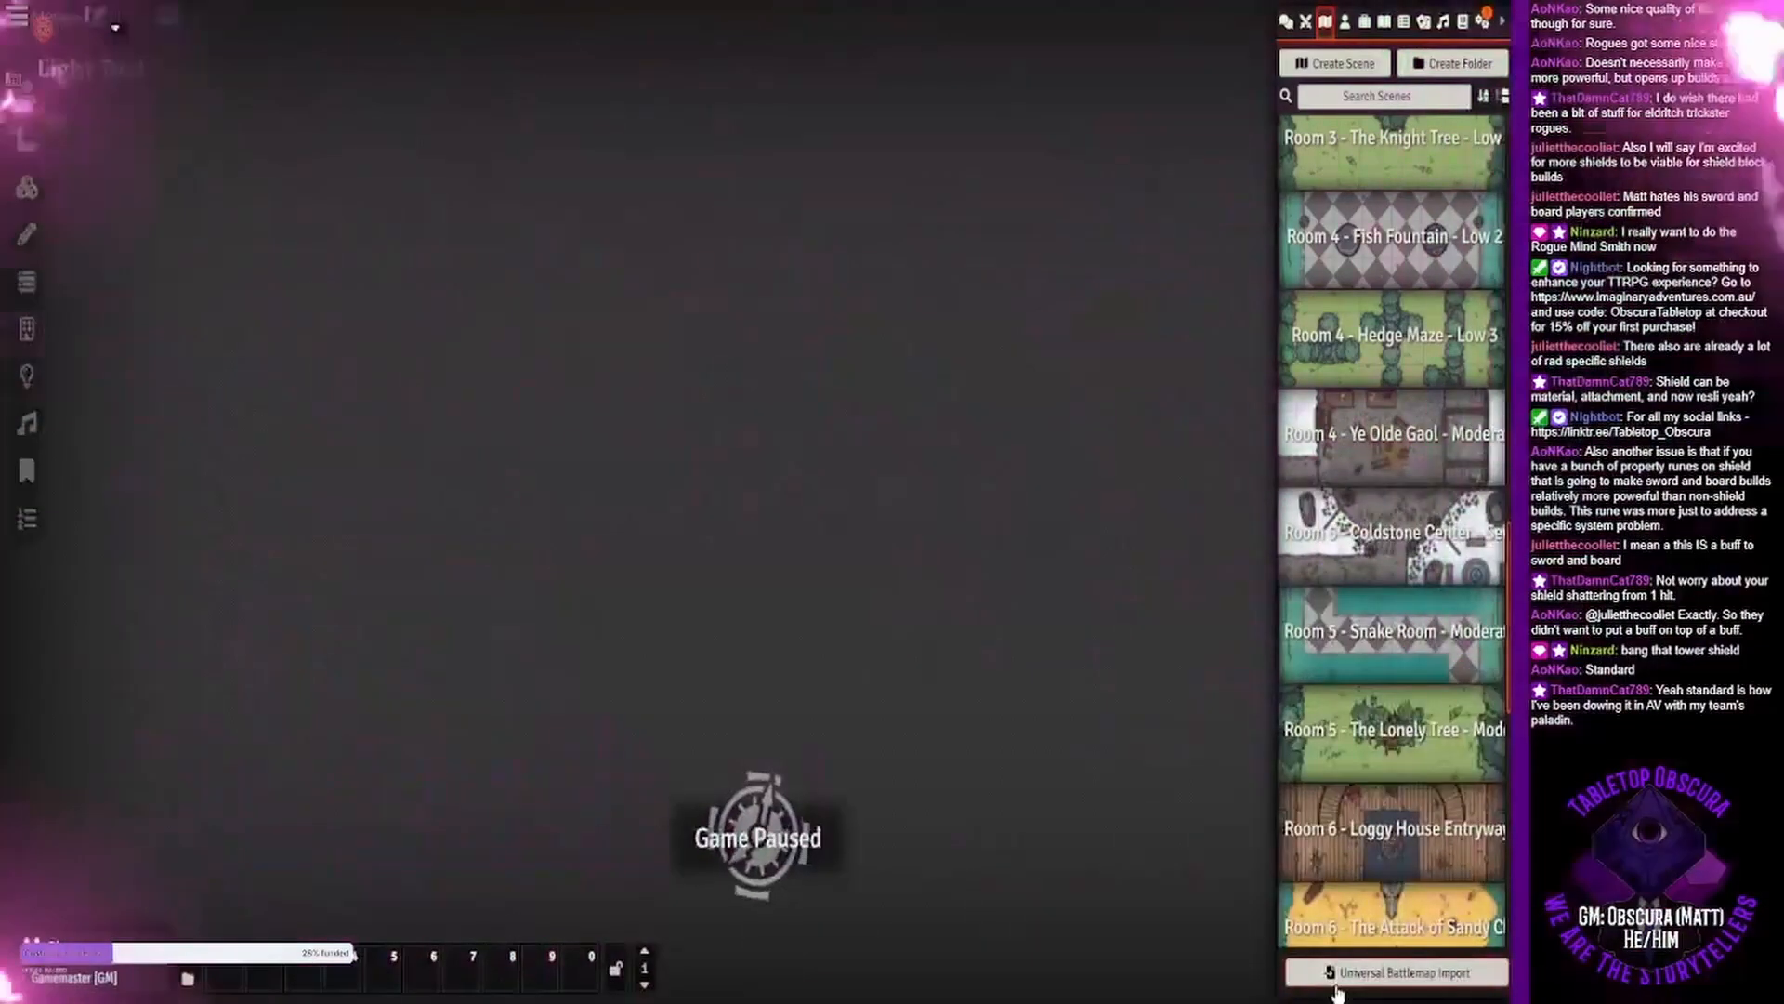
Switch to Foundry, import the Room 4 - Hallway of Pillars Universal VTT file as a scene, and activate that scene.
click(1336, 983)
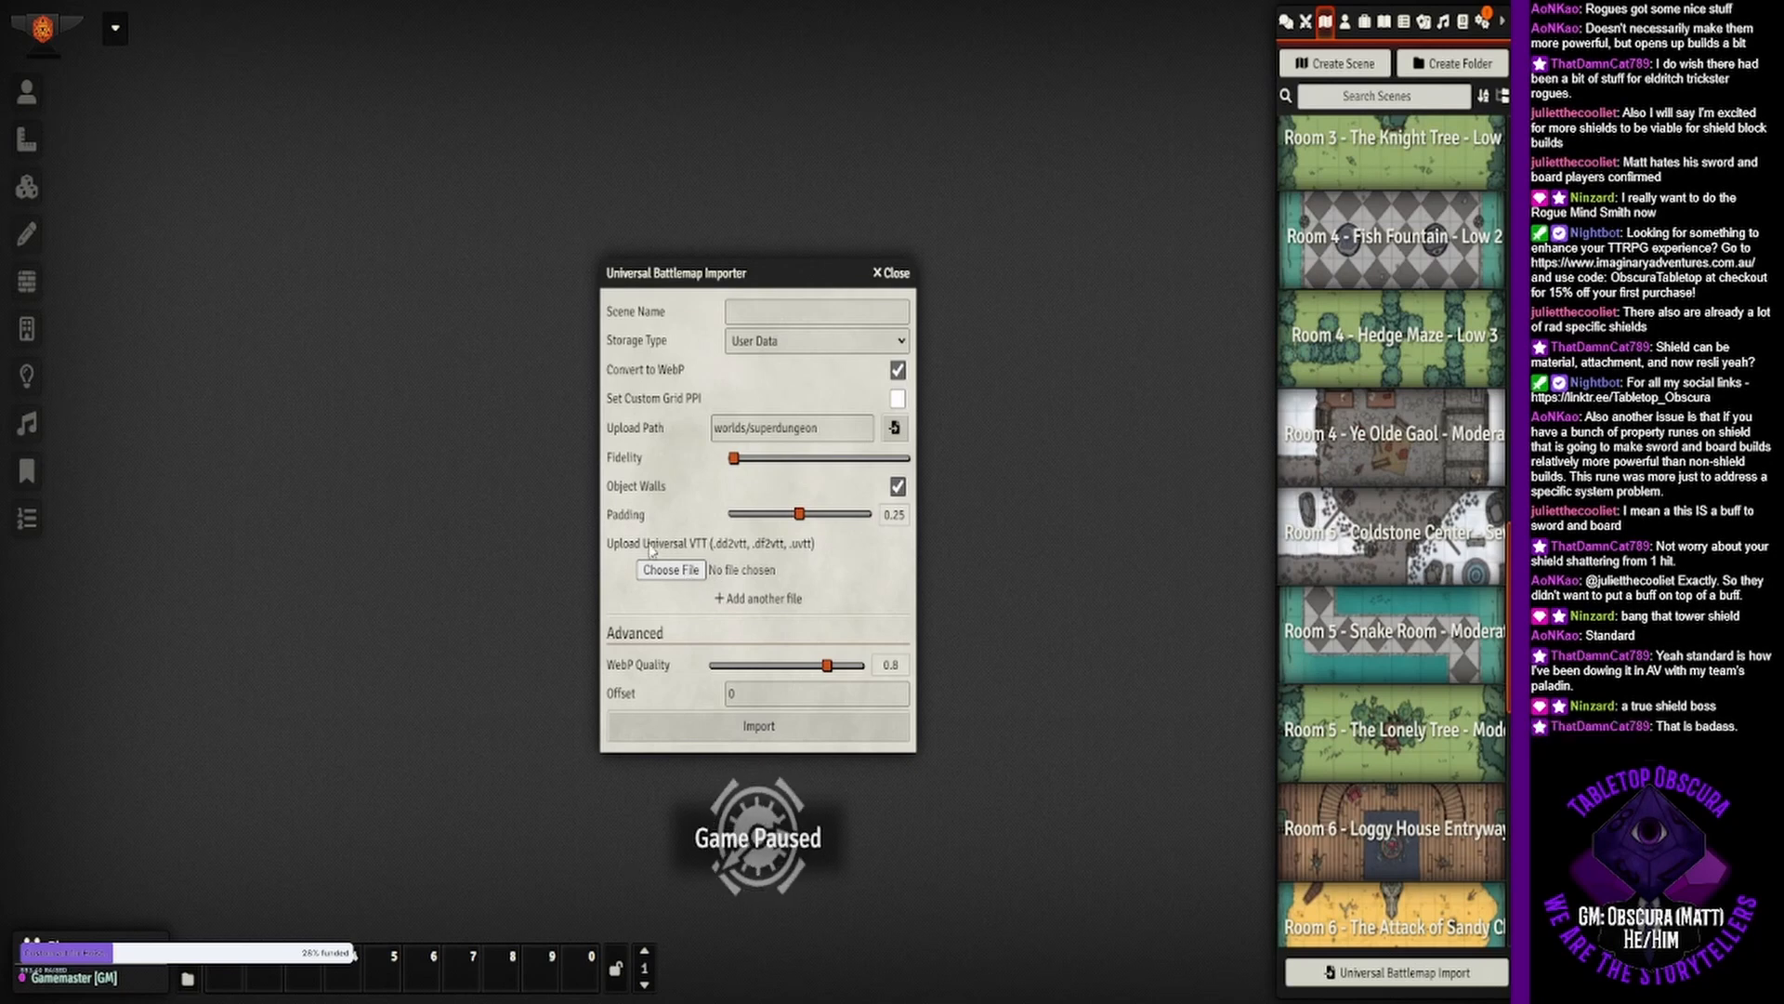
click(669, 730)
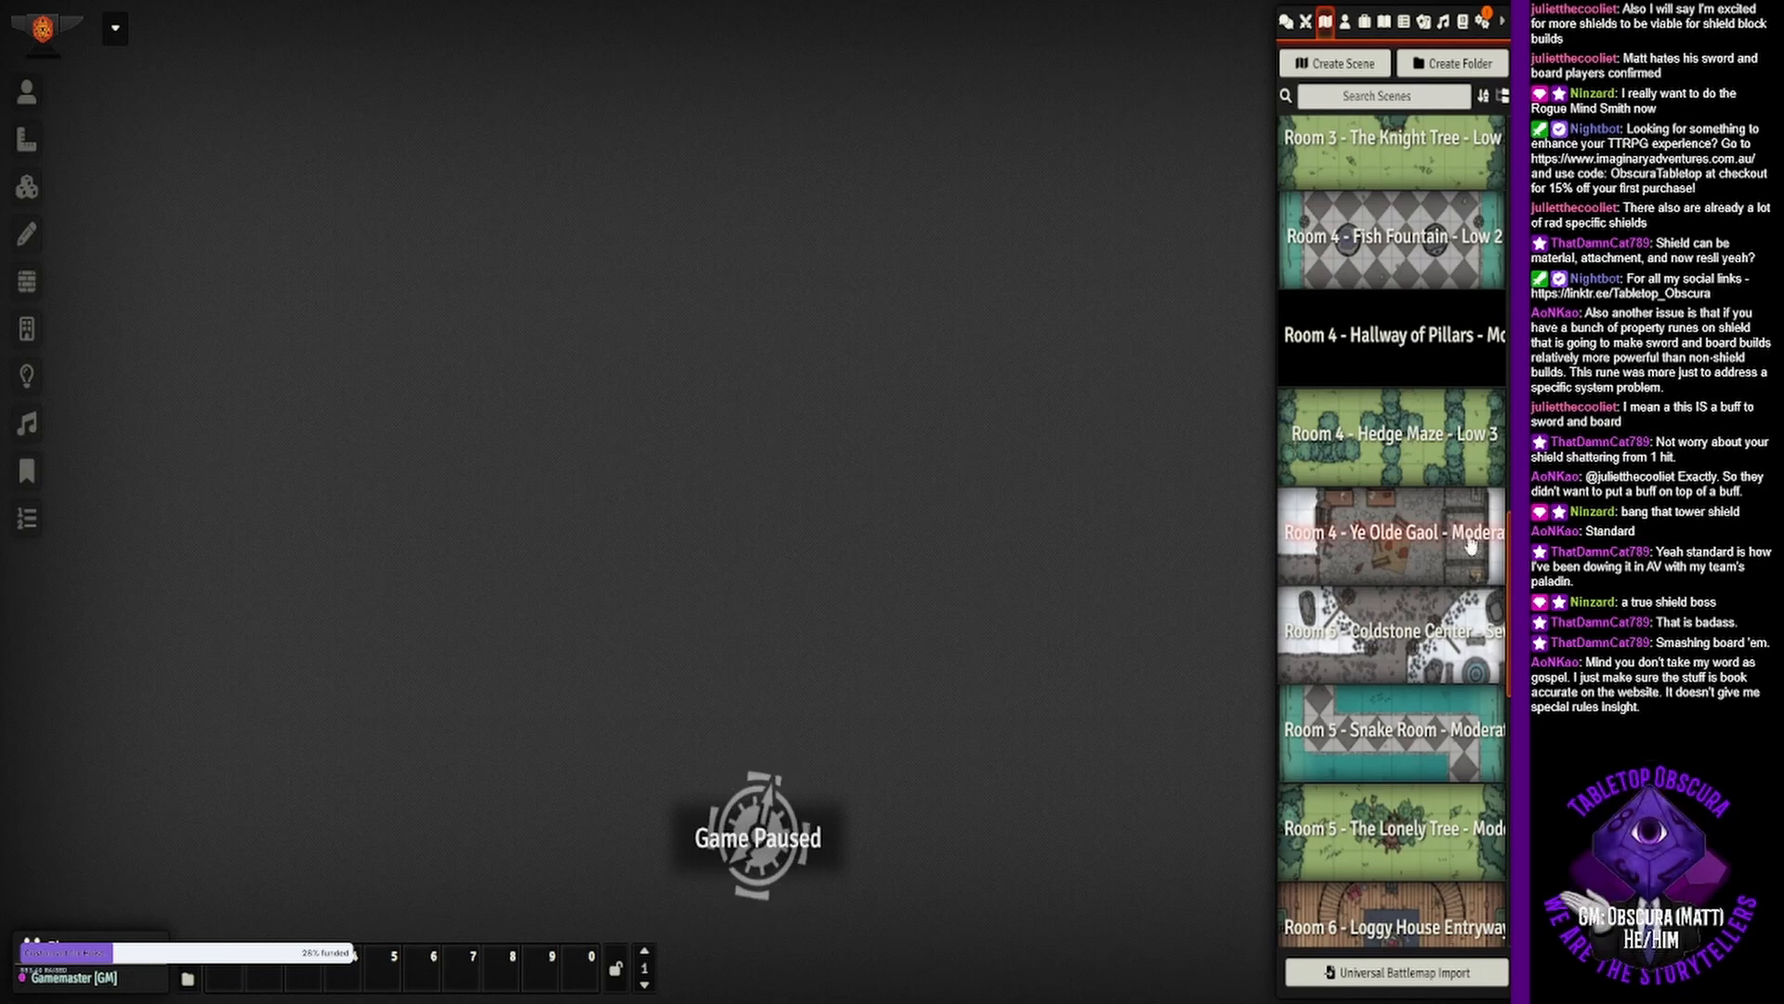
scroll(1404, 557, up, 1)
scroll(1404, 557, up, 1)
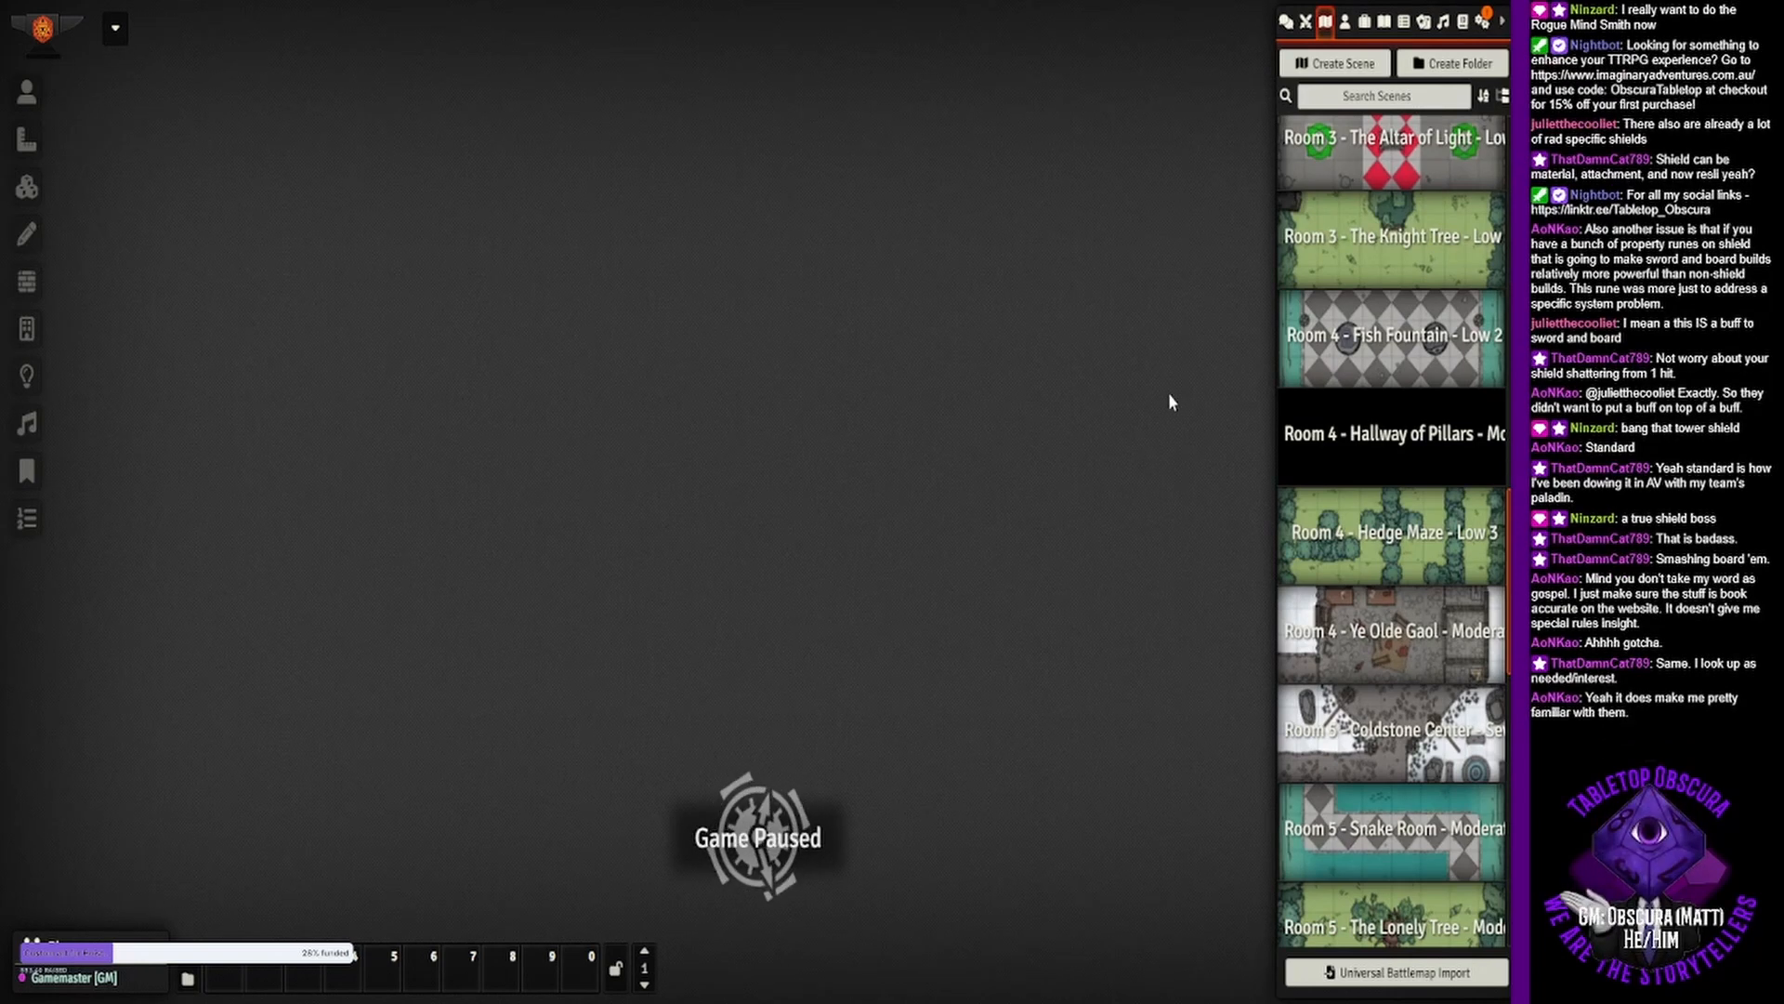
right_click(1320, 481)
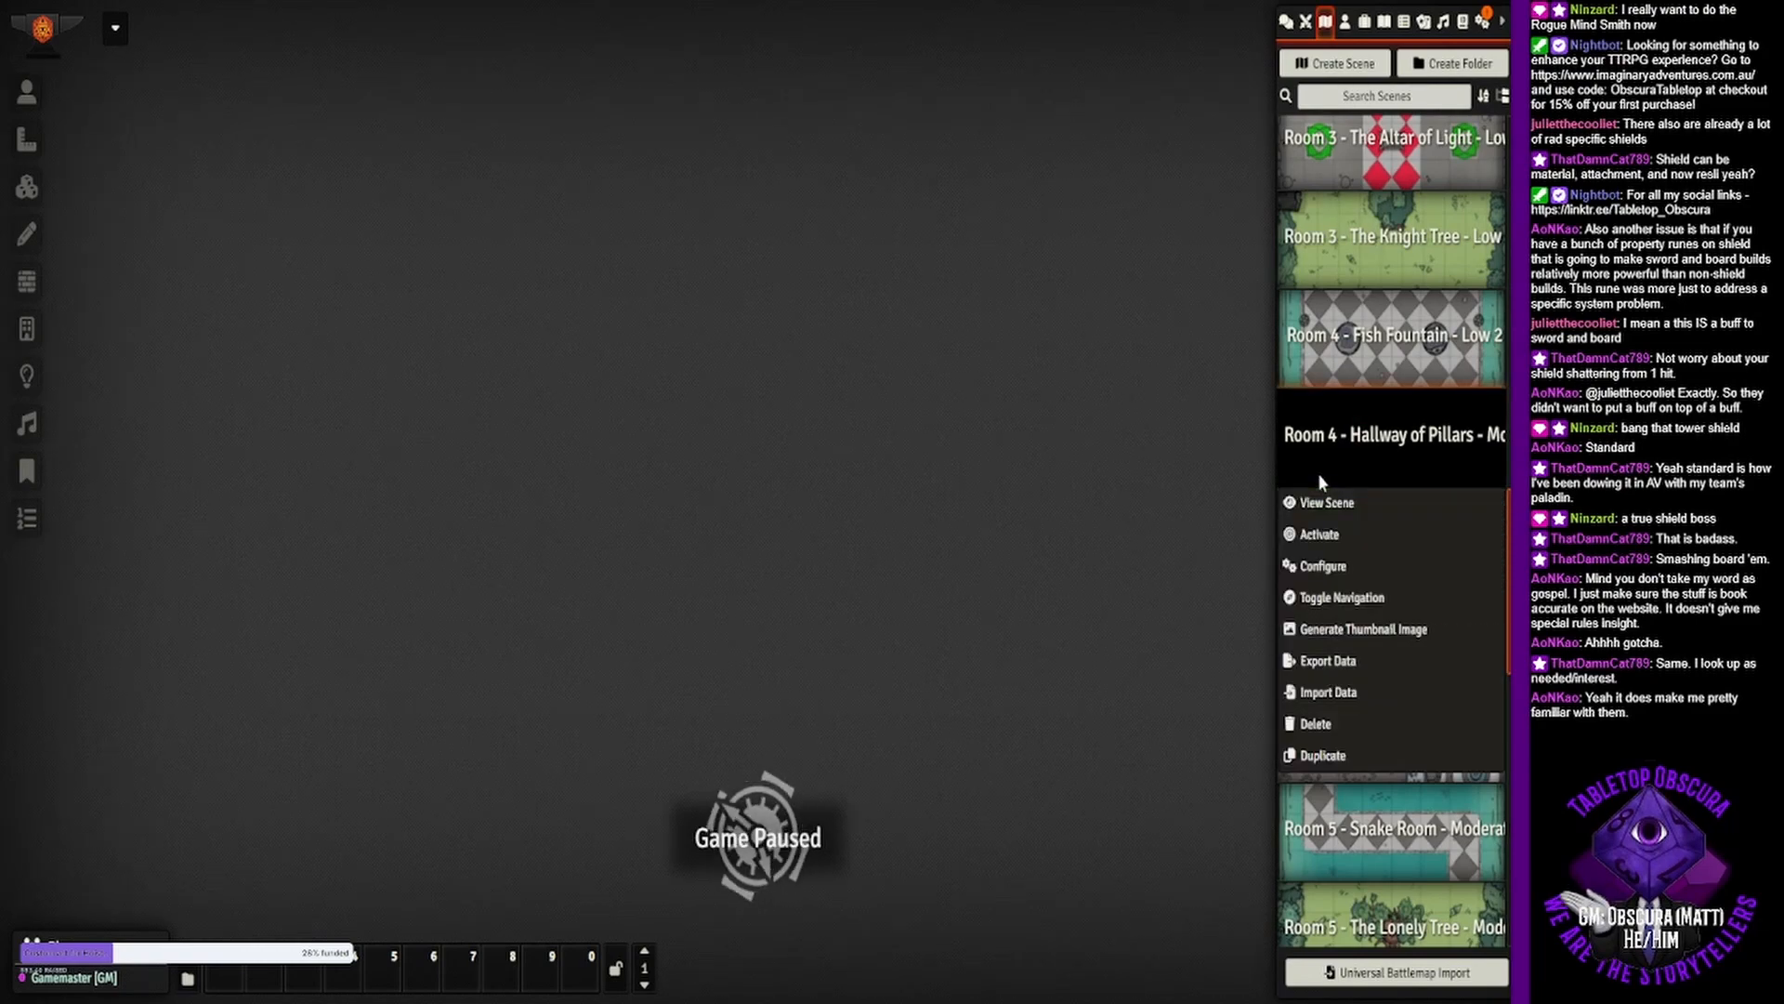
click(1324, 536)
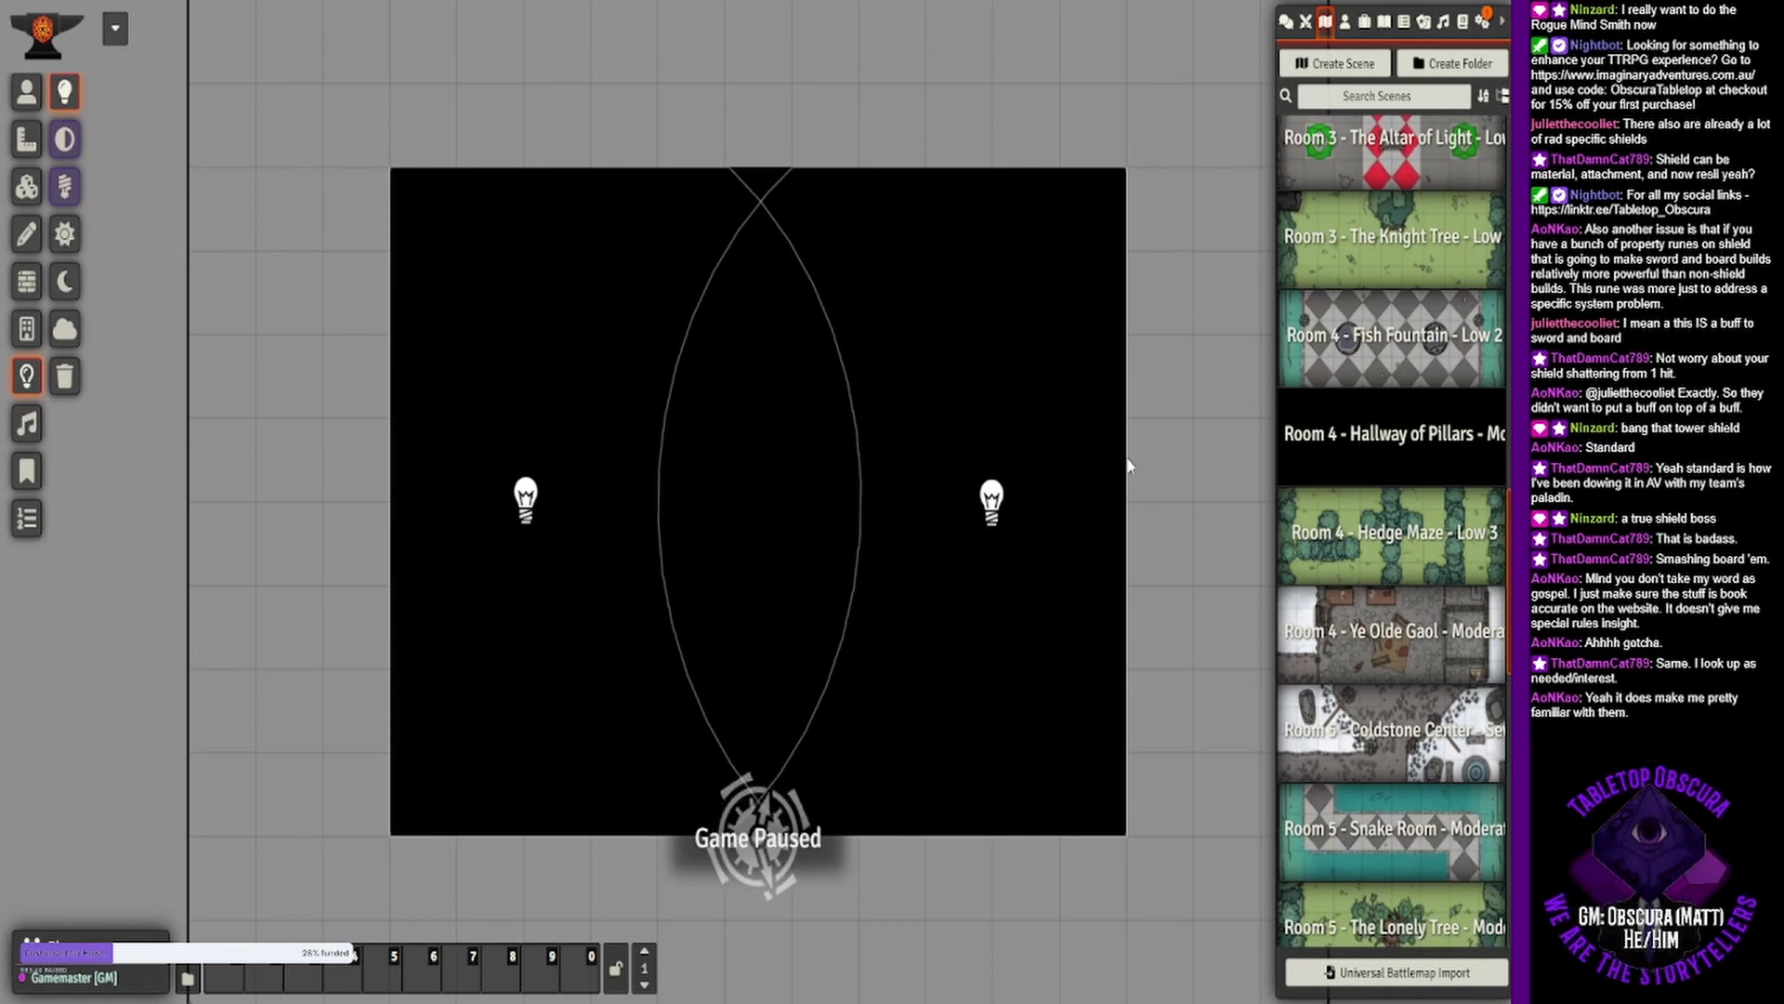
Delete the black Room 4 - Hallway of Pillars scene and confirm its removal.
right_click(1324, 457)
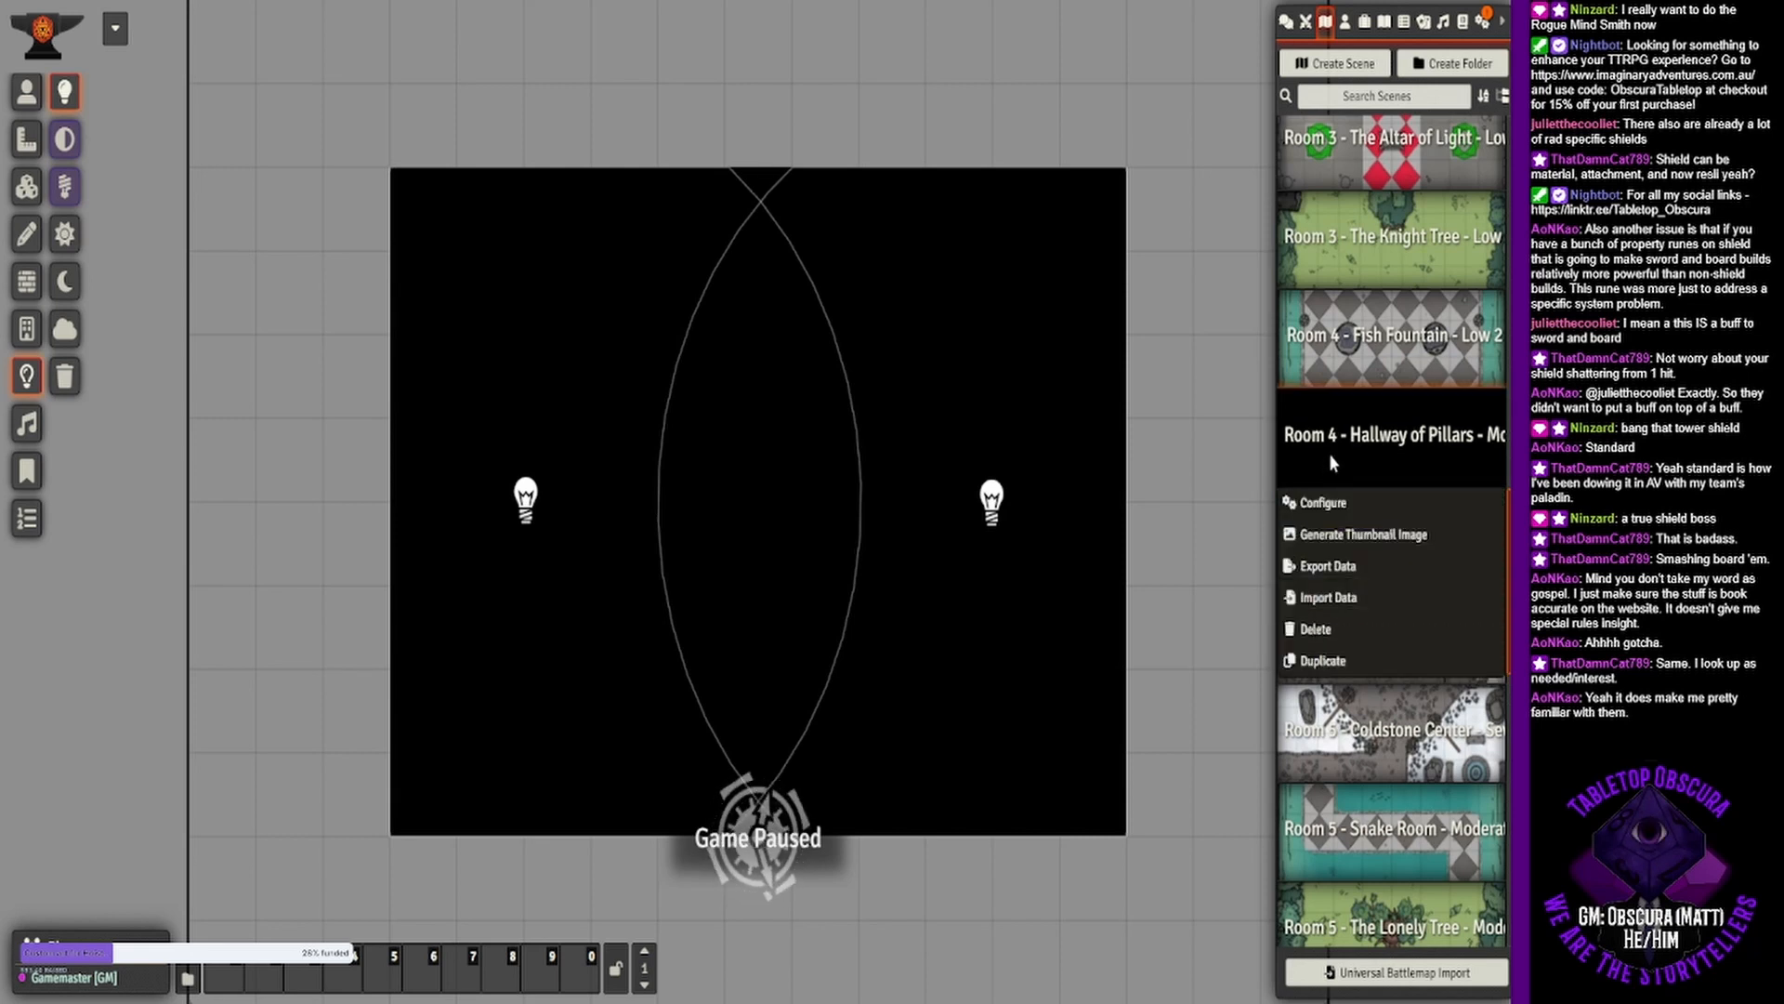
click(1320, 630)
click(1028, 890)
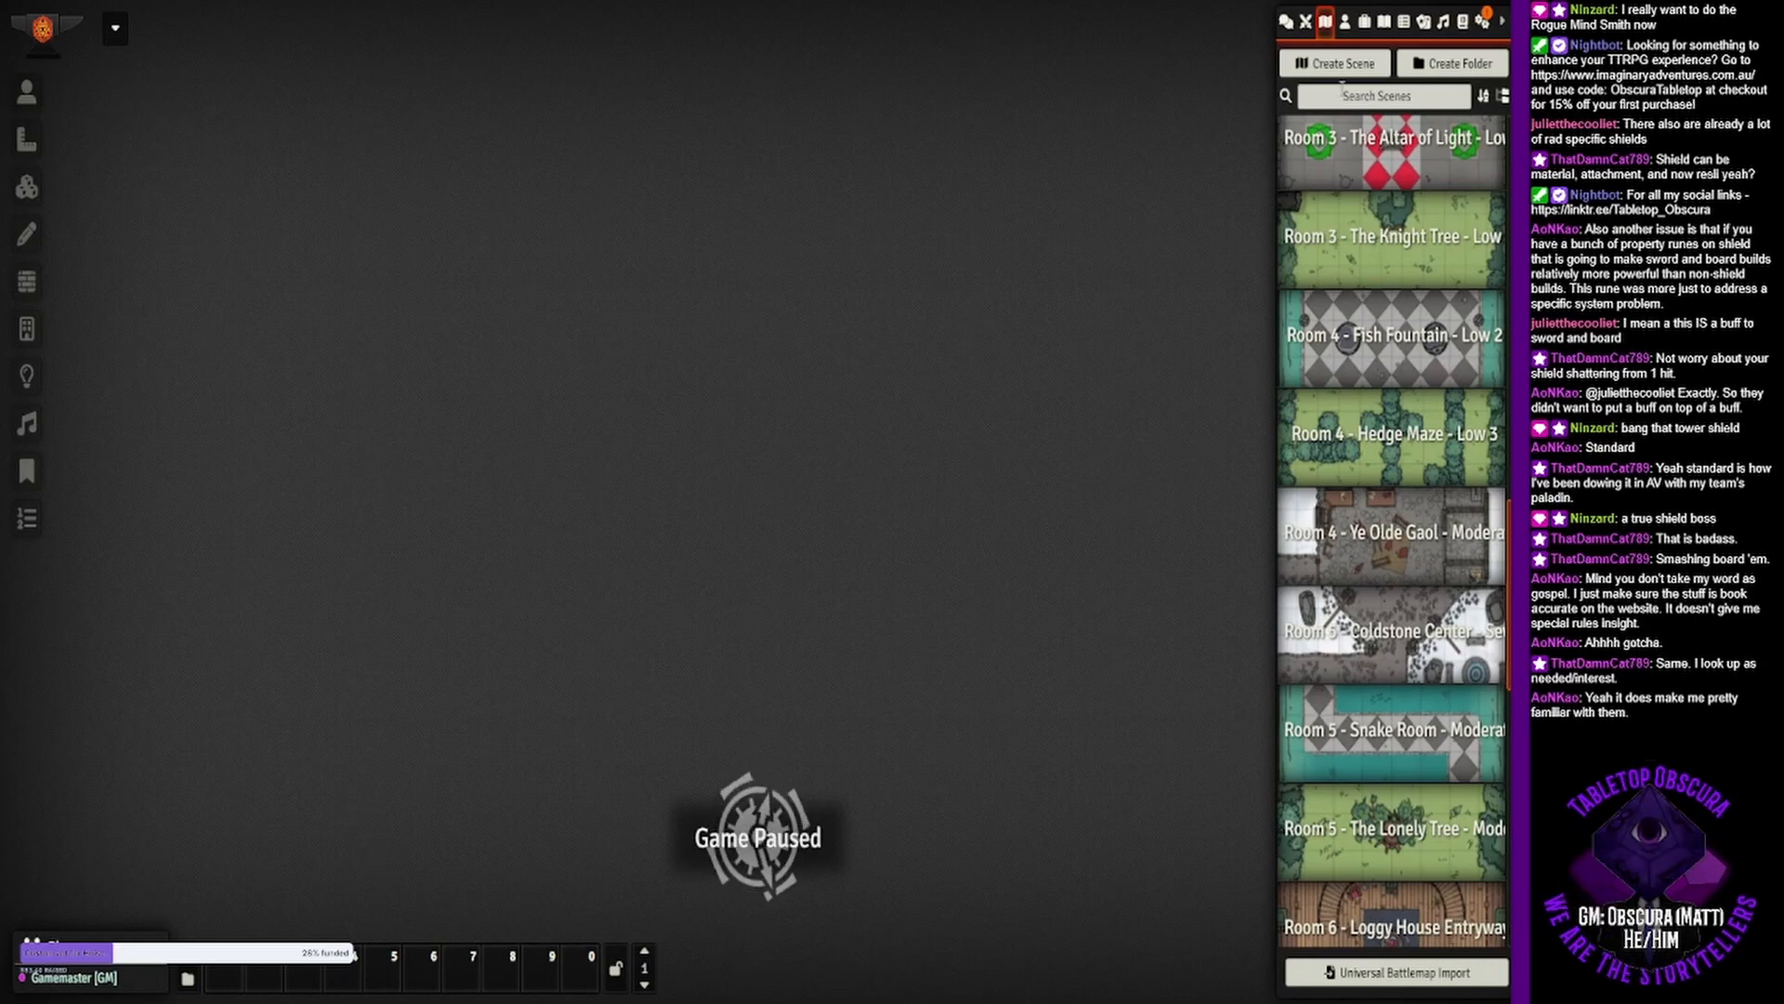
Import the Room 4 - Hallway of Pillars map again with the Universal Battlemap Importer and activate the resulting scene.
click(1375, 982)
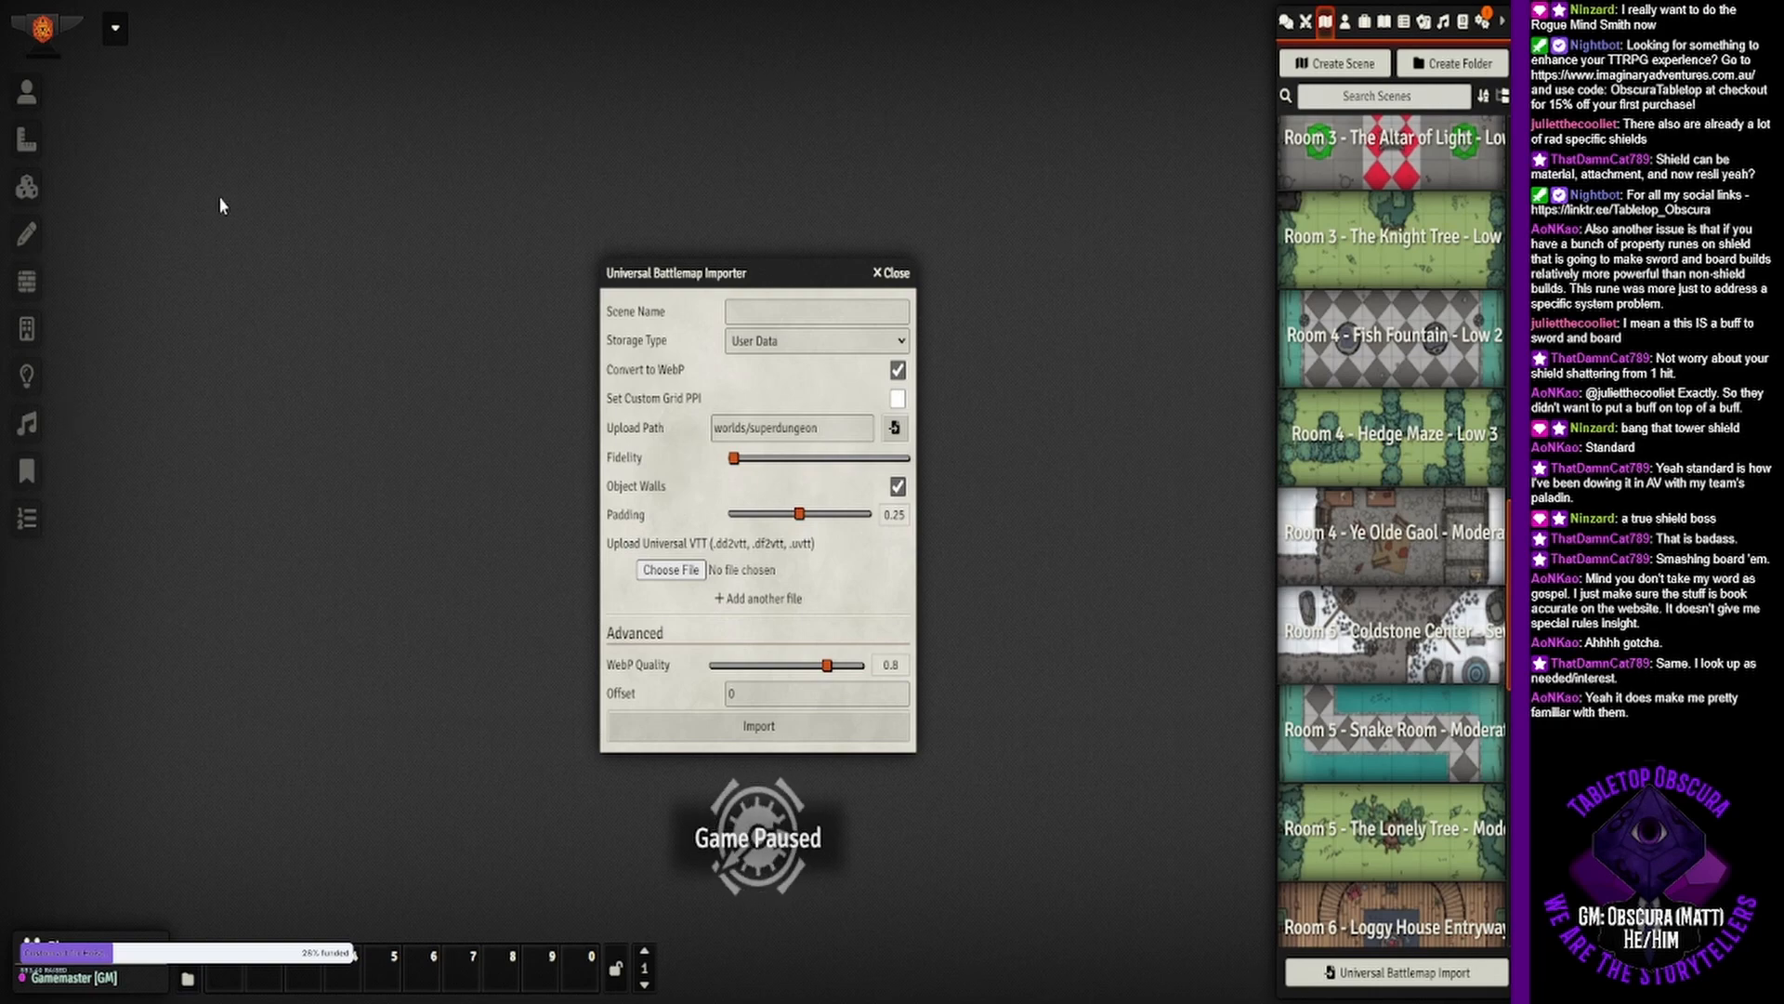
click(726, 726)
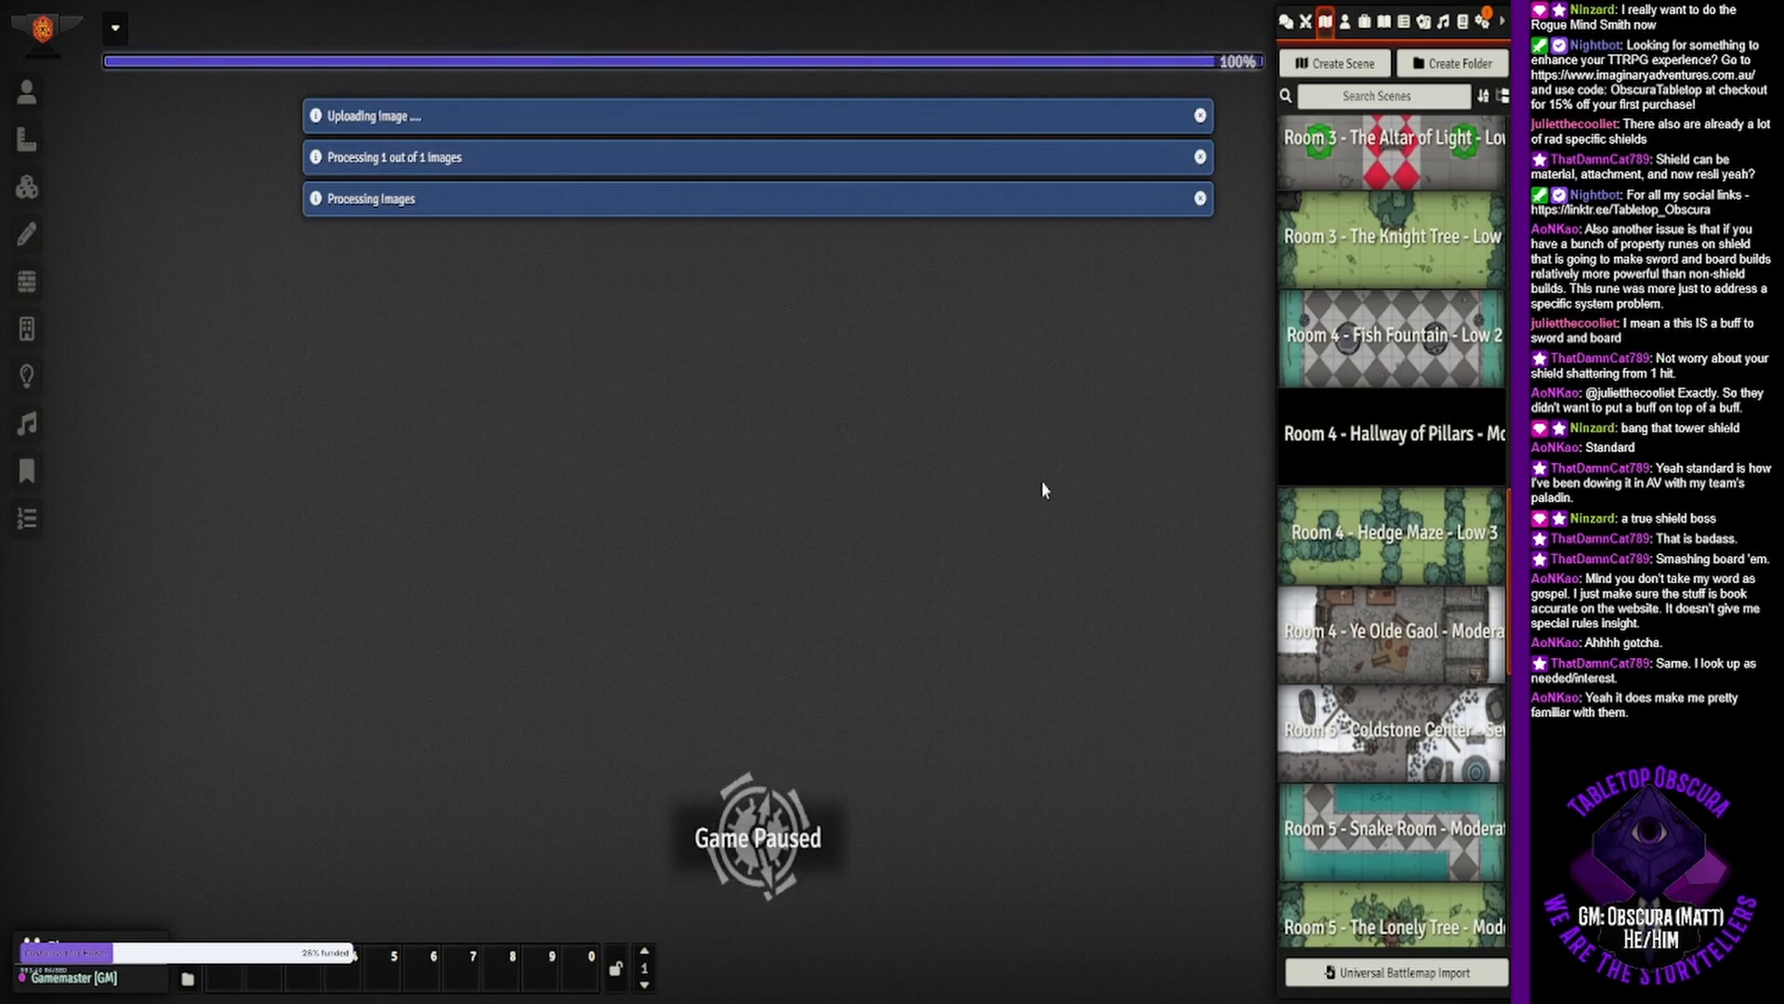
right_click(1372, 472)
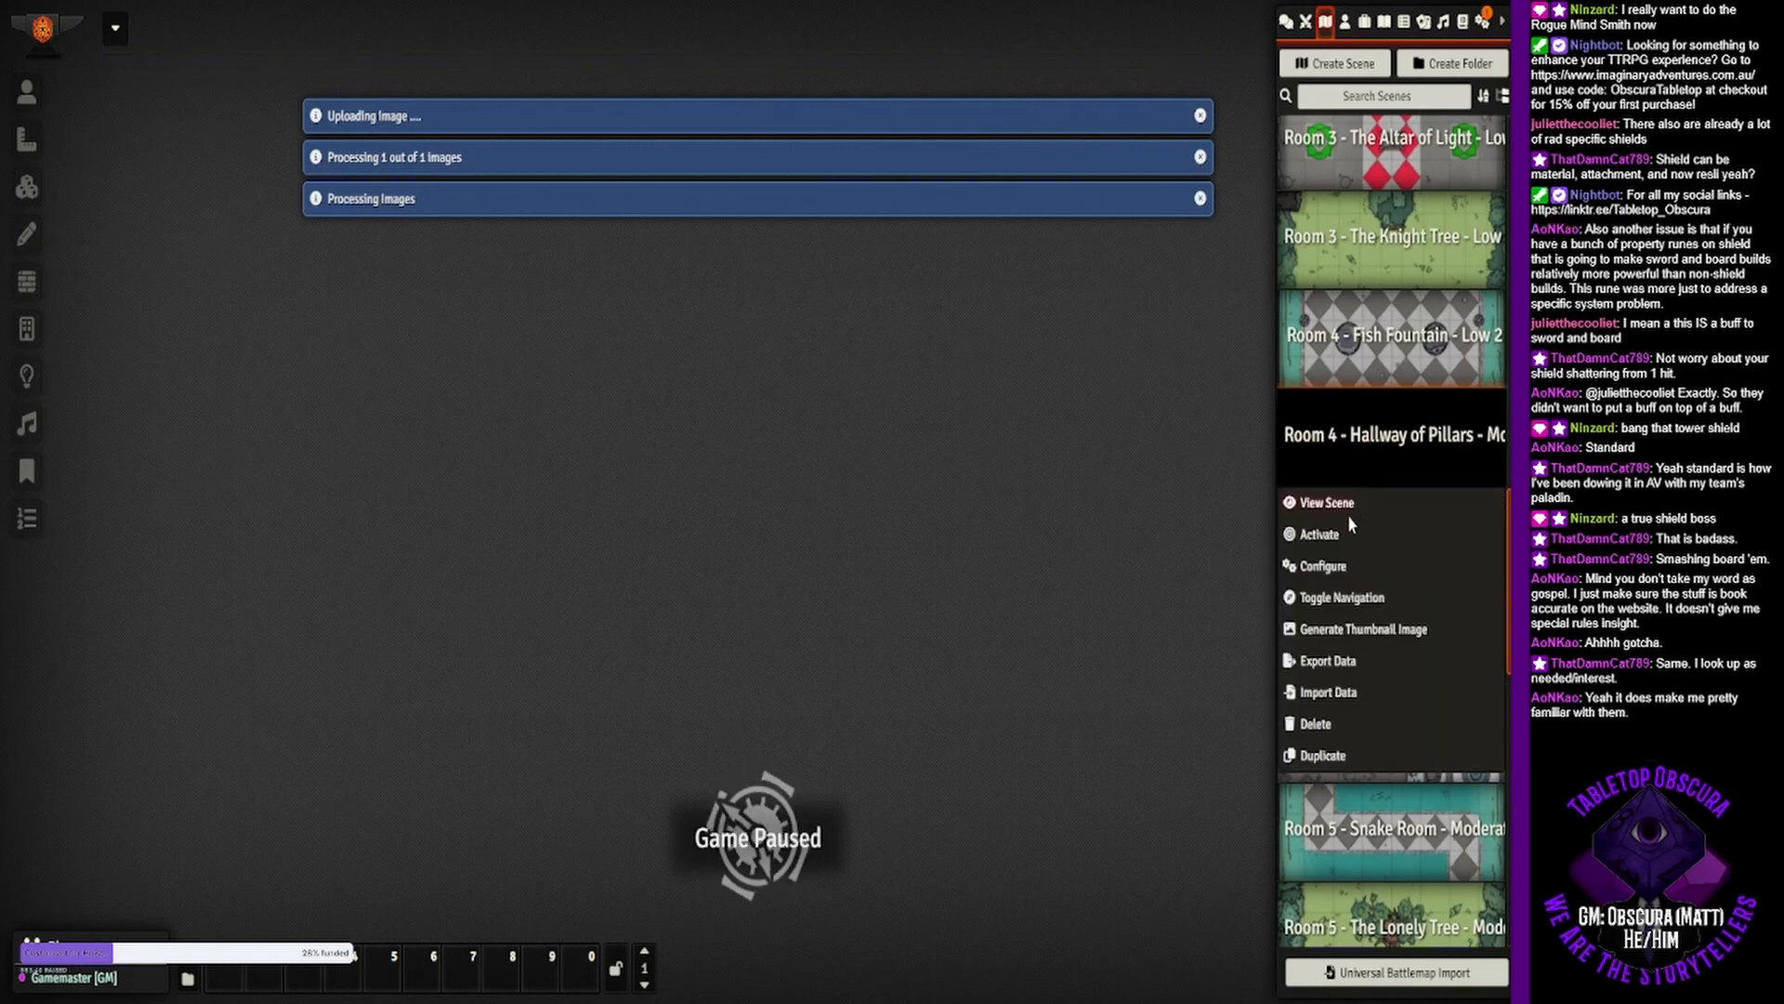
click(1329, 536)
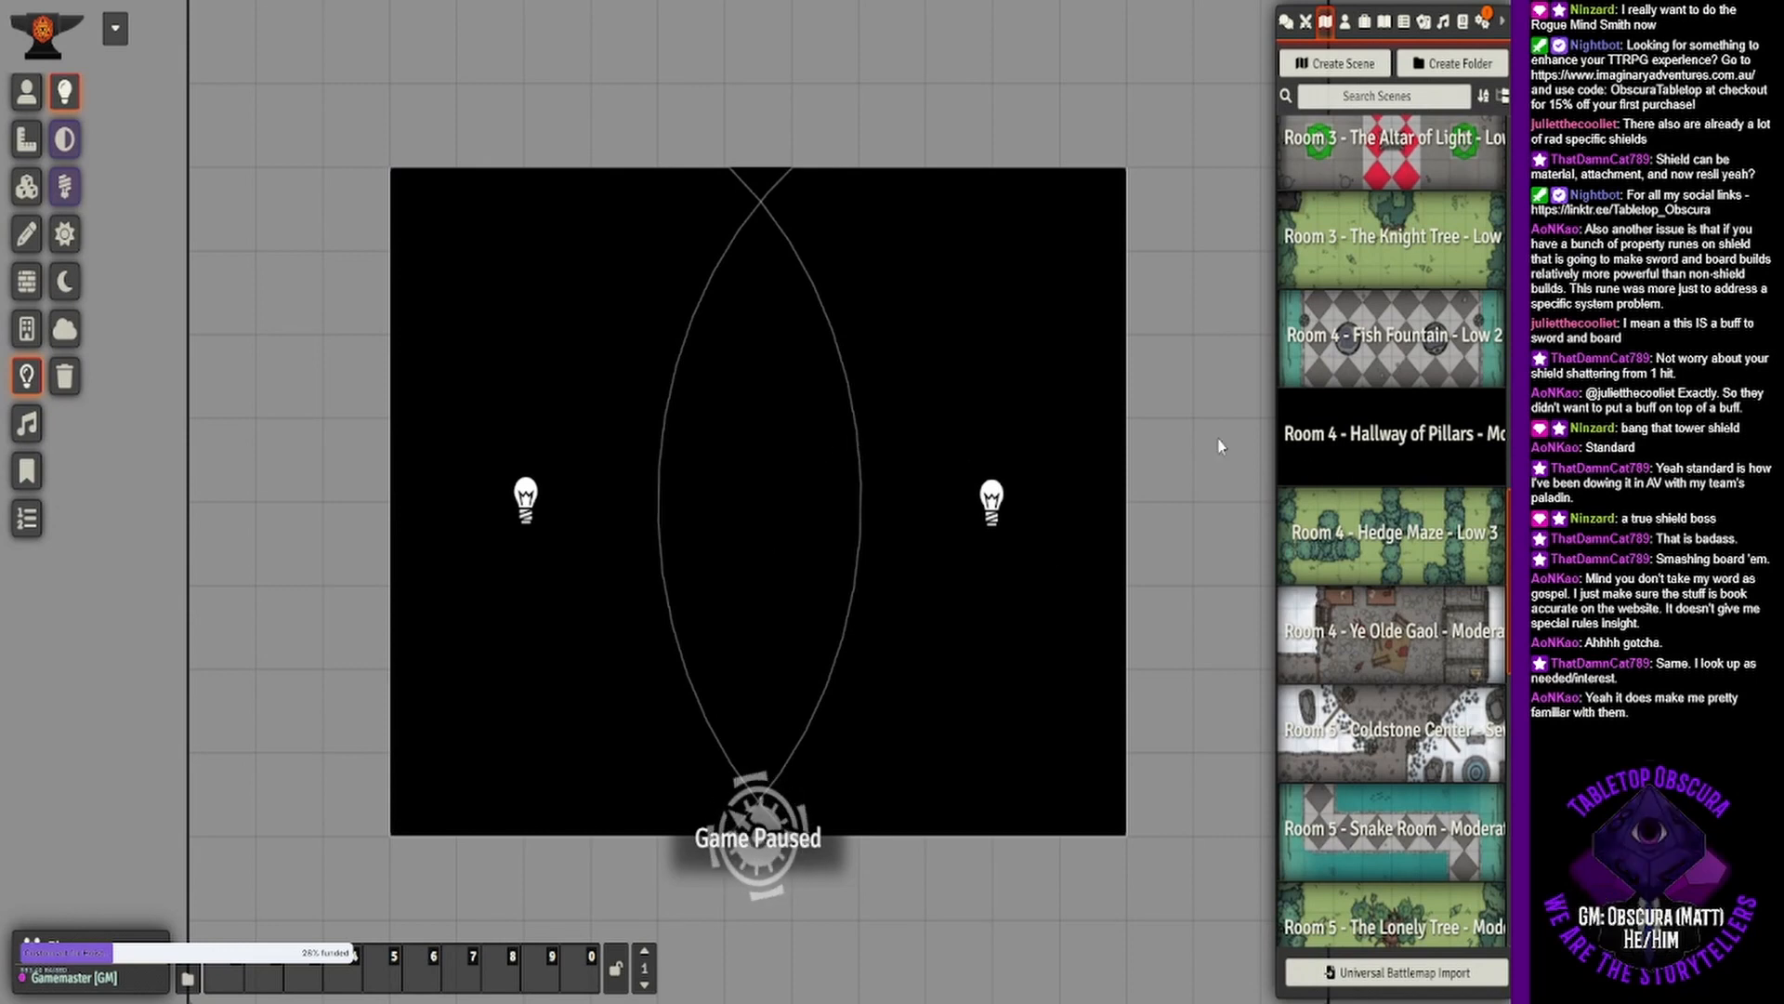
Check the full background image path in the Hallway of Pillars scene configuration, and close it without saving.
right_click(1309, 457)
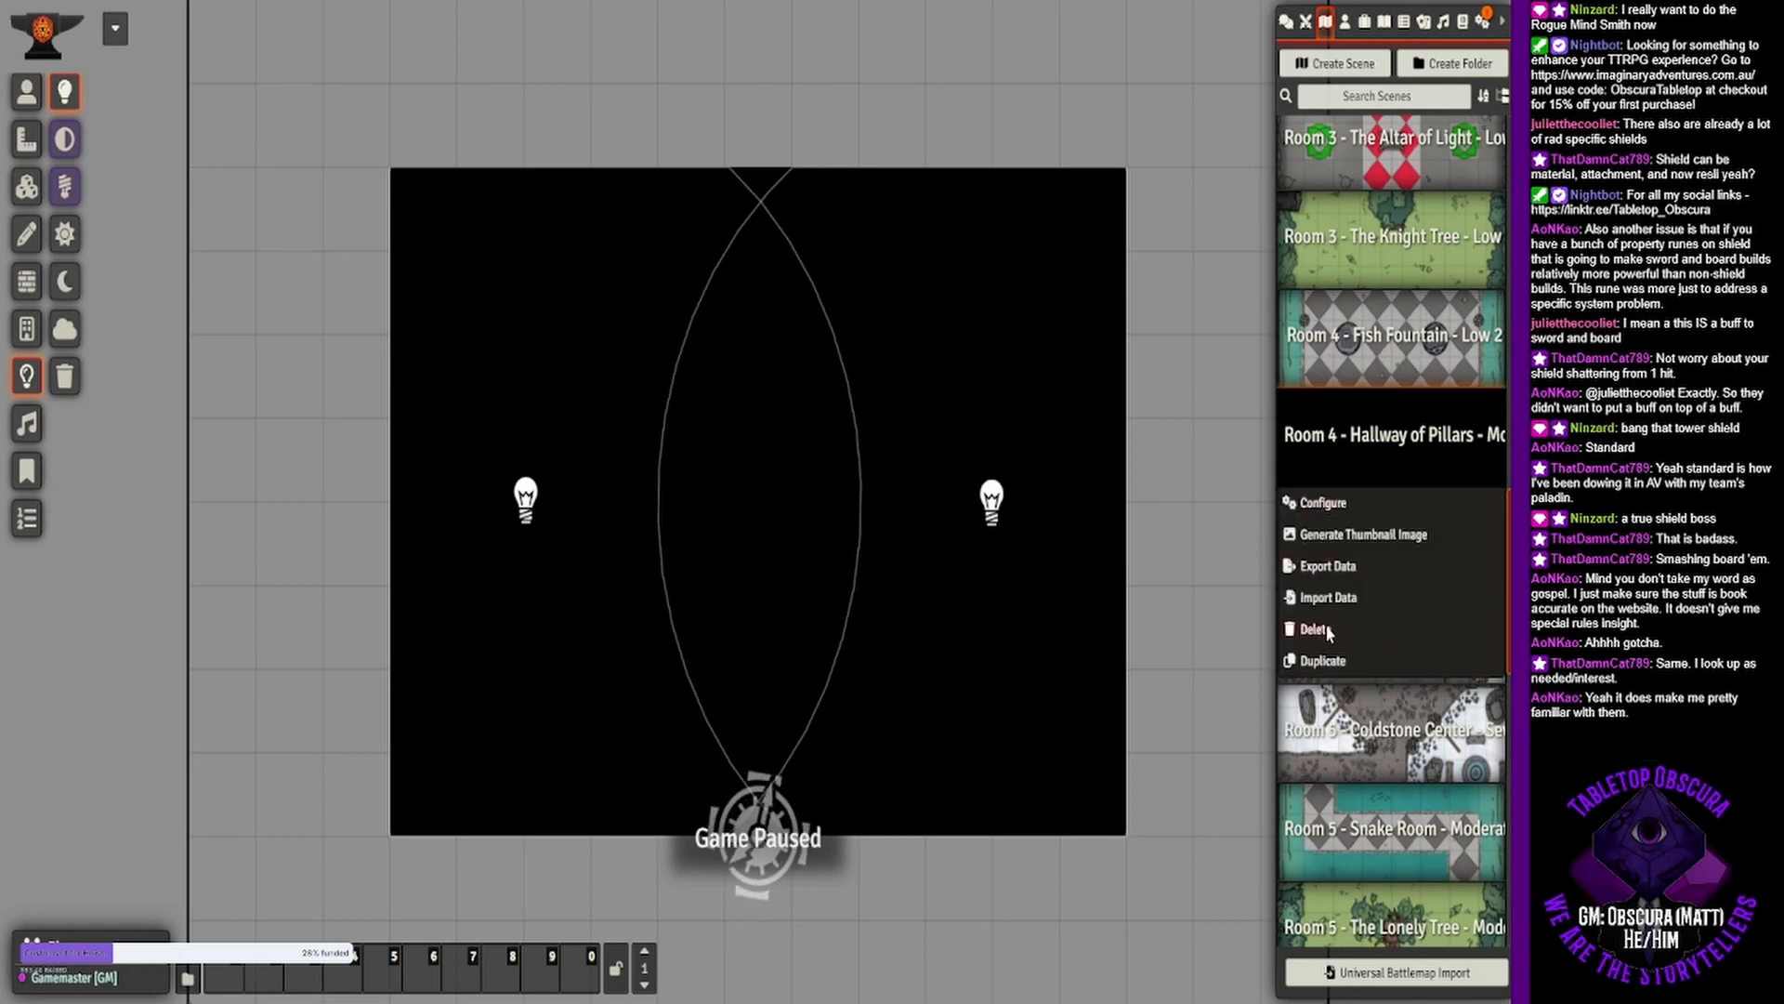
click(1323, 502)
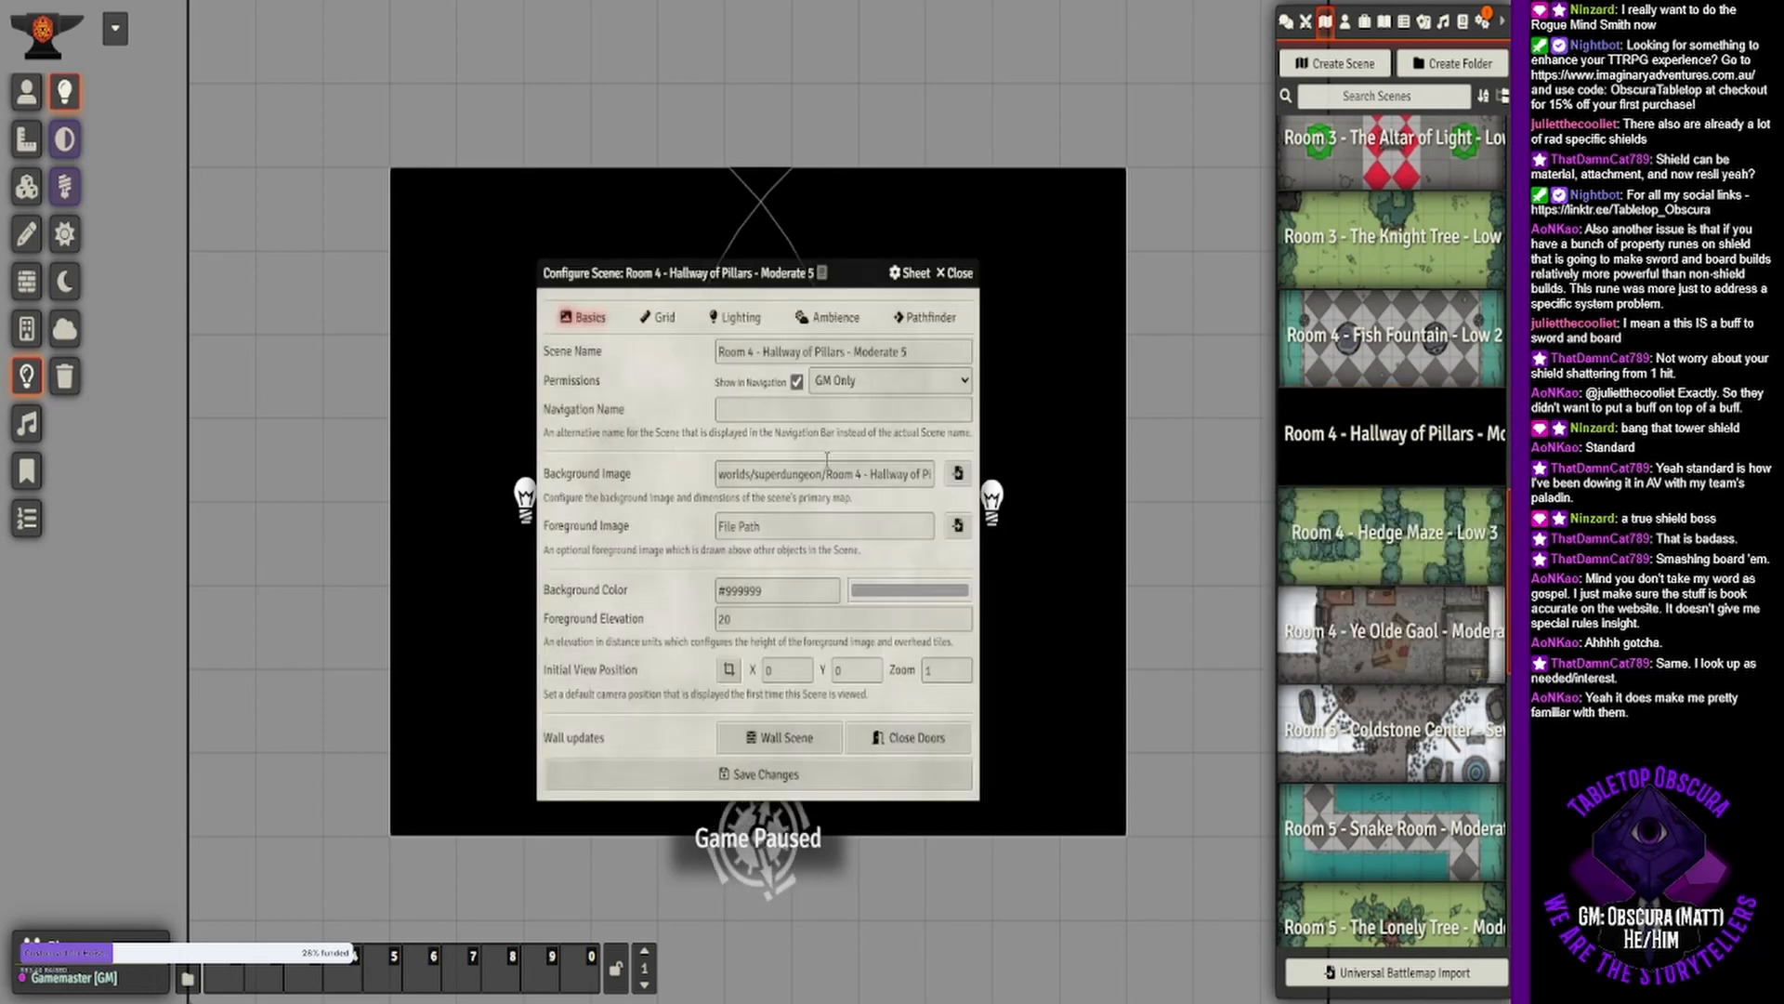
click(898, 469)
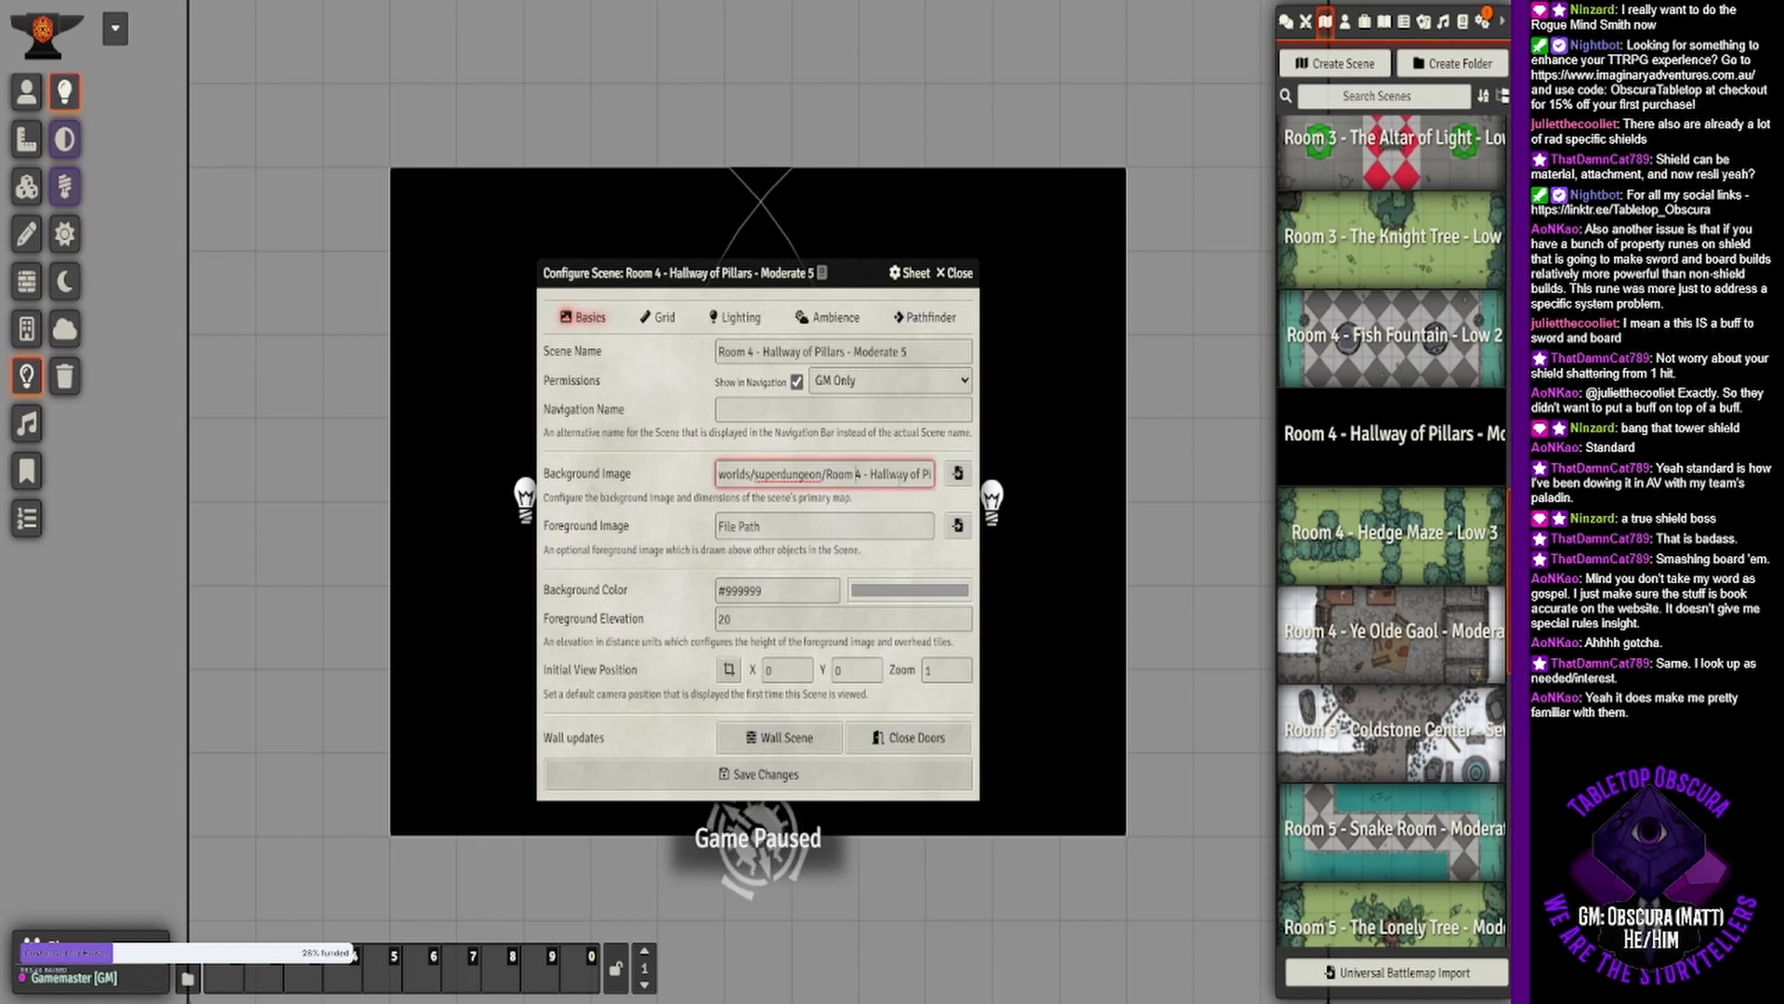
drag(855, 473, 986, 477)
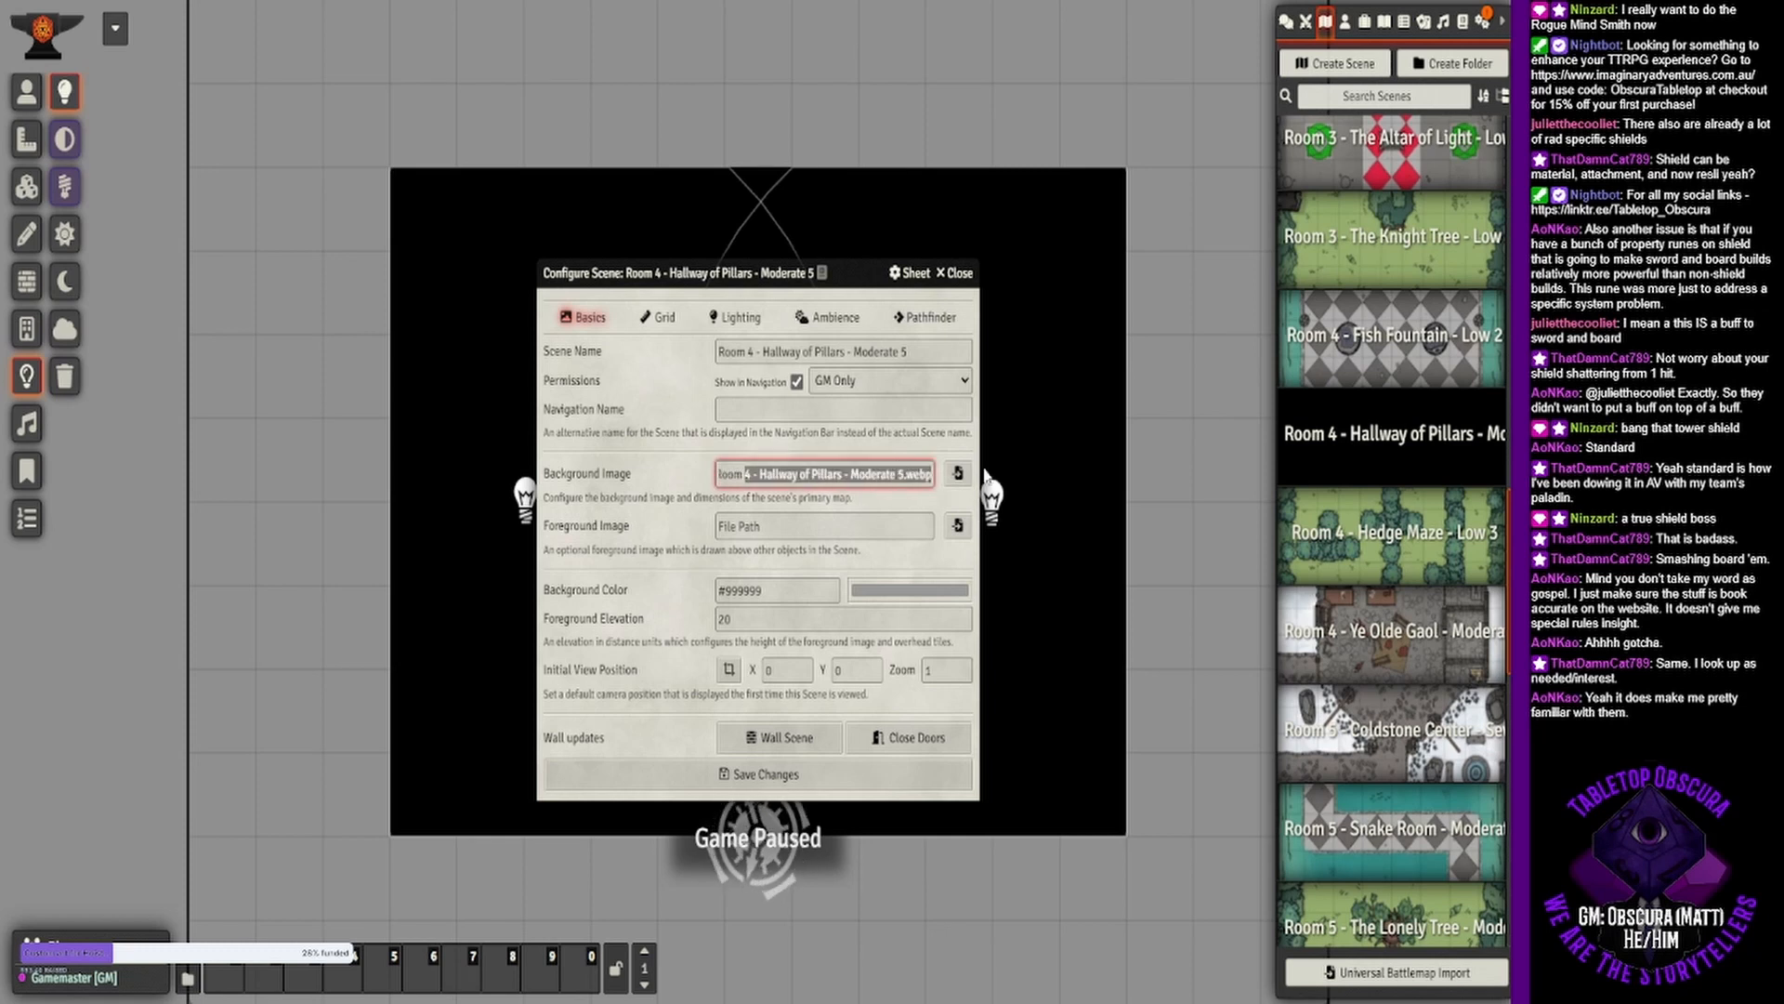
click(906, 472)
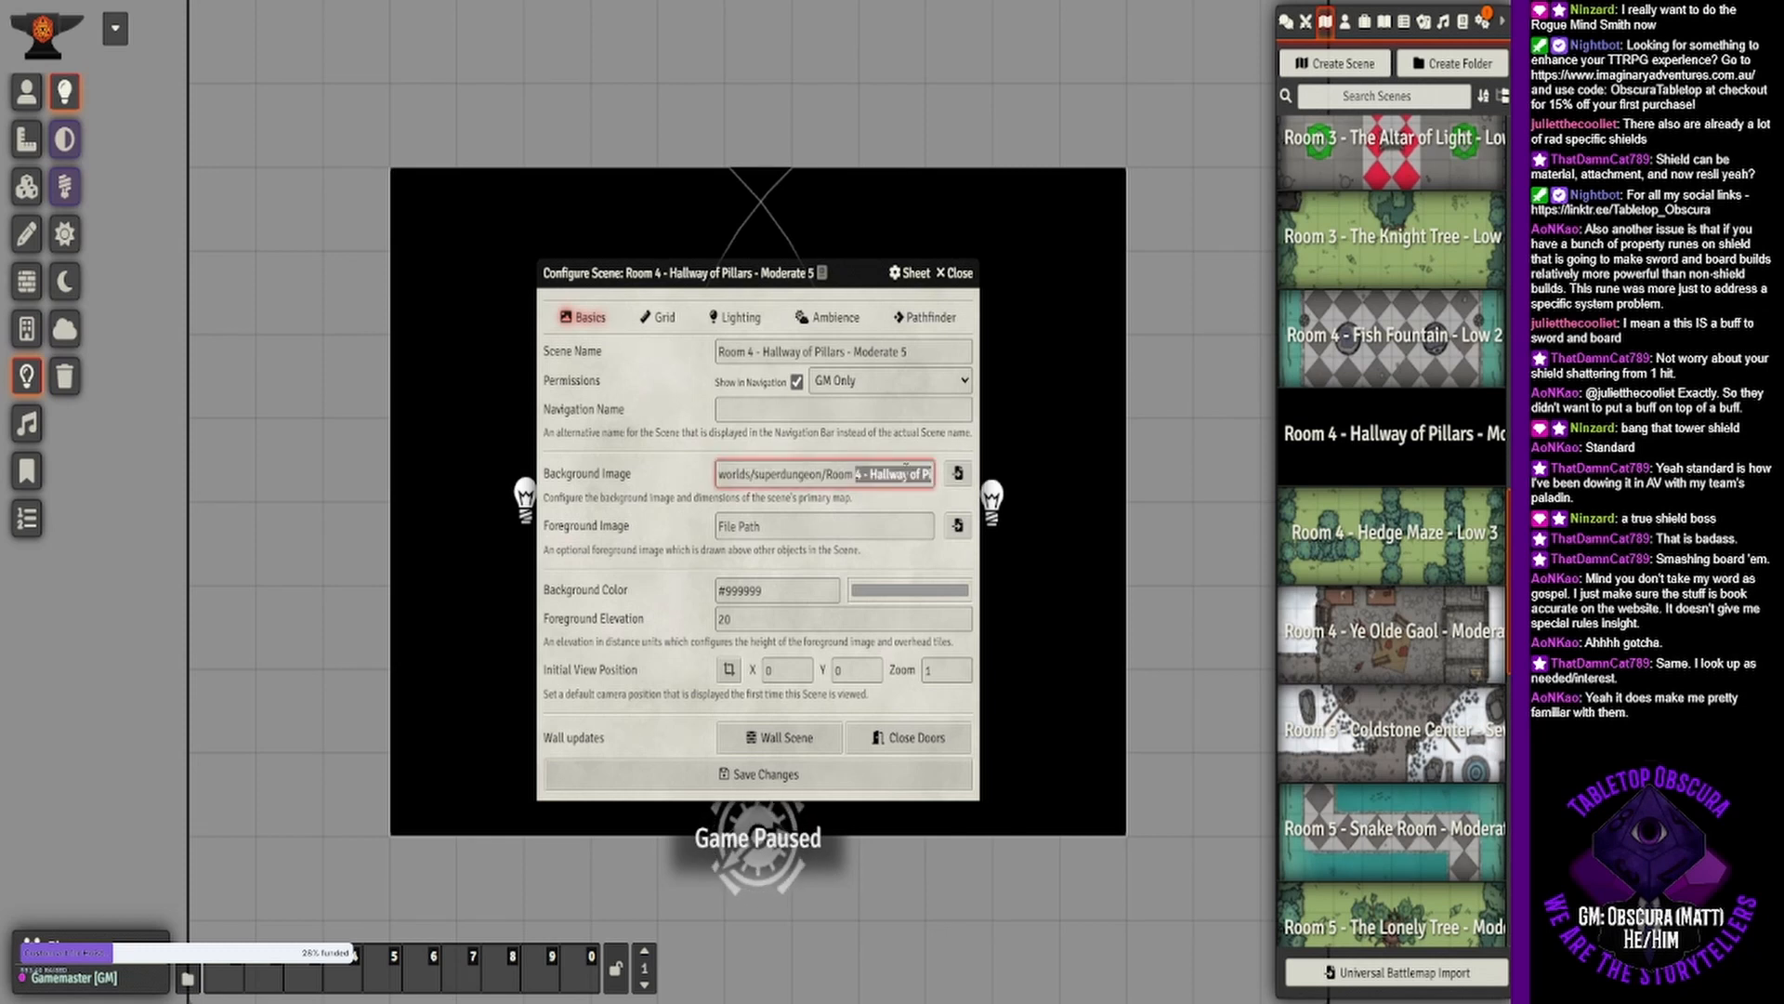
click(957, 273)
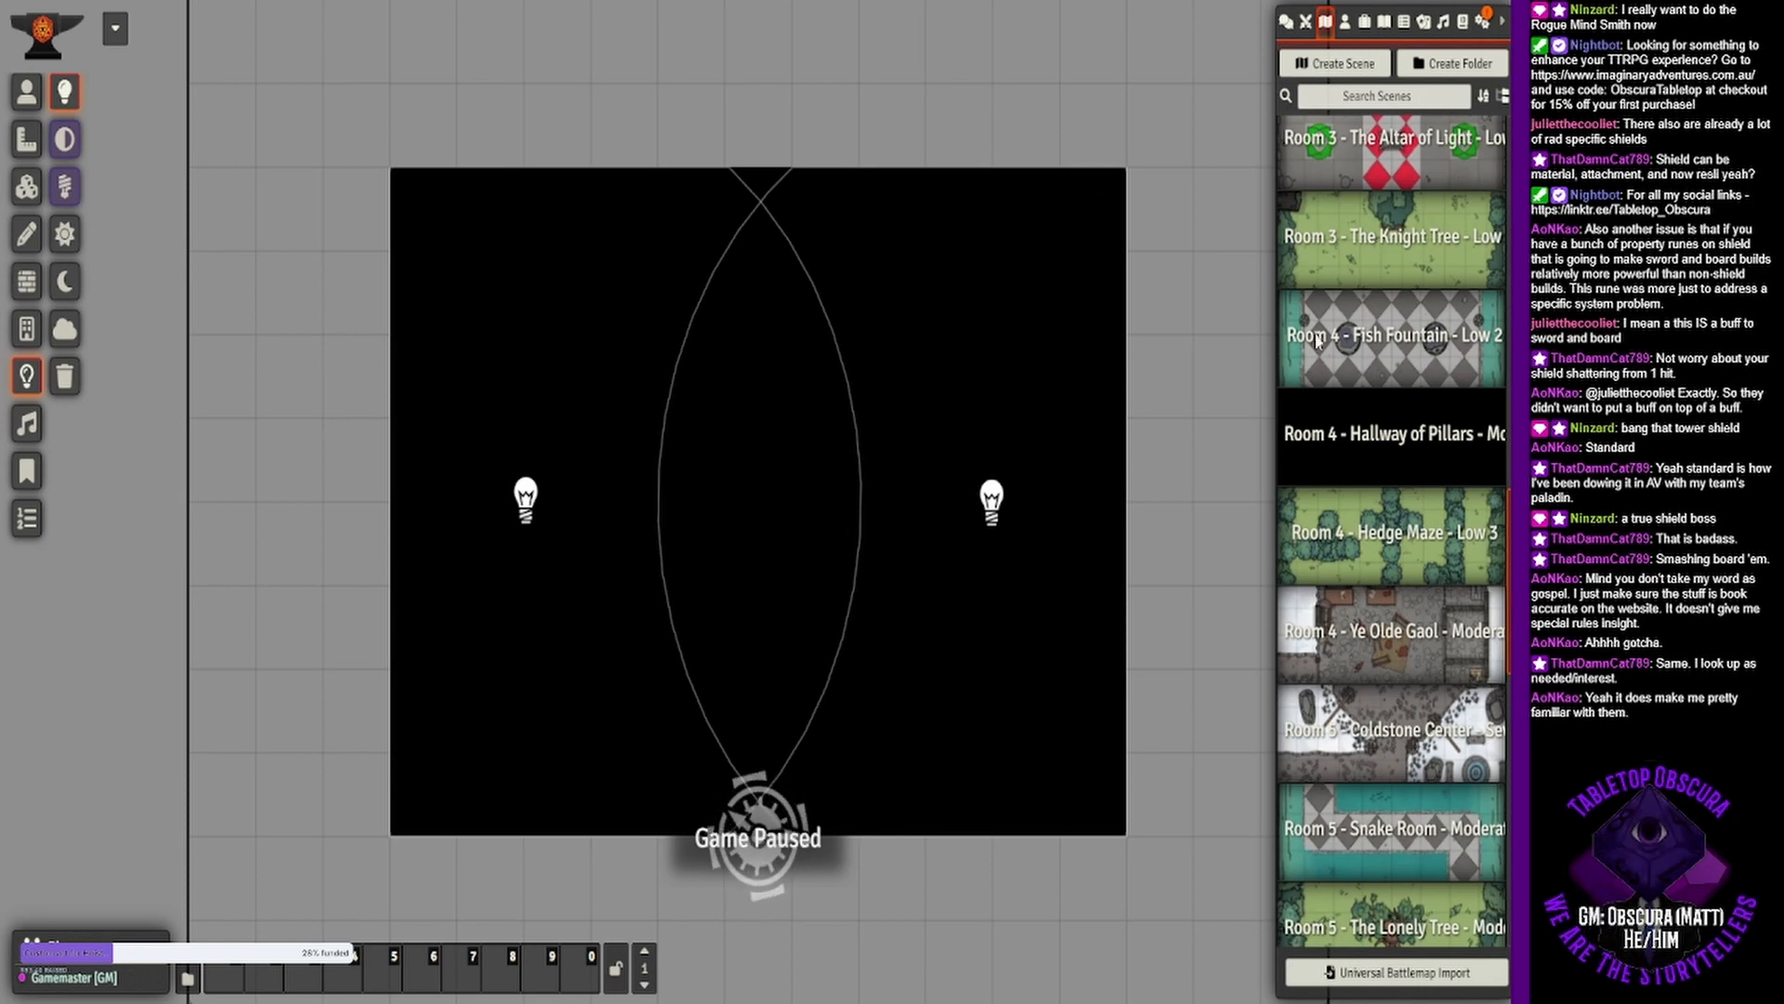
Upload Room 4 - Hallway of Pillars - Moderate 5.webp to worlds/superdungeon as the scene's background image and save the scene changes.
right_click(1352, 446)
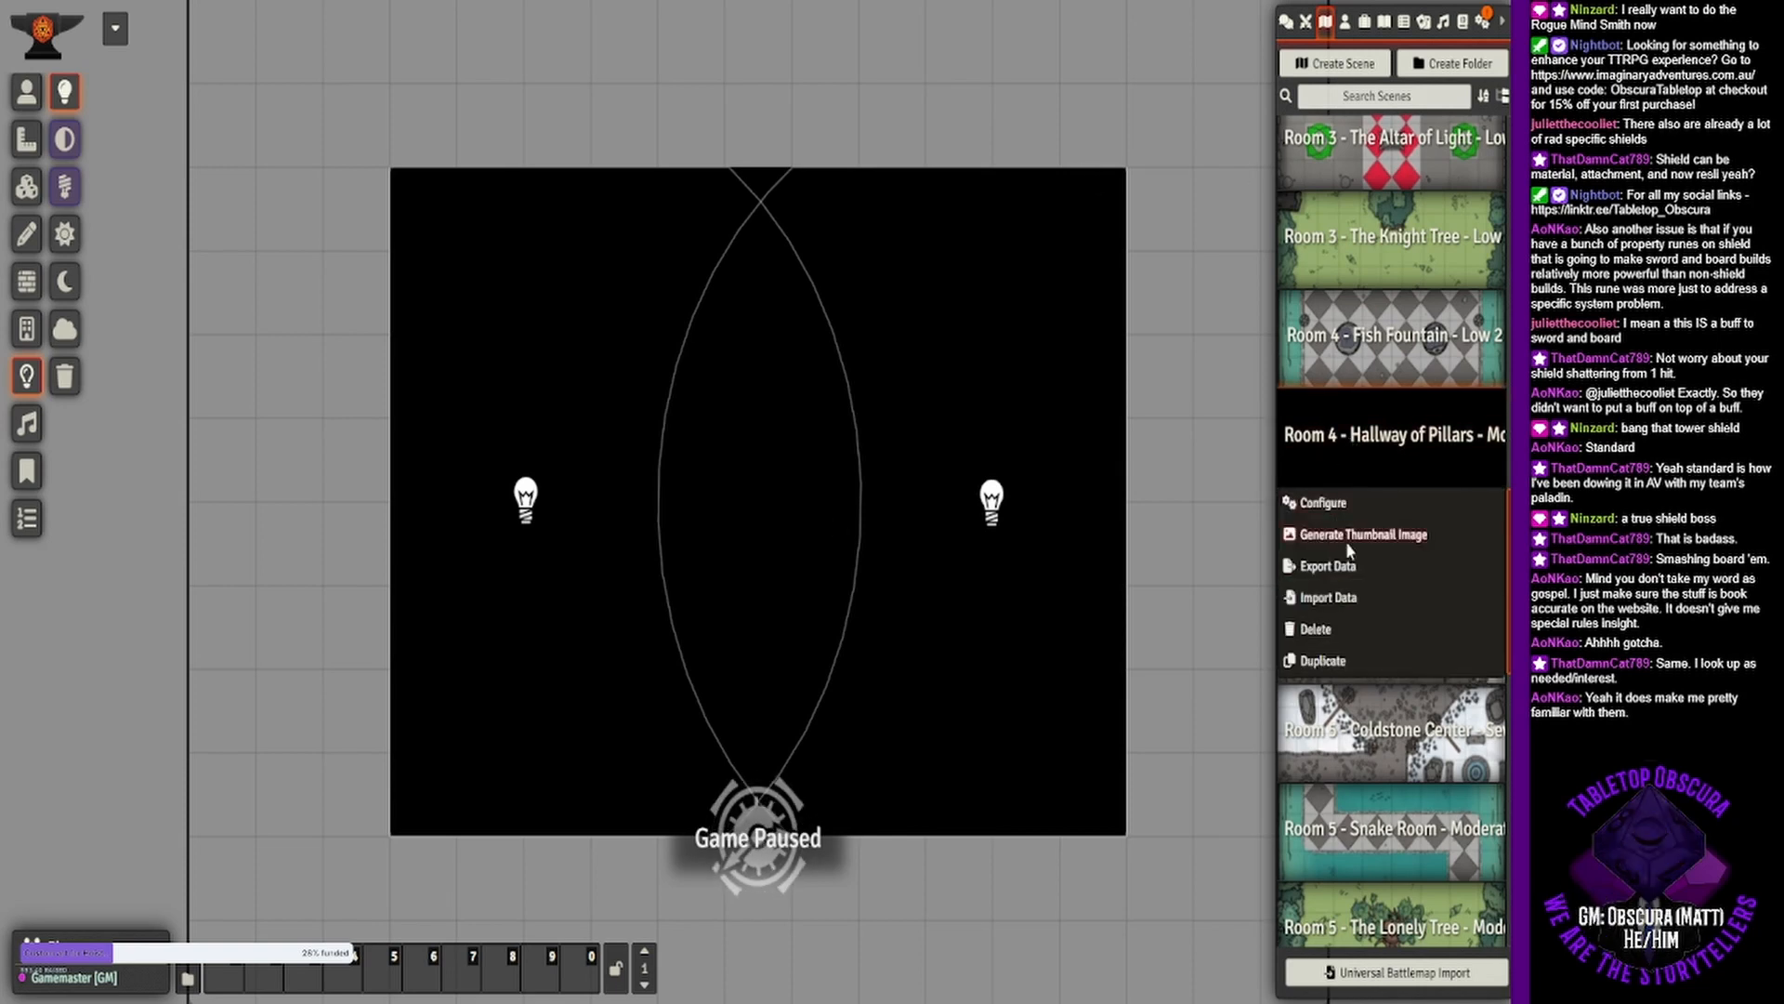
click(1322, 501)
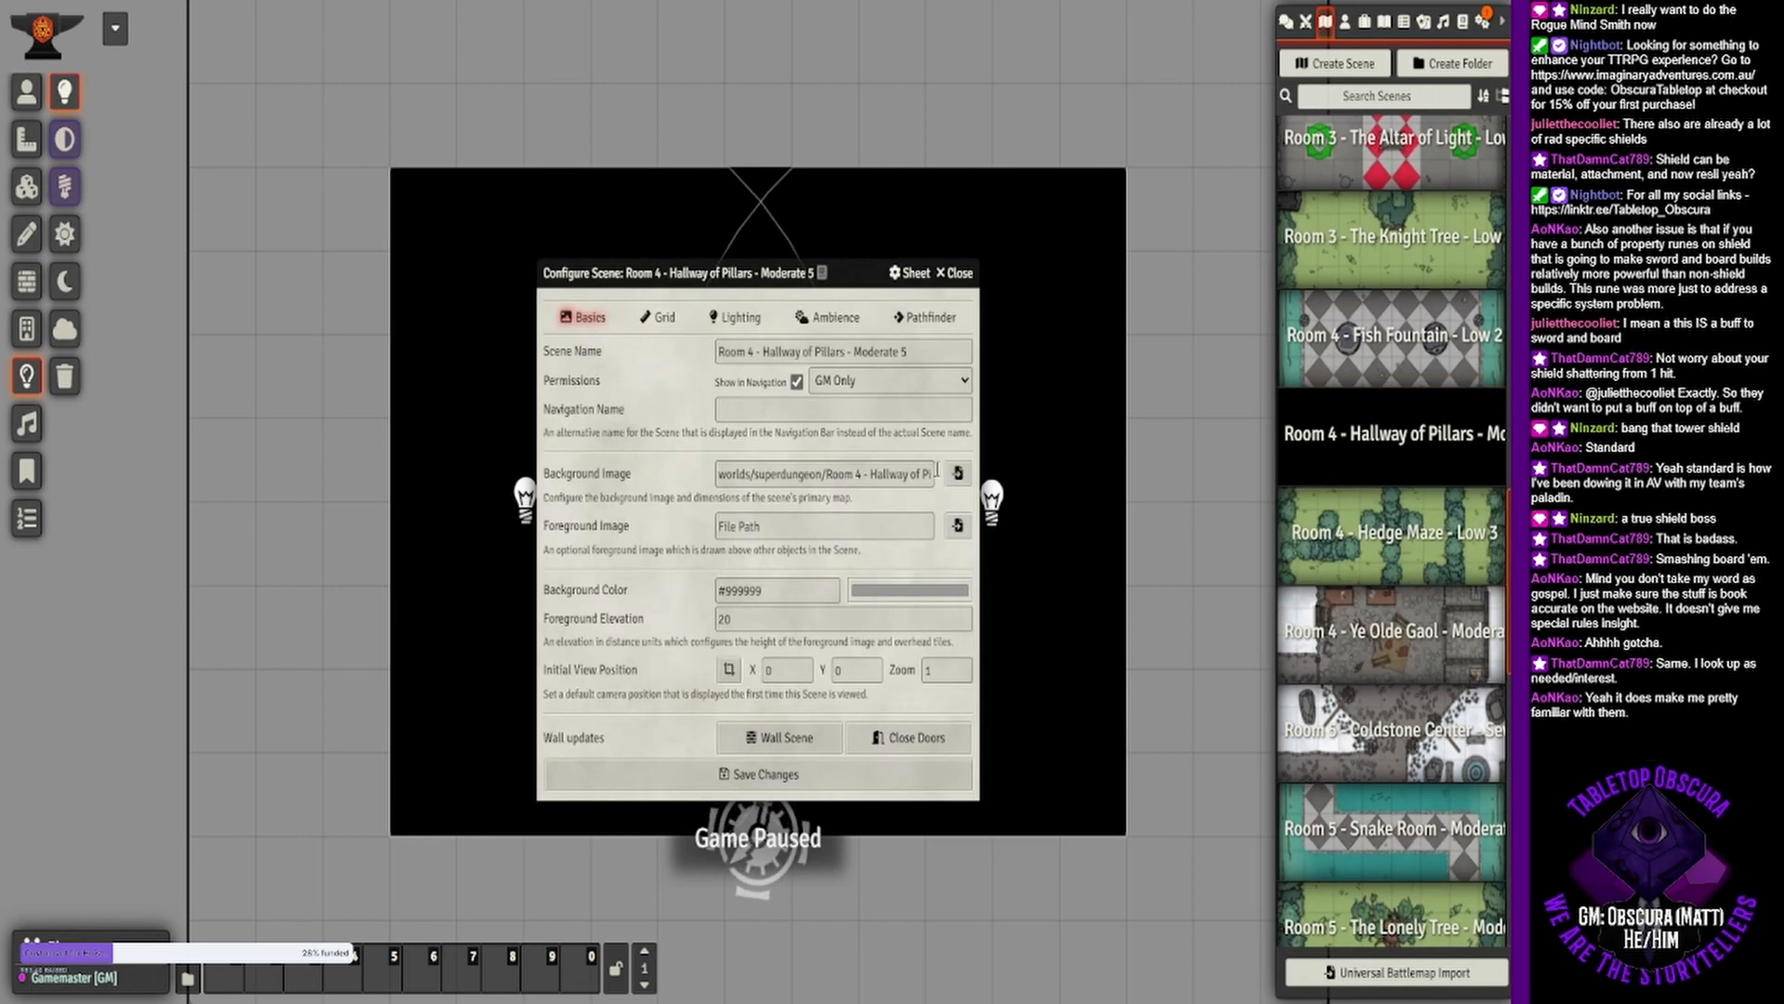
click(957, 473)
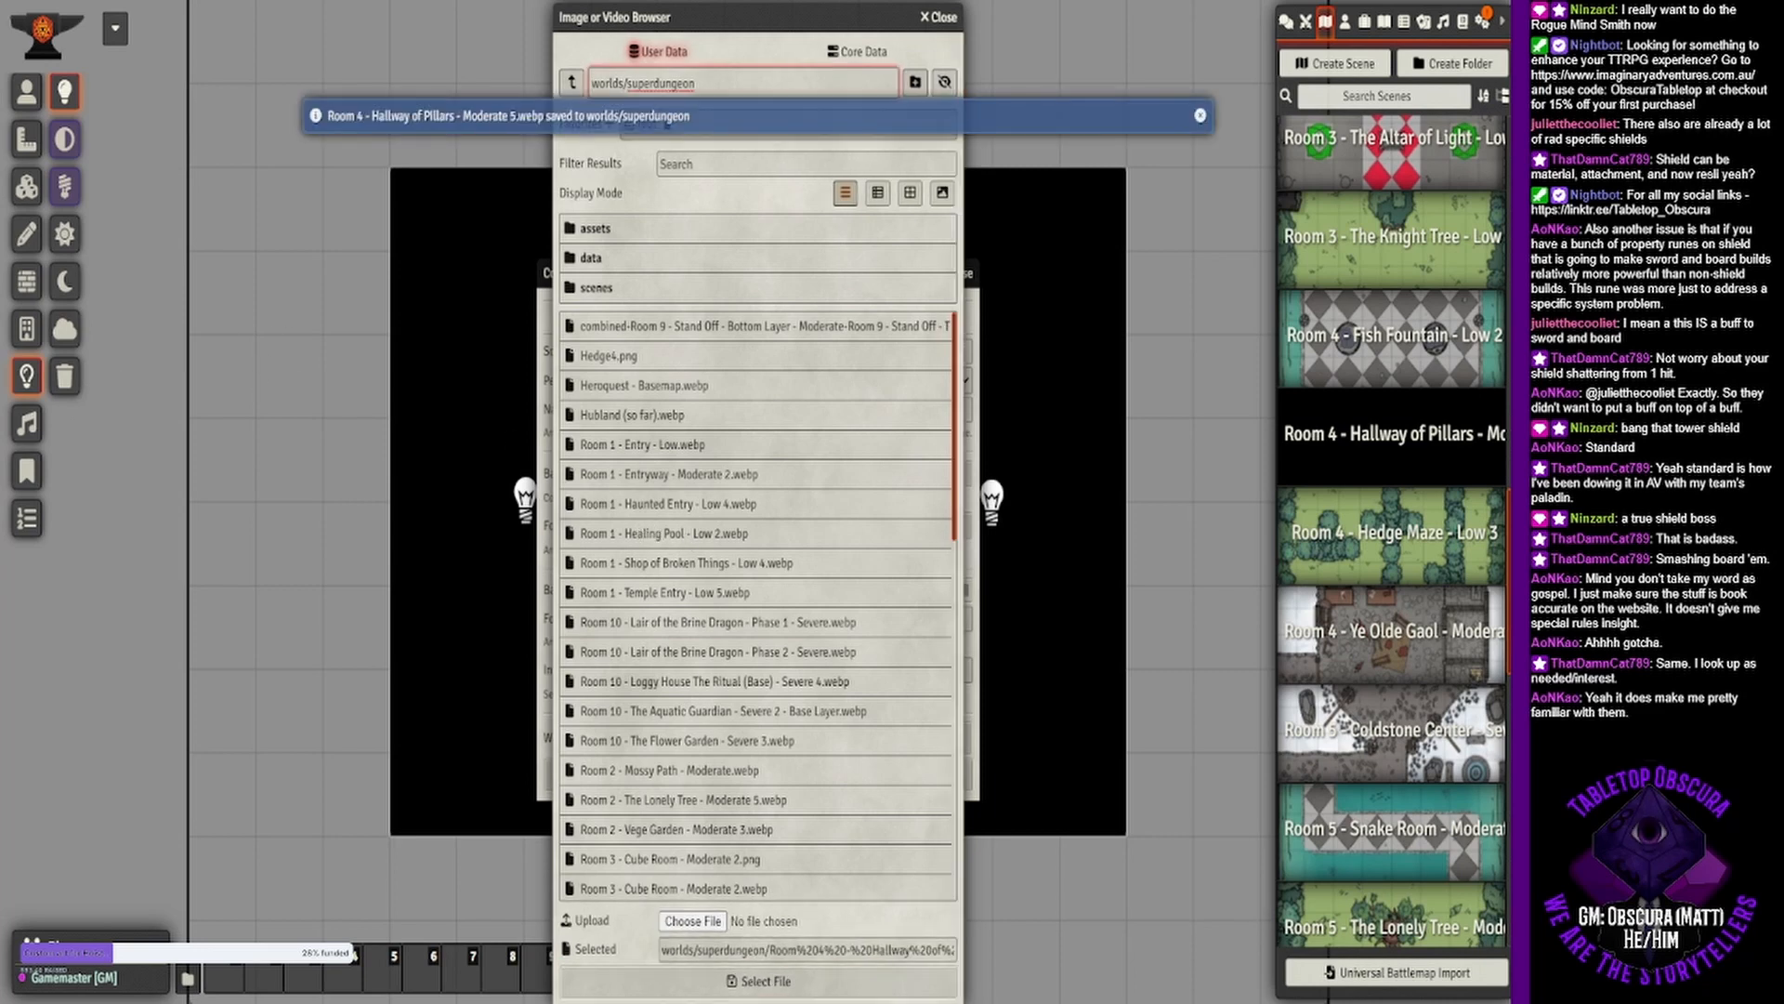
click(779, 985)
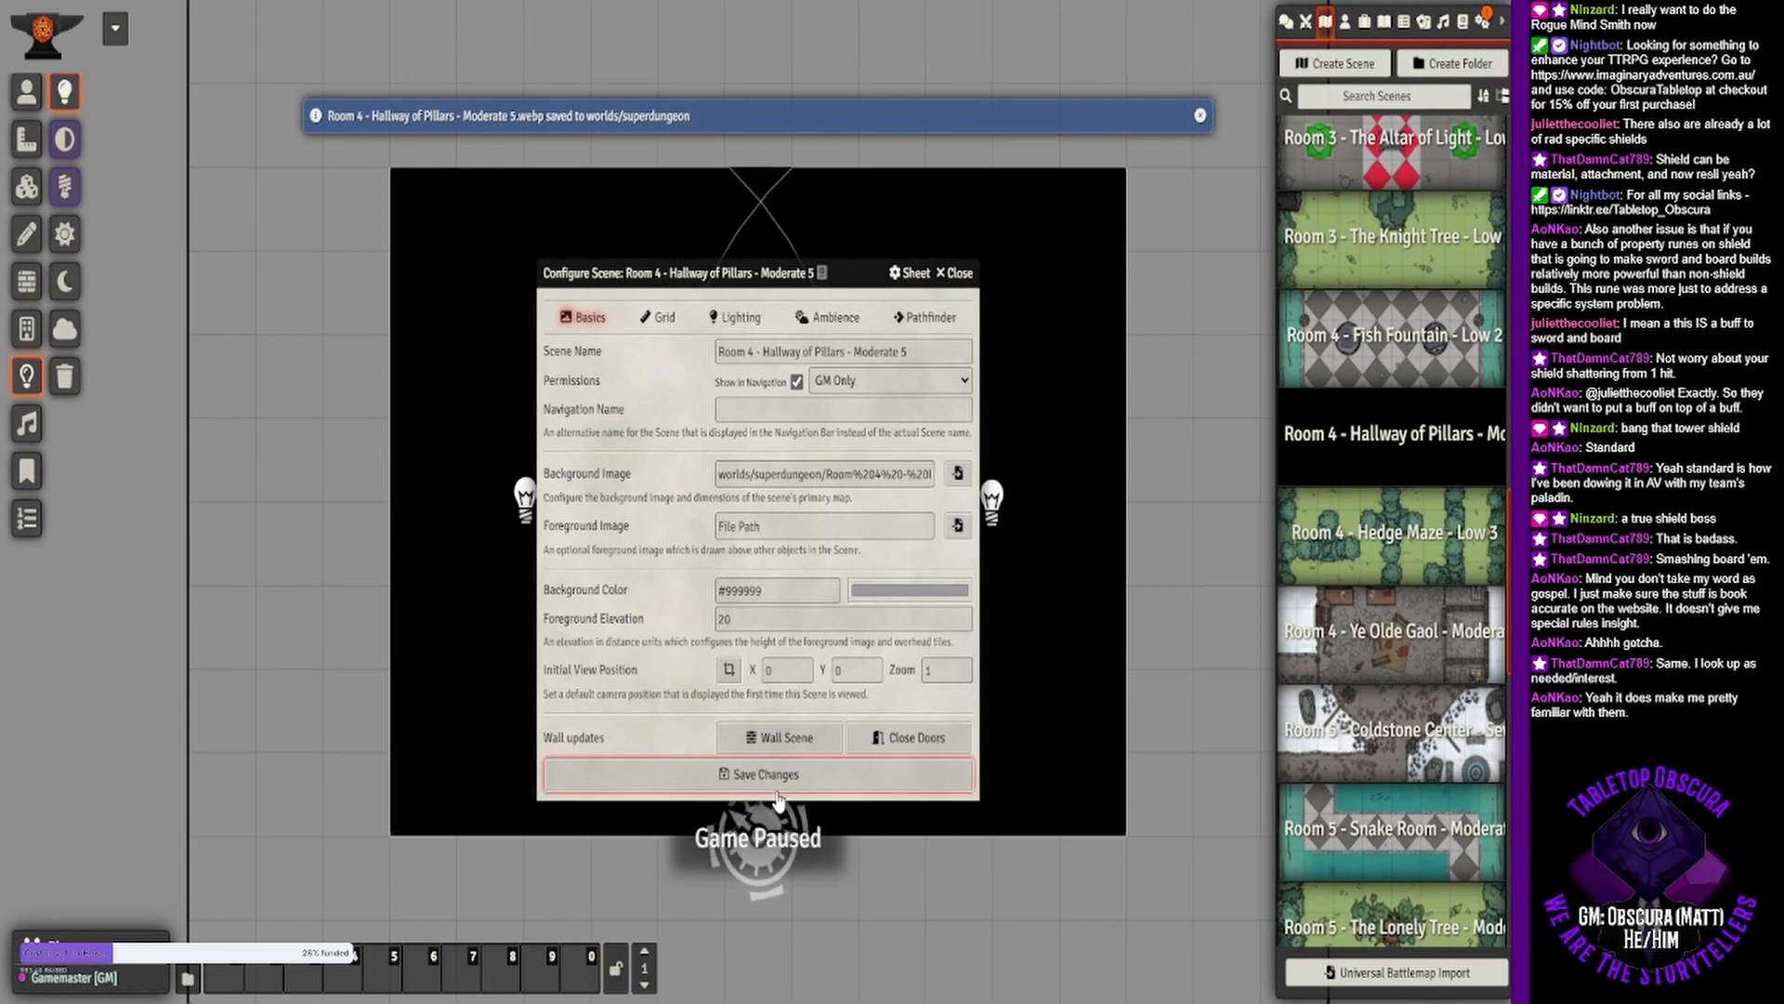
click(766, 774)
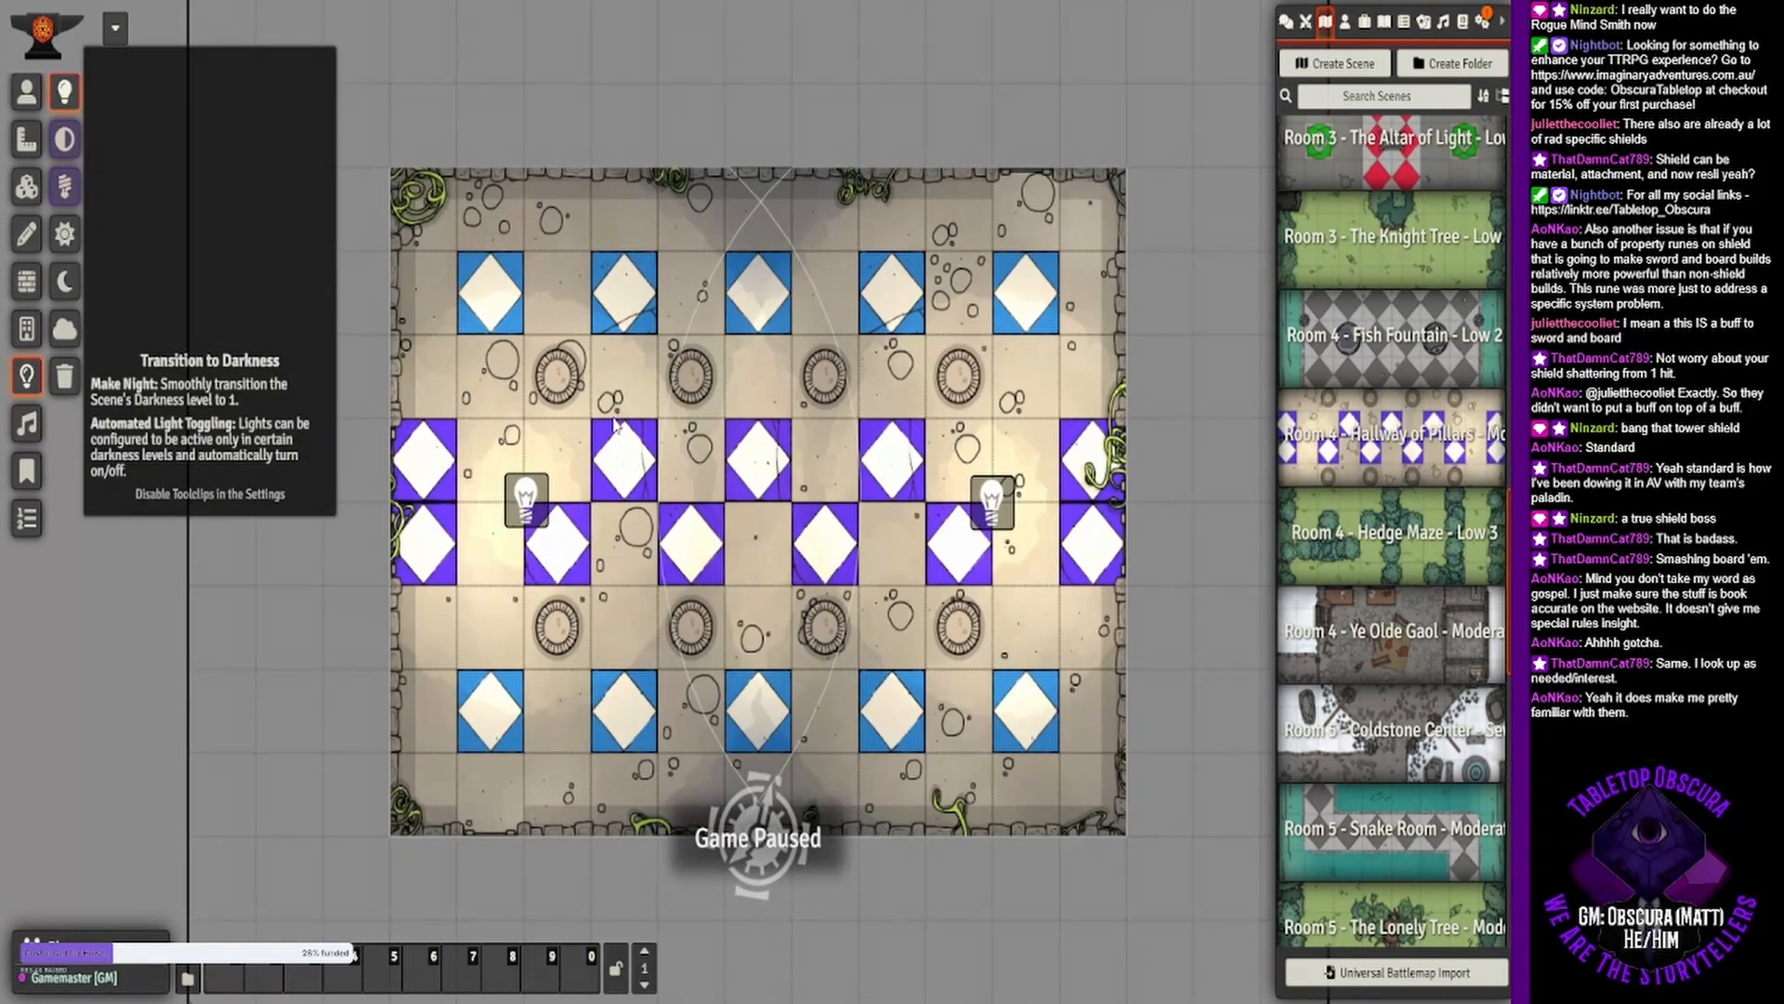
Darken the scene to night and nudge the western light slightly west, toggling it off and on to compare.
click(26, 88)
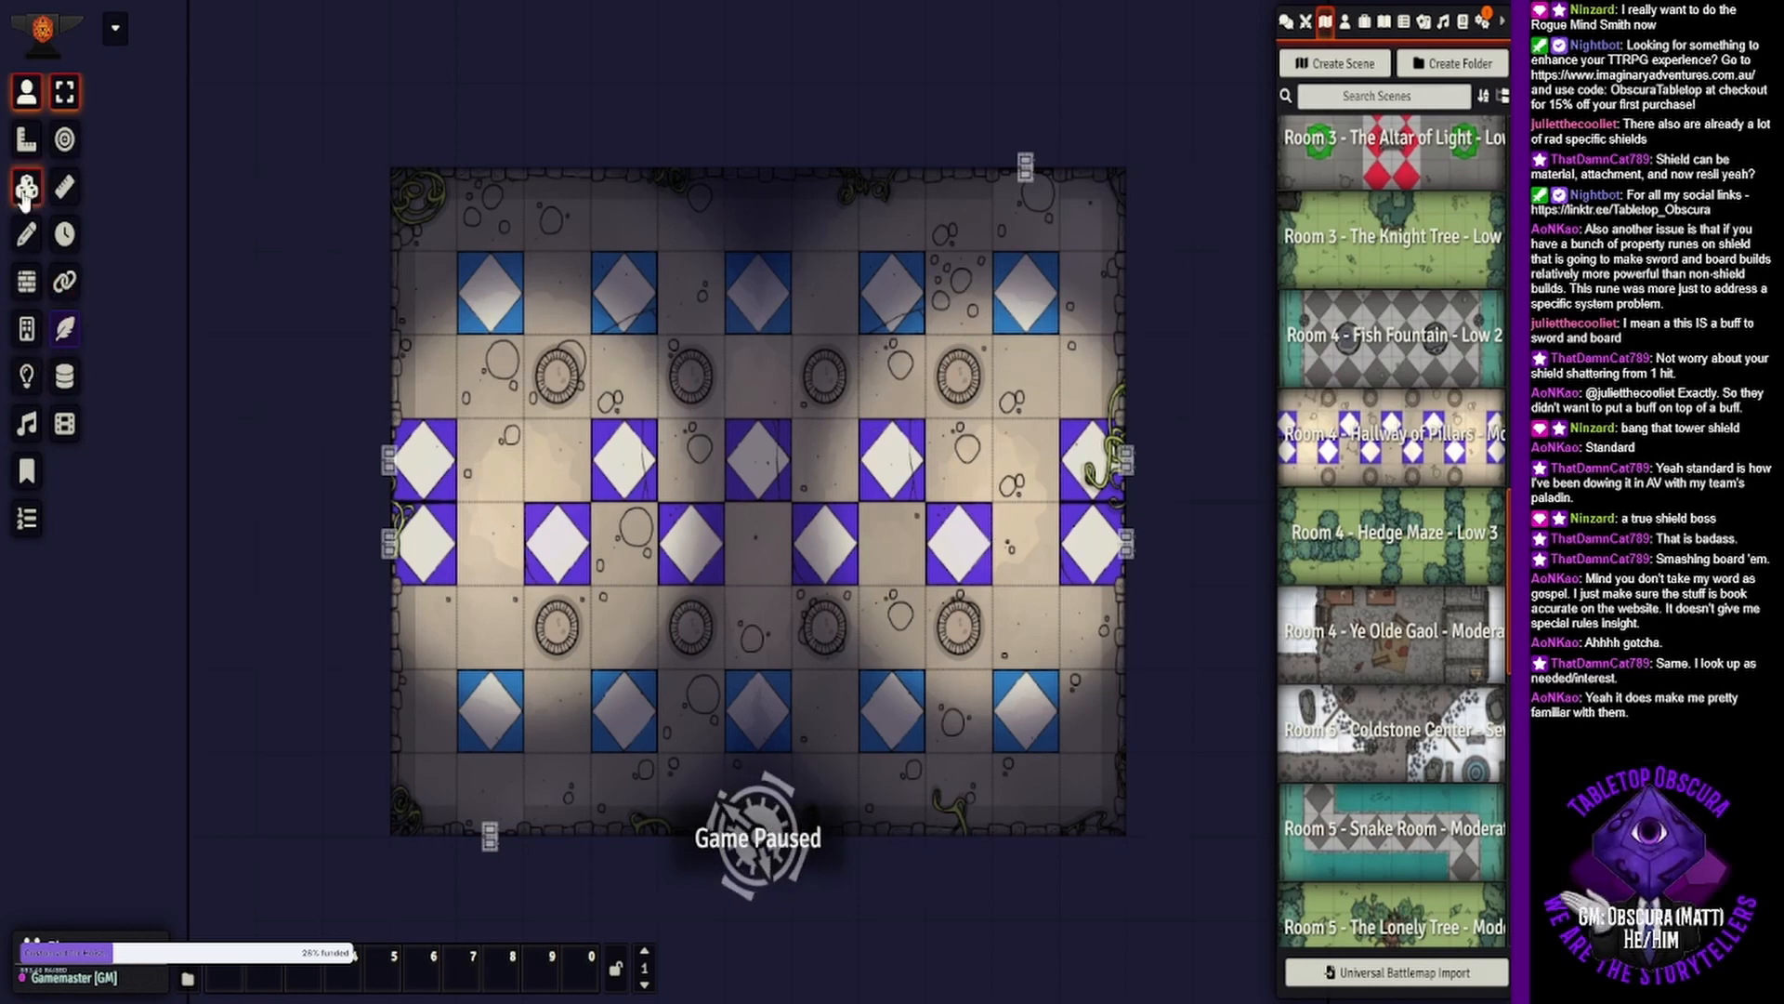
click(26, 377)
right_click(542, 506)
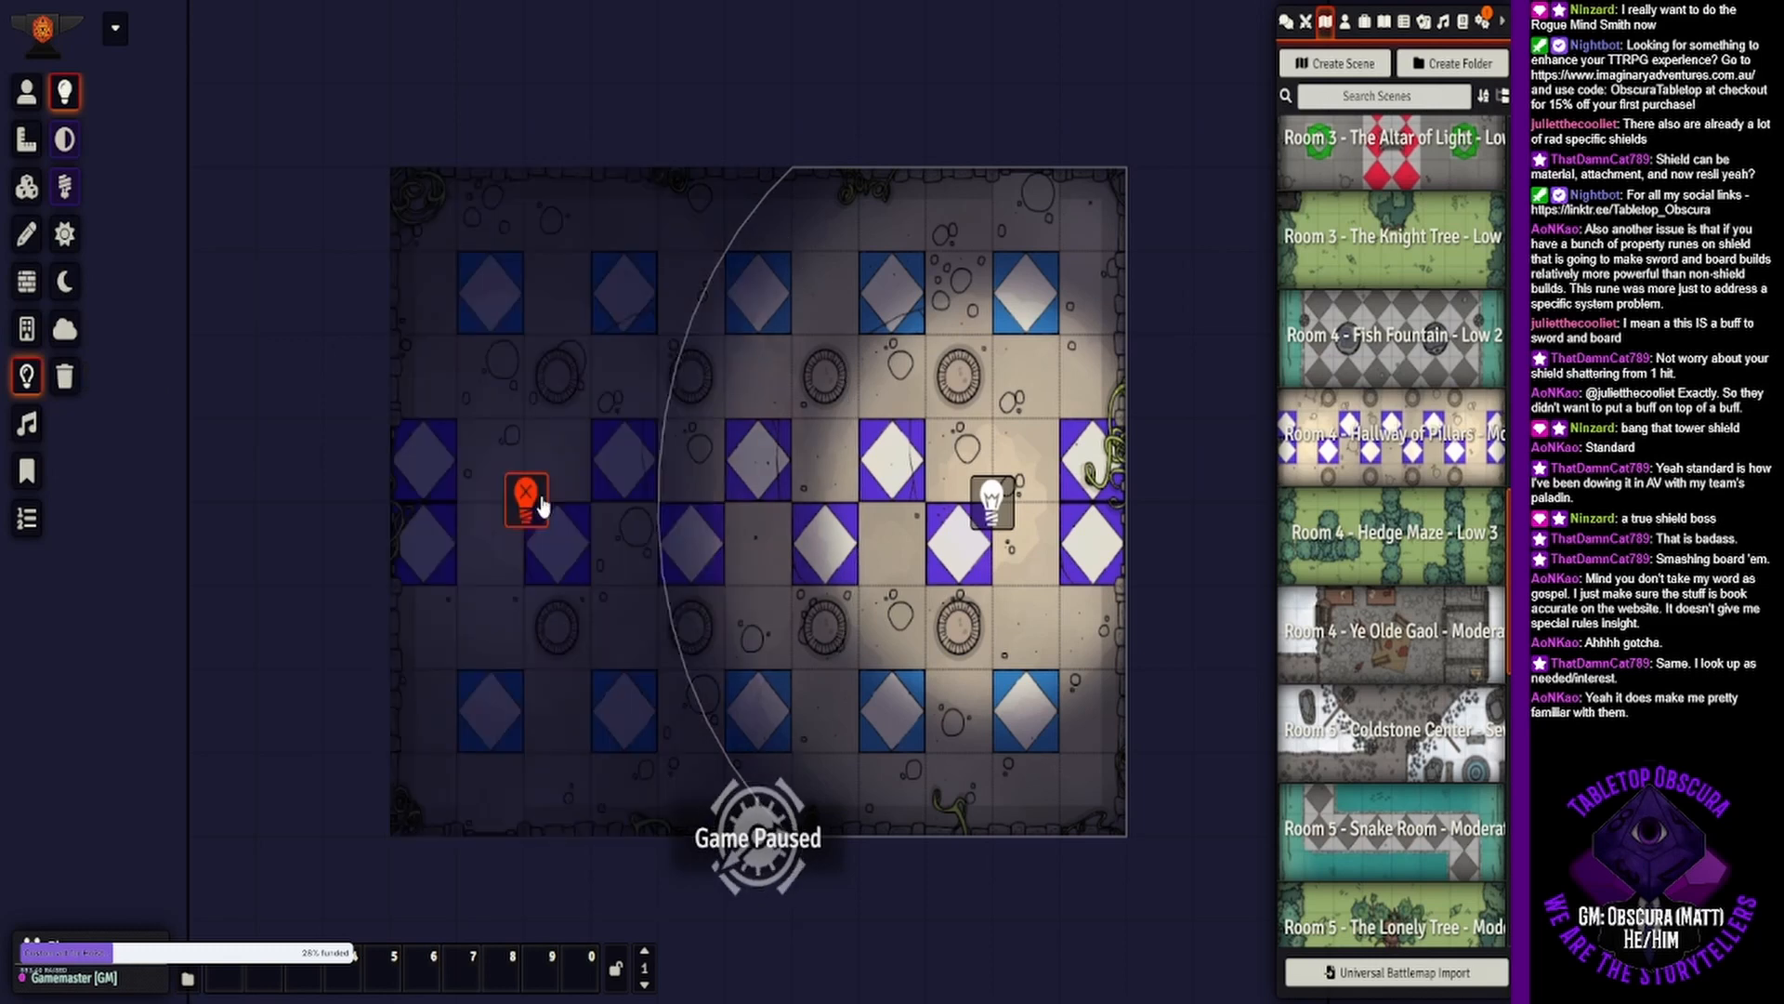
right_click(543, 507)
mouse_move(529, 505)
mouse_down()
mouse_move(706, 488)
mouse_move(623, 379)
mouse_move(524, 502)
mouse_up()
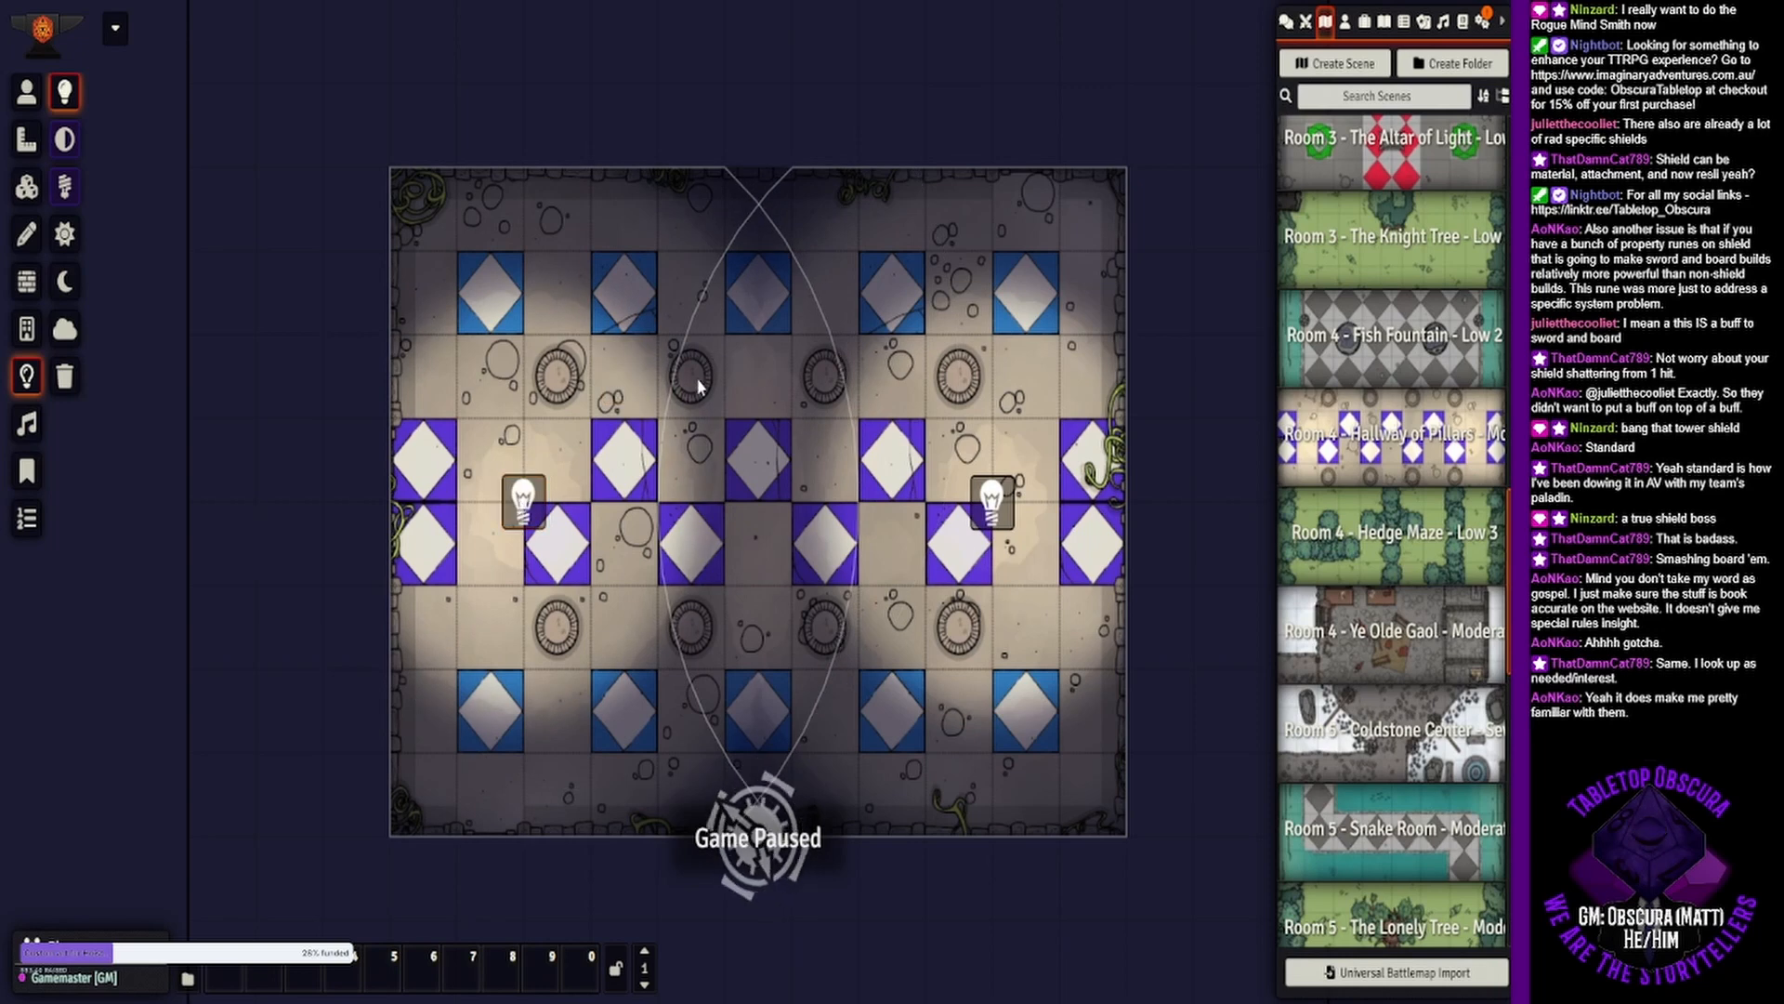
right_click(532, 516)
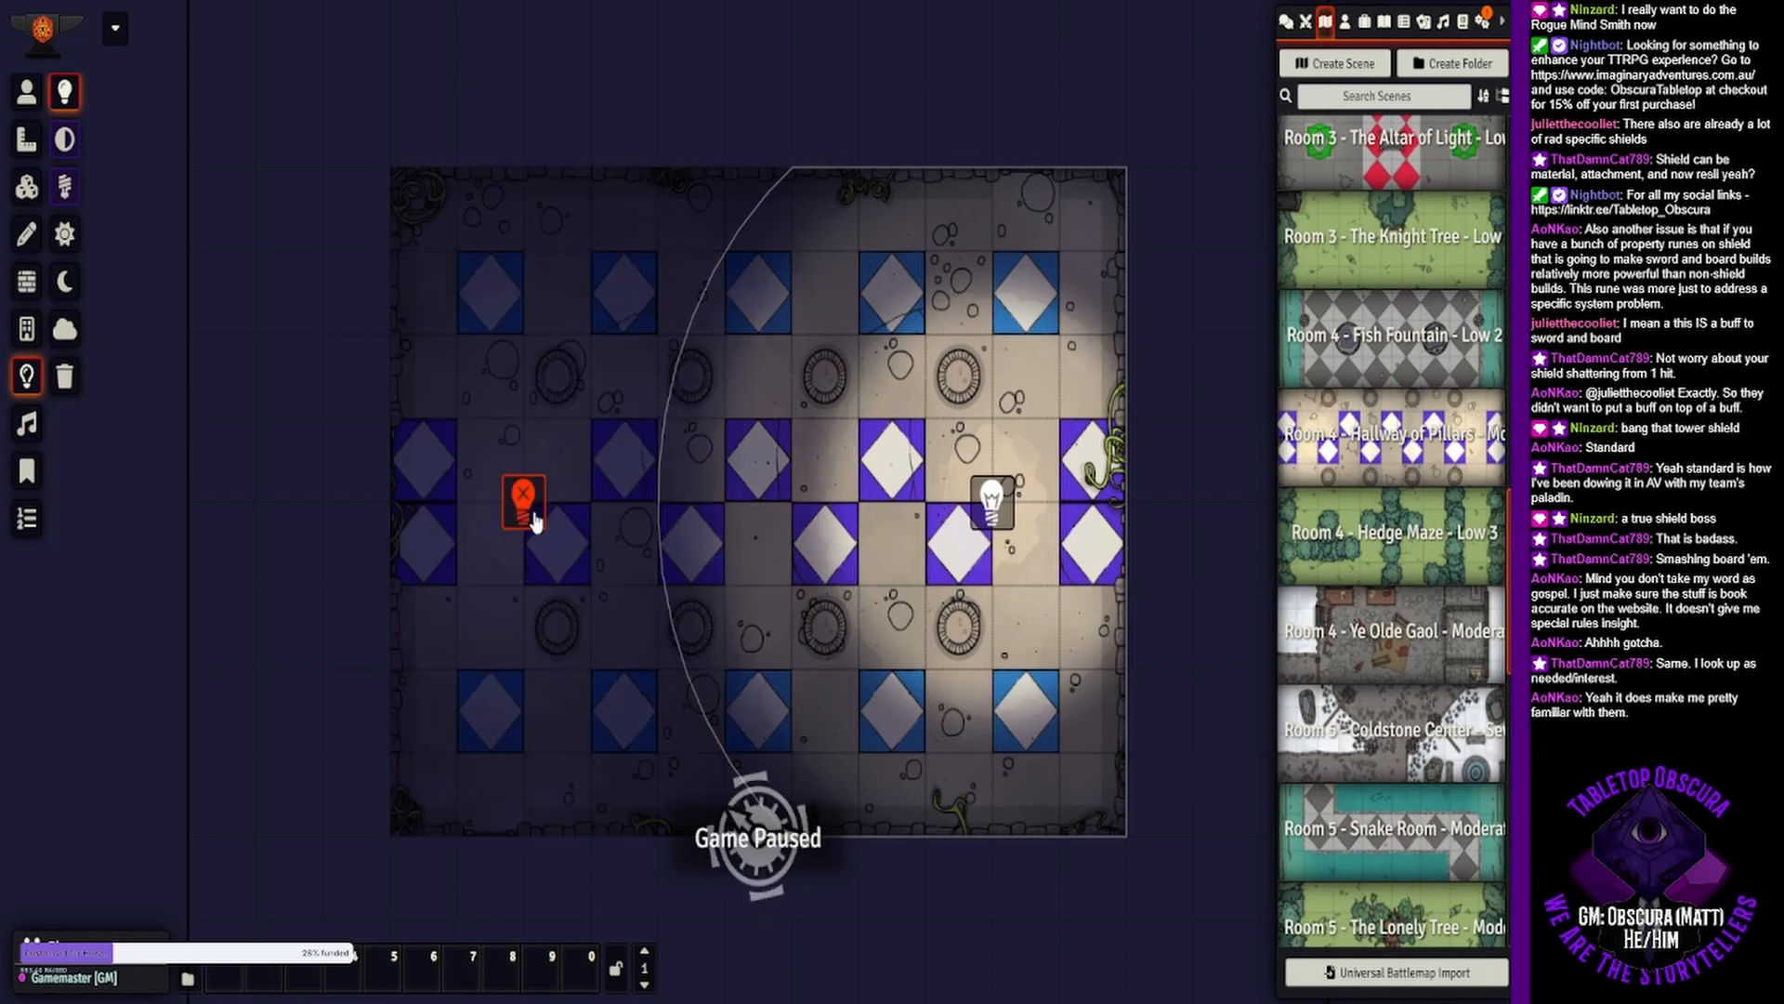
right_click(534, 520)
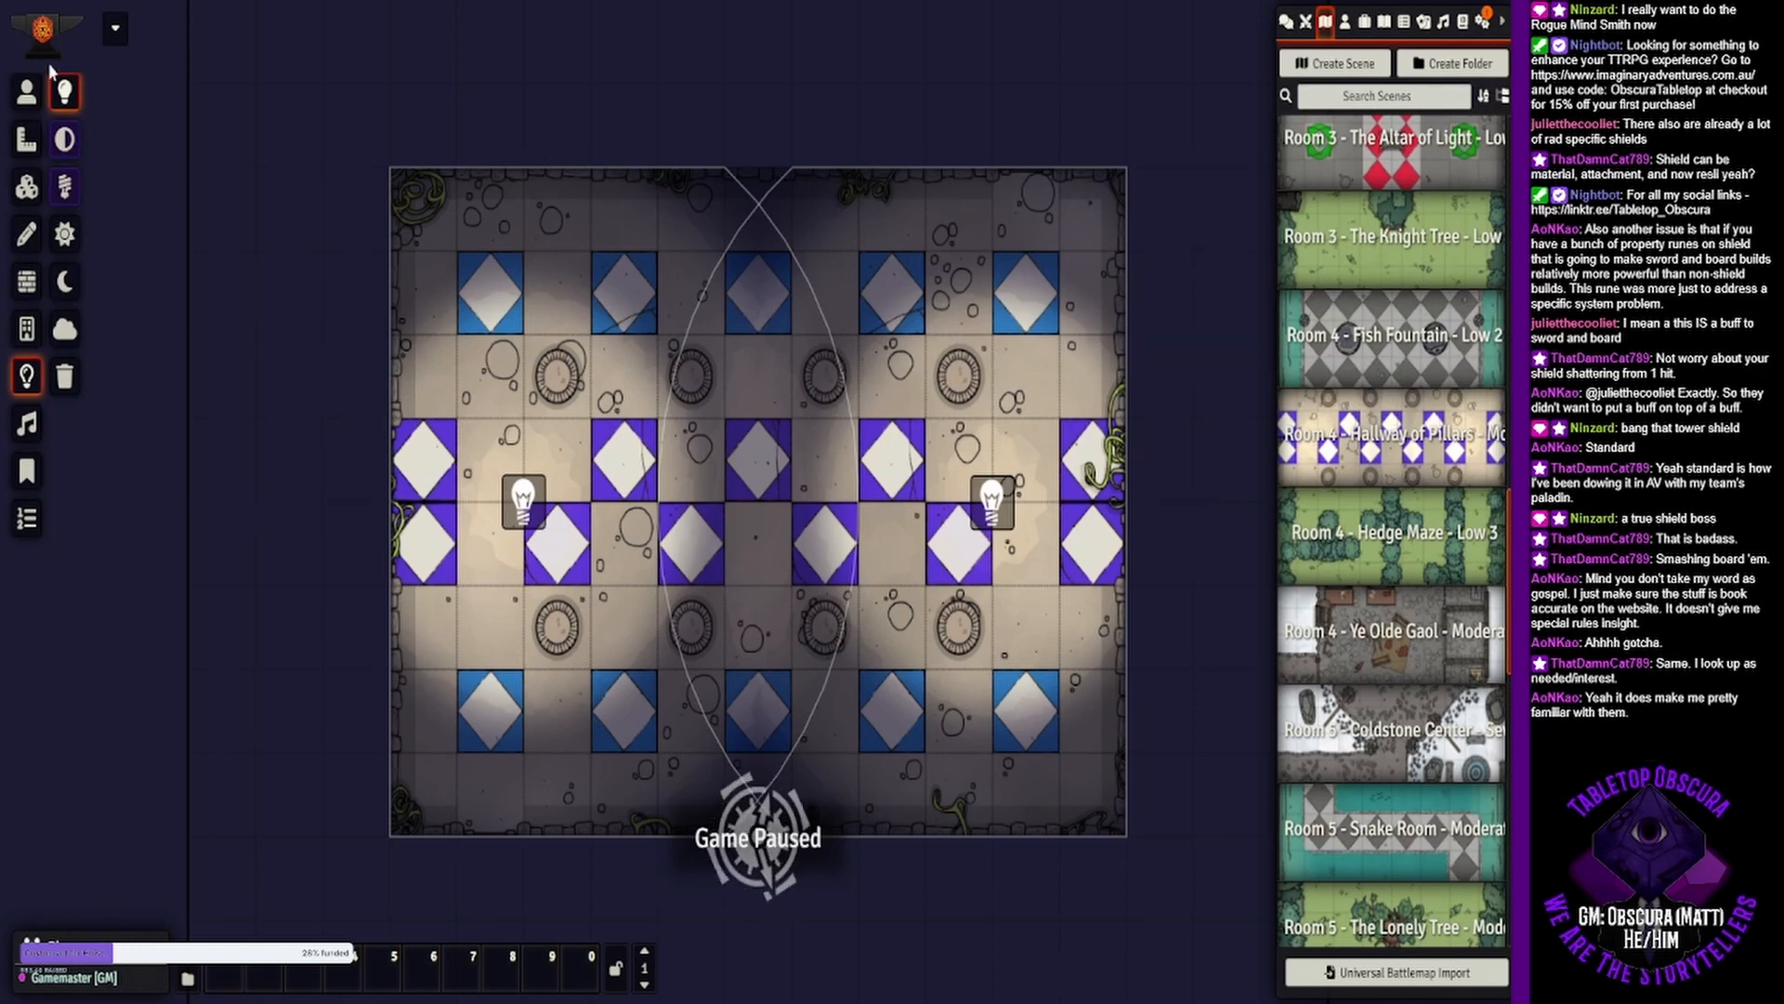
Examine the night lighting across the eastern and western halves of the hallway with the light controls hidden.
click(26, 92)
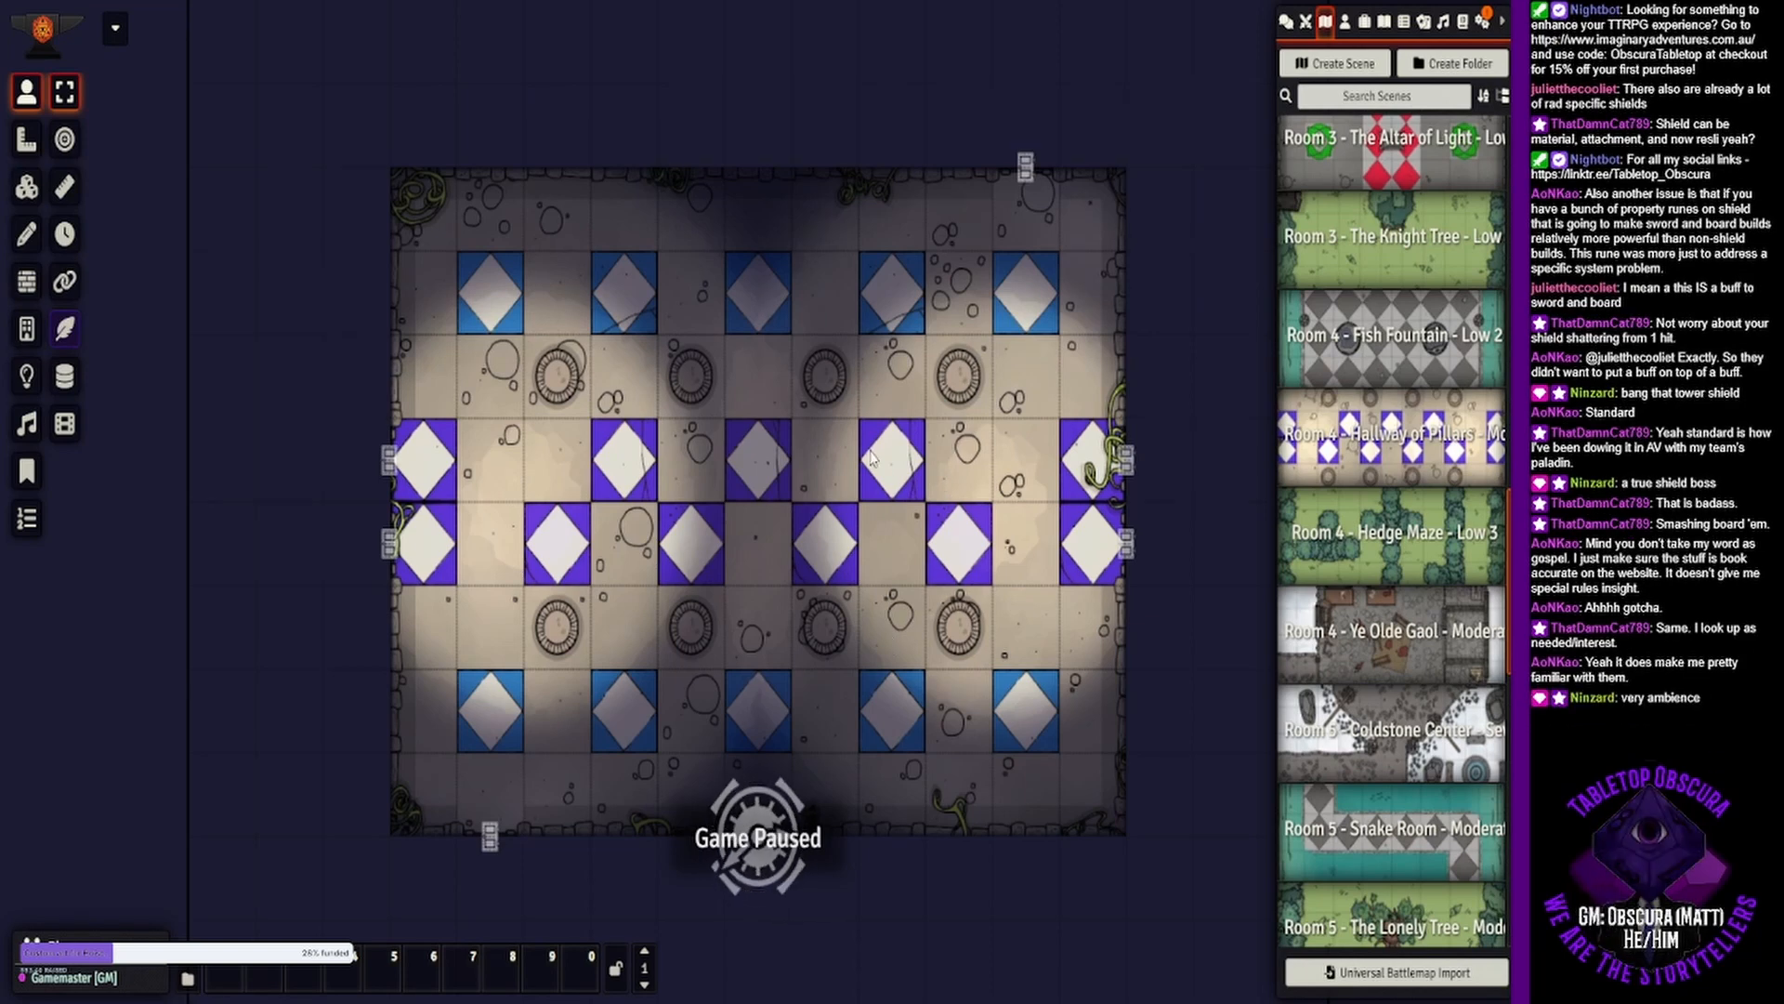
drag(797, 437, 667, 421)
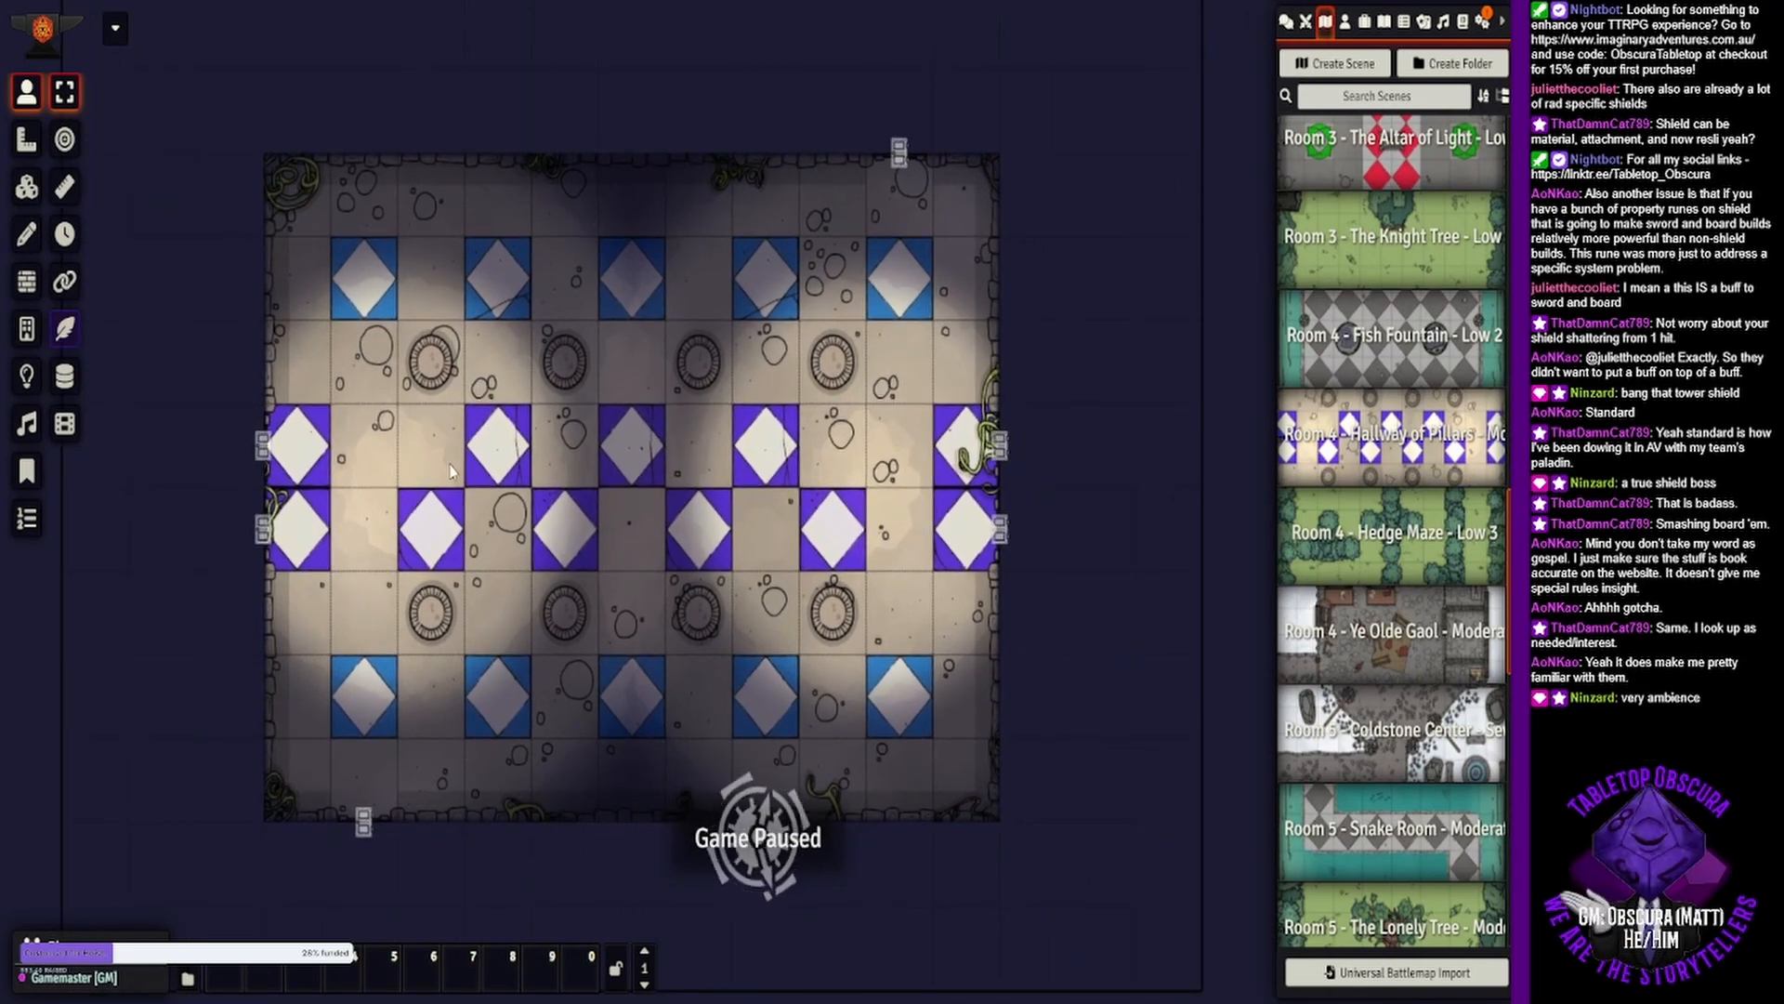
scroll(451, 472, up, 5)
scroll(451, 472, up, 5)
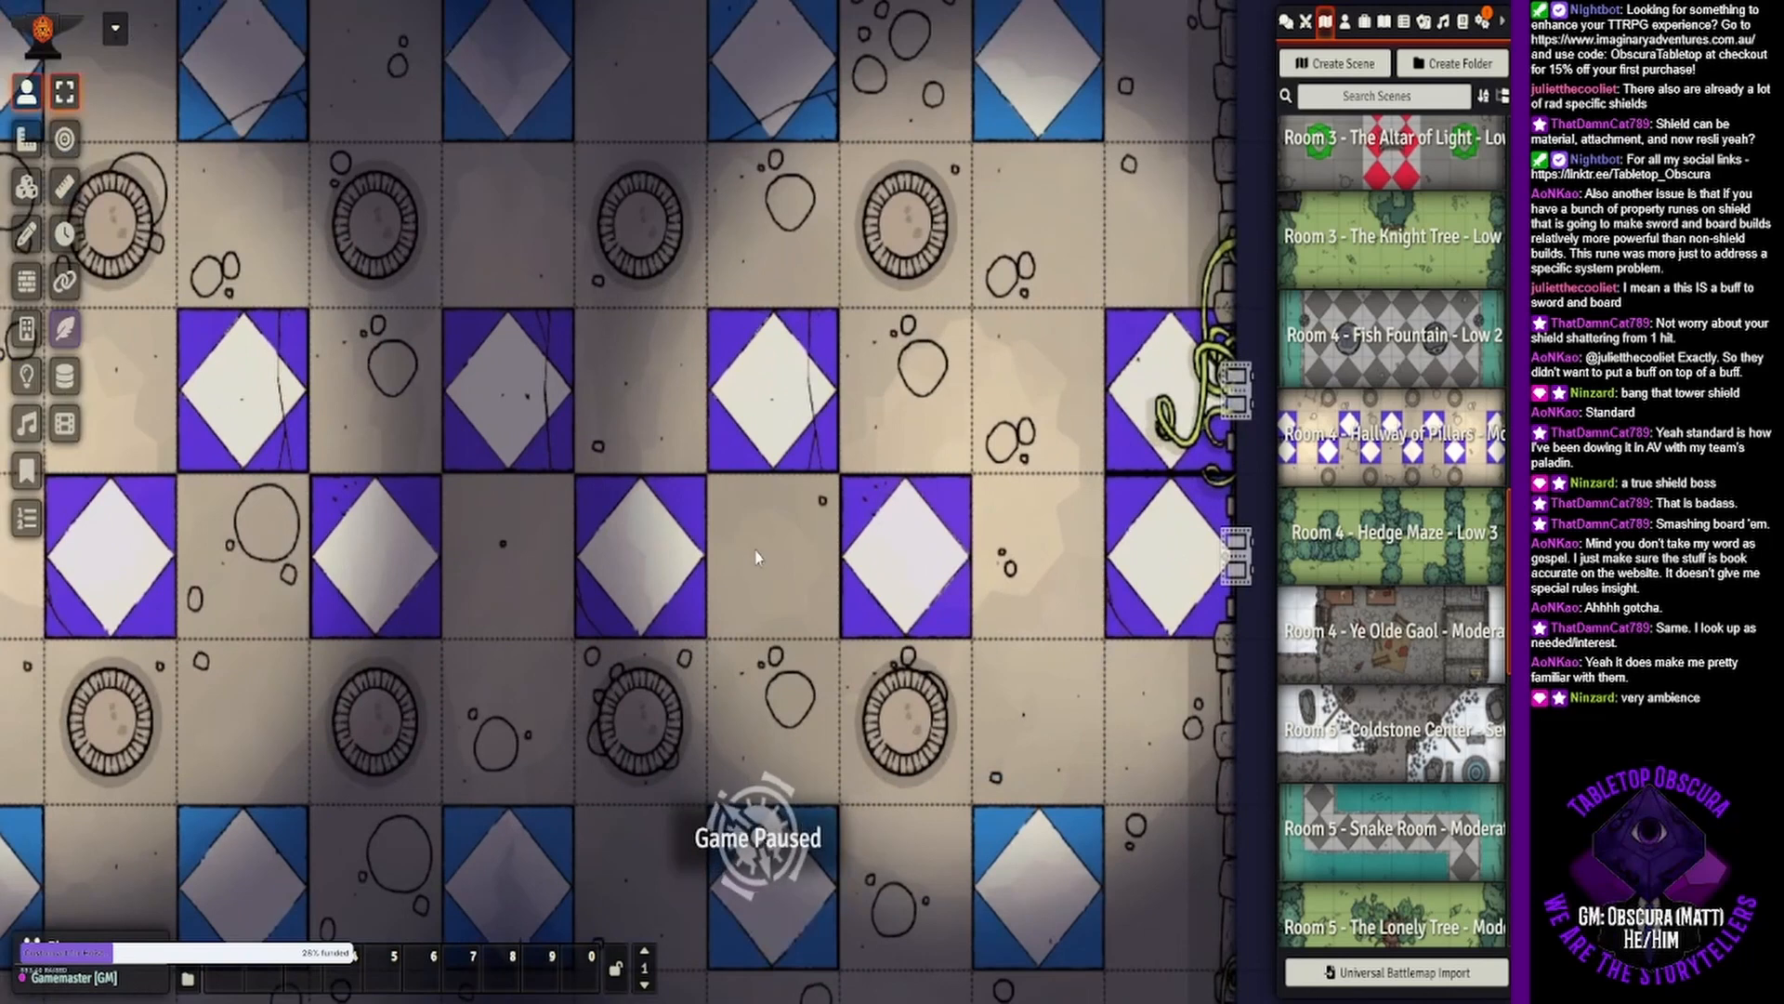
drag(447, 492, 1028, 545)
drag(685, 510, 849, 463)
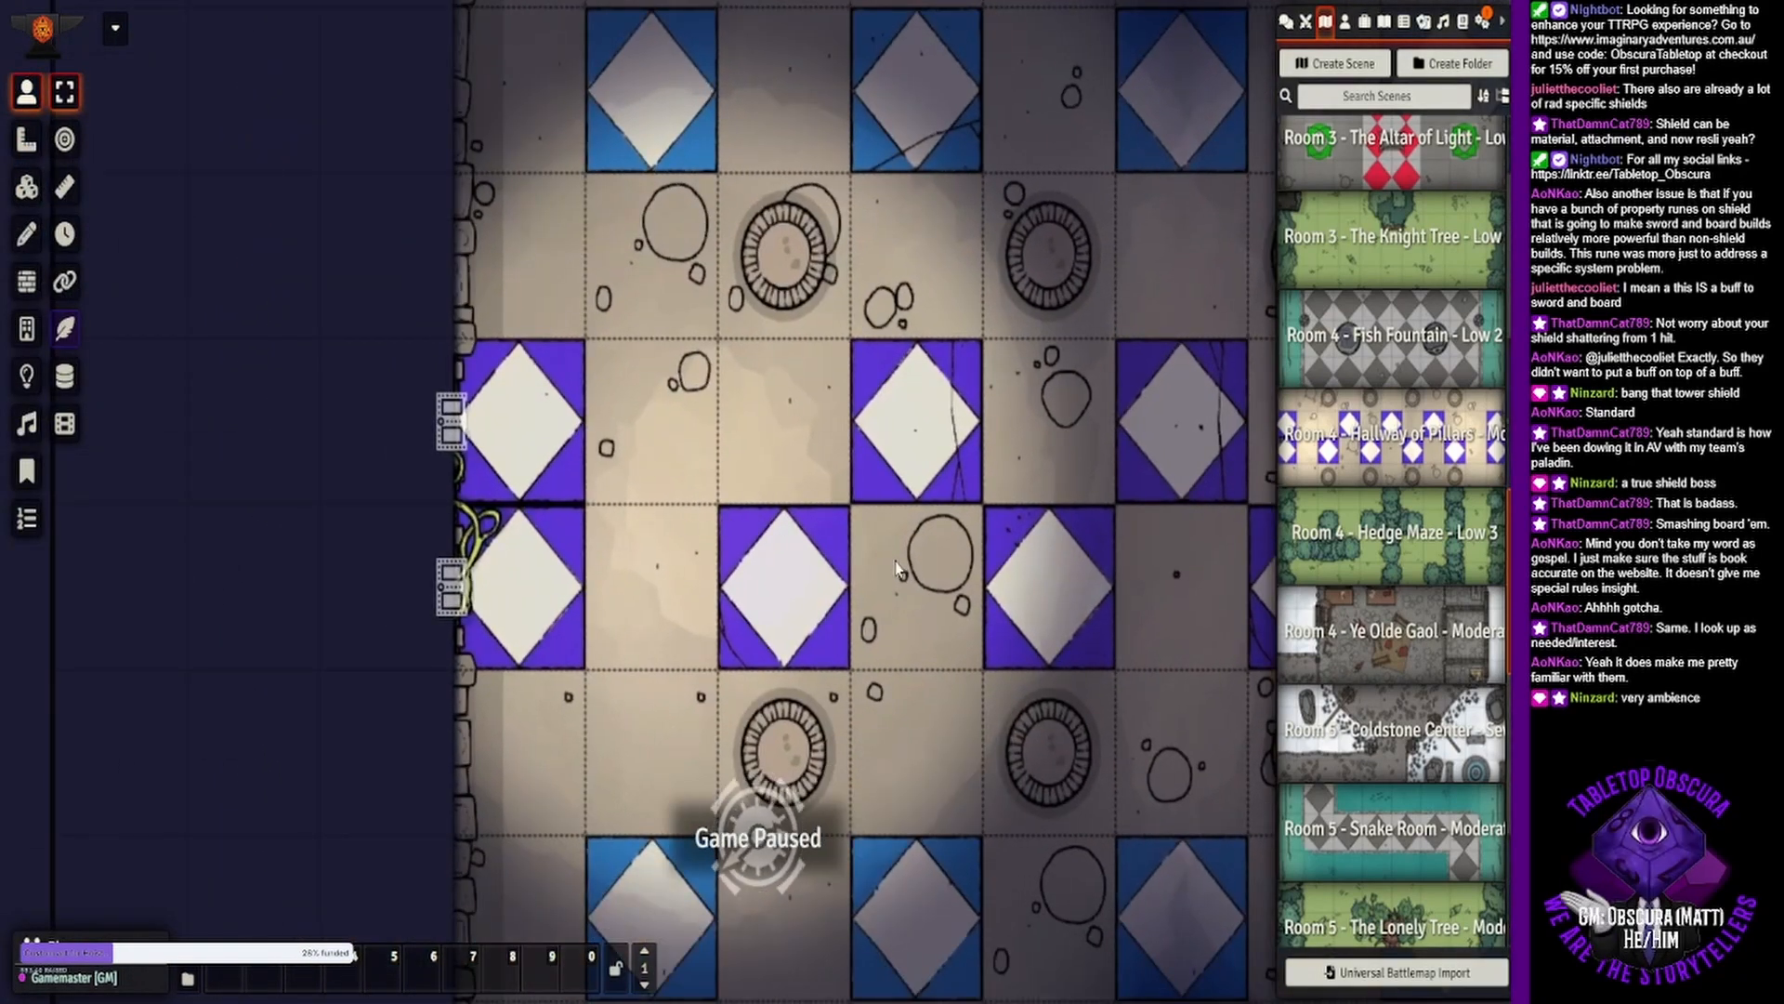
scroll(897, 569, down, 5)
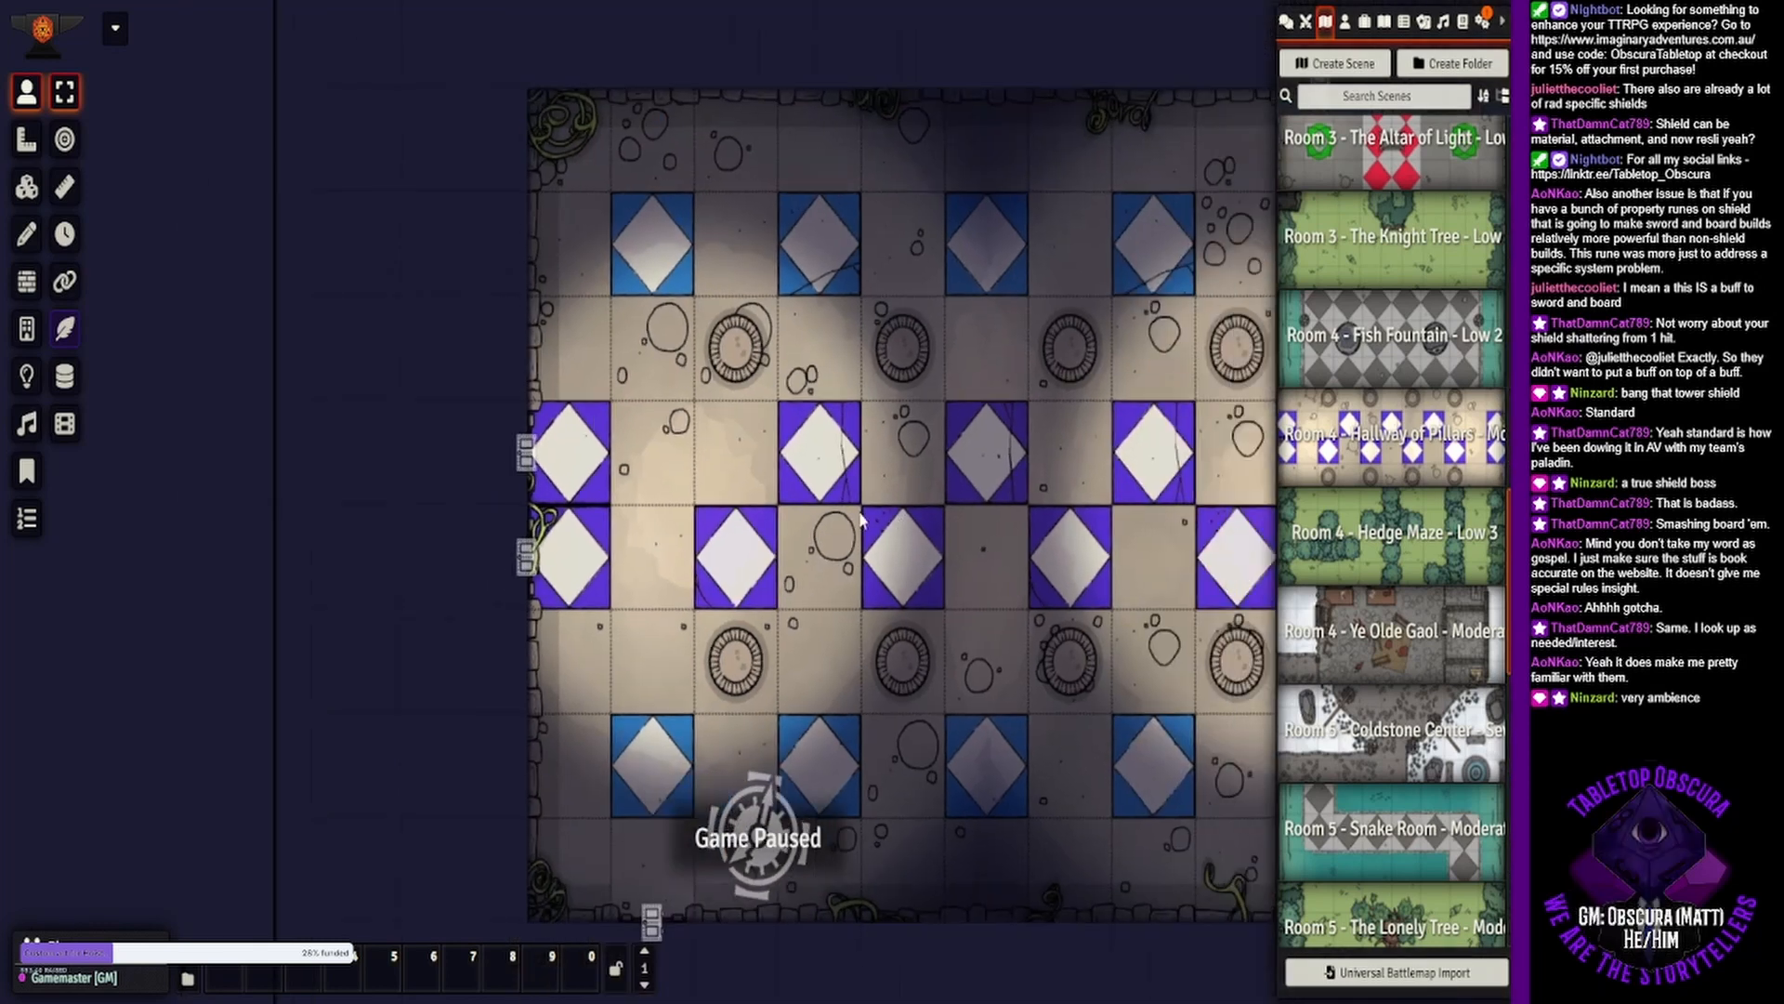
scroll(709, 503, down, 1)
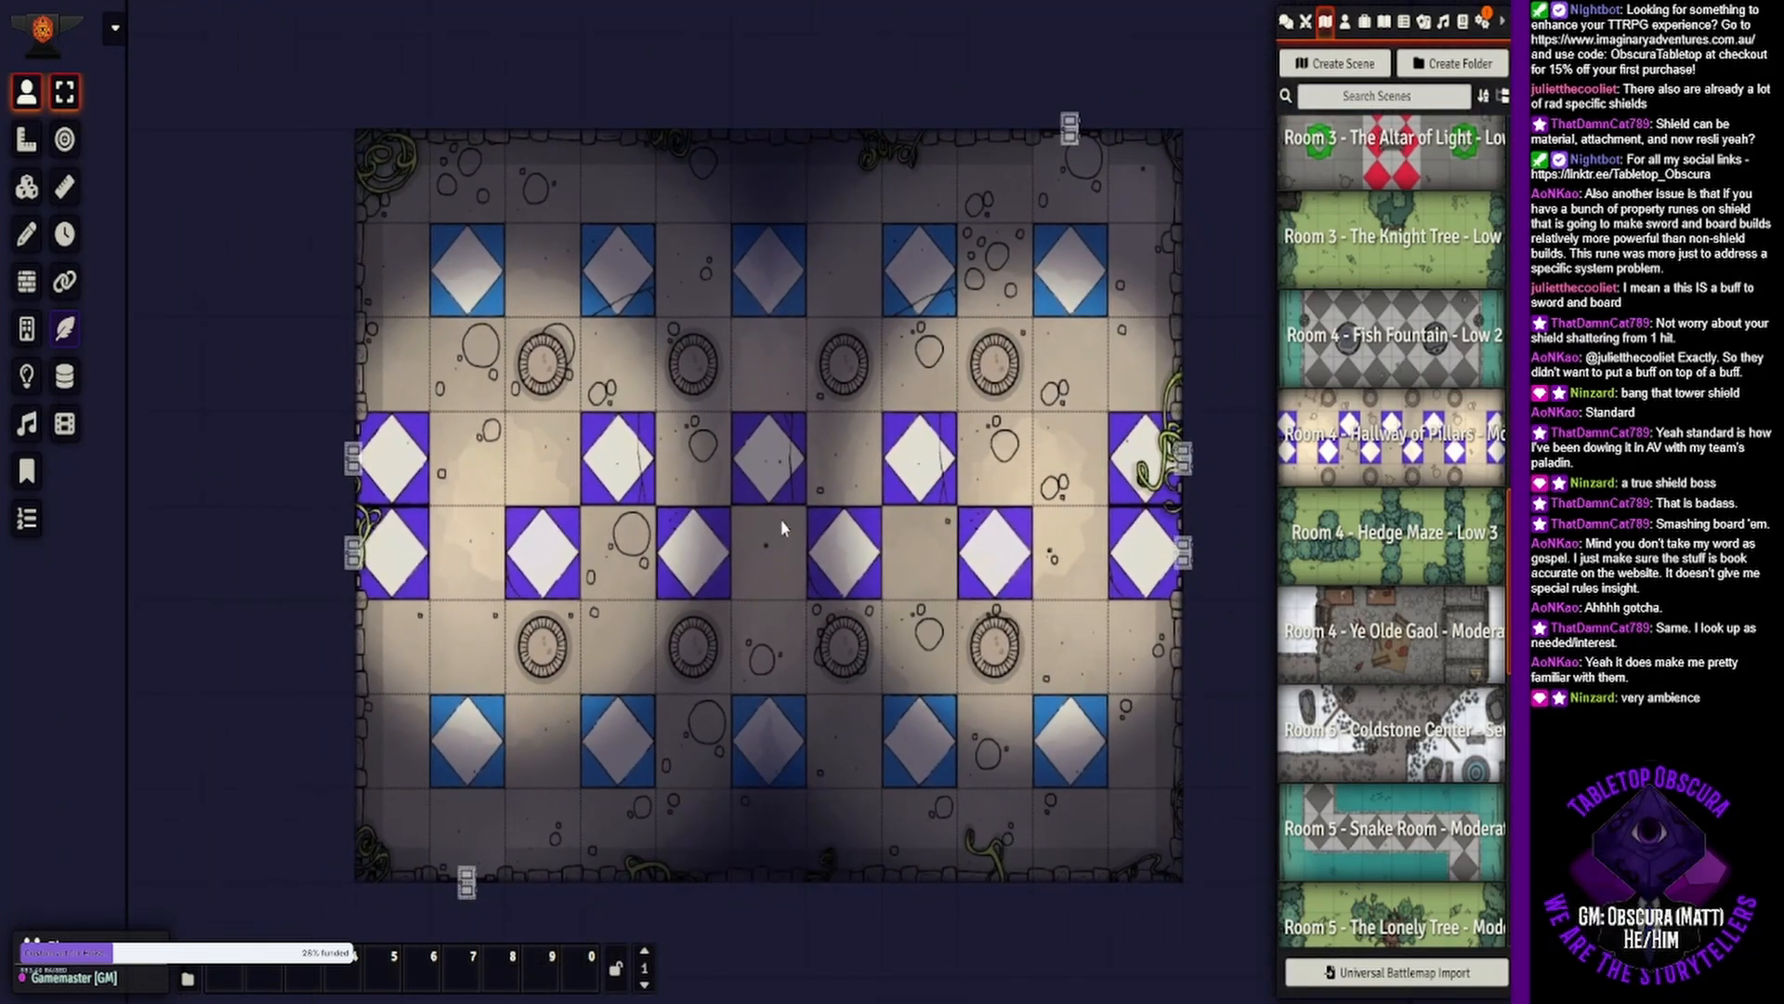
mouse_move(751, 518)
mouse_down()
mouse_move(725, 513)
mouse_move(764, 465)
mouse_move(765, 504)
mouse_up()
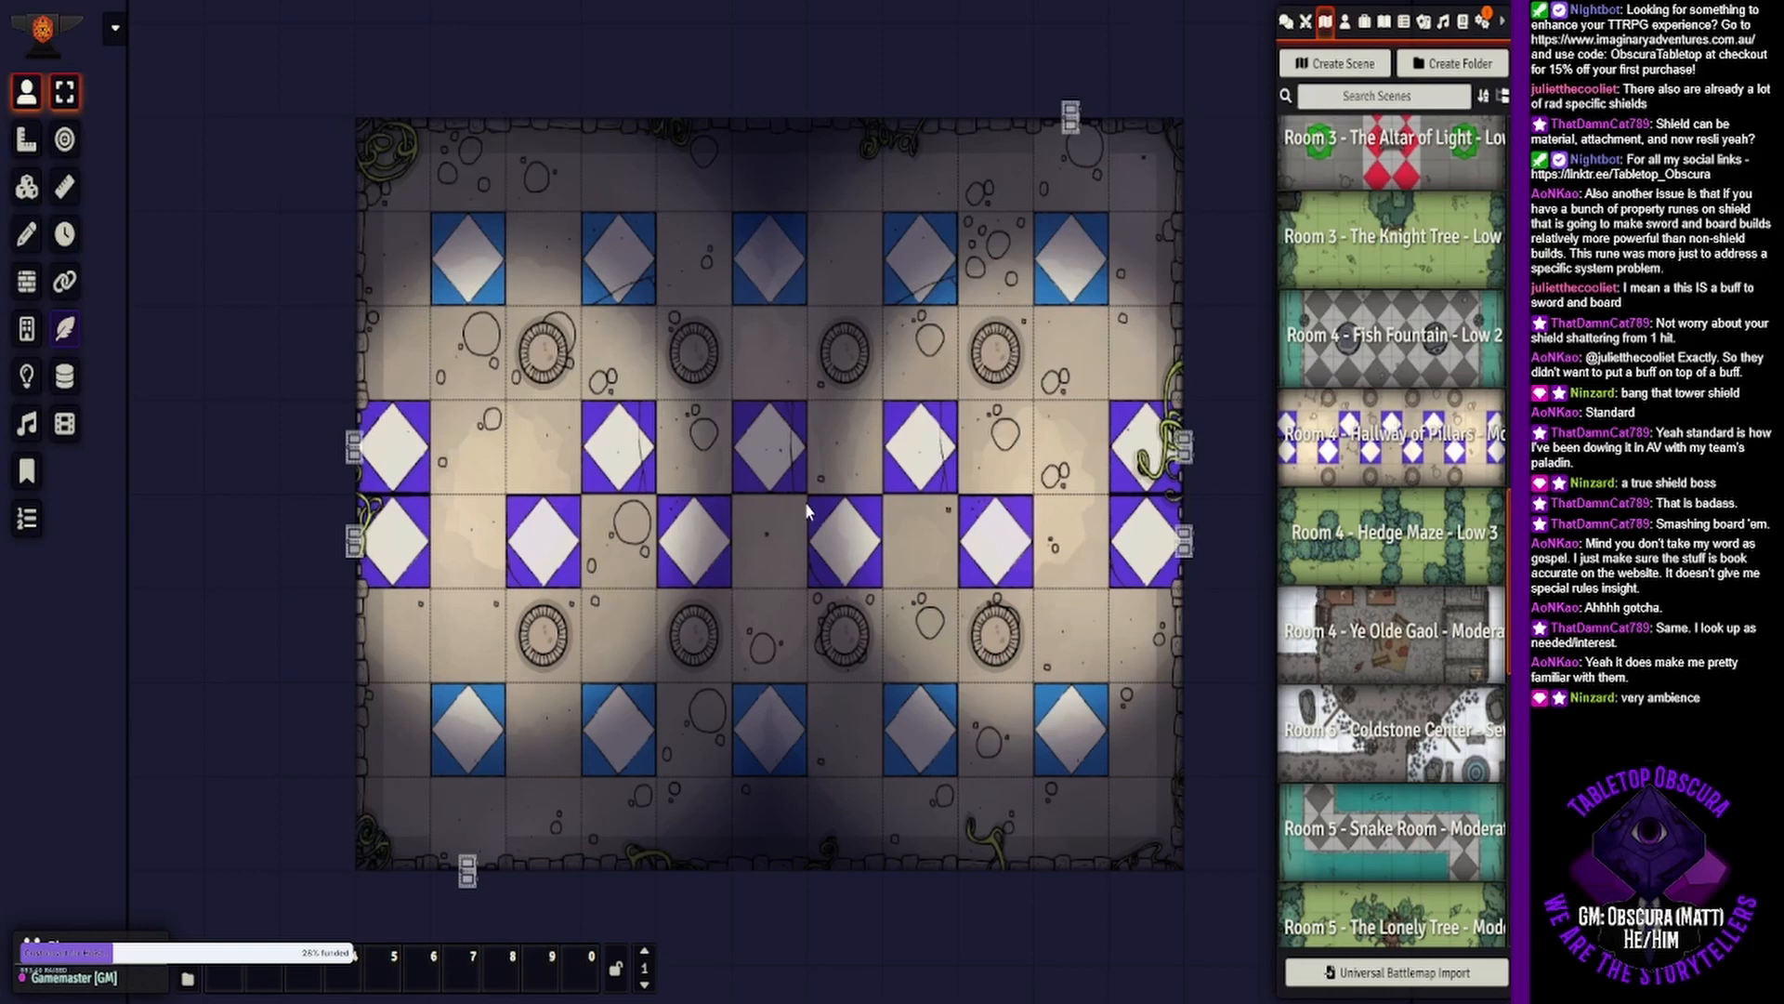
mouse_move(784, 507)
mouse_down()
mouse_move(740, 517)
mouse_move(805, 482)
mouse_up()
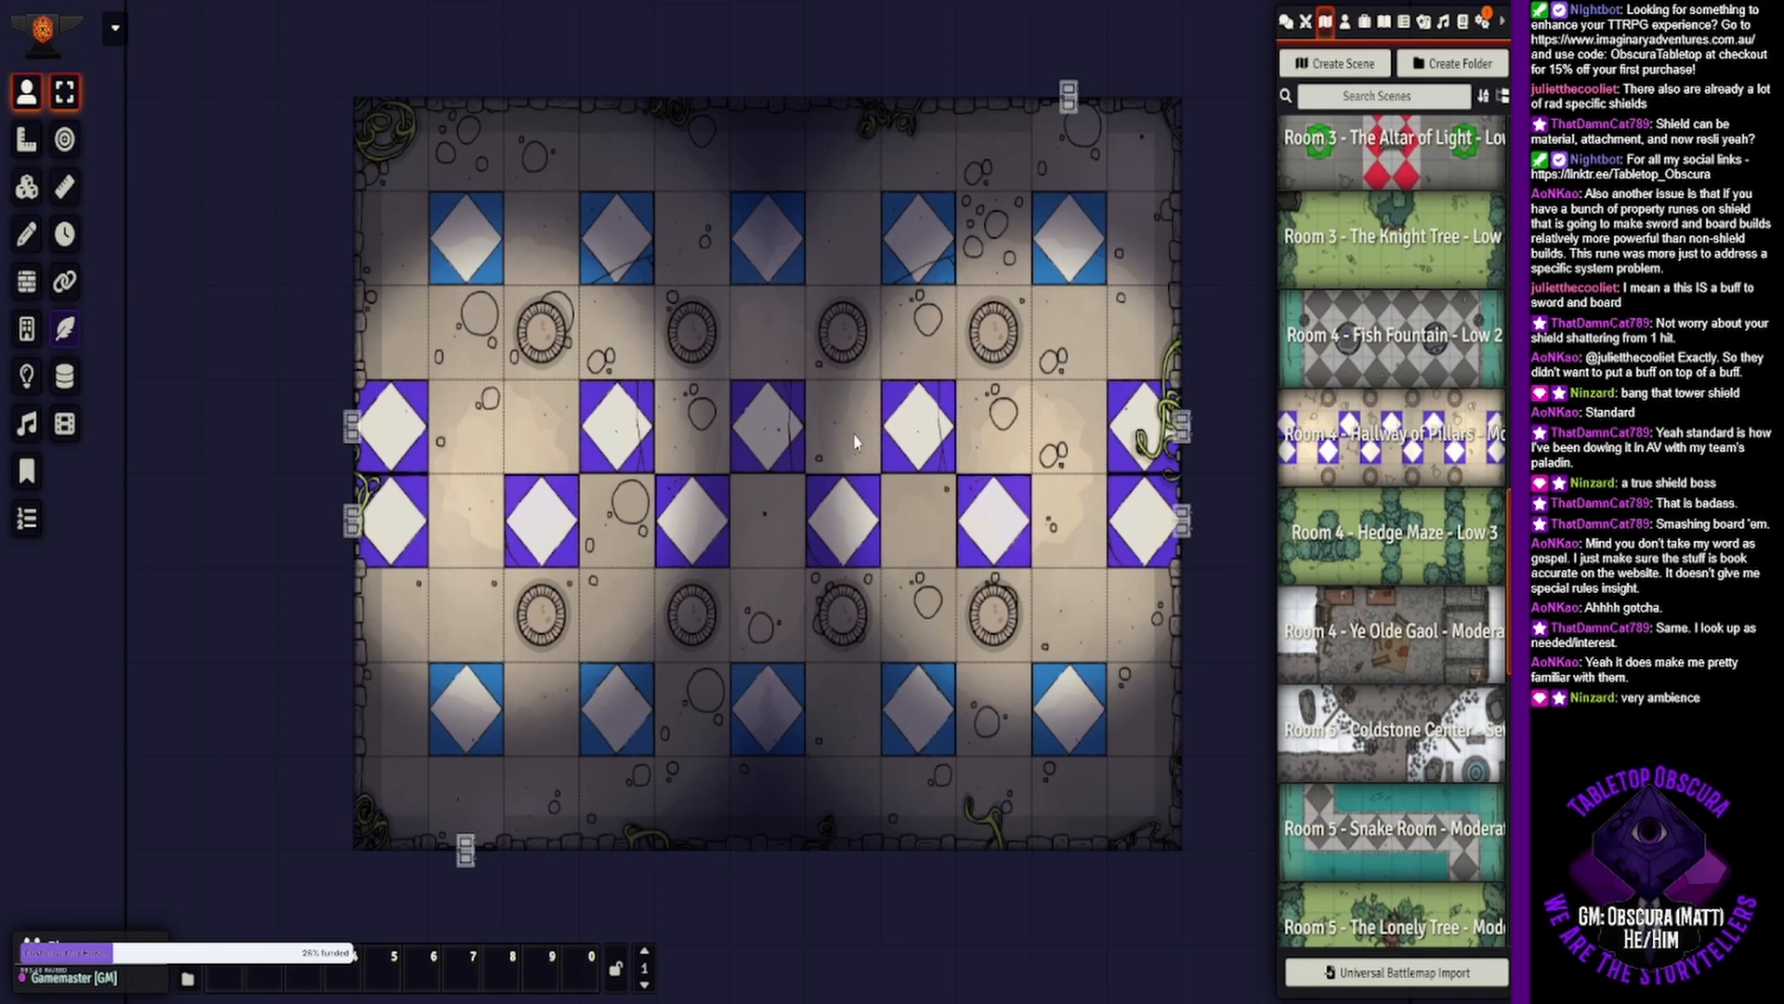
drag(854, 434, 798, 433)
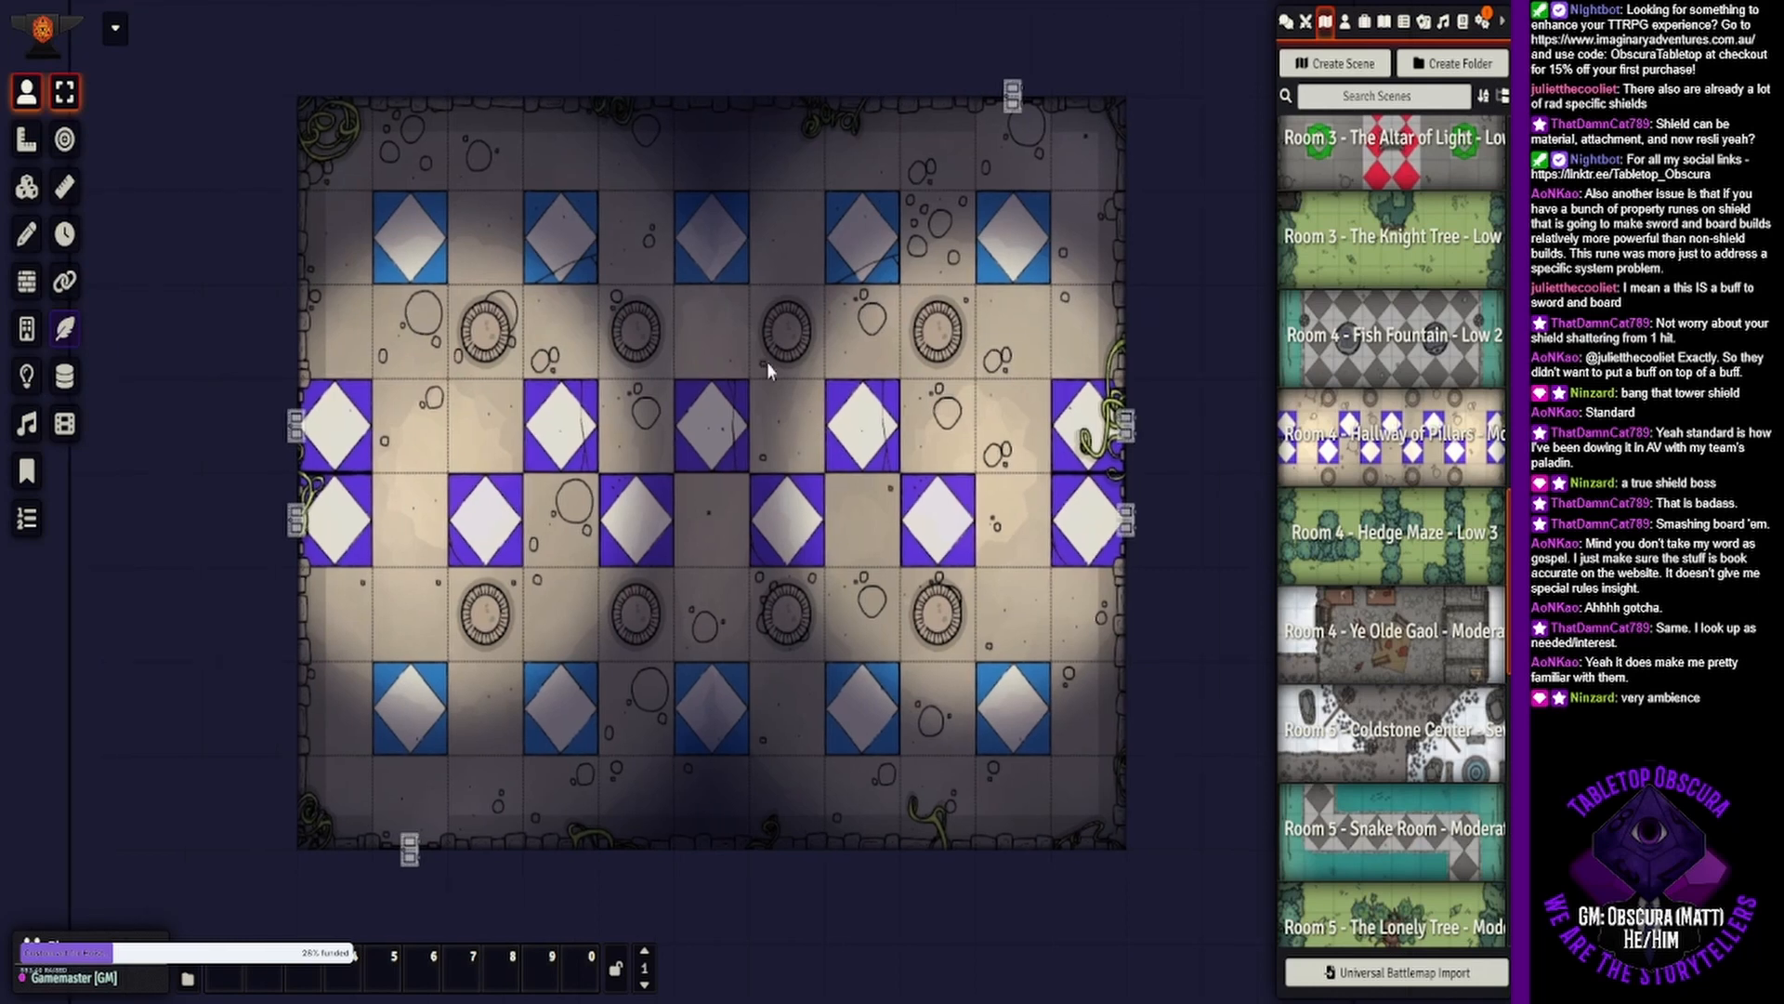
Expand the Level 5 actor folder and its Maybe subfolder to list the candidate creatures for the hallway.
click(1345, 22)
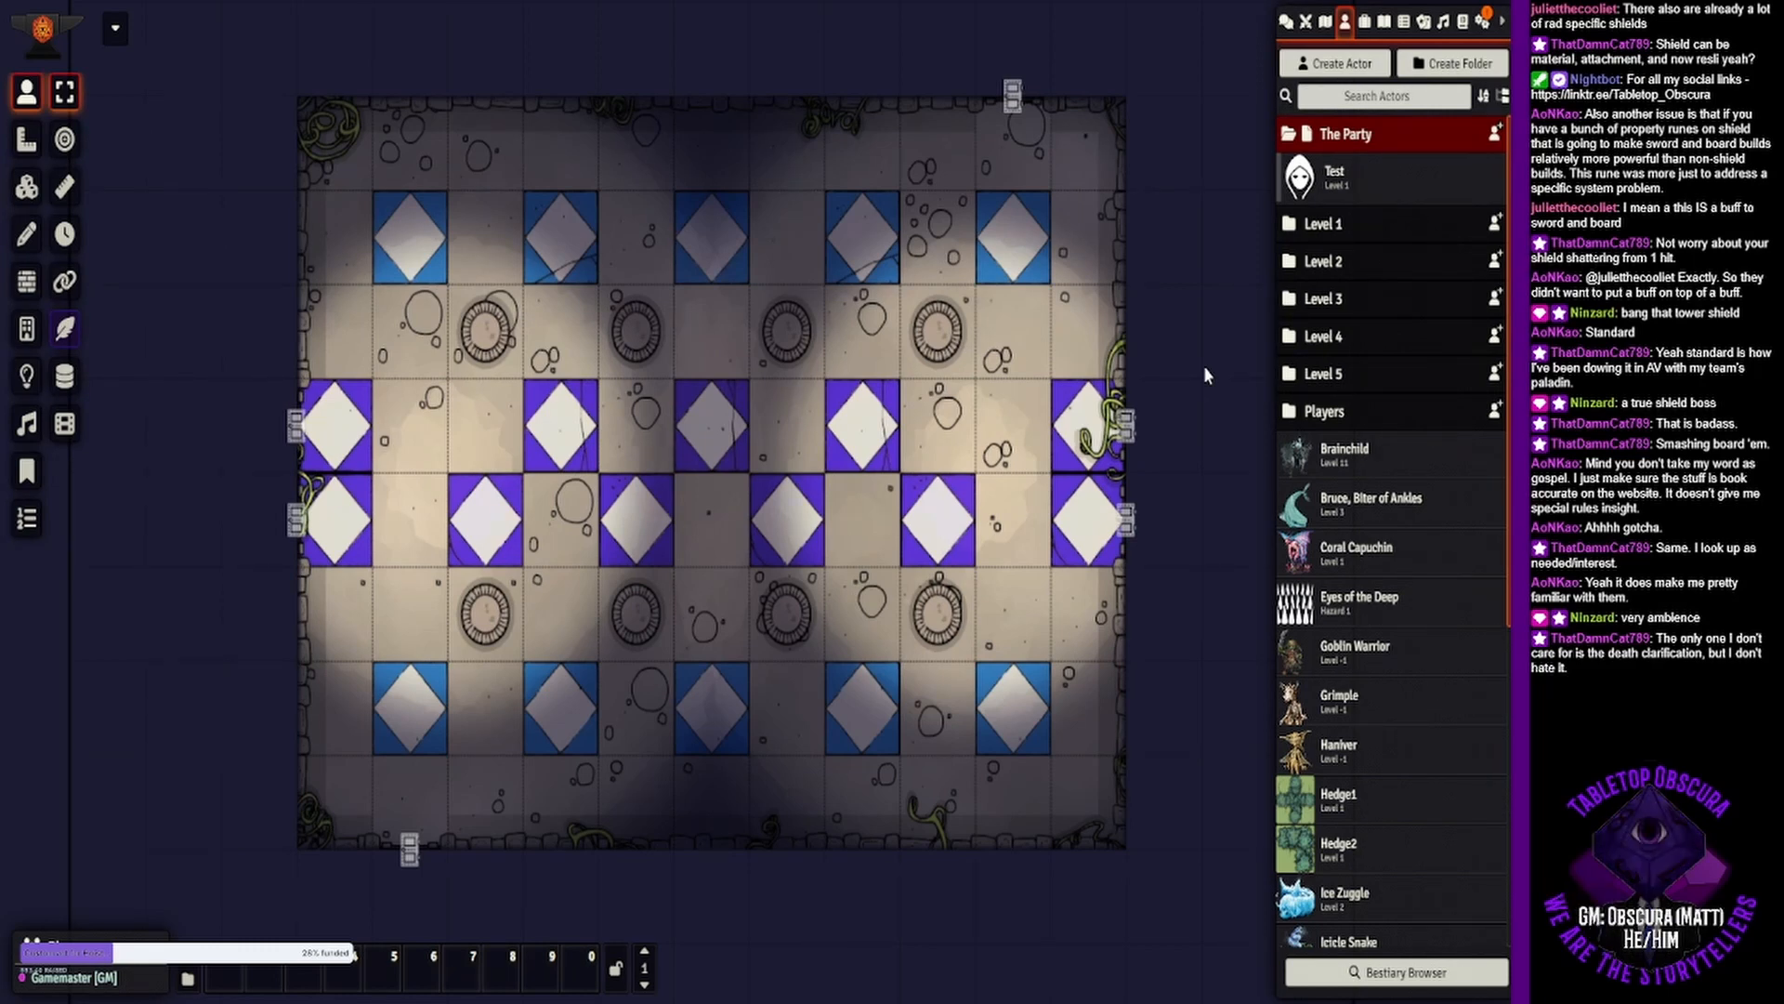
click(1341, 374)
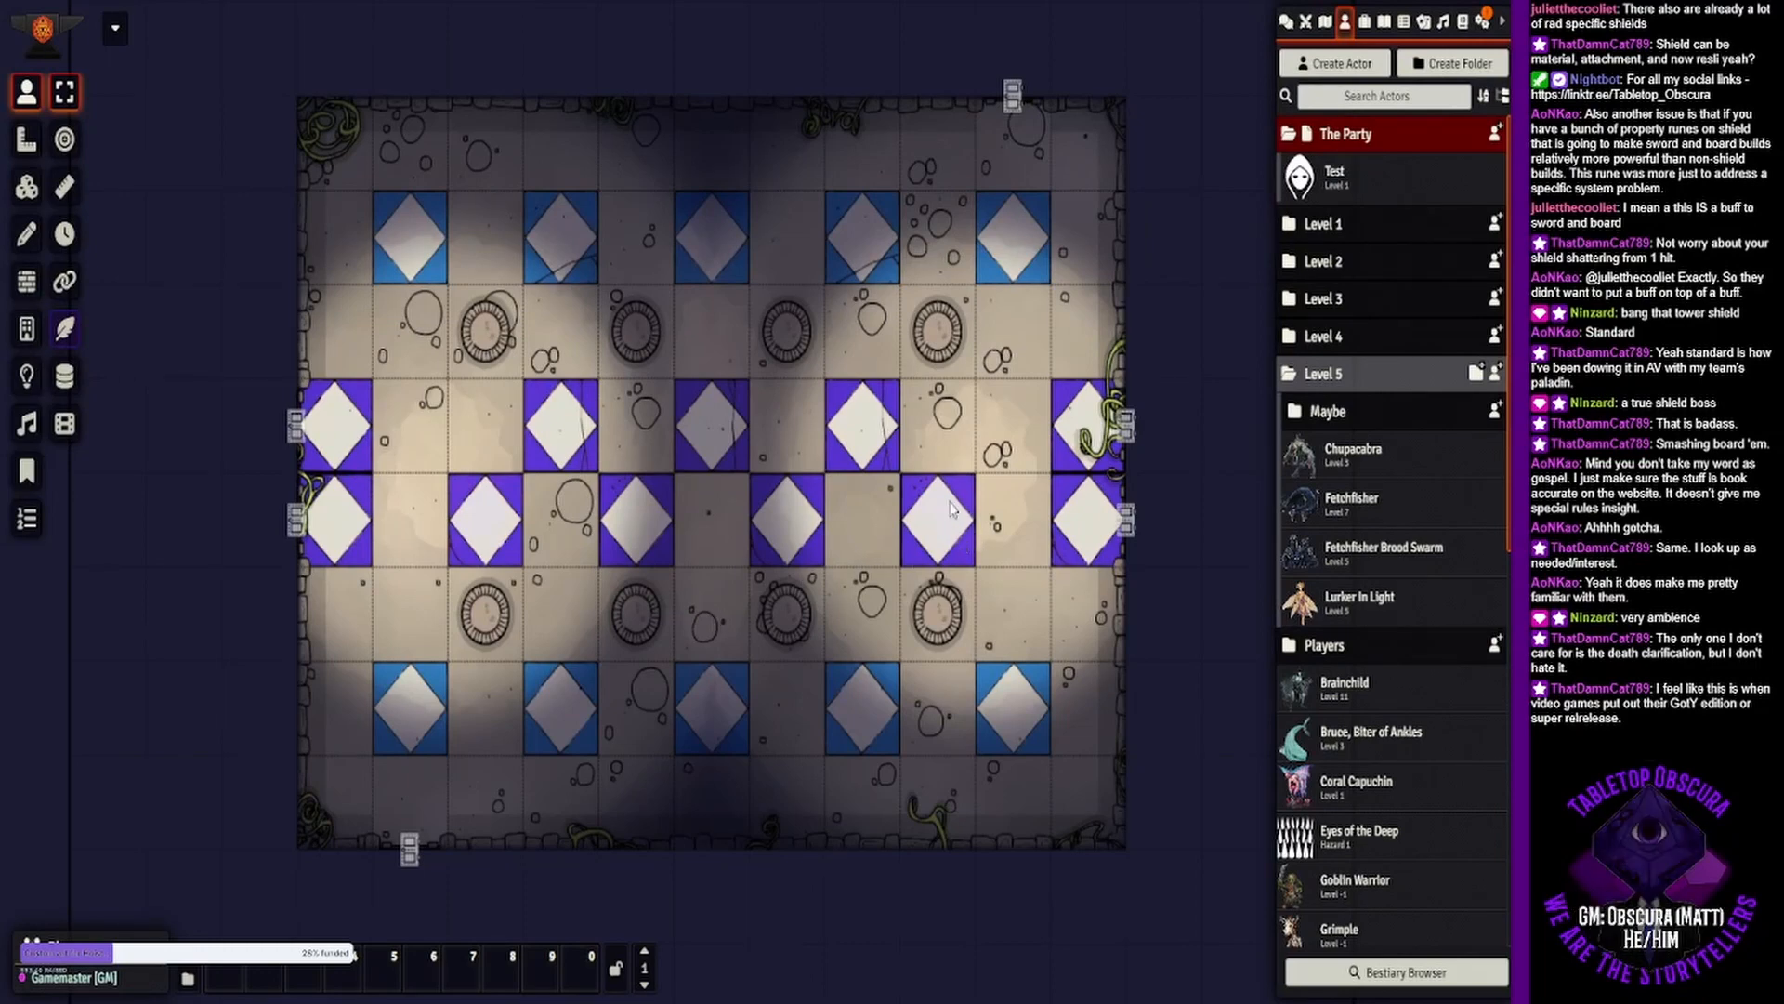
drag(946, 494, 854, 492)
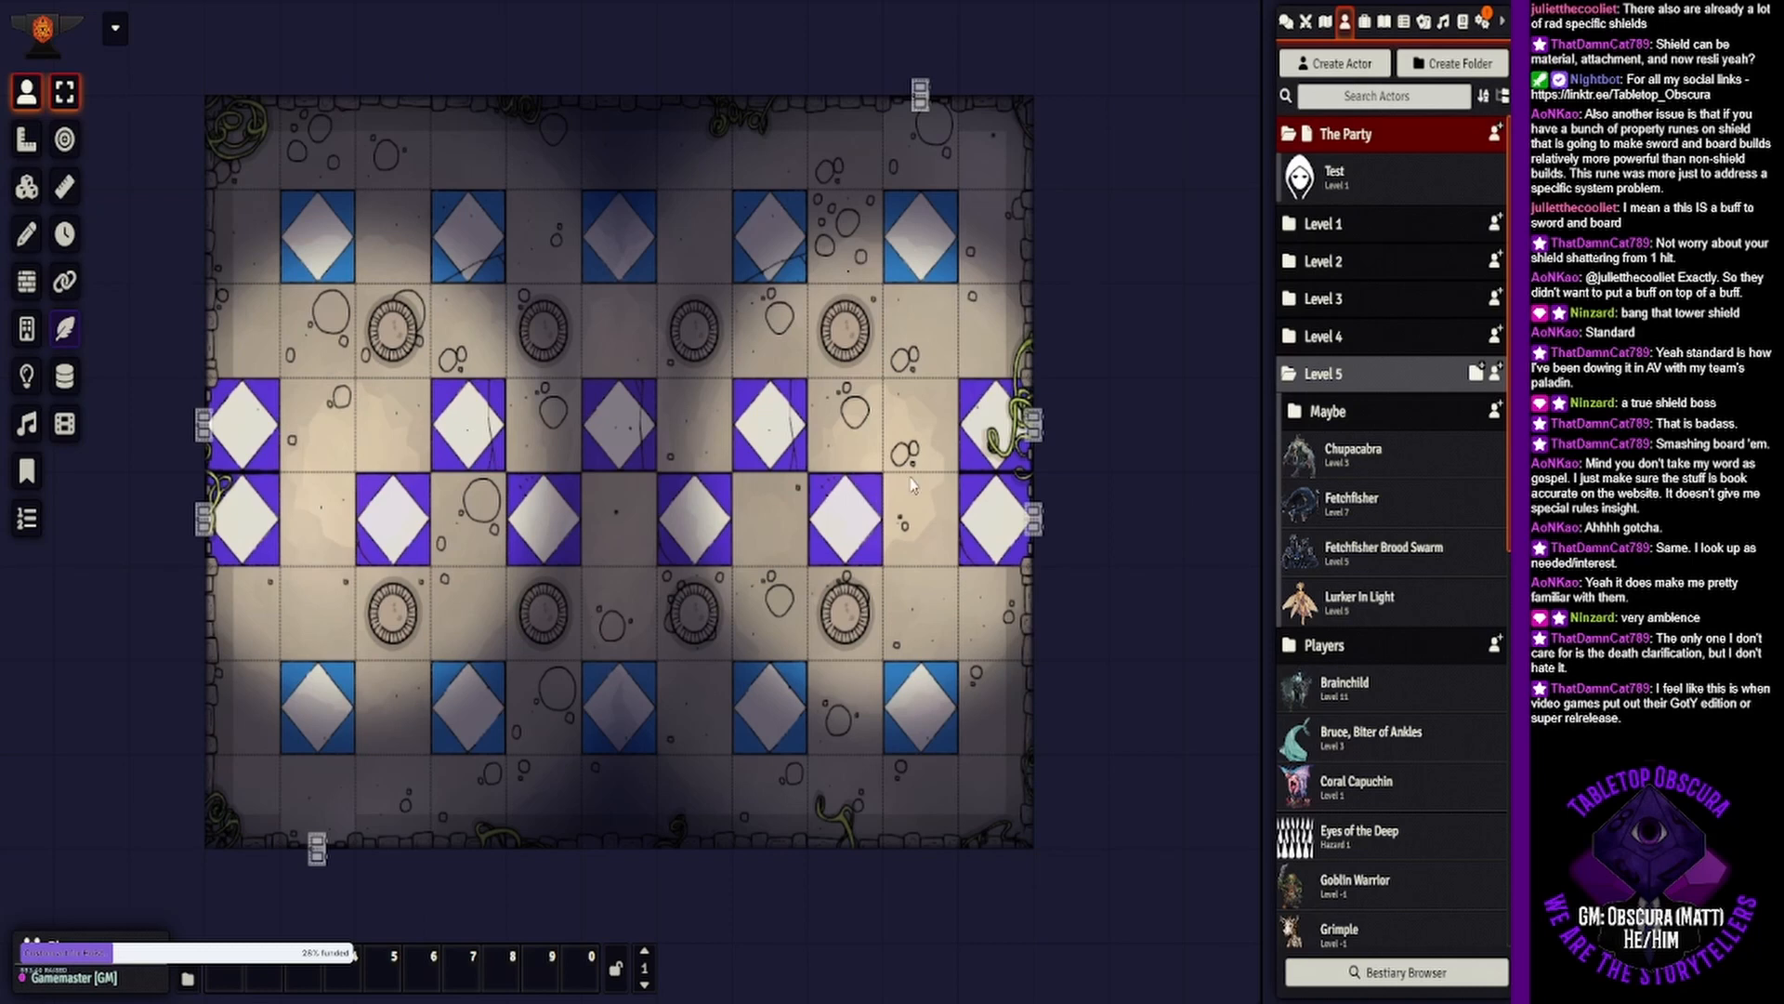
click(1378, 415)
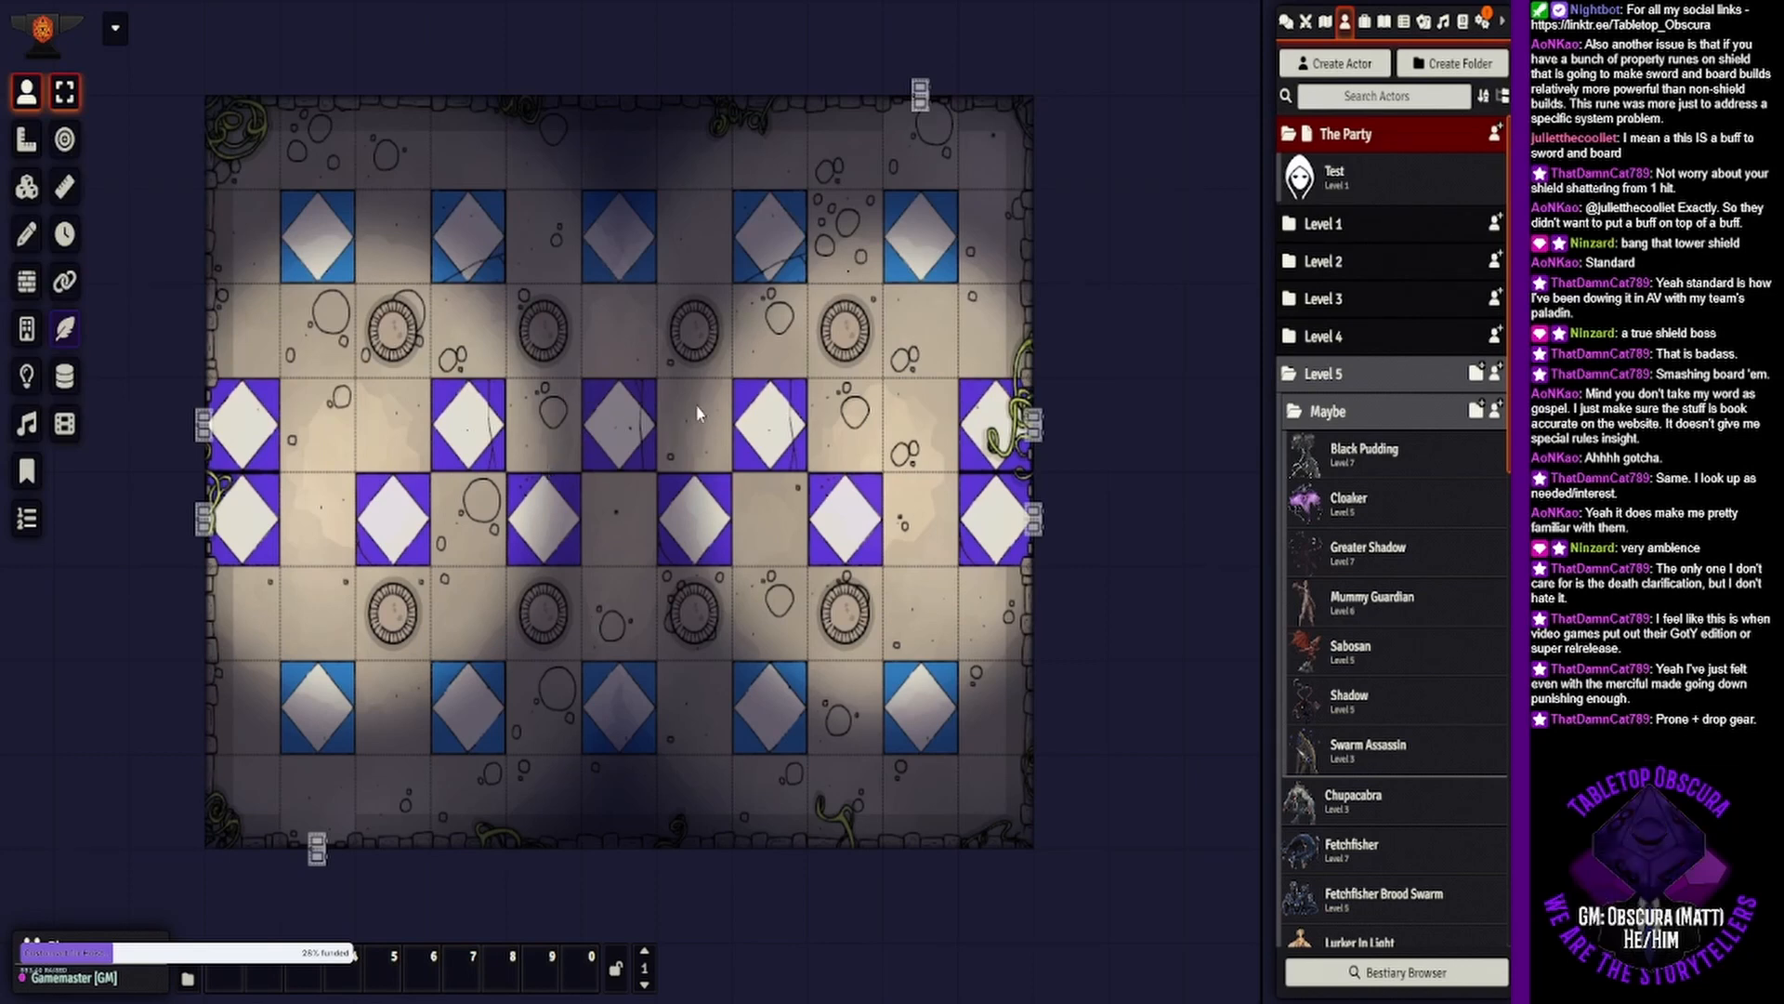
drag(656, 409, 700, 404)
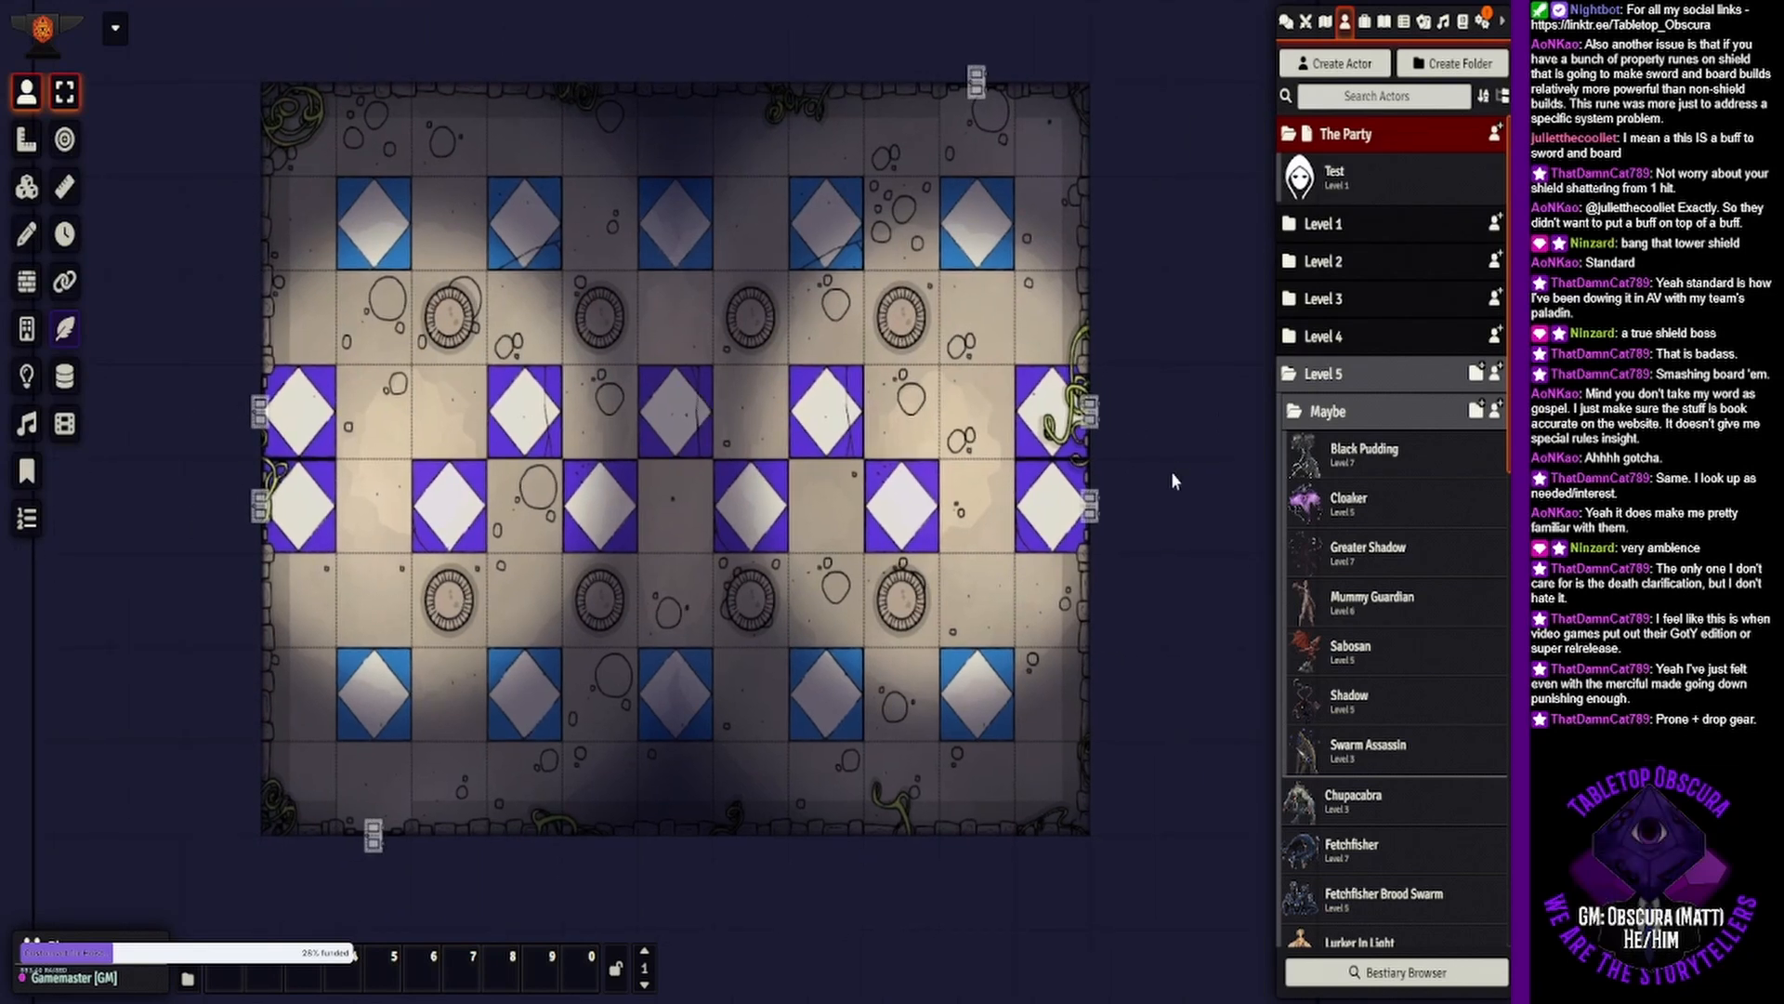
Look briefly at the Cloaker's creature sheet, close it, and look through the scene list around the Hallway of Pillars.
click(1338, 492)
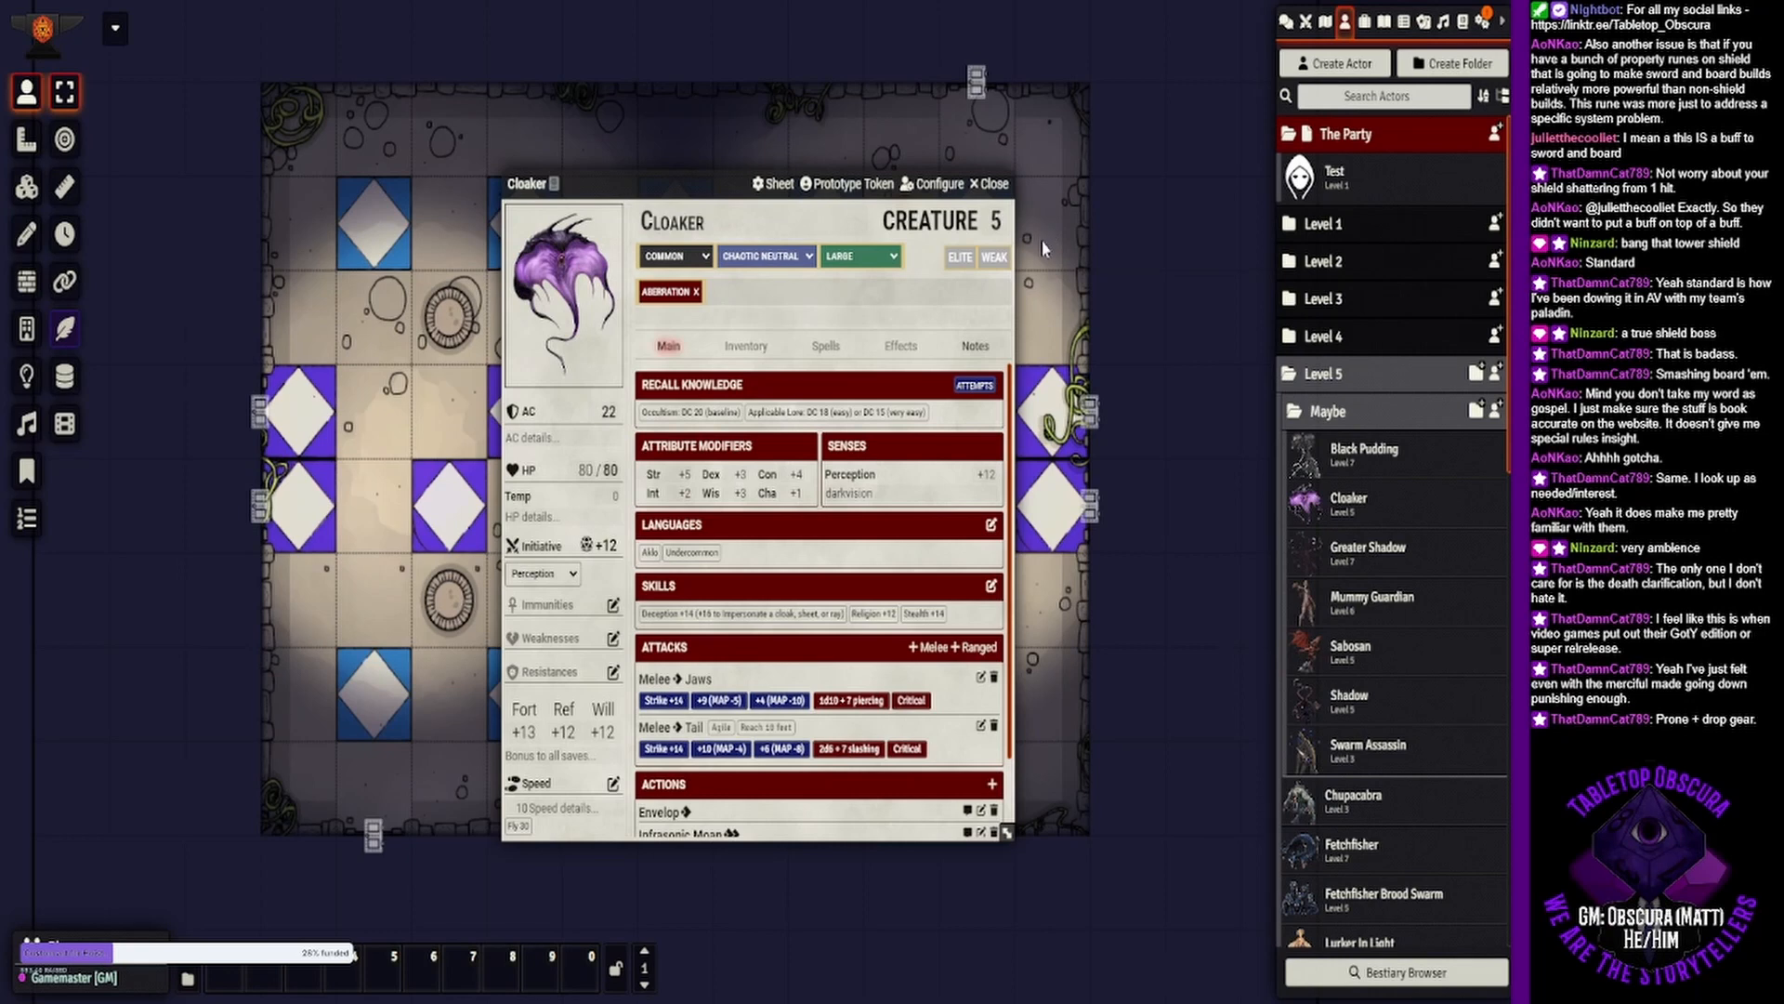
click(988, 184)
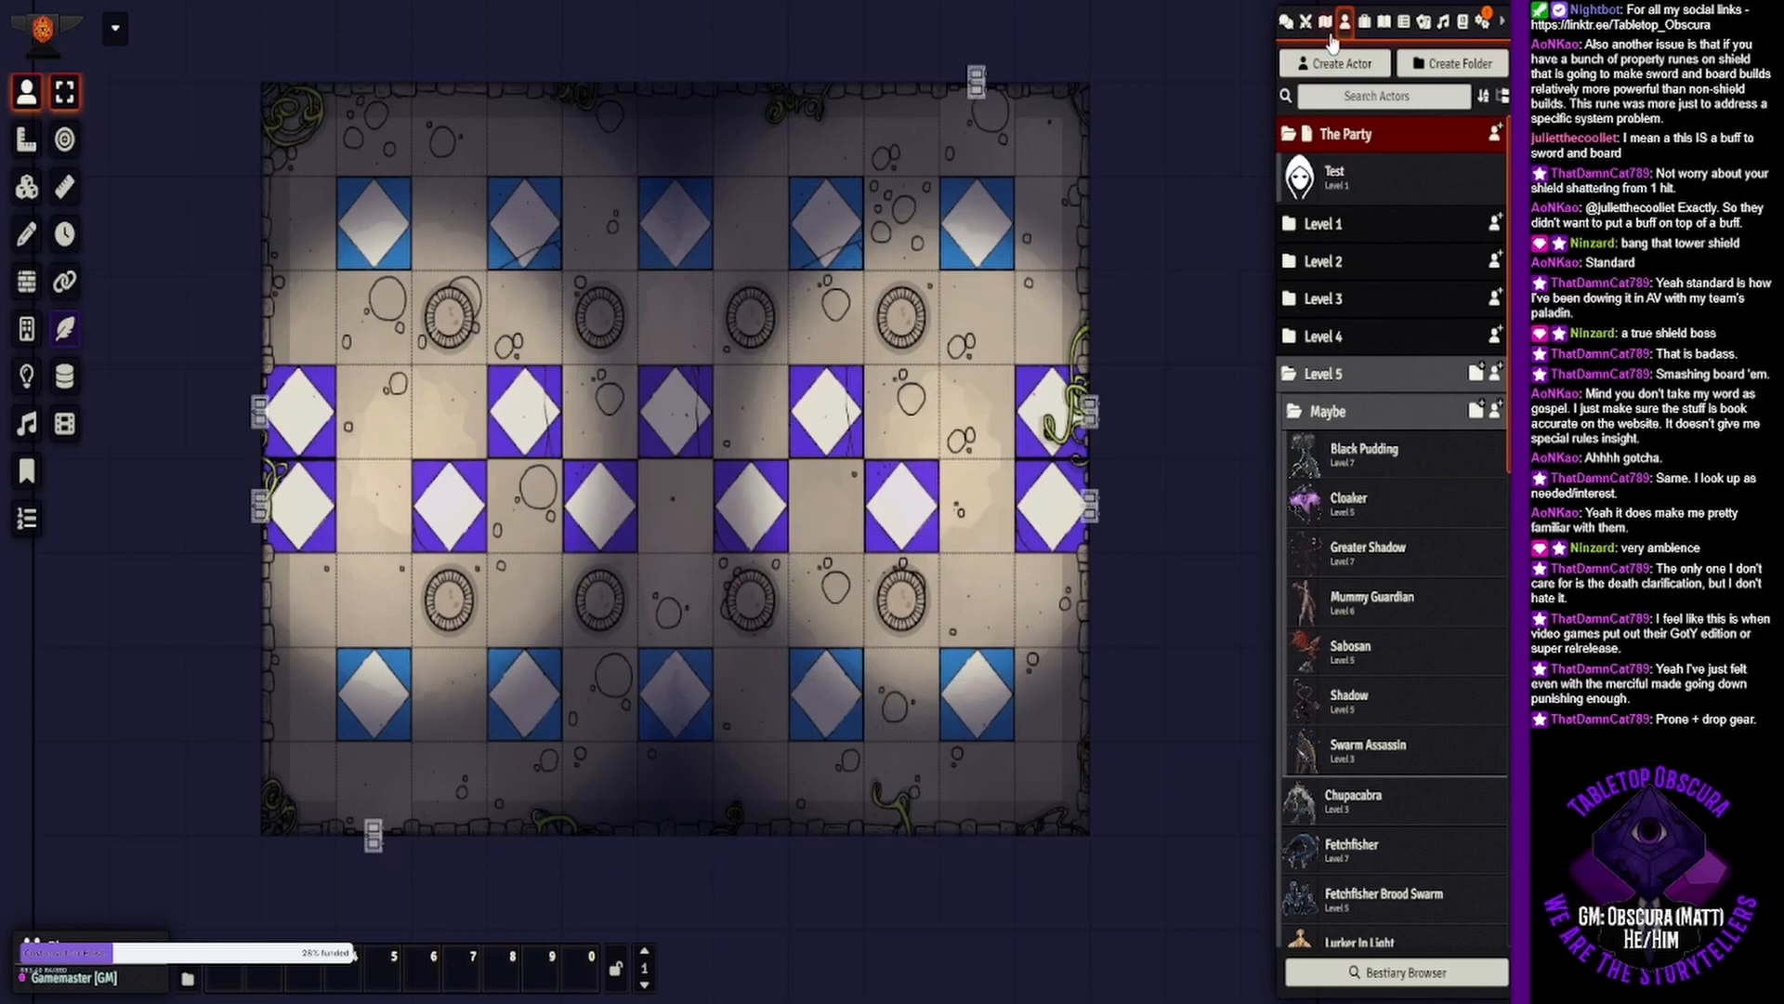
click(1325, 20)
scroll(1338, 563, down, 3)
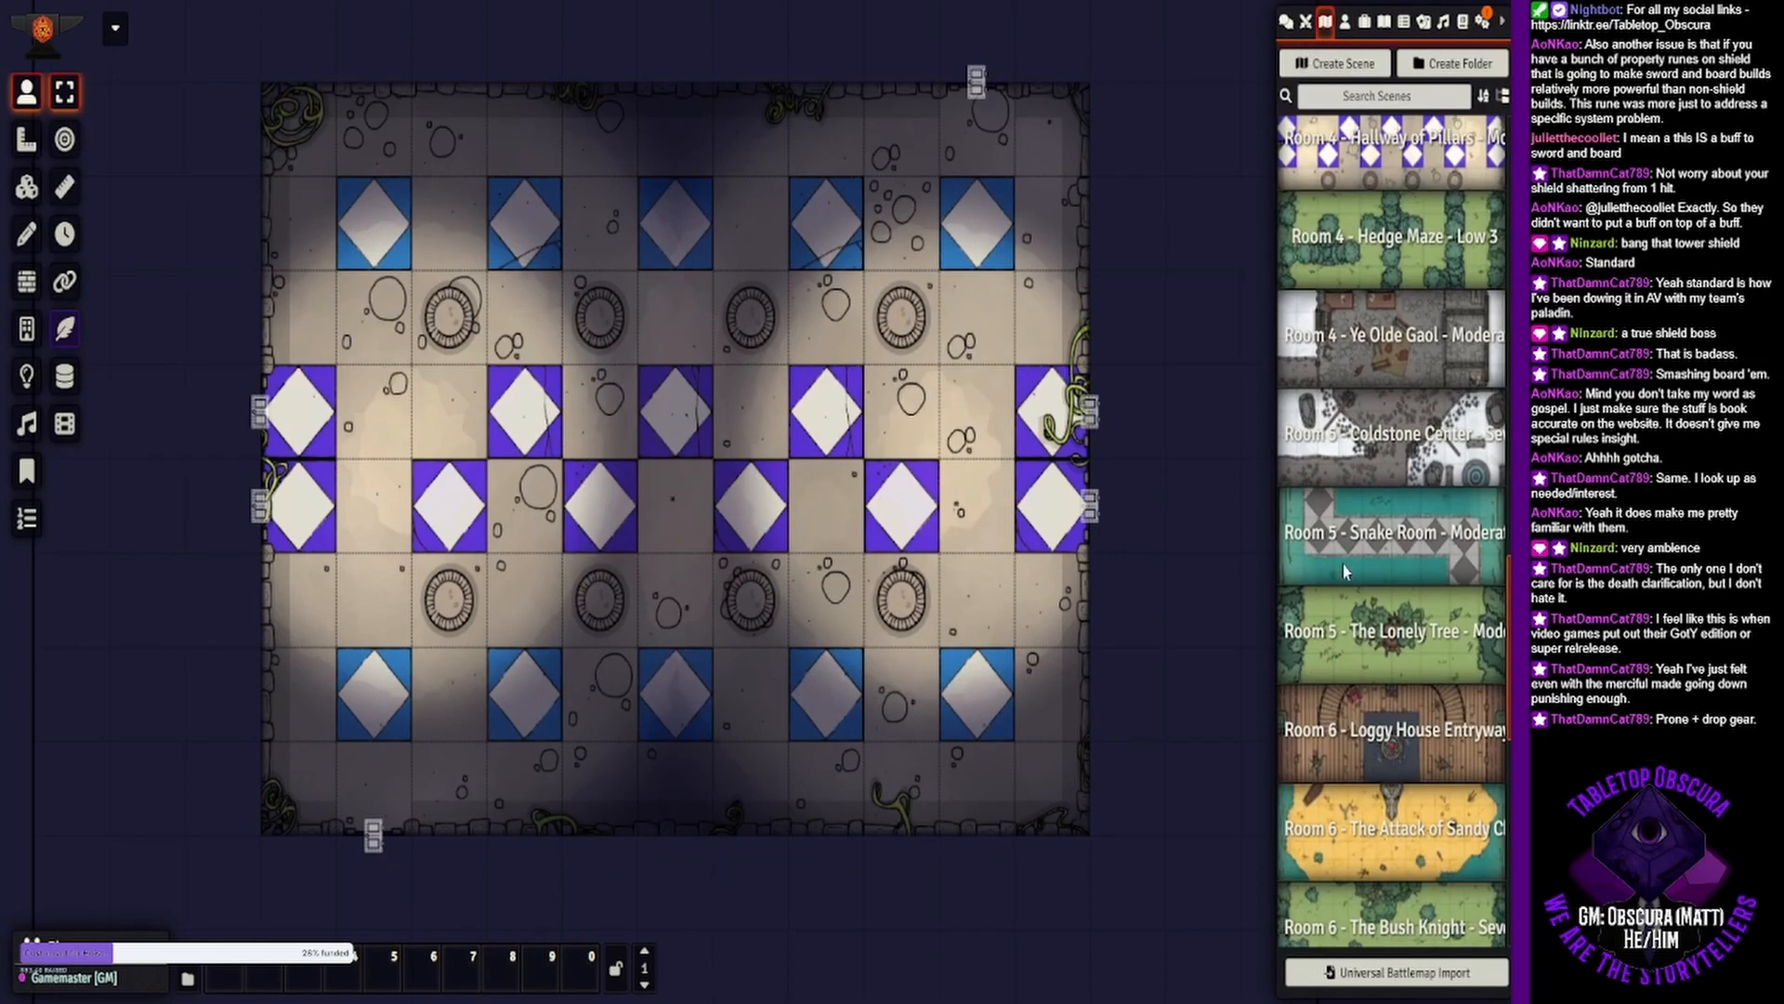
scroll(1344, 570, up, 3)
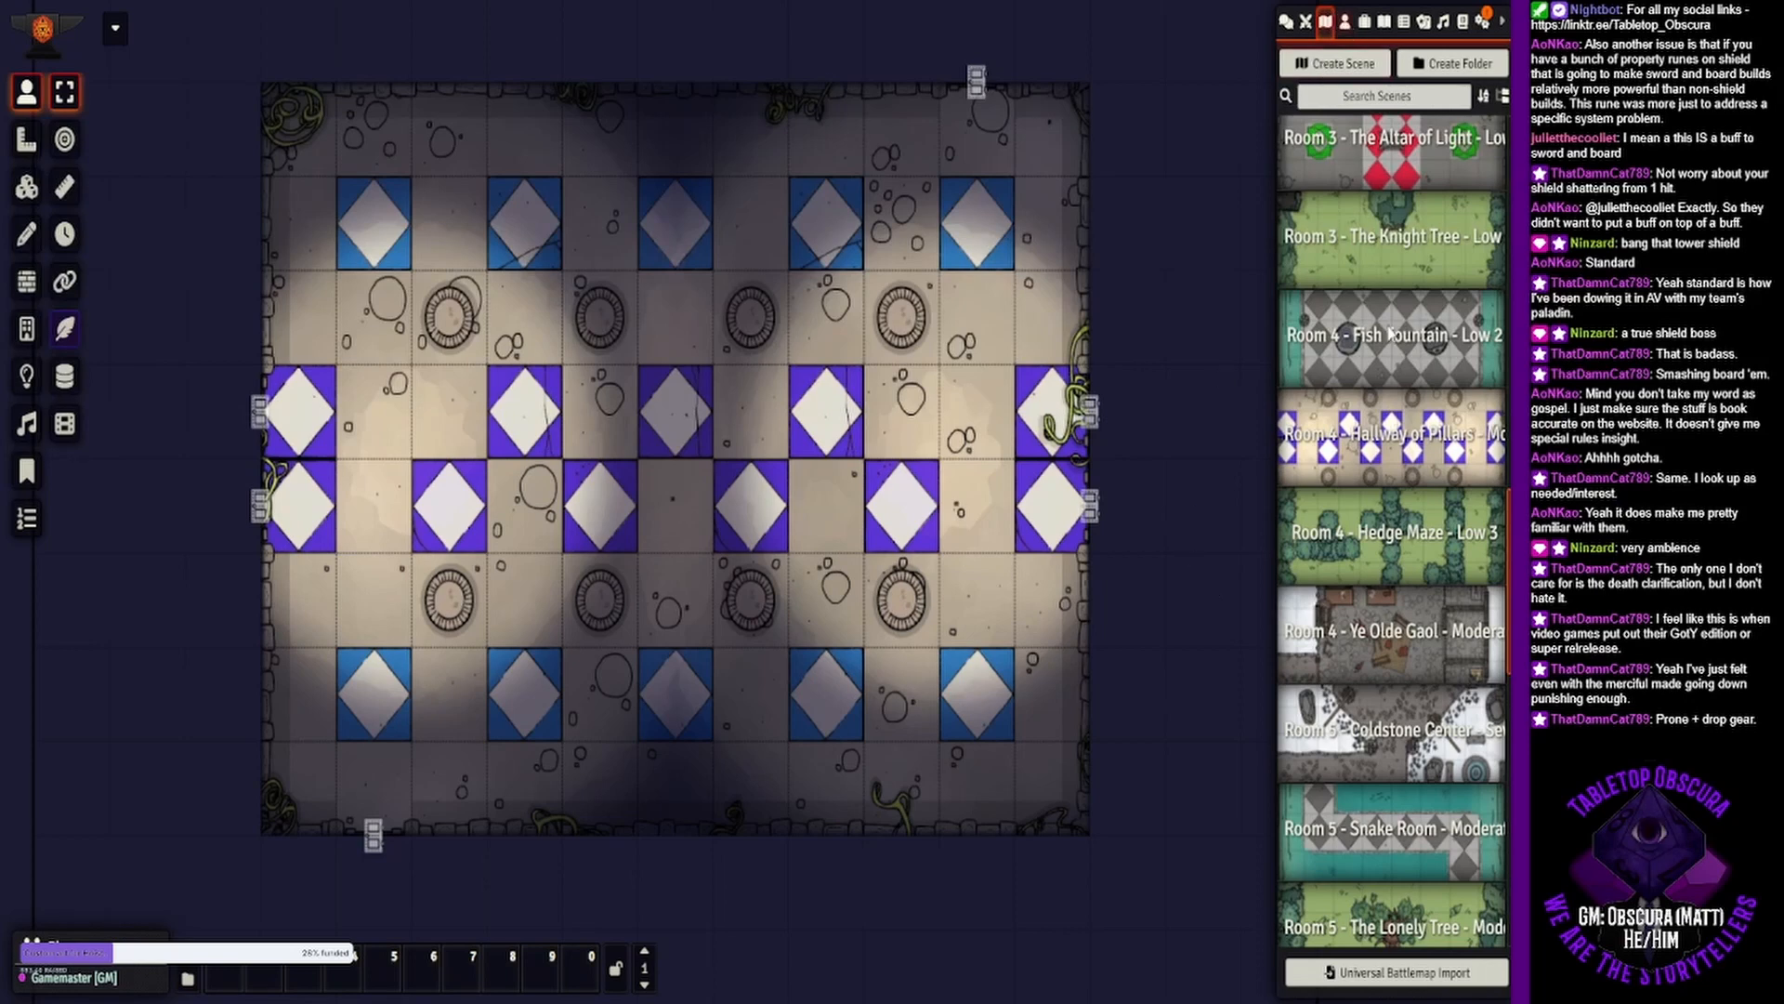
Return to the actors and review the Cloaker's attributes, skills, attacks, actions and passives on its sheet.
click(1345, 20)
click(1348, 499)
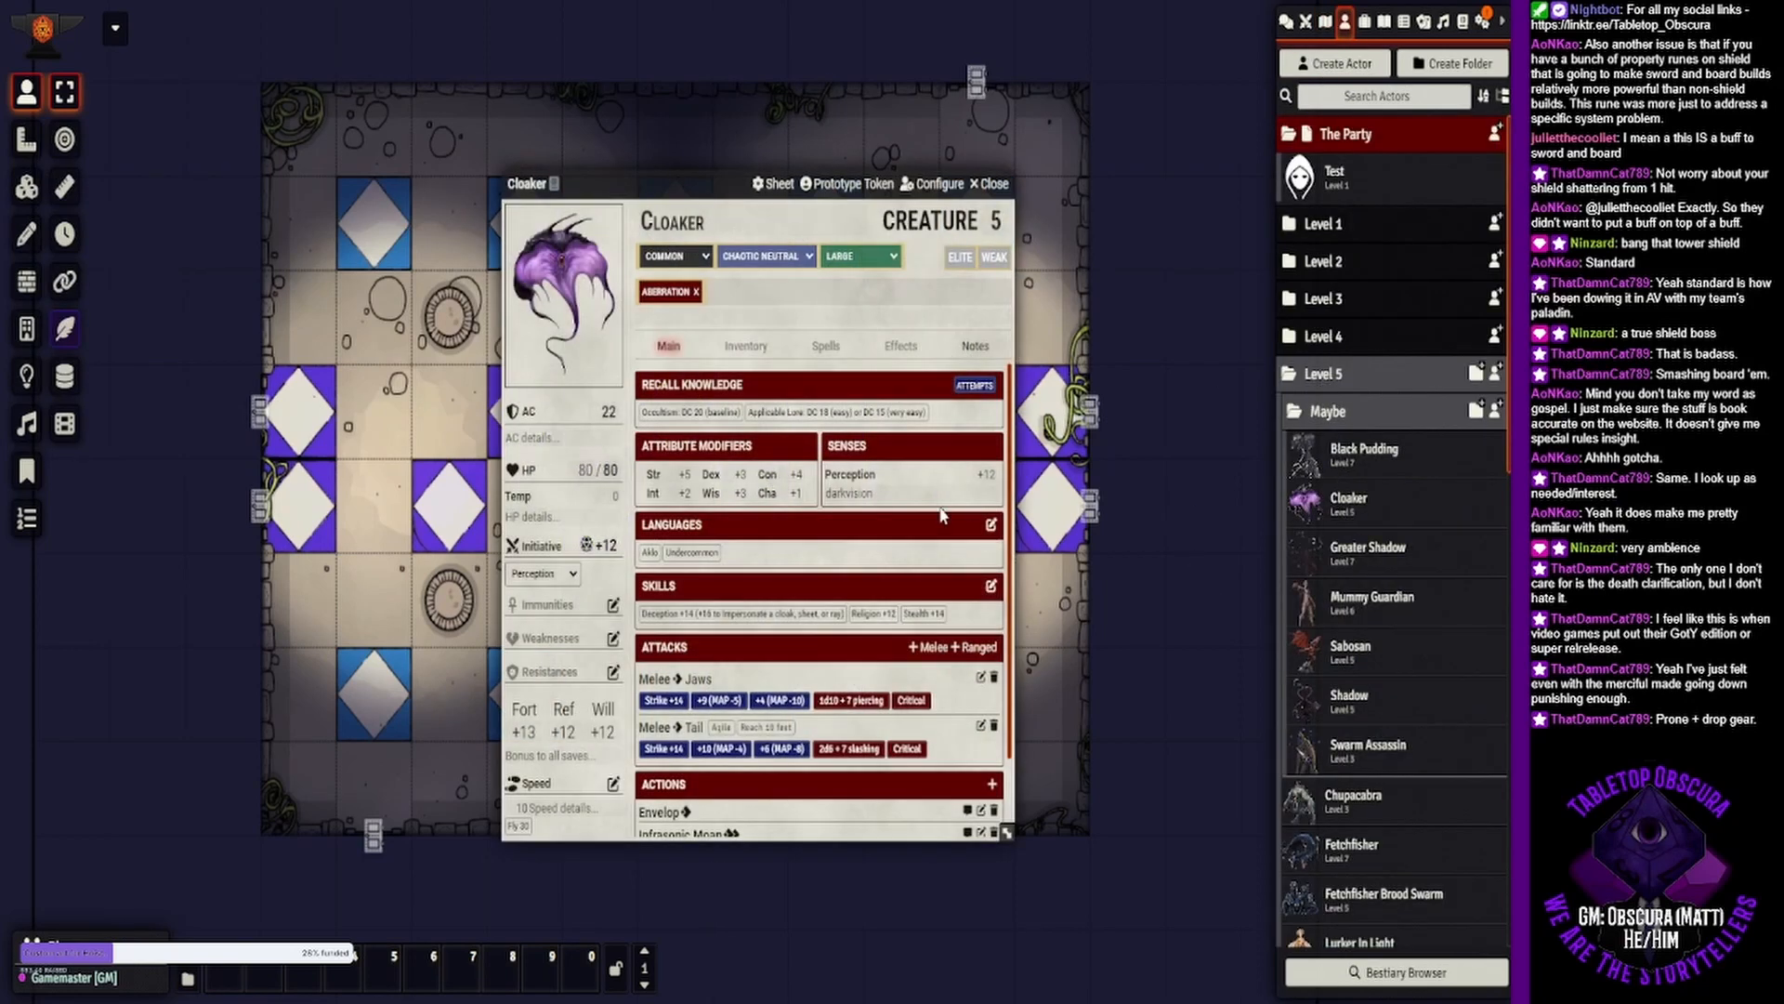
scroll(941, 516, down, 1)
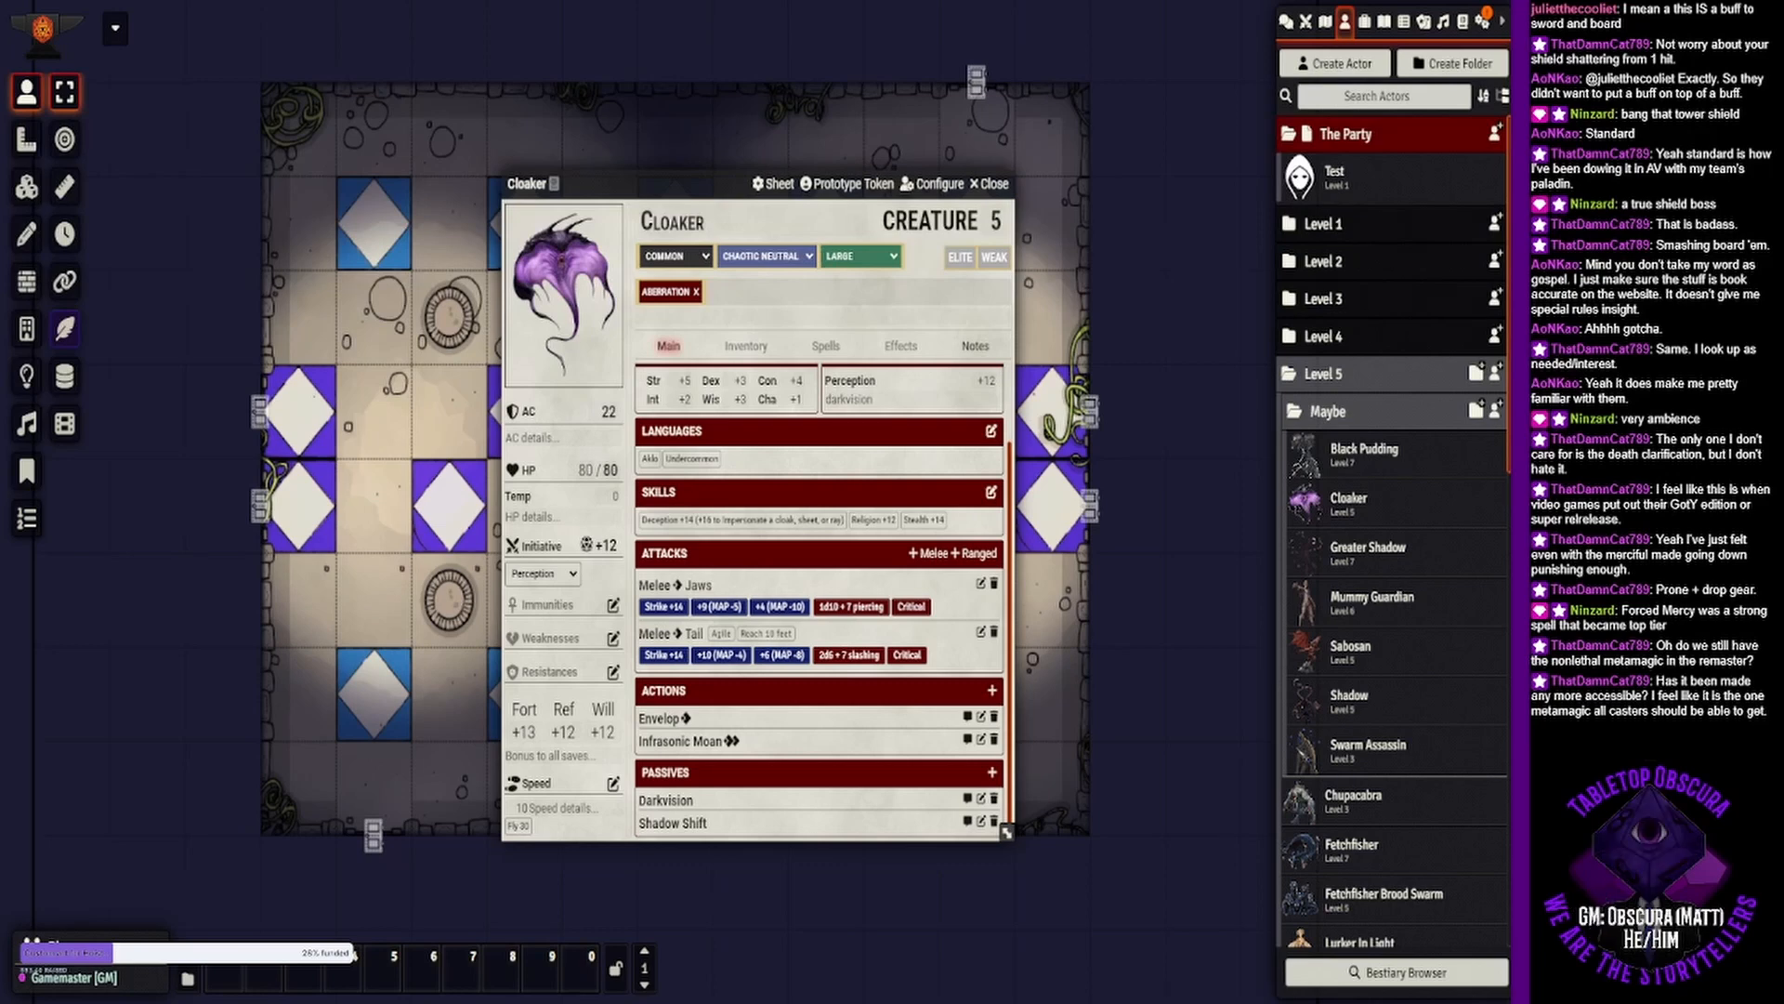
scroll(823, 599, up, 2)
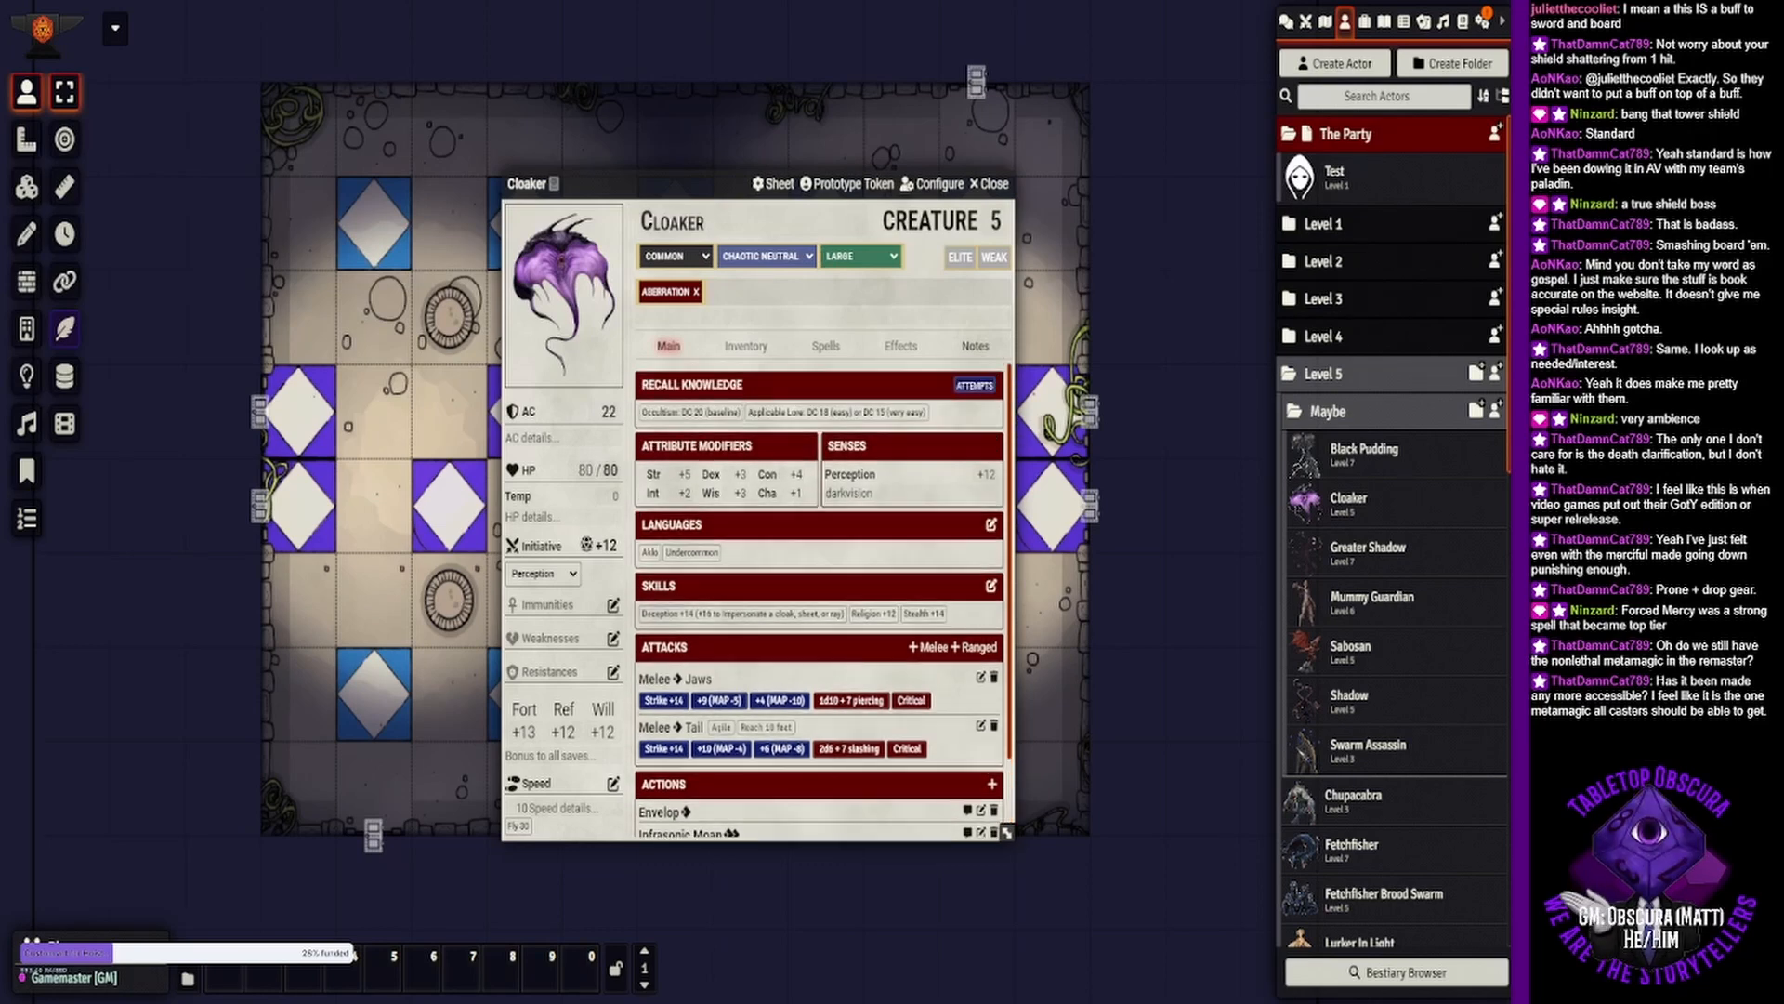
scroll(823, 600, down, 2)
scroll(823, 600, up, 2)
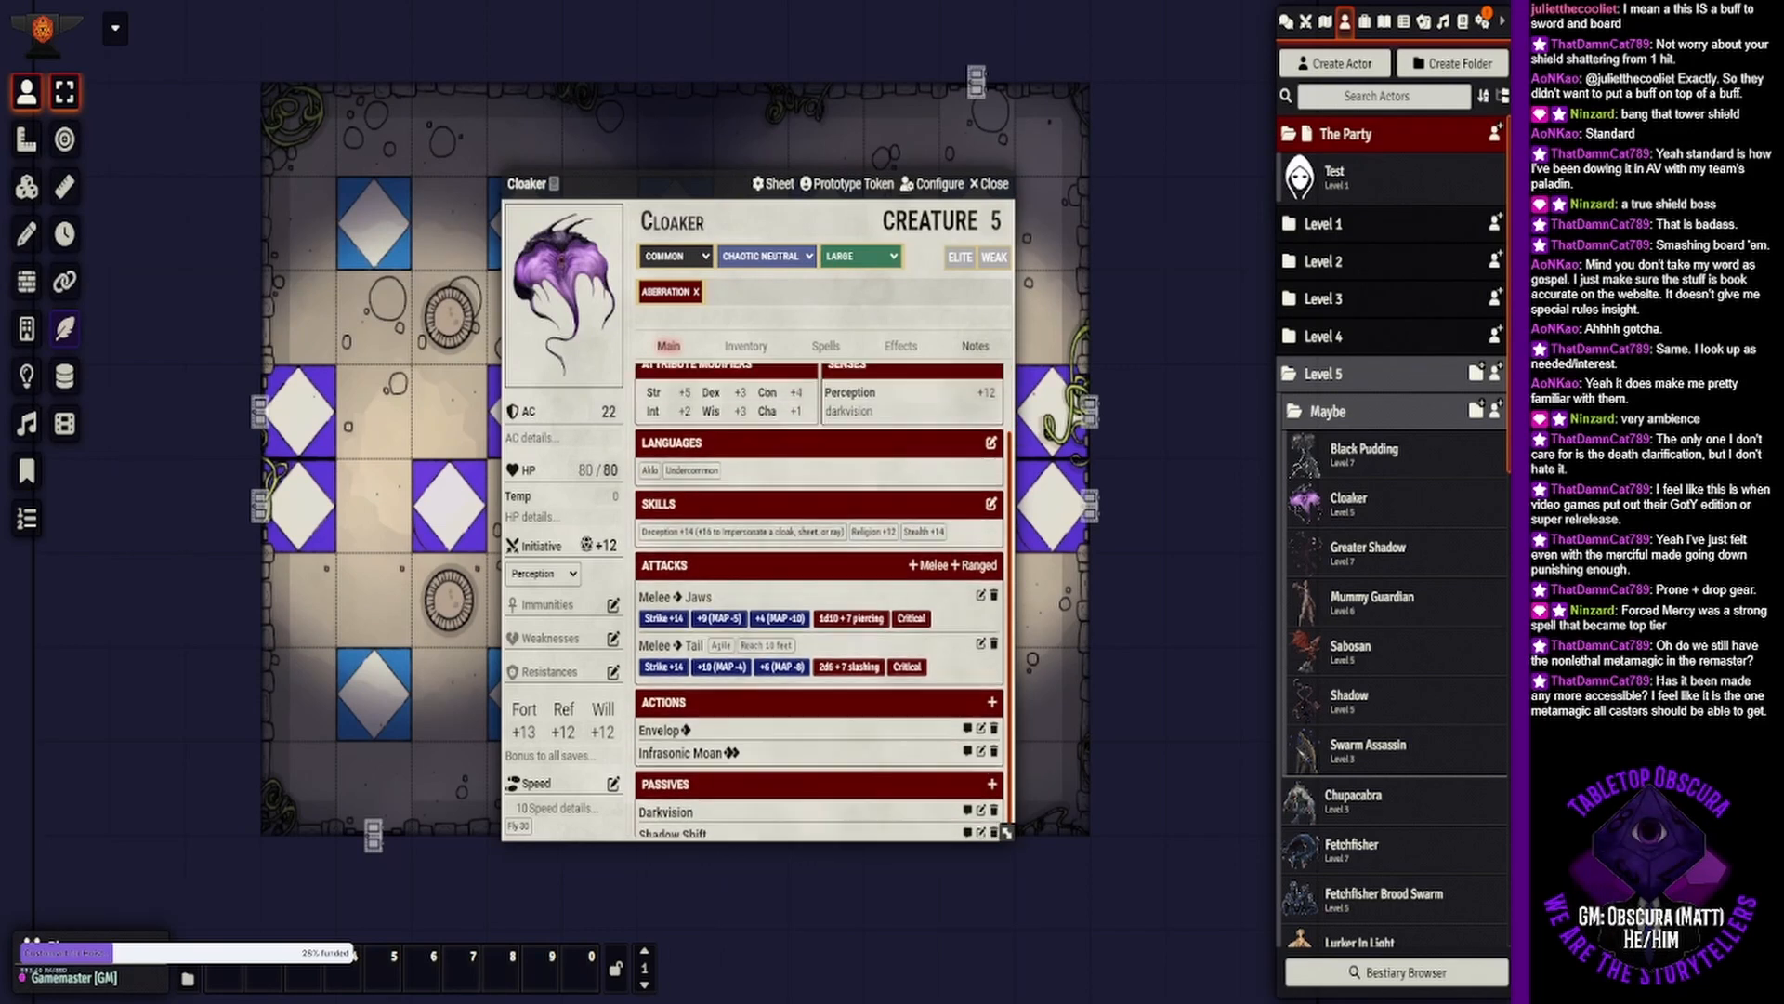
Check the Cloaker's description notes, read its Shadow Shift passive, and close the sheet.
click(975, 346)
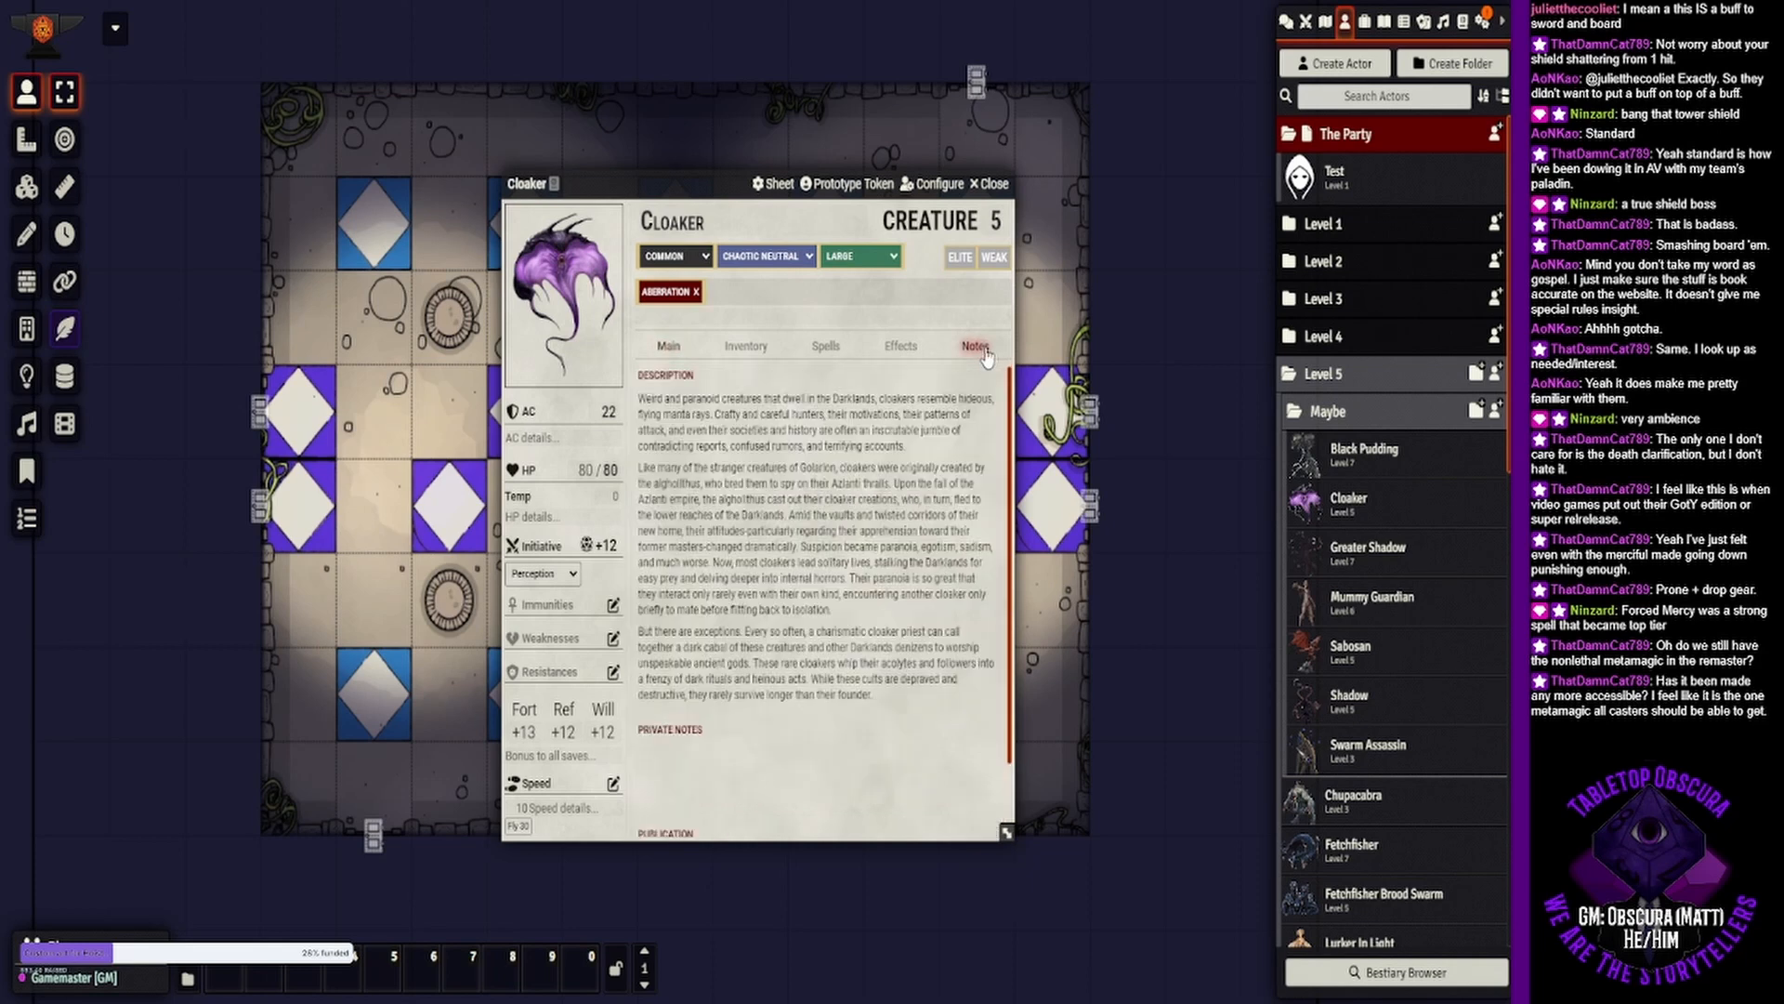
click(669, 346)
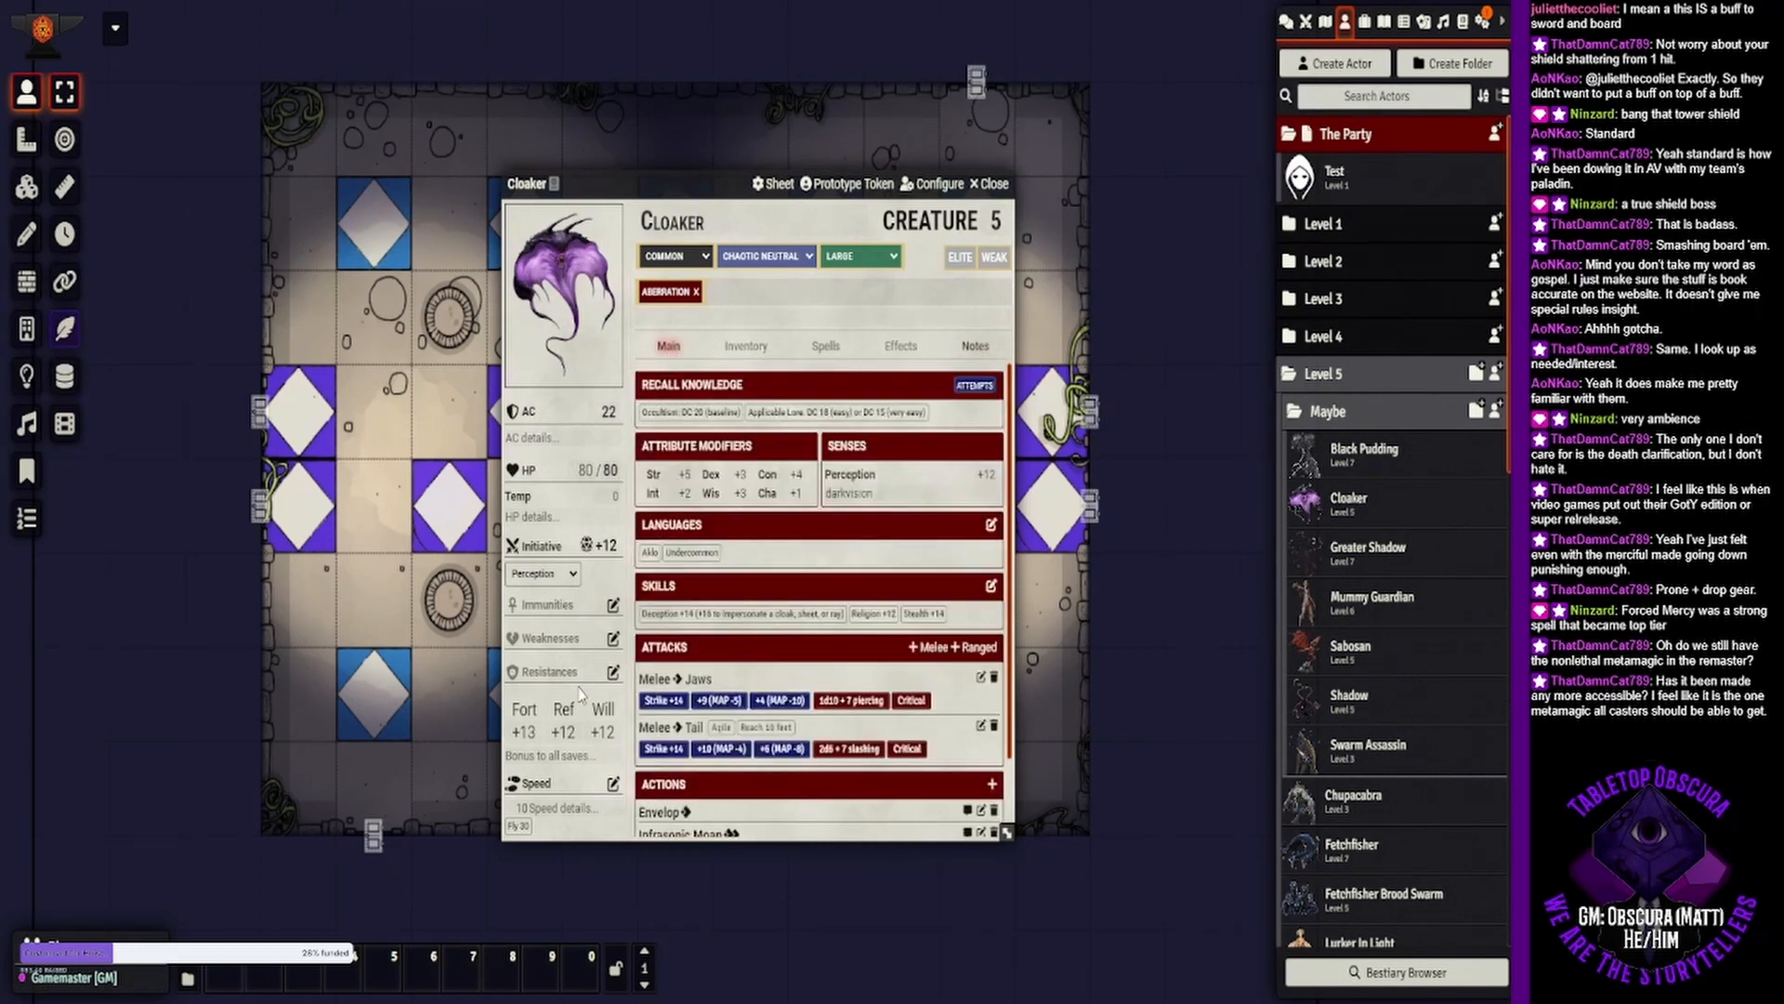
scroll(873, 632, down, 1)
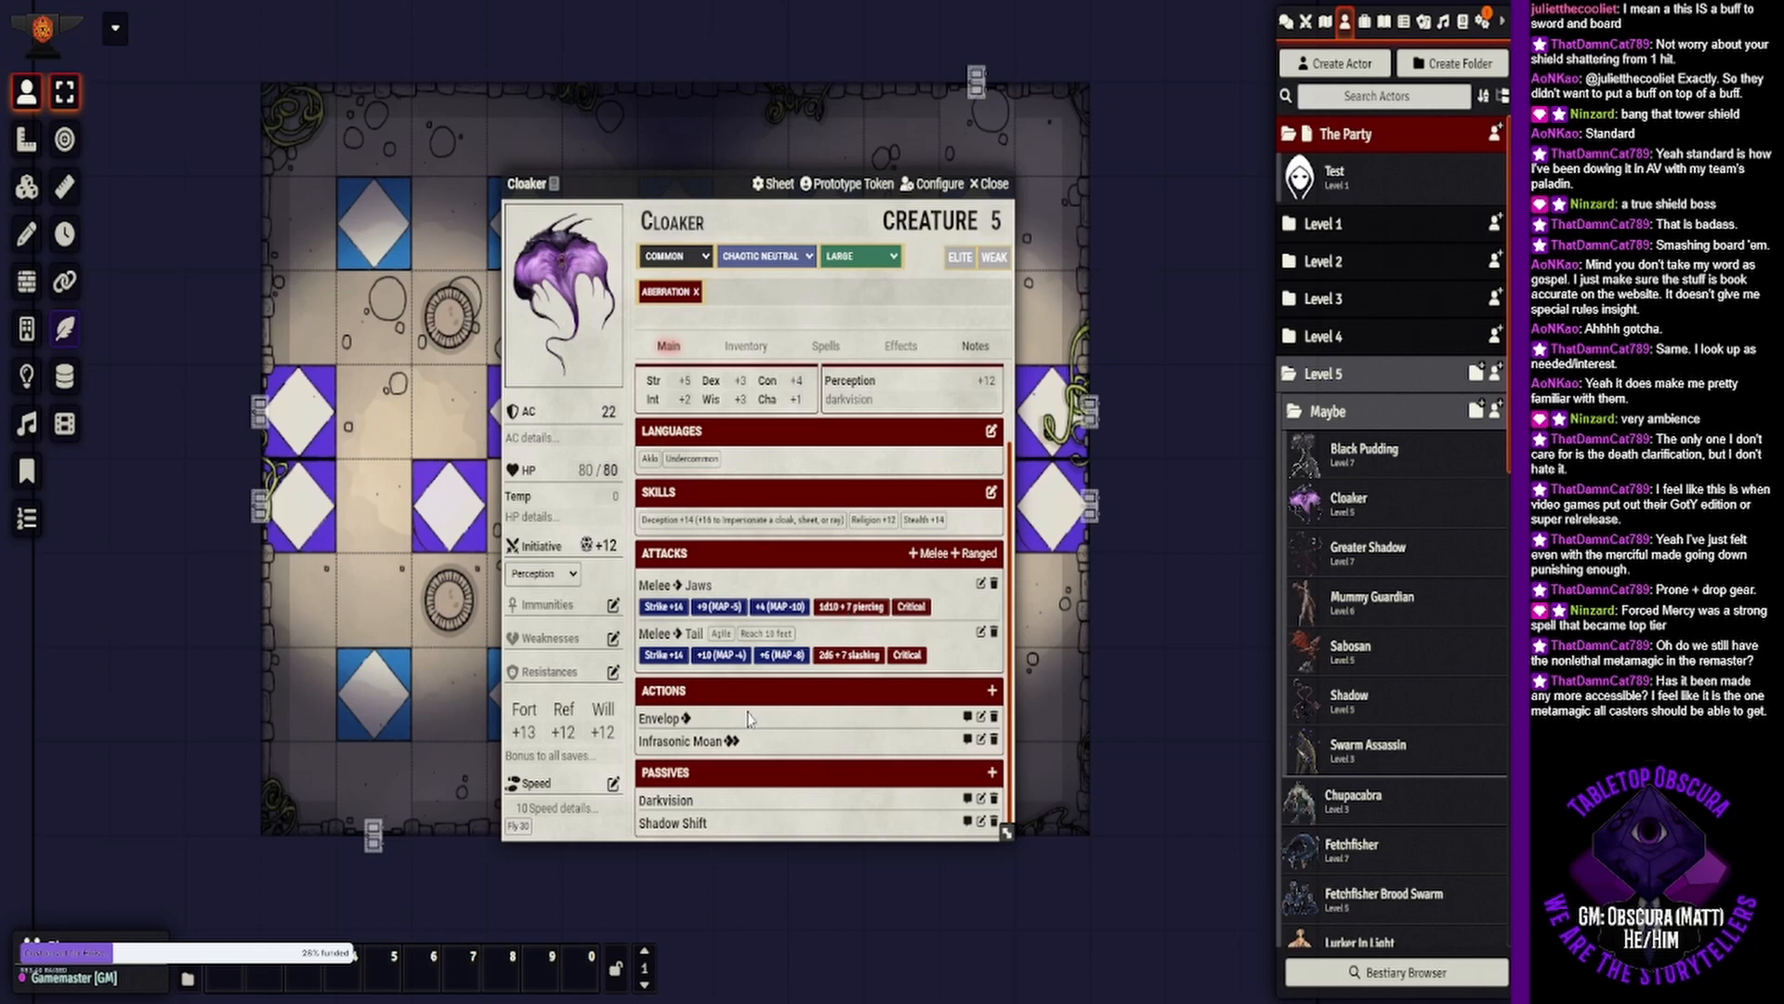
click(674, 823)
scroll(870, 636, down, 1)
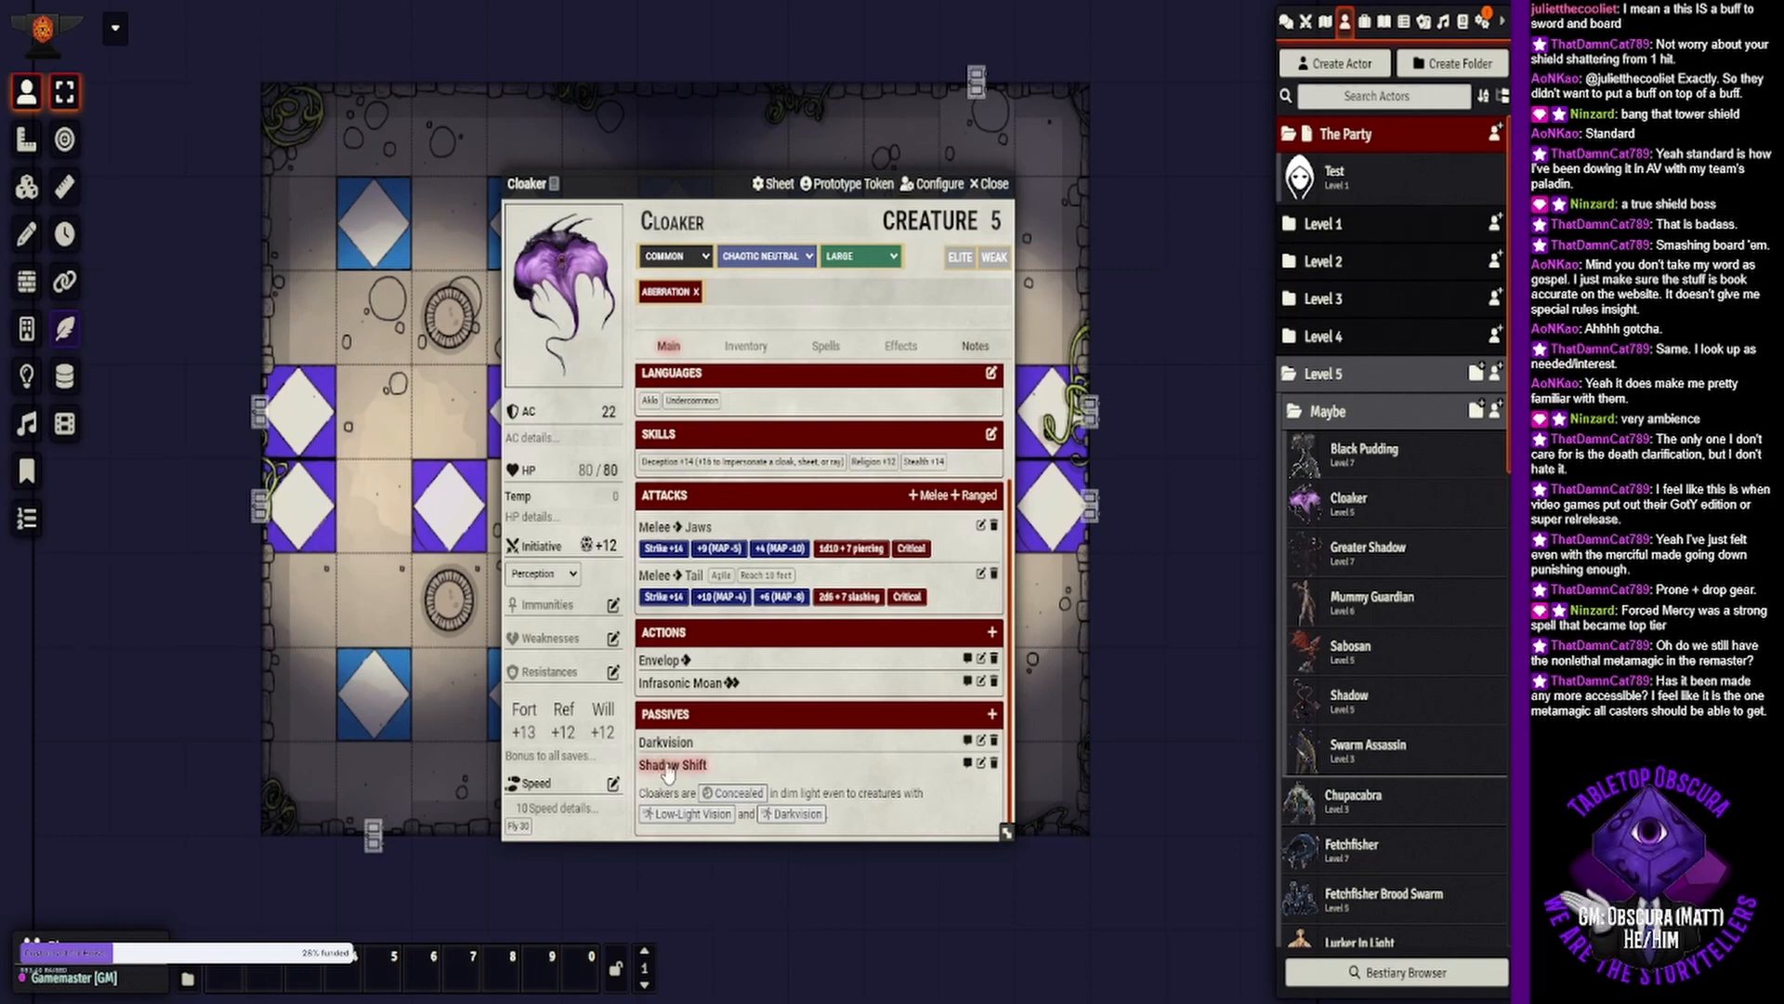
scroll(723, 648, up, 1)
click(991, 184)
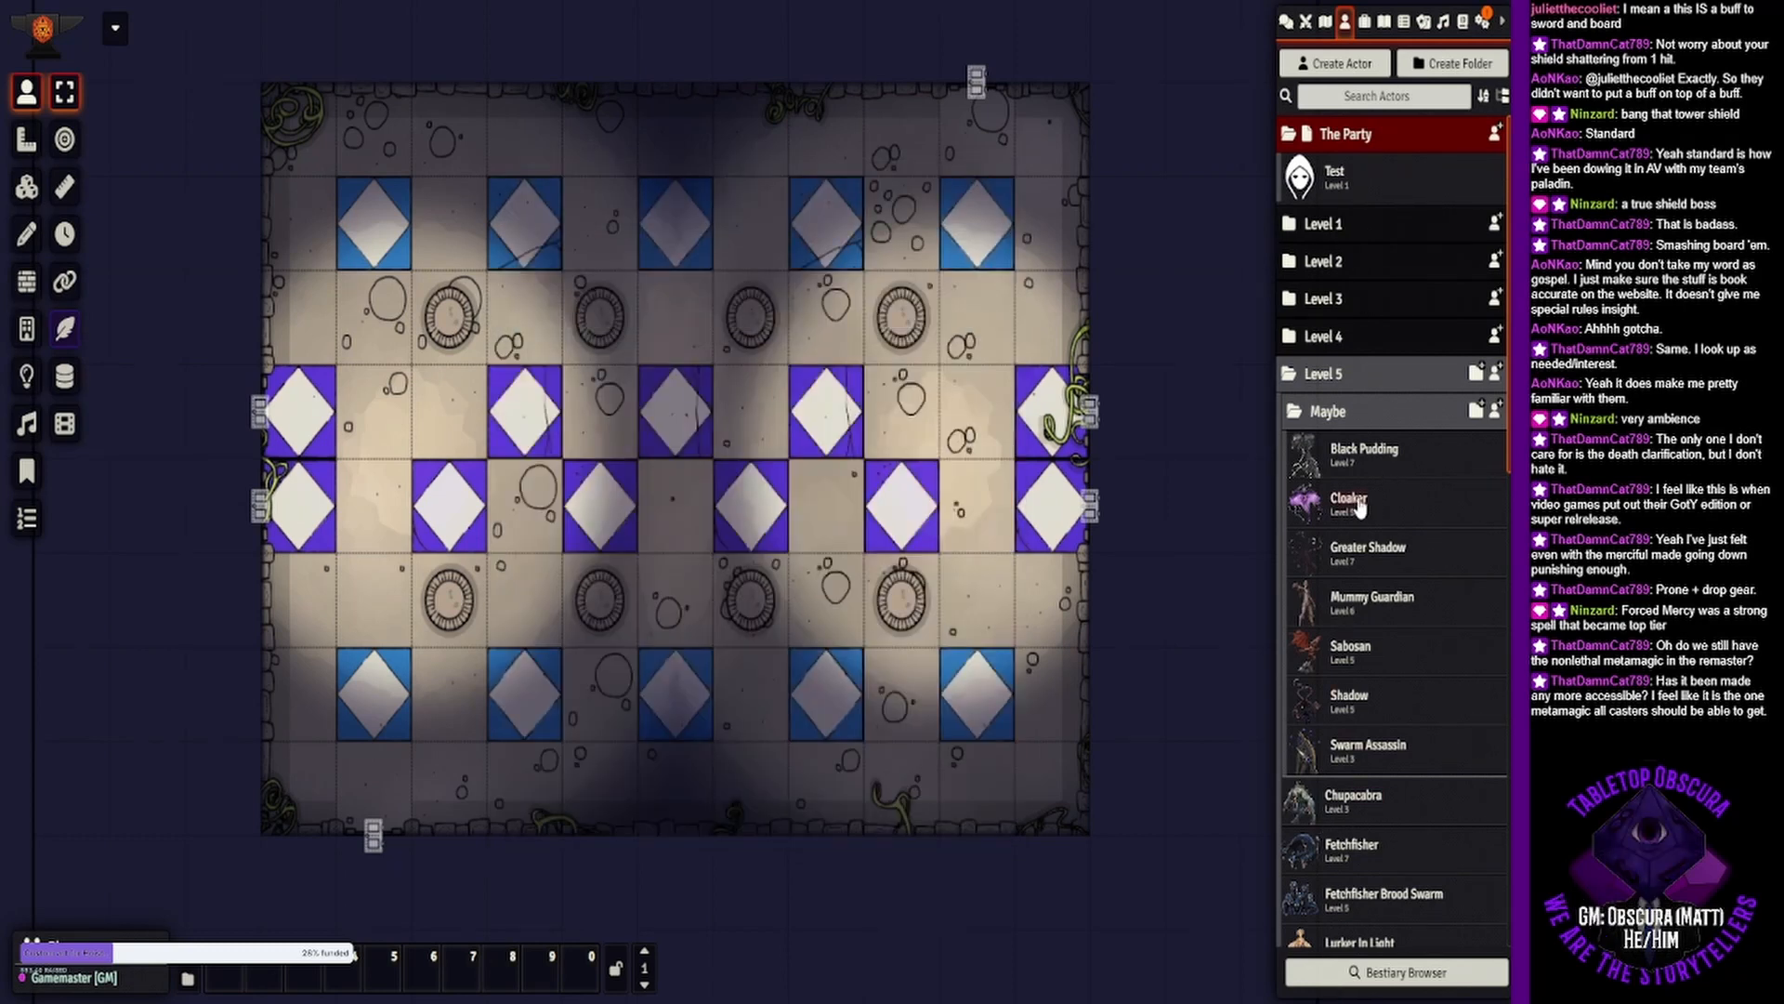
Place two Cloaker tokens in the dark middle of the hallway, one against the south wall and one against the north wall.
drag(1352, 503, 839, 632)
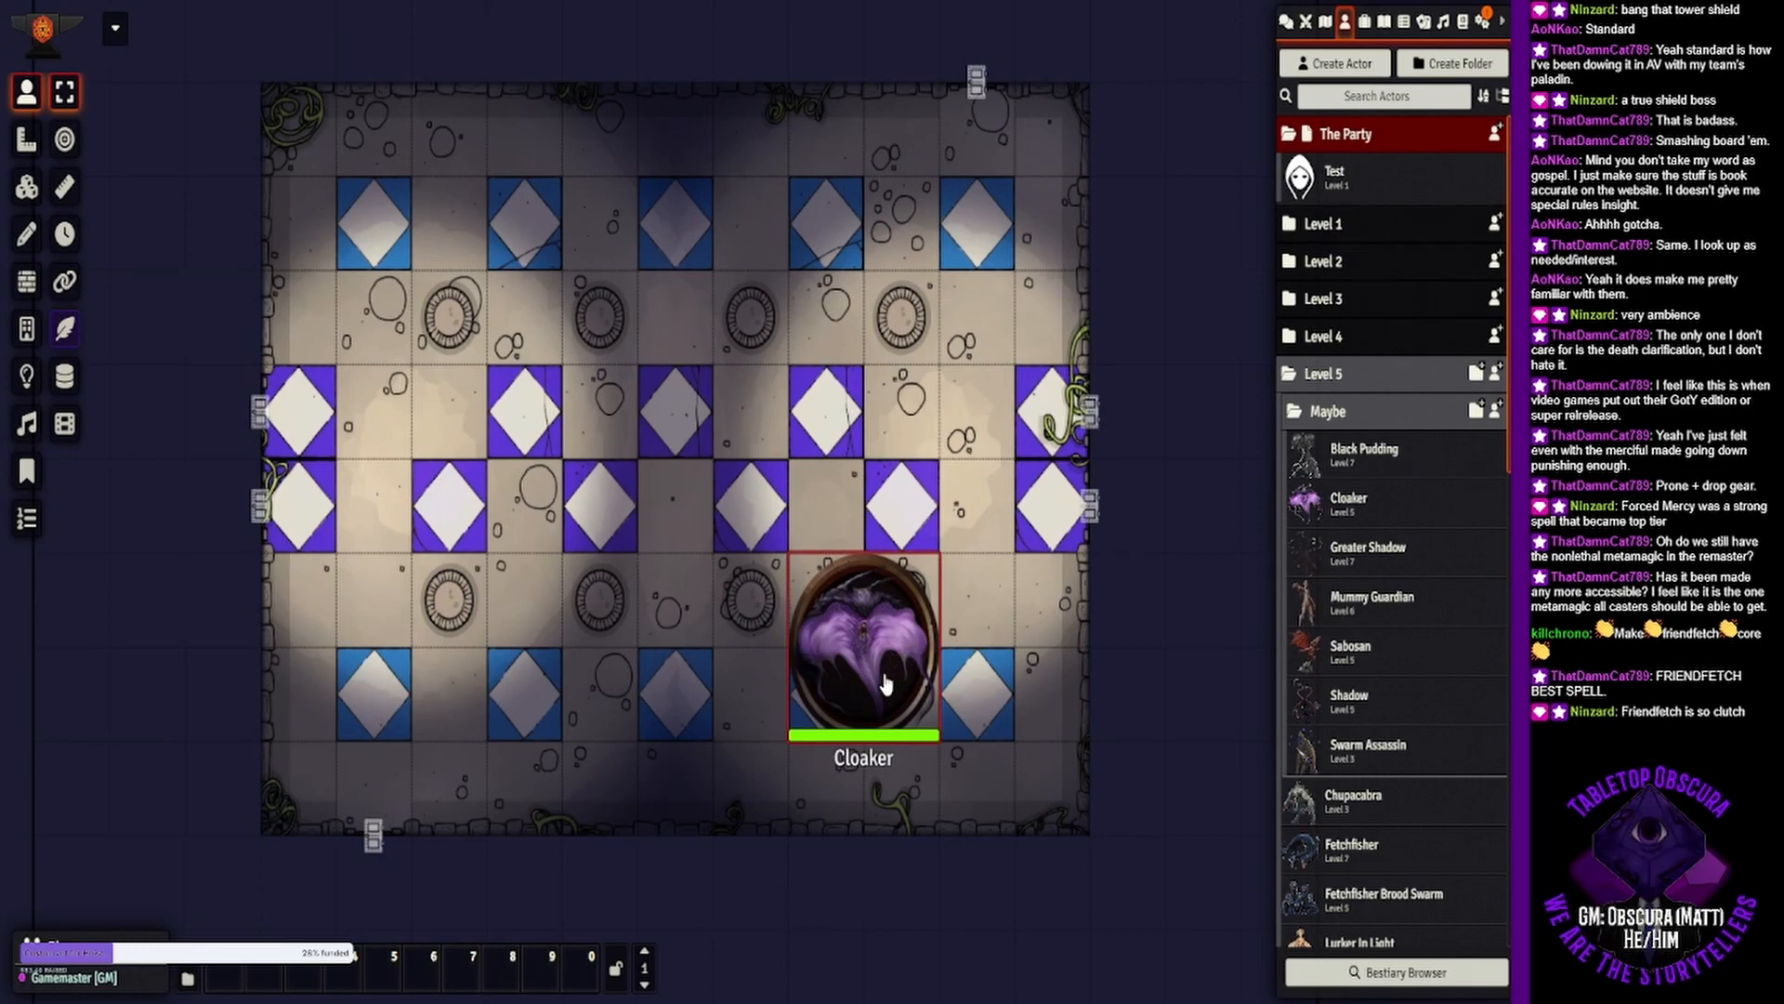
drag(890, 685, 702, 743)
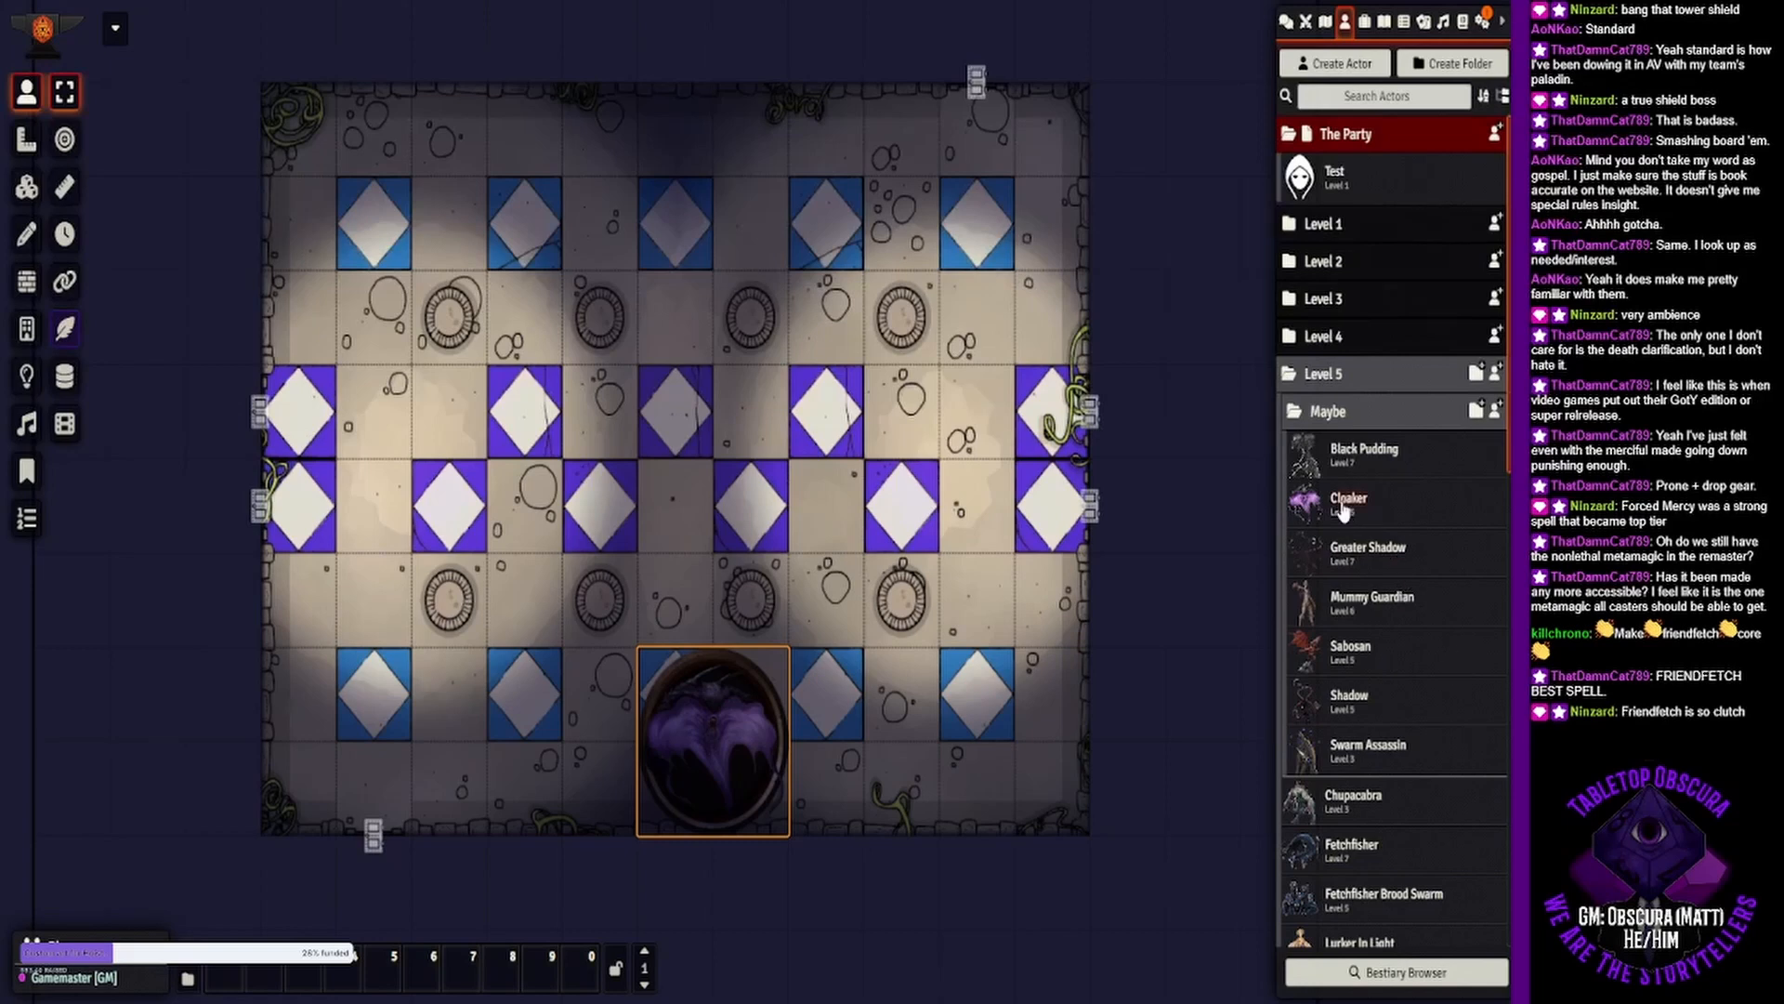
drag(1342, 510, 598, 216)
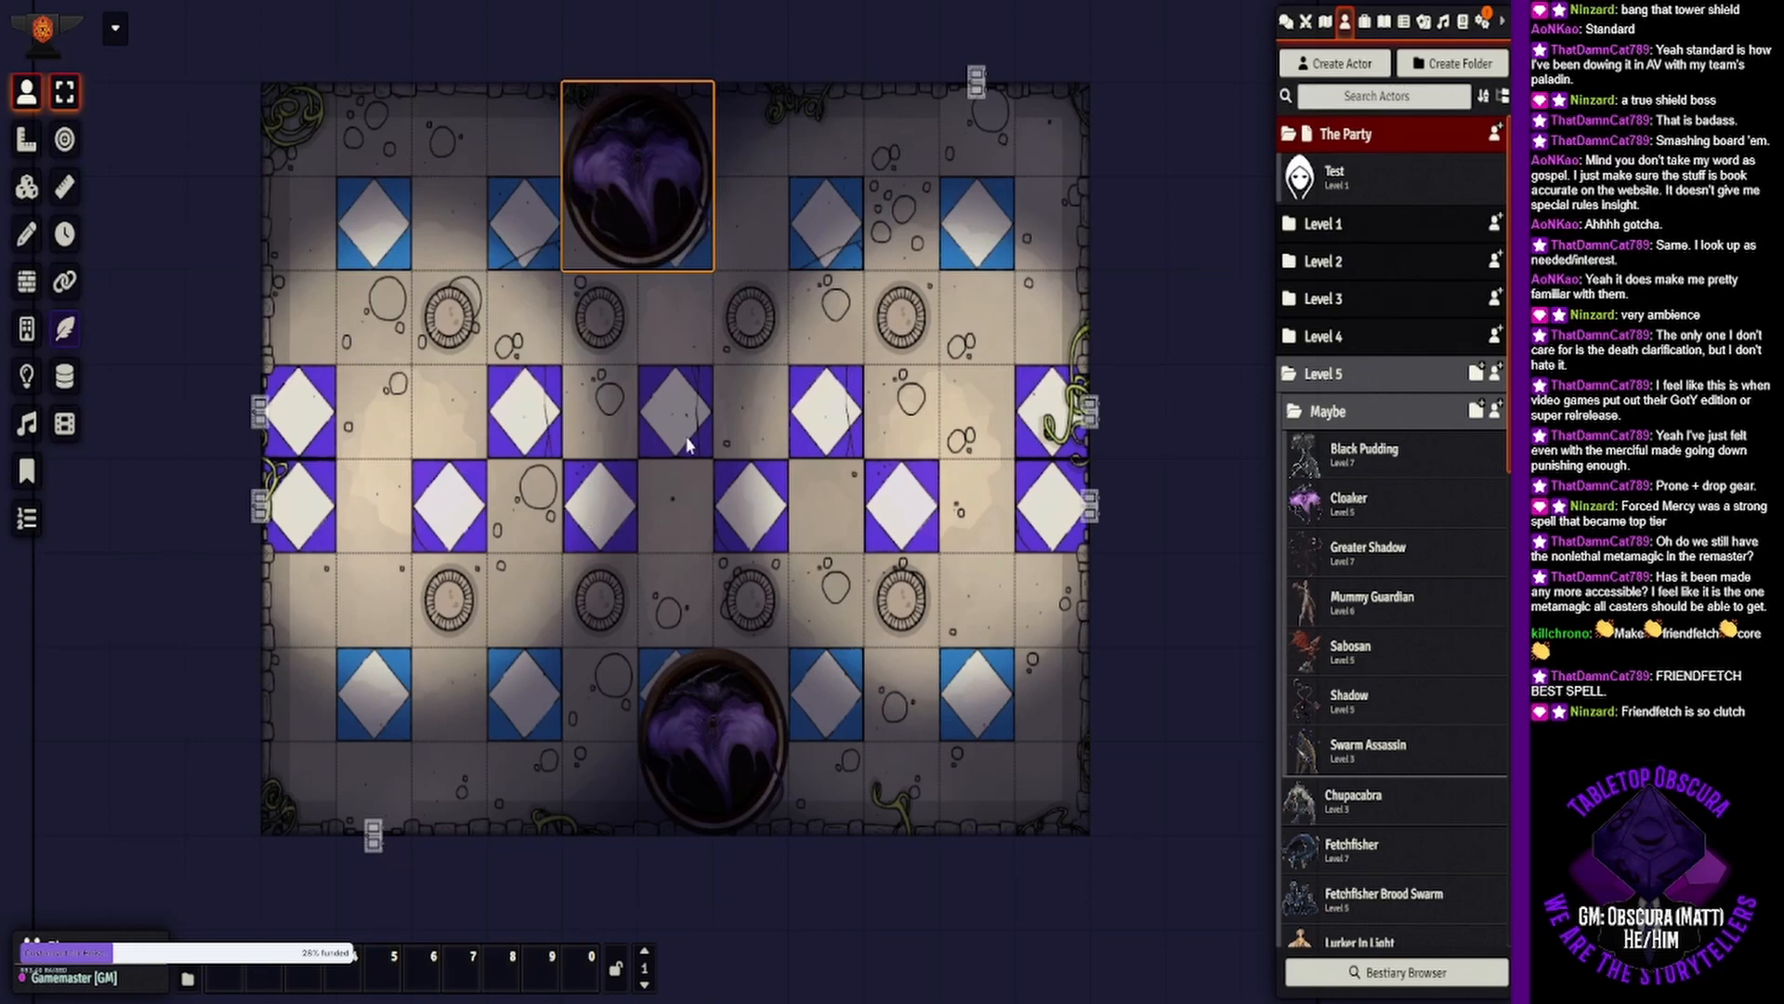
Review the attacks, actions and passives on the southern Cloaker token's sheet, and close it.
double_click(732, 709)
scroll(836, 706, down, 1)
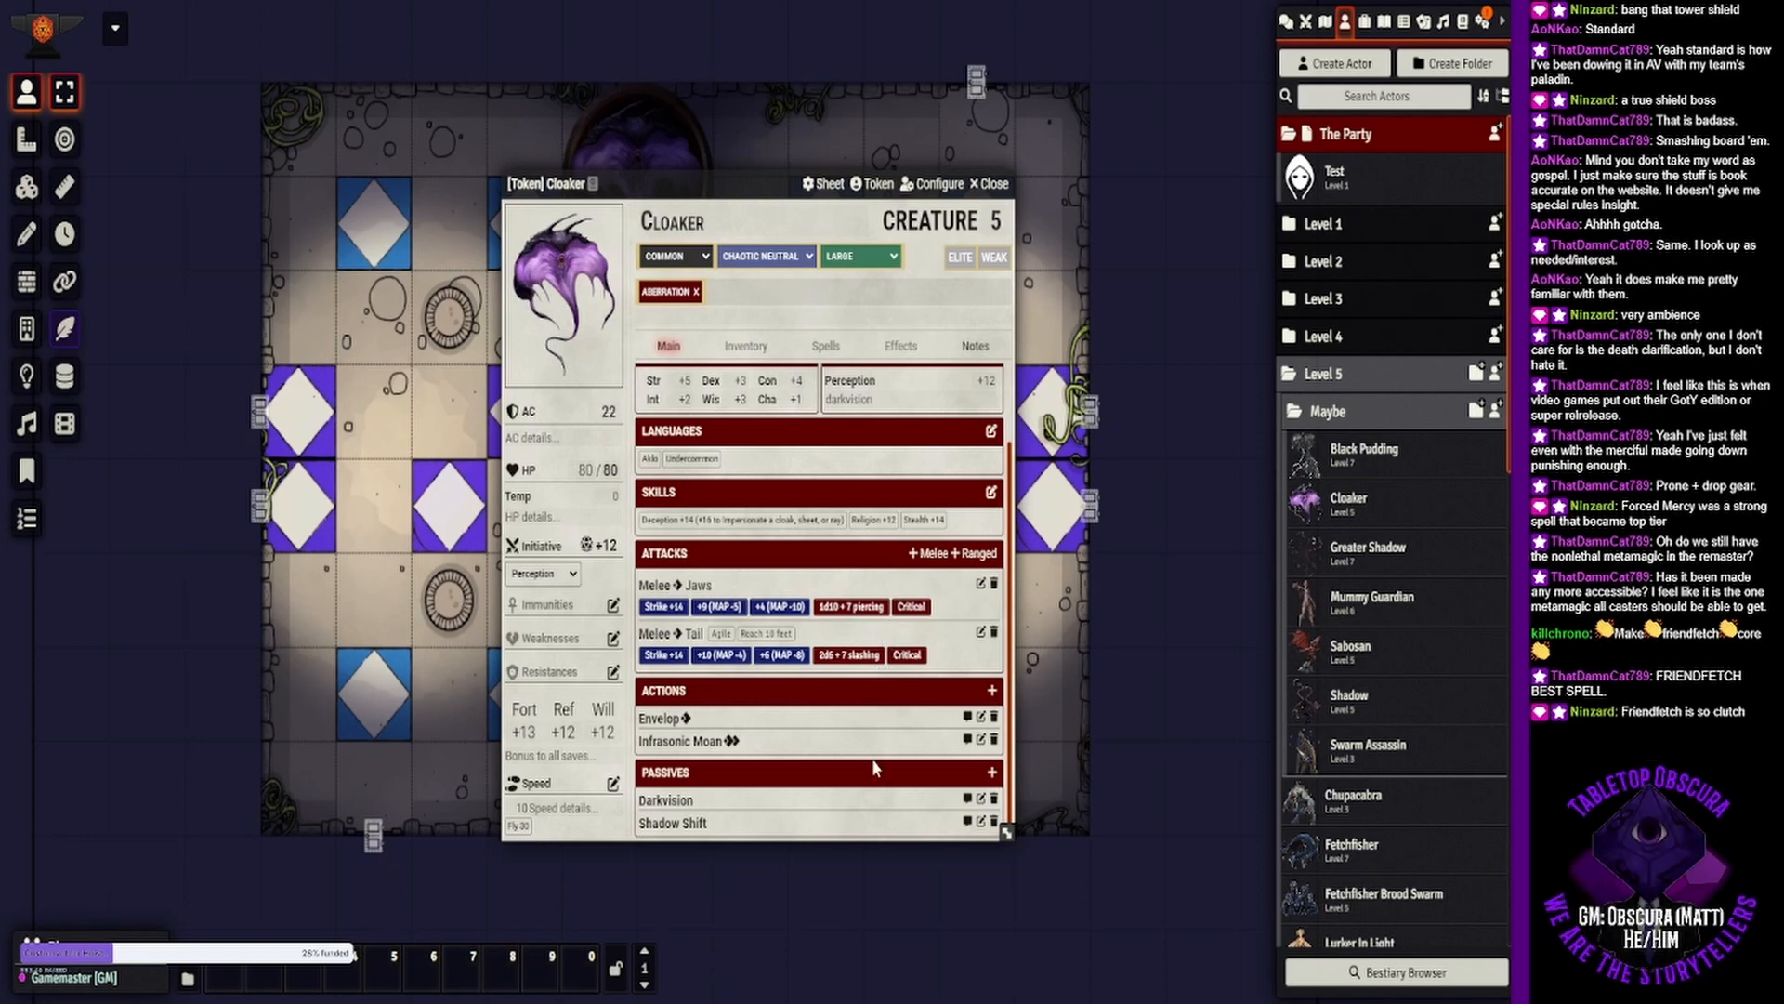
scroll(872, 758, up, 1)
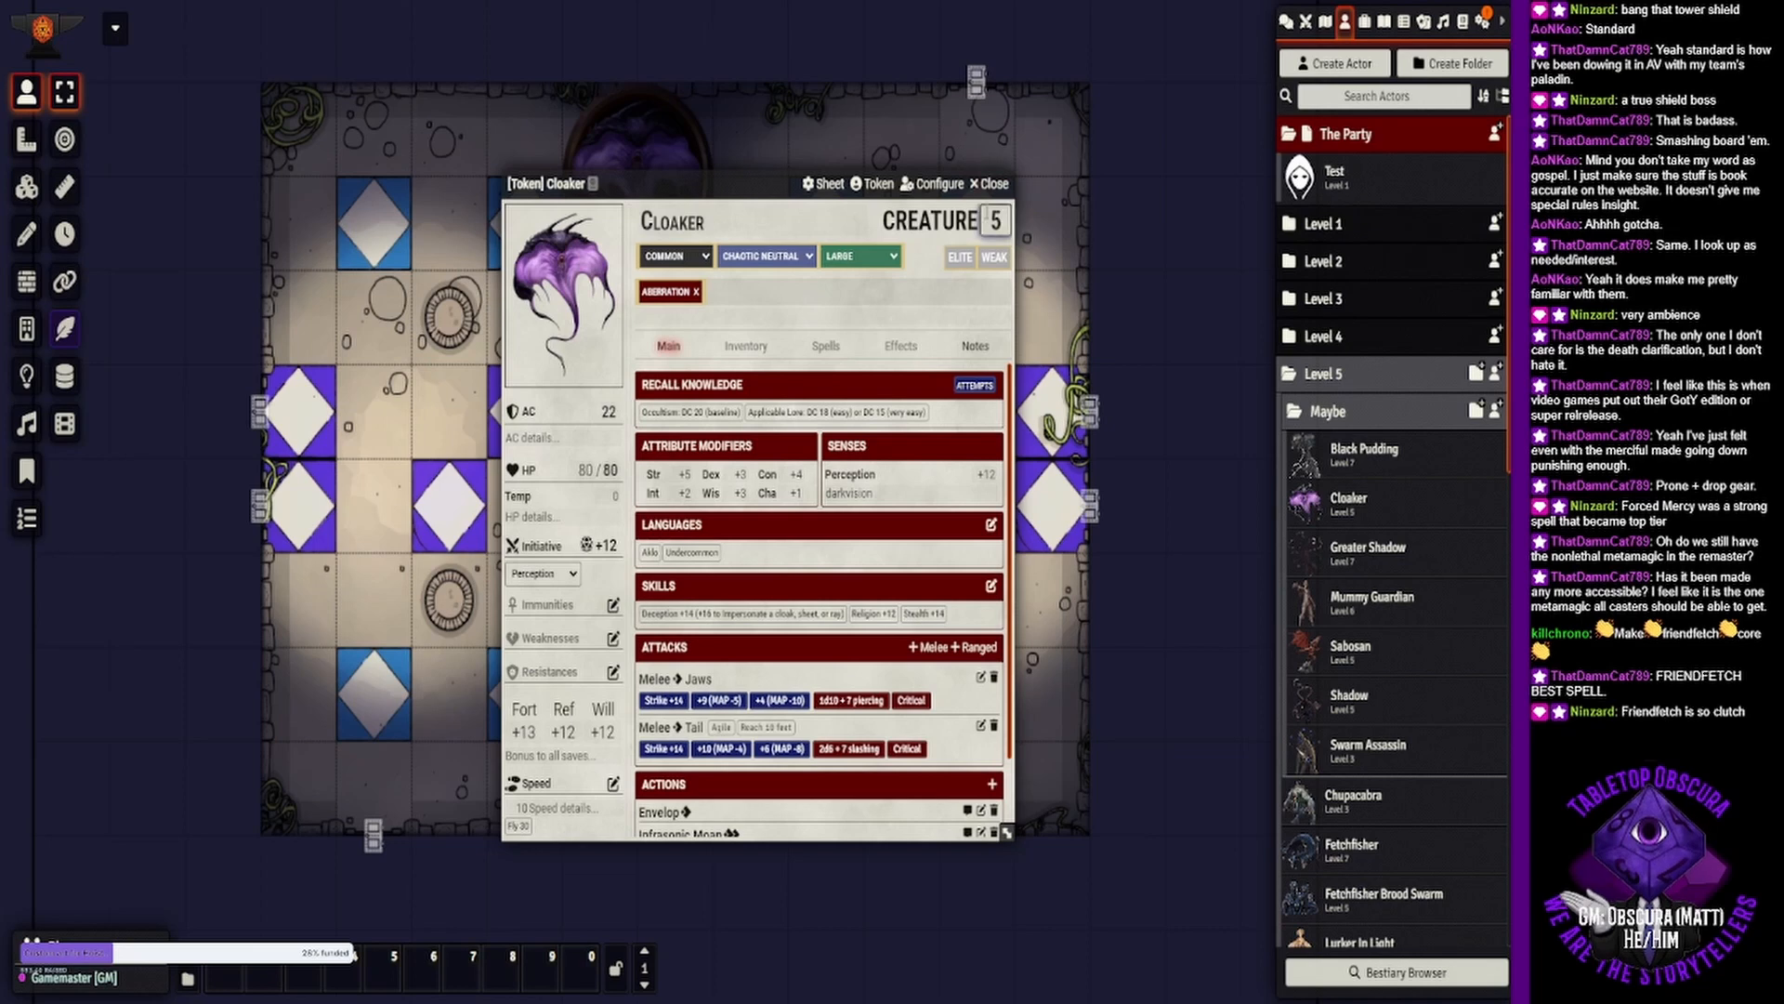
click(992, 184)
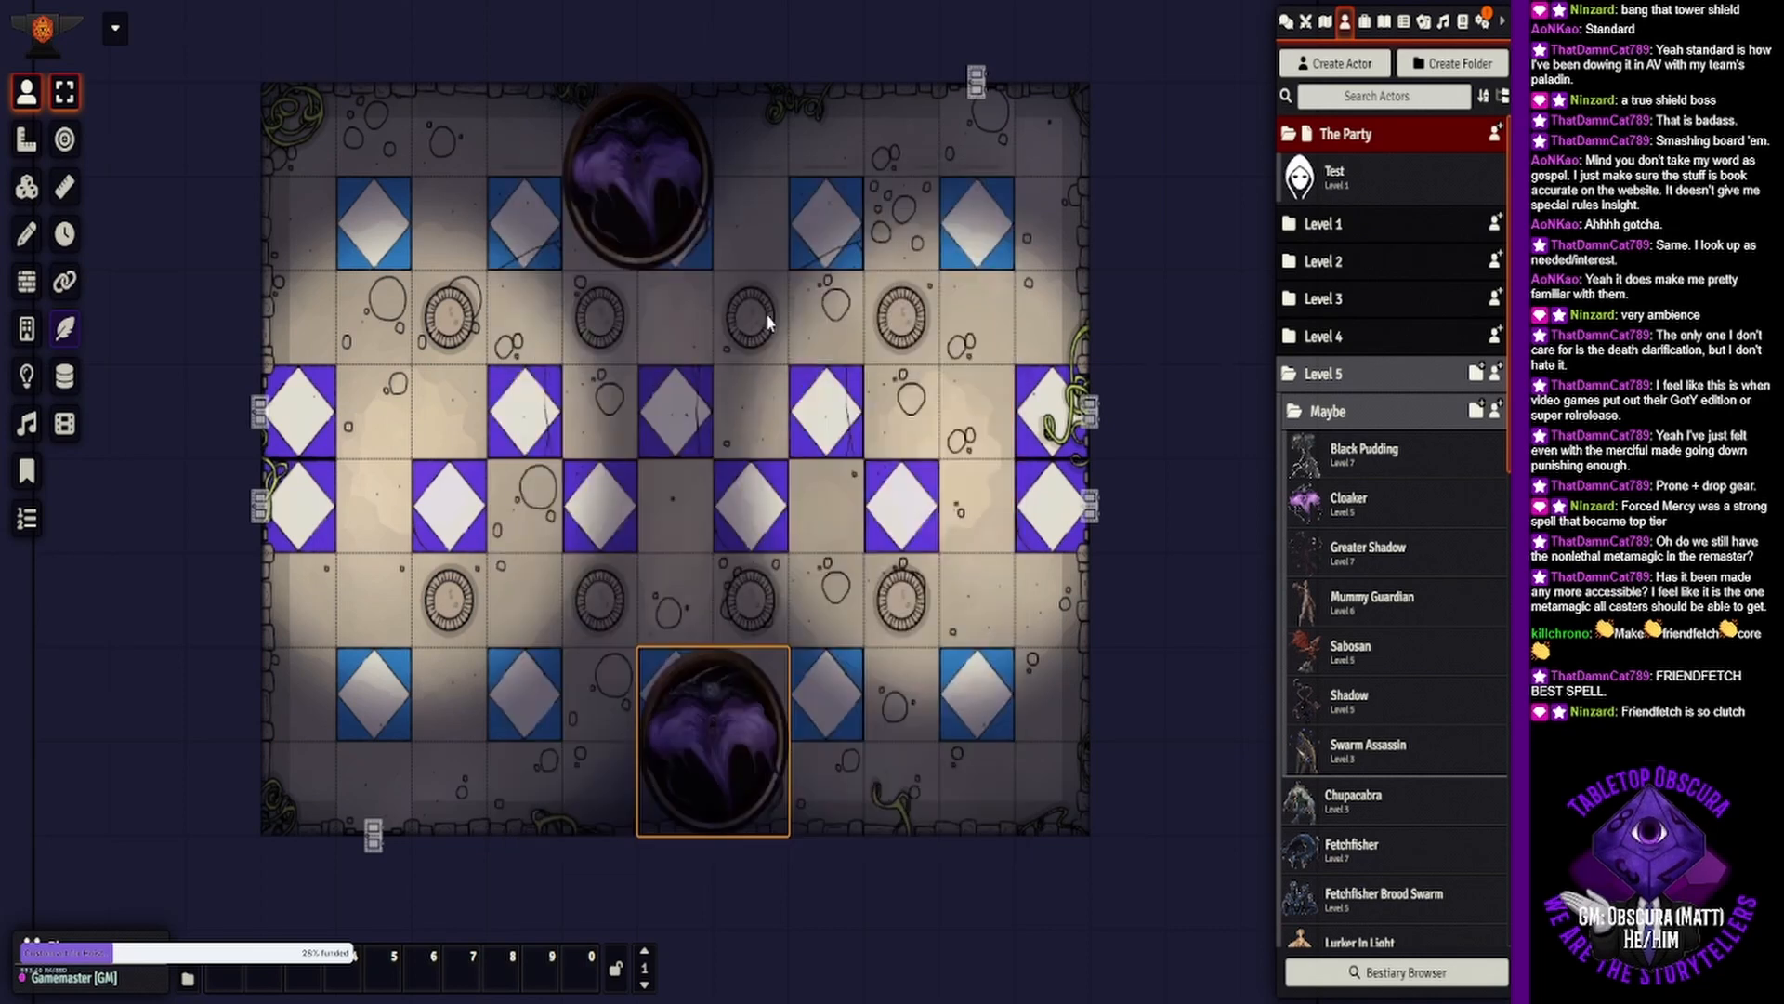
Read the Shadow Shift passive on the southern Cloaker token's sheet again, and close the sheet.
click(426, 453)
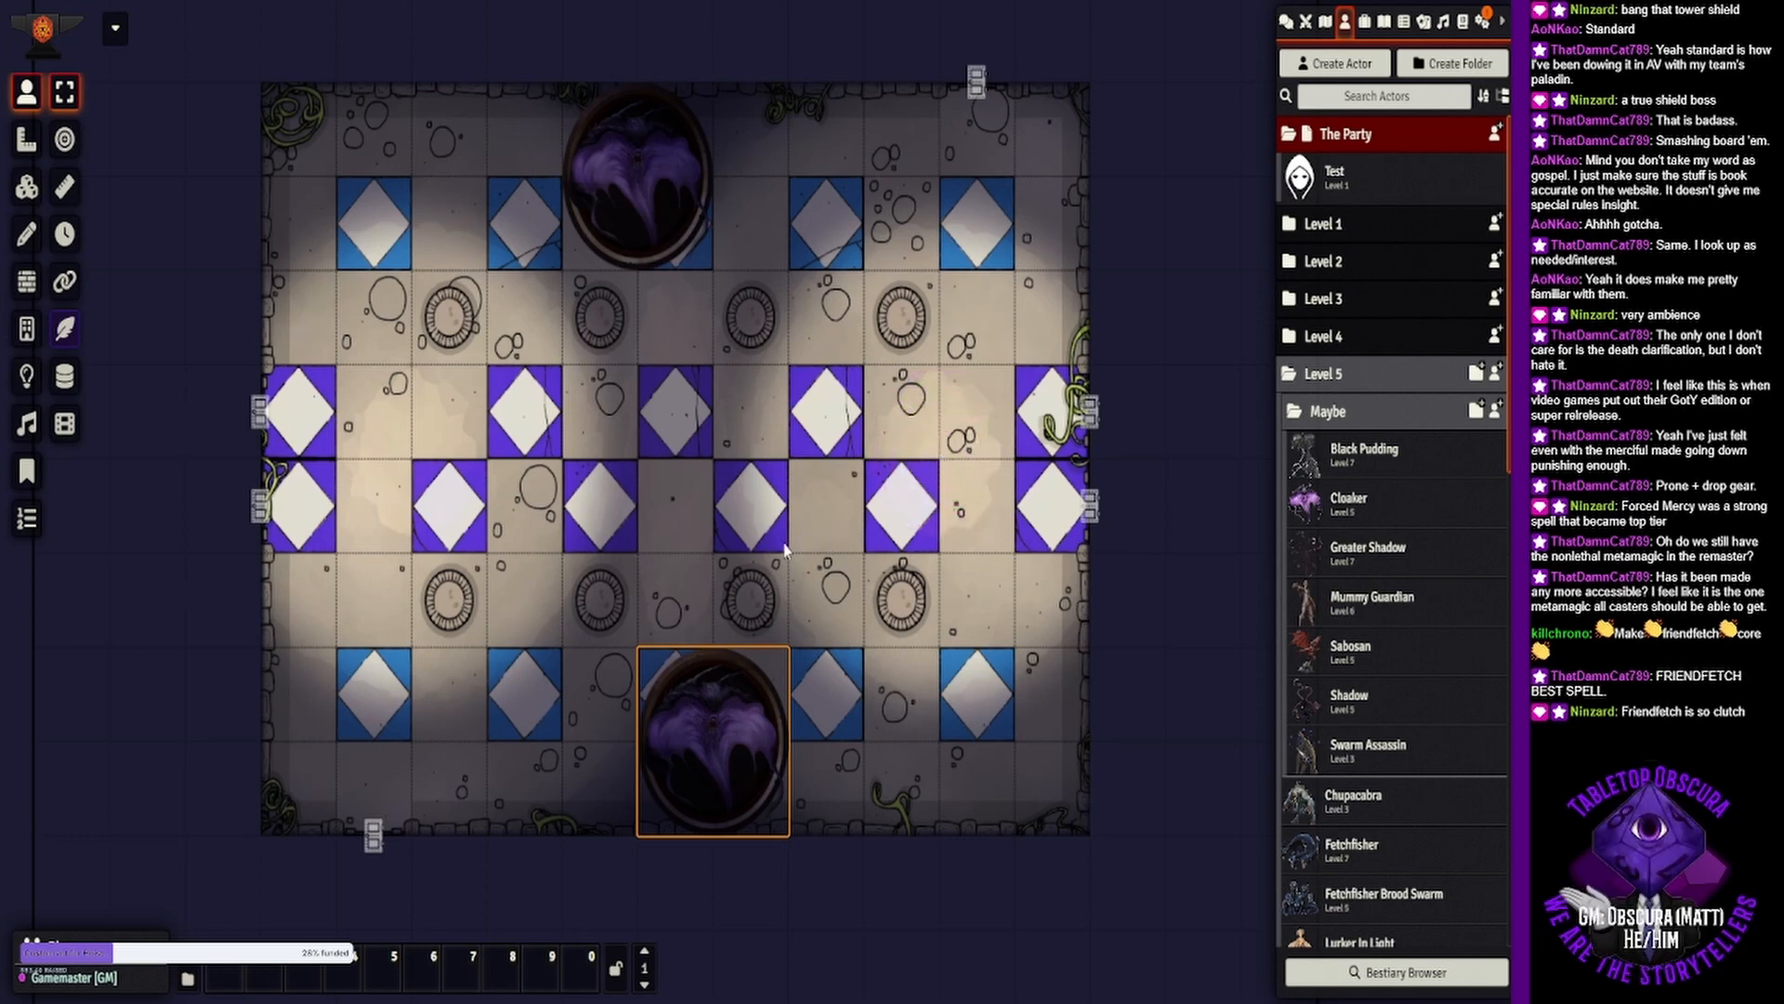
double_click(708, 757)
scroll(755, 703, down, 3)
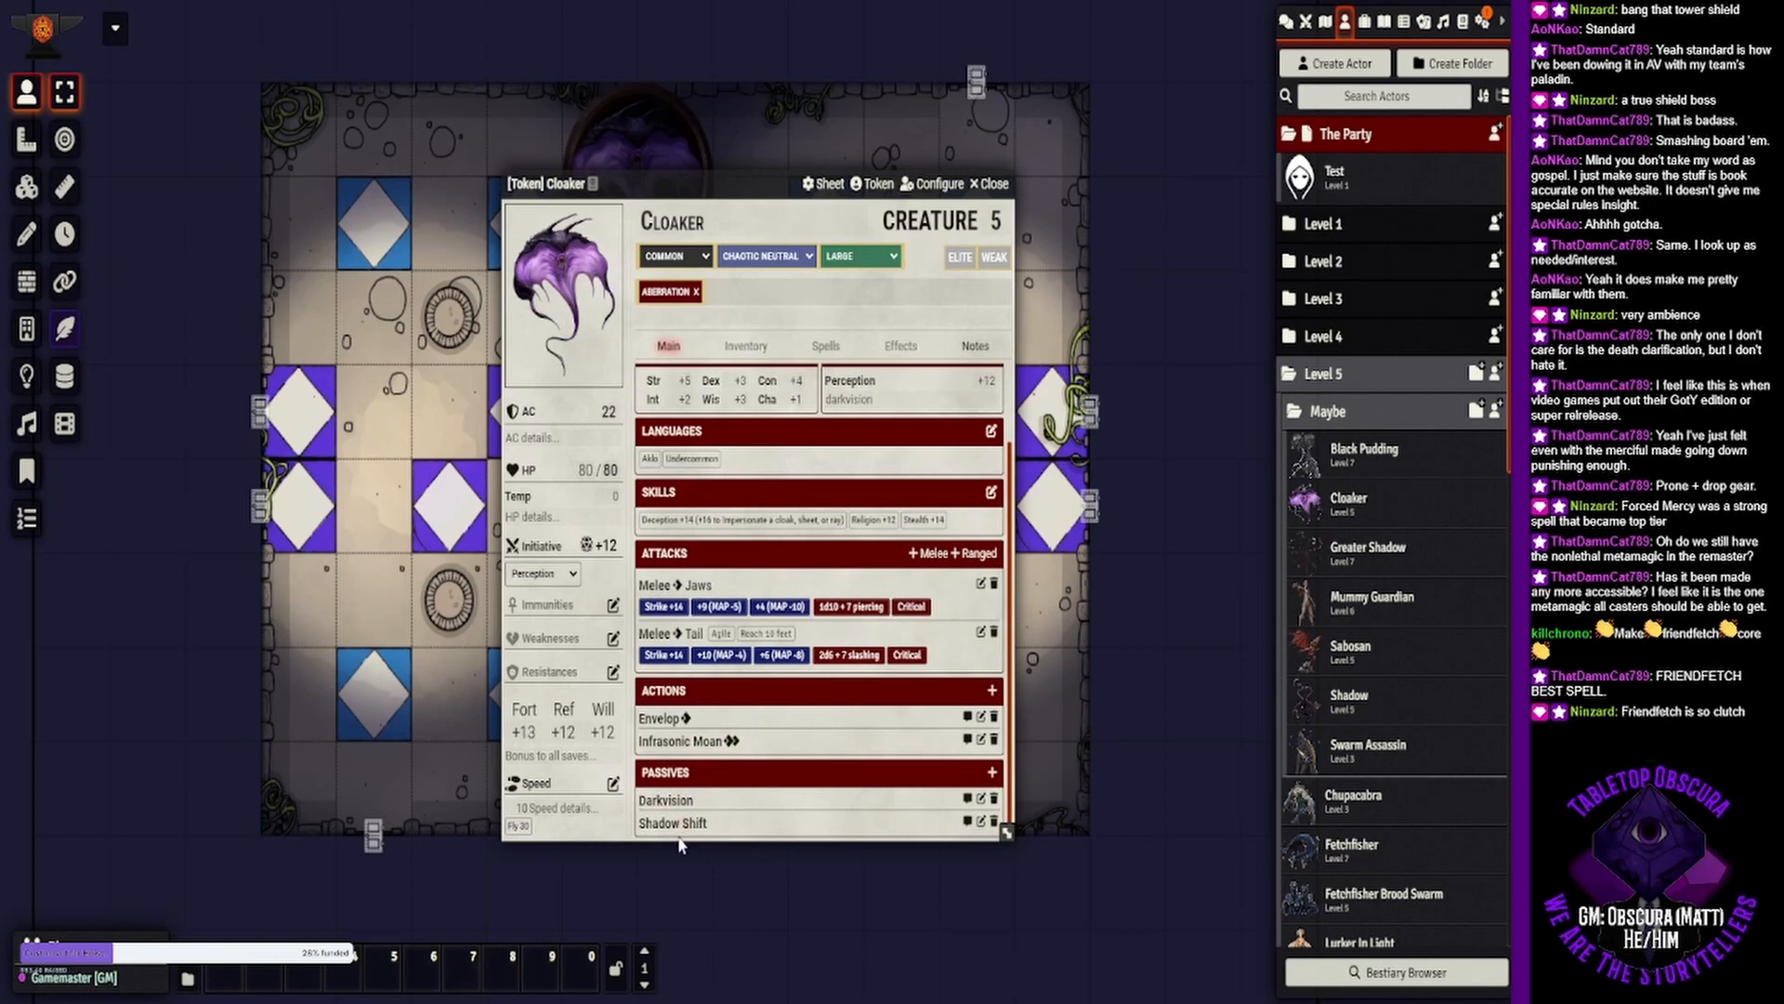
click(673, 822)
scroll(757, 700, down, 1)
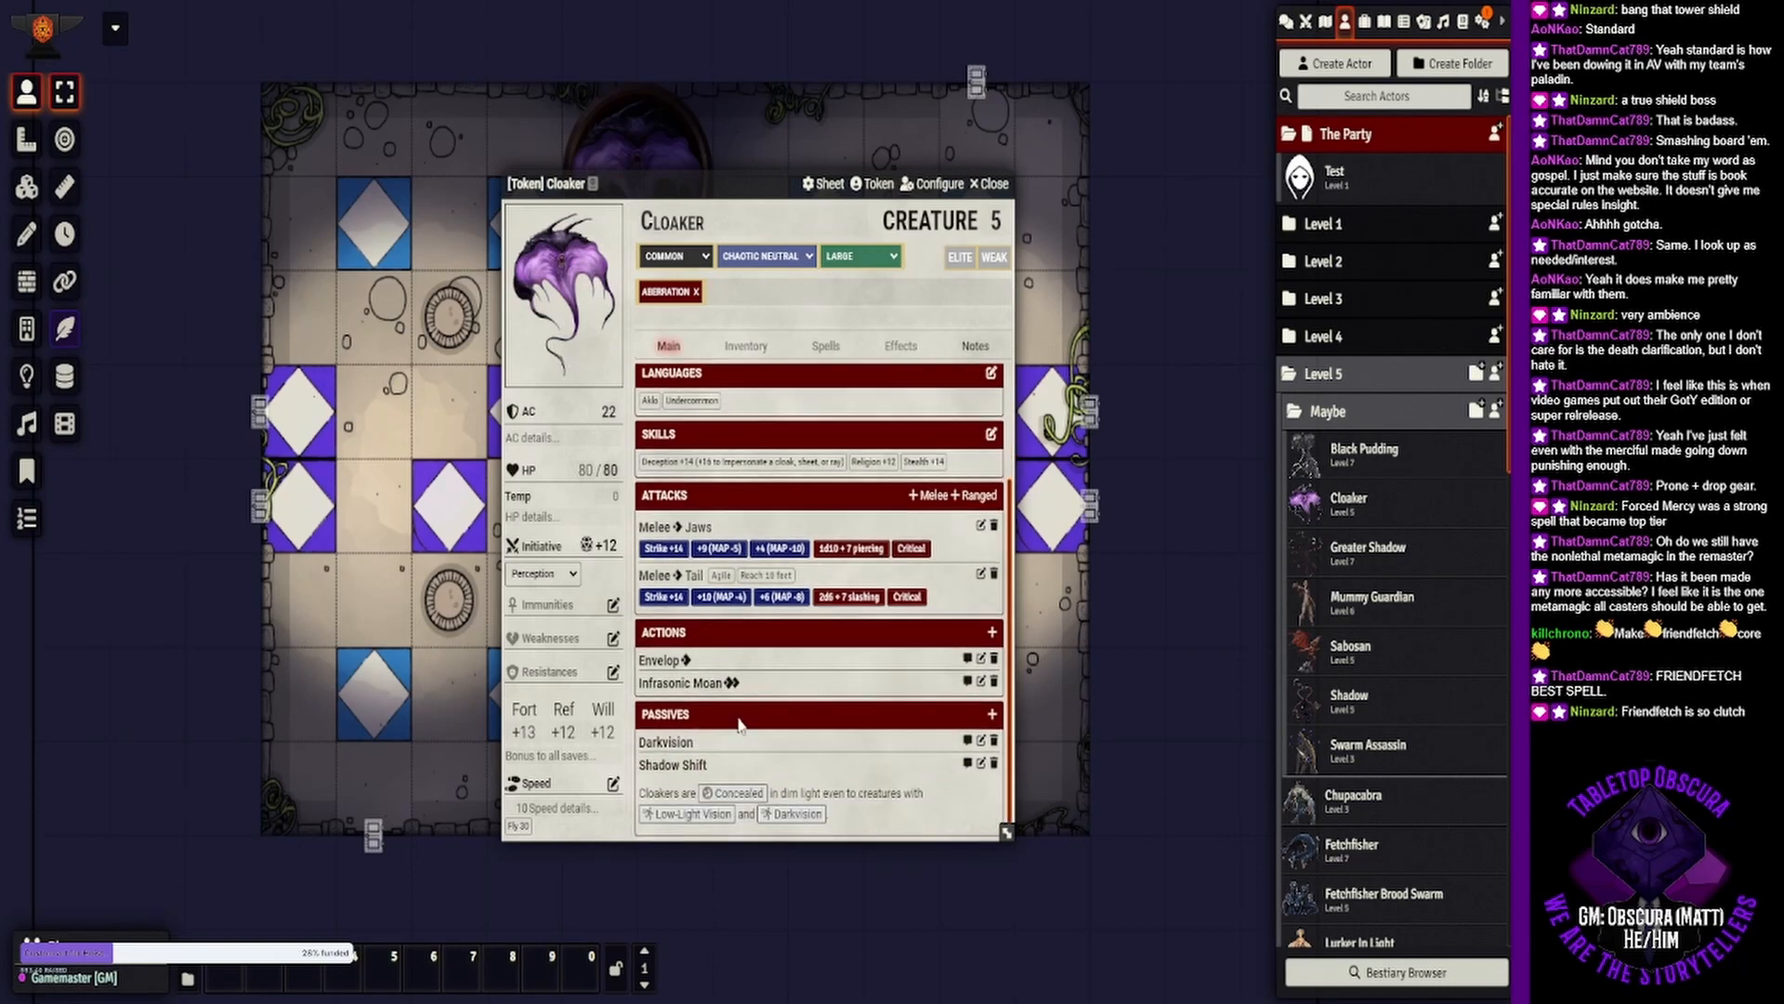
scroll(680, 784, up, 1)
scroll(681, 783, up, 1)
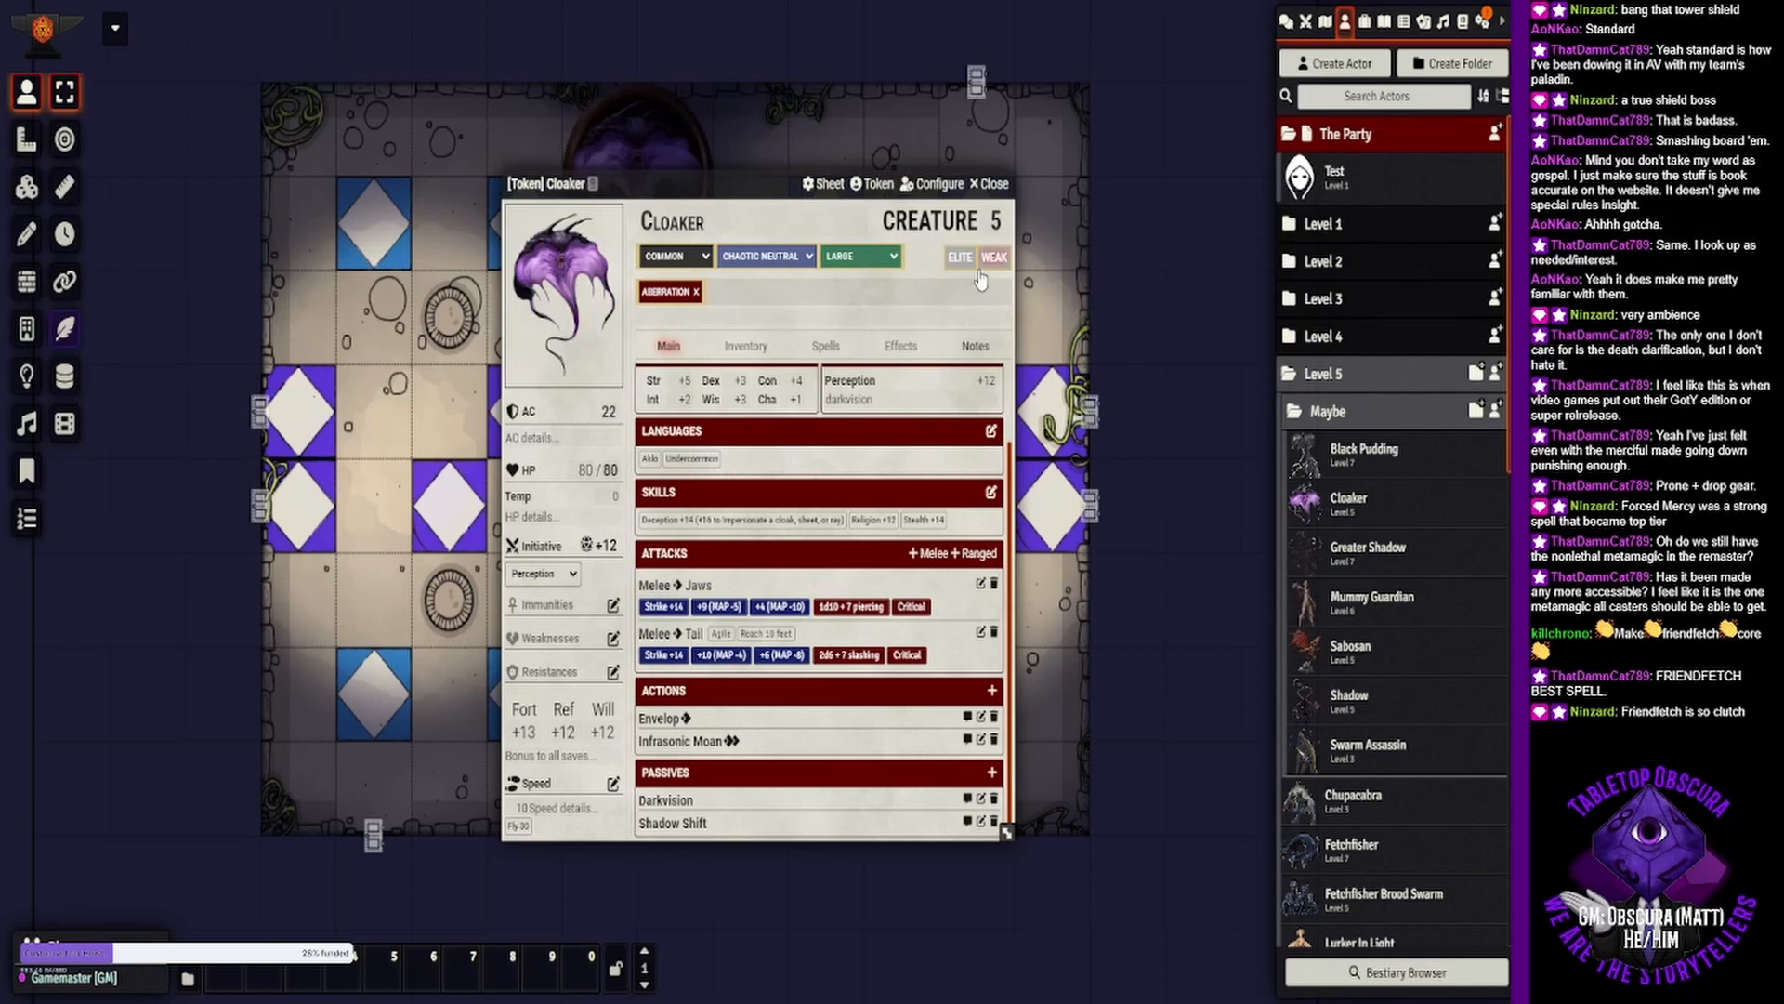
click(990, 182)
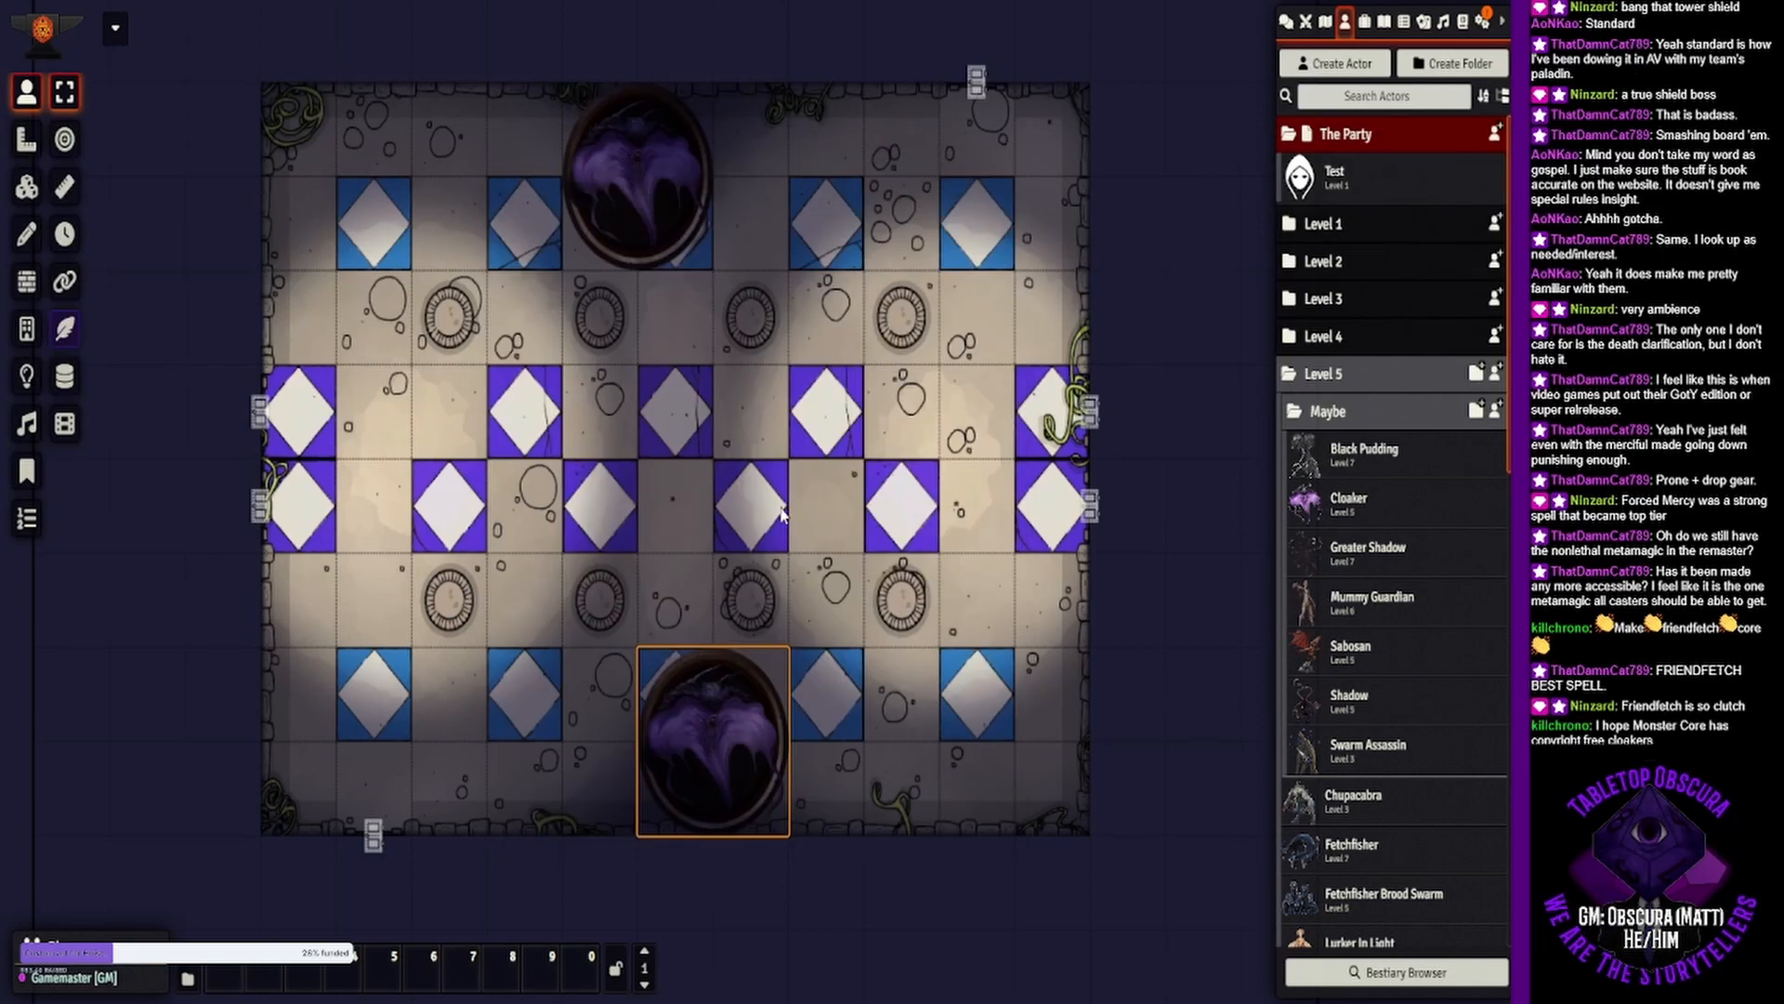
drag(781, 514, 833, 517)
scroll(832, 517, up, 1)
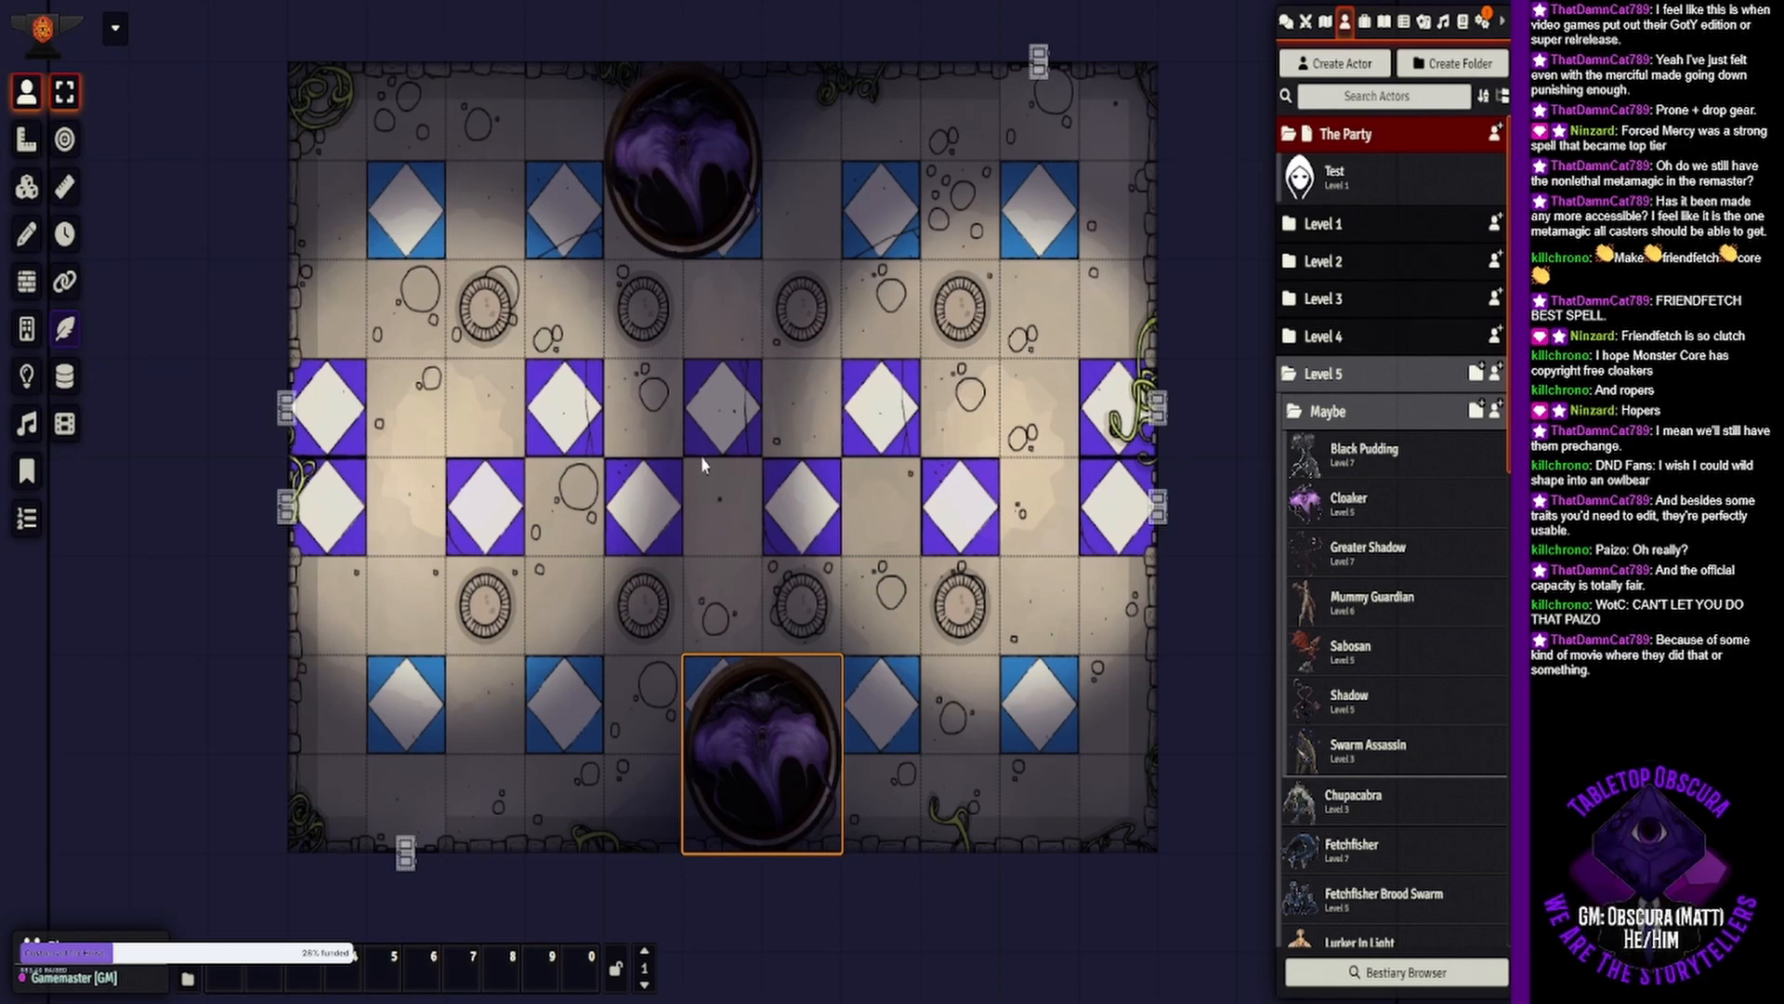
mouse_move(701, 459)
mouse_down()
mouse_move(638, 454)
mouse_move(670, 442)
mouse_up()
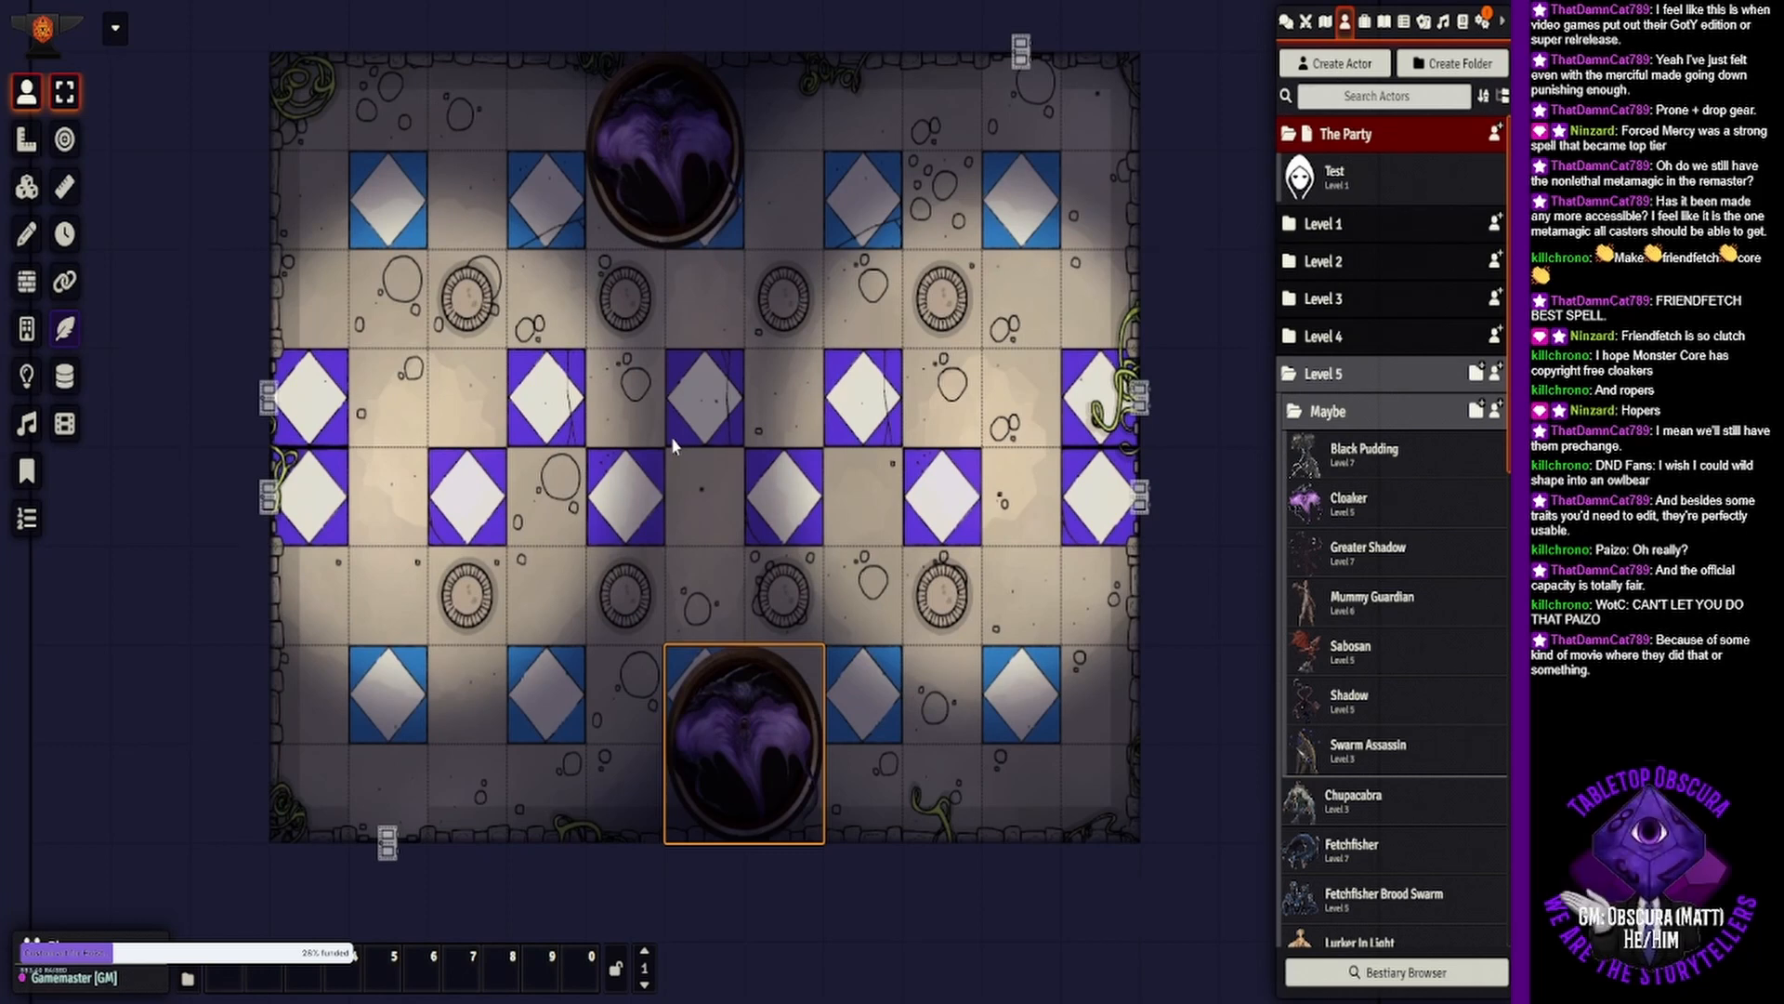
Switch to Dungeondraft and create a new map from the A4 Paper template, 11 tiles wide and 8 tiles high.
mouse_move(681, 434)
mouse_down()
mouse_move(655, 505)
mouse_move(663, 431)
mouse_up()
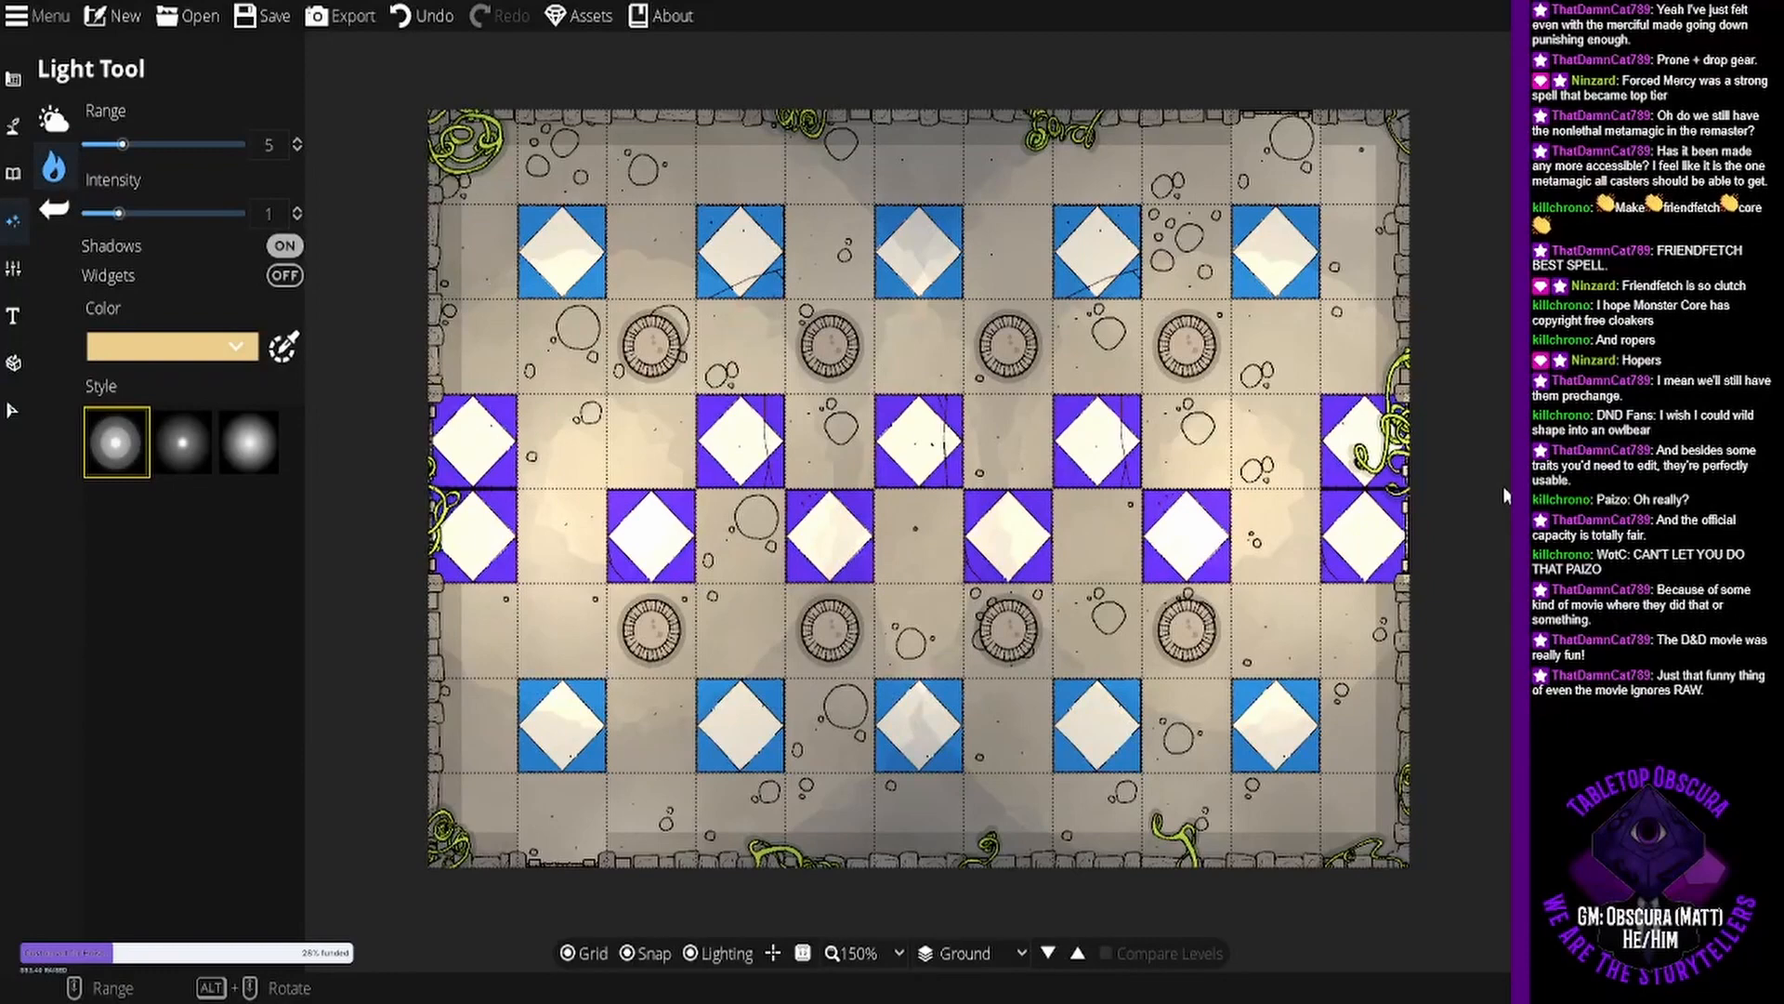
click(125, 17)
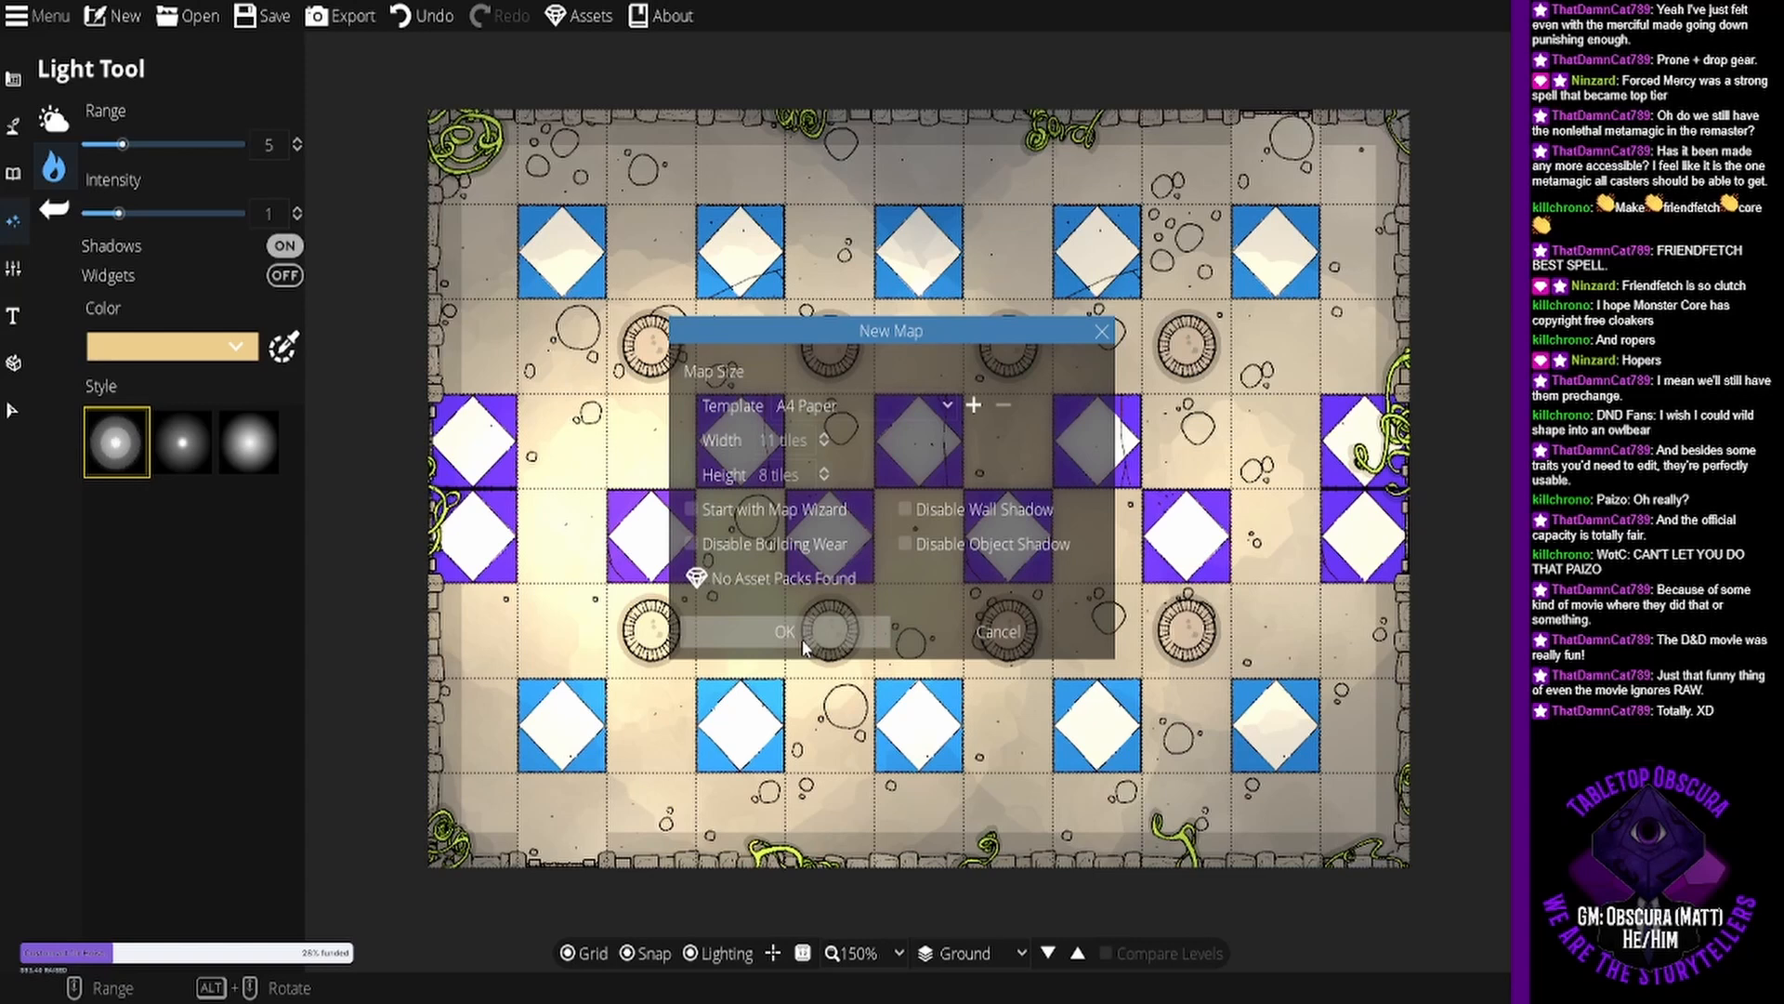
click(805, 642)
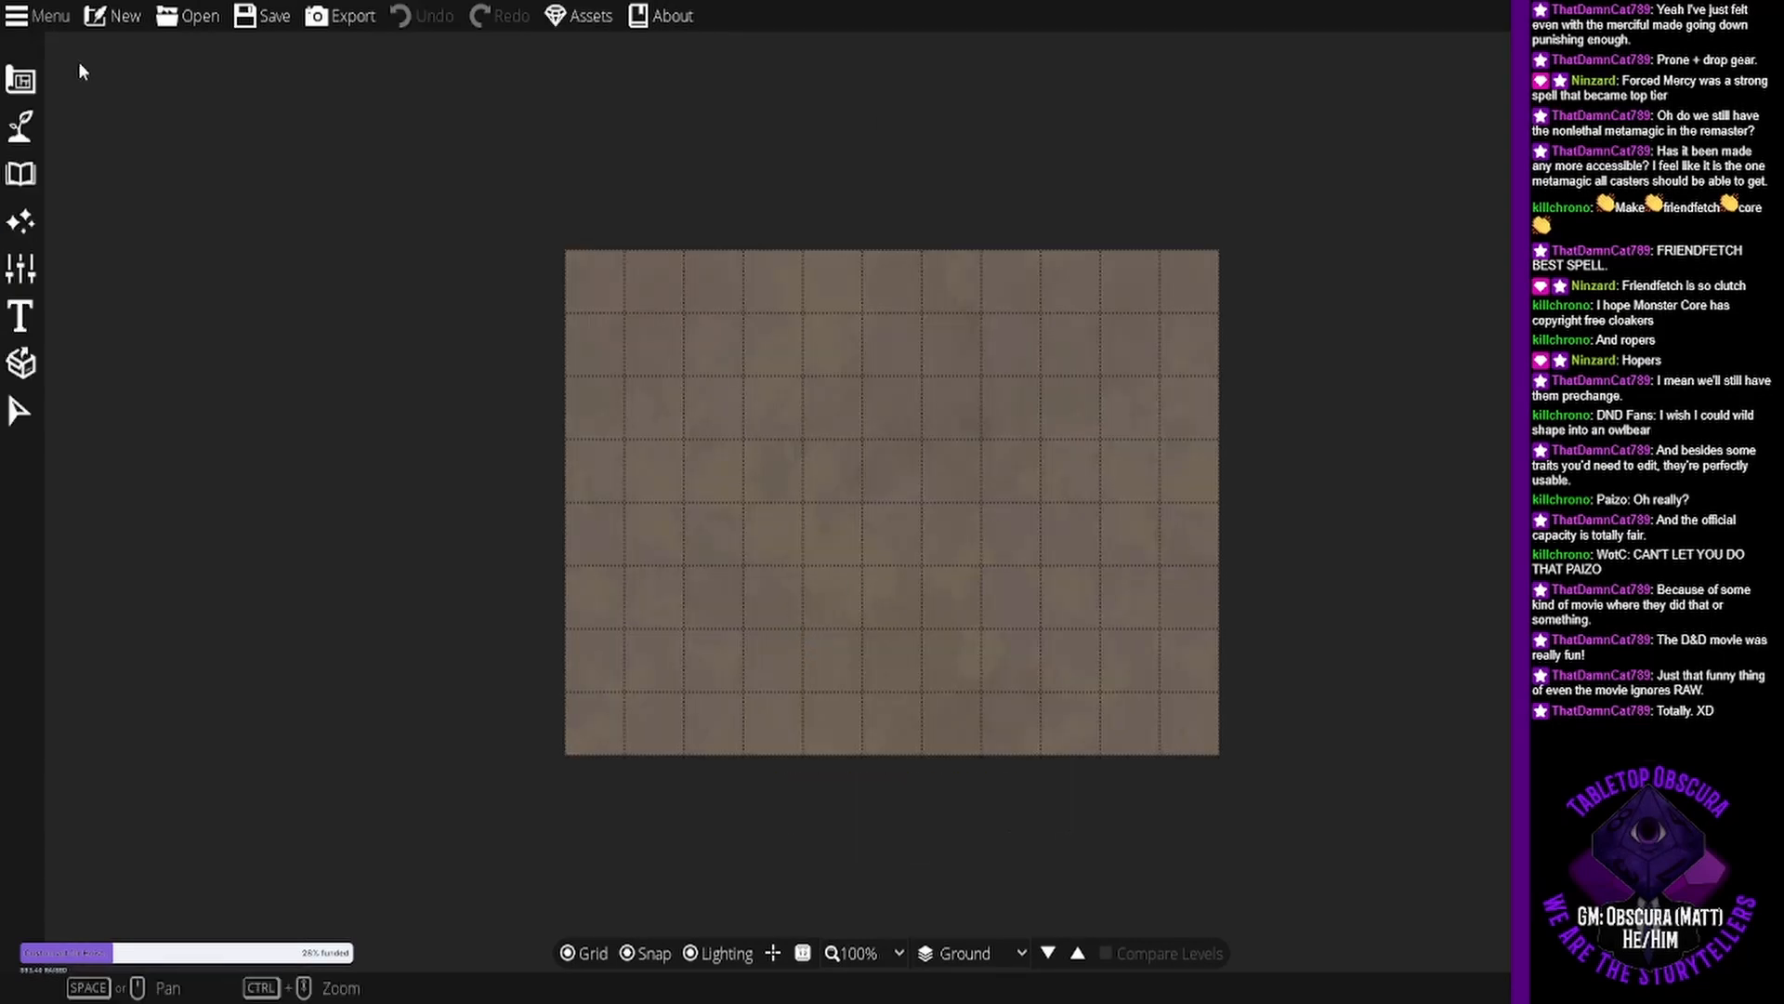
Build a rectangular room covering the whole map with the cracked grey stone floor and rough stone-block walls.
click(21, 81)
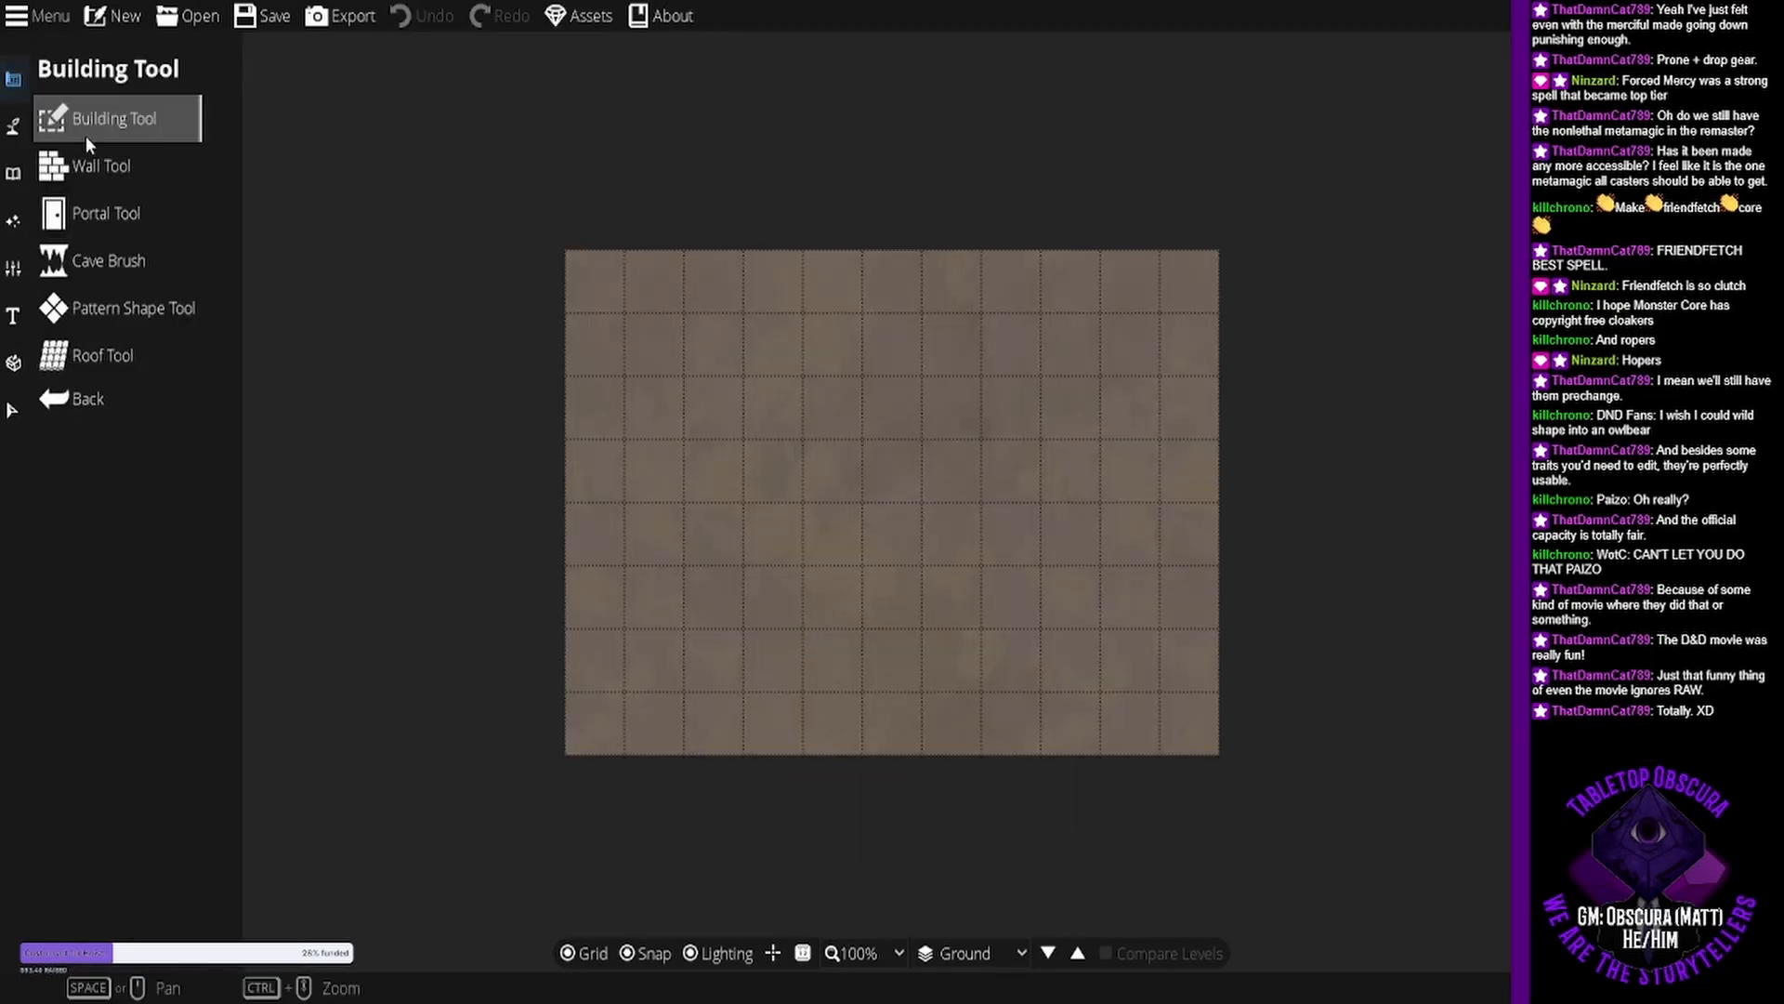
click(86, 136)
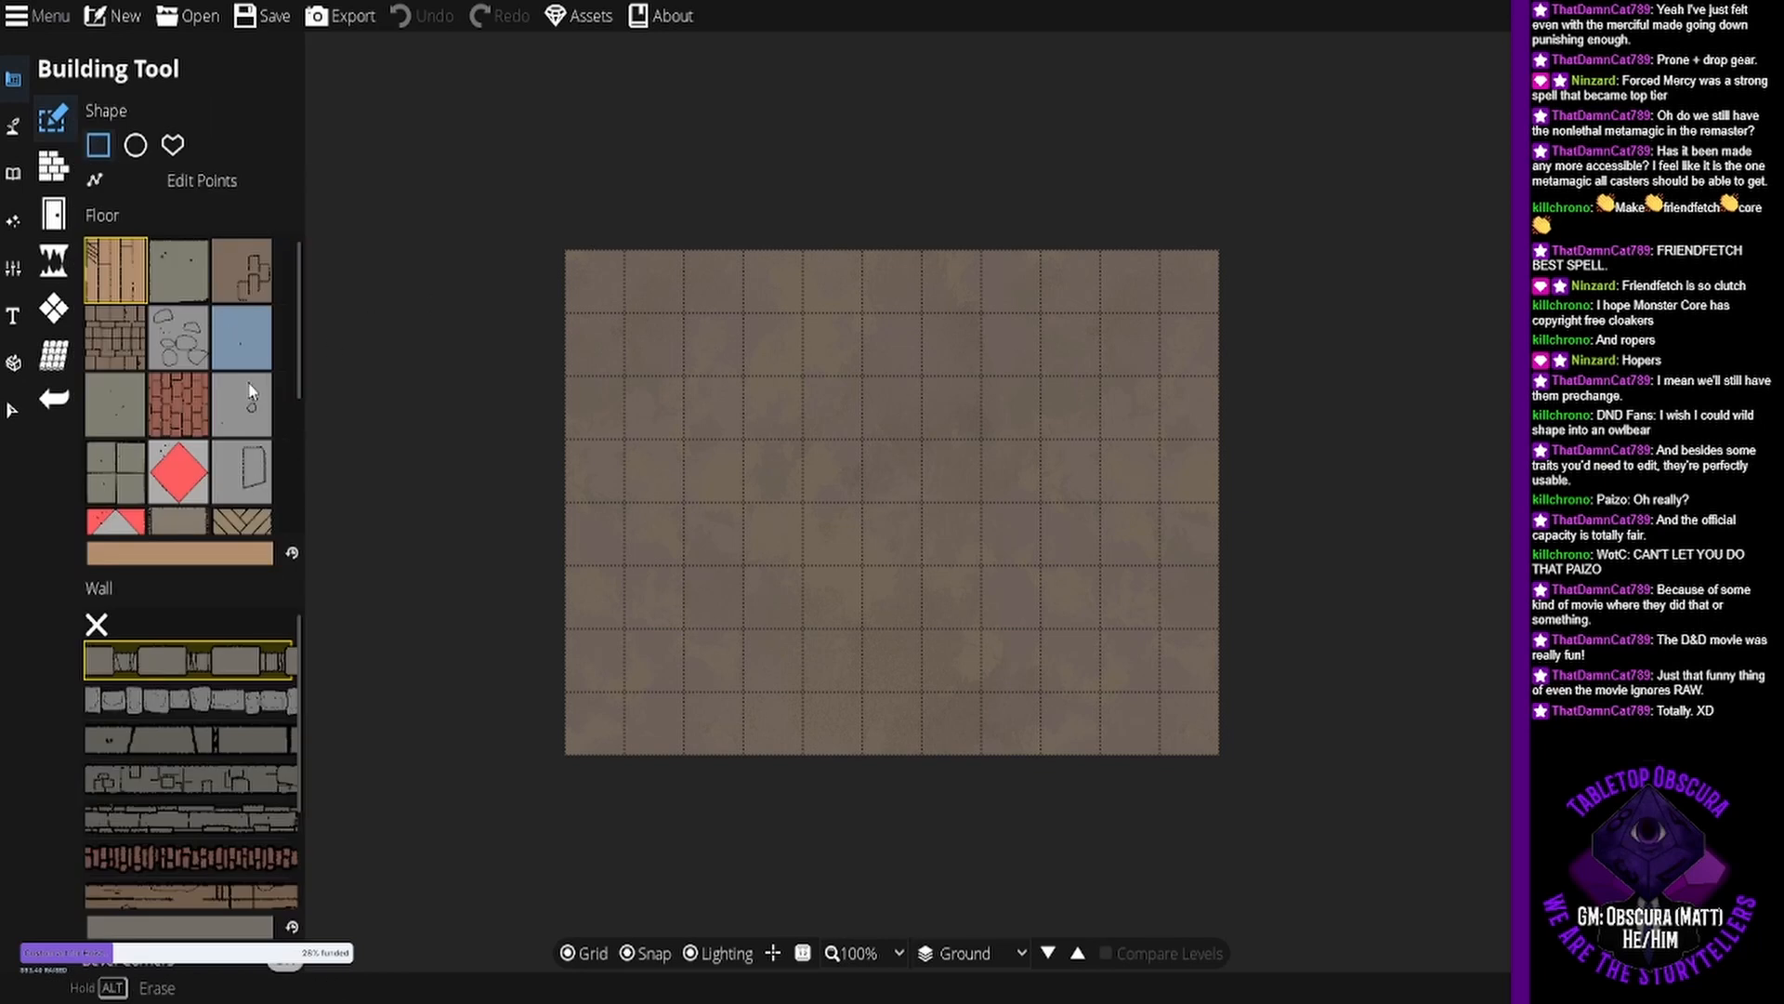
click(247, 415)
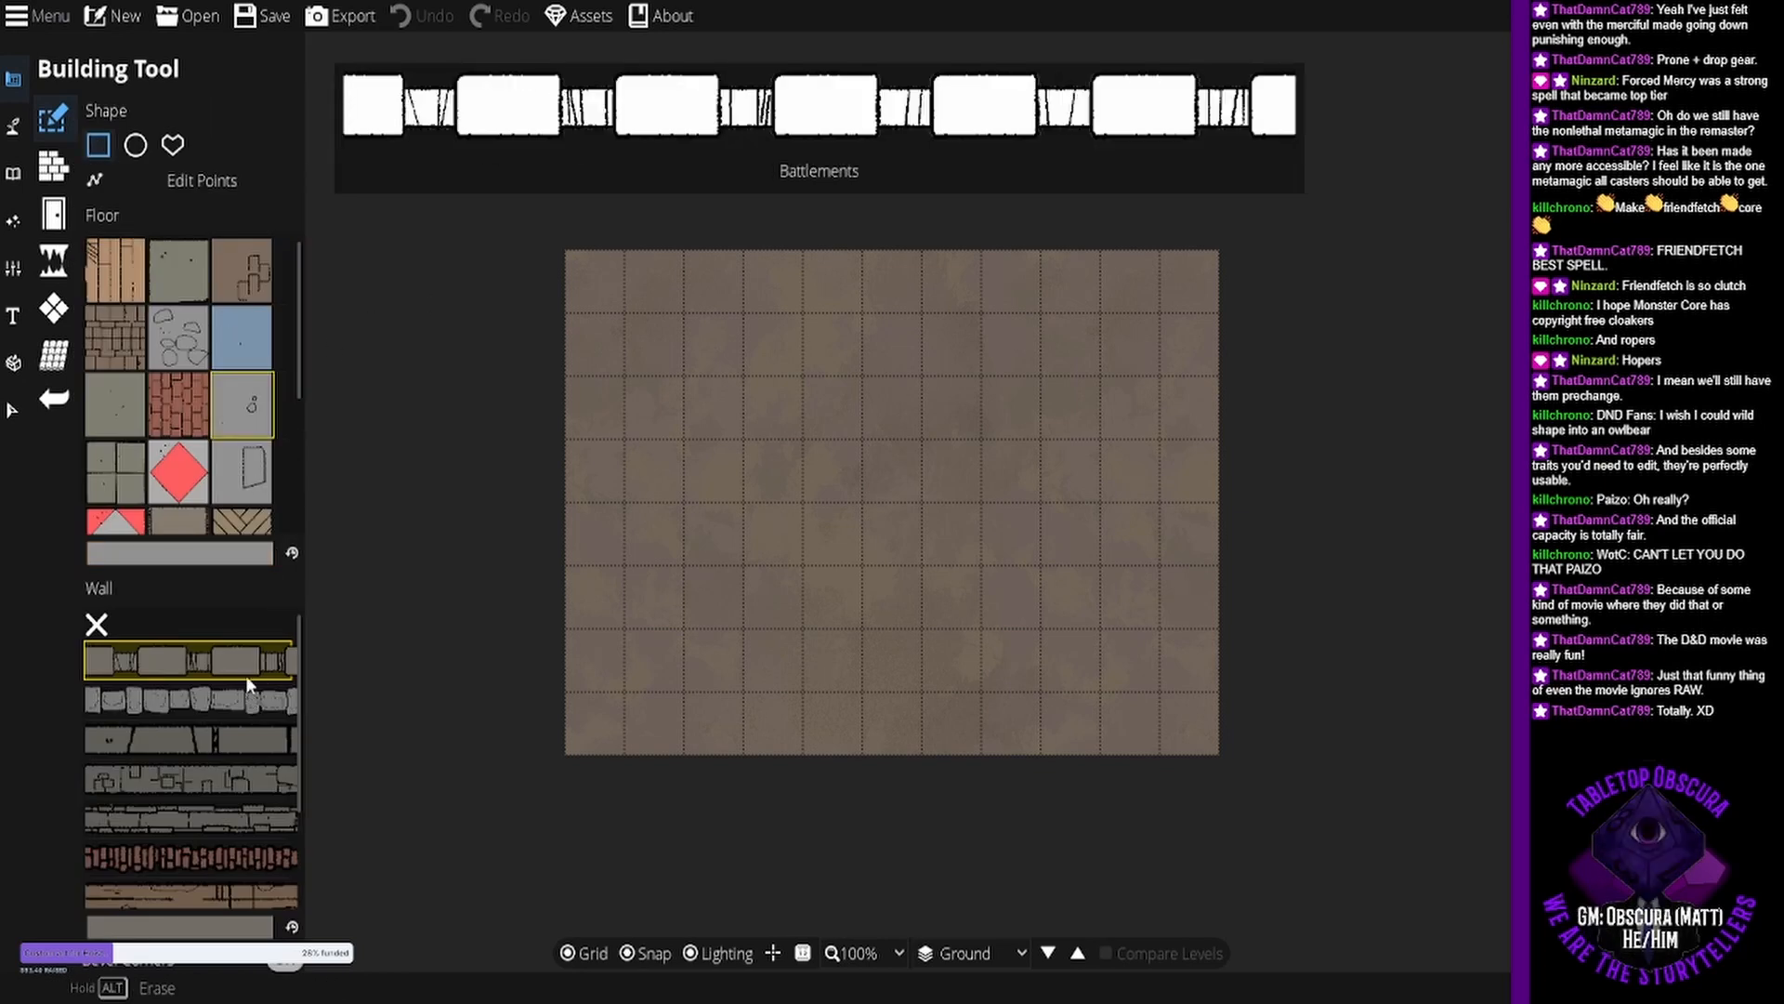
click(248, 705)
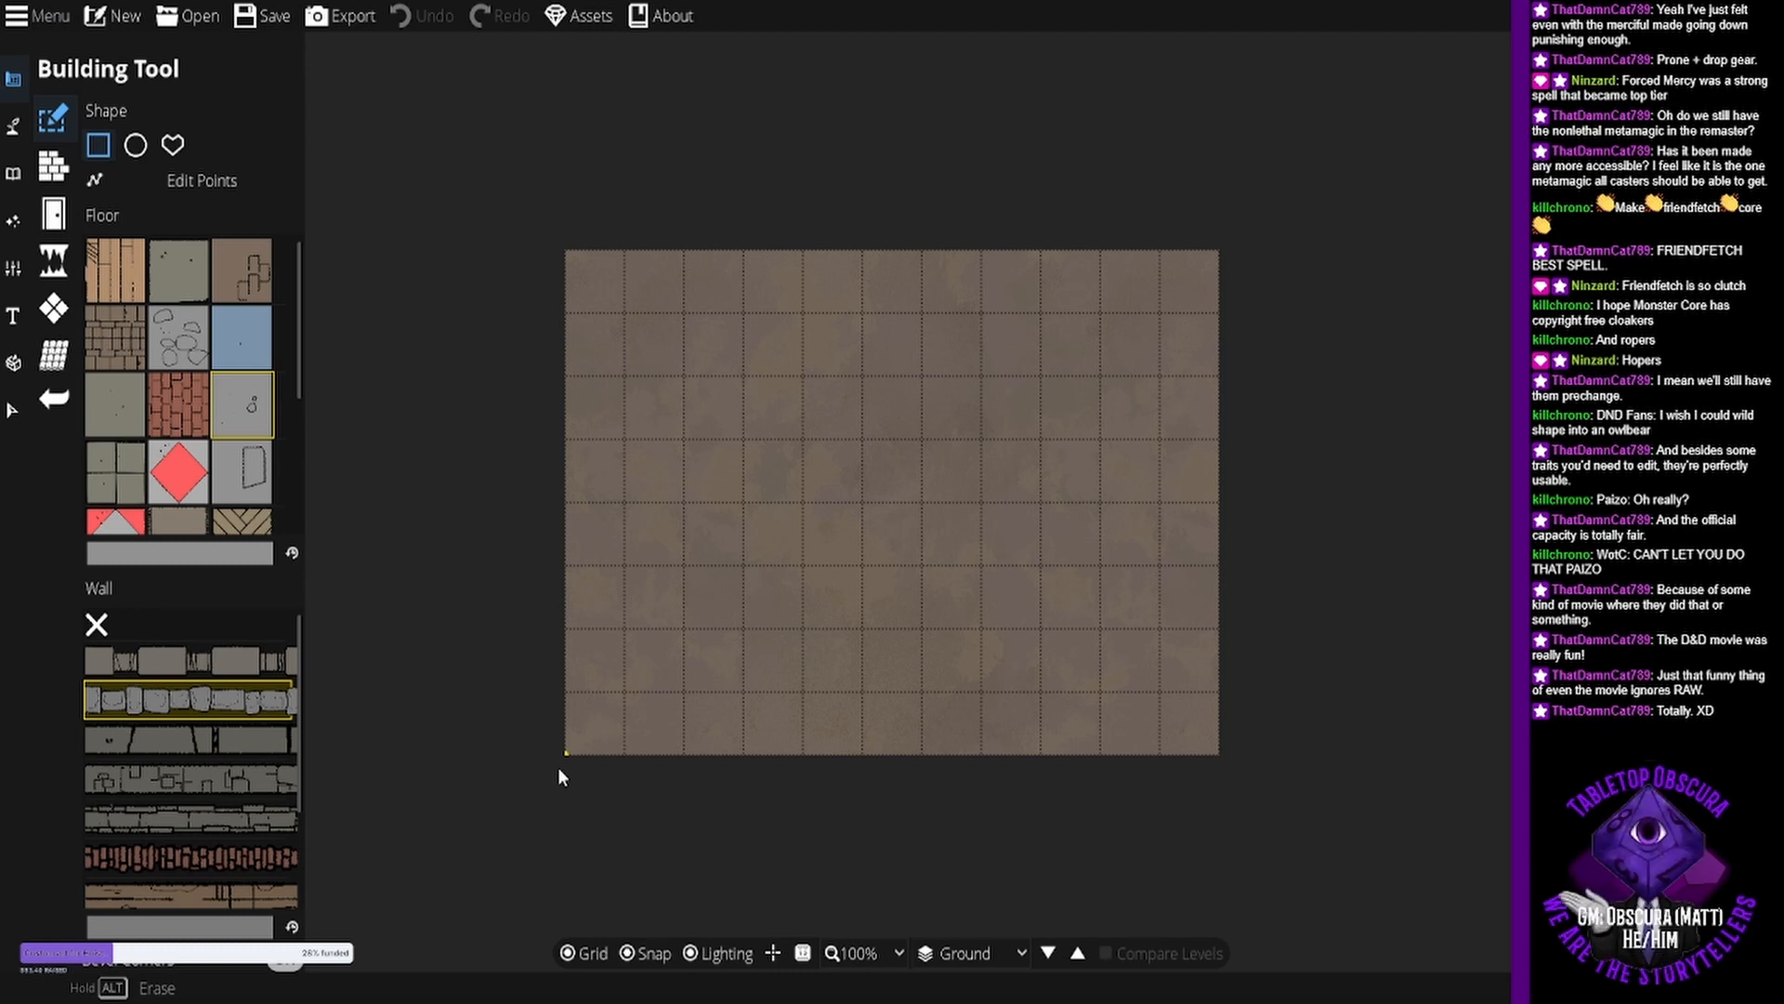
drag(559, 767, 1196, 251)
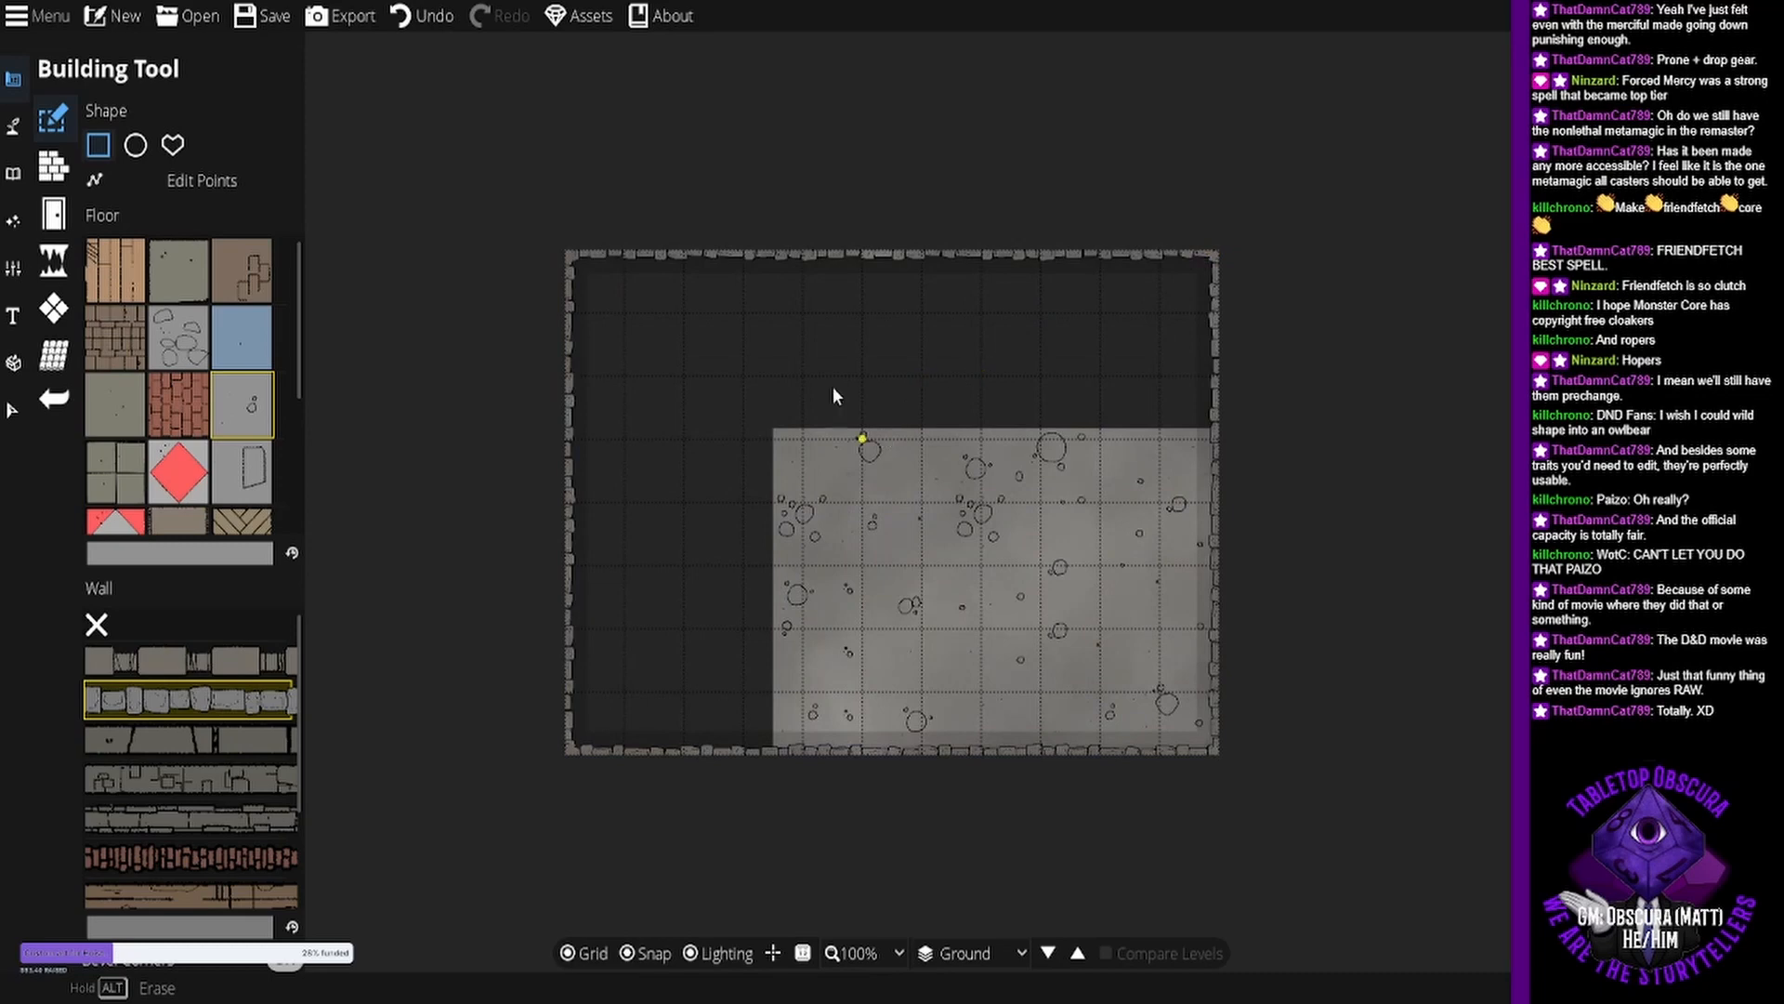
drag(834, 388, 912, 459)
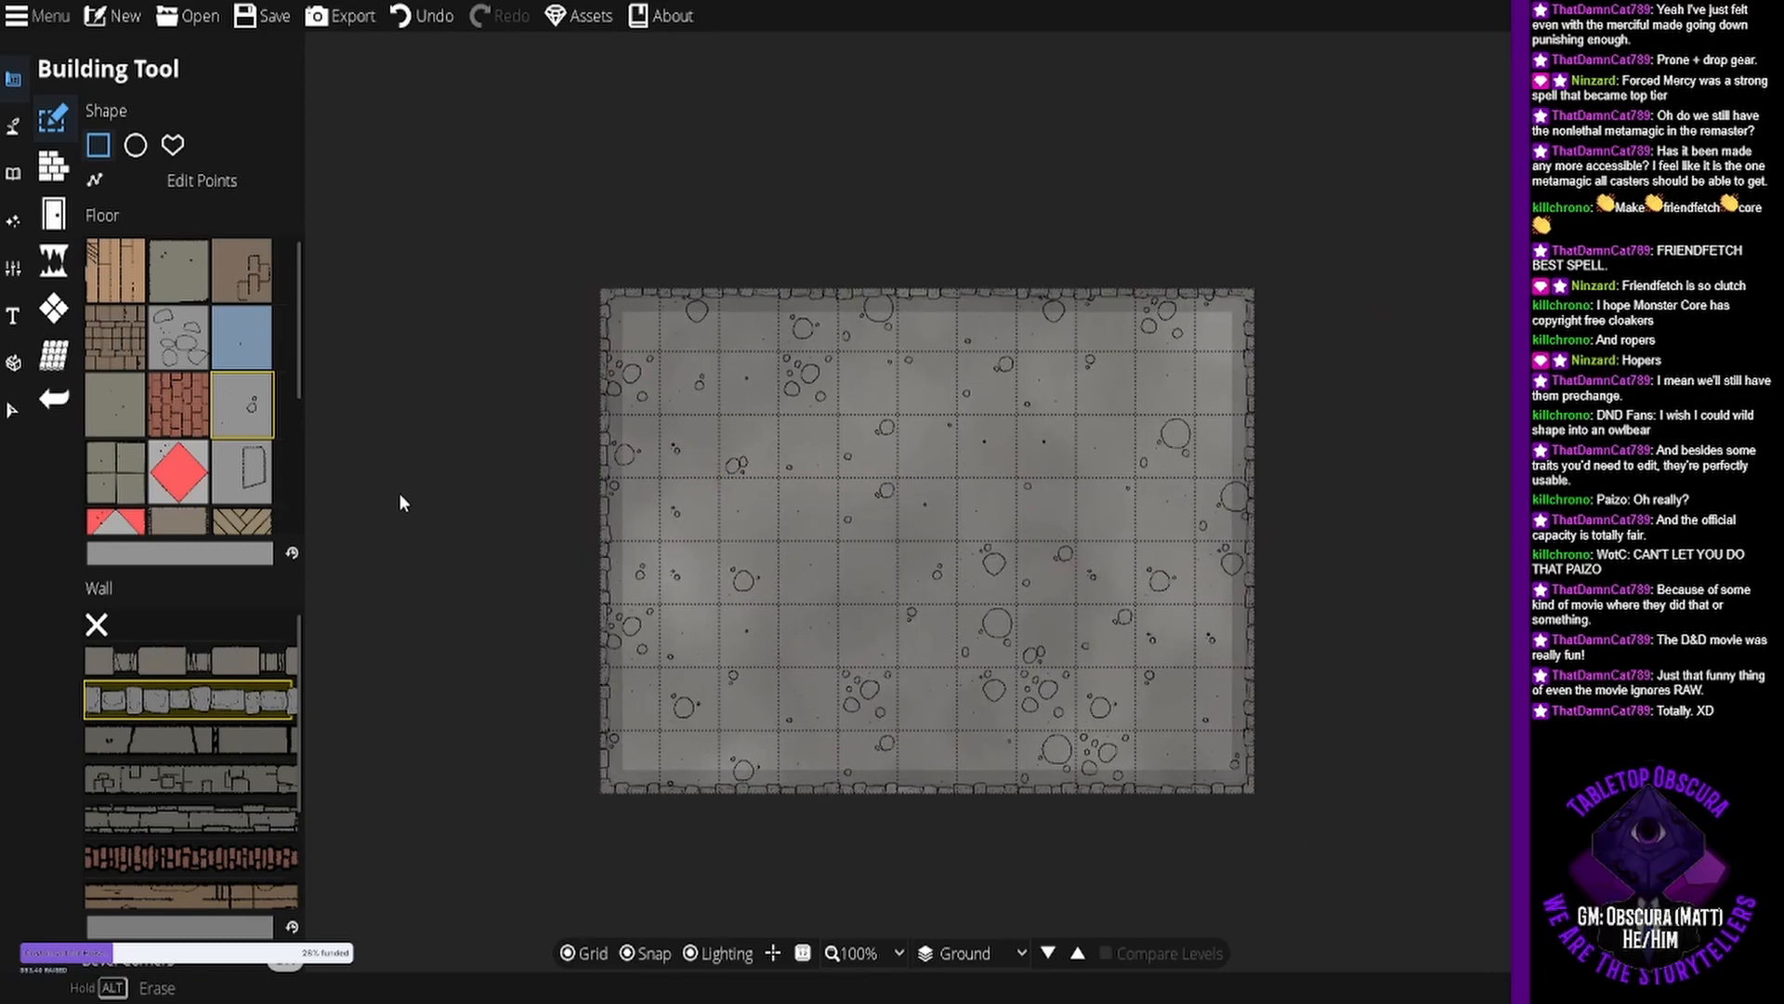
Place a light-blocking grey door in the middle of the room's east wall.
click(54, 214)
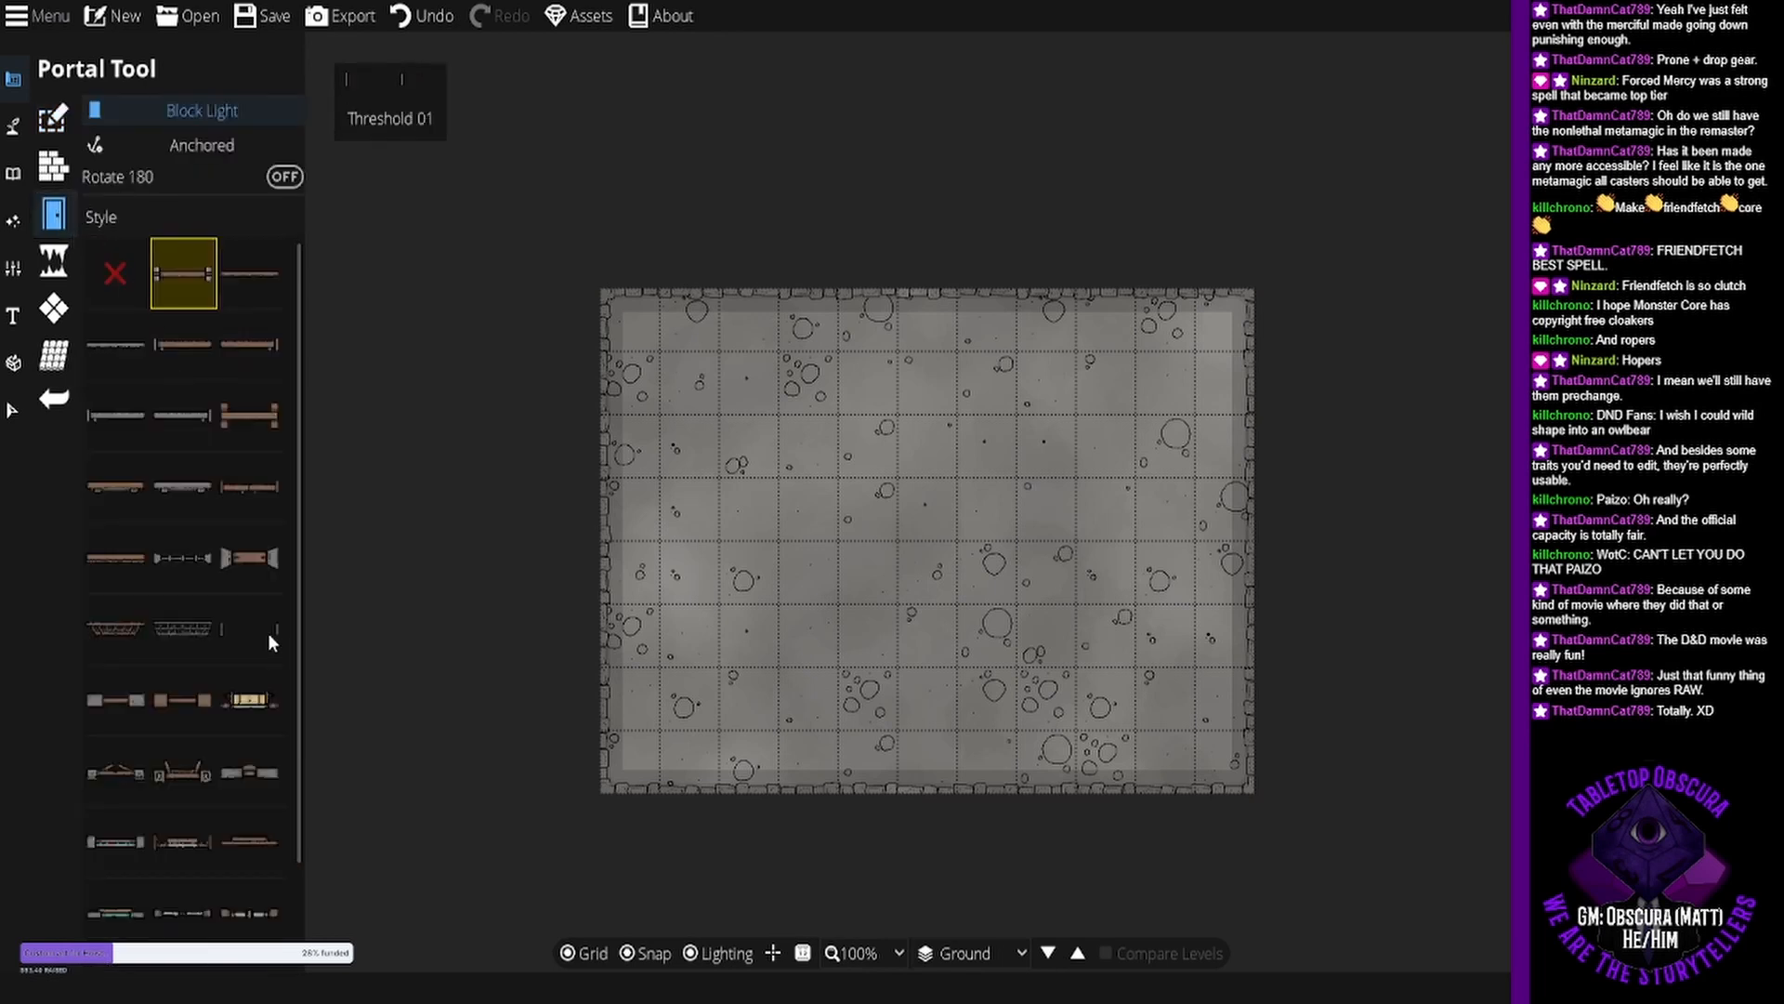
click(195, 480)
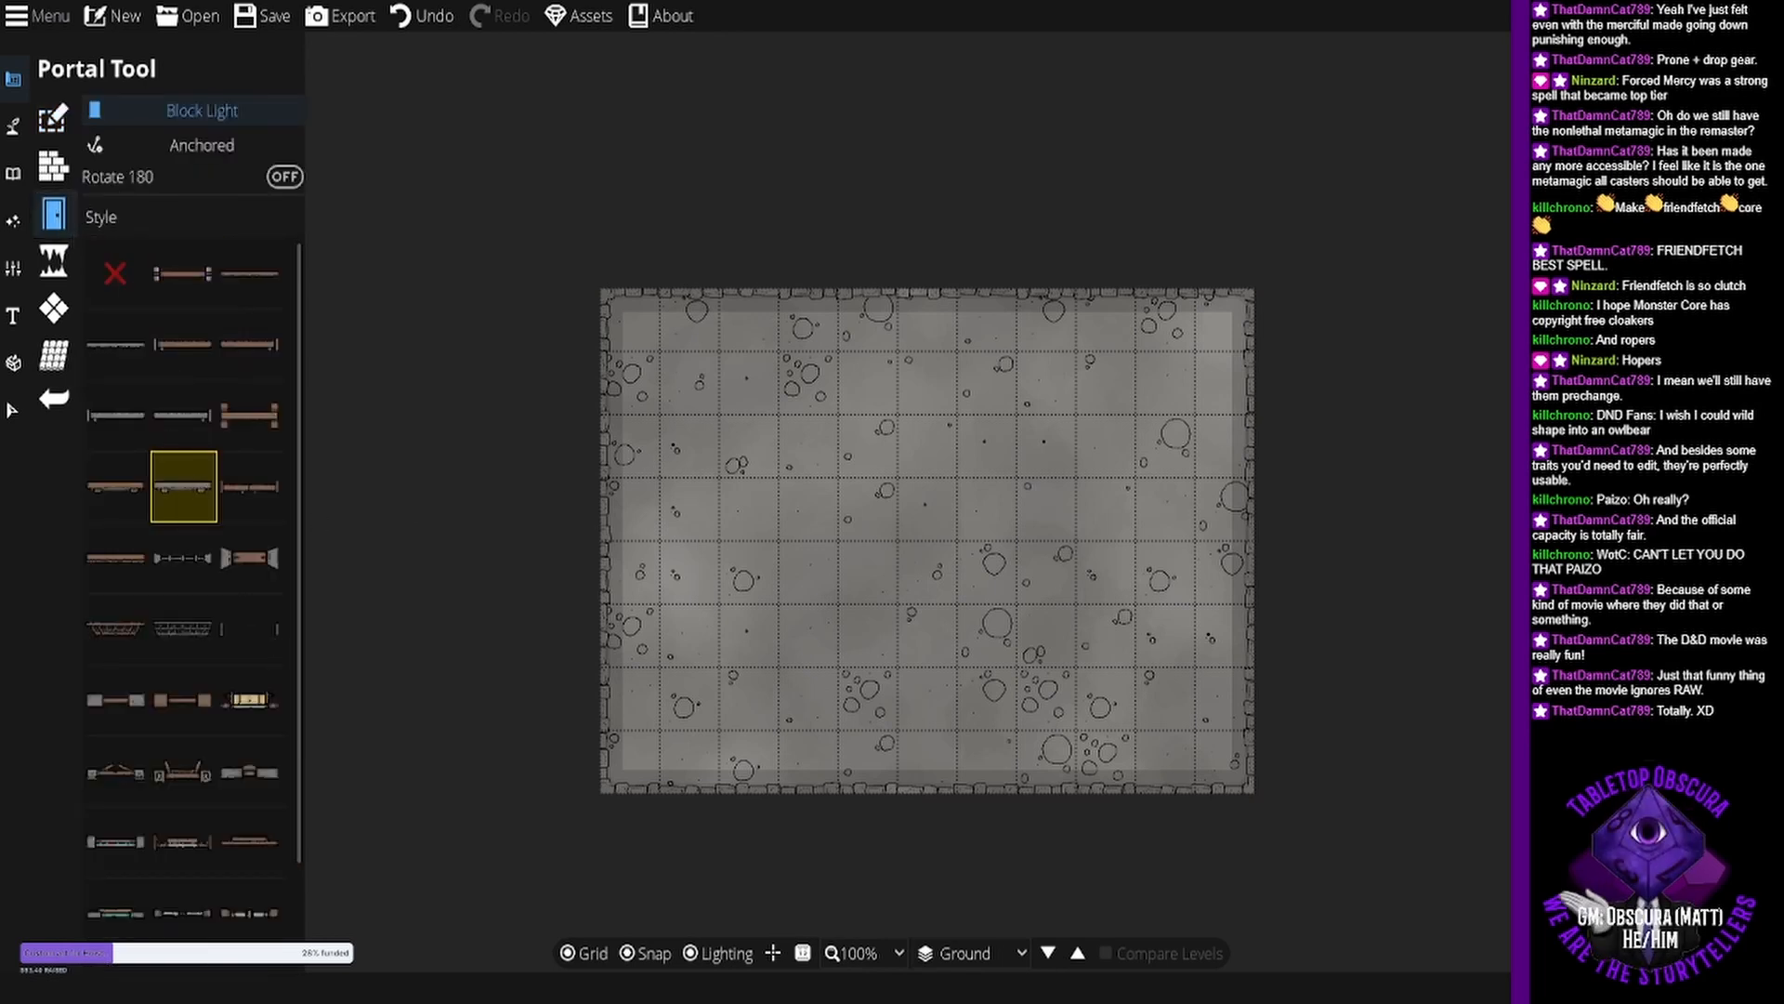
click(1260, 576)
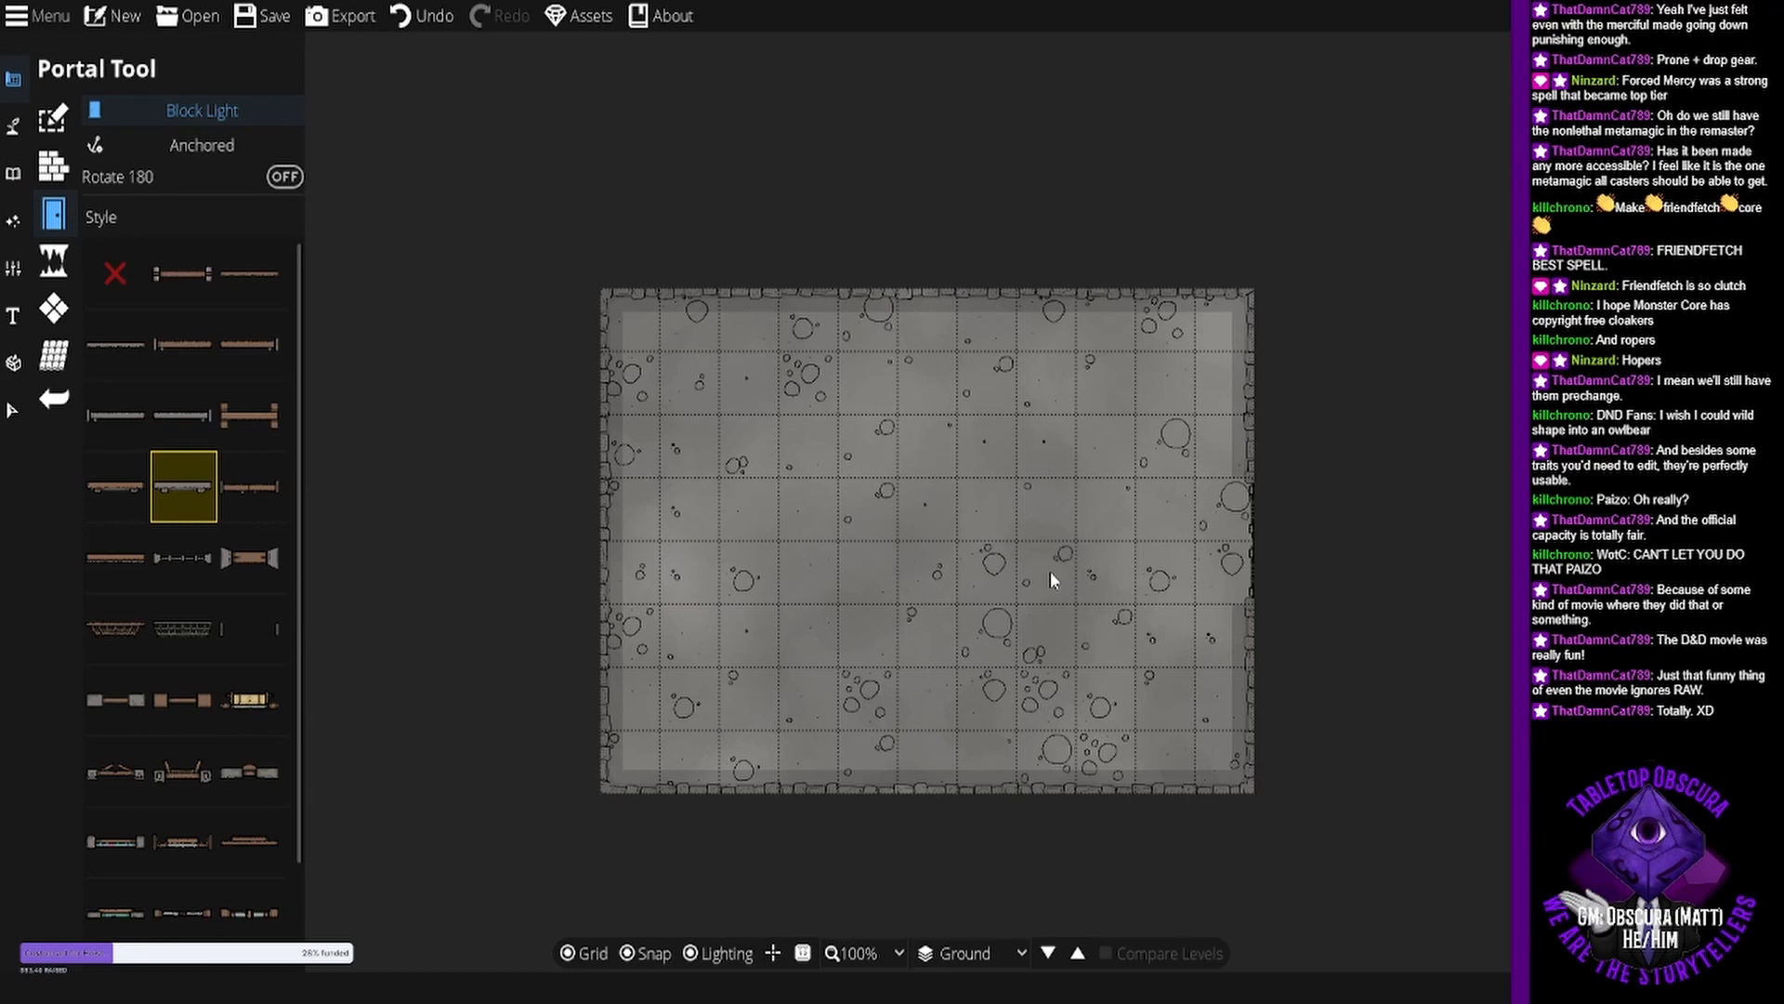
Lay two purple diamond pattern tiles, one above the other, against the middle of the east wall on User Layer 1.
click(55, 314)
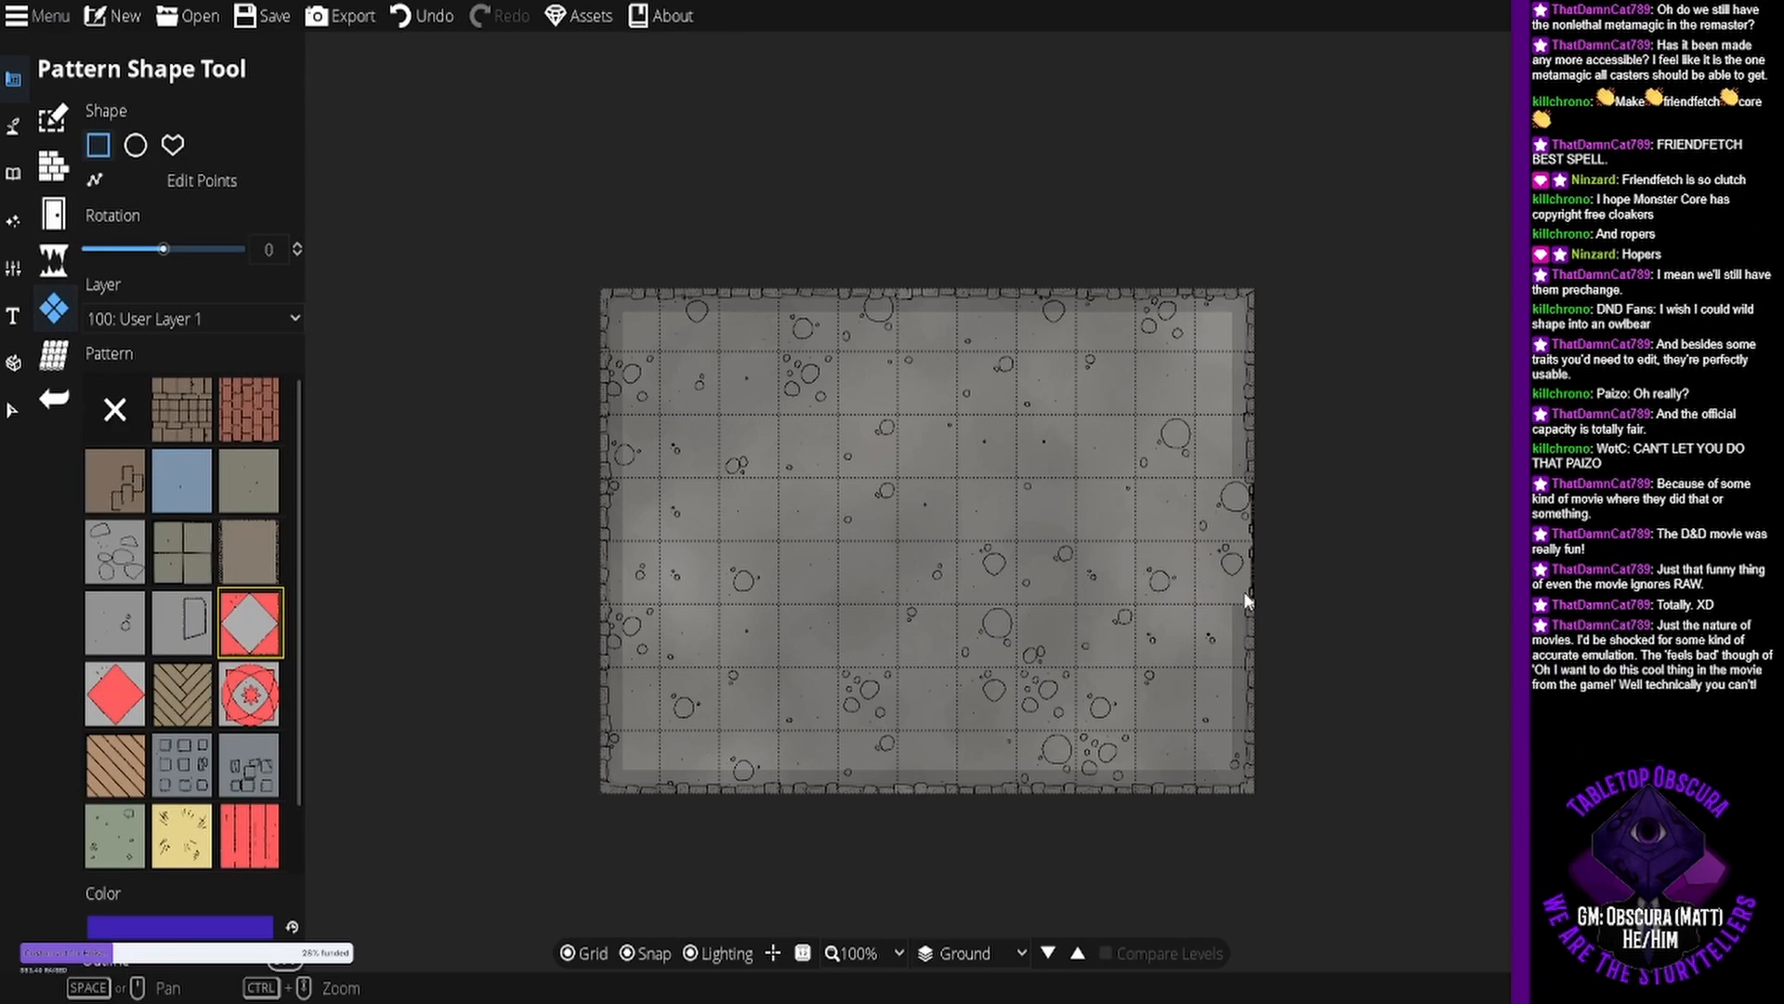
drag(1243, 591, 1189, 502)
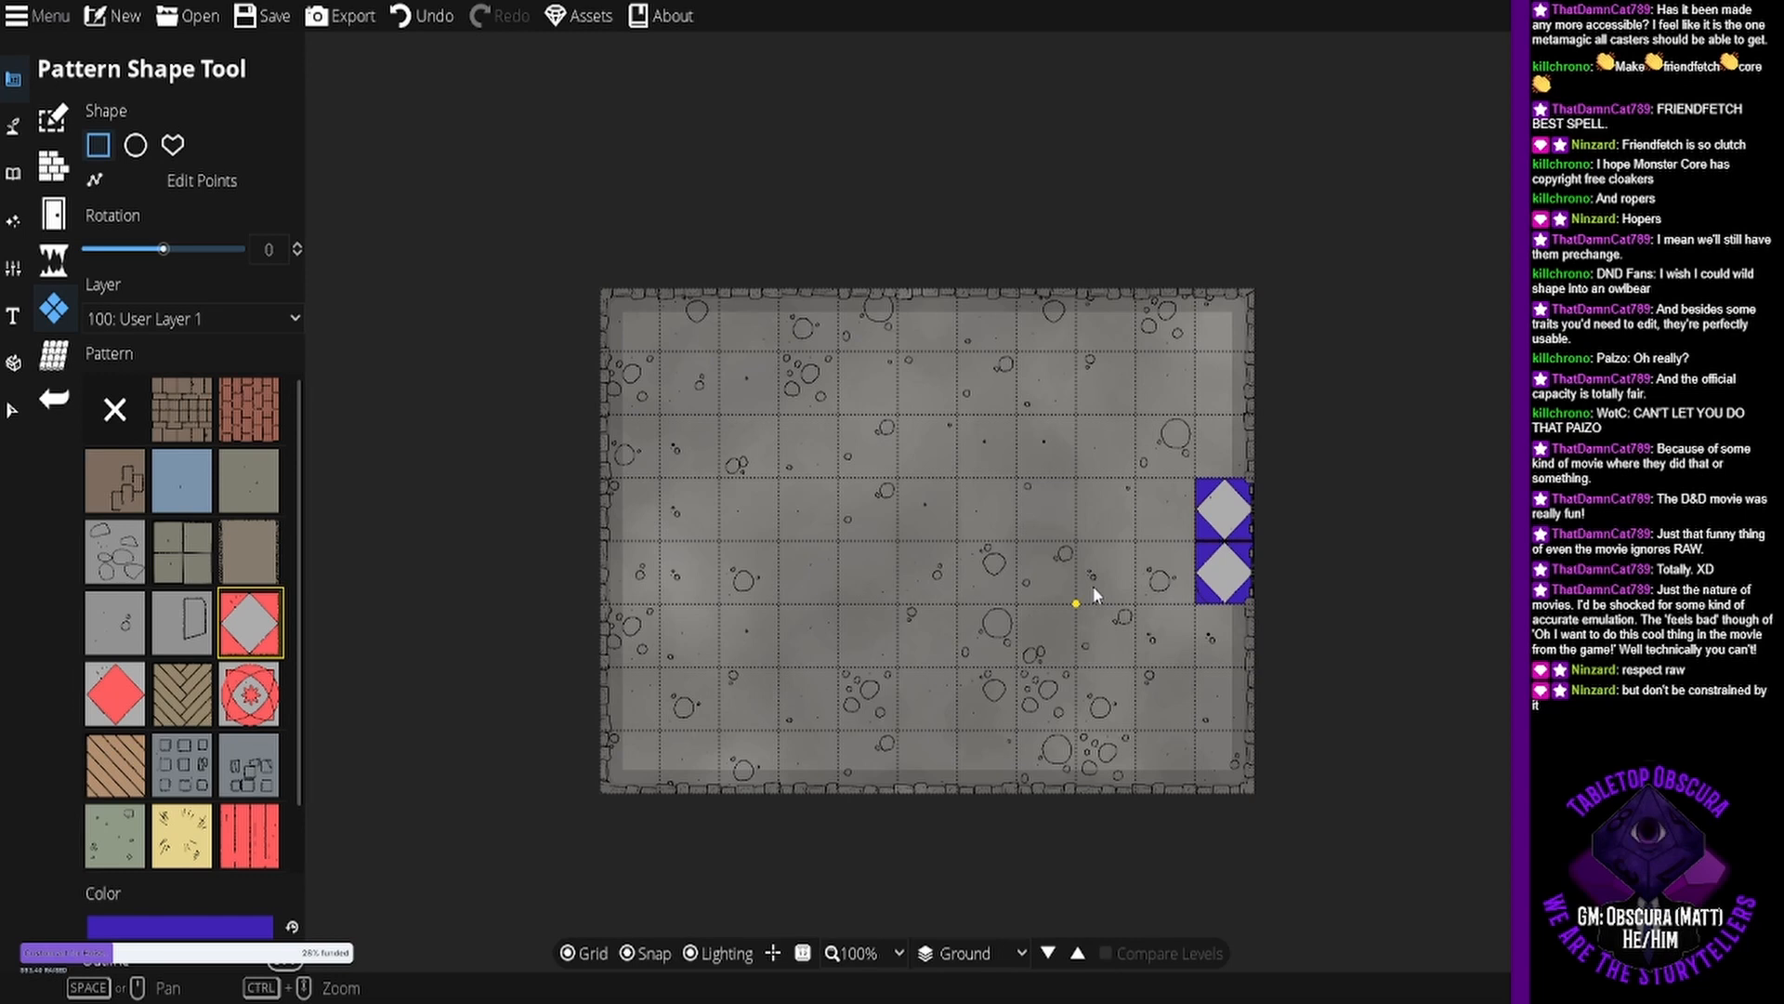
Lay single purple diamond tiles in a zigzag across the two middle rows, running west from the east door tiles.
mouse_move(1093, 585)
mouse_down()
mouse_move(1120, 554)
mouse_move(1028, 505)
mouse_up()
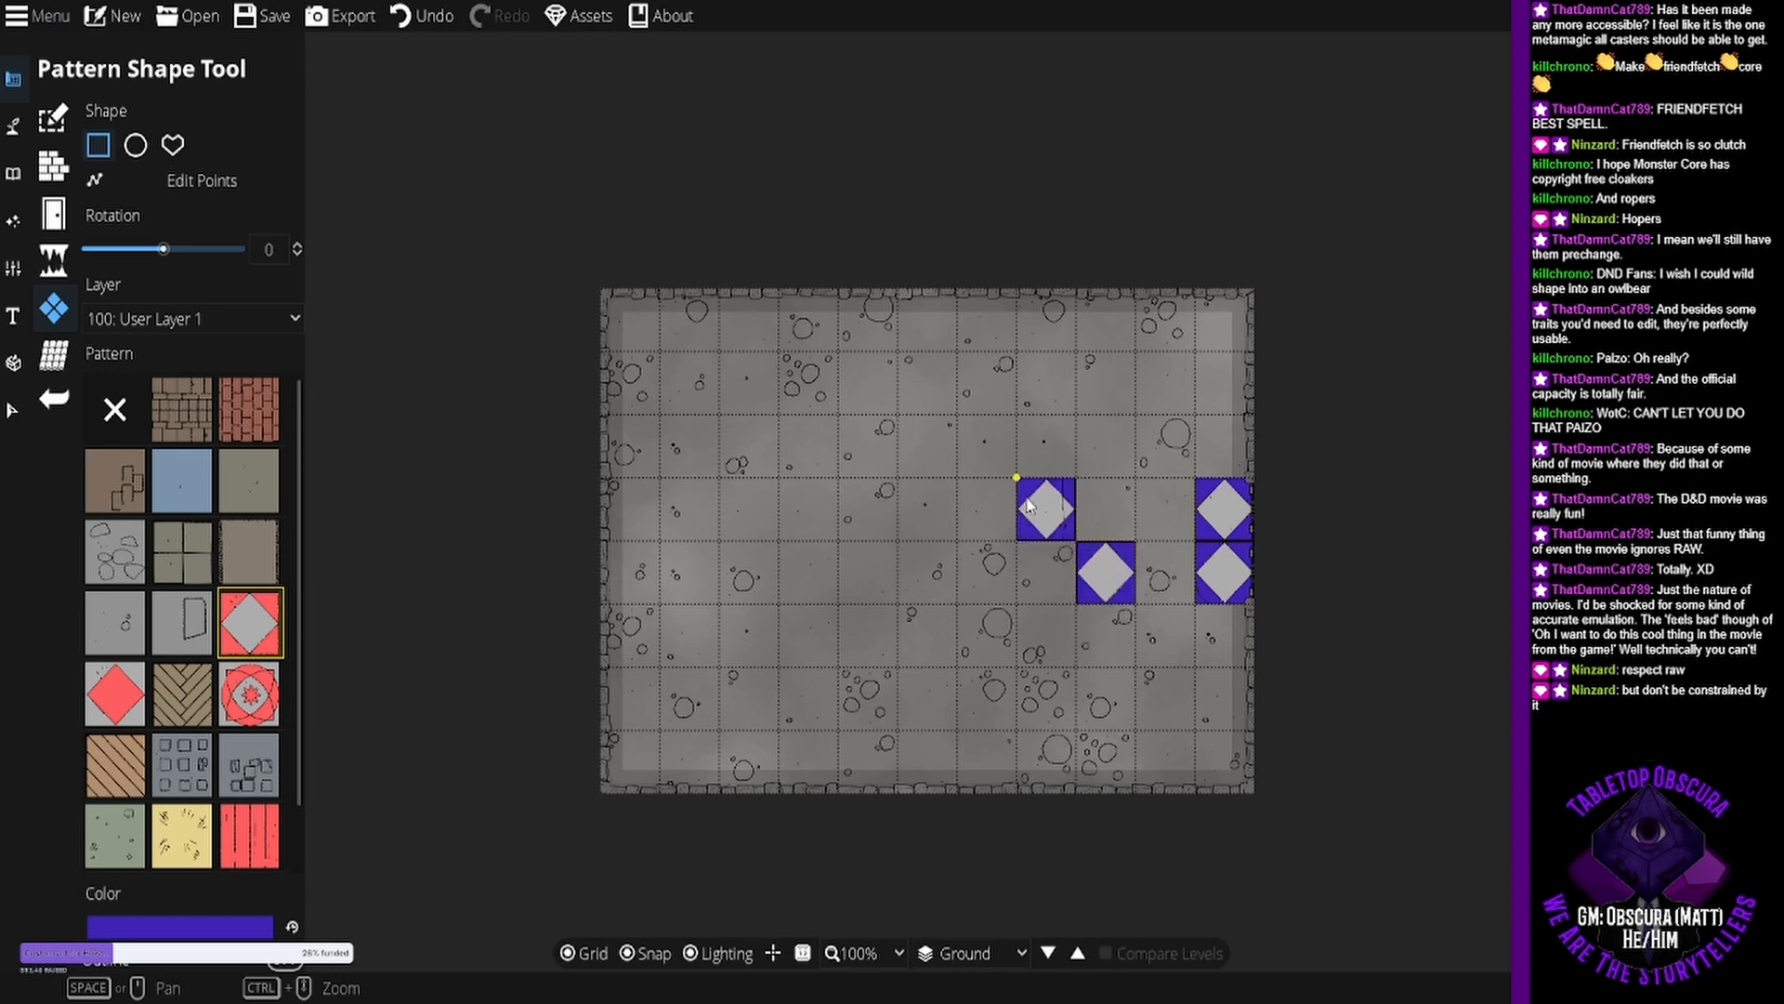
drag(998, 585, 893, 488)
mouse_move(877, 555)
mouse_down()
mouse_move(852, 597)
mouse_move(795, 599)
mouse_up()
drag(789, 506, 732, 612)
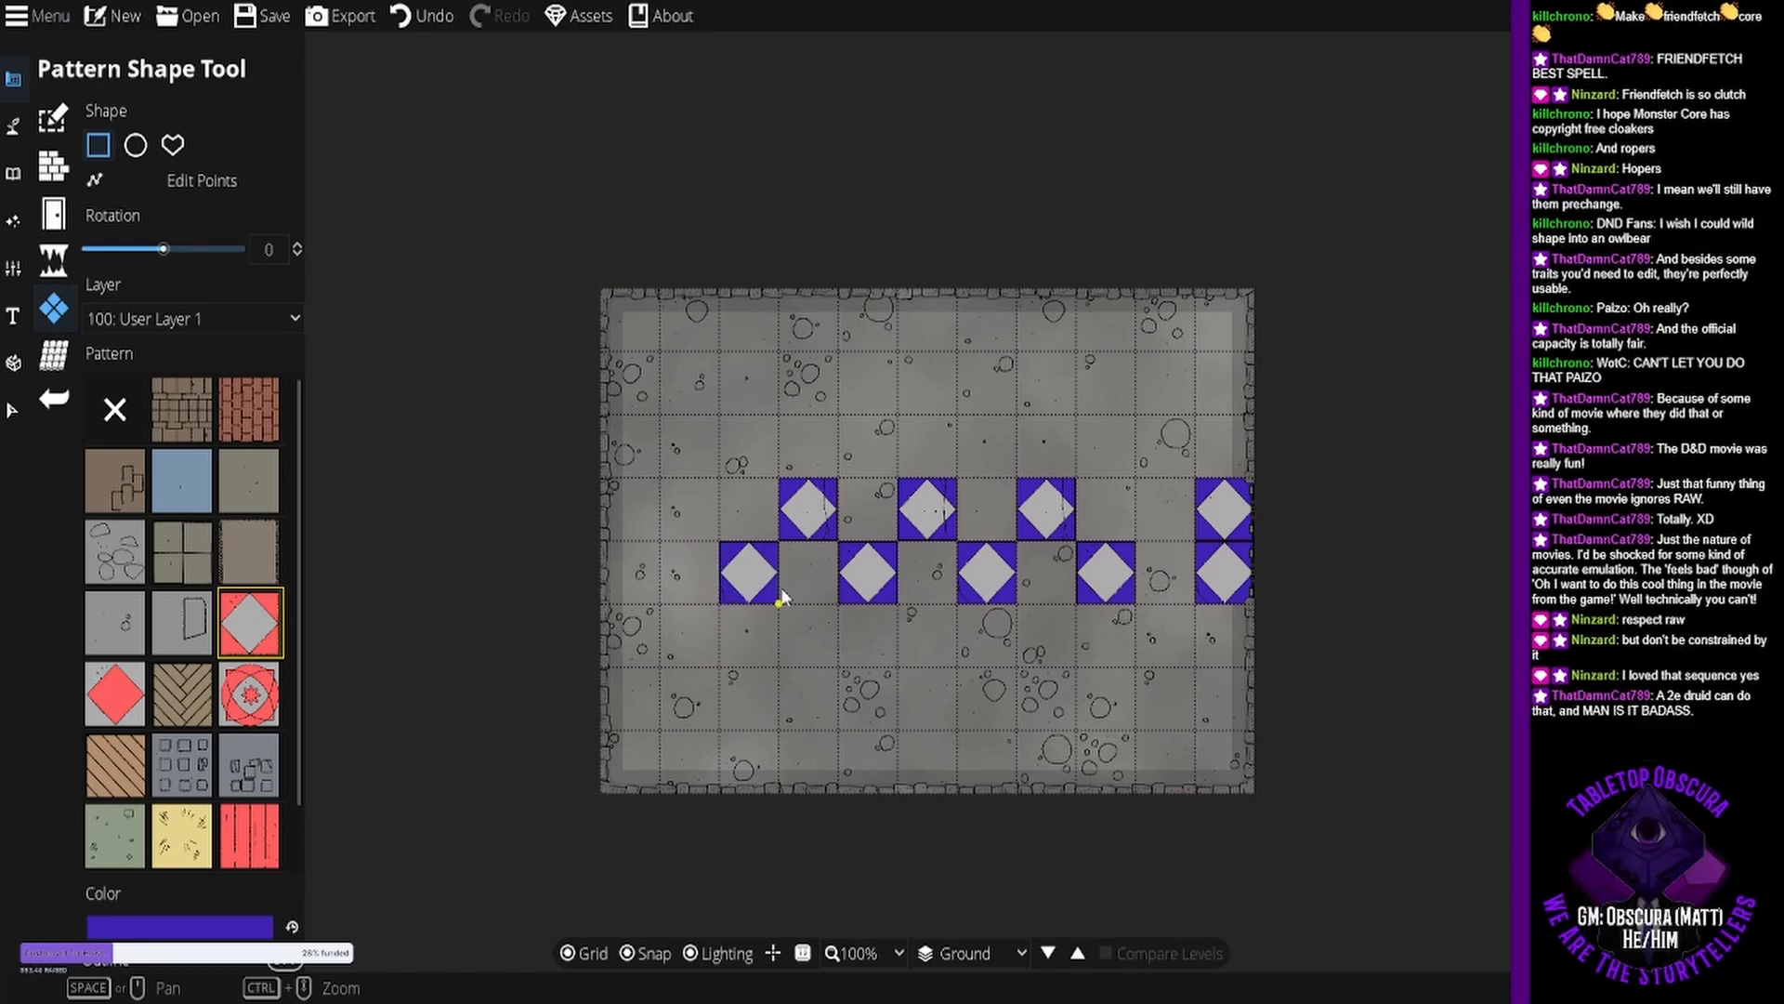
Undo the three westernmost zigzag tiles and fill a four-by-four block of the diamond pattern against the west wall.
key(ctrl+z)
key(ctrl+z)
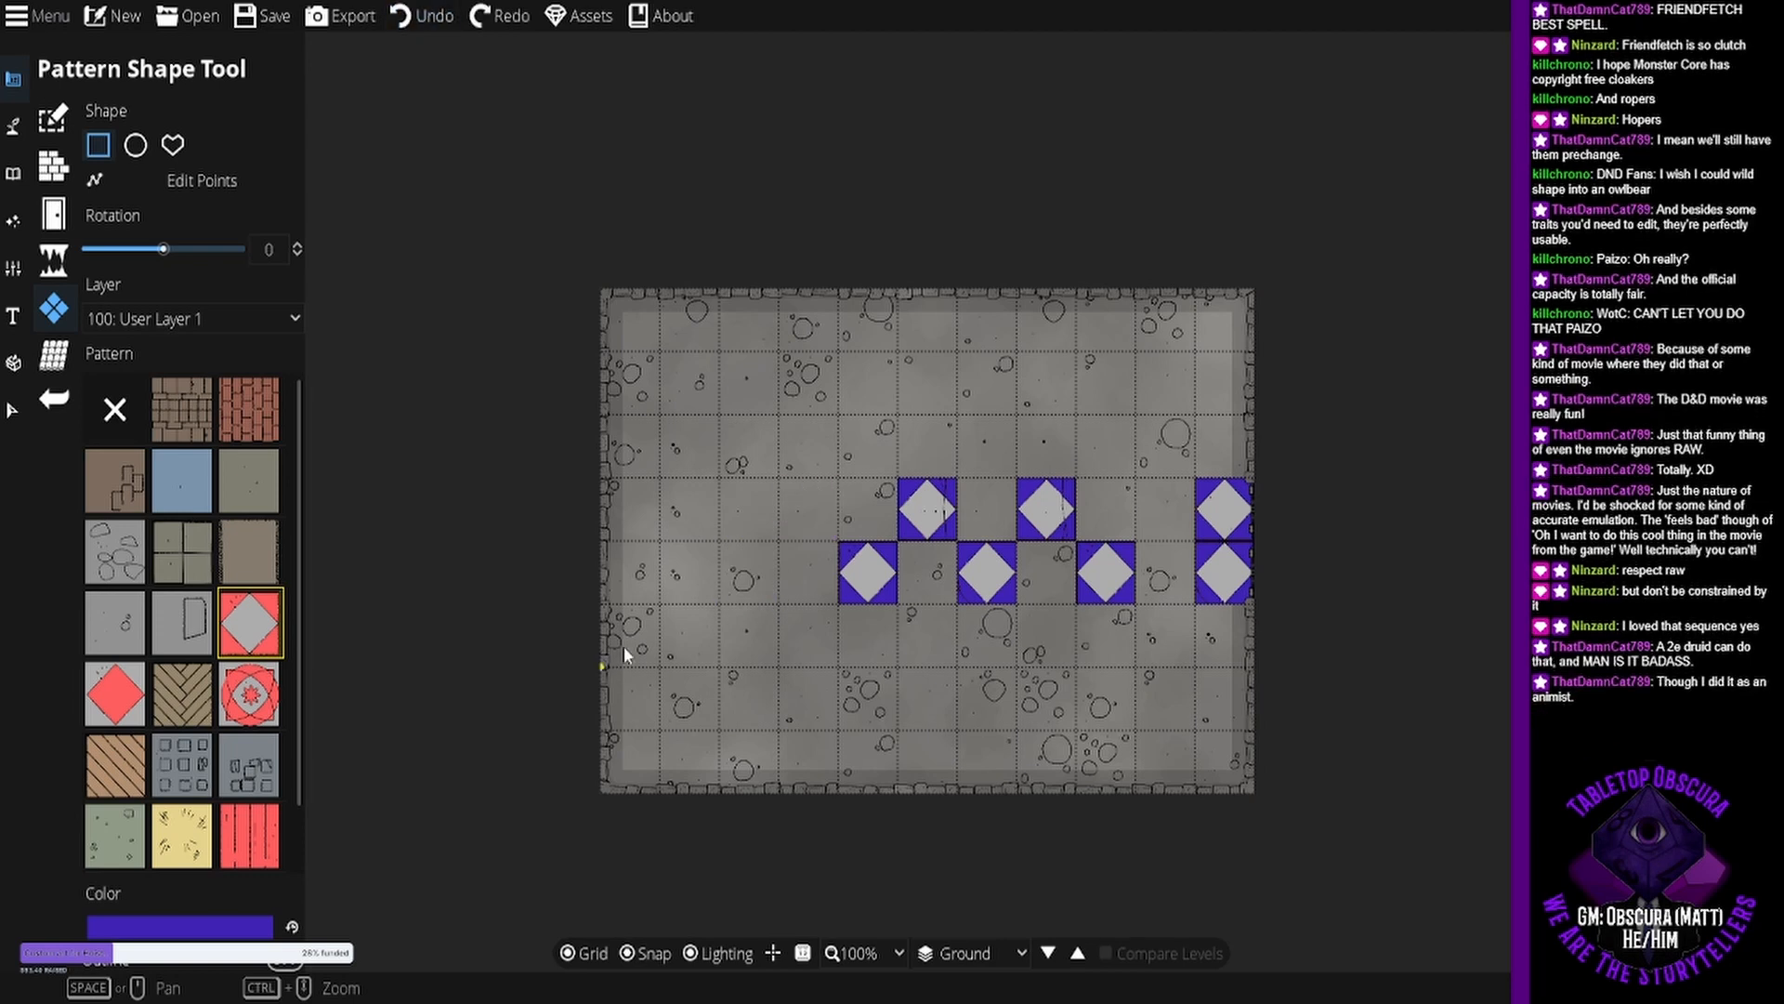
key(ctrl+z)
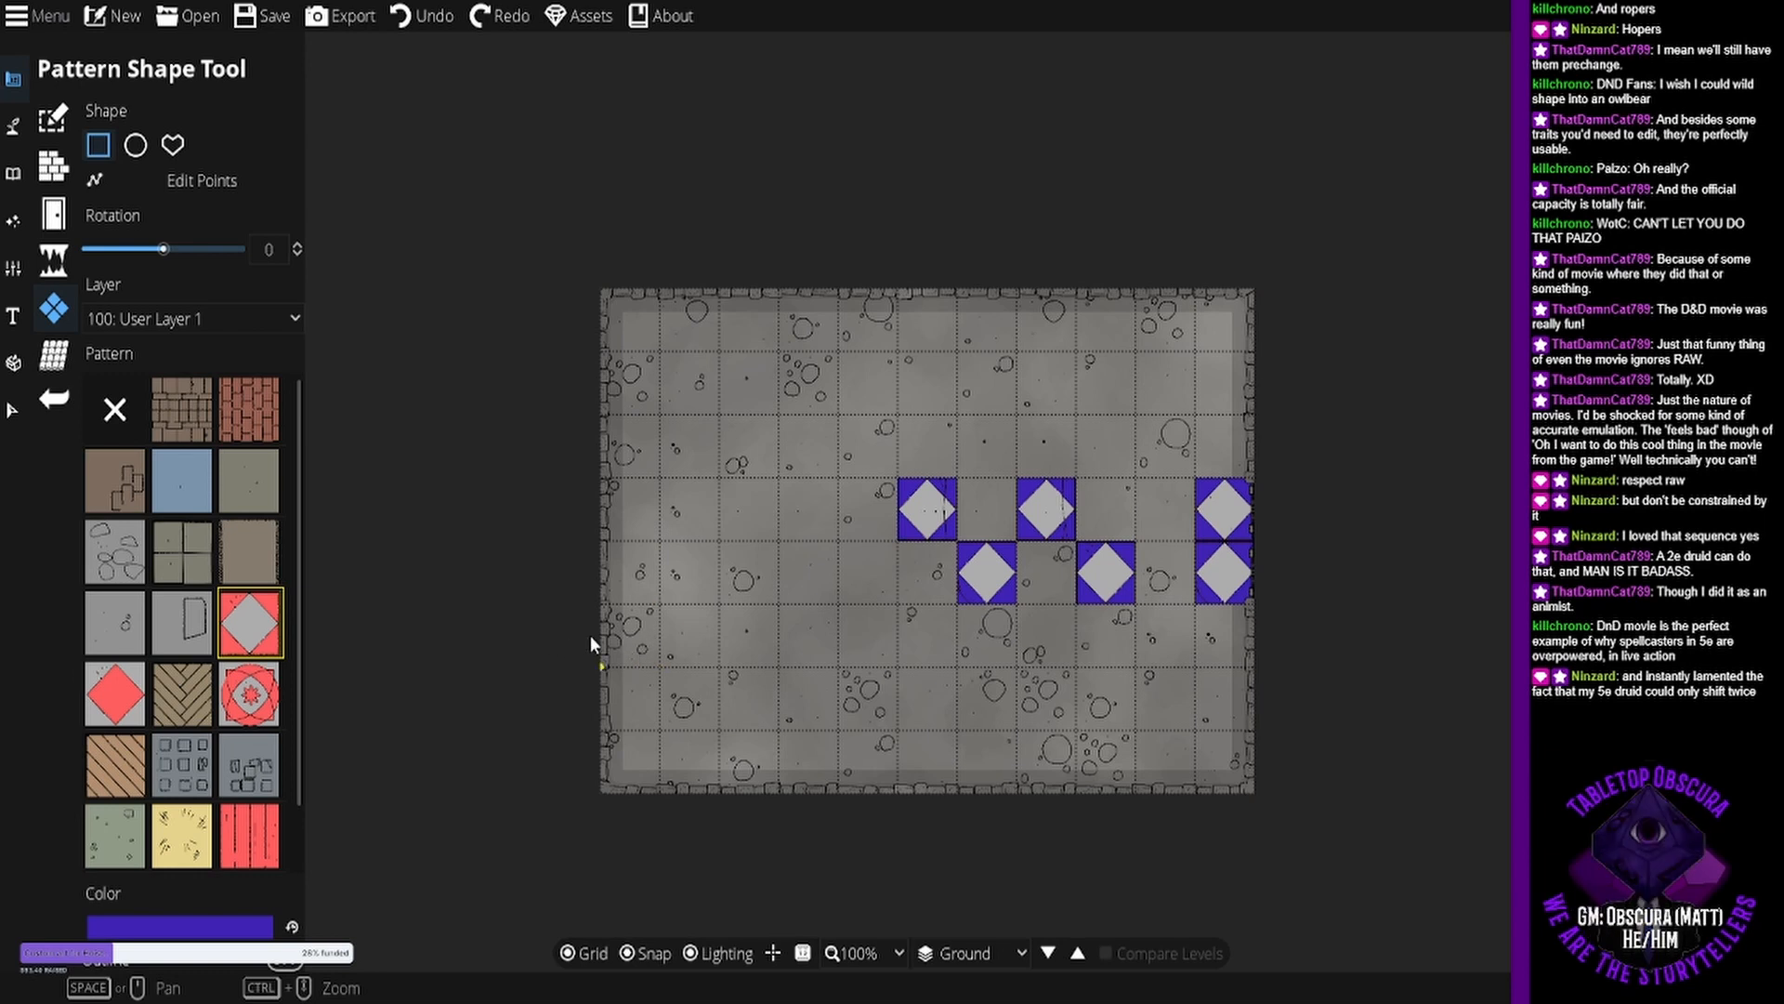
drag(605, 664, 837, 415)
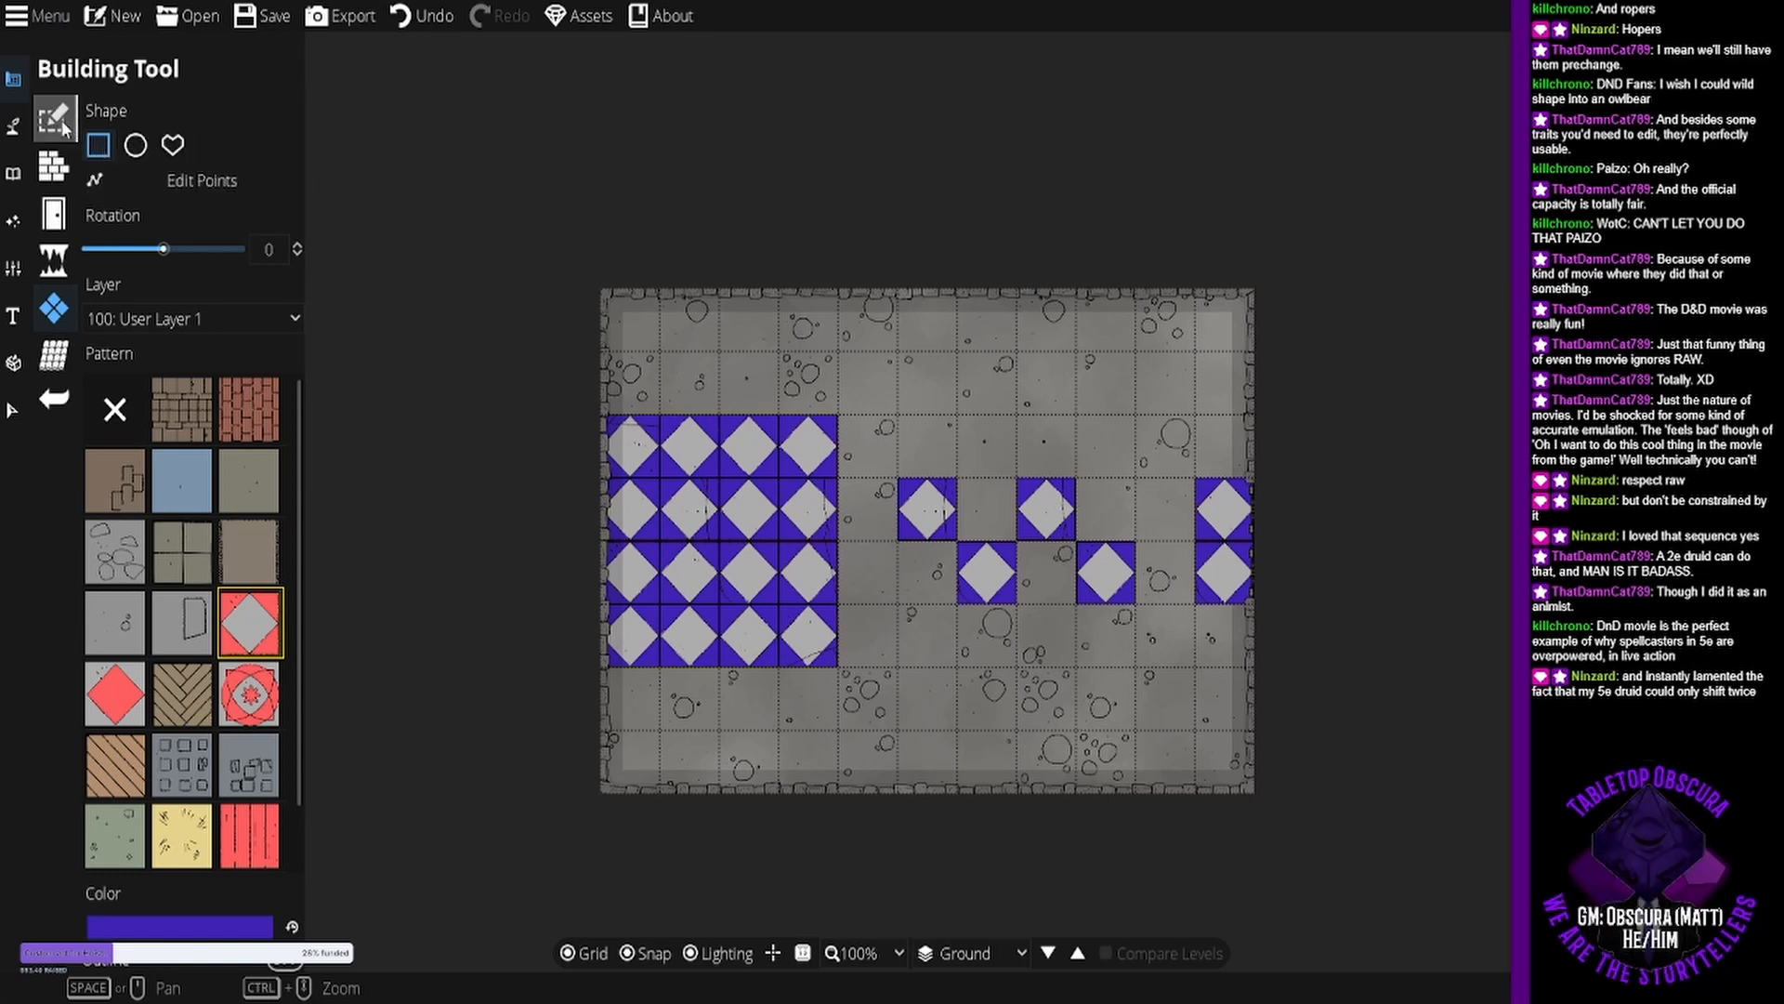
Delete the four remaining zigzag tiles between the west block and the east door tiles by removing their points.
click(229, 179)
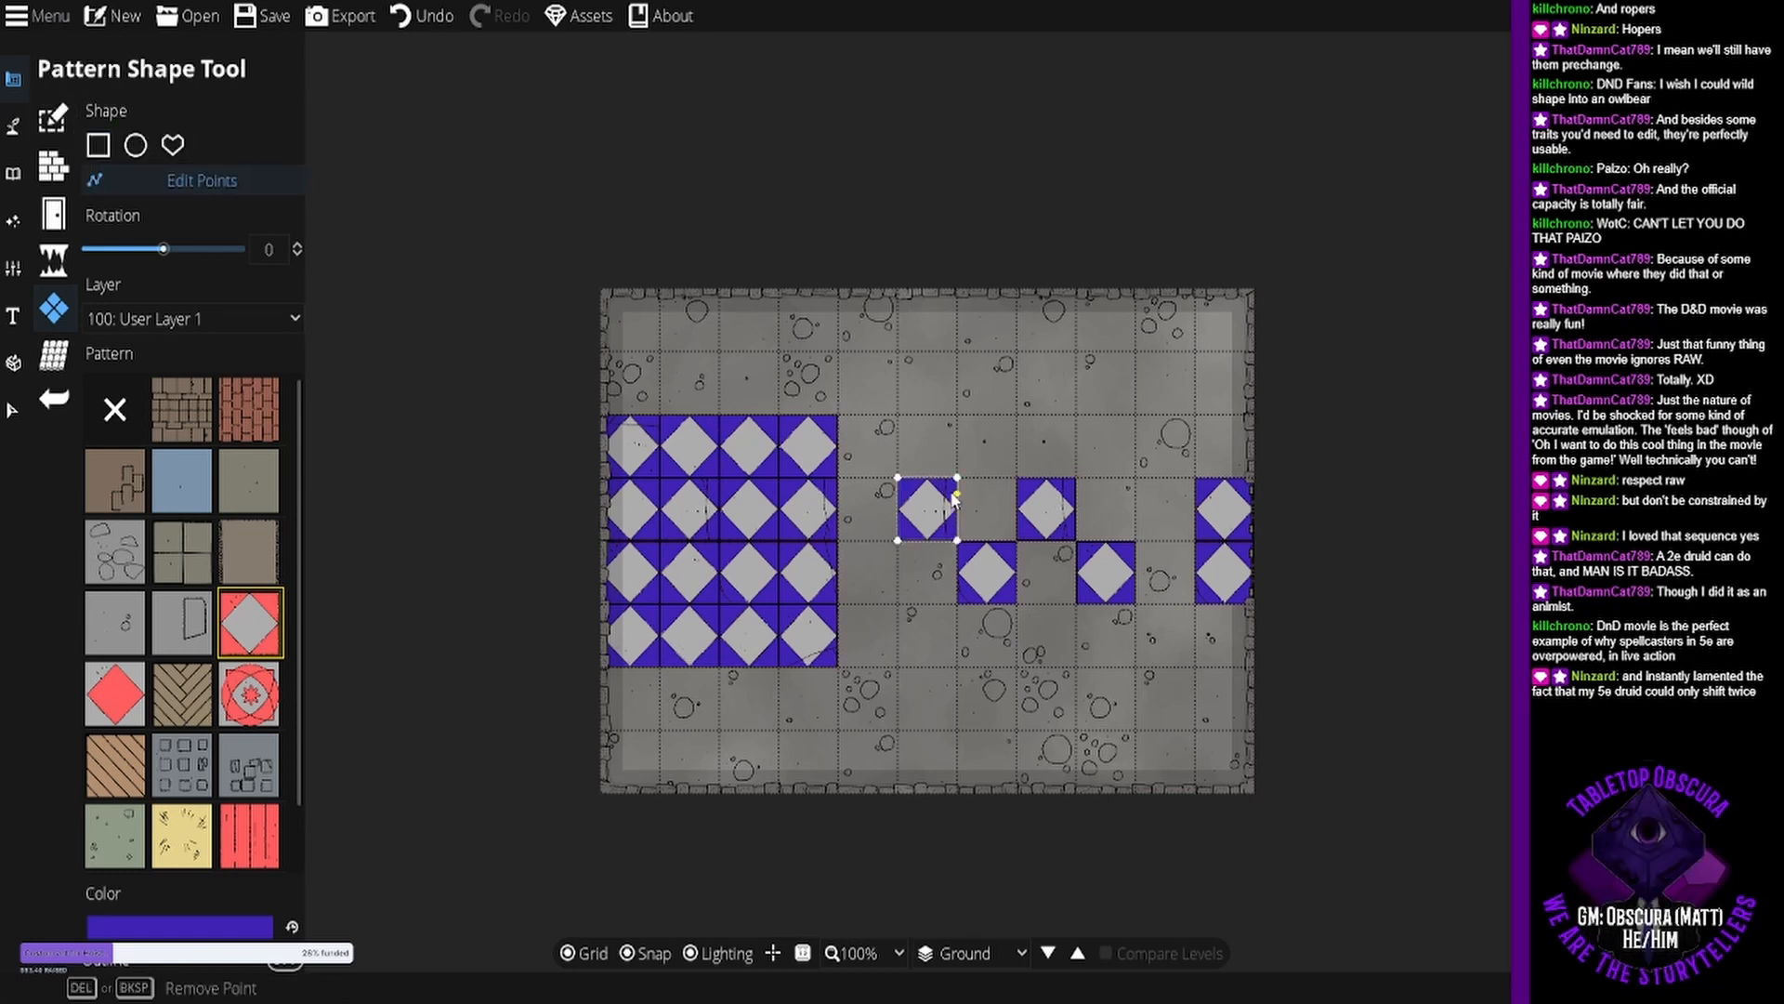
key(Delete)
key(Delete)
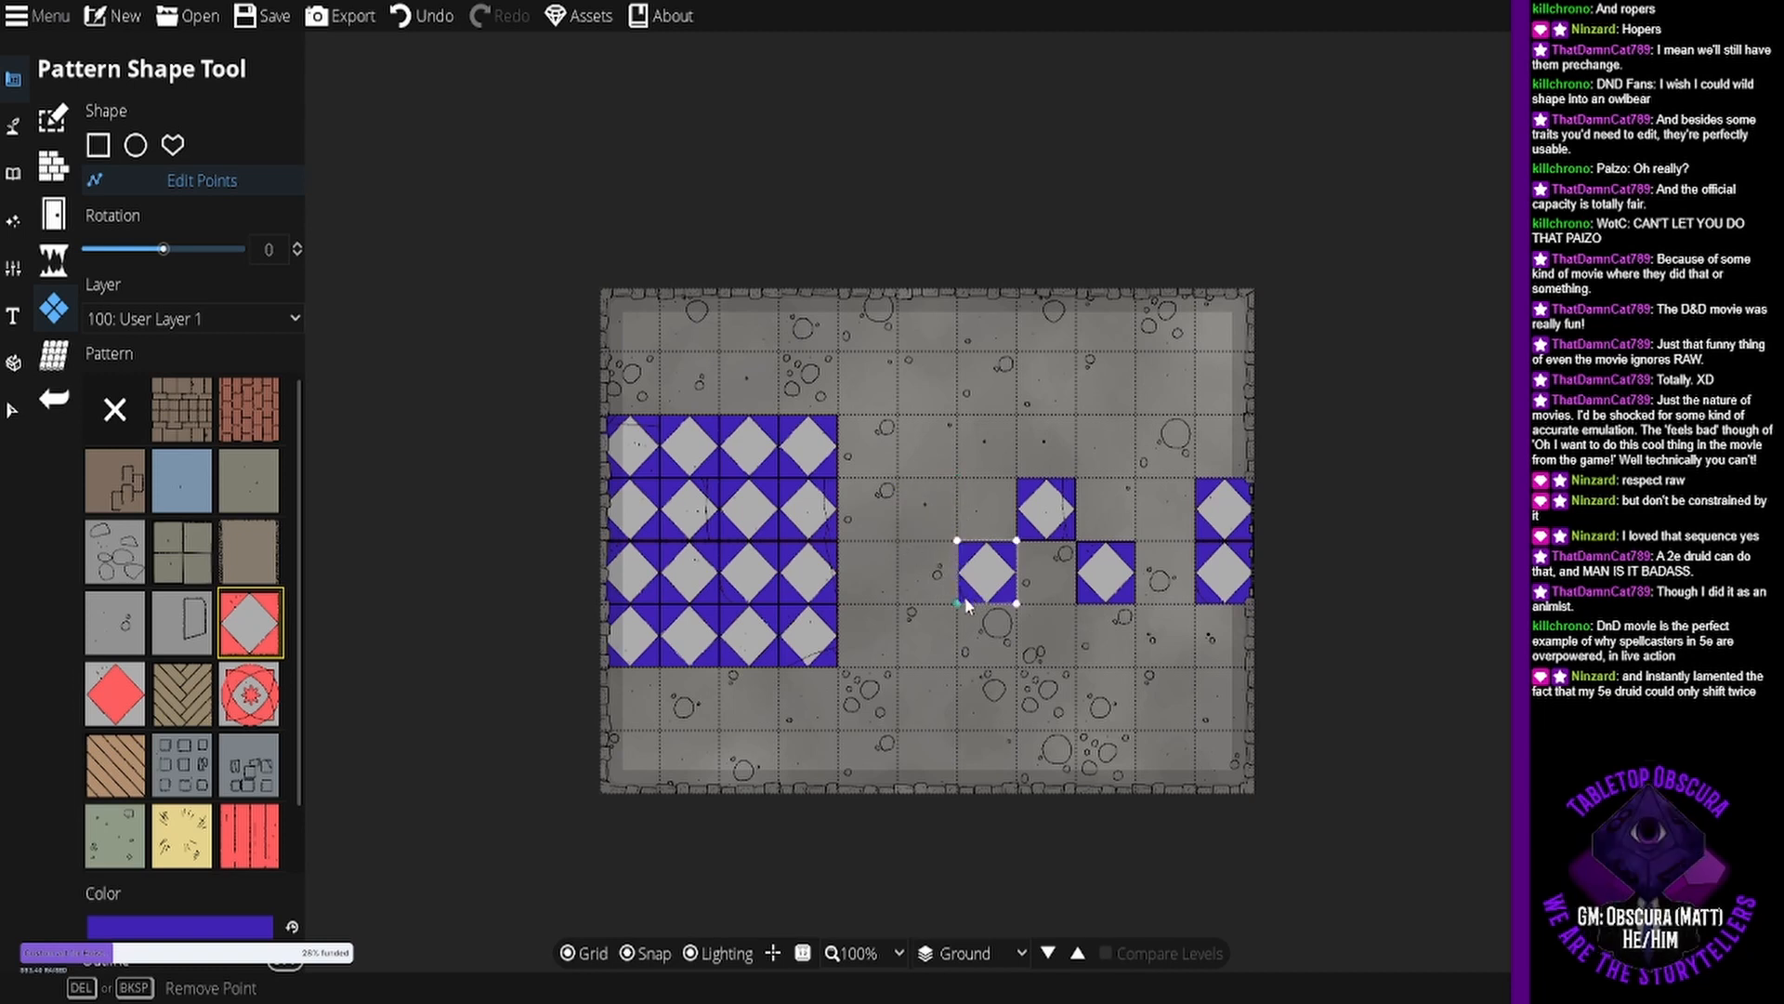
key(Delete)
key(Delete)
key(Delete)
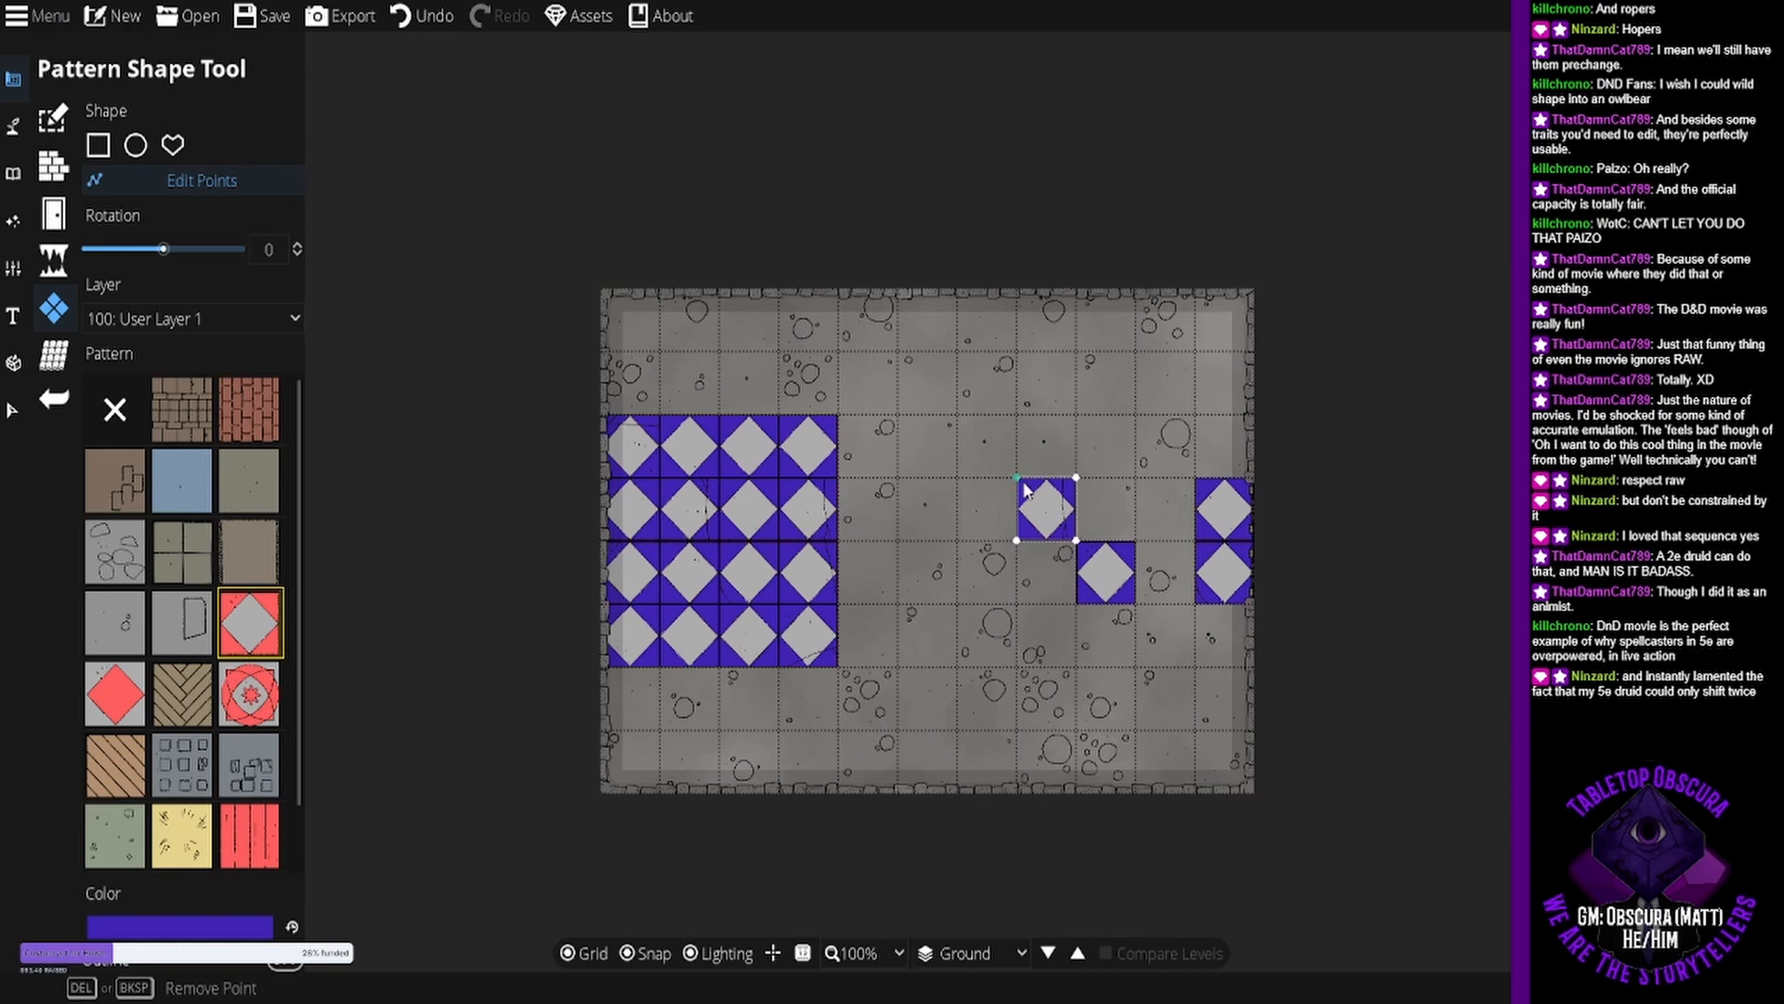
key(Delete)
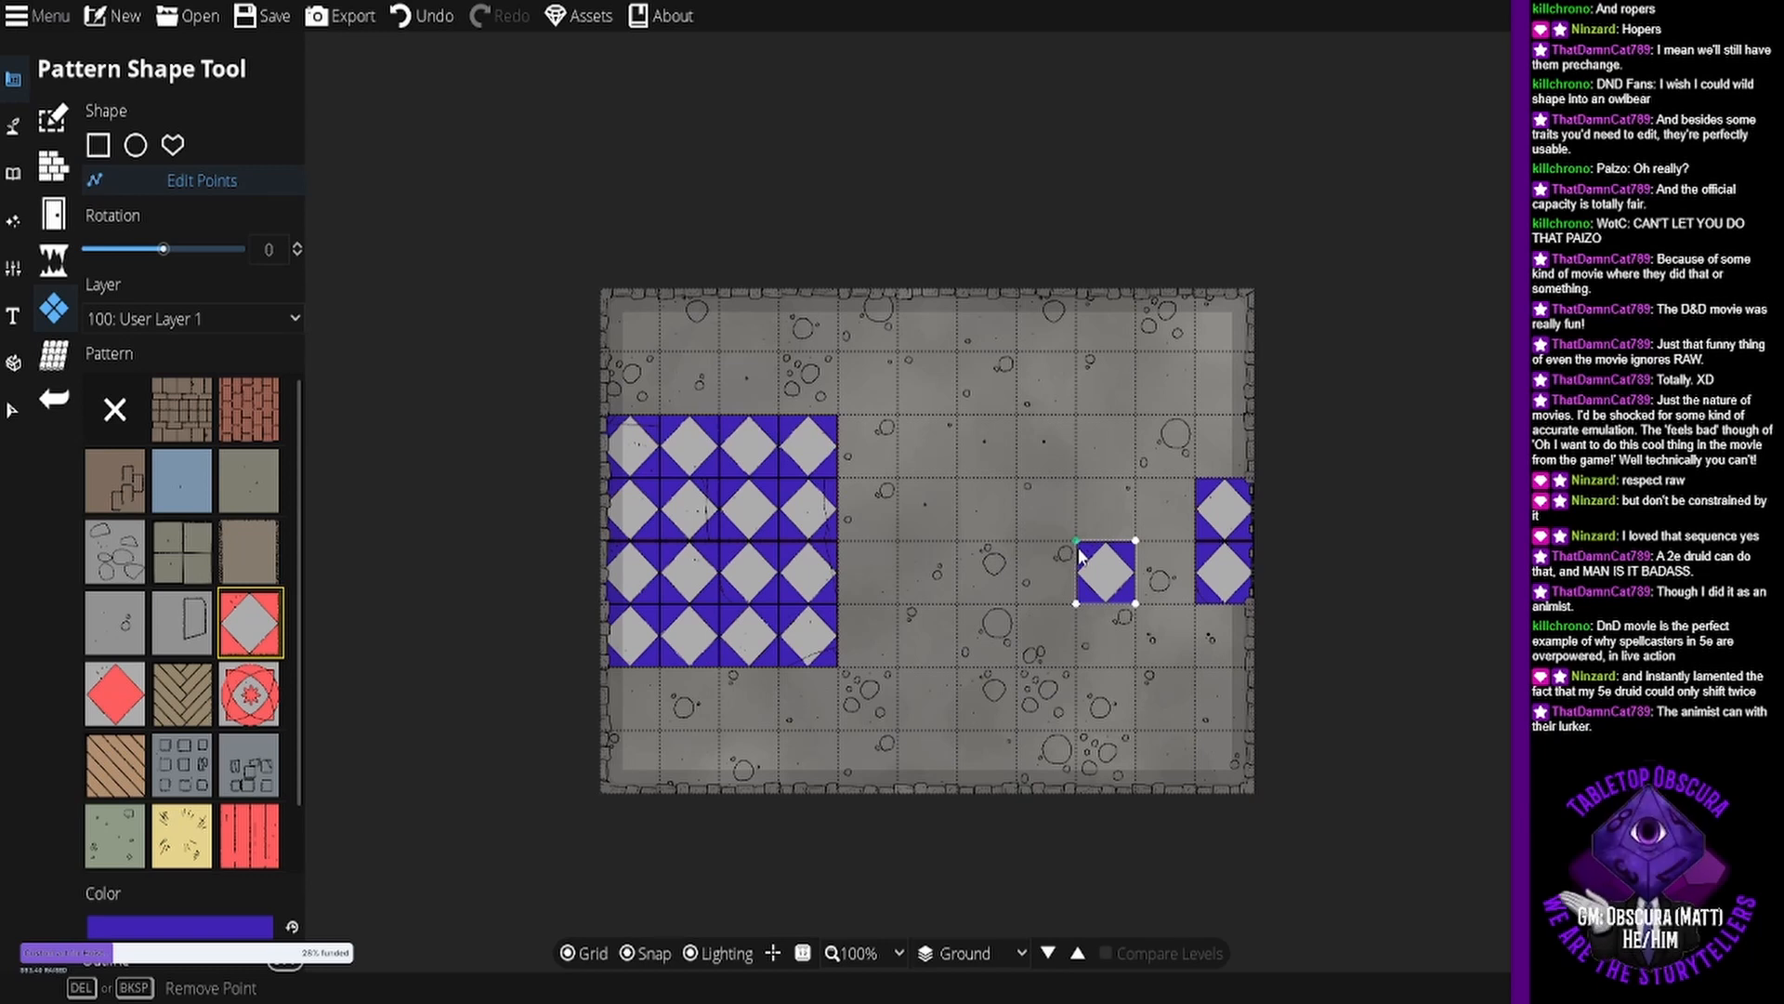
key(Delete)
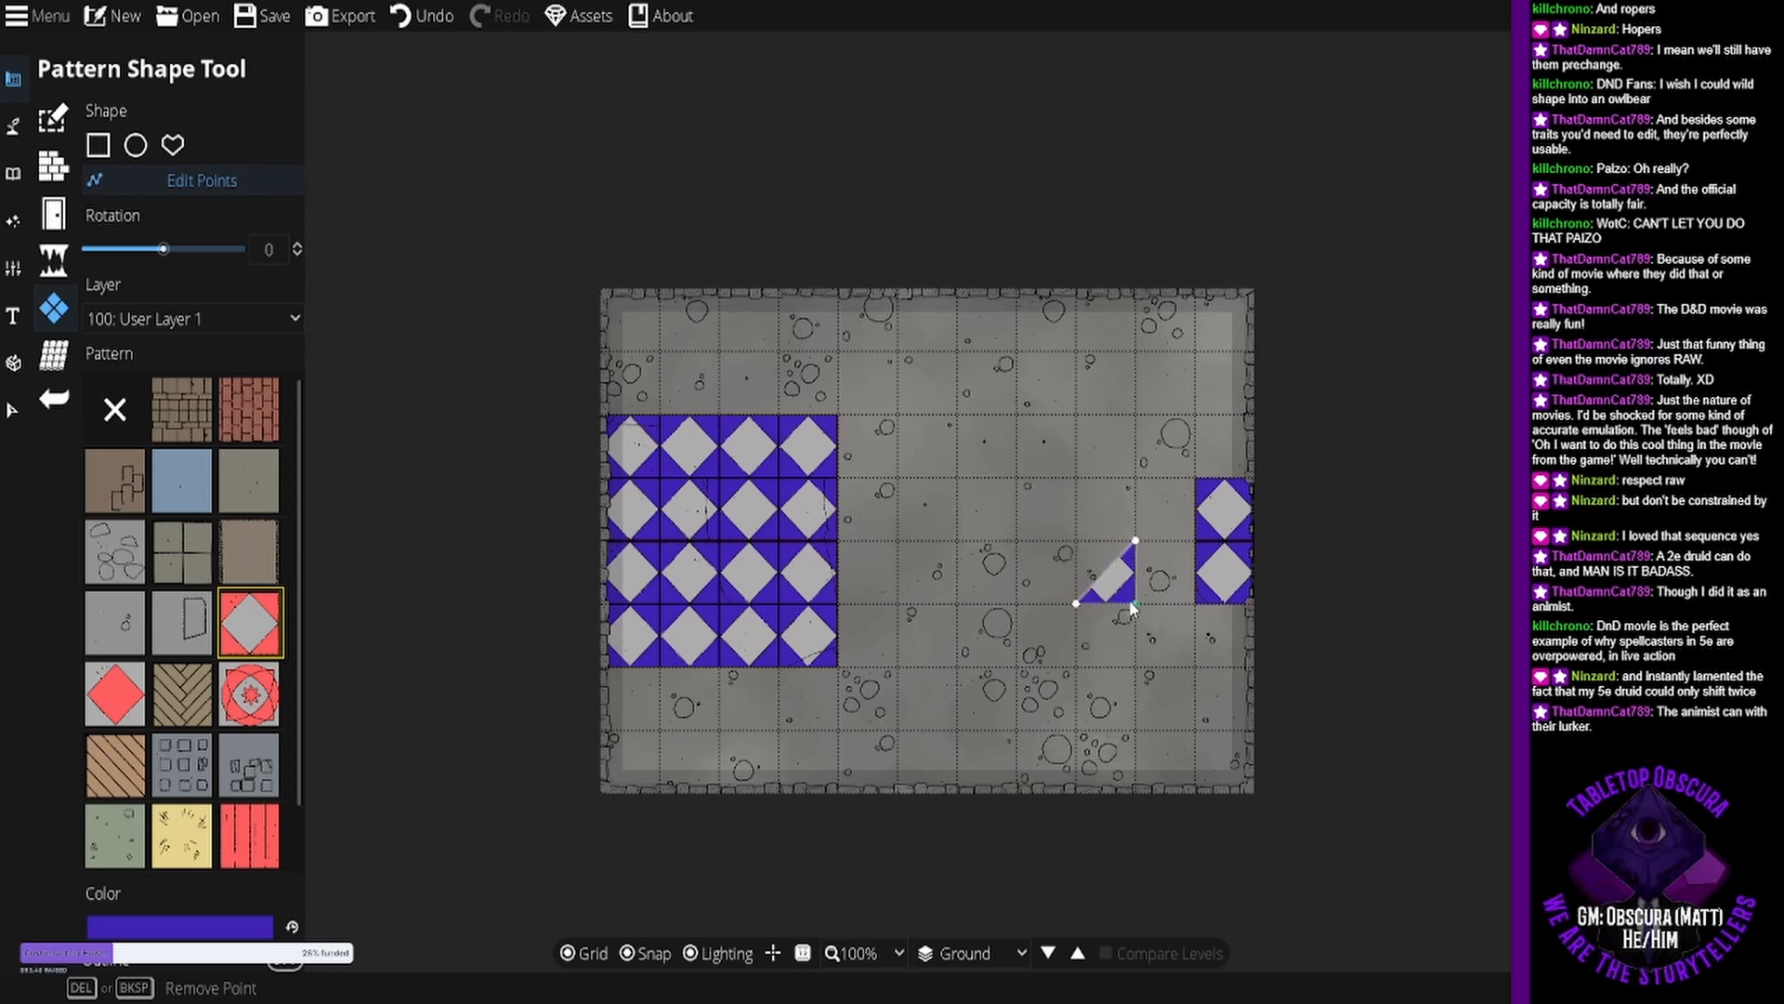
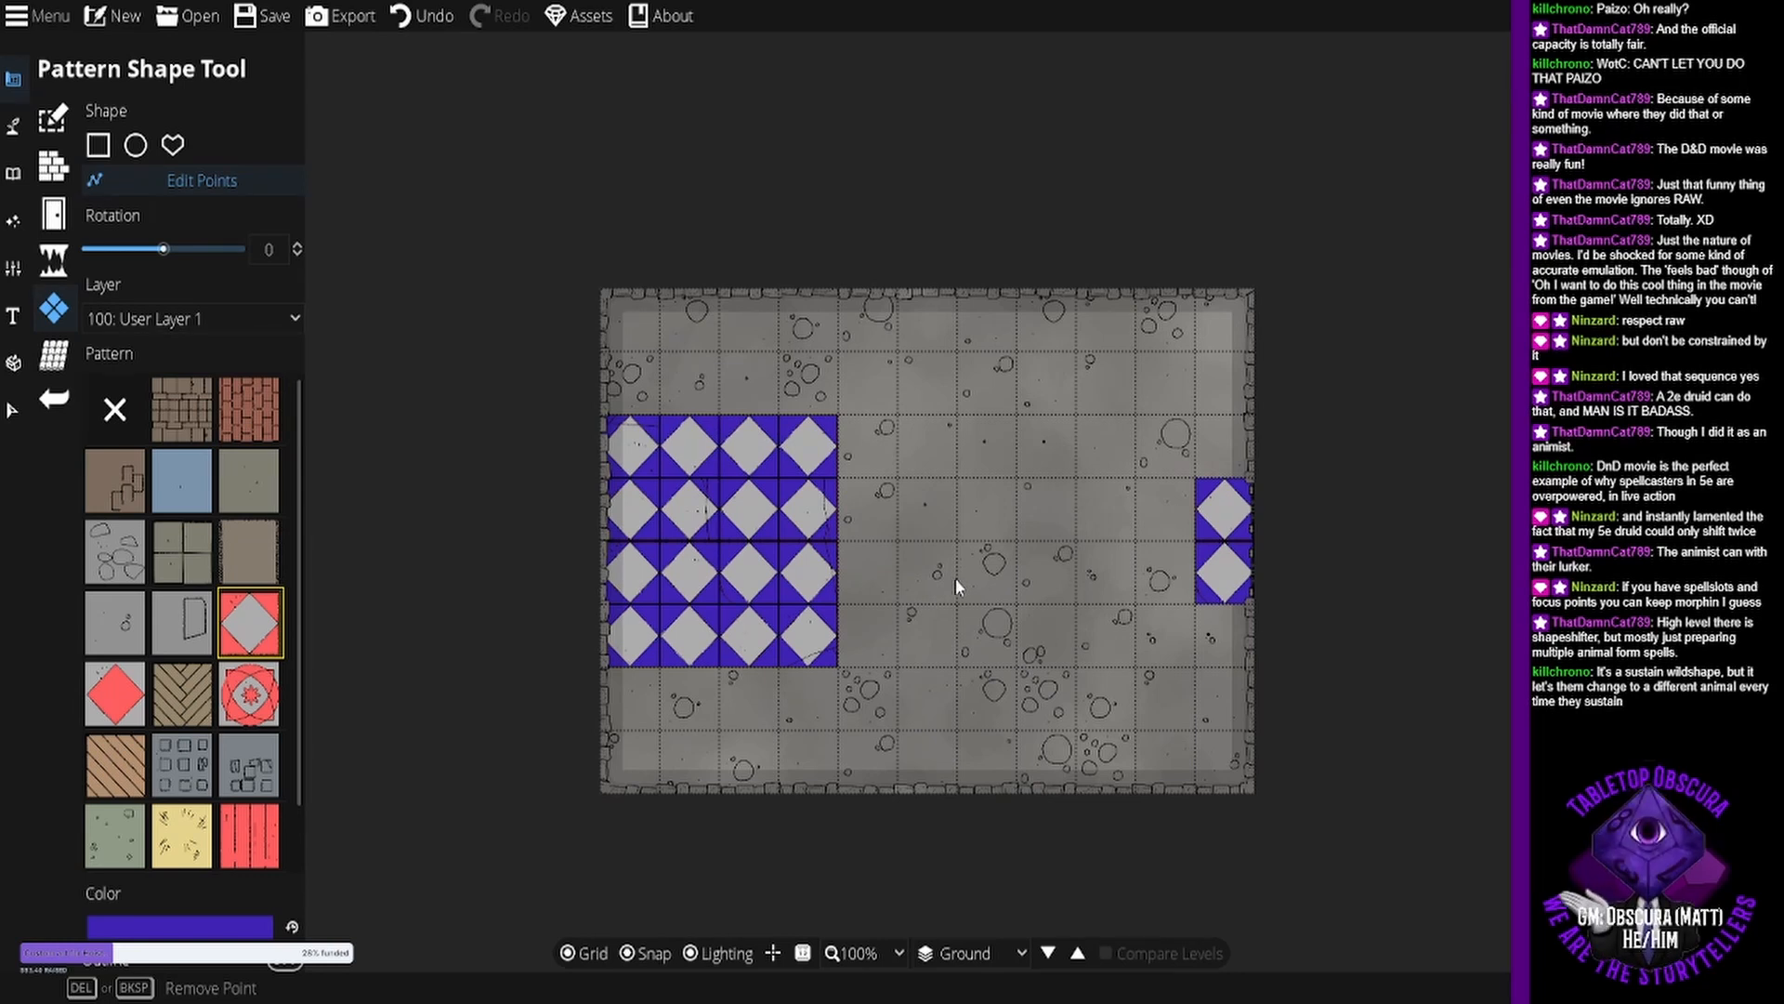
click(632, 410)
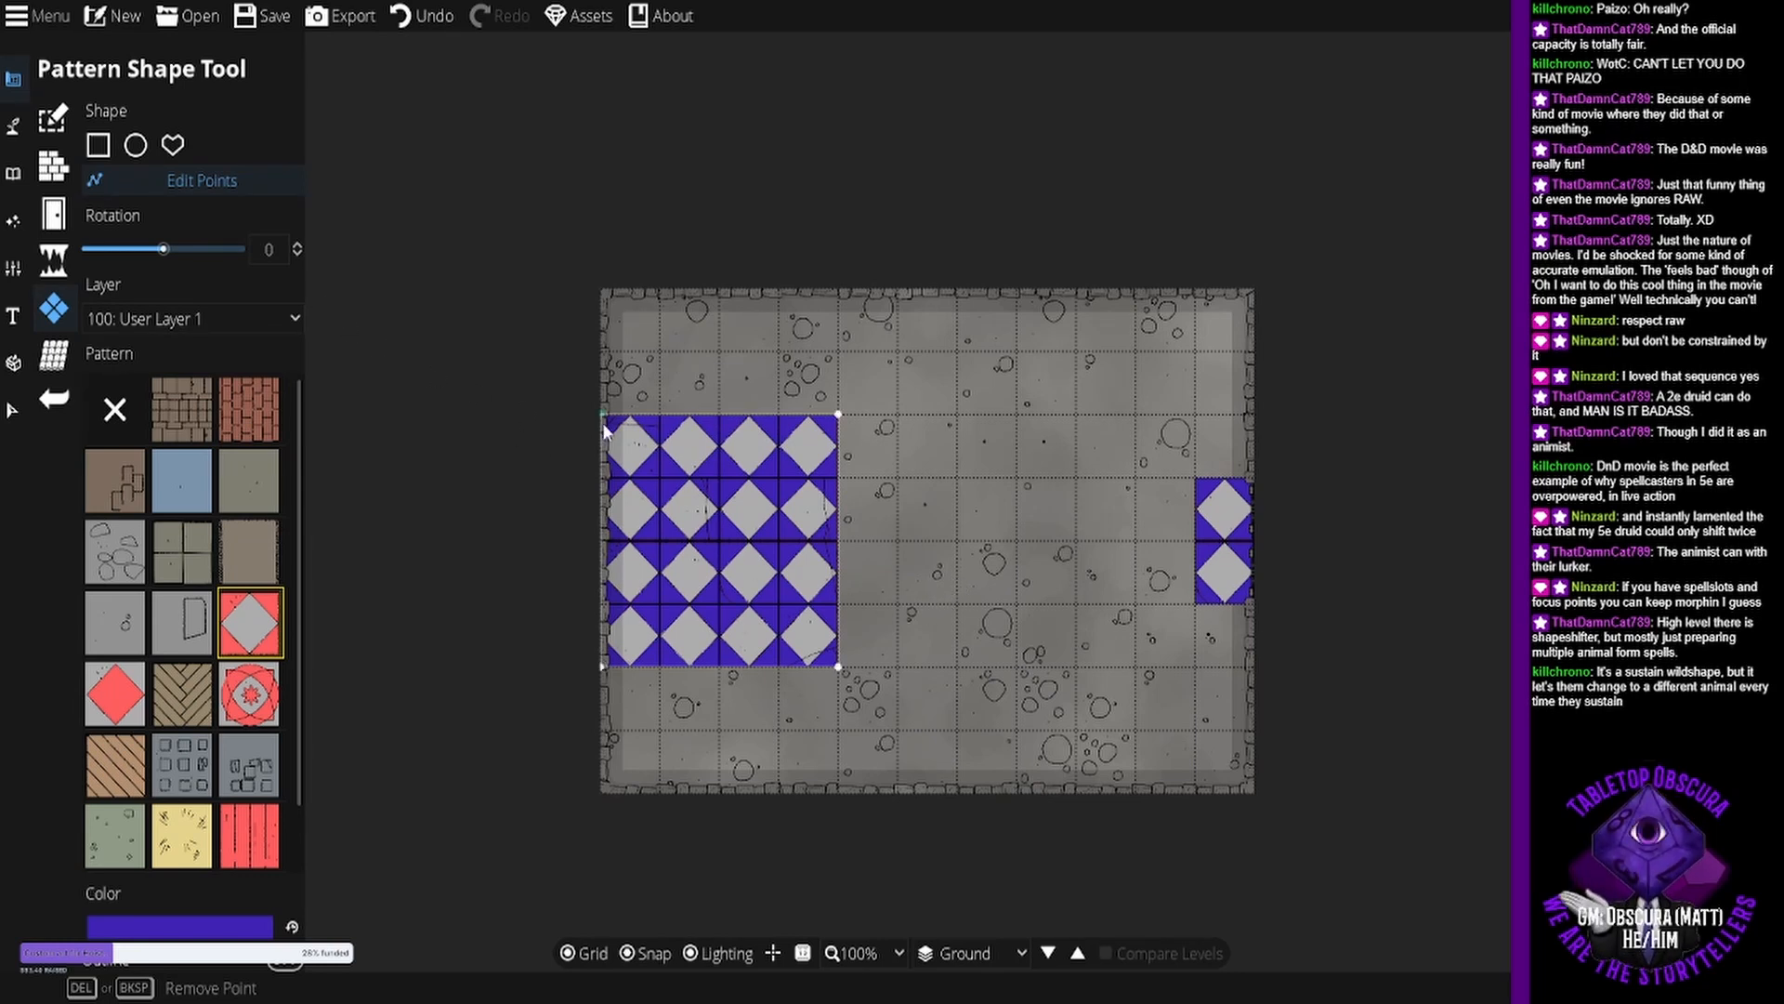
key(Escape)
click(99, 145)
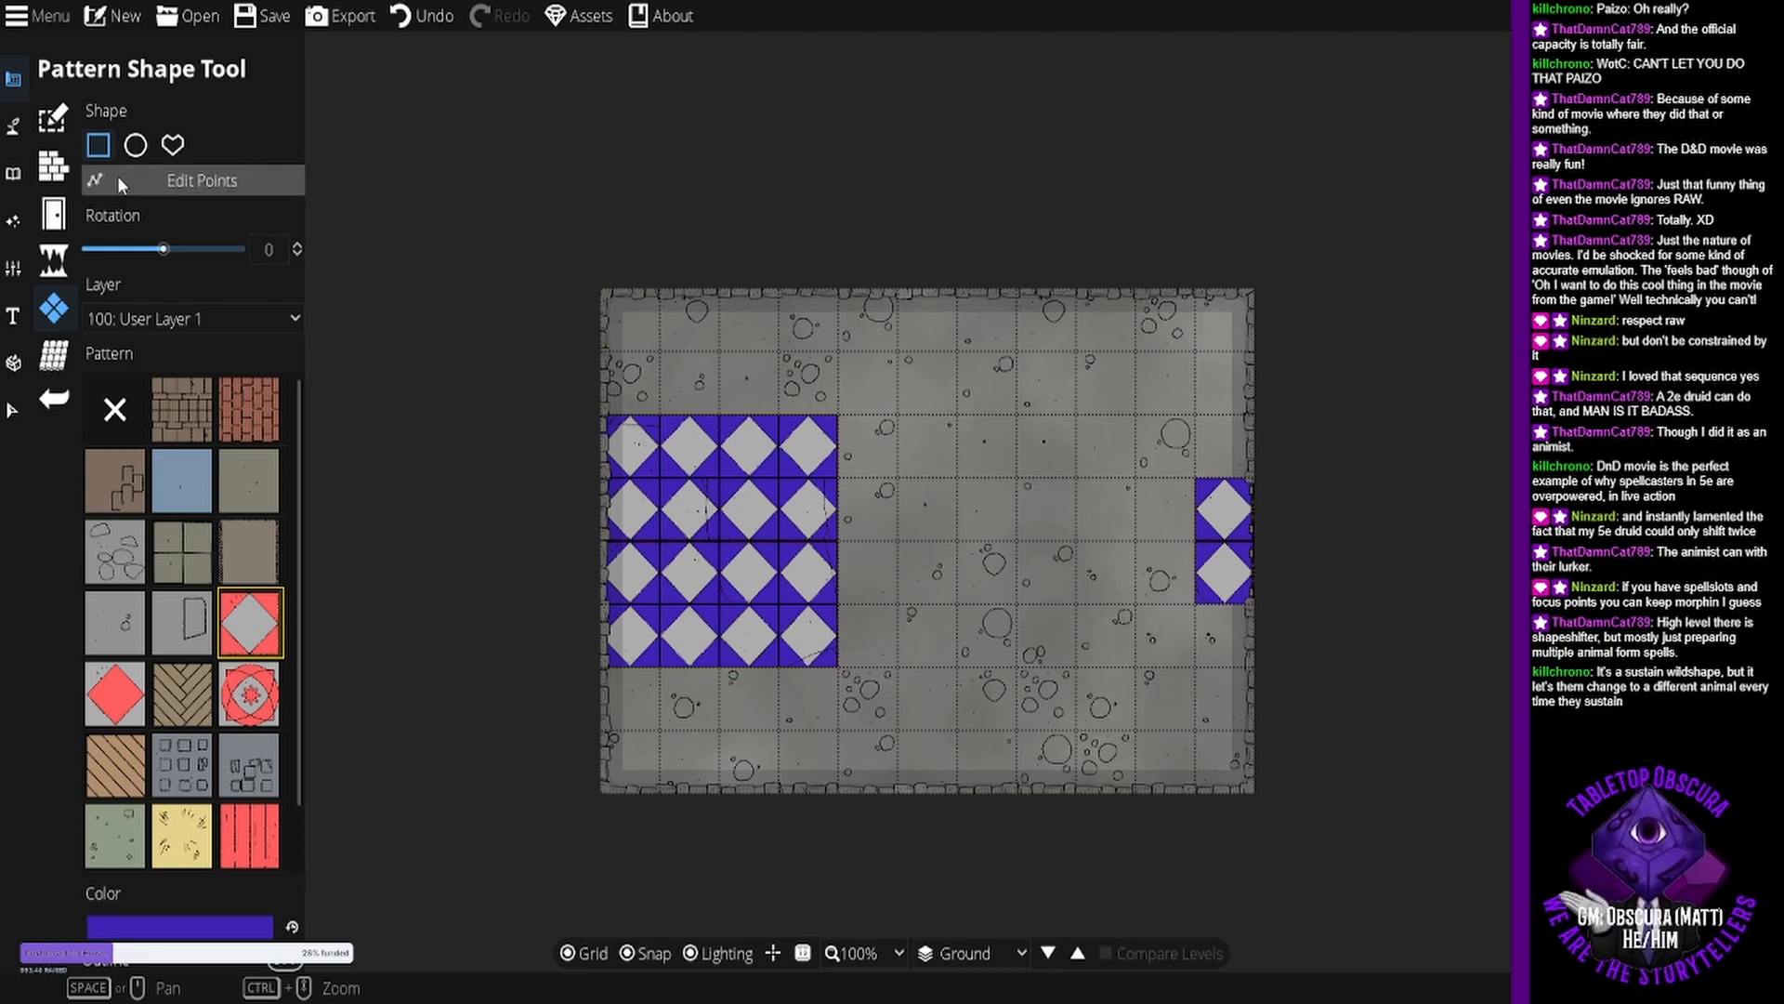
click(53, 221)
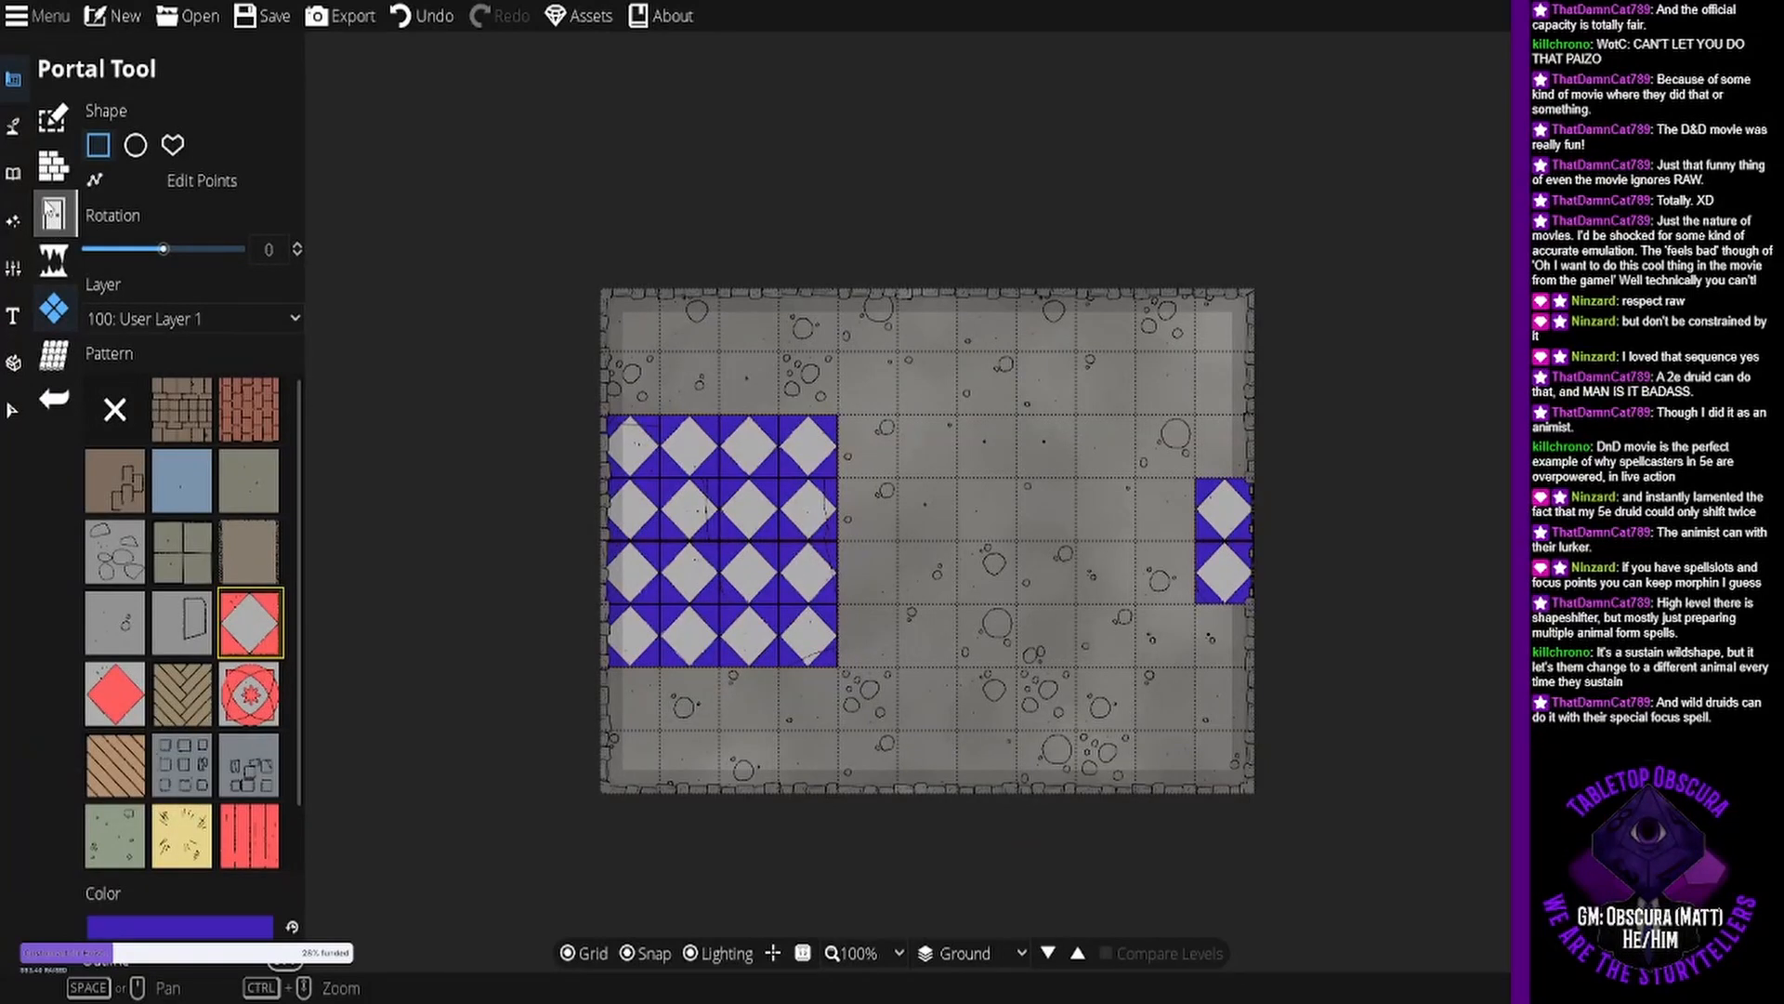
click(58, 251)
Paint a green material patch on 100: User Layer 1 across the room's middle, between the west tile block and the east door tiles.
mouse_move(17, 128)
click(74, 124)
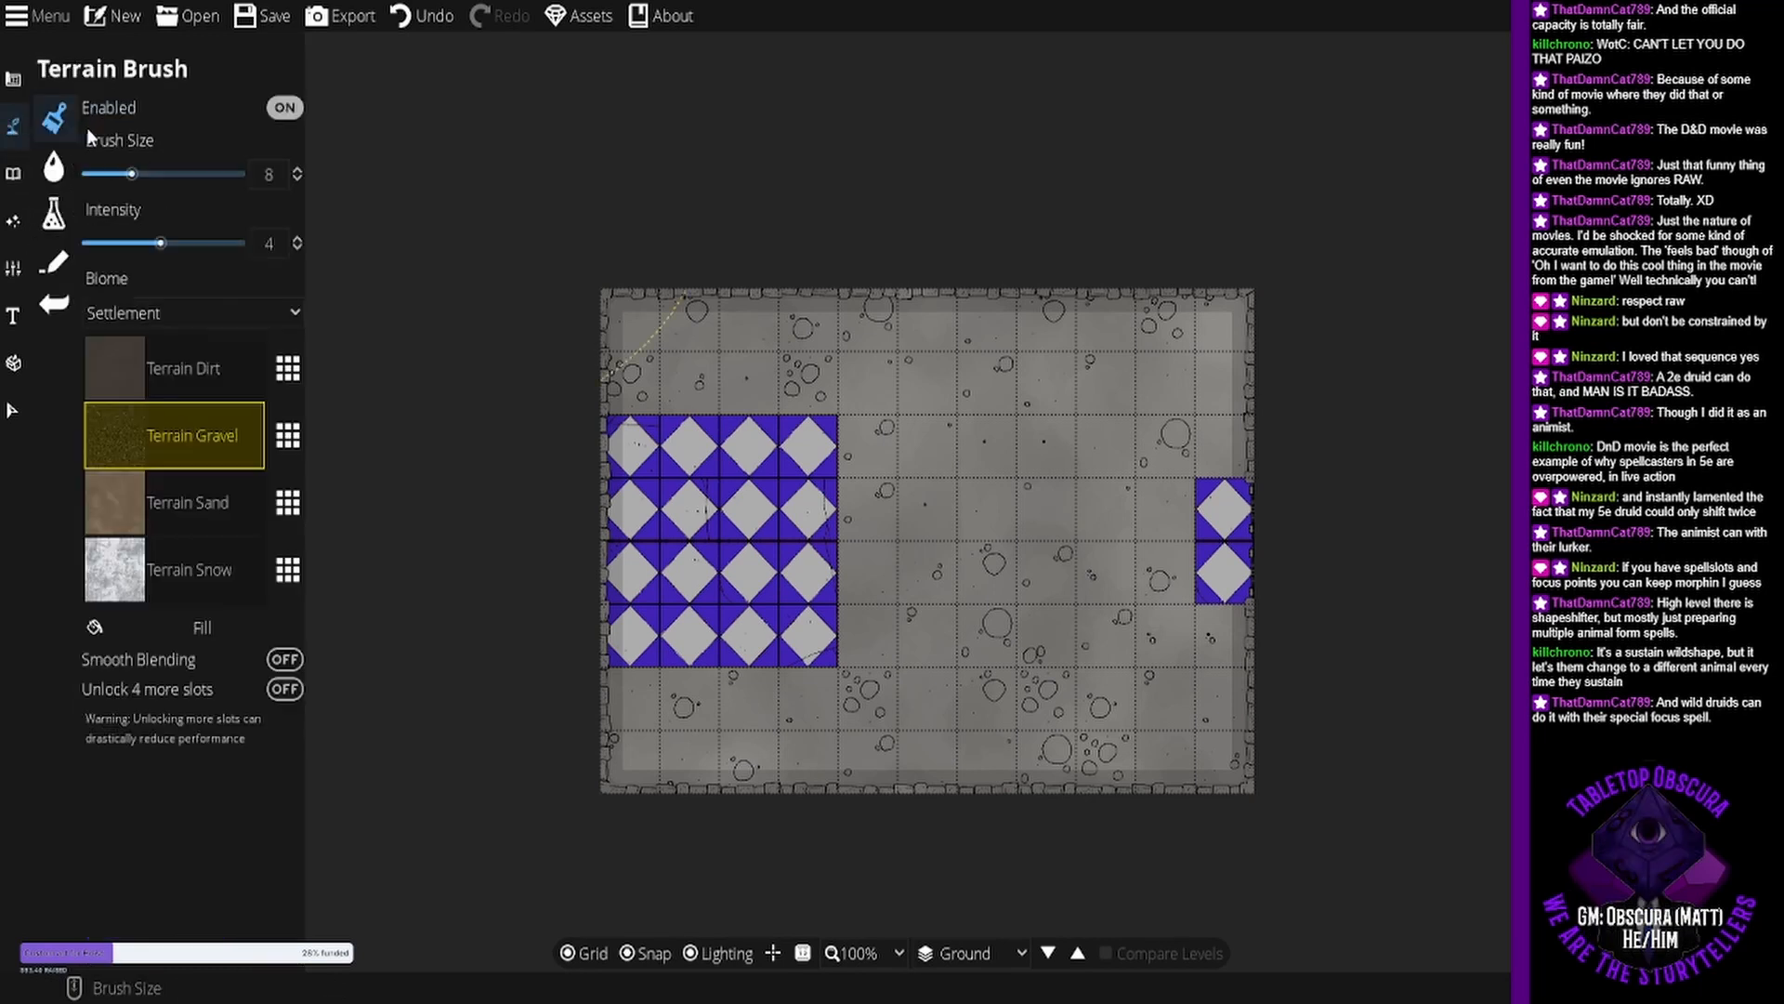
click(65, 222)
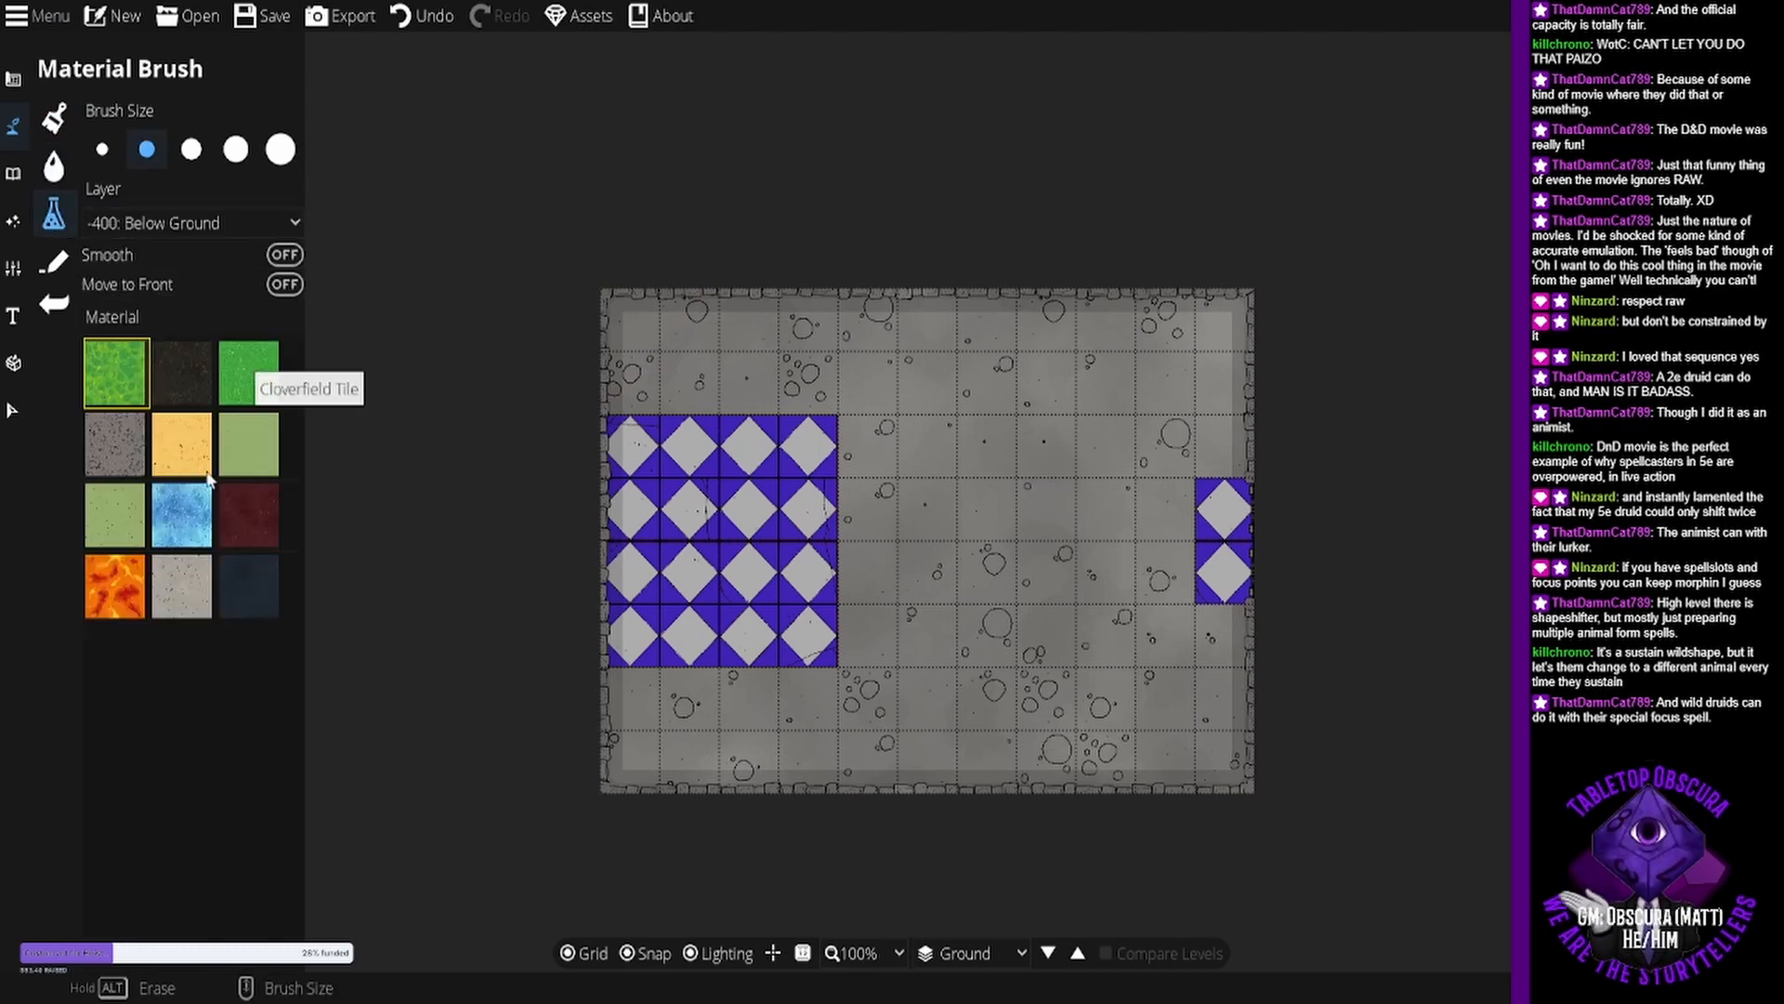
click(144, 499)
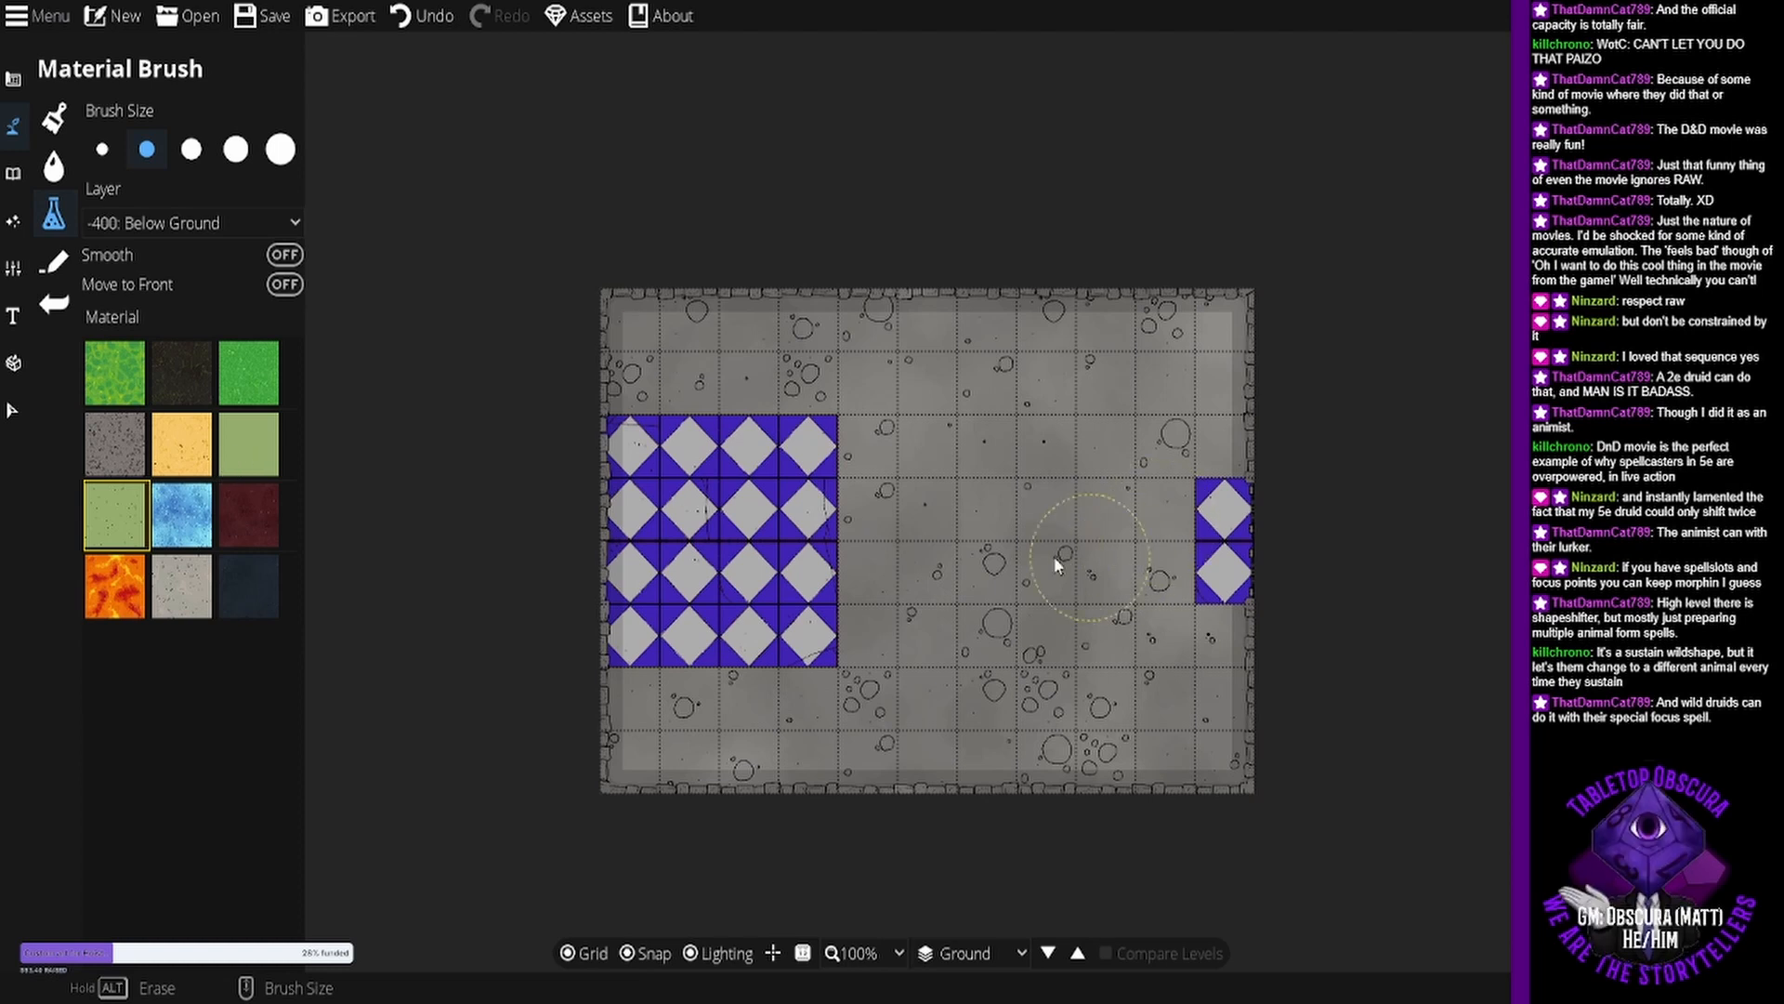
click(267, 461)
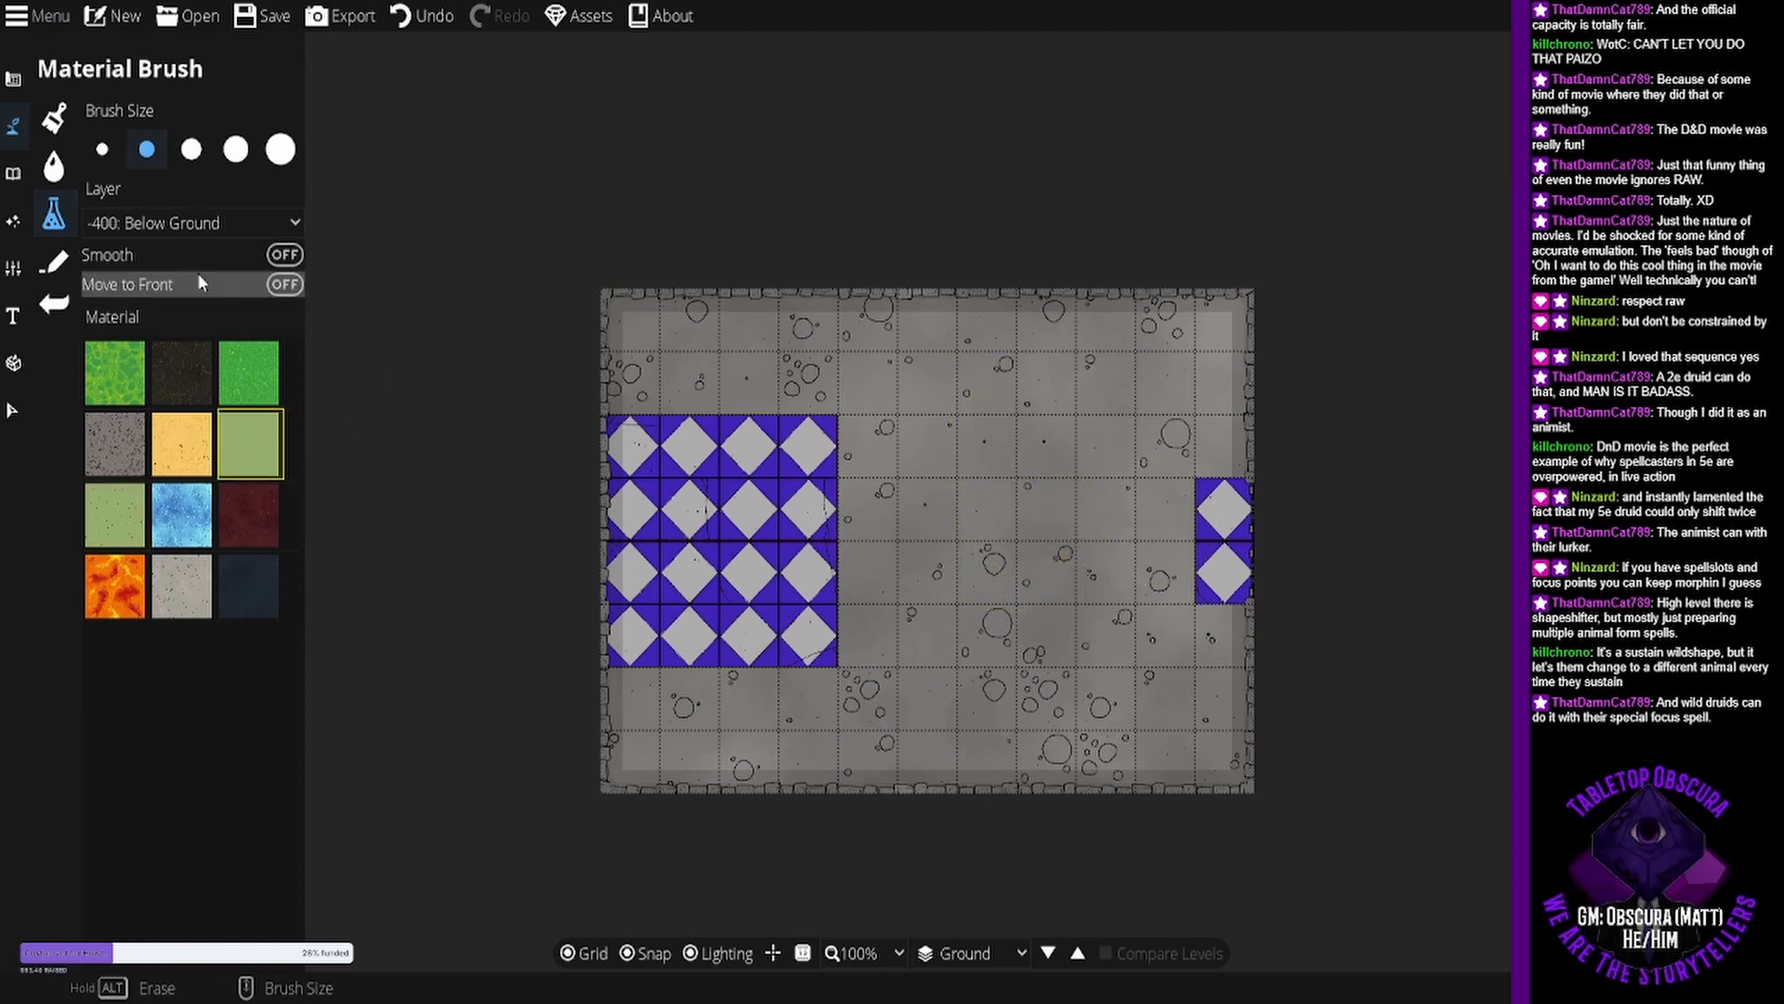
click(190, 232)
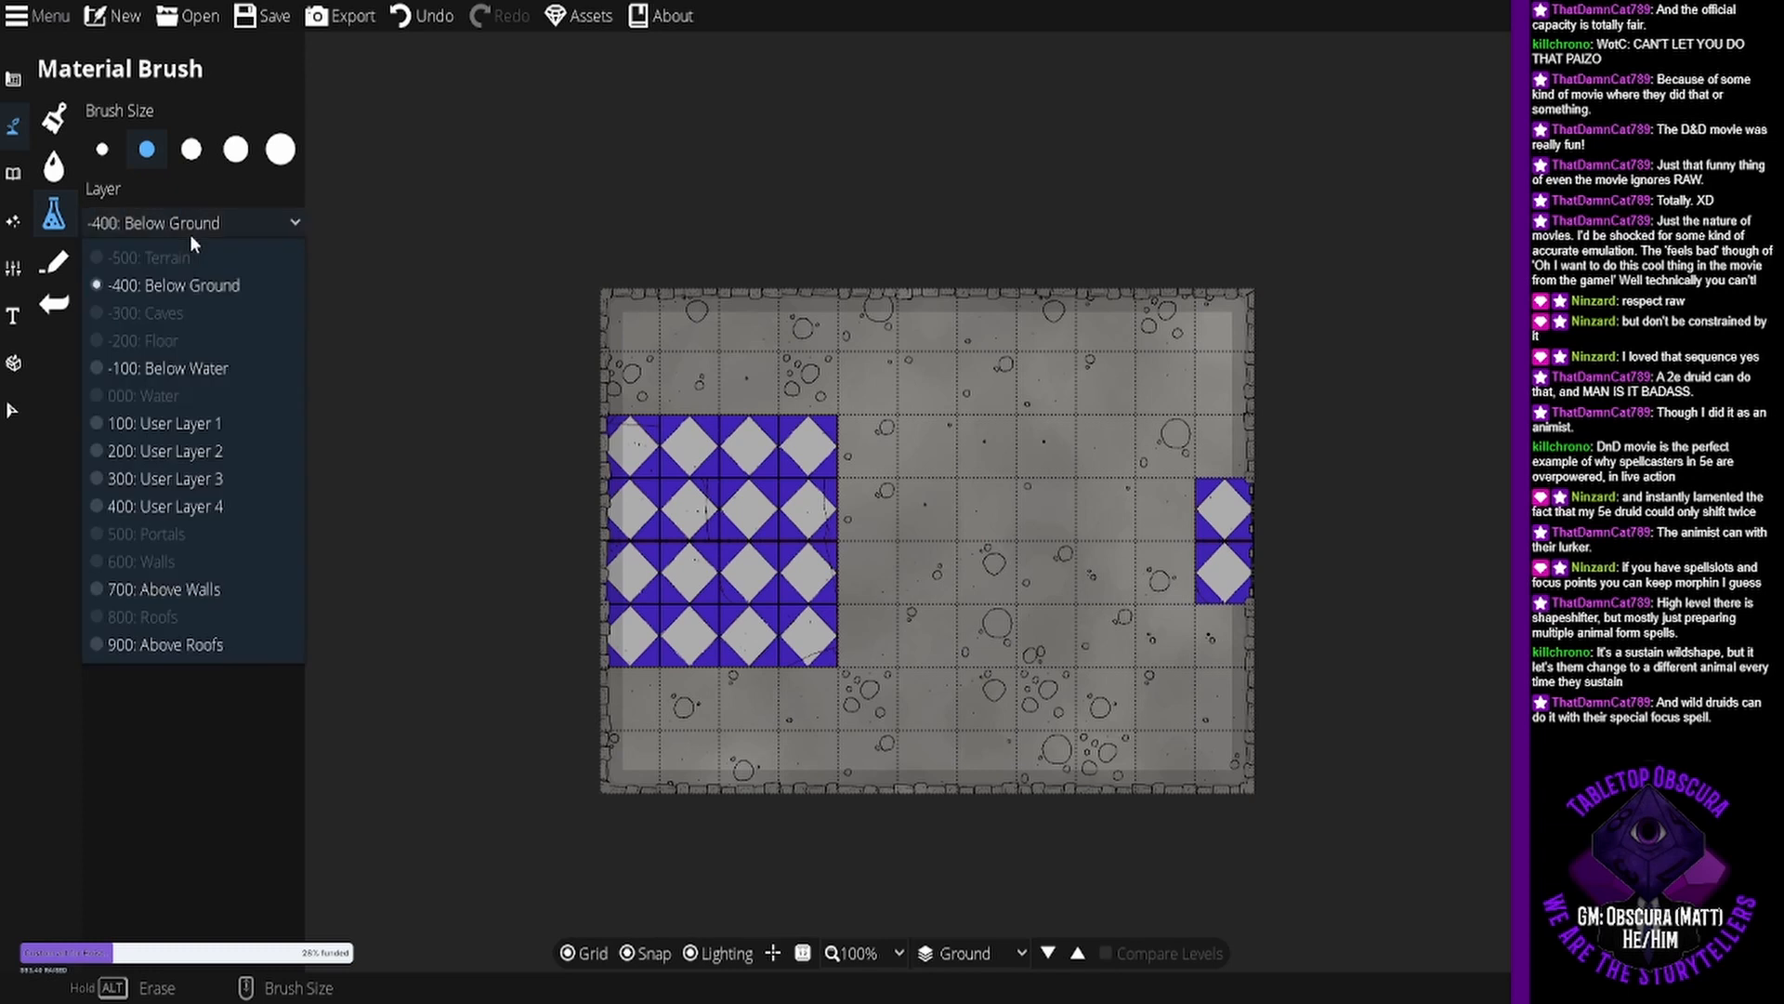
click(220, 421)
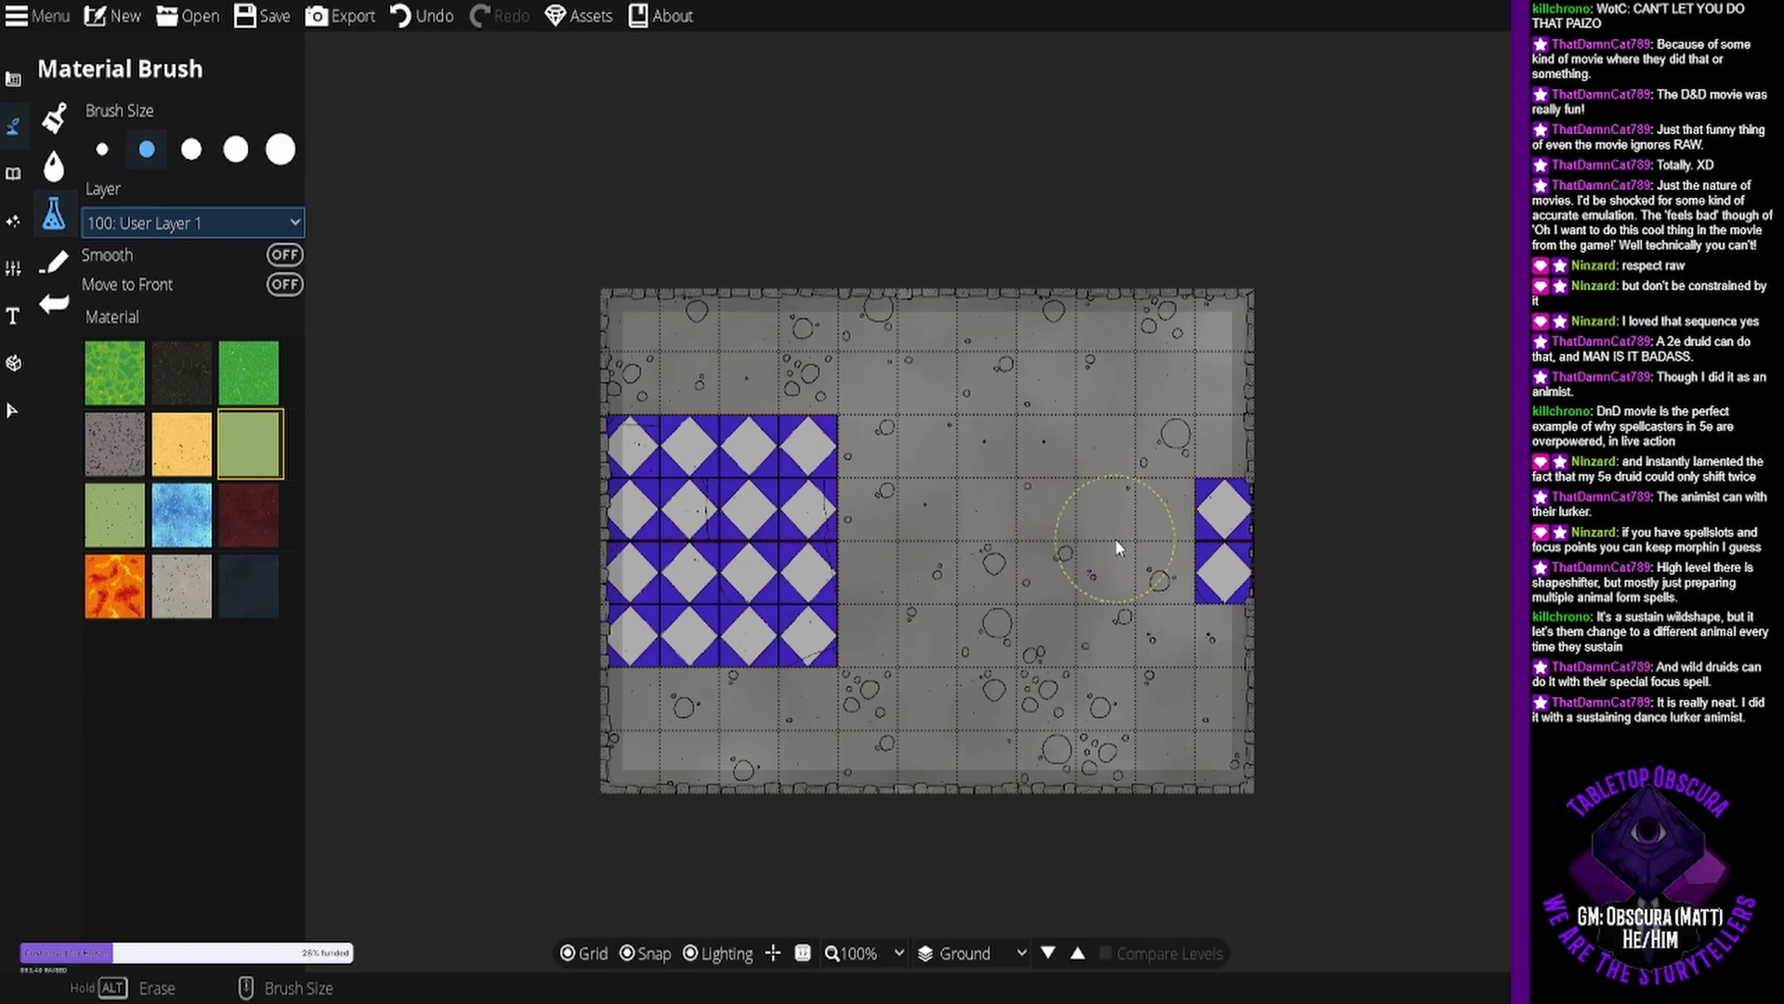
mouse_move(1129, 554)
mouse_down()
mouse_move(910, 566)
mouse_move(912, 541)
mouse_move(954, 533)
mouse_move(1122, 530)
mouse_up()
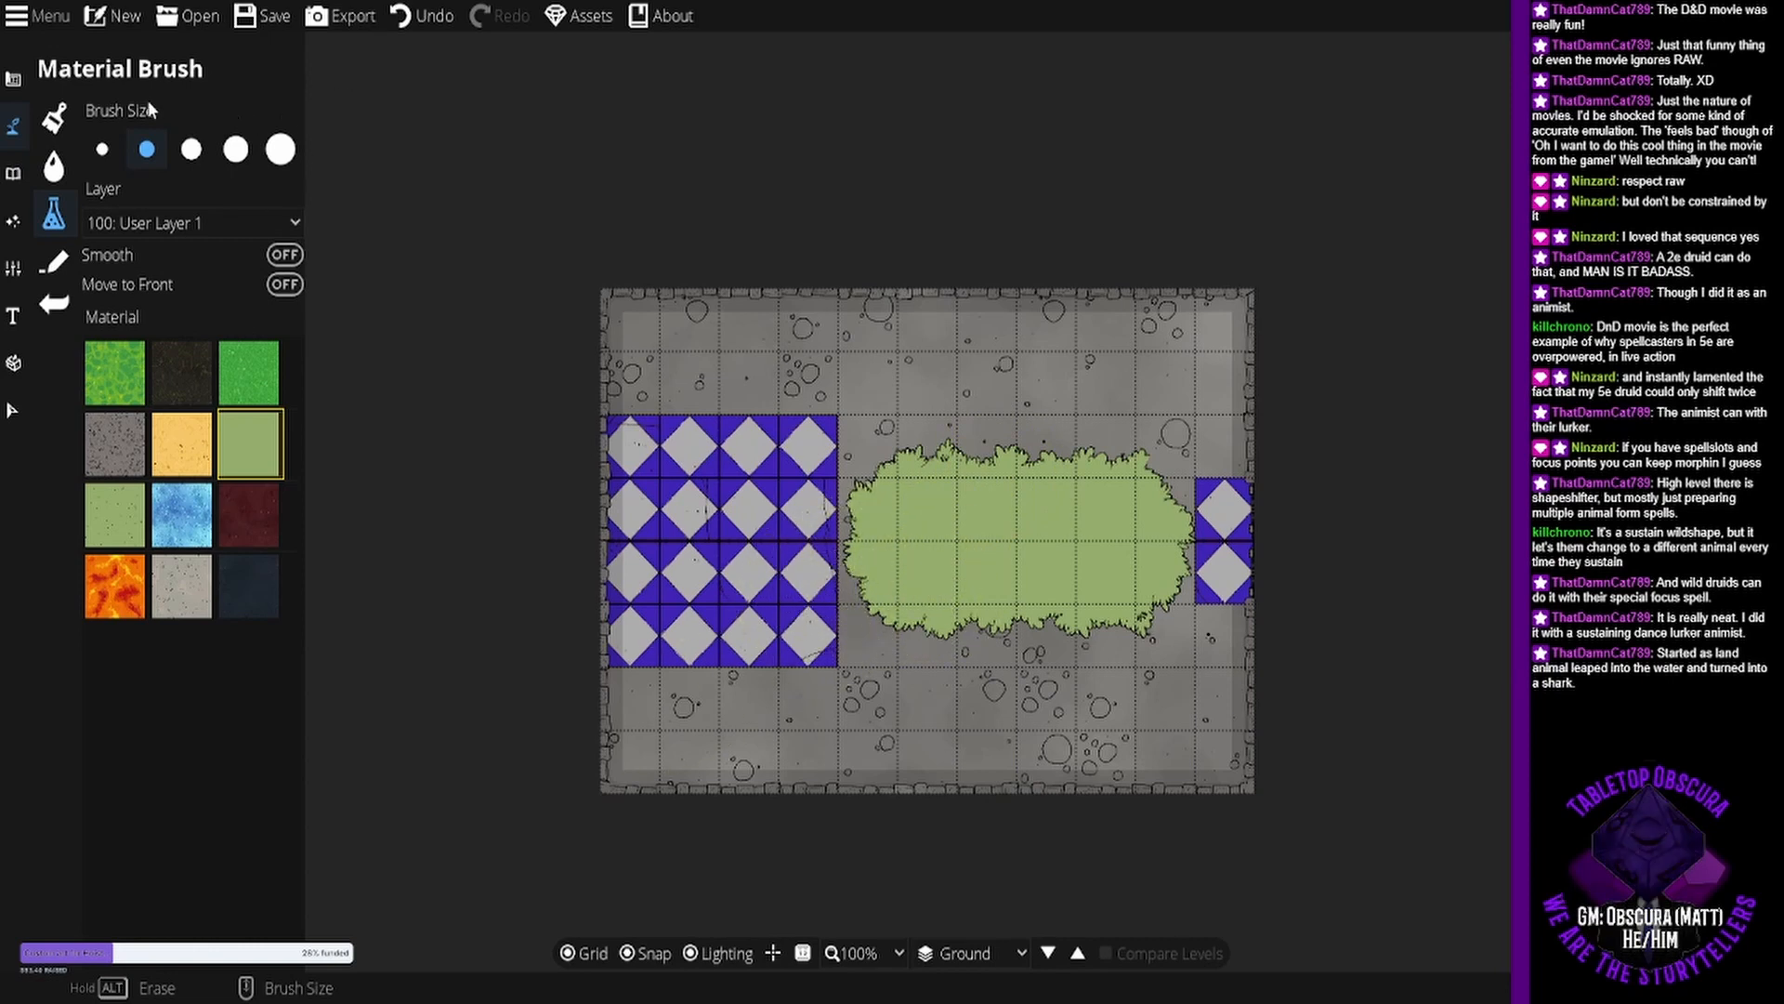
Toggle the material's Smooth option on and off several times to soften the green patch's outline, finishing with it off.
click(56, 123)
click(56, 124)
click(284, 254)
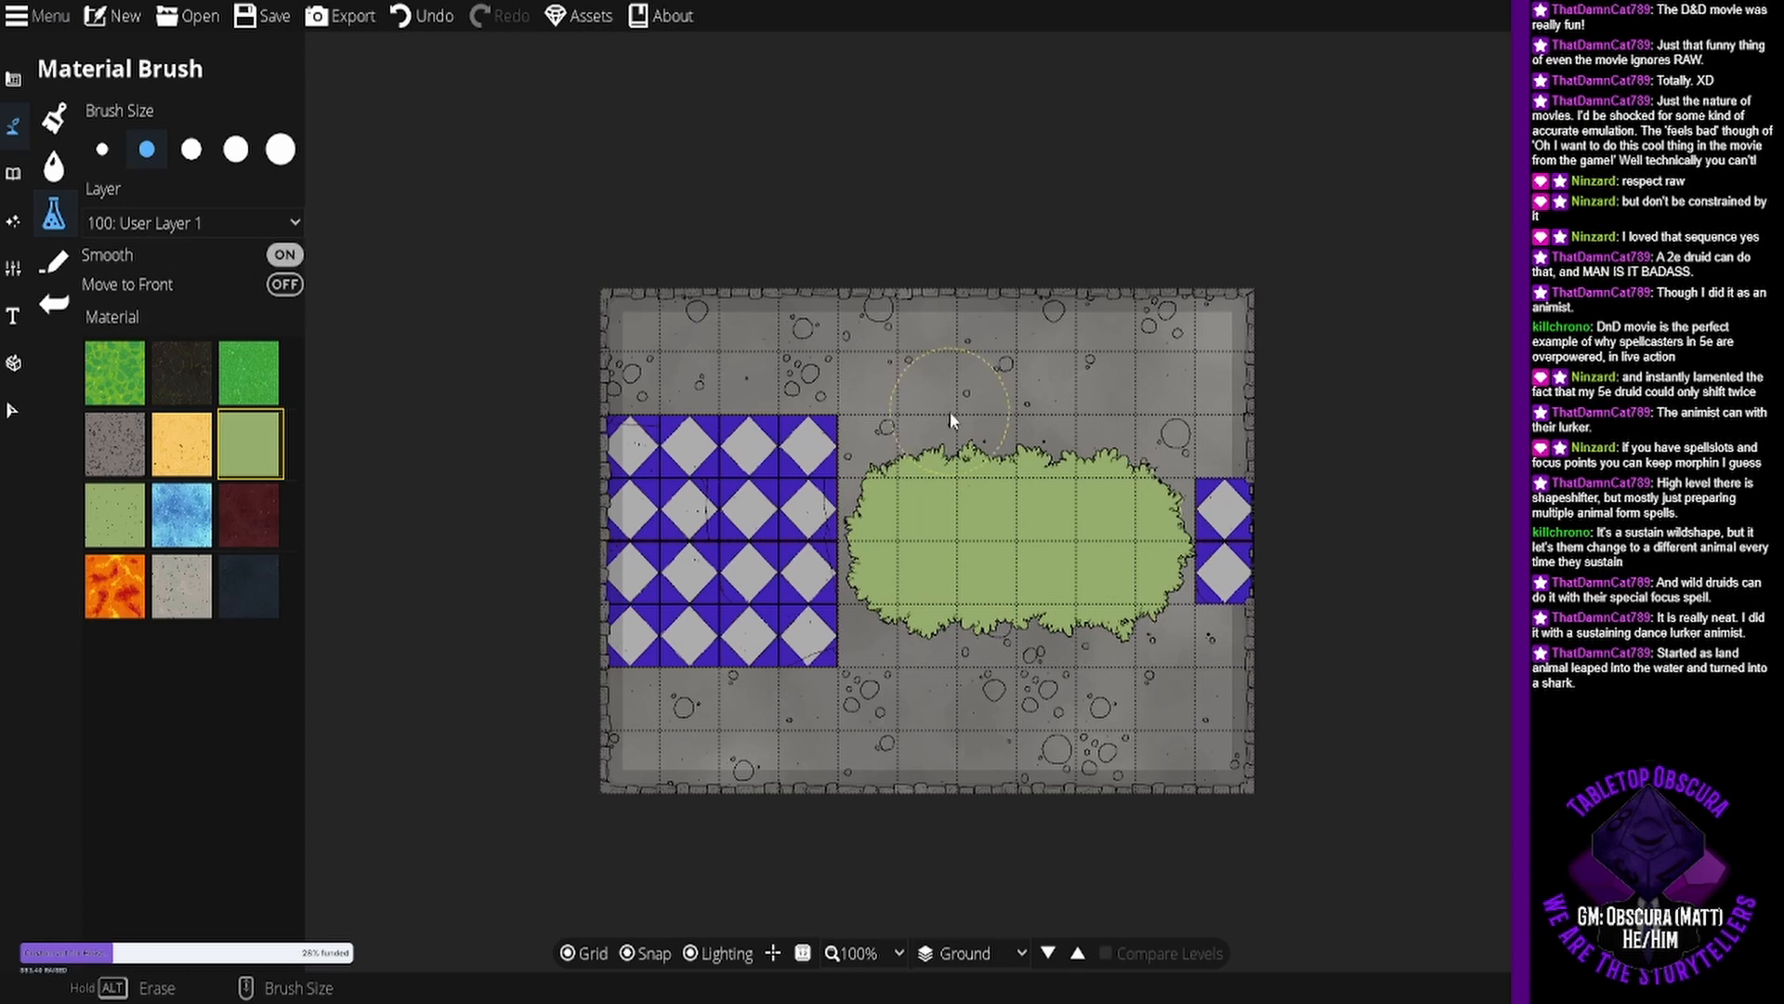
click(291, 252)
click(292, 254)
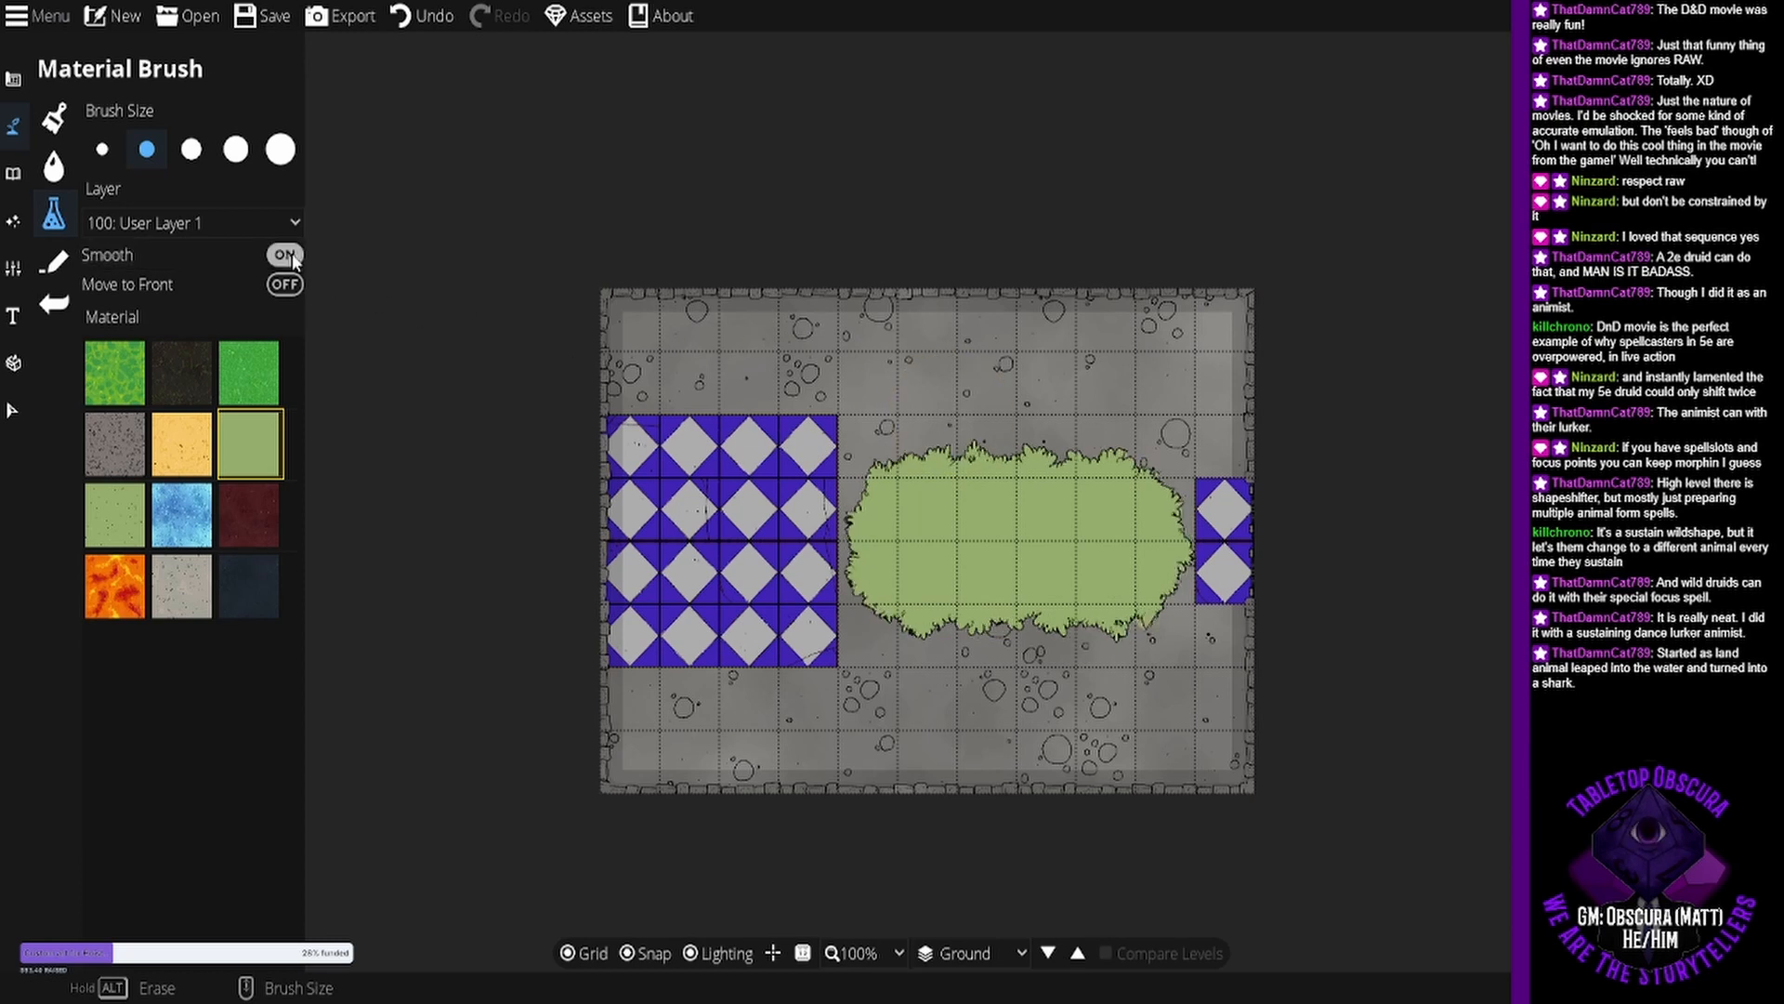
click(292, 254)
click(292, 254)
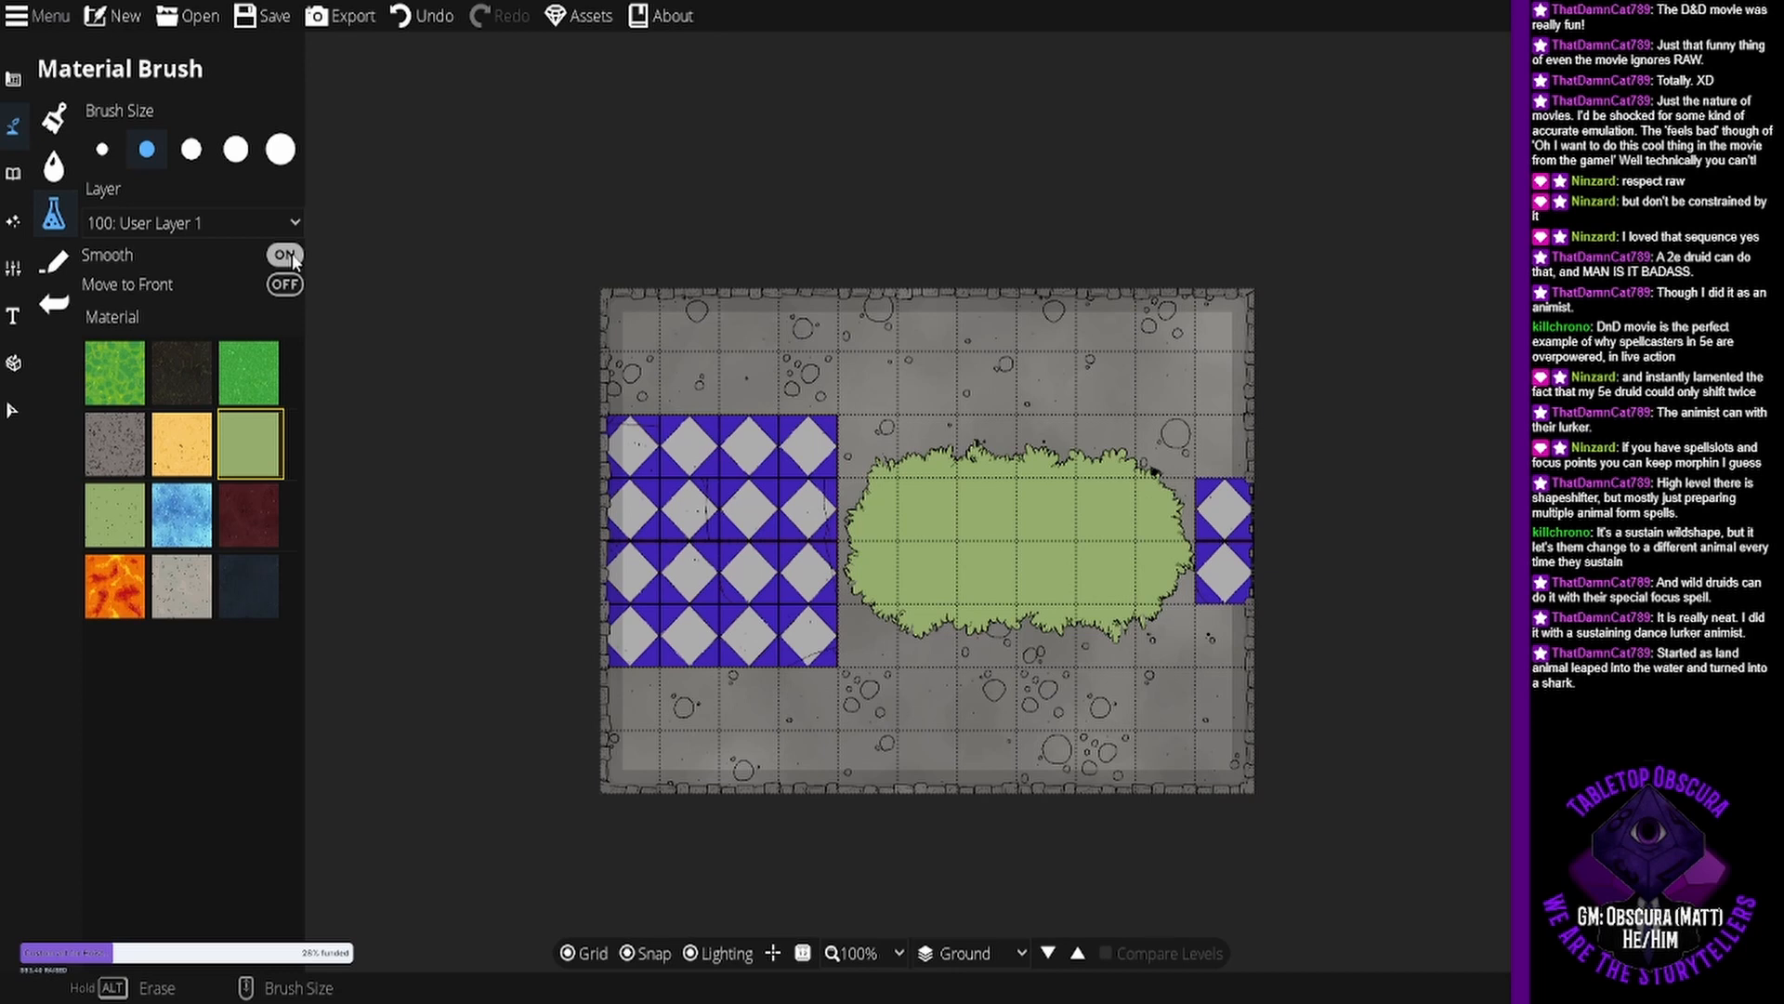
click(292, 253)
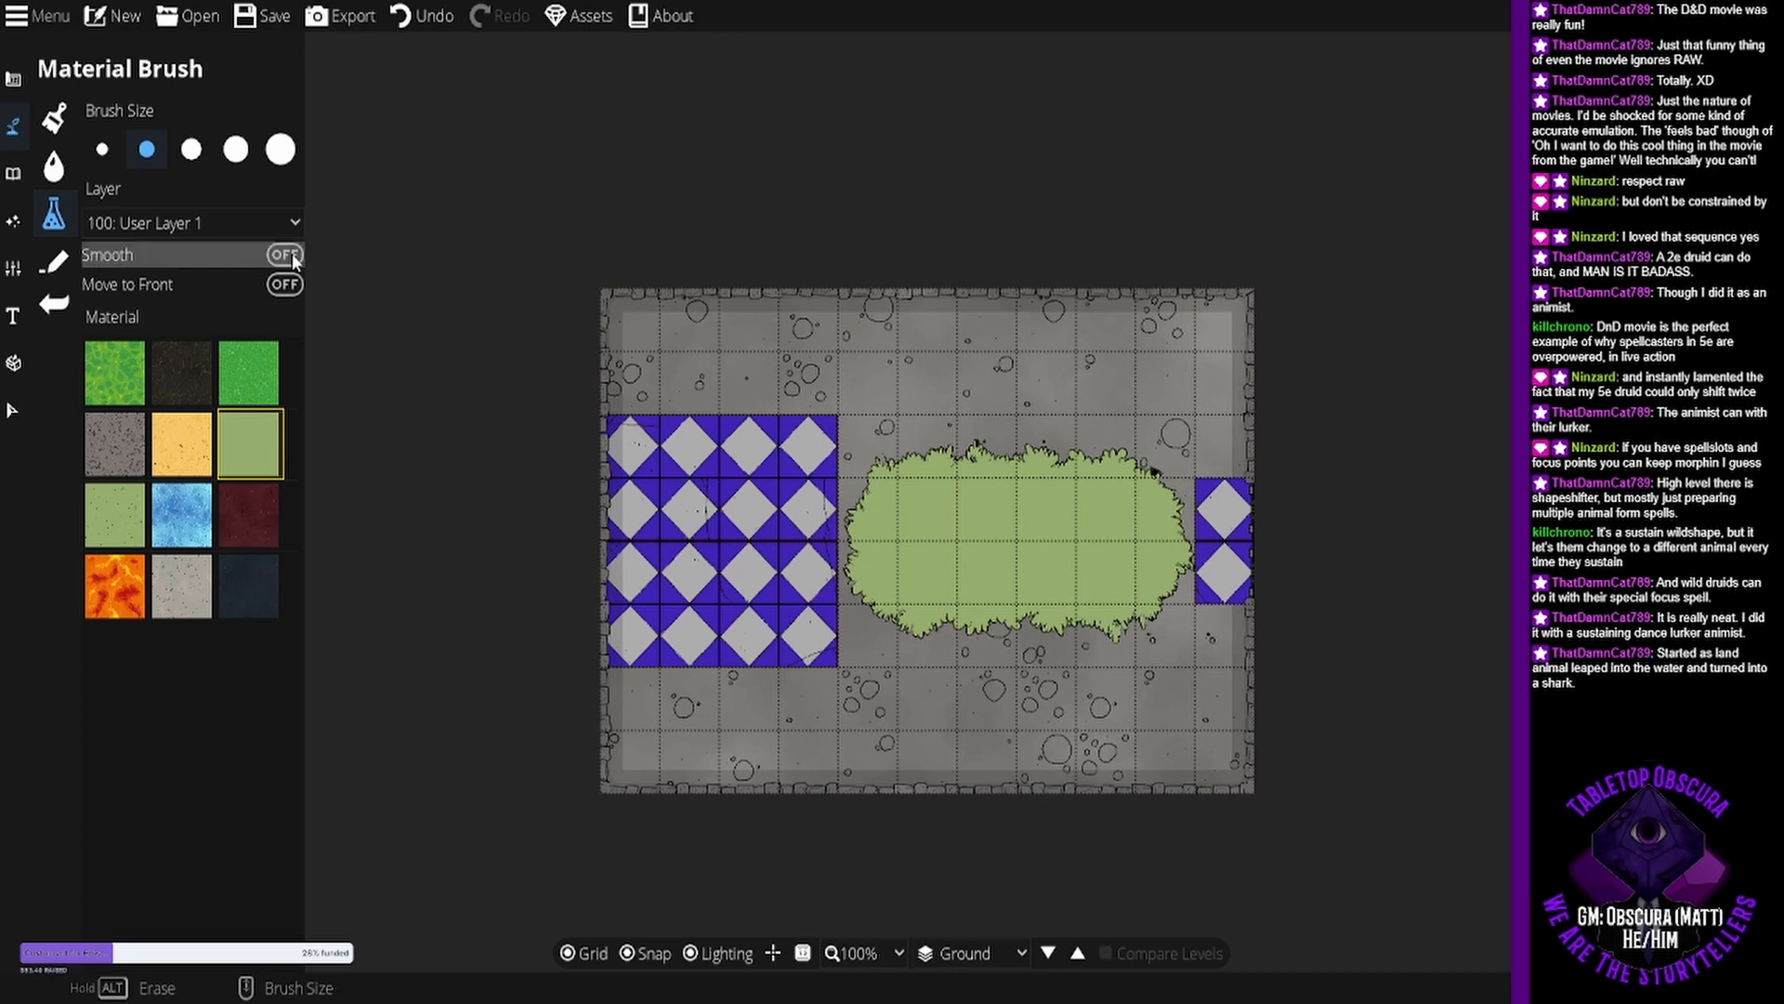
Switch from the Material Brush to the object placement tools.
click(13, 125)
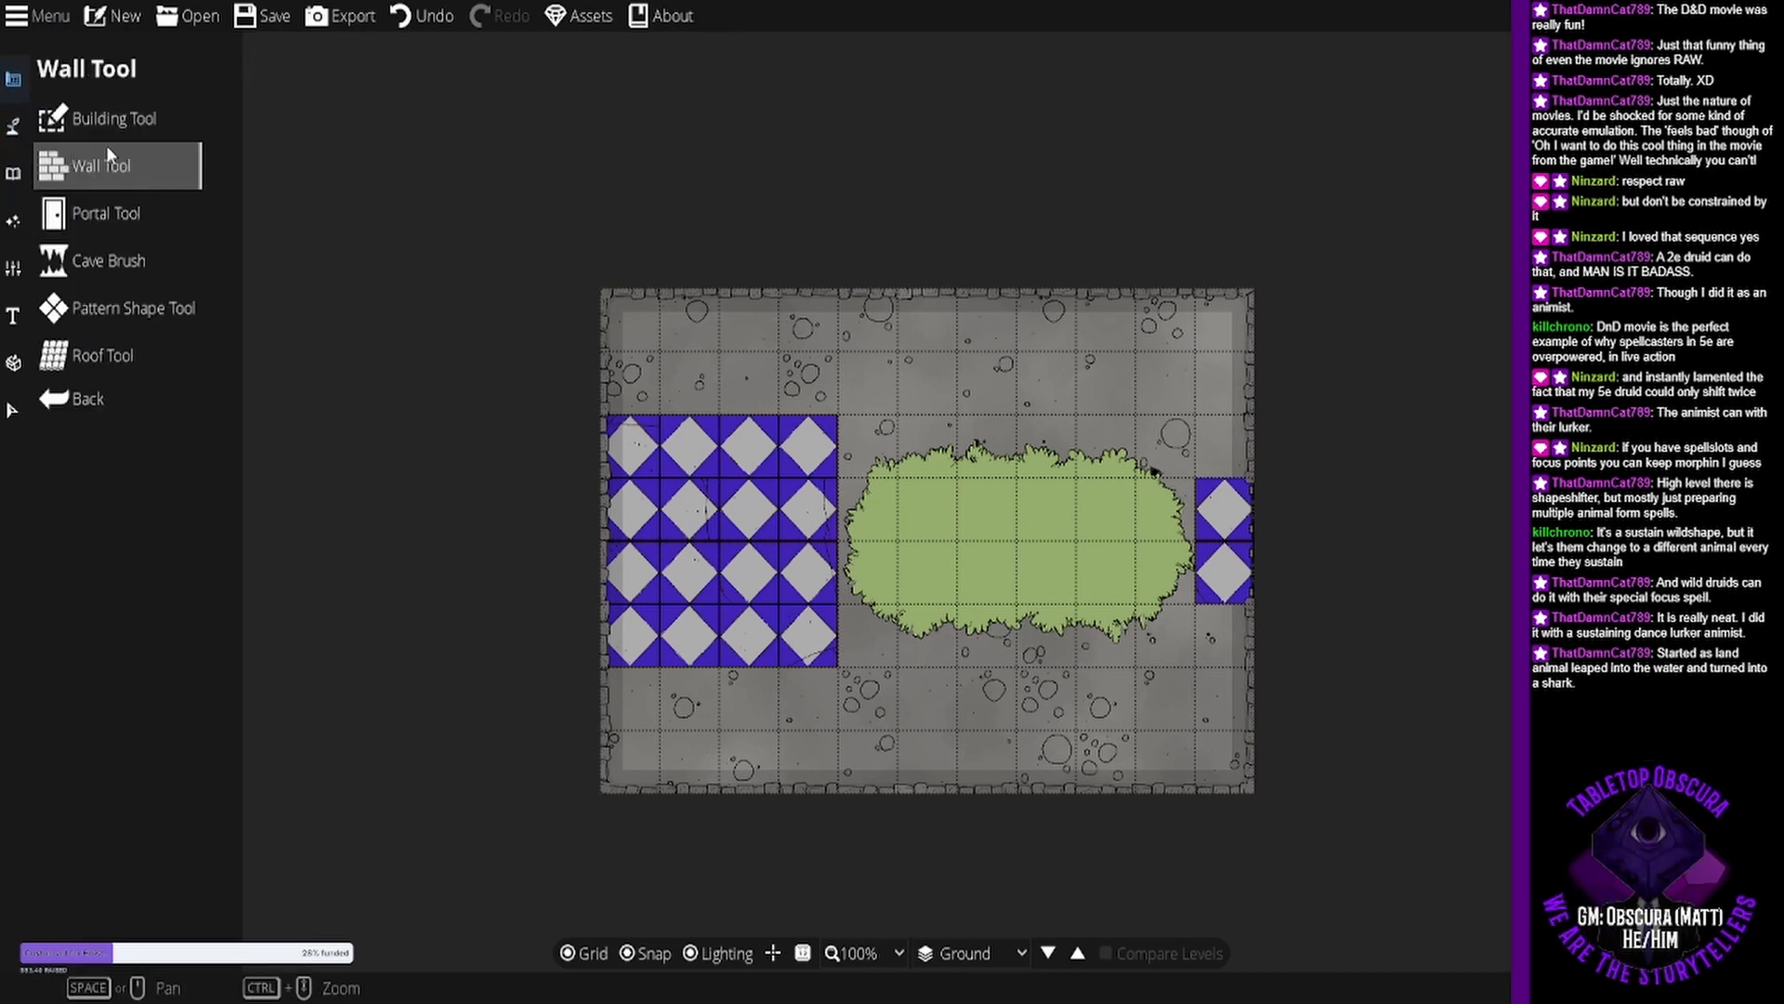
click(13, 173)
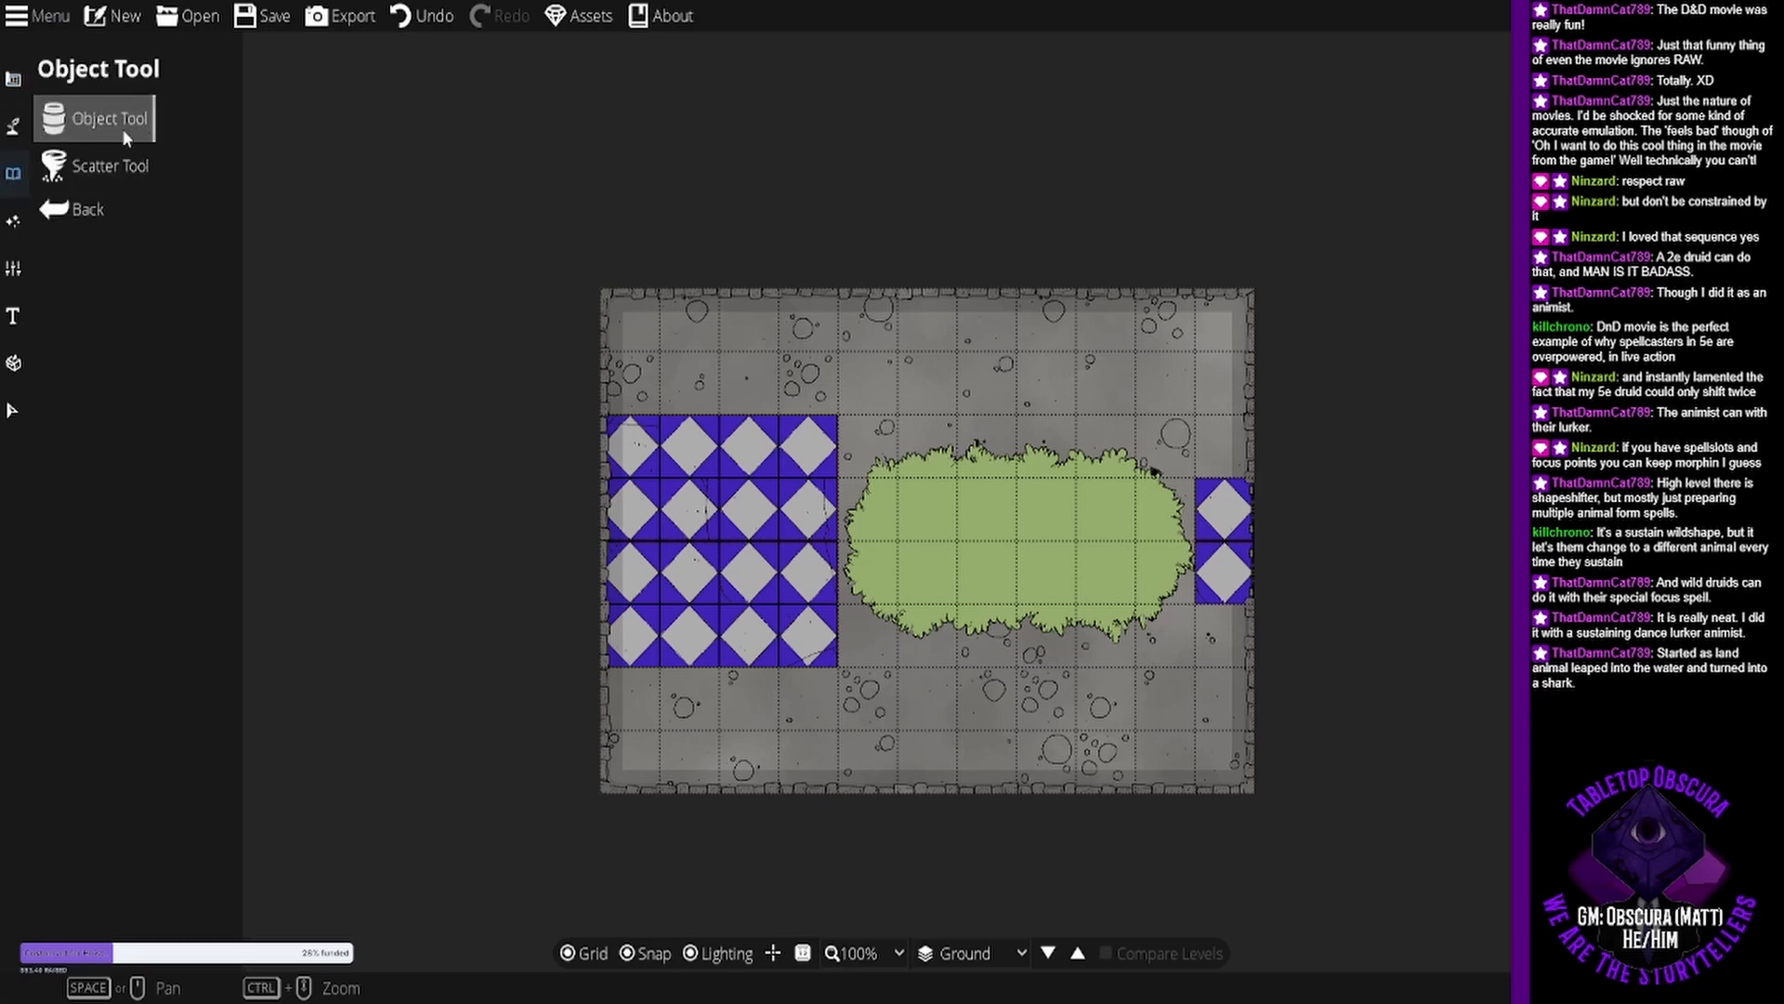
With the Object Tool, snapping off and layer 700: Above Walls, place a tendril vine rotated 120 in the room's upper-right corner.
click(116, 126)
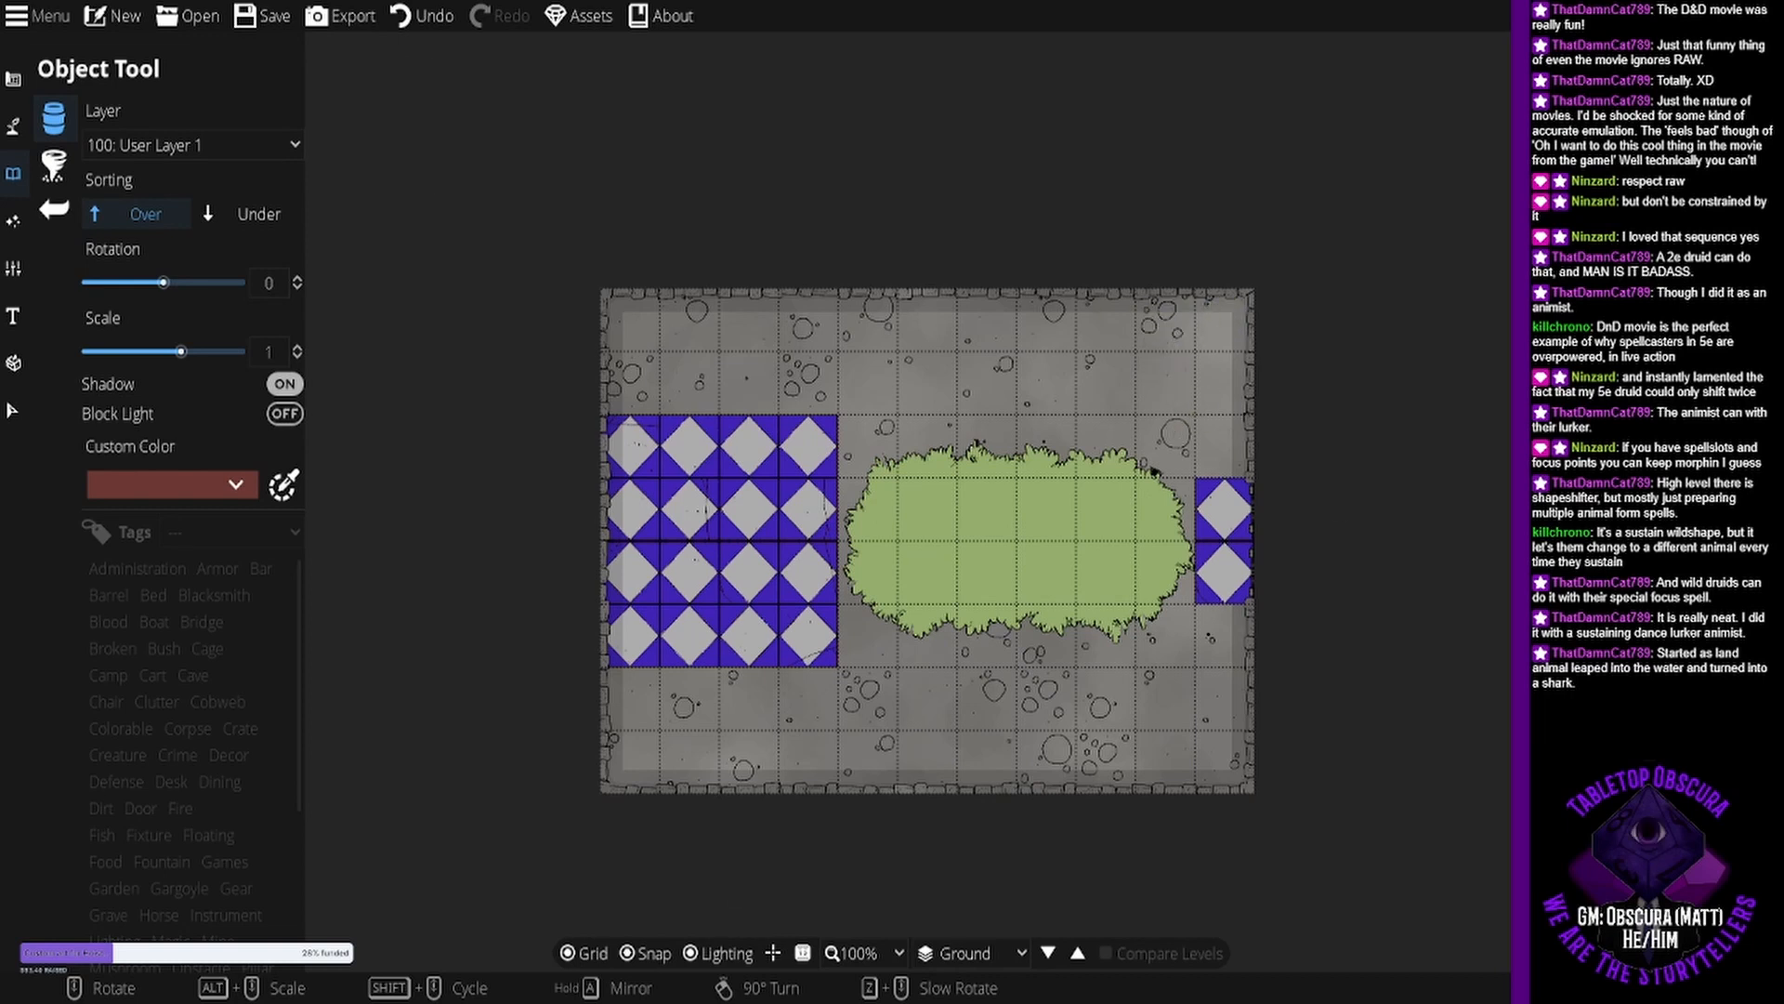
click(632, 954)
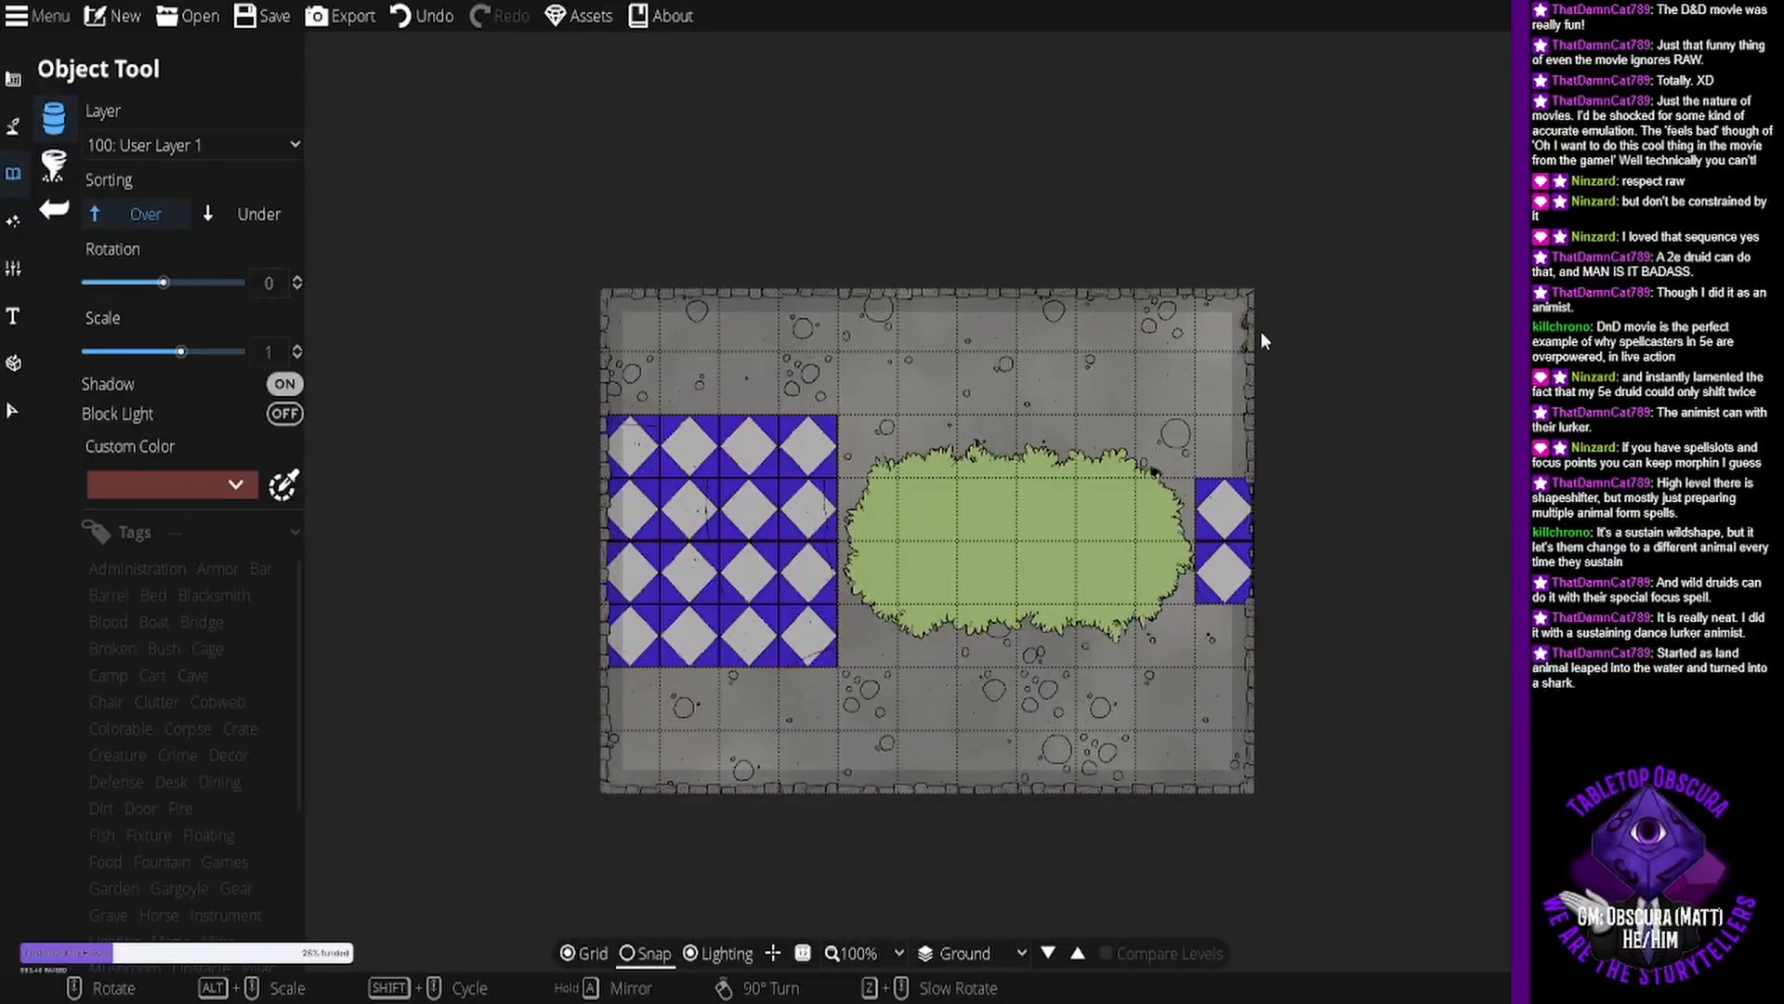
click(212, 147)
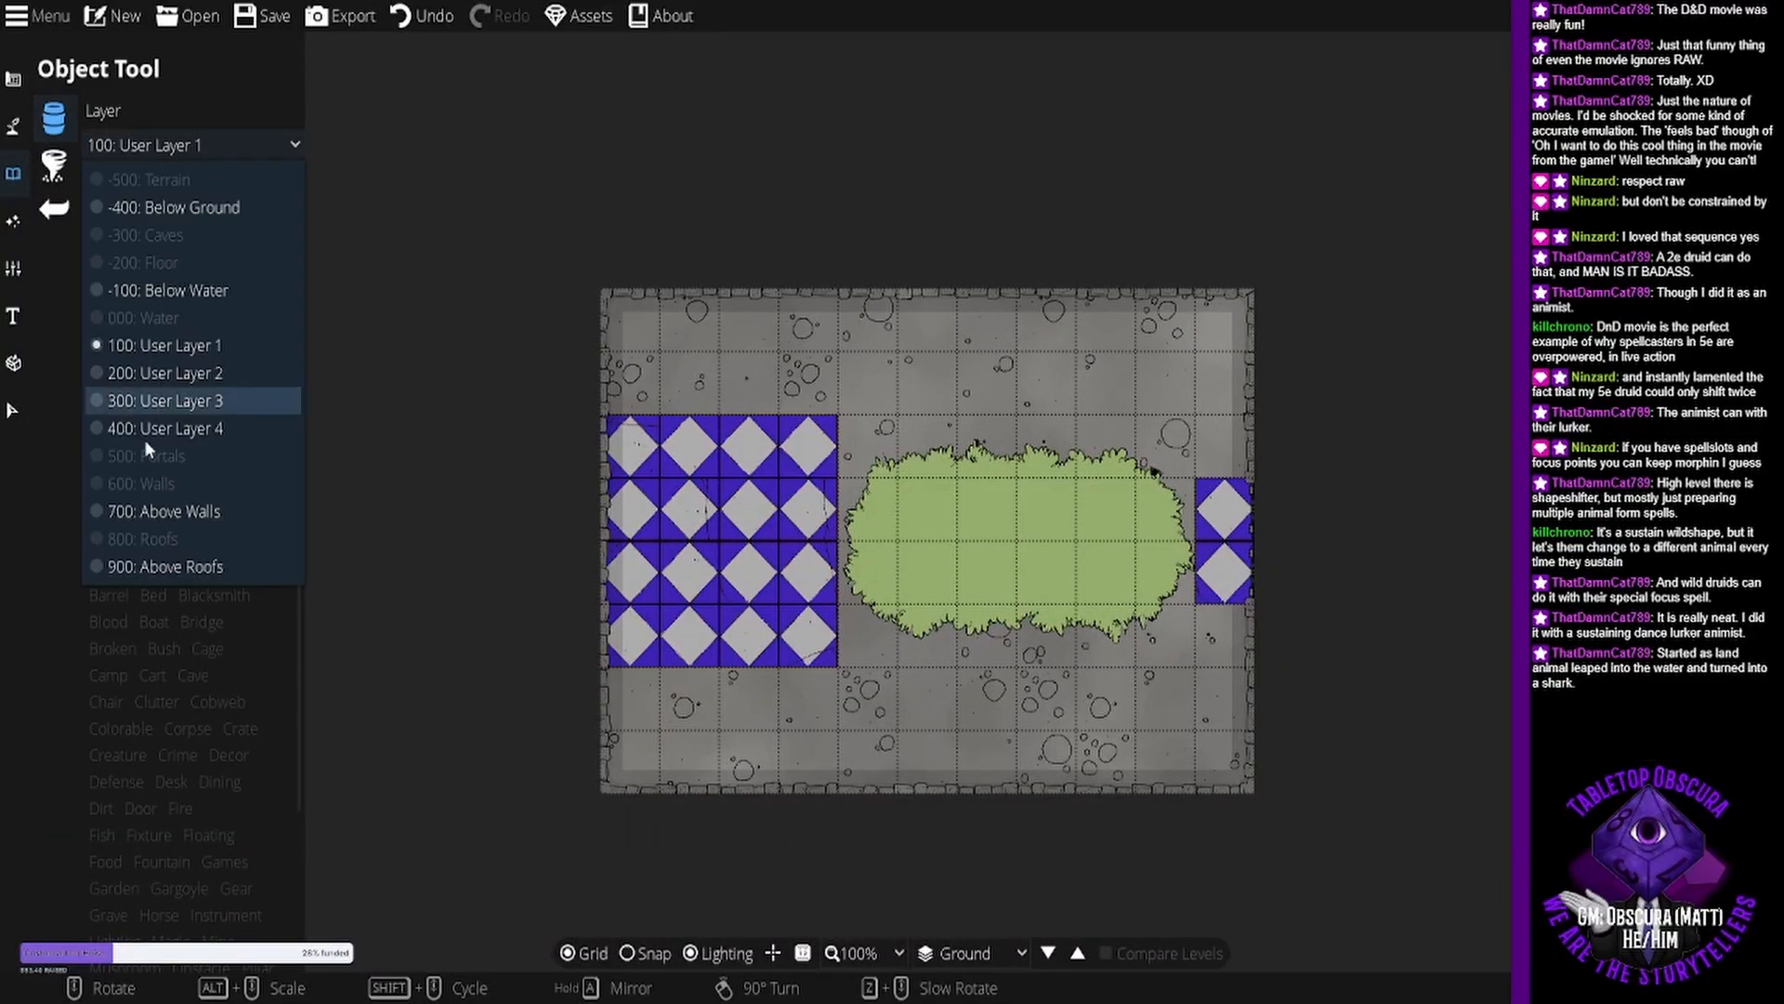
click(151, 509)
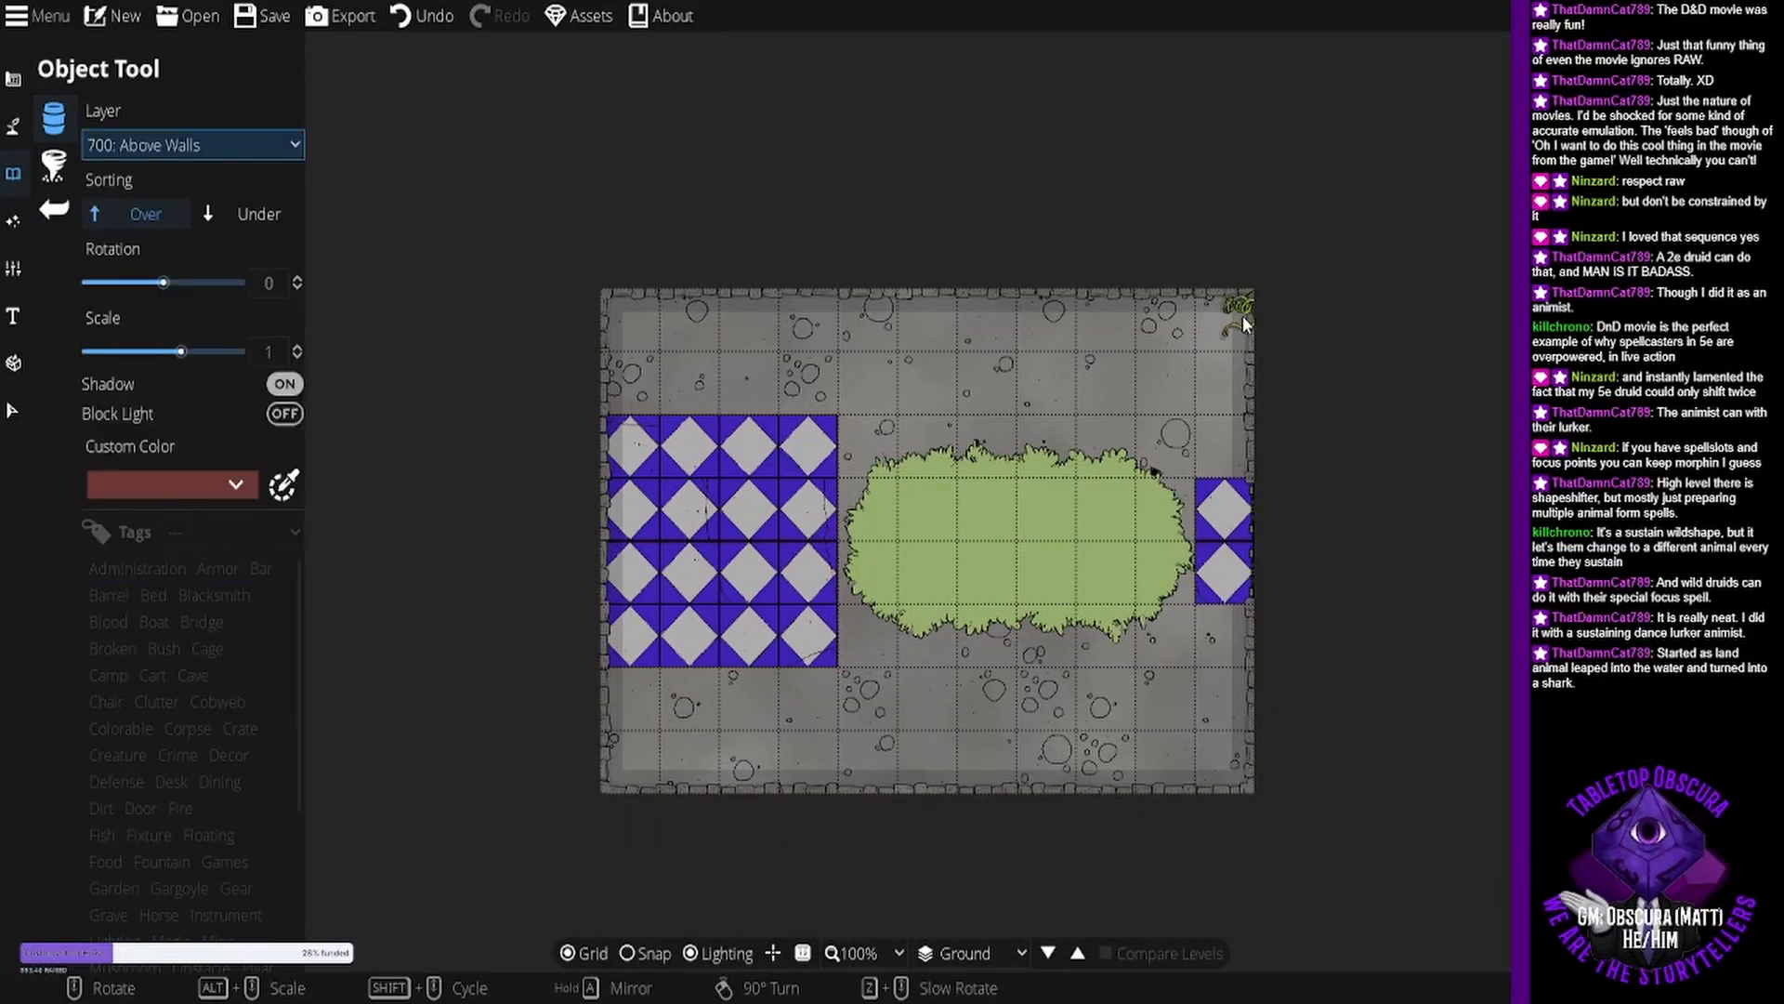
scroll(1241, 315, down, 8)
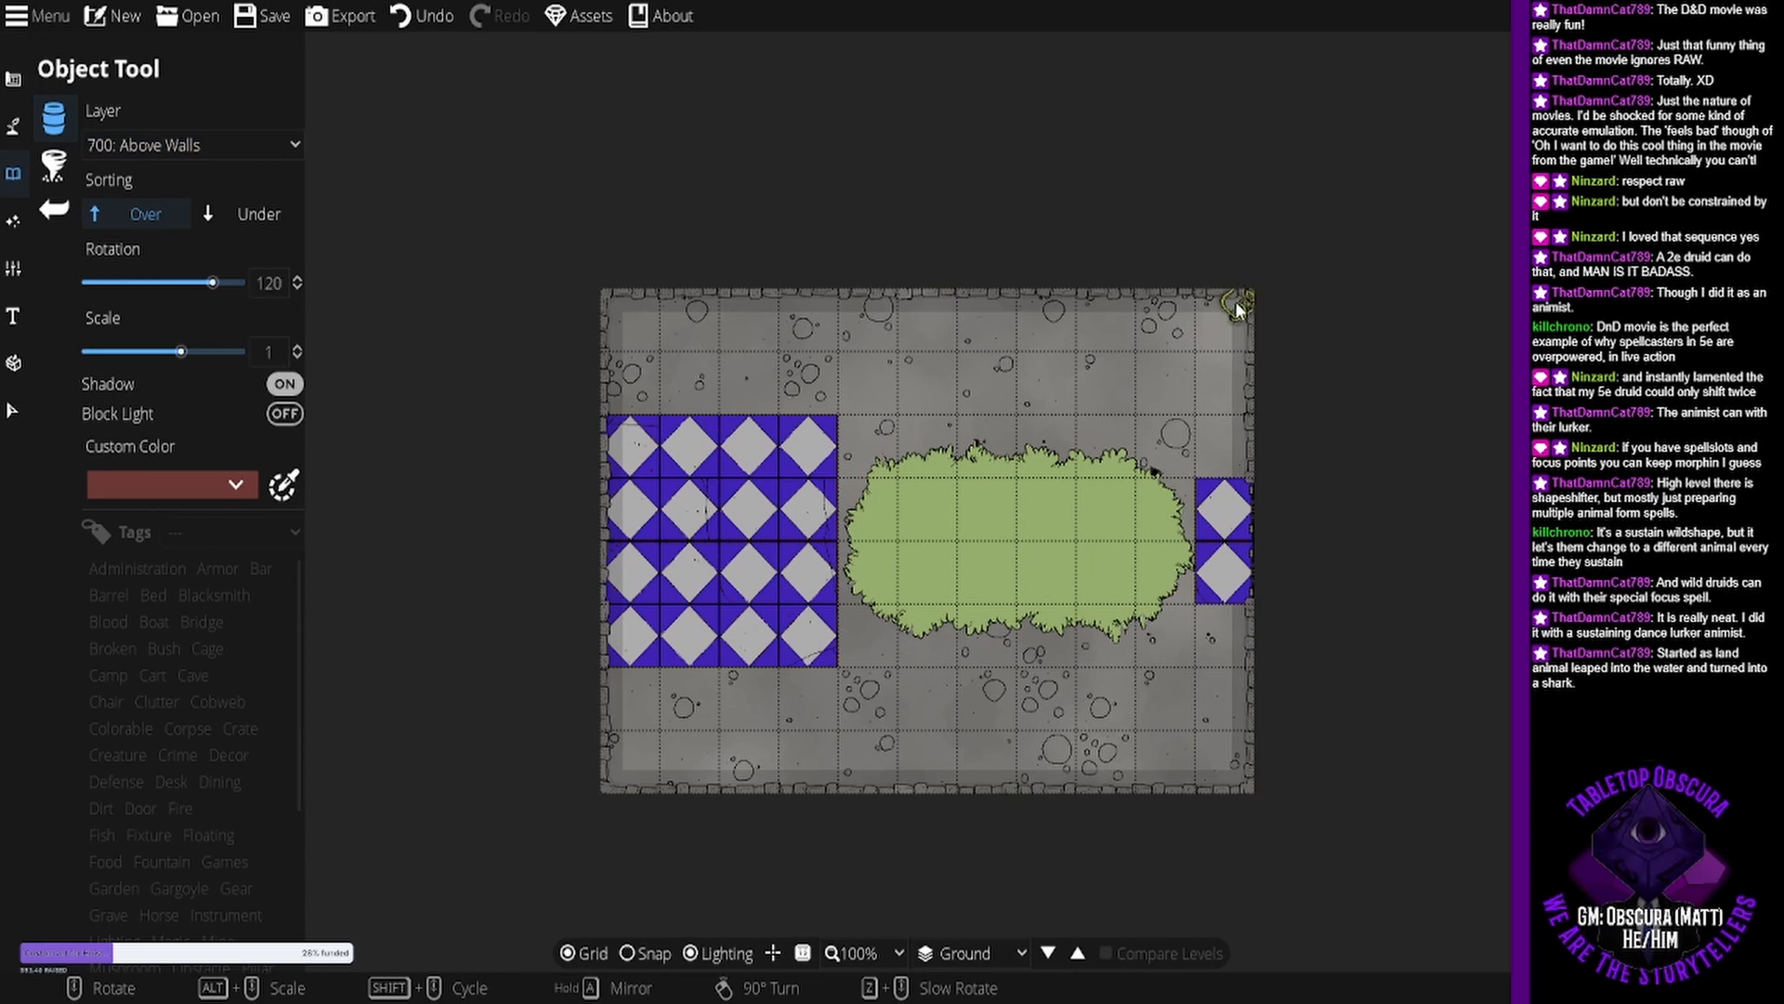
click(1239, 309)
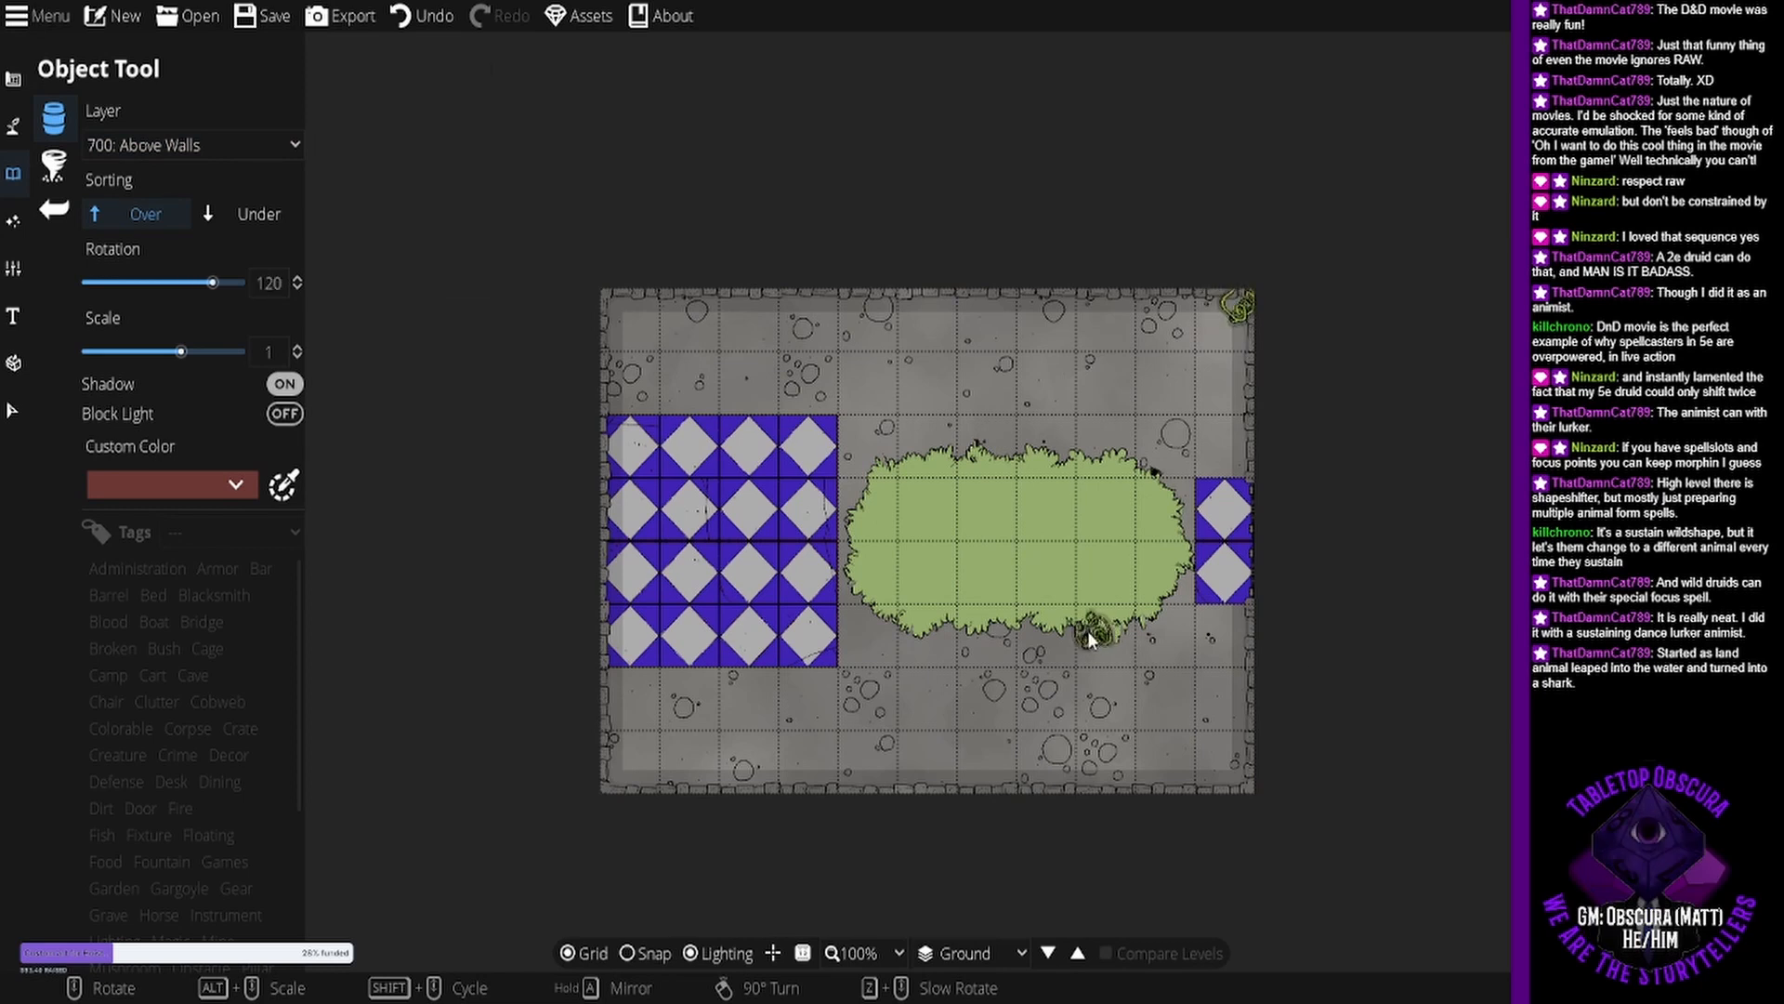
Place a tendril vine rotated -60 on the lower wall near its right end and another rotated 30 on the upper wall.
scroll(1210, 734, up, 10)
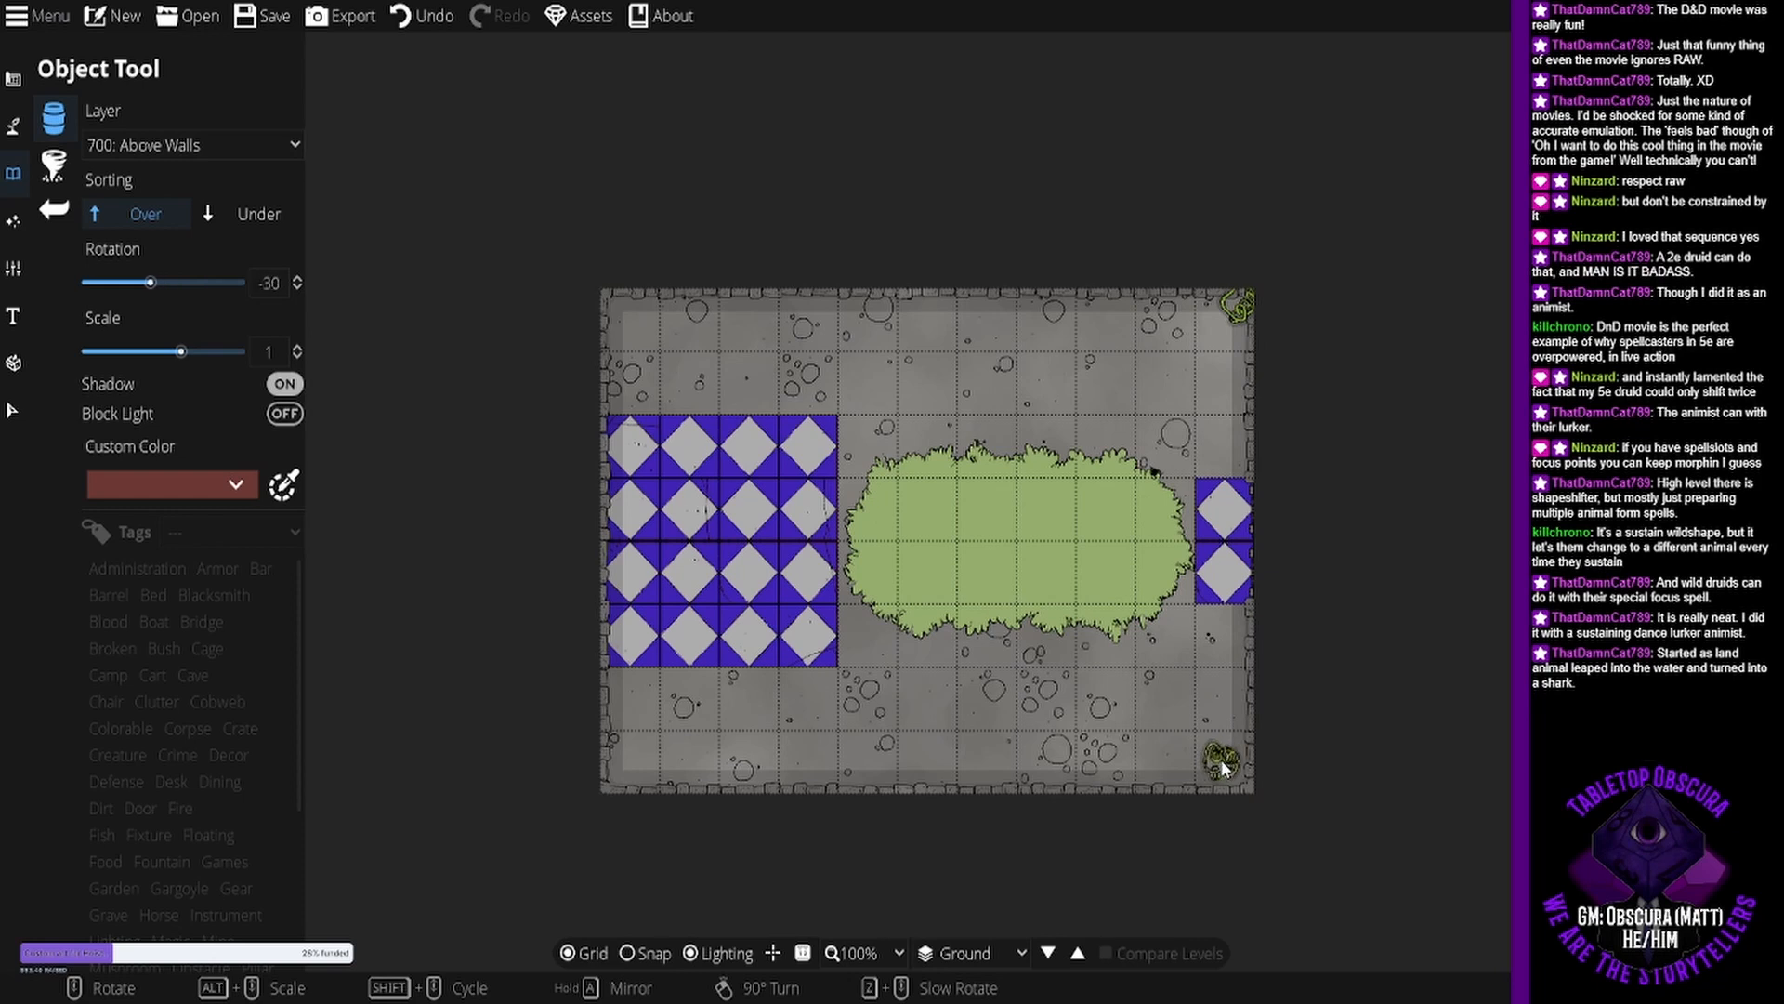
scroll(1222, 762, up, 2)
click(1175, 788)
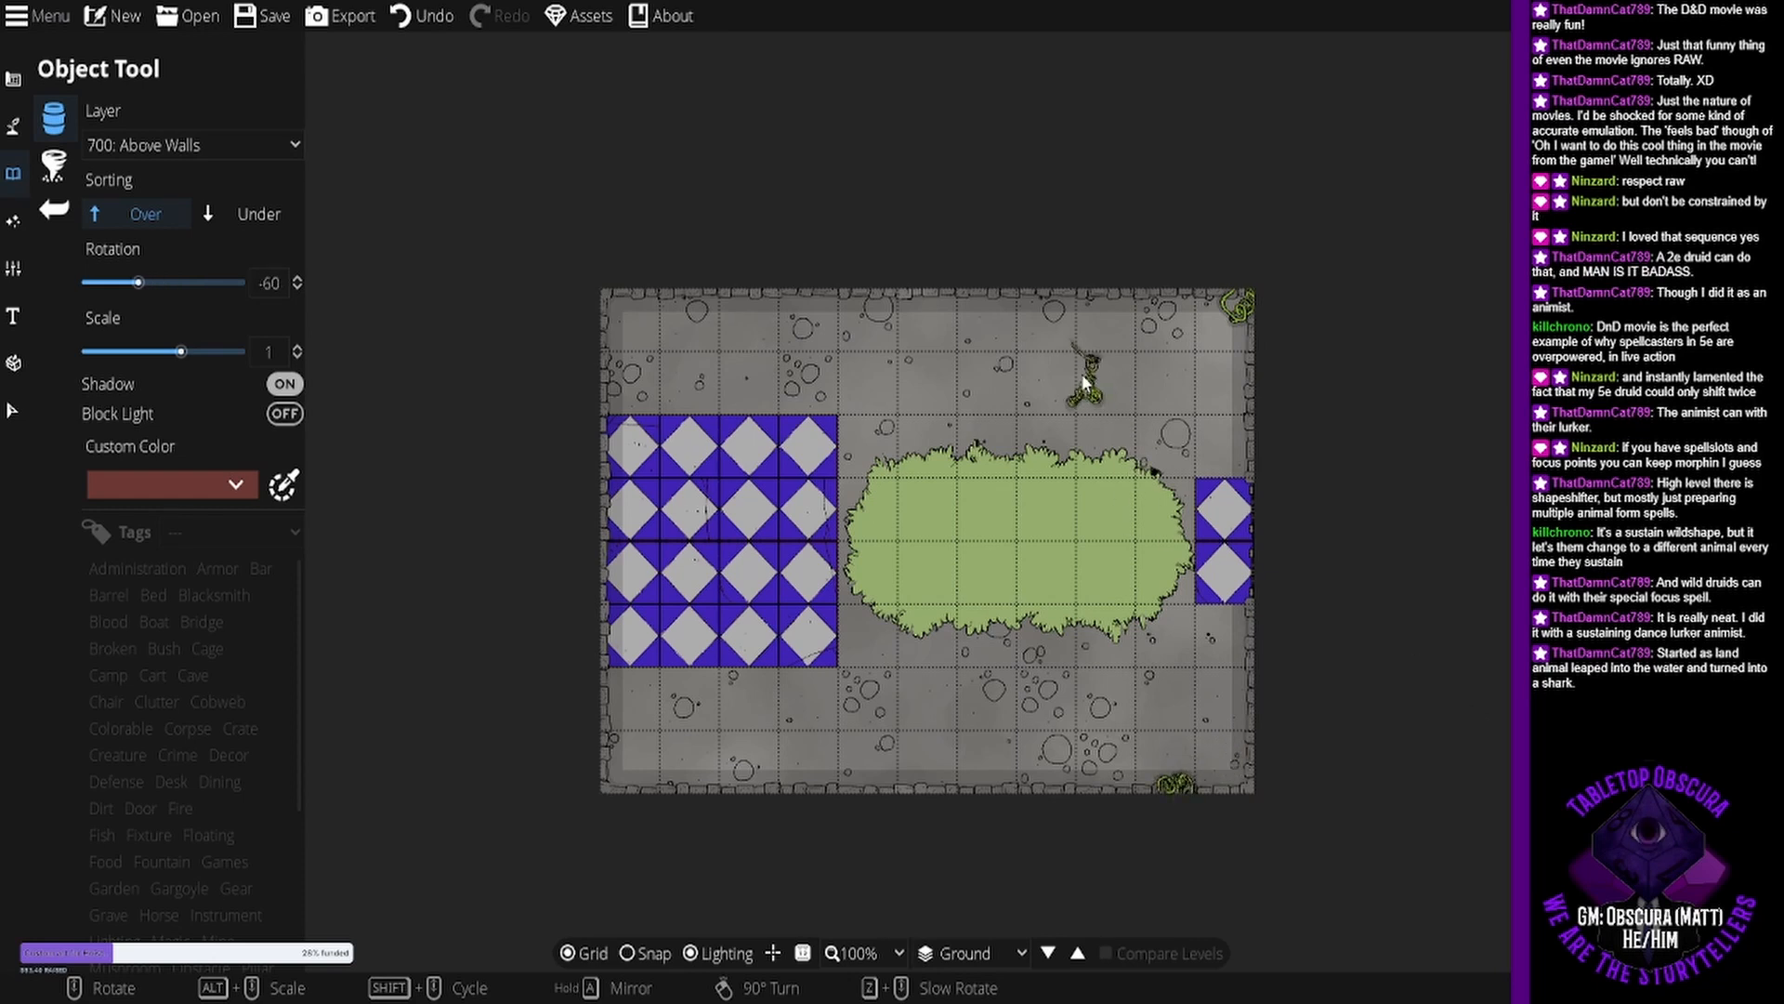
scroll(1143, 326, down, 6)
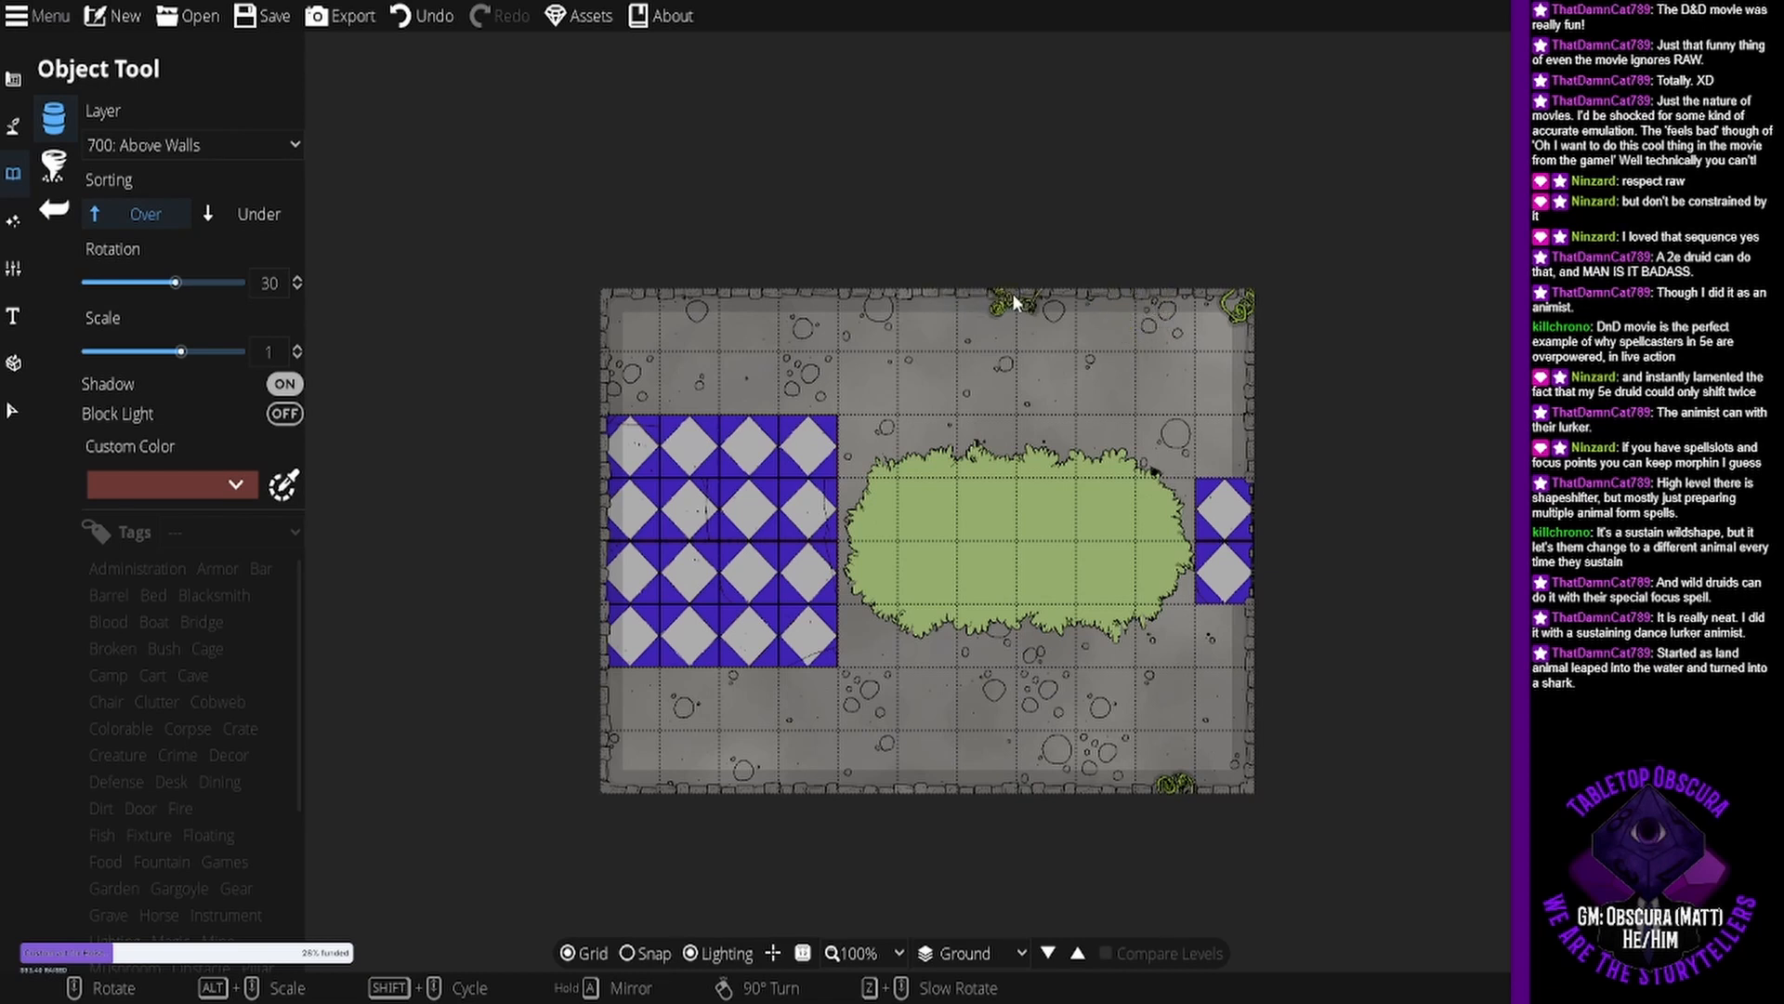
click(1013, 294)
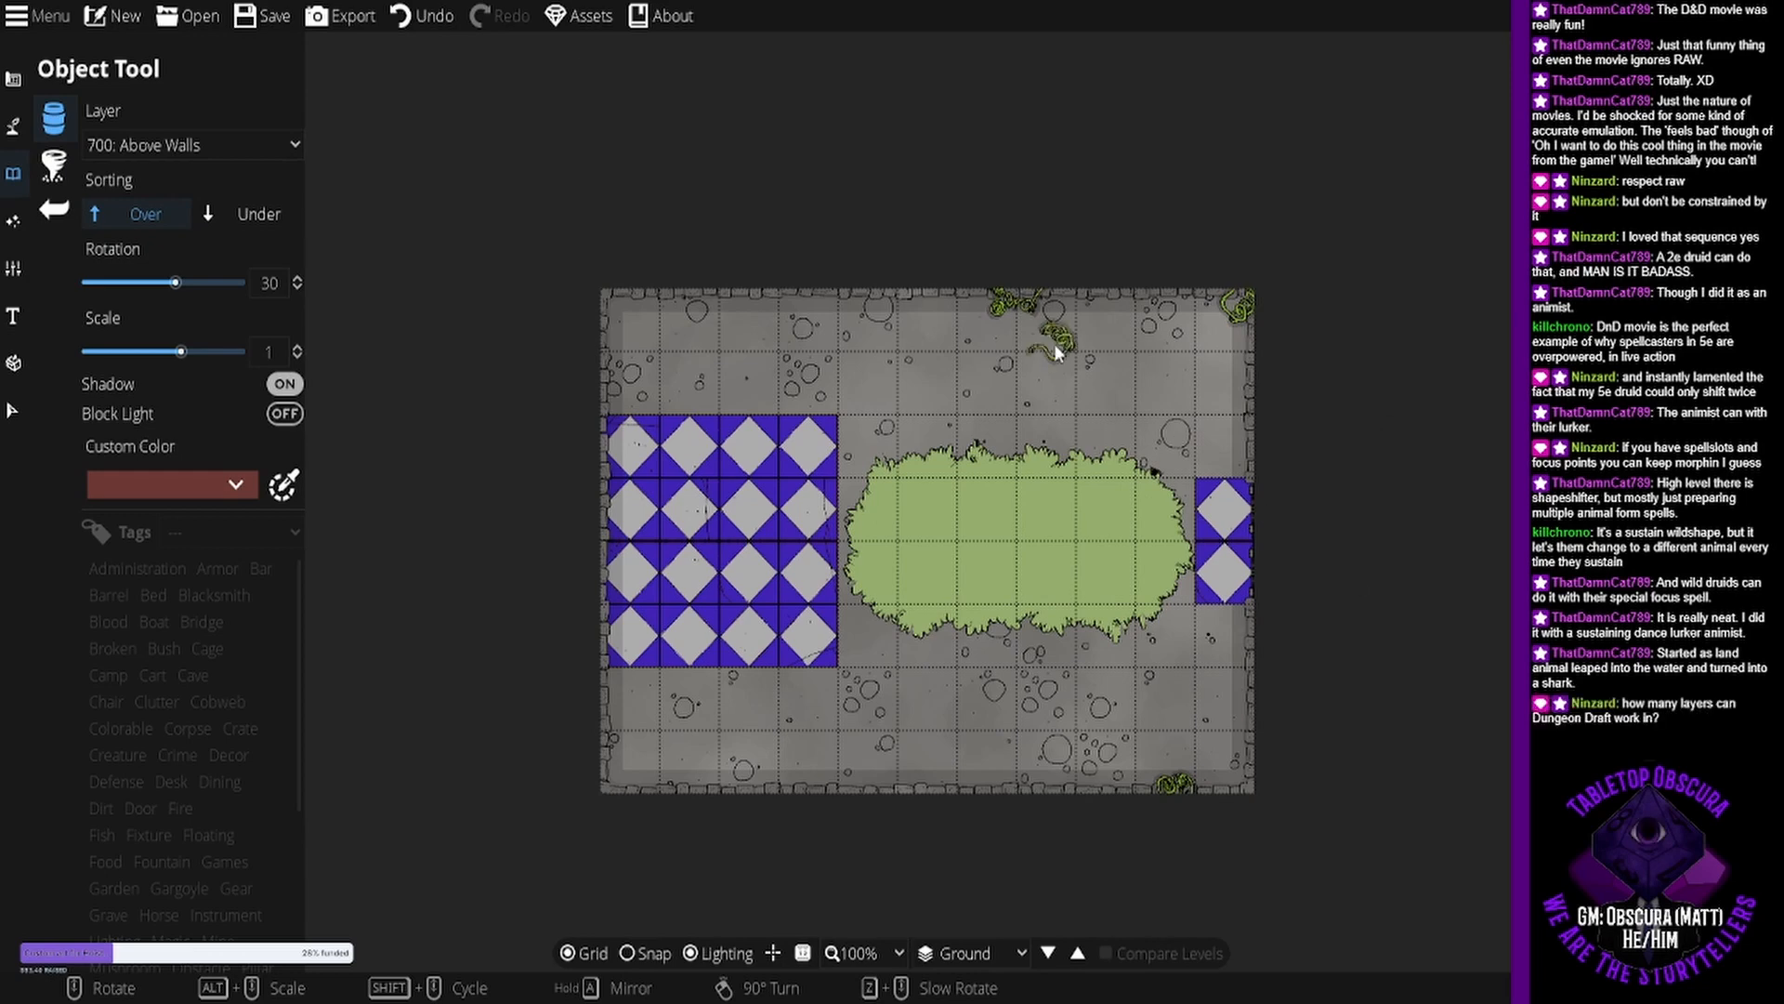
Rotate the next tendril to 60 and examine the available object layers, keeping 700: Above Walls.
scroll(1193, 442, up, 2)
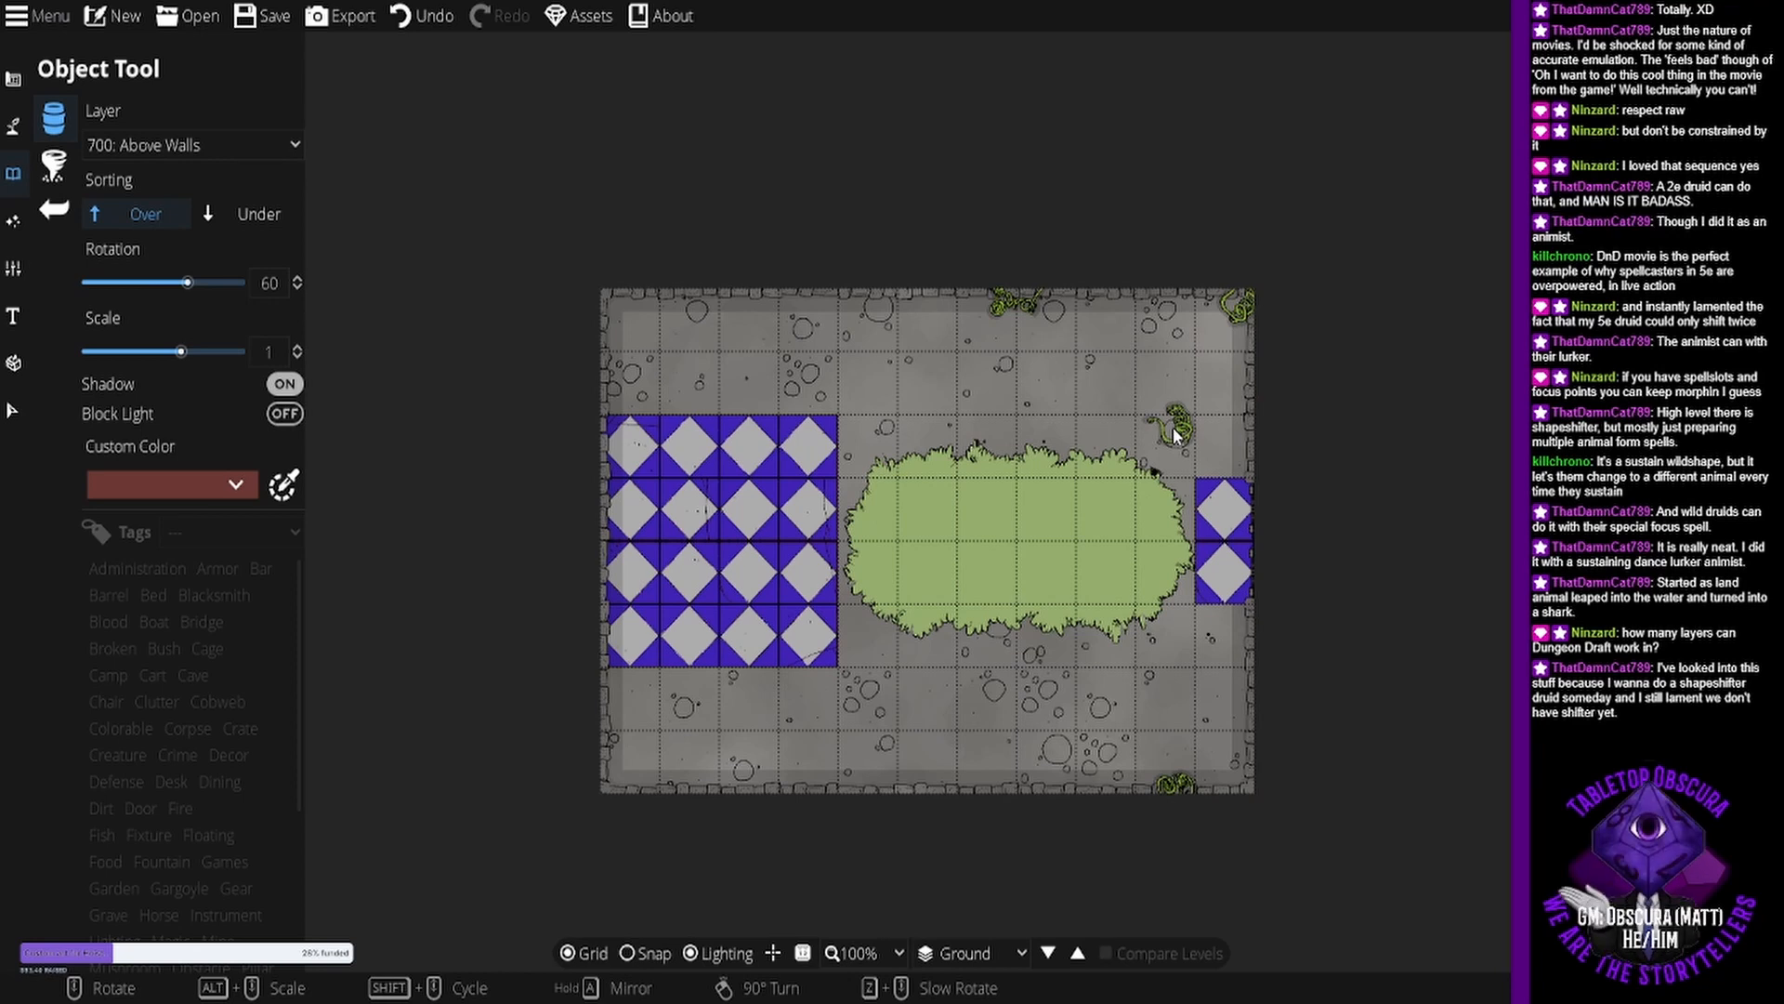
click(158, 144)
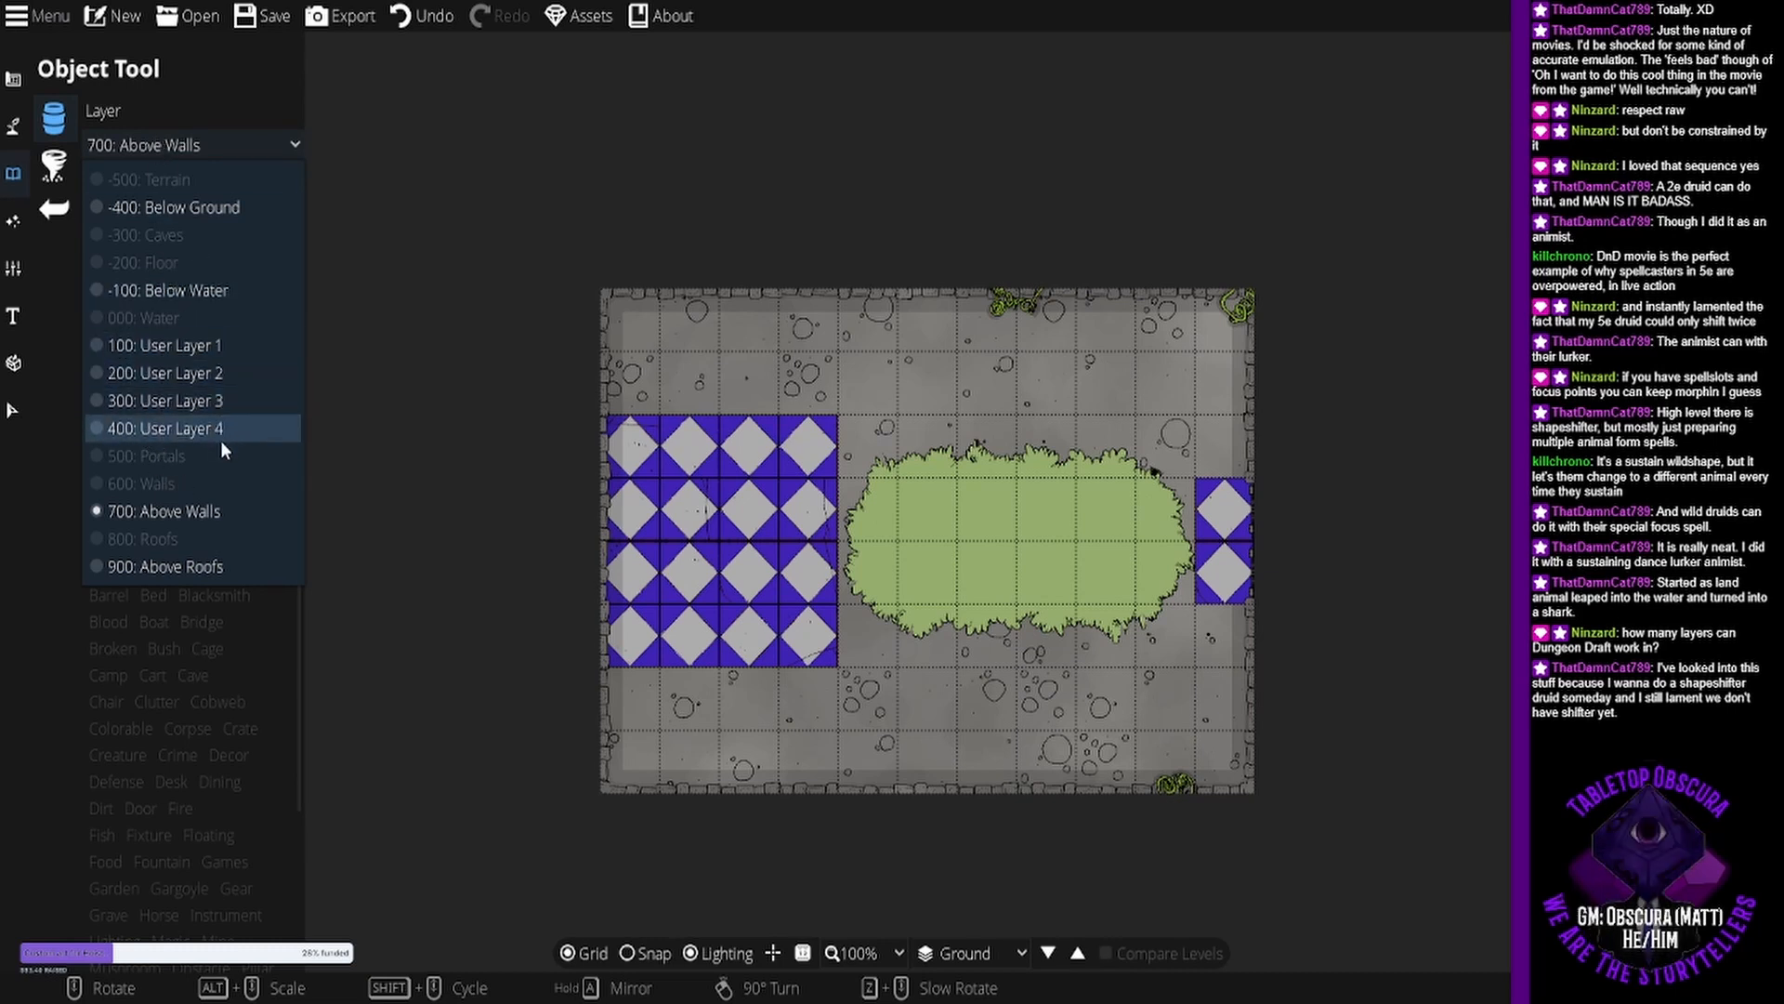
click(206, 512)
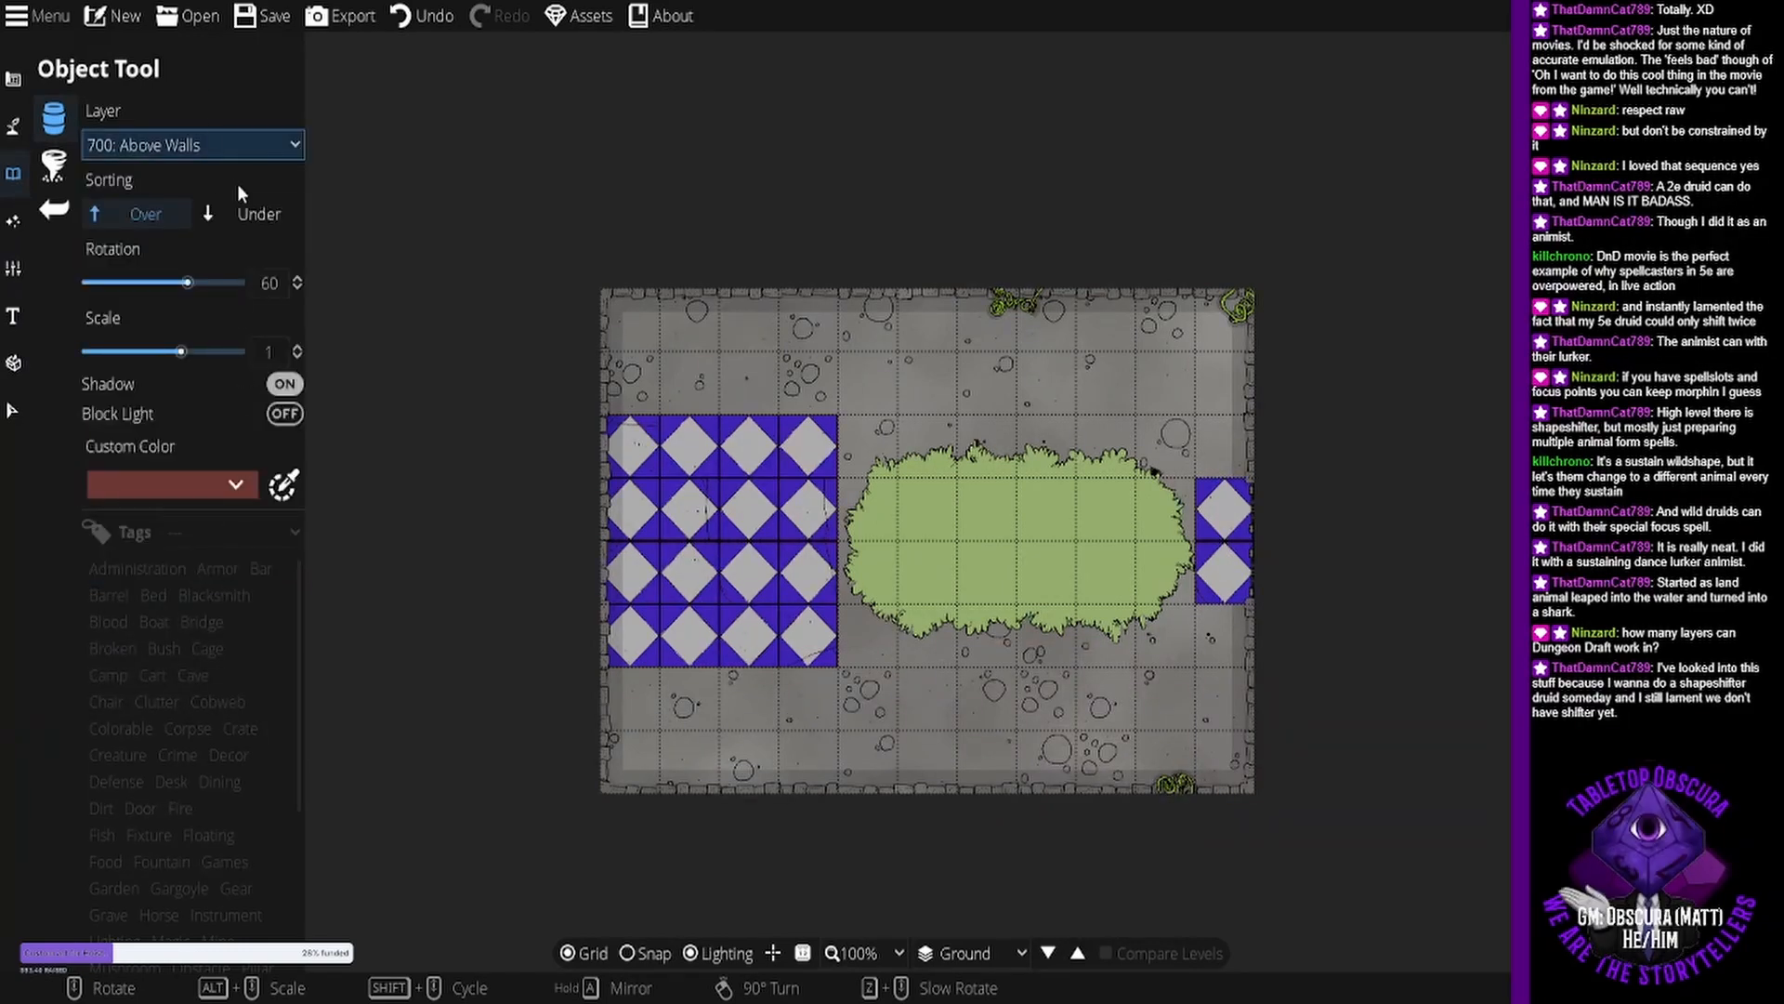
click(251, 154)
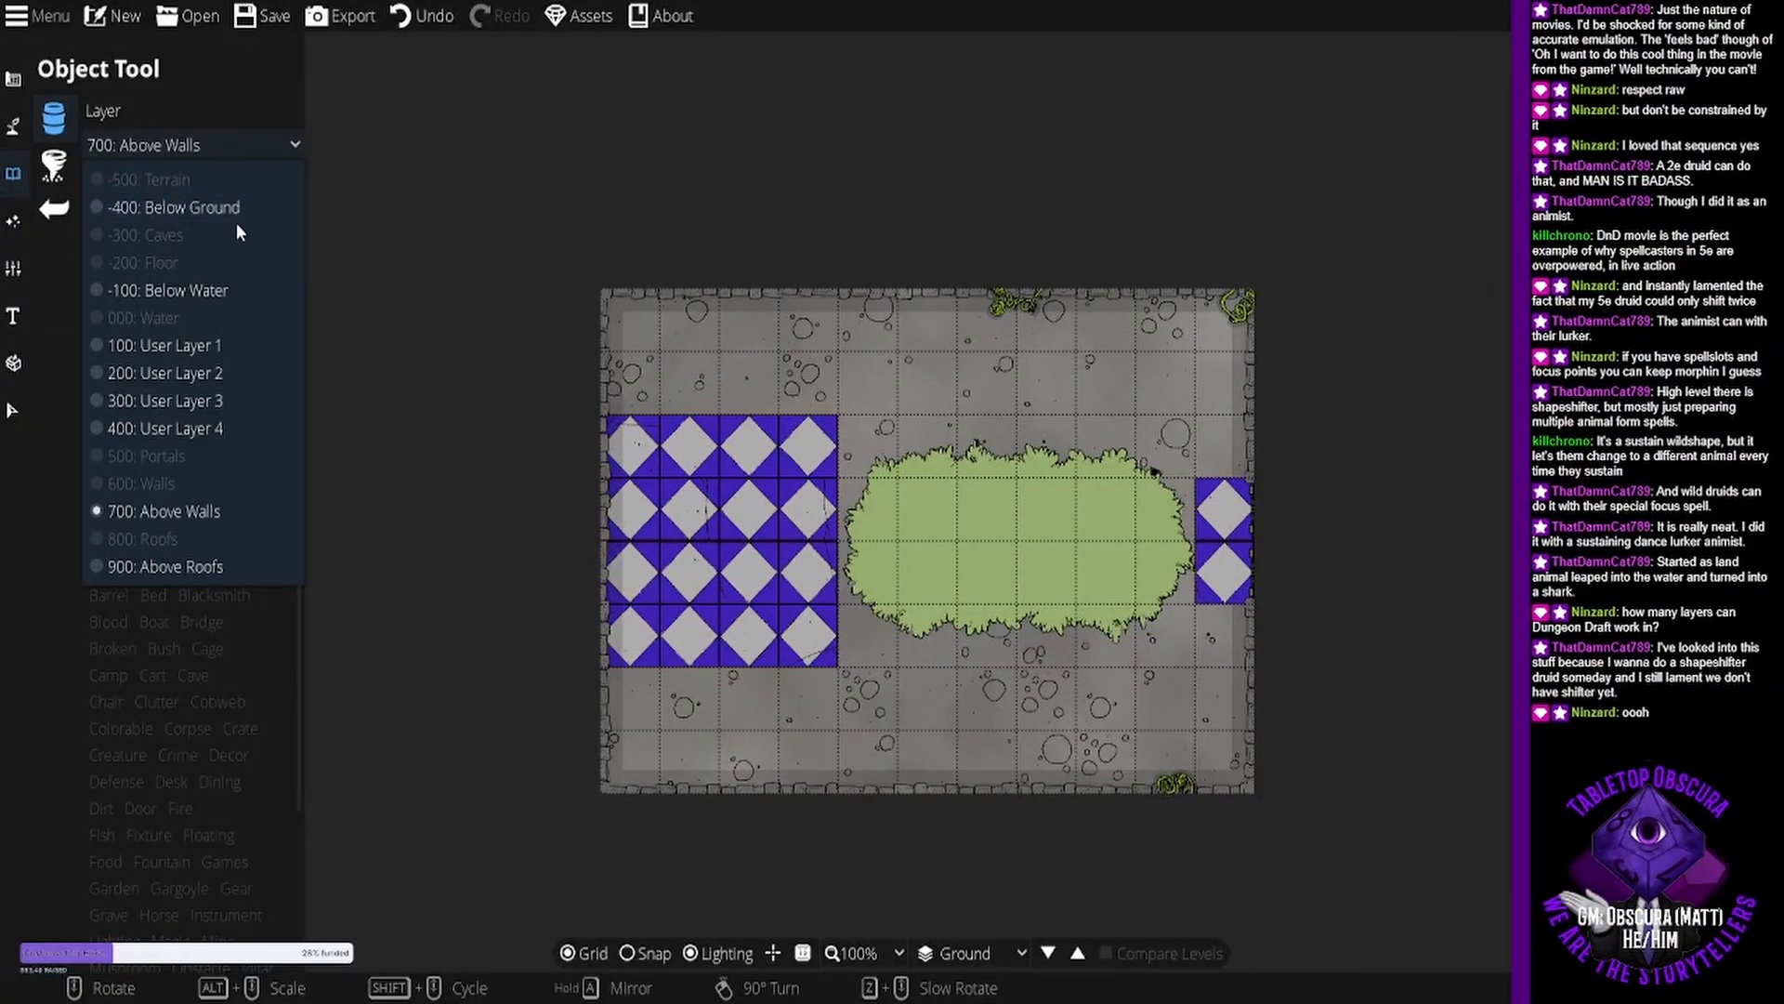
click(233, 143)
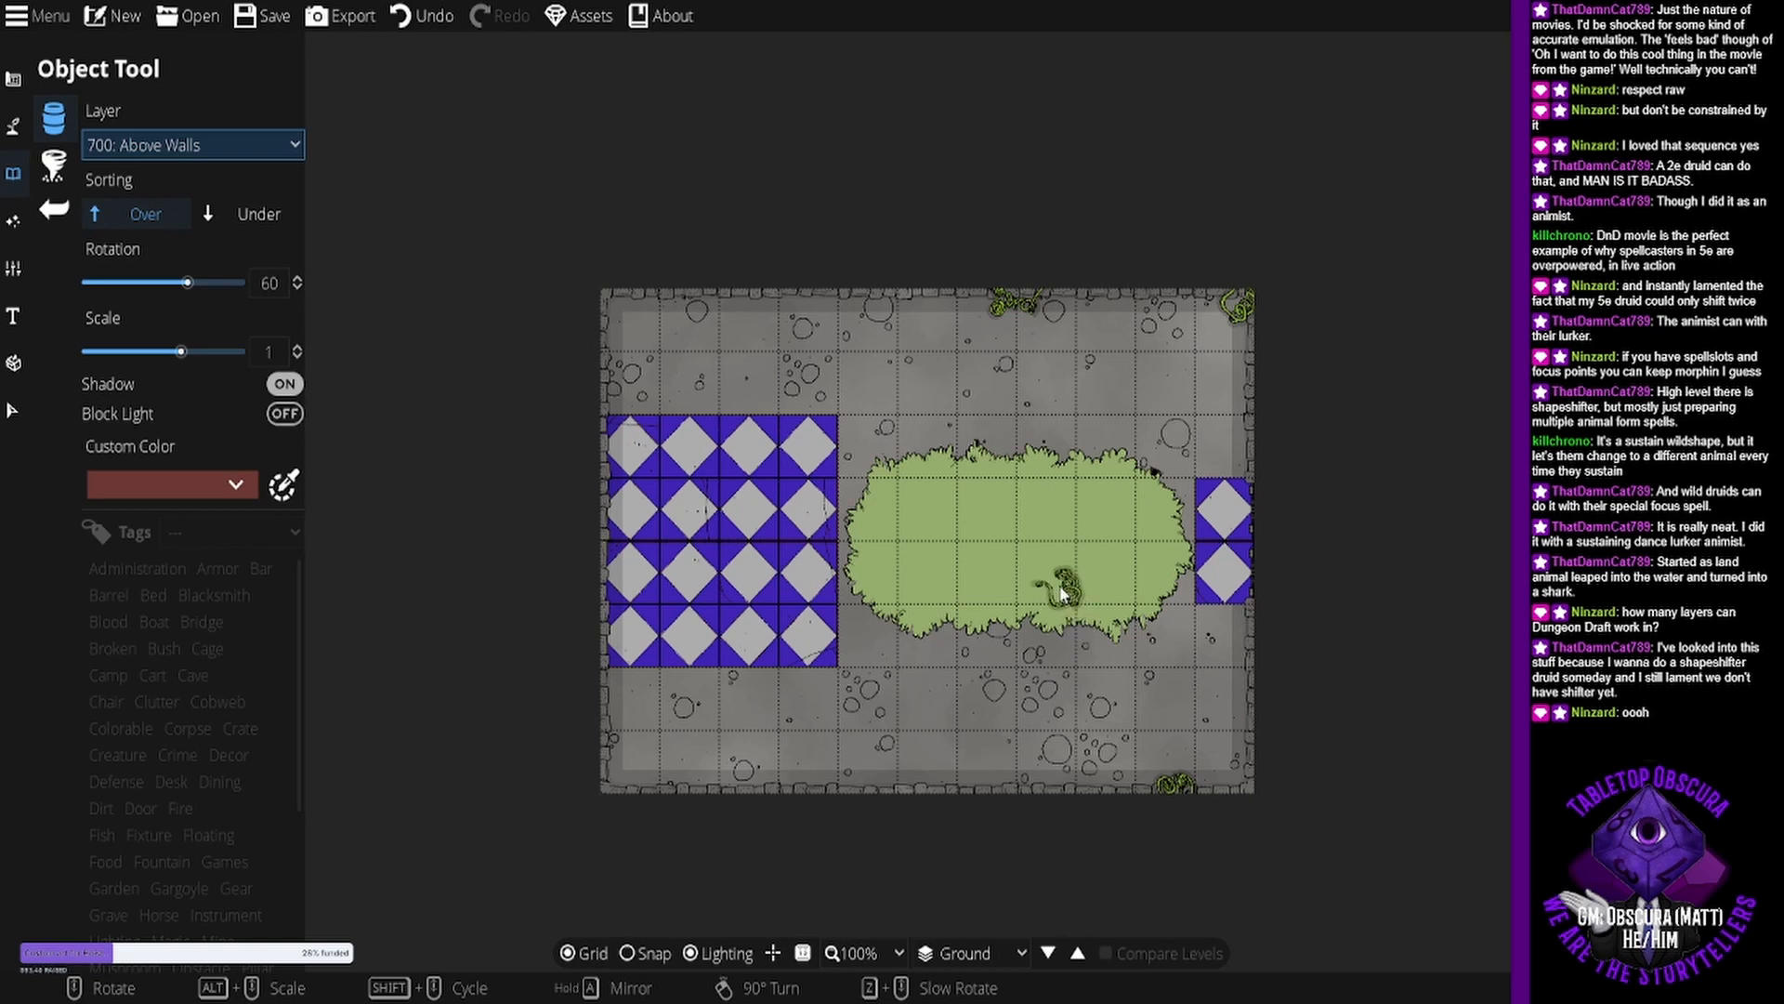
Rotate and place tendril vines in the room's lower-left corner and, at rotation 15, in the upper-left corner.
scroll(1052, 480, up, 7)
scroll(1052, 479, down, 4)
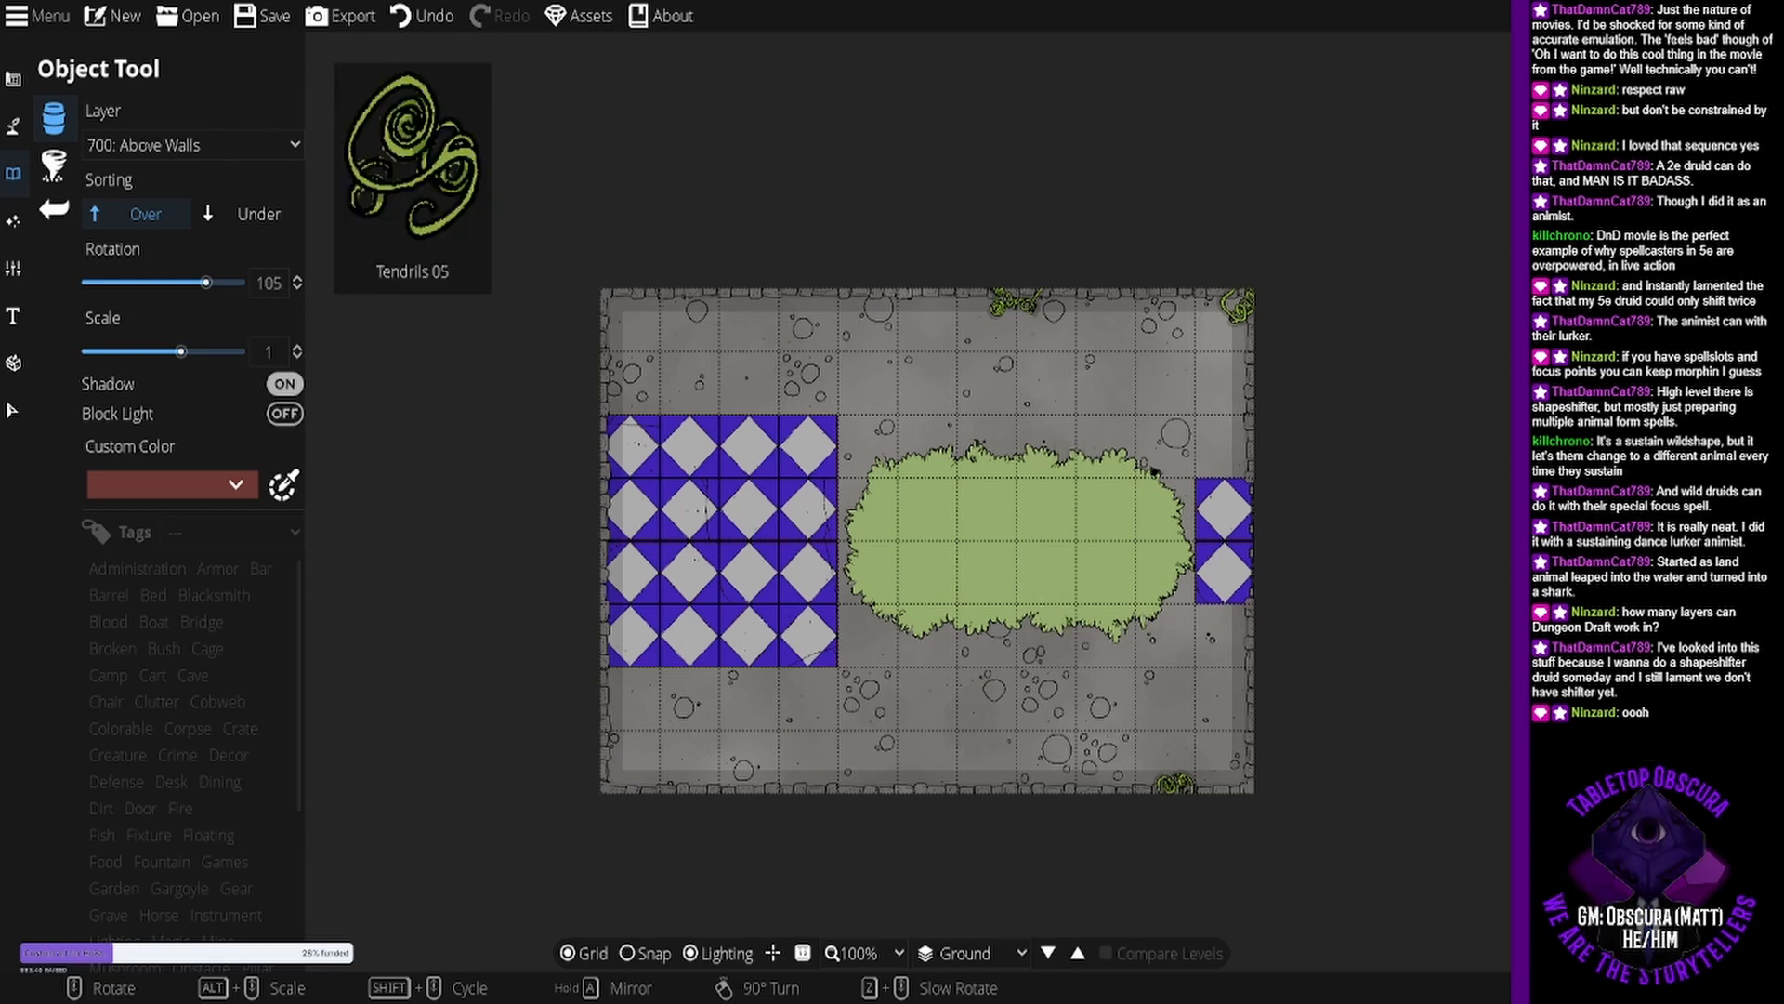
scroll(617, 771, up, 5)
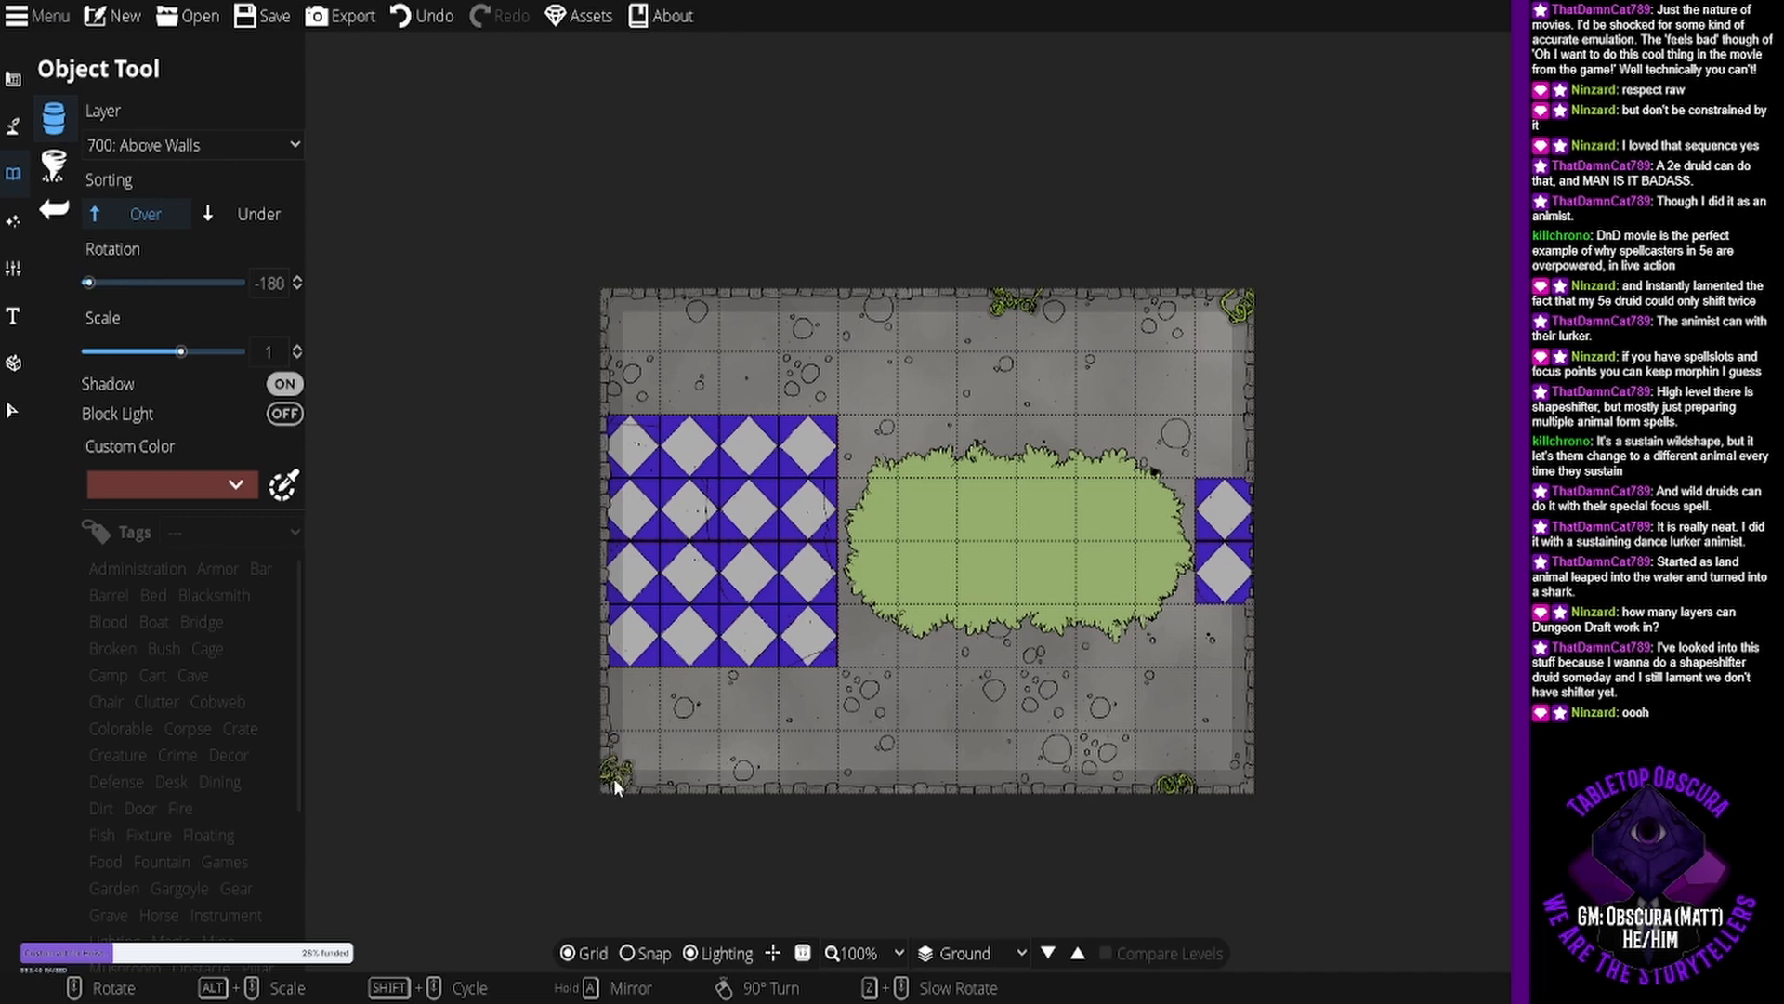
scroll(613, 779, up, 10)
click(613, 779)
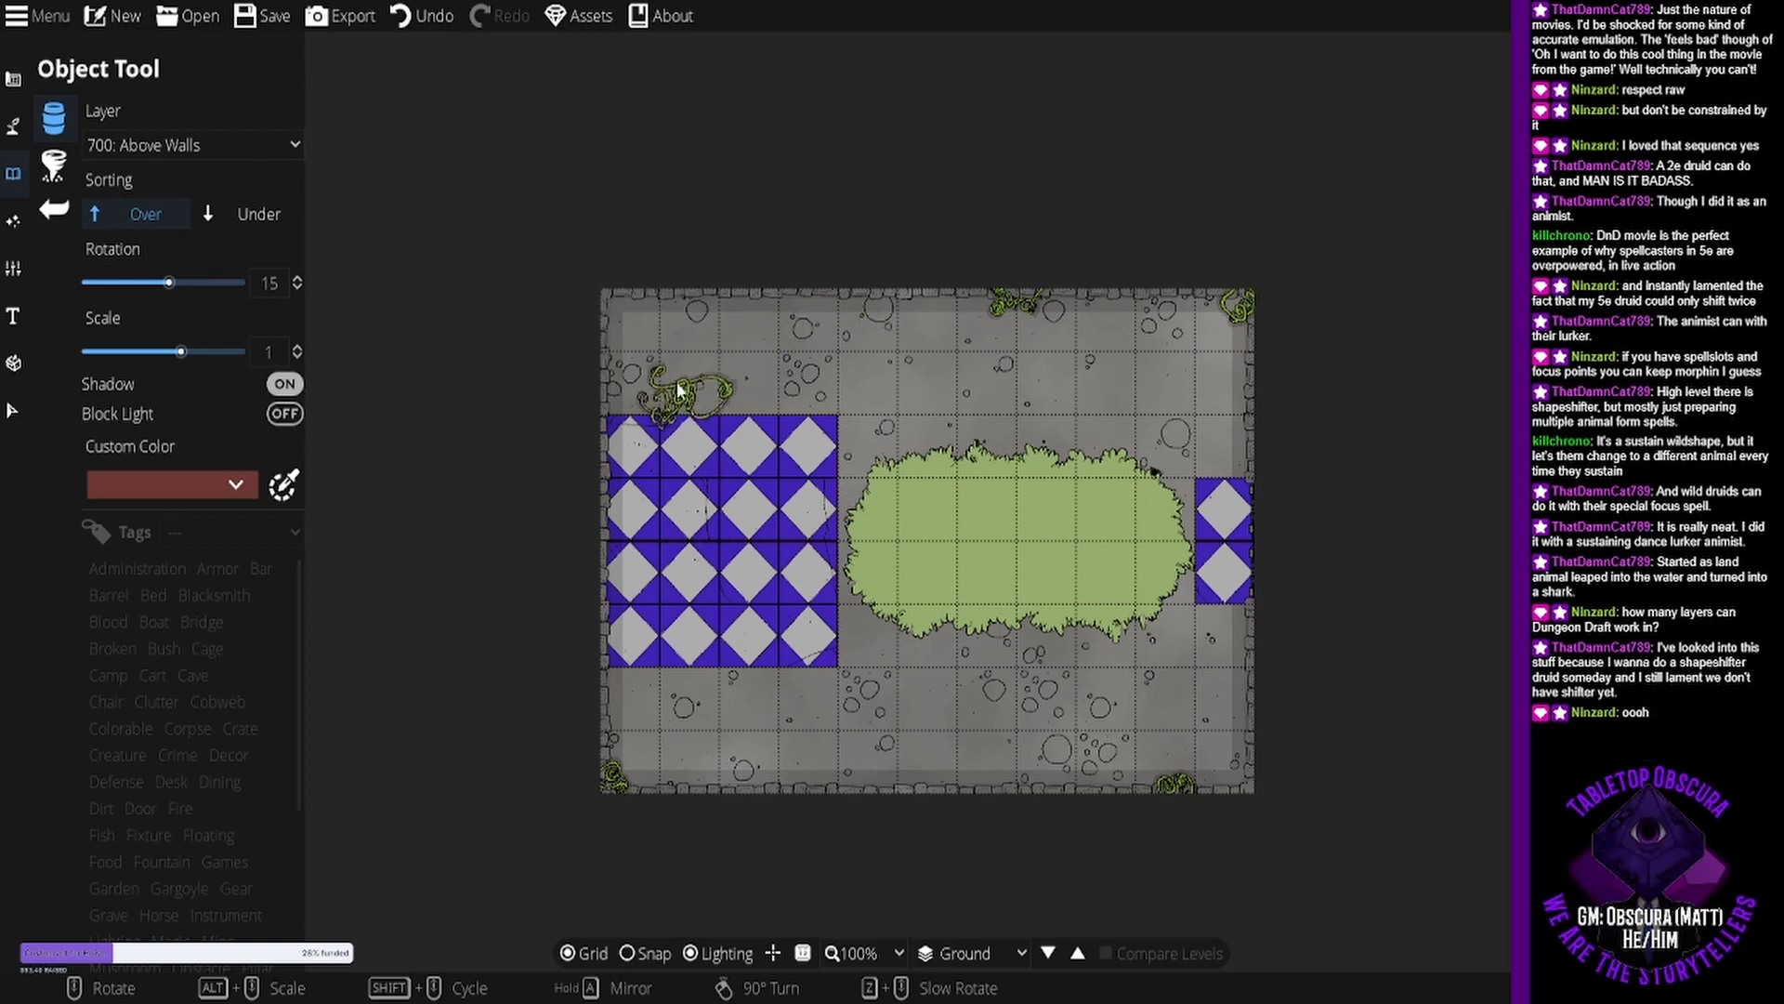
click(629, 308)
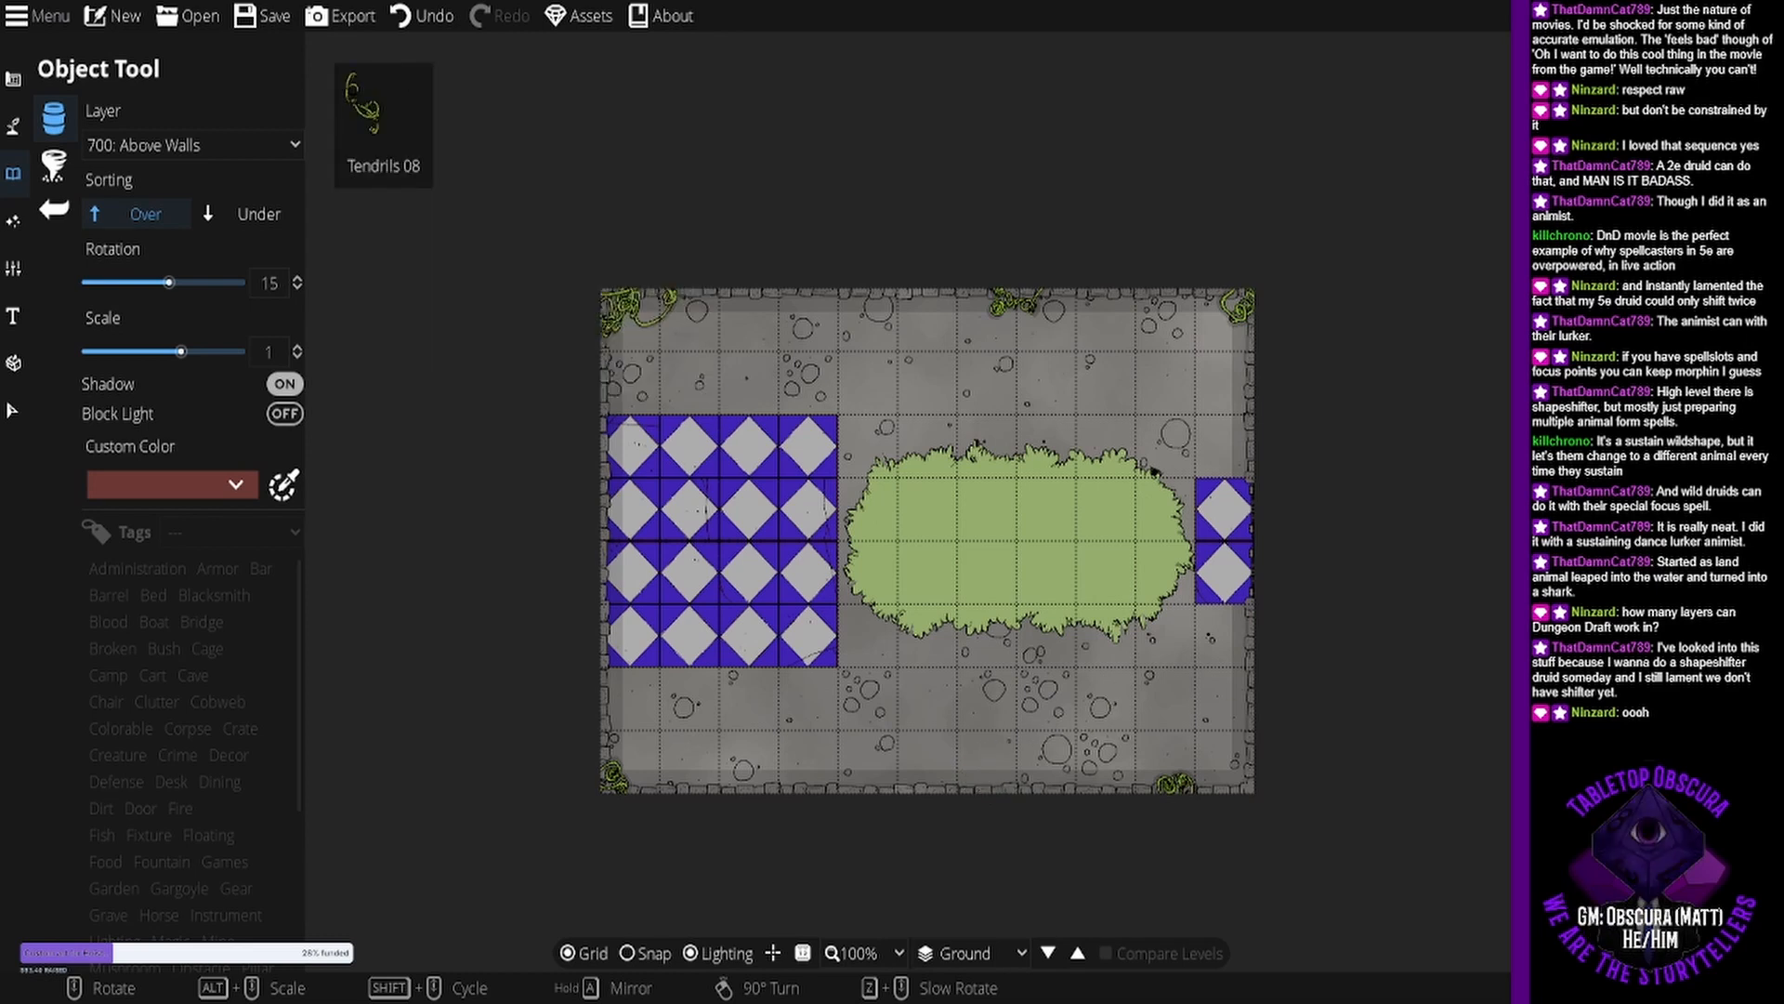
Rotate a small tendril vine and place it on the lower wall, below the right side of the checkered floor.
scroll(750, 738, up, 9)
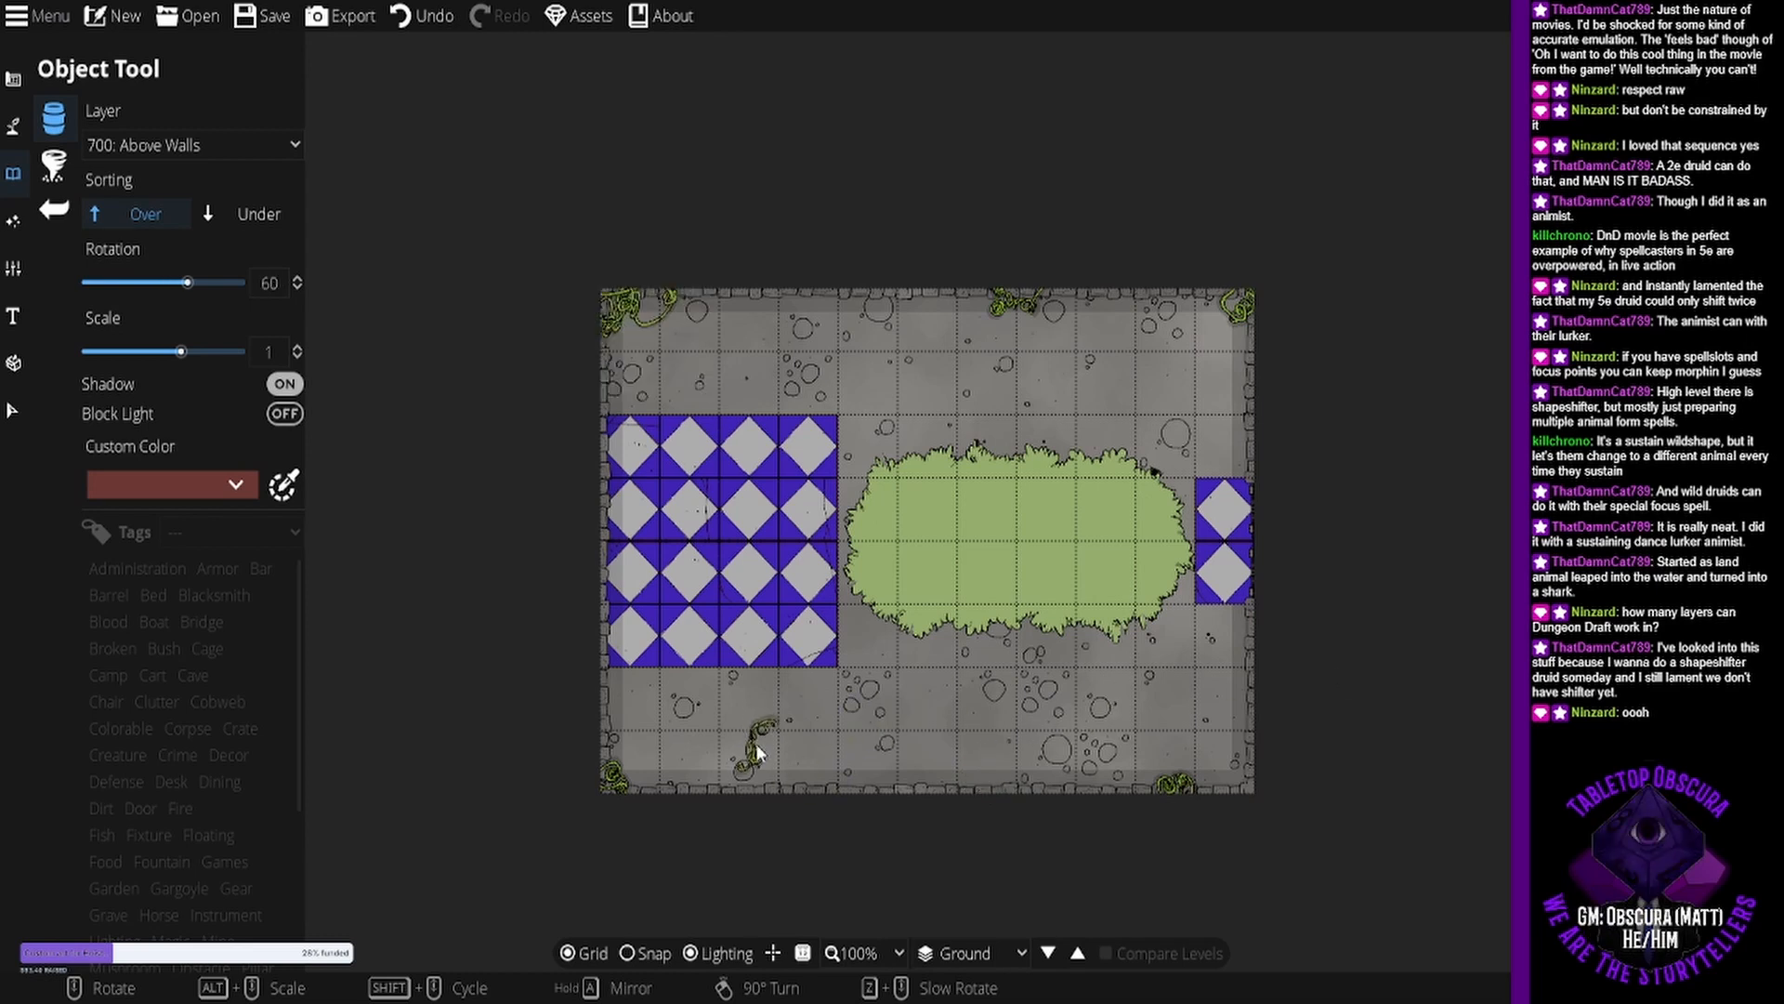
scroll(787, 784, down, 2)
click(787, 784)
Place another tendril vine, rotated to -75, near the middle of the lower wall.
scroll(1240, 777, down, 8)
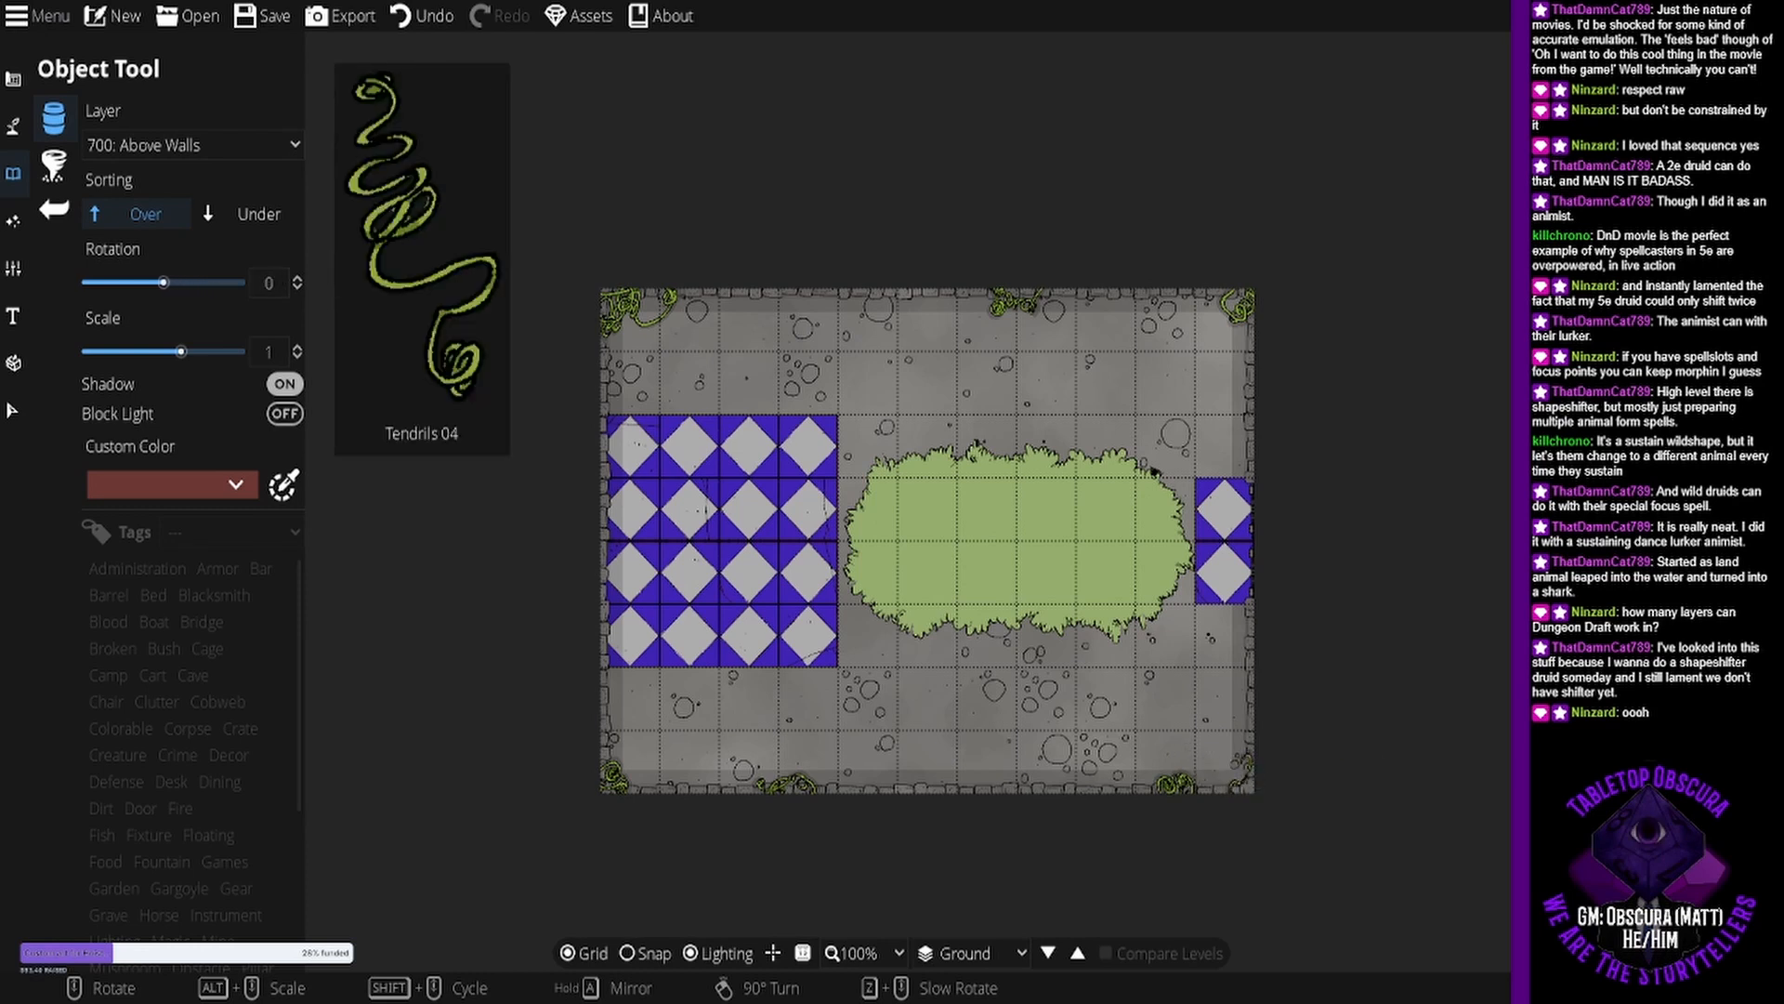
scroll(934, 782, up, 1)
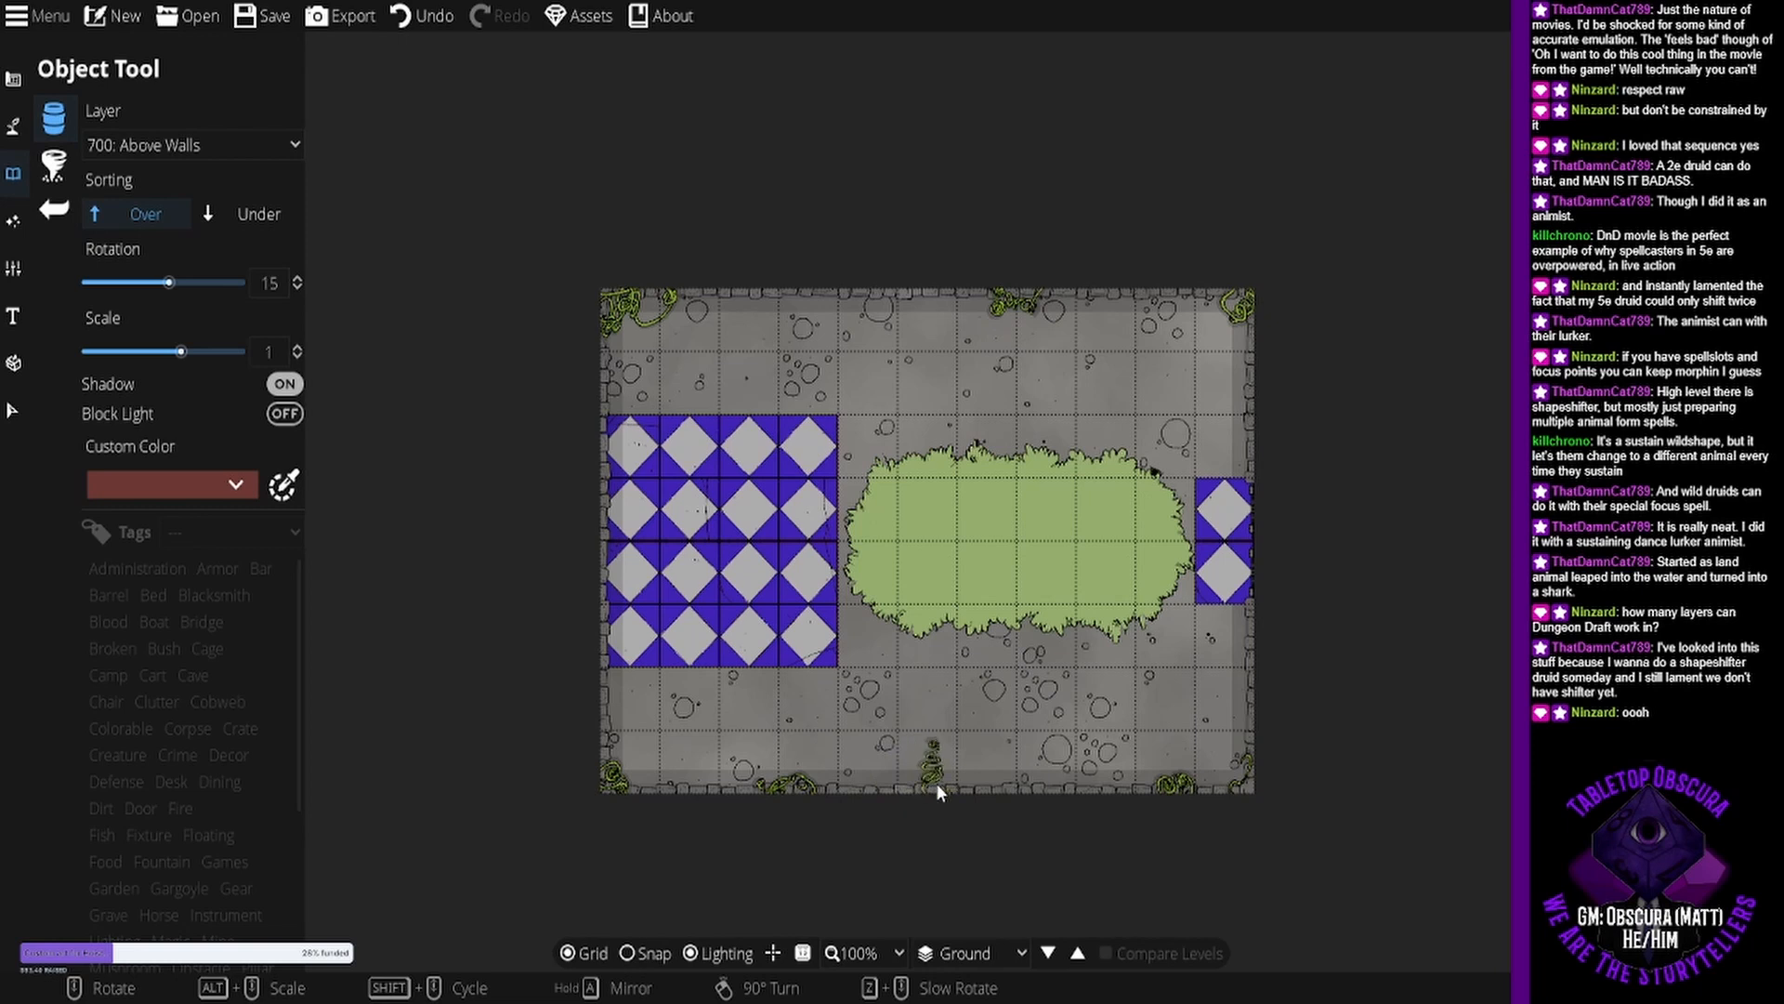
scroll(949, 824, down, 4)
scroll(966, 785, down, 2)
click(968, 782)
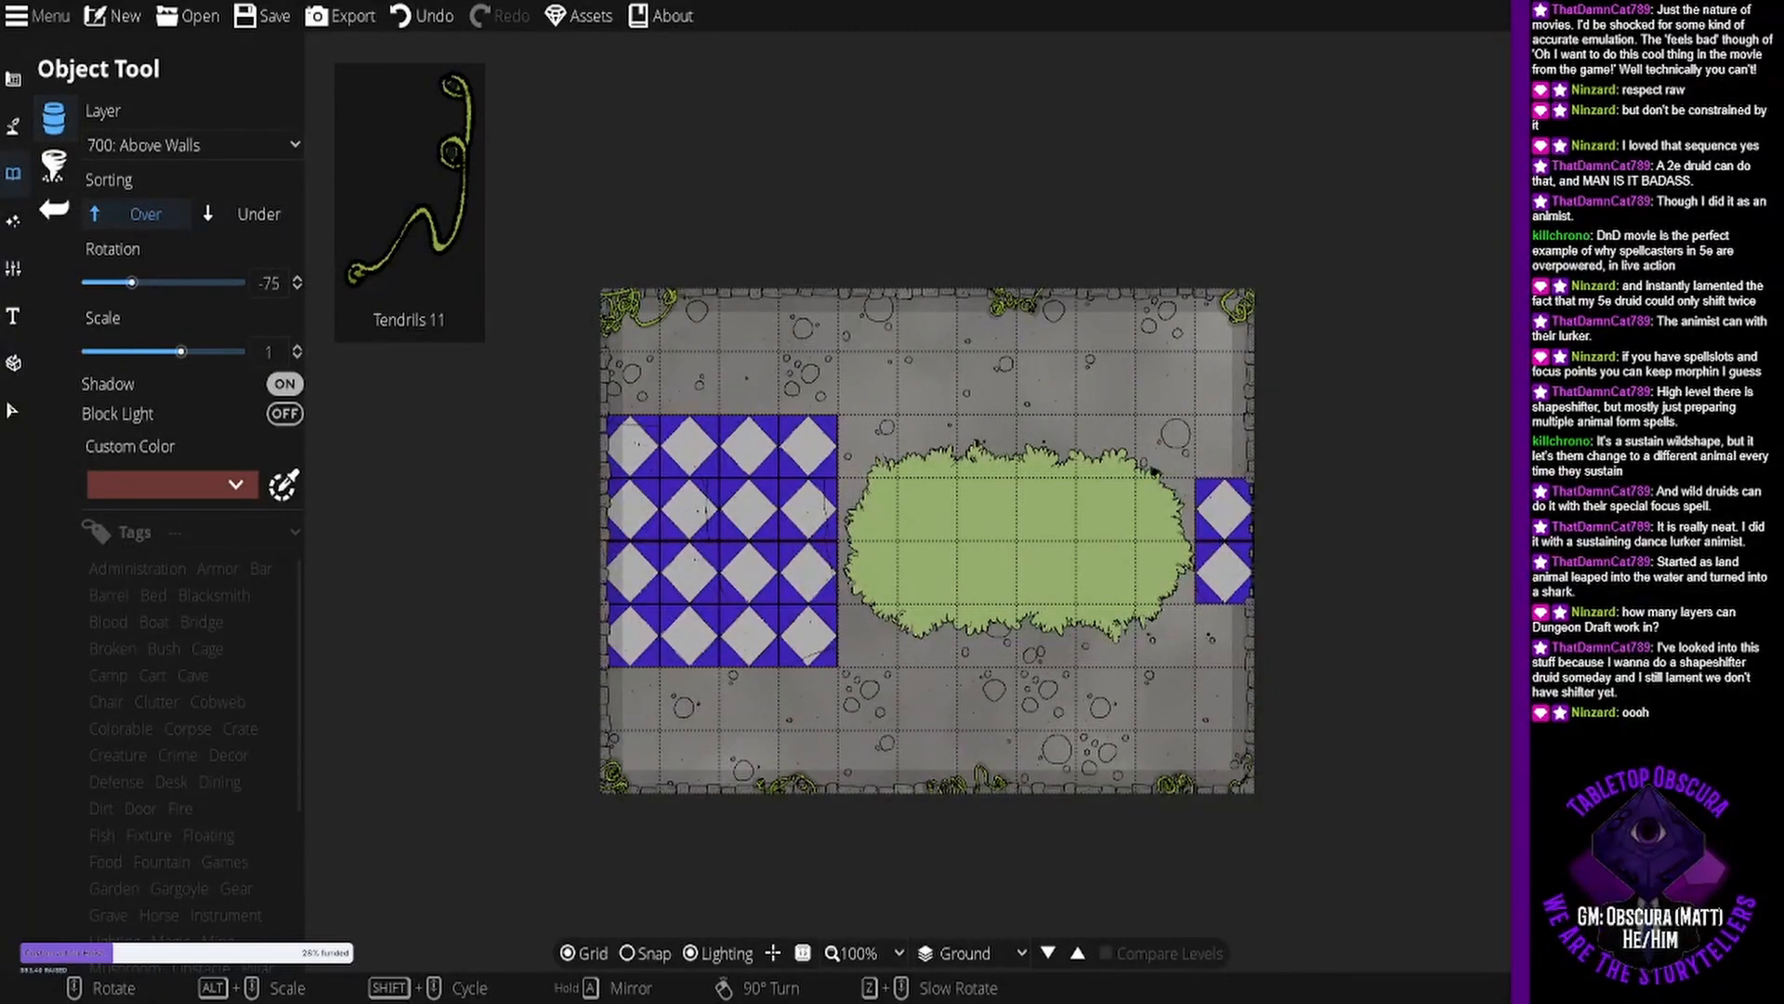
Place two tendril vines on the left wall, one below the checkered floor and one at its upper edge rotated 15.
scroll(825, 633, up, 5)
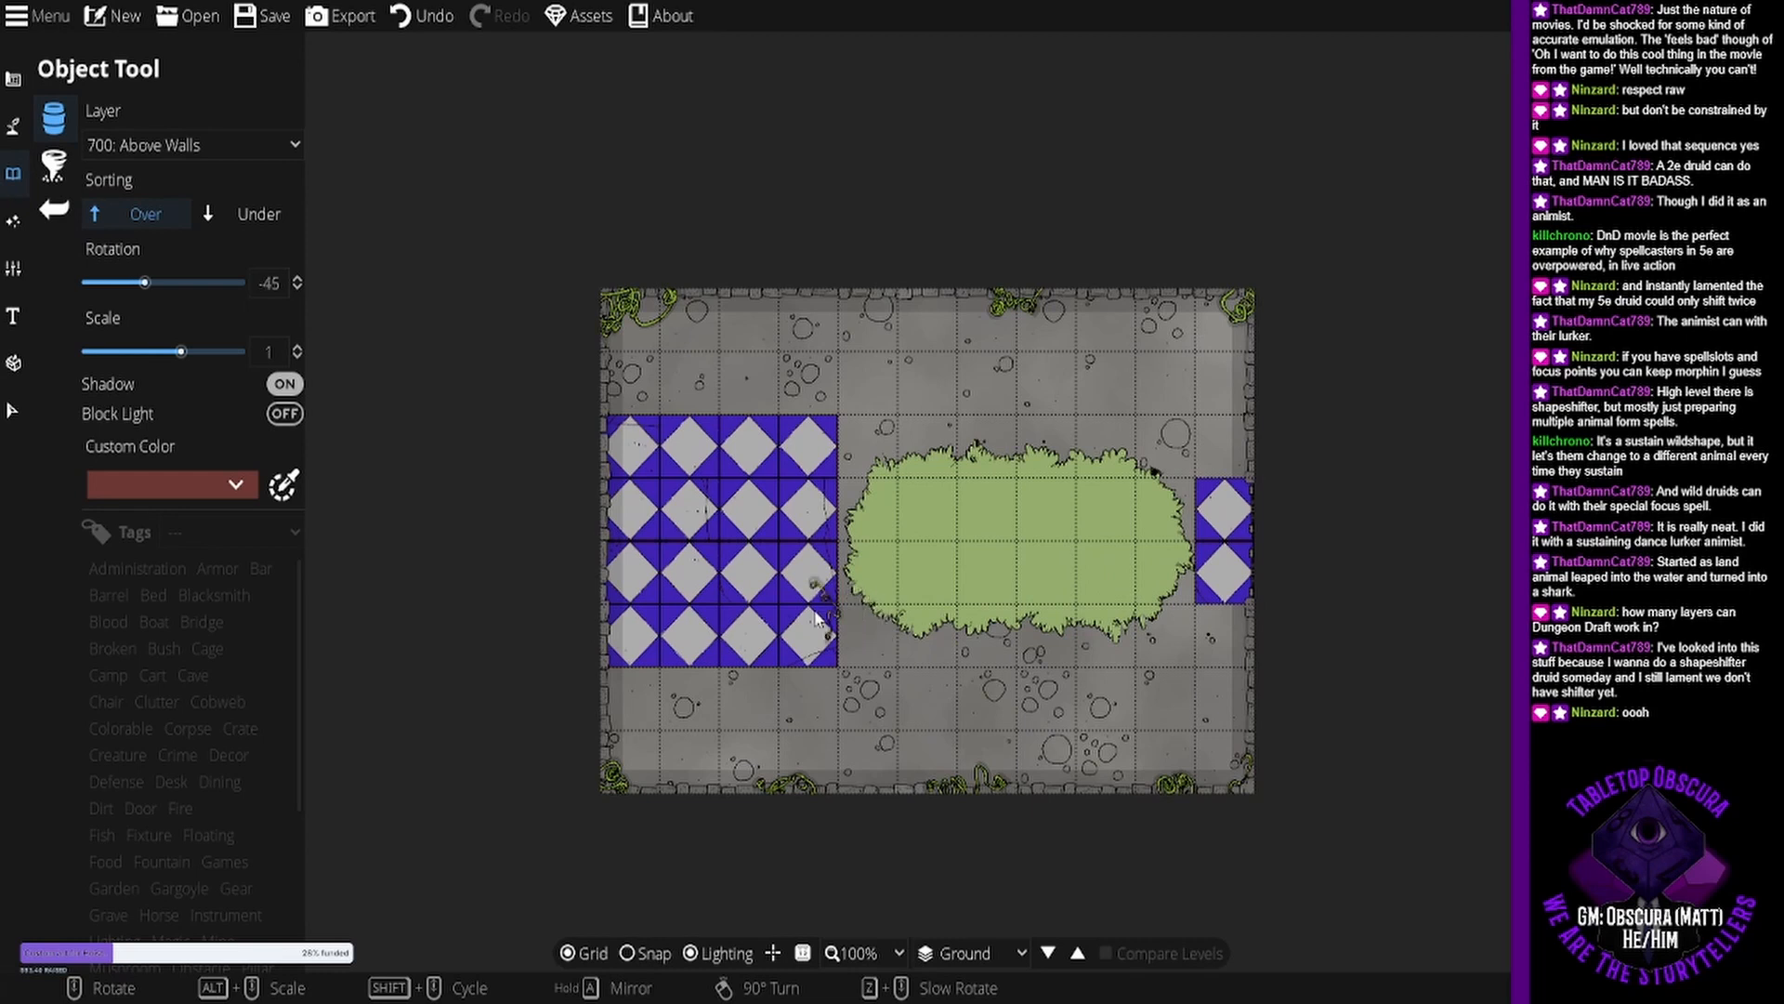
scroll(641, 692, down, 2)
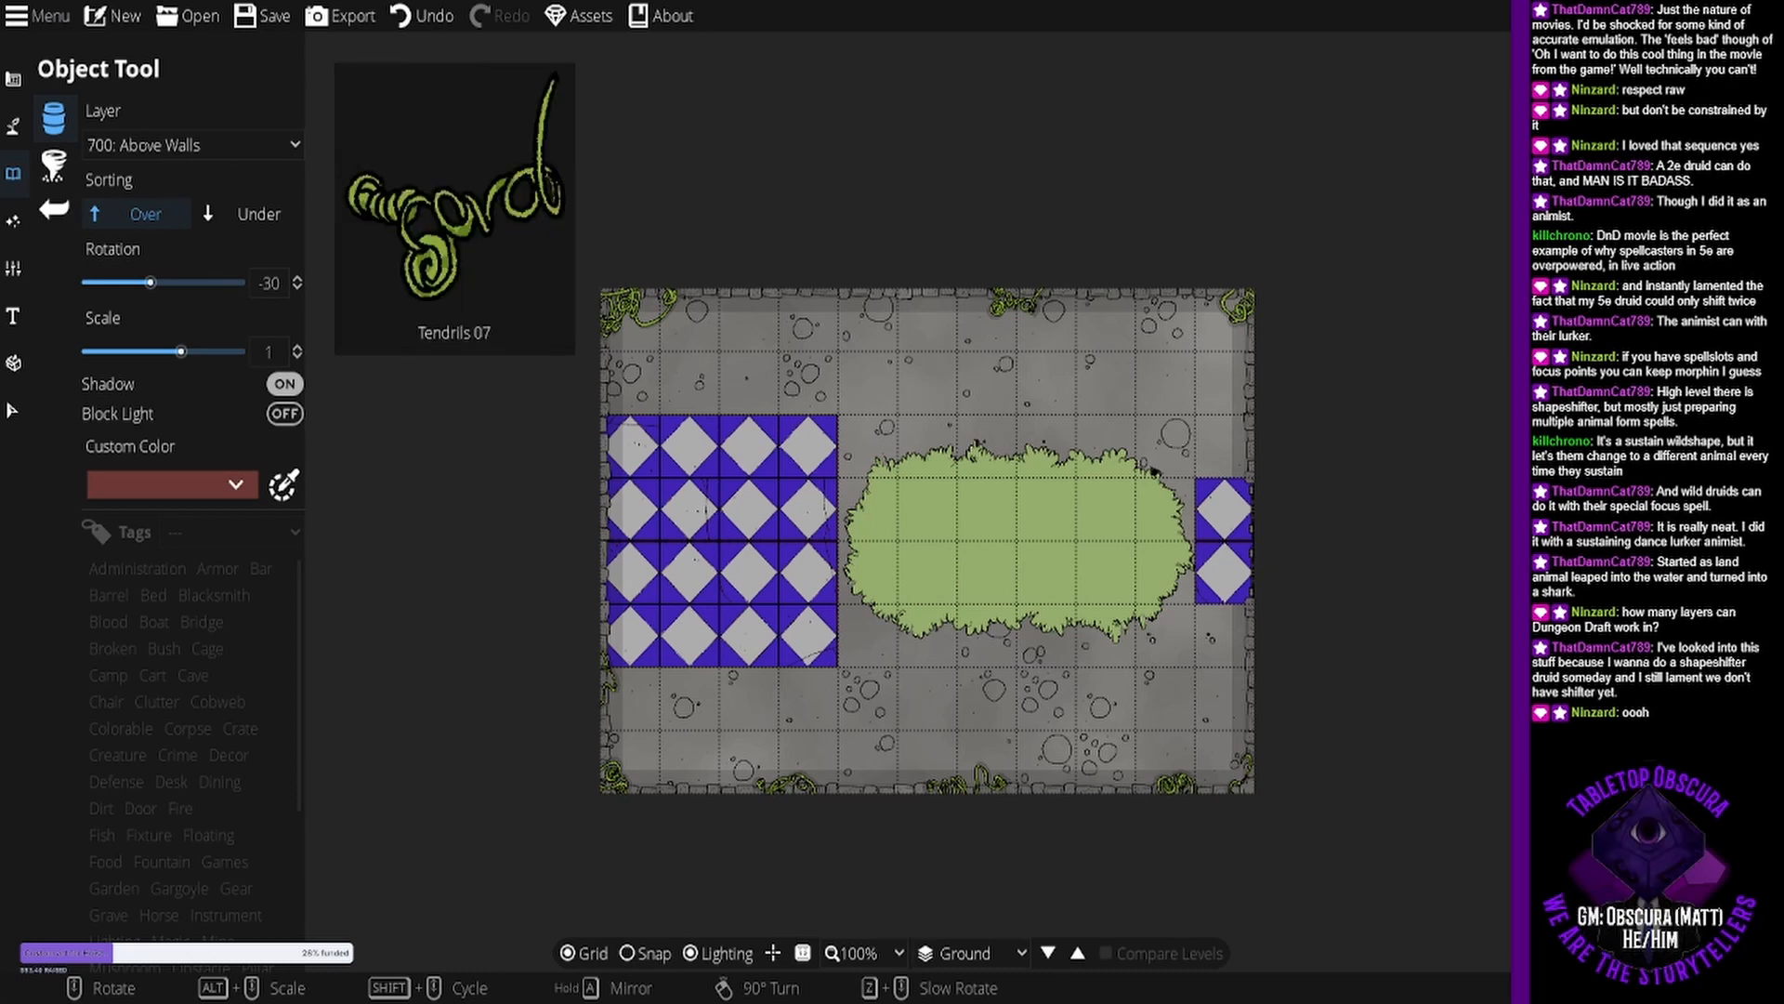
scroll(683, 490, down, 1)
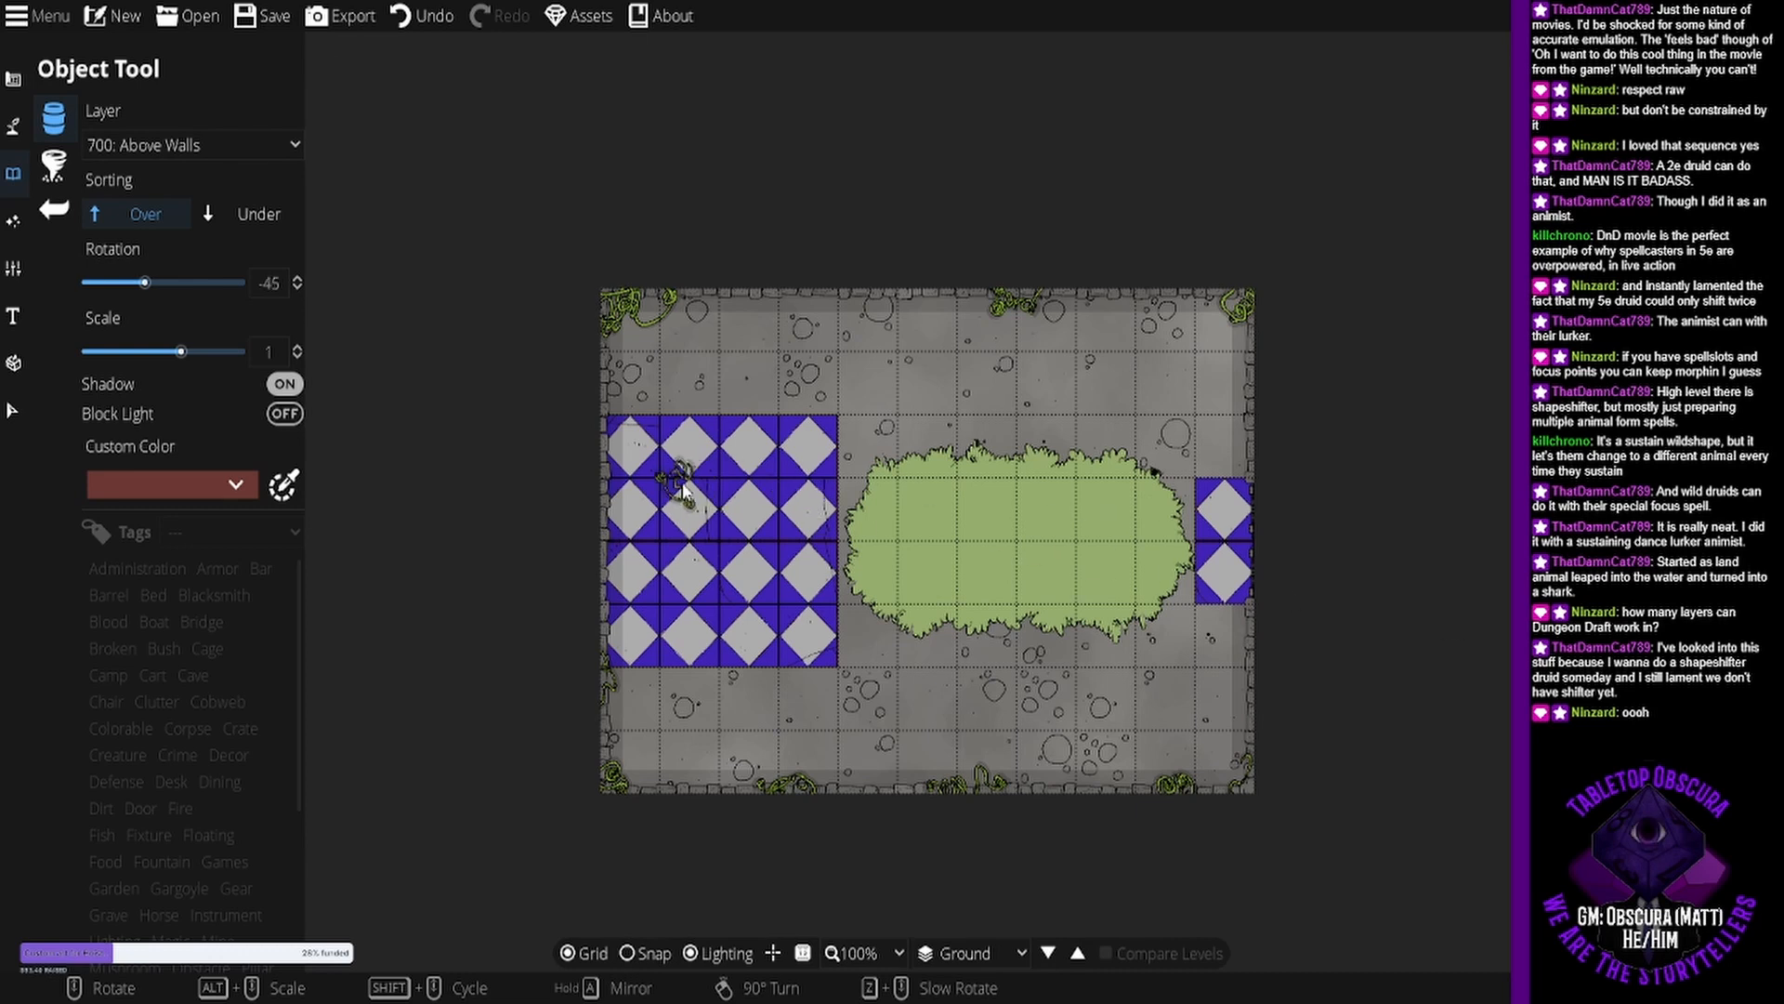
scroll(685, 492, up, 4)
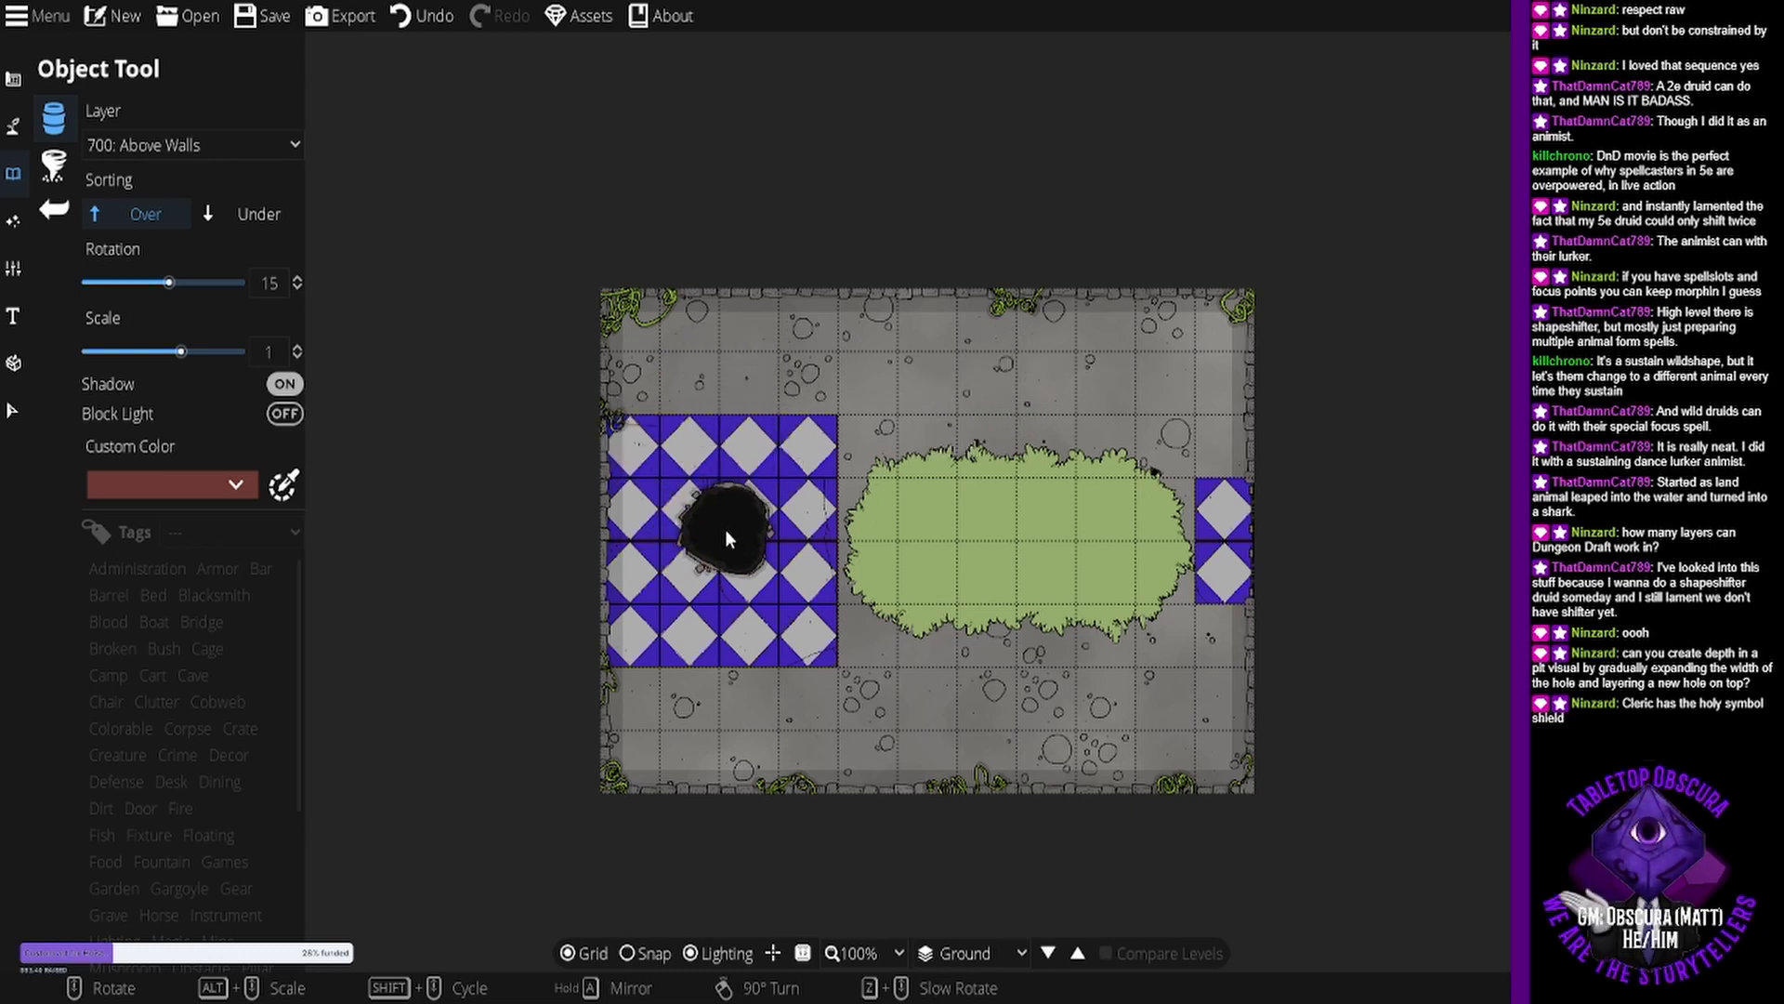
Turn off the shadow for the black pit object and compare its variants over the checkered floor.
click(296, 384)
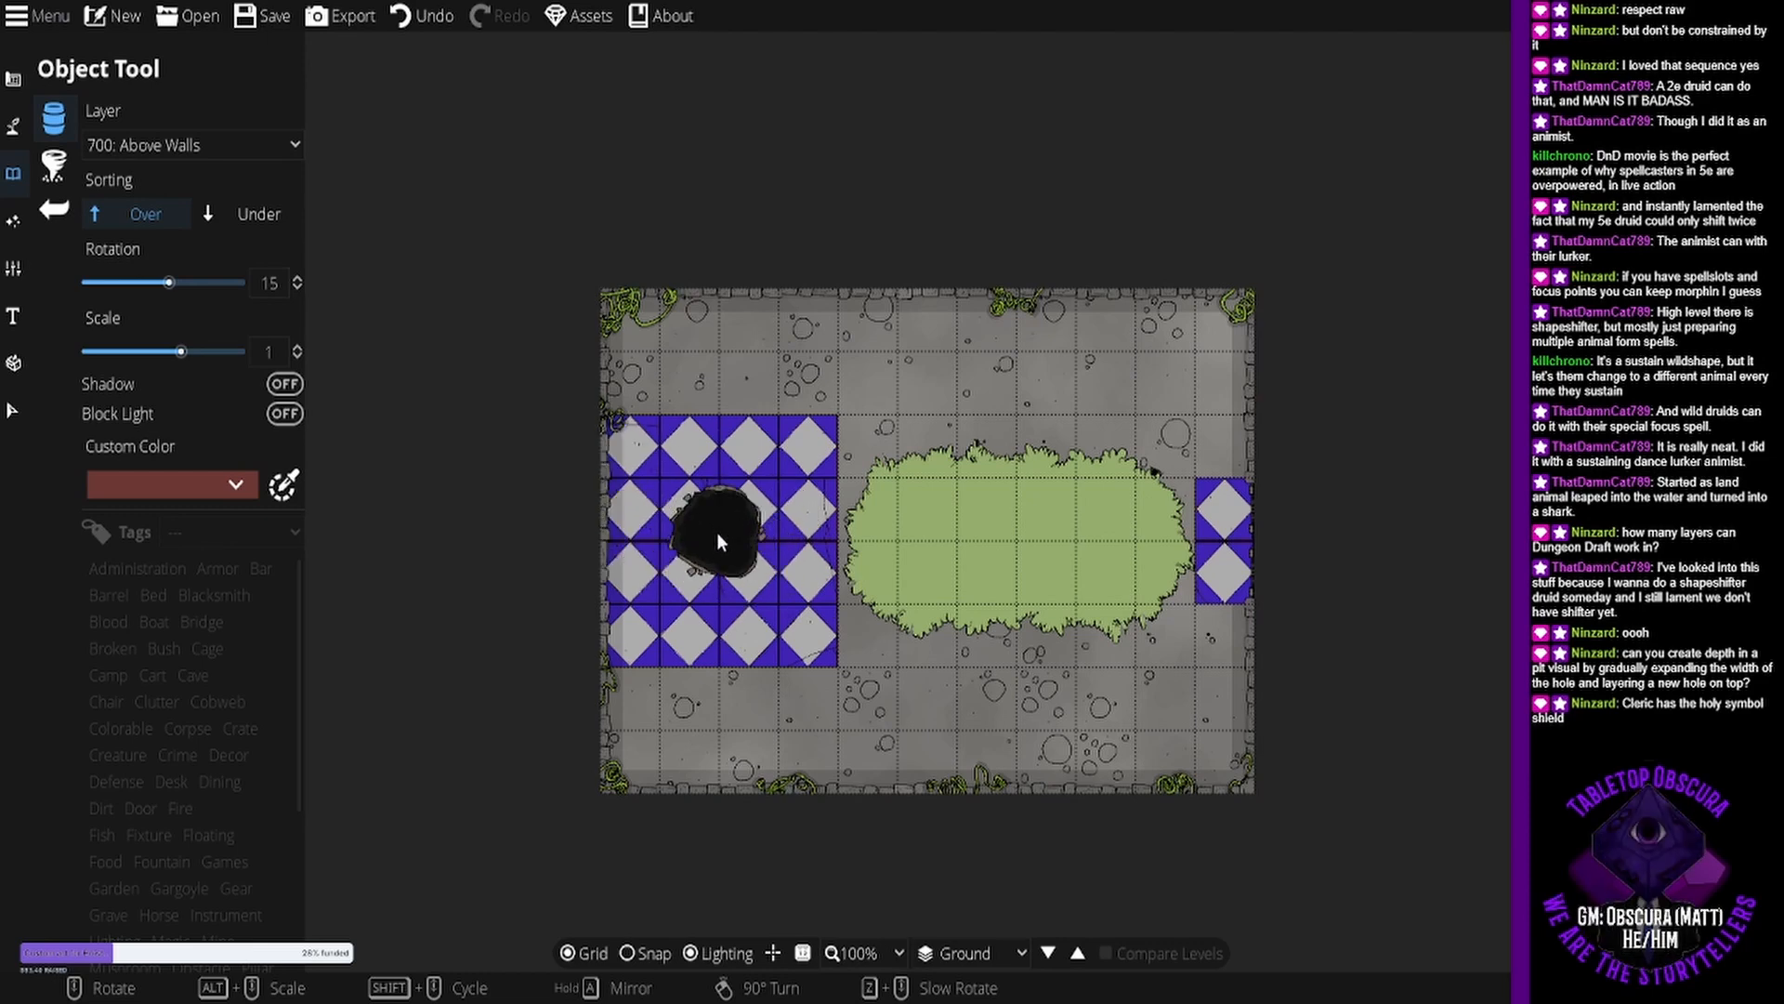
scroll(717, 542, down, 1)
scroll(717, 542, up, 2)
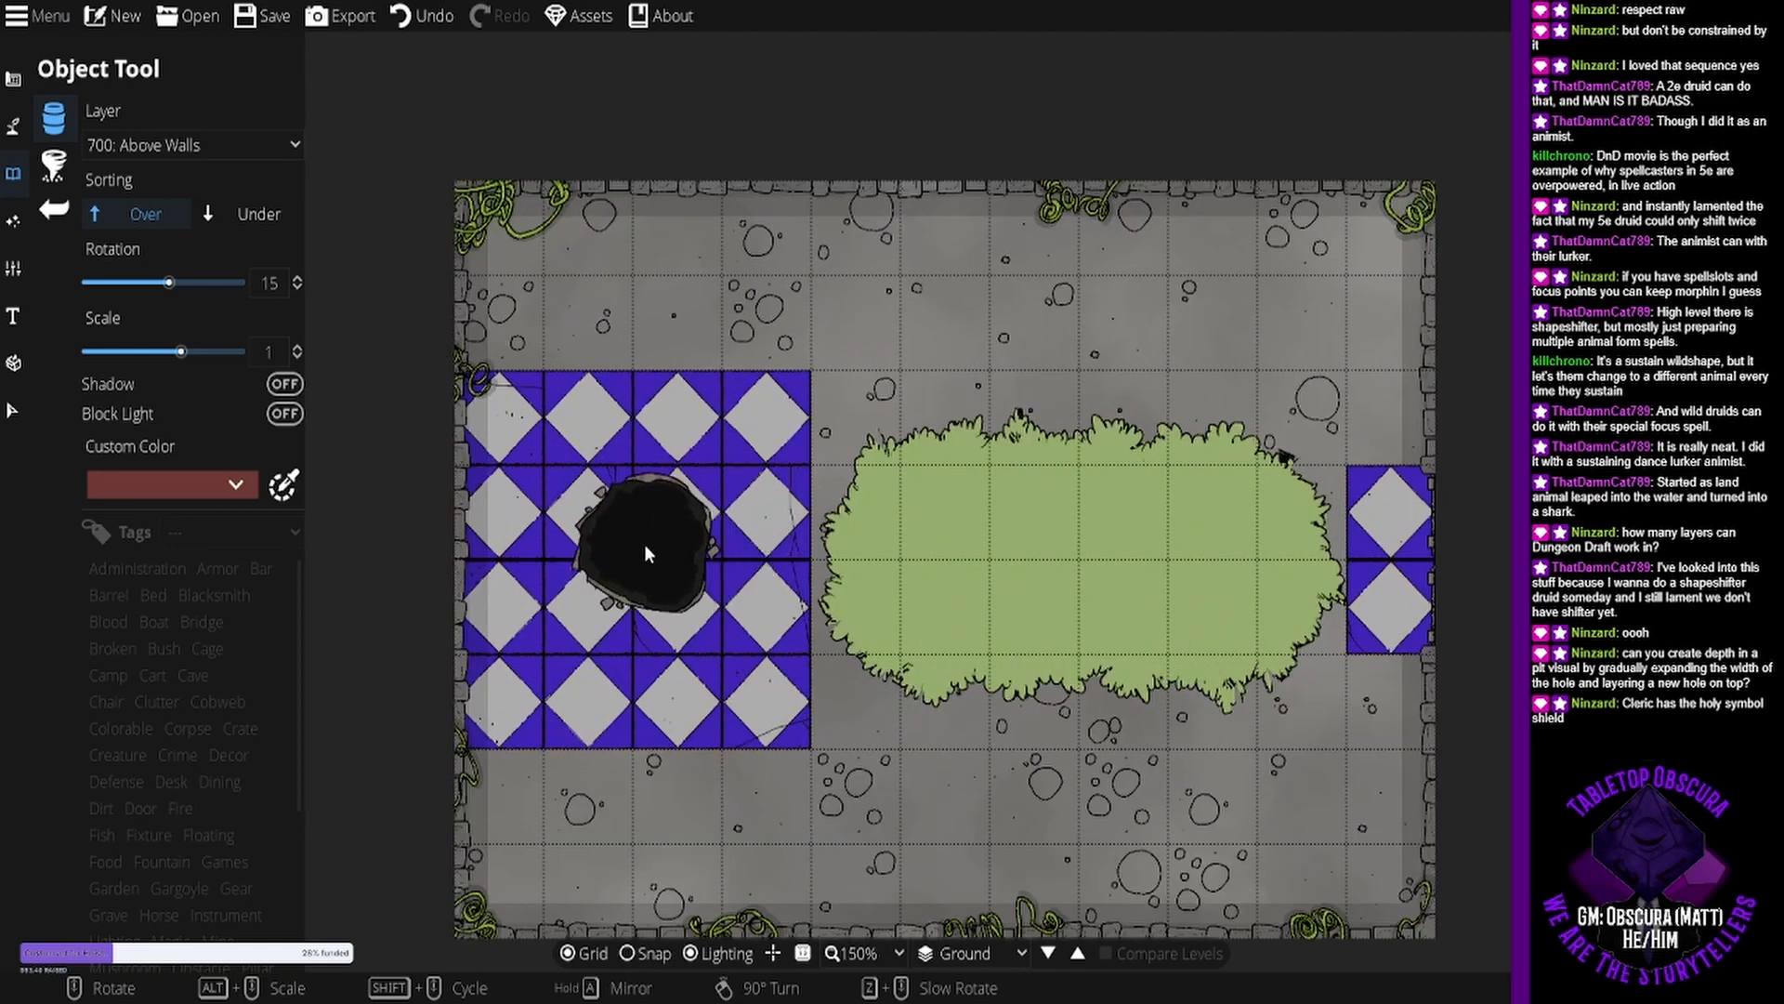
scroll(644, 545, down, 2)
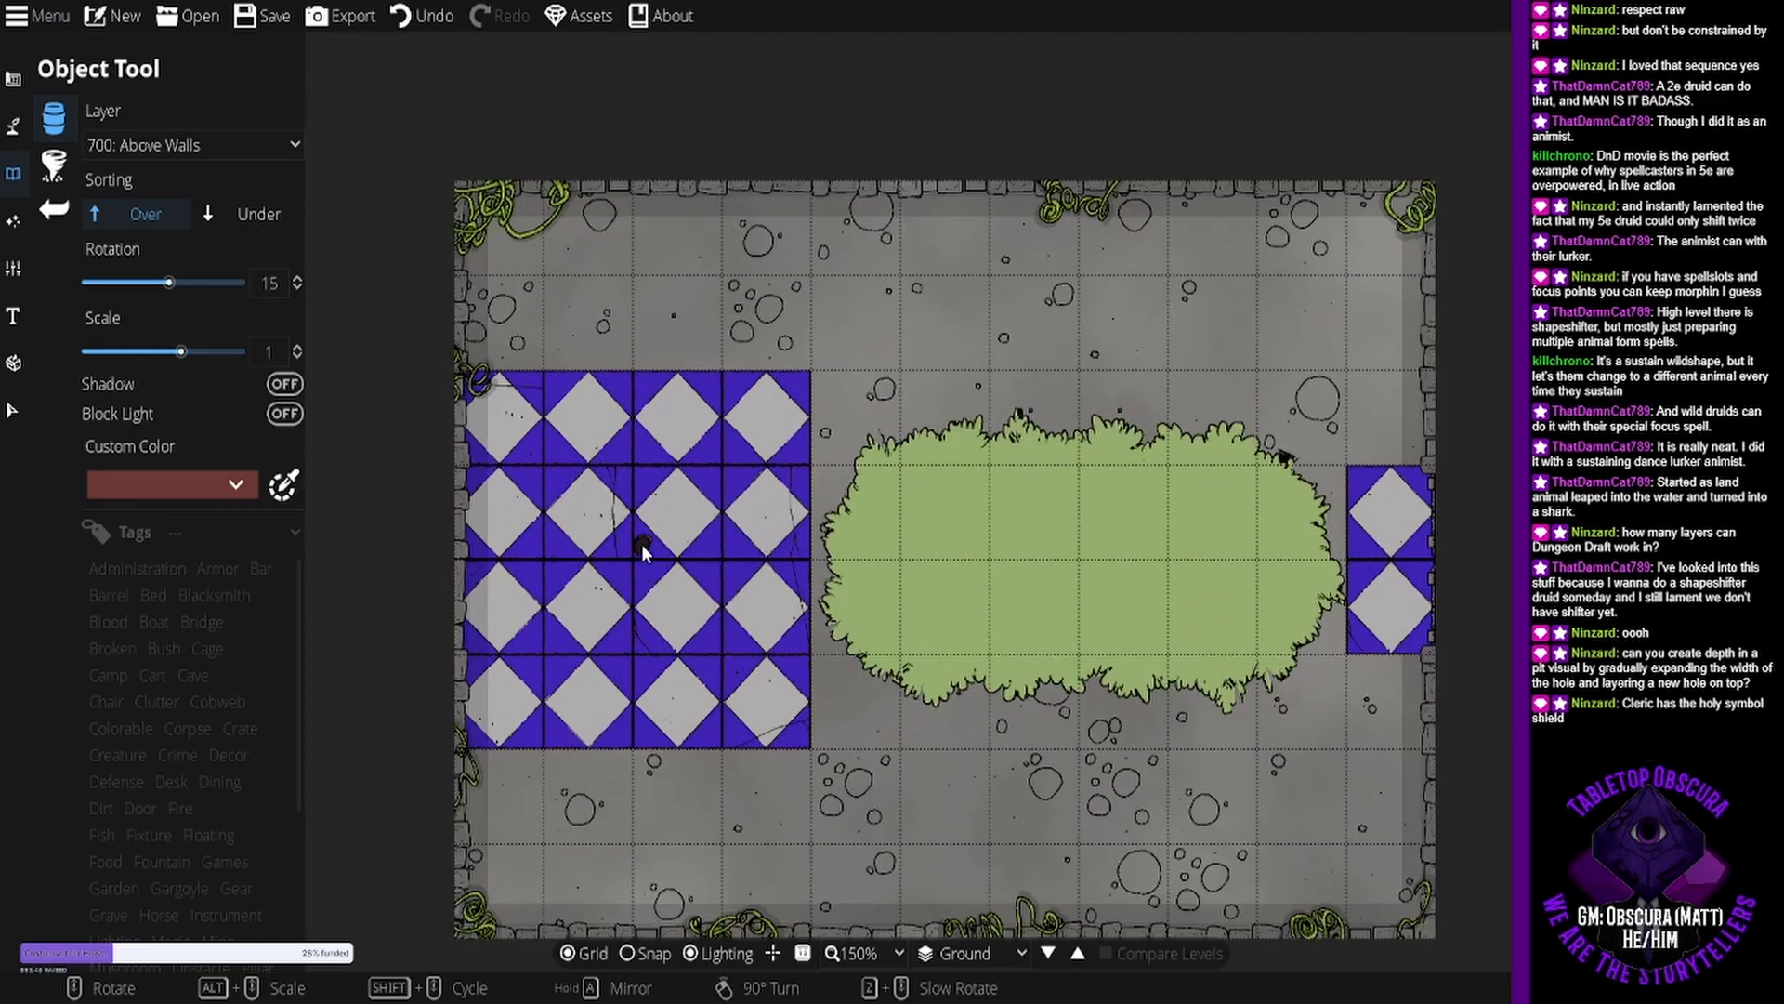
scroll(644, 552, up, 1)
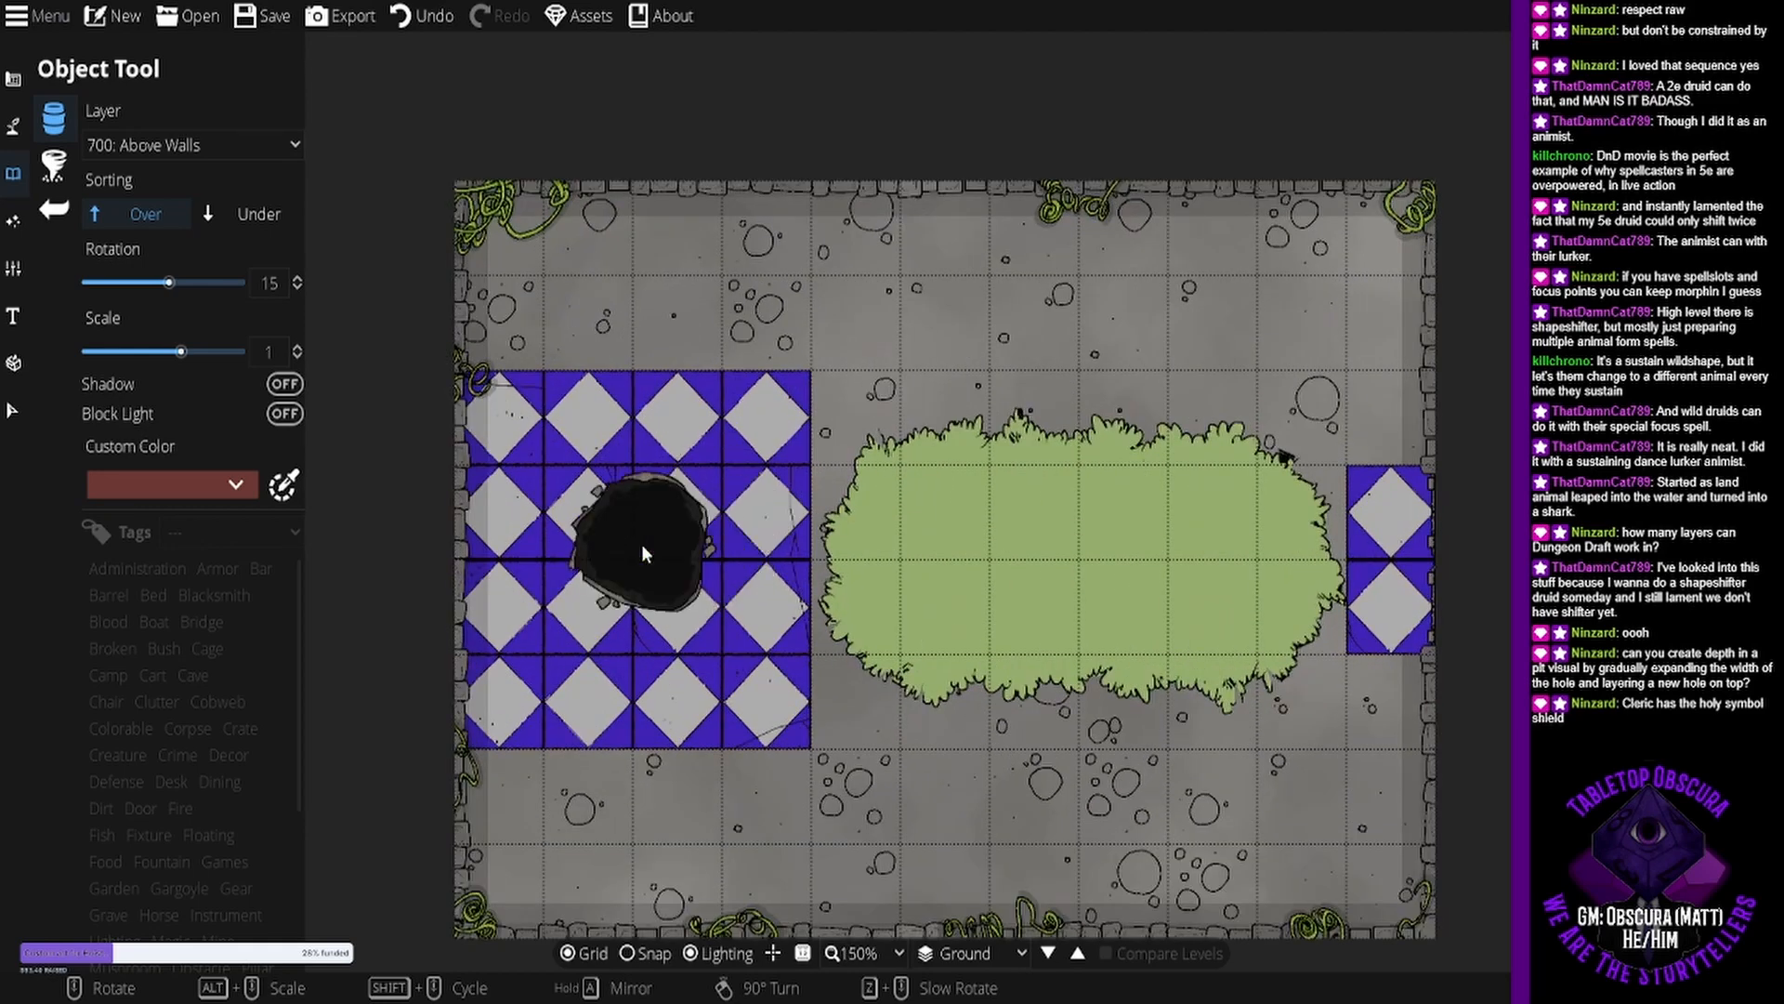
Scale the black pit to 2.1, turn on snapping, and place it over the centre of the checkered floor.
scroll(633, 560, up, 8)
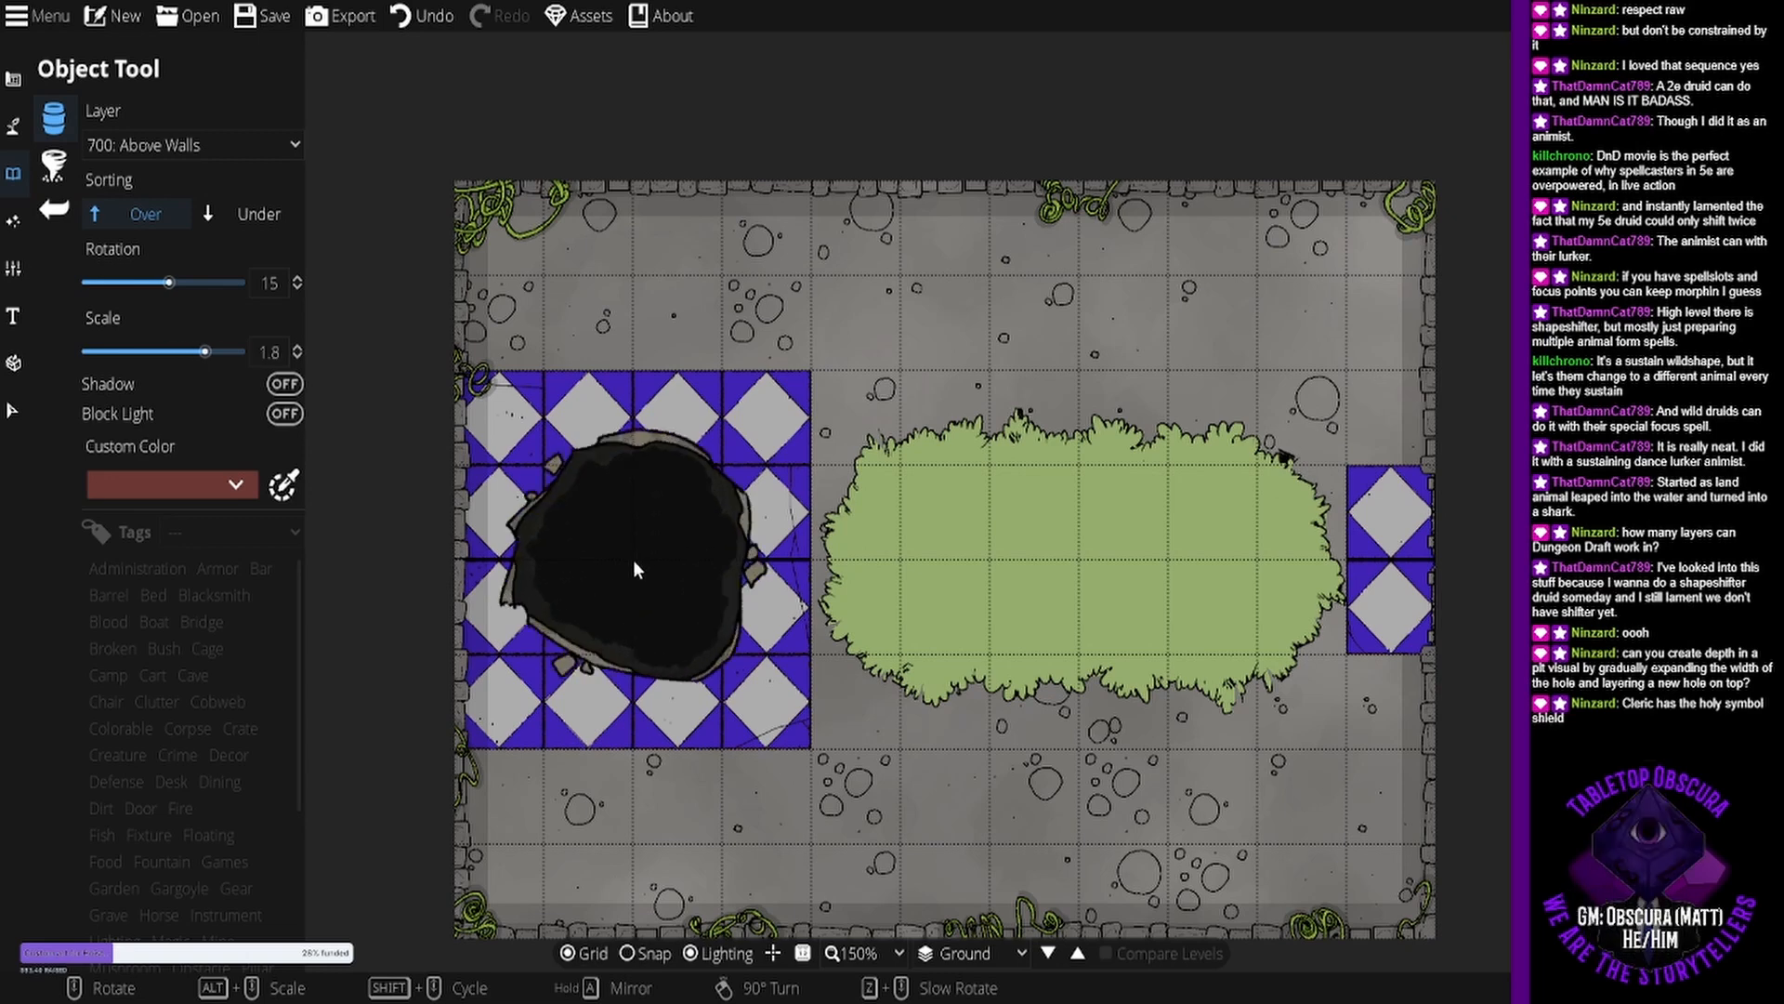
scroll(634, 561, up, 5)
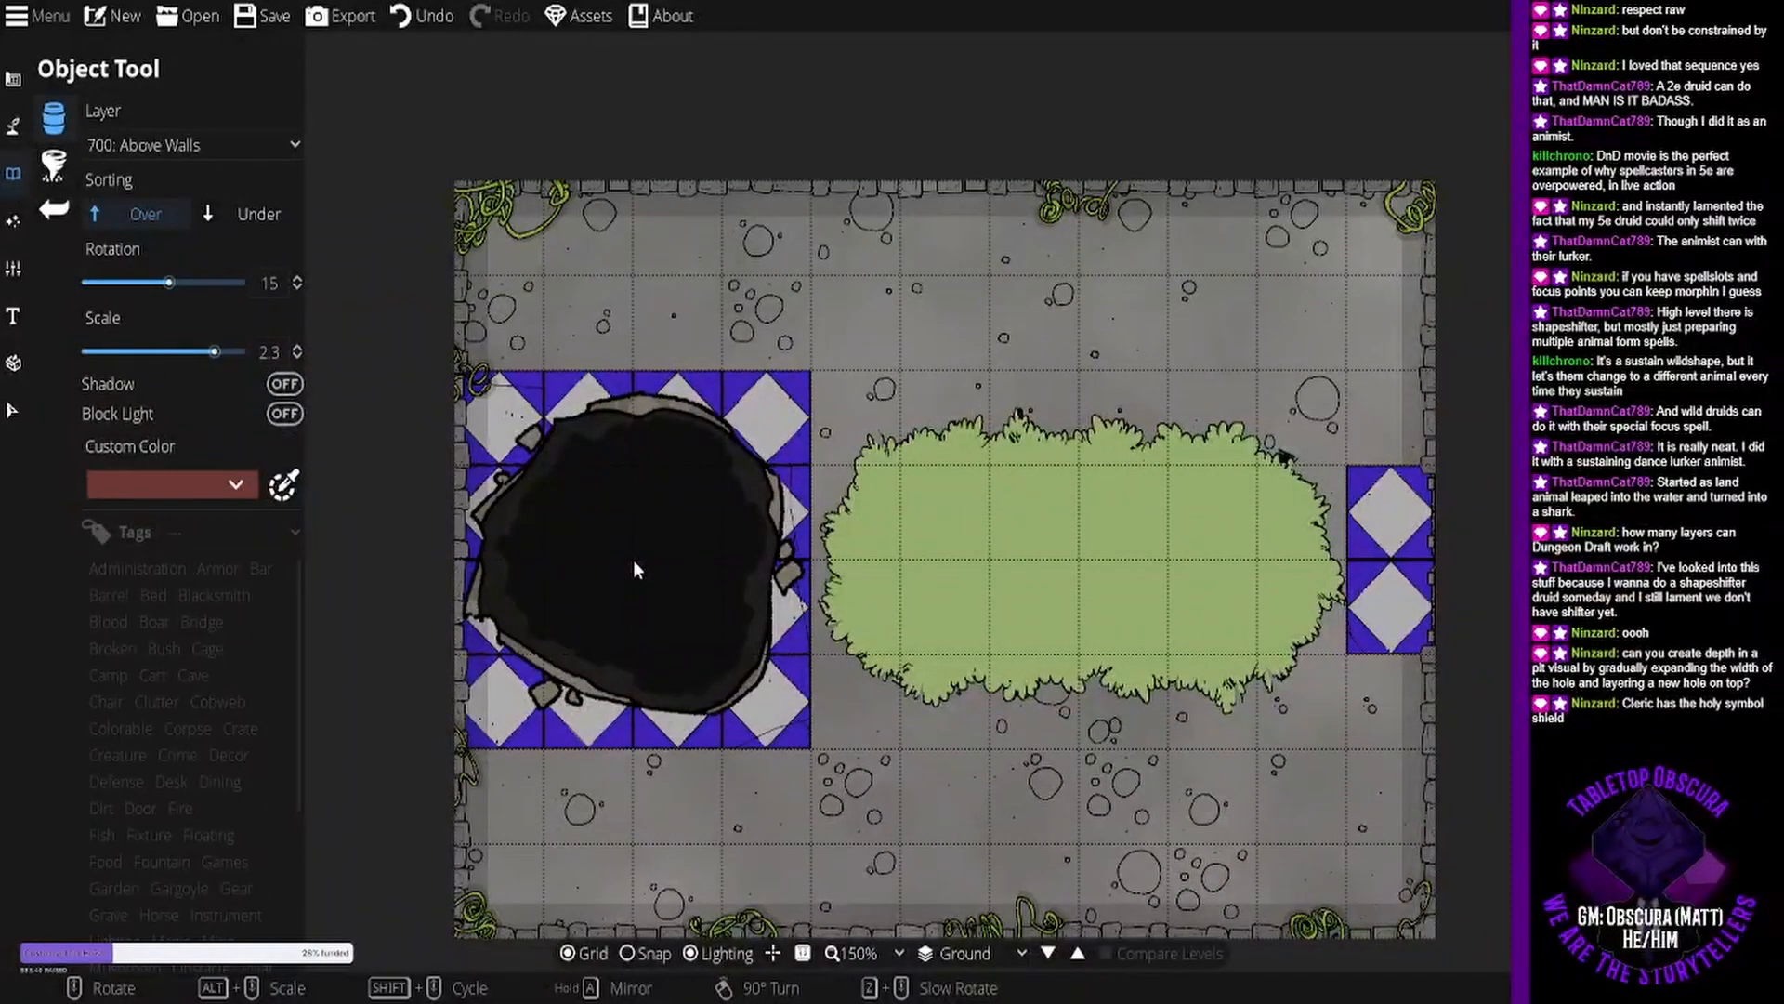
scroll(633, 559, up, 2)
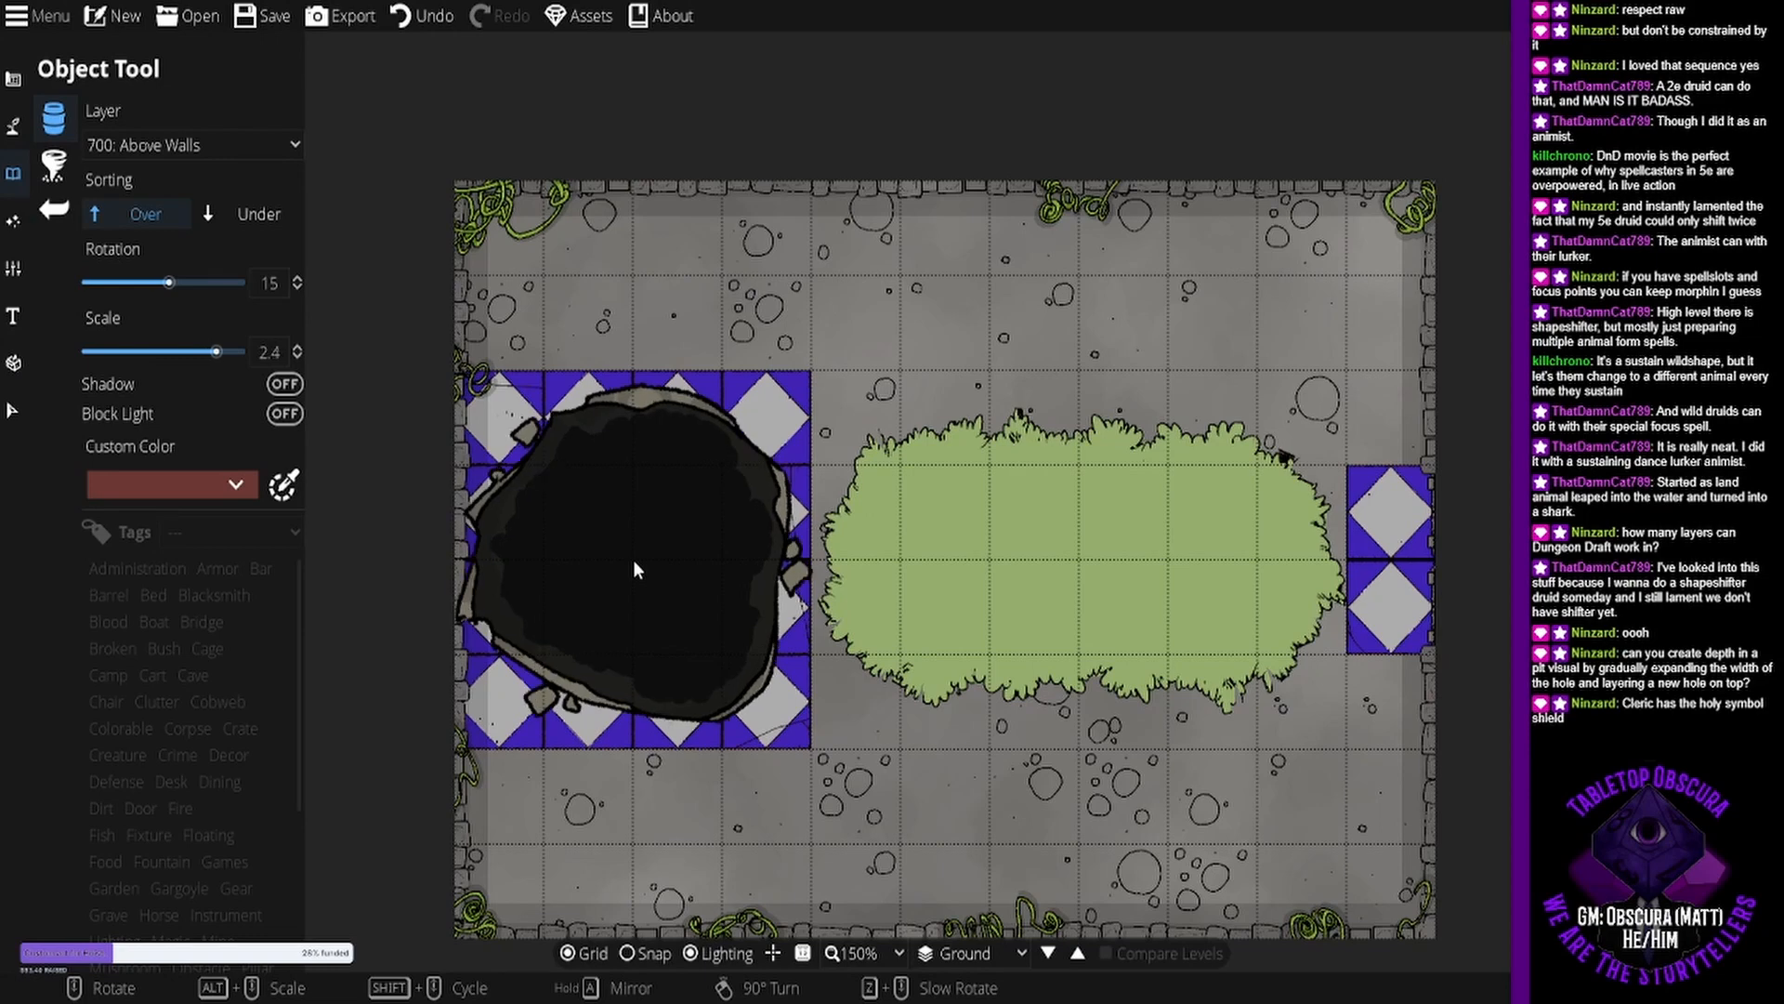
scroll(633, 559, up, 1)
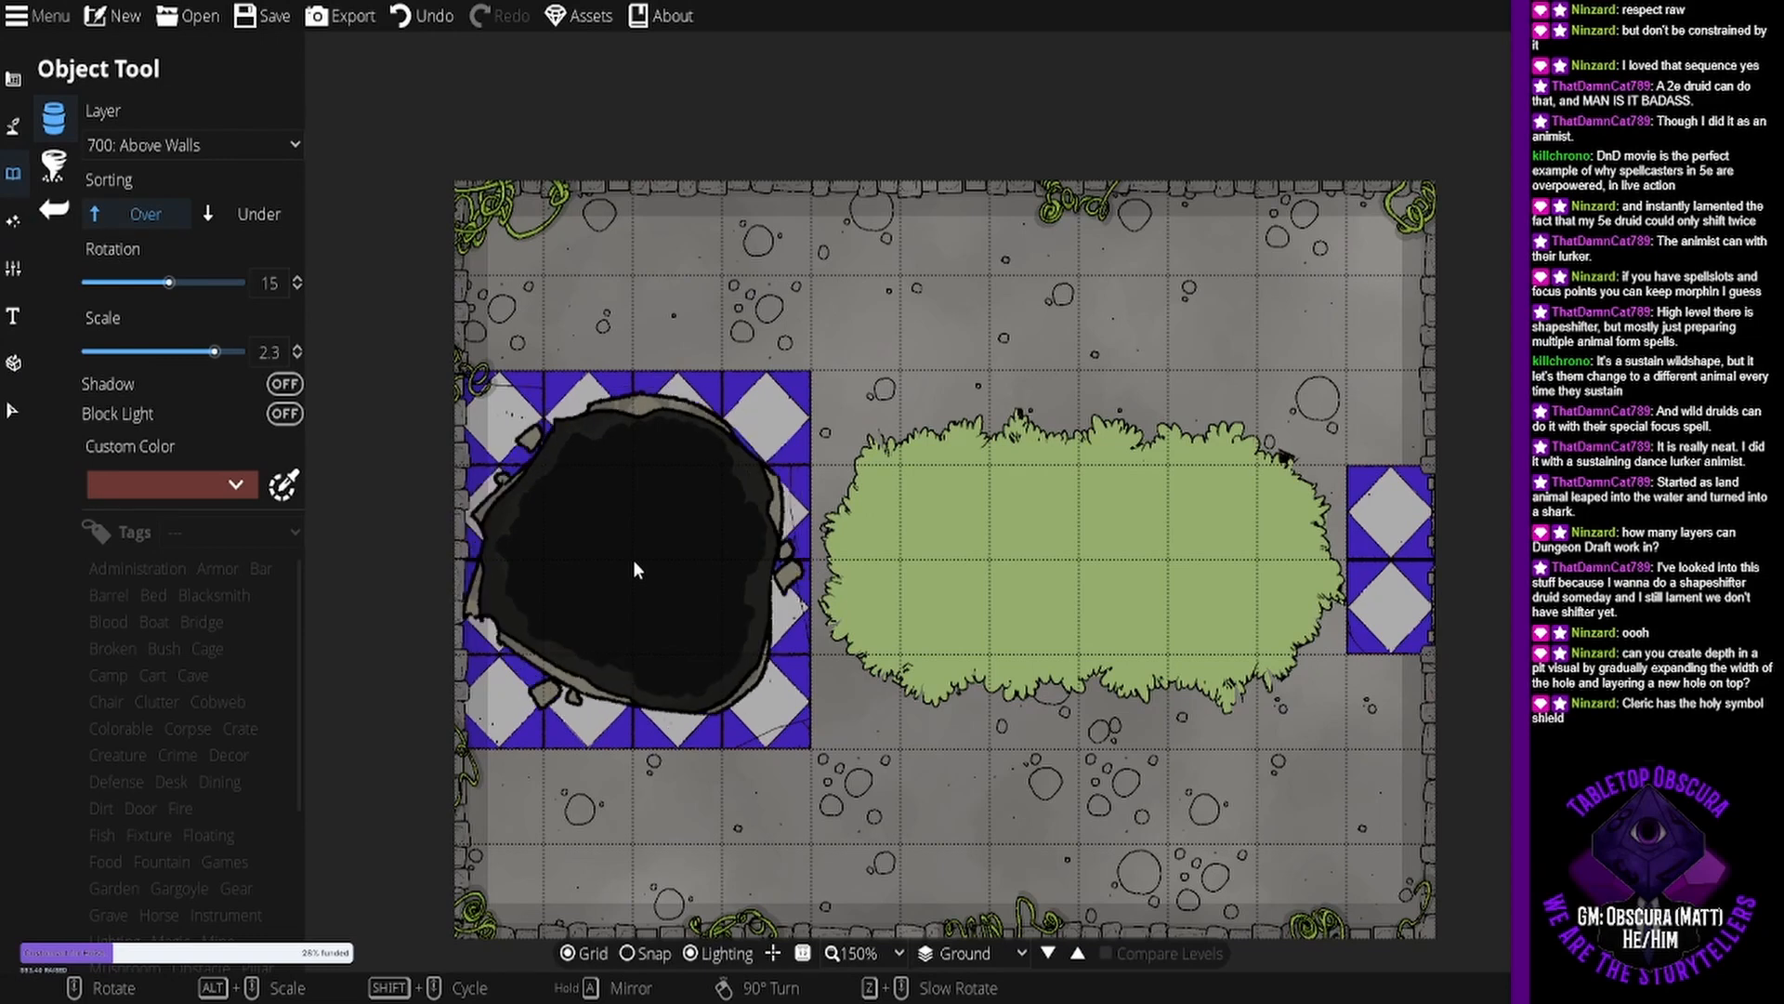
scroll(633, 559, down, 5)
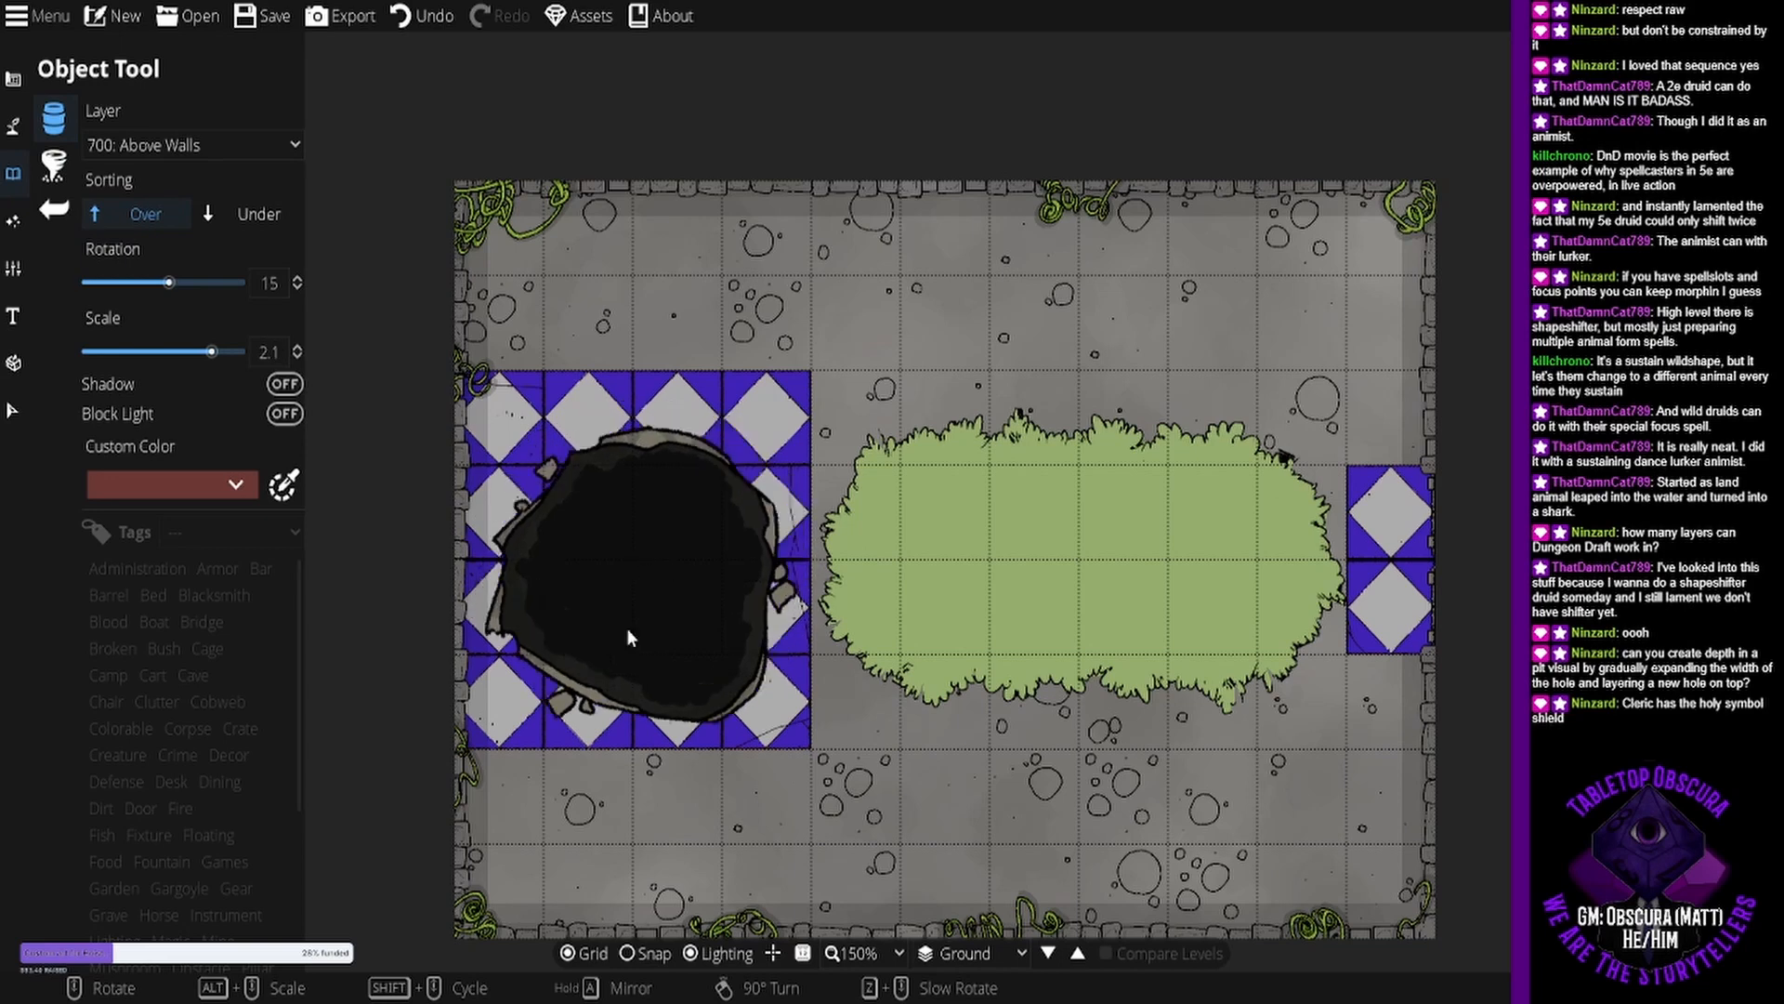
click(648, 953)
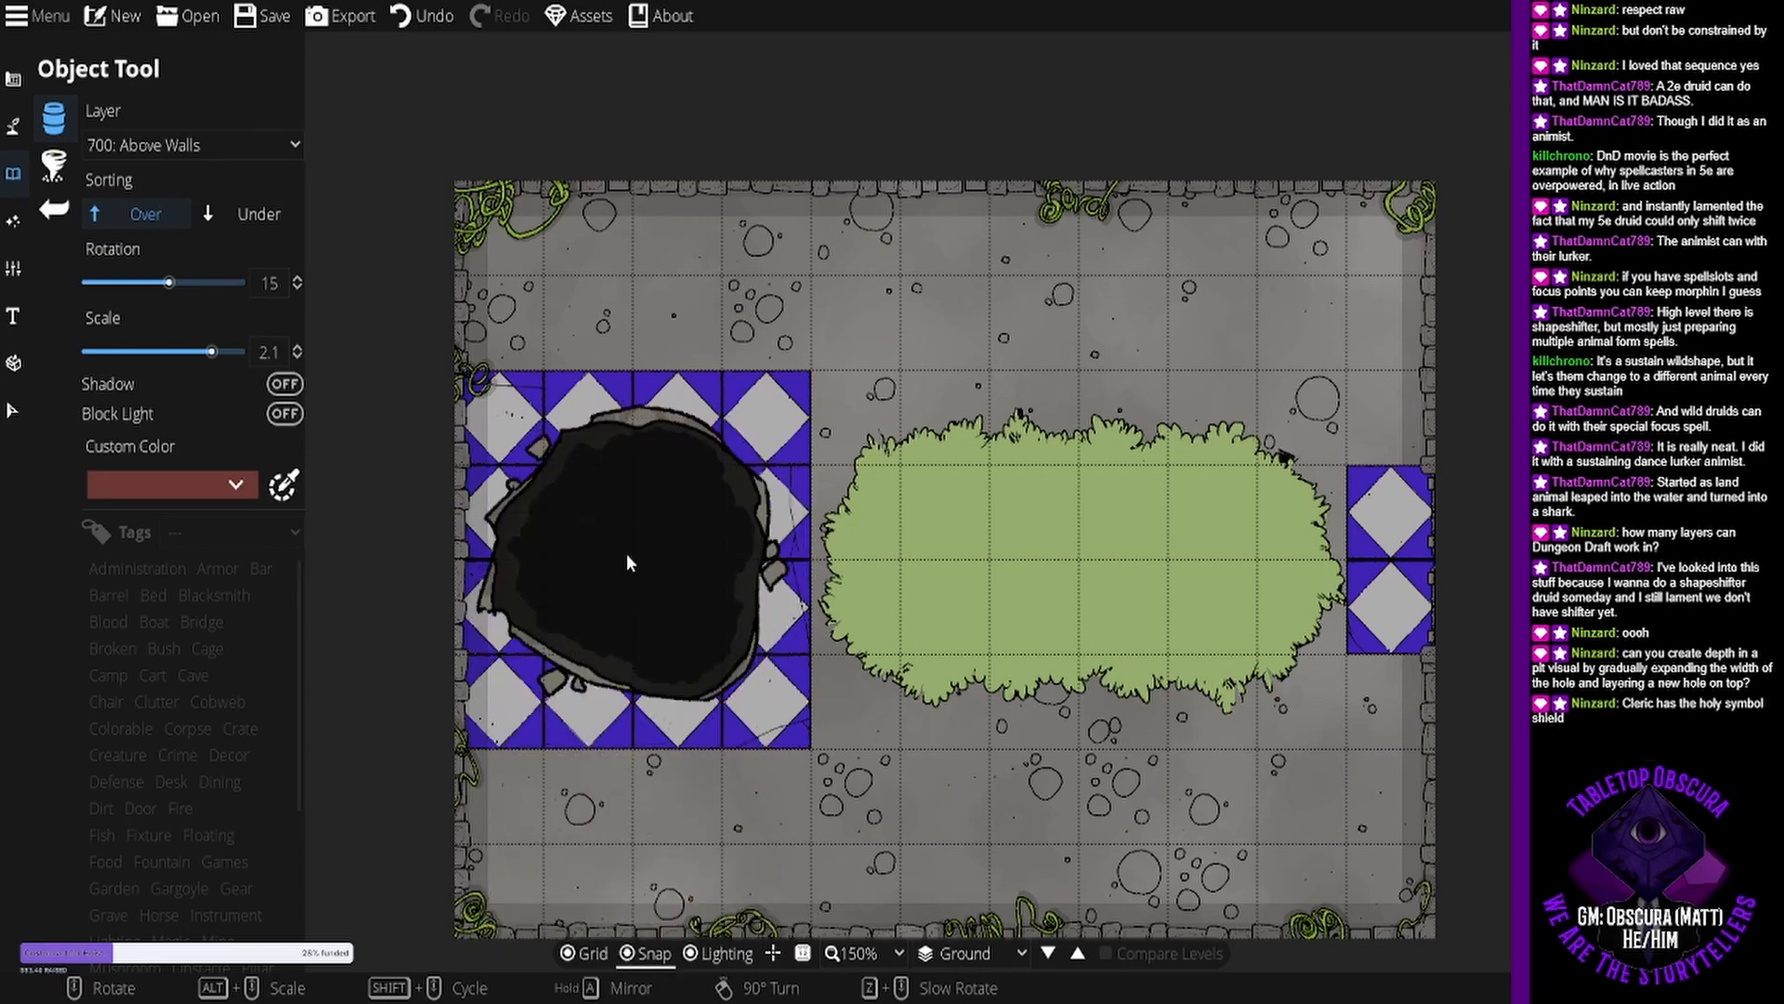
click(626, 554)
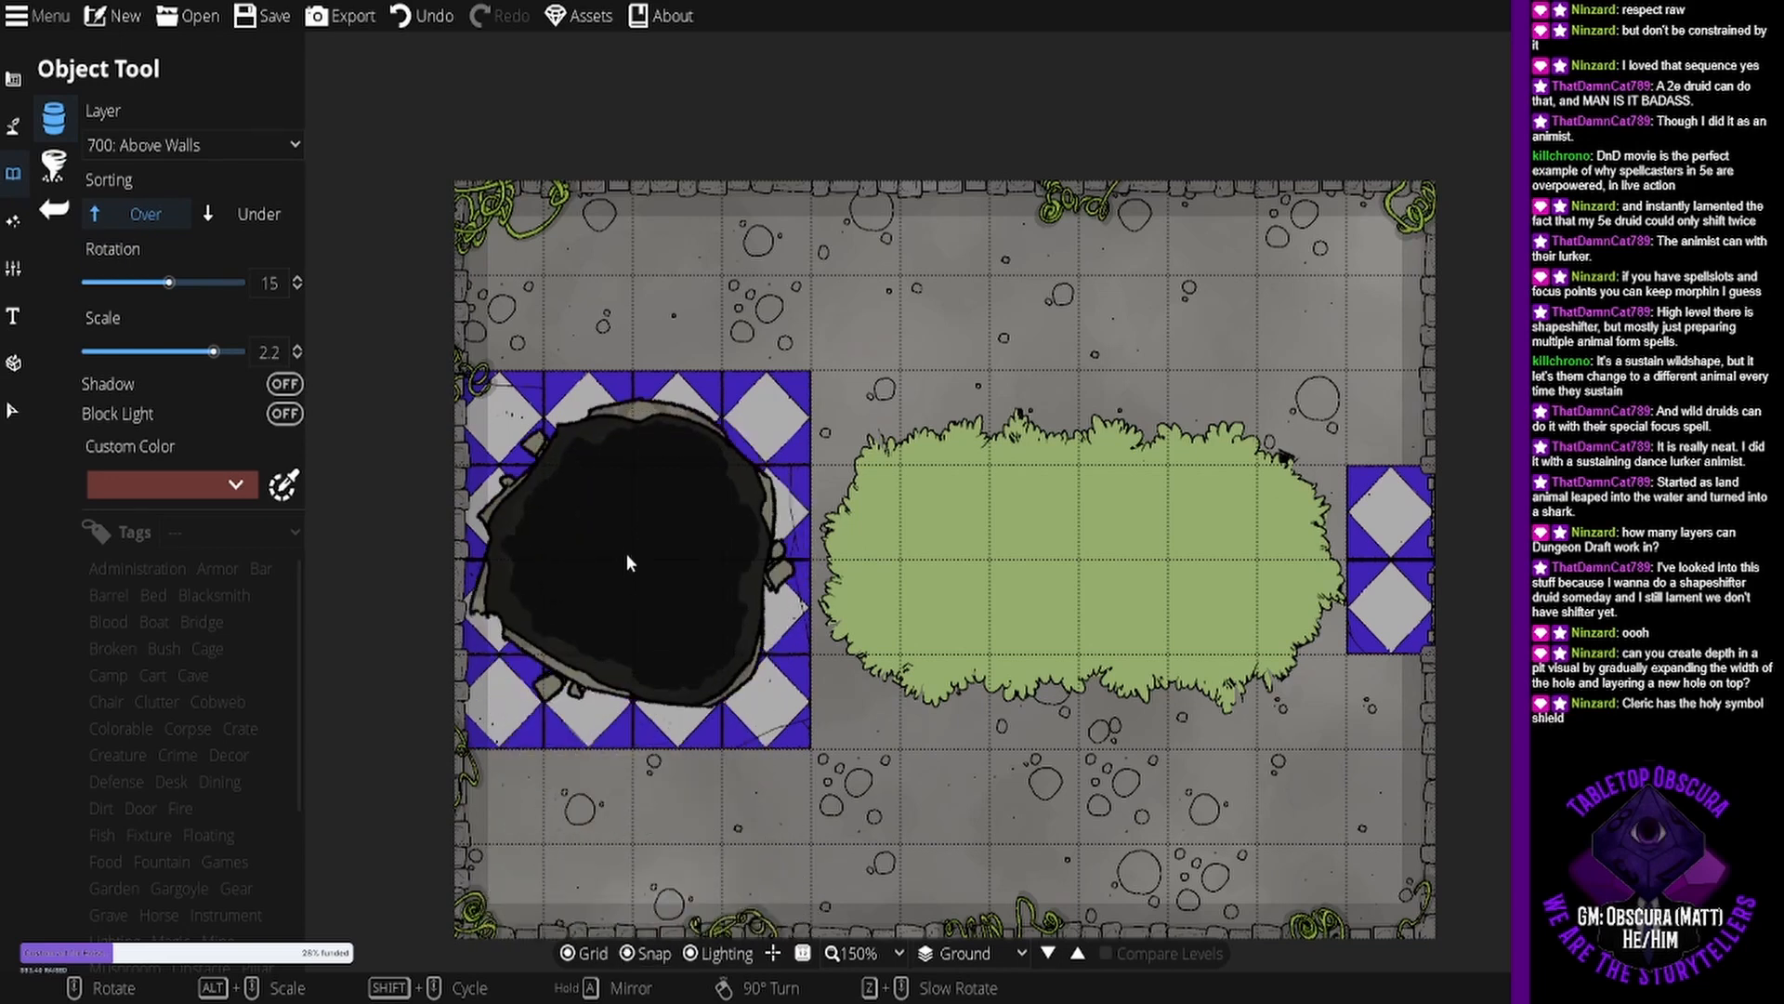
Layer a second pit, scaled to 1.7 and rotated to -120, inside the large pit.
scroll(627, 554, down, 2)
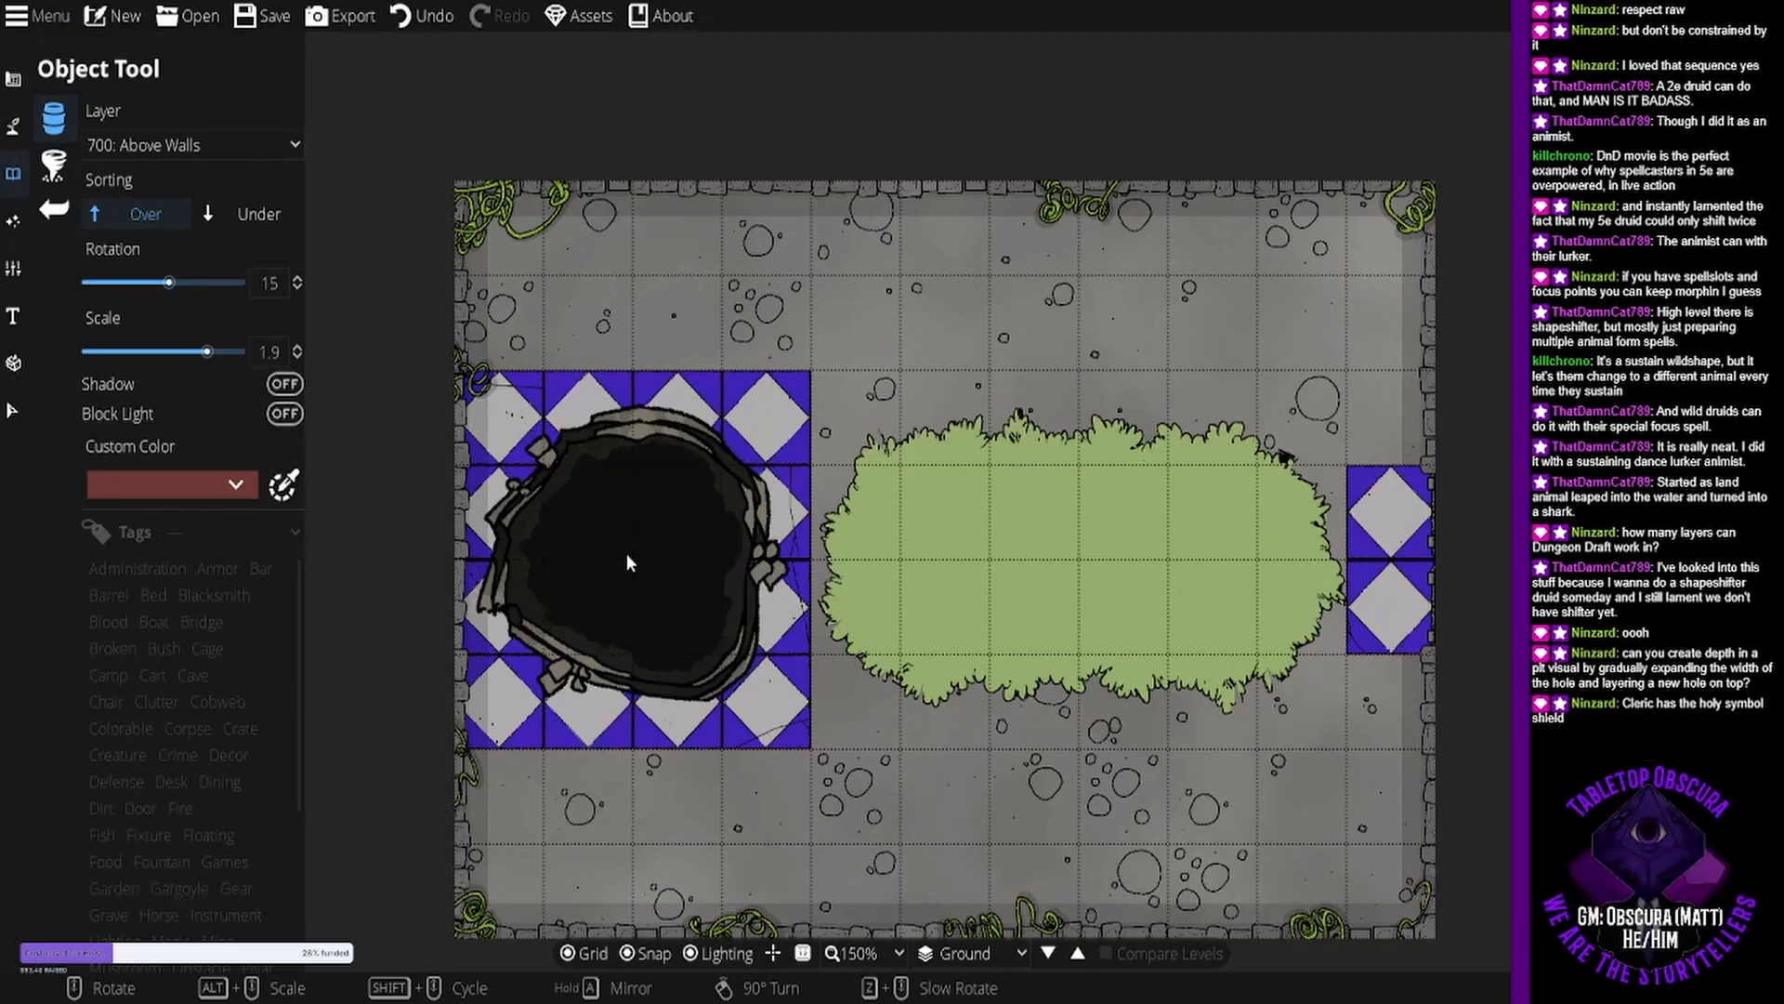
scroll(627, 554, down, 6)
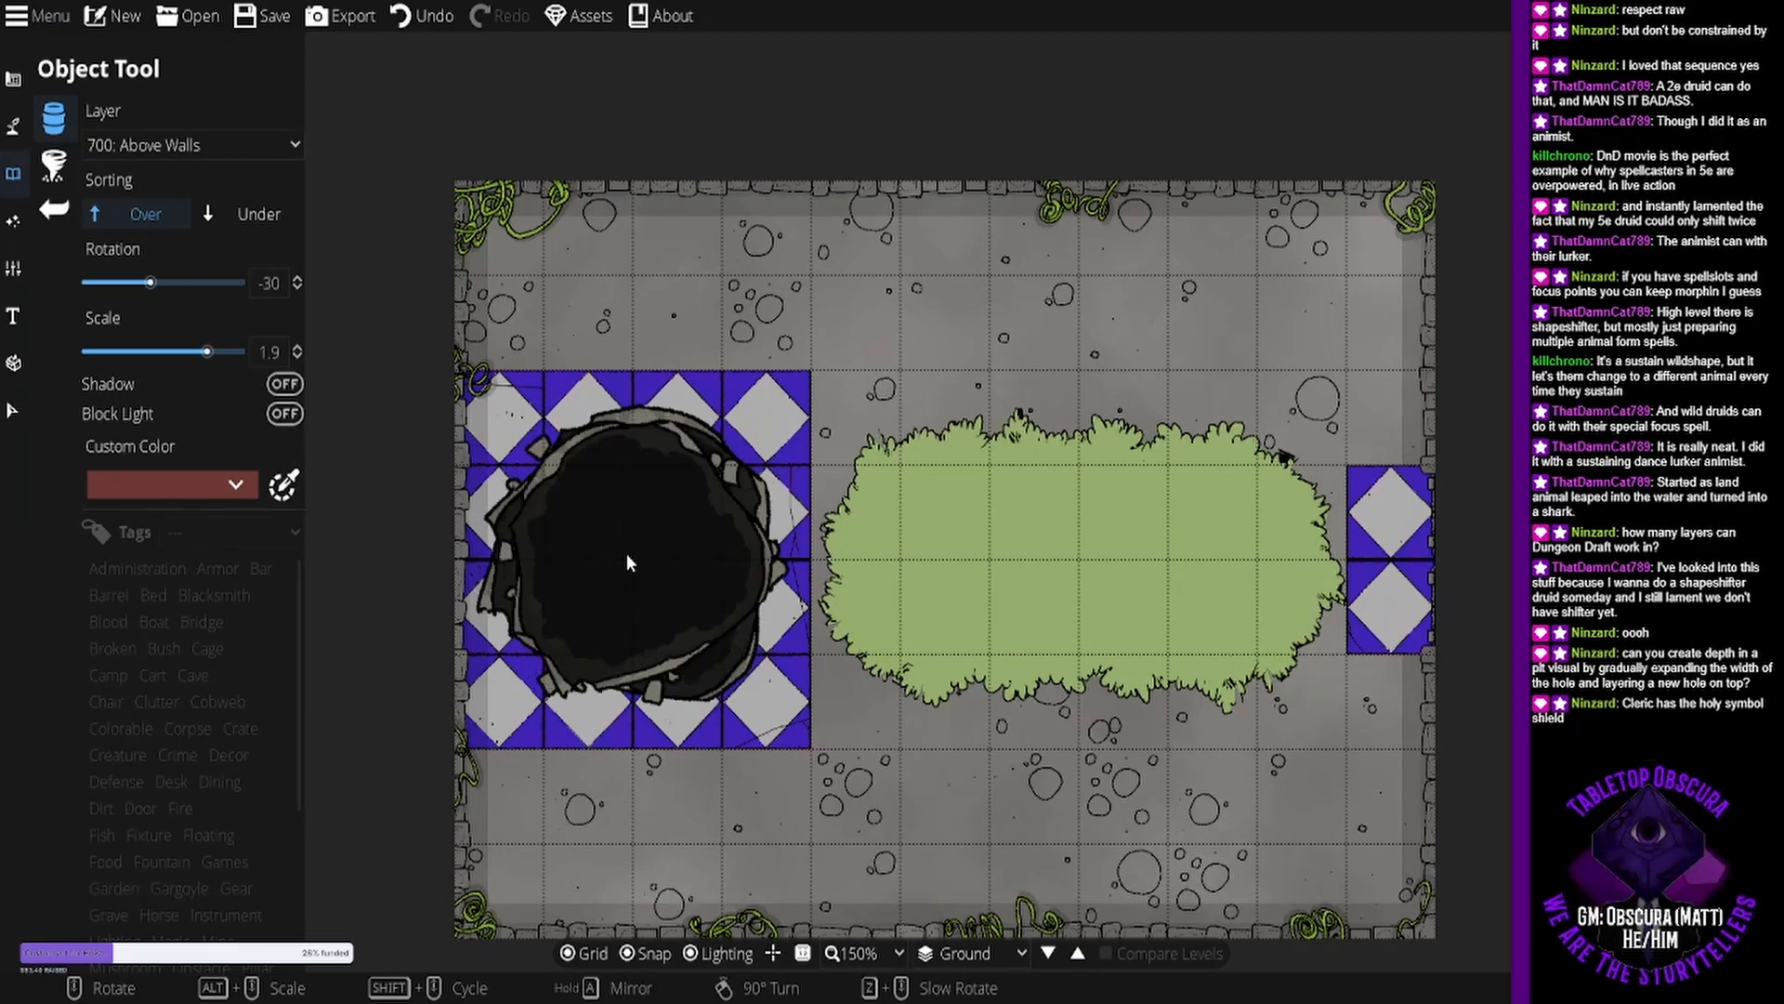
scroll(627, 554, down, 3)
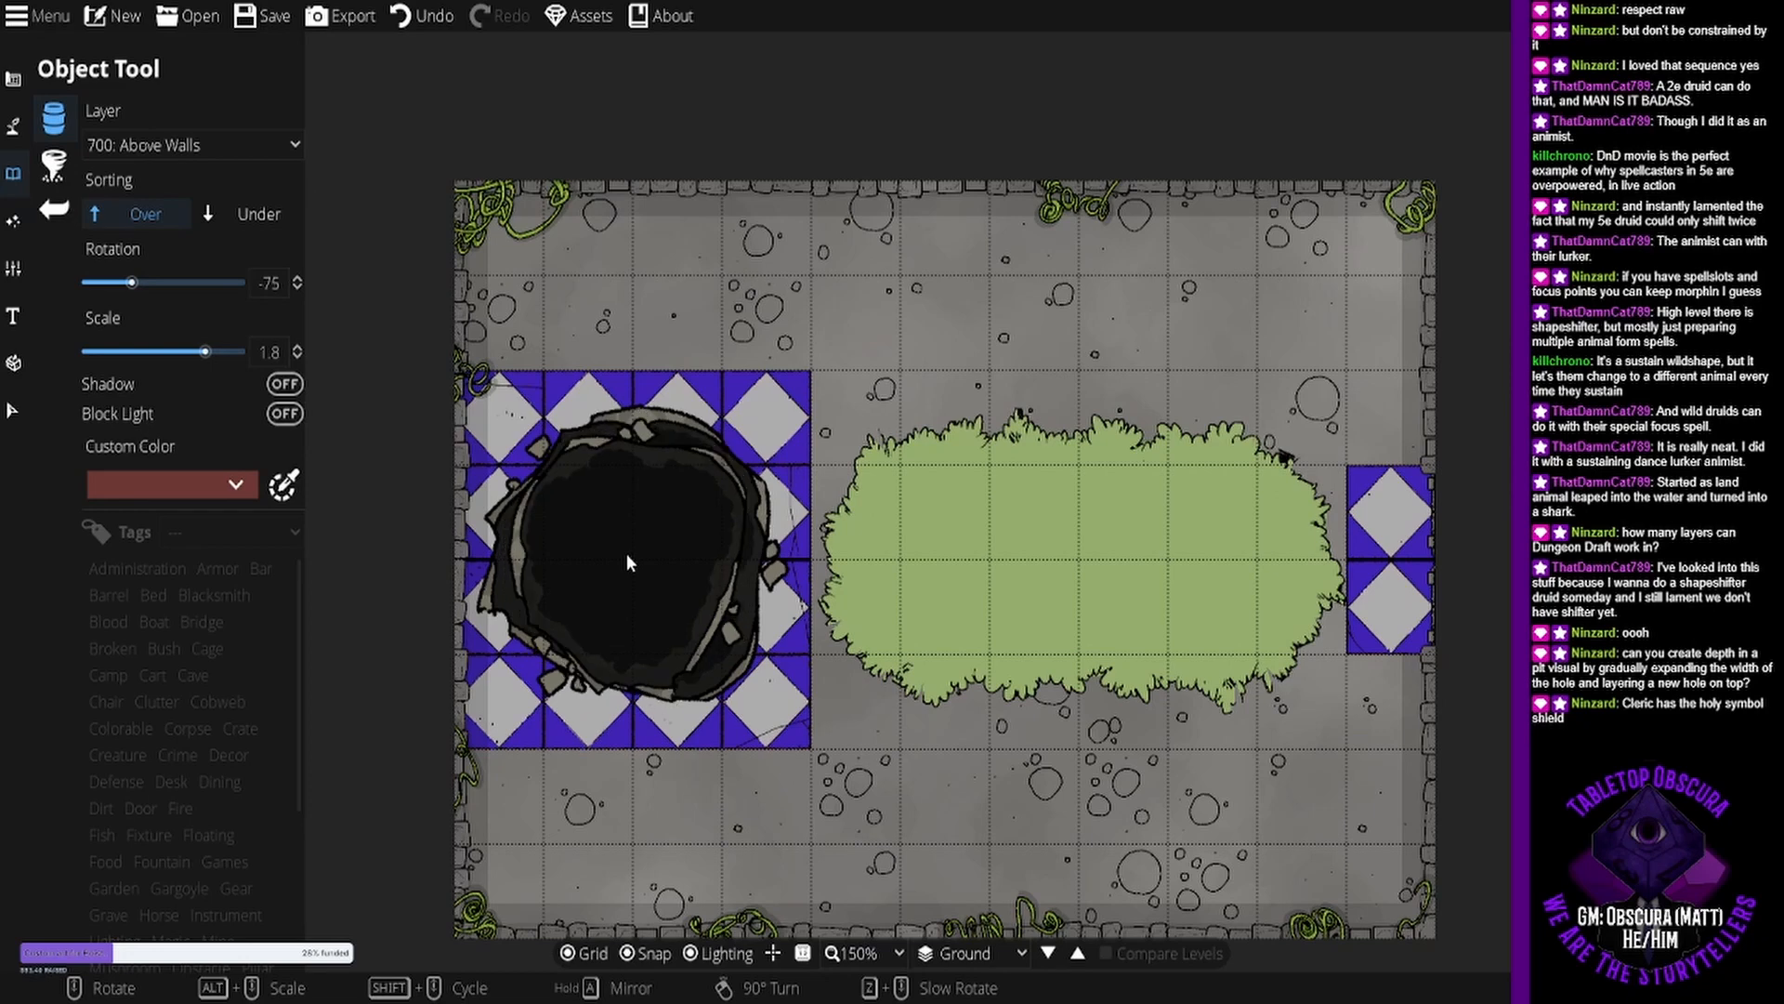
scroll(626, 554, down, 2)
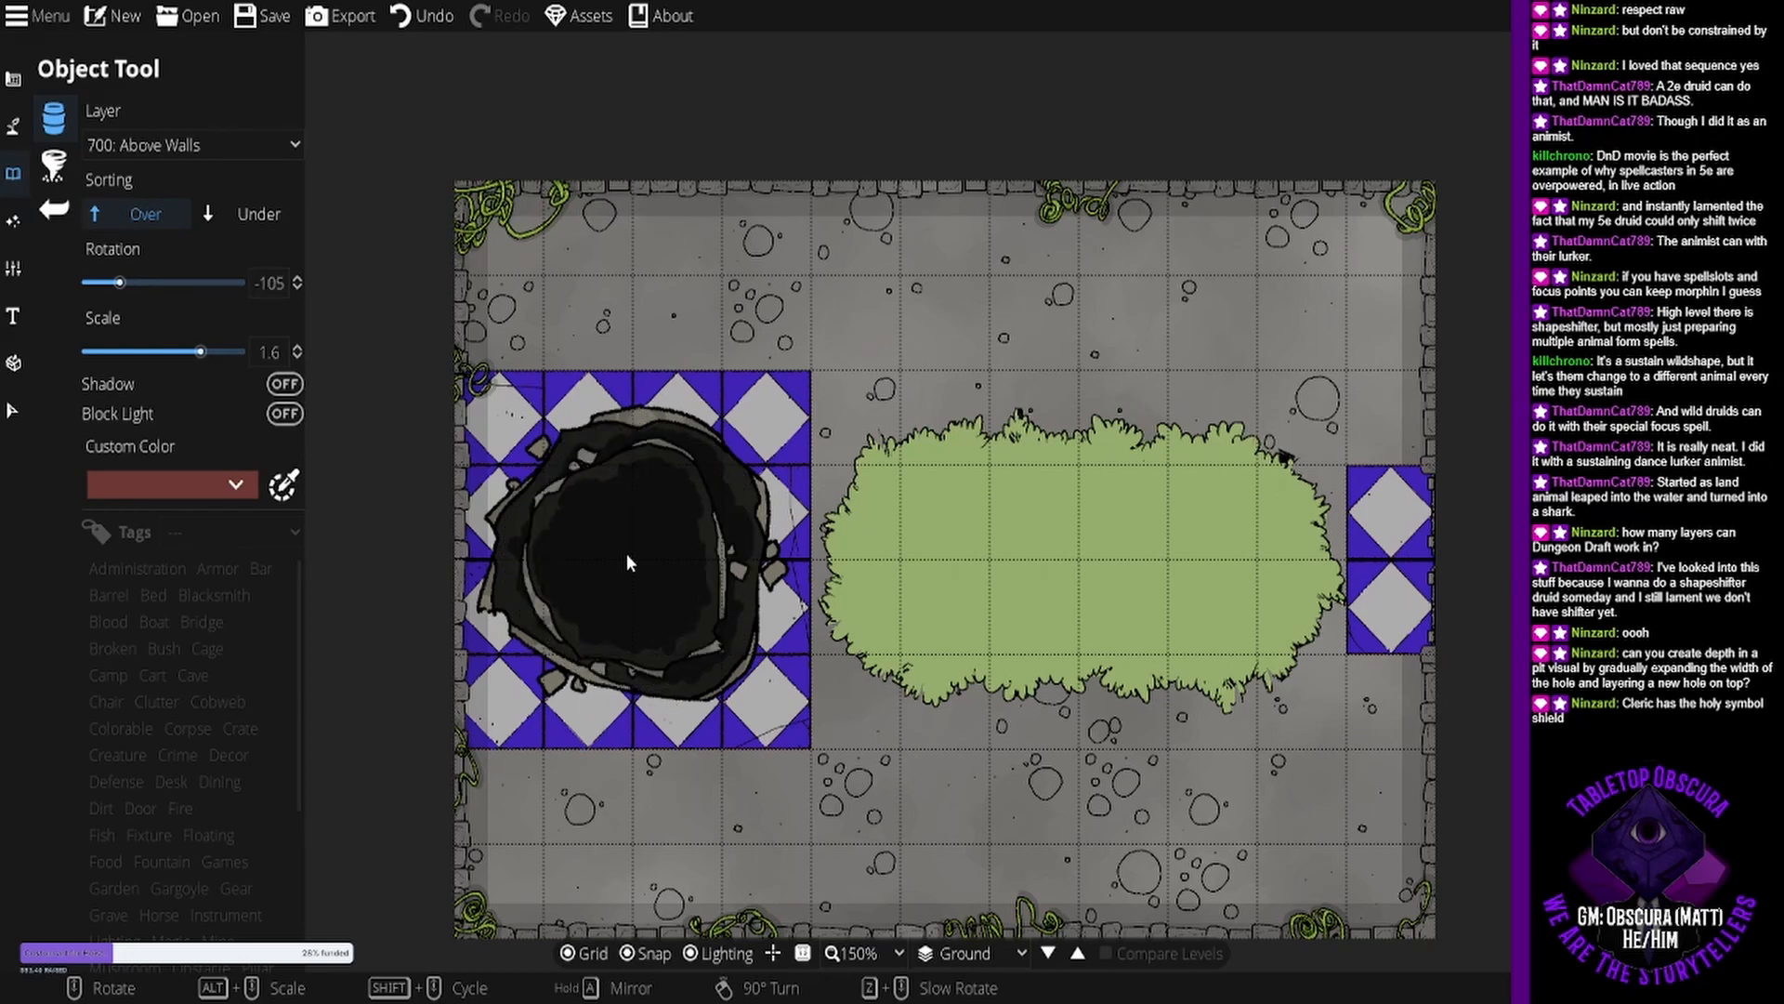
scroll(626, 554, up, 2)
scroll(627, 554, down, 1)
scroll(627, 554, down, 1)
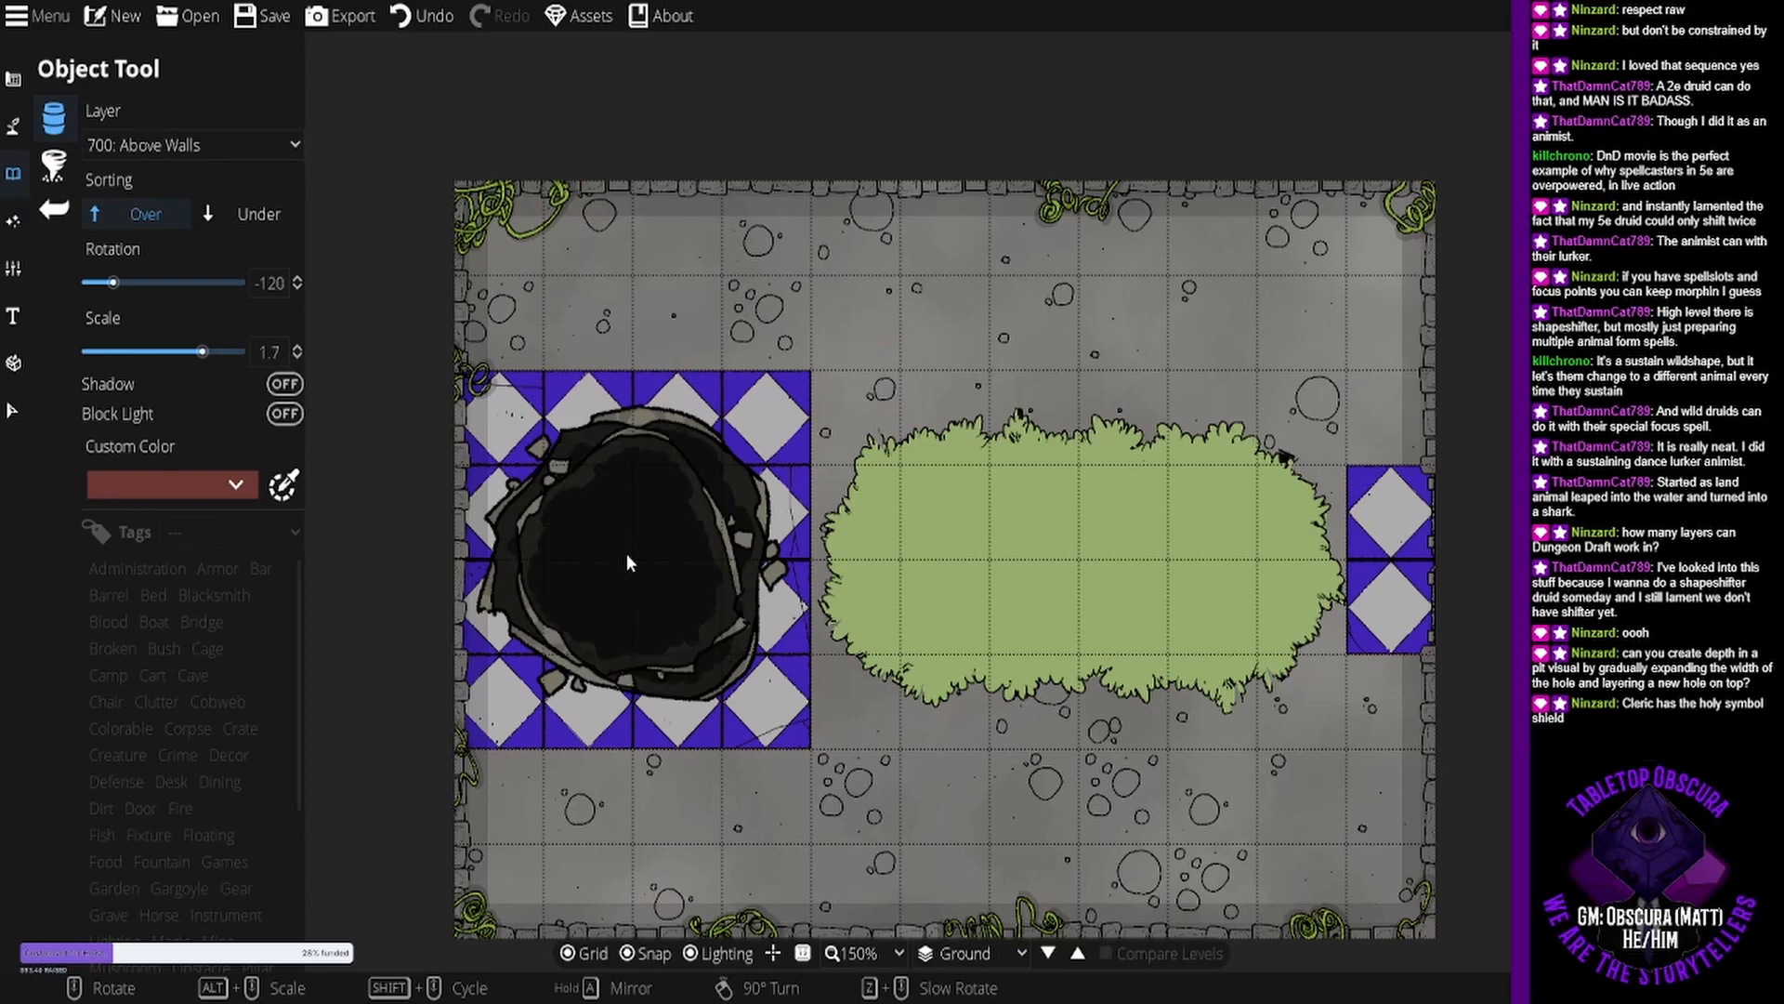
Nest two smaller pits inside the layers, one at scale 1.2 rotated to -60 and one at scale 0.7 rotated to -150.
scroll(627, 554, down, 5)
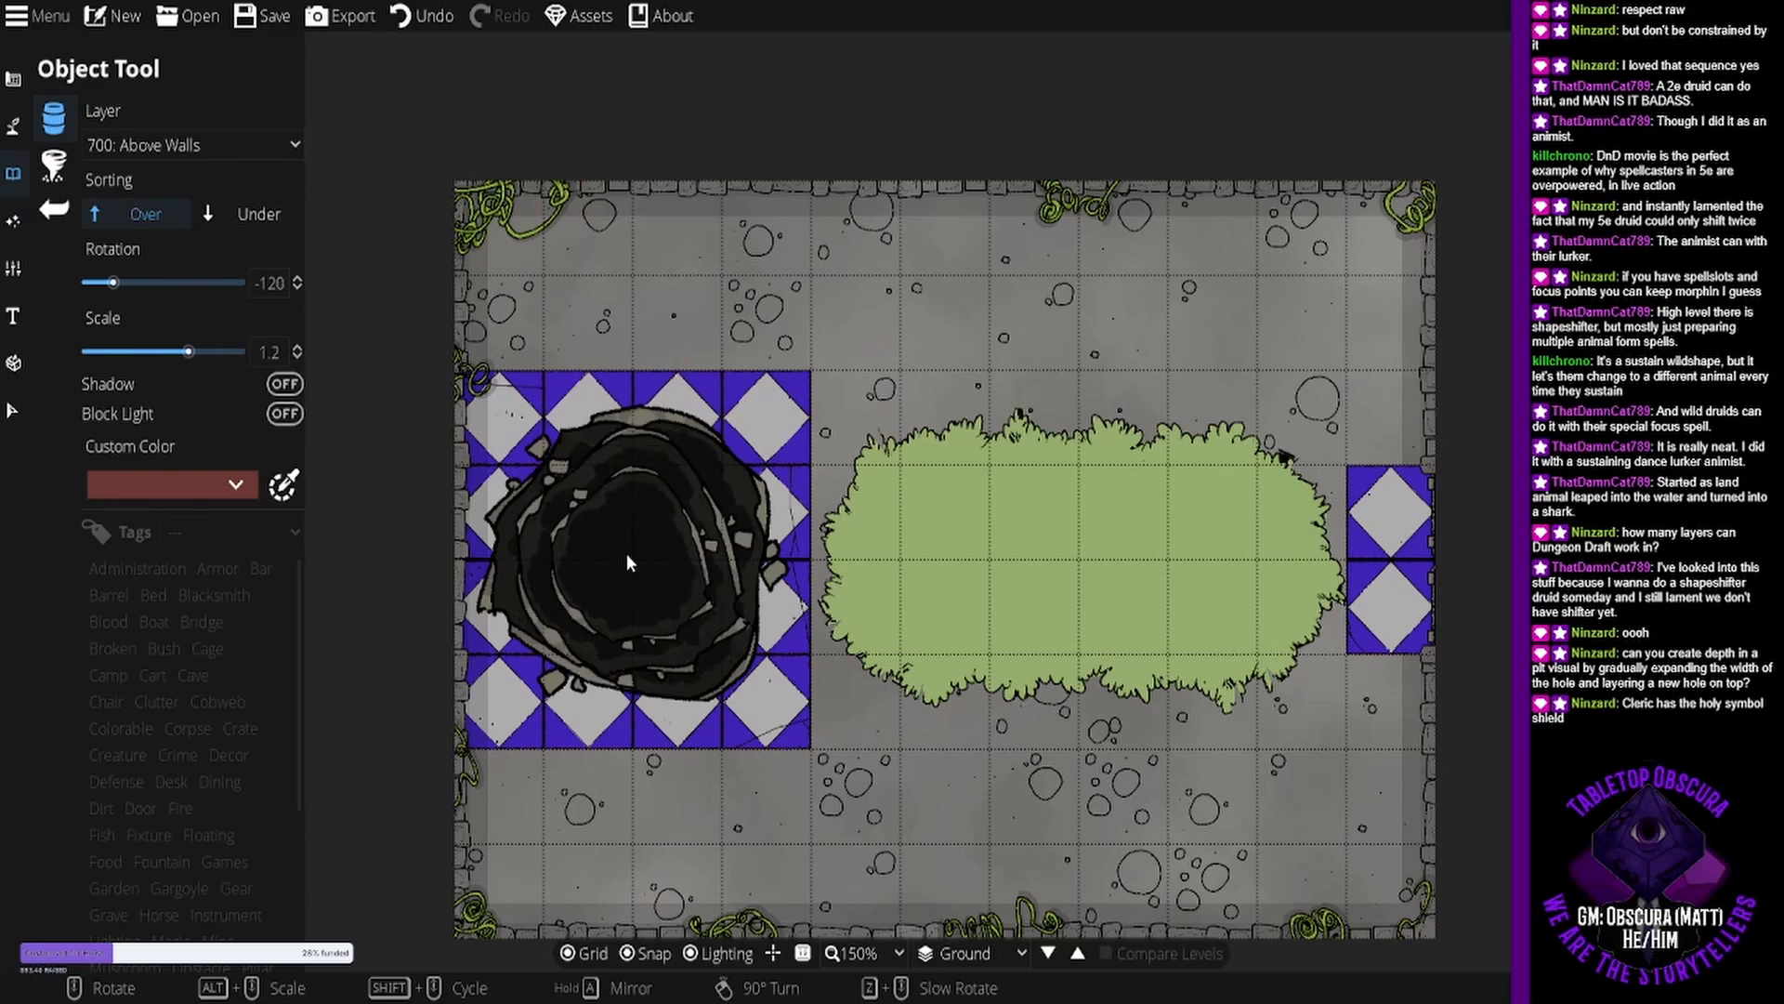
scroll(626, 554, up, 4)
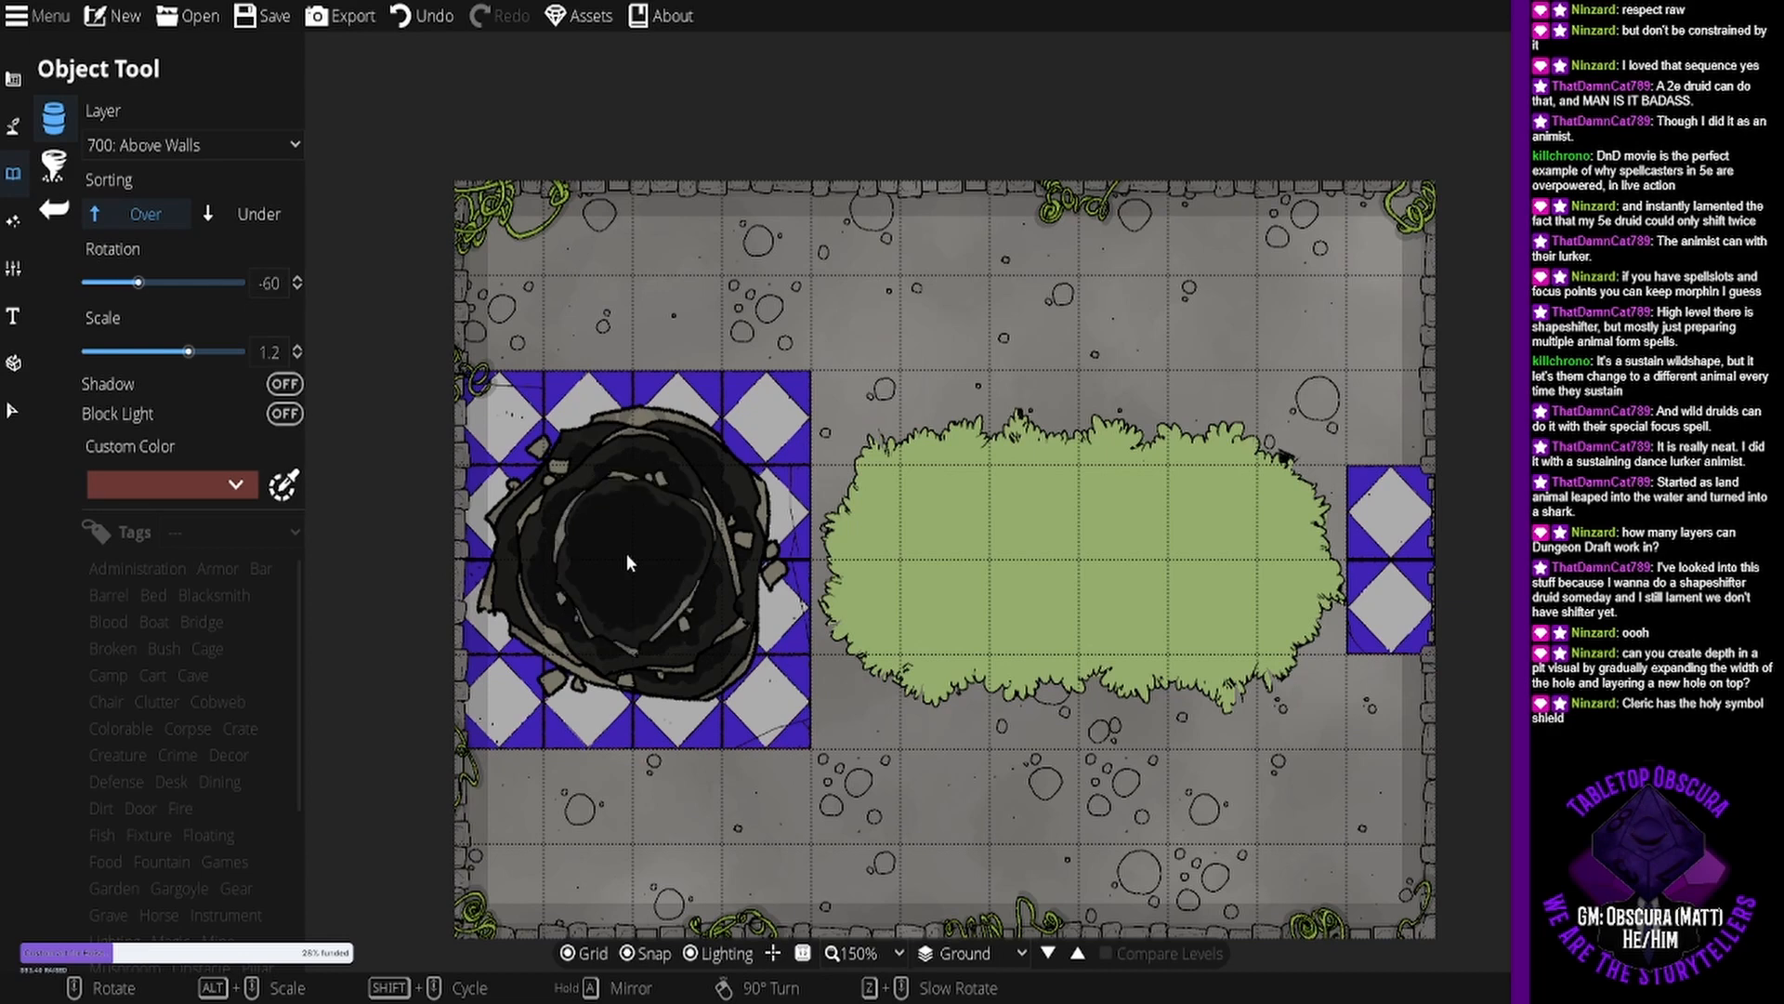
scroll(626, 554, down, 5)
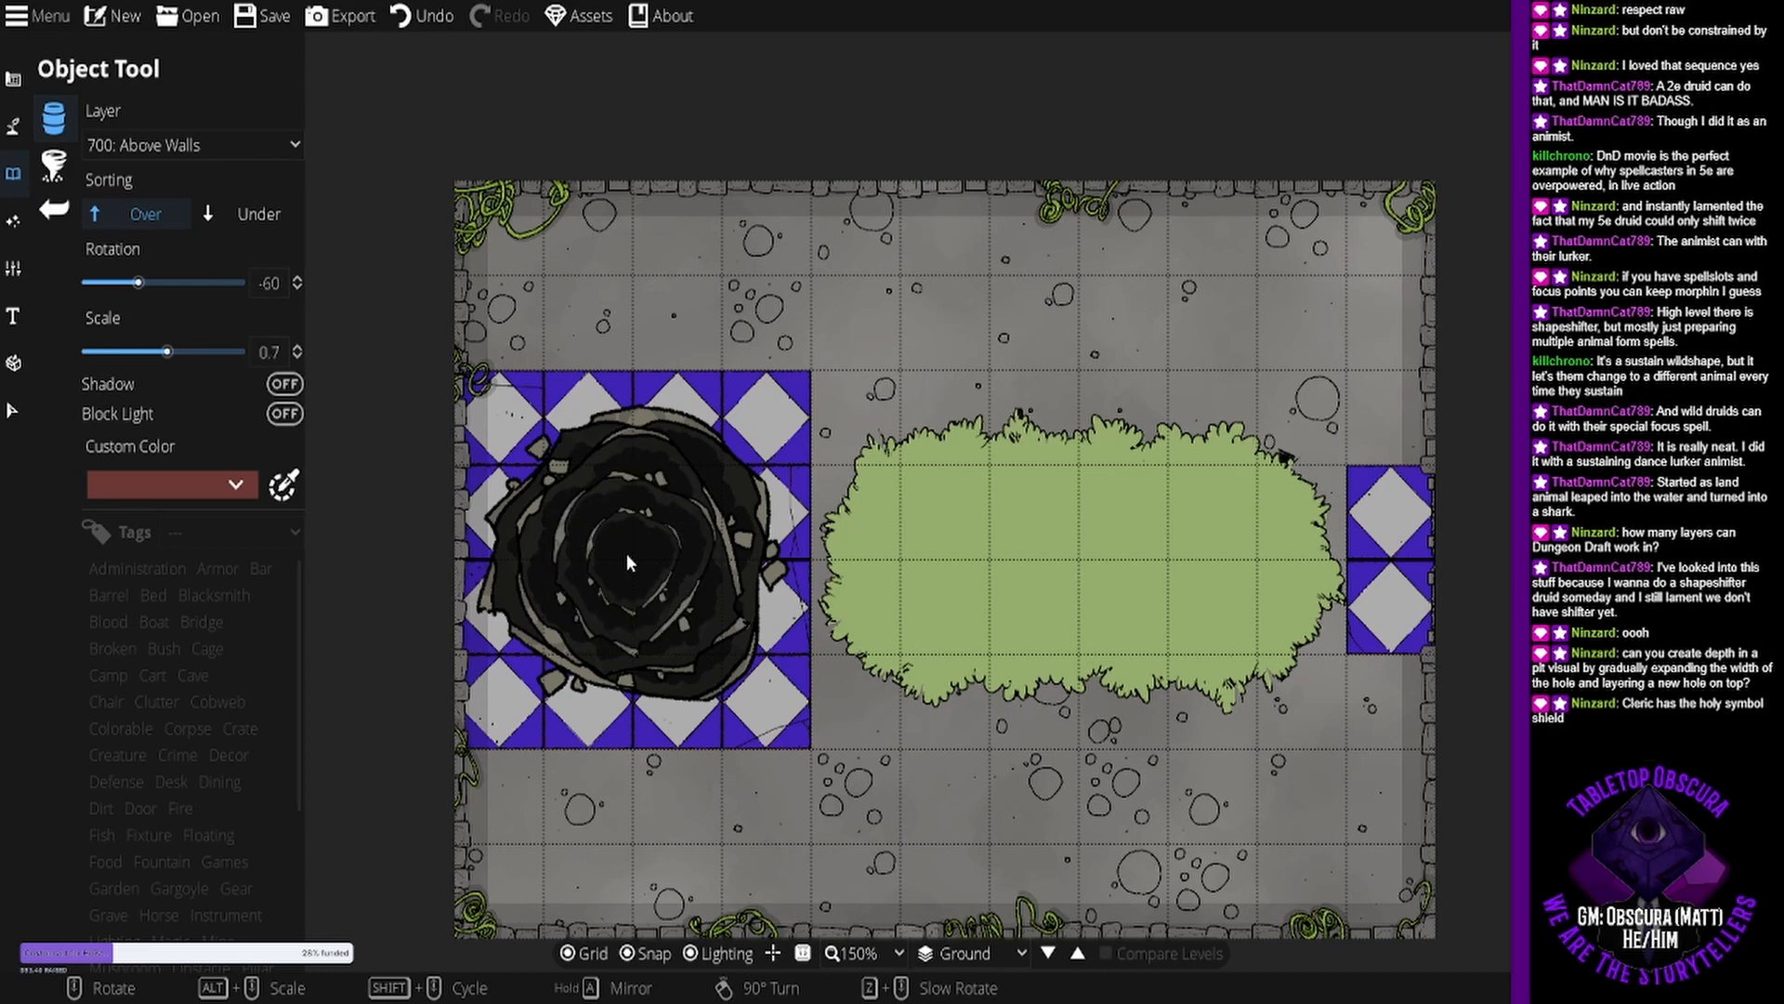
scroll(626, 554, down, 5)
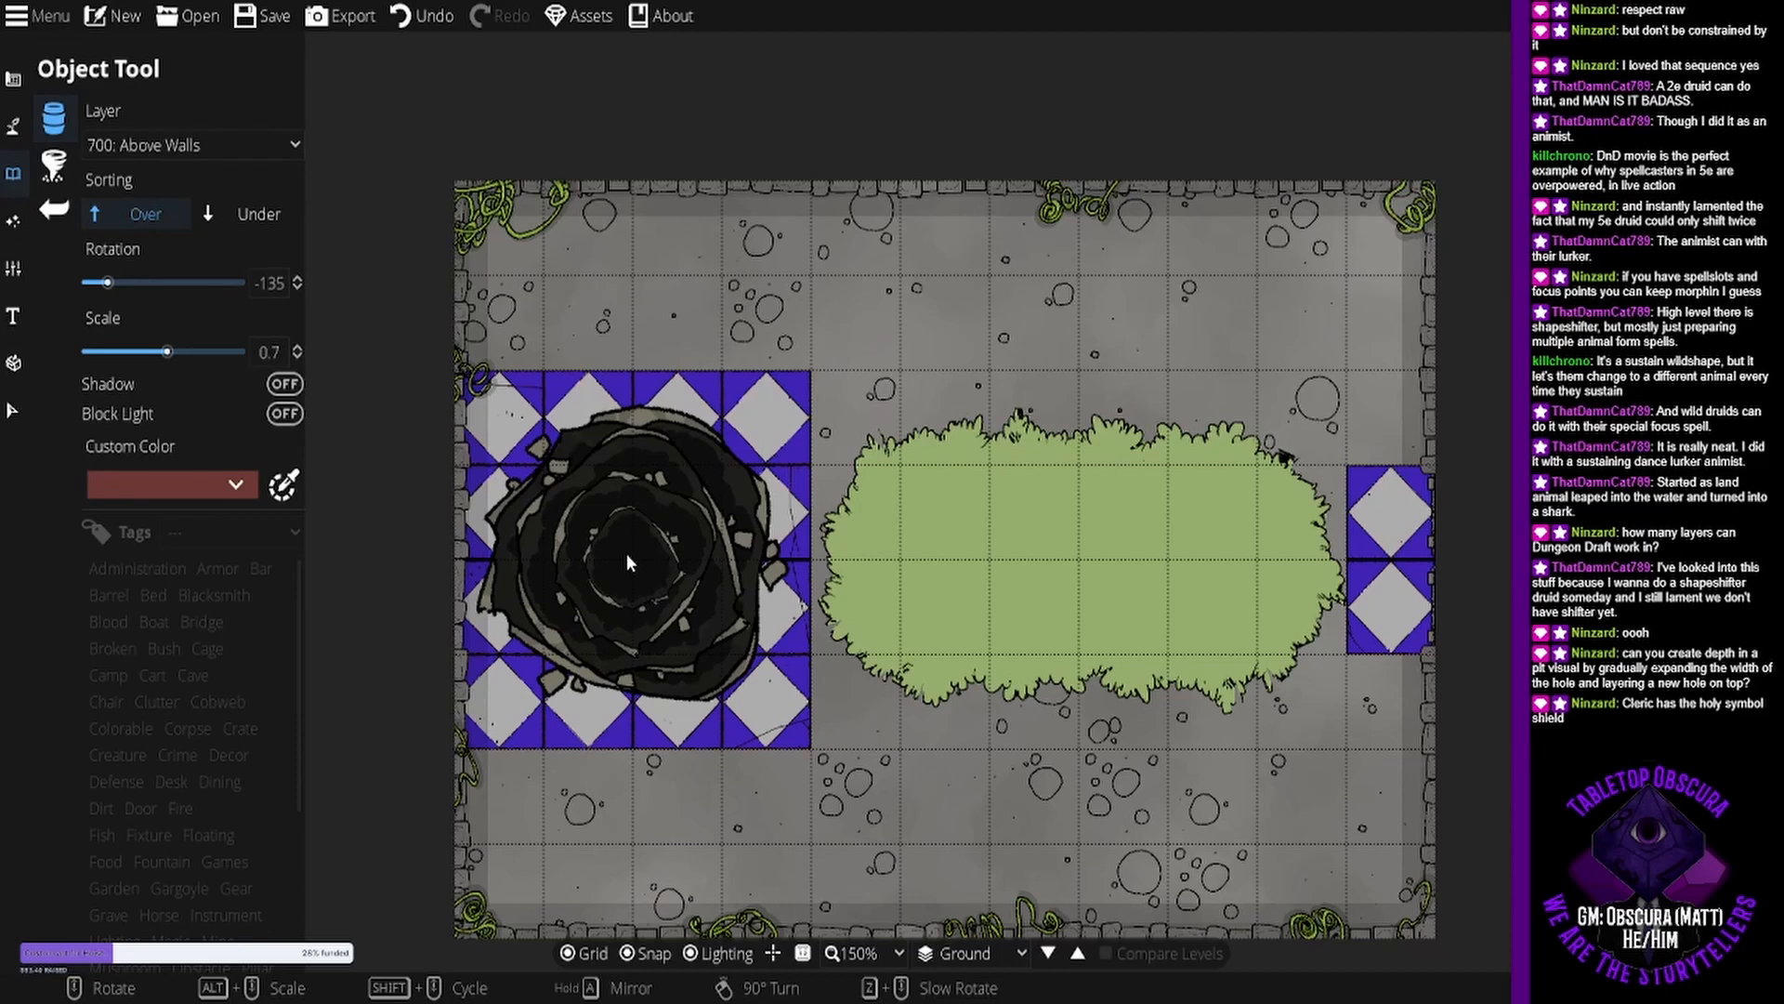
scroll(626, 554, down, 1)
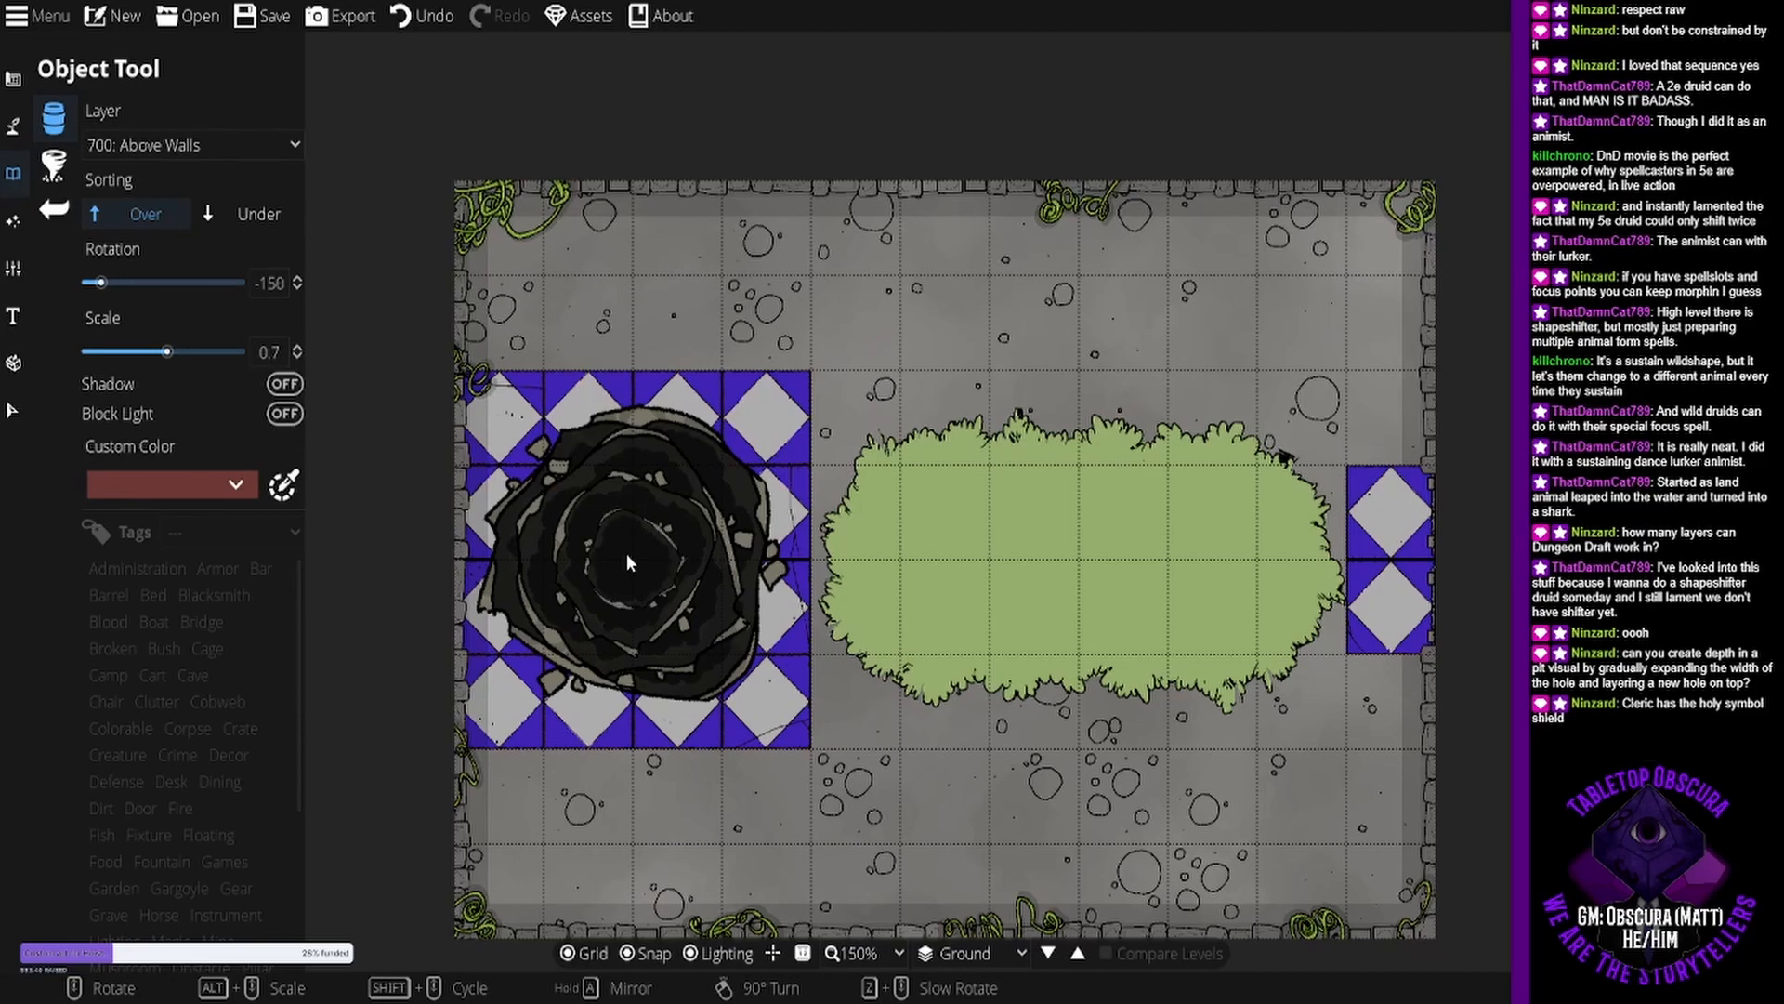
Place an innermost pit layer at scale 0.4, rotated to -105, at the centre of the nested pits.
scroll(626, 554, down, 3)
scroll(627, 553, up, 2)
scroll(626, 554, up, 1)
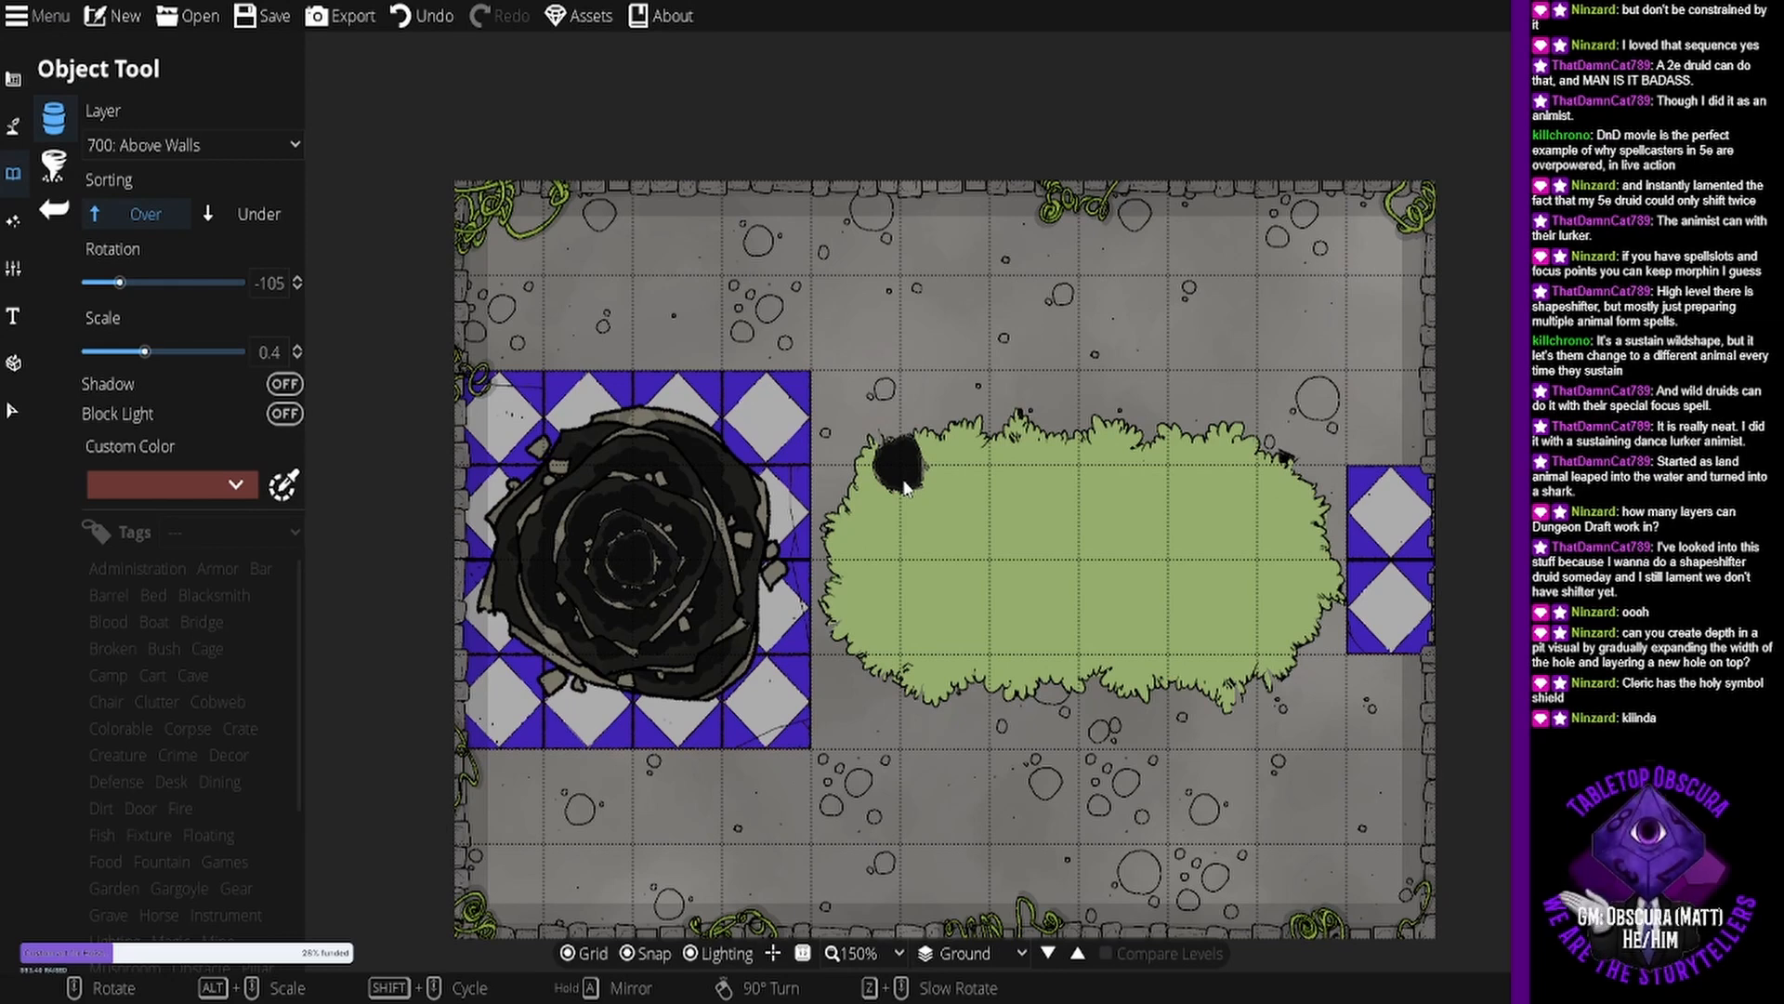
Undo the nested pit layers and place one small pit, scale 0.4 and rotation -30, at the large pit's centre.
key(ctrl+z)
key(ctrl+z)
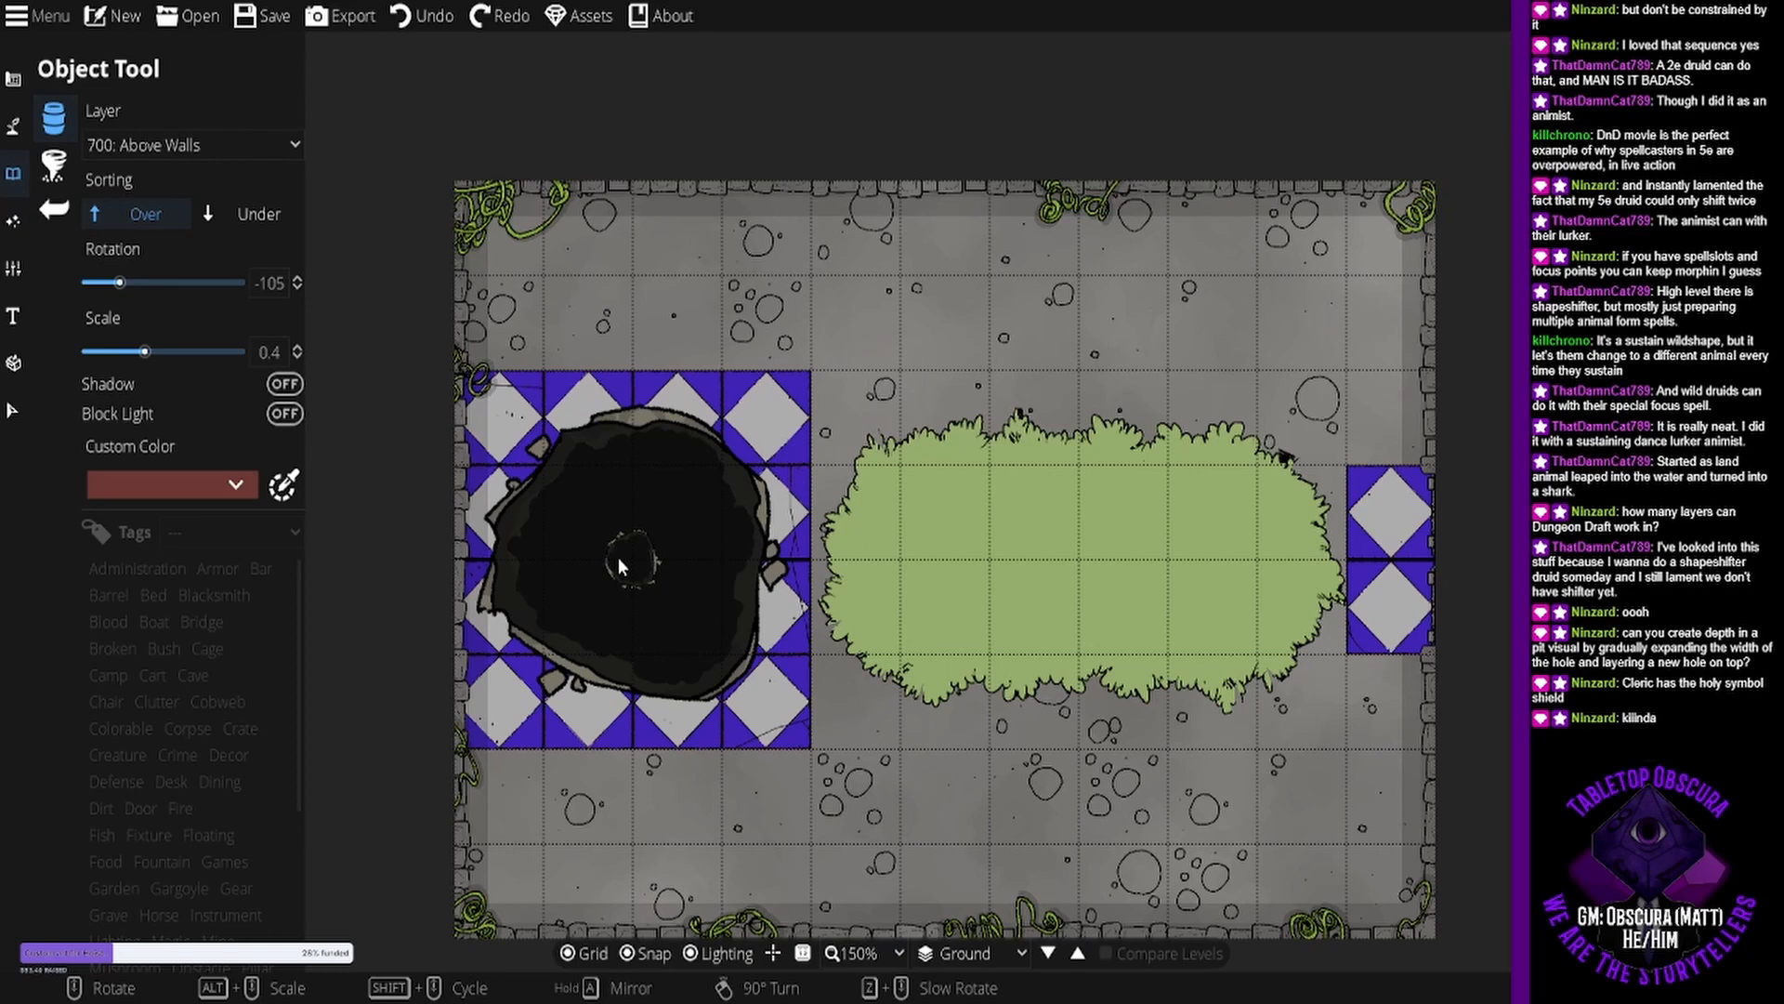
scroll(619, 561, up, 5)
click(621, 563)
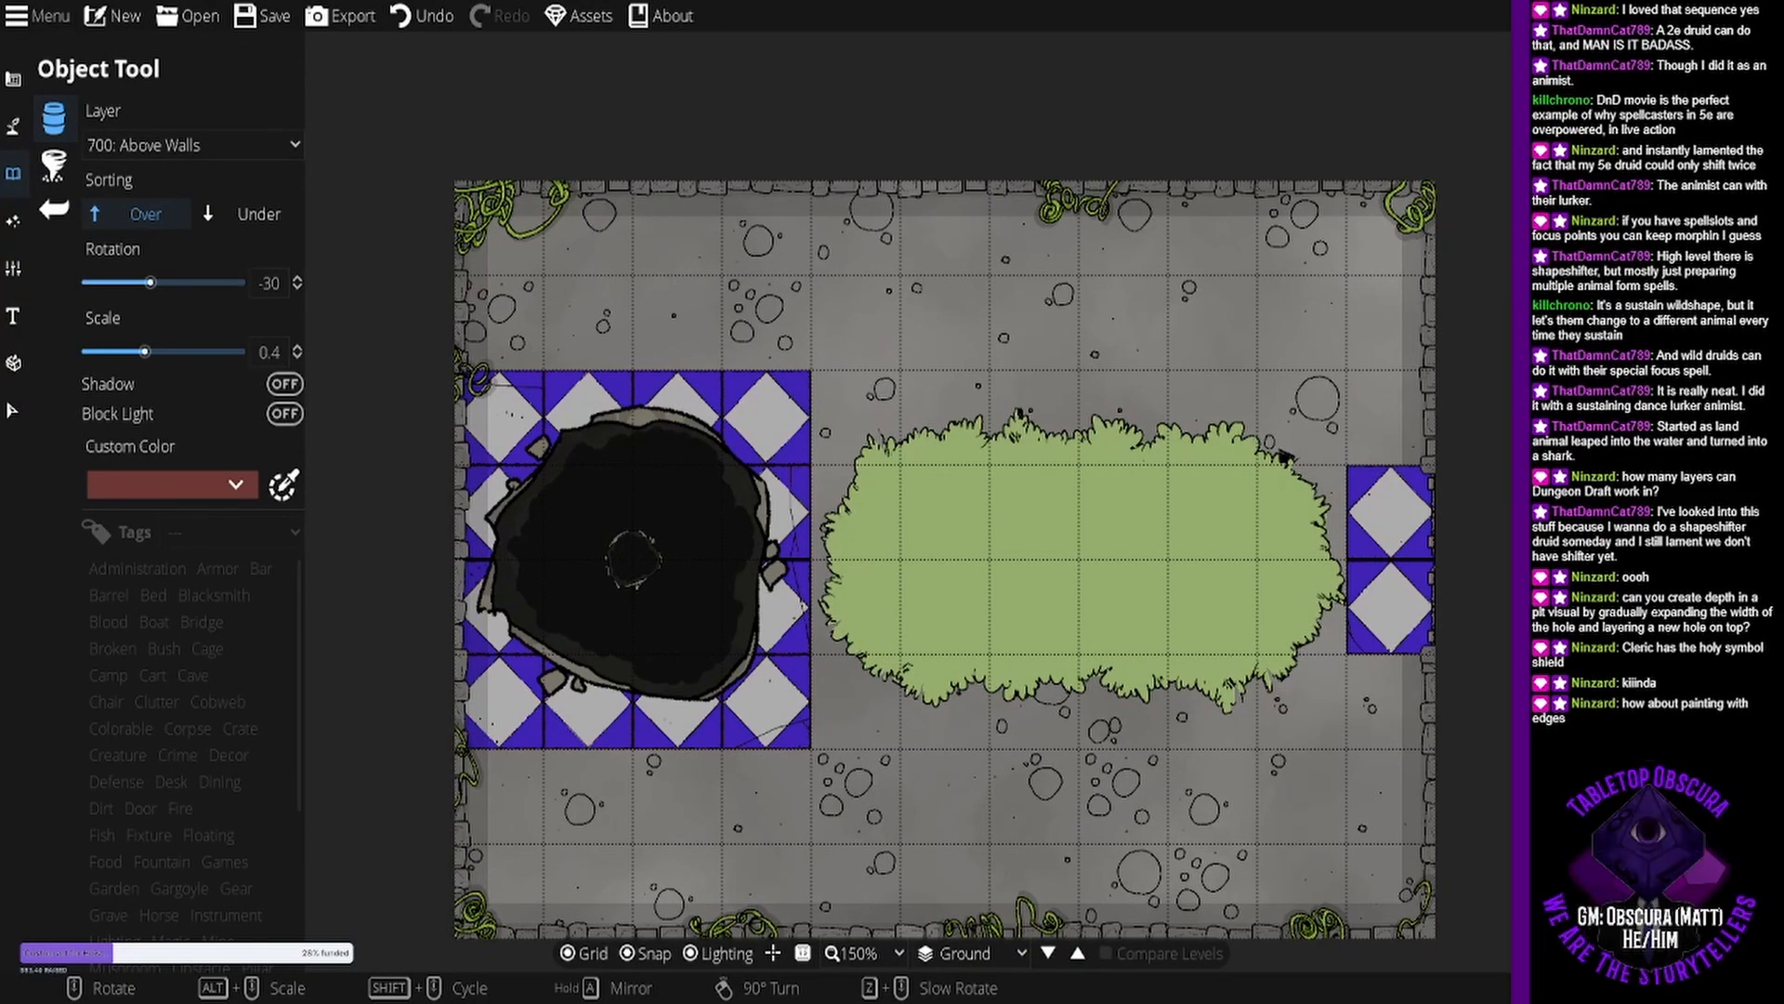
Try a skeleton at scale 0.4 and rotation -30 in the pit's centre, and undo both it and the small inner pit.
scroll(922, 425, up, 4)
scroll(635, 562, up, 3)
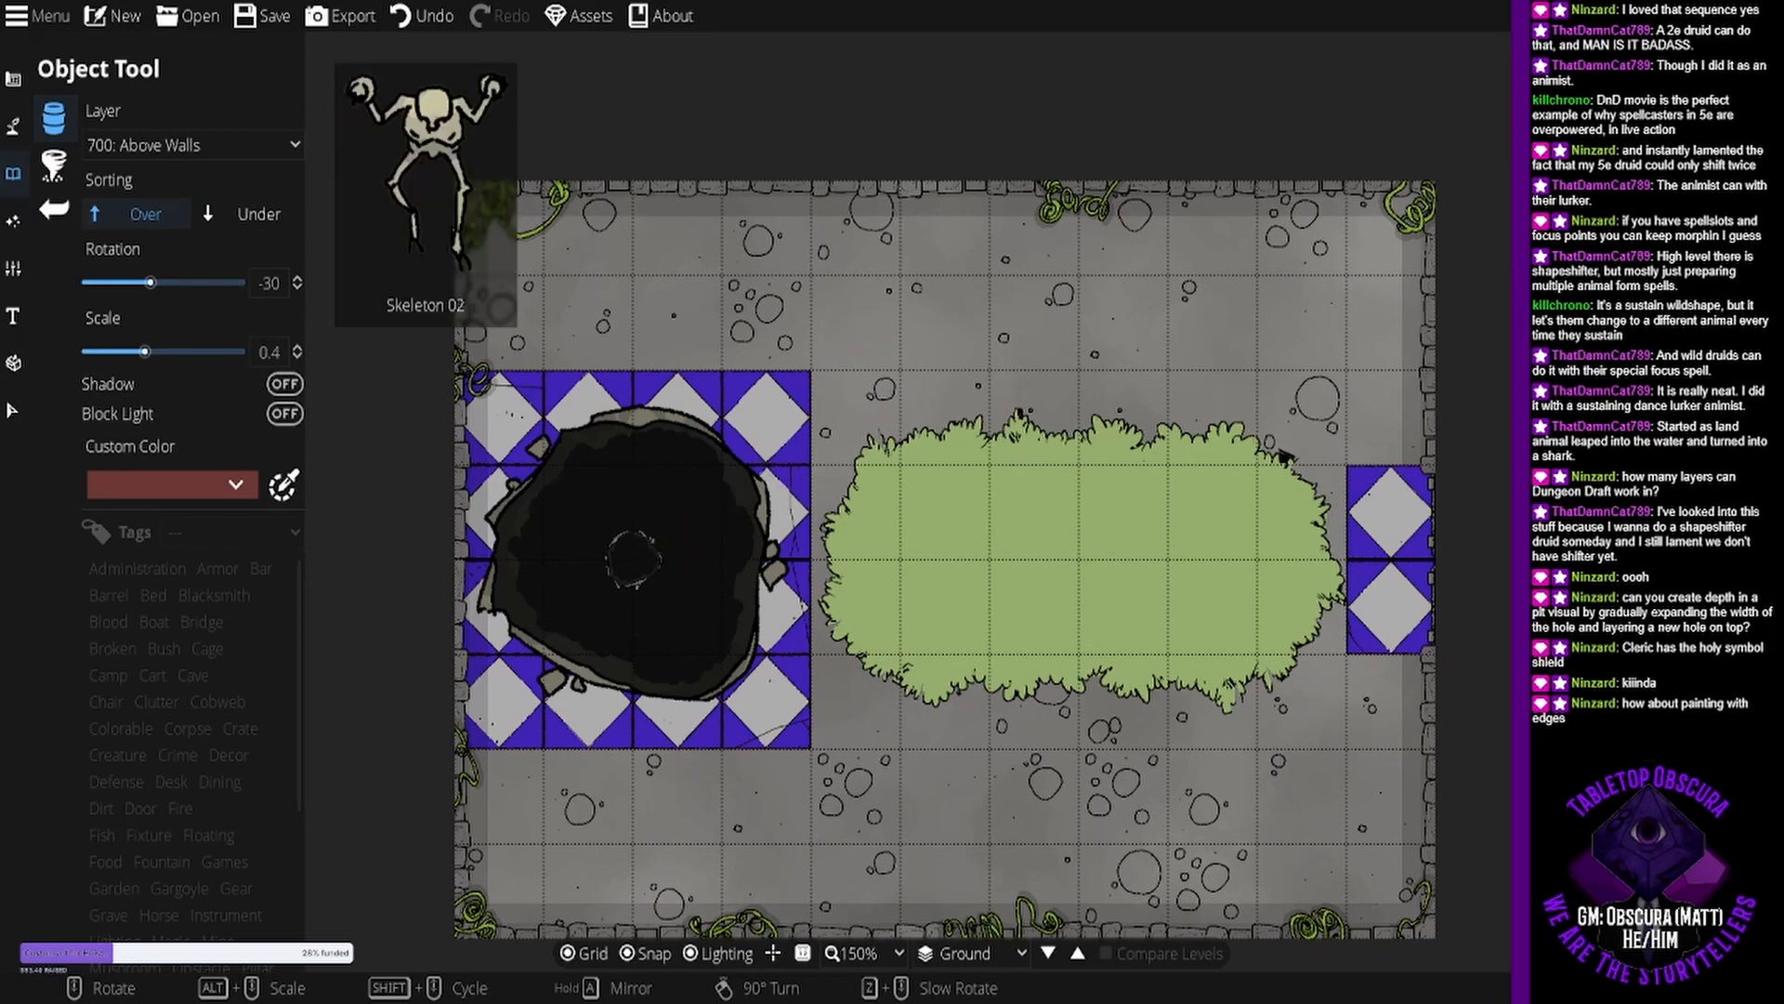
click(616, 572)
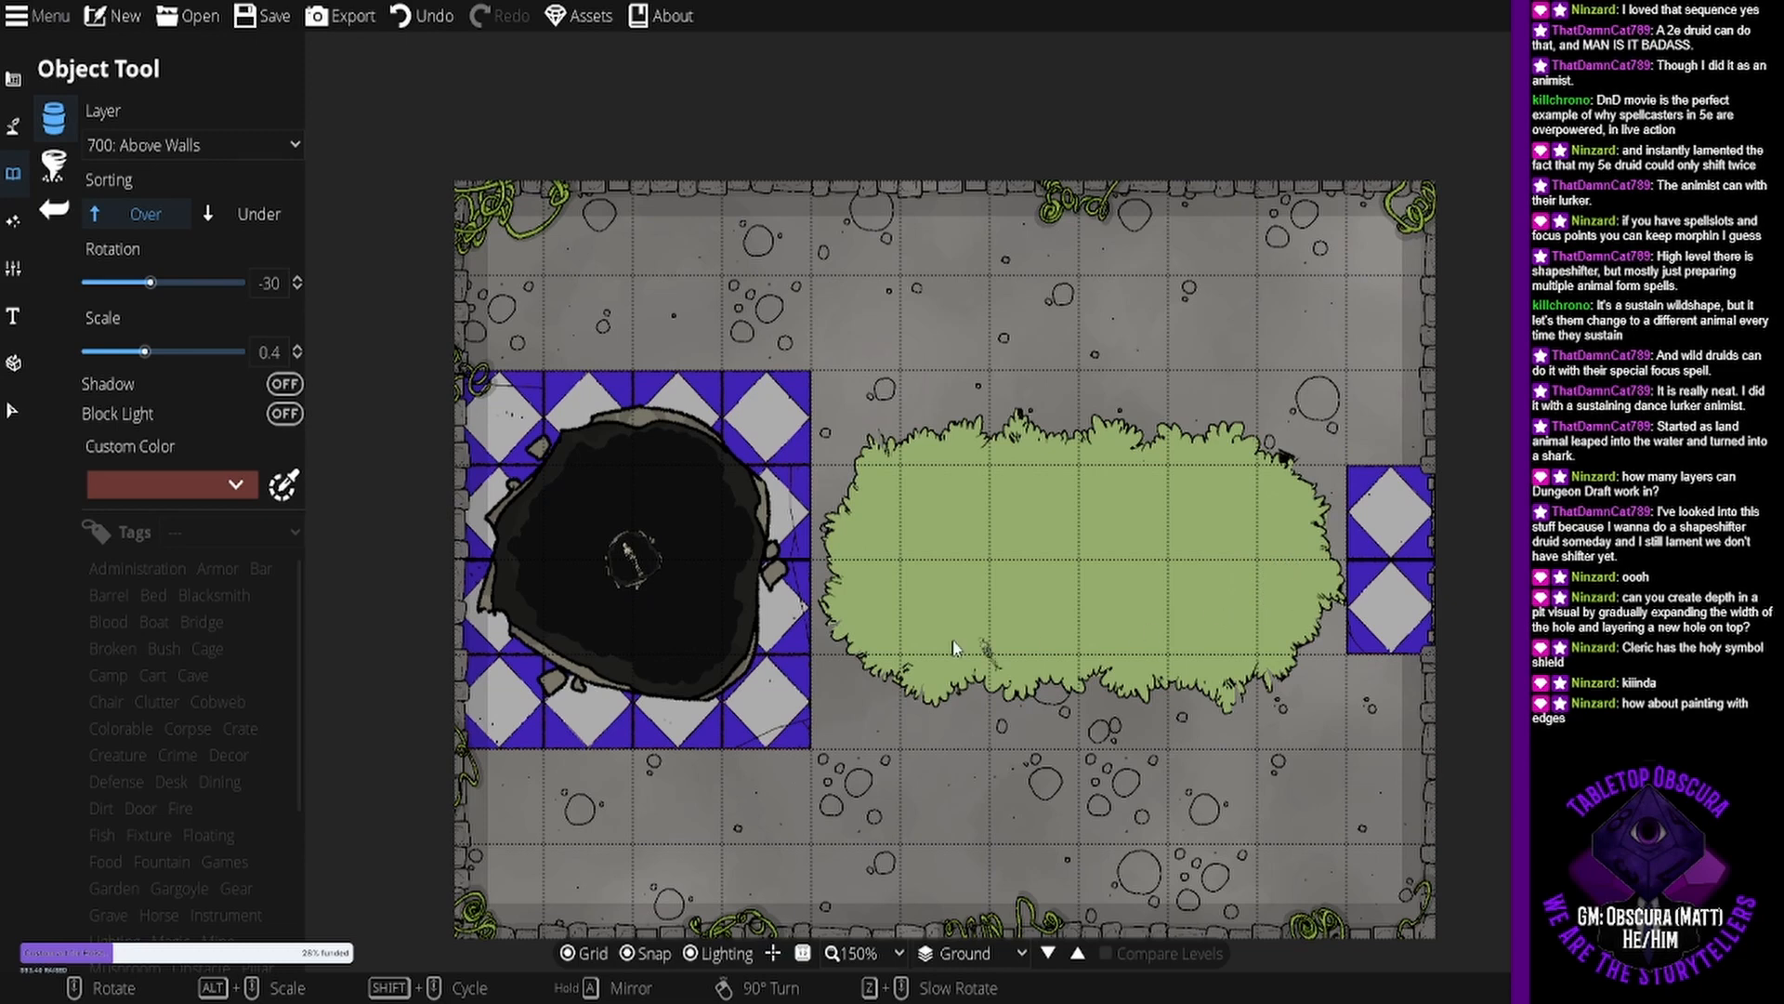
scroll(780, 610, up, 3)
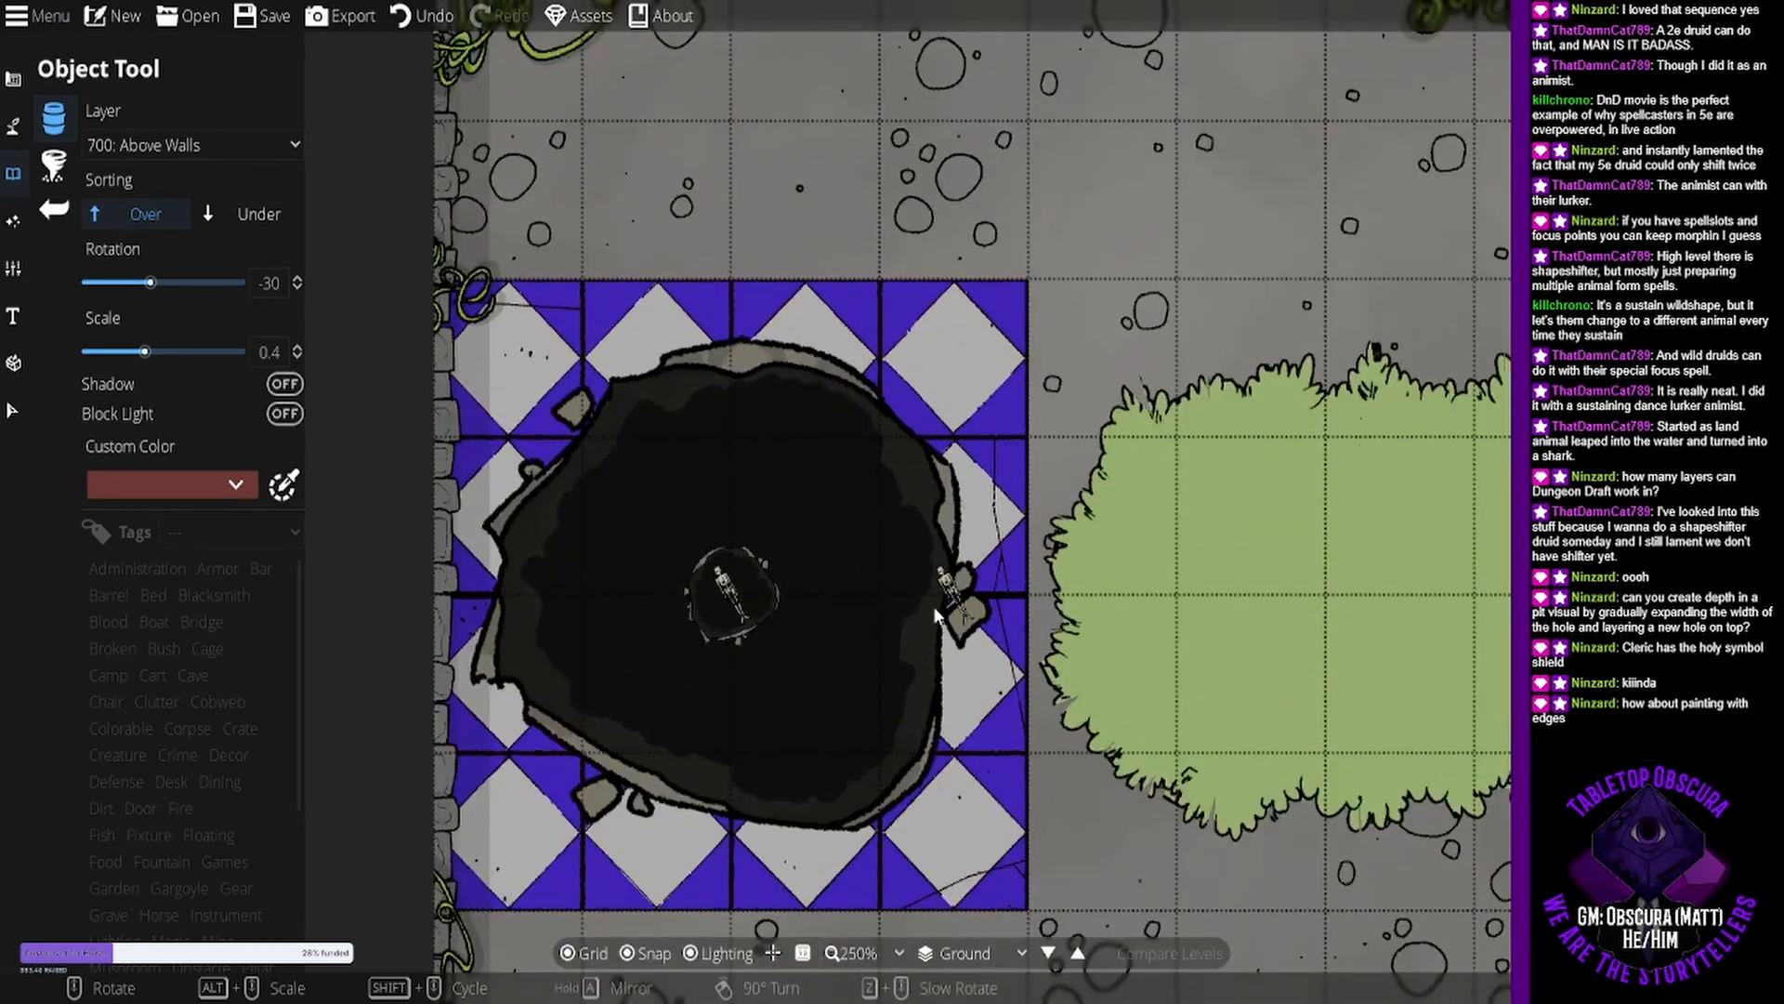
scroll(933, 606, down, 1)
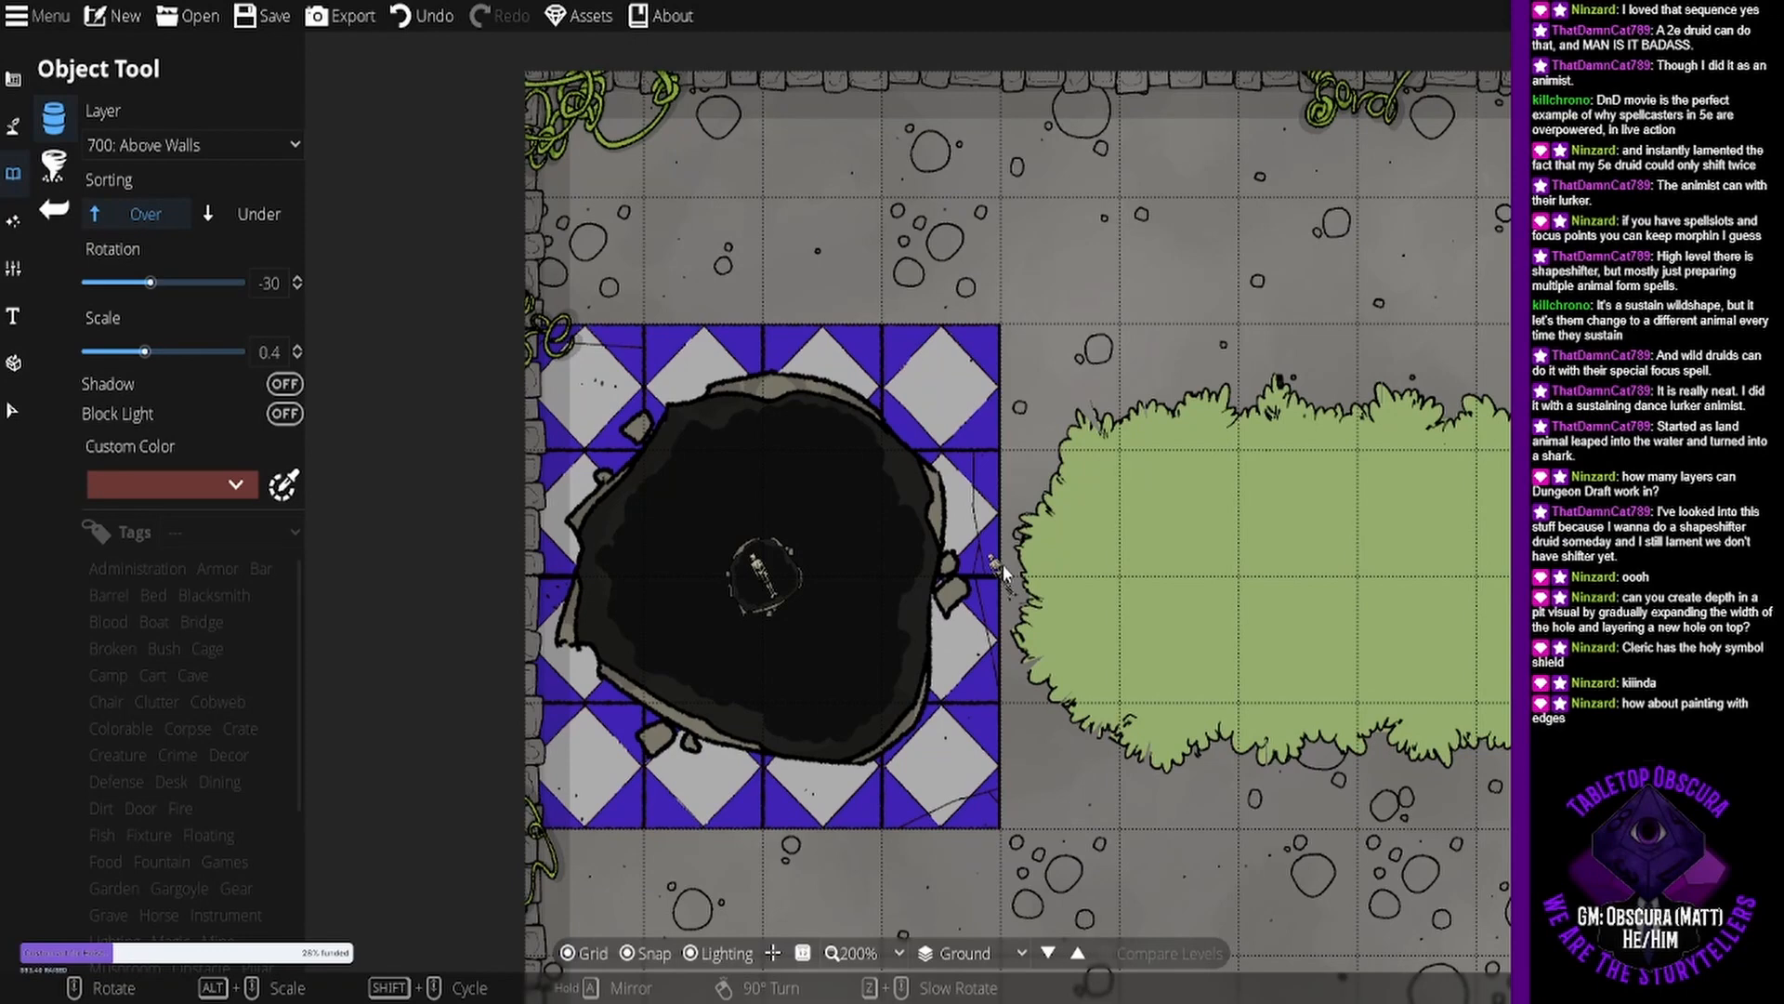
scroll(1002, 570, down, 2)
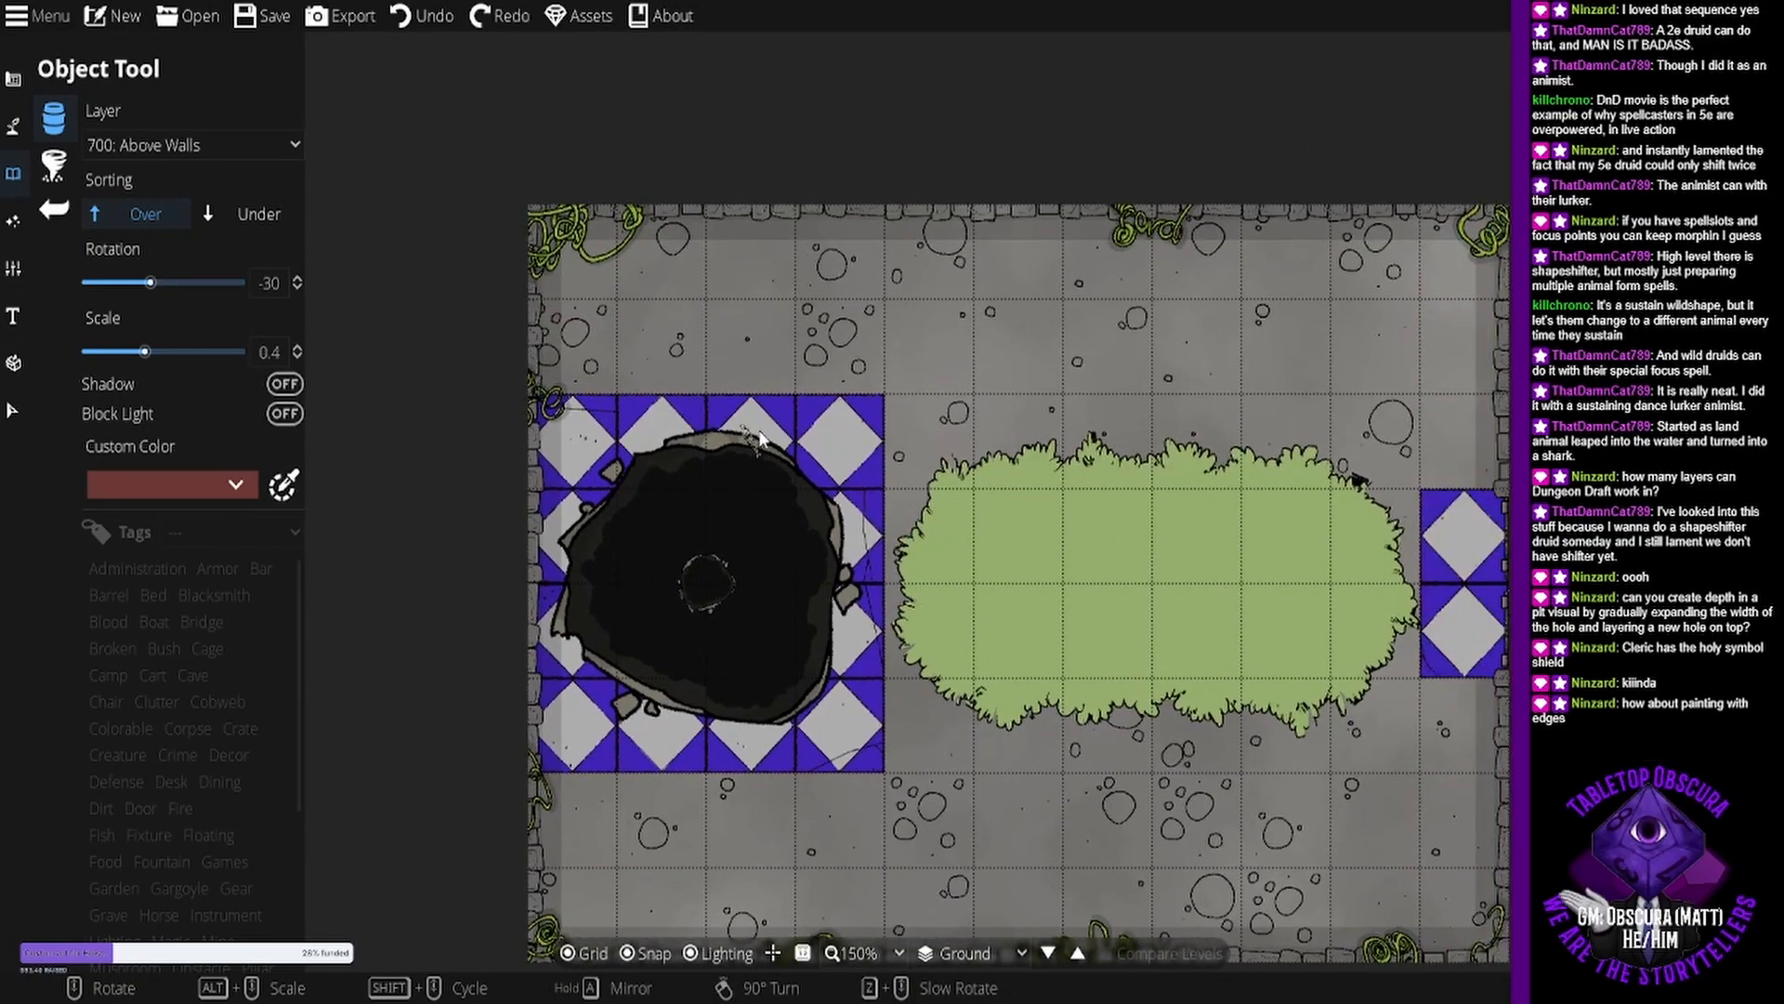
key(ctrl+z)
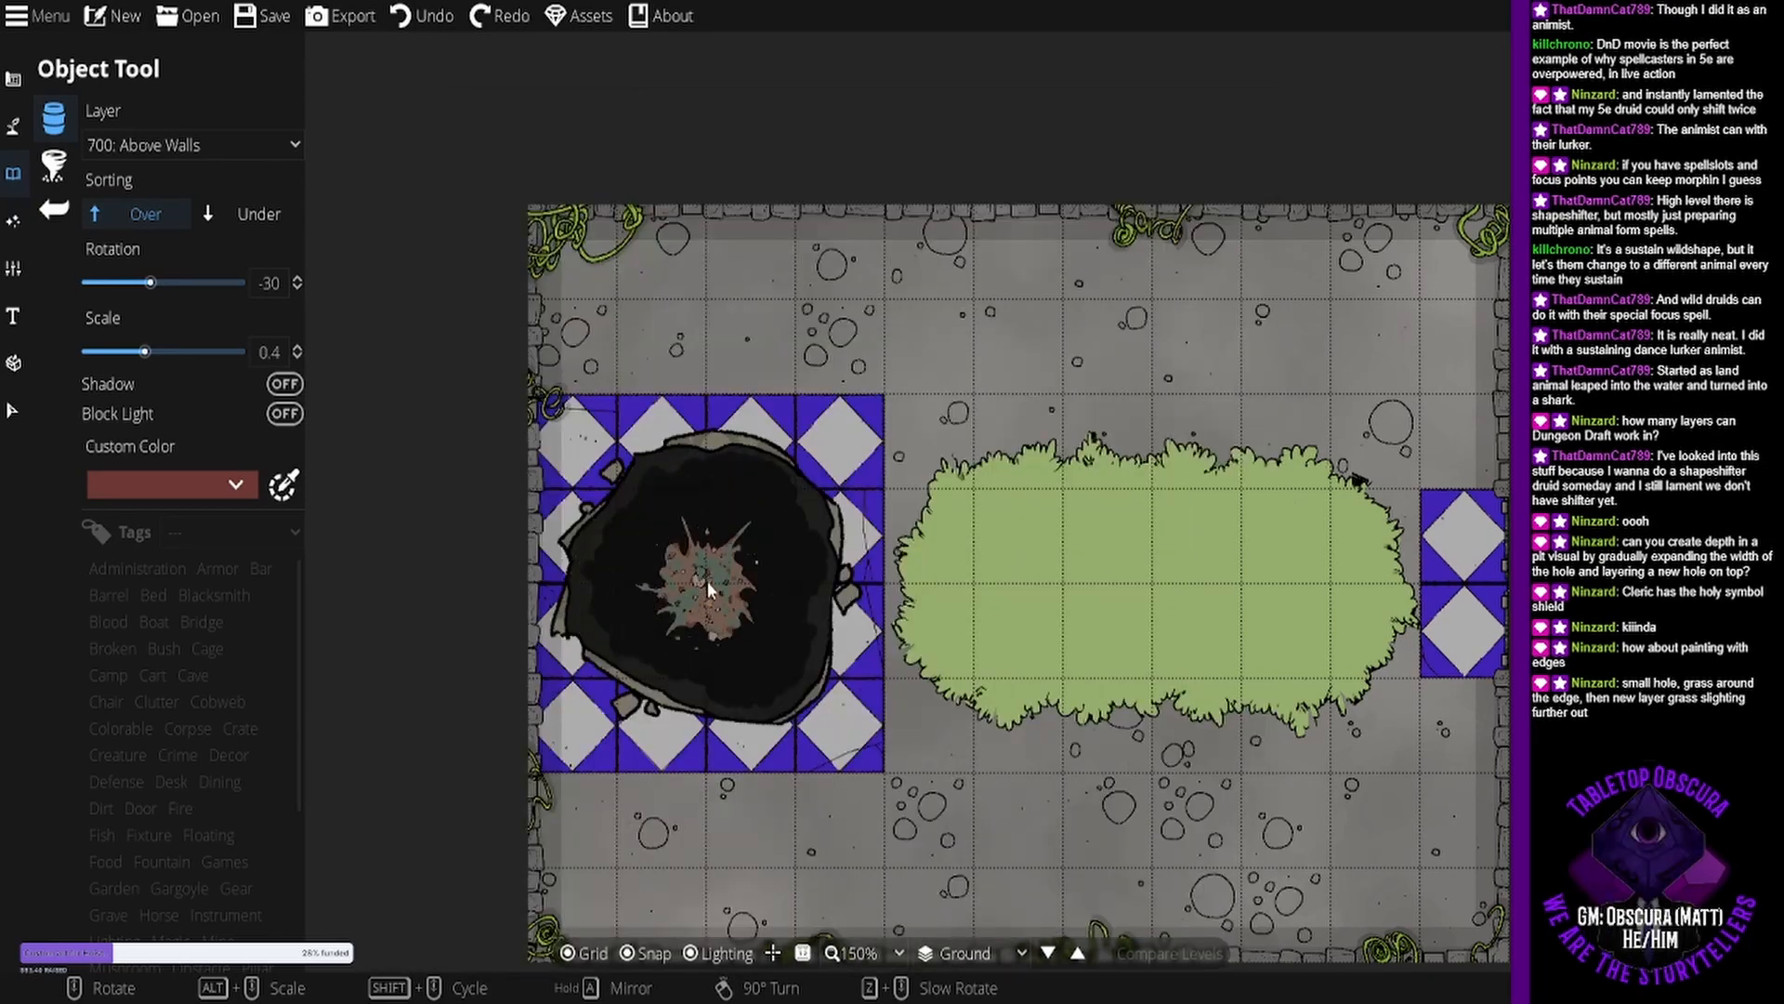
Place a gore splatter, scaled to 0.2 and rotated to -30, at the centre of the large pit.
alt+scroll(697, 583, down, 1)
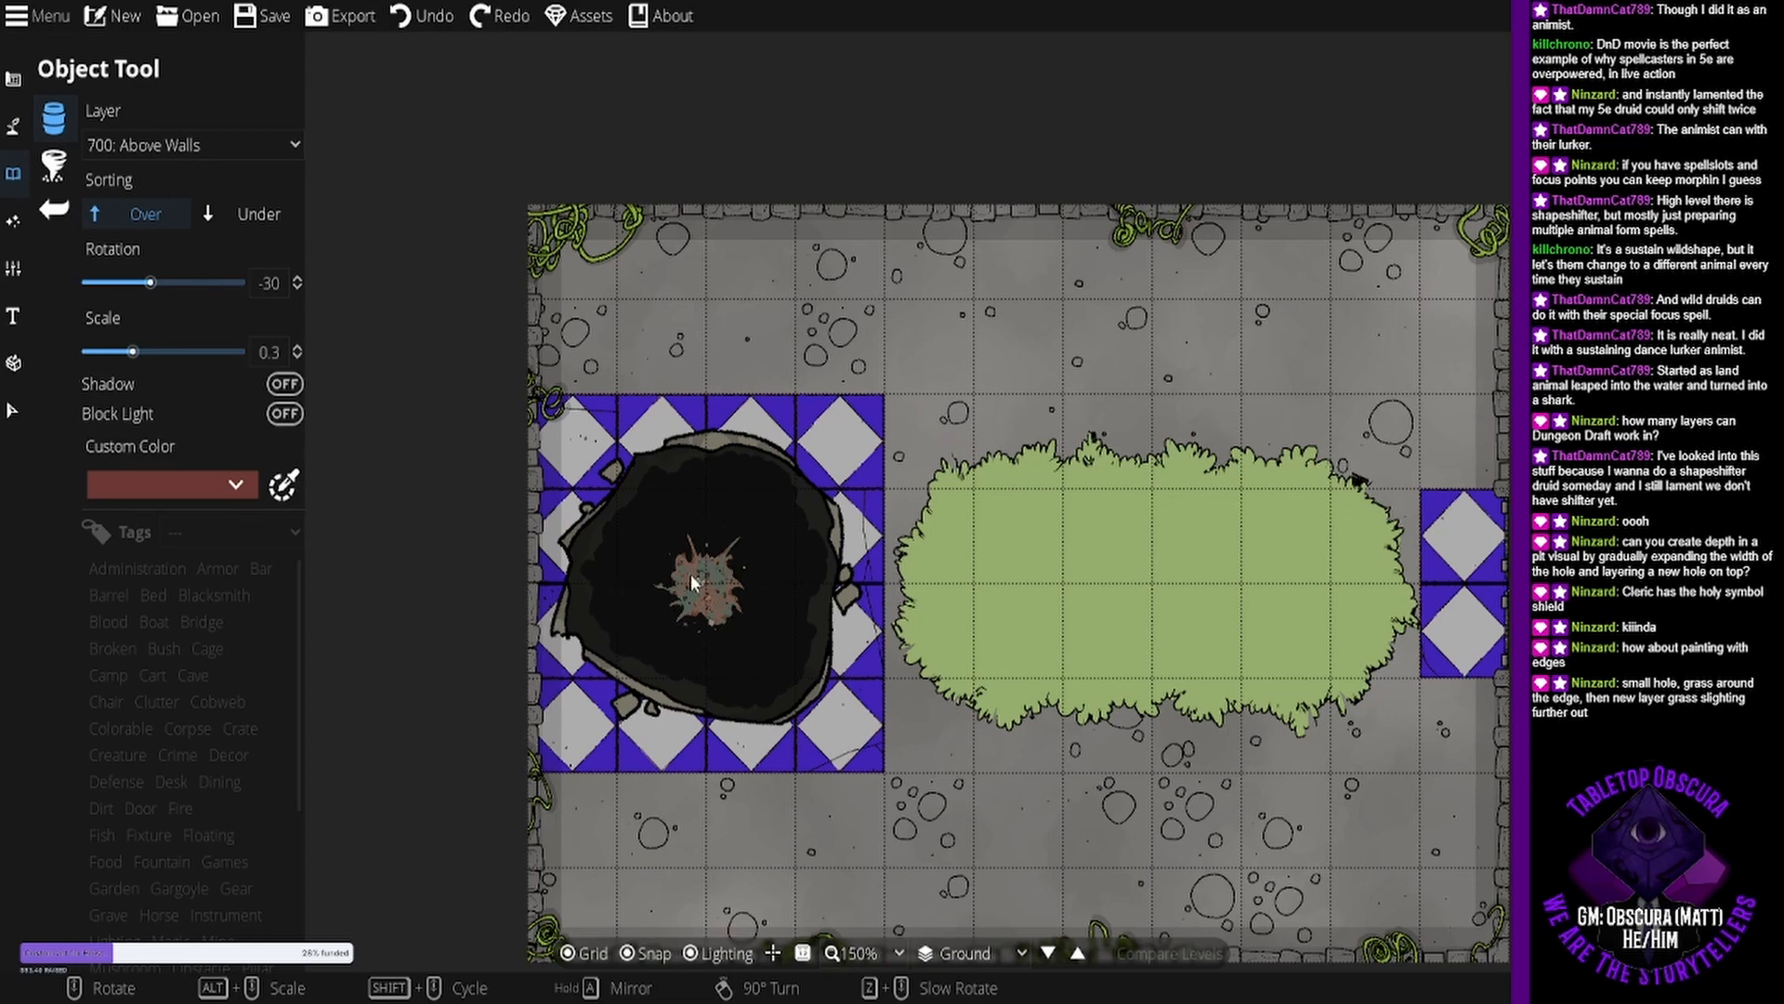
alt+scroll(693, 582, down, 2)
alt+scroll(693, 583, up, 1)
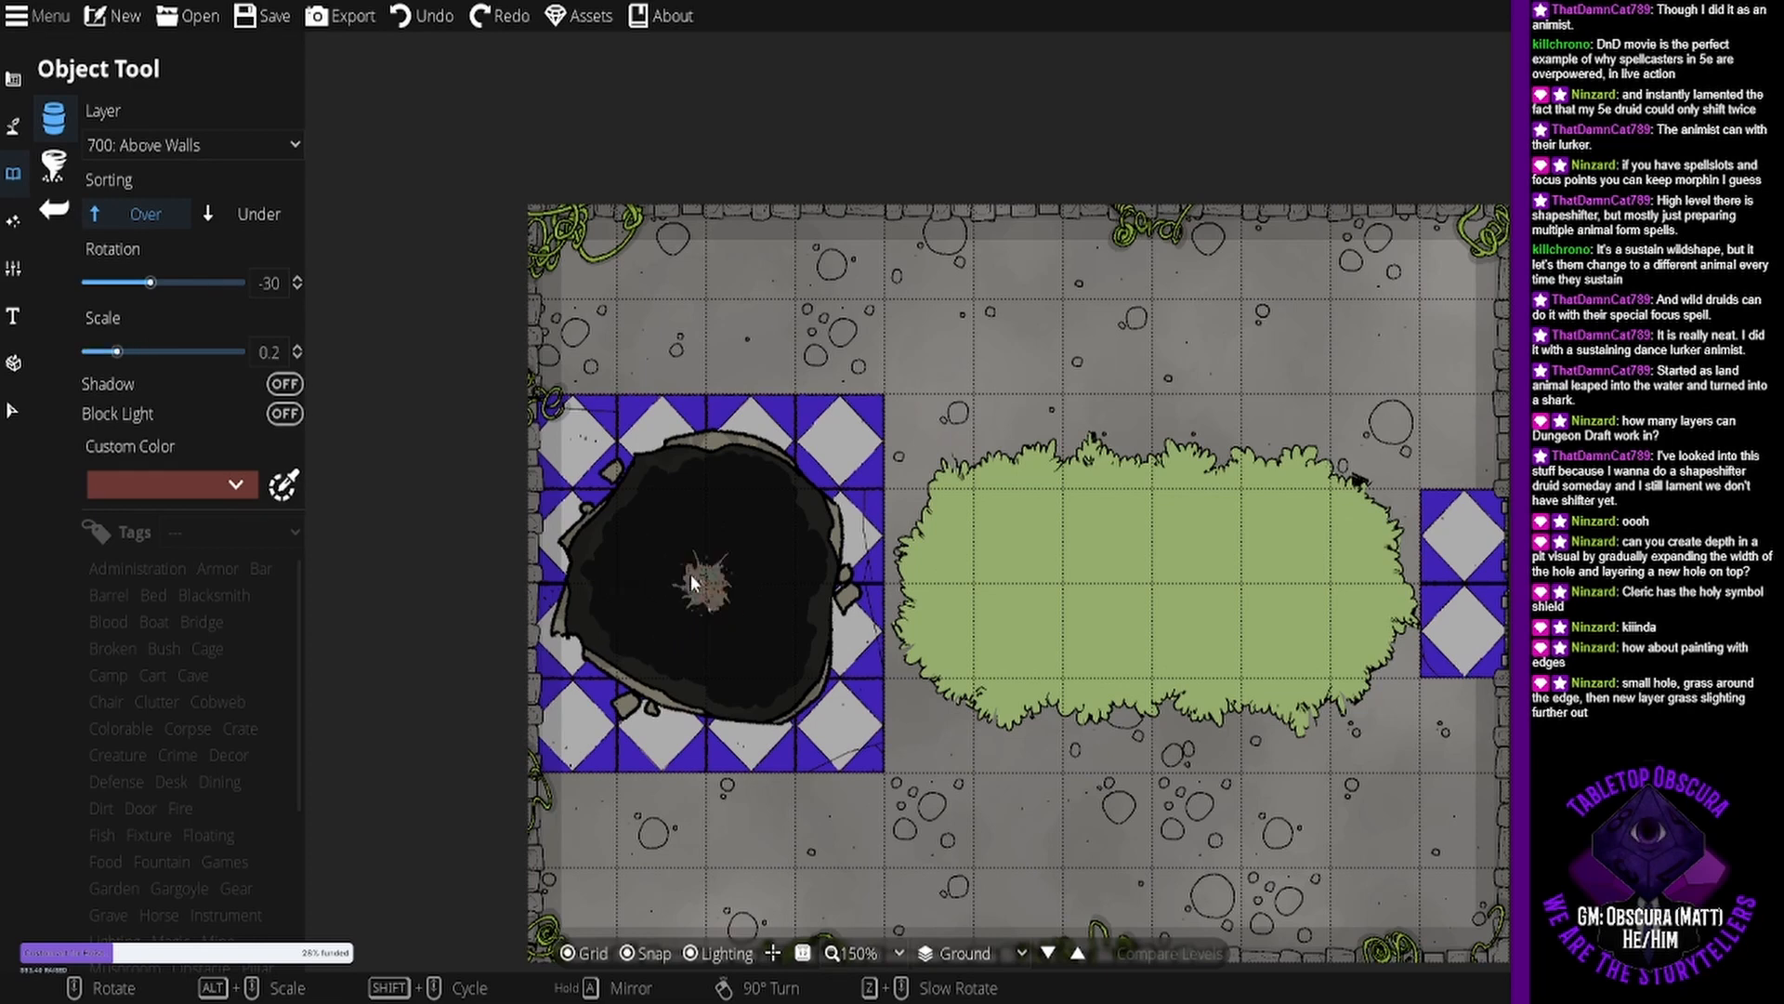
click(693, 583)
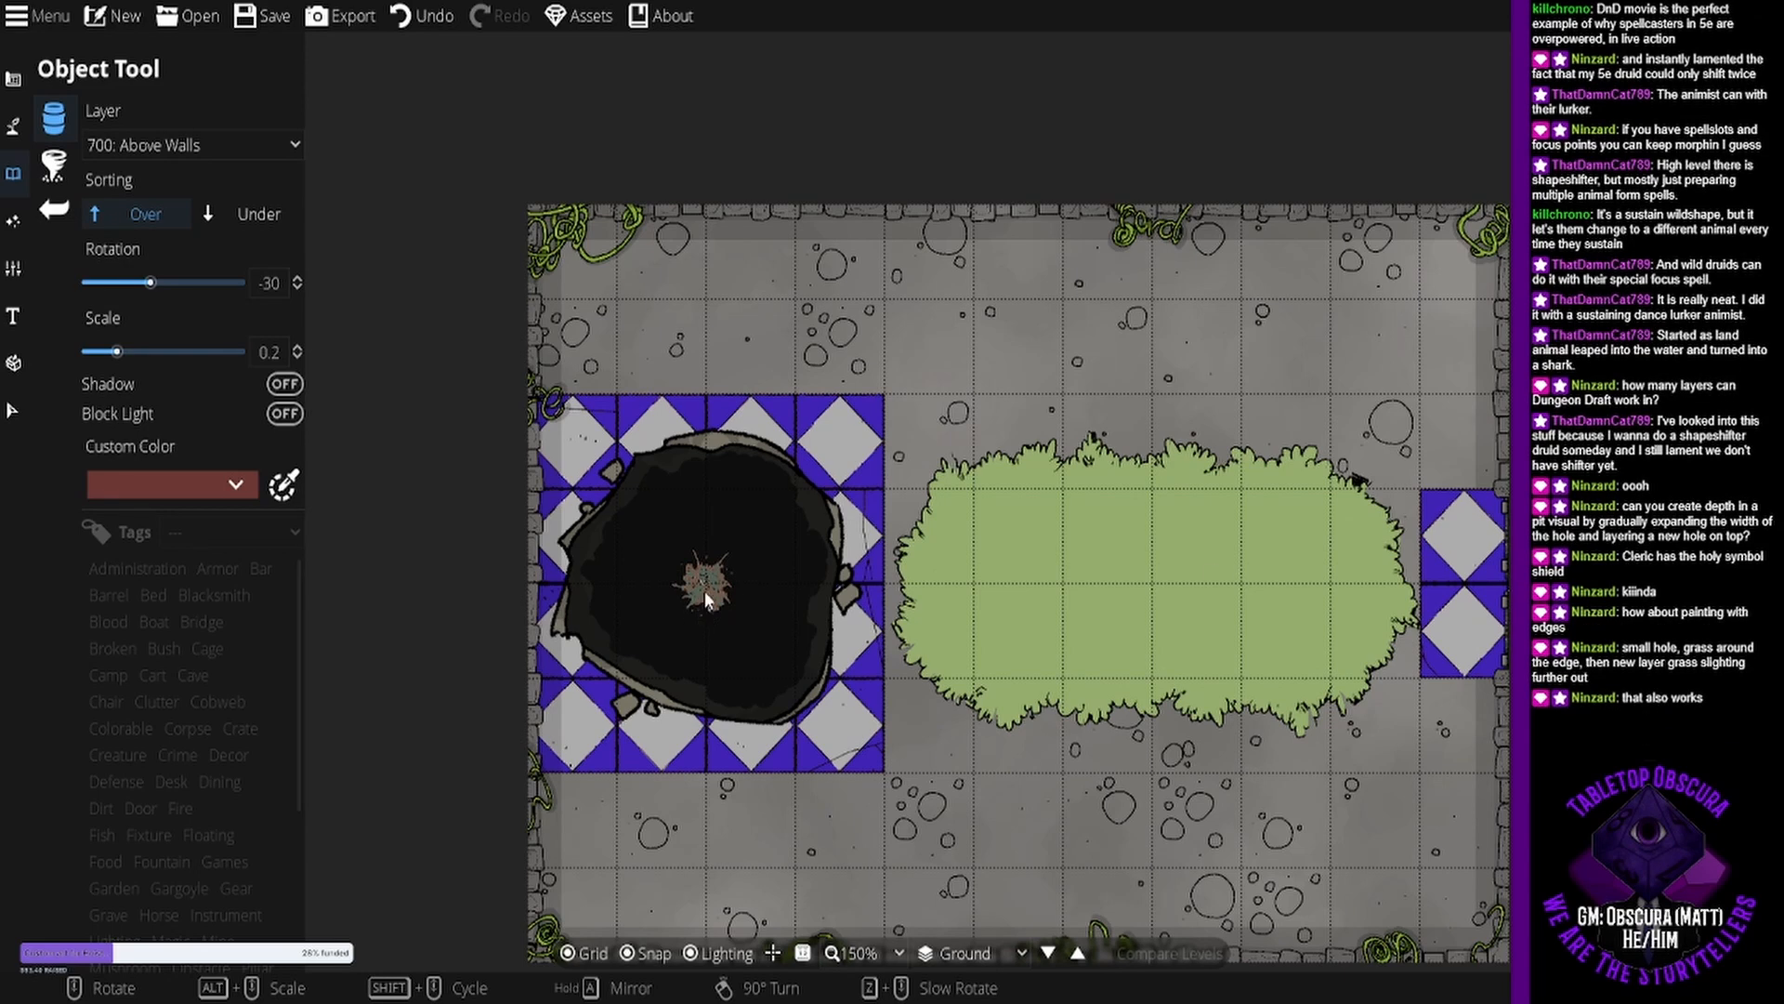
Place small skeletal remains at scale 0.4 over the splatter in the pit's centre.
scroll(704, 591, up, 4)
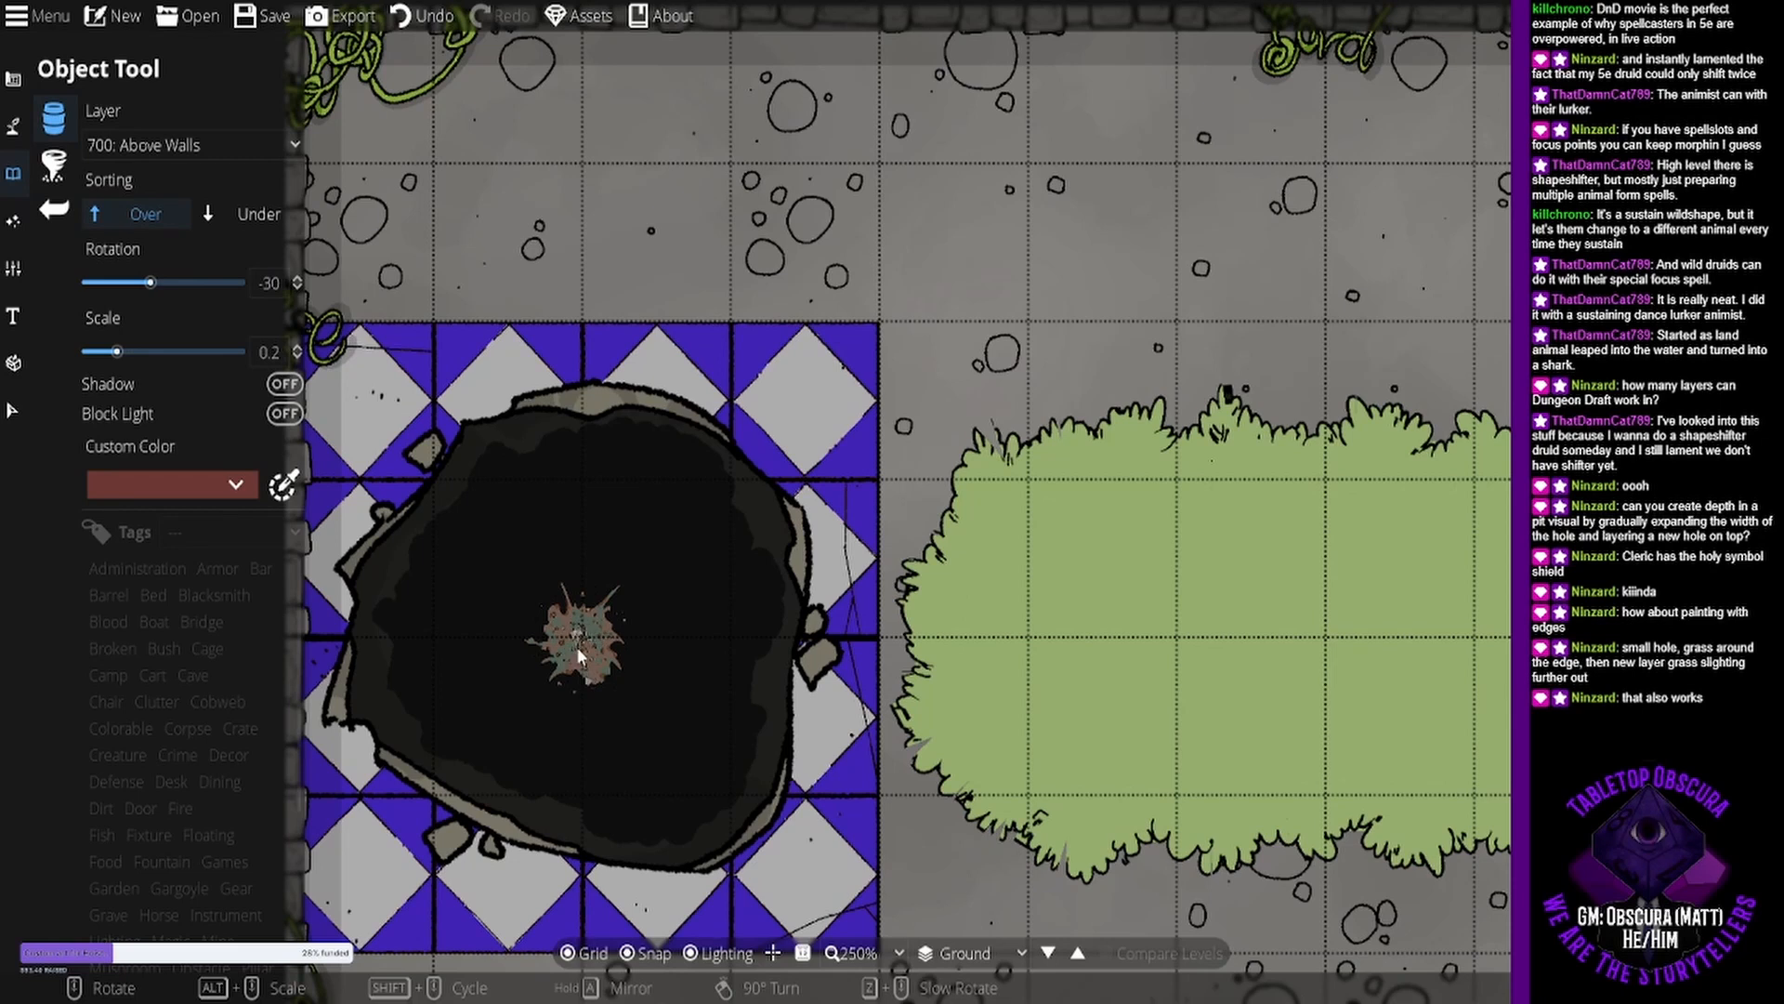
scroll(577, 647, up, 3)
scroll(577, 647, down, 2)
scroll(589, 650, down, 1)
scroll(589, 651, up, 3)
scroll(589, 650, down, 1)
scroll(589, 650, down, 2)
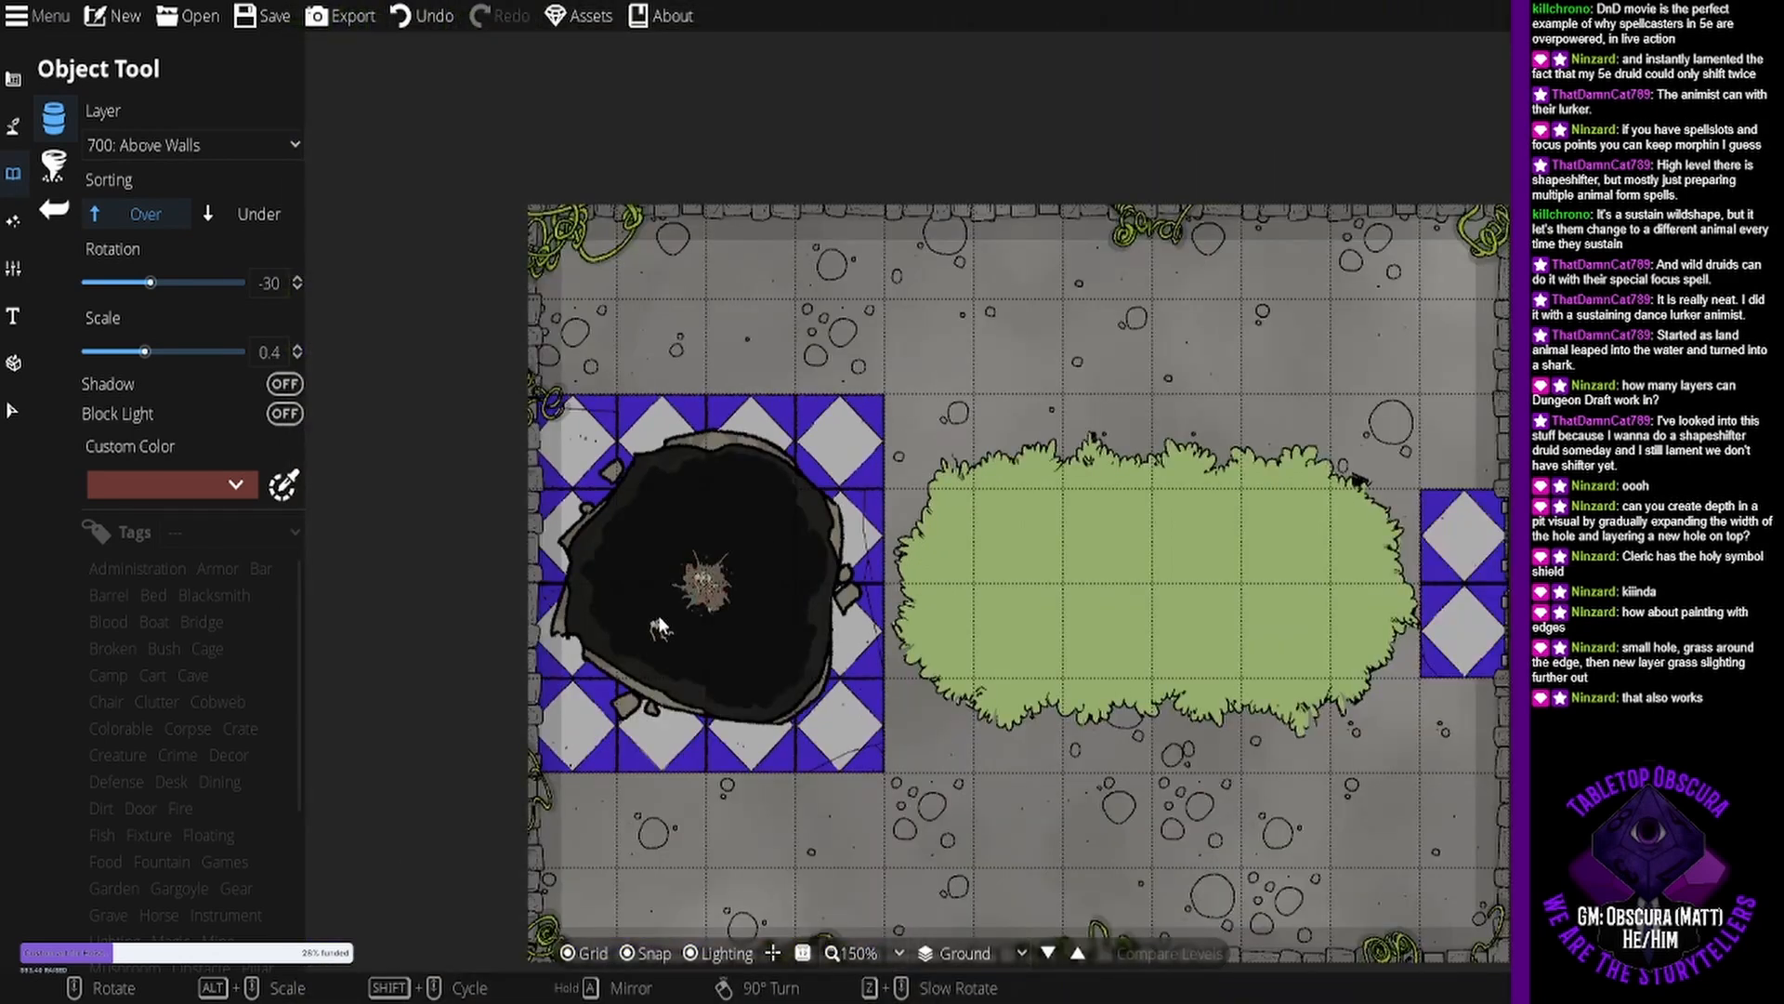
drag(706, 617, 783, 620)
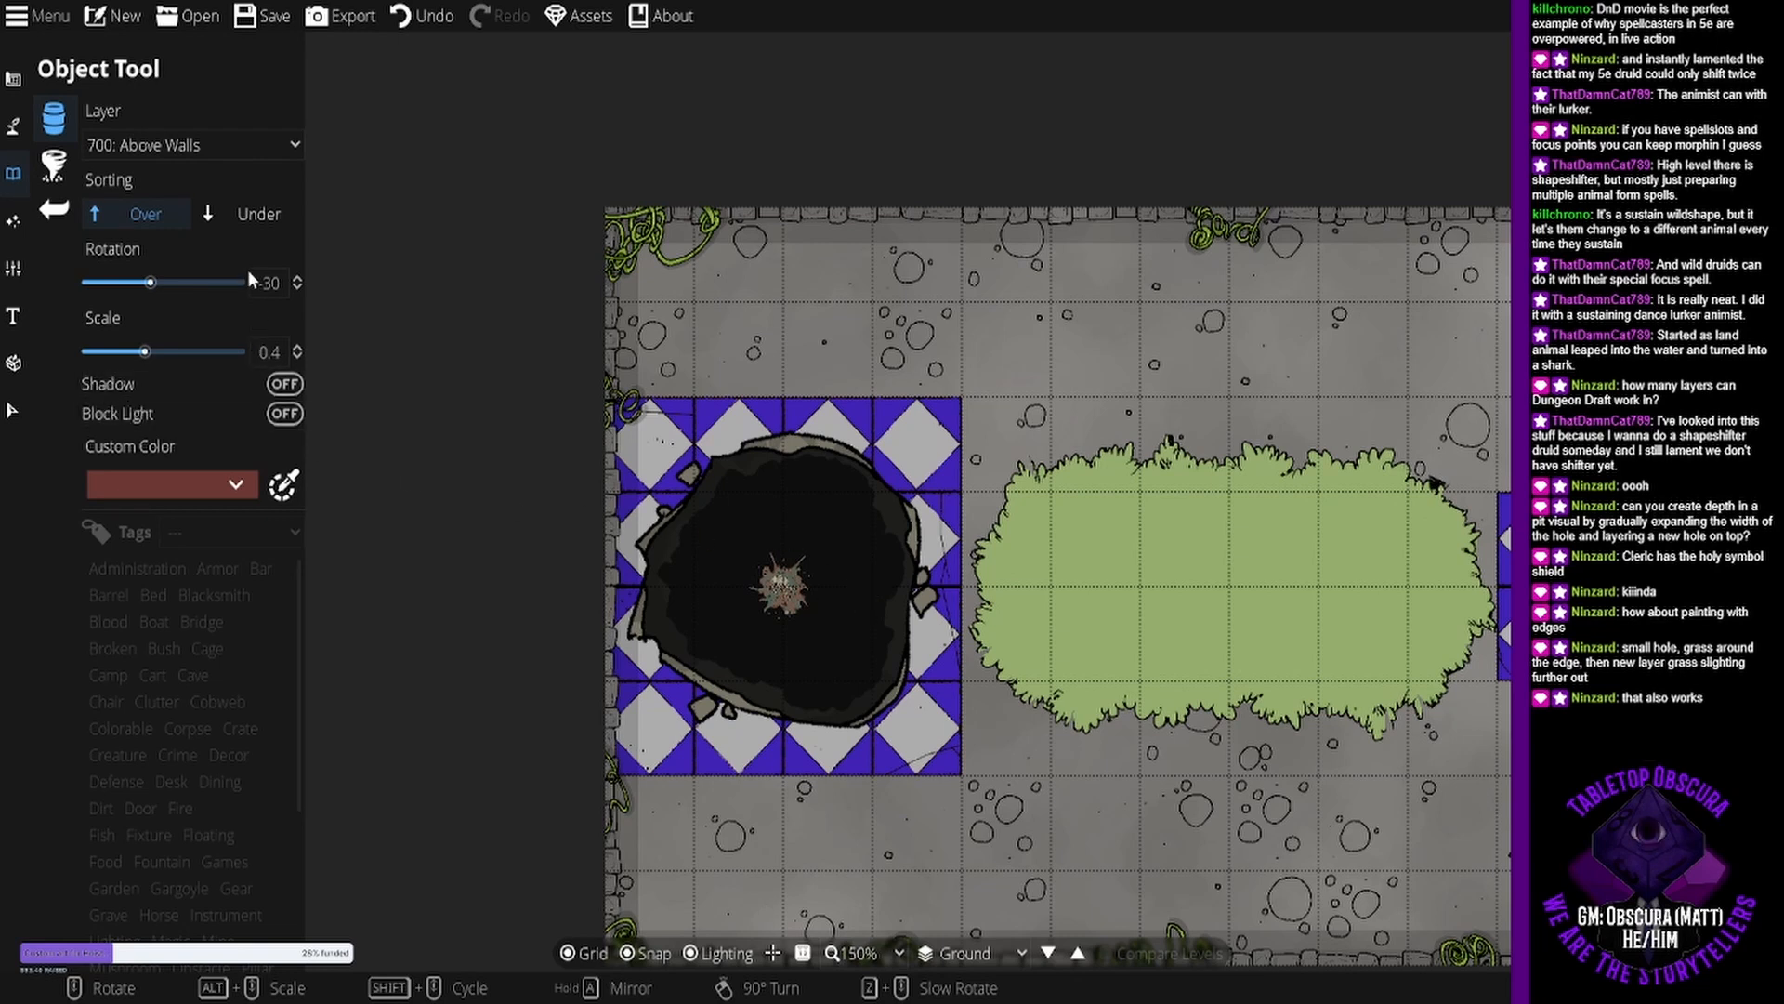
Place a light with a range of 0.5 over the splatter at the pit's centre.
click(25, 229)
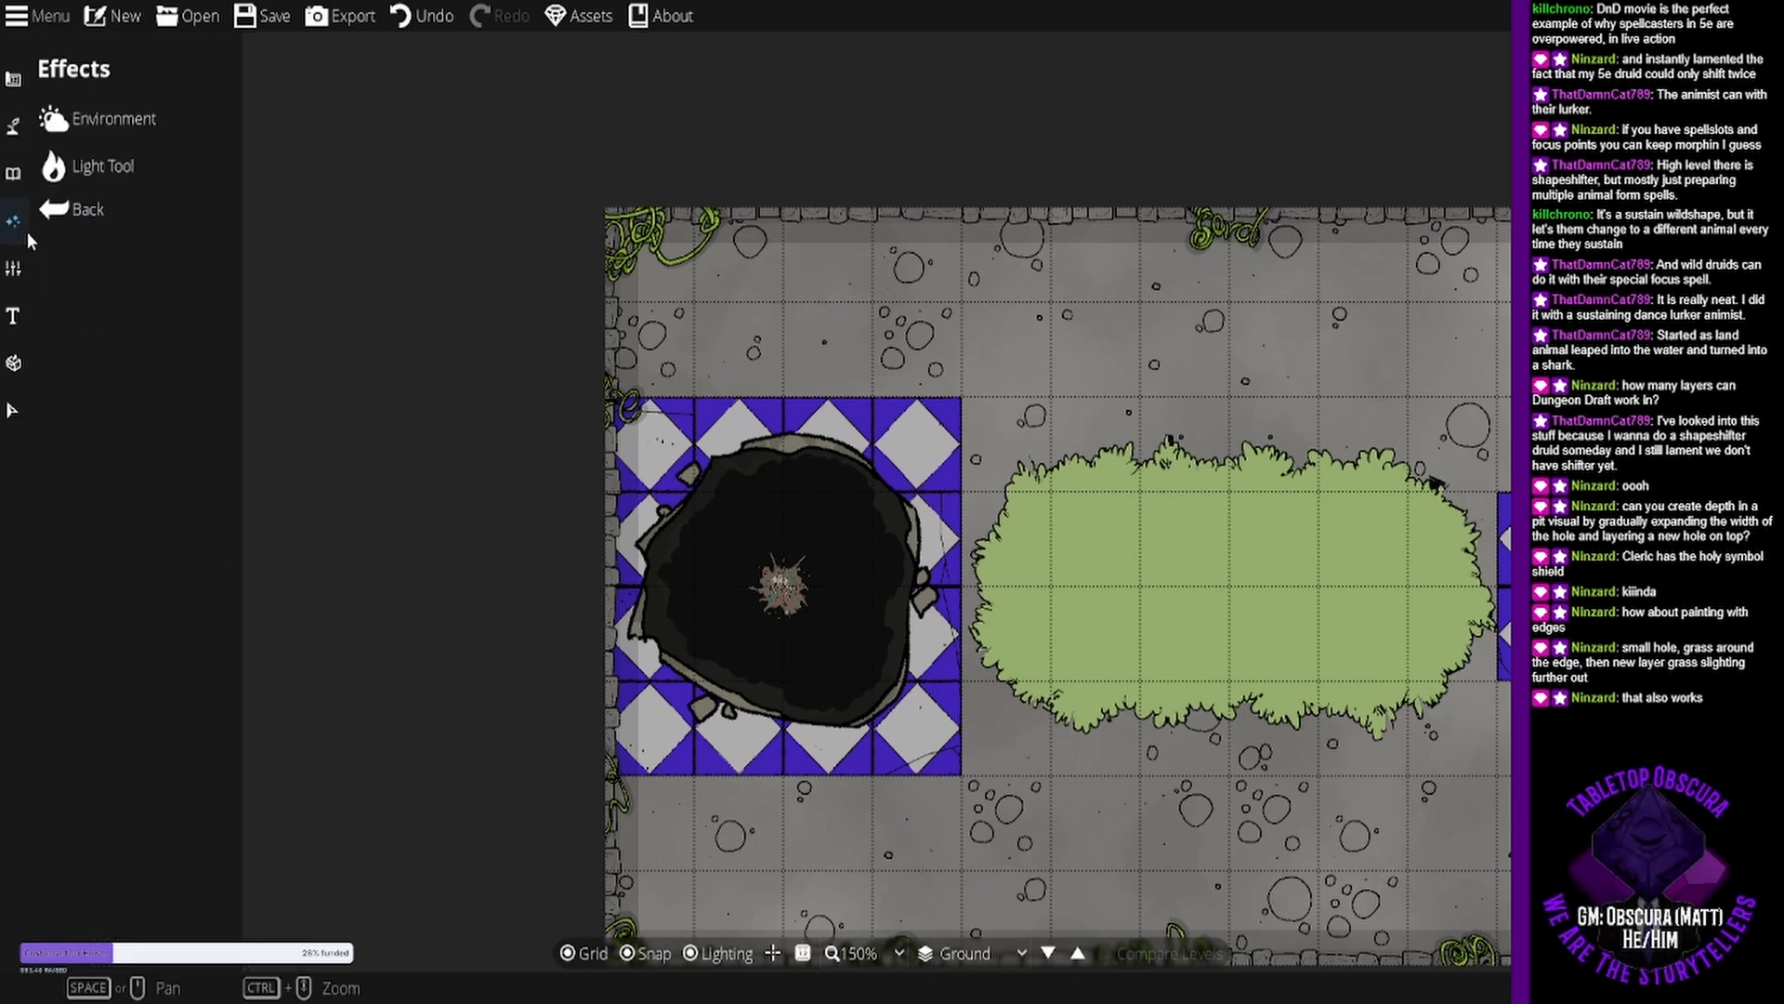
click(125, 153)
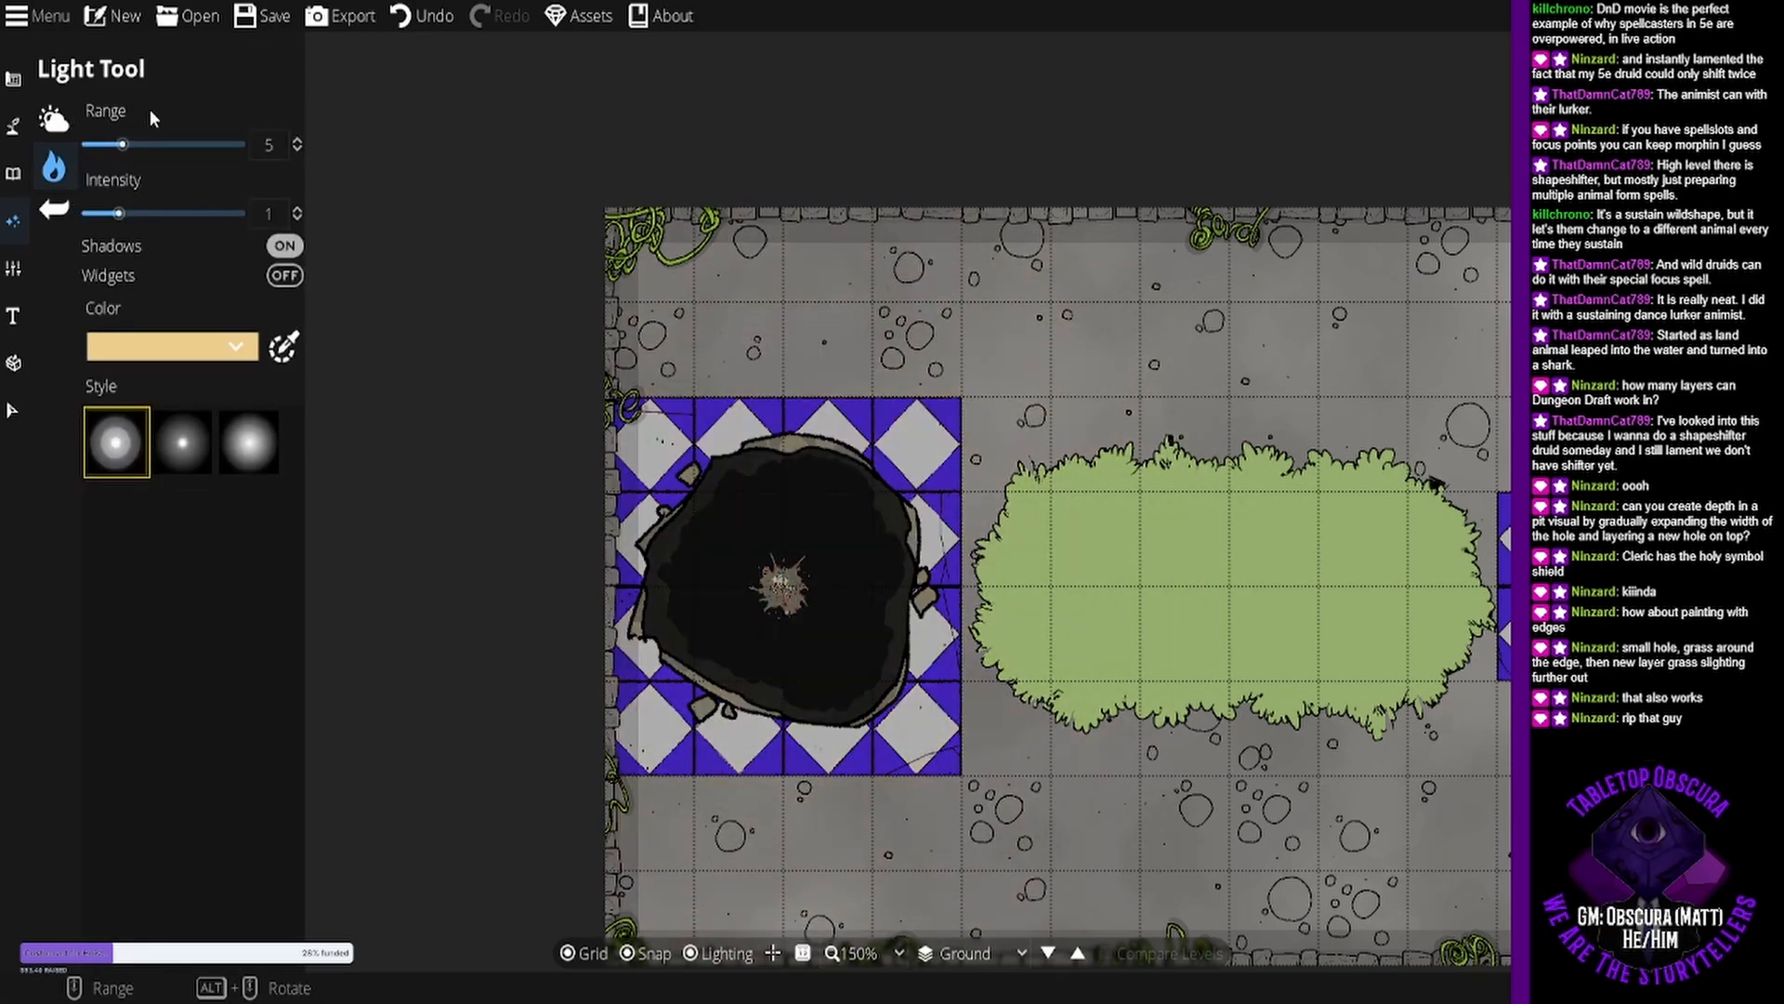
drag(122, 144, 88, 145)
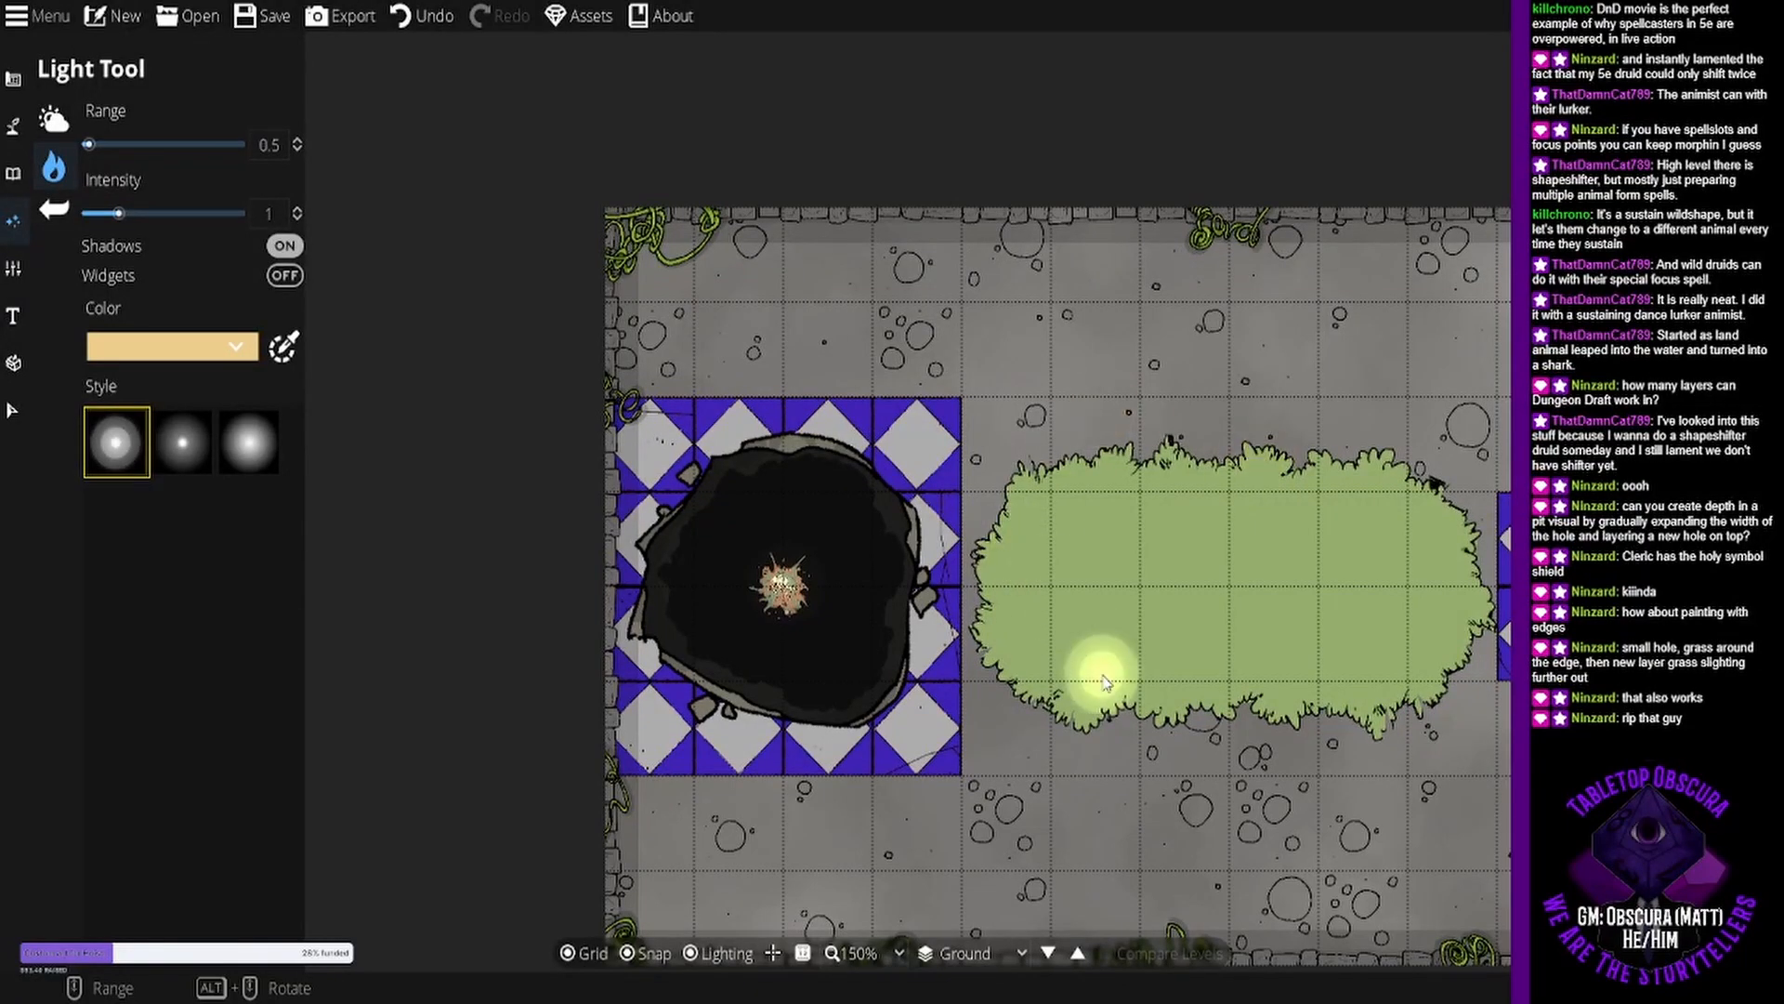
Place a light with a range of 5 near the centre of the grass patch.
drag(1101, 674, 935, 648)
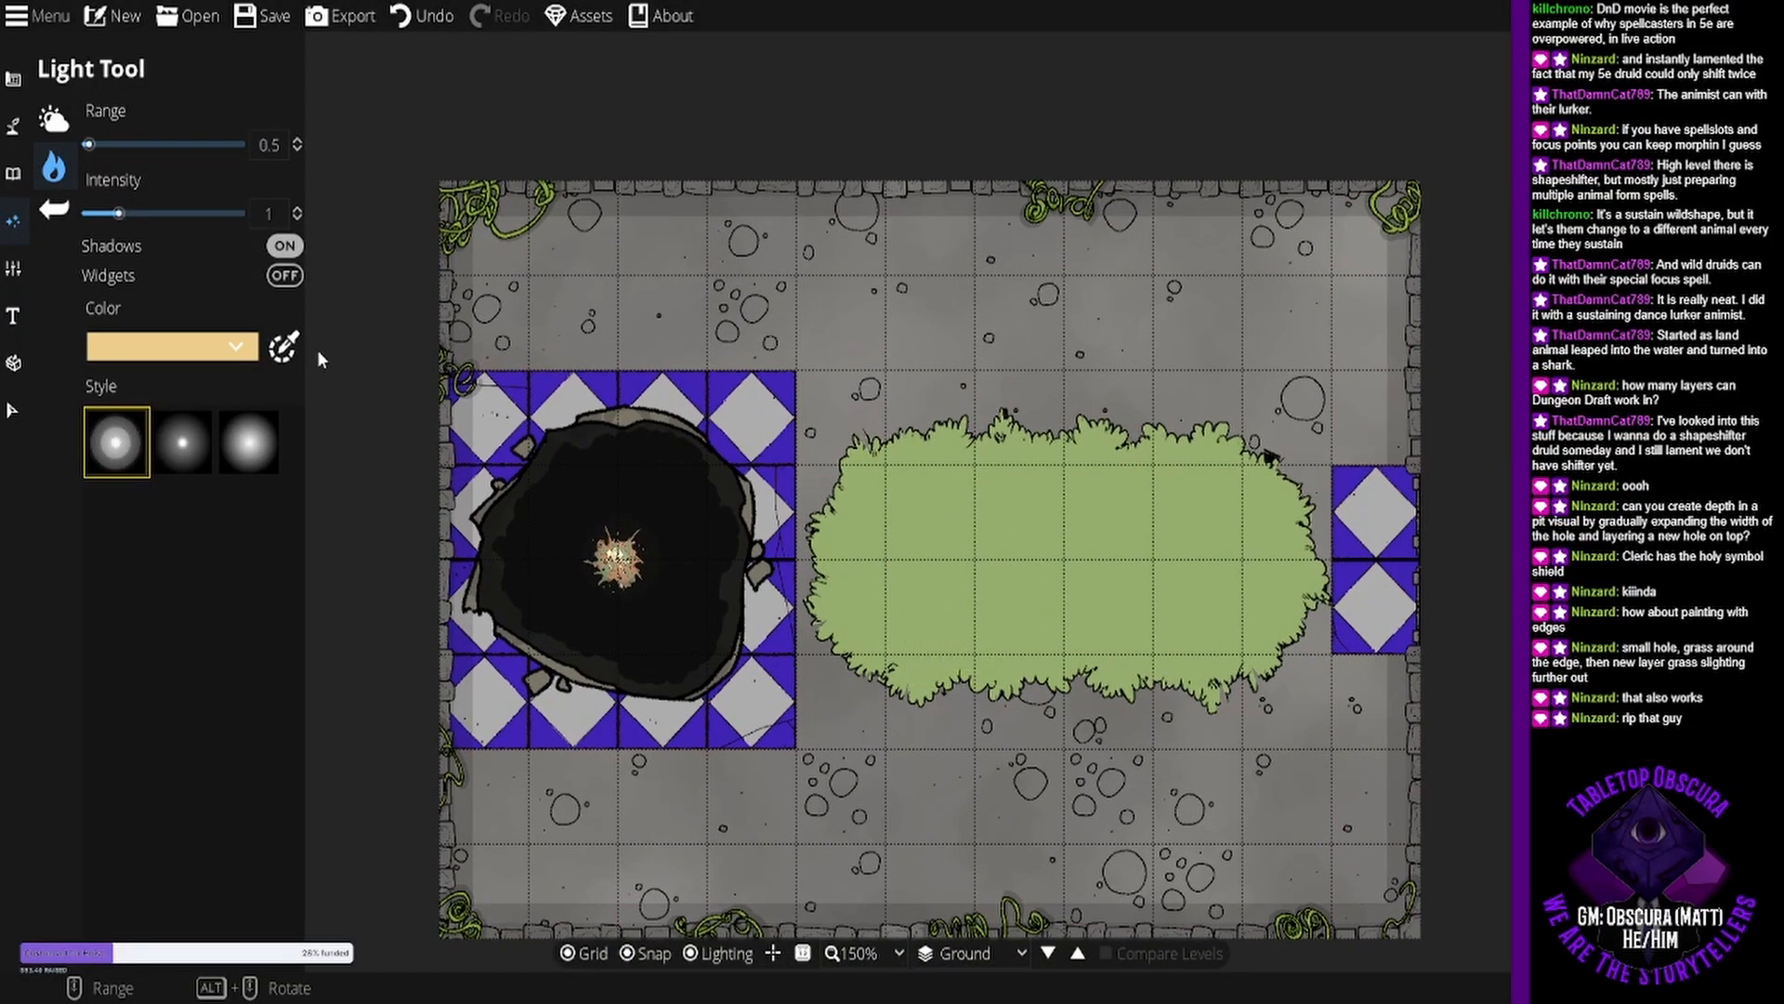
drag(99, 144, 132, 146)
drag(272, 146, 227, 143)
text(5)
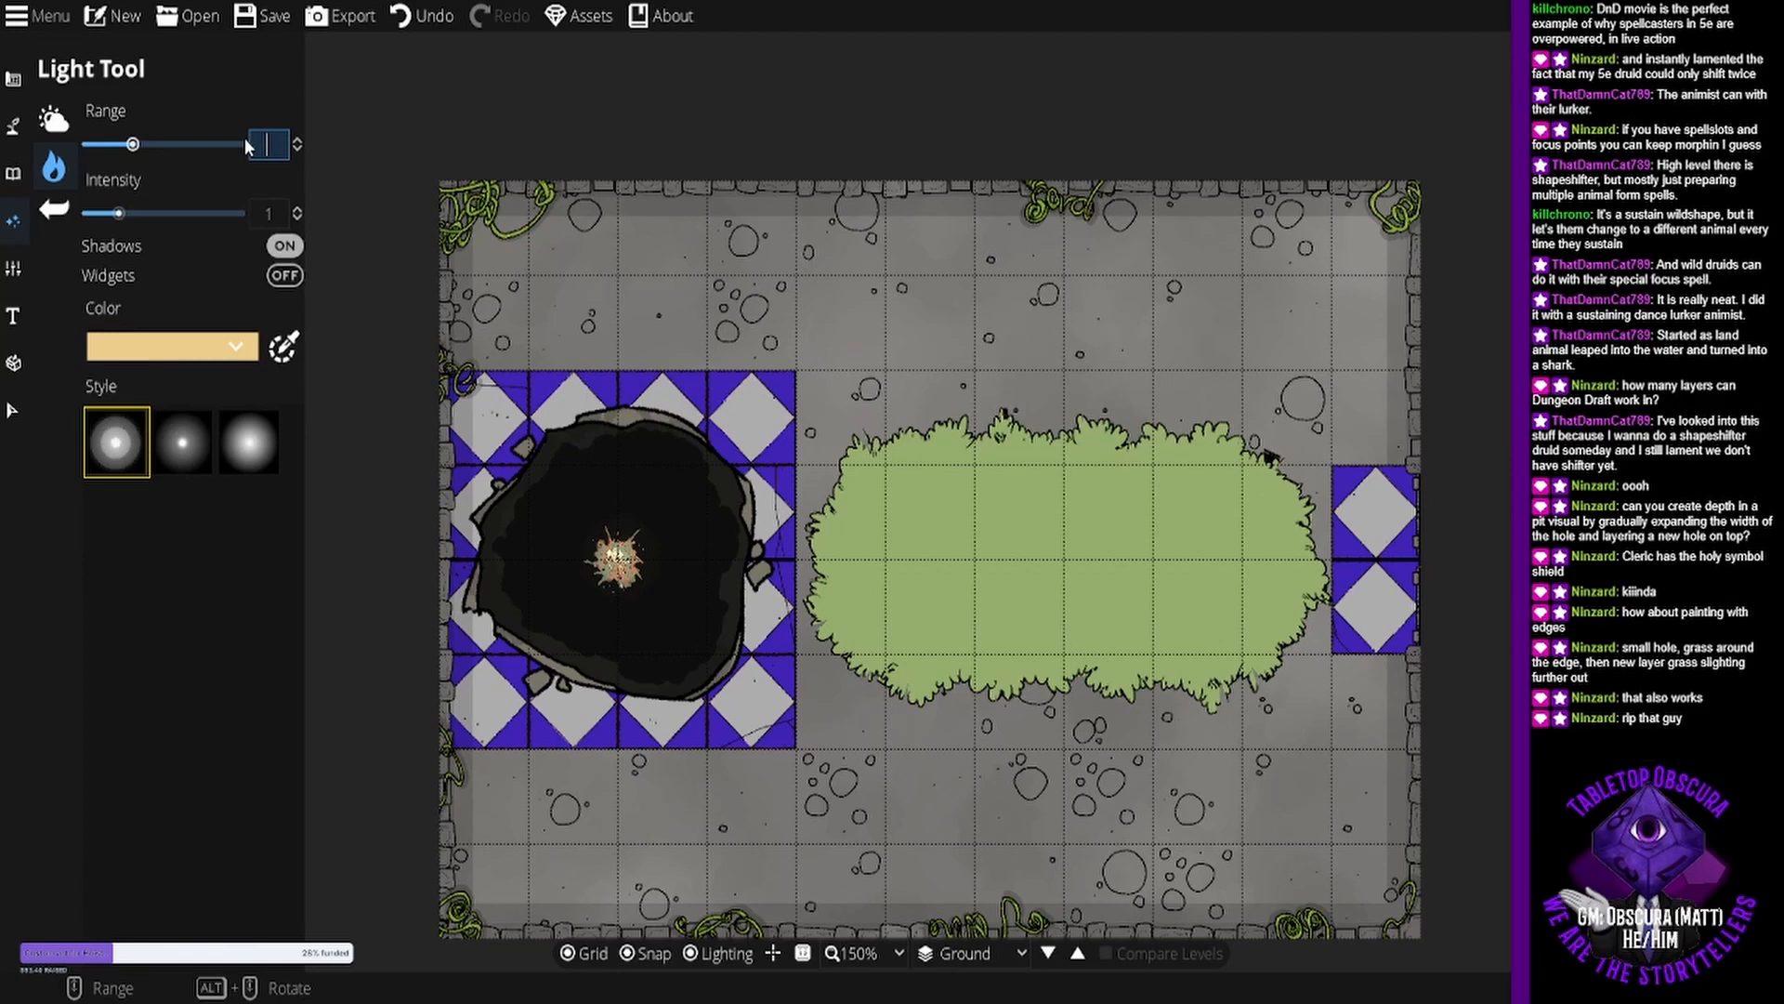
key(Return)
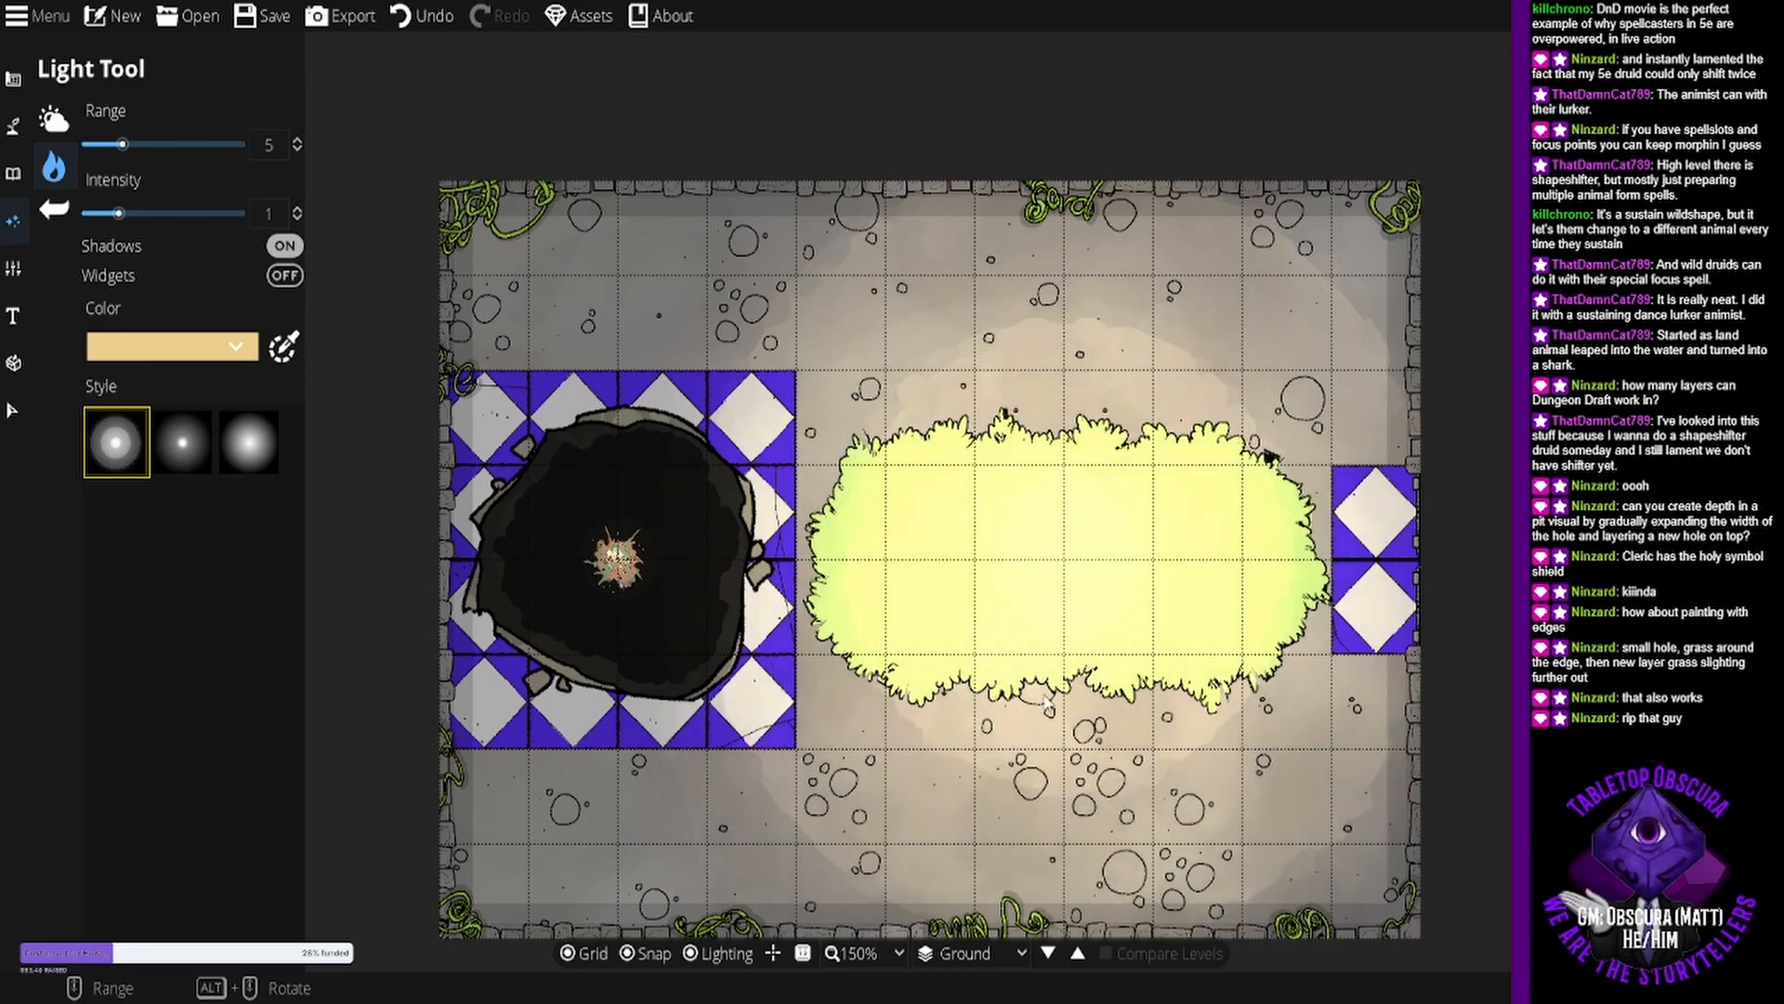
Paint more of the light-green grass material on 100: User Layer 1, widening the patch upward and downward around its middle.
click(14, 130)
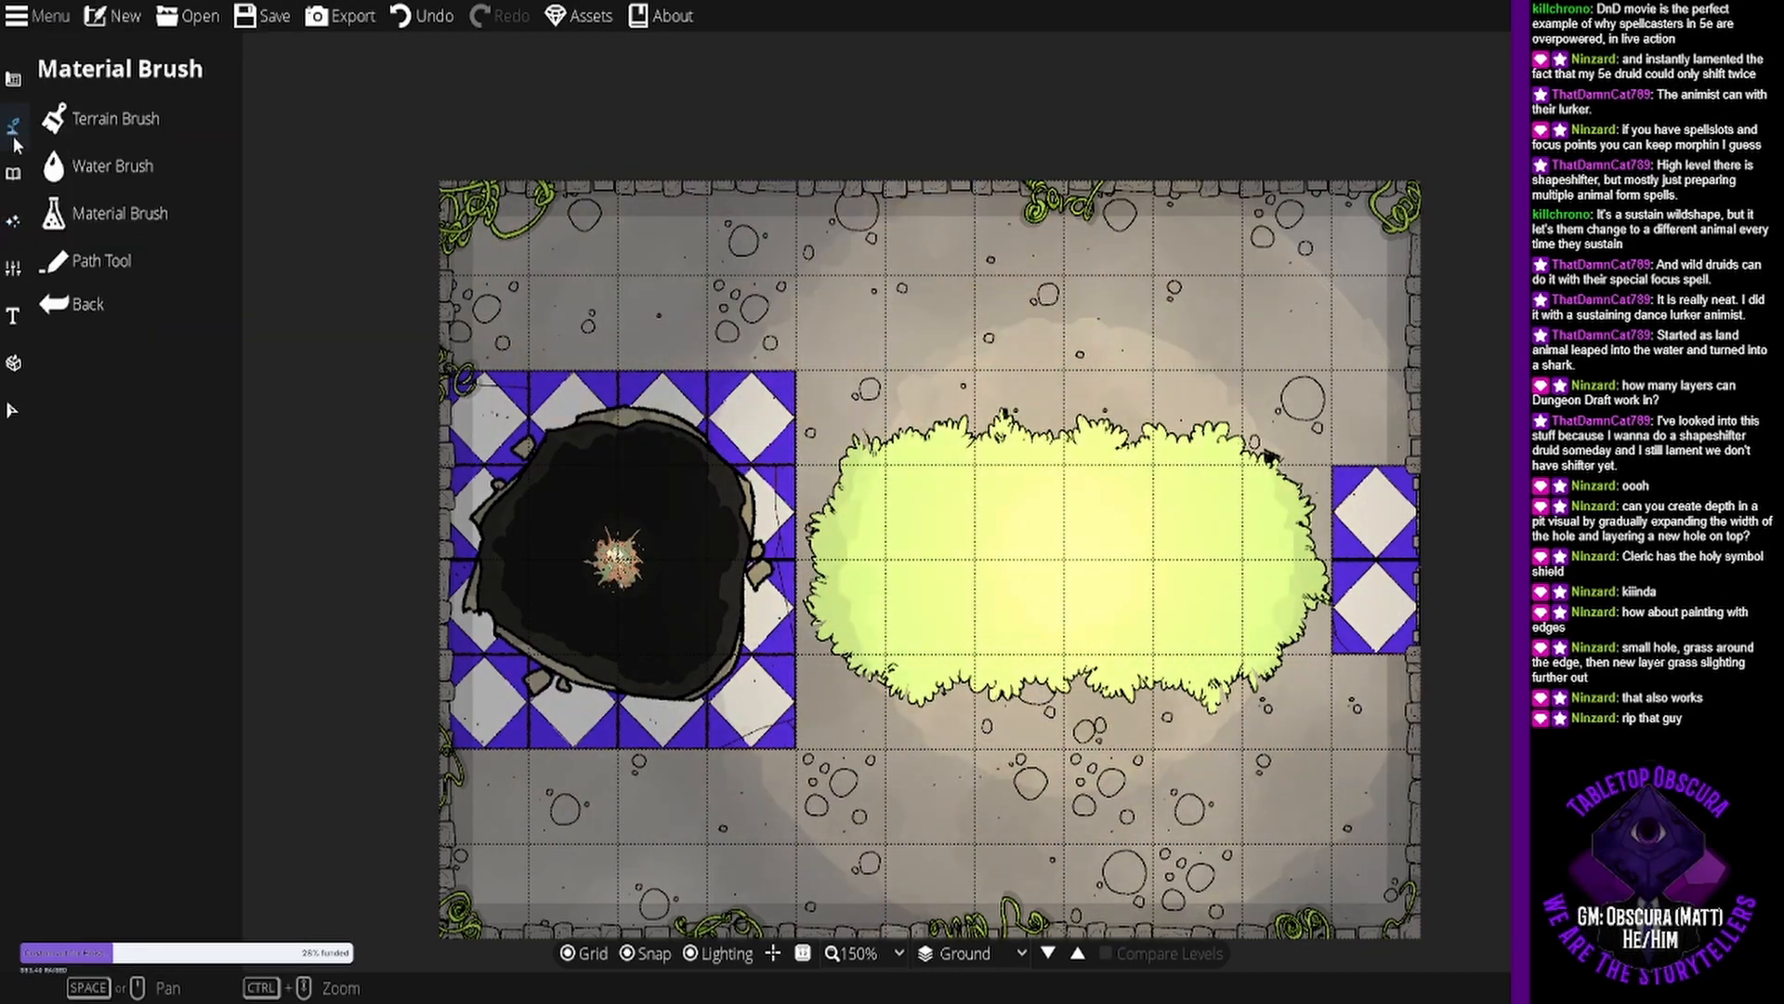
click(82, 219)
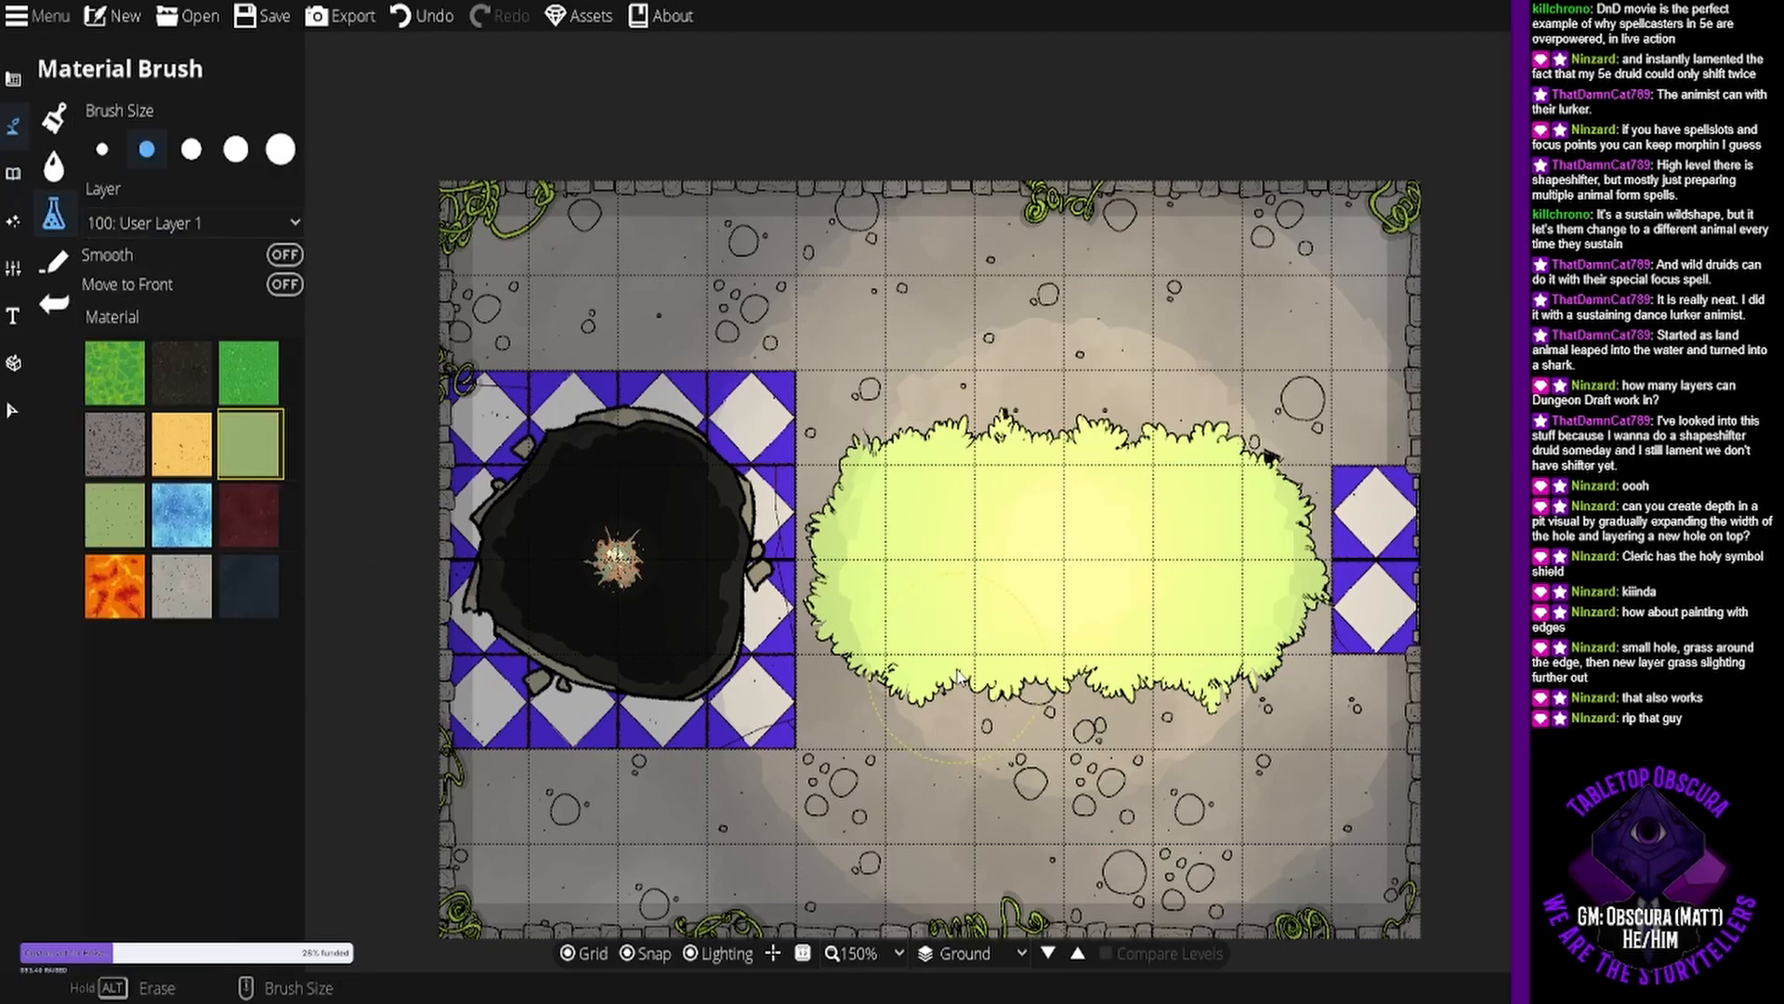
mouse_move(959, 678)
mouse_down()
mouse_move(1136, 685)
mouse_move(1186, 616)
mouse_move(1189, 487)
mouse_move(1147, 451)
mouse_move(1008, 409)
mouse_move(973, 432)
mouse_up()
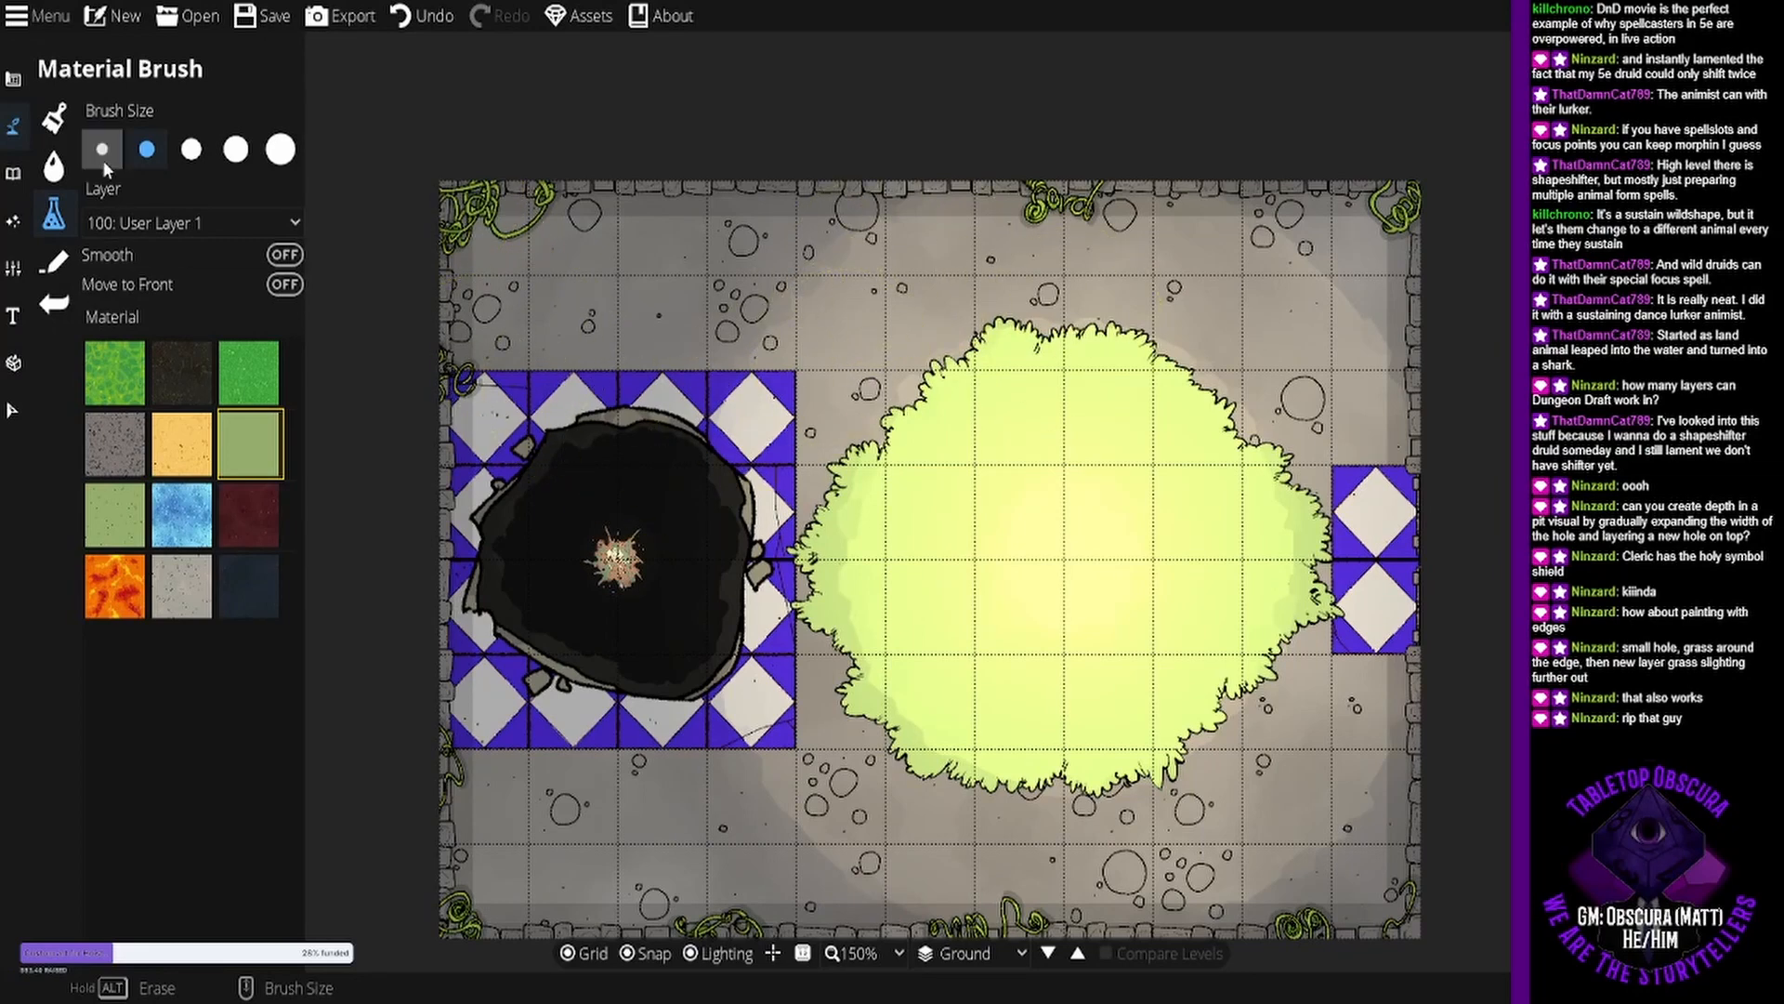
Set up object placement on layer 100: User Layer 1 with scale 1 and rotation 0, with snapping turned off.
click(13, 173)
click(56, 118)
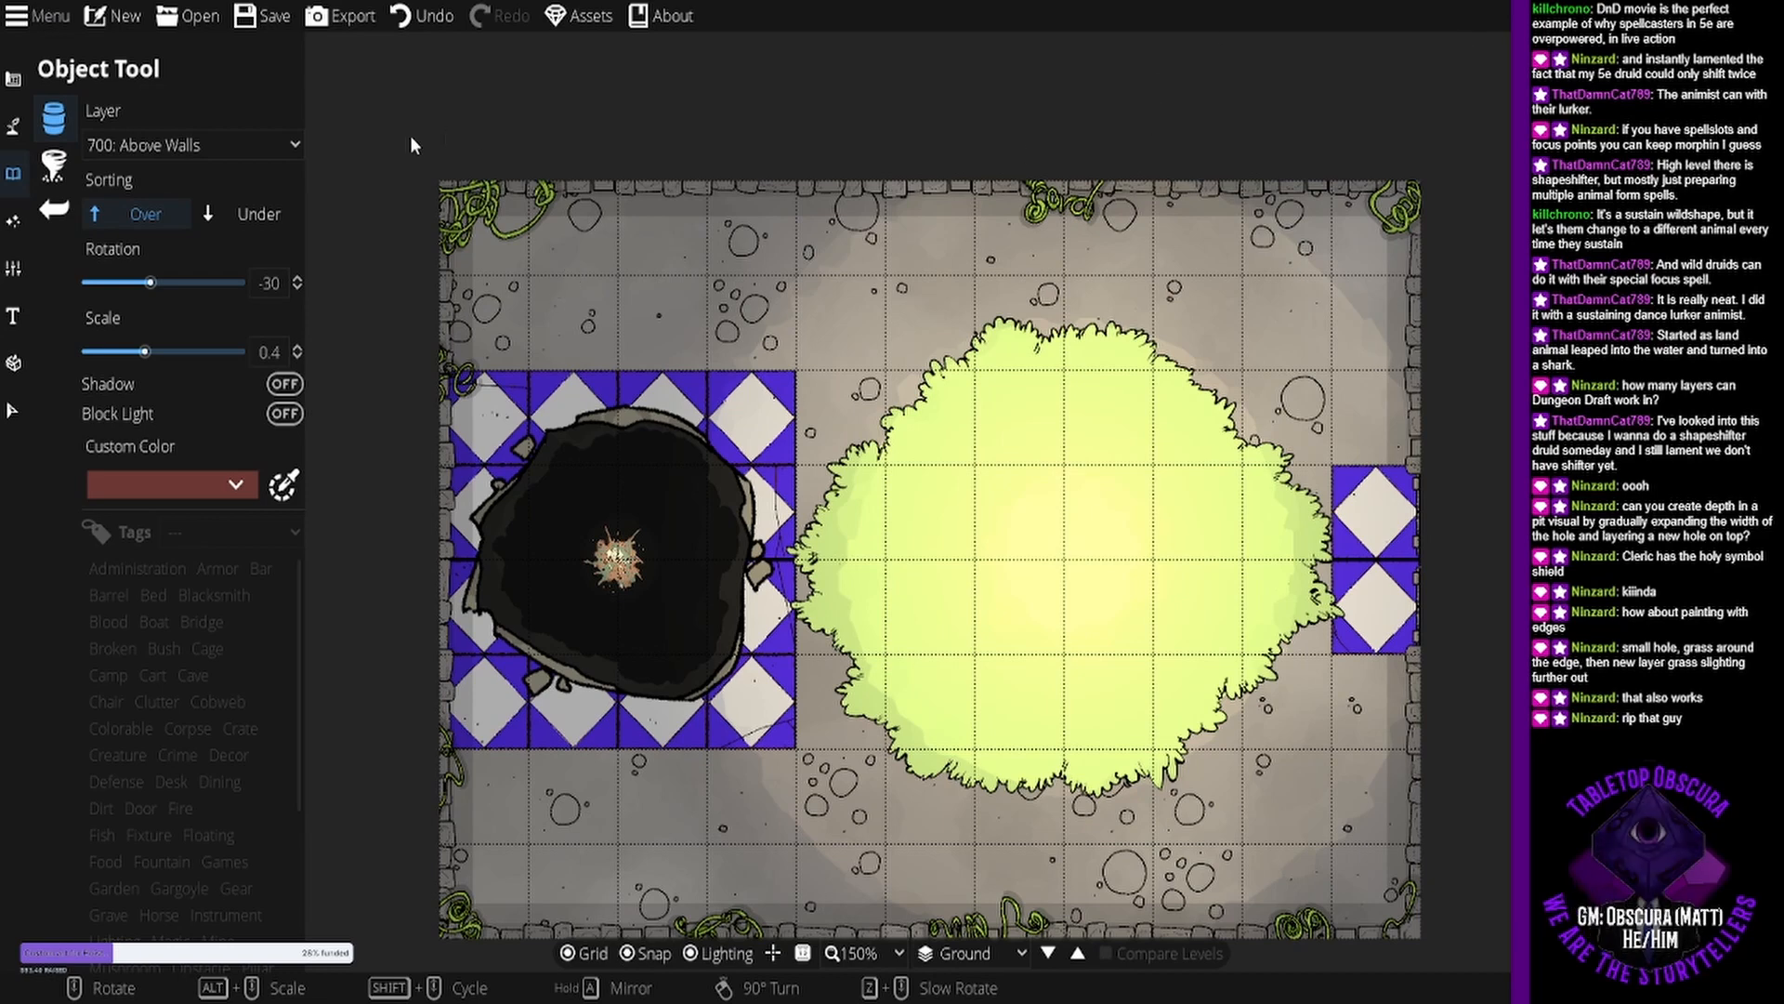
click(243, 144)
click(179, 349)
drag(274, 351, 244, 357)
key(BackSpace)
key(Return)
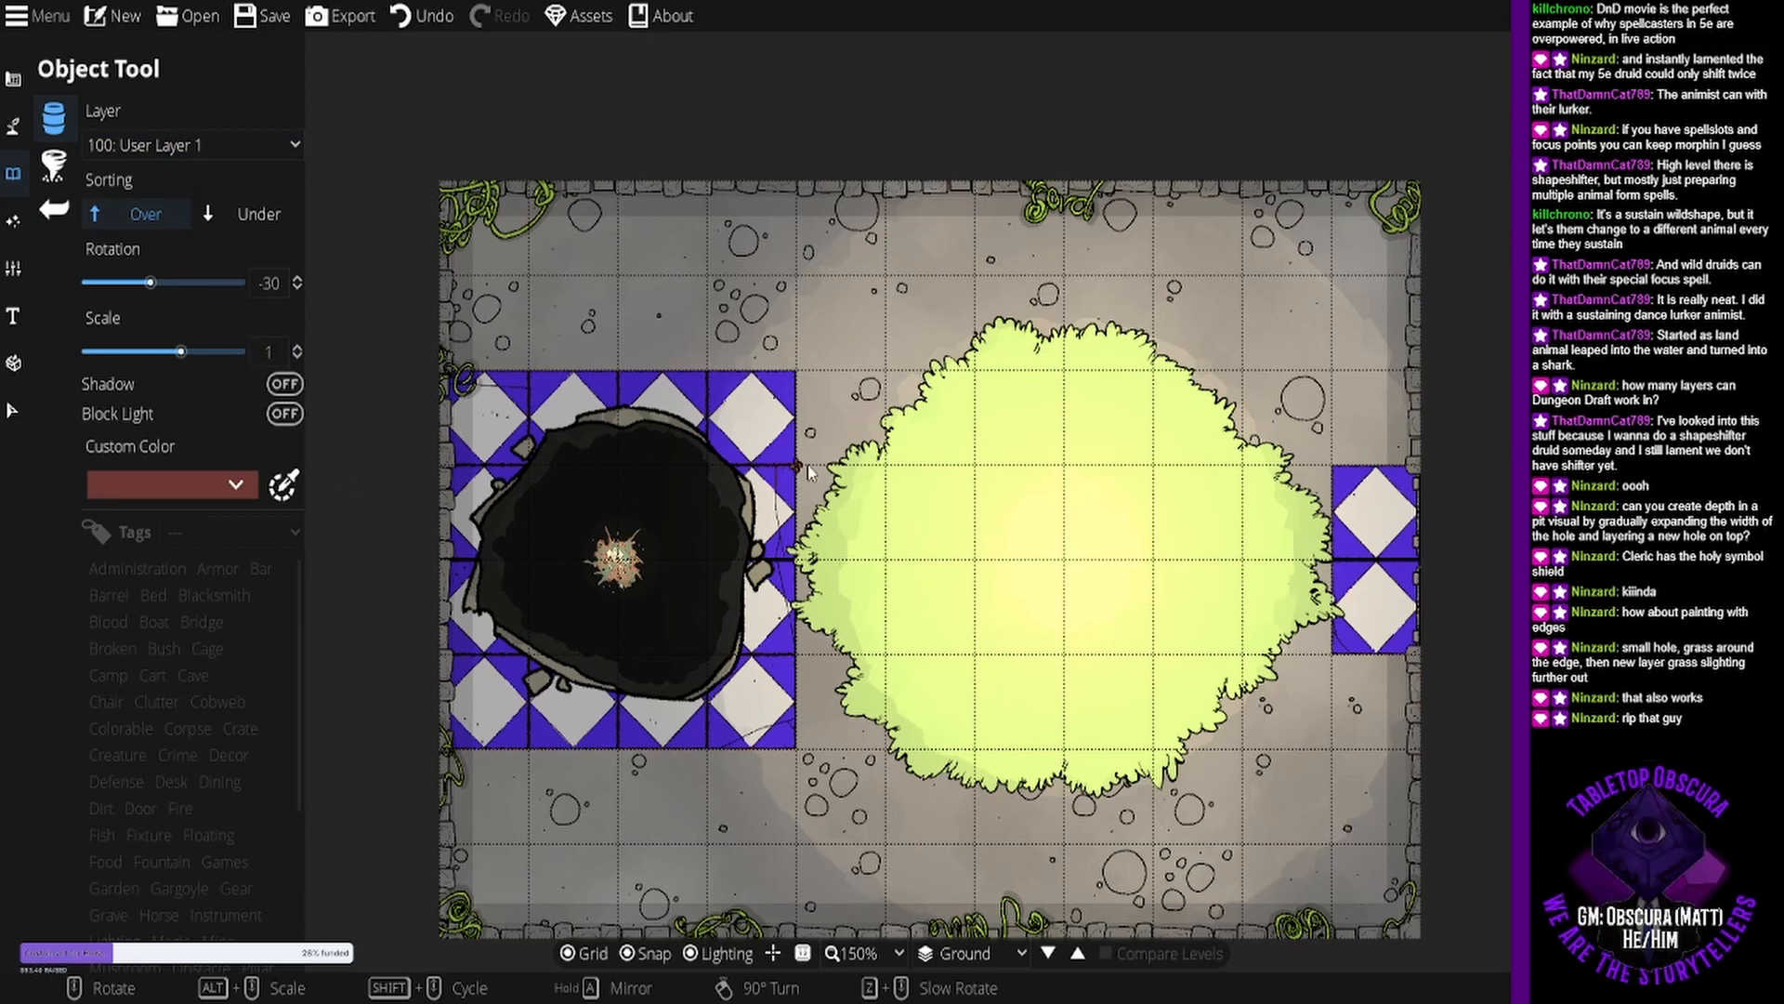
scroll(1064, 563, down, 4)
scroll(1076, 557, up, 2)
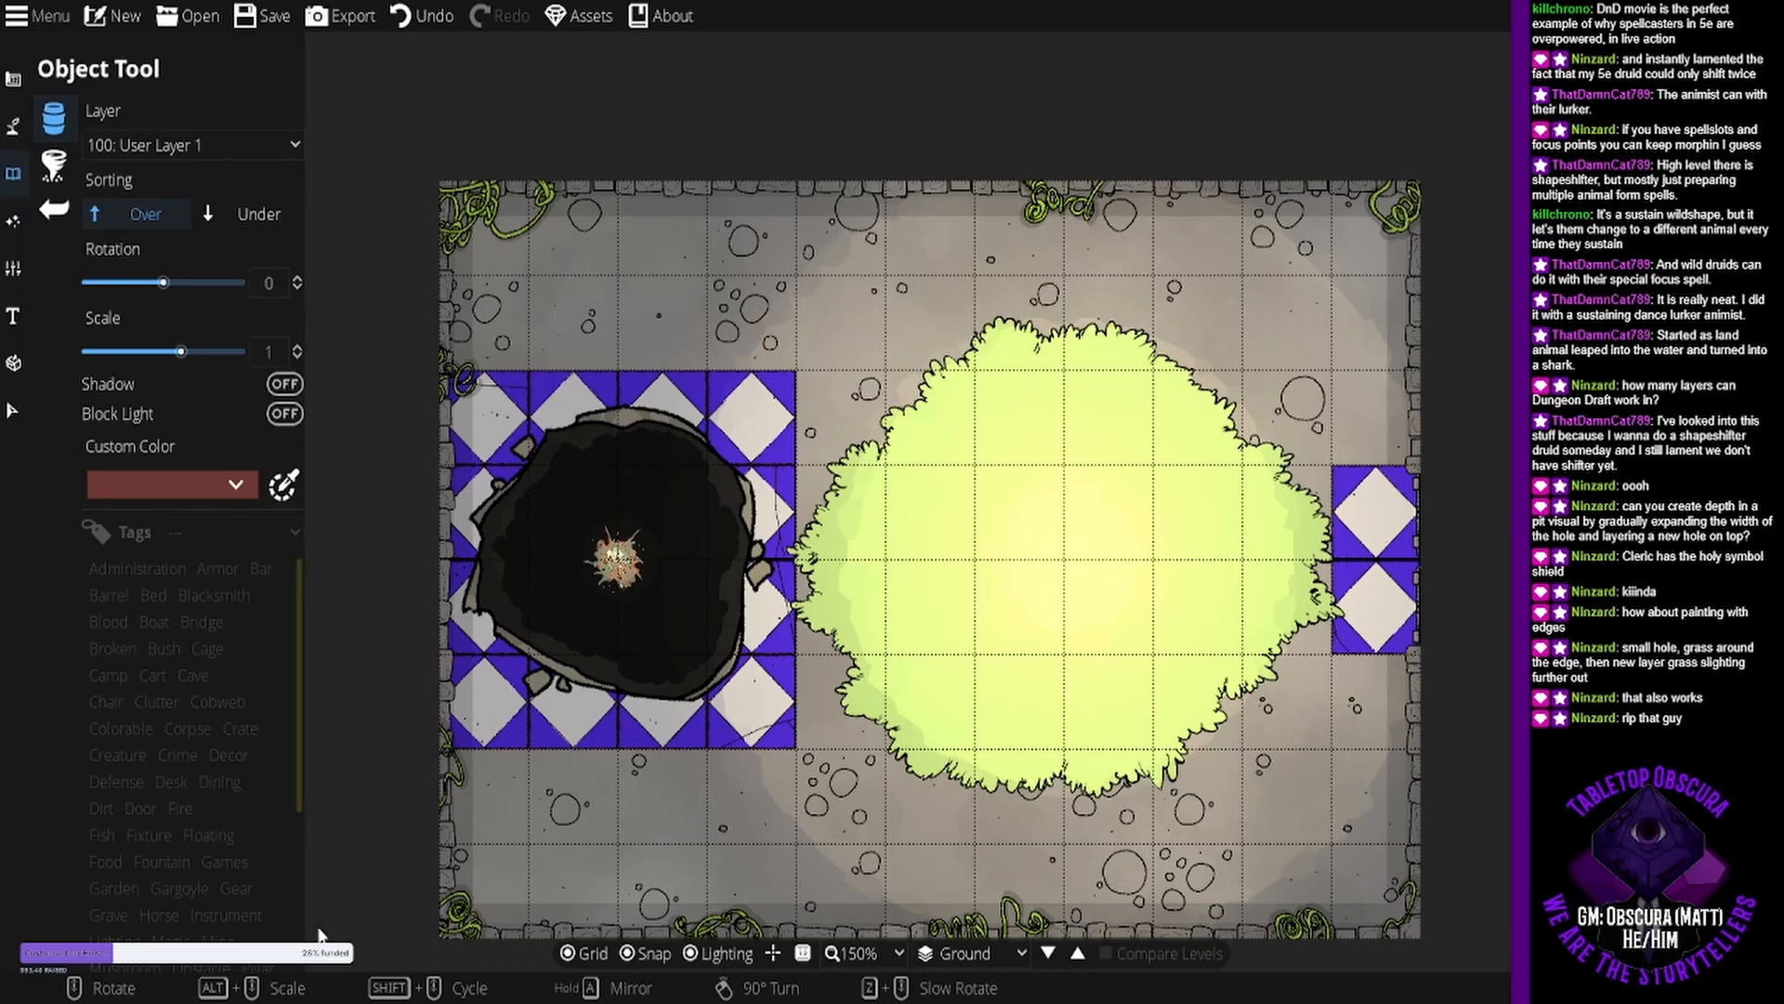
click(636, 961)
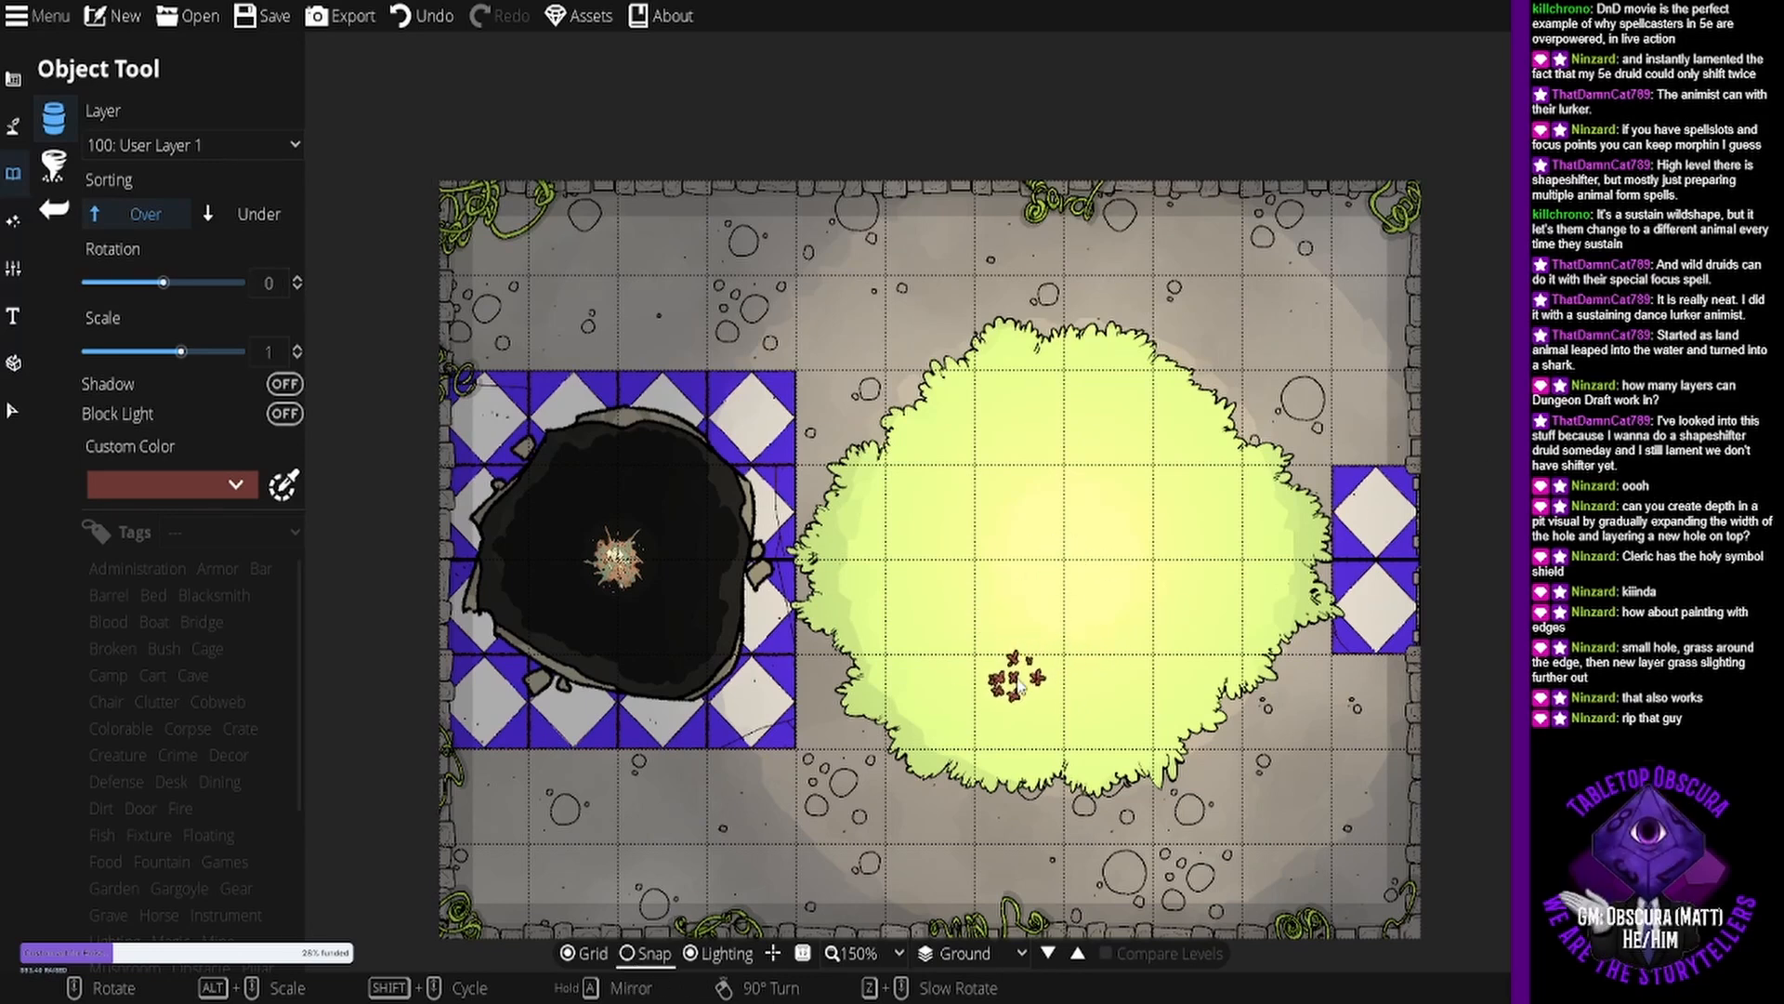
Scatter four dark red flower clusters in varied shapes over the grass patch.
click(999, 693)
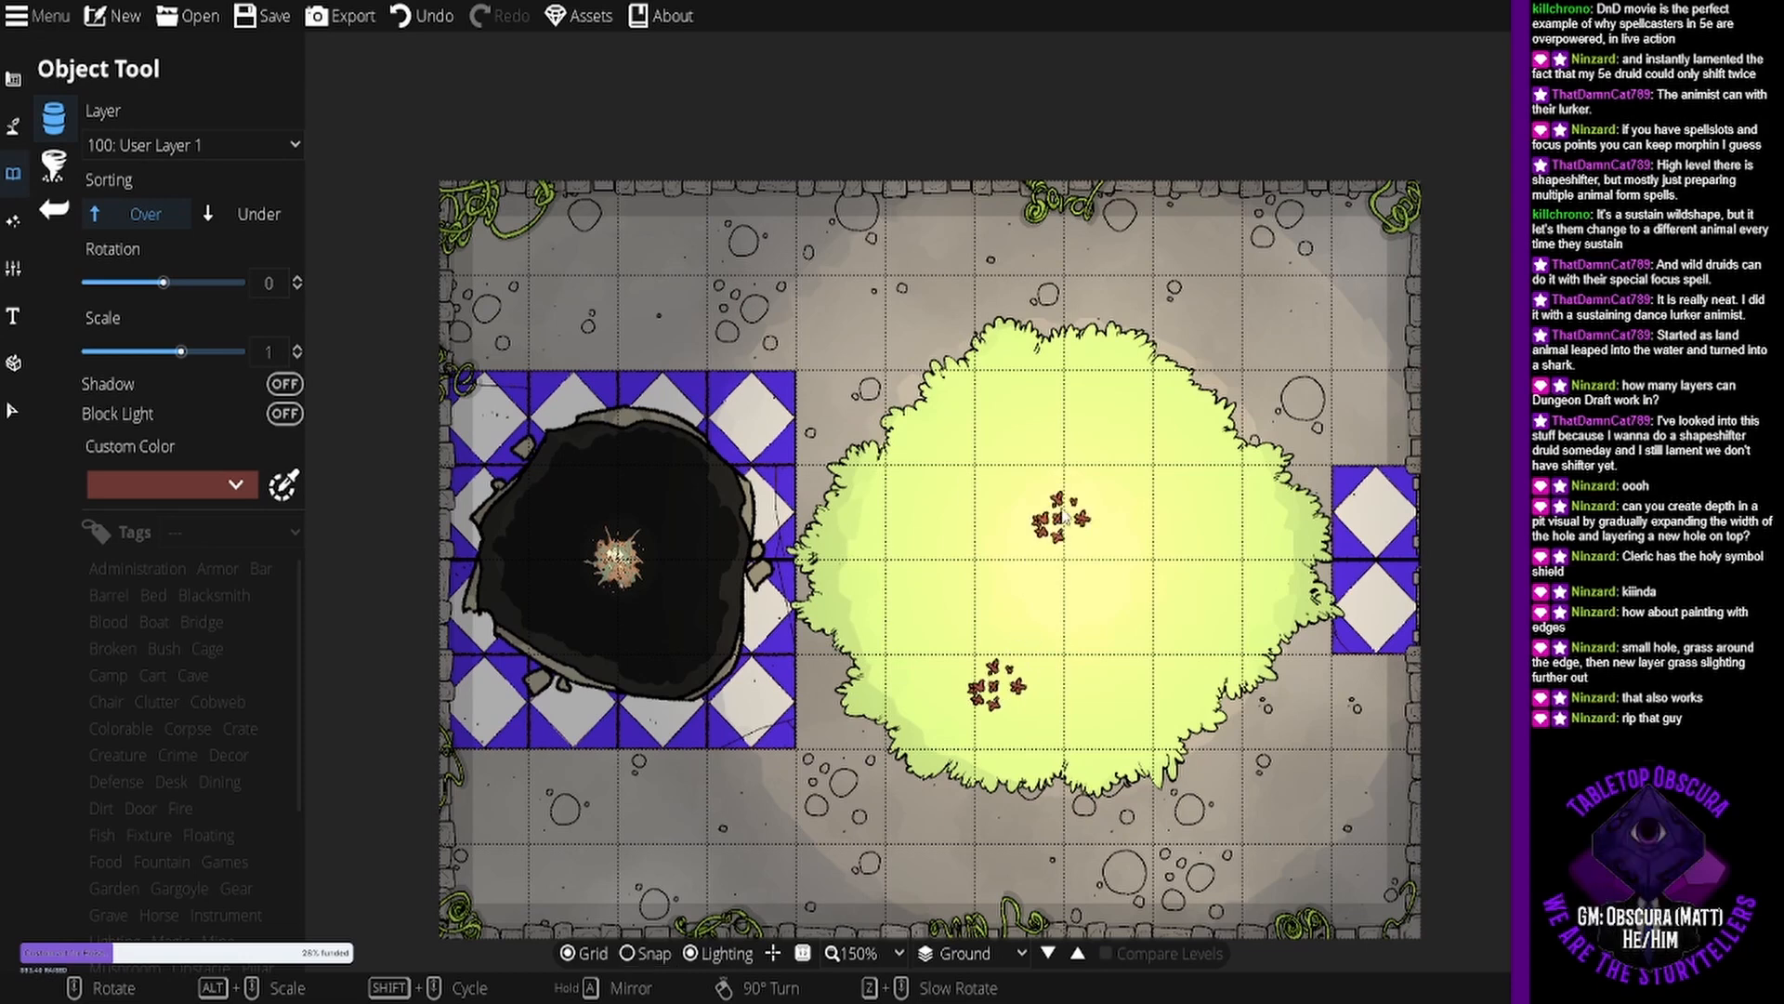
scroll(1064, 514, down, 3)
click(1064, 513)
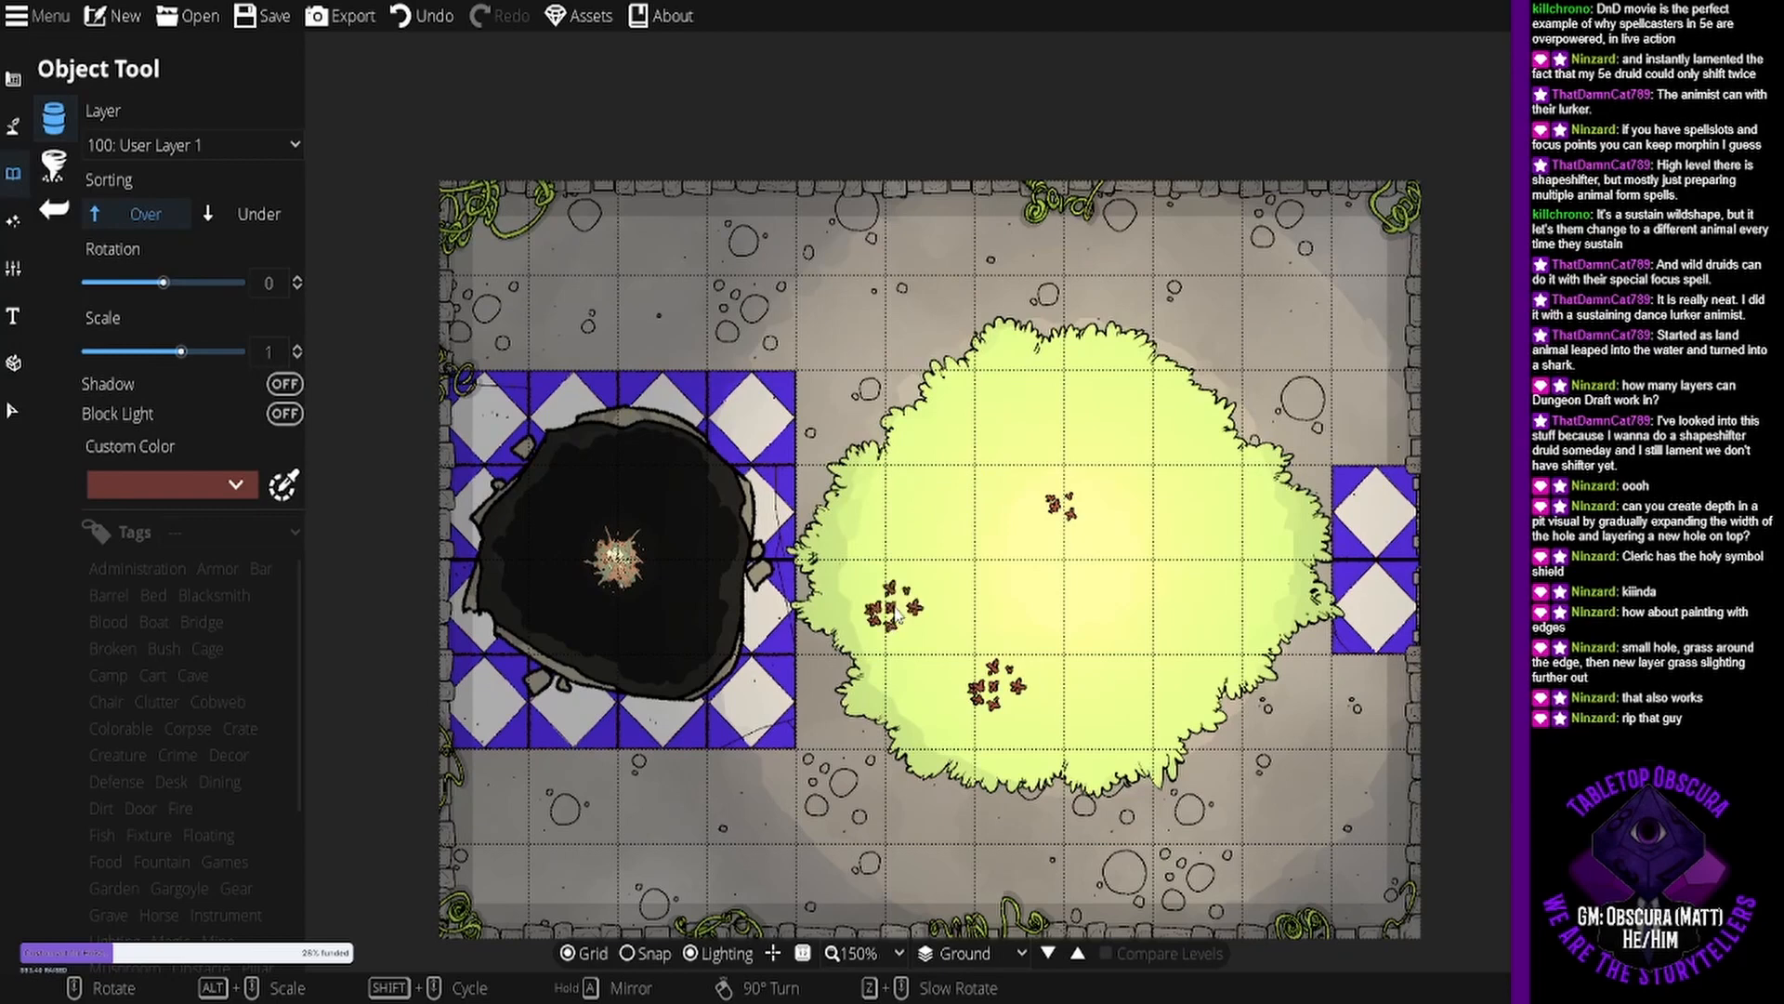
click(898, 611)
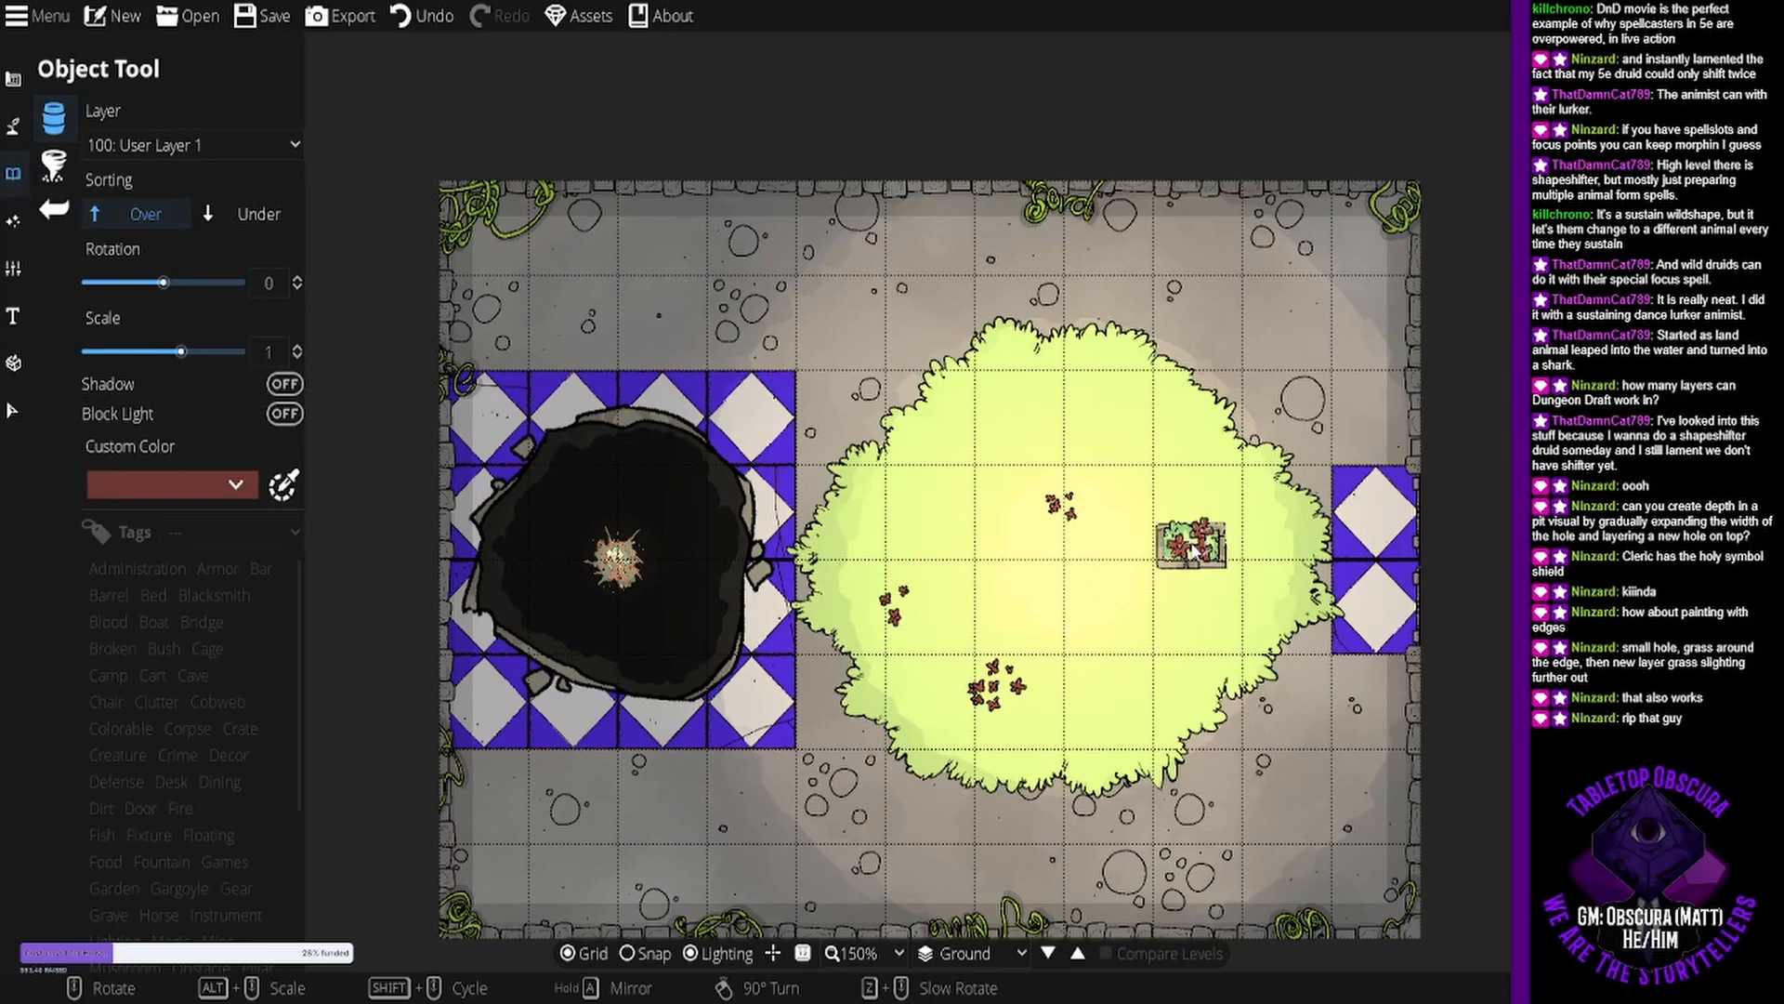
scroll(1169, 601, up, 7)
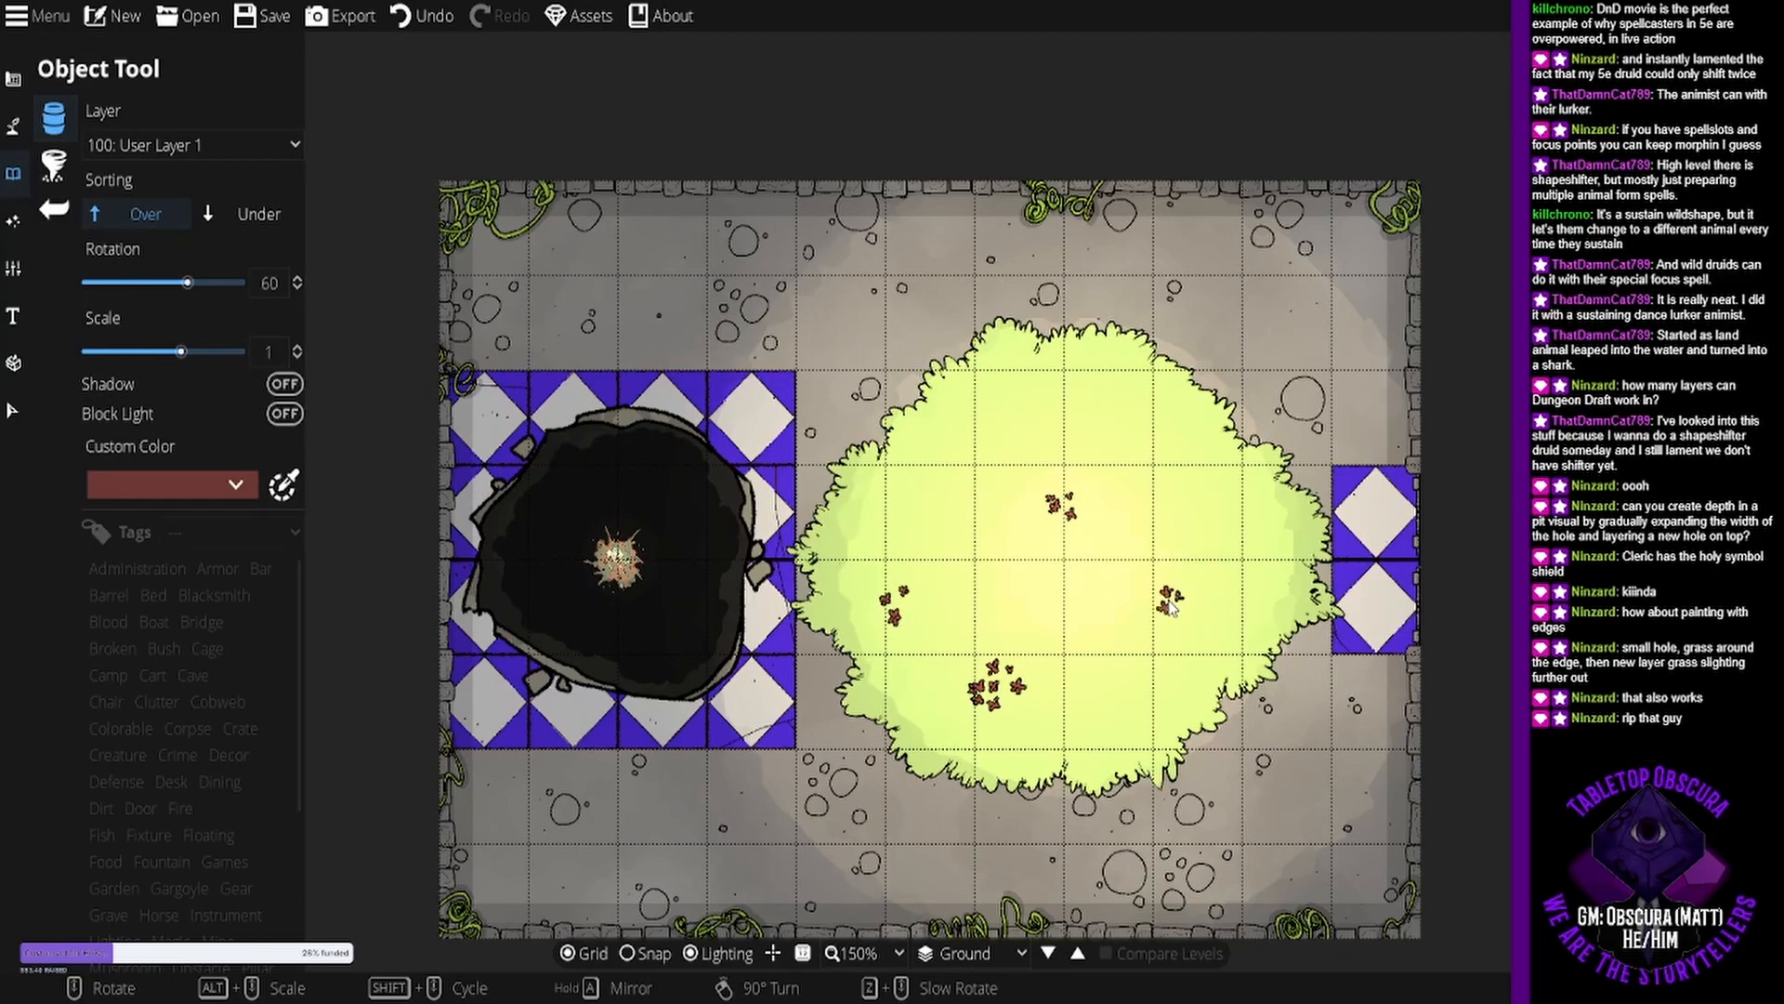
click(1147, 423)
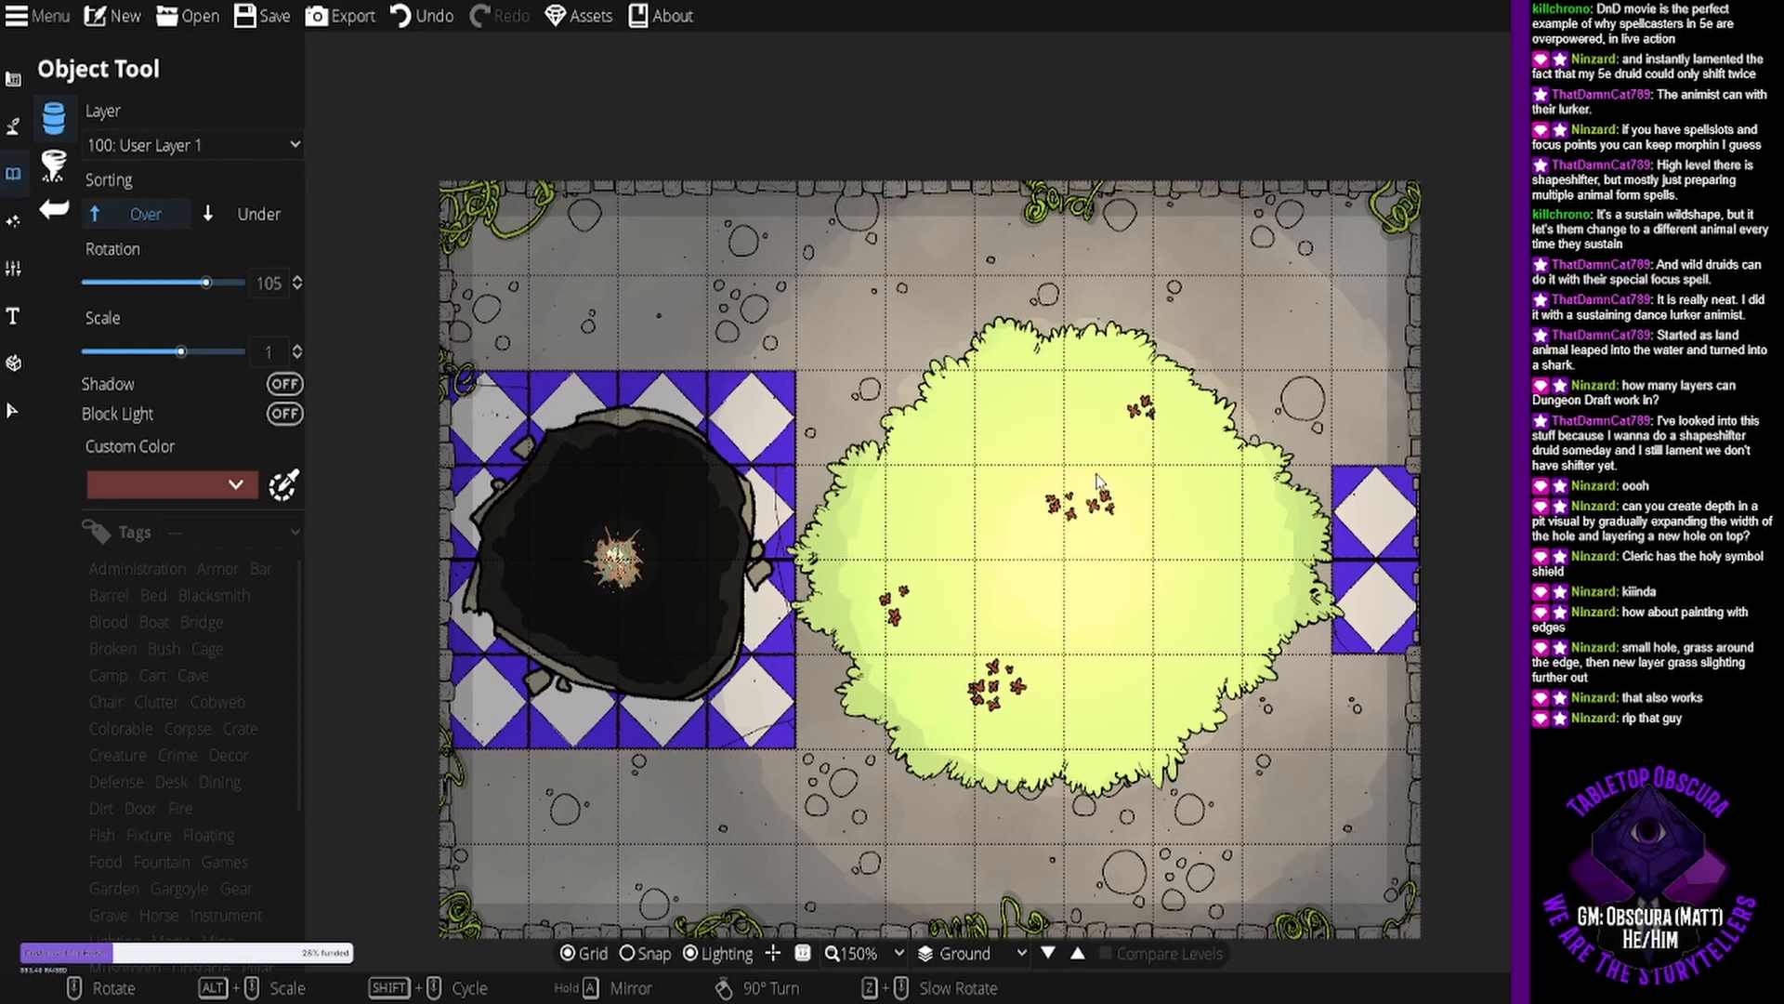
Switch the custom colour to slate blue and place three rotated flower clusters around the grass patch's centre and upper-left area.
click(170, 485)
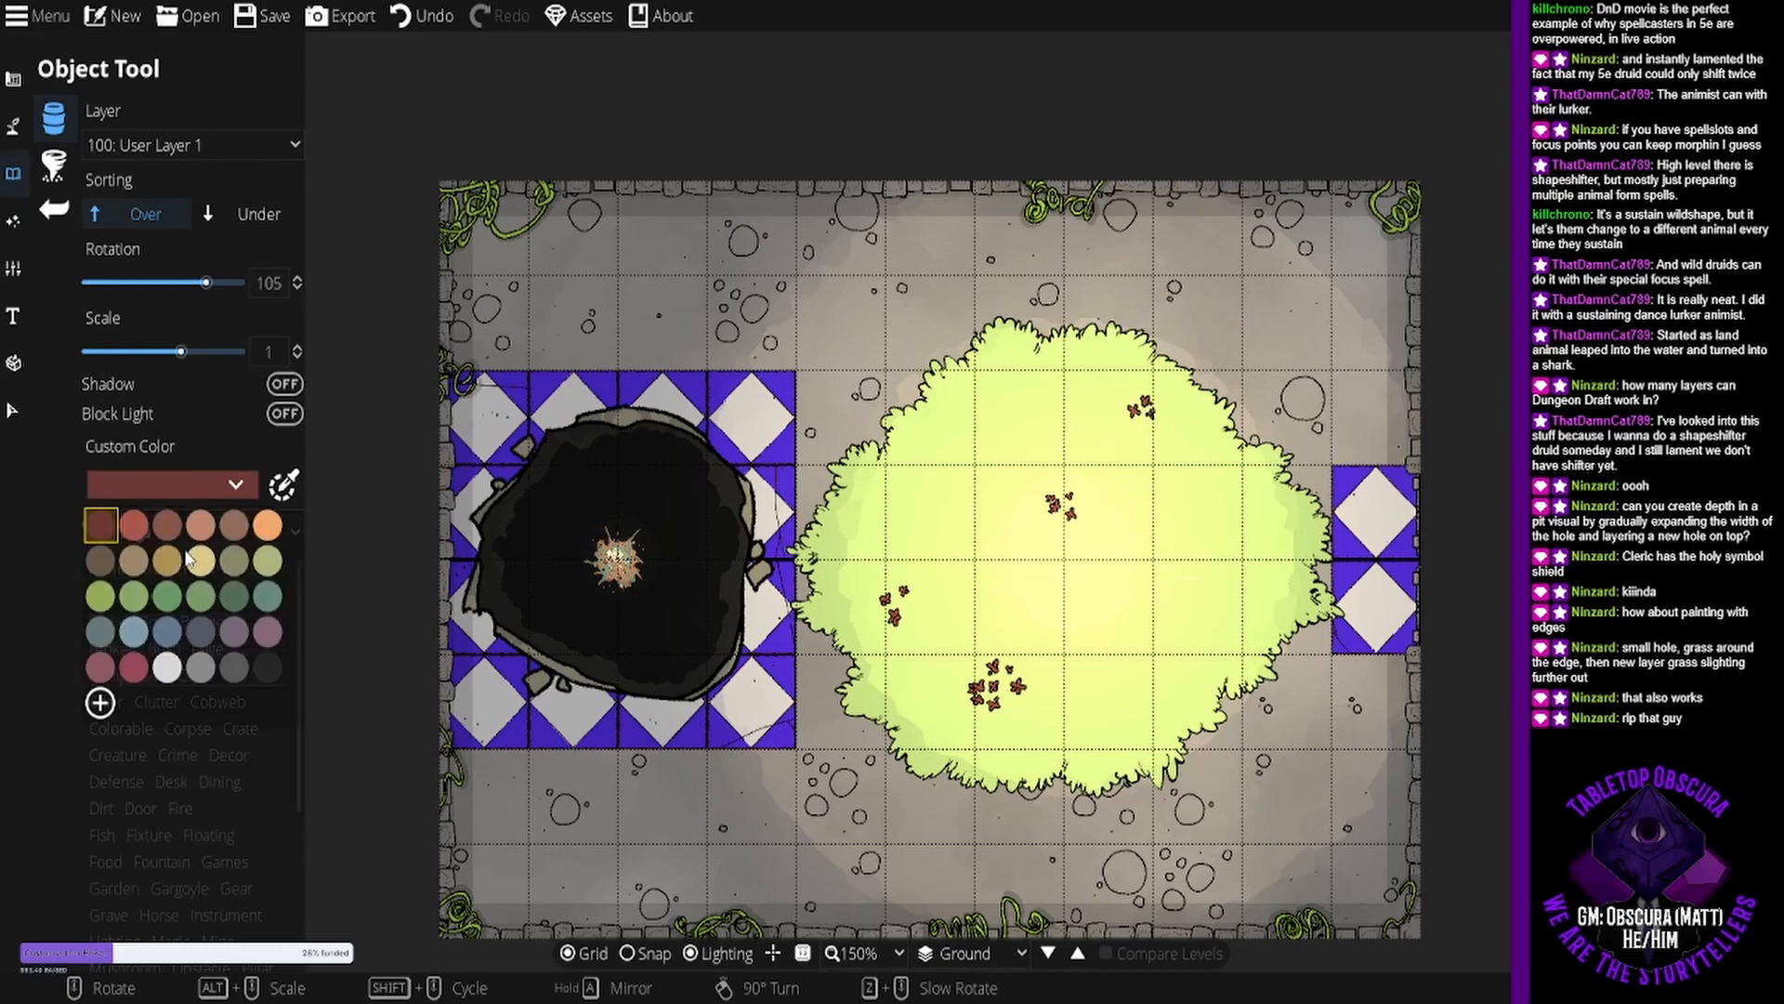
click(201, 640)
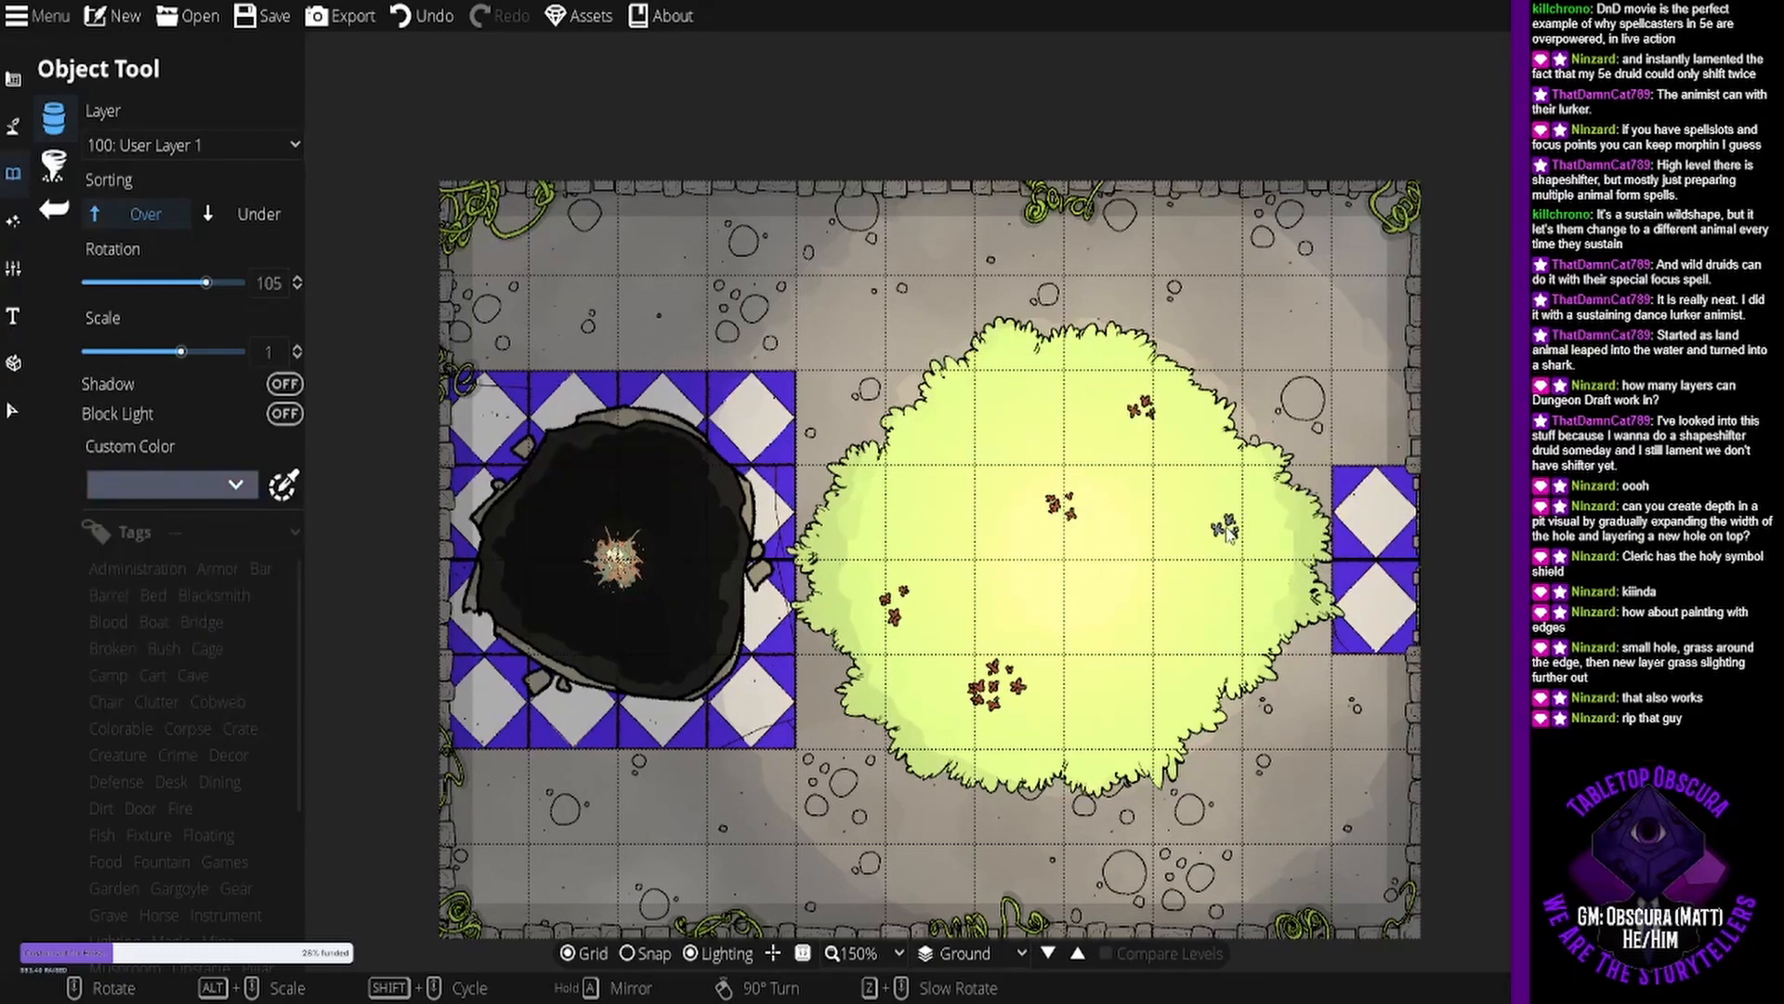
scroll(1122, 600, up, 6)
click(1123, 600)
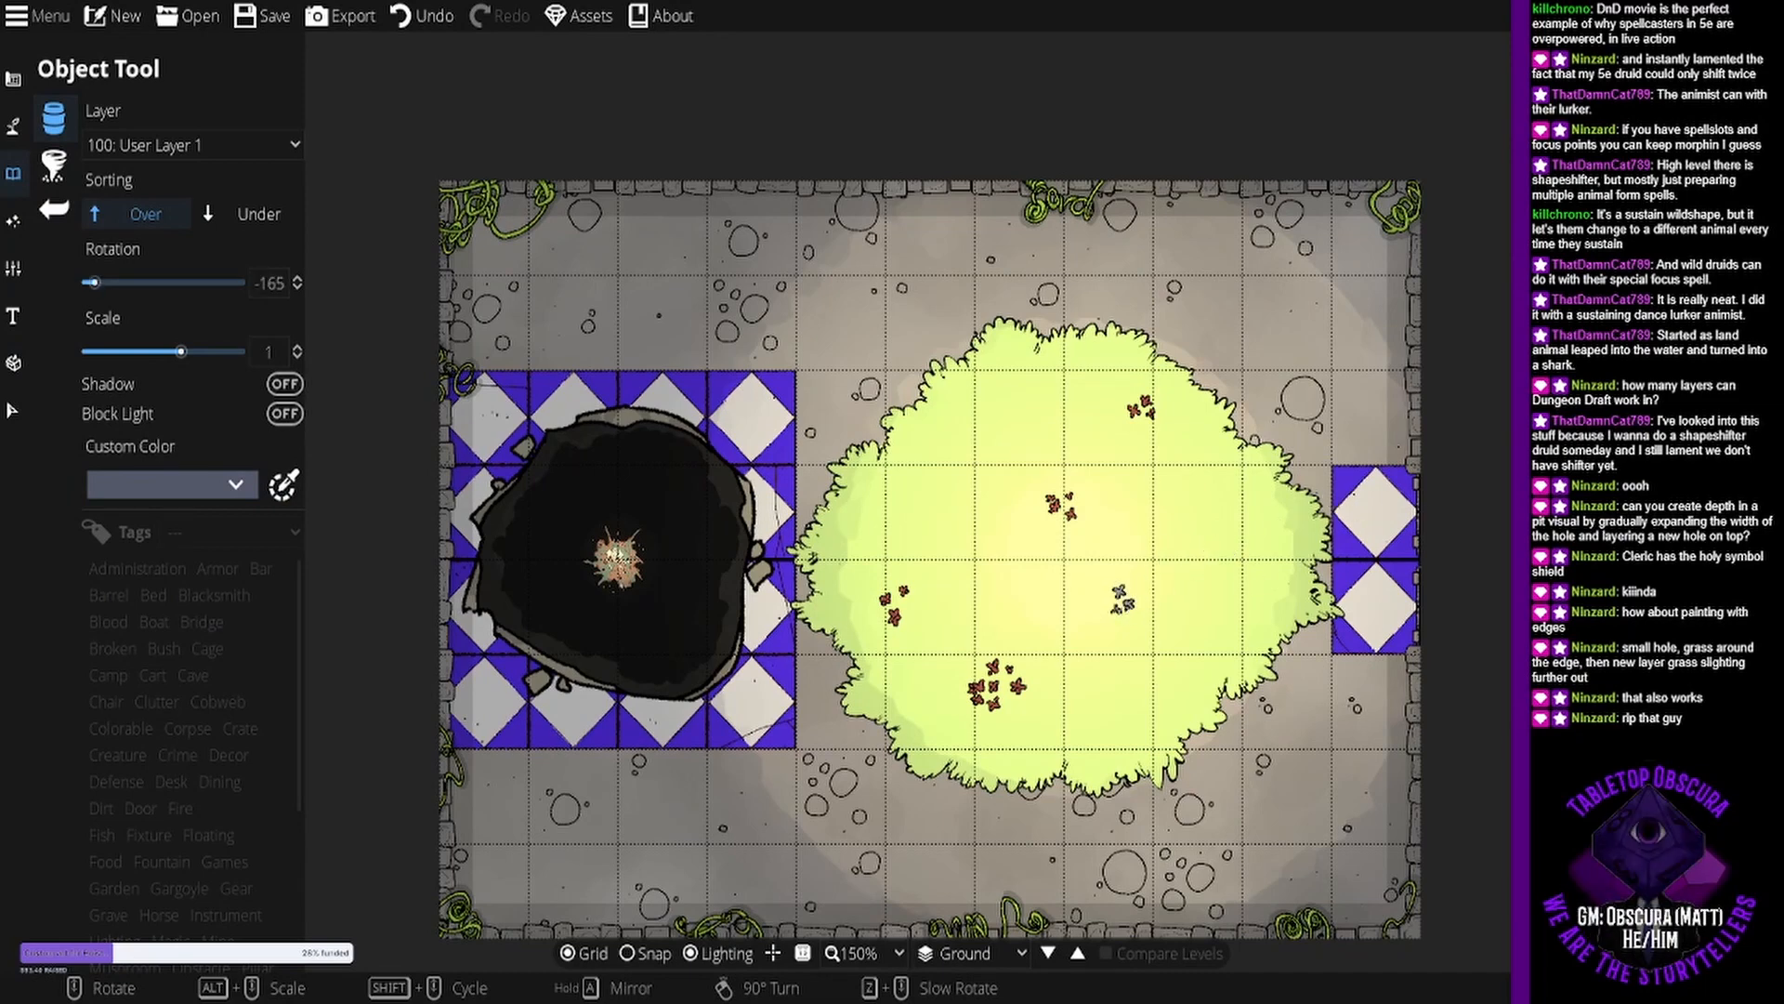
scroll(1017, 581, up, 6)
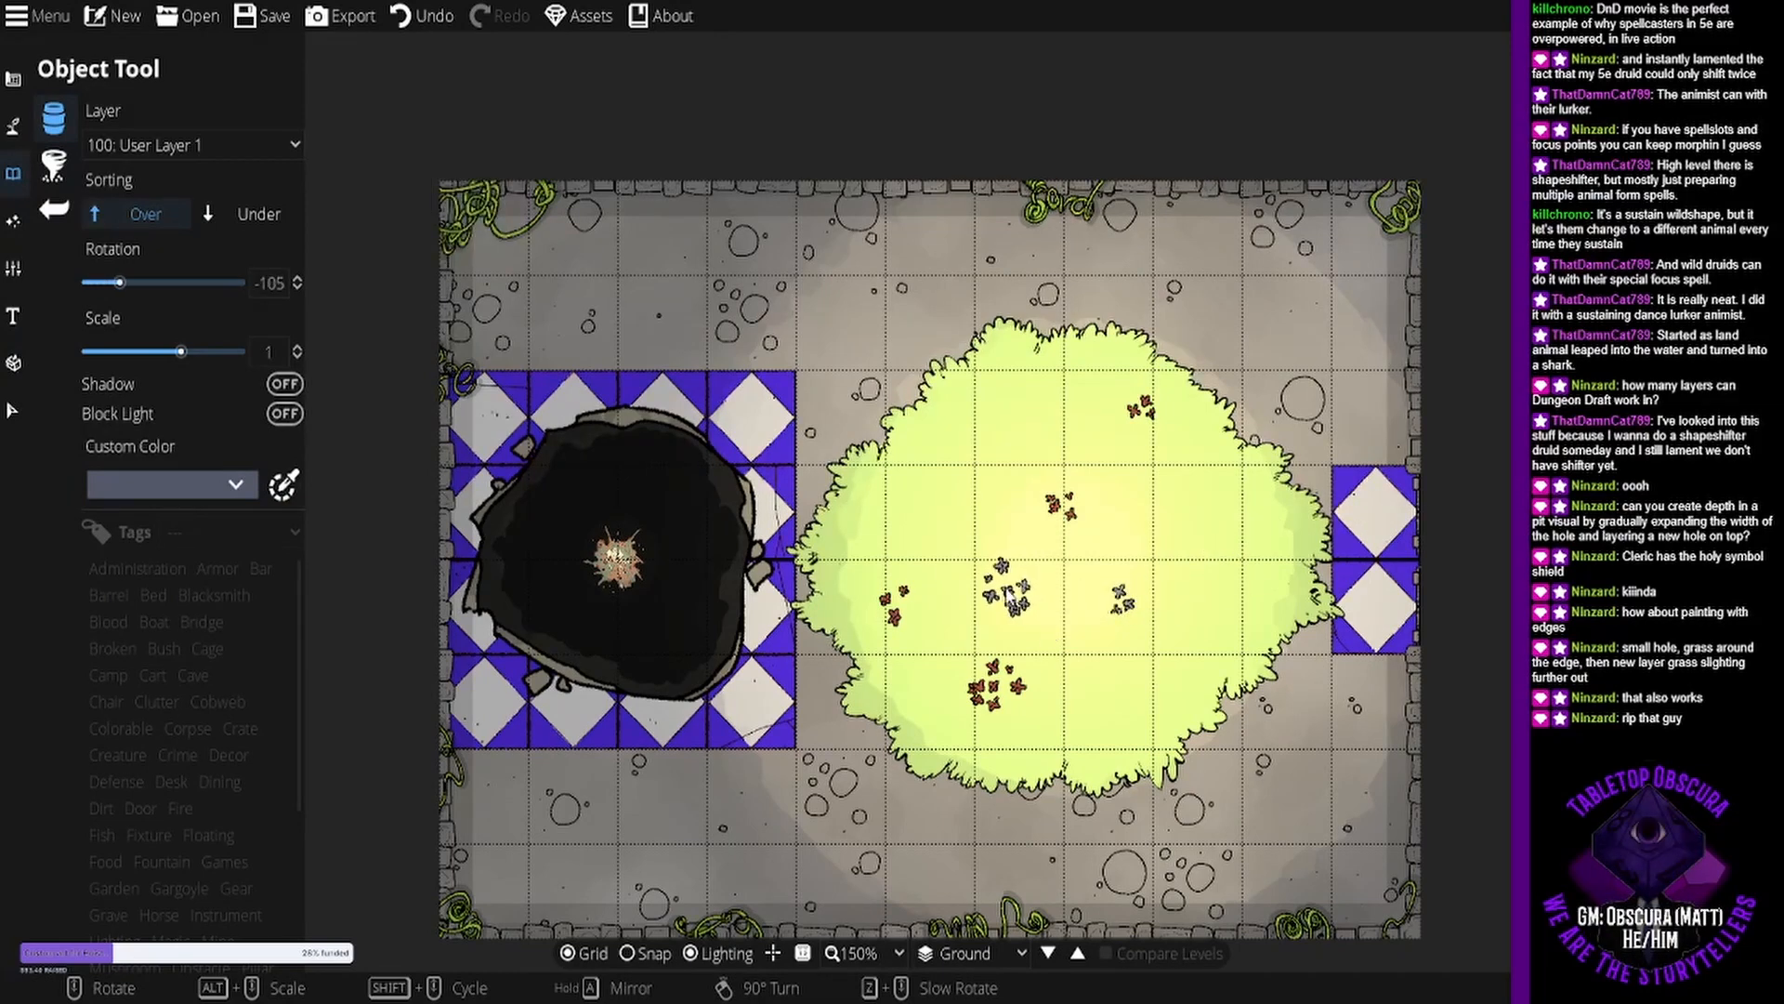
scroll(985, 599, up, 2)
click(976, 453)
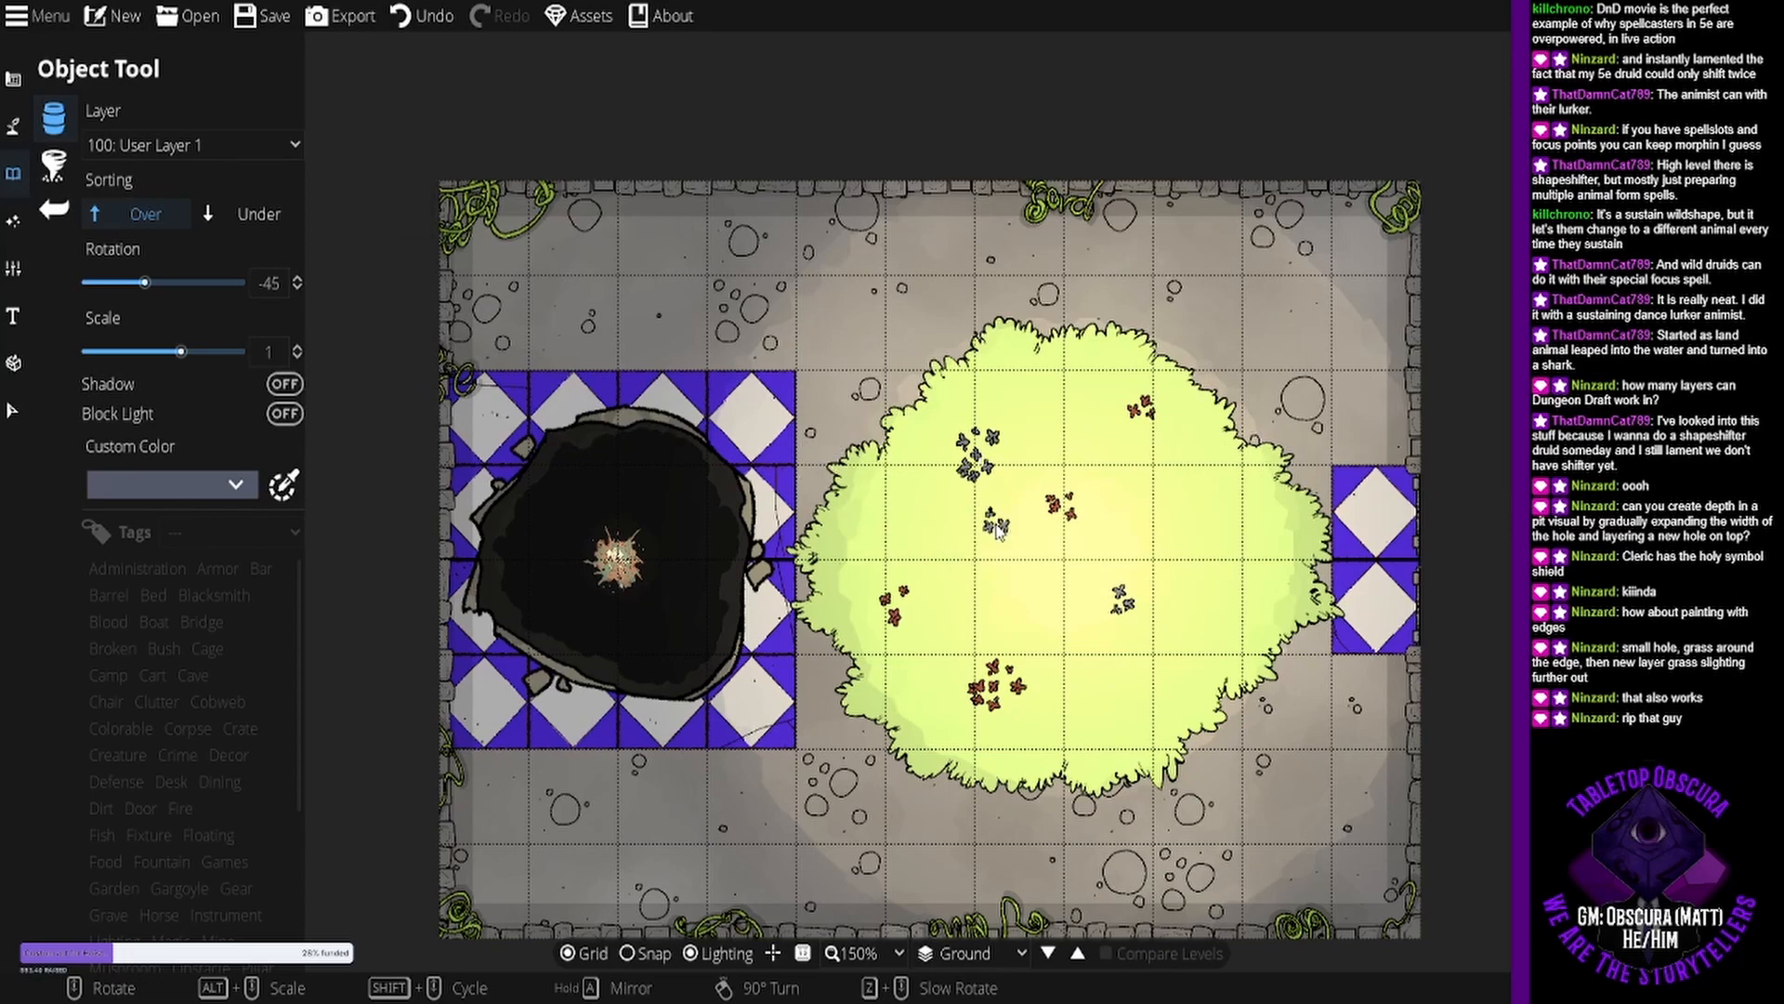
click(992, 528)
Place three more slate-blue flower clusters, differently rotated, near the right, upper and lower-right edges of the grass patch.
scroll(1178, 439, down, 3)
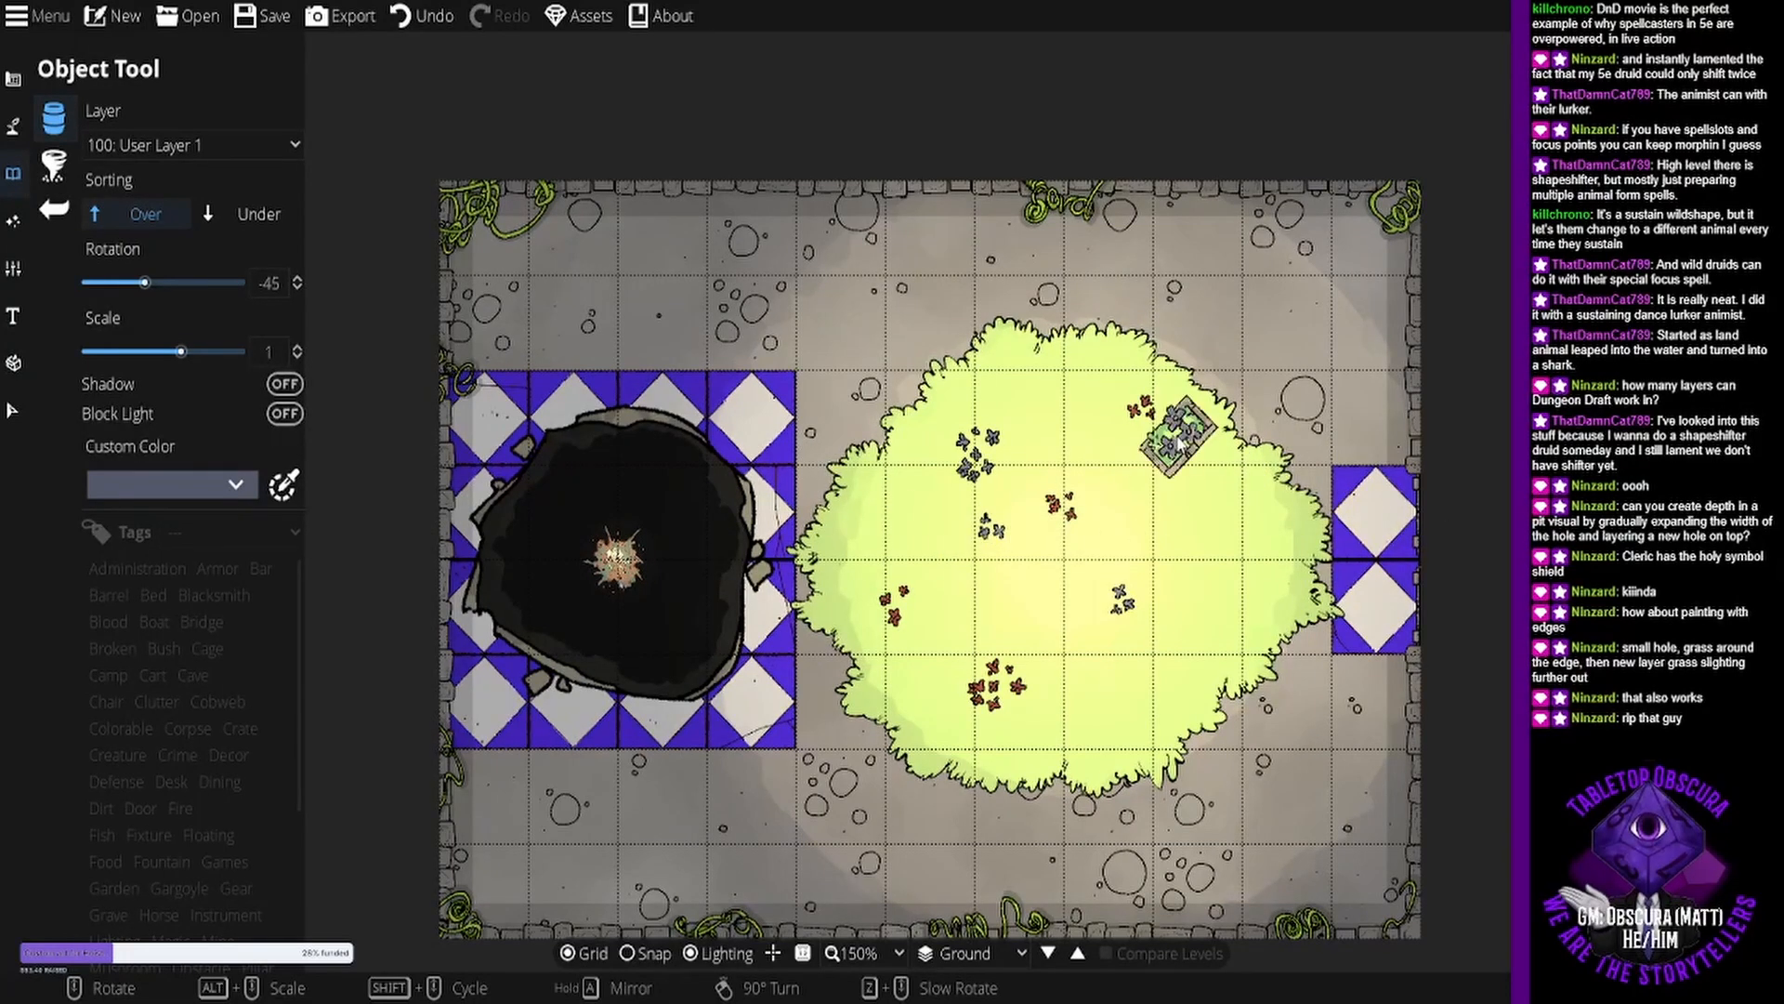
scroll(1177, 443, down, 3)
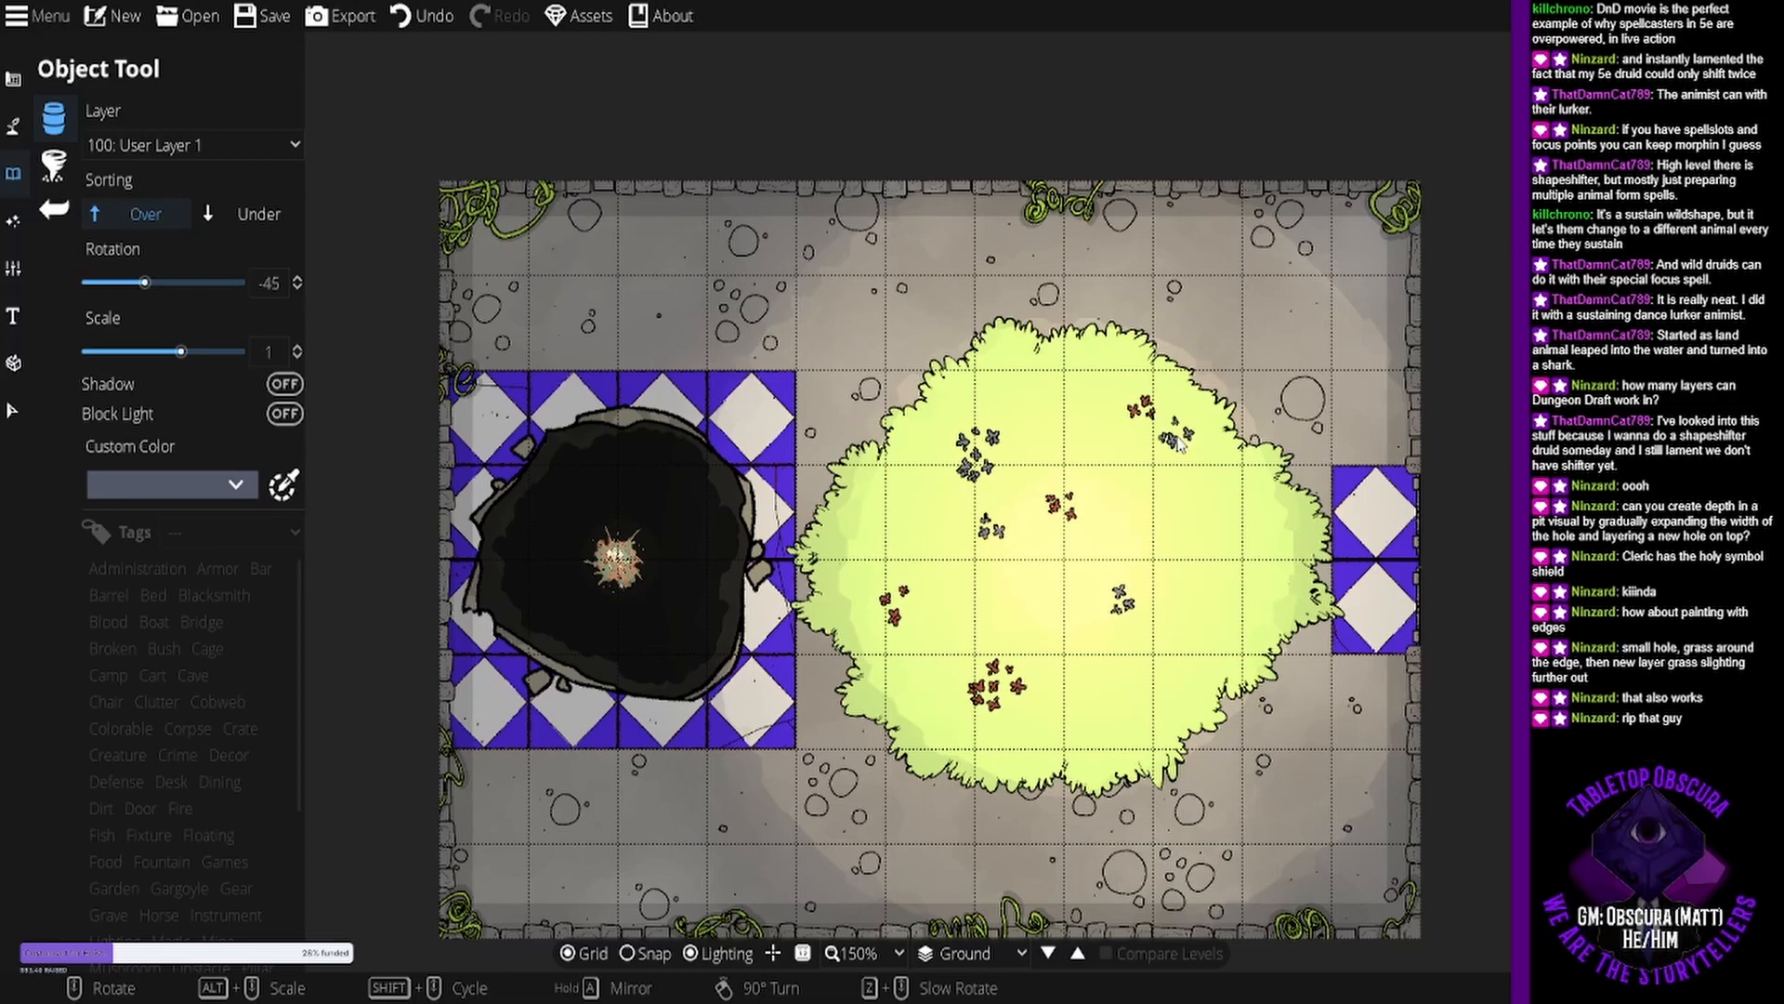
scroll(1138, 479, up, 9)
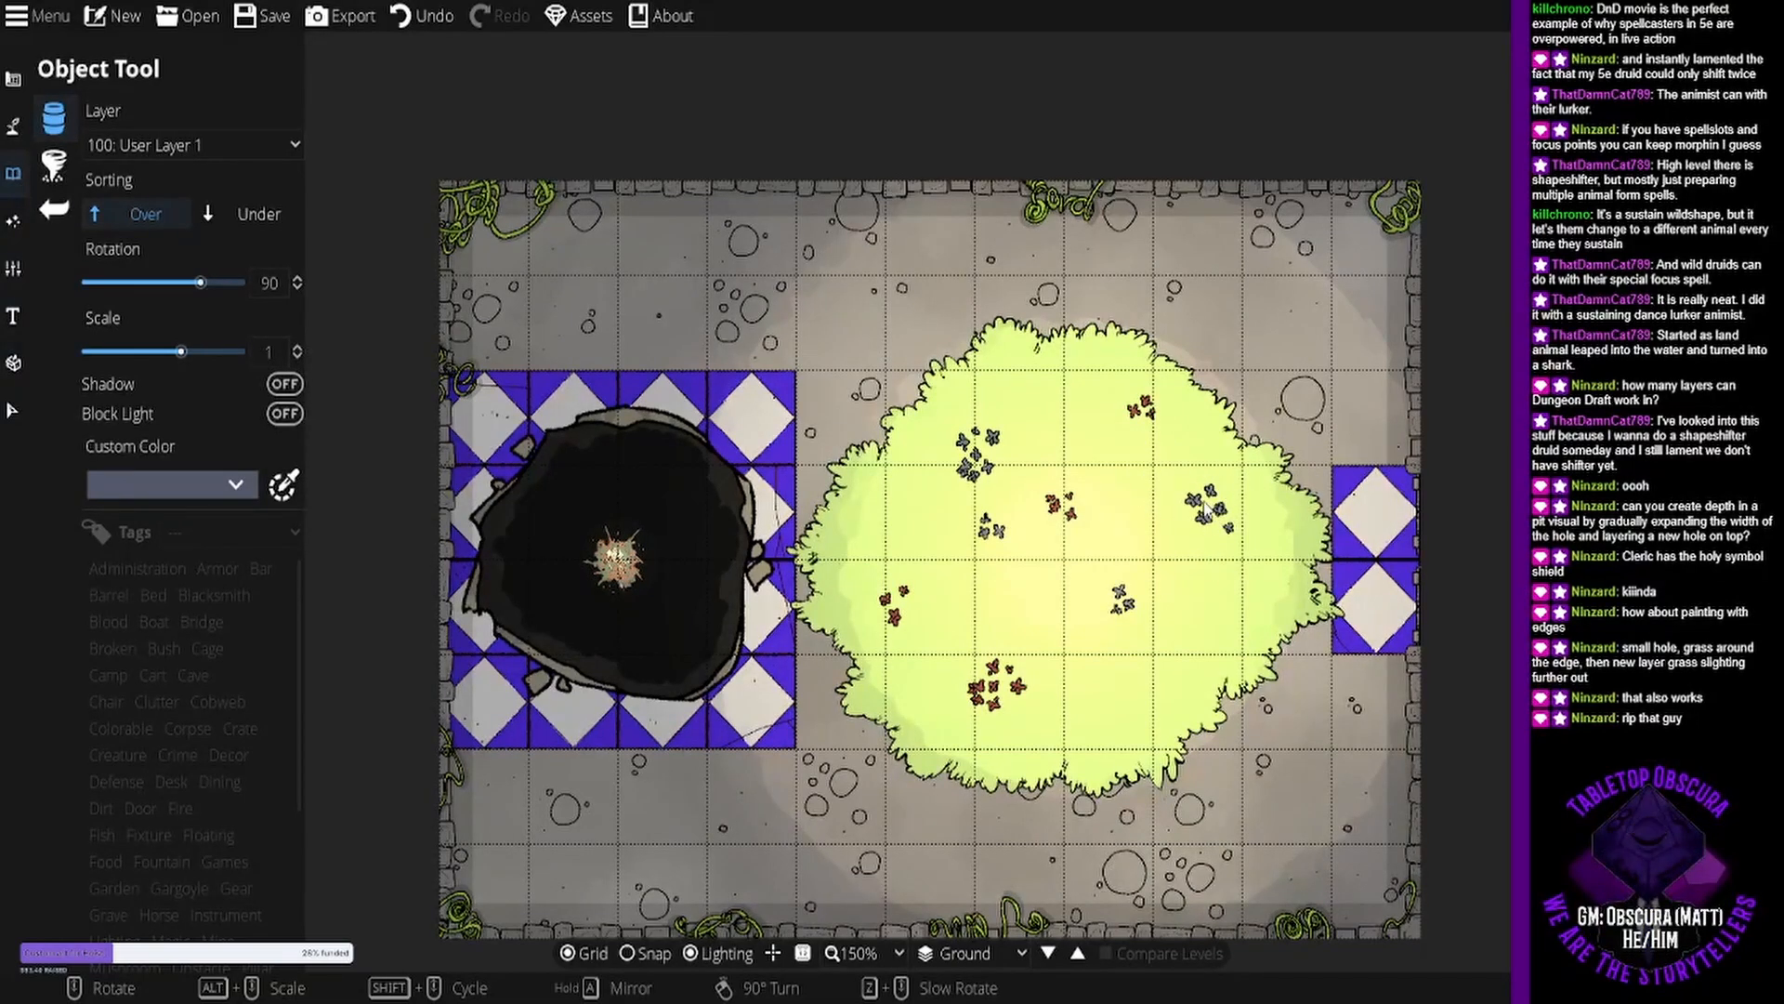
scroll(1205, 505, down, 2)
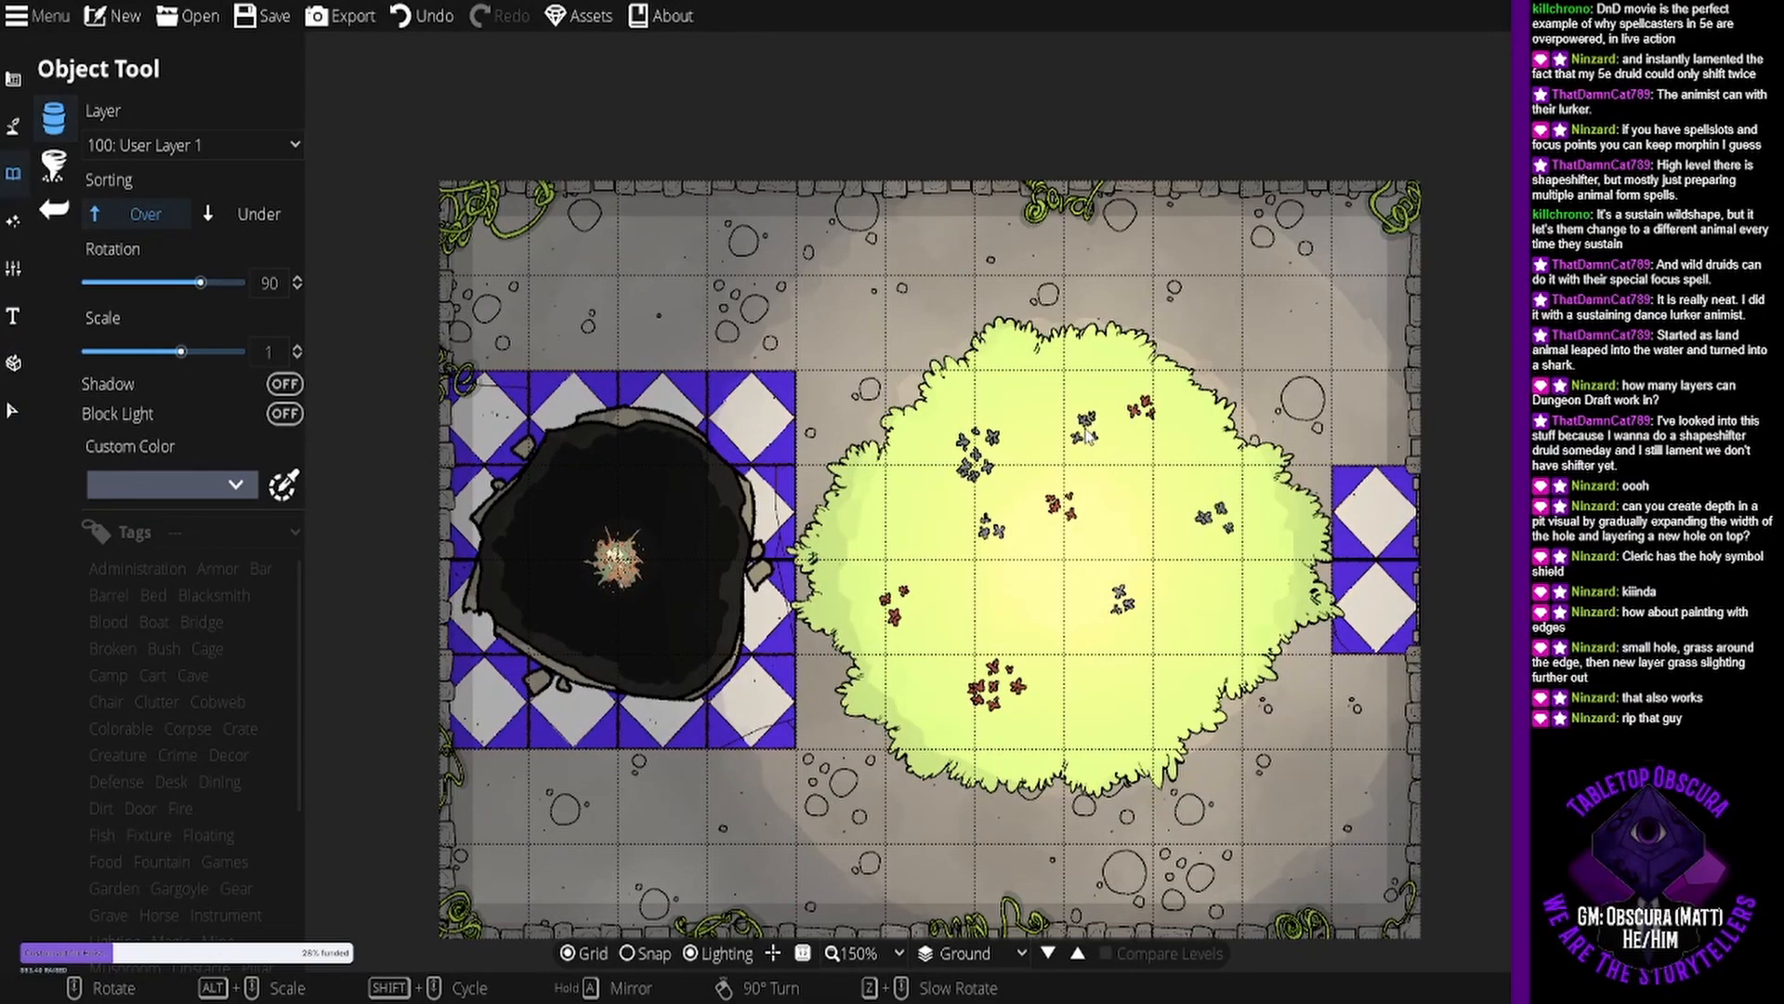
scroll(1086, 433, down, 2)
scroll(1084, 427, down, 5)
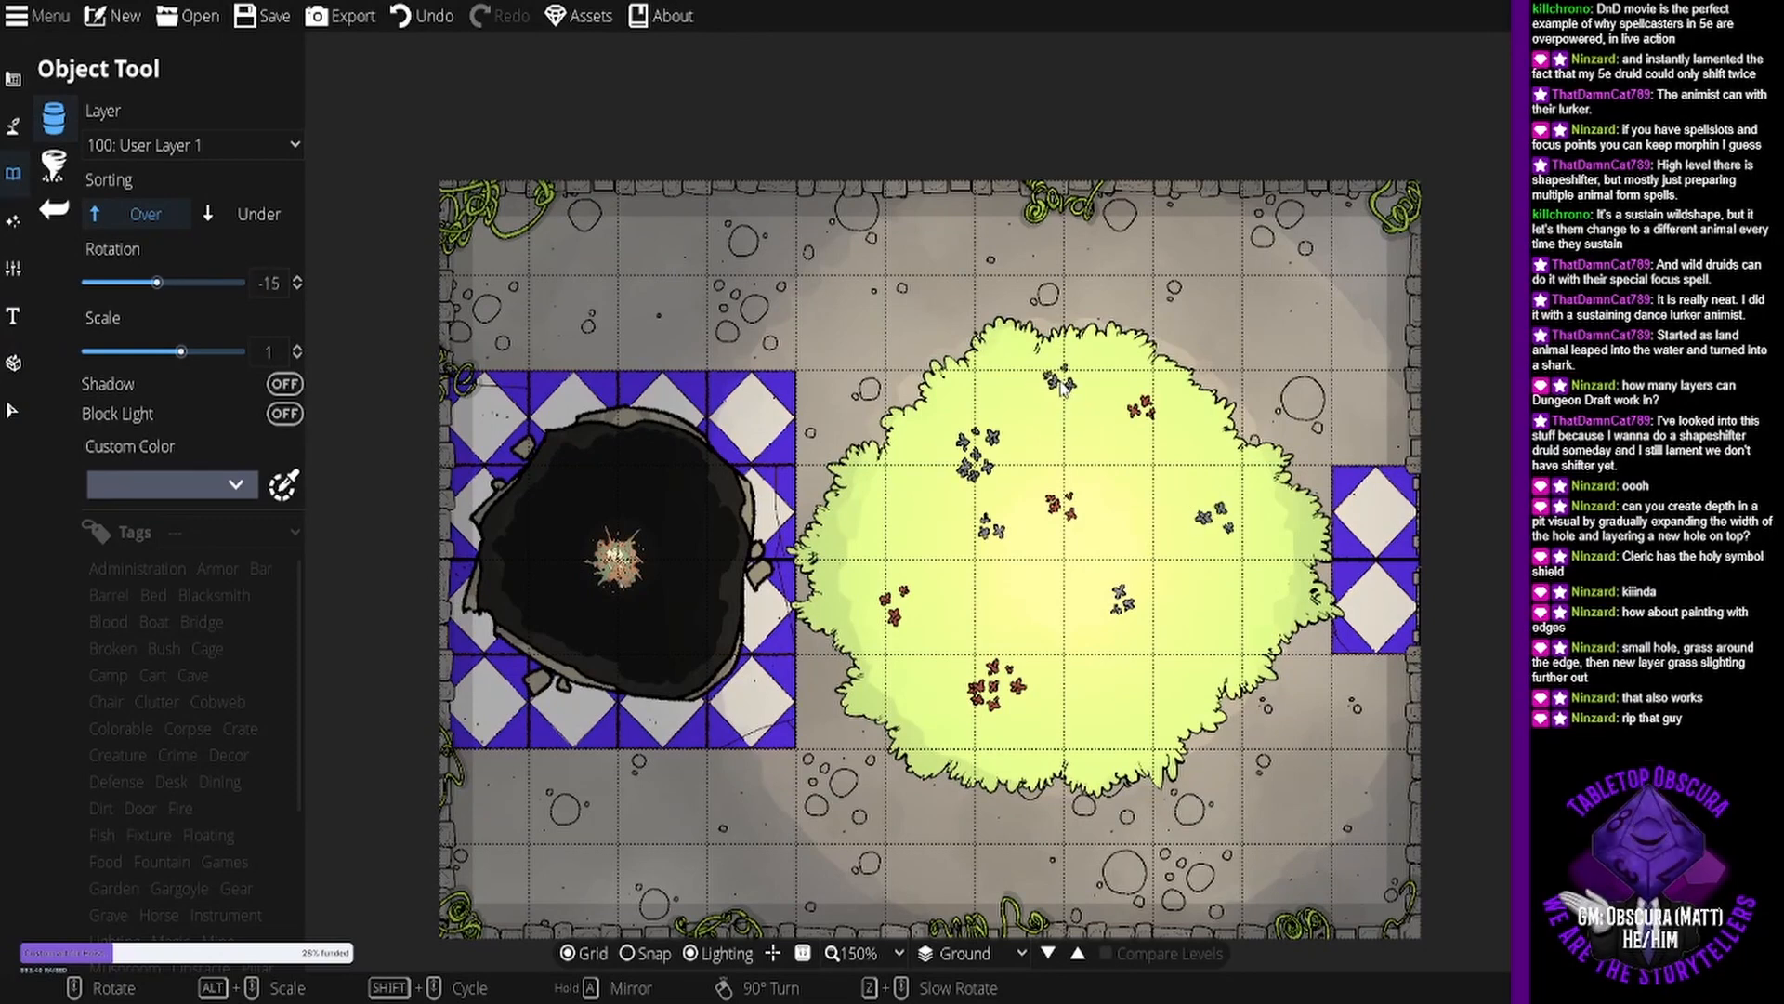
click(1062, 383)
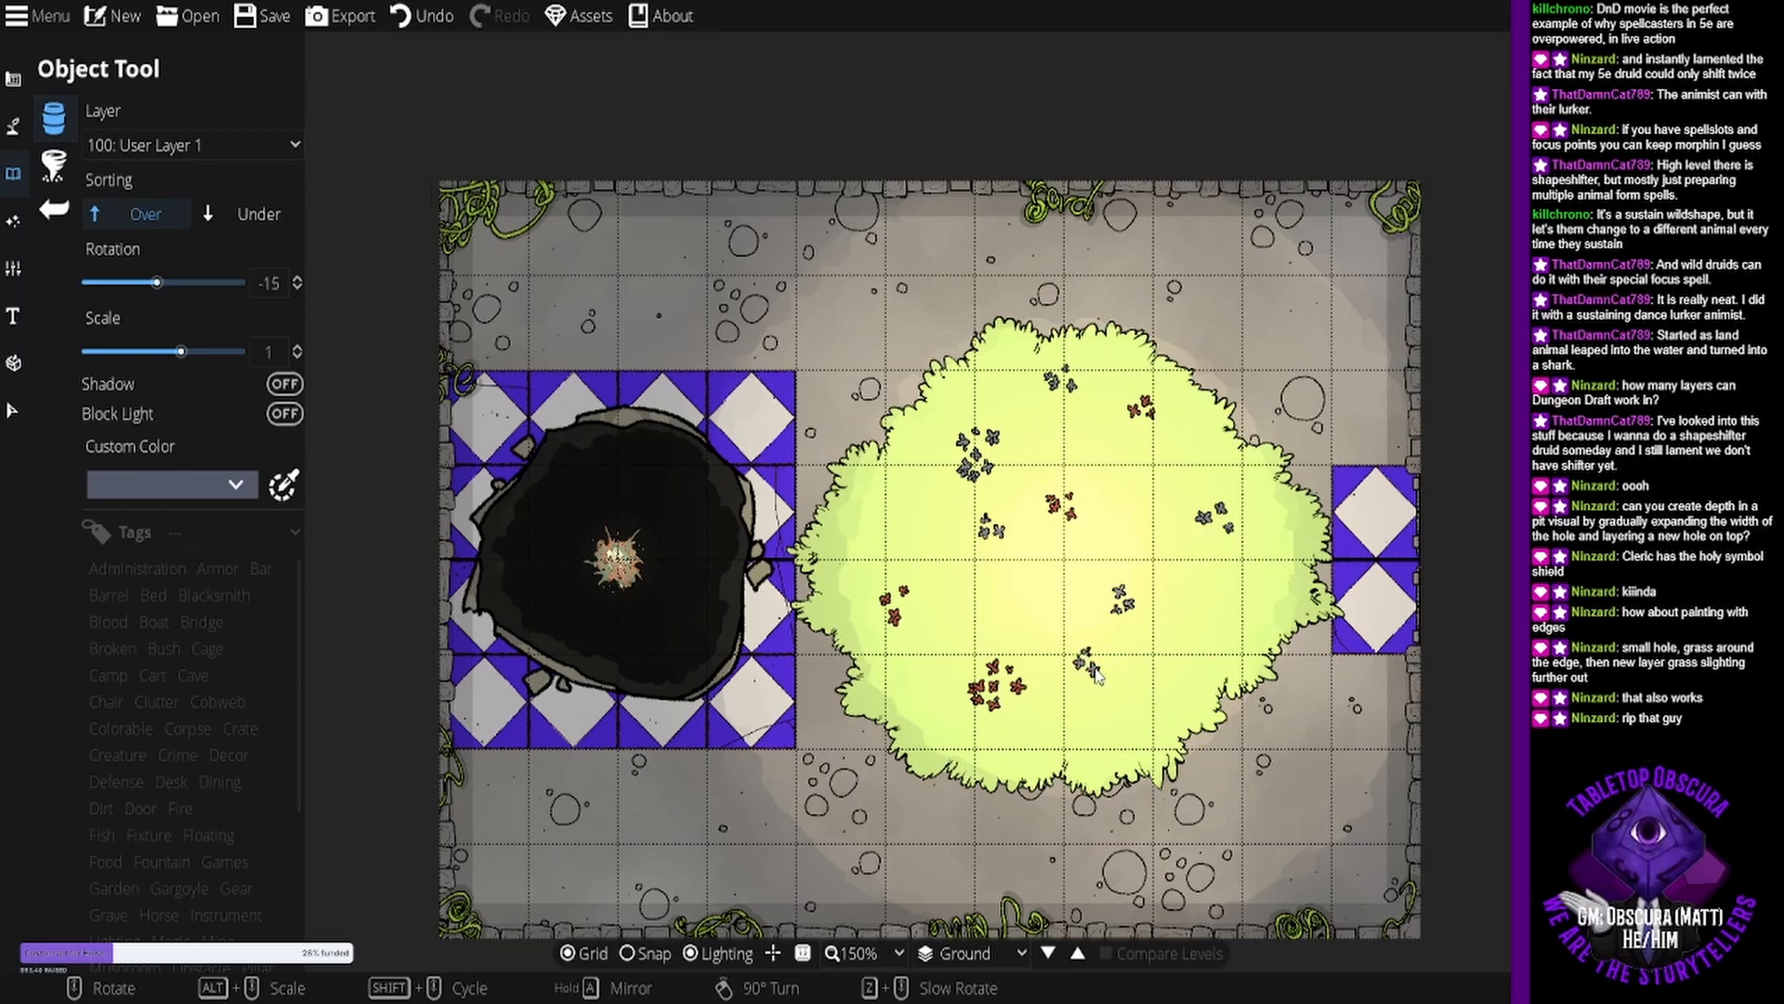
scroll(1146, 703, up, 4)
click(1146, 708)
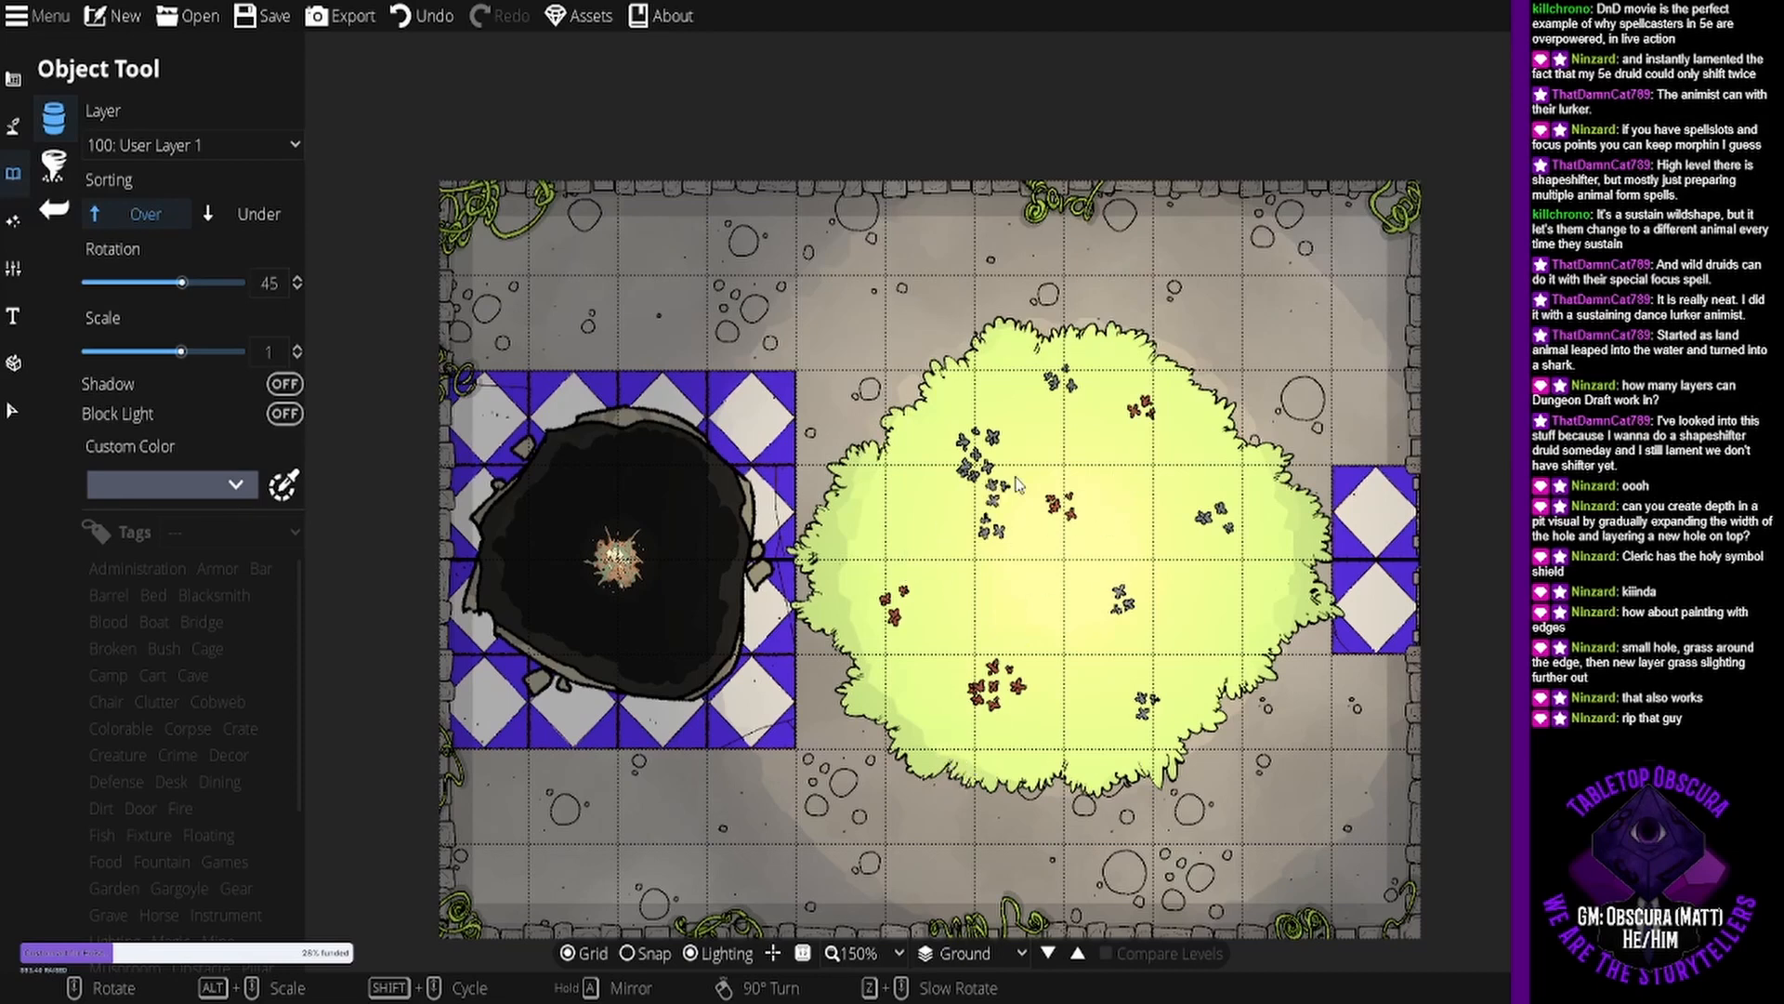
Try golden brown, pale yellow and dark brown as the custom colour for the flower clusters.
mouse_move(1021, 481)
mouse_down()
mouse_move(1063, 465)
mouse_move(1003, 470)
mouse_up()
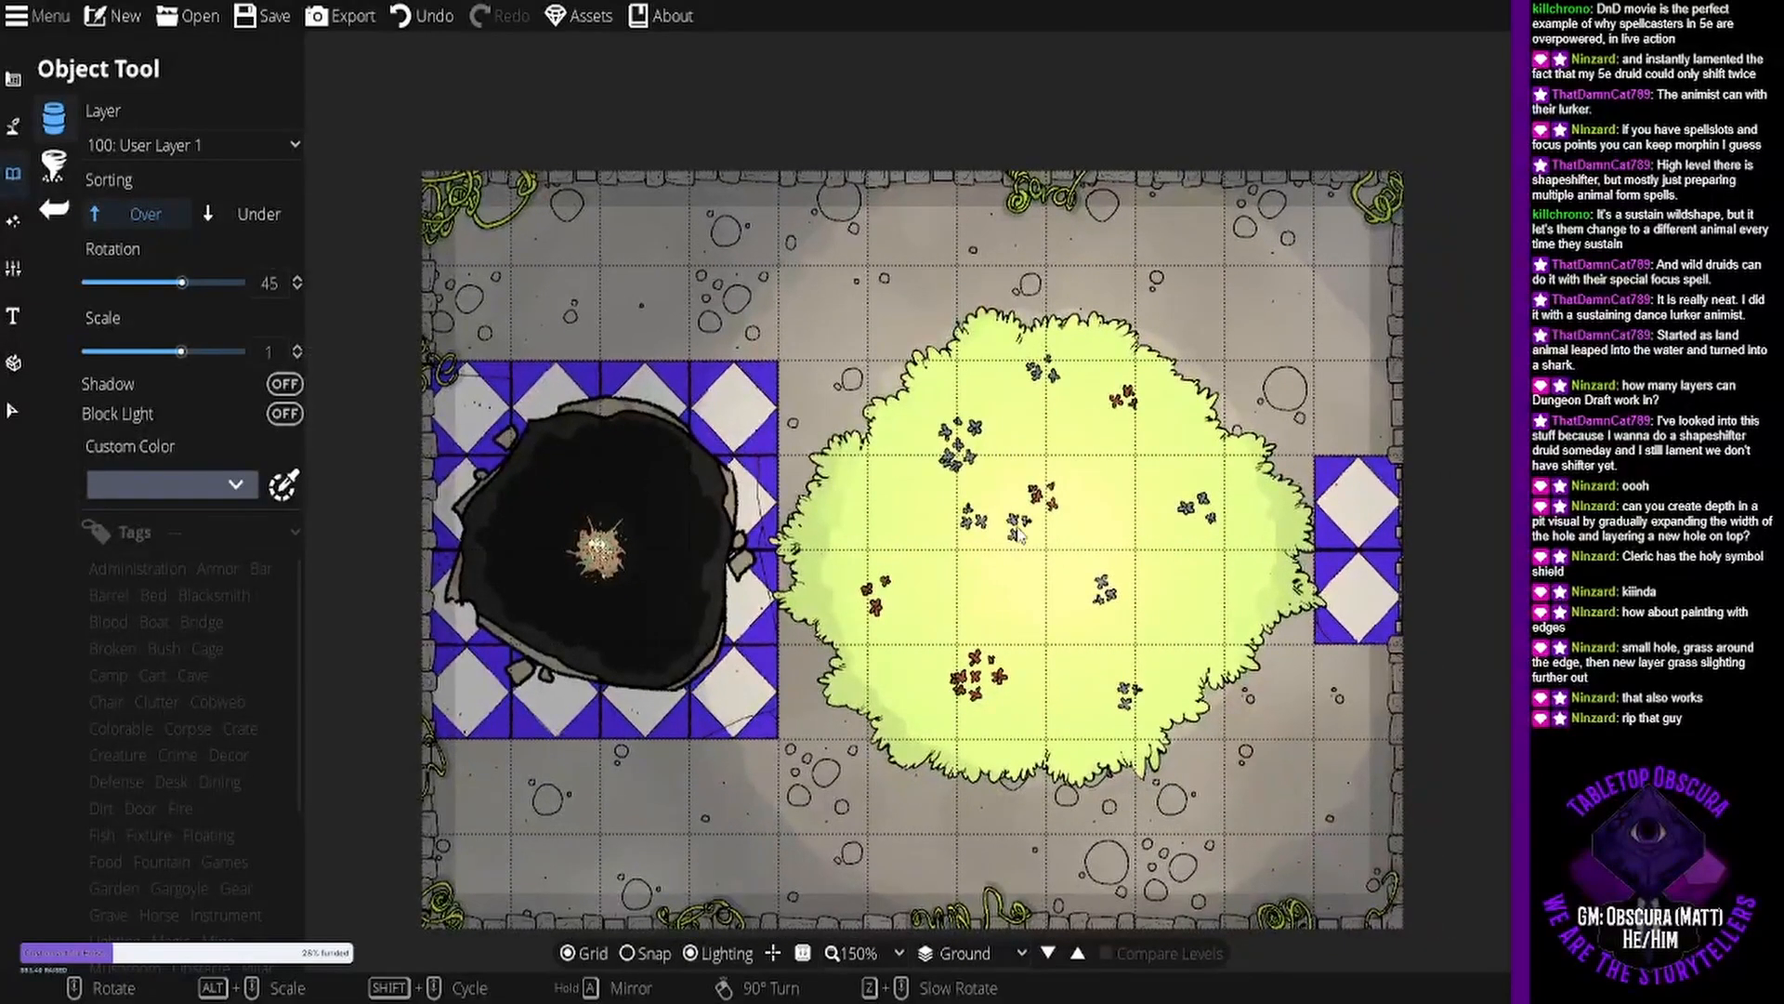
drag(1019, 531, 977, 464)
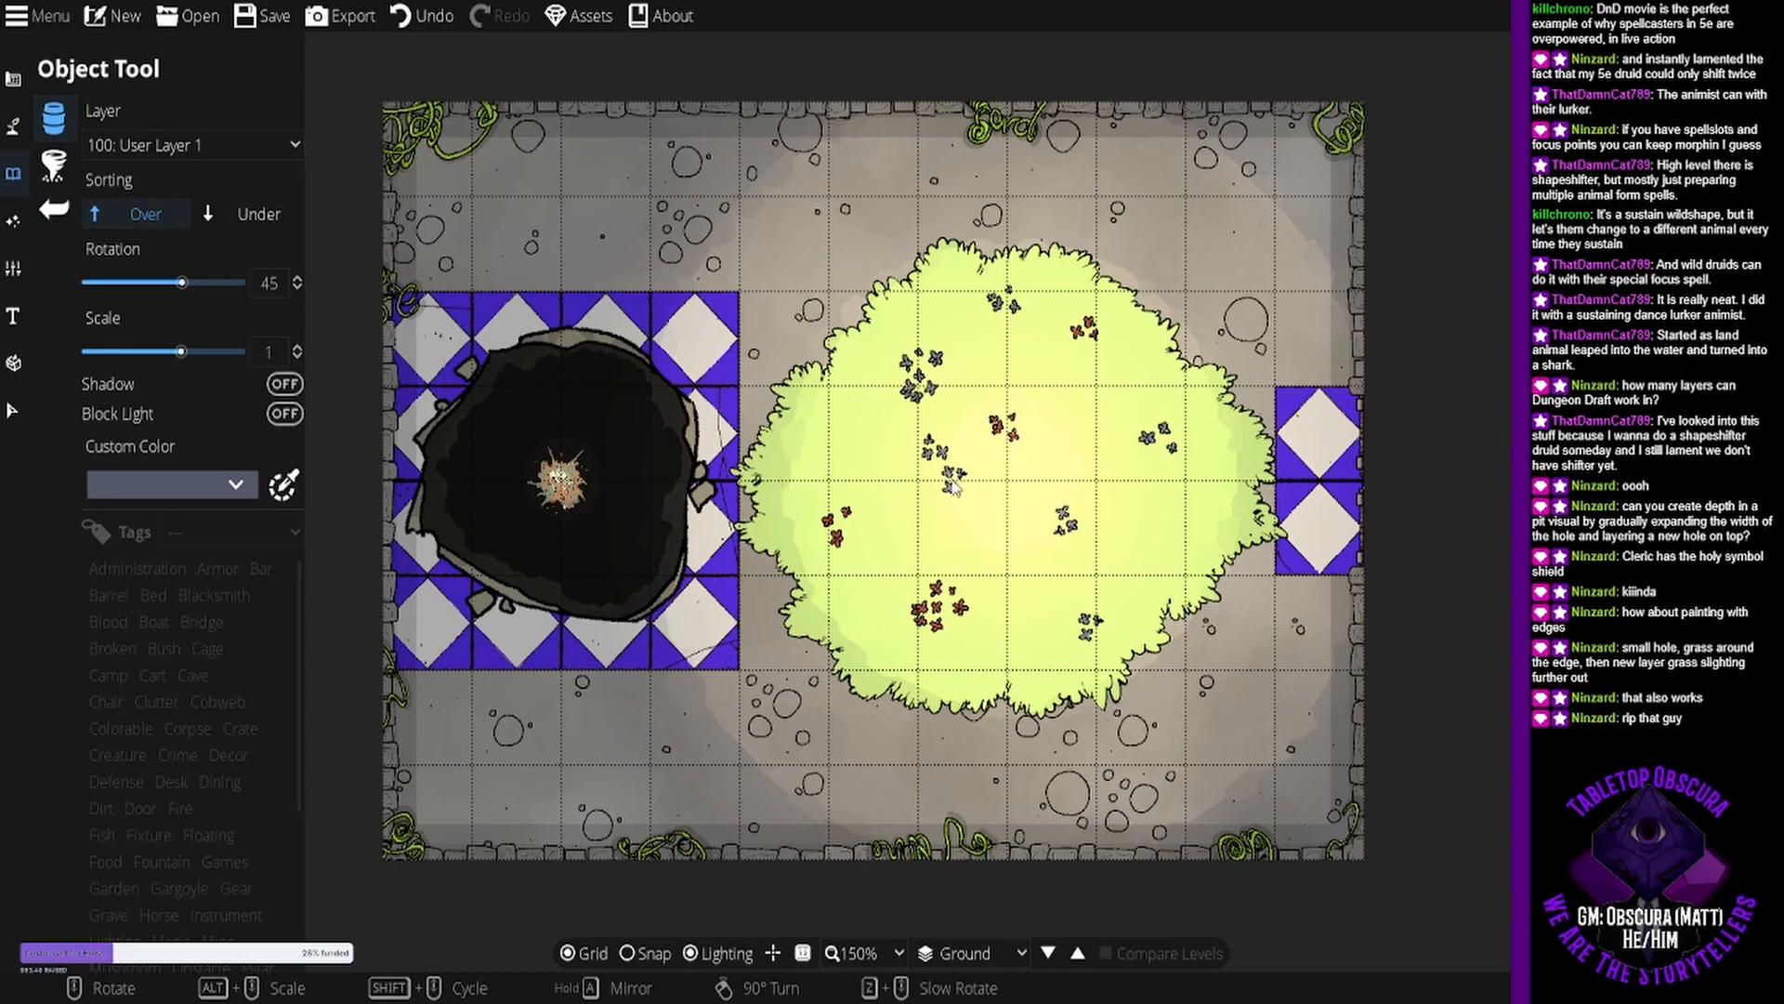
scroll(954, 490, up, 2)
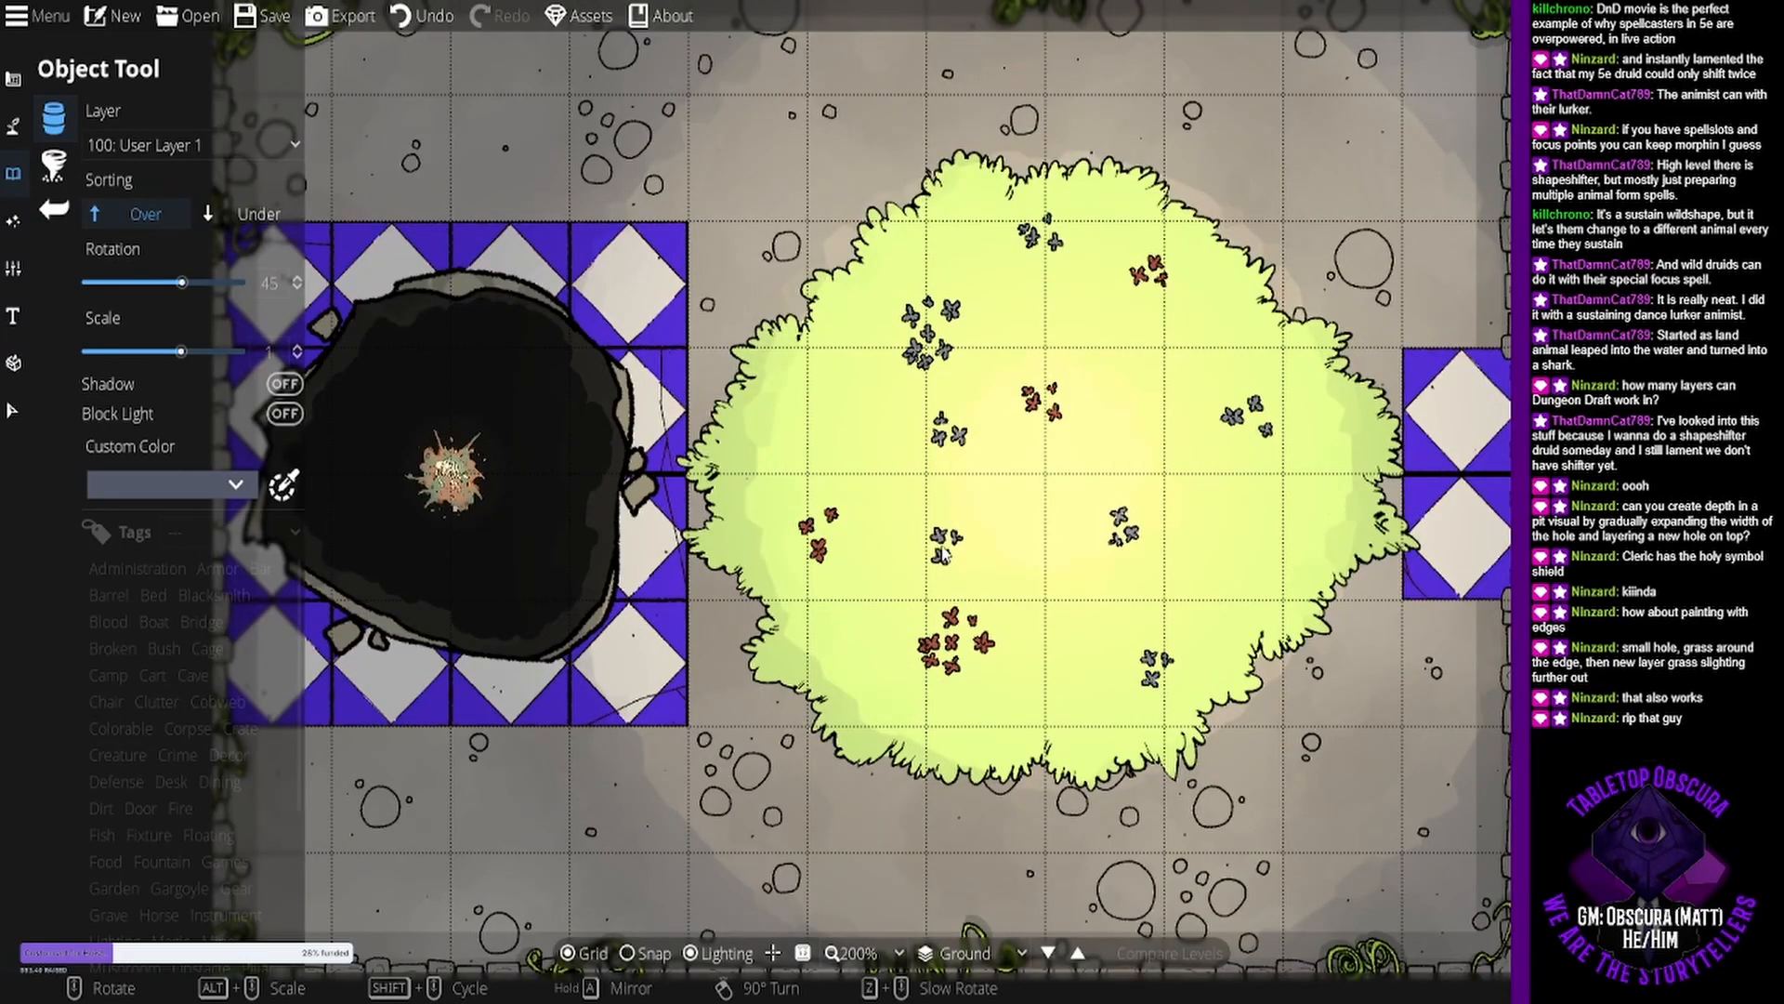
click(177, 484)
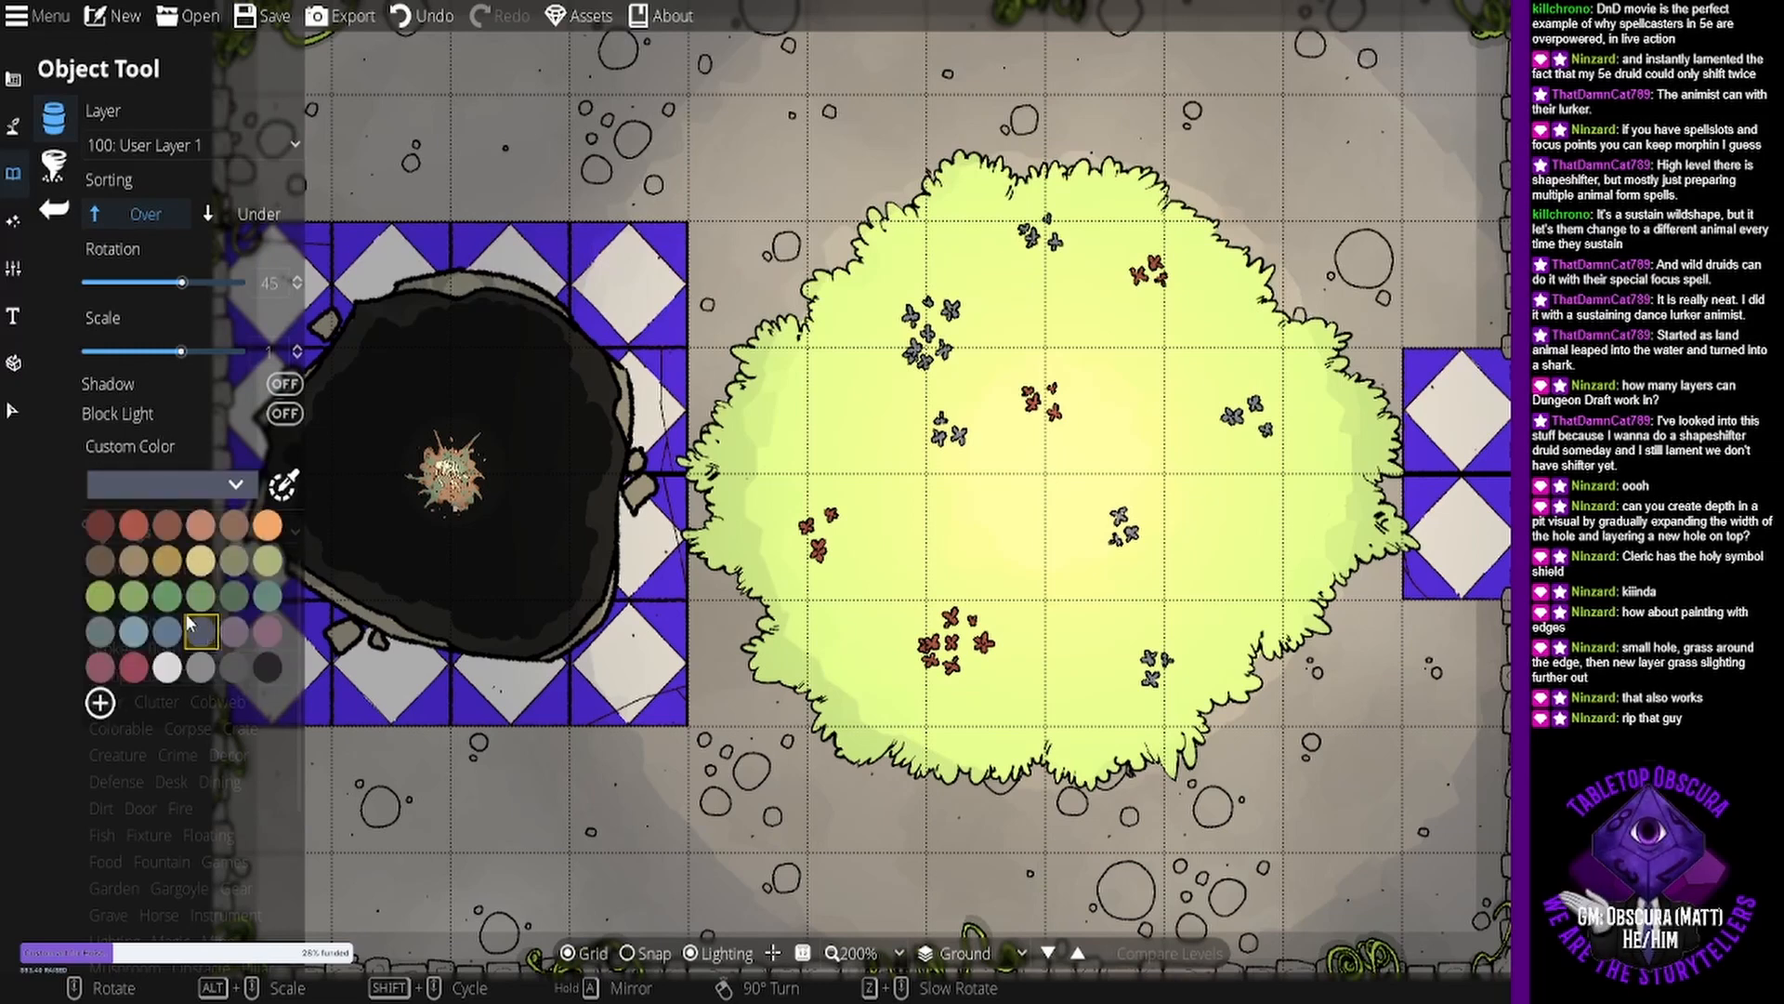
click(170, 561)
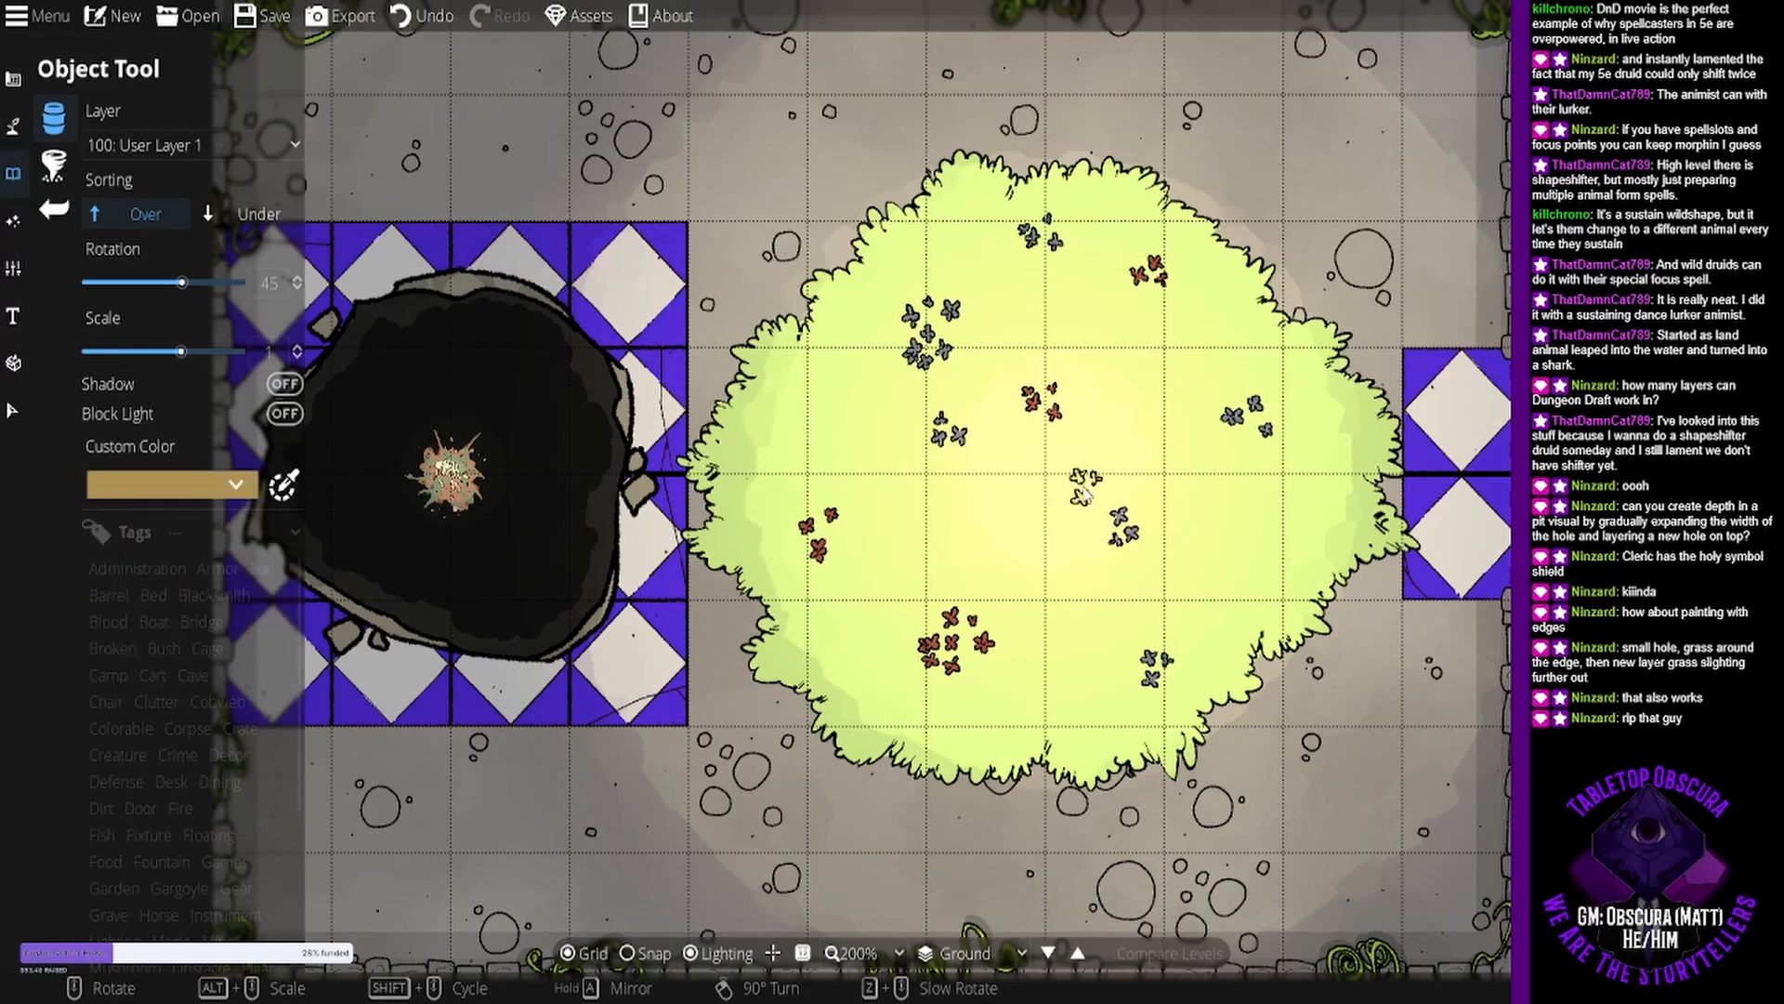
click(176, 484)
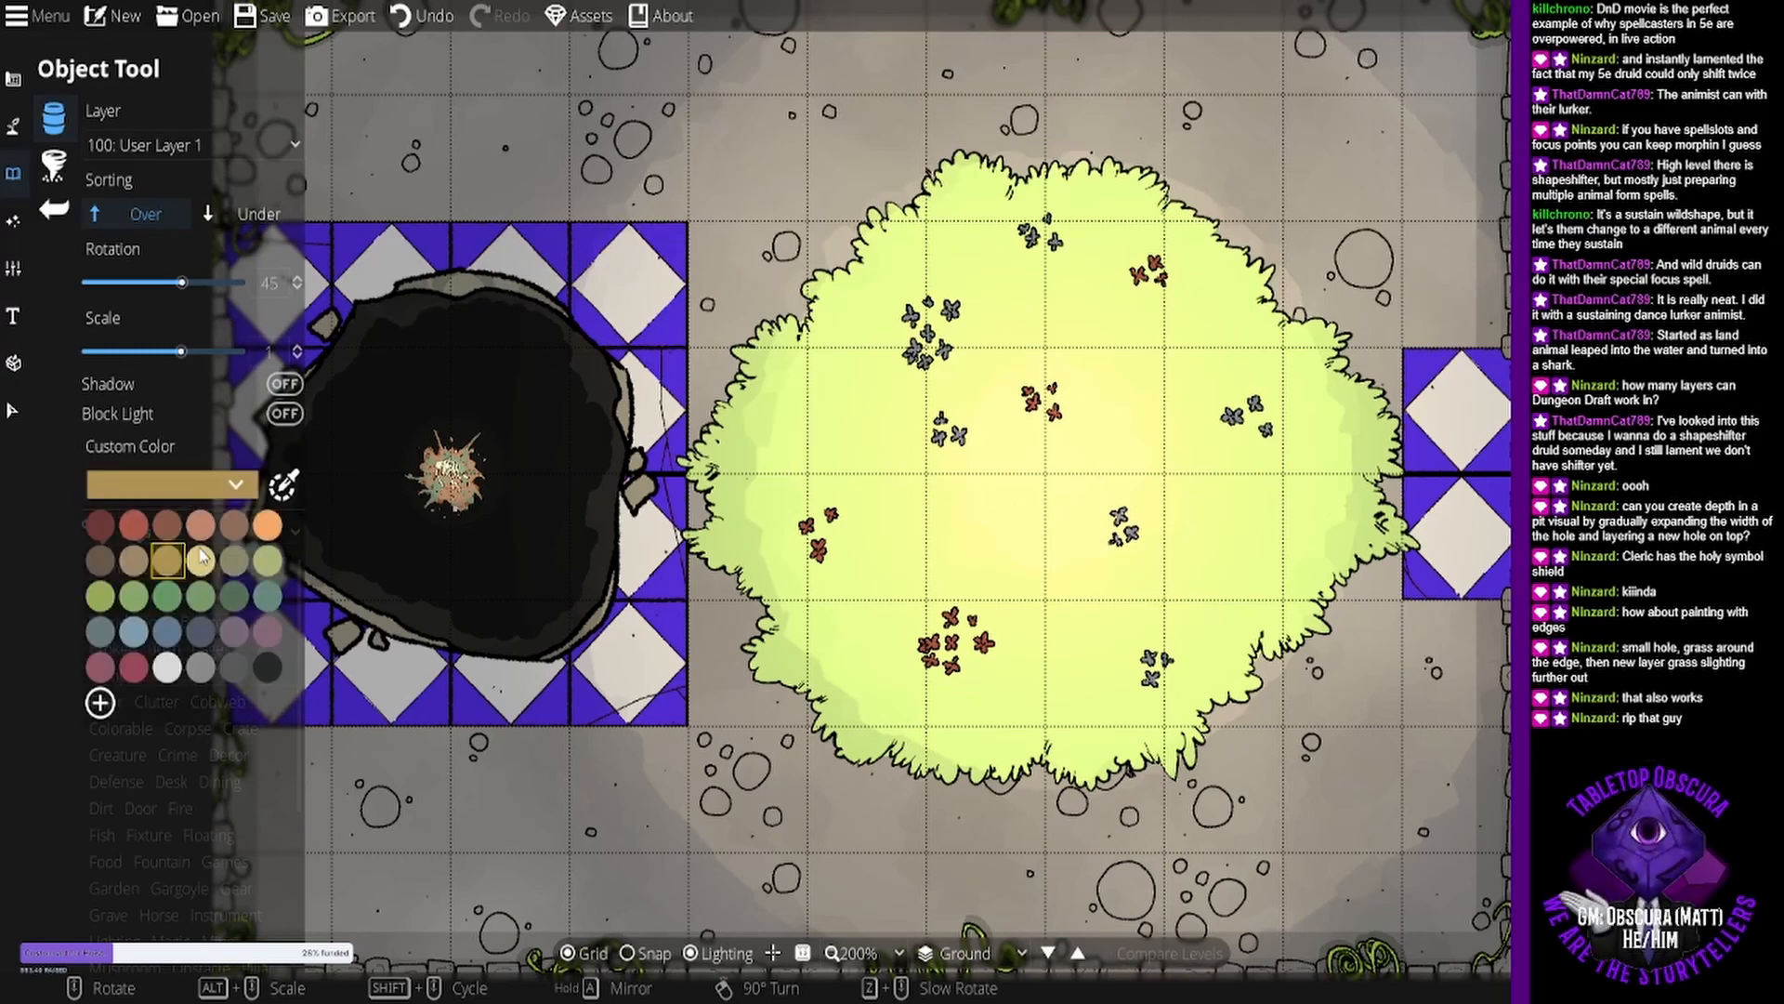
click(201, 558)
click(214, 484)
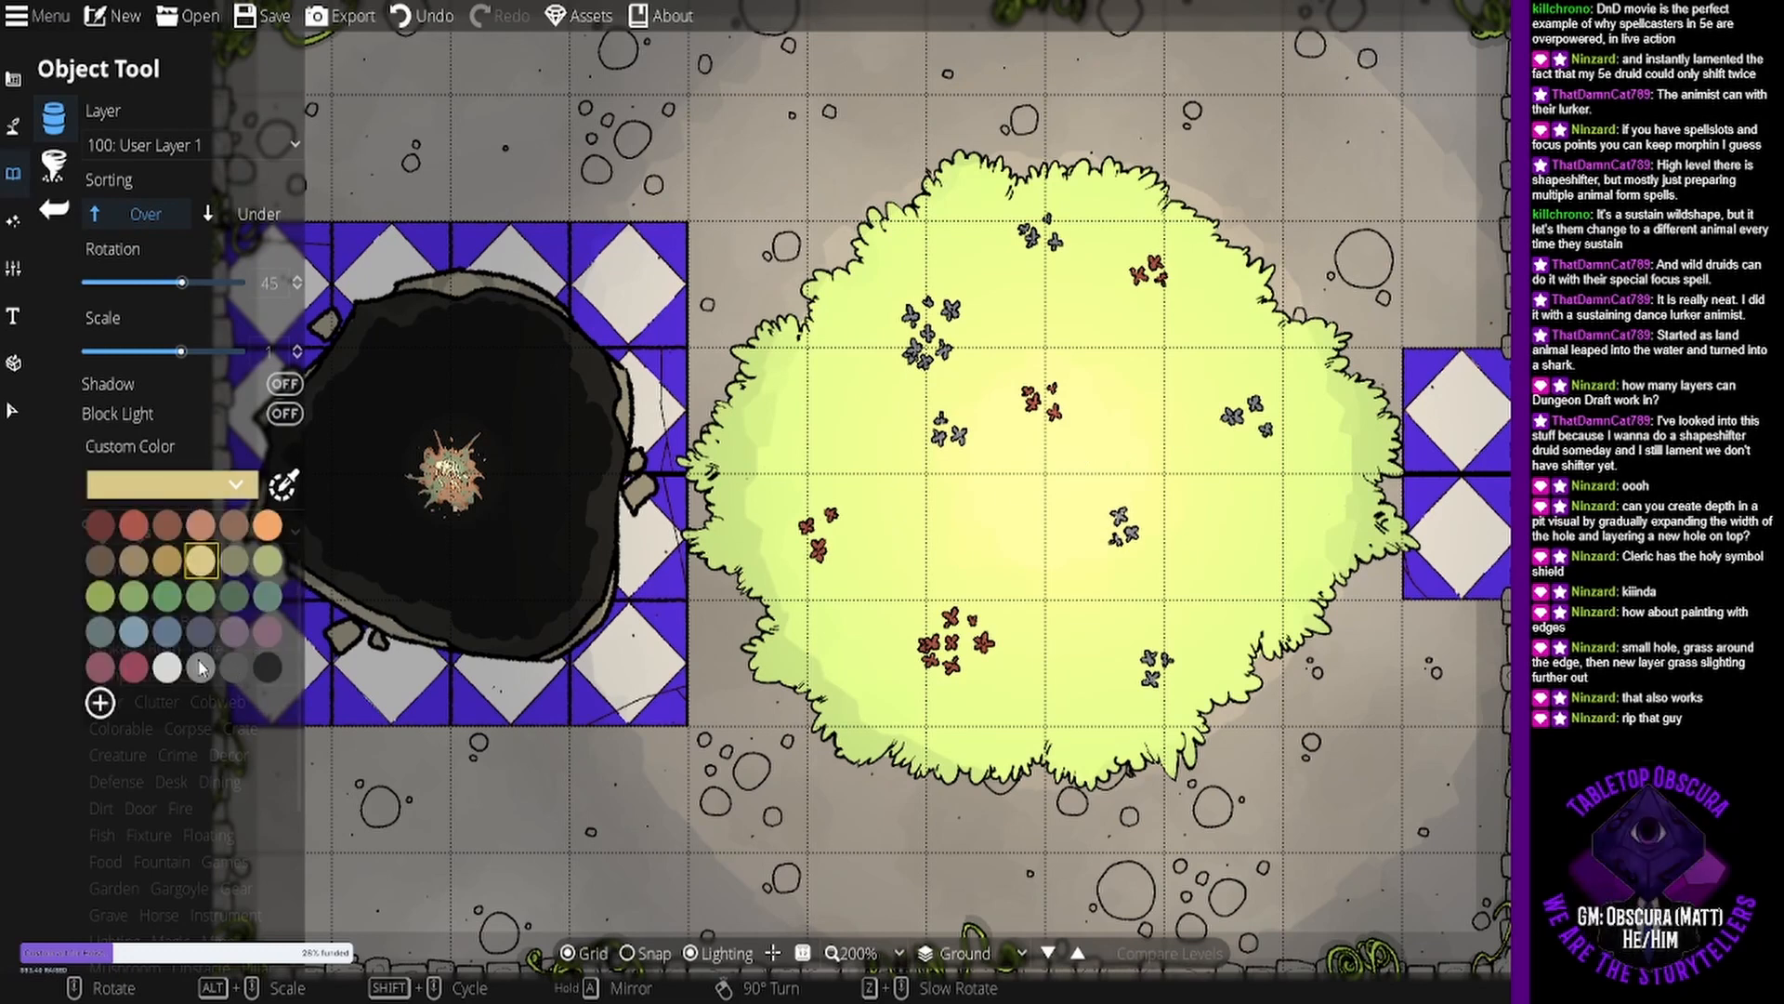
click(99, 560)
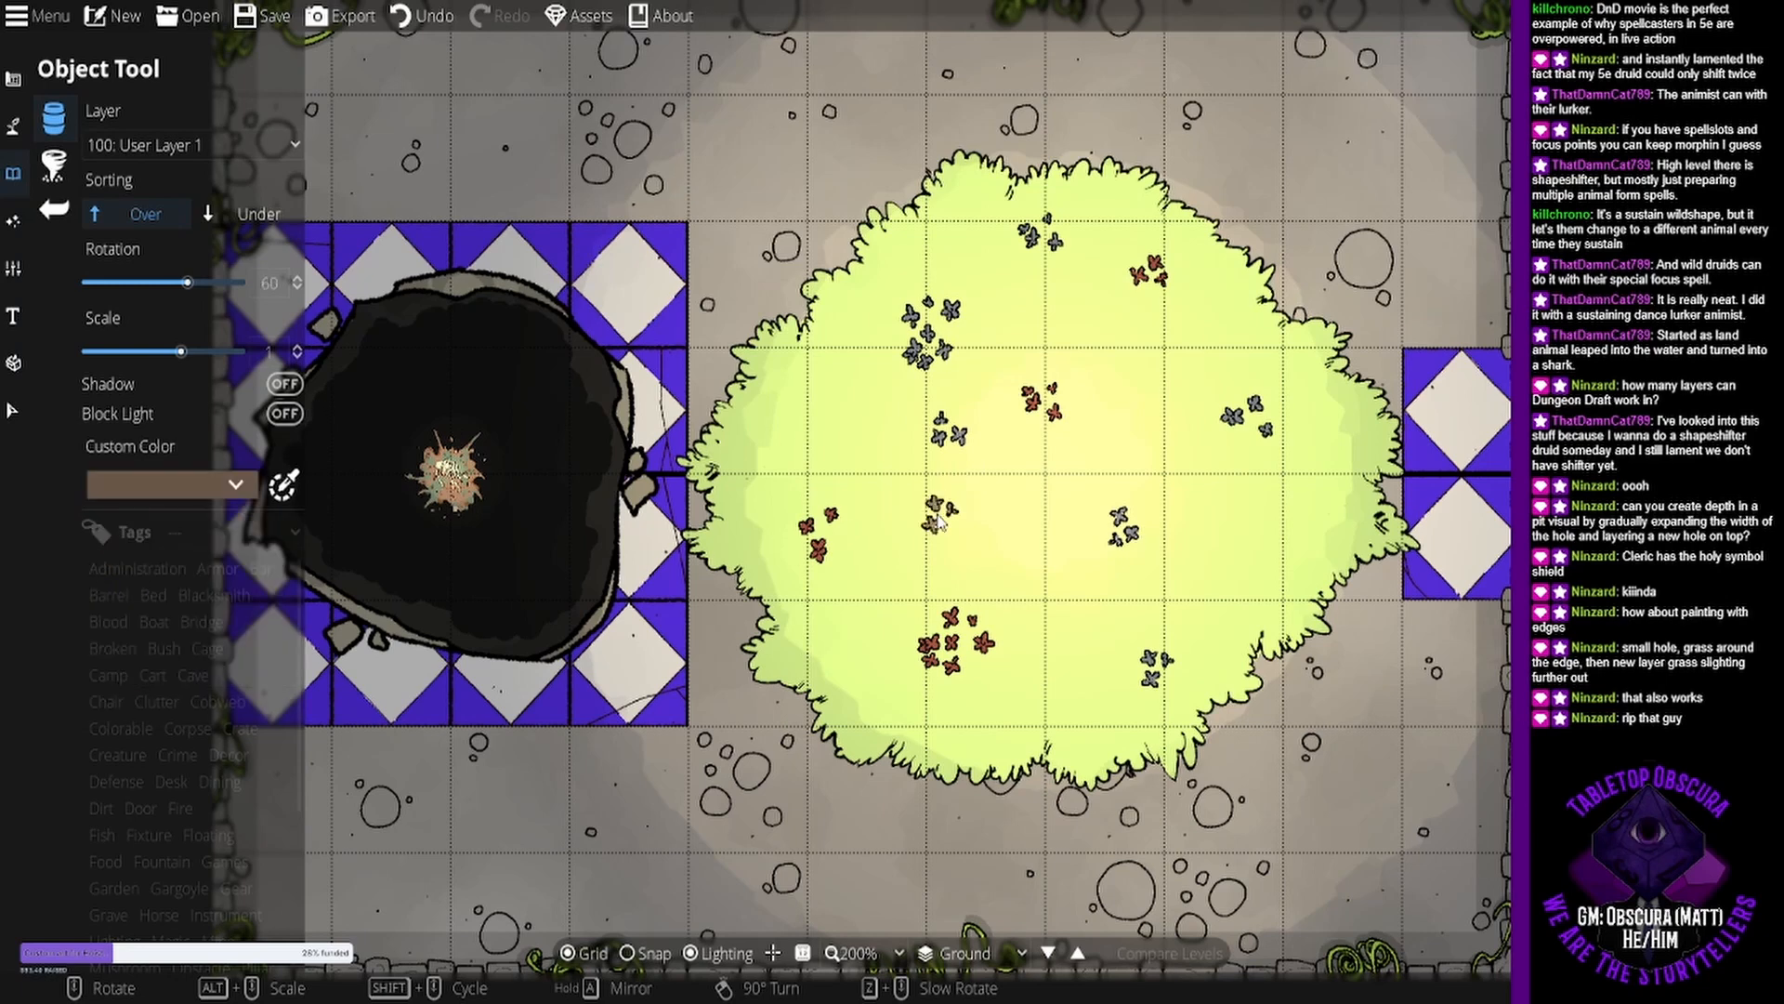
Switch the custom colour to tan and place three rotated flower clusters right of centre, near the left edge and at the lower left of the grass.
click(234, 487)
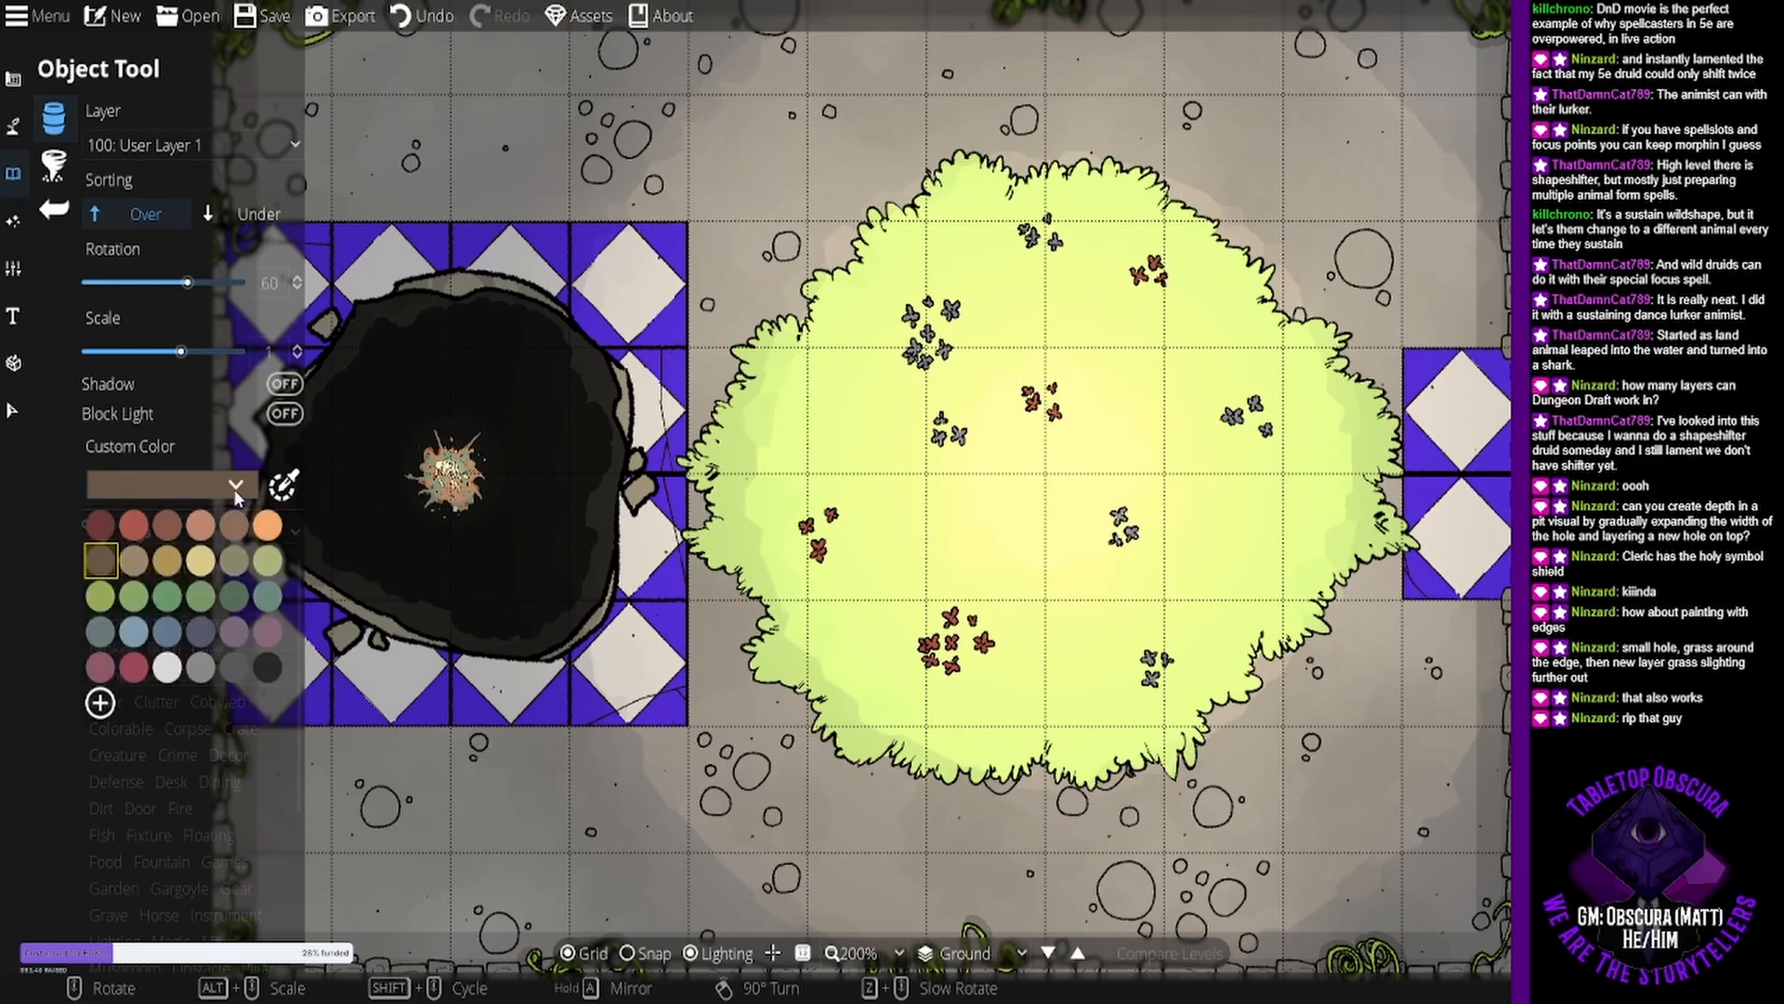
click(125, 563)
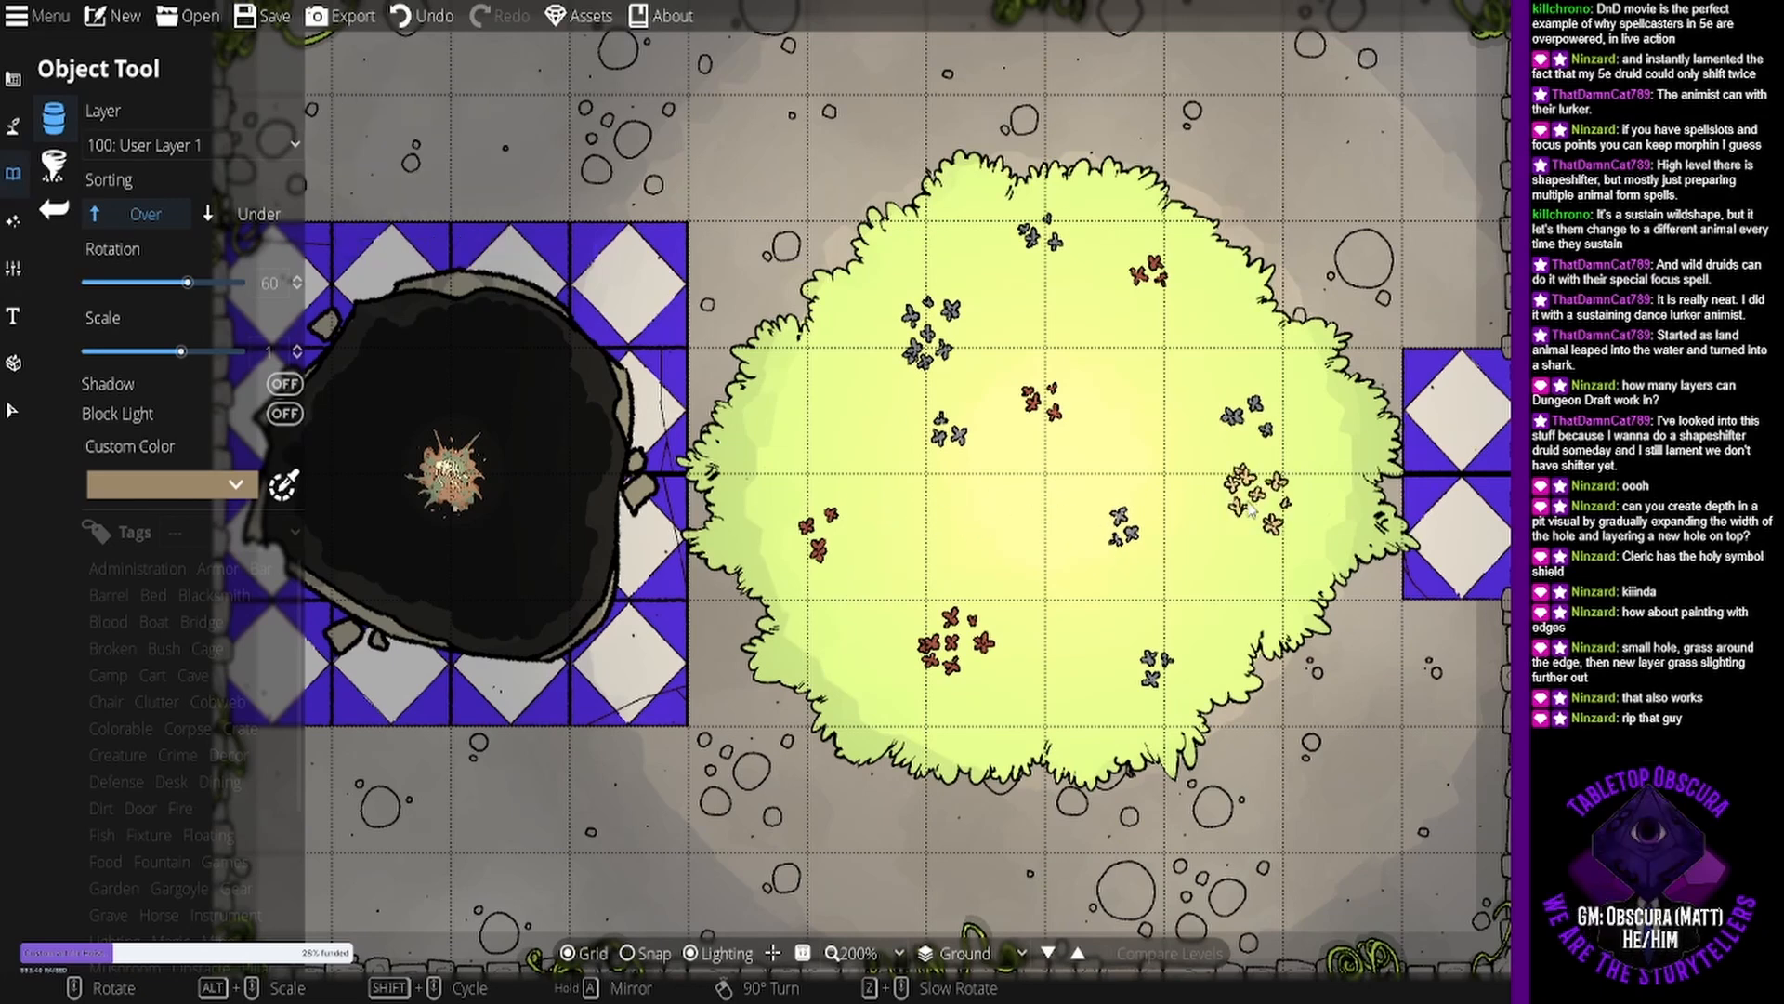
scroll(1141, 464, up, 5)
click(1124, 433)
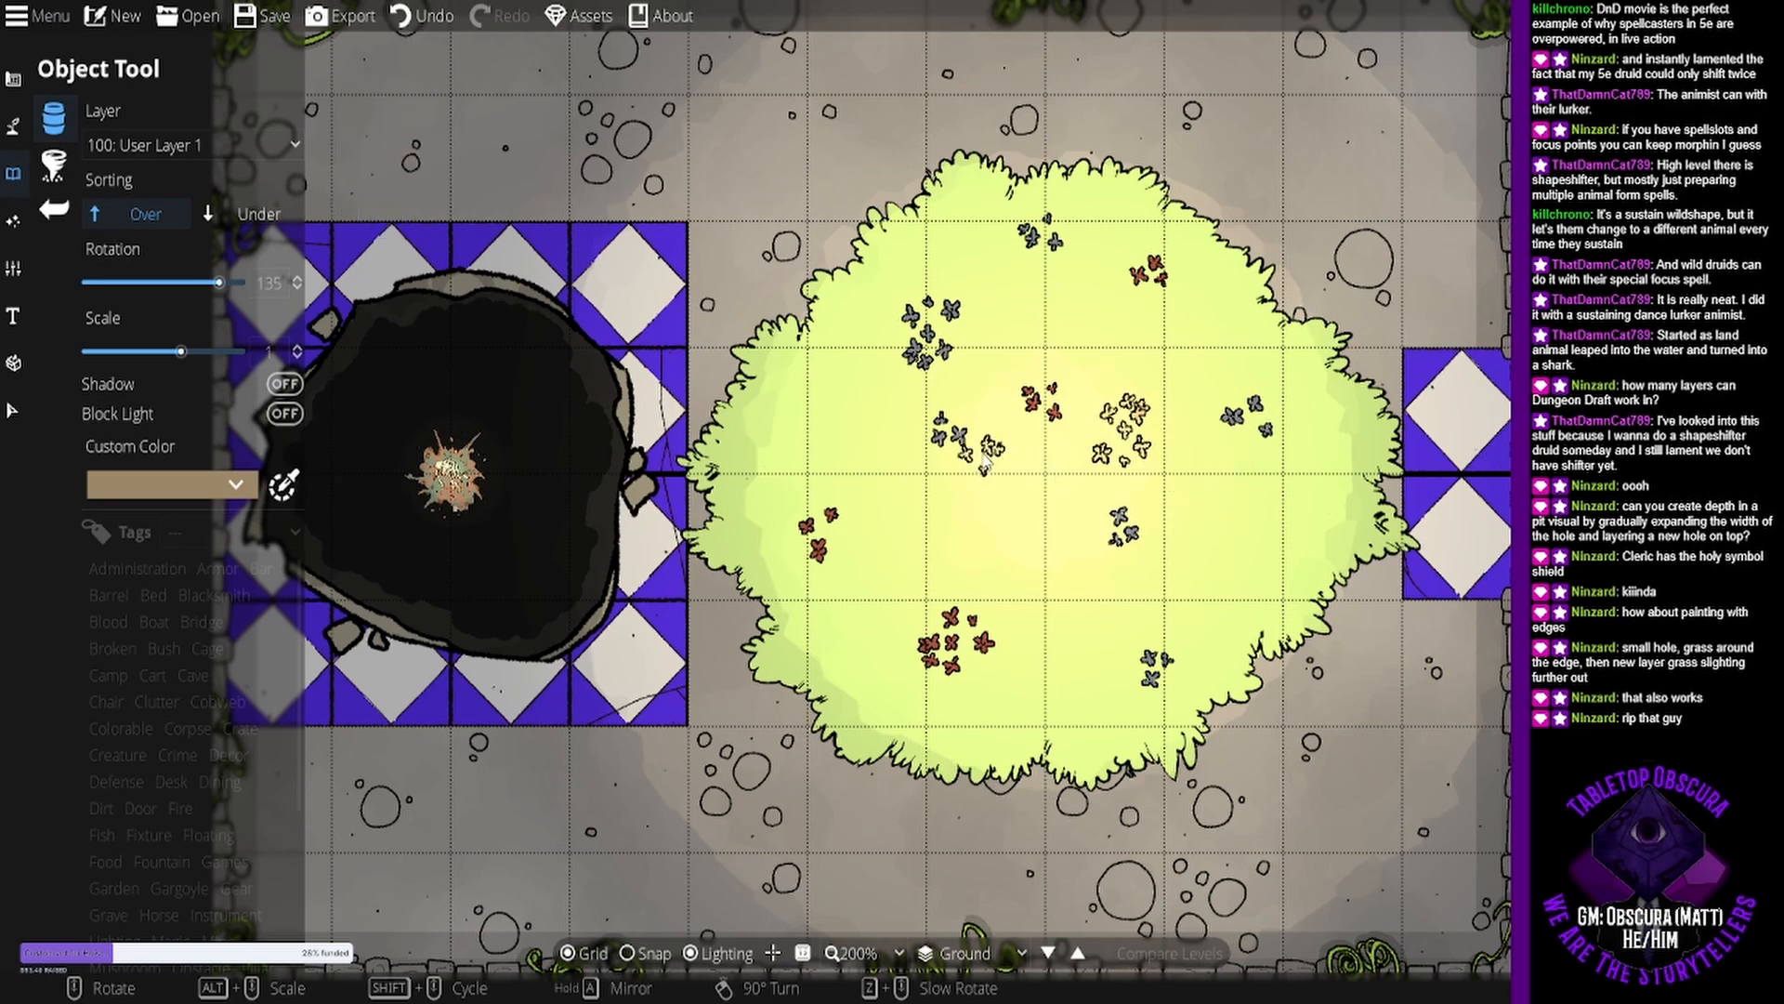
scroll(983, 460, down, 6)
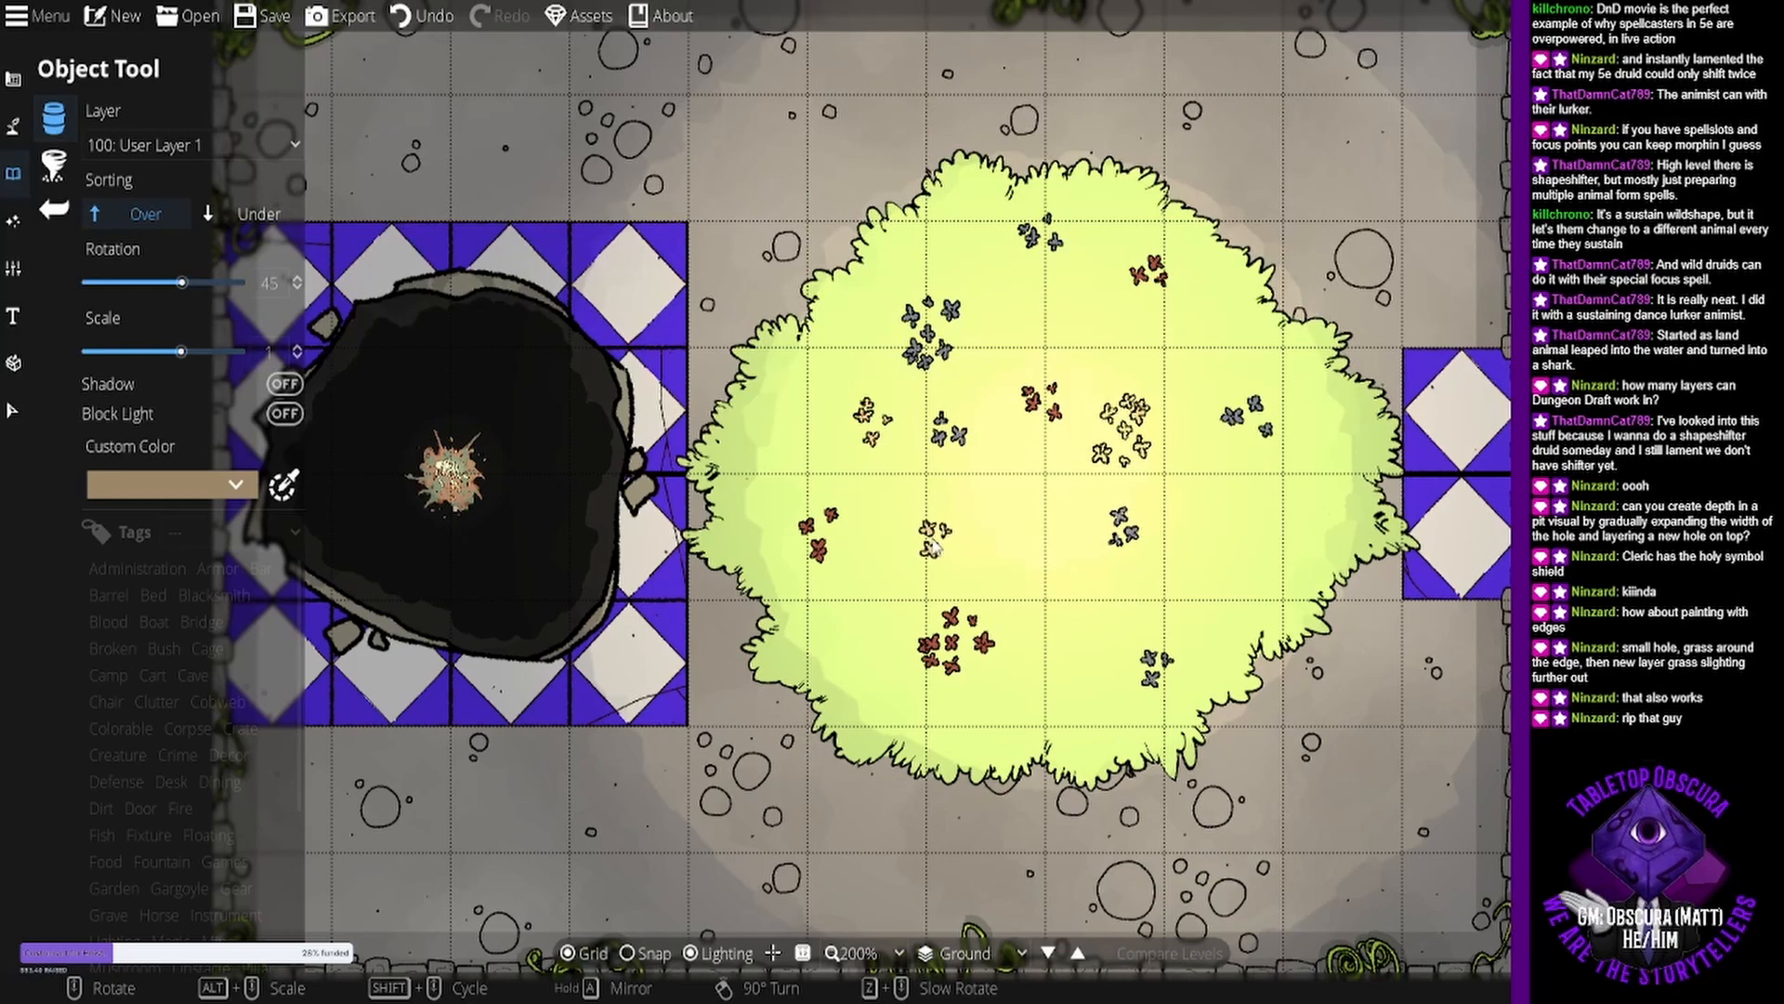
scroll(901, 591, up, 3)
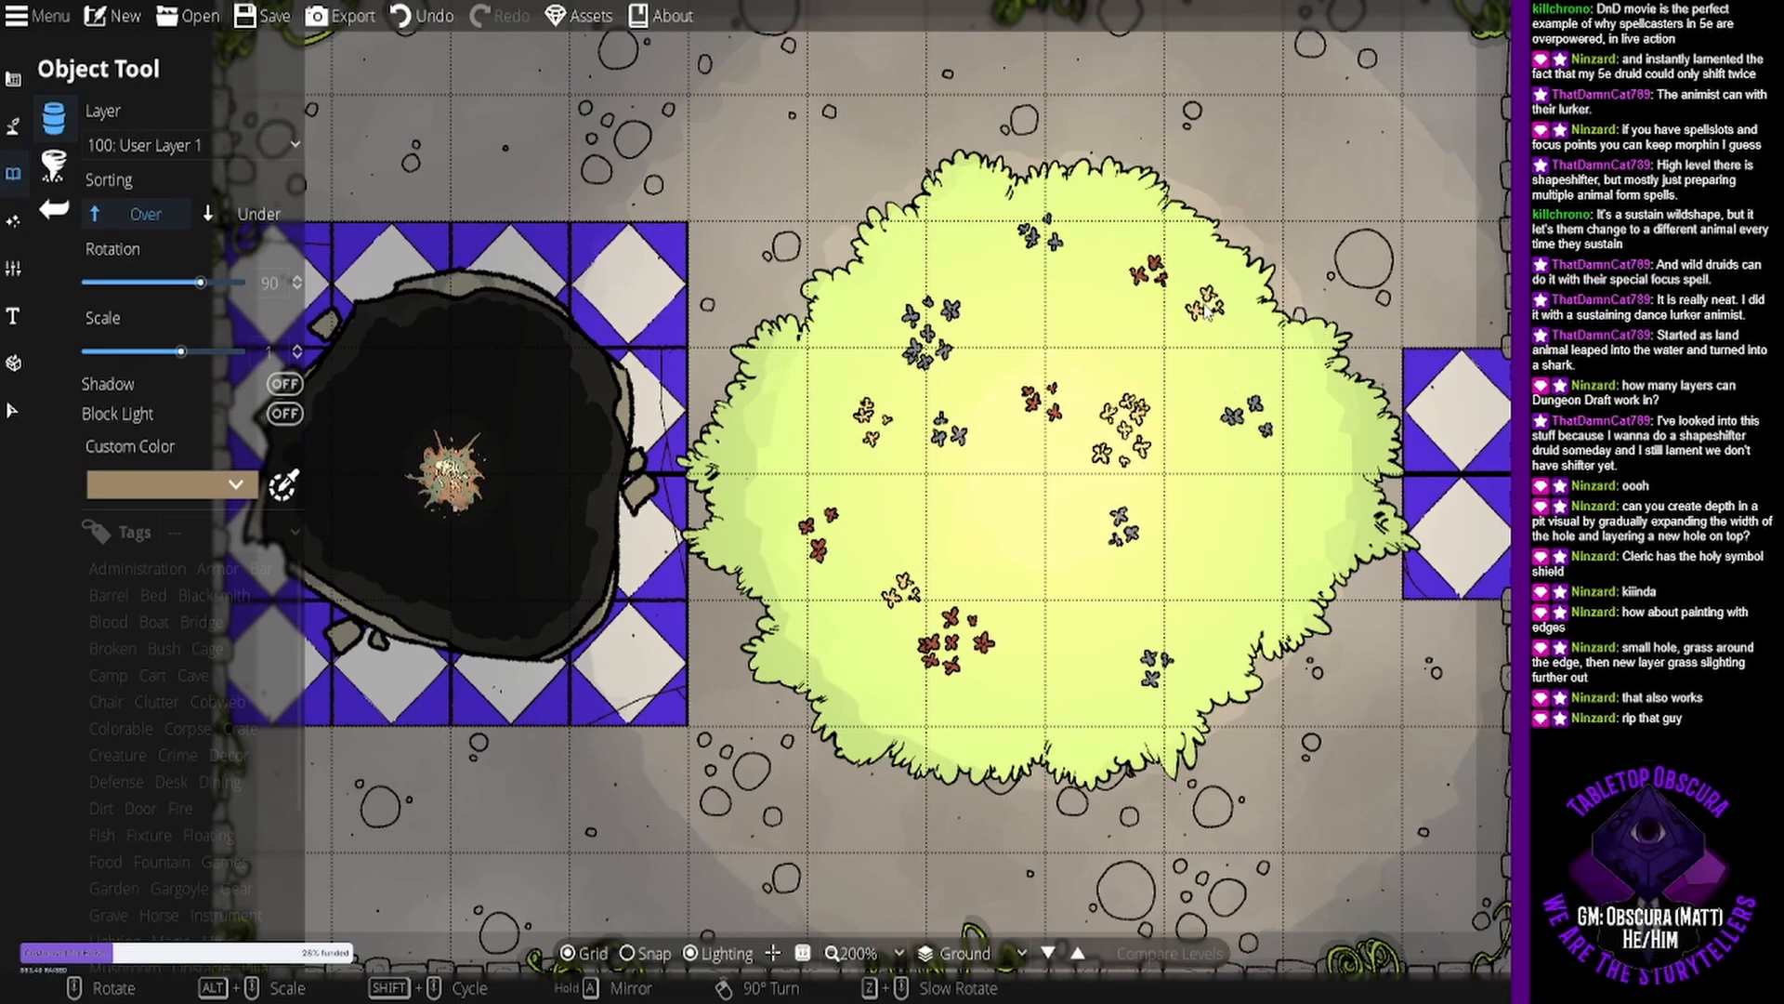
Add three more tan flower clusters at the upper centre, the middle and the right edge of the grass, rotating the right one to -180.
shift+scroll(1206, 310, down, 2)
click(1065, 314)
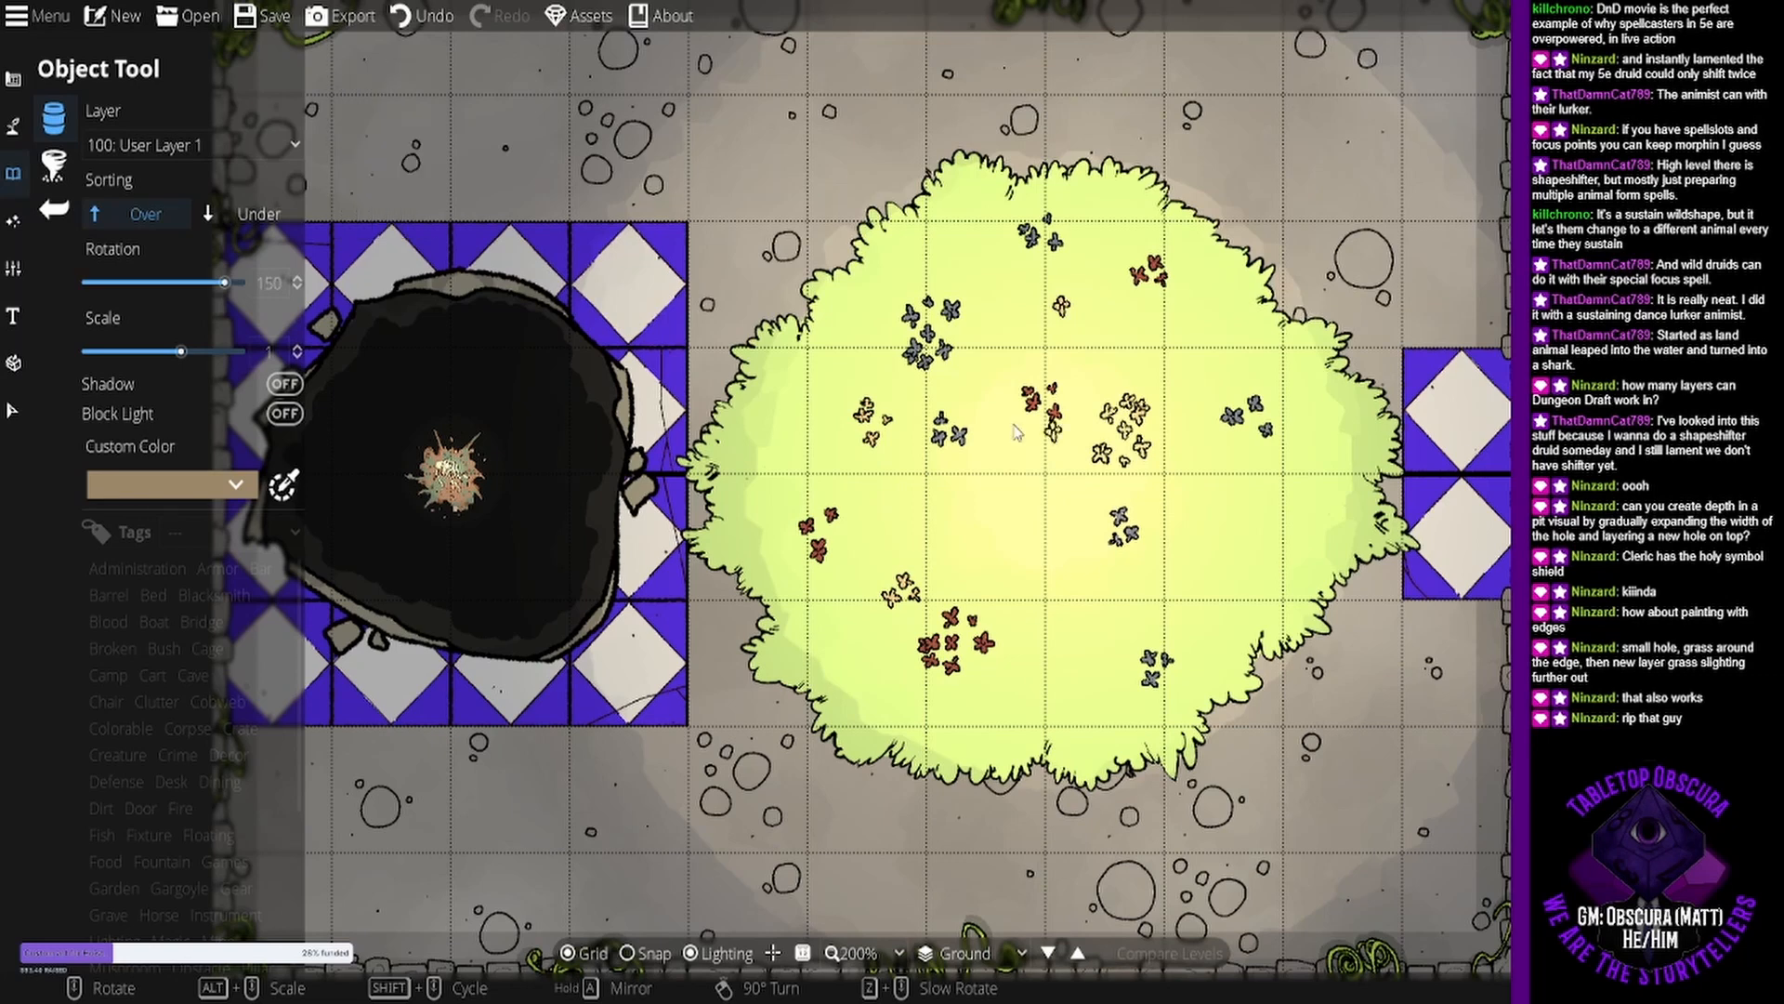
scroll(1015, 465, up, 4)
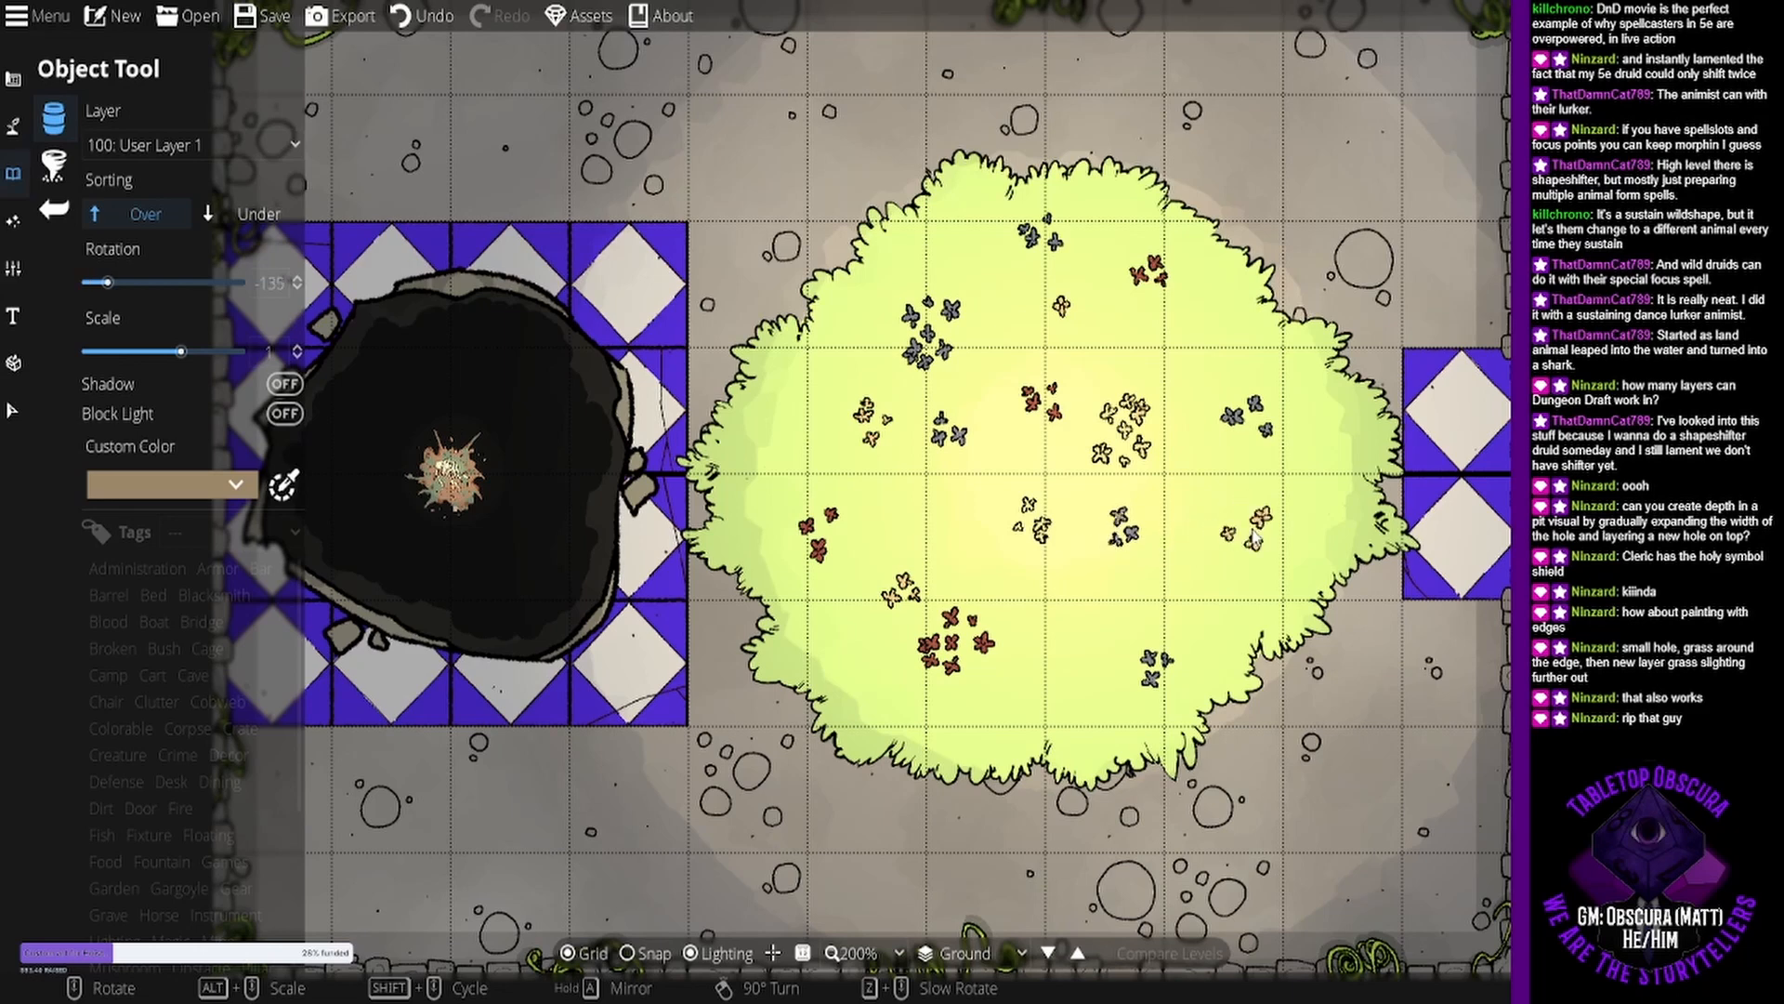
scroll(1249, 543, up, 1)
scroll(1250, 543, down, 3)
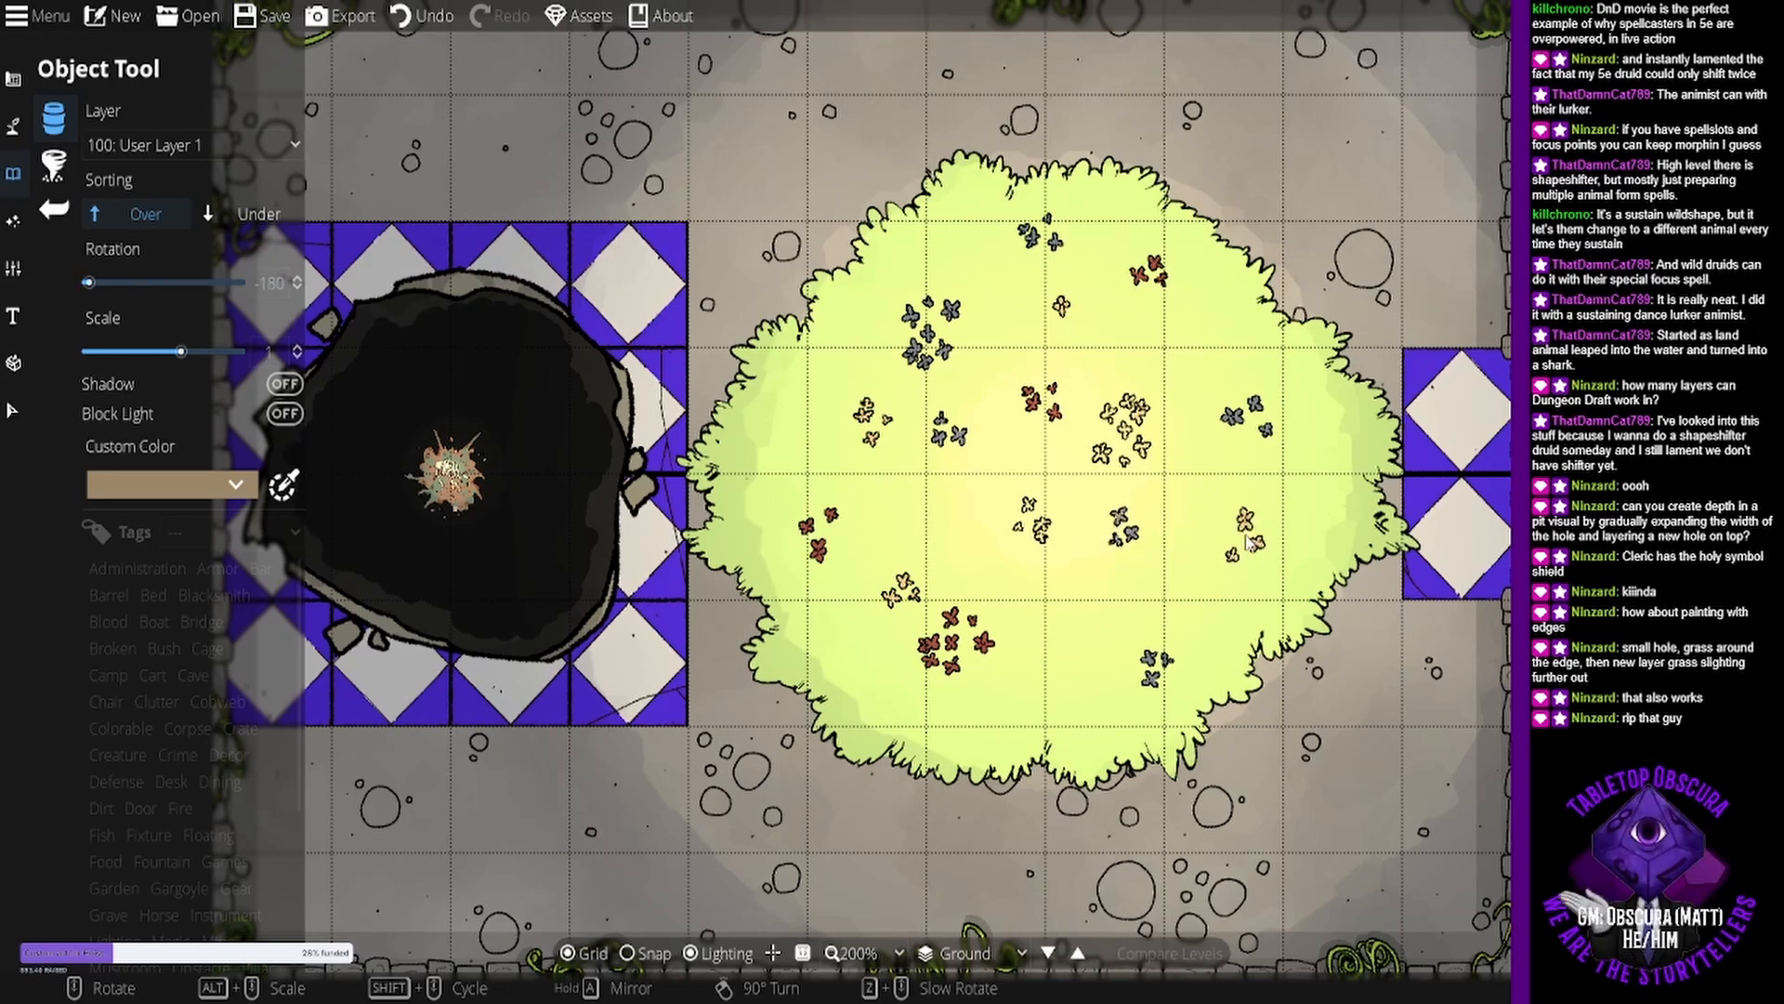
click(1250, 541)
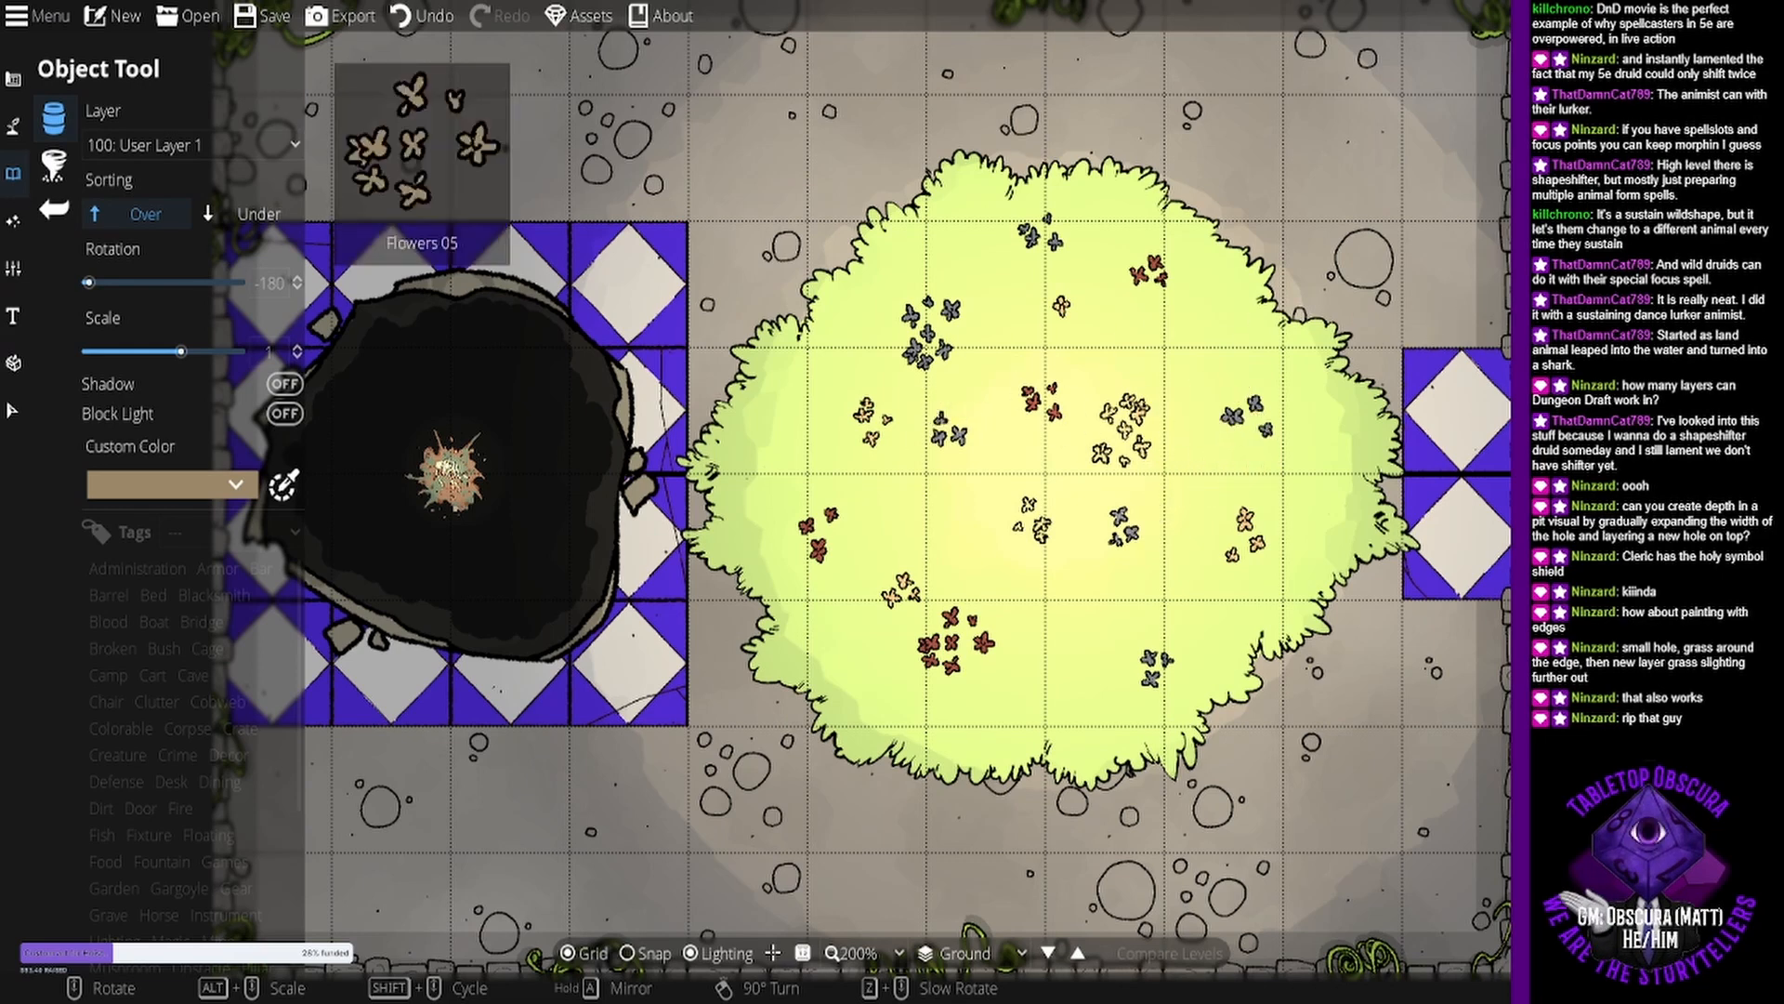
Place a large tan Flowers 05 cluster in the upper grass area and smaller rotated clusters near the left and upper-right edges.
scroll(1071, 681, up, 4)
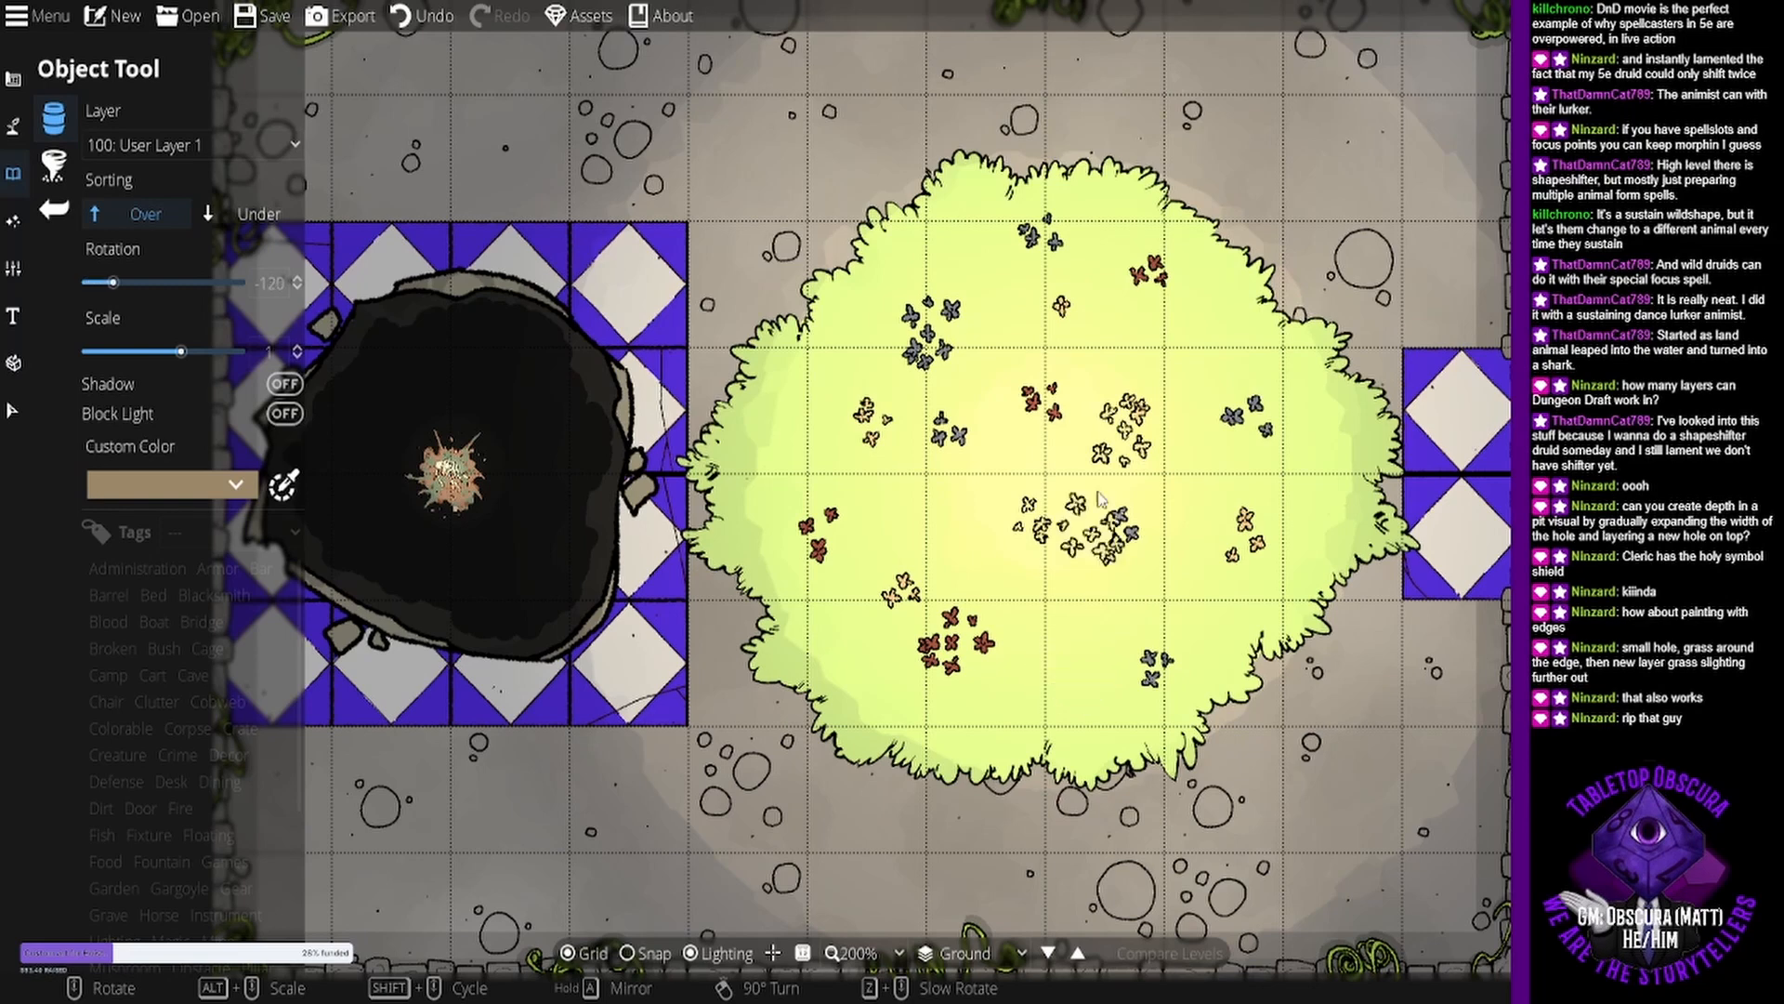
scroll(957, 277, up, 3)
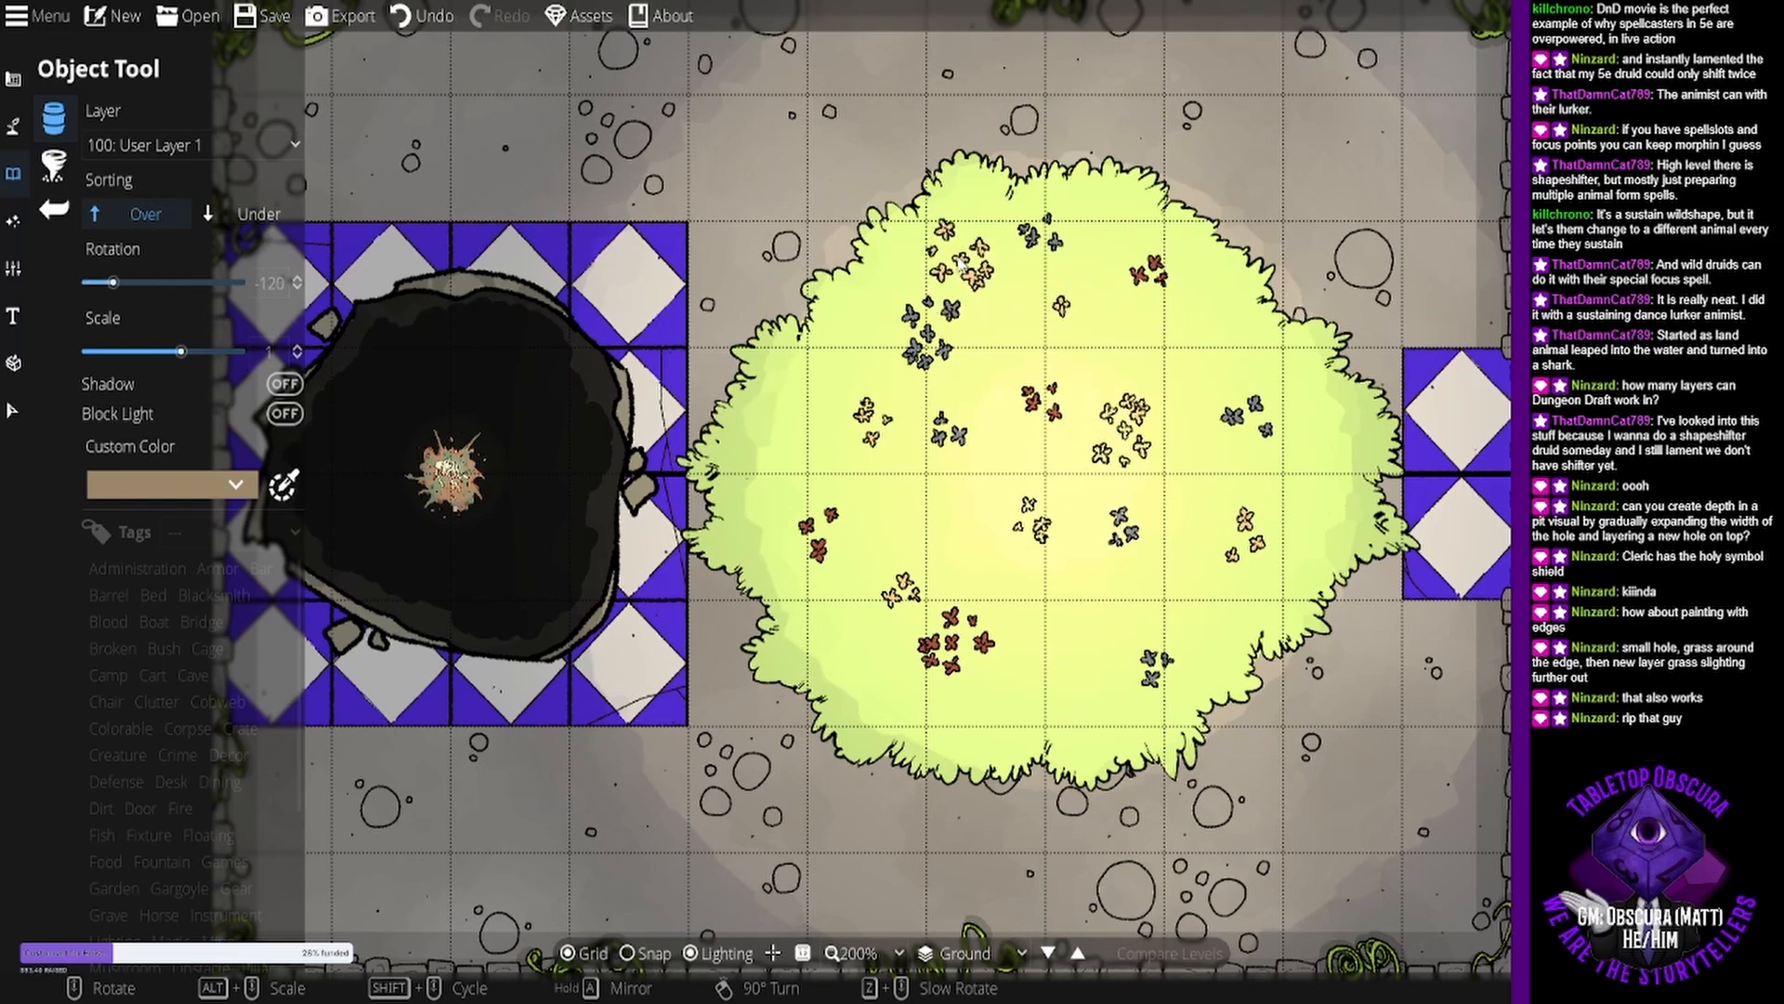
click(1008, 296)
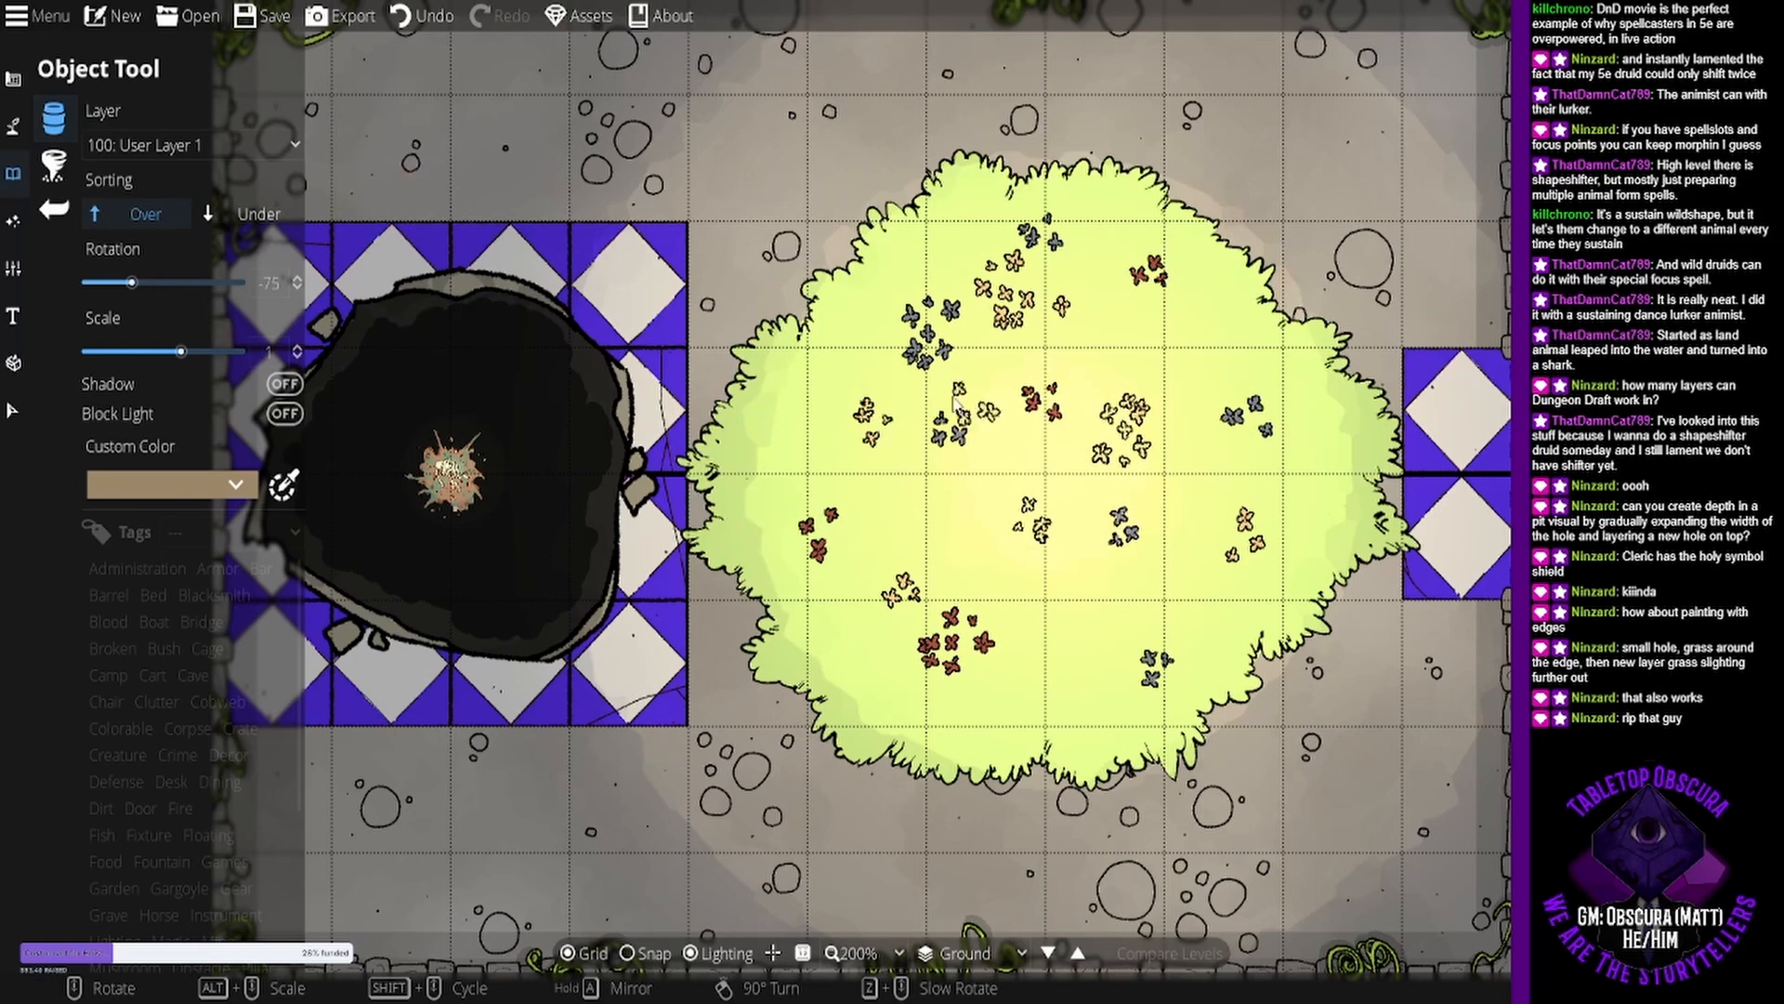
click(788, 439)
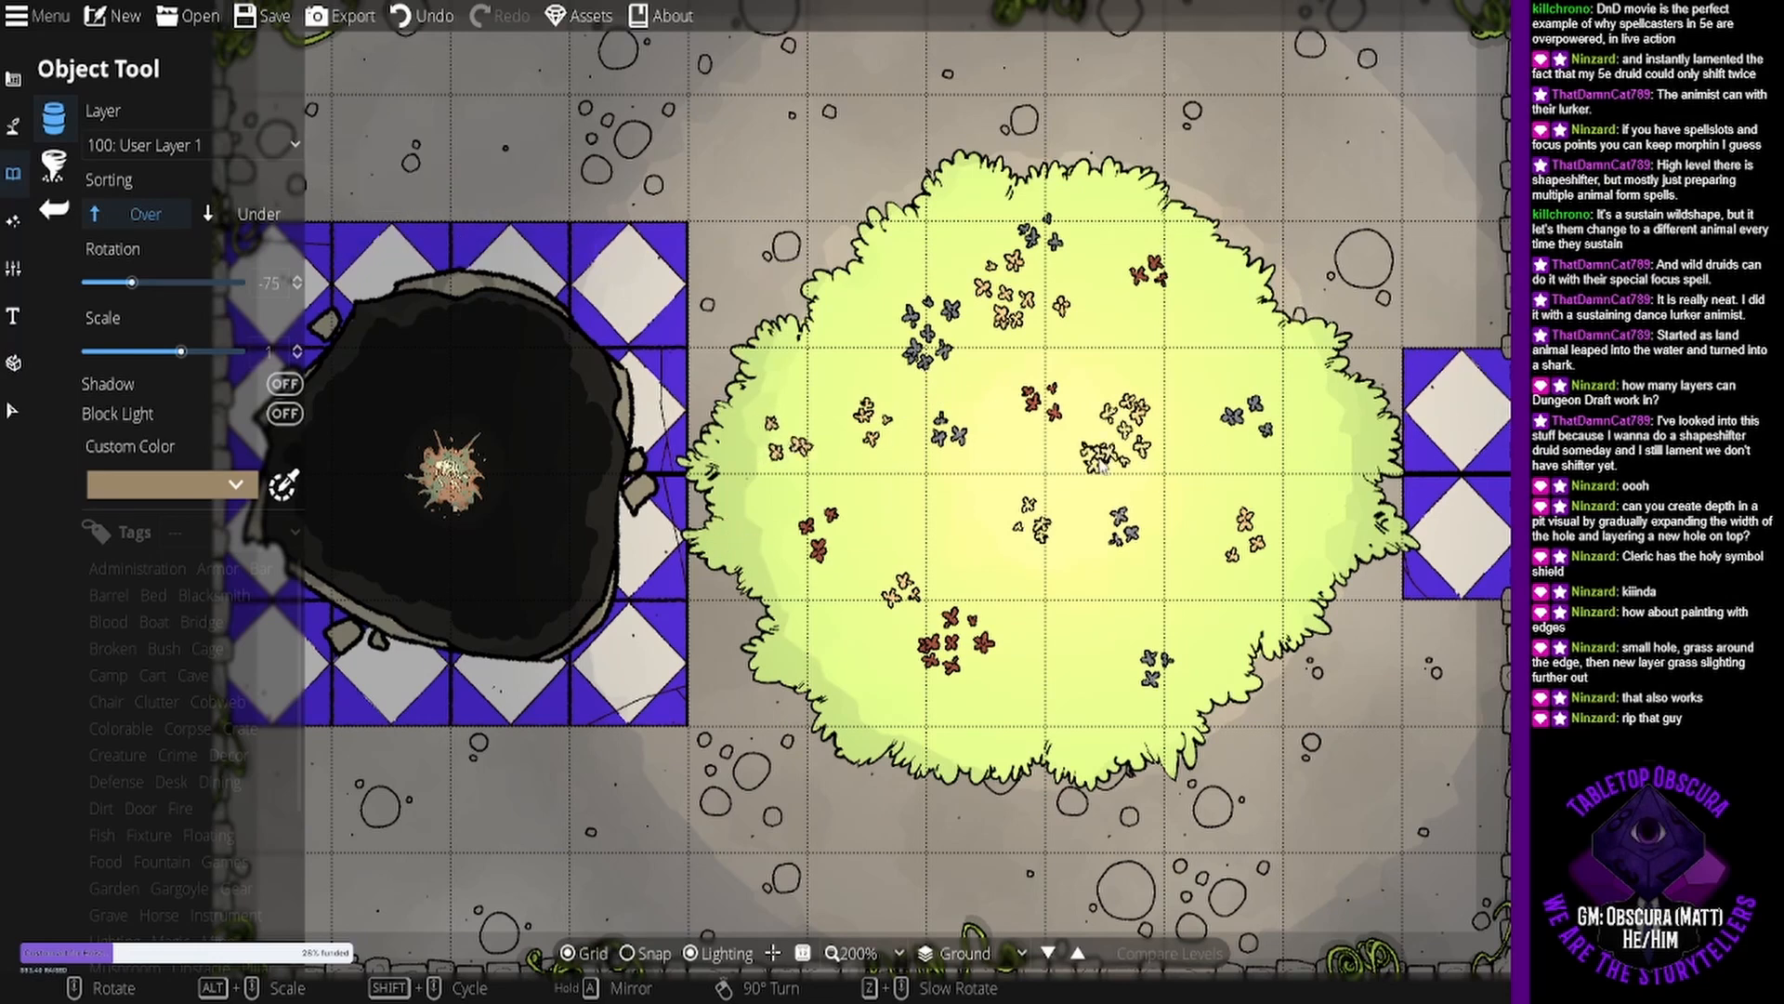
scroll(1255, 460, up, 2)
scroll(1322, 409, up, 4)
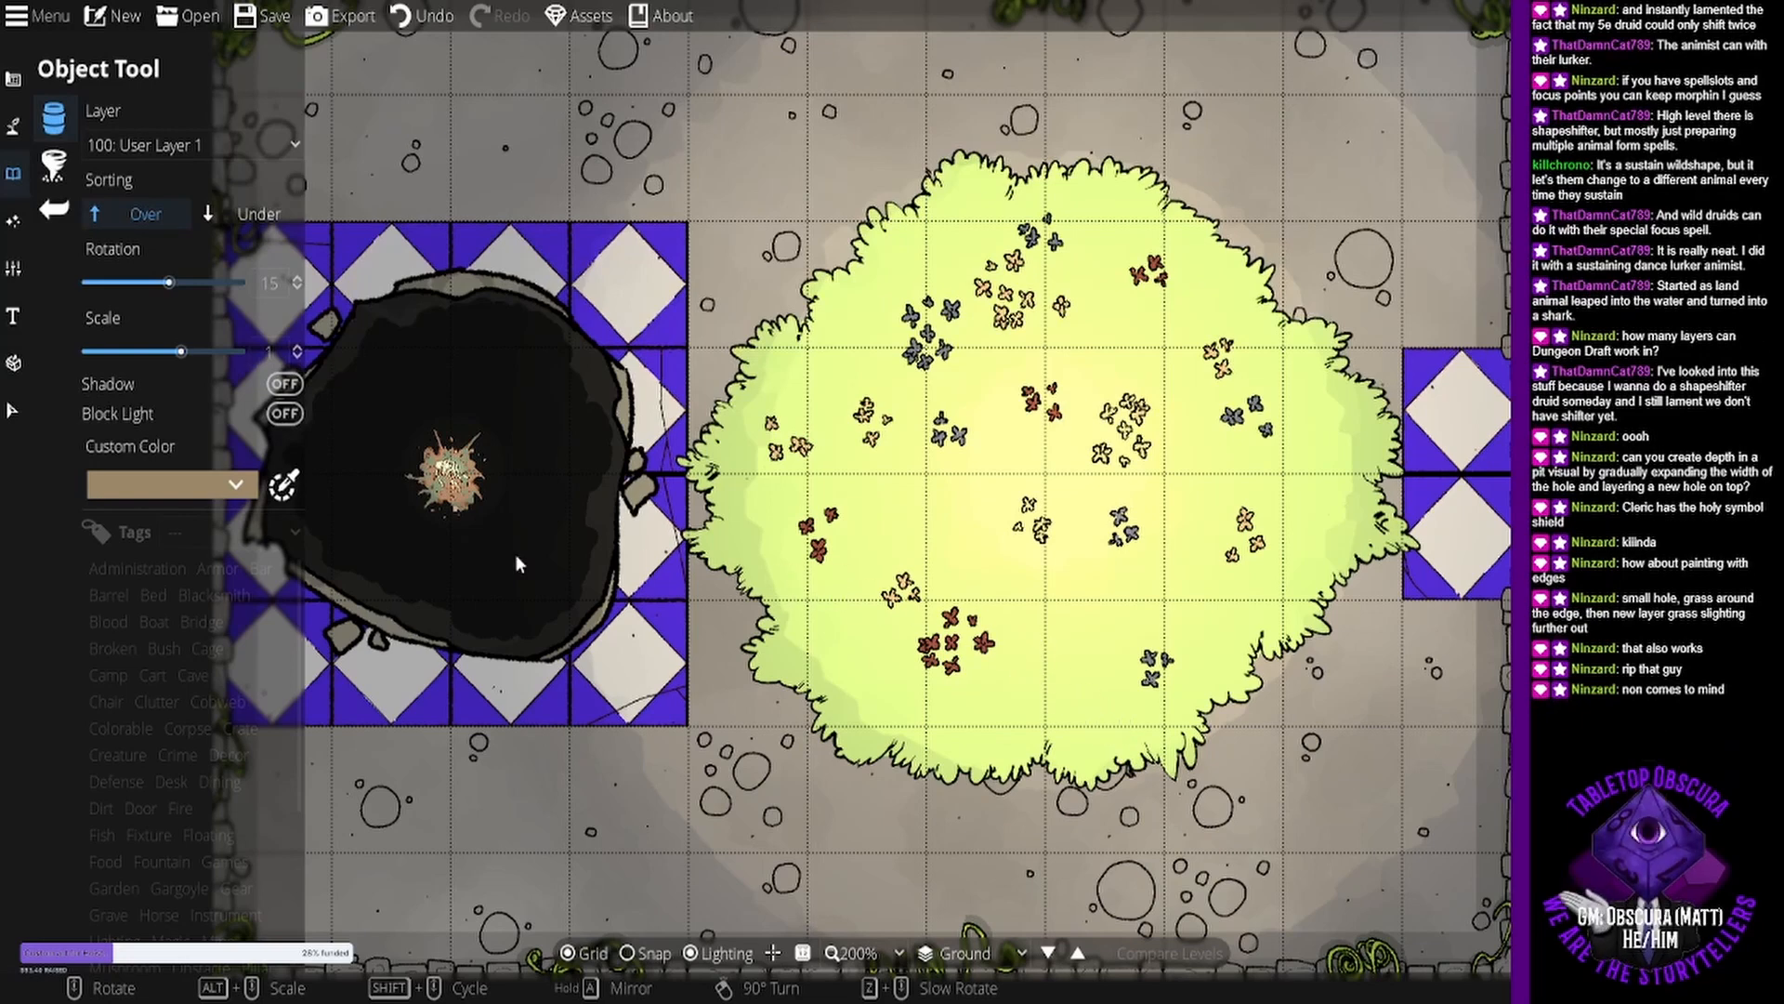
Switch the custom colour to white and place a large rotated flower cluster left of centre and a smaller one near the right edge.
click(204, 476)
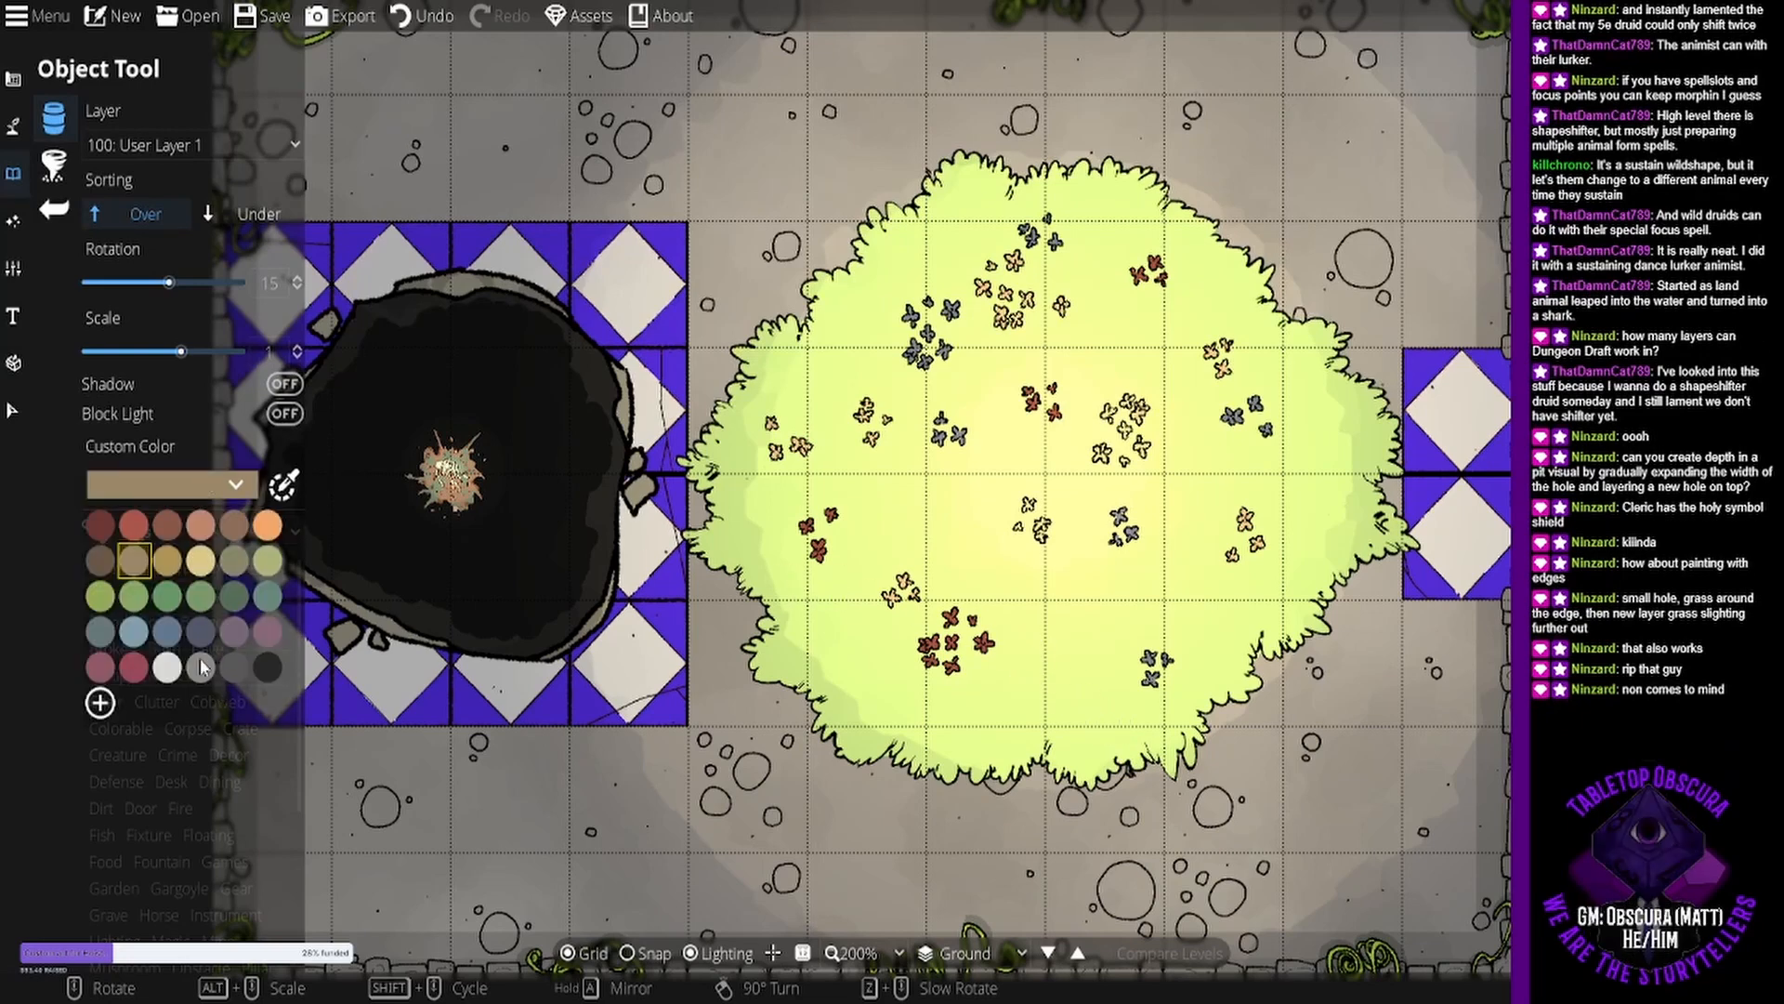
click(167, 668)
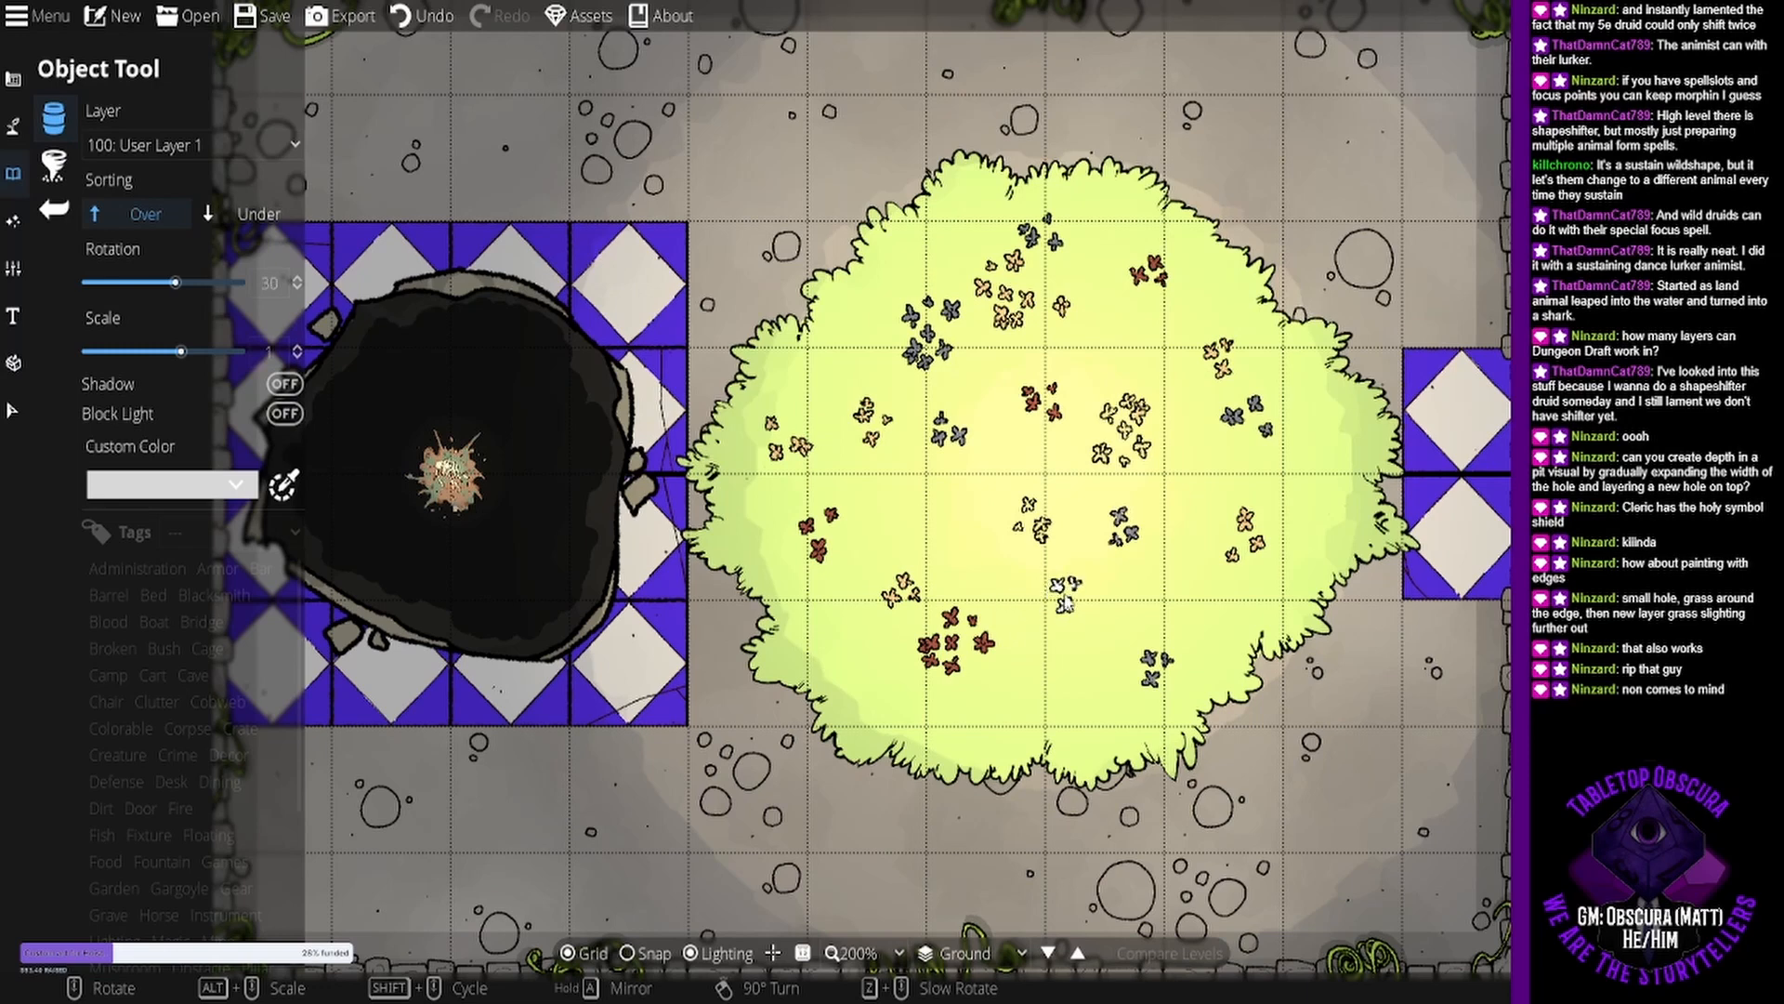
scroll(1066, 602, down, 7)
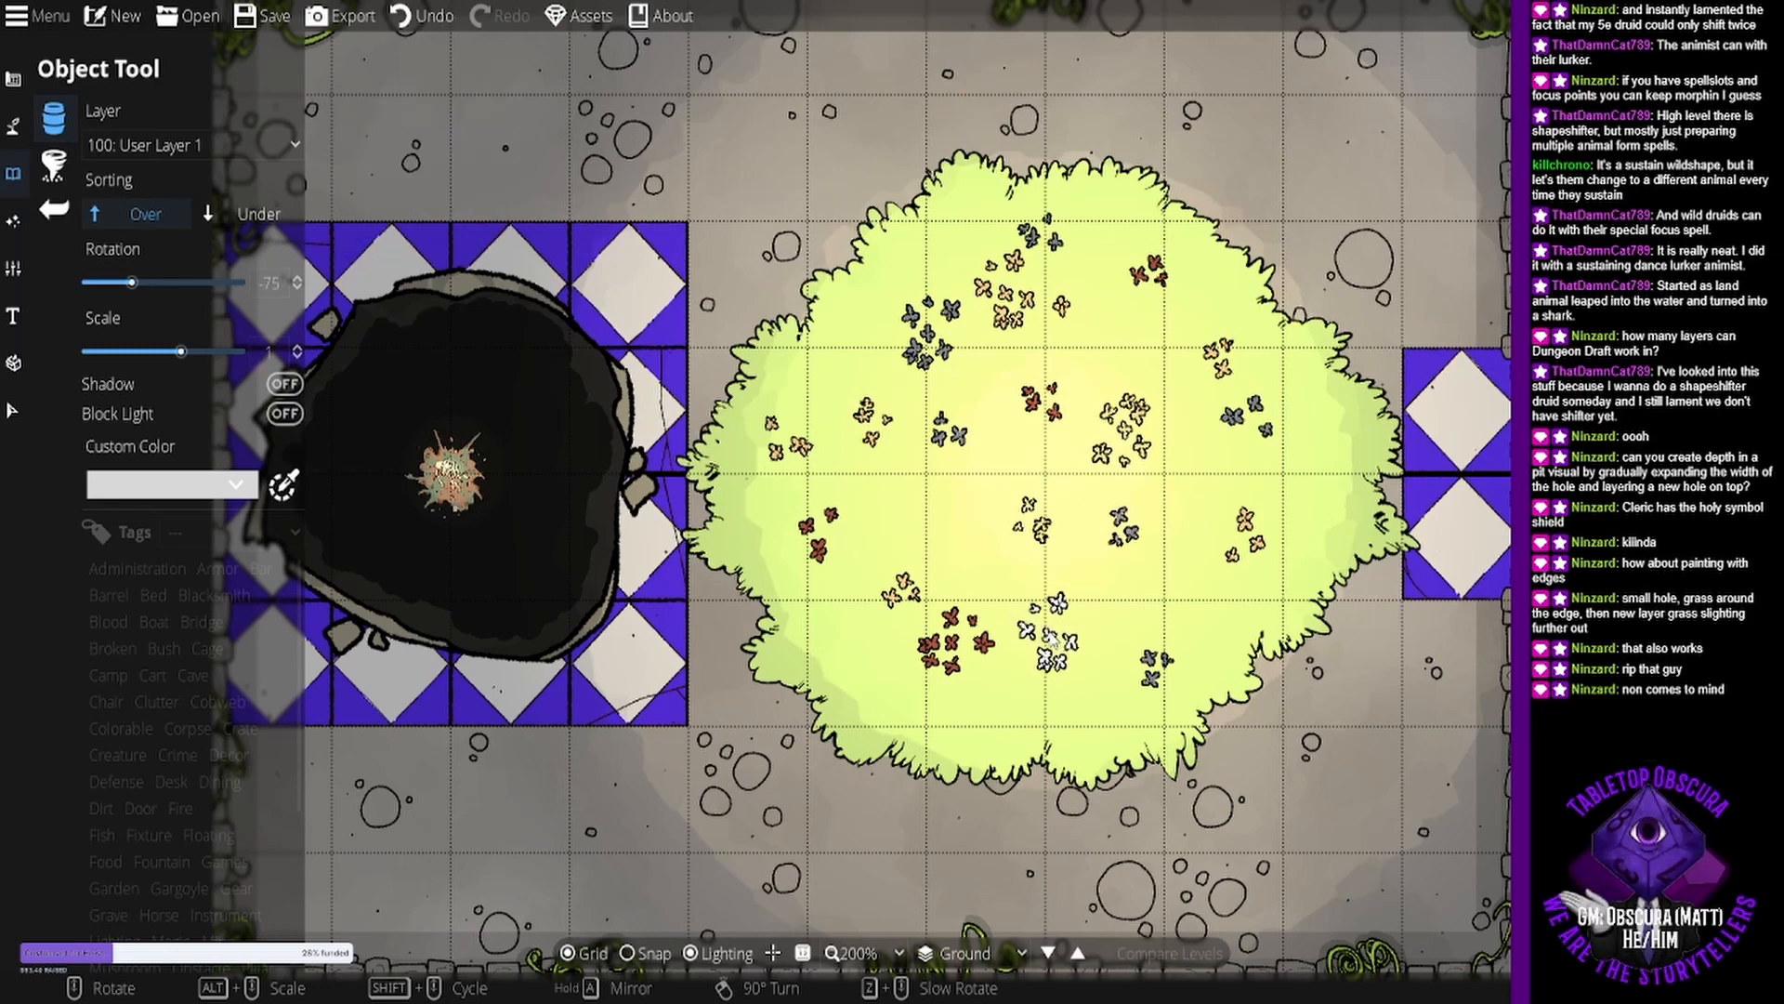
scroll(1051, 638, down, 2)
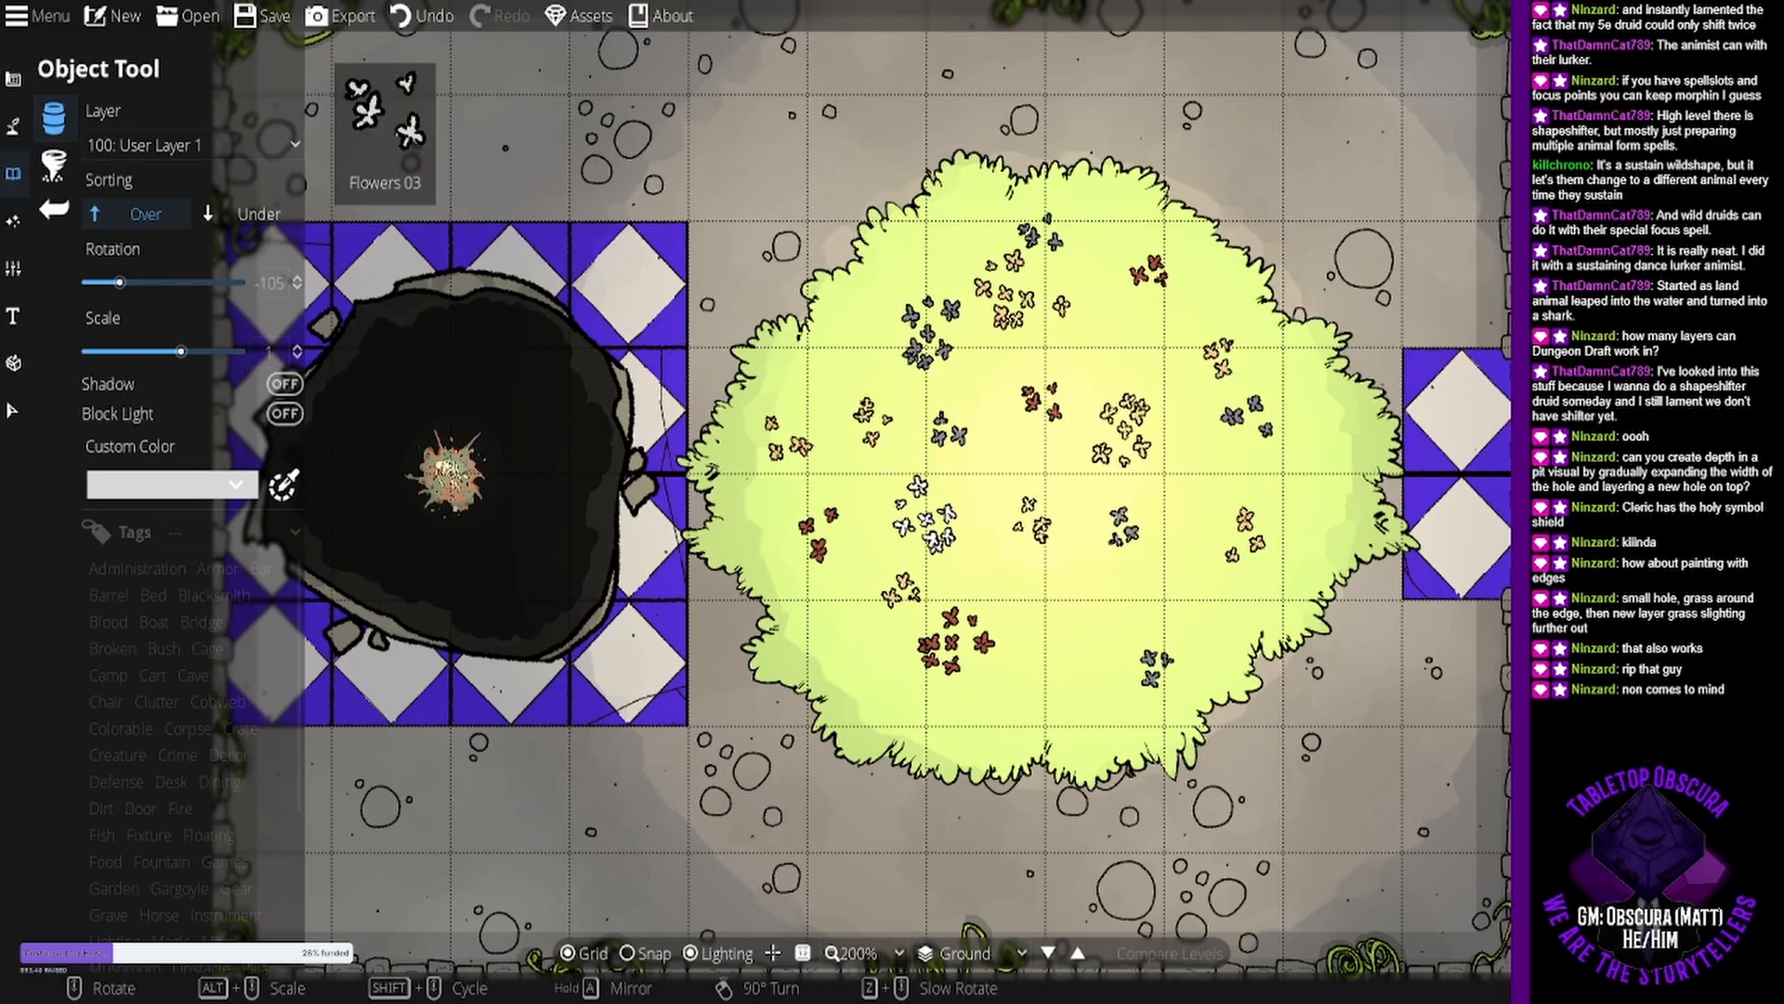
scroll(1260, 512, down, 5)
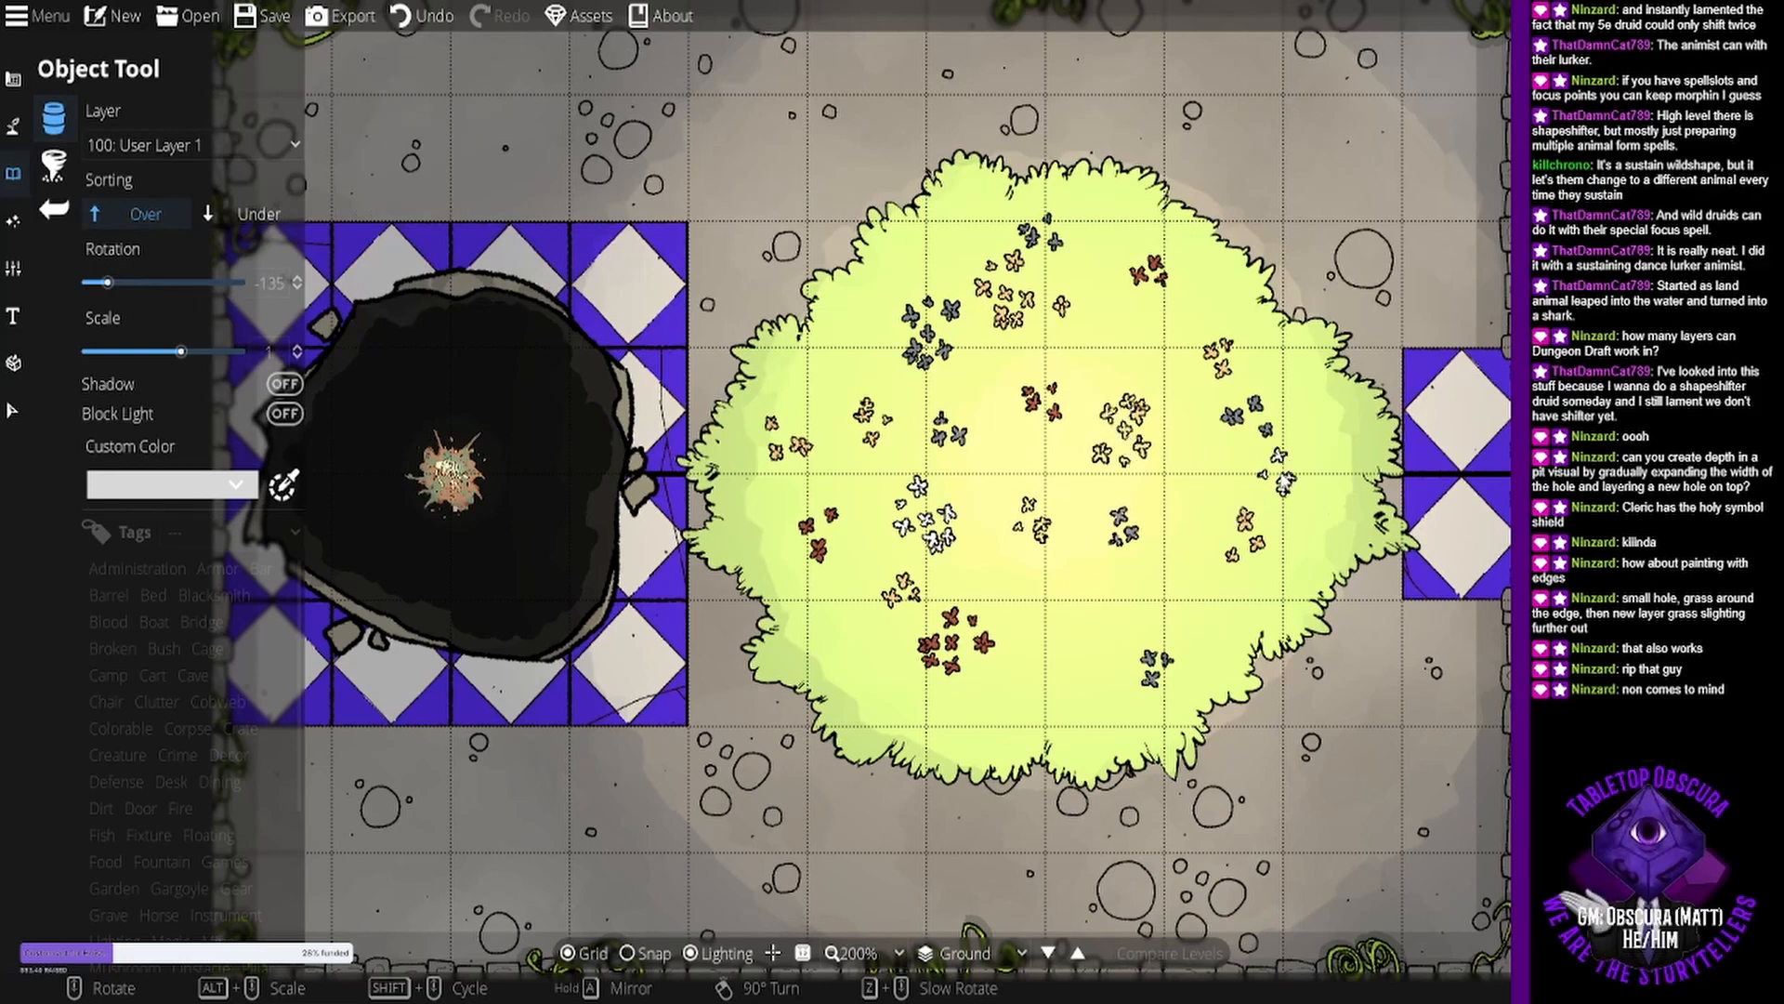
click(1241, 472)
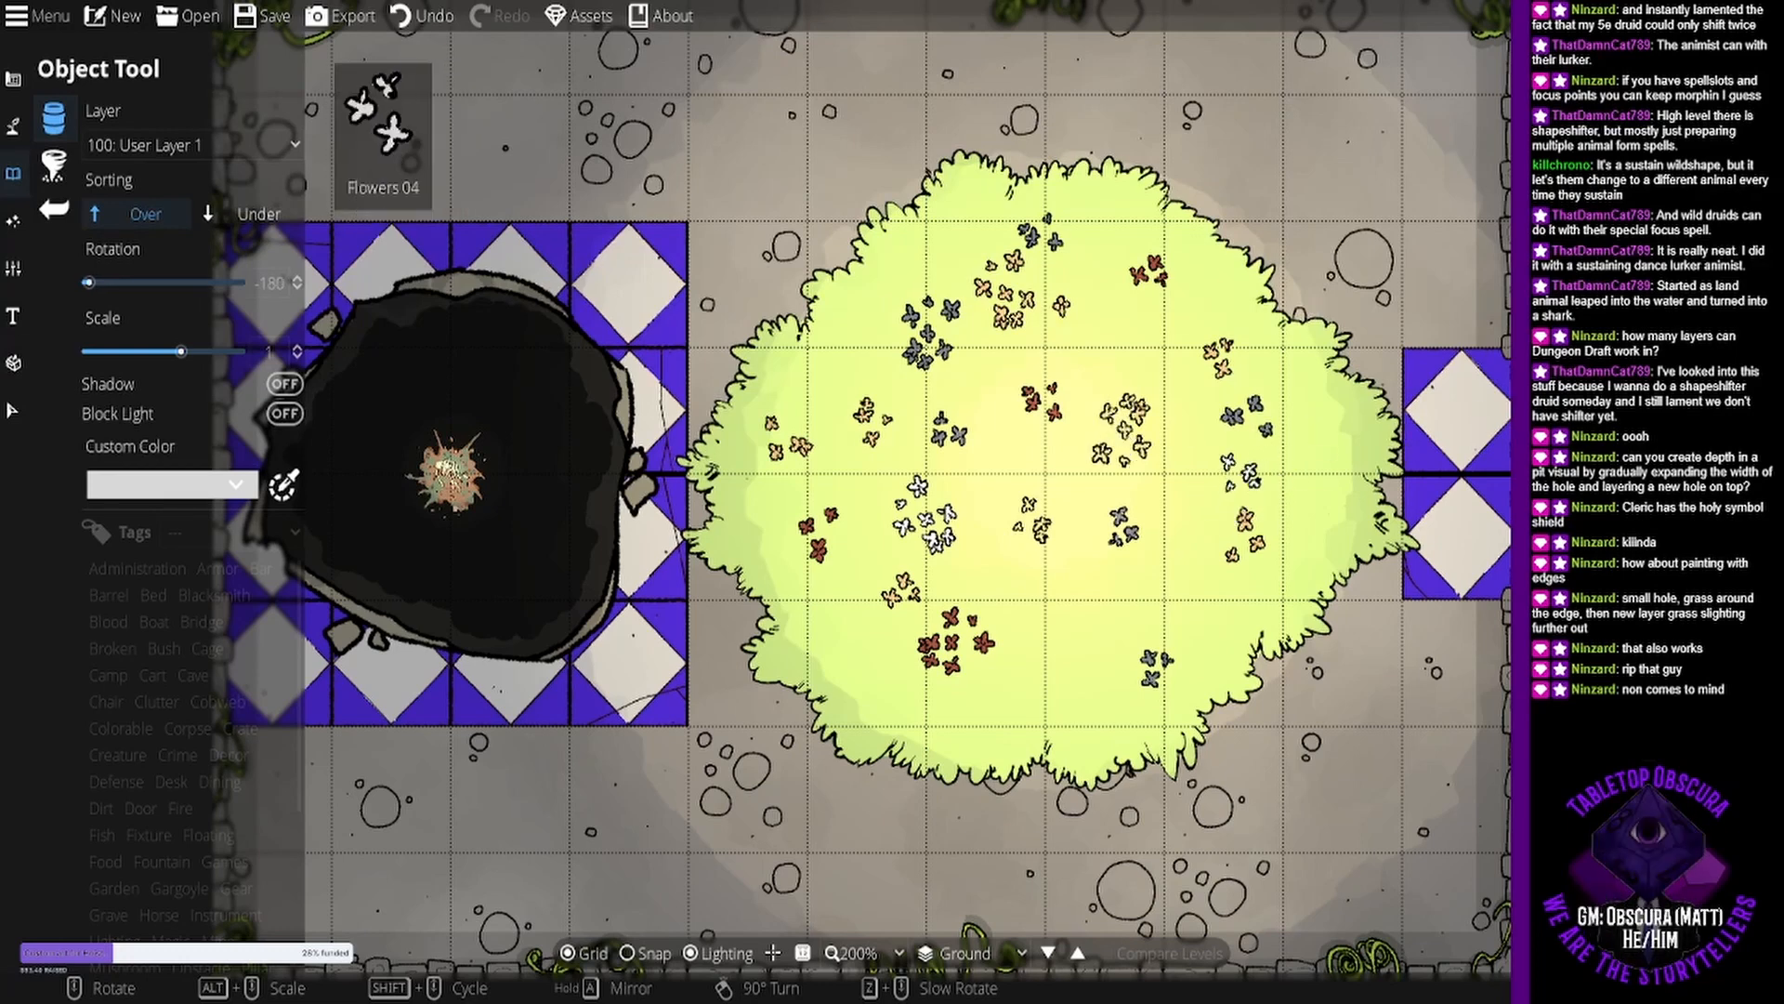
Place two more white flower clusters, differently rotated, in the upper-centre and lower-centre parts of the grass patch.
scroll(1104, 368, down, 5)
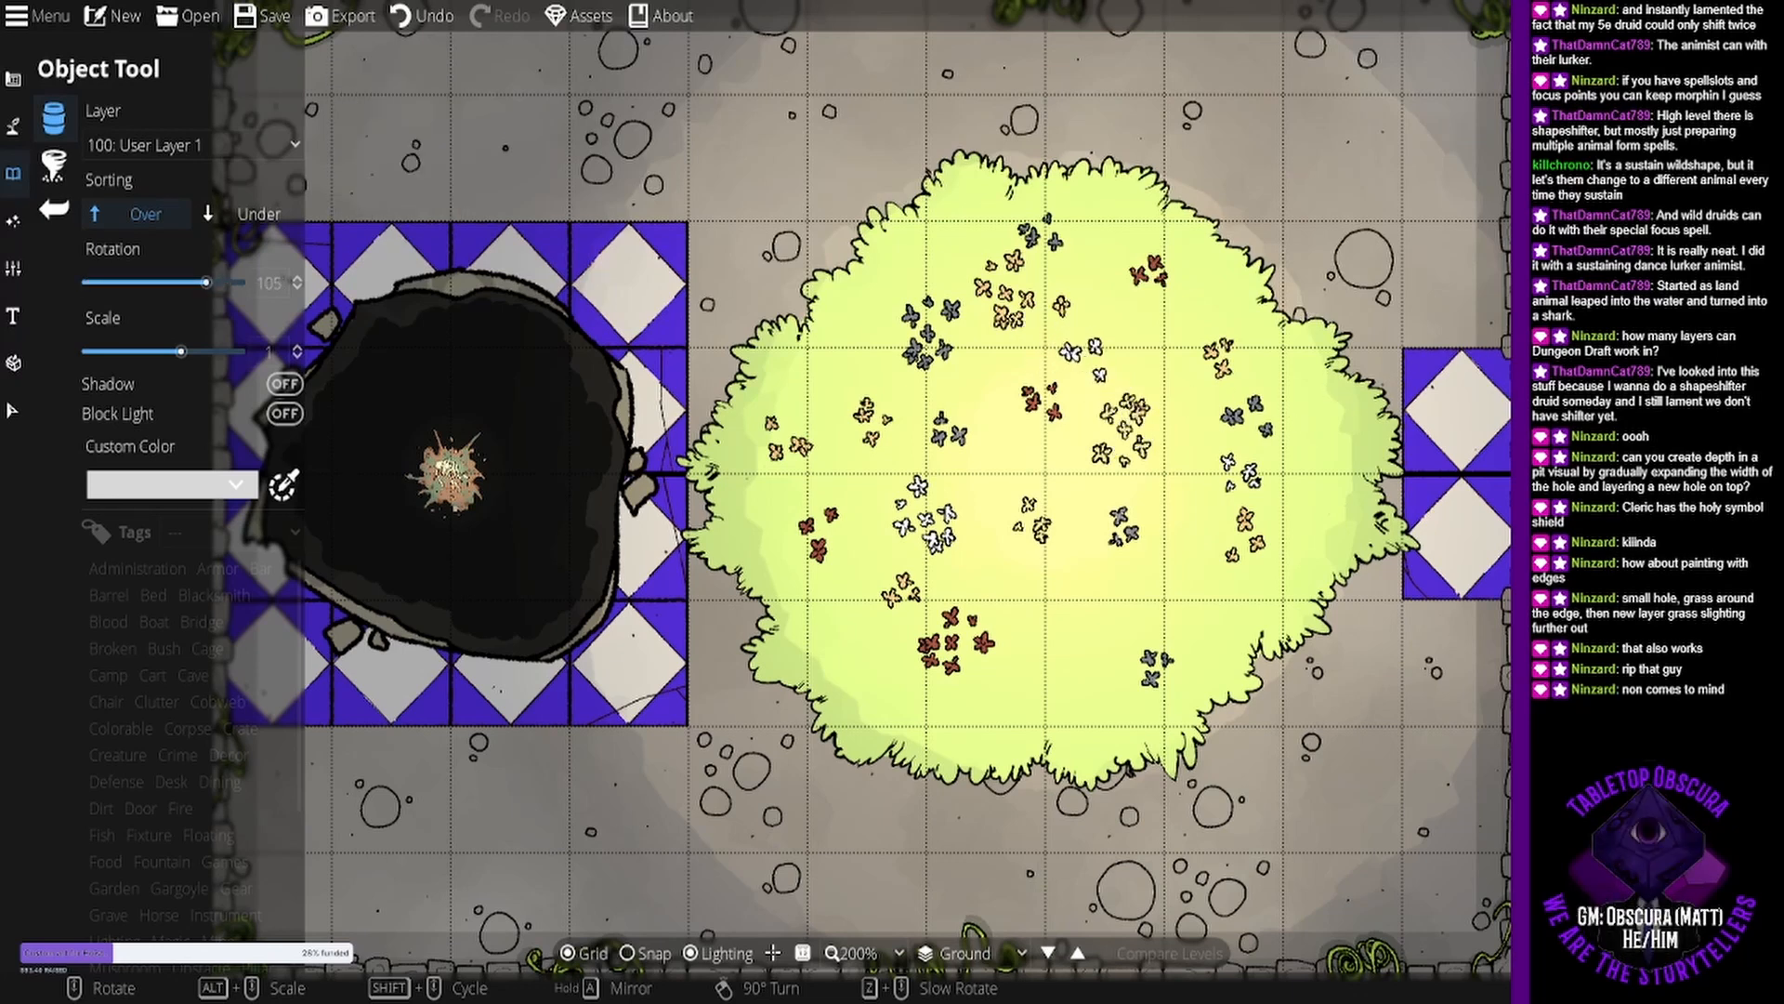
scroll(1208, 265, up, 7)
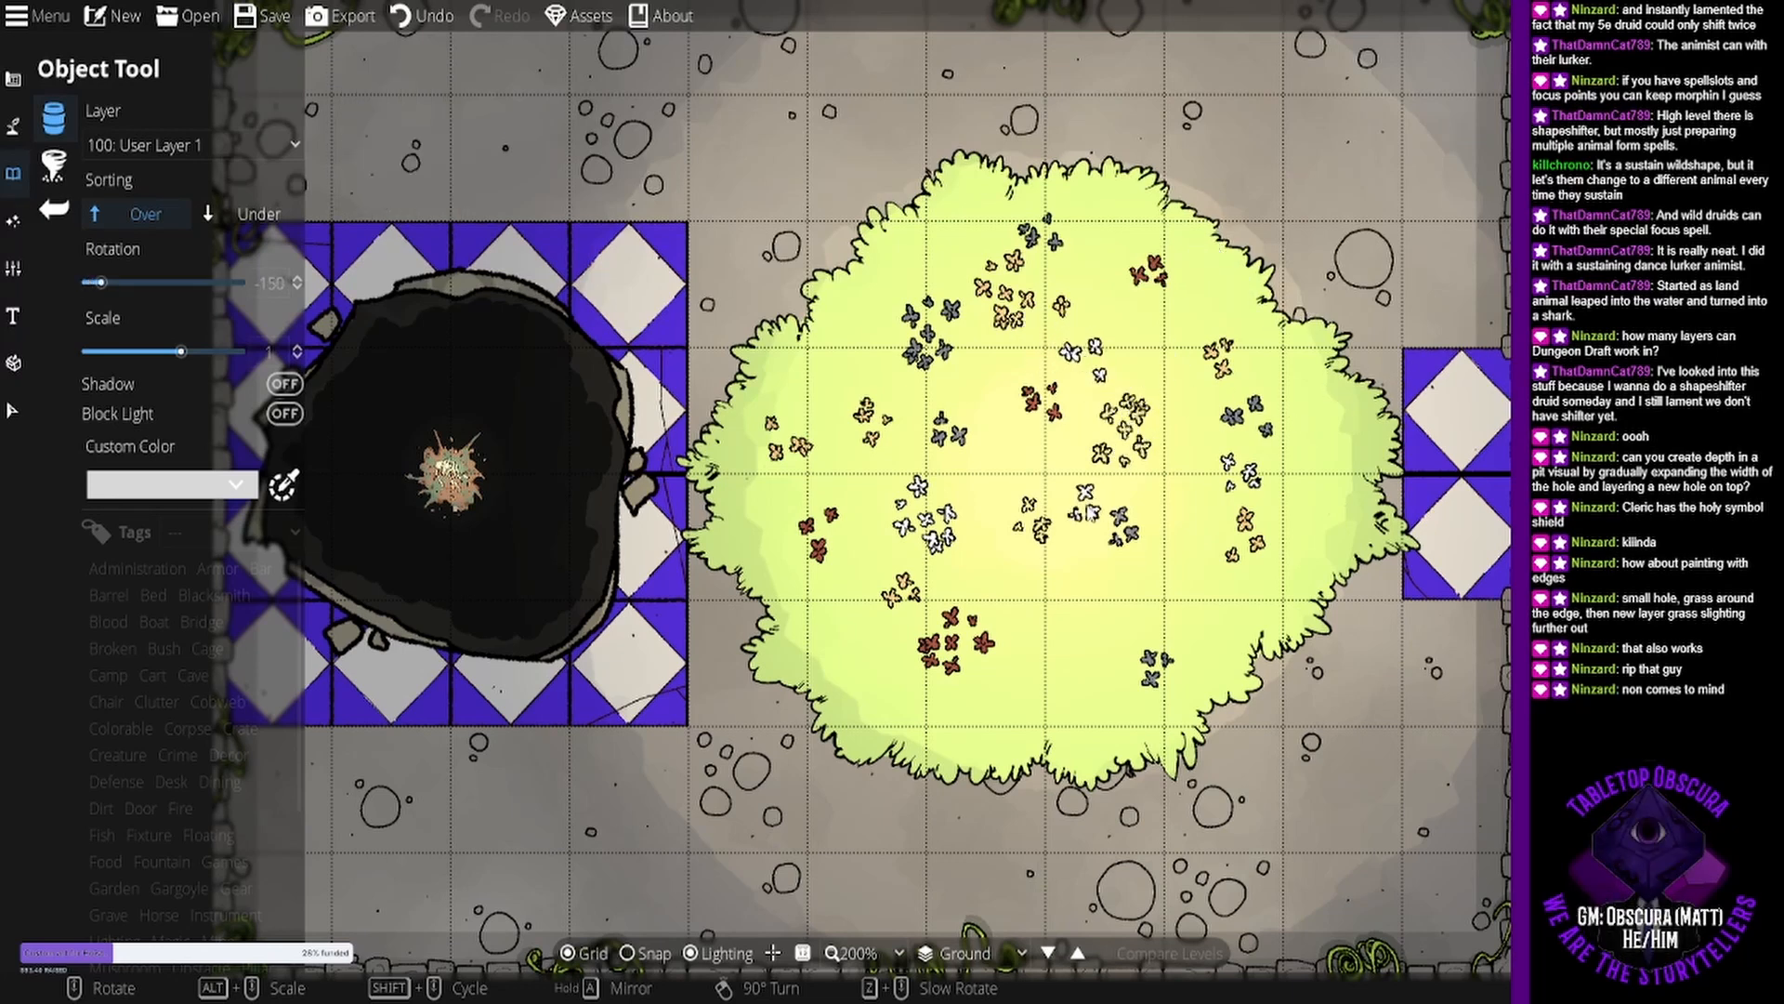
scroll(1071, 593, up, 4)
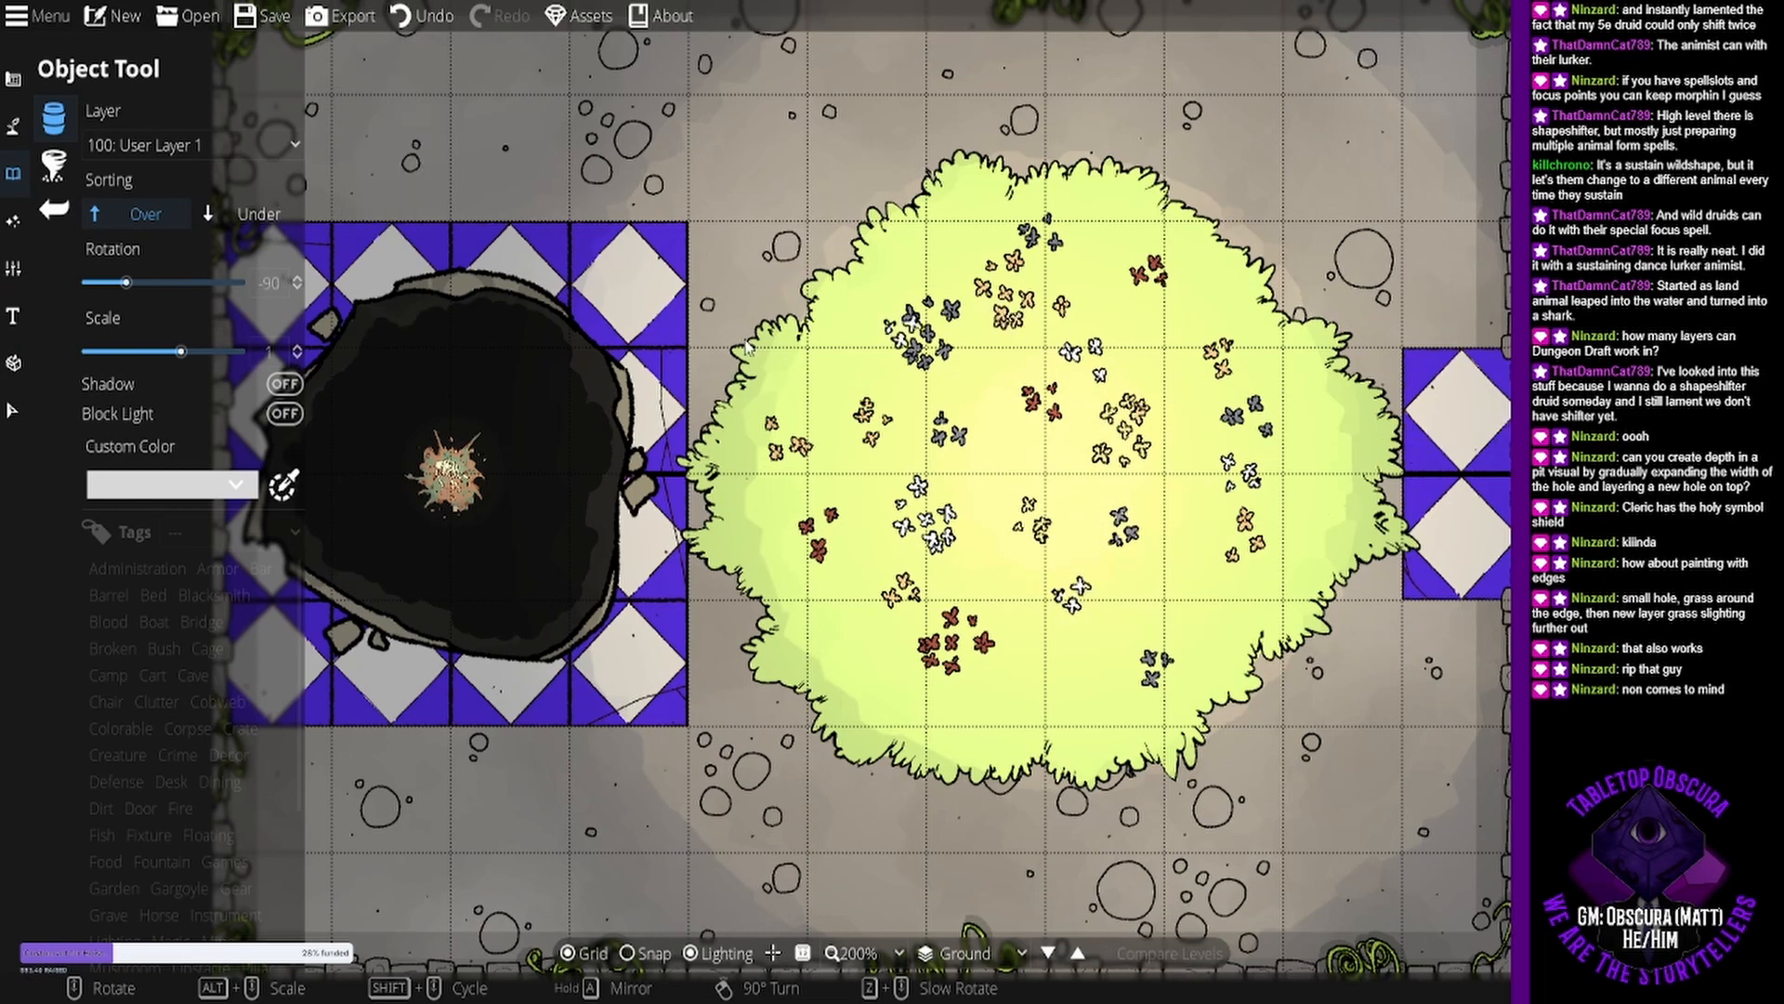
Select all the flower clusters together with the light on the grass, shift them slightly left and down, and deselect them.
click(11, 412)
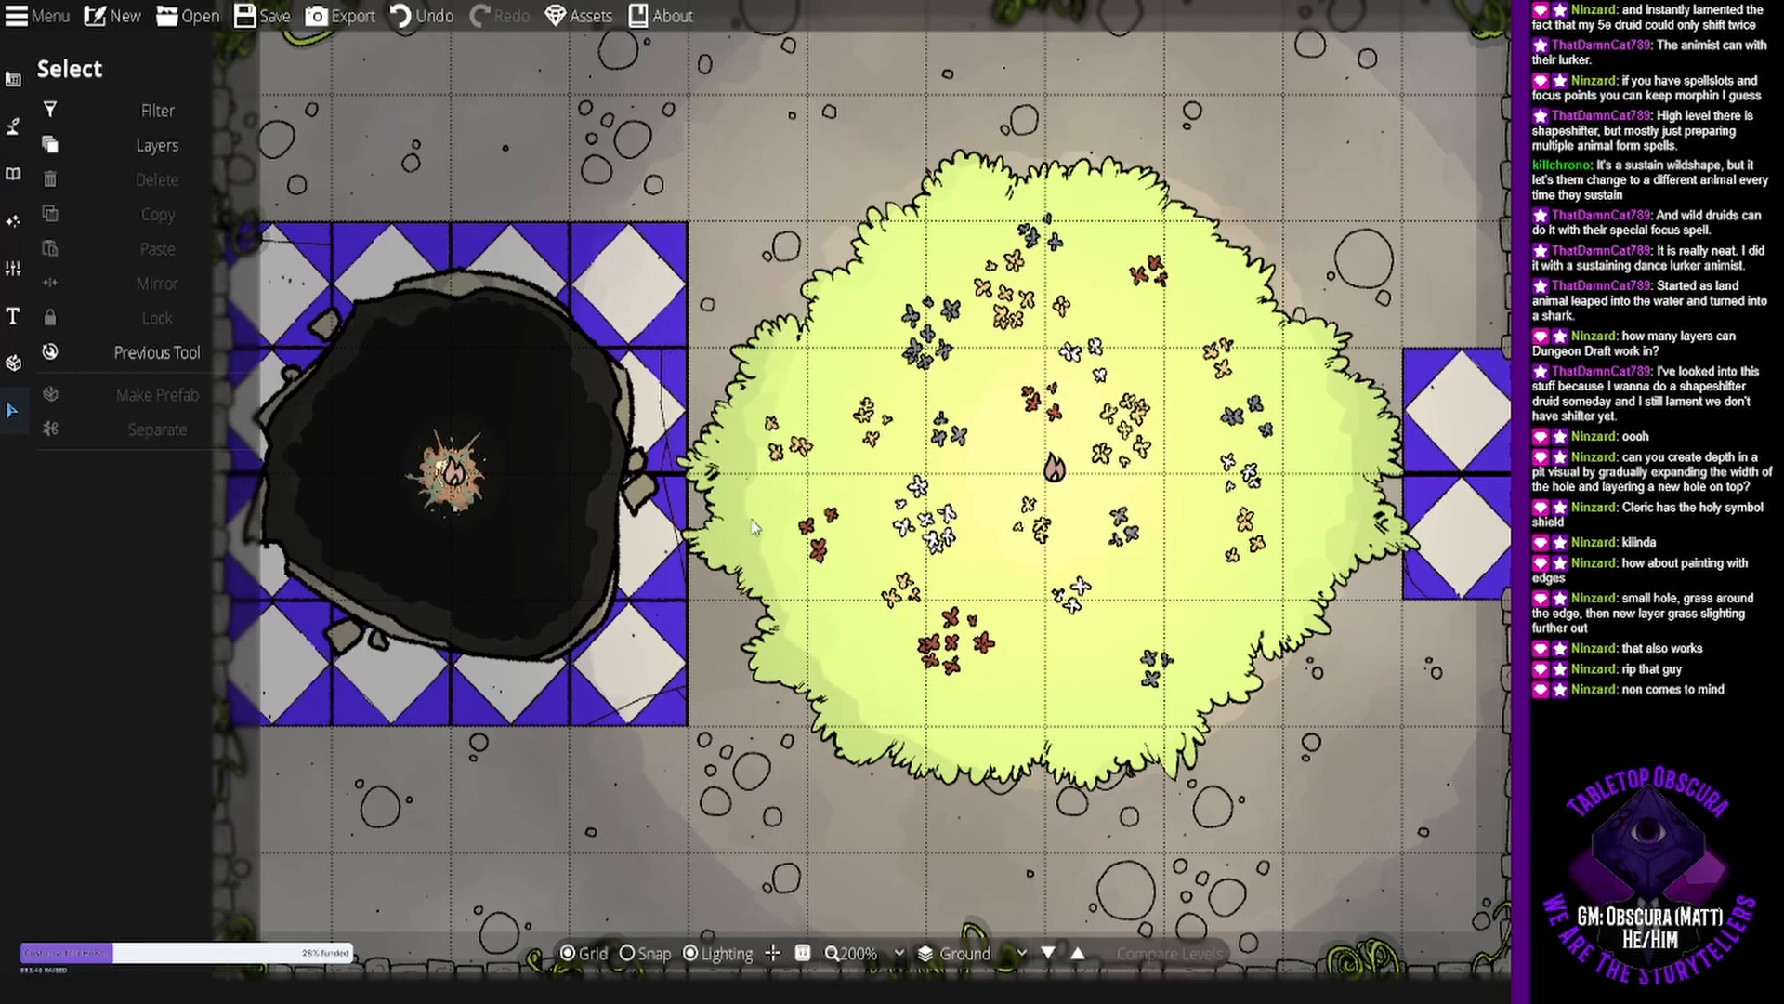
drag(713, 206, 1334, 798)
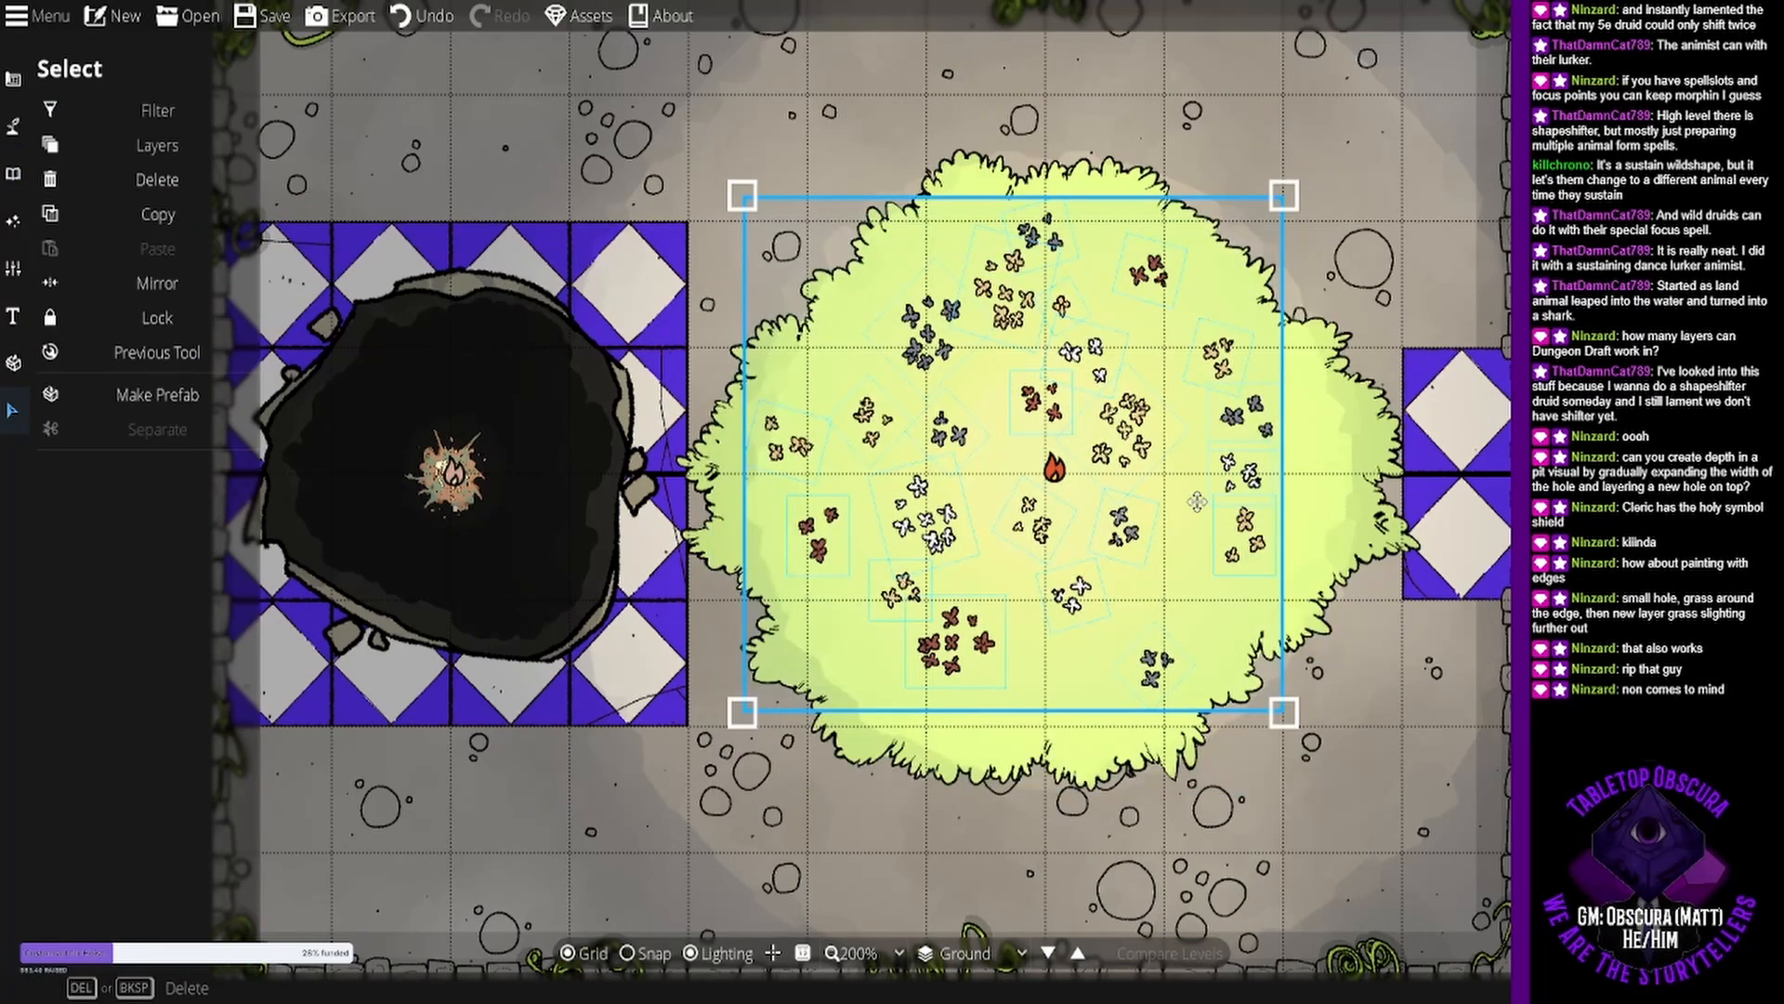
mouse_move(1025, 375)
mouse_down()
mouse_move(1064, 376)
mouse_move(1027, 379)
mouse_up()
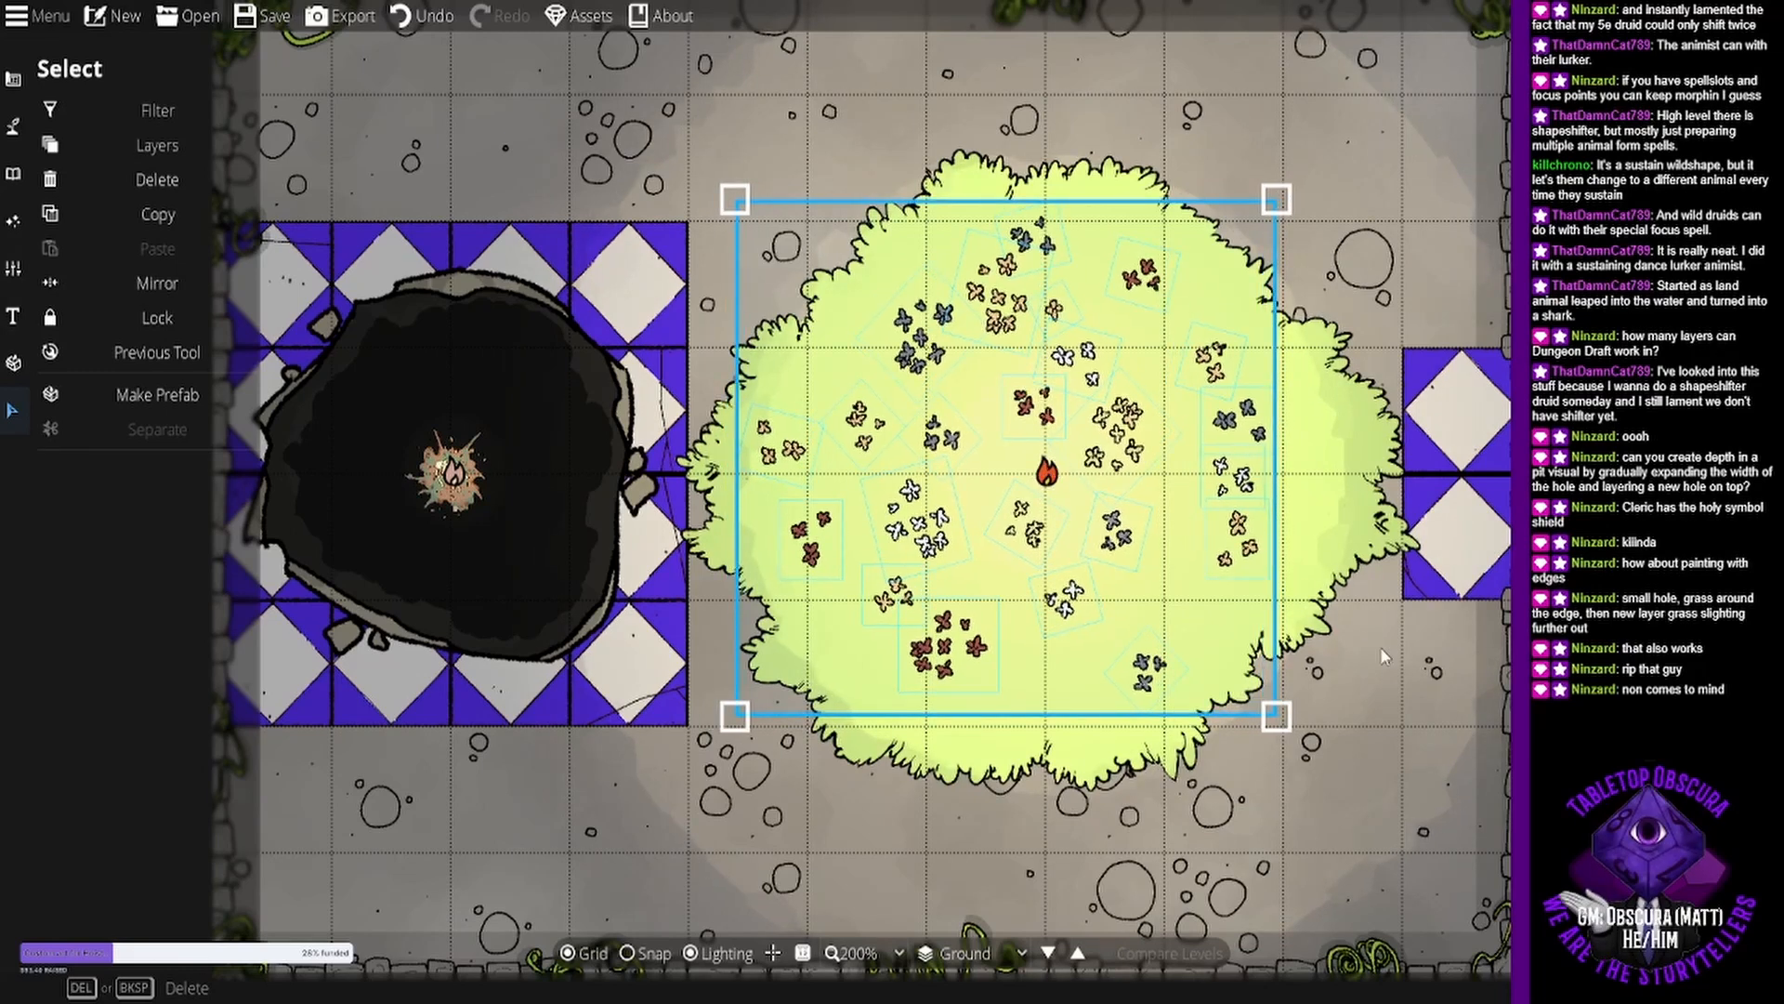
click(1392, 668)
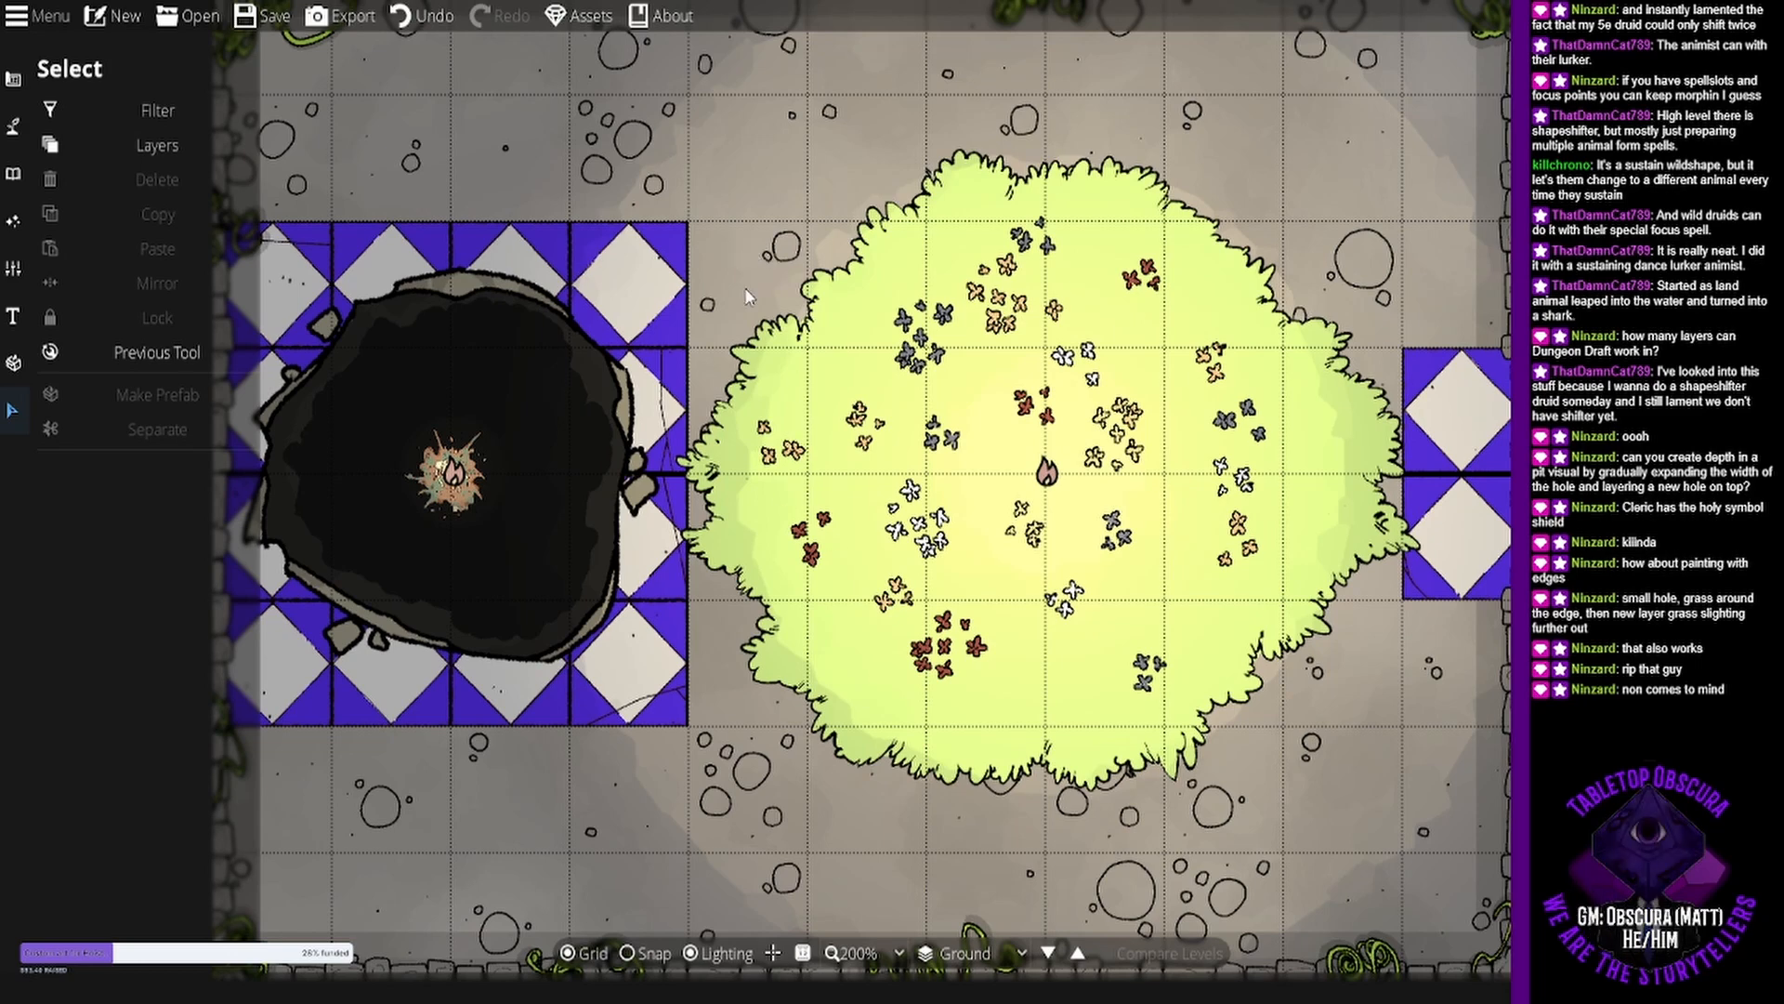
Copy the flower clusters in the left half of the grass patch and place a rotated duplicate across its lower-centre area.
drag(745, 289, 996, 679)
key(ctrl+c)
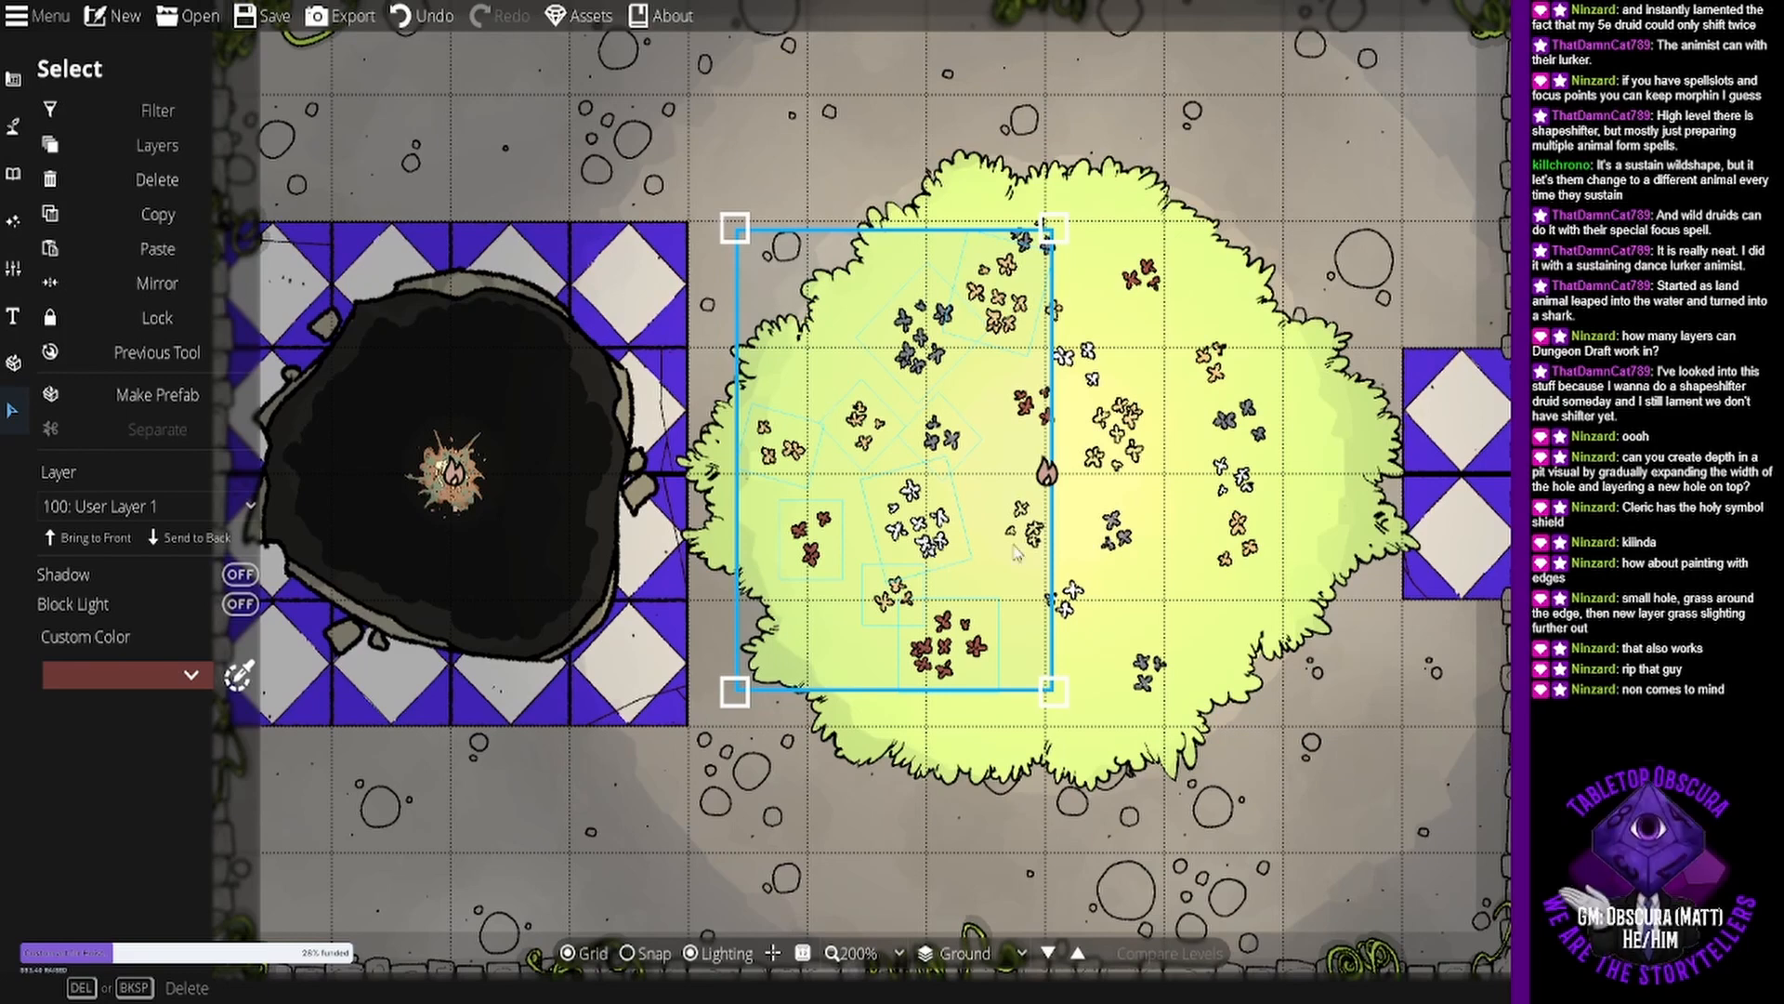
key(ctrl+v)
scroll(930, 506, up, 6)
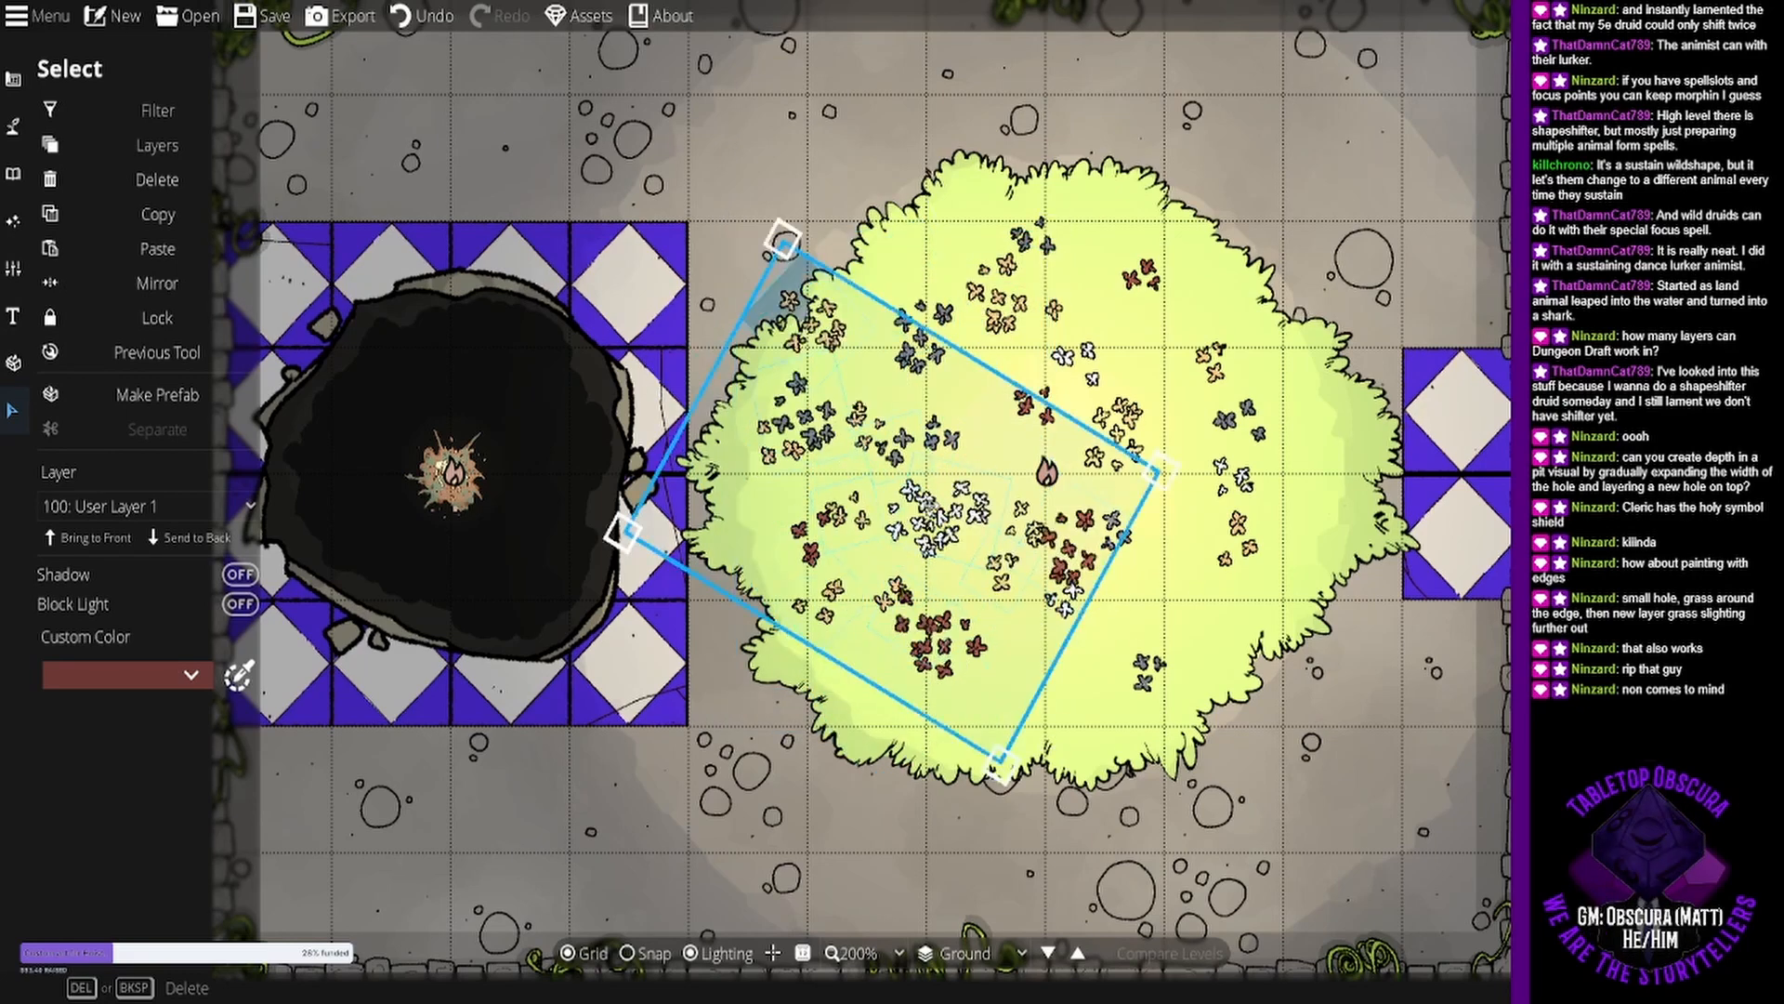
drag(925, 506, 1041, 551)
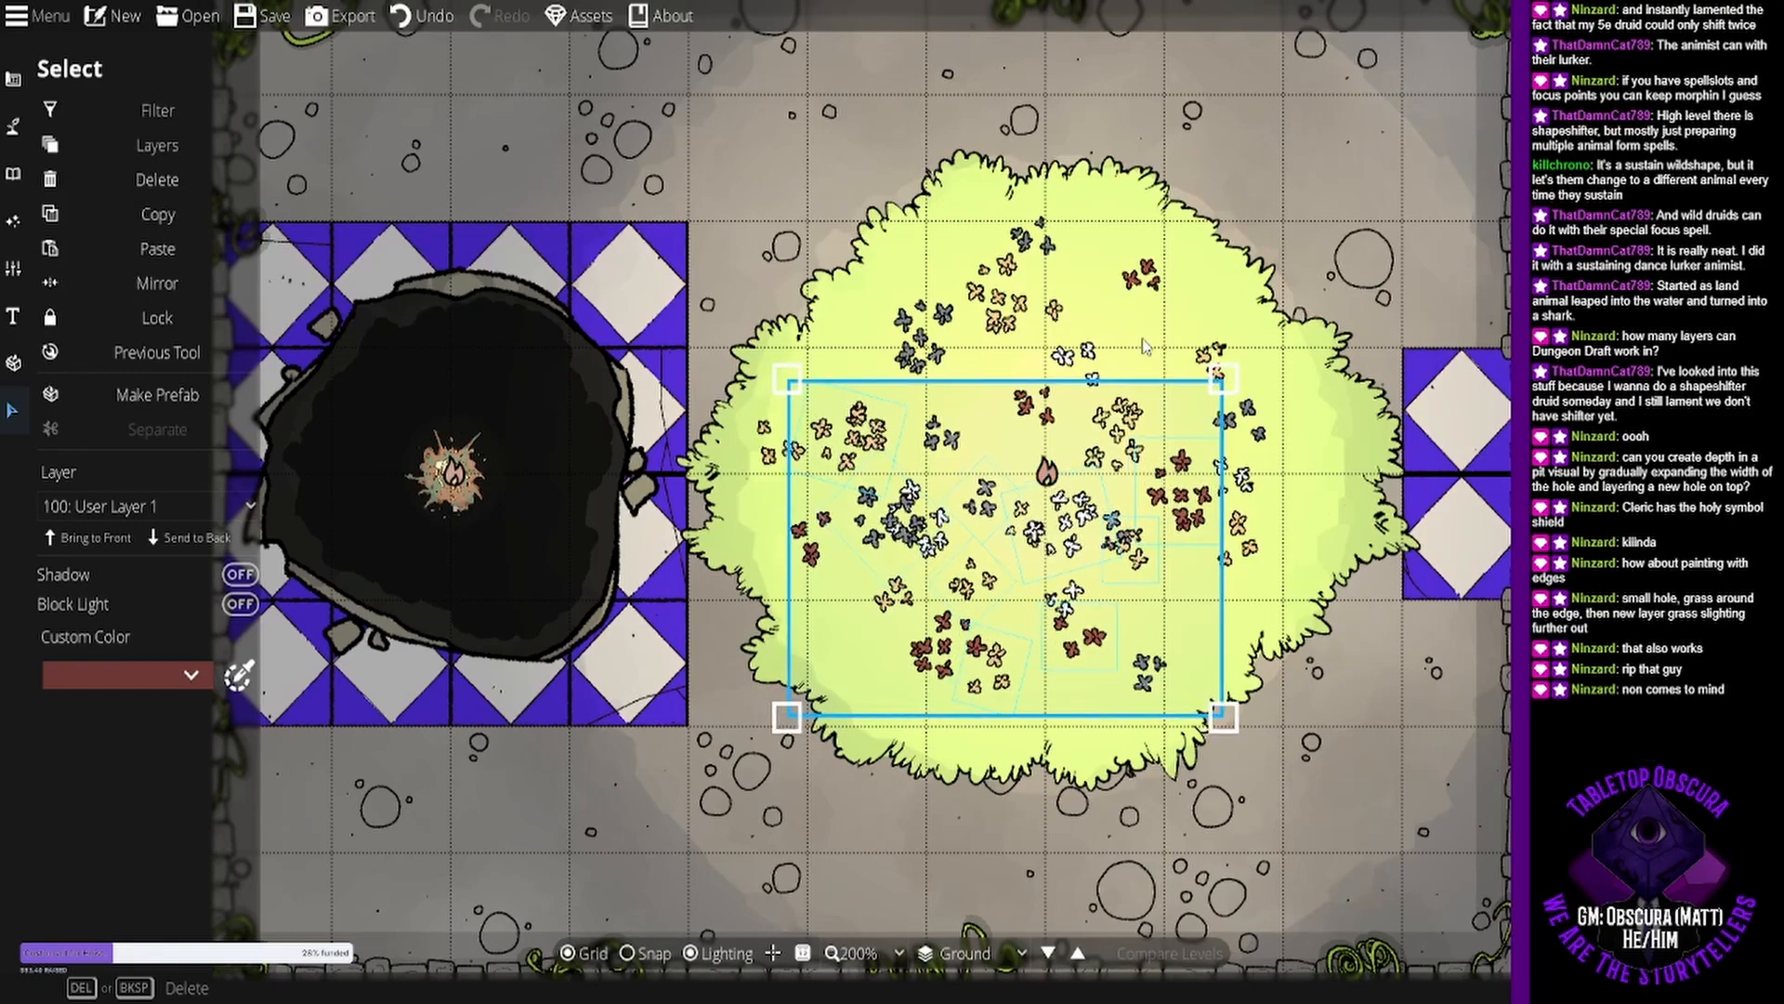
Paste another copy of the flower group, rotate it differently and place it over the upper-right part of the grass.
key(ctrl+v)
drag(954, 418, 1084, 311)
scroll(1084, 312, up, 6)
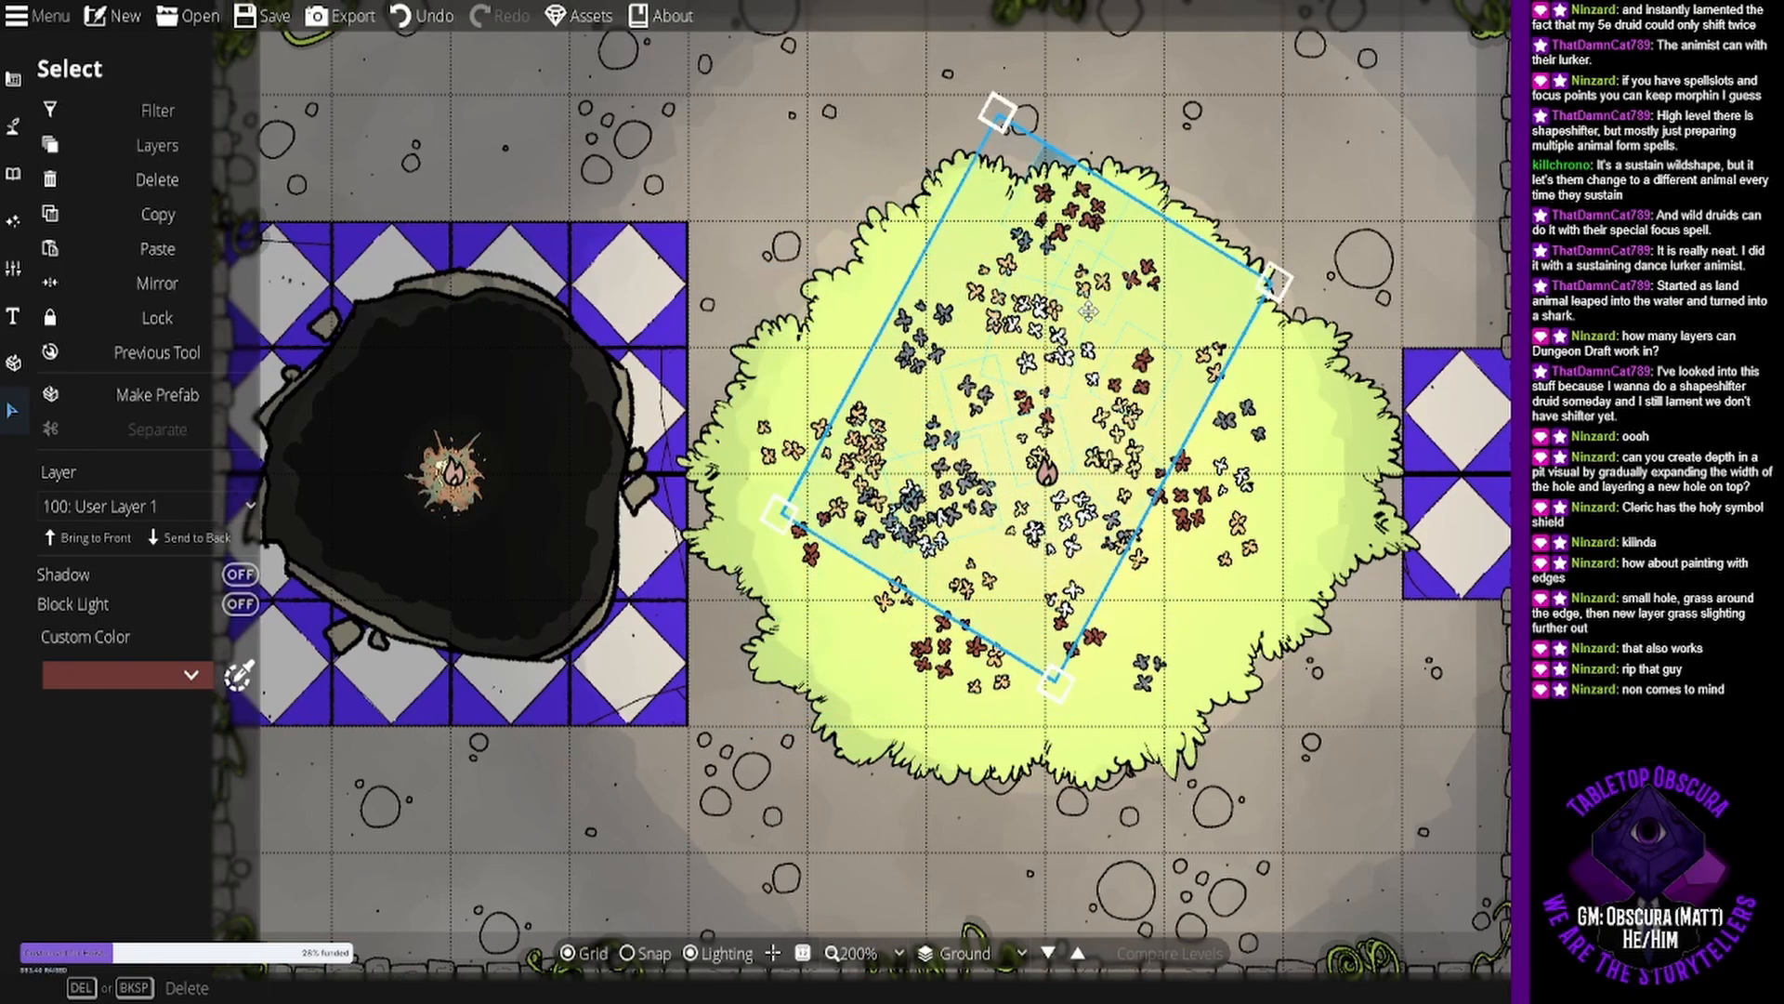
scroll(1087, 311, down, 2)
scroll(1065, 346, up, 4)
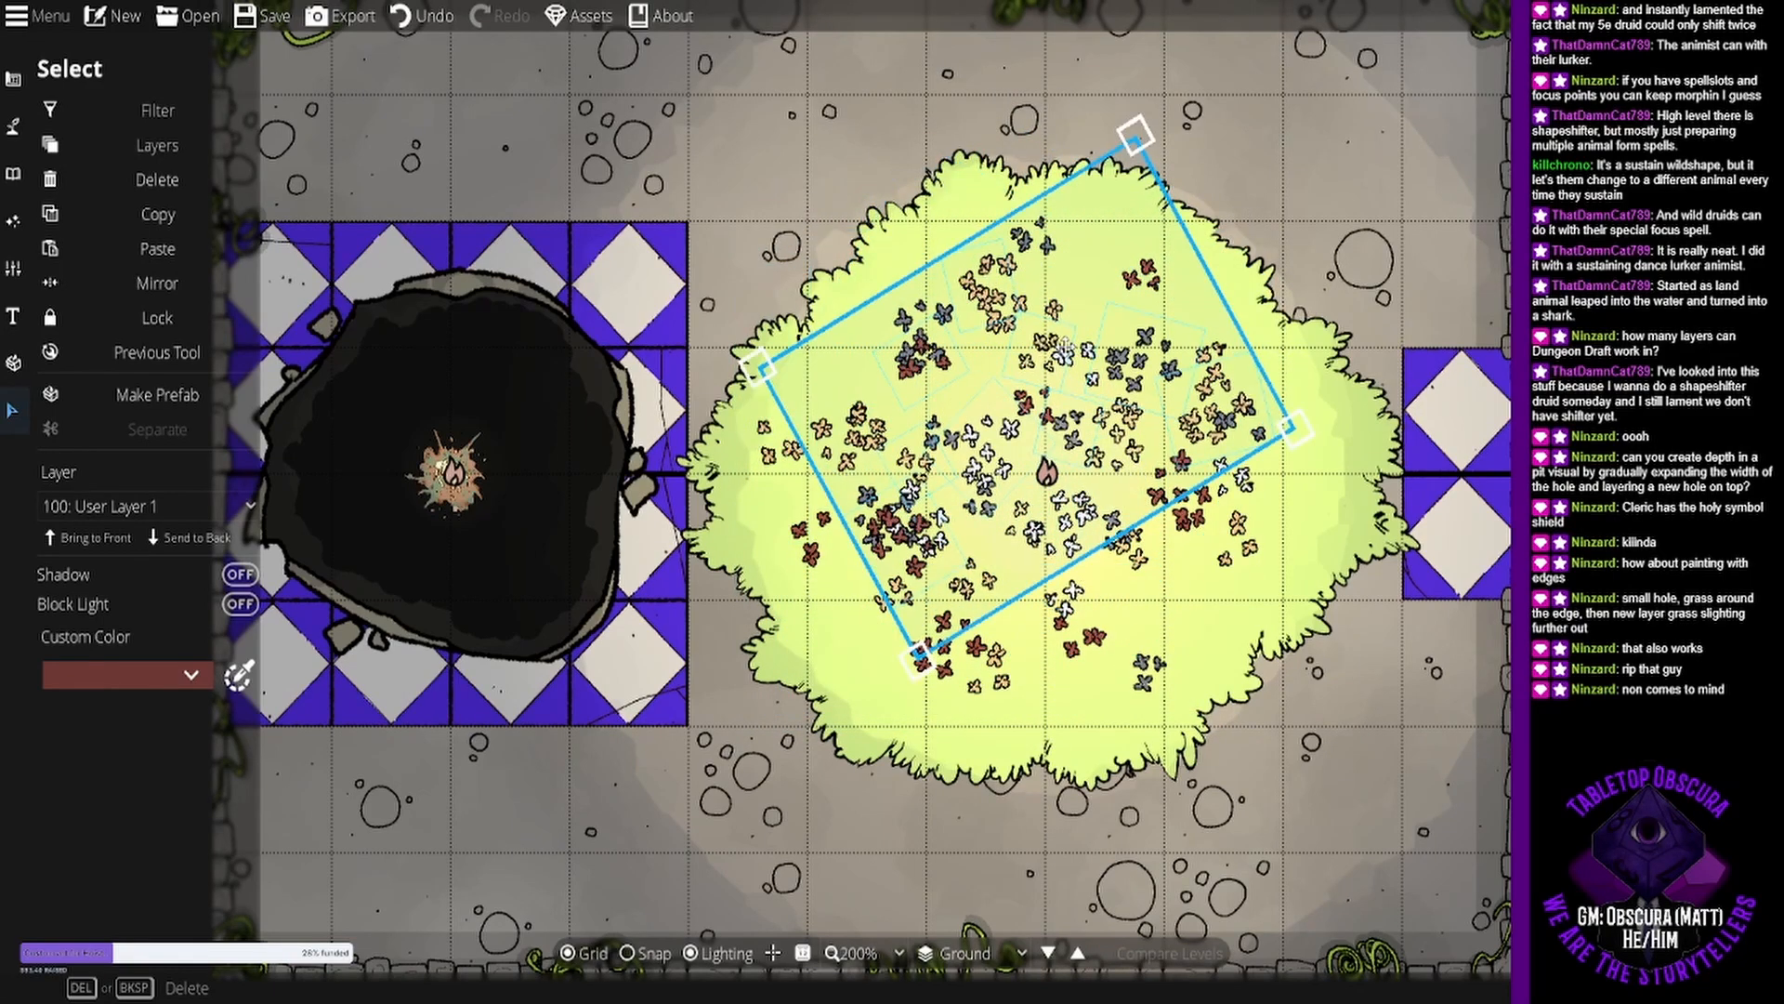
scroll(1065, 345, down, 2)
drag(1066, 356, 1125, 309)
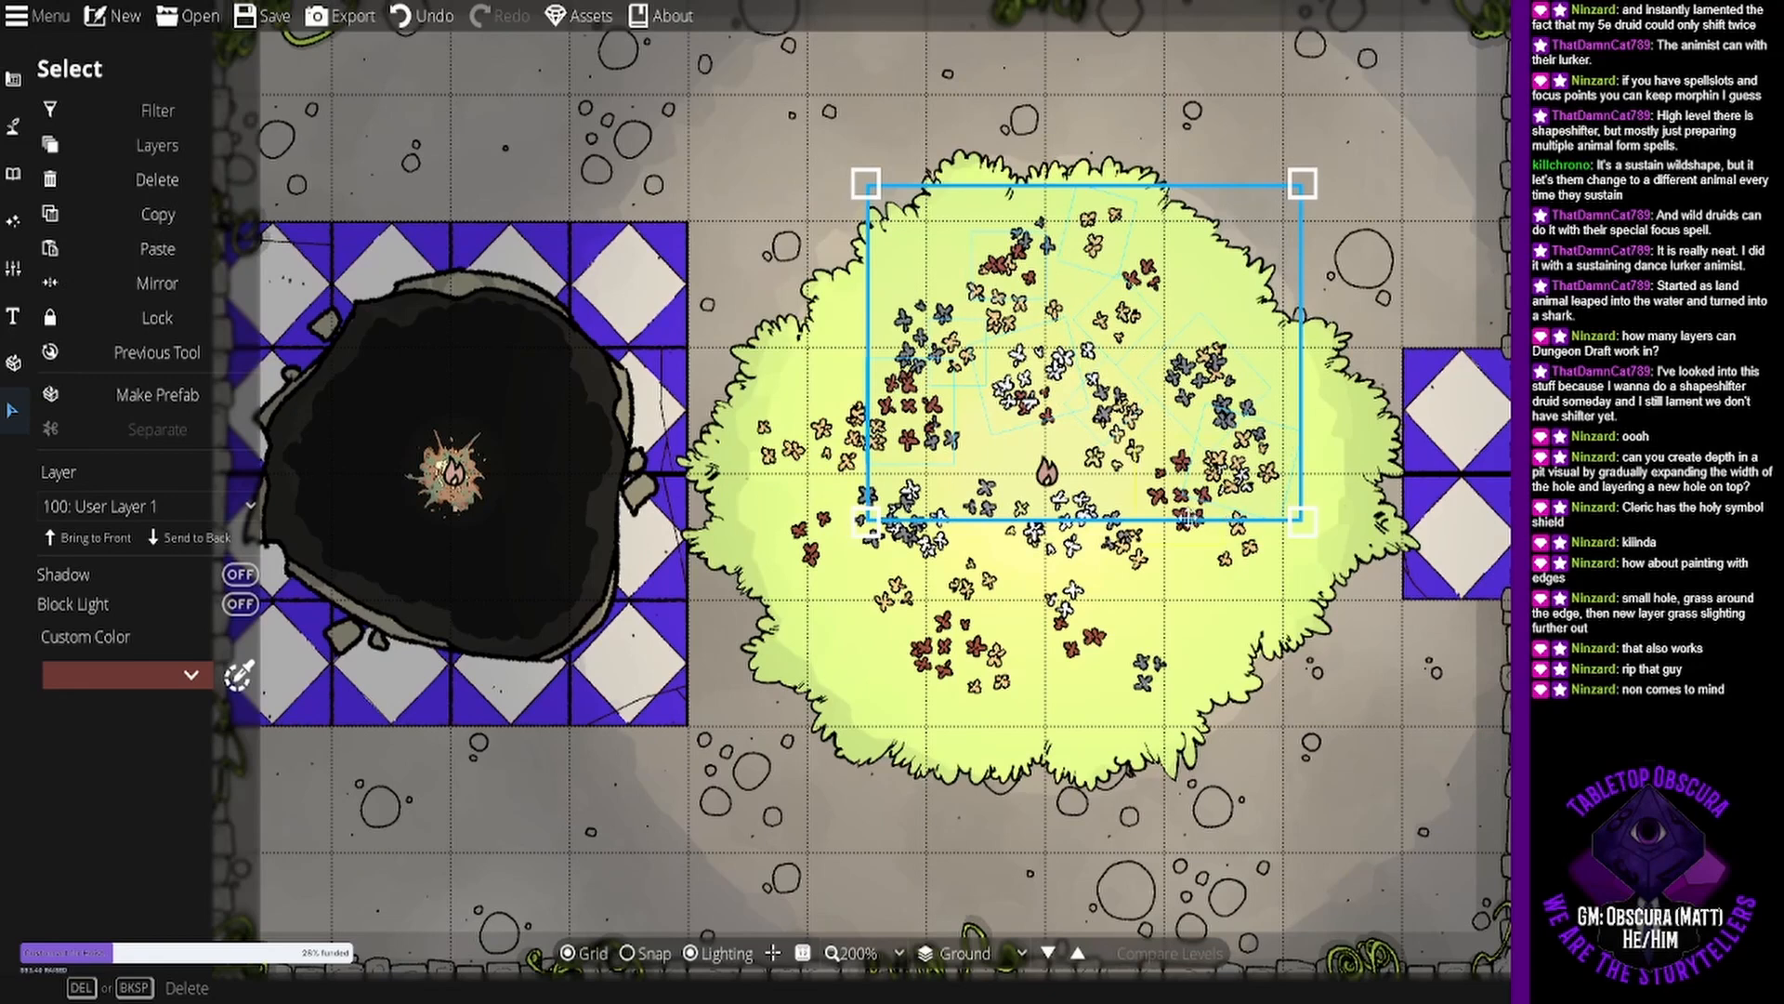
Paste a further copy of the flower group and try rotated positions over the lower part of the grass.
key(ctrl+v)
scroll(994, 568, up, 6)
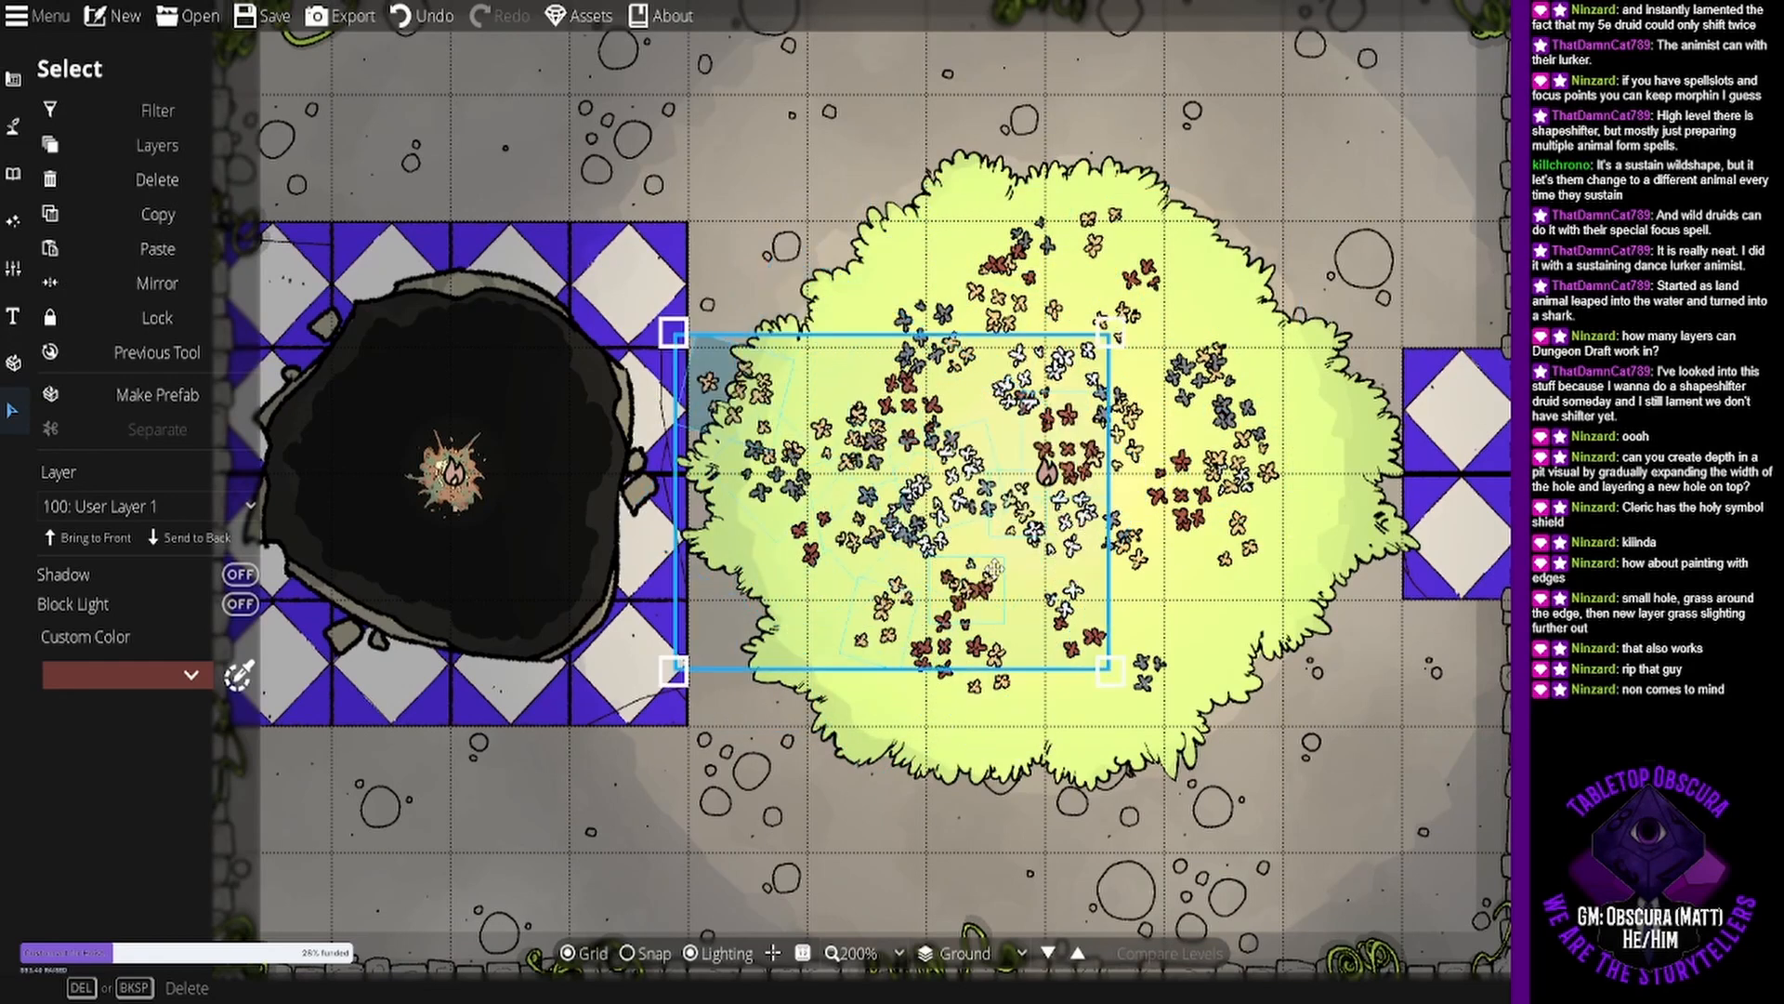
drag(963, 557, 1092, 631)
scroll(1093, 631, up, 12)
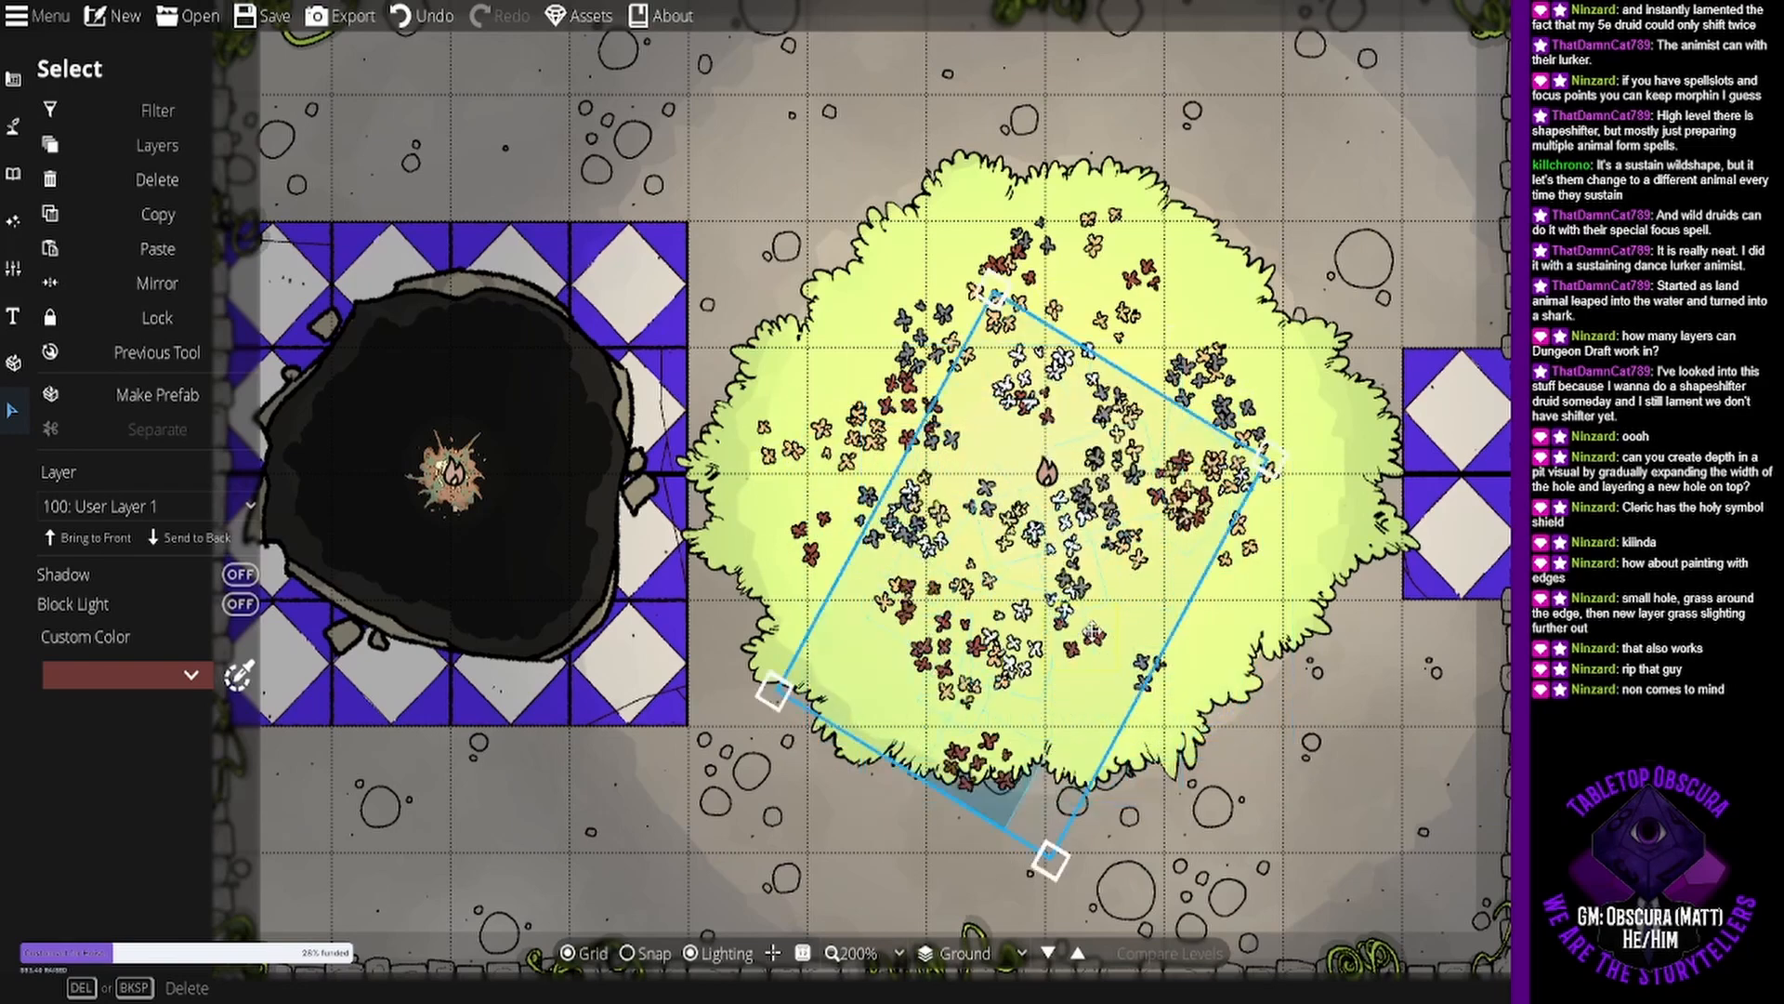
scroll(1078, 553, up, 2)
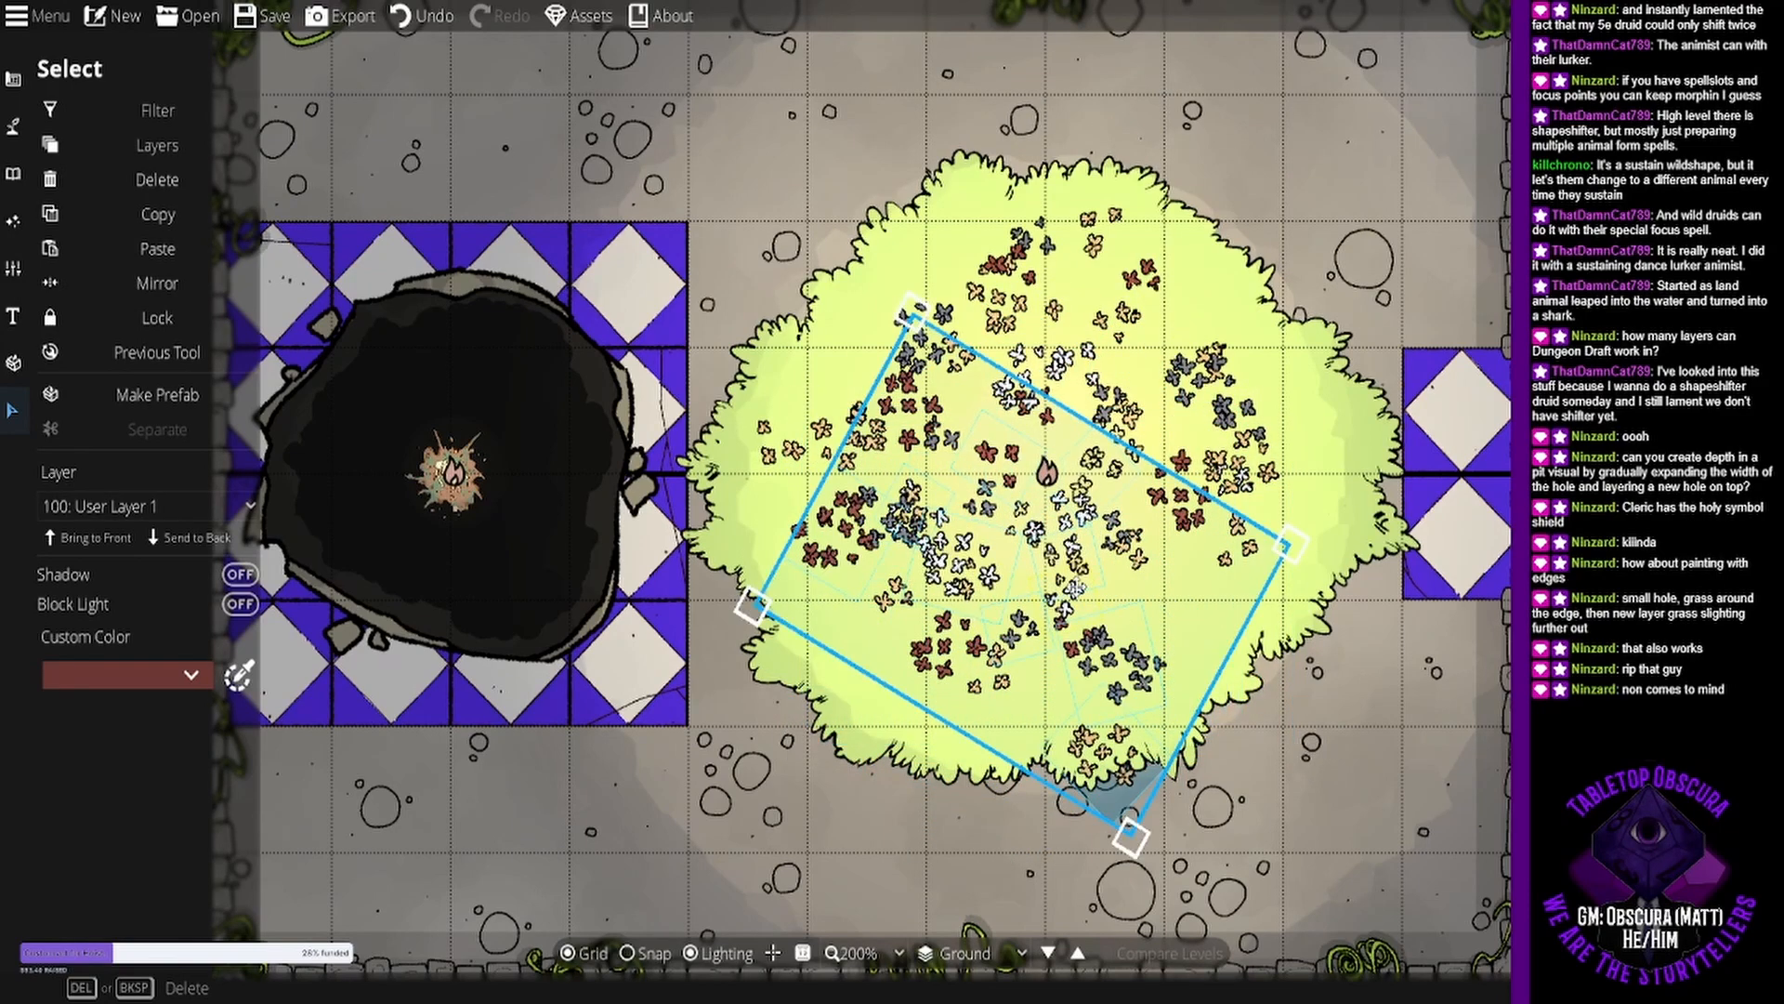
Move and rotate the pasted flower group over the middle of the grass, deselect it and undo its last adjustment.
drag(1046, 596, 1013, 539)
scroll(1010, 531, down, 4)
scroll(1143, 576, up, 2)
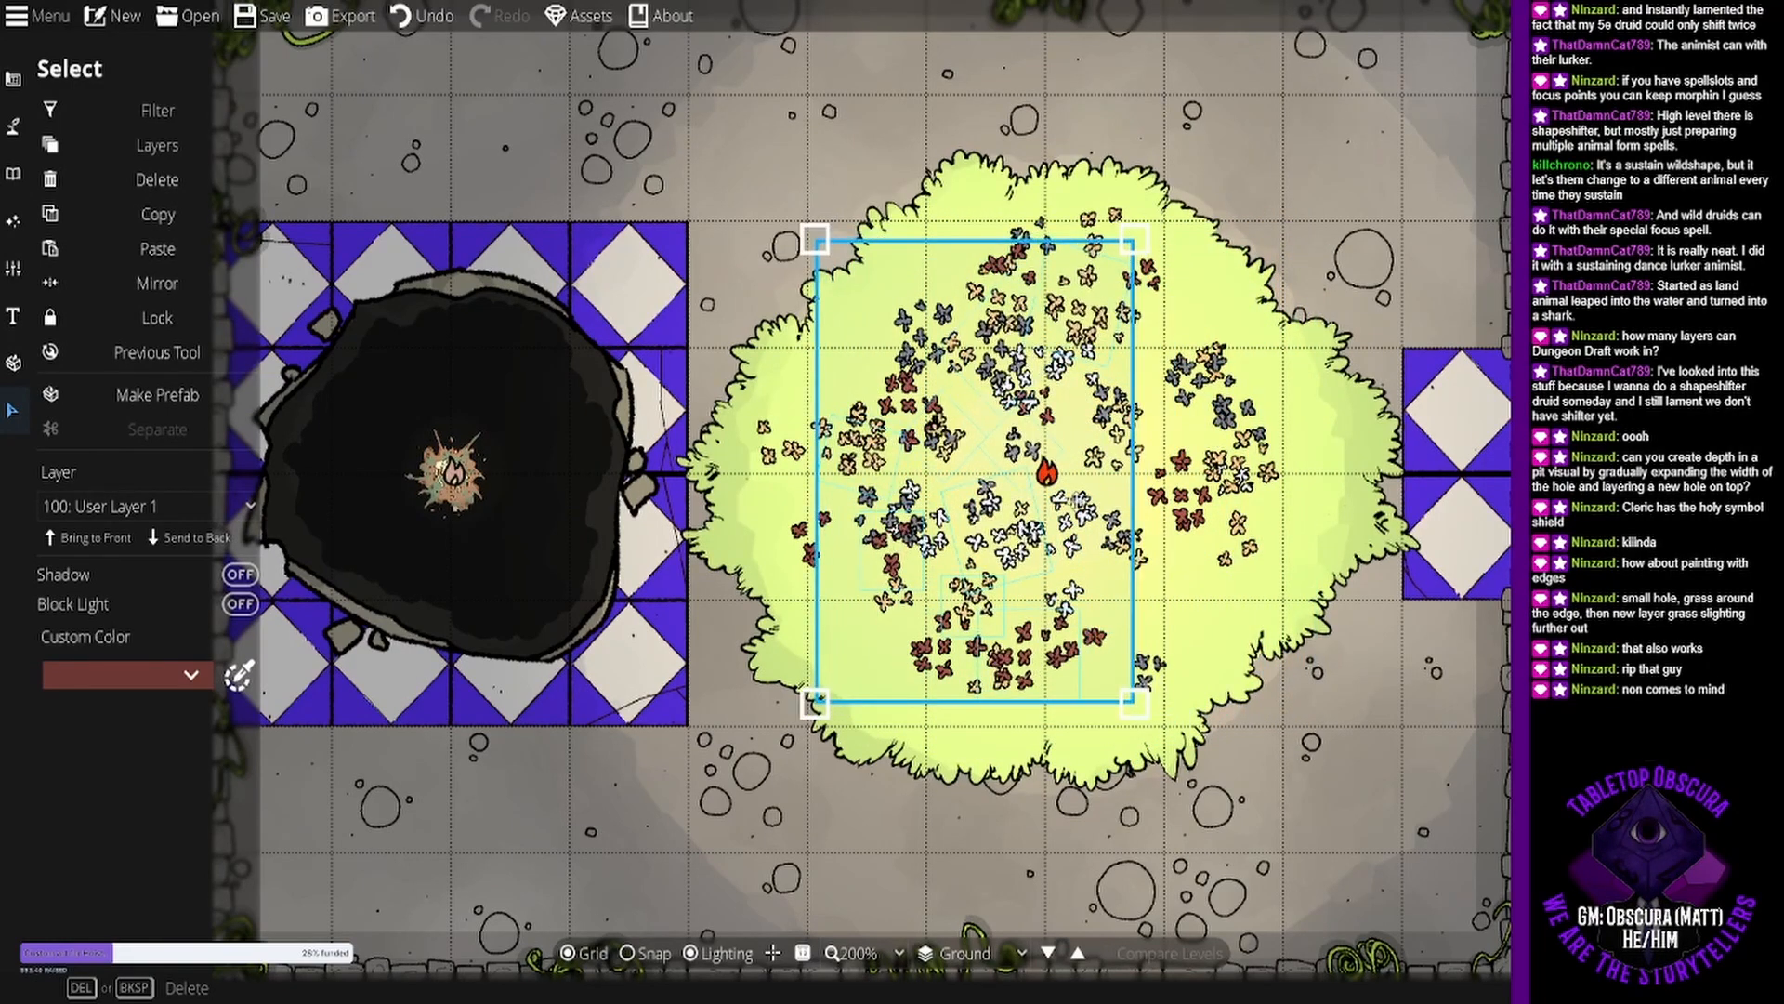
scroll(1022, 464, up, 6)
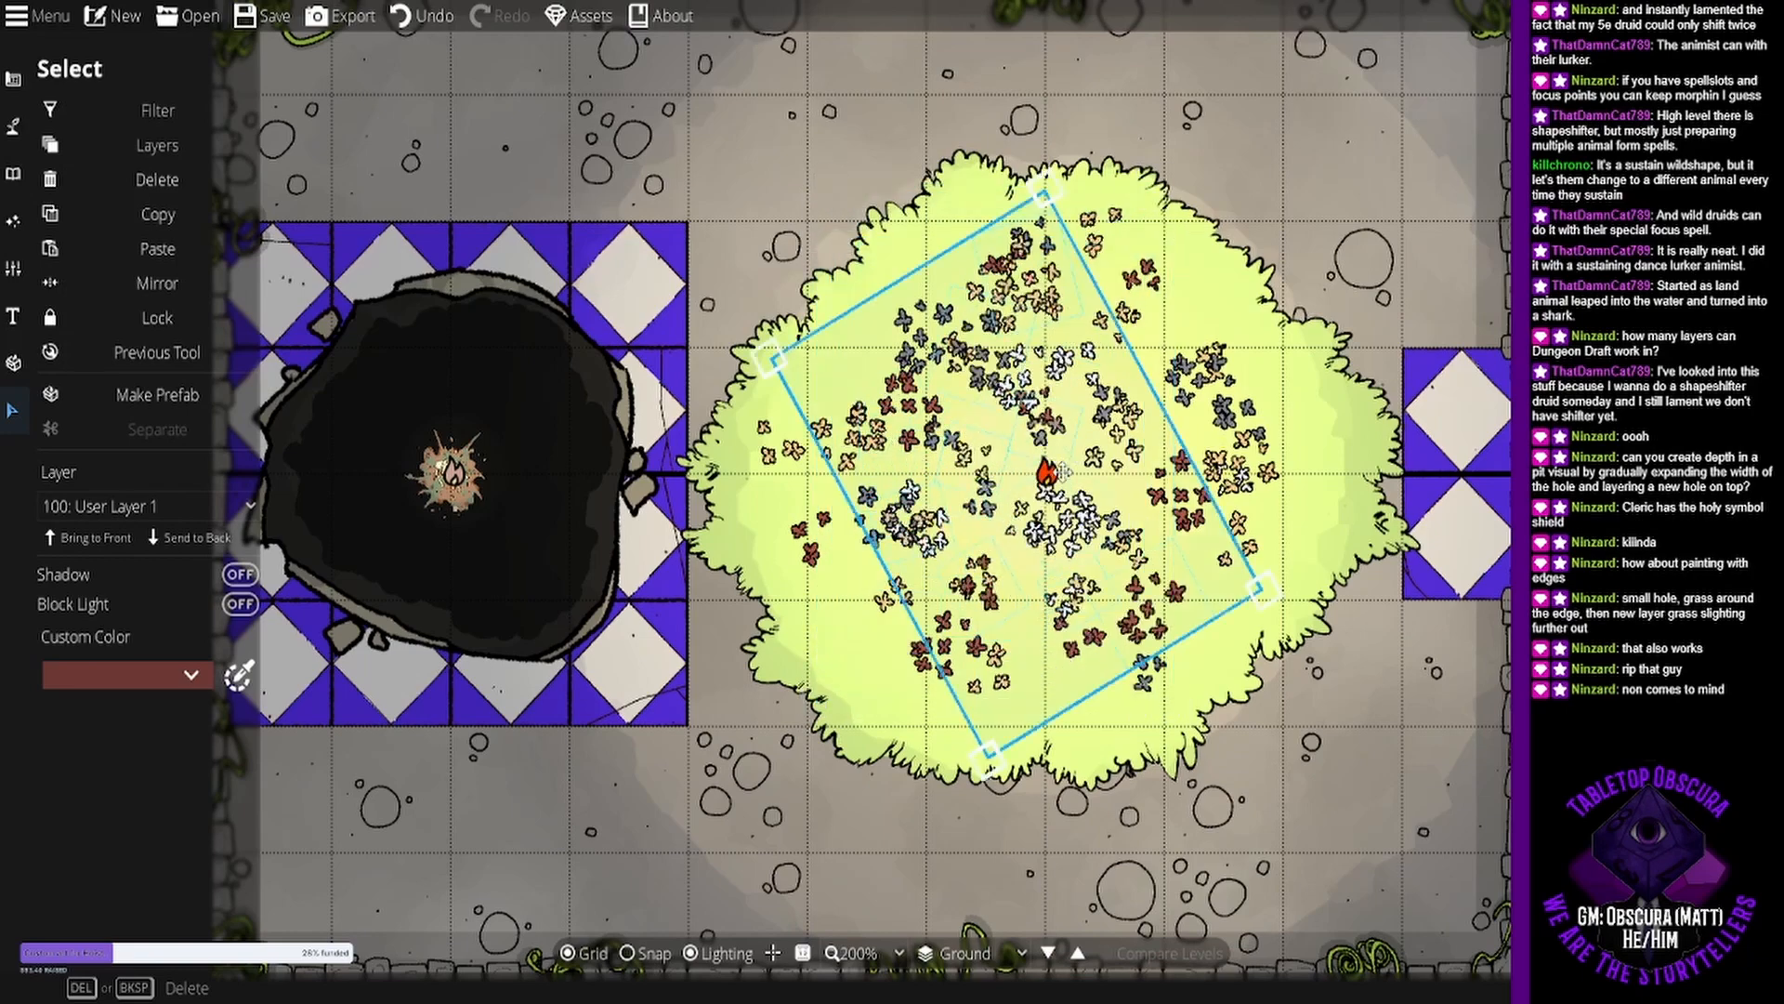
mouse_move(1093, 458)
mouse_down()
mouse_move(1109, 443)
mouse_move(1082, 437)
mouse_up()
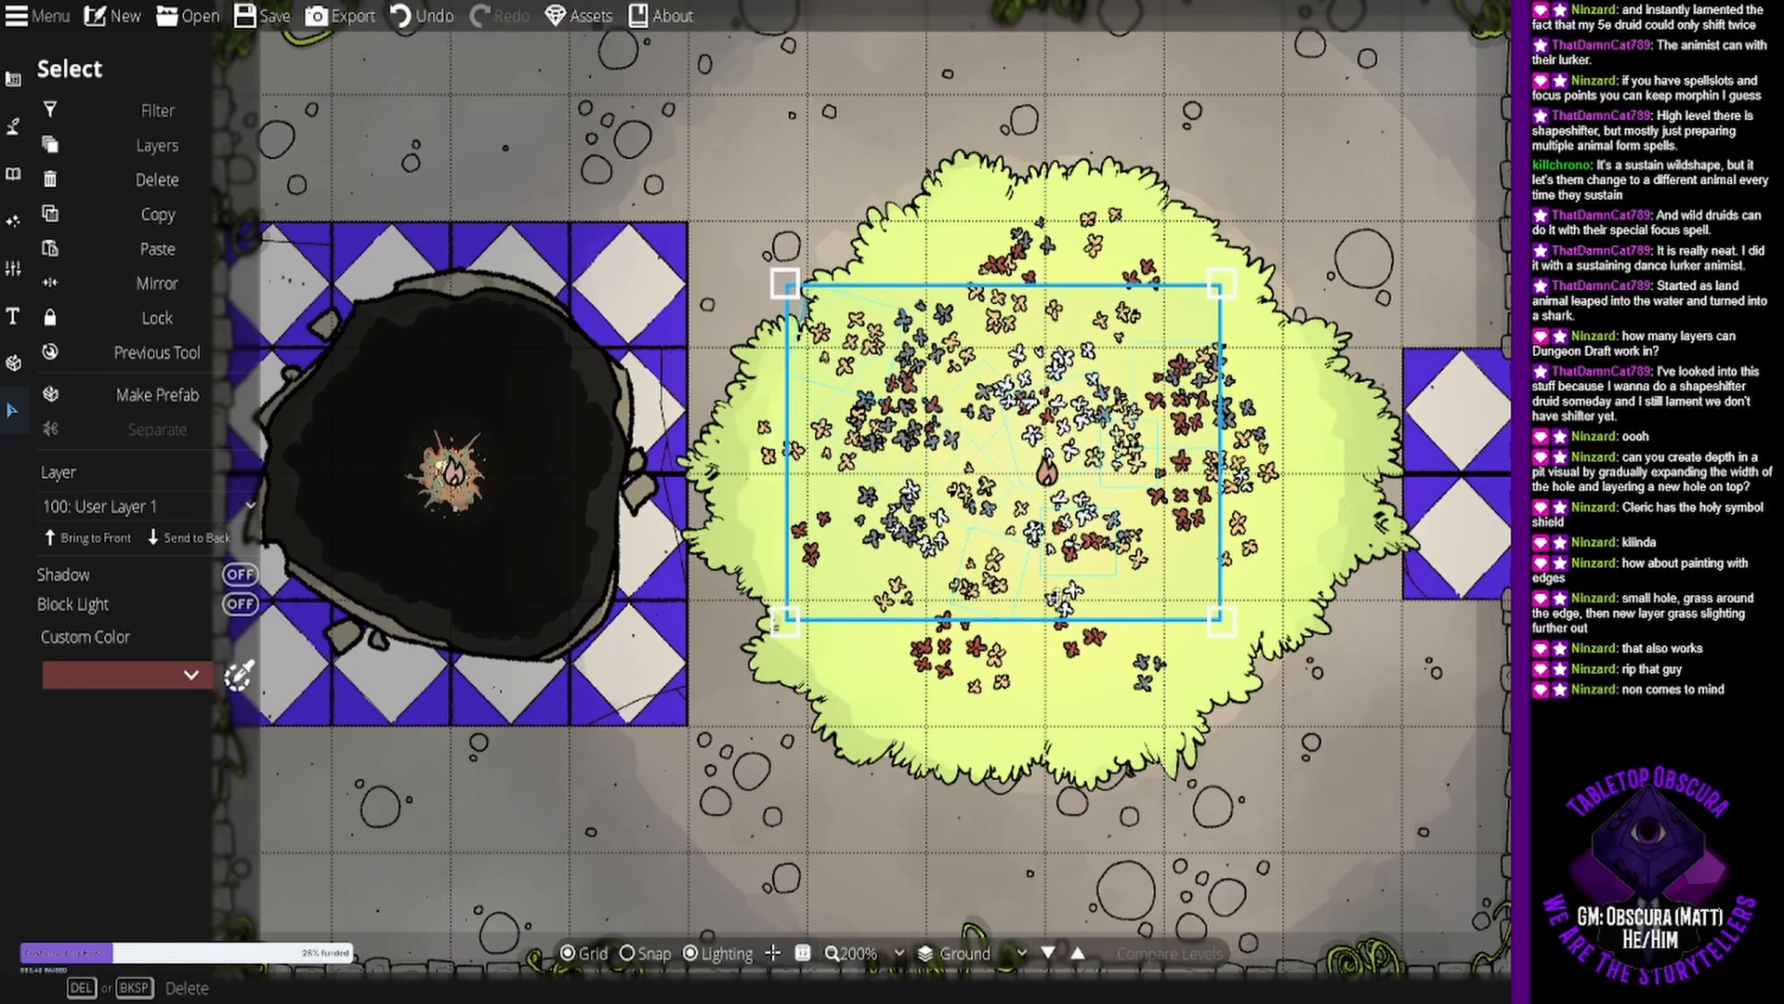
click(1198, 706)
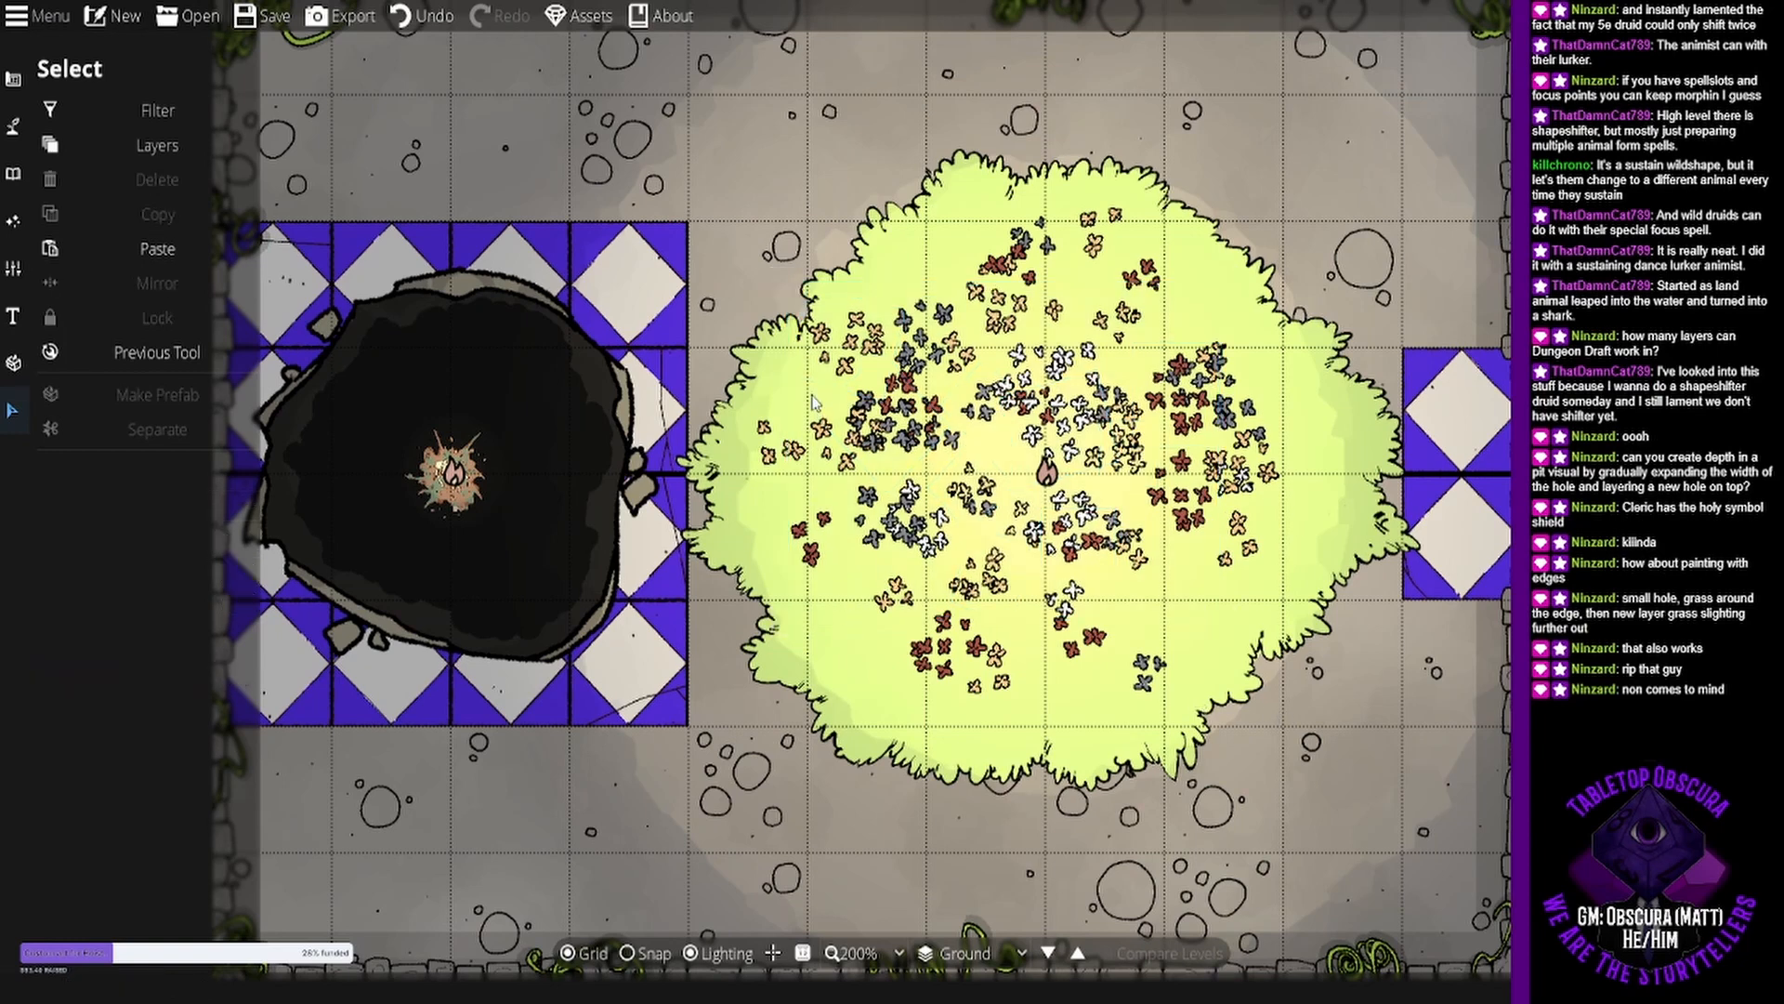
key(ctrl+z)
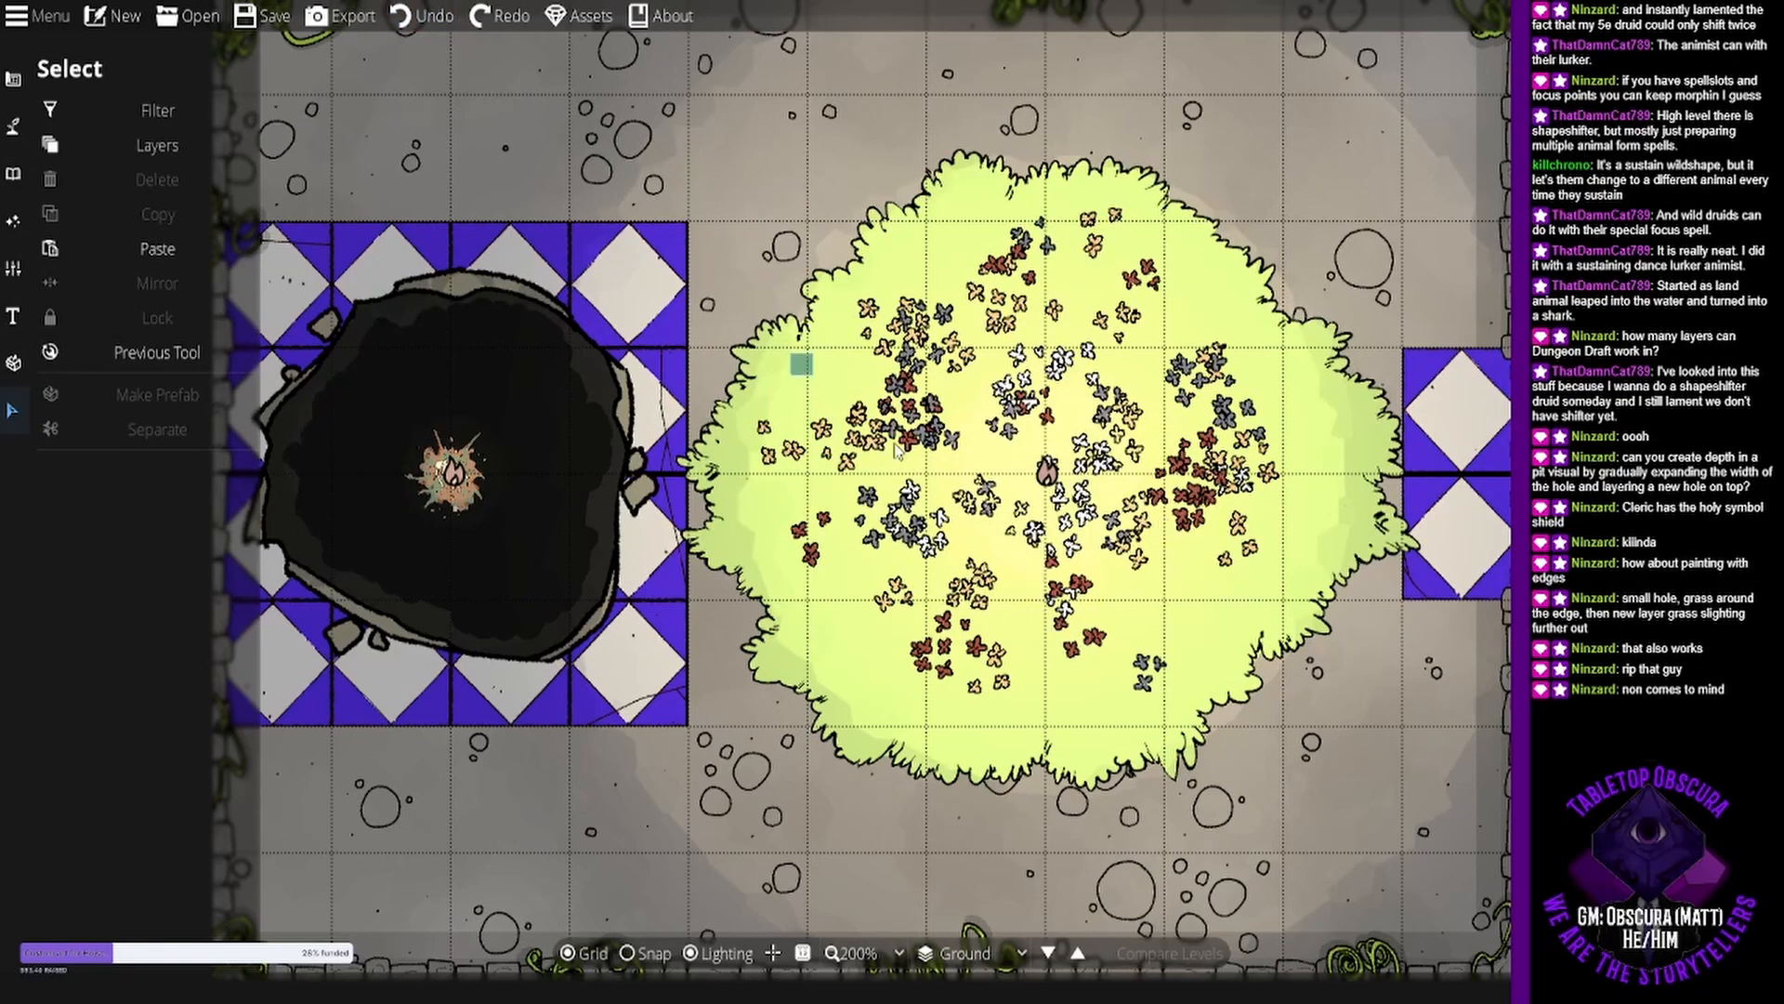
Duplicate the dense flowers in the left-centre of the grass, place the copy in the lower-right area and deselect everything.
drag(898, 449, 962, 574)
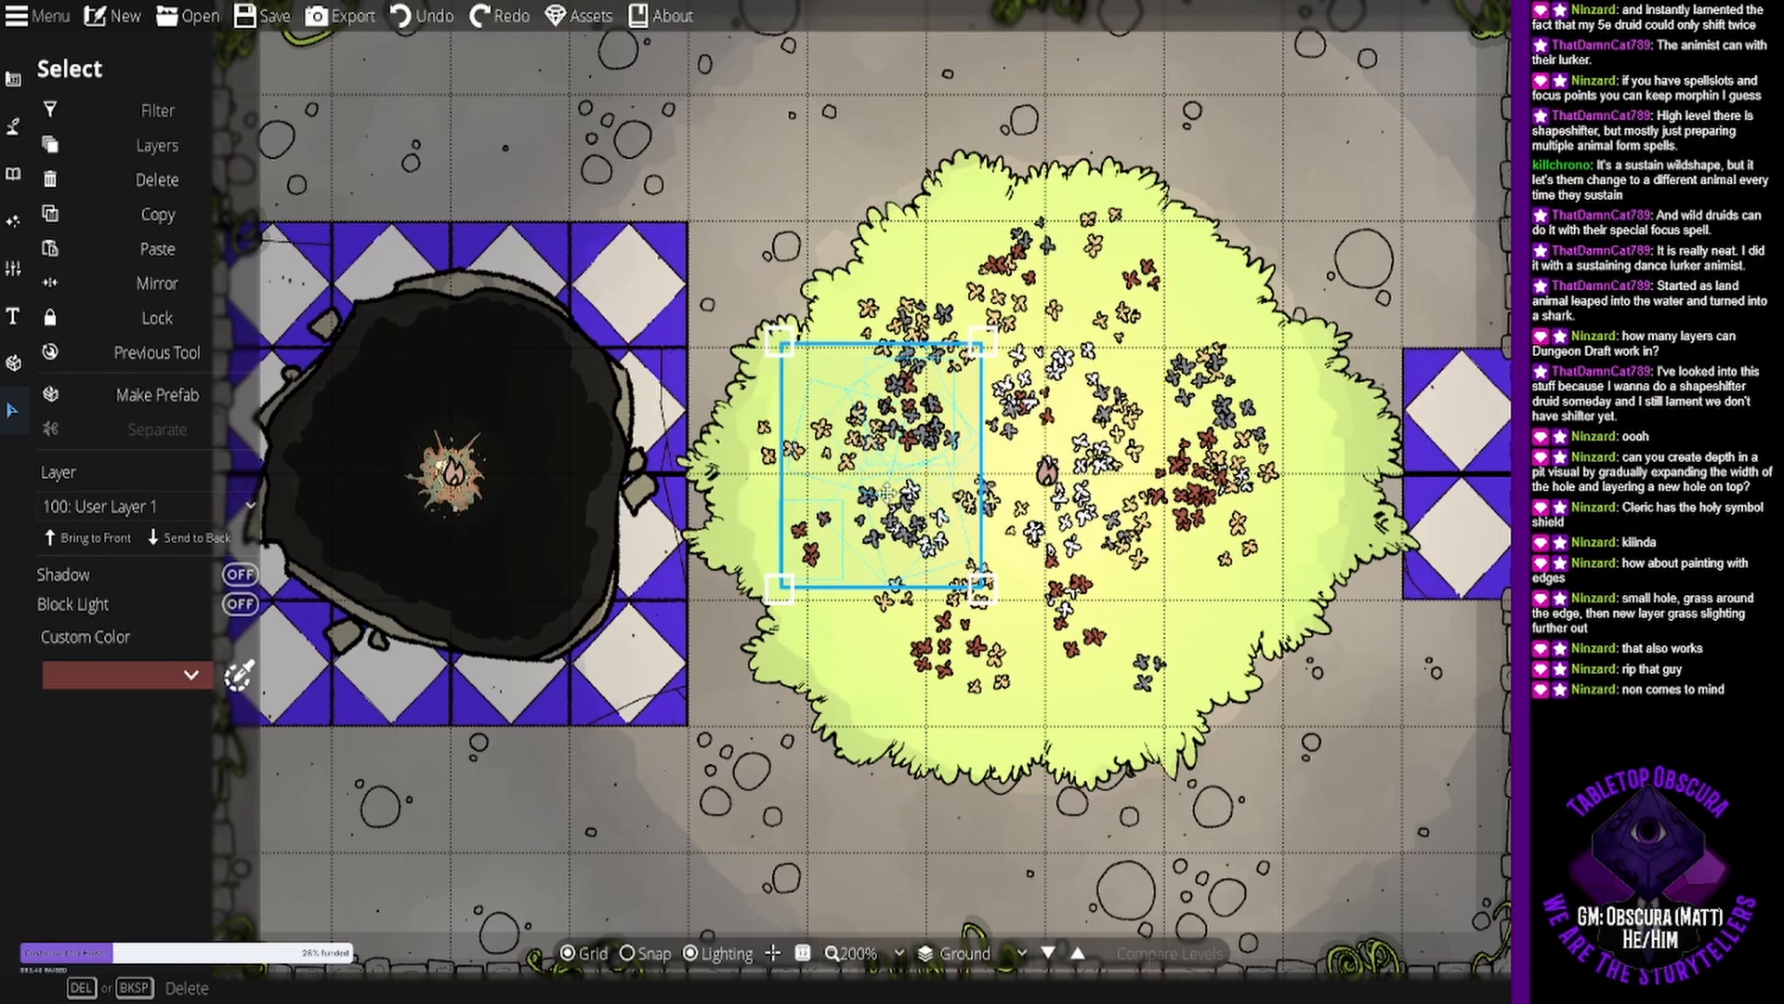
key(ctrl+v)
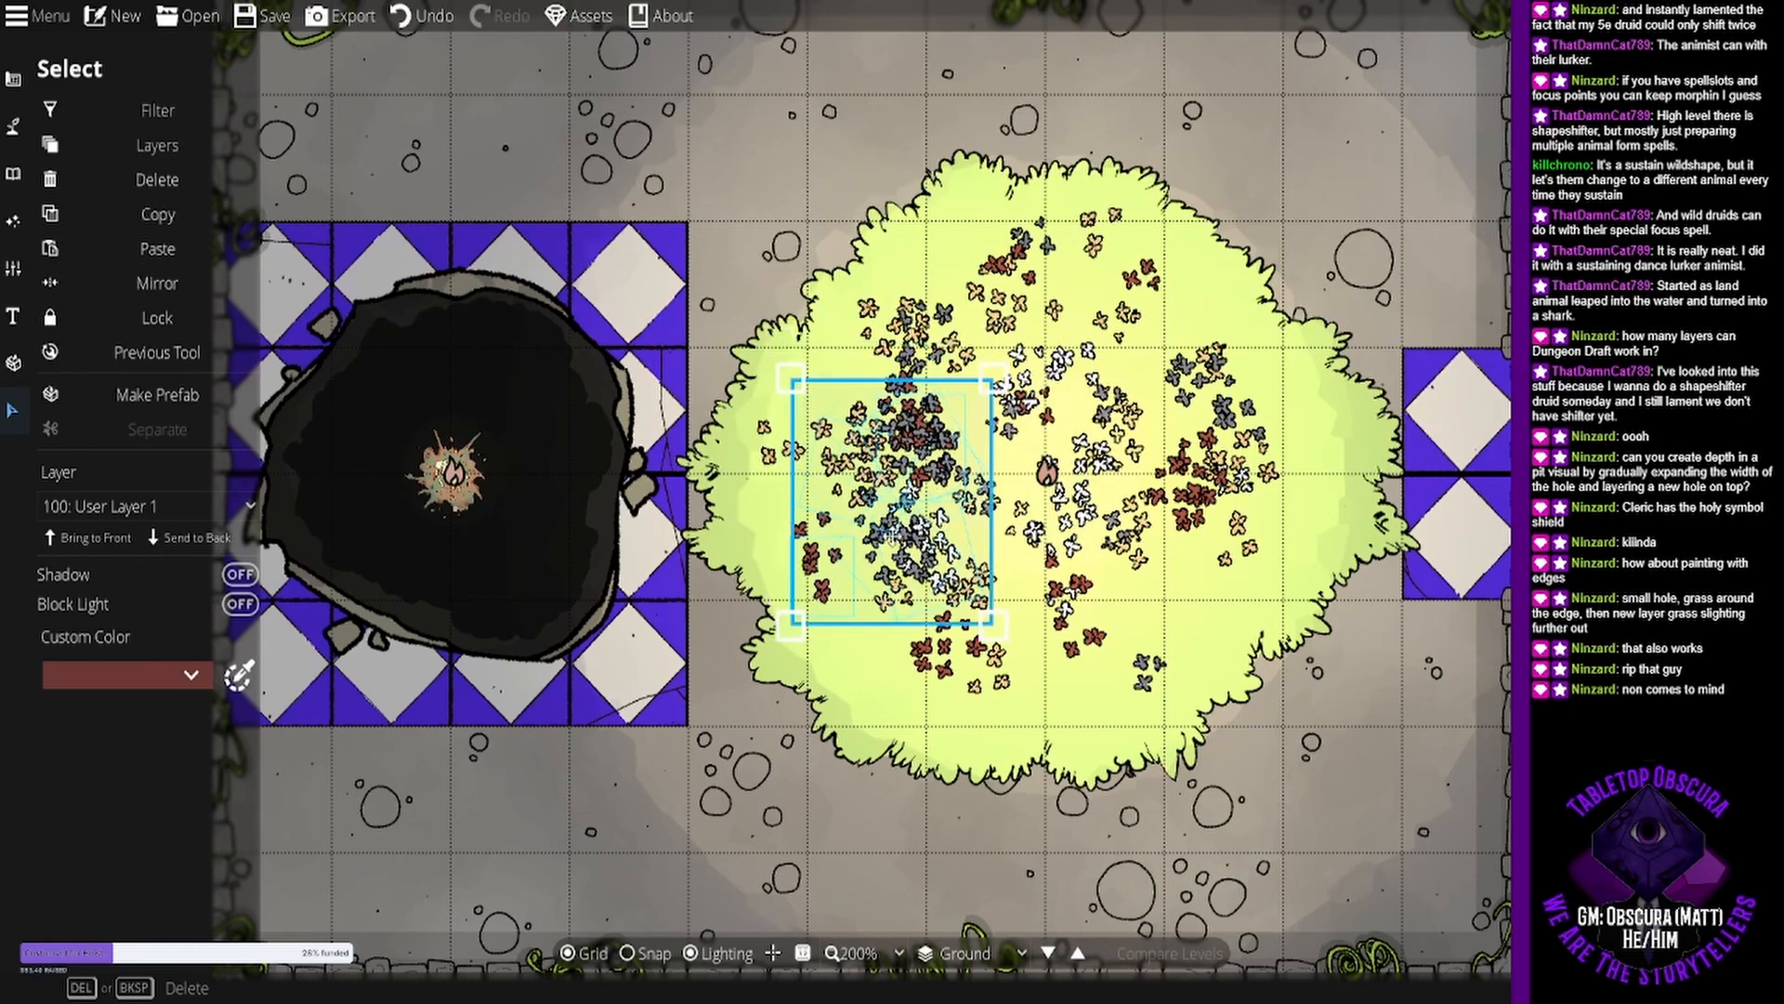
drag(890, 534, 1174, 613)
click(1199, 357)
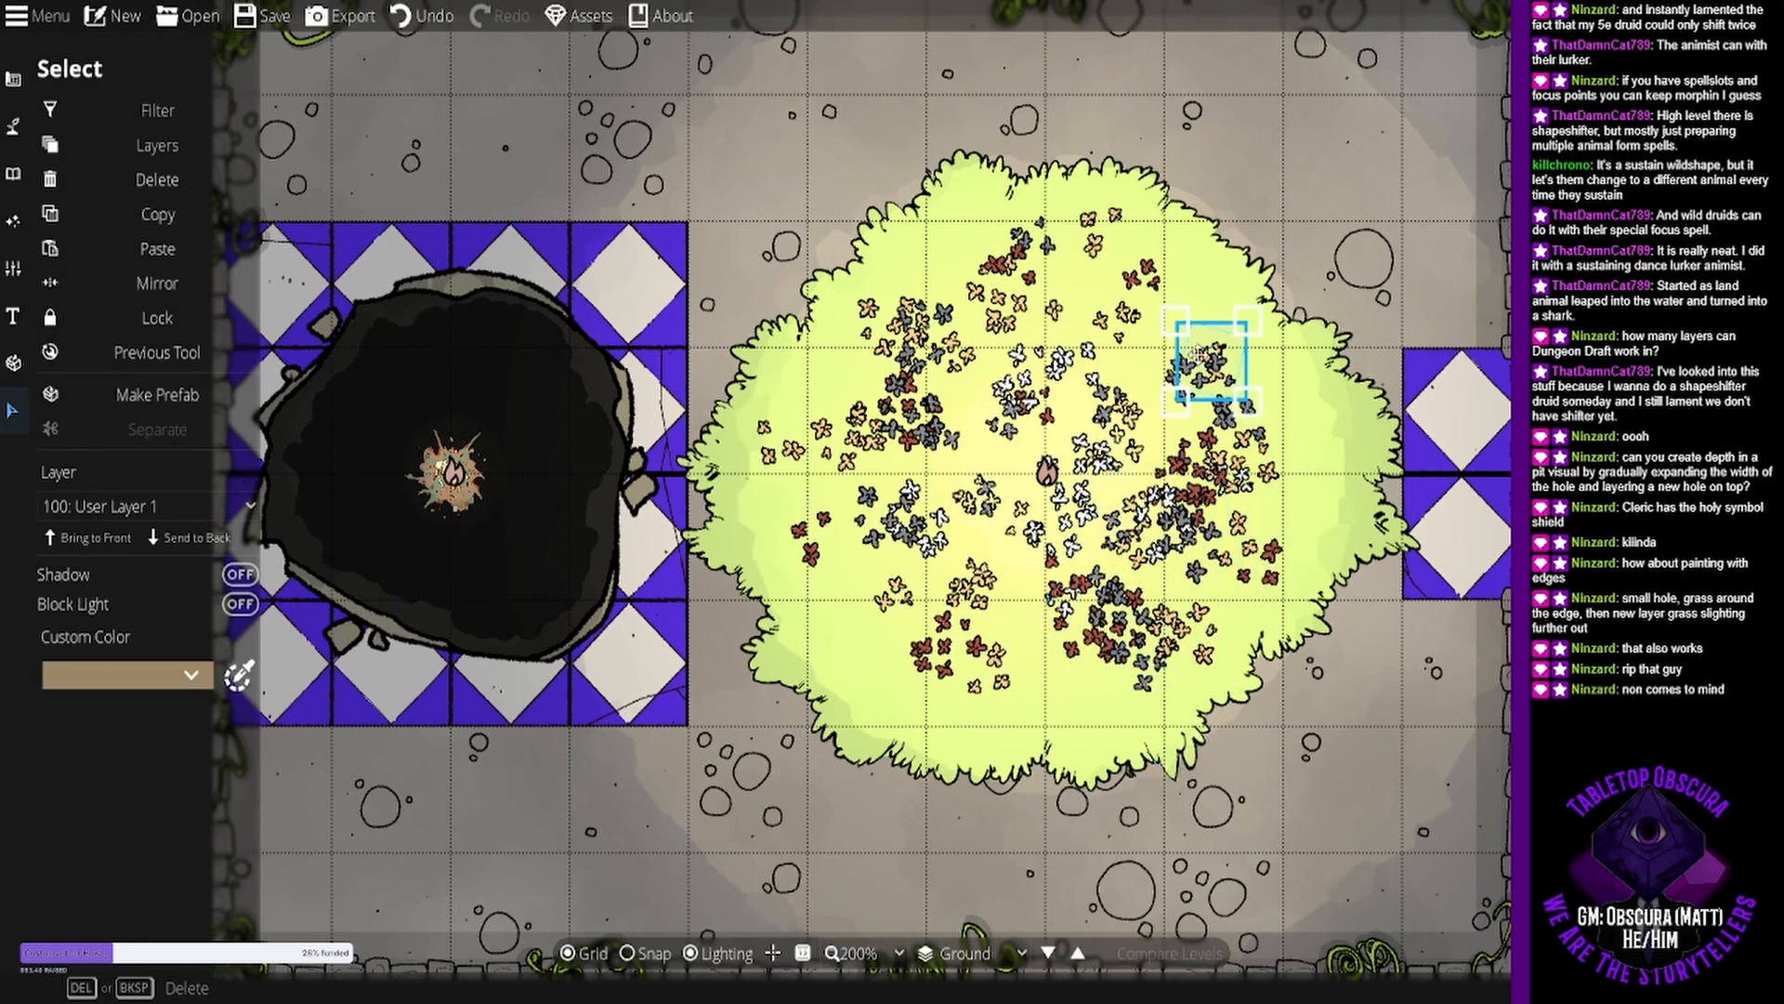
click(1323, 192)
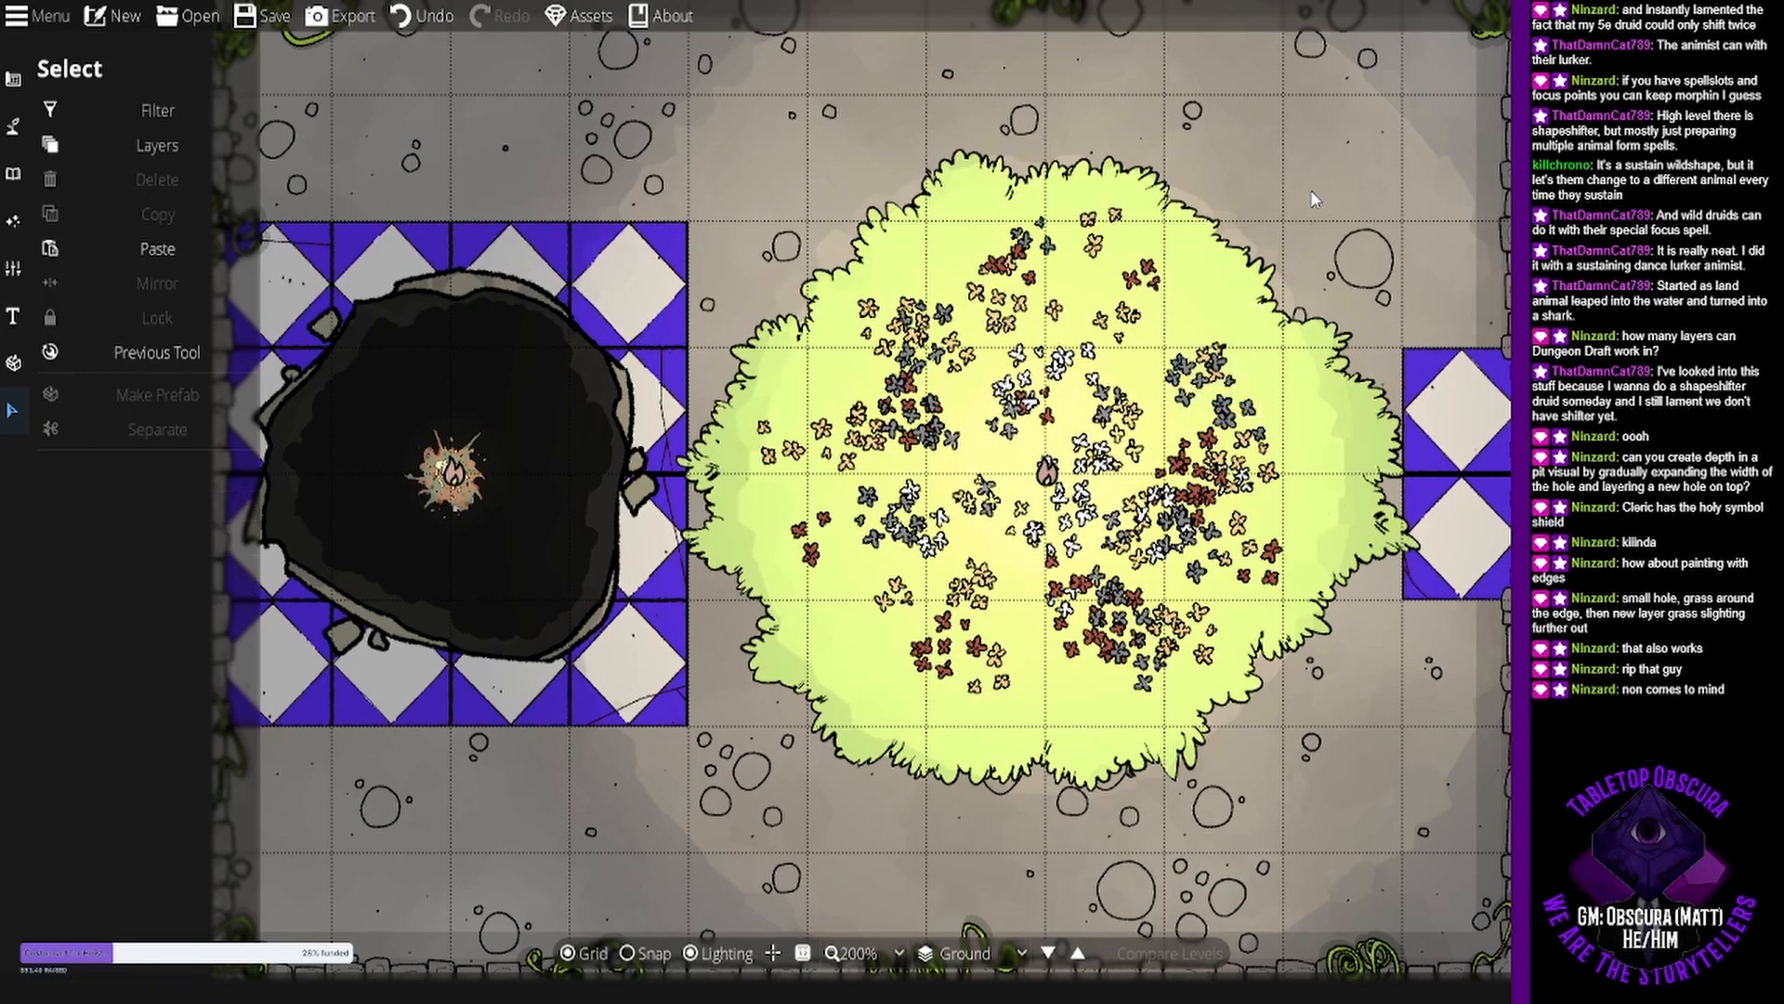
Paste the smaller flower group again, rotate it and place it in the upper-right area of the grass.
key(ctrl+v)
scroll(976, 427, up, 6)
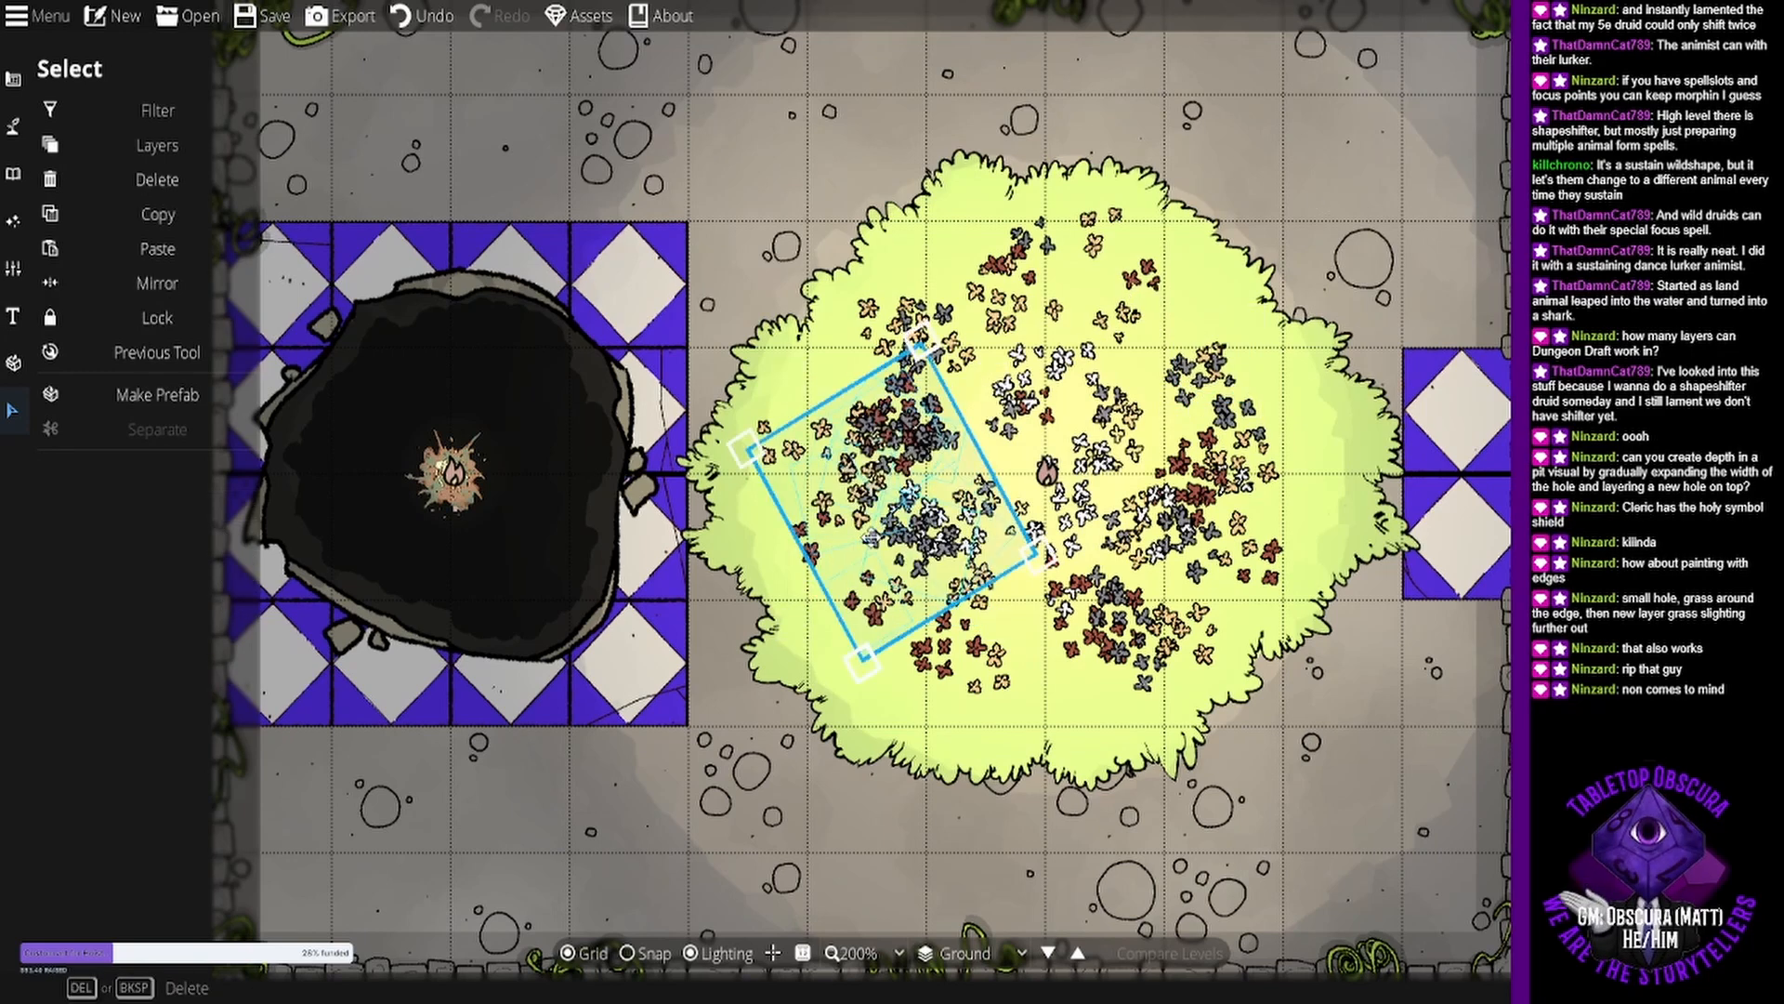
scroll(877, 533, down, 4)
drag(876, 533, 1095, 345)
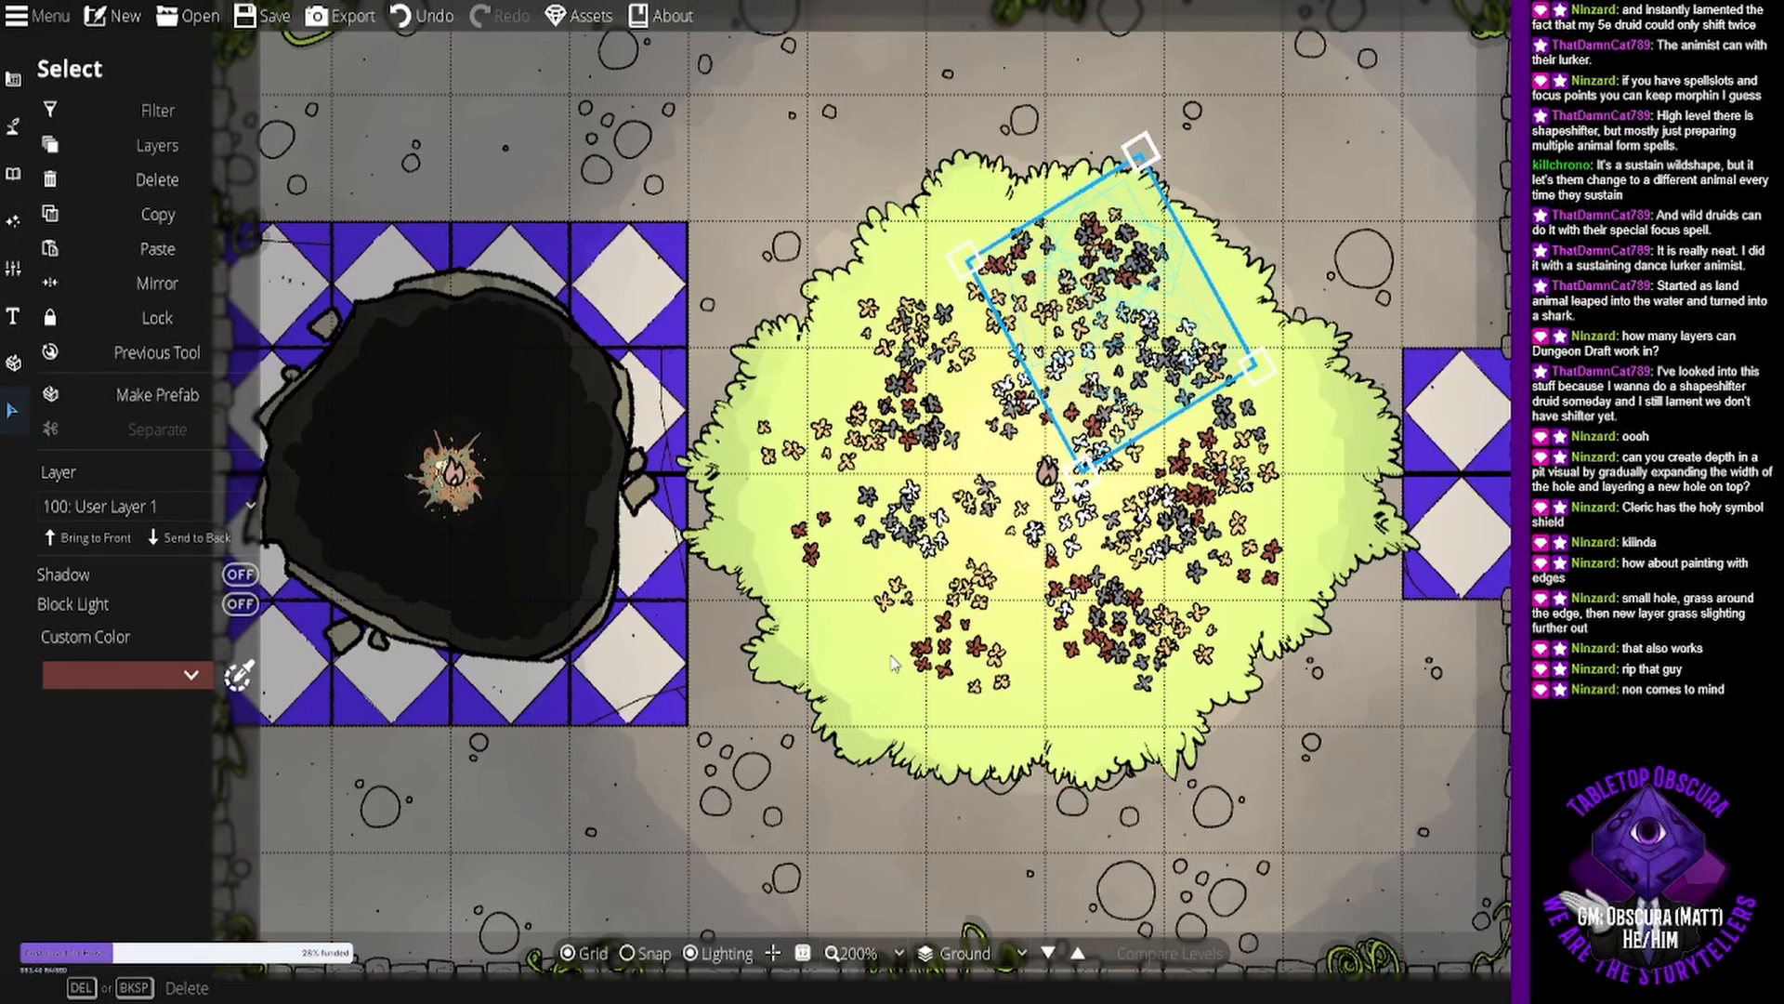
Paste one more copy of the smaller flower group, place it rotated in the lower-left area of the grass and deselect it.
key(ctrl+v)
drag(921, 545, 976, 612)
scroll(996, 677, up, 6)
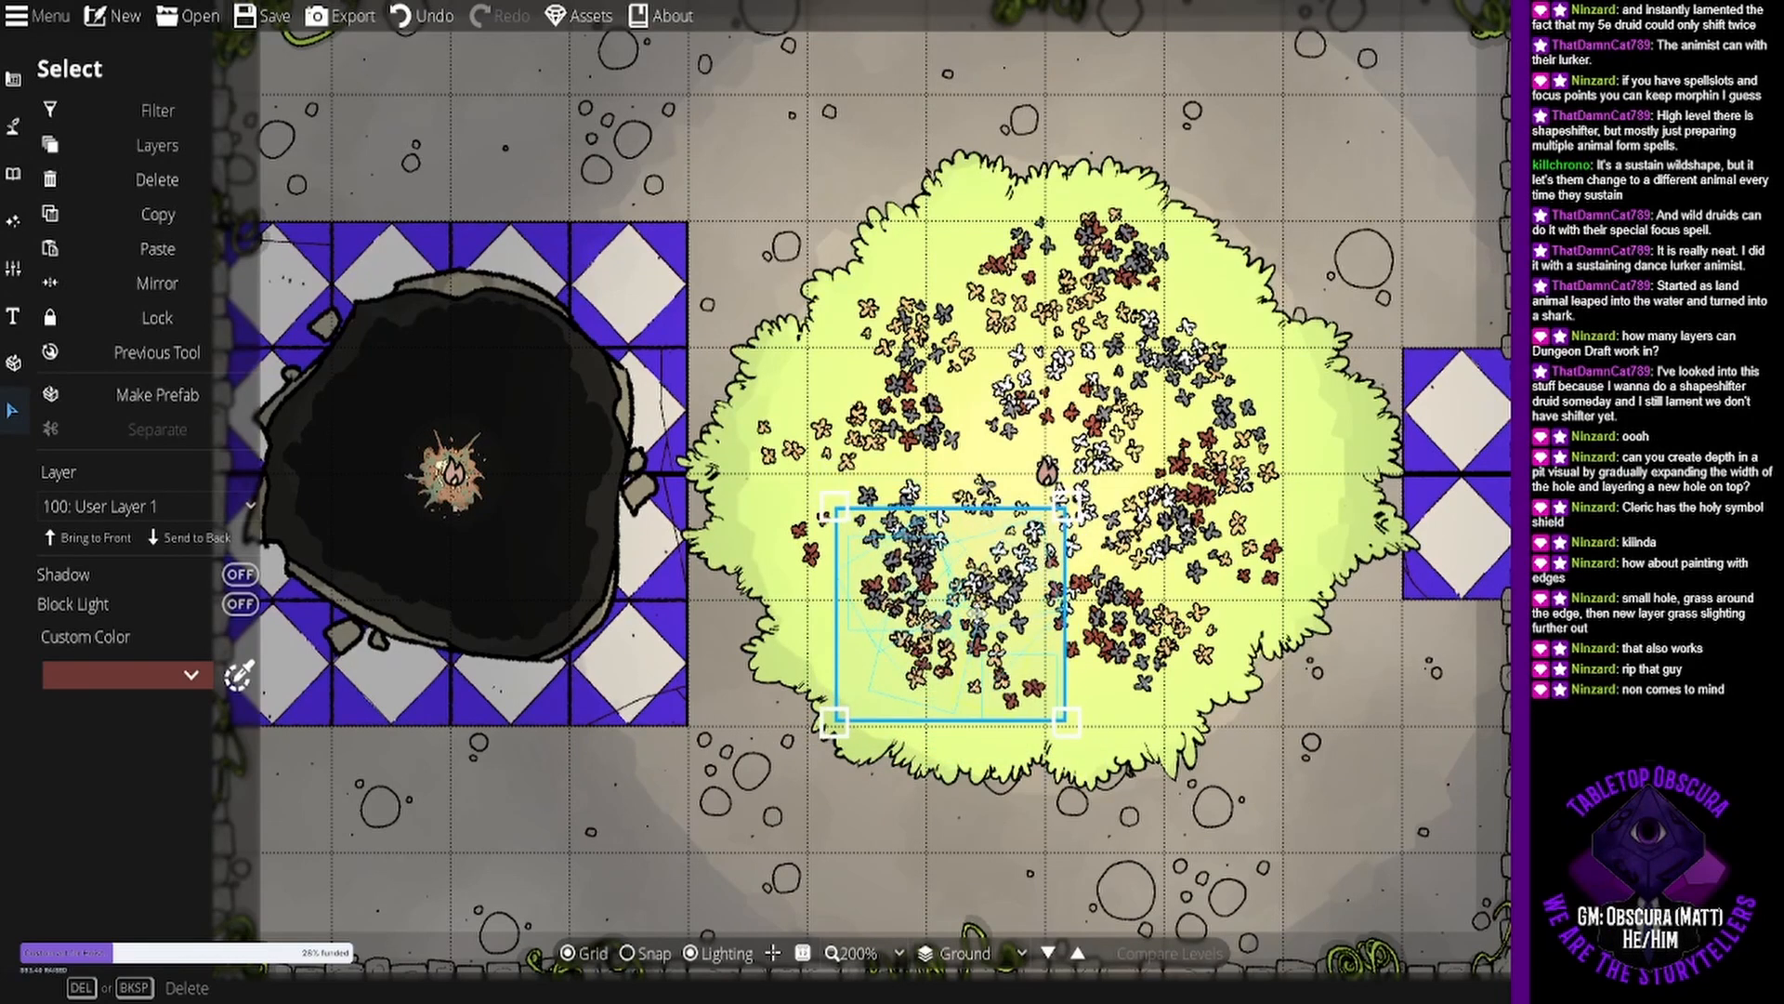
click(849, 390)
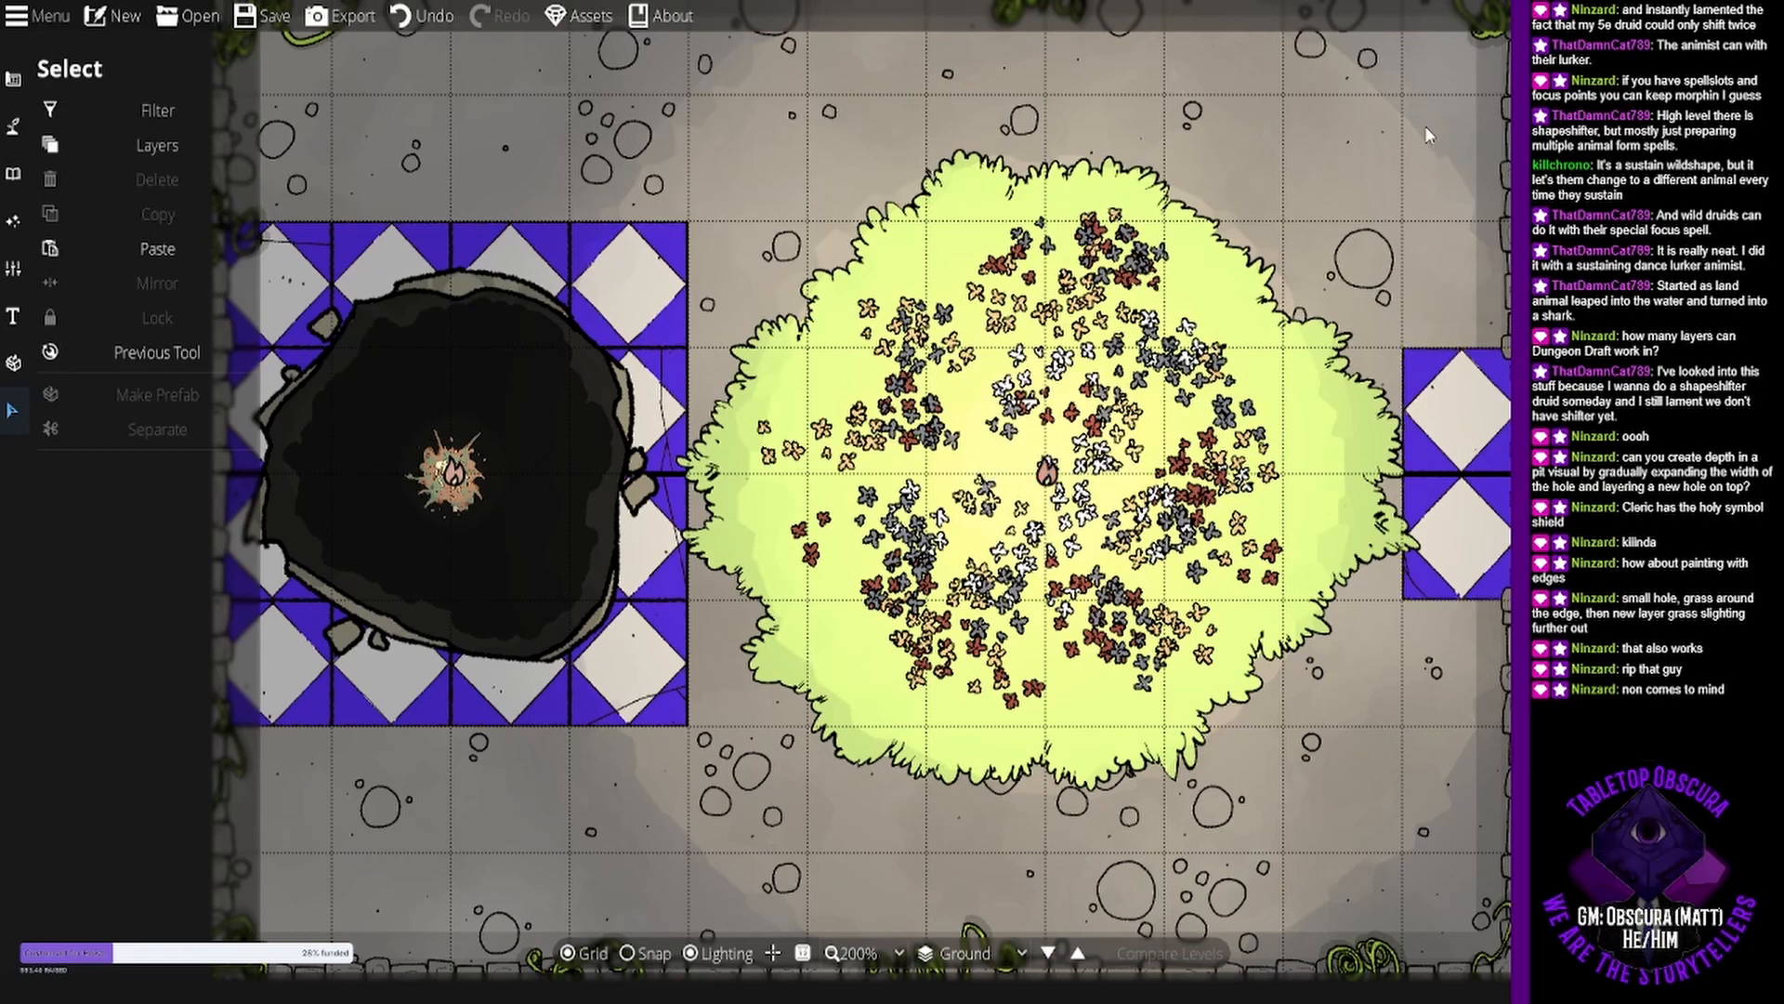
click(13, 79)
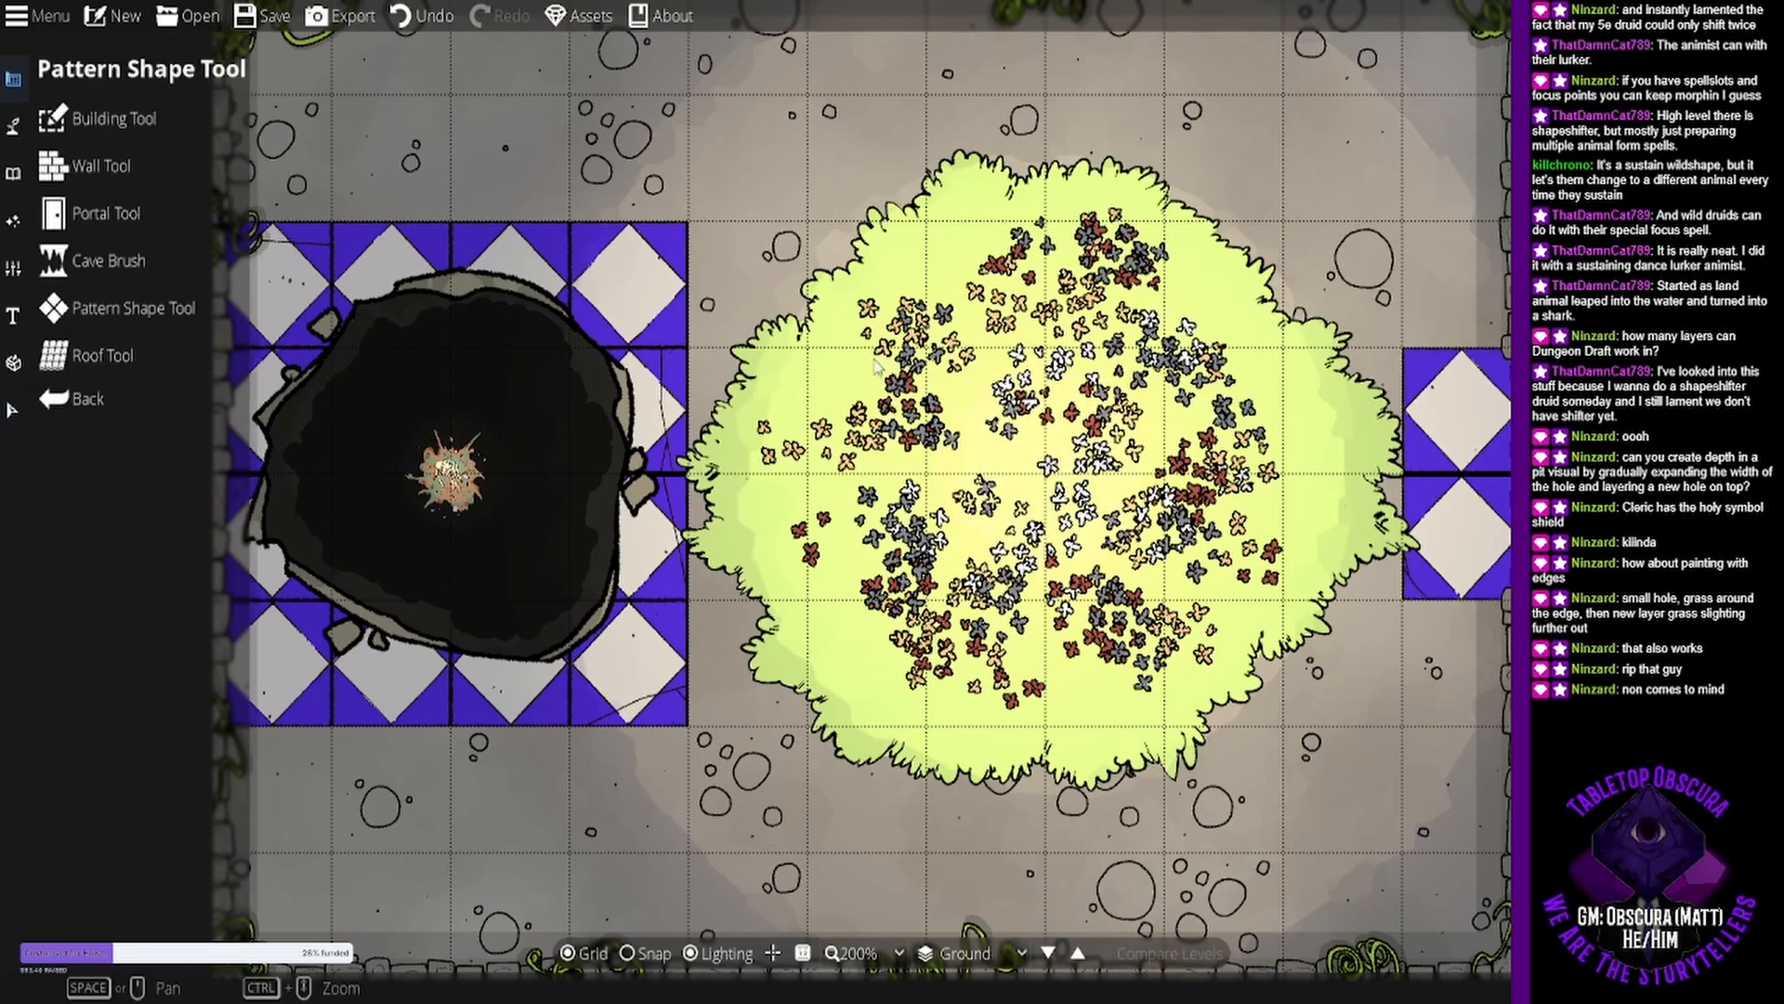
drag(1280, 530, 1132, 485)
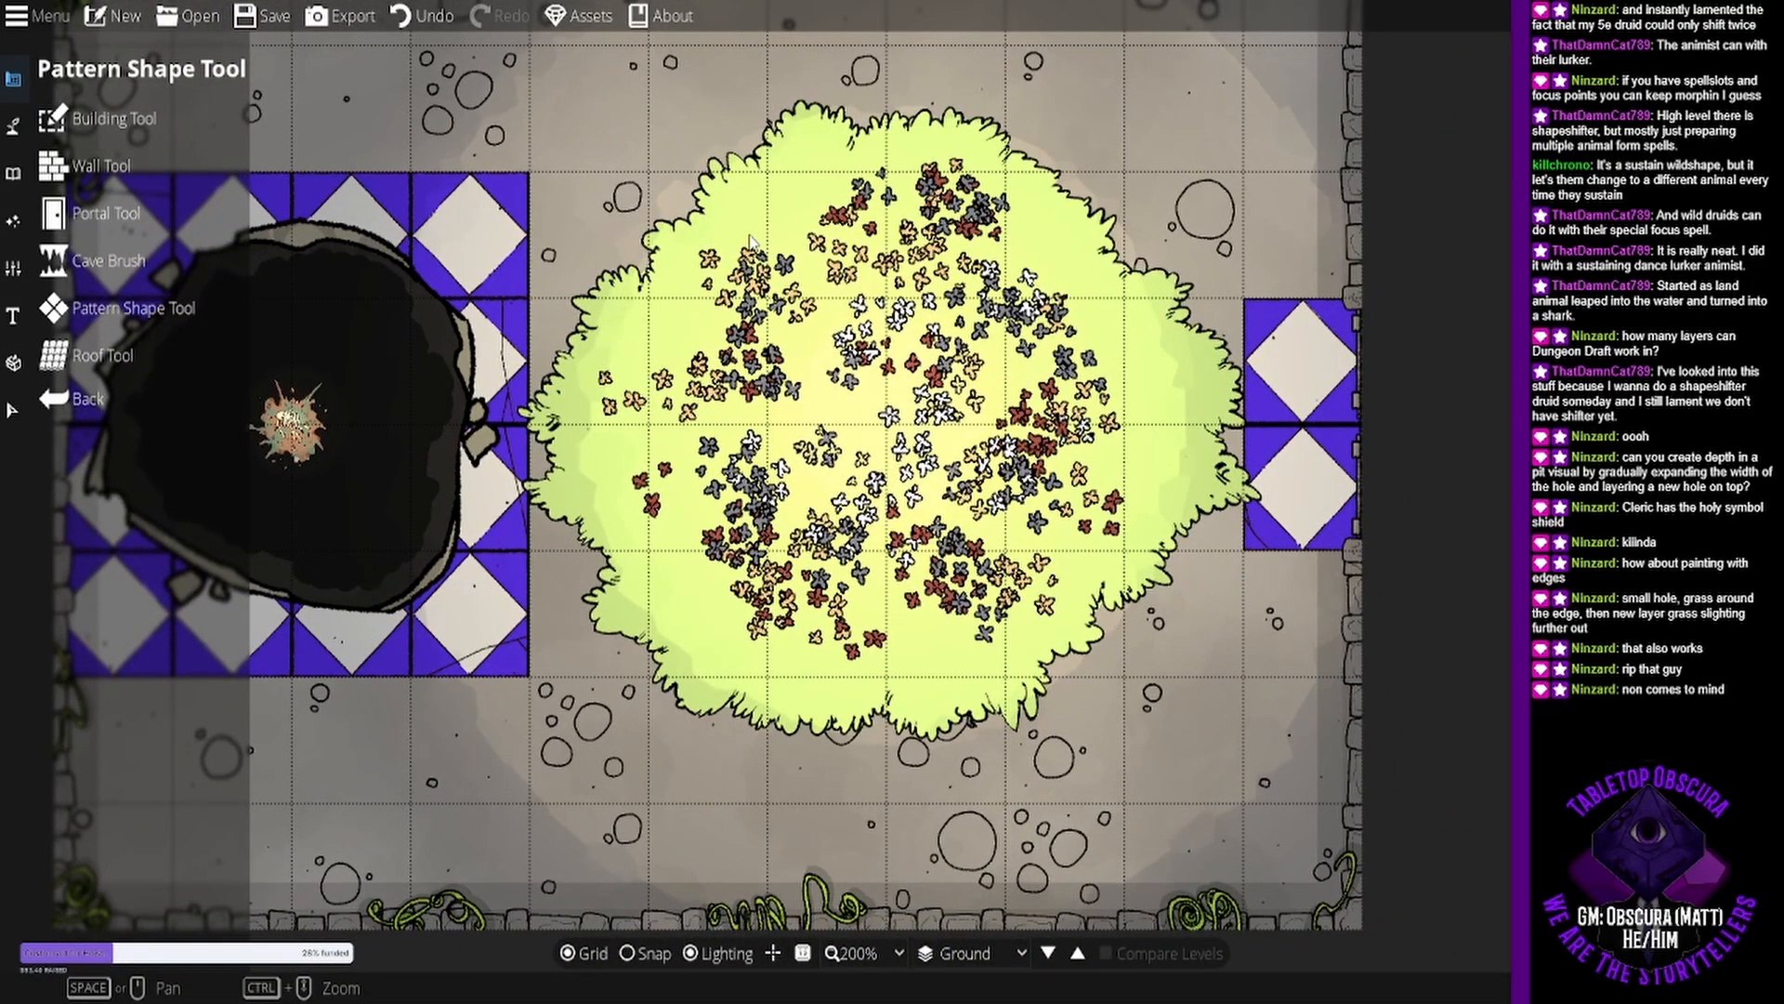
drag(764, 349, 835, 398)
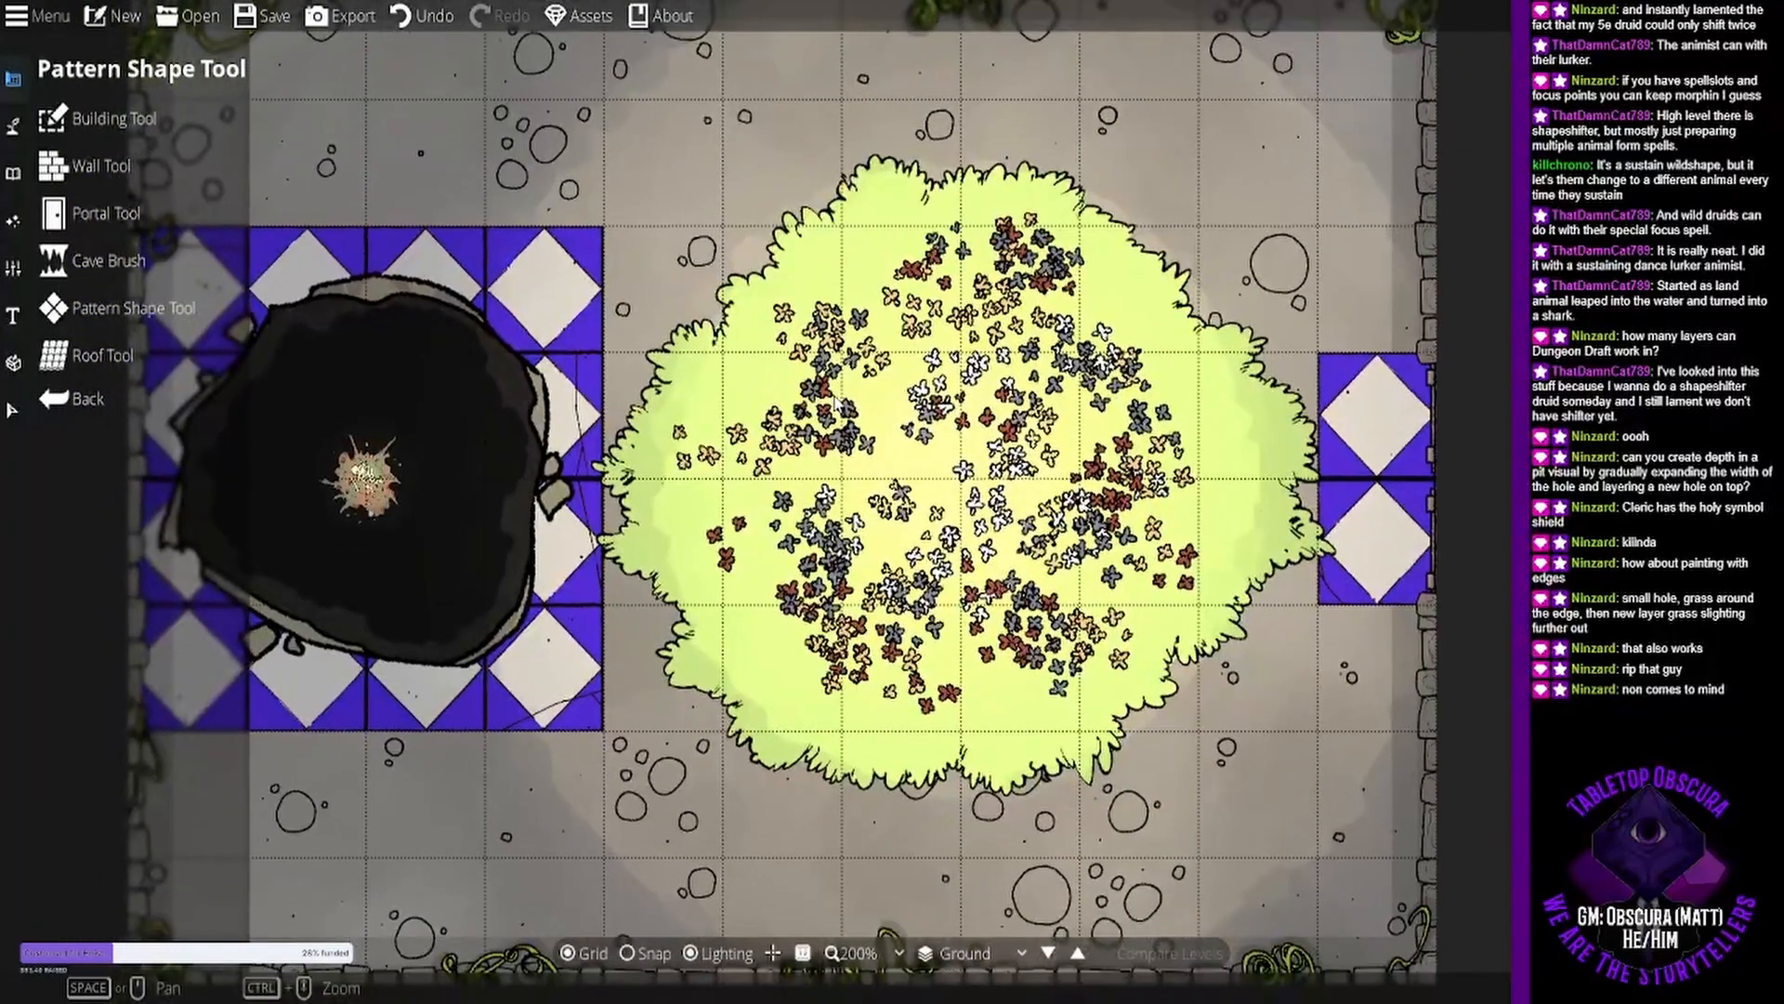
click(152, 162)
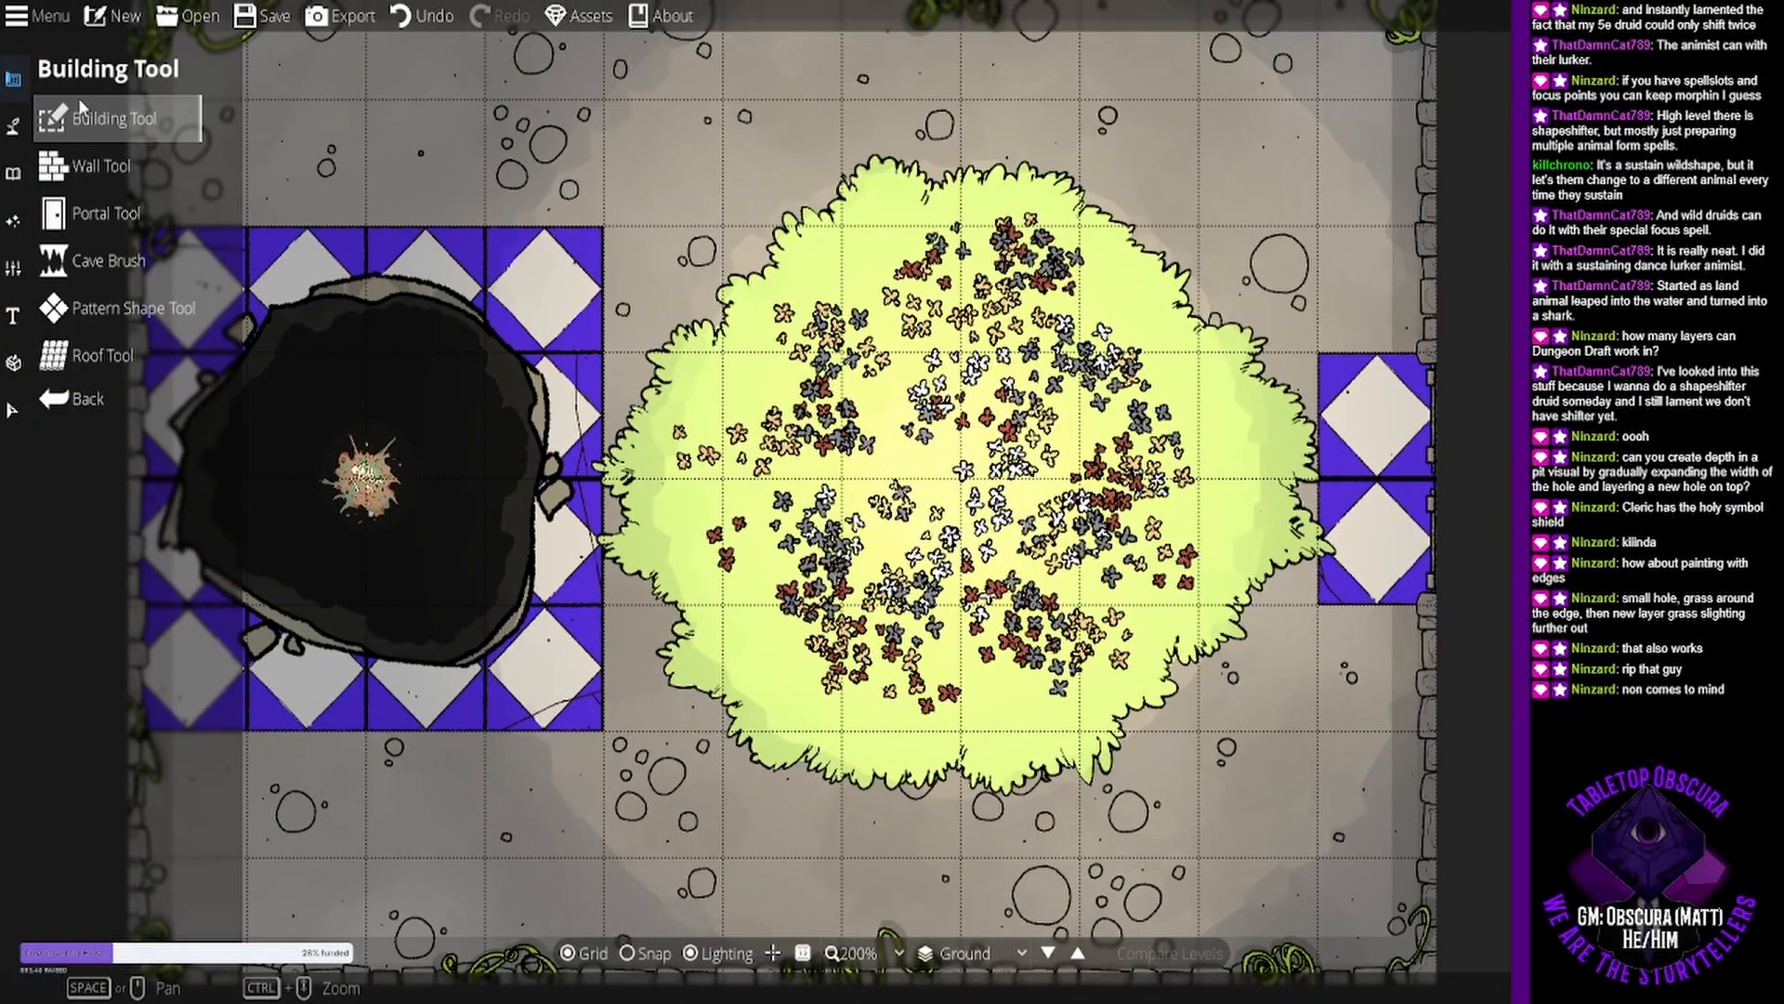
click(14, 145)
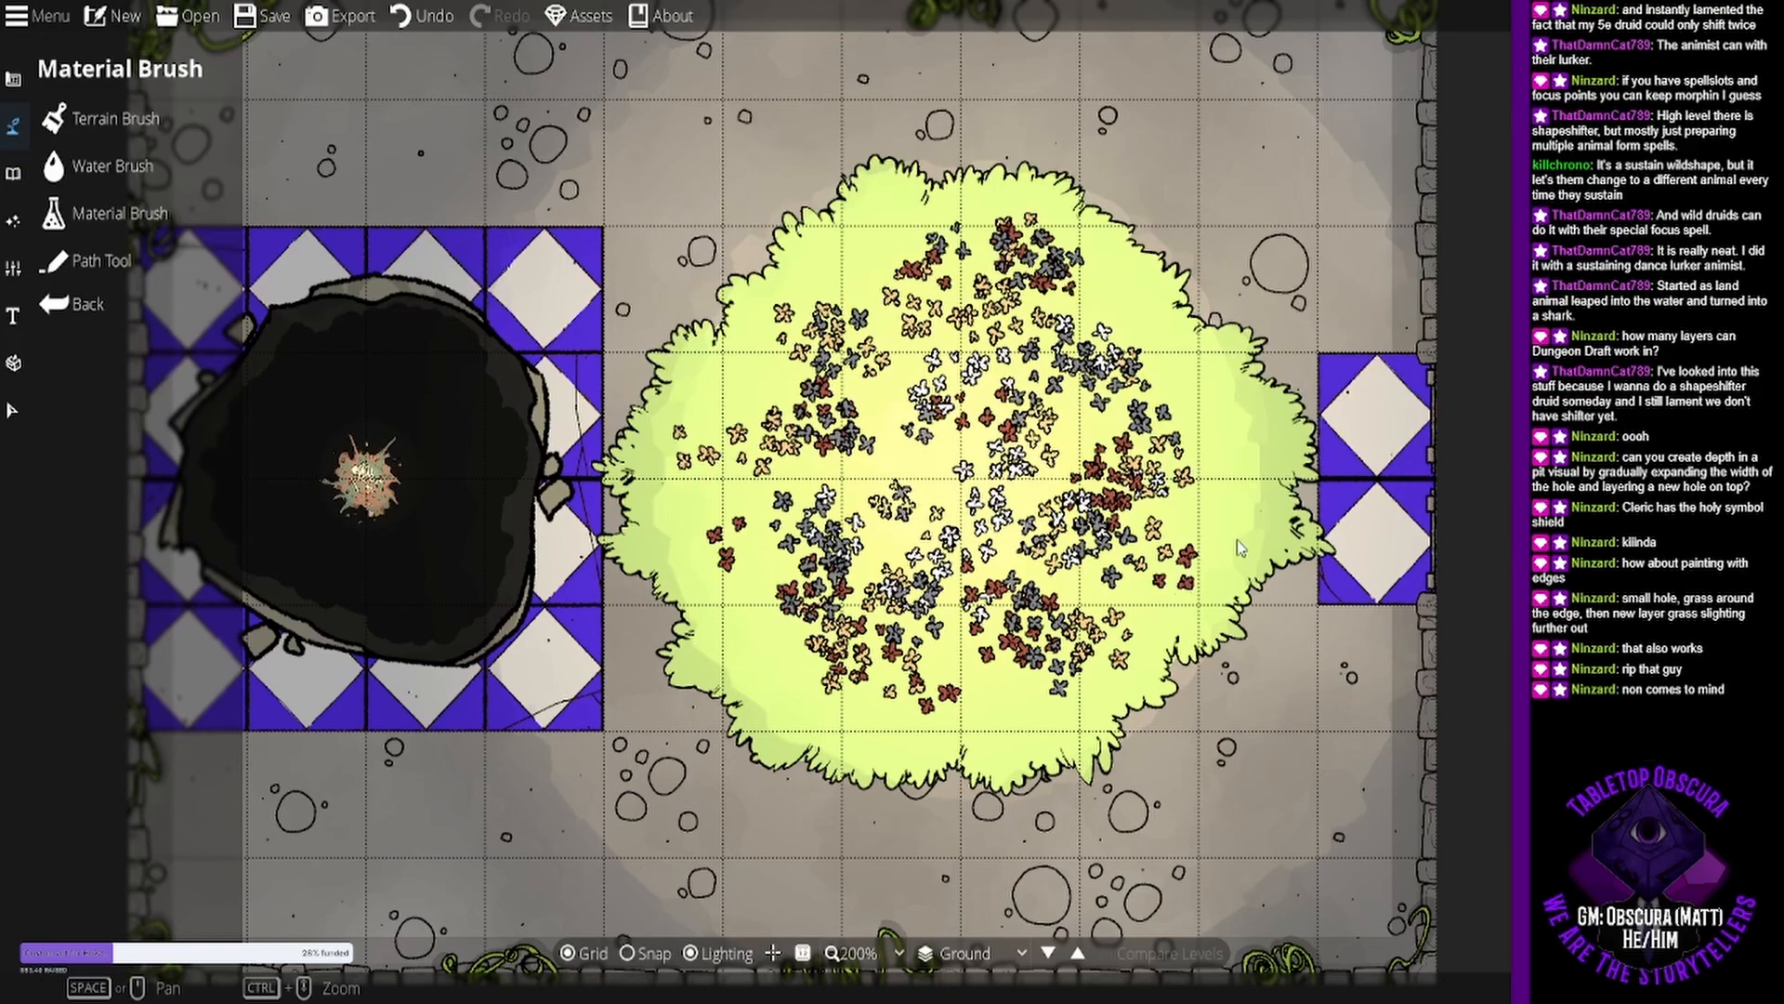
drag(897, 469, 1127, 433)
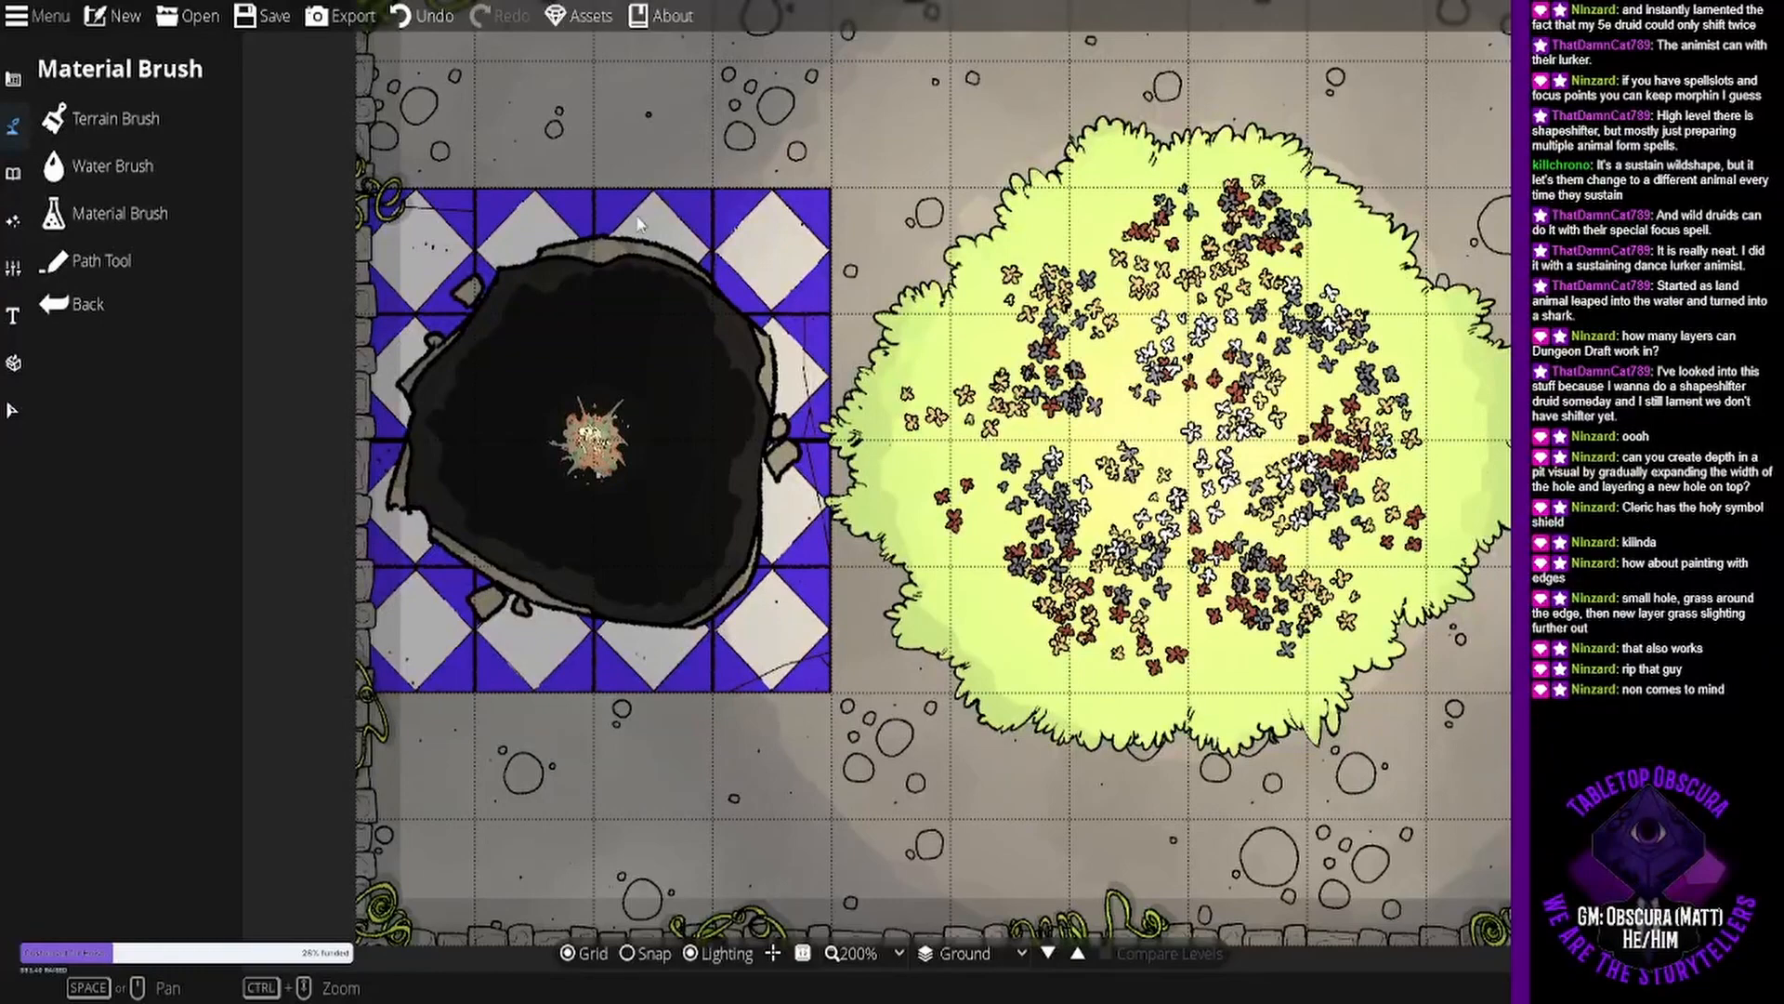
drag(648, 269, 705, 297)
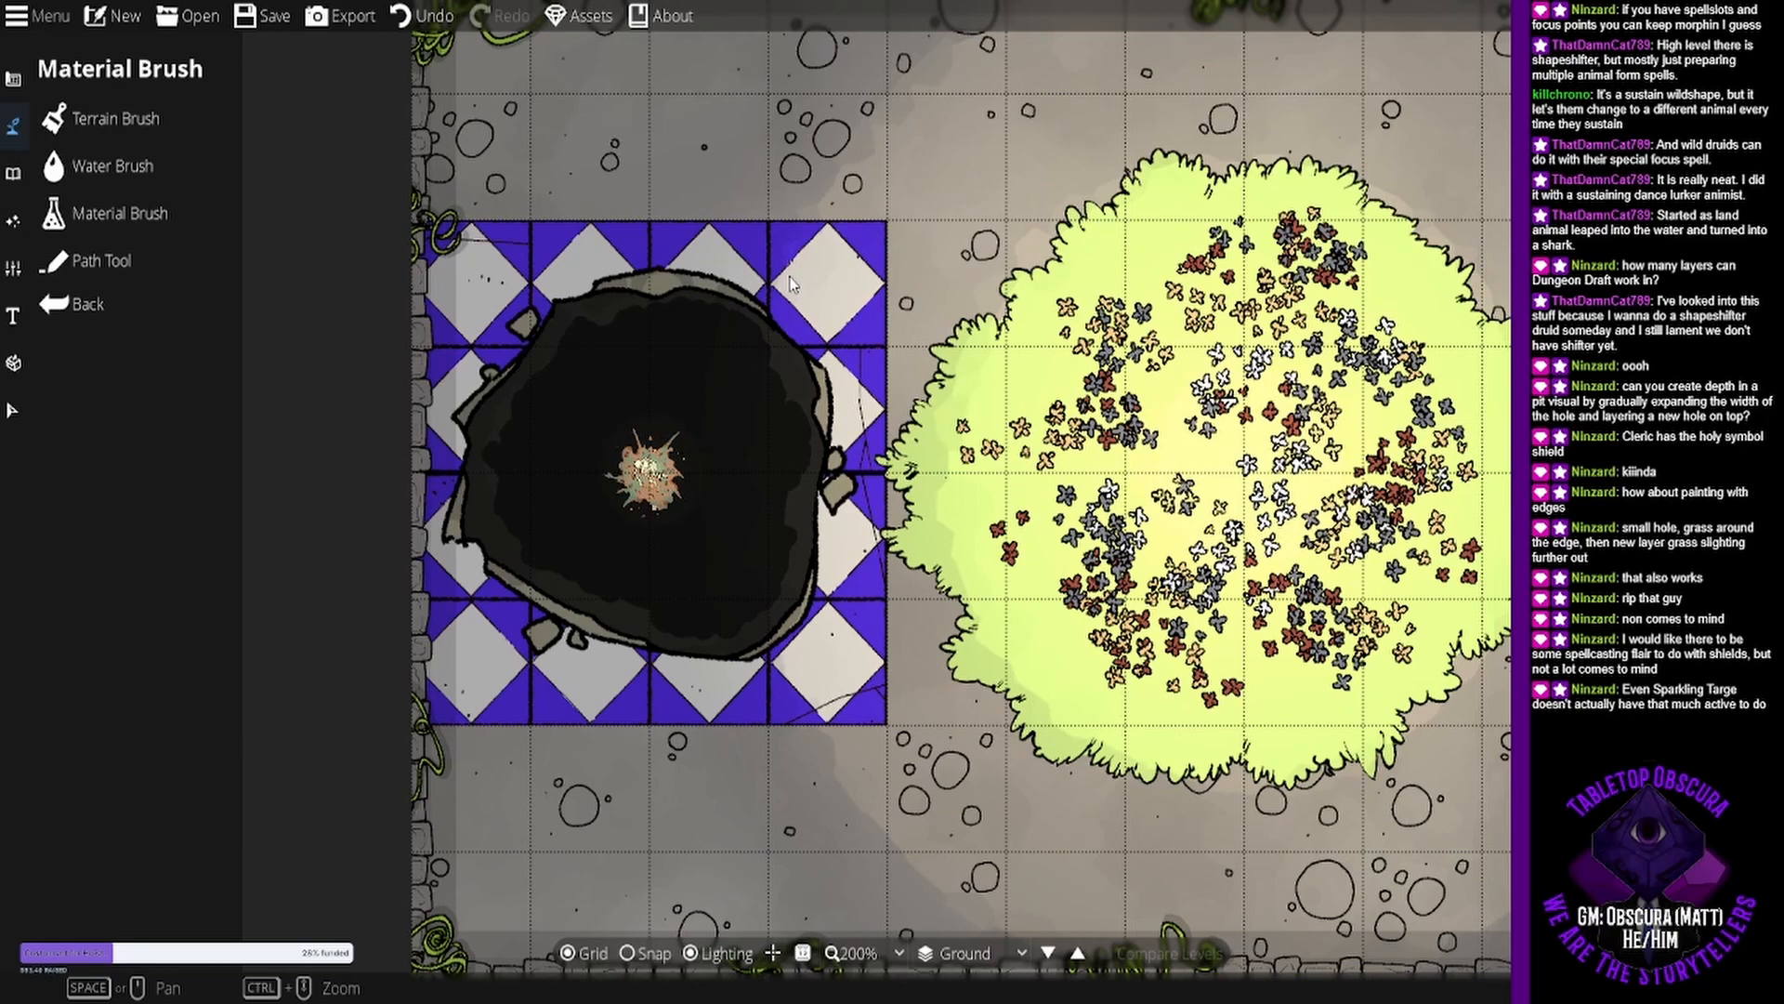
drag(585, 373, 575, 376)
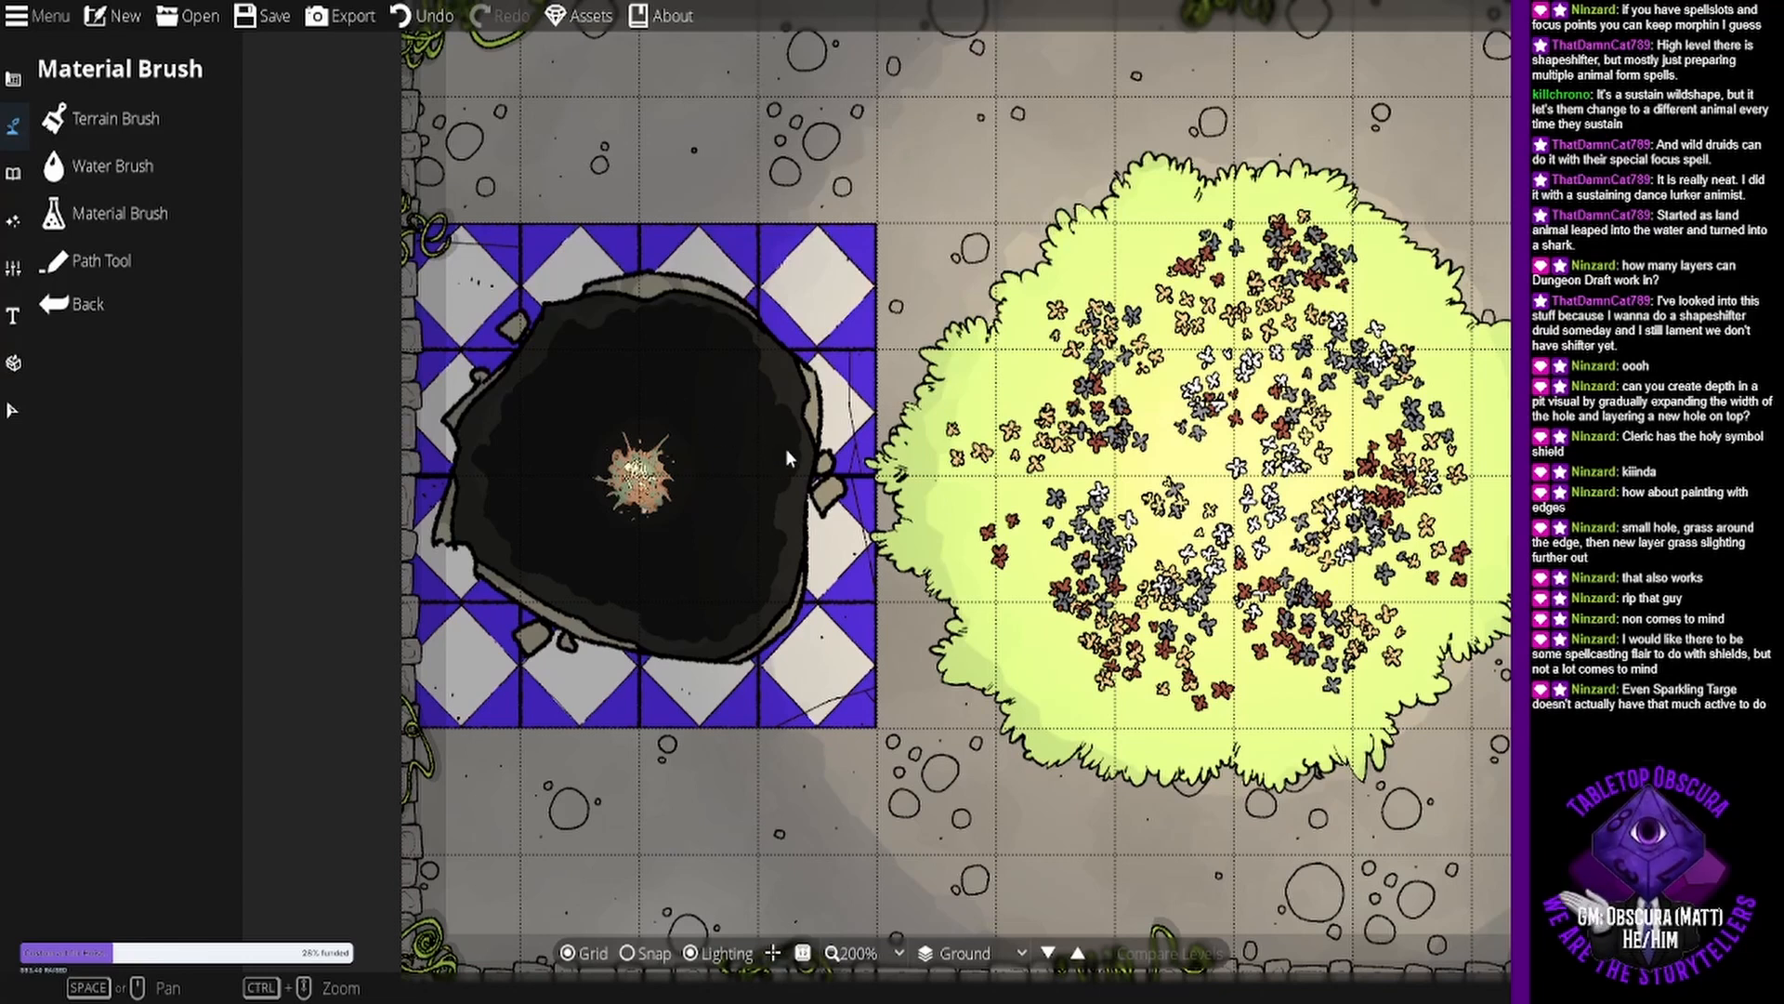
drag(784, 454, 757, 442)
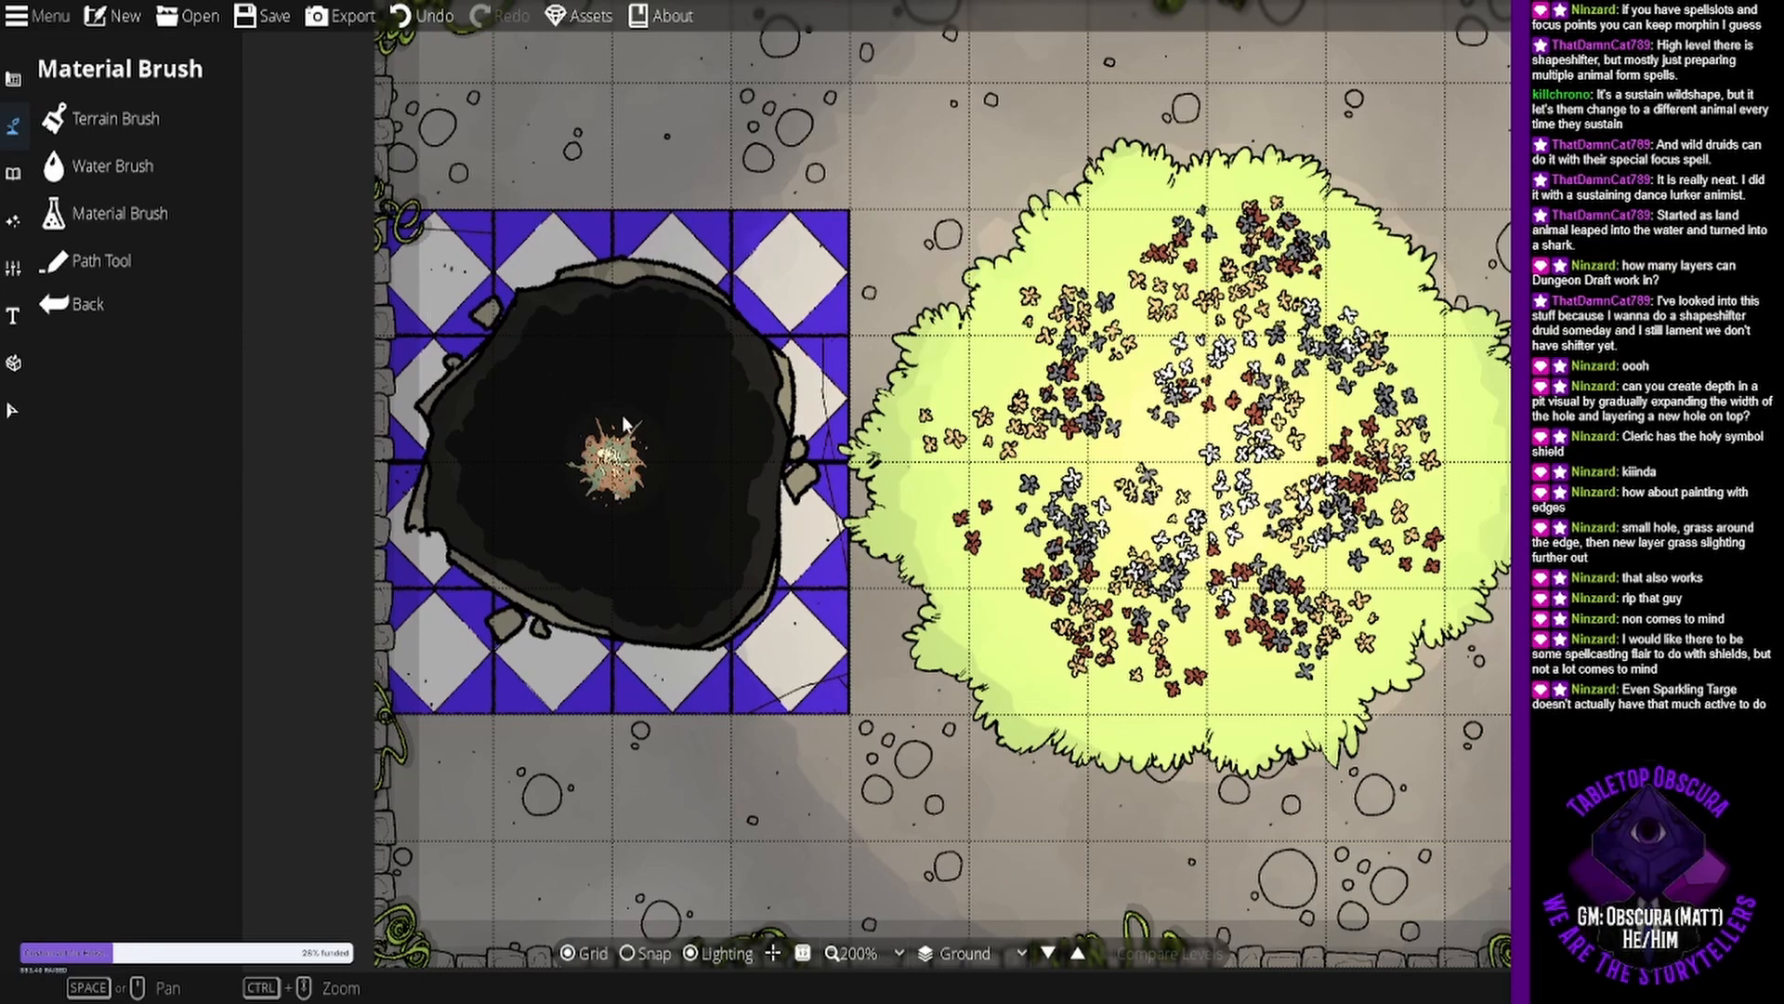
Enable snapping and place a round stone pillar on each of the four corner tiles around the pit with the Object Tool.
click(13, 172)
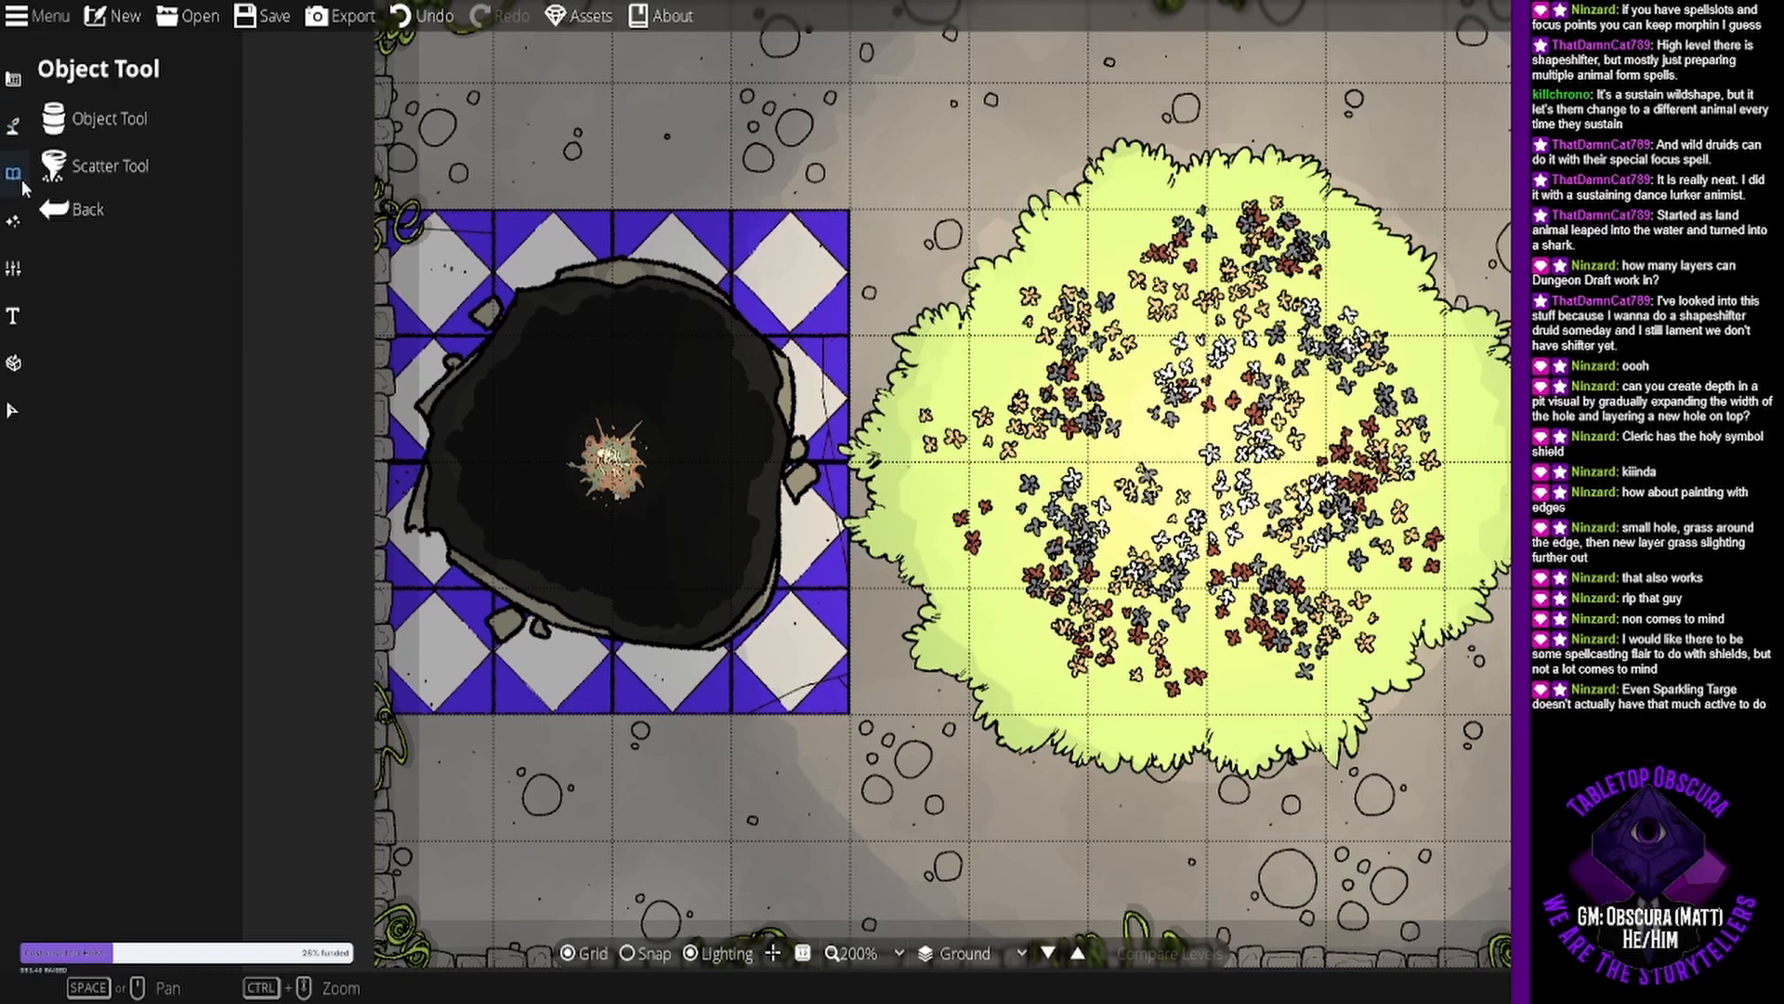
click(93, 140)
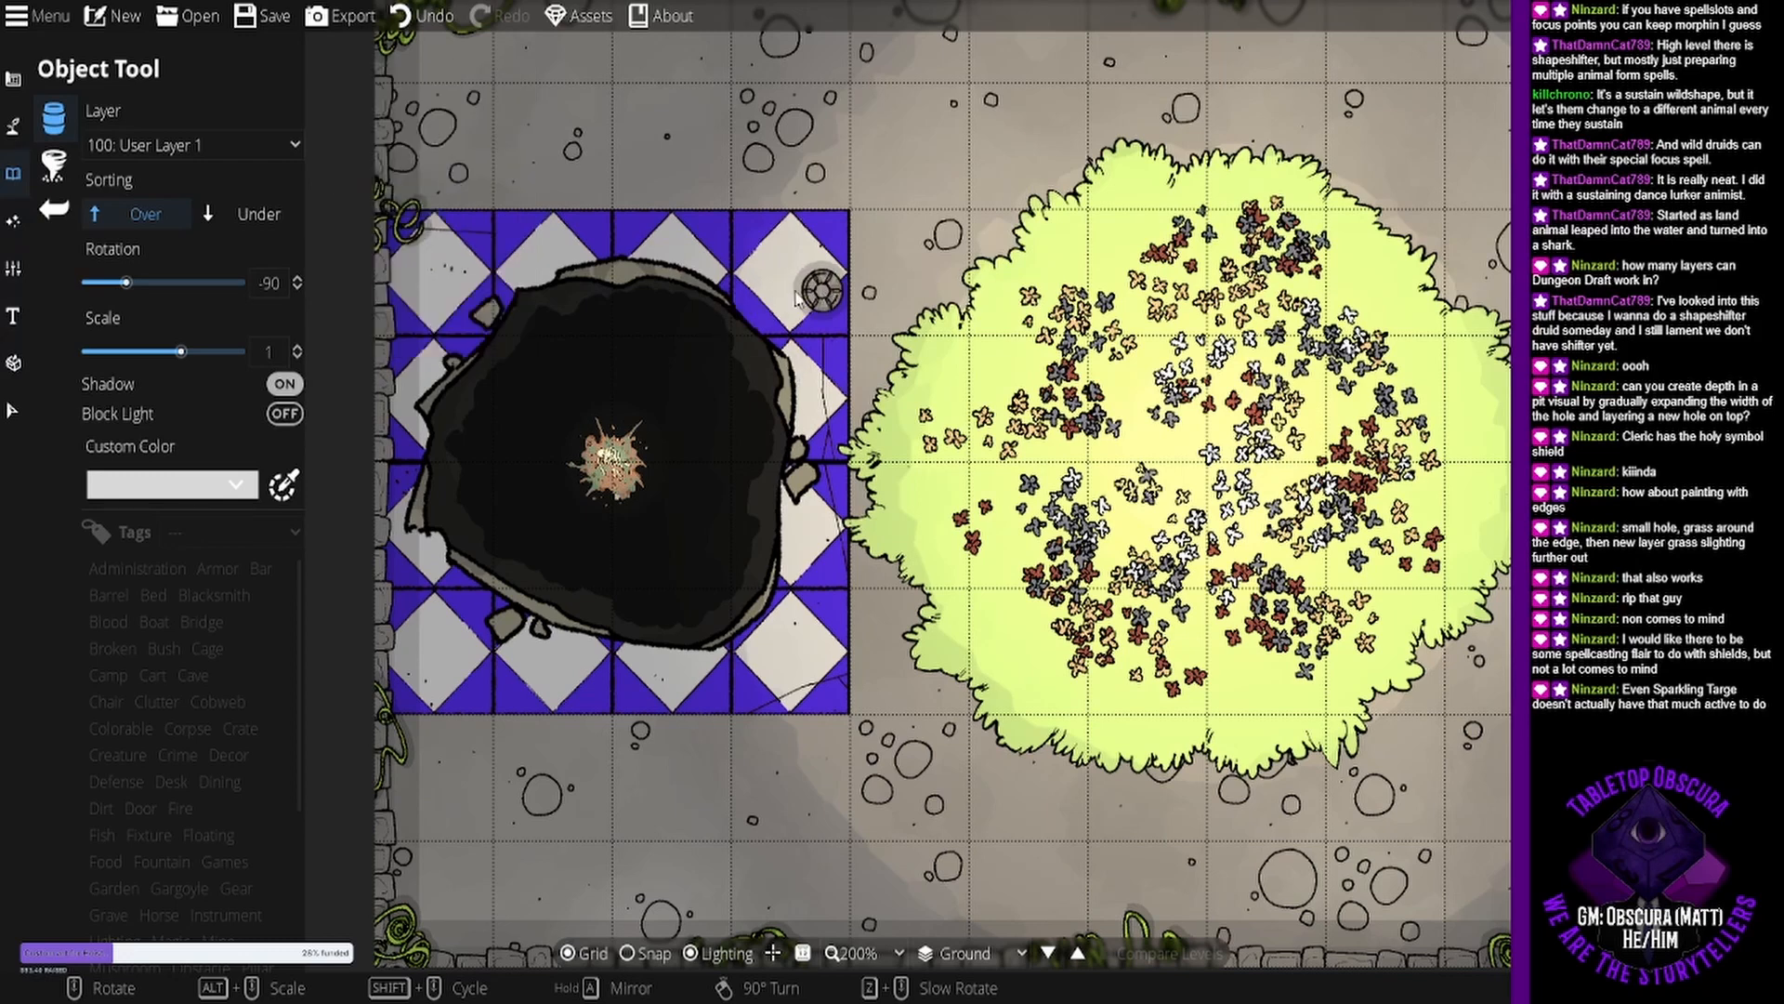
click(628, 954)
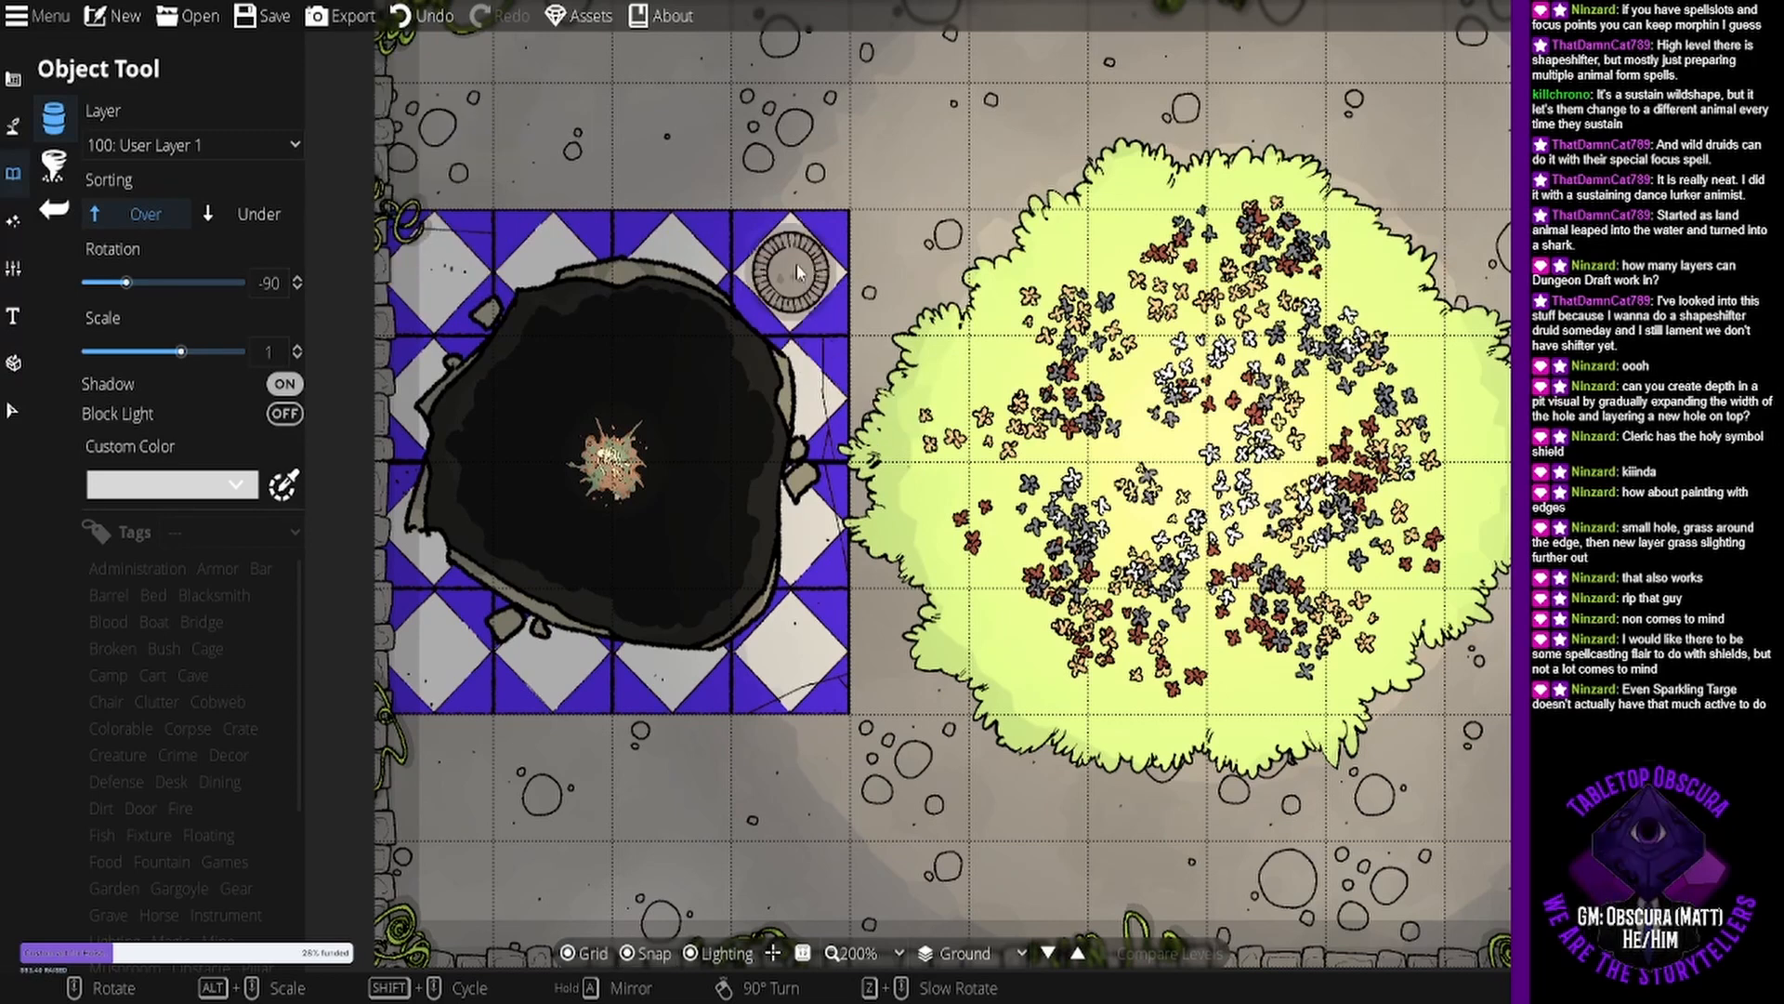
click(798, 272)
click(437, 272)
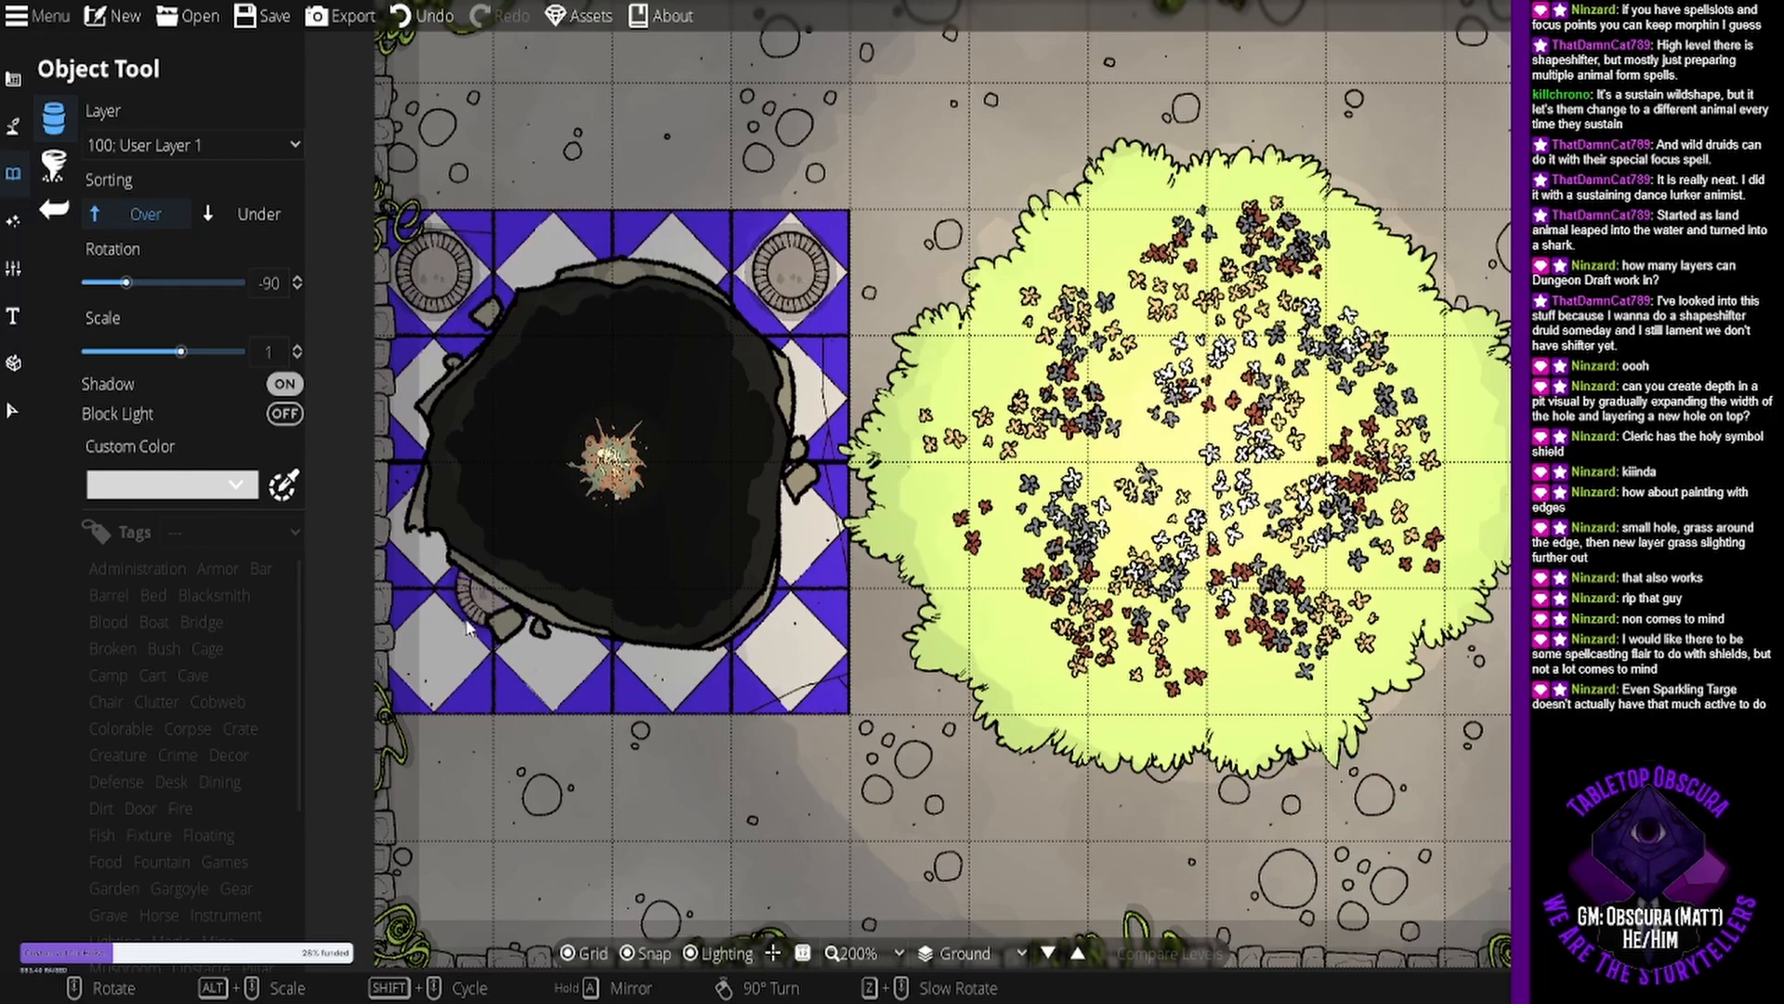
click(453, 657)
click(808, 657)
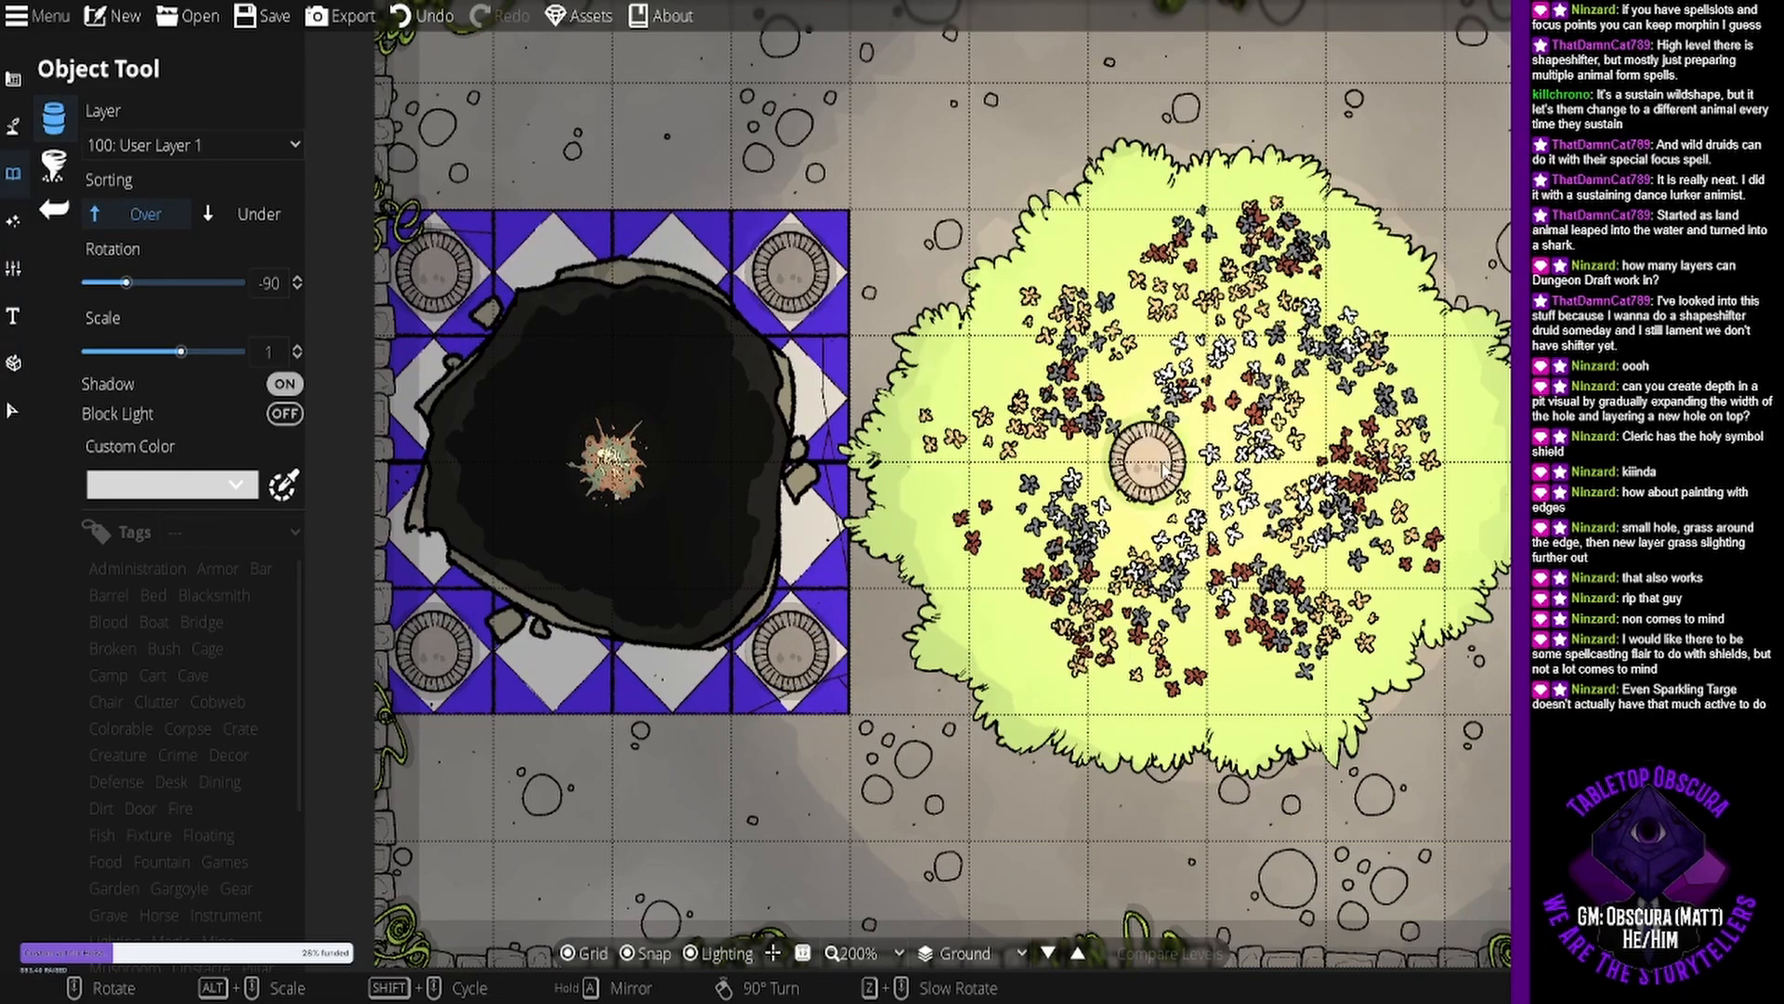
Place two more round pillars by the east wall, one directly below and one directly above the two blue-and-white tiles.
drag(953, 253, 944, 305)
drag(1137, 385, 1055, 350)
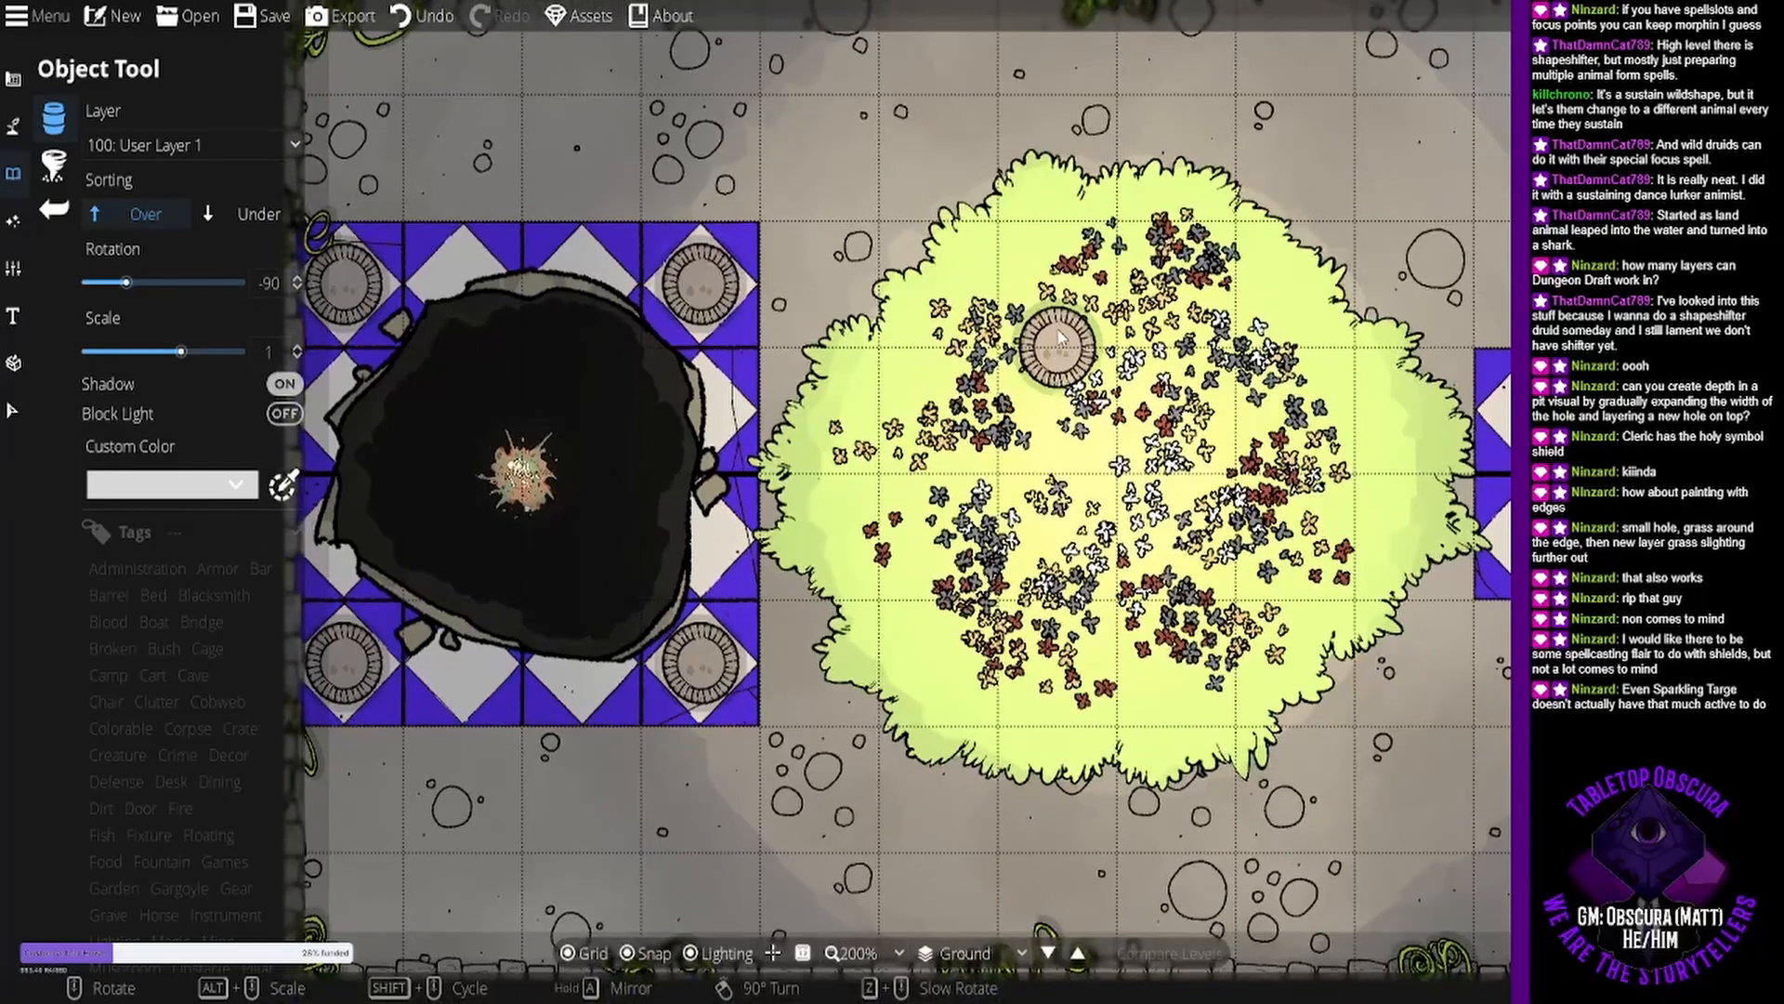
scroll(1060, 336, down, 2)
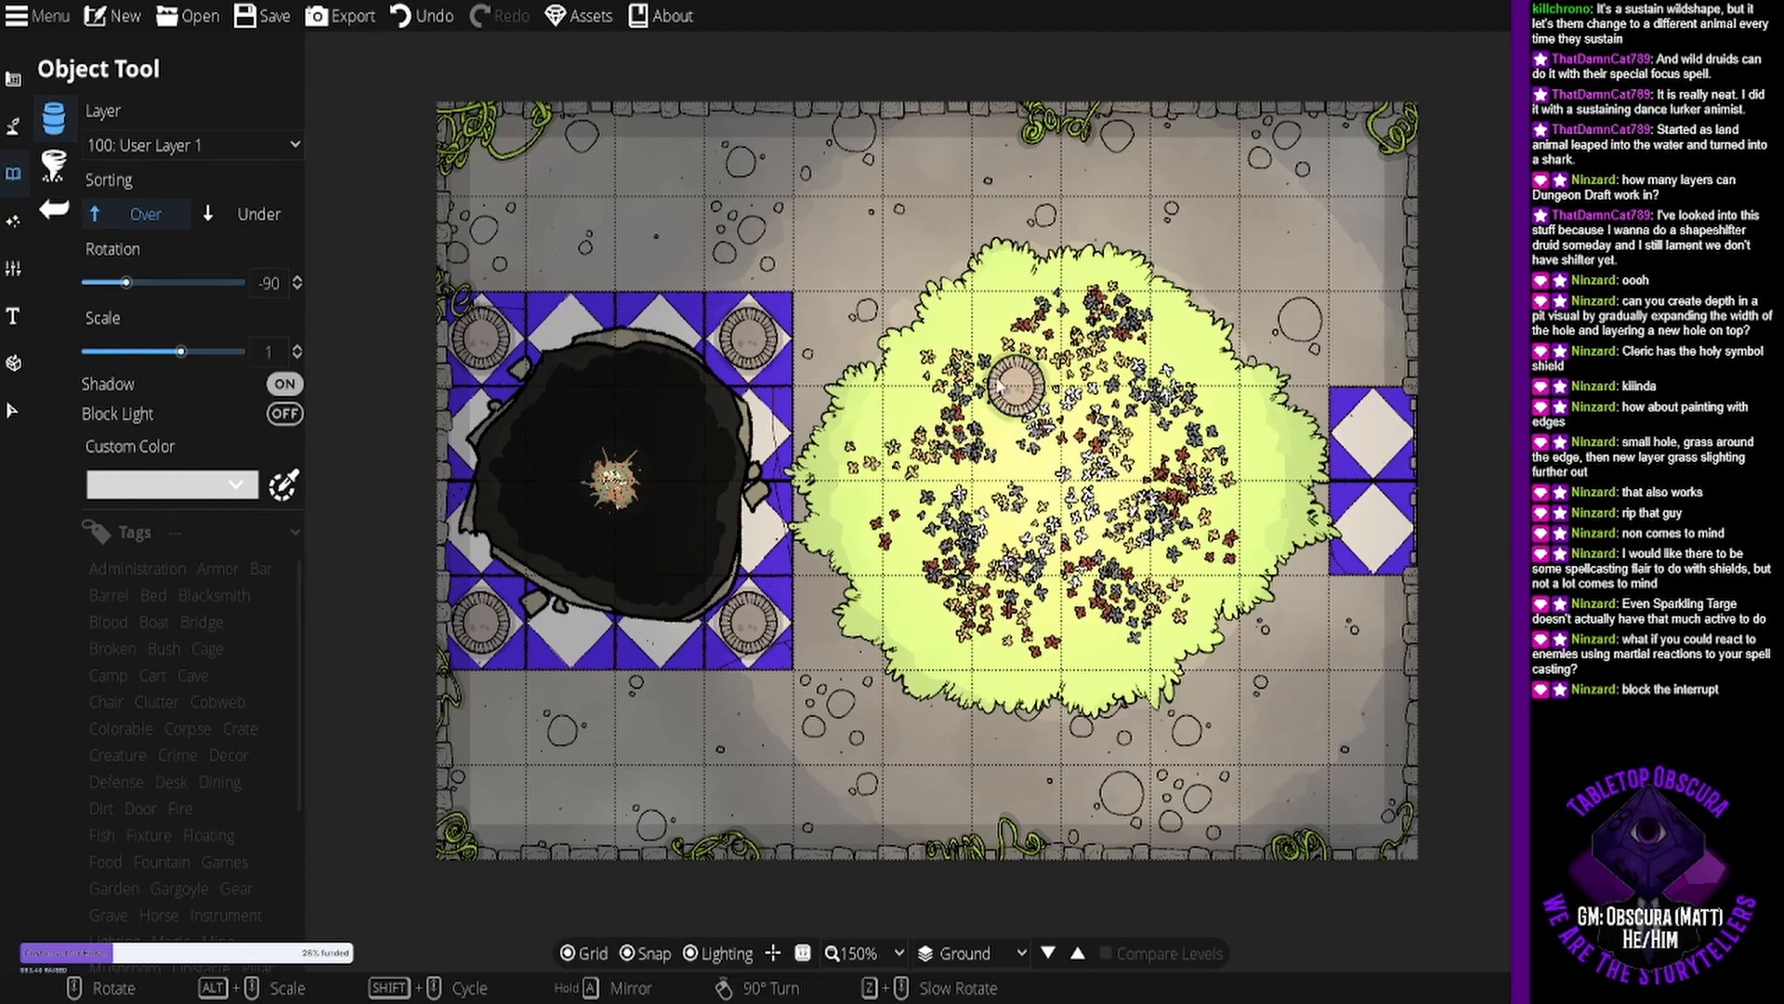
drag(996, 379, 957, 381)
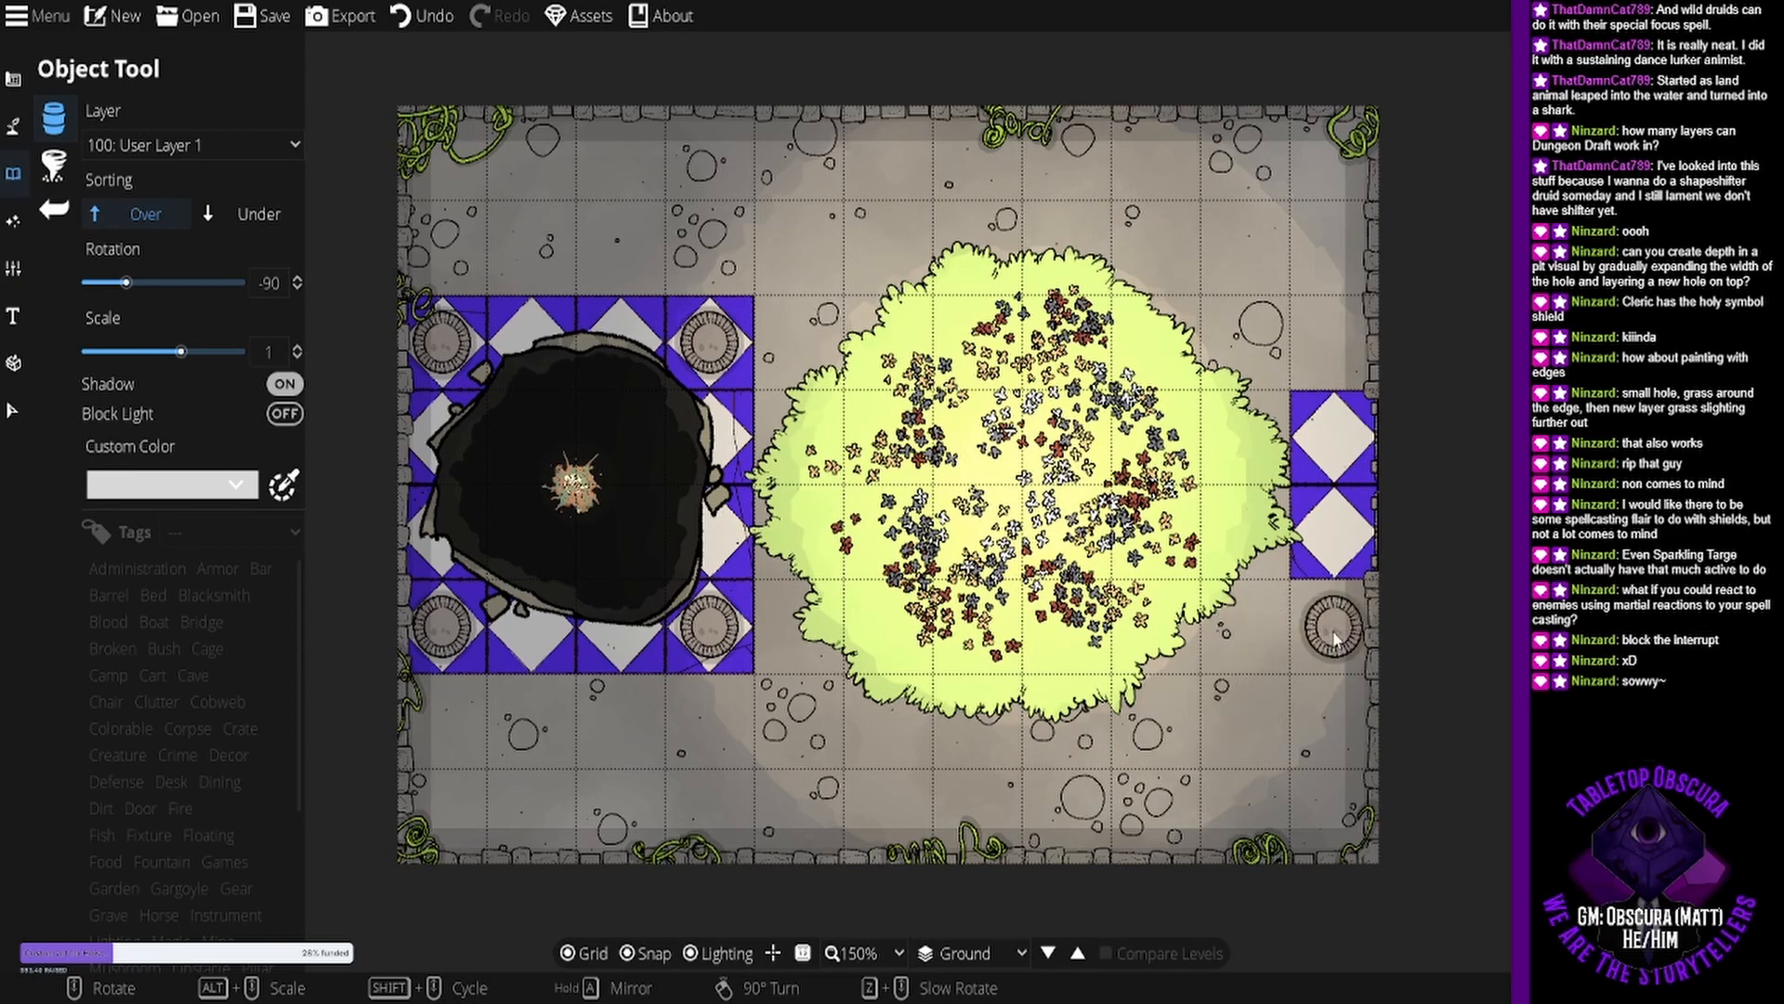
click(1334, 638)
click(1335, 353)
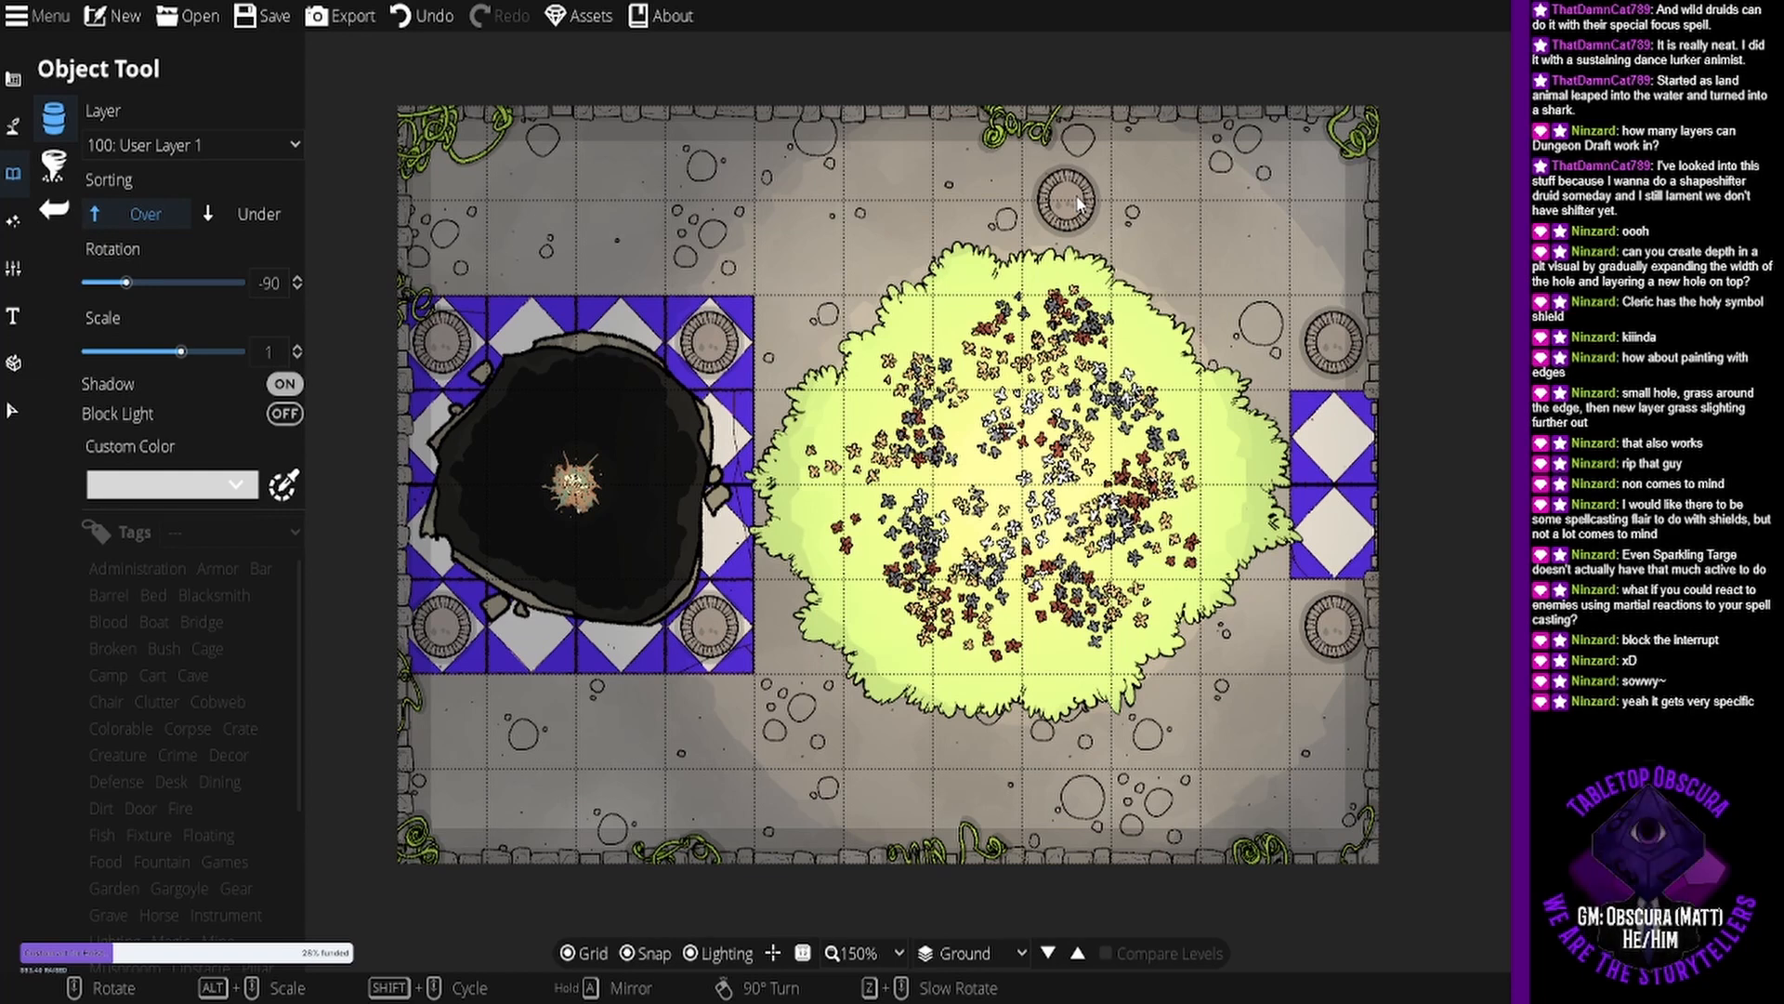
Add a text label on the stone floor north of the grass reading "Trigger: You are casting a".
click(11, 310)
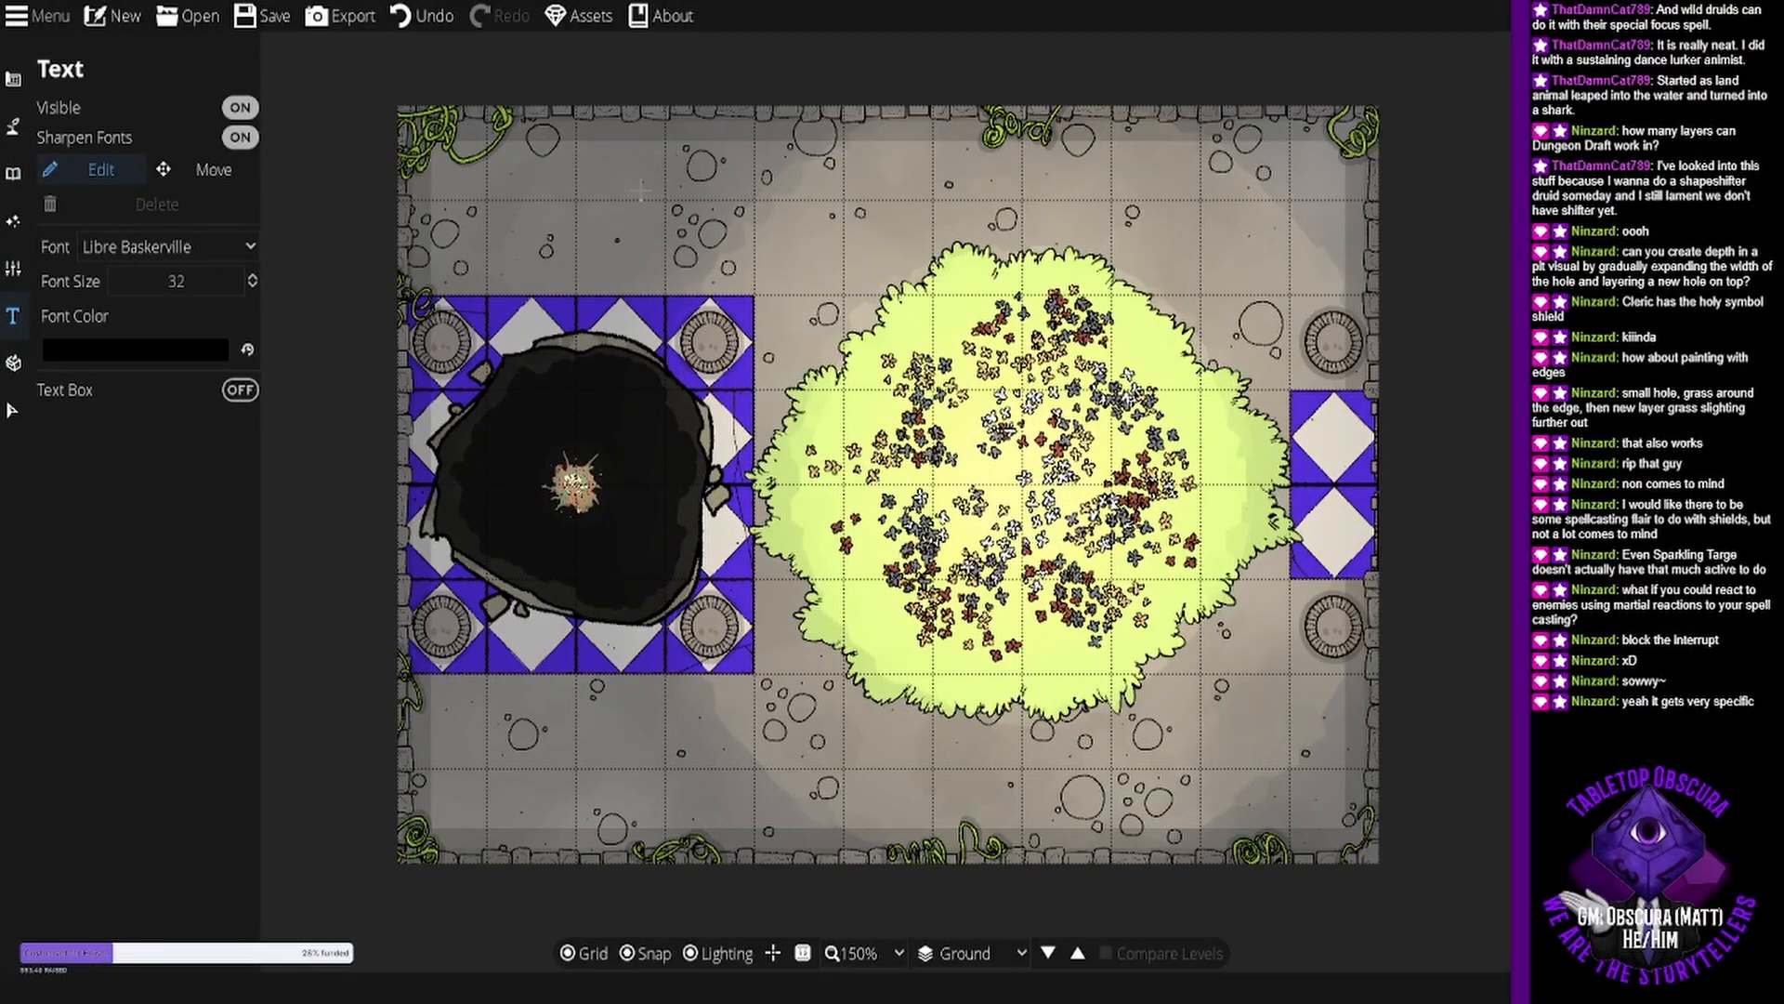
click(811, 201)
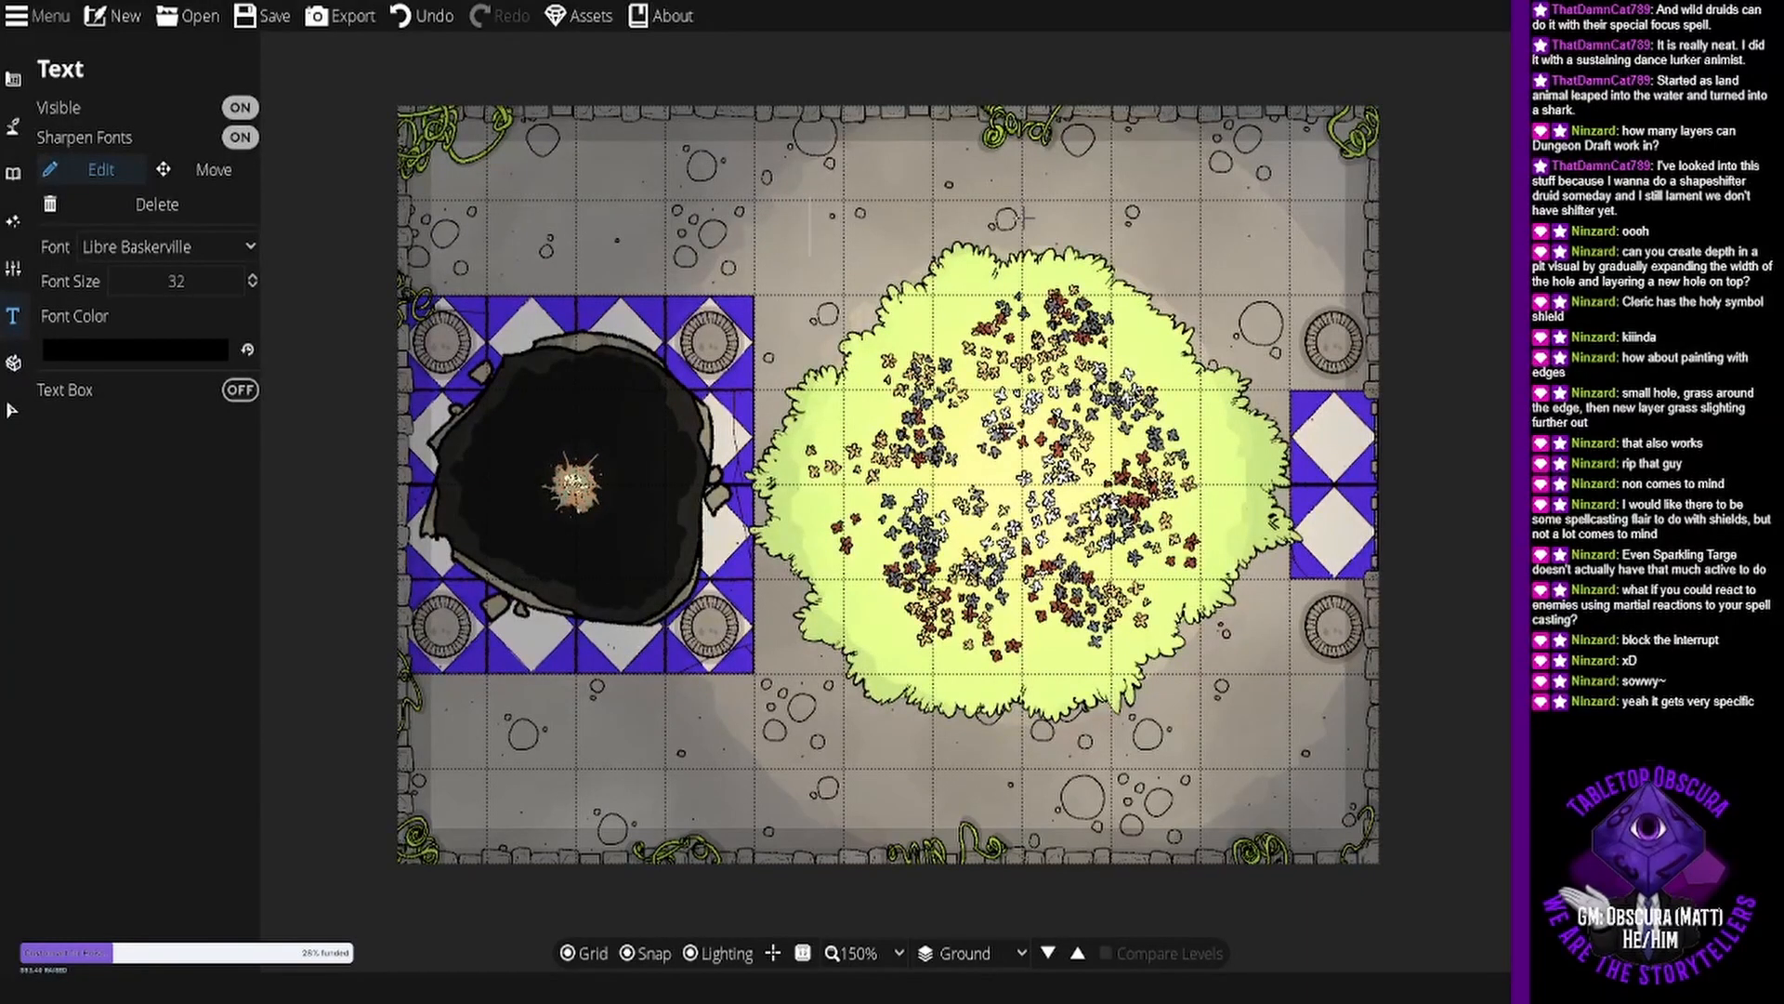
text(Trigger:)
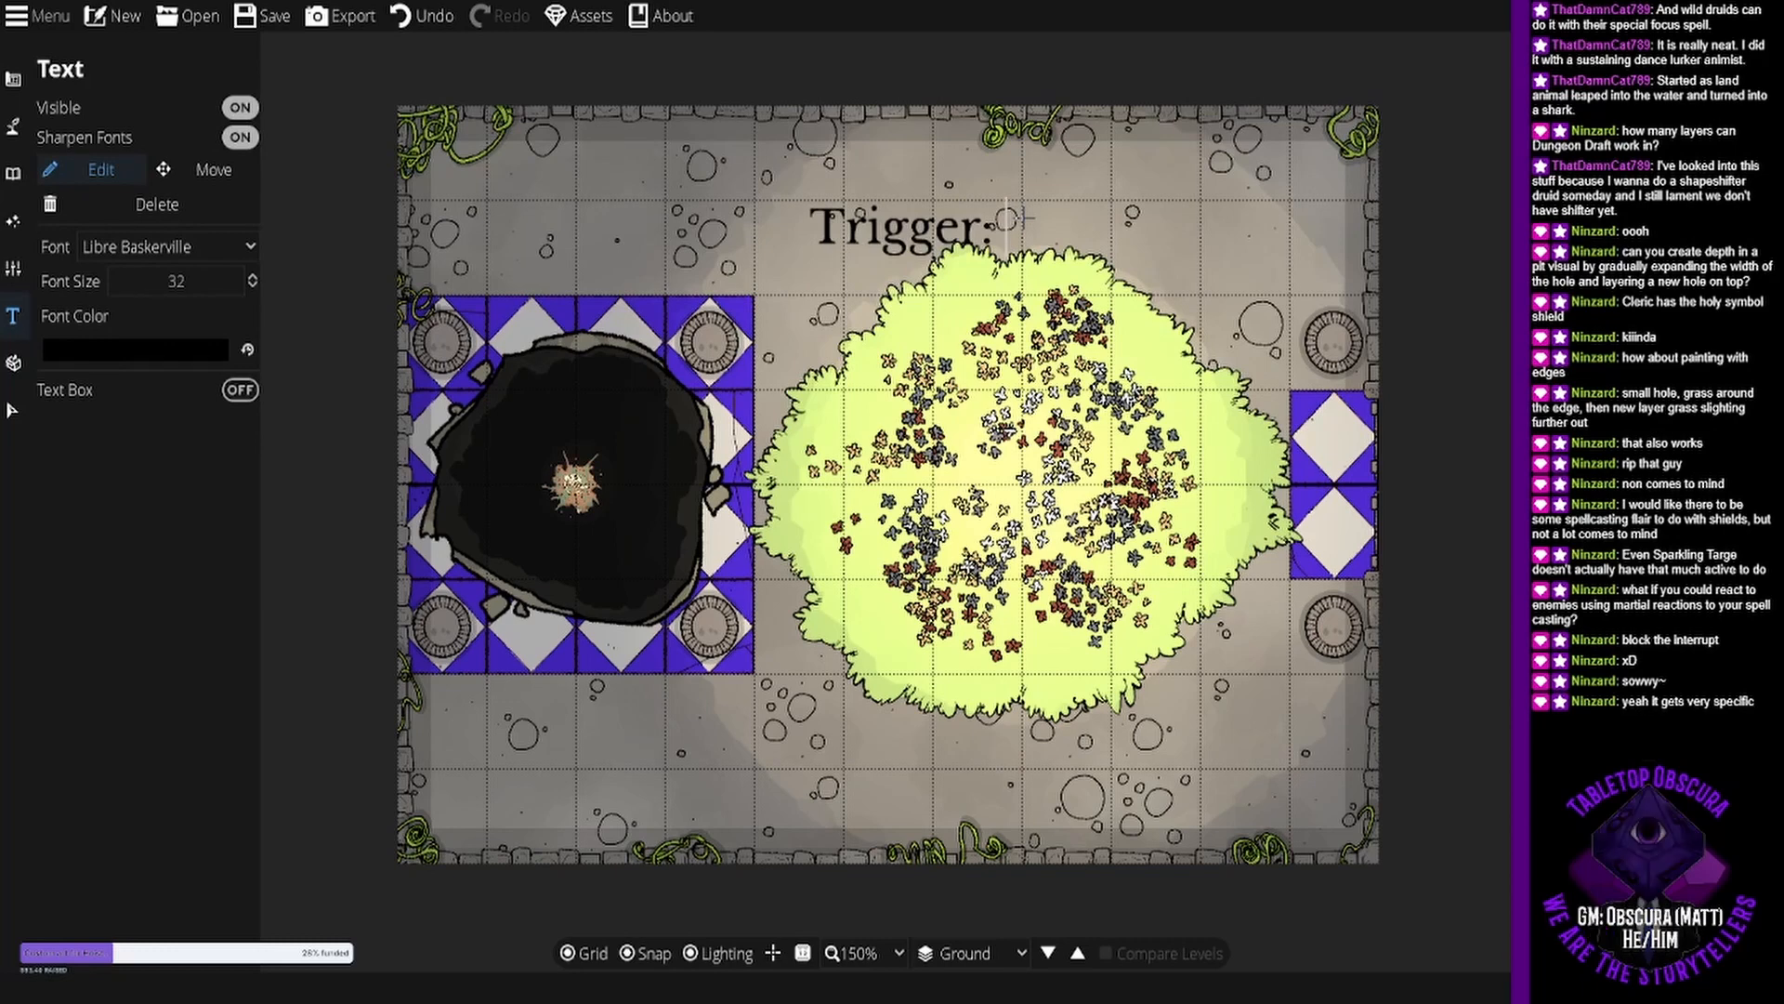
text(You)
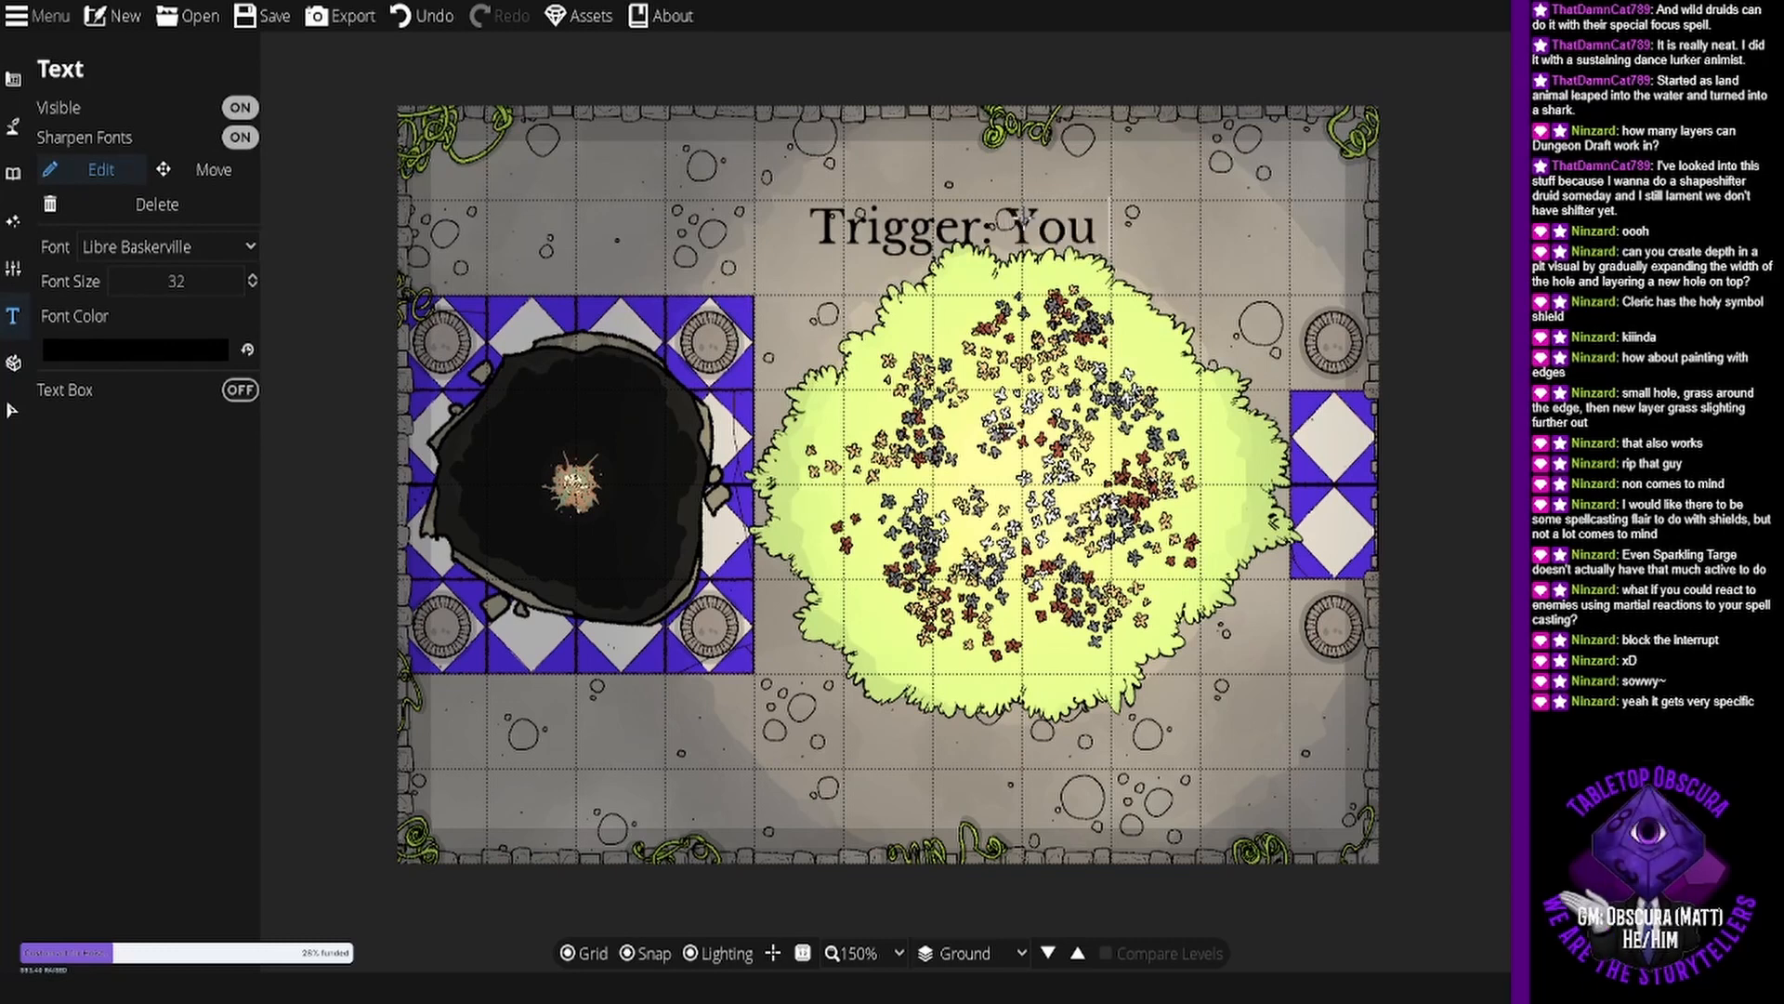
text( are casting a)
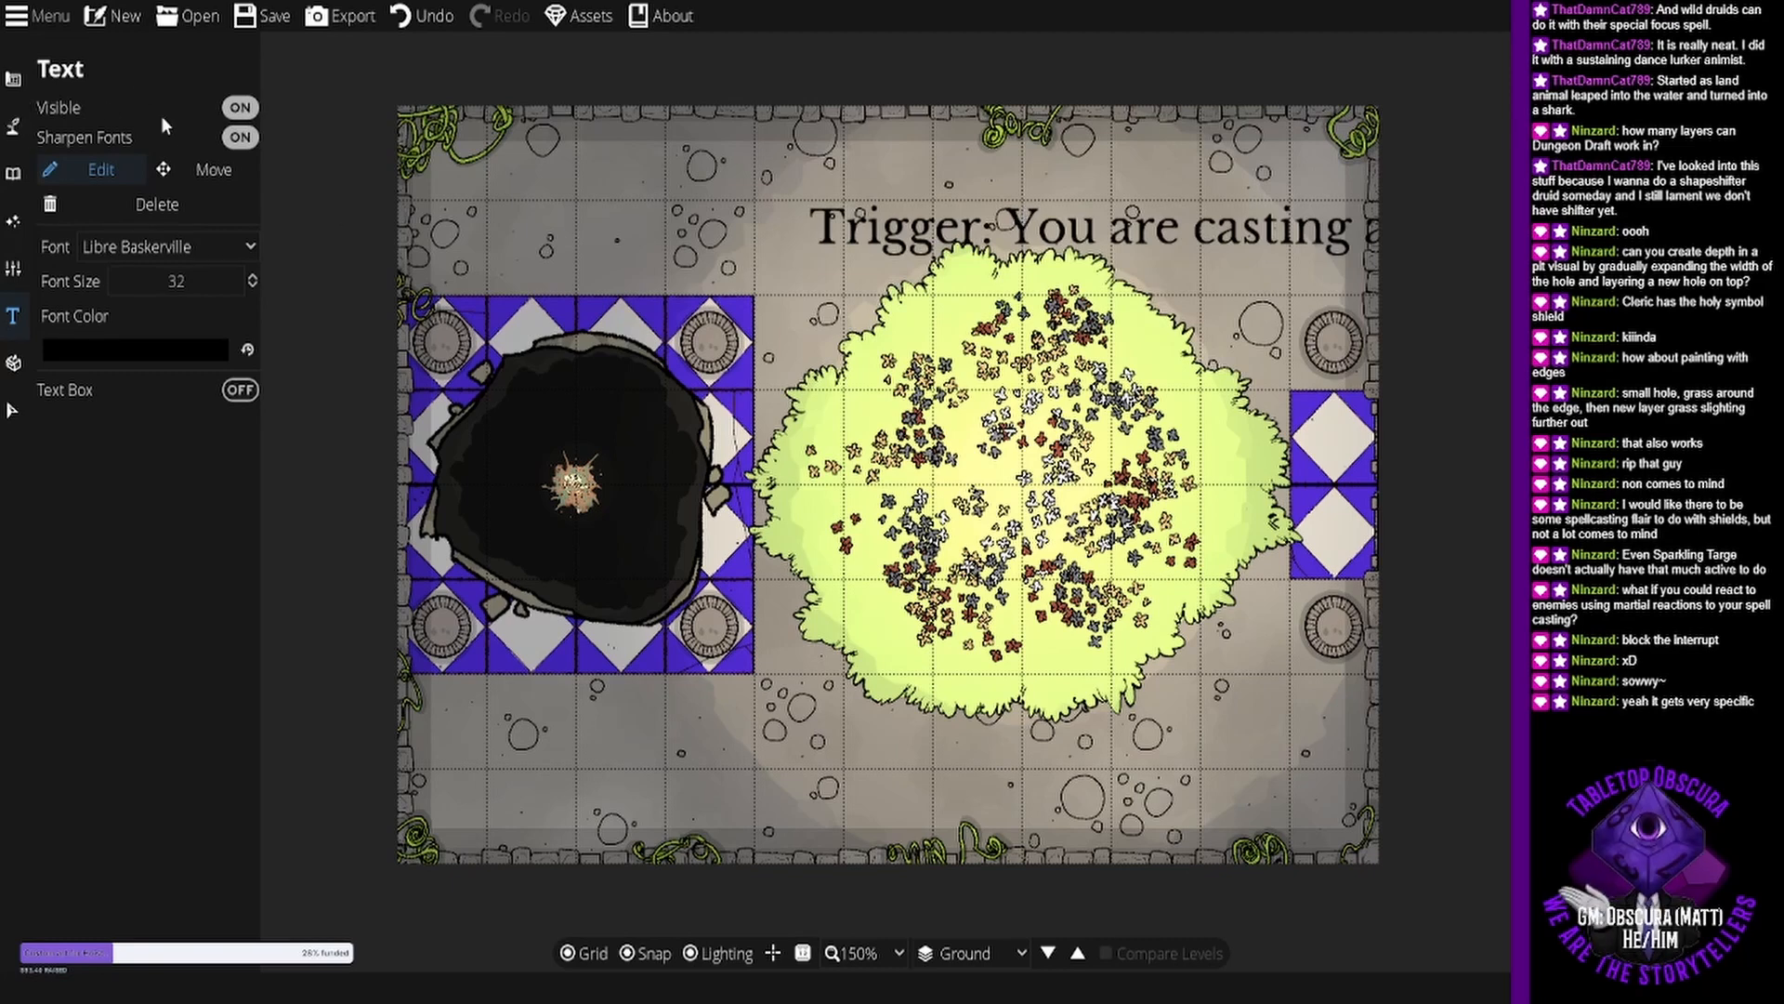
Move the text label to the map's west edge and correct and extend it to "Trigger: You are casting a spell and it would".
click(210, 169)
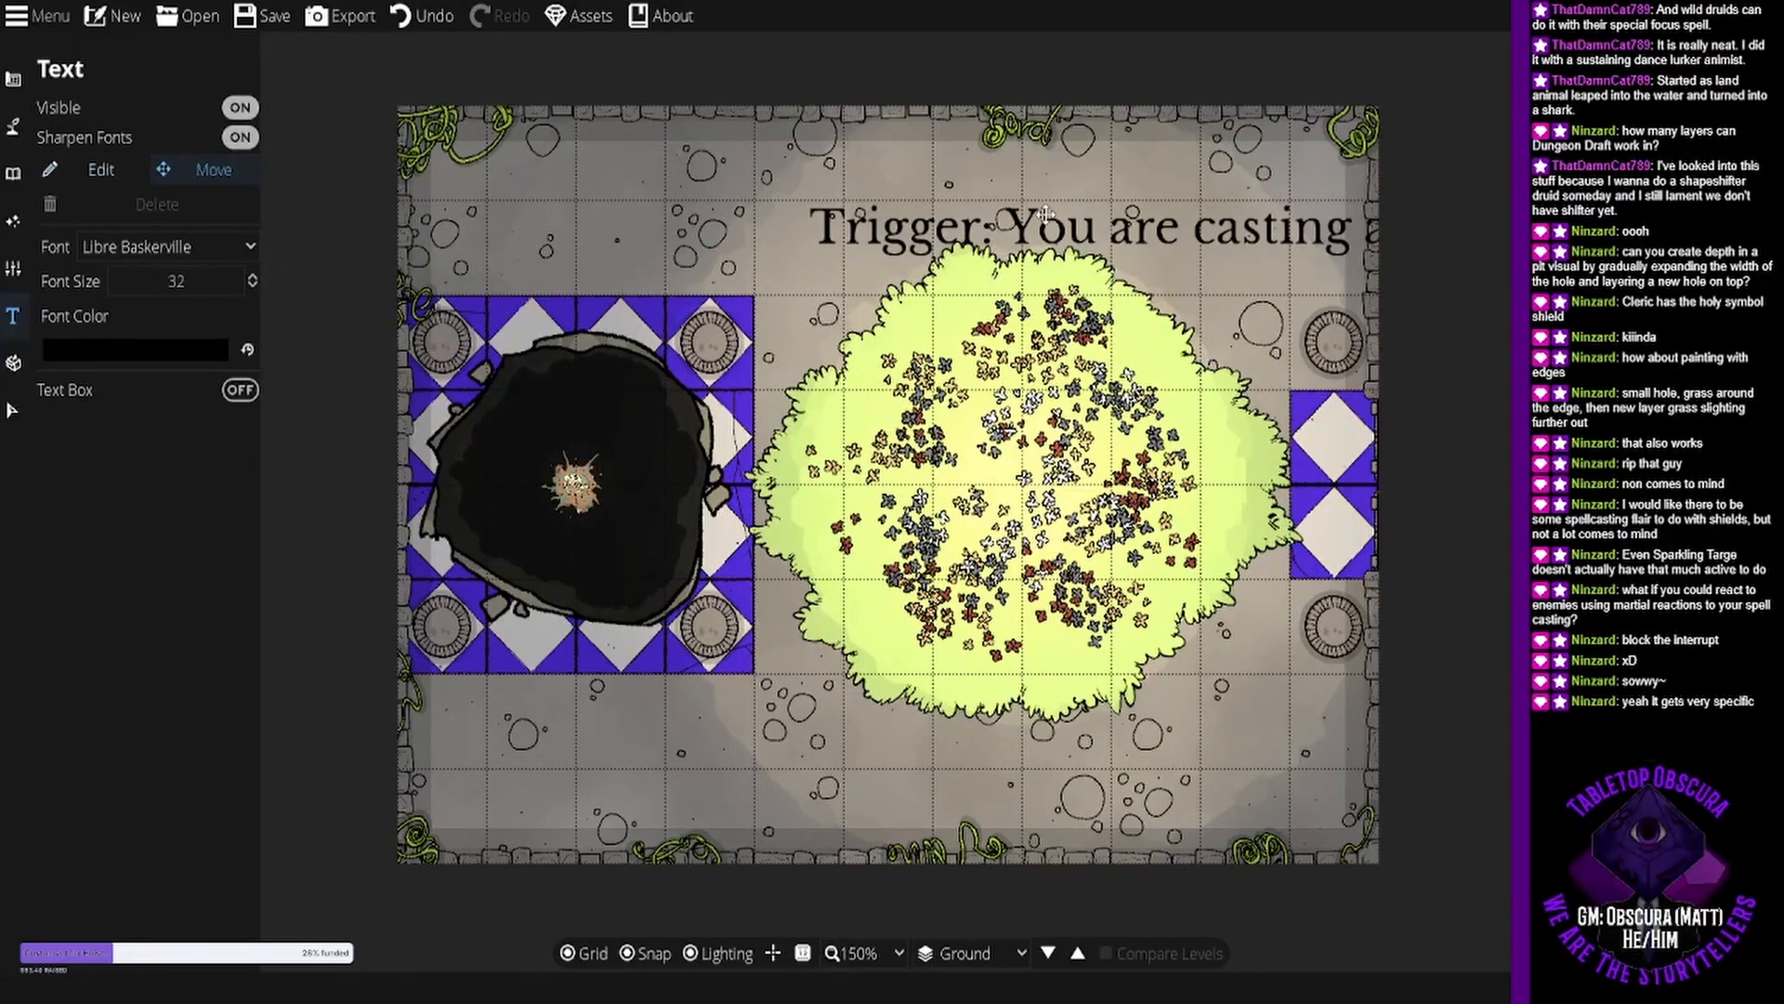
drag(1045, 213, 642, 193)
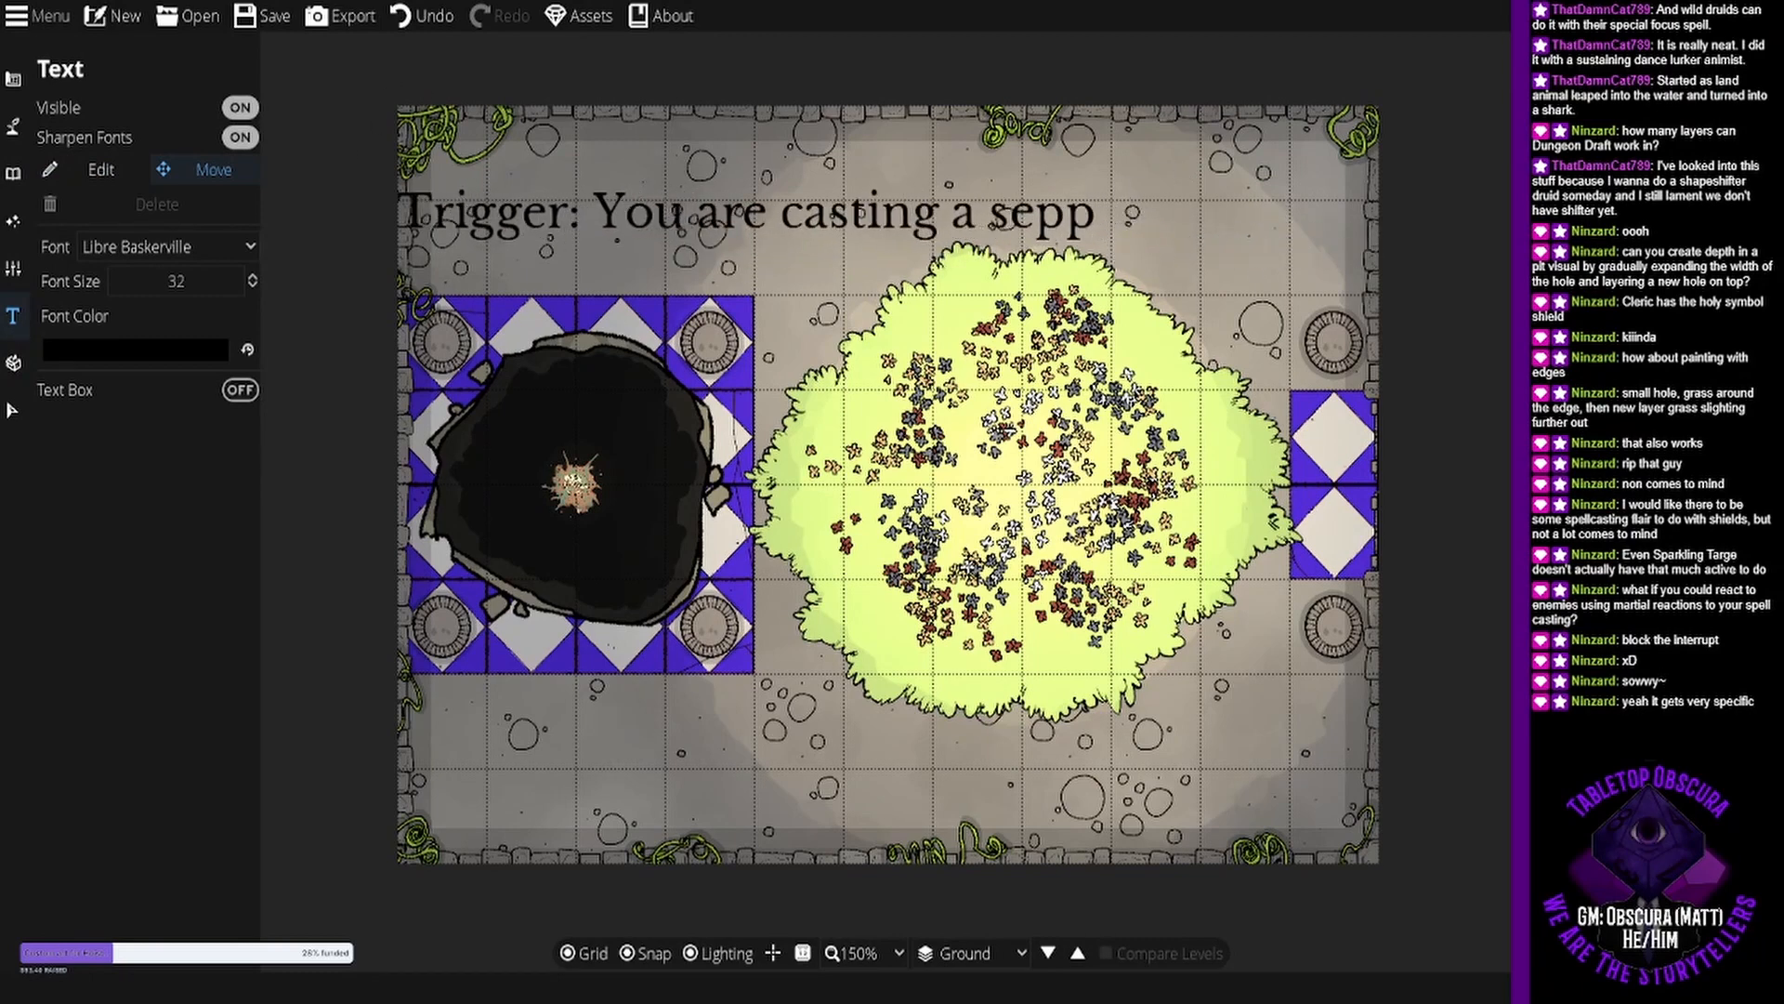
click(109, 167)
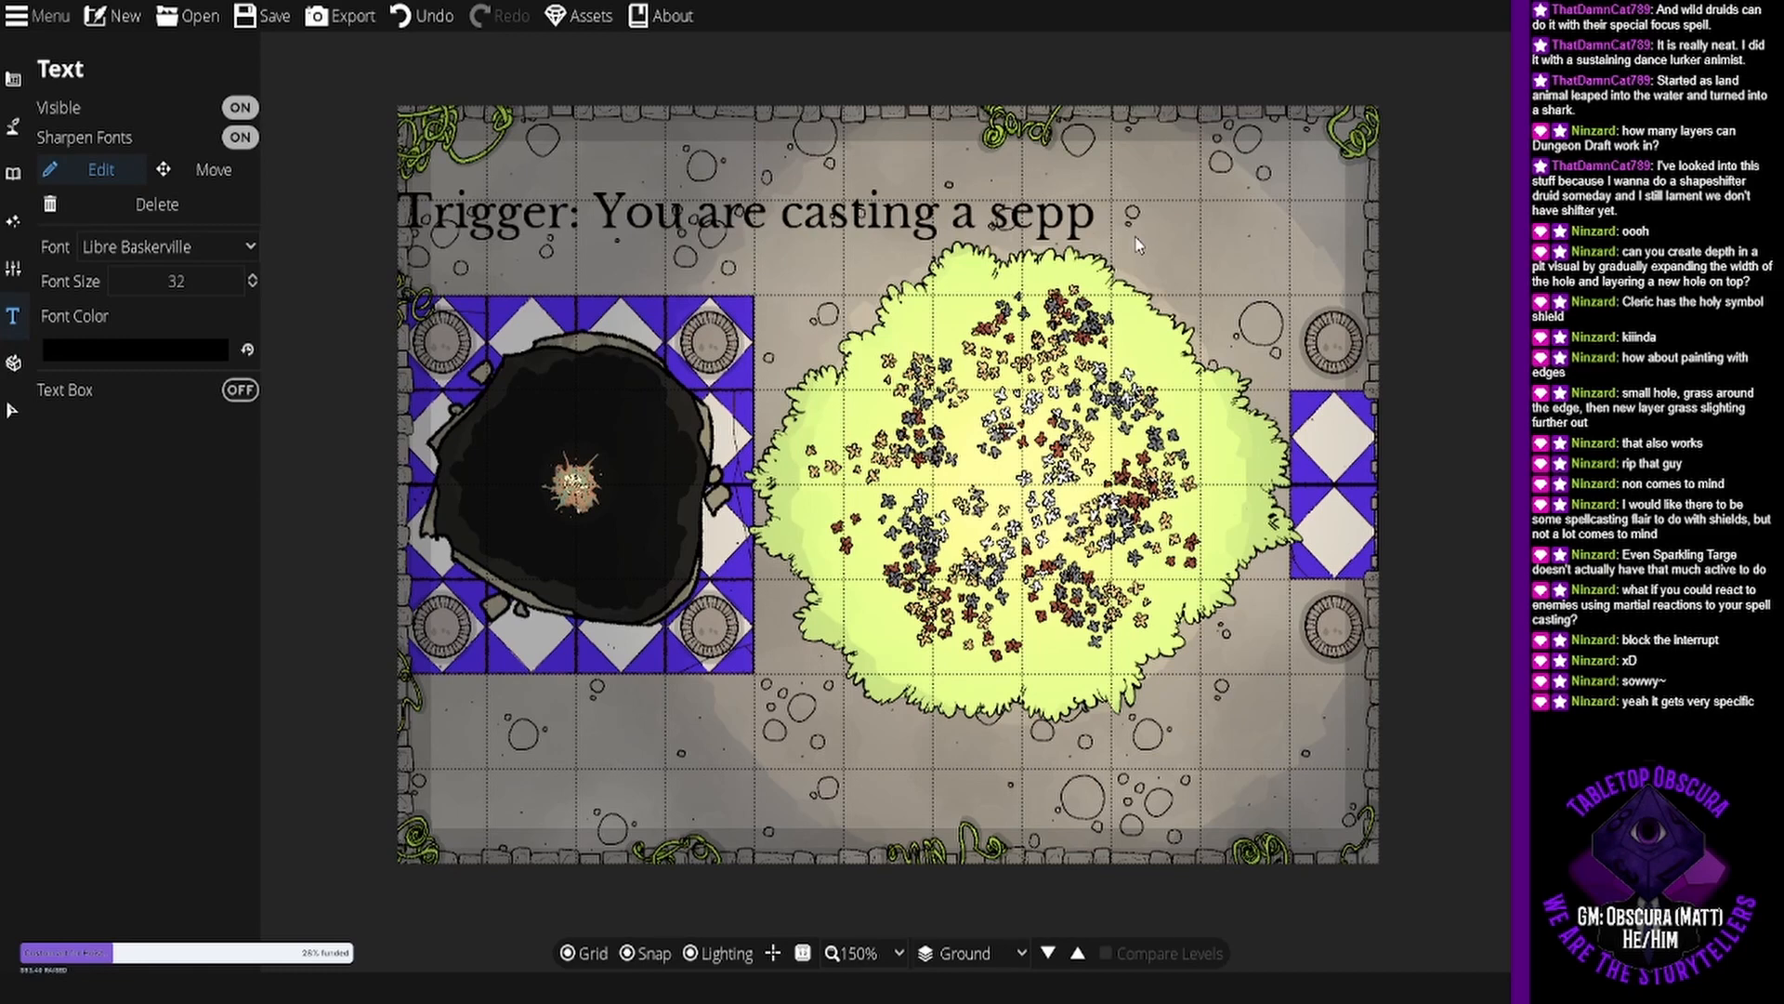
key(BackSpace)
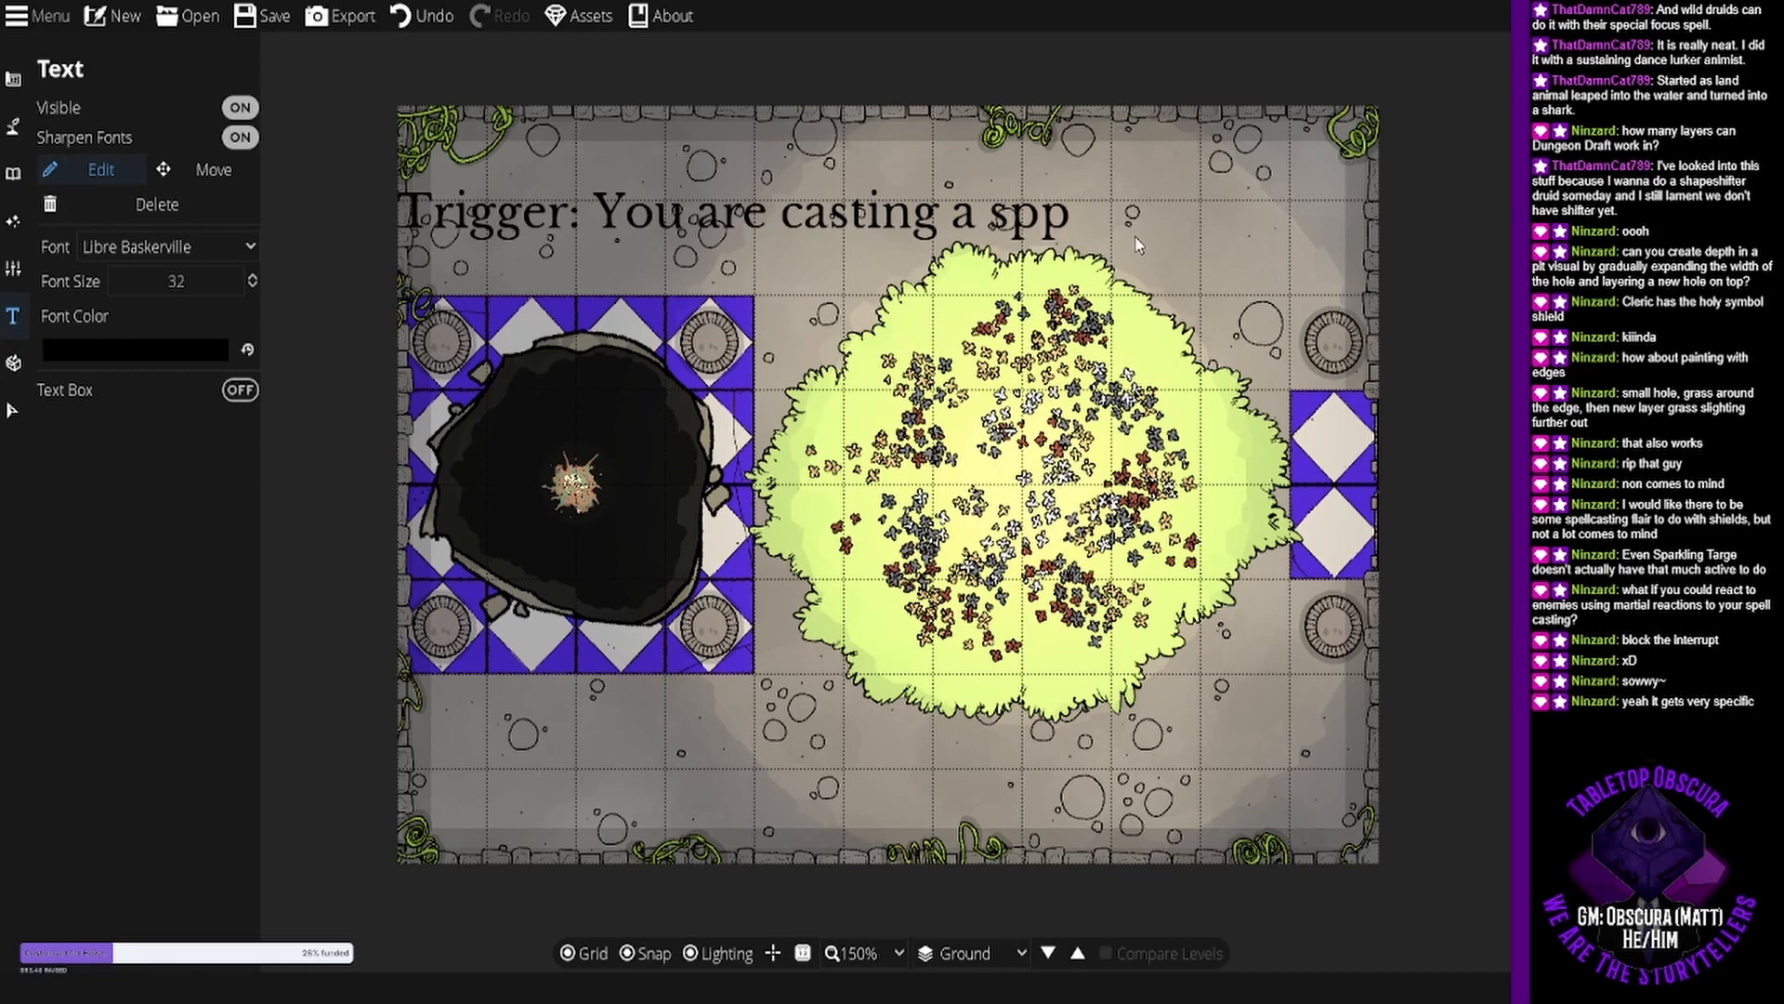
key(BackSpace)
text(ell)
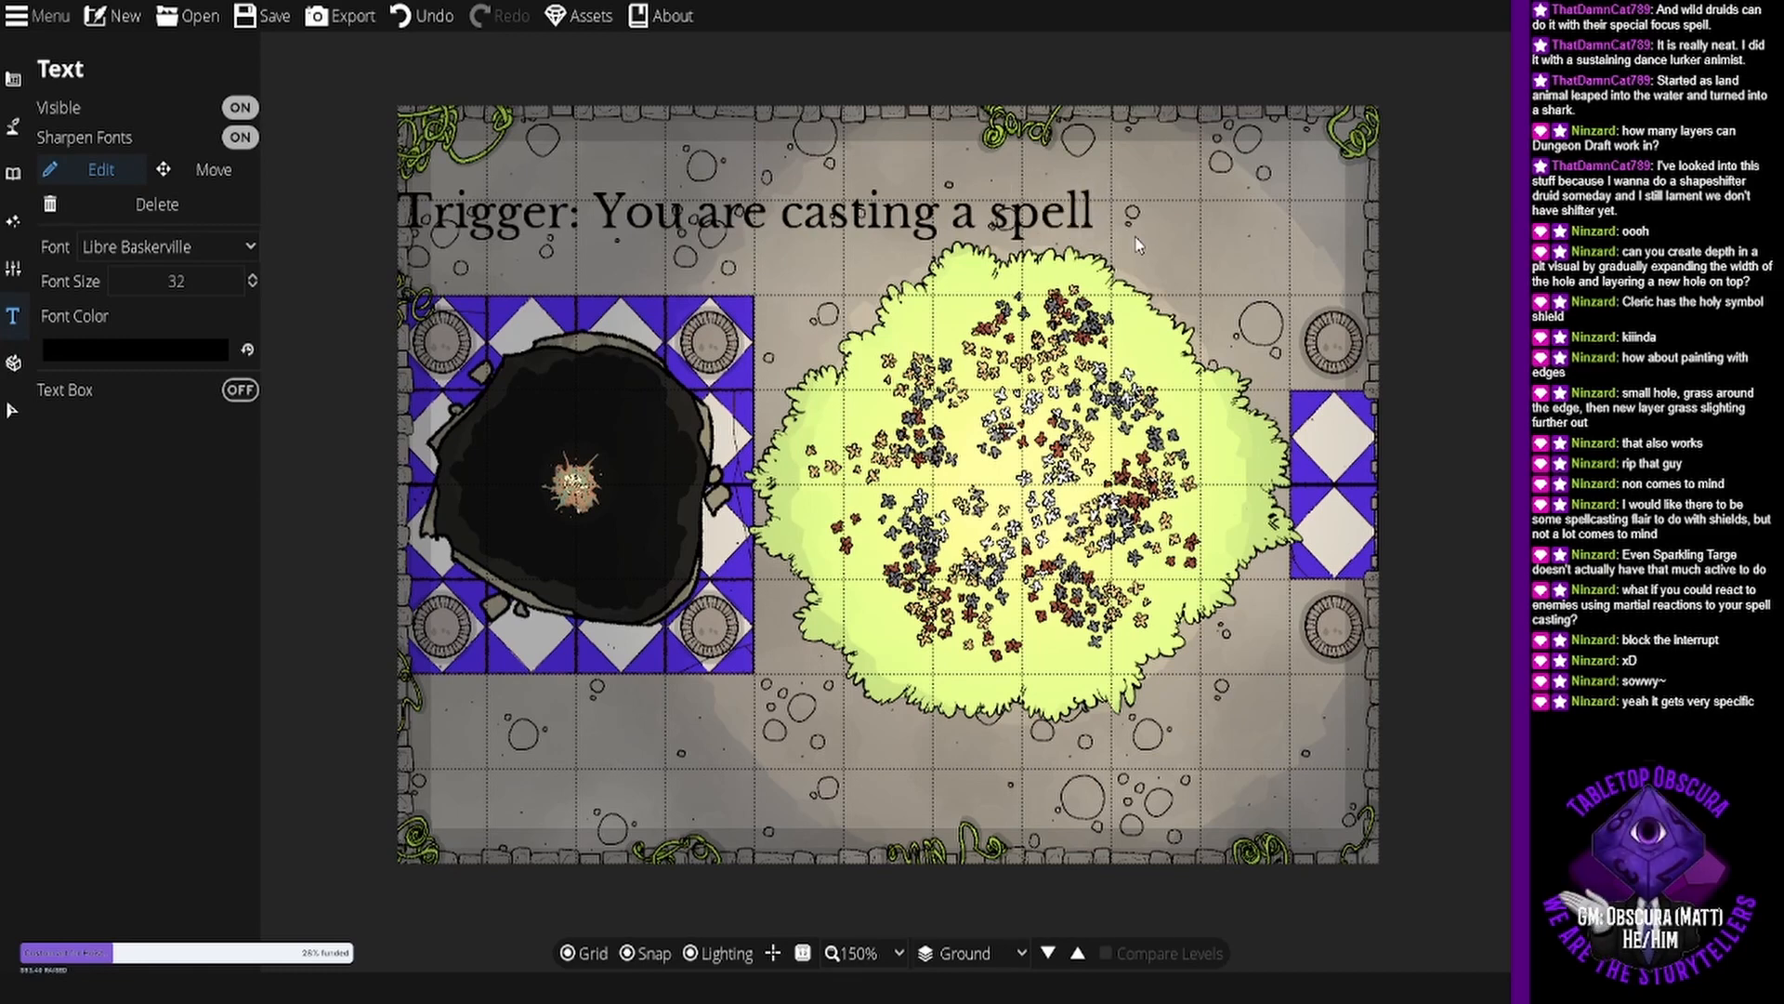
text( and it would)
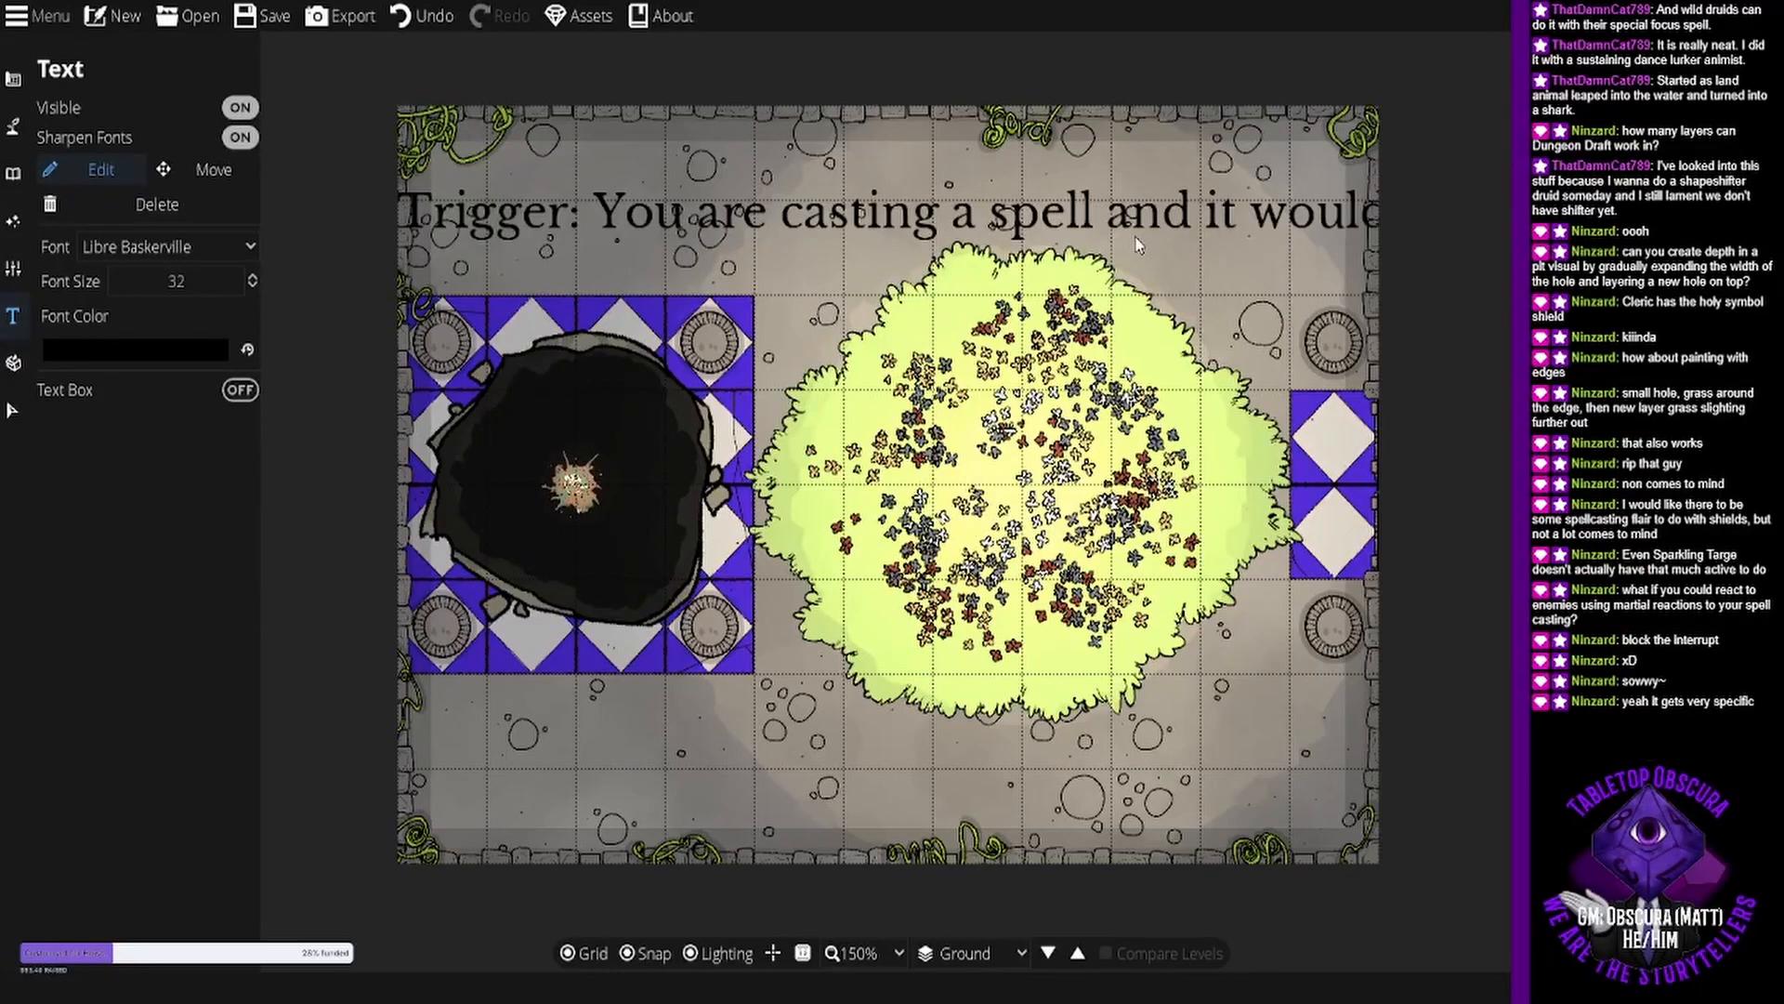
Erase the whole "Trigger" text label from the map.
key(BackSpace)
key(BackSpace)
key(BackSpace)
key(BackSpace)
key(BackSpace)
key(BackSpace)
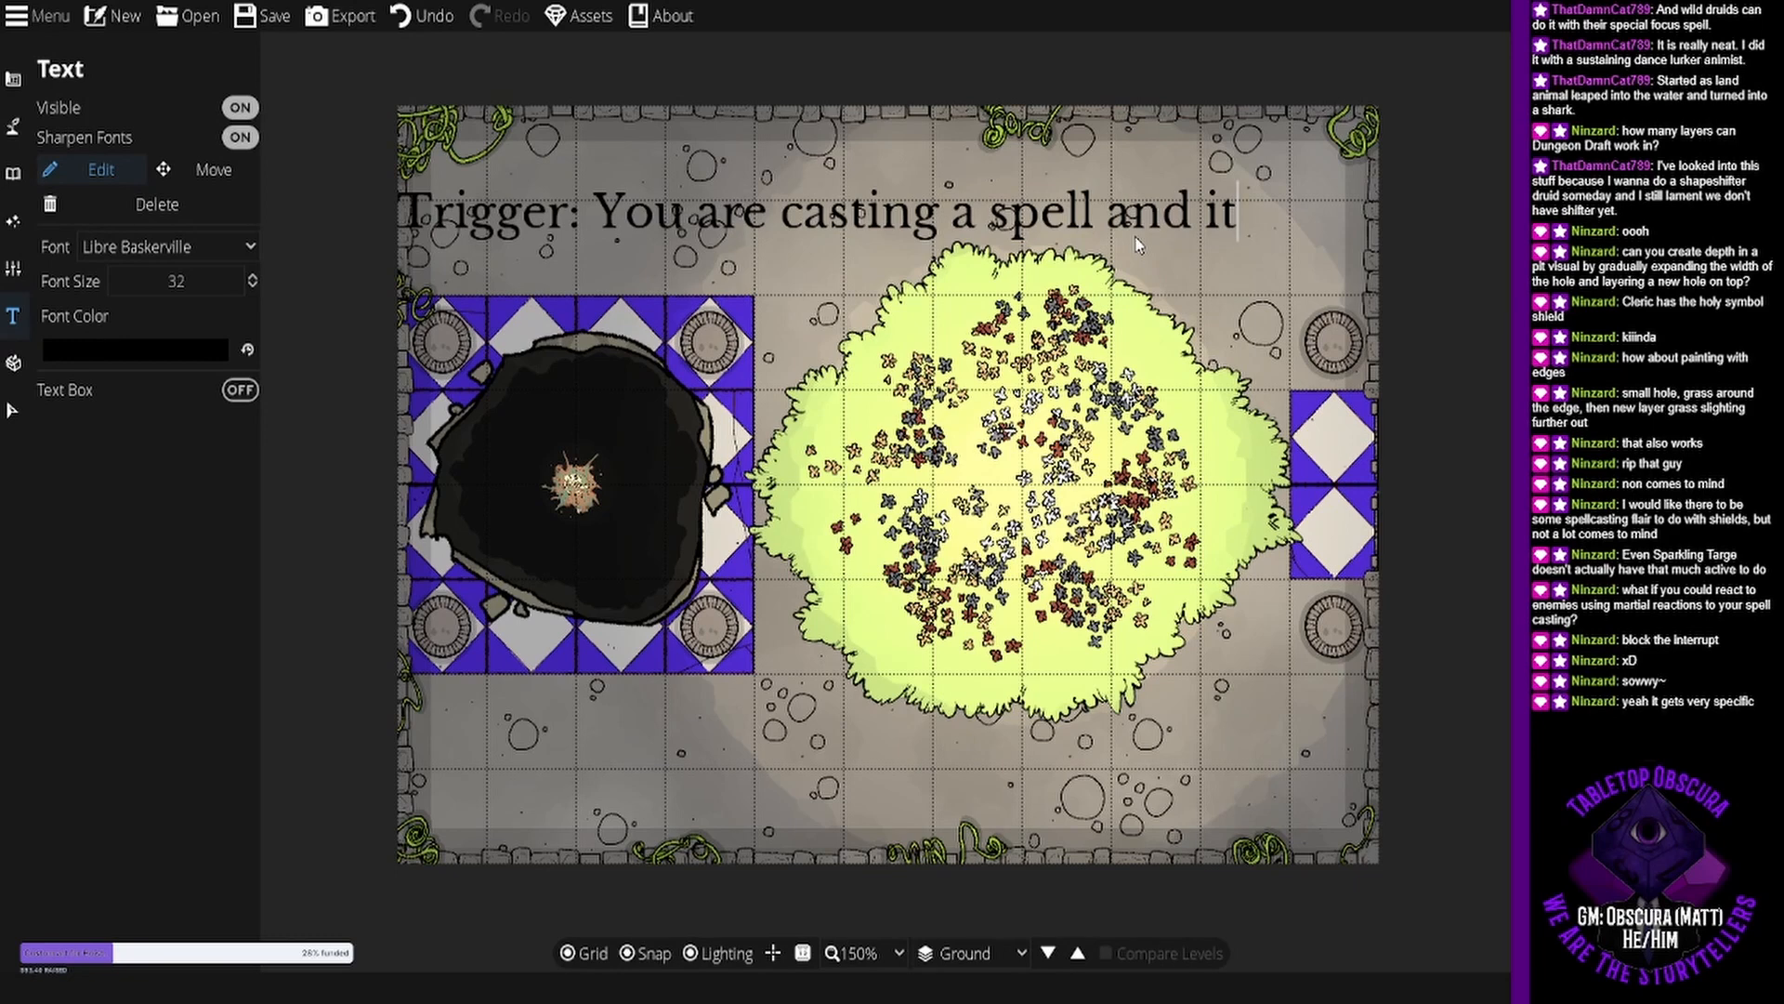
text(wo)
key(BackSpace)
key(BackSpace)
key(BackSpace)
key(BackSpace)
key(BackSpace)
key(BackSpace)
key(BackSpace)
key(BackSpace)
key(BackSpace)
key(BackSpace)
key(BackSpace)
key(BackSpace)
key(BackSpace)
key(BackSpace)
key(BackSpace)
key(BackSpace)
key(BackSpace)
key(BackSpace)
key(BackSpace)
key(BackSpace)
key(BackSpace)
key(BackSpace)
key(BackSpace)
key(BackSpace)
key(BackSpace)
key(BackSpace)
key(BackSpace)
key(BackSpace)
key(BackSpace)
key(BackSpace)
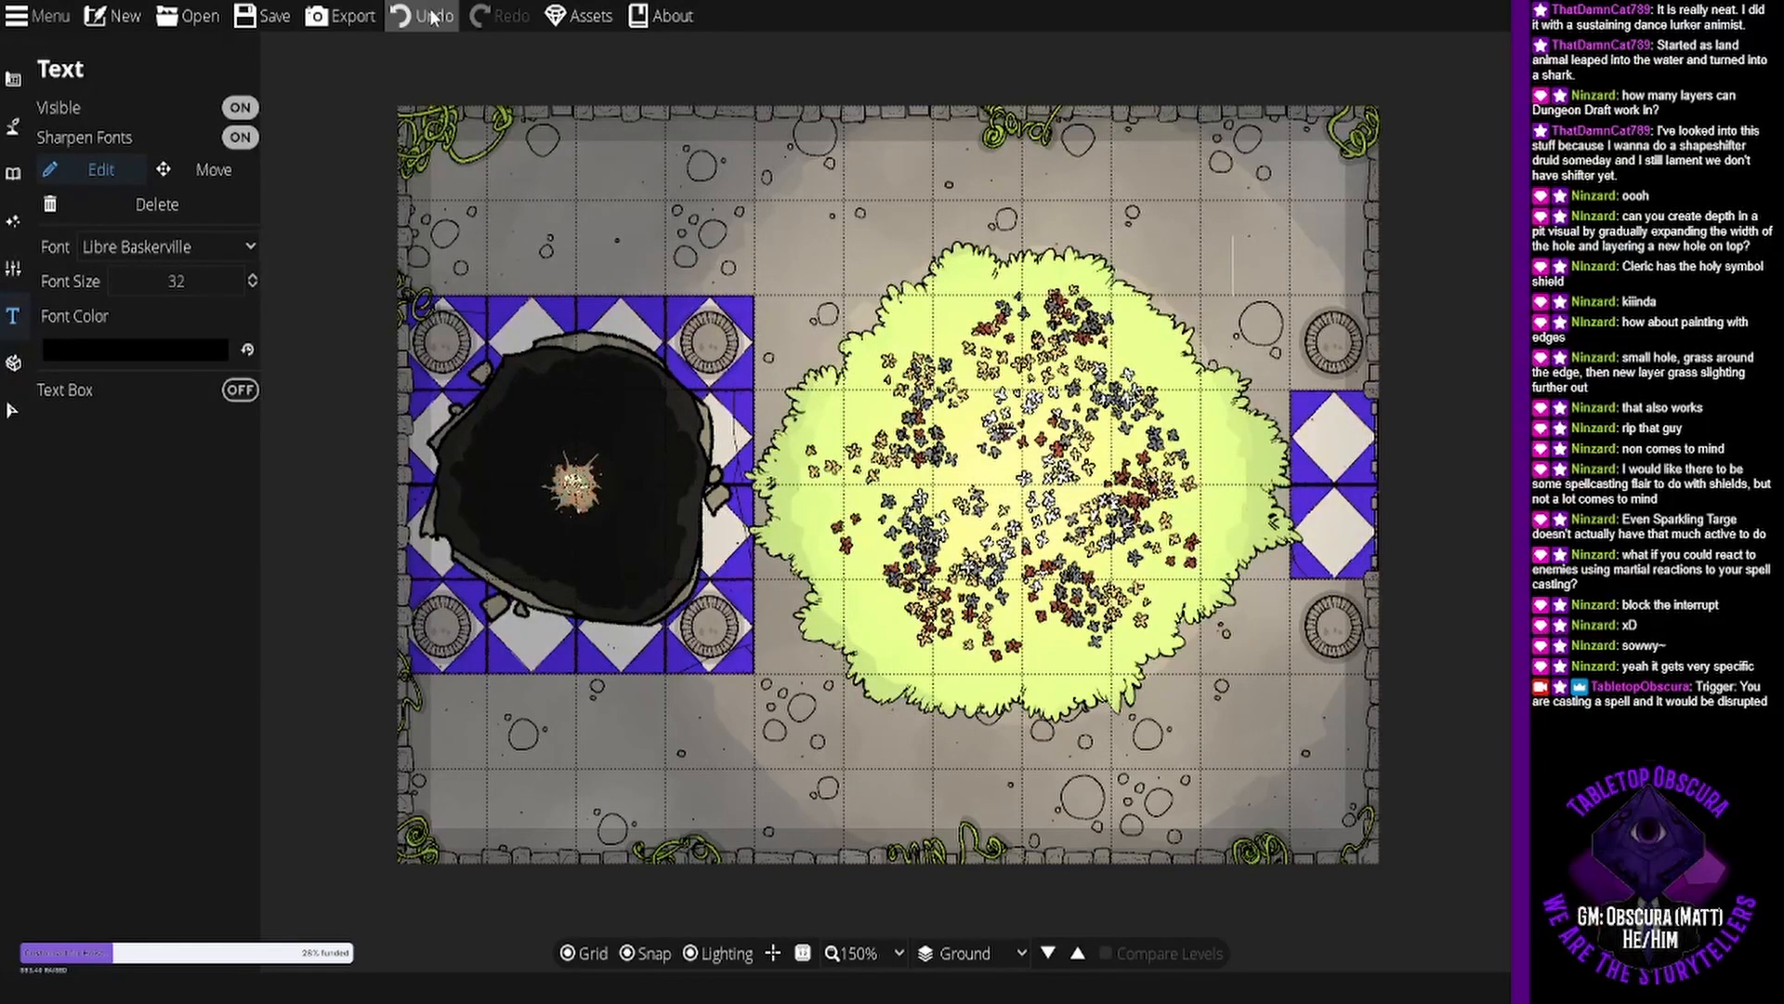
click(19, 83)
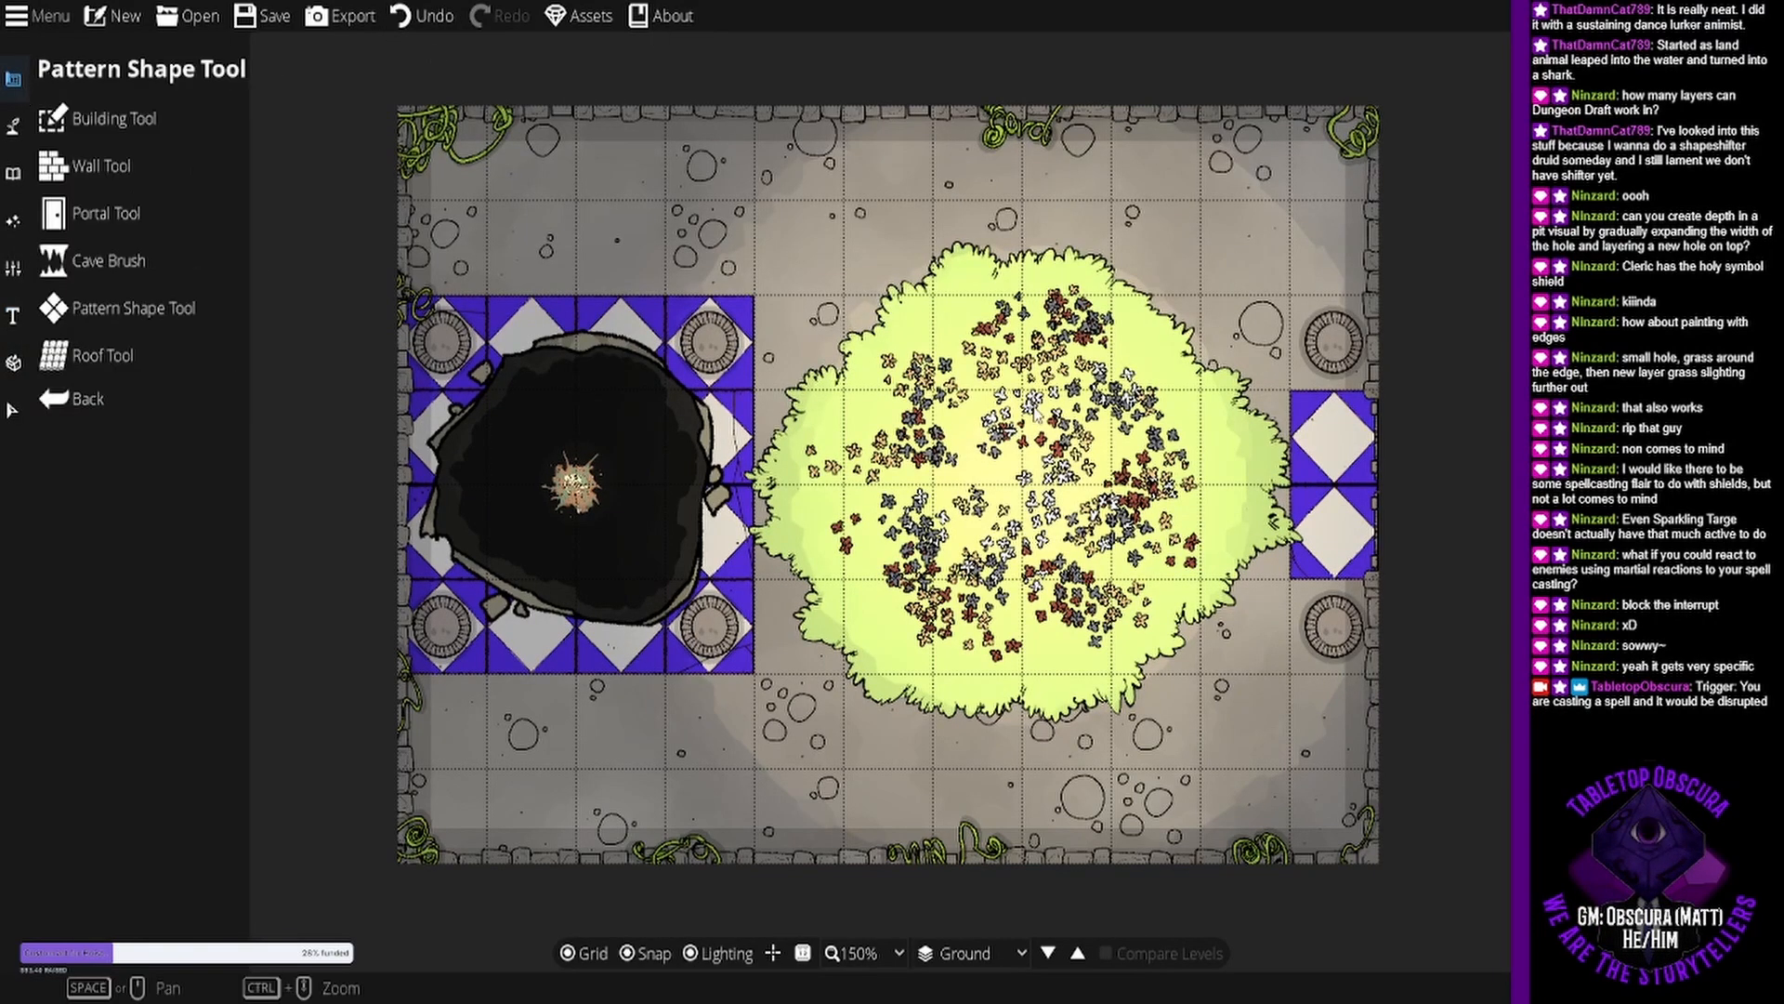
drag(1026, 405, 1132, 414)
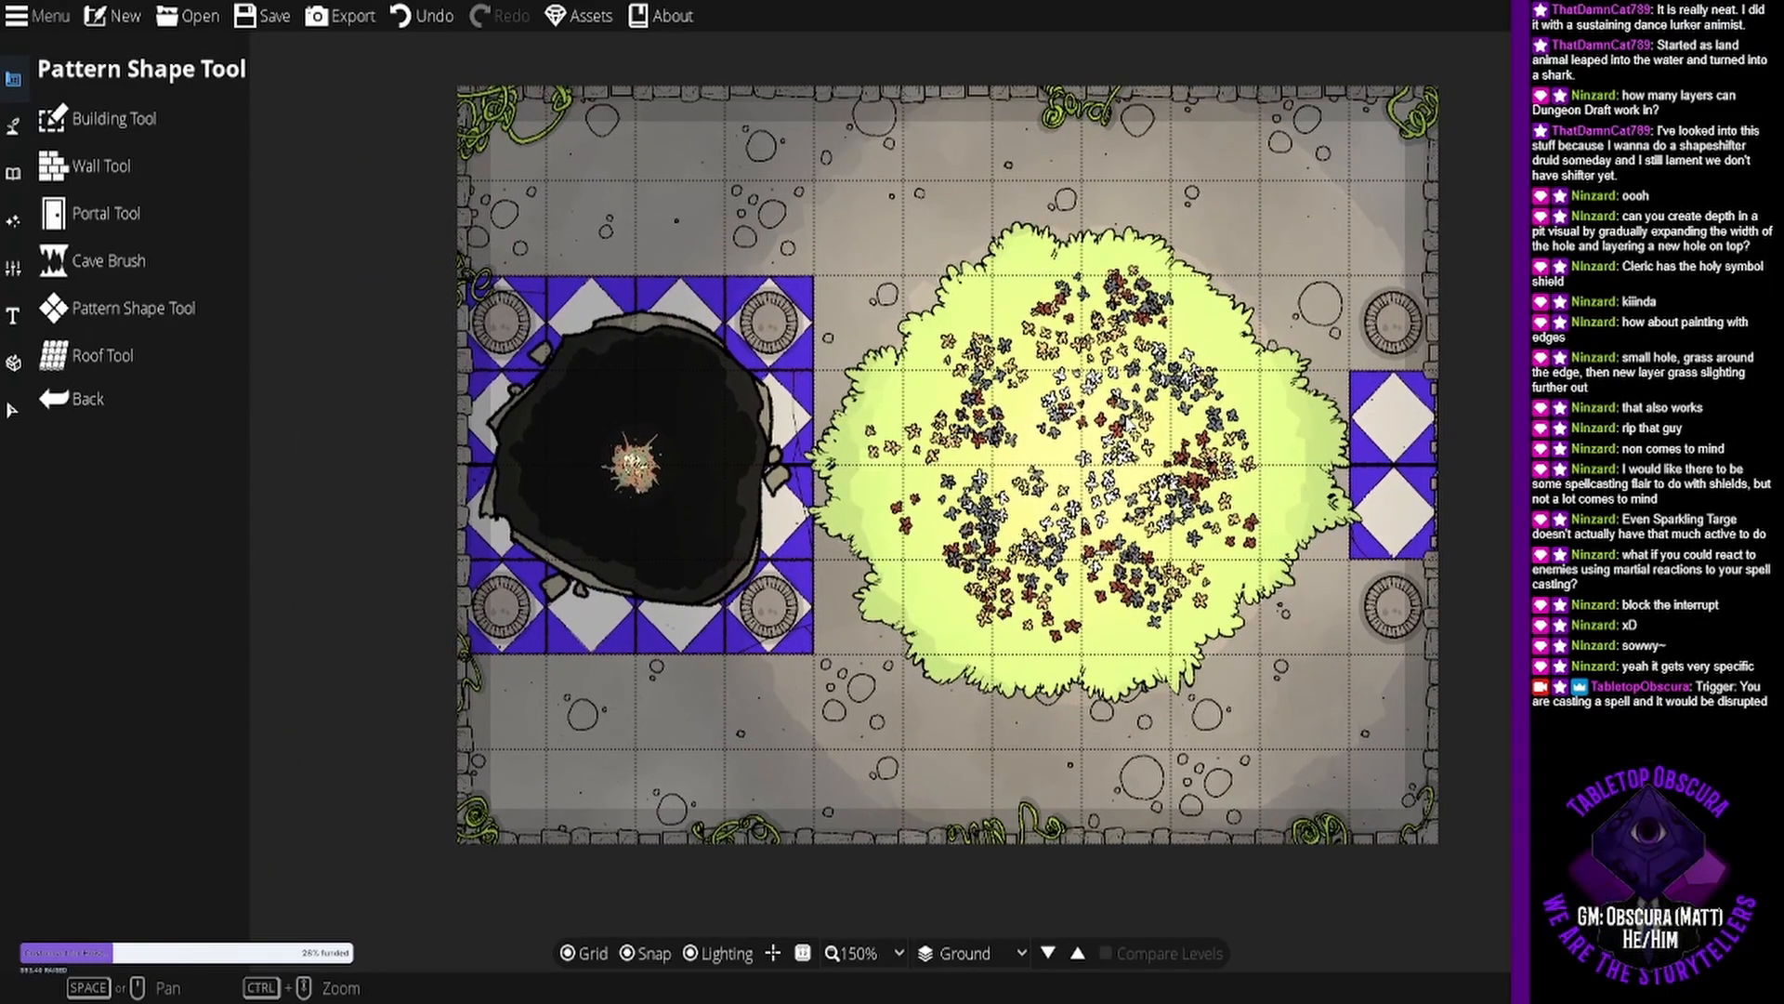
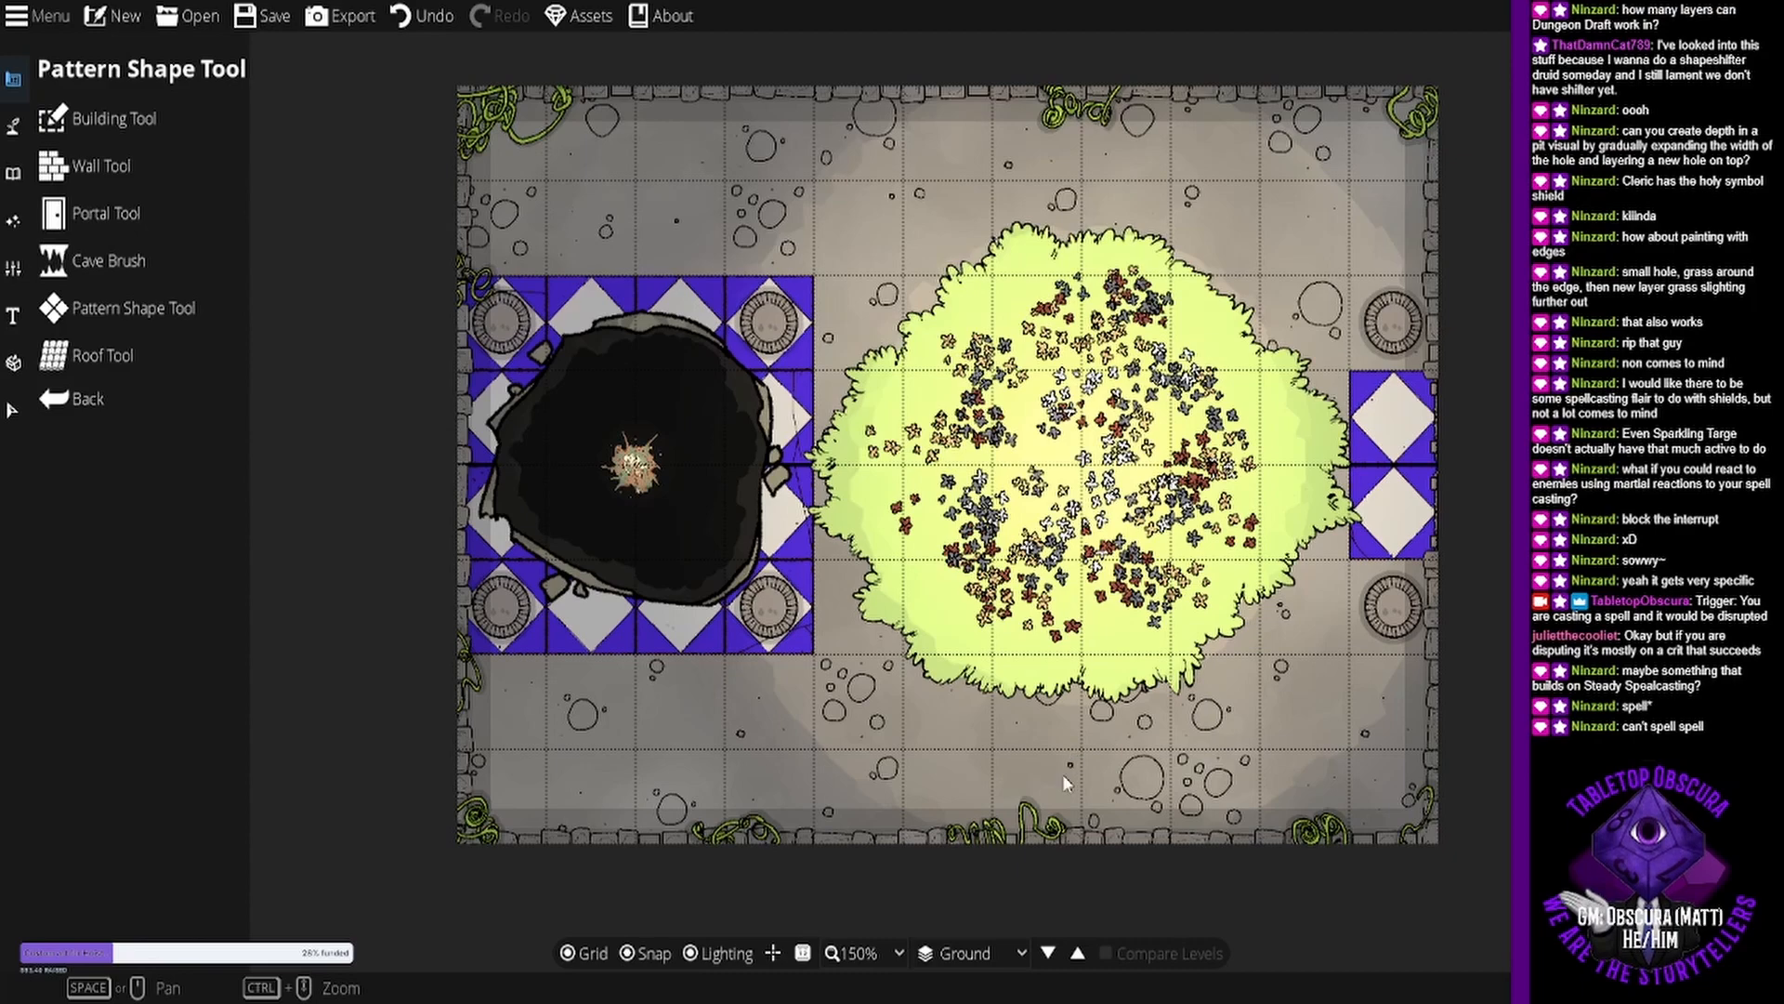
drag(1226, 524, 1205, 477)
drag(1100, 657, 1077, 704)
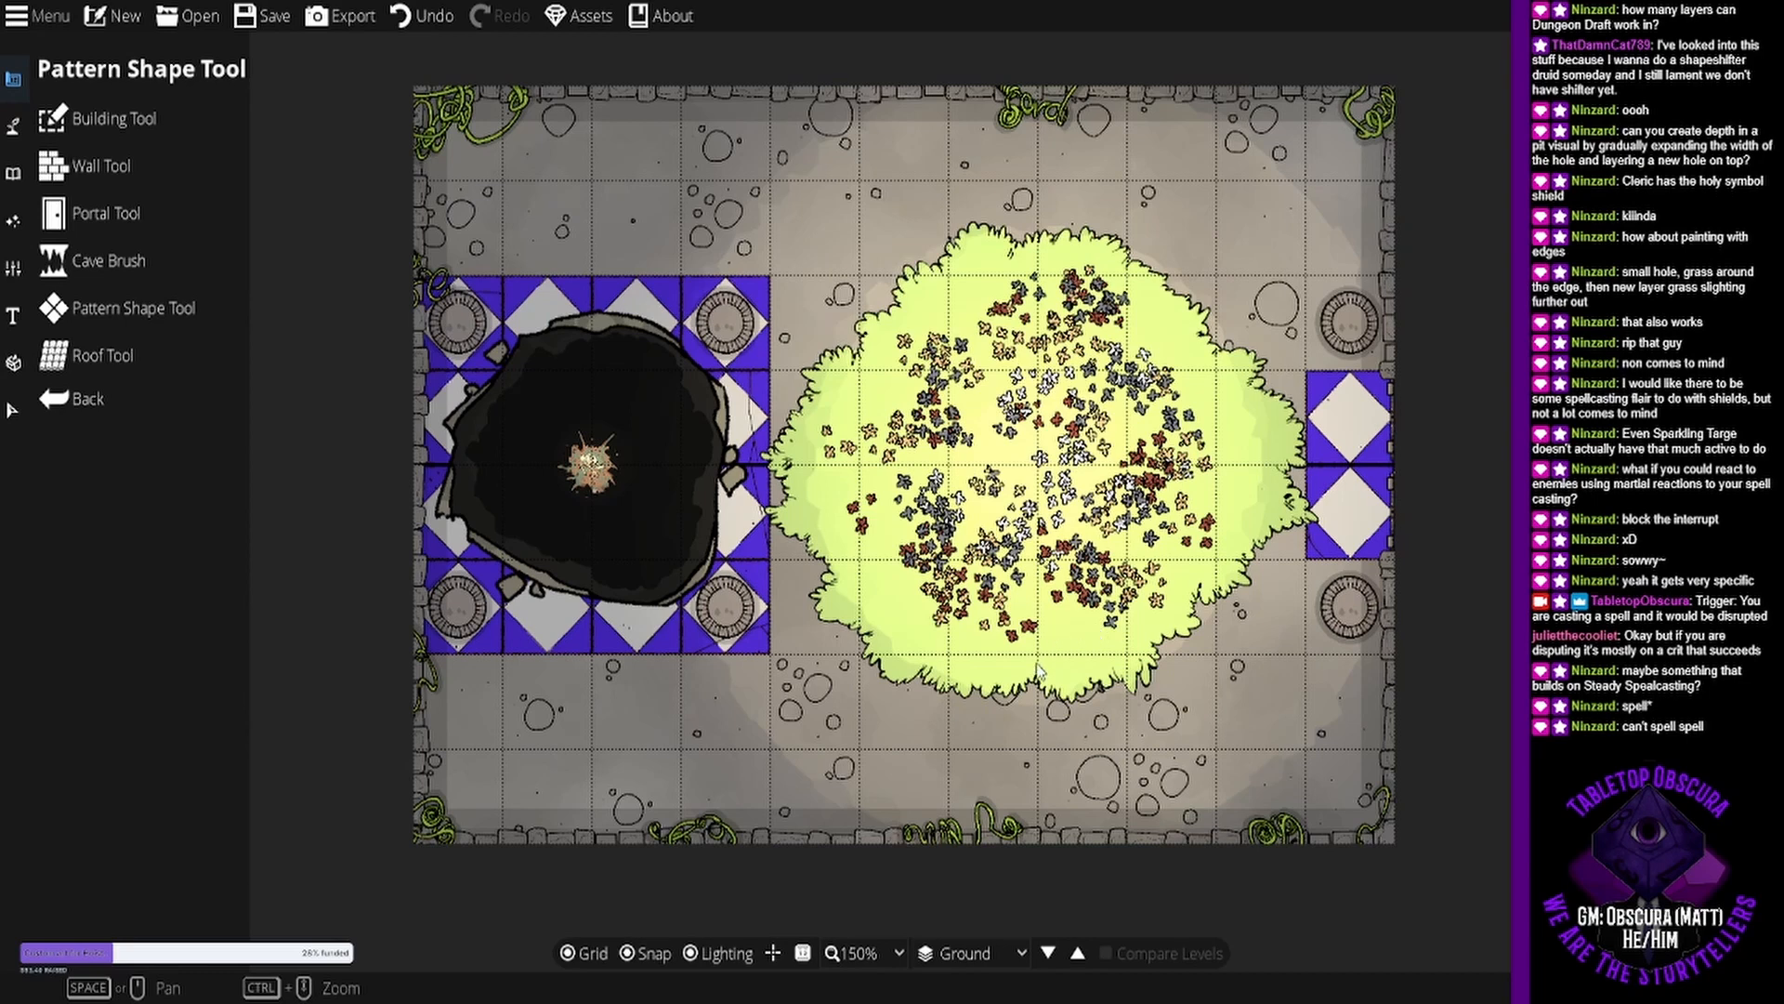
drag(1078, 649, 981, 650)
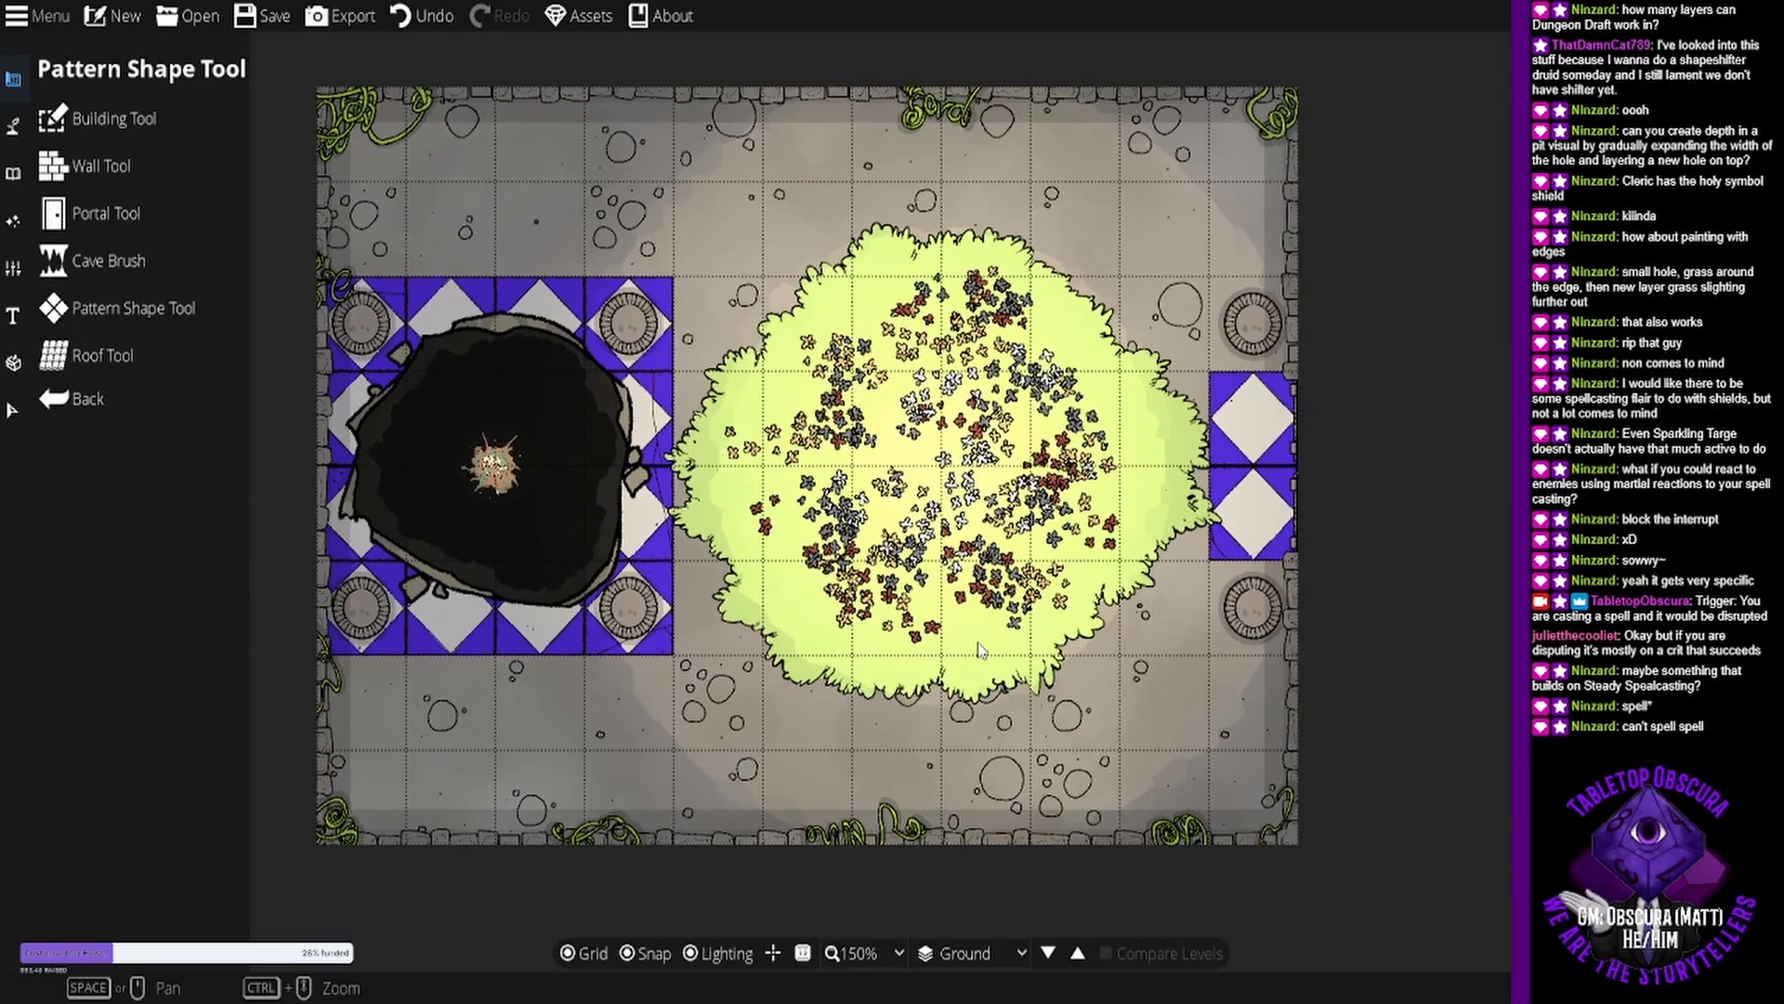
drag(978, 648, 1023, 632)
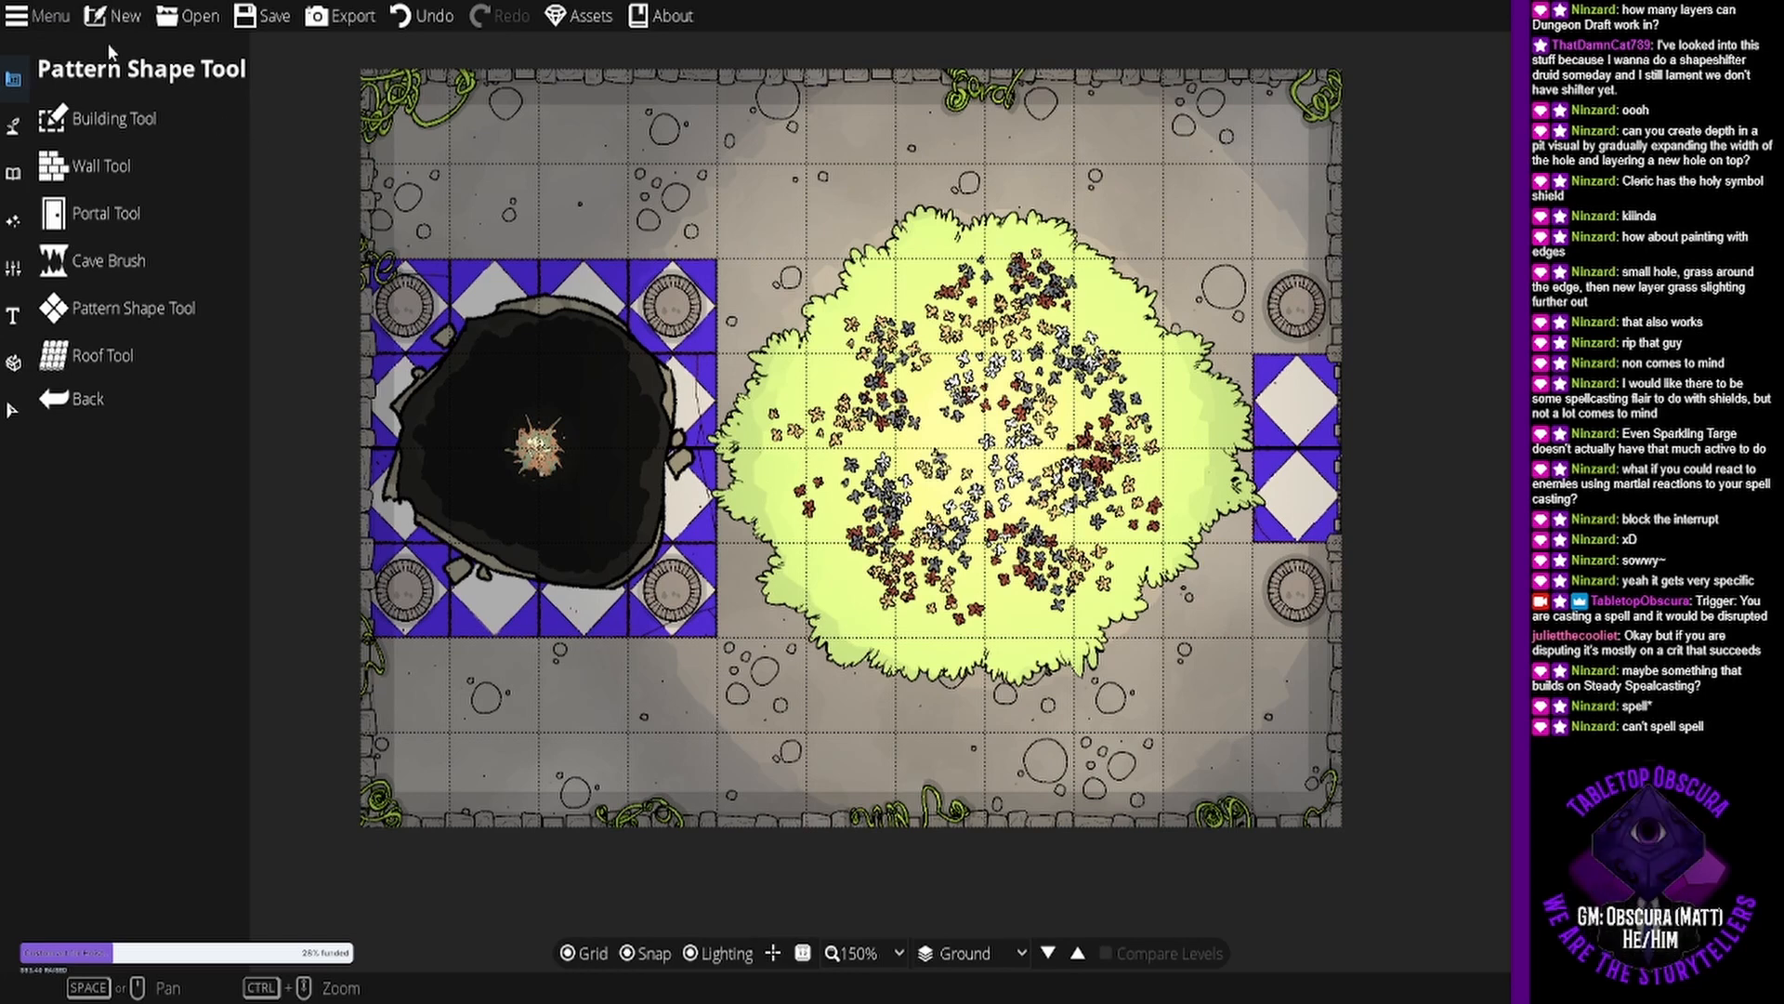
Save the map and export it as a PNG image with grid and lighting on.
click(263, 16)
click(340, 16)
click(850, 246)
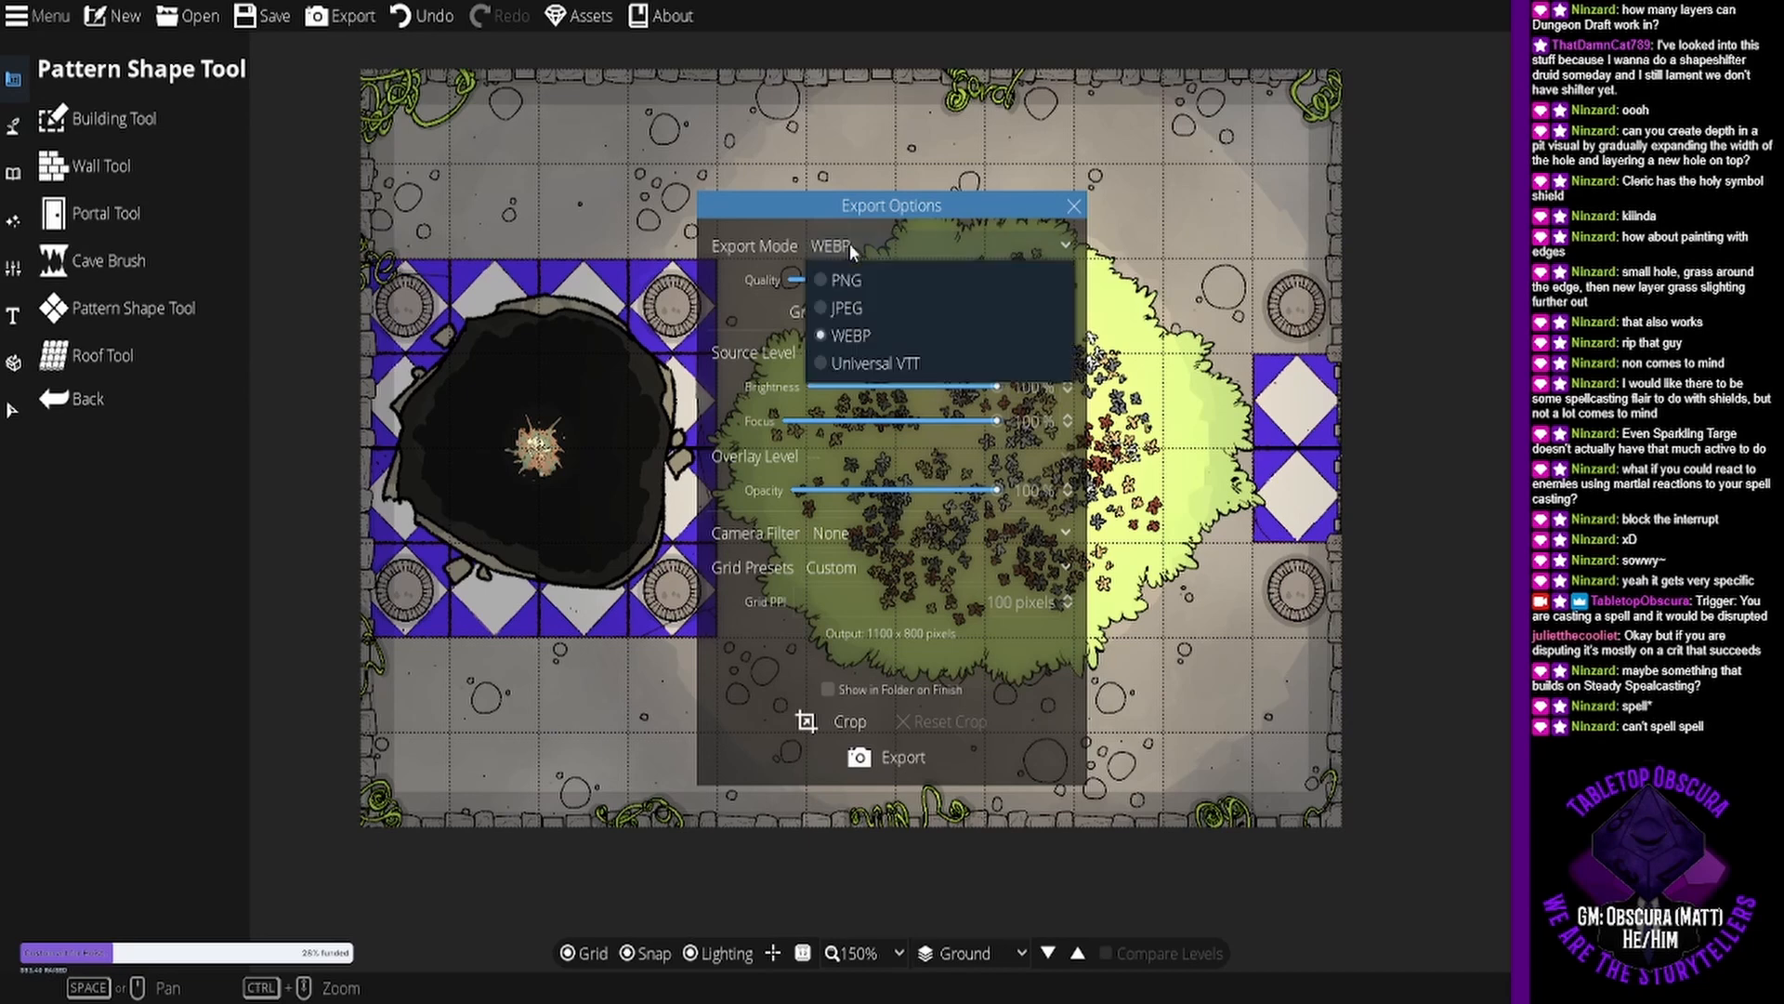
click(876, 282)
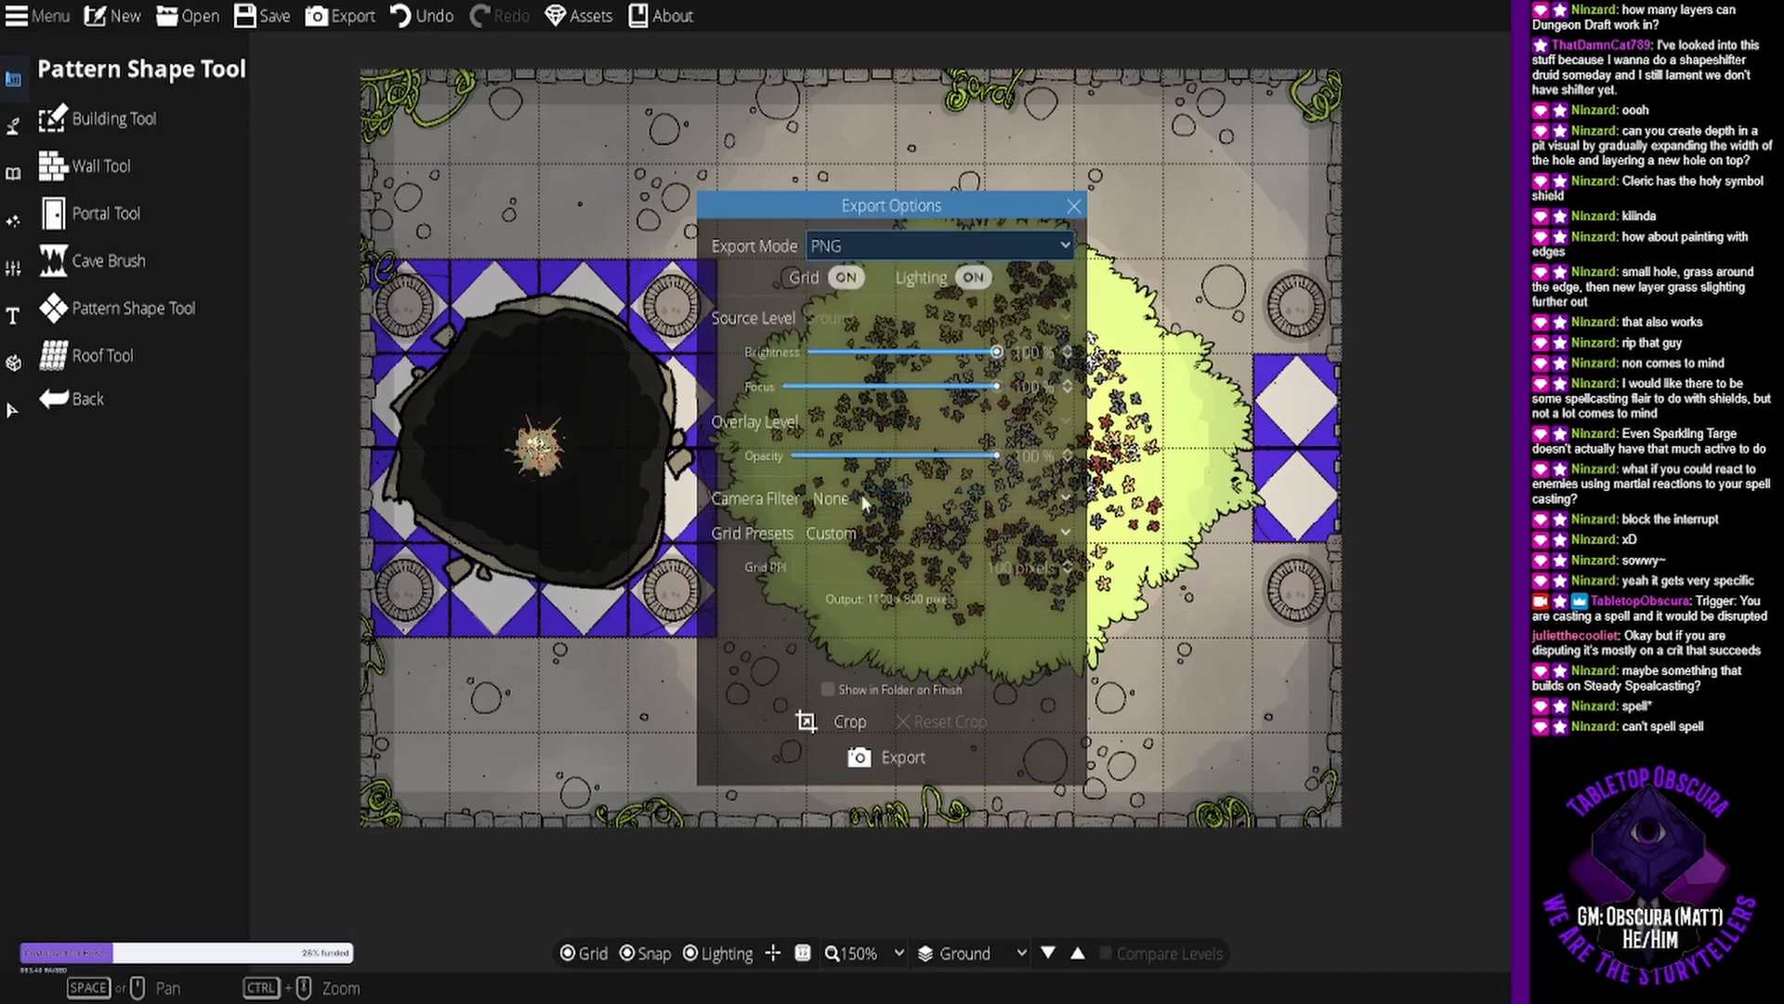
click(916, 754)
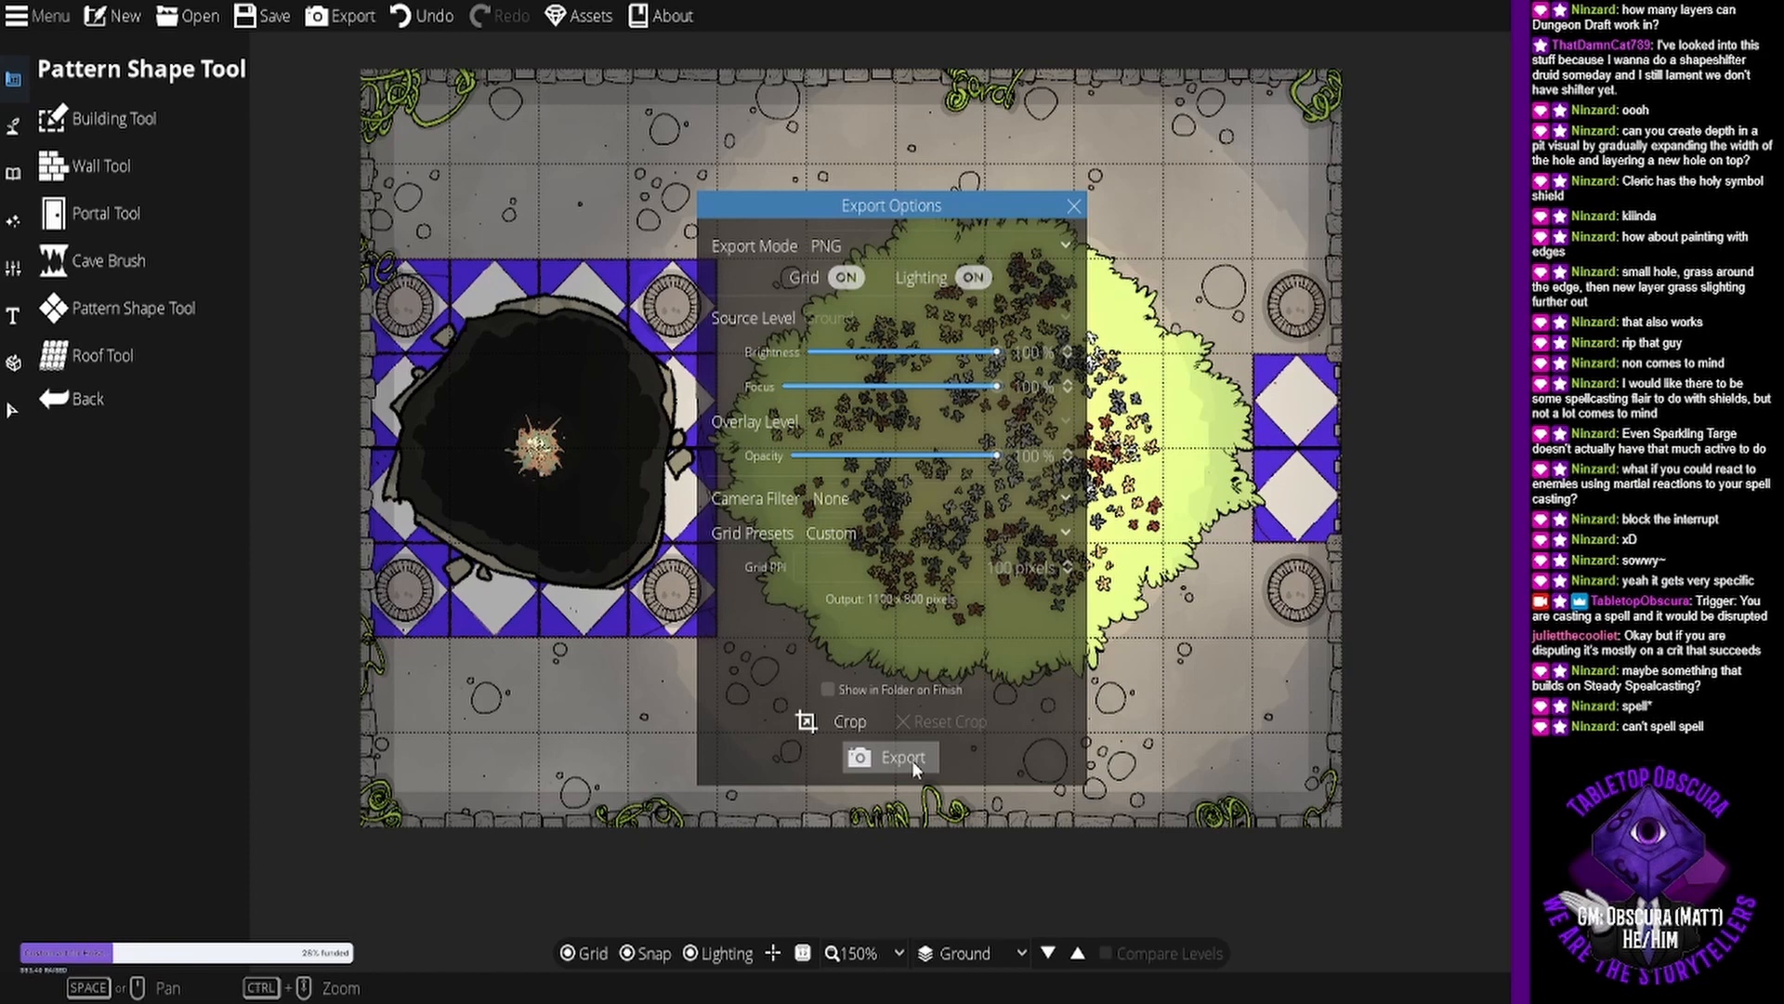
Export the map in Universal VTT format with grid and lighting on, and close the export options.
click(898, 247)
click(907, 362)
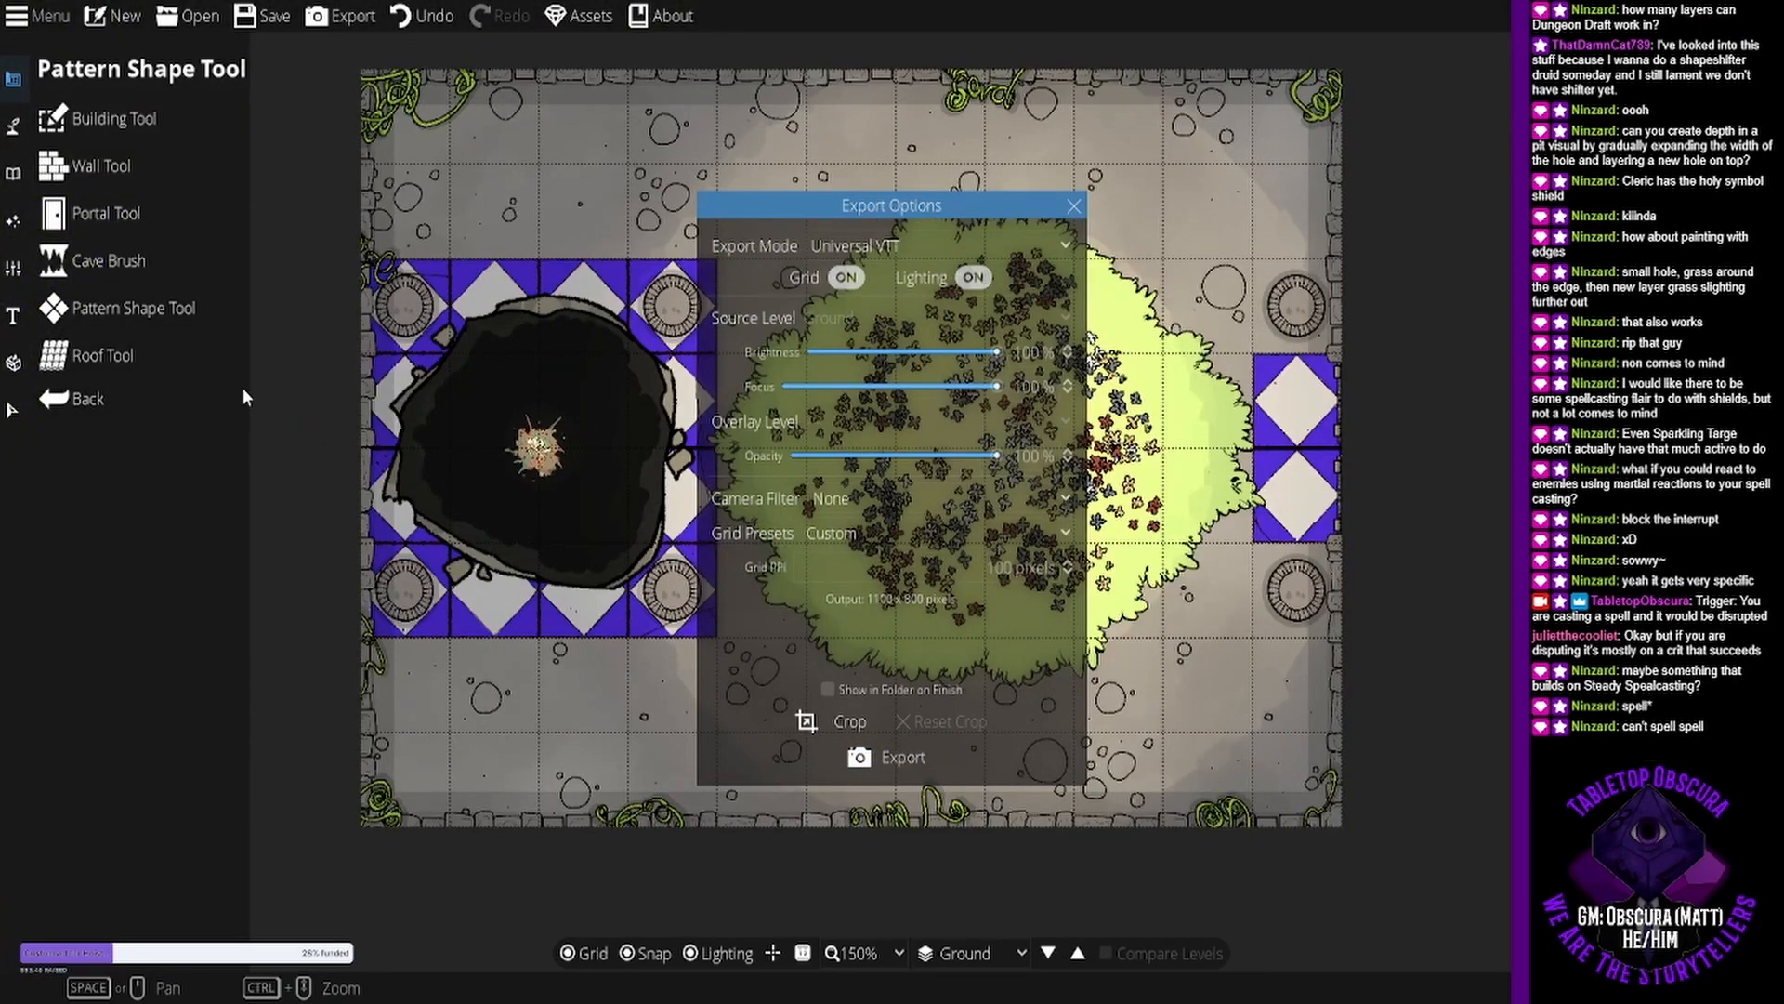
click(1075, 209)
Switch to Foundry VTT and import the exported Universal VTT file as a new scene with the Universal Battlemap Importer.
mouse_move(1142, 449)
mouse_down()
mouse_move(1107, 475)
mouse_move(1150, 453)
mouse_up()
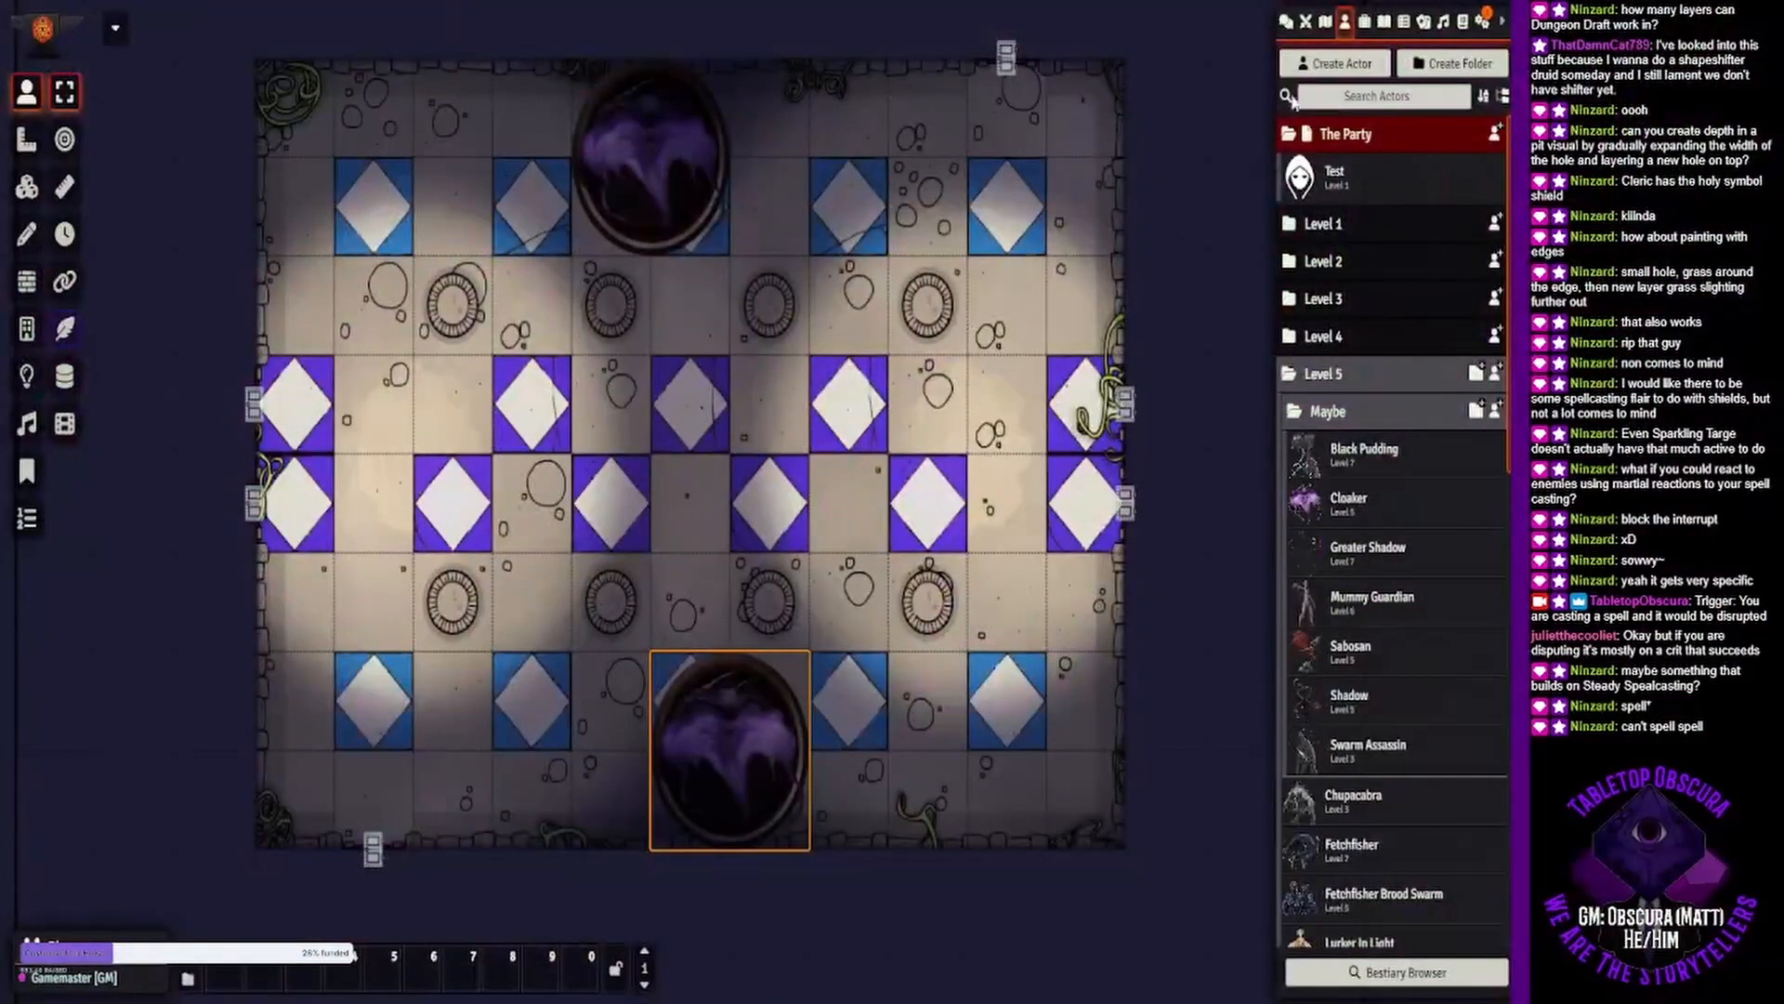
click(1325, 20)
click(1402, 972)
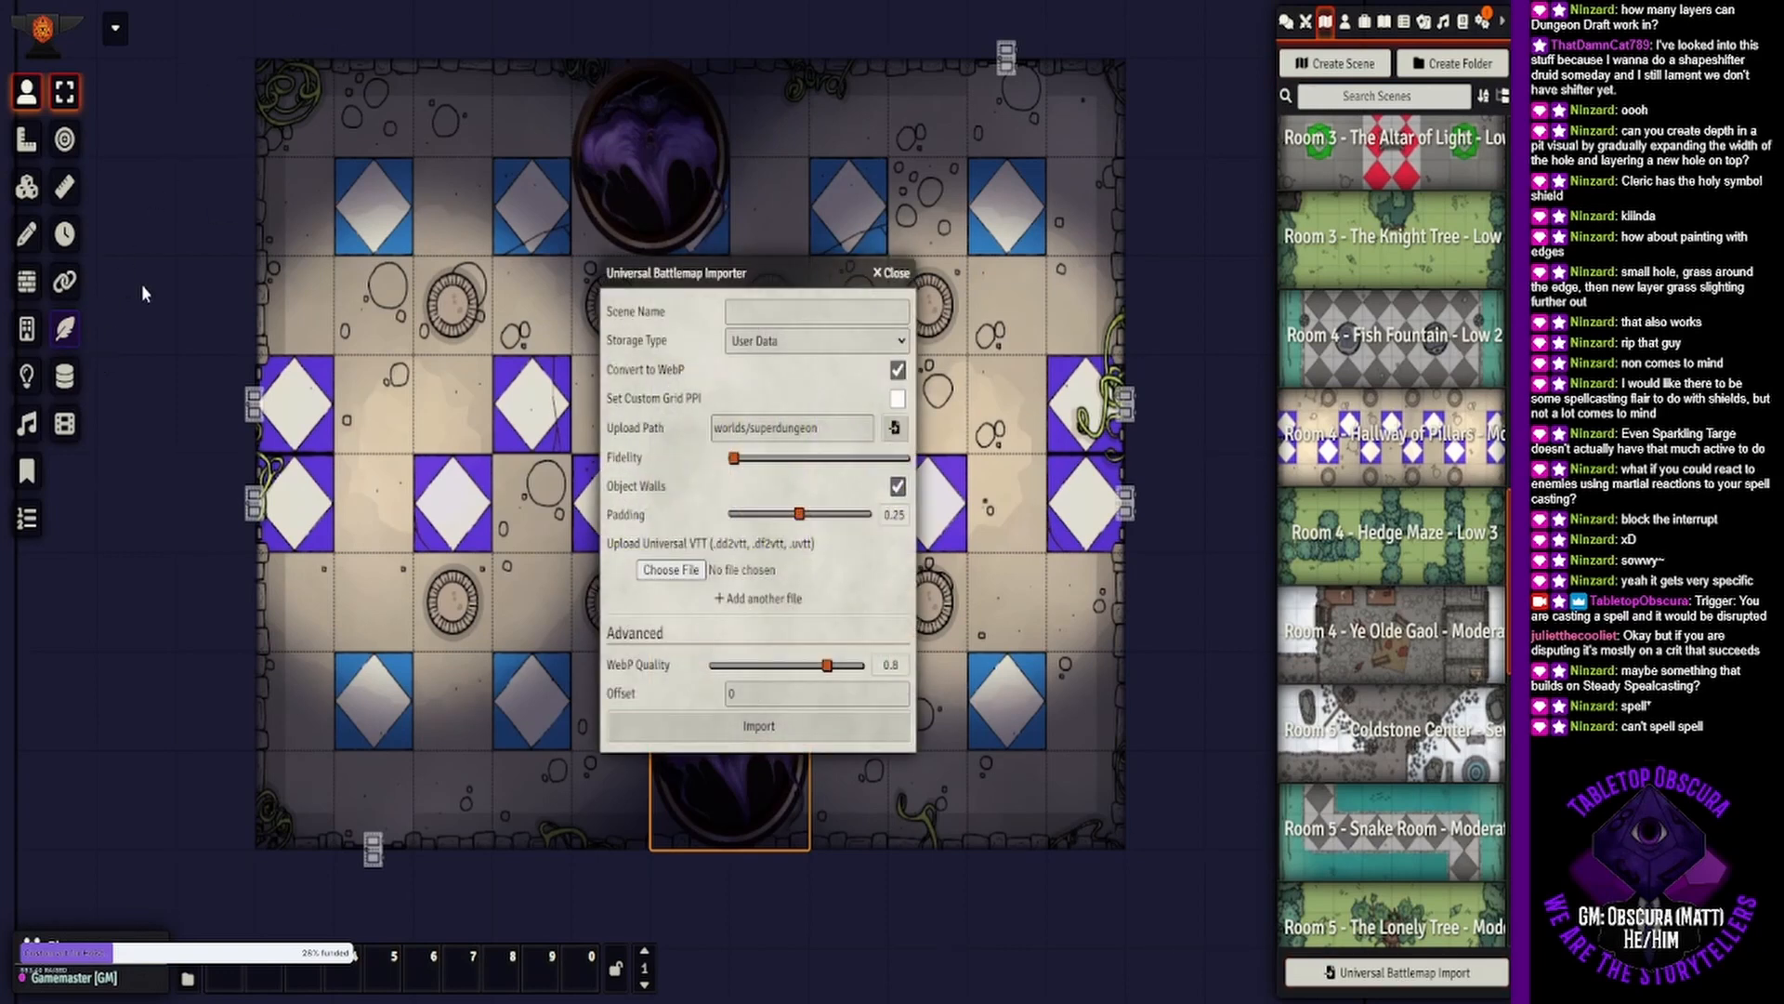
click(613, 530)
click(734, 727)
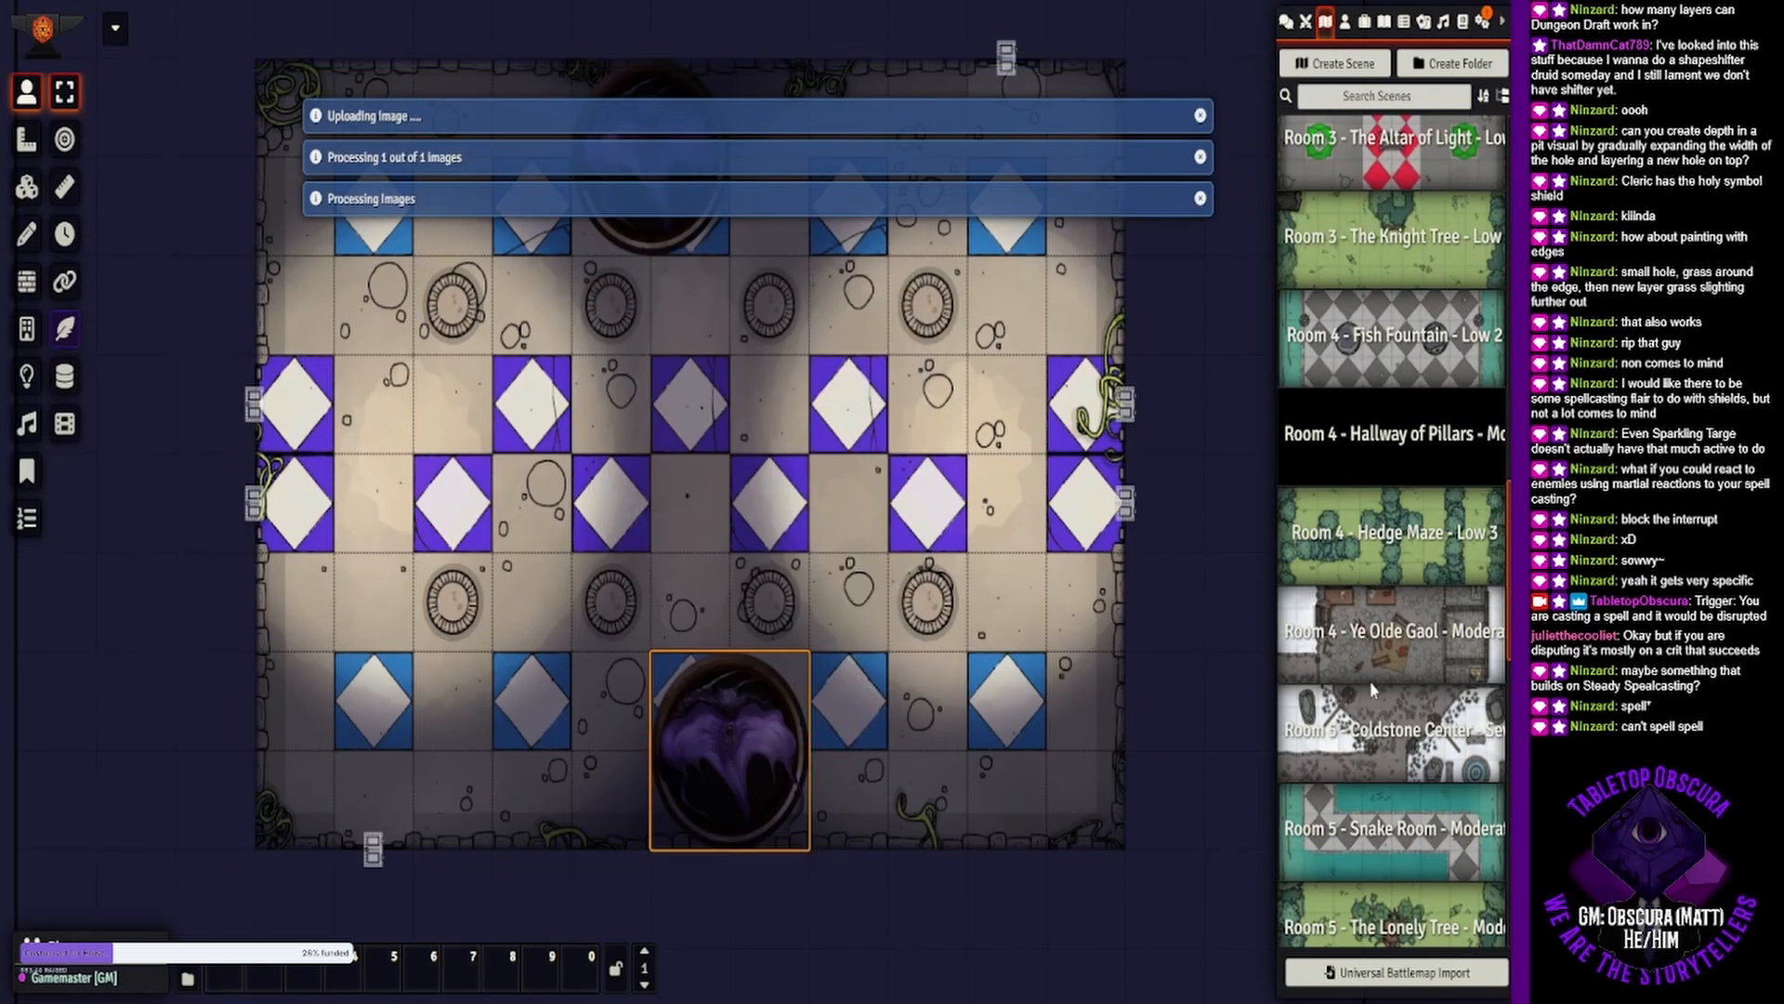
Open the newly imported scene "Room 5 - The Pit and the Flowergarden - Low 5" from the scene list.
scroll(1374, 683, down, 4)
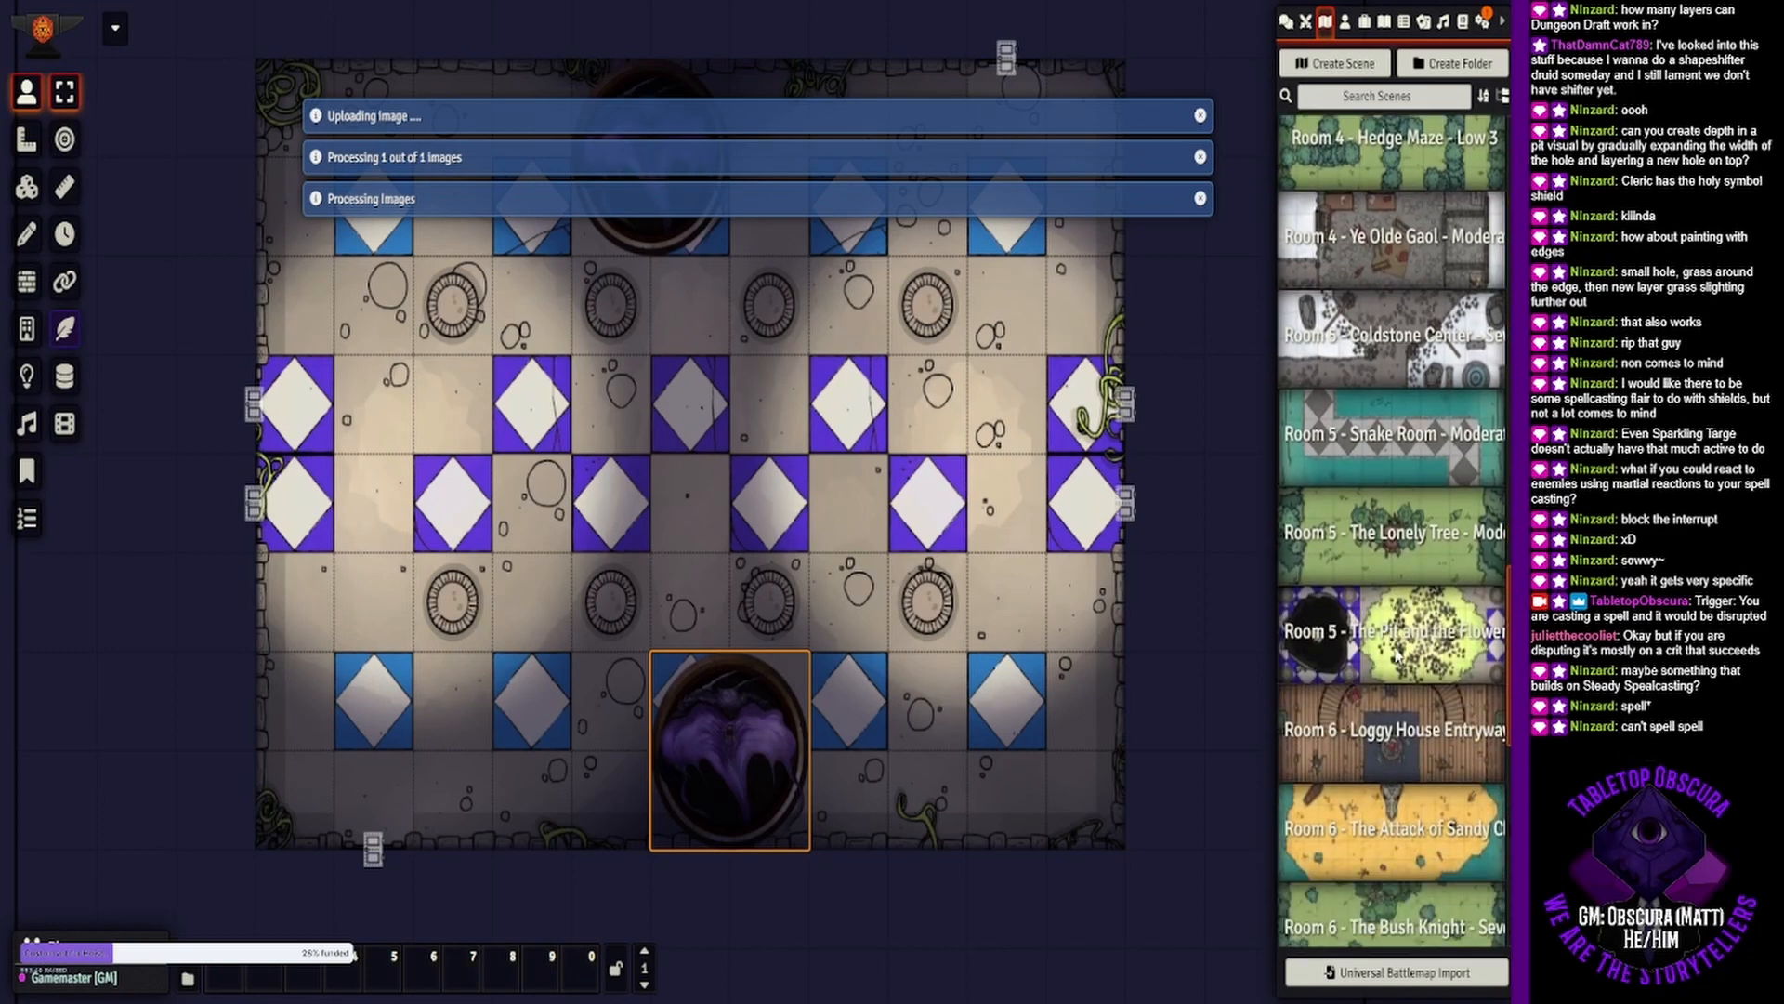
right_click(1397, 641)
click(1360, 332)
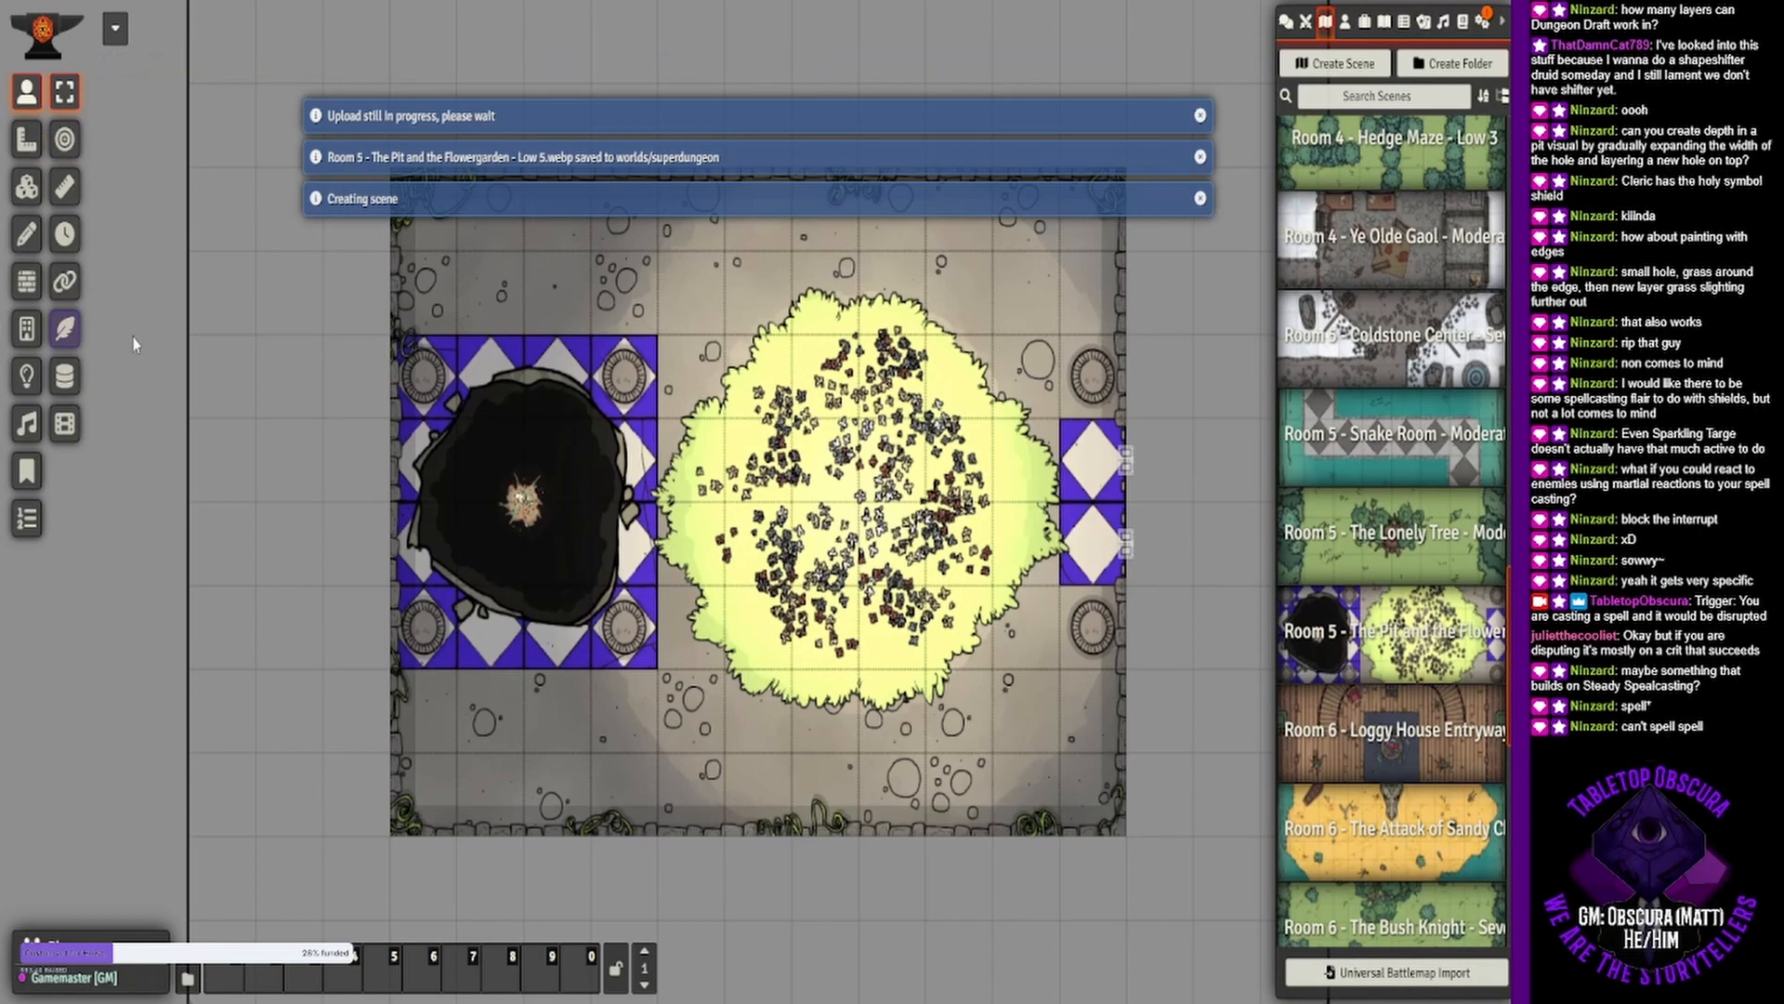
Transition the scene's lighting to darkness and return to the token controls.
click(27, 376)
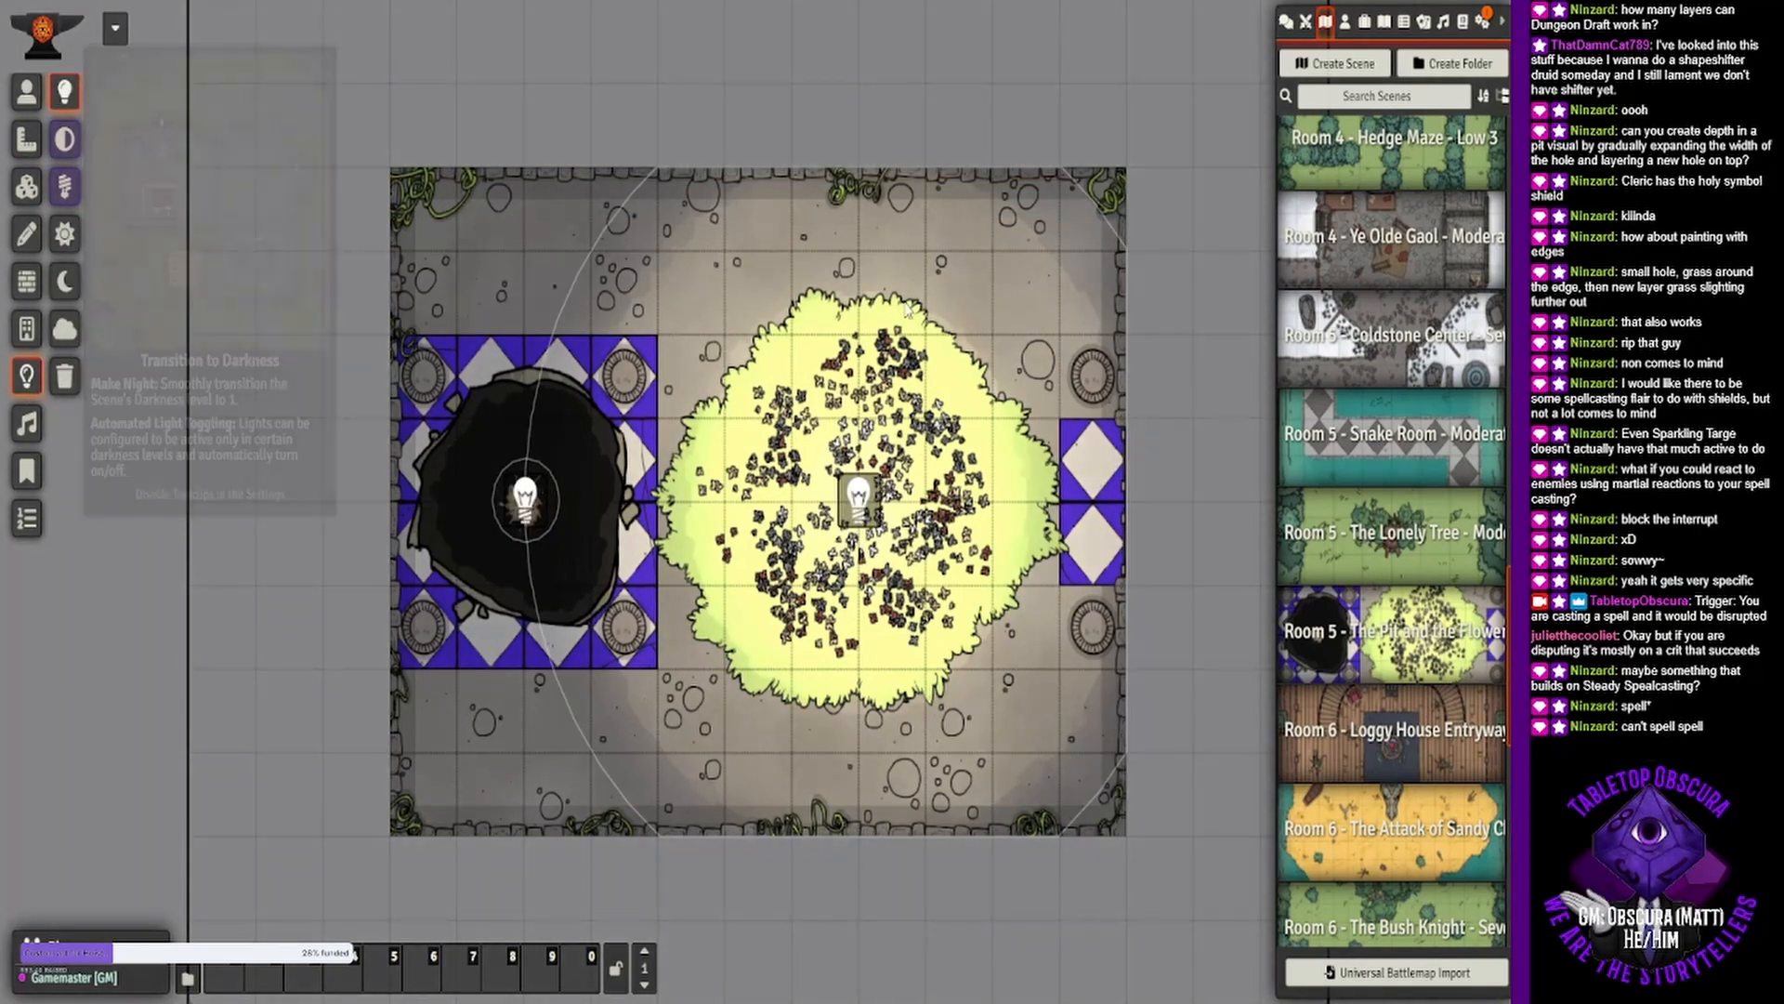
scroll(780, 520, up, 3)
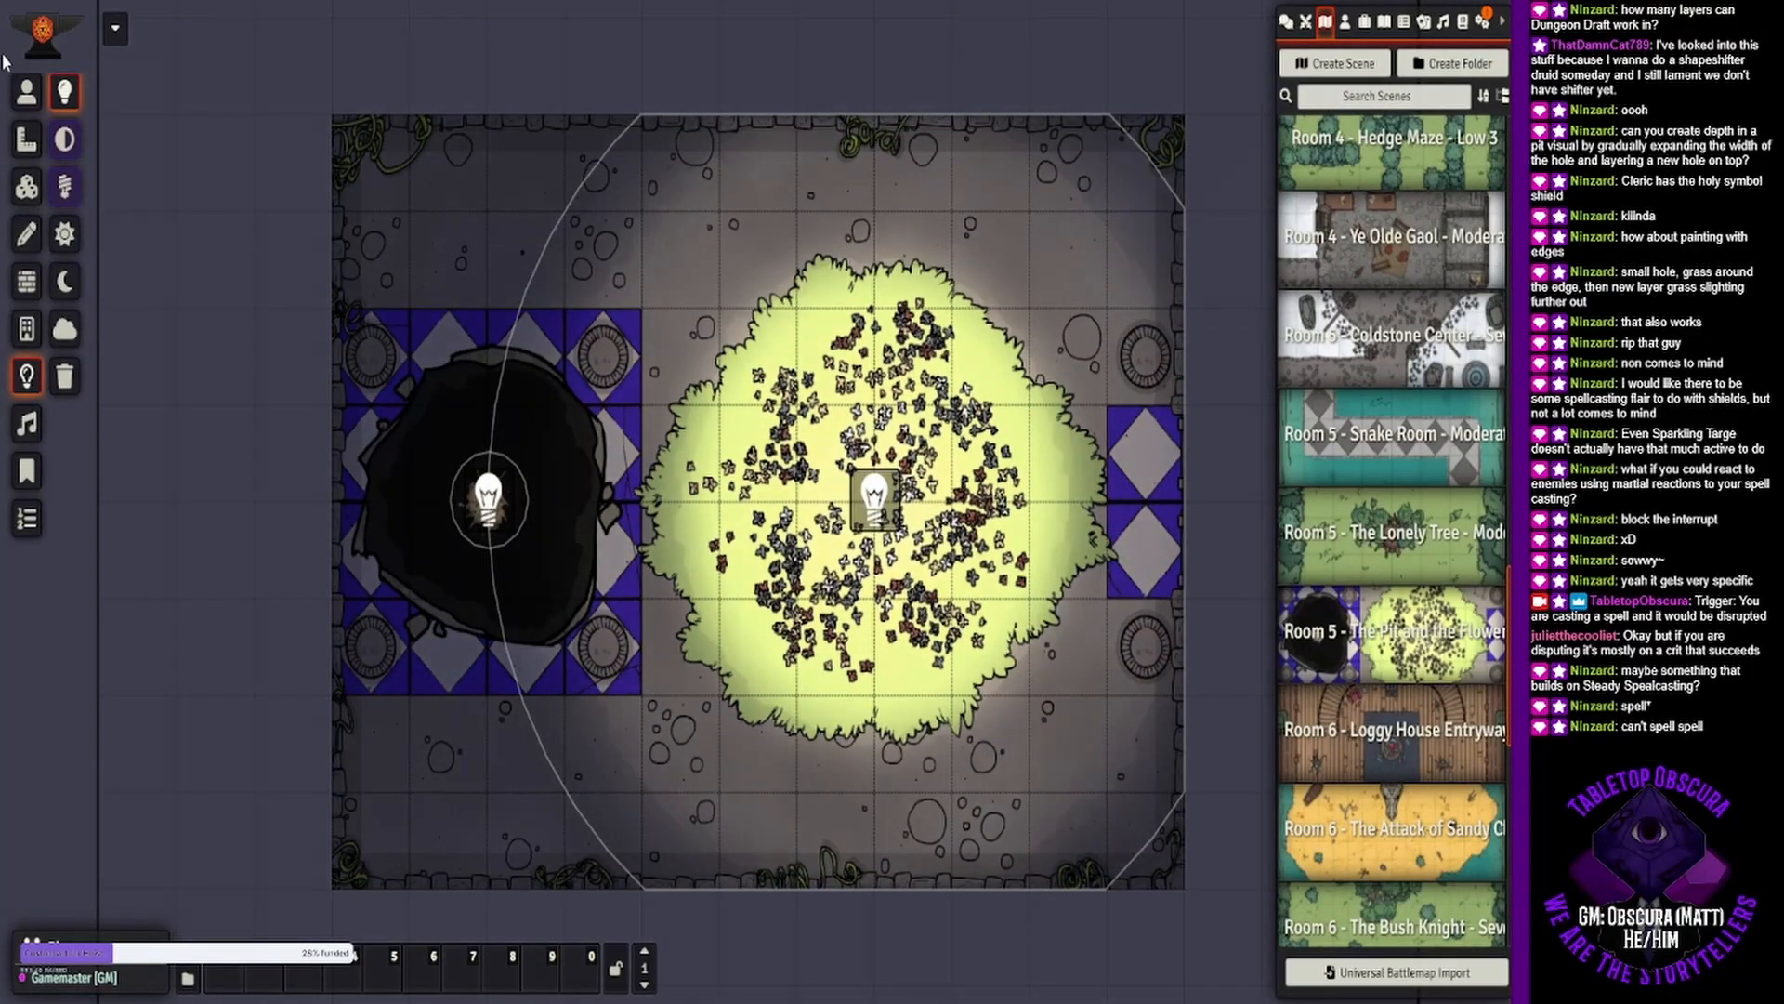
click(27, 92)
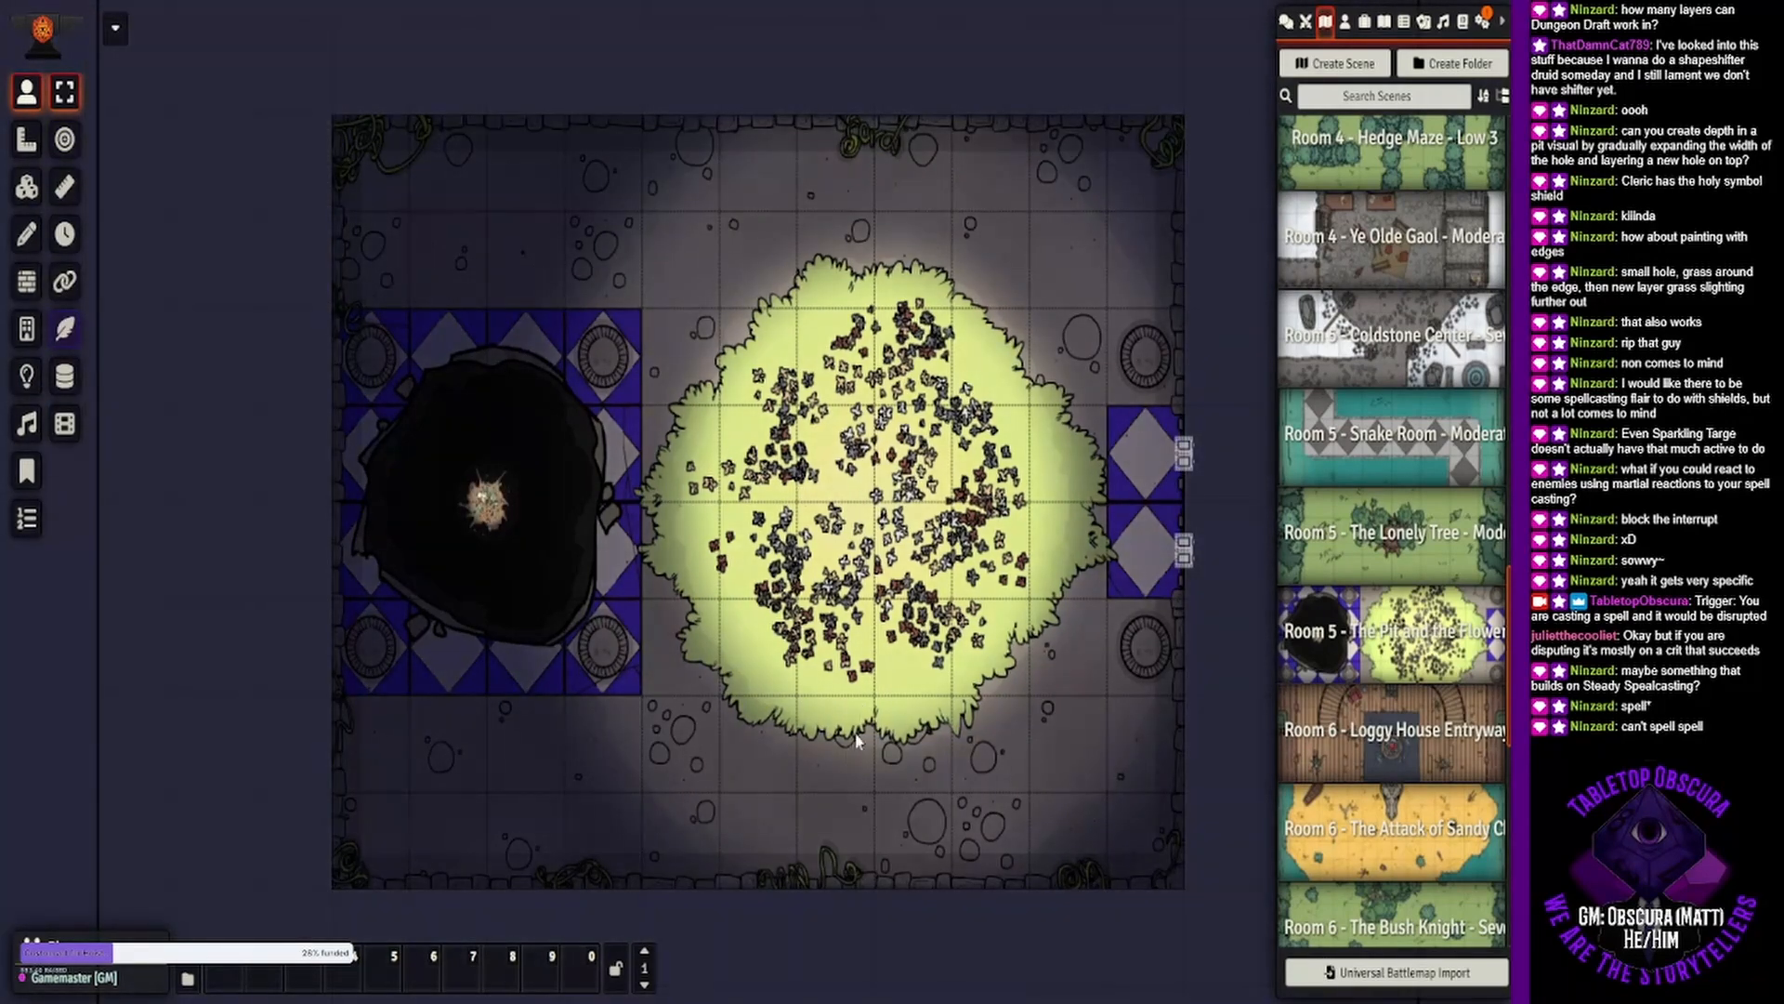
Examine the darkened scene around the pit, its glowing remains and the lit flower patch.
drag(873, 628, 750, 613)
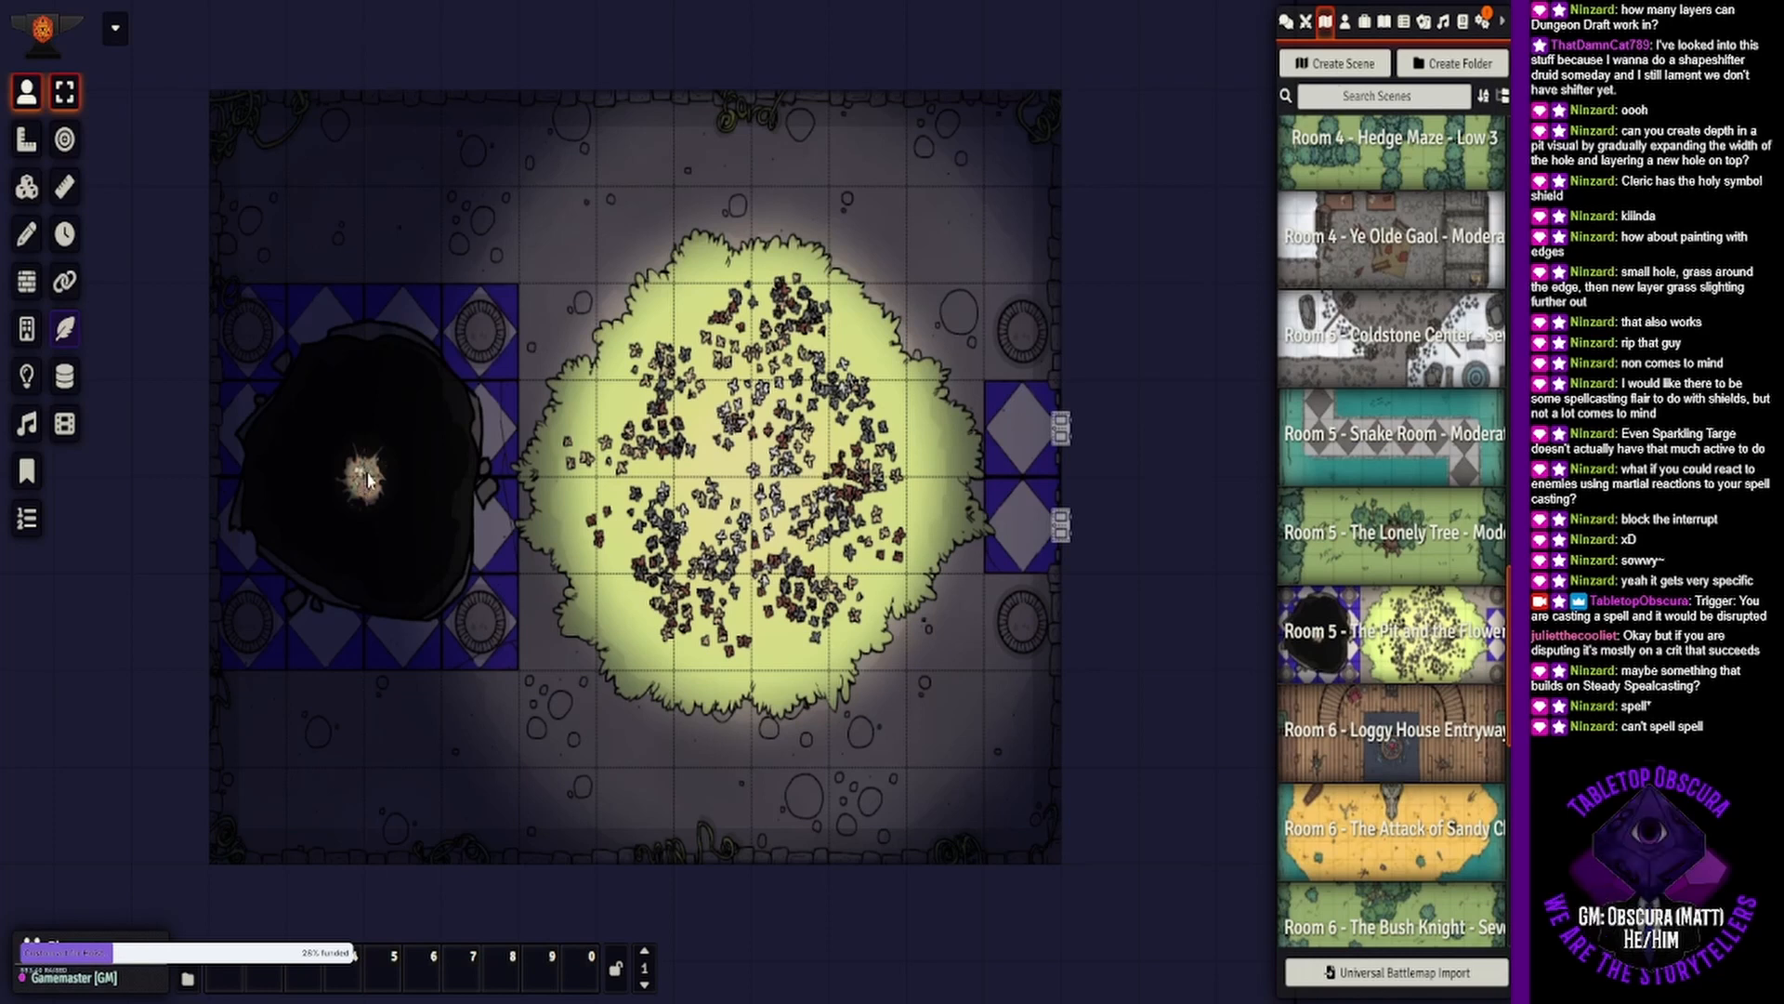
drag(365, 480, 584, 476)
scroll(583, 476, up, 10)
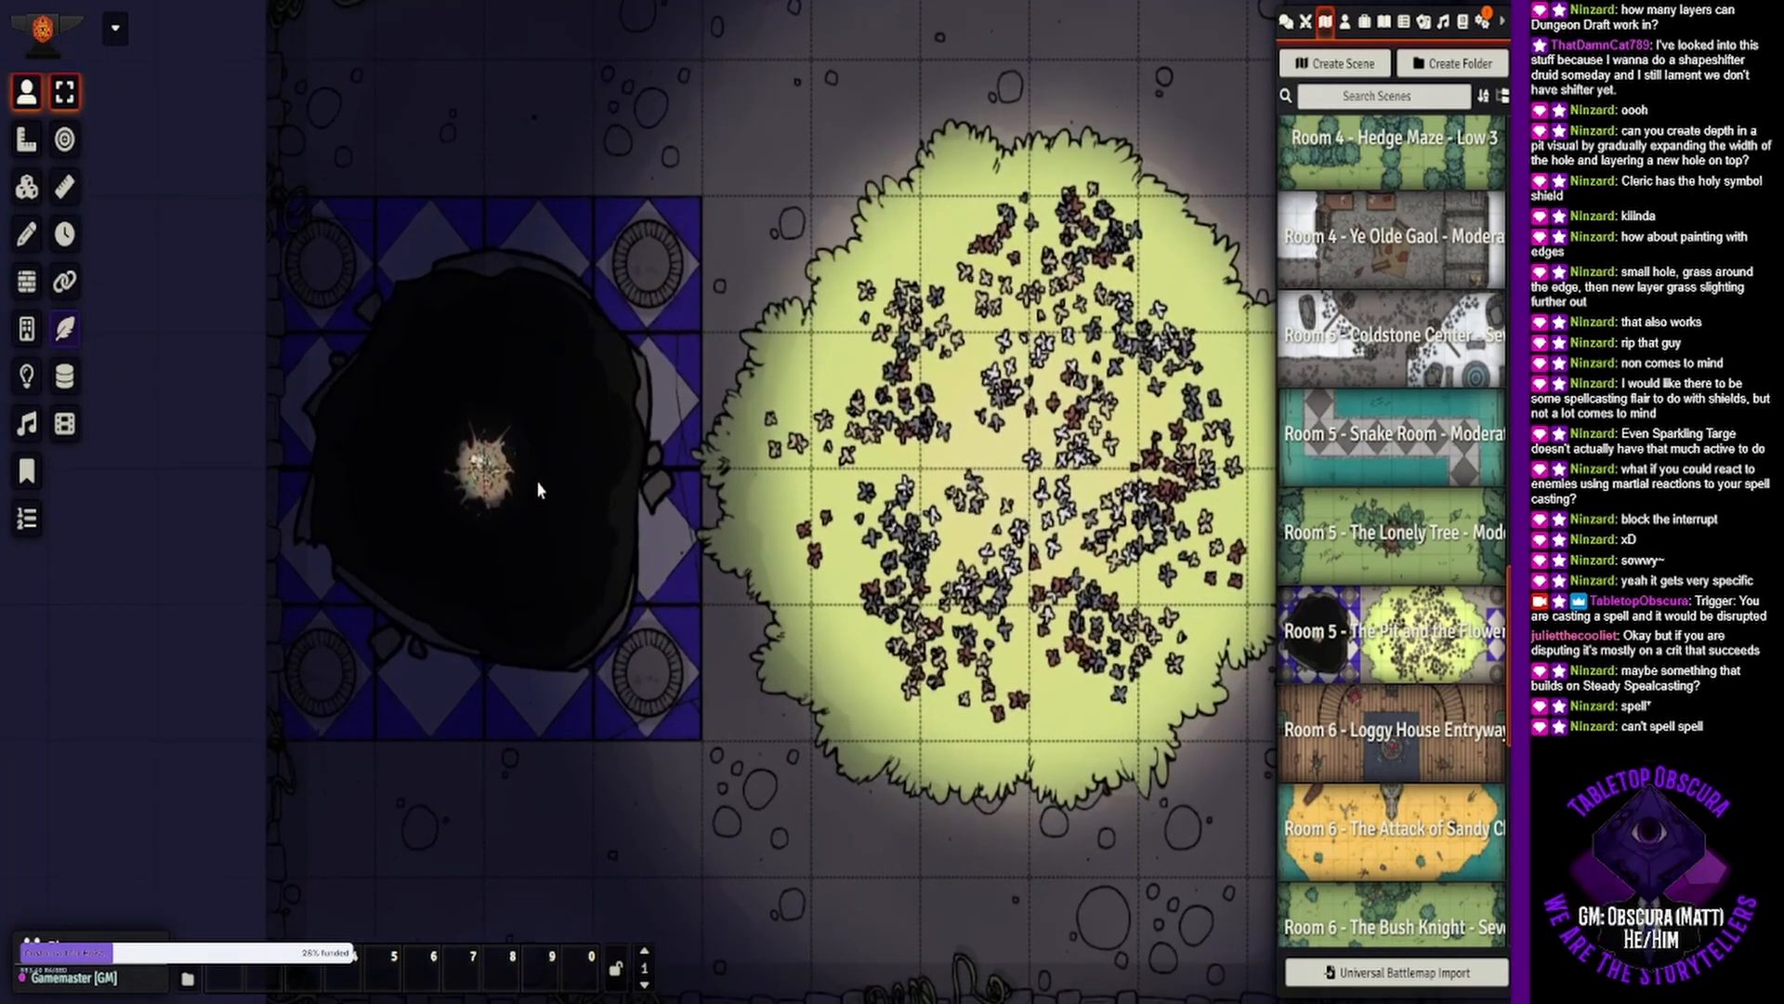
scroll(764, 481, up, 2)
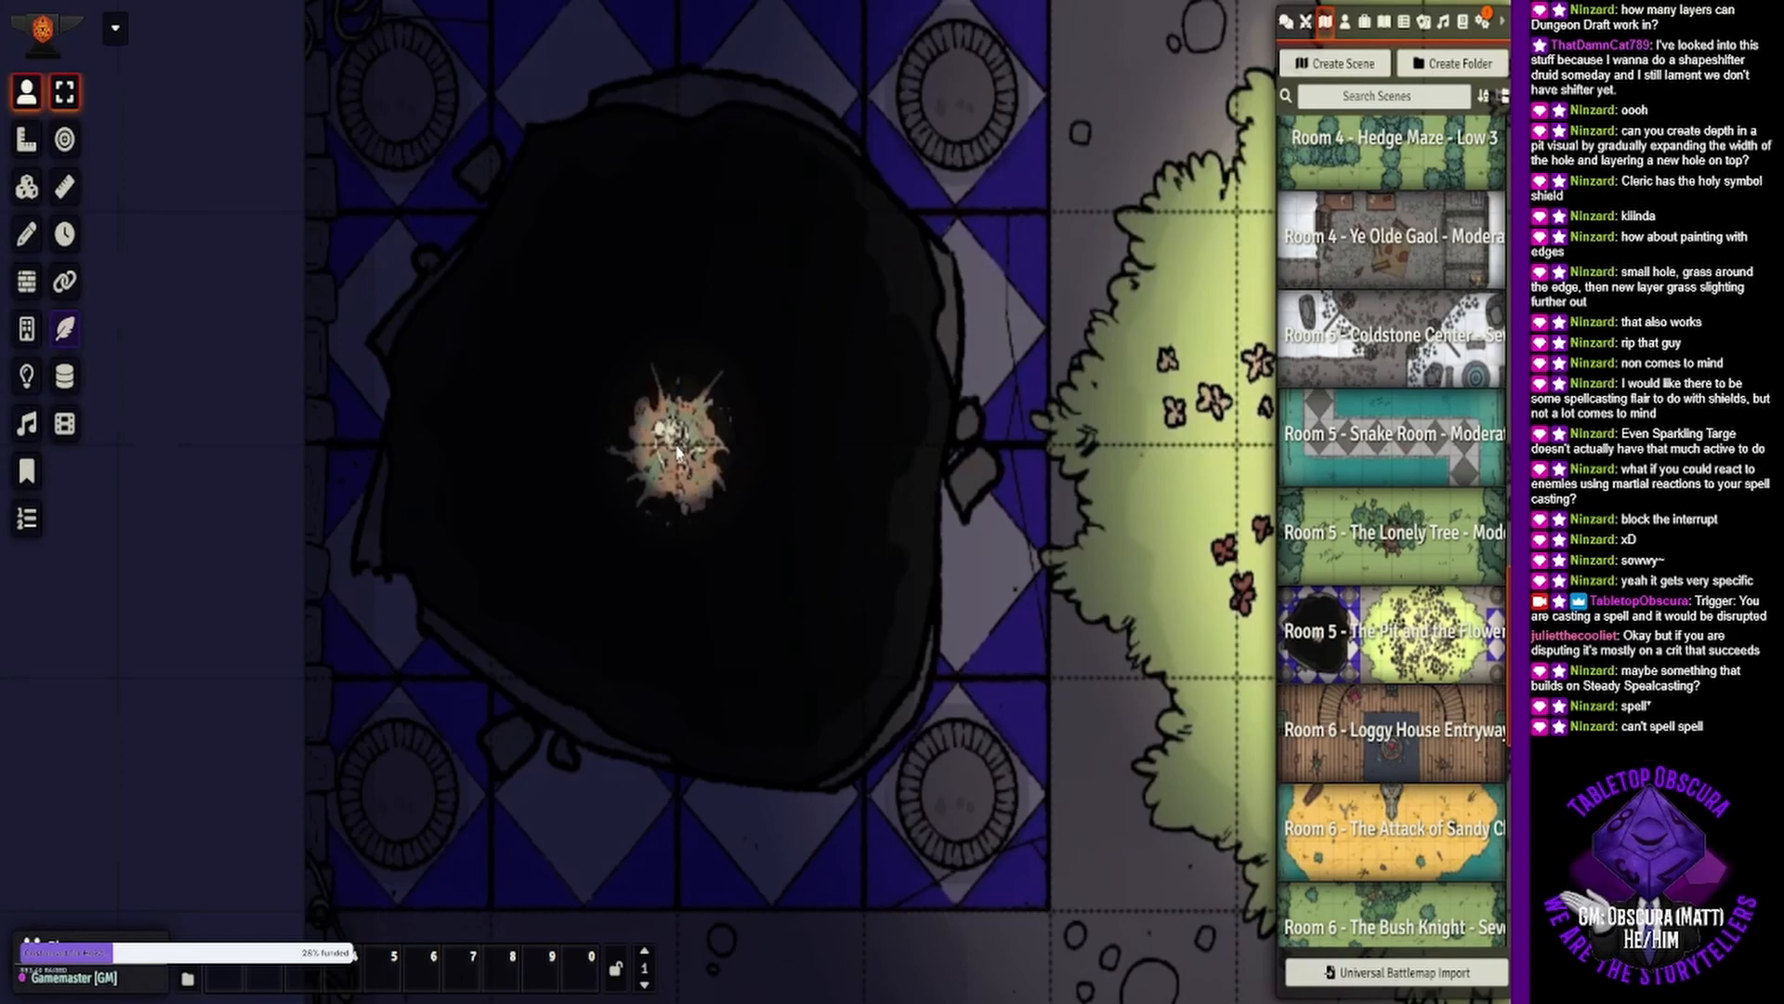
scroll(679, 451, down, 2)
scroll(706, 488, down, 3)
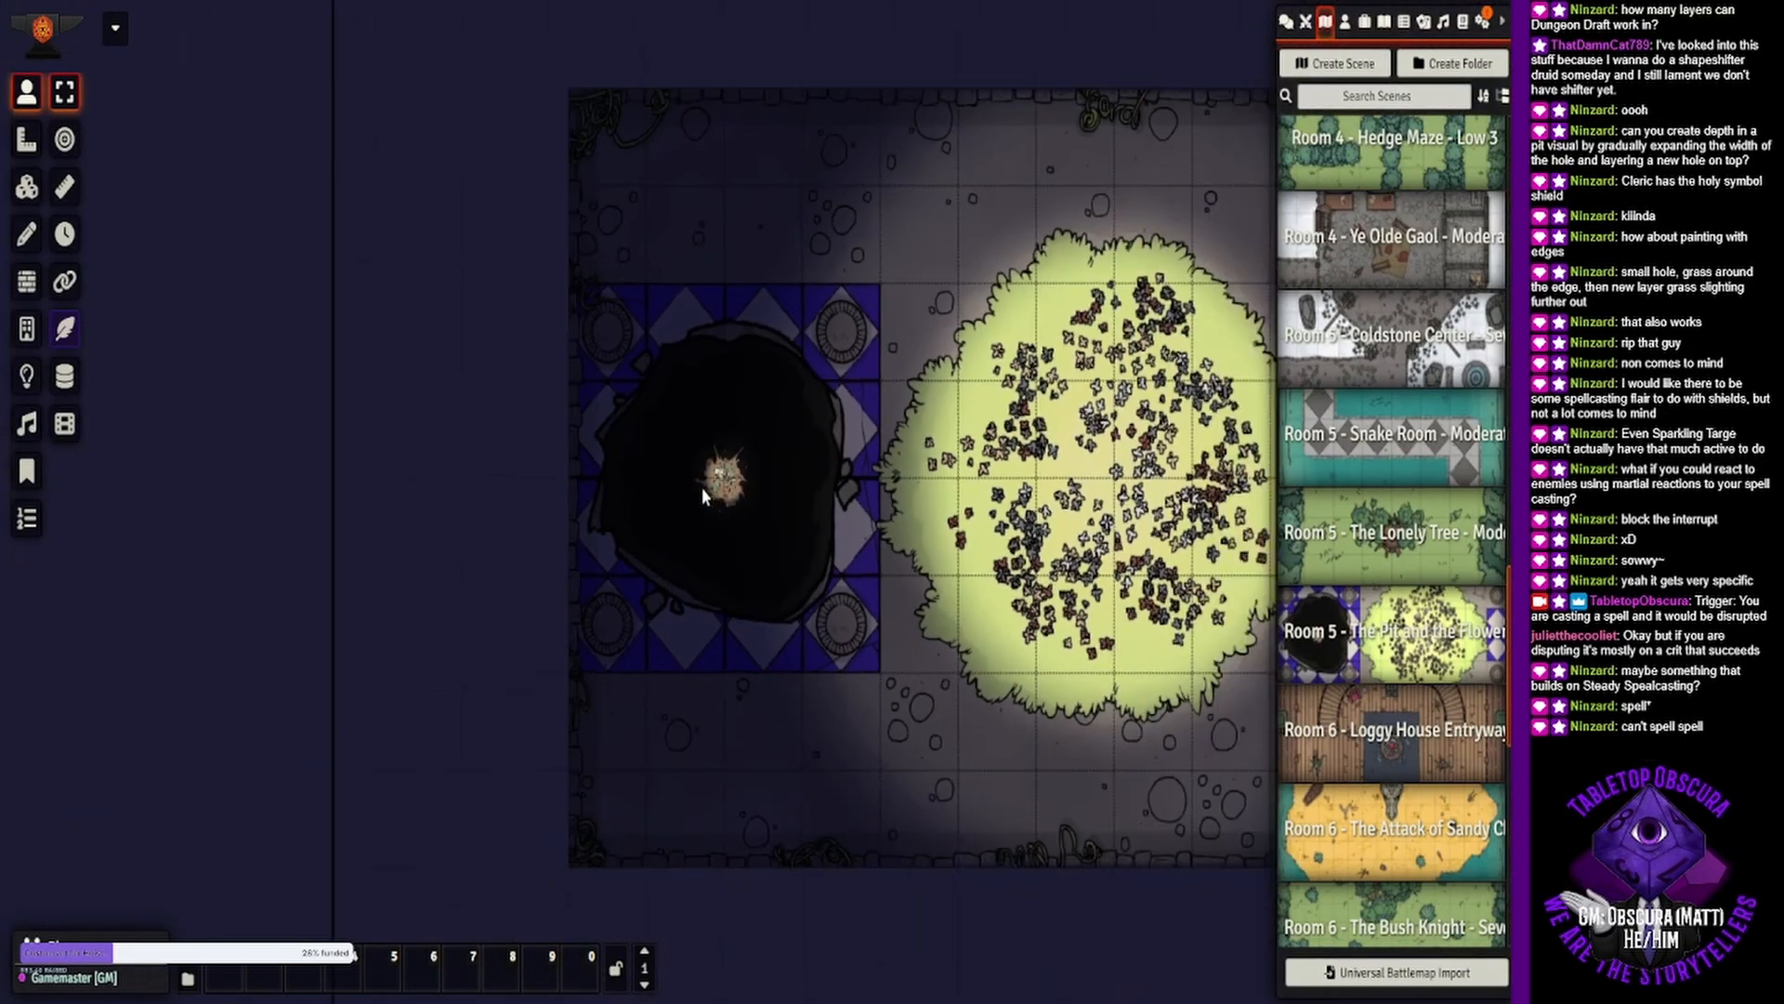
scroll(683, 474, down, 1)
drag(683, 474, 587, 493)
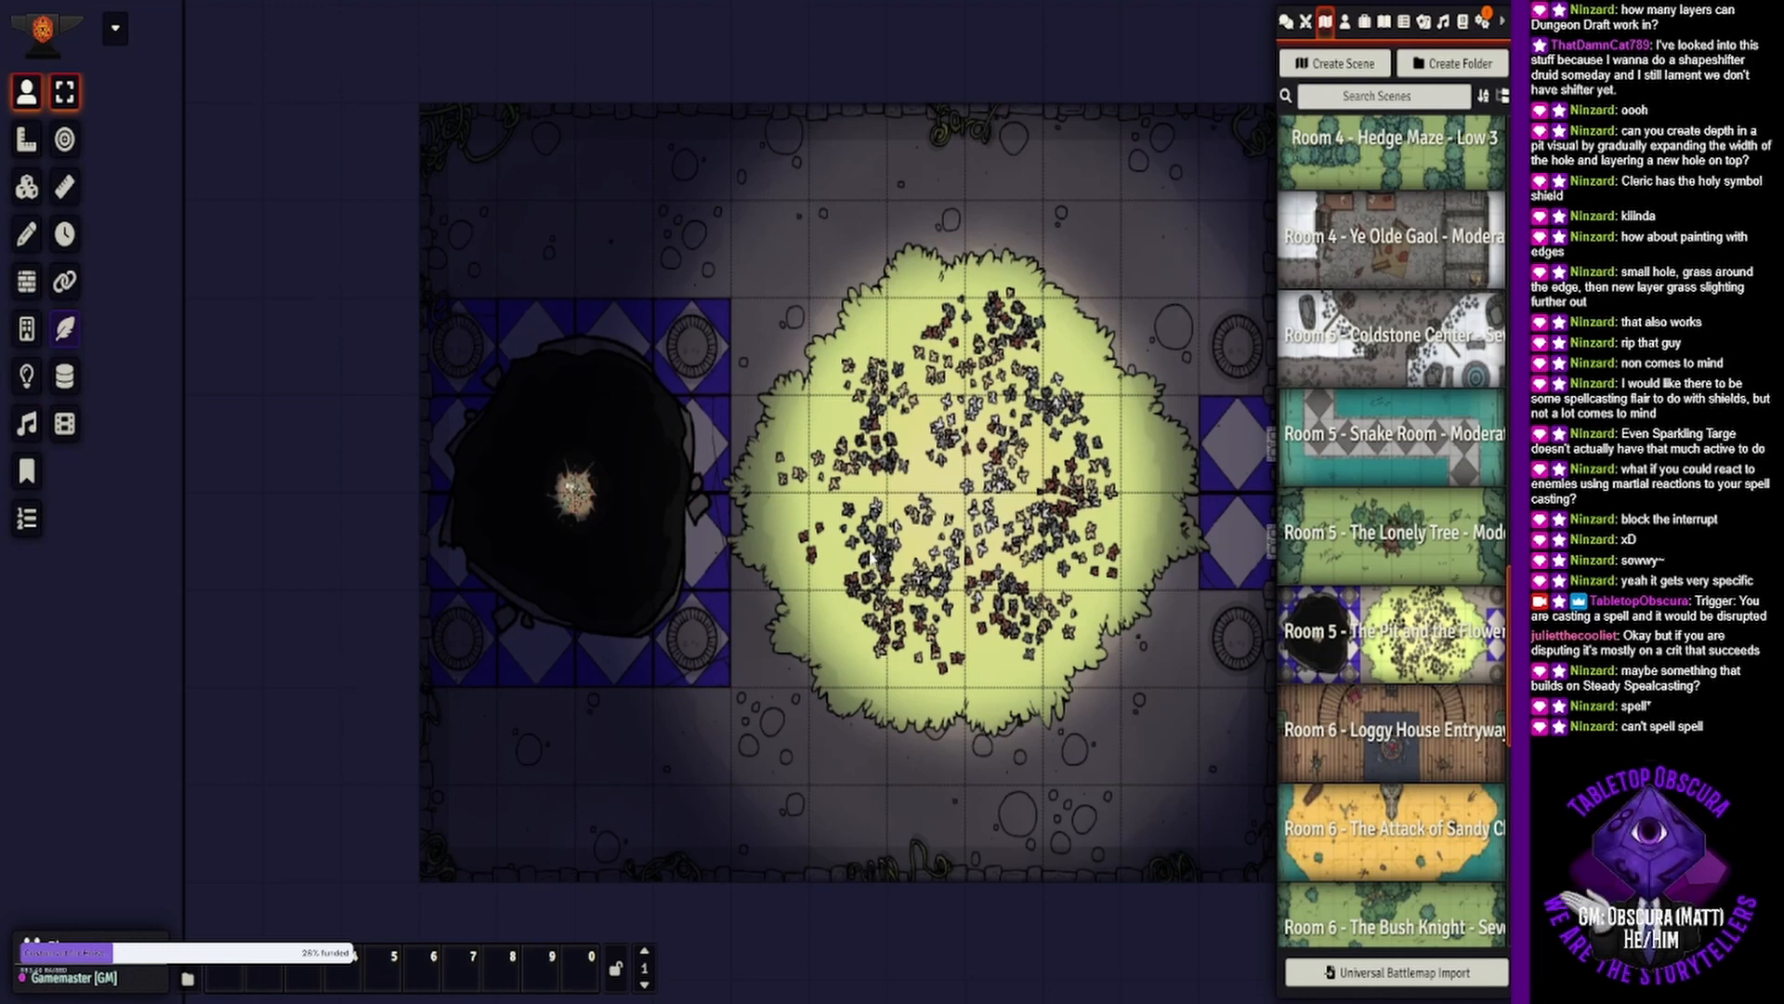
drag(1011, 534, 842, 503)
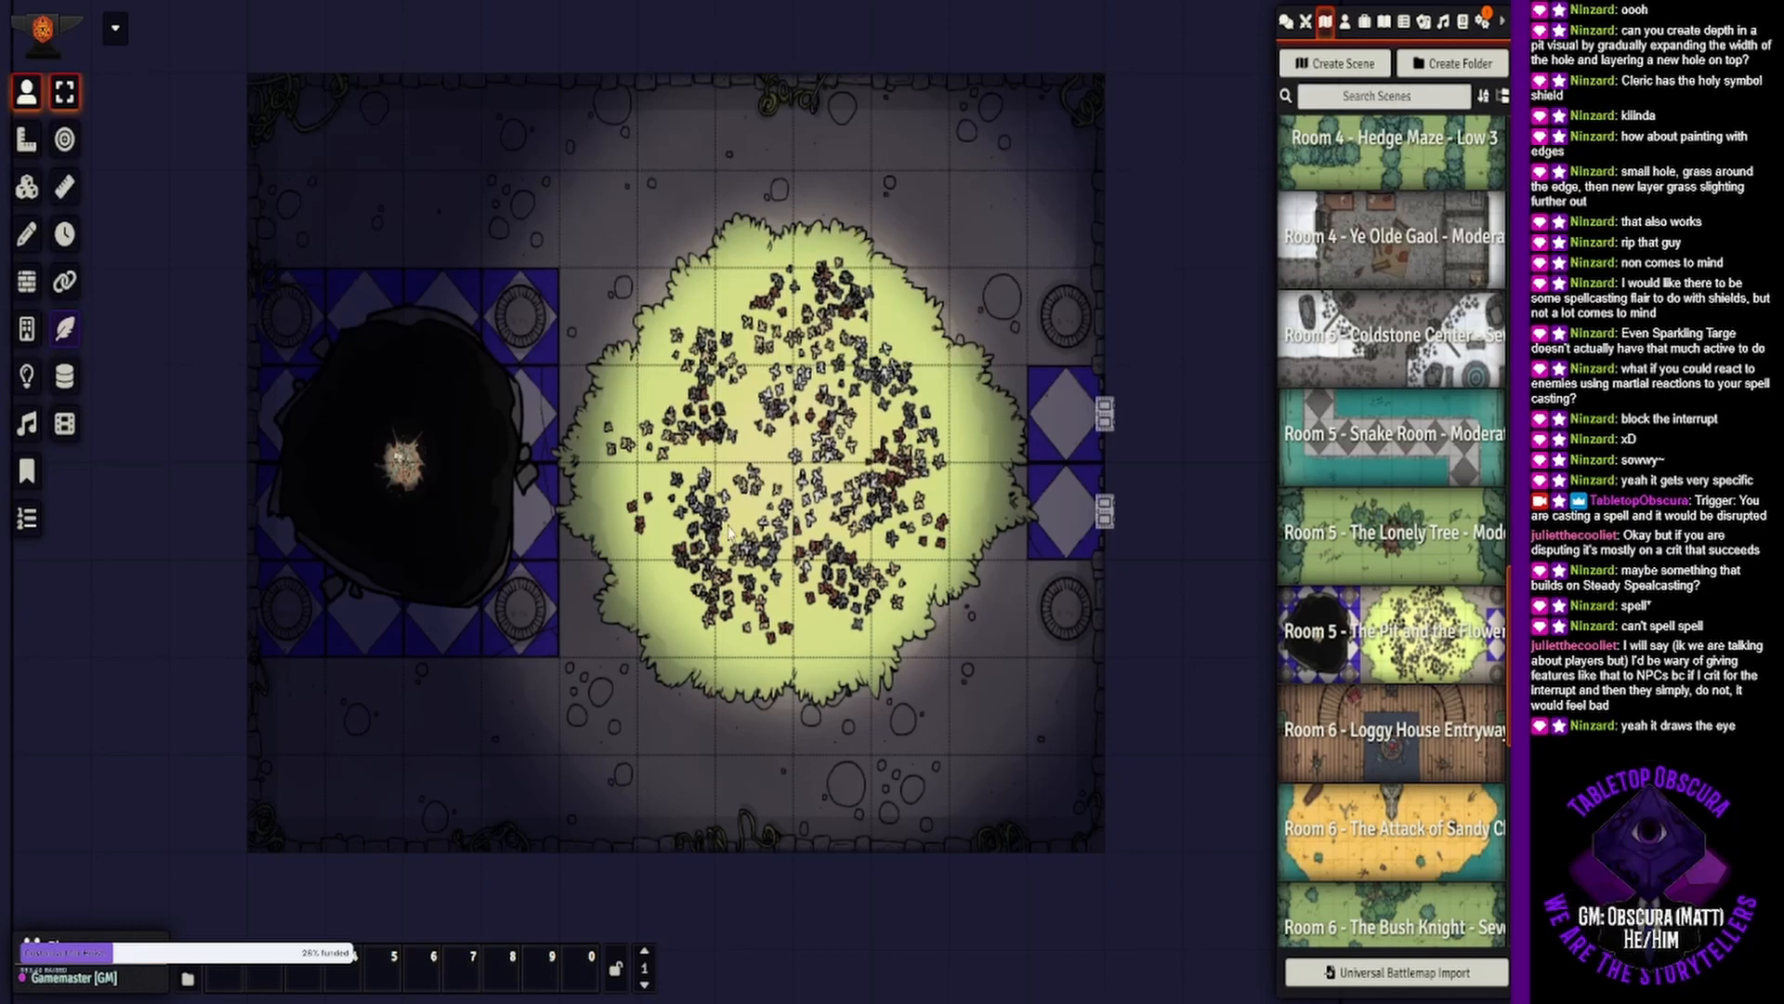
mouse_move(744, 452)
mouse_down()
mouse_move(692, 467)
mouse_move(752, 453)
mouse_up()
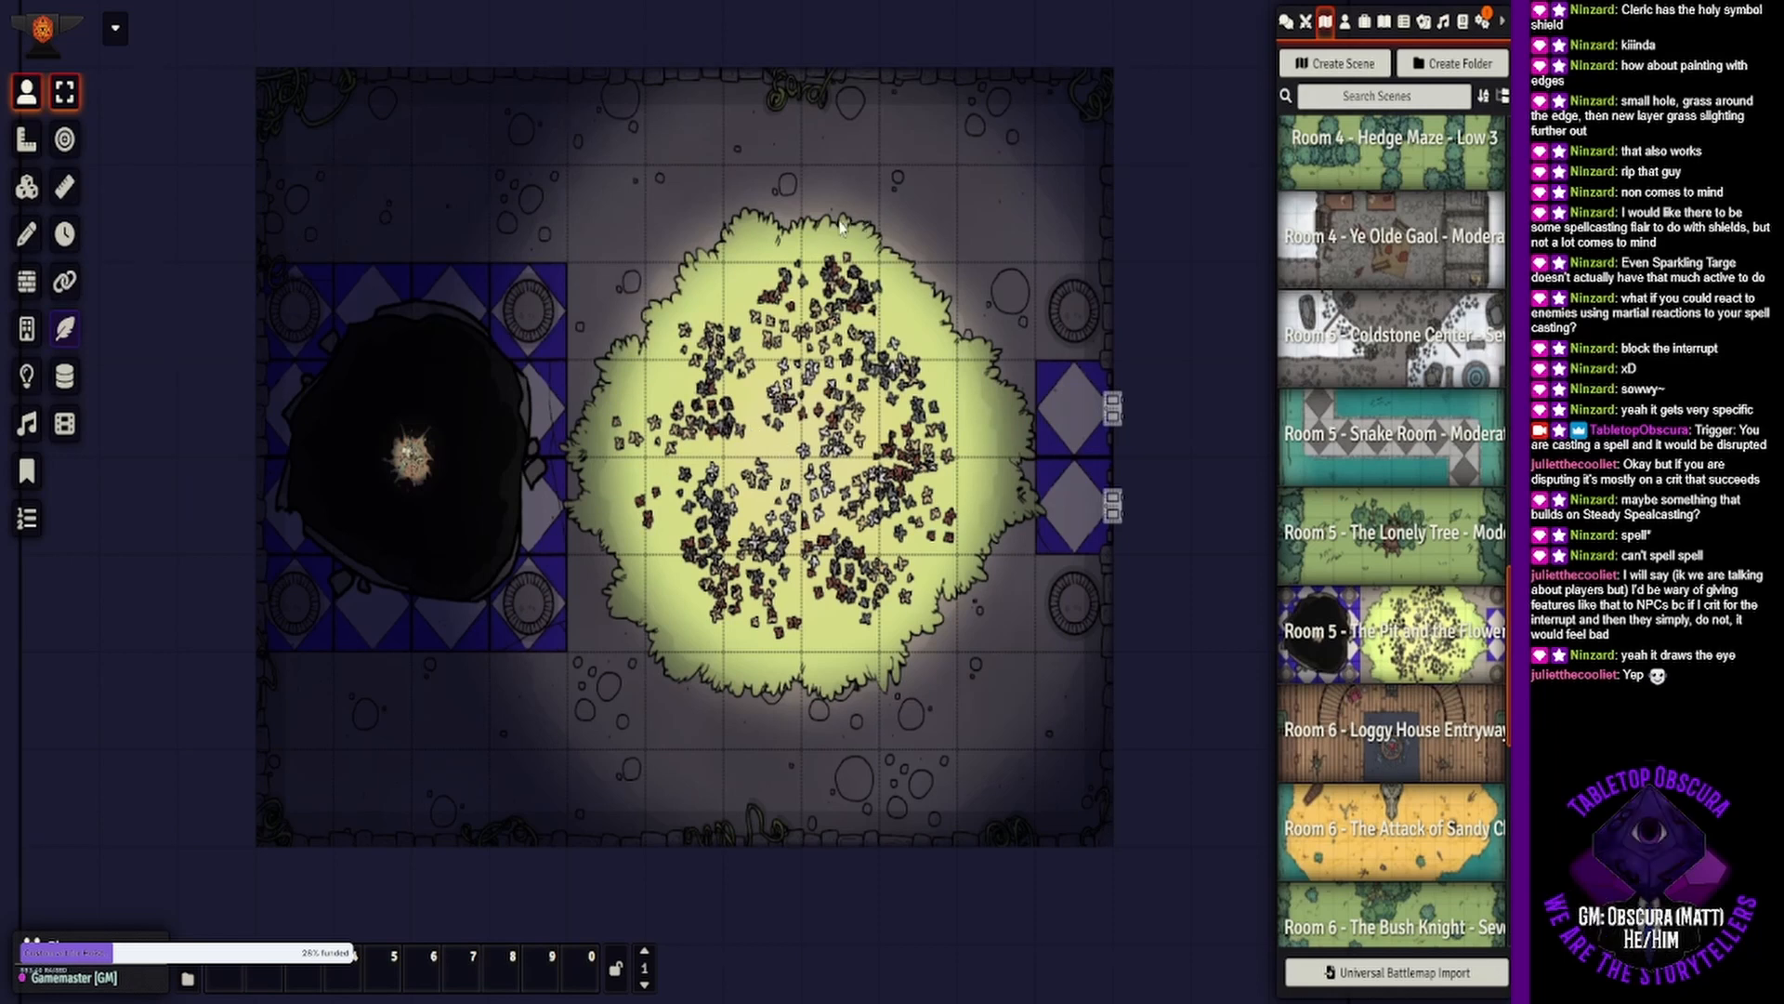
drag(776, 237, 750, 246)
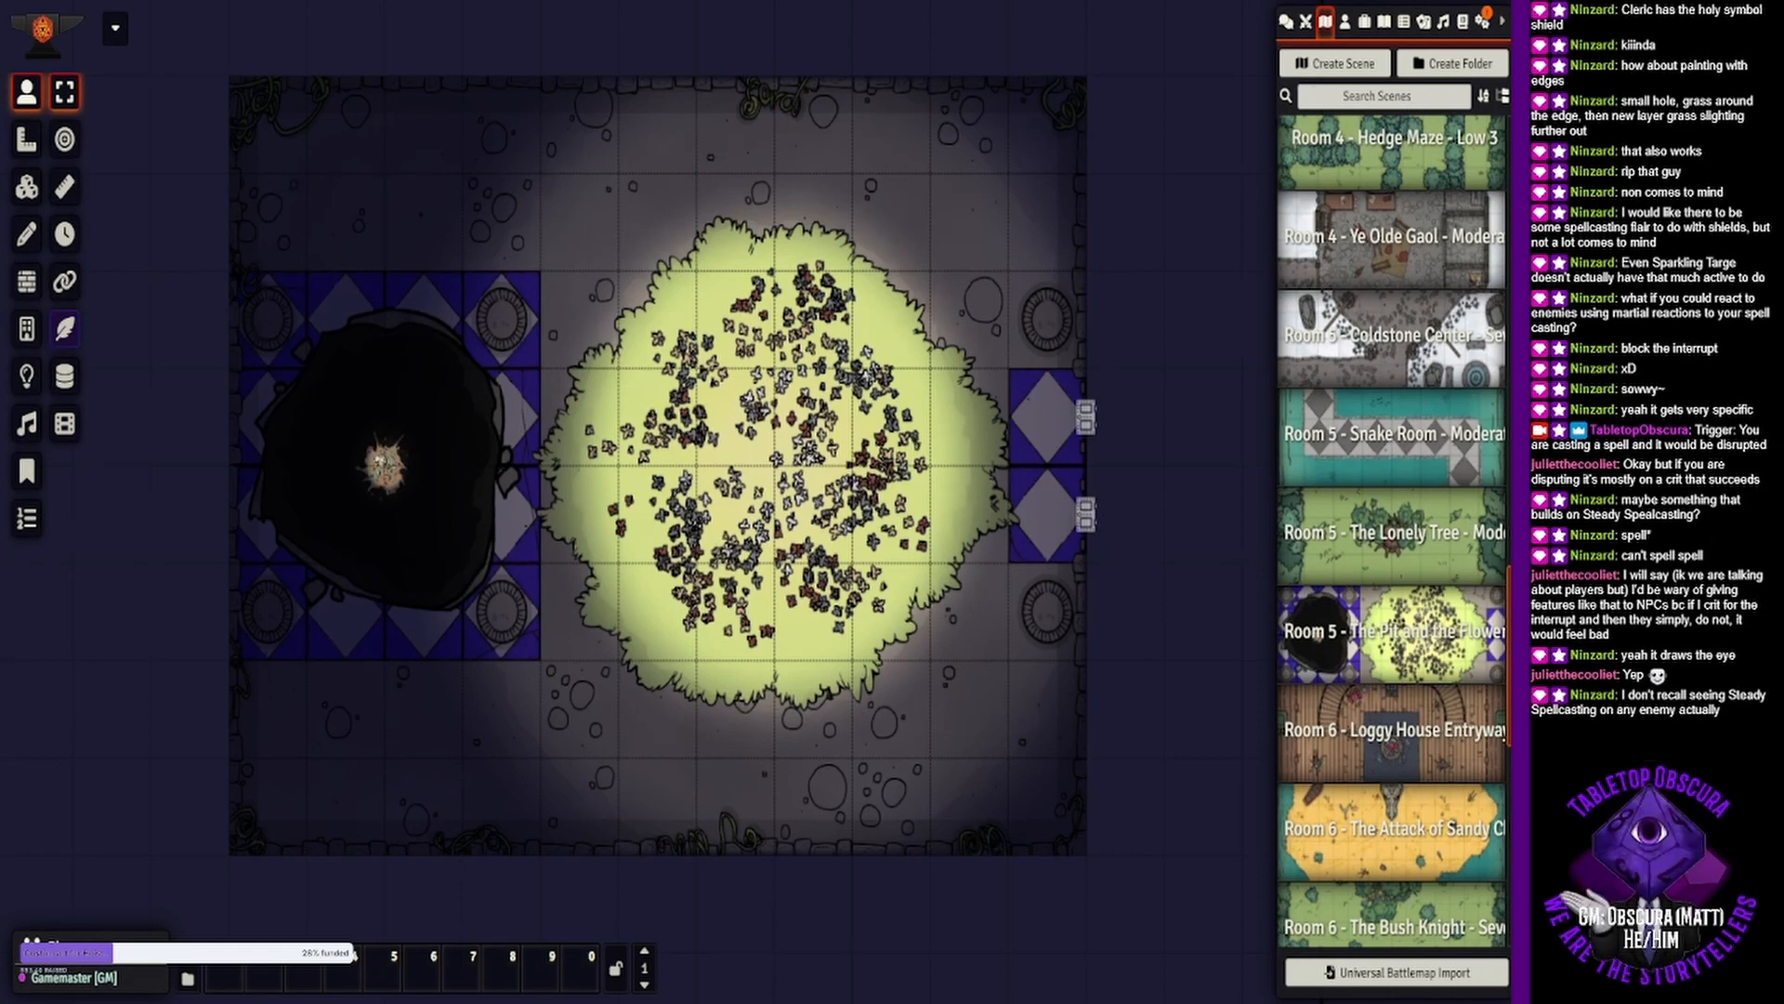
Open the bestiary browser from the actor list and restrict the creature level range to 2–2.
click(1346, 23)
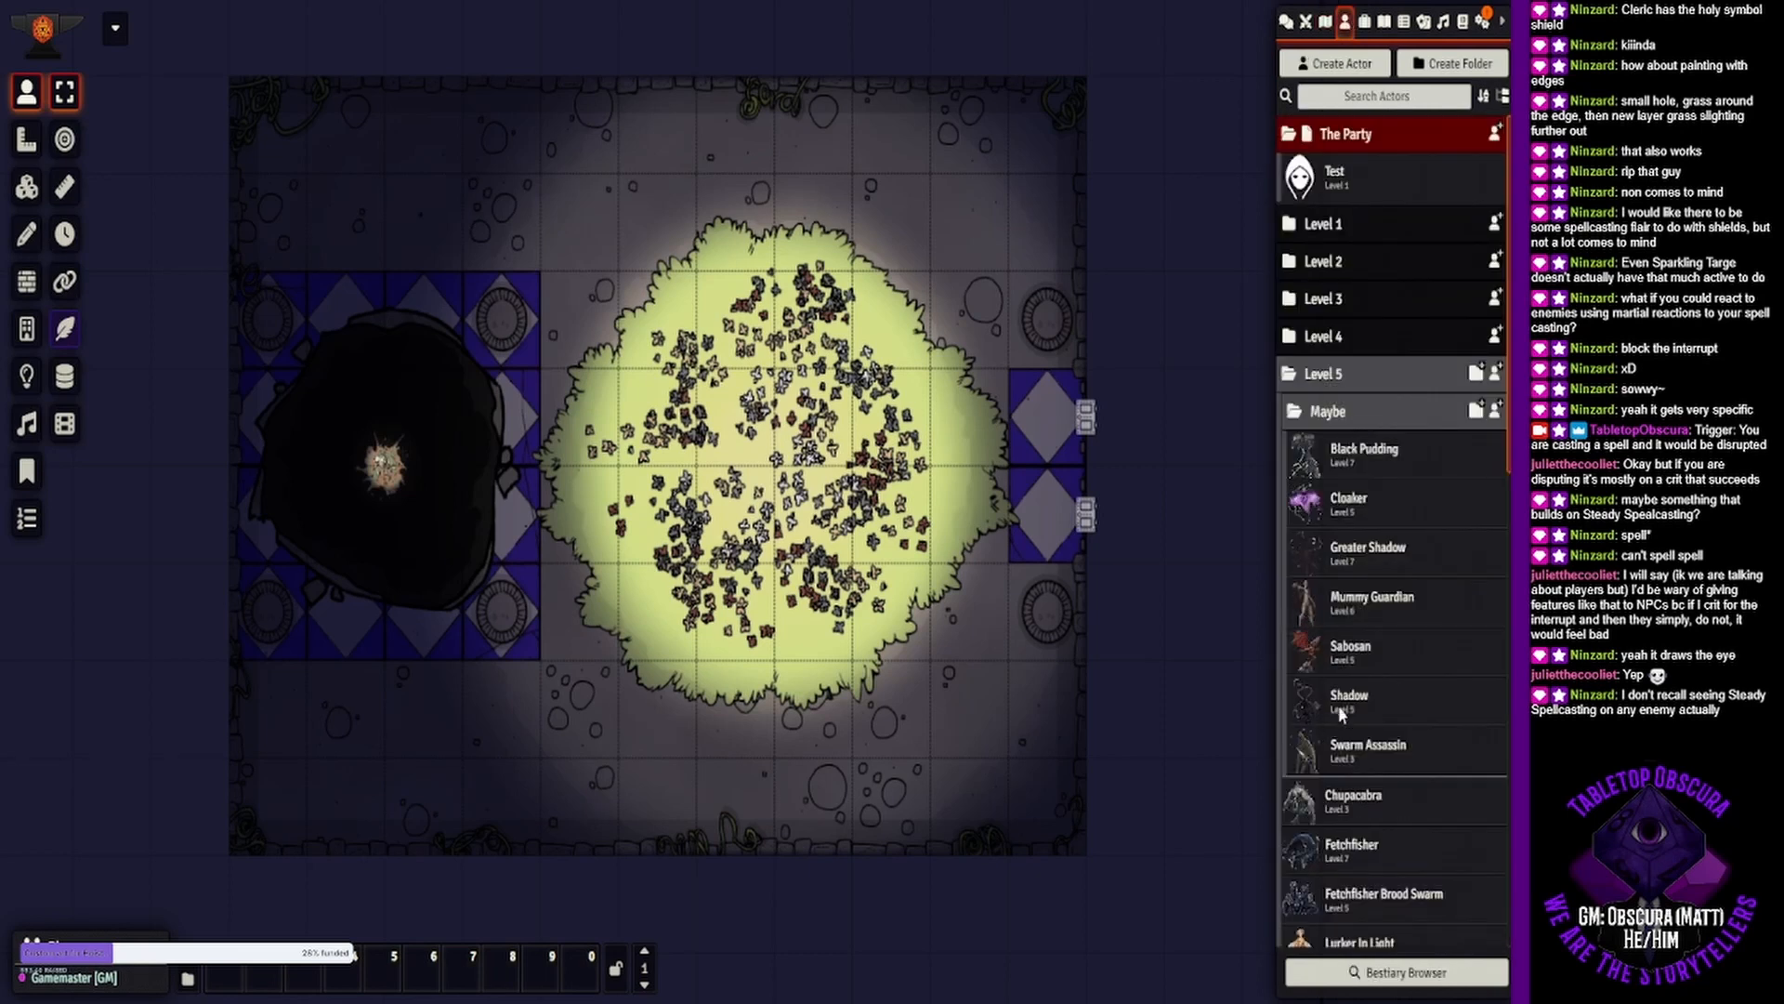
scroll(1413, 595, down, 3)
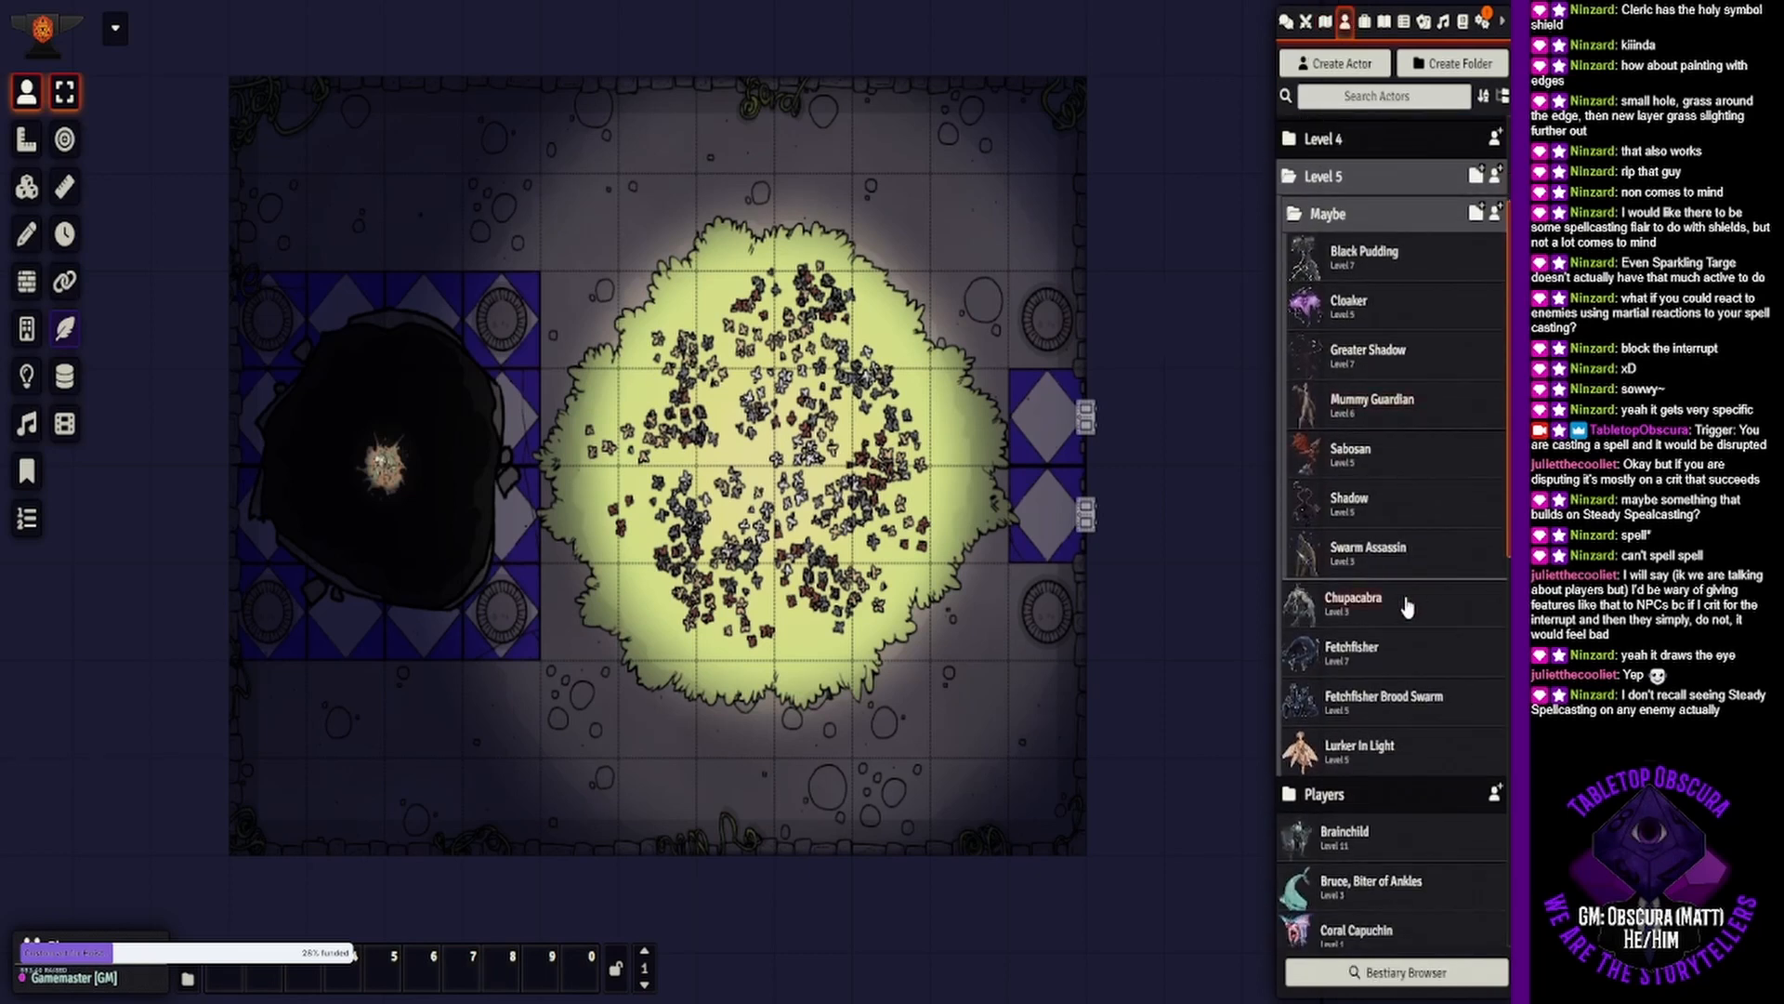
scroll(1408, 608, up, 3)
scroll(1407, 606, down, 2)
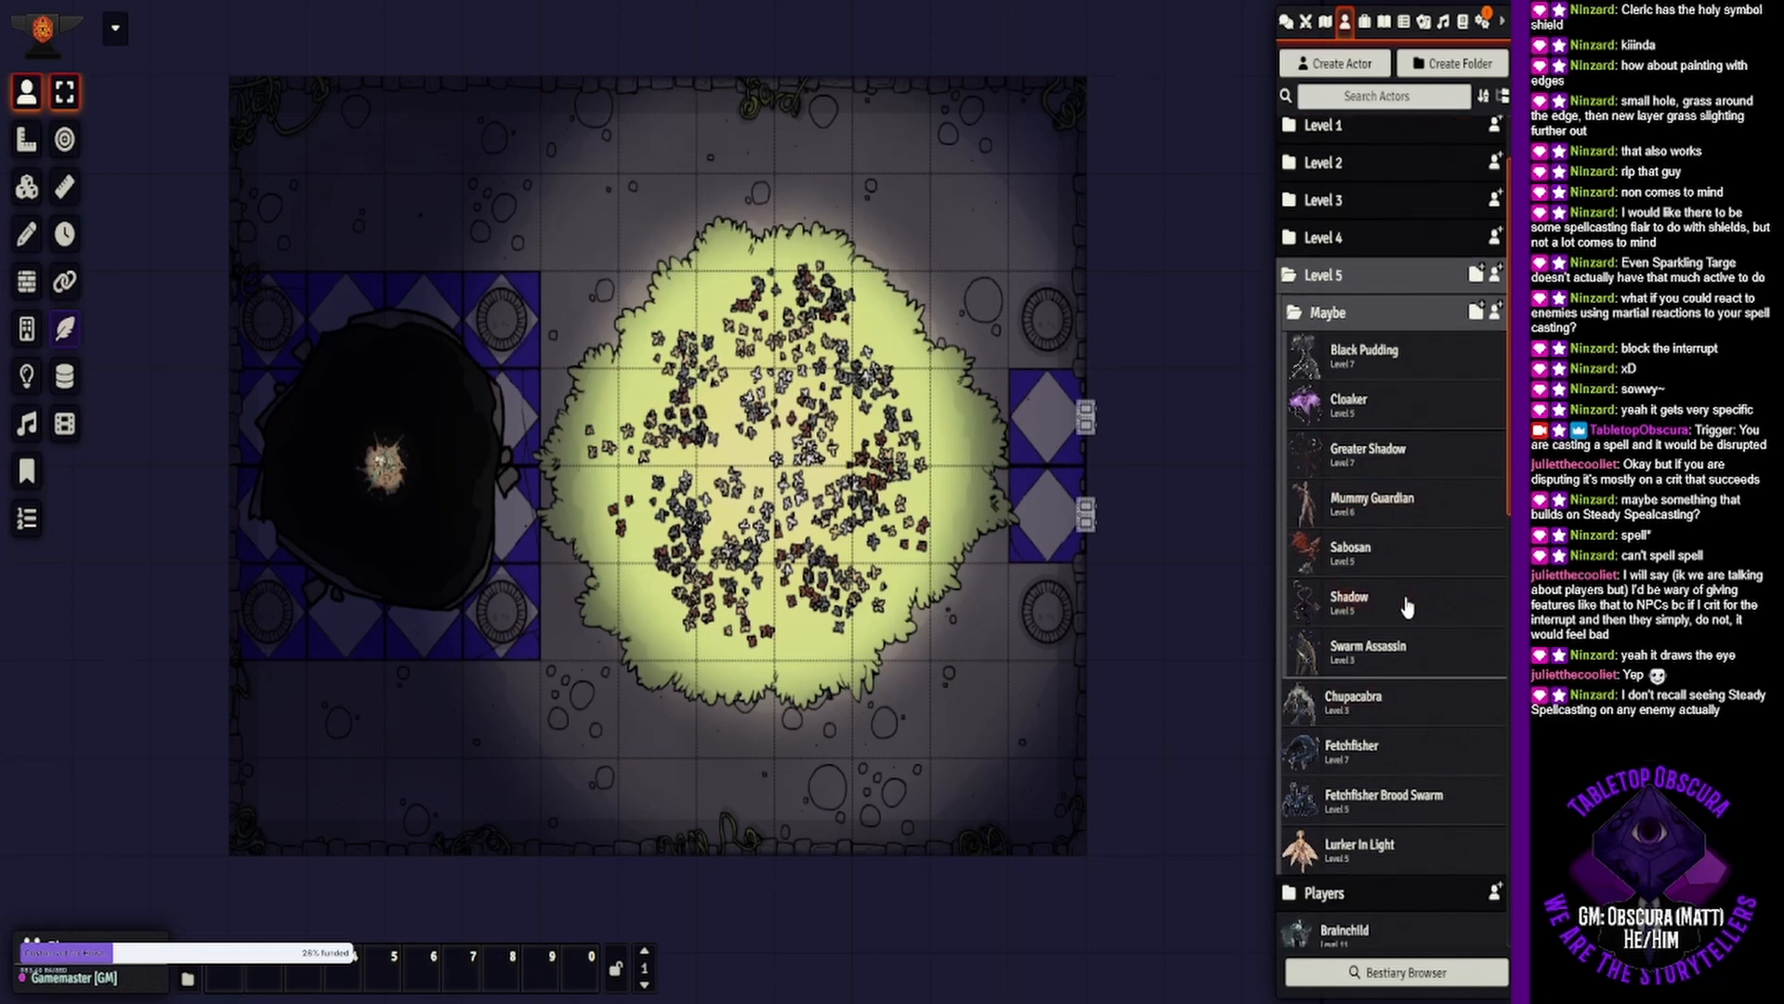
click(1382, 983)
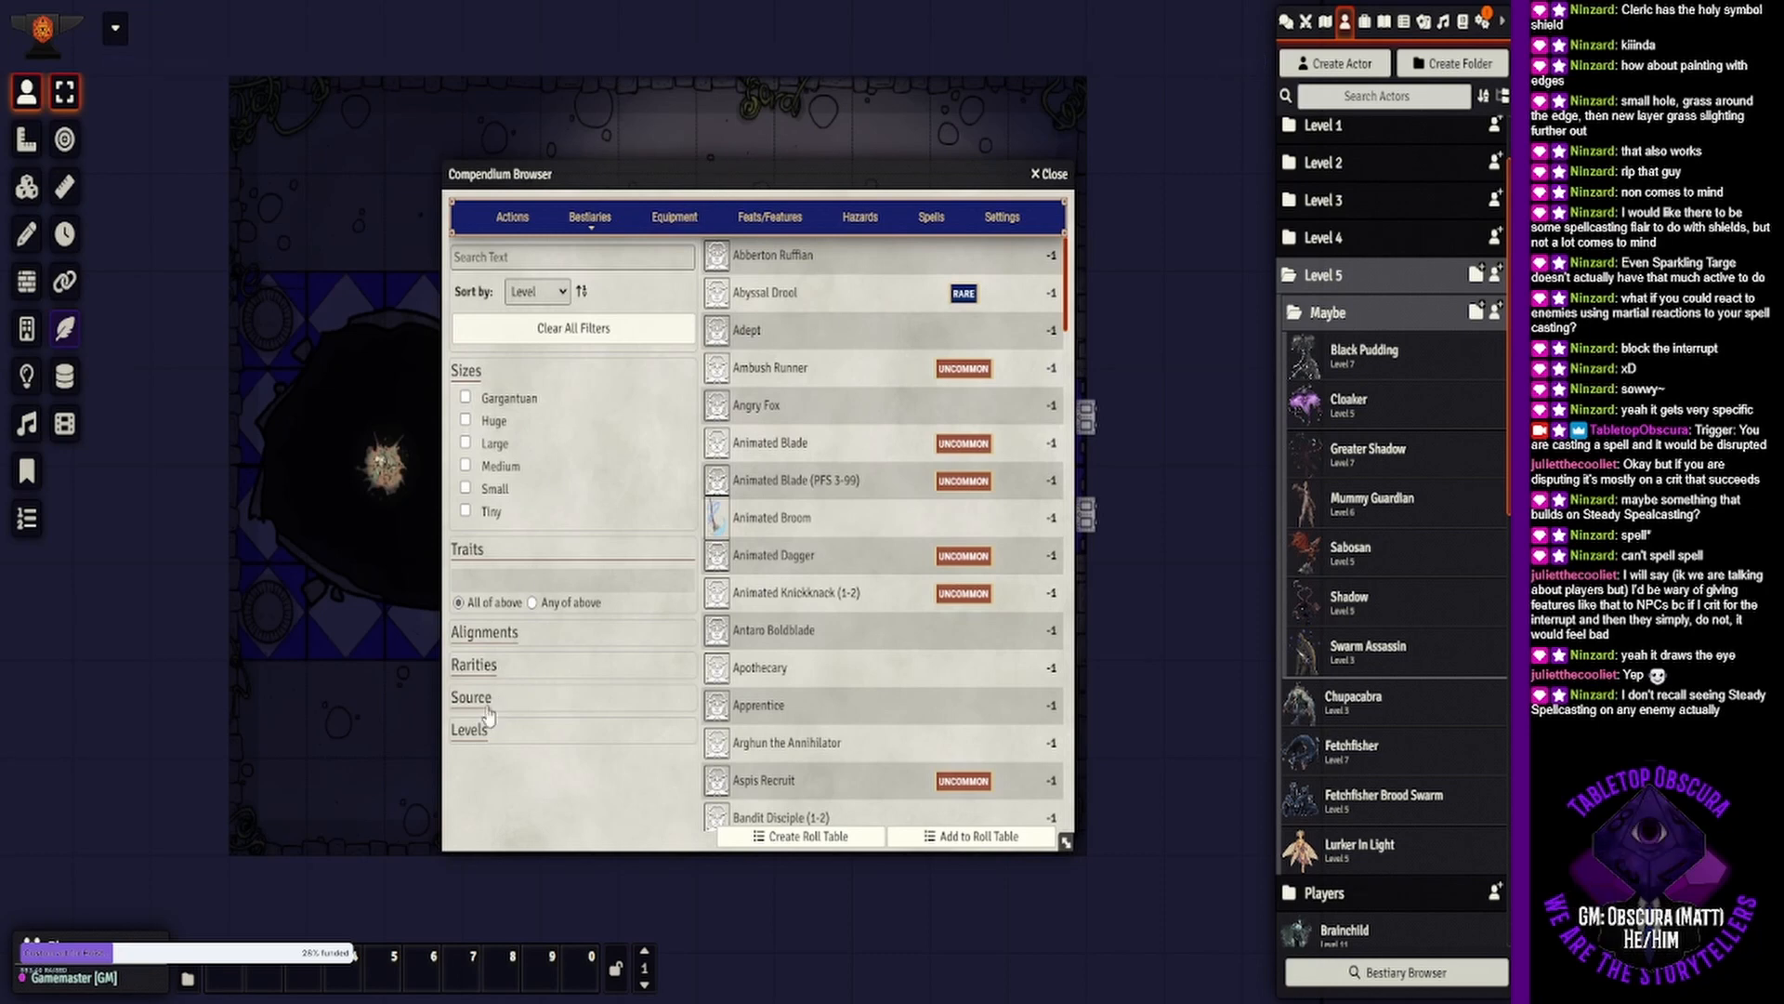
click(469, 732)
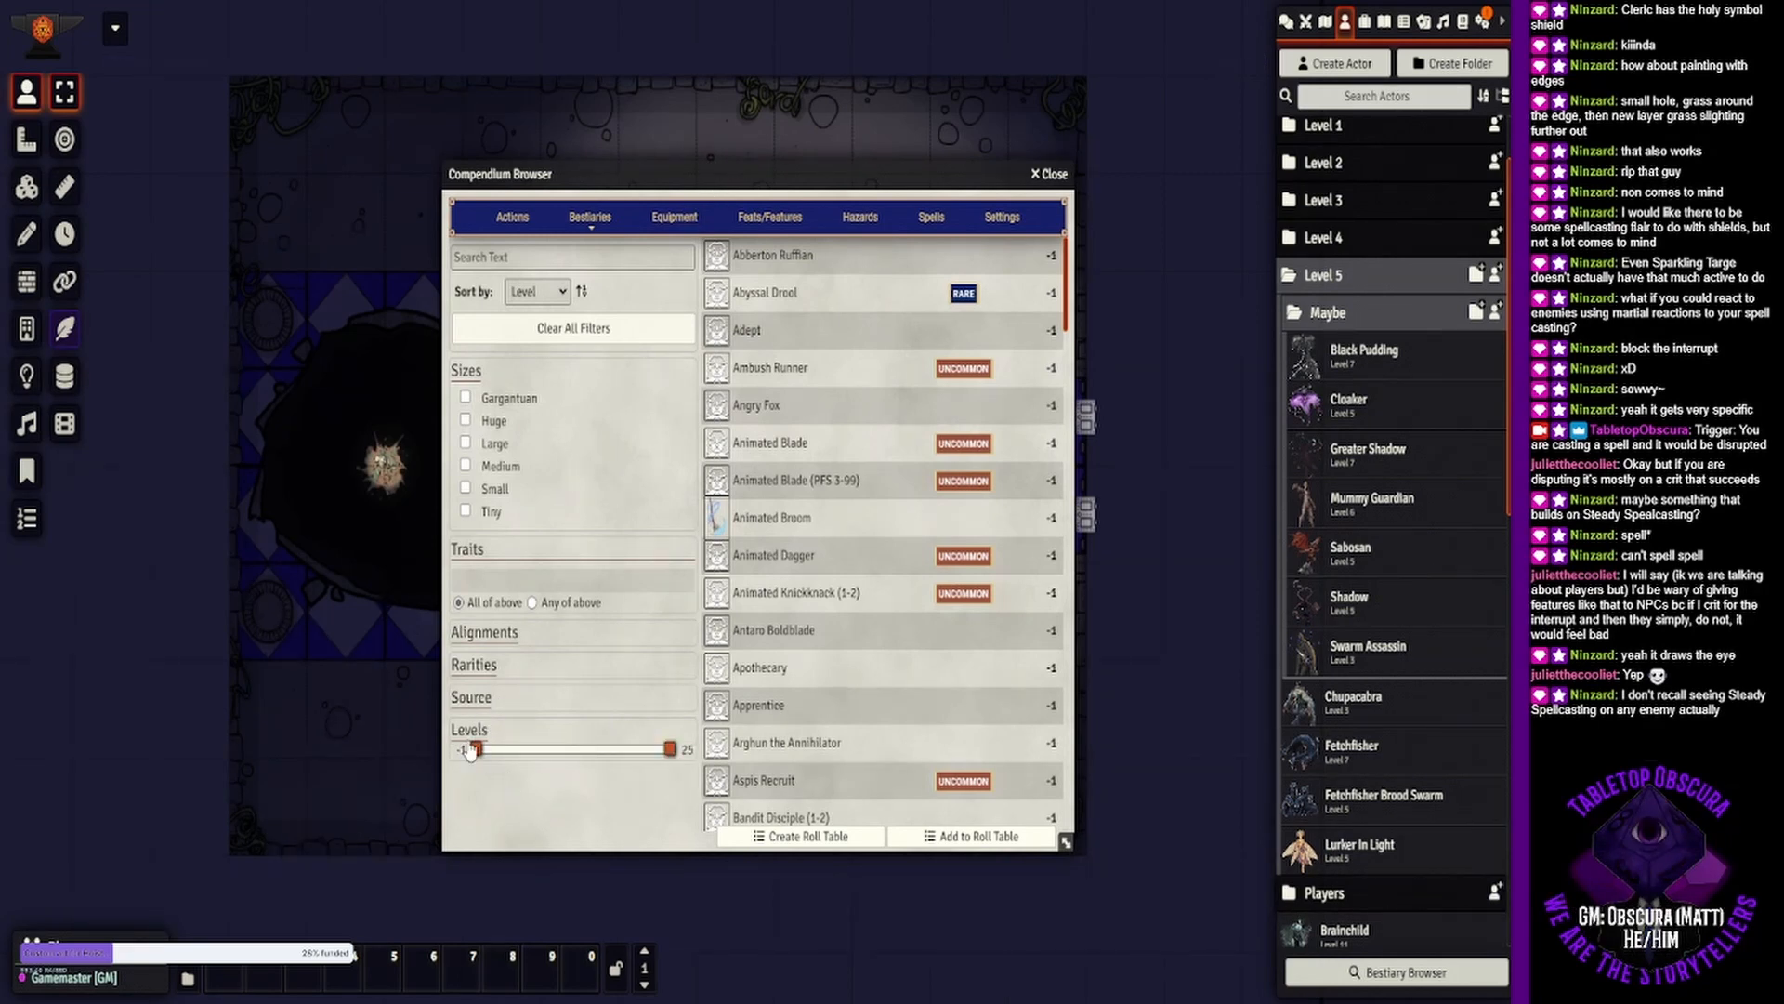
drag(474, 752, 499, 760)
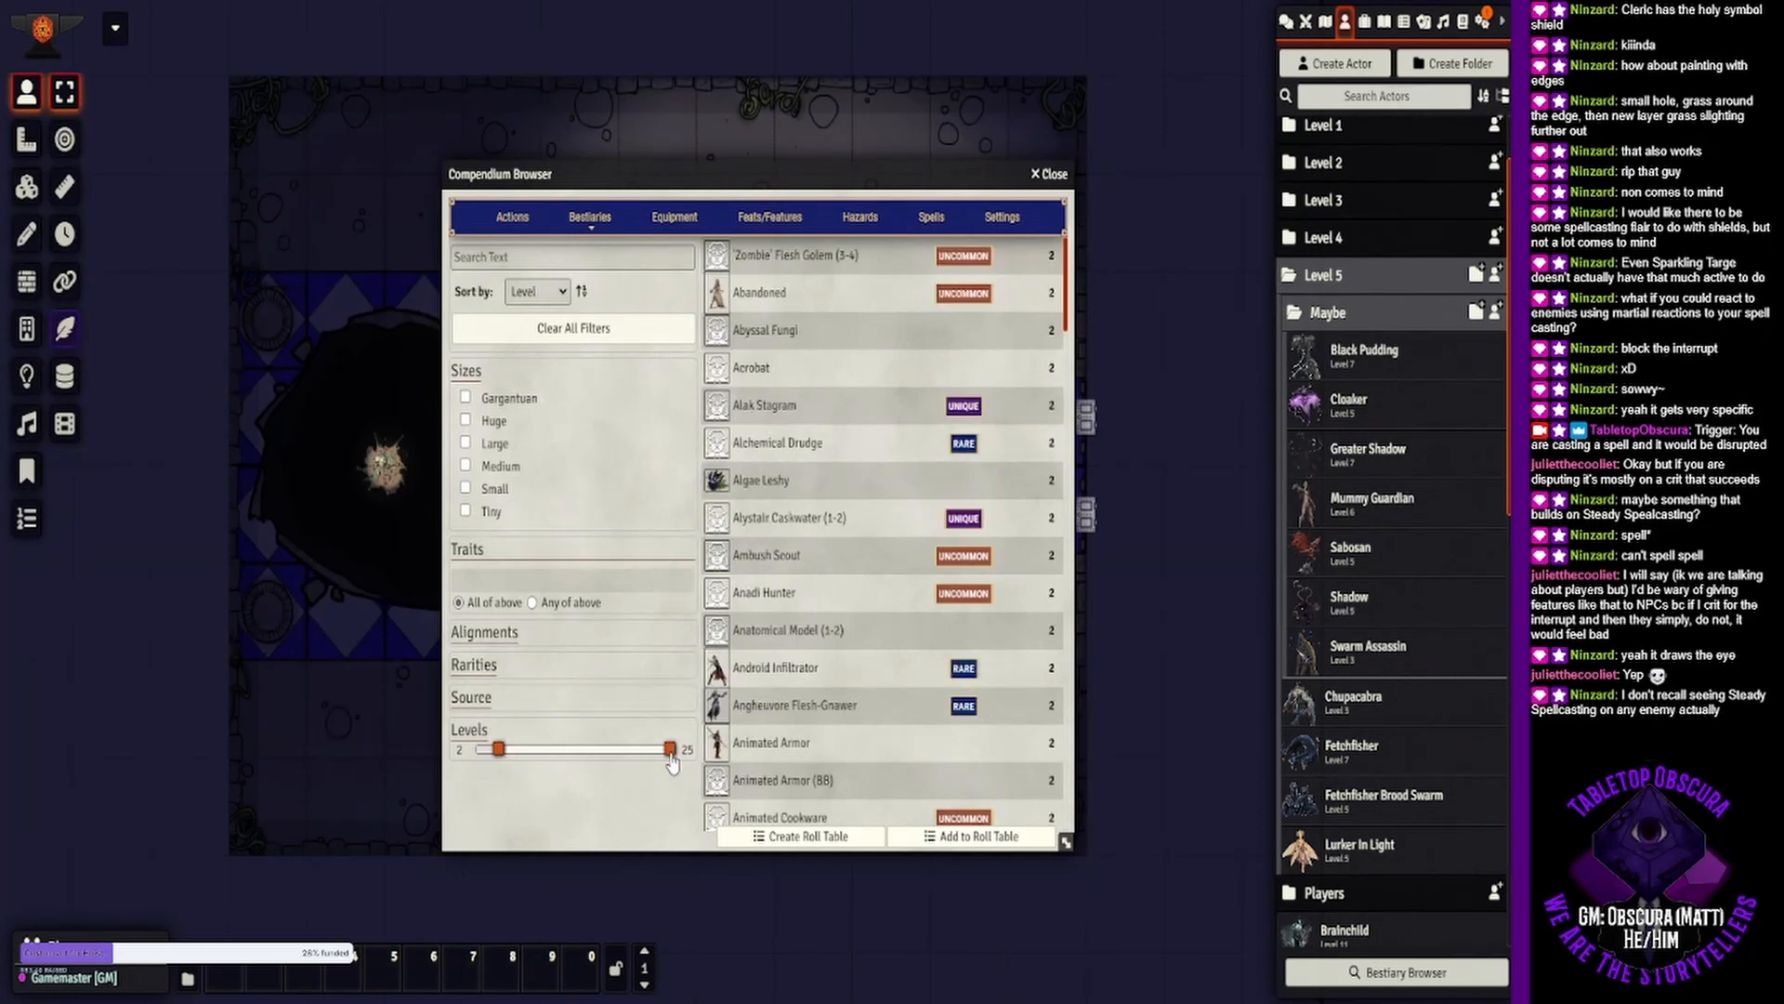
drag(669, 760, 495, 779)
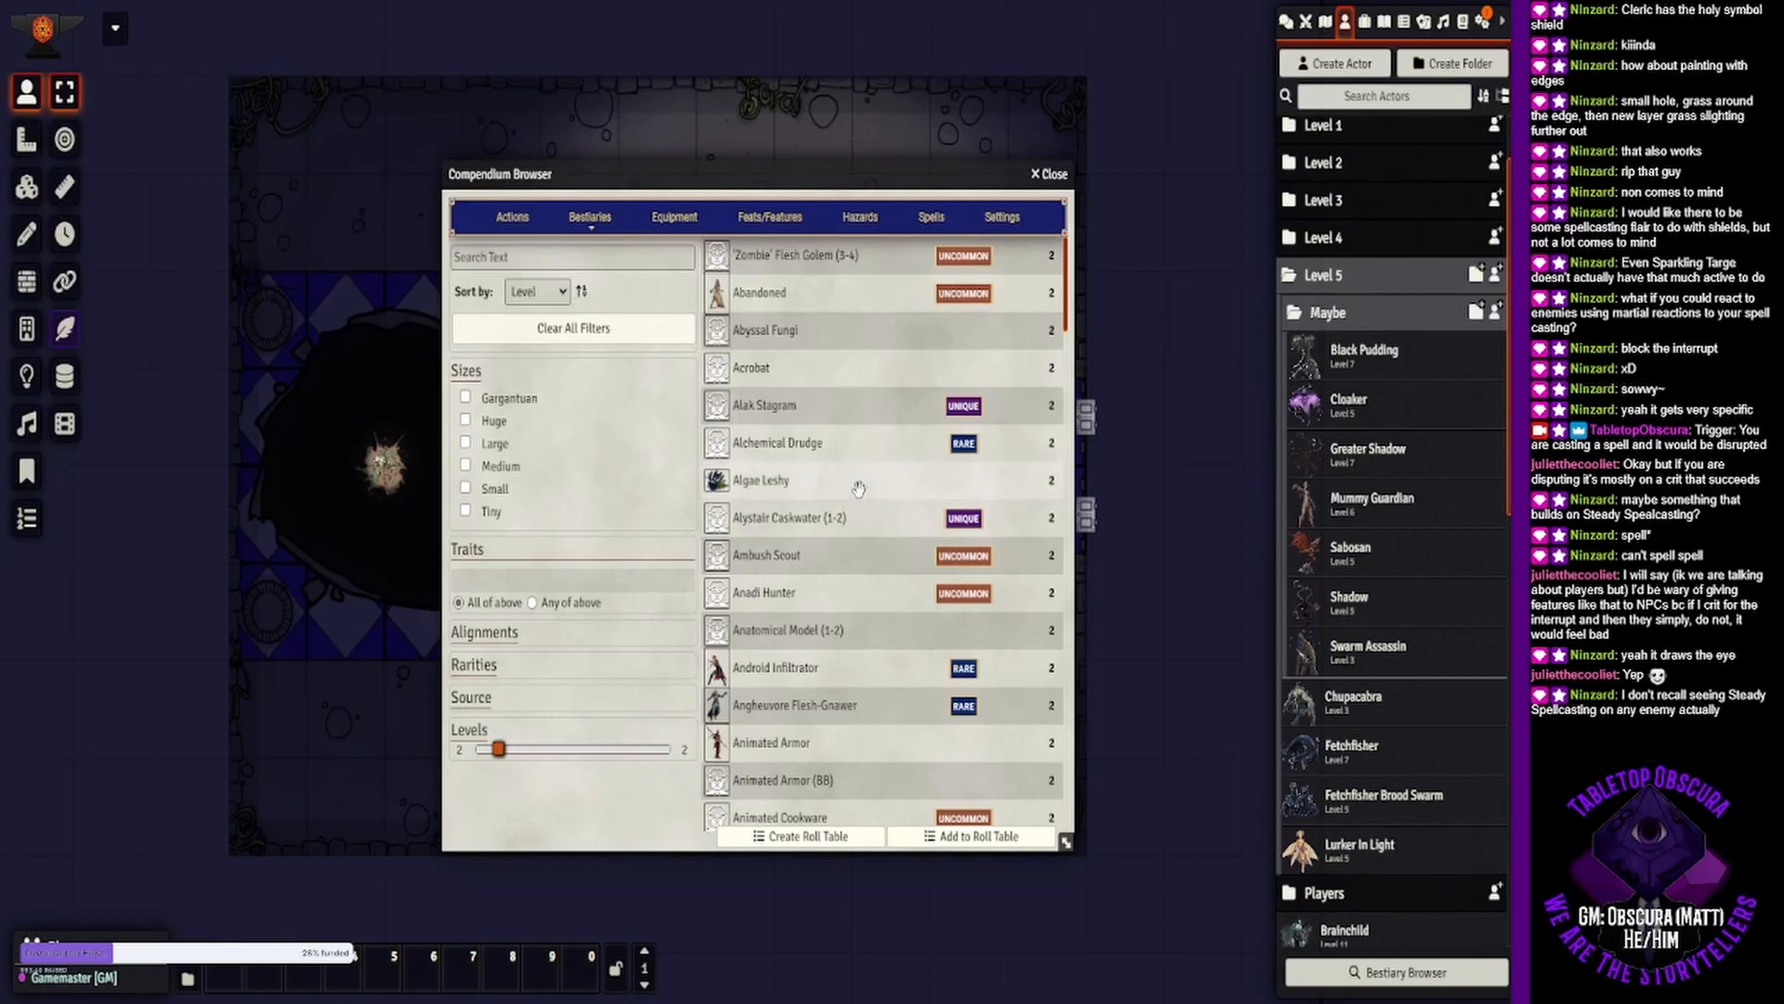
Find Blindheim among the level 2 creatures and review its stat block and Spotlight action.
scroll(858, 489, down, 10)
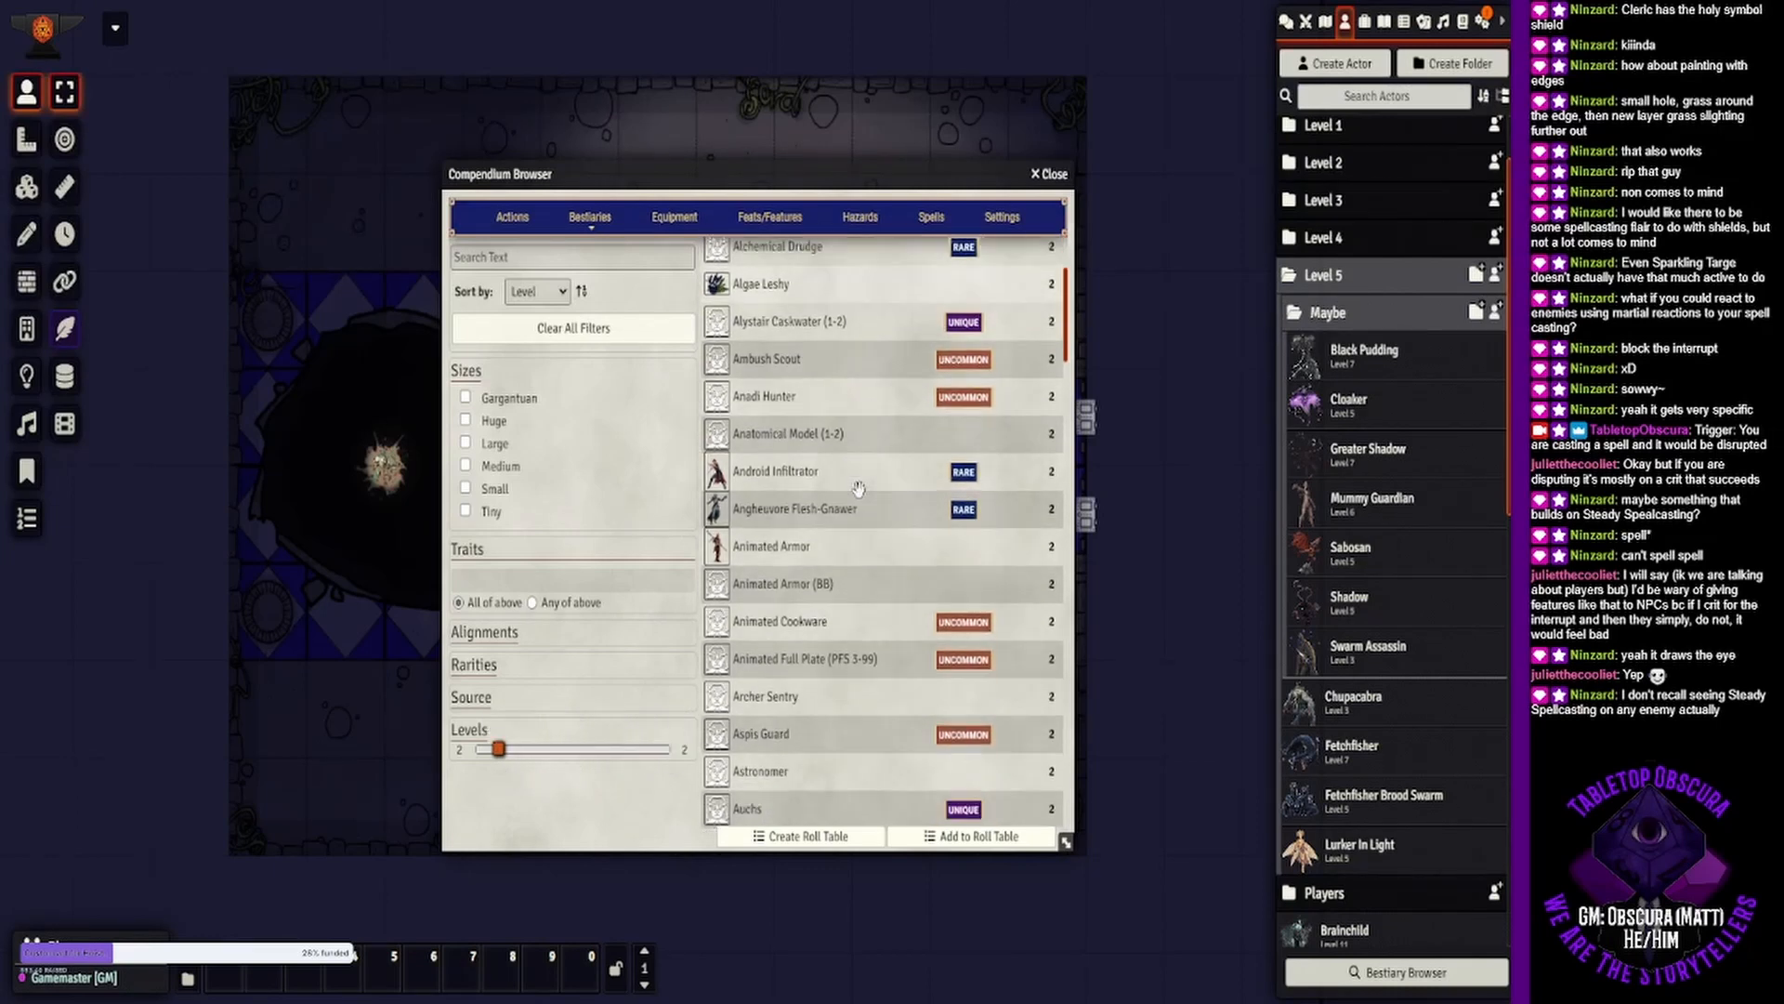
scroll(859, 489, down, 3)
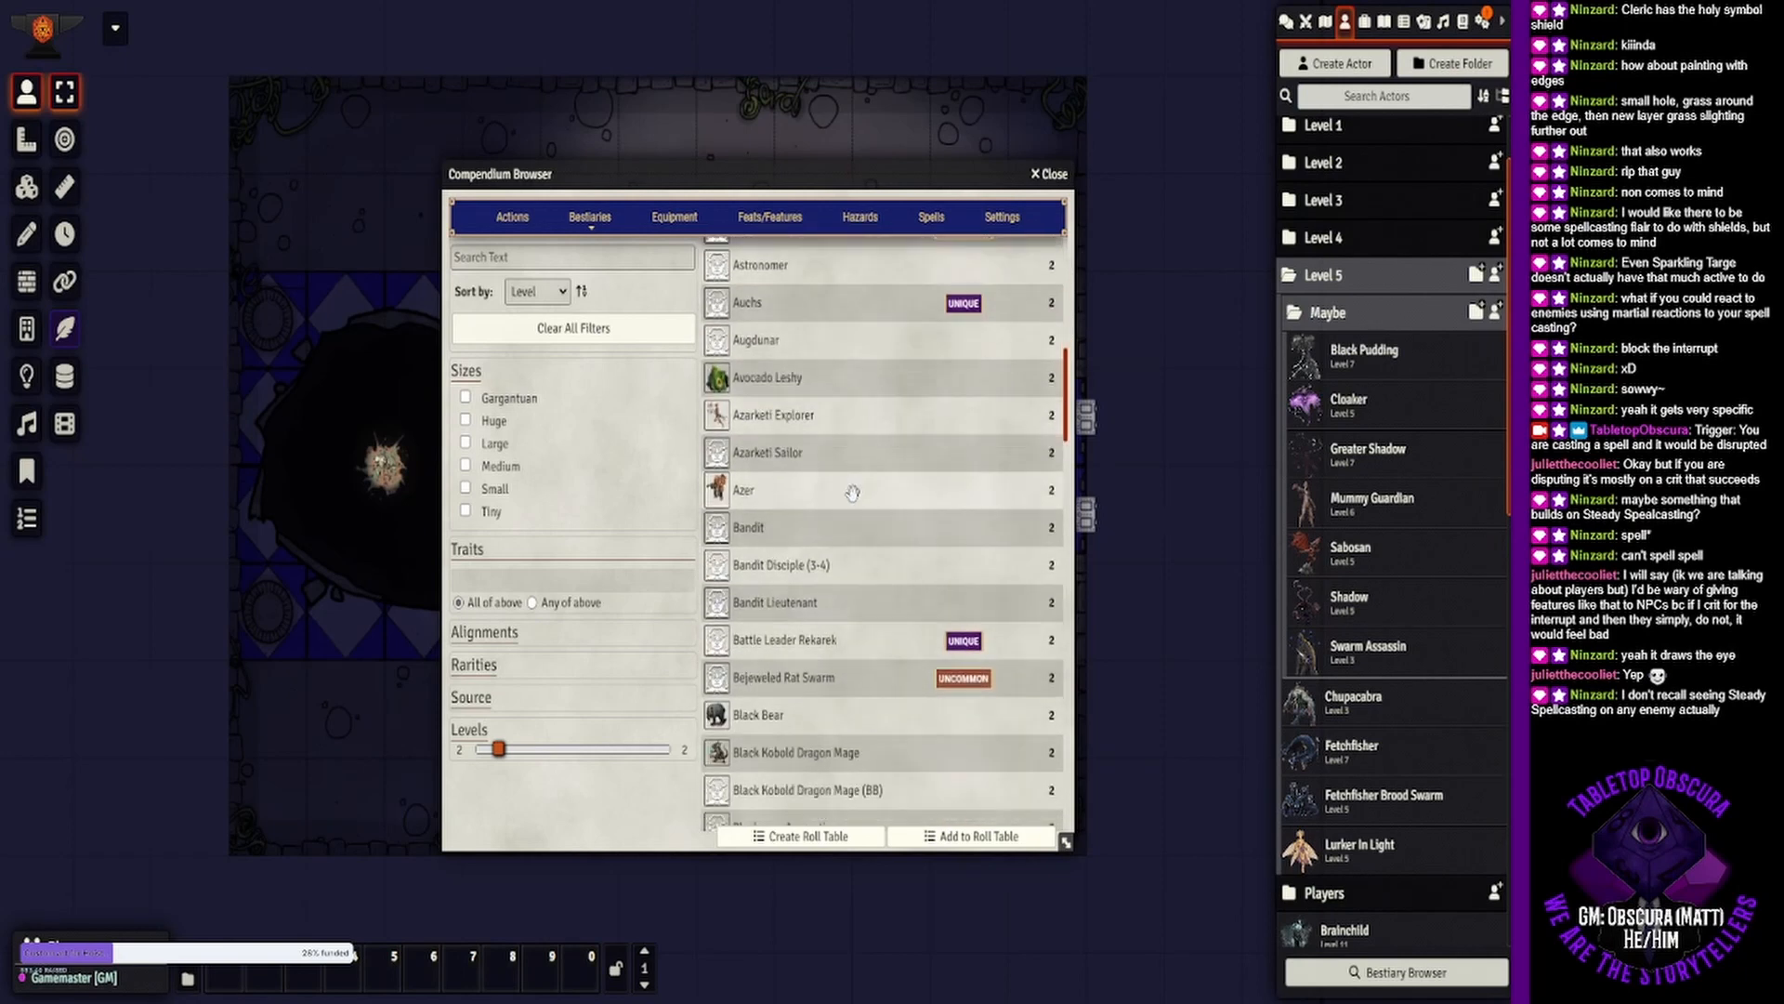
scroll(823, 499, down, 6)
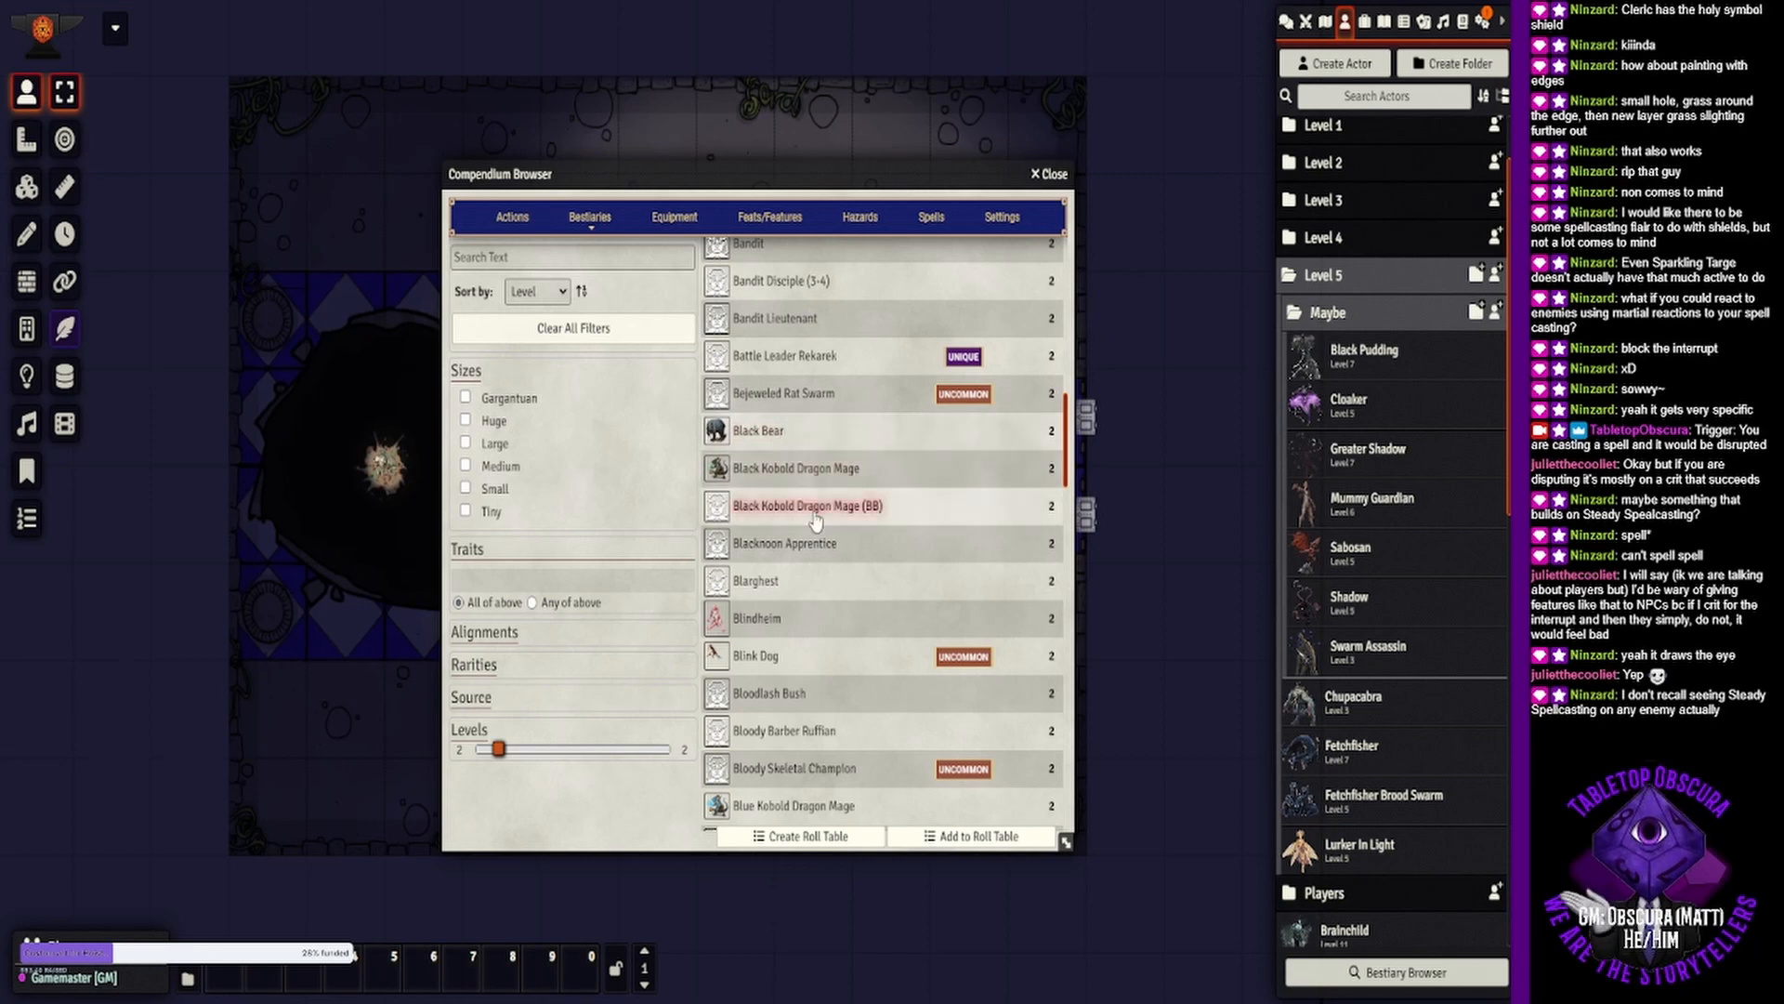
click(768, 619)
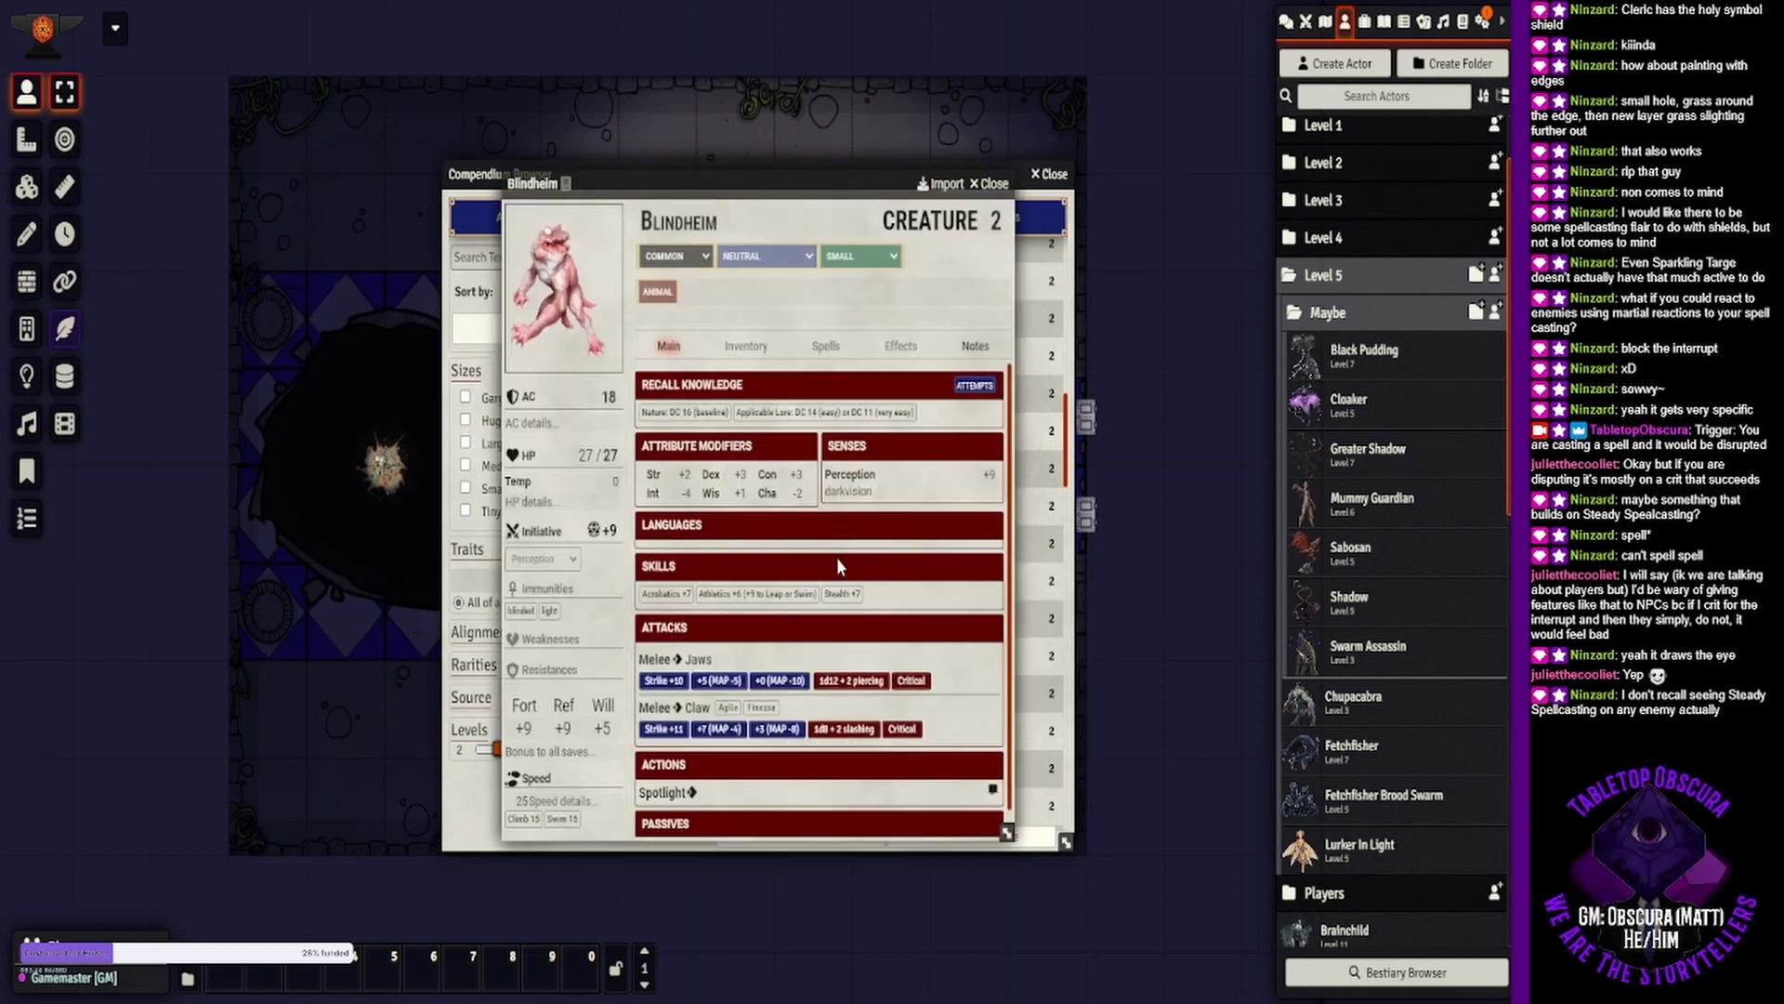
scroll(839, 565, down, 1)
click(661, 764)
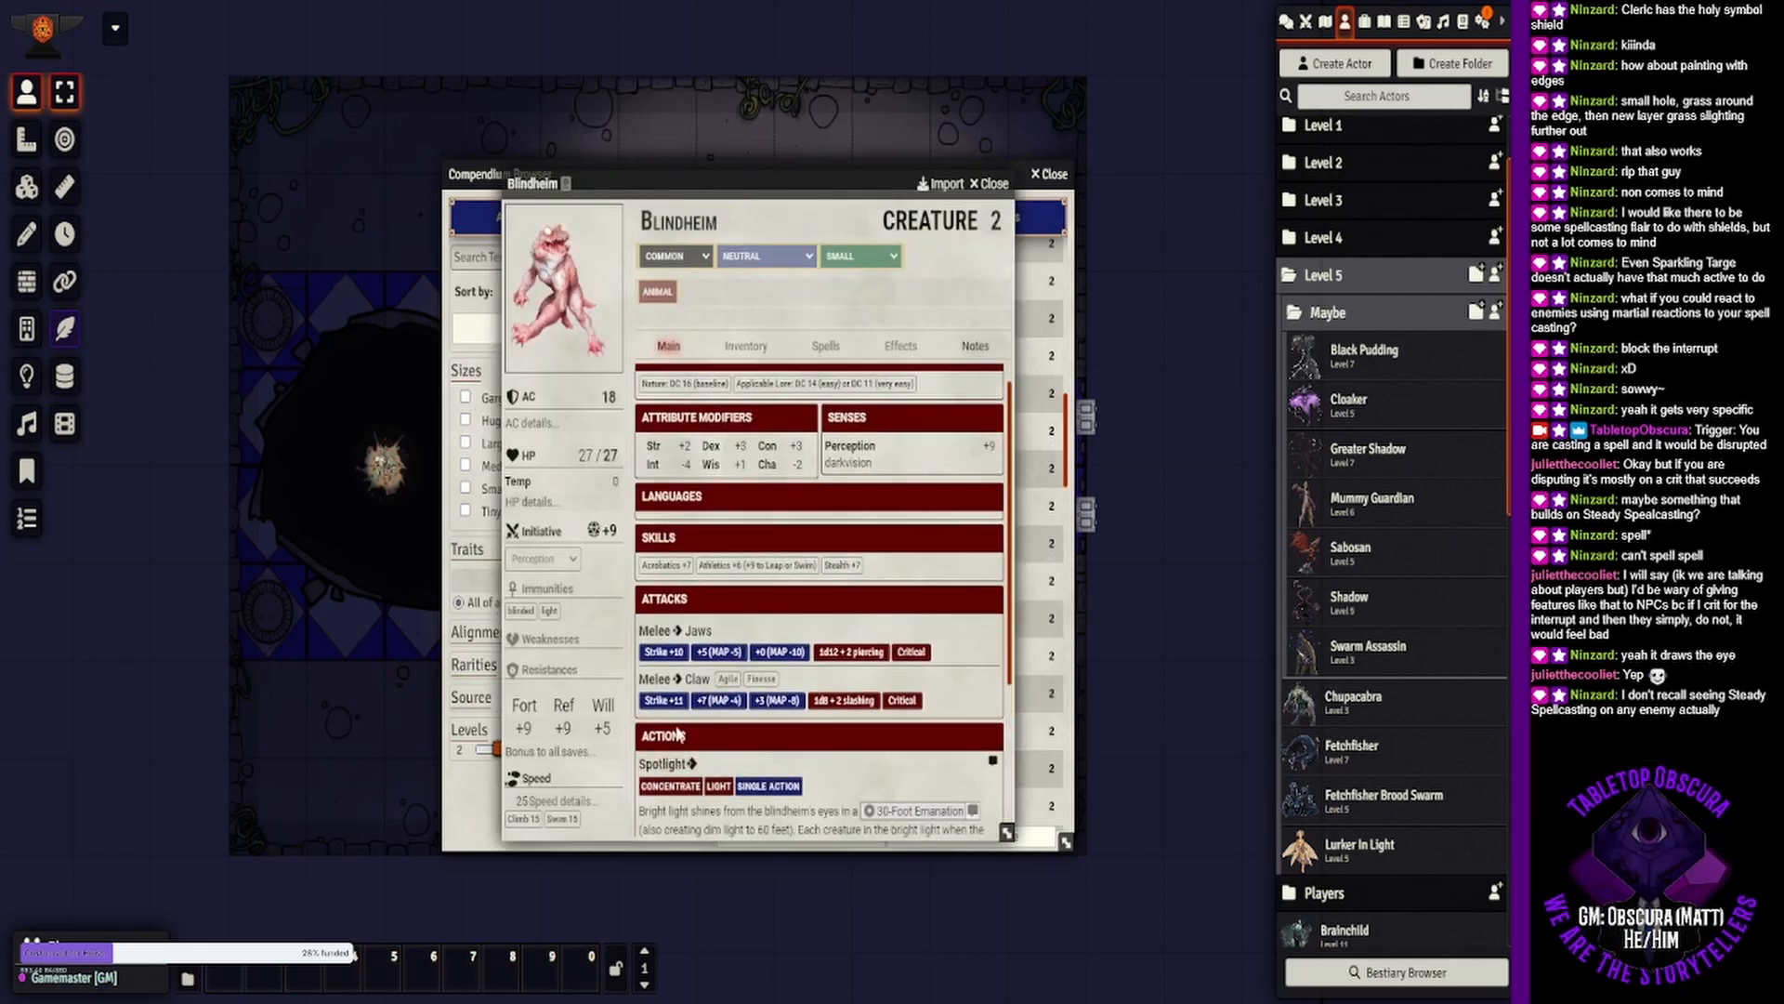
scroll(699, 705, down, 3)
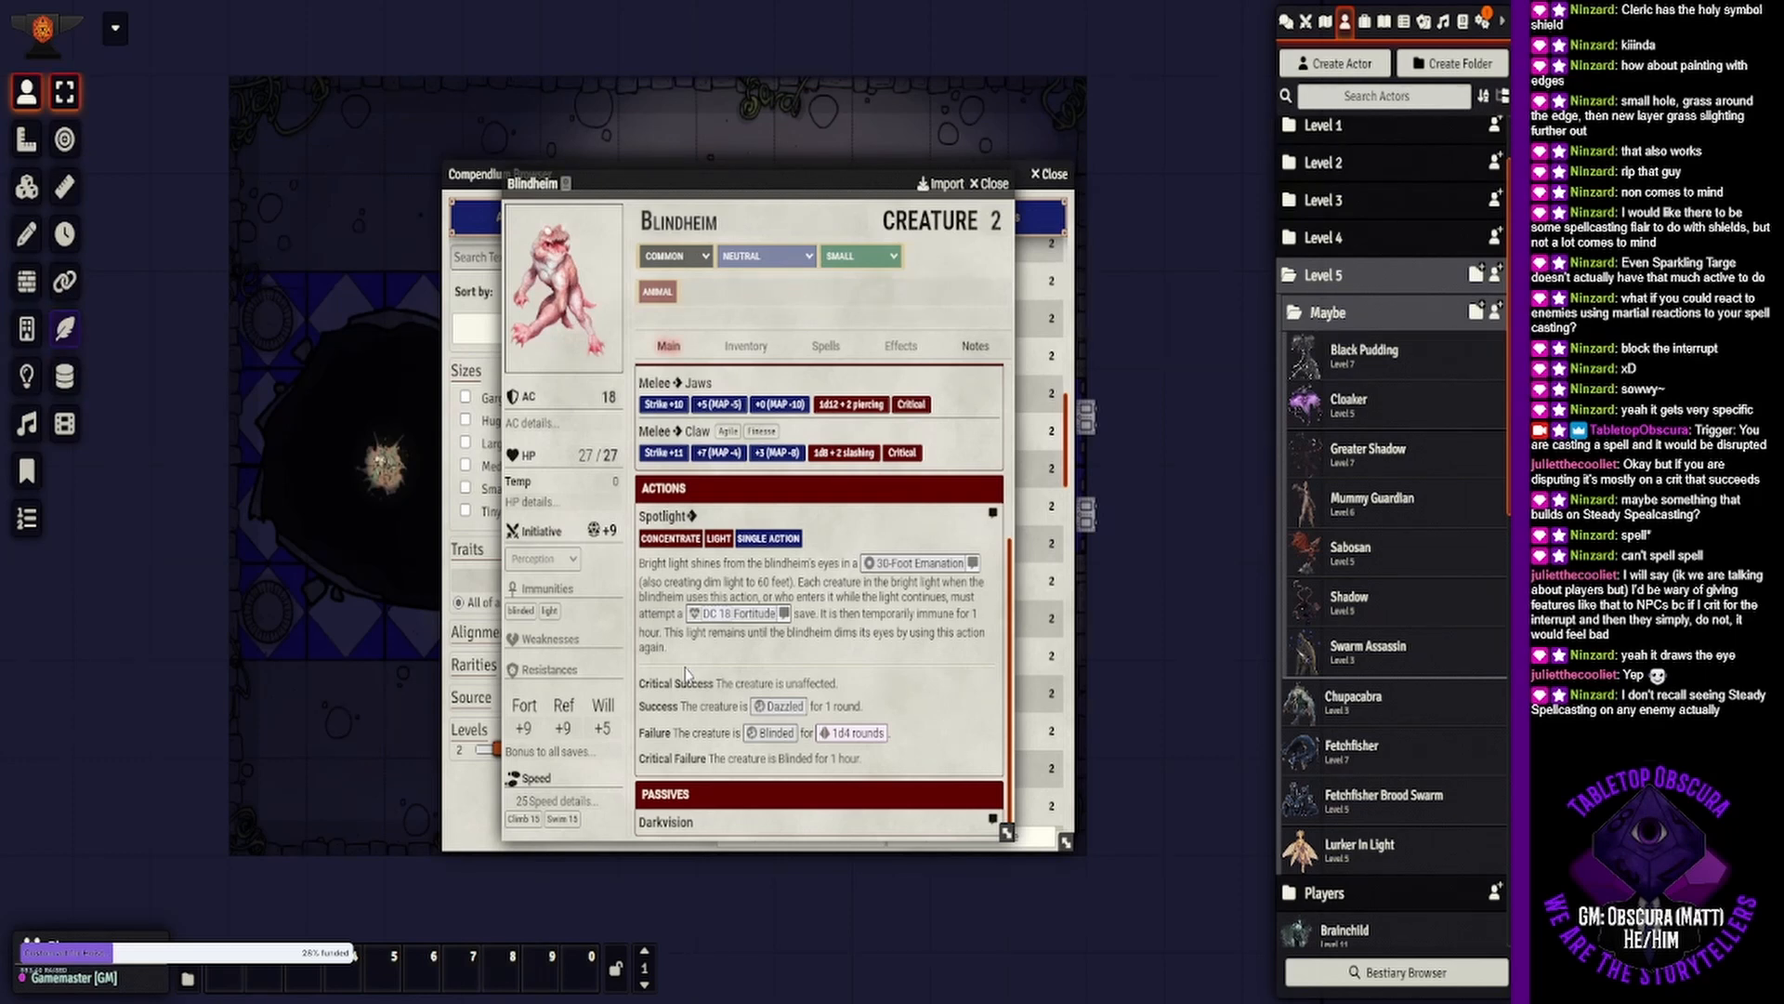
click(665, 526)
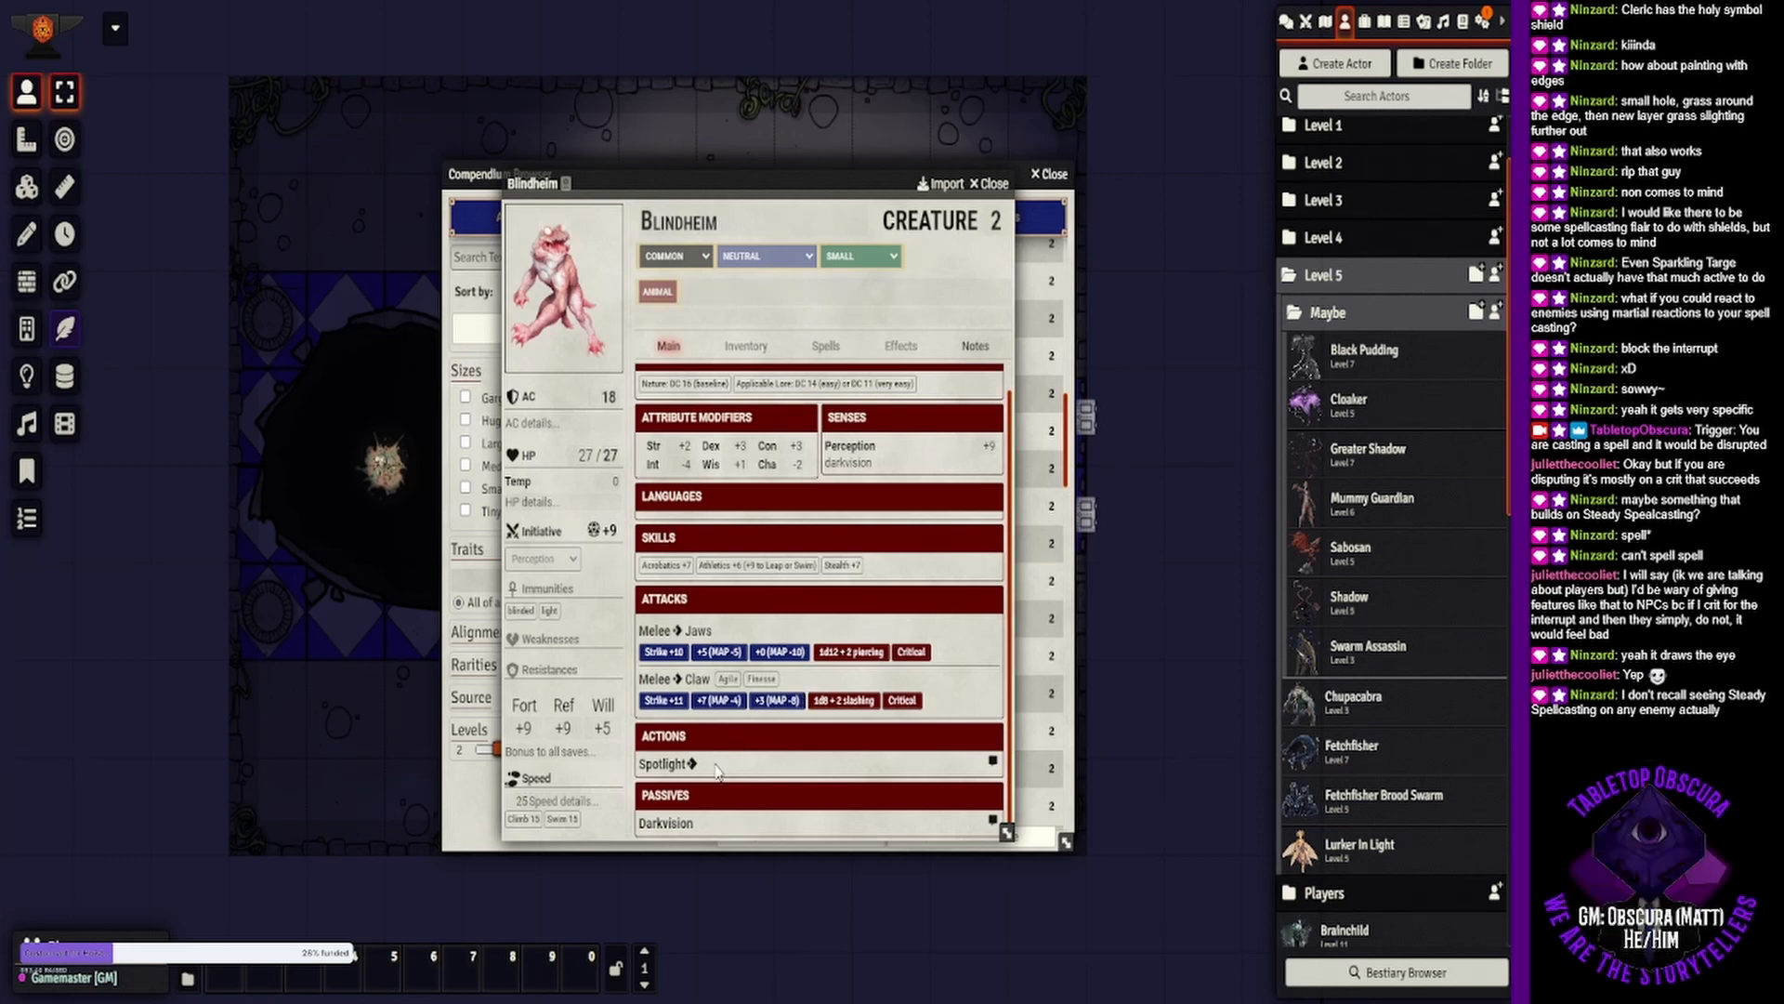
scroll(718, 771, up, 1)
scroll(718, 770, down, 1)
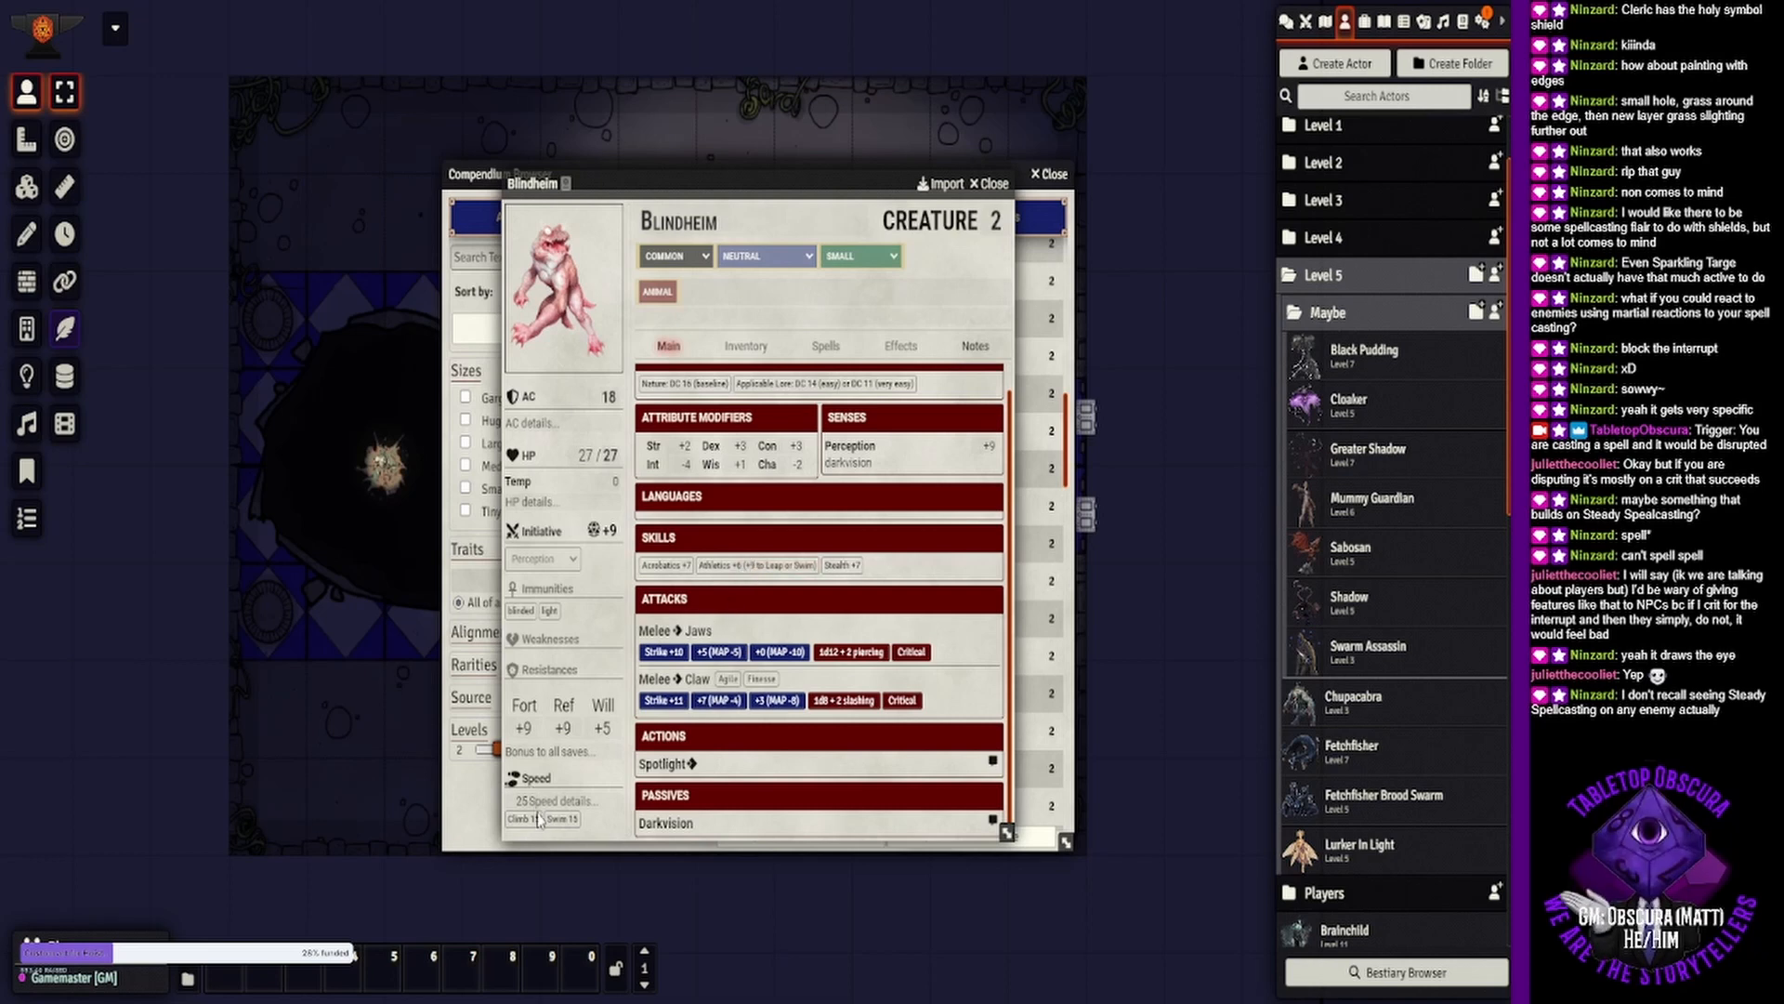
click(991, 183)
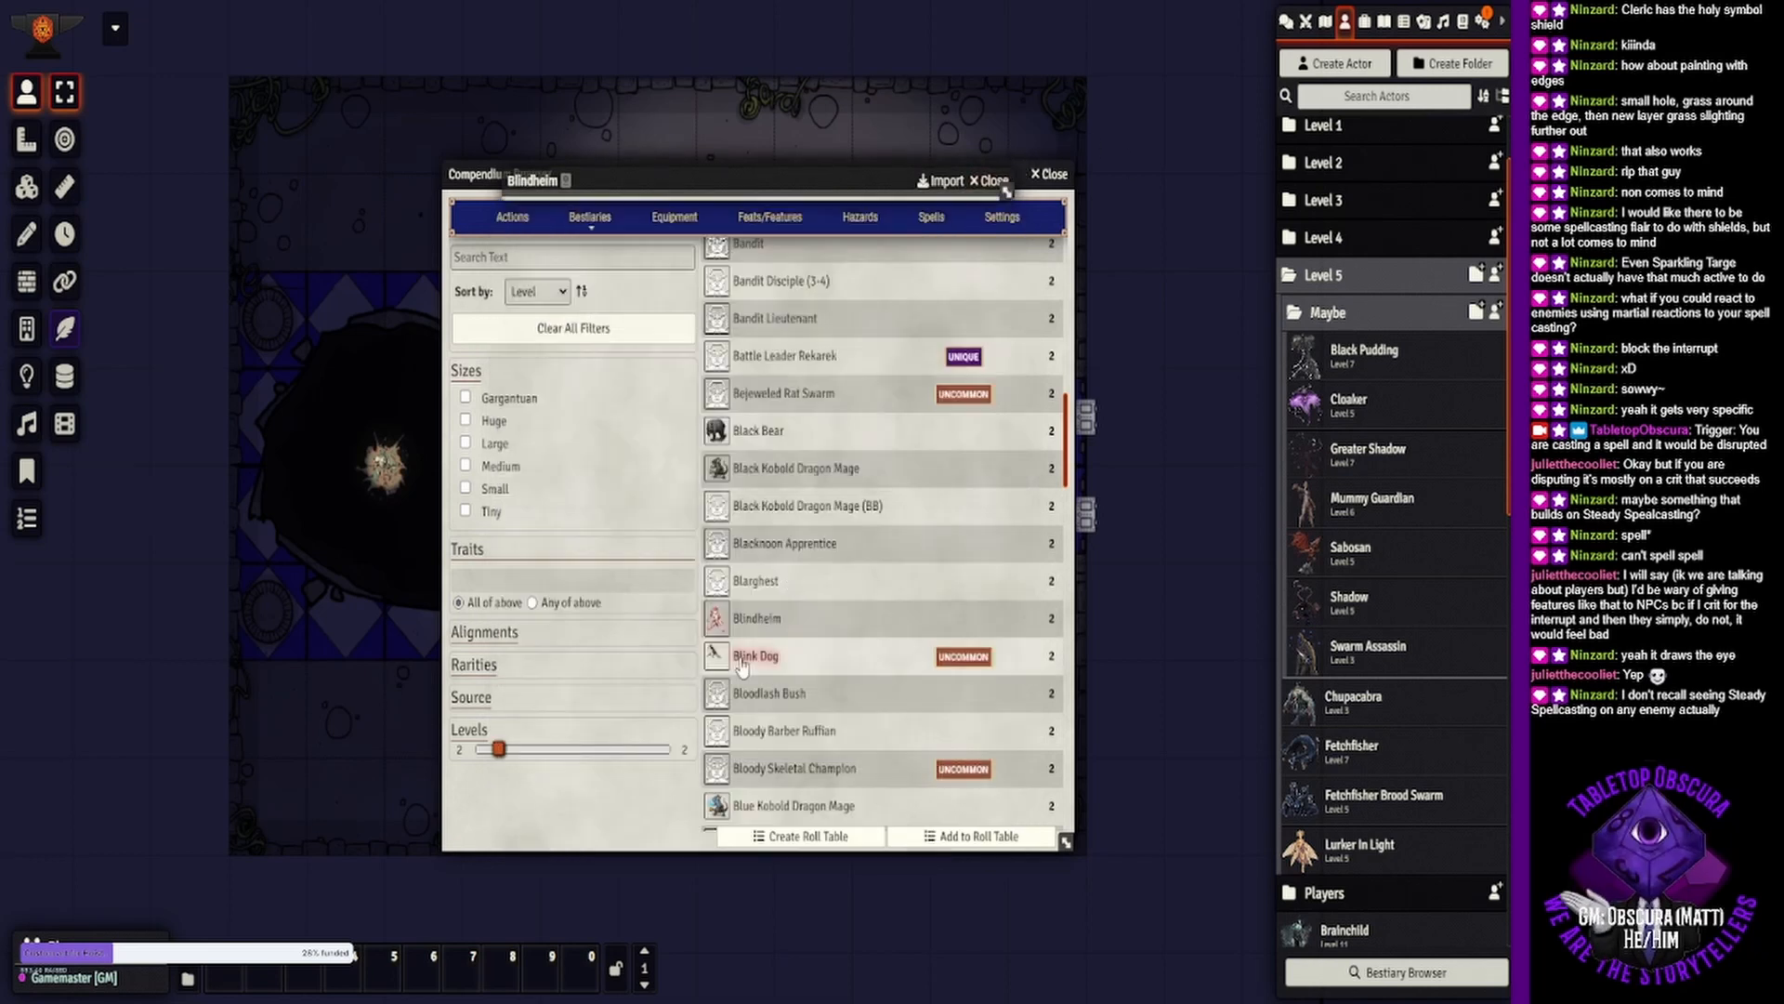
Import Blindheim into the Level 5 actor folder and move Cloaker there from the Maybe subfolder.
key(Escape)
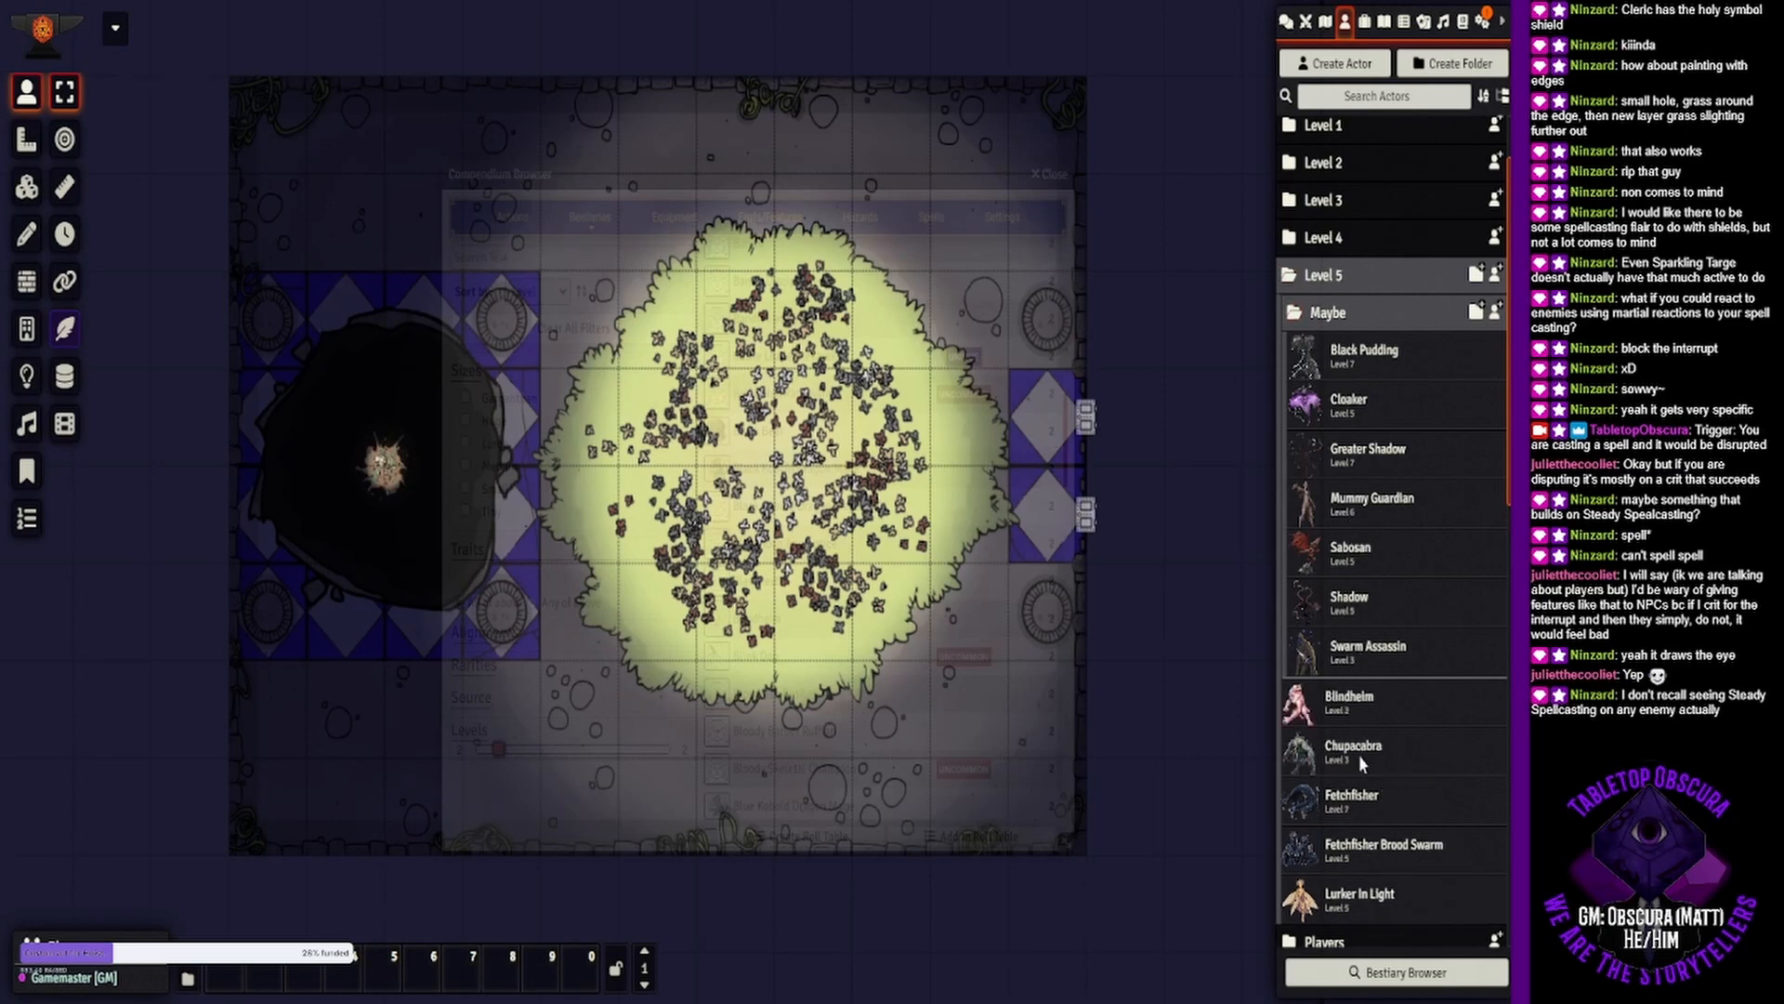
drag(1355, 411, 1359, 816)
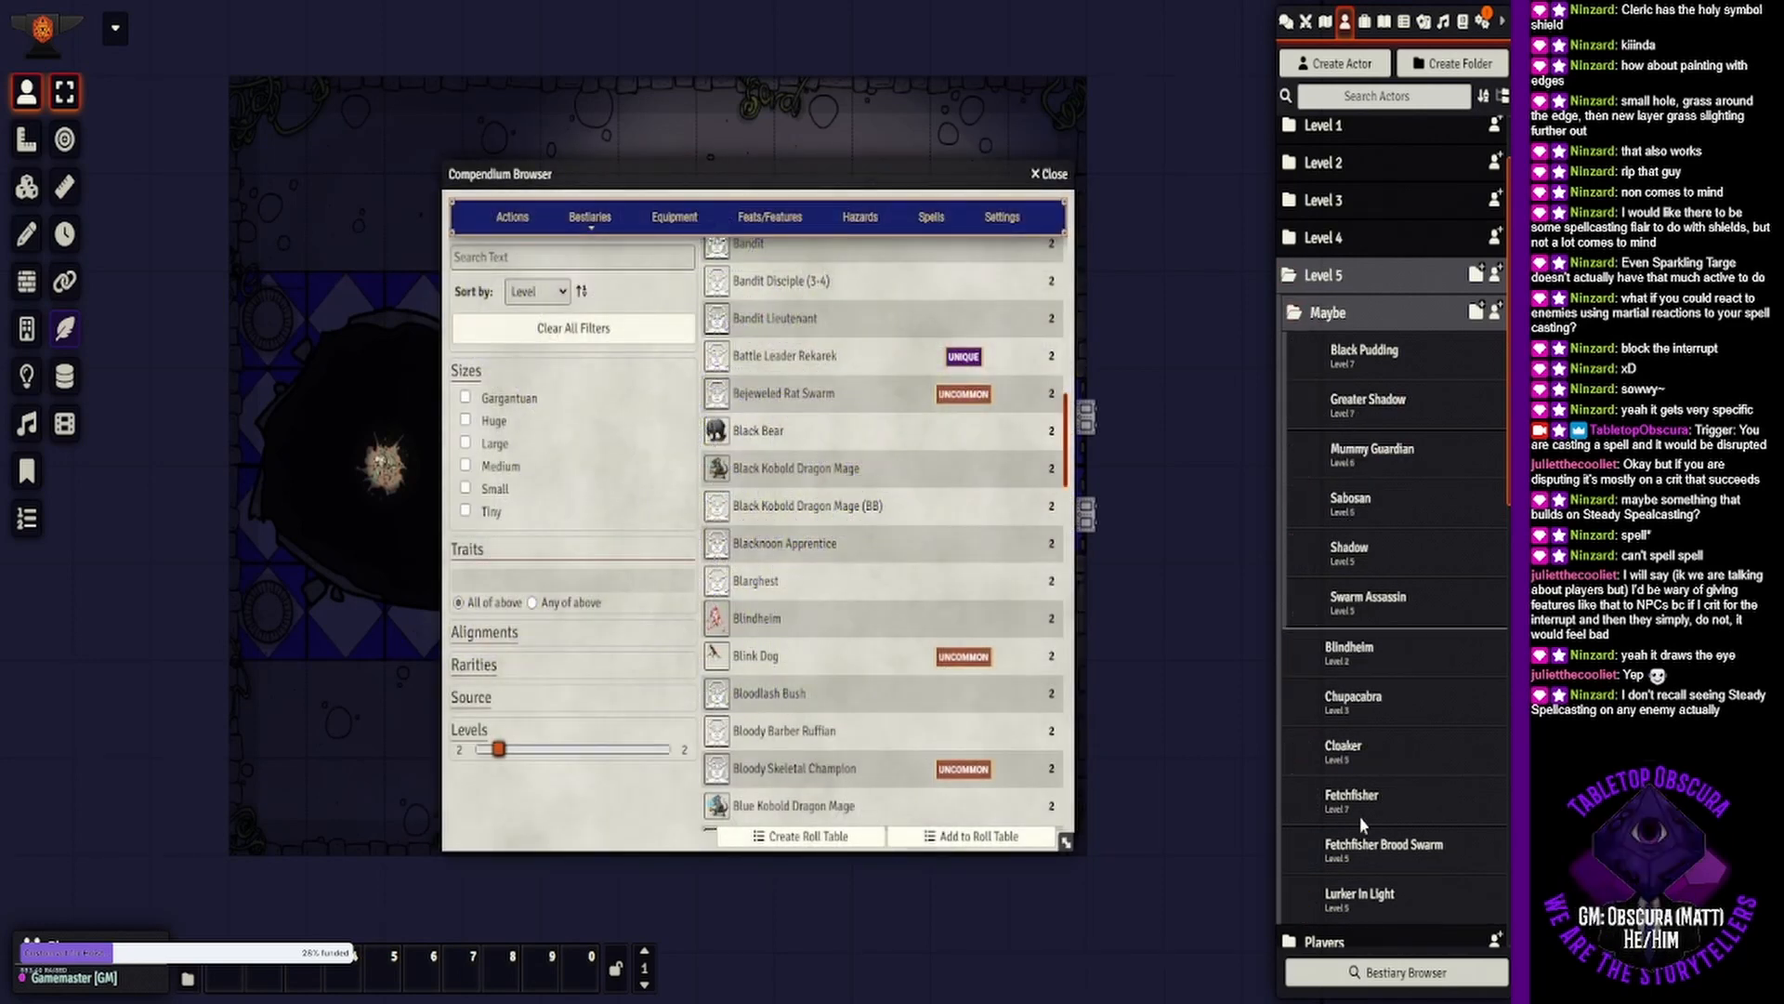
click(1329, 312)
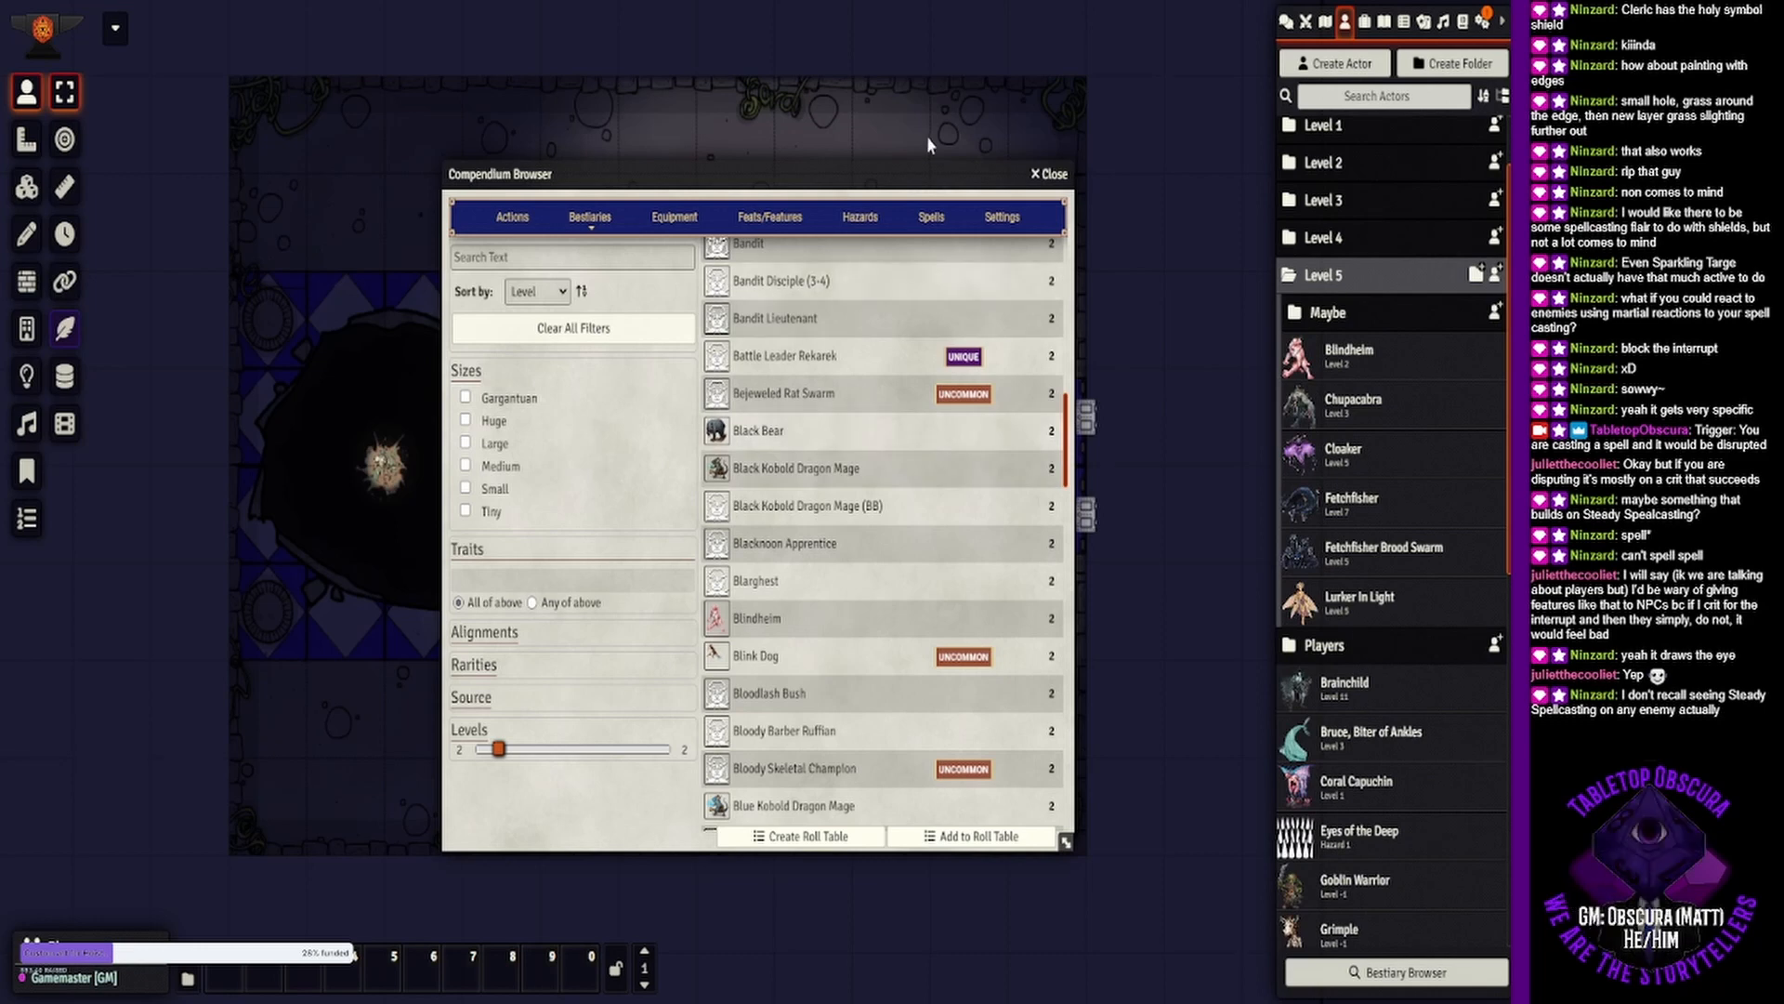
click(1044, 176)
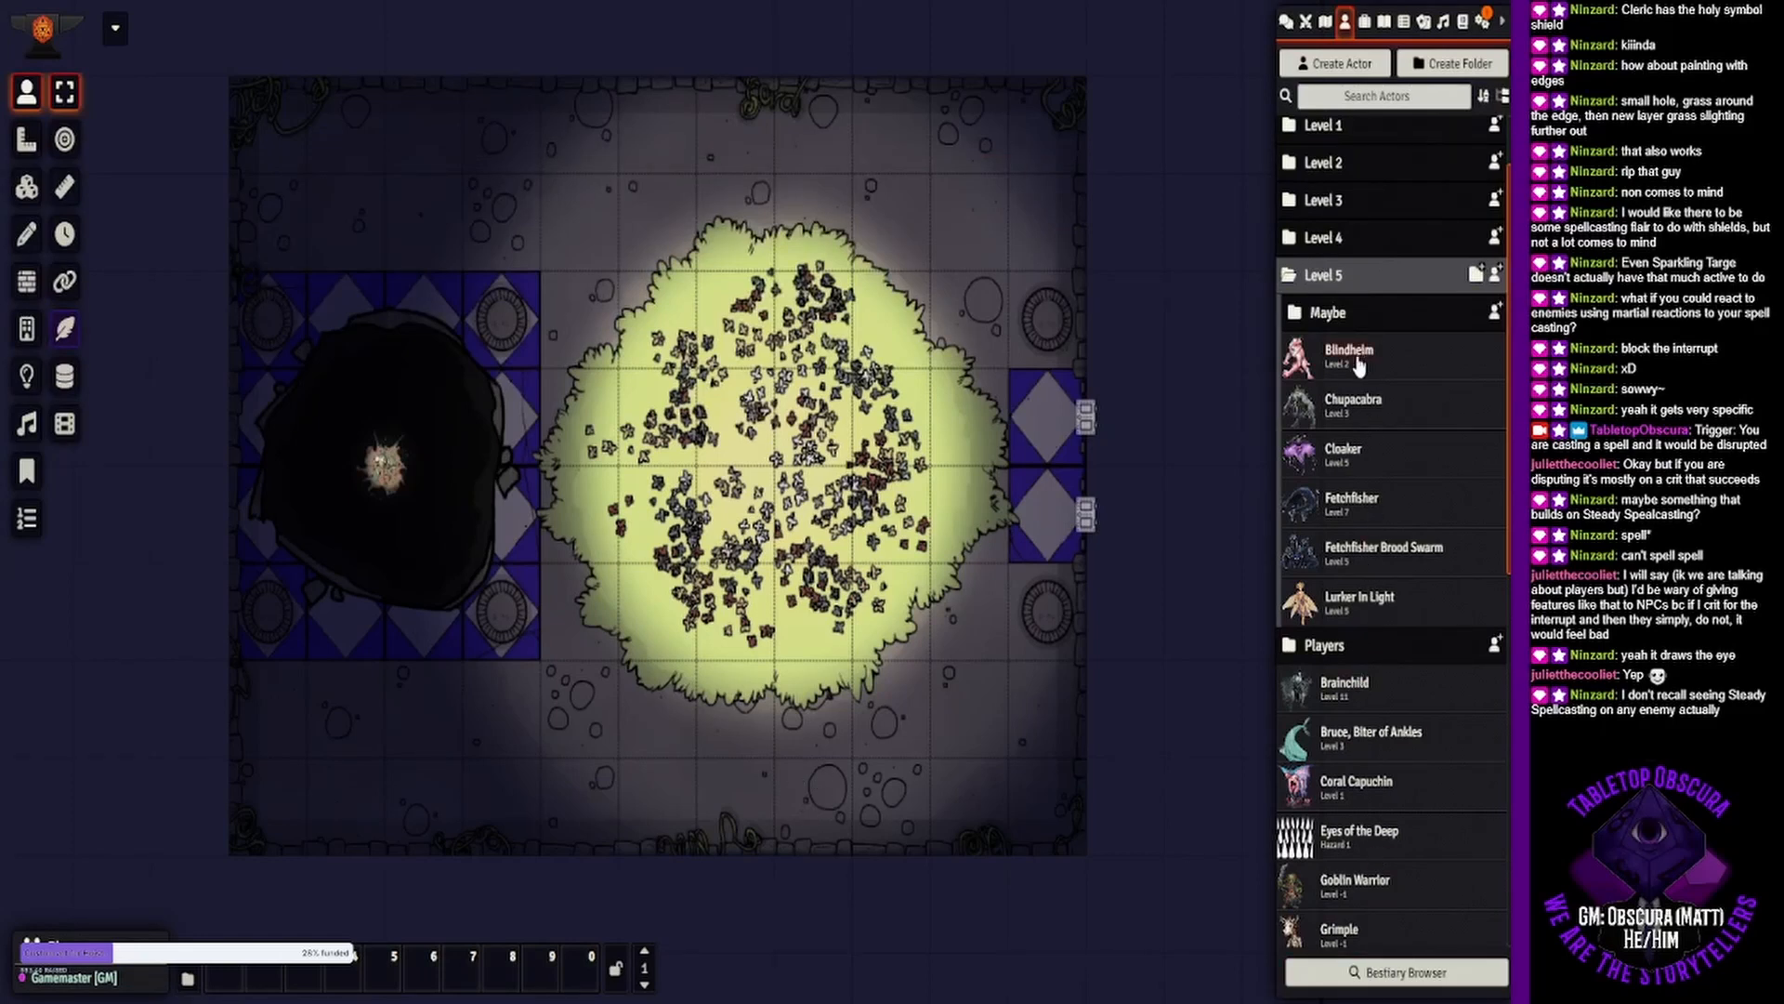
Place three Blindheim tokens in the pit around the remains at its center.
mouse_move(1359, 364)
mouse_down()
mouse_move(523, 549)
mouse_move(485, 581)
mouse_move(448, 553)
mouse_up()
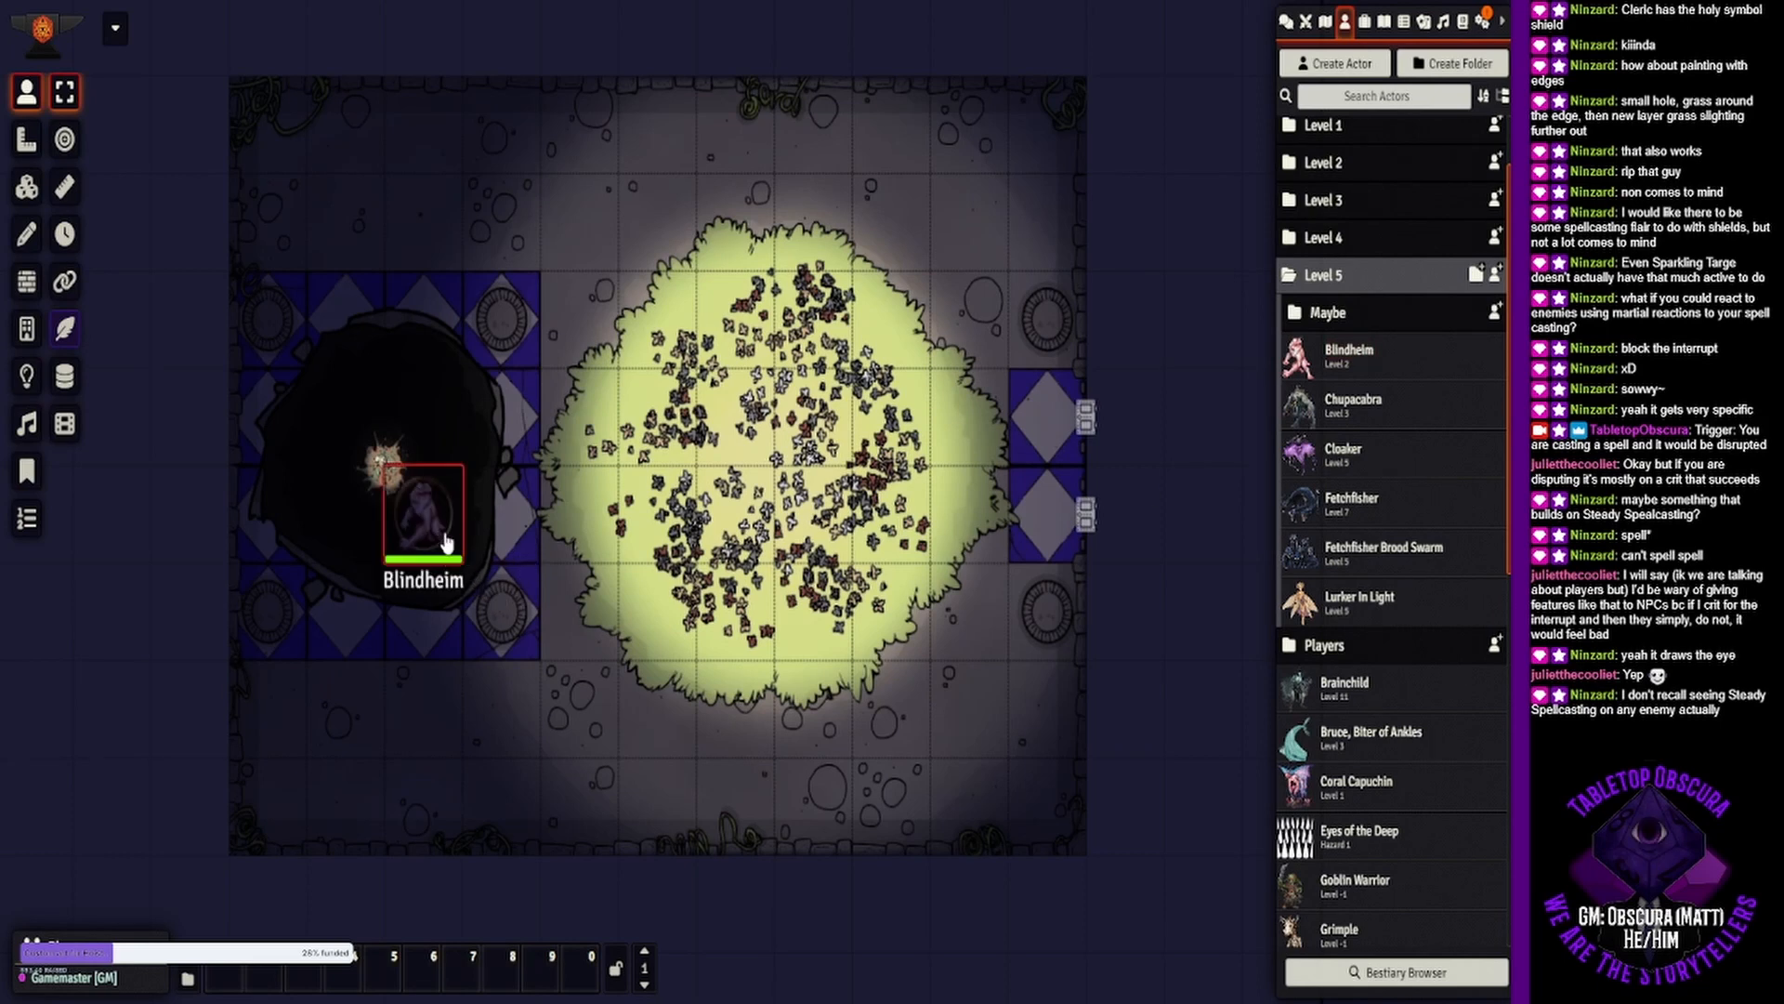
drag(788, 424, 367, 494)
drag(1357, 369, 345, 435)
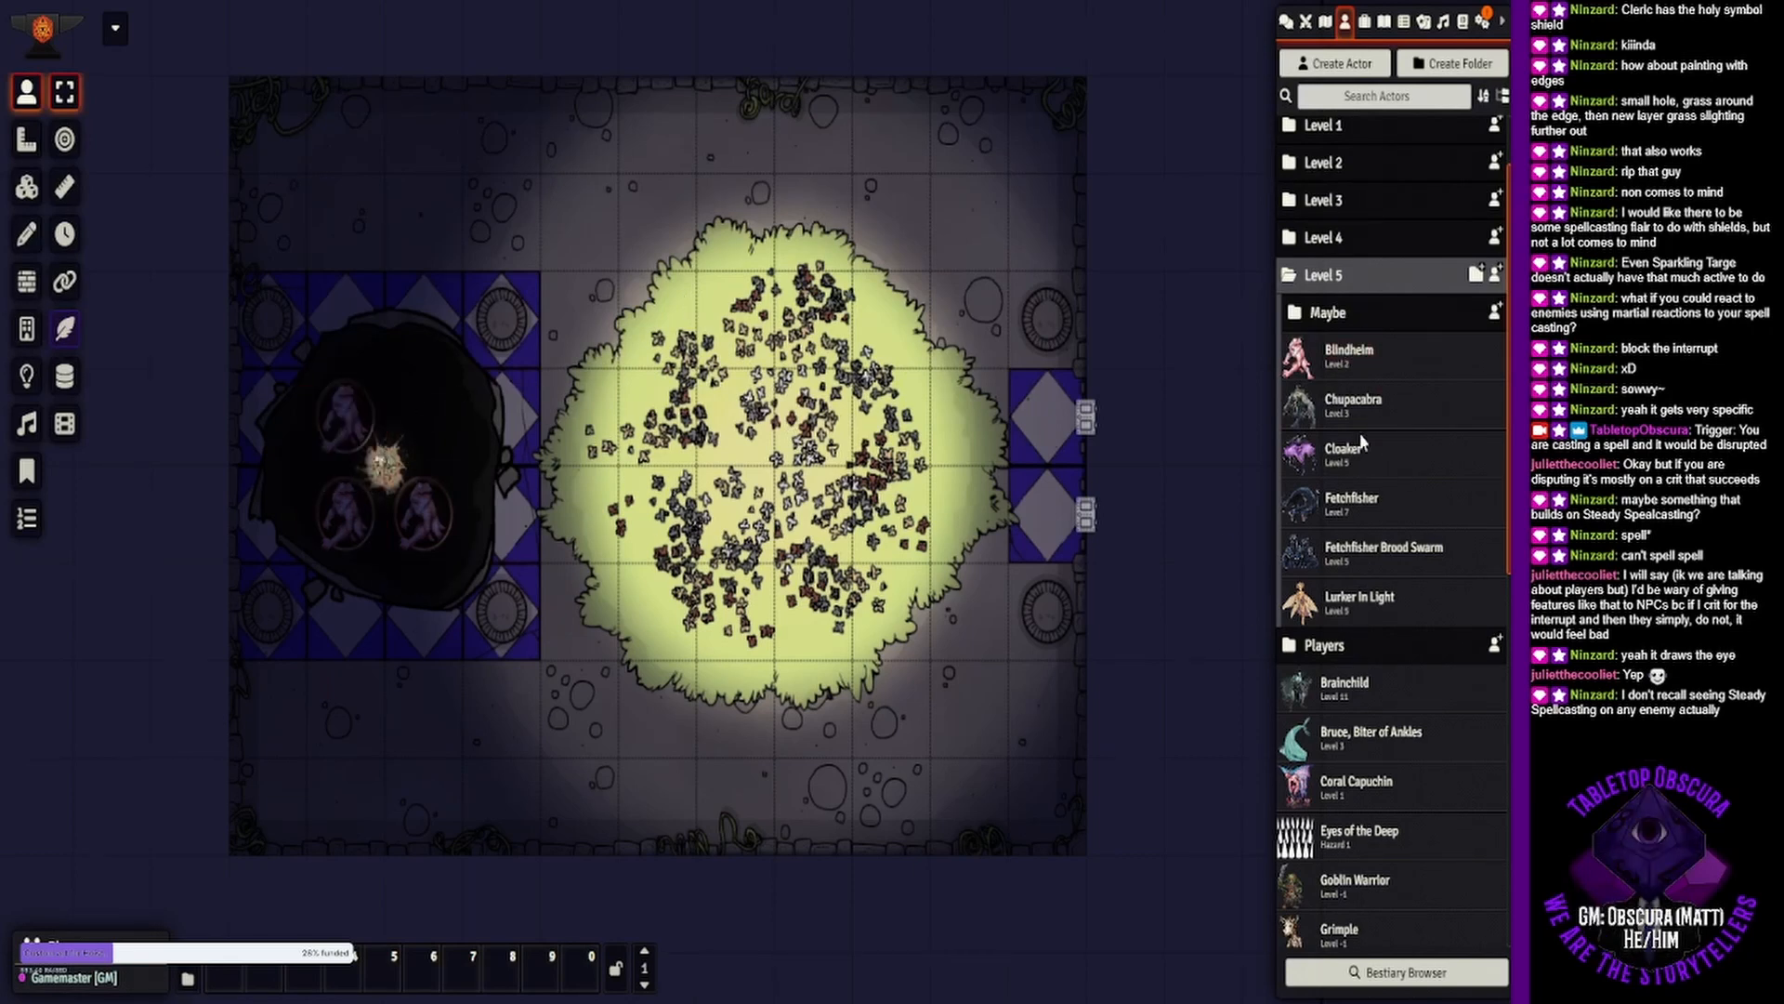
Place a fourth Blindheim token in the pit around the remains and hide all four Blindheim tokens from the players.
drag(1362, 364, 415, 437)
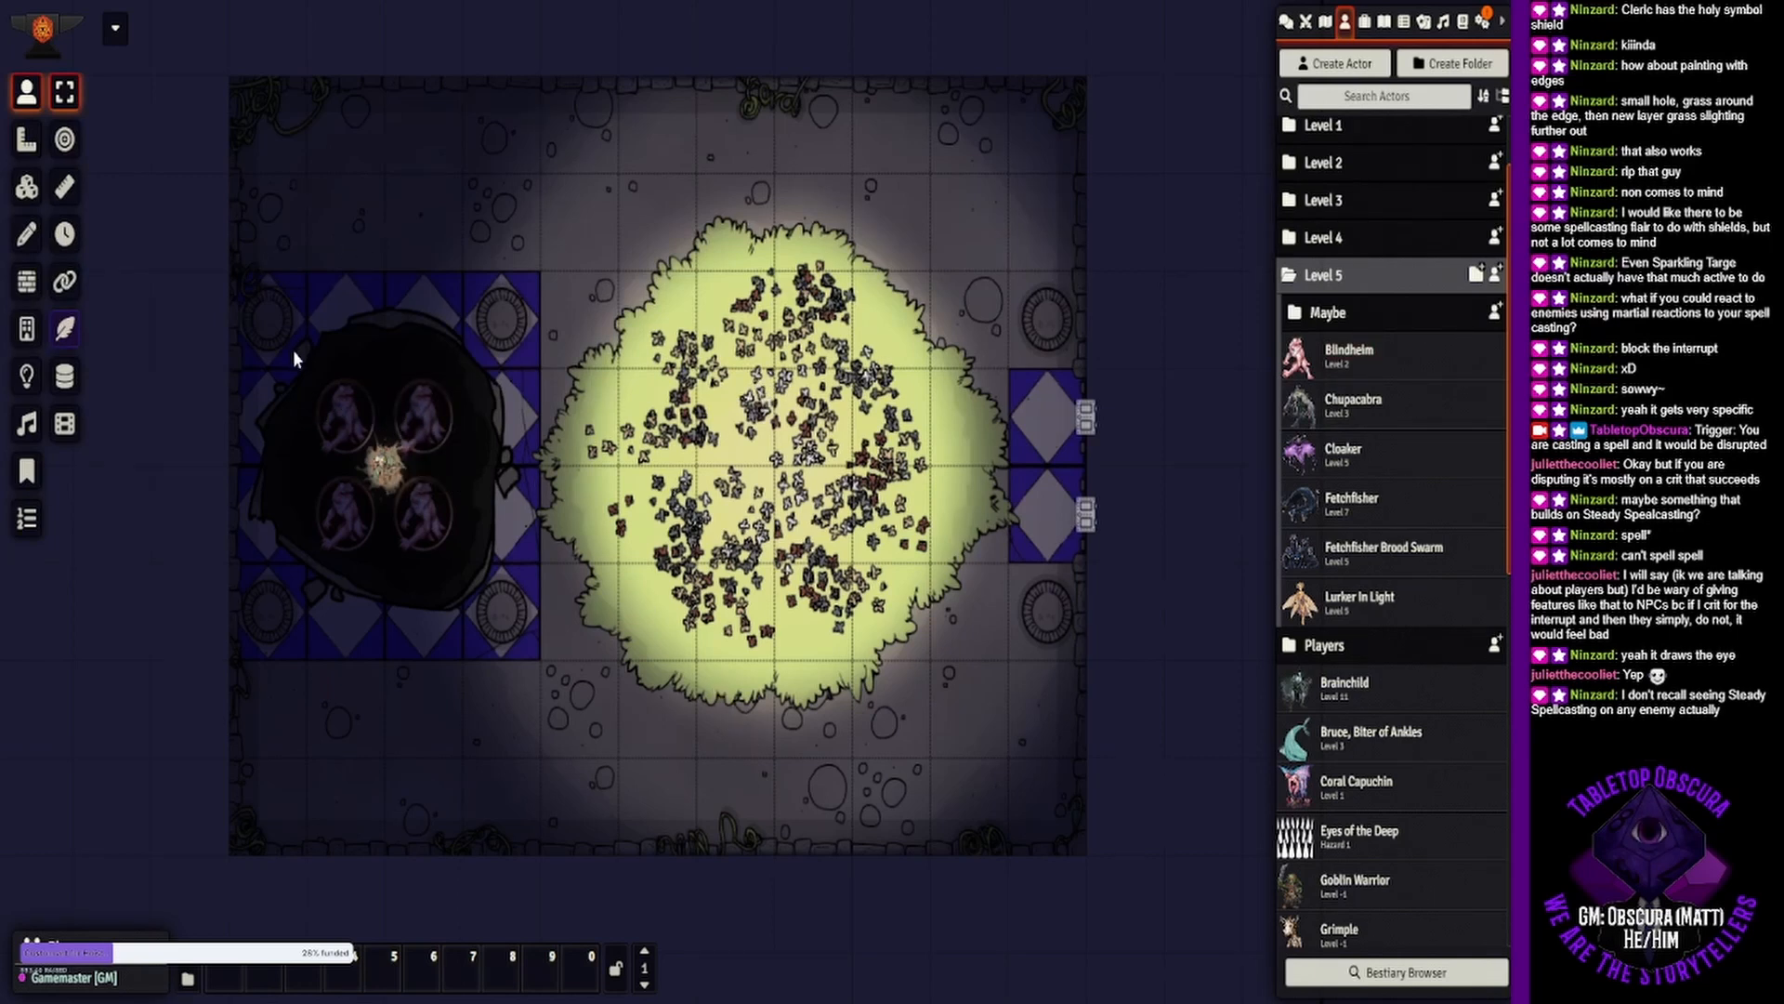
drag(293, 350, 465, 585)
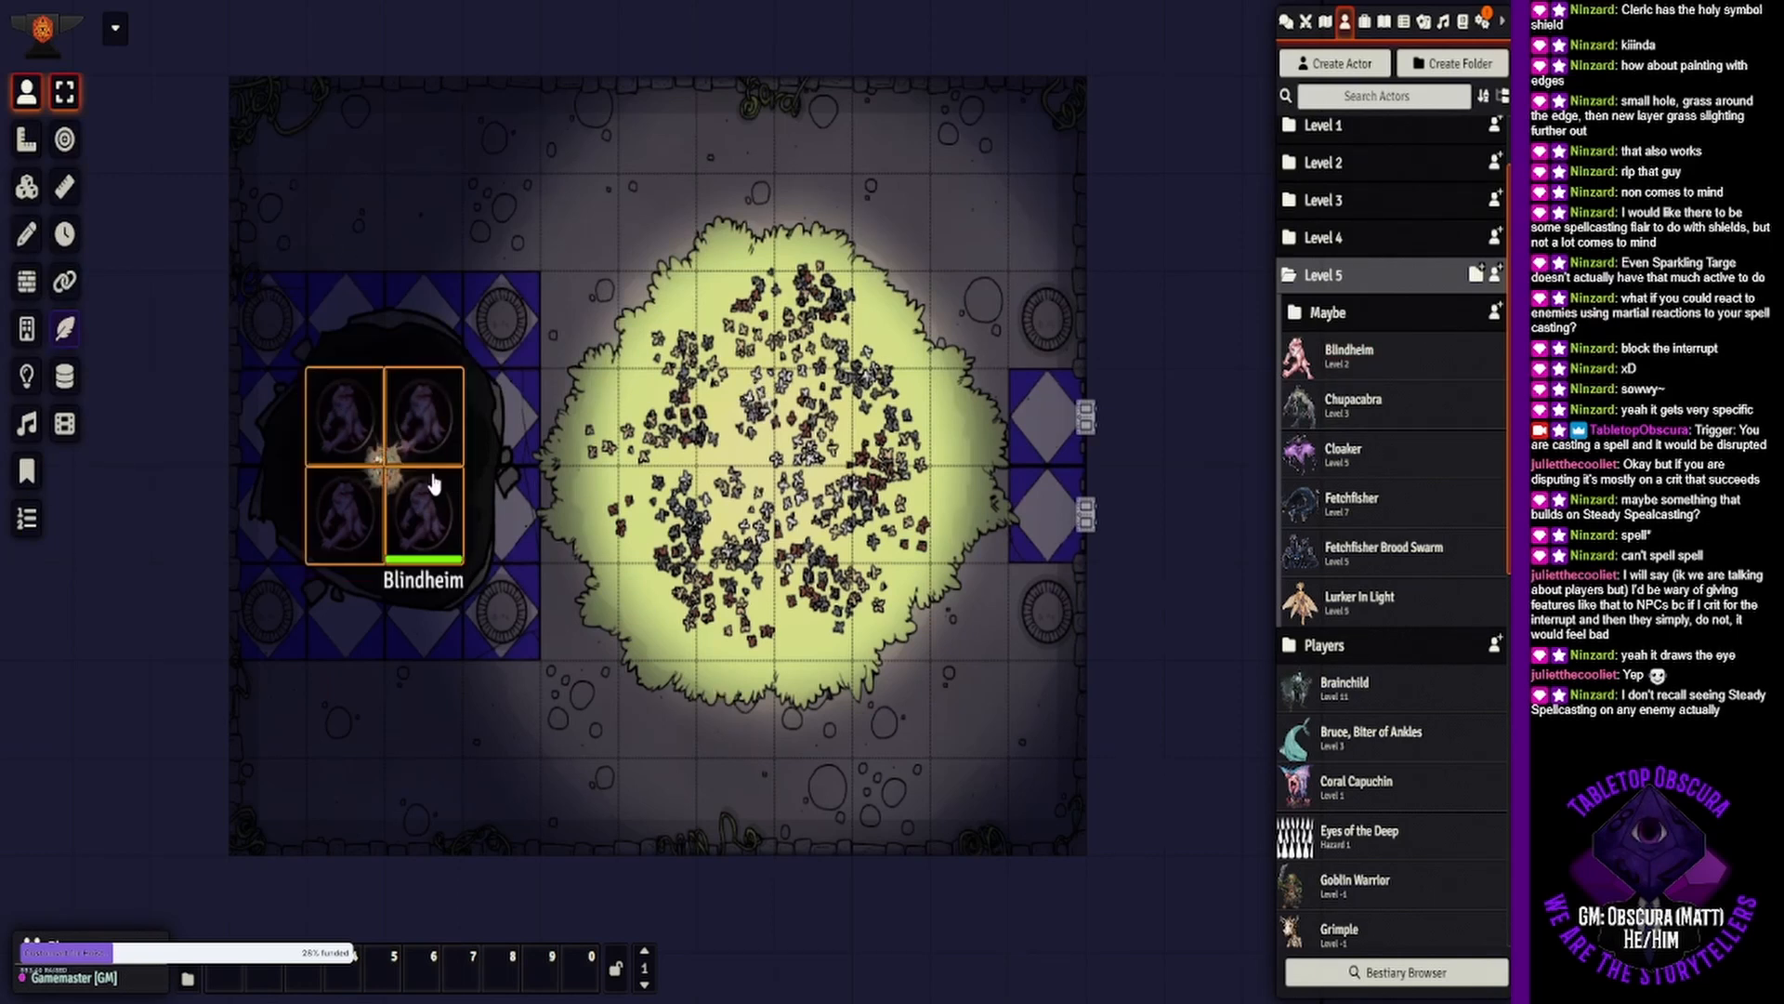
right_click(424, 513)
click(494, 460)
click(399, 331)
drag(371, 339, 560, 345)
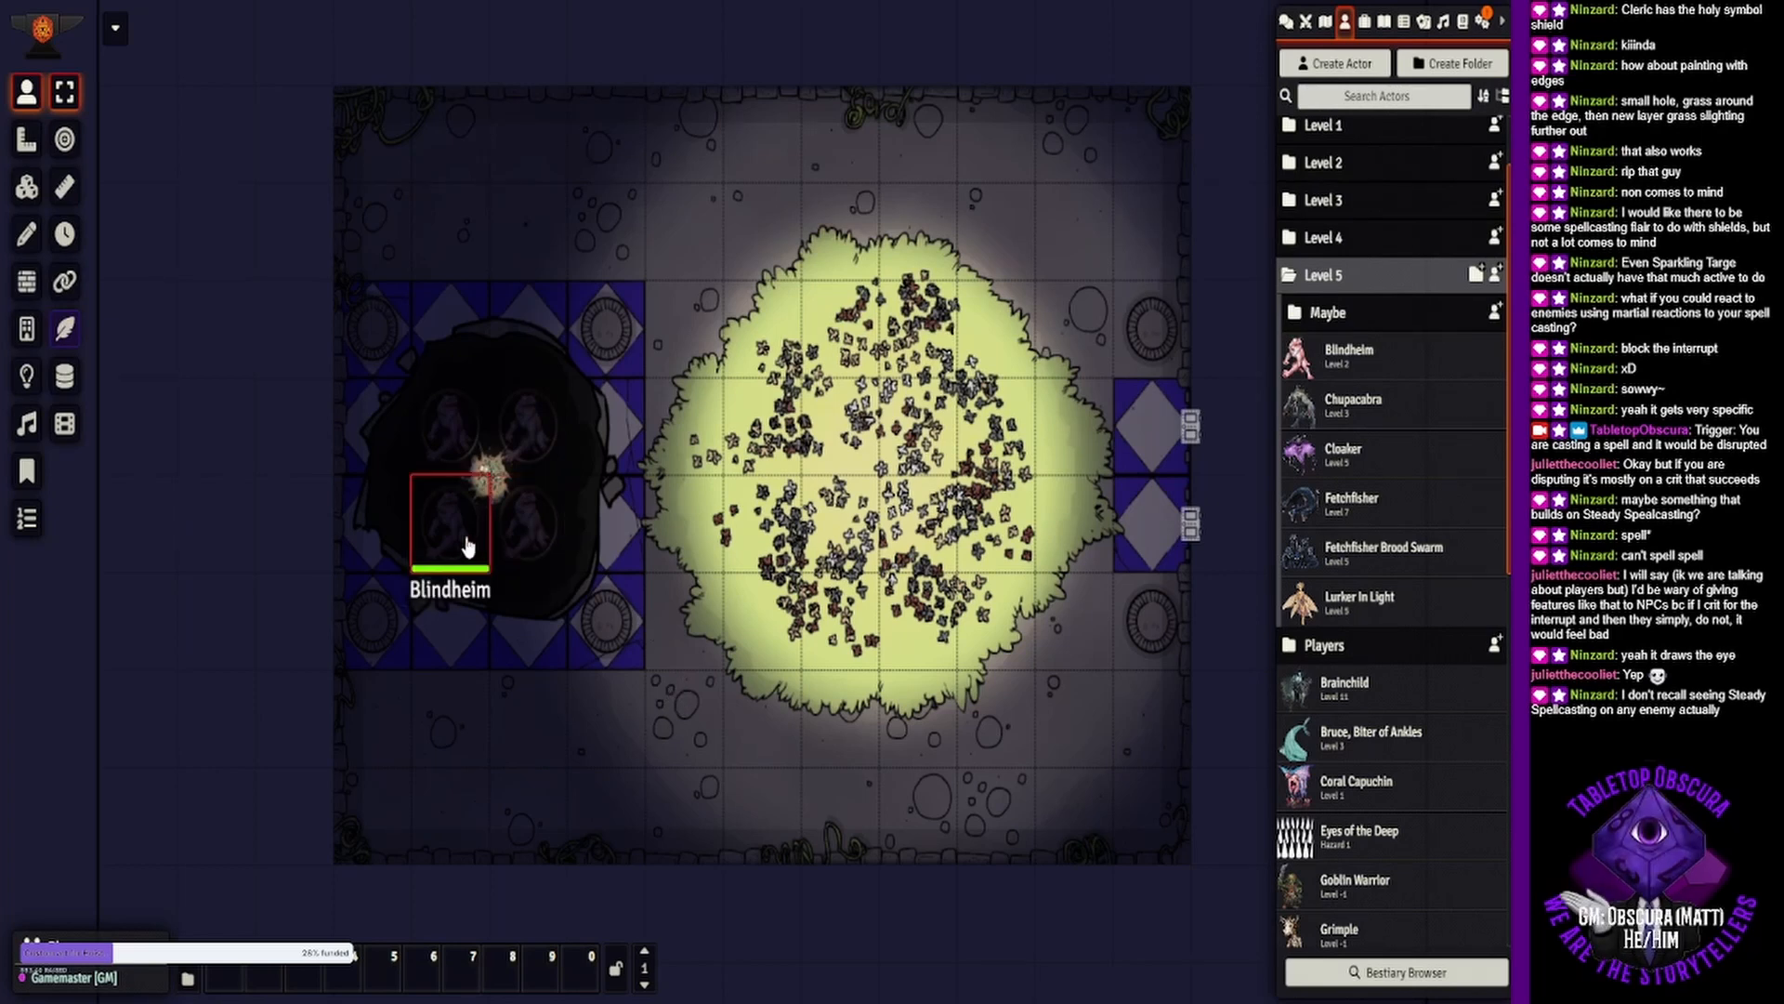
Spread the Blindheim tokens out: one each northeast and southeast near the doors, and one each at the pit's north and south edges.
drag(473, 544, 1166, 717)
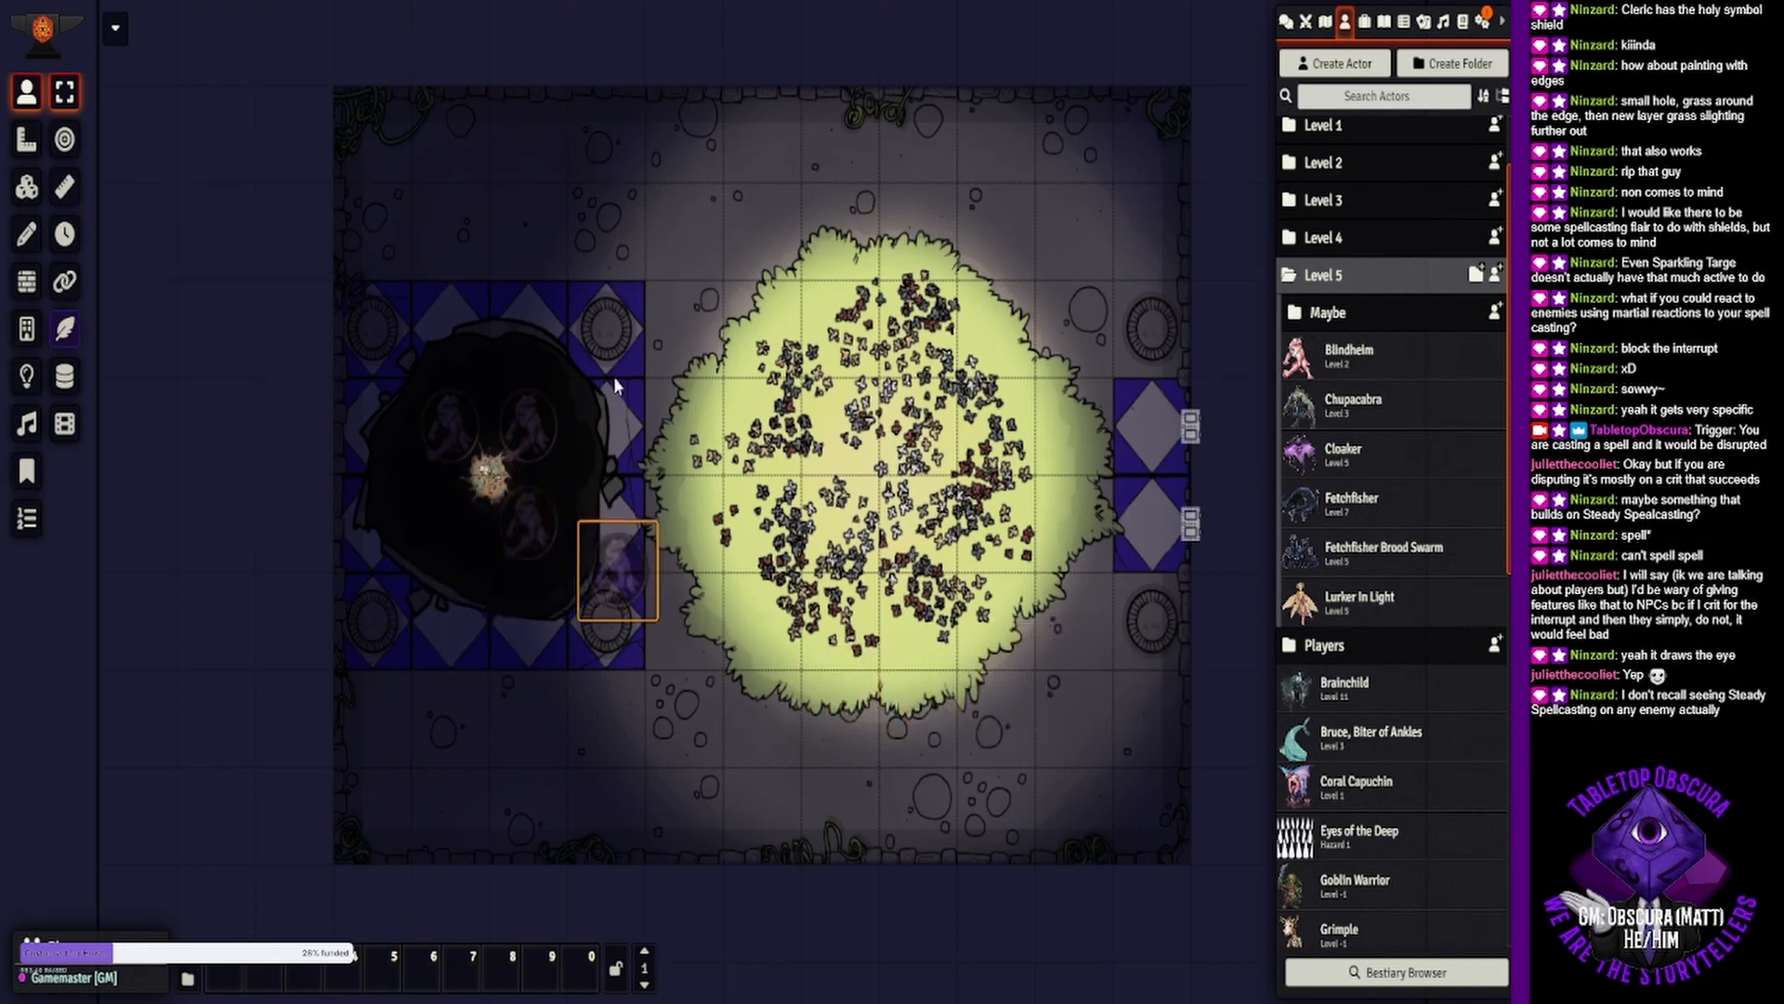
drag(461, 405, 1162, 231)
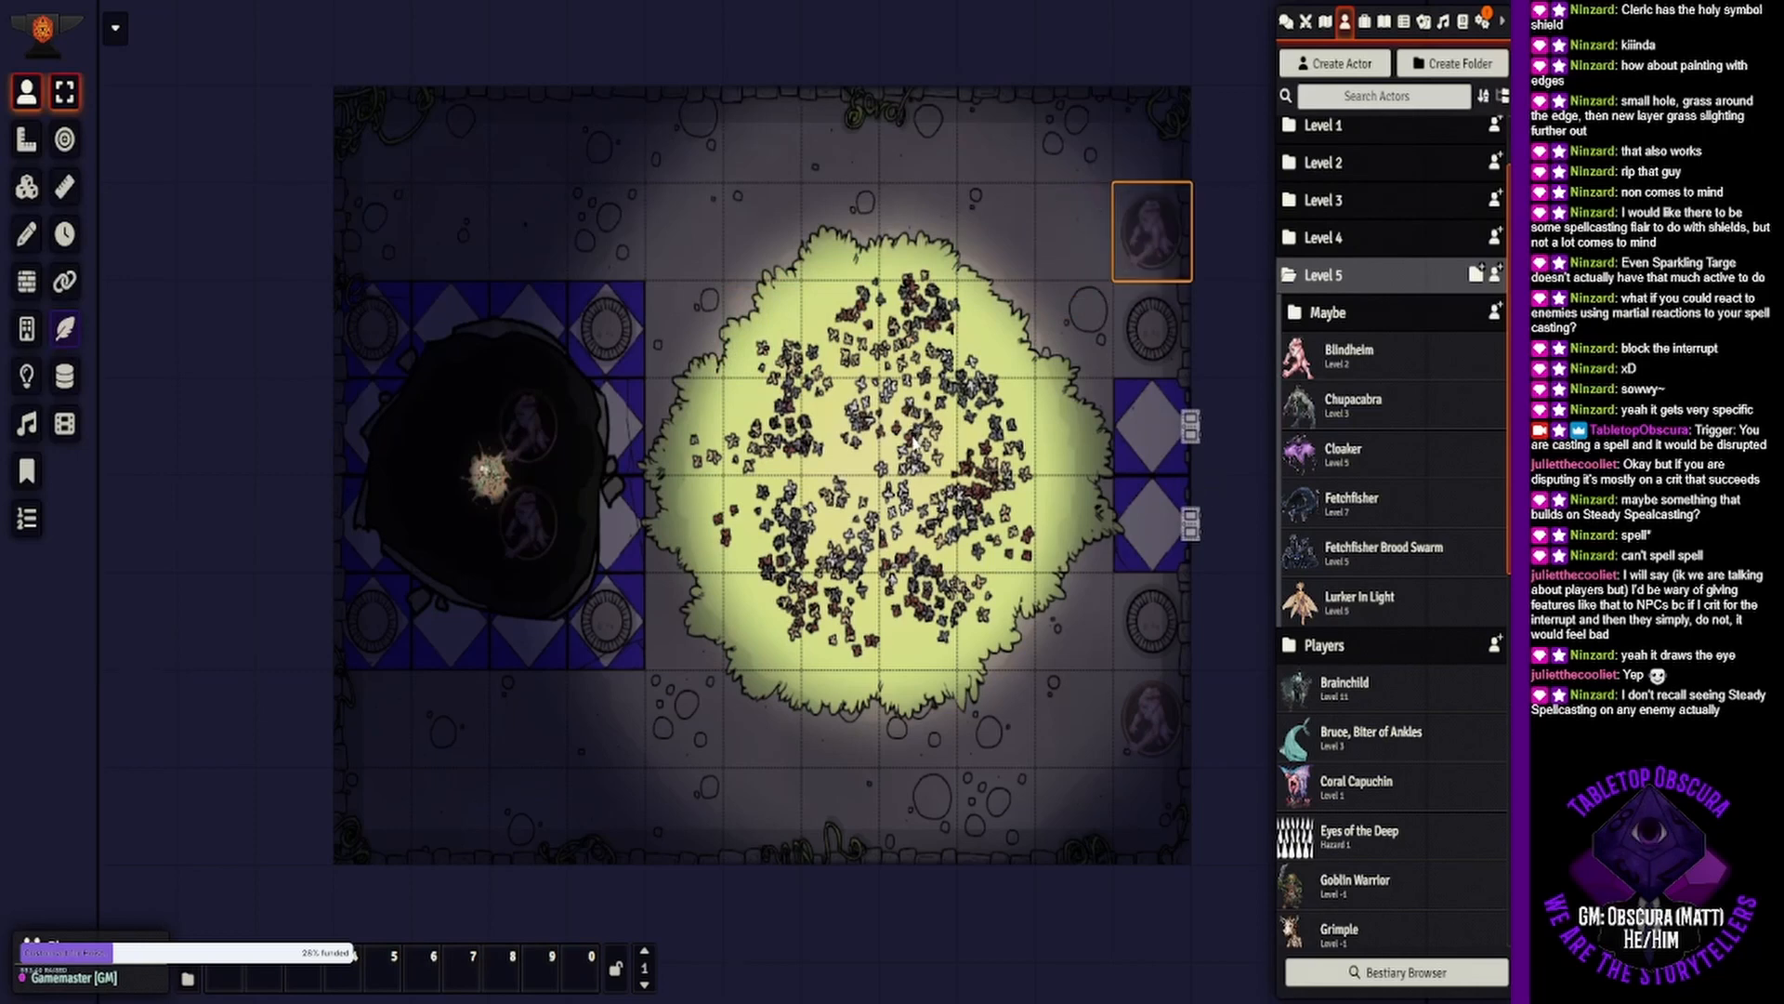
drag(895, 449, 747, 455)
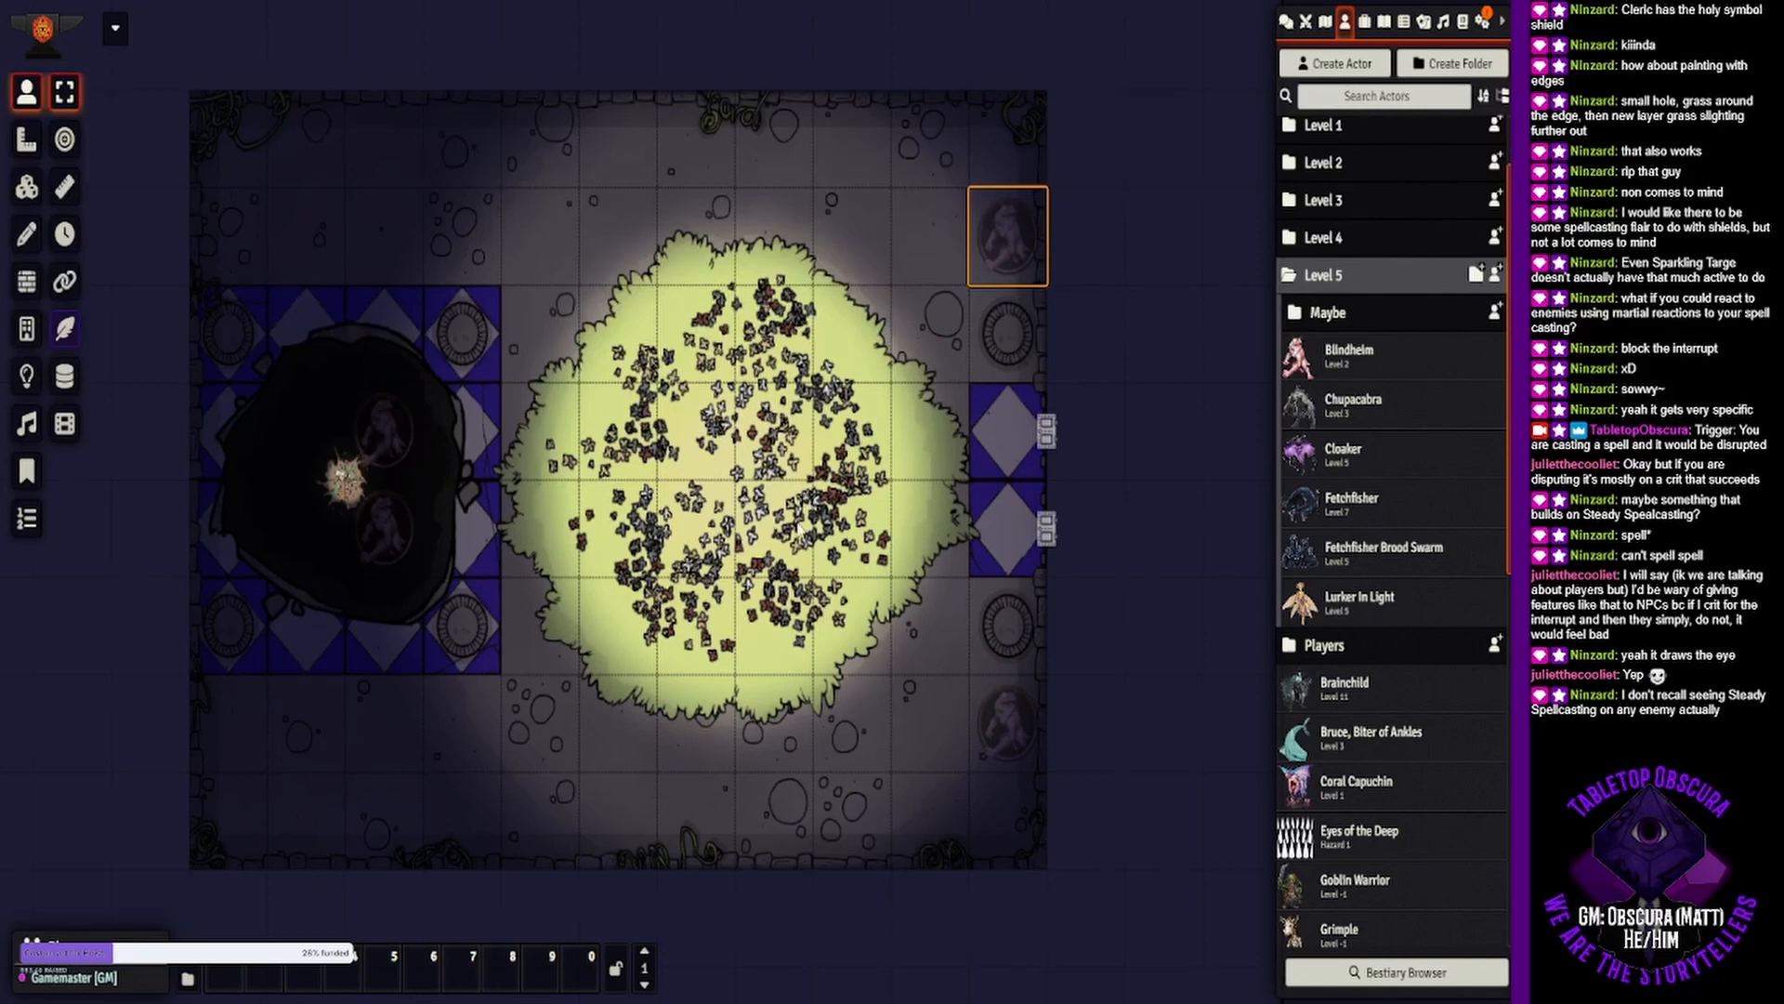
drag(797, 527, 830, 526)
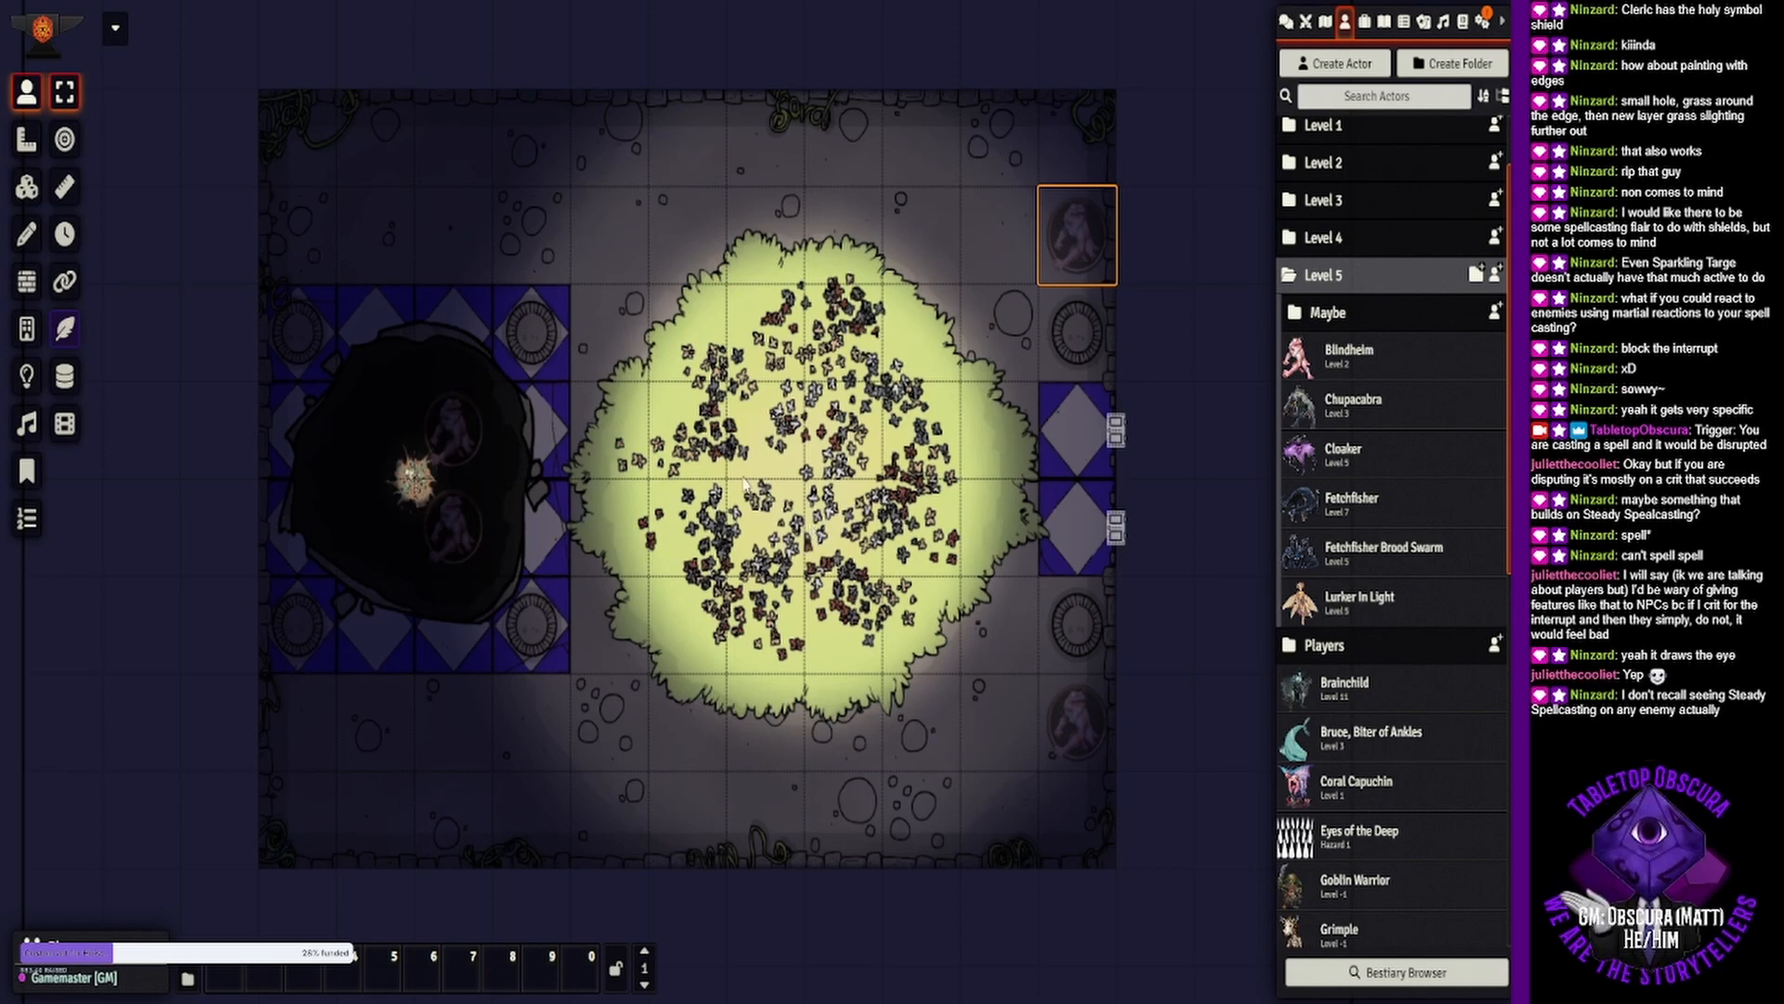
drag(451, 472, 452, 372)
drag(449, 576, 459, 663)
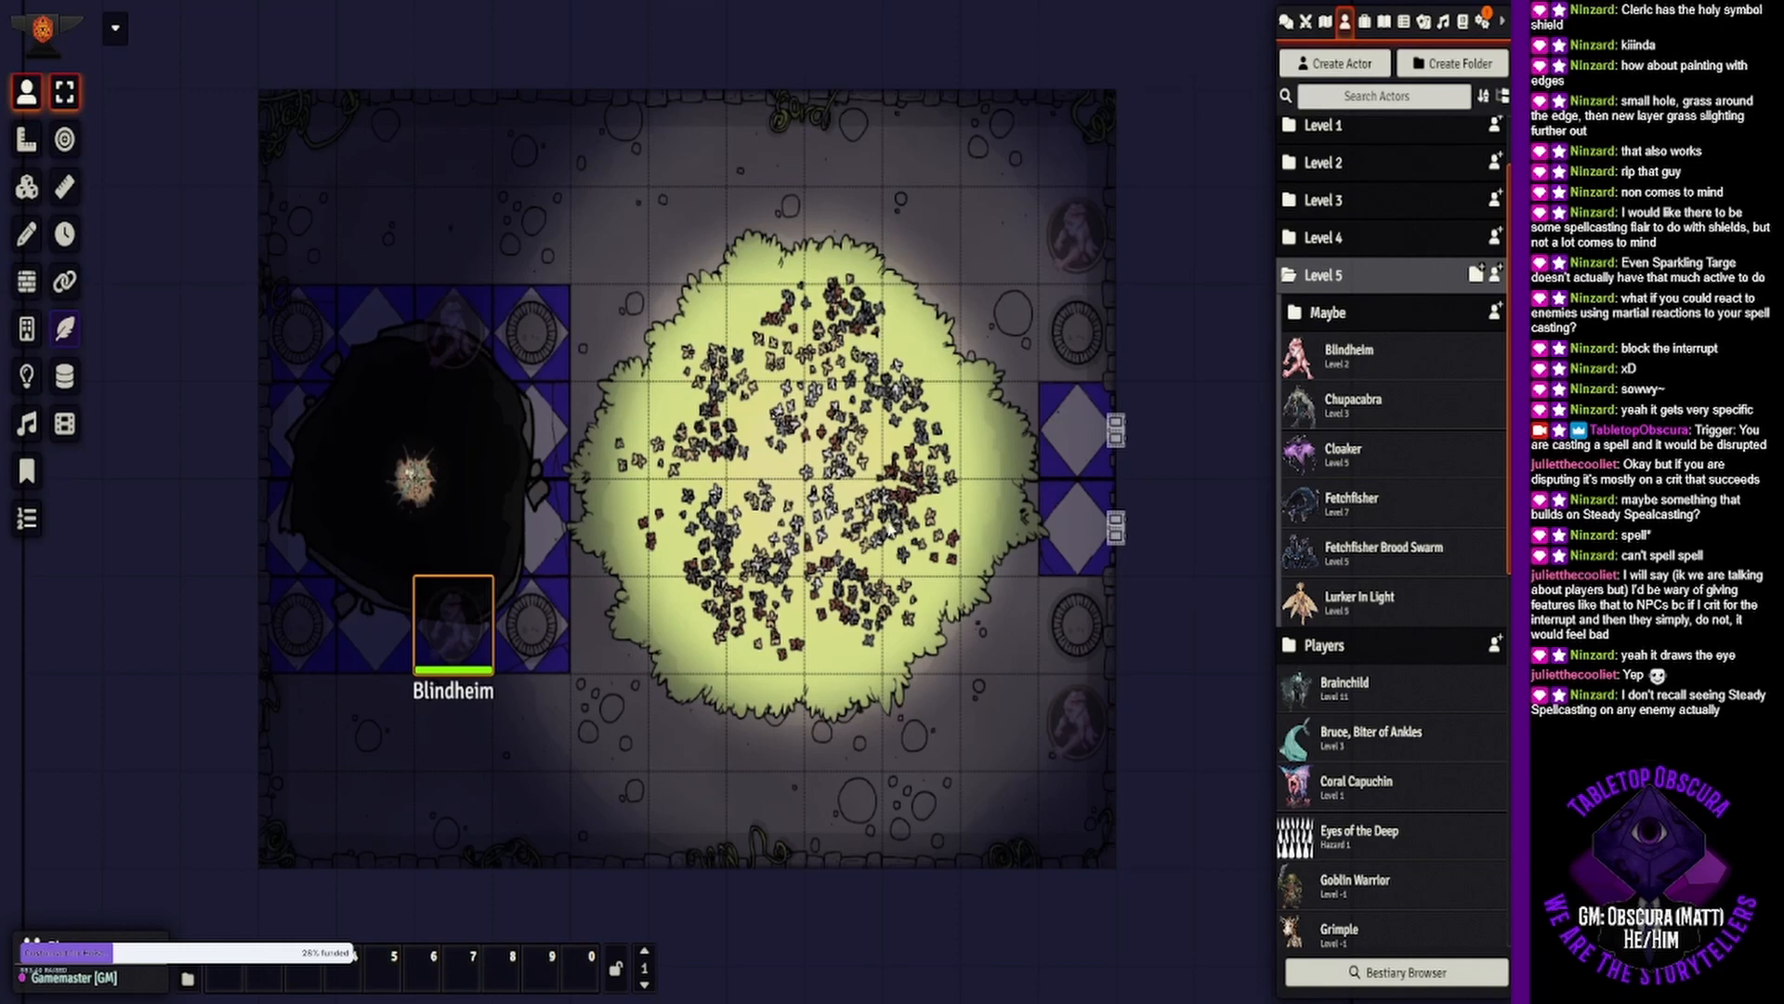
click(804, 475)
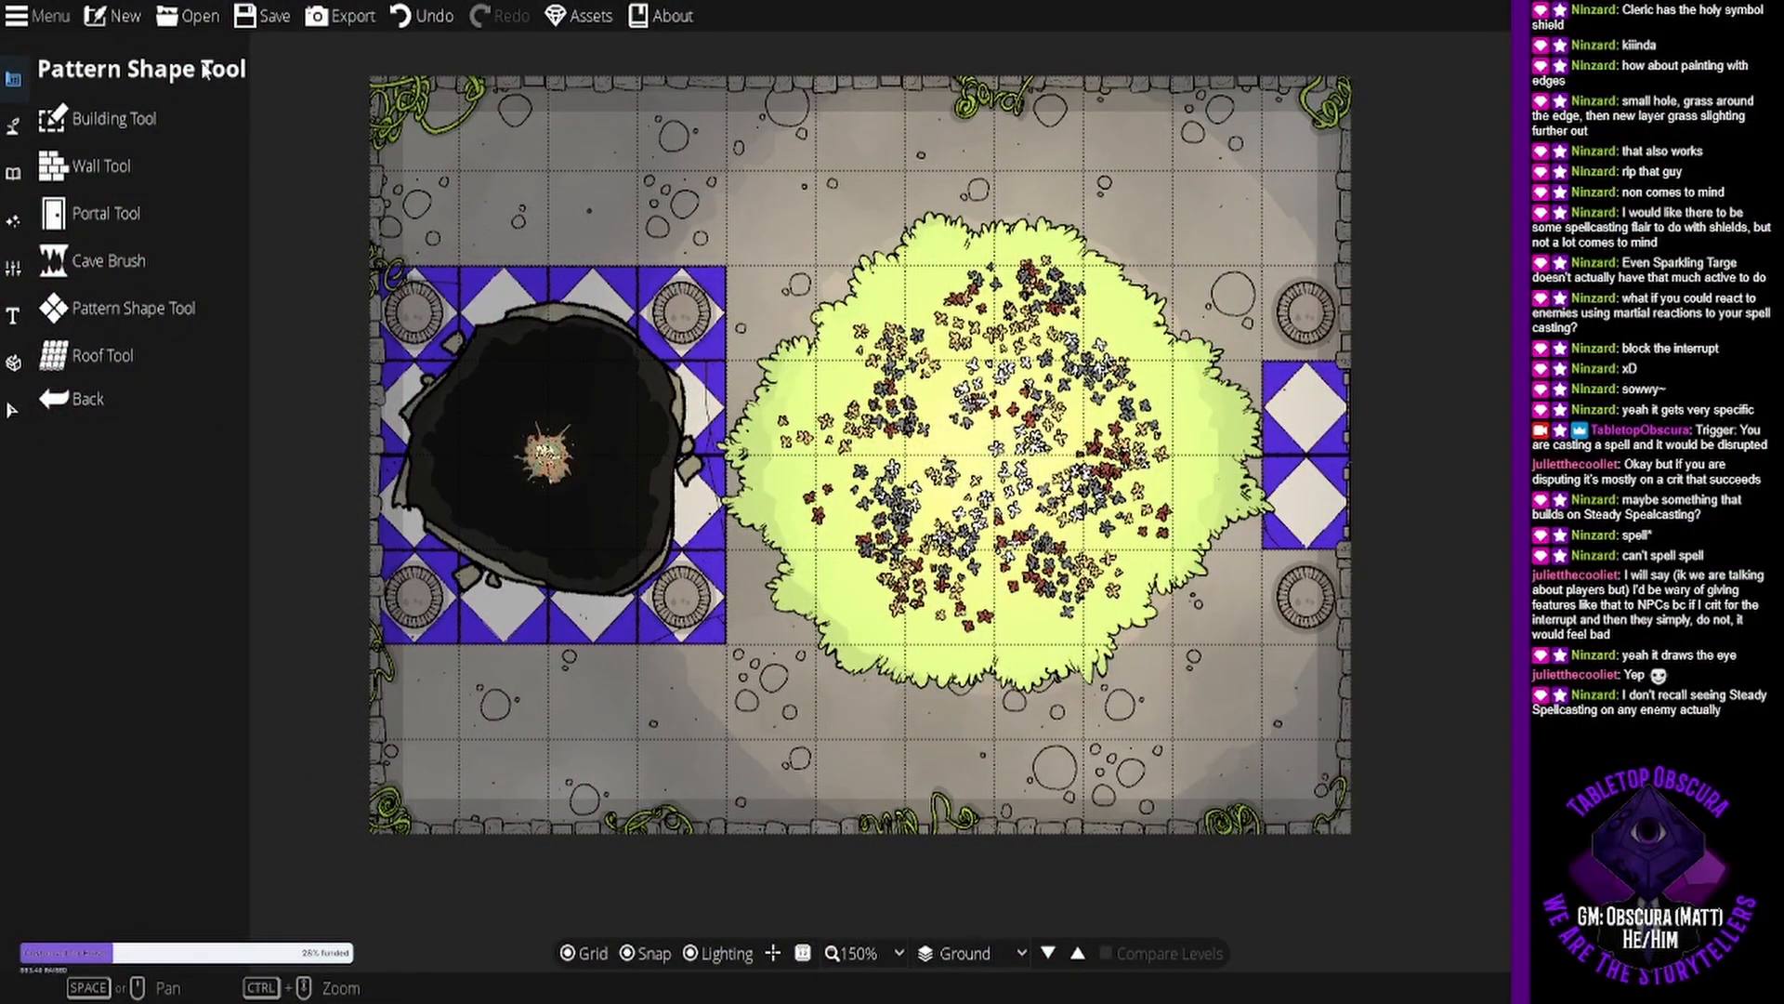
Create a new Dungeondraft map 11 tiles wide and 16 tiles high.
click(101, 19)
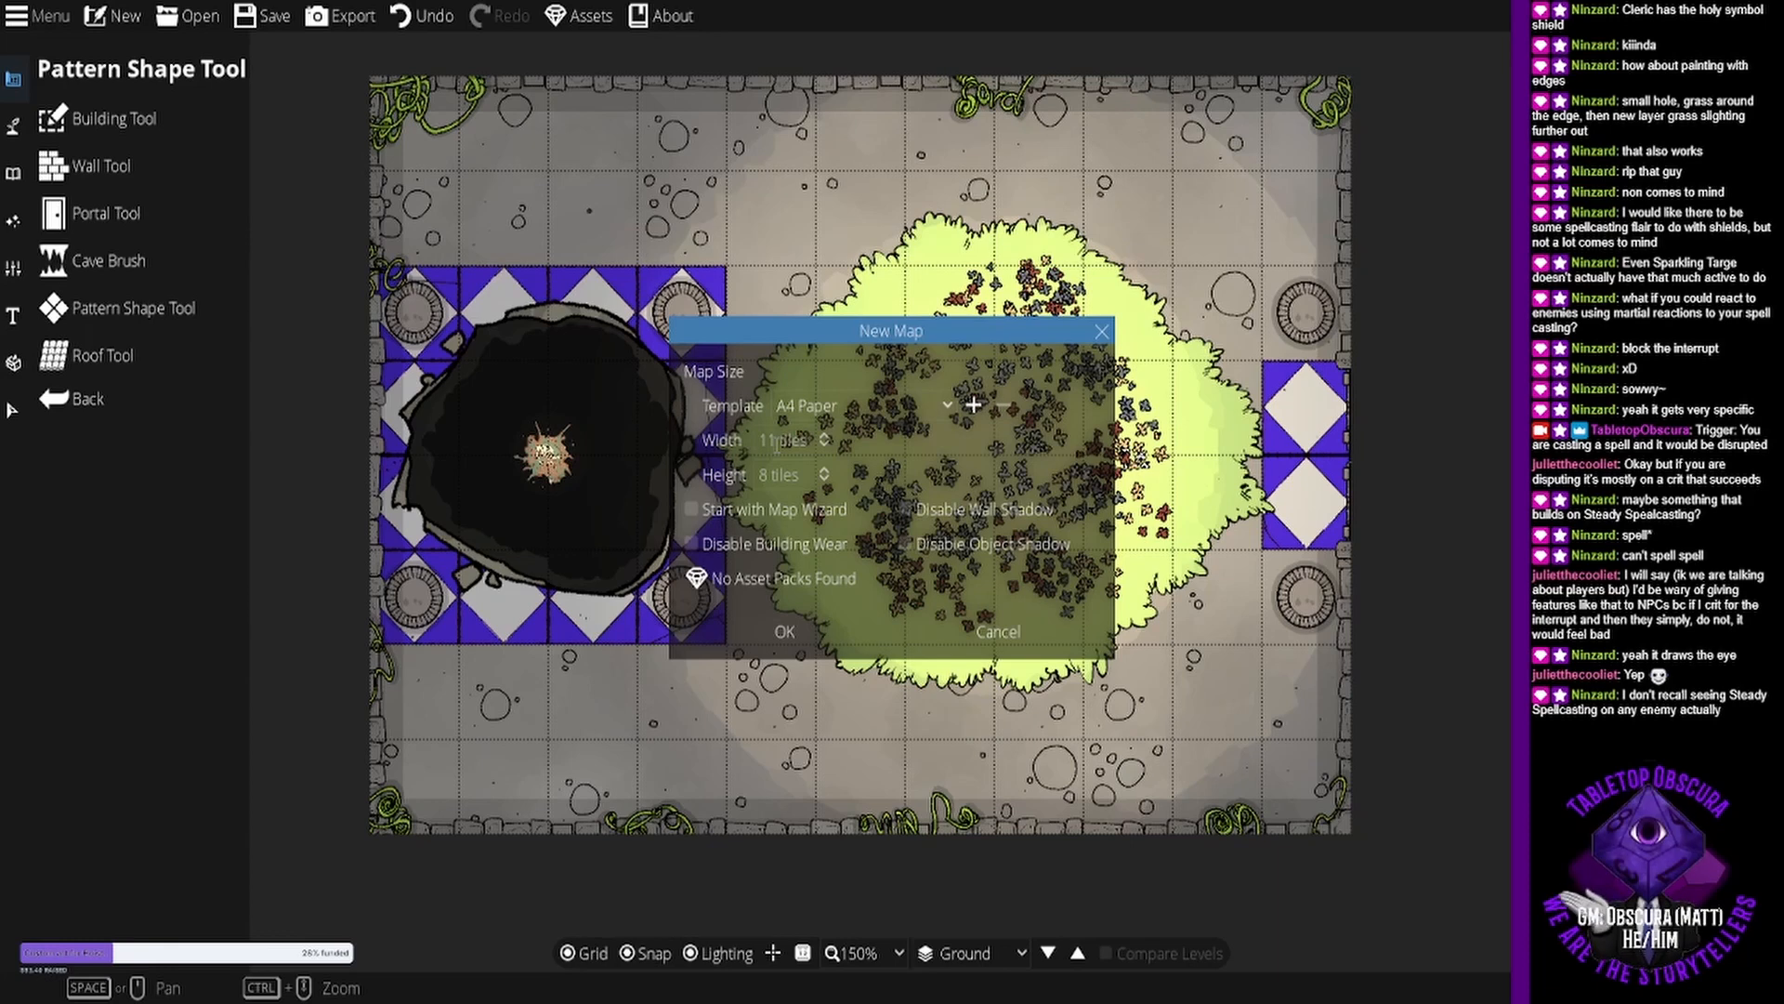
click(767, 478)
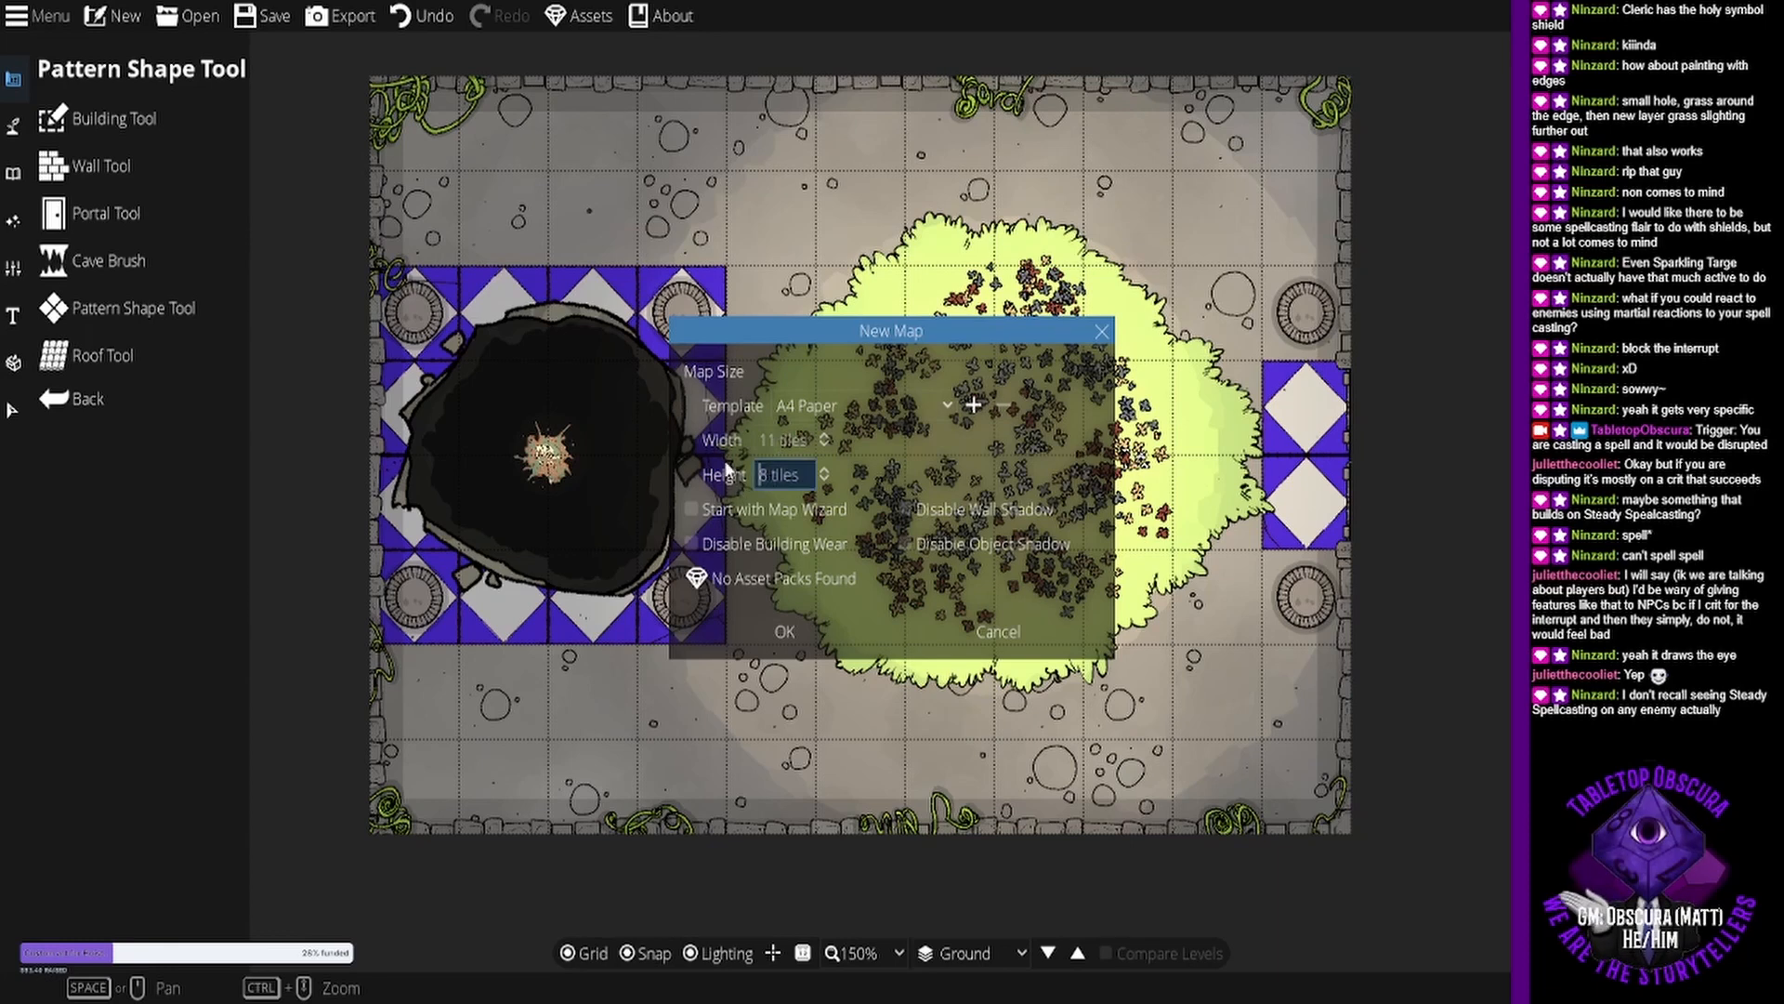
key(BackSpace)
text(16)
click(784, 634)
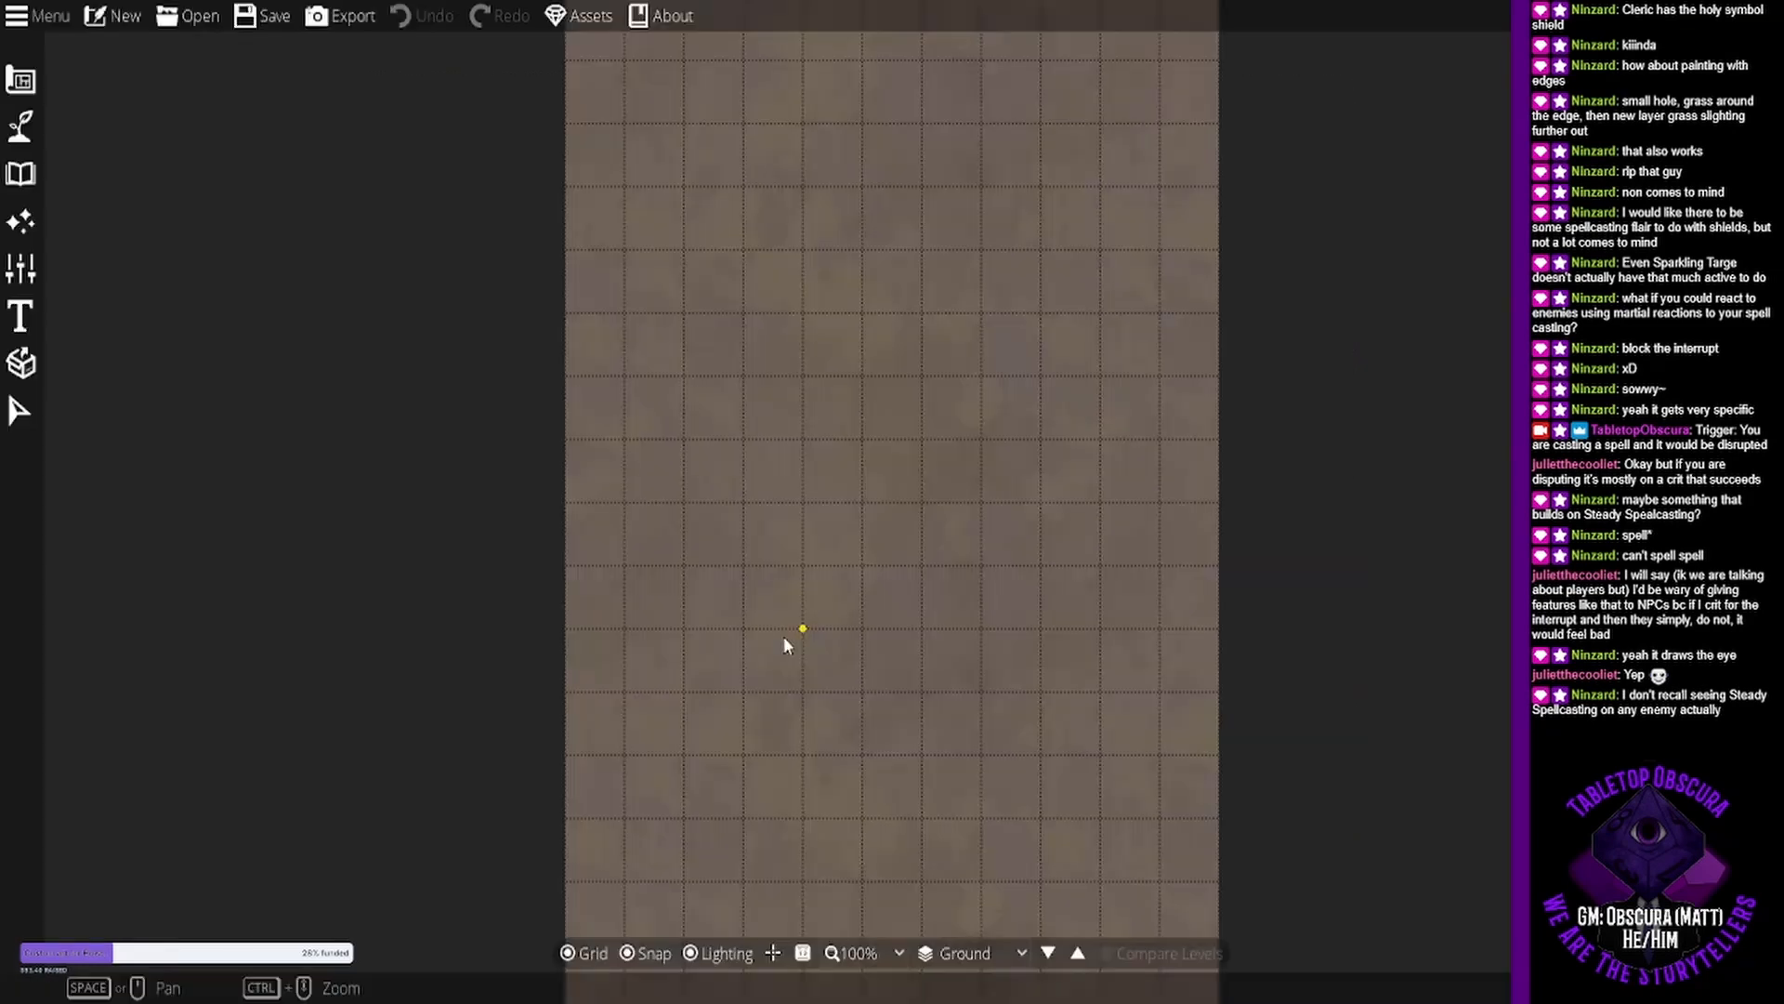
Replace the blank map with a new one 22 tiles wide and 8 tiles high.
drag(1214, 712, 1171, 716)
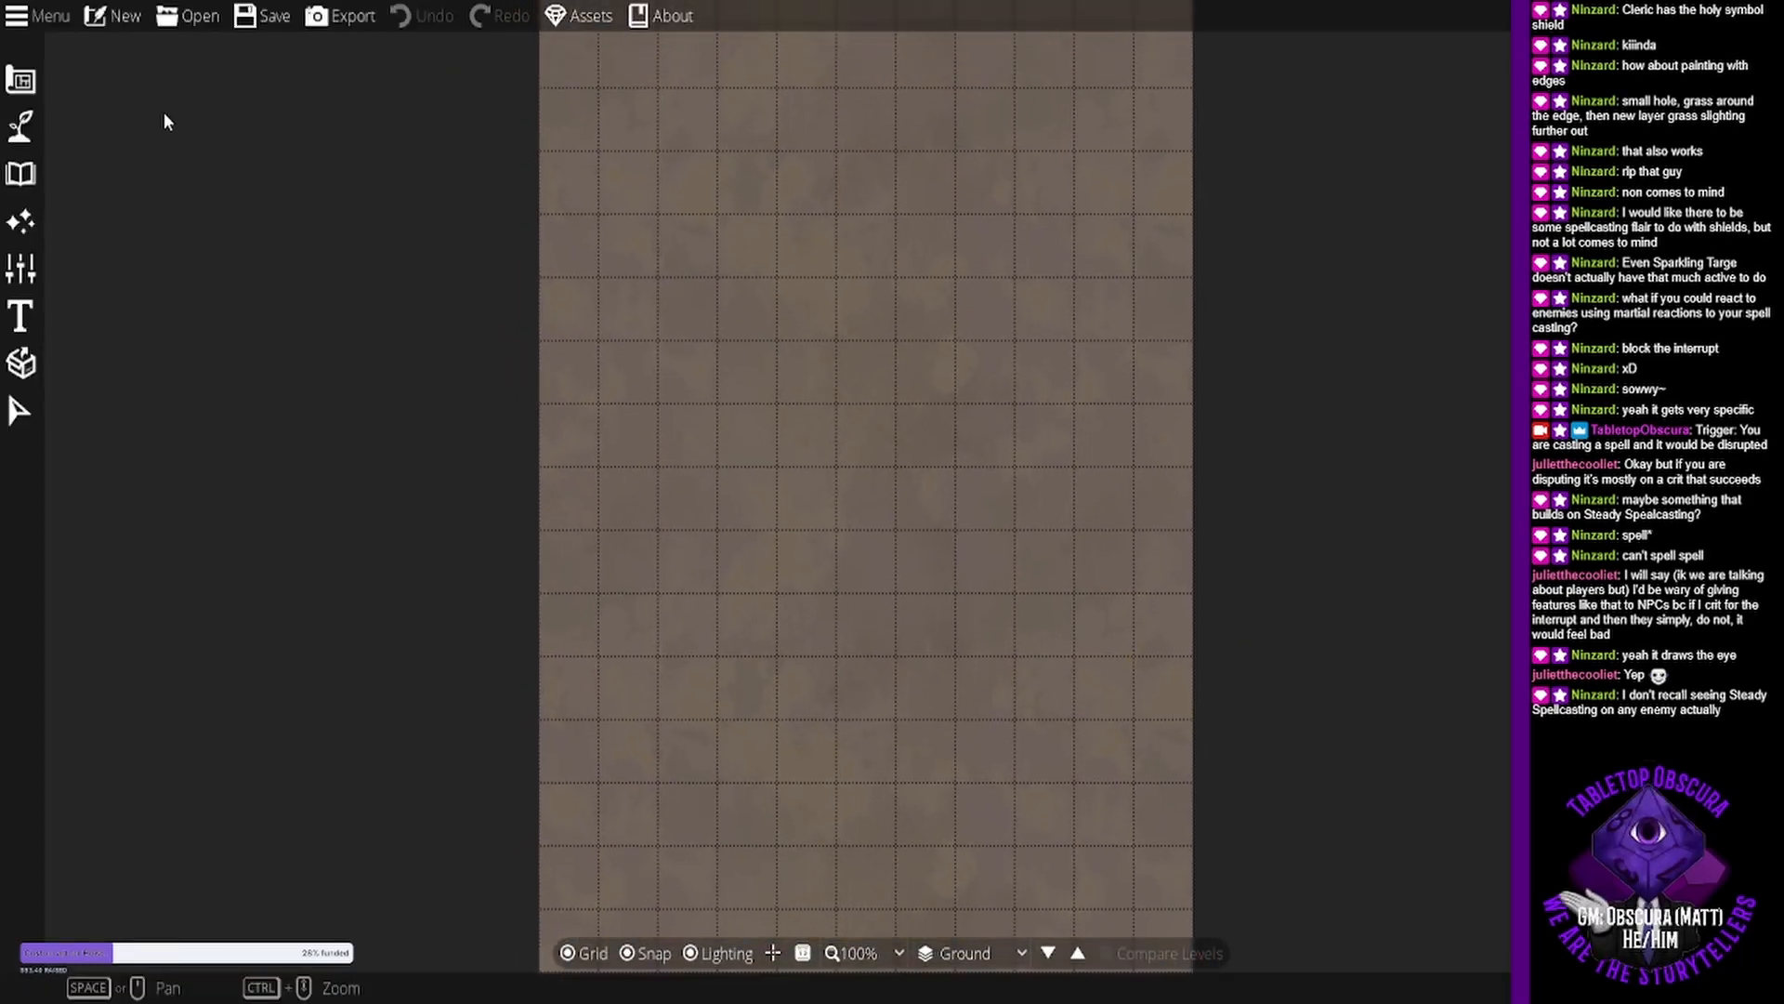
click(119, 16)
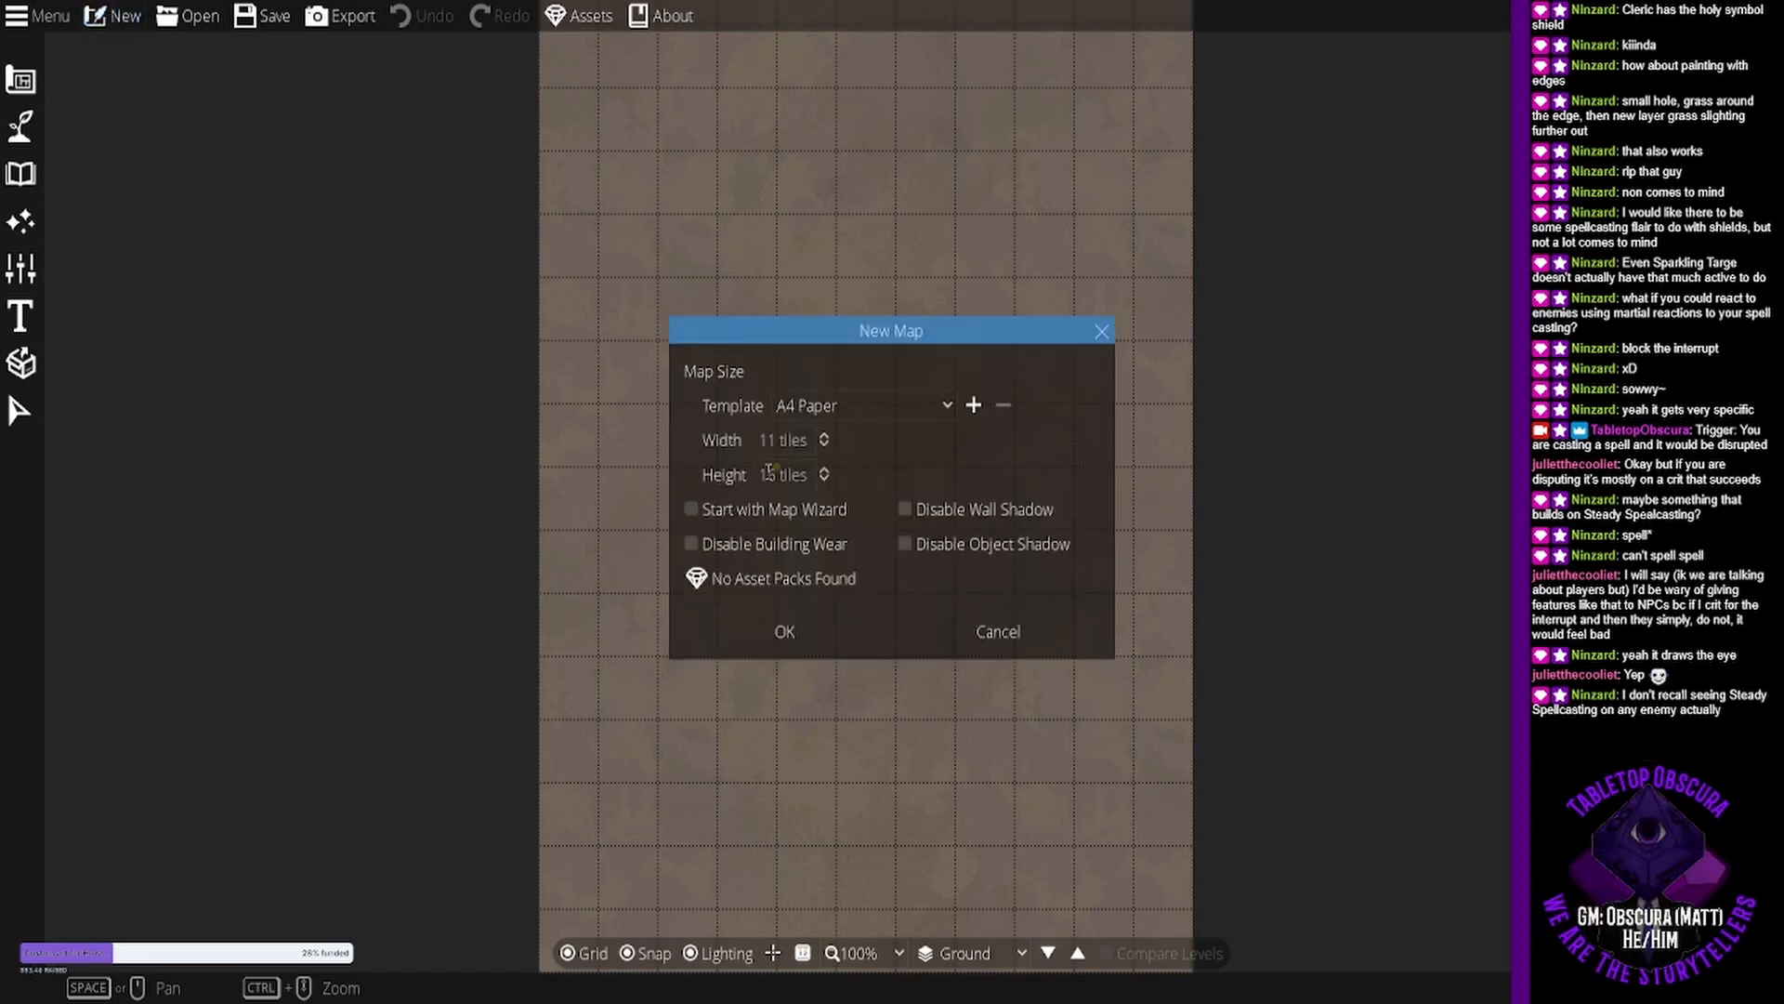
double_click(773, 476)
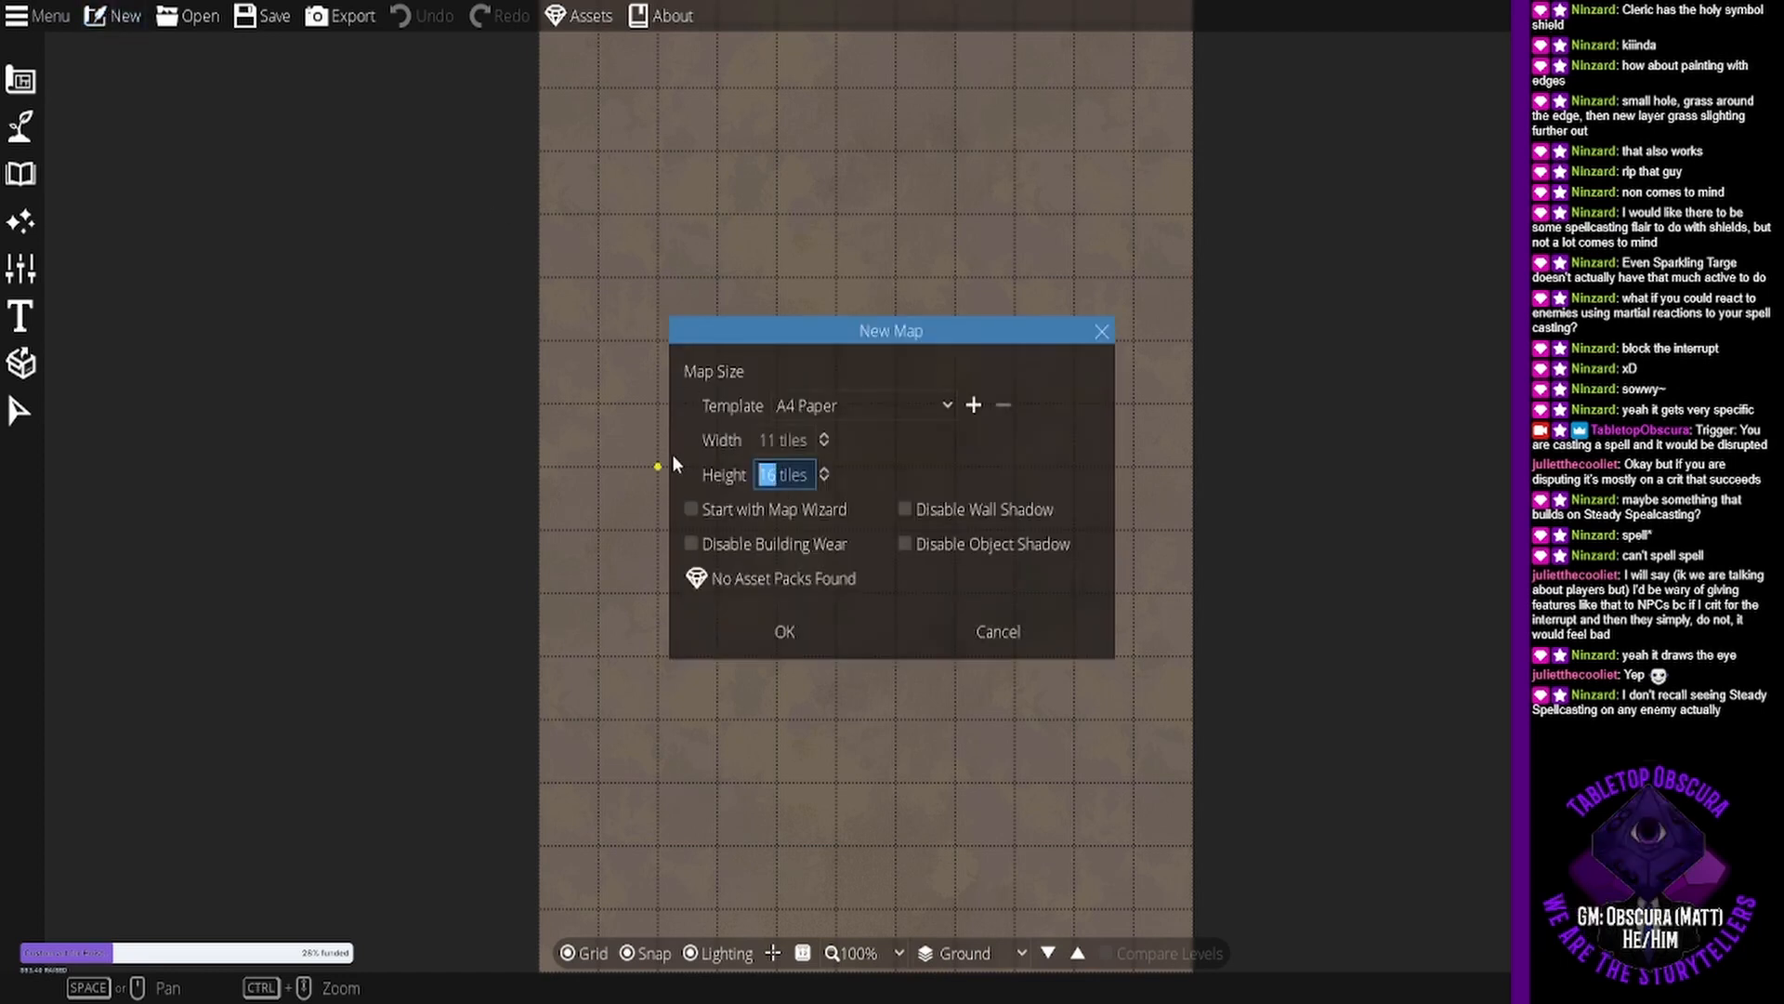
text(8)
drag(776, 441, 708, 441)
text(88)
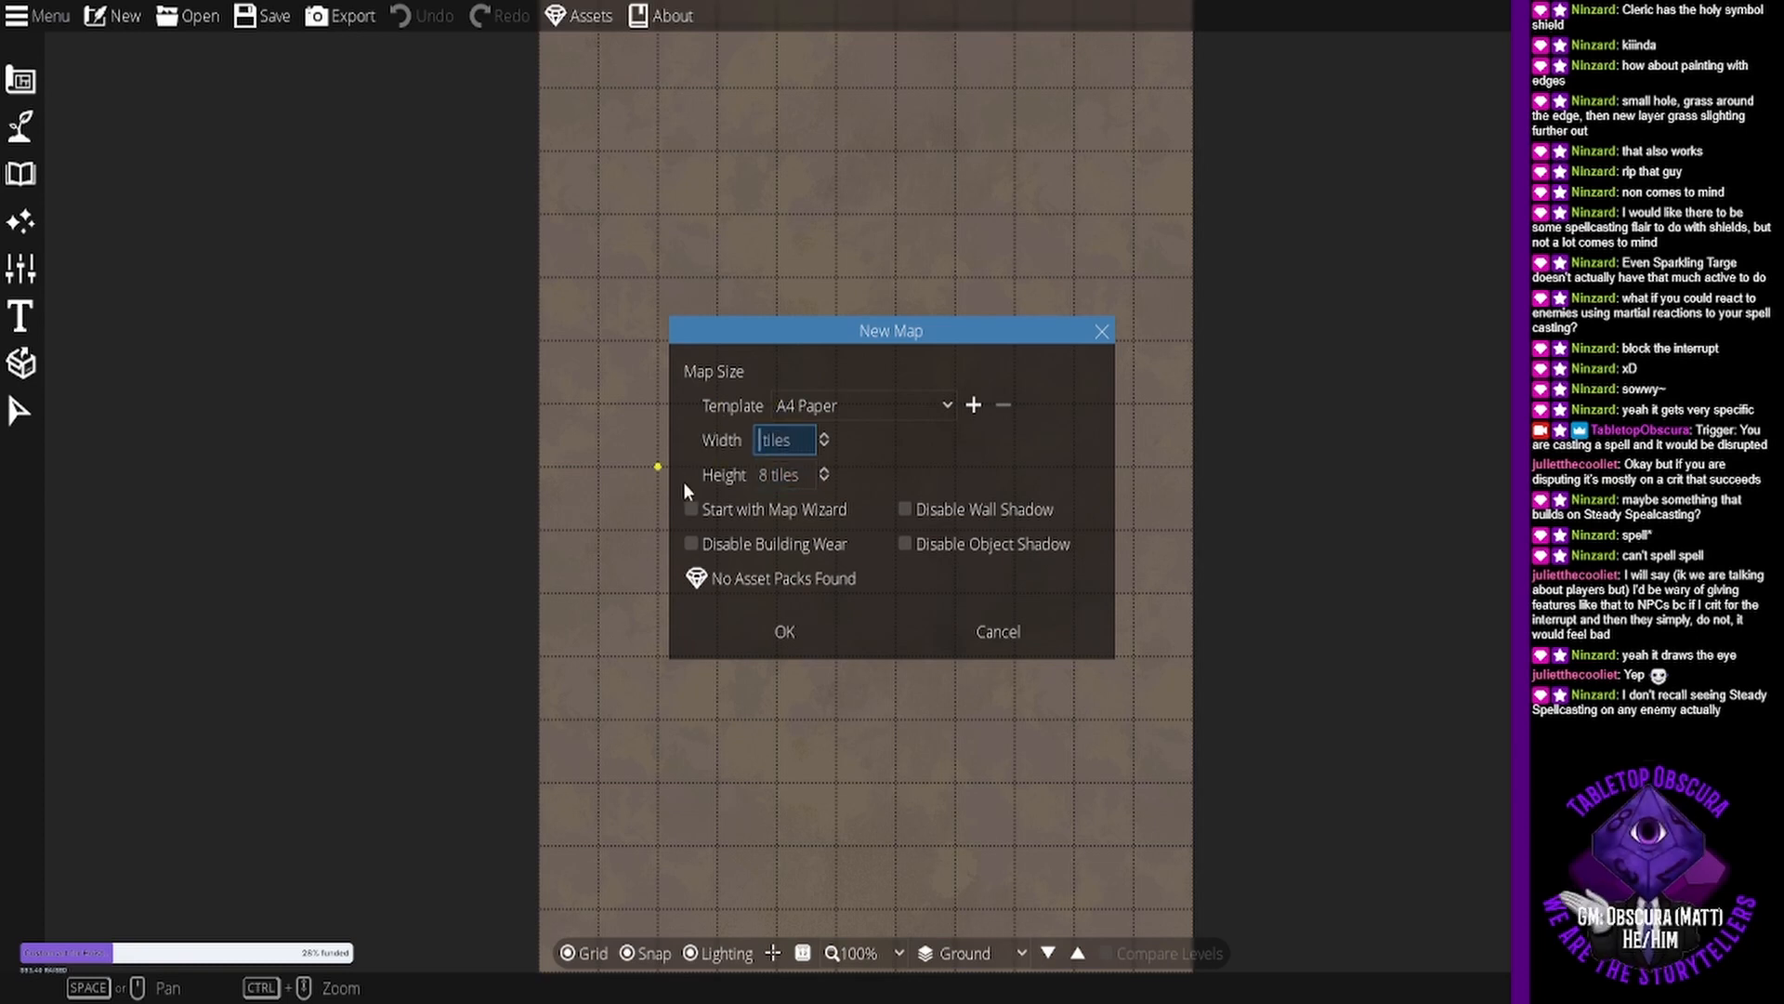
key(BackSpace)
key(BackSpace)
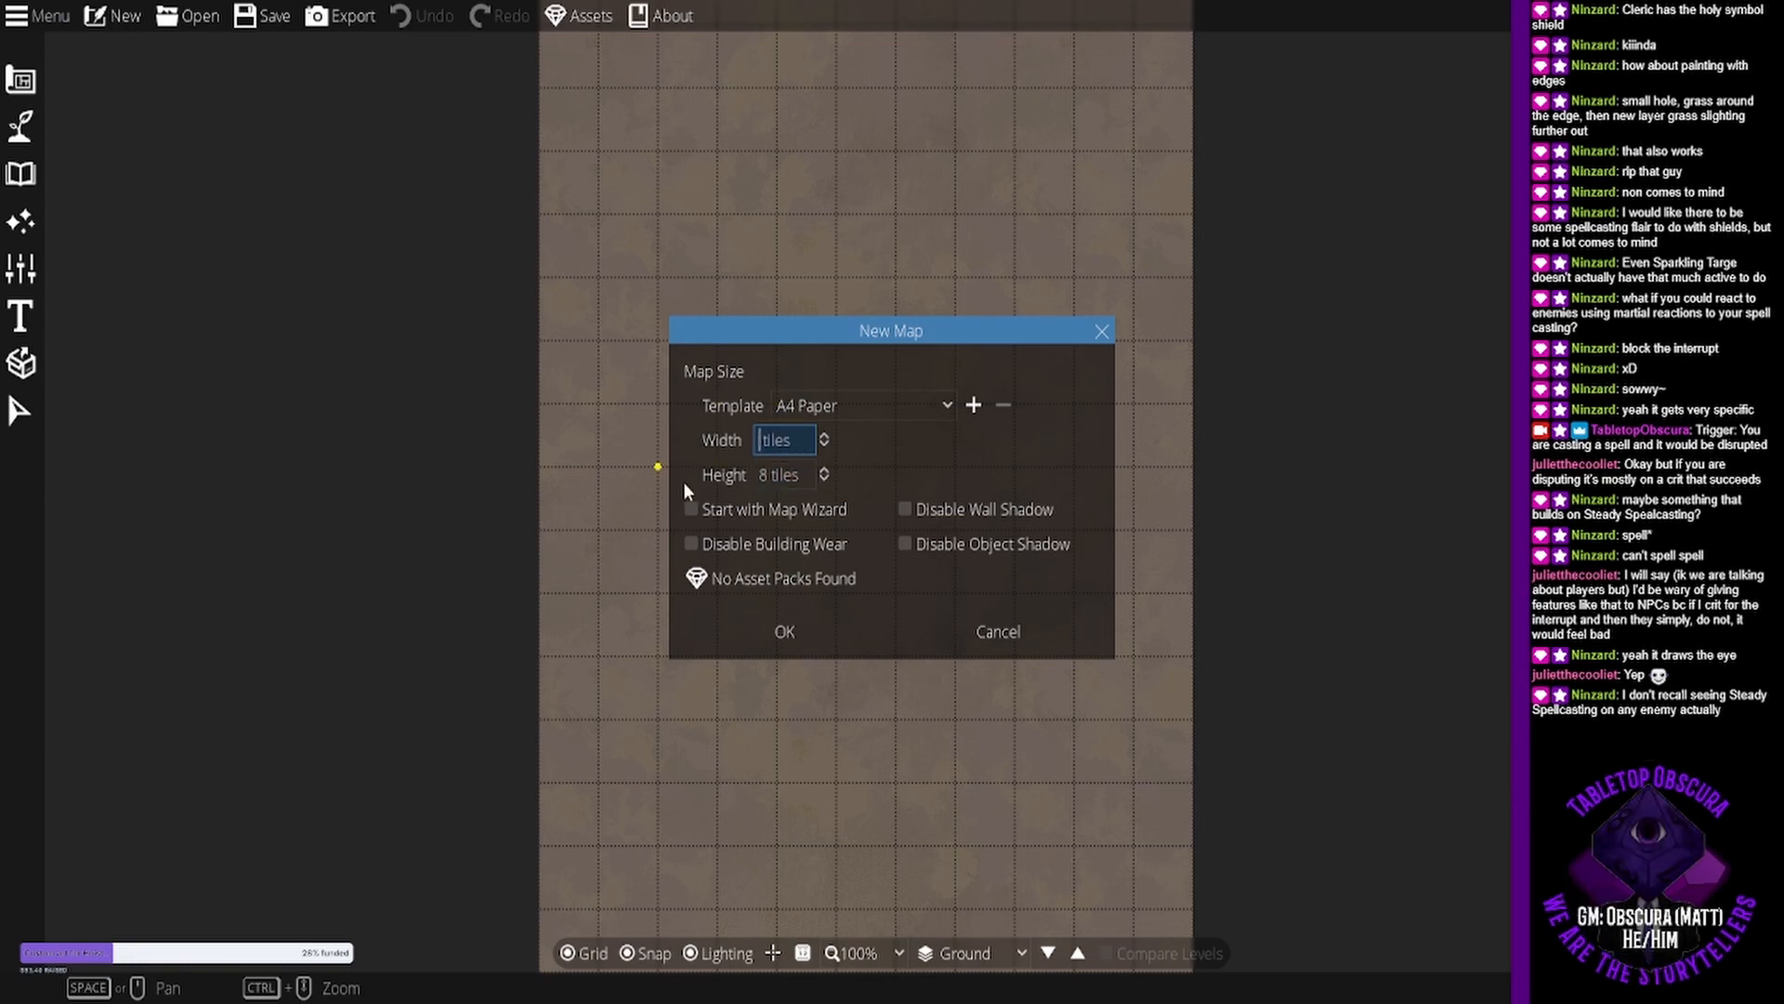
text(22)
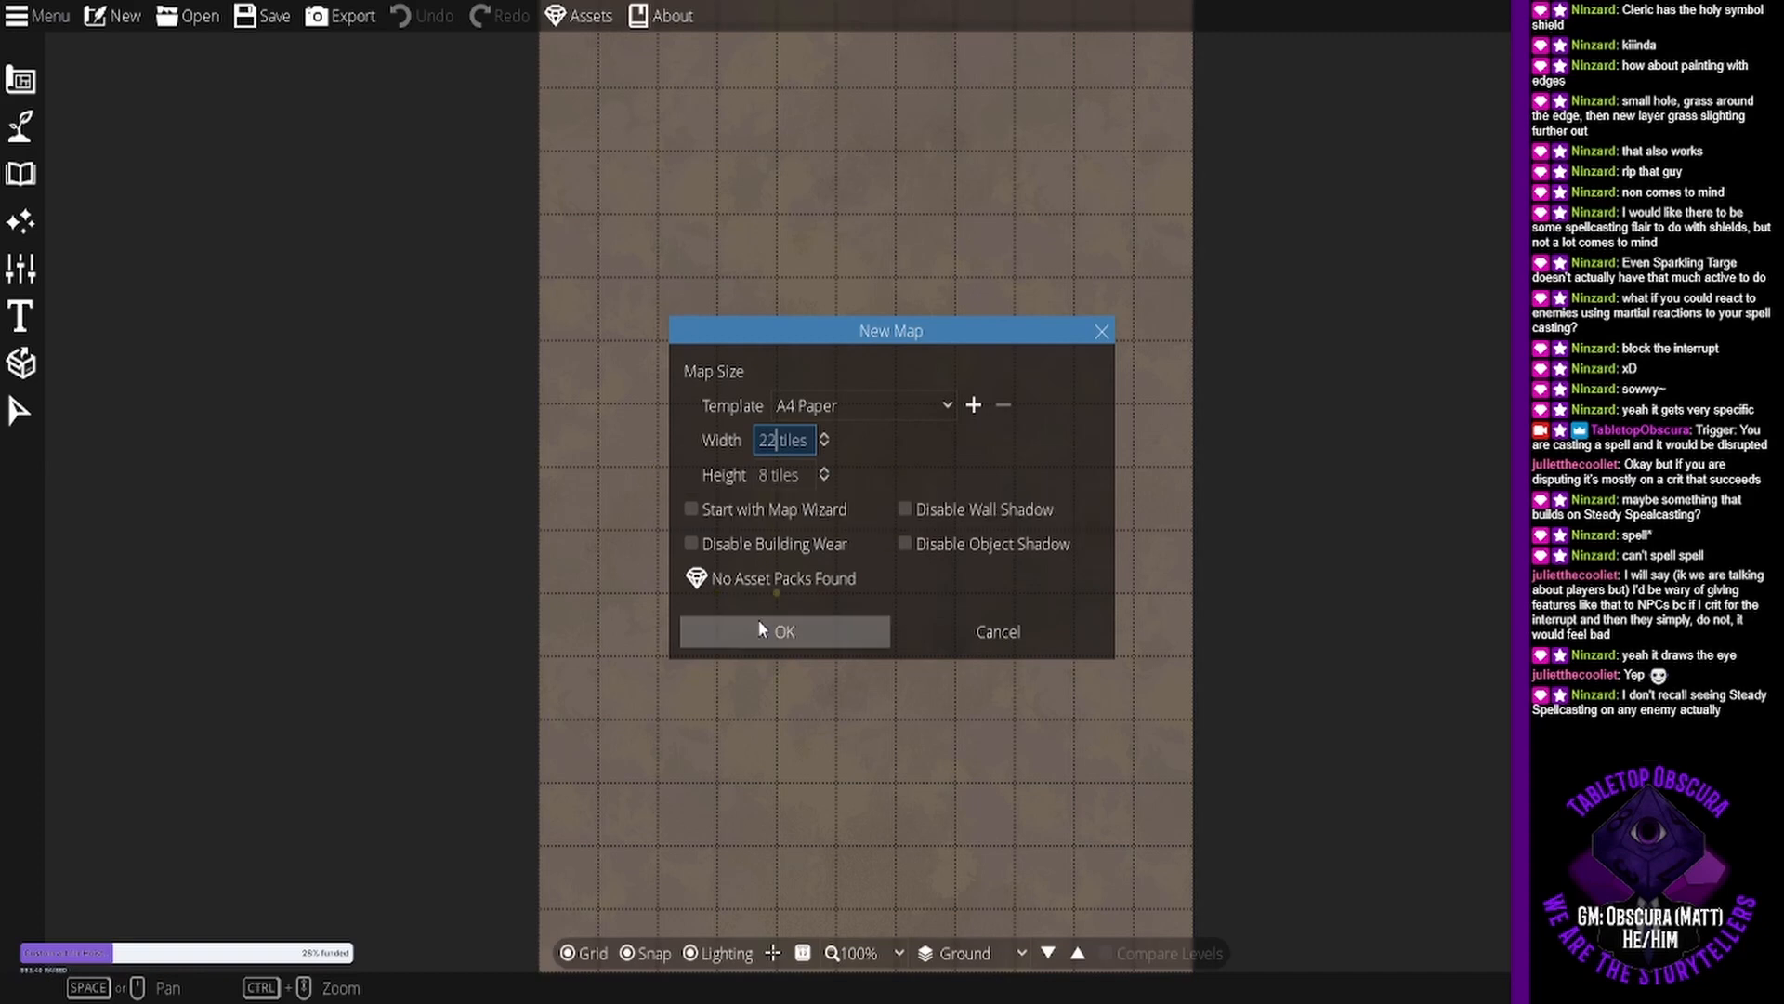
click(786, 631)
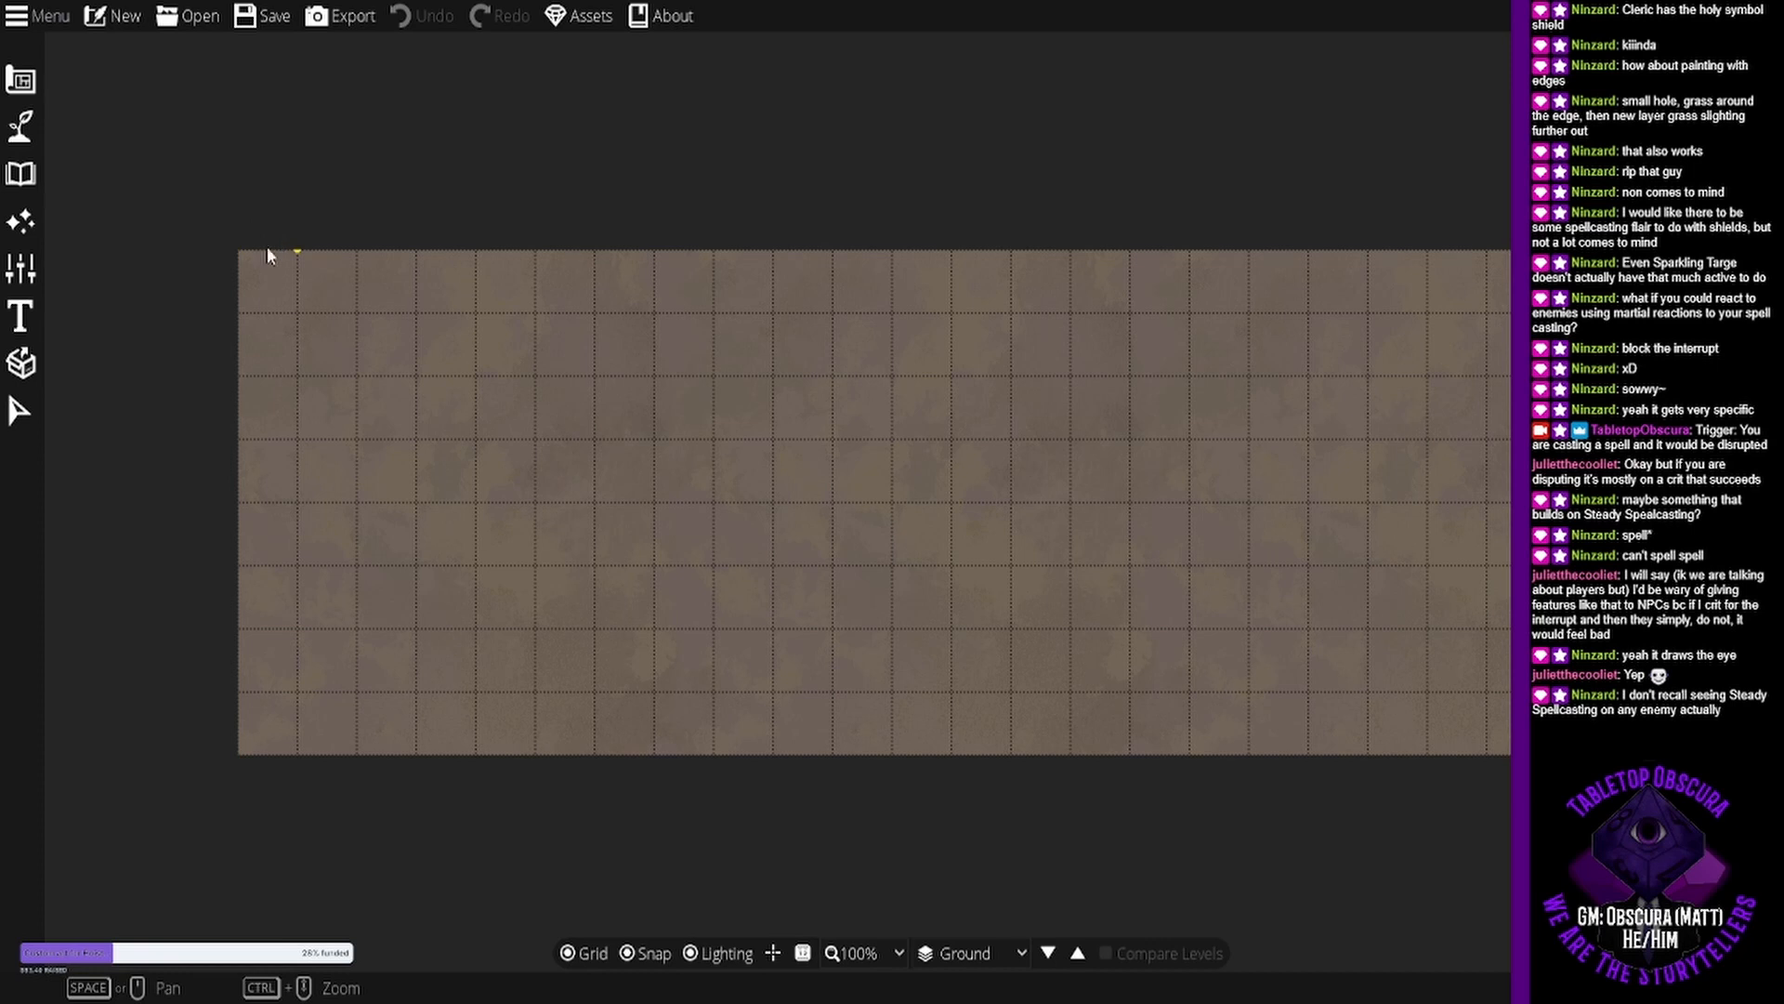
Create another blank map from the A4 Paper template, keeping its 11-tile width and setting the height to 16 tiles.
click(114, 15)
click(889, 409)
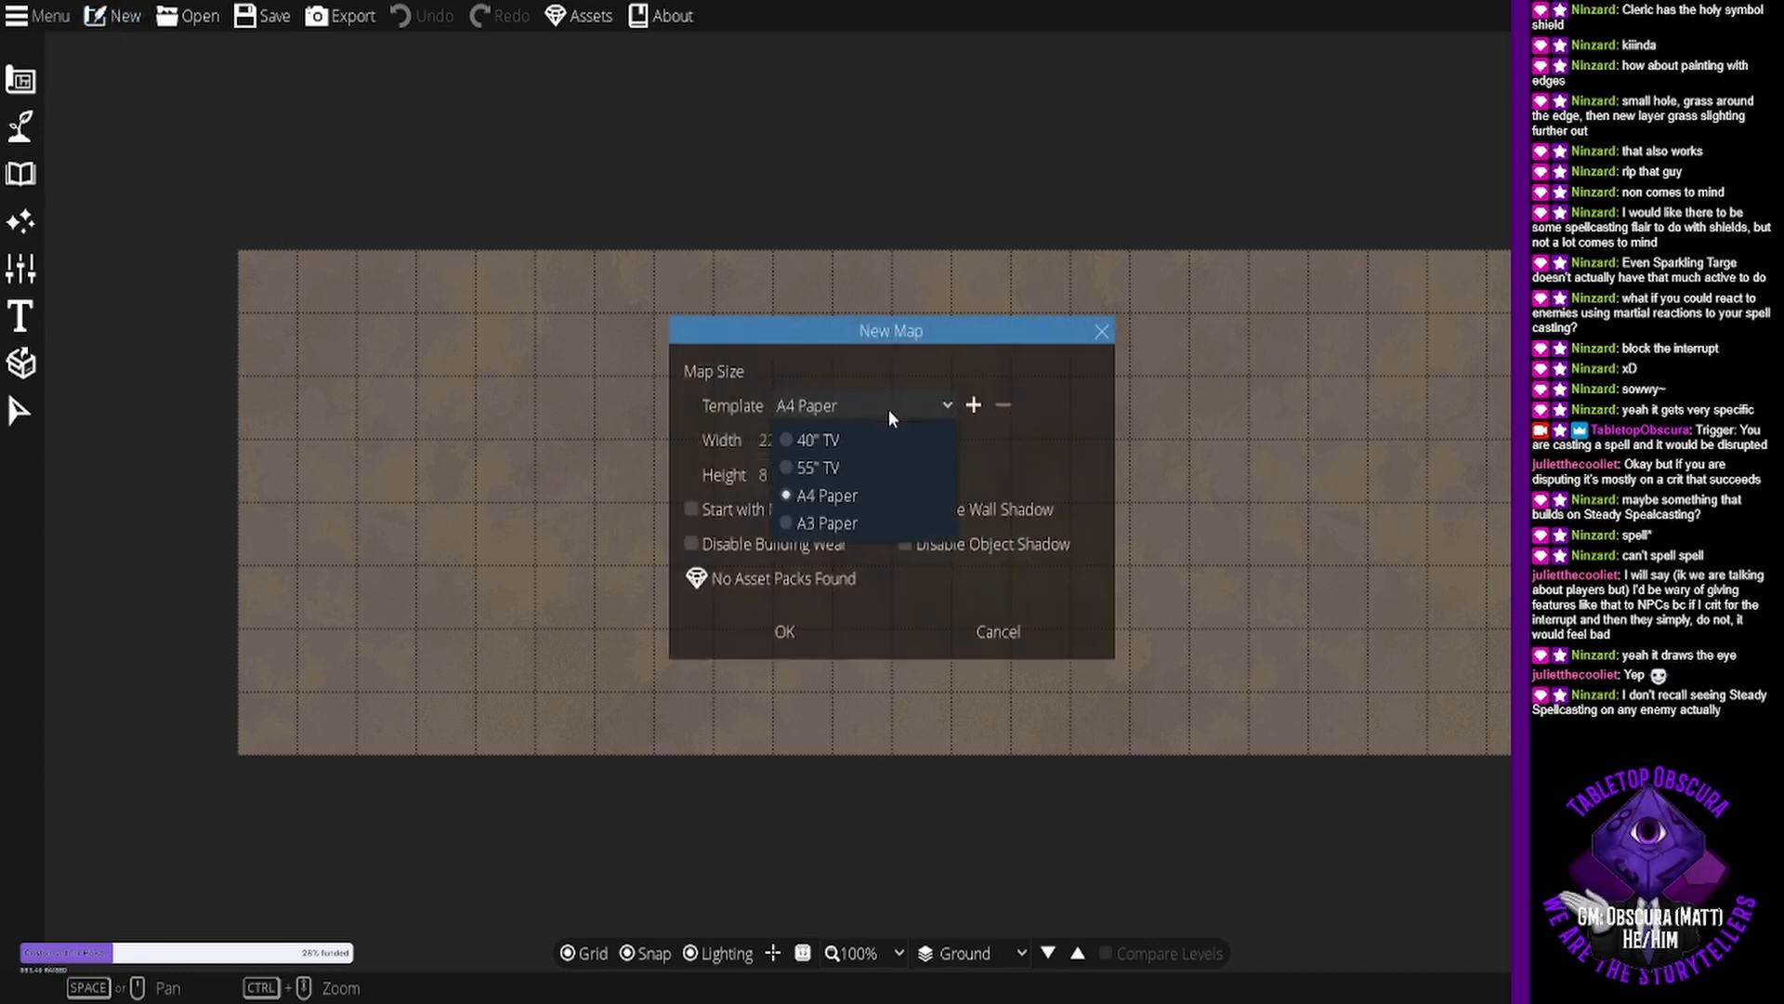
click(870, 458)
click(865, 401)
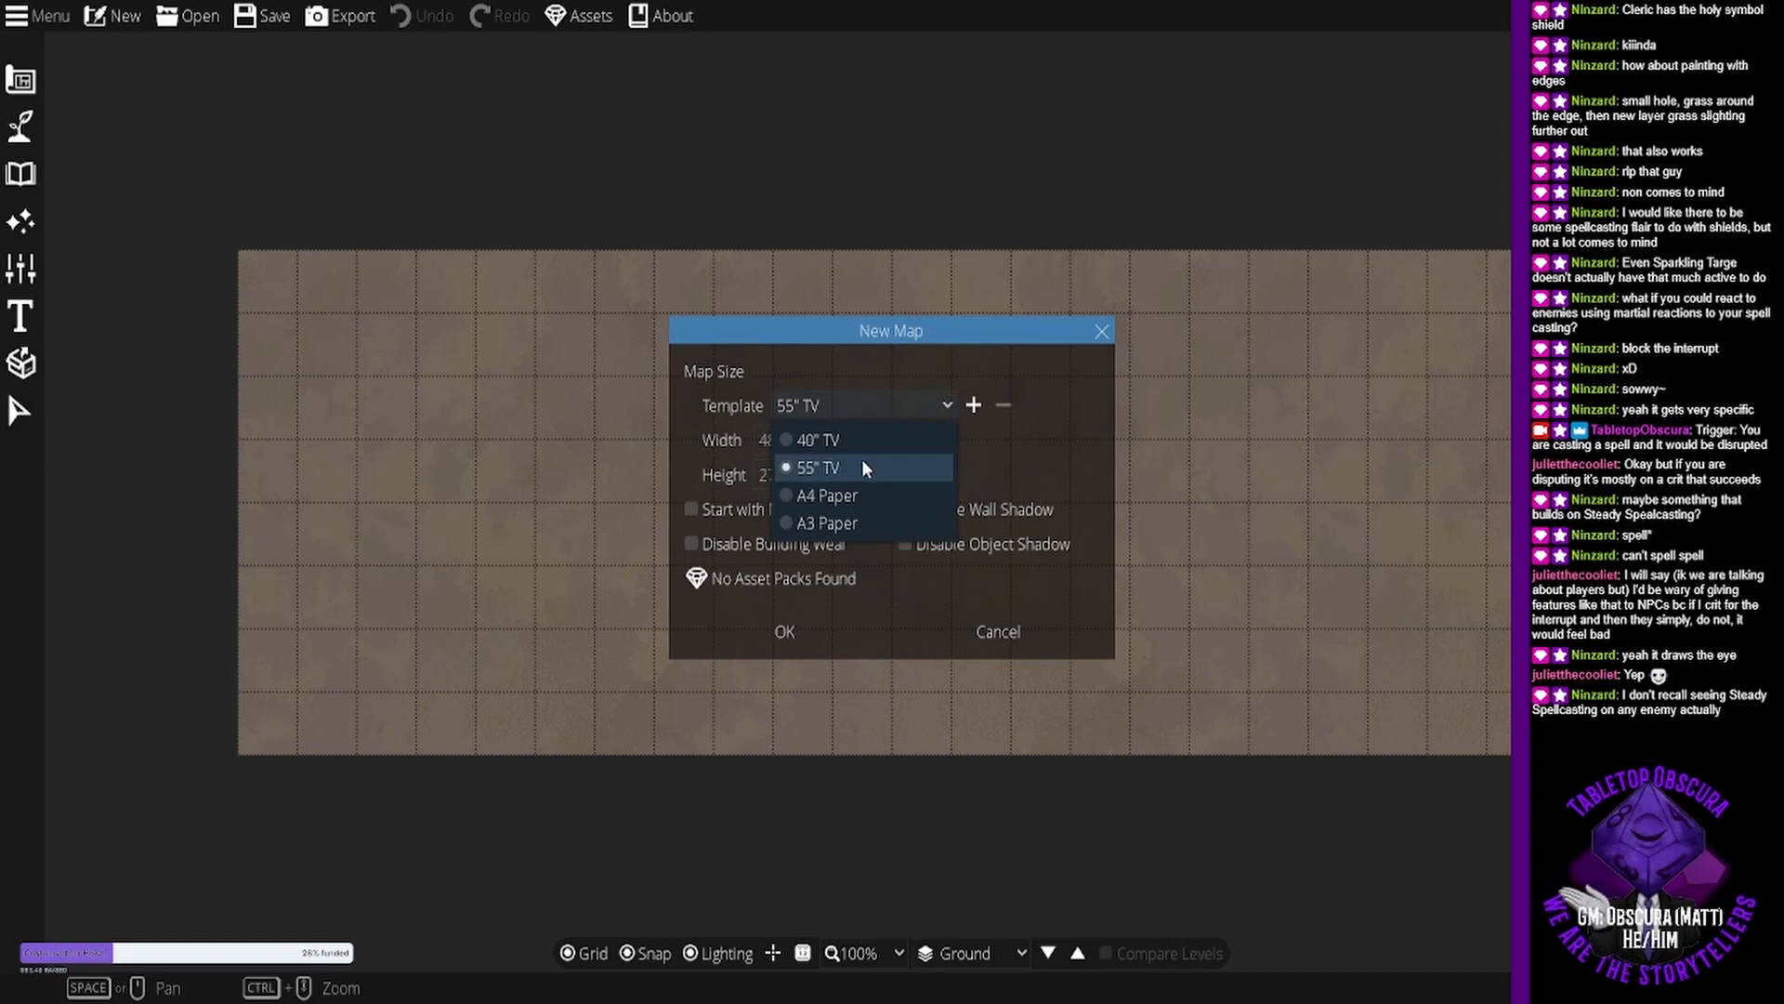
click(846, 500)
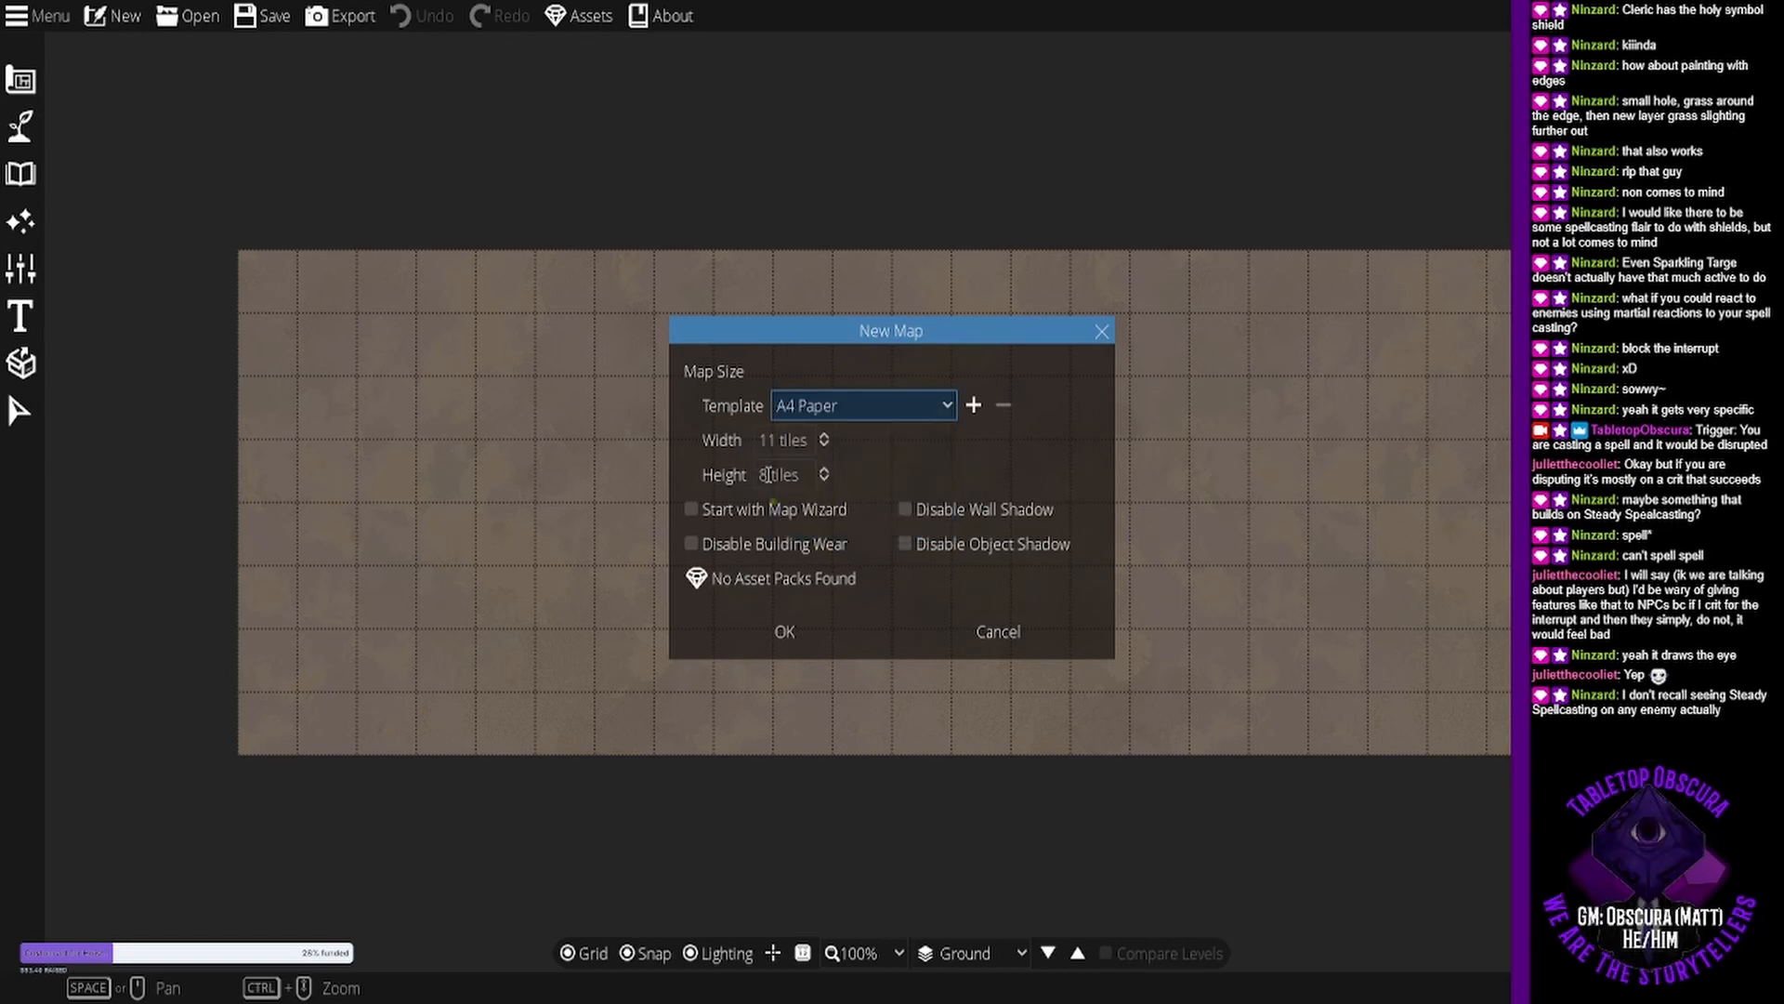
click(765, 475)
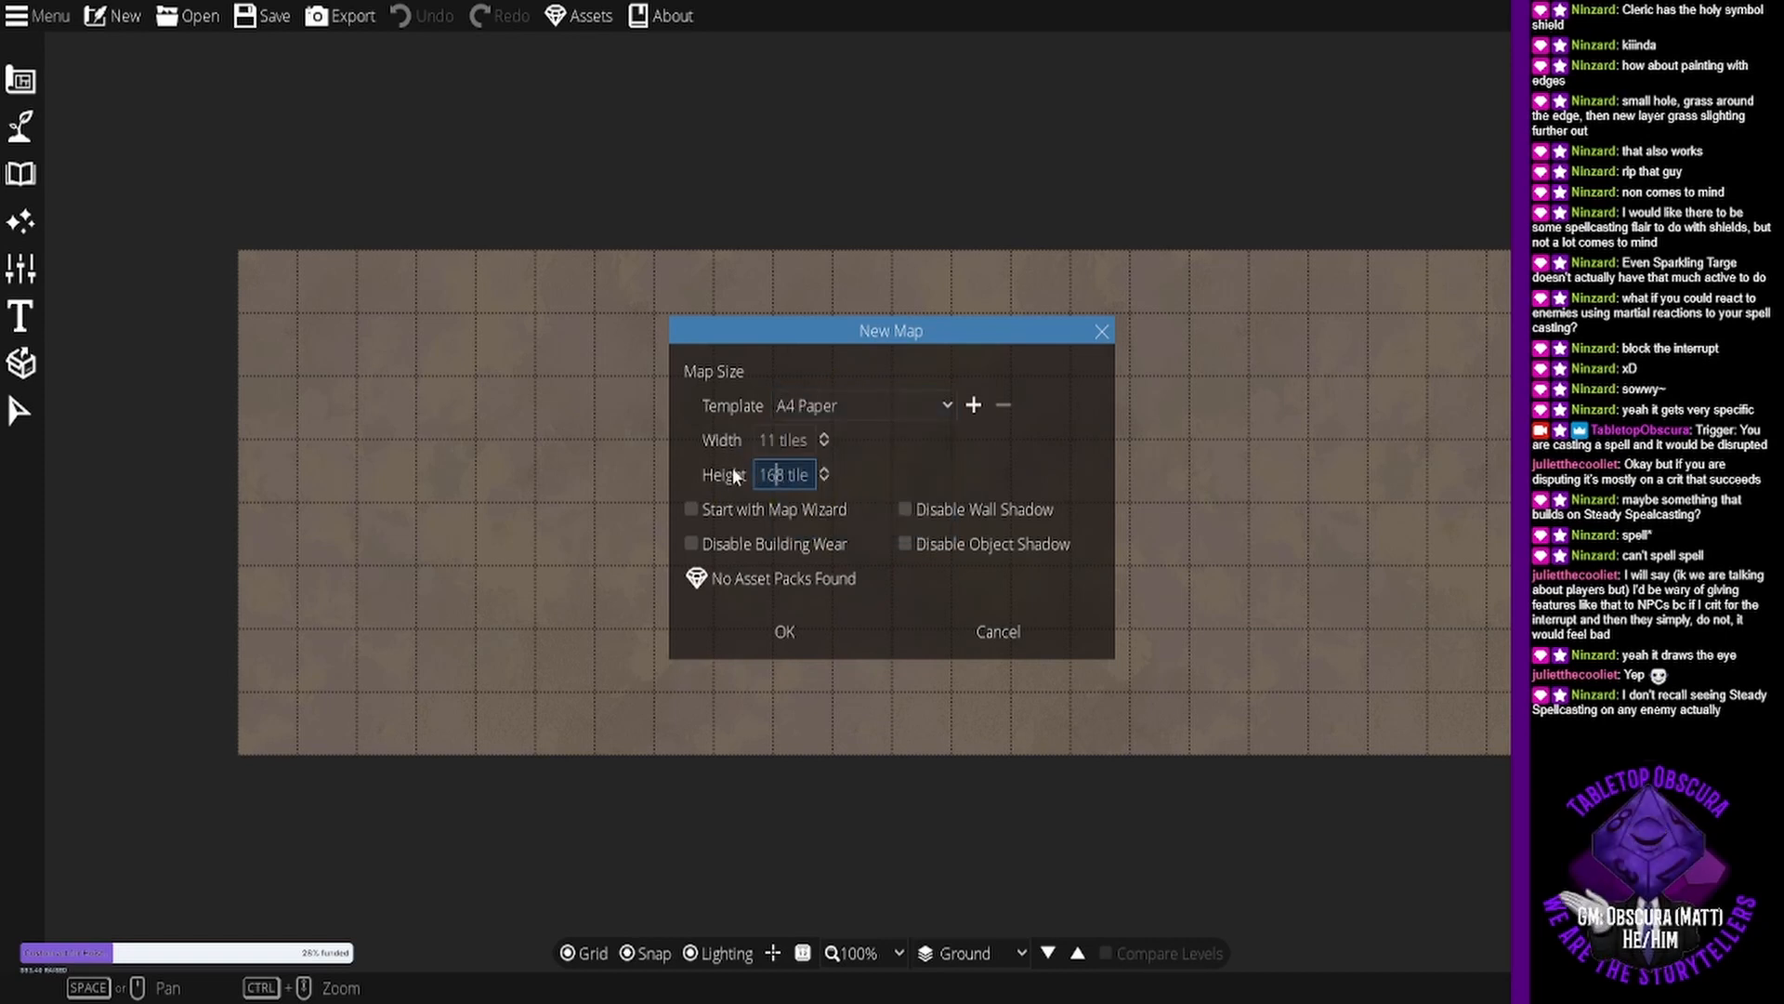
text(16)
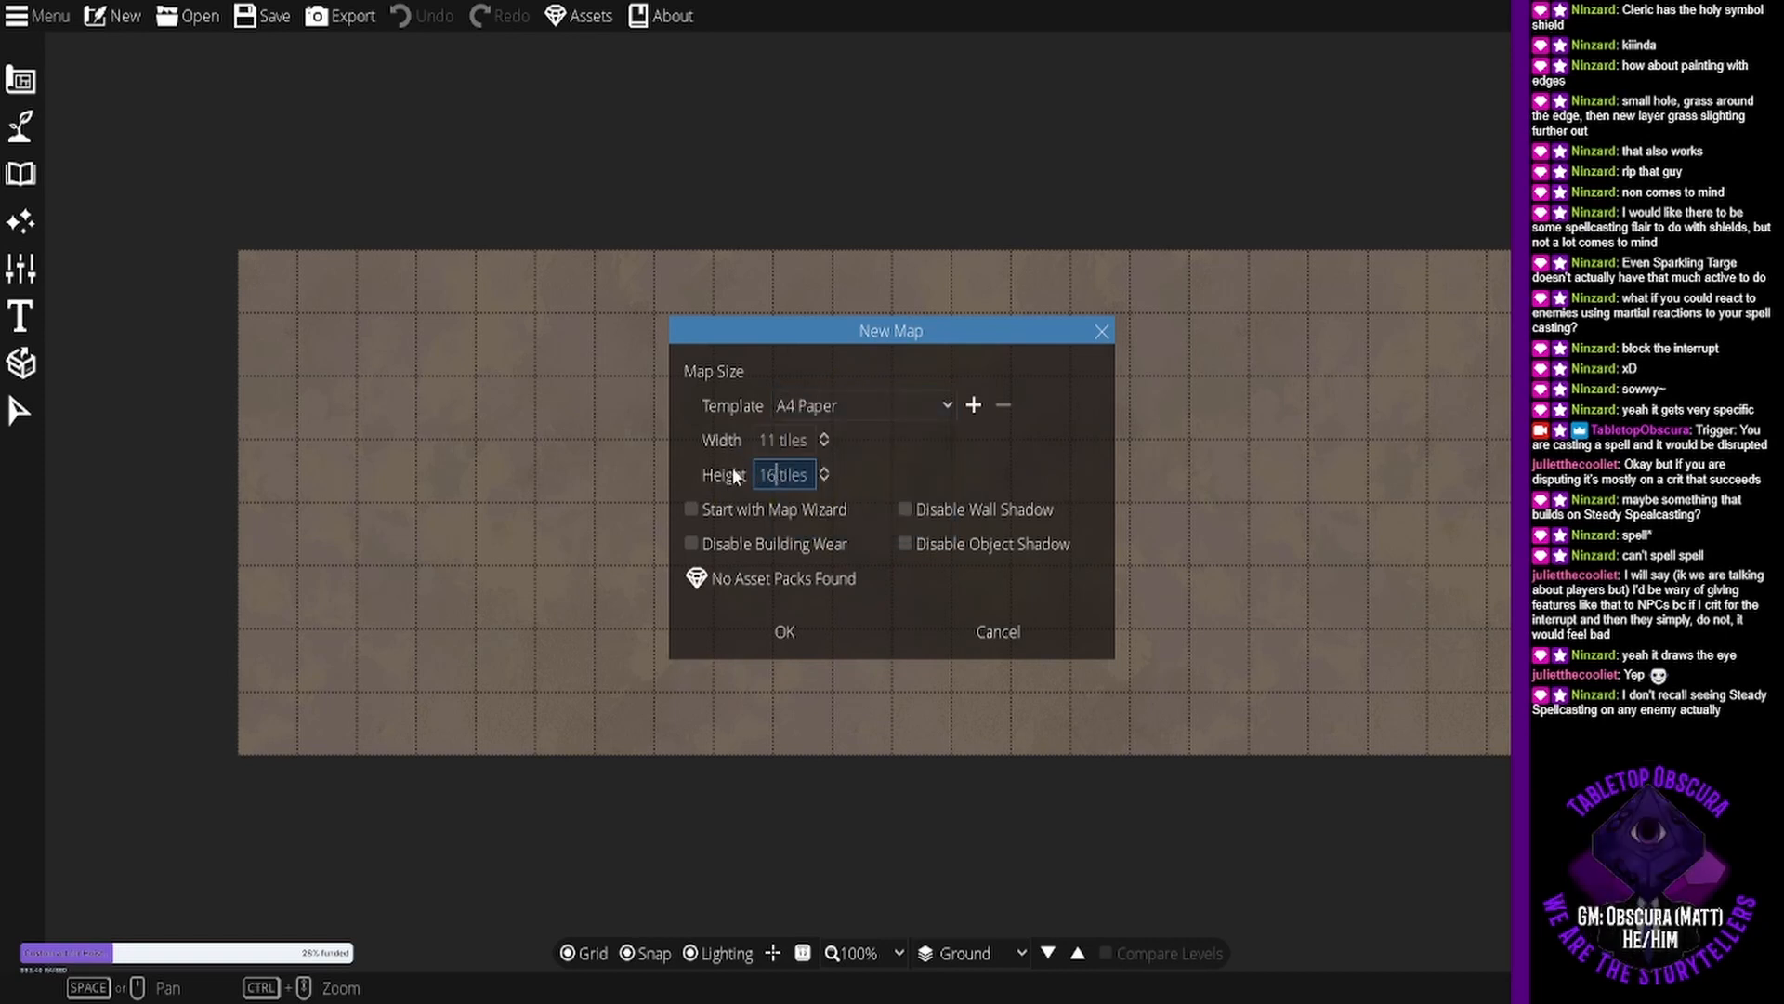
click(766, 629)
drag(978, 563, 1020, 449)
scroll(1020, 449, down, 2)
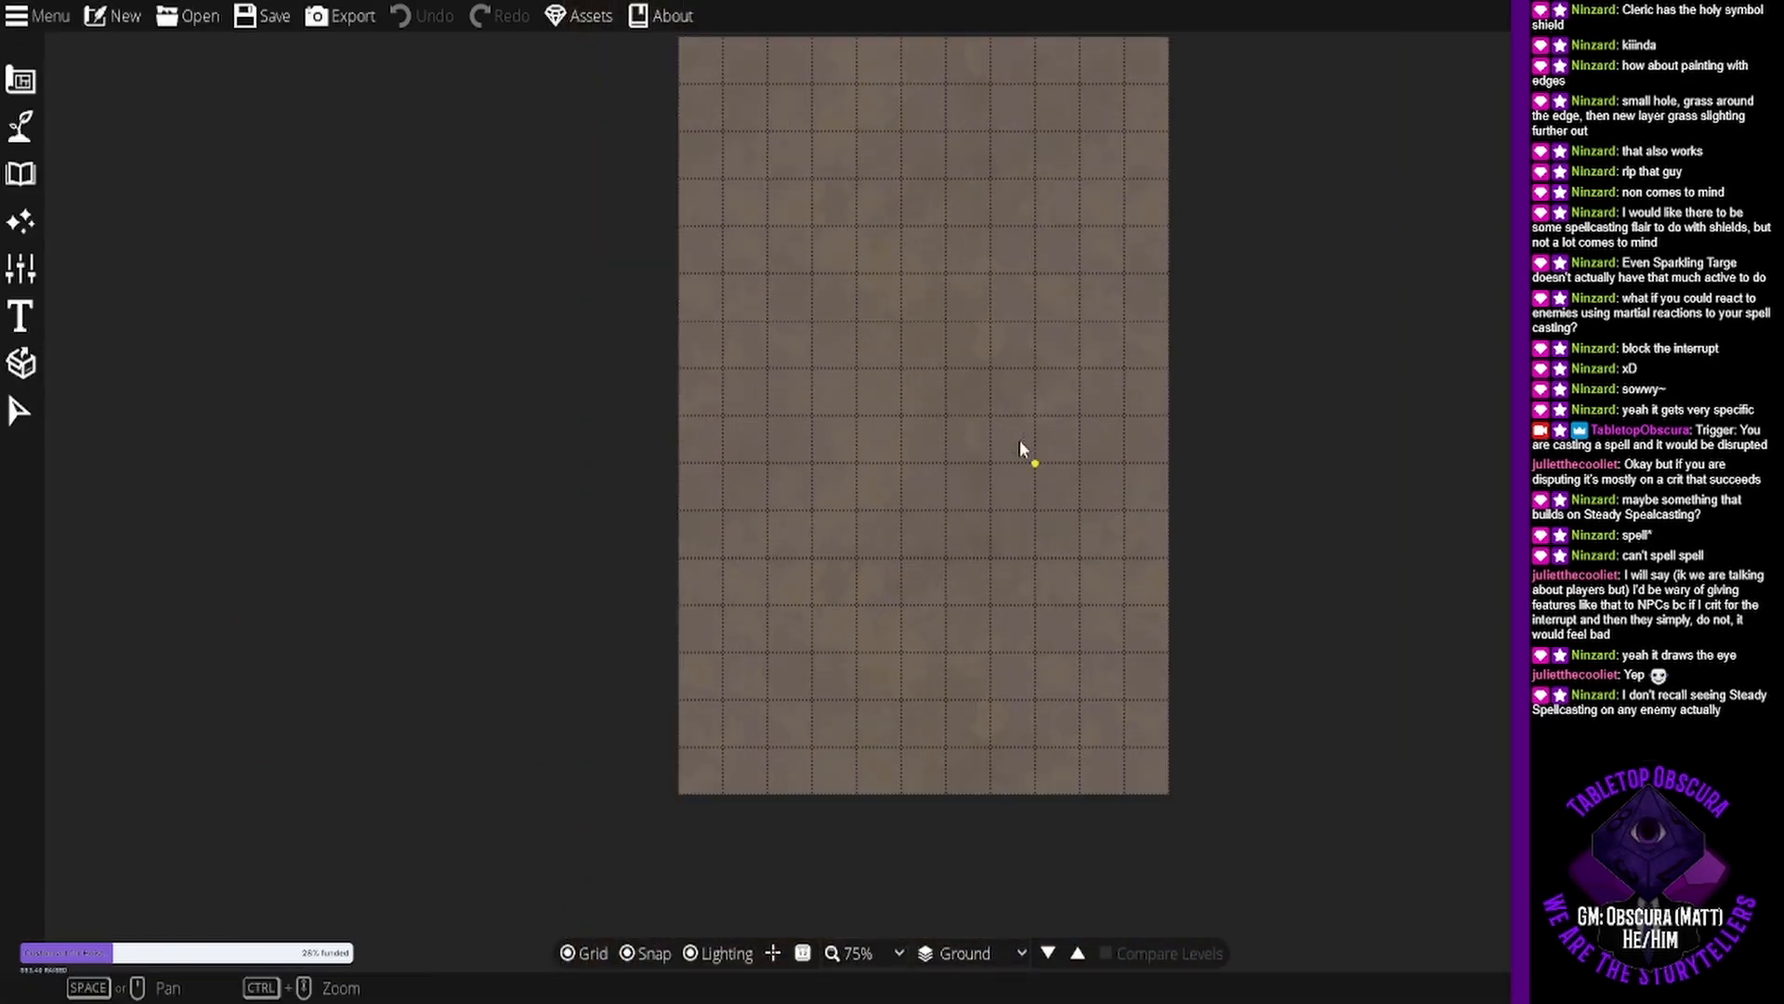
scroll(1019, 423, up, 2)
scroll(1019, 426, down, 1)
Create a new landscape map 16 tiles wide and 11 tiles high.
click(116, 15)
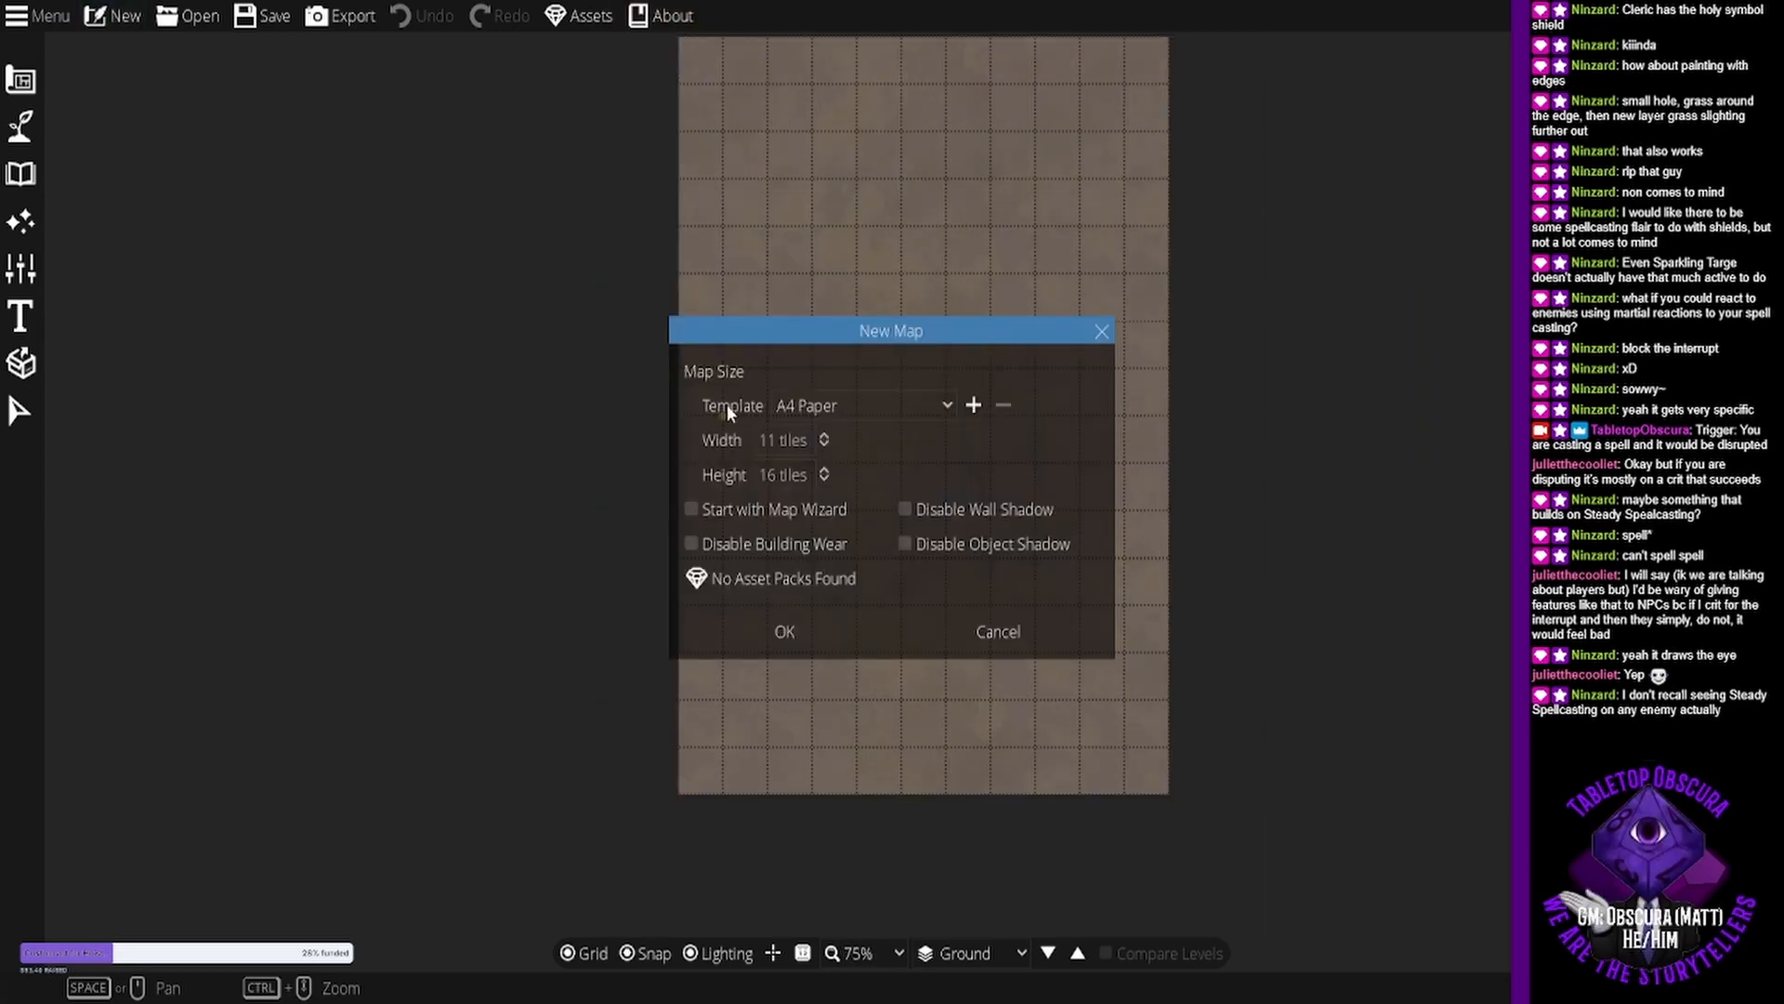
click(763, 441)
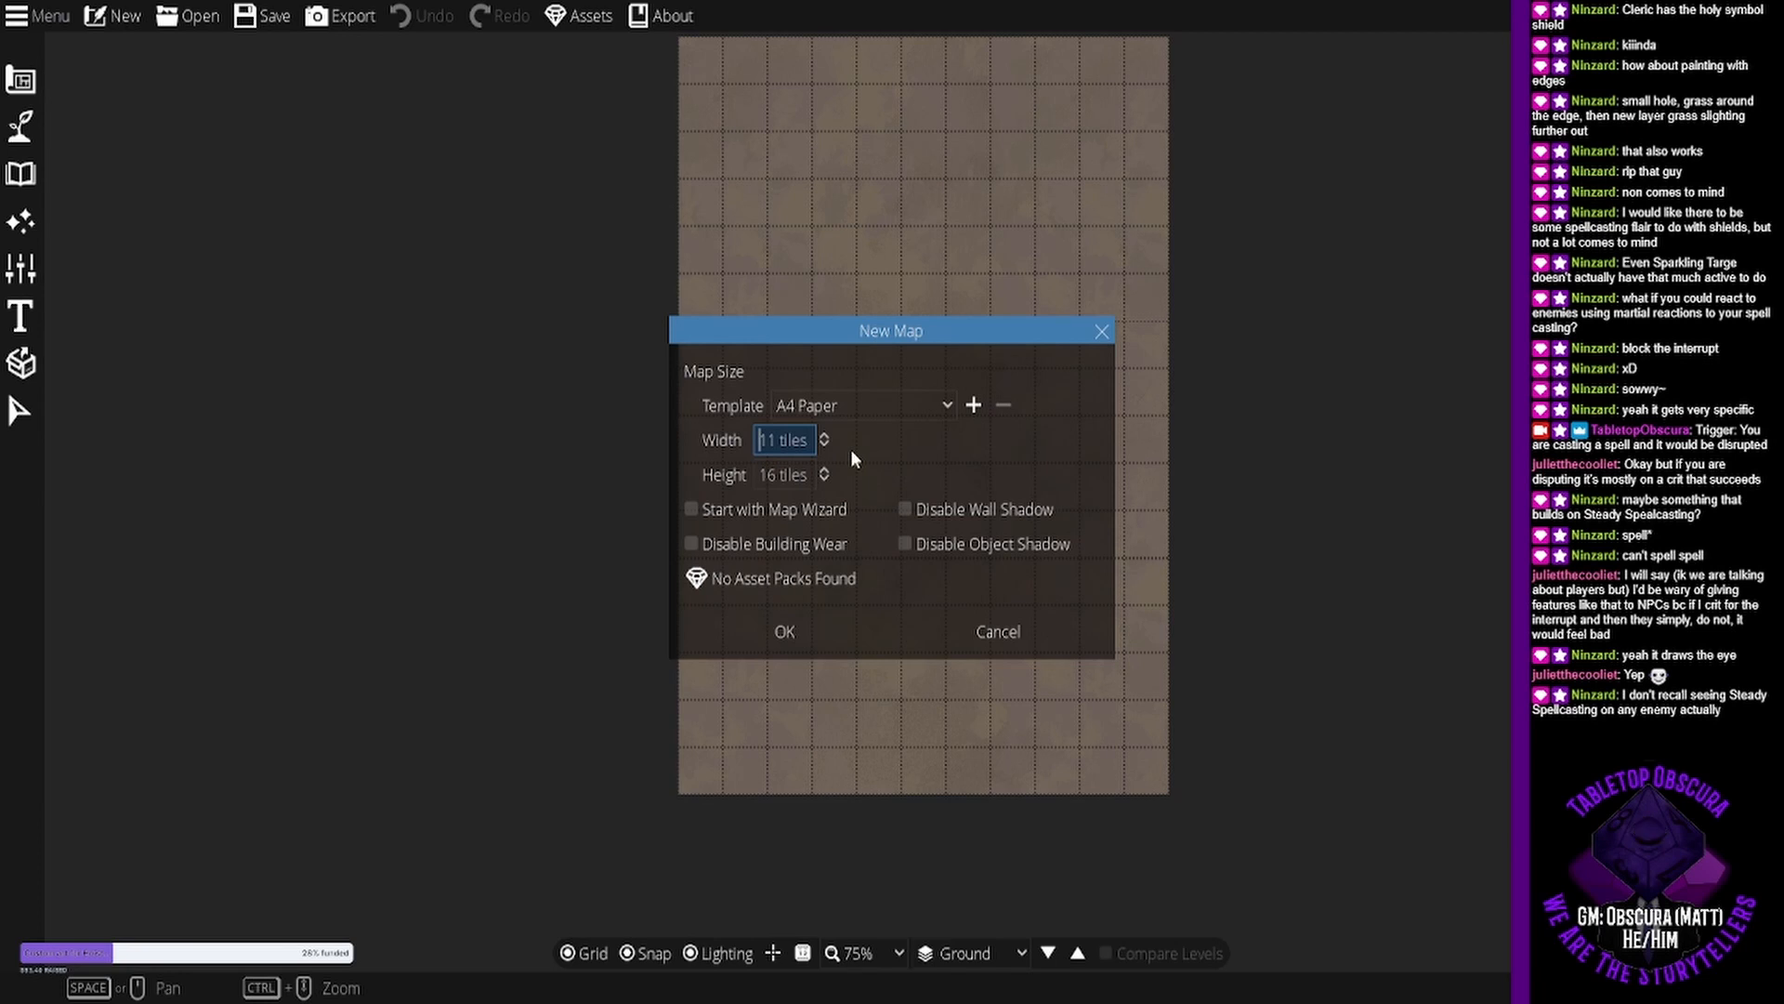
text(16)
key(Tab)
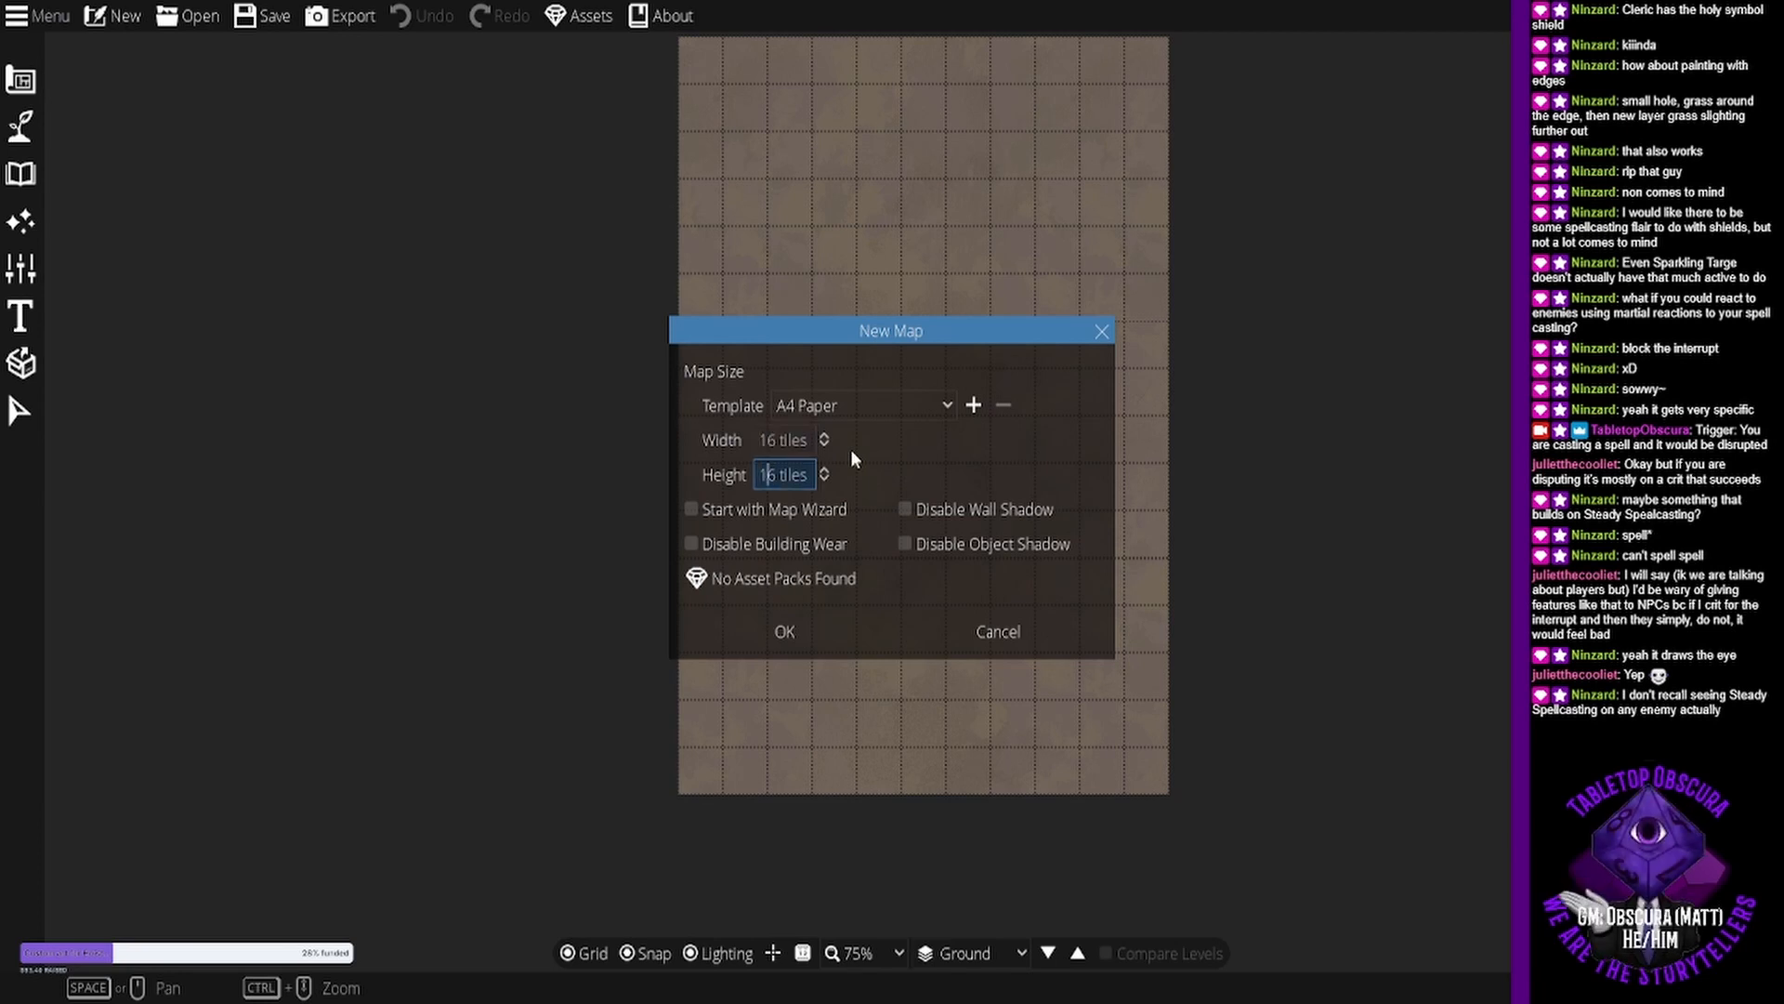
text(11)
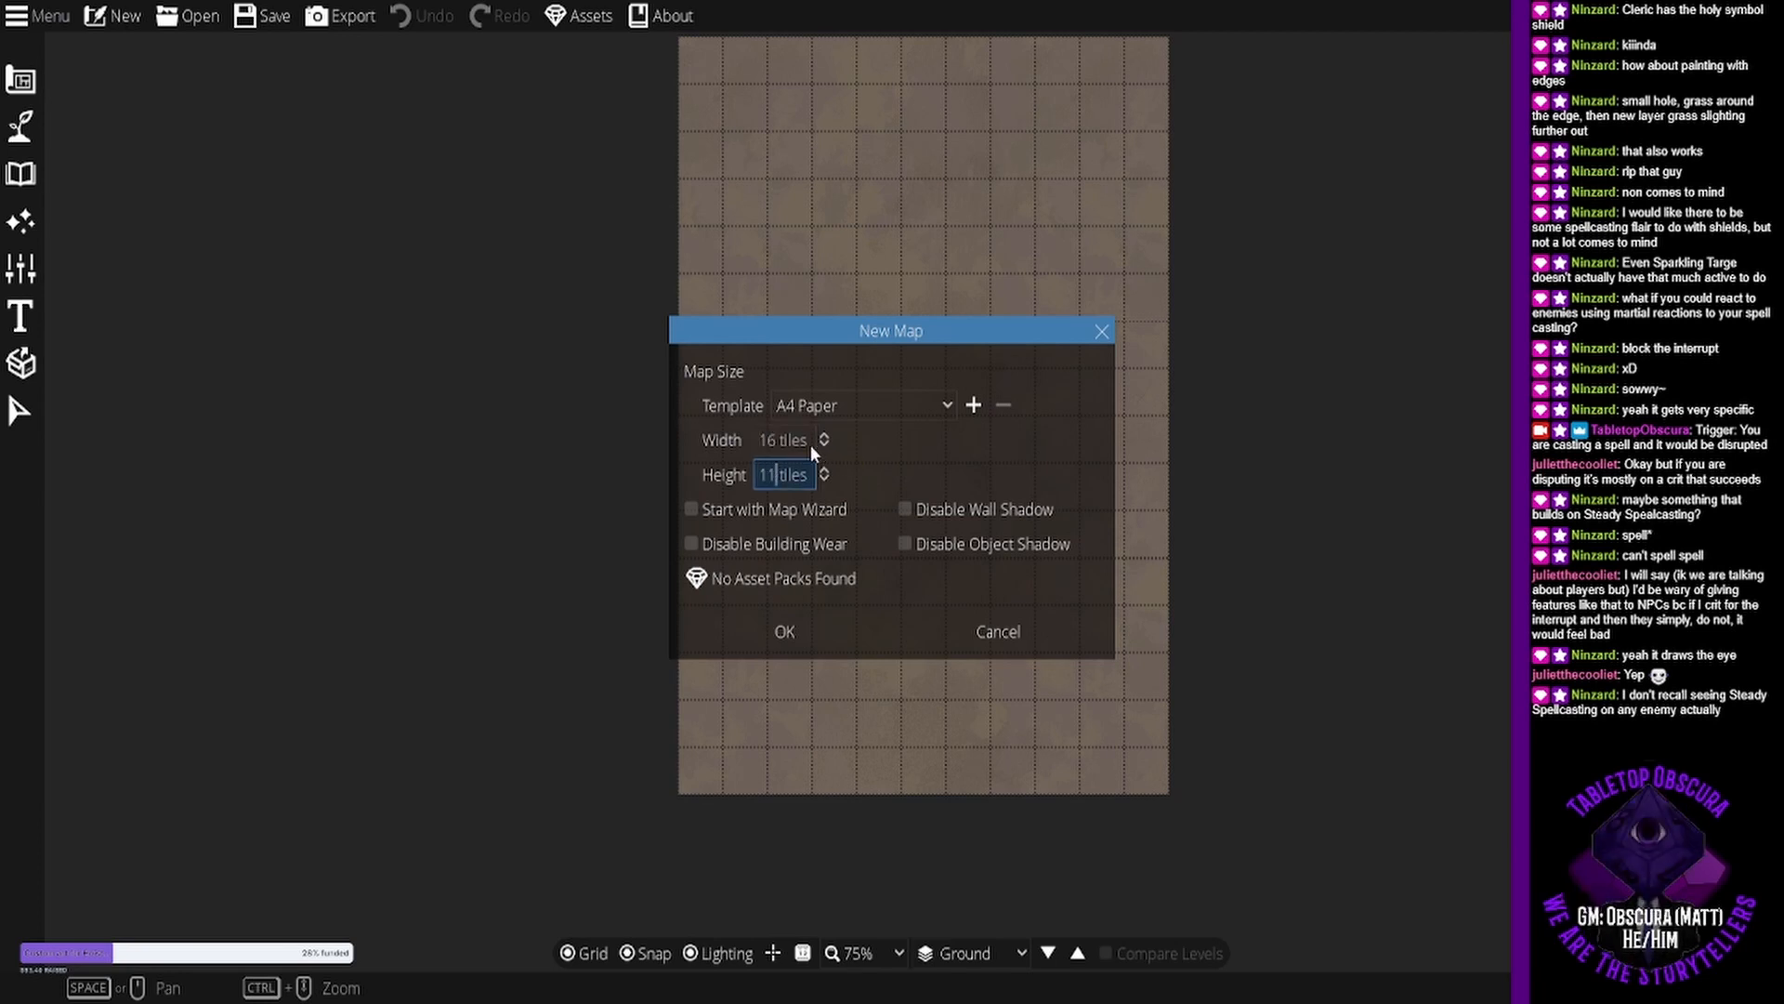
click(783, 630)
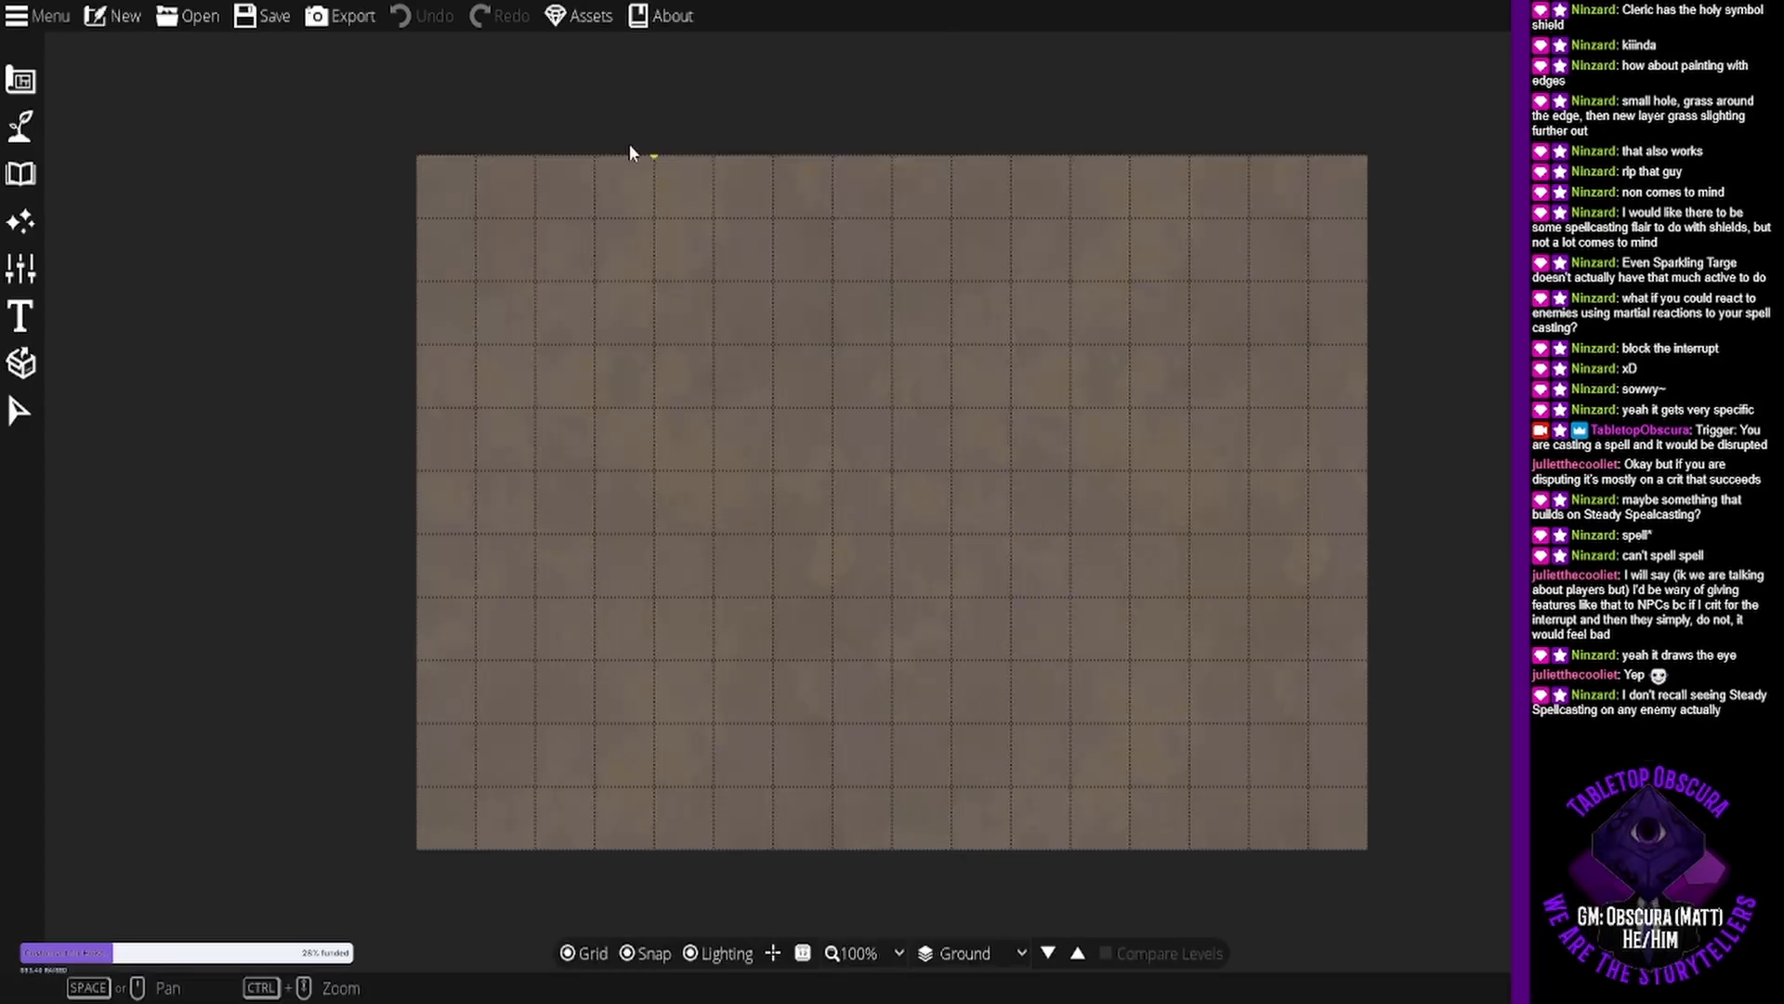
Try out freehand cave passages with the Cave Brush in Dig Cave mode, set the largest brush size, and undo the trial strokes.
click(23, 84)
click(86, 210)
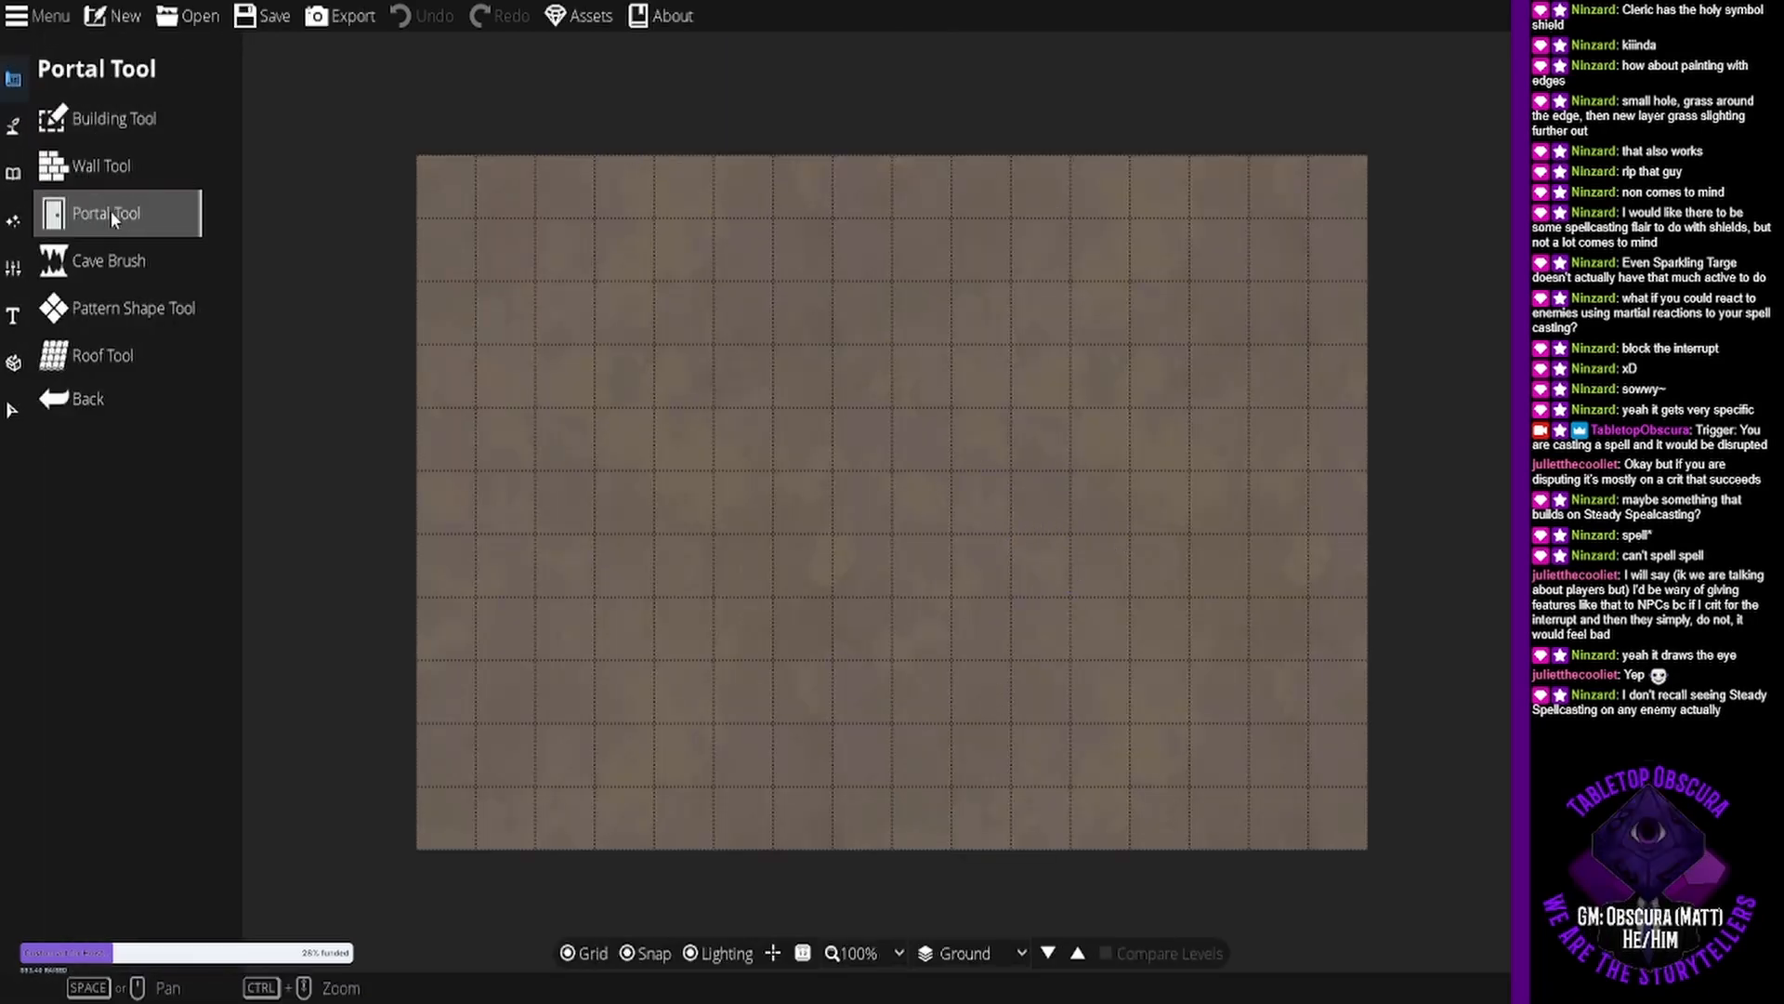
click(119, 258)
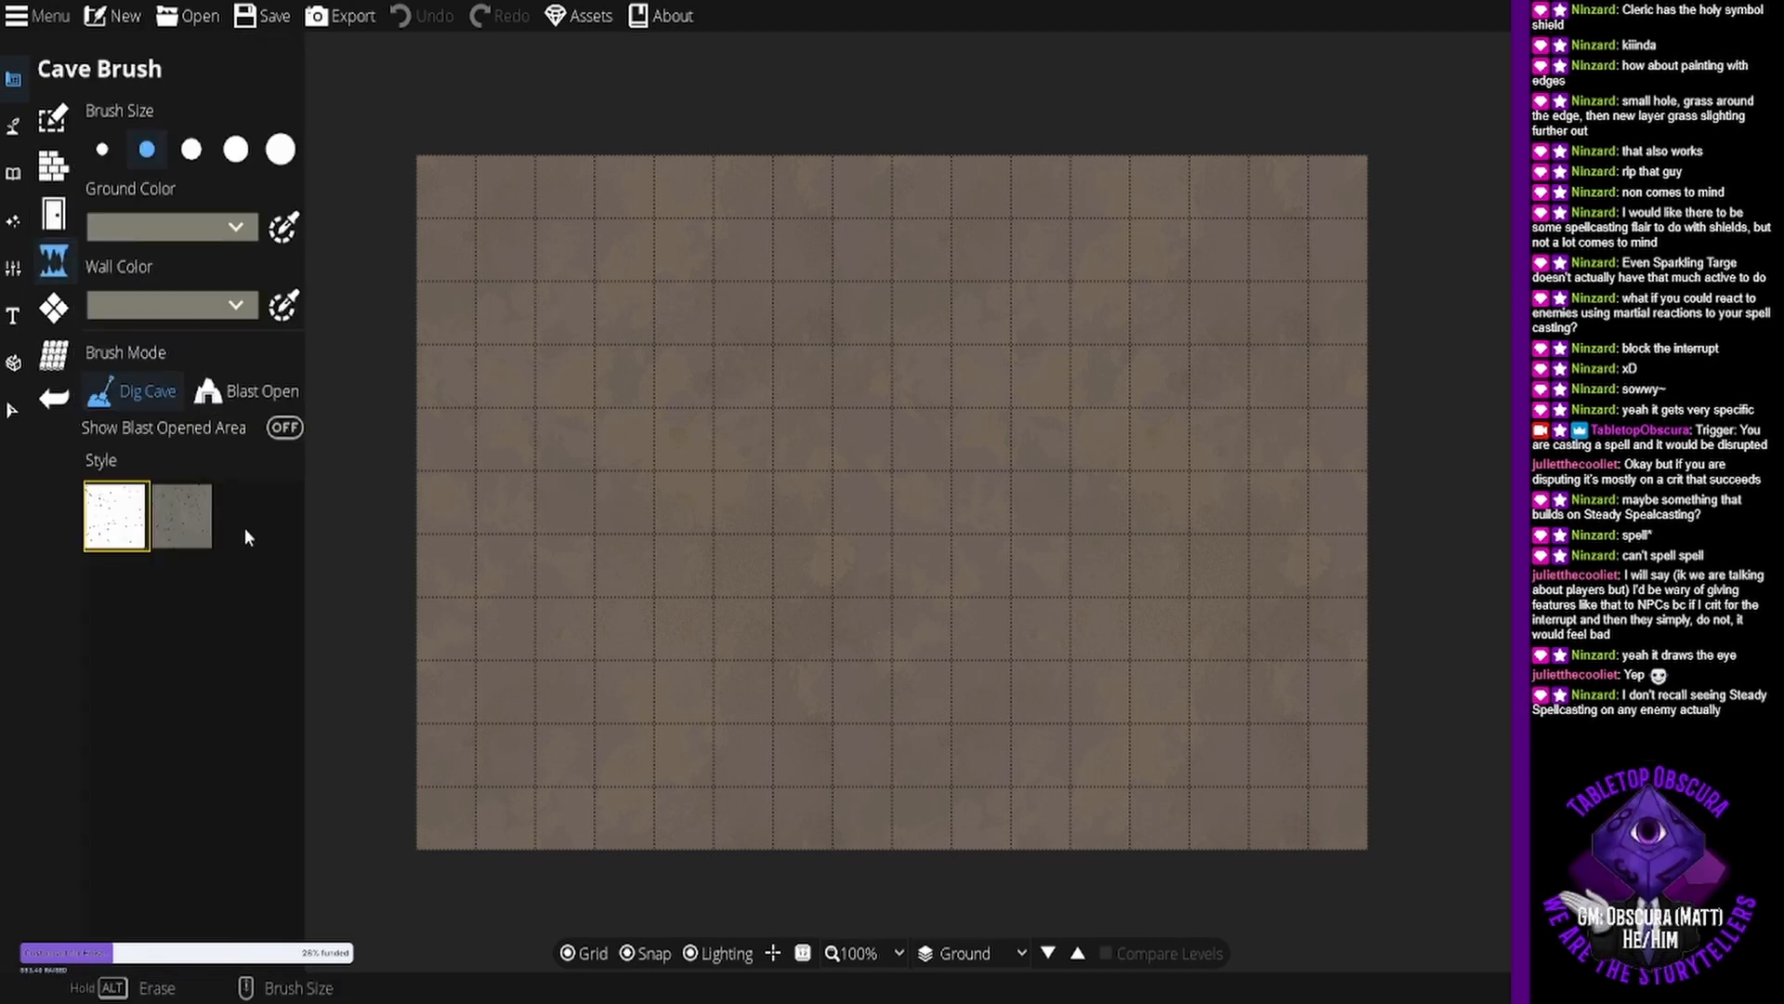
mouse_move(862, 499)
mouse_down()
mouse_move(867, 561)
mouse_move(864, 529)
mouse_move(991, 491)
mouse_move(1058, 370)
mouse_move(1018, 301)
mouse_move(1171, 296)
mouse_move(1257, 249)
mouse_move(1257, 534)
mouse_move(1307, 768)
mouse_move(1246, 783)
mouse_move(1243, 799)
mouse_move(1007, 765)
mouse_up()
click(281, 148)
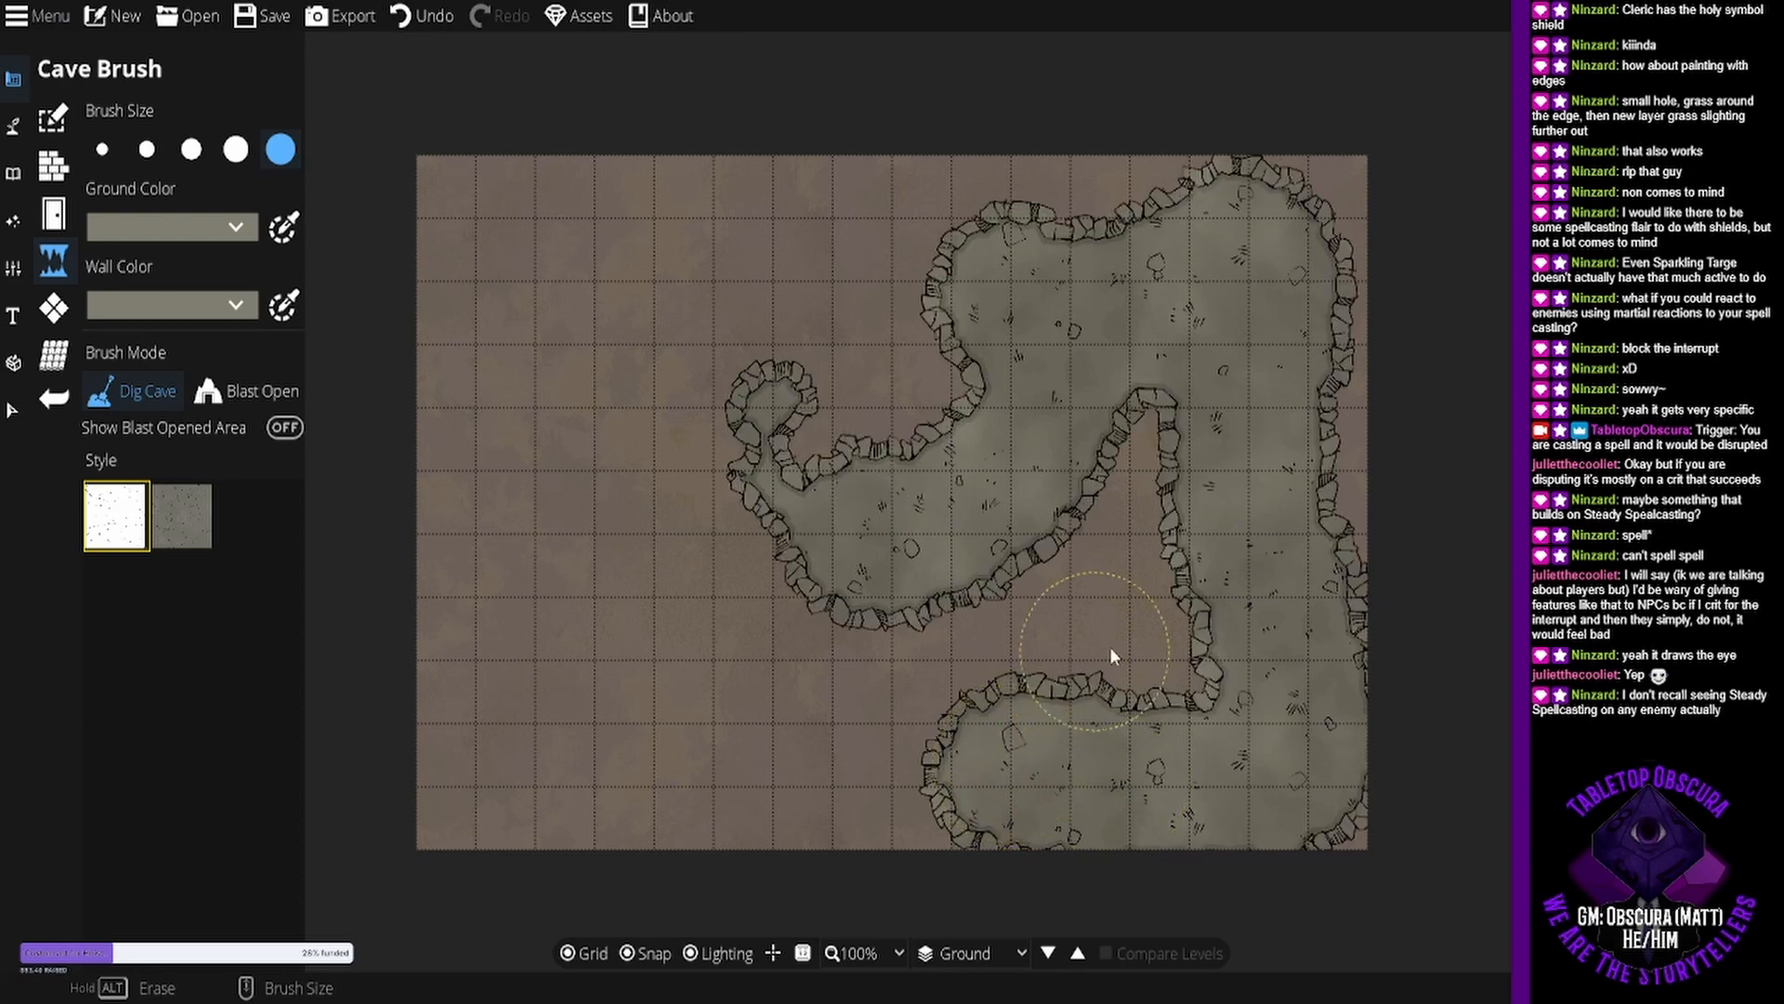
key(ctrl+z)
key(ctrl+z)
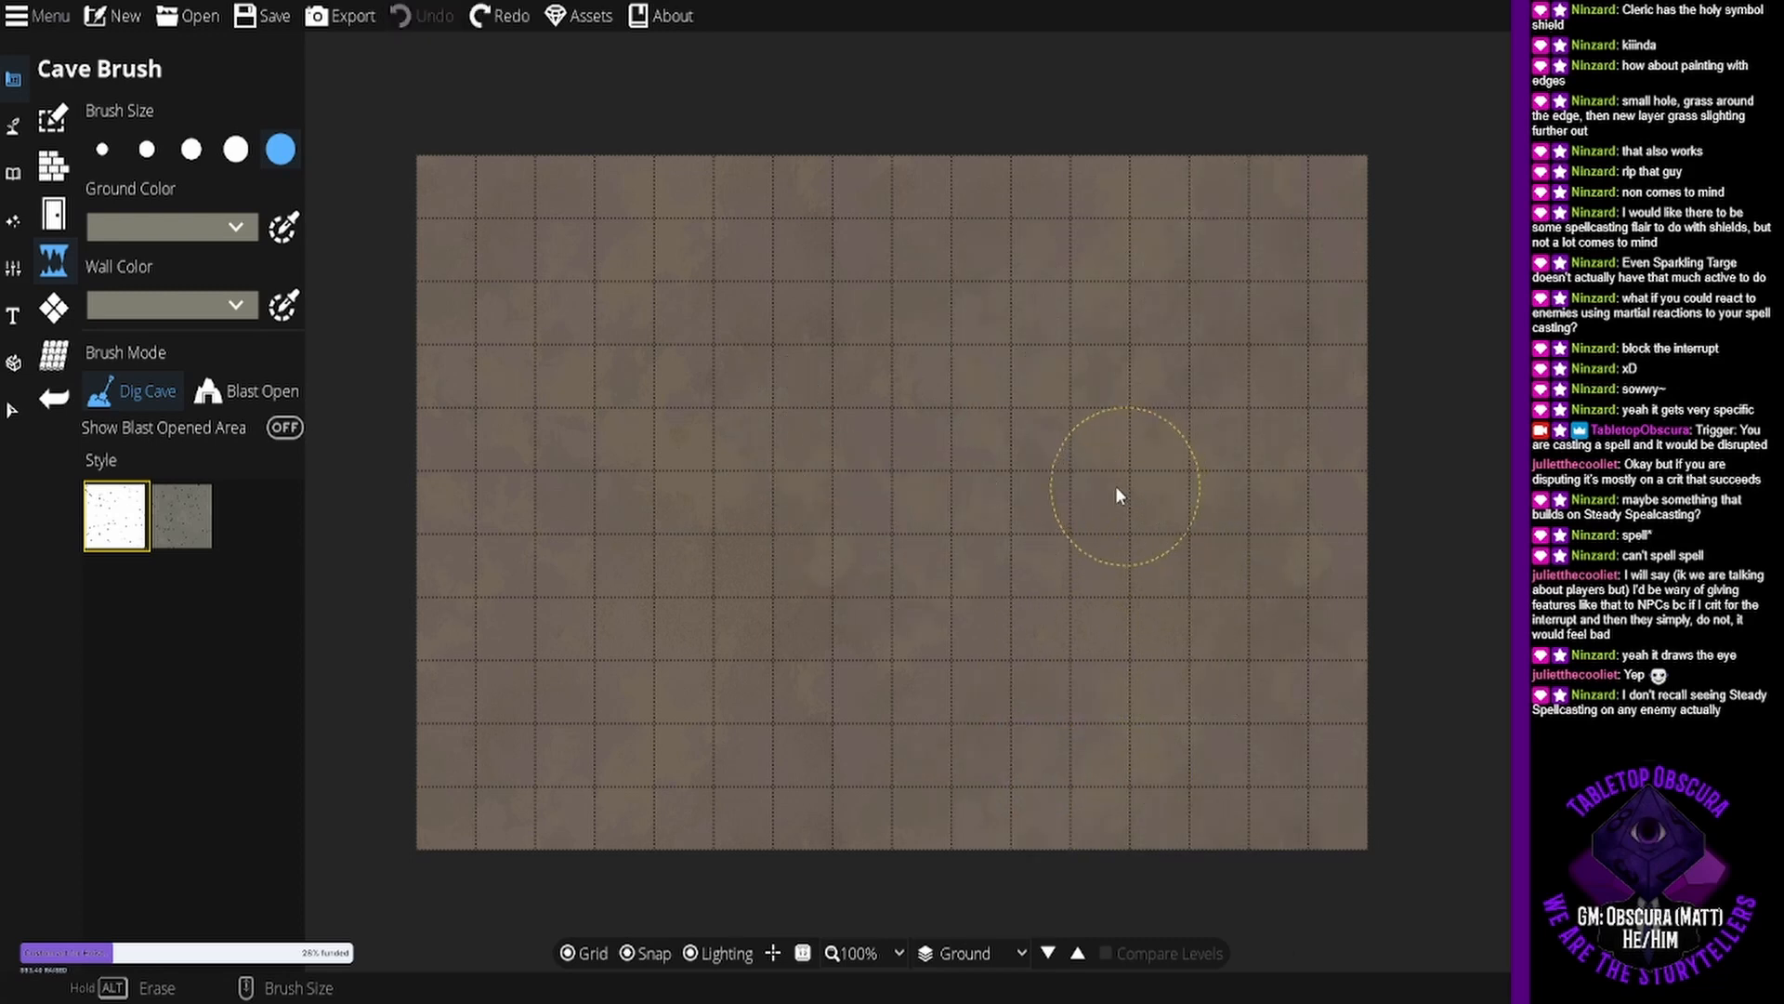
Dig a continuous cave passage around the map's perimeter with the largest Cave Brush, leaving the middle solid.
mouse_move(1266, 260)
mouse_down()
mouse_move(1260, 745)
mouse_move(772, 742)
mouse_move(588, 763)
mouse_move(521, 739)
mouse_move(499, 587)
mouse_move(514, 308)
mouse_move(571, 285)
mouse_move(914, 257)
mouse_move(1183, 263)
mouse_move(1183, 294)
mouse_up()
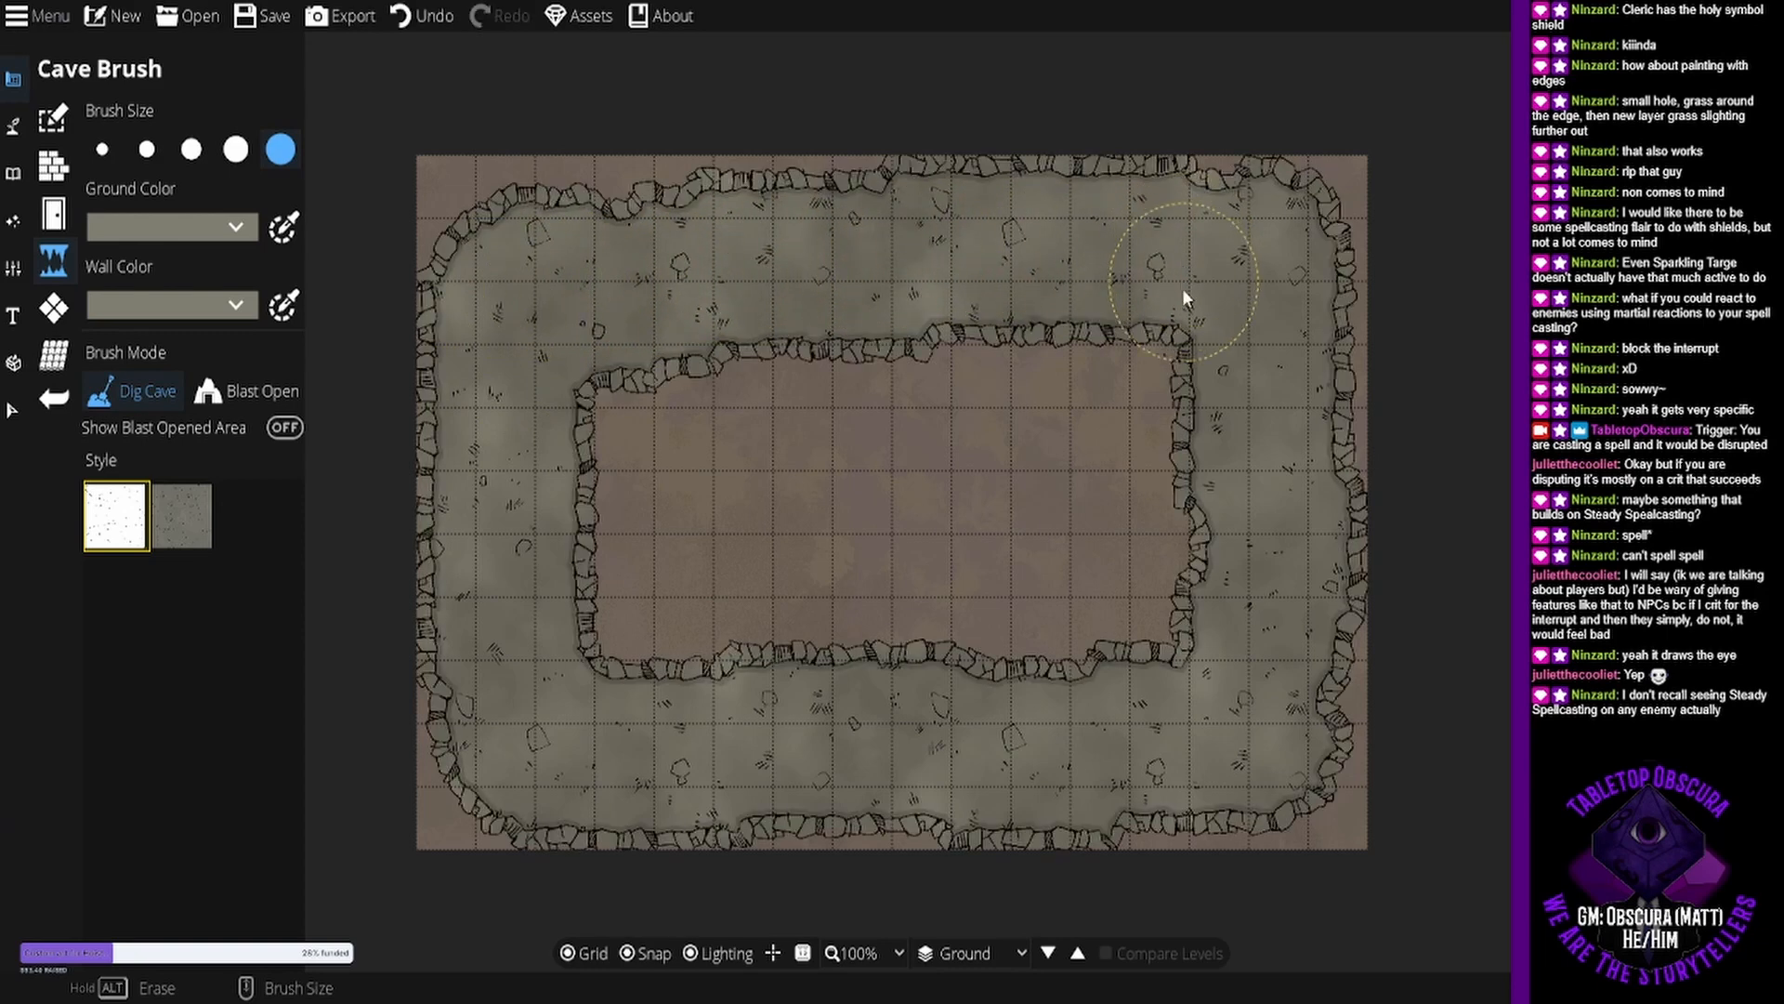
Dig out the solid rock in the middle so the cave becomes one open chamber.
mouse_move(1130, 593)
mouse_down()
mouse_move(1025, 640)
mouse_move(686, 620)
mouse_move(630, 545)
mouse_move(607, 432)
mouse_move(759, 397)
mouse_move(1081, 395)
mouse_move(1041, 514)
mouse_move(722, 544)
mouse_up()
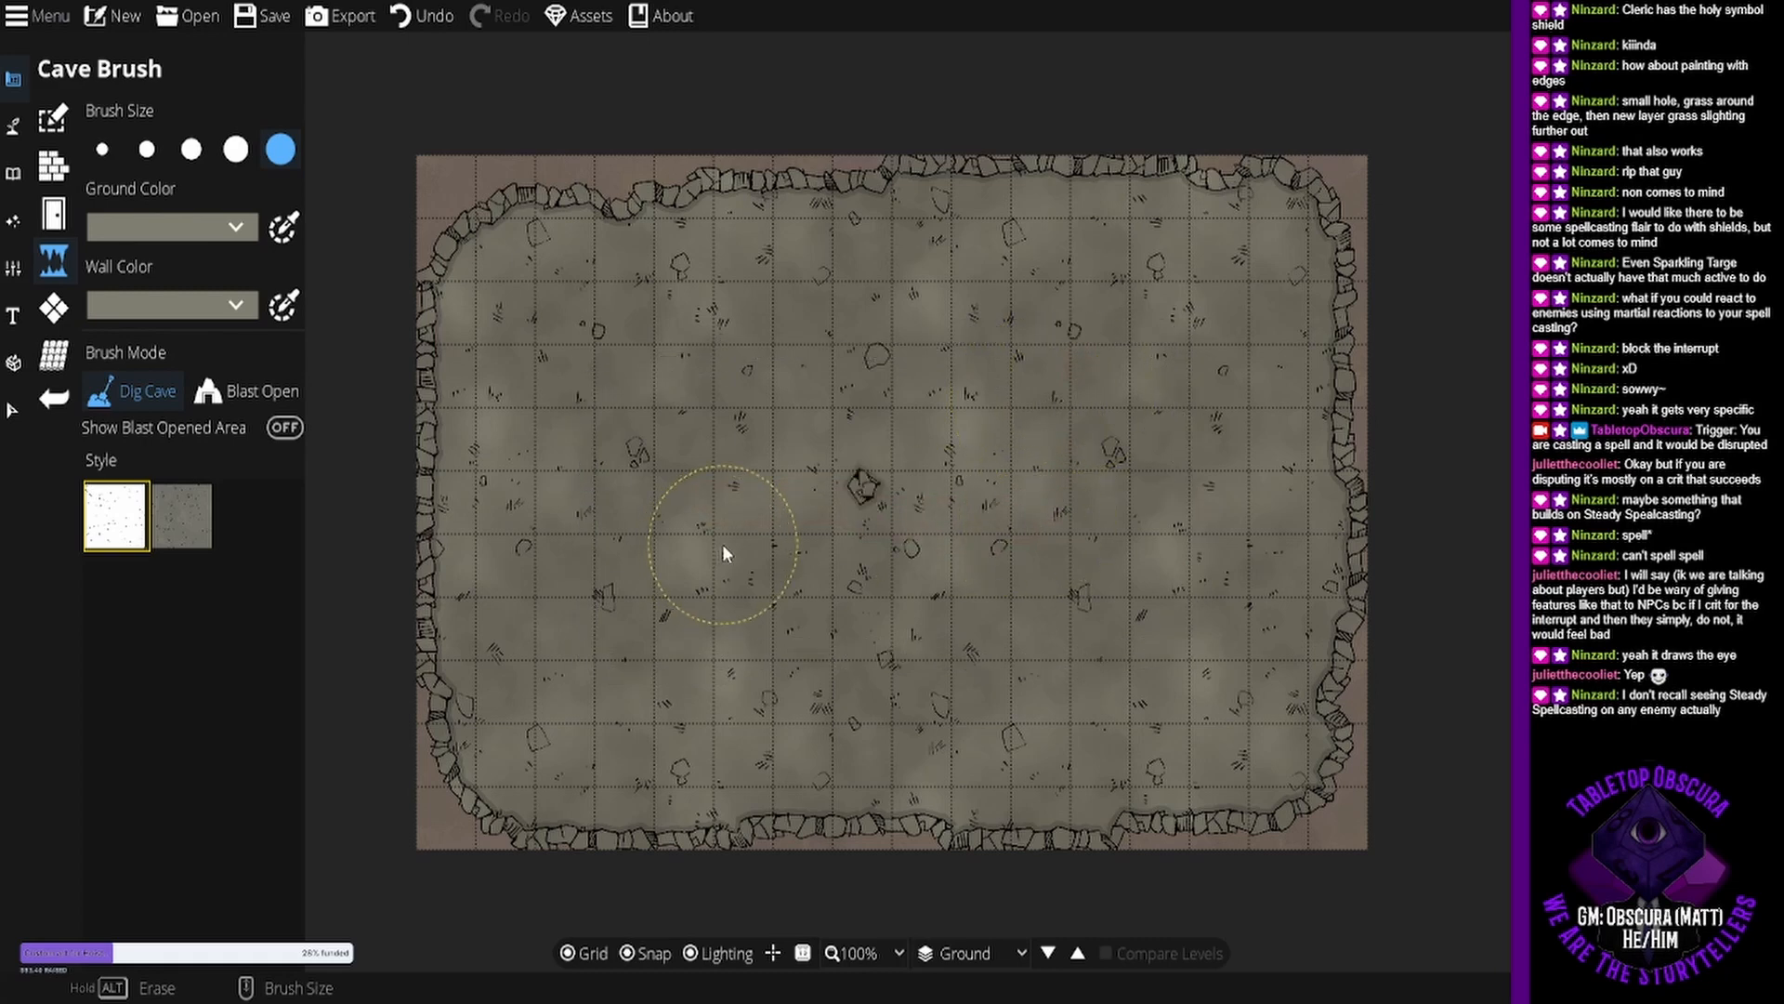
click(897, 495)
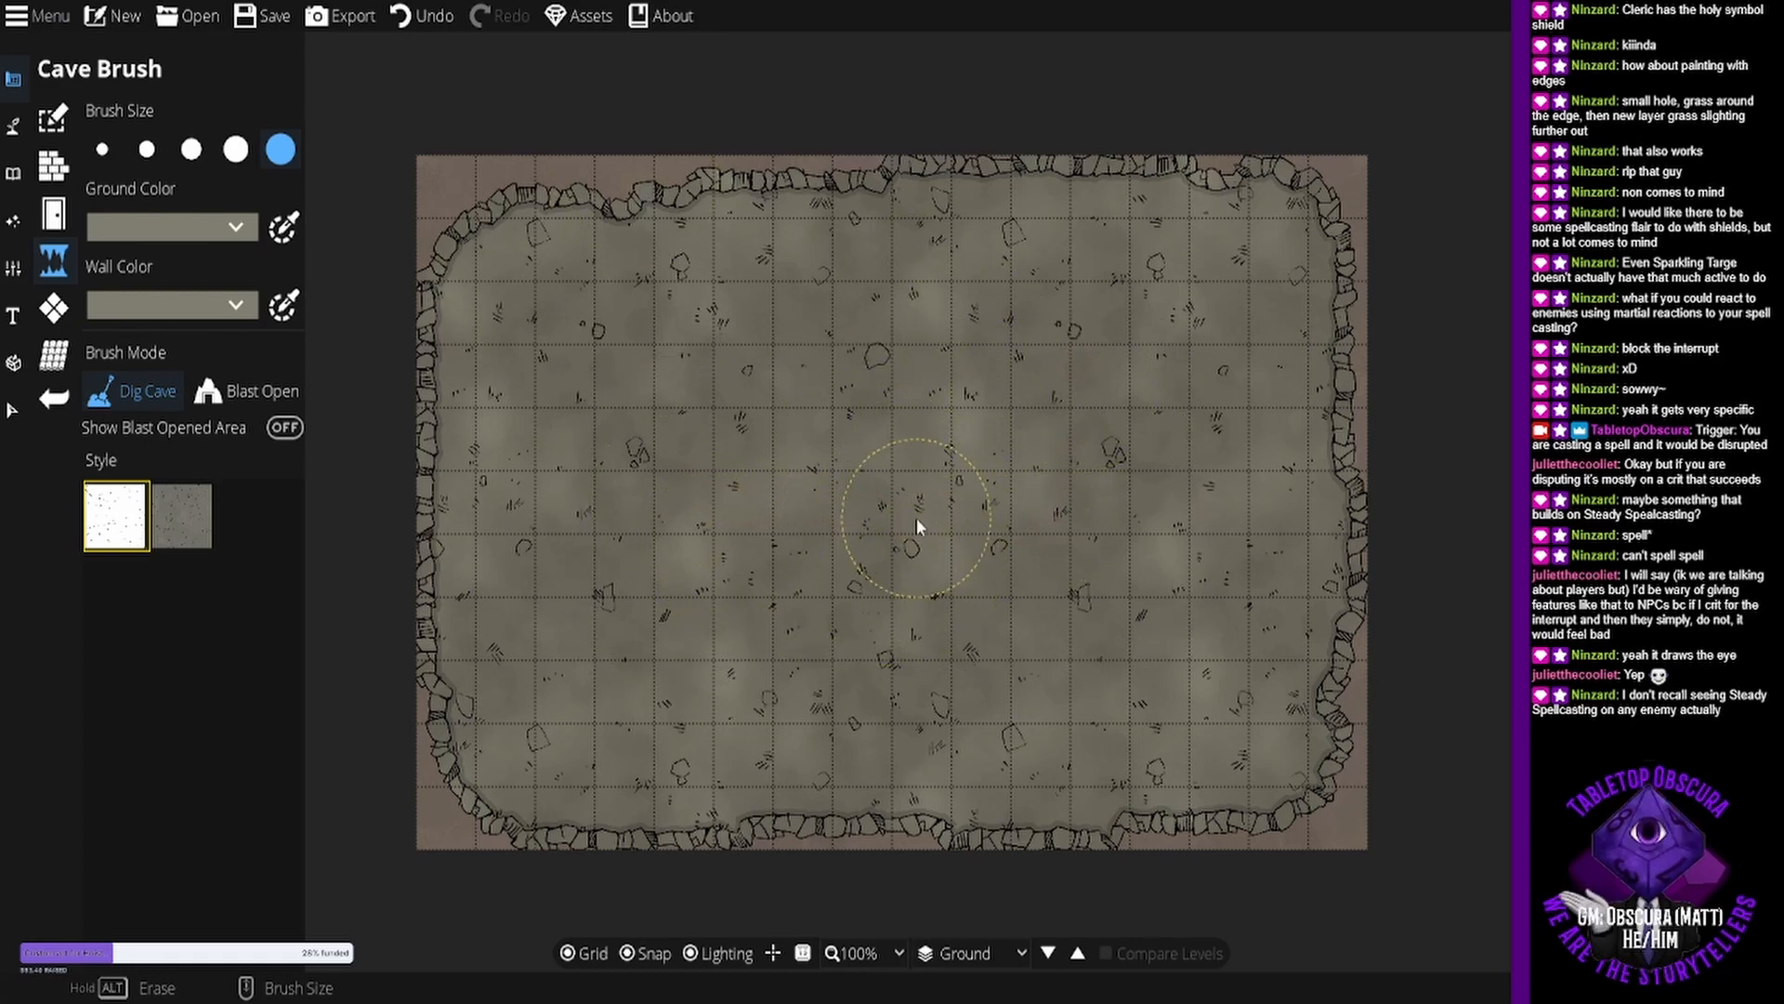
Place a splatter object rotated to -30 degrees at scale 1 in the centre of the cave with the Object Tool.
click(13, 126)
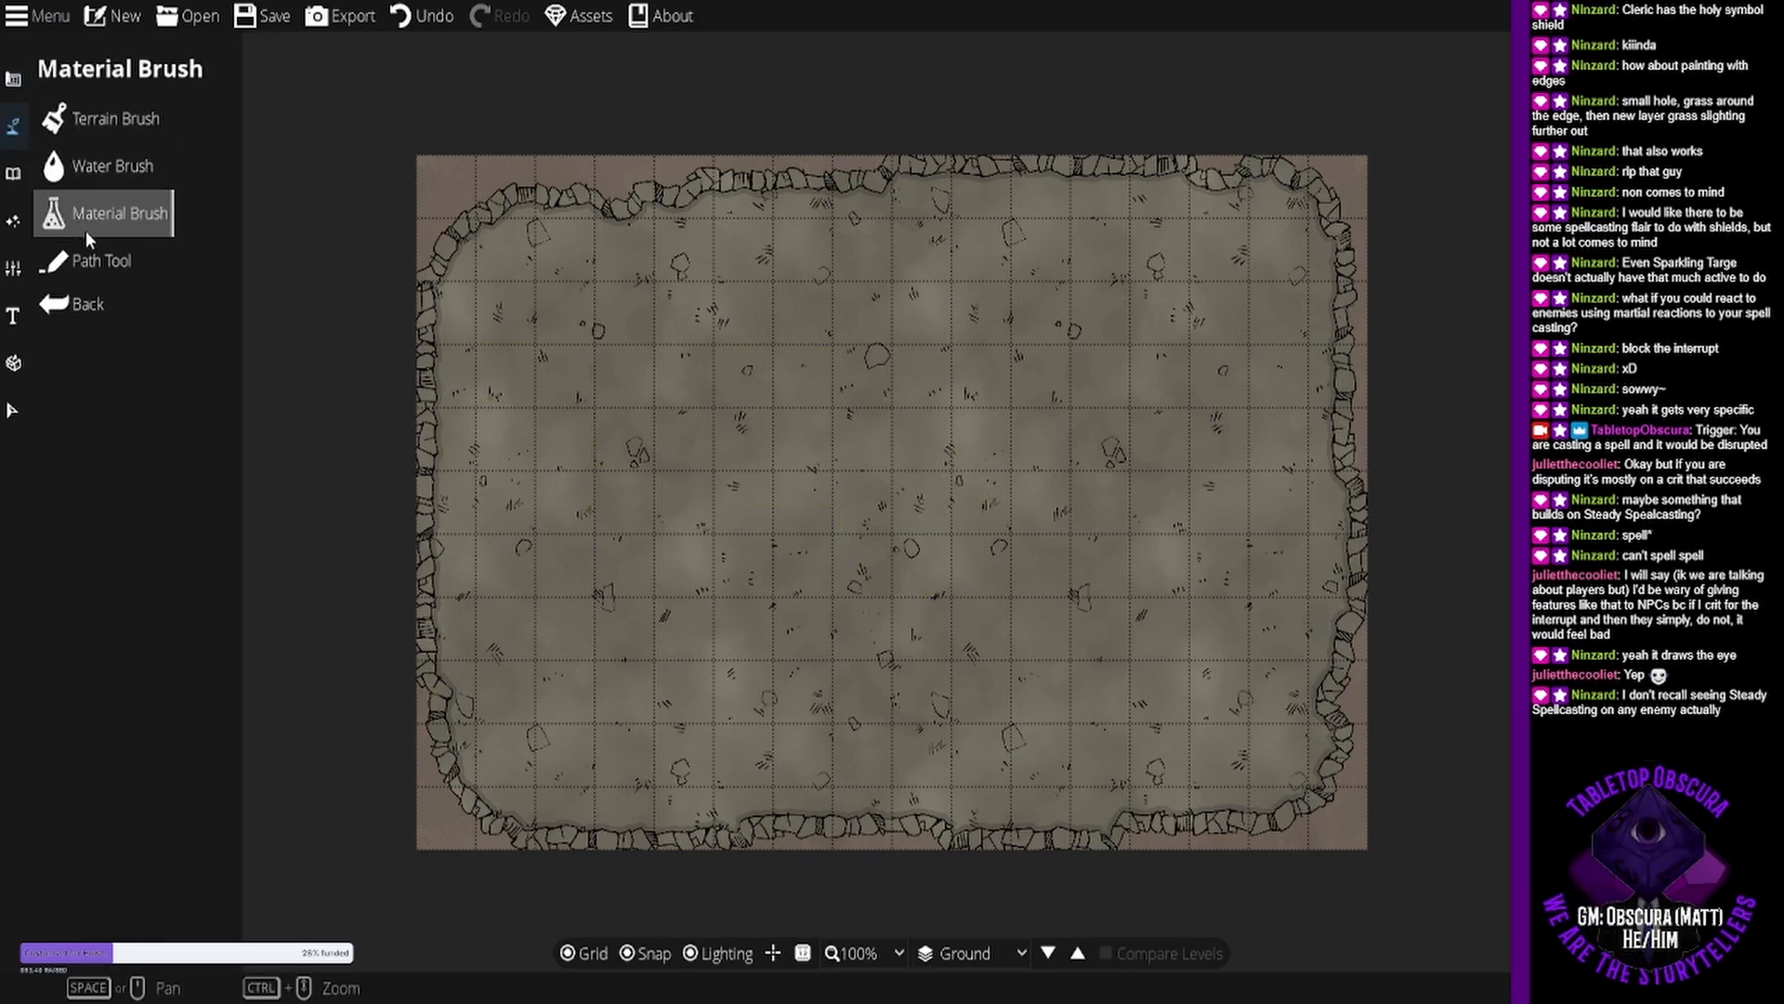
click(89, 240)
click(13, 172)
click(93, 117)
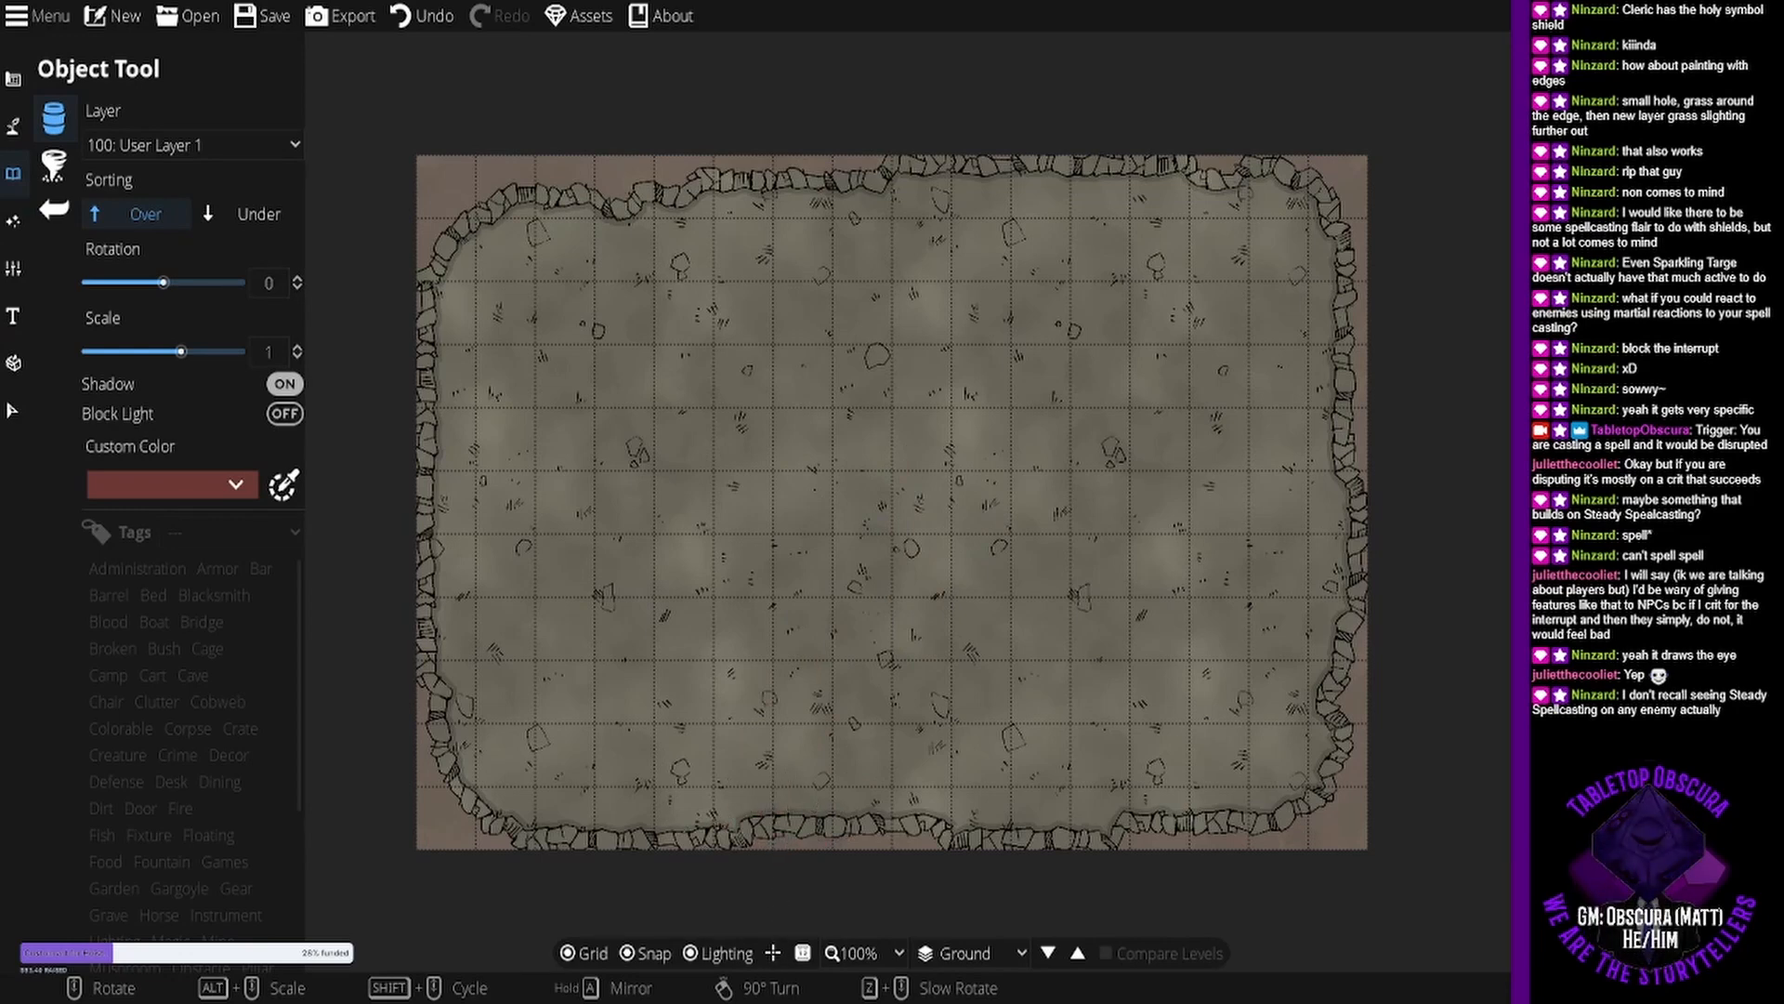
scroll(910, 522, down, 2)
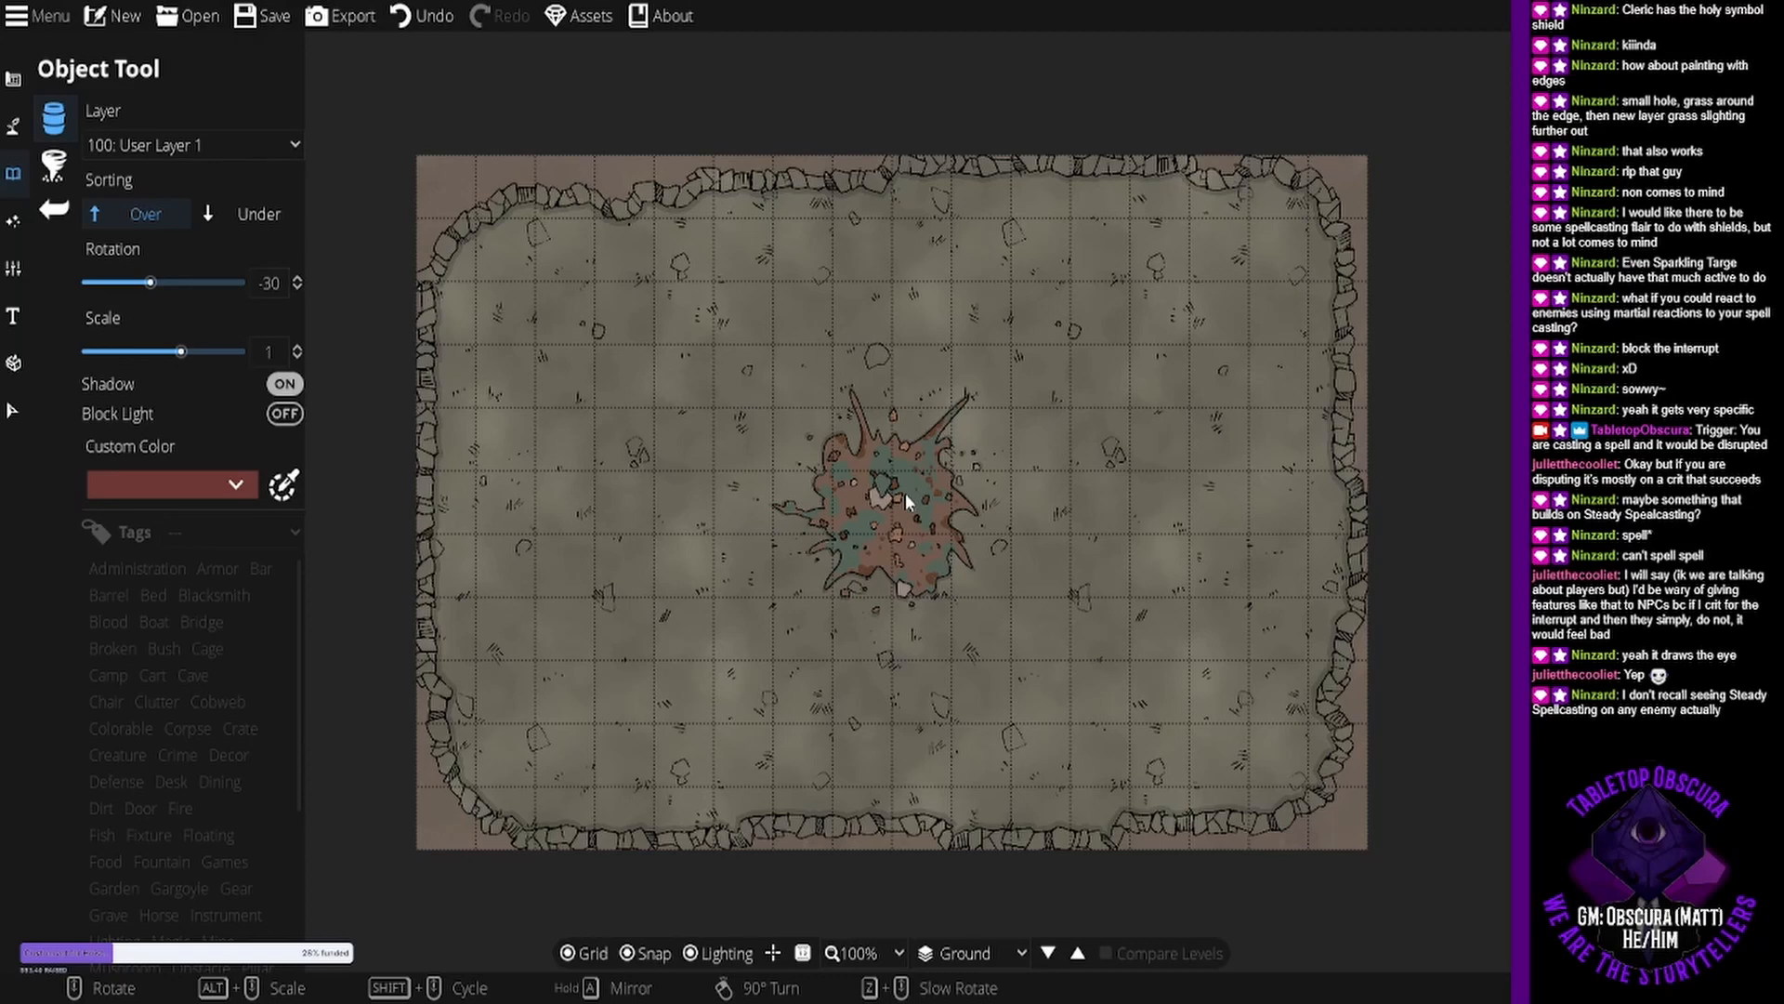
click(905, 493)
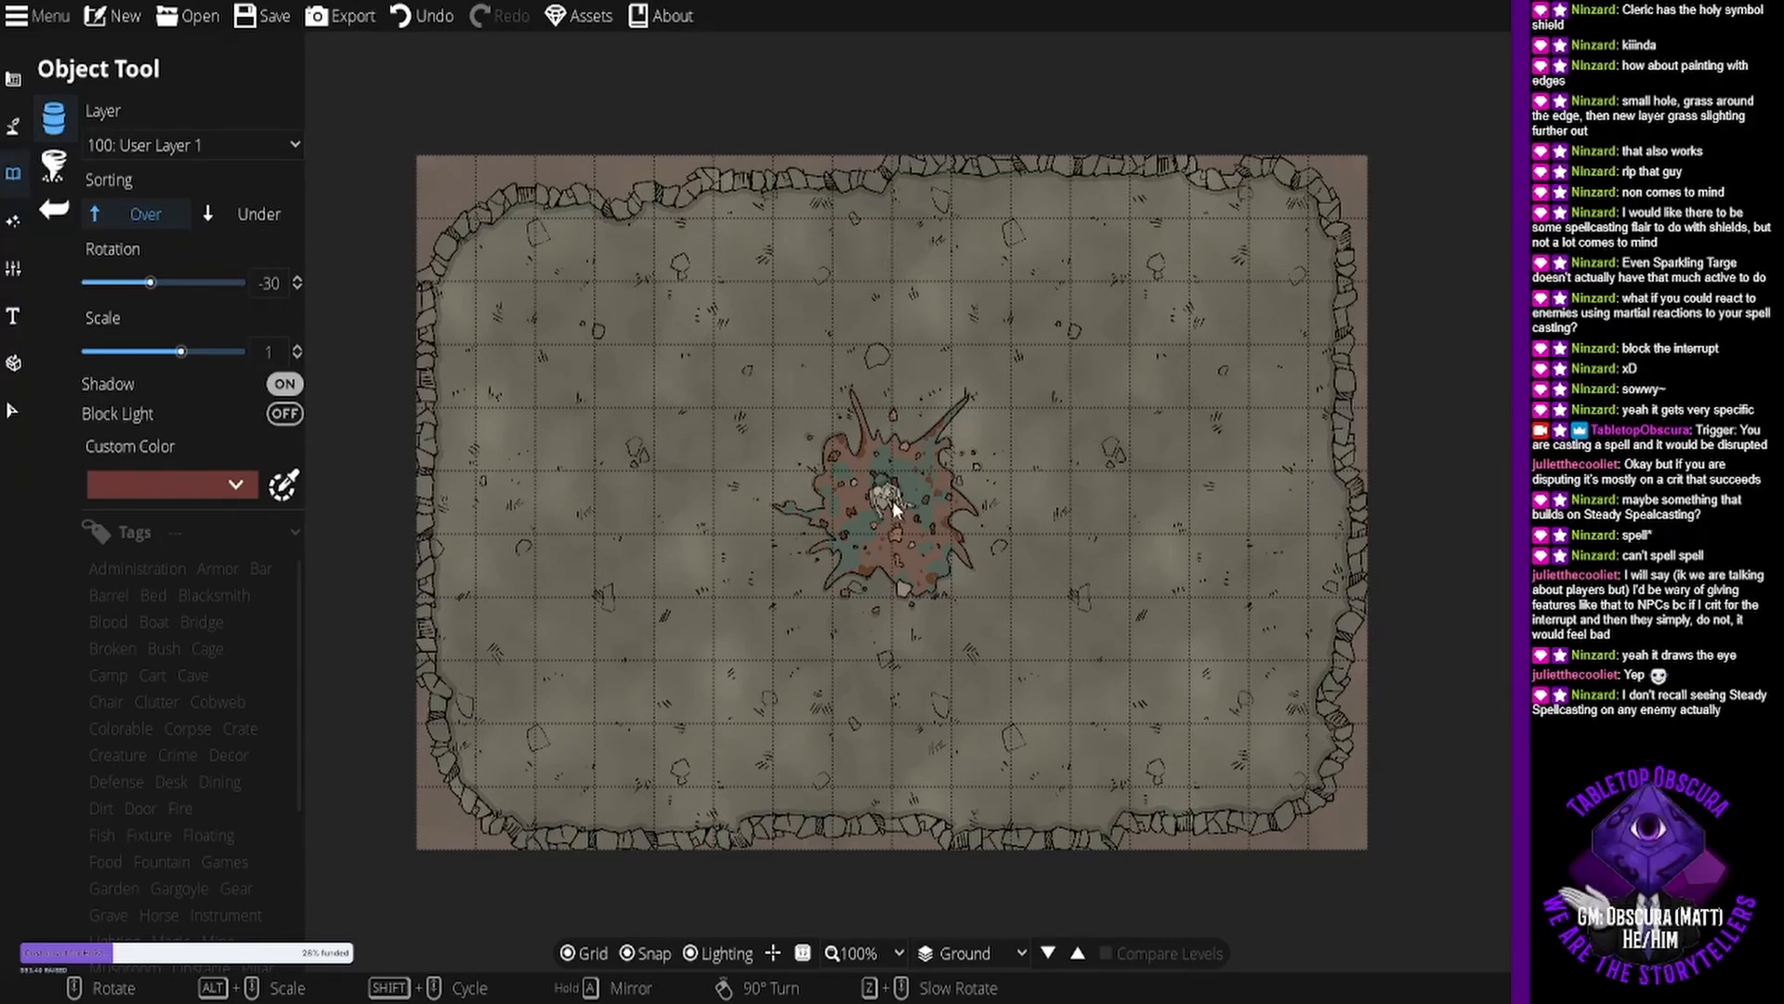
Scale the skeleton object to 1.7 and place it on the central splatter, keeping the -30 degree rotation.
scroll(892, 500, up, 4)
scroll(894, 506, up, 3)
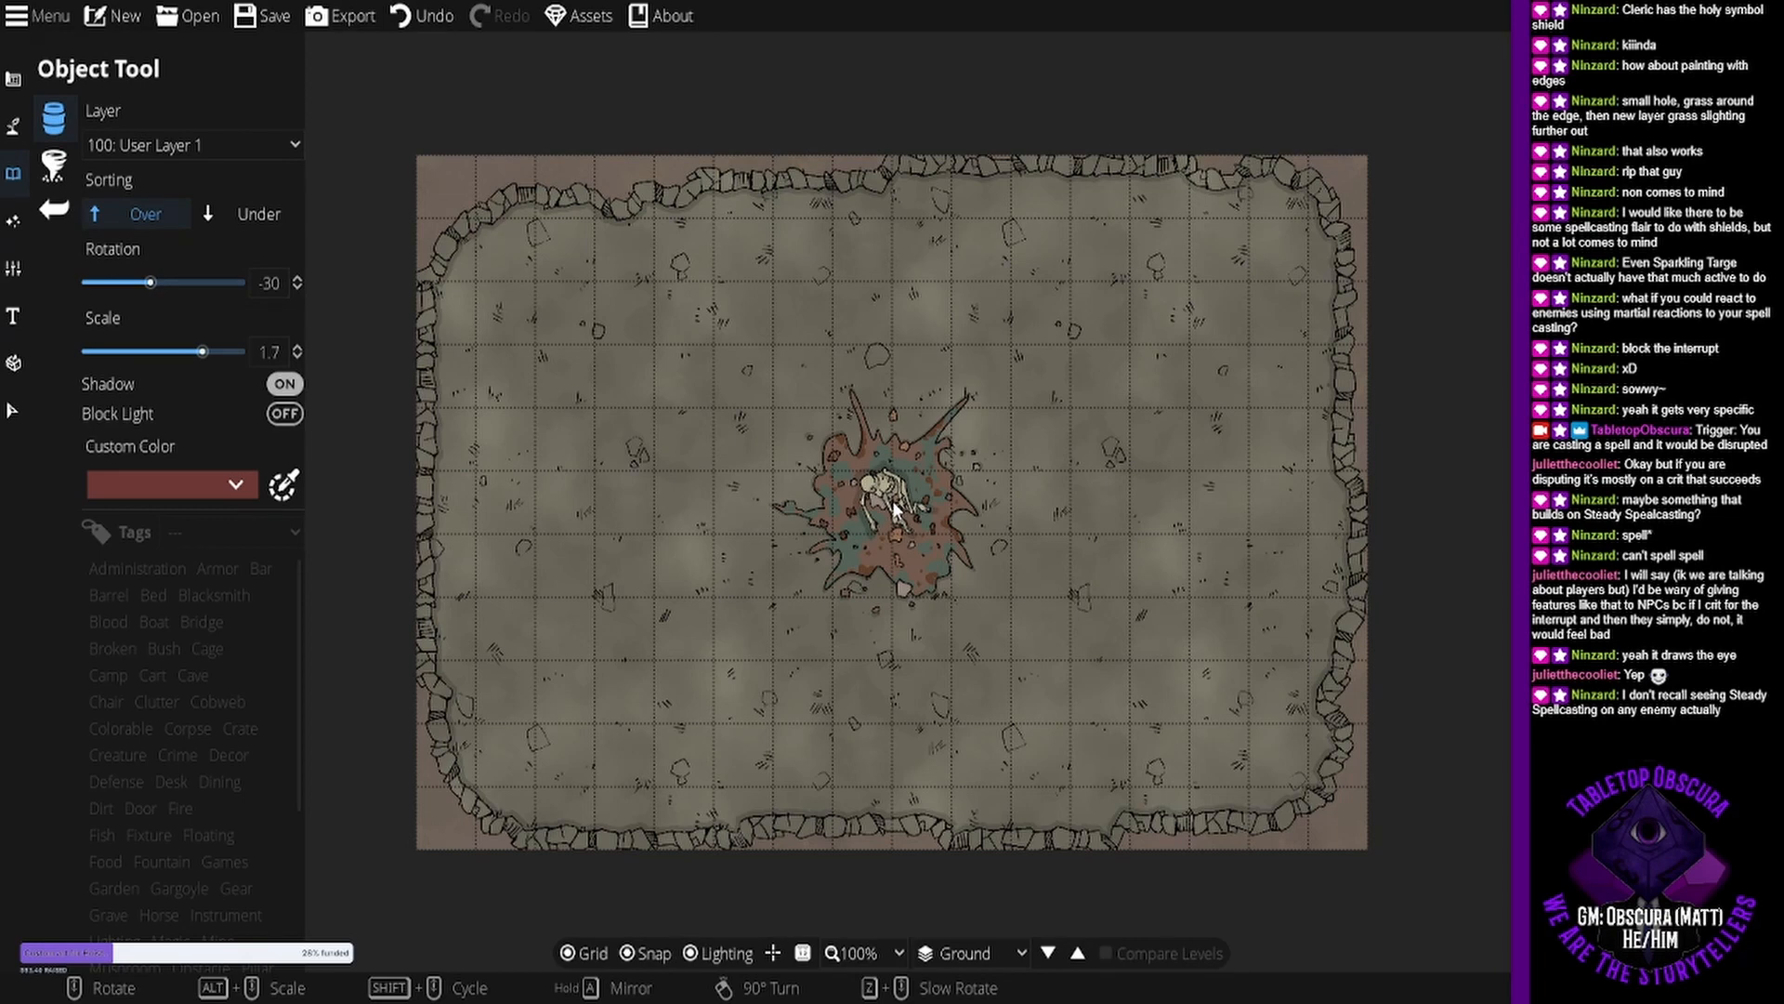
click(892, 500)
Place a medium boulder, scaled down and rotated to -30 degrees, on the cave floor northeast of the skeleton.
click(14, 79)
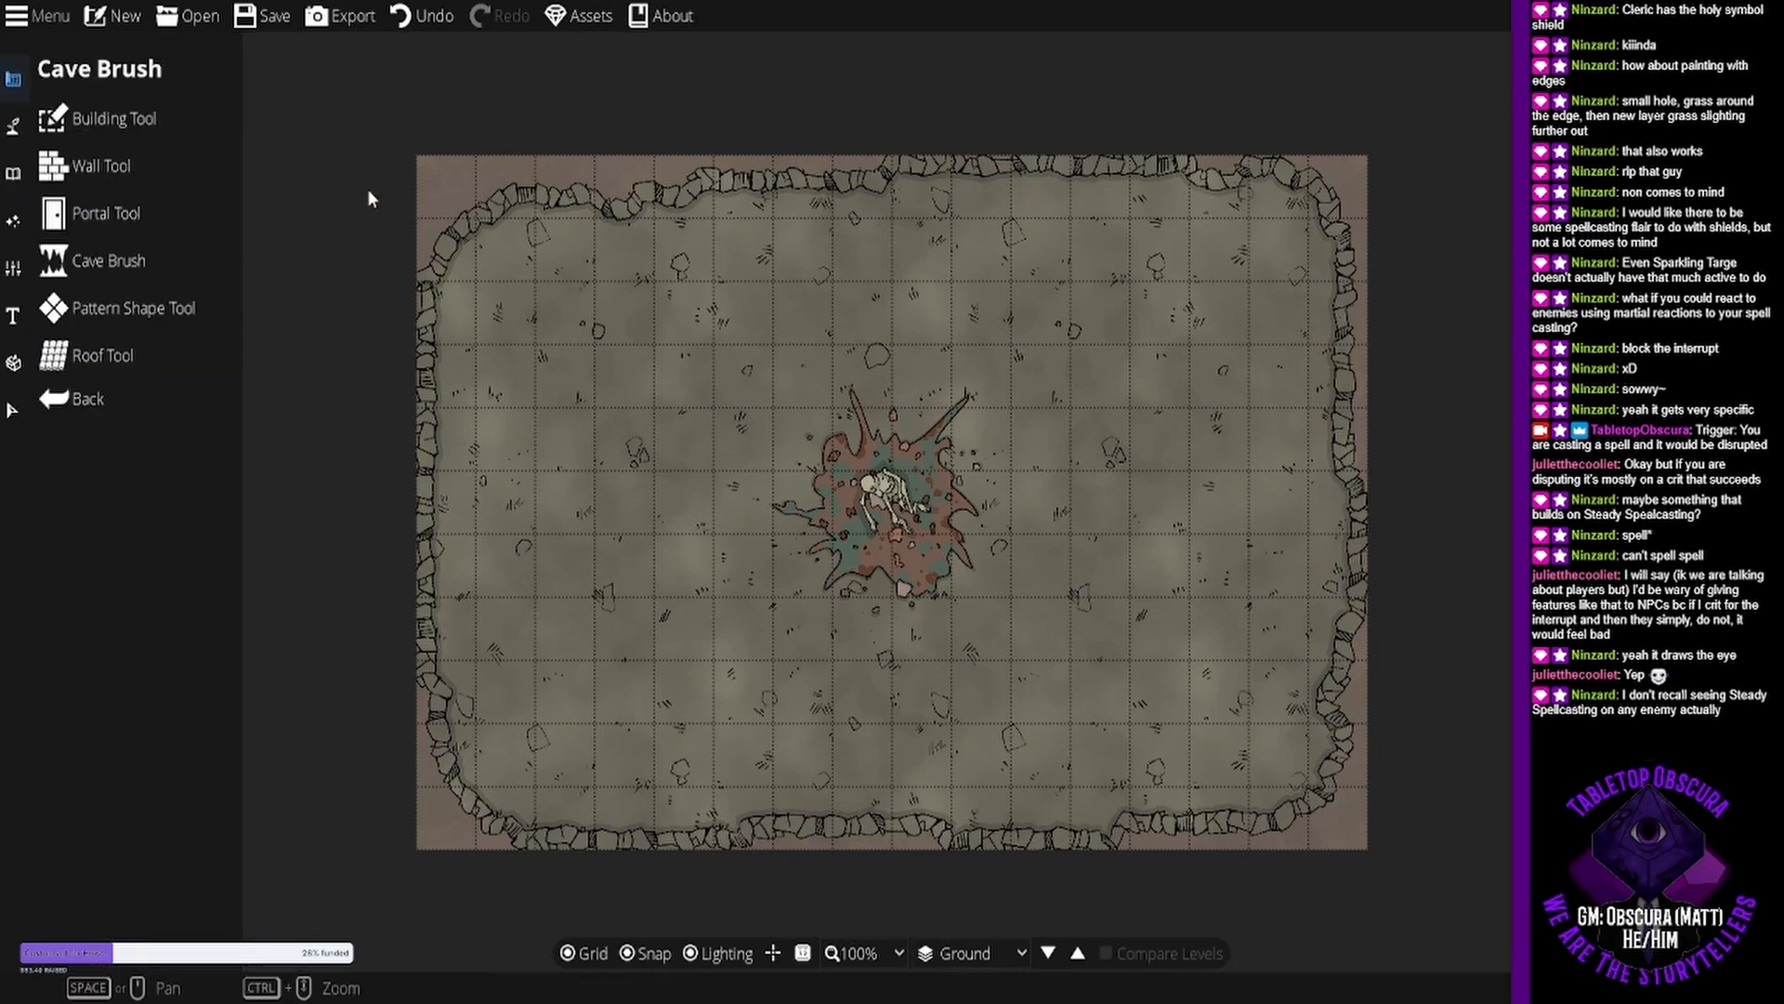
click(13, 126)
click(13, 173)
click(93, 118)
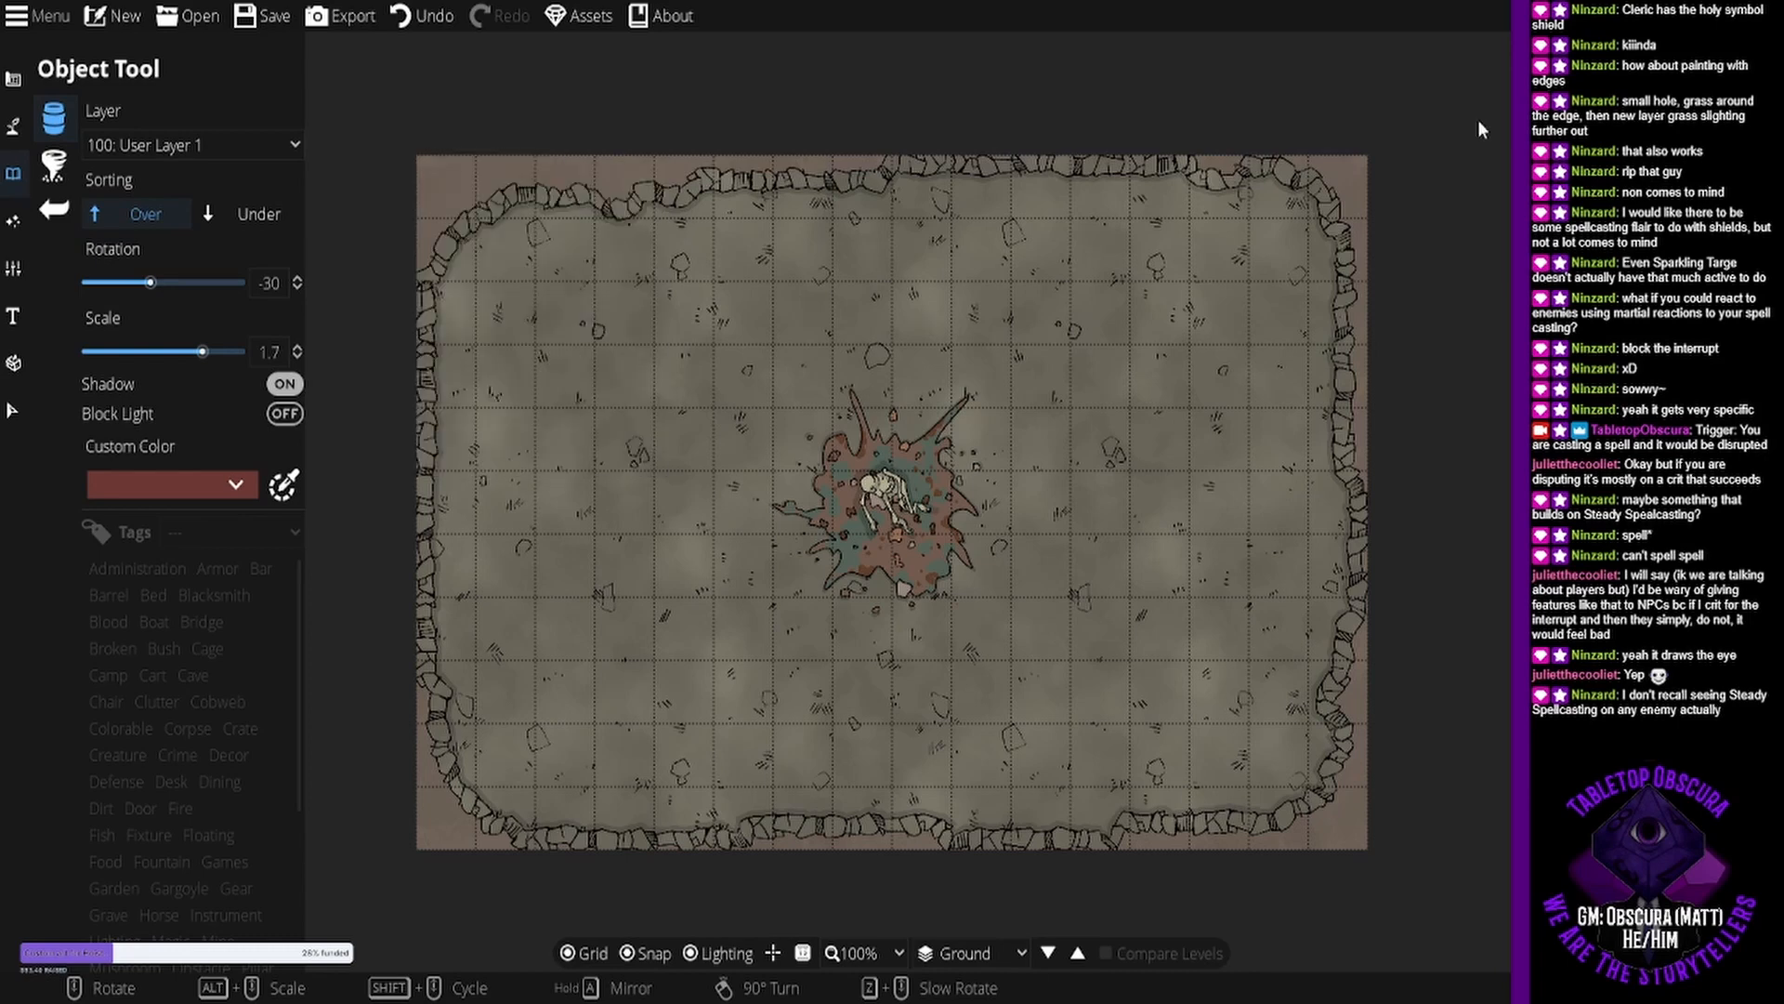
click(1580, 371)
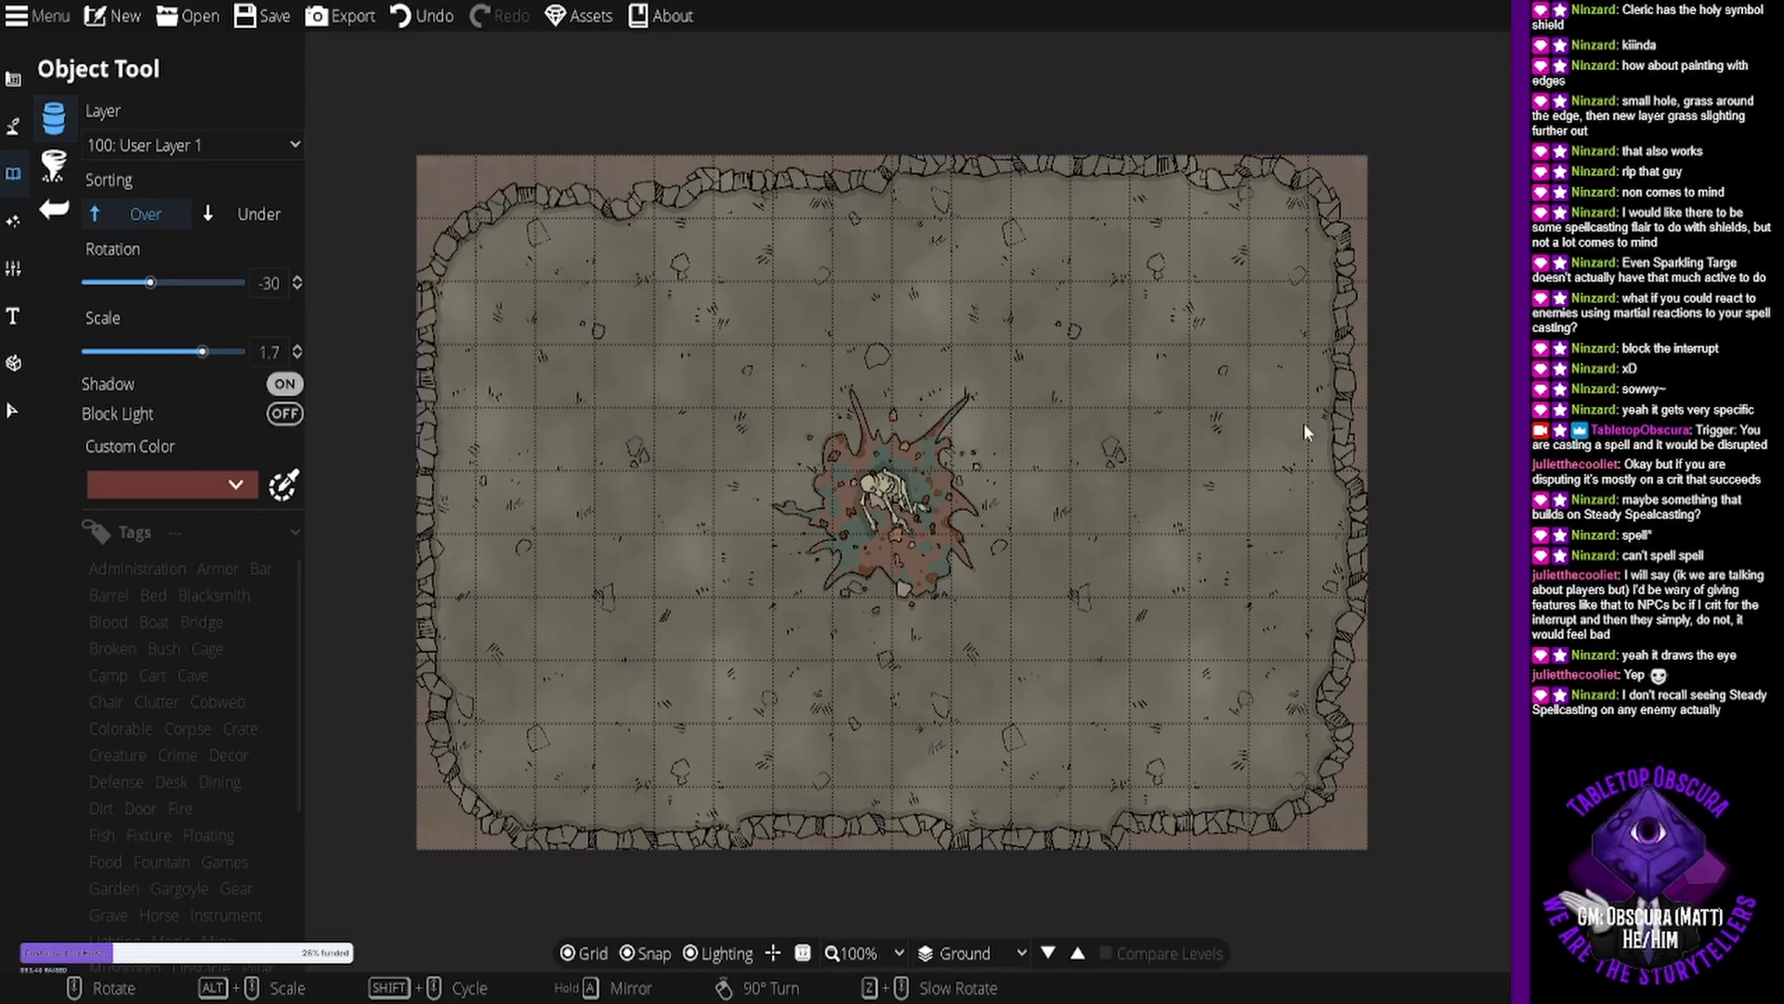
scroll(1073, 499, down, 6)
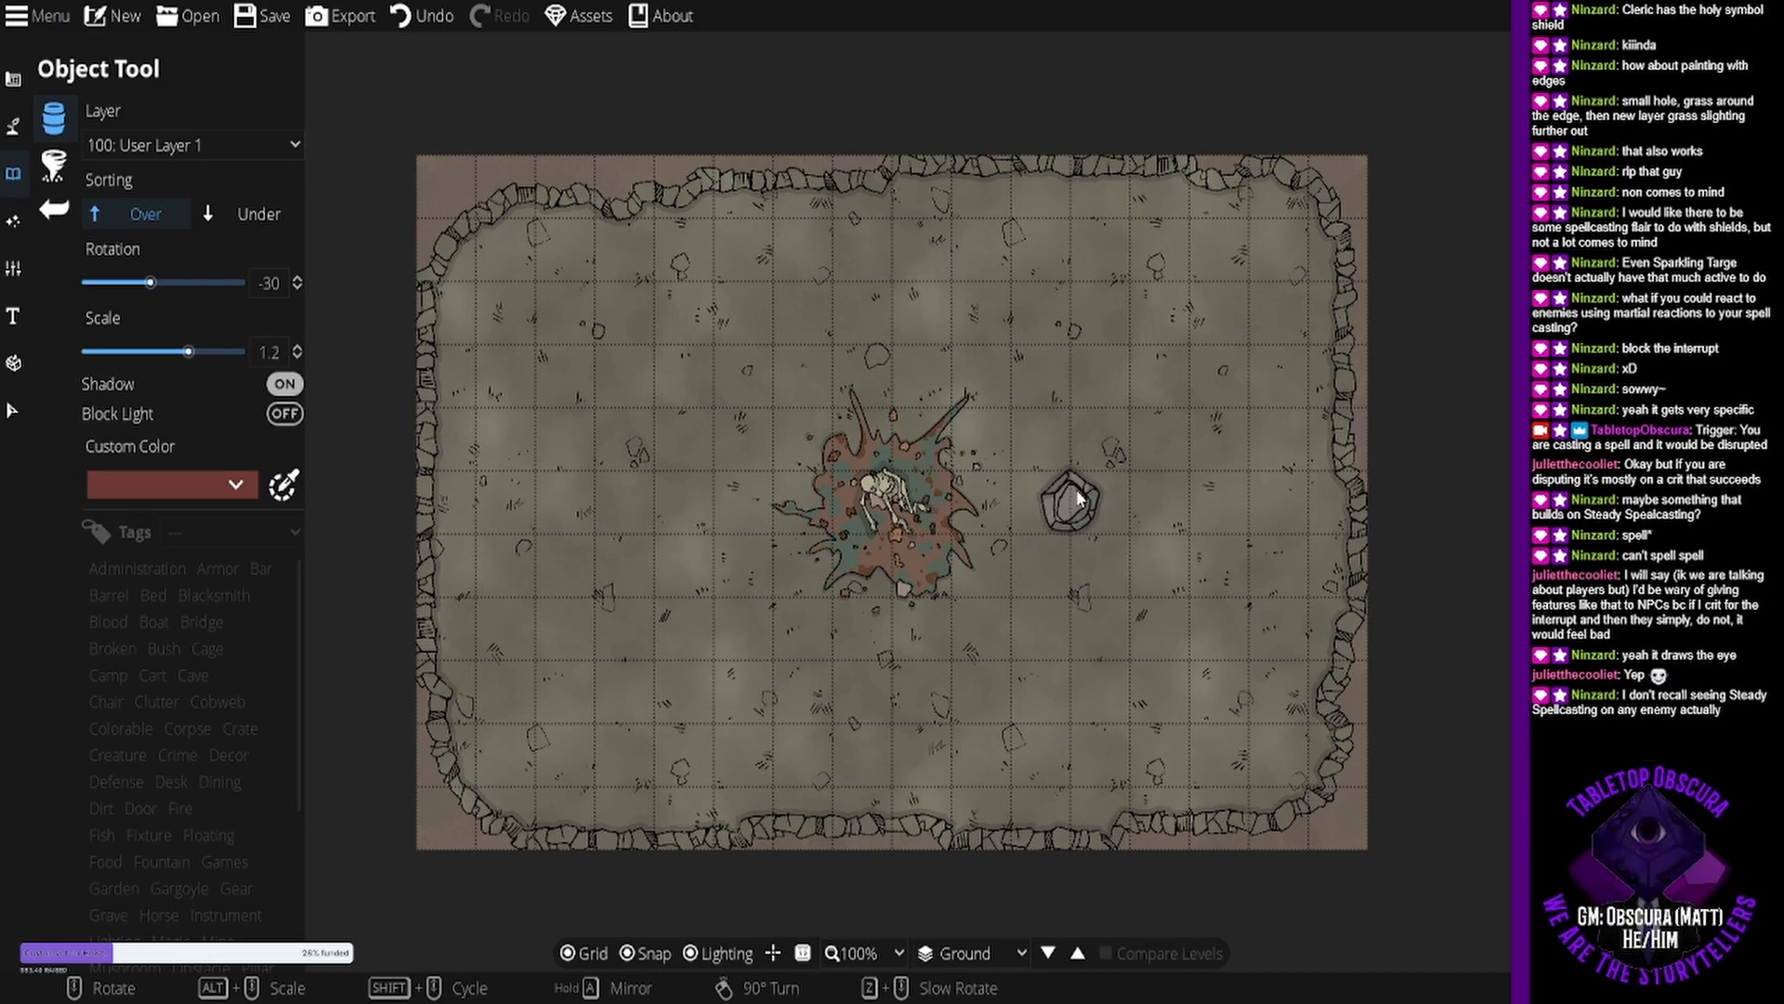
scroll(1078, 499, down, 1)
click(1100, 376)
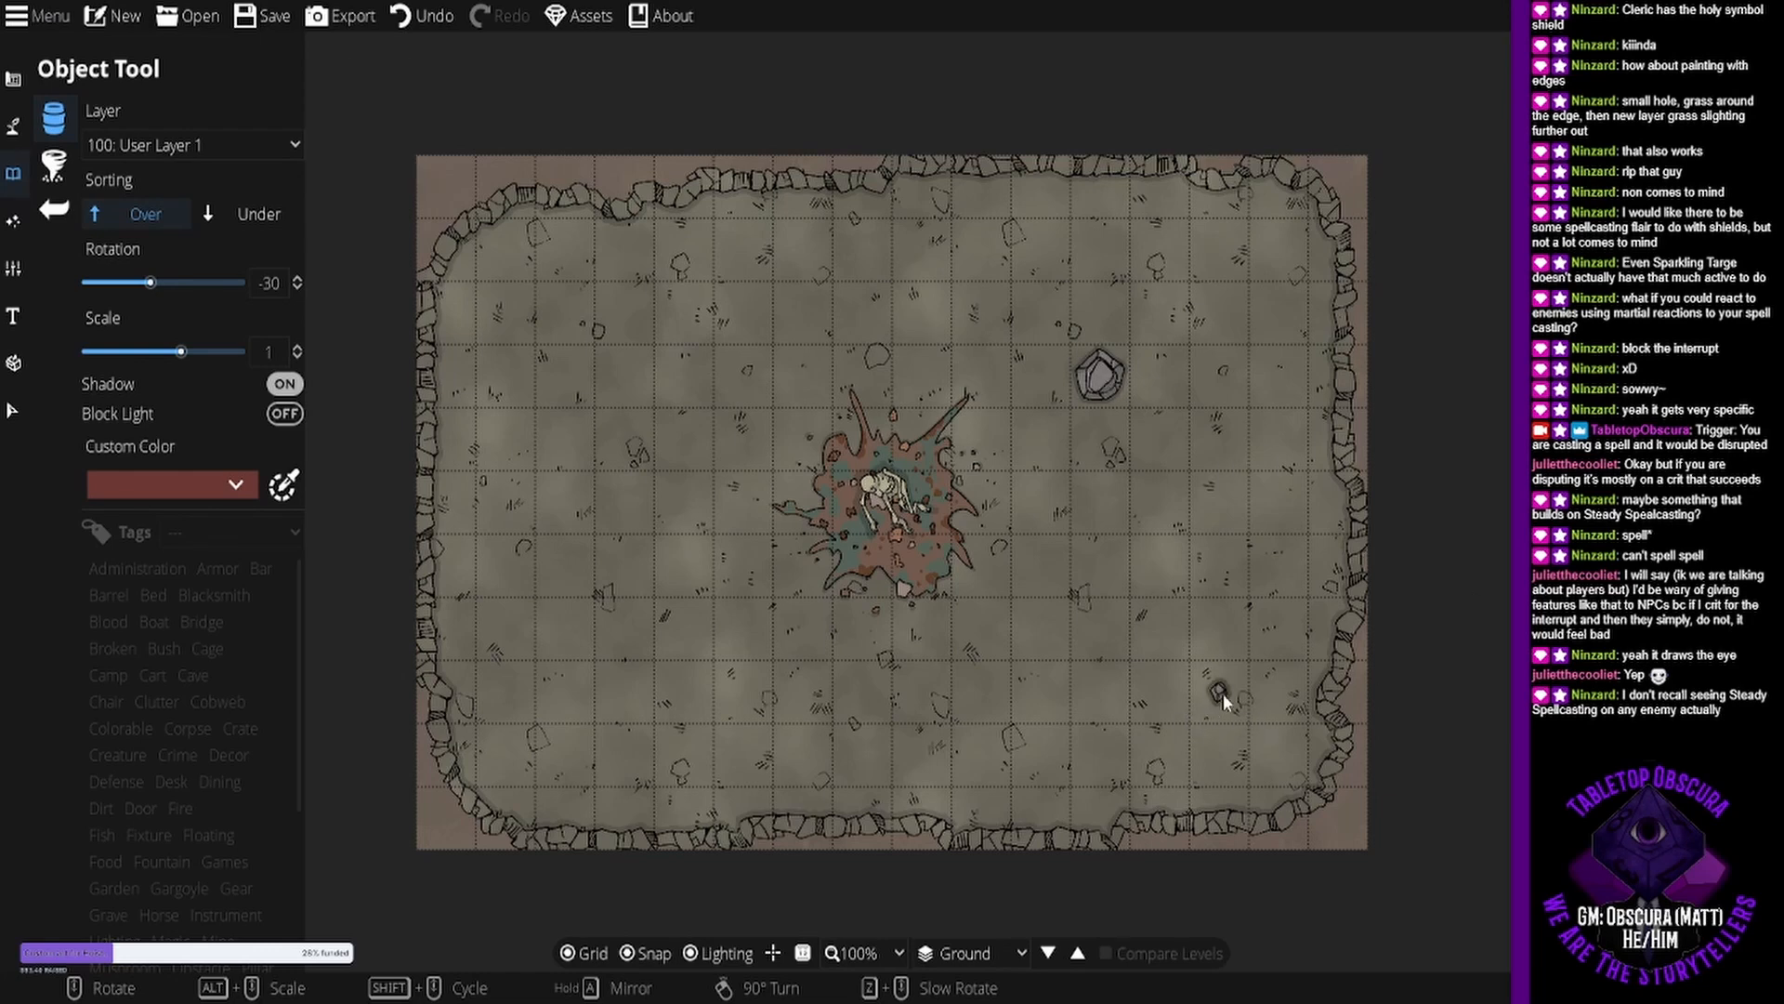
Place two small boulders at scale 1, one in the cave's southeast and one in its southwest.
click(1222, 693)
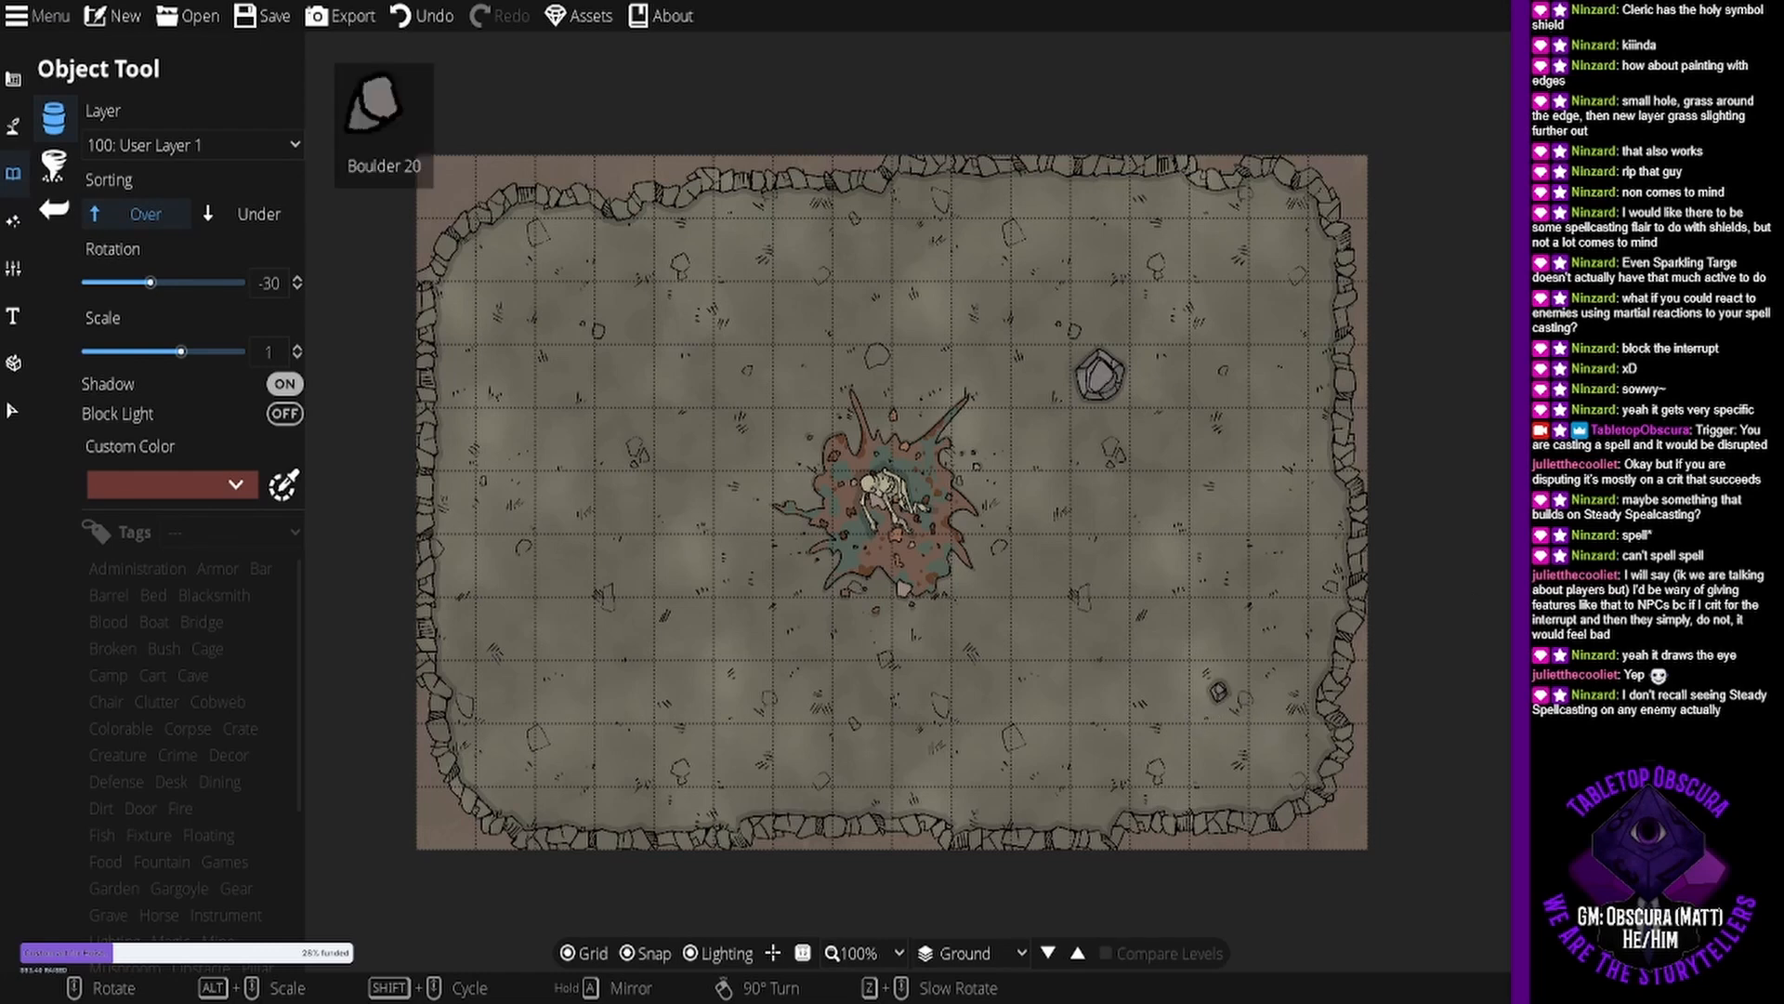
click(624, 687)
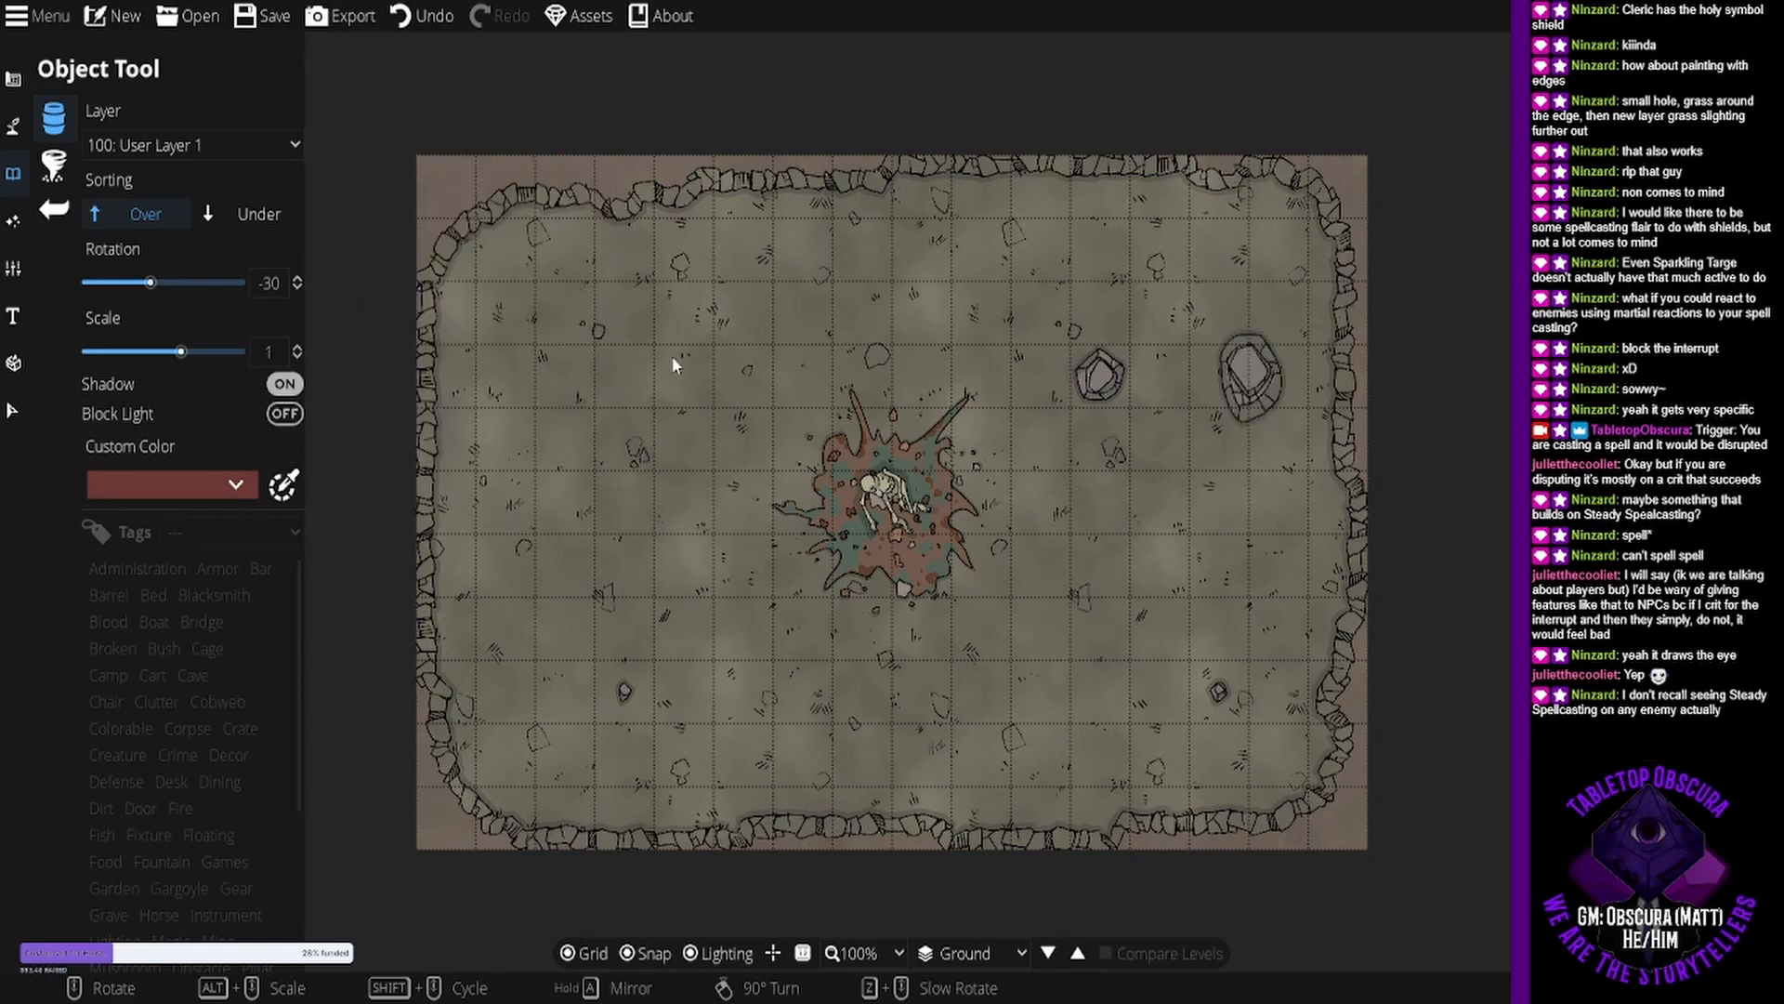
Rotate a large boulder to 15 degrees for the area west of the central splatter.
scroll(667, 450, down, 4)
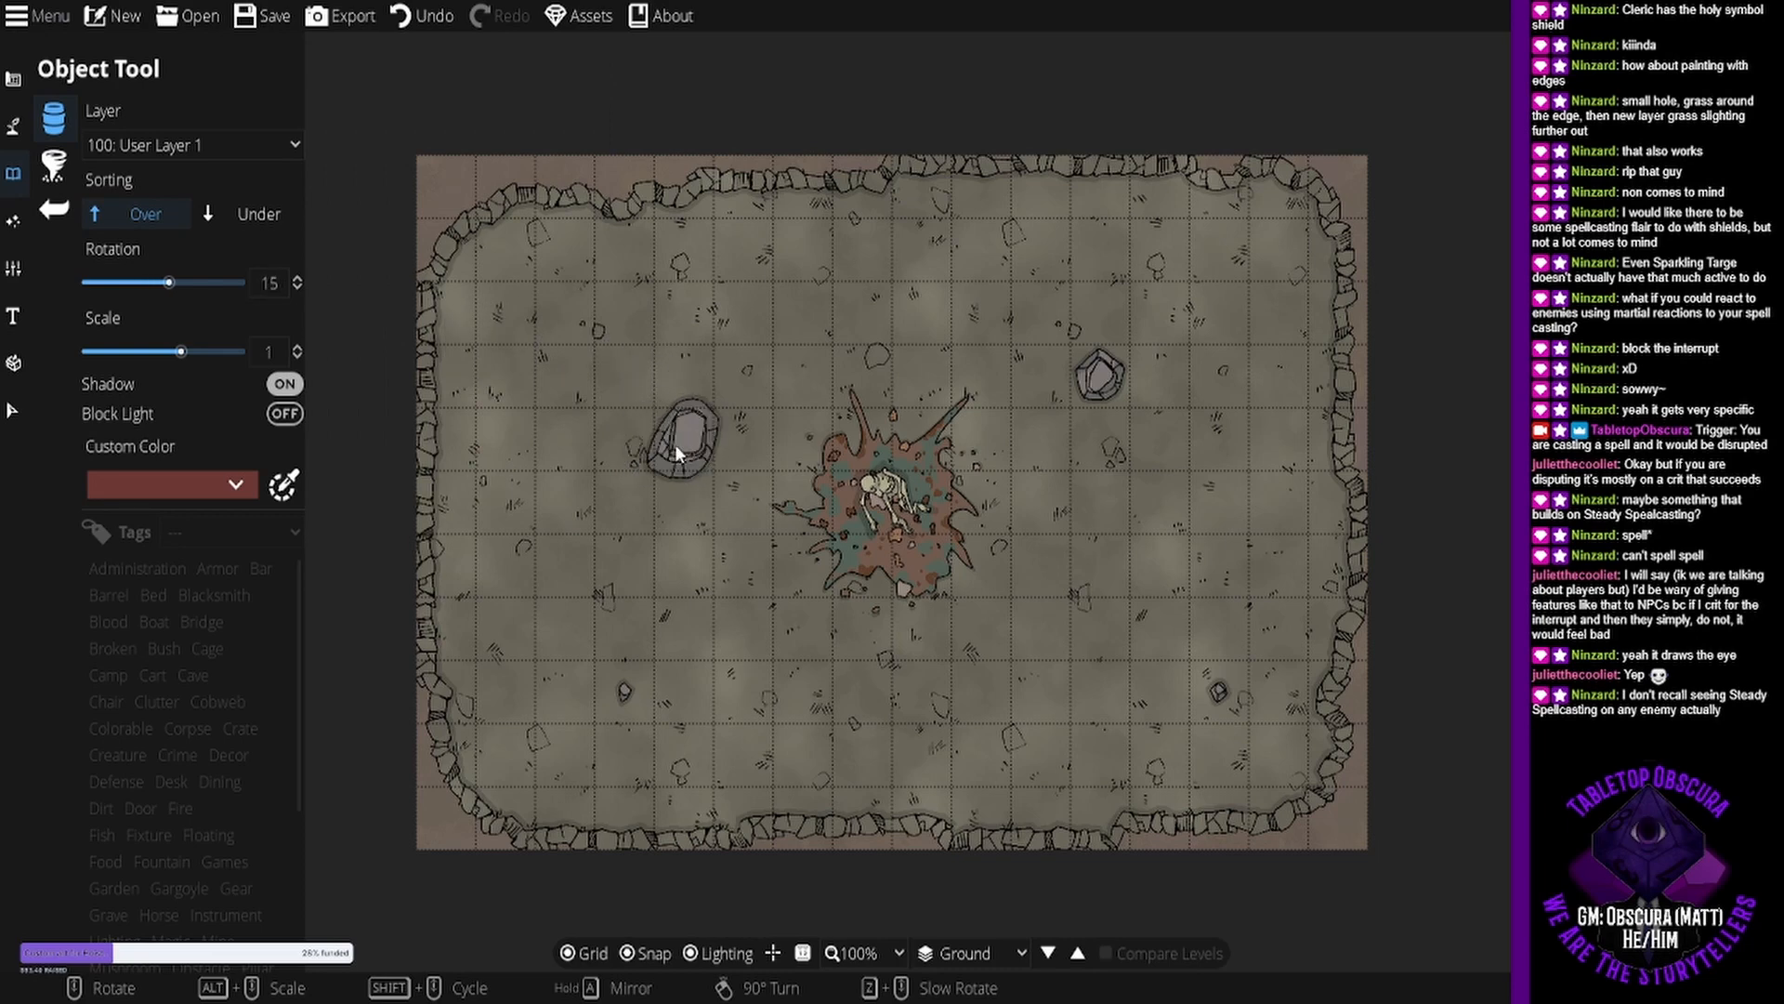
Place boulders west, southwest, southeast and north of the skeleton, rotating the western one to -165, southwestern to -120 and northern to -45 degrees.
scroll(670, 446, down, 7)
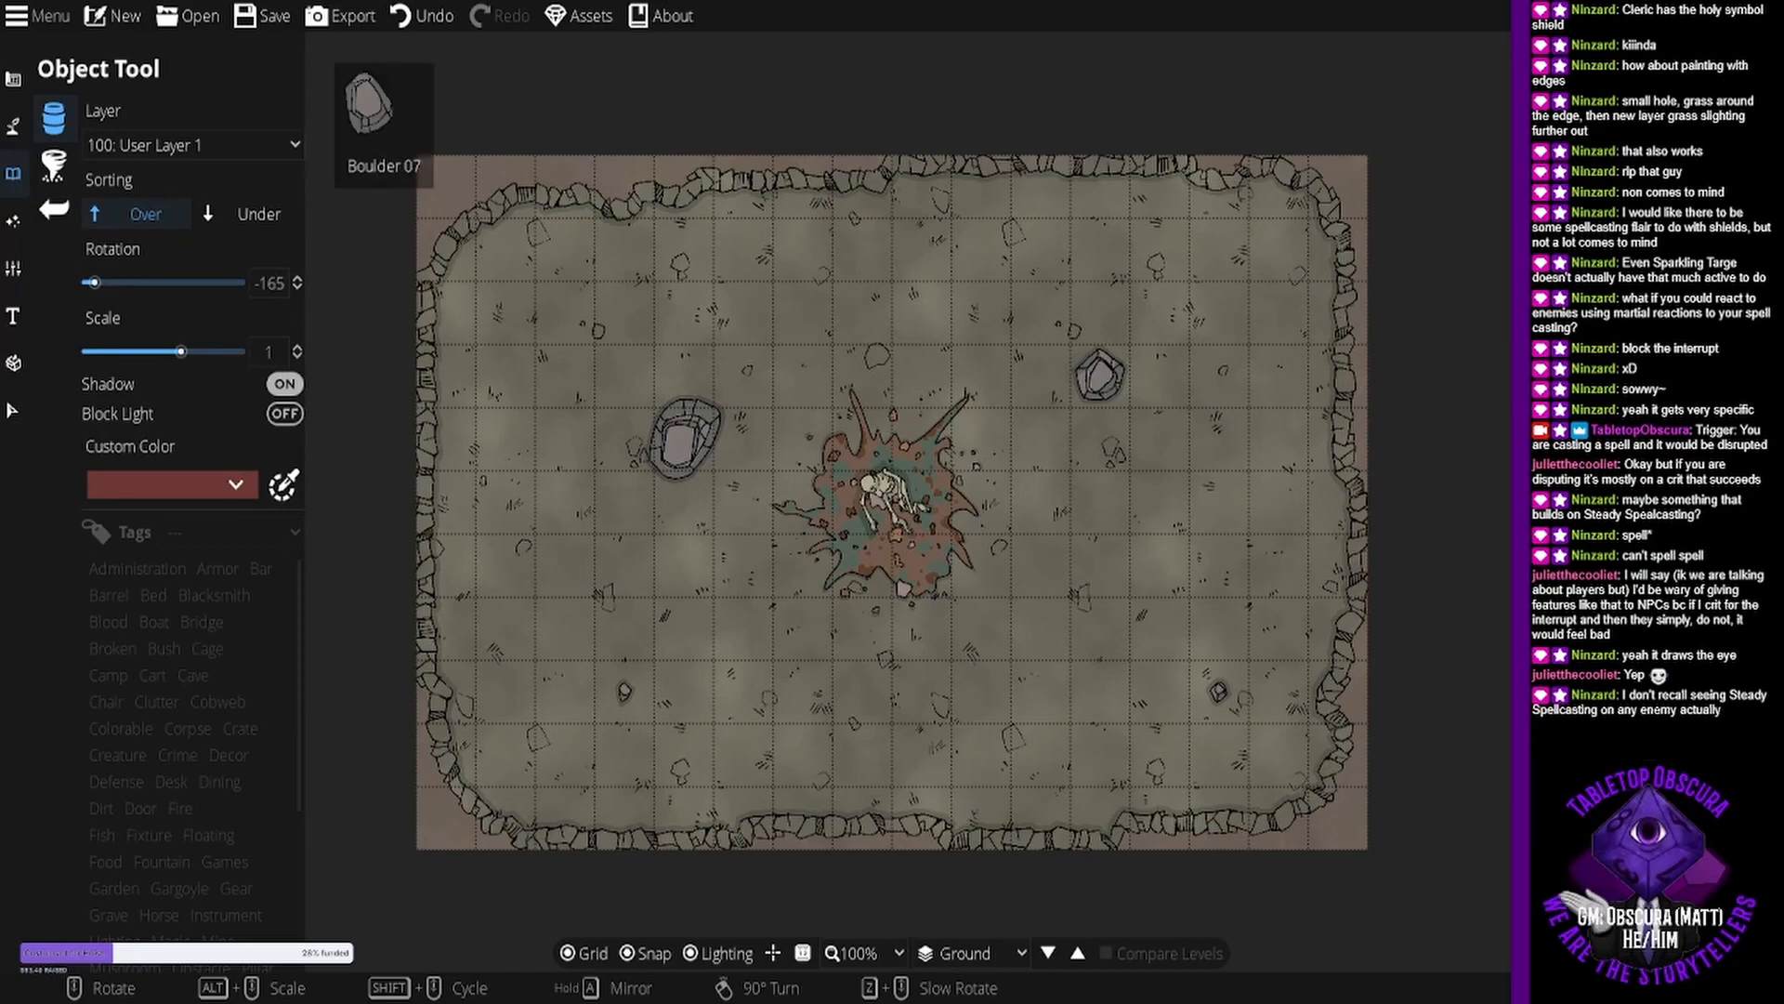
click(1580, 325)
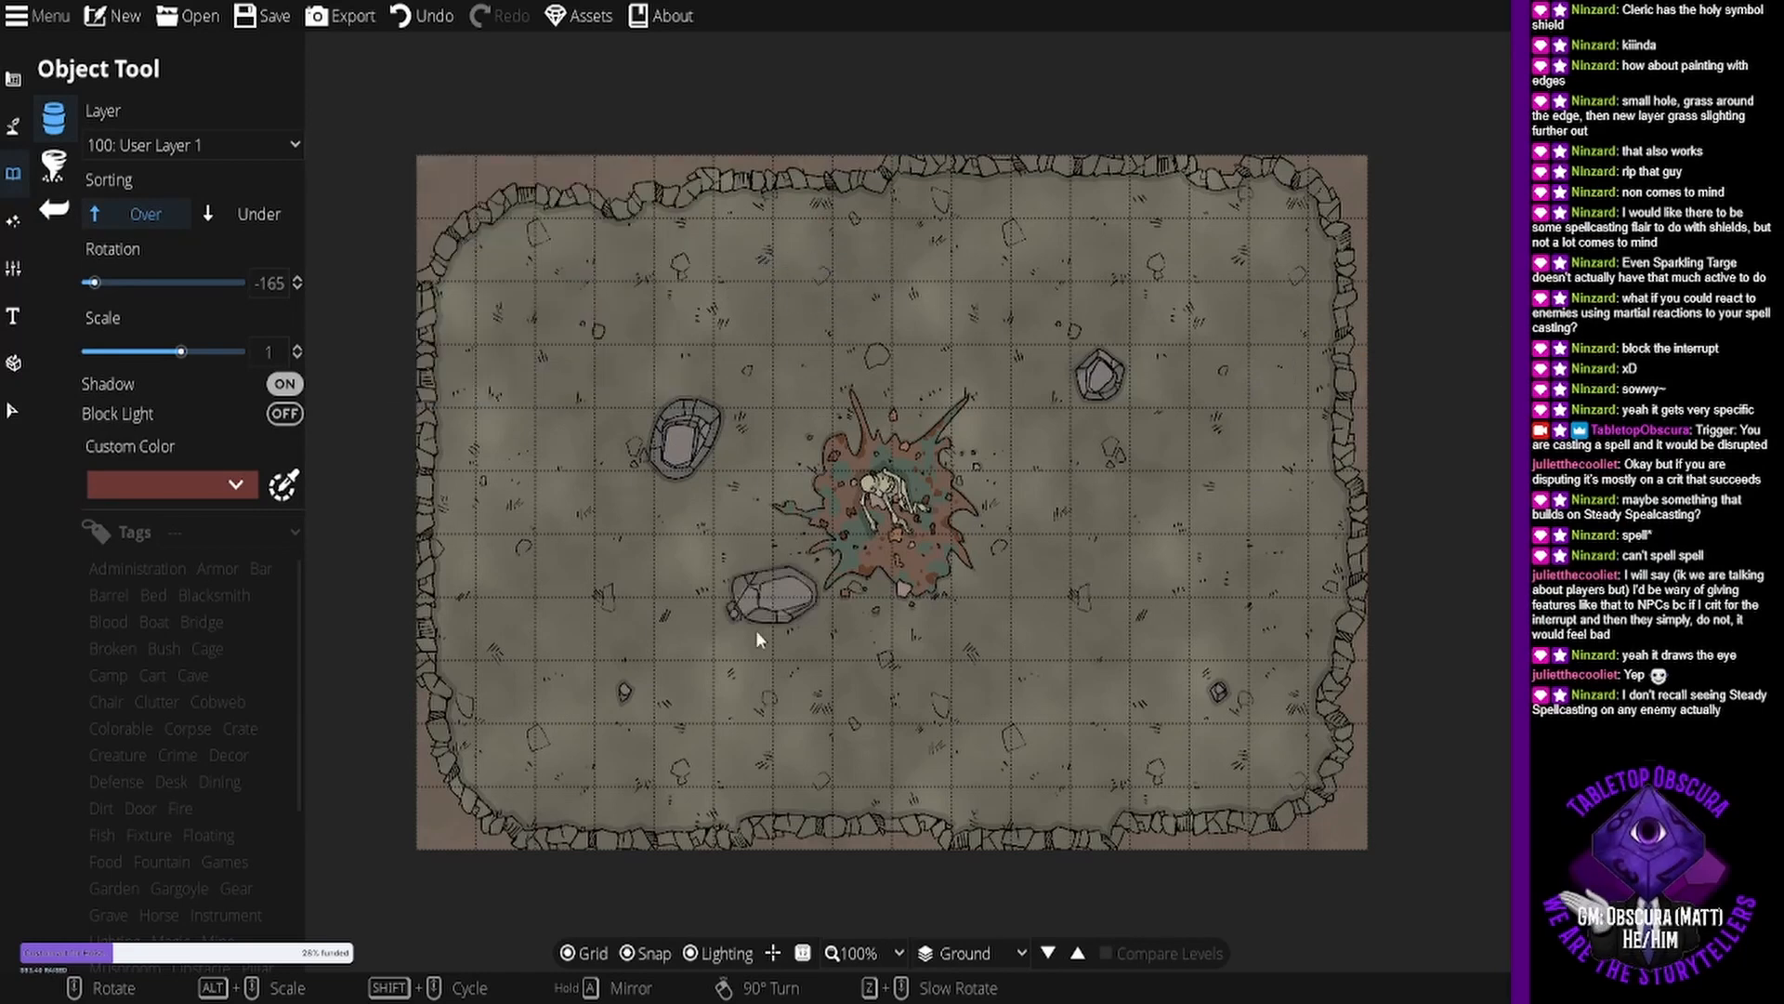
scroll(748, 662, up, 5)
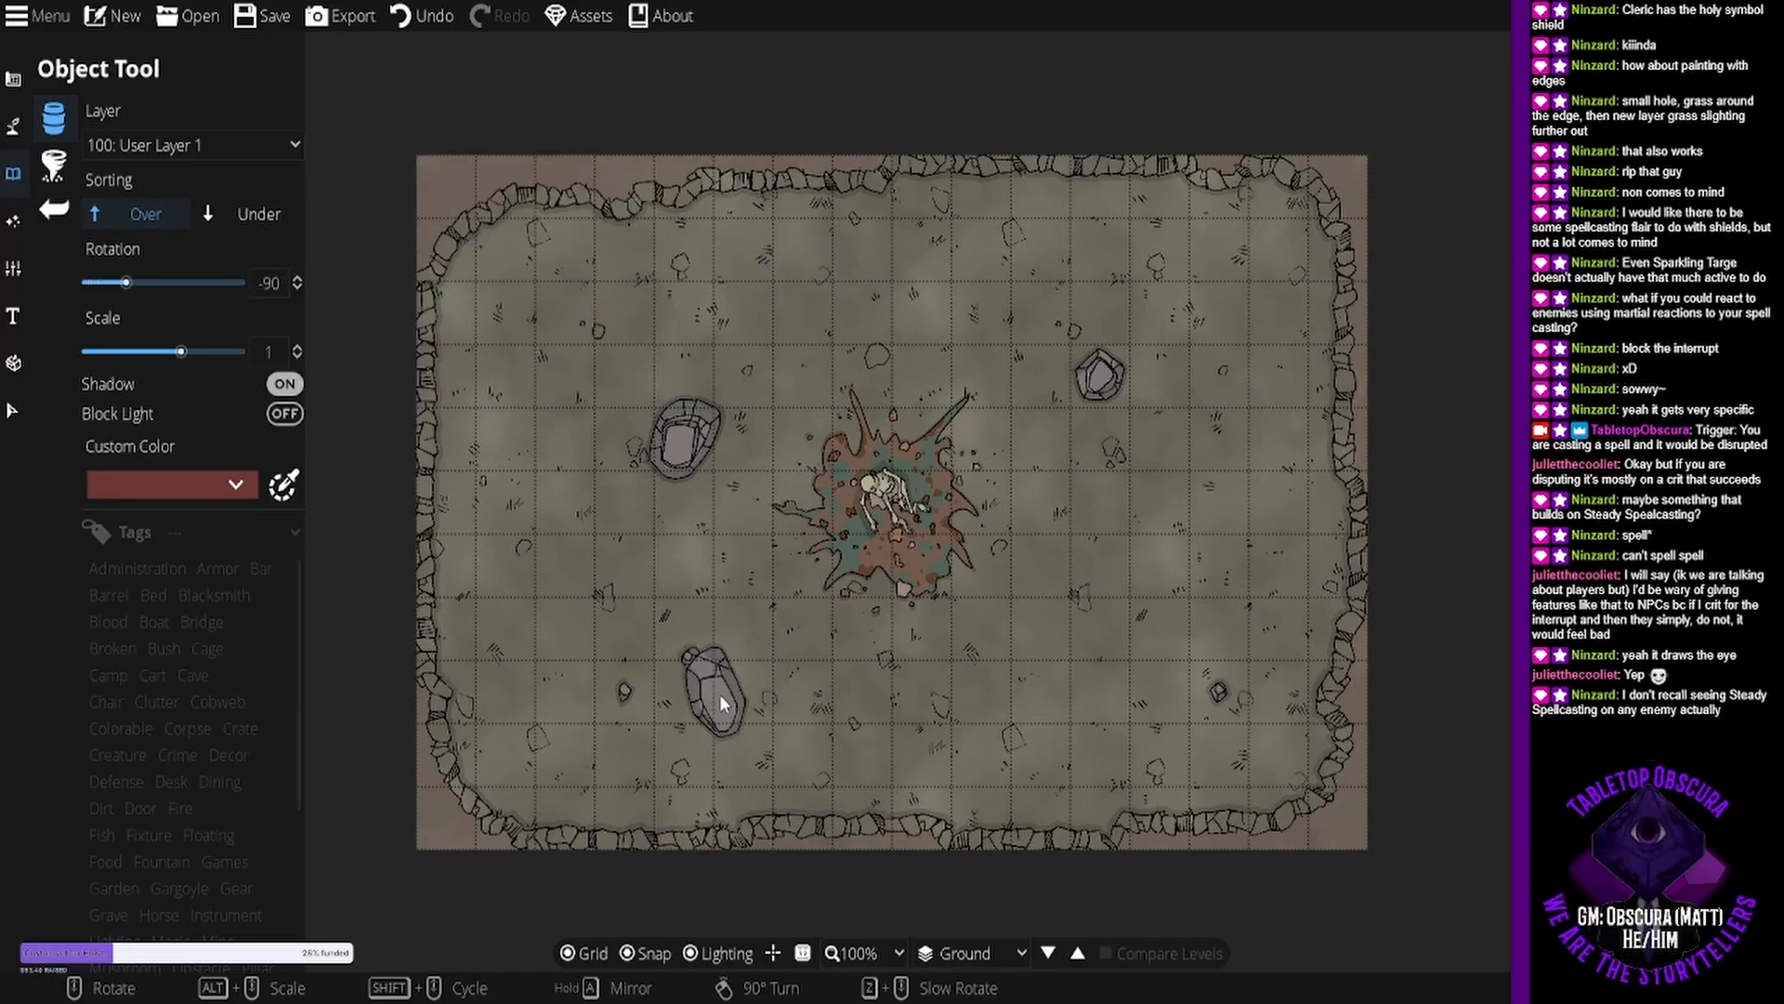
scroll(719, 694, down, 2)
click(720, 695)
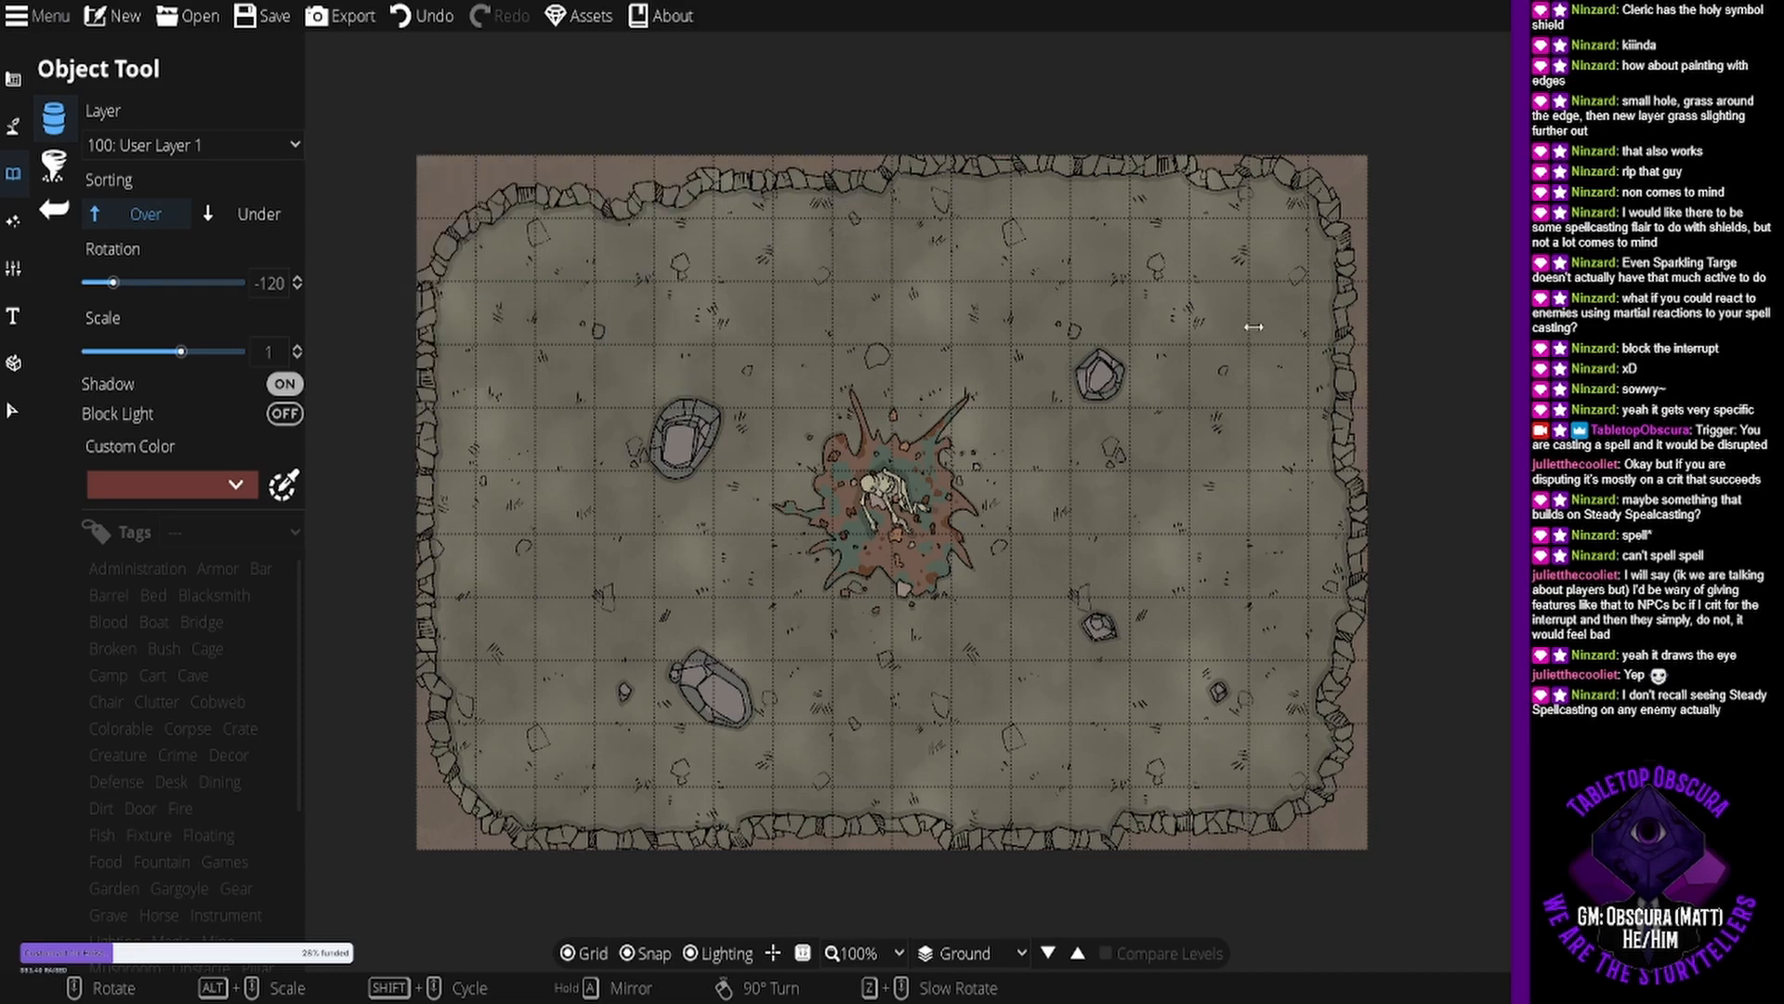
scroll(905, 249, up, 5)
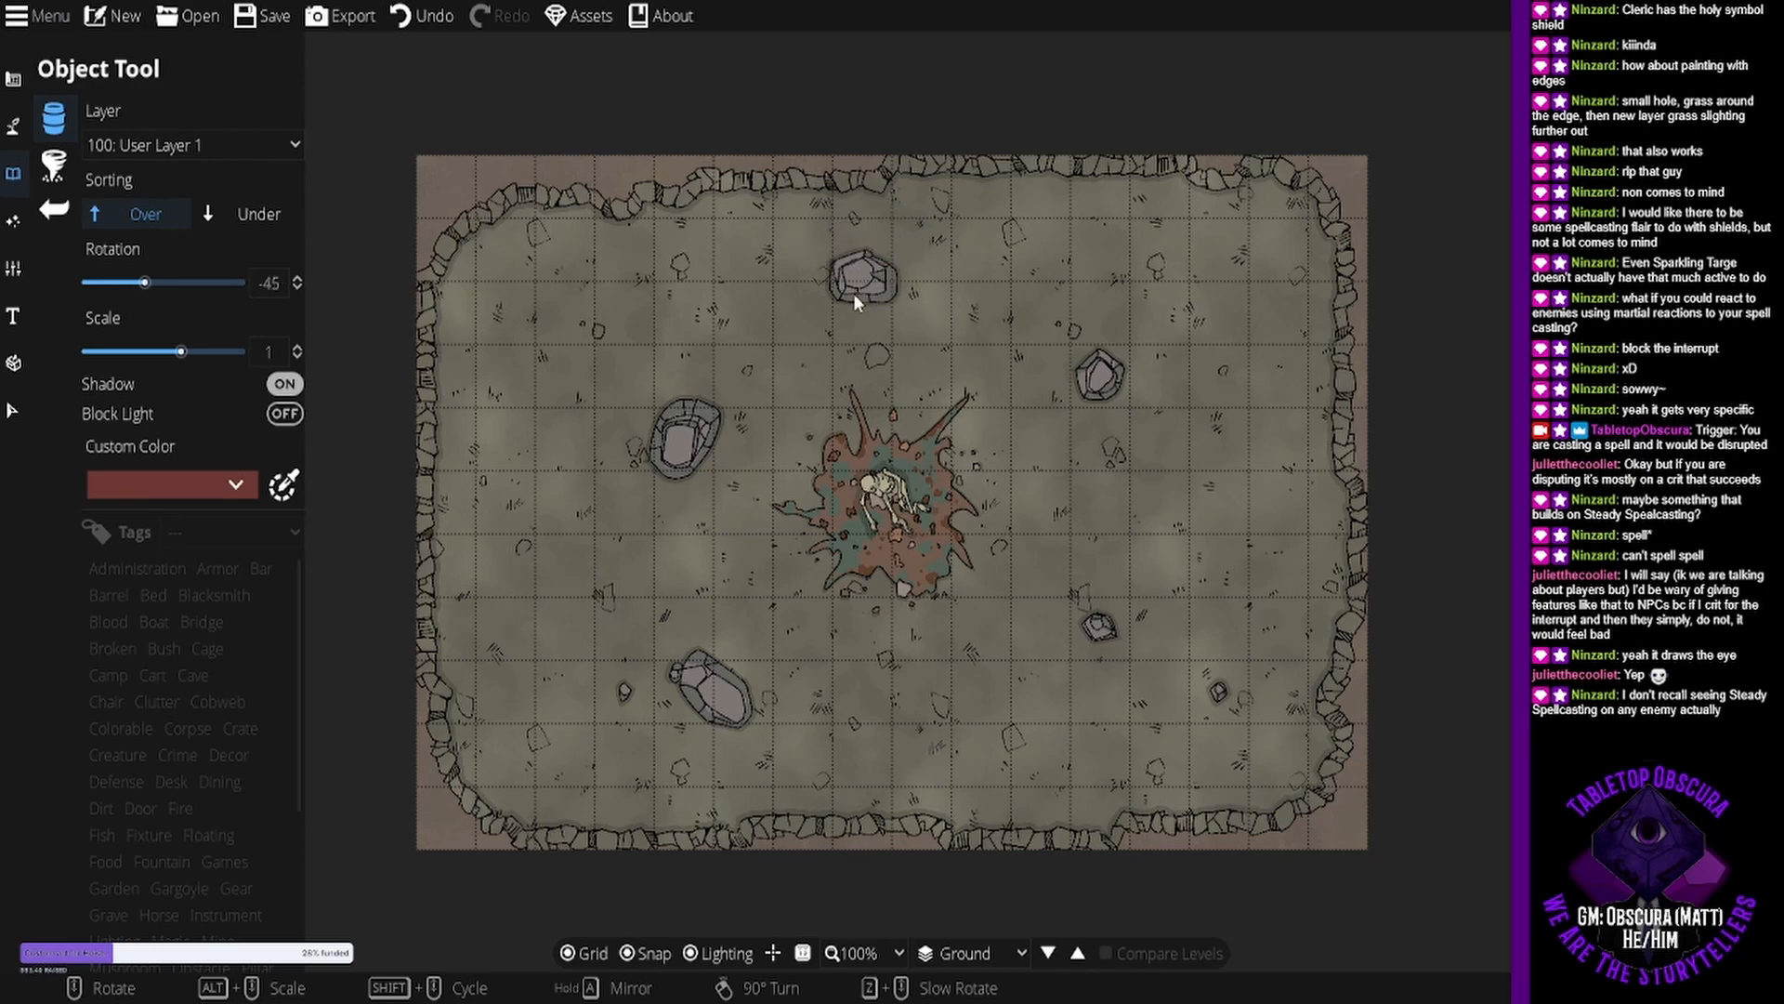
click(861, 315)
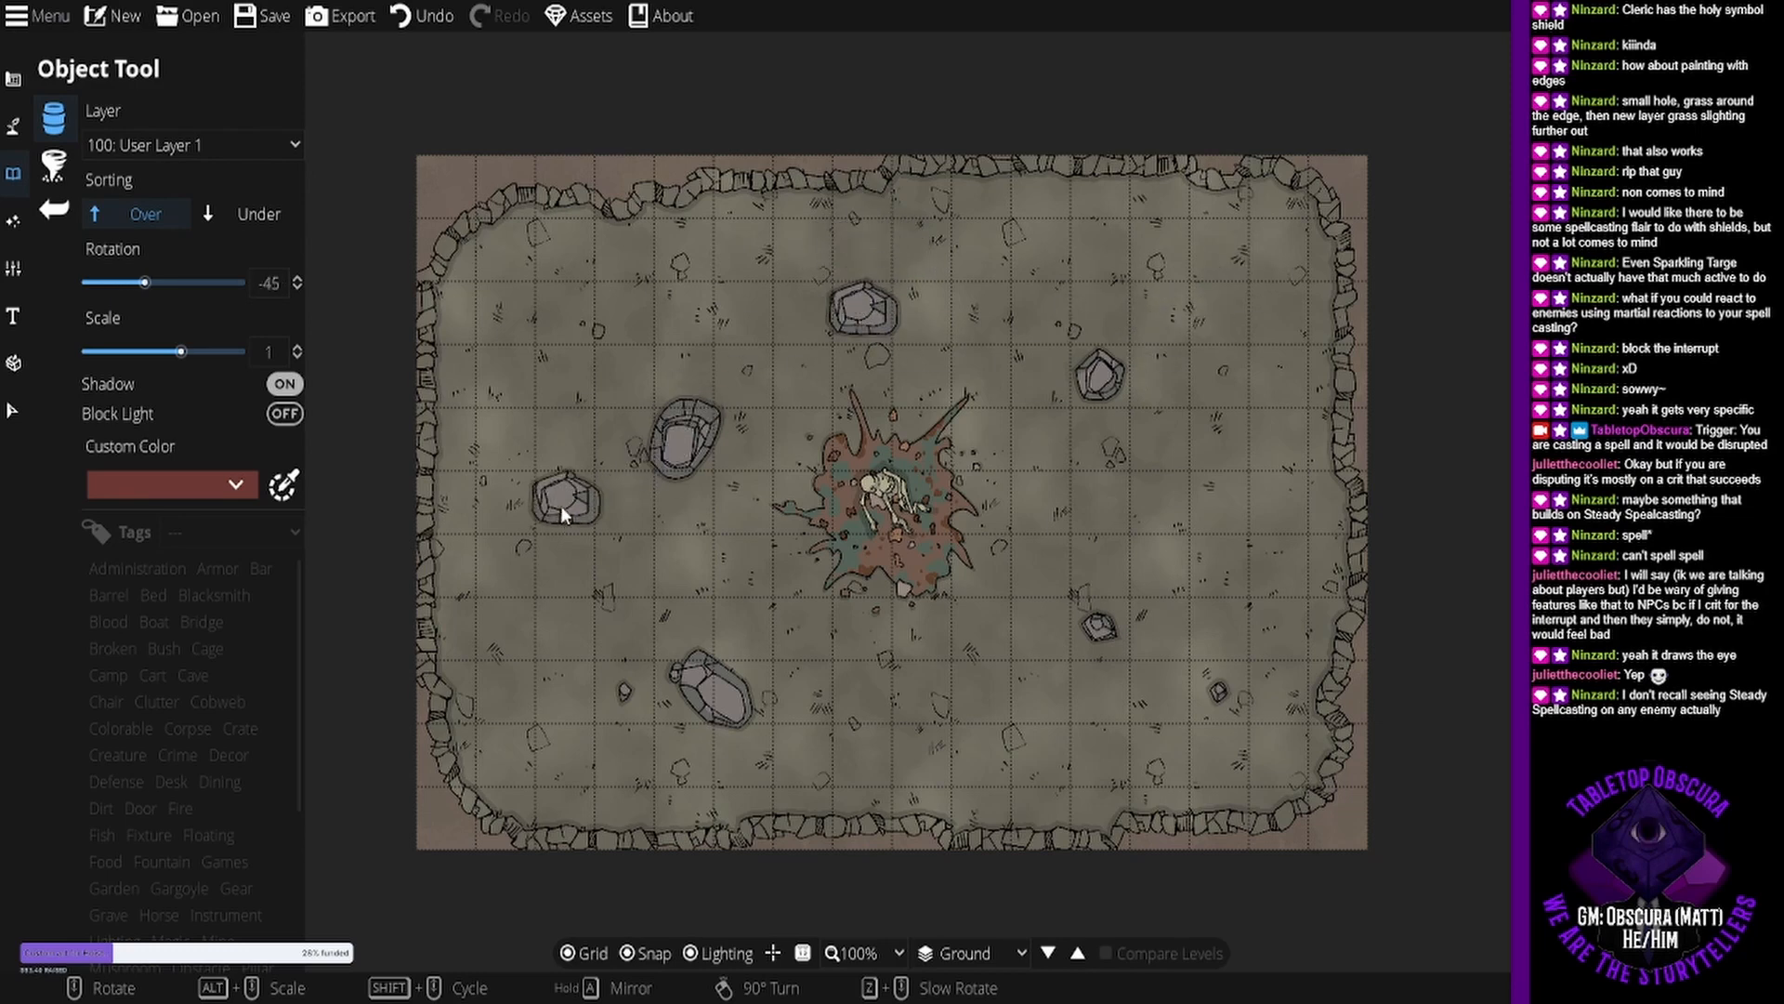
Group small boulders into a tight cluster east of the skeleton, turning snapping off for the close placement.
scroll(1456, 496, down, 8)
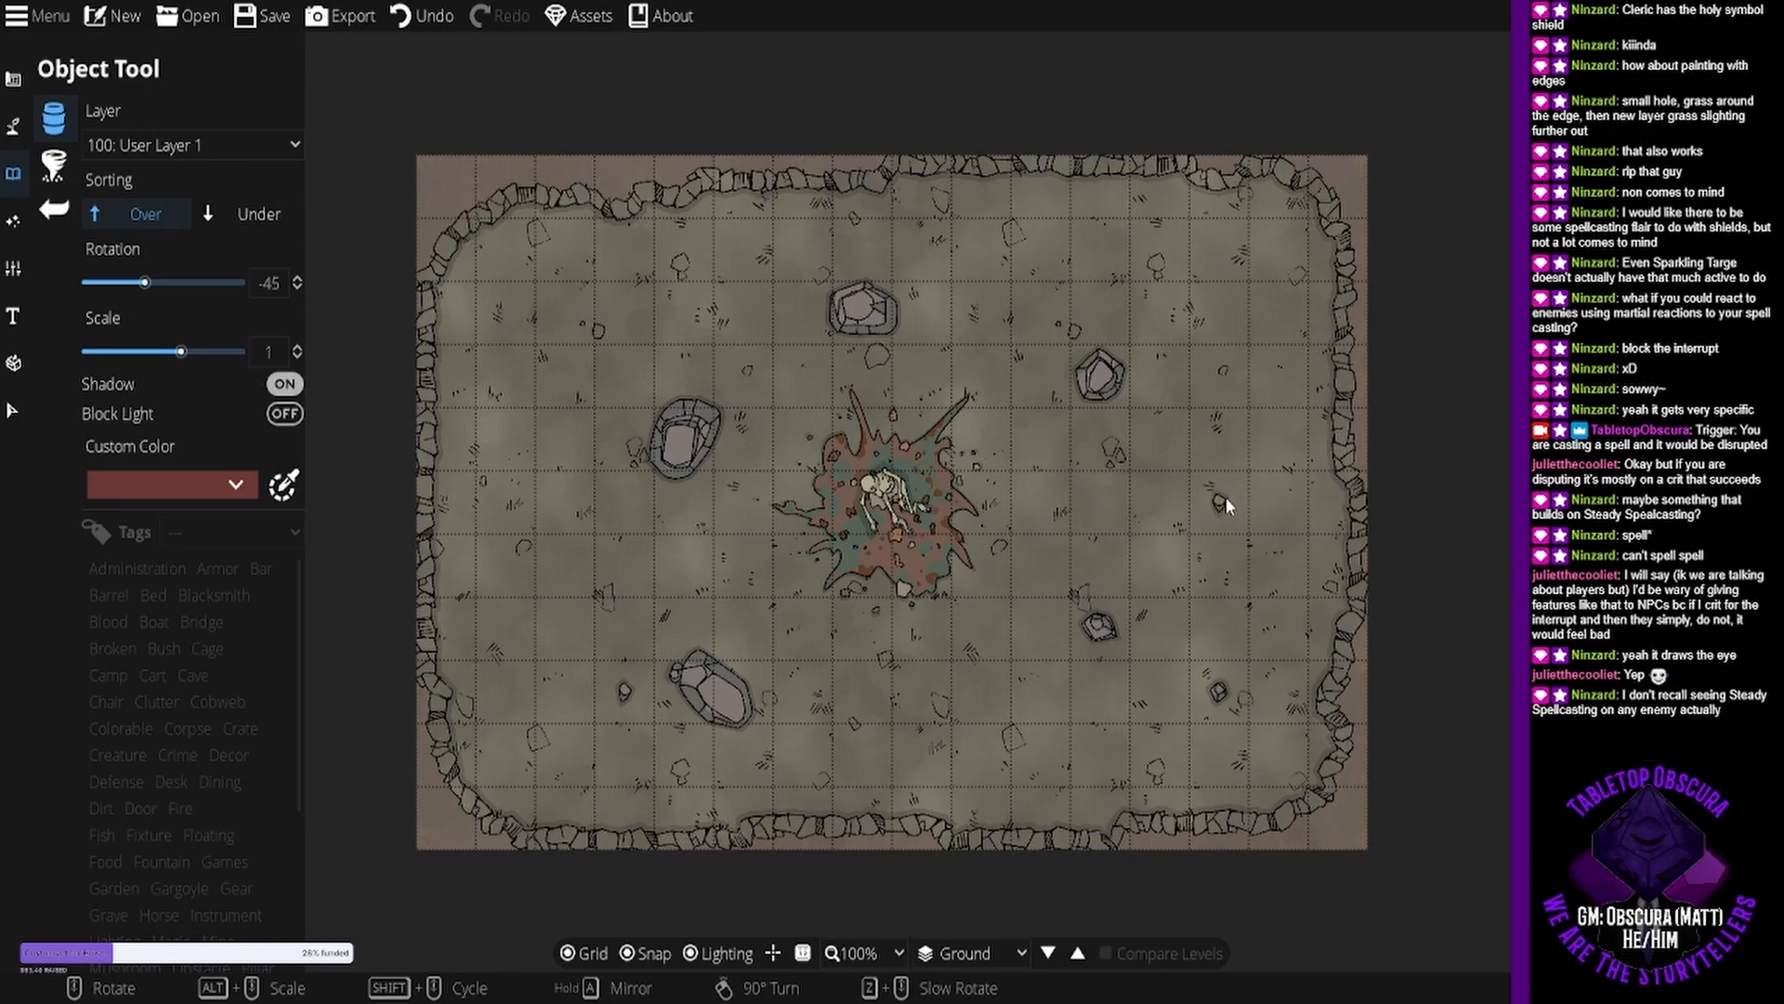
scroll(1342, 507, down, 2)
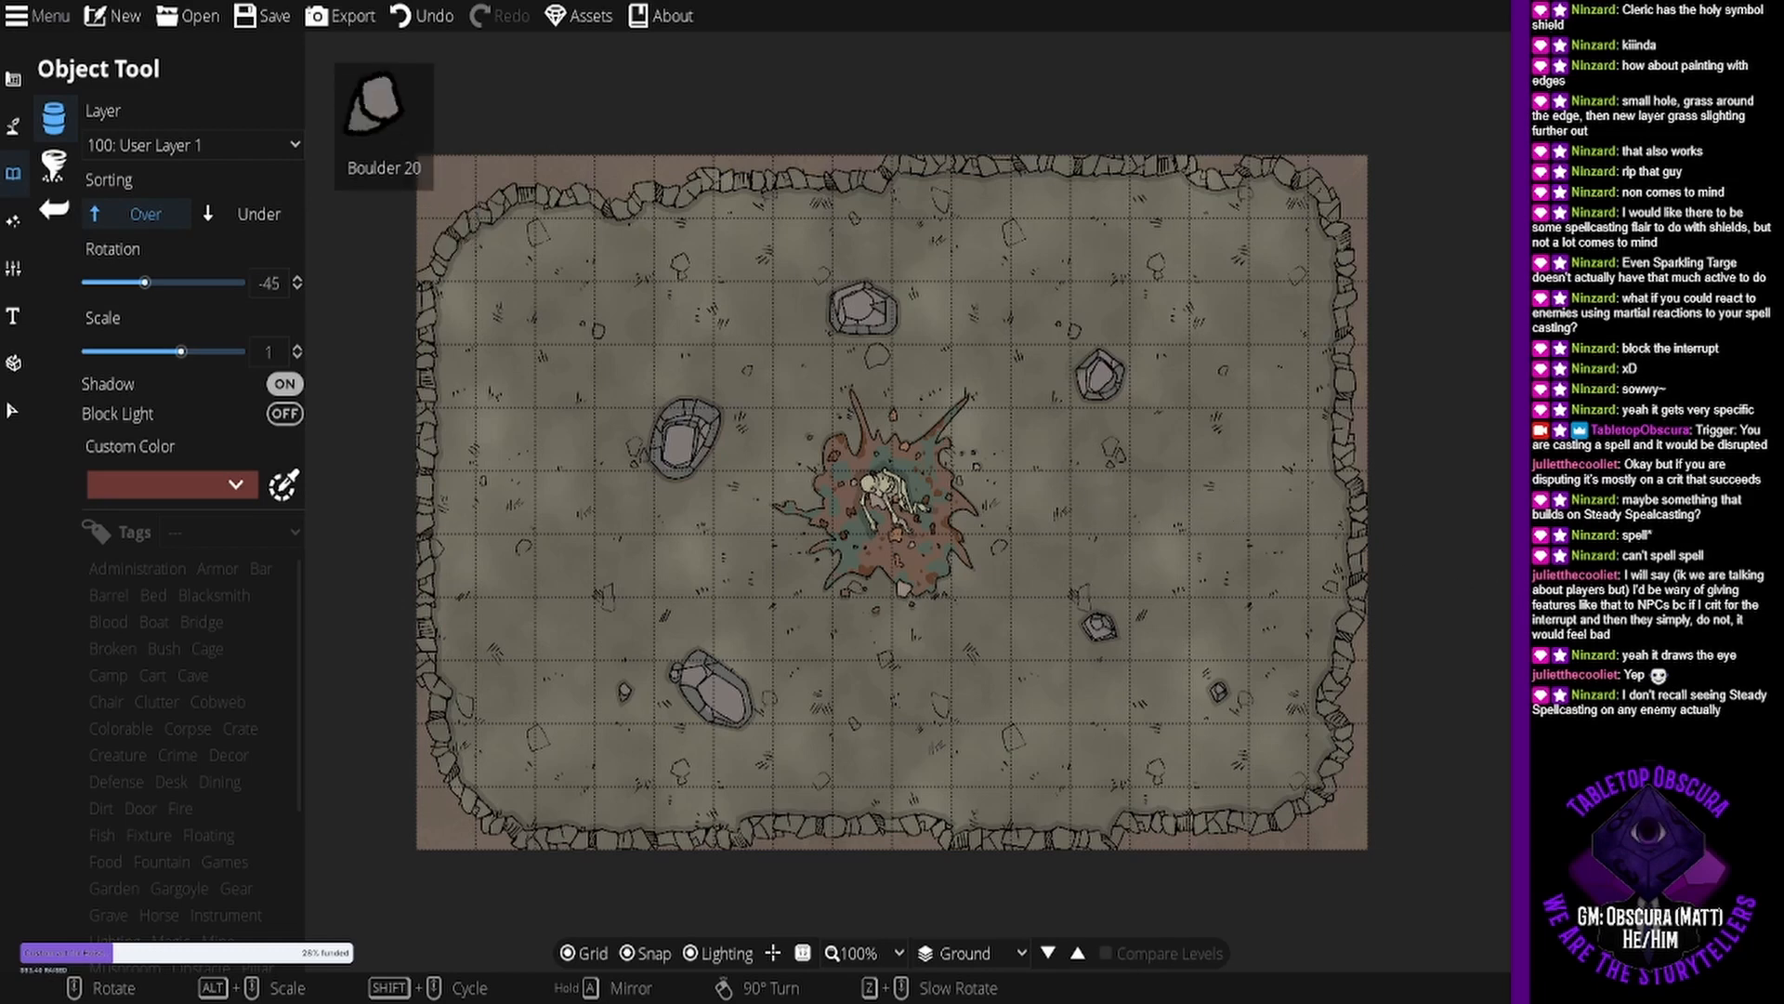
scroll(1333, 502, down, 1)
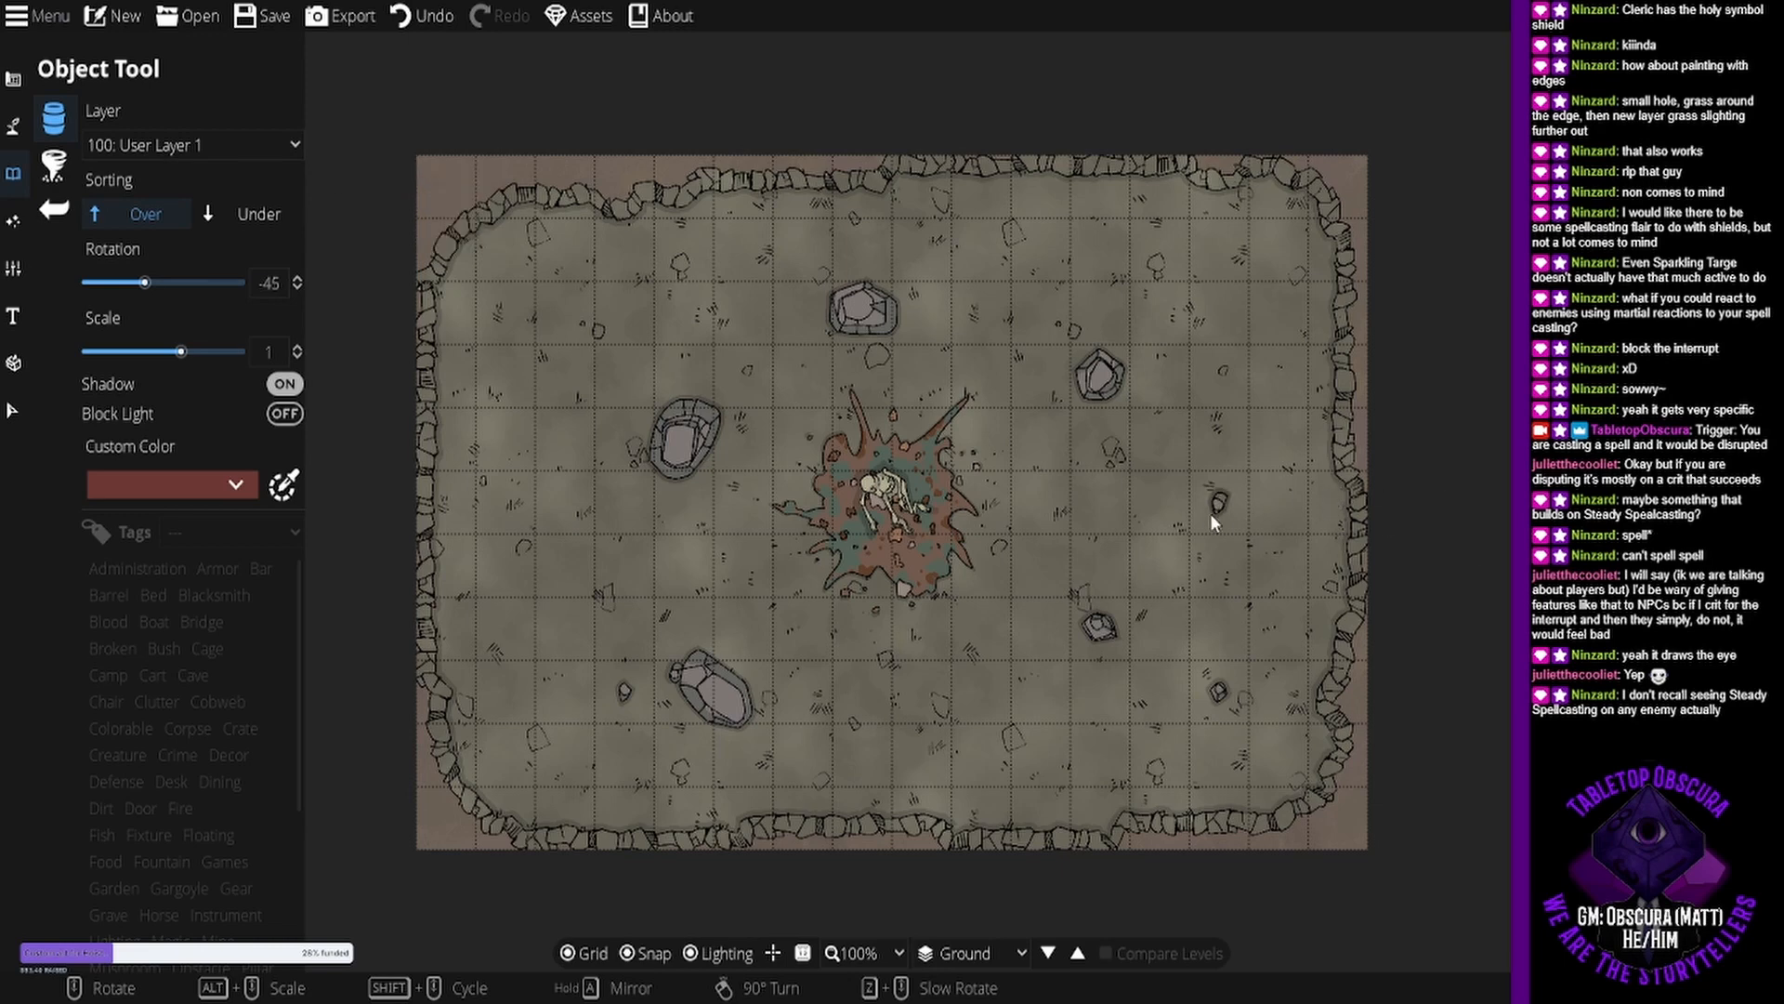
scroll(1210, 513, up, 1)
click(1248, 499)
click(652, 950)
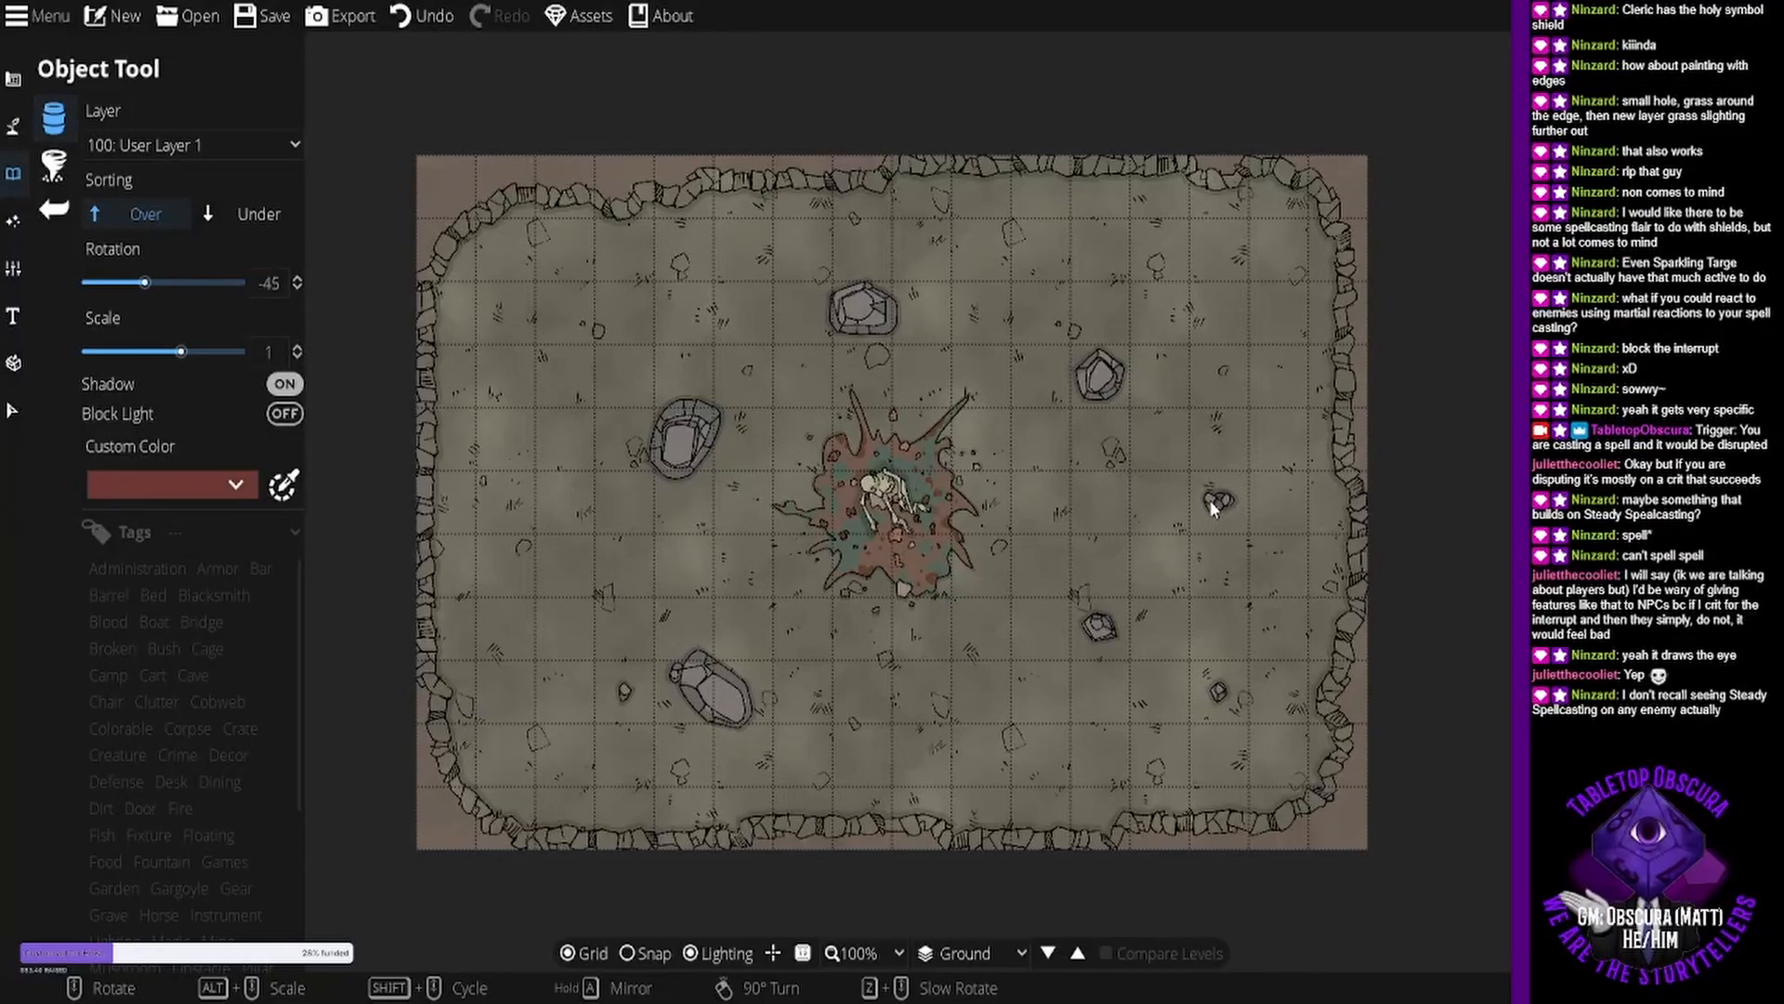
scroll(1210, 500, up, 15)
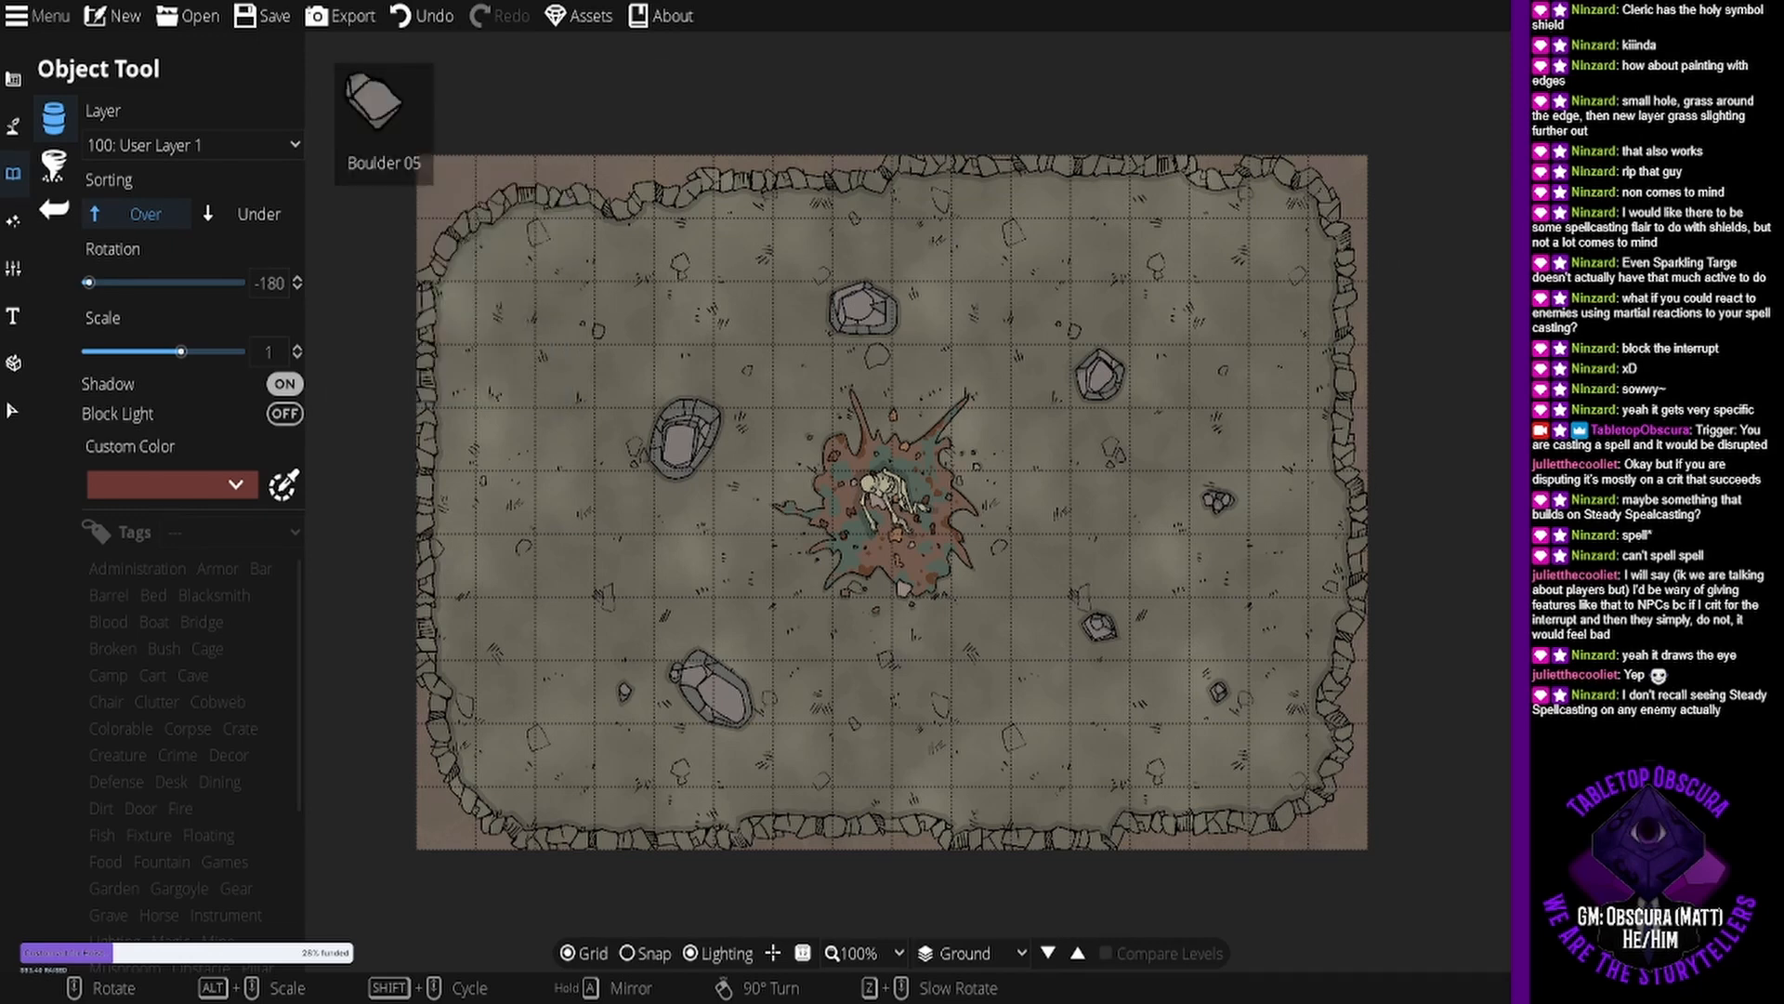
click(1103, 632)
Turn snapping on and place small boulders near the map's southern, northwestern, northeastern and western edges.
click(642, 953)
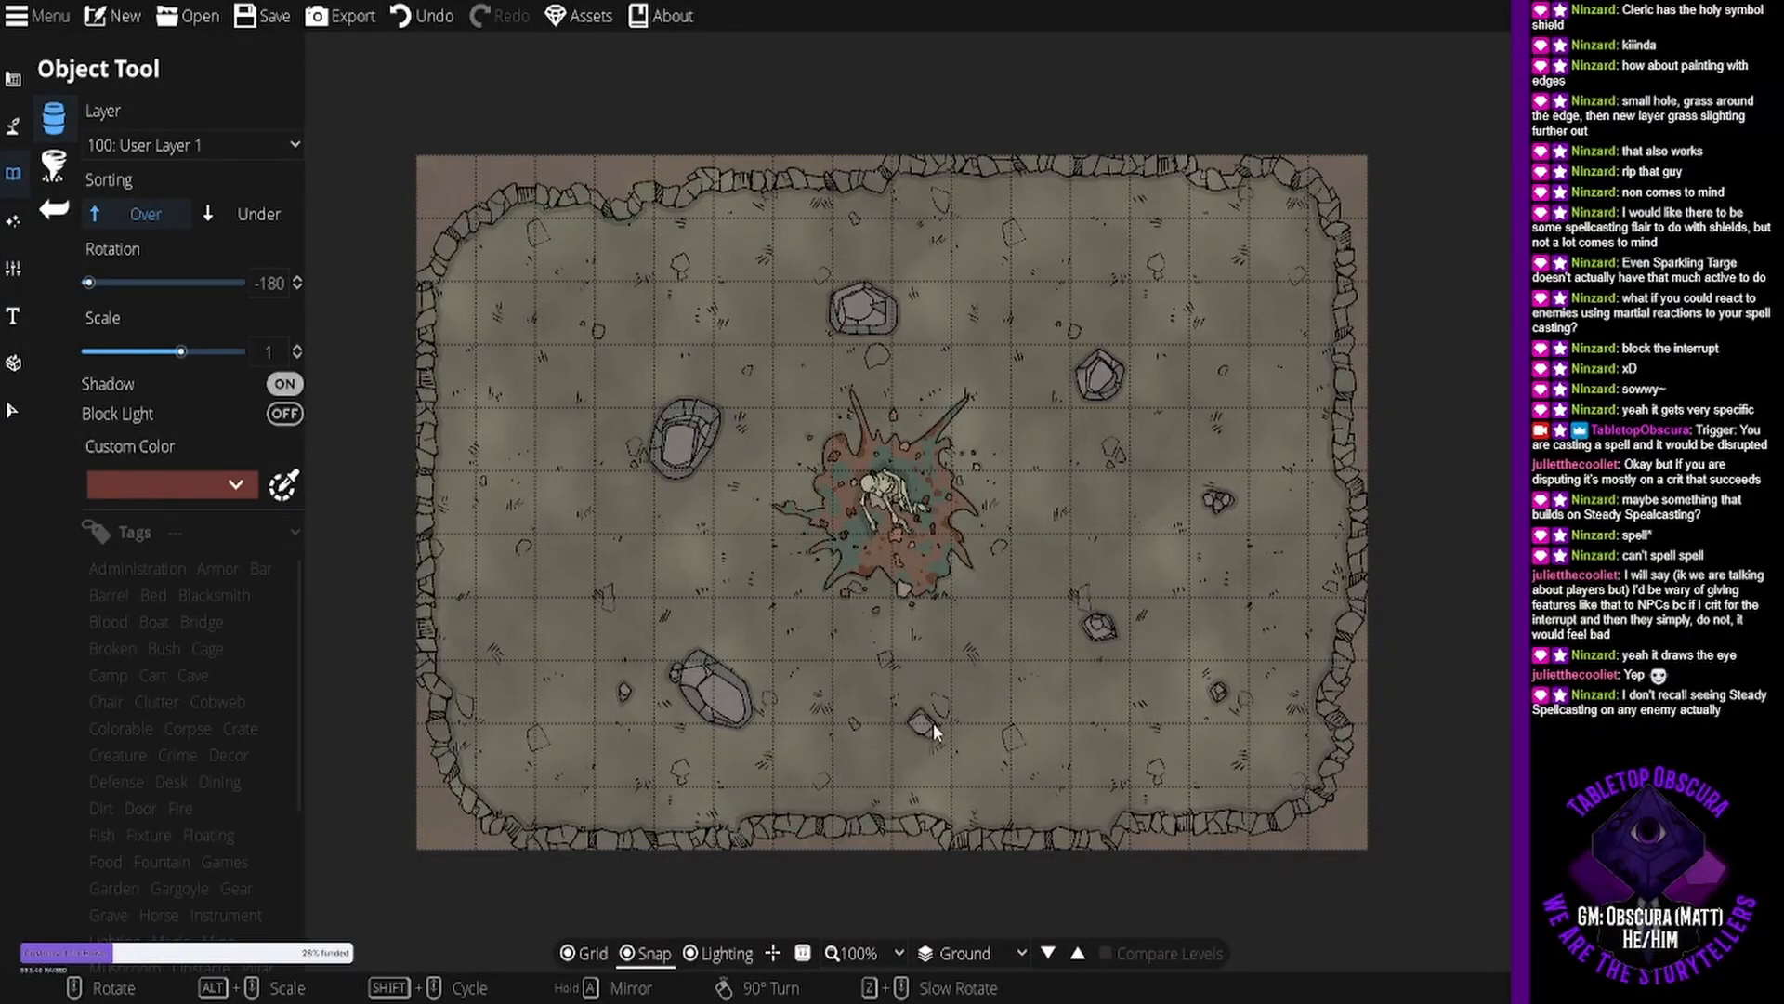
click(979, 740)
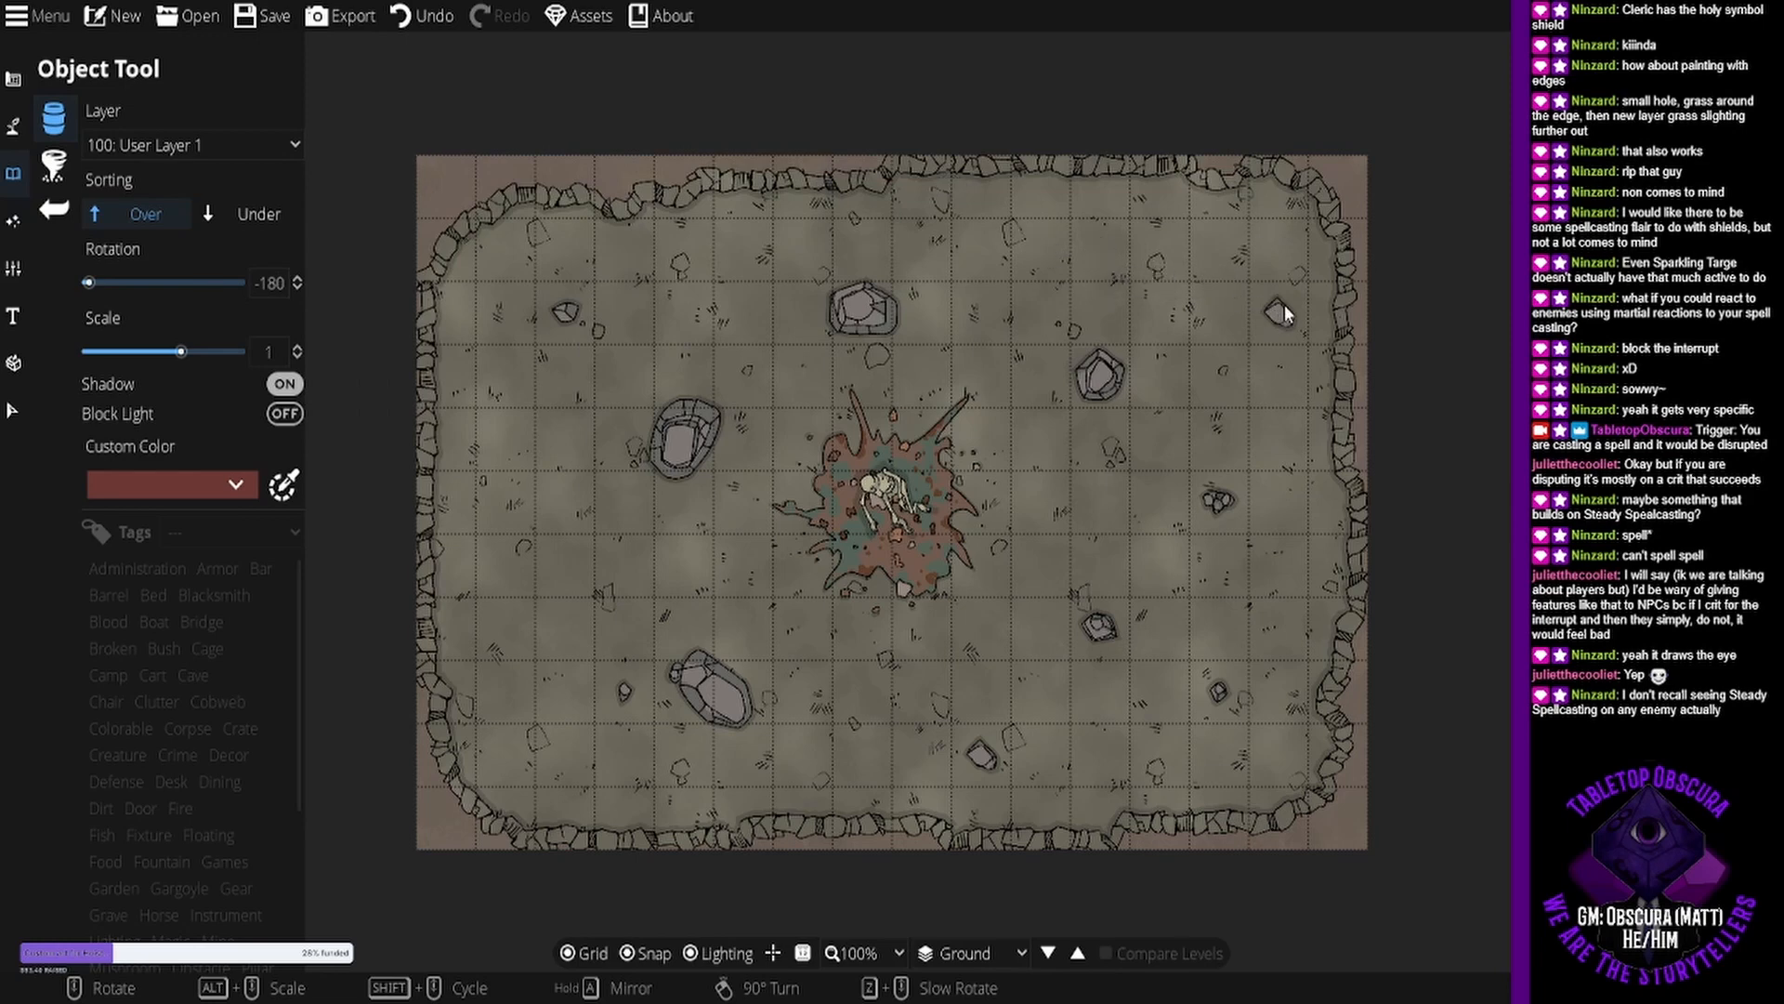
click(1210, 313)
scroll(511, 502, down, 8)
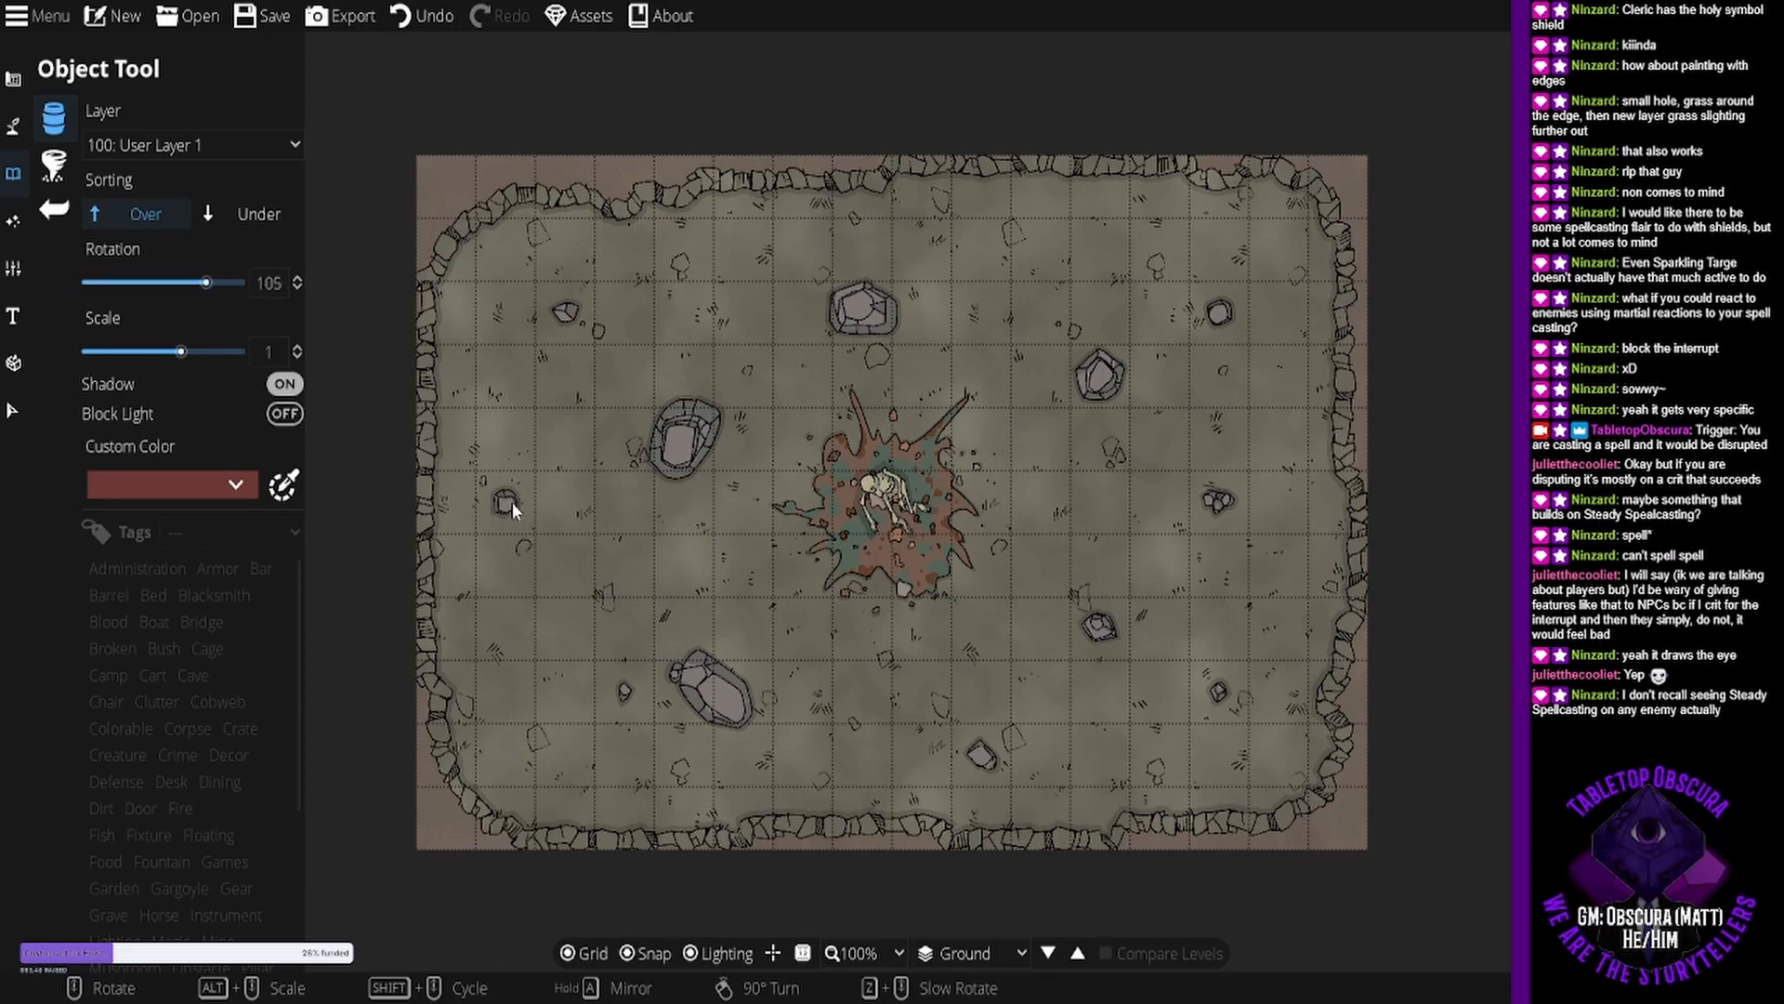
click(512, 502)
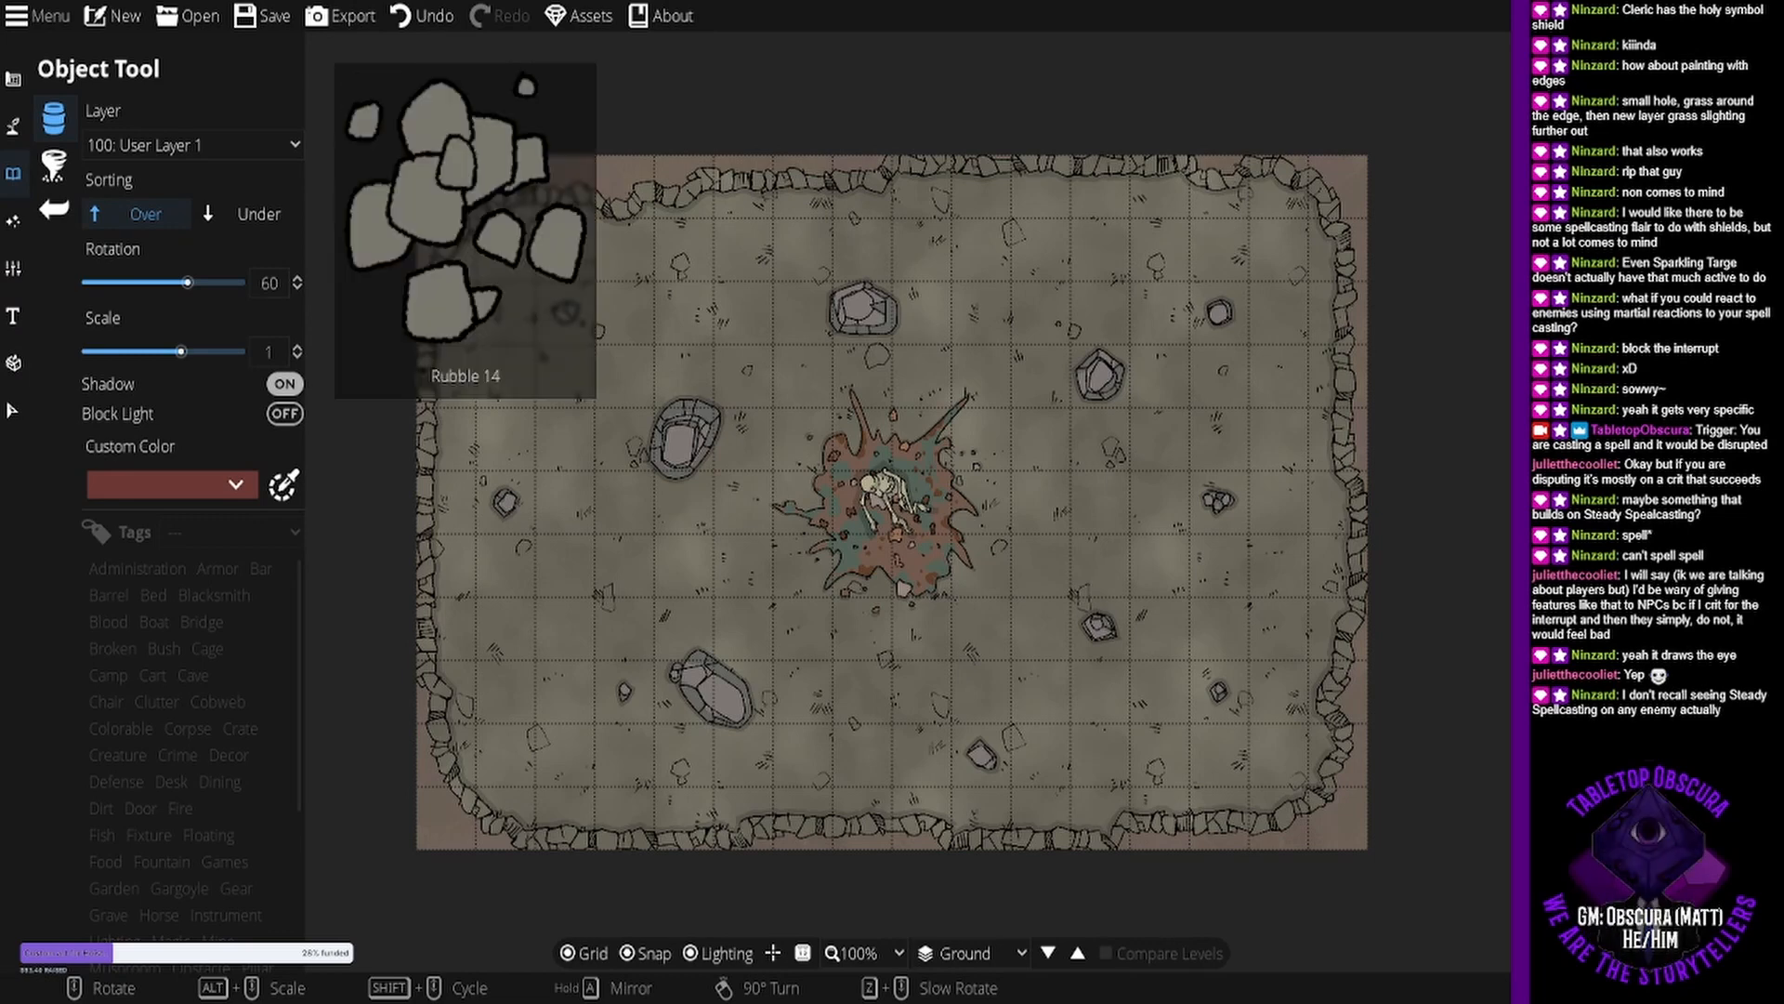
Turn off object shadow and snapping, and place rubble piles in the southwest at 60 degrees and southeast at 15 degrees.
click(286, 384)
click(641, 953)
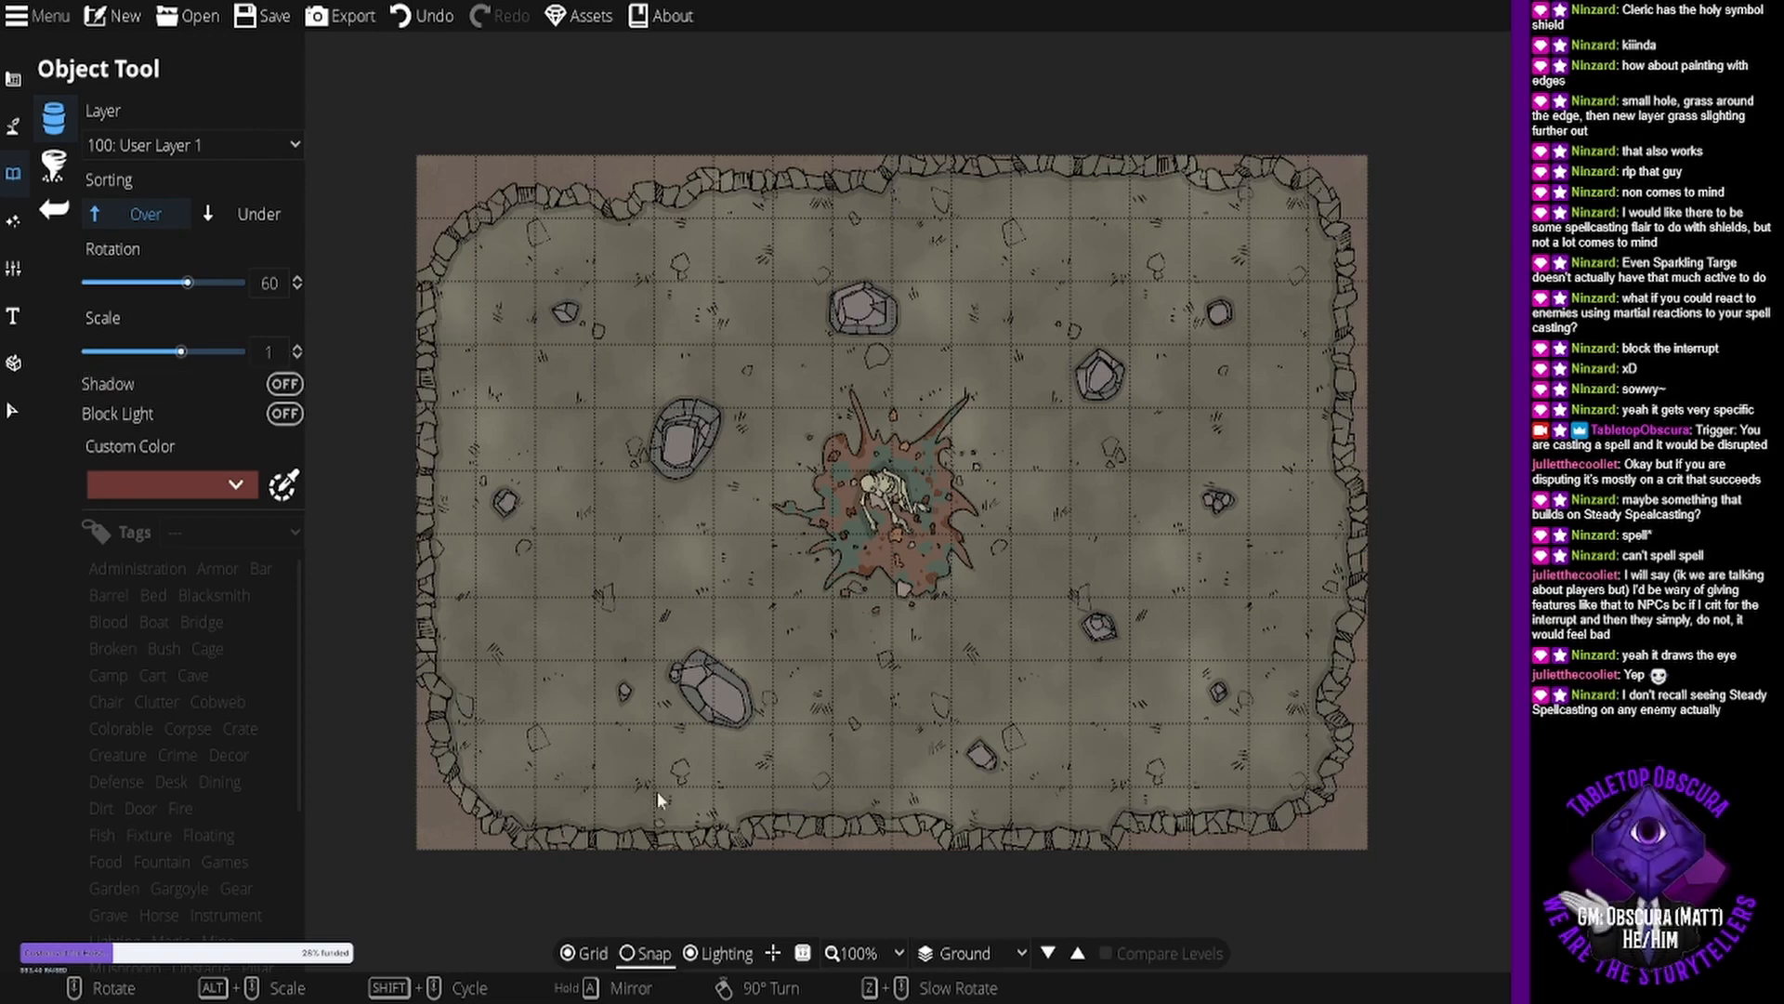
click(527, 657)
shift+scroll(527, 657, down, 3)
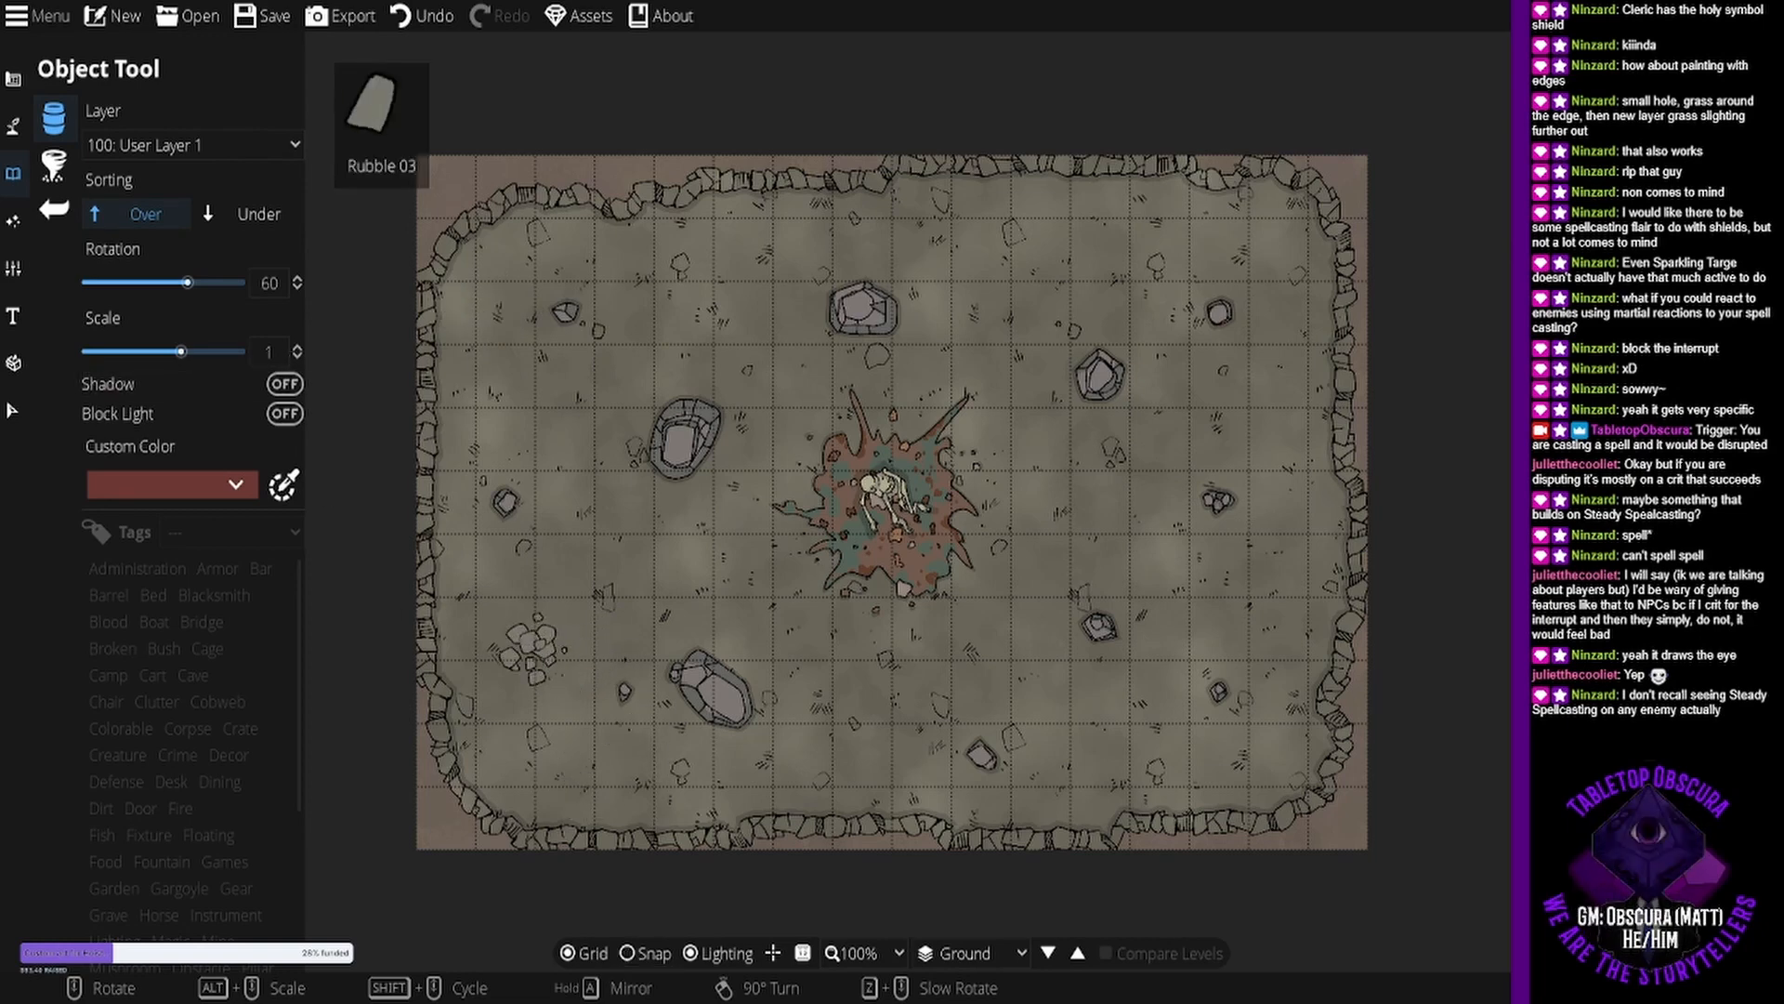
scroll(1210, 630, down, 3)
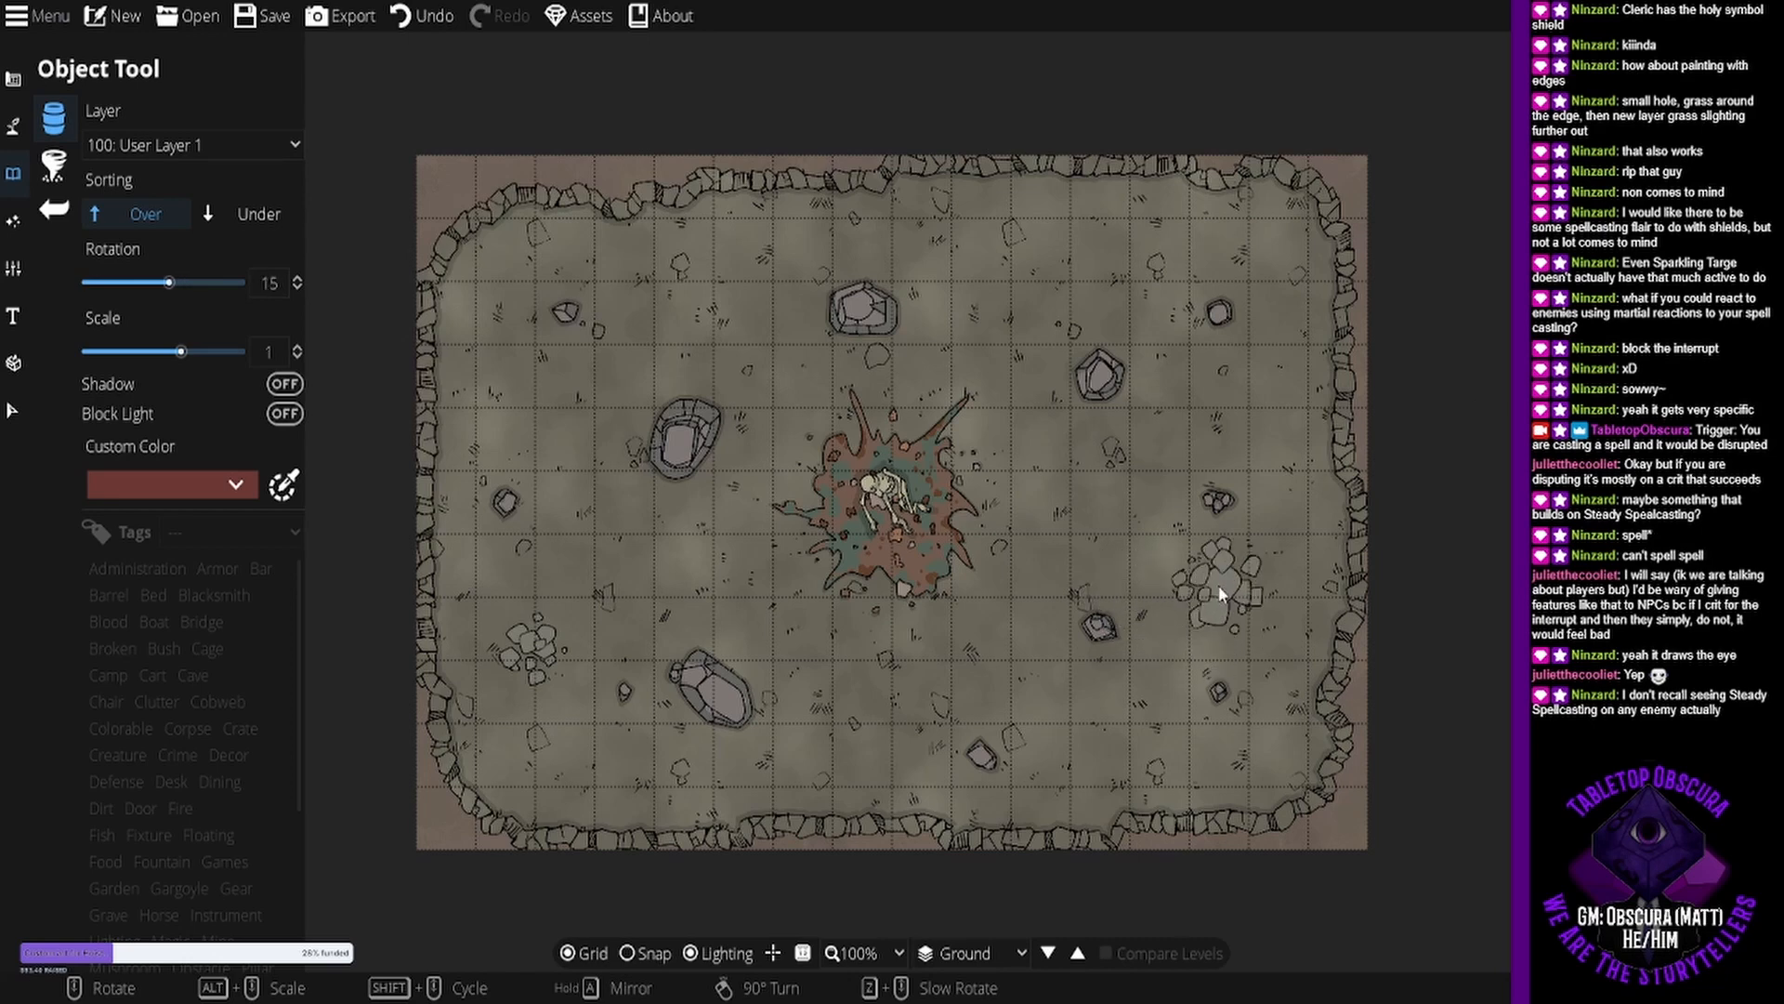
click(1196, 602)
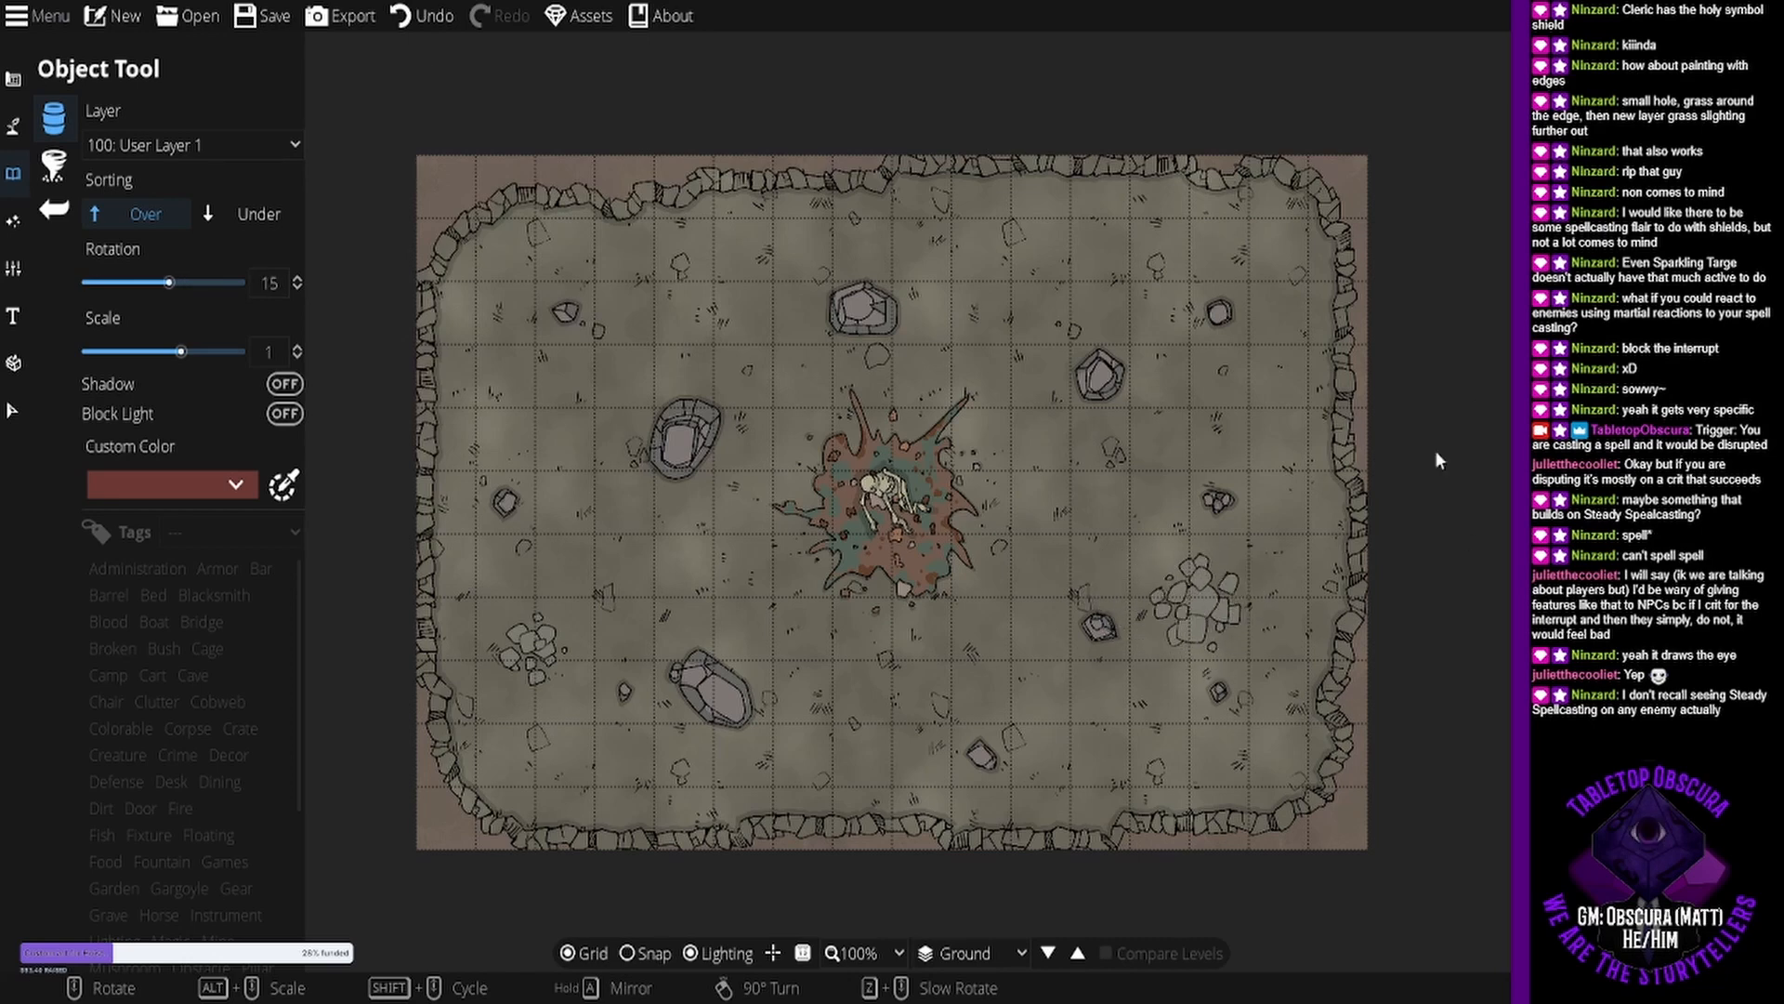
Place a small rubble piece near the eastern edge and a large rubble pile at -60 degrees northeast of the skeleton.
click(1244, 409)
shift+scroll(1244, 409, down, 3)
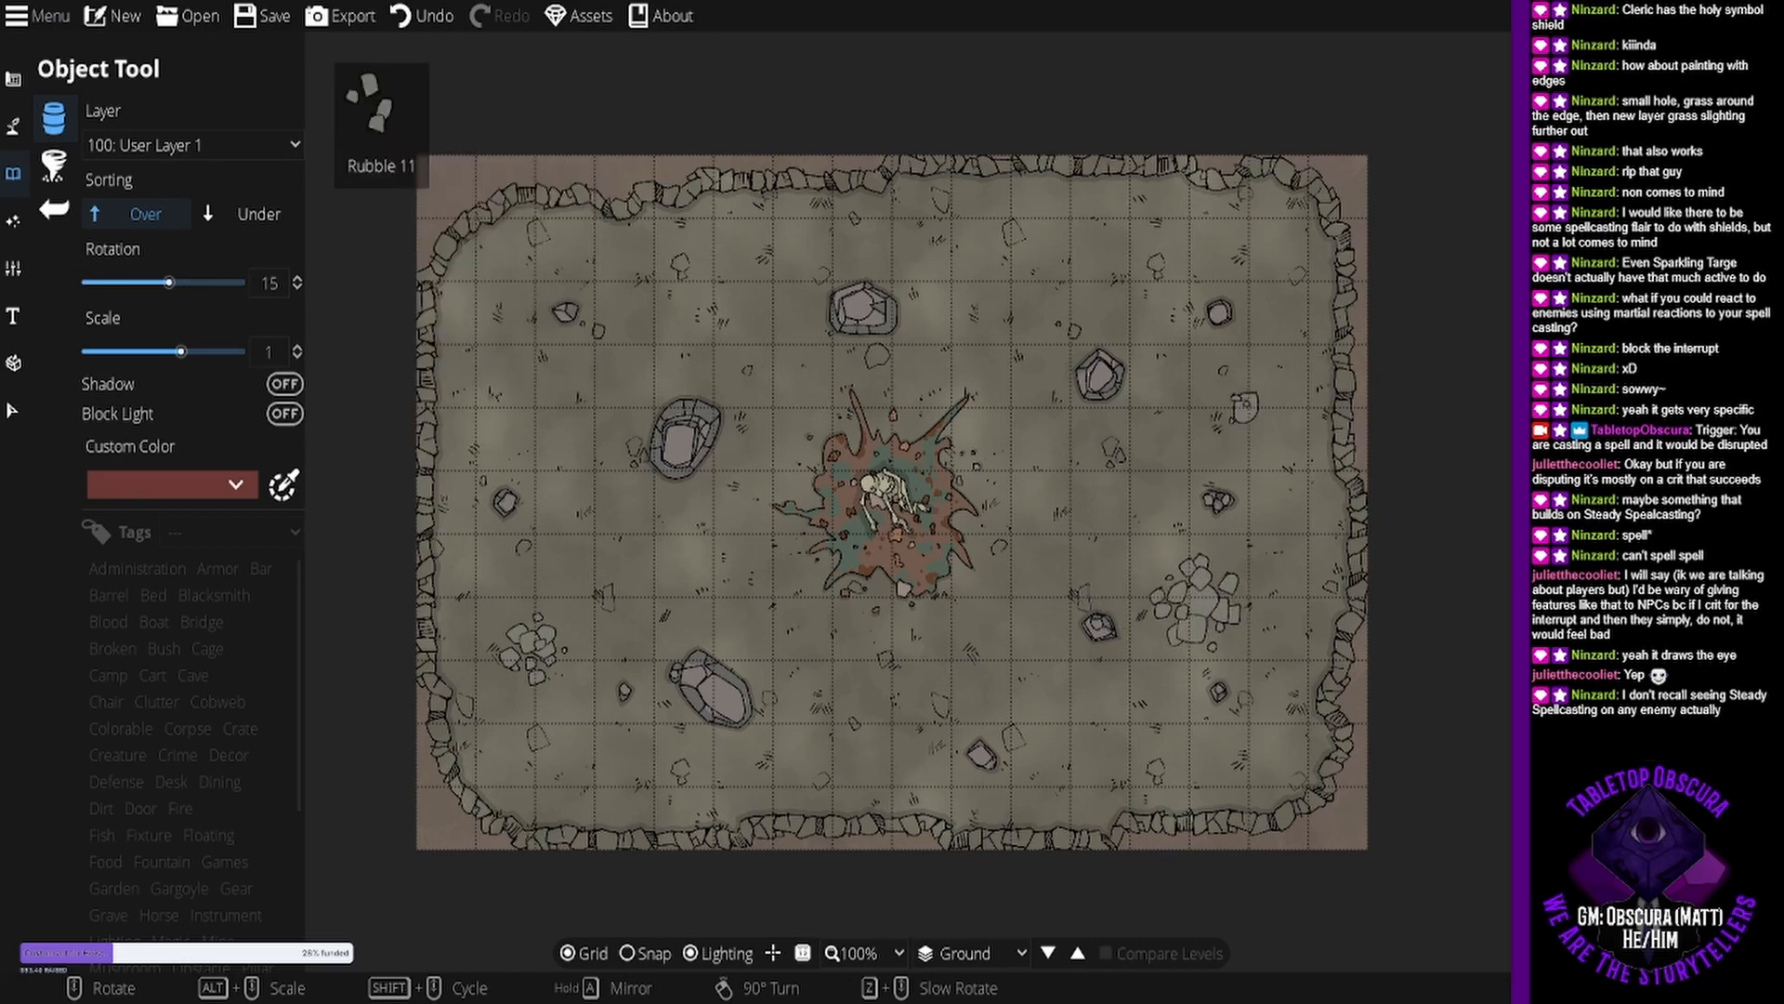
shift+scroll(1206, 247, down, 3)
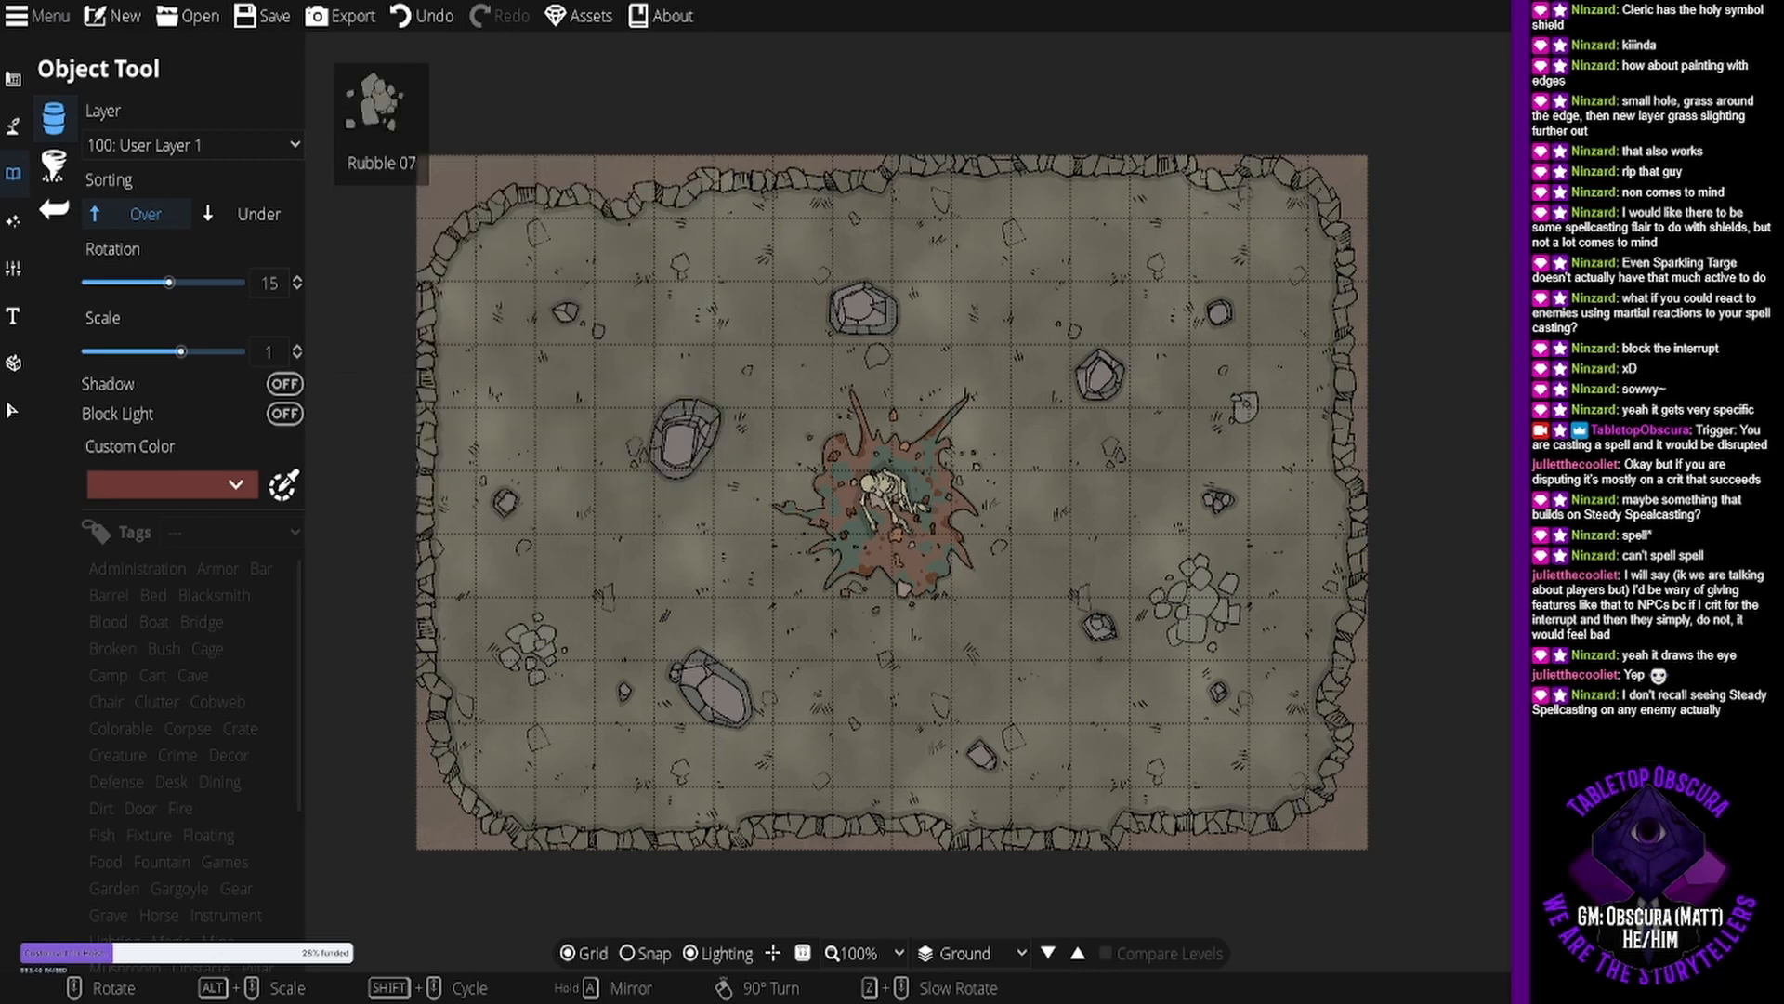
scroll(1063, 310, down, 5)
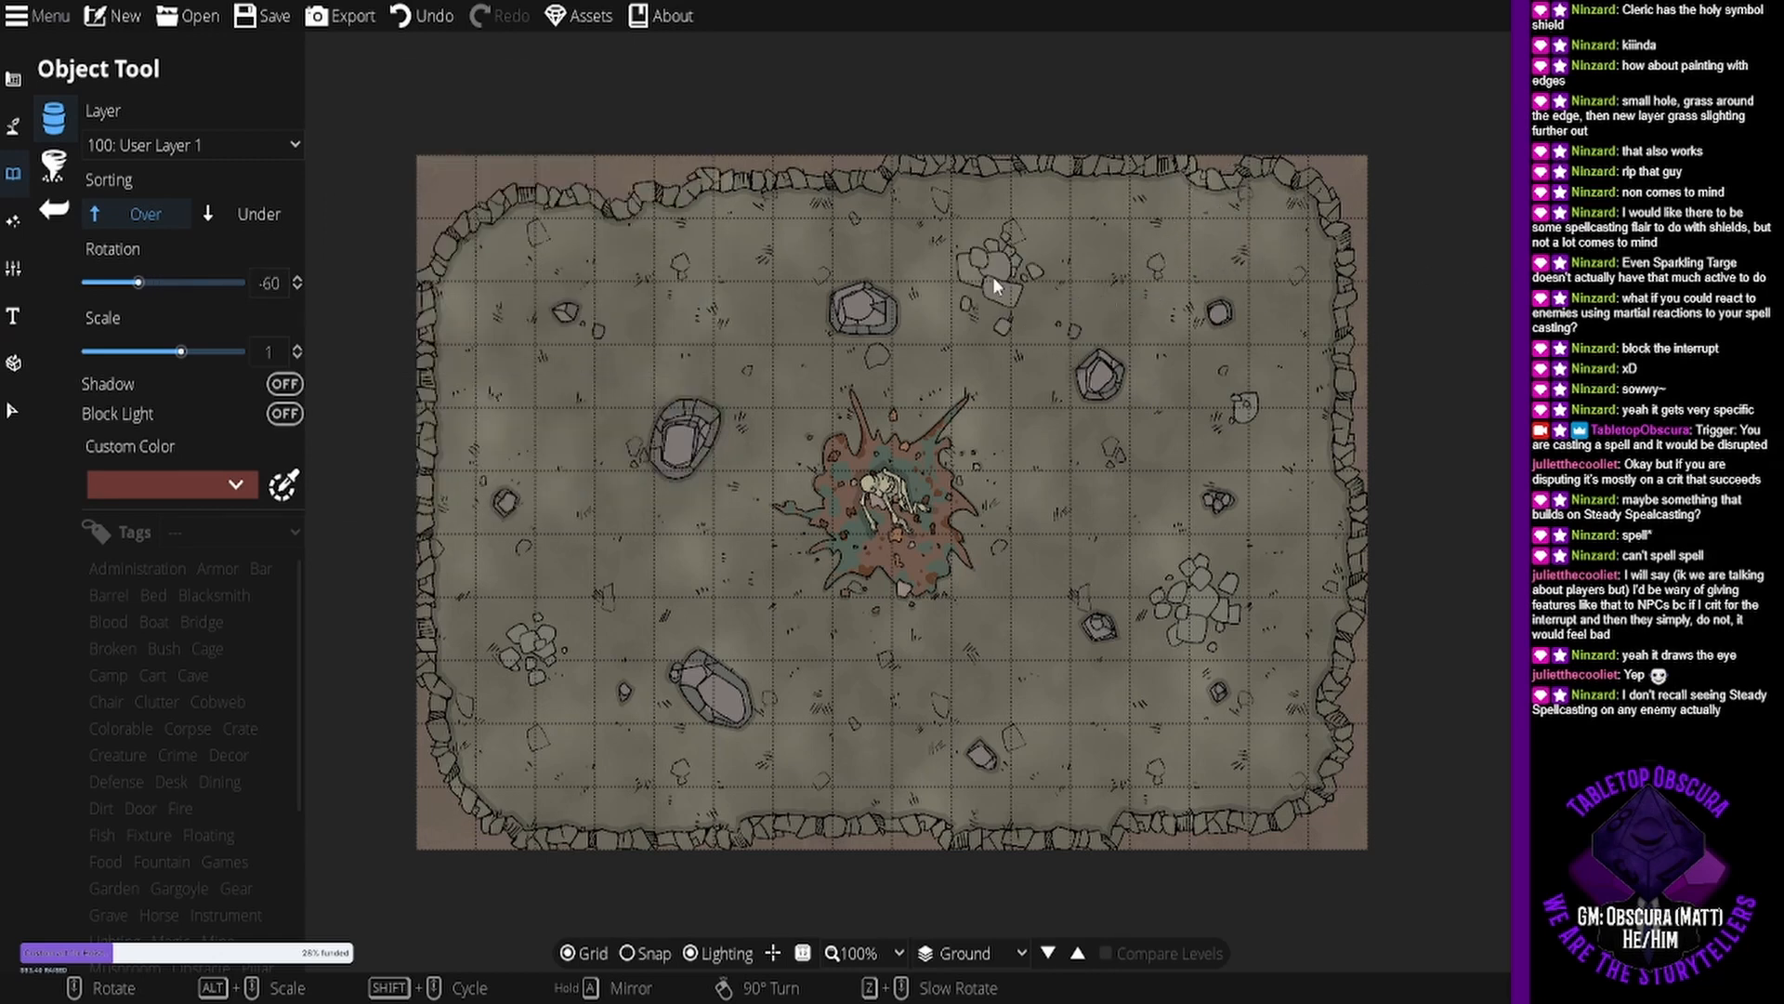
shift+scroll(993, 276, up, 1)
Place a rubble pile in the northwest and small loose rubble east of the skeleton.
click(628, 283)
shift+scroll(1310, 507, down, 2)
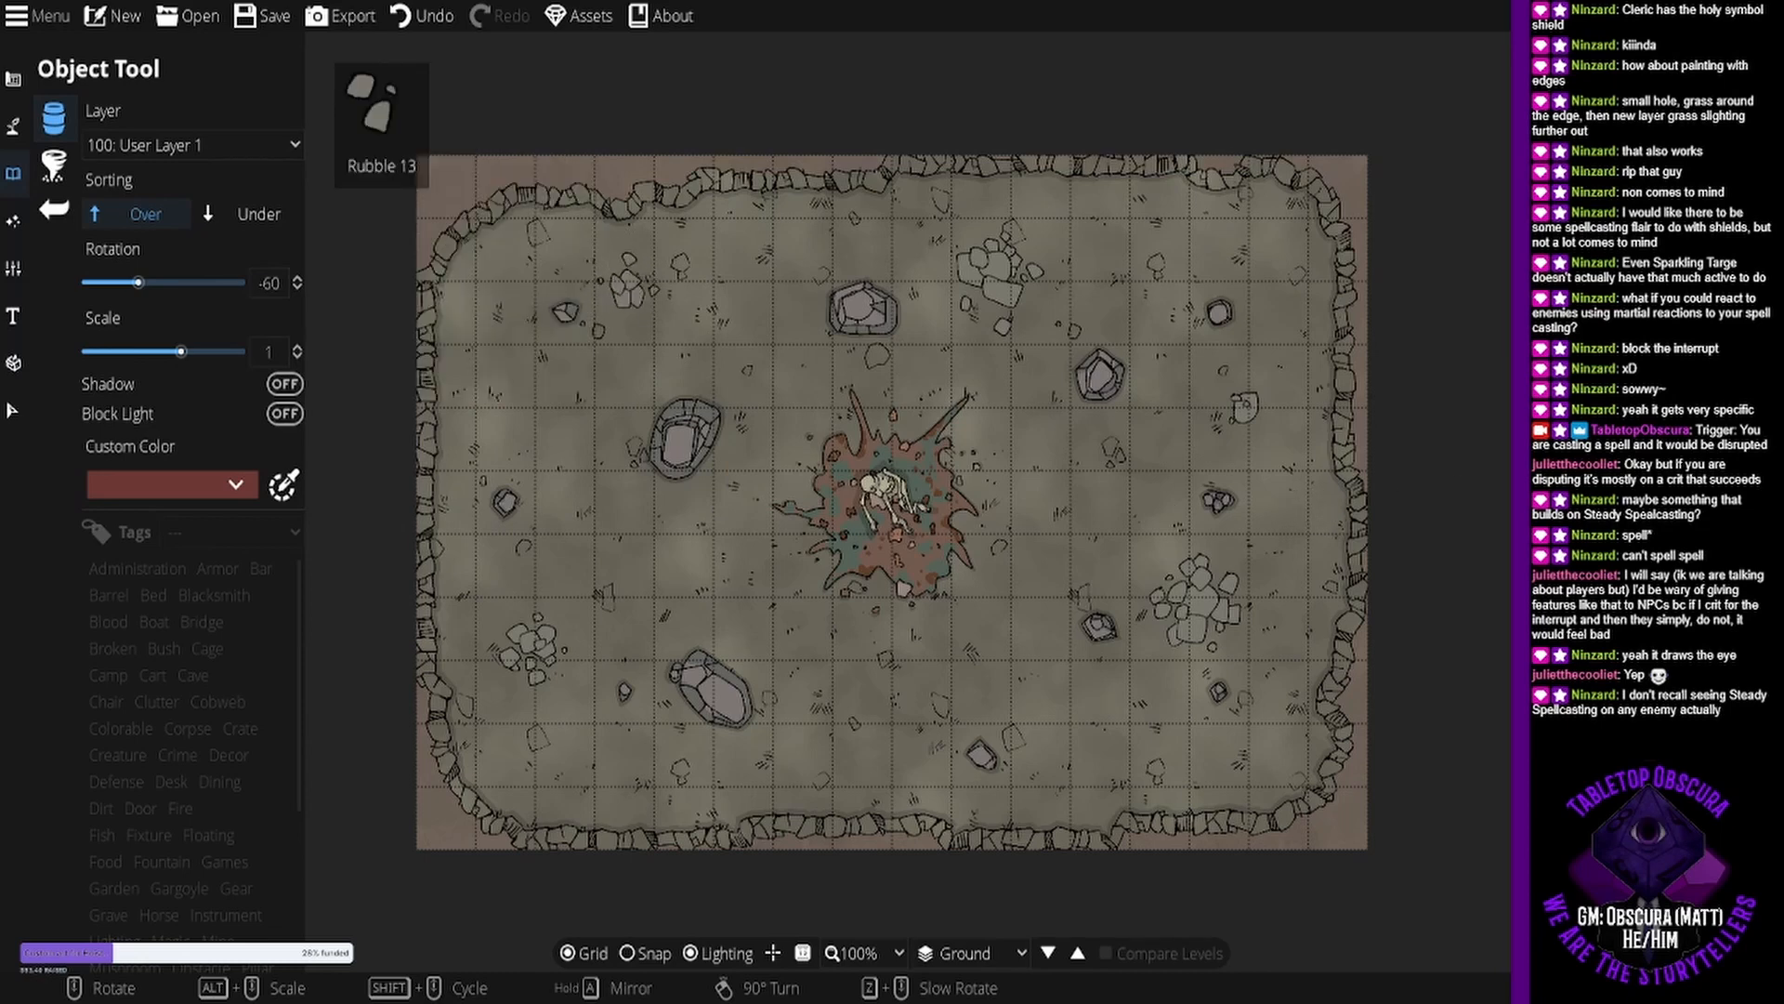
click(1214, 498)
click(1094, 491)
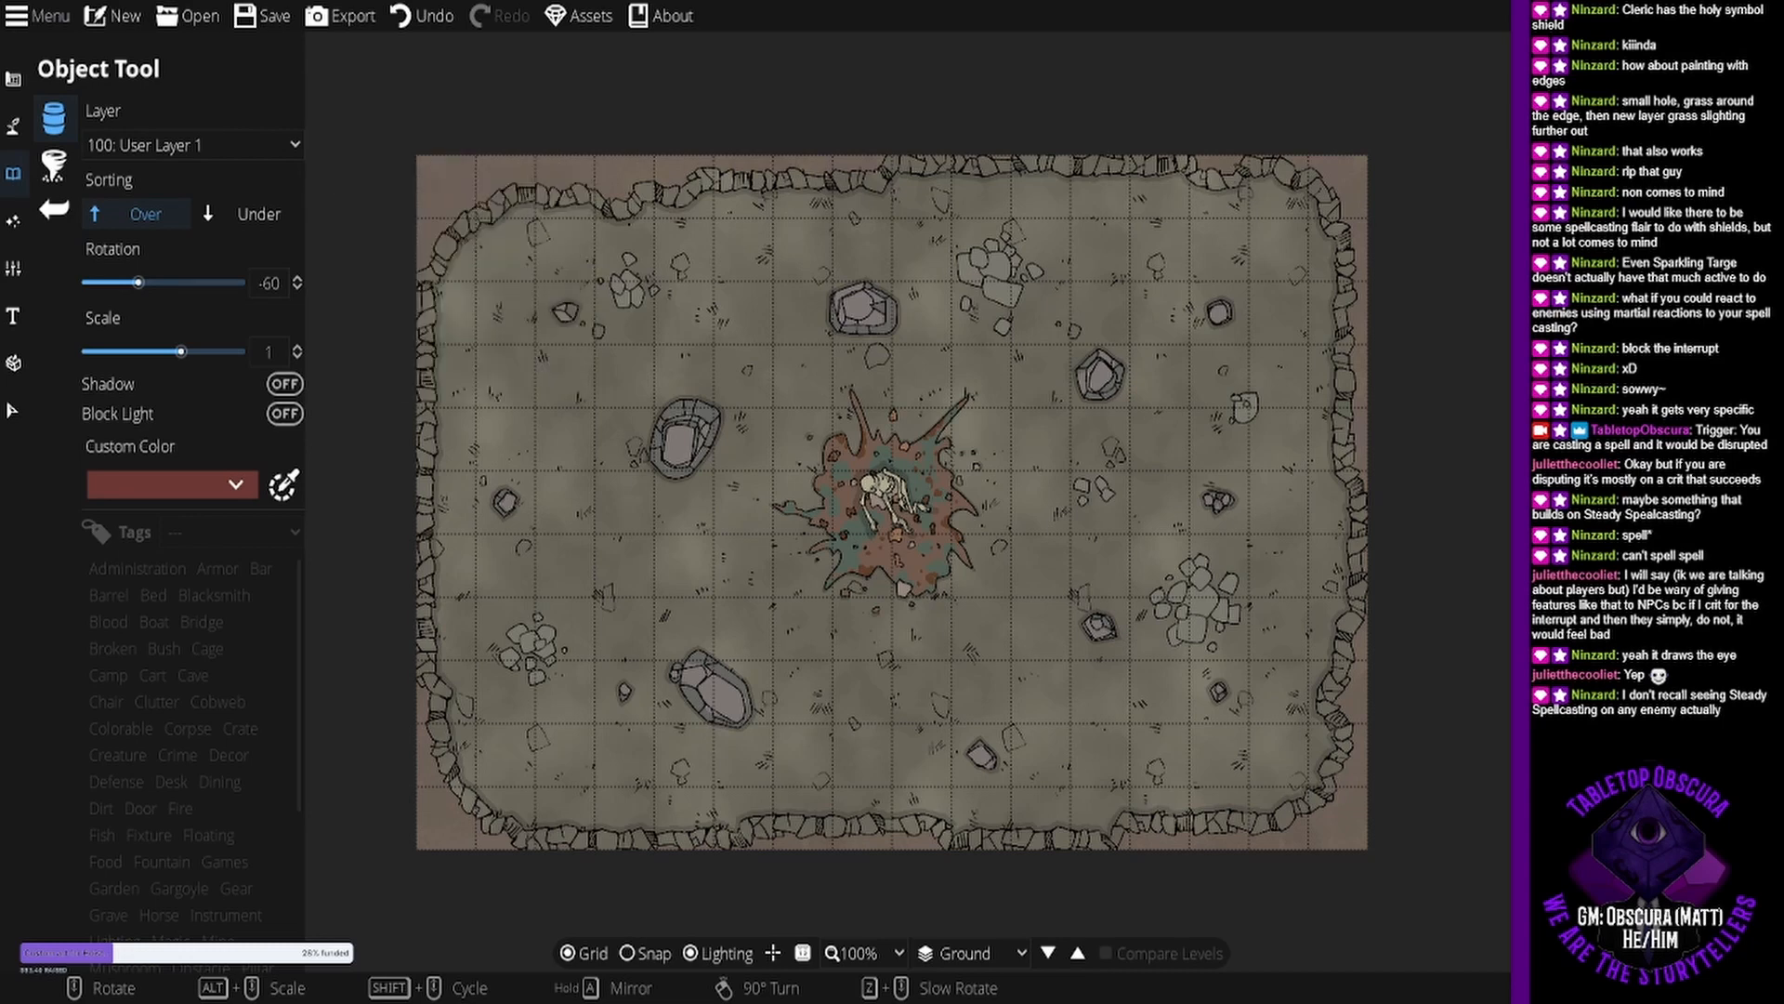
Examine the scatter, water, material and terrain brush options, including the available terrain textures.
click(53, 163)
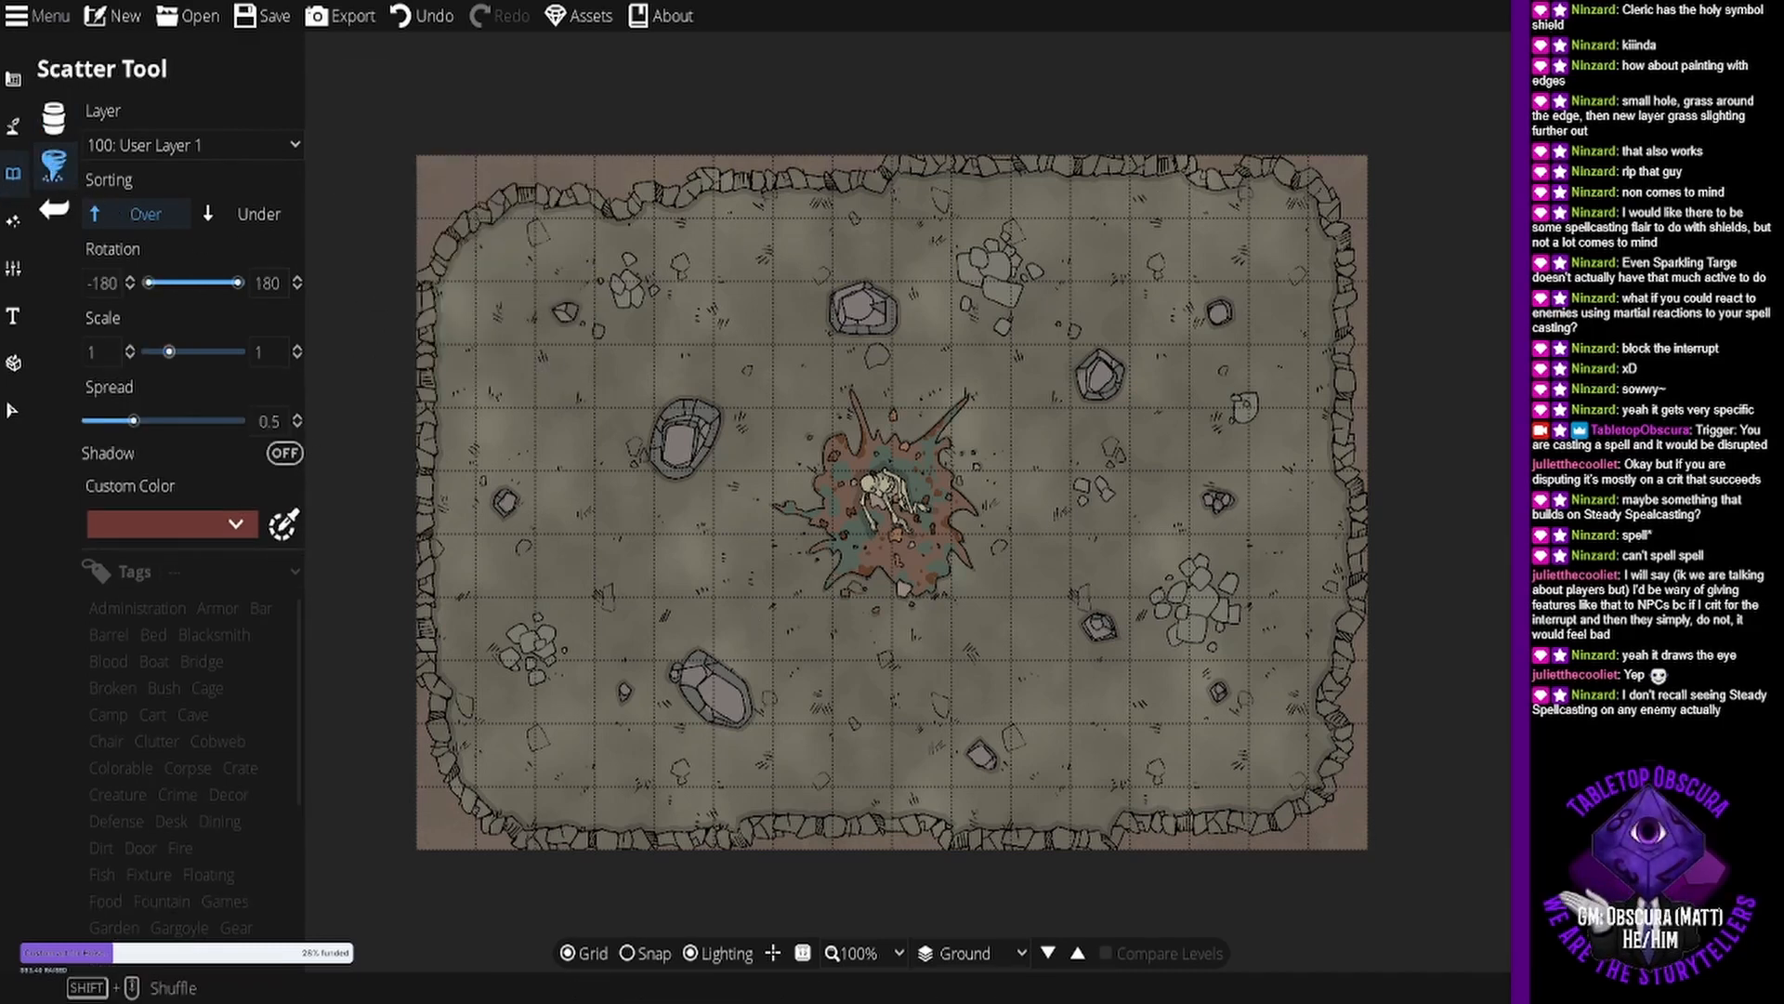
click(13, 126)
click(117, 168)
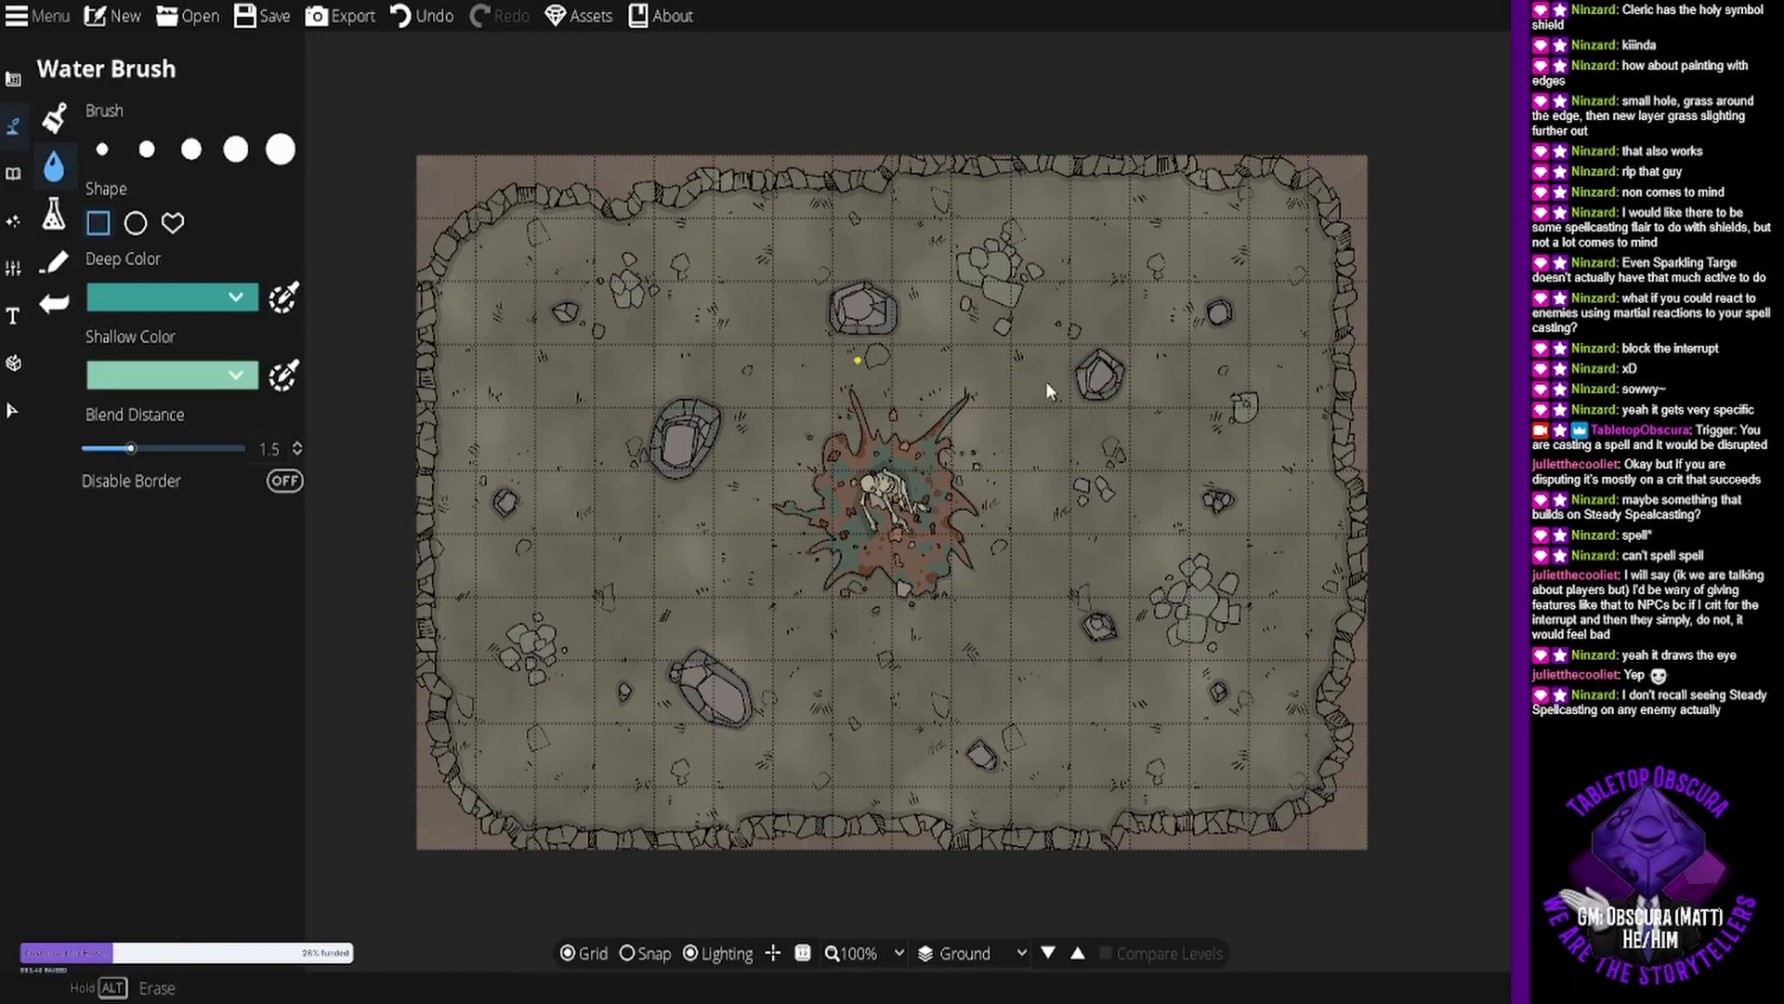
click(135, 223)
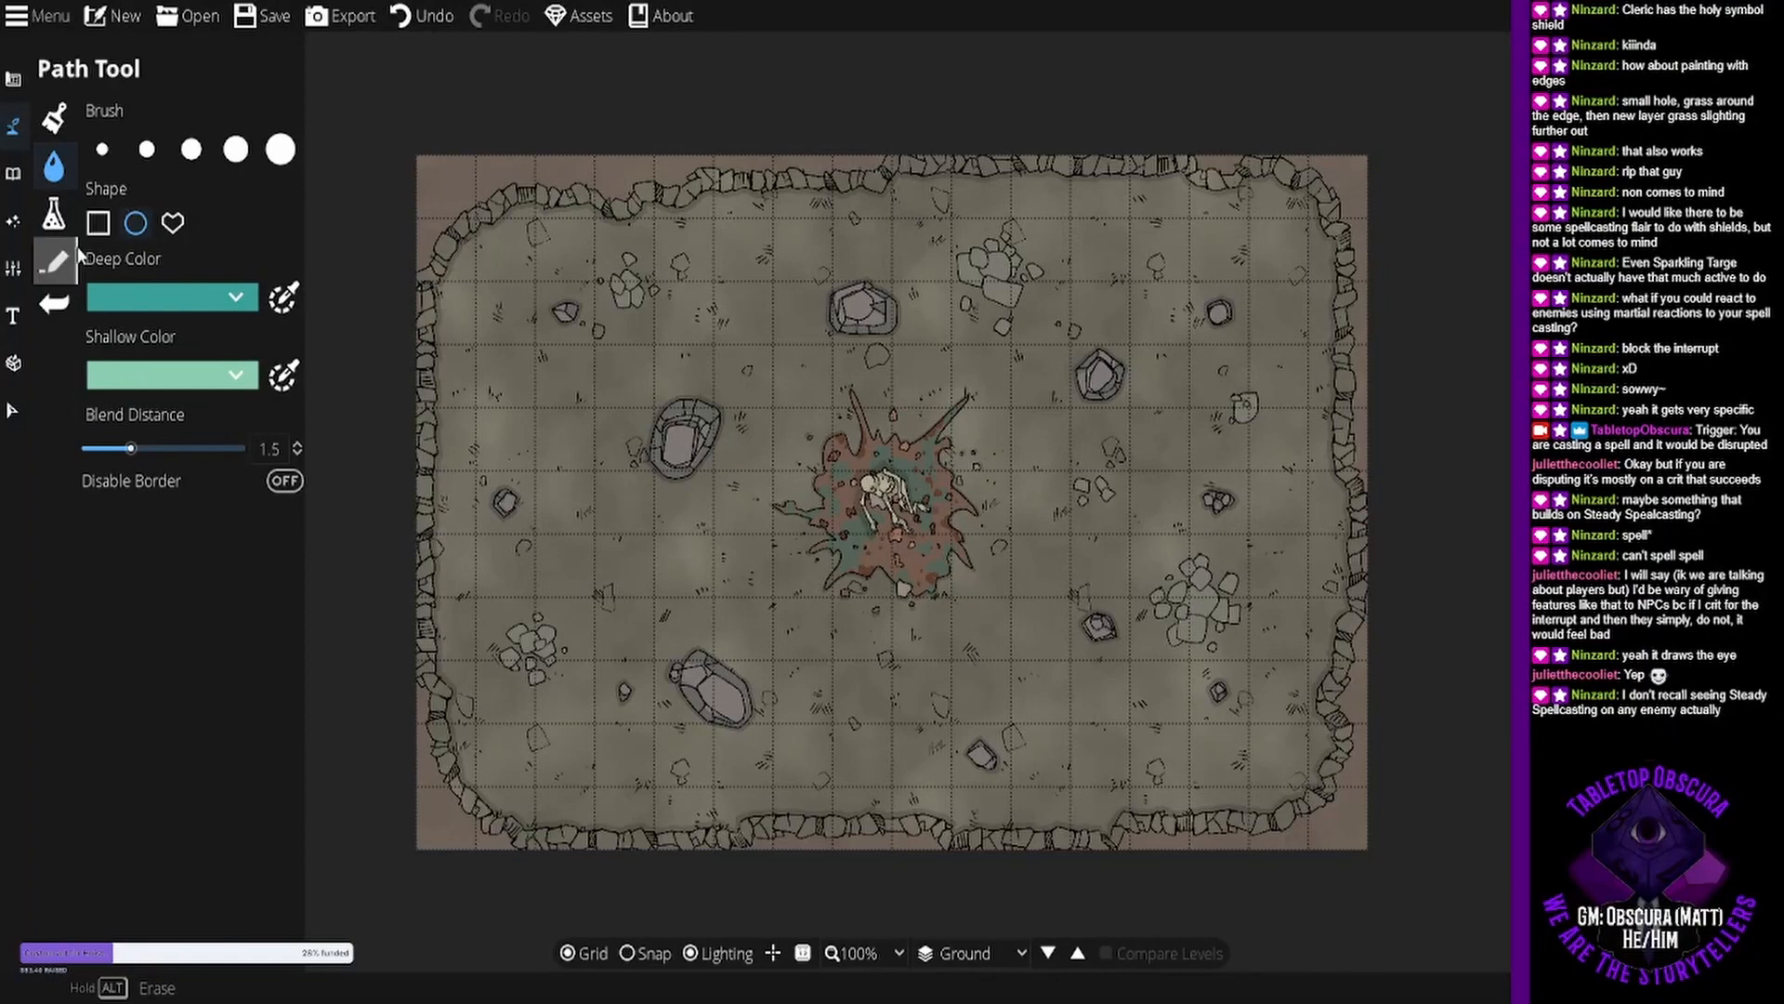
click(101, 224)
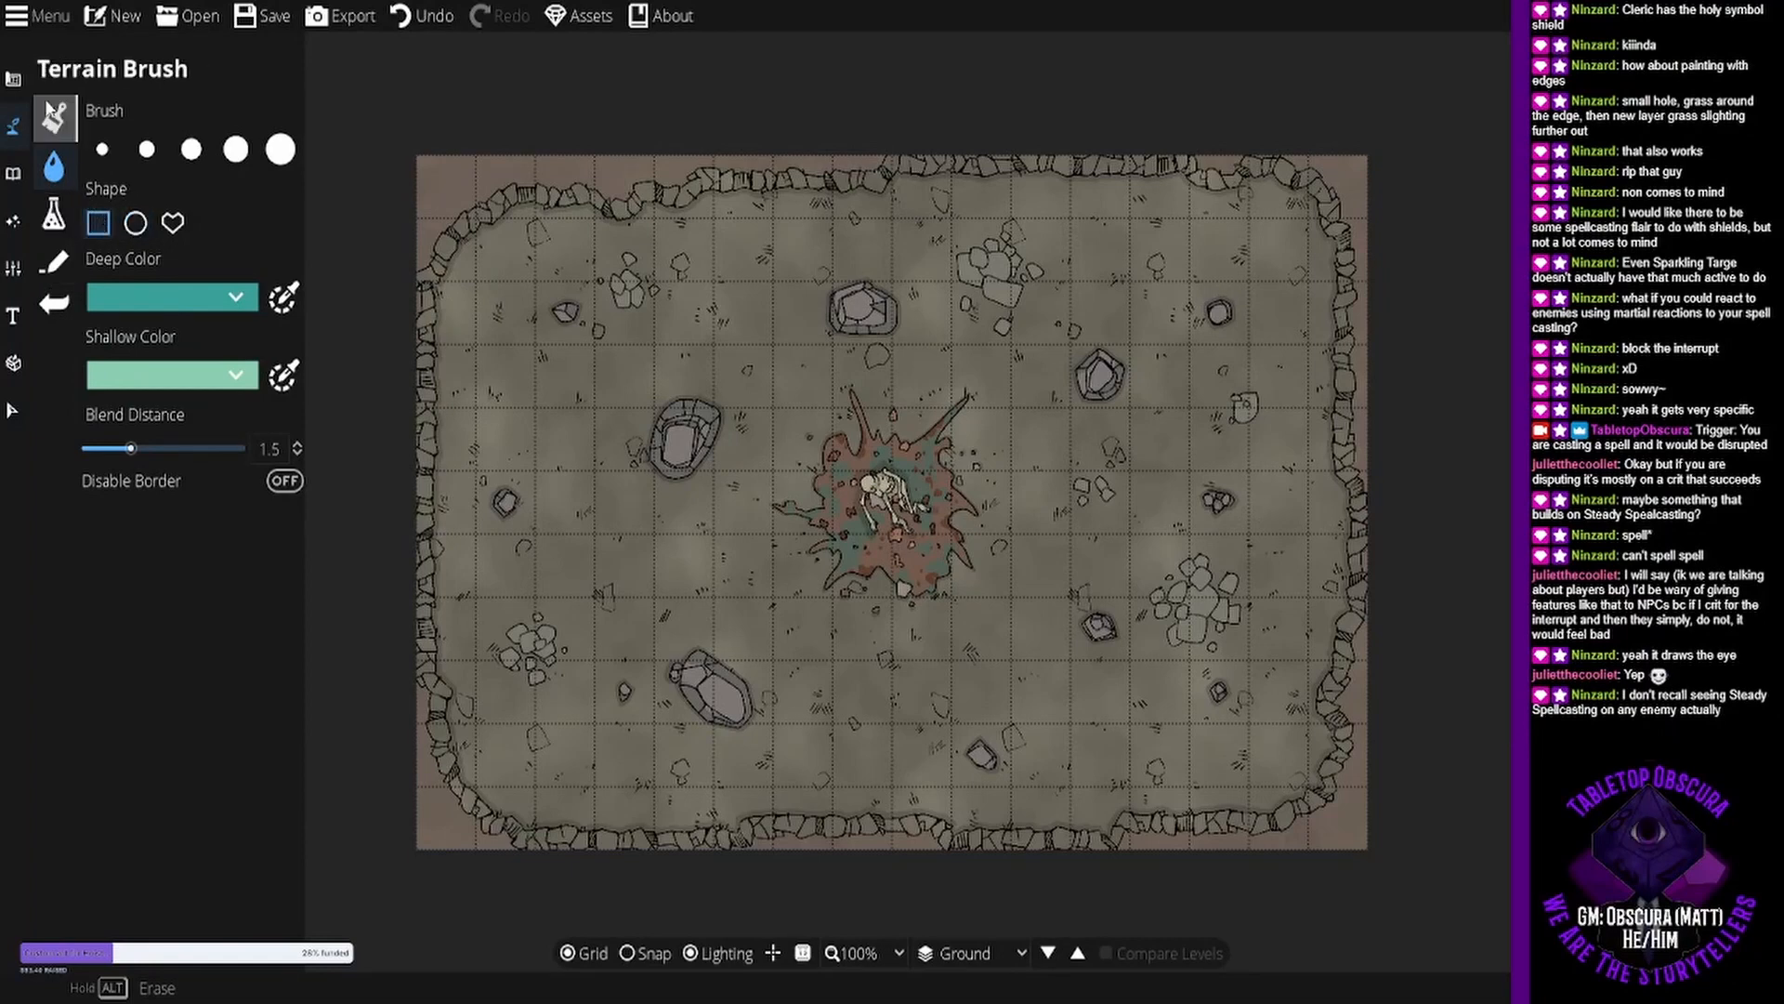
click(56, 119)
click(58, 213)
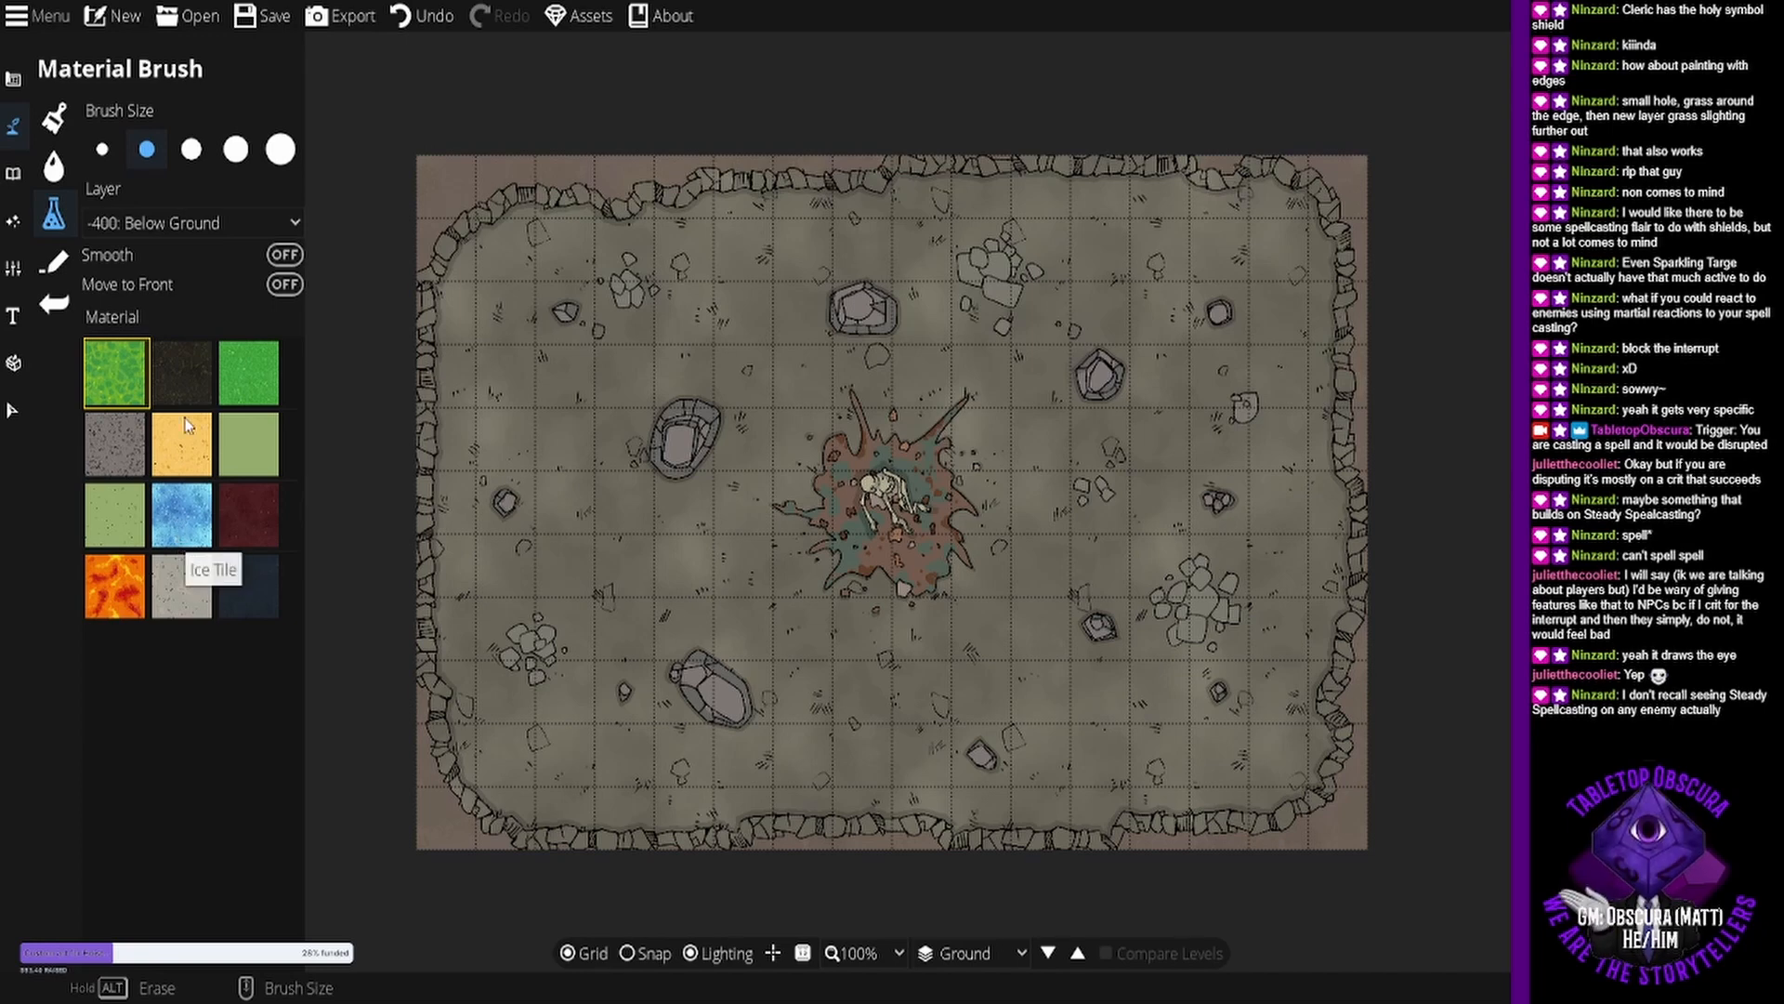
click(54, 165)
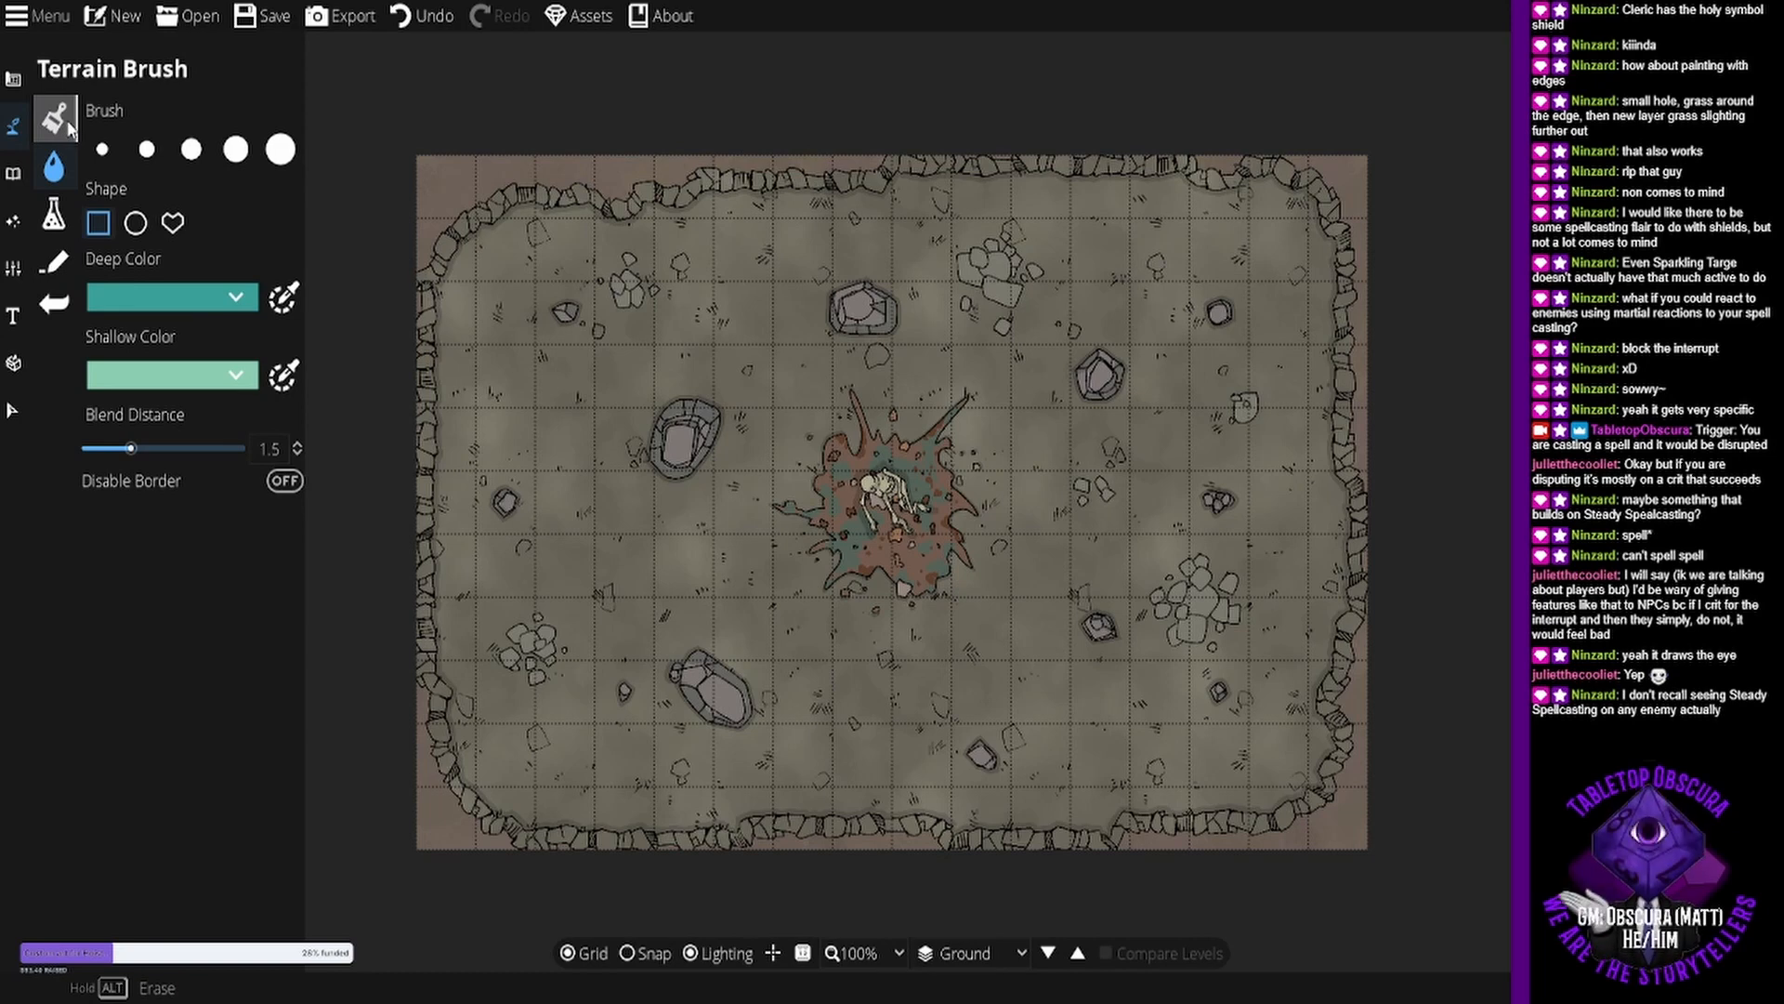
click(67, 122)
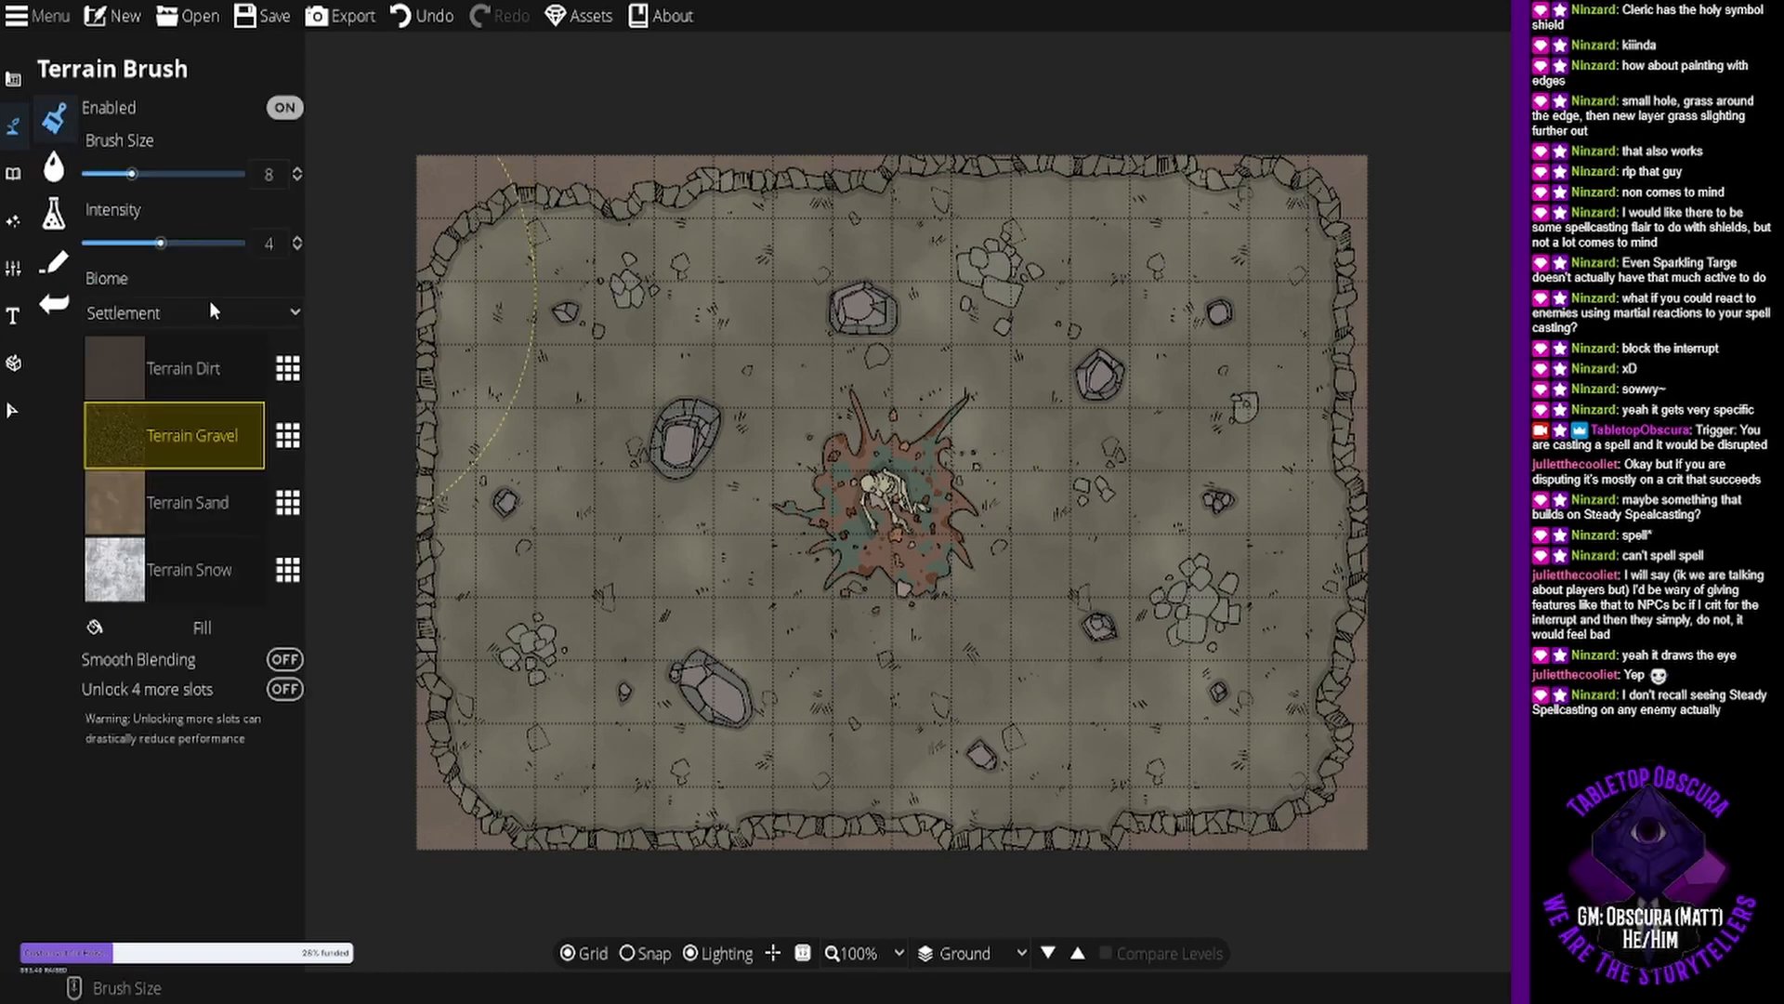
click(288, 437)
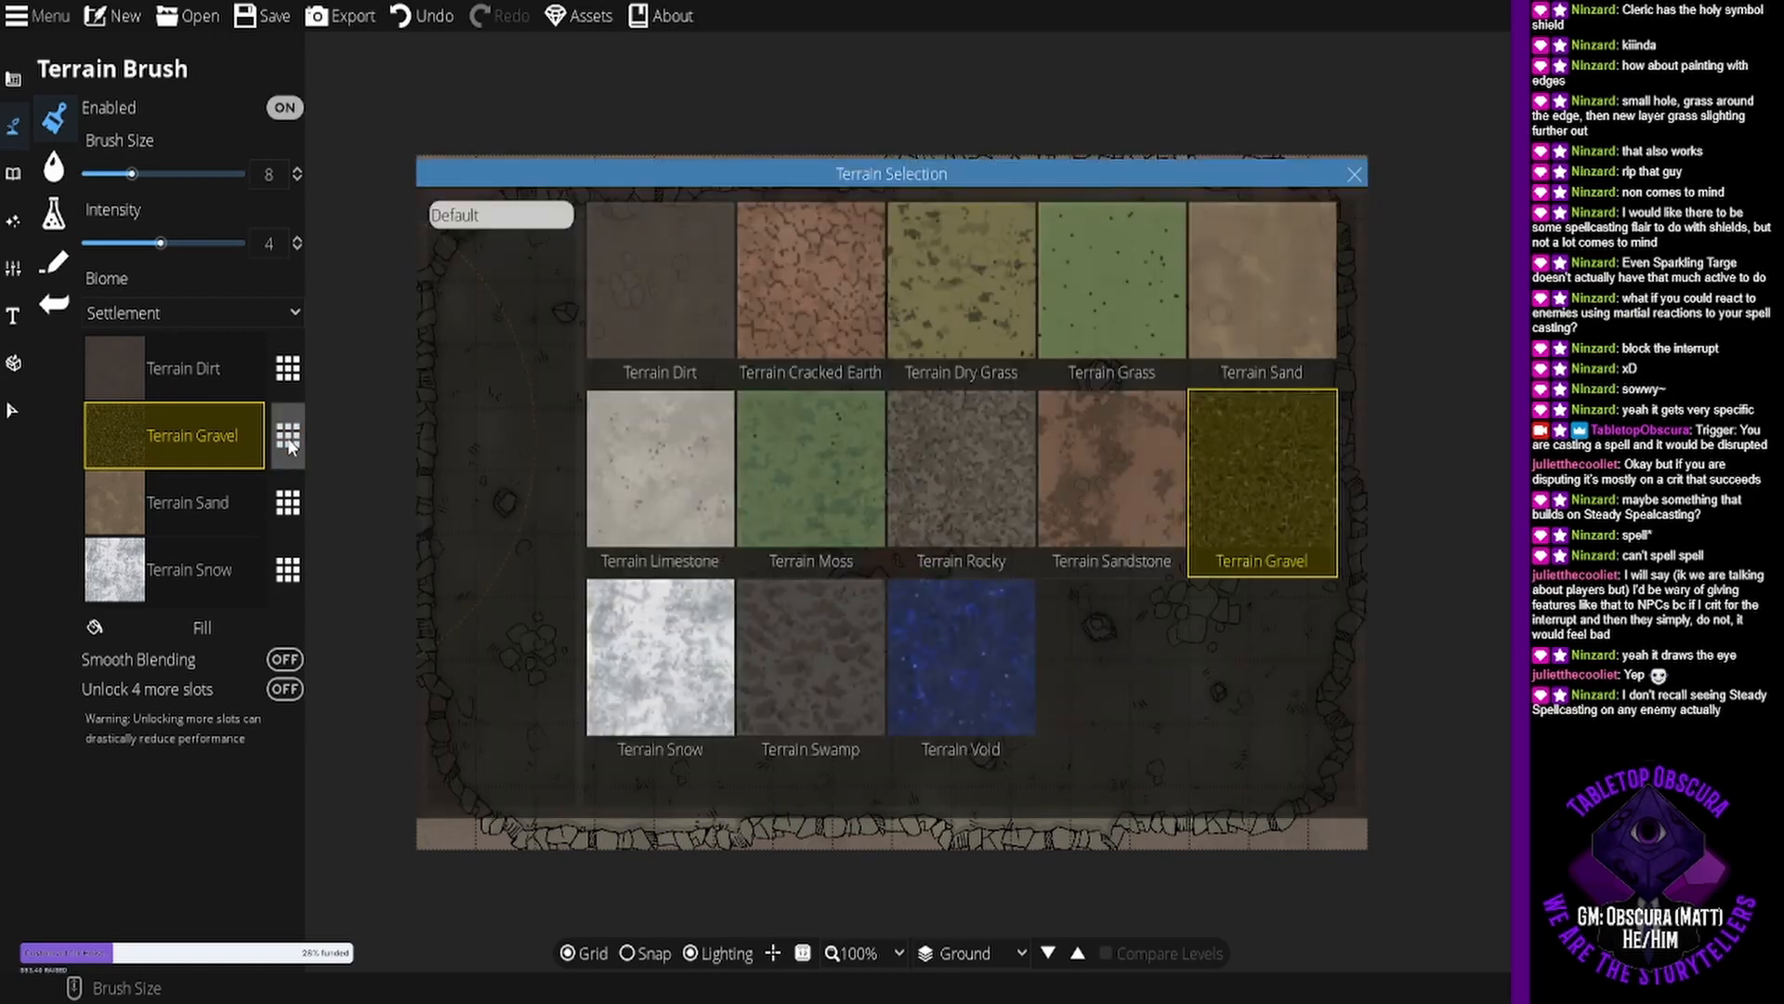
click(1359, 175)
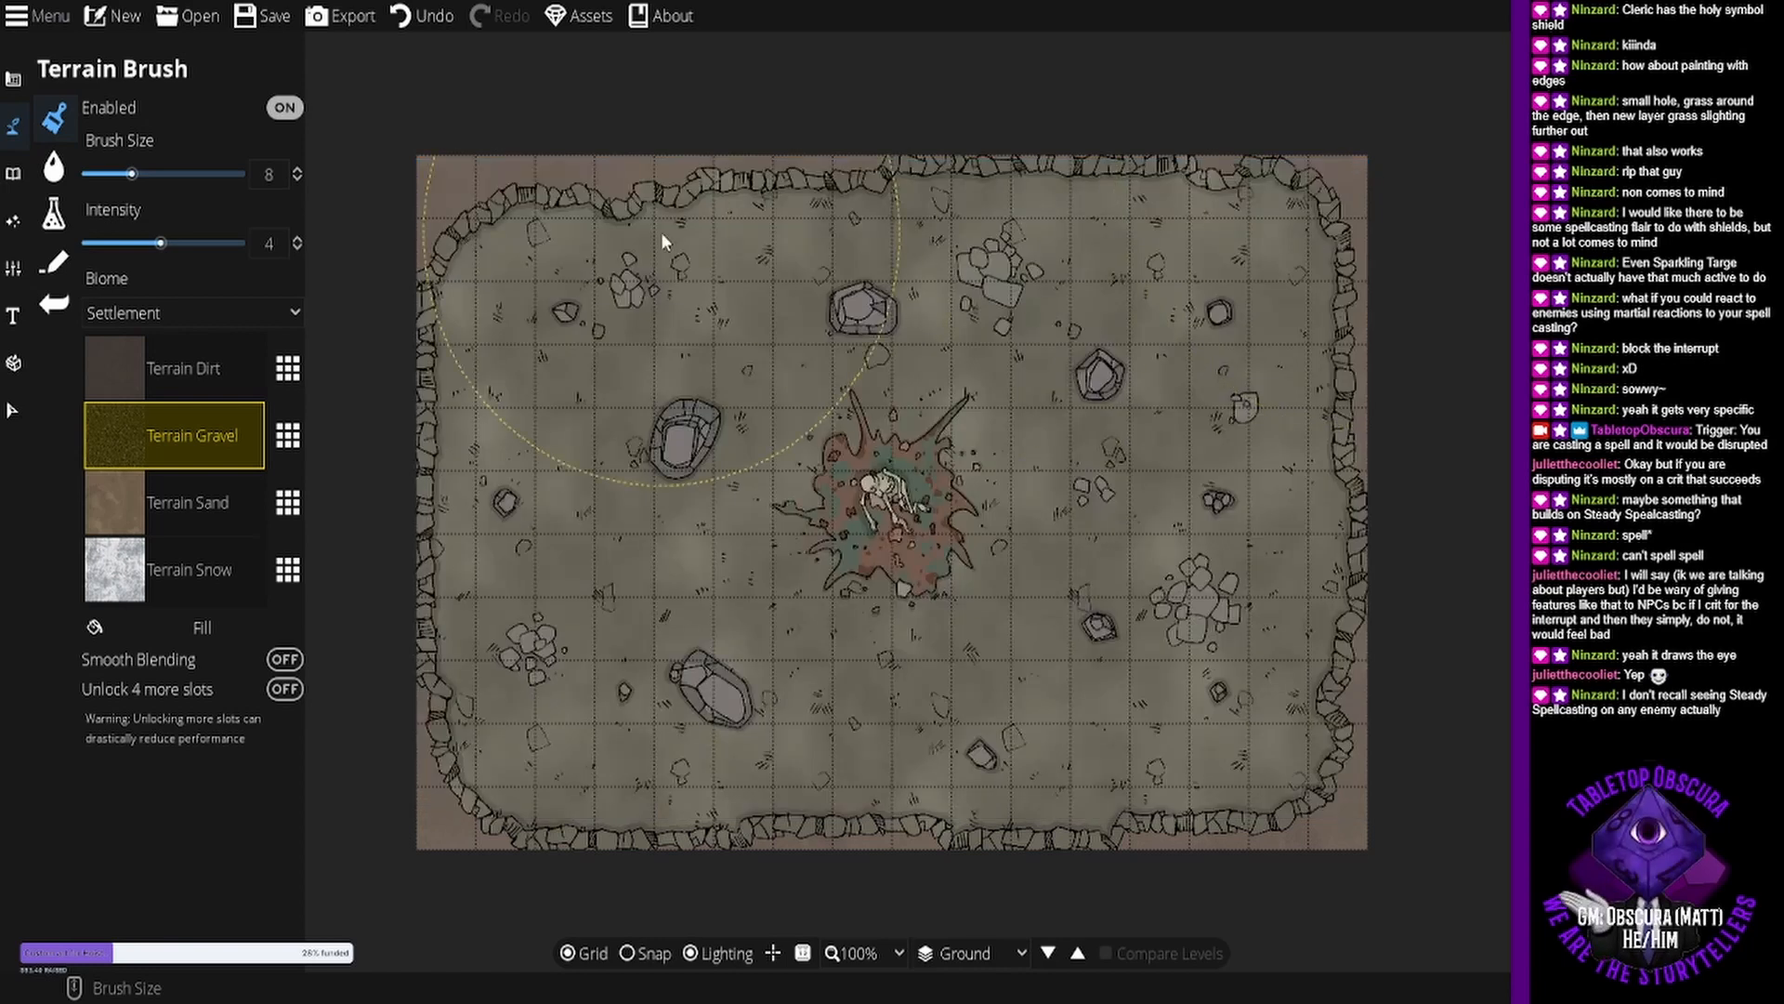
Open the Cave Brush to examine its color, brush mode and style options.
click(18, 162)
click(24, 93)
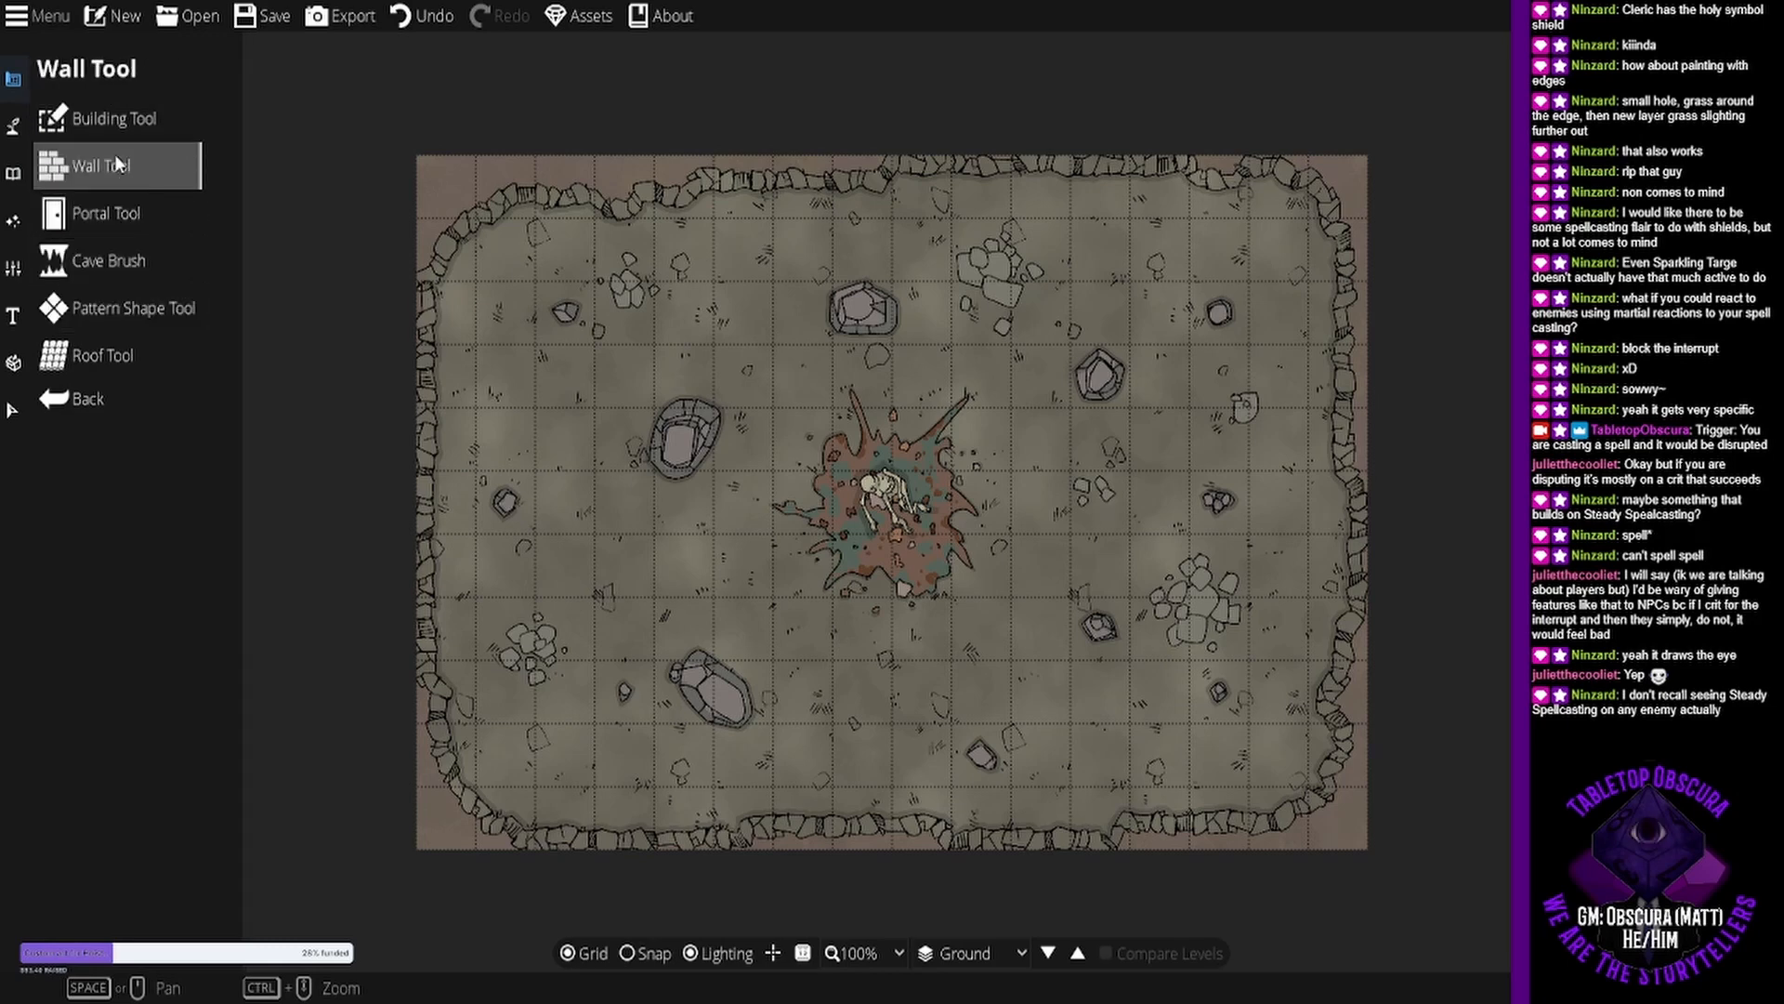
click(132, 266)
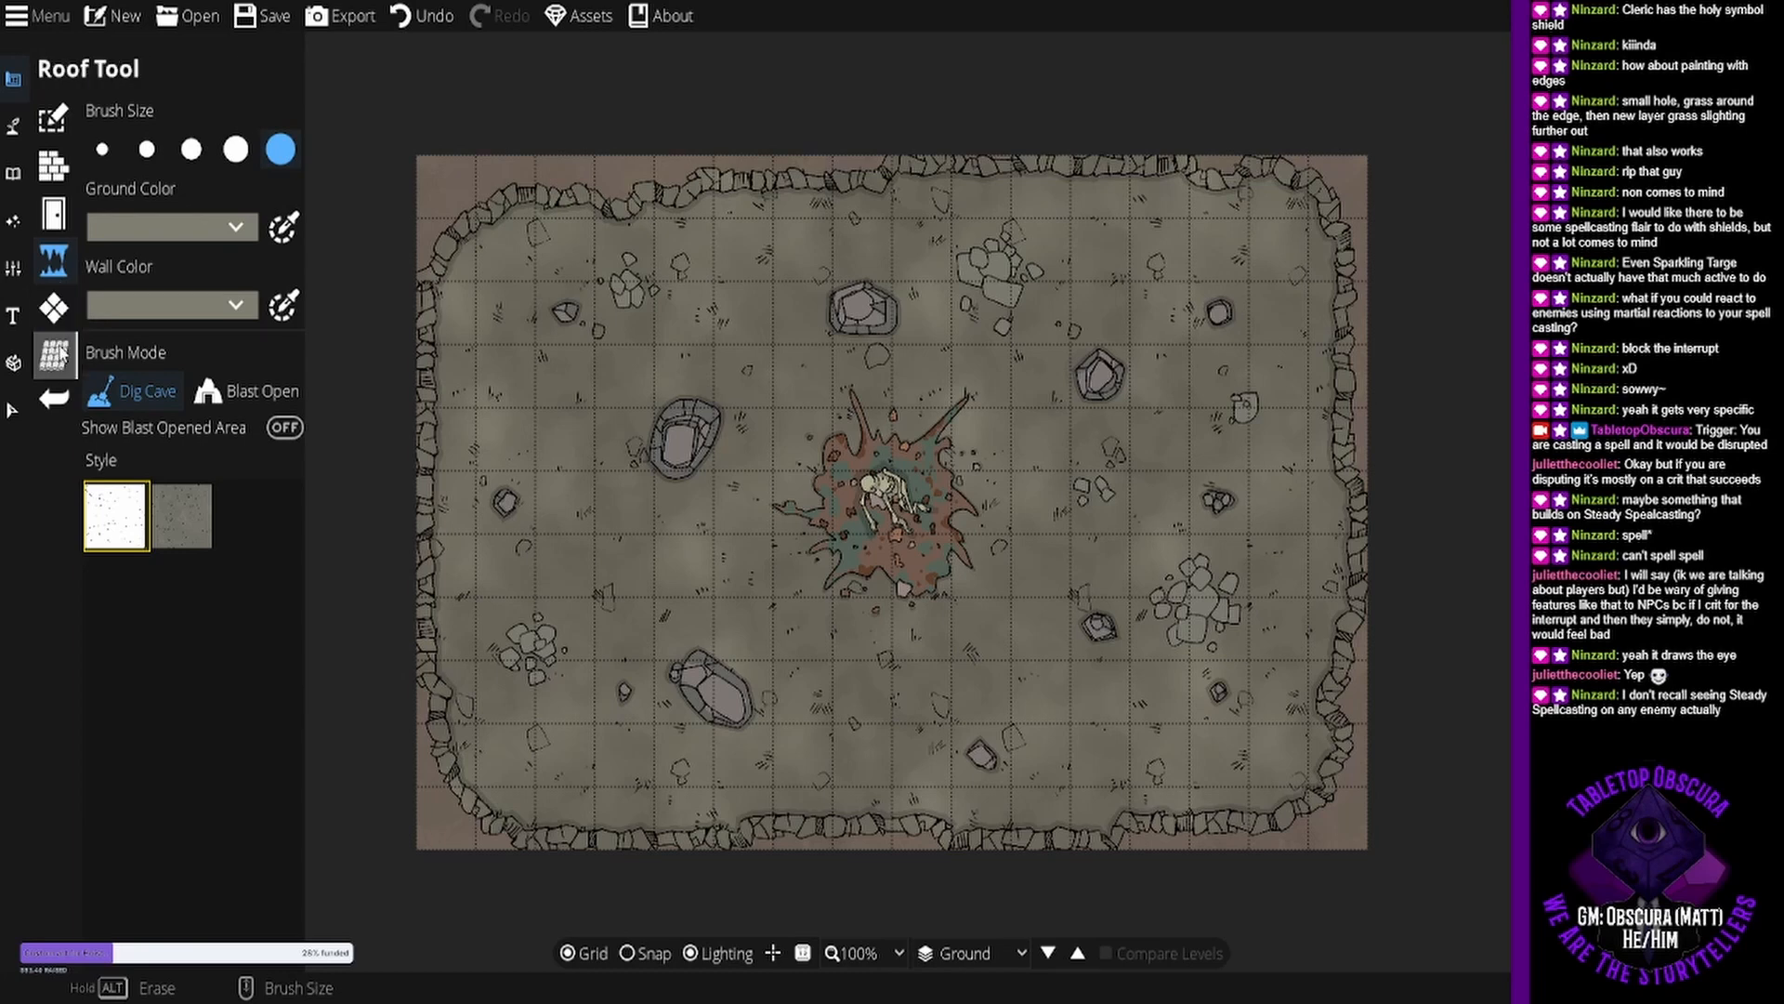
Examine the Water Brush, building tool and Terrain Brush options, including shapes, water colors and terrain slots.
click(13, 126)
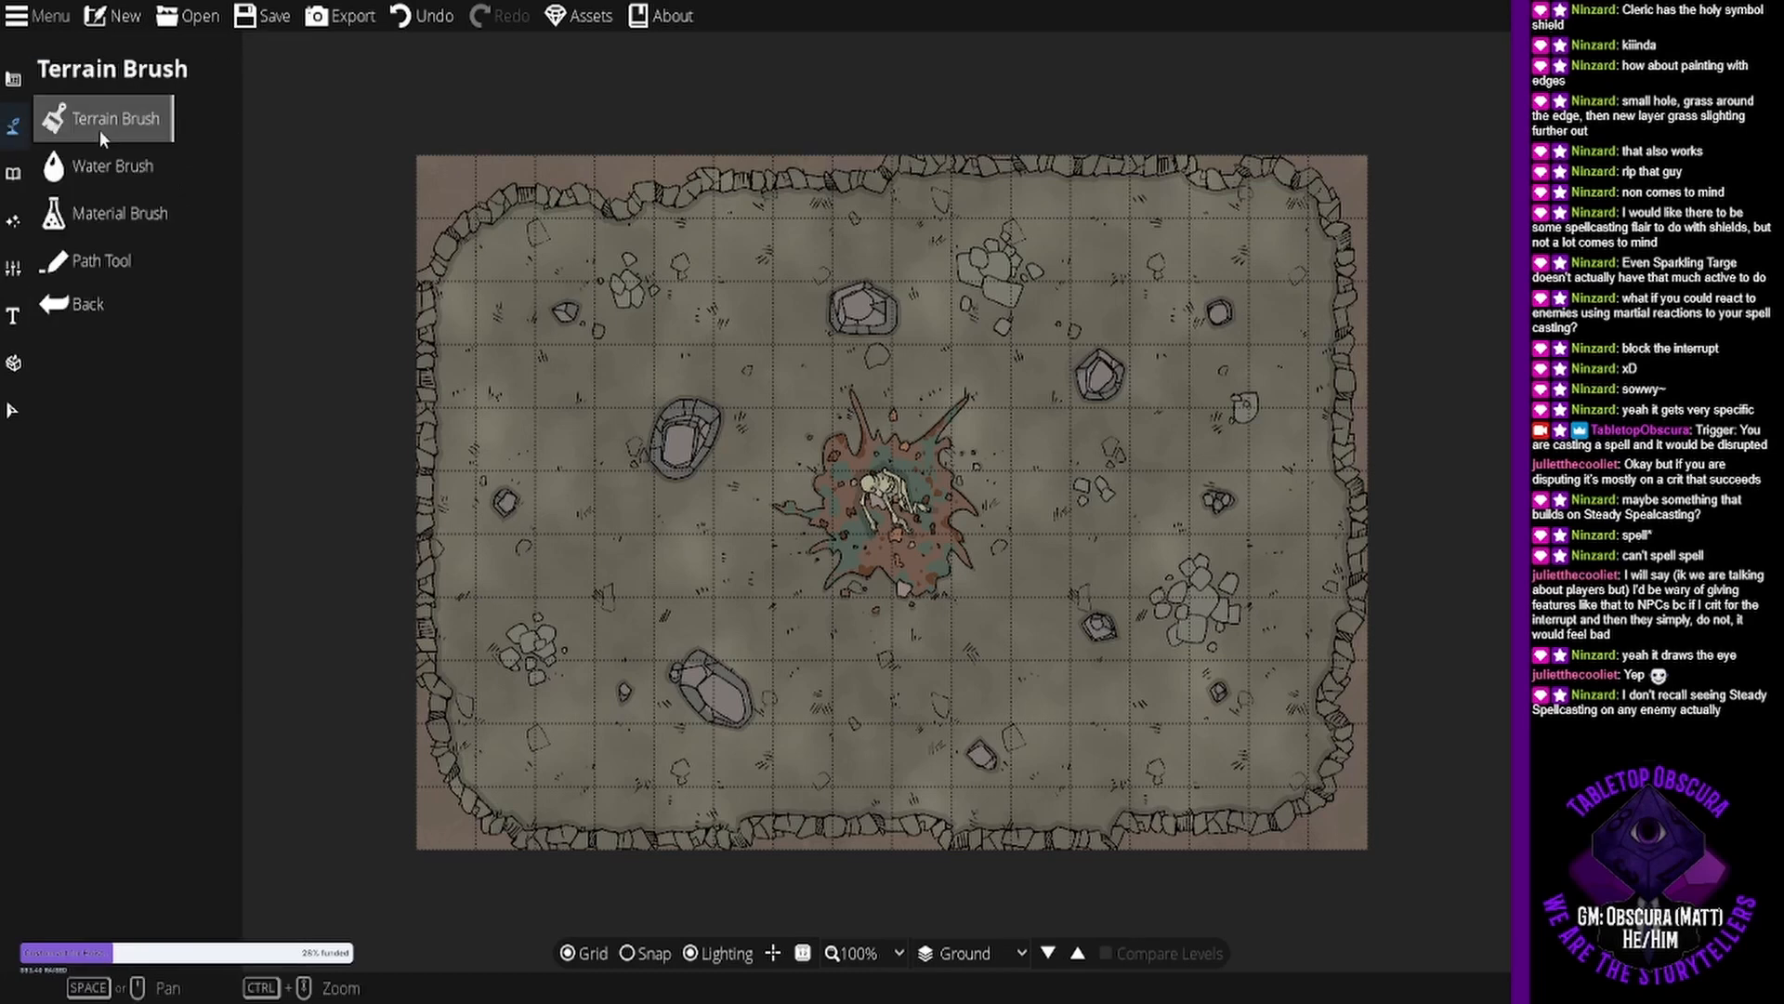
click(101, 137)
click(53, 165)
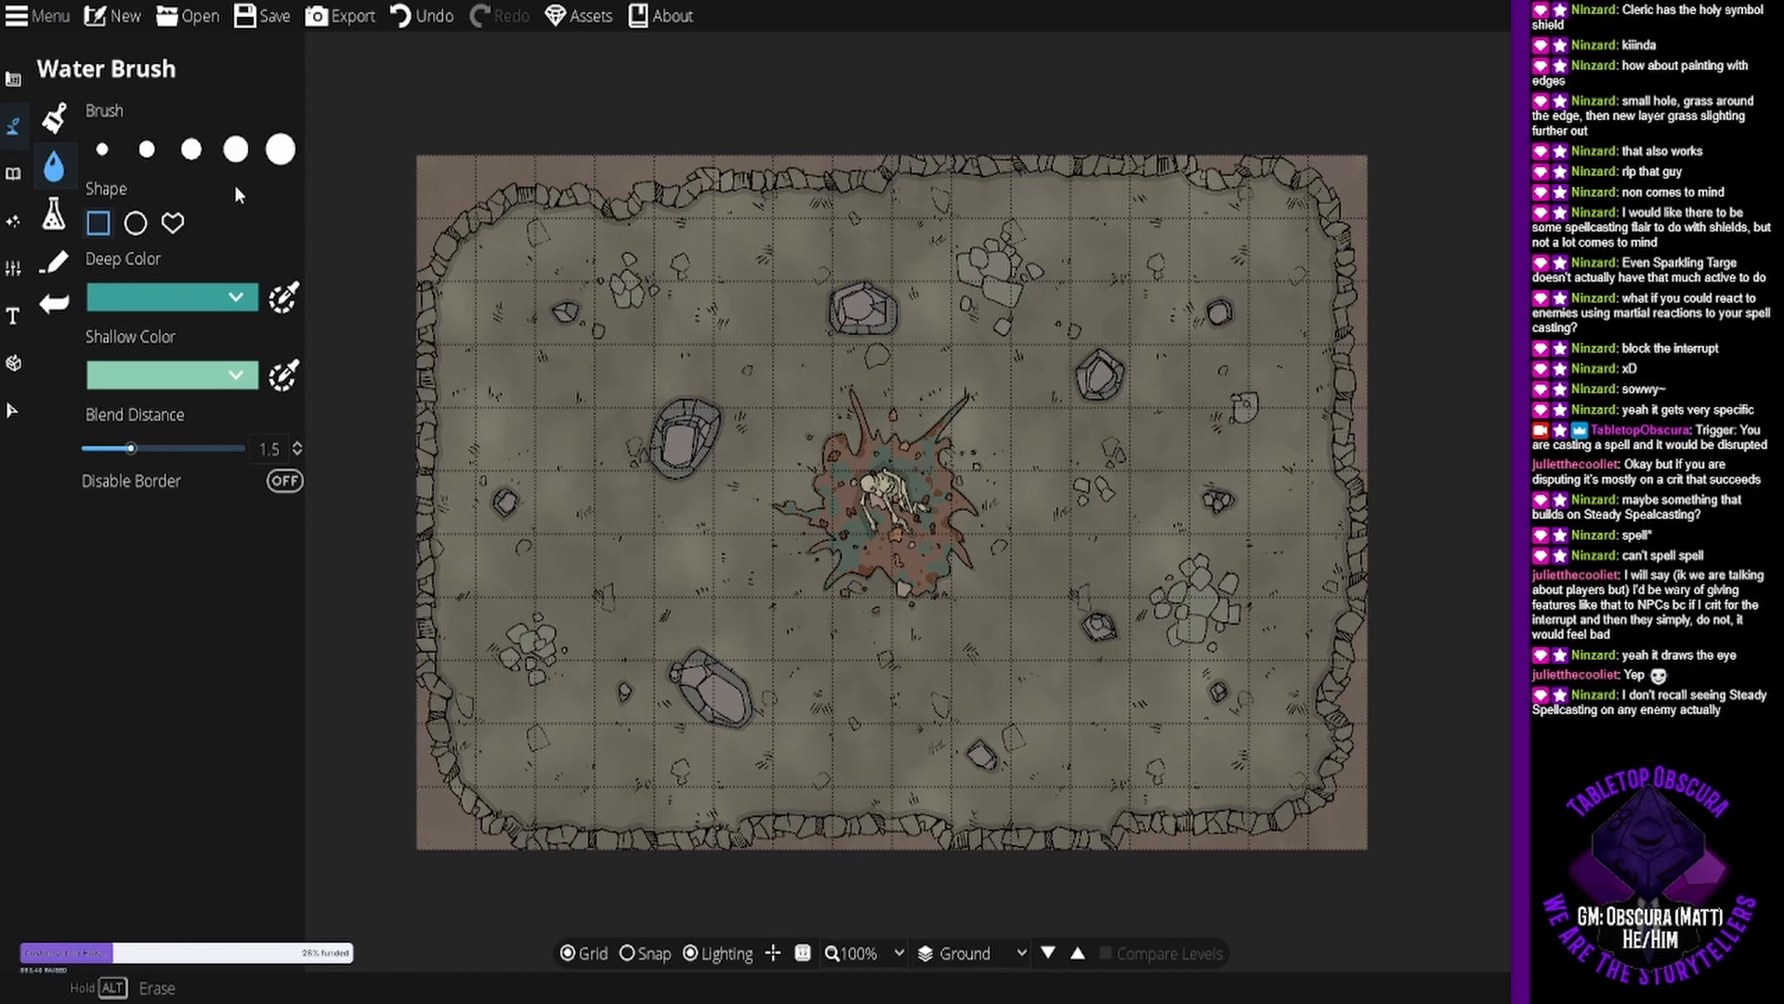
click(53, 117)
click(53, 166)
click(14, 167)
click(13, 79)
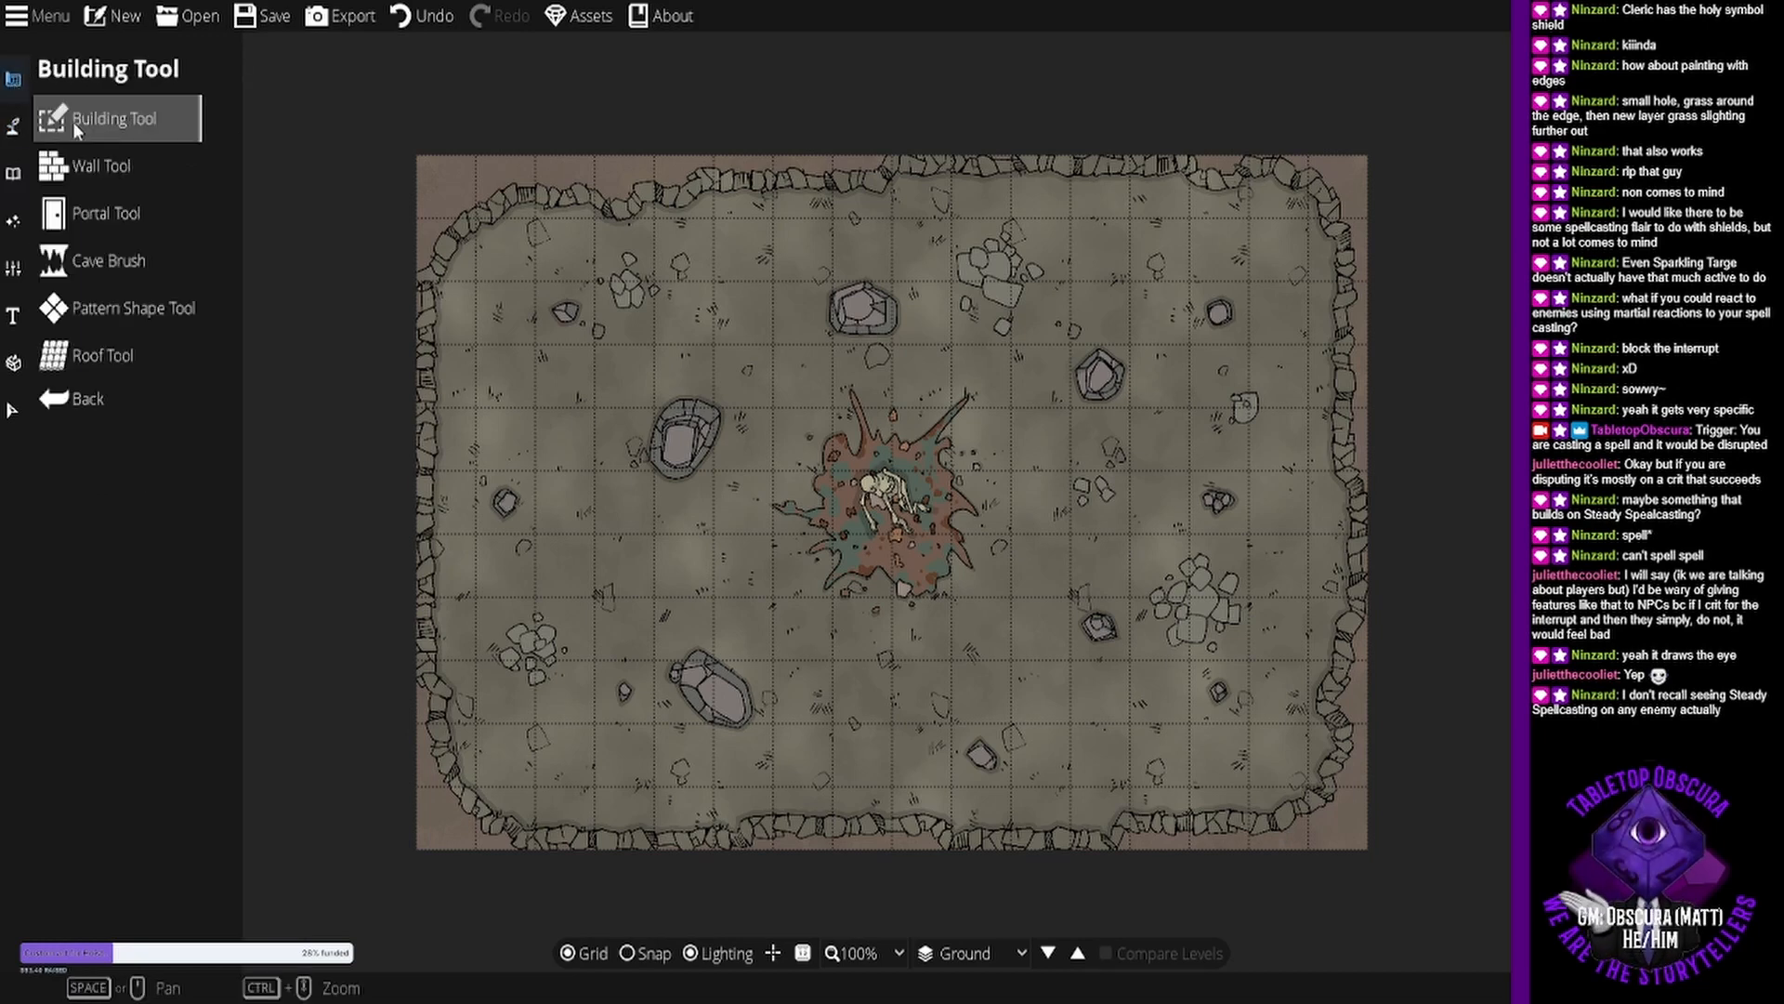
click(23, 138)
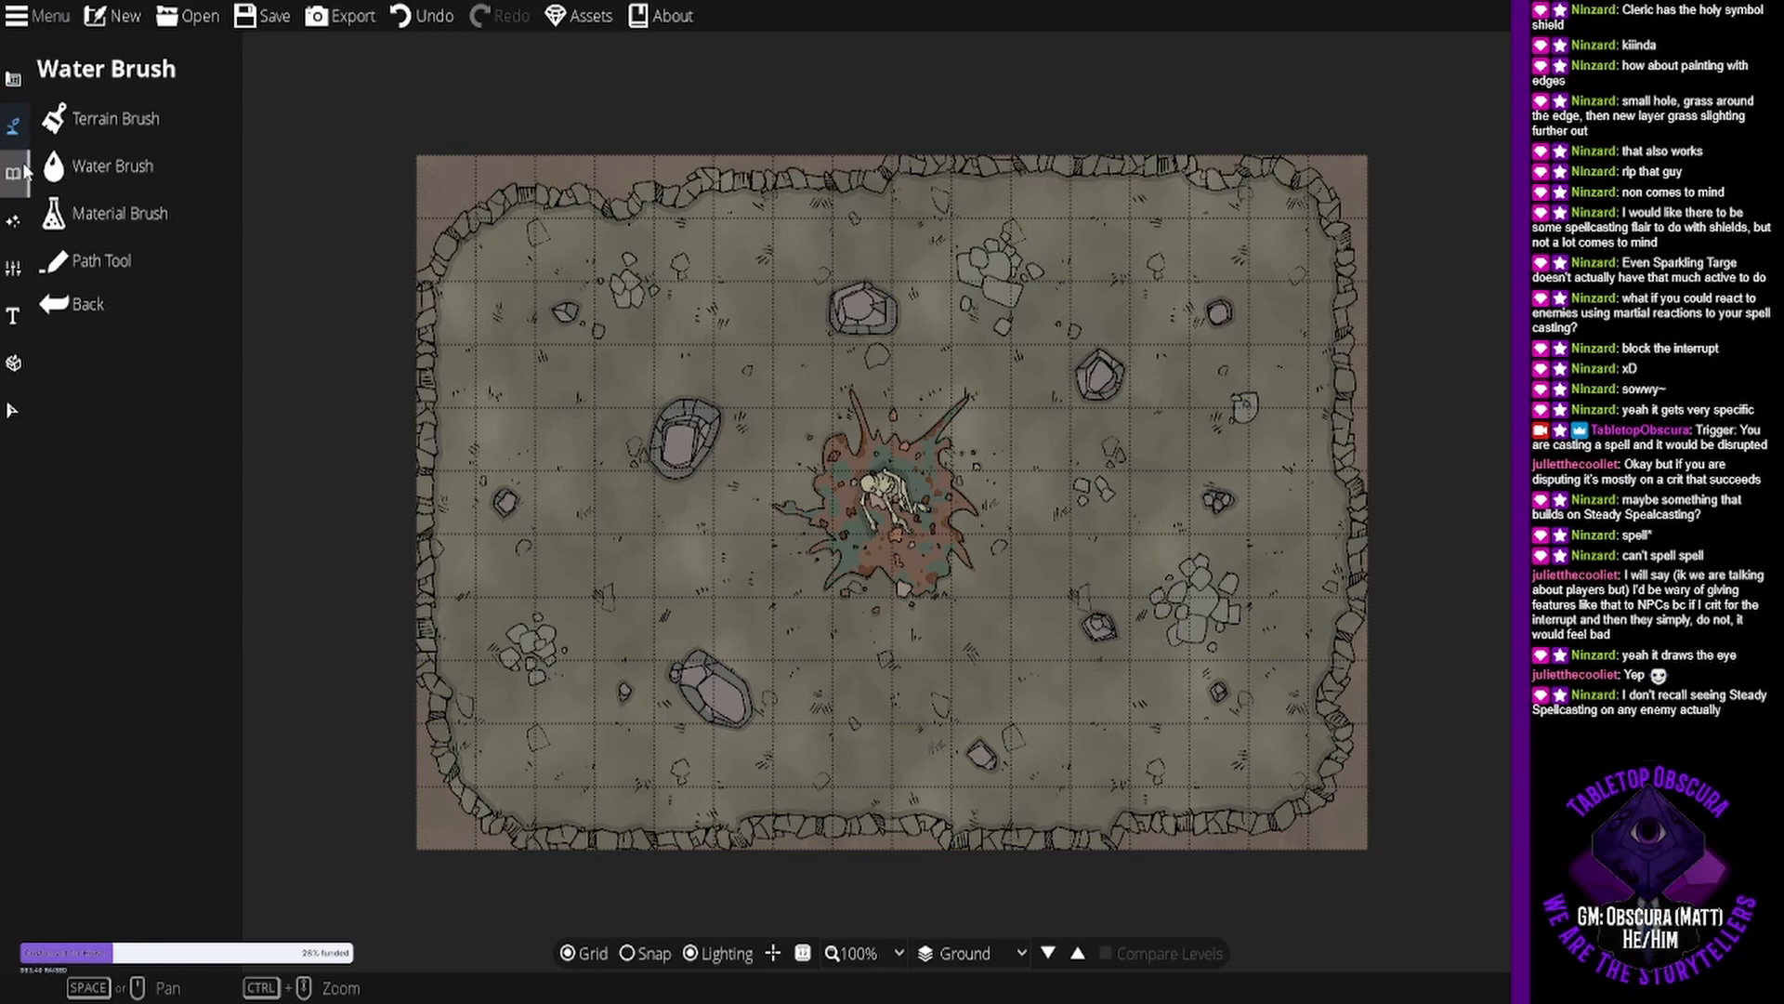
click(81, 120)
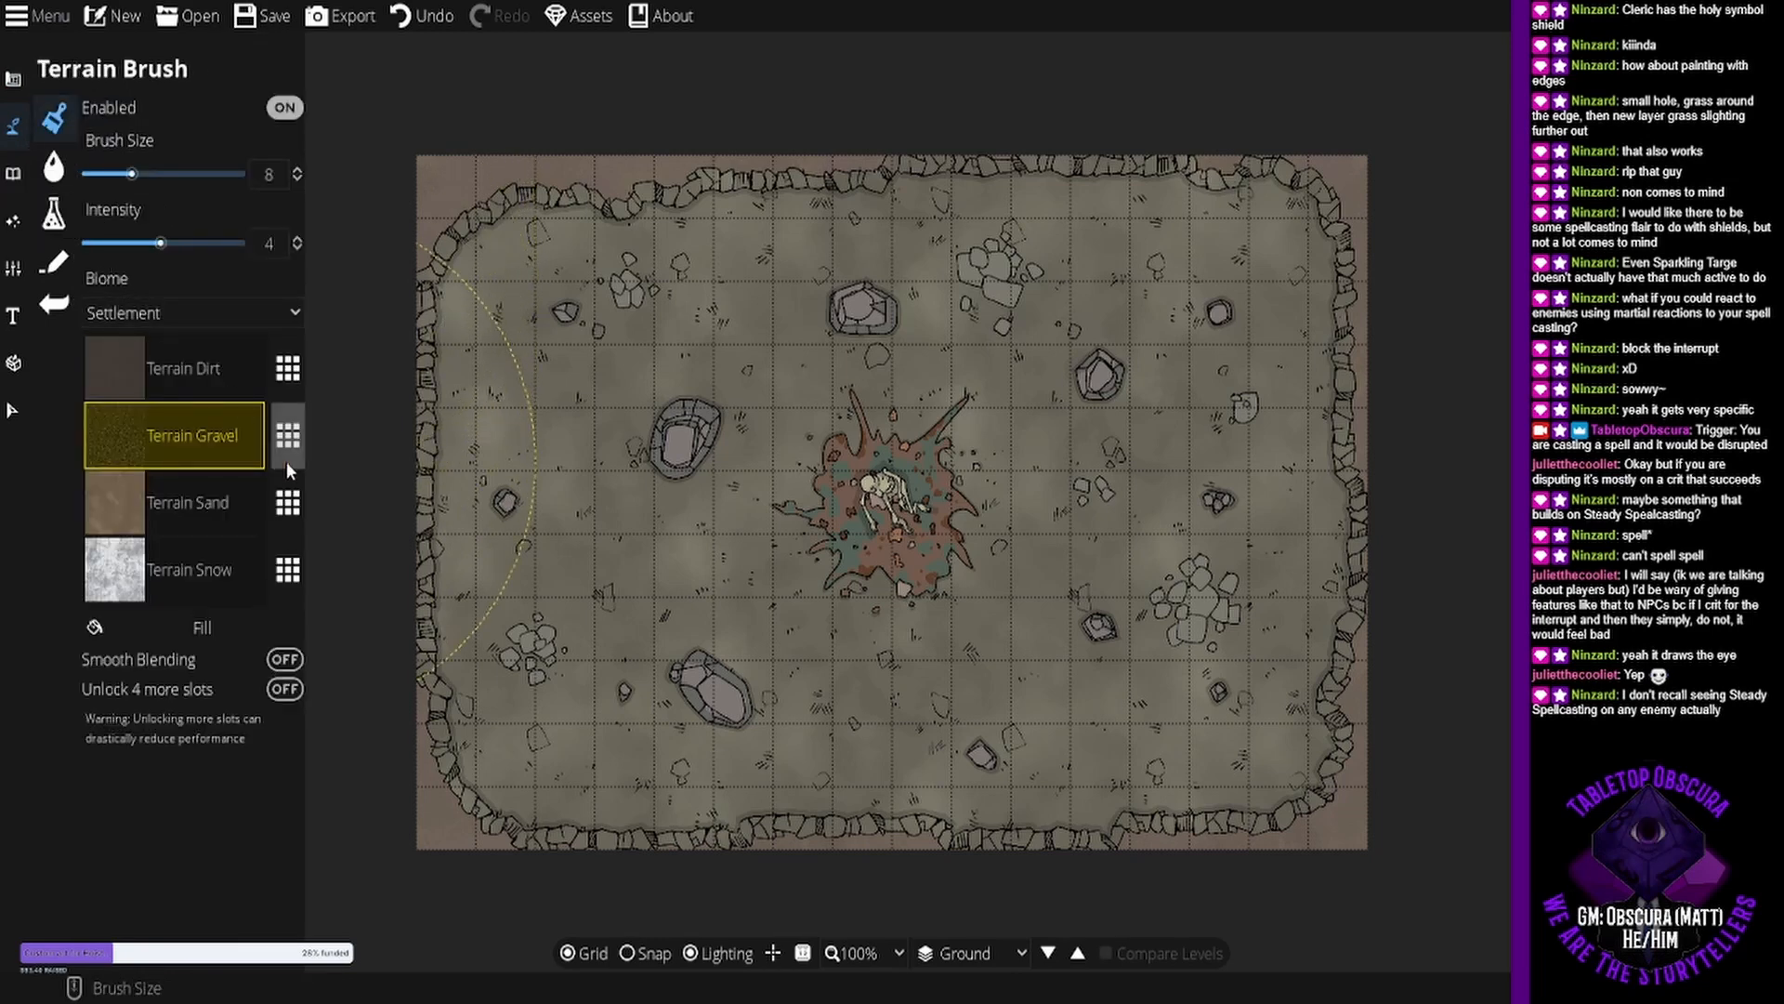
Browse the textures for the Terrain Gravel slot and try a gravel stroke over the northwest corner, undoing it.
click(287, 437)
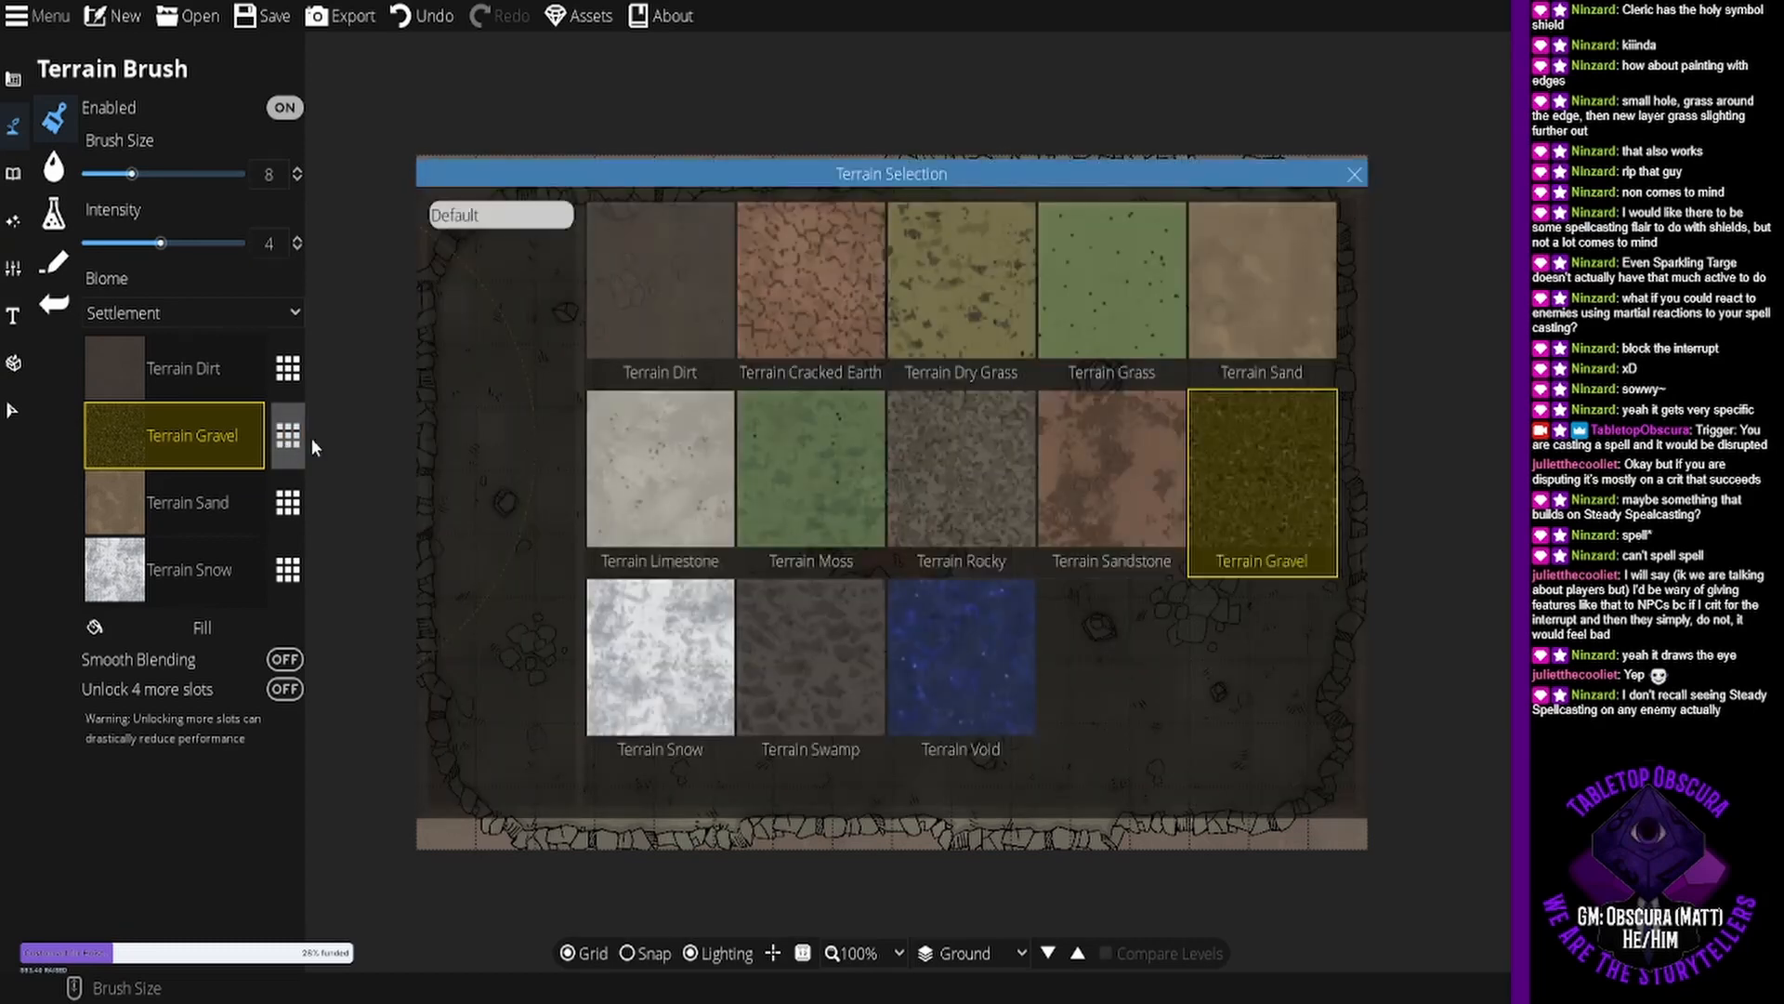
click(1355, 174)
click(457, 214)
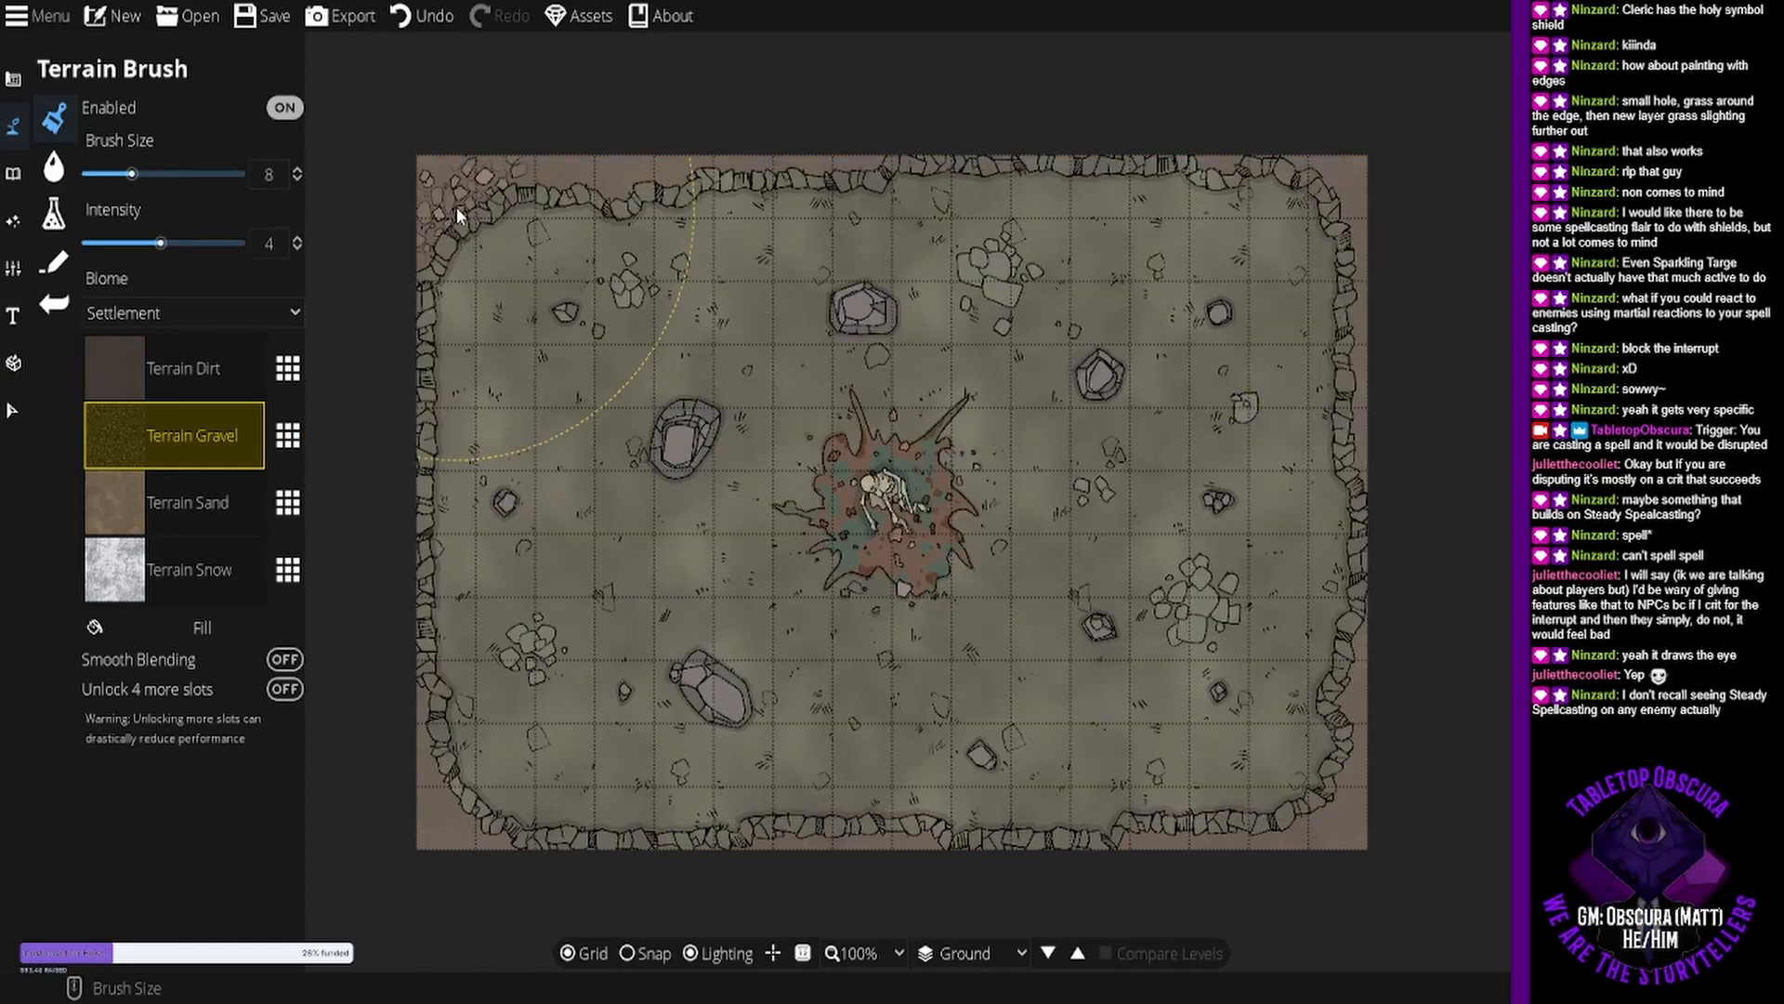
key(ctrl+z)
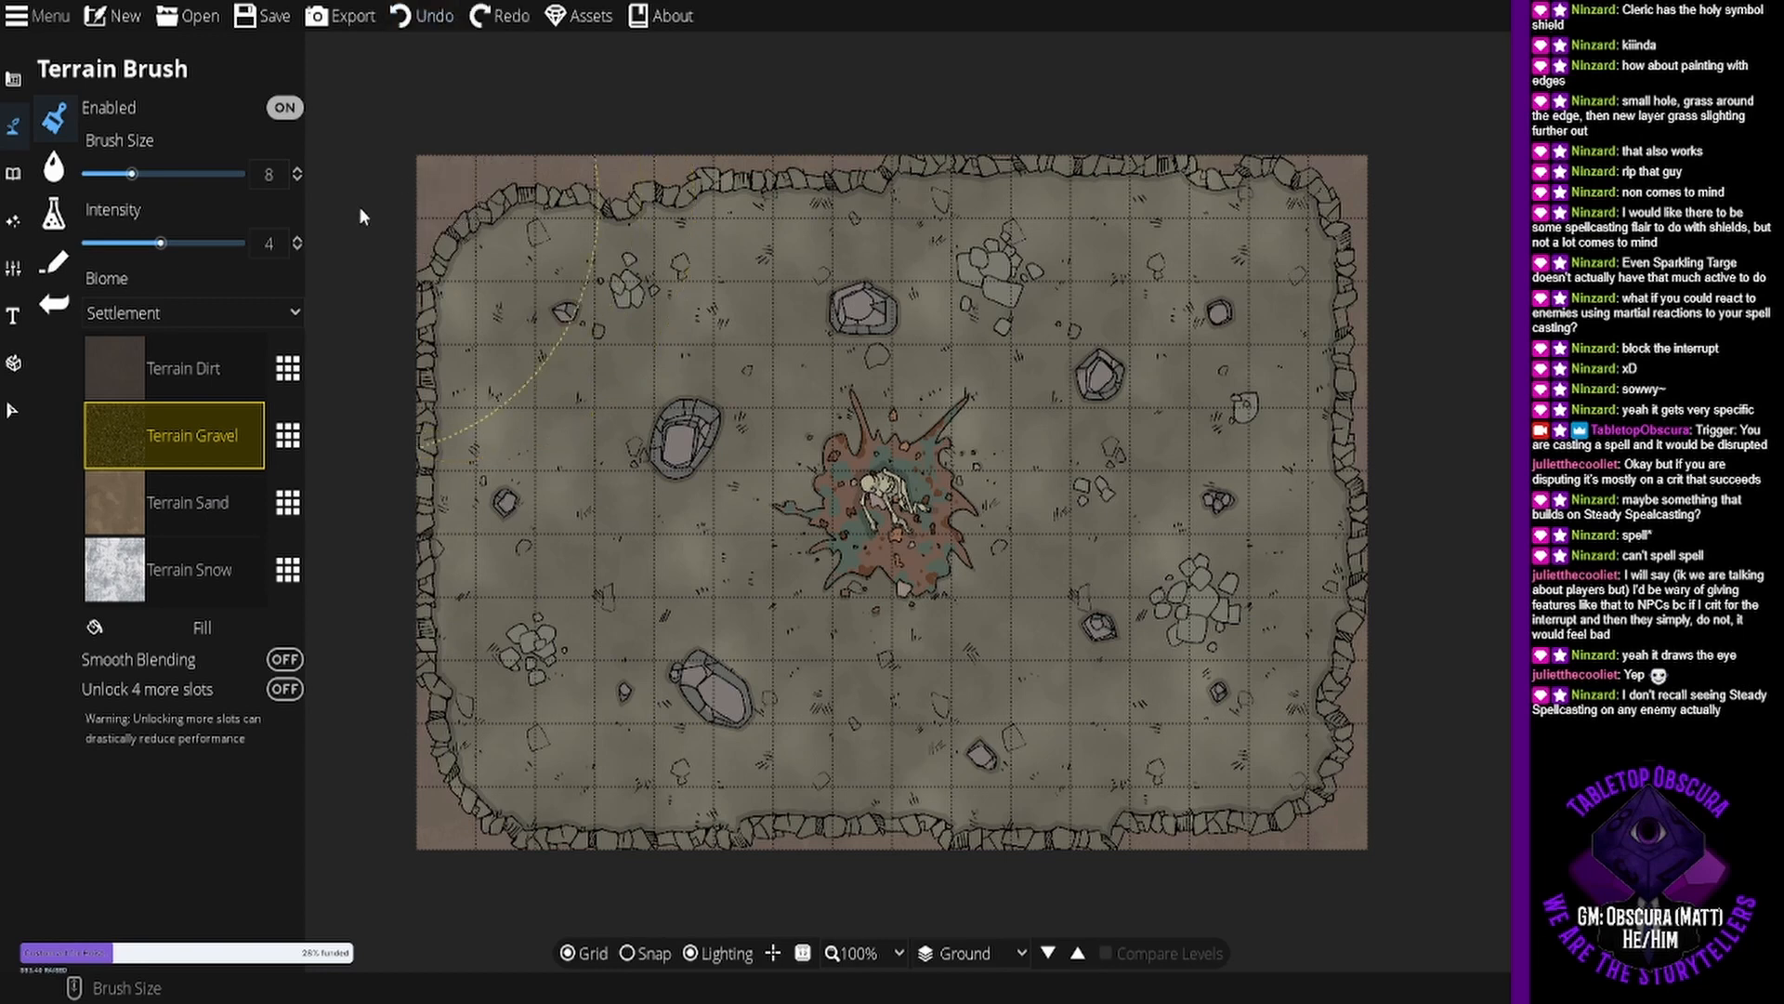
Try the Rainforest biome as the map's terrain set.
click(119, 309)
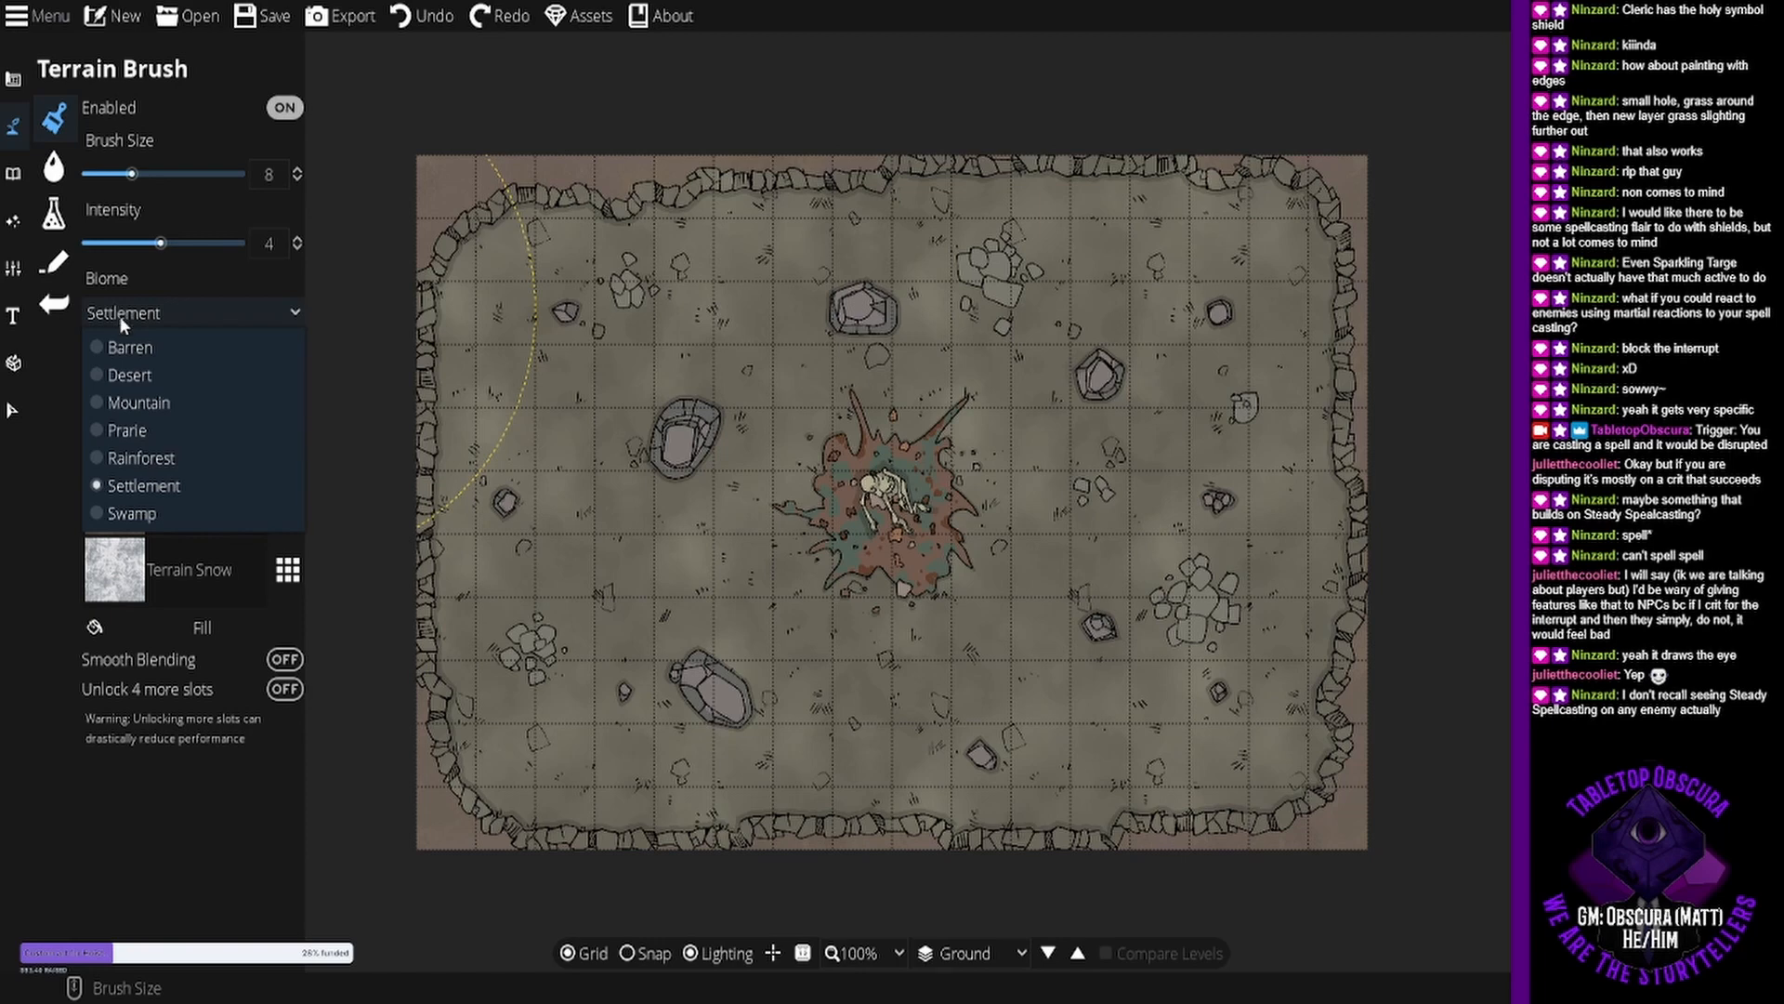
click(173, 465)
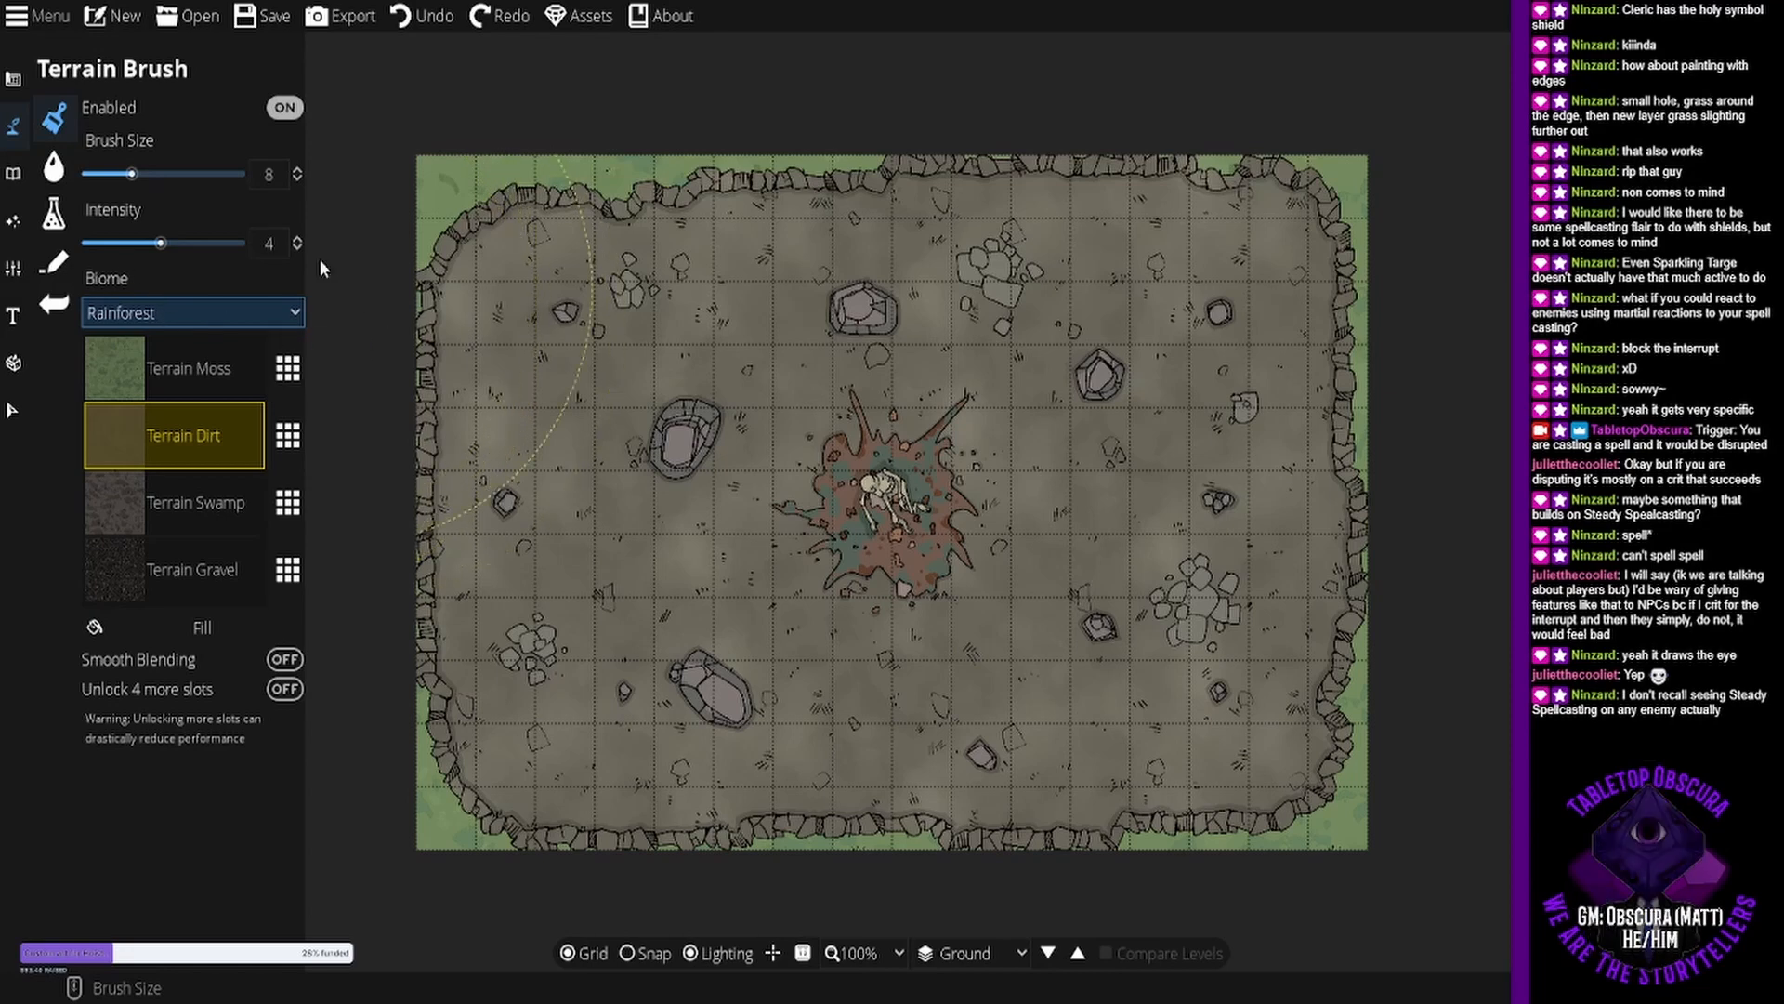
mouse_move(519, 288)
mouse_down()
mouse_move(516, 251)
mouse_move(451, 204)
mouse_move(812, 159)
mouse_move(1301, 176)
mouse_move(1372, 294)
mouse_move(1353, 807)
mouse_move(1258, 856)
mouse_move(946, 872)
mouse_move(510, 828)
mouse_move(320, 749)
mouse_move(332, 630)
mouse_up()
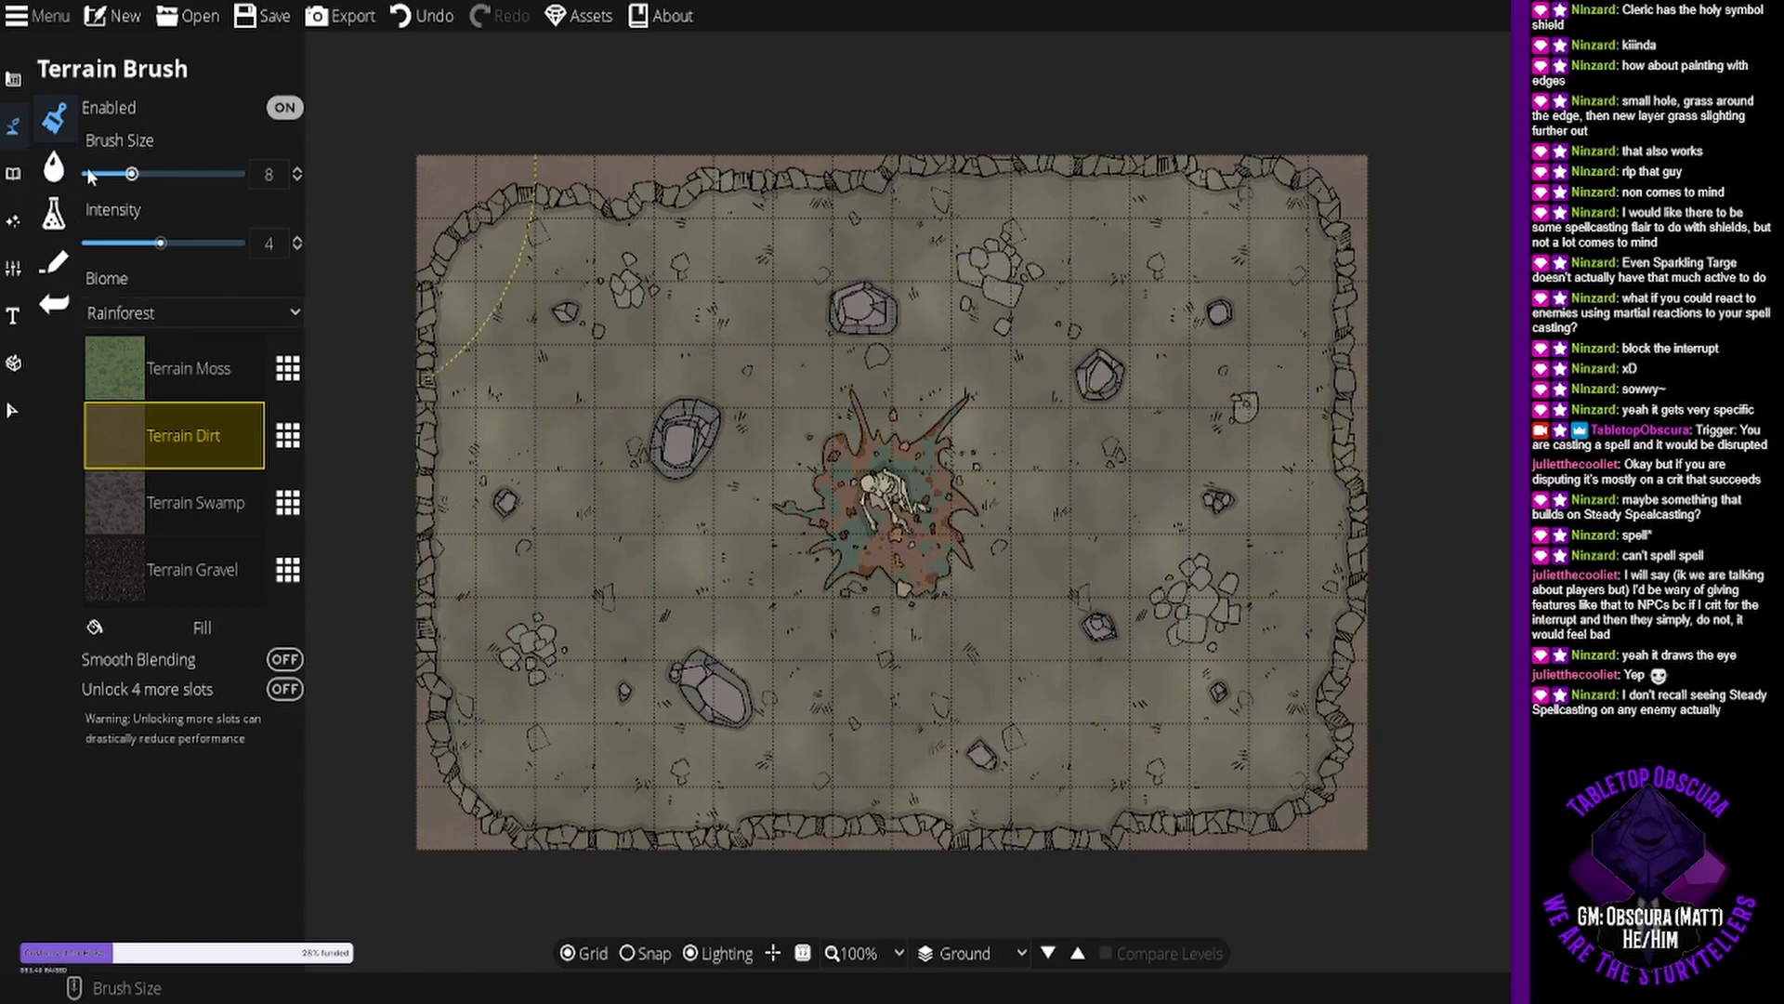
Check the Water Brush's circle shape and the Material Brush's textures, including the blue water material.
click(54, 165)
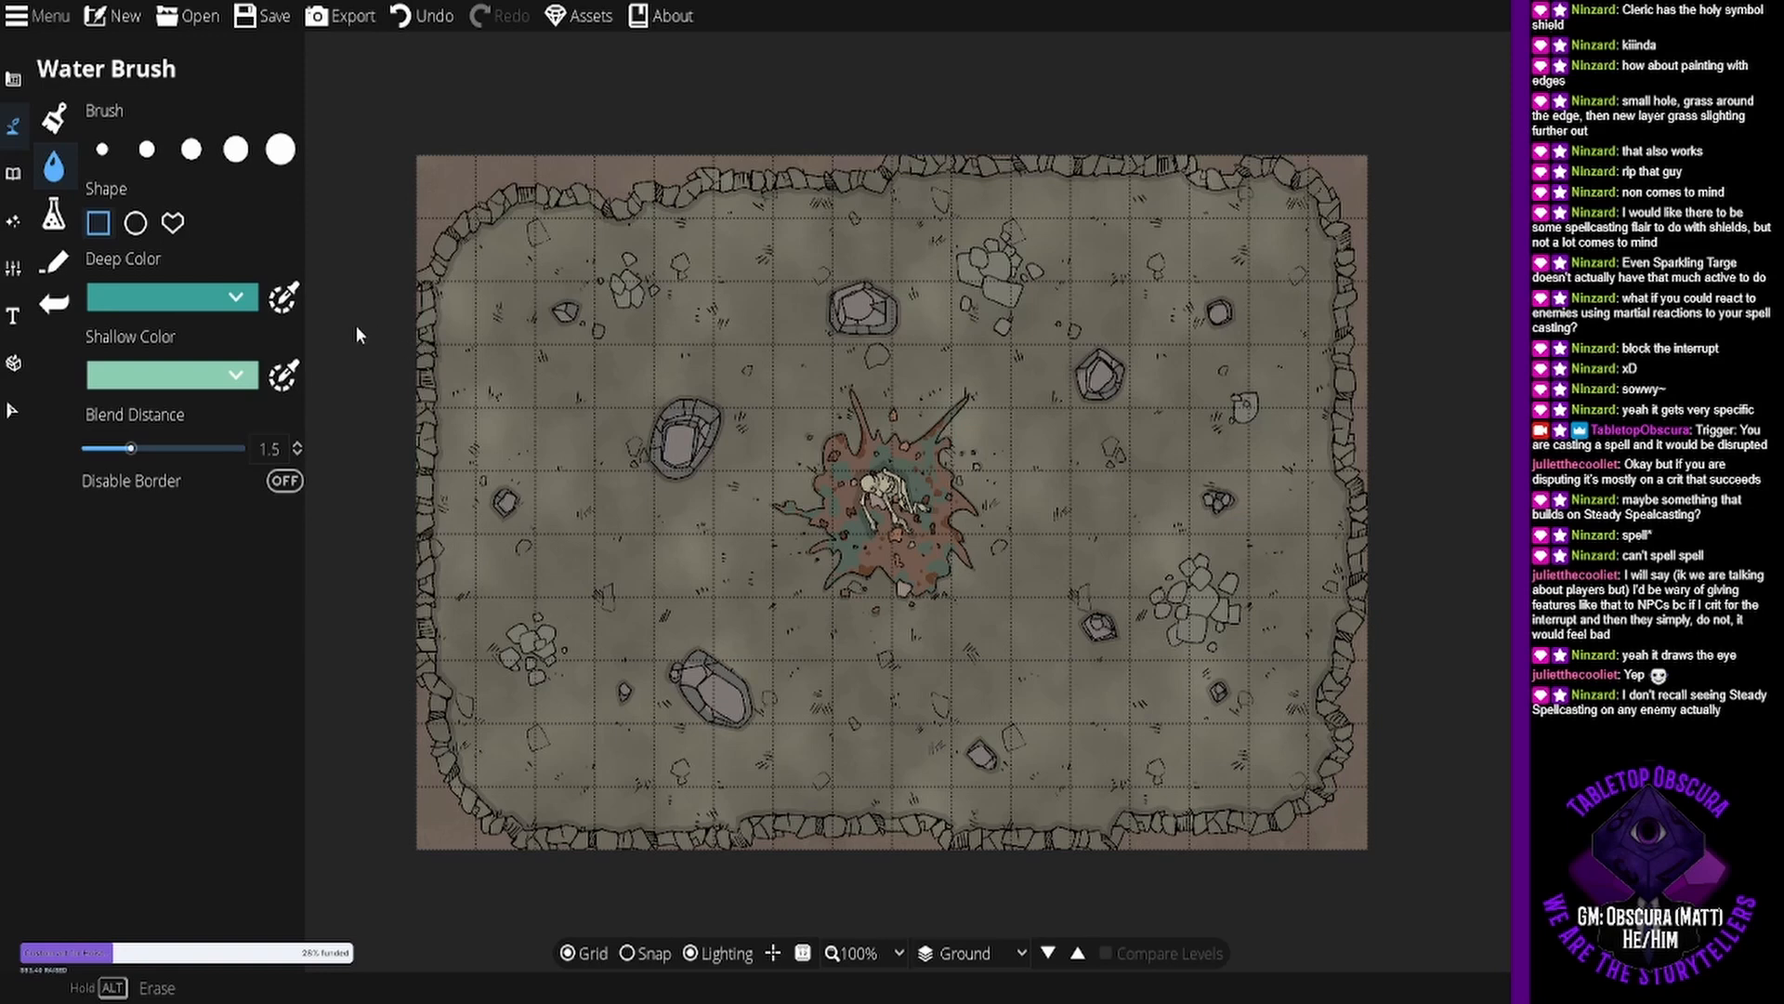
click(136, 223)
click(53, 214)
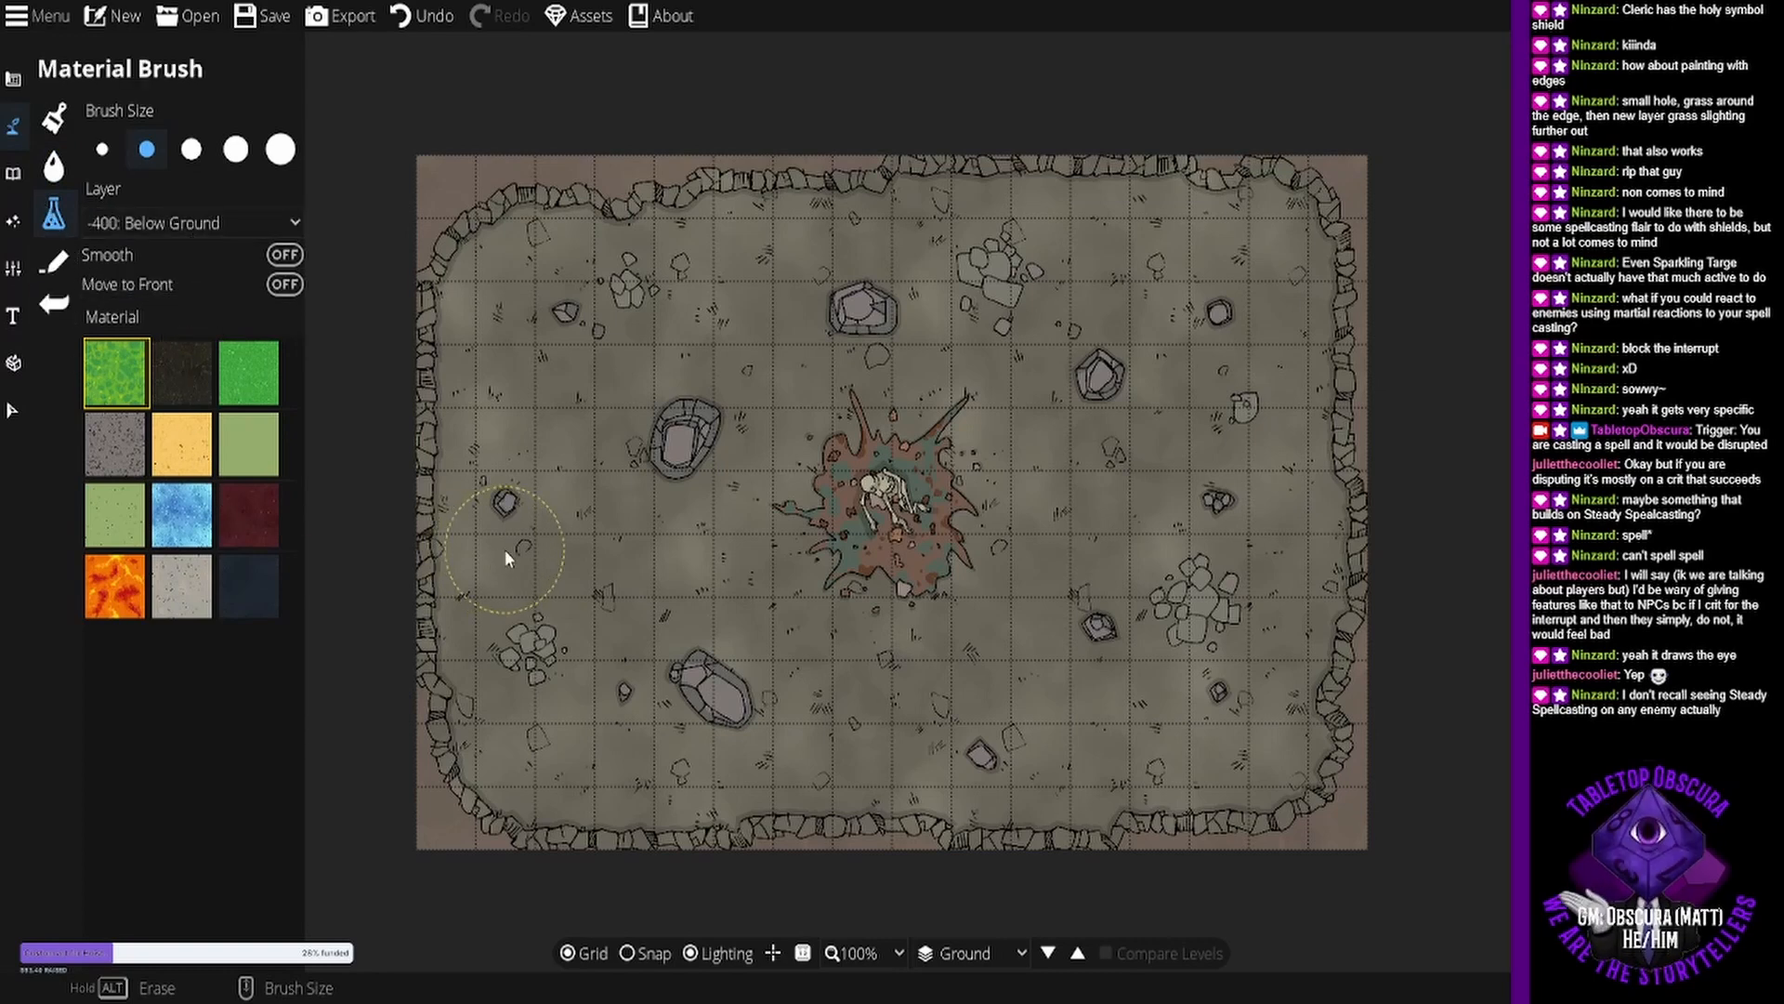
click(170, 504)
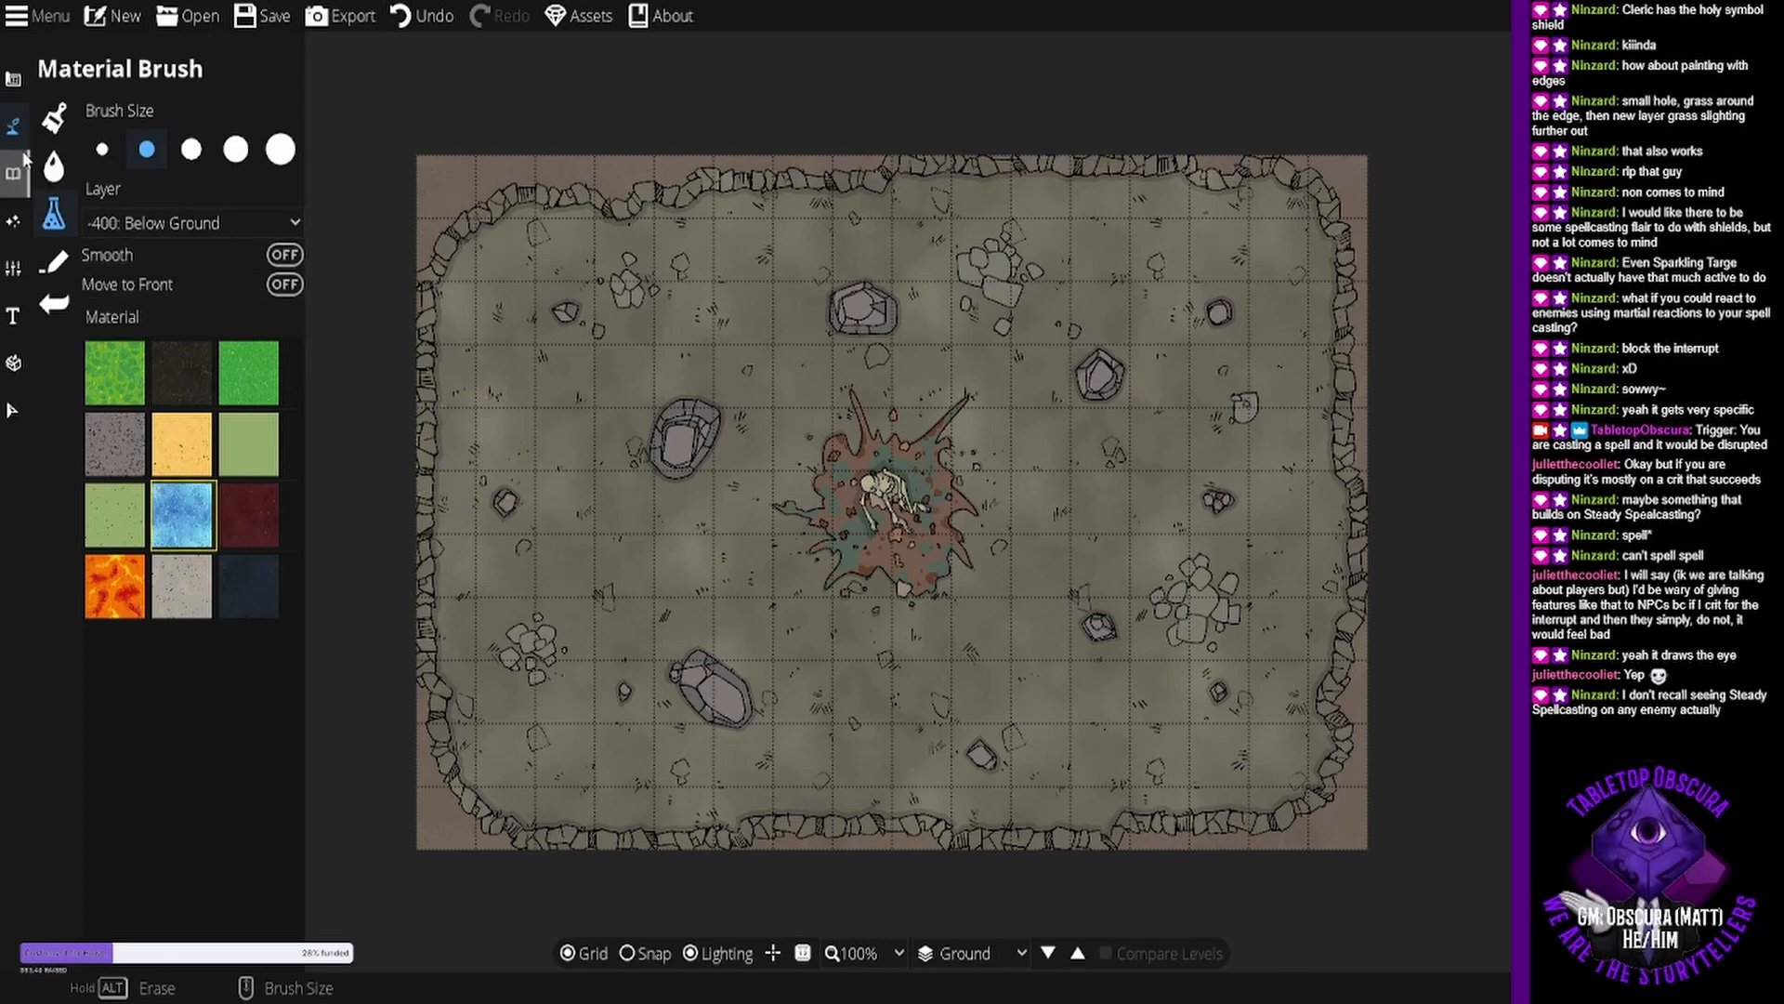
Paint a pool of water about three squares wide and four high against the western wall with the medium Water Brush.
click(57, 174)
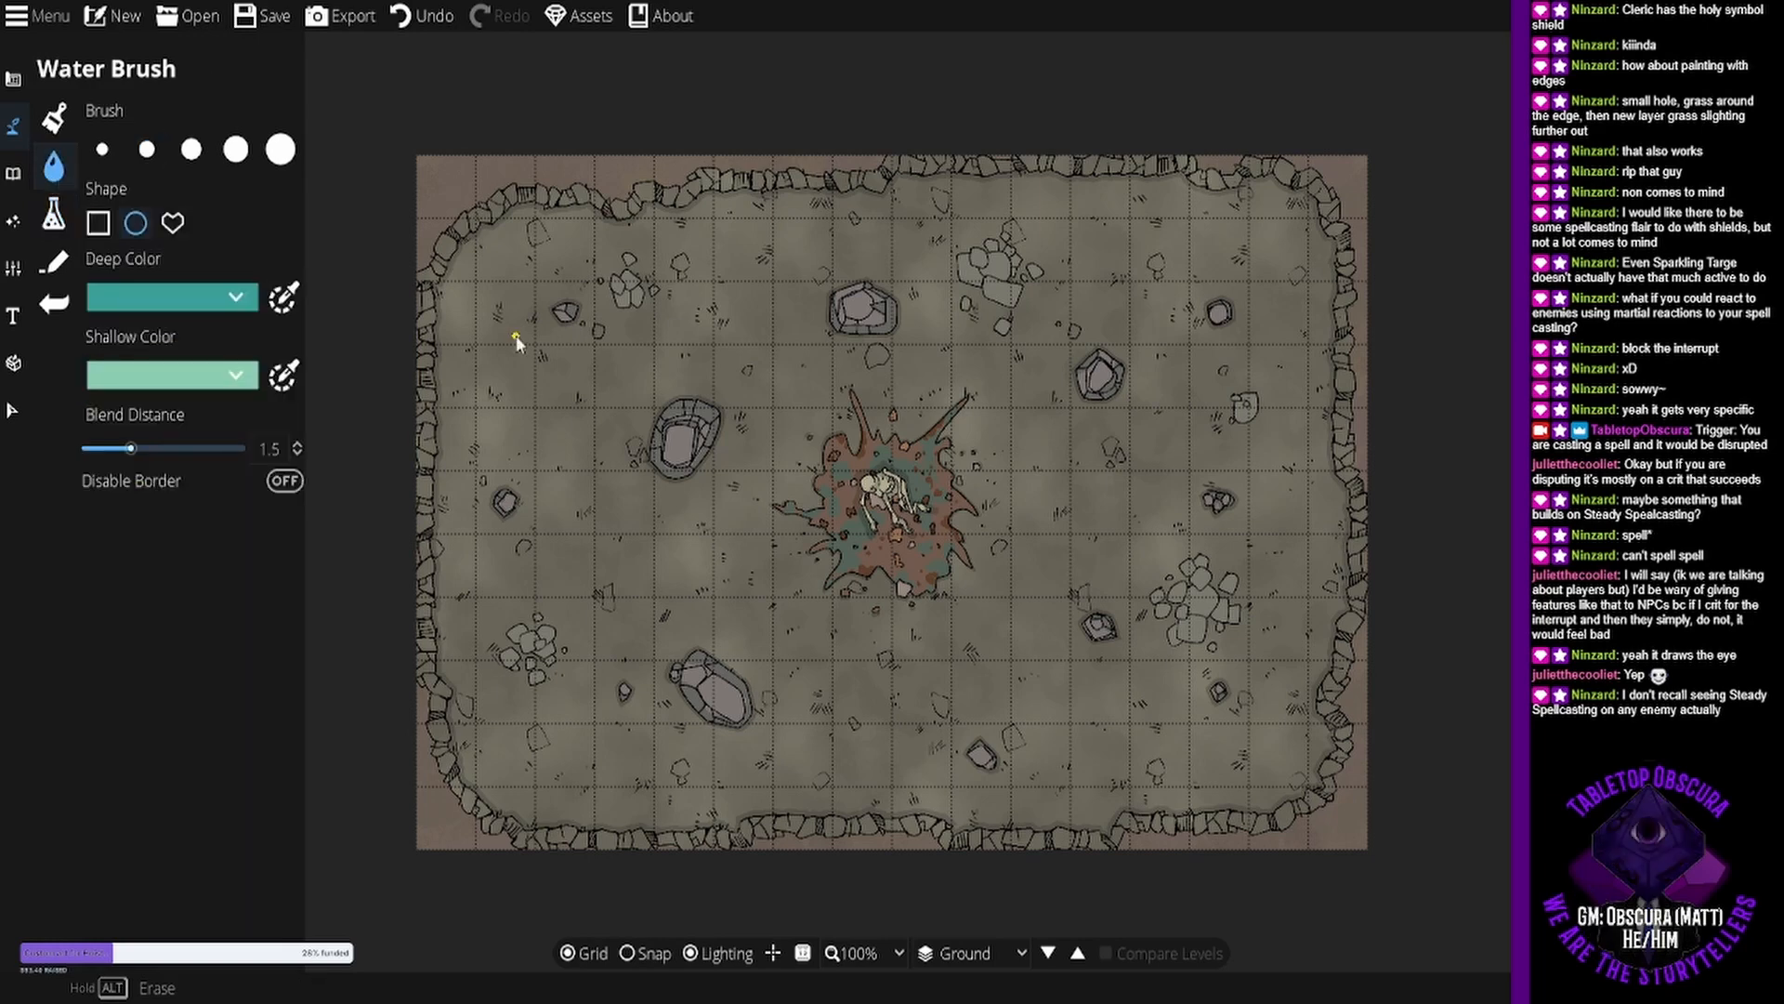
click(147, 149)
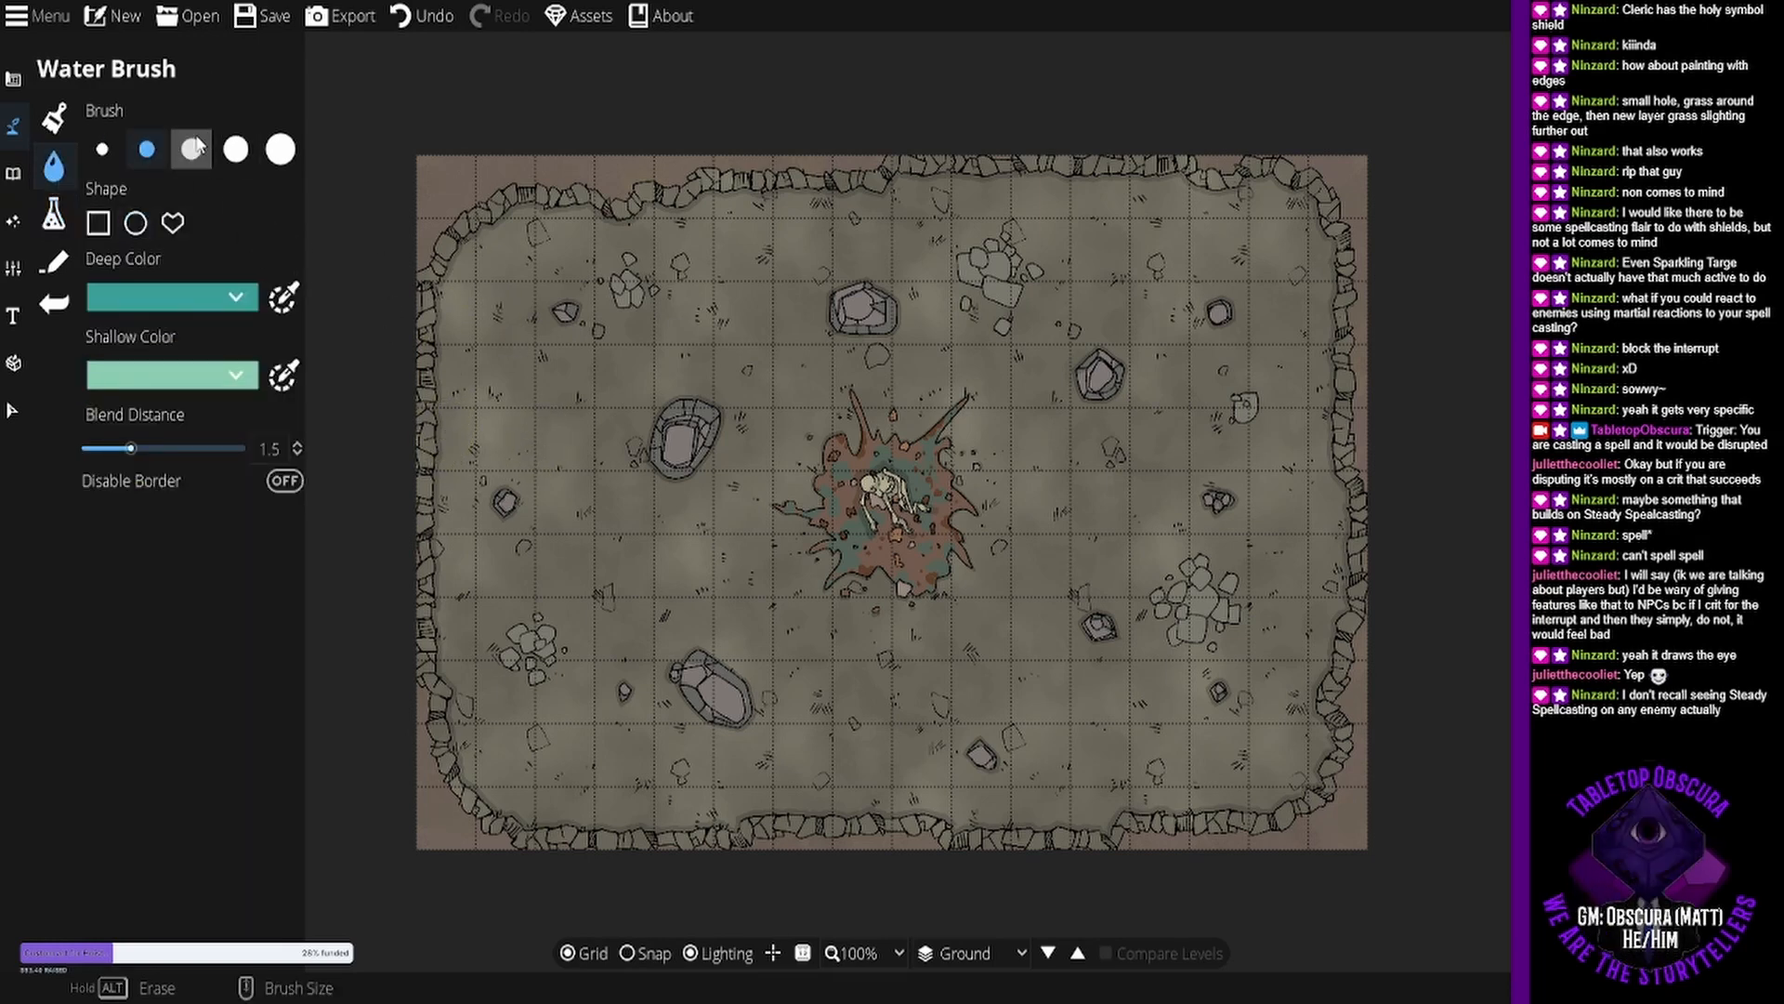
scroll(441, 301, up, 1)
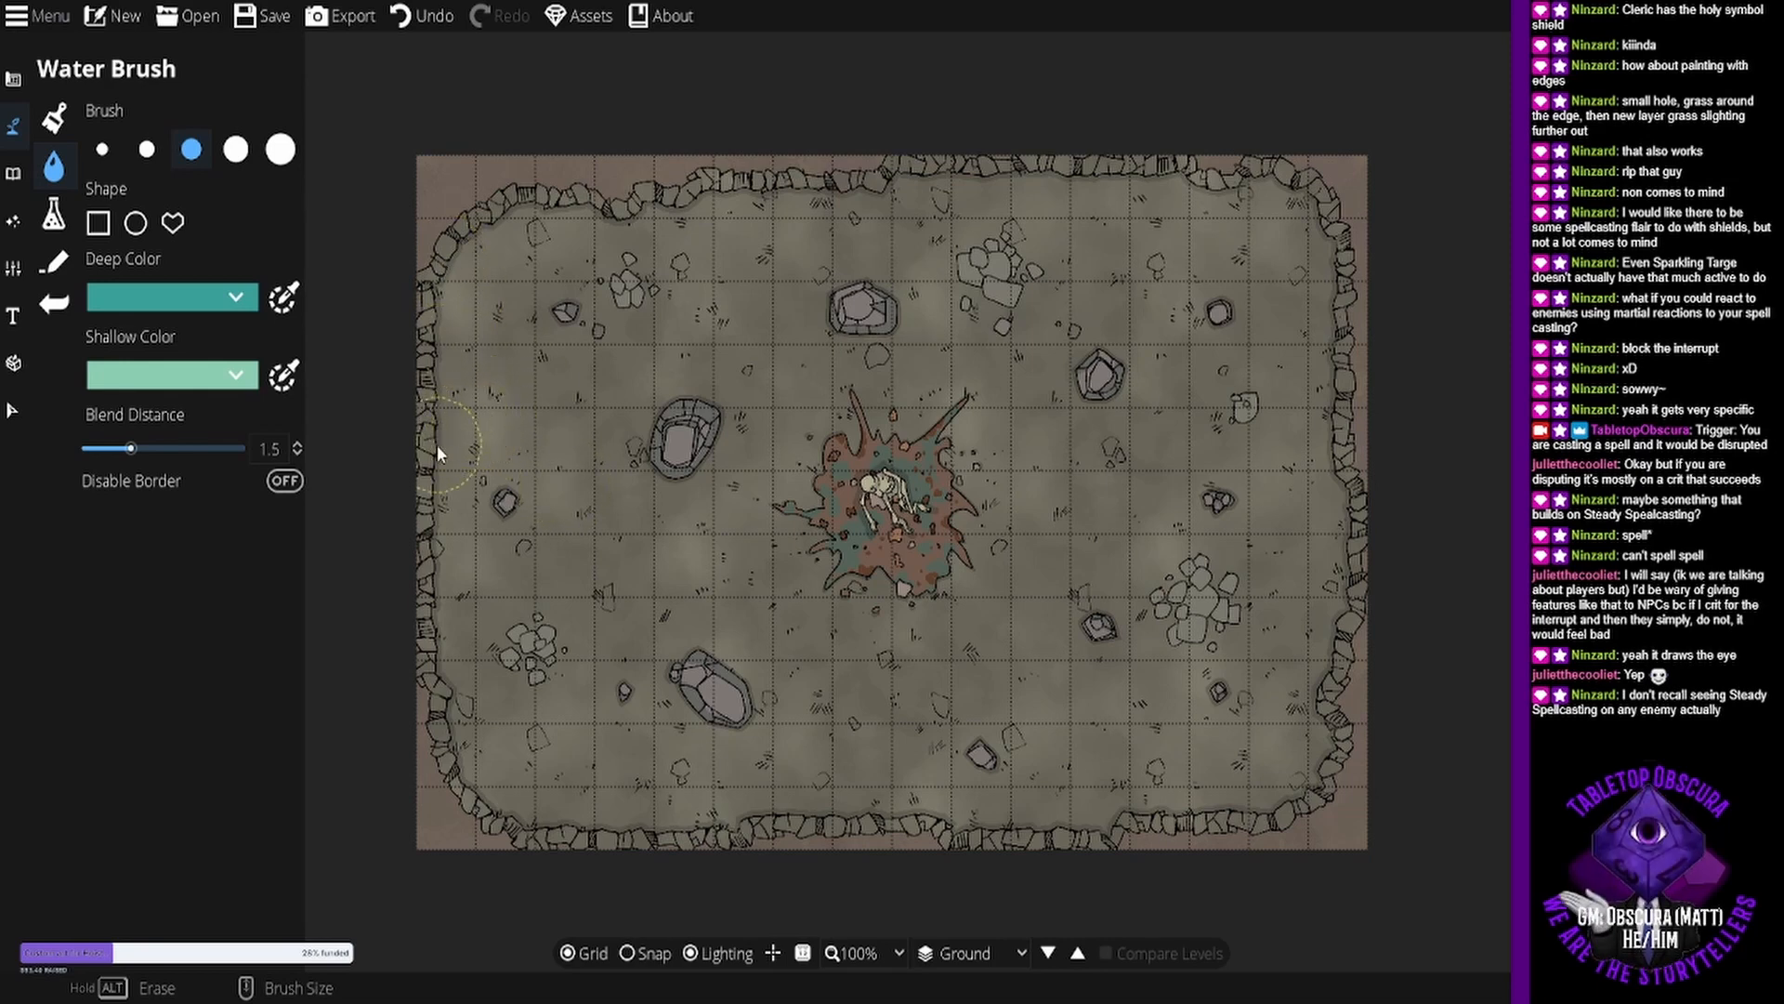
mouse_move(426, 433)
mouse_down()
mouse_move(553, 460)
mouse_move(586, 530)
mouse_move(520, 594)
mouse_move(476, 594)
mouse_move(445, 553)
mouse_move(478, 497)
mouse_move(517, 528)
mouse_move(493, 538)
mouse_up()
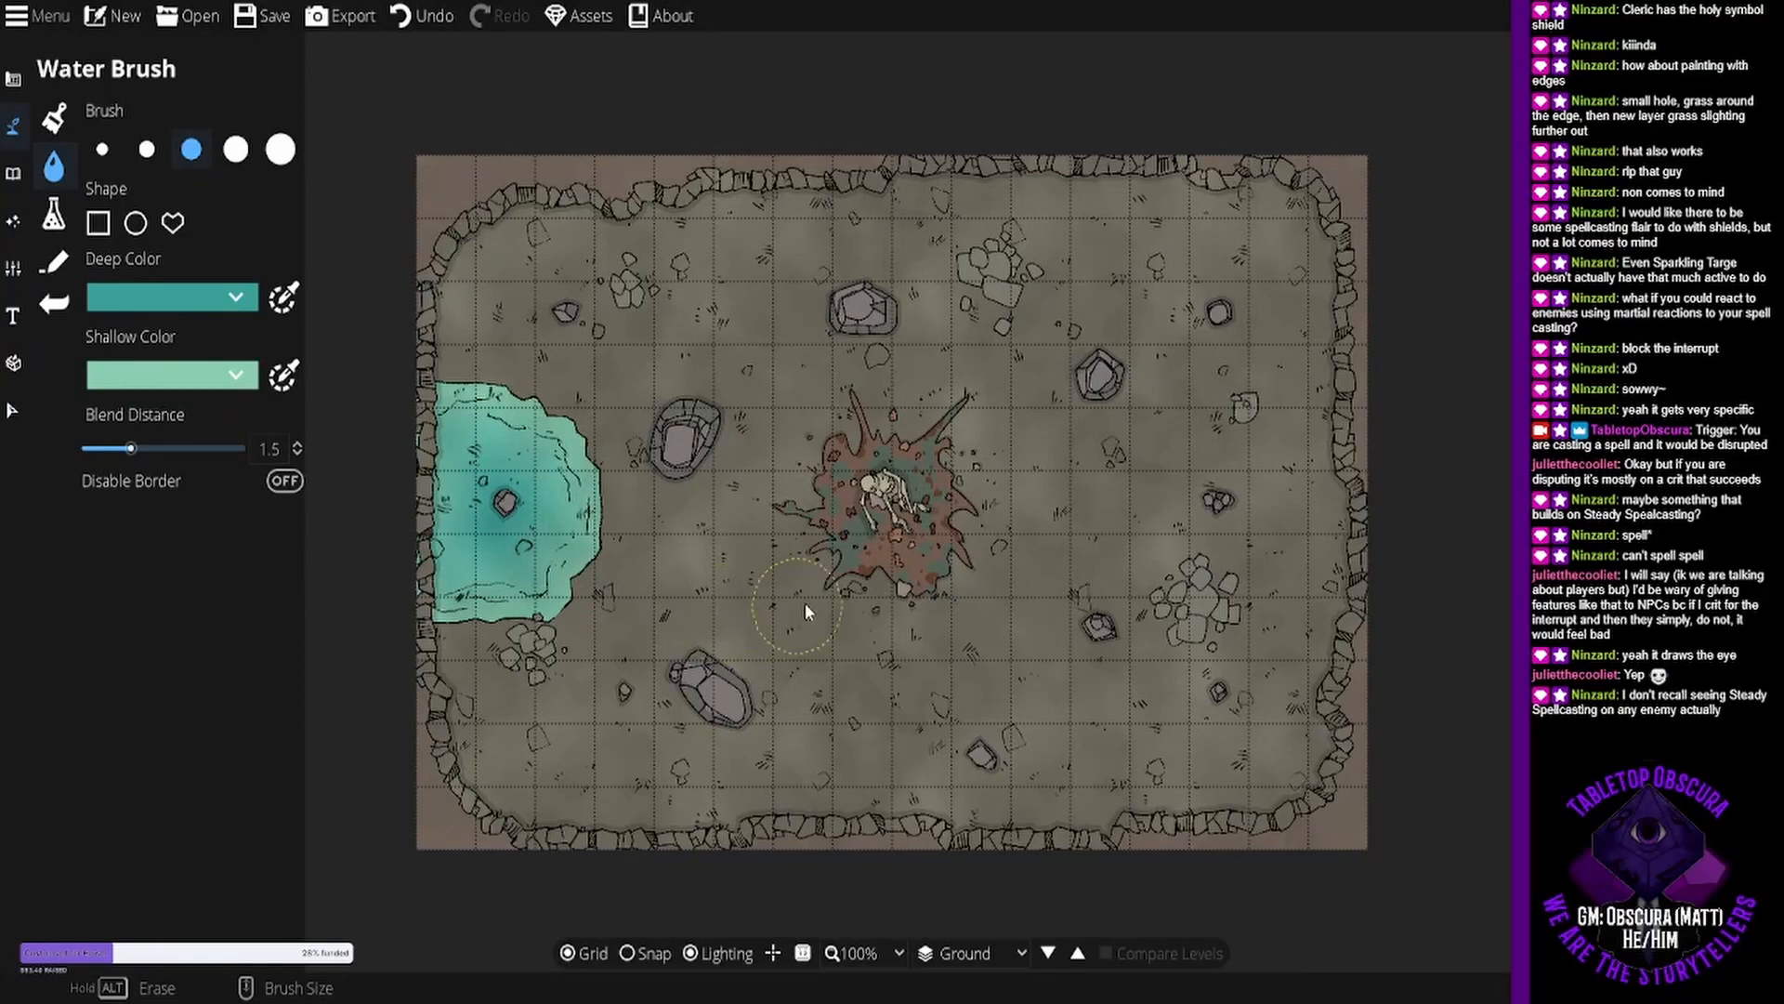
mouse_move(875, 562)
mouse_down()
mouse_move(748, 538)
mouse_move(829, 524)
mouse_up()
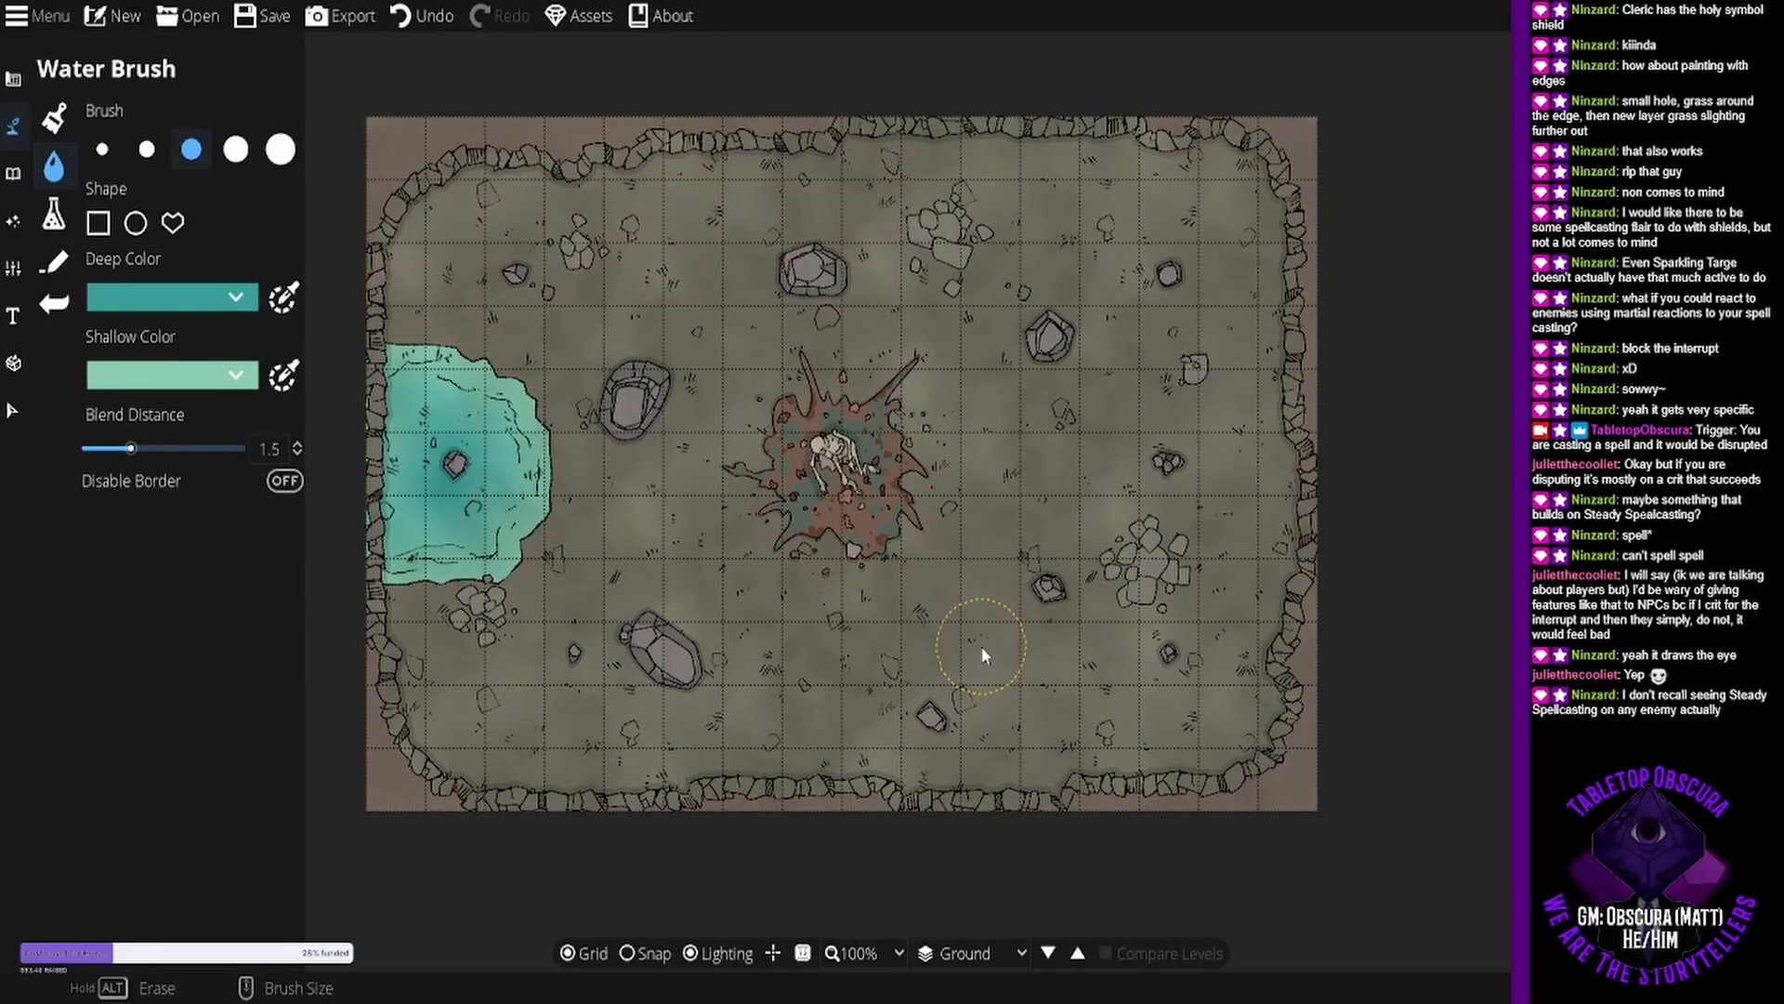
drag(1090, 652, 1039, 645)
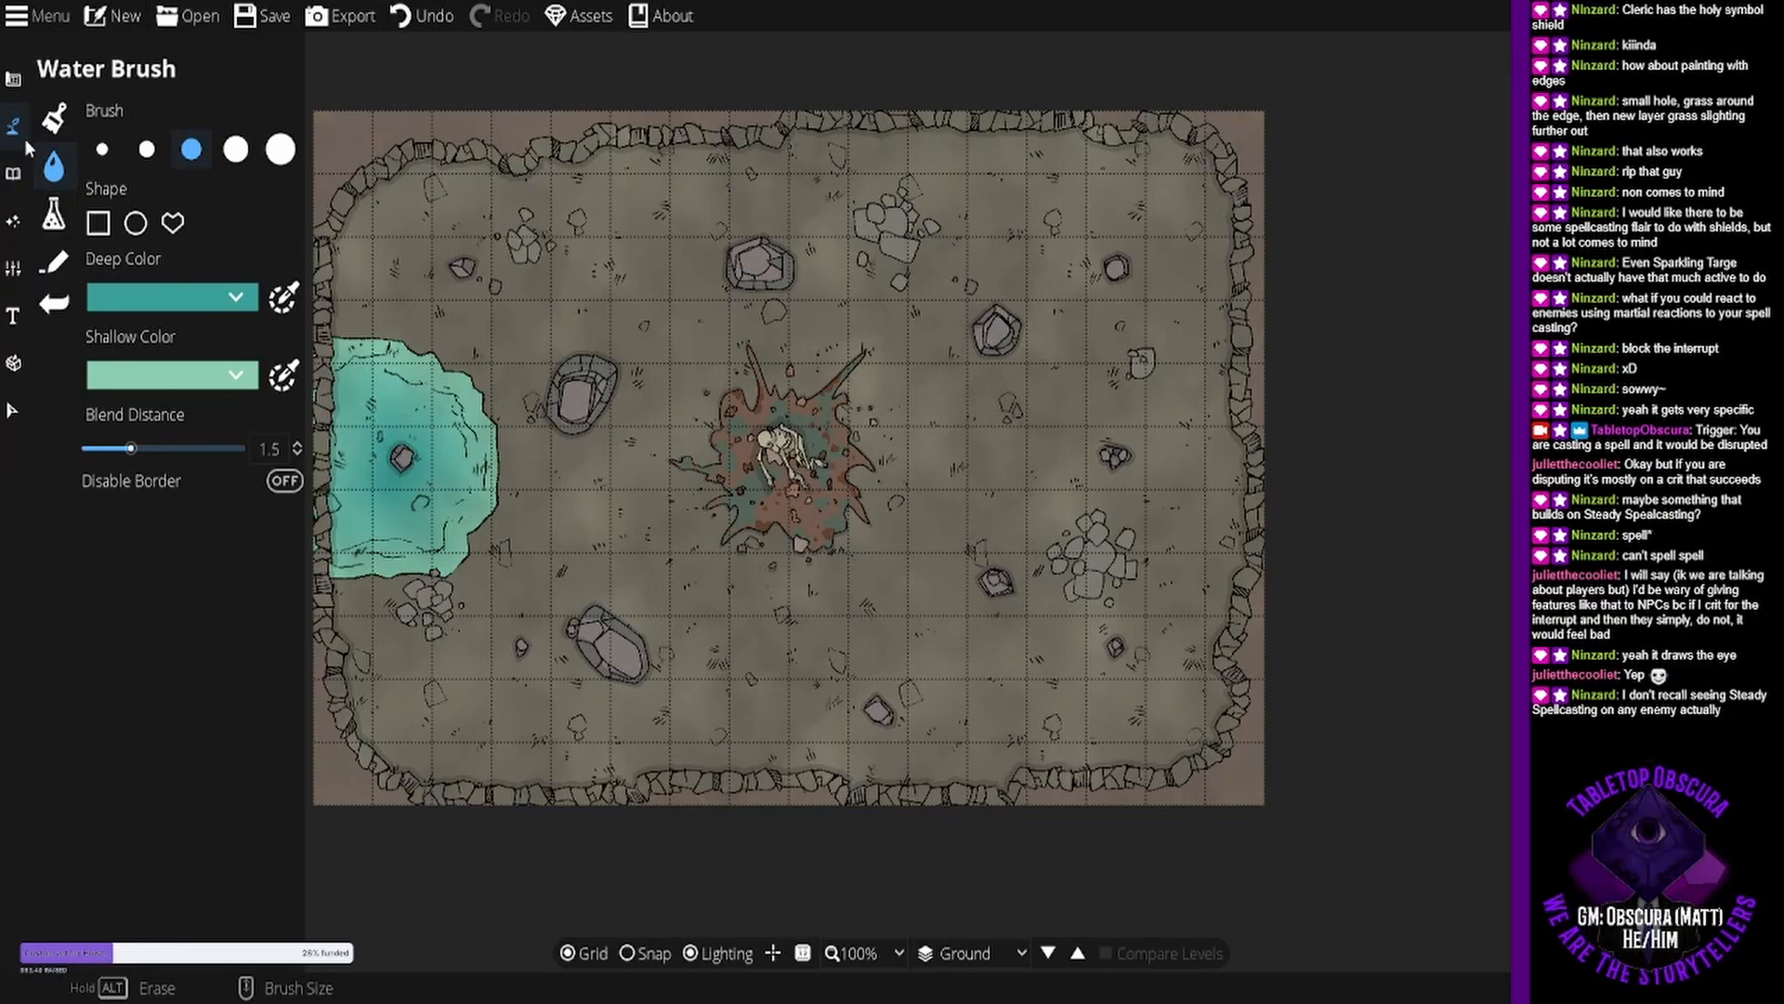
Start the Light Tool with the banded light style selected.
click(14, 218)
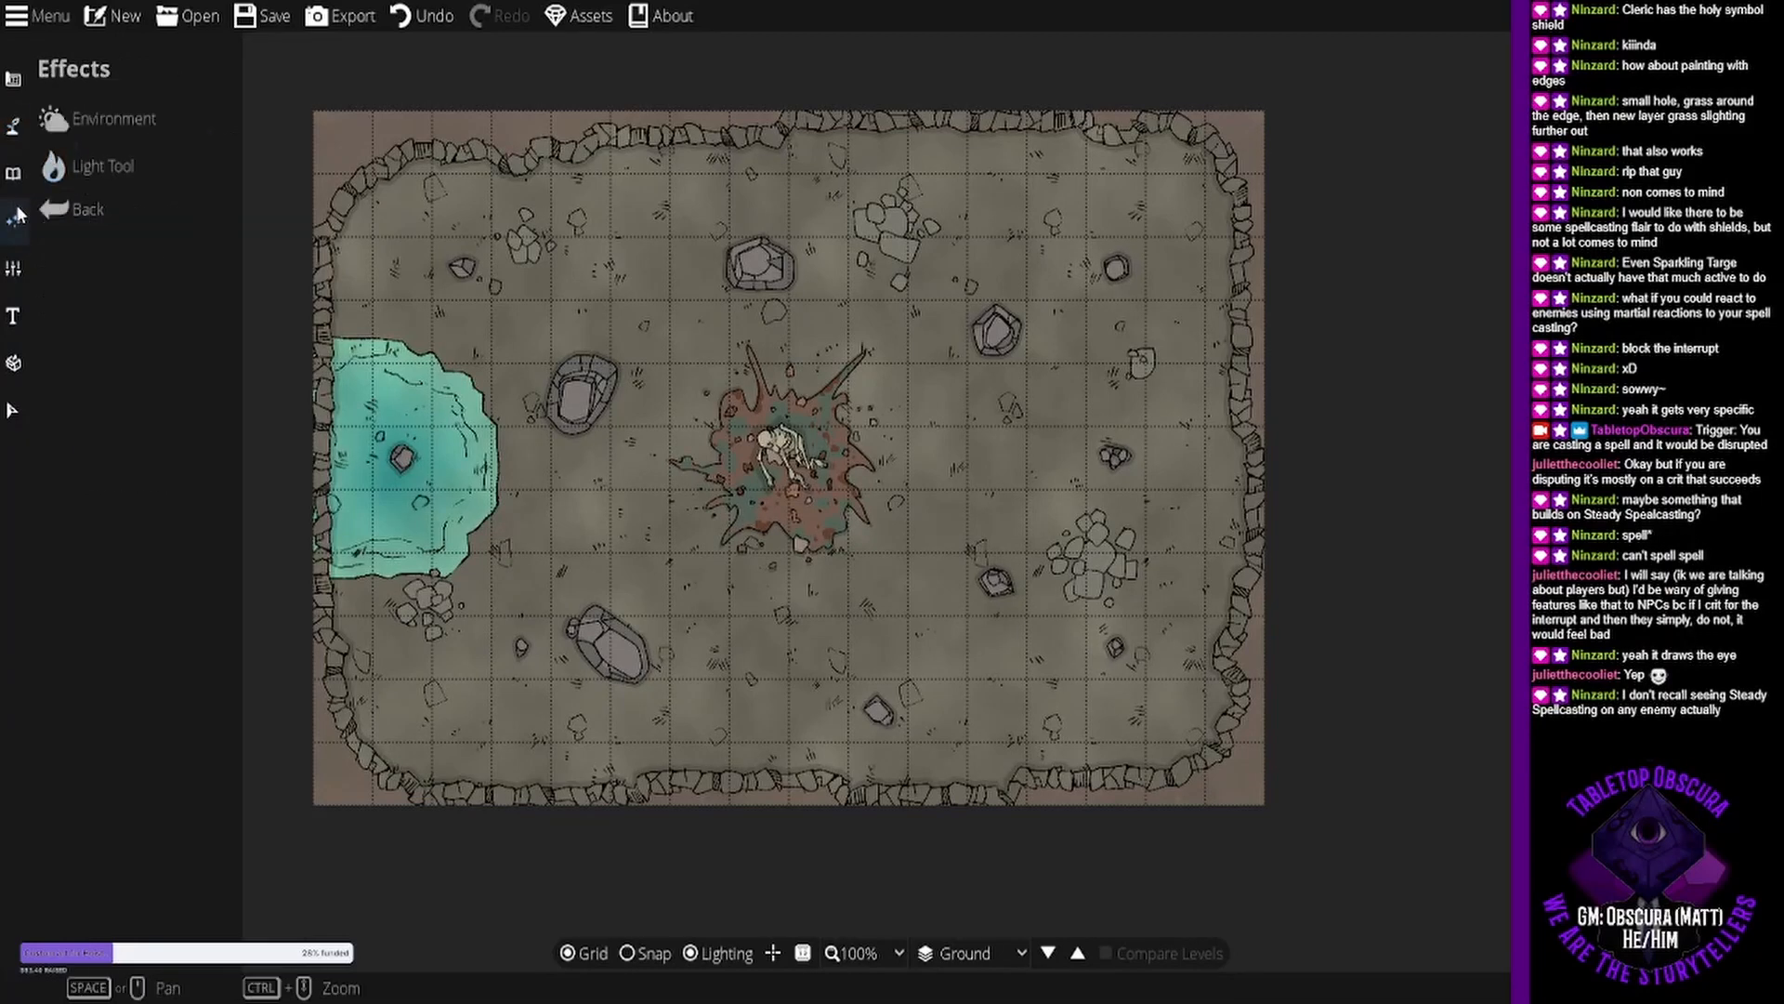
click(93, 165)
click(249, 441)
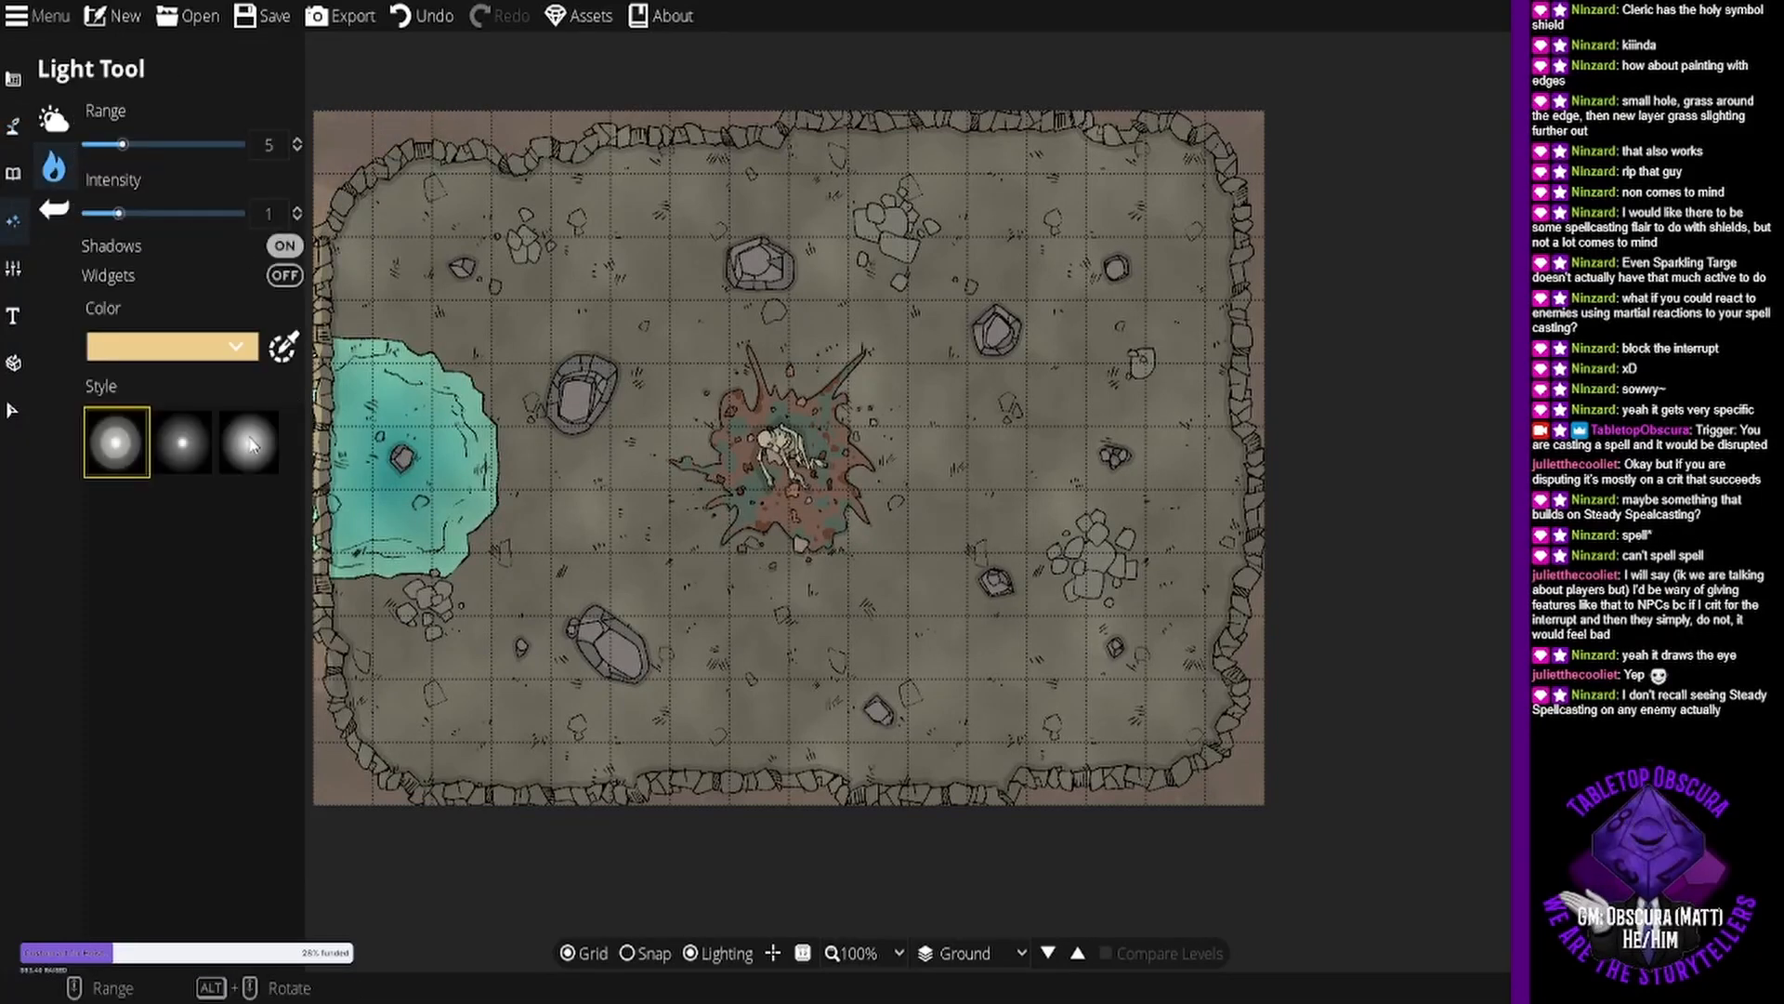
click(115, 442)
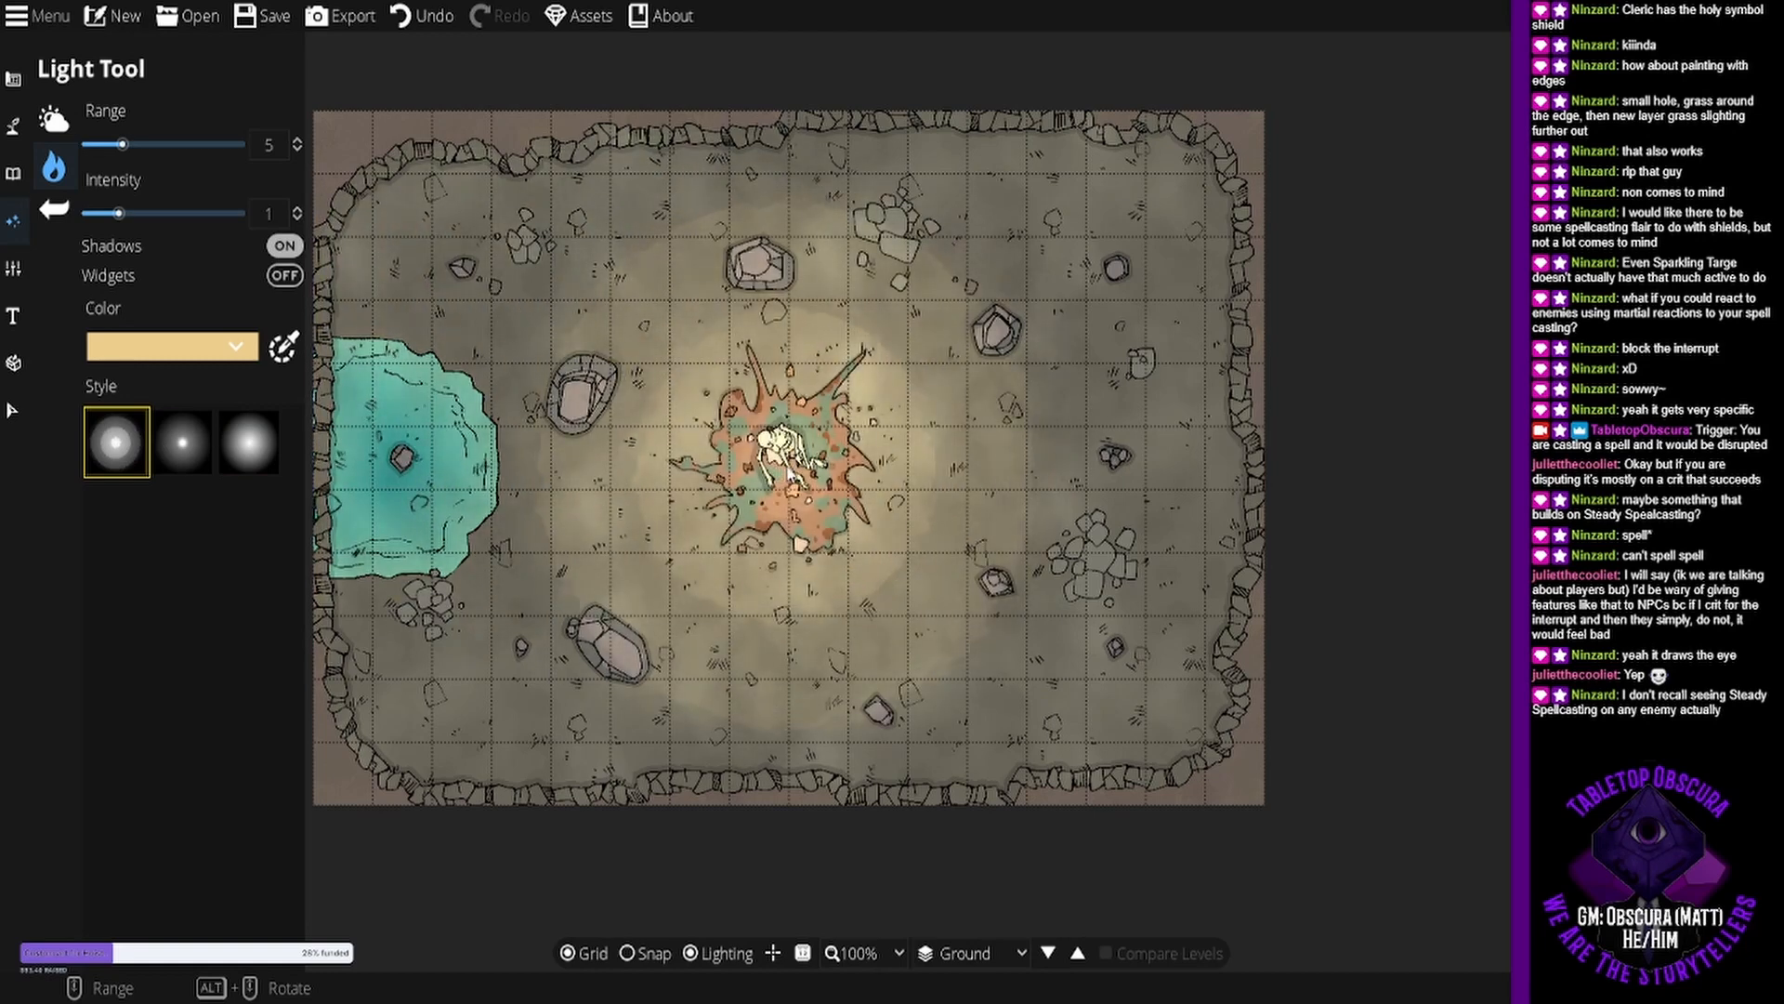
Try entering light range values of 3 and 2.
double_click(271, 146)
text(3)
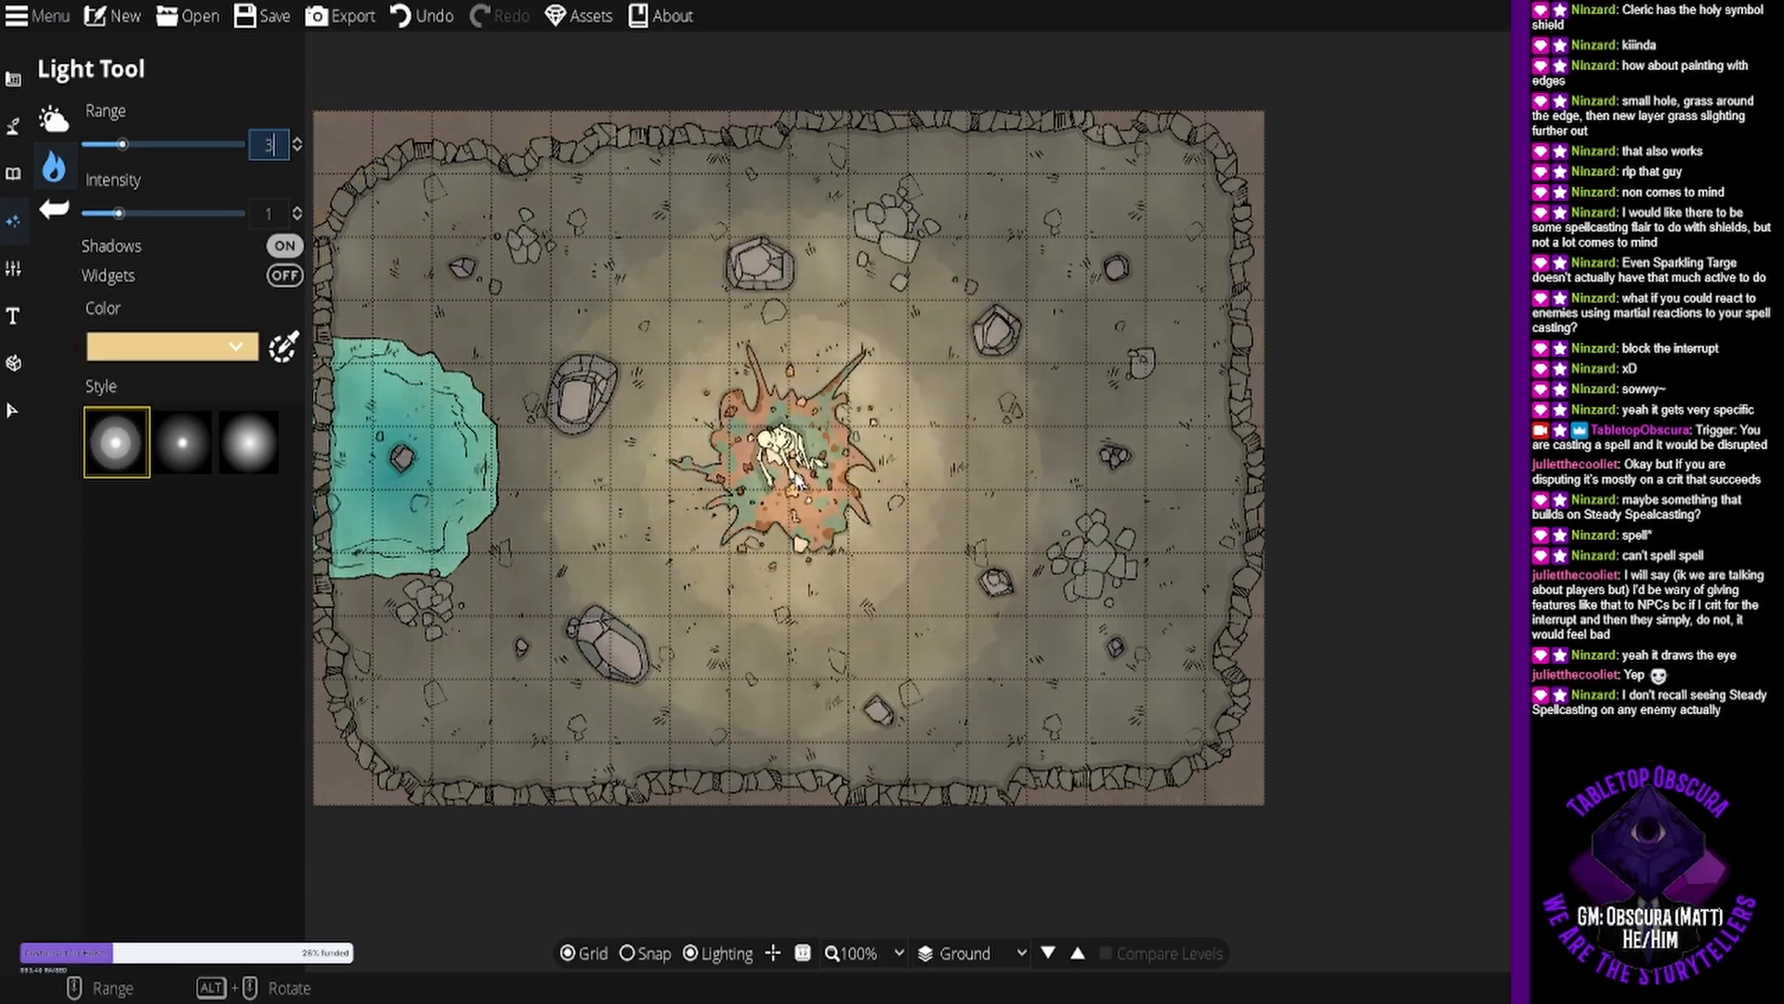
double_click(269, 144)
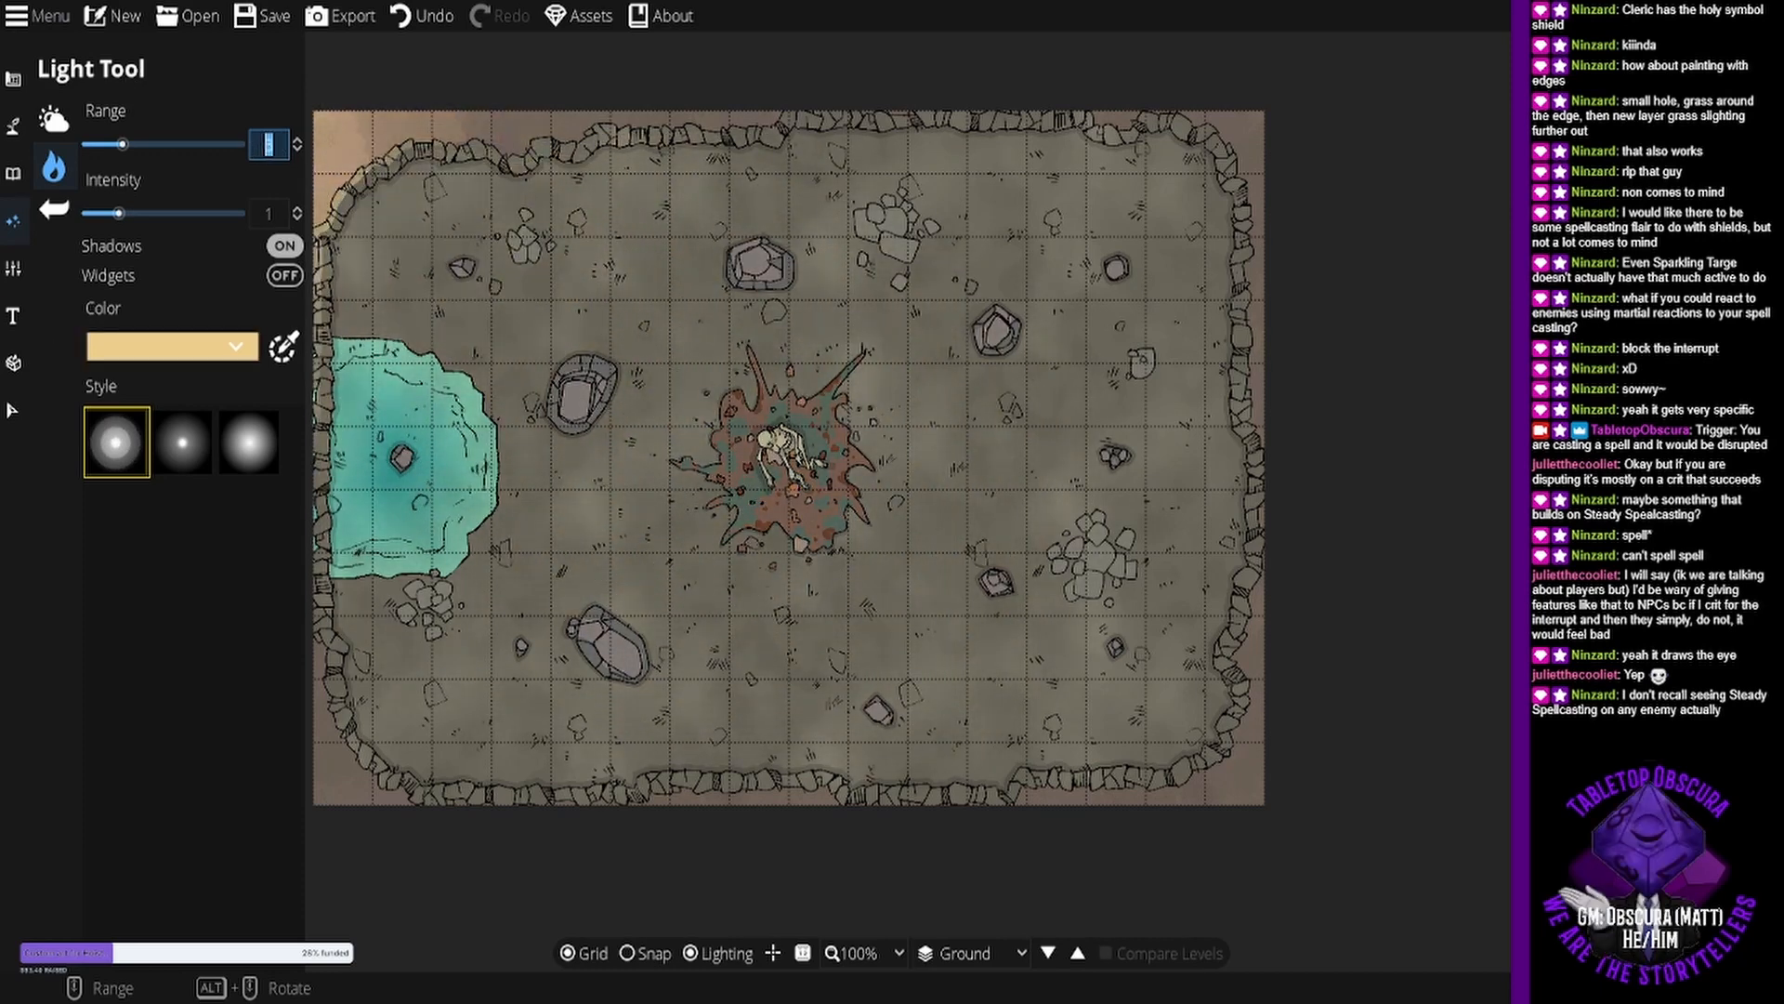
text(2)
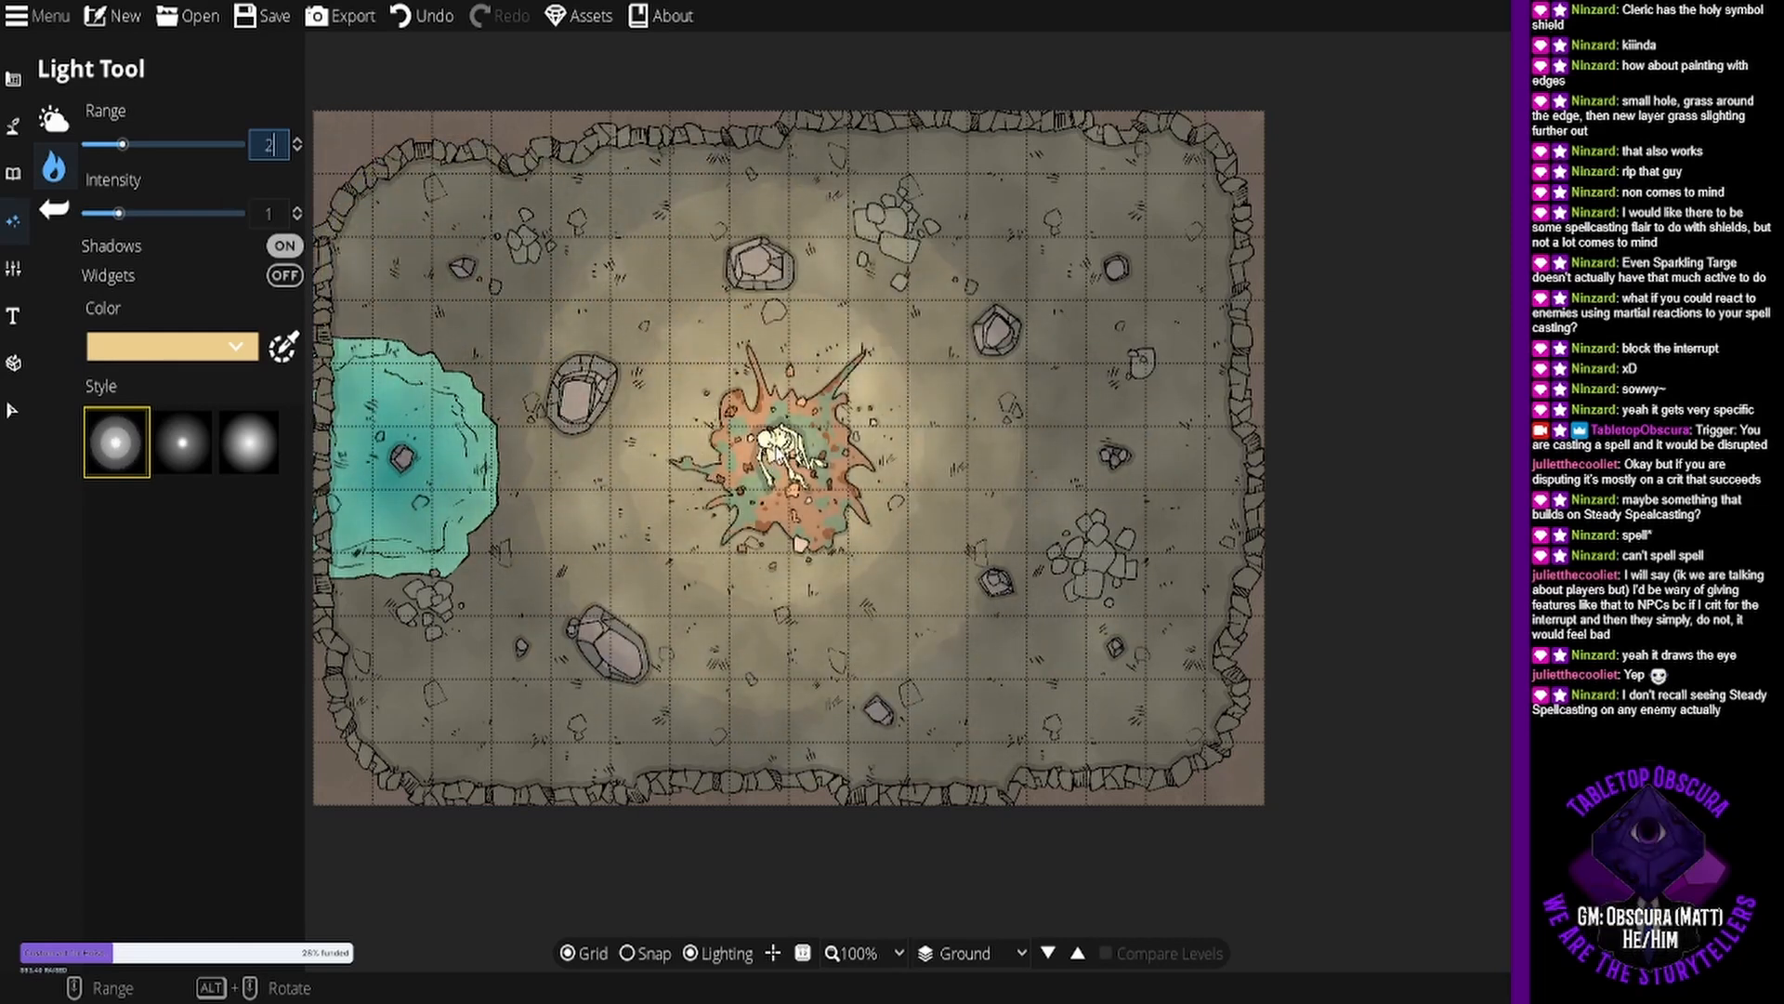
Set the light range to 2.8 and place a warm yellow light over the central skeleton.
scroll(789, 418, up, 6)
scroll(790, 436, down, 5)
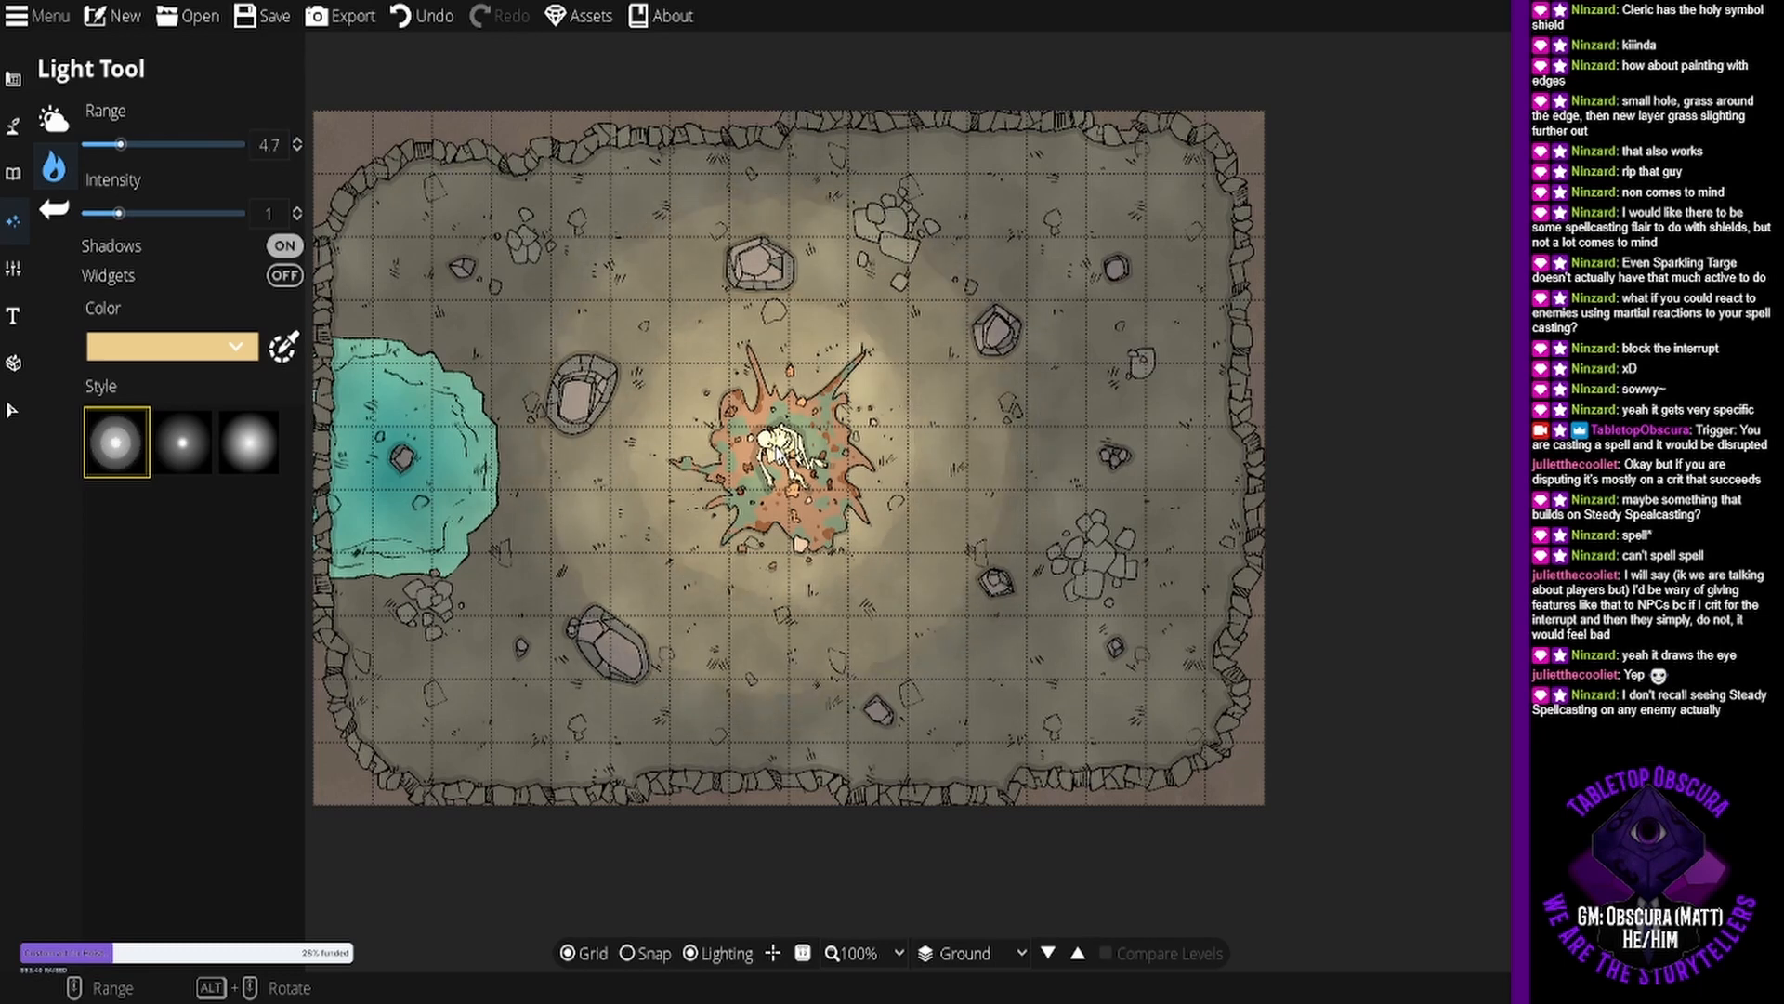
scroll(790, 437, down, 3)
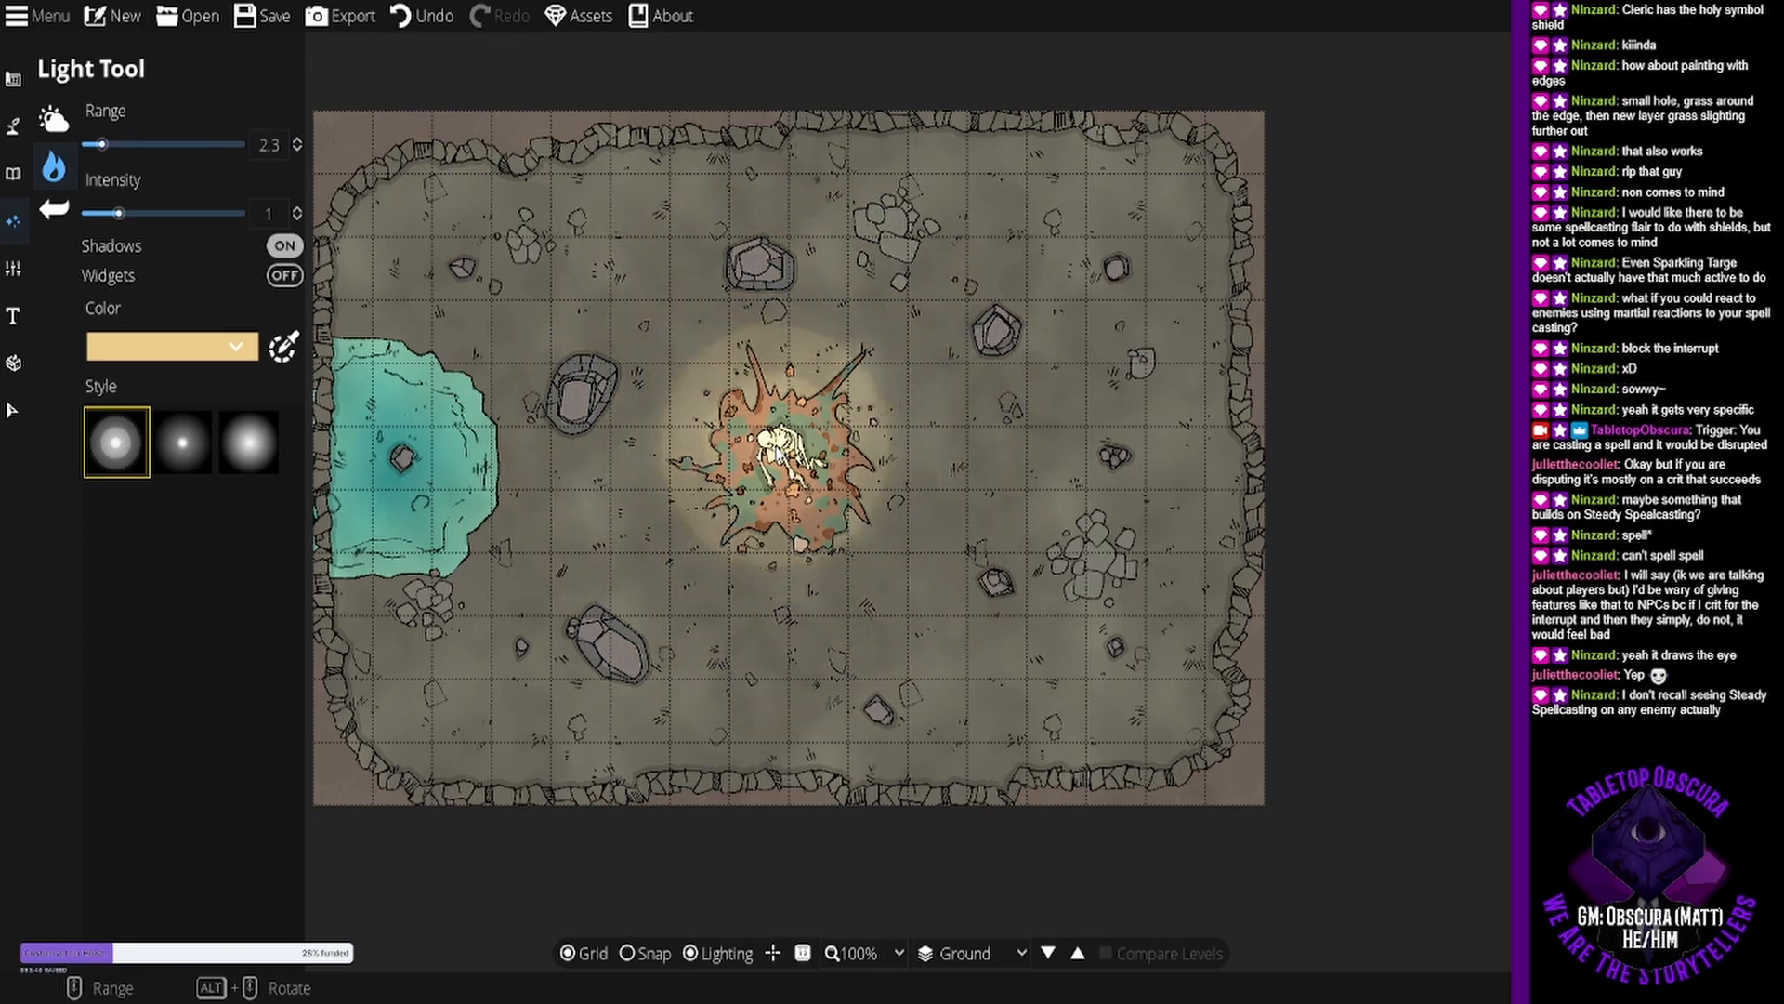
scroll(786, 456, up, 1)
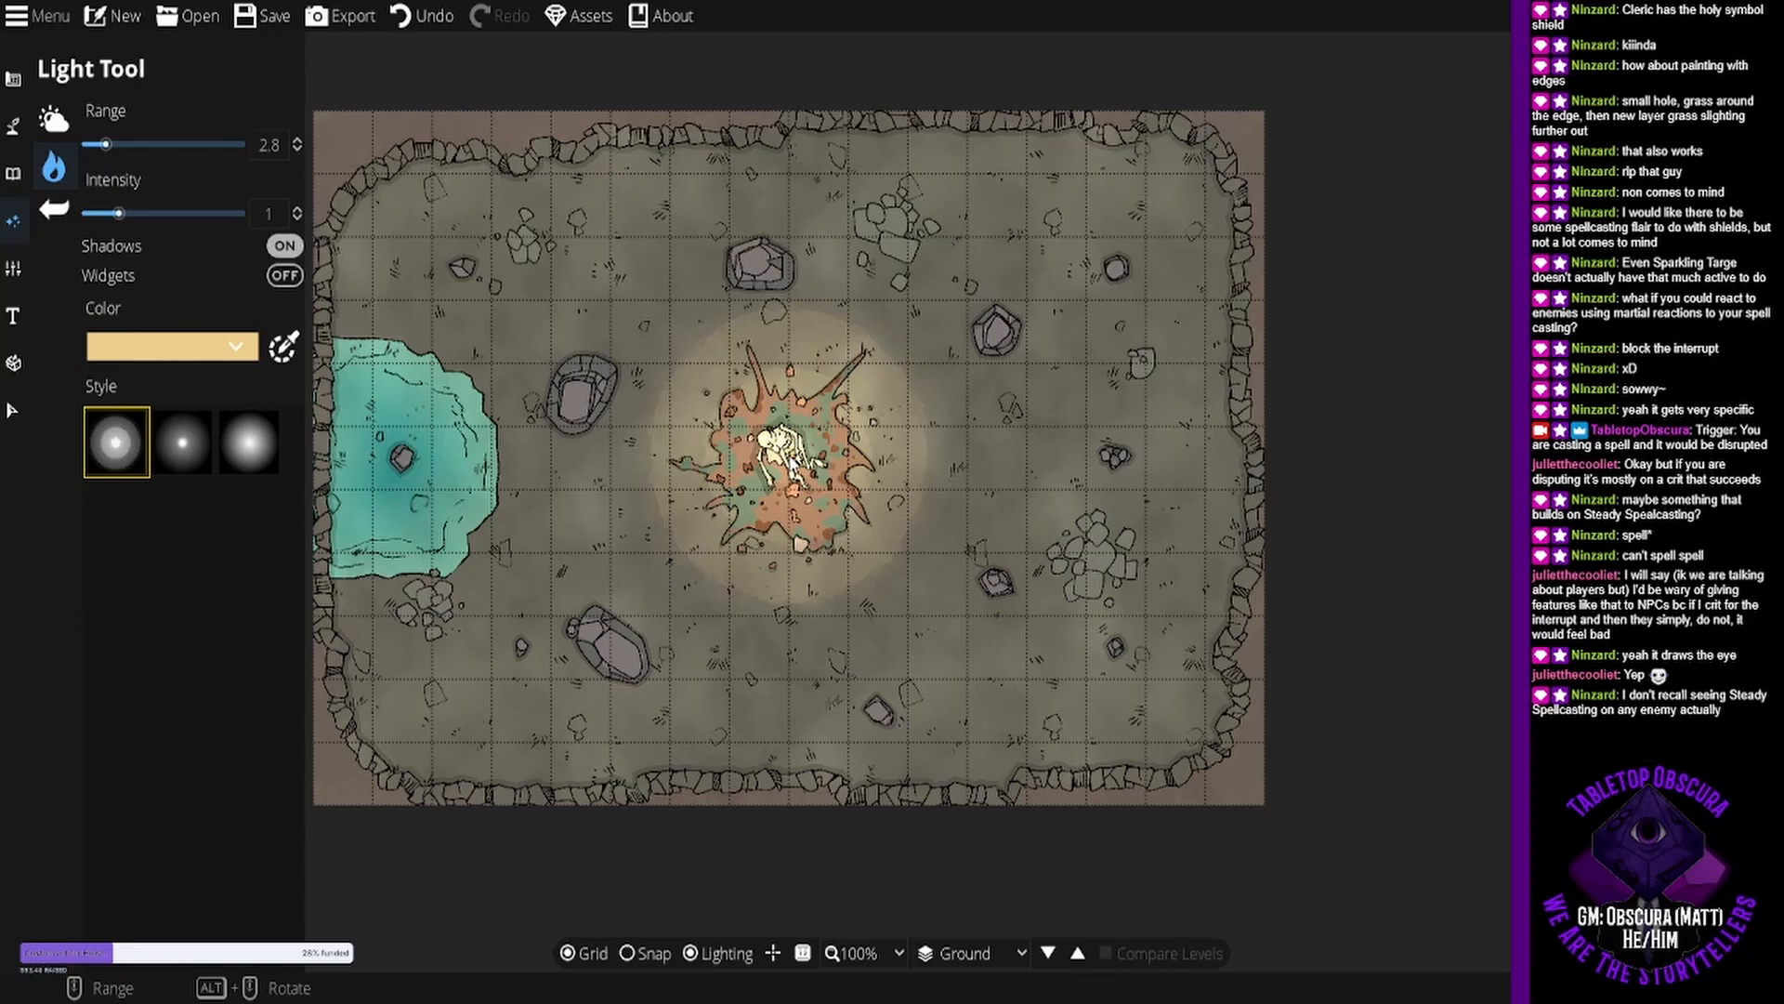
click(789, 457)
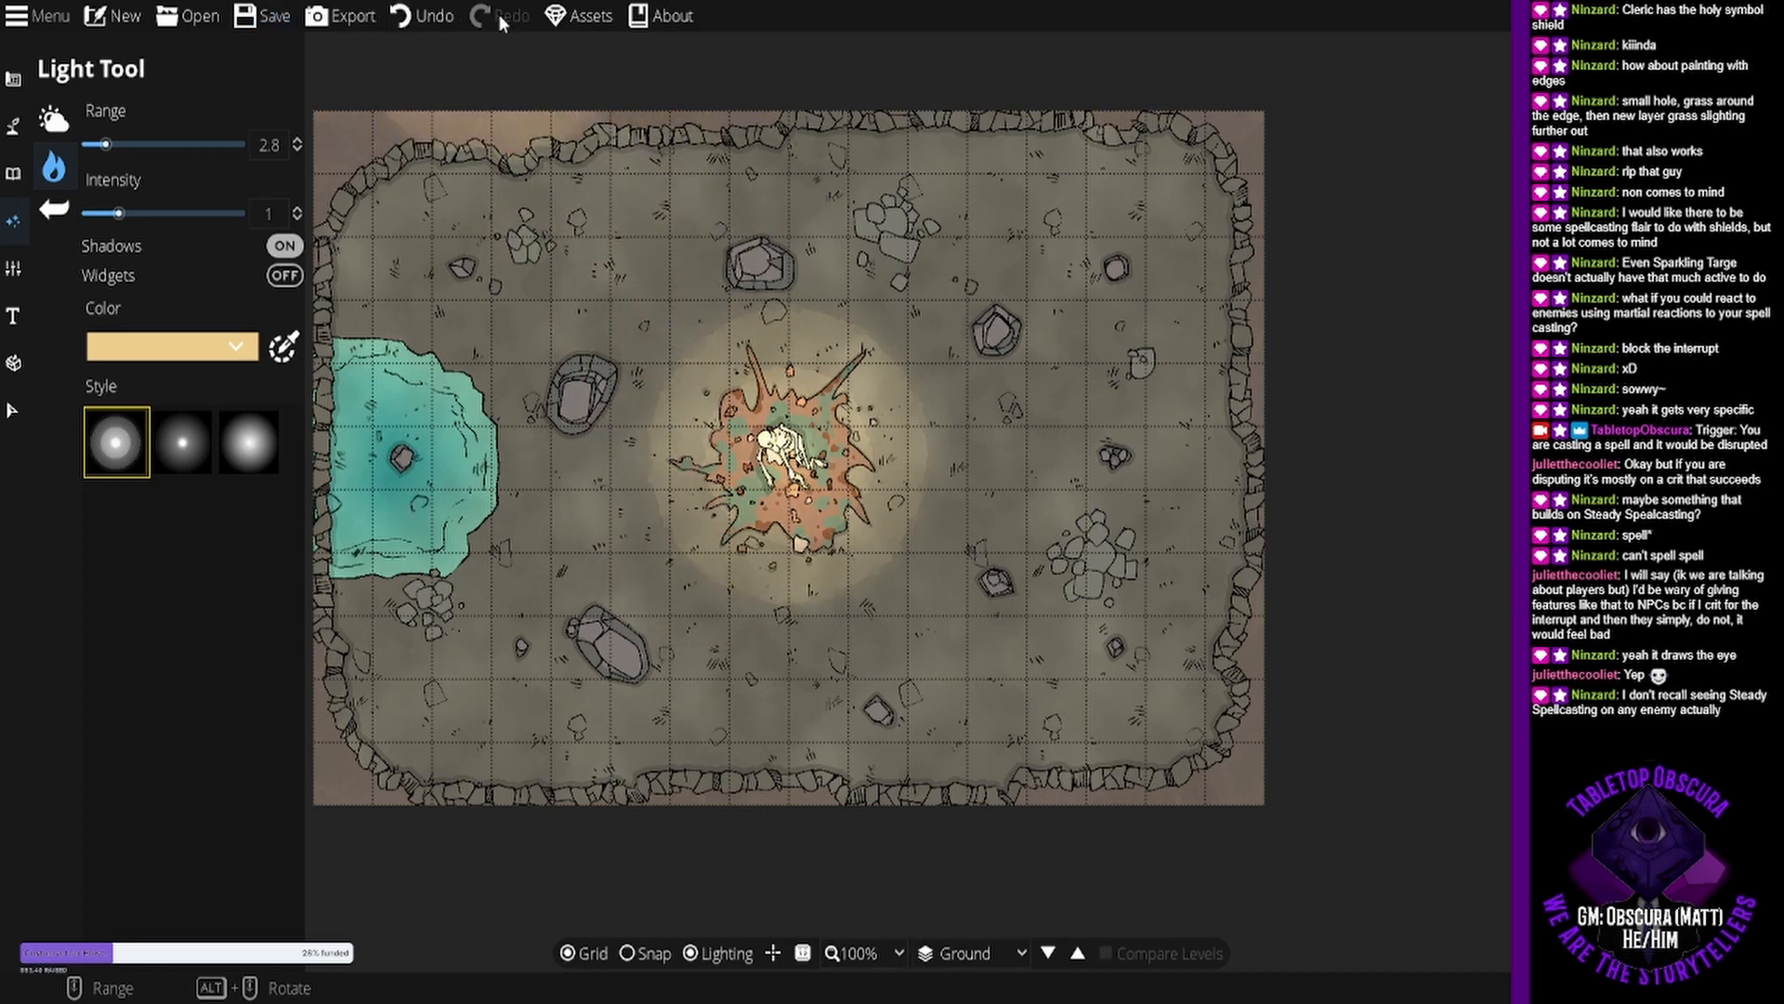
Set the map's export mode to PNG in the export options and close them.
click(351, 18)
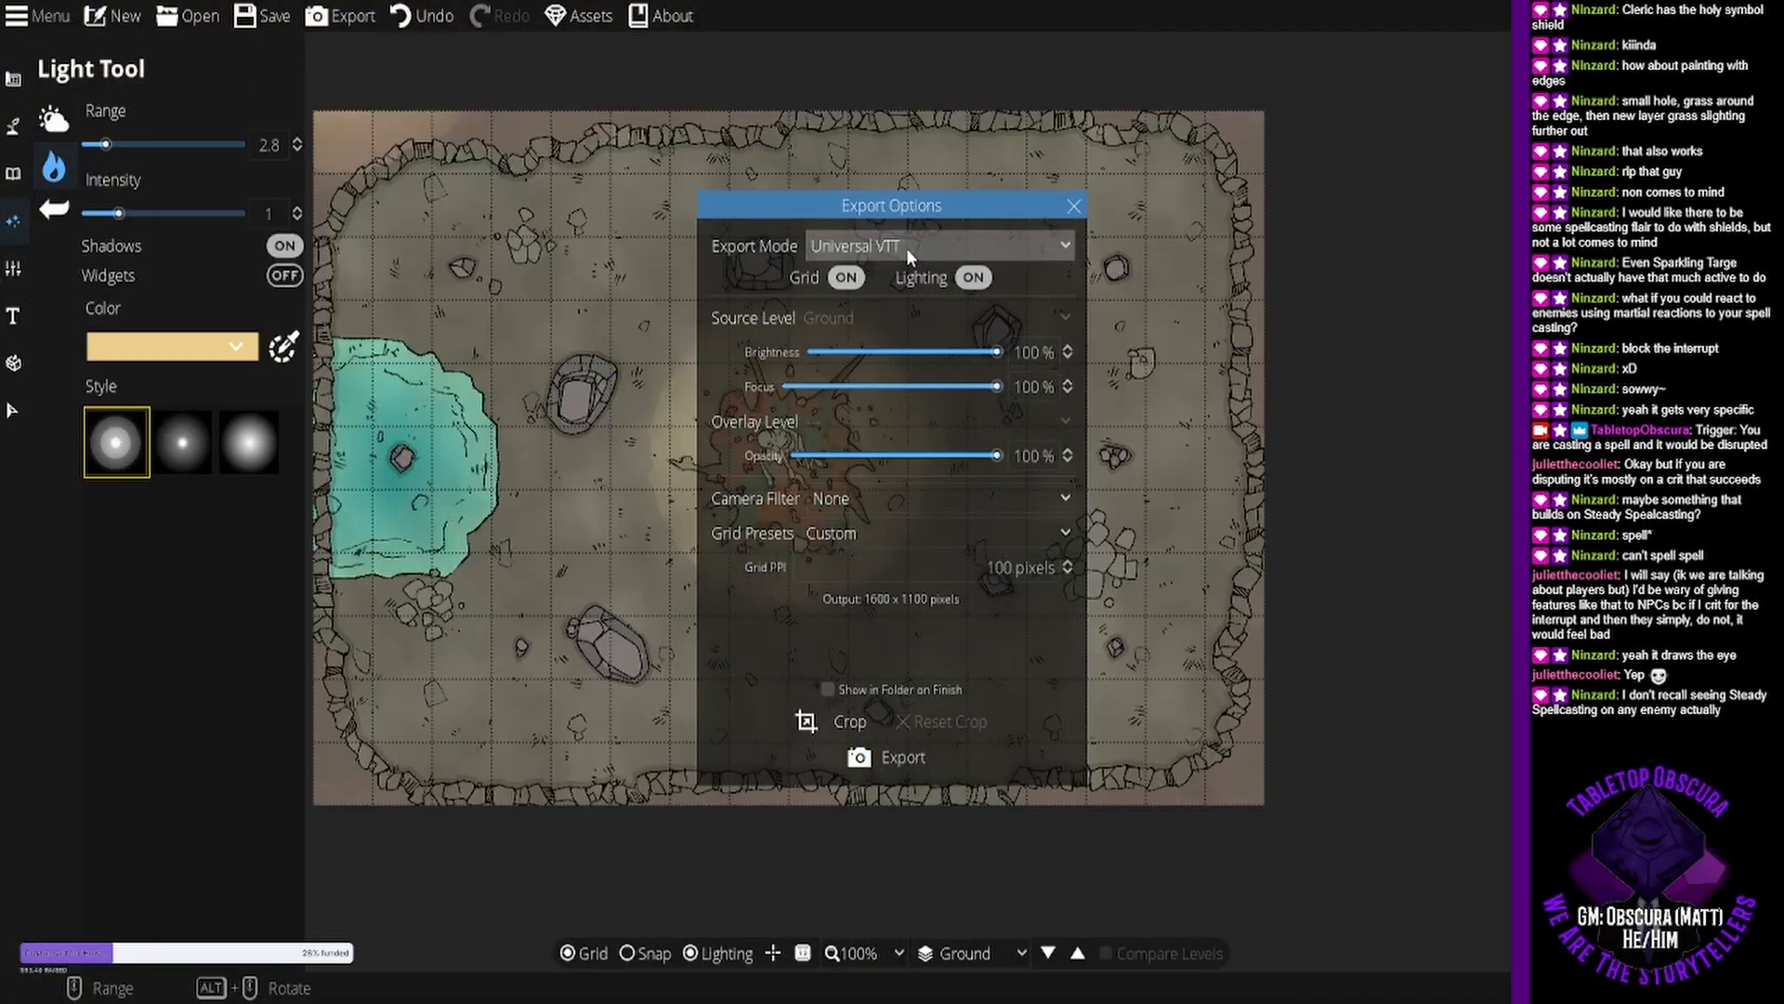
click(906, 248)
click(881, 283)
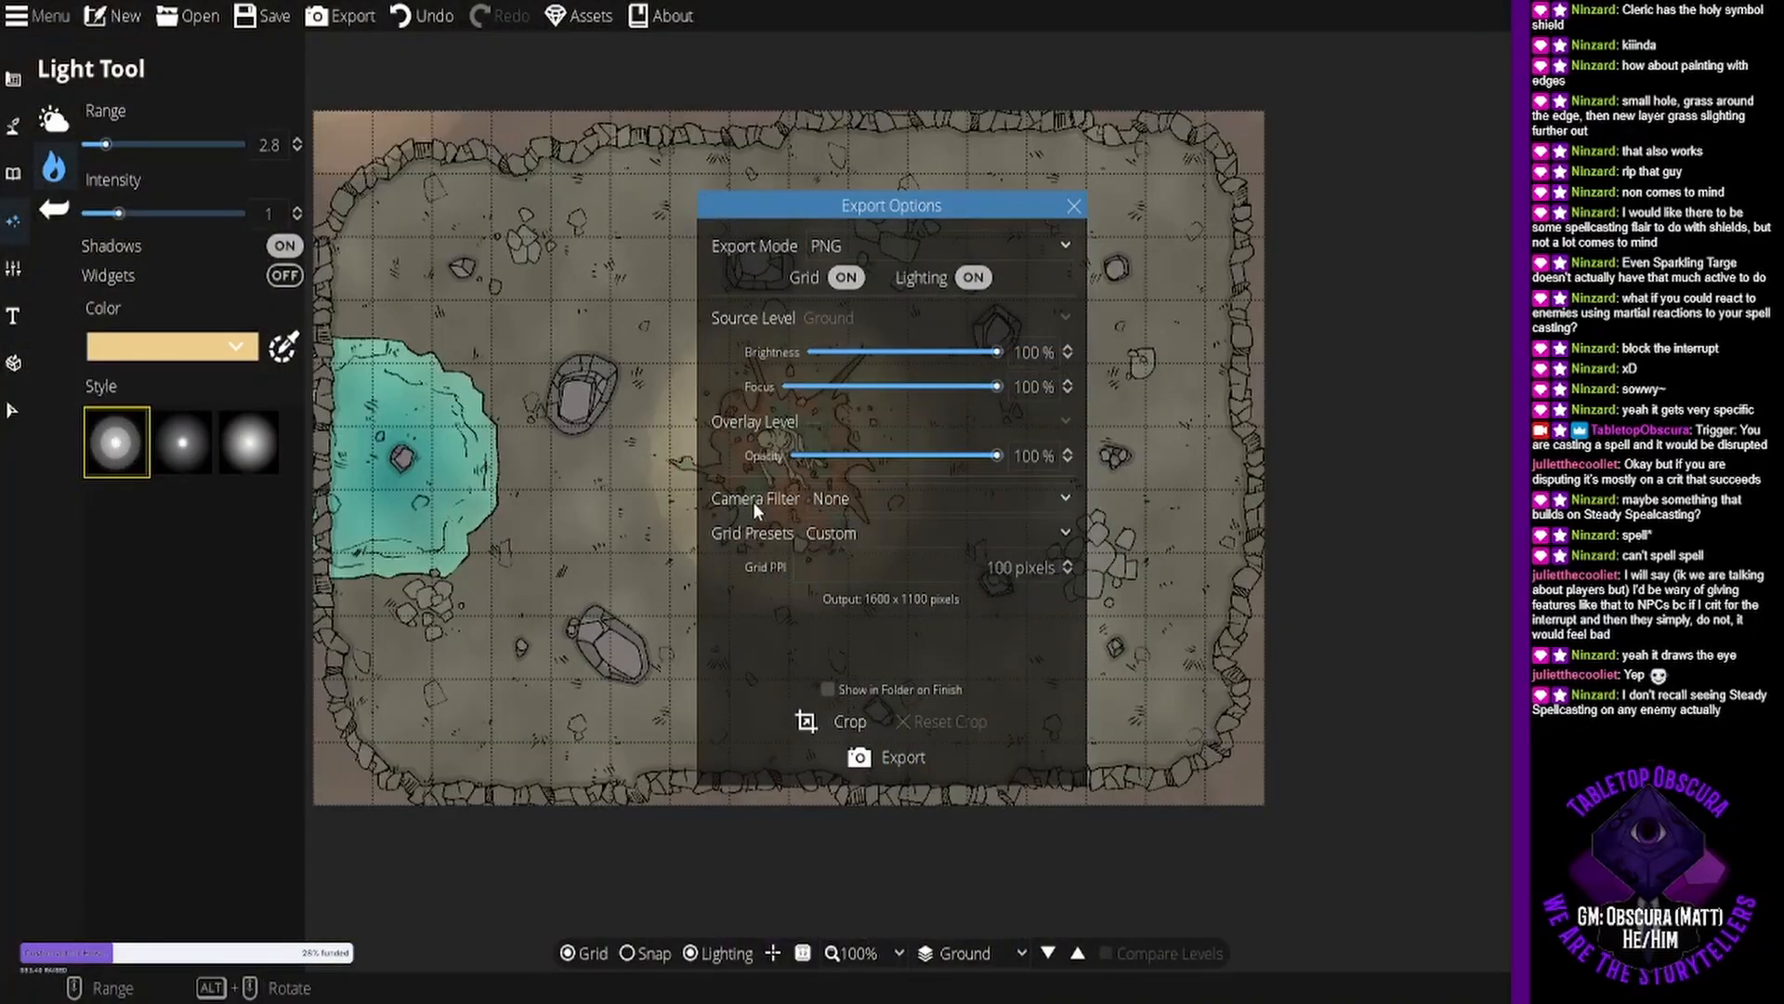
click(1074, 206)
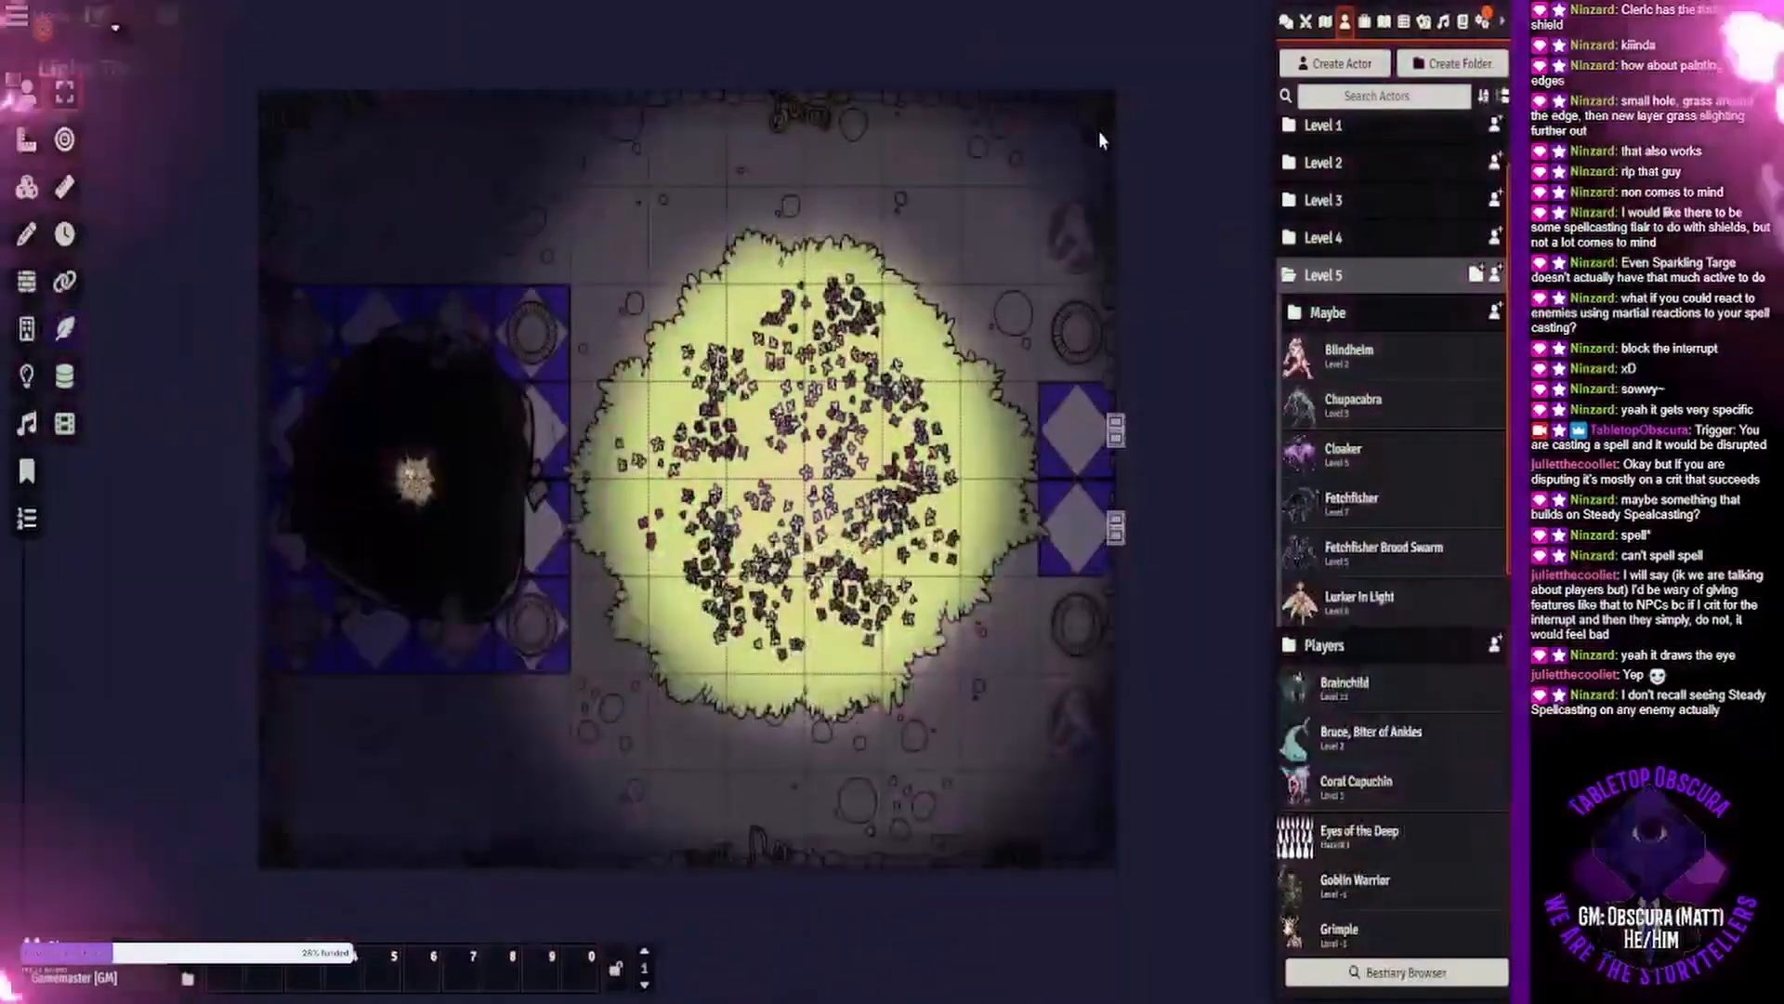
Switch to Foundry VTT and import the battle map file as a scene with the Universal Battlemap Importer.
click(1326, 21)
click(1411, 969)
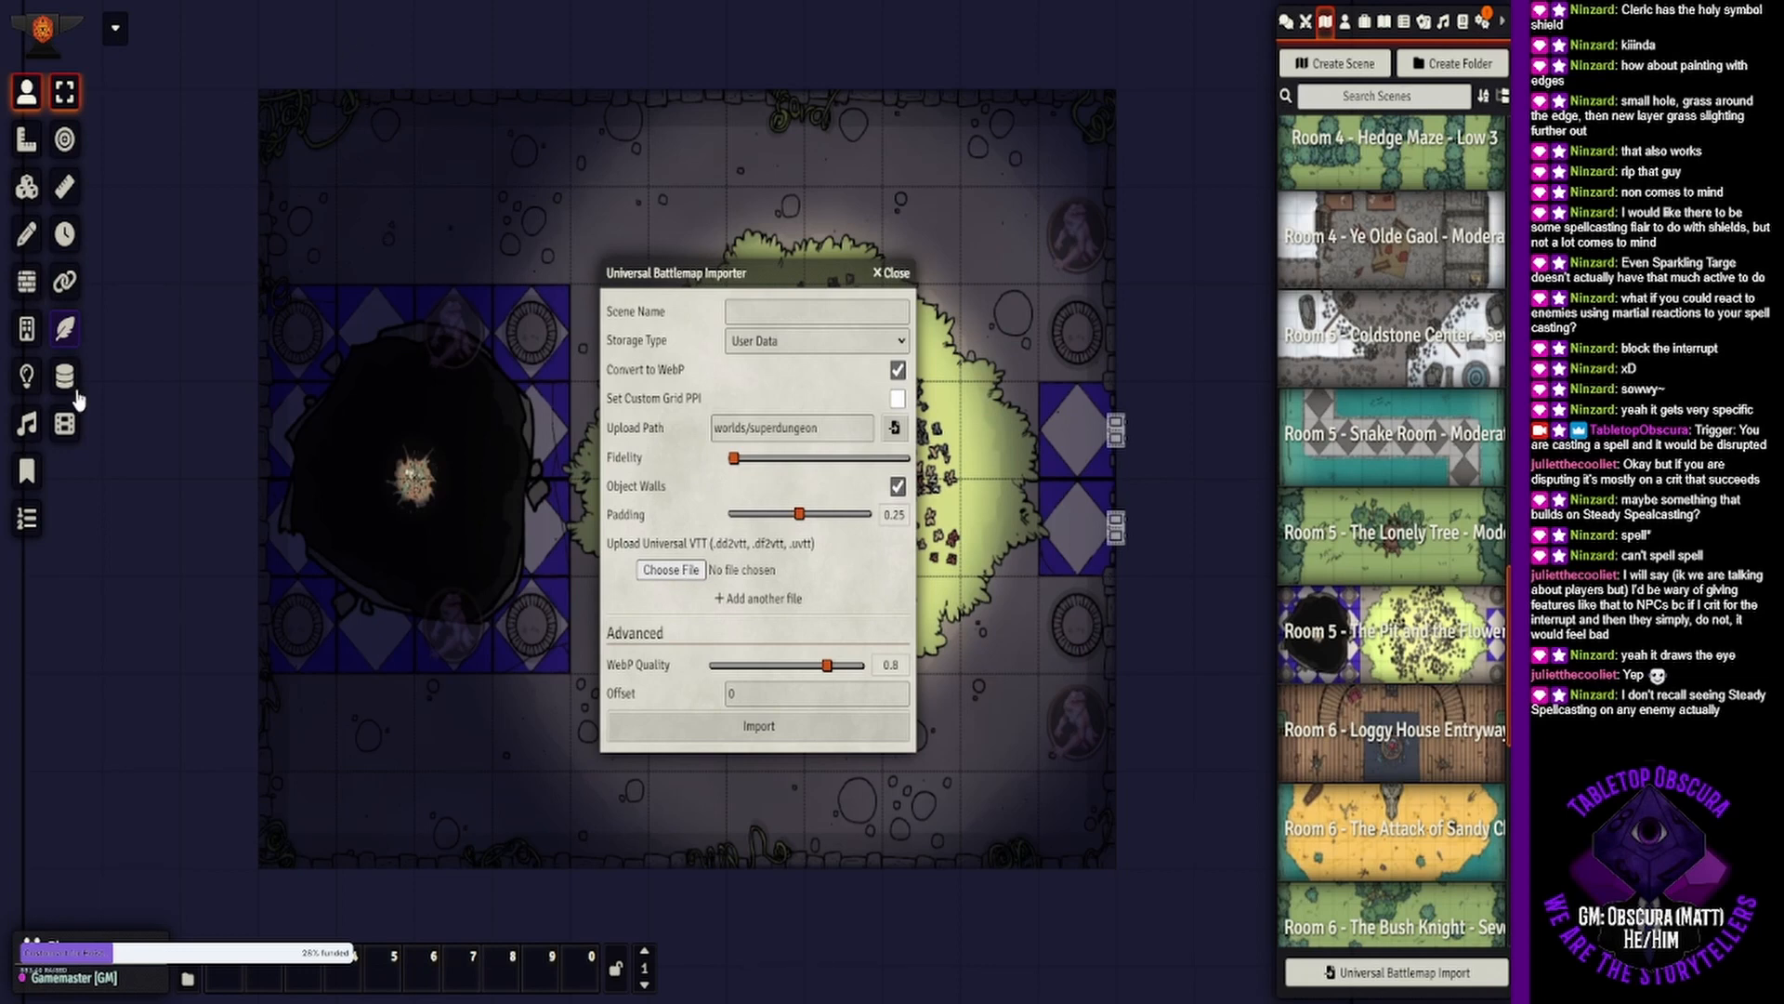
click(642, 519)
click(699, 723)
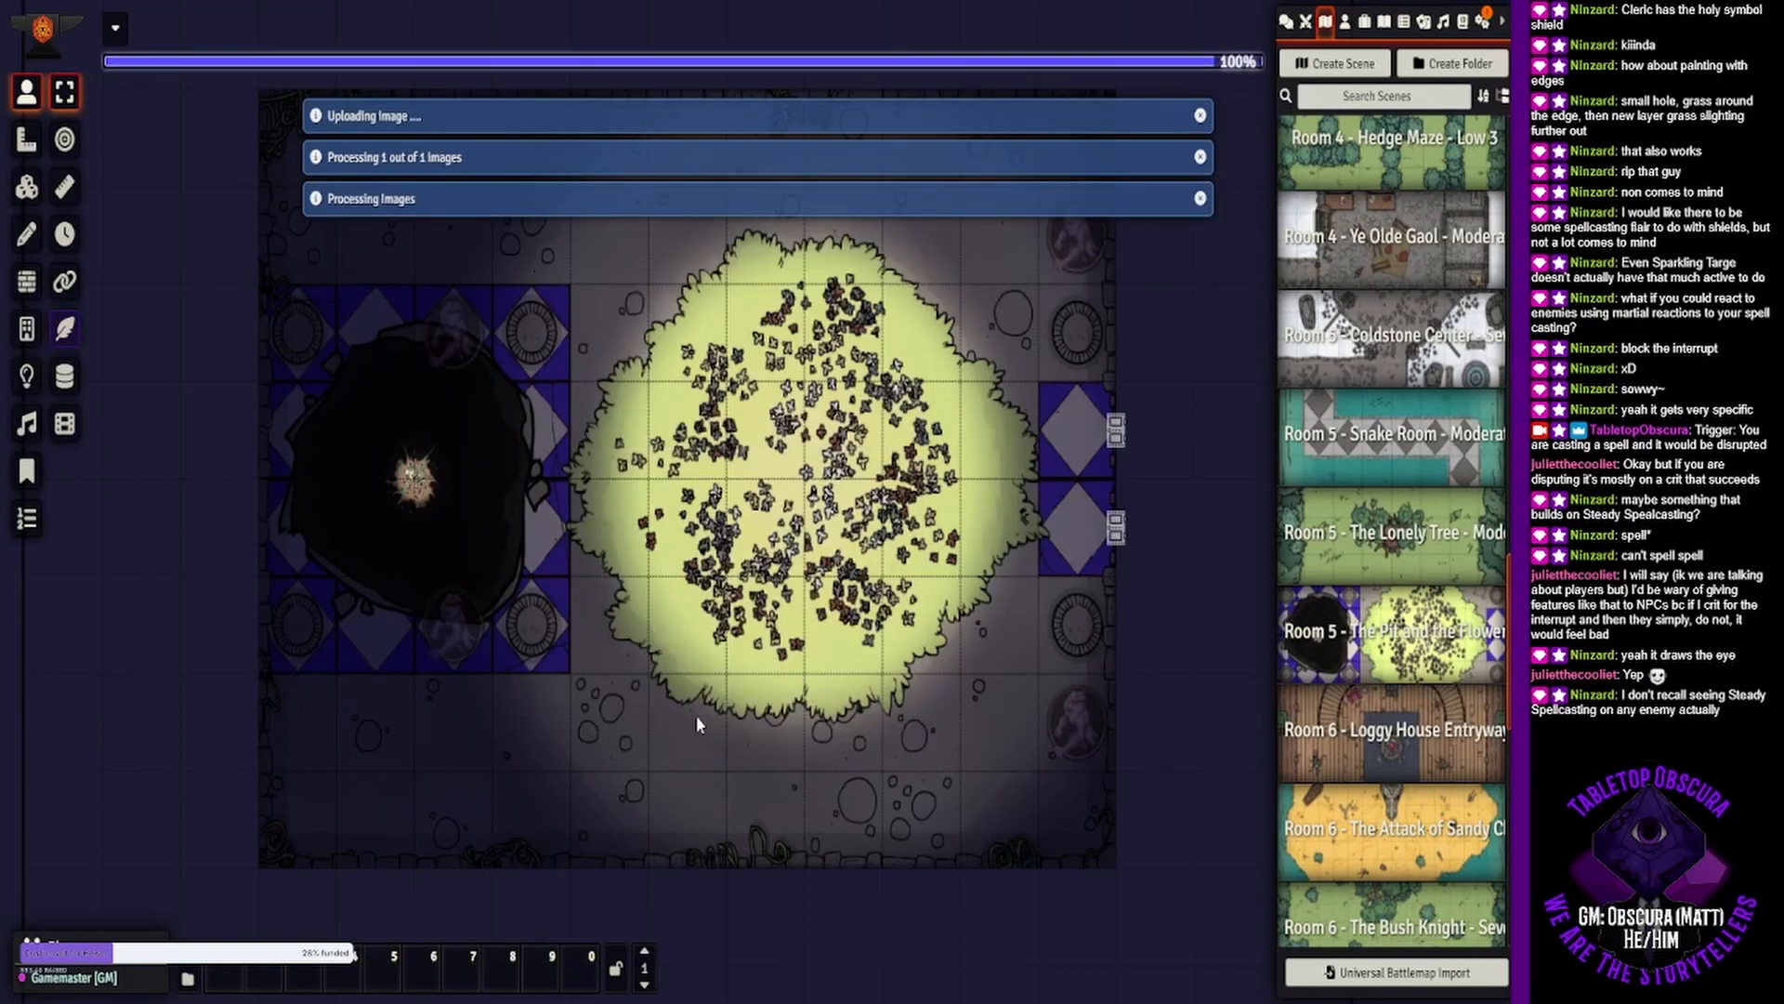
Open the scene "Room 6 - The Ooze Beneath - Severe 5" from the scene list.
scroll(1438, 653, down, 4)
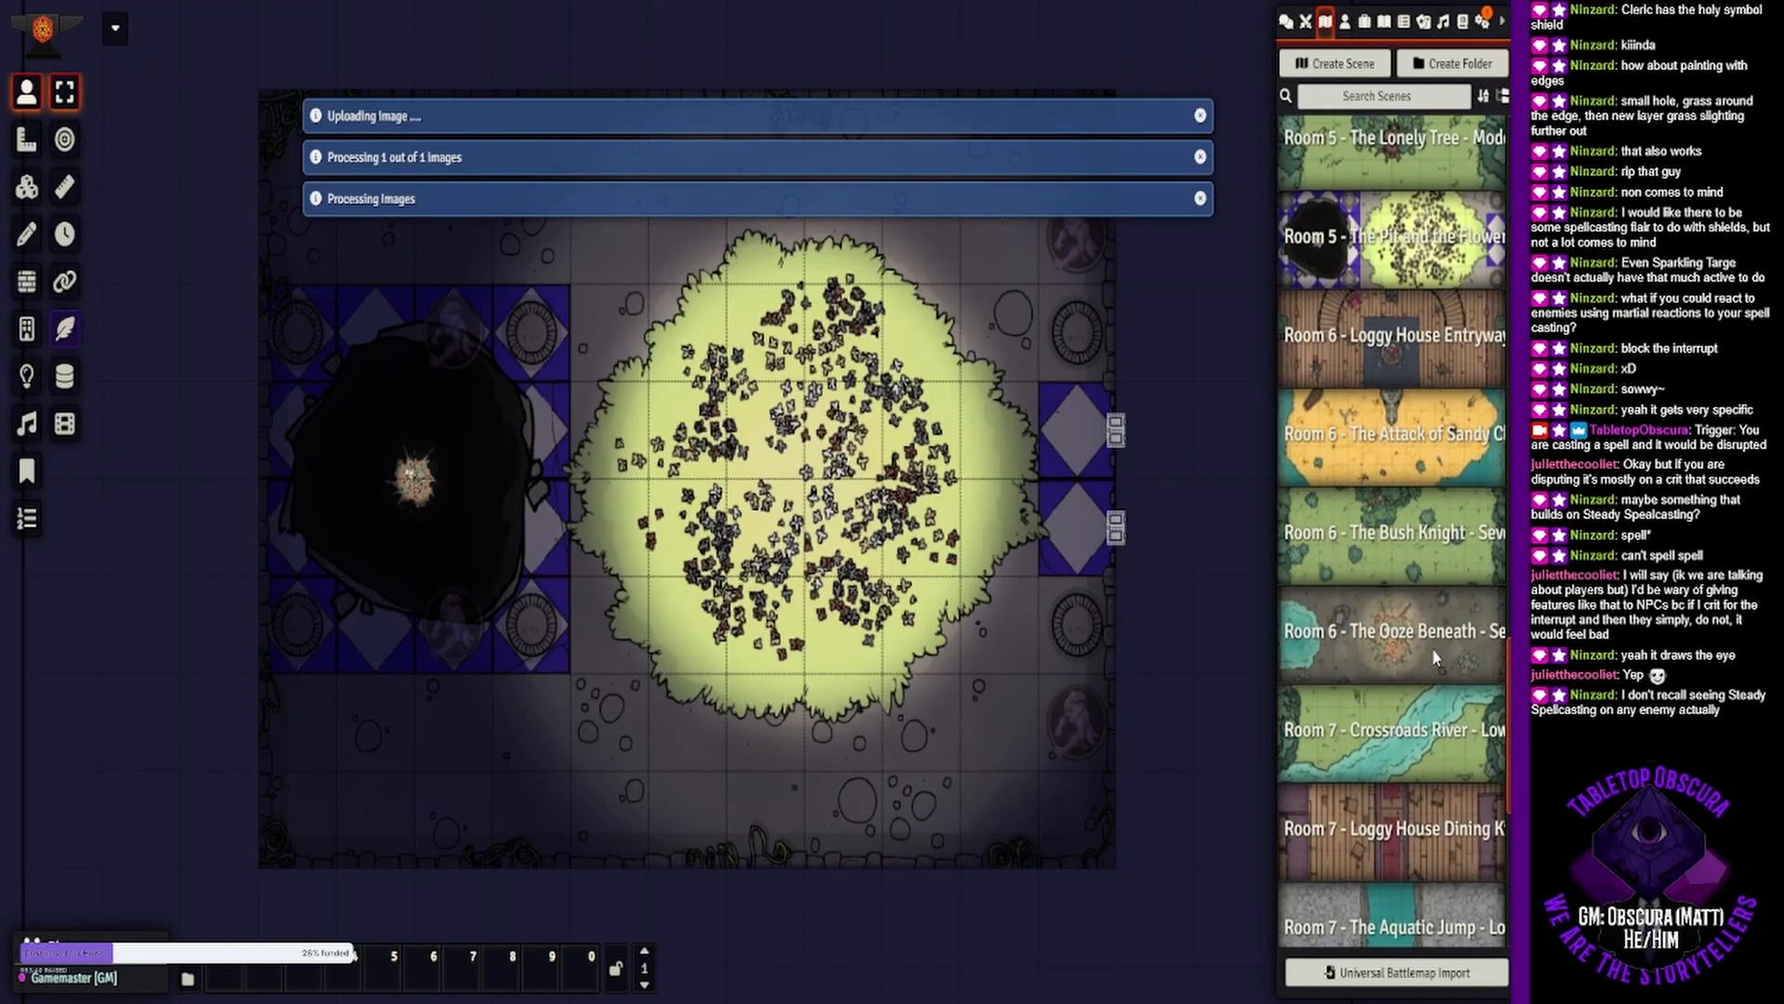
right_click(1390, 653)
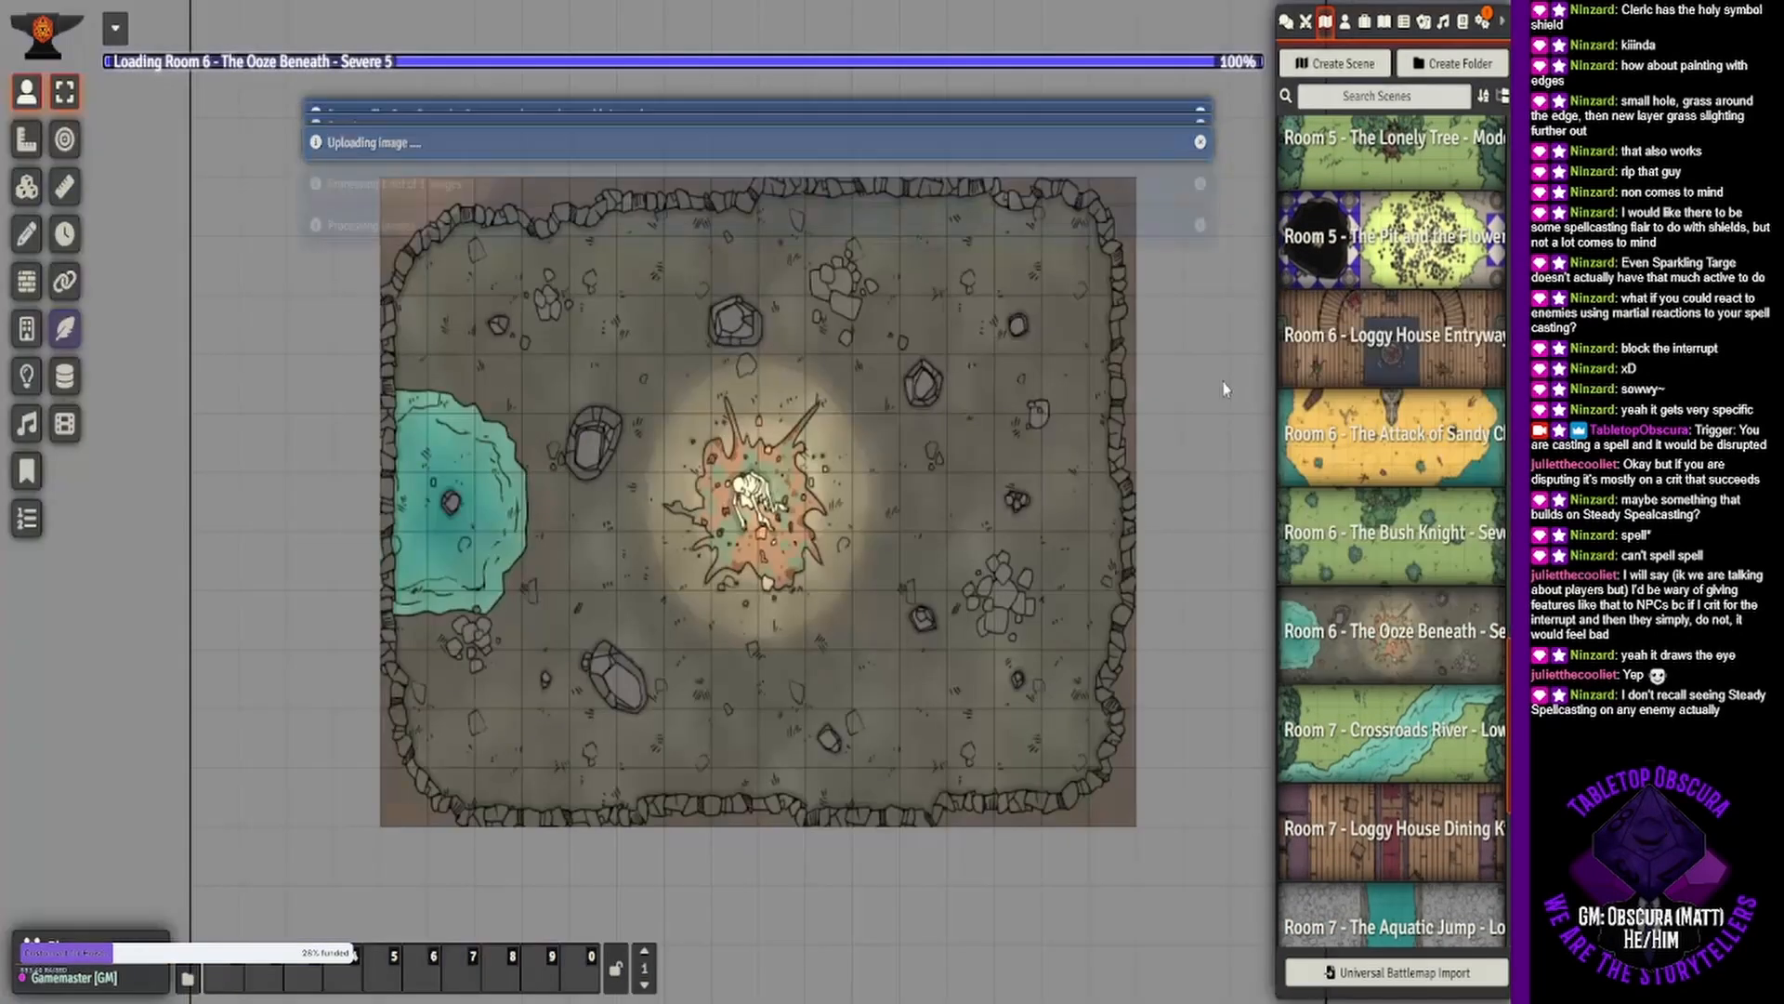
click(1329, 347)
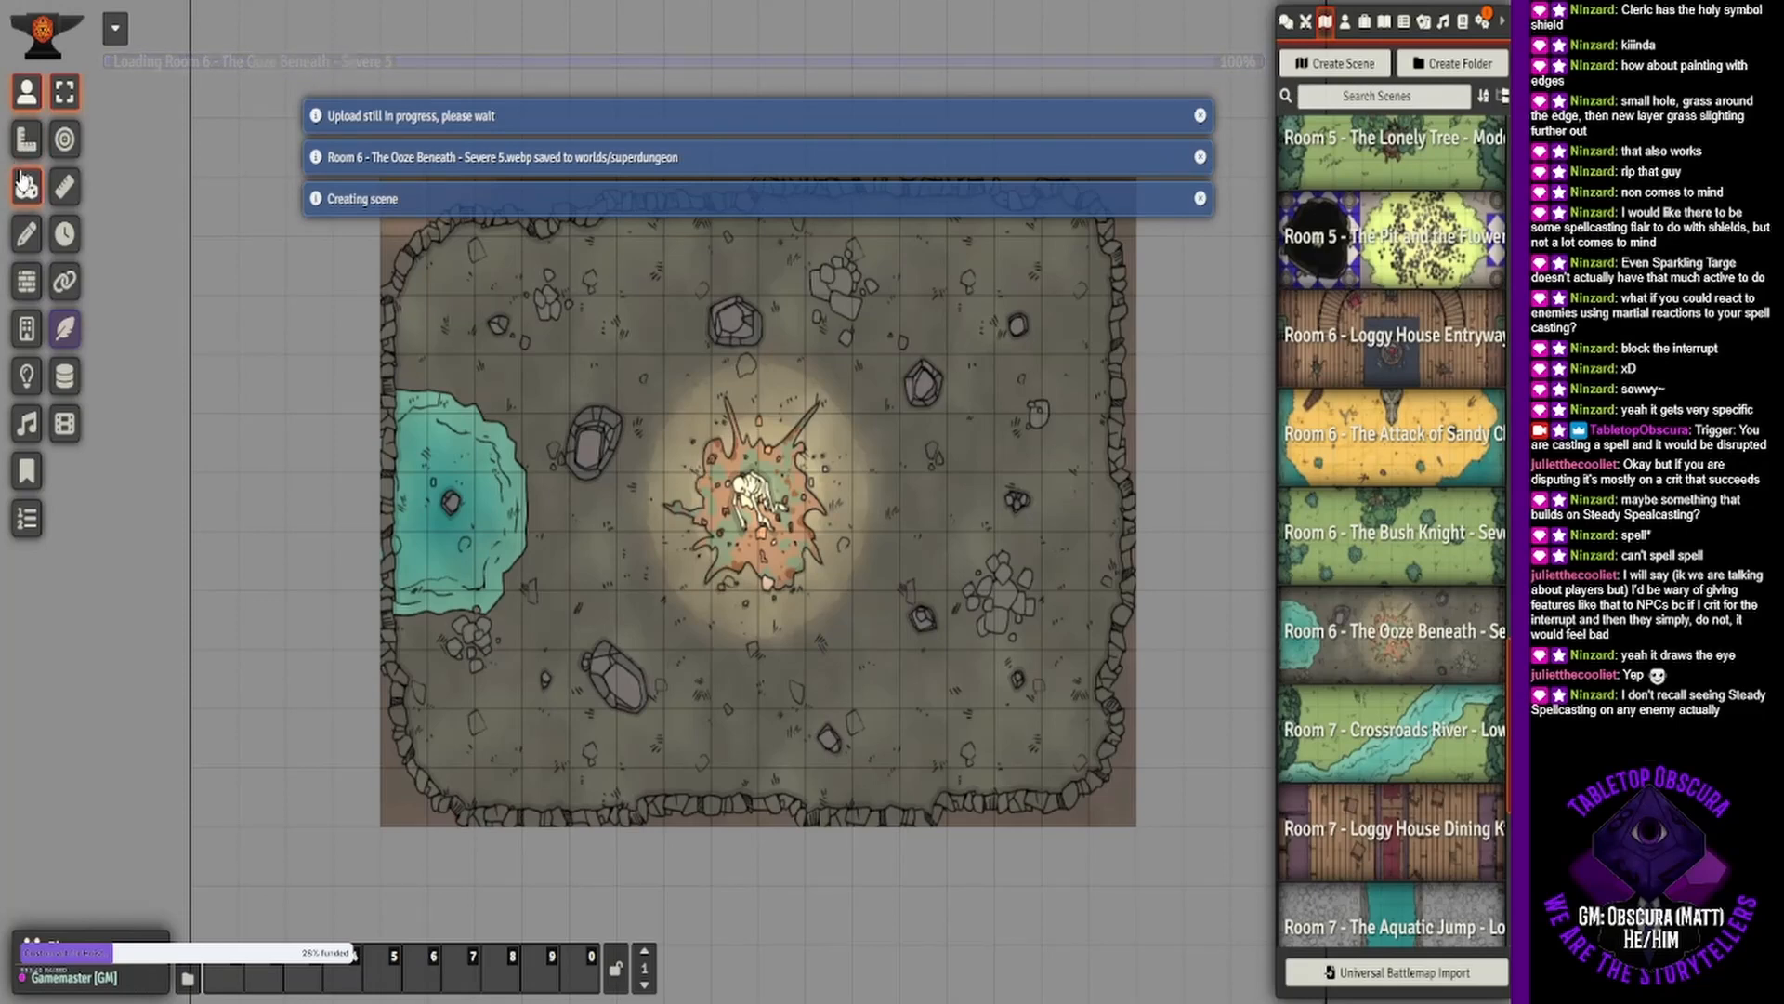
Transition the scene to darkness with the lighting controls and check the walls traced around the room.
click(39, 385)
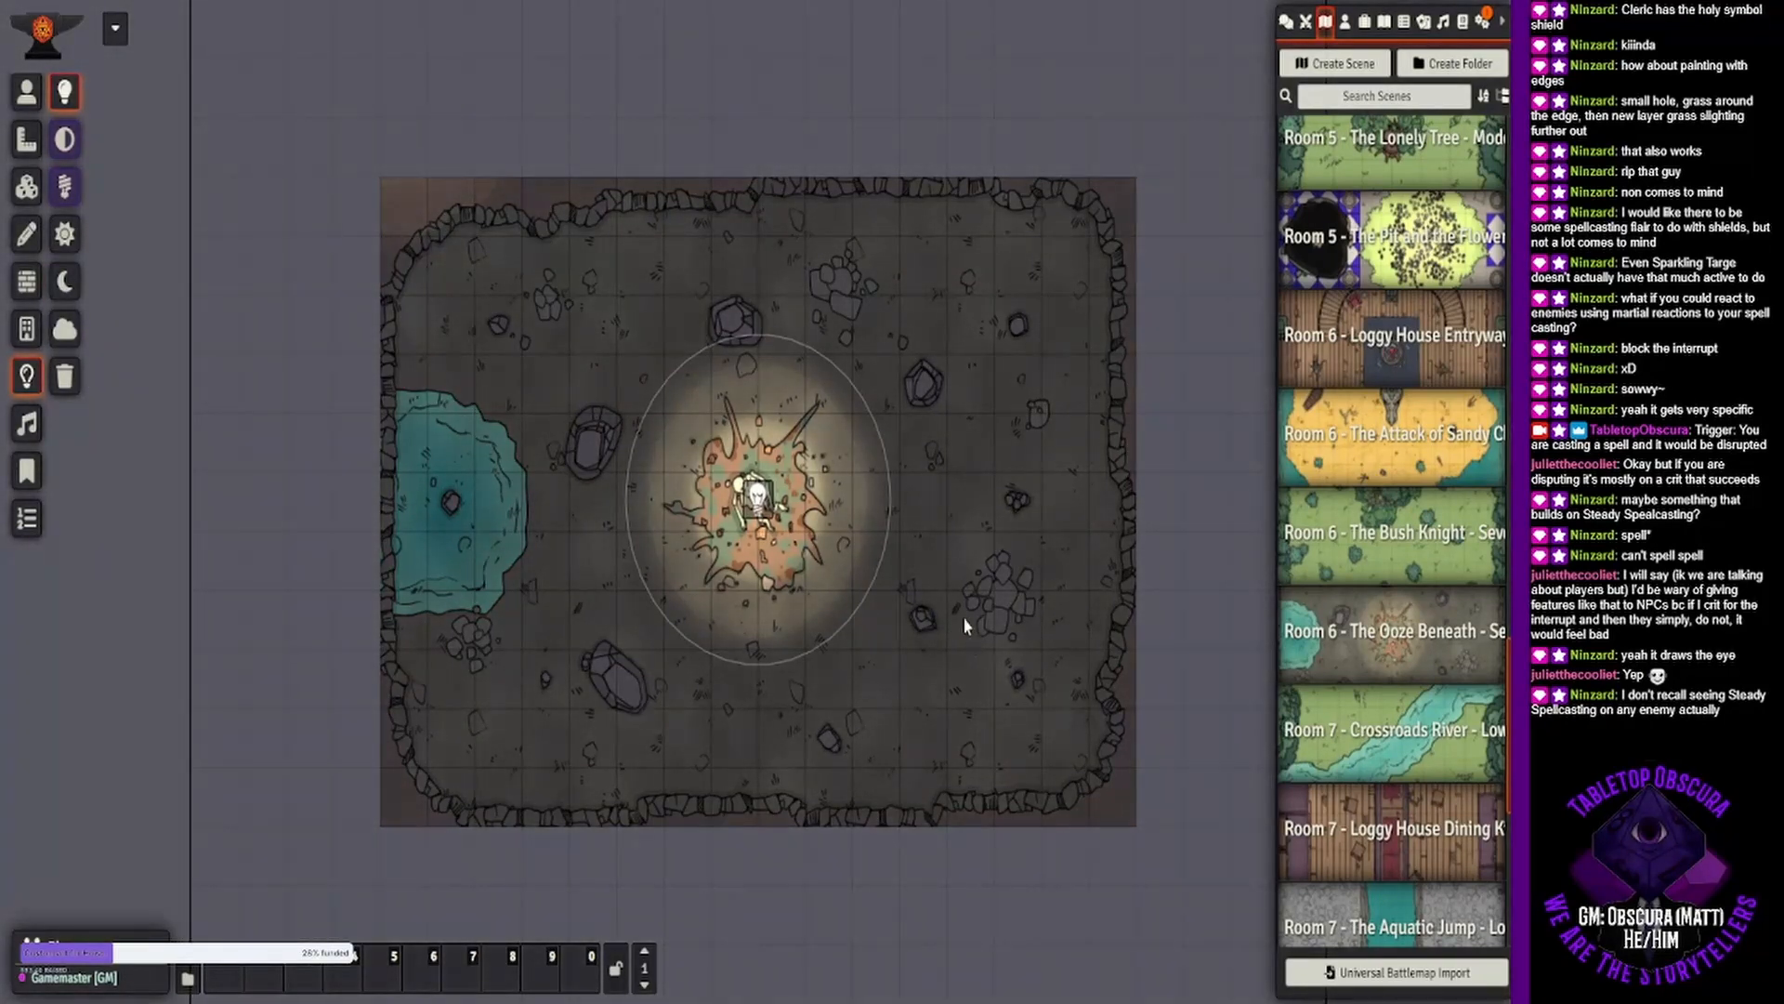
drag(957, 604, 920, 529)
scroll(920, 537, up, 5)
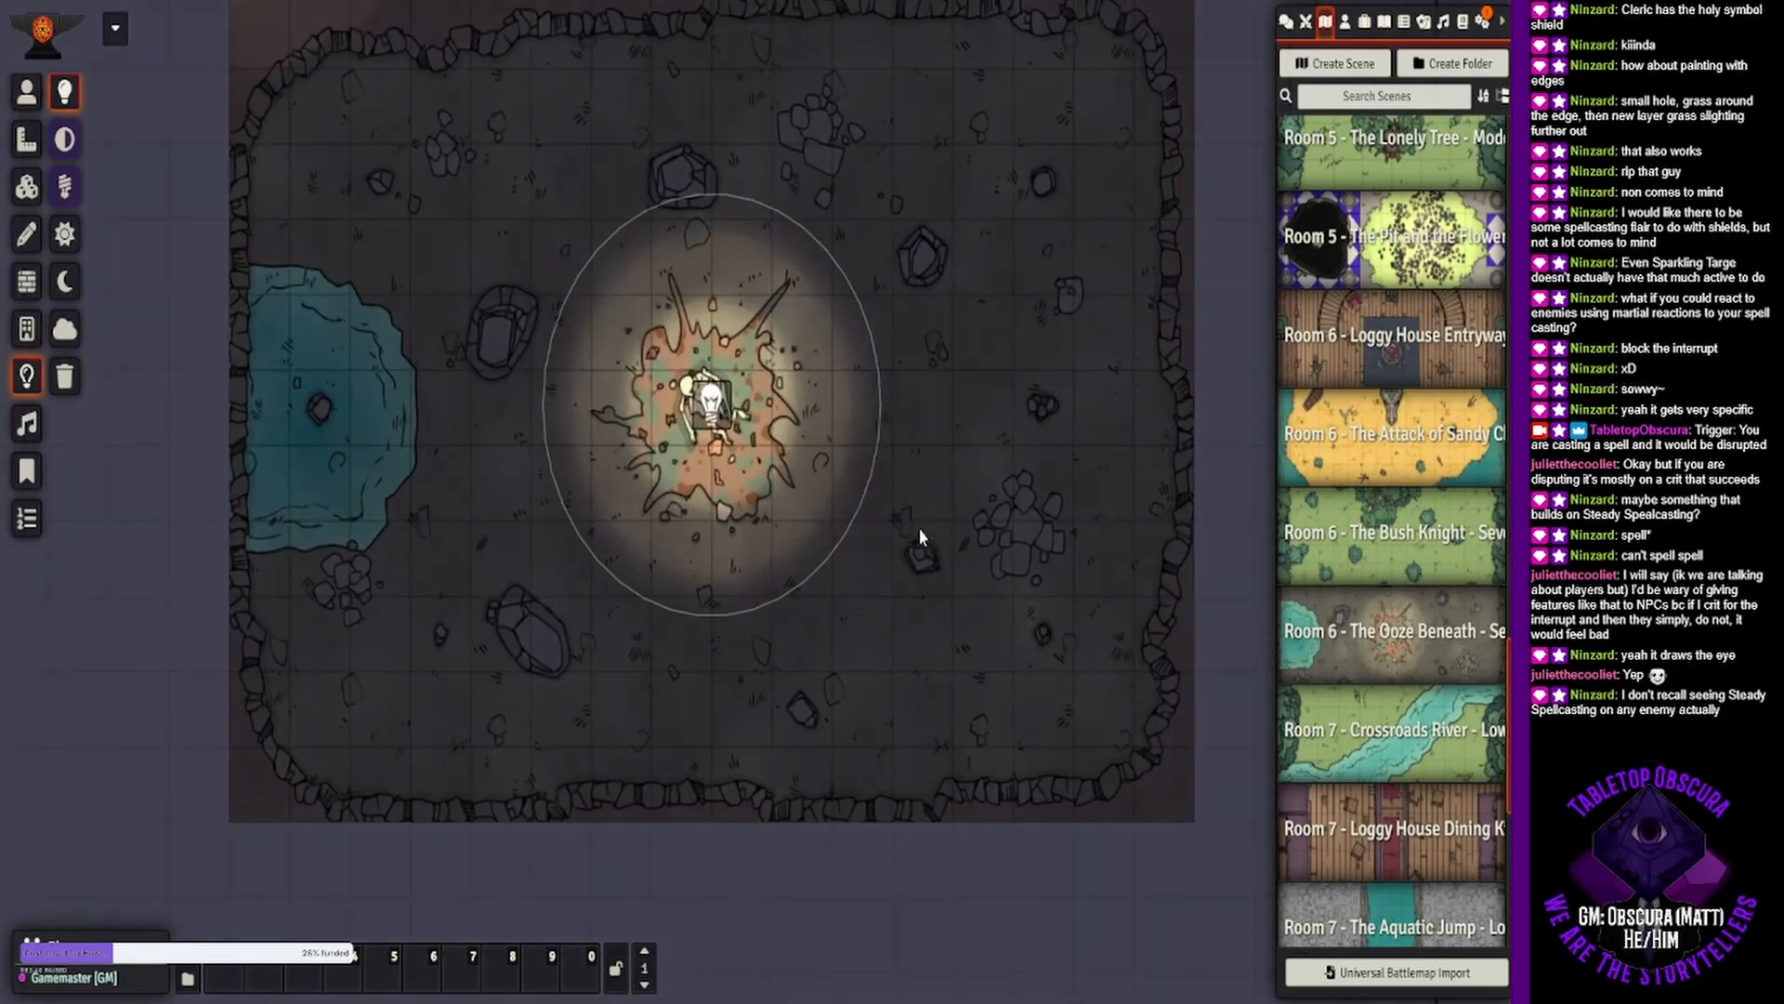
drag(951, 439, 923, 502)
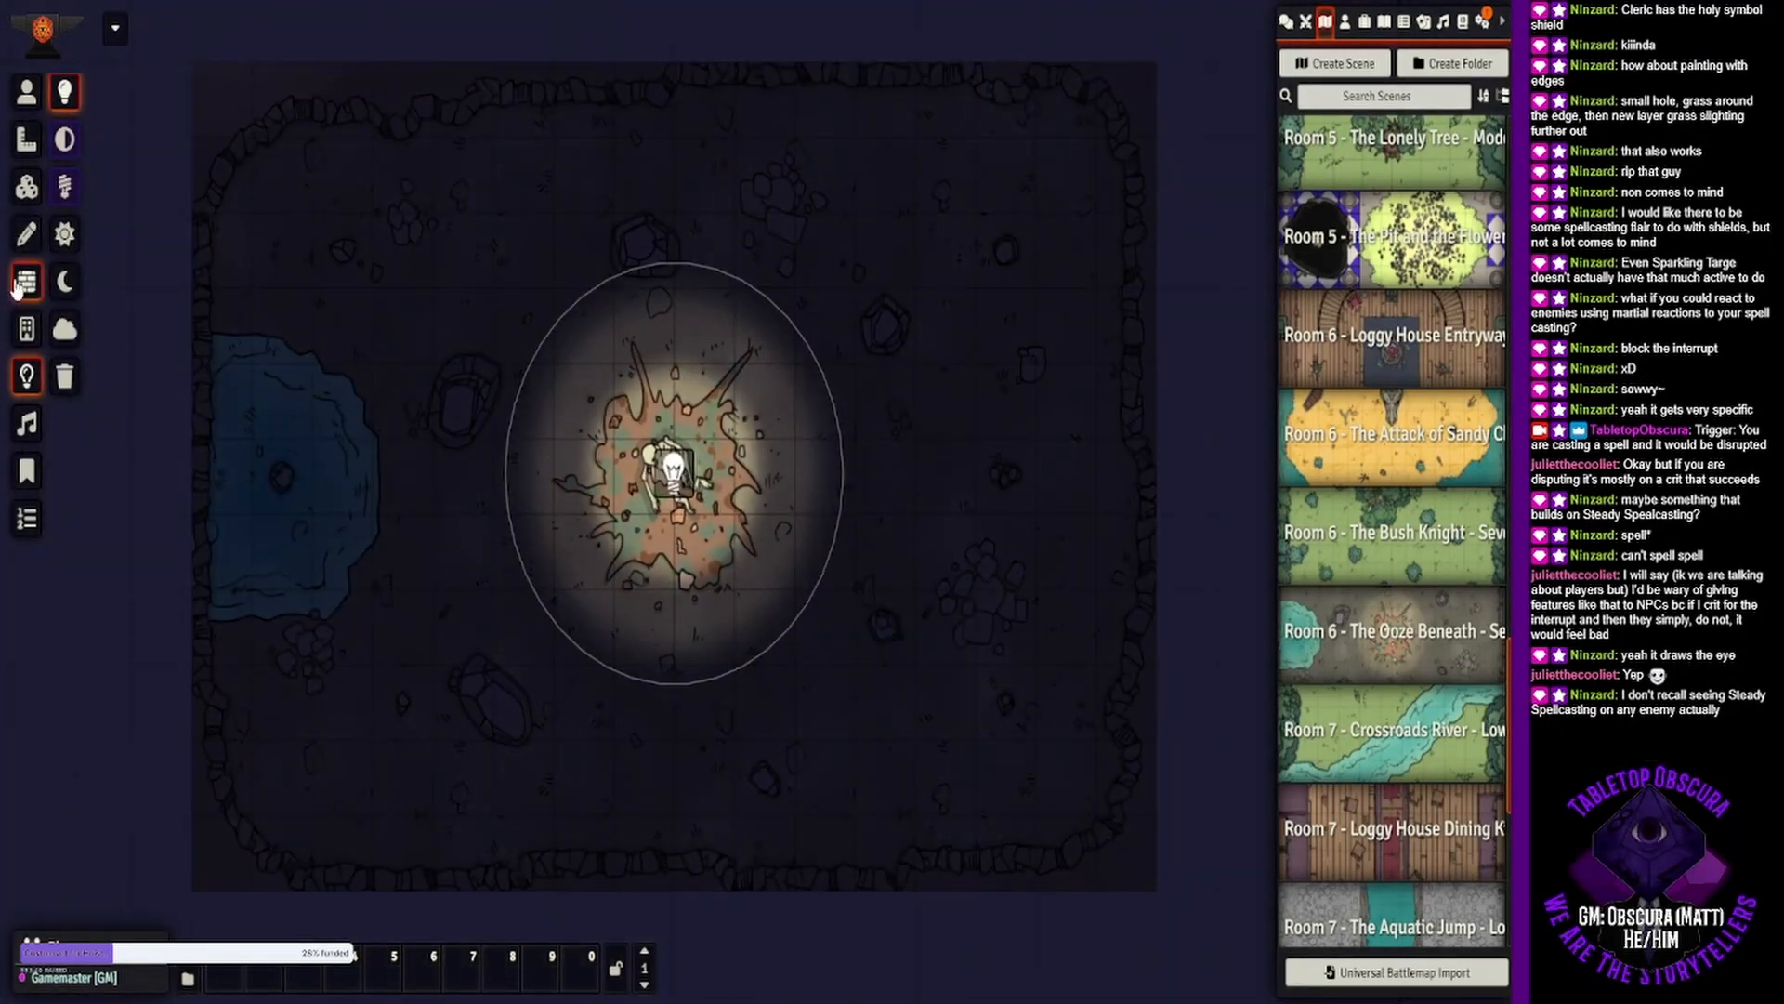
click(16, 286)
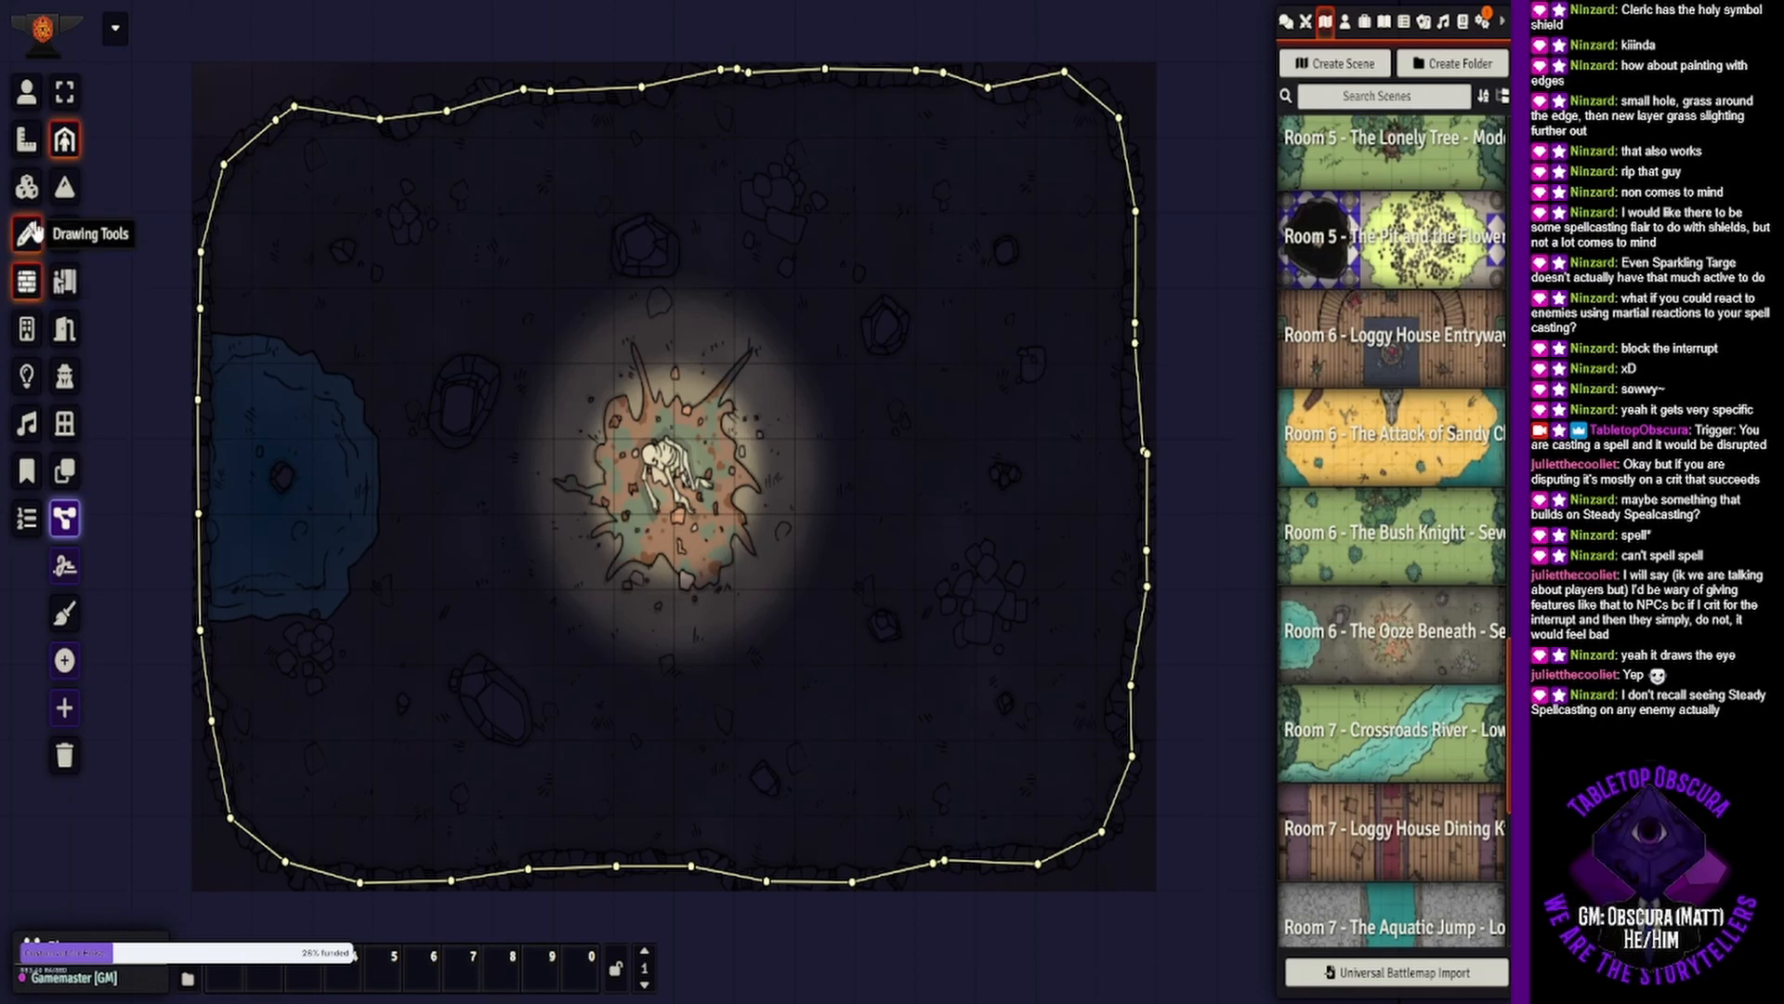
click(31, 101)
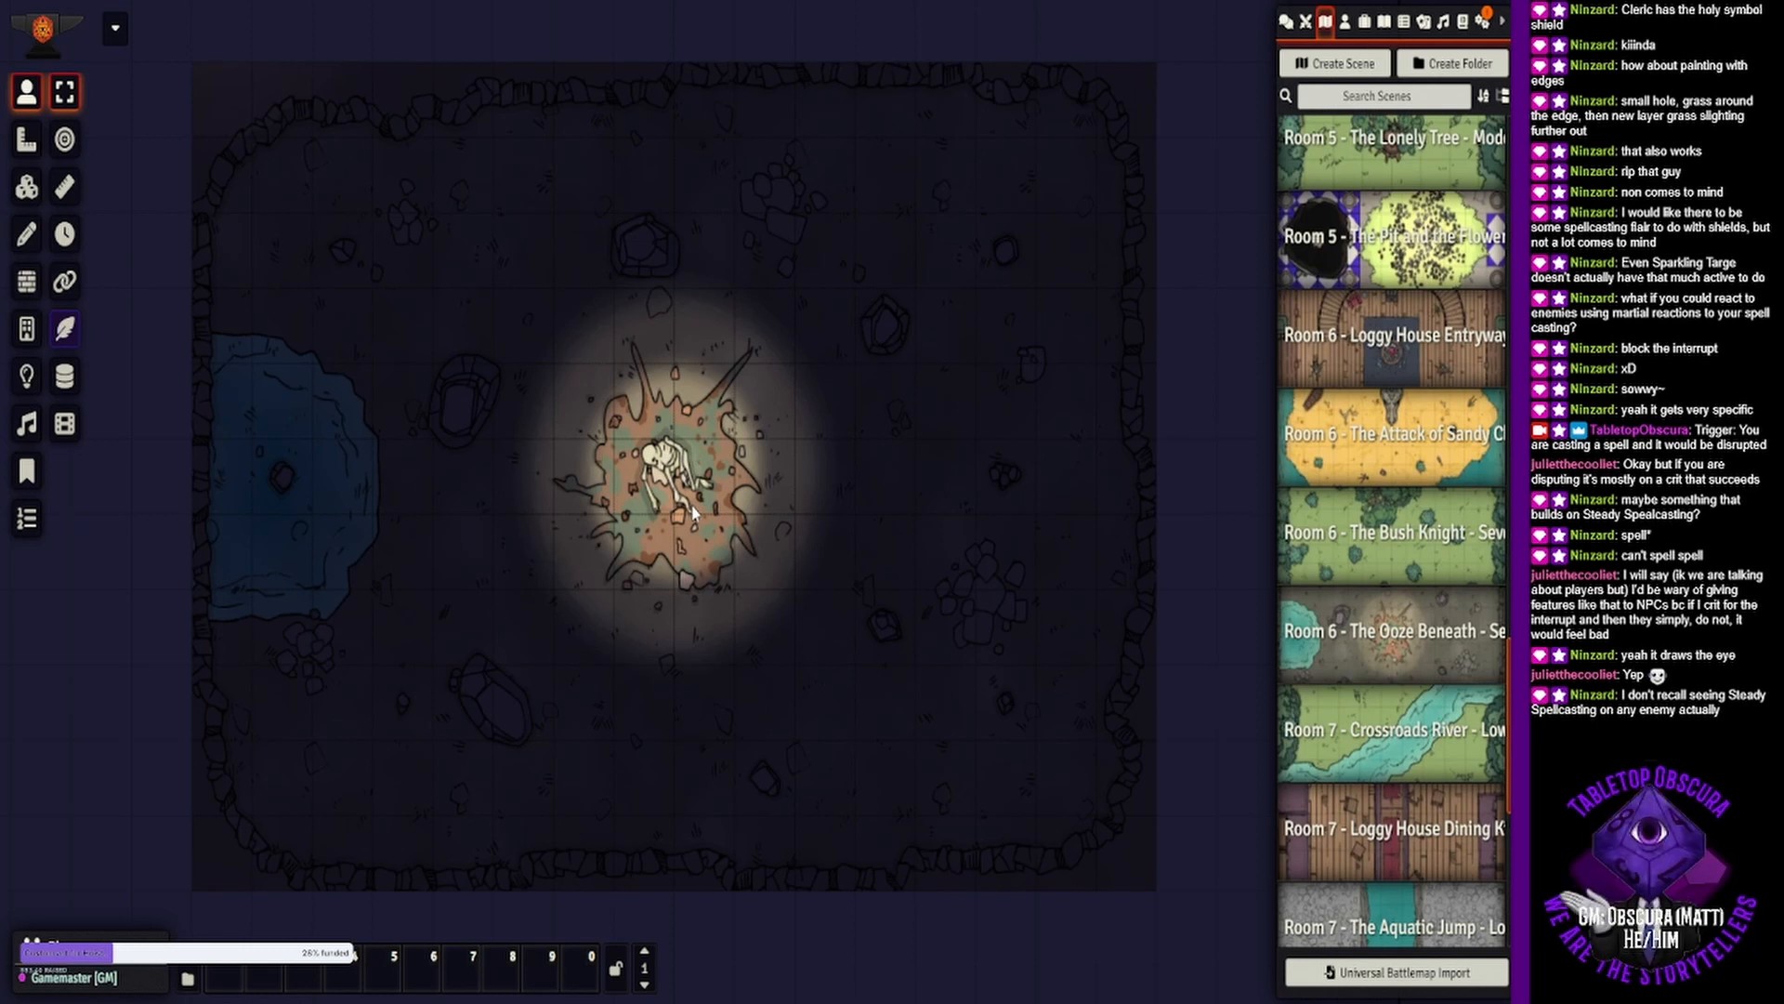
Place a Black Pudding token from the Level 5 Maybe folder on the east side of the room.
click(1347, 24)
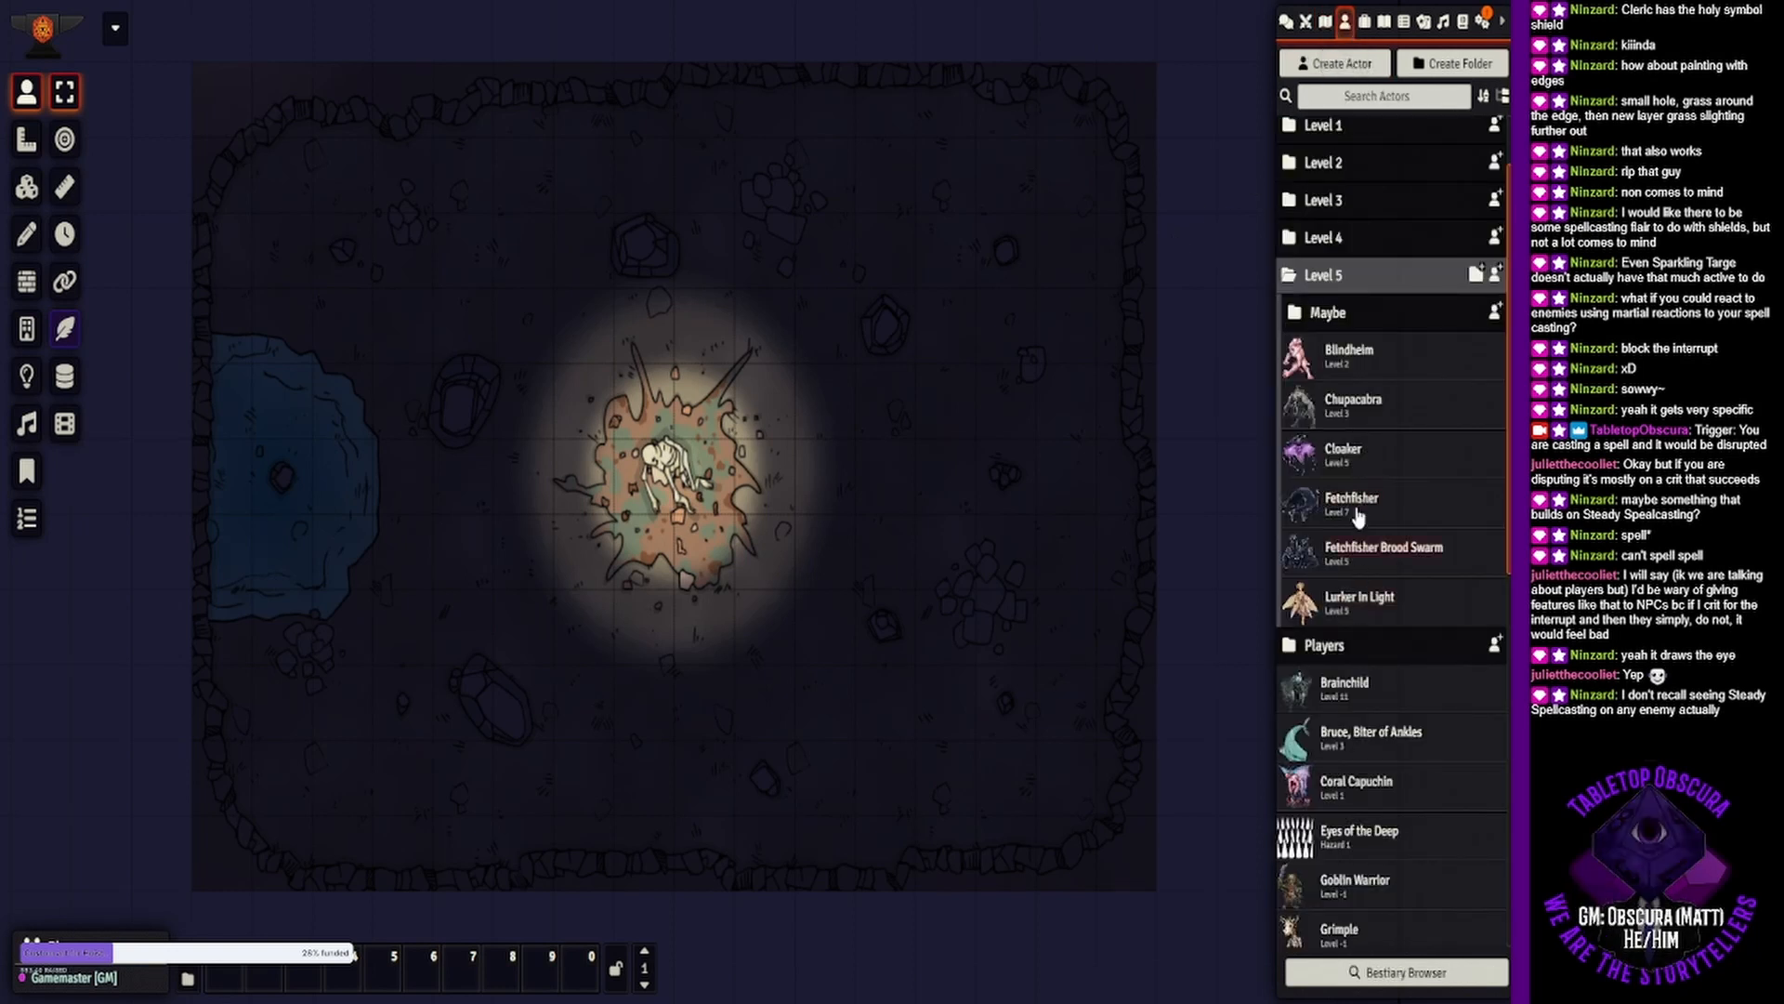
click(1362, 314)
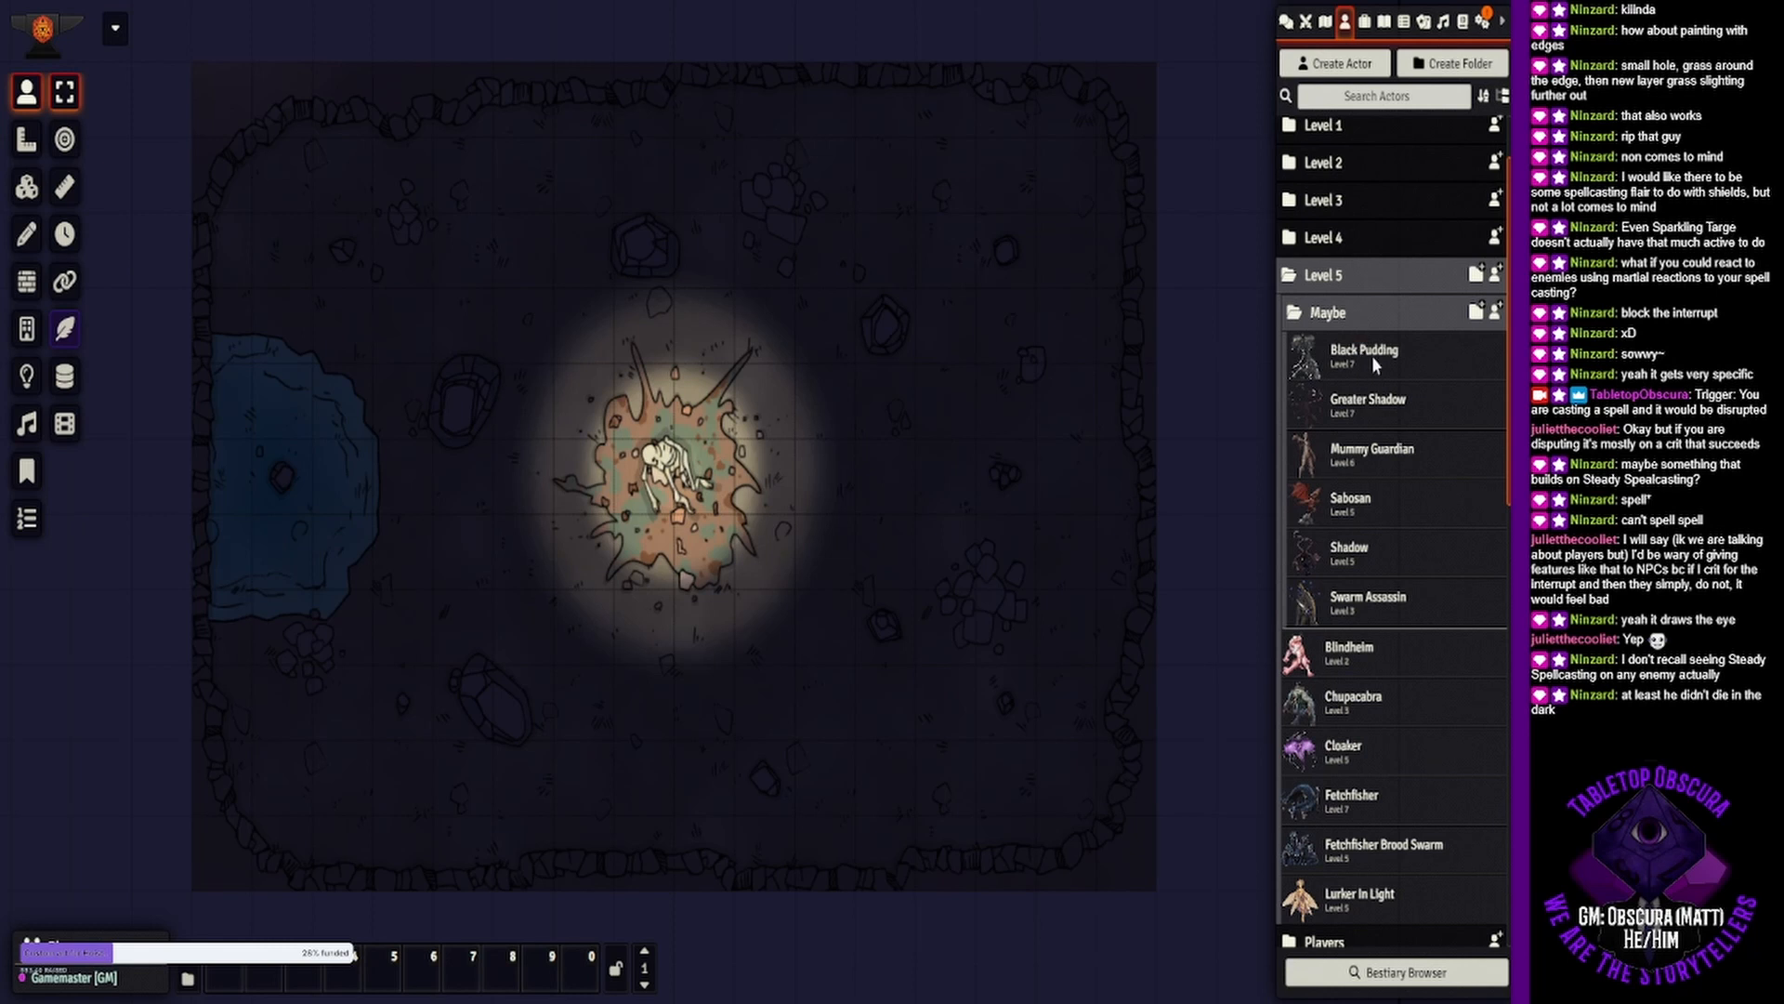
drag(1373, 354, 1068, 466)
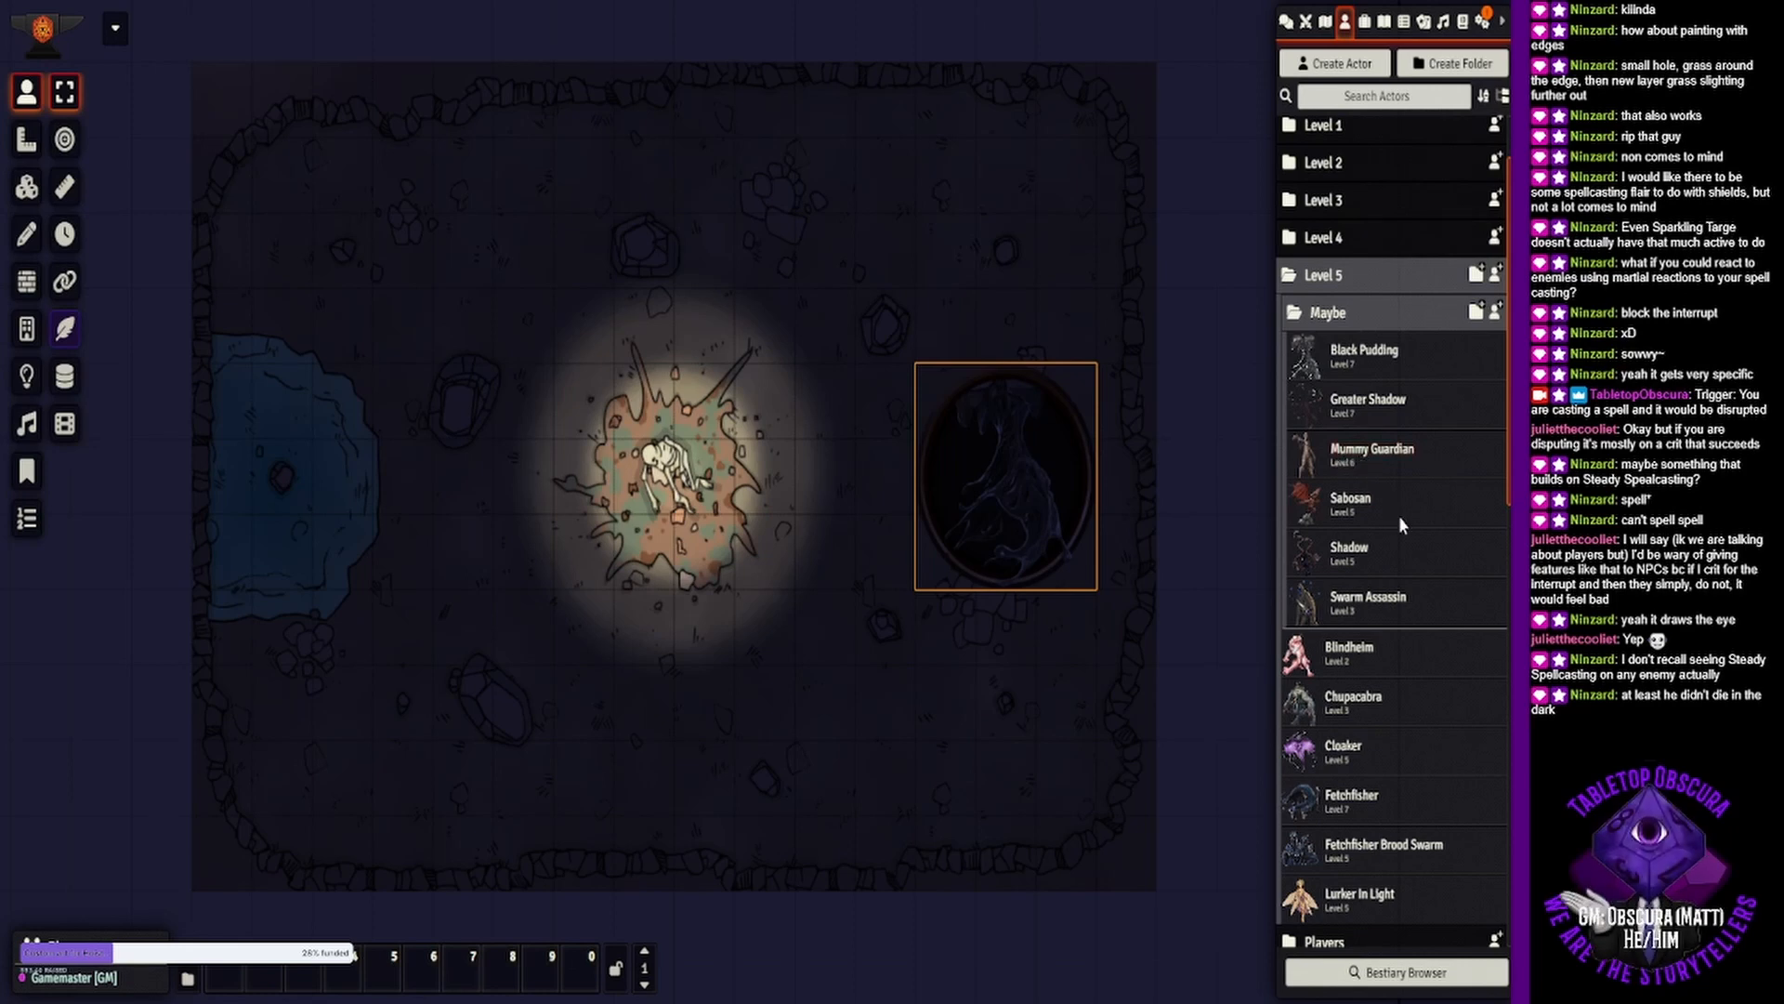
Examine the Sabosan actor's sheet, reading through its attacks, actions and passives.
click(1353, 502)
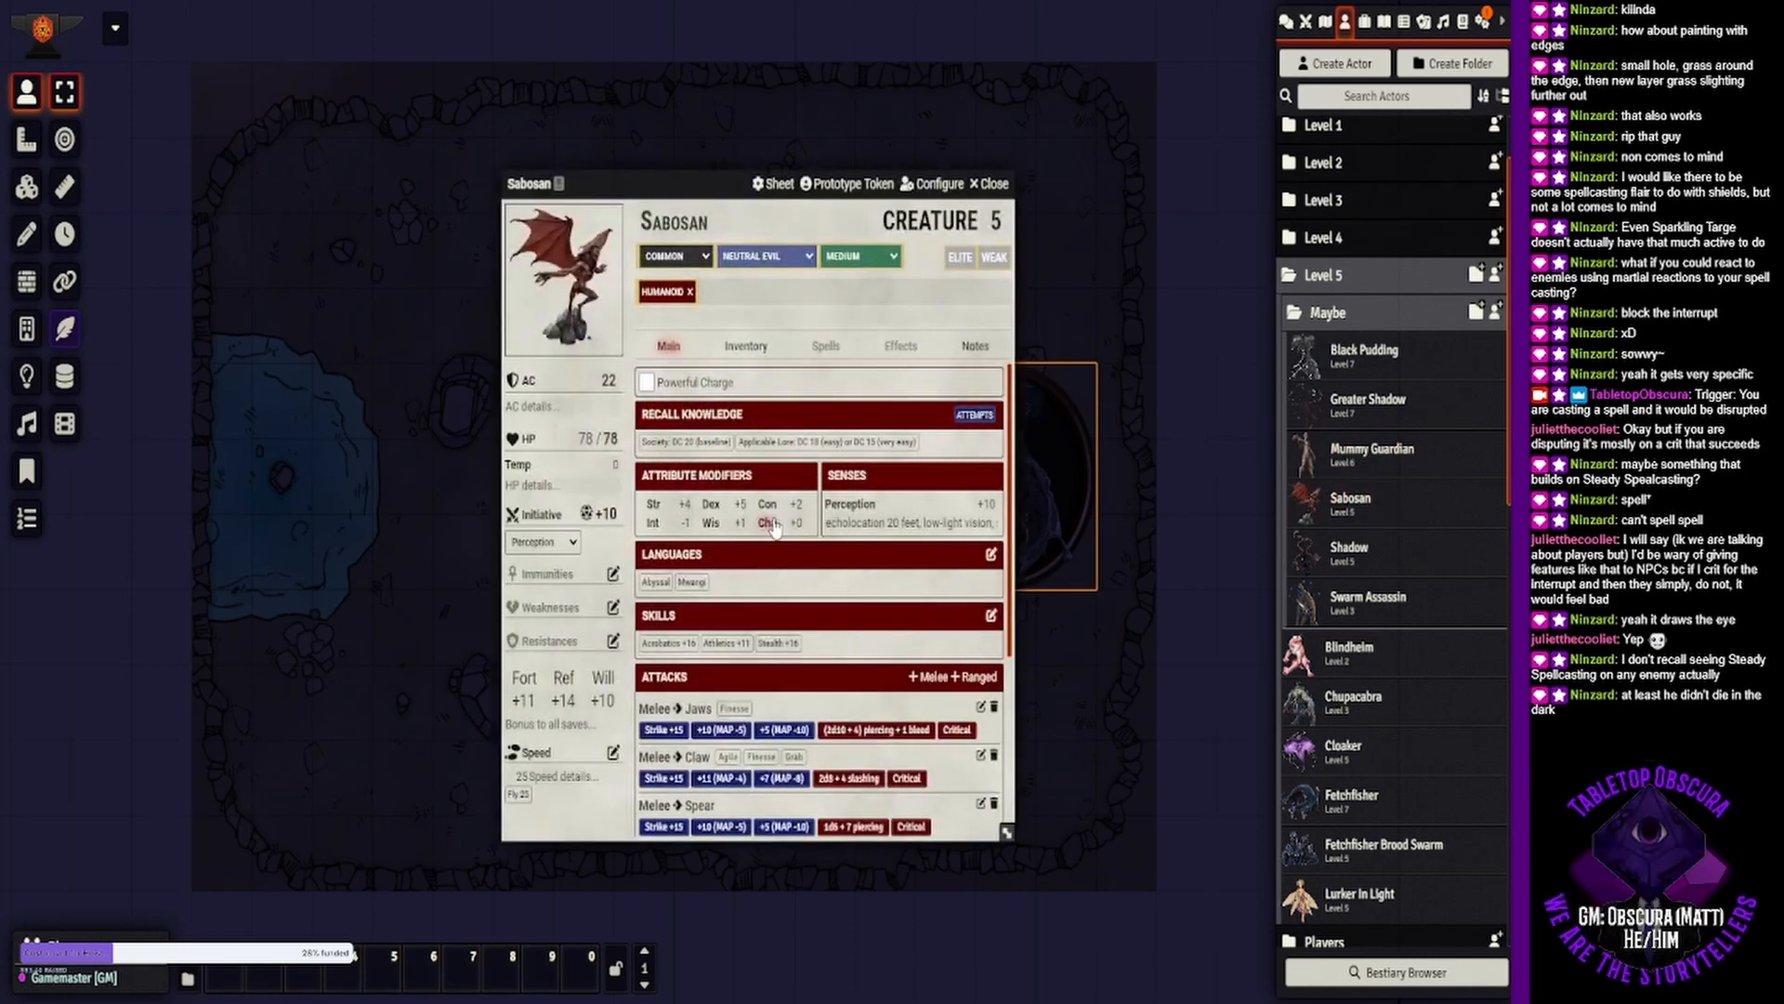
scroll(776, 526, down, 5)
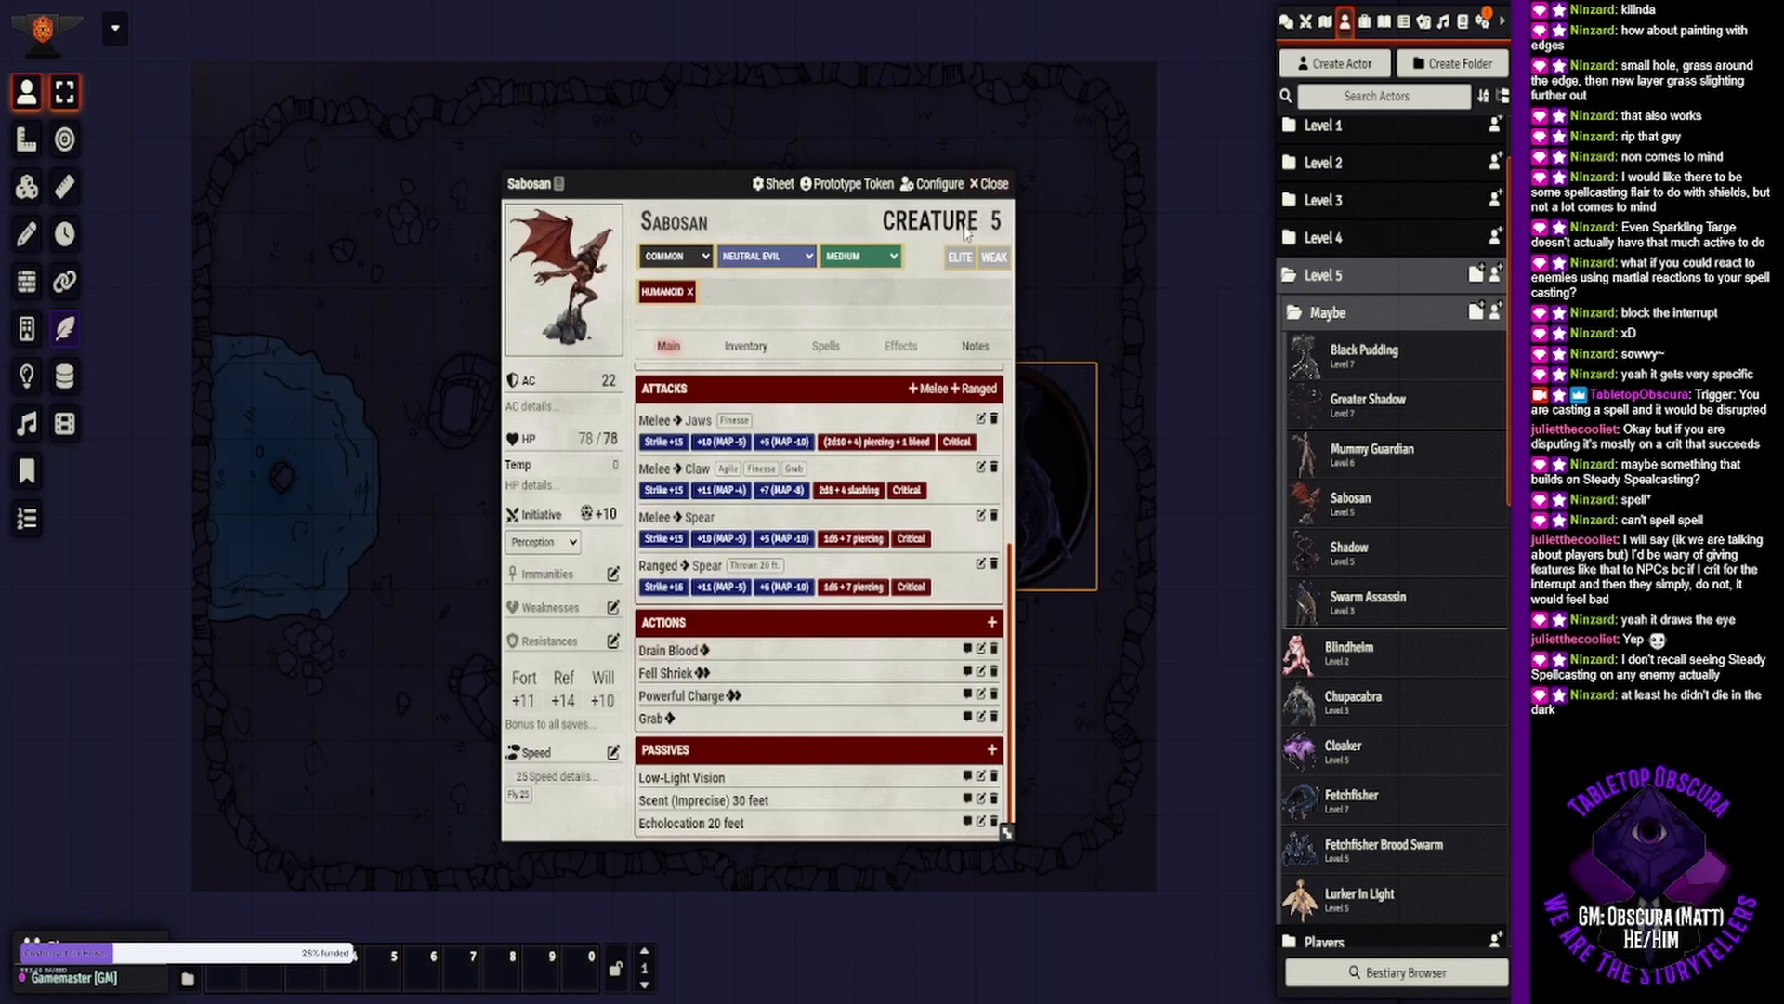
click(990, 184)
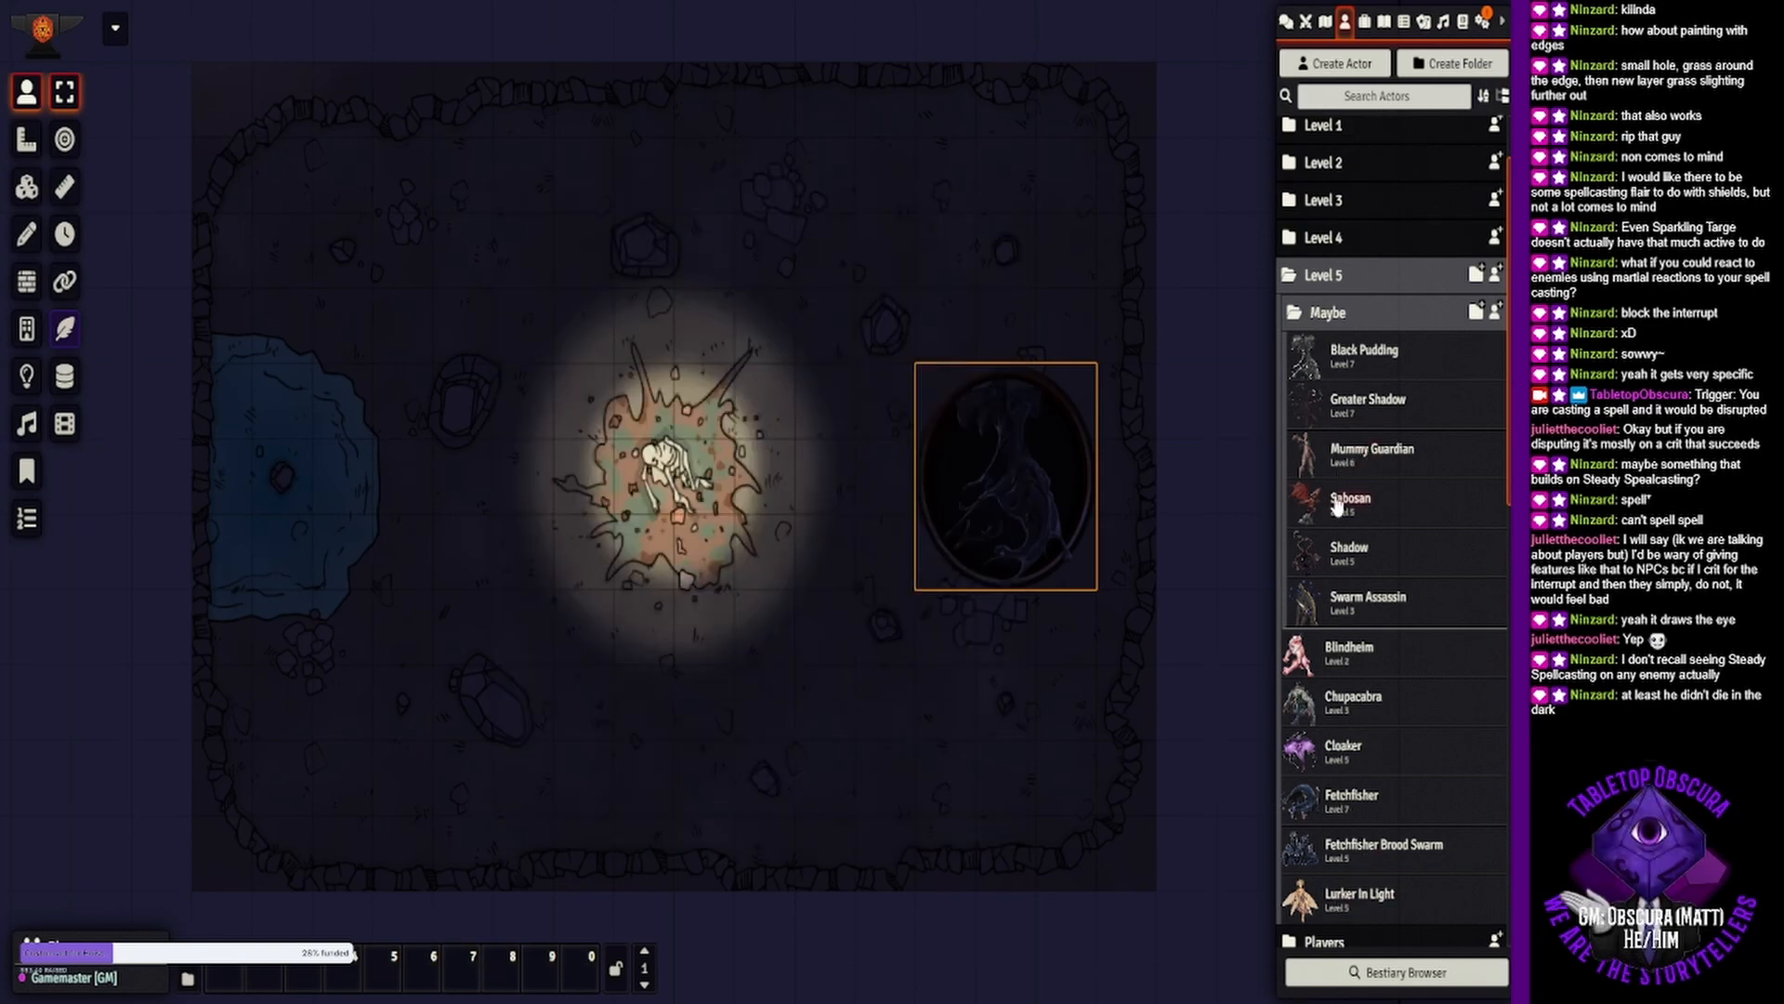
click(1318, 501)
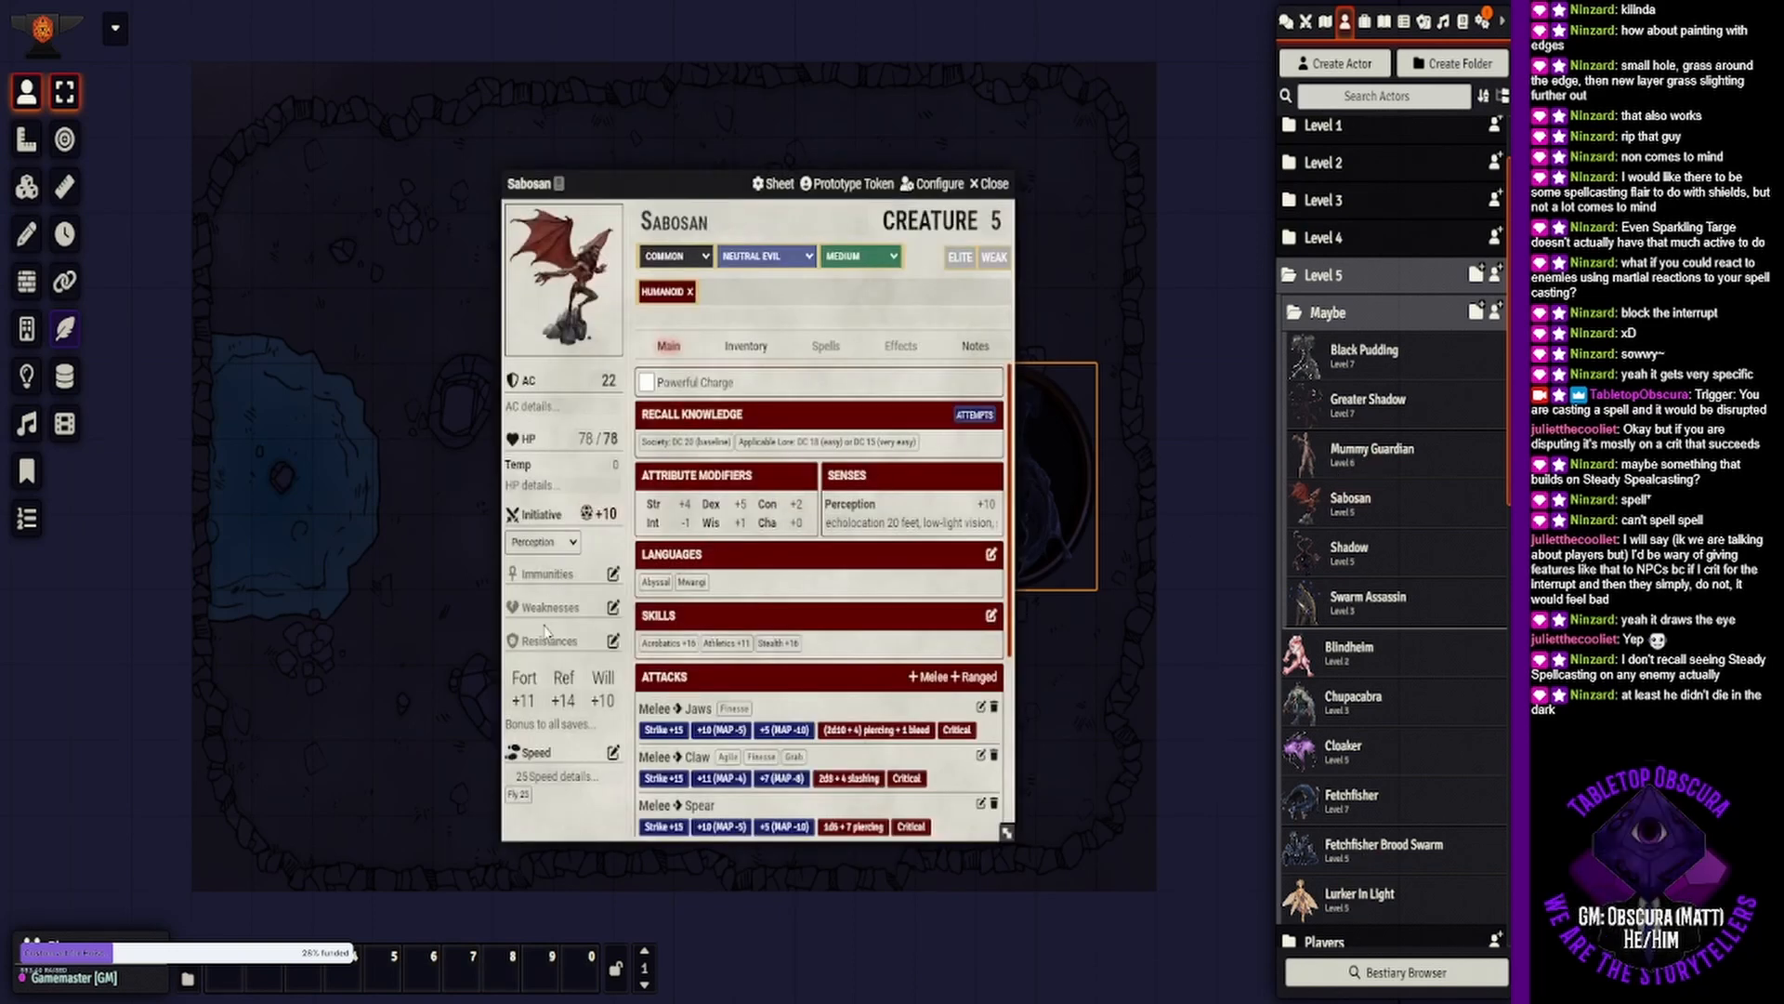
scroll(888, 465, down, 3)
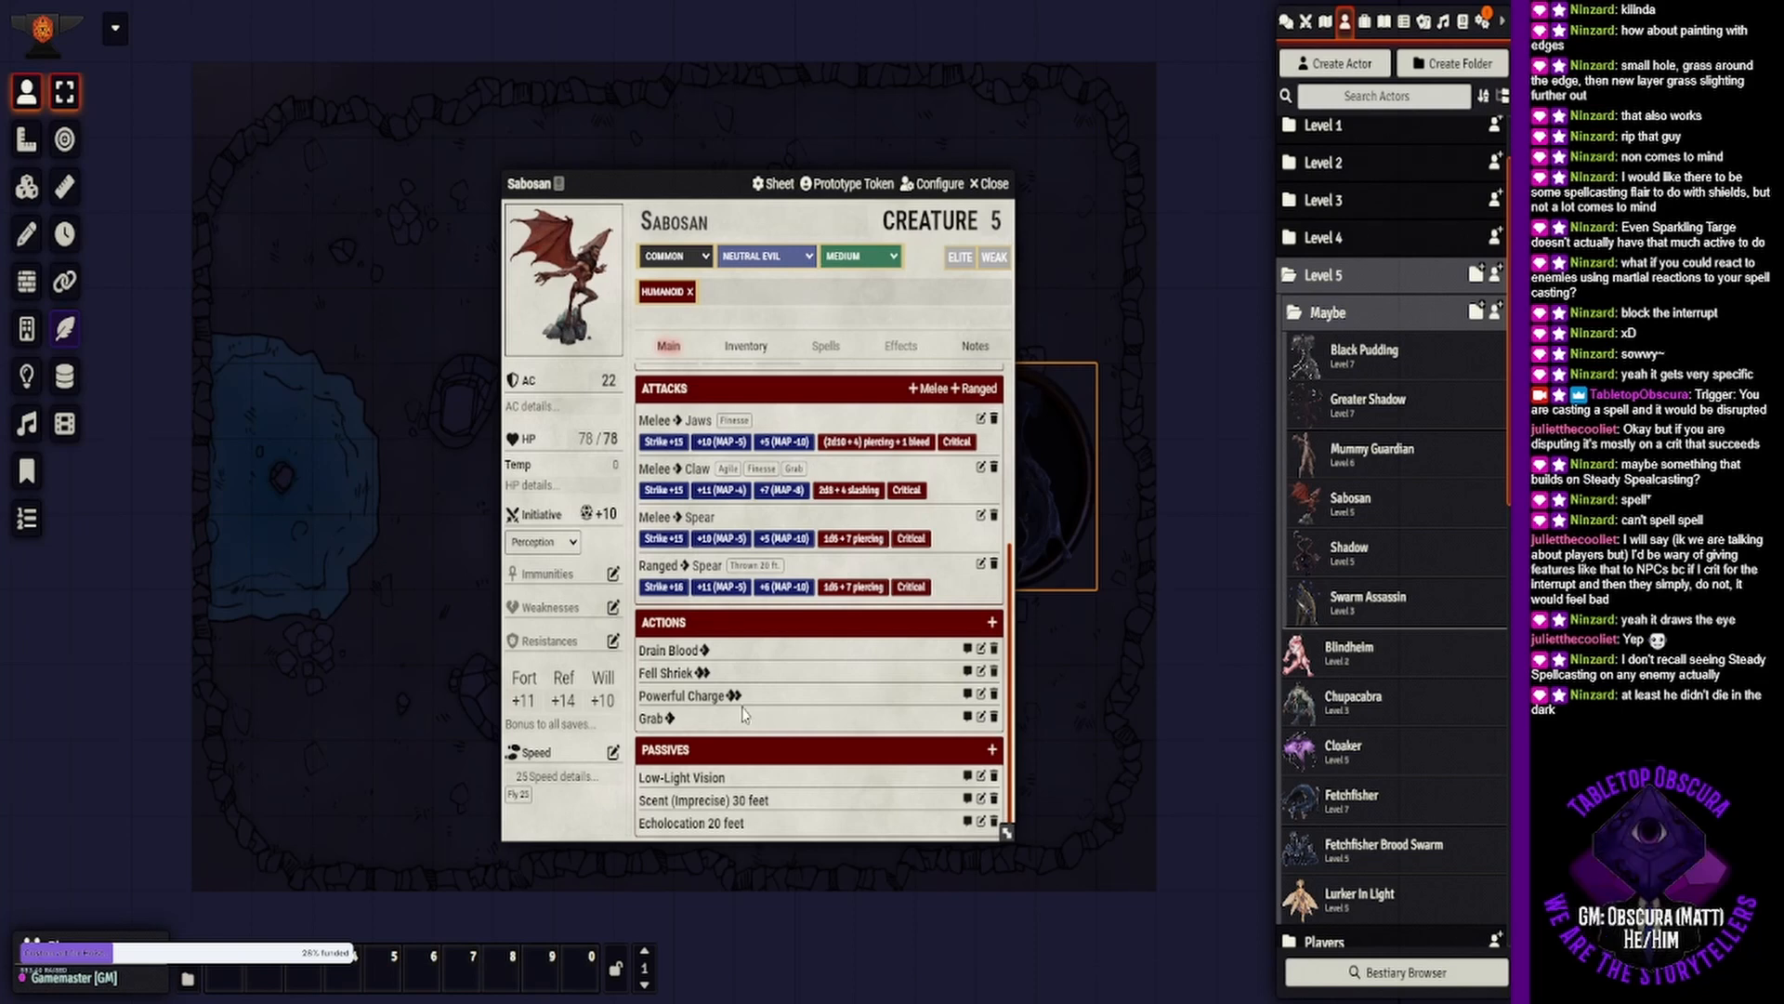
click(996, 185)
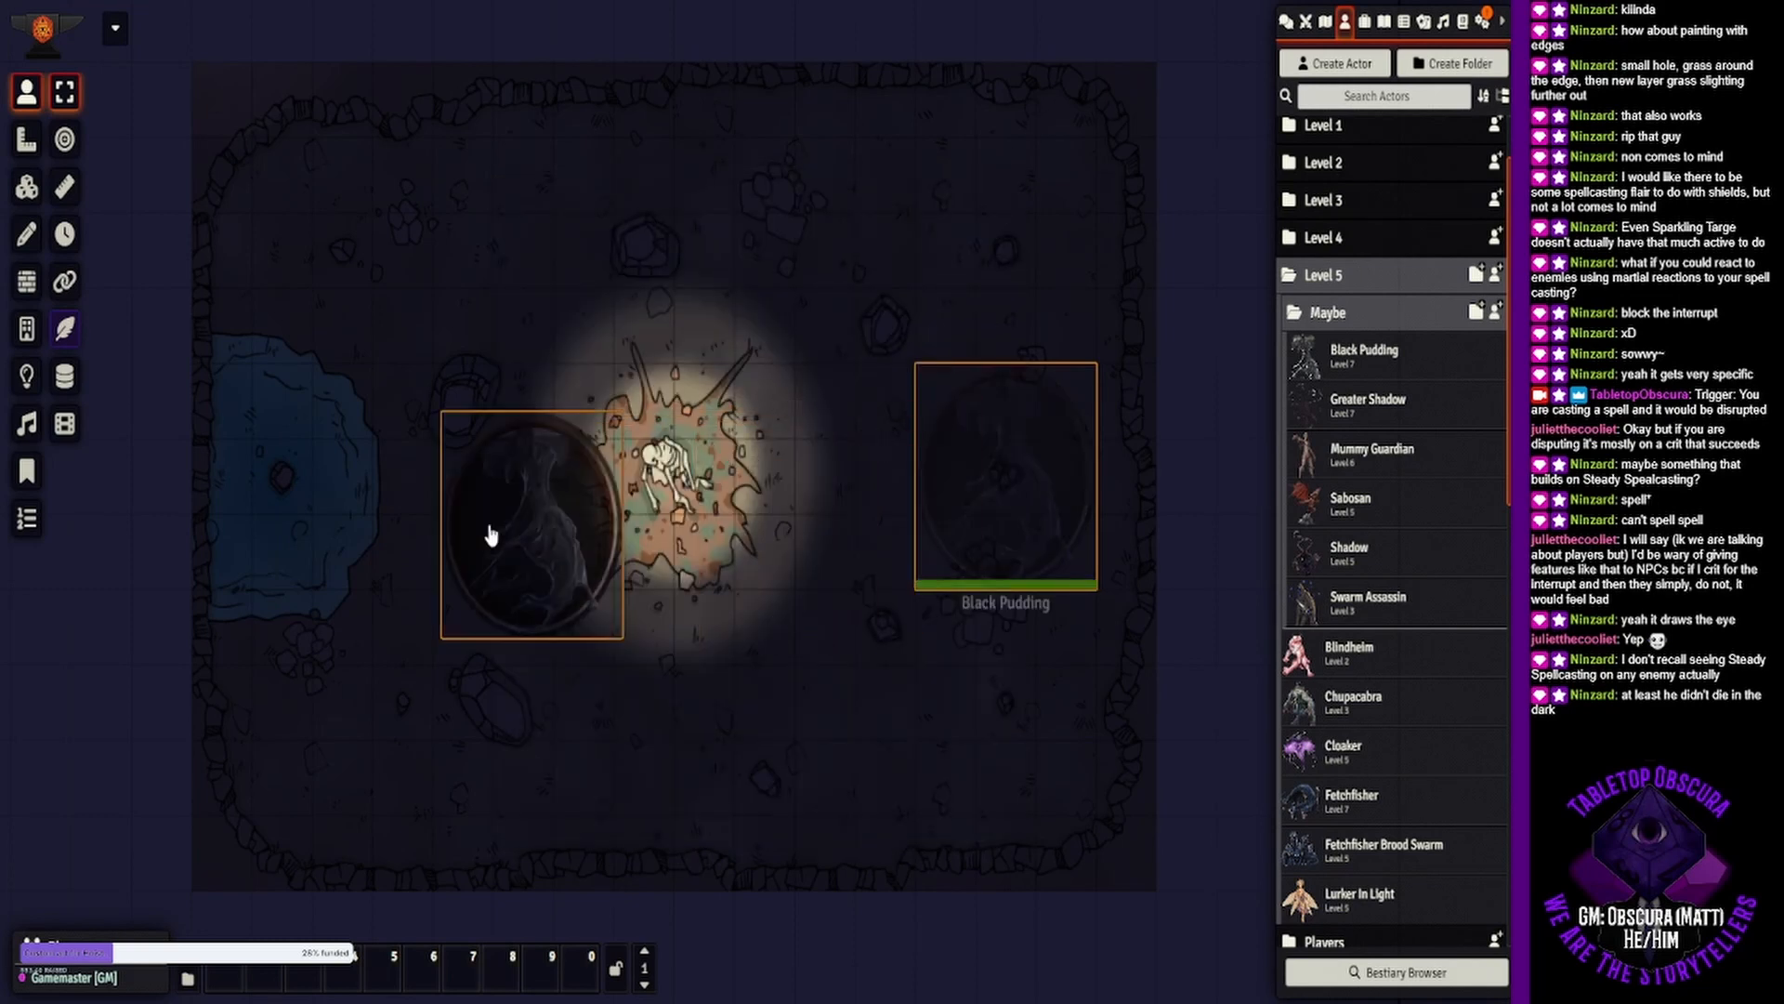
Move the Black Pudding token onto the water pool and the Sabosan actor from the Maybe folder into Level 5.
drag(490, 534, 271, 483)
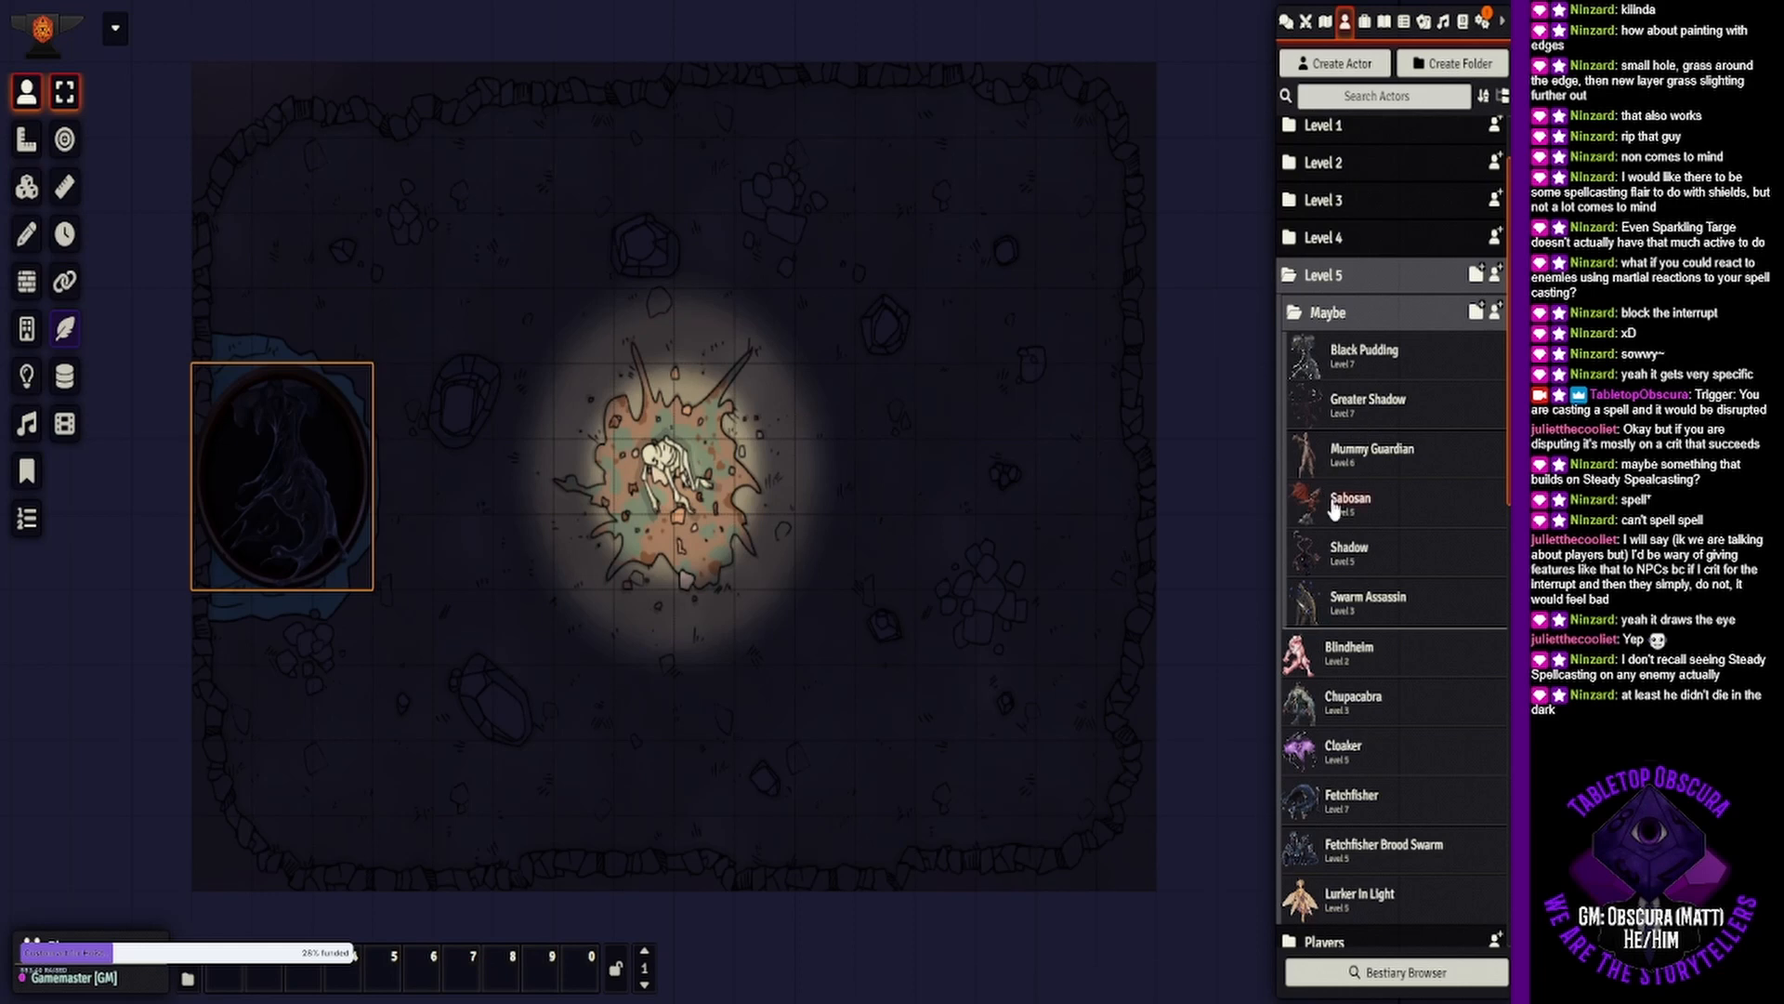
drag(1331, 734, 1332, 734)
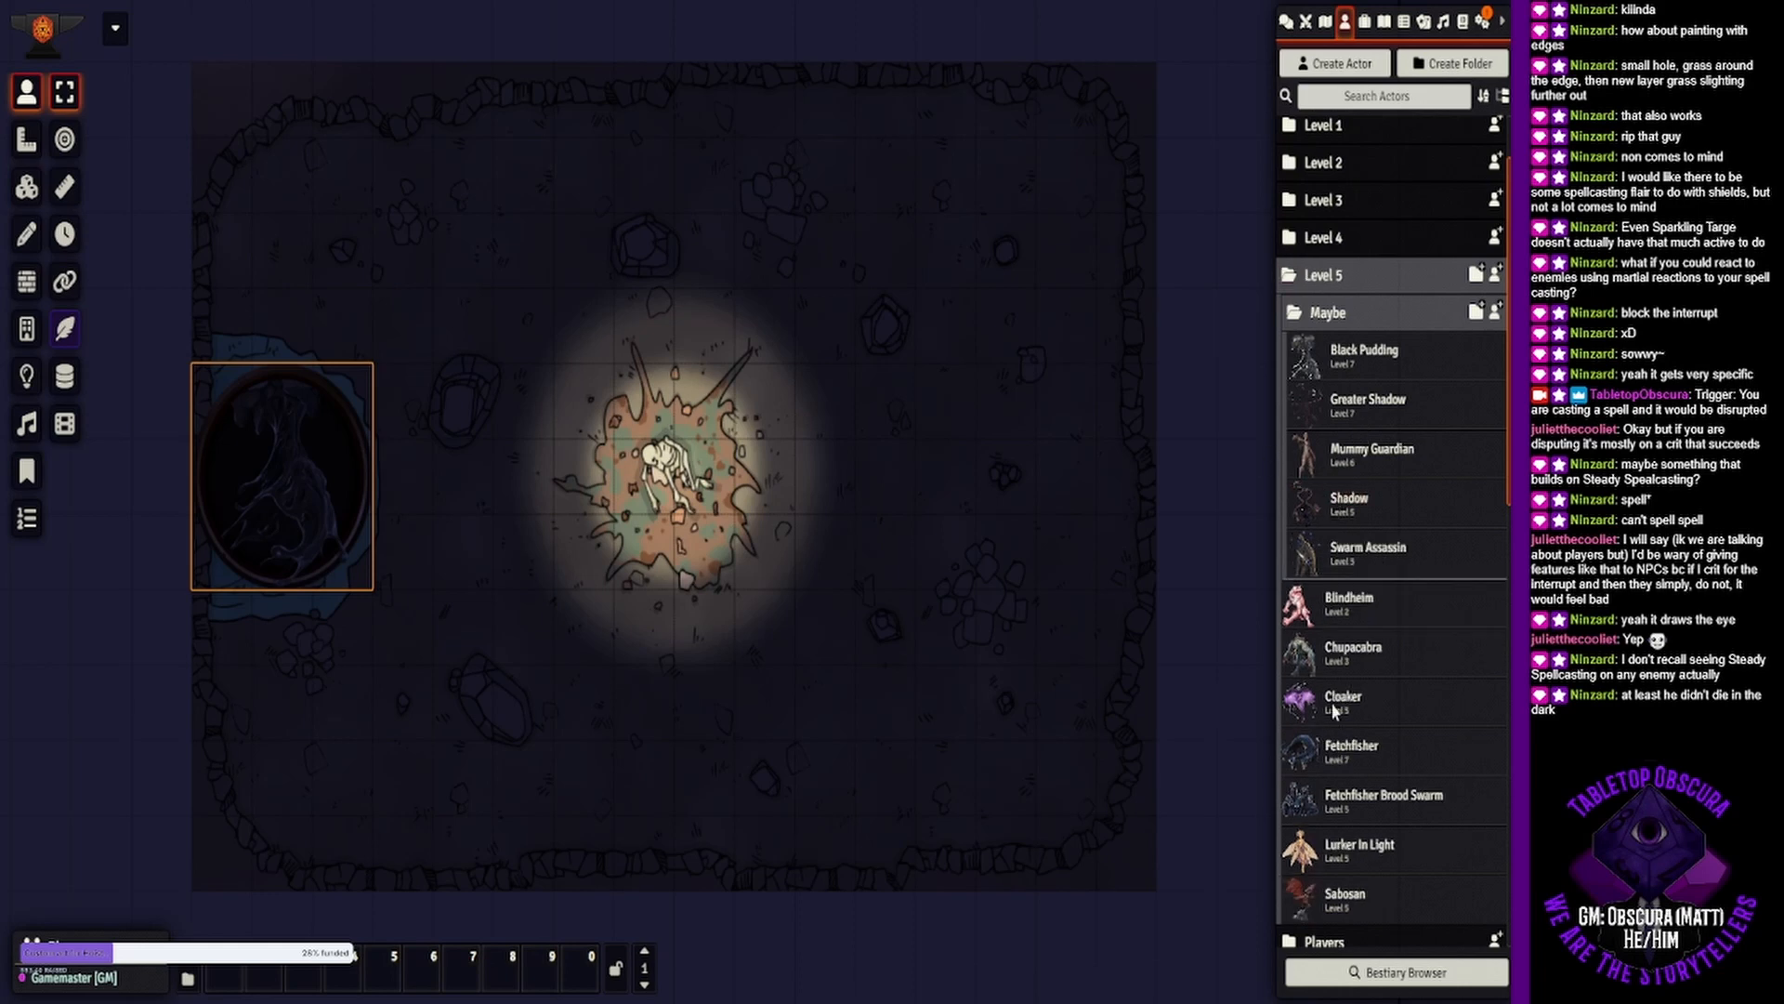
Move the Black Pudding token back to the room's east side and place a Sabosan token in the water pool.
double_click(1344, 898)
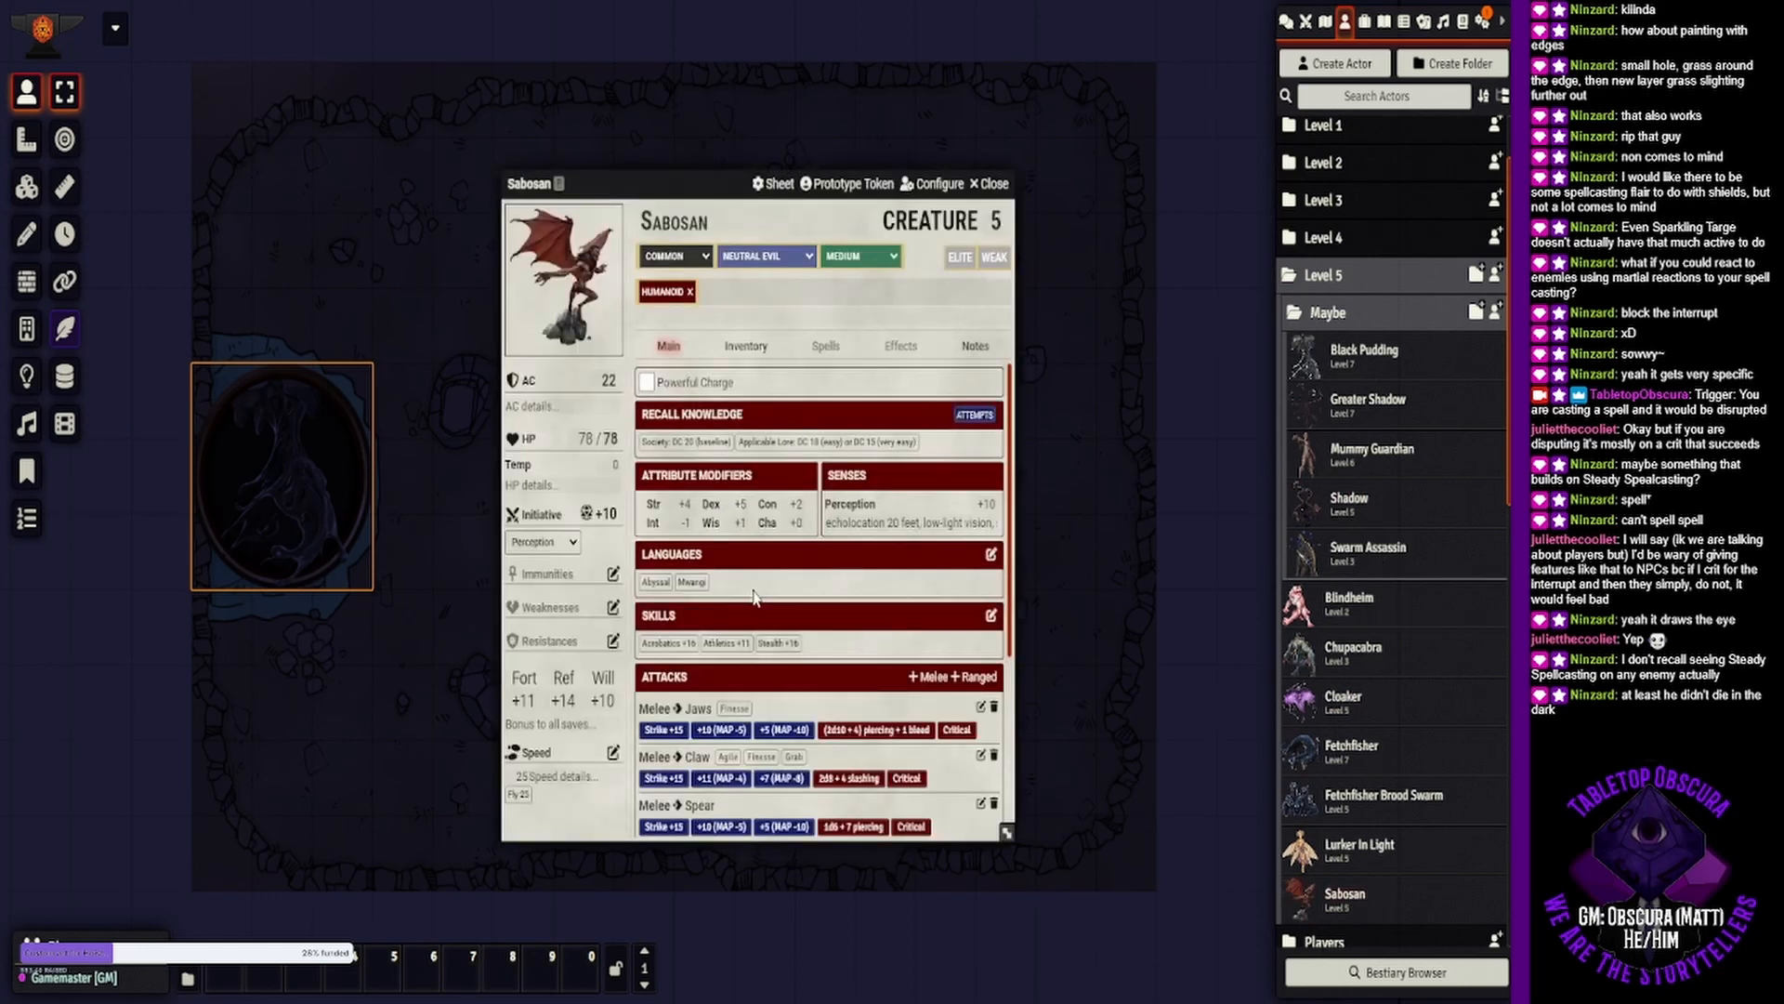
key(Escape)
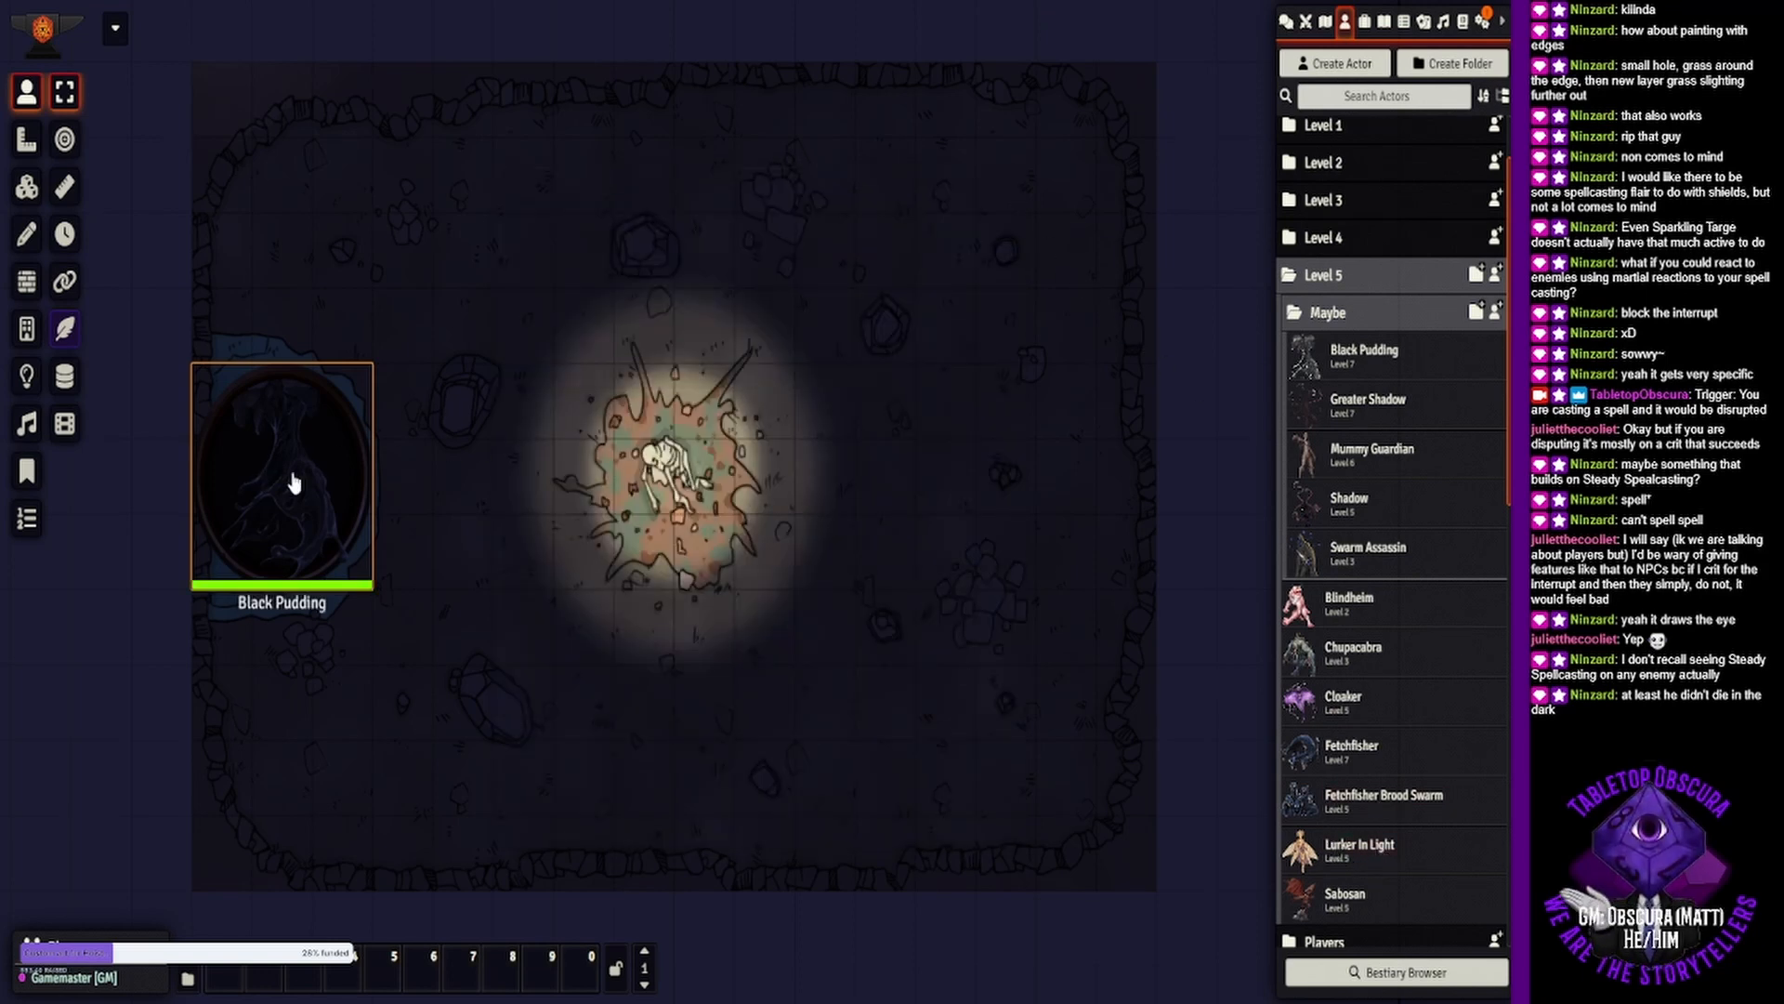
drag(293, 483, 991, 480)
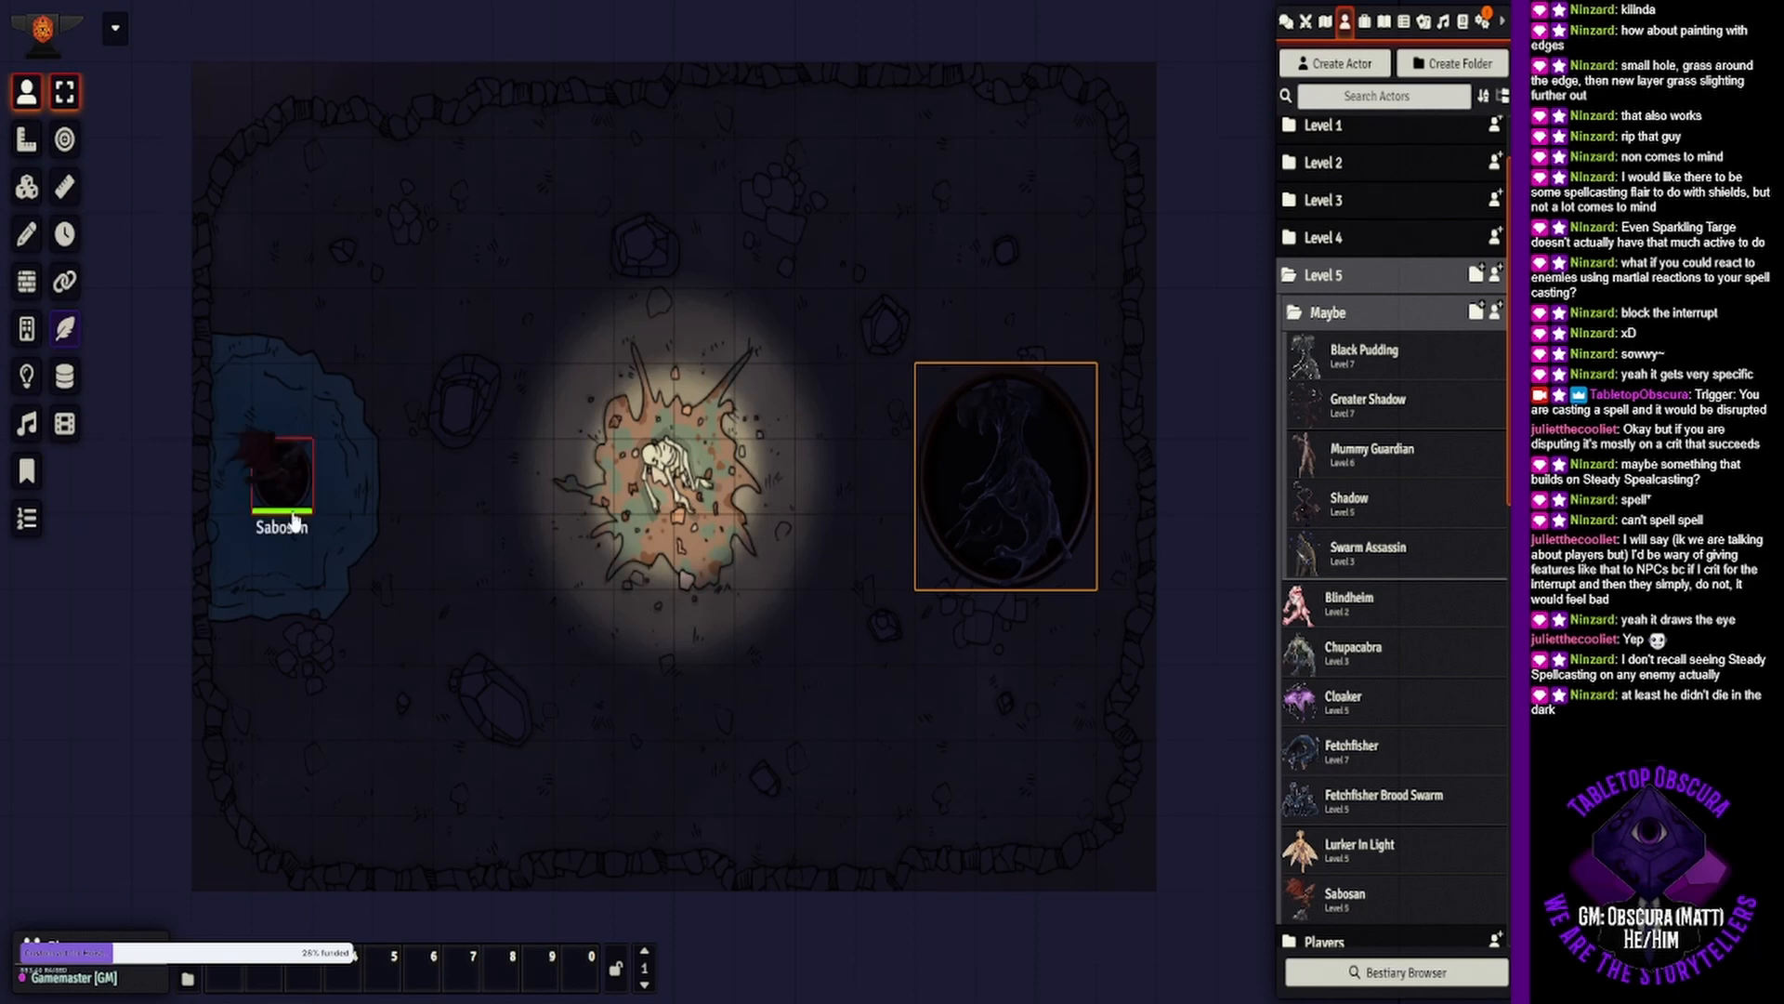
Review the sheet of the Sabosan token in the pool, covering its skills, attacks, actions and passives.
double_click(288, 495)
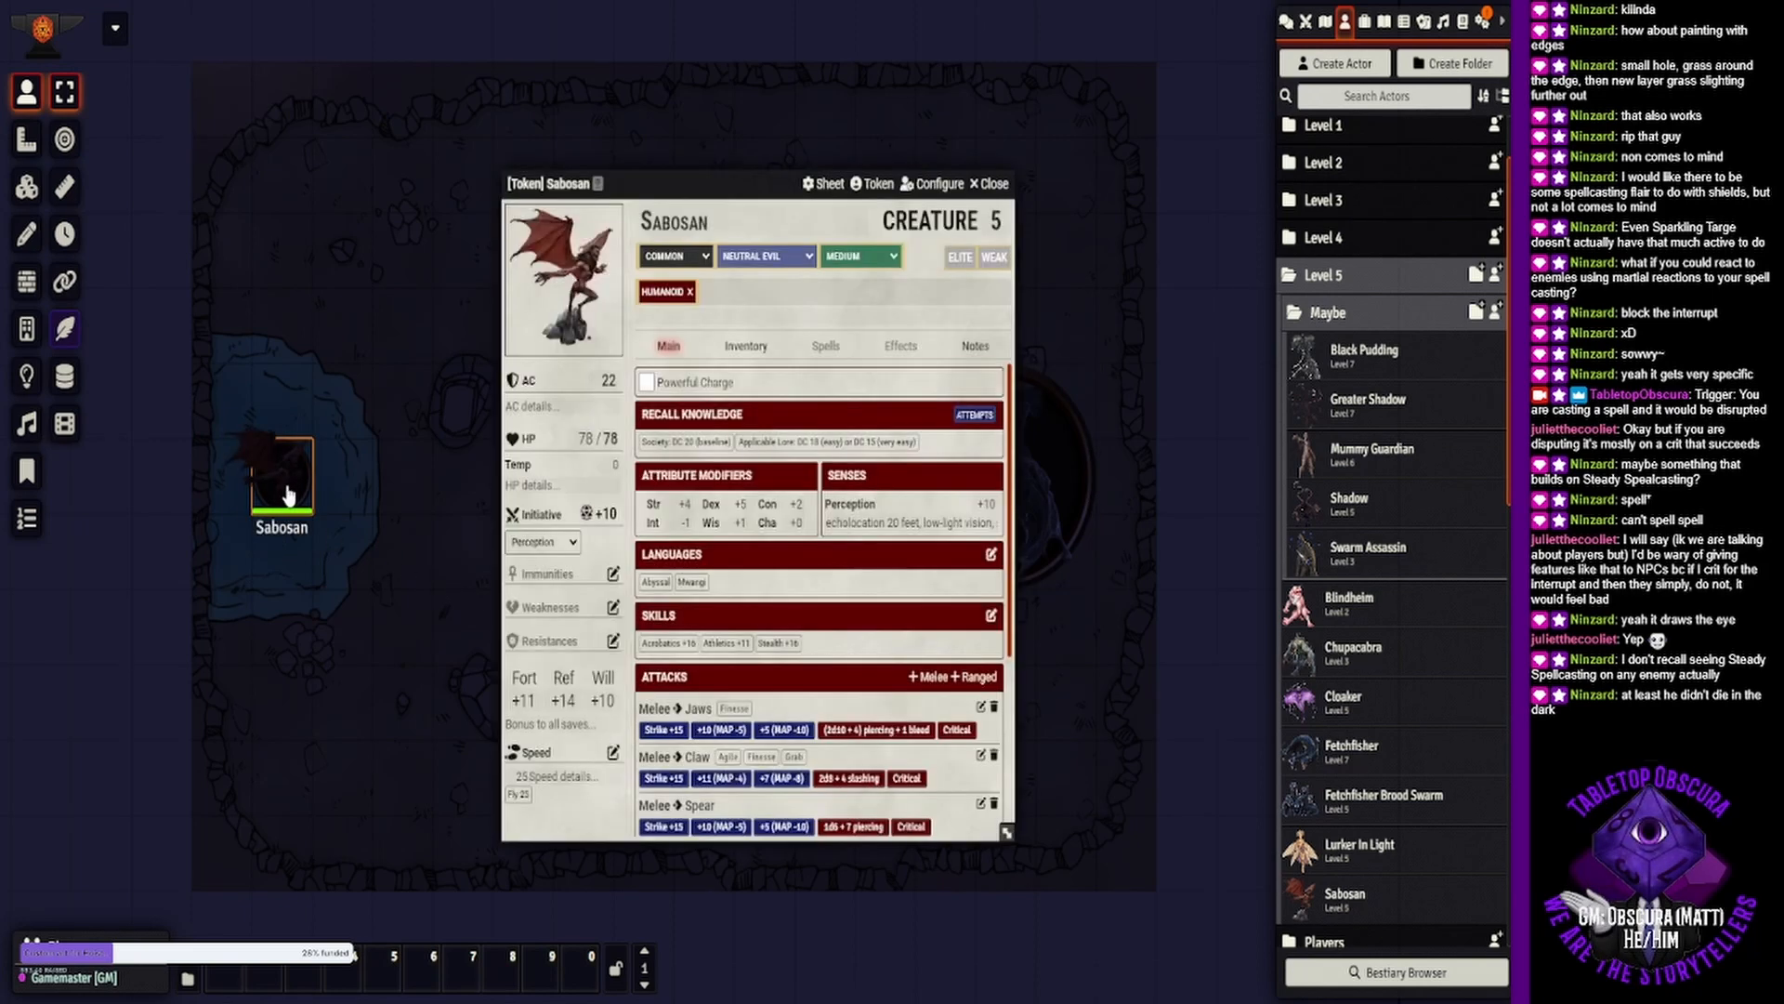
scroll(792, 627, down, 1)
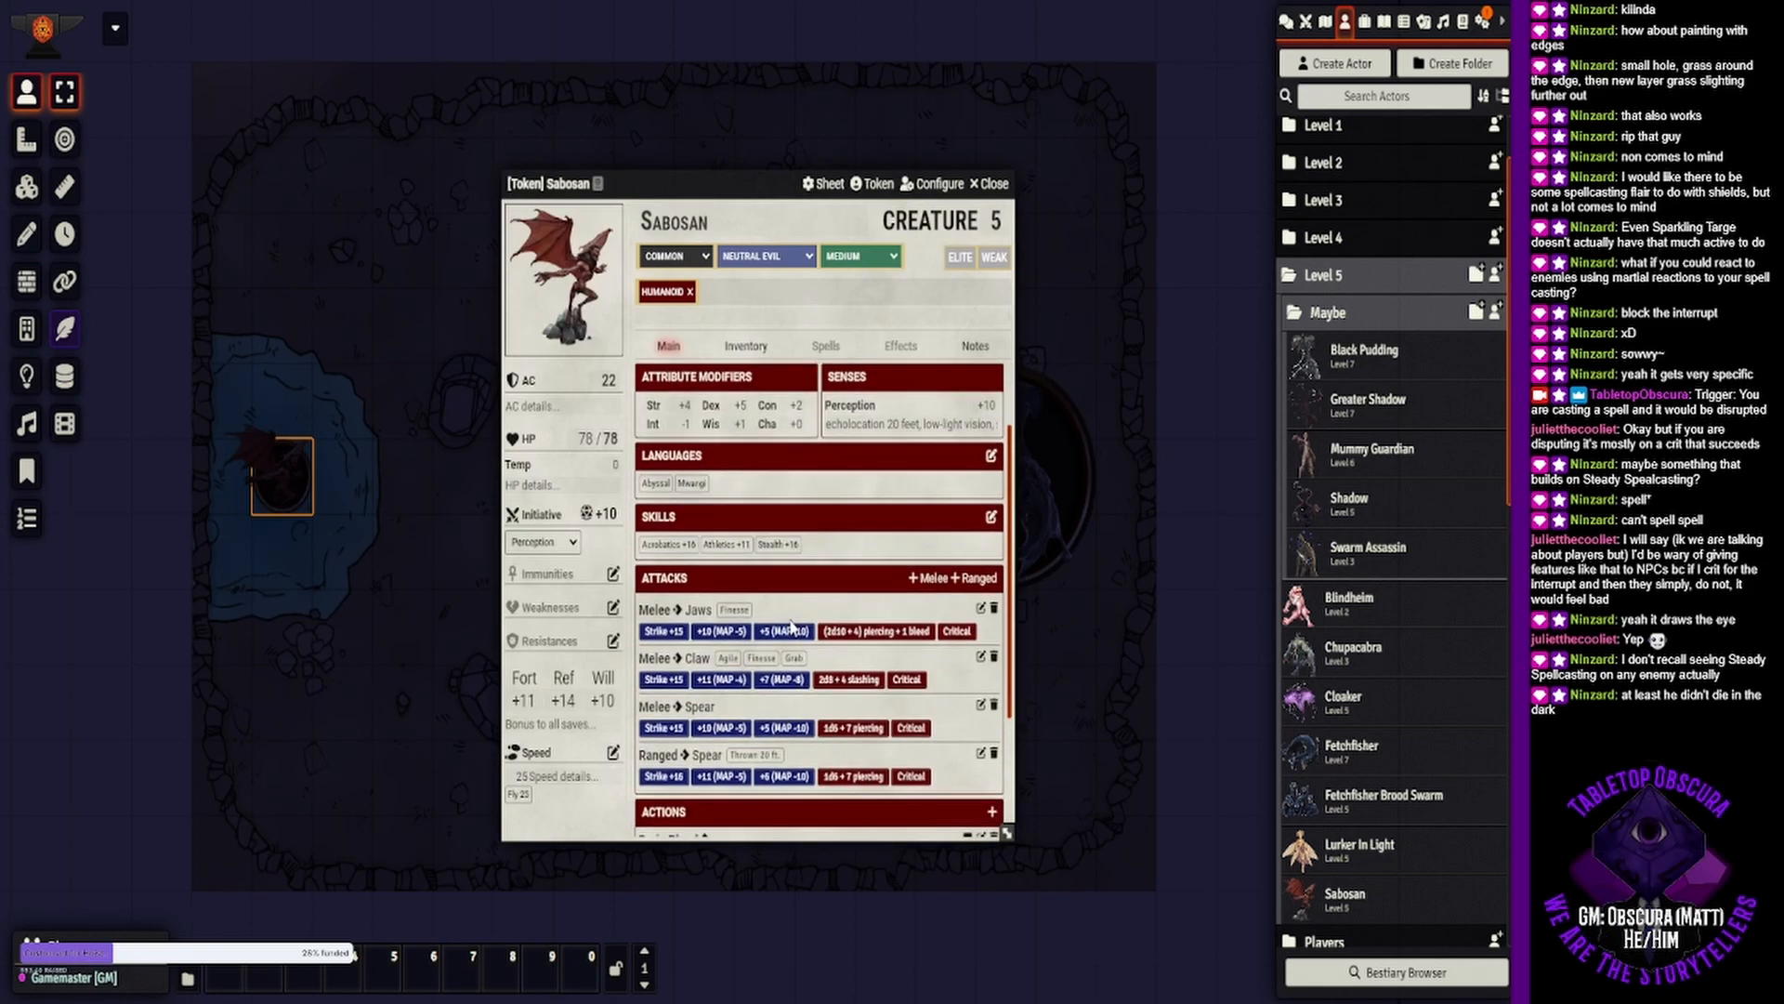
scroll(791, 627, down, 2)
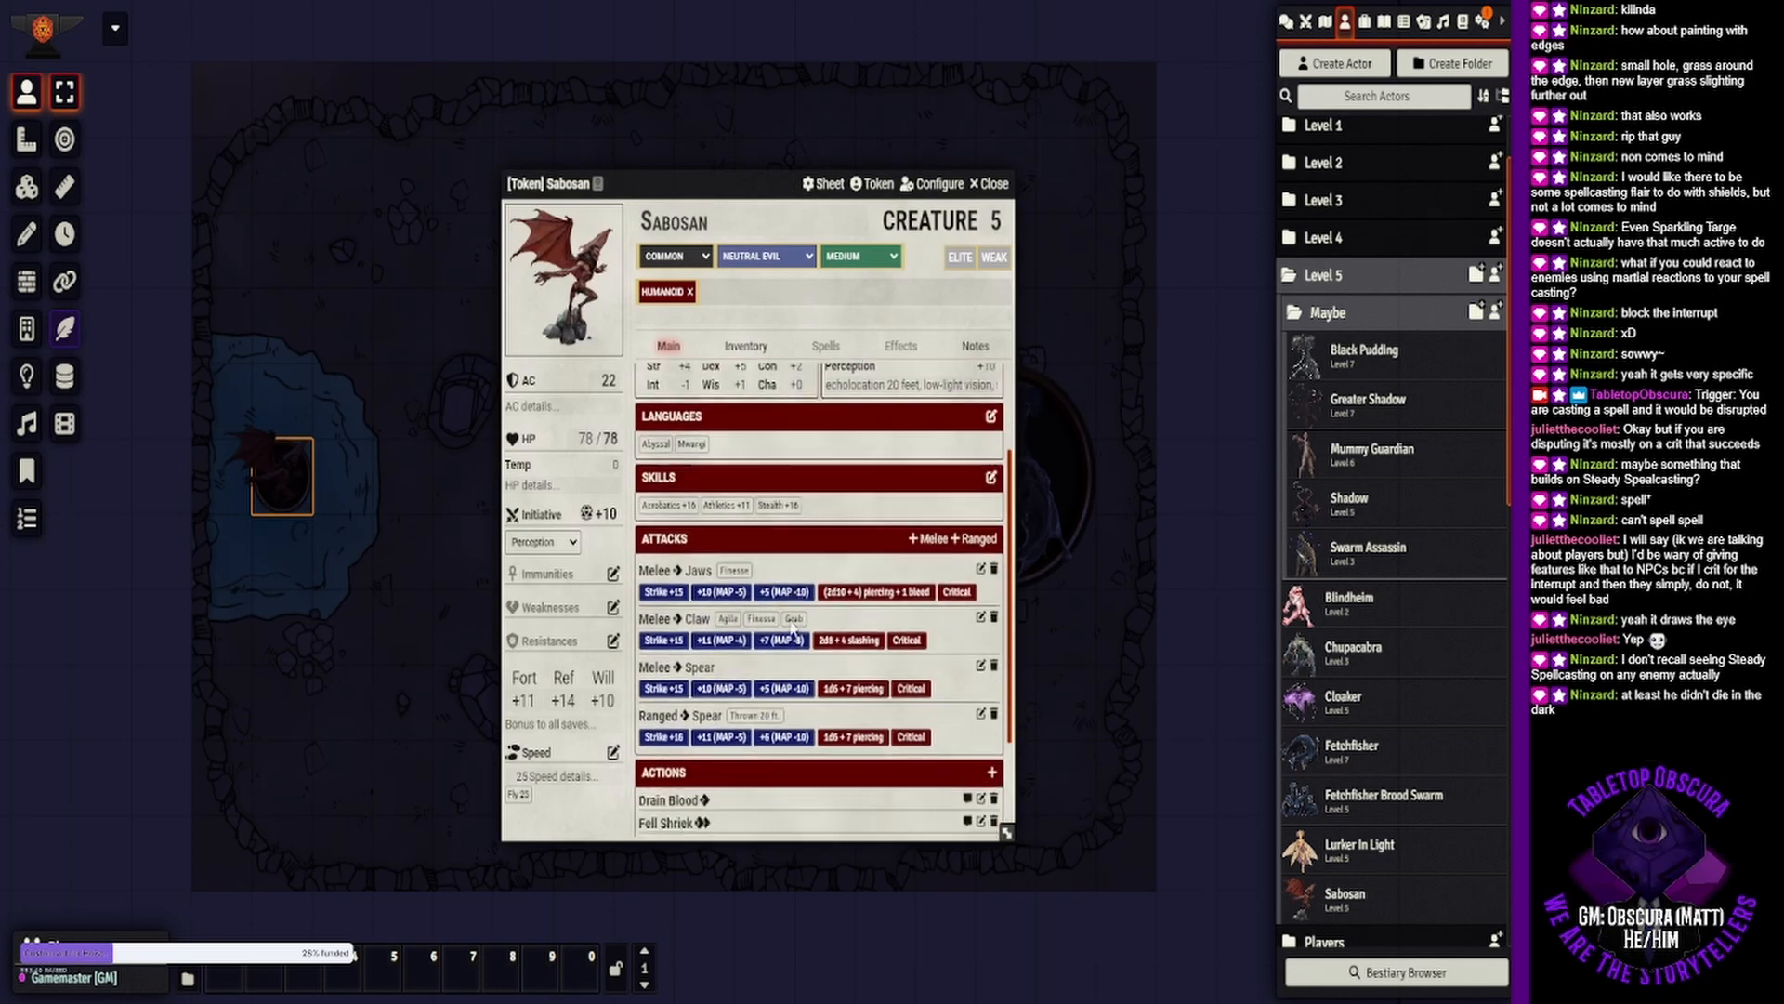
click(987, 185)
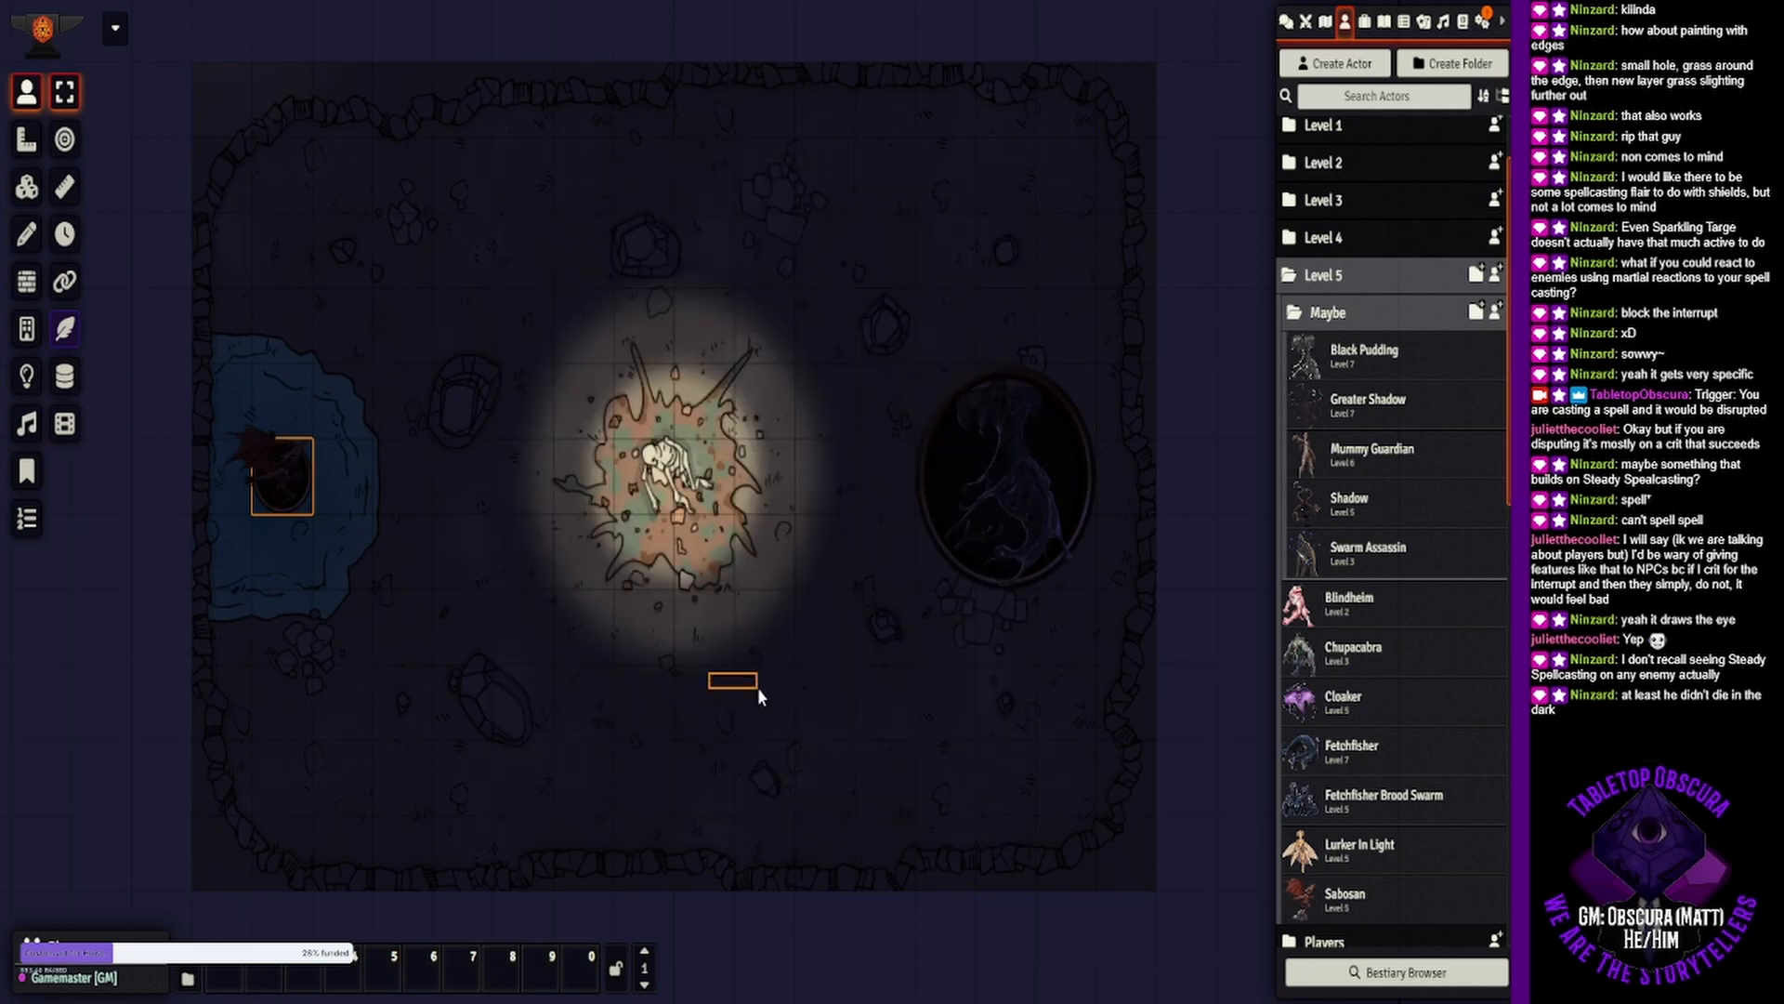
drag(756, 688, 757, 688)
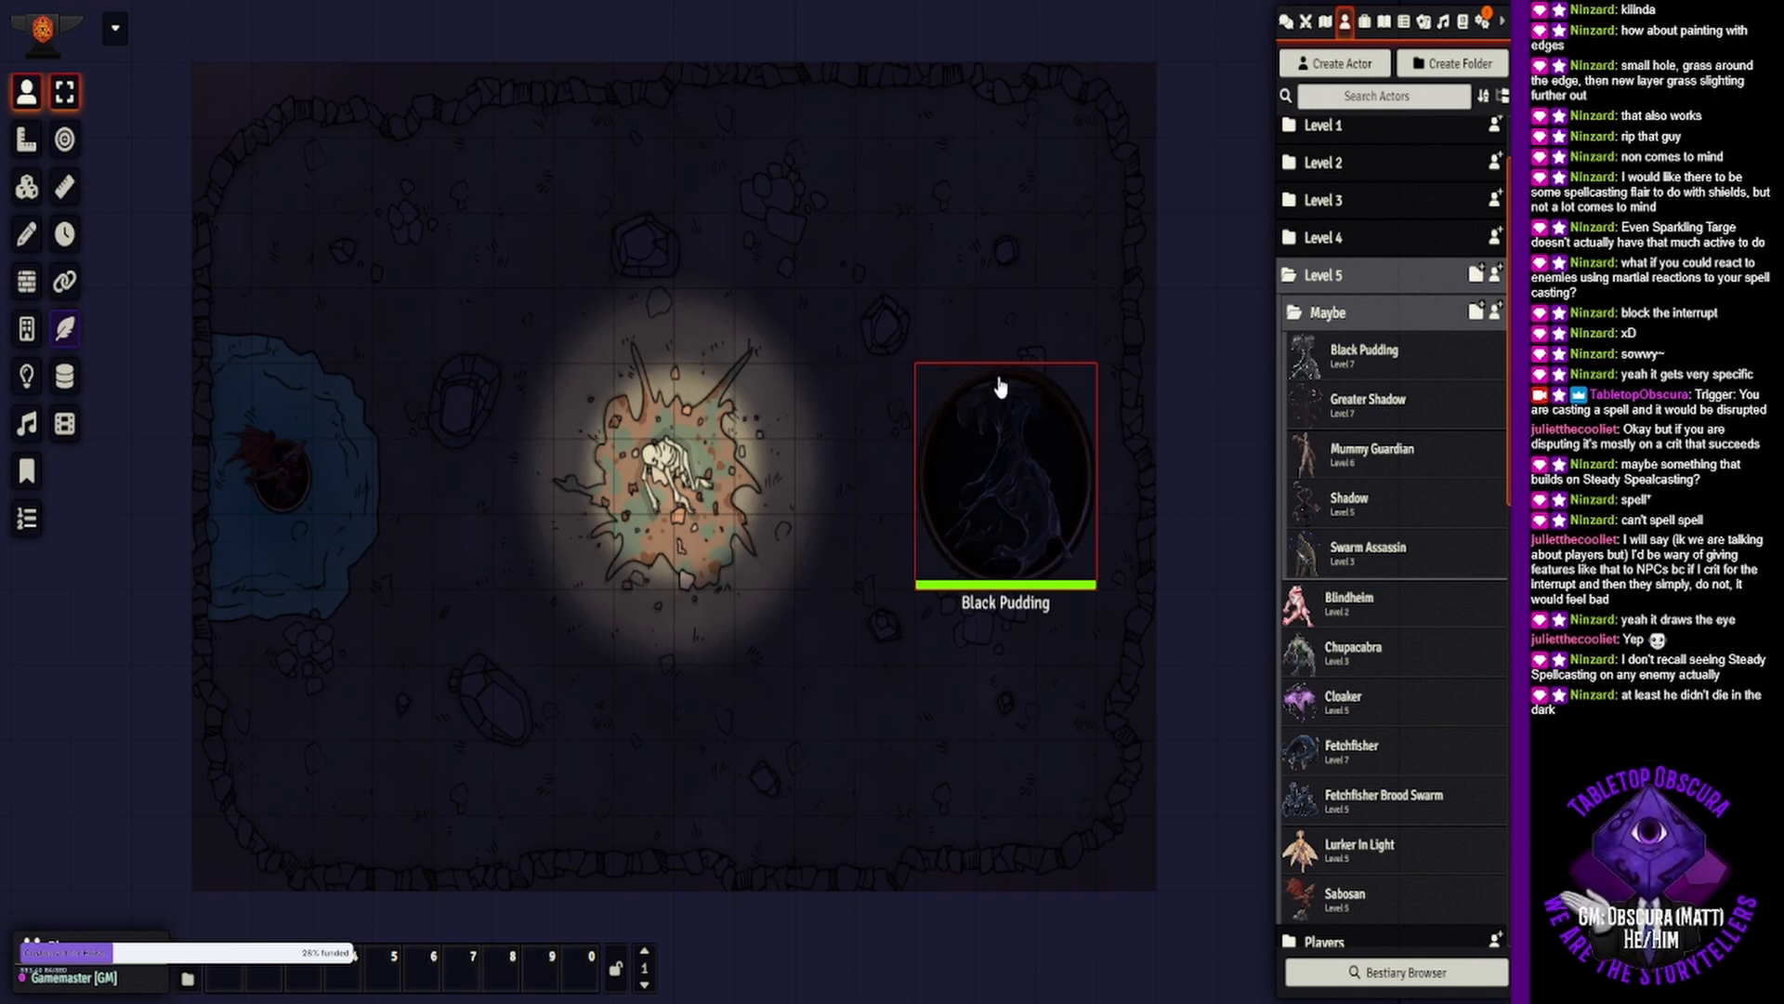
double_click(295, 464)
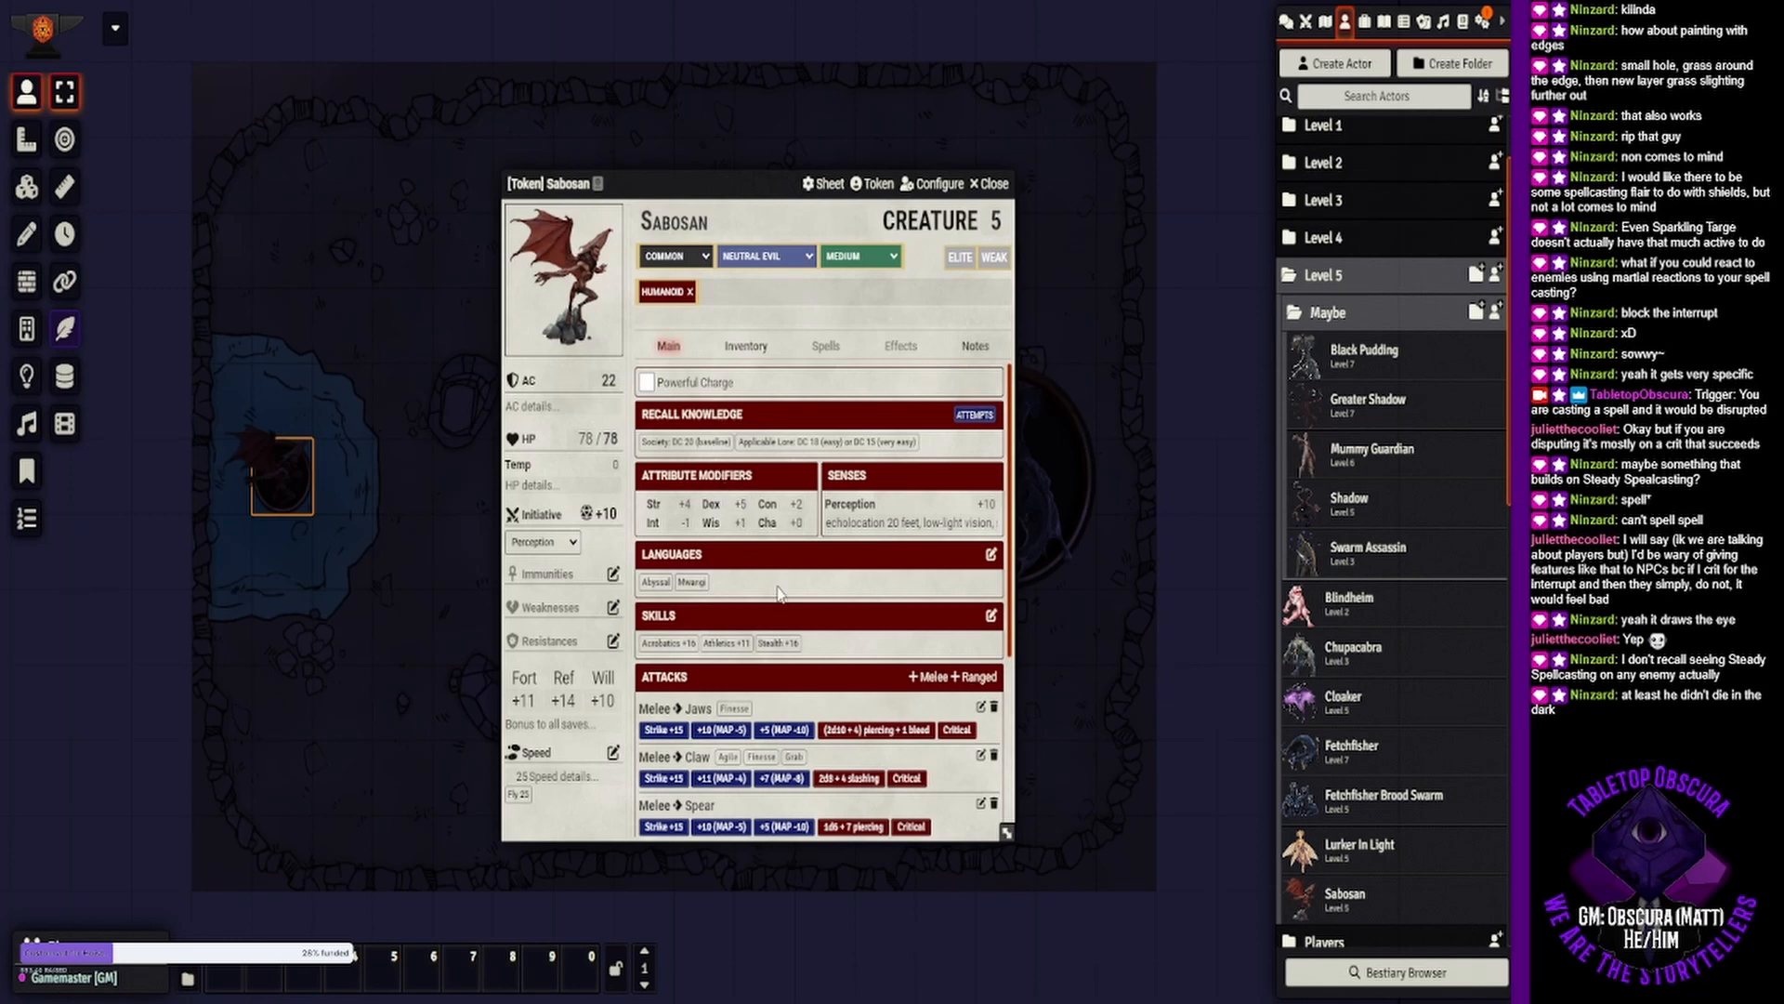
scroll(778, 593, down, 1)
scroll(779, 593, down, 1)
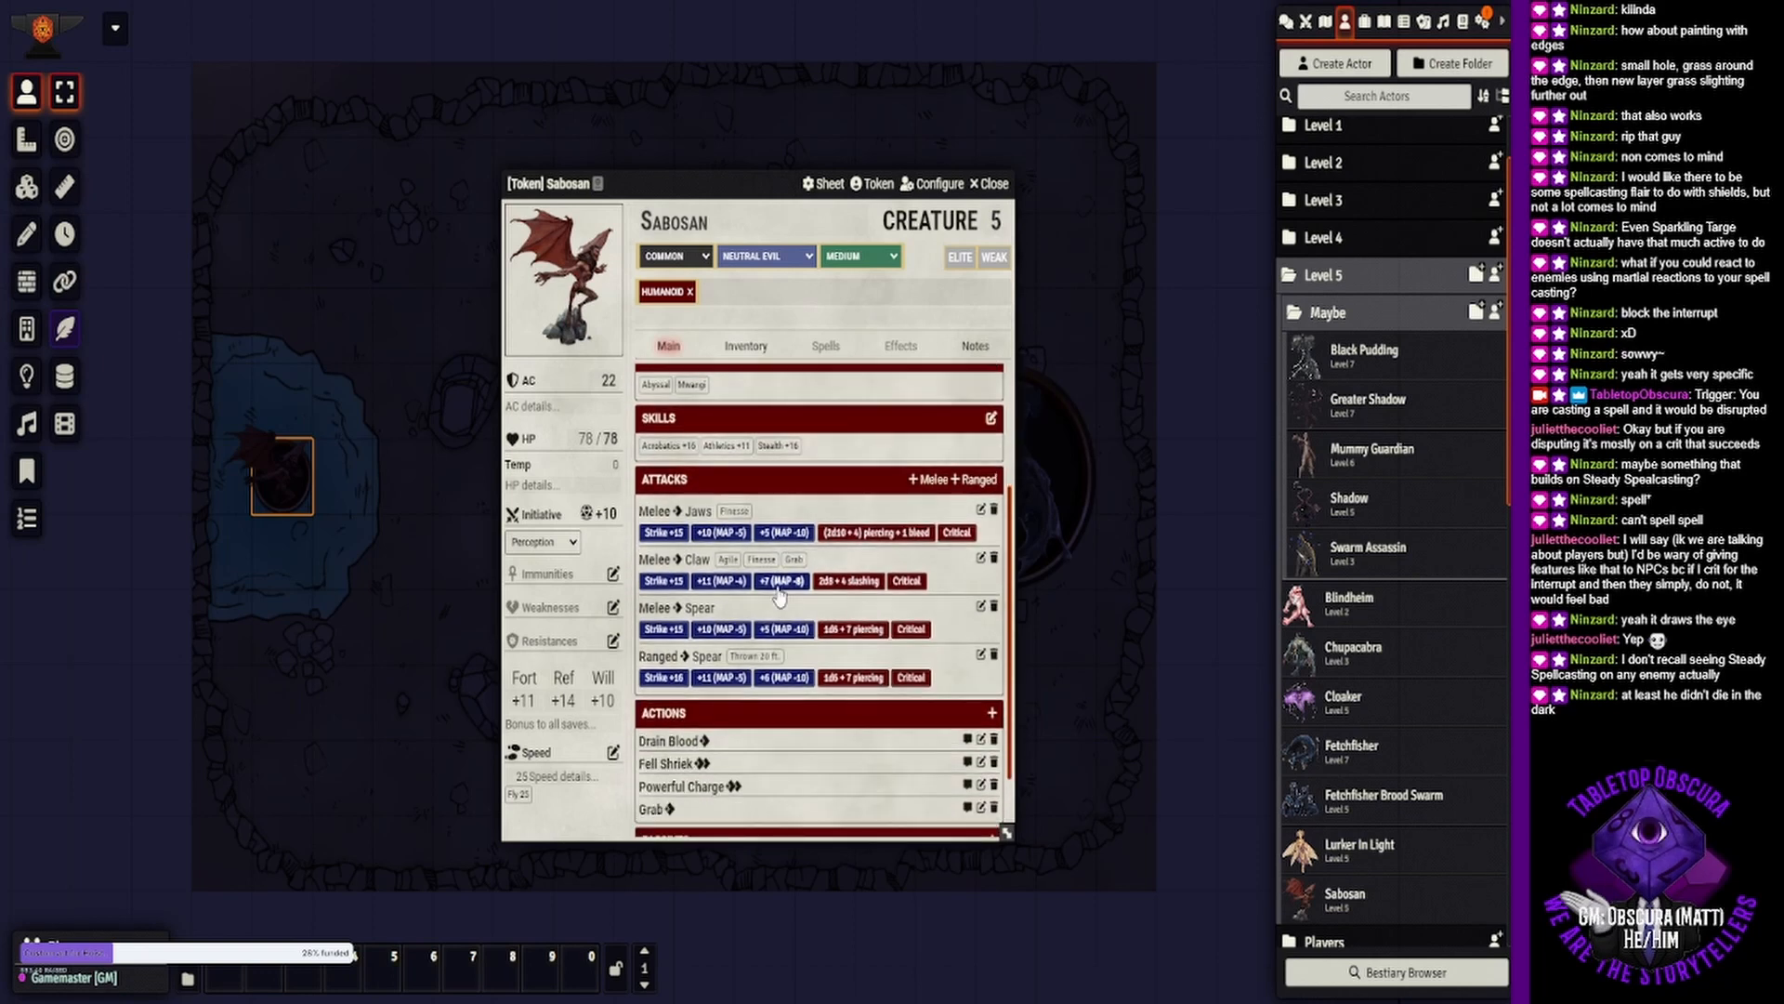
scroll(779, 593, down, 1)
scroll(779, 591, up, 3)
scroll(776, 581, down, 3)
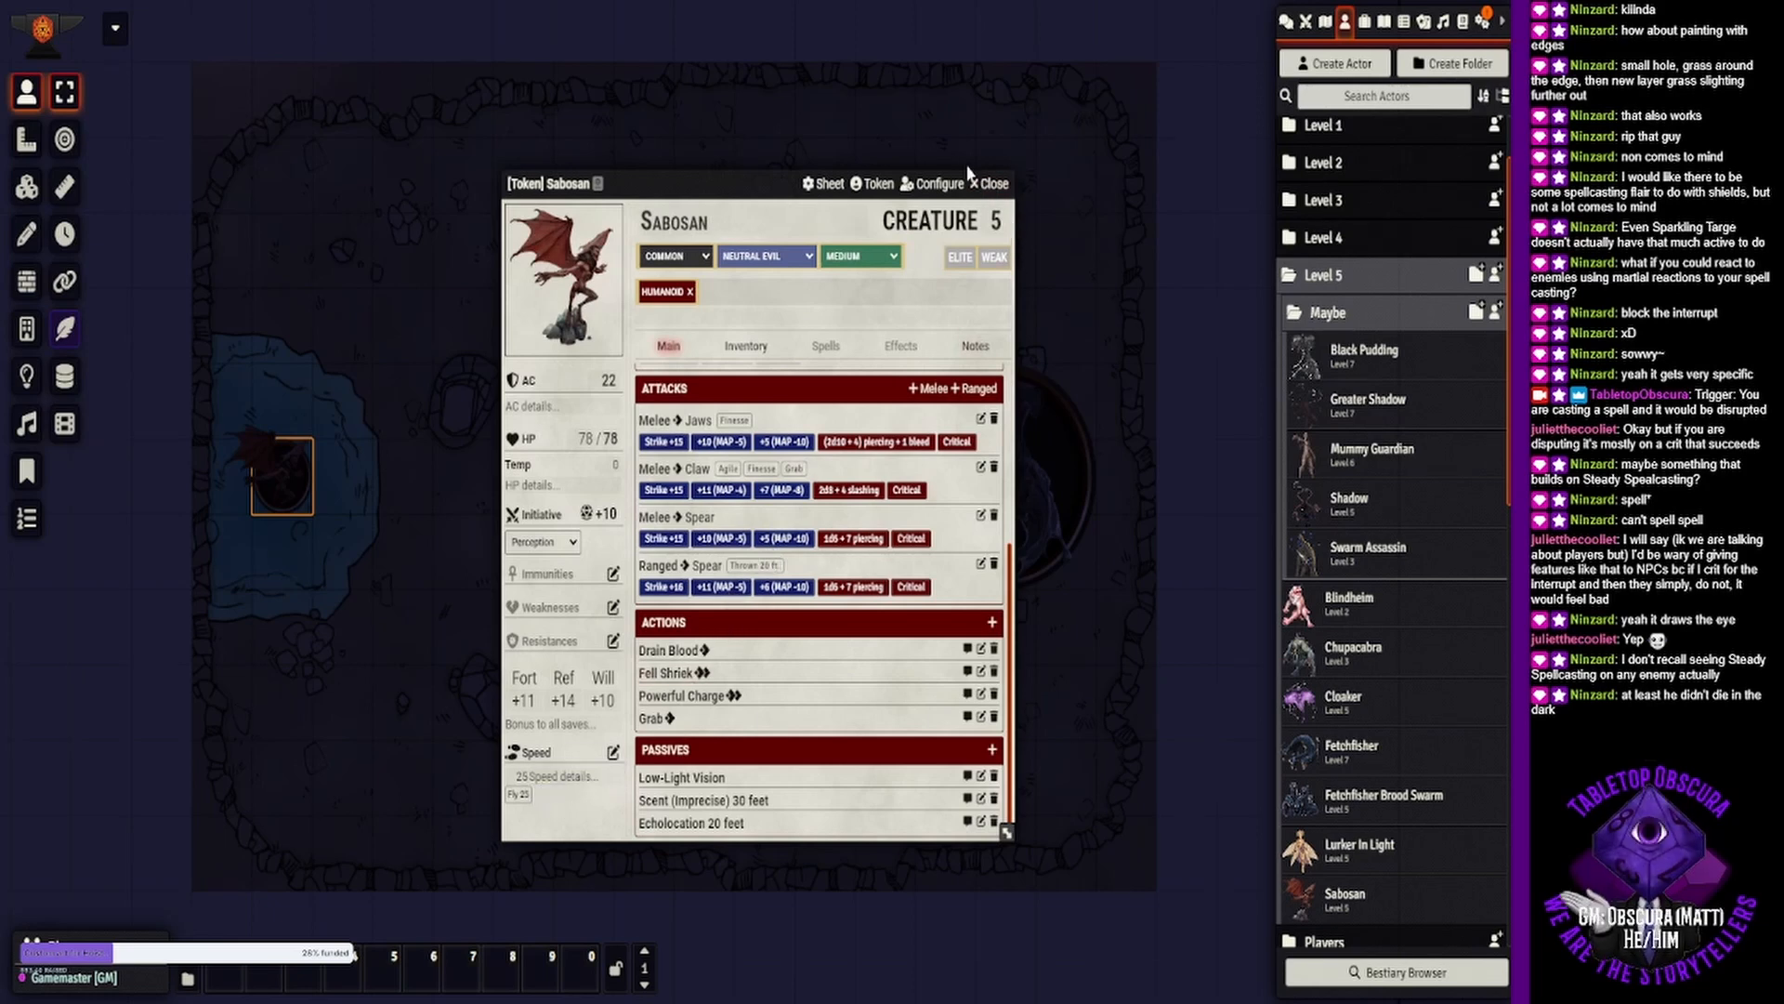
click(991, 183)
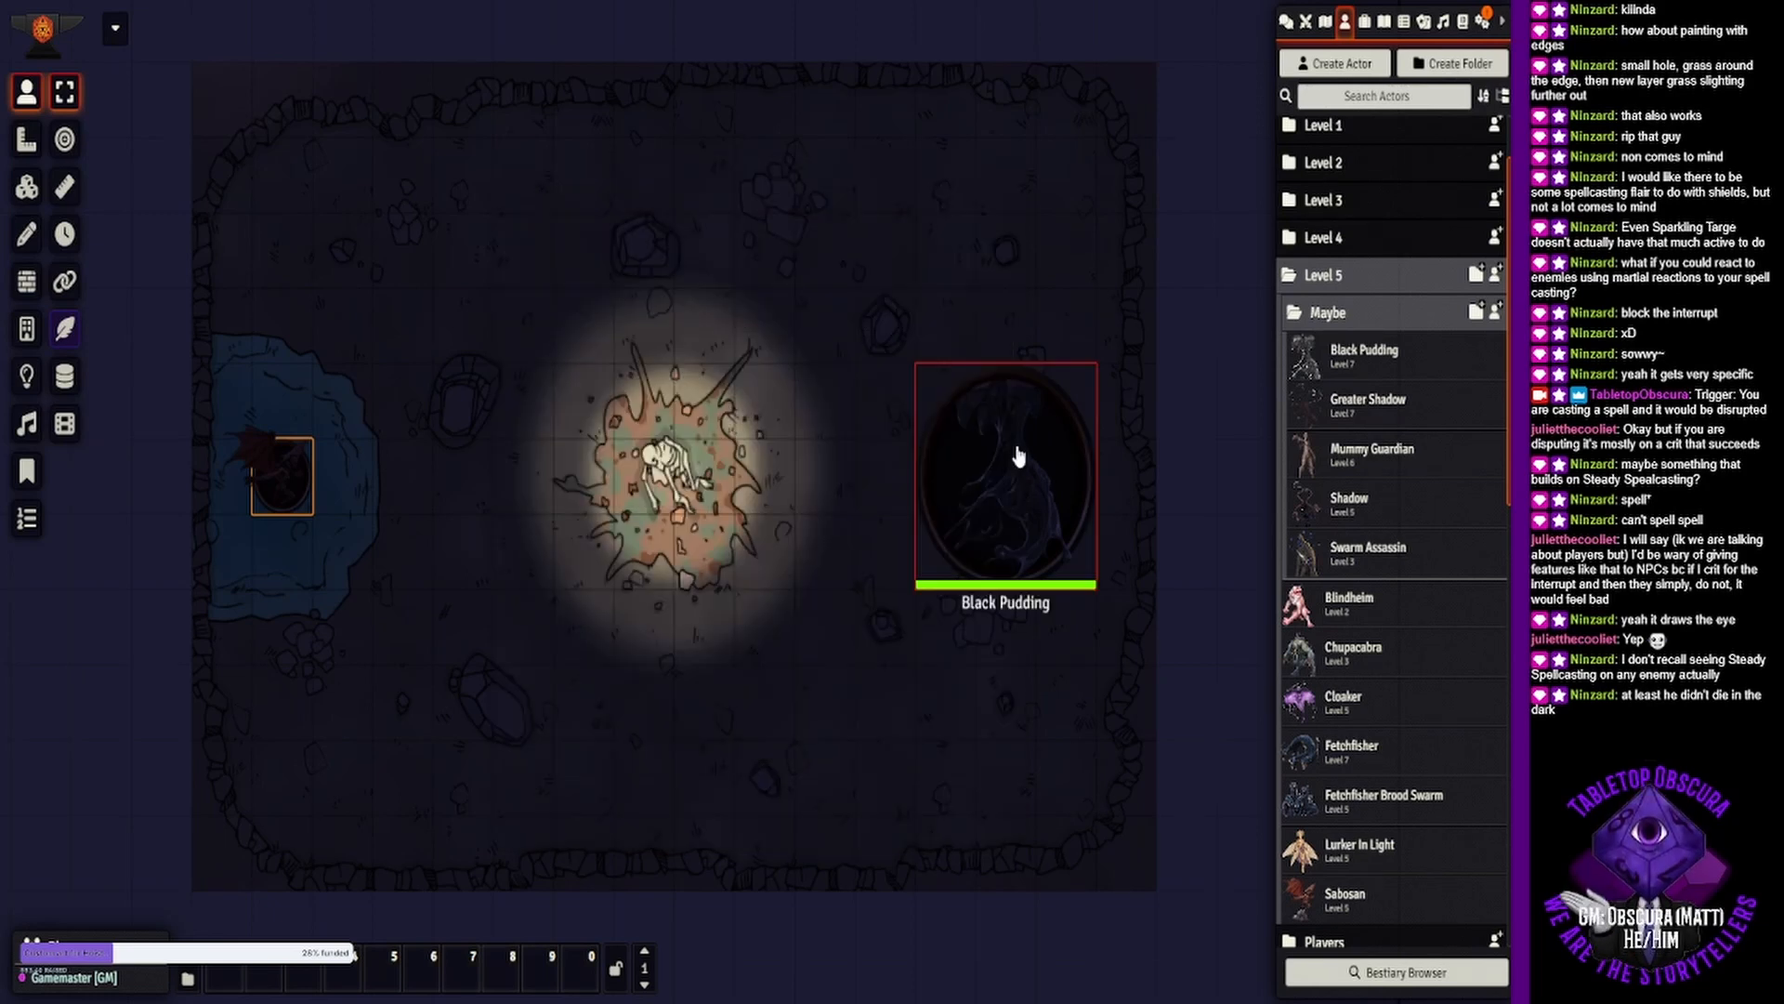
Examine the Black Pudding token's sheet, including its attacks and passives, and expand the Suction description.
click(1022, 483)
double_click(1022, 482)
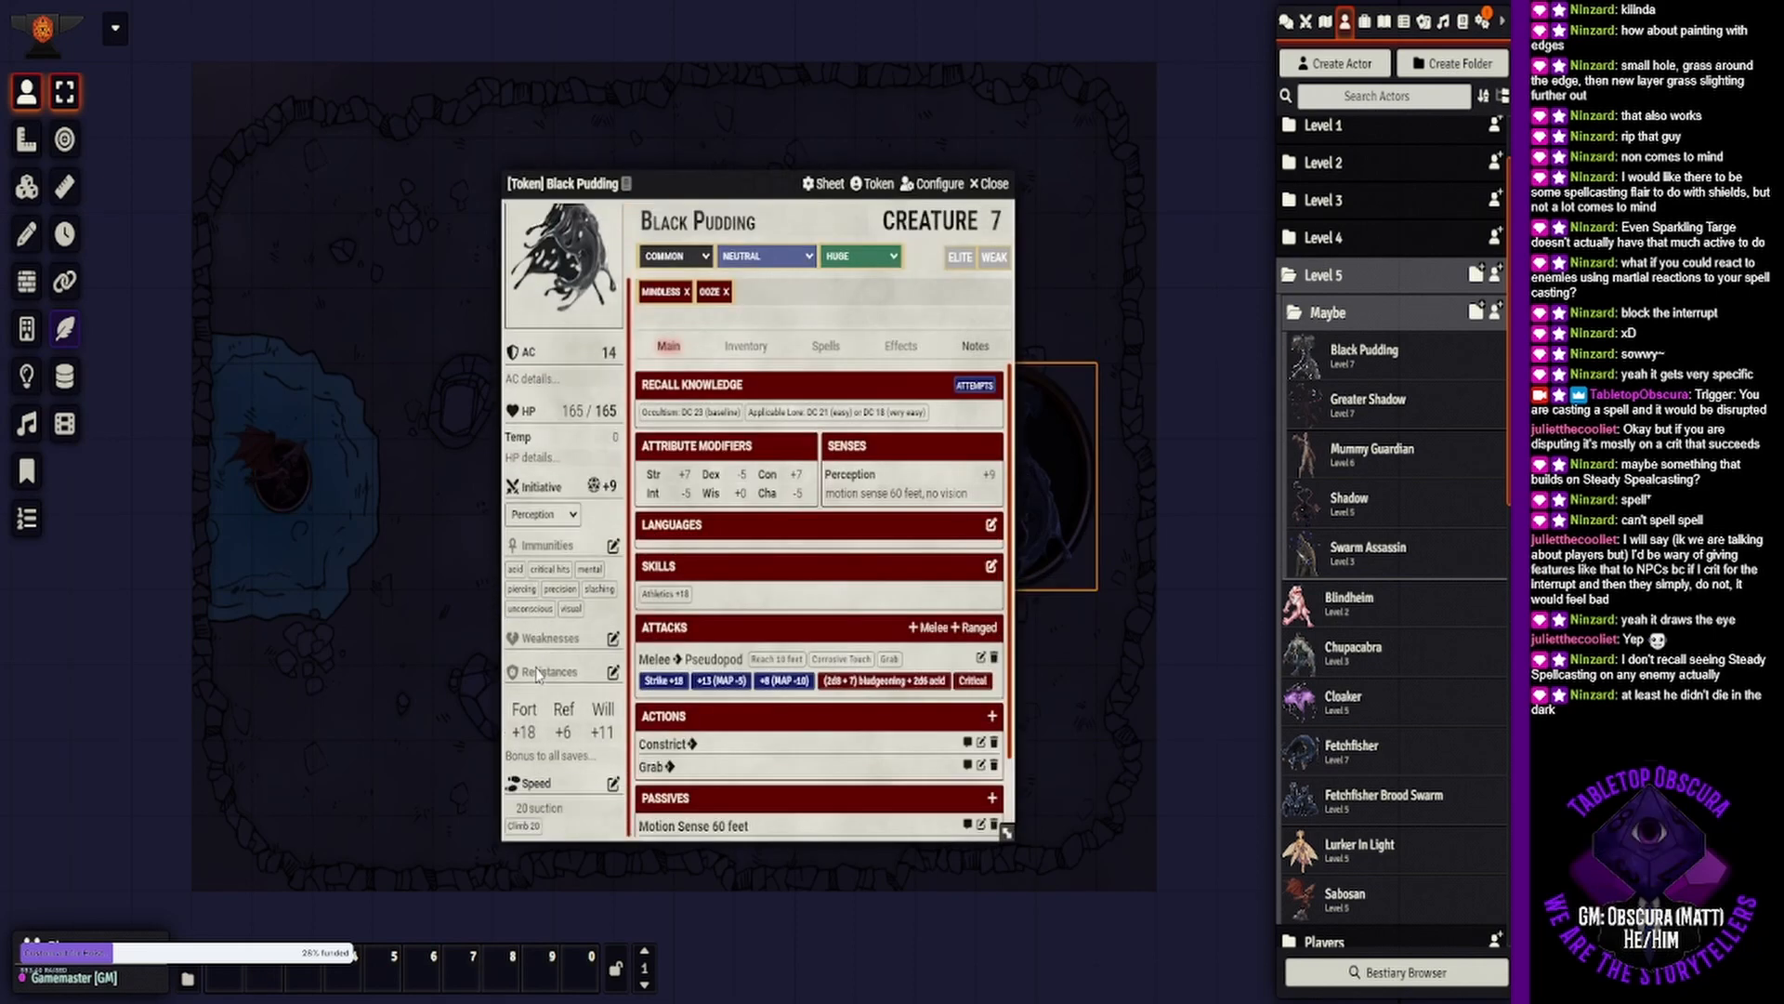
scroll(804, 697, down, 1)
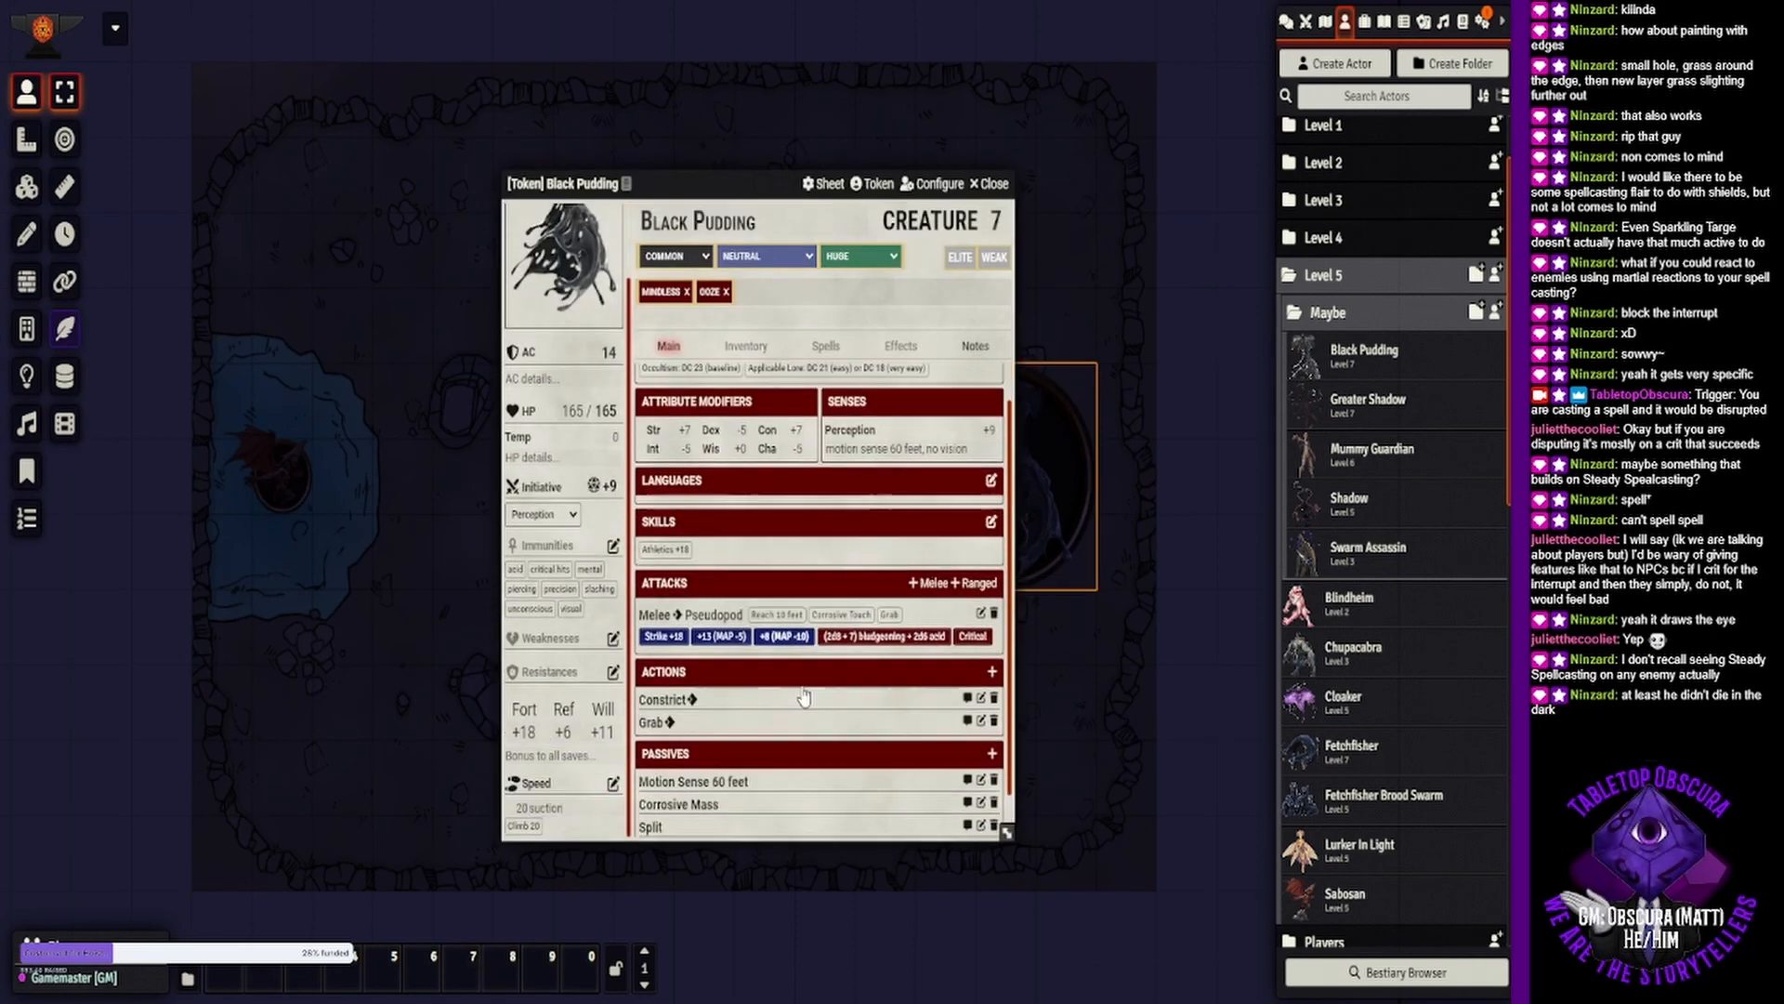
scroll(803, 697, down, 1)
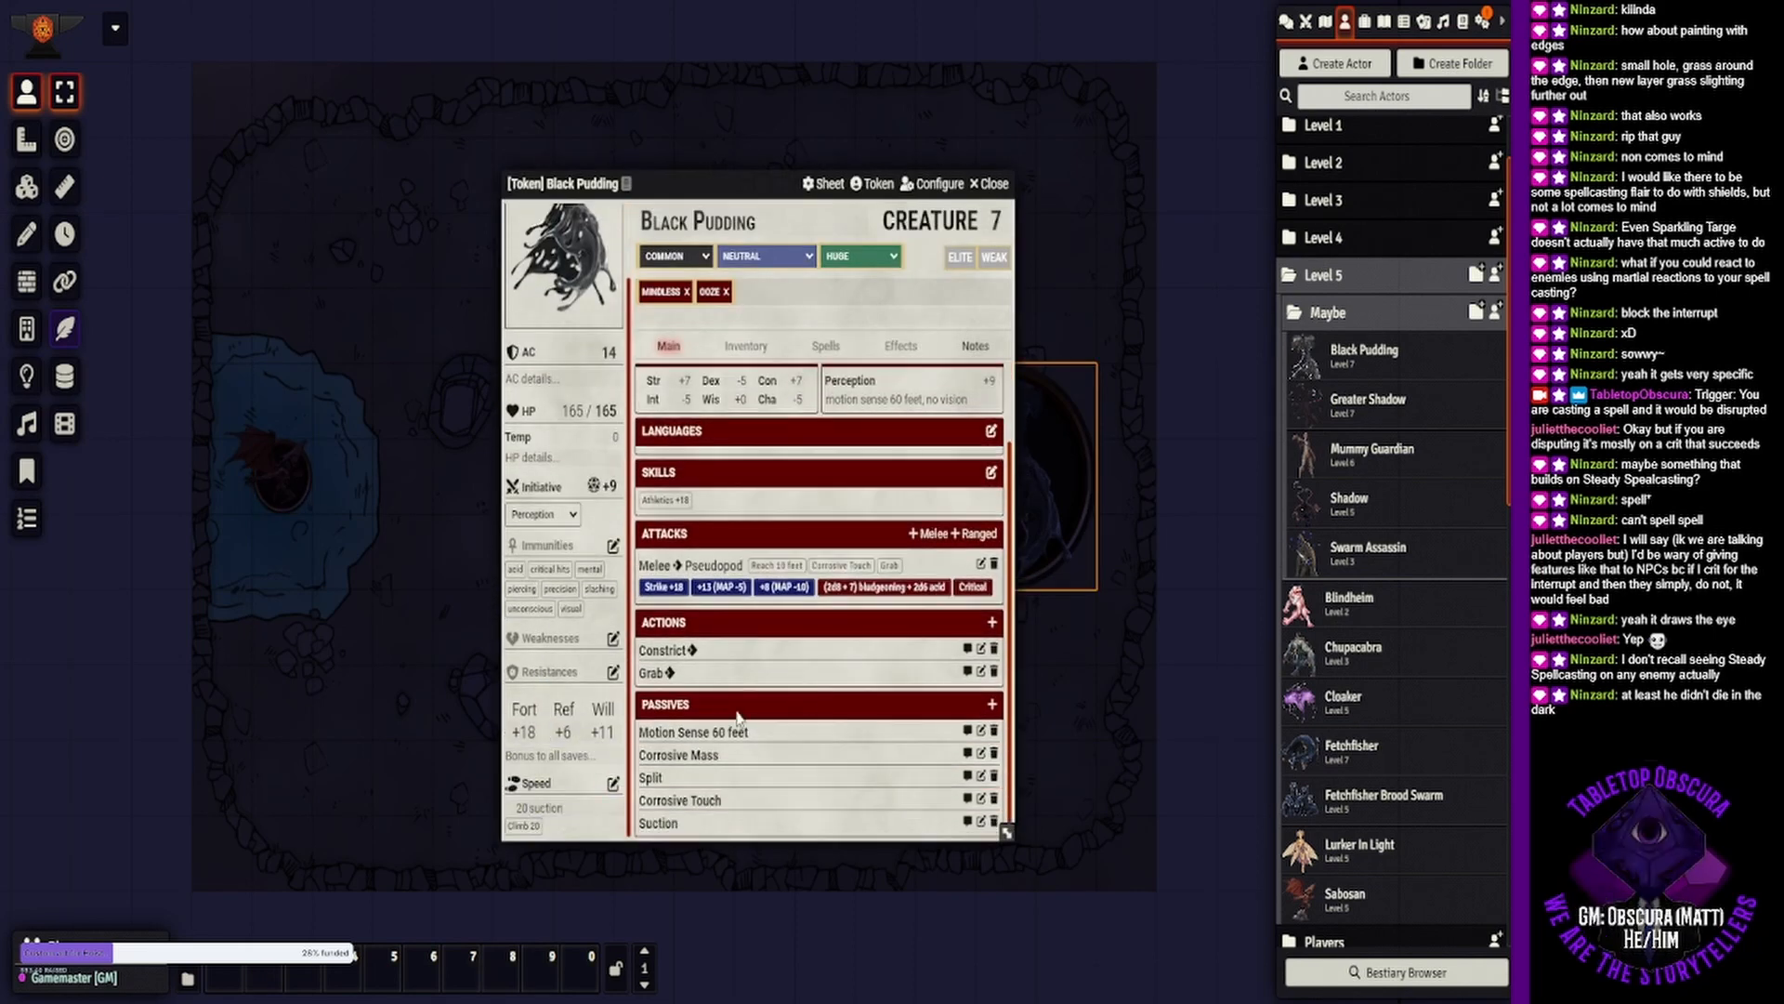
click(649, 817)
scroll(769, 720, down, 1)
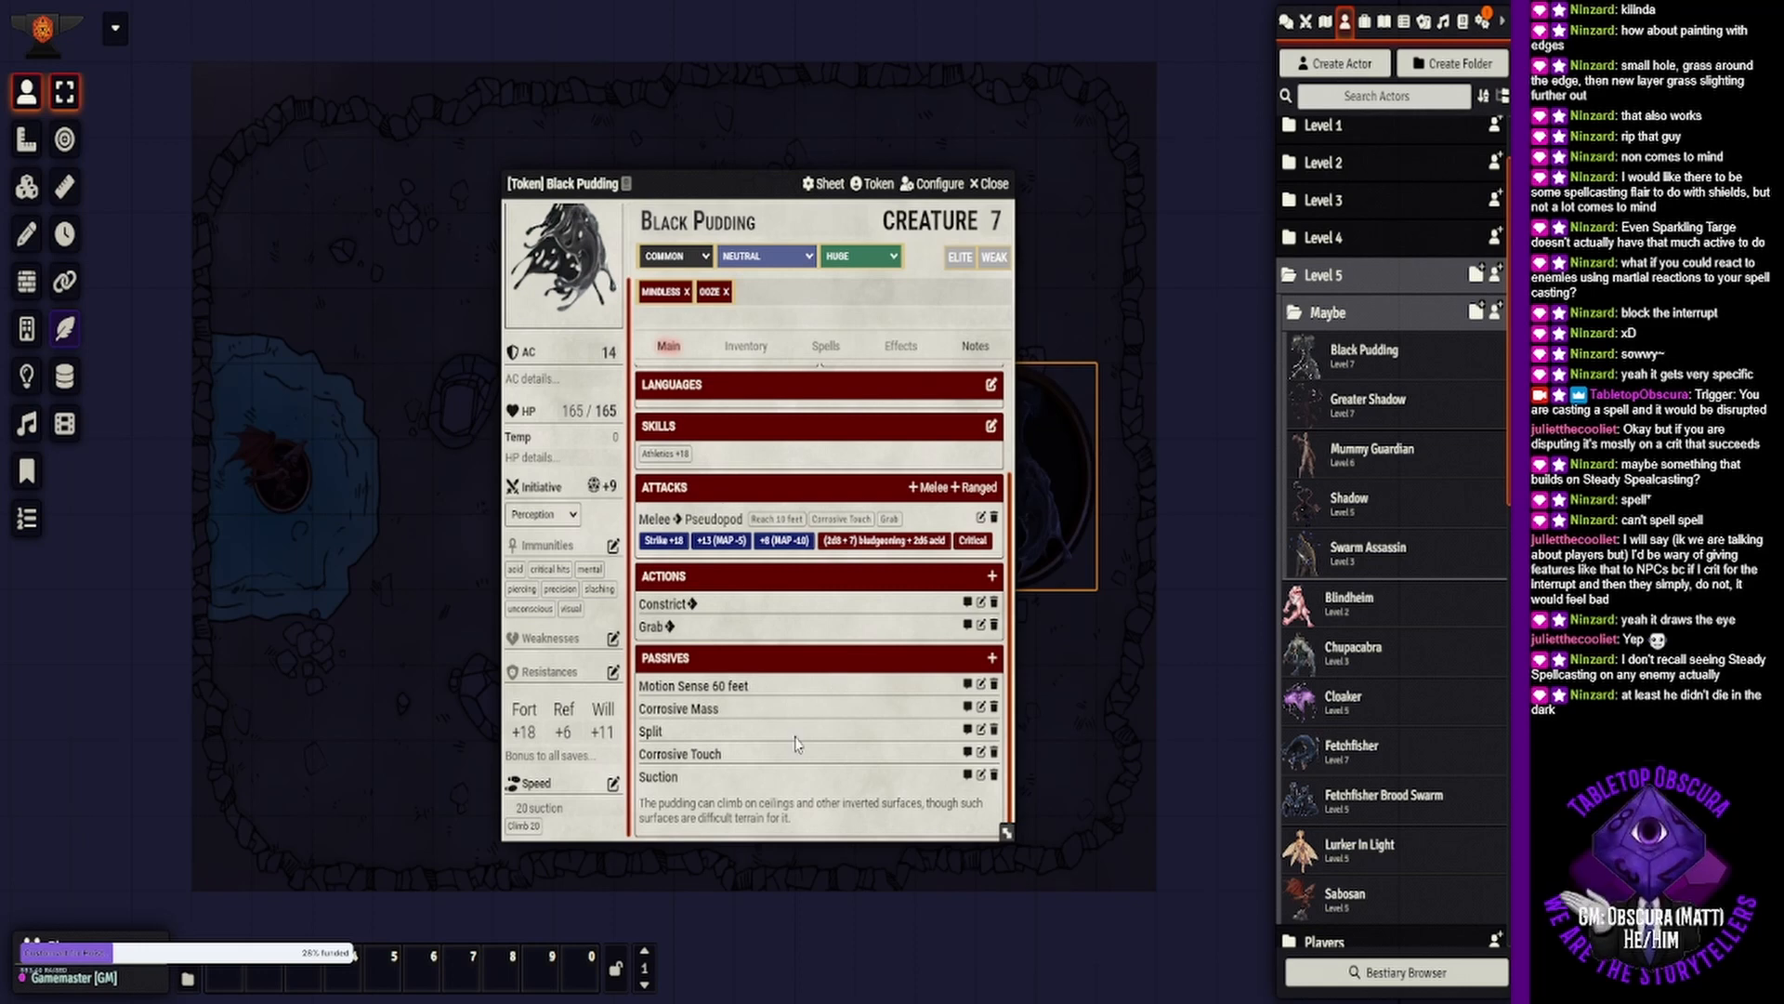
Check the attribute modifiers, defenses and immunities on the Black Pudding token's sheet, and close the sheet.
scroll(794, 744, up, 2)
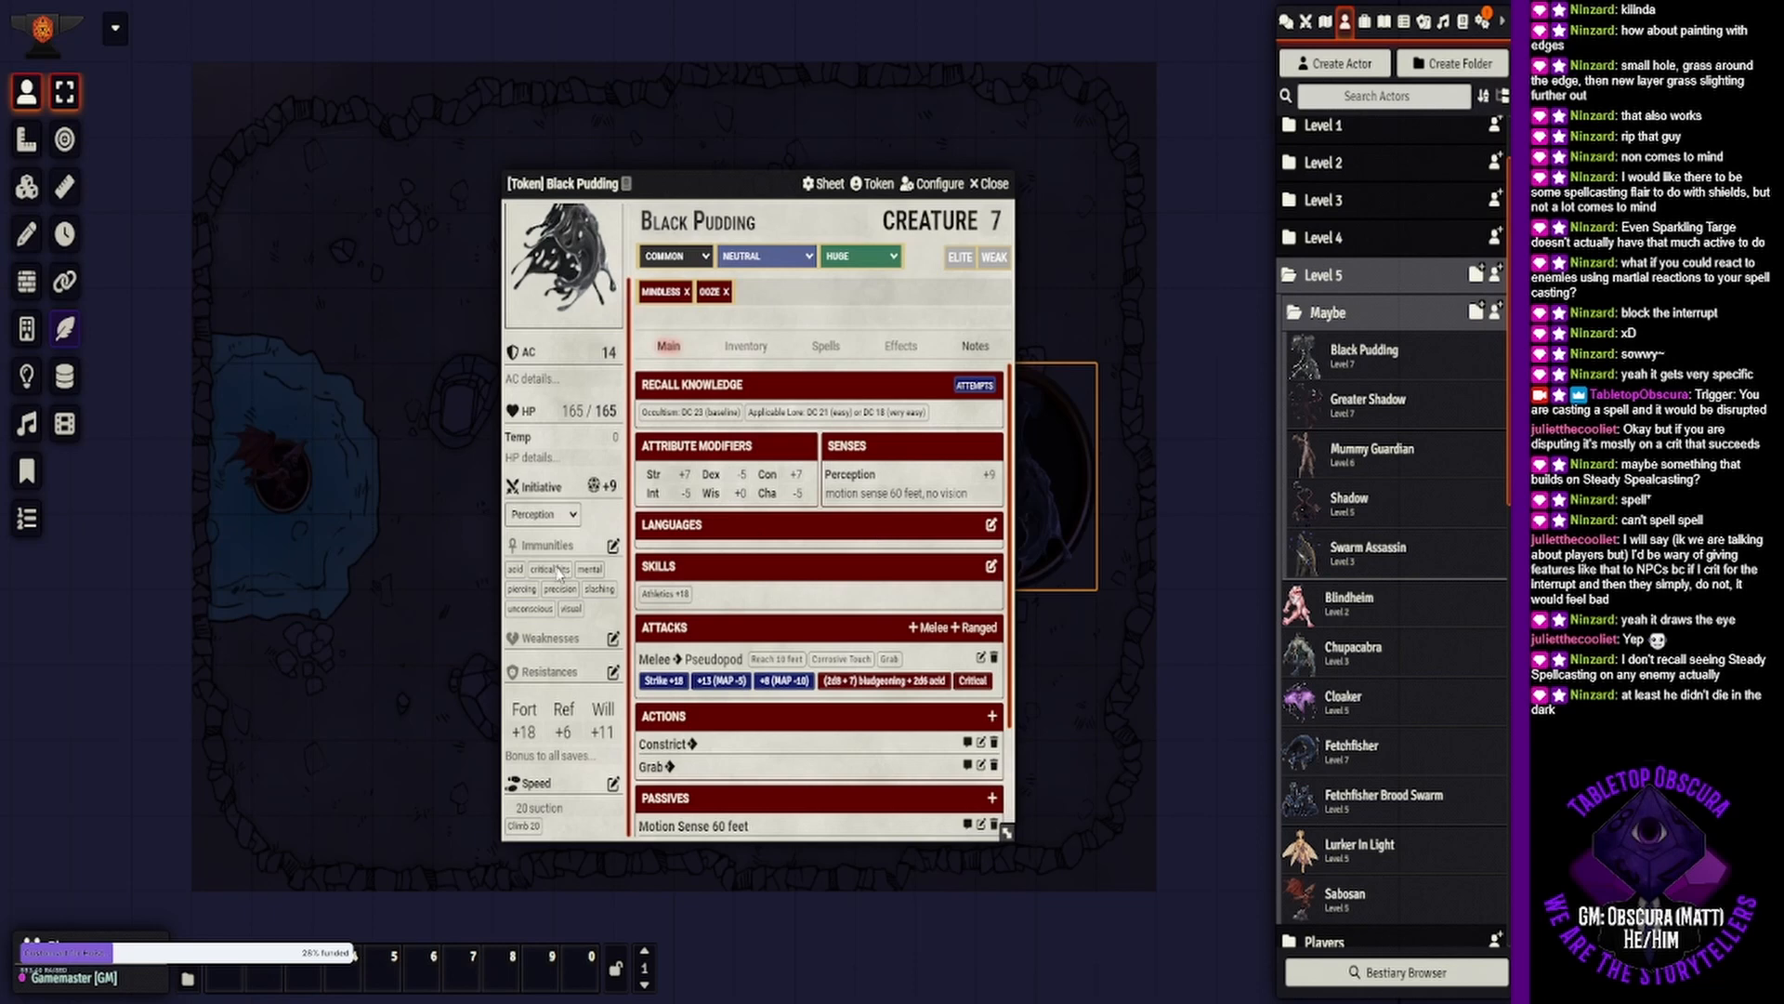
click(990, 183)
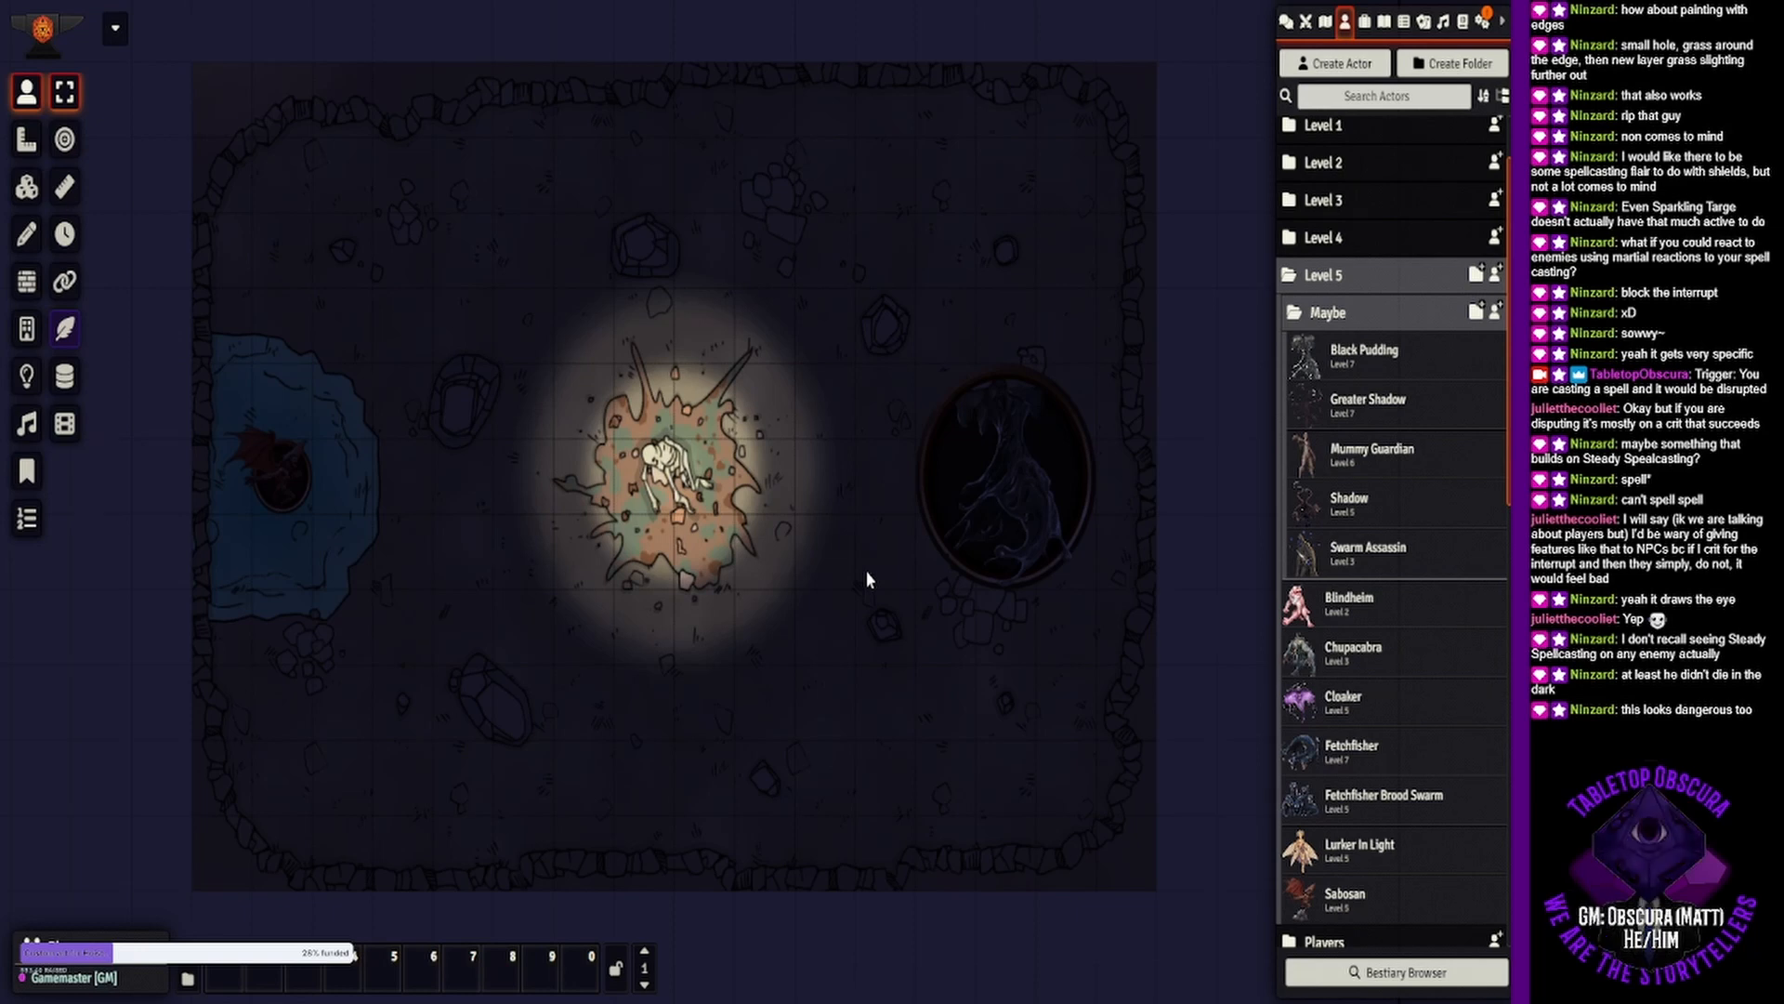
scroll(878, 562, up, 2)
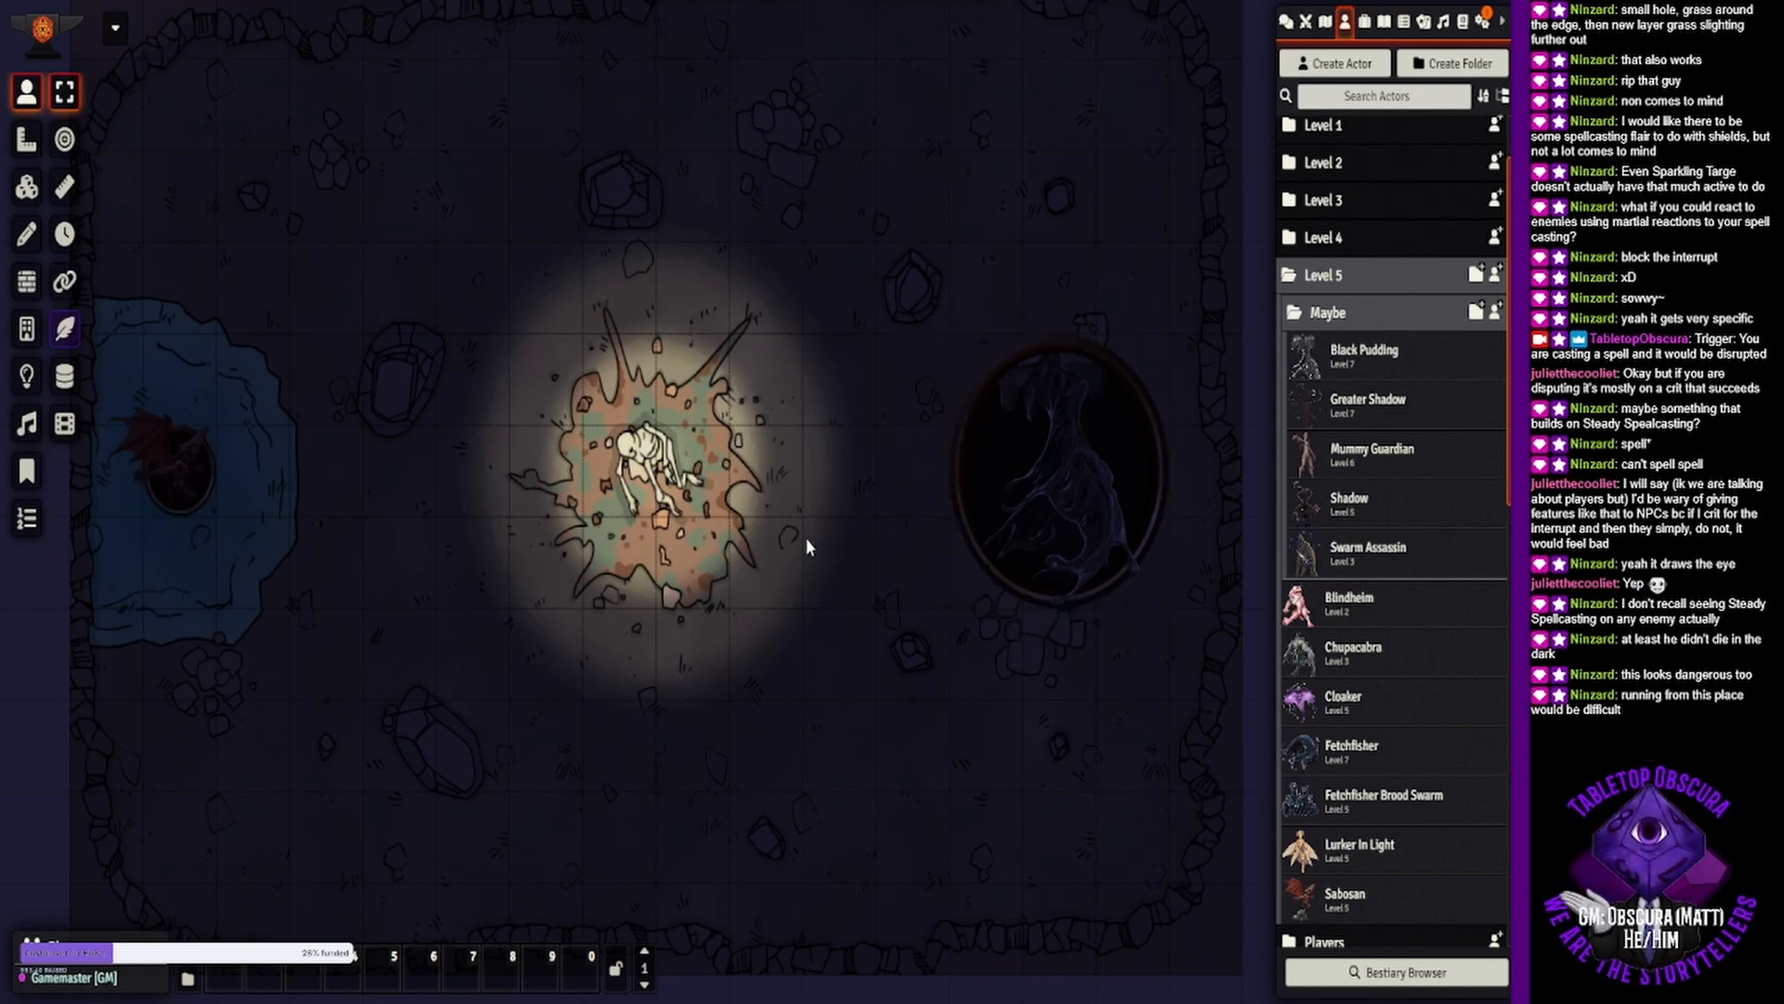
Reopen the sheet of the Sabosan token in the pool, review its attacks, actions and passives, and close it.
double_click(156, 503)
scroll(760, 632, down, 2)
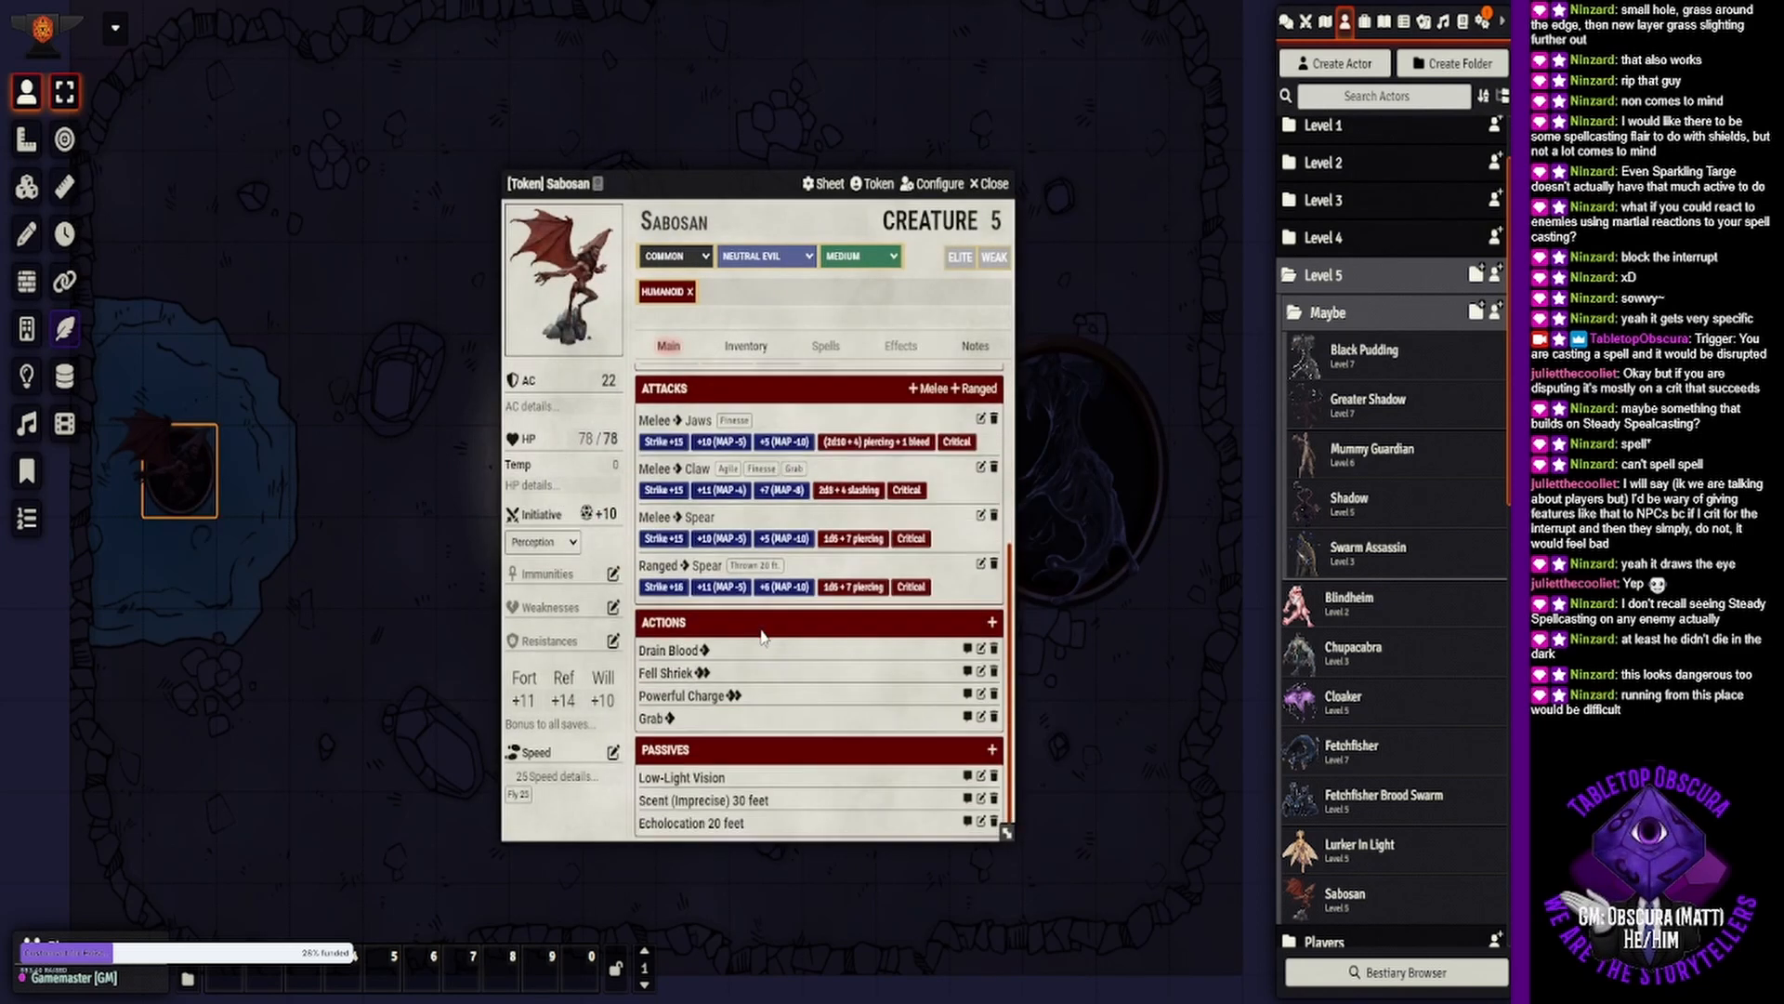
scroll(760, 635, up, 2)
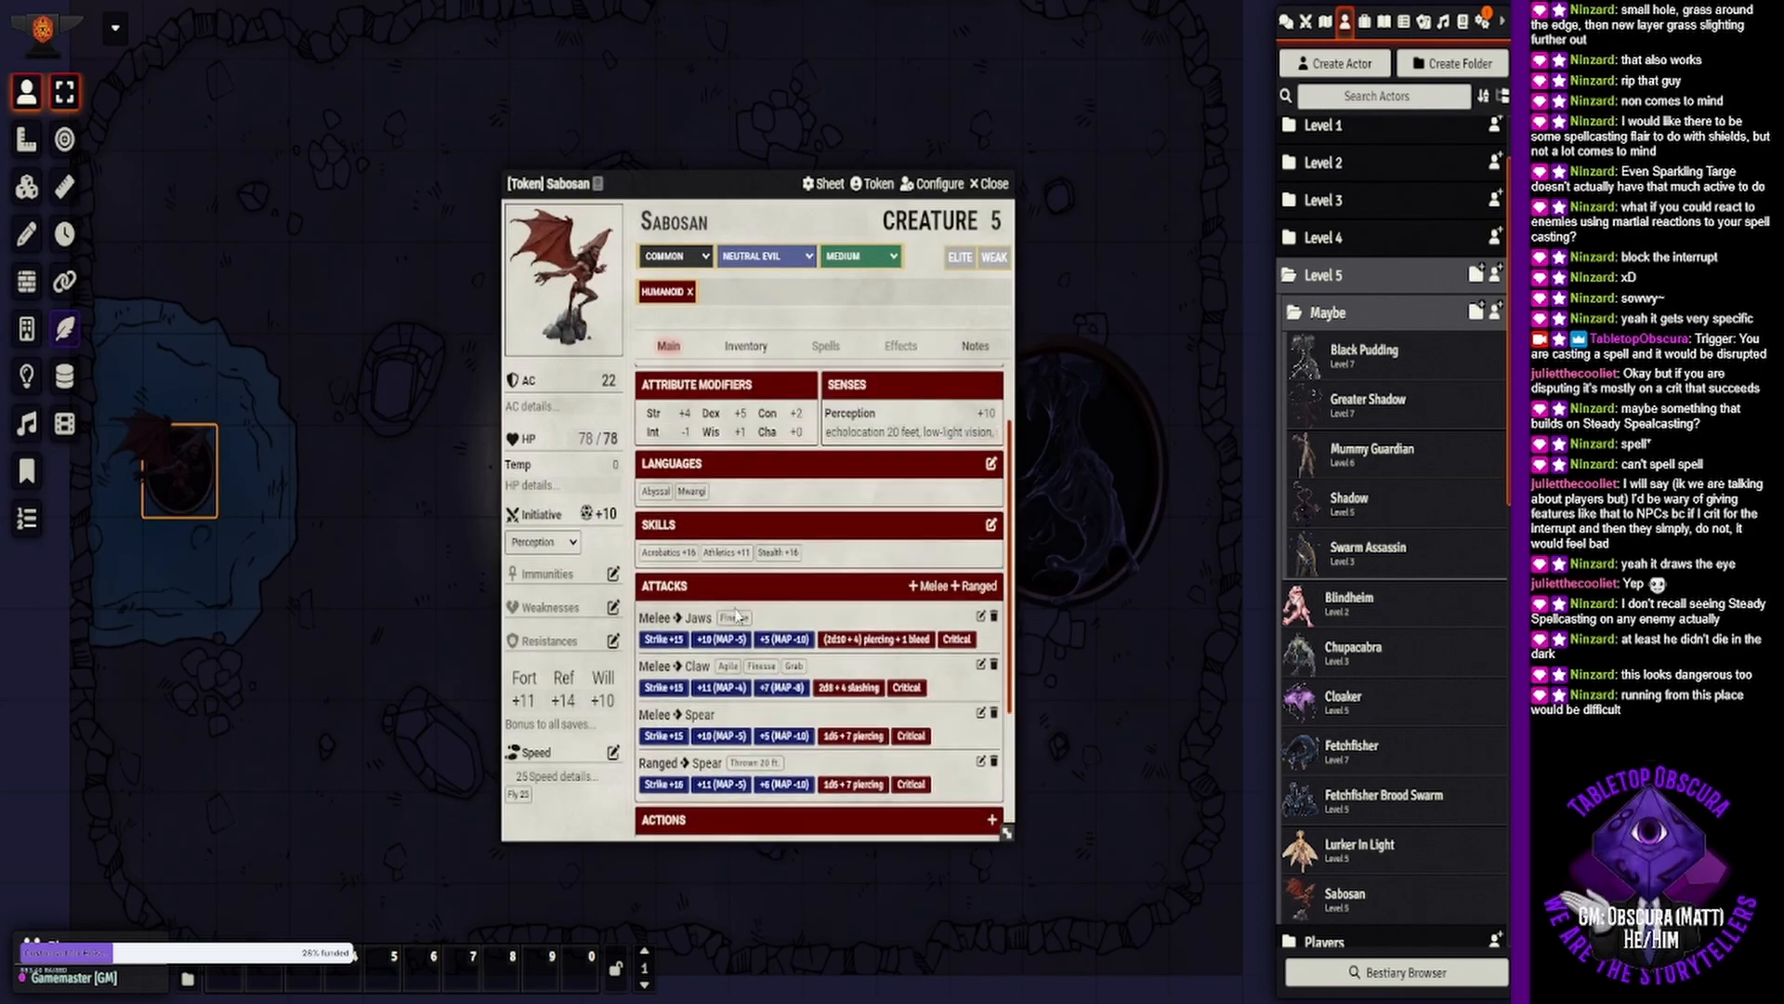
mouse_move(745, 695)
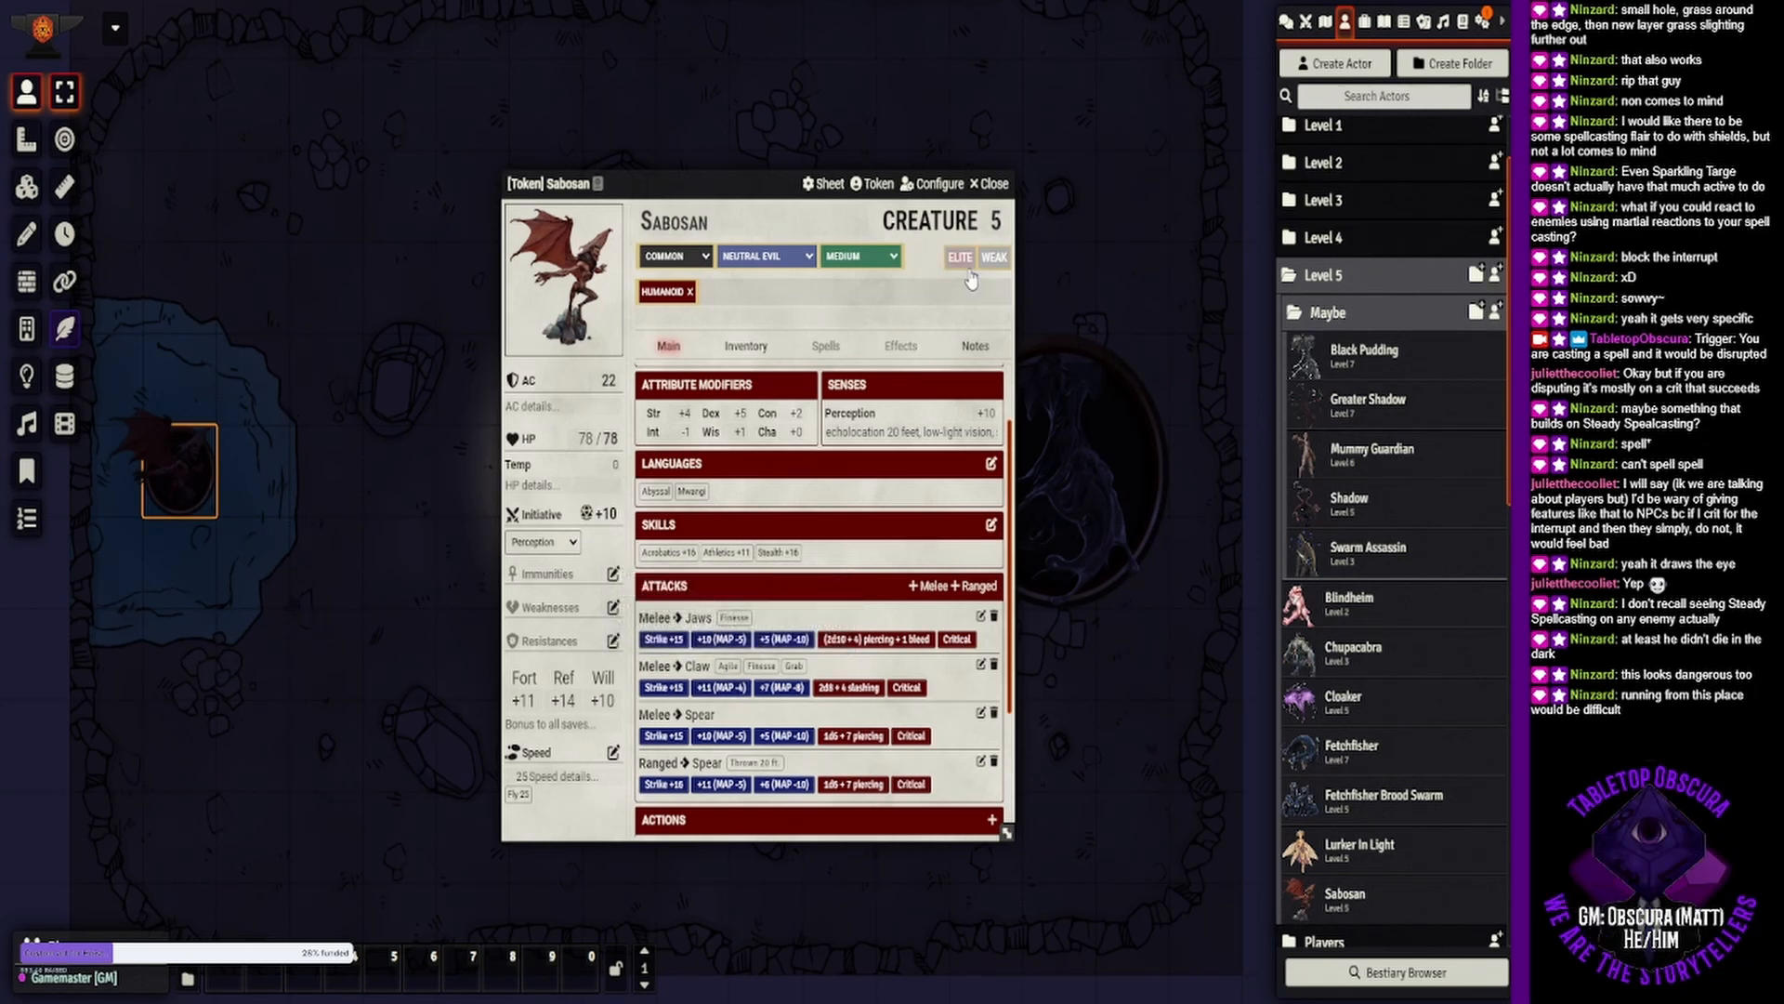
click(993, 184)
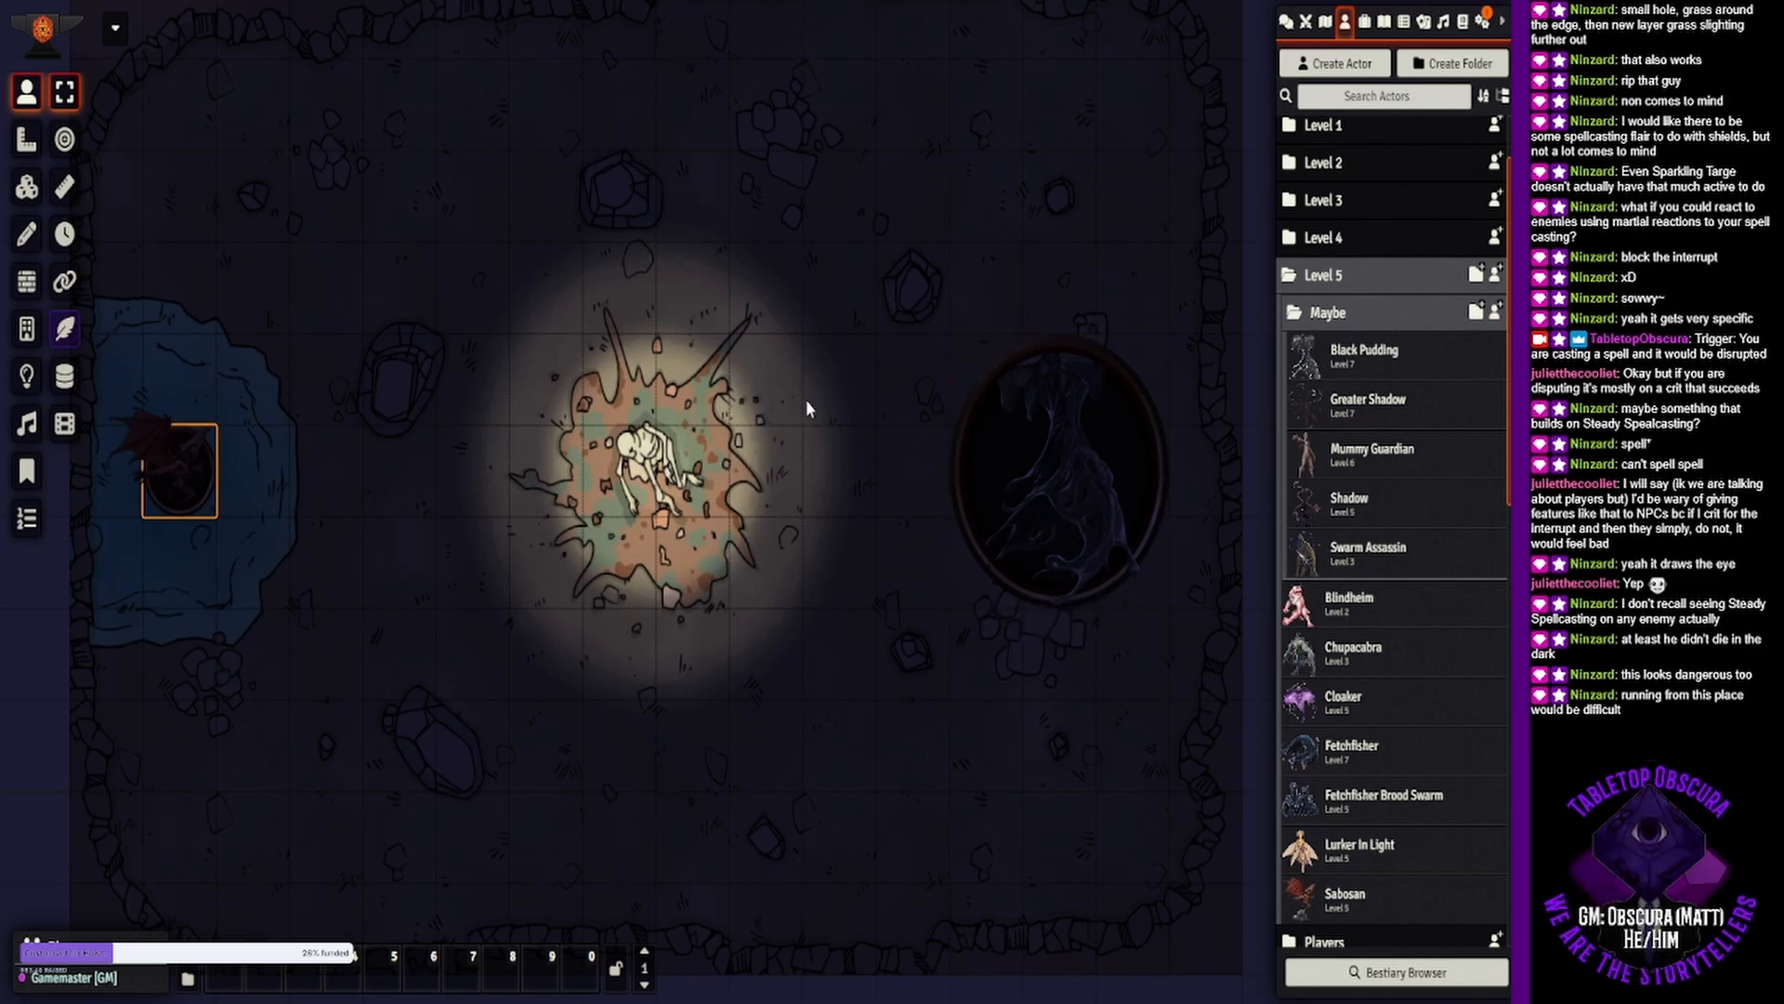
drag(786, 375, 815, 403)
scroll(815, 410, down, 1)
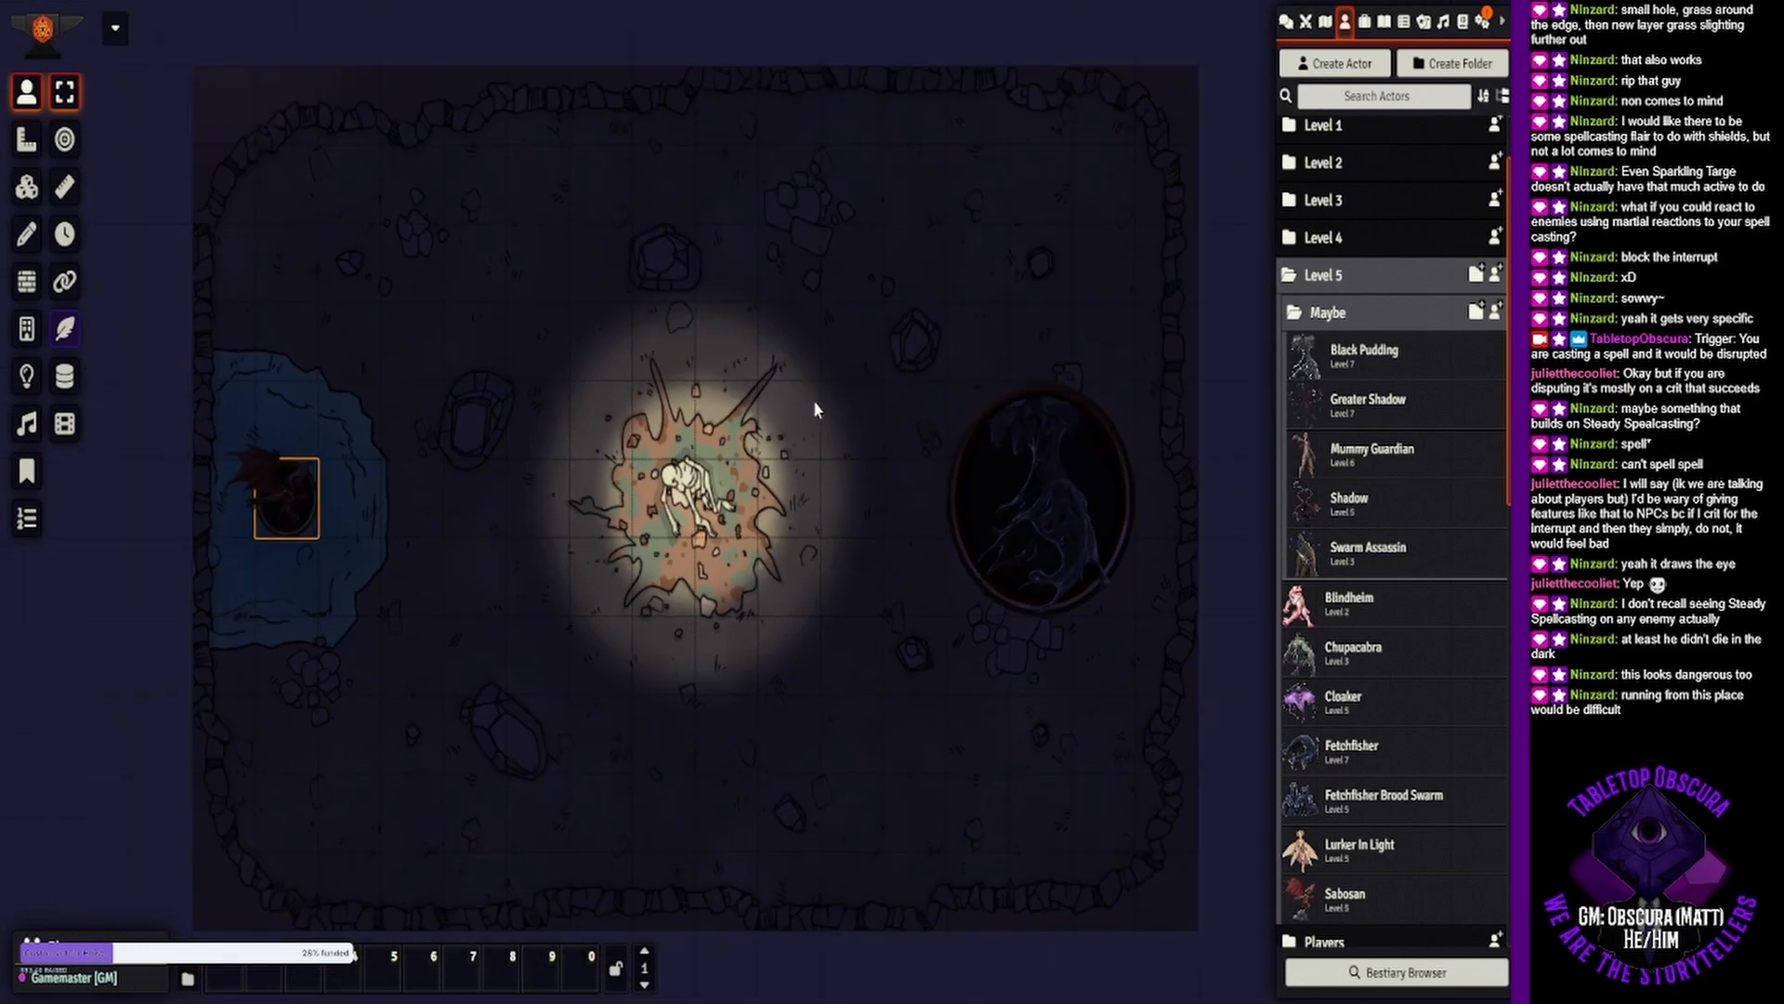
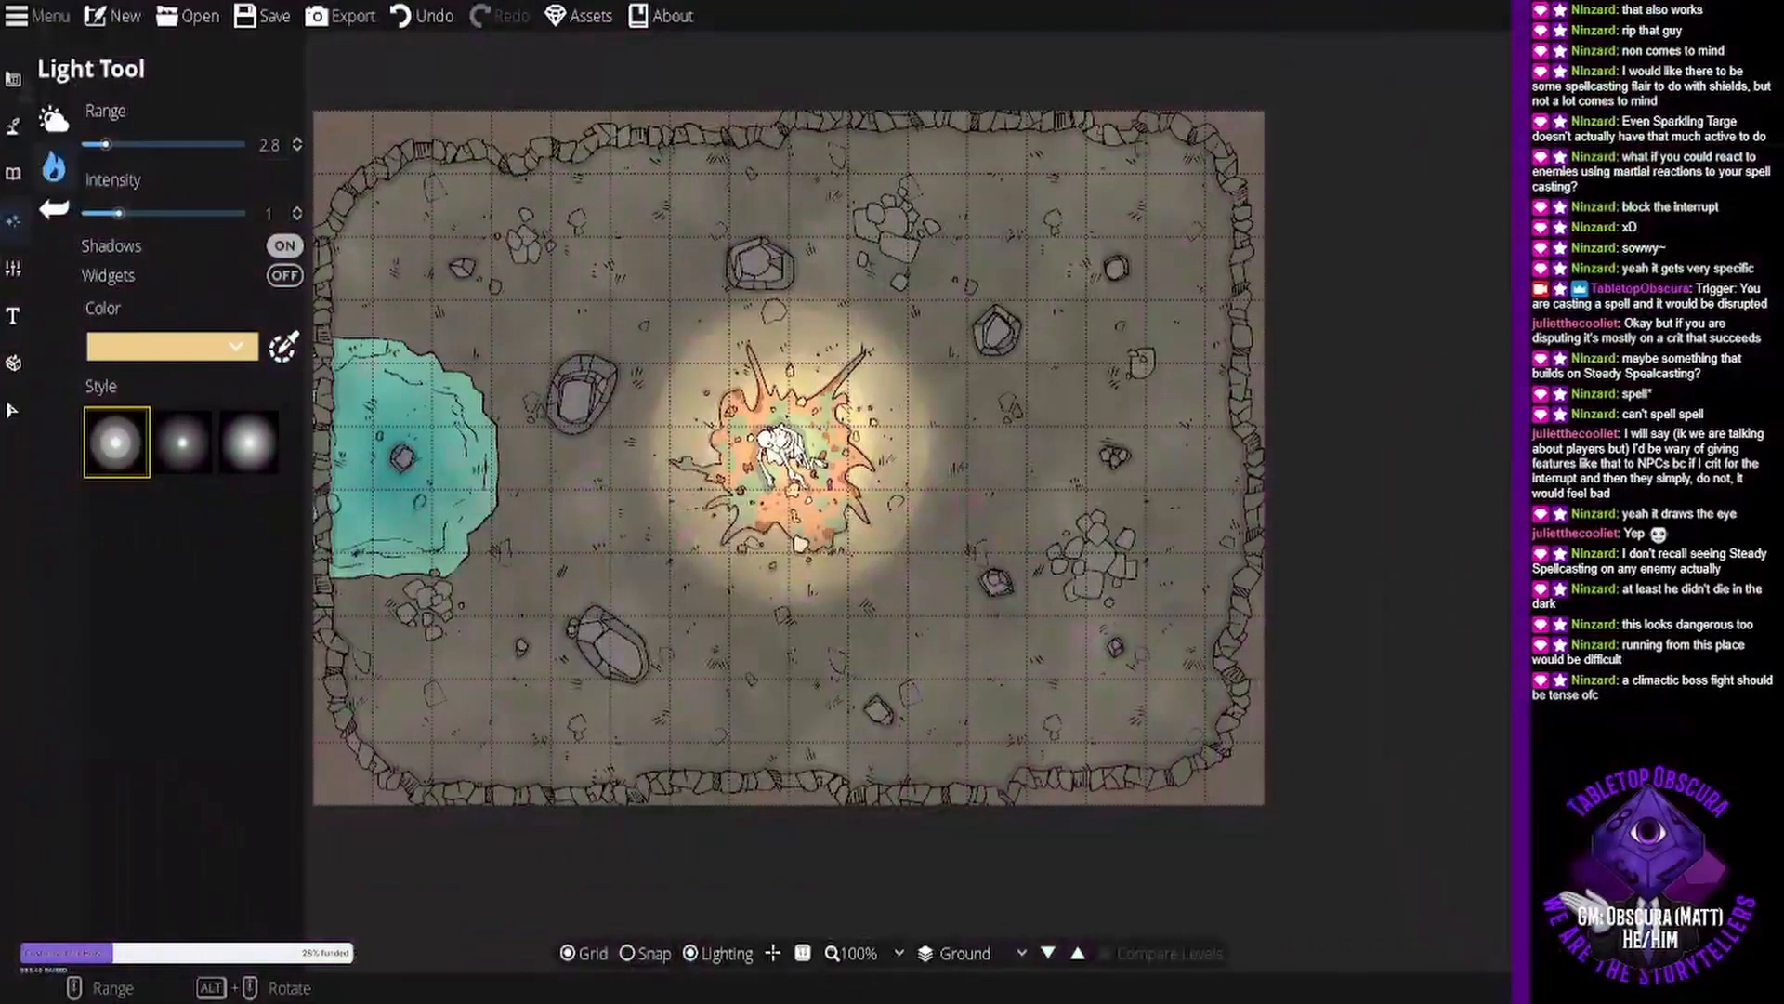
Switch to Dungeondraft and create a new map from the A4 Paper template.
drag(626, 312, 752, 323)
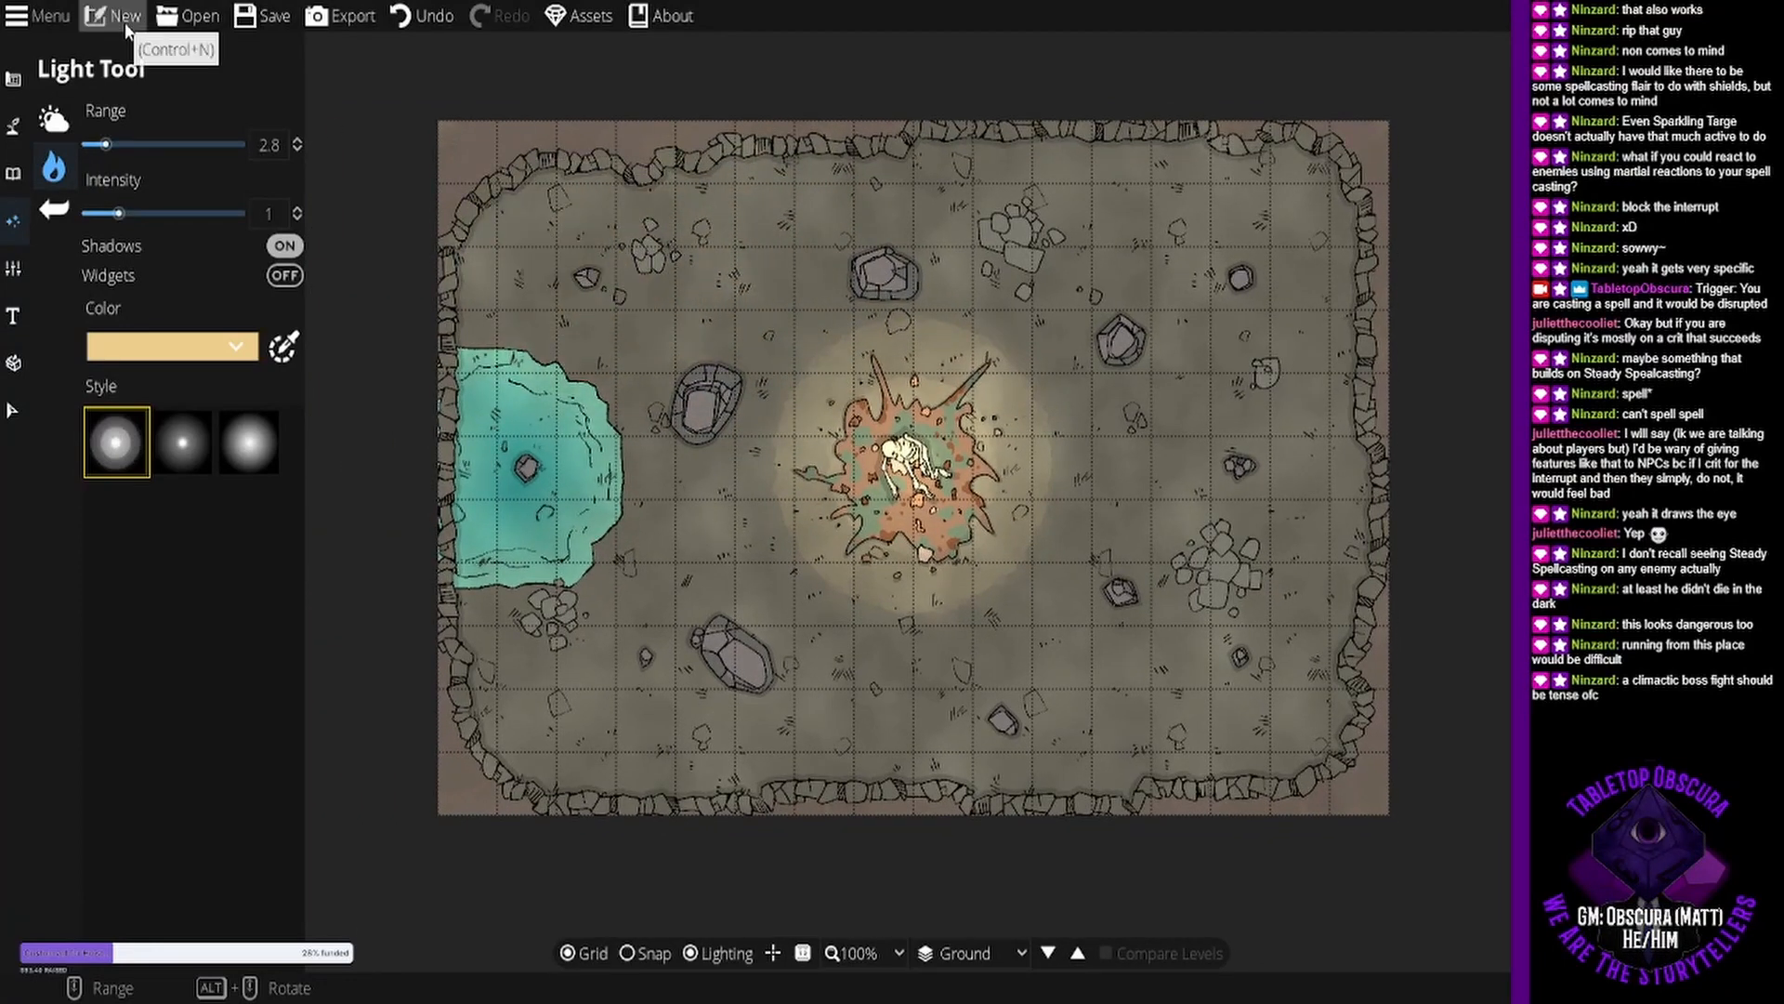
click(189, 15)
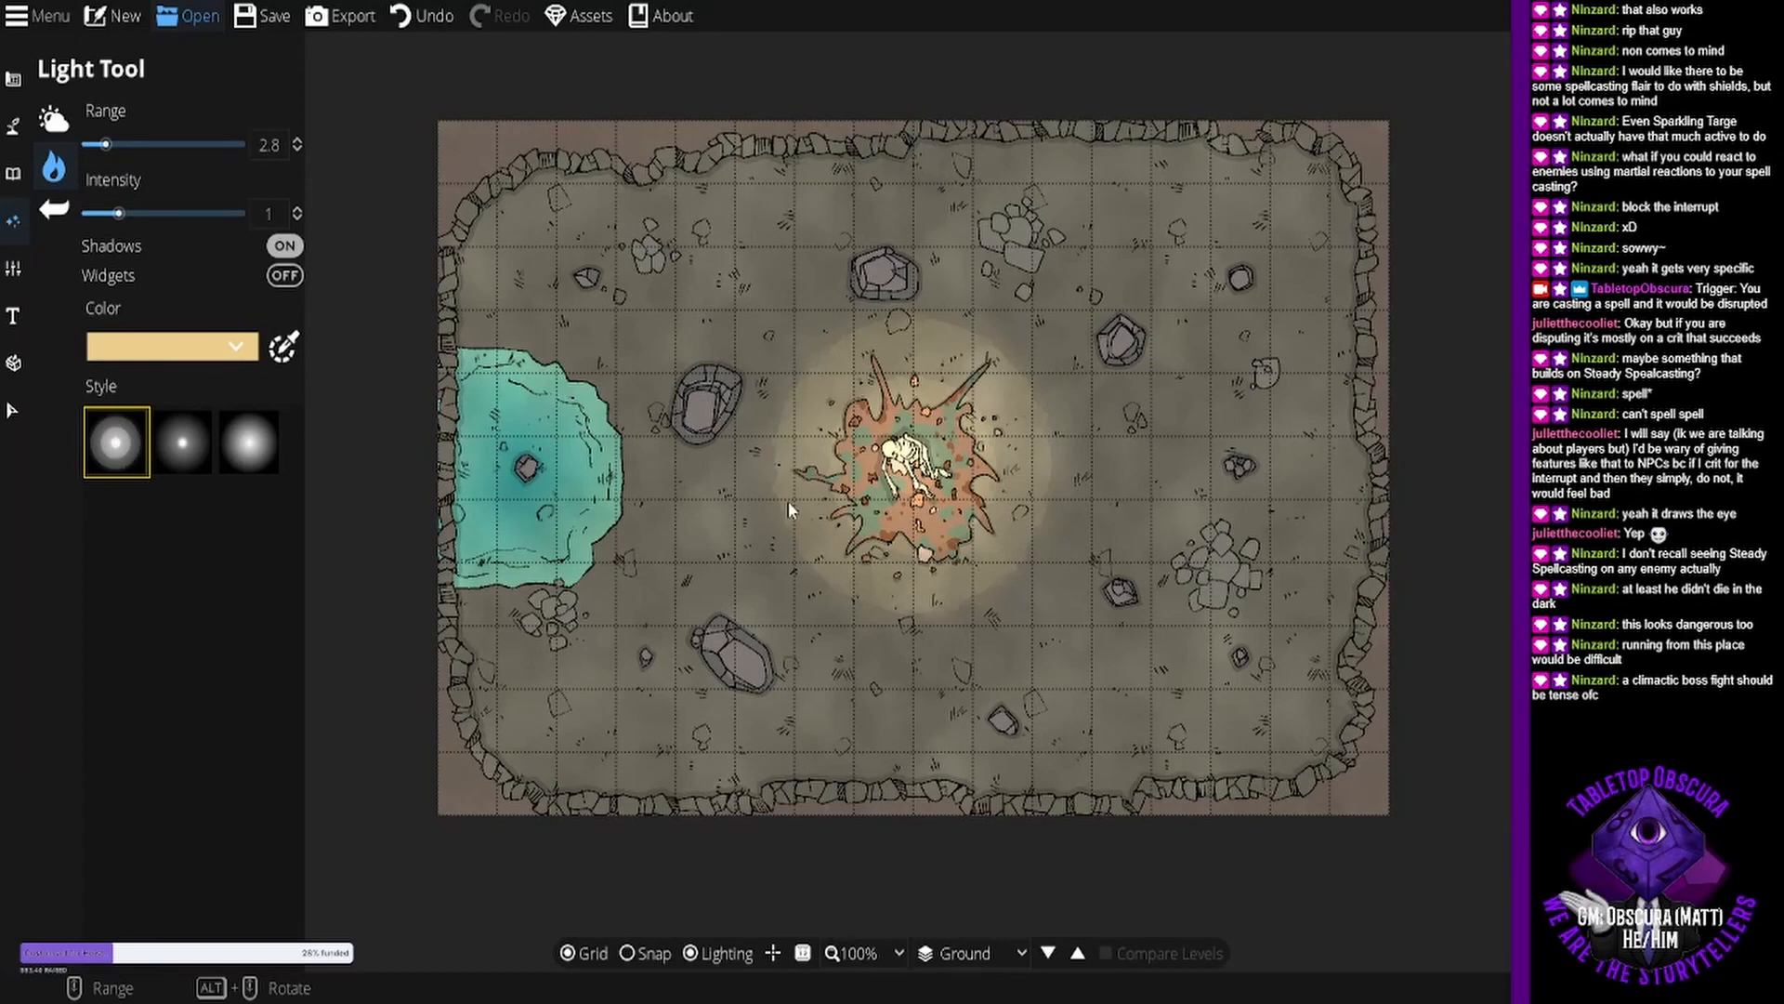
click(112, 18)
click(809, 405)
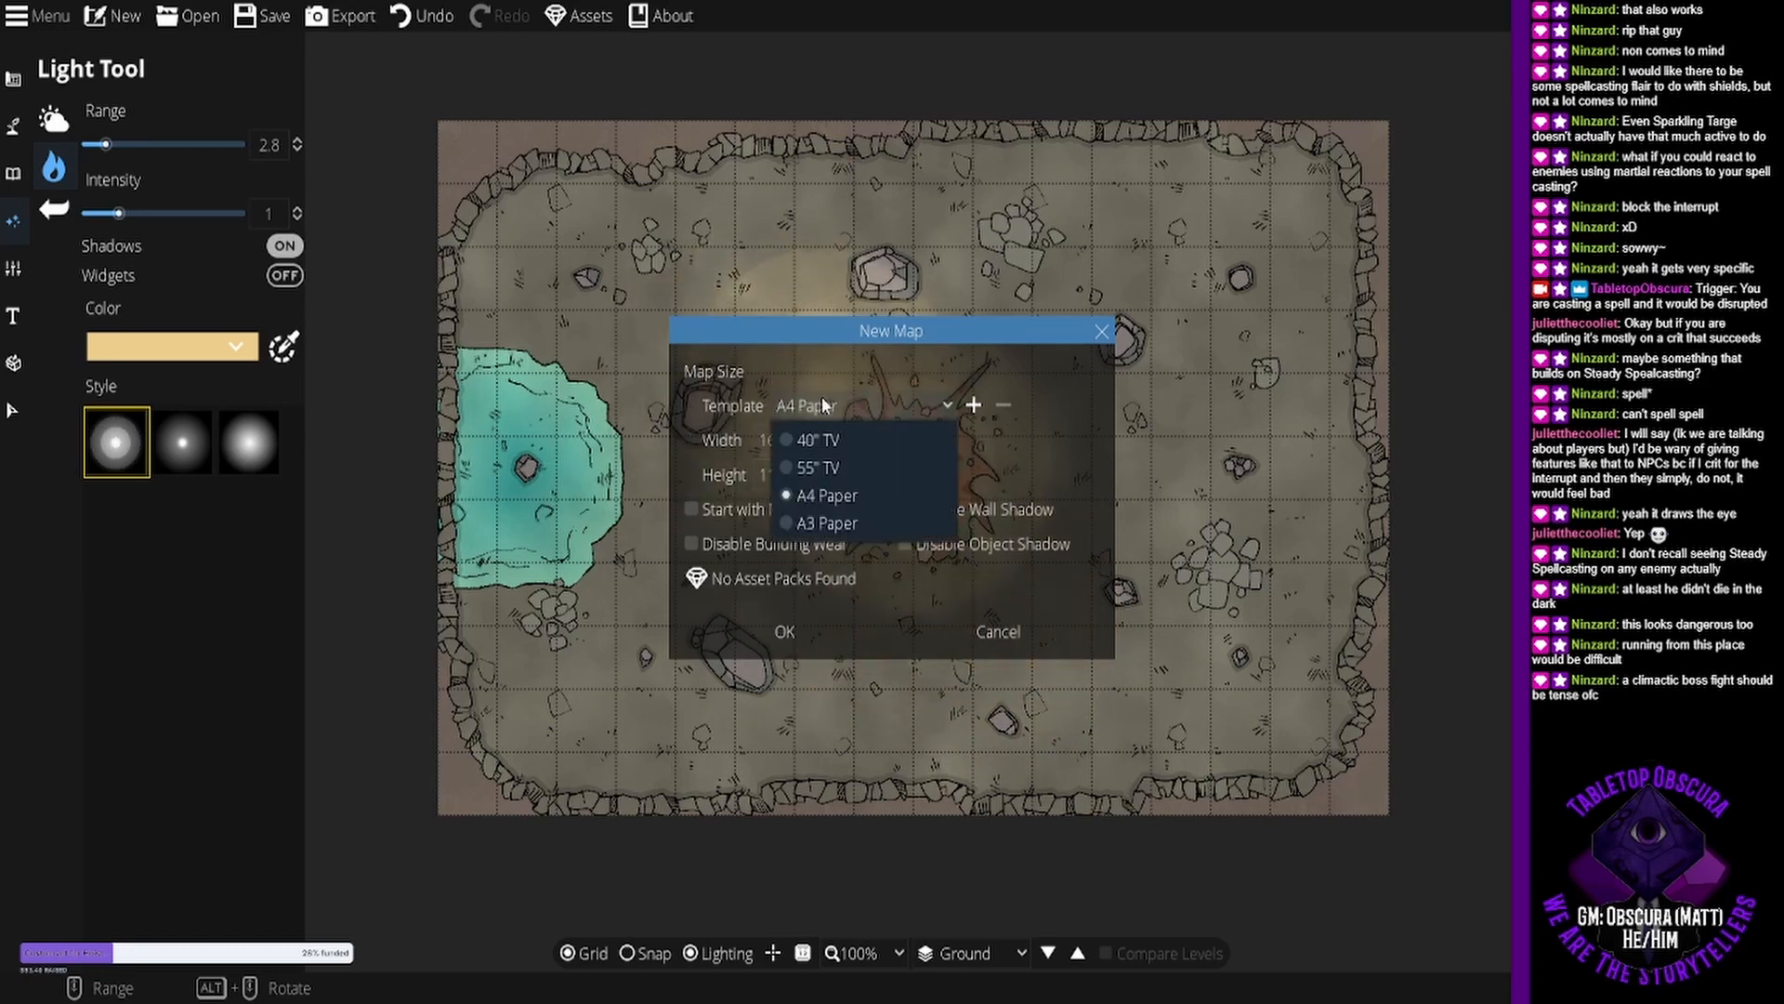
click(845, 470)
click(842, 407)
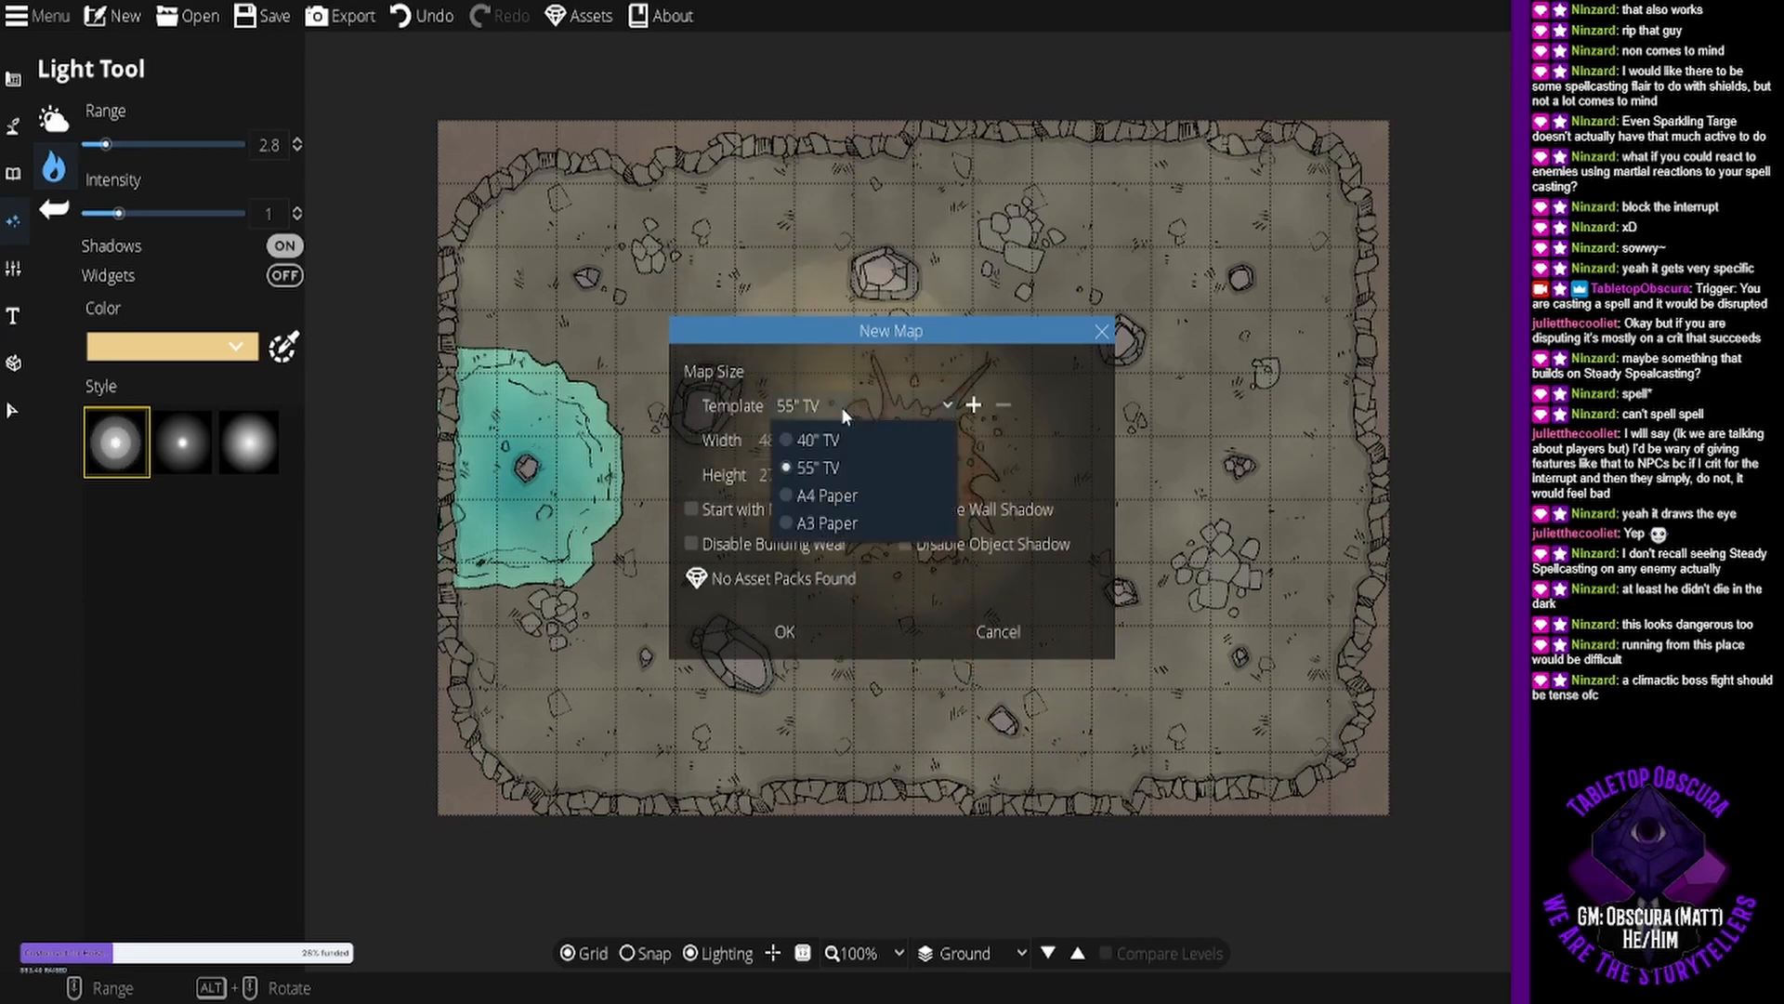
click(859, 485)
click(814, 622)
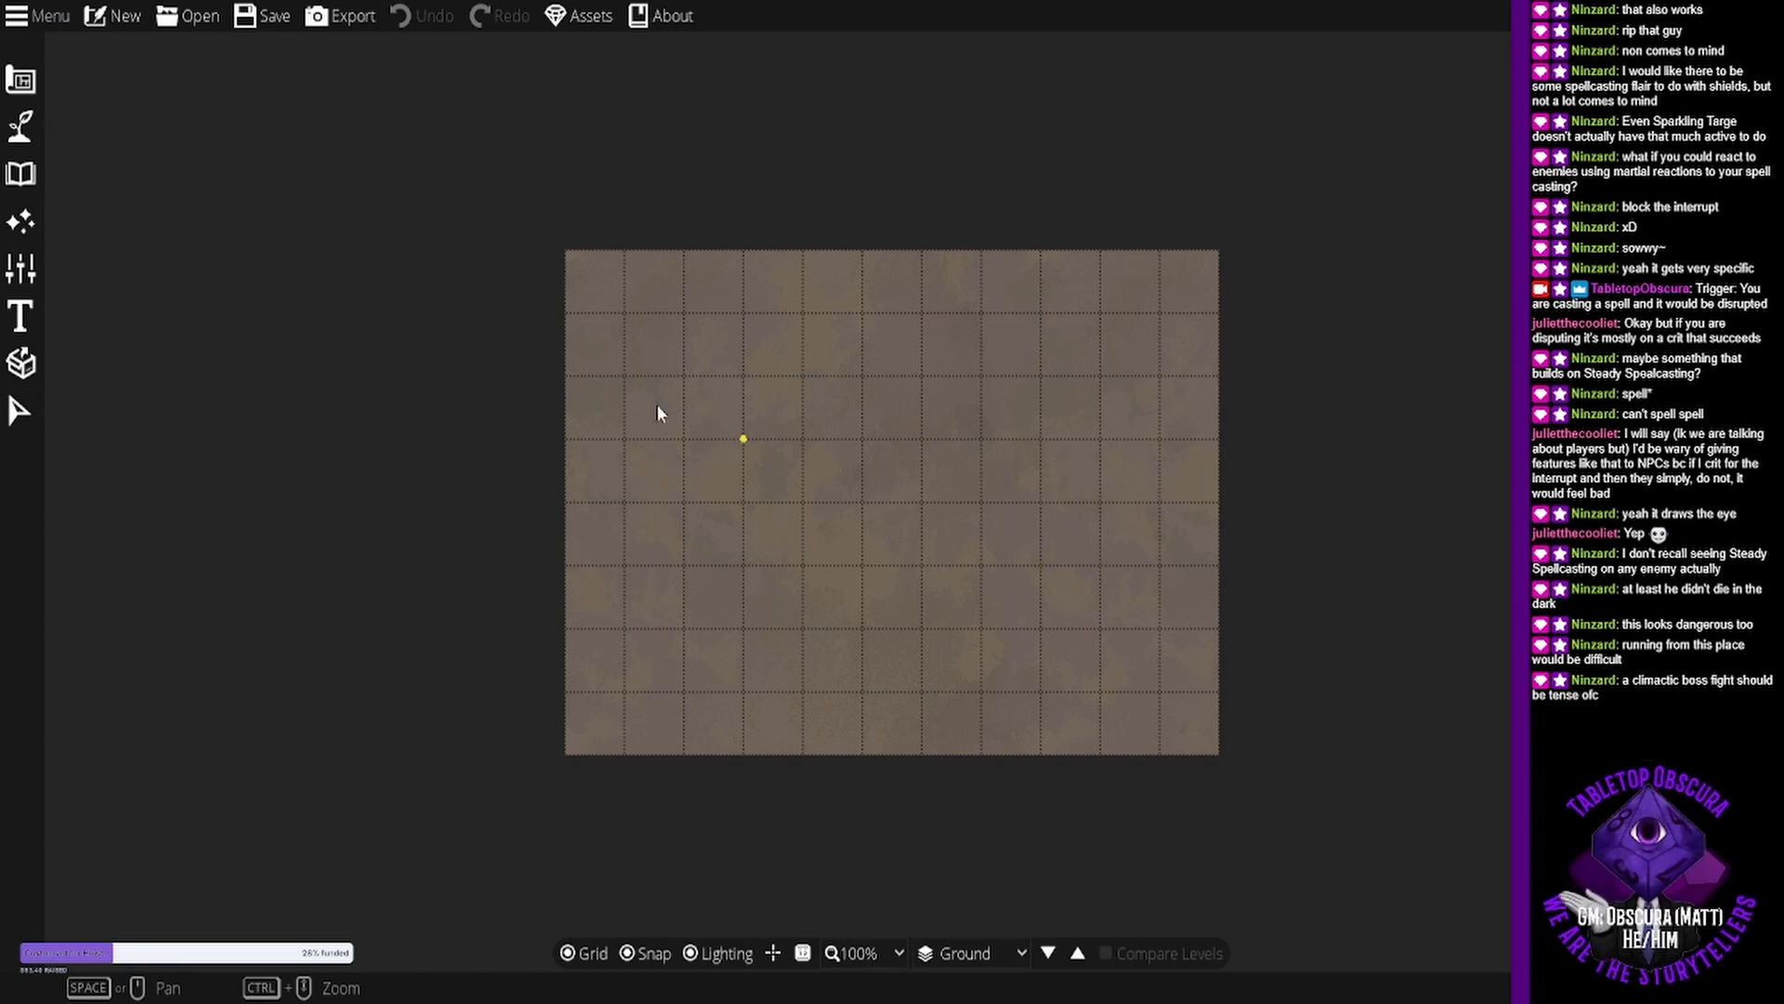
Build a rectangular room covering the whole map with the pitted grey stone floor and the rough stone block wall.
click(20, 81)
click(56, 121)
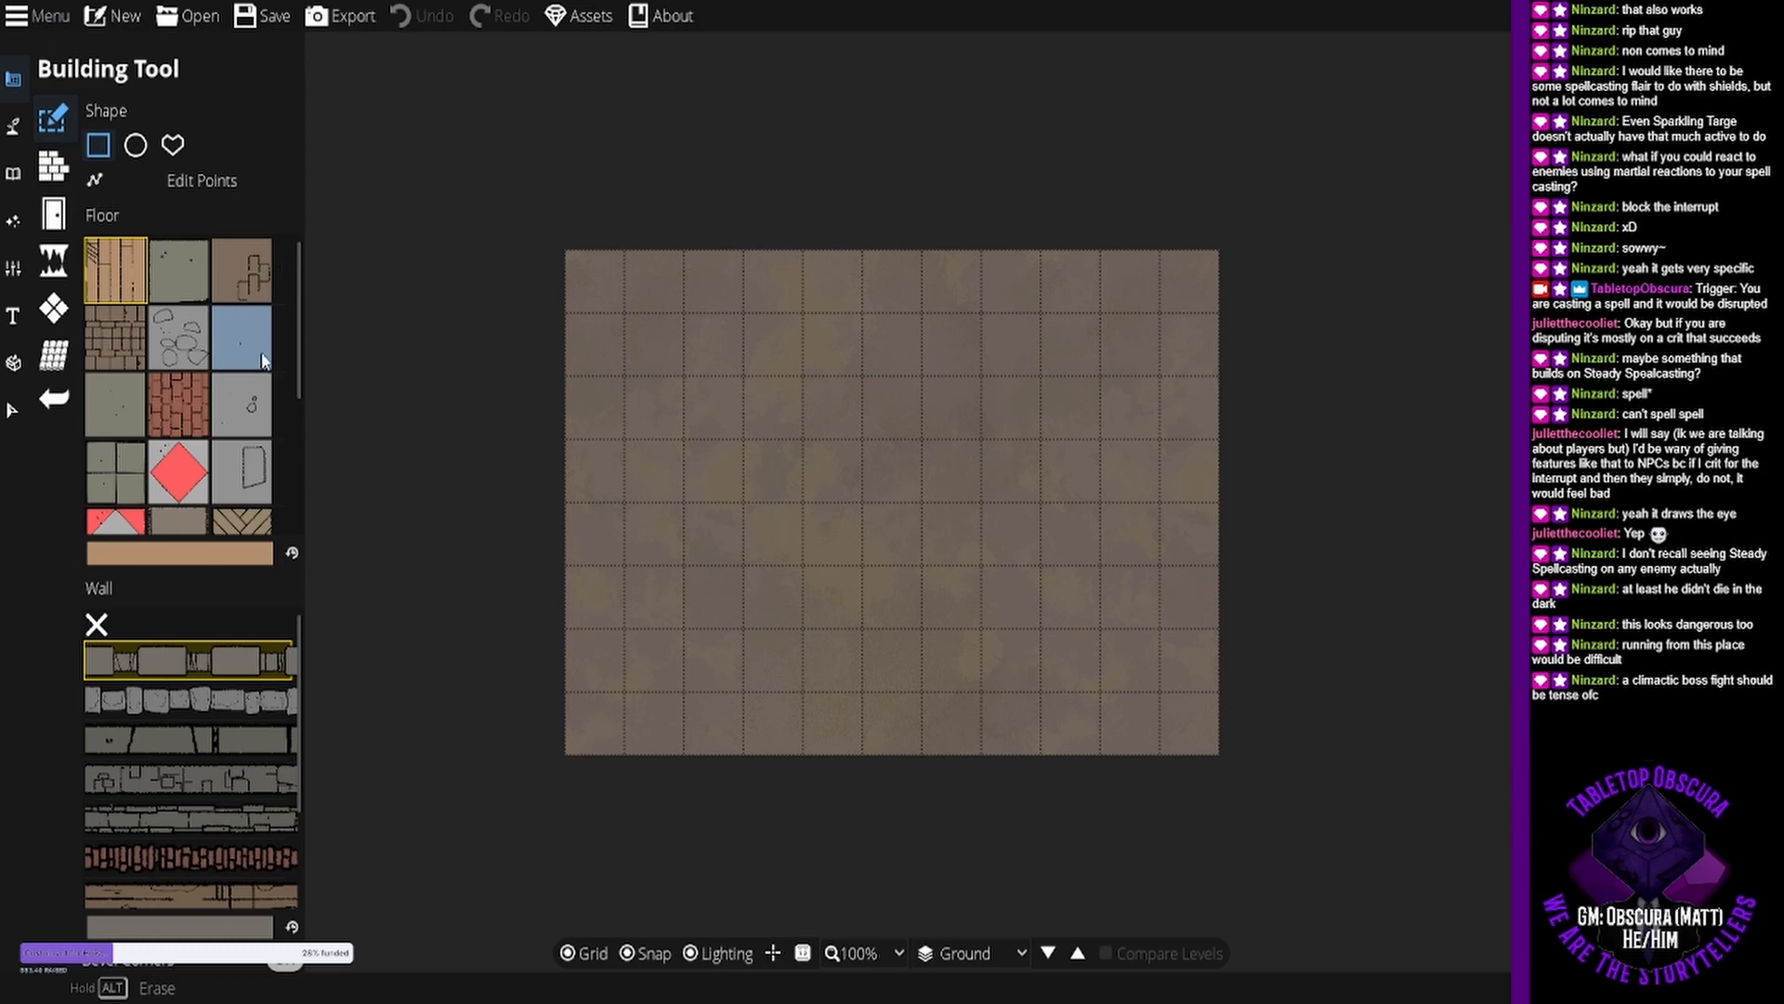
click(236, 420)
click(205, 701)
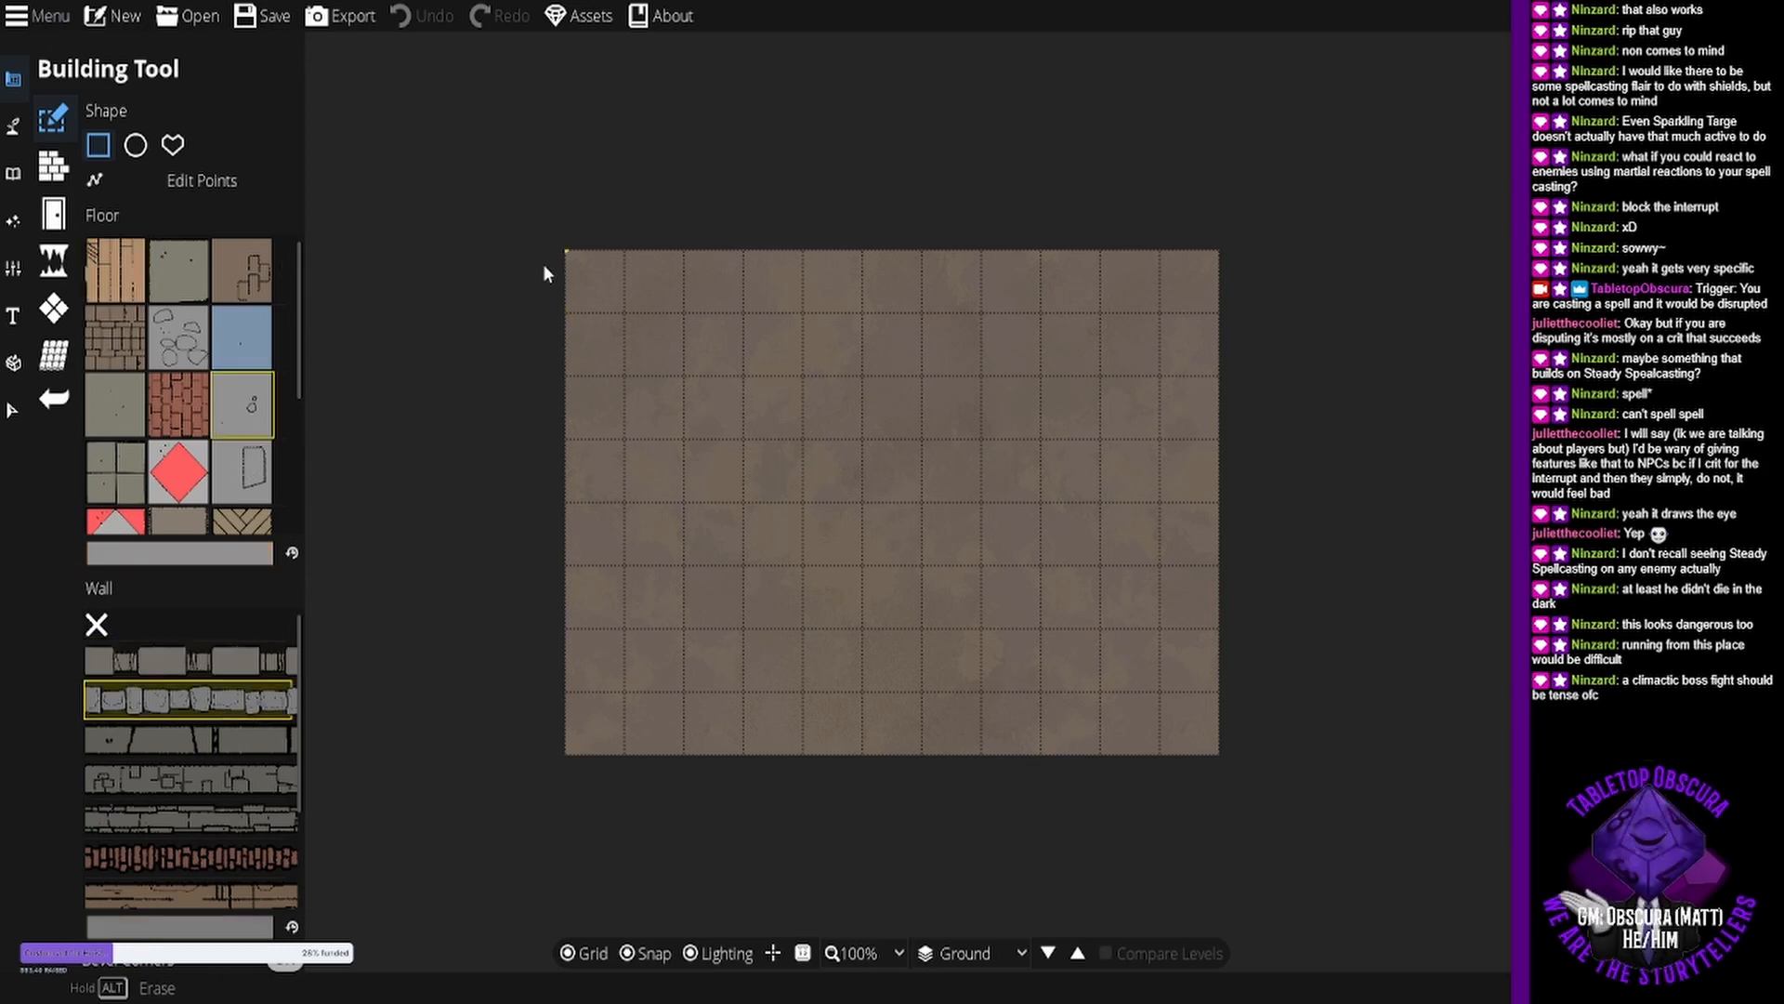
drag(561, 251, 1219, 751)
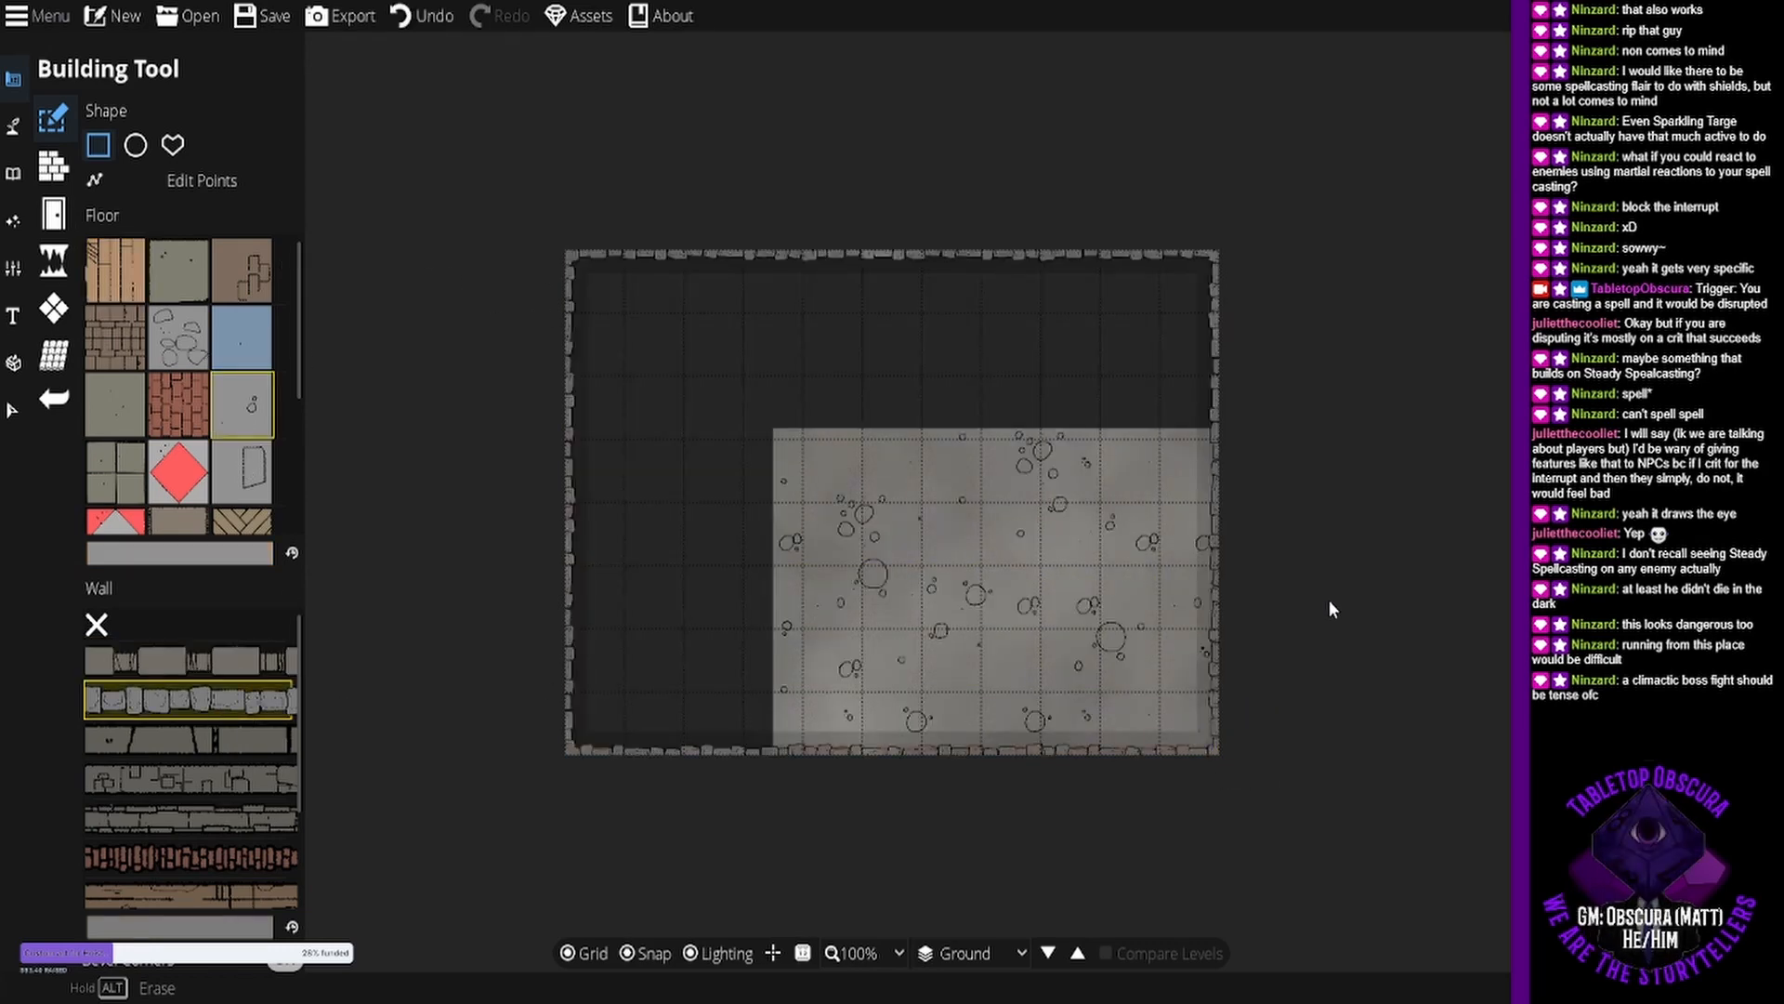
drag(1033, 539, 1002, 498)
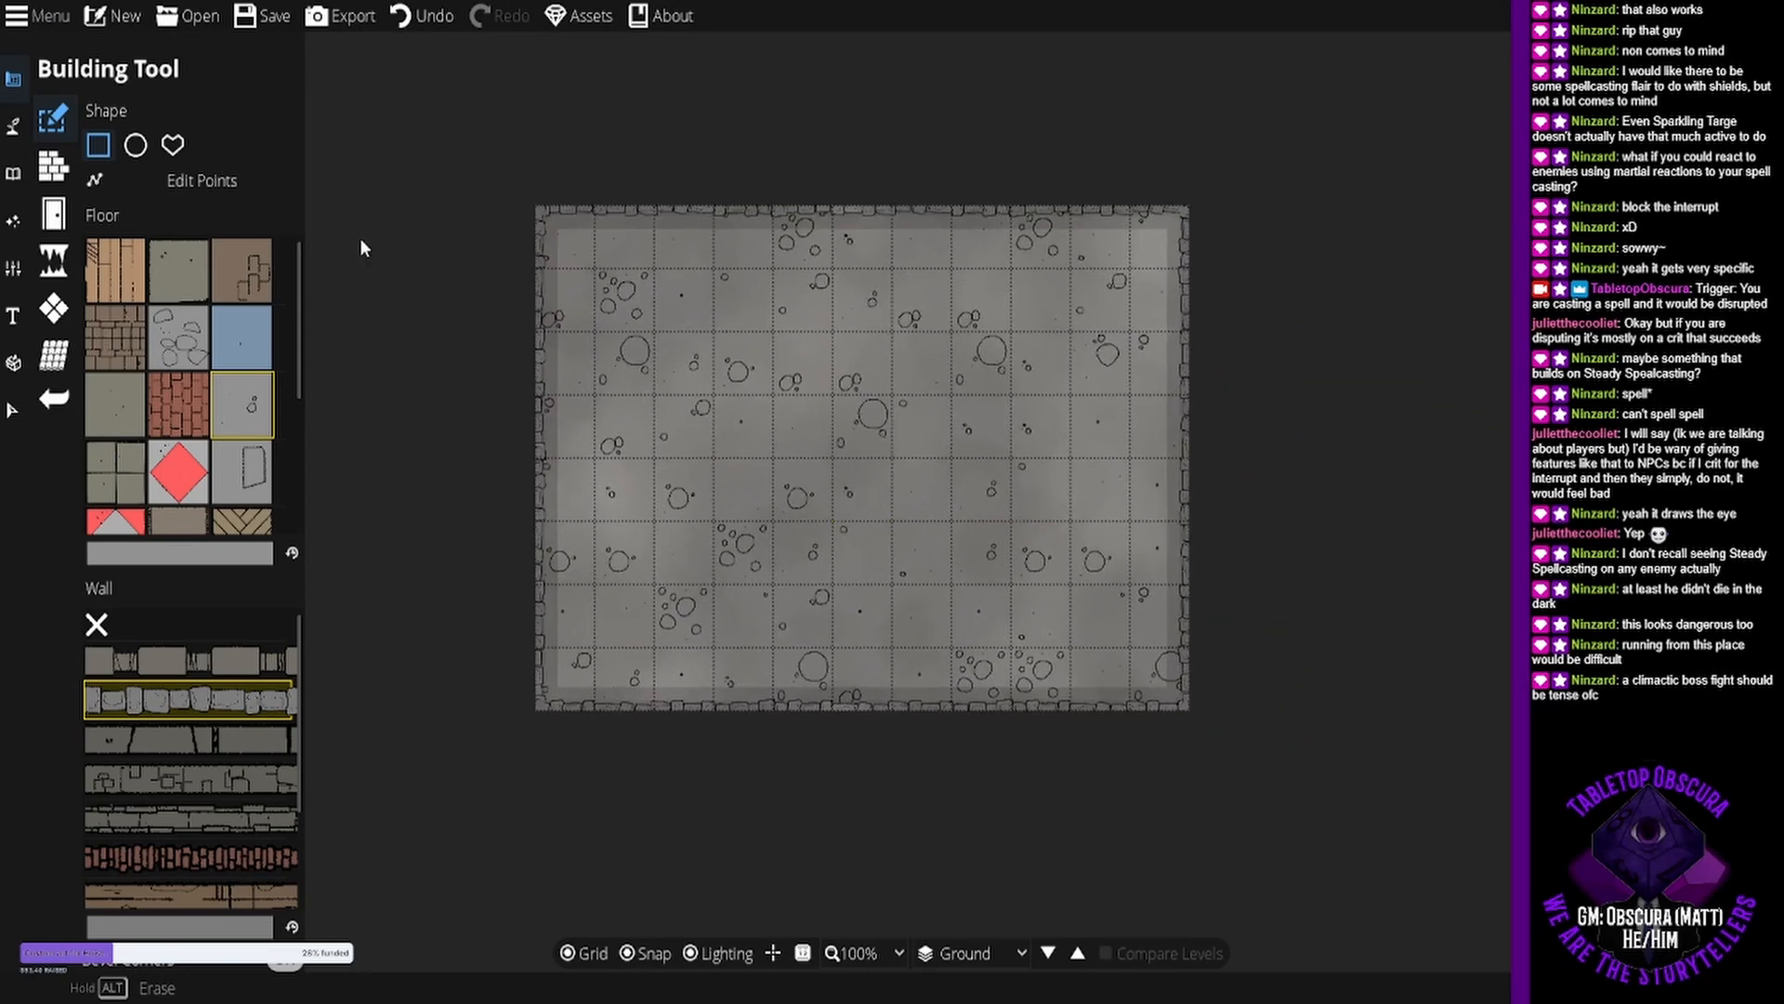
With the Pattern Shape tool, lay two-tile strips of the blue diamond pattern along the room's west, south and north walls.
scroll(167, 451, down, 1)
click(139, 467)
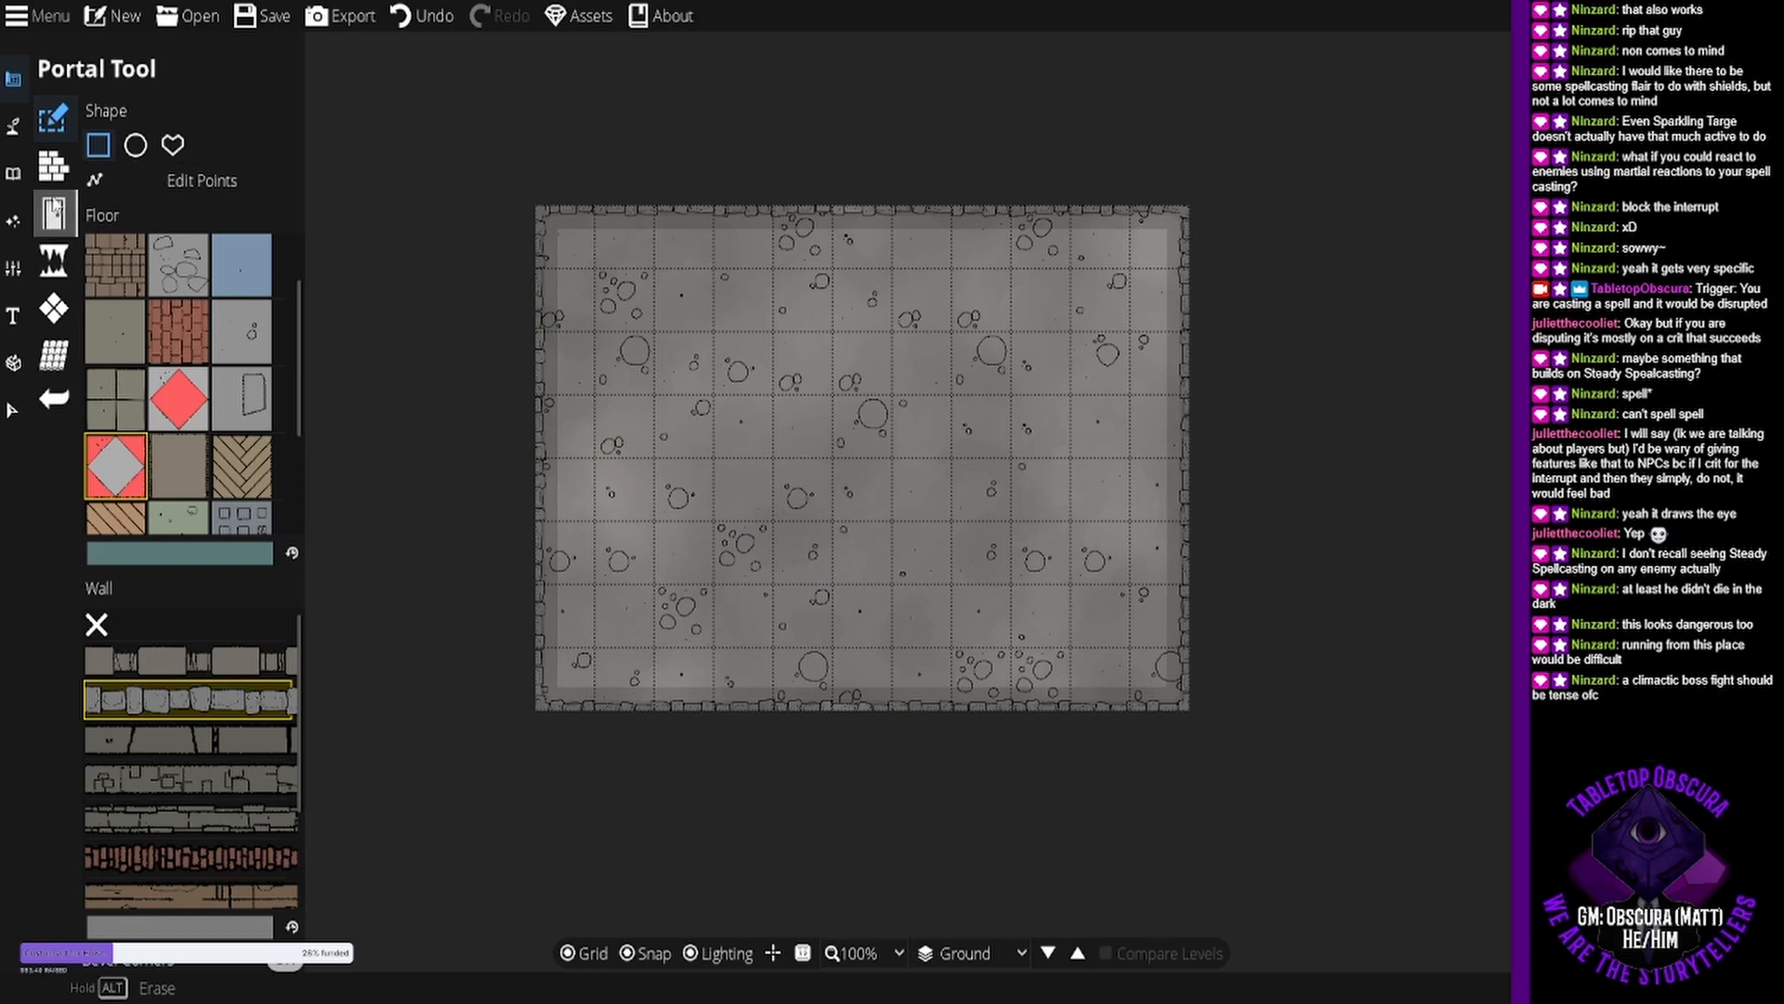
click(50, 309)
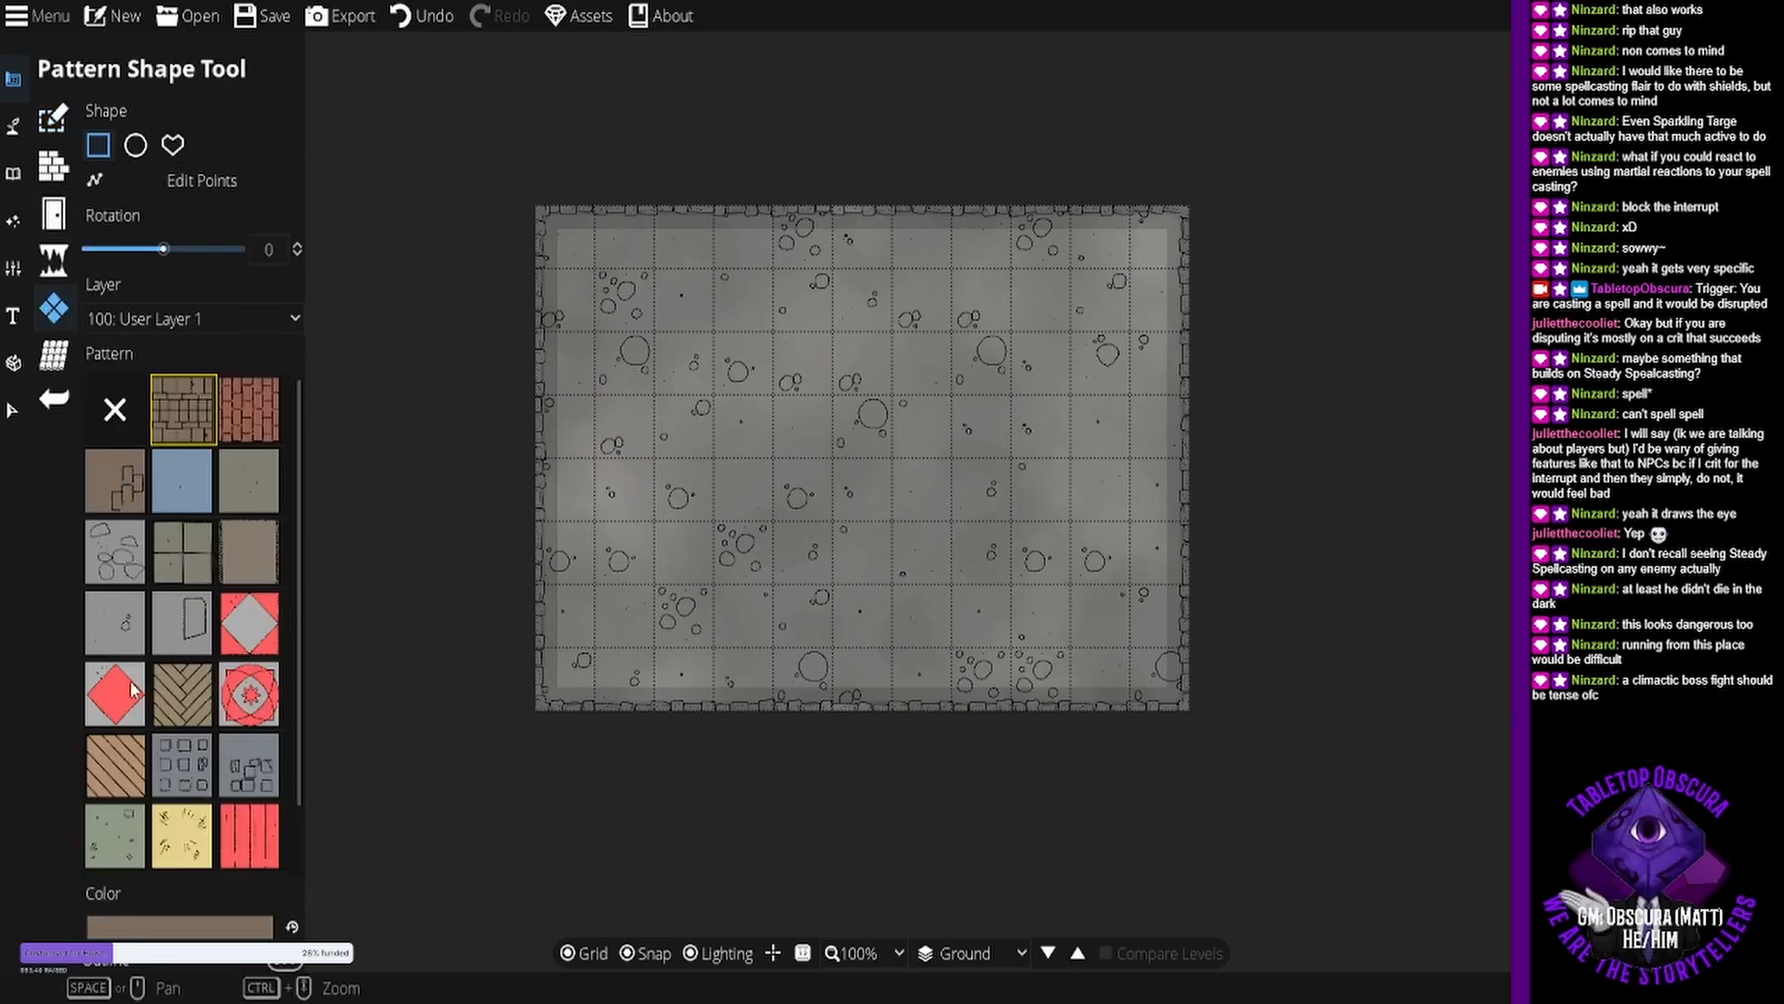
click(248, 640)
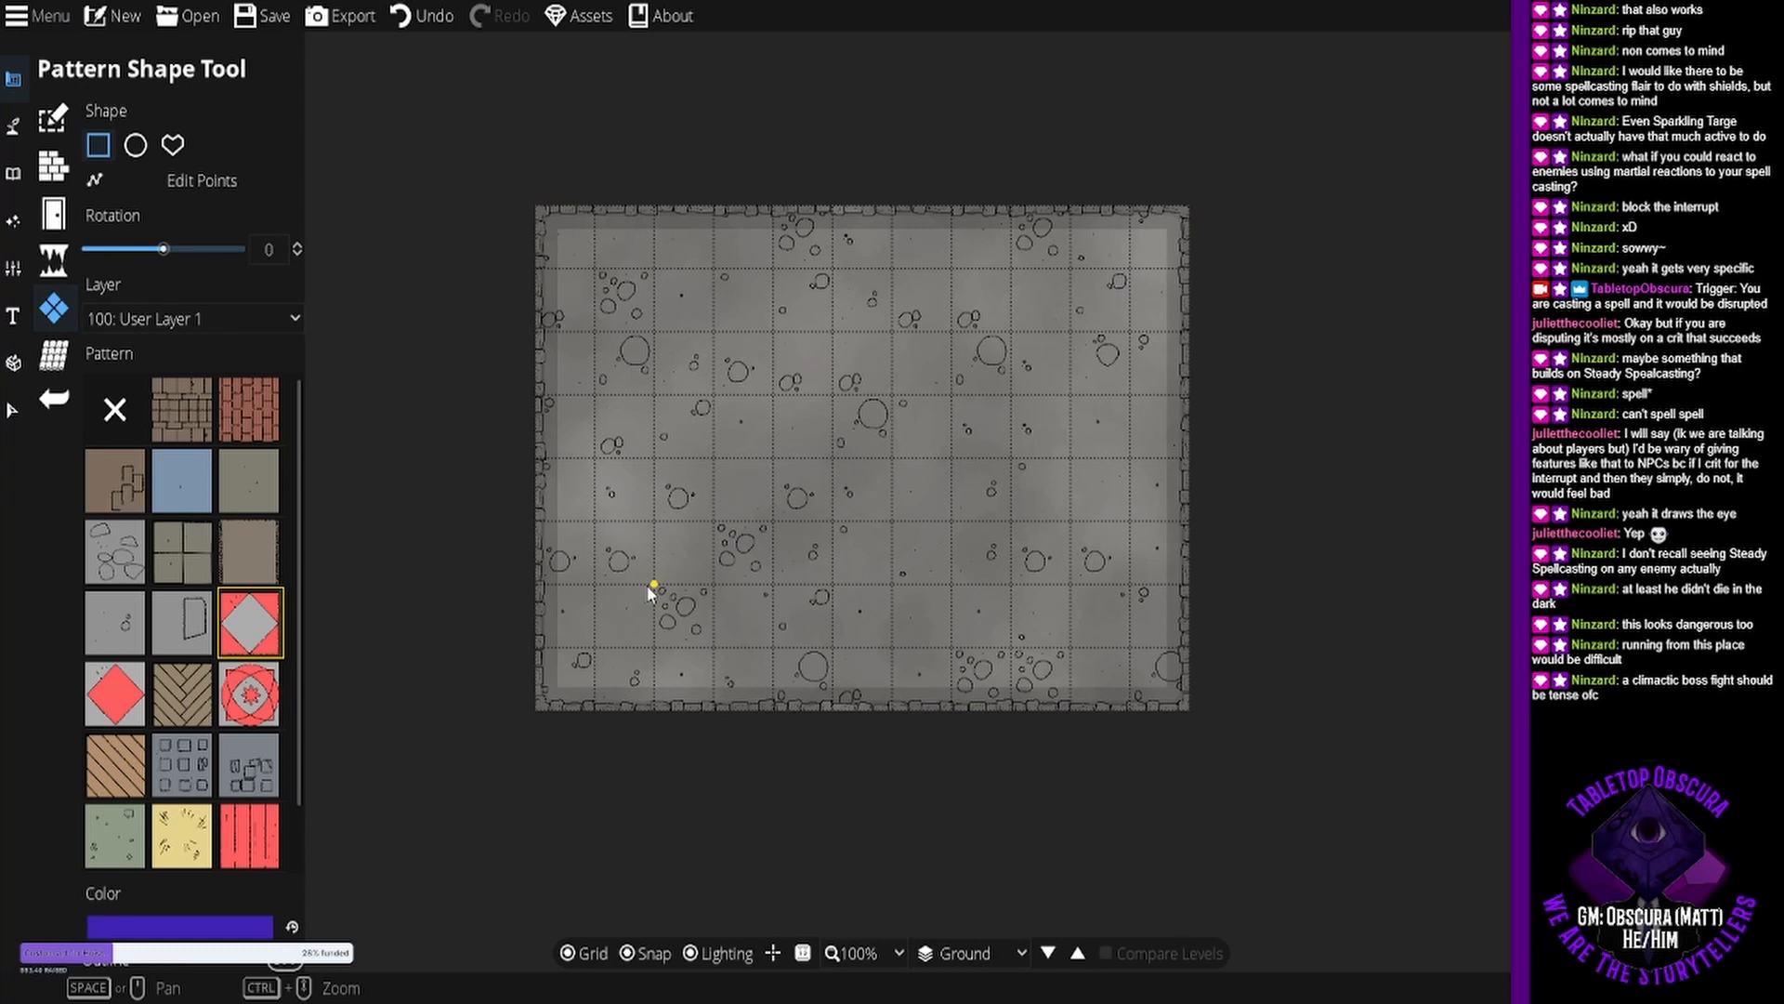
drag(541, 526, 599, 398)
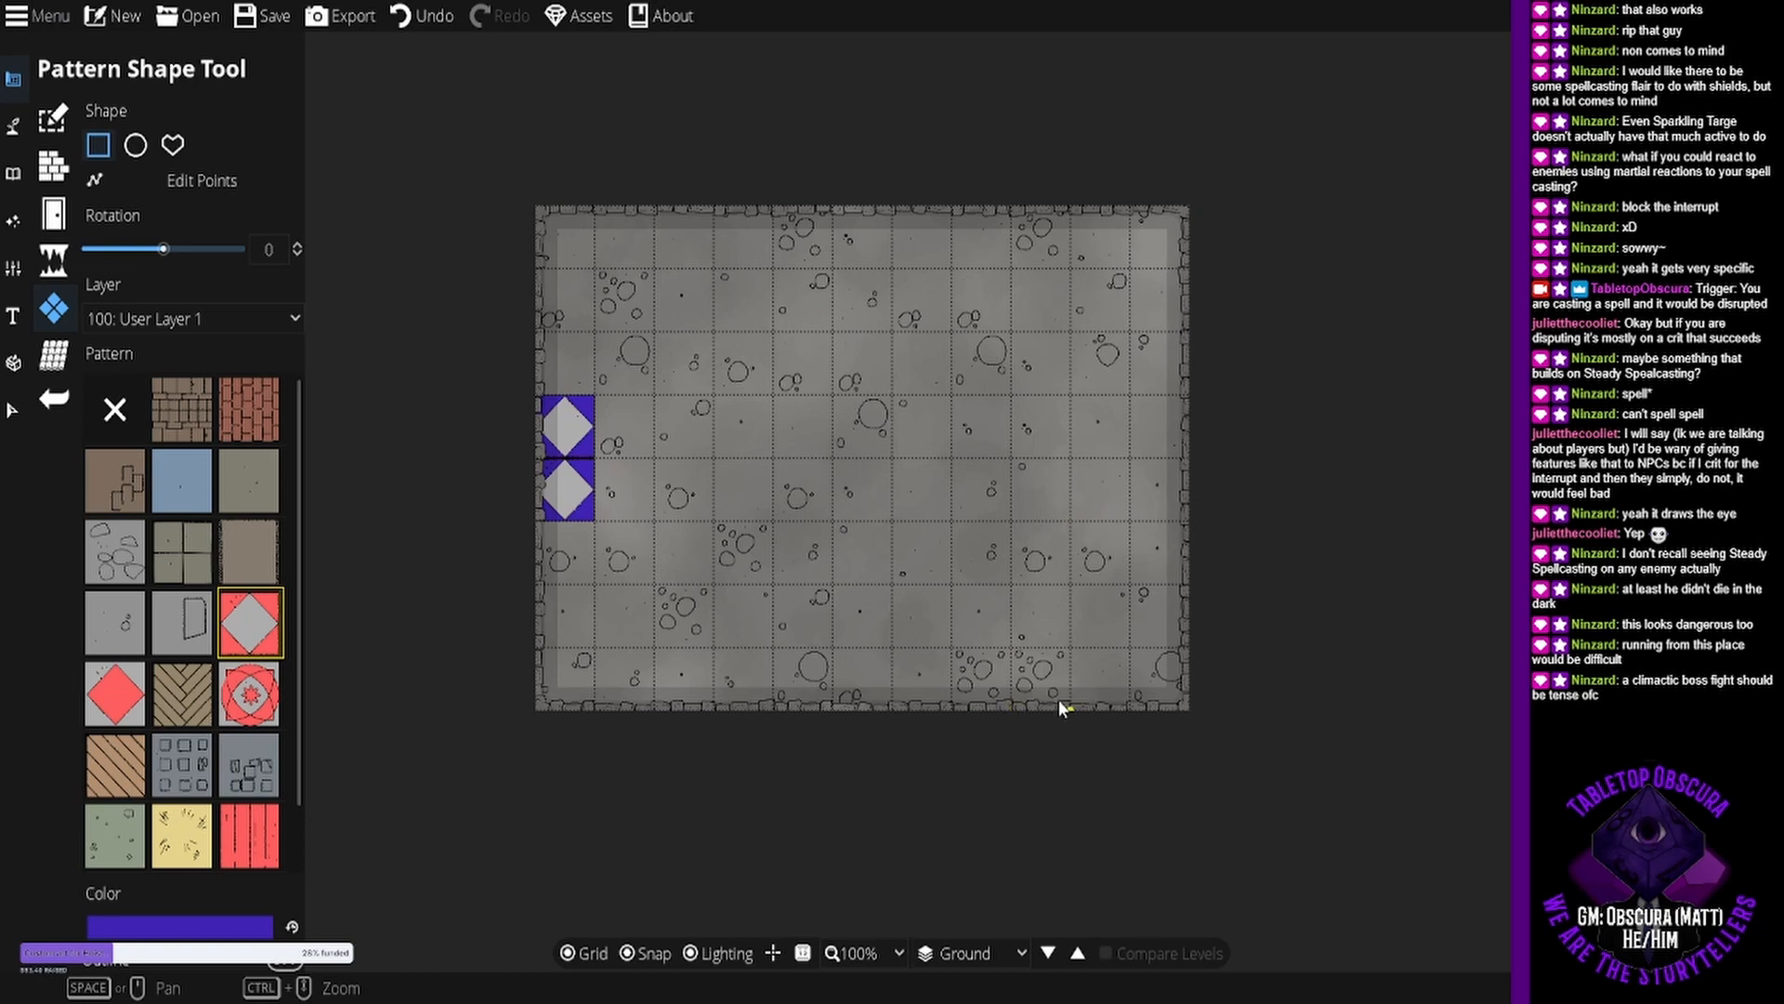
drag(1029, 686, 978, 664)
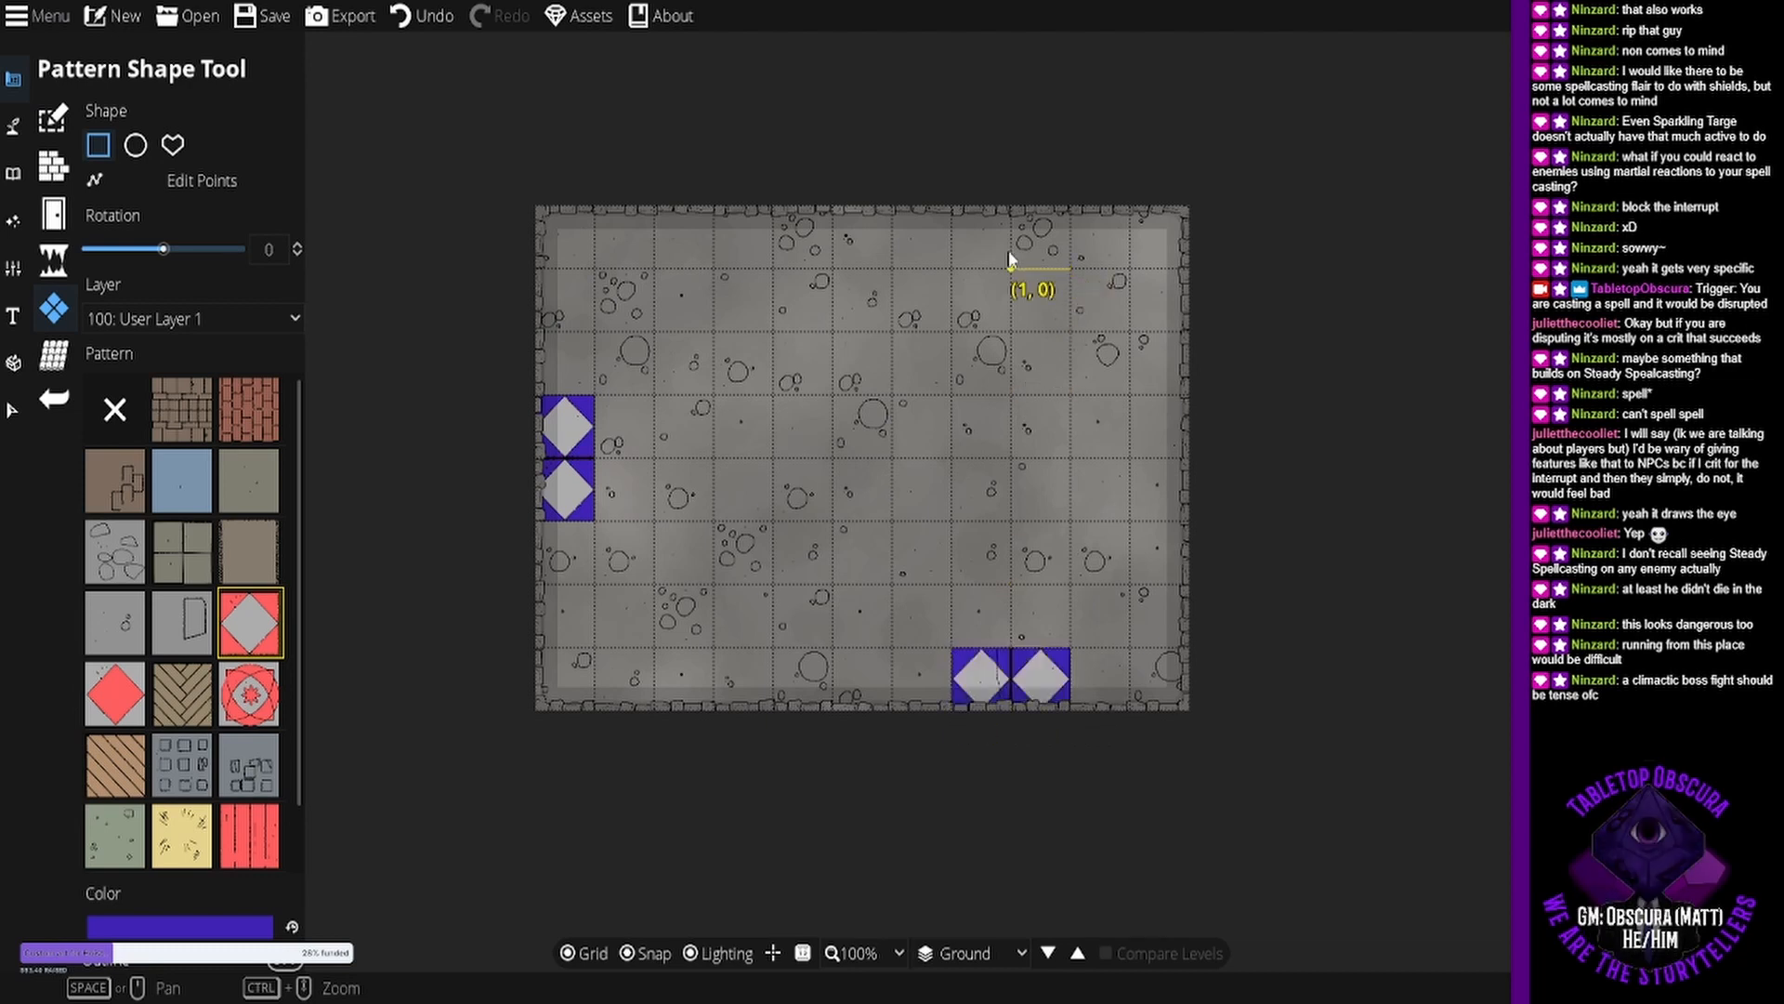
drag(1050, 237, 974, 238)
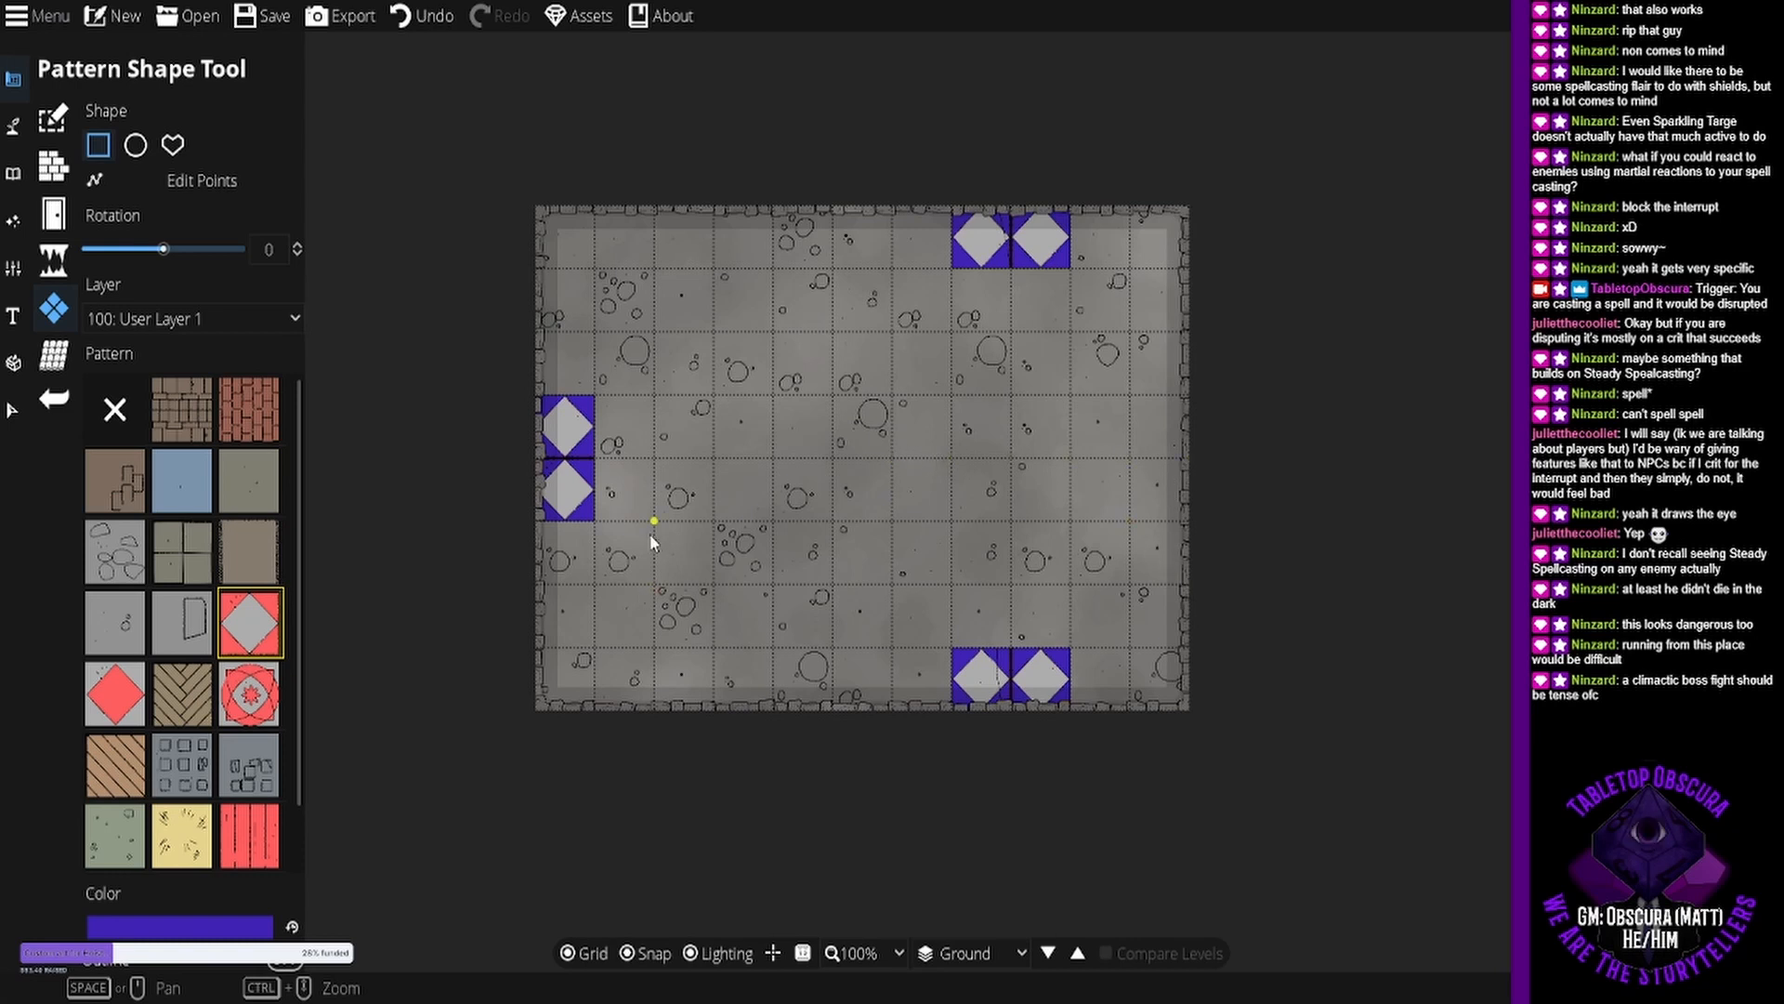
Add four single blue diamond tiles in the room's western half, placed symmetrically in the third and fifth columns.
drag(649, 533, 742, 613)
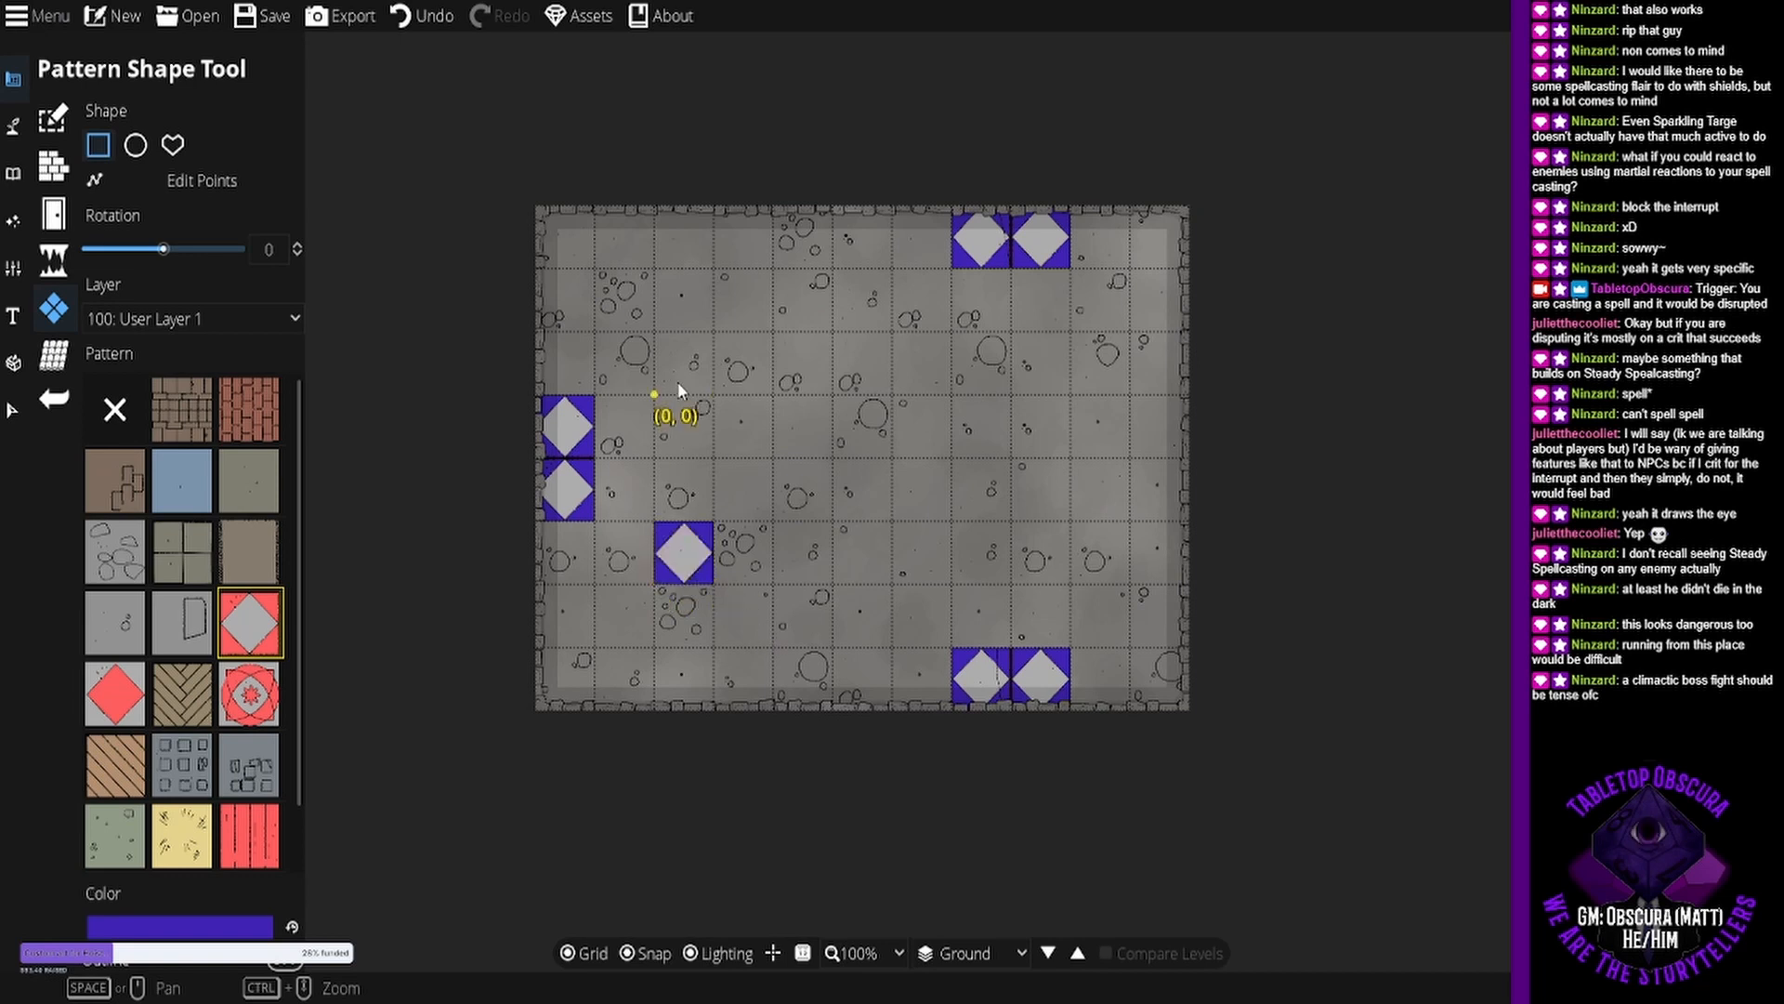
mouse_move(667, 413)
mouse_down()
mouse_move(755, 327)
mouse_move(854, 333)
mouse_up()
drag(791, 591, 839, 653)
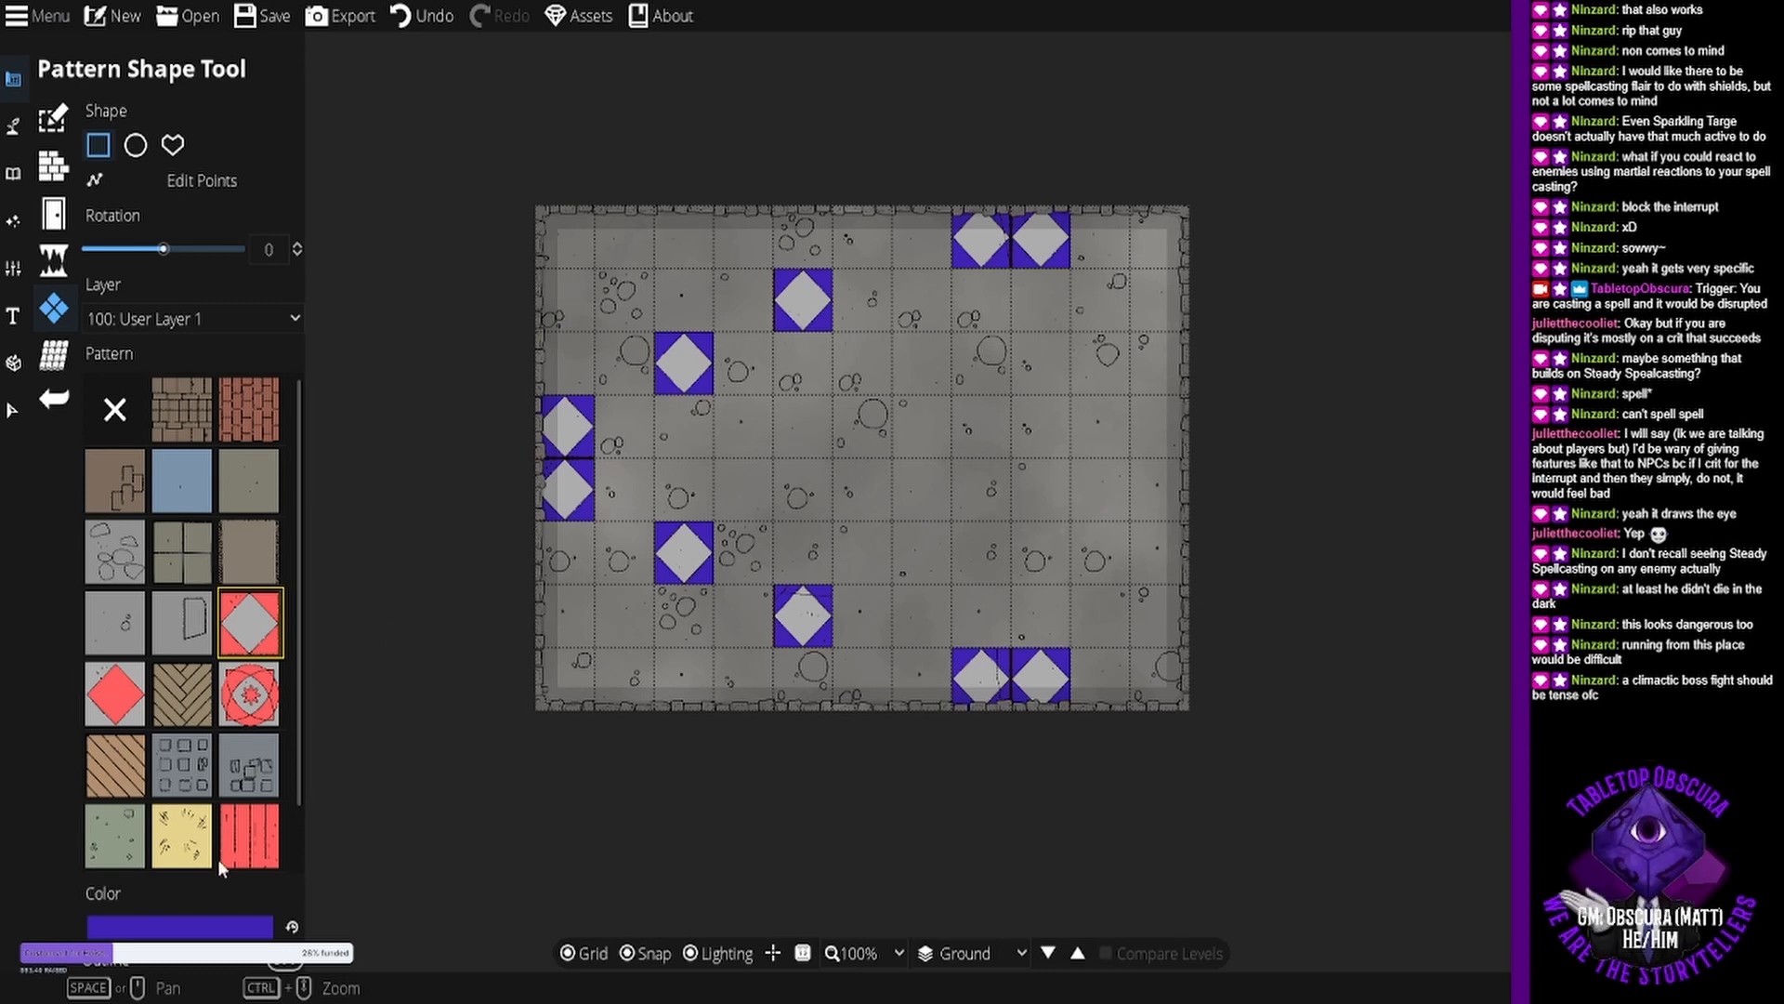
Try filling a four-by-four tile block against the room's east wall with the diamond pattern in bright yellow (eeeb0b).
click(233, 919)
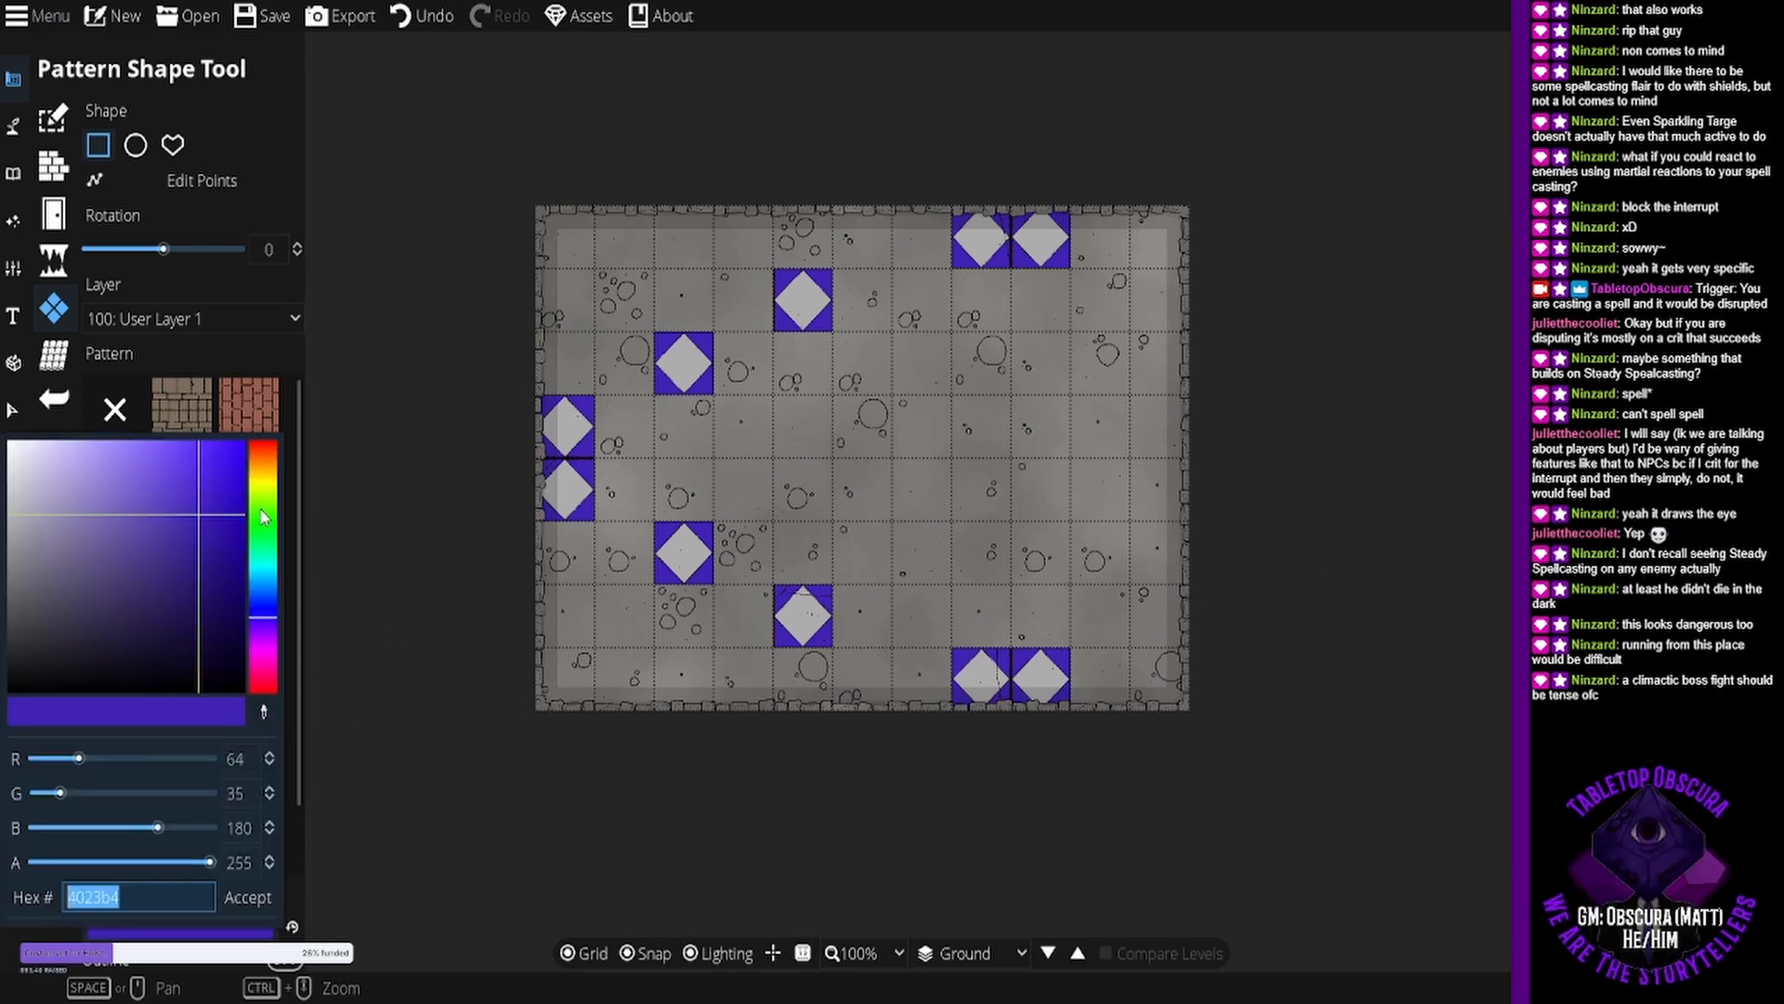
mouse_move(261, 510)
mouse_down()
mouse_move(265, 482)
mouse_move(233, 457)
mouse_up()
click(247, 898)
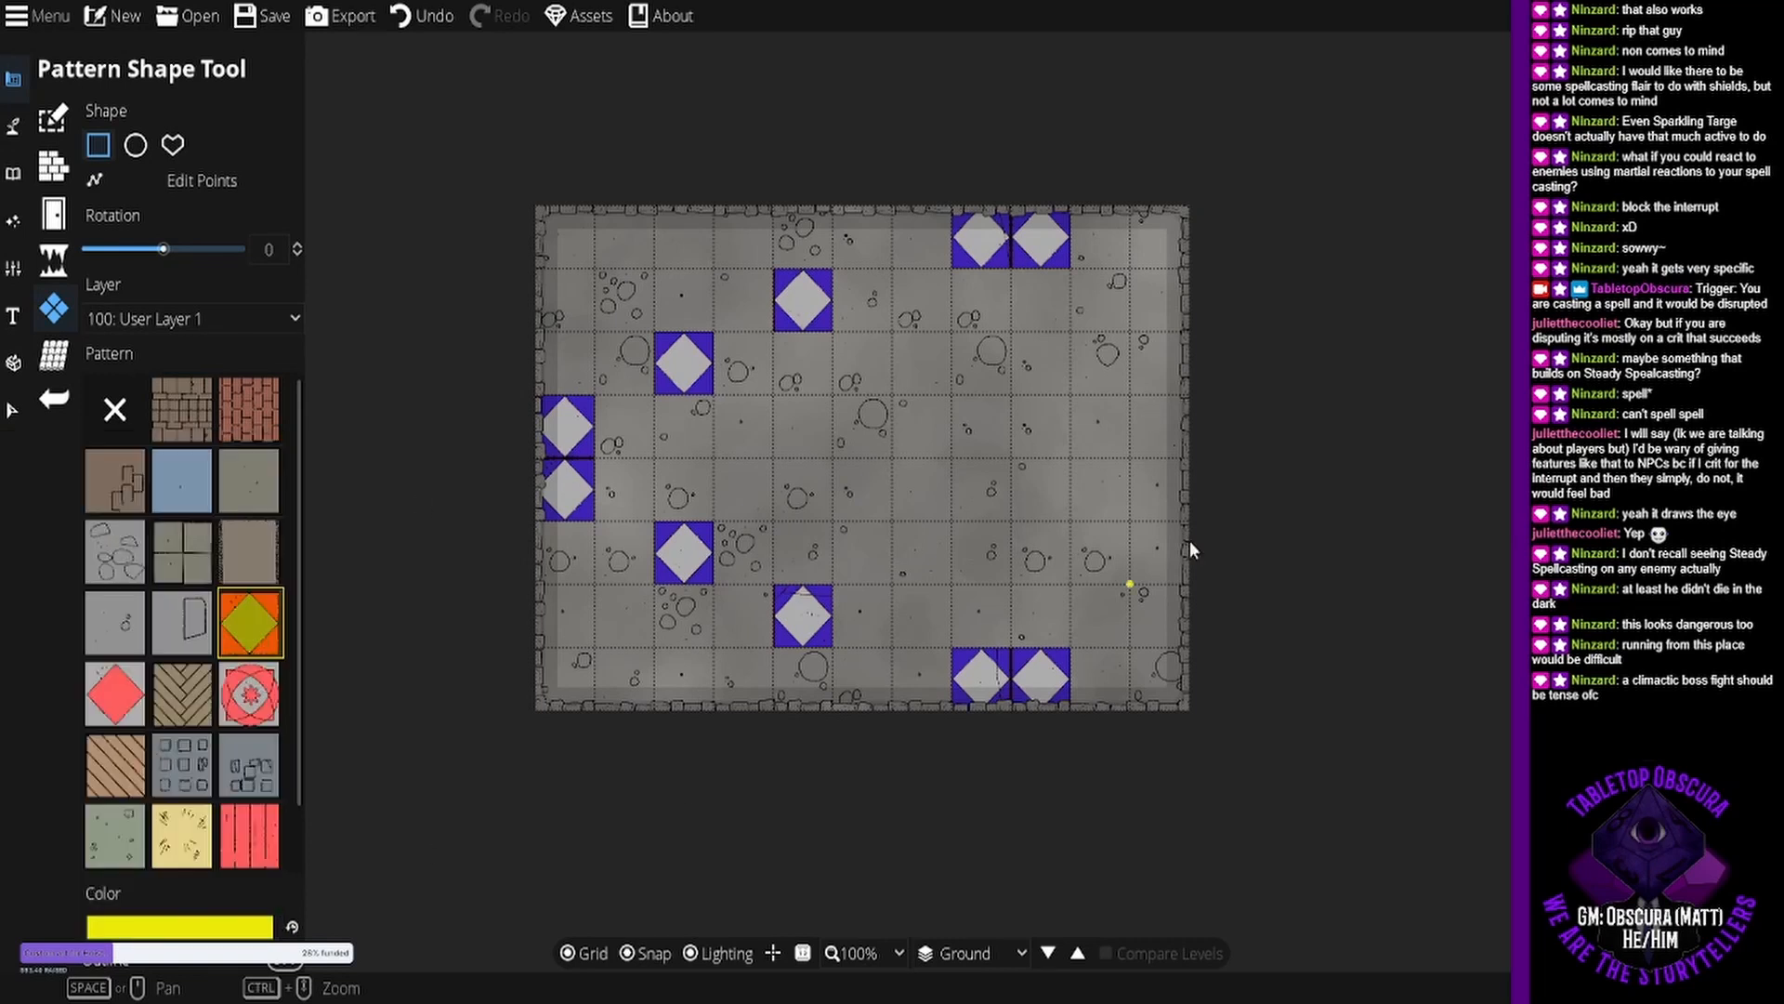
drag(1169, 336, 973, 560)
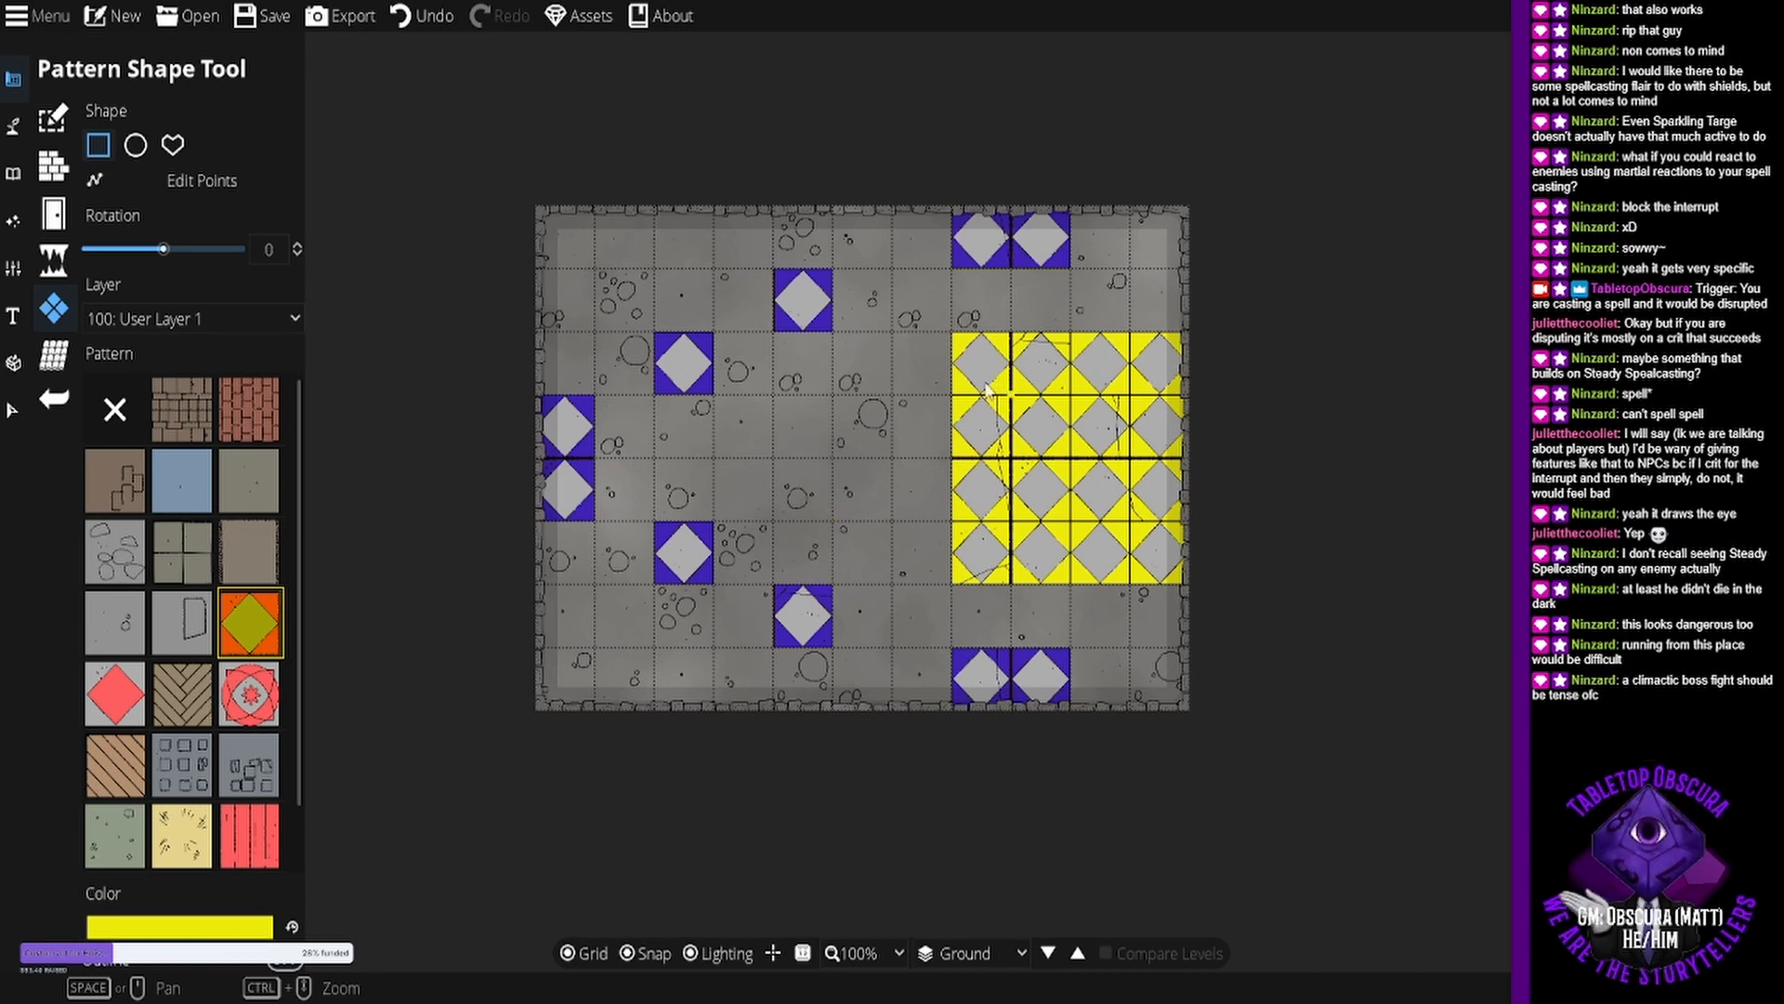
key(ctrl+z)
Set the pattern color to dark yellow (bab816) and fill the four-by-four tile block against the east wall with it.
click(179, 926)
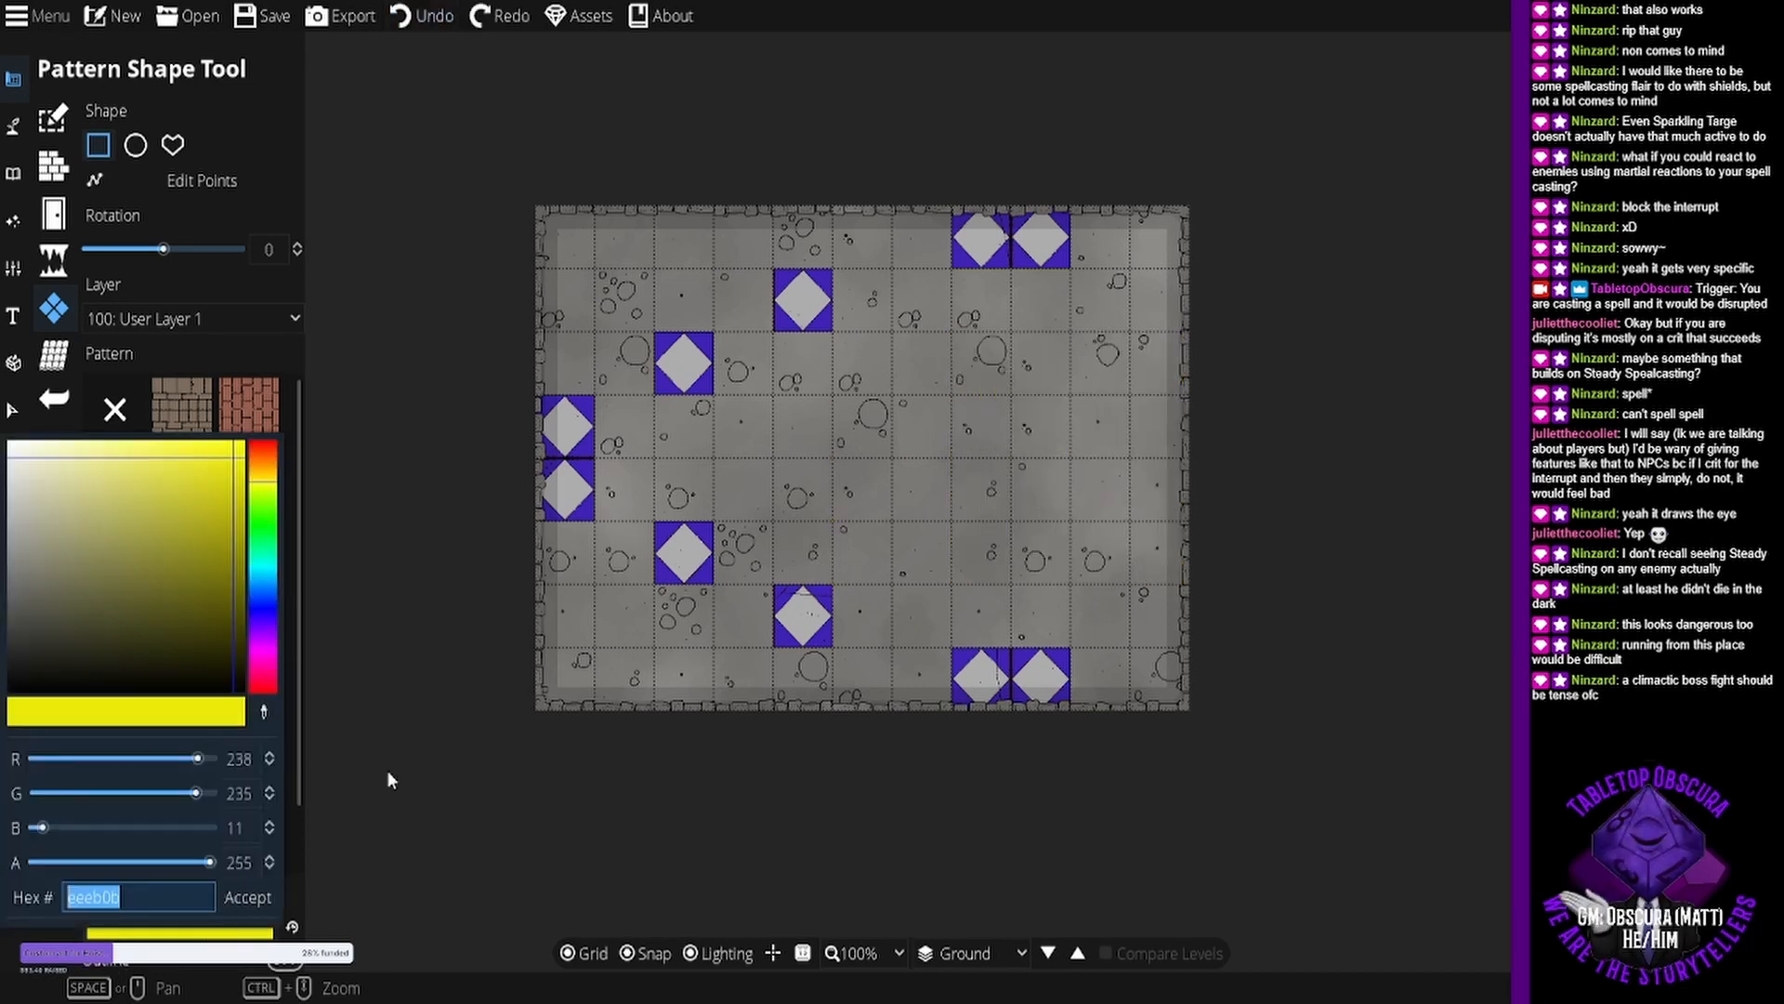
mouse_move(236, 470)
mouse_down()
mouse_move(238, 552)
mouse_move(218, 509)
mouse_up()
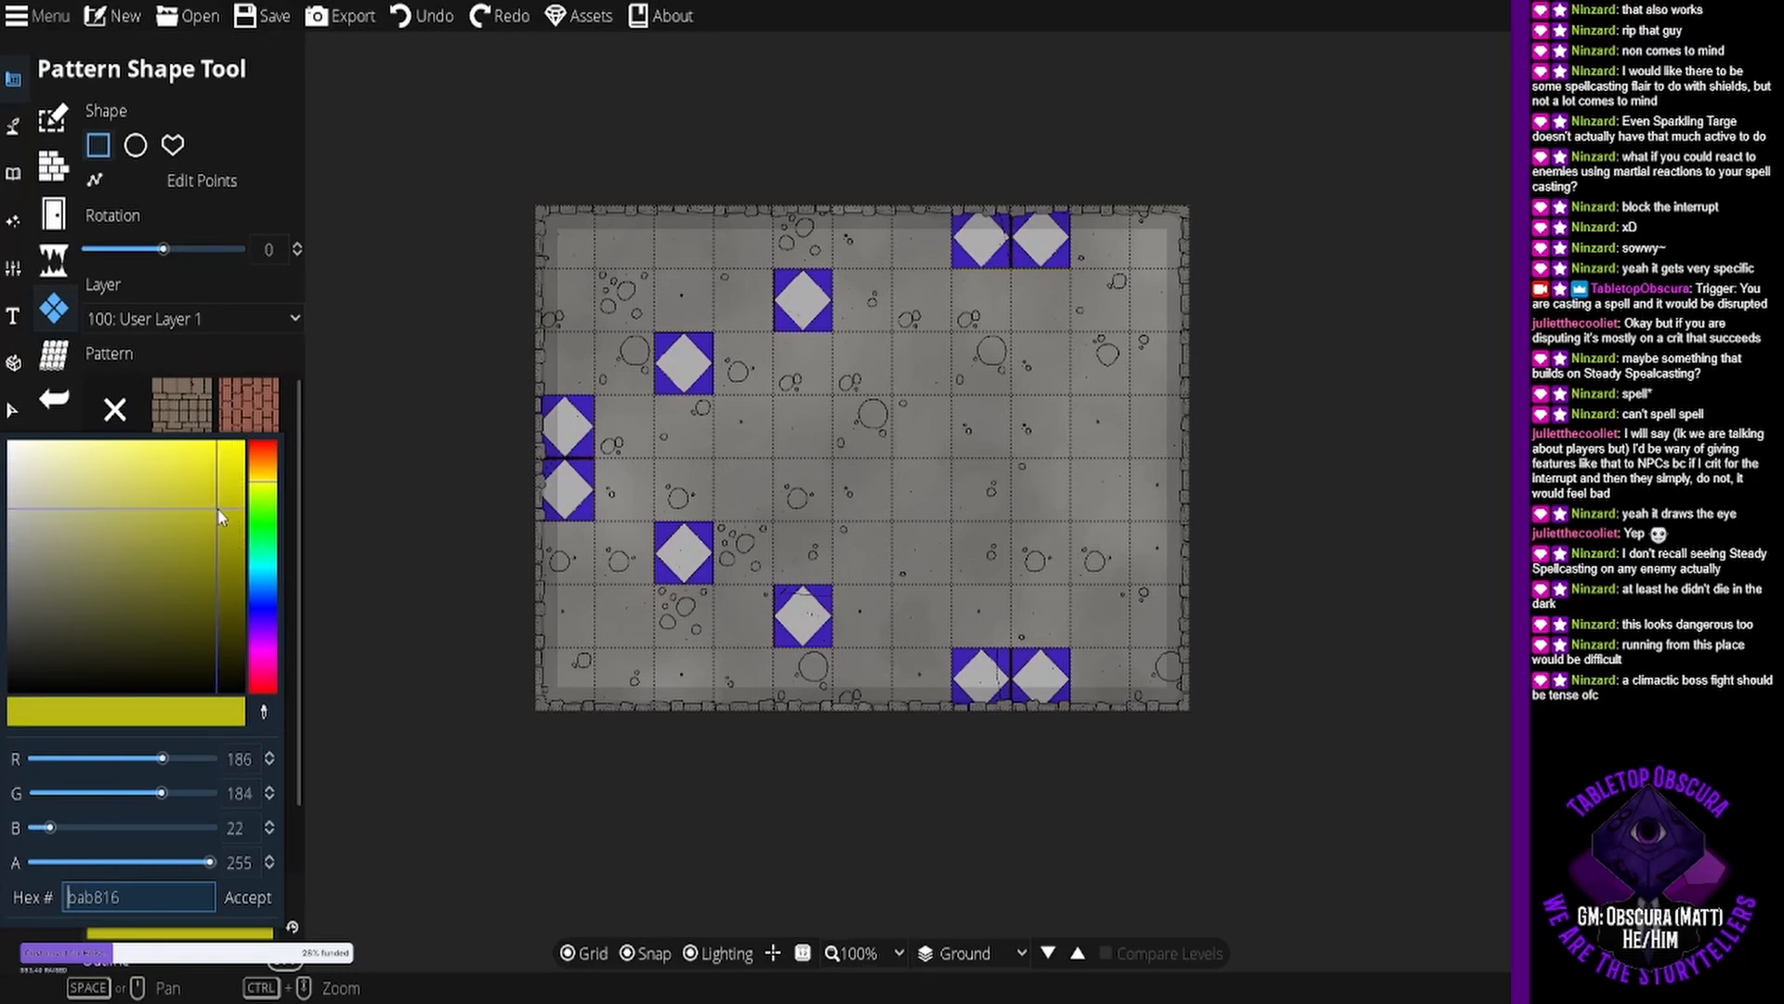
click(247, 897)
drag(1226, 348, 963, 593)
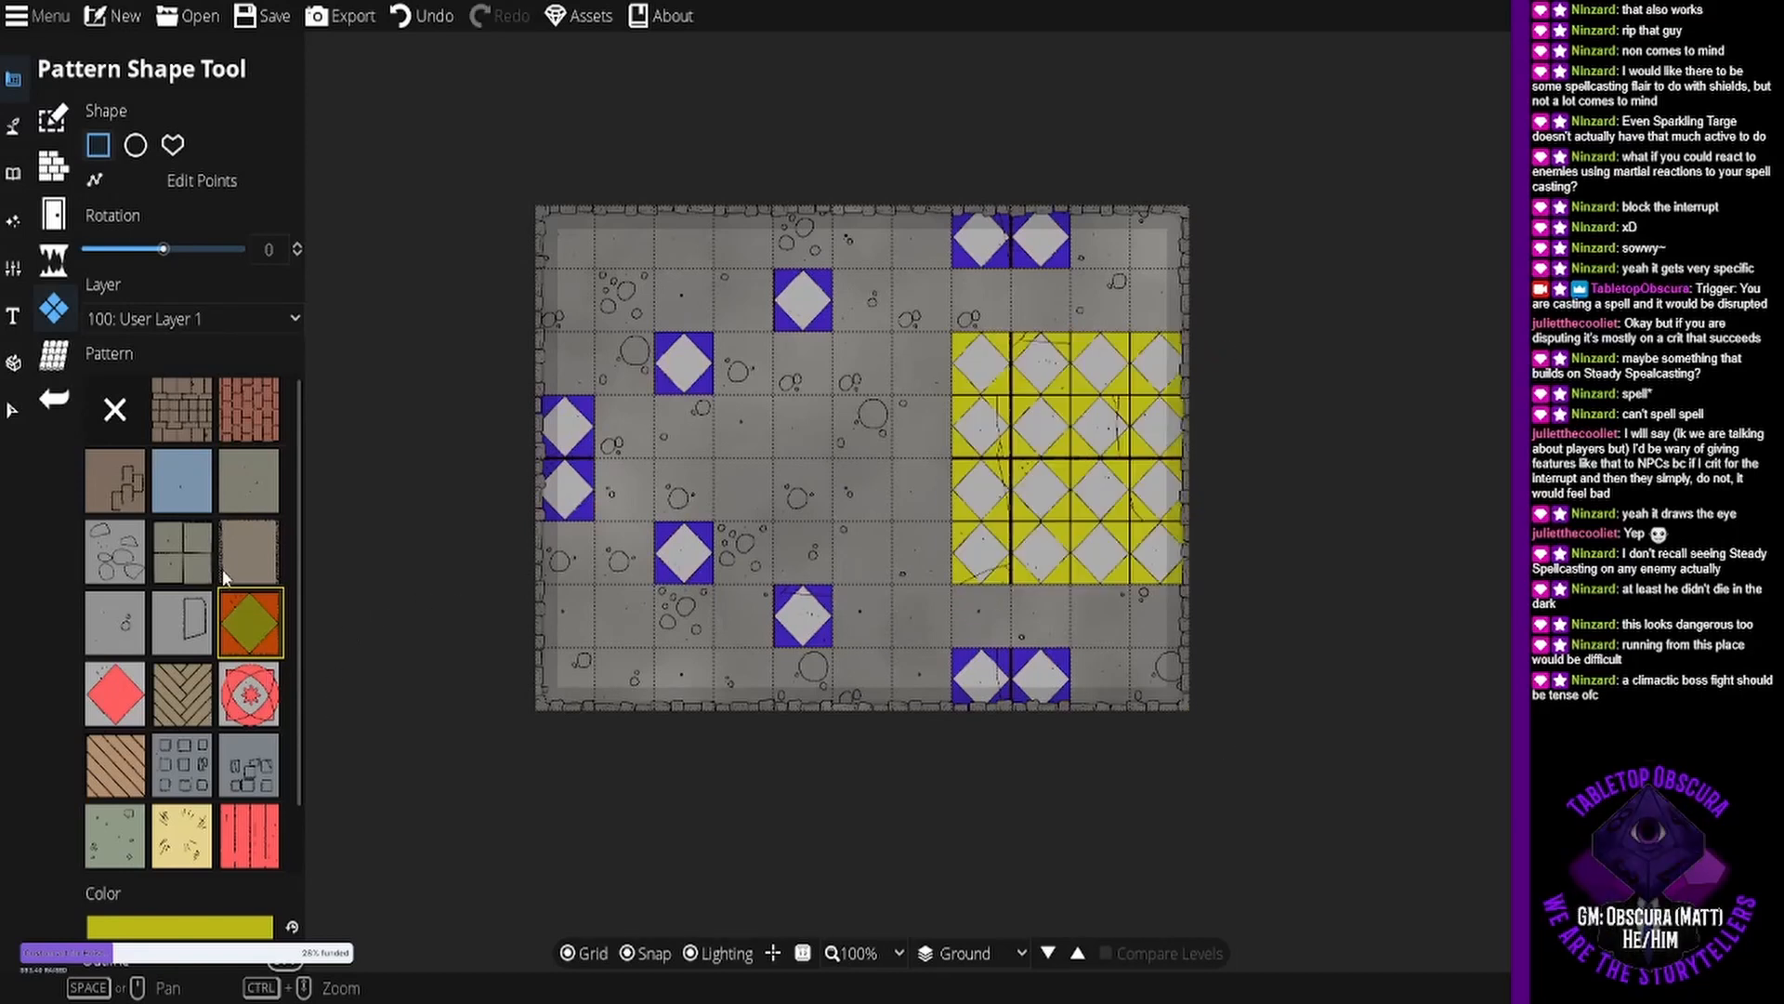
Set the pattern color to orange (fe8f00) and fill a two-by-two block of diamond tiles in the middle of the room.
click(179, 926)
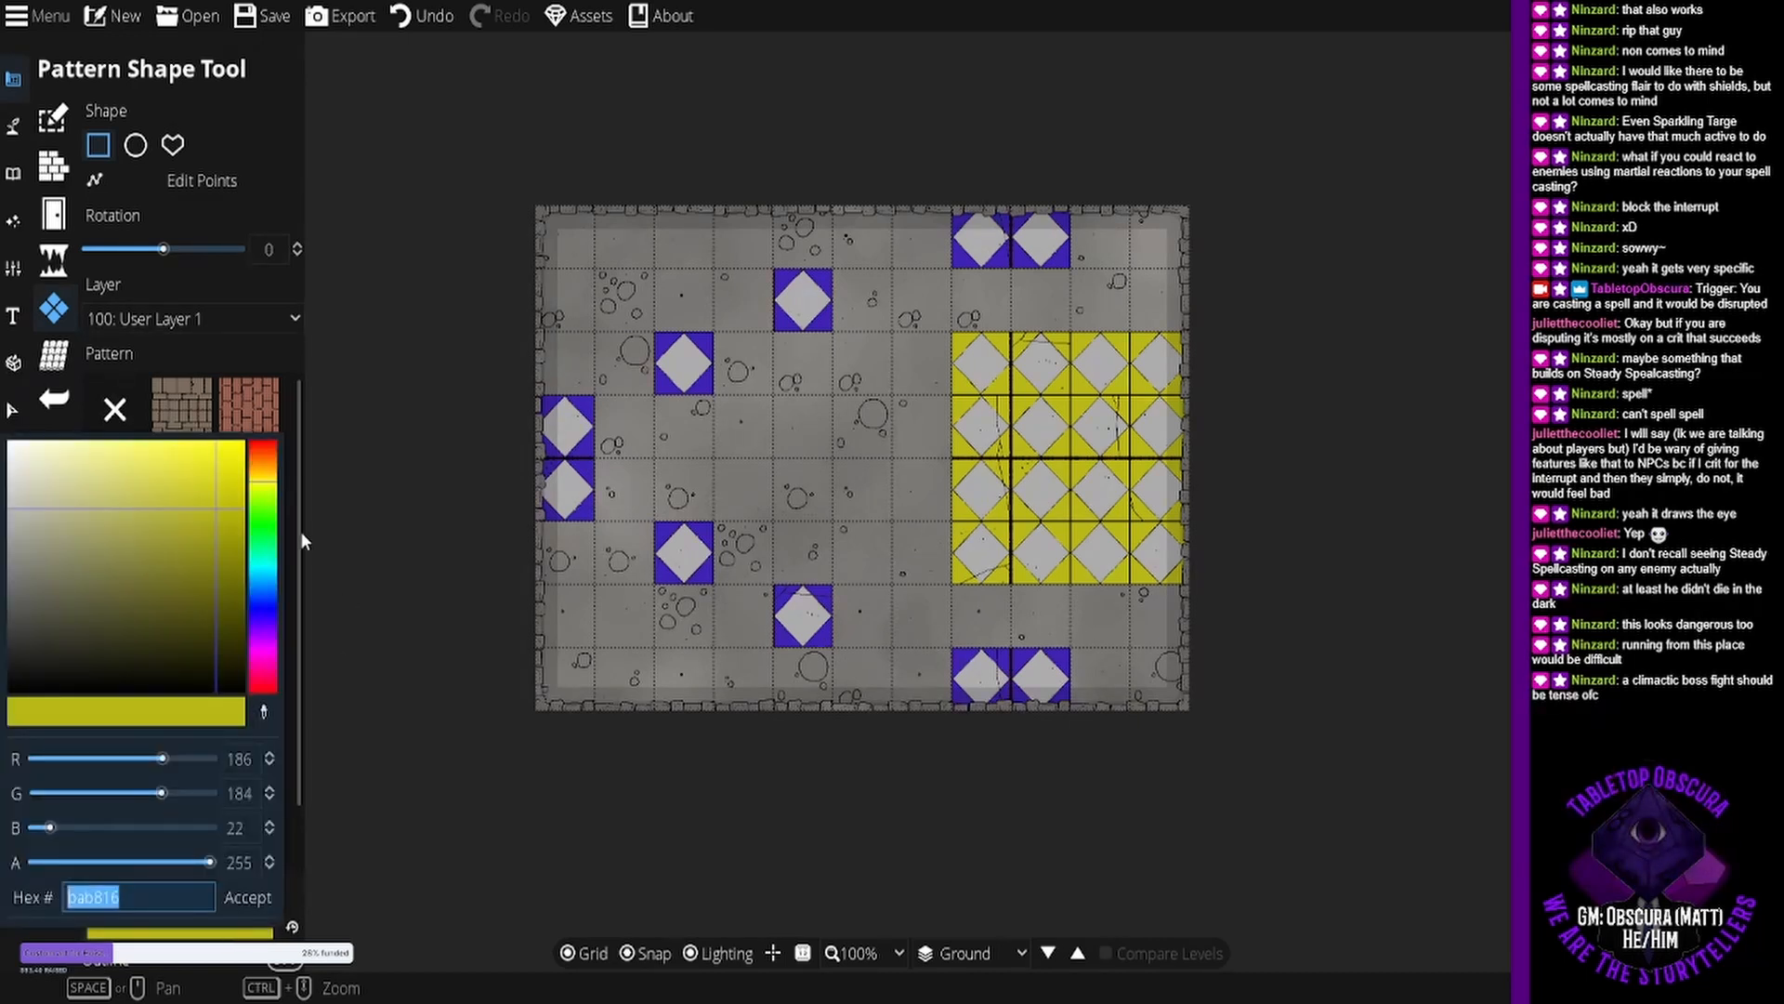
click(262, 474)
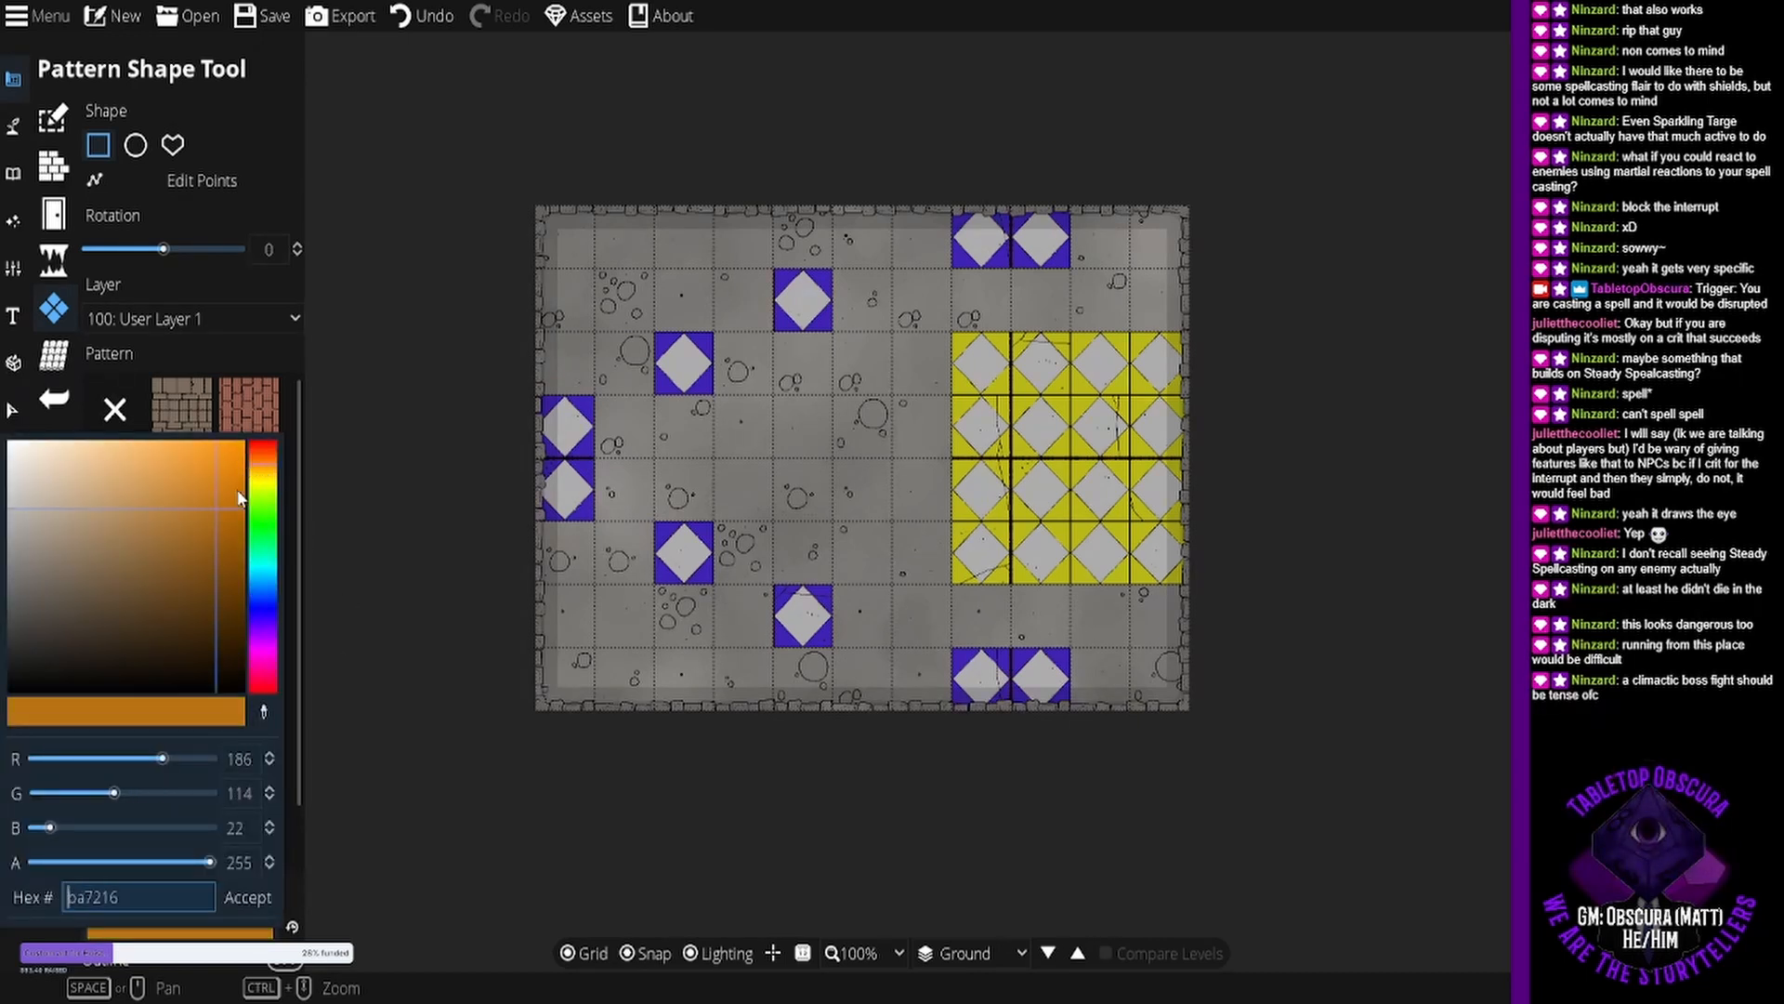
drag(217, 470, 246, 441)
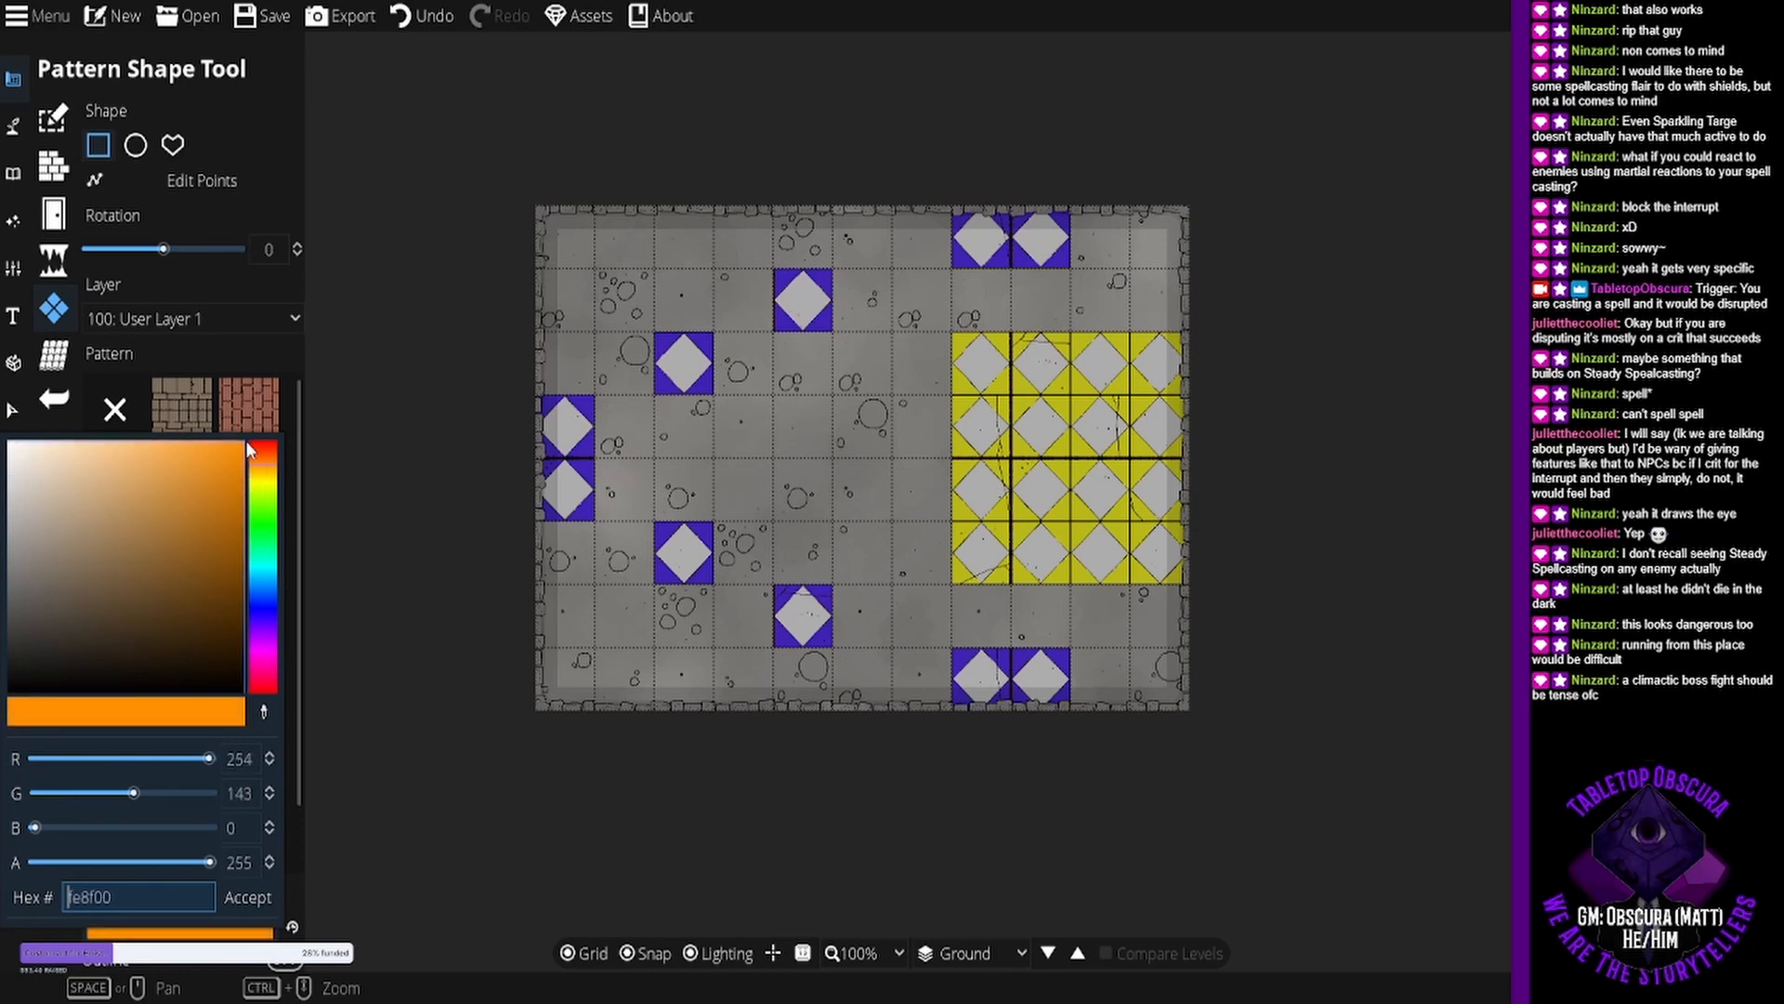
click(247, 899)
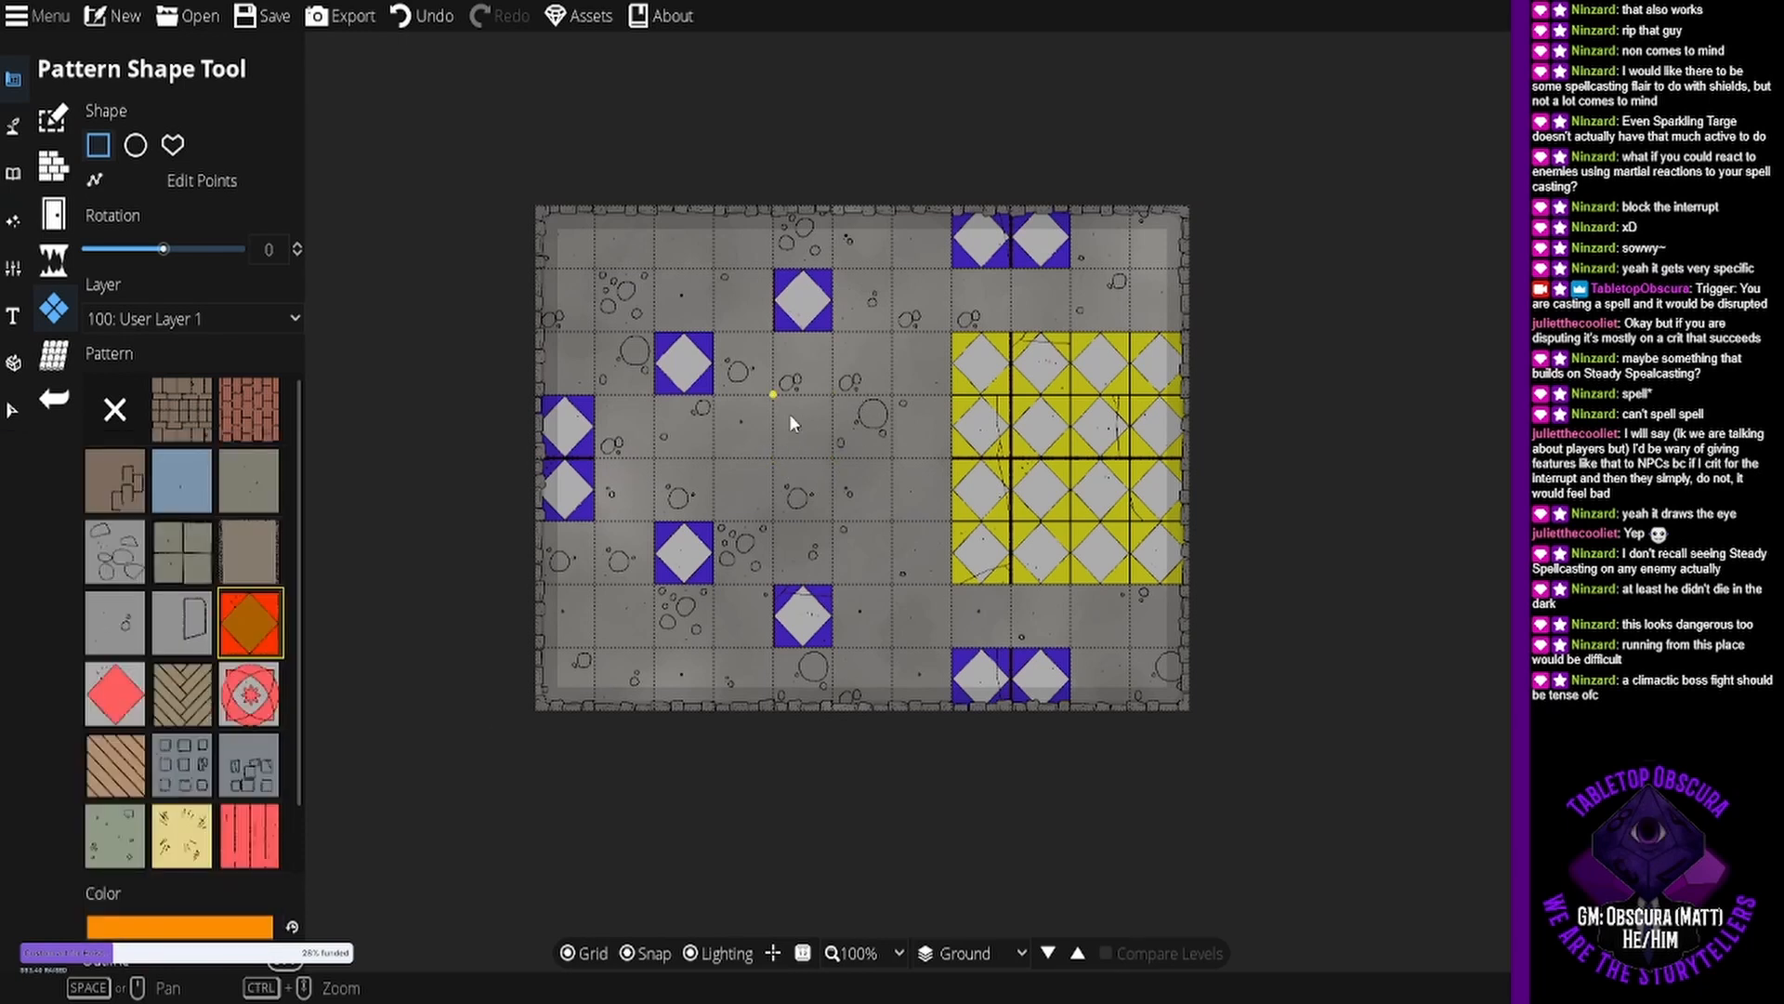
drag(791, 424, 879, 517)
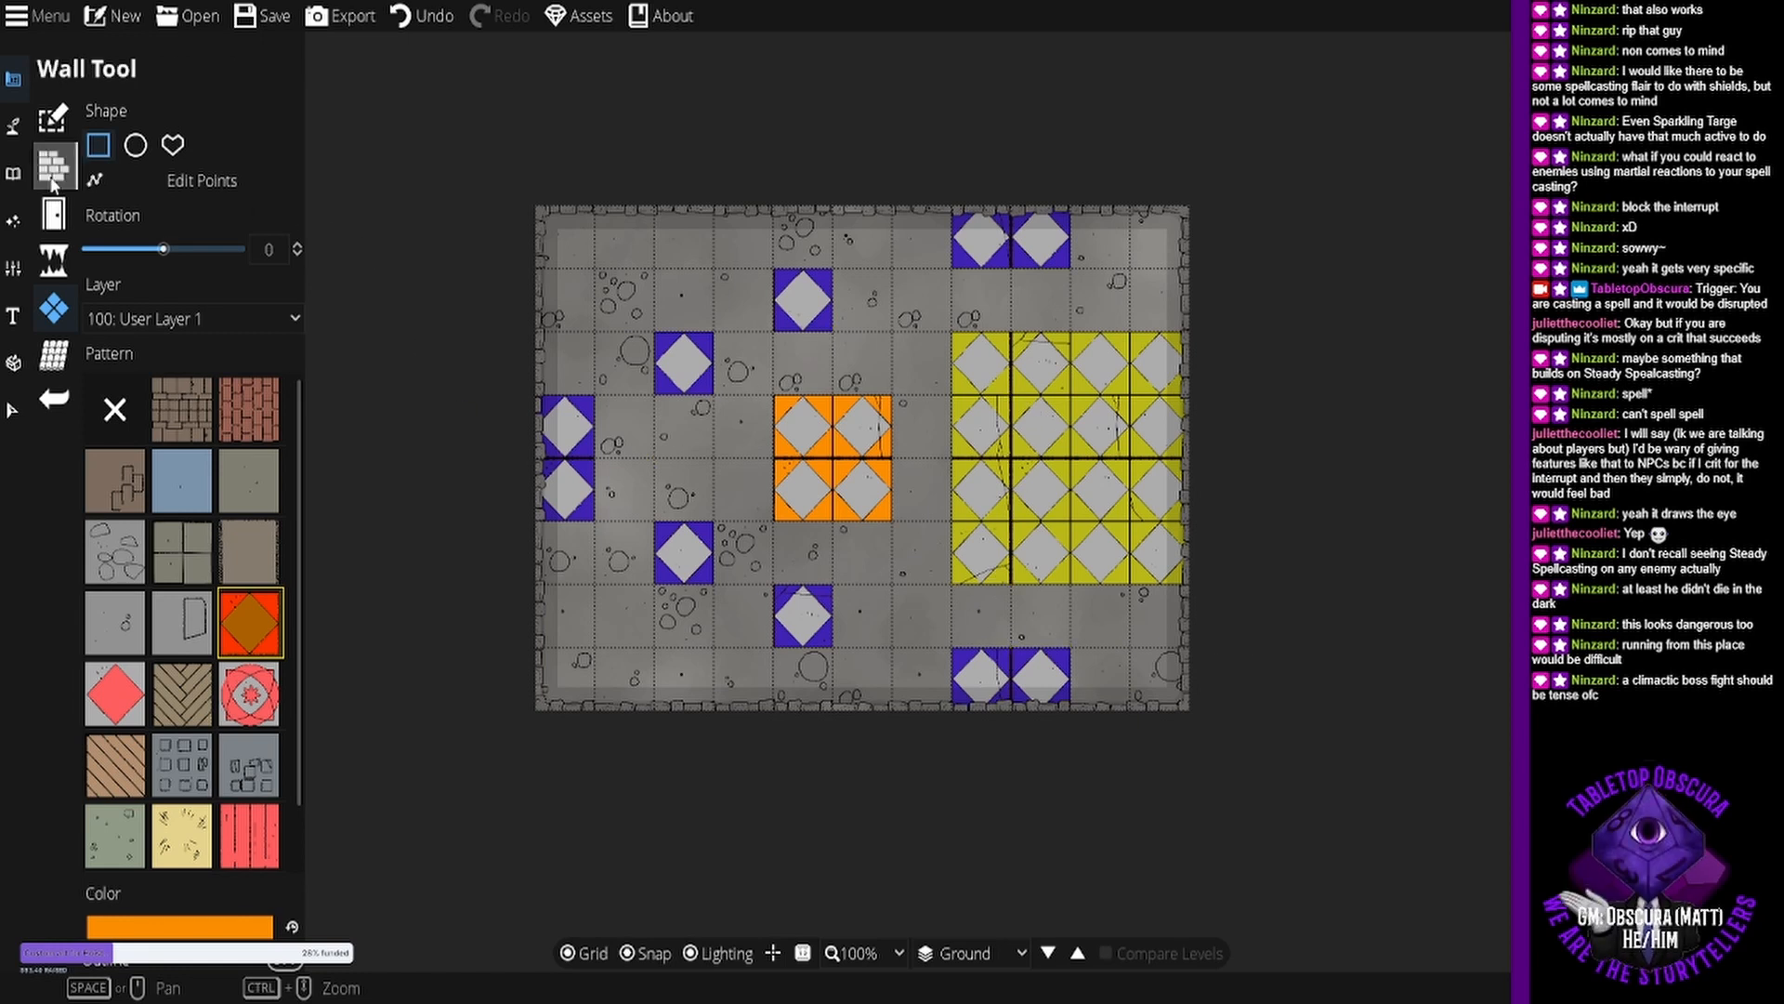
With the Portal tool, choose a stone door style and place doors in the walls beside the blue two-tile strips.
click(53, 228)
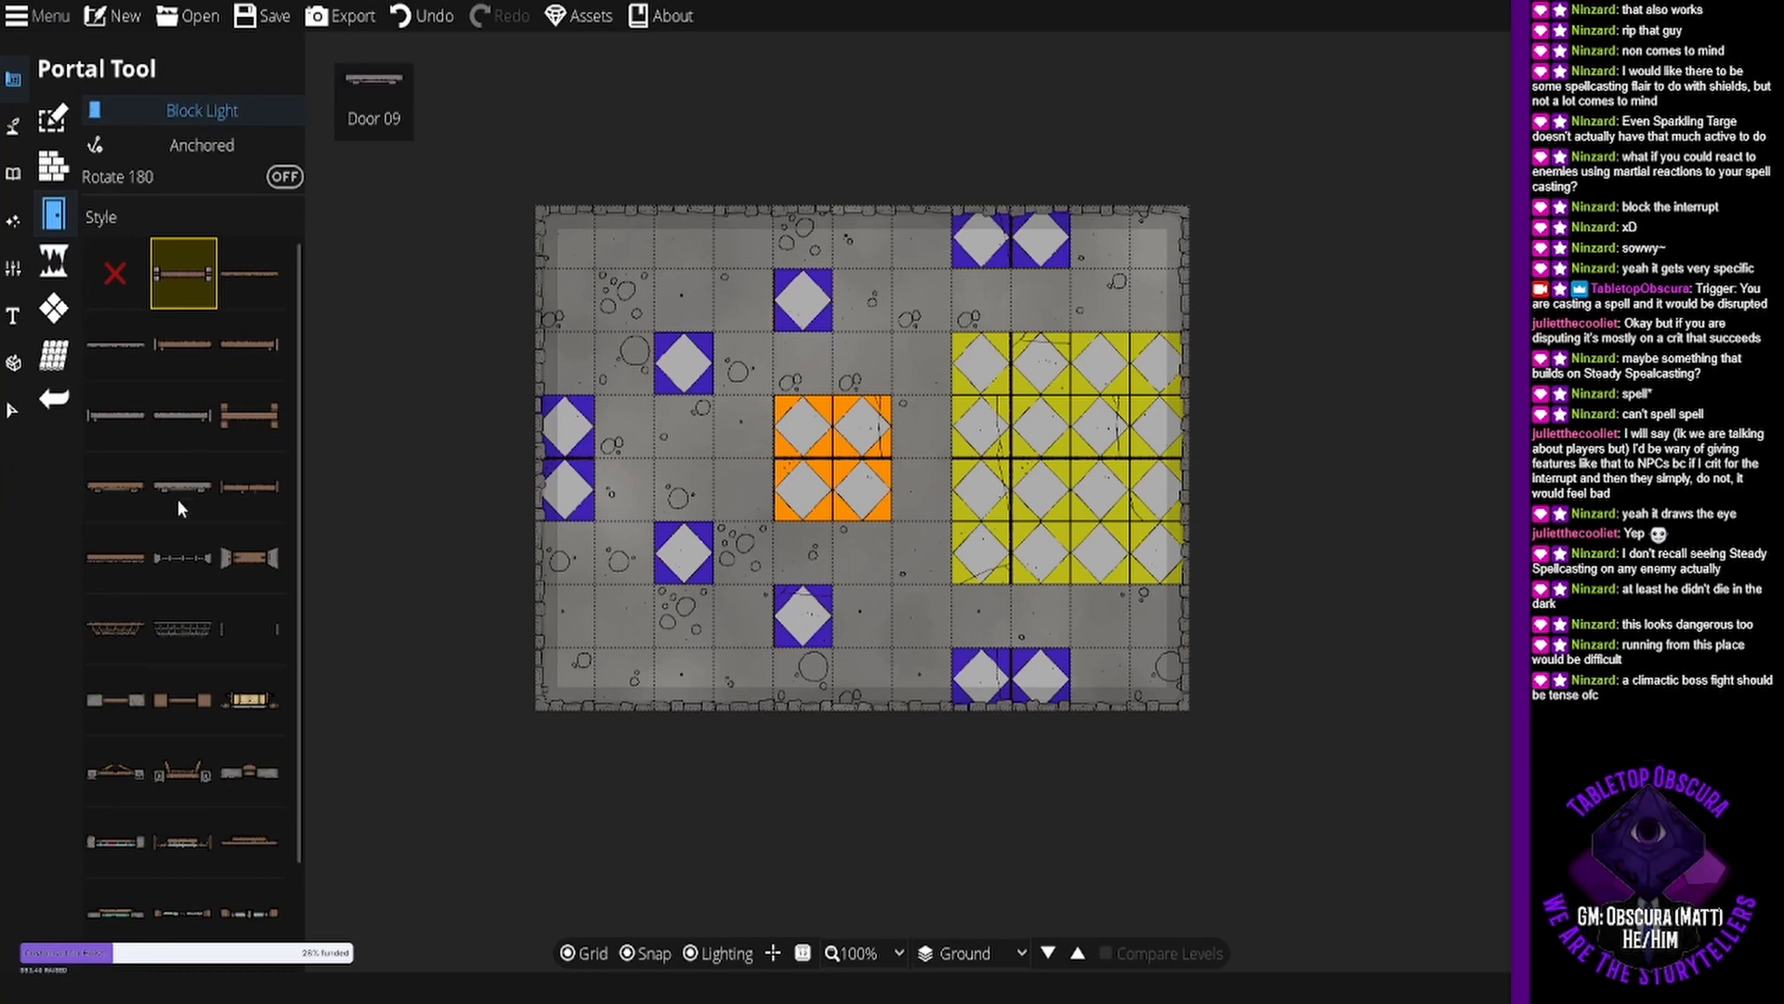
click(184, 489)
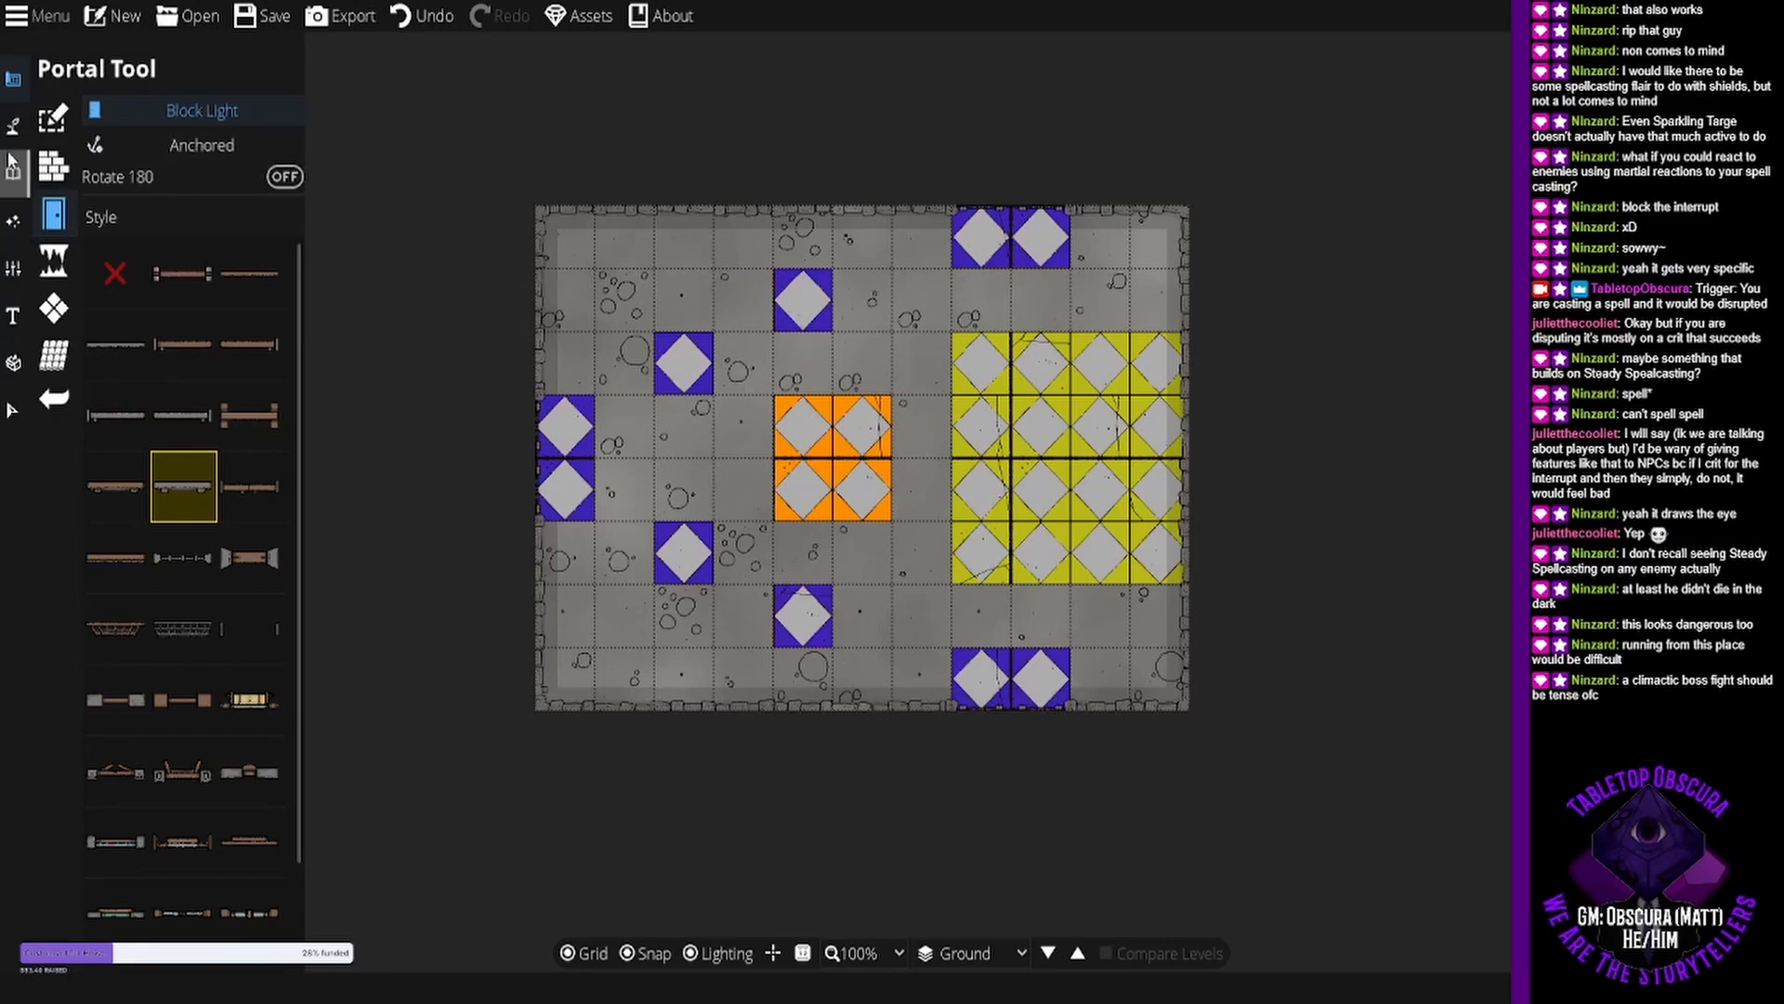
Place two Statue 05 objects rotated -90° on the north and south rows of the yellow block, in its western half.
click(135, 119)
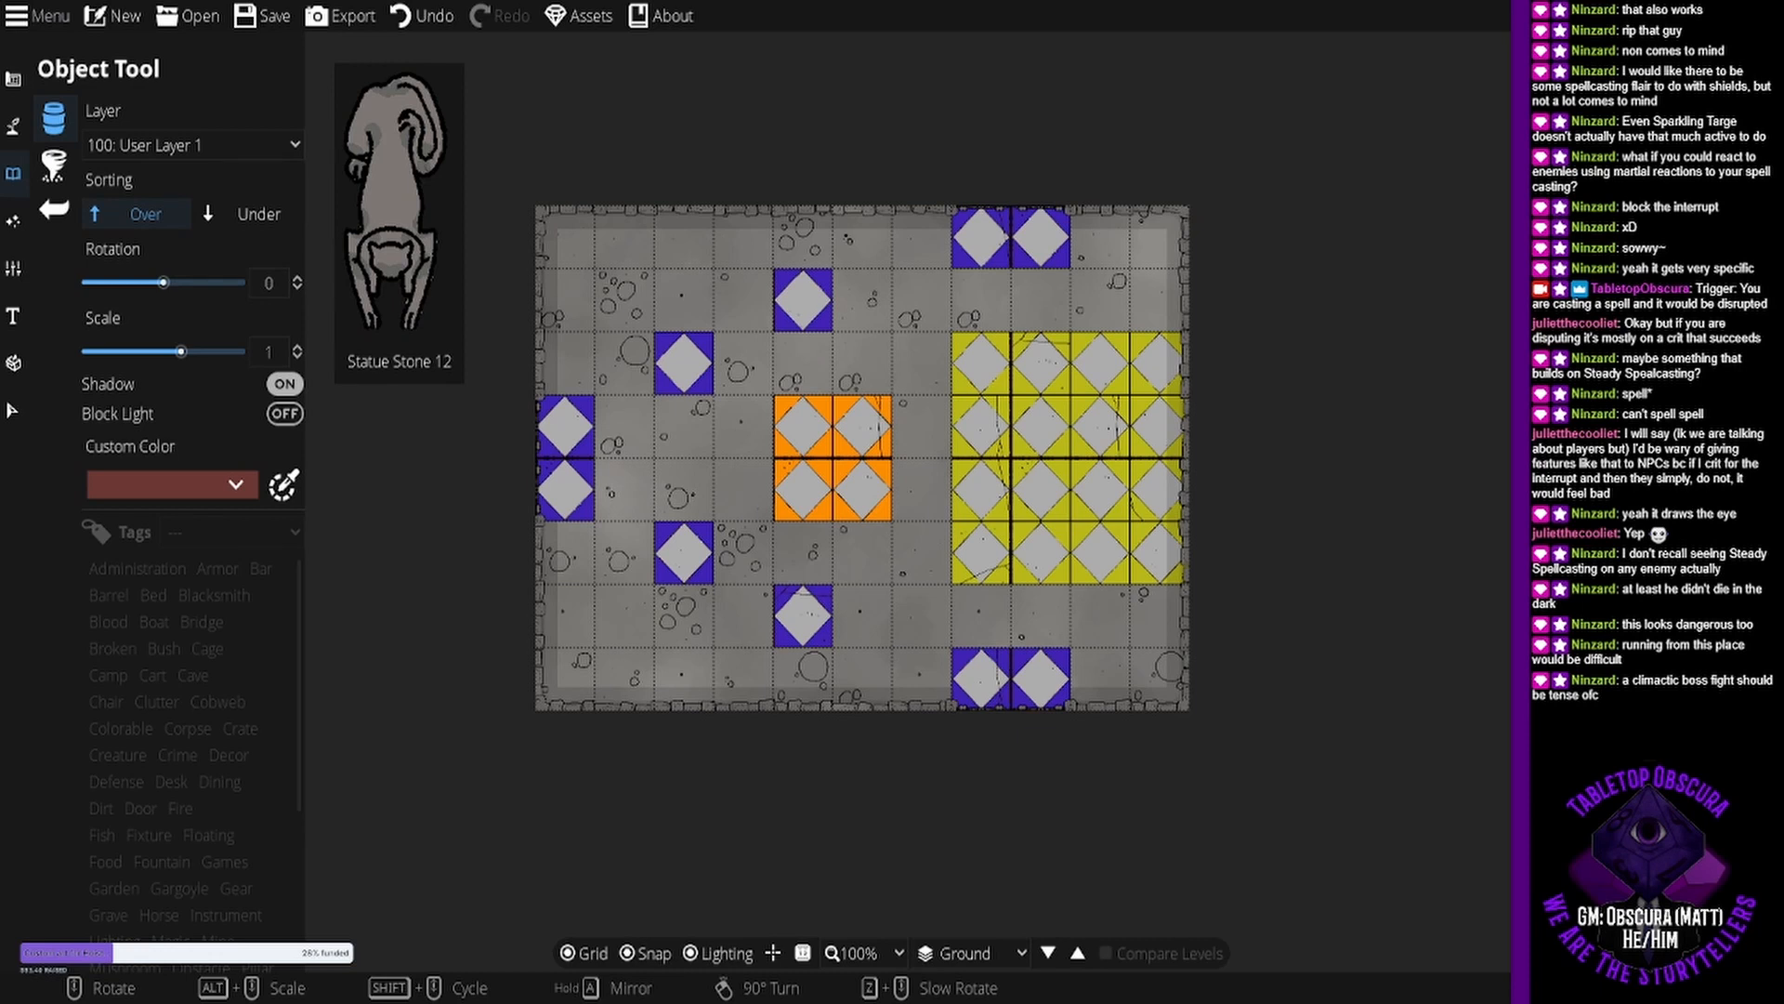
scroll(1102, 458, down, 6)
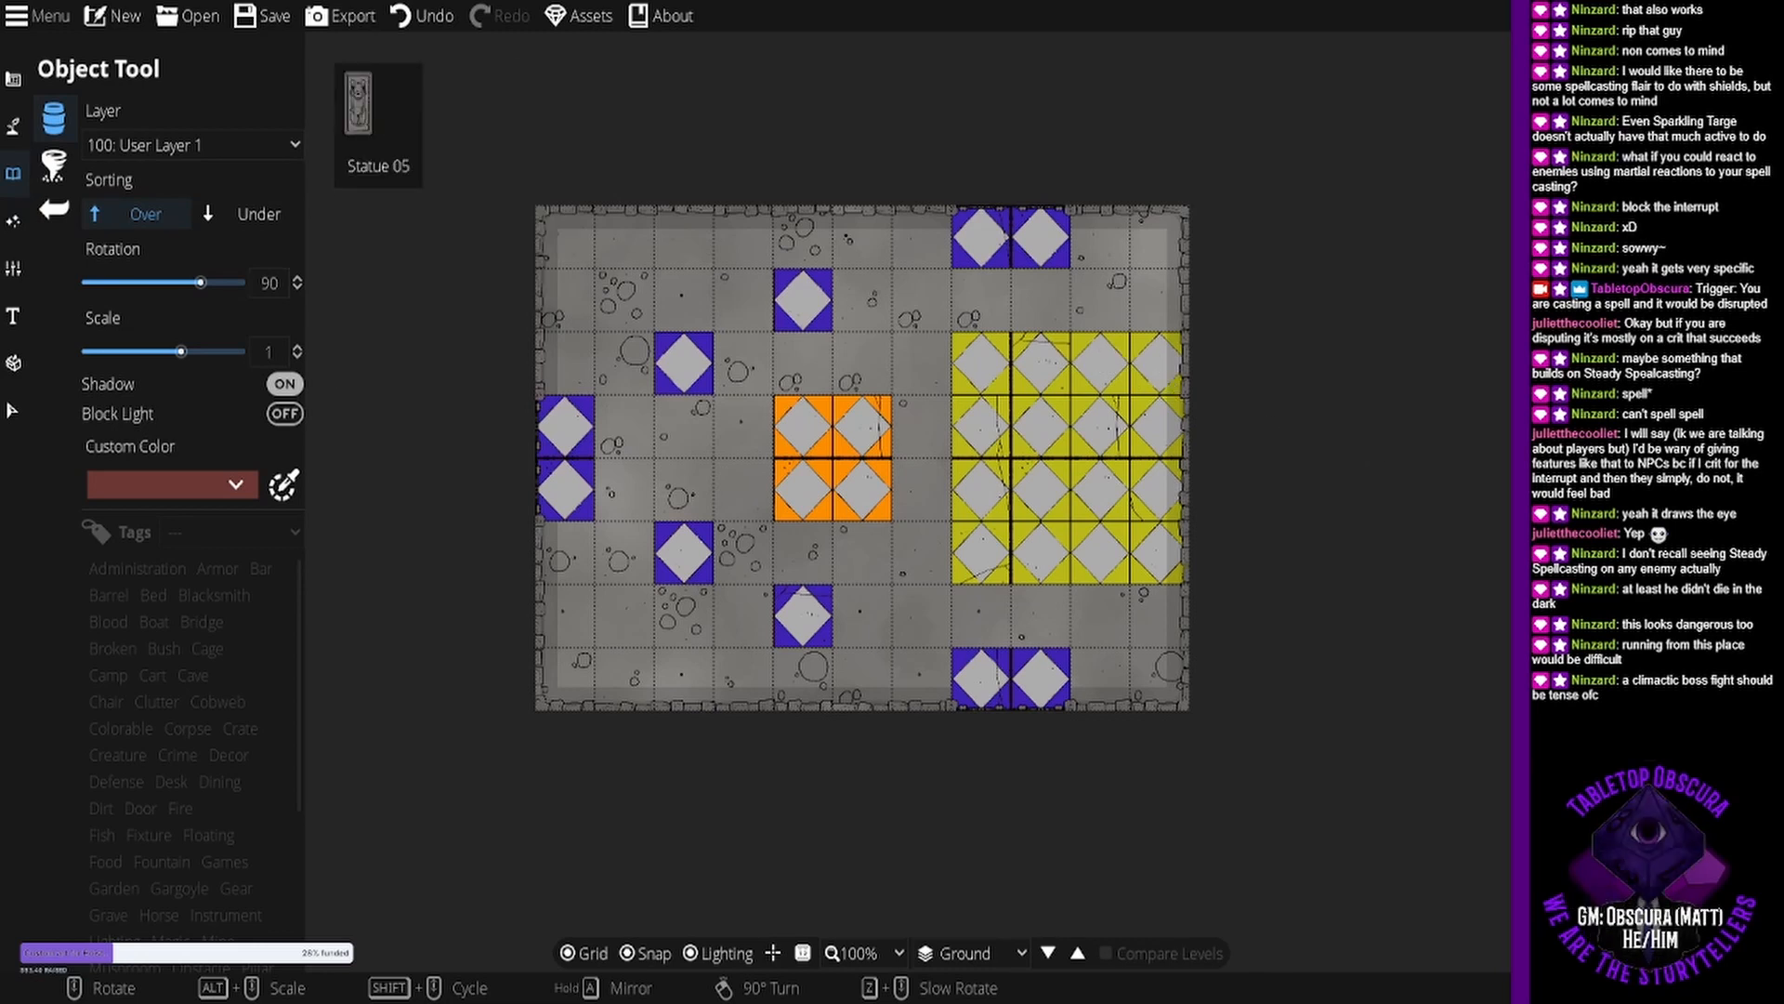
scroll(1087, 388, down, 4)
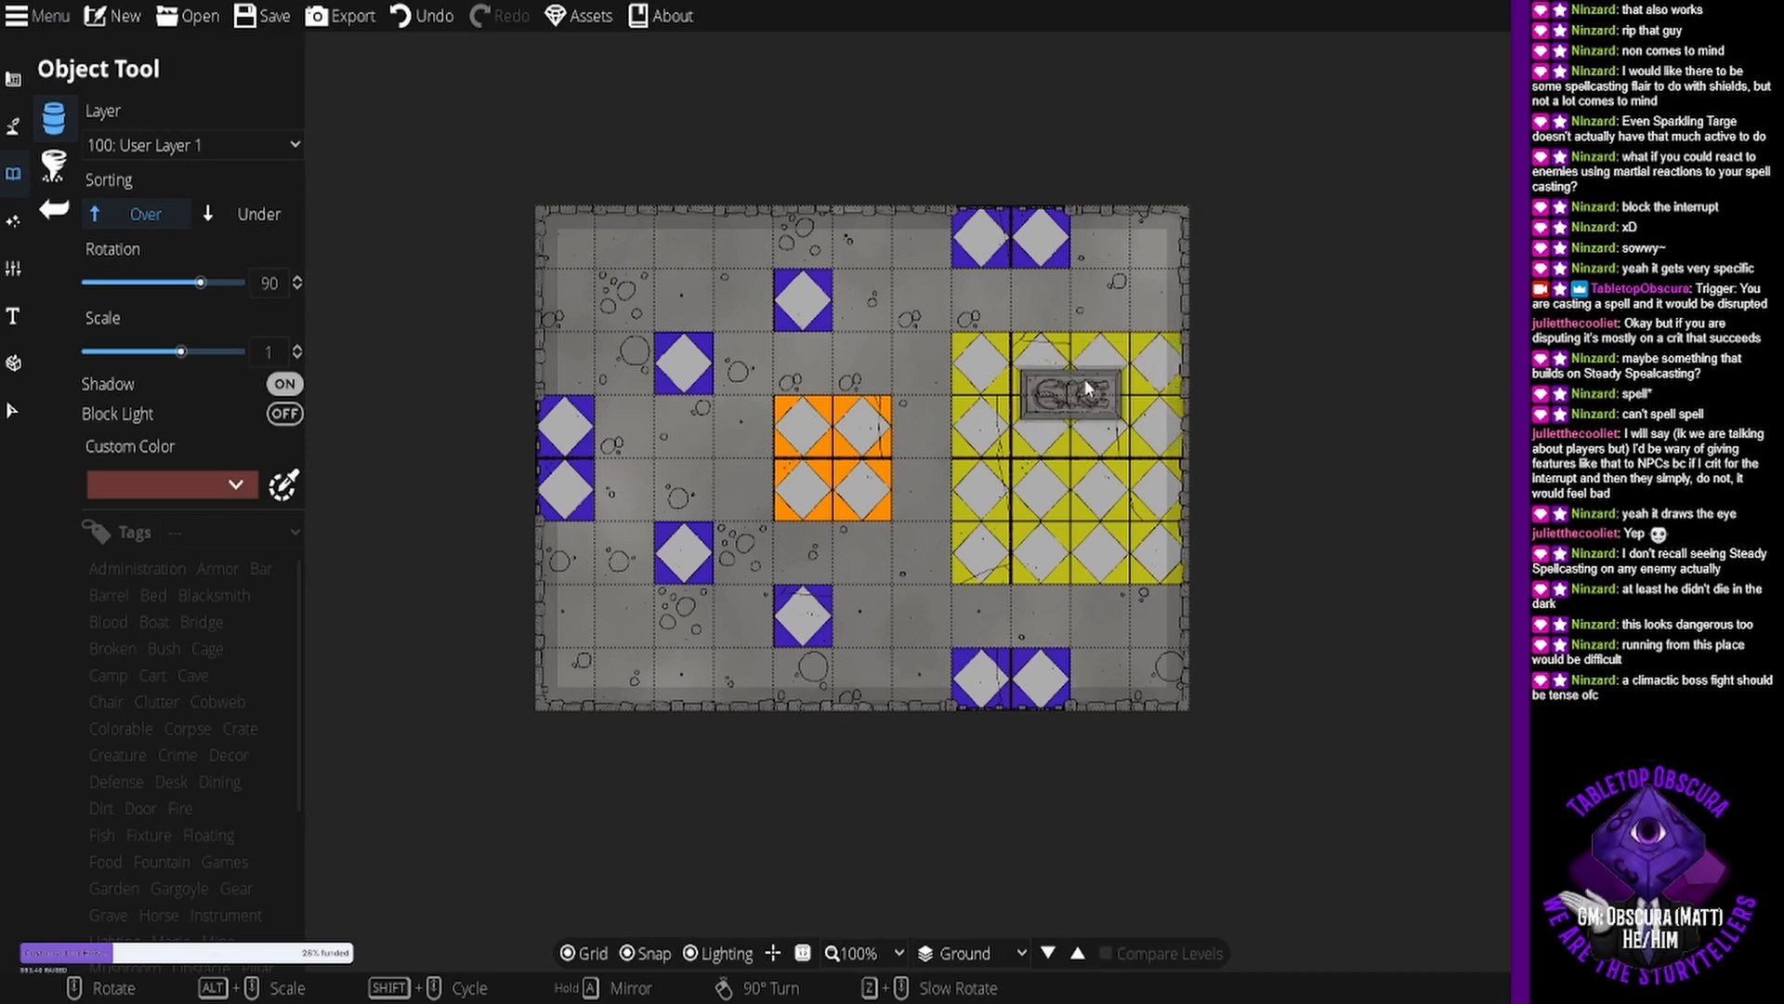
scroll(1085, 389, down, 8)
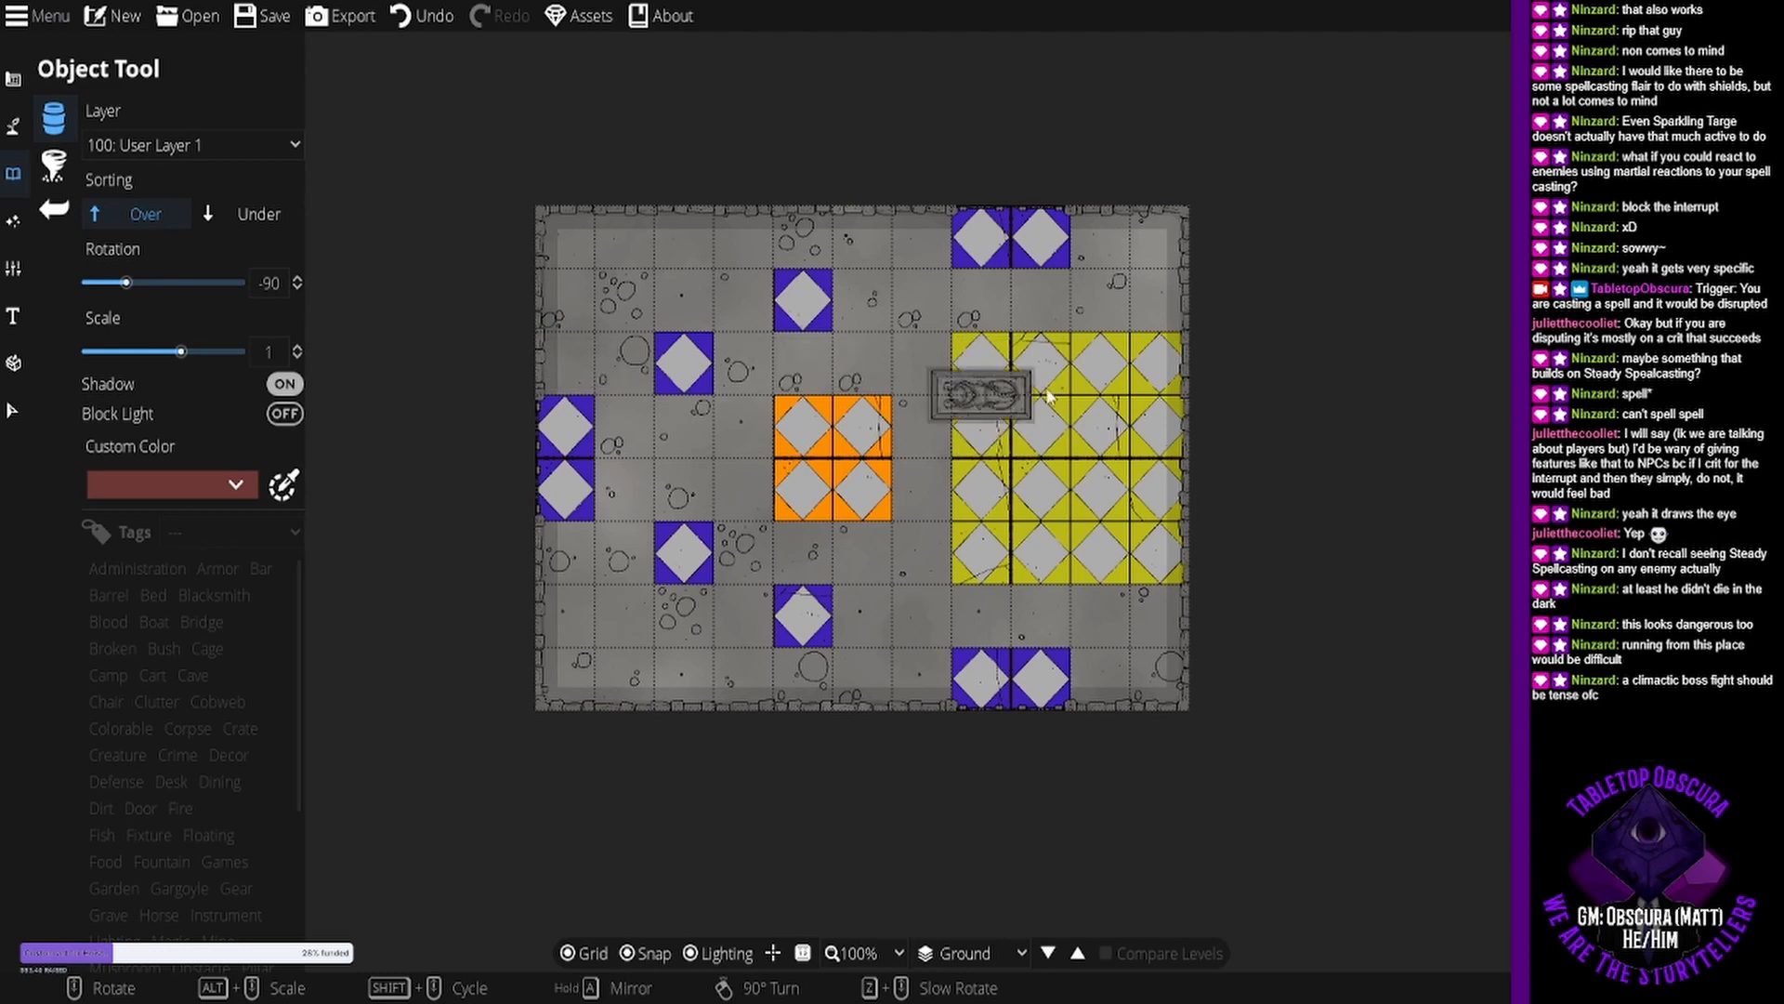
click(996, 366)
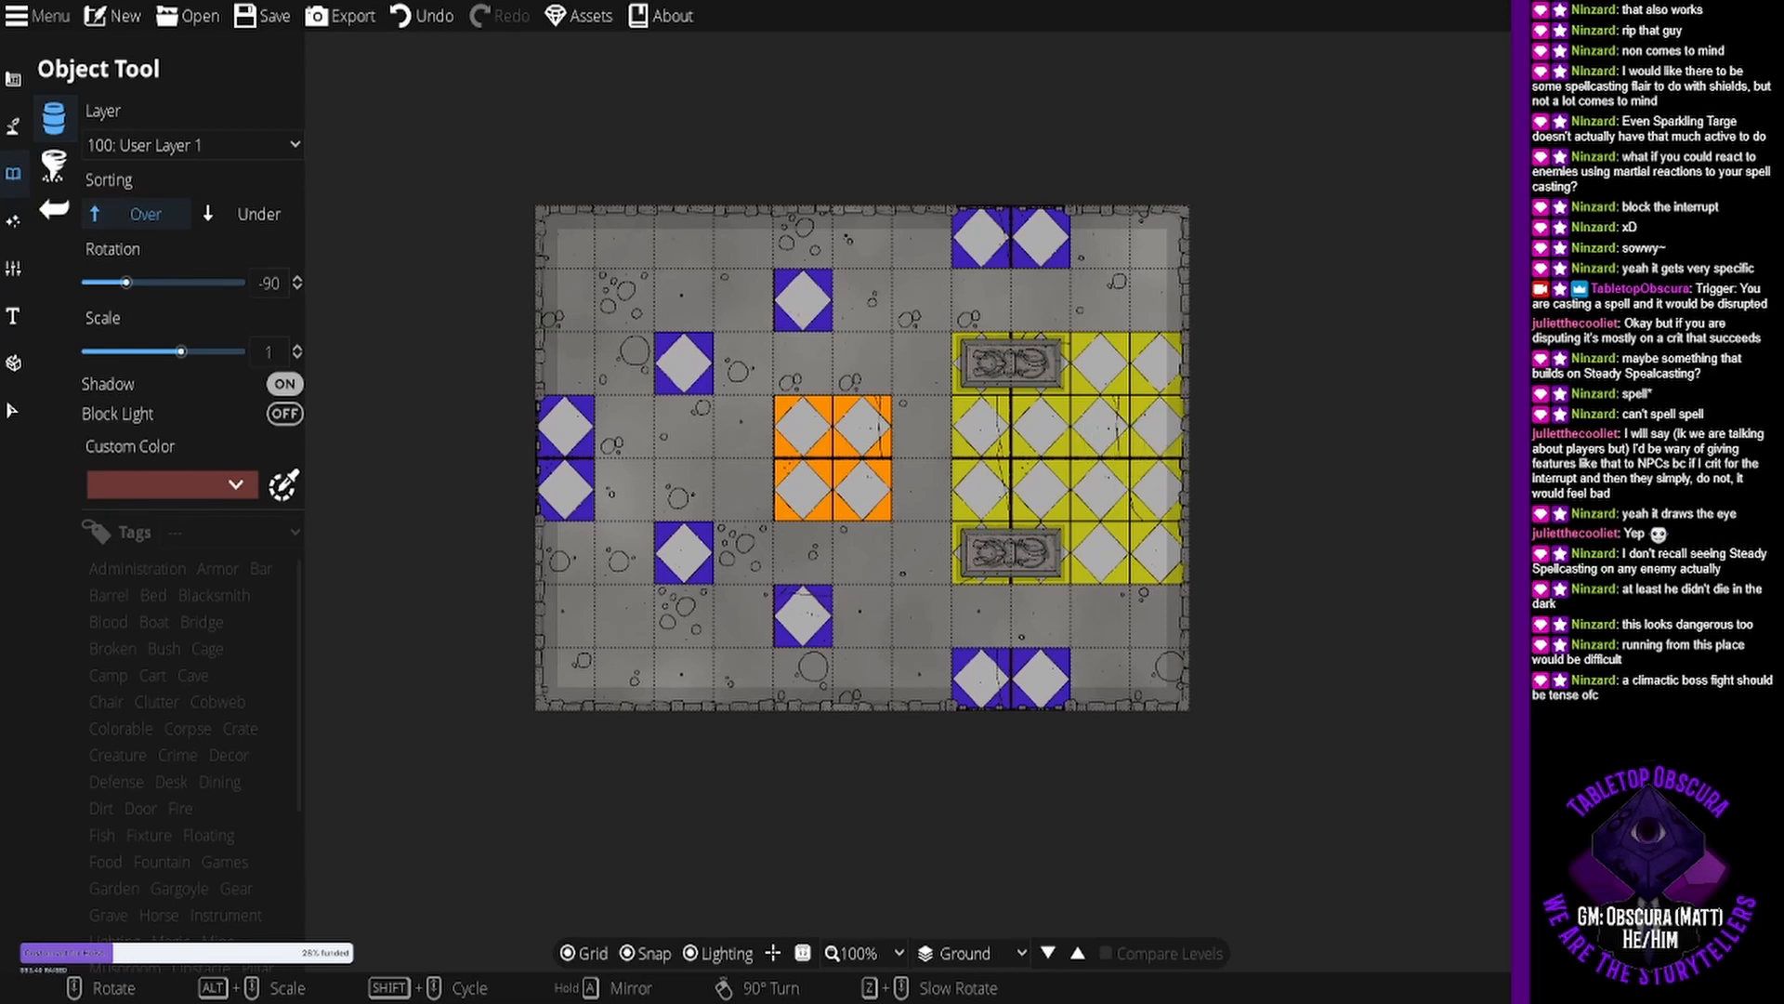
Place a round statue at 90° rotation and scale 2 near the east wall, and a small stone slab at scale 1 just west of it.
scroll(1127, 463, down, 5)
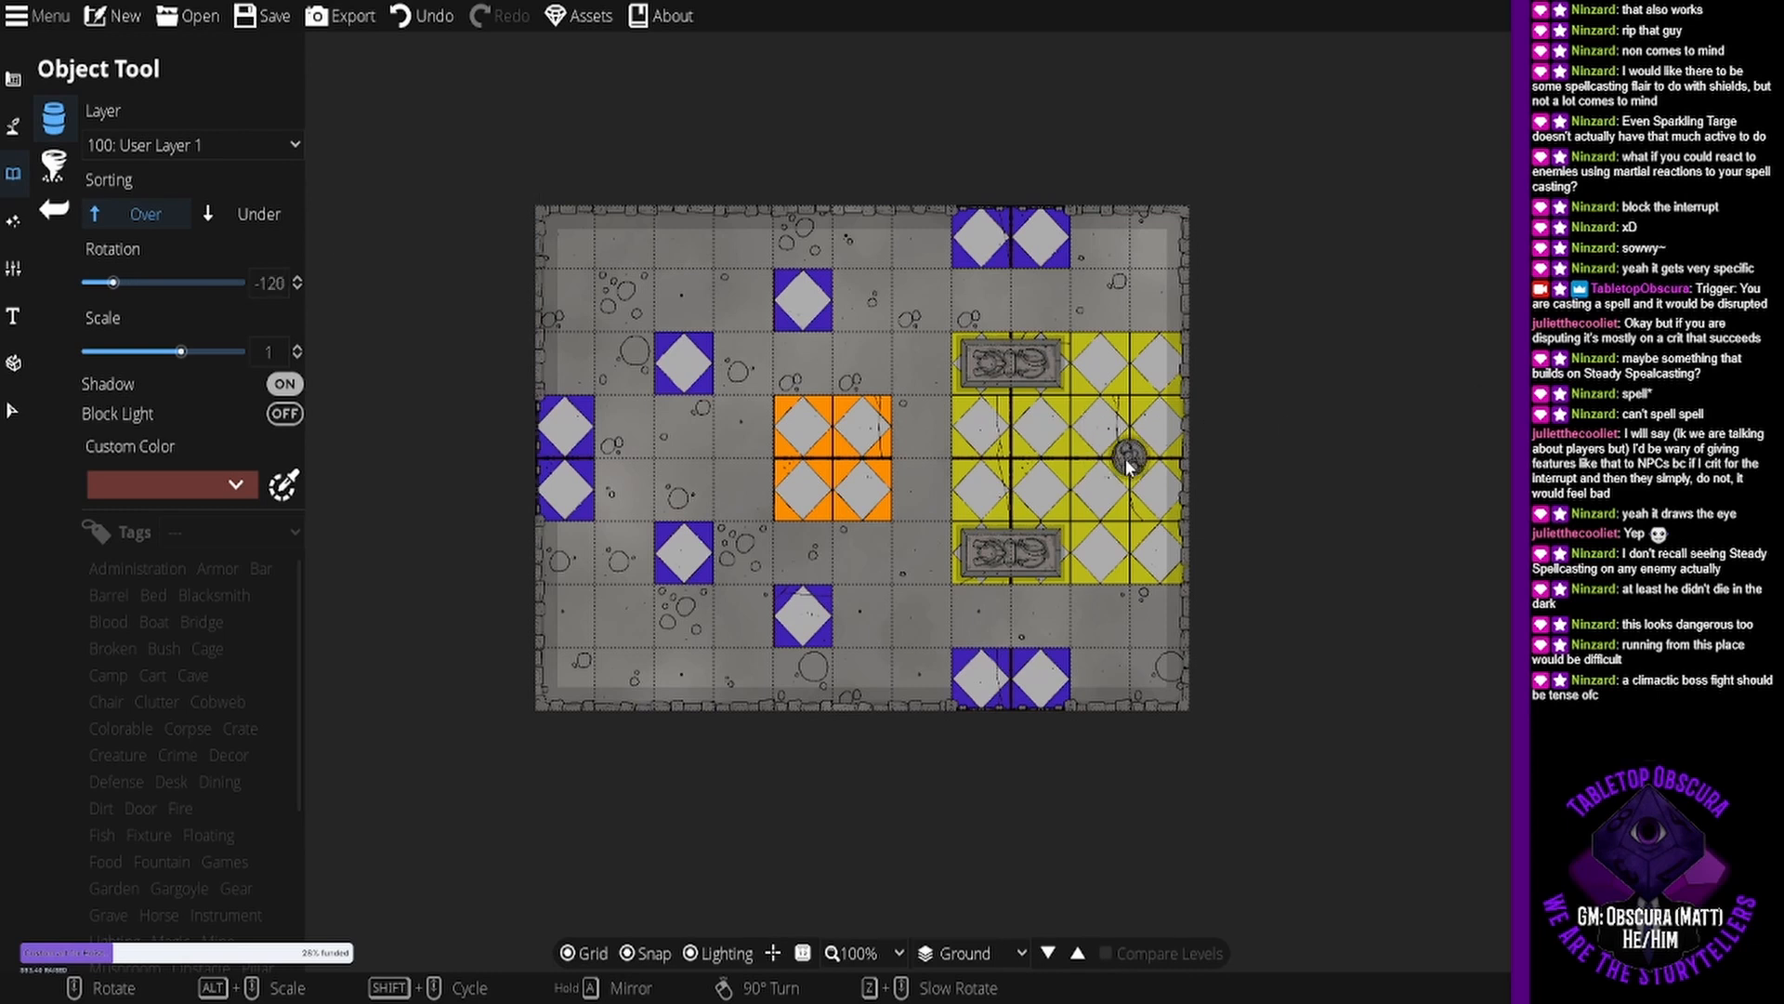
scroll(1127, 463, down, 7)
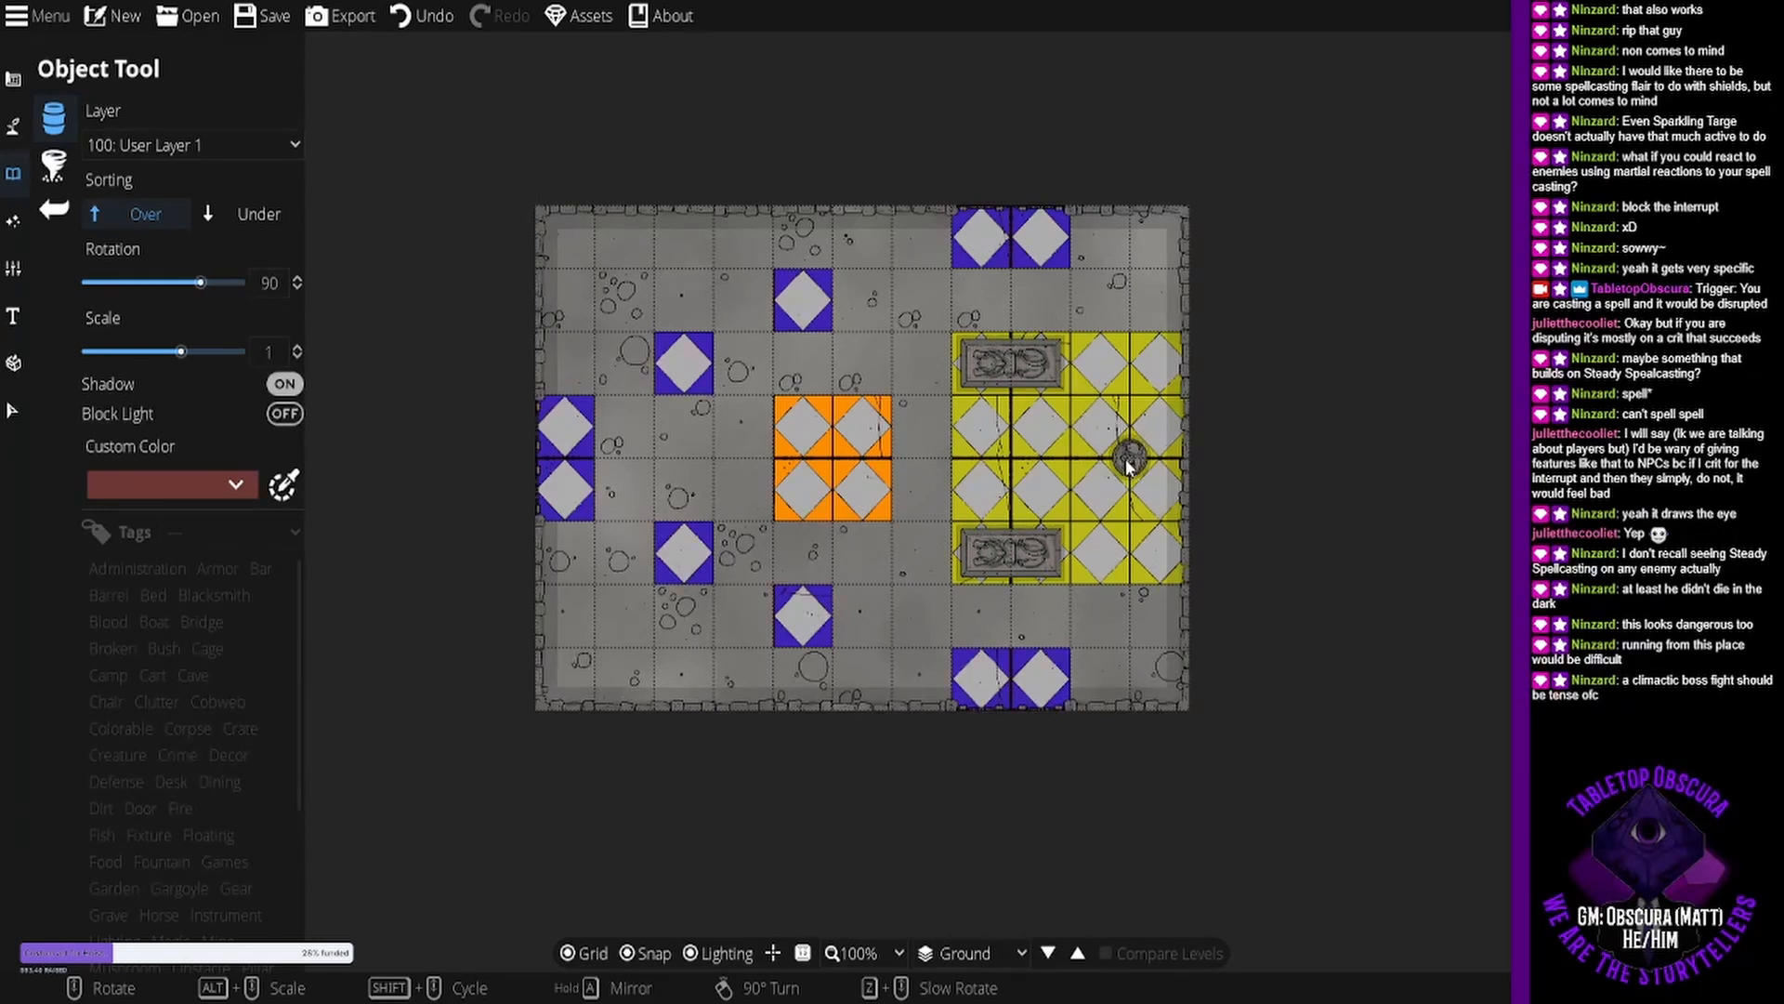
alt+scroll(1127, 464, up, 13)
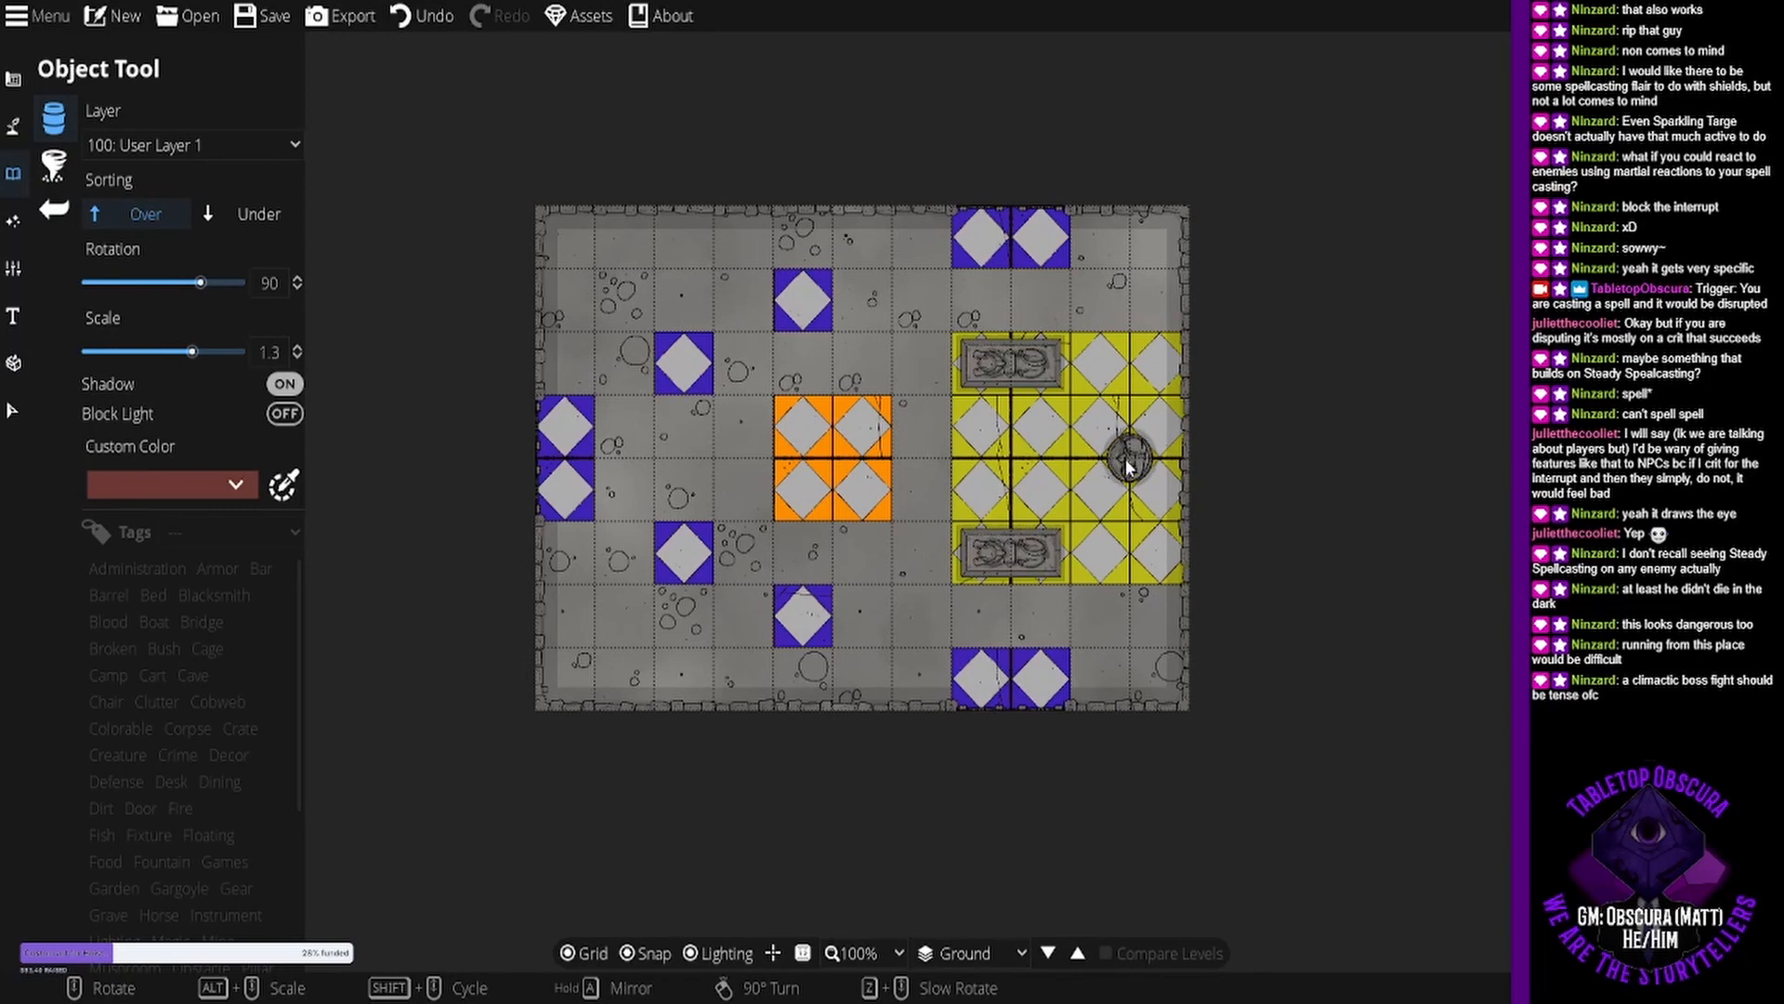
alt+scroll(1124, 459, down, 3)
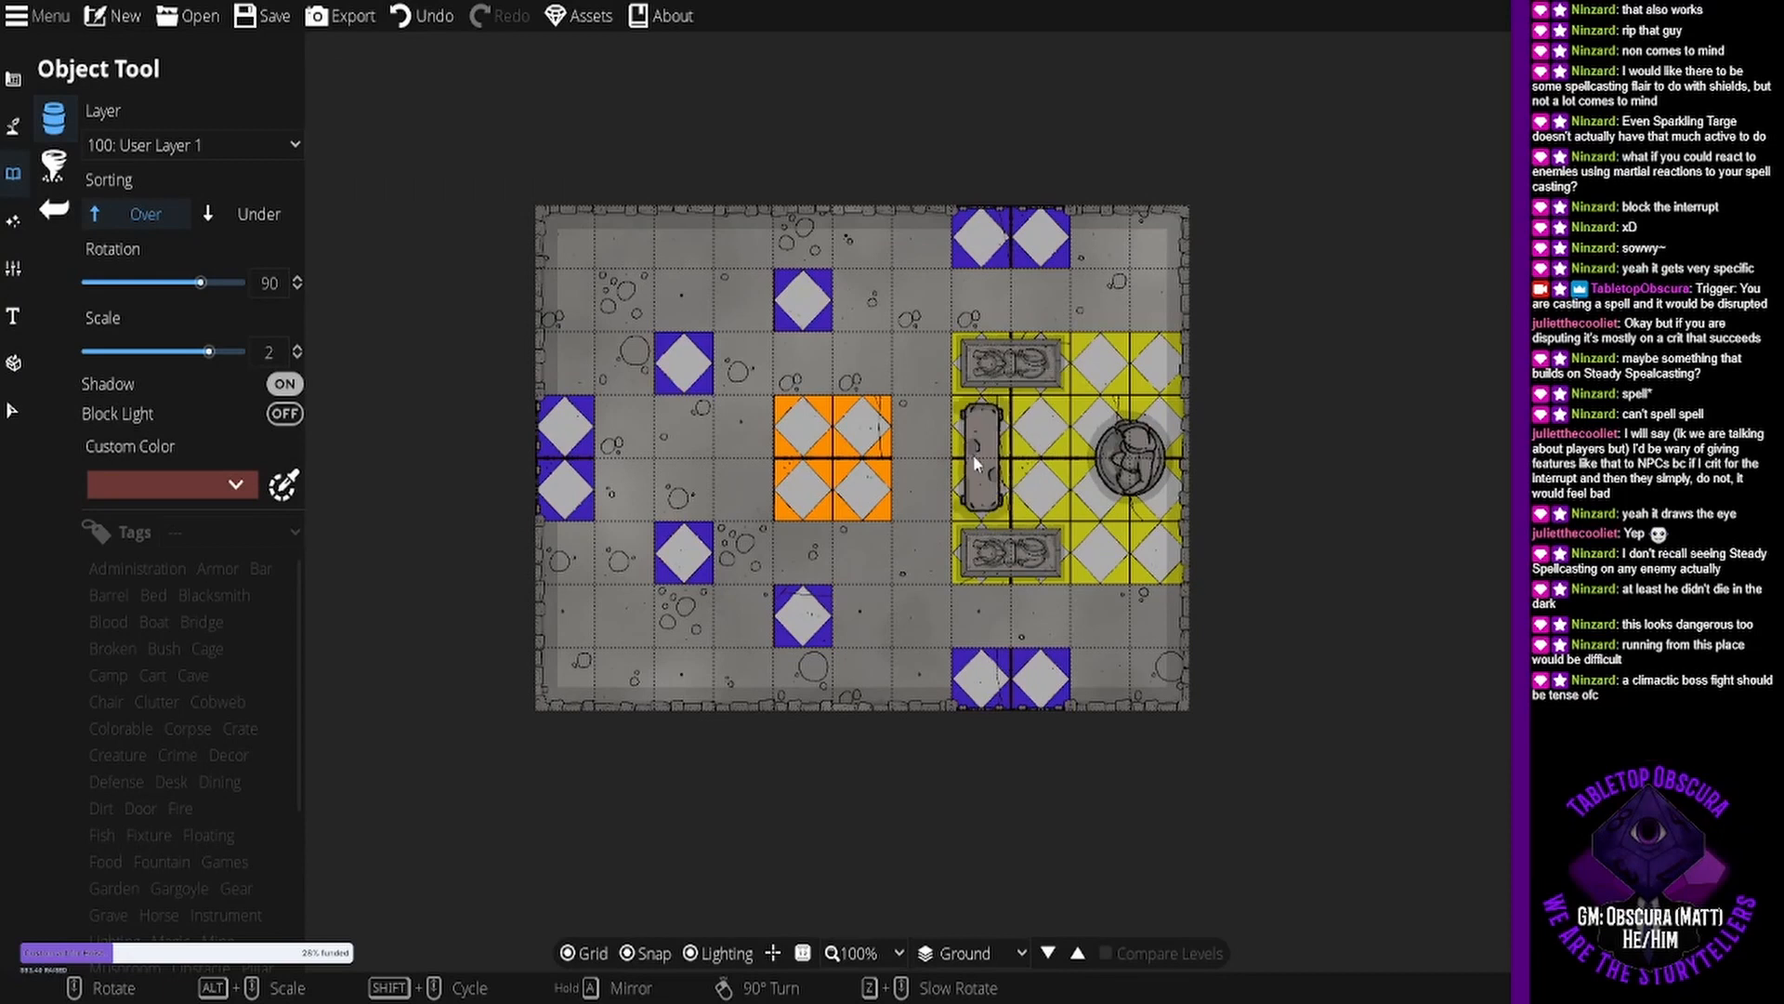
alt+scroll(976, 462, down, 10)
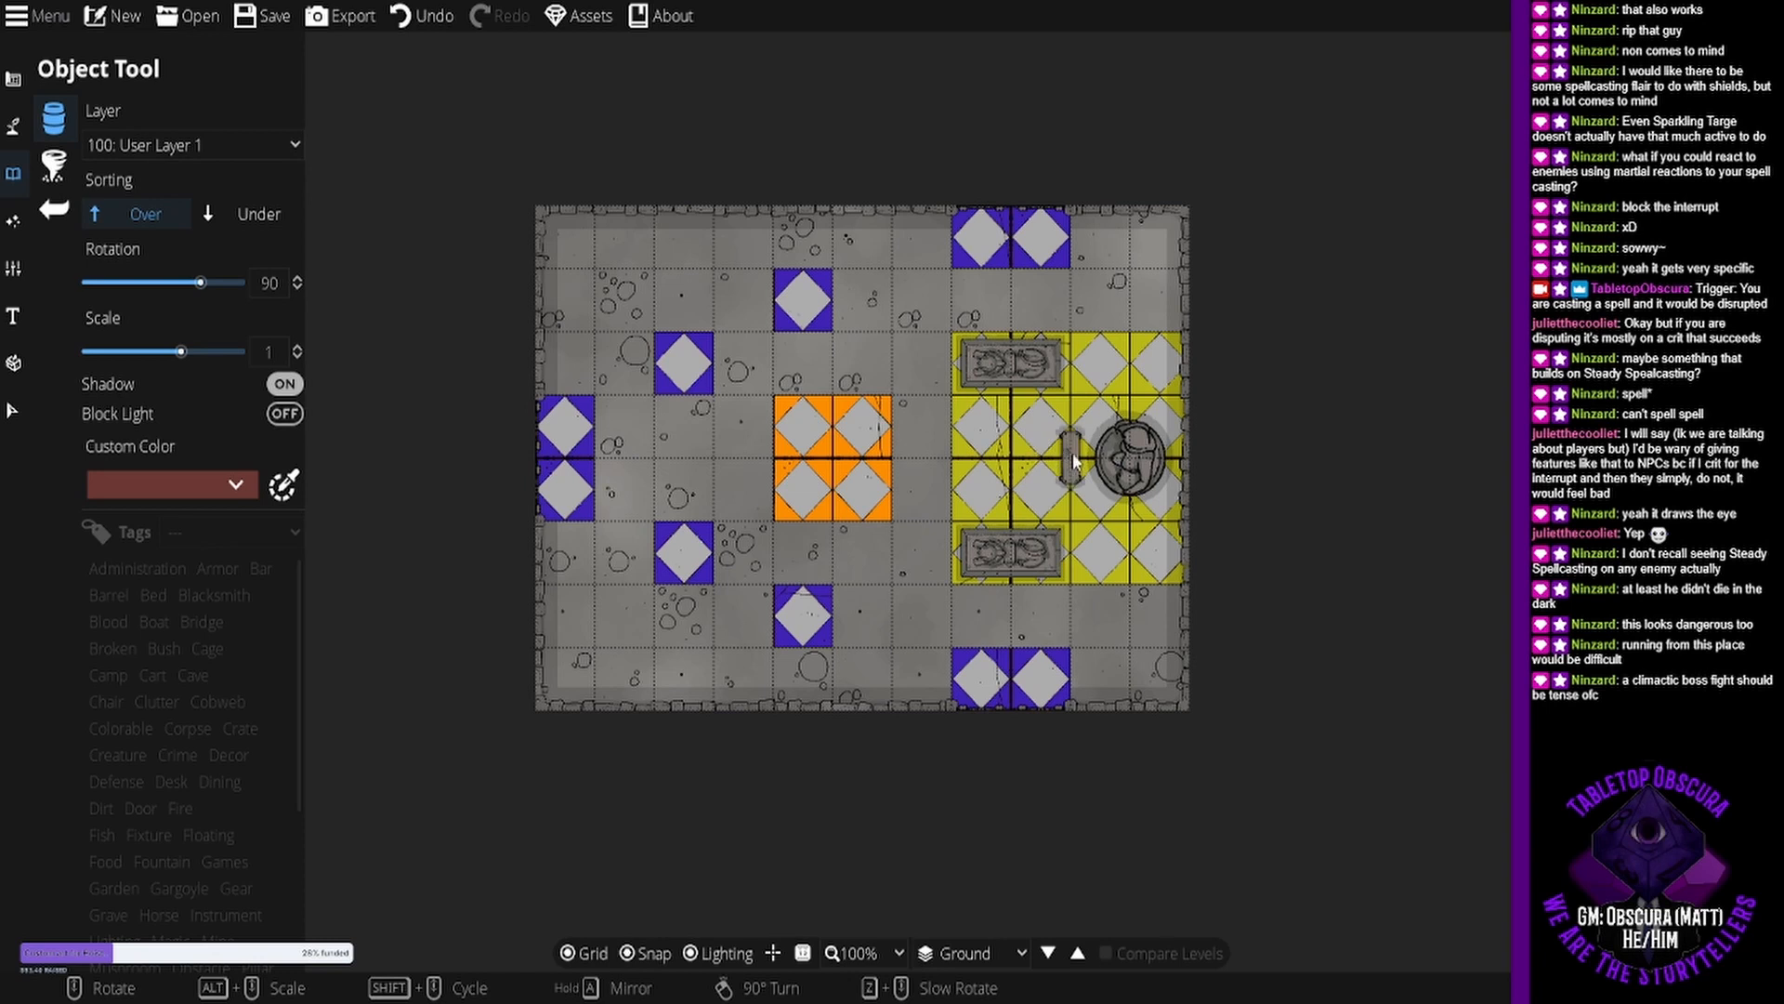
click(1073, 461)
Switch the object layer to 700: Above Walls, turn off snapping, and place a Tendrils 10 vine in the room's northeast corner.
drag(845, 433, 937, 464)
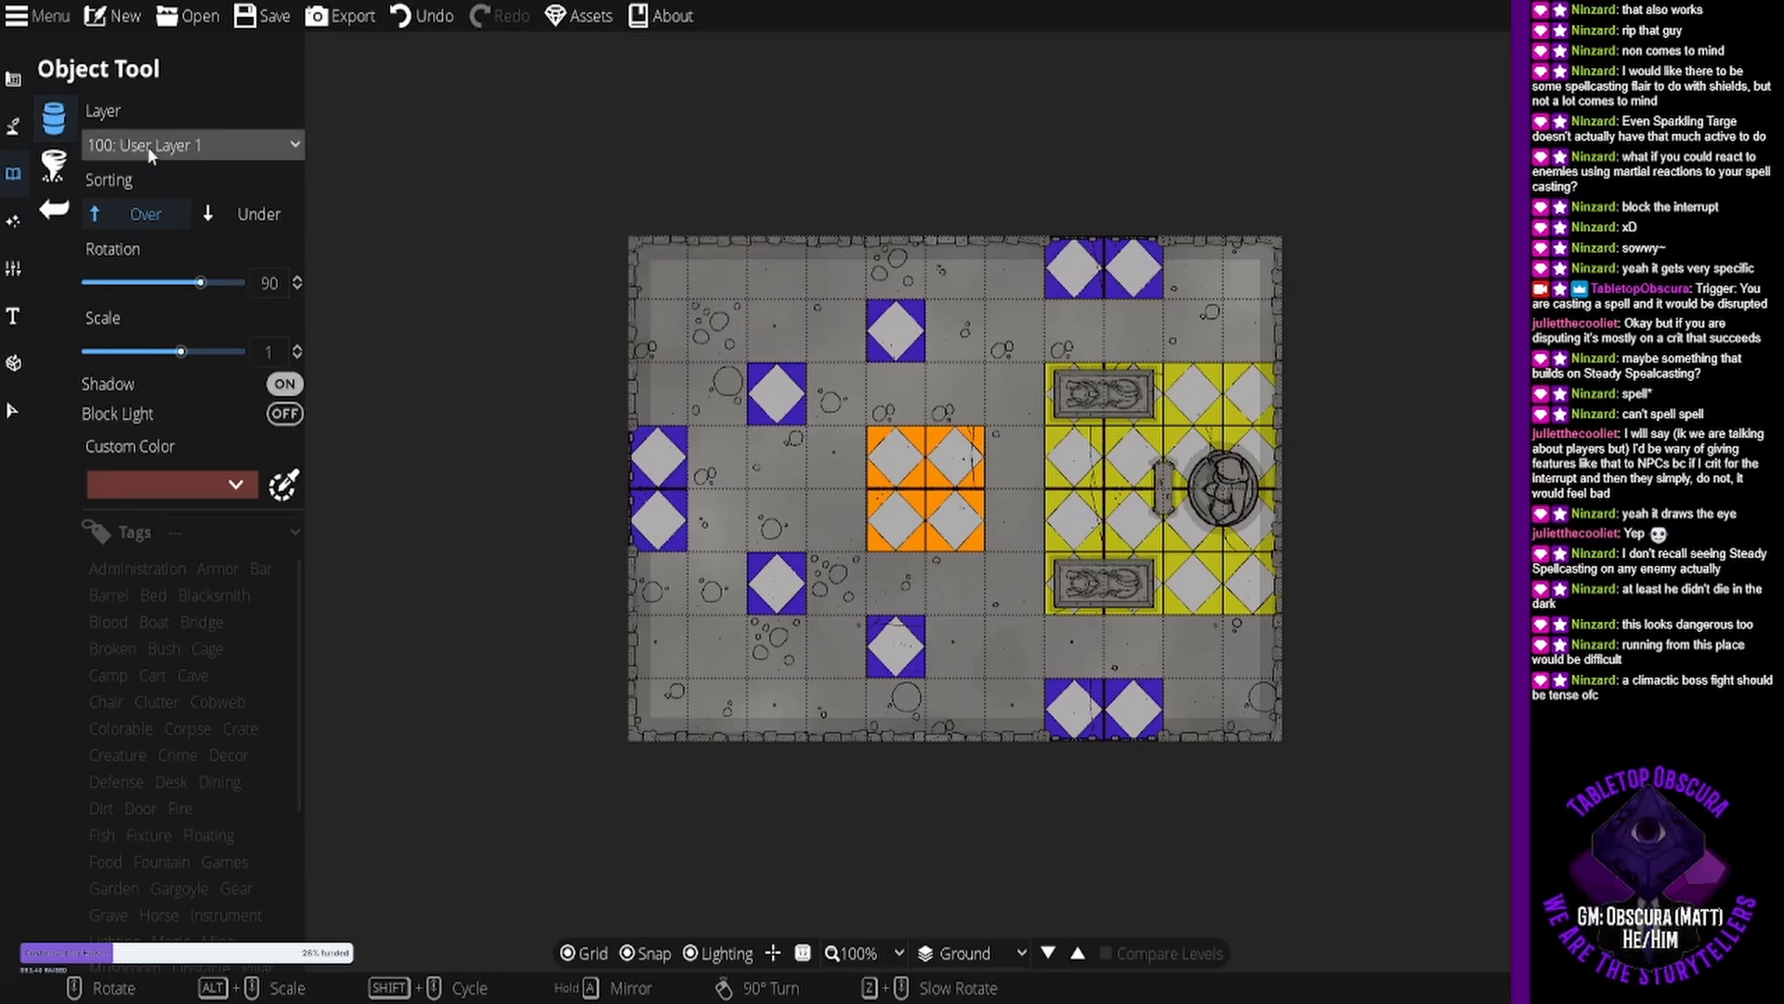
click(232, 137)
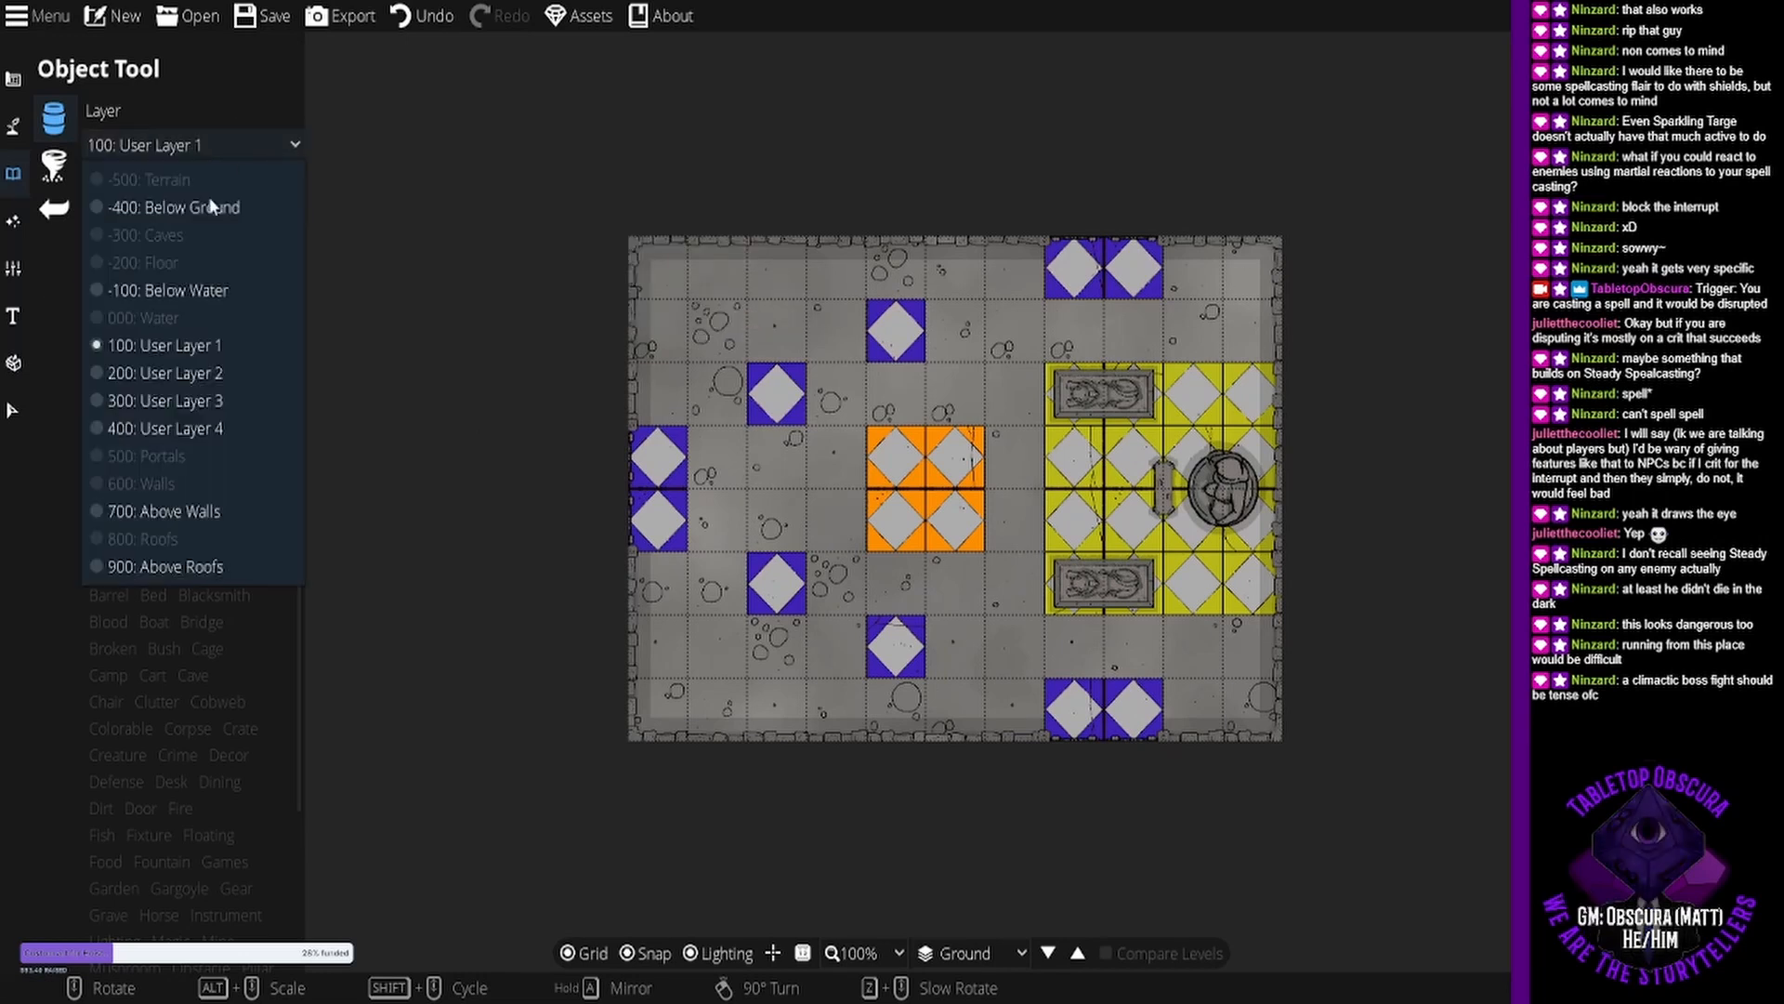
click(254, 510)
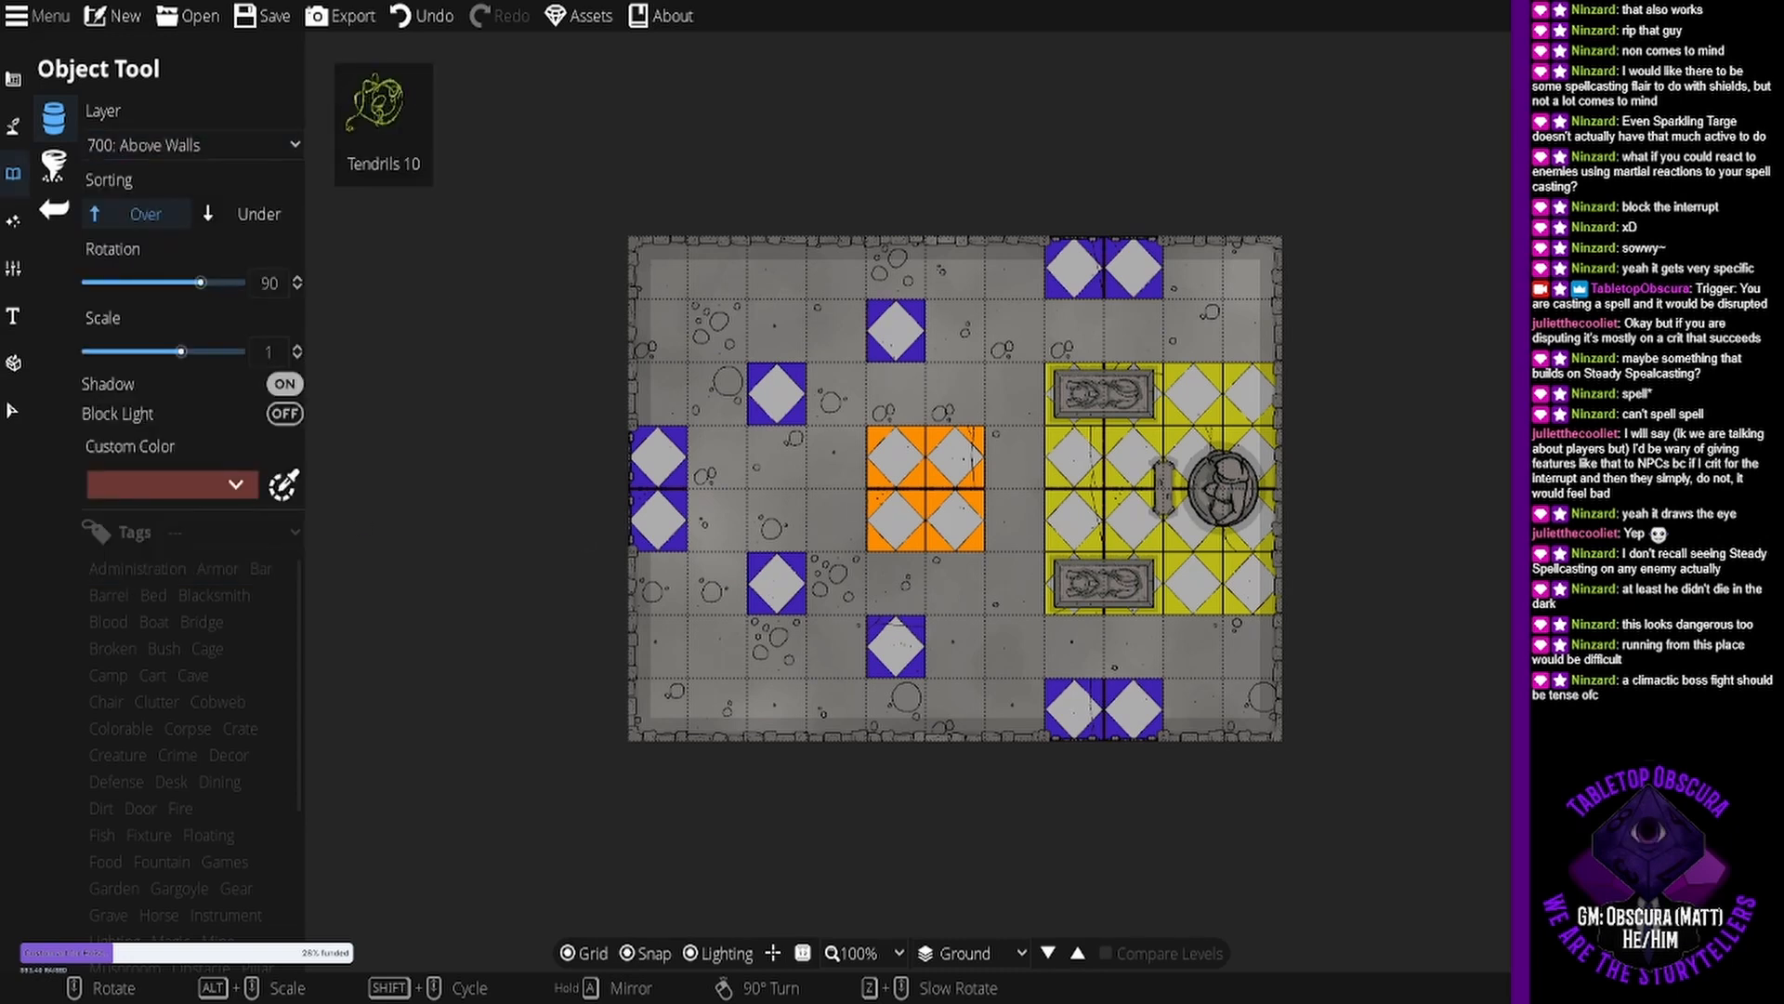
scroll(1120, 283, down, 1)
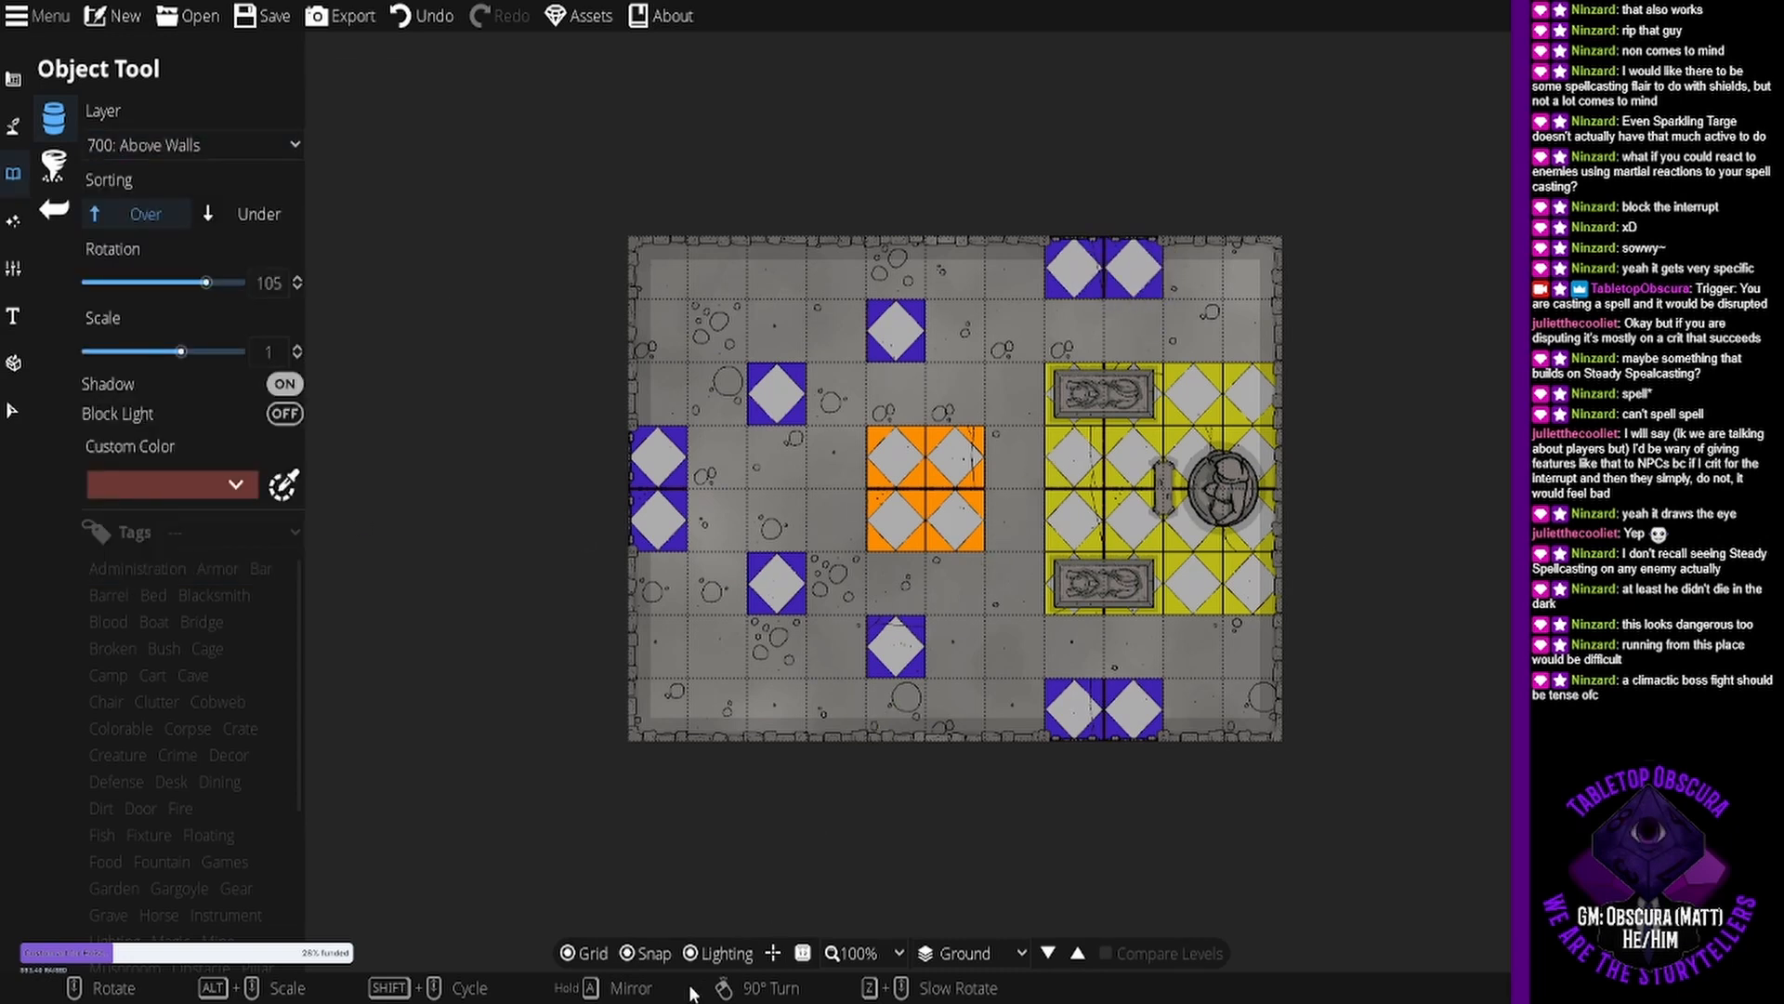
click(627, 954)
scroll(1208, 288, up, 1)
click(1263, 247)
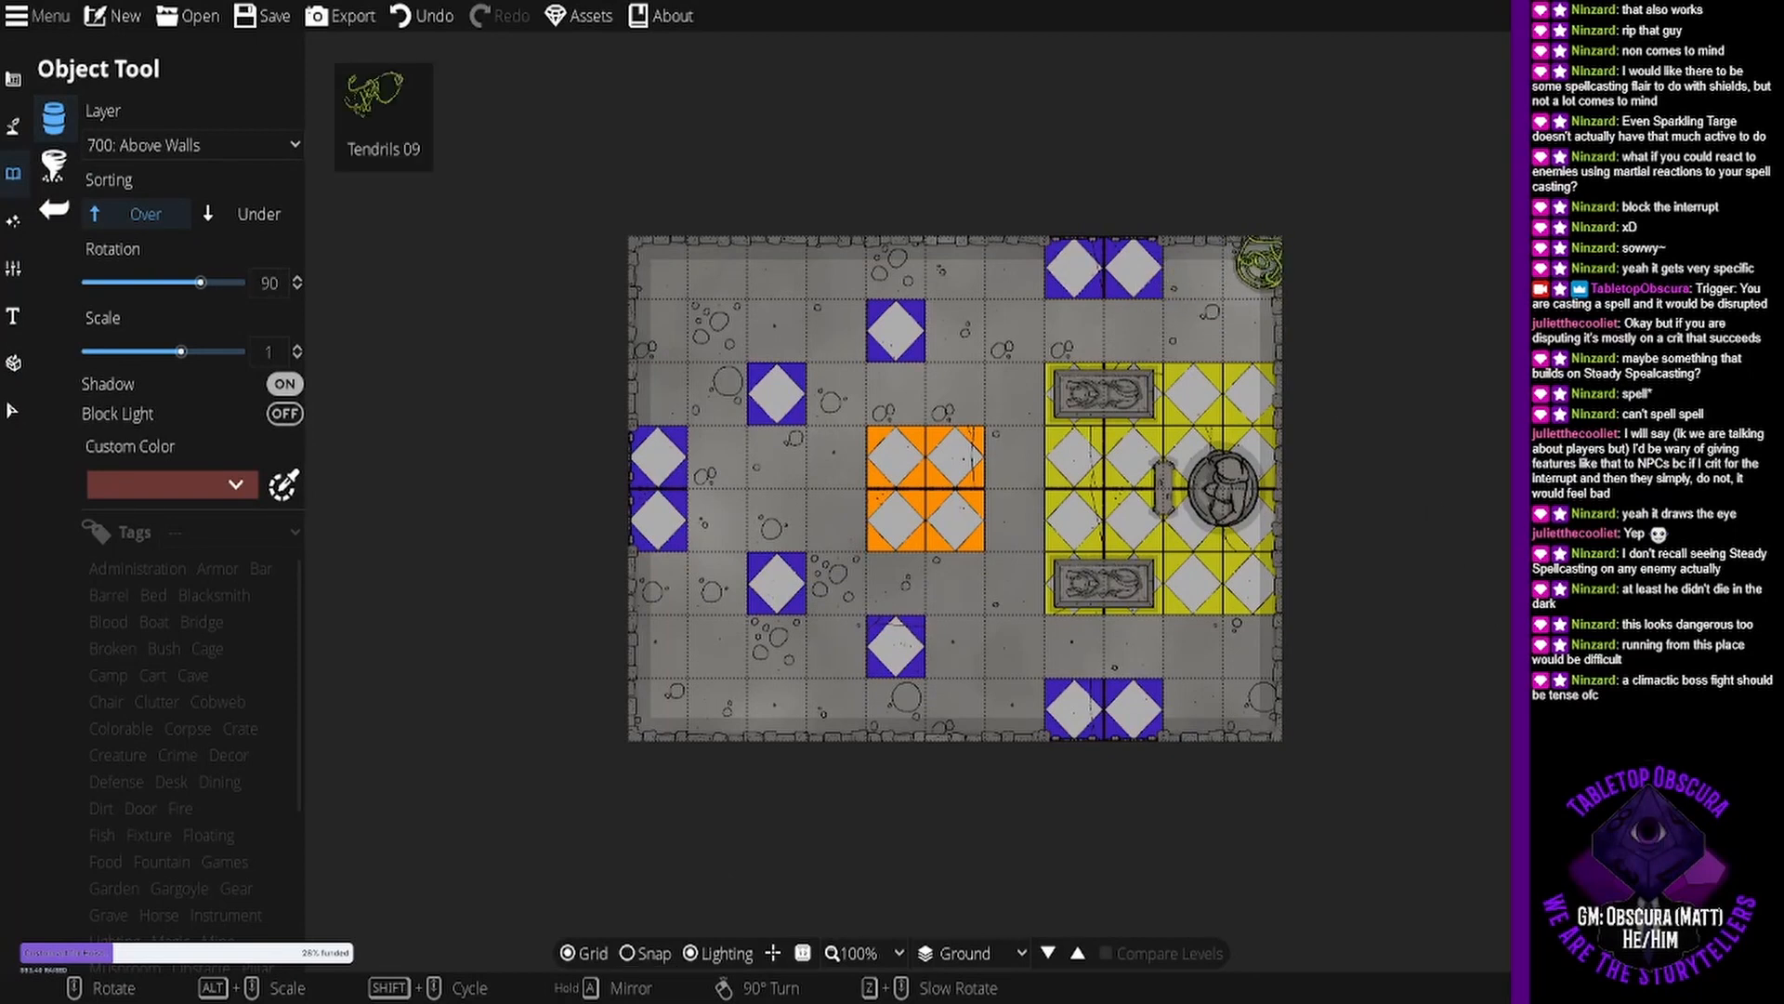
Place a Tendrils 09 vine rotated -60° on the south wall, just west of the blue two-tile strip.
scroll(920, 609, up, 5)
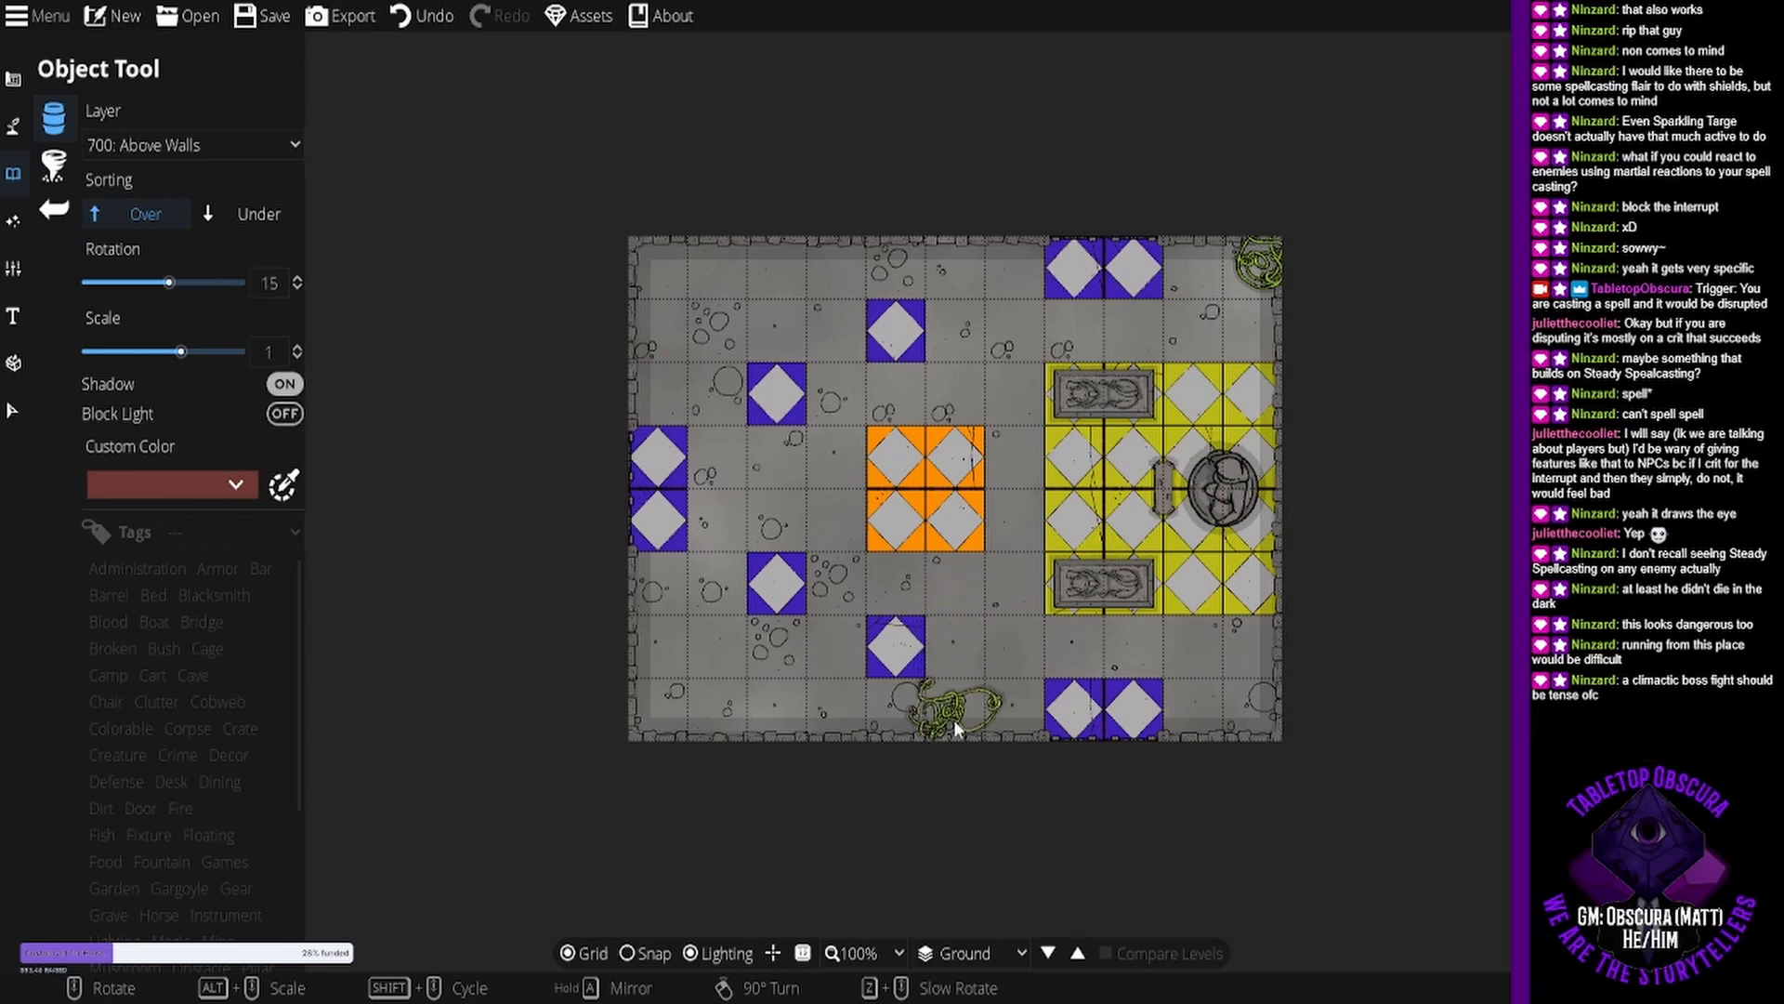
scroll(955, 721, up, 1)
scroll(979, 740, down, 1)
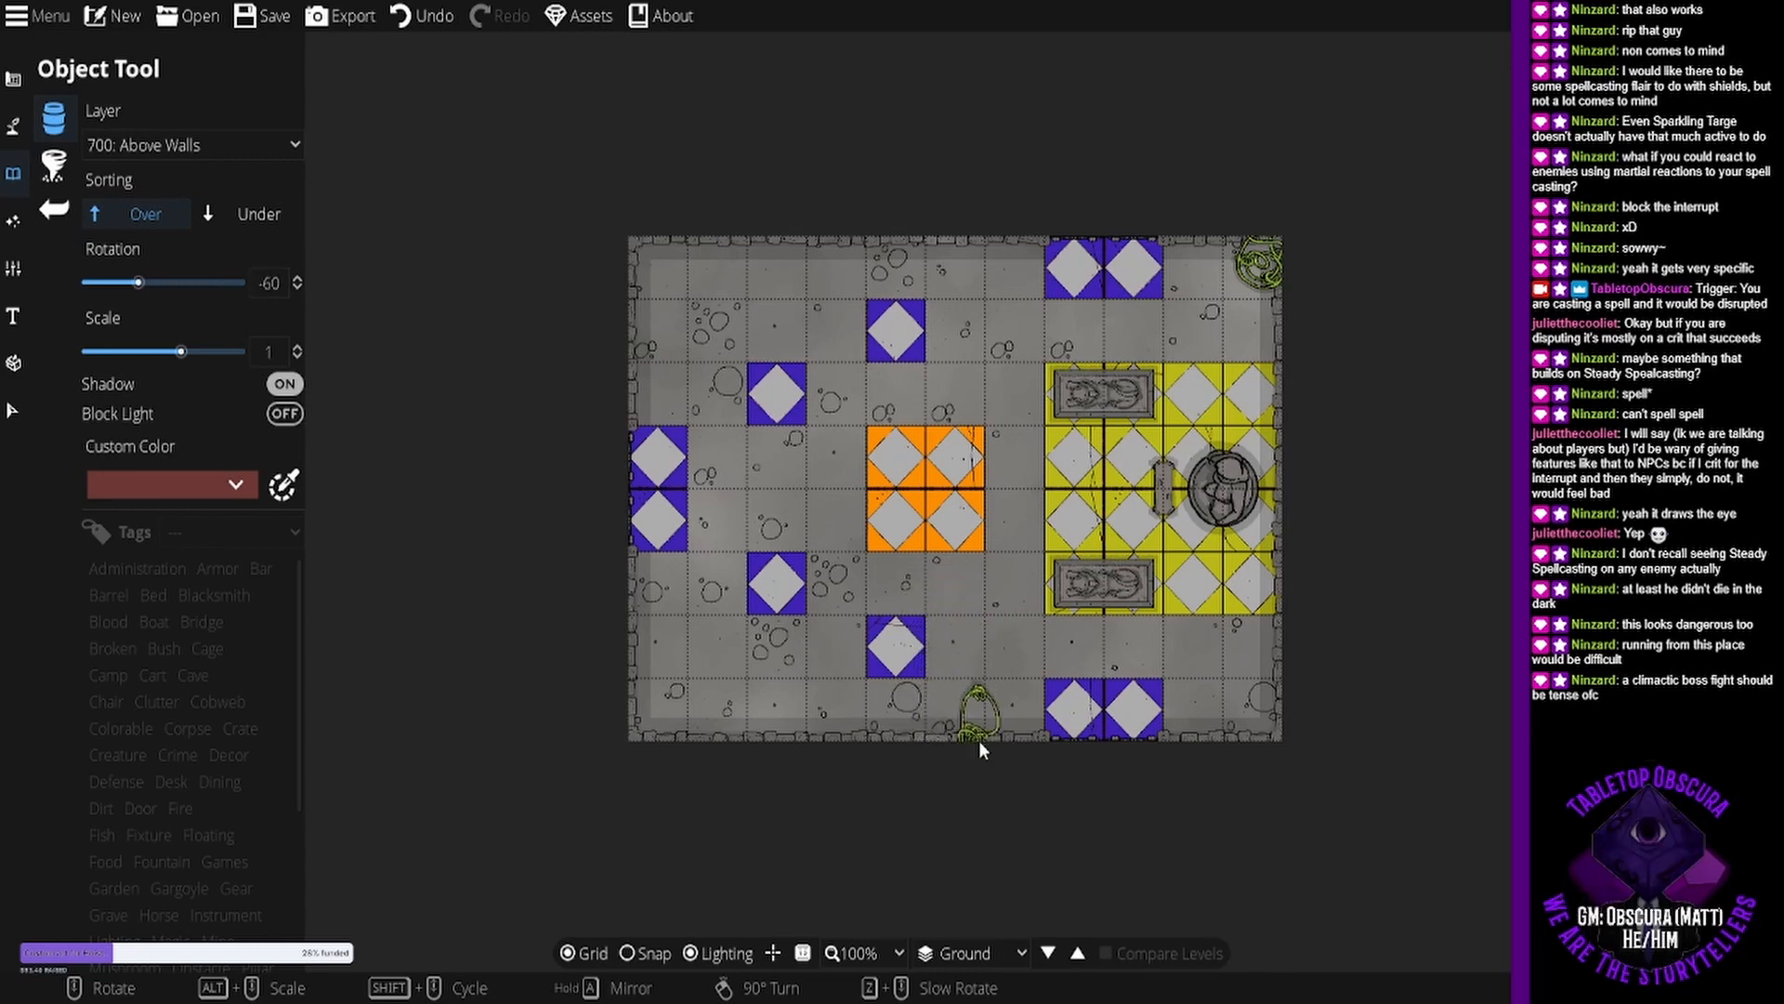
click(975, 733)
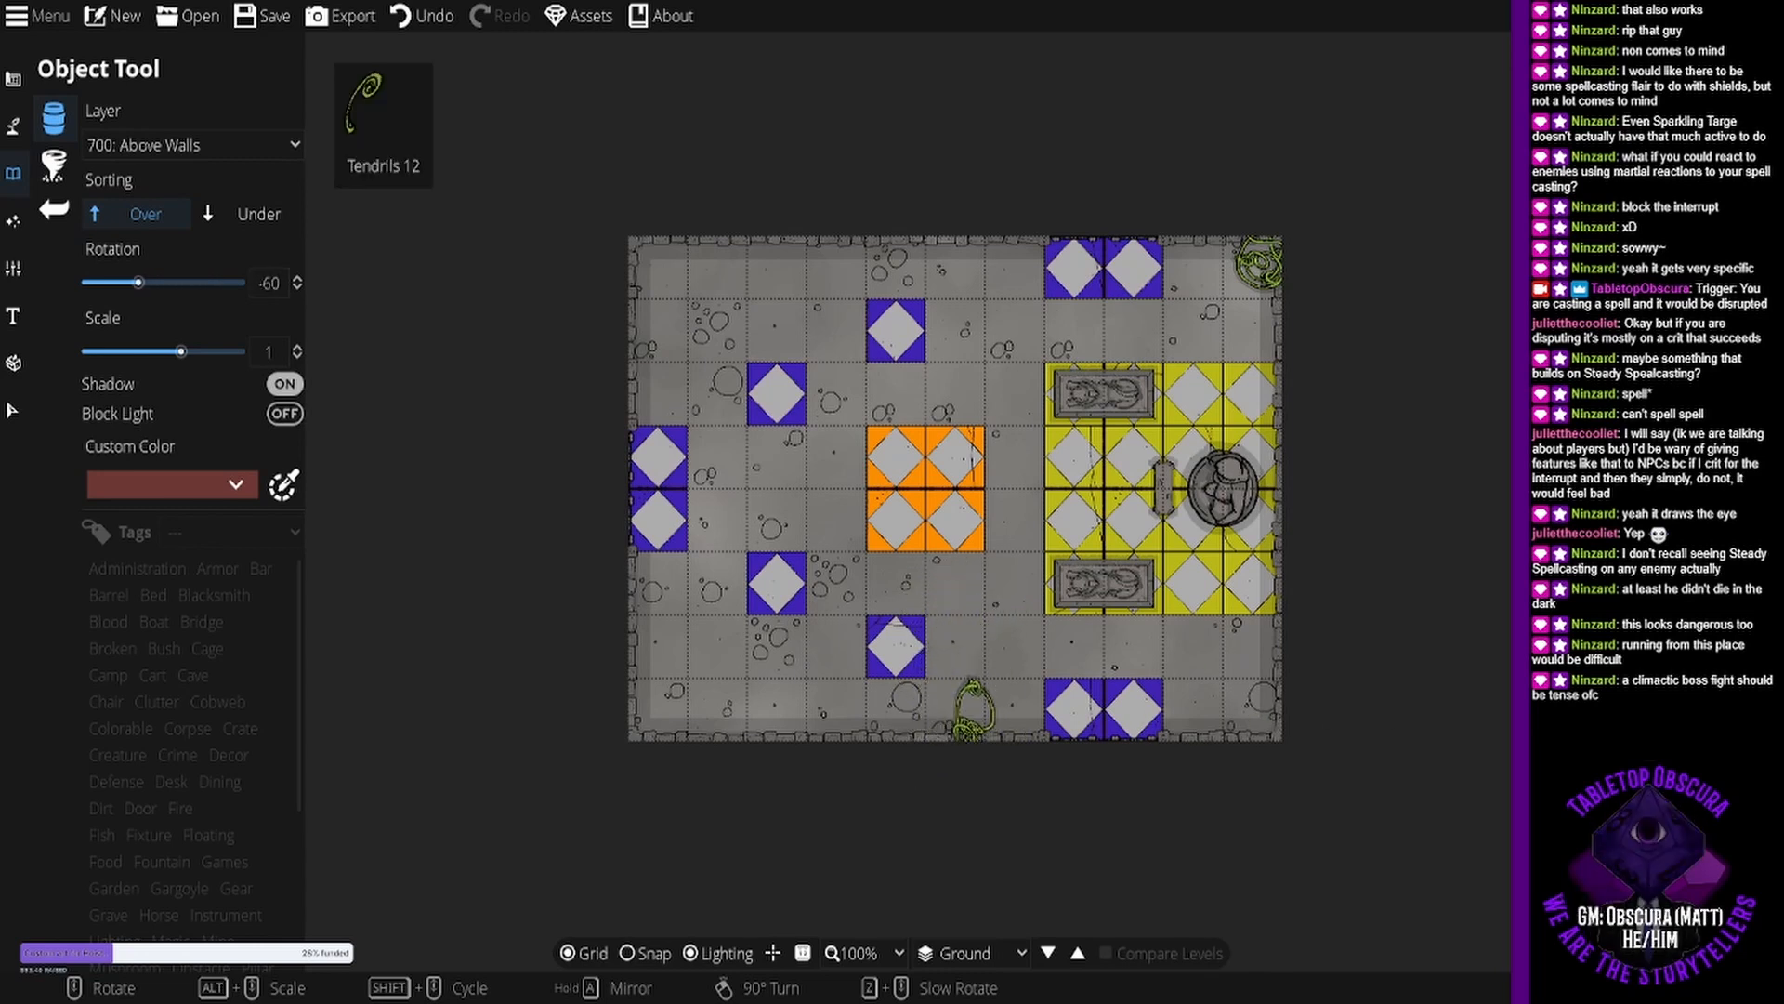
Try placing a rotated tendril vine on the south wall near the southeast corner.
scroll(1246, 722, down, 6)
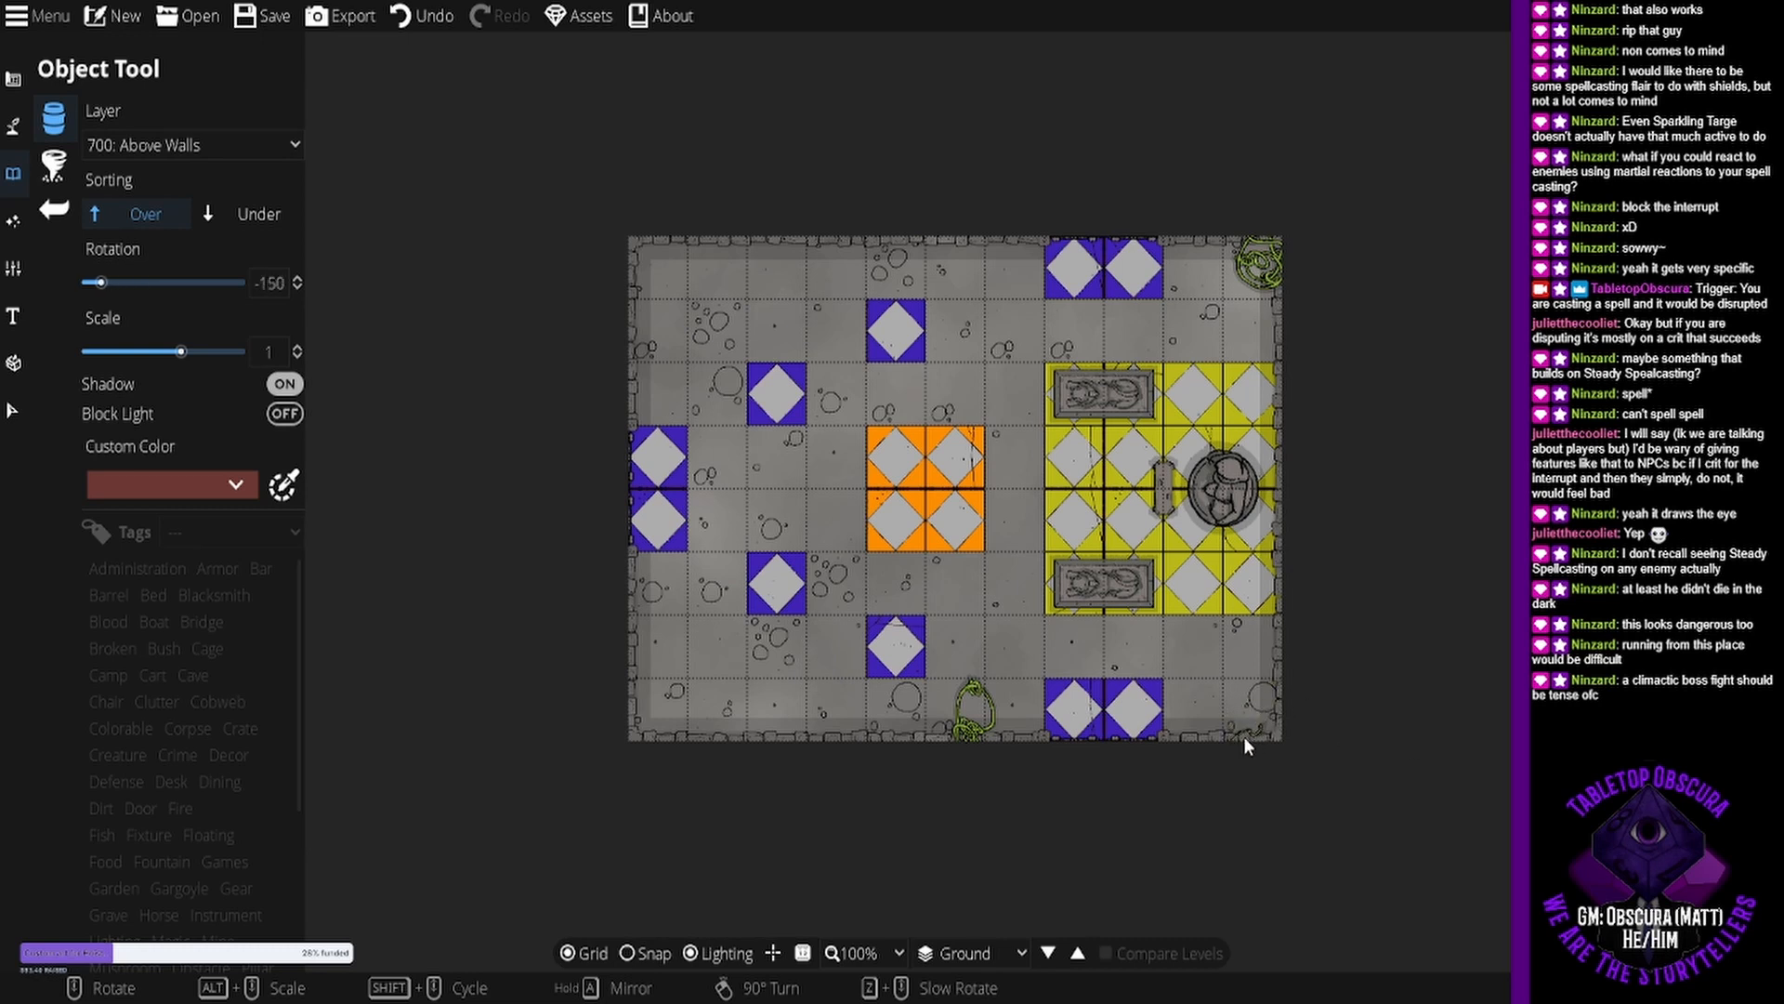
scroll(1244, 736, up, 2)
scroll(1243, 736, up, 1)
scroll(1231, 734, down, 5)
scroll(1231, 734, up, 5)
scroll(1230, 734, down, 1)
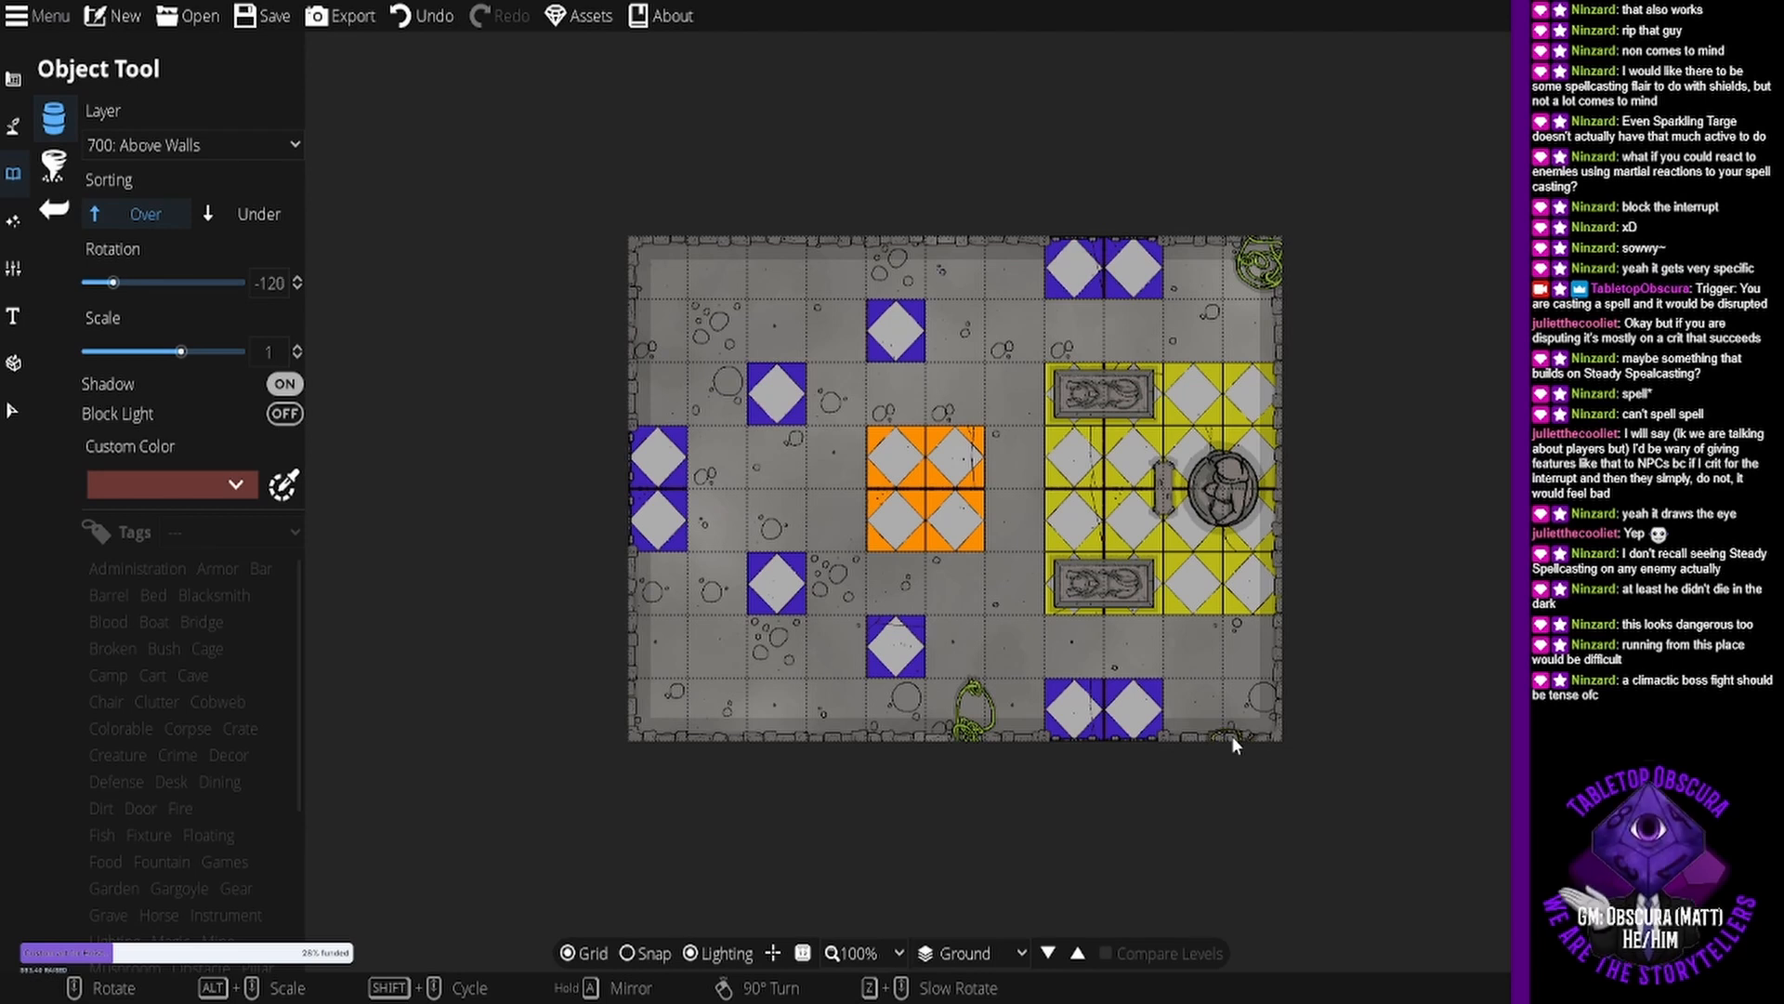
scroll(716, 651, up, 1)
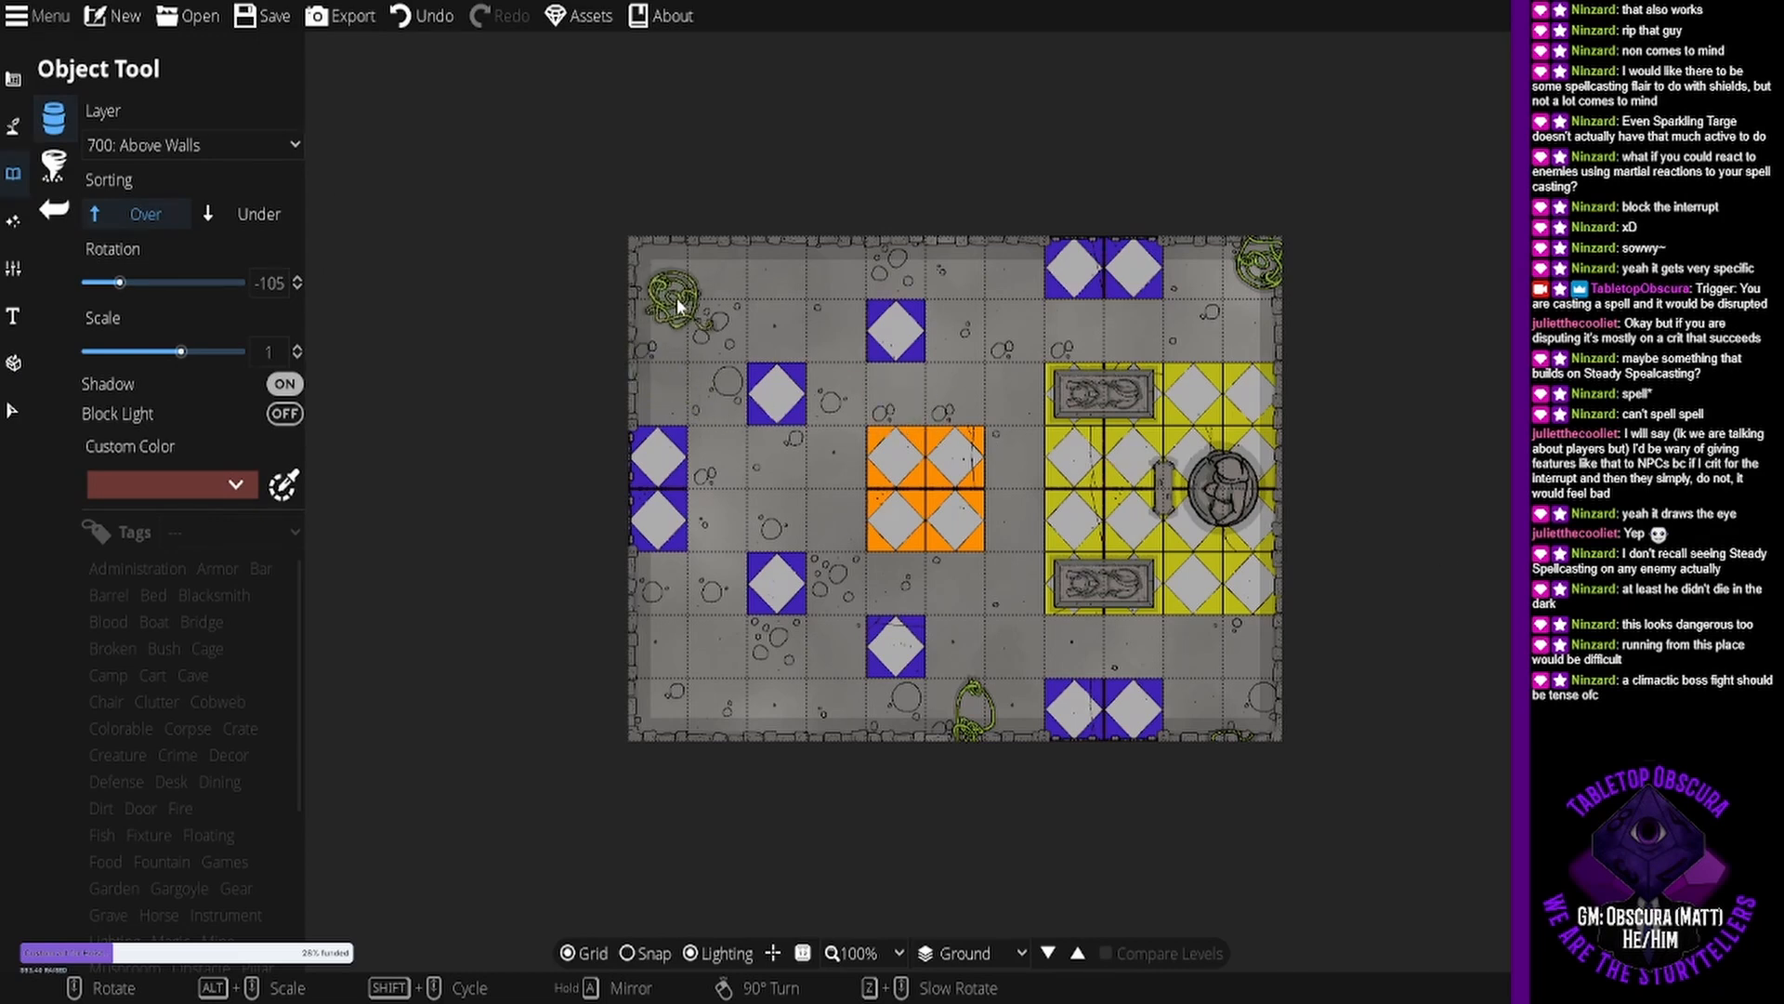
Place tendril vines in the room's northwest corner and on the north wall above the fifth column.
scroll(660, 269, down, 5)
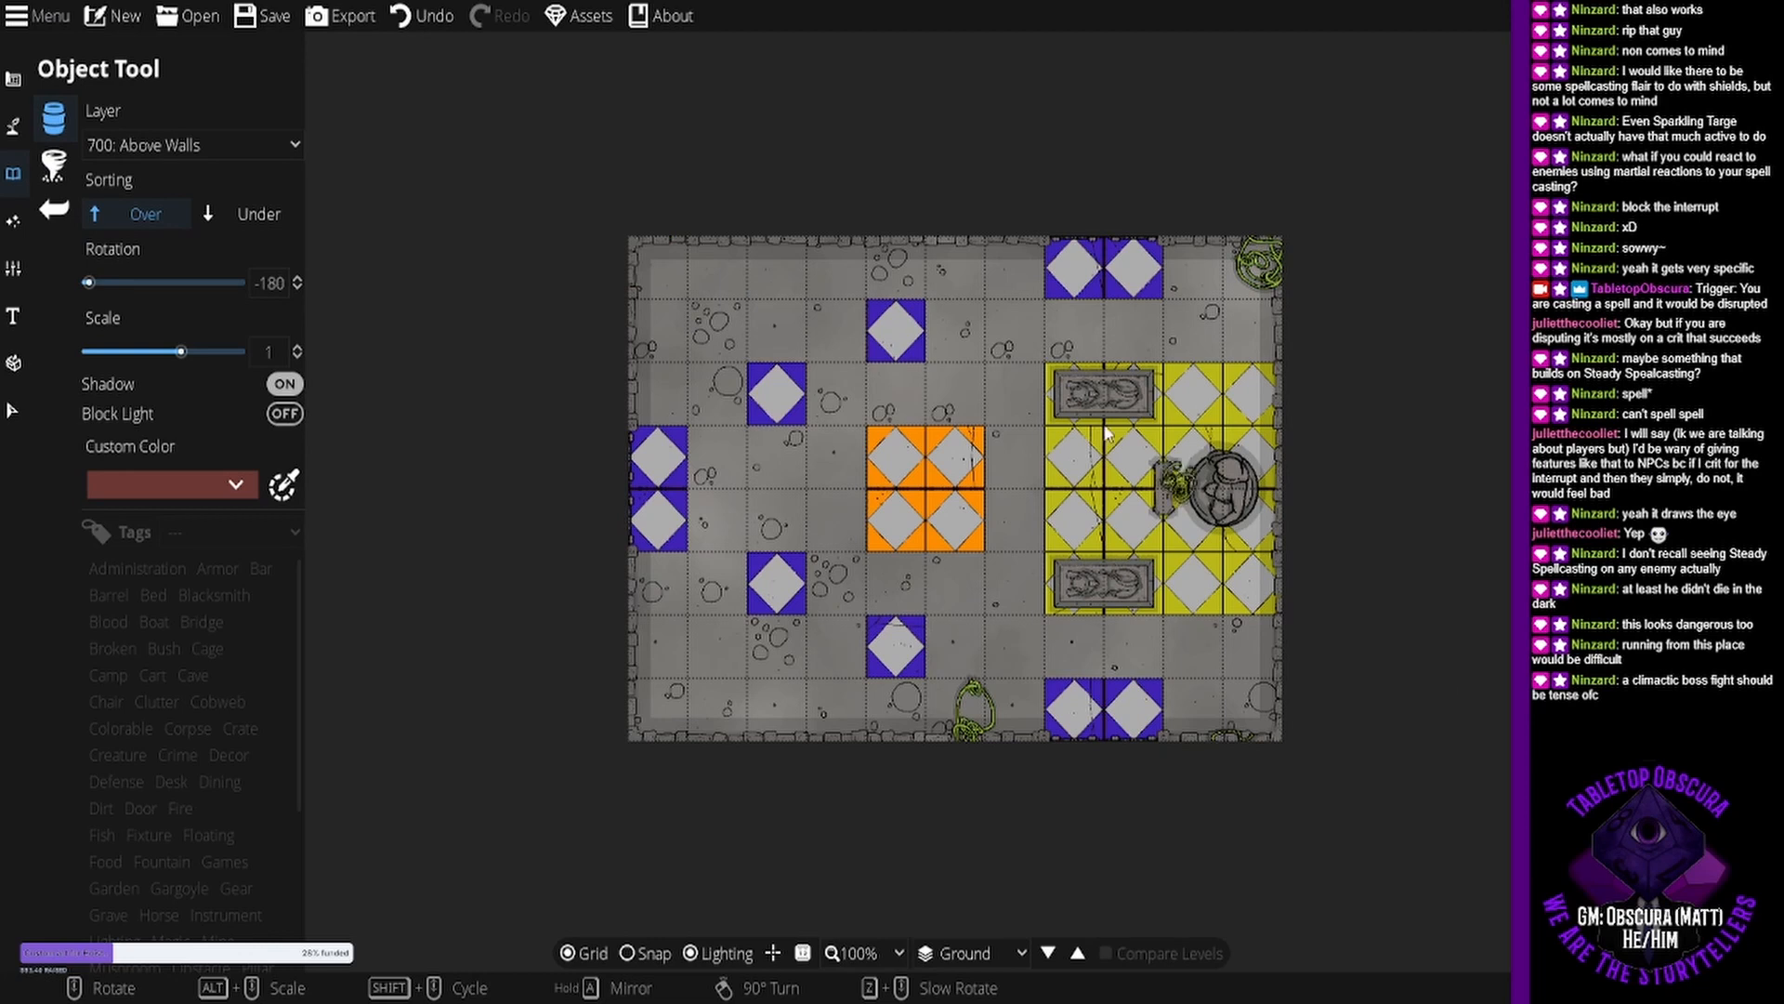
scroll(684, 279, down, 2)
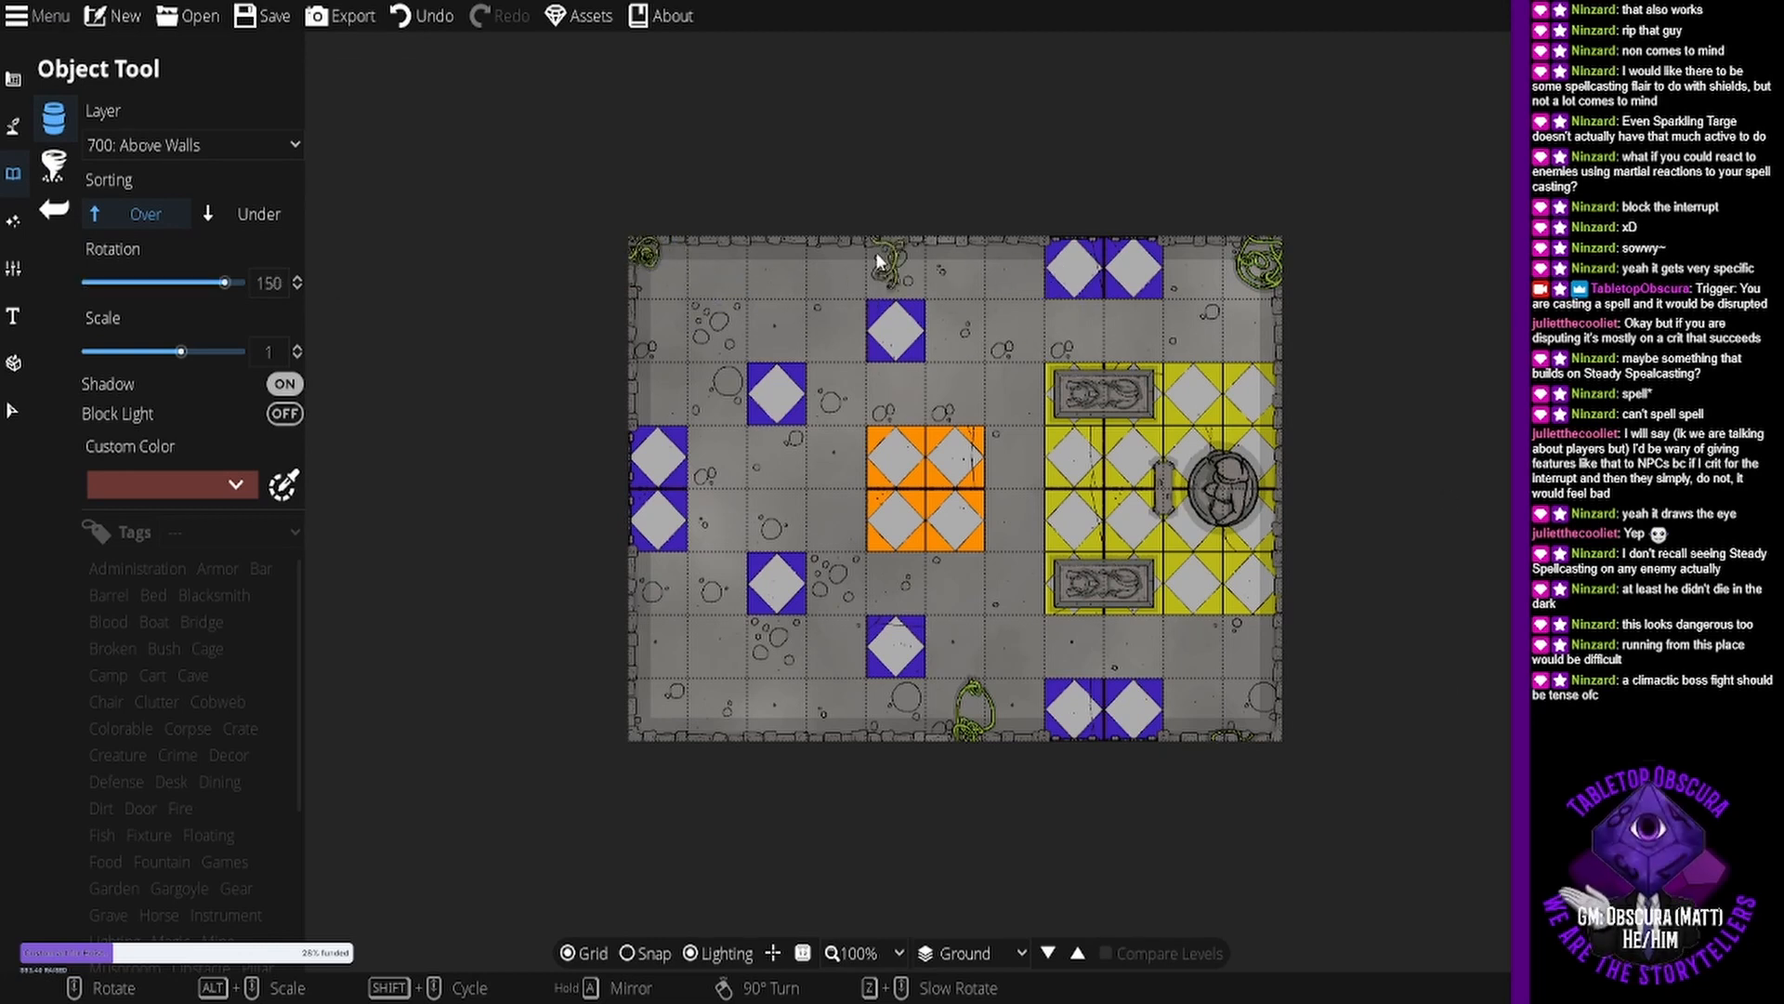
scroll(892, 246, down, 5)
scroll(909, 255, down, 12)
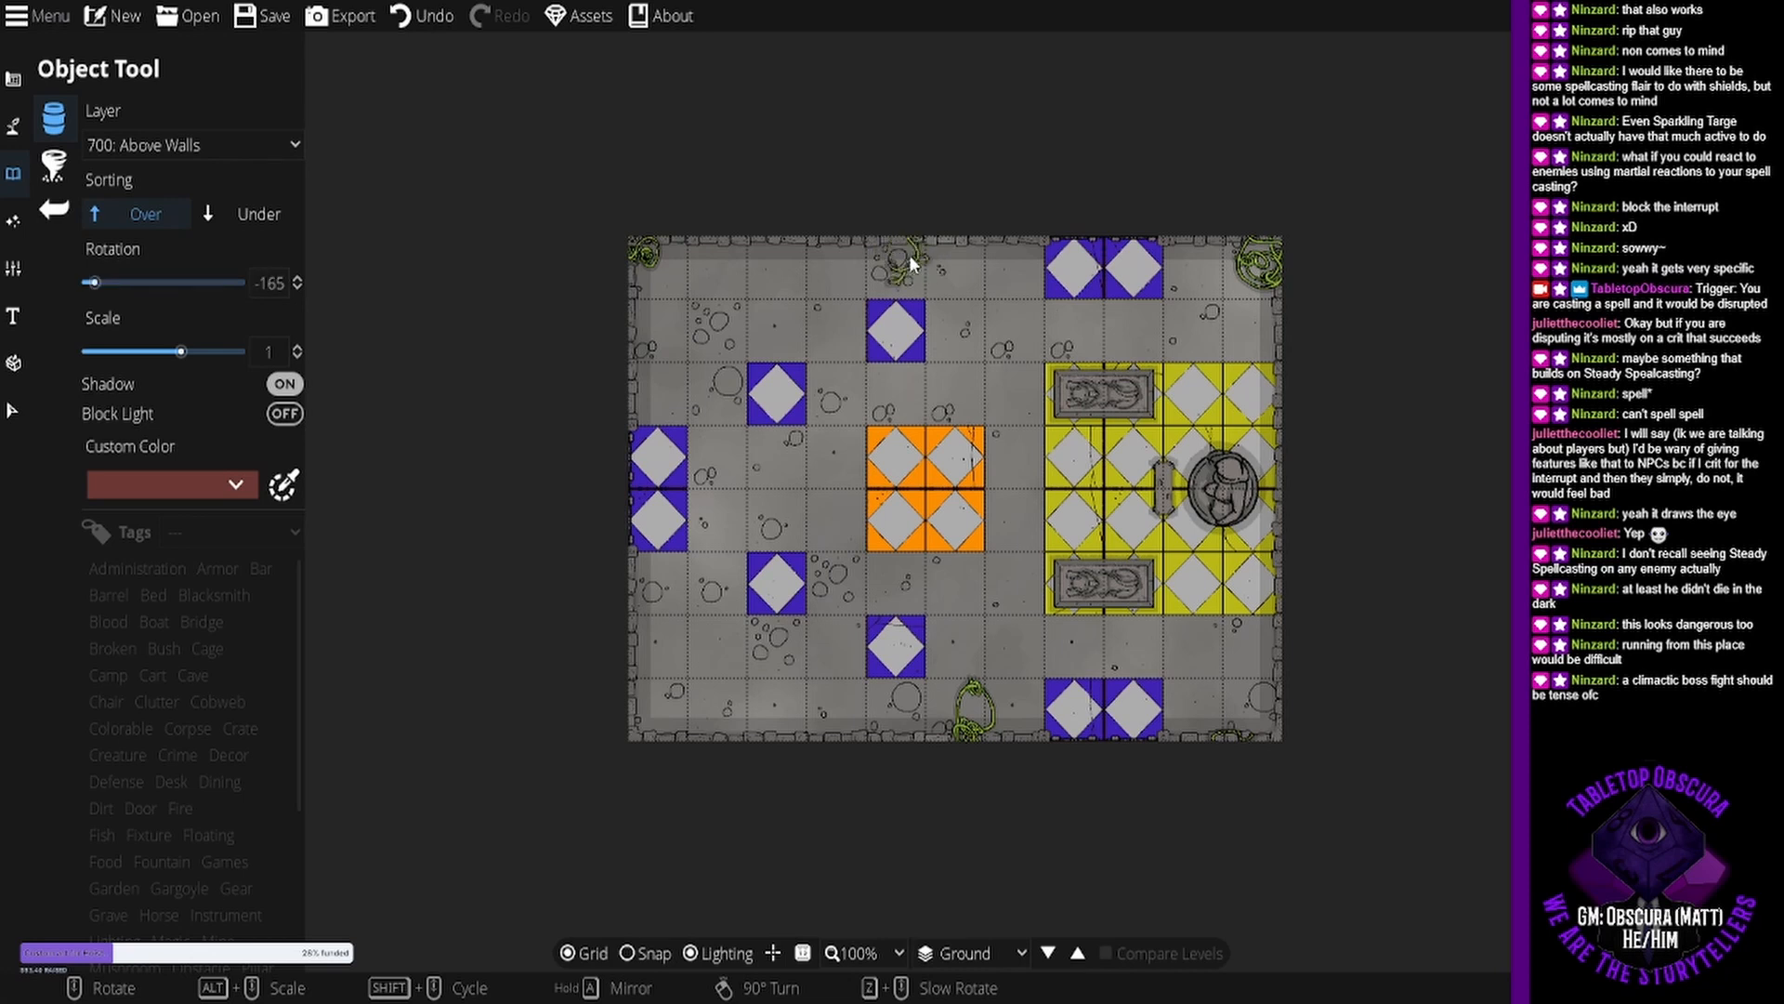
click(906, 244)
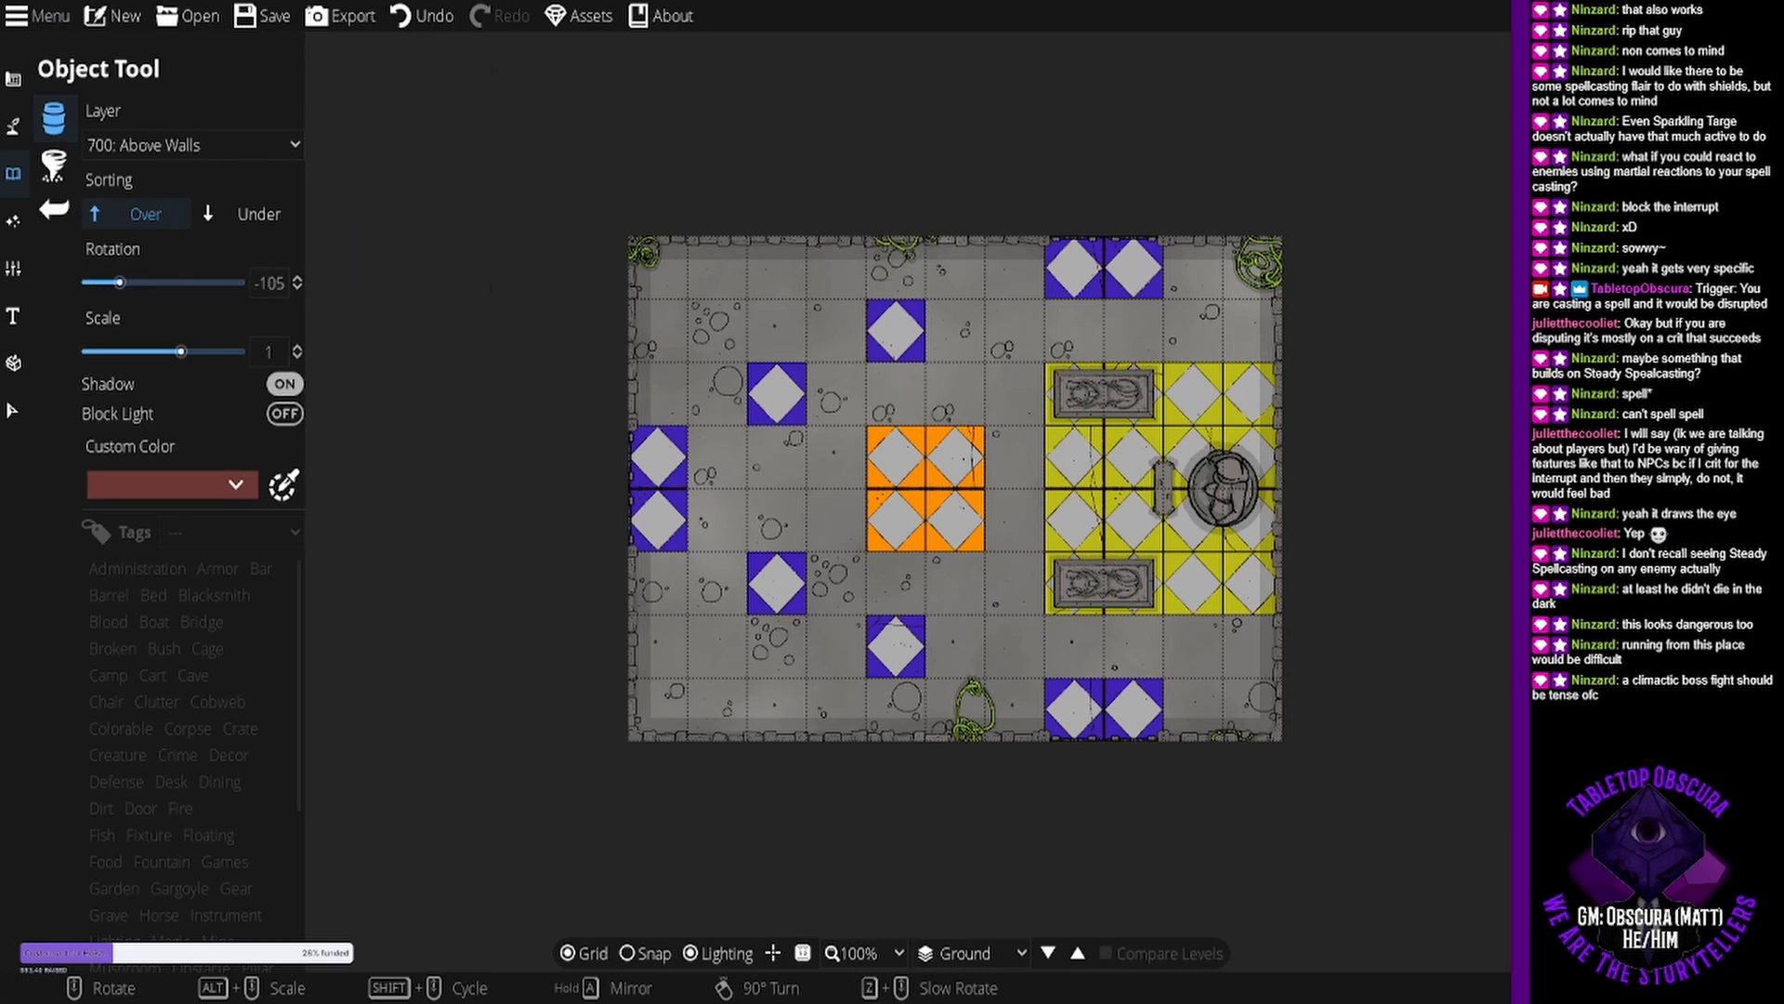
Add tendril vines on the south wall below the fourth column and on the west wall toward the southwest corner.
scroll(862, 723, up, 8)
scroll(851, 729, down, 15)
scroll(829, 729, up, 2)
click(830, 729)
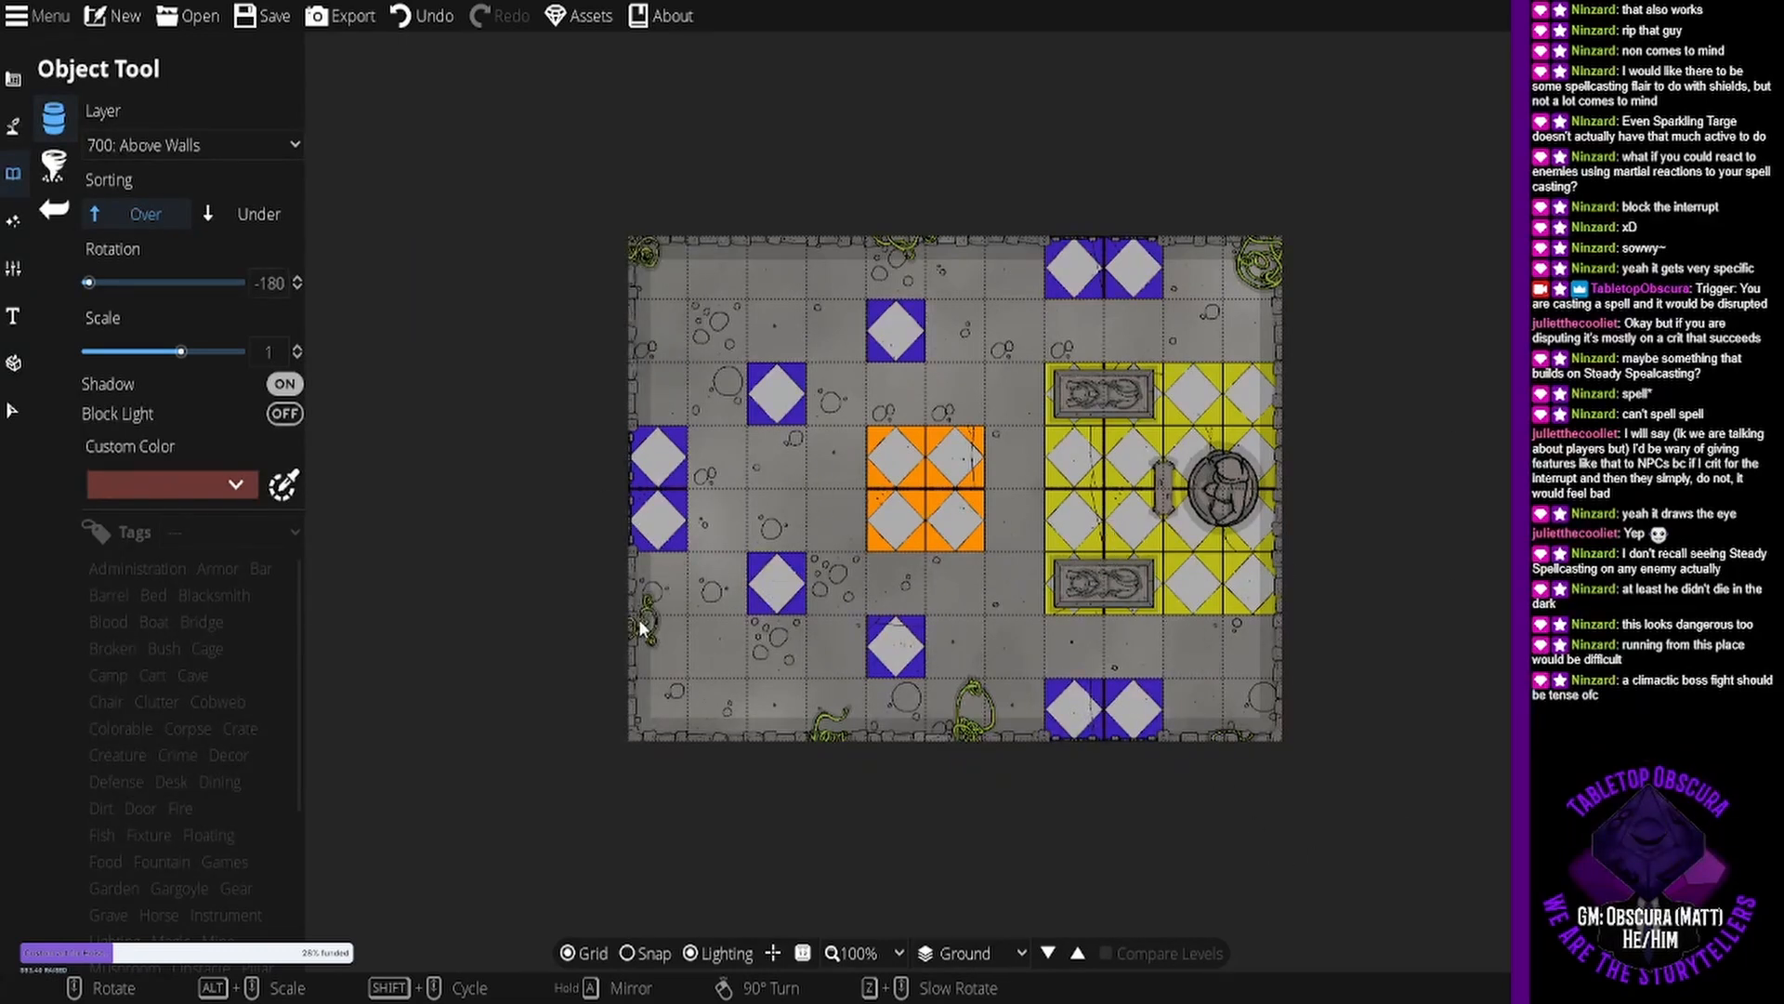
scroll(638, 619, up, 13)
click(639, 626)
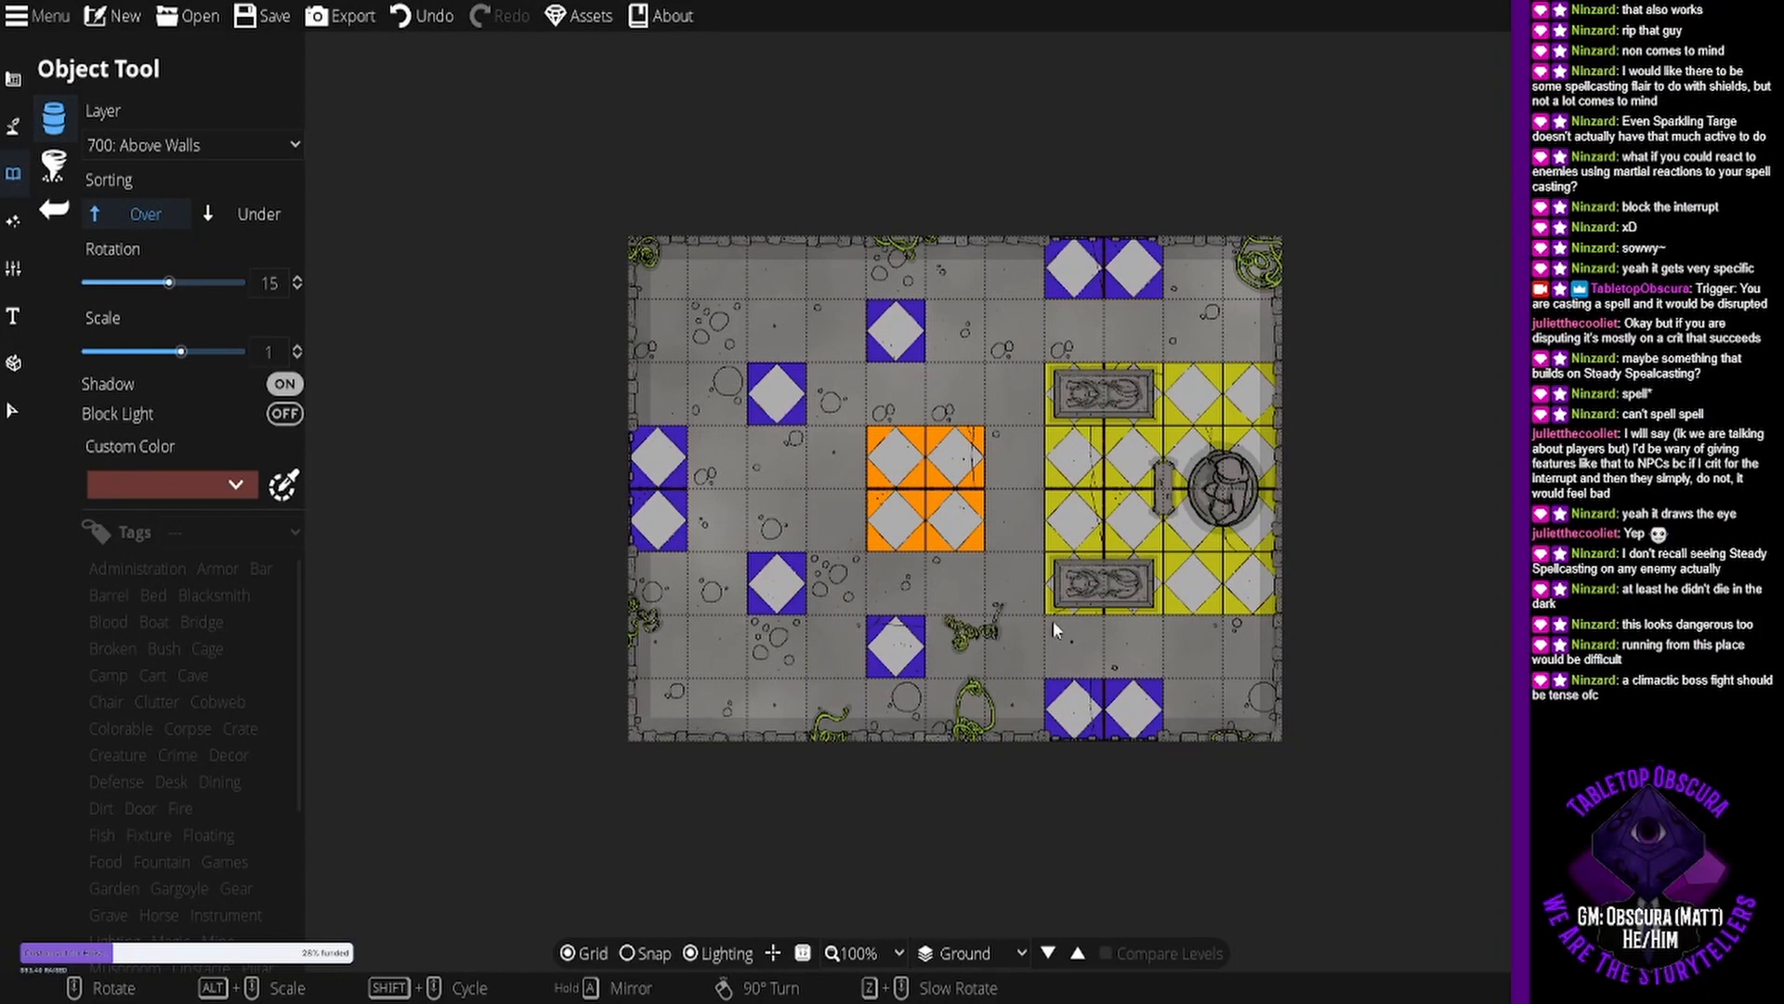
Place three tendril vines along the east wall: two rotated 105° at and above the large statue, and one rotated -75° below it.
scroll(1280, 552, up, 5)
scroll(1279, 552, up, 1)
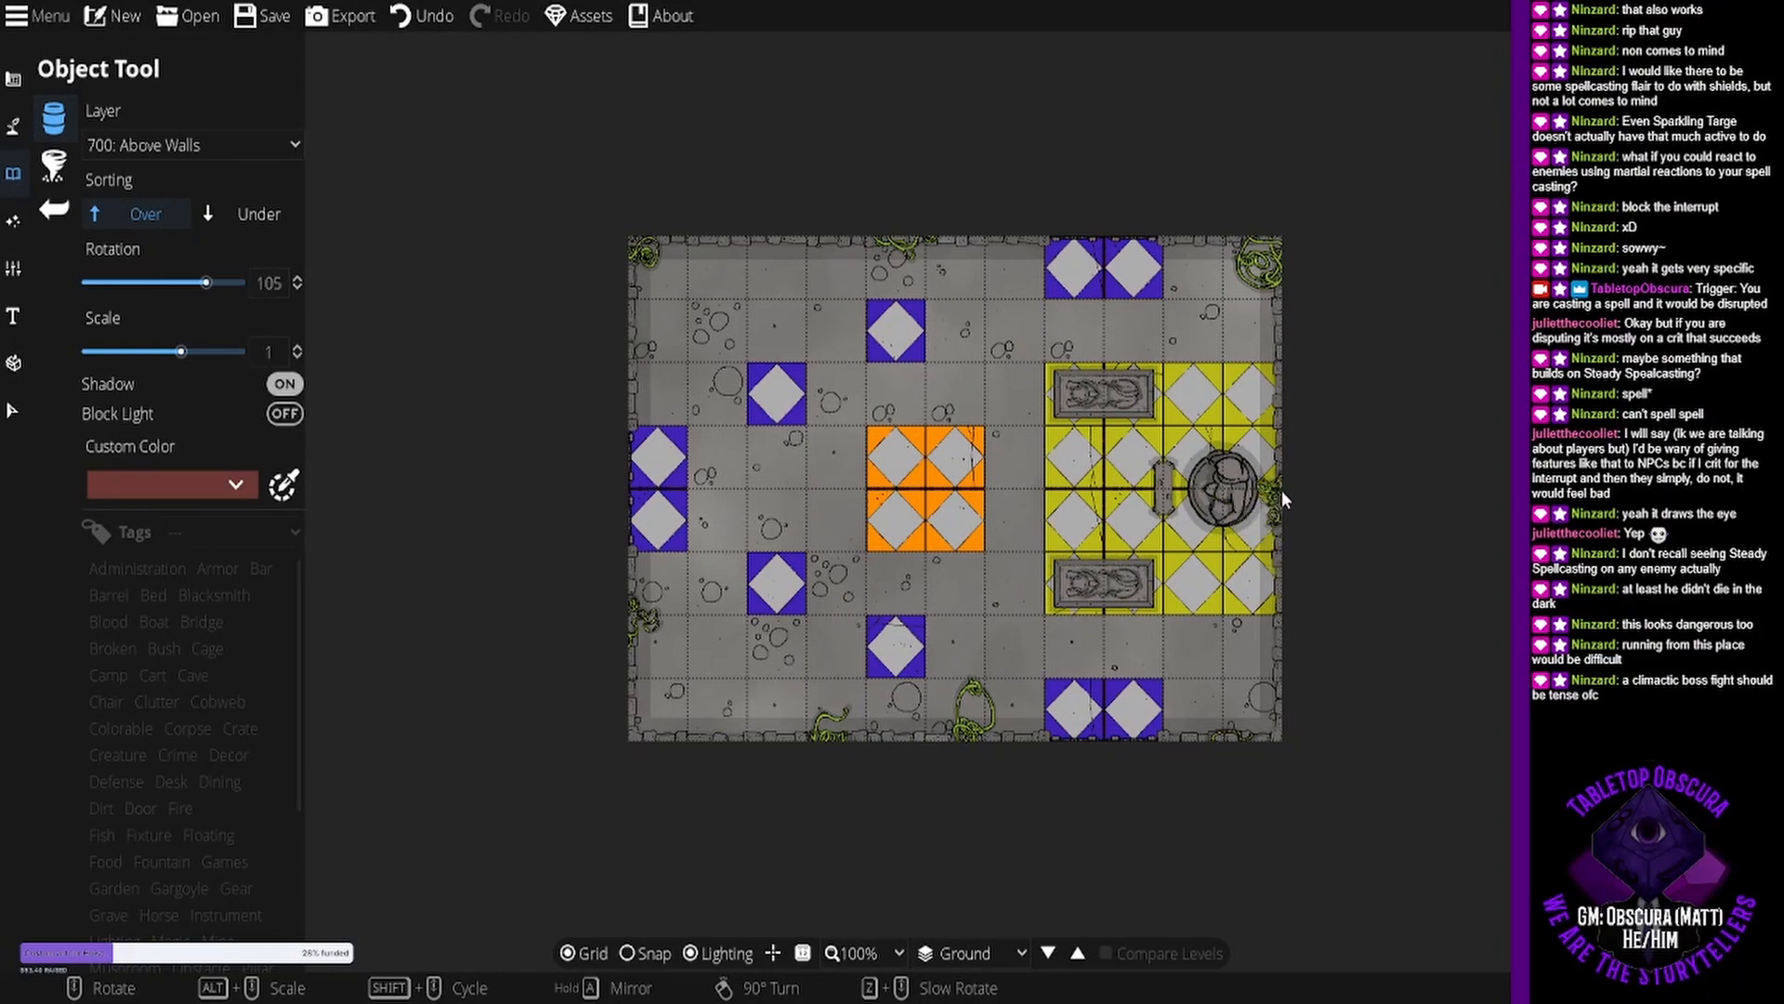
click(1262, 459)
click(1272, 362)
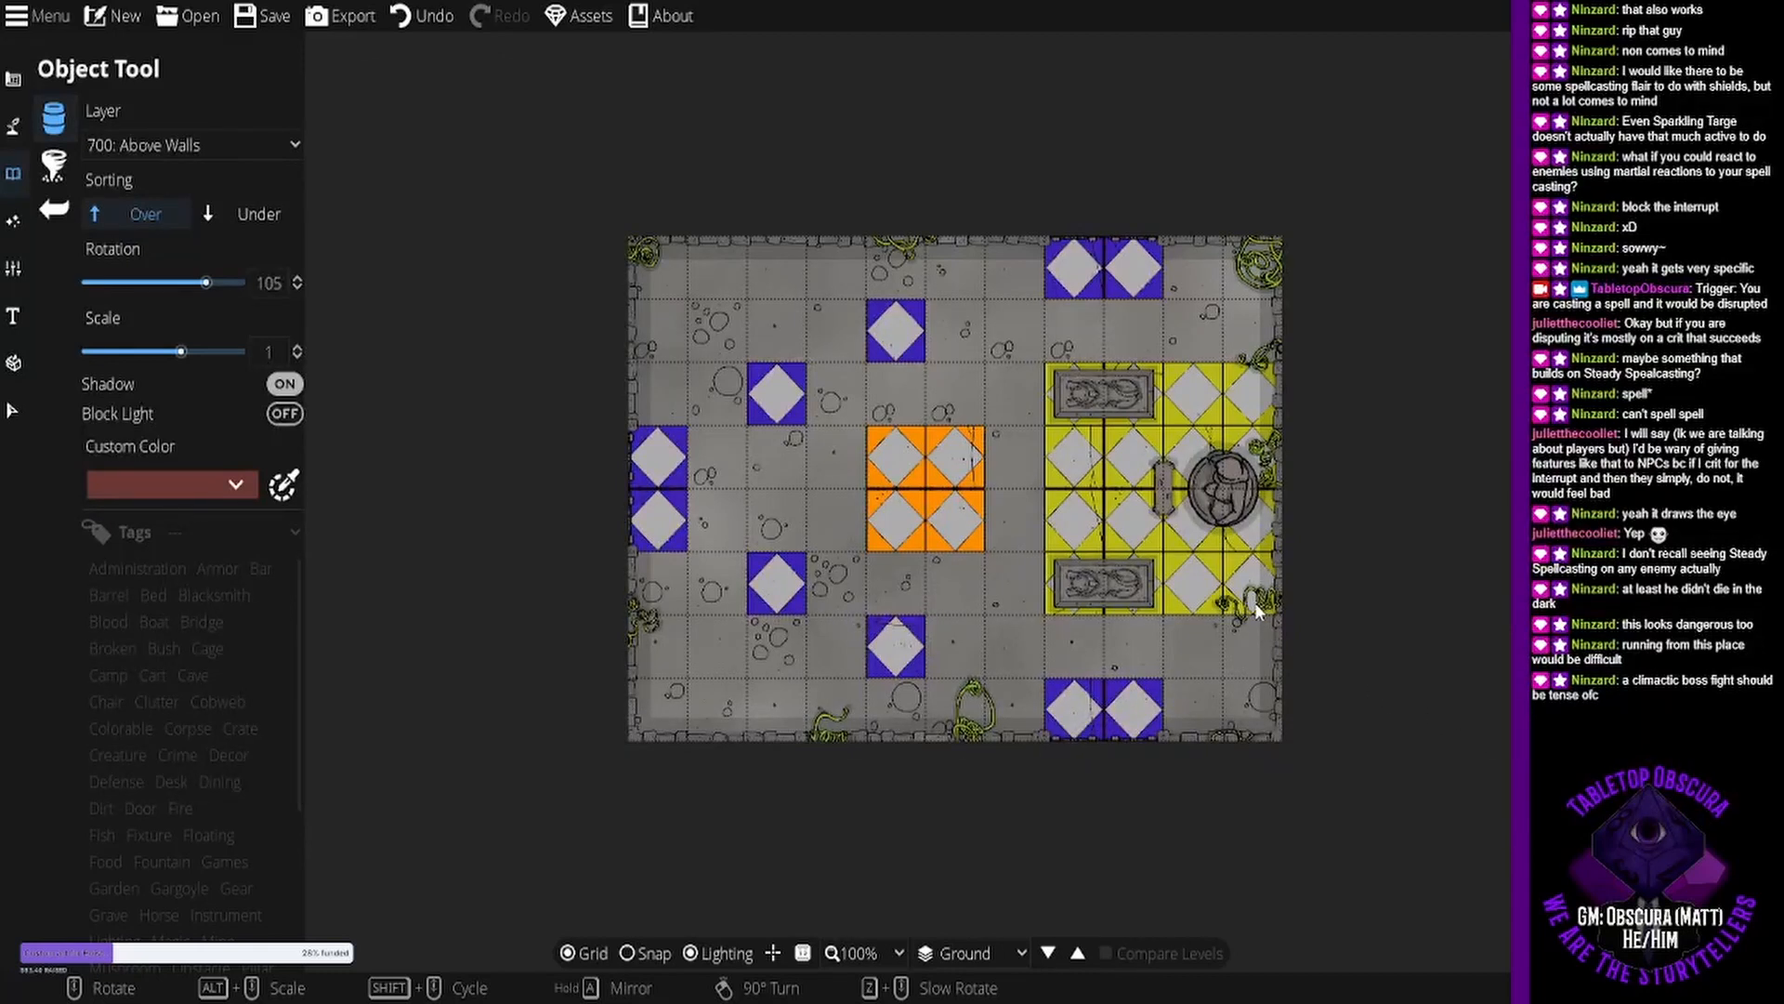
scroll(1259, 615, down, 14)
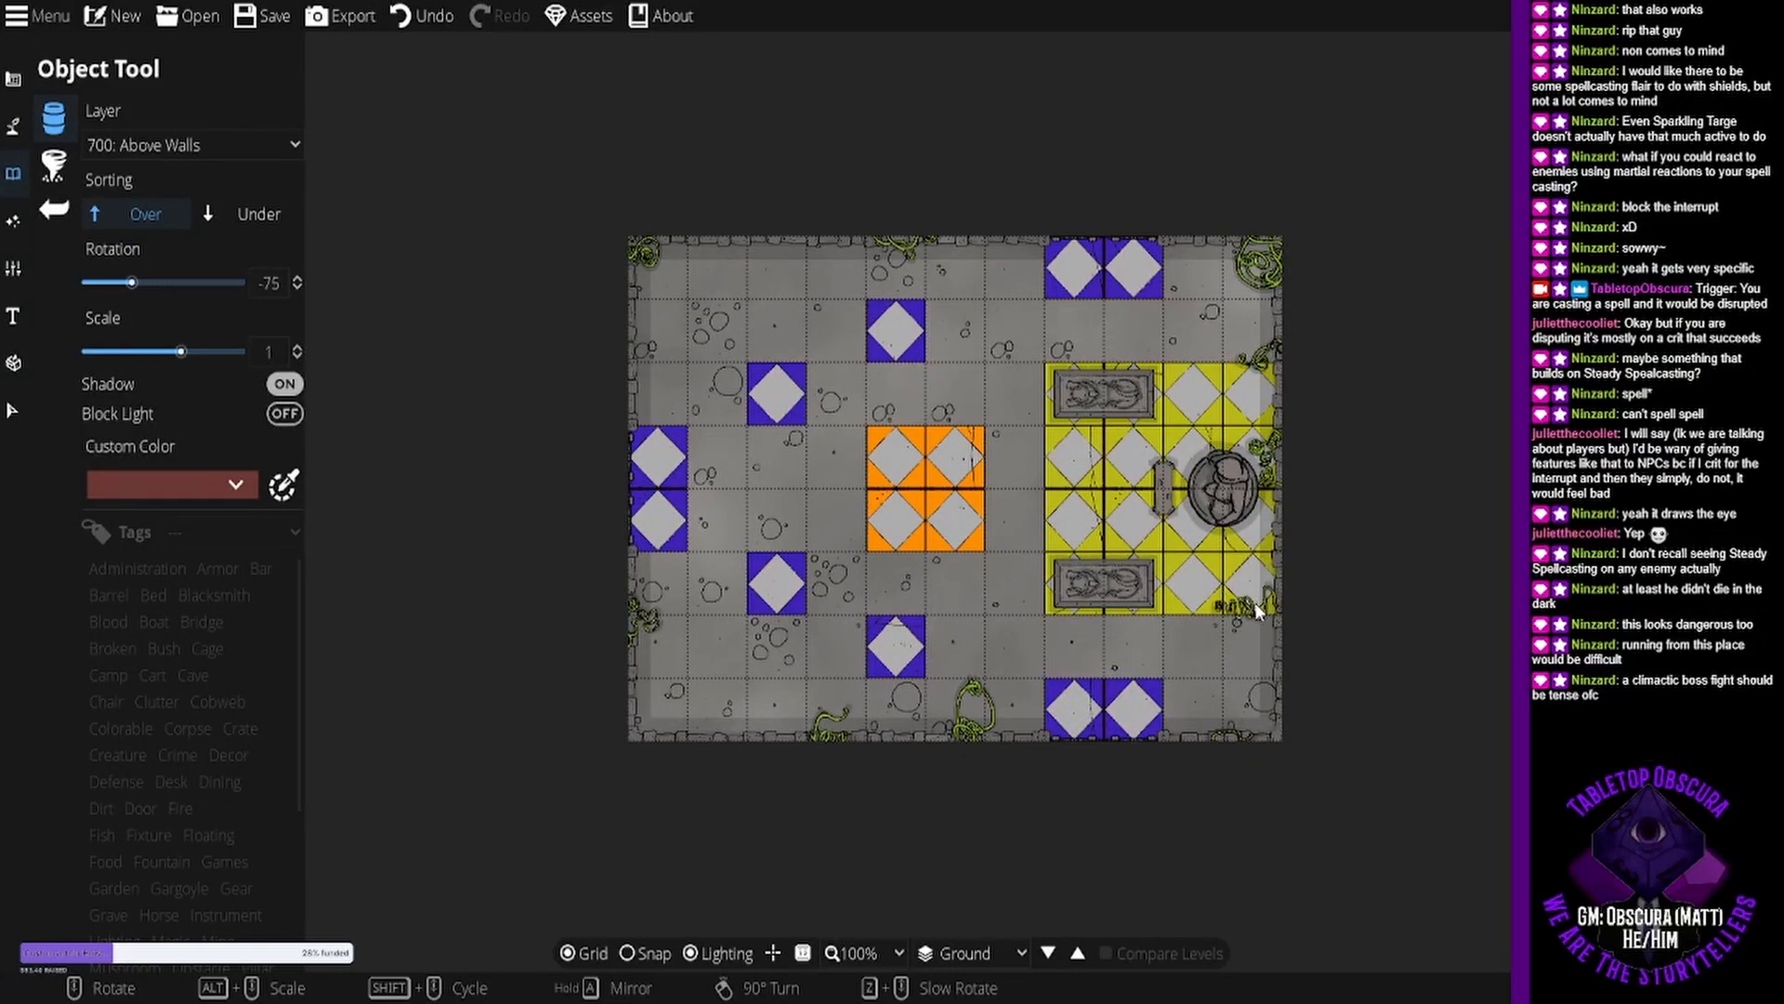
scroll(1270, 624, up, 2)
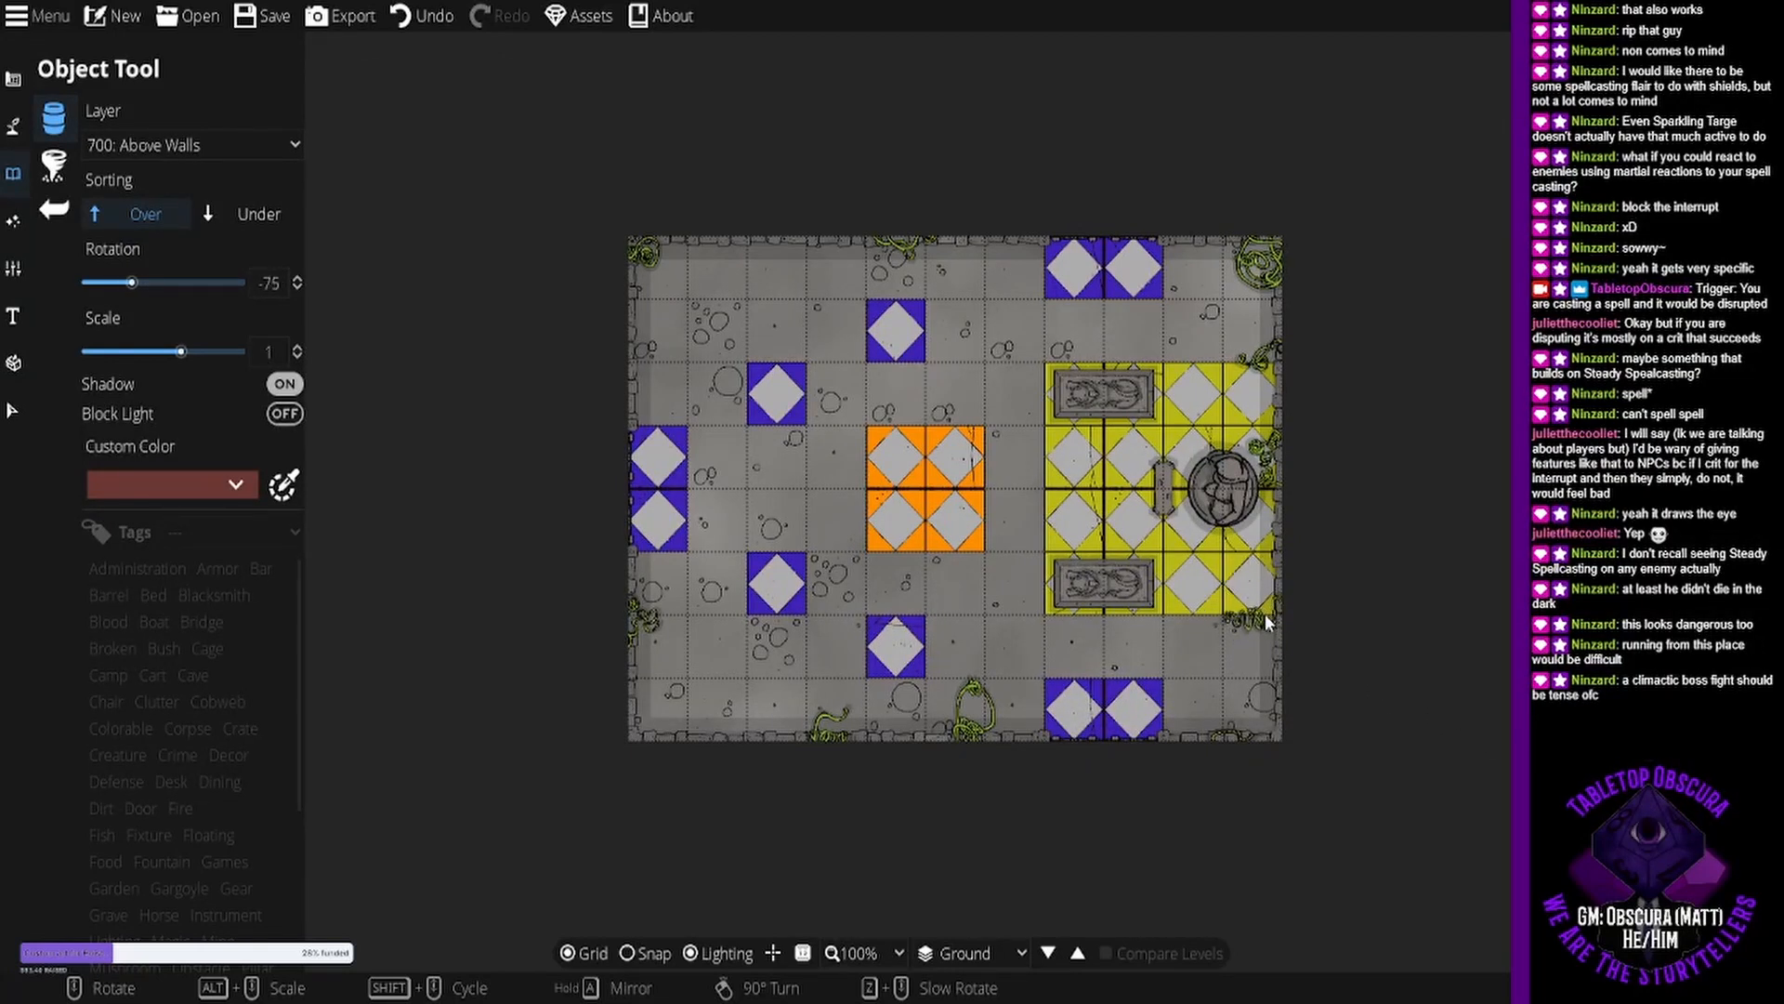
click(1265, 615)
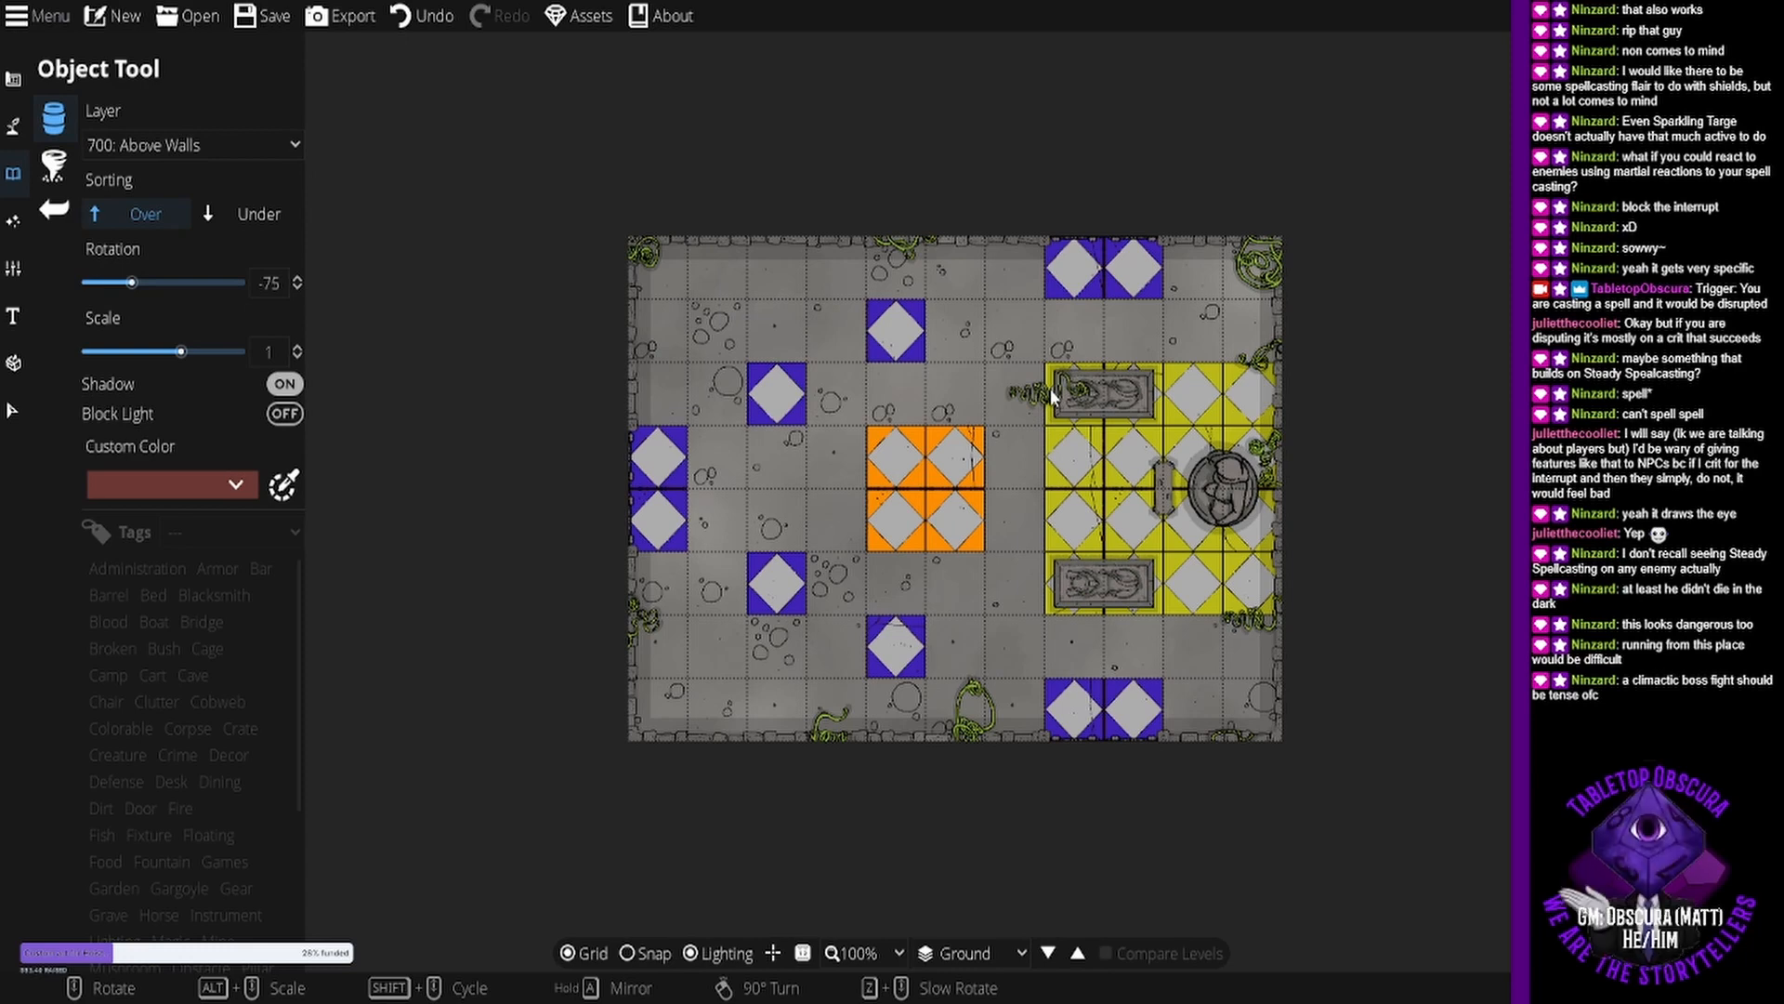
Place a warm light with range 5 and intensity 1 at the centre of the four orange tiles.
click(13, 216)
click(100, 150)
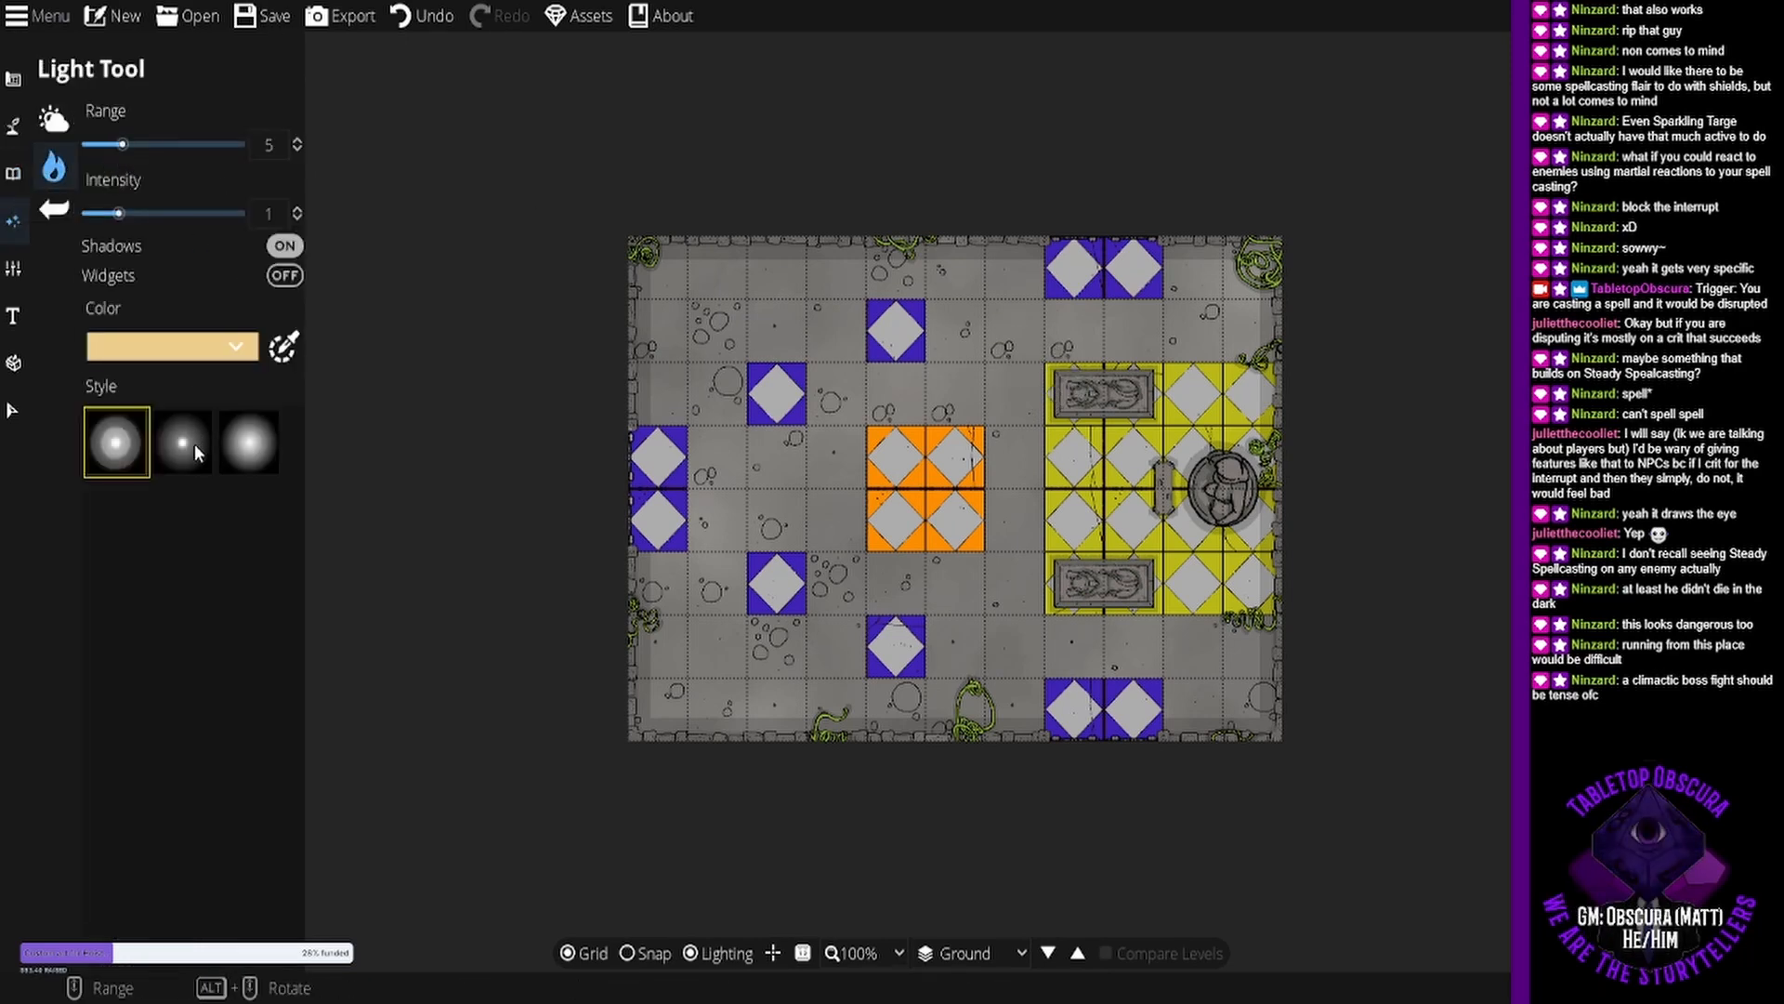
click(925, 500)
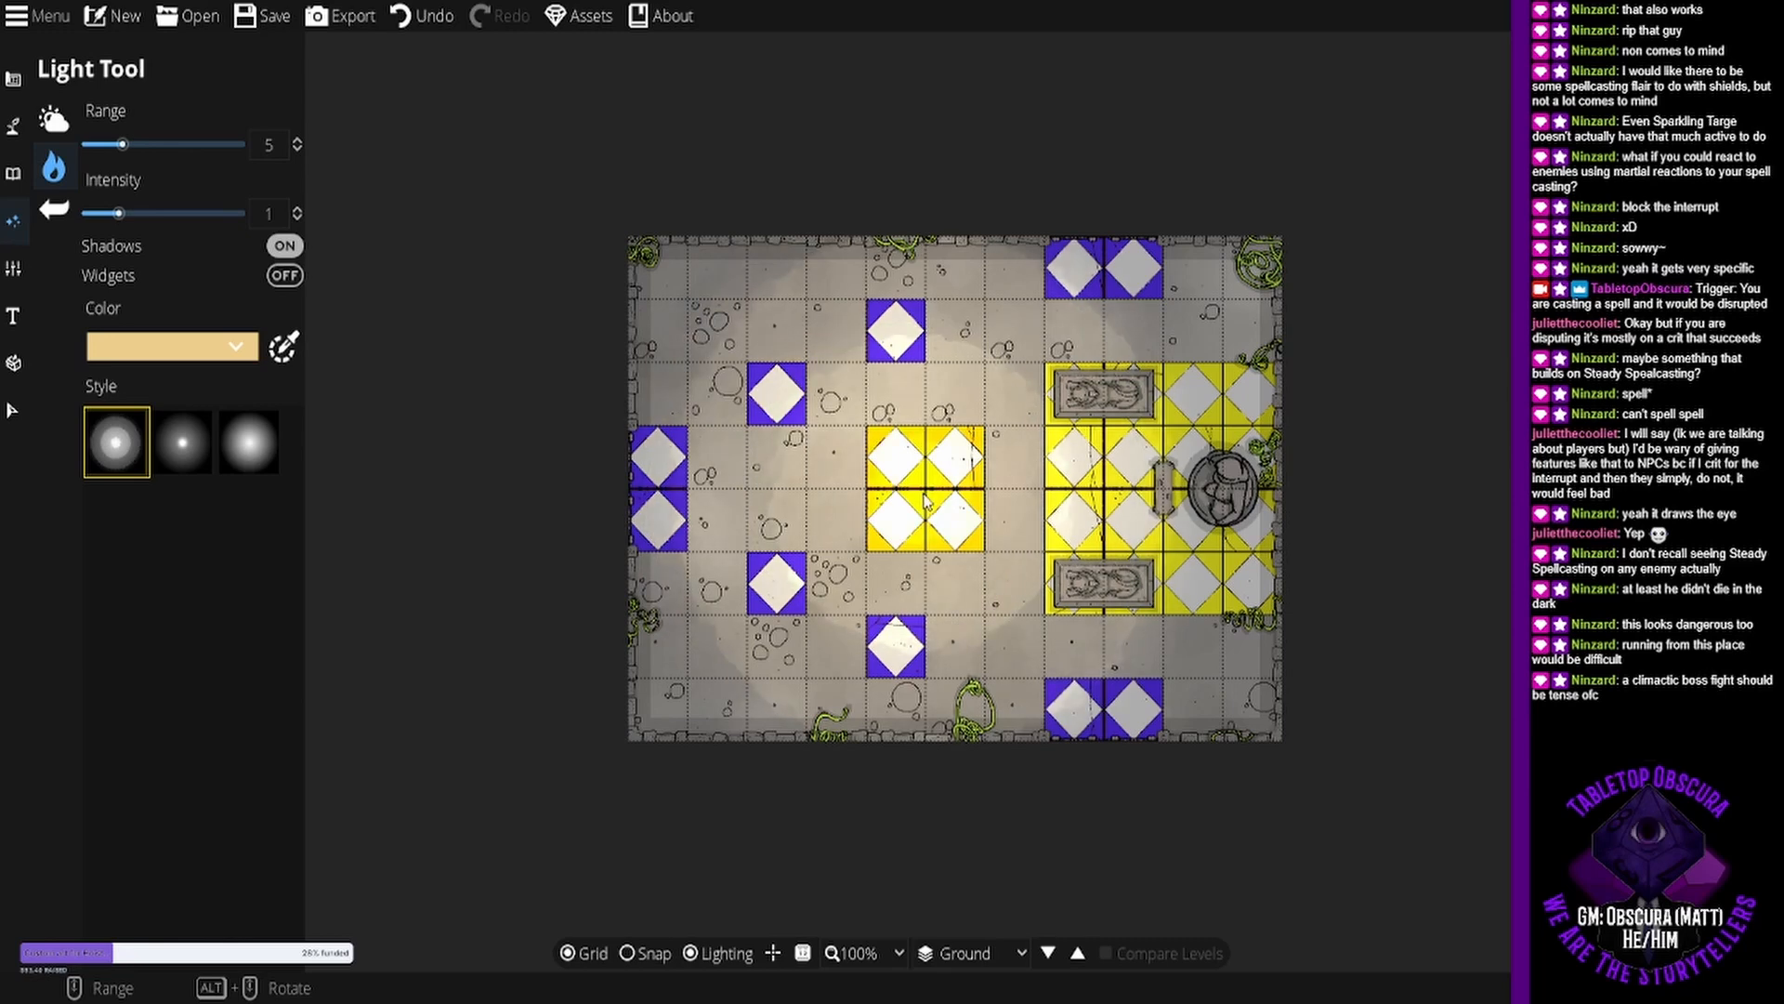
Turn on snapping and place round stone props on the yellow area's northeast and southeast corner tiles and on both blue tiles in the third column.
click(642, 952)
click(13, 126)
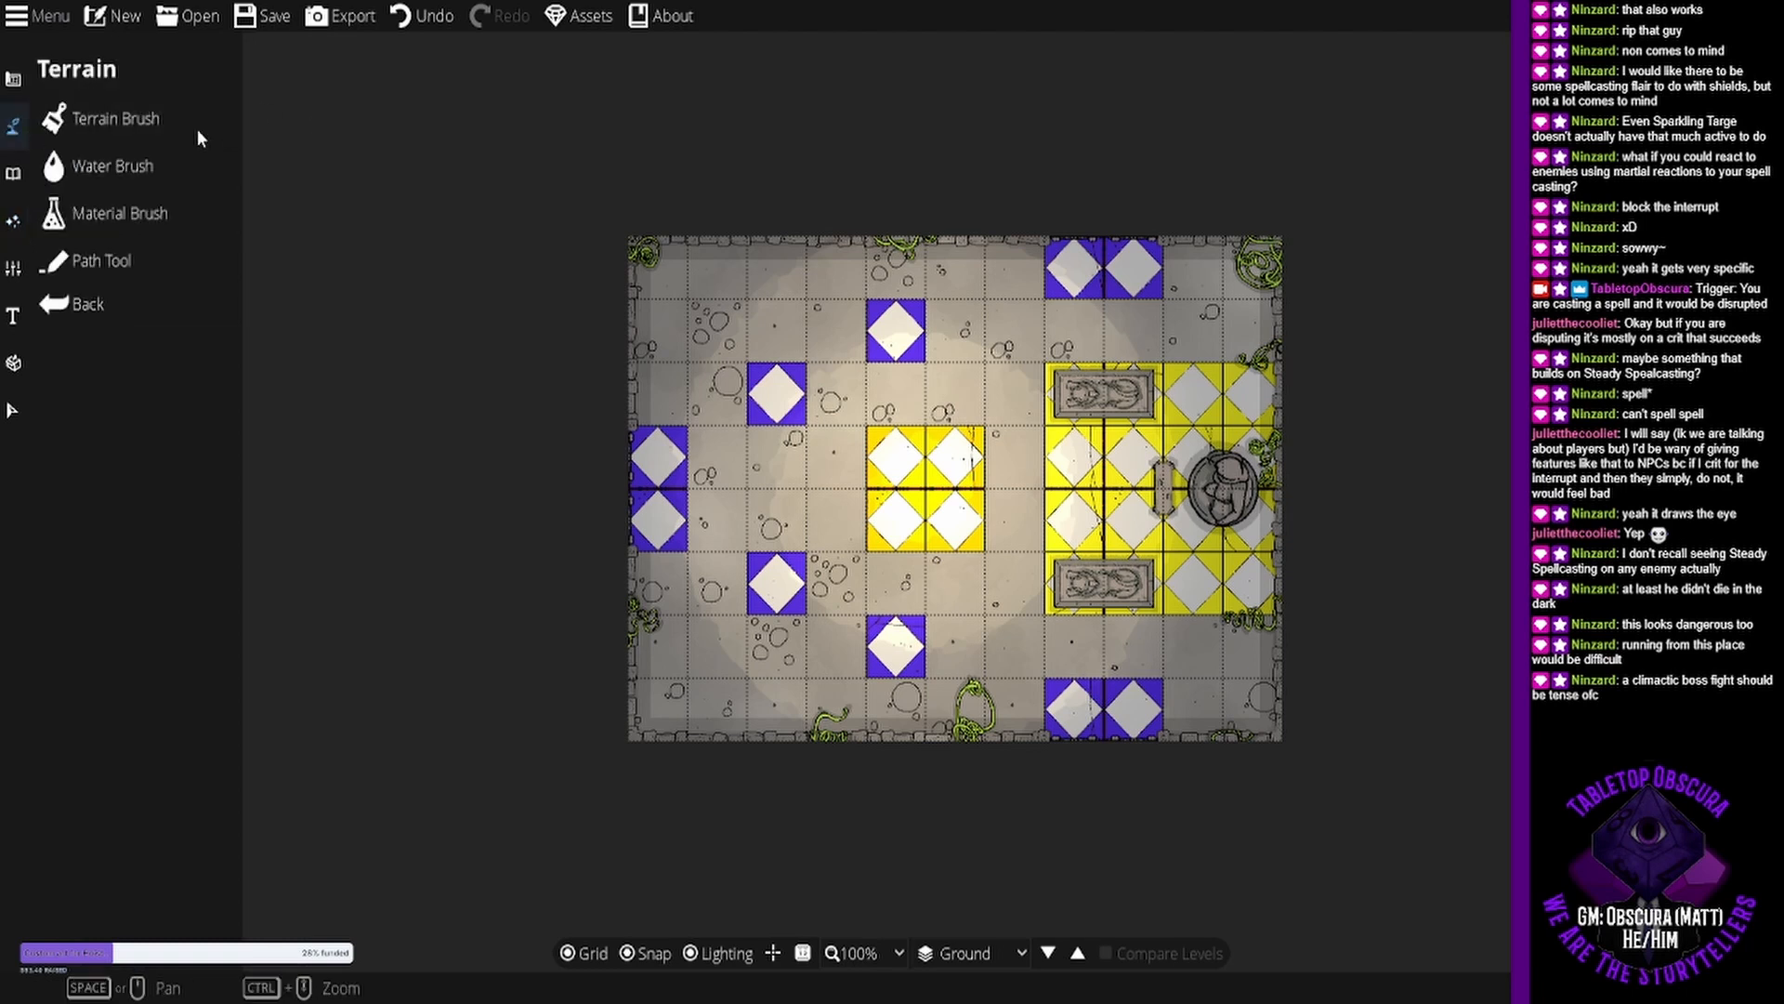
click(13, 173)
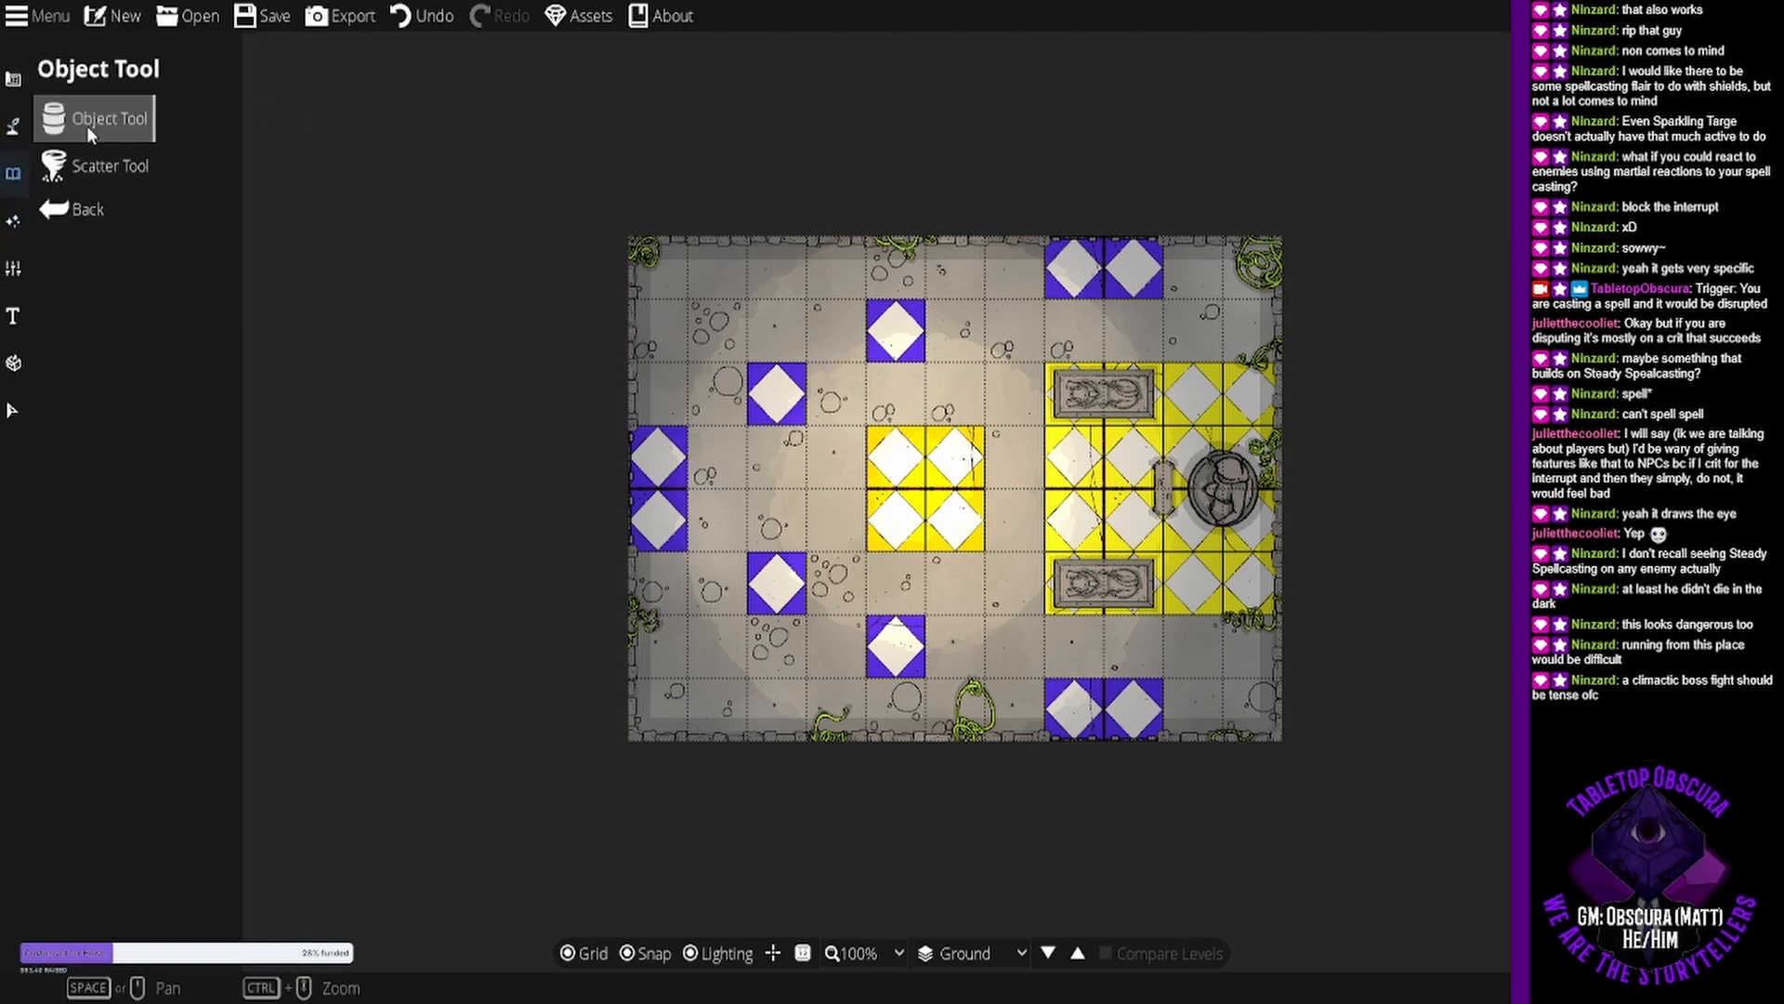
click(90, 126)
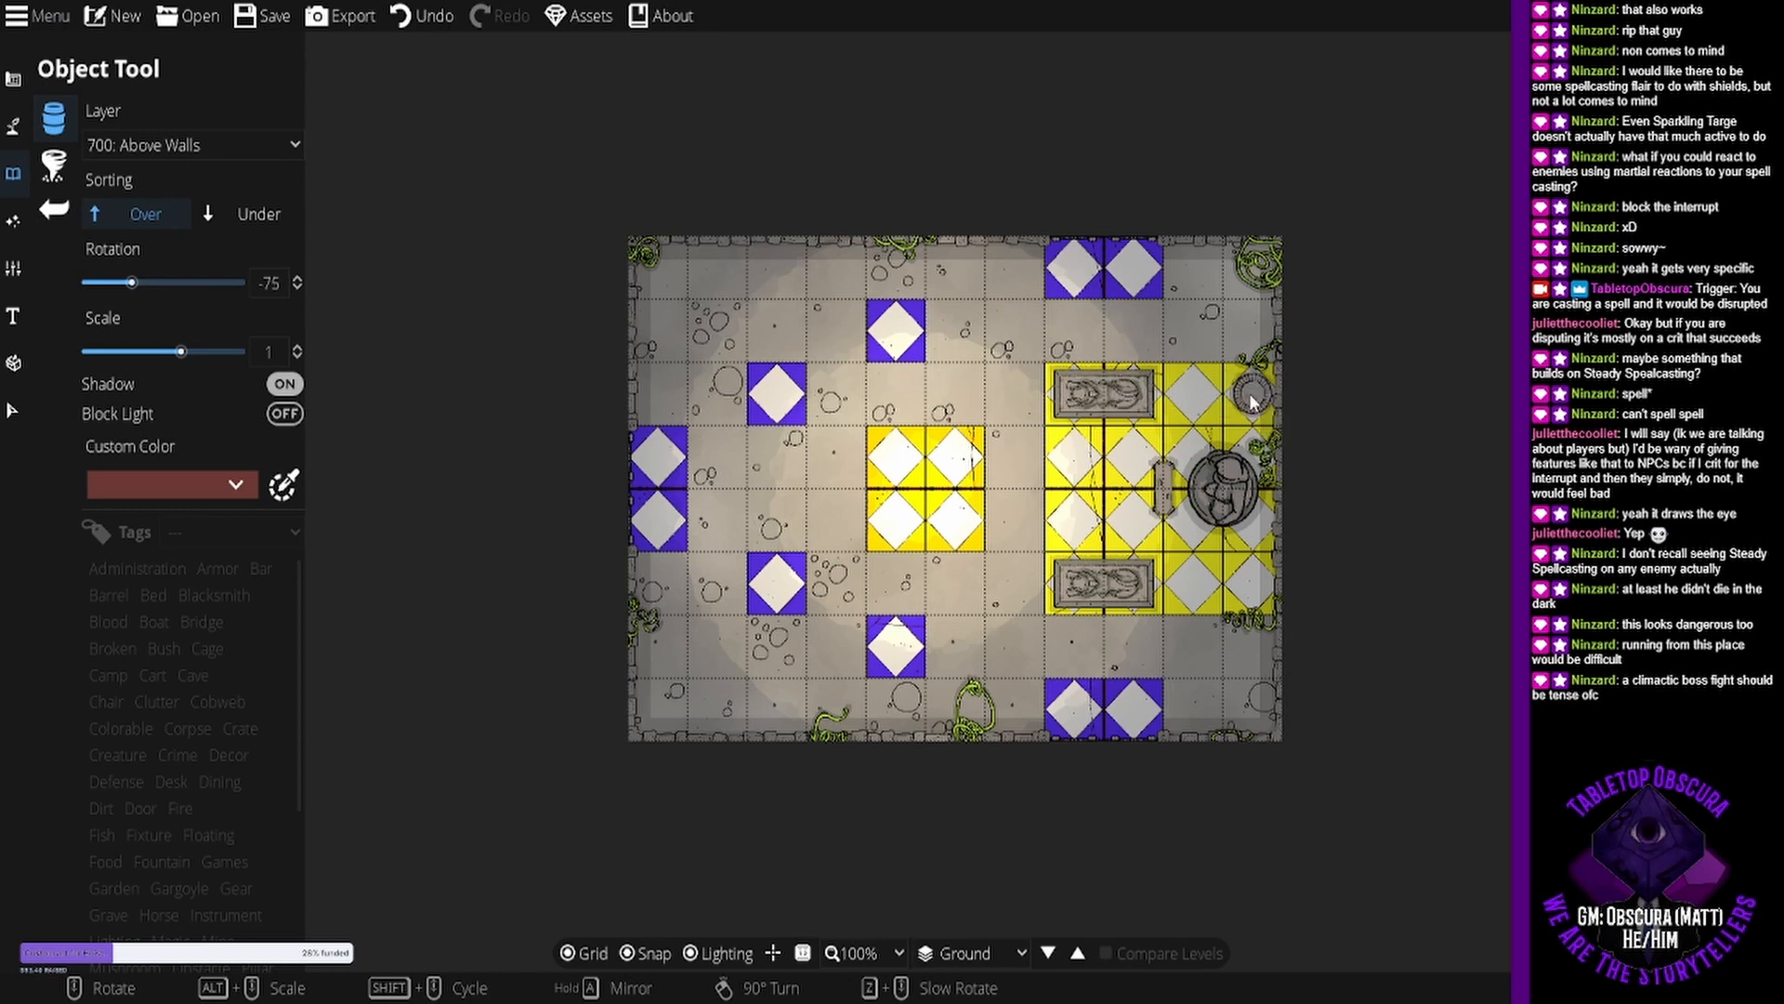
click(1252, 395)
click(1252, 583)
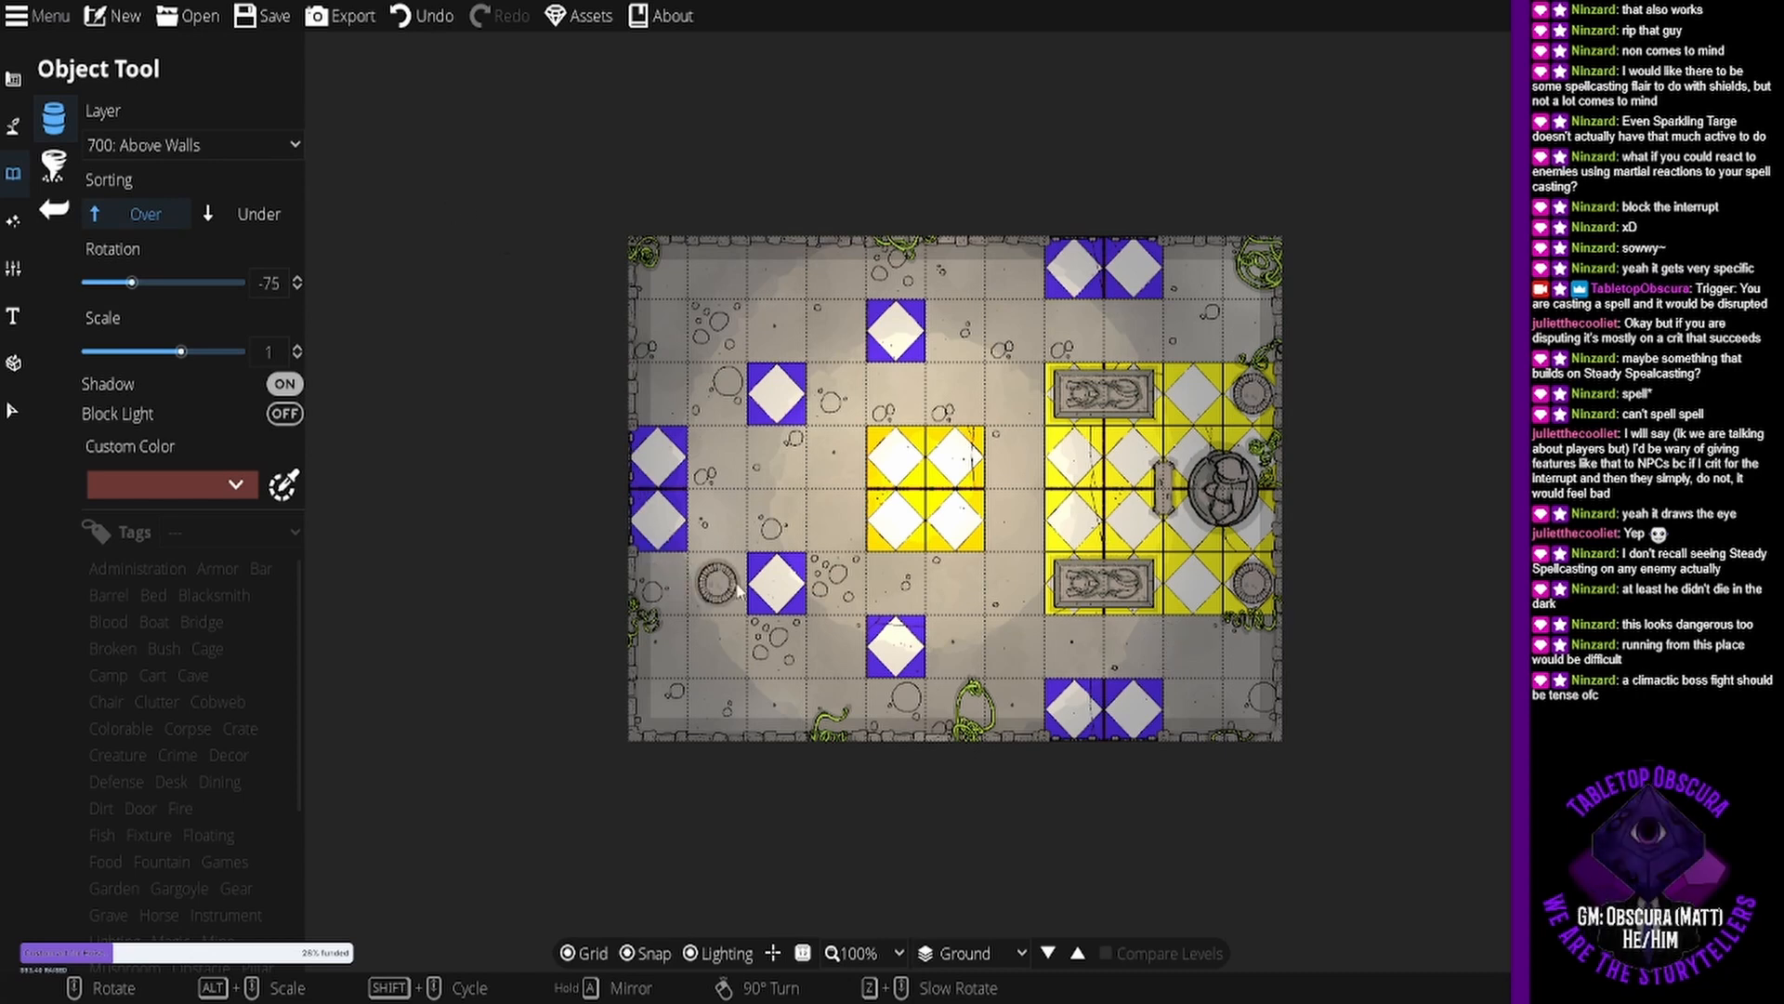
click(775, 602)
click(773, 415)
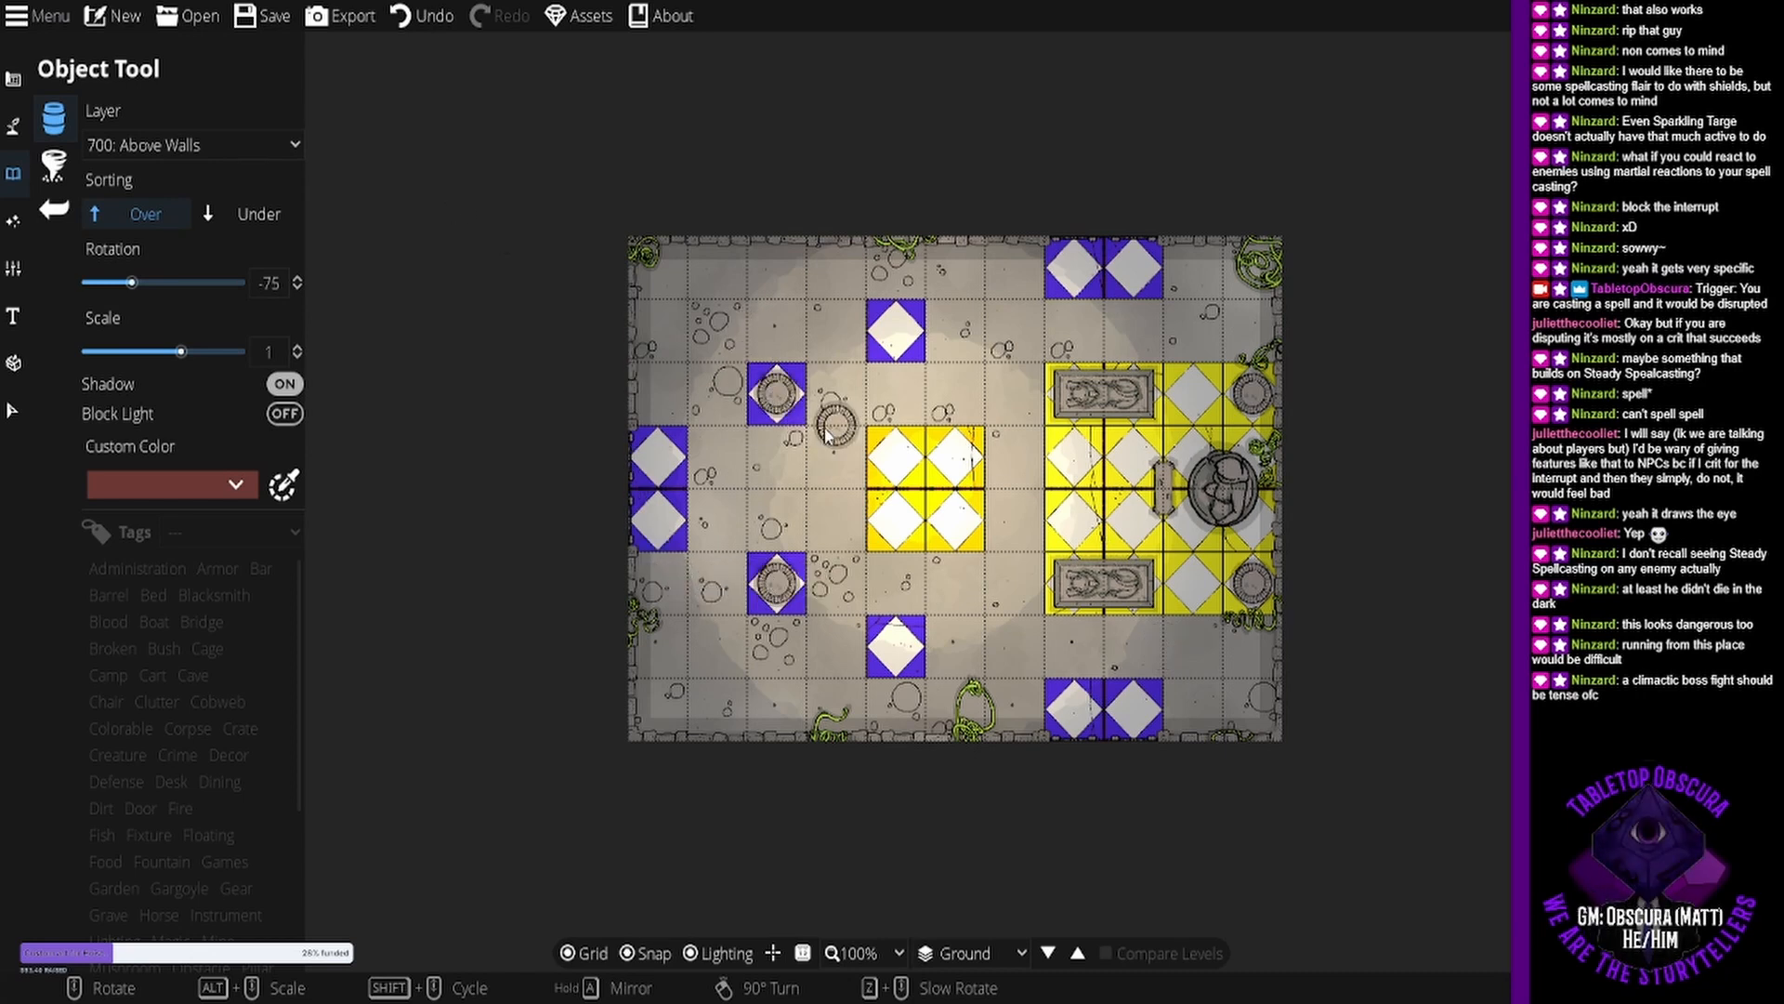
click(834, 349)
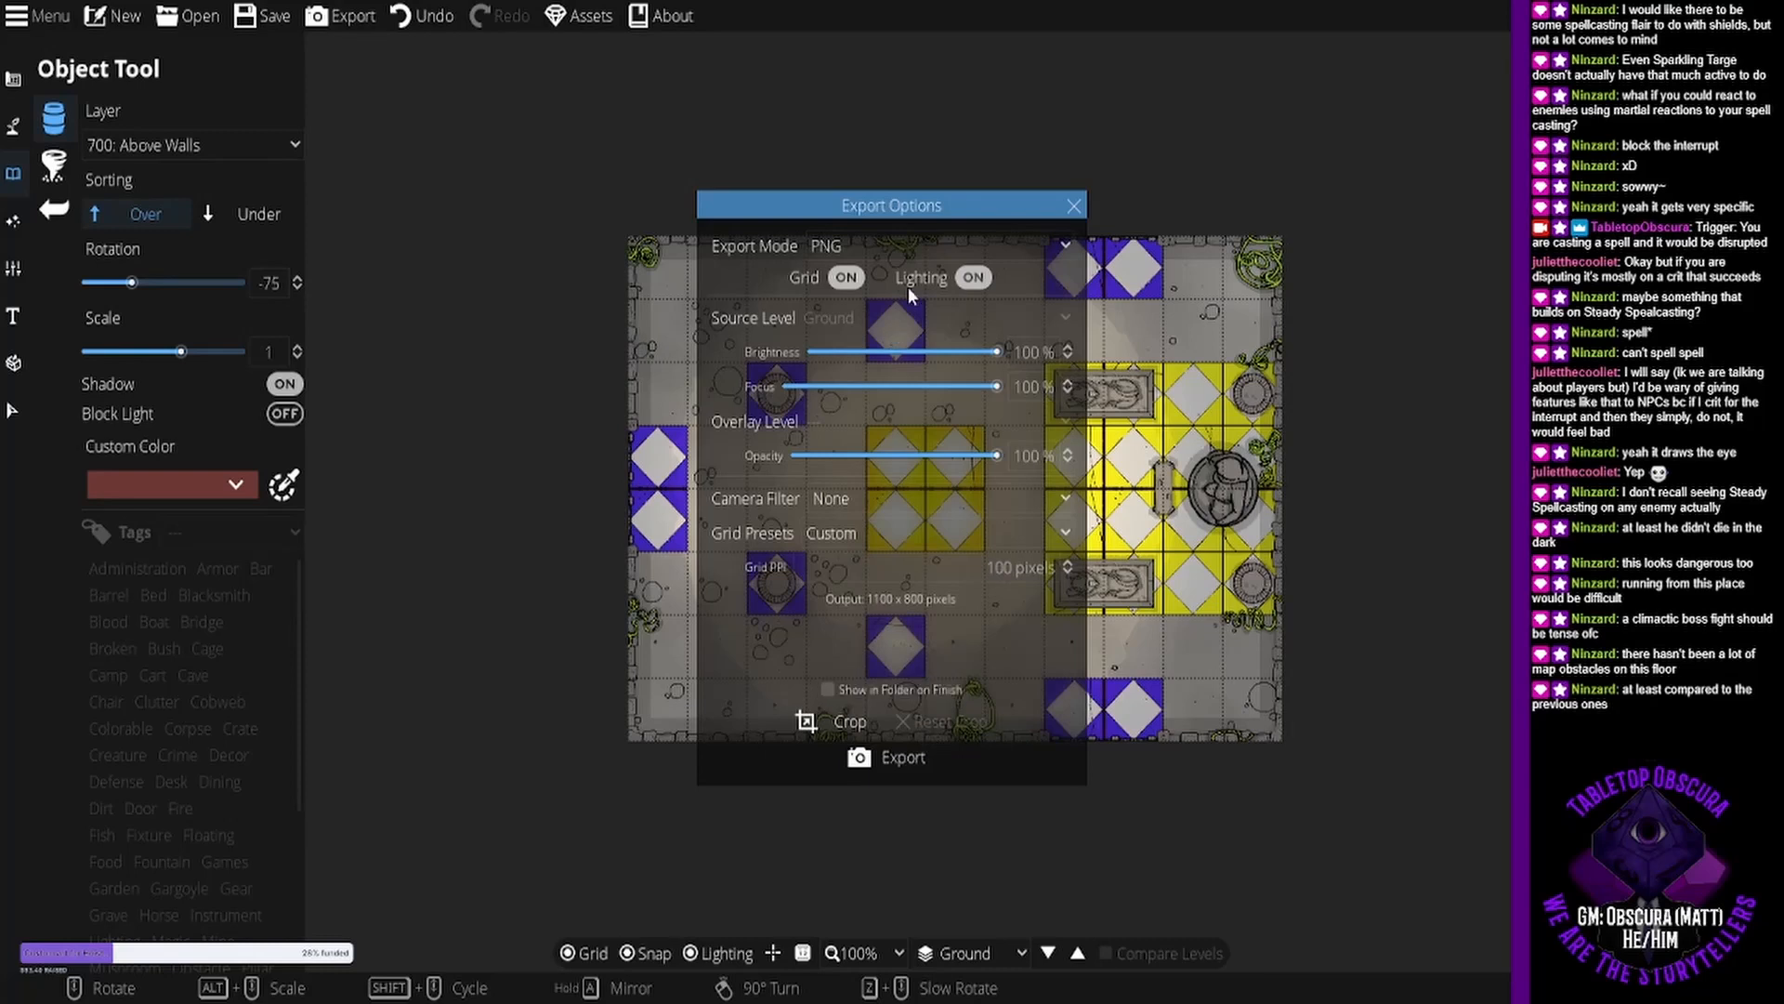
Export the map in Universal VTT mode and close the export options.
click(916, 256)
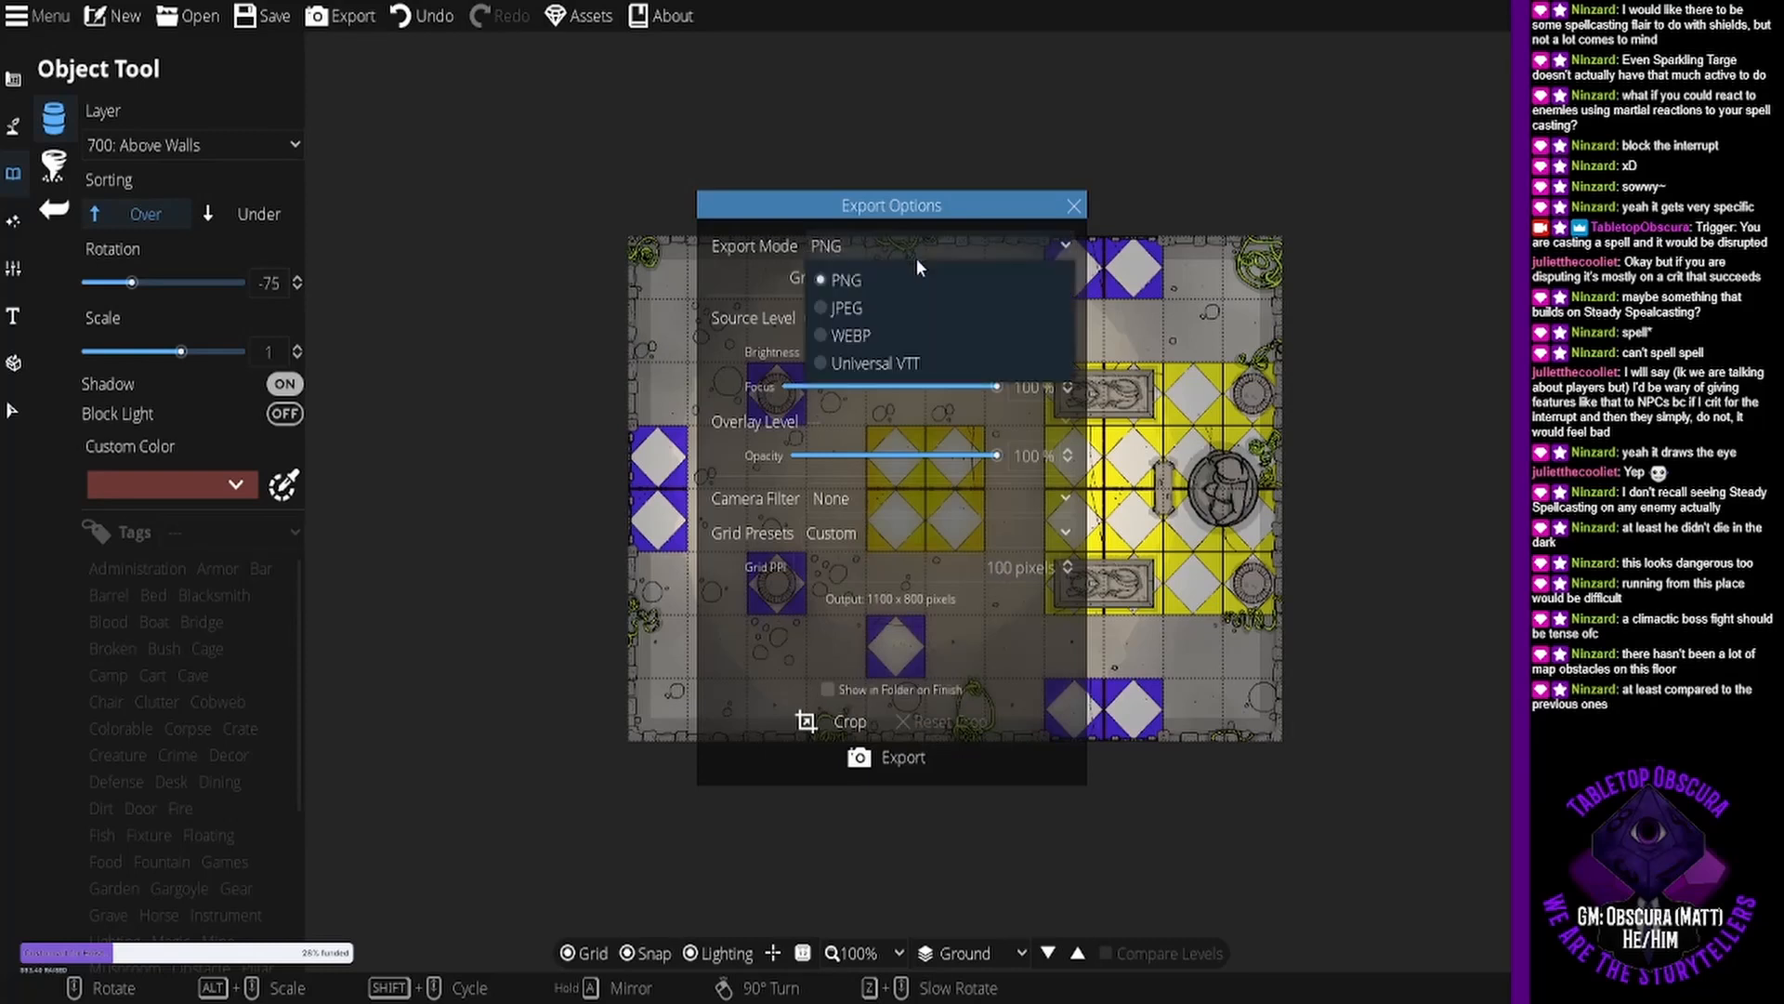
click(920, 364)
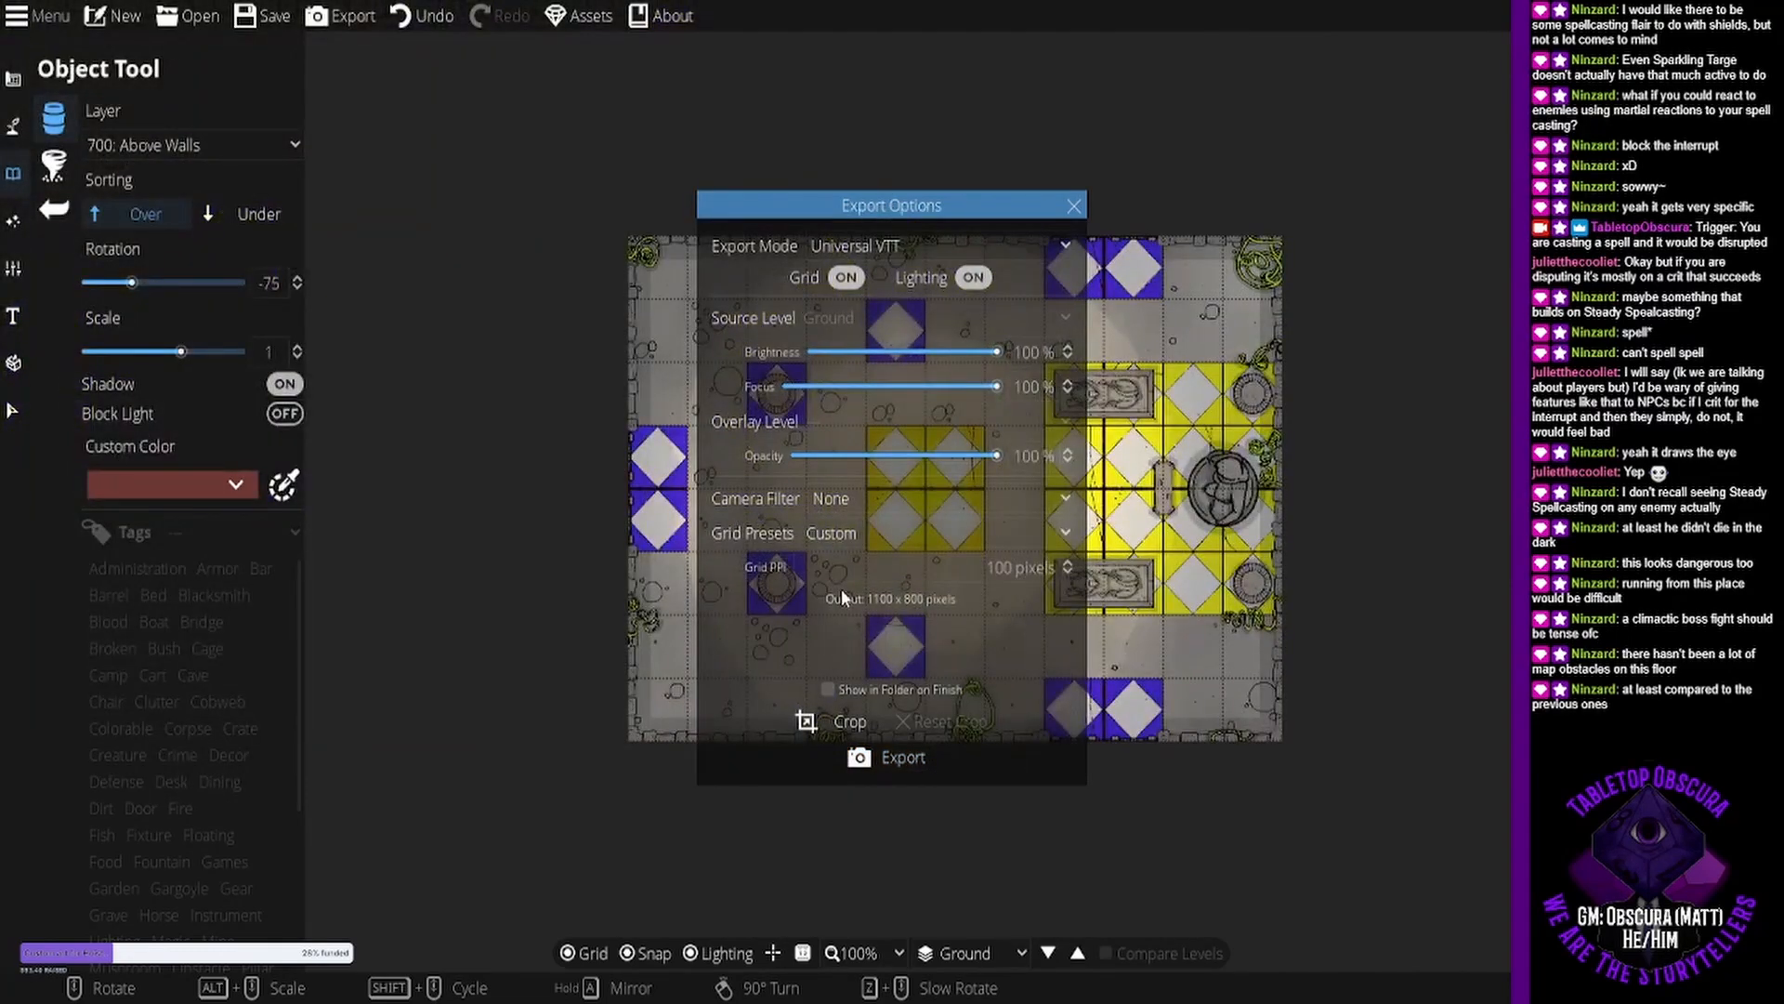
click(1075, 206)
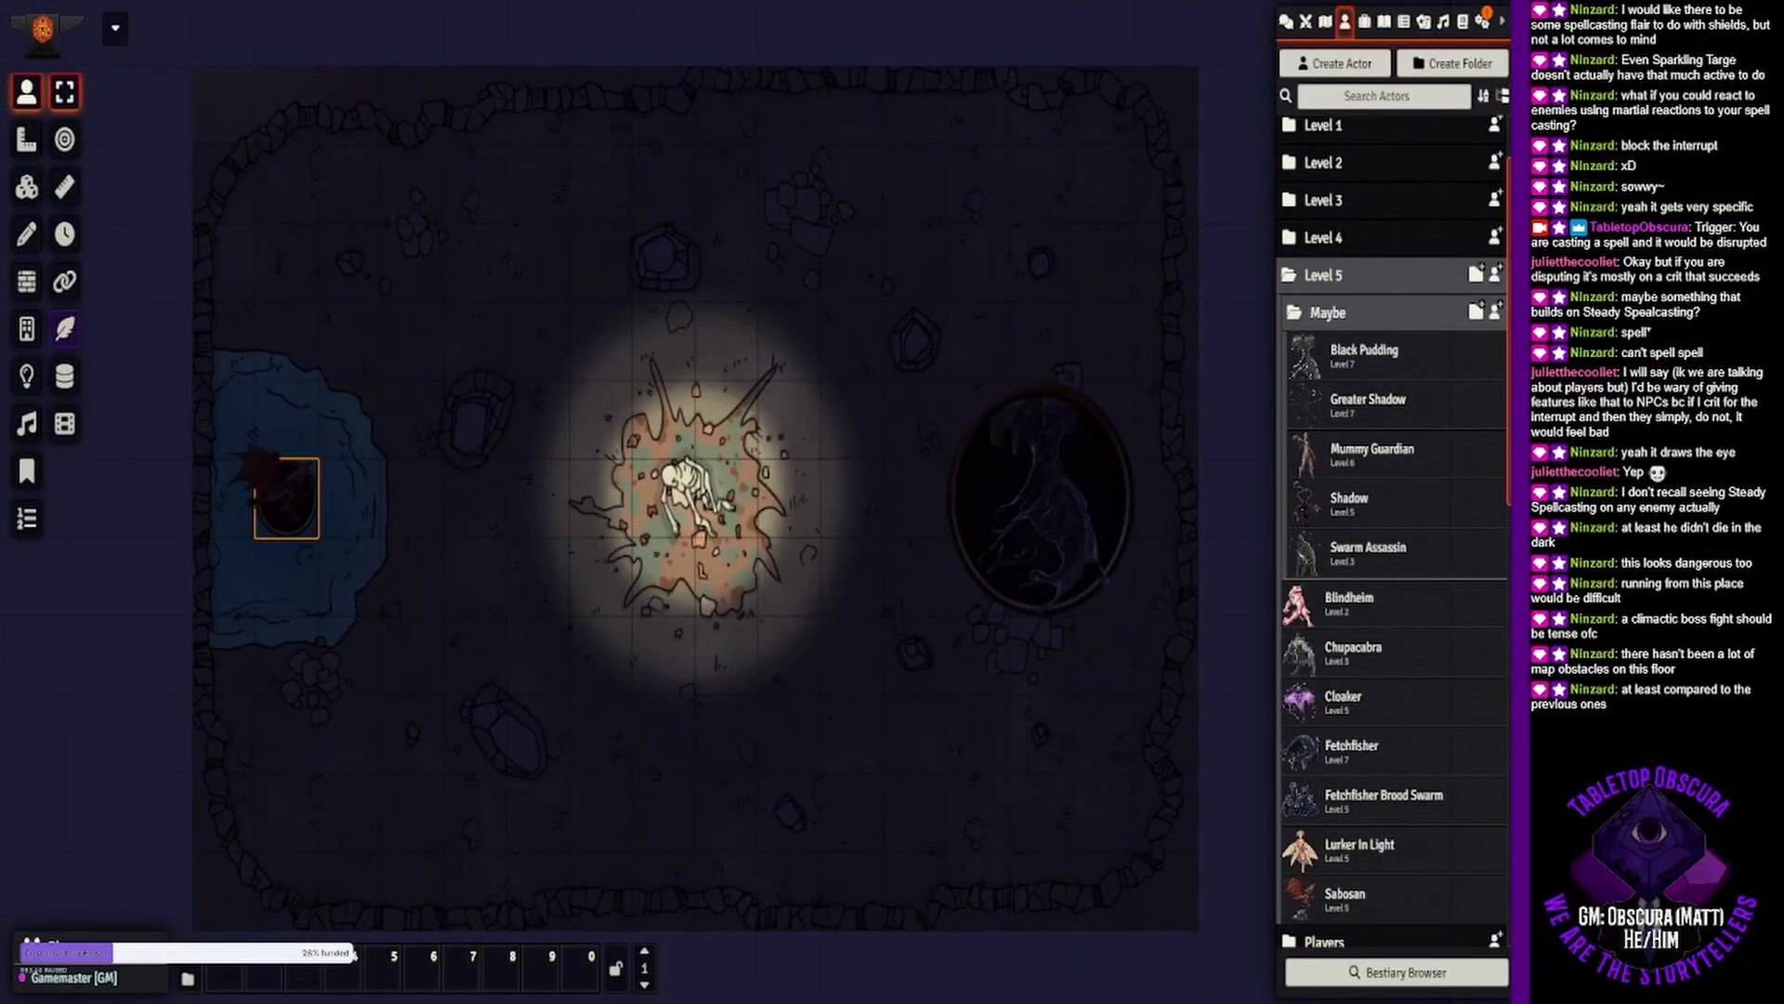
Switch to Foundry VTT, import the exported map through the Universal Battlemap Importer as "Room 7 - Maiden of Light - Moderate 5", and open that scene.
click(1326, 20)
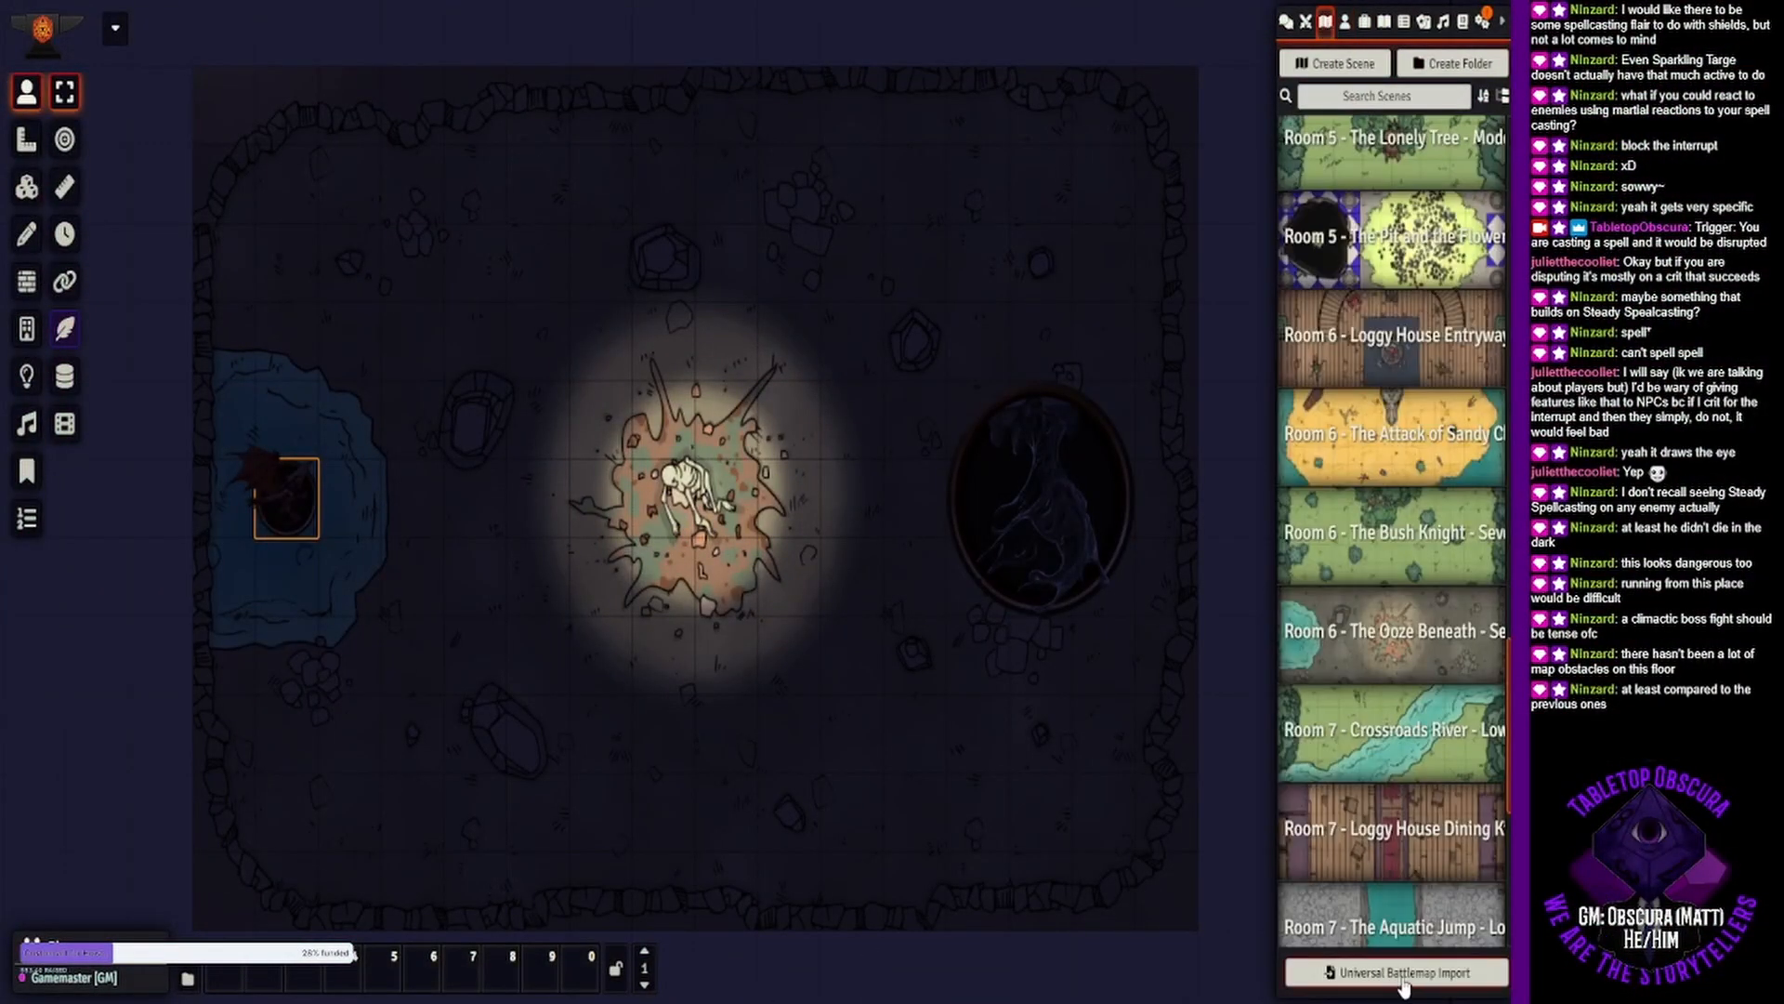
click(1398, 972)
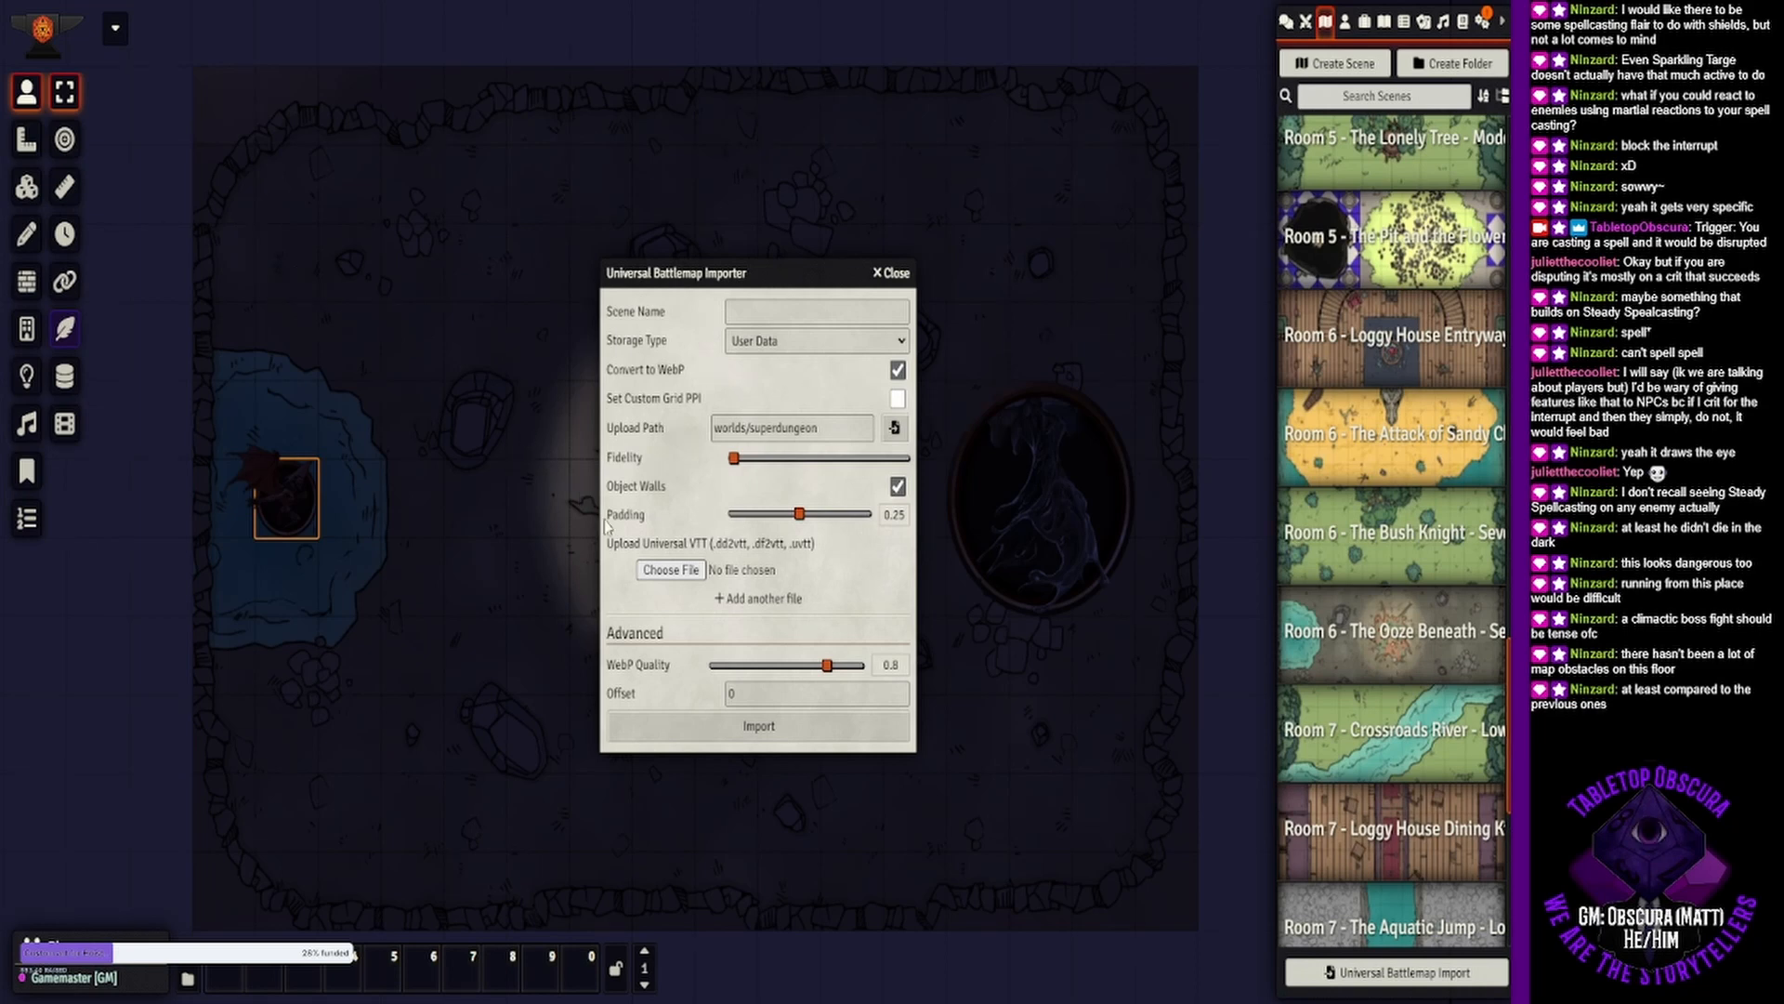
click(716, 725)
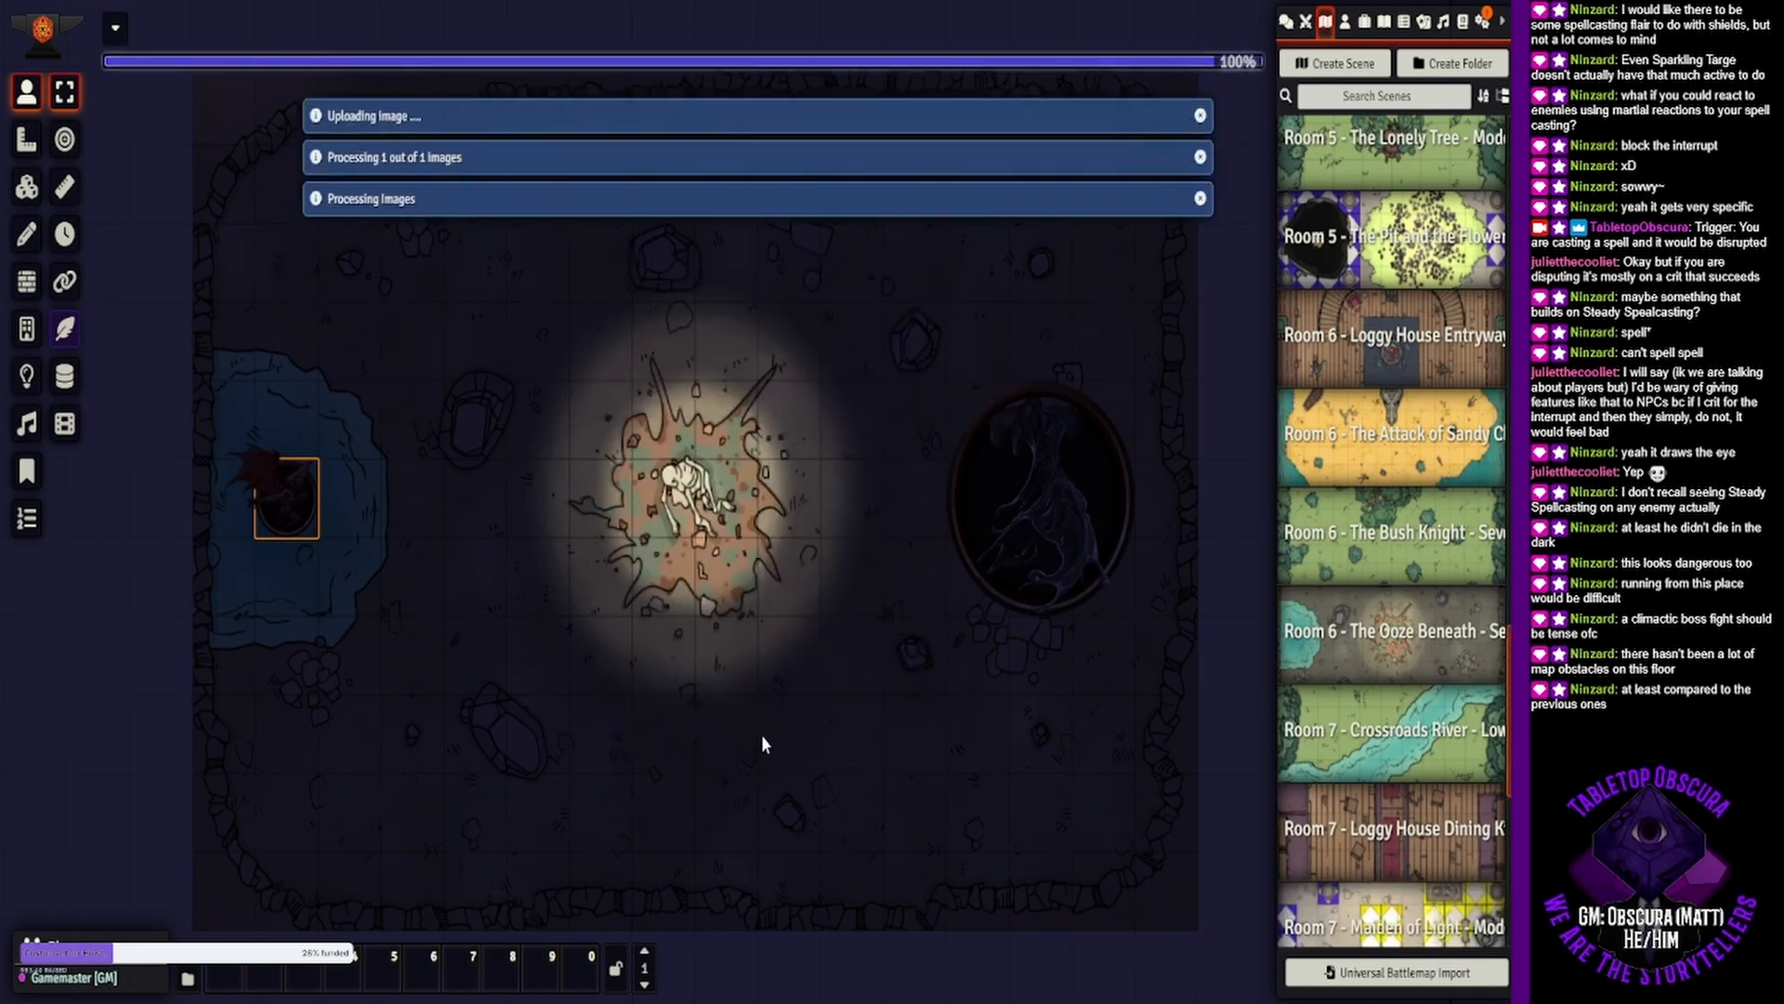
scroll(1440, 748, down, 3)
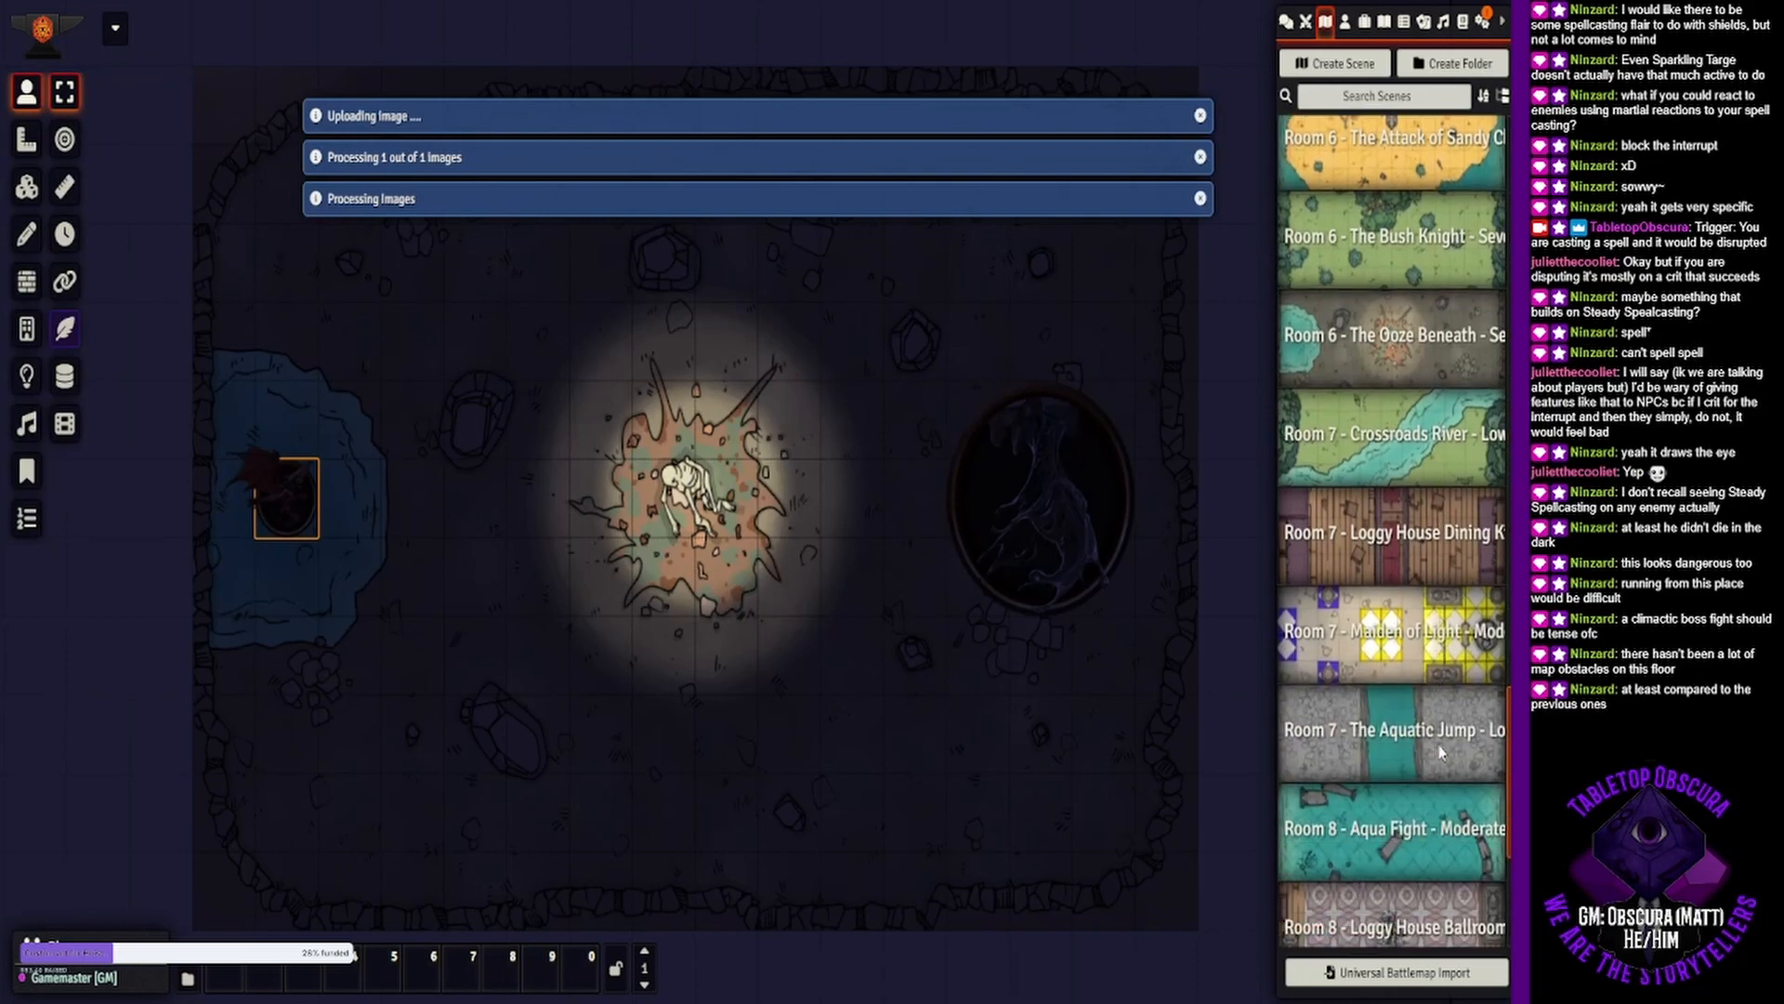
right_click(1385, 662)
click(1311, 343)
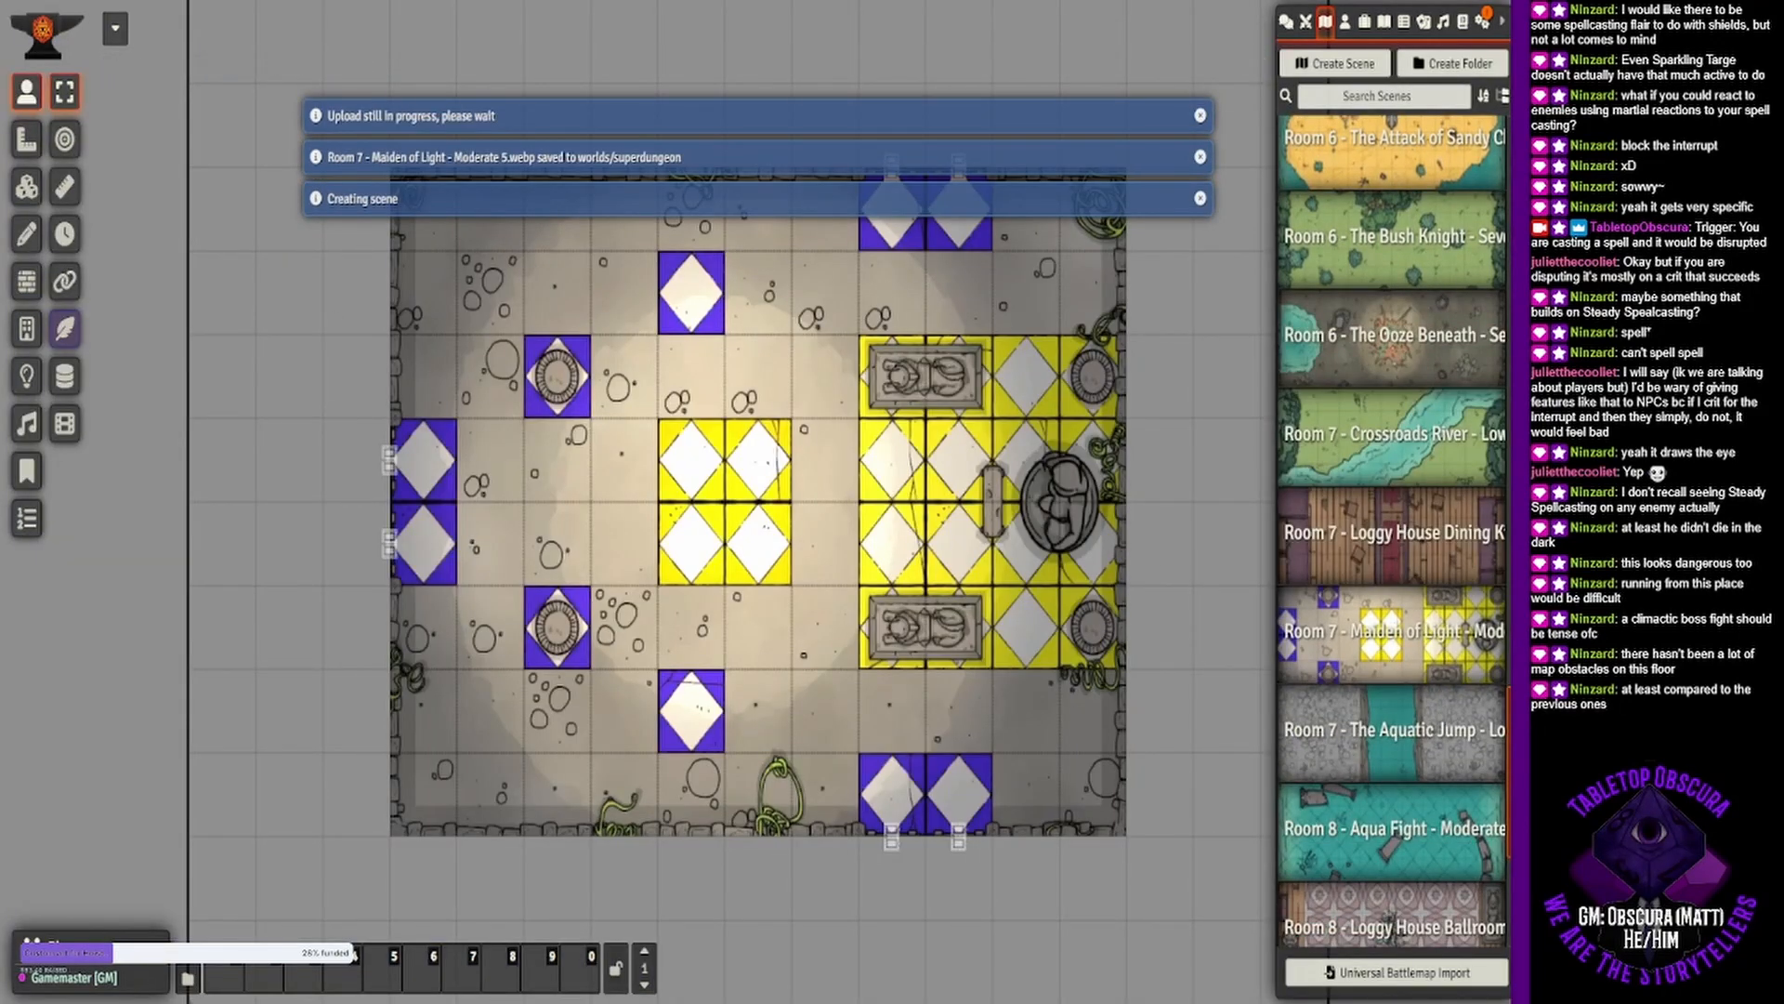
Try enclosing the central block of four yellow tiles with window walls, and delete the drawn segments.
click(27, 281)
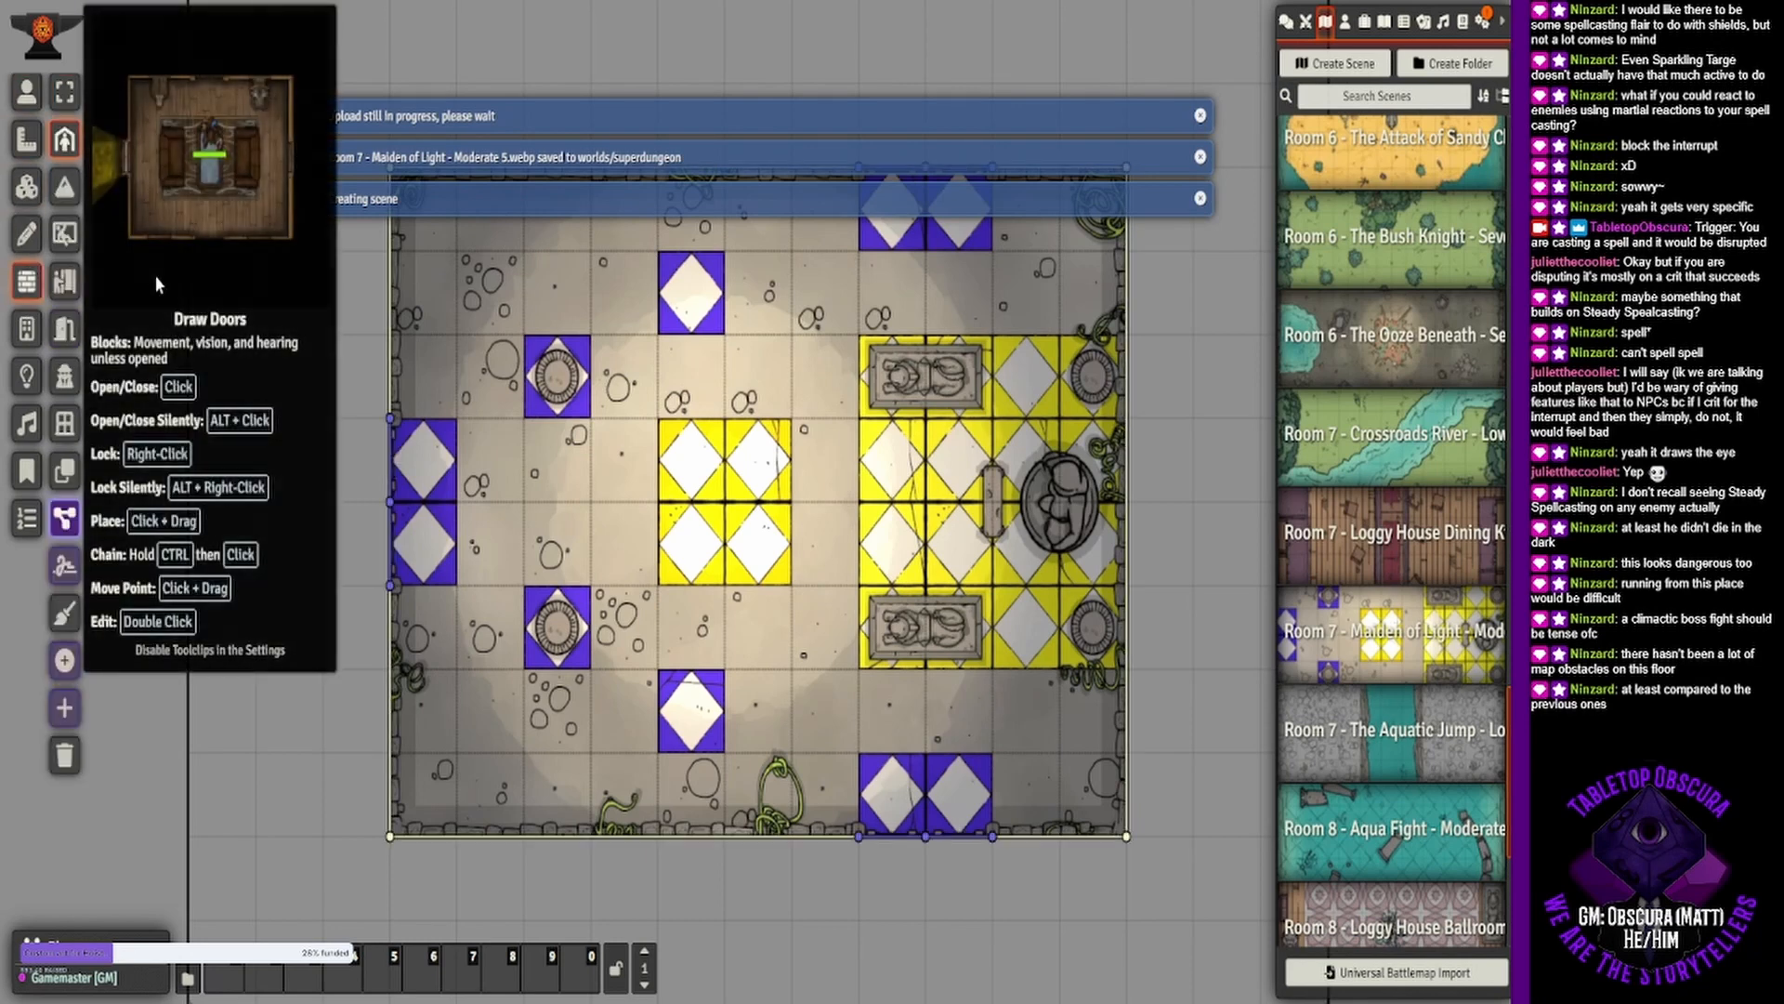
click(65, 428)
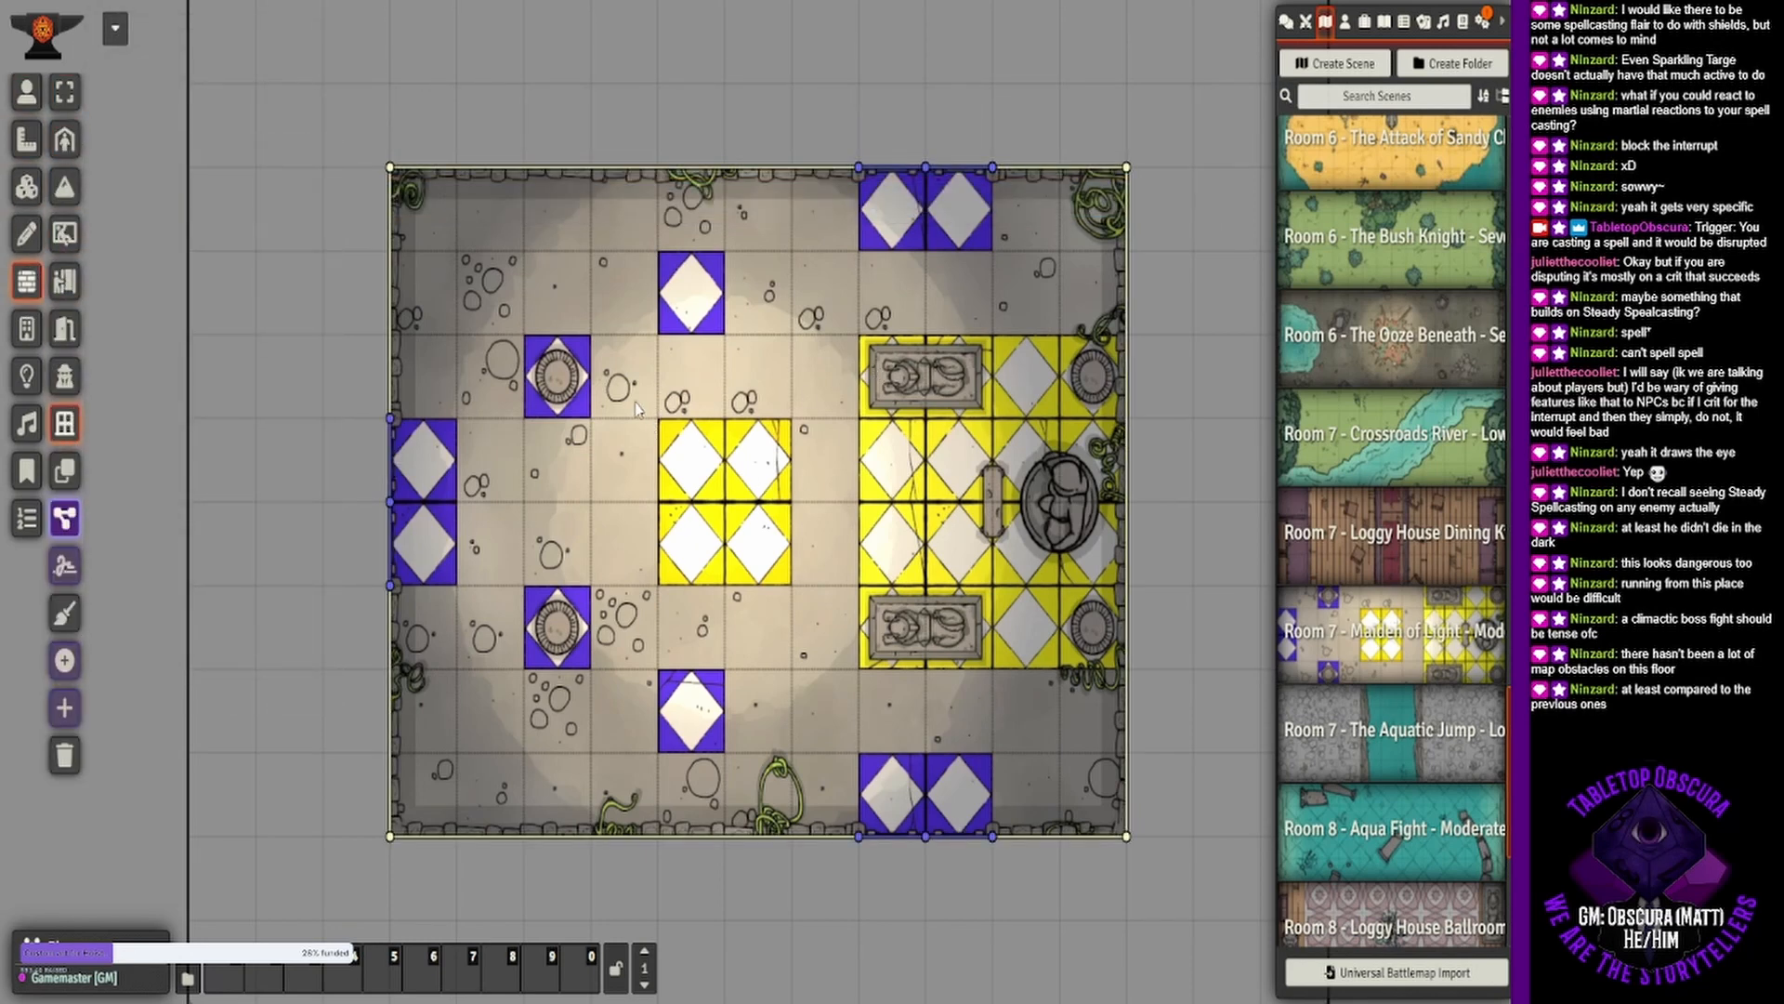
drag(644, 402, 647, 630)
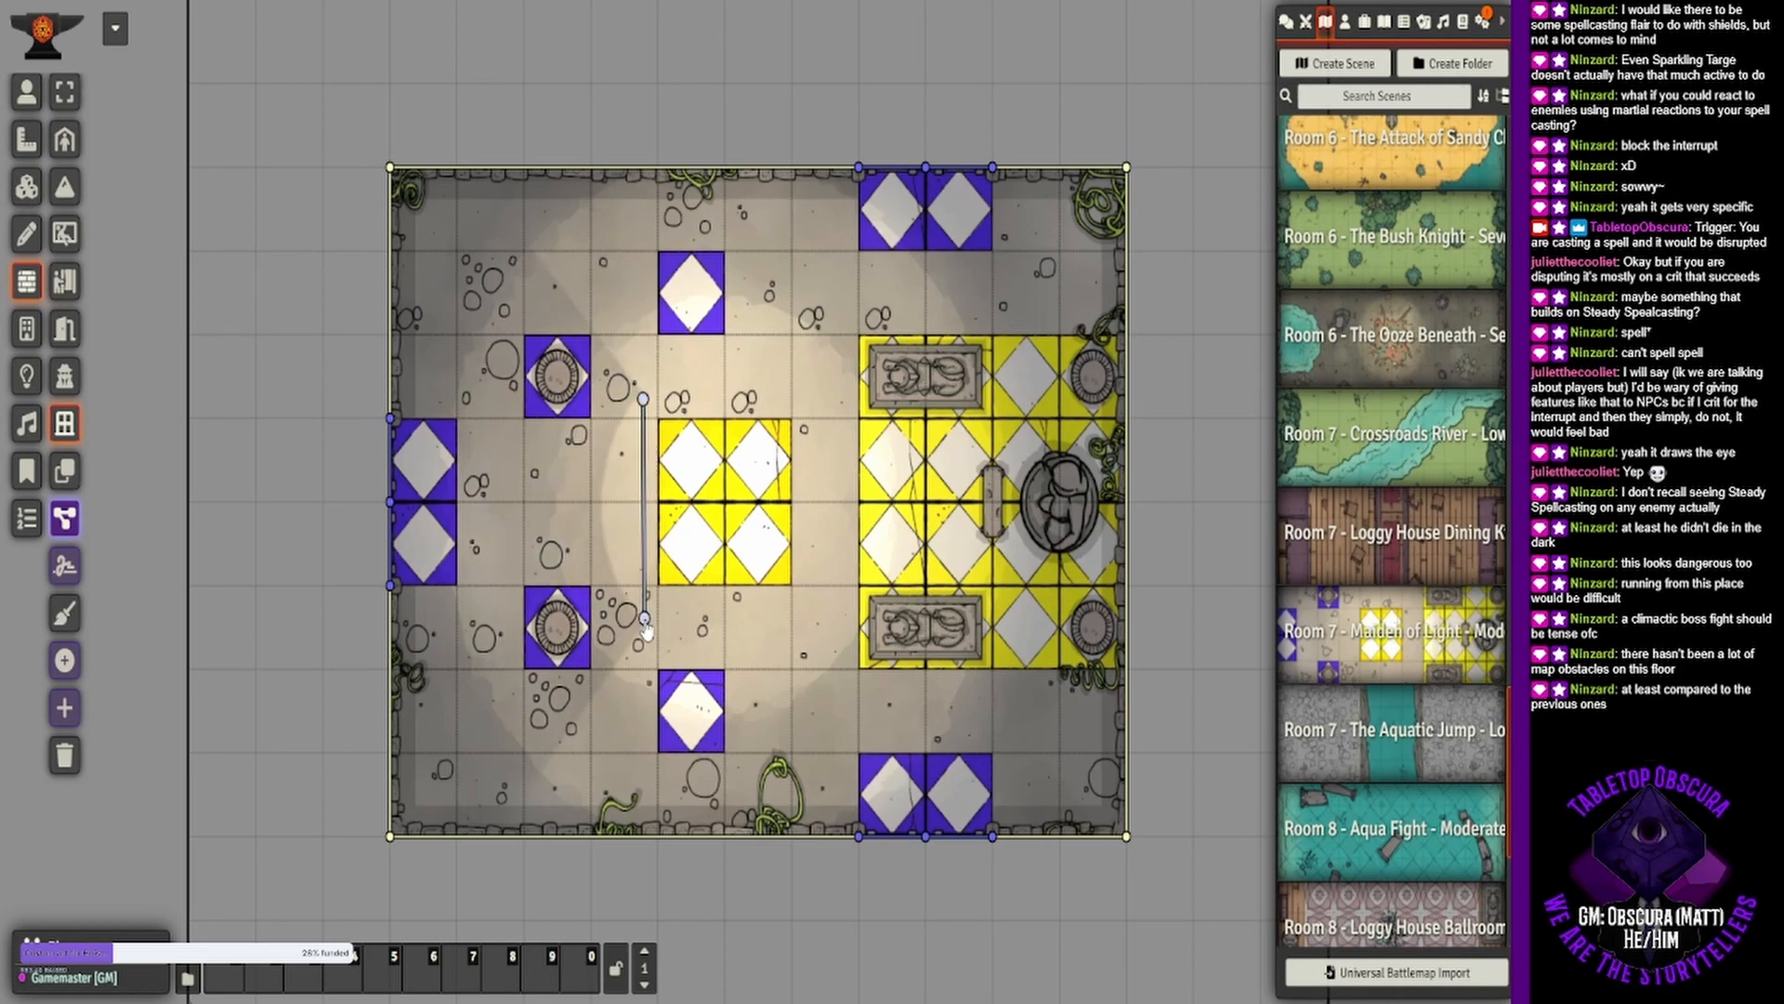
drag(646, 620, 641, 397)
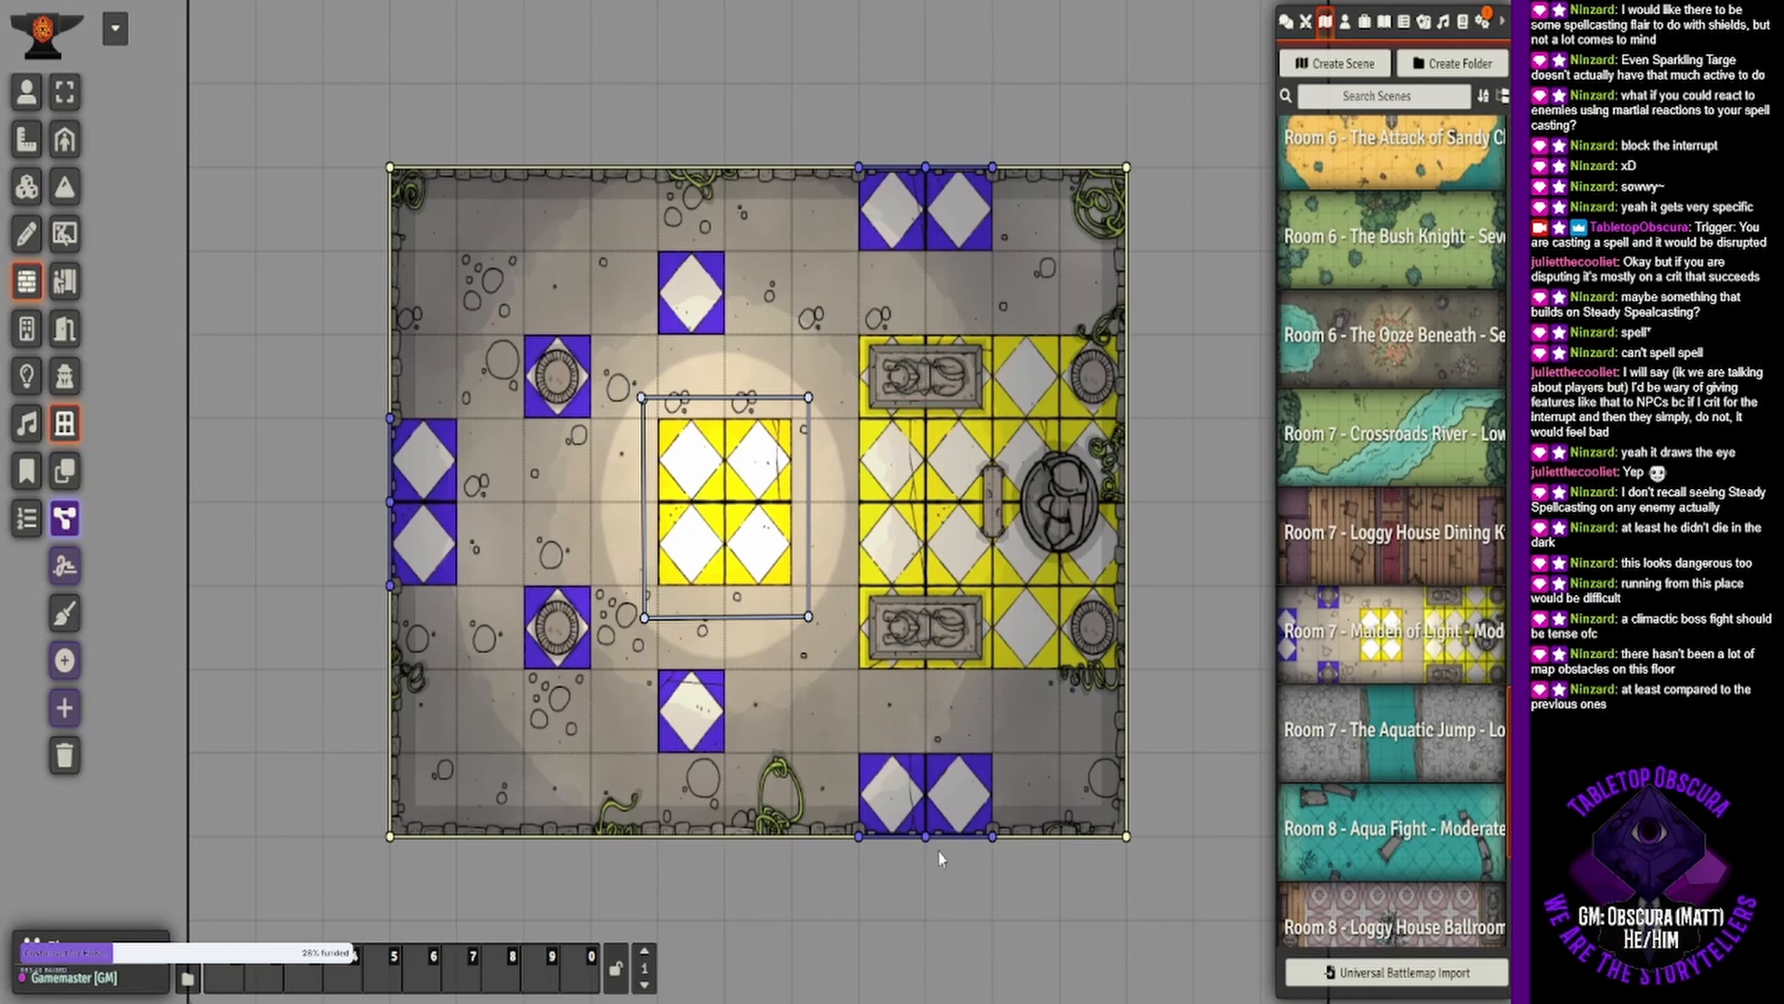
key(Delete)
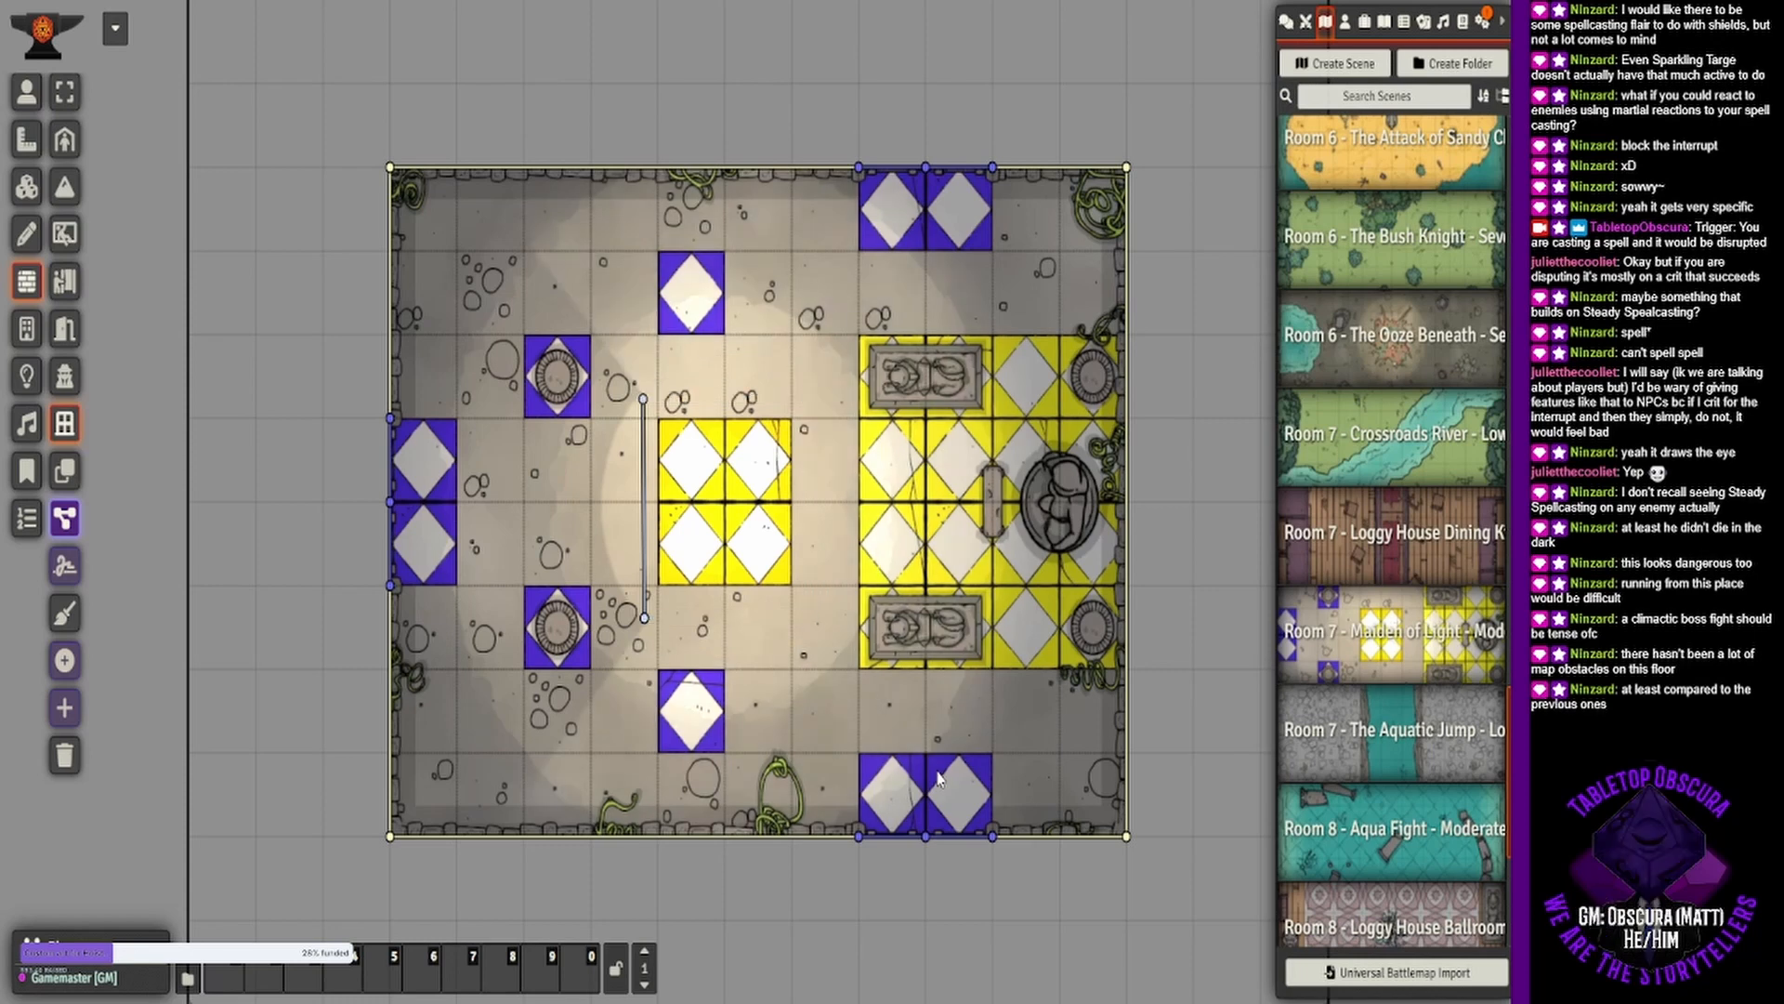
key(Delete)
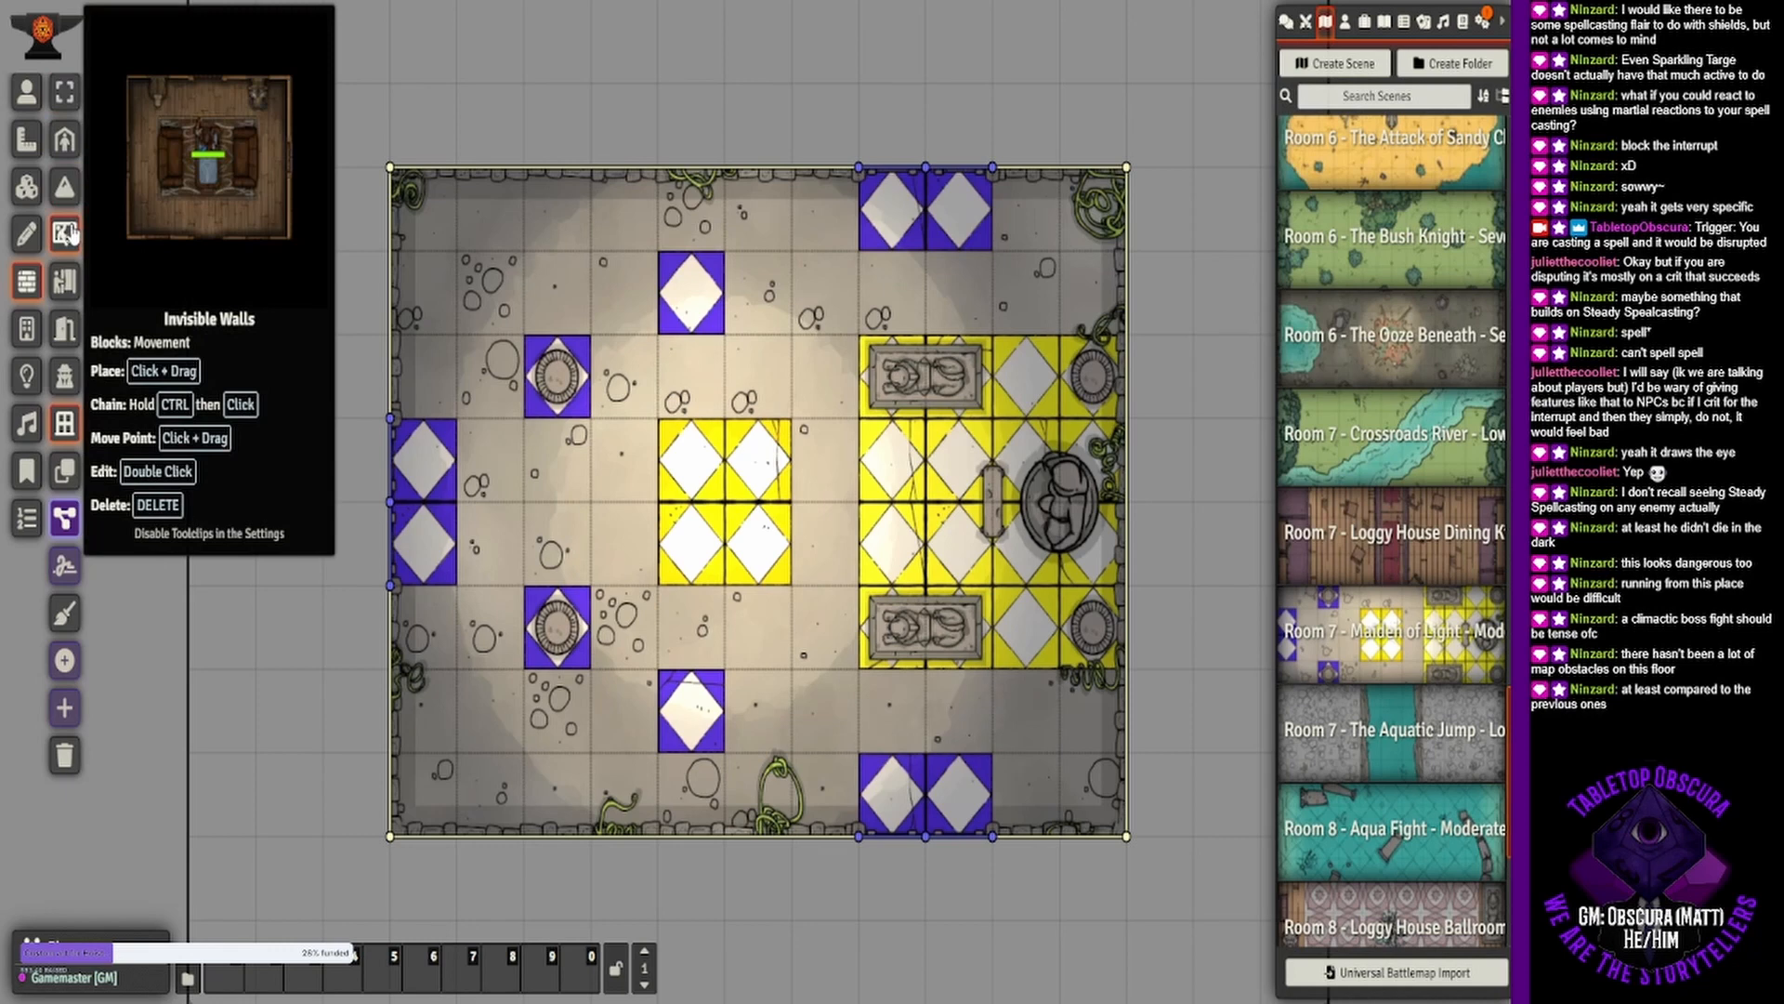
Draw a closed rectangle of basic walls around the central block of four yellow tiles, aligning its northeast corner so the north side is straight.
click(77, 147)
mouse_move(641, 398)
mouse_down()
mouse_move(642, 618)
mouse_move(808, 617)
mouse_up()
mouse_move(807, 618)
mouse_down()
mouse_move(807, 407)
mouse_move(641, 398)
mouse_up()
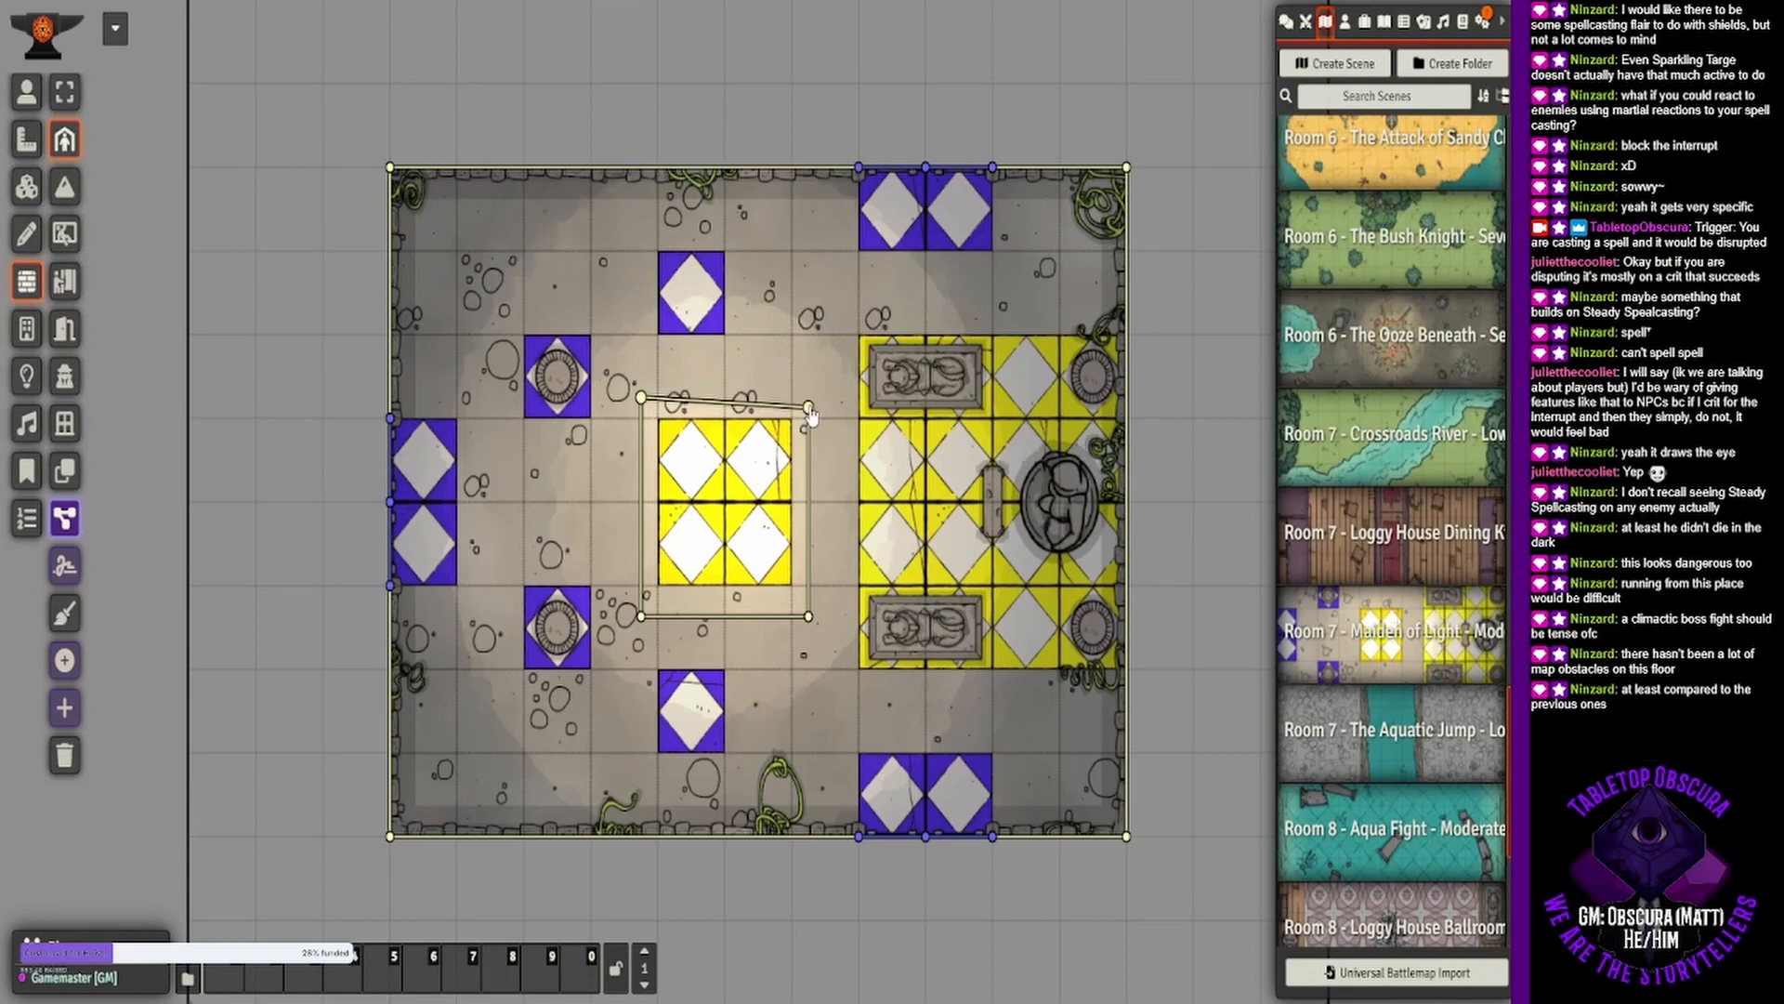
drag(808, 408, 809, 405)
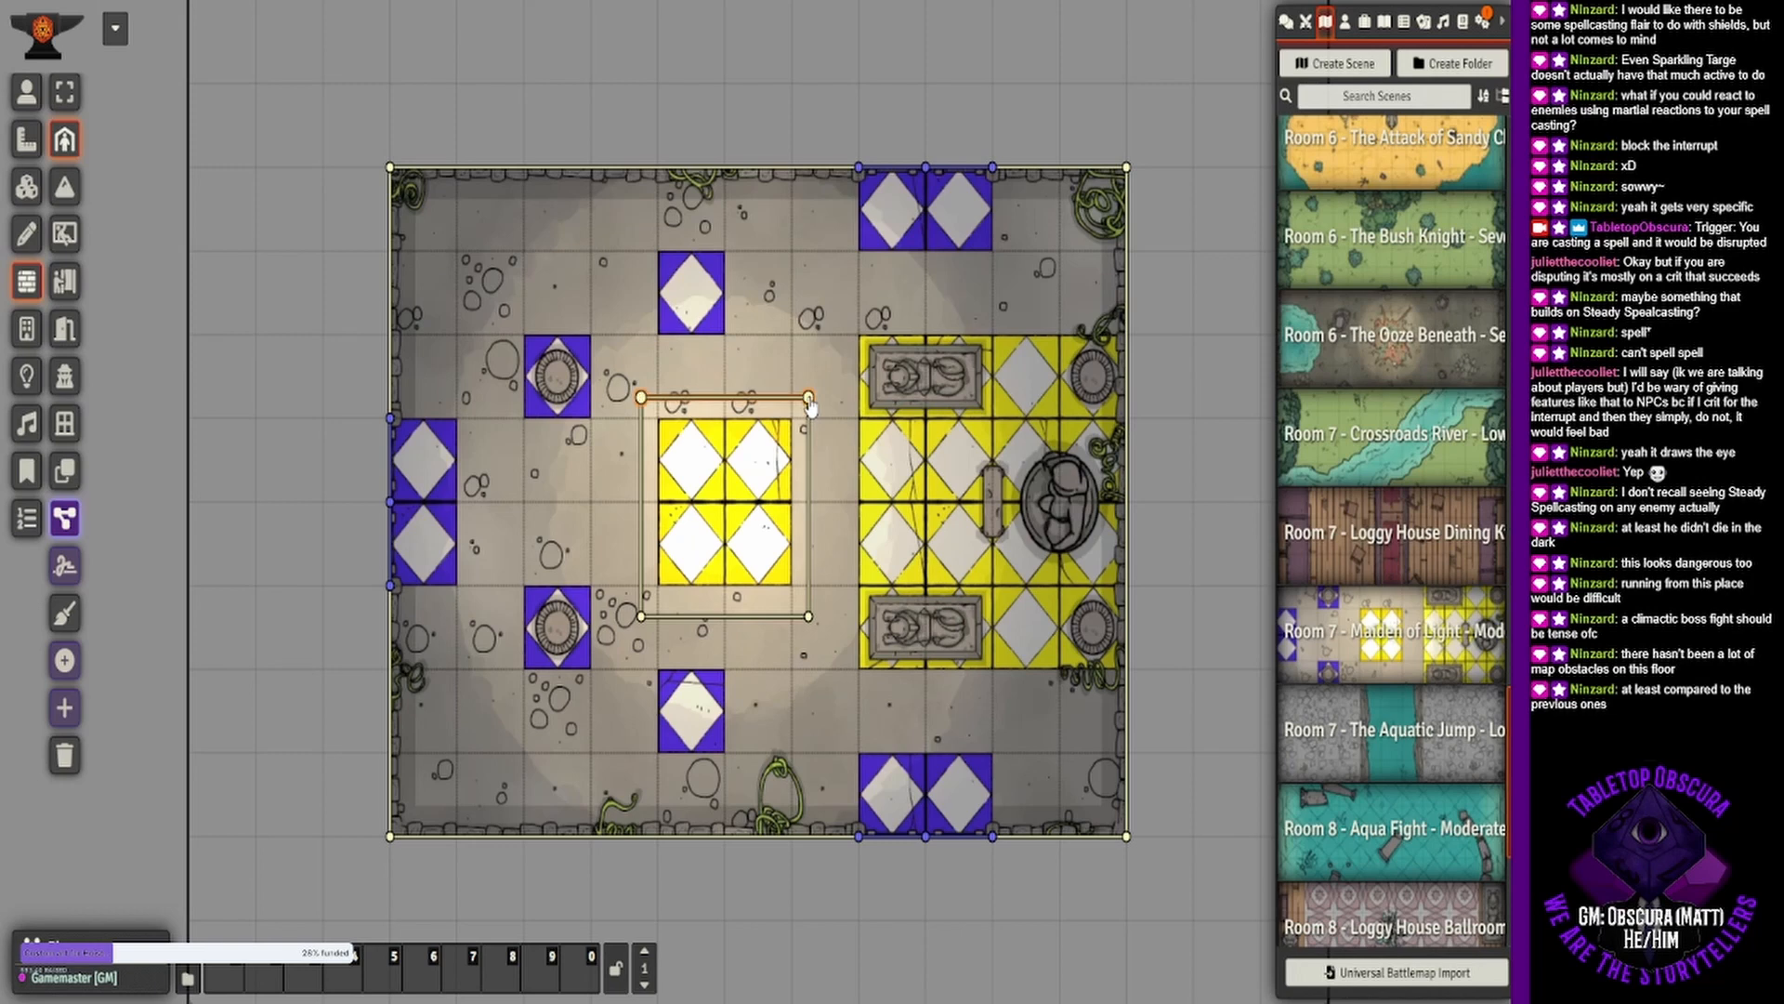
Set the sight restriction to None on the north and west walls of the rectangle around the central yellow tiles.
double_click(640, 401)
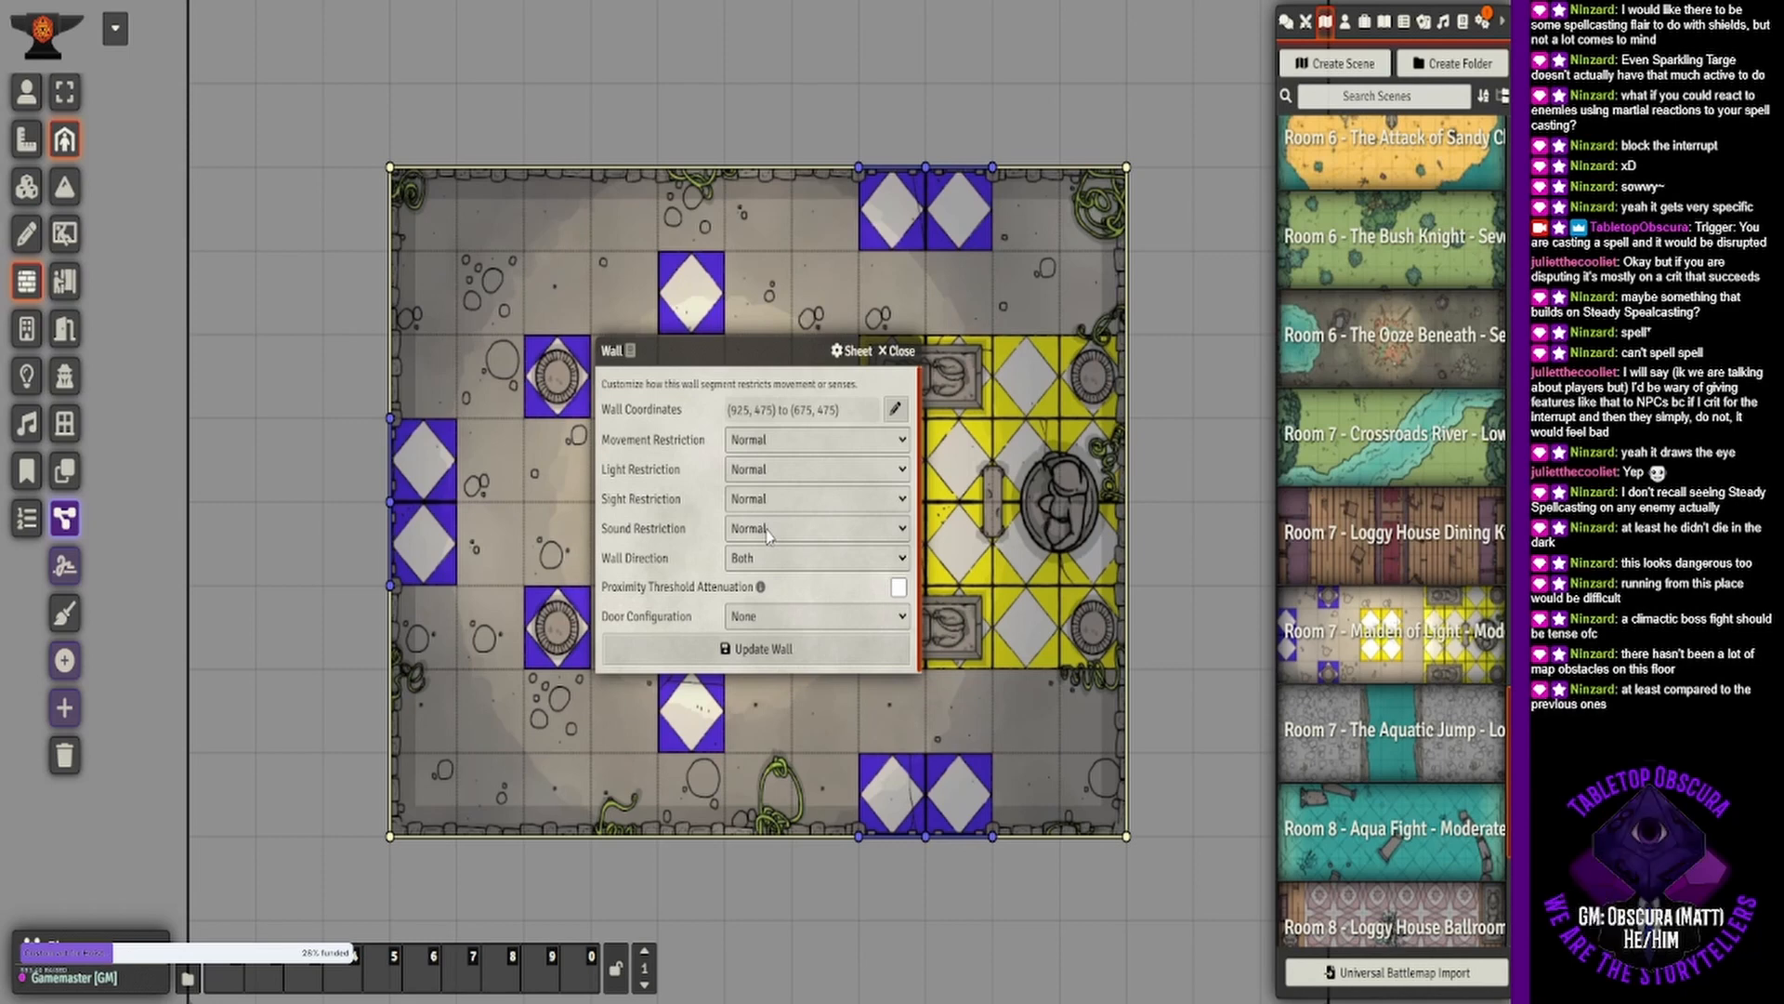
click(812, 507)
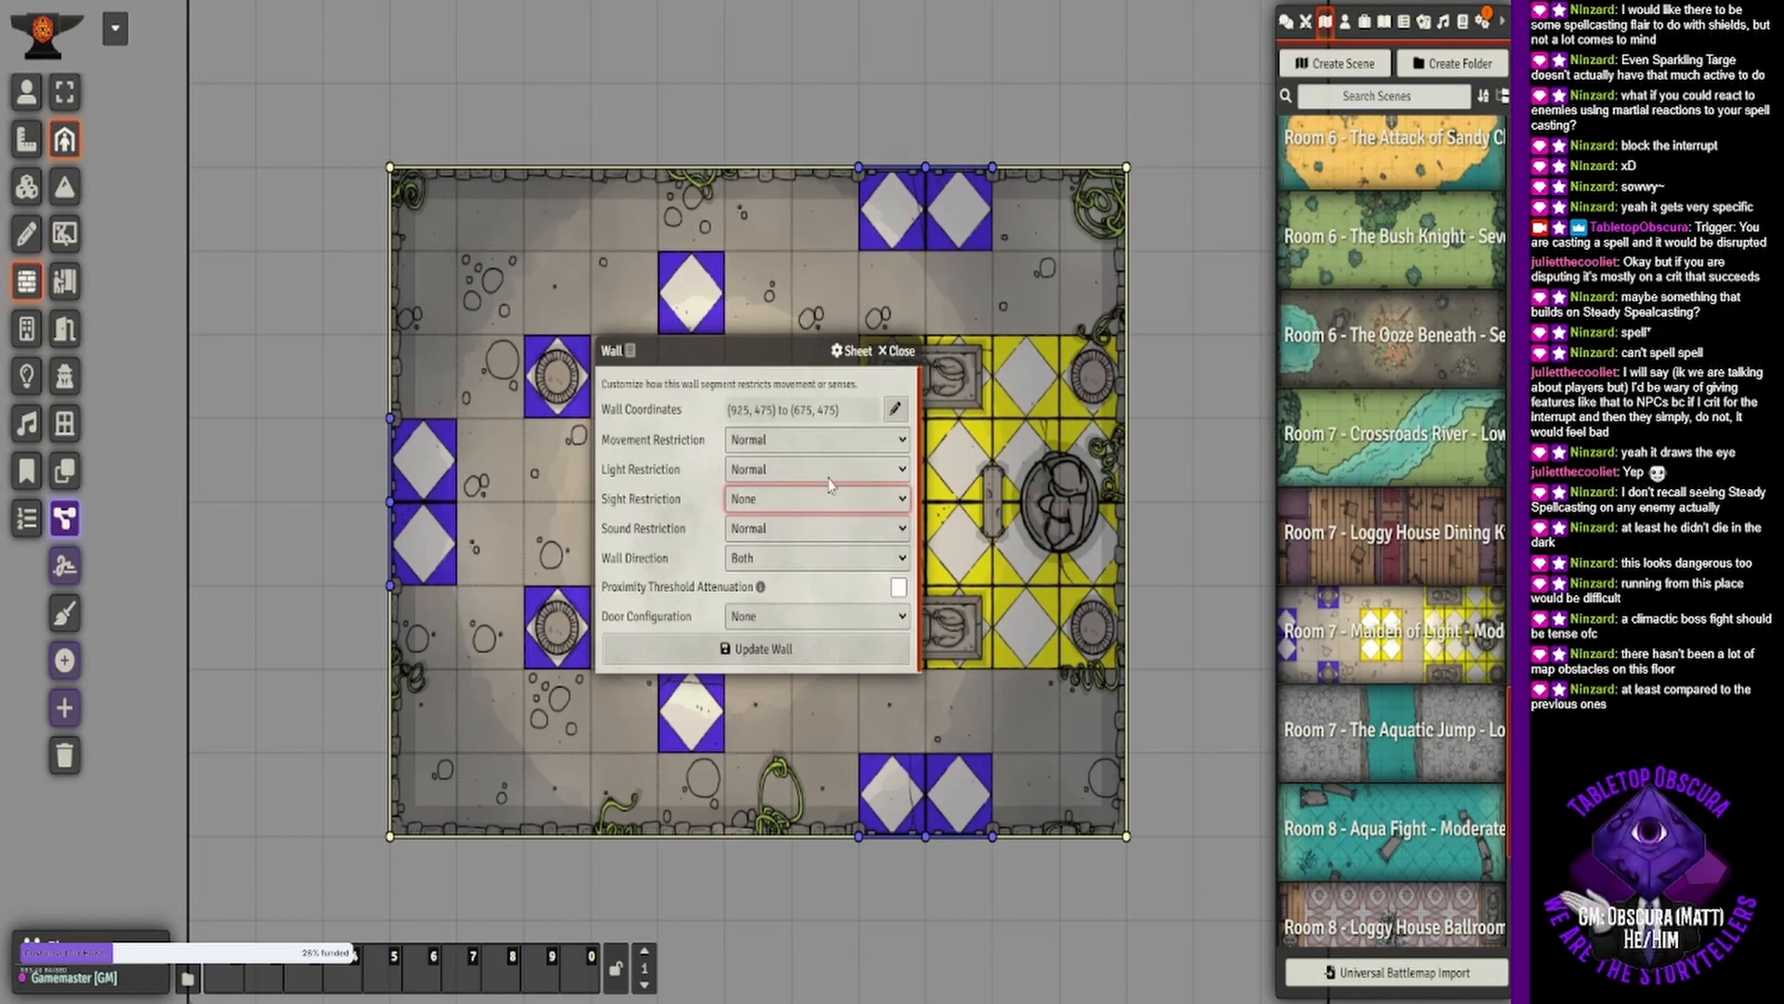
click(780, 654)
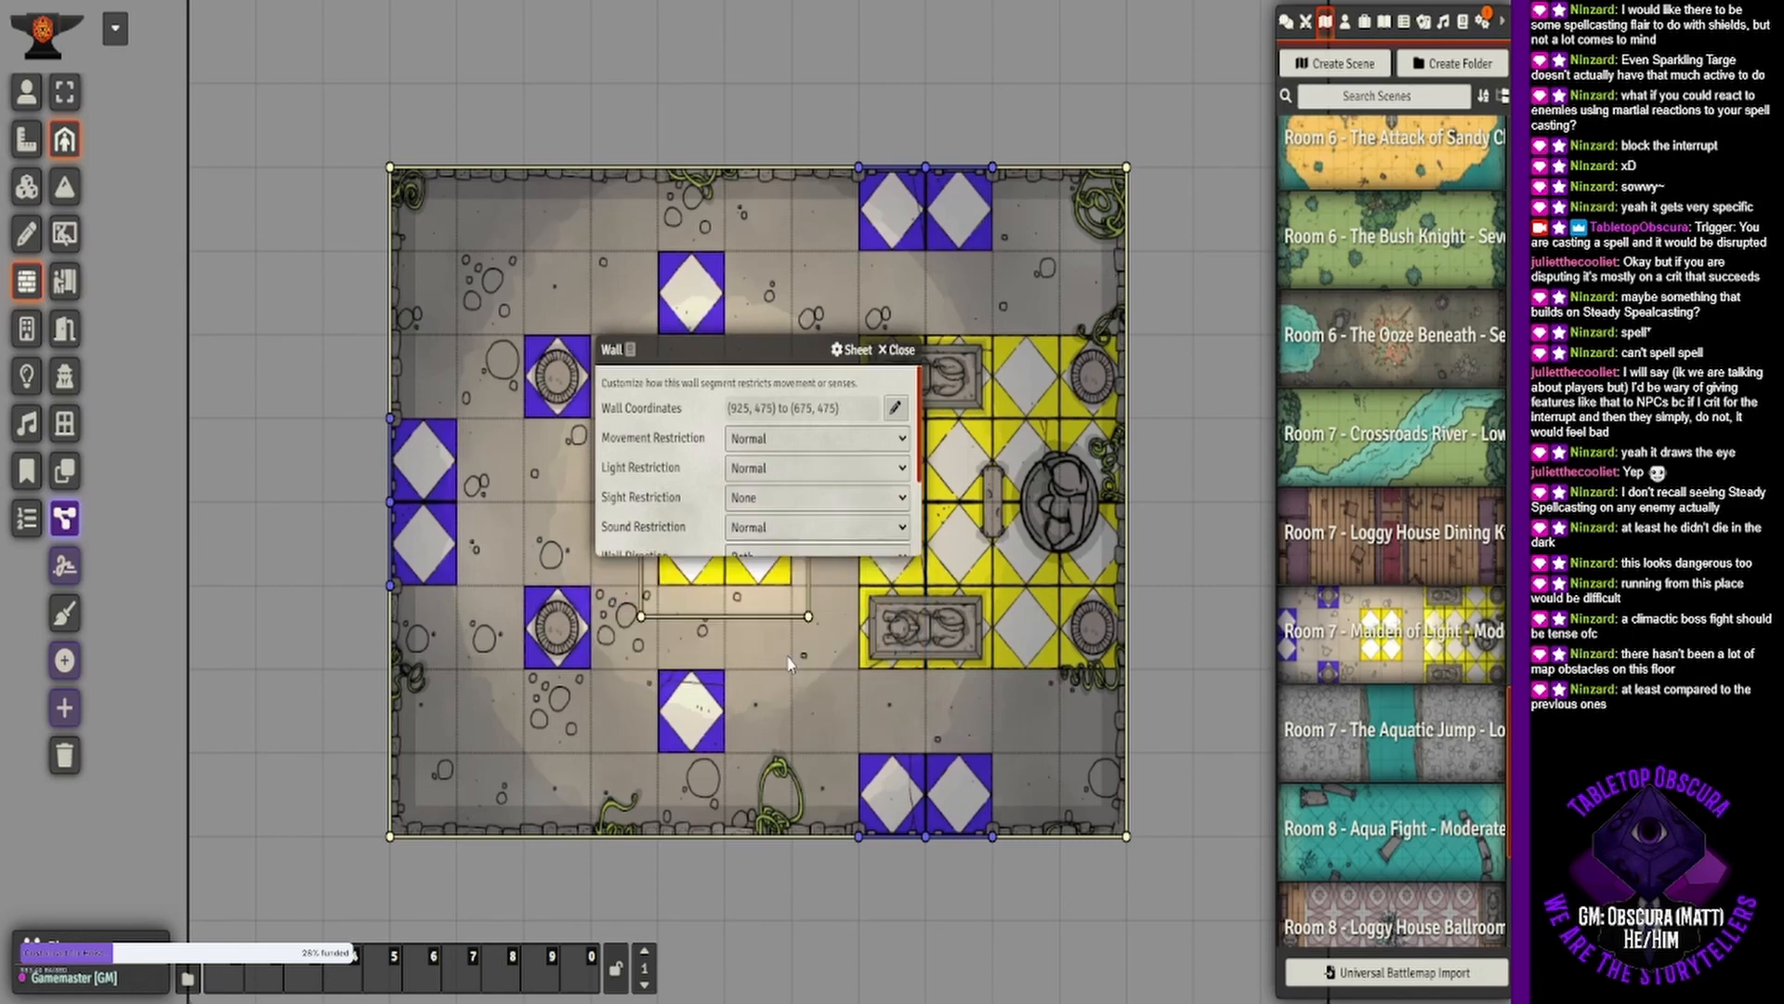
double_click(640, 615)
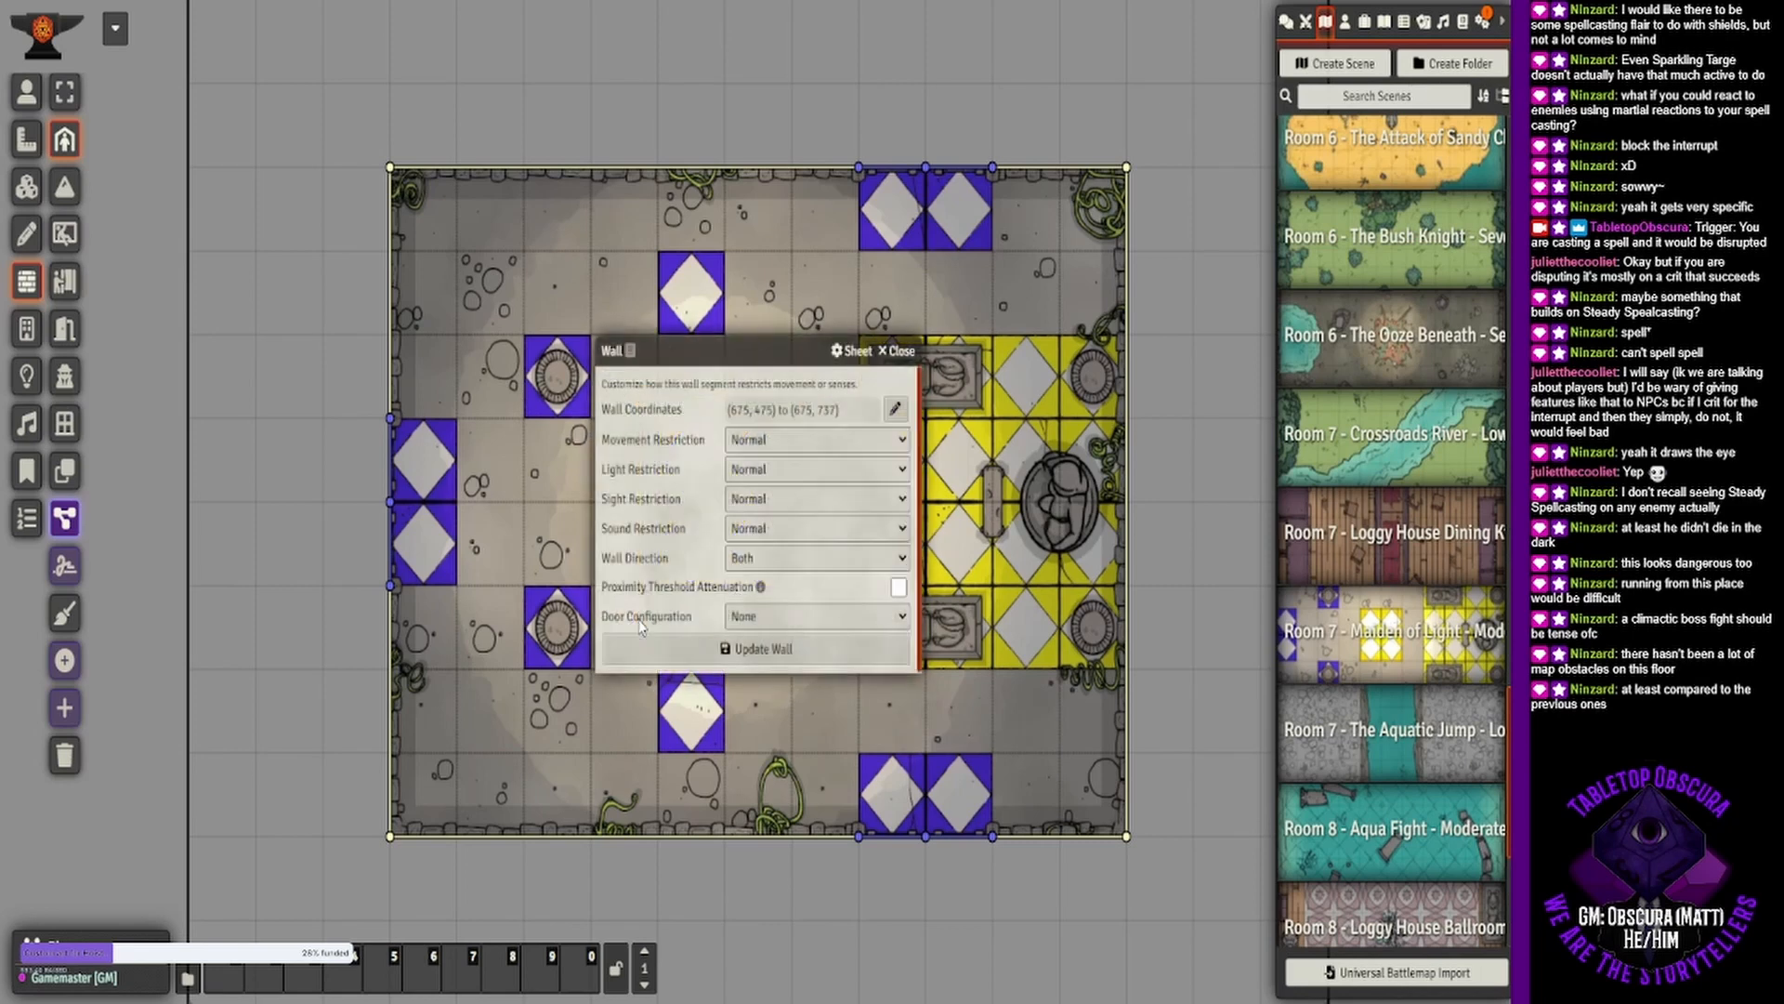
click(795, 507)
click(777, 538)
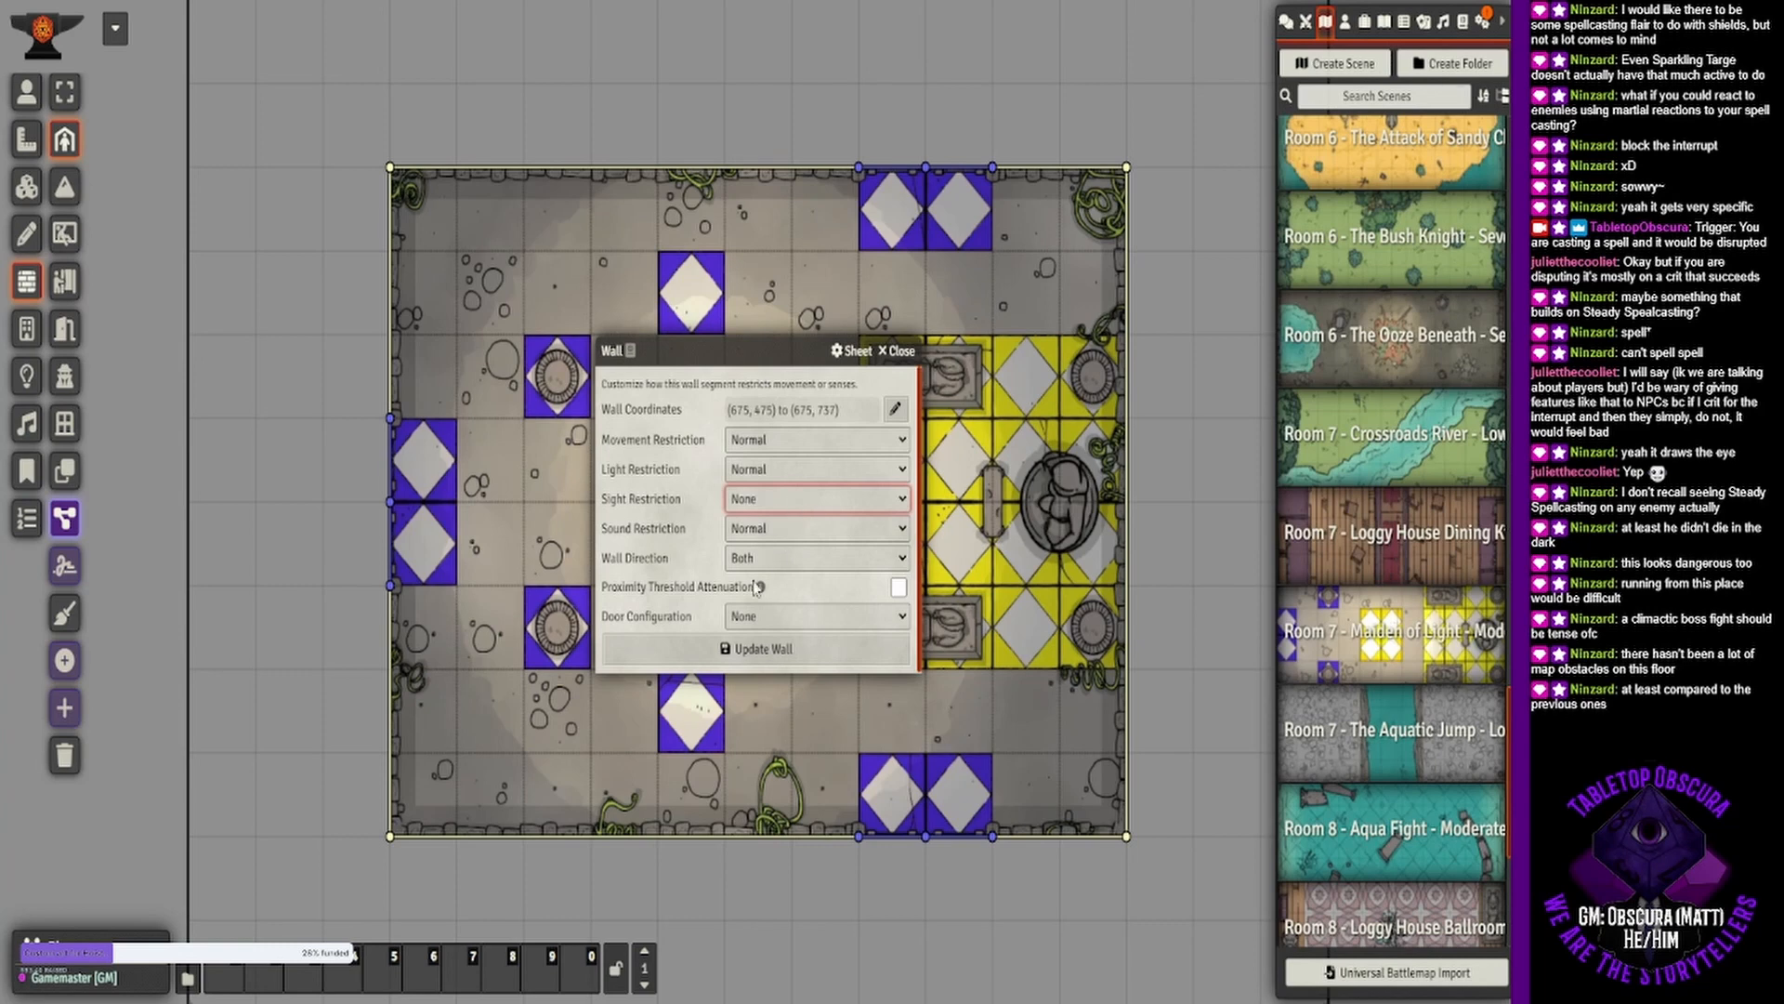
click(724, 648)
Set both the sight restriction and the movement restriction to None on the rectangle's east wall.
double_click(808, 621)
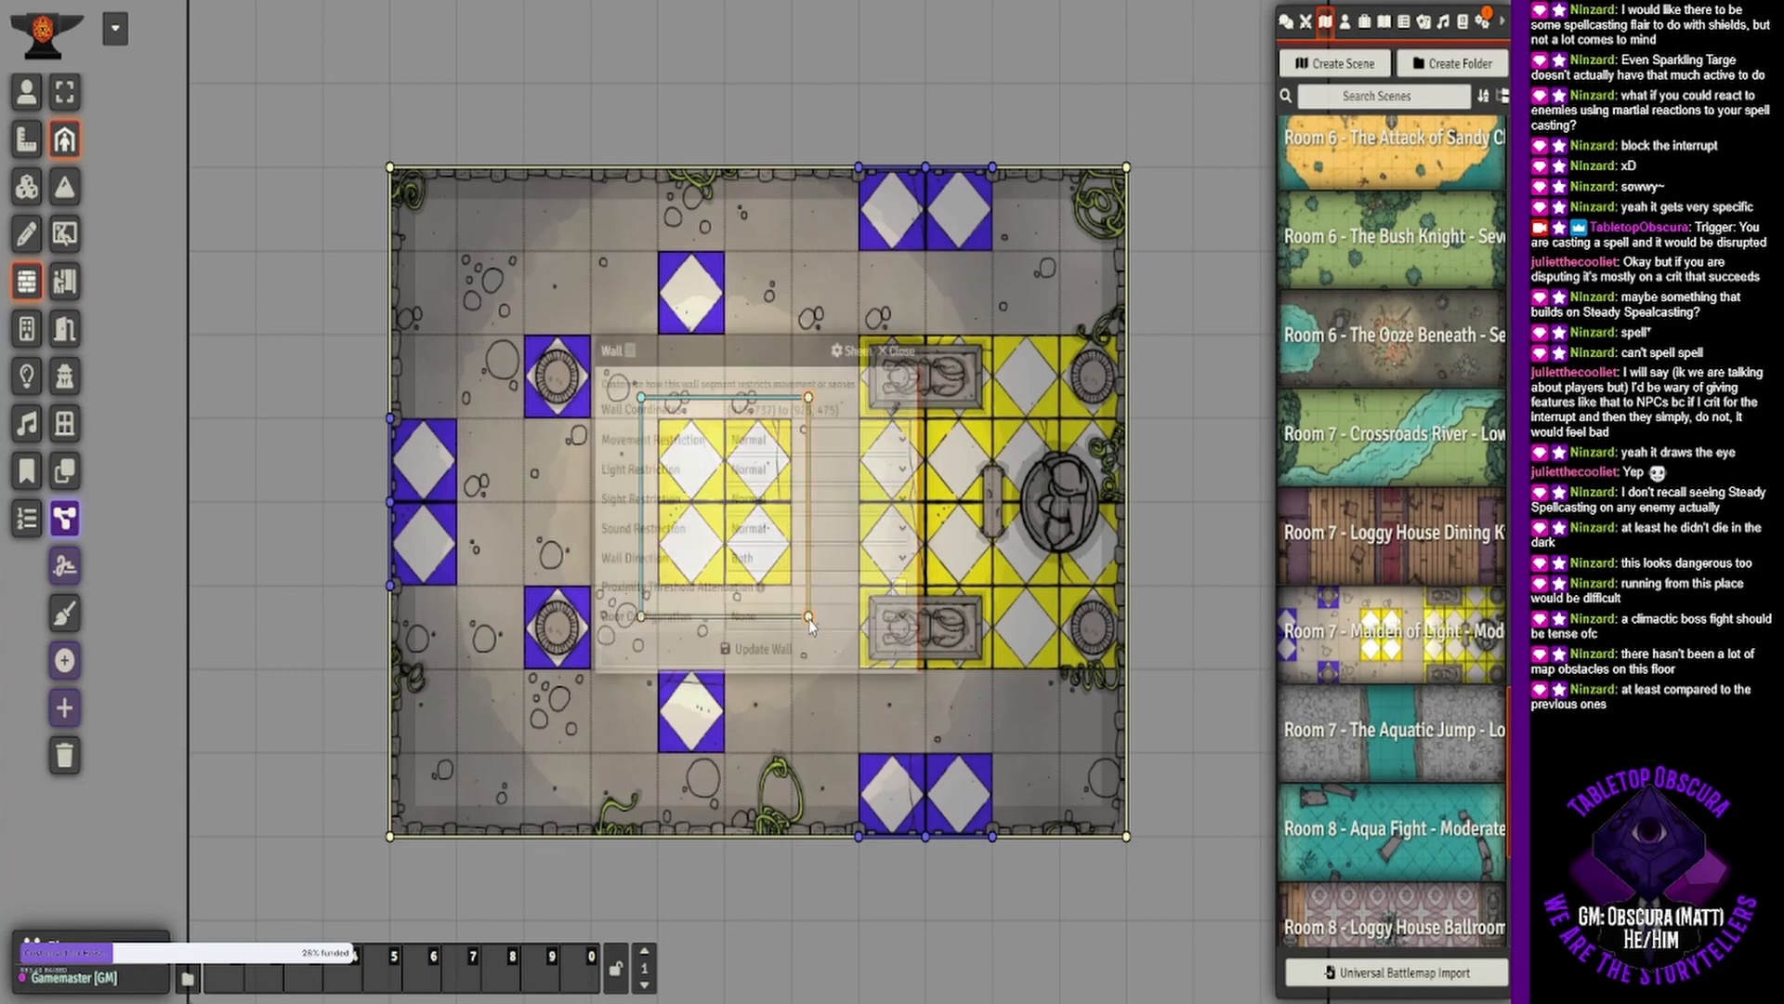
click(797, 499)
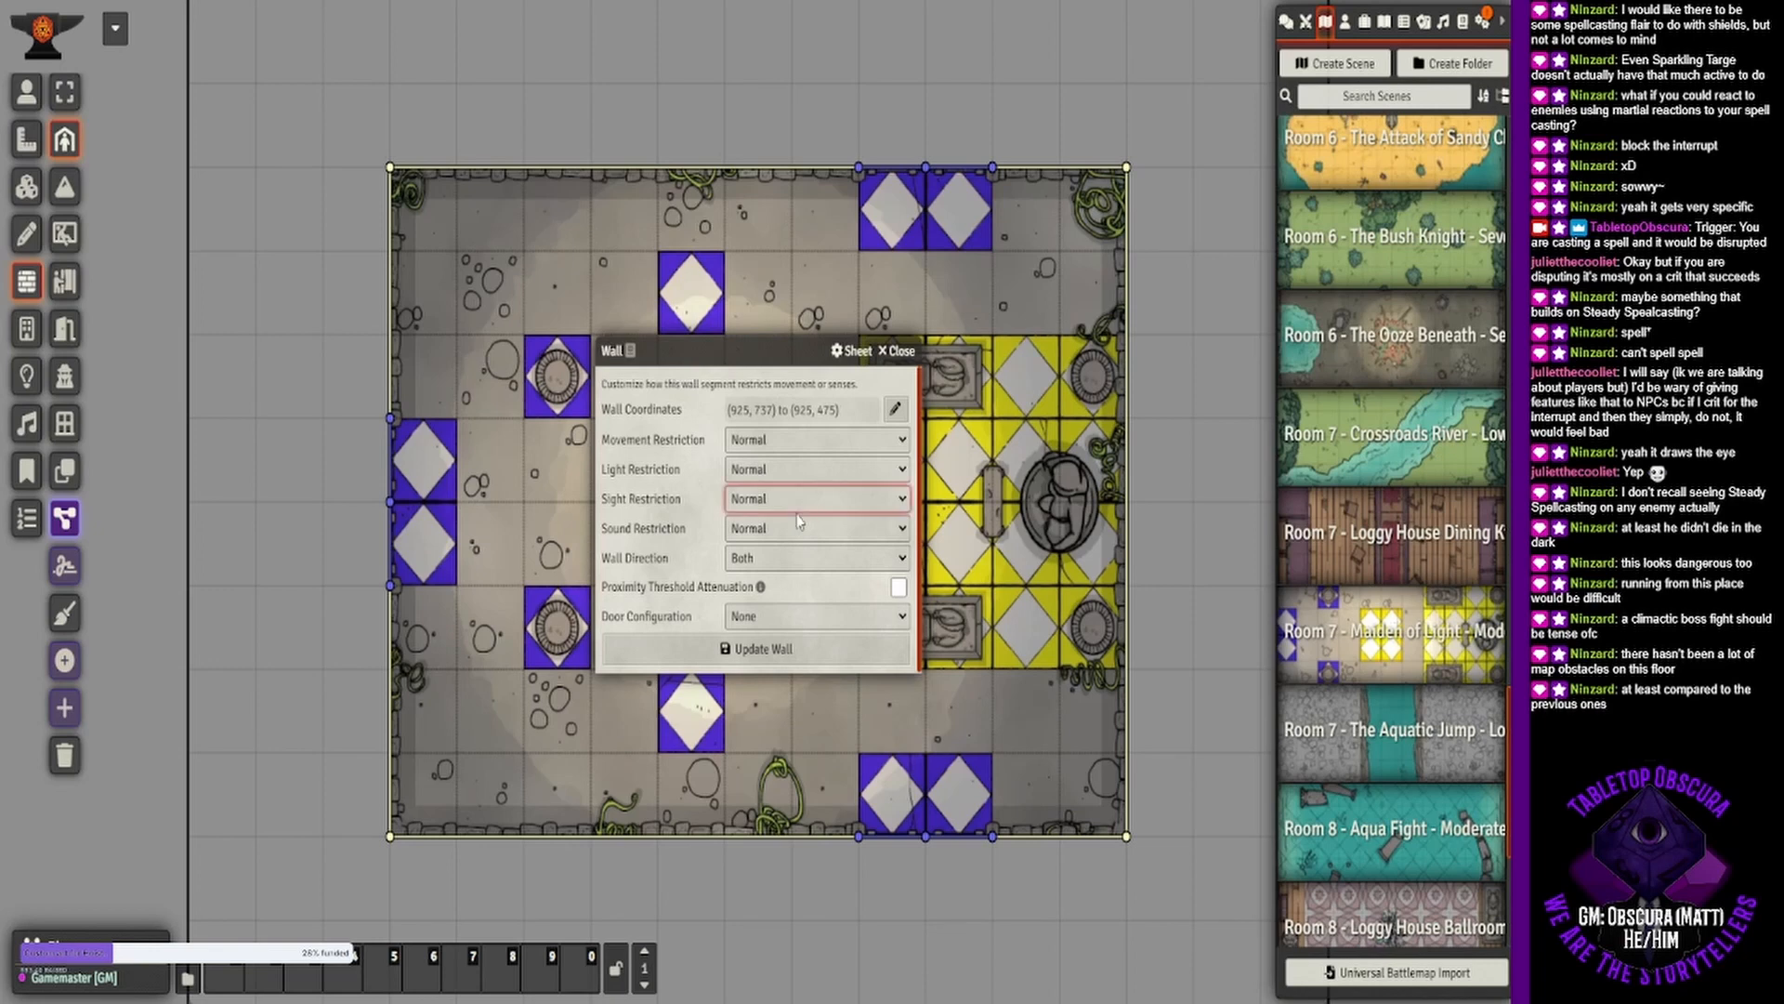
click(792, 544)
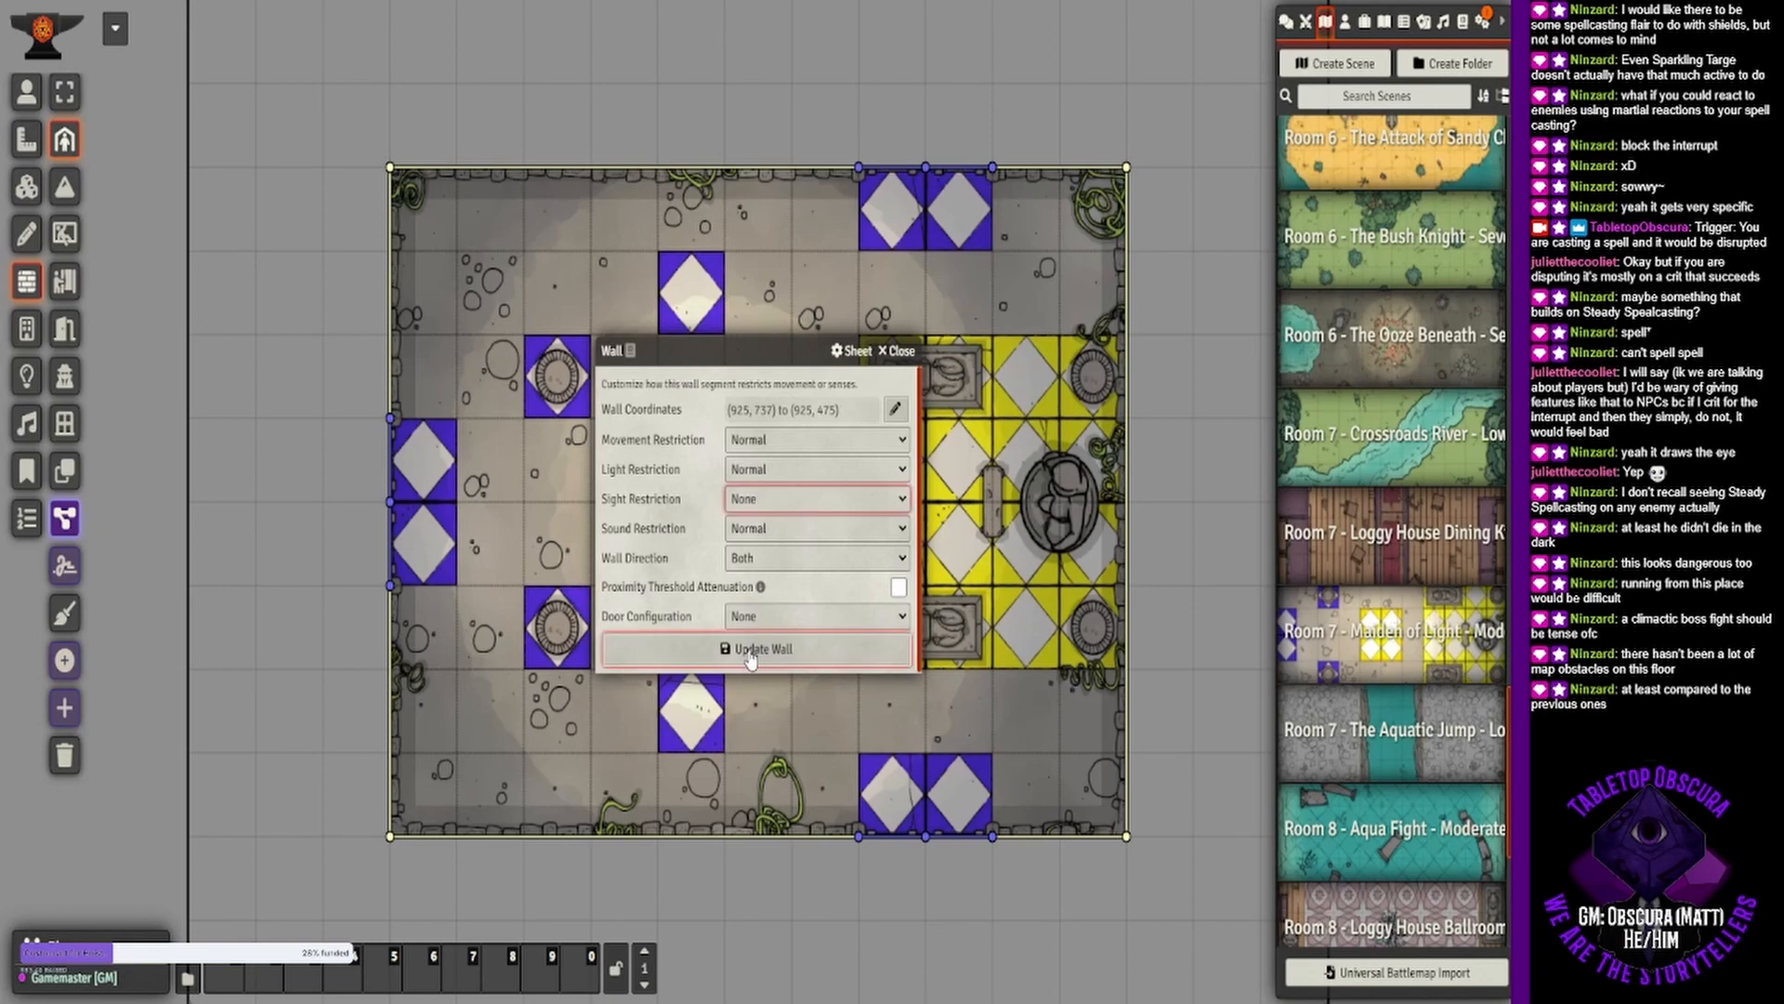
click(790, 434)
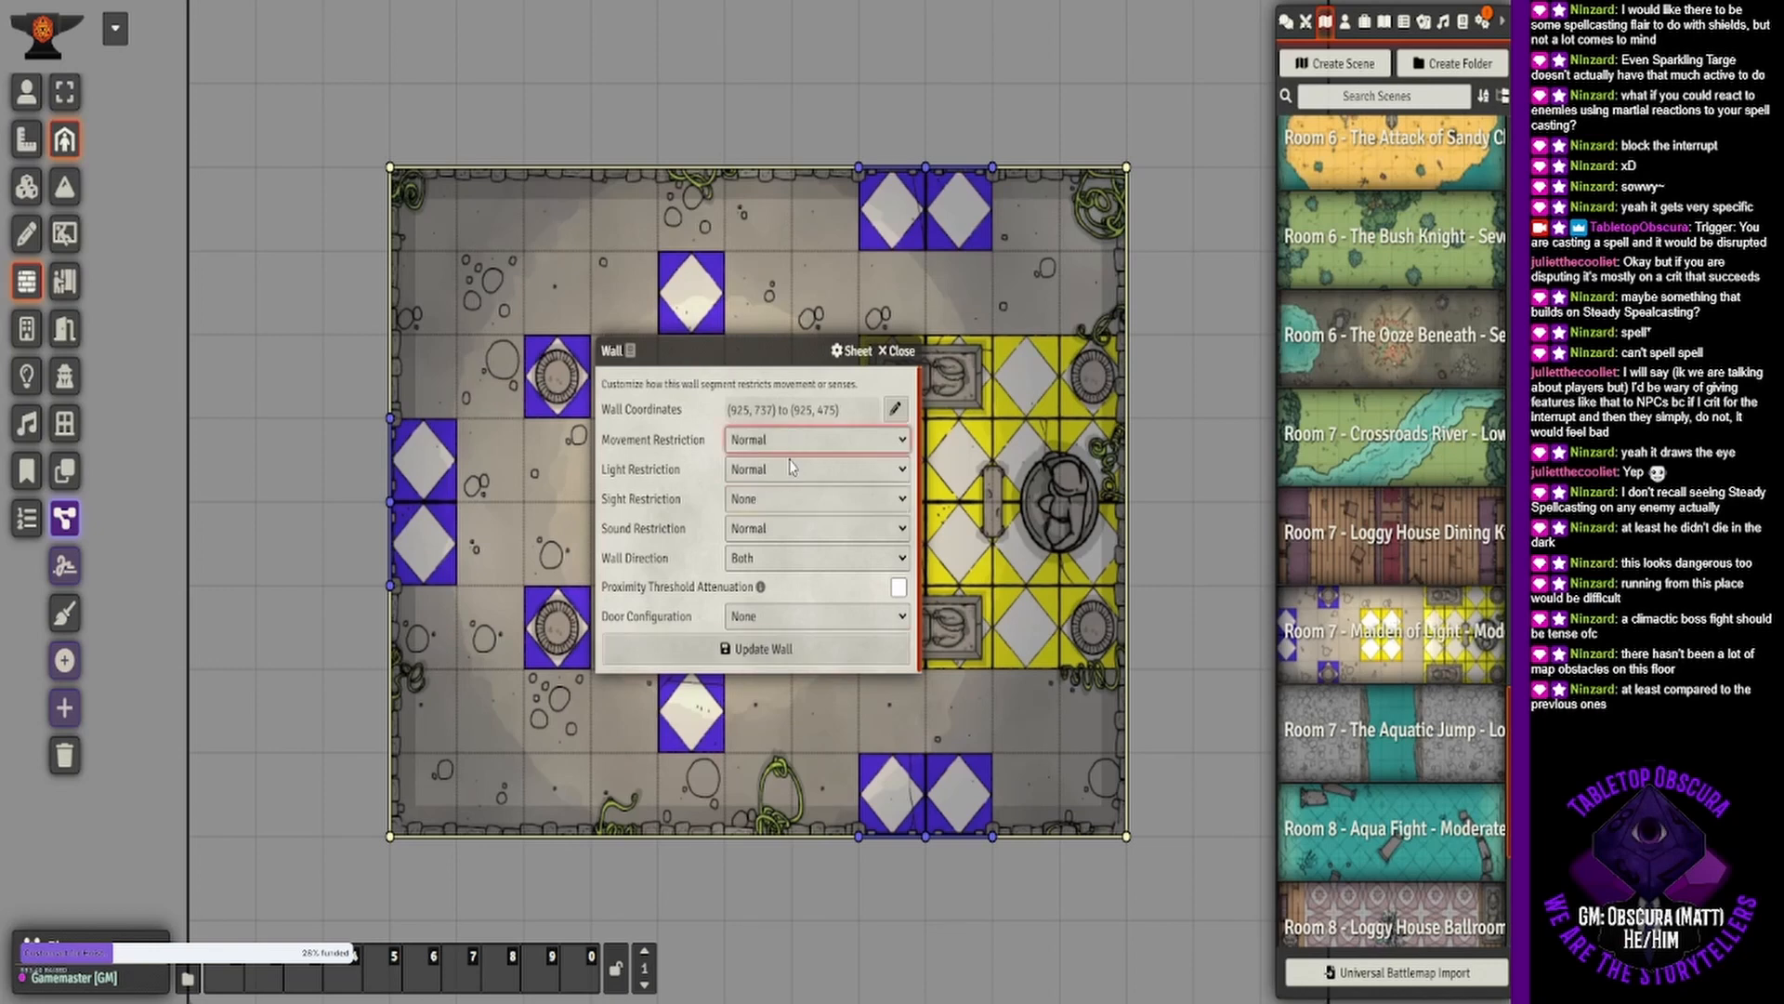
click(758, 649)
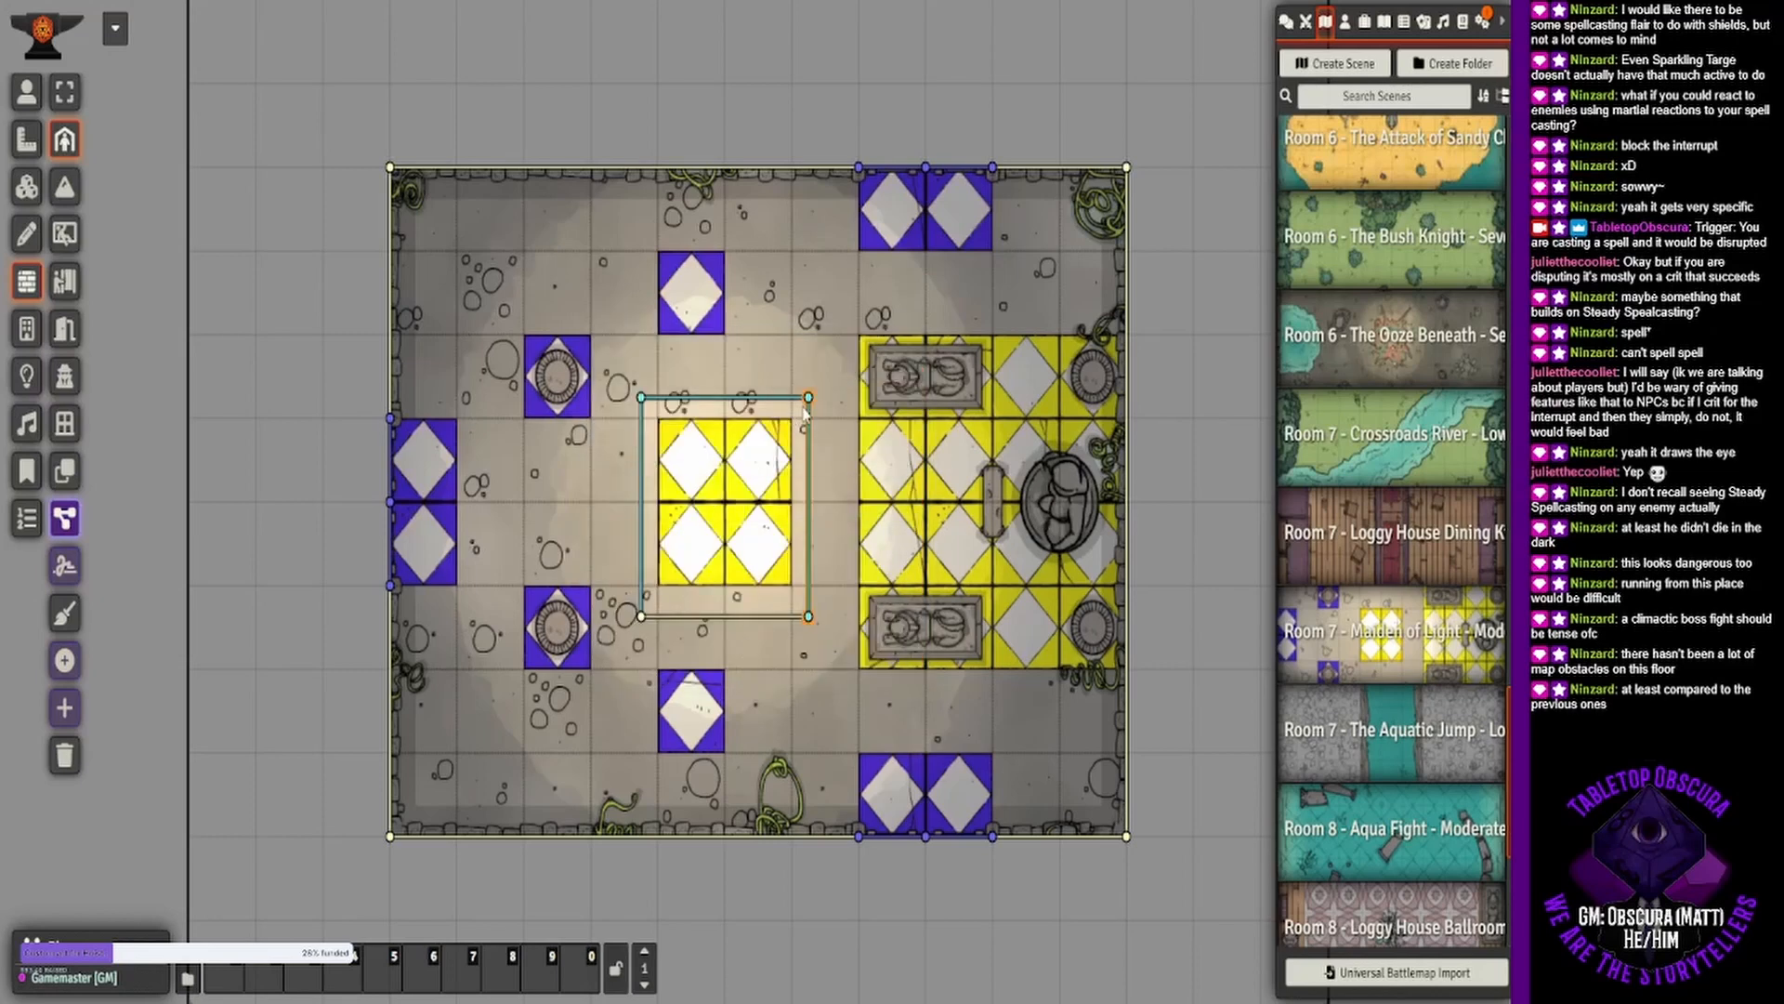
Set the movement restriction to None on the rectangle's north and west walls, with the west wall's southern end kept on the corner.
double_click(650, 403)
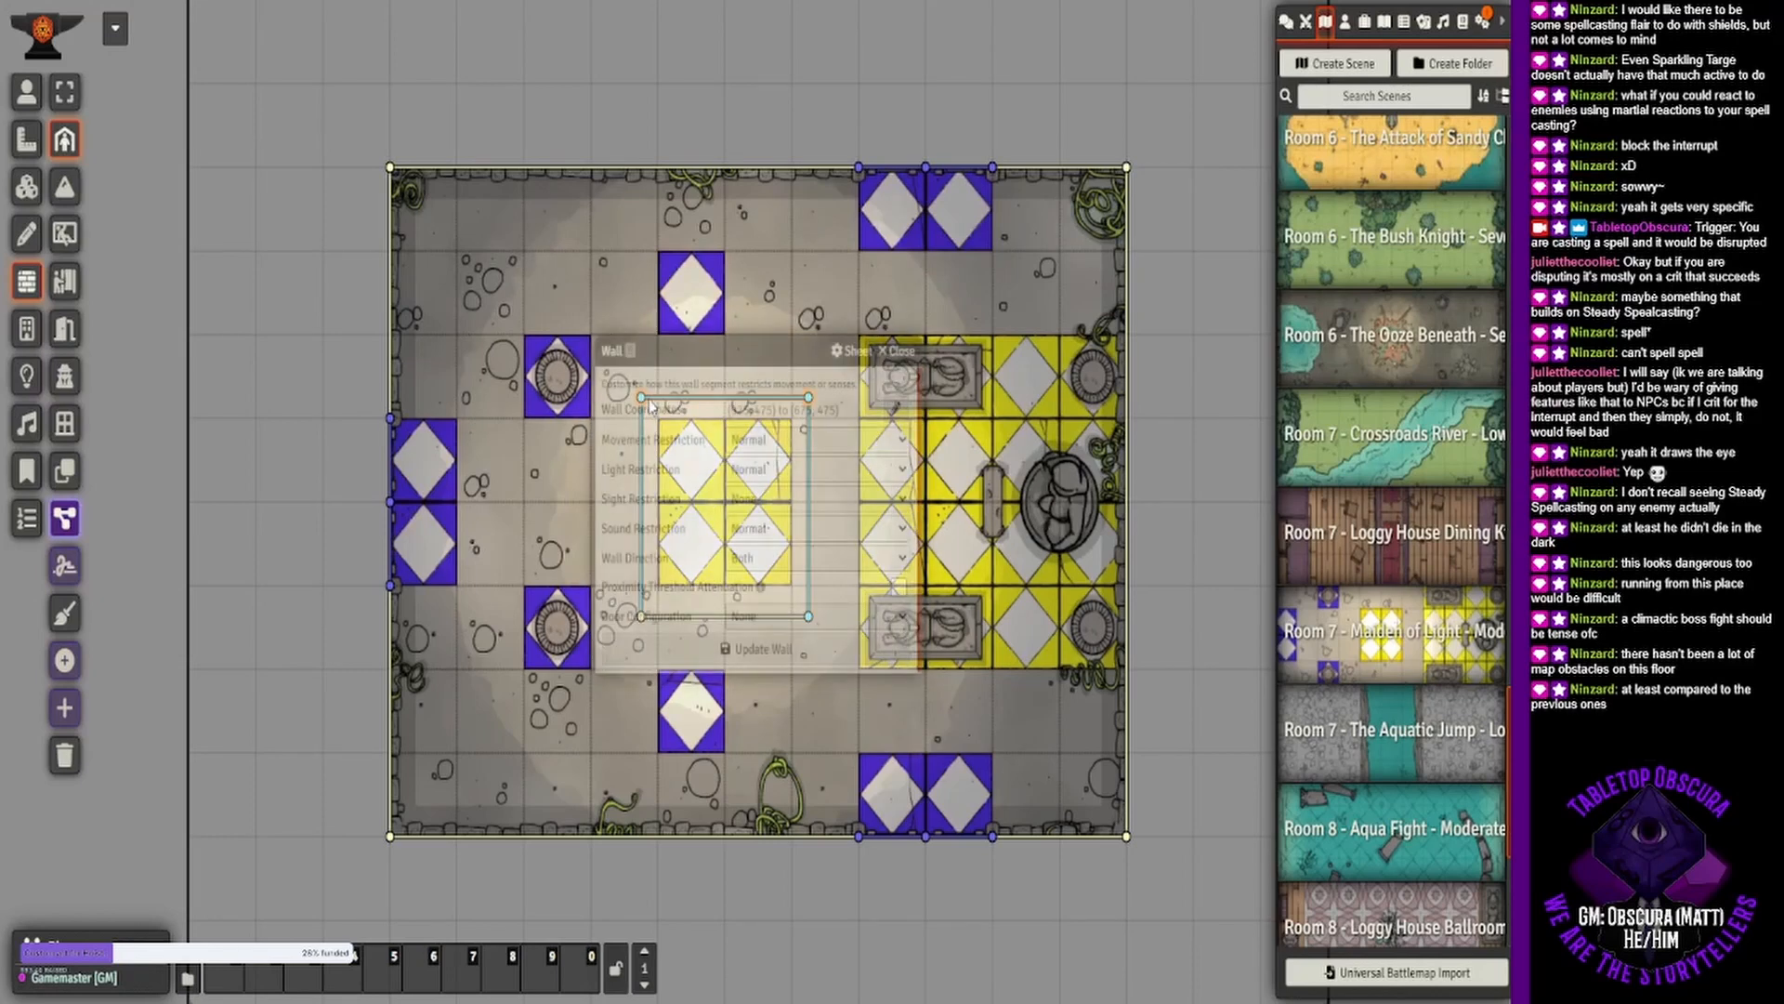
click(811, 445)
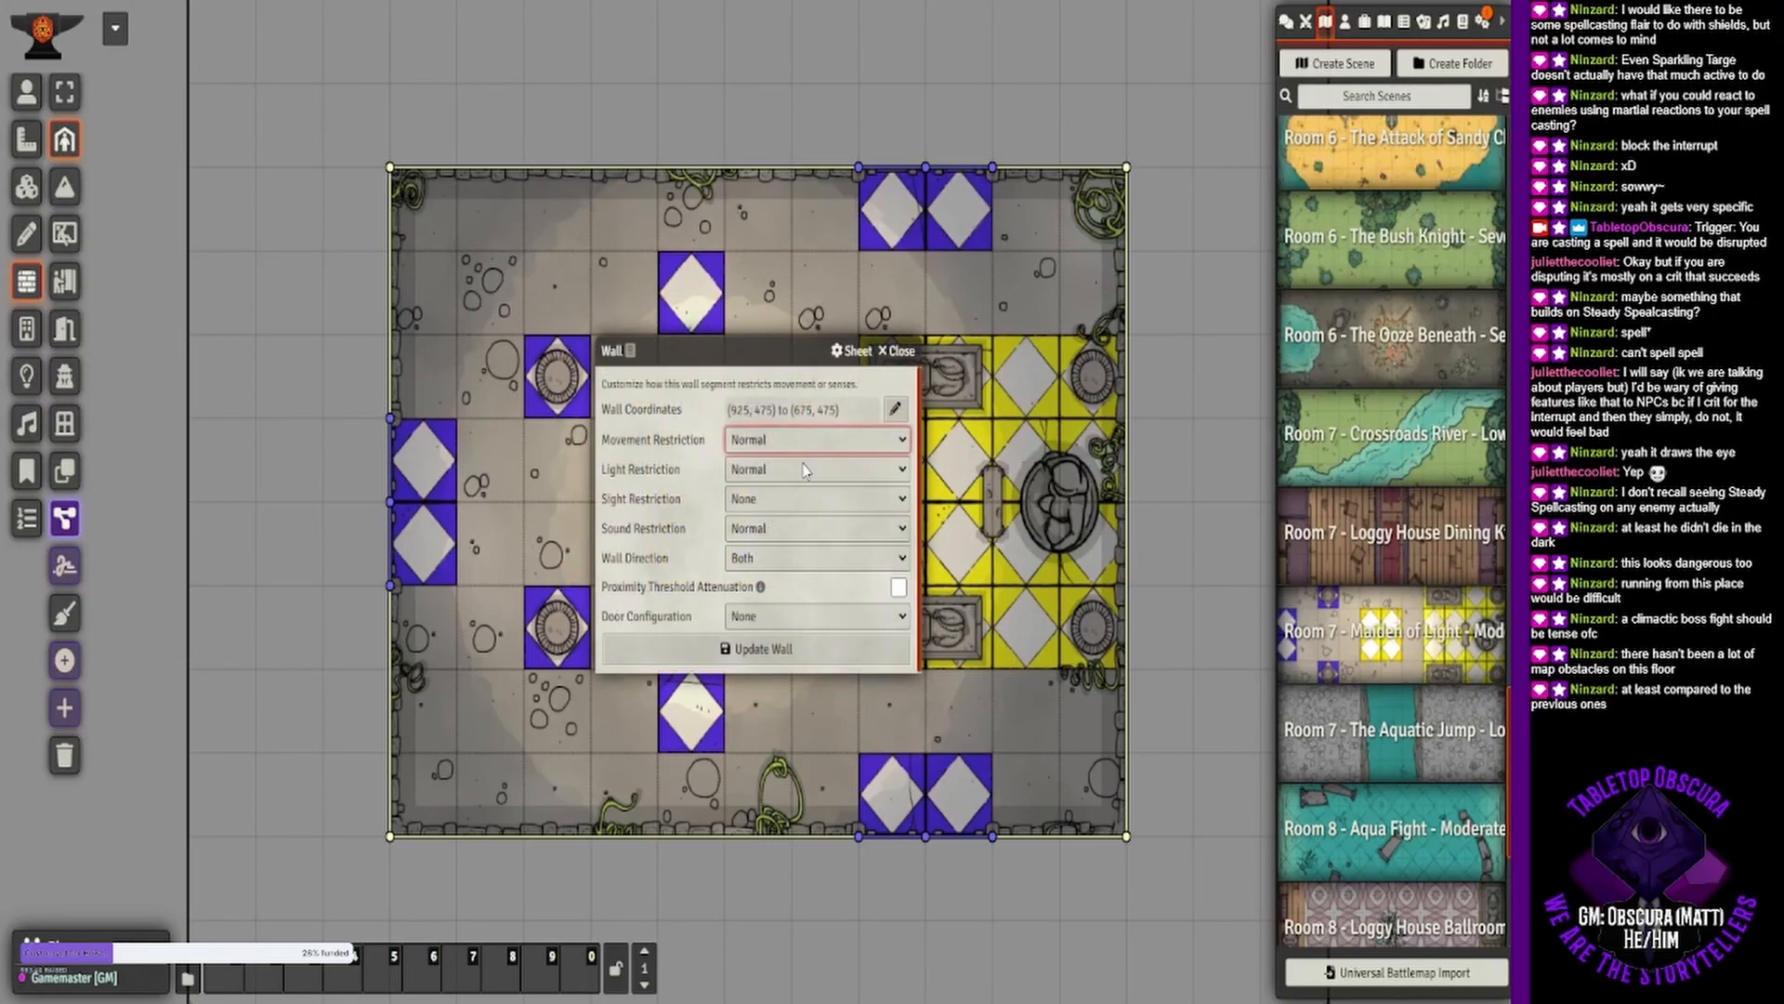
click(758, 648)
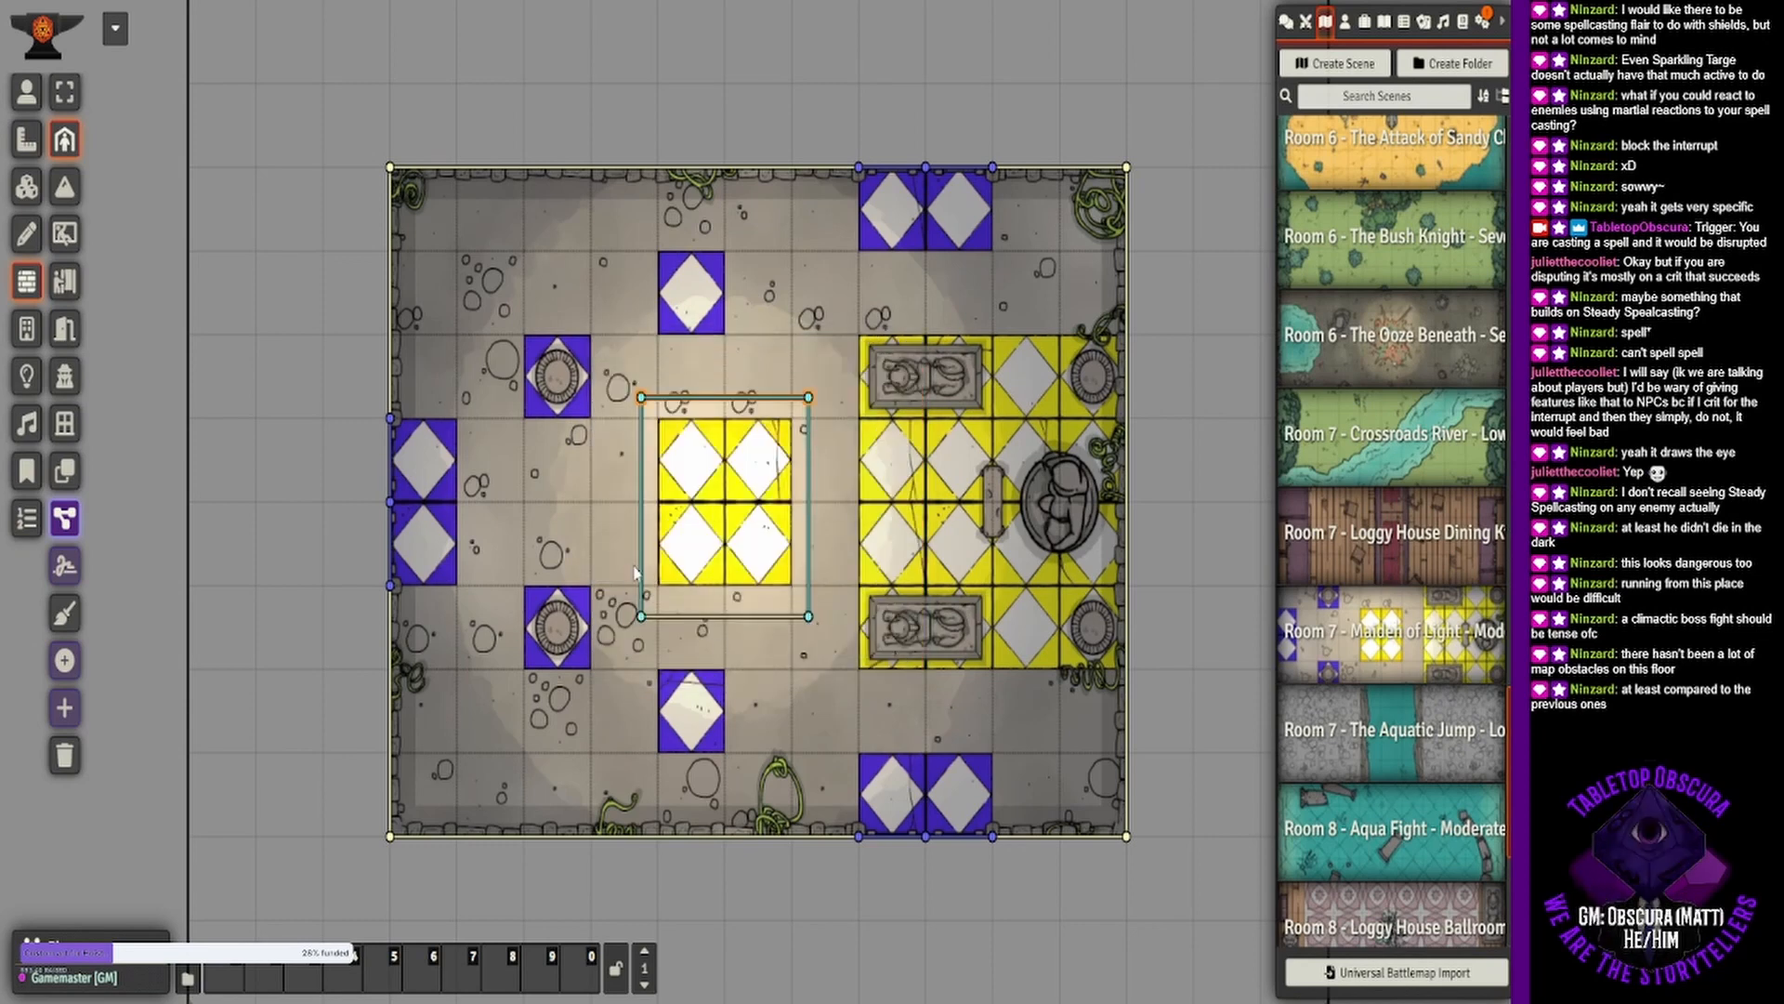
drag(639, 578, 641, 575)
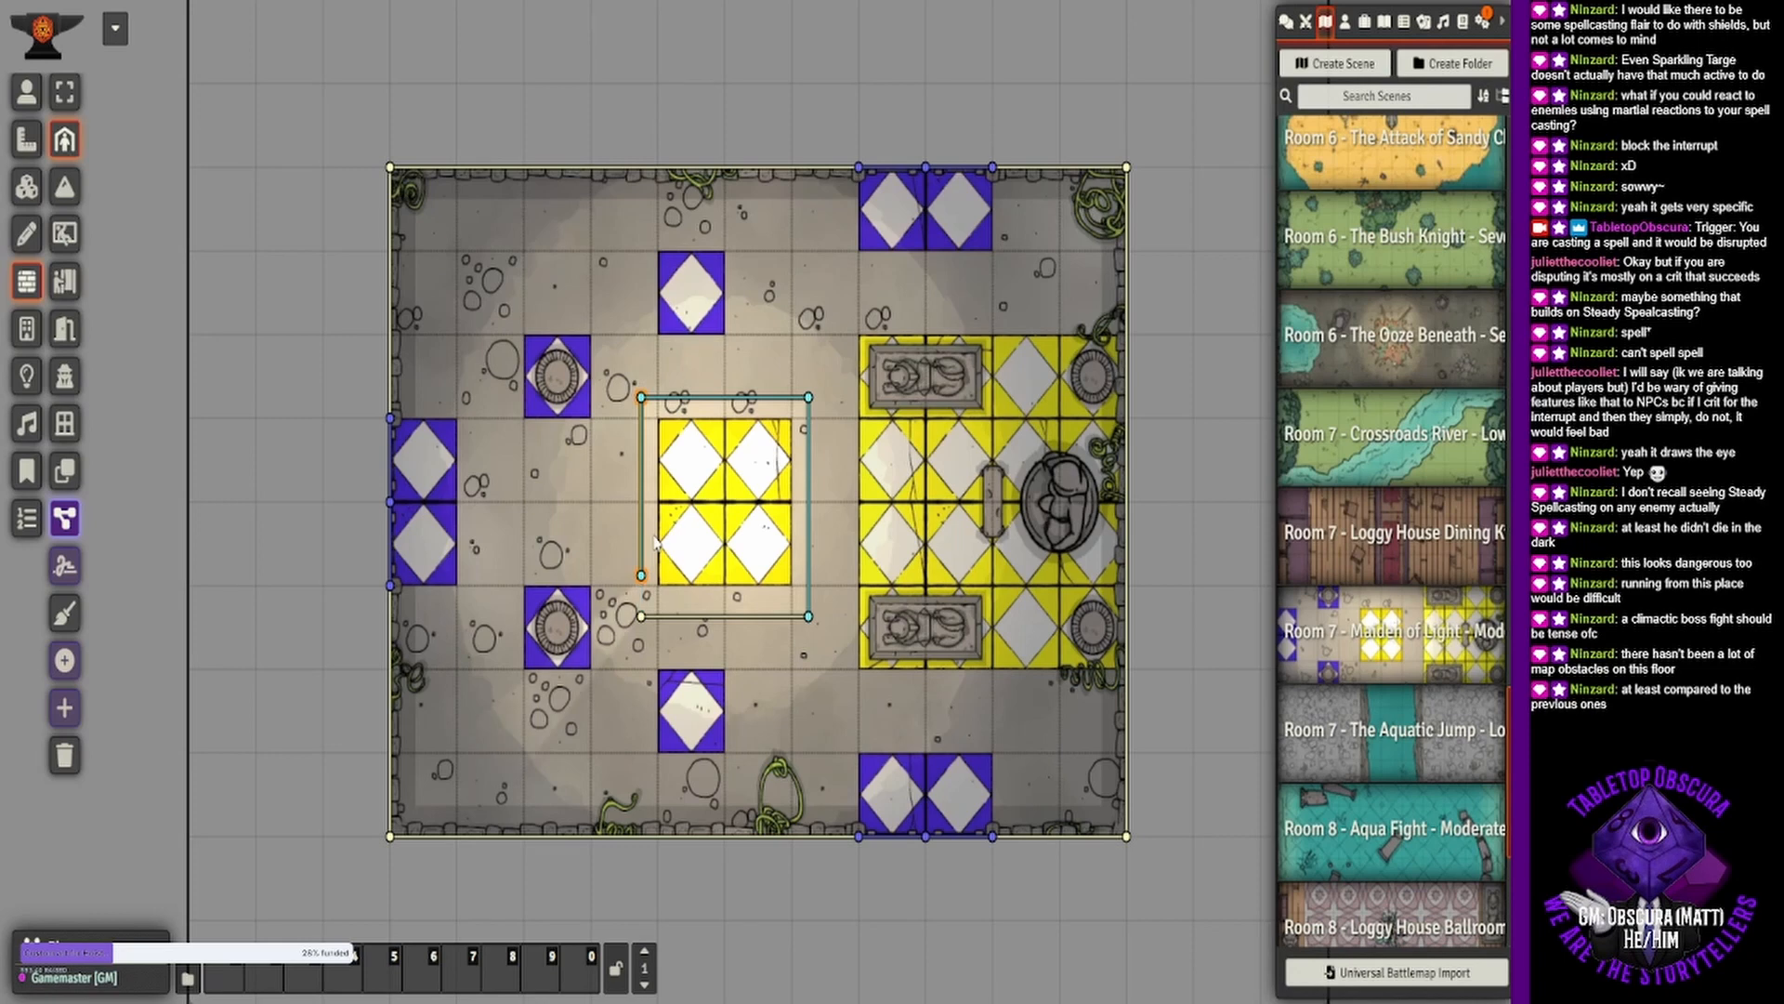
double_click(640, 623)
click(796, 445)
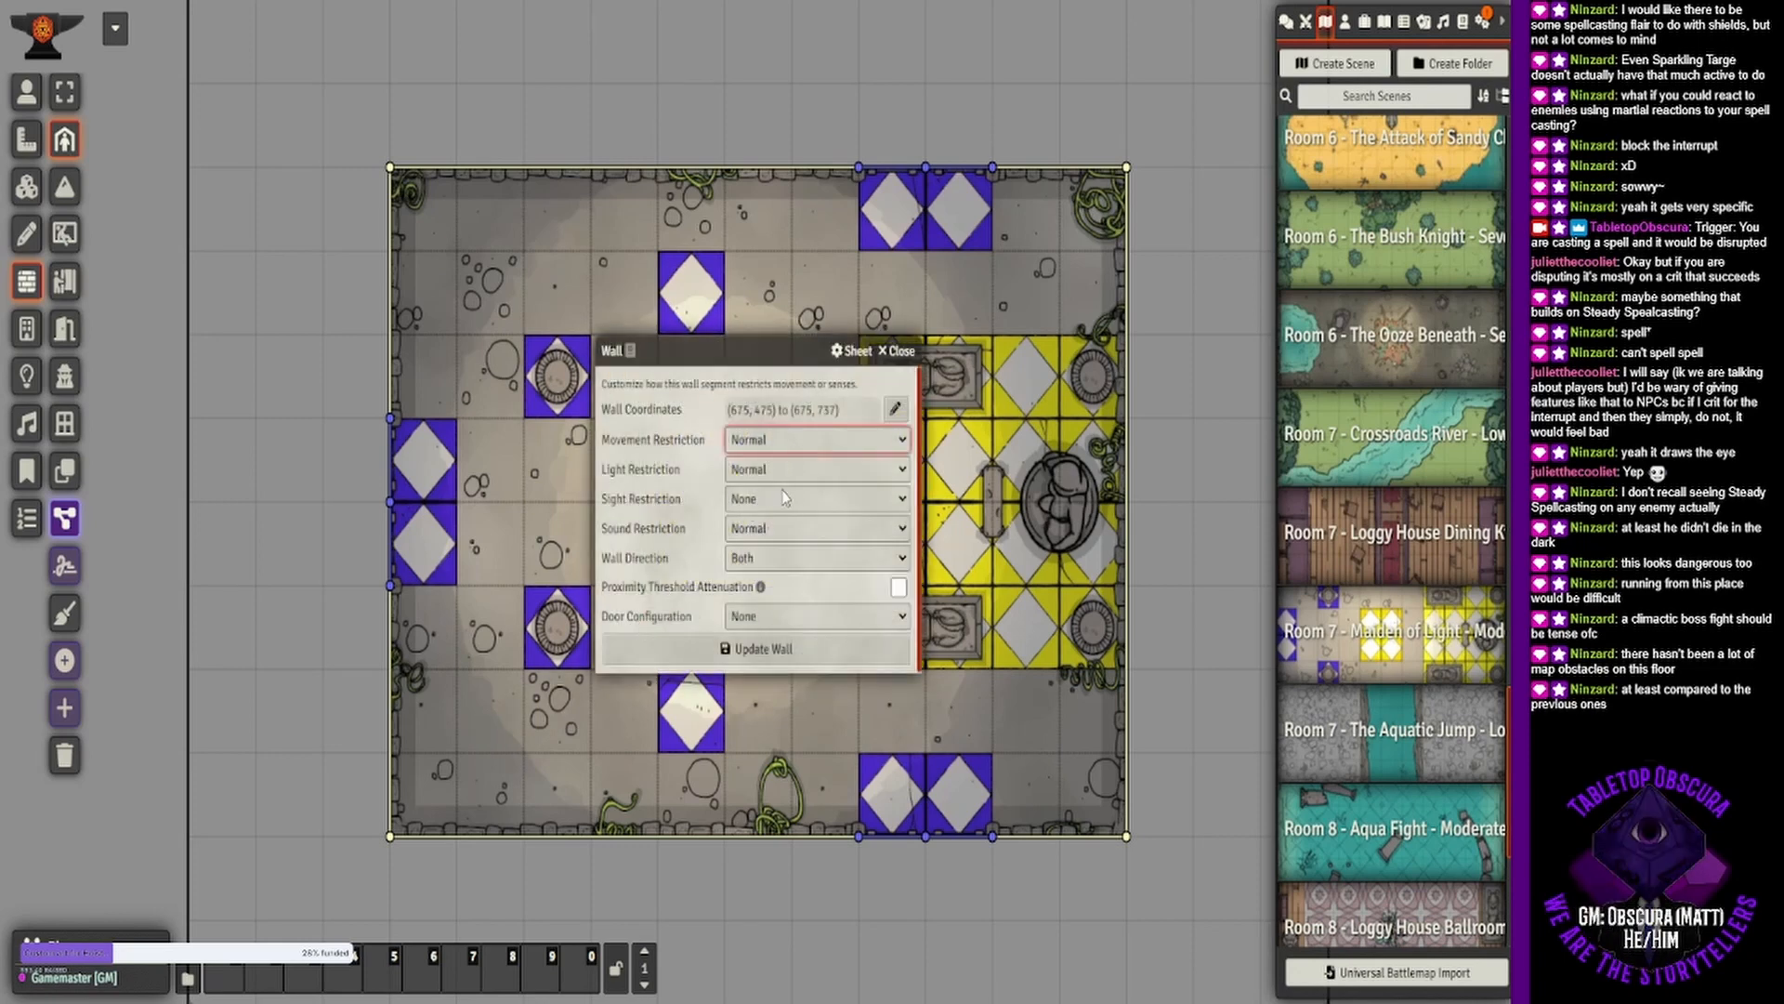
click(702, 647)
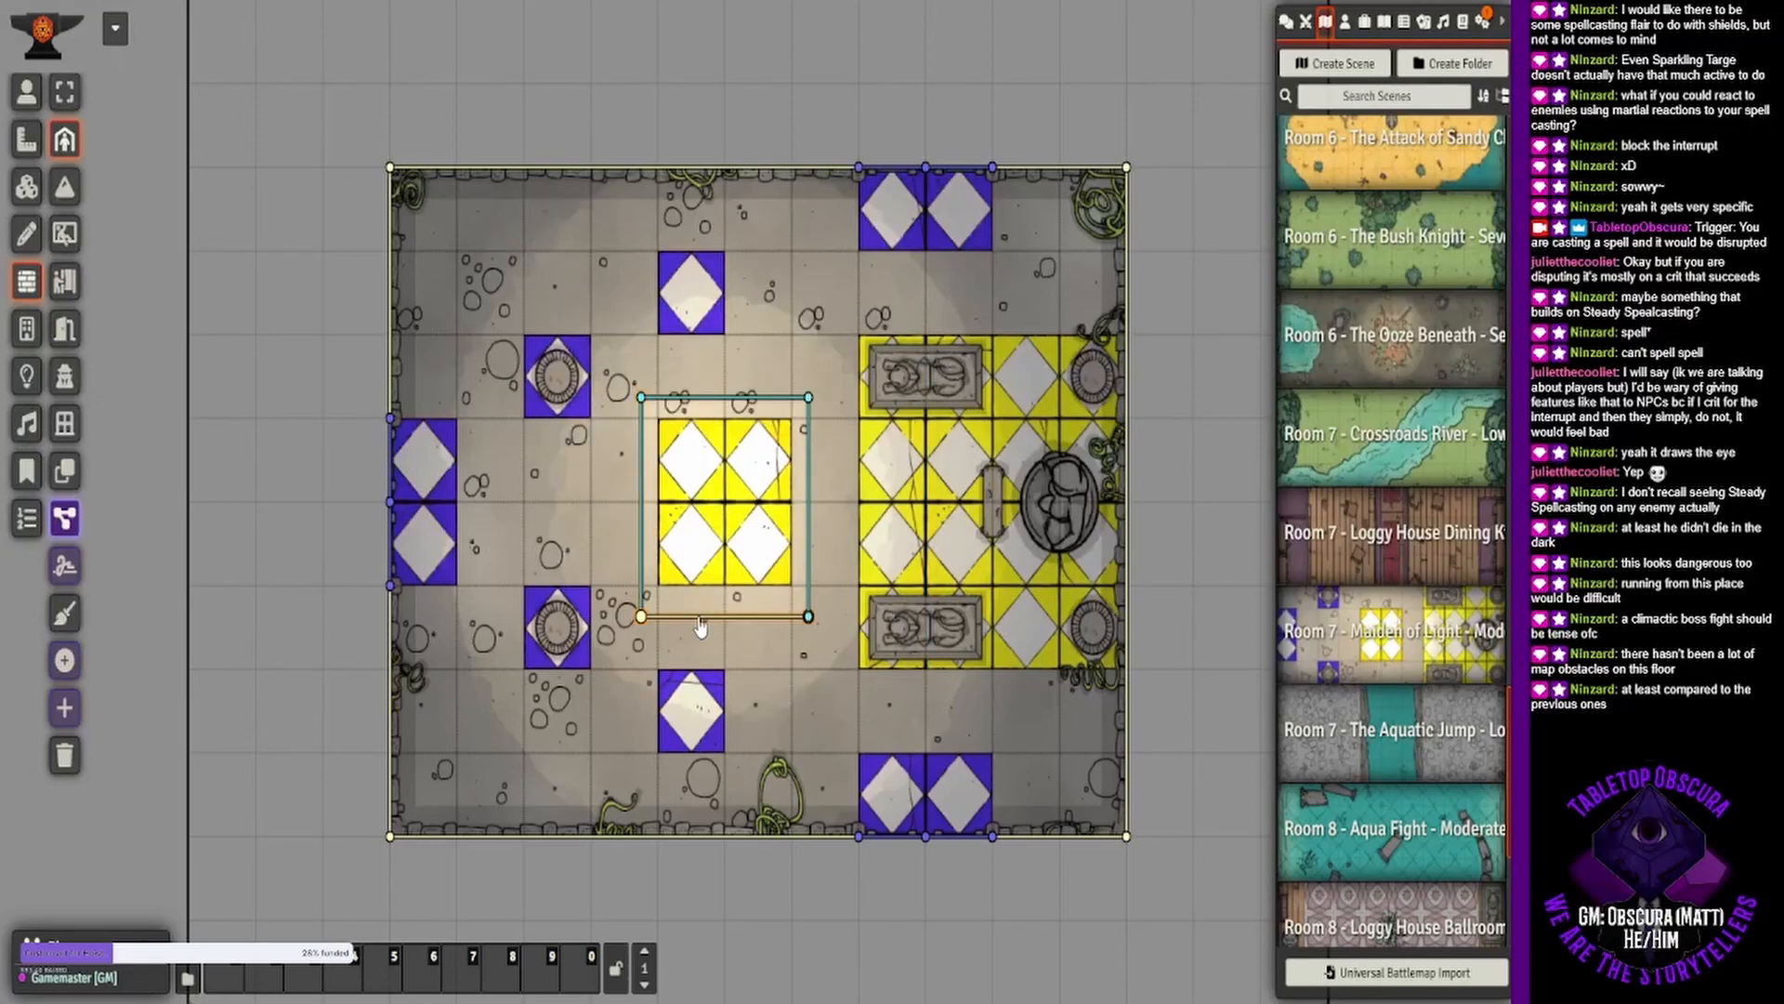
Set the movement and sight restrictions to None on the rectangle's south wall, keeping its end on the southwest corner.
alt+double_click(699, 617)
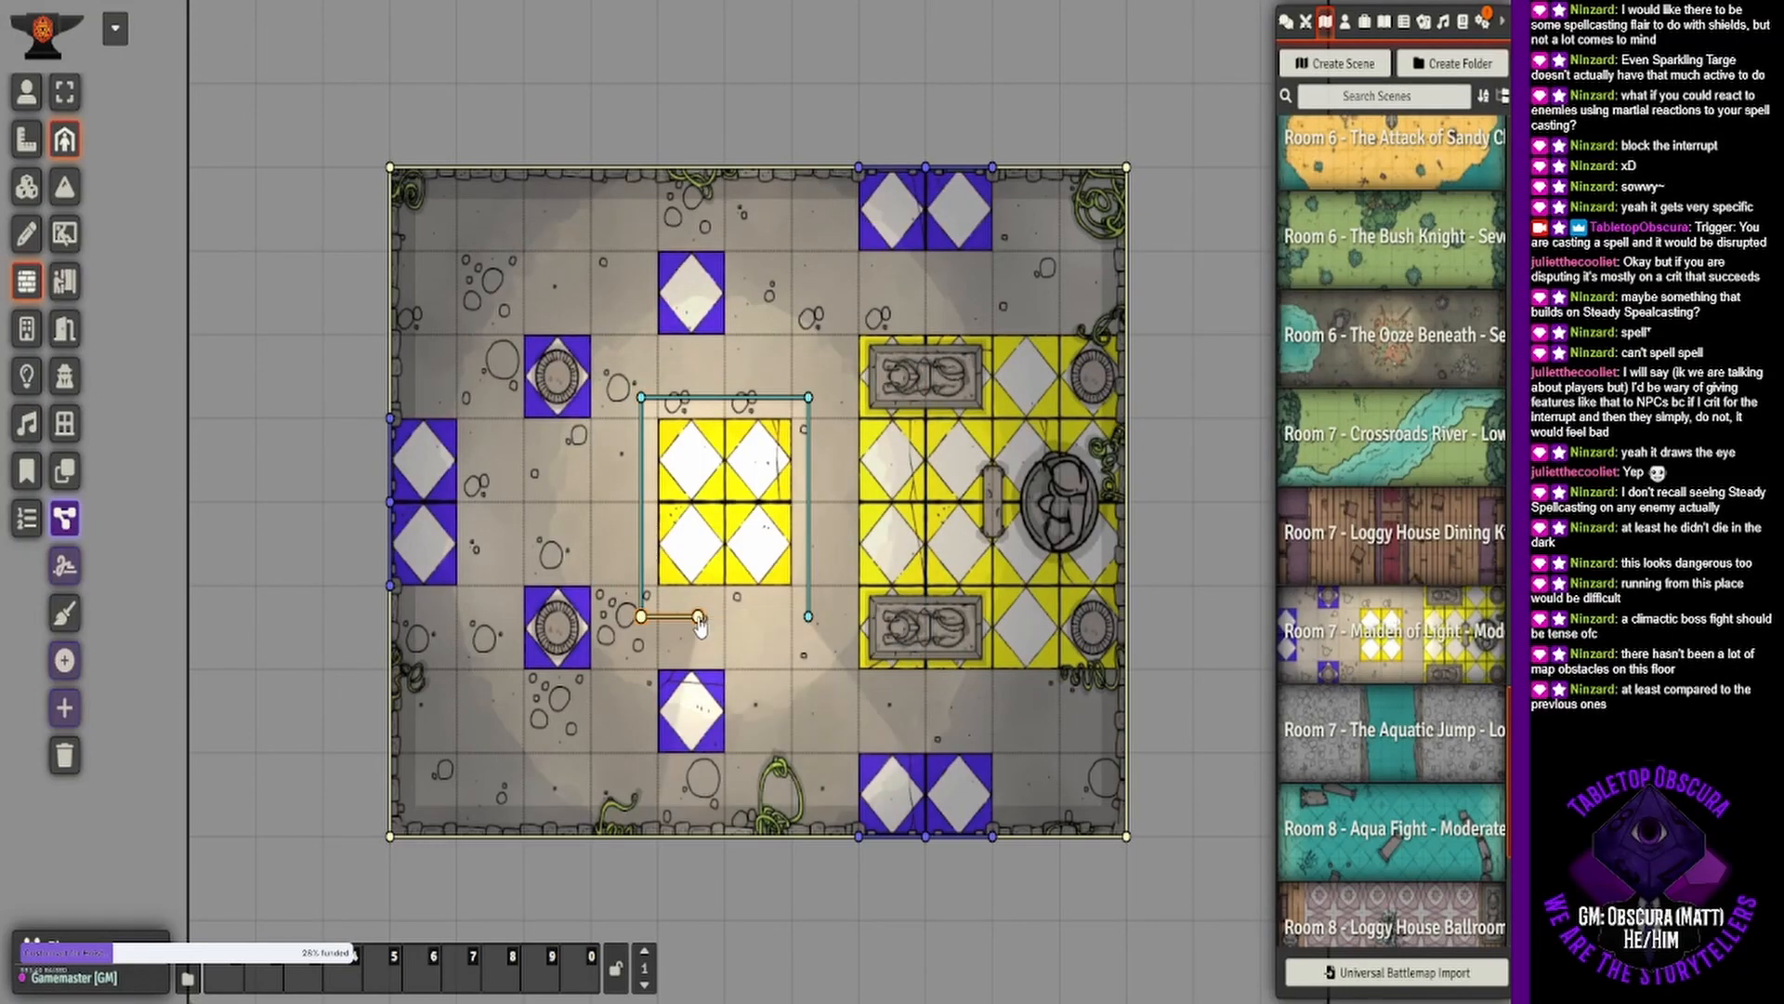
drag(699, 618, 642, 617)
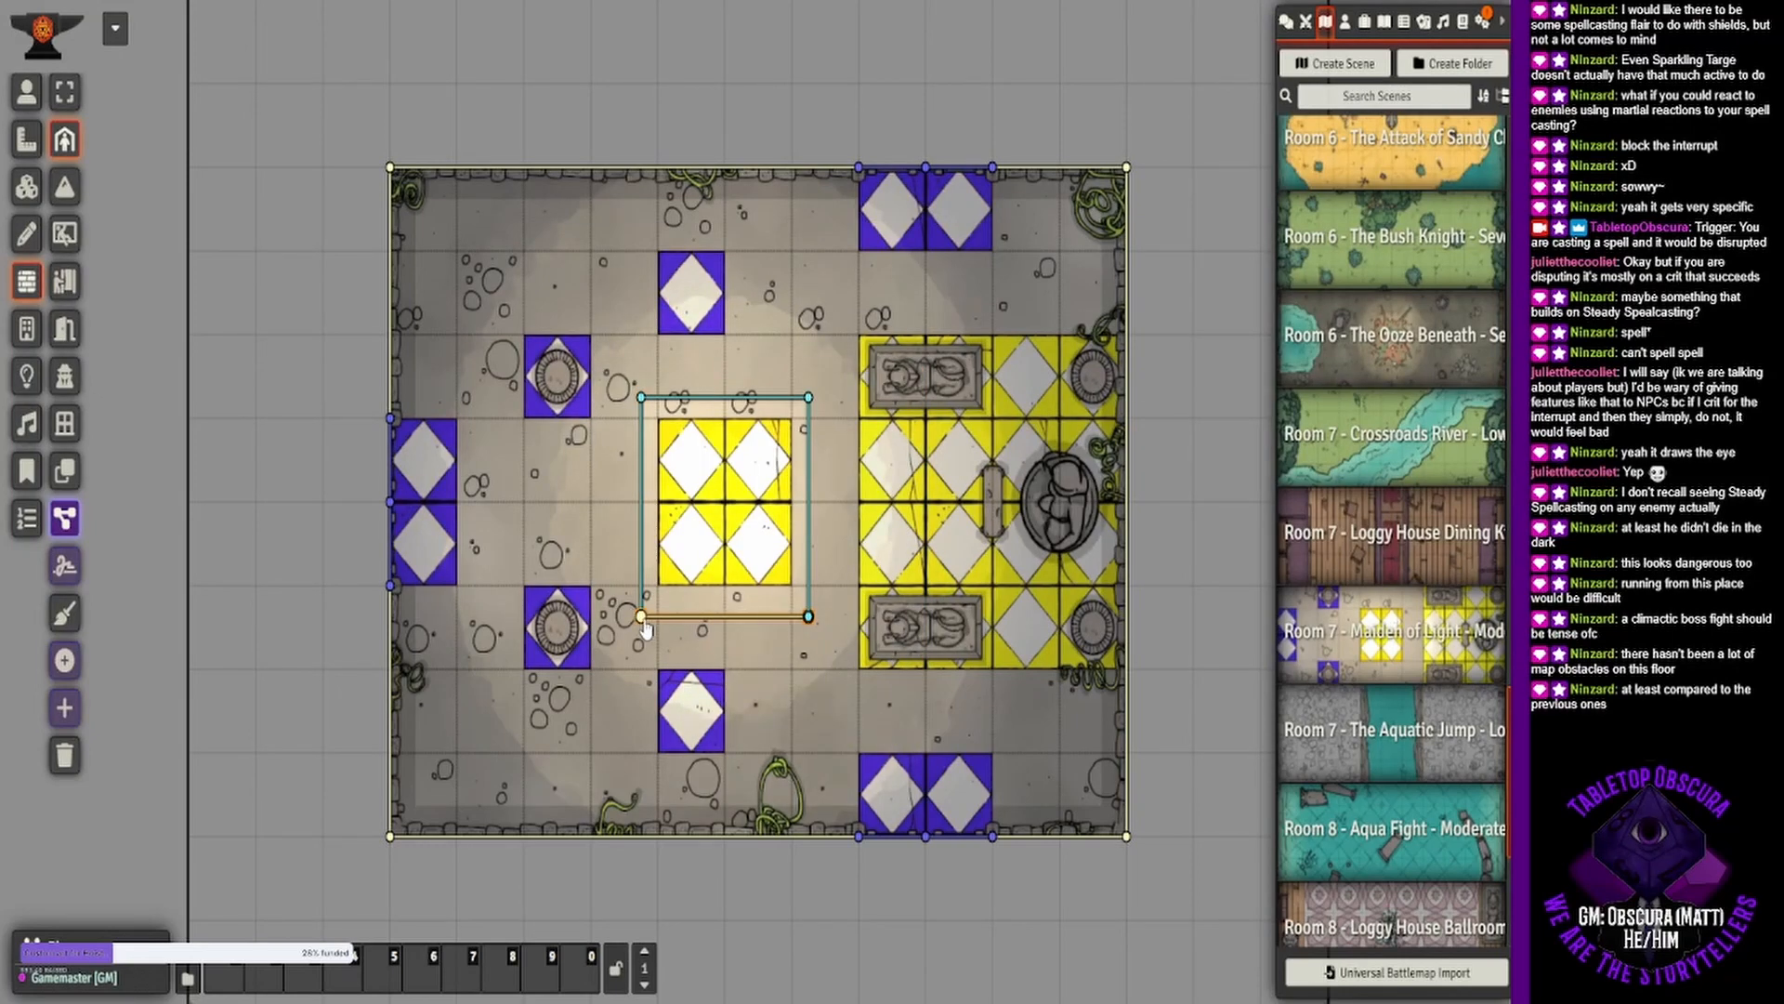
double_click(647, 618)
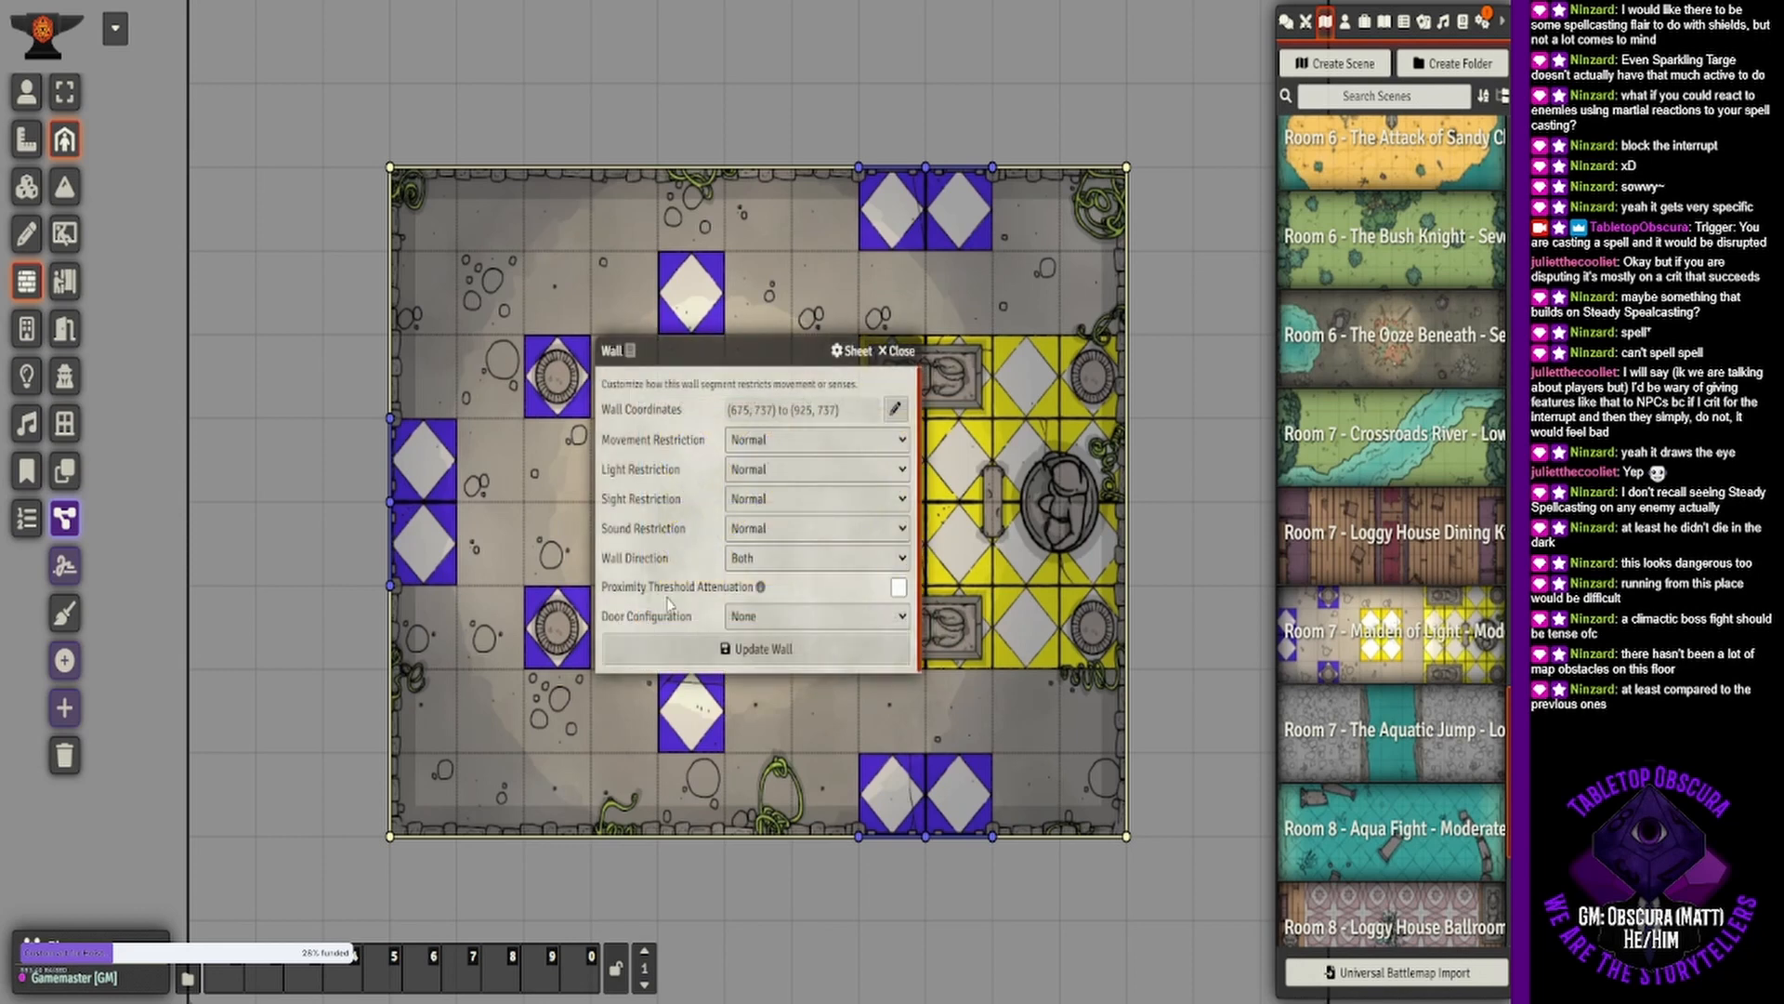
click(762, 468)
click(776, 499)
click(776, 535)
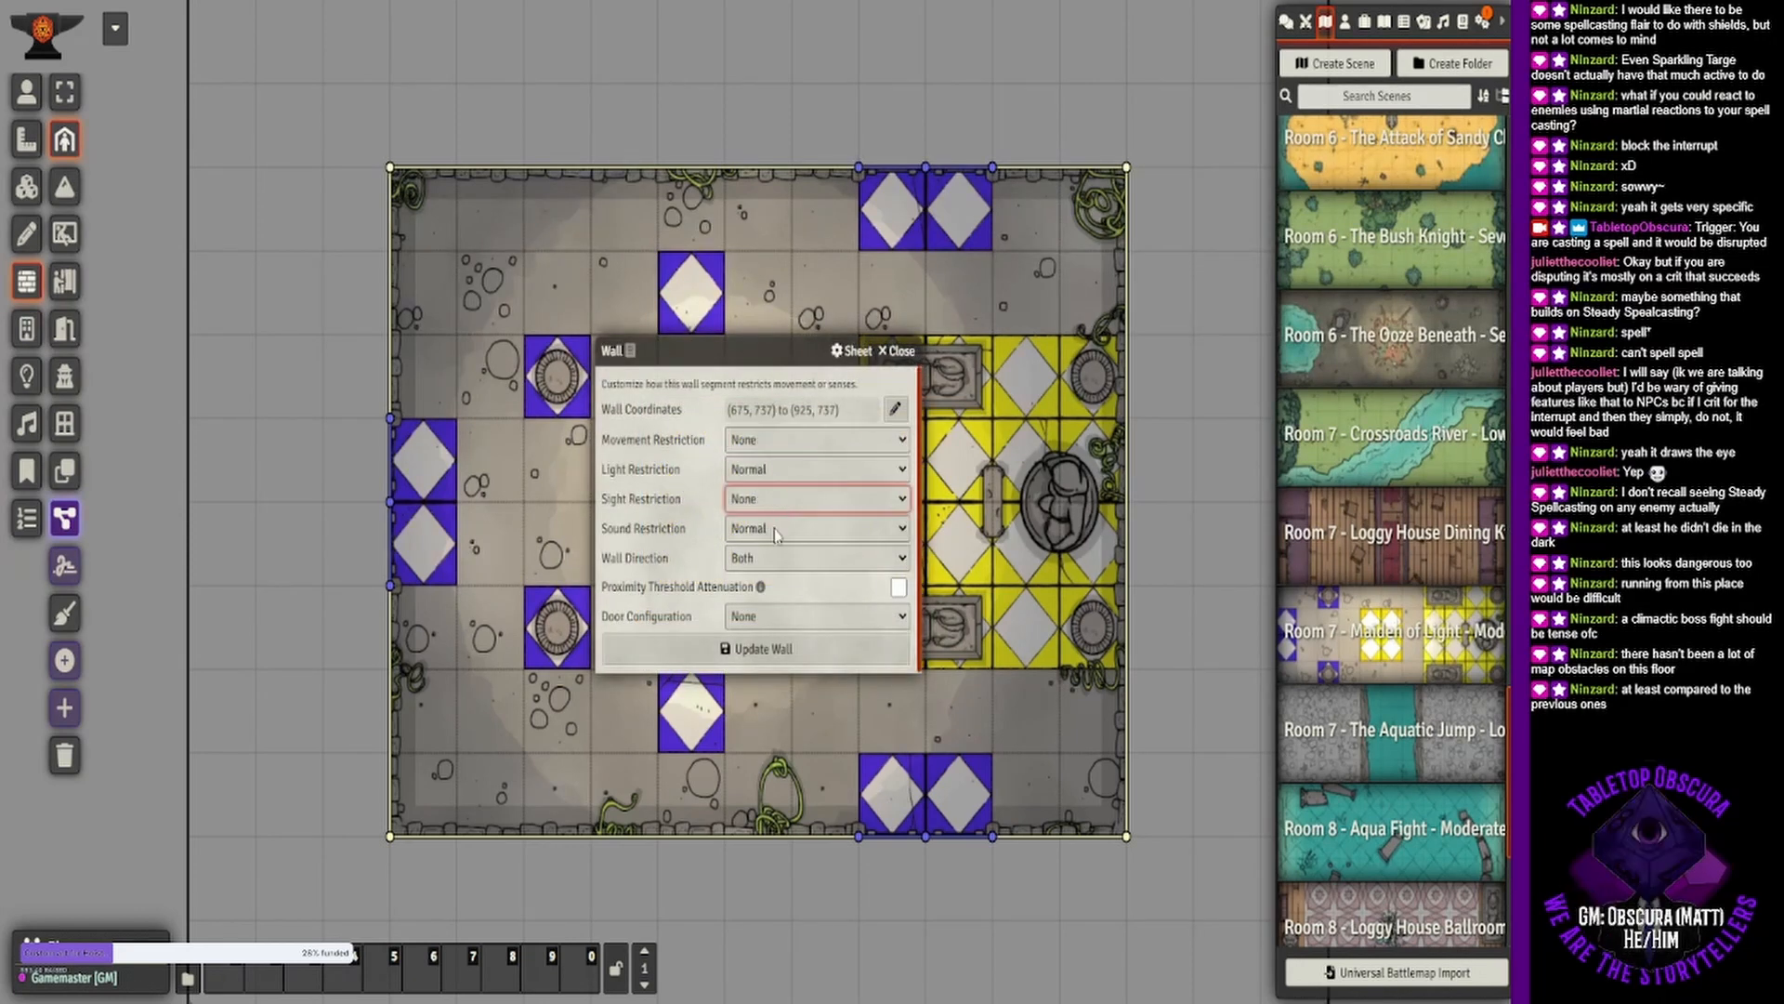
click(690, 662)
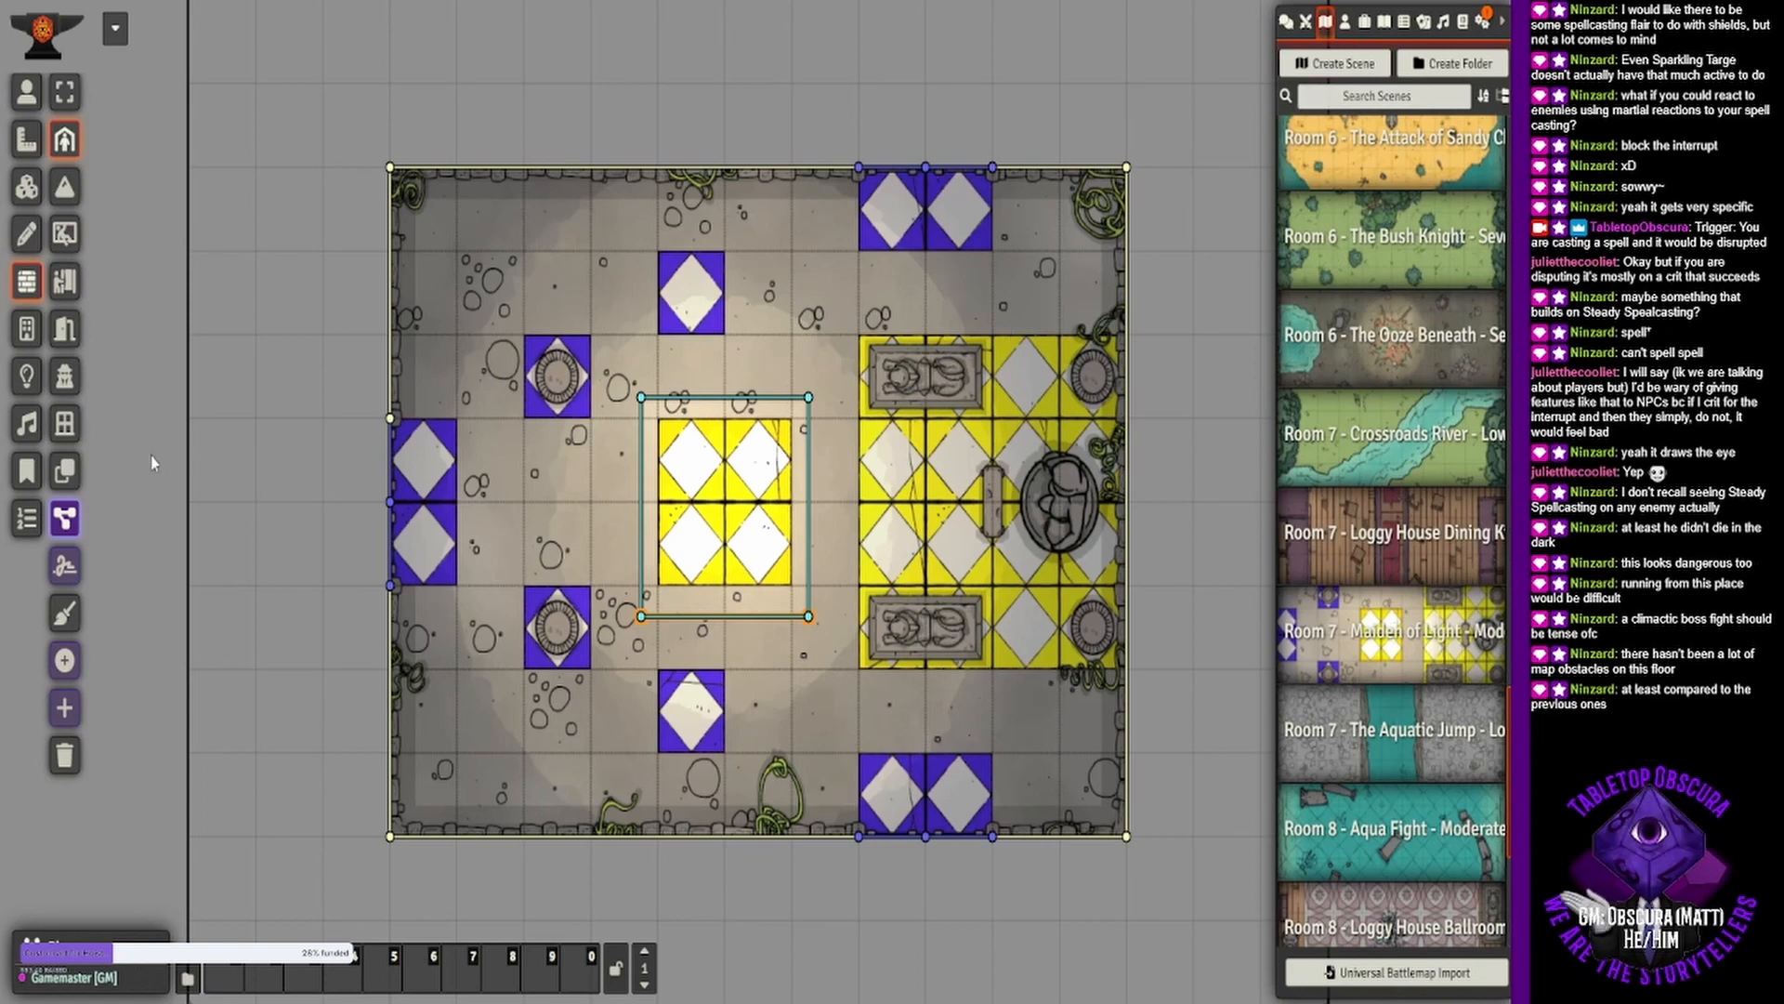
Check the central light within its walls and place a token of the Test actor on the floor west of it.
click(27, 376)
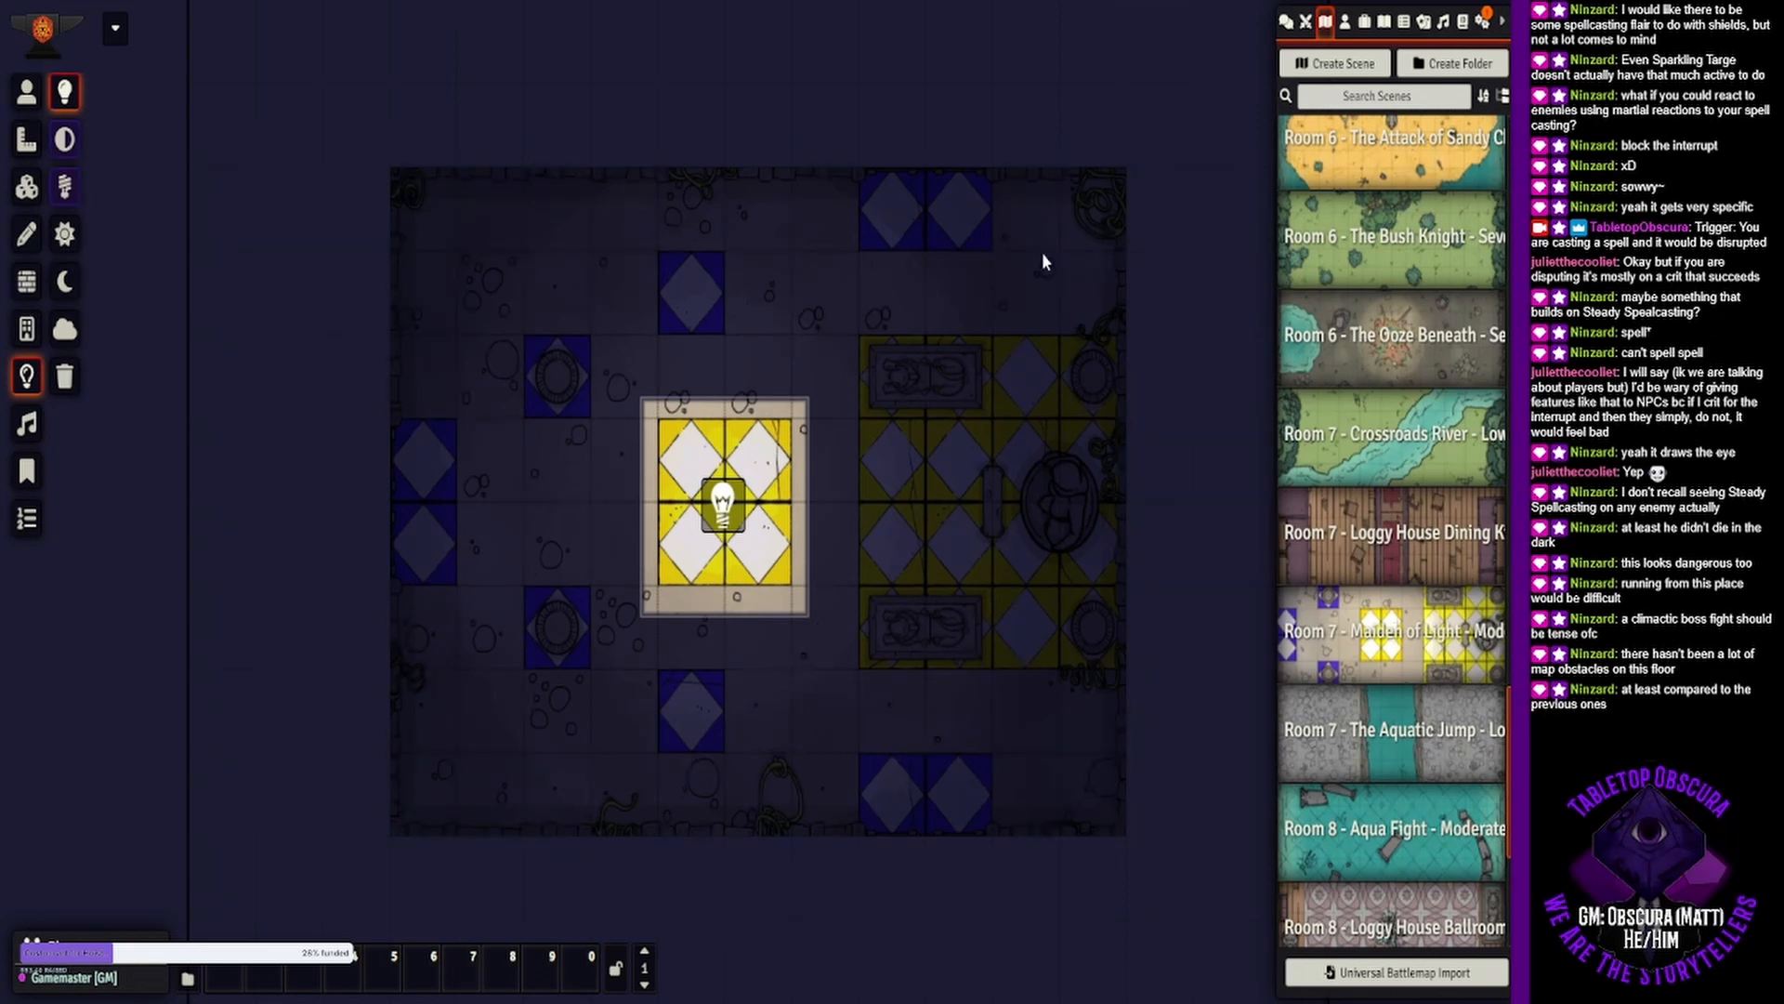
click(26, 91)
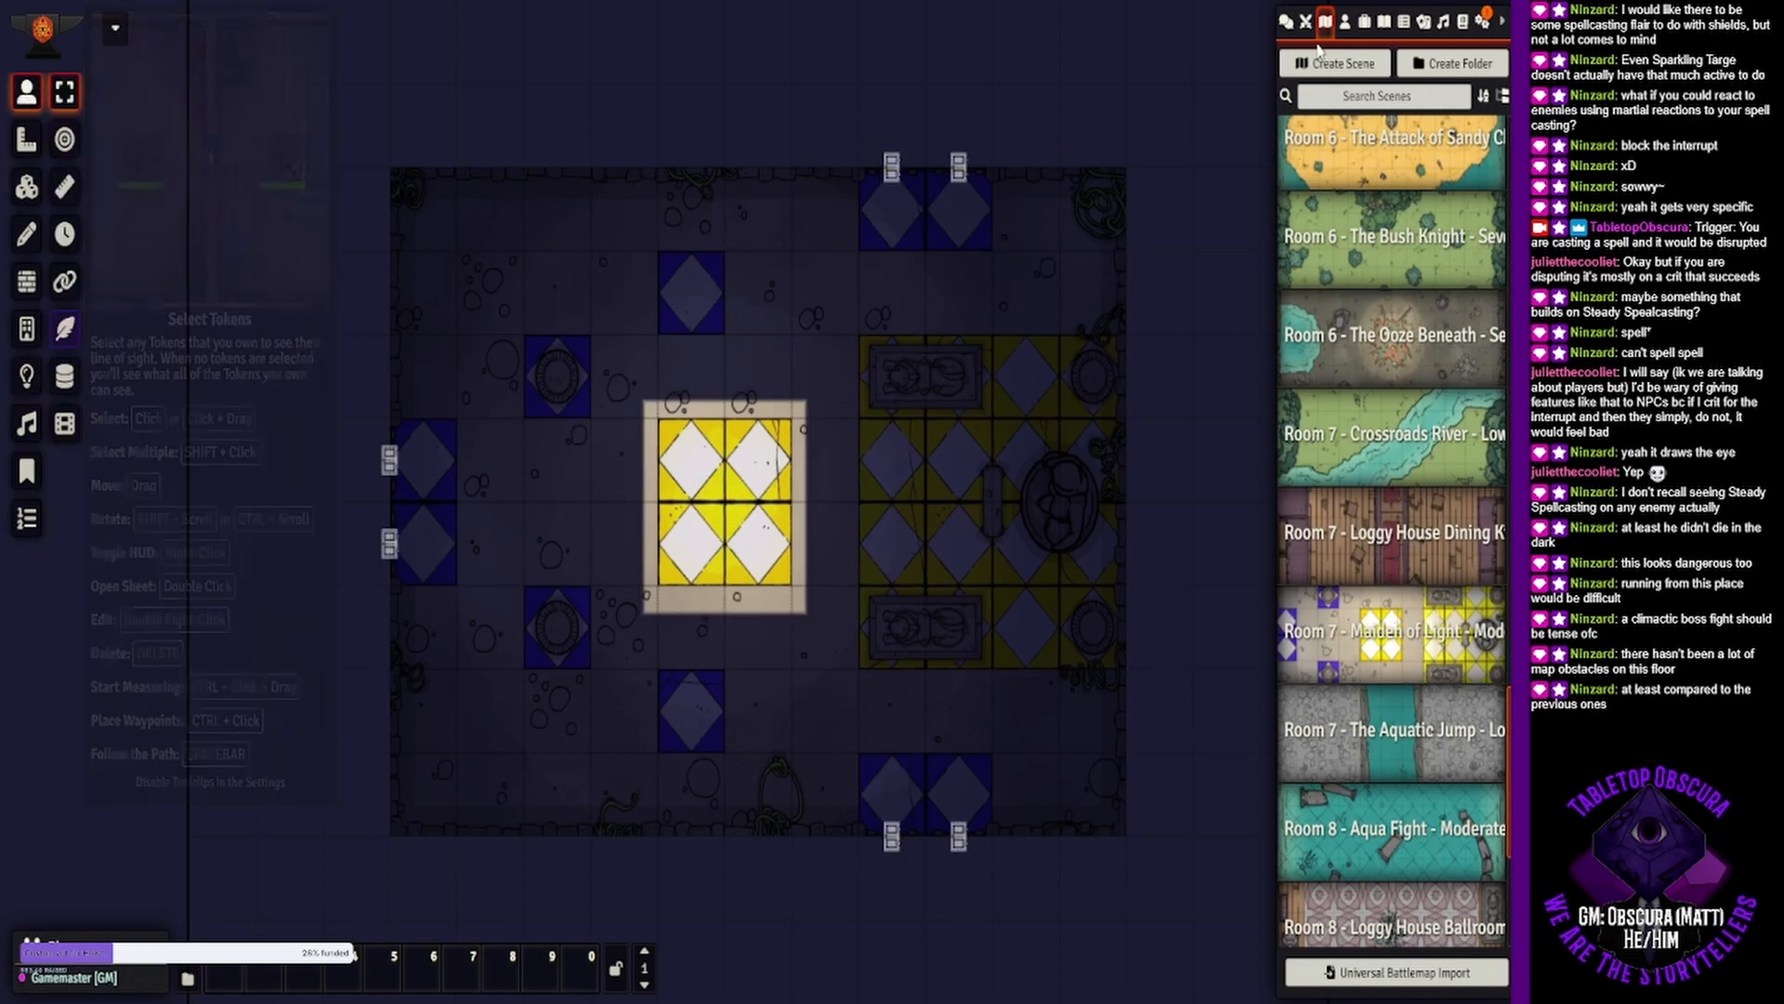
click(1345, 26)
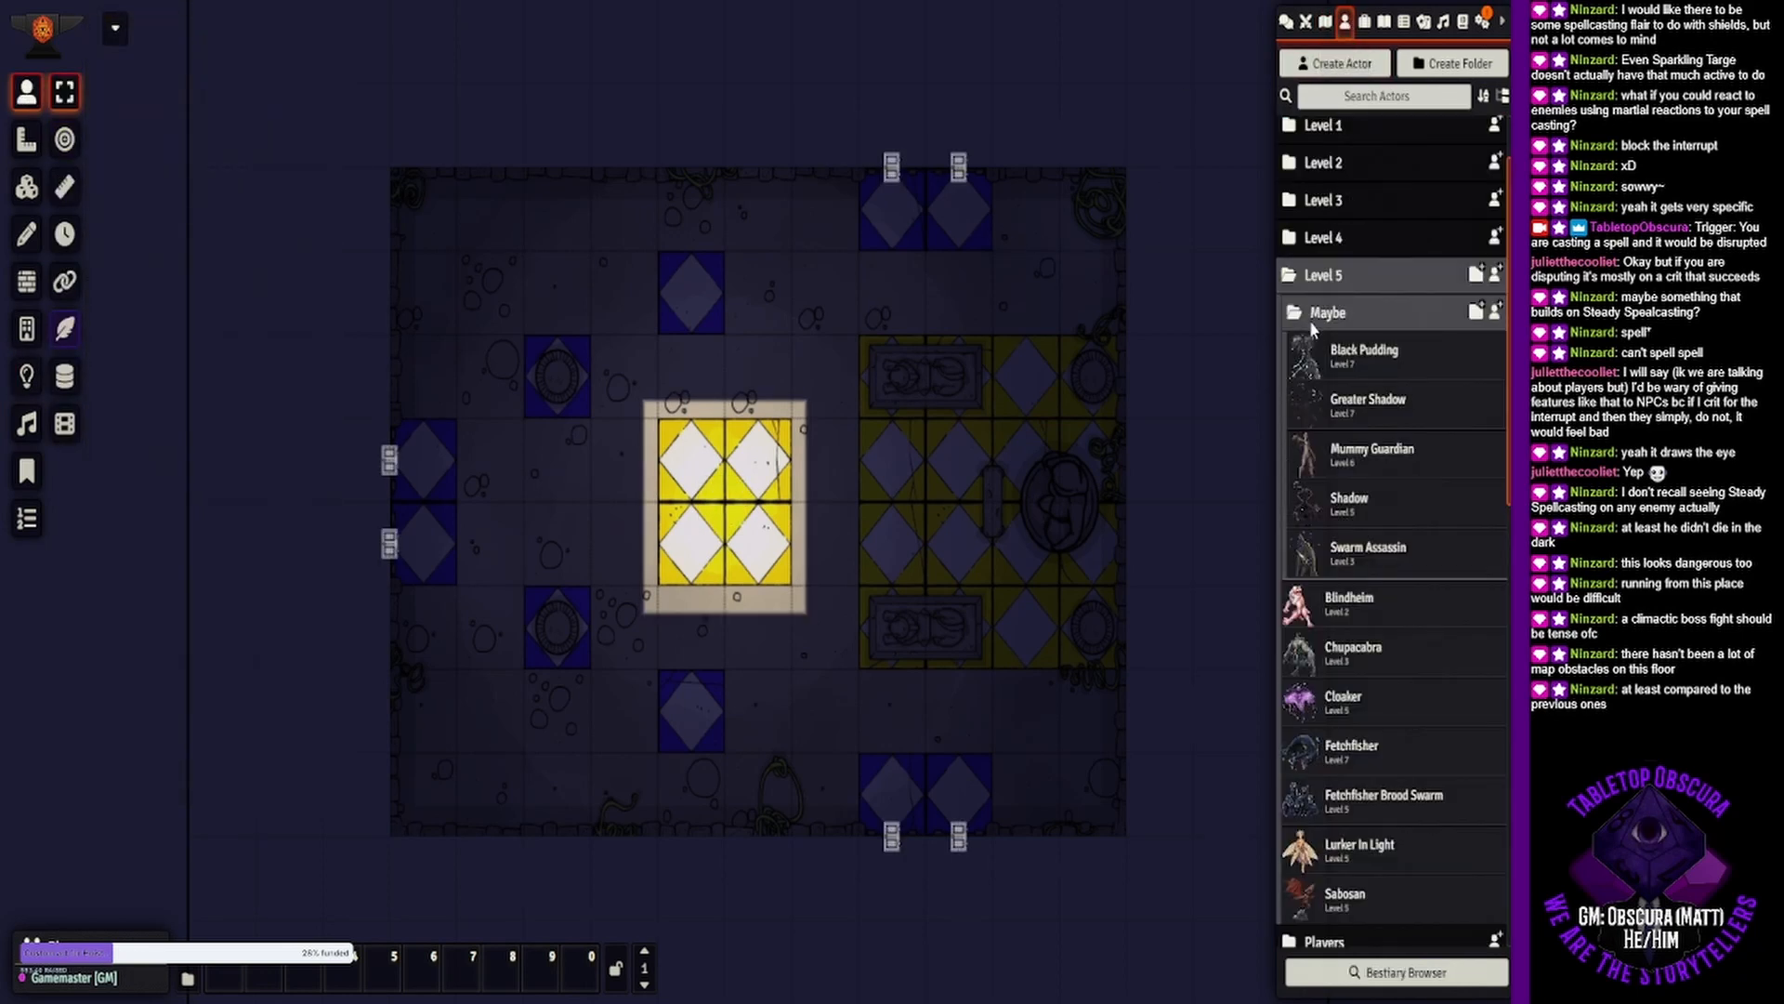
scroll(1327, 138, up, 1)
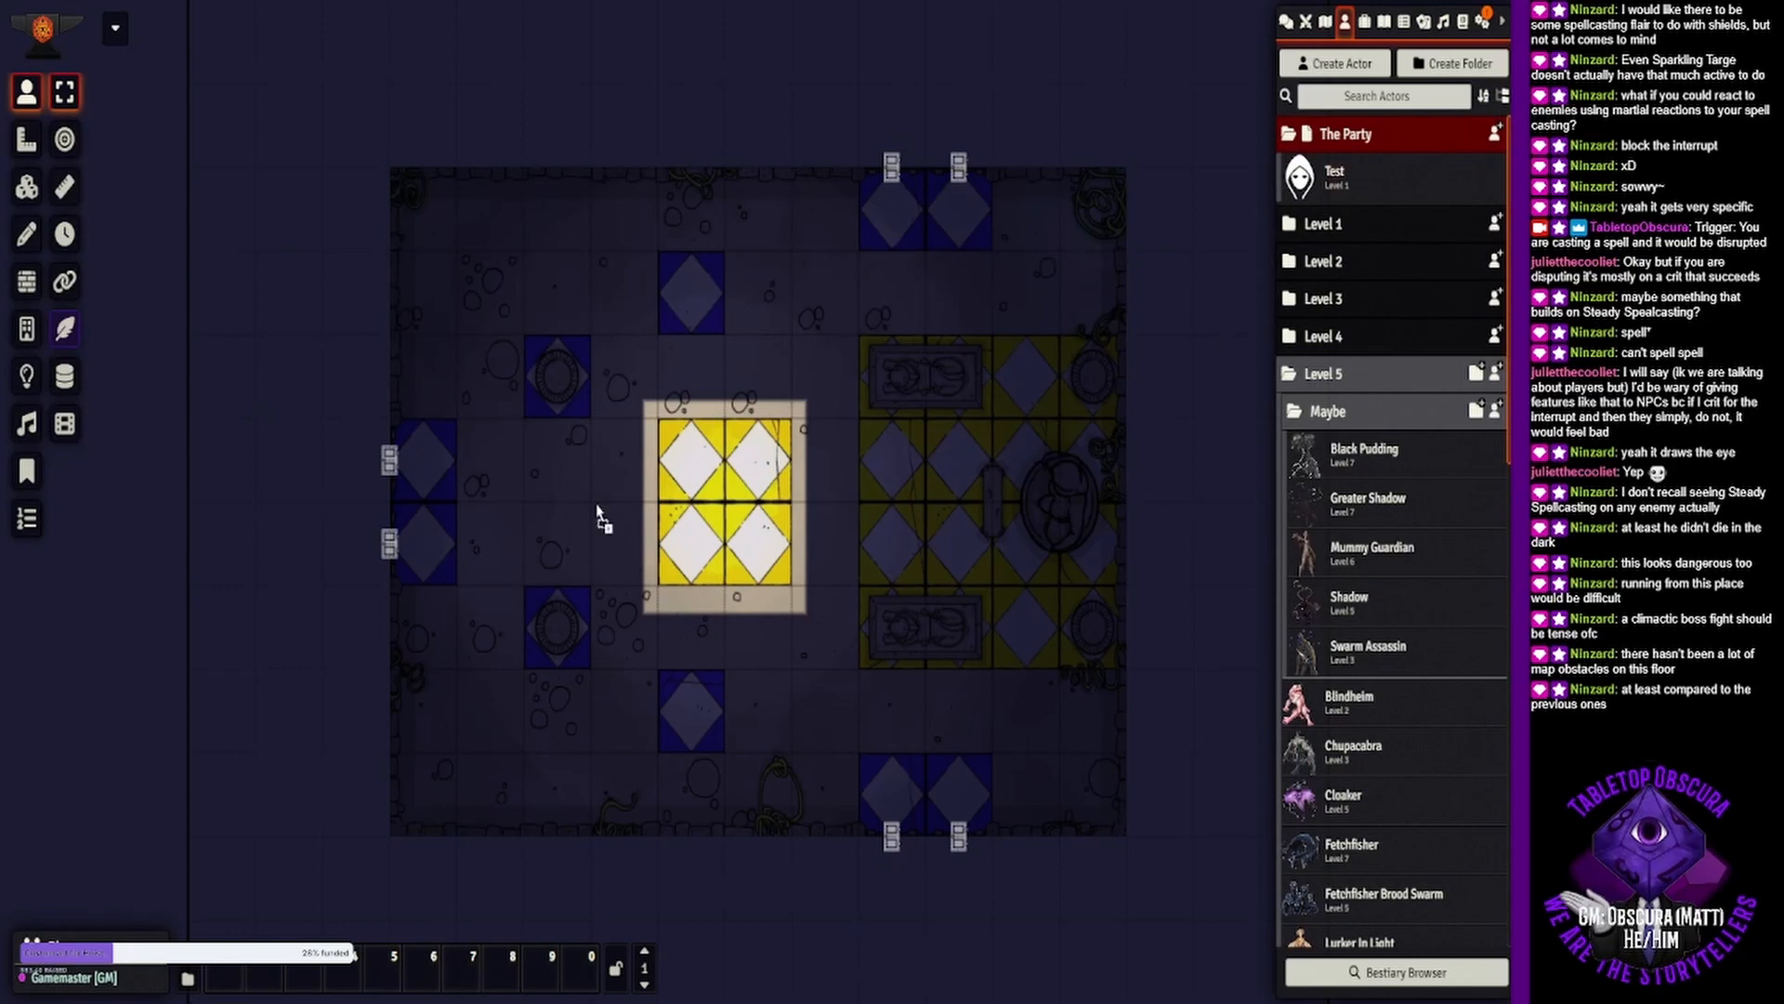
drag(487, 476, 488, 470)
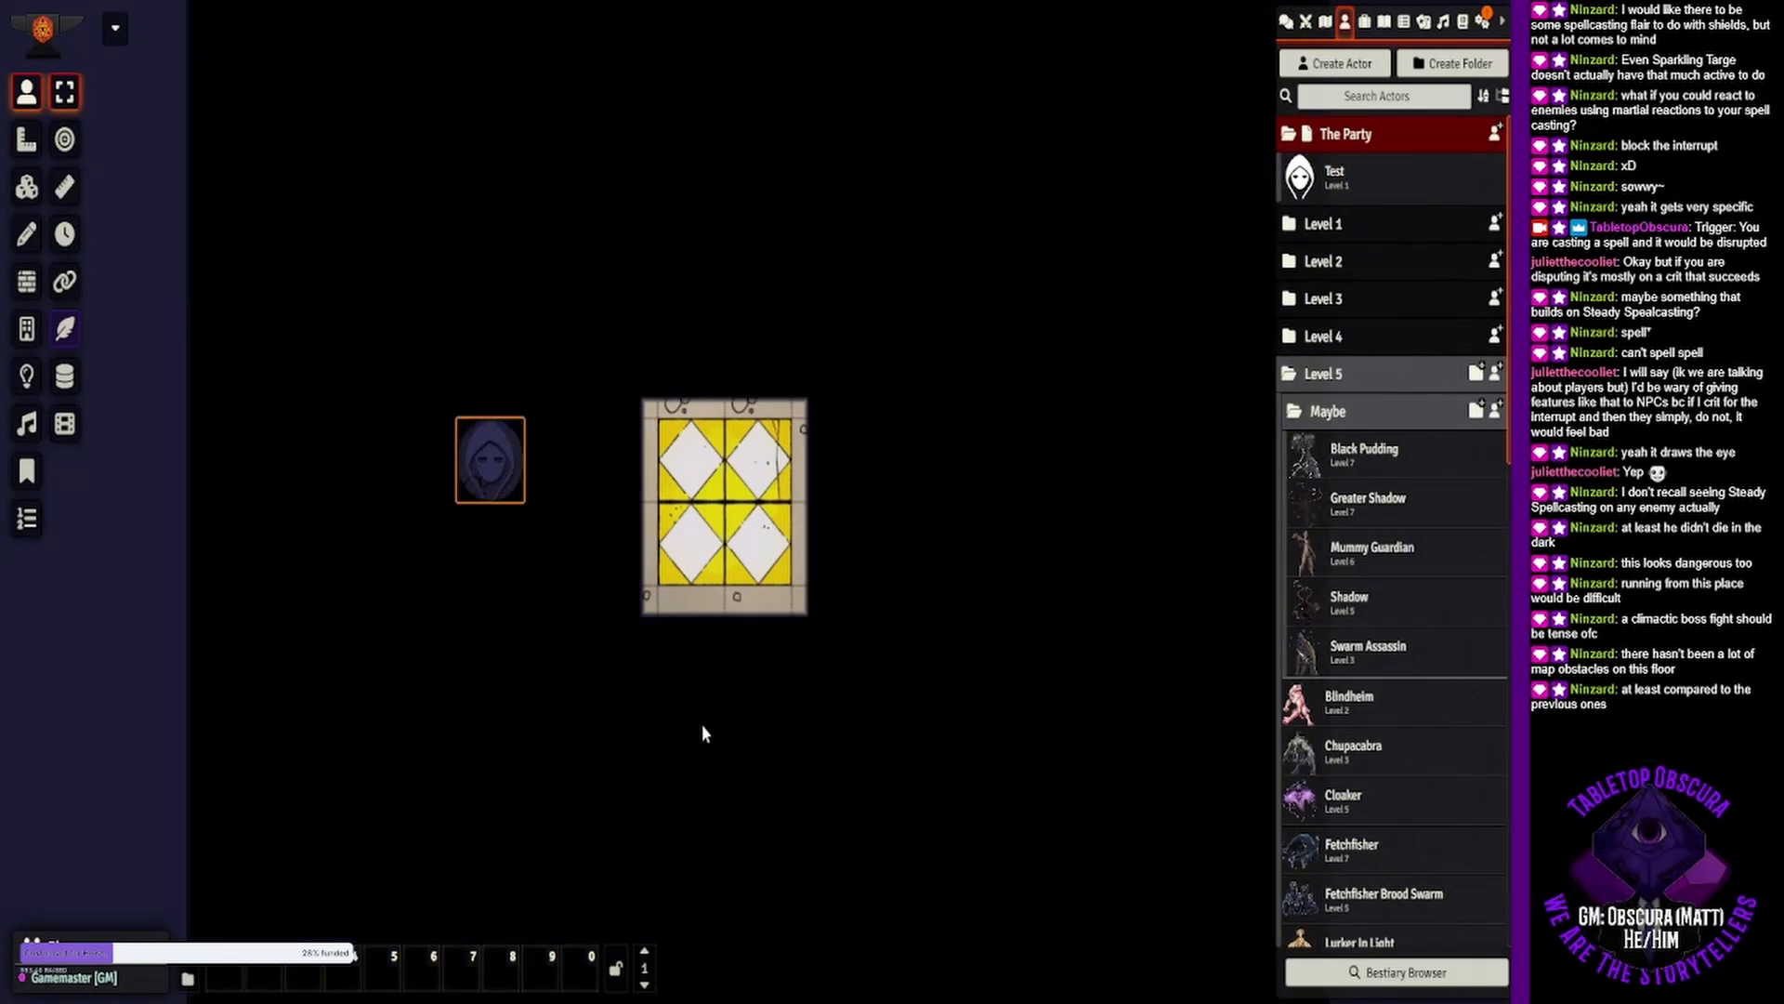
Test the token's vision by moving it east through the lit block and back to the blue tile at the west wall, then deselect it.
key(Right)
key(Right)
key(Right)
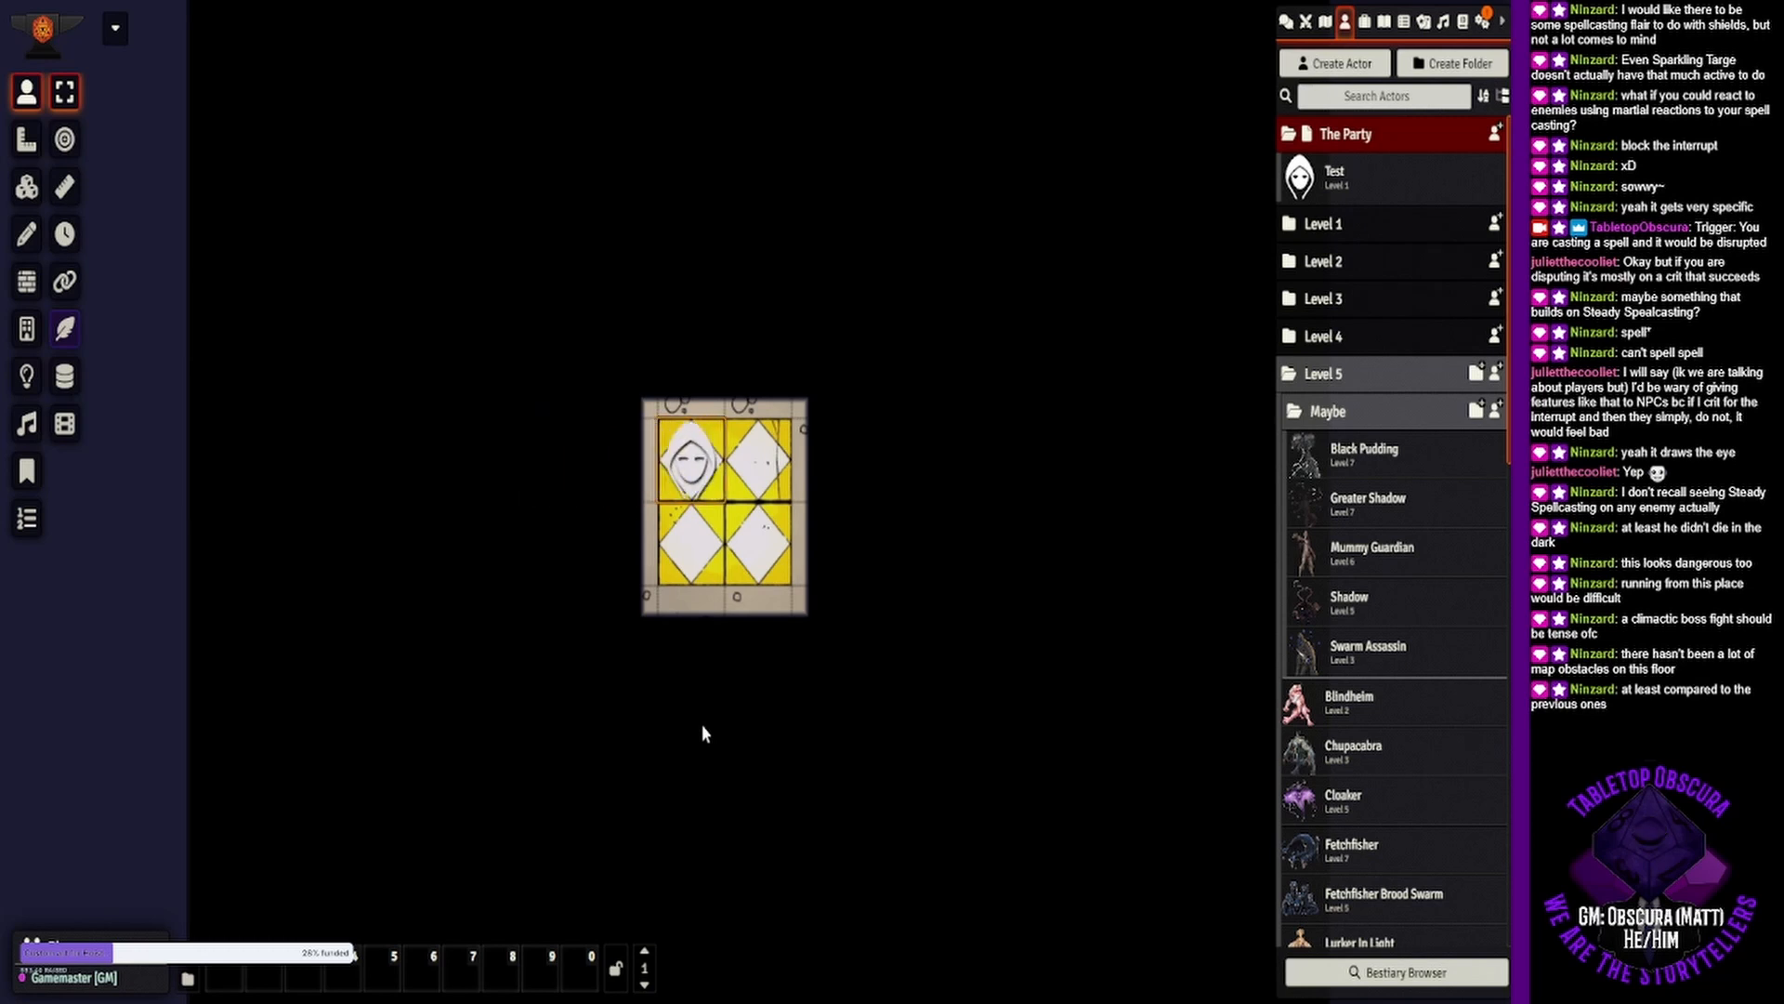
key(Right)
key(Right)
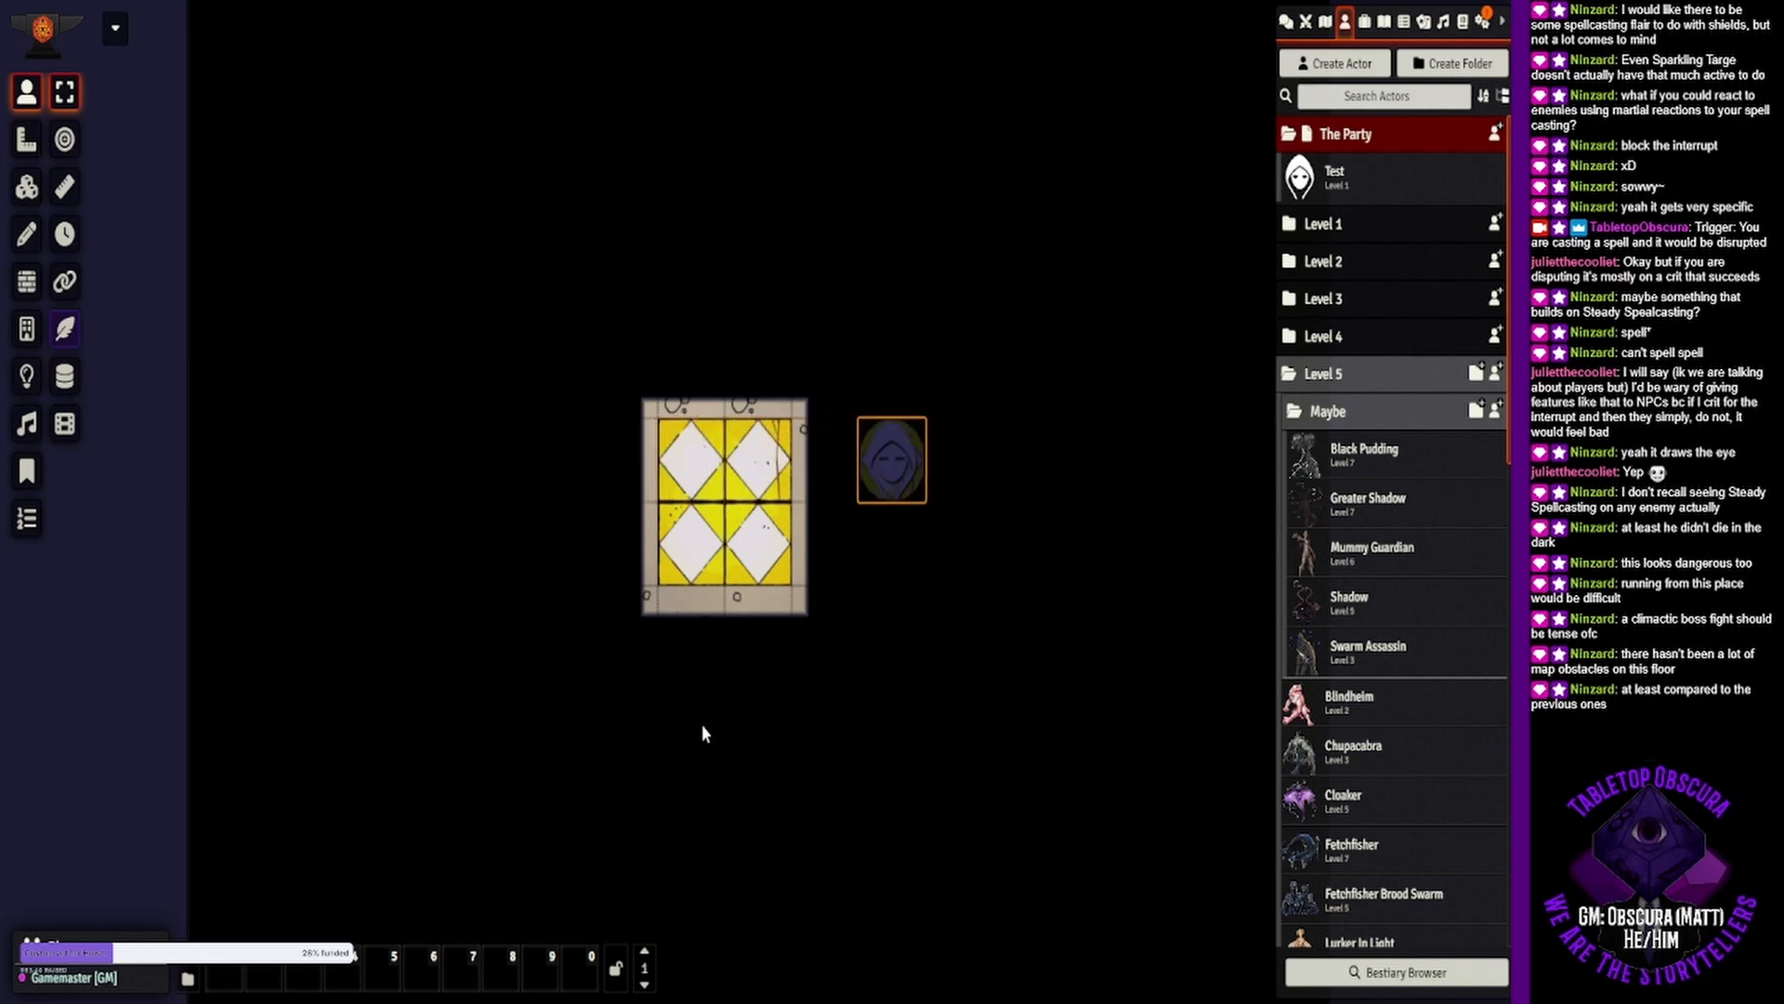
key(Left)
key(Right)
key(Right)
key(Right)
key(Right)
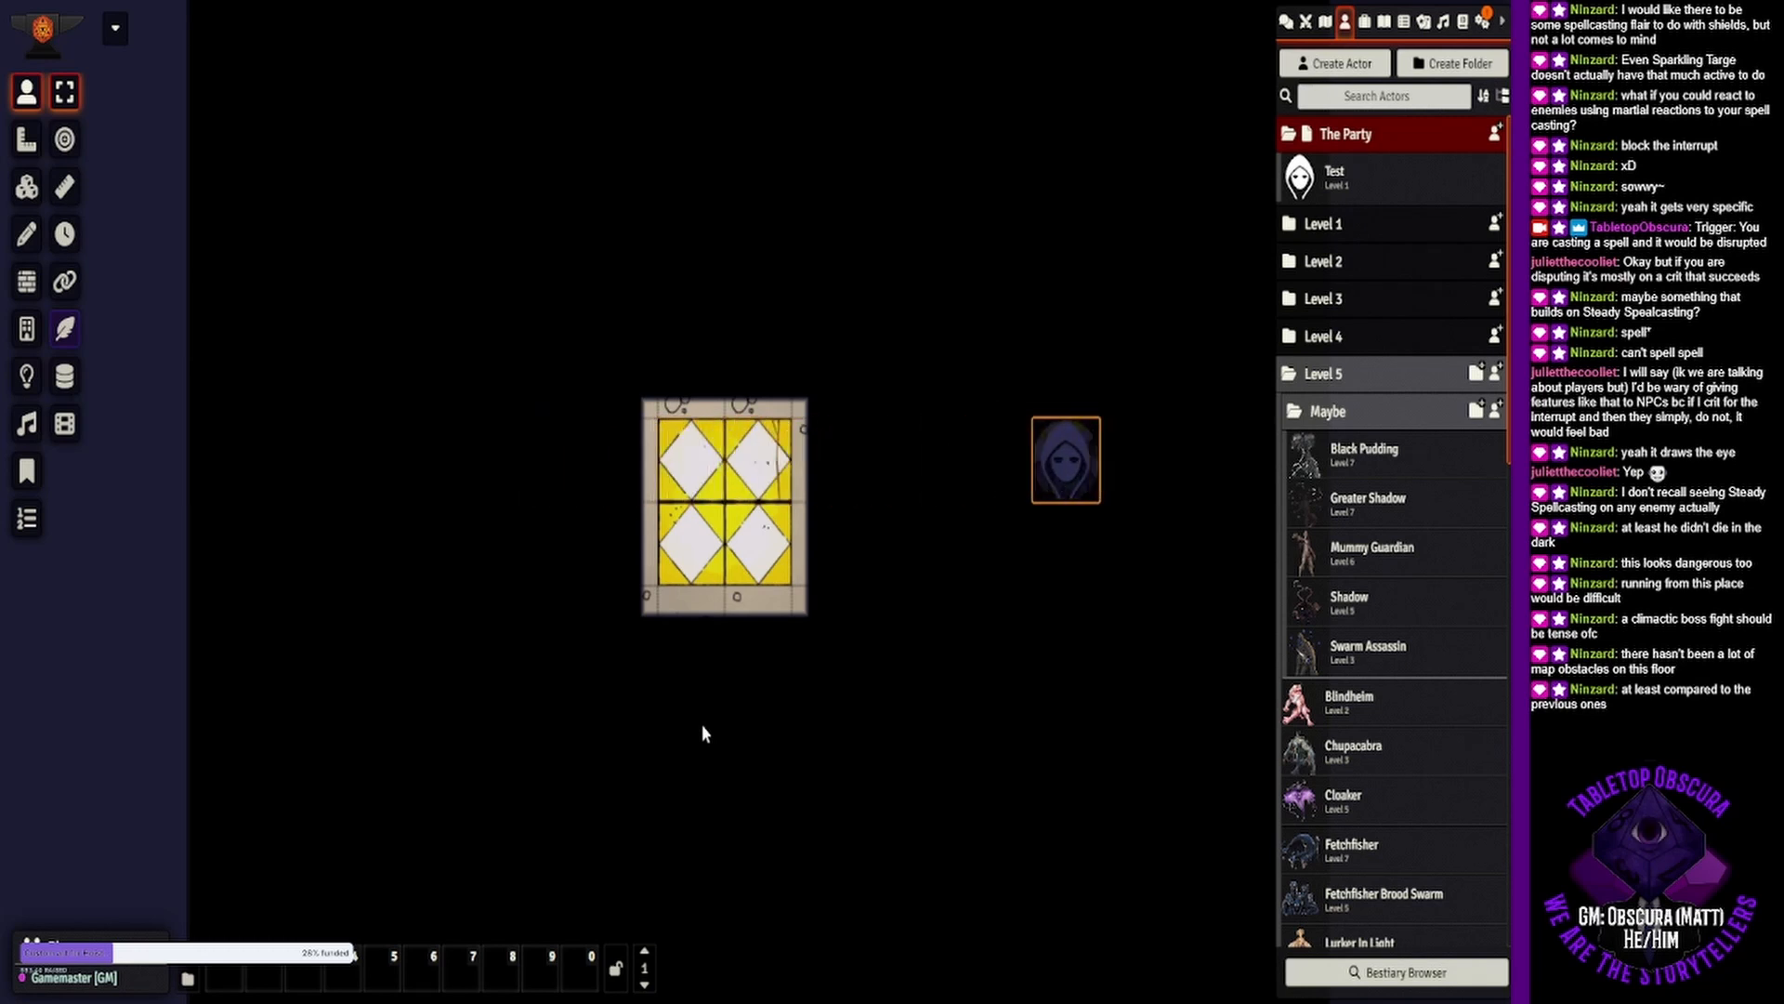
key(Left)
key(Left)
key(Left)
key(Left)
key(Left)
key(Left)
key(Left)
key(Left)
key(Left)
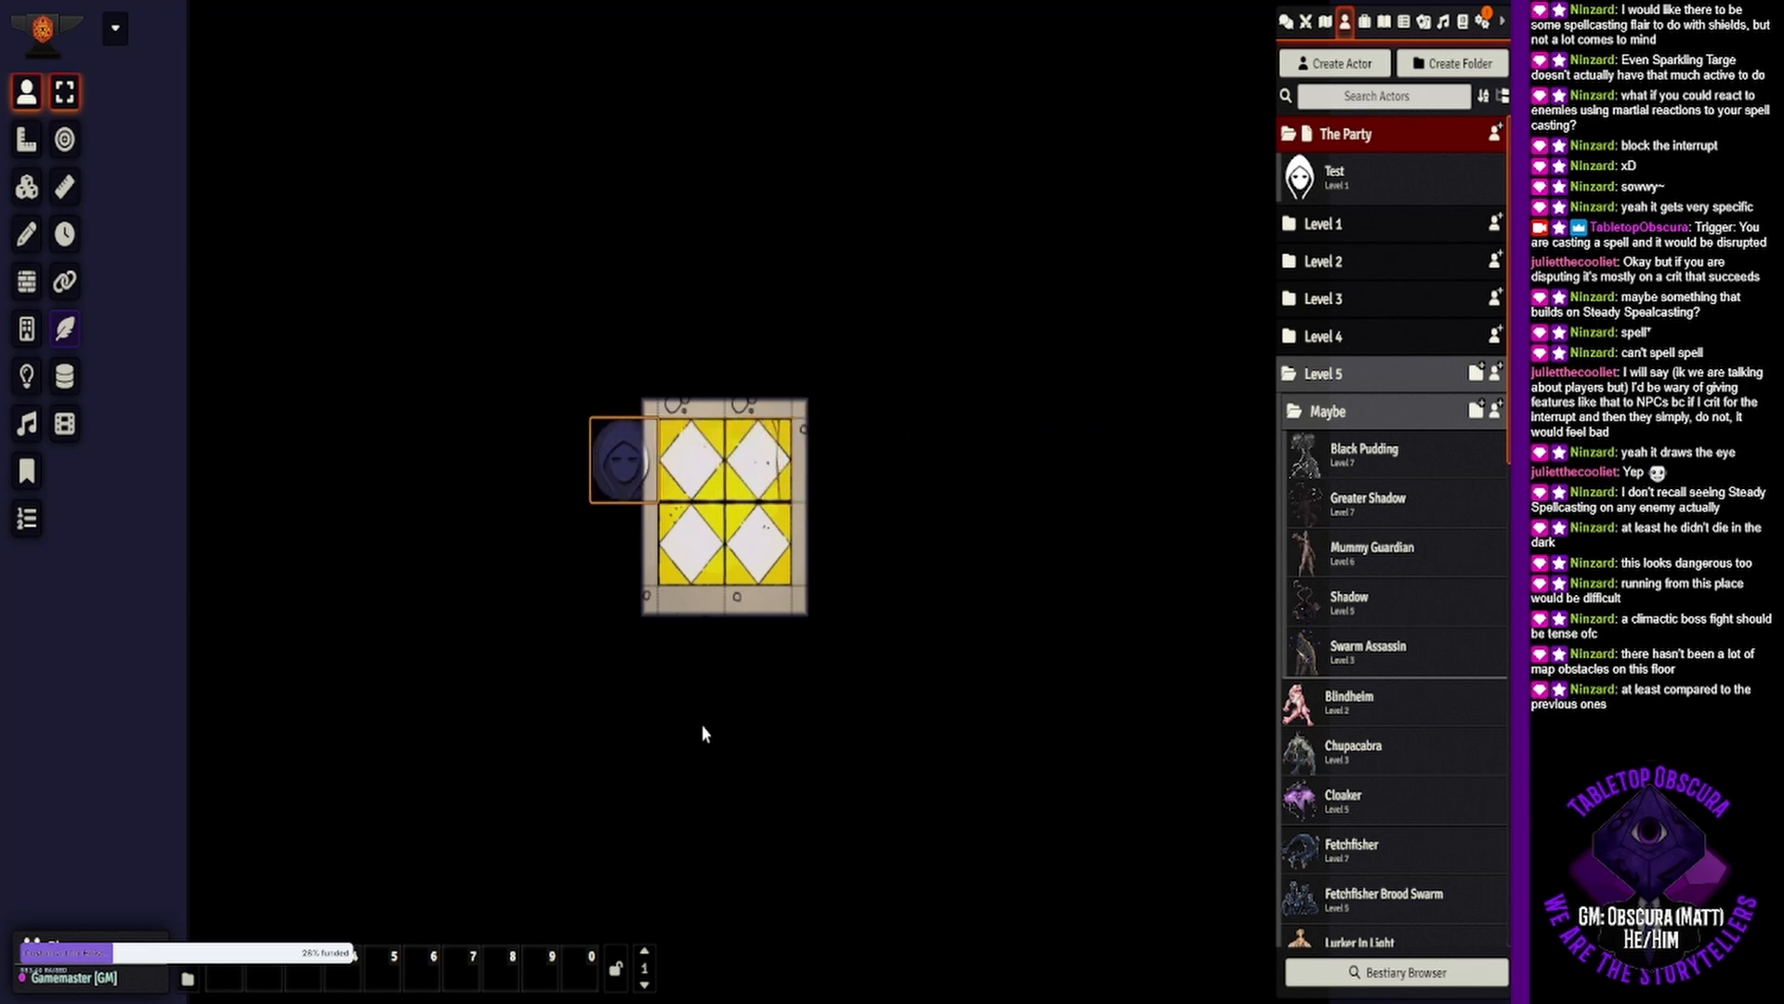
key(Left)
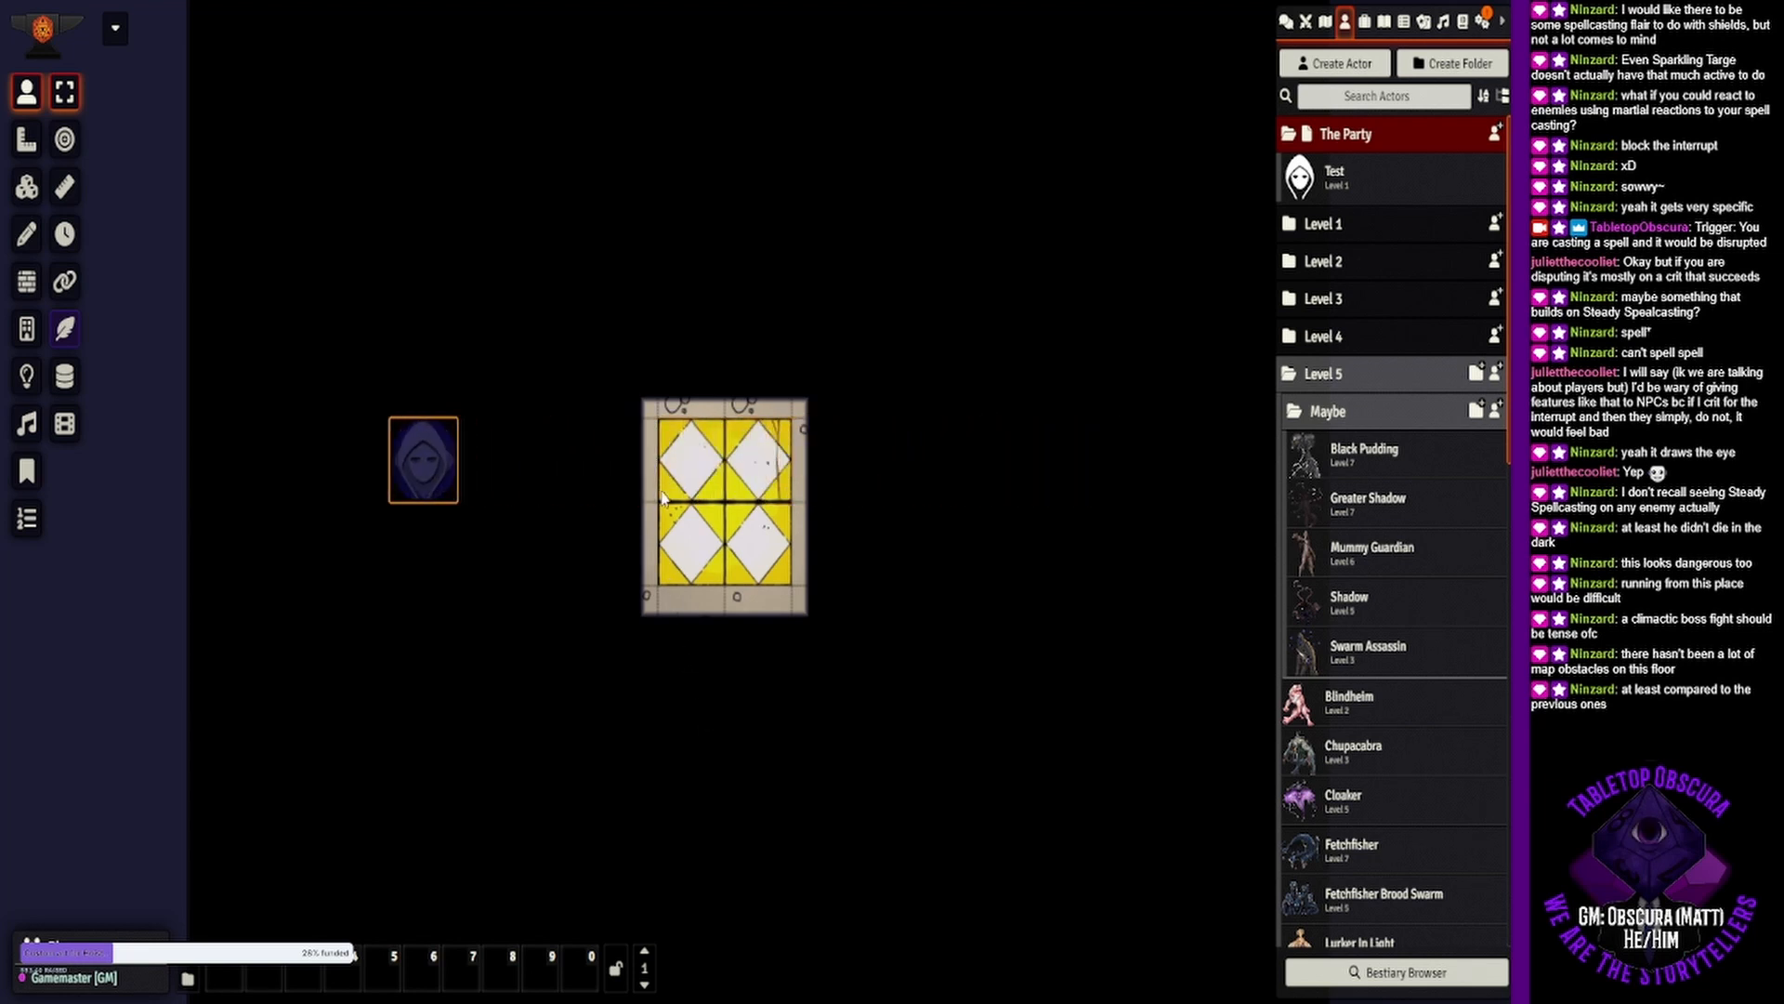
click(767, 509)
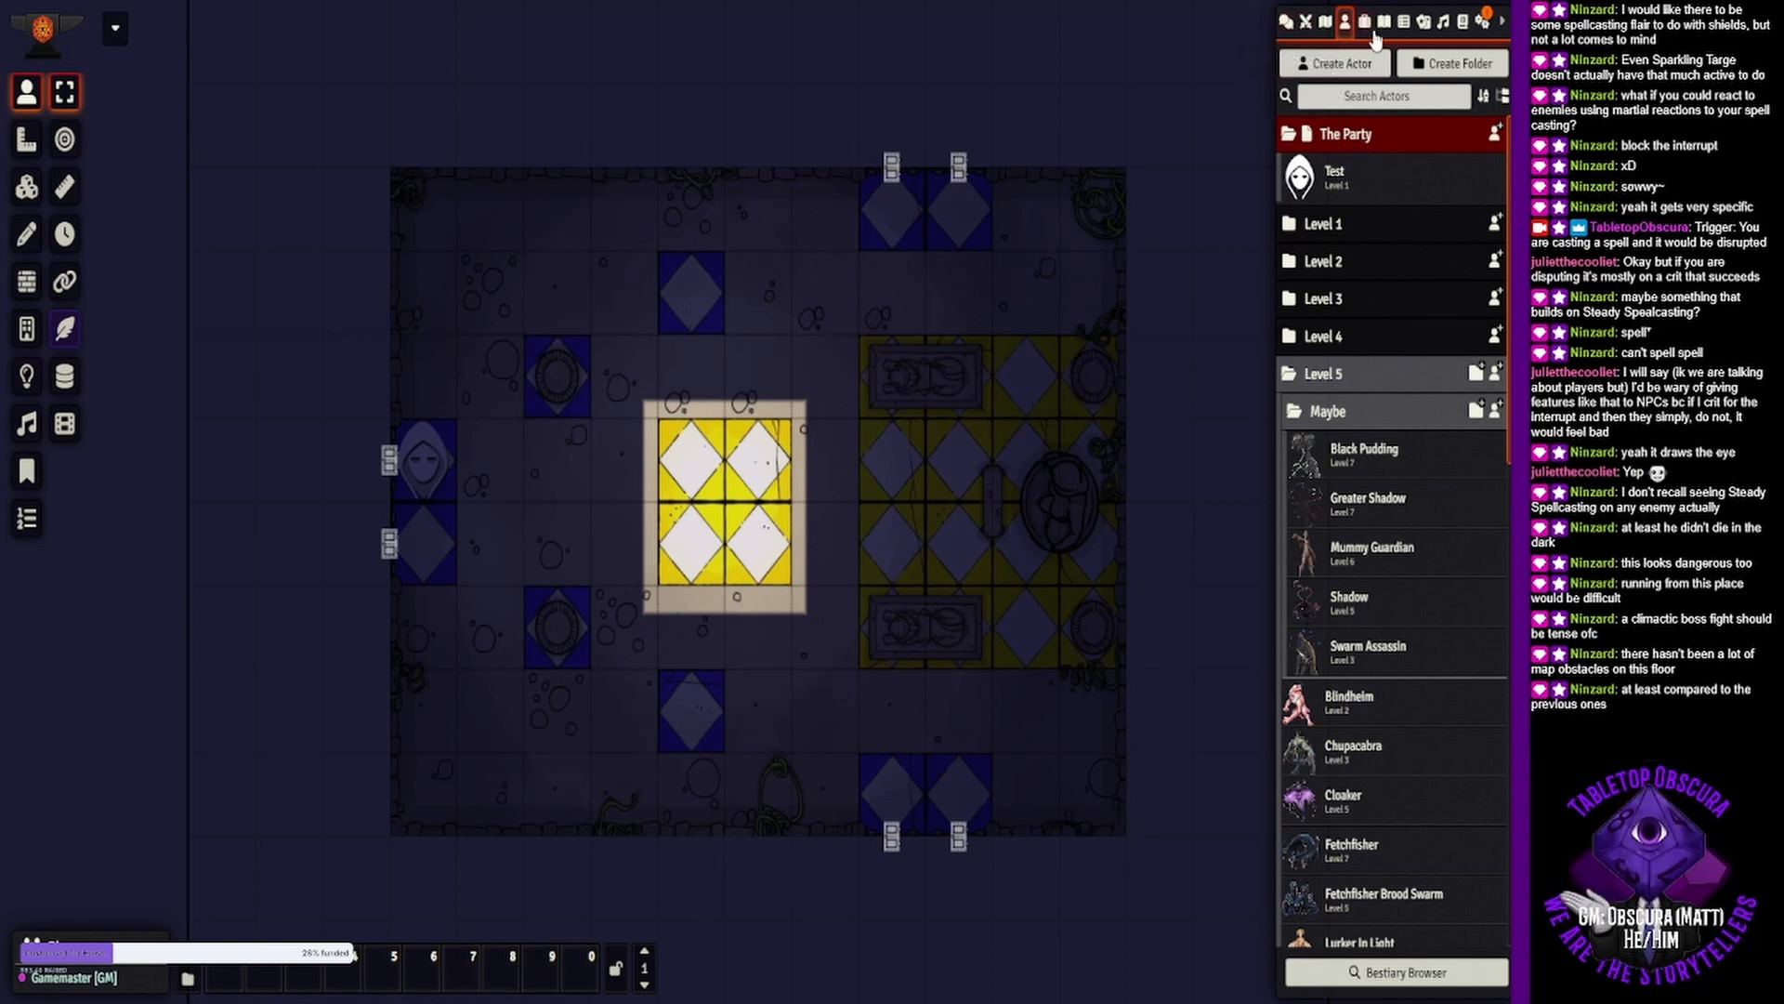
Try Lurker In Light tokens on the northwest and southeast tiles of the lit central block, and delete both.
click(1326, 25)
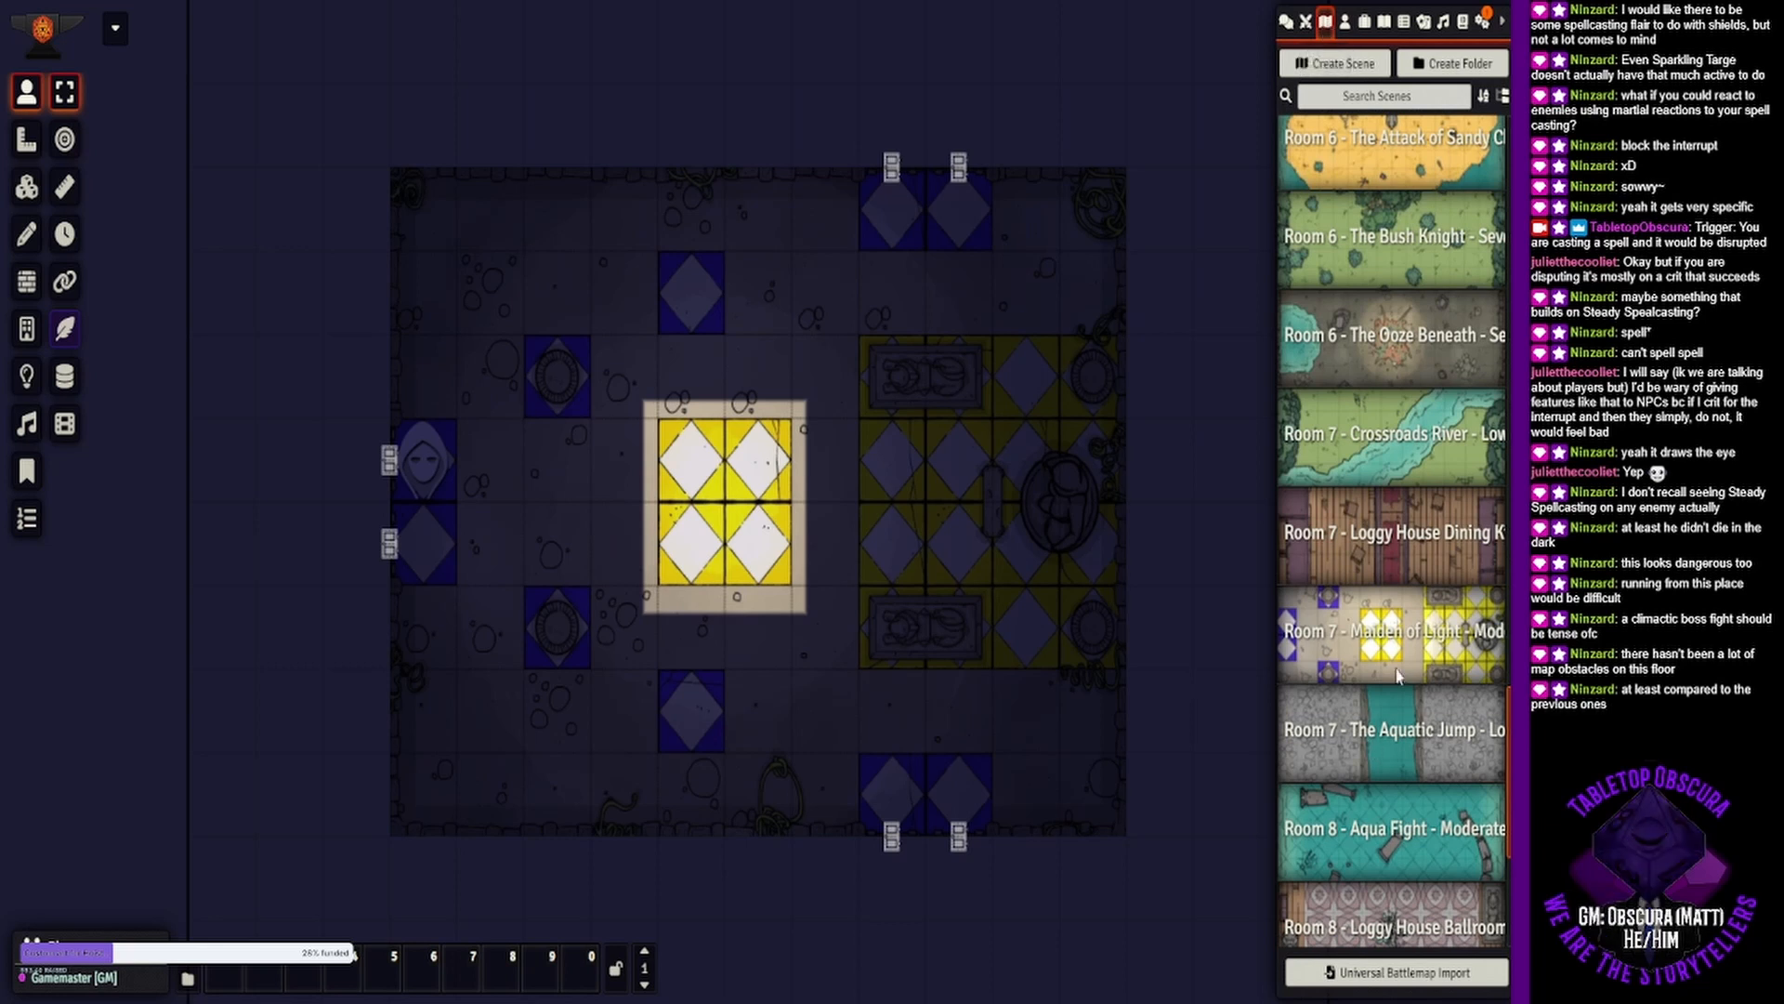
click(1344, 21)
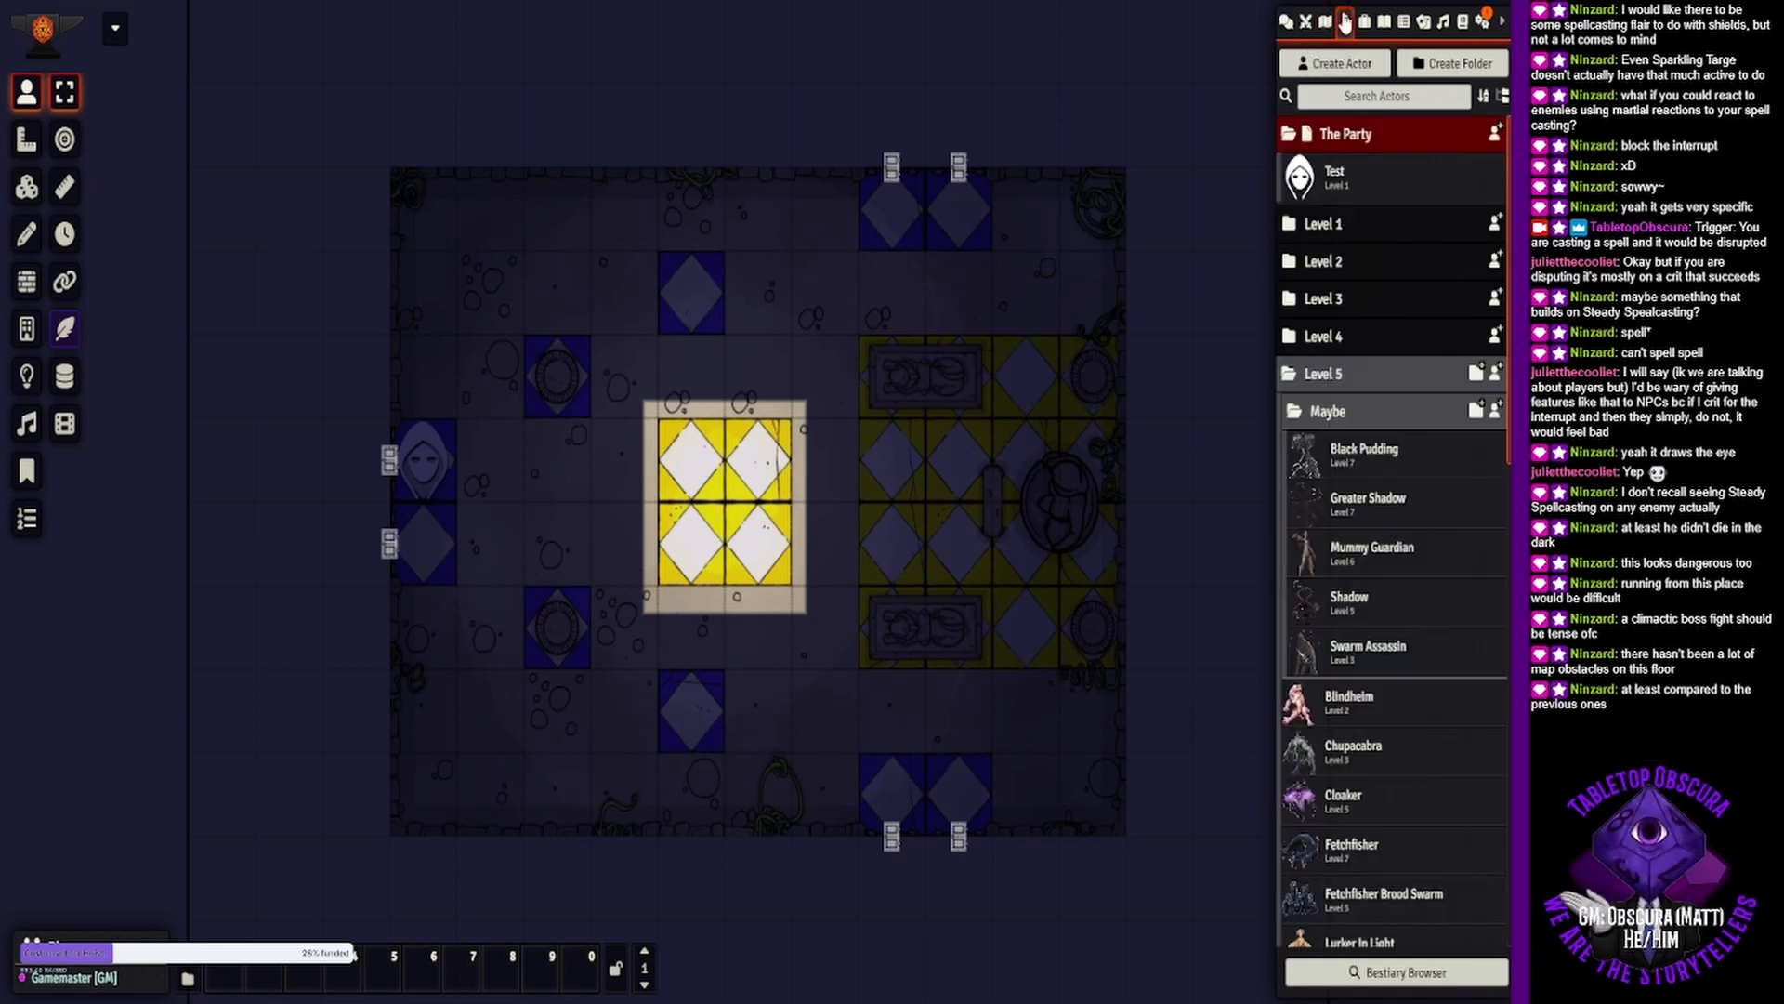
scroll(1384, 557, down, 3)
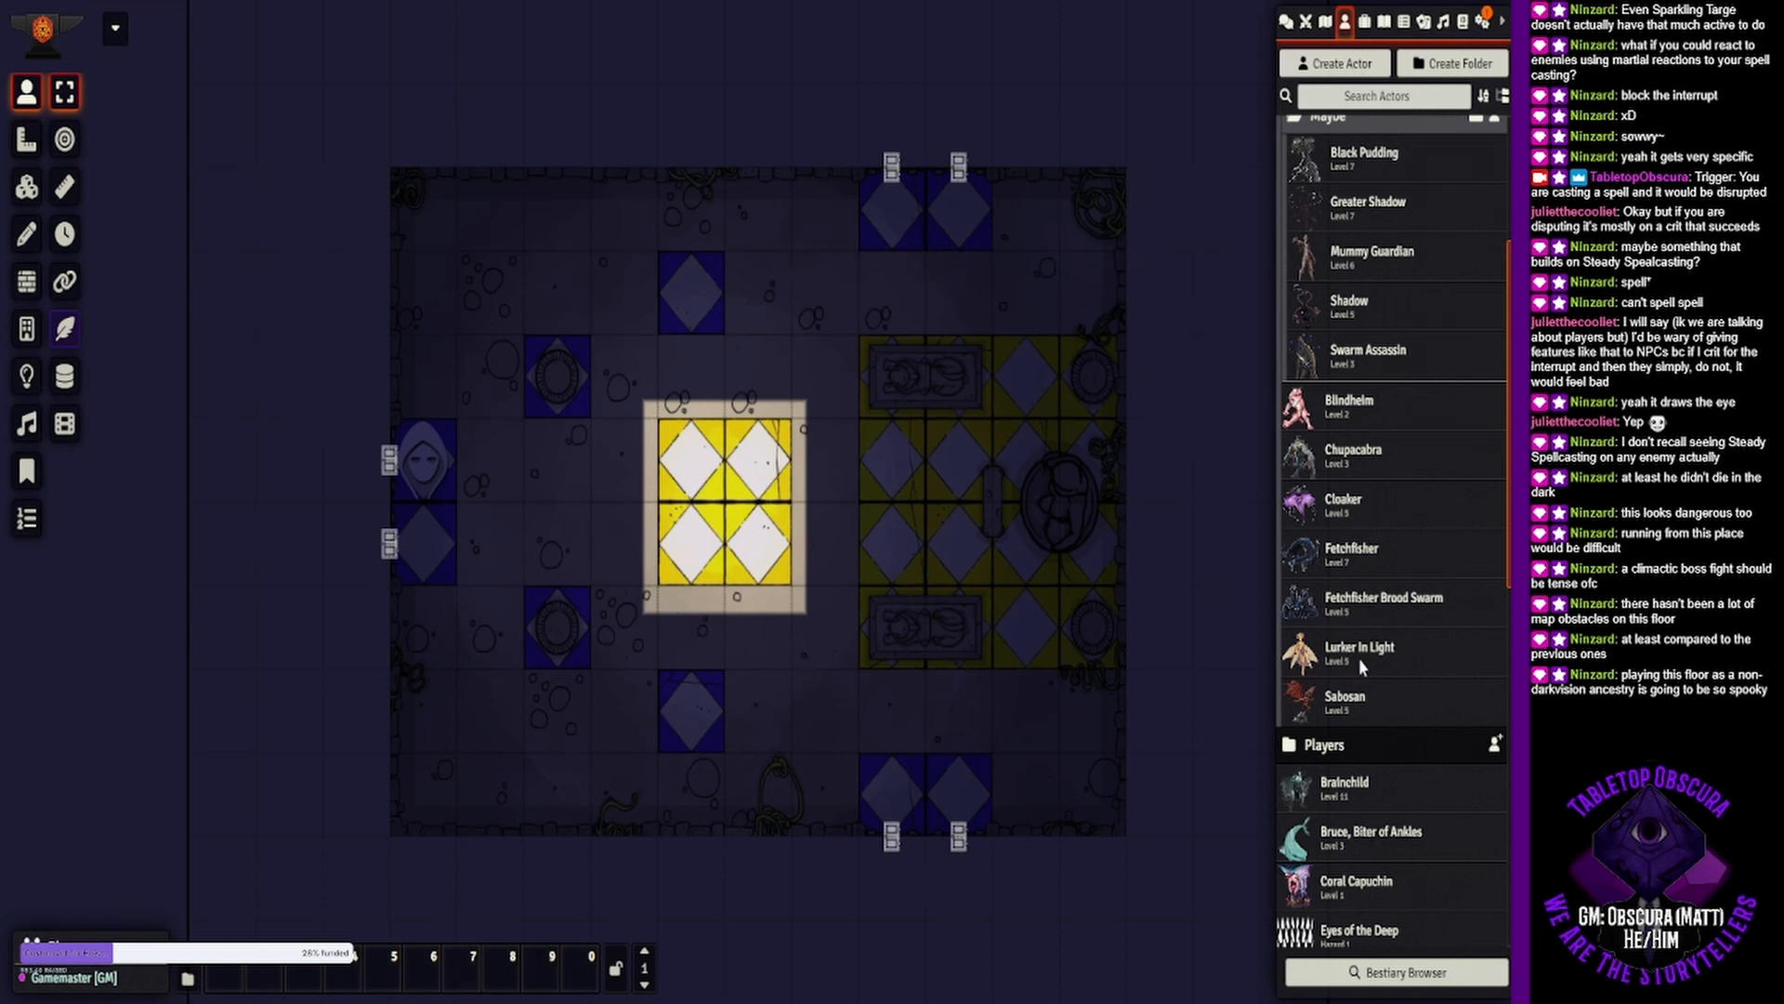
drag(1359, 656, 696, 492)
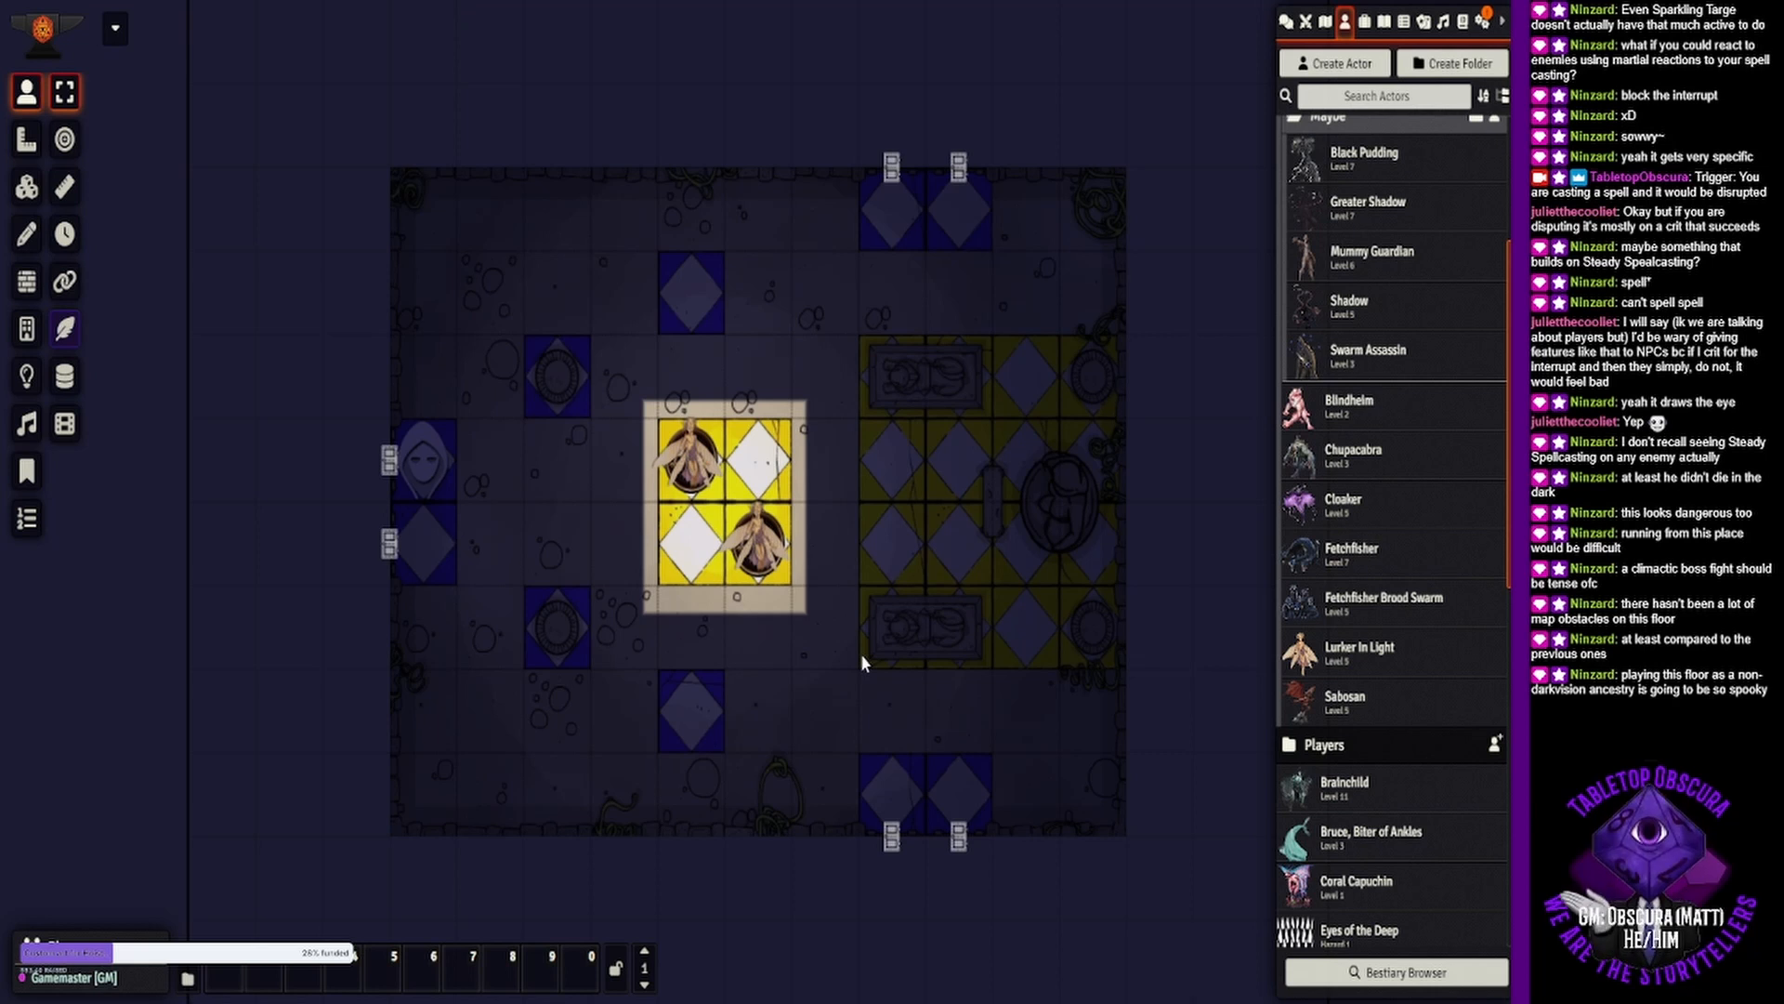
click(752, 524)
key(Delete)
click(697, 477)
key(Delete)
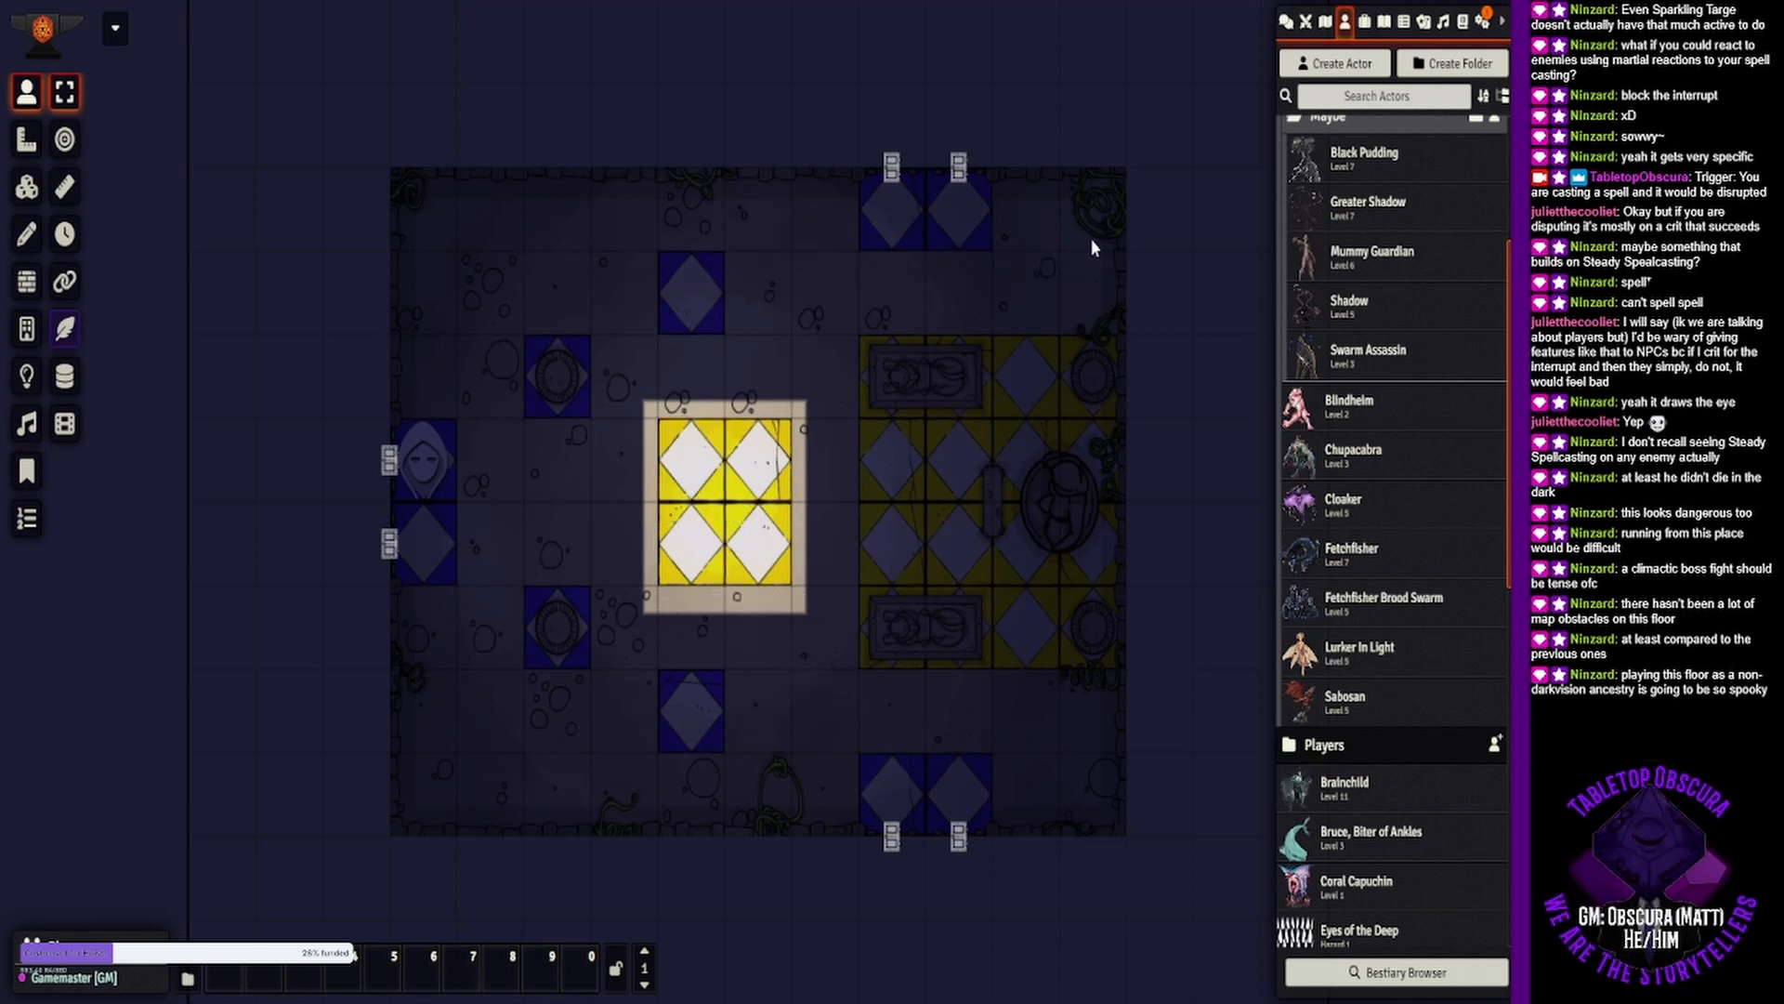
Review the Shadow's stats and place two Shadow tokens on the west ends of the north and south sarcophagi.
click(1342, 306)
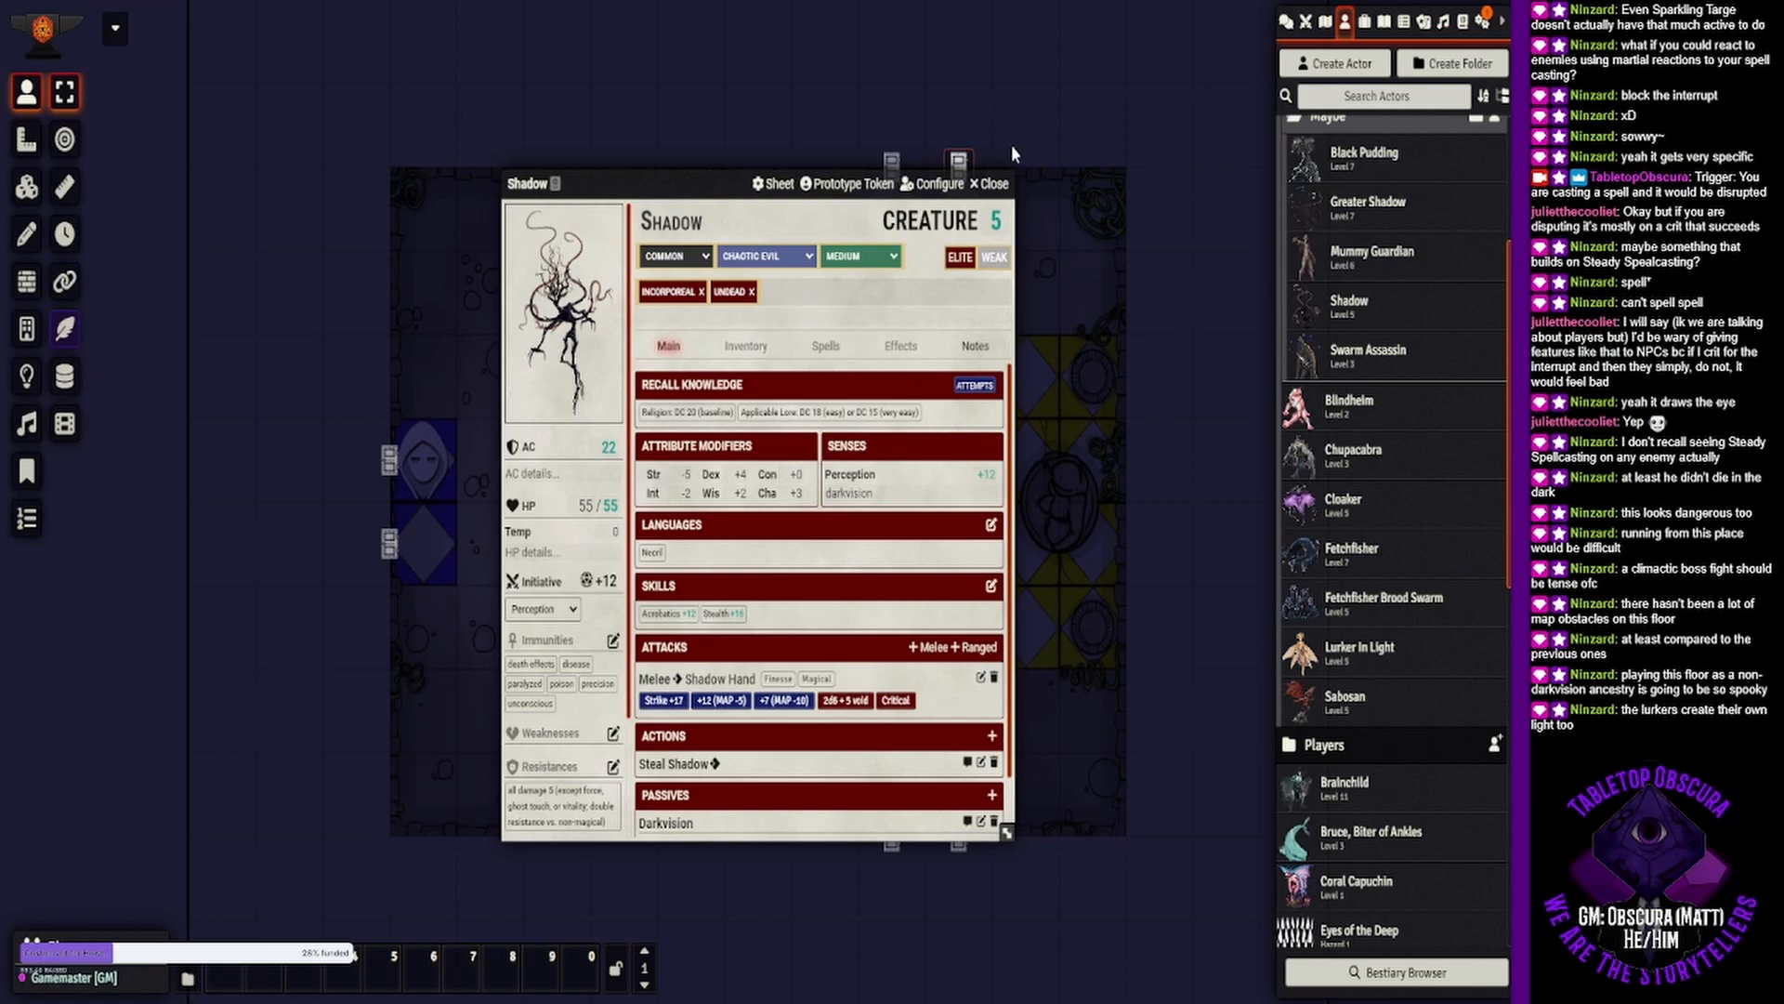
click(992, 184)
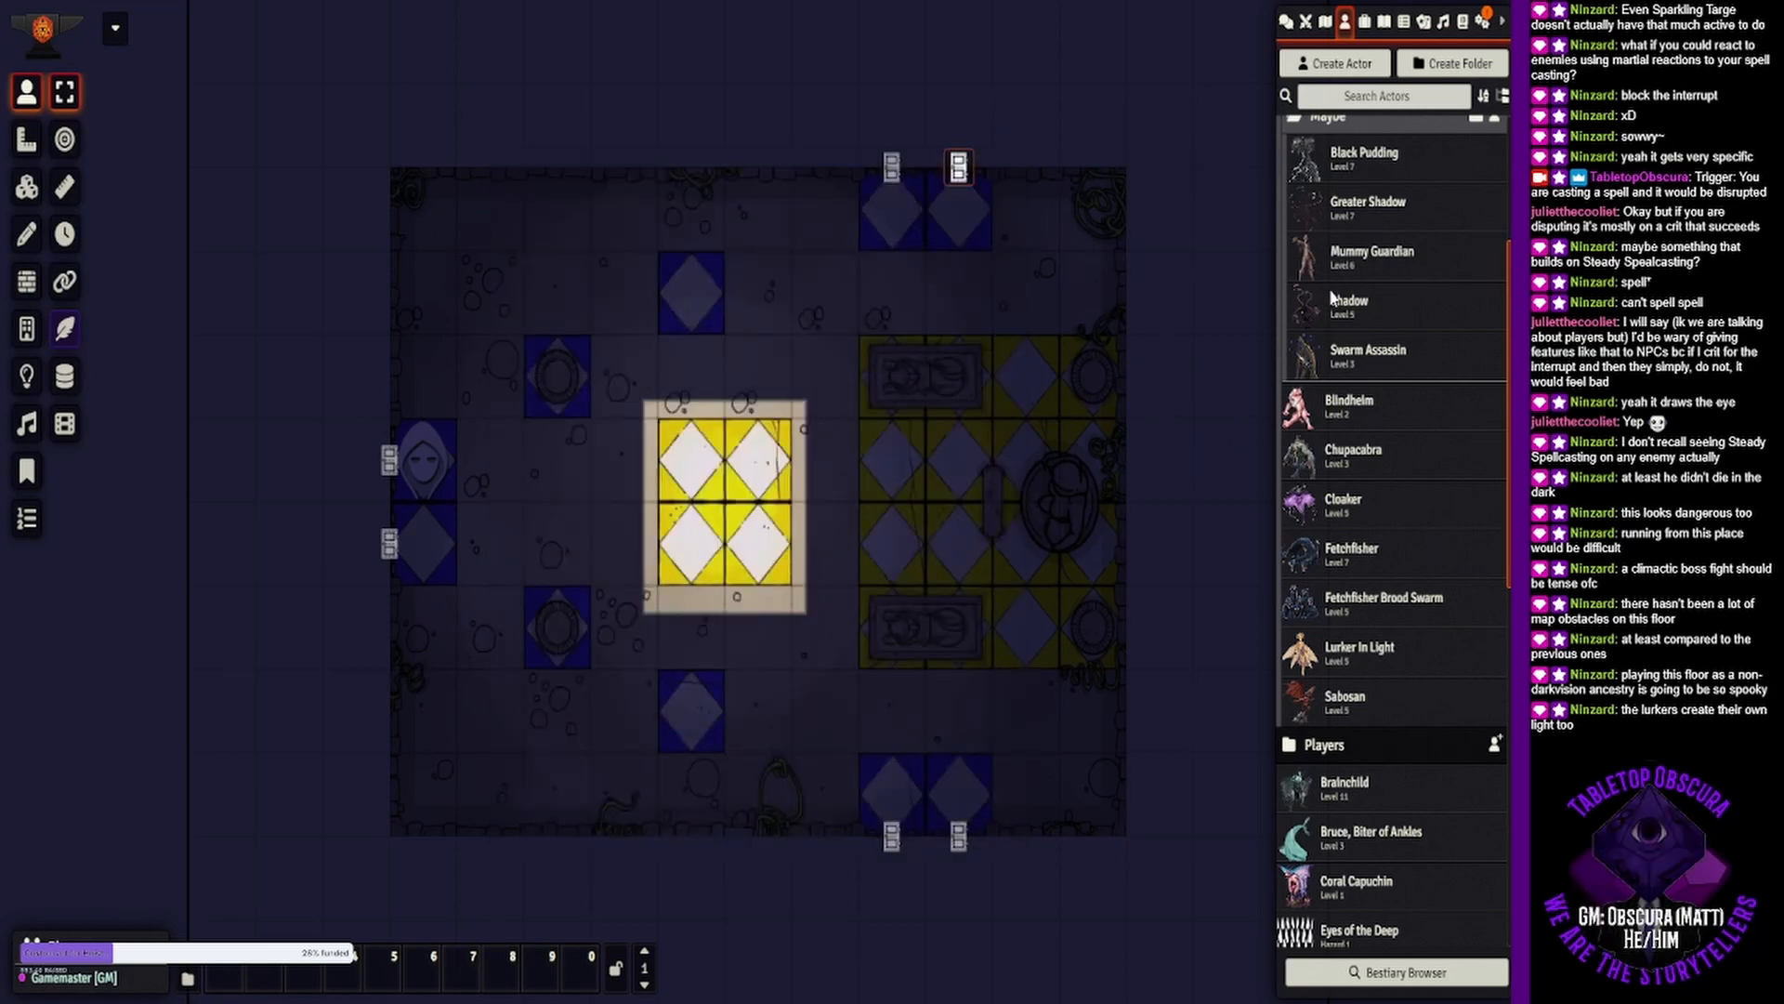
drag(1333, 296, 894, 558)
drag(1375, 309, 1018, 370)
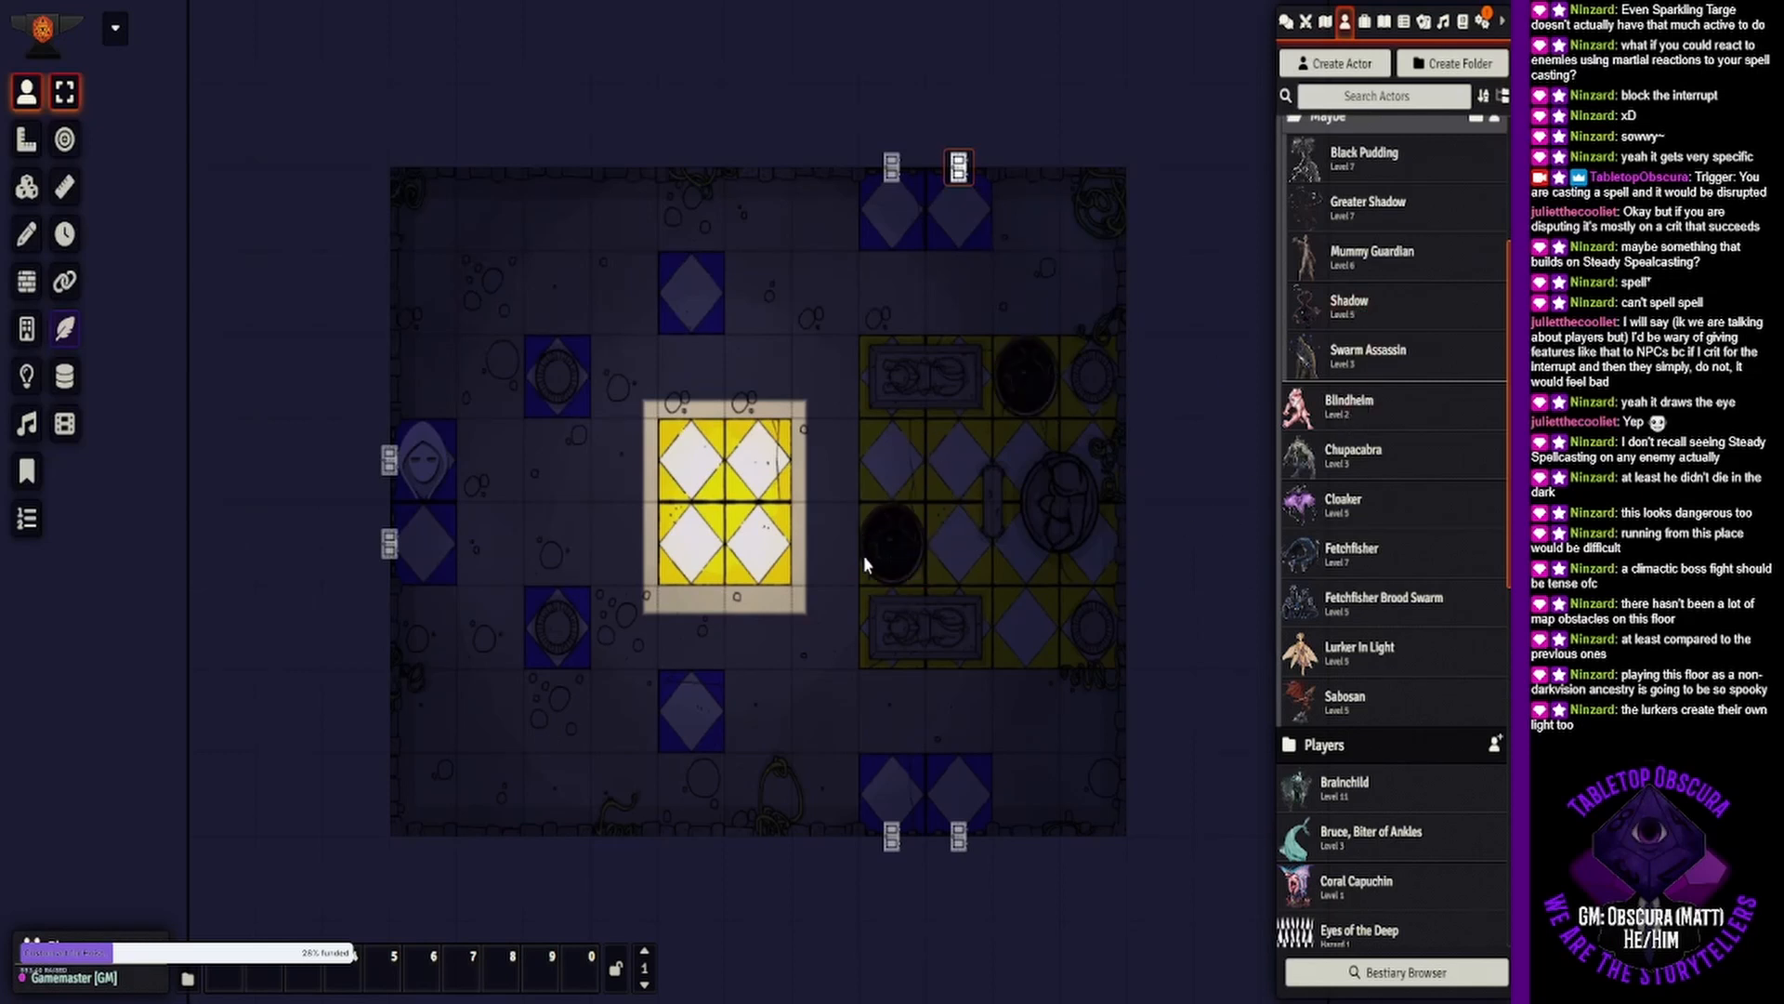
drag(864, 564, 920, 627)
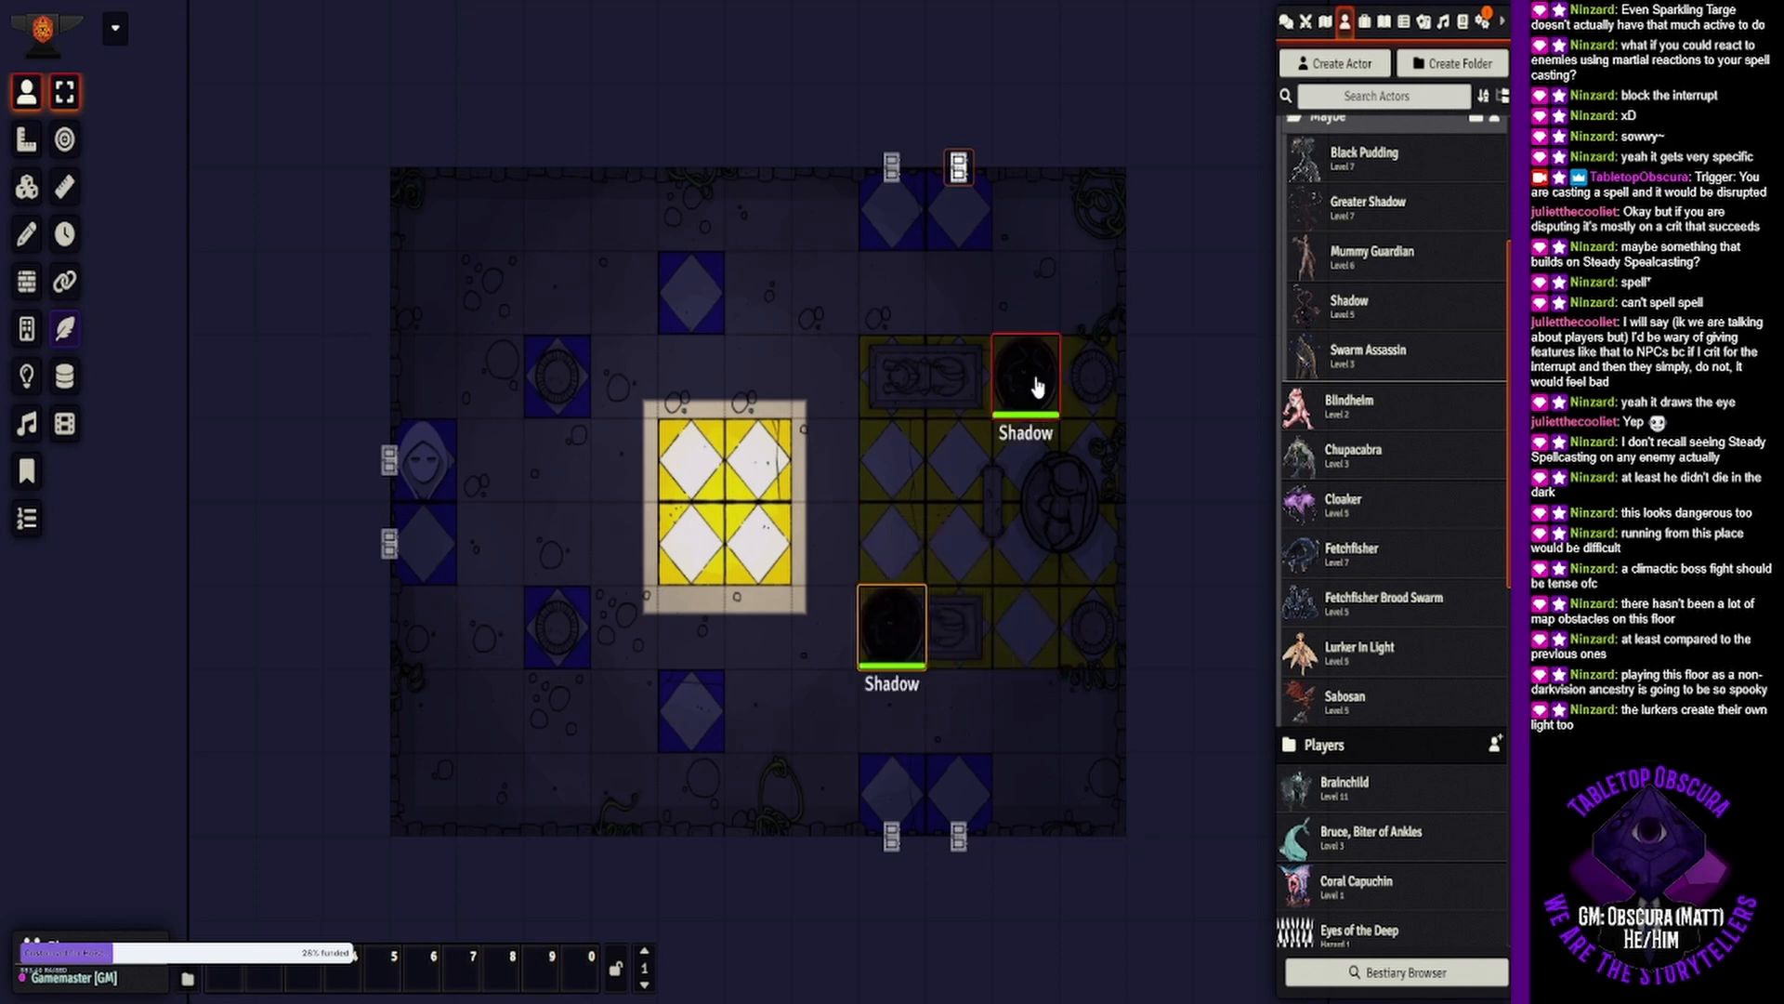
drag(1037, 385, 917, 396)
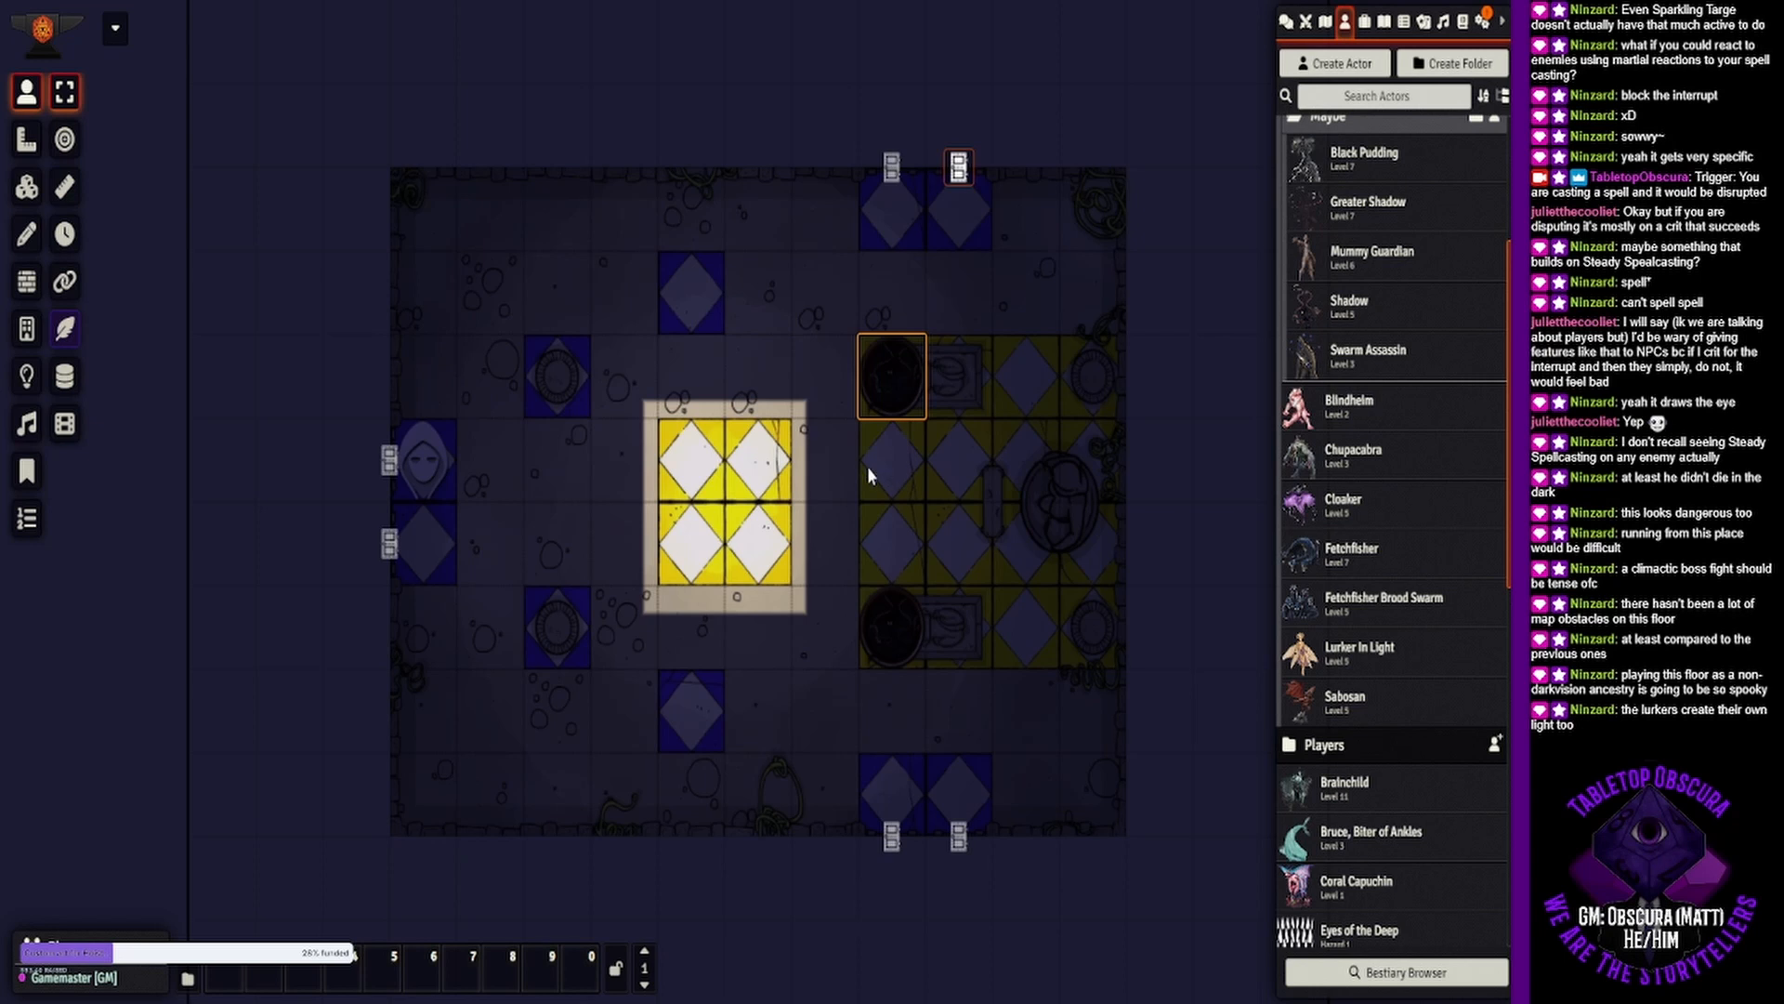
Apply the Weak adjustment to both Shadow tokens.
double_click(885, 389)
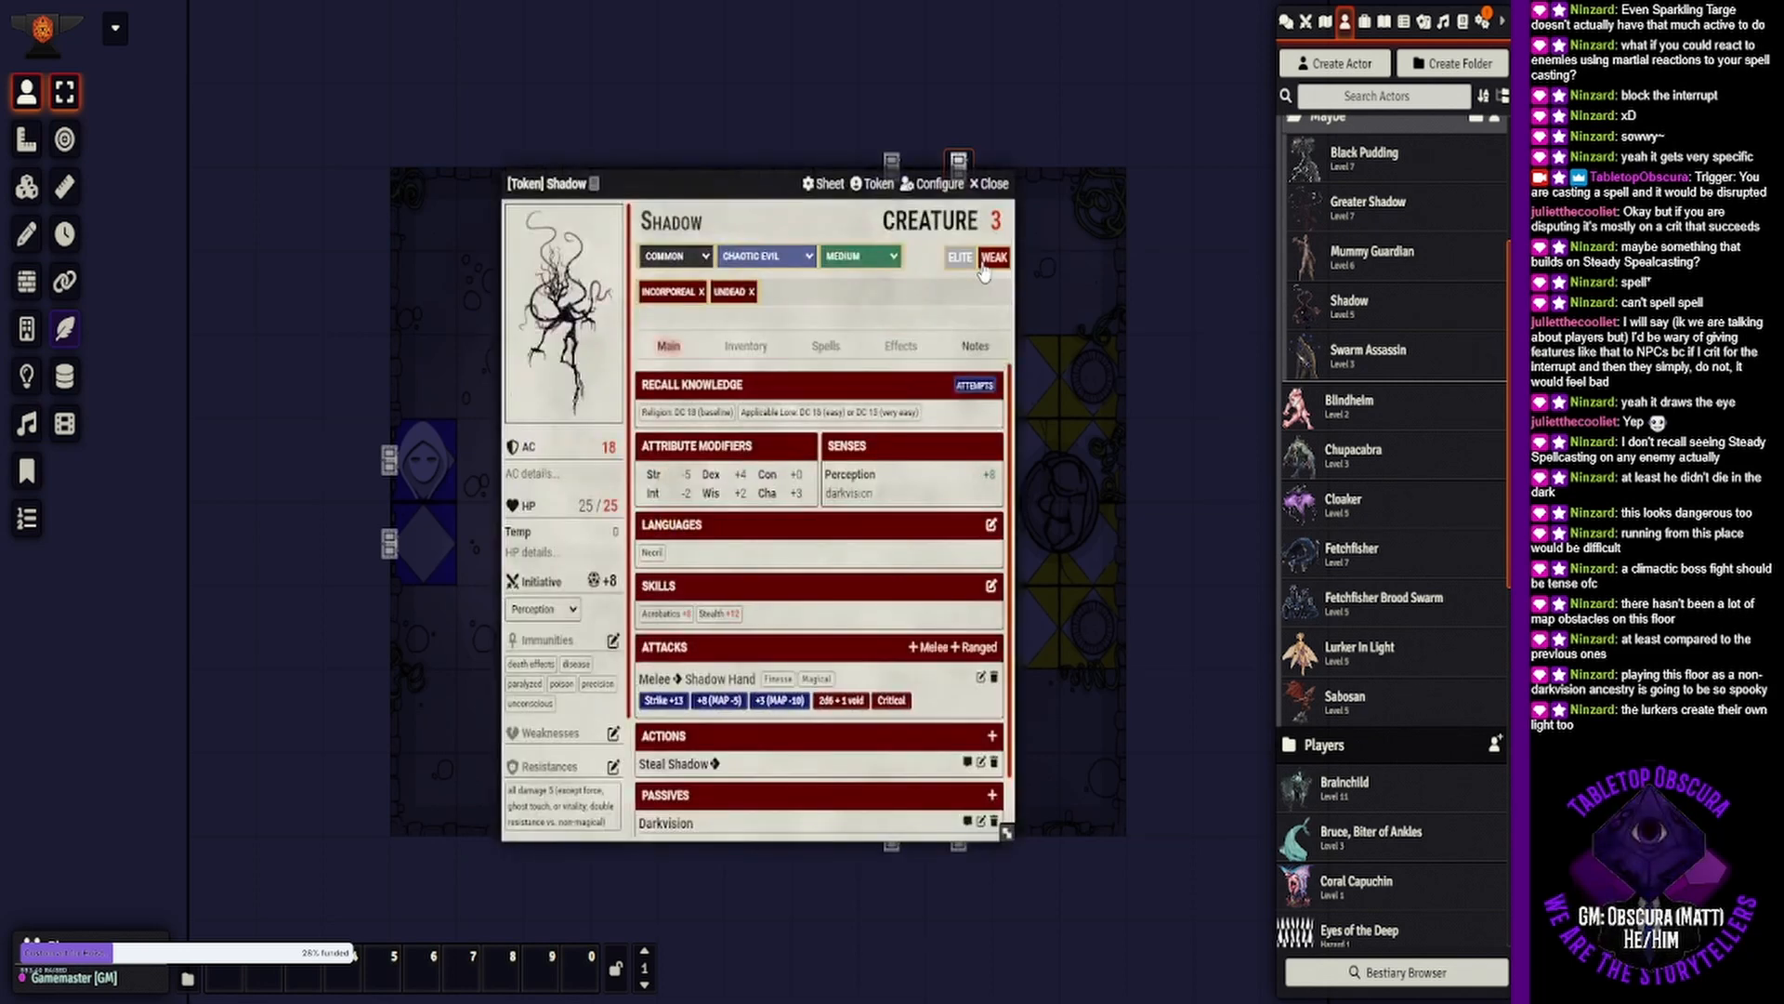
click(997, 184)
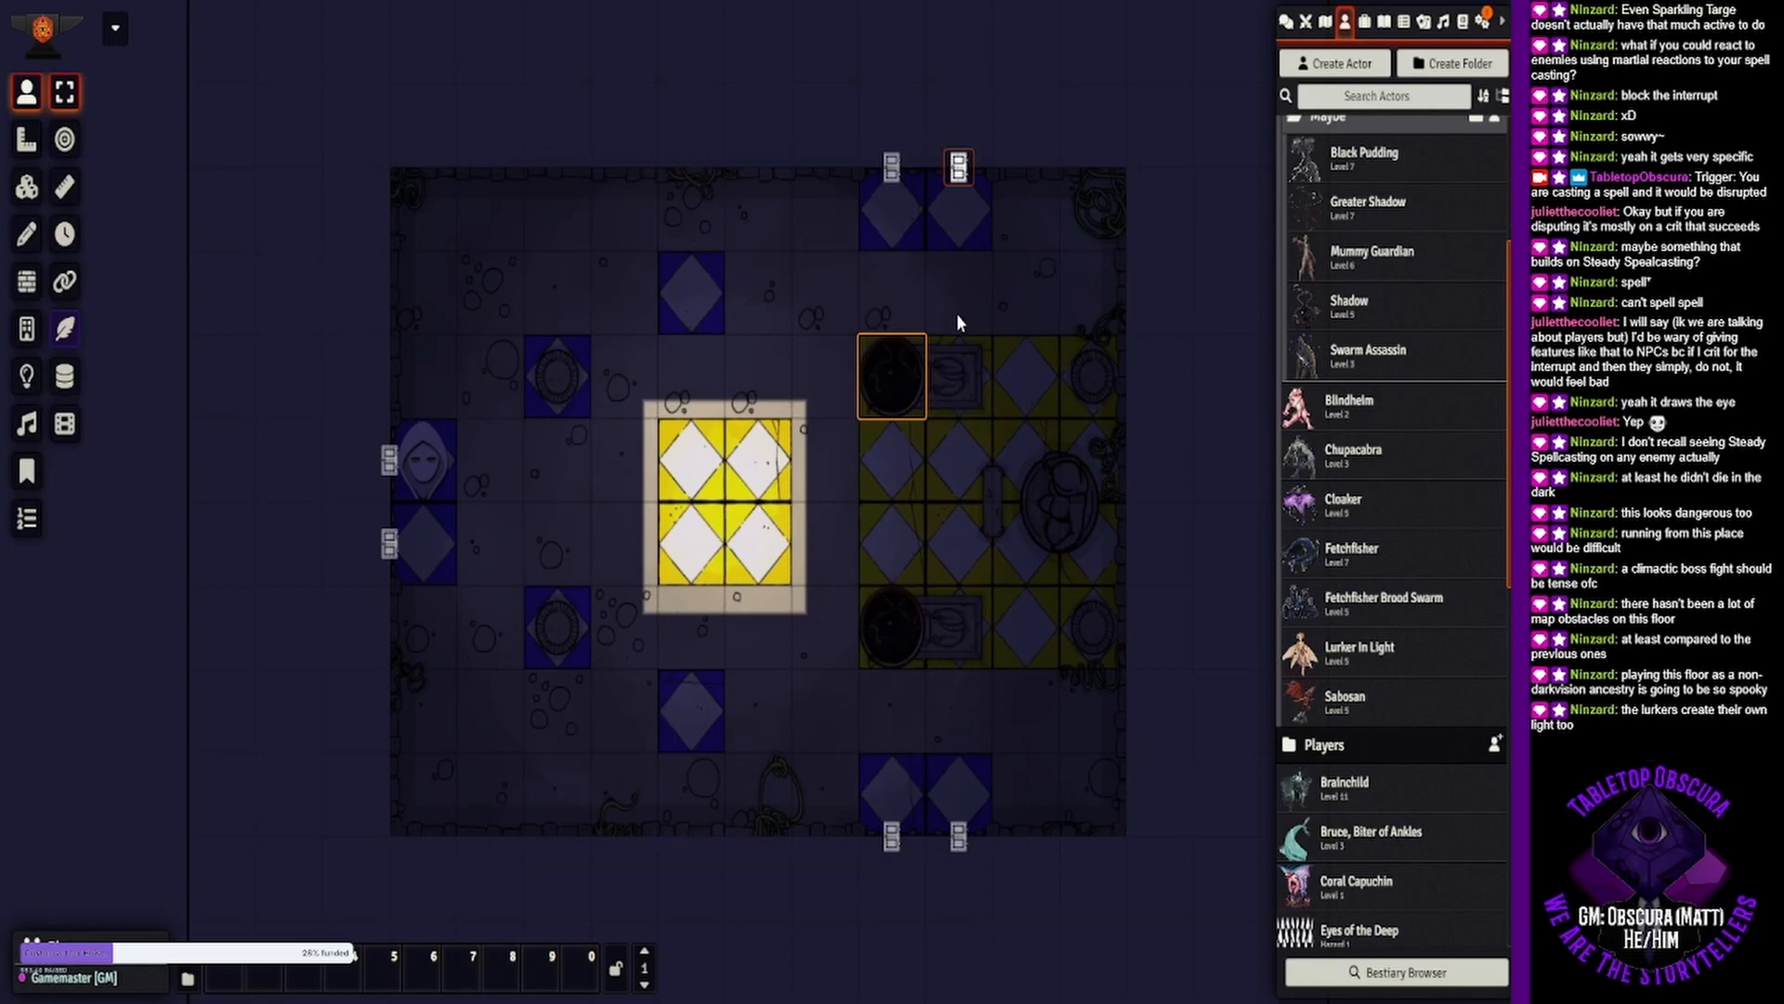
double_click(913, 629)
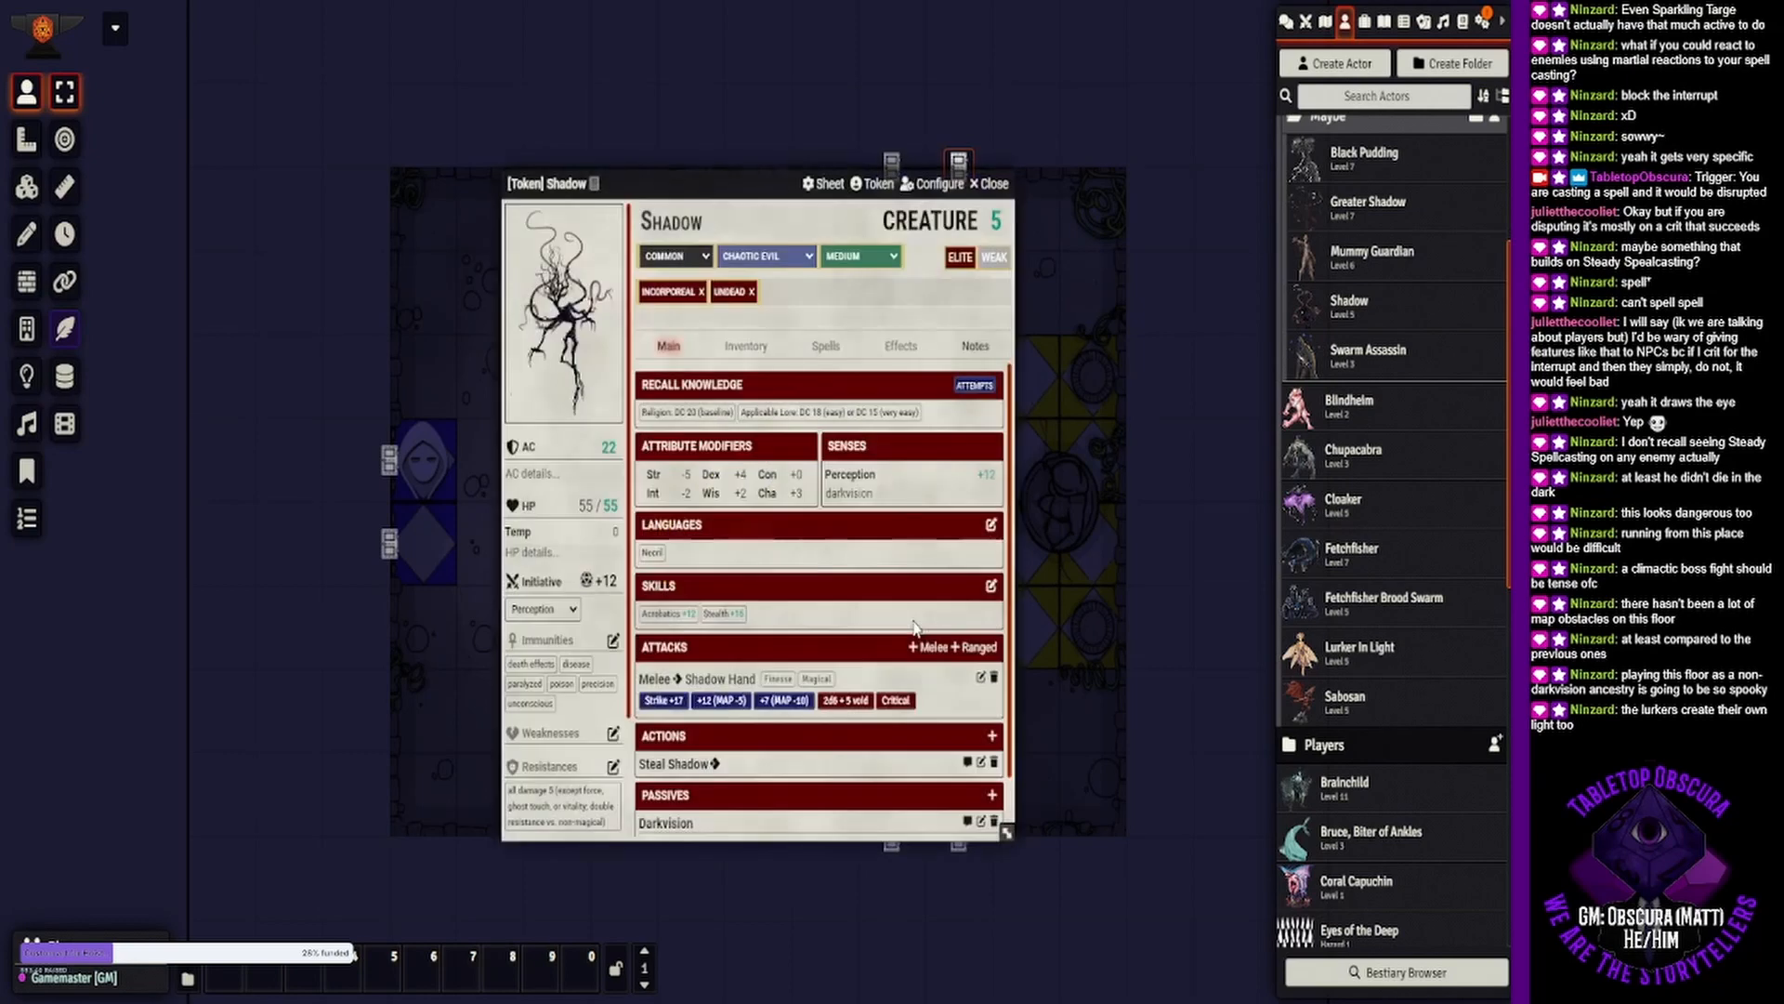
click(994, 258)
key(Escape)
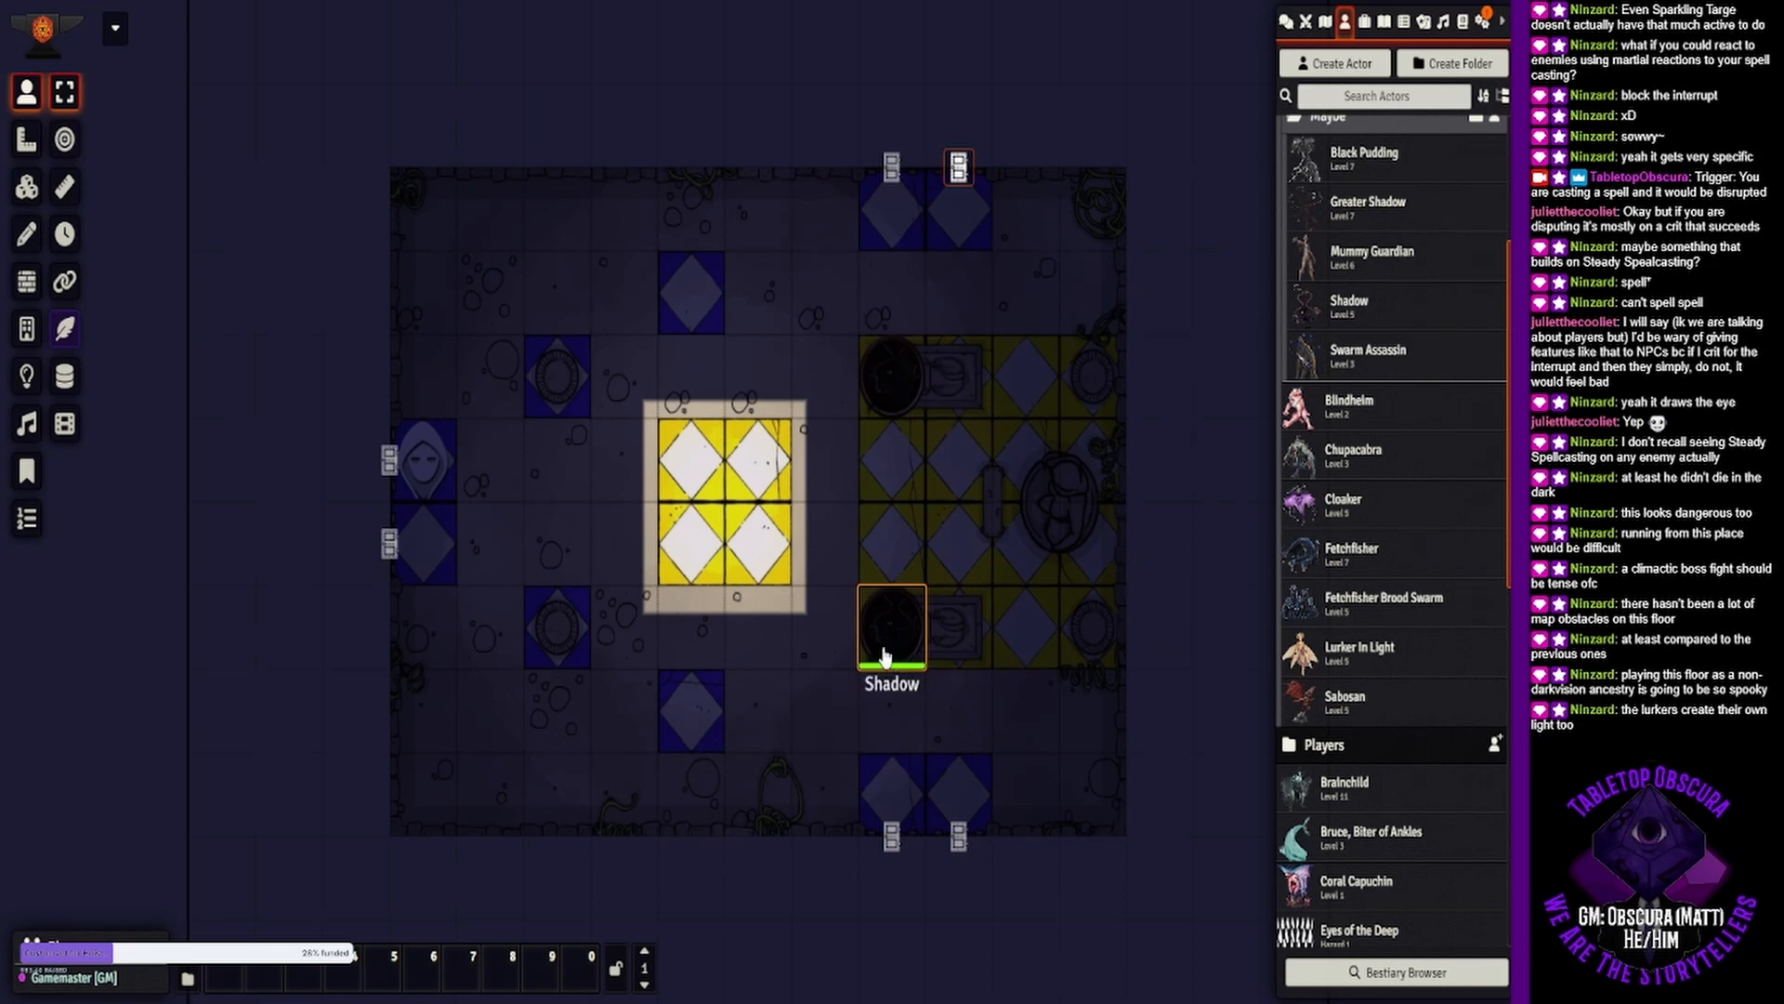
Move both Shadows one square outward from the sarcophagi and paste two copies of the southern one at the mirrored squares on the room's west side.
drag(890, 641, 885, 734)
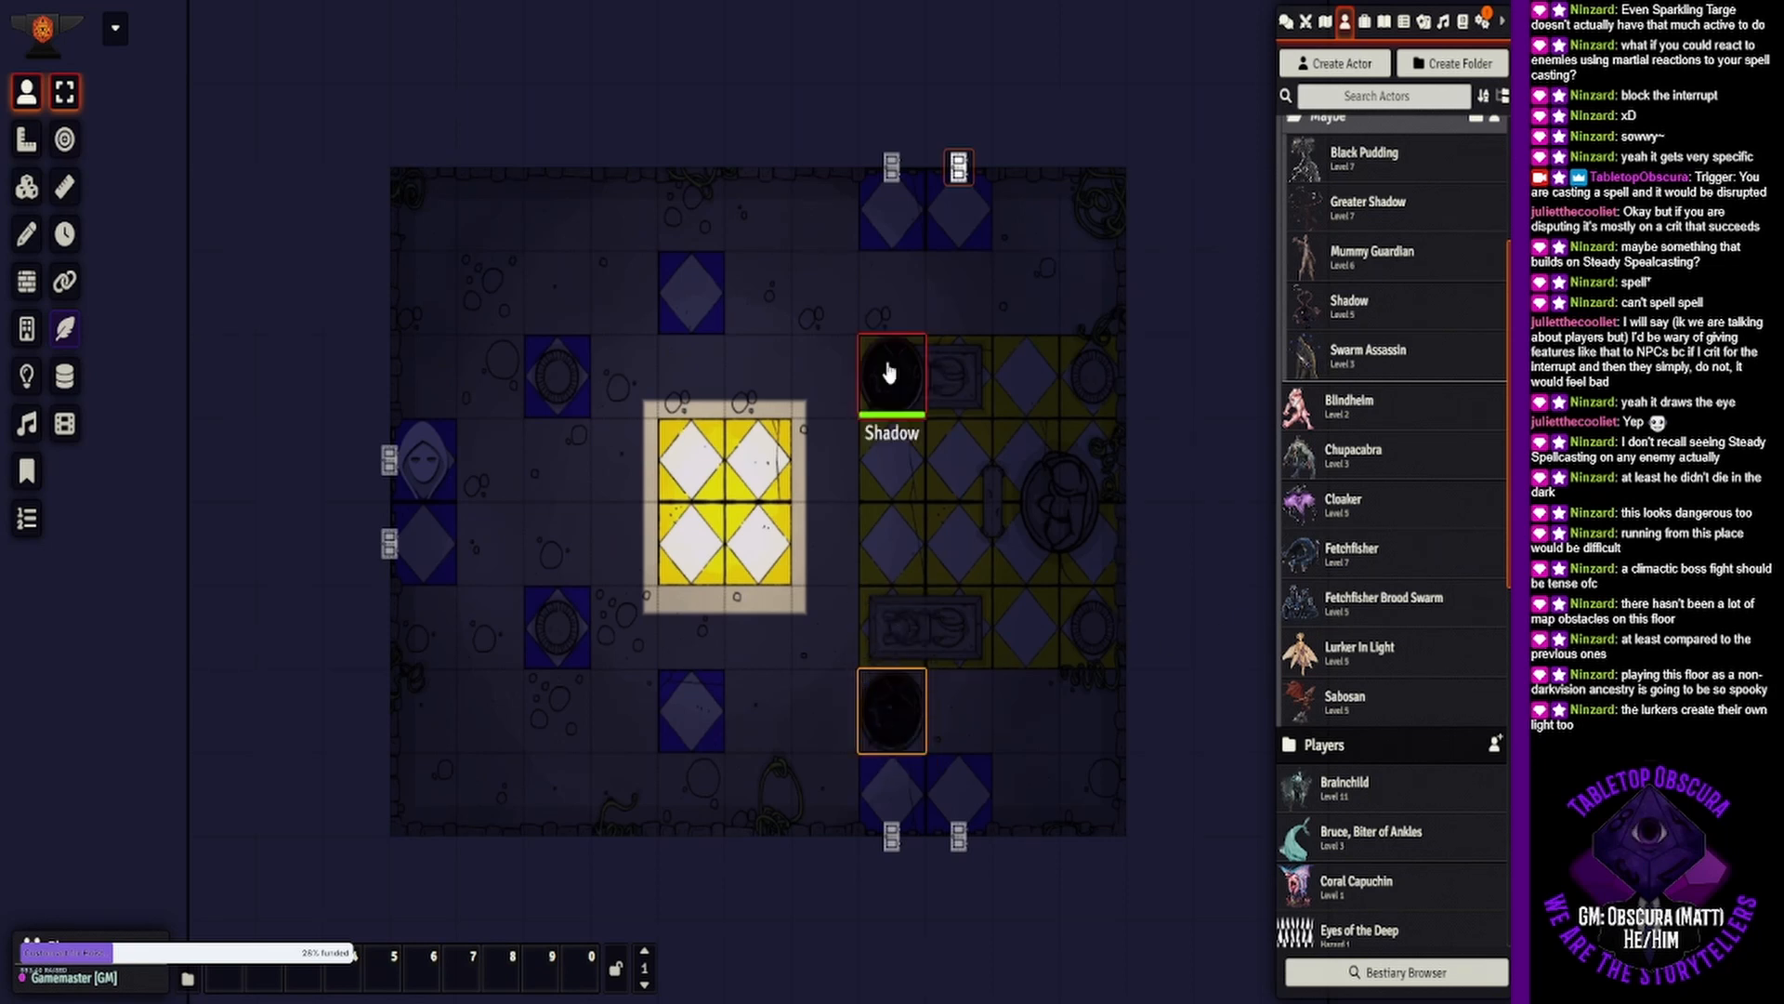
drag(887, 376, 890, 293)
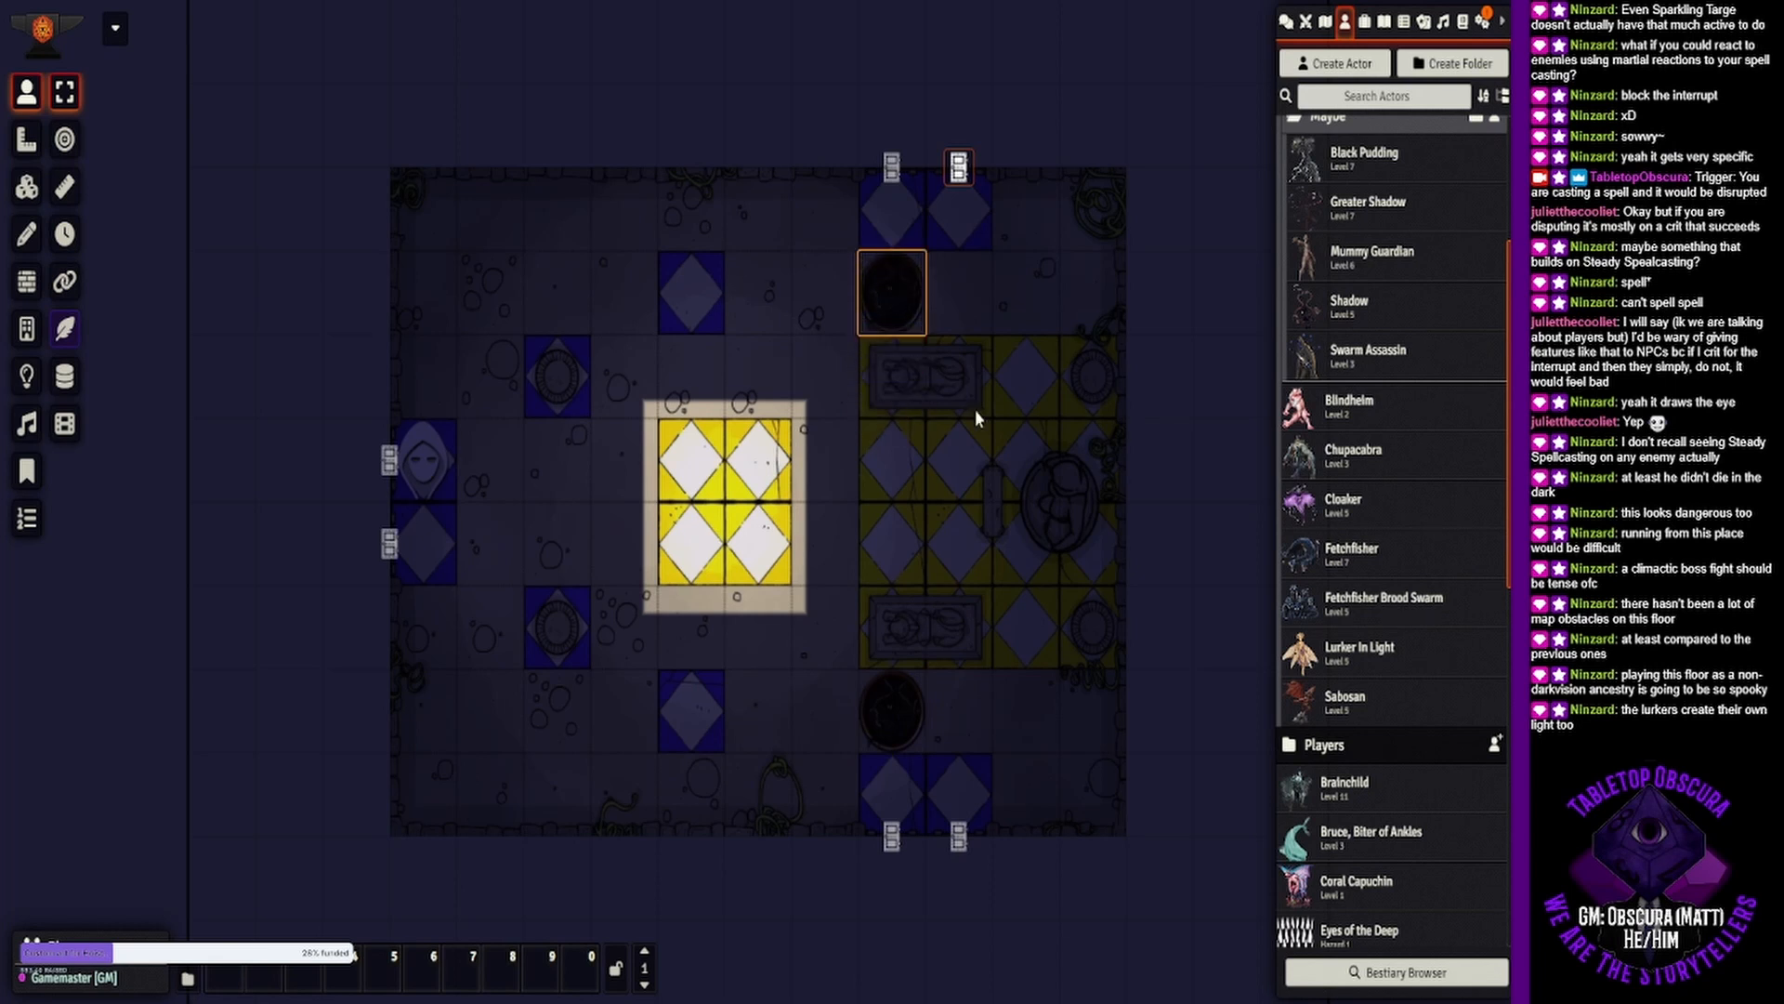
click(910, 714)
key(ctrl+c)
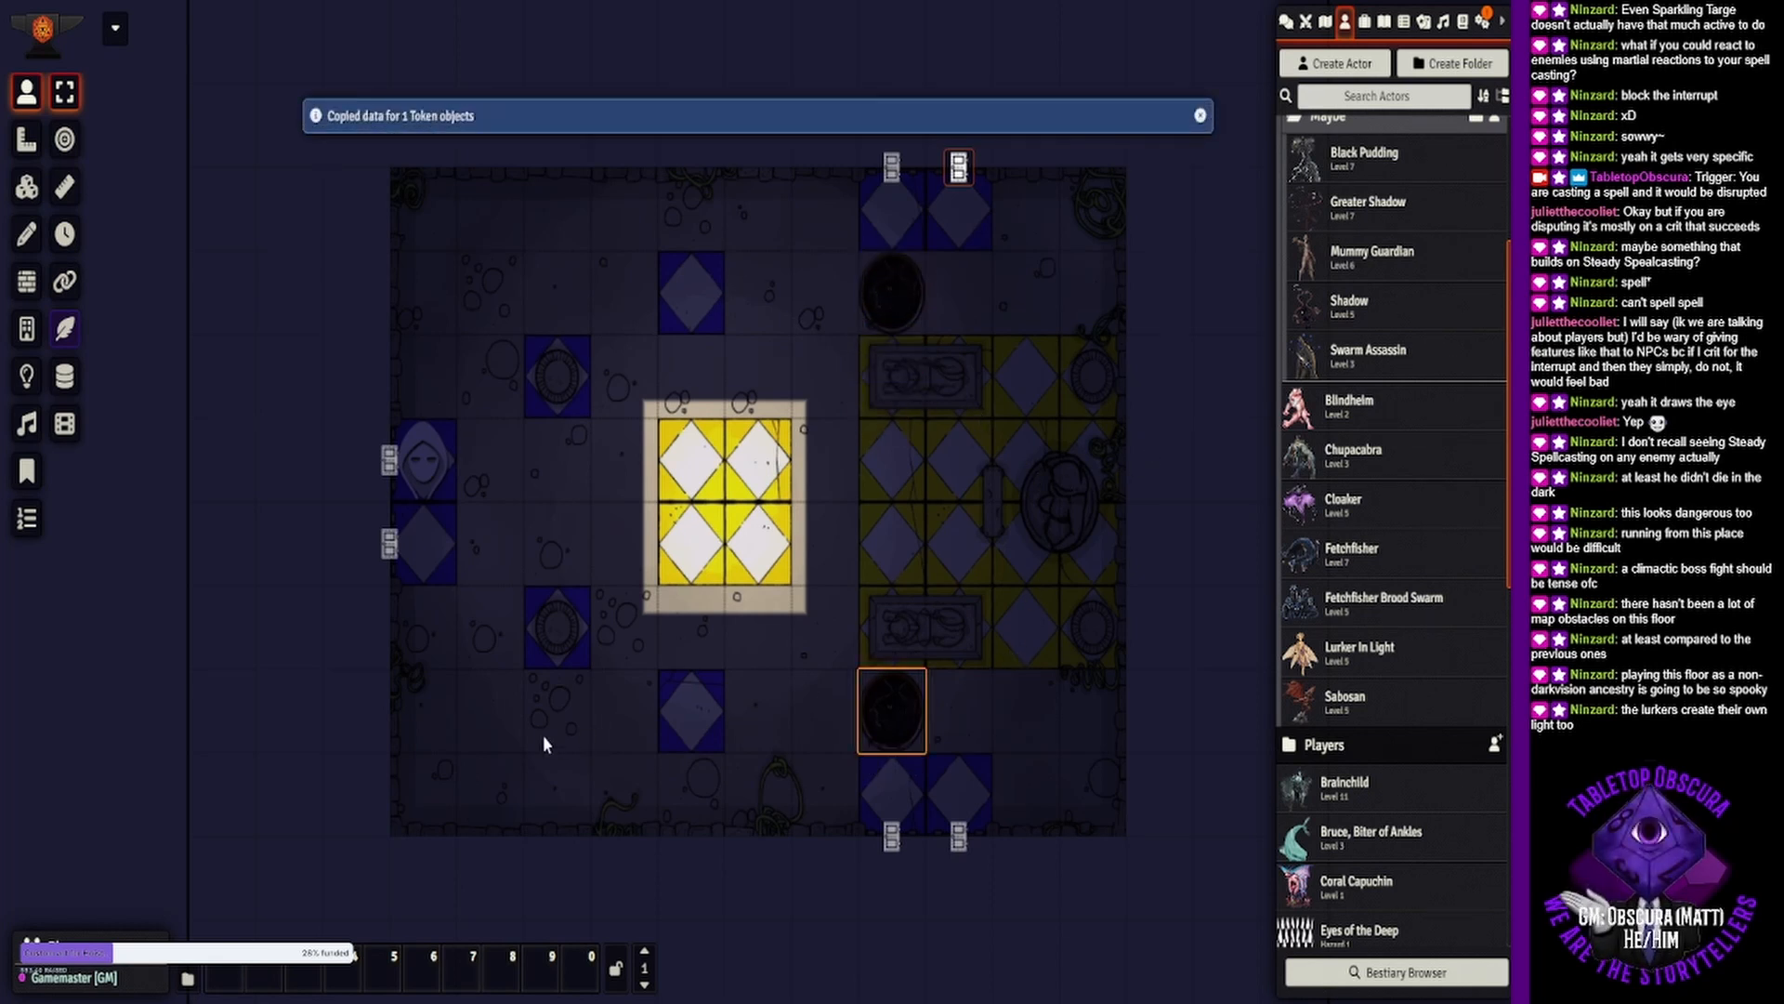
key(ctrl+v)
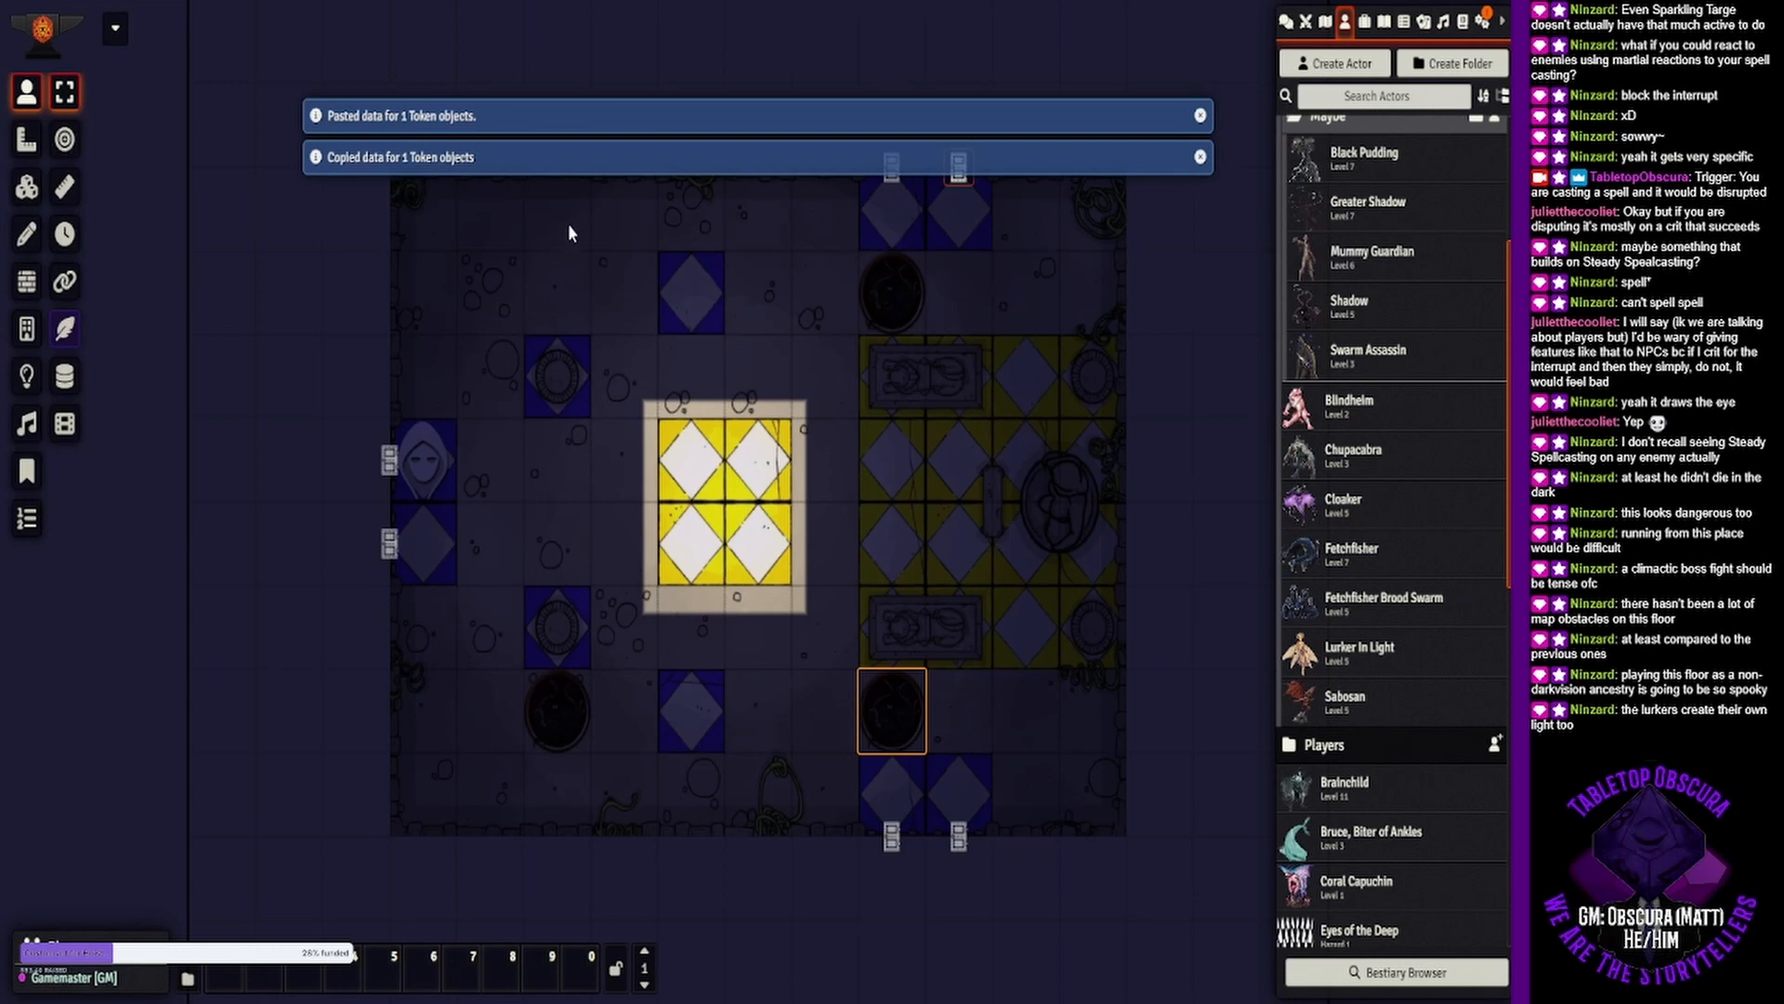
key(ctrl+v)
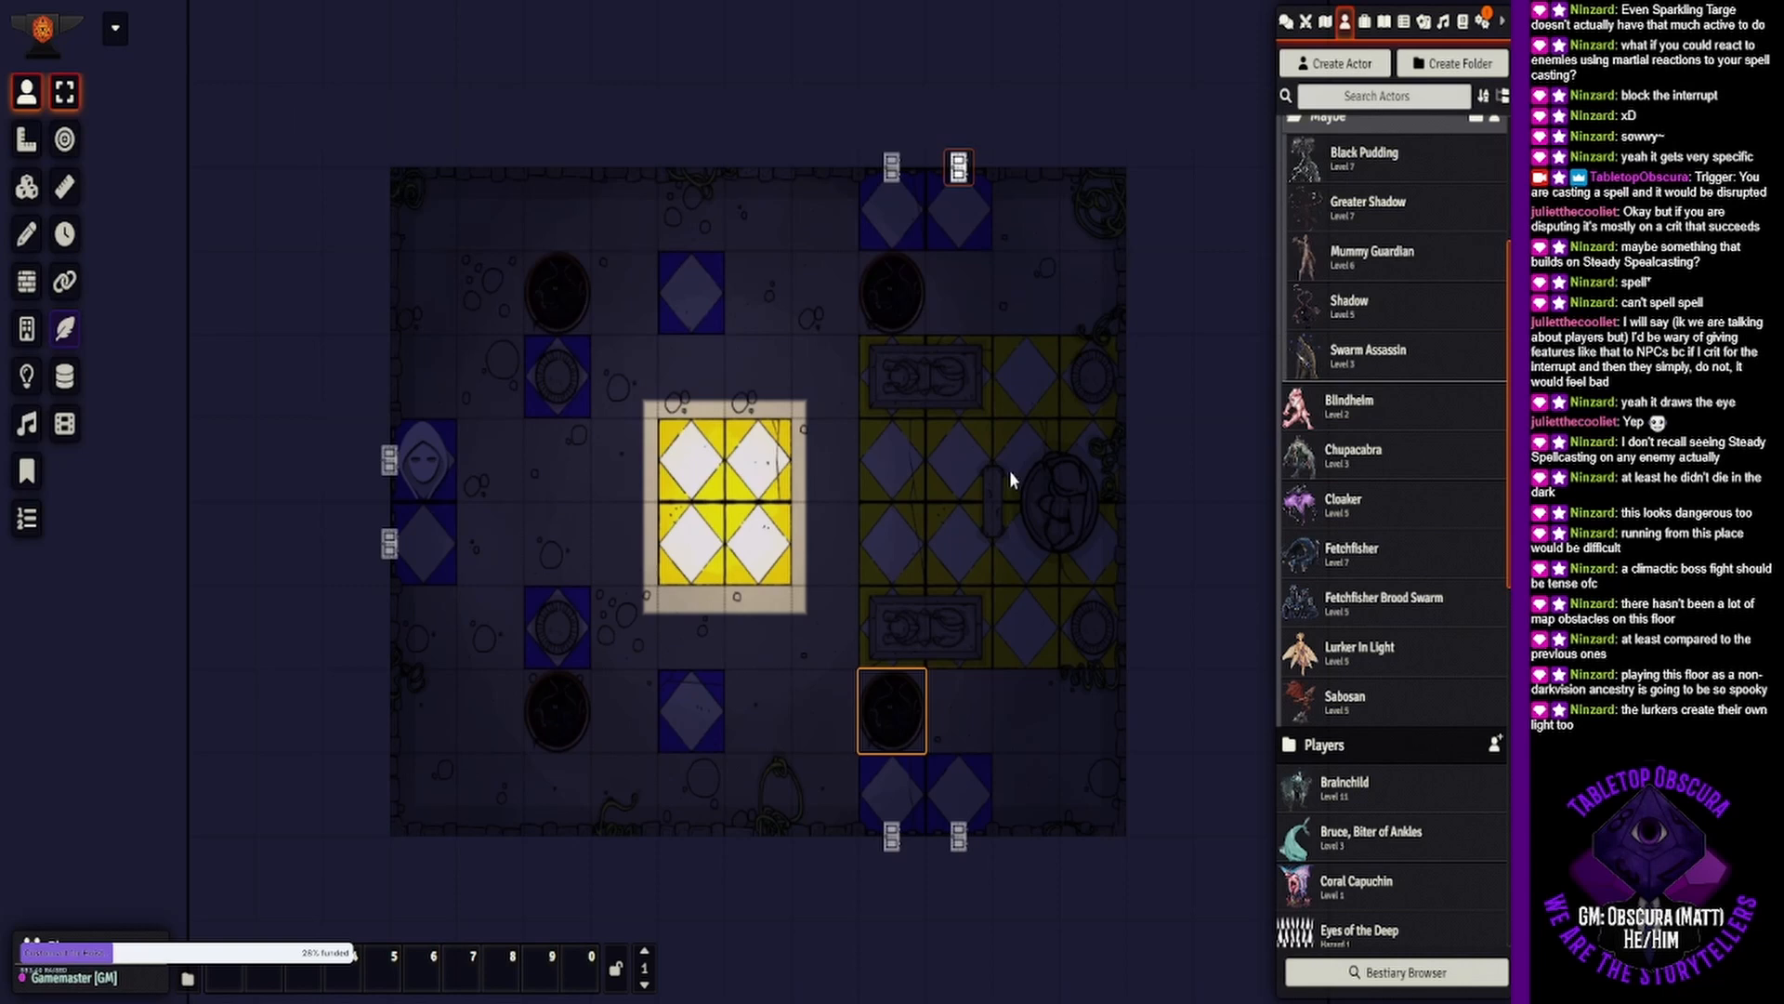
Examine the southeast Shadow's stats and read its Light Vulnerability and Slink in Shadows abilities.
double_click(866, 733)
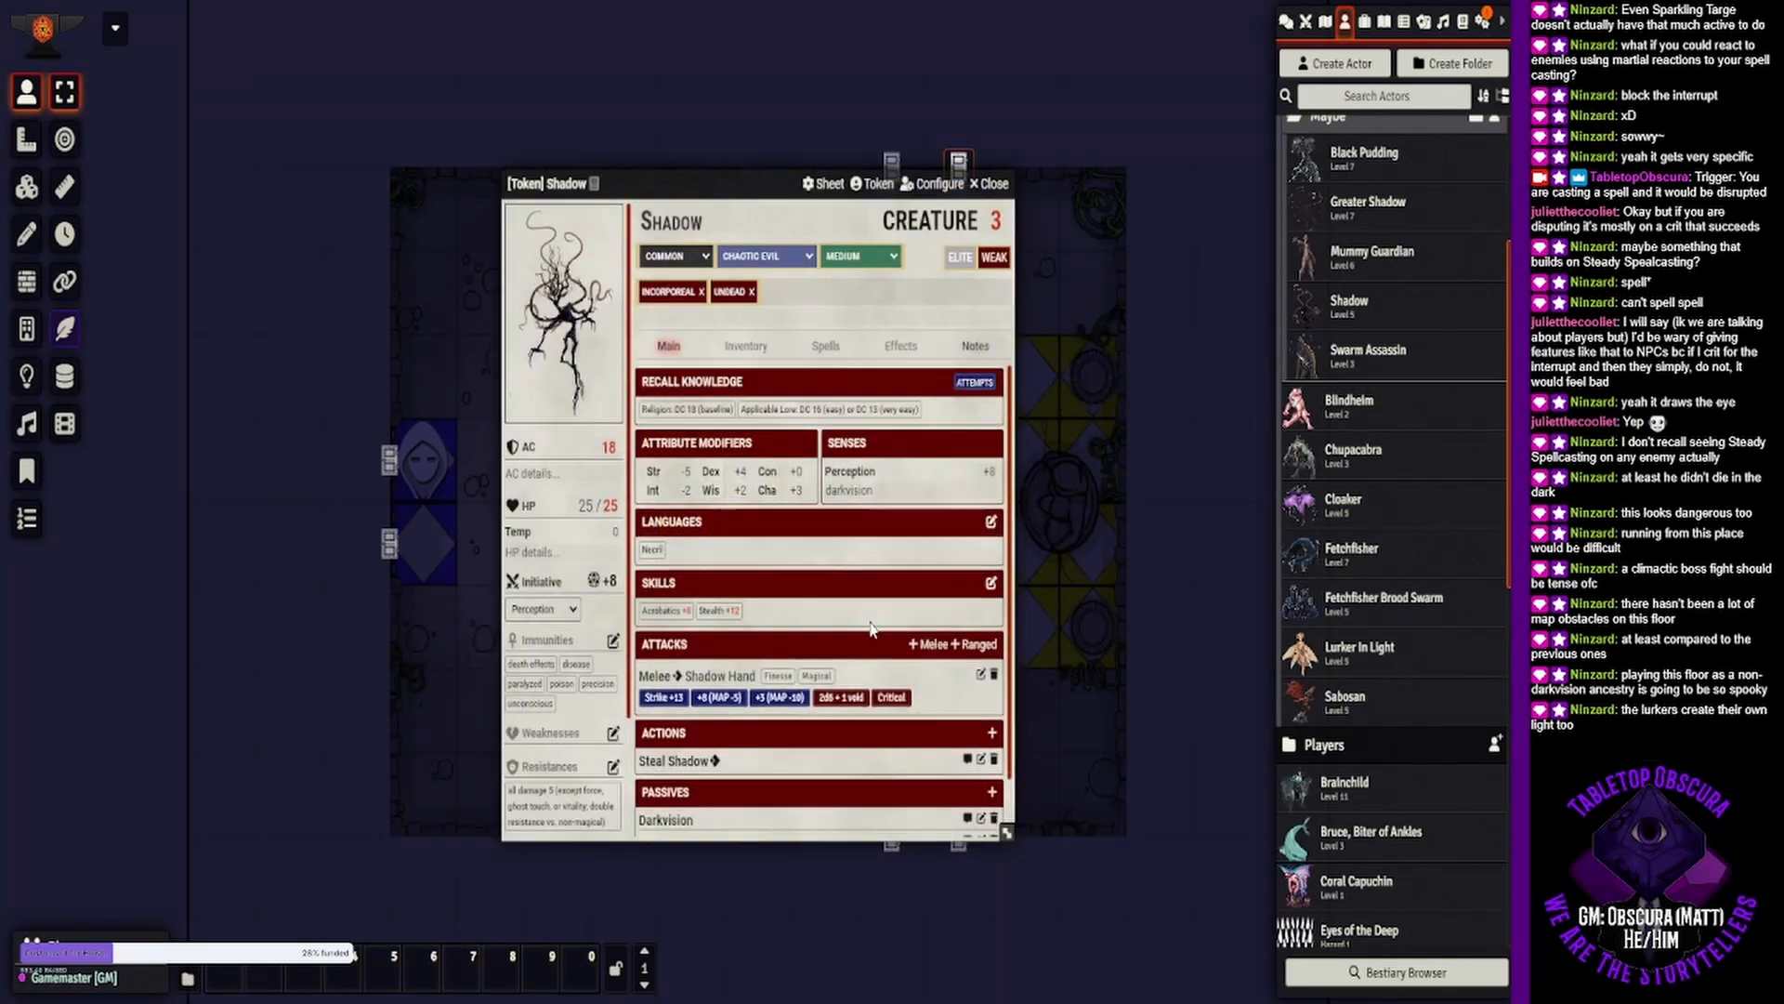
scroll(871, 628, down, 1)
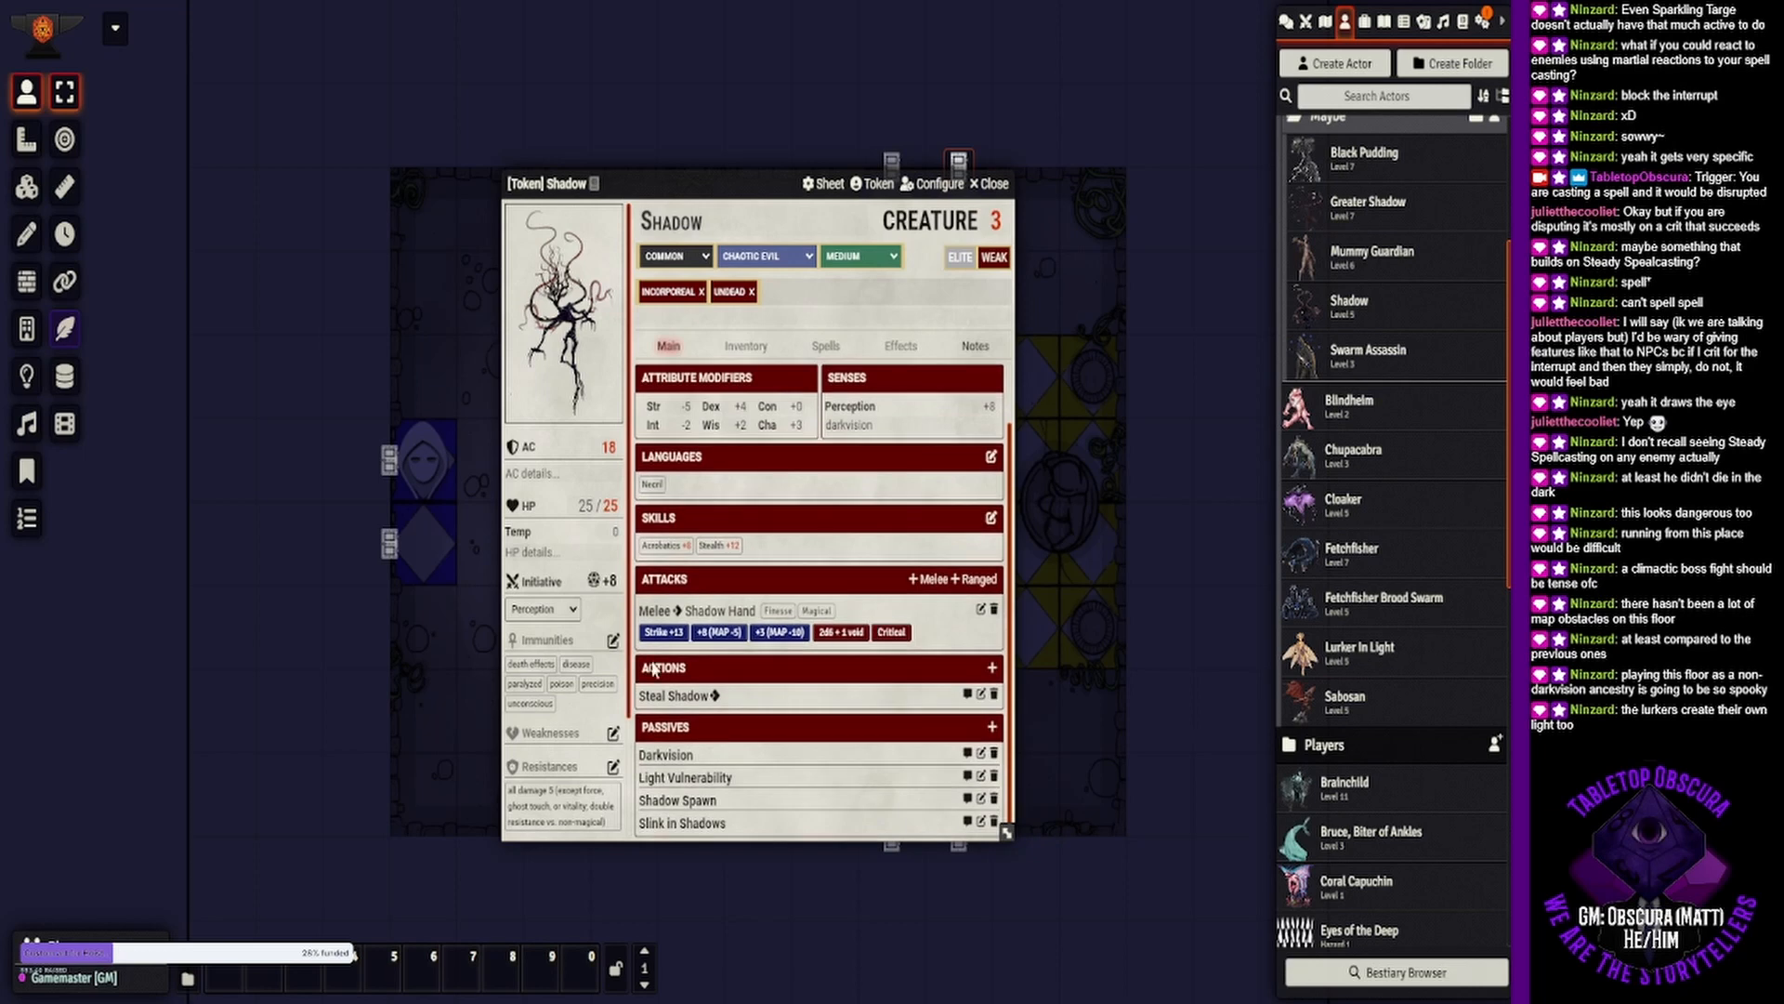
click(712, 785)
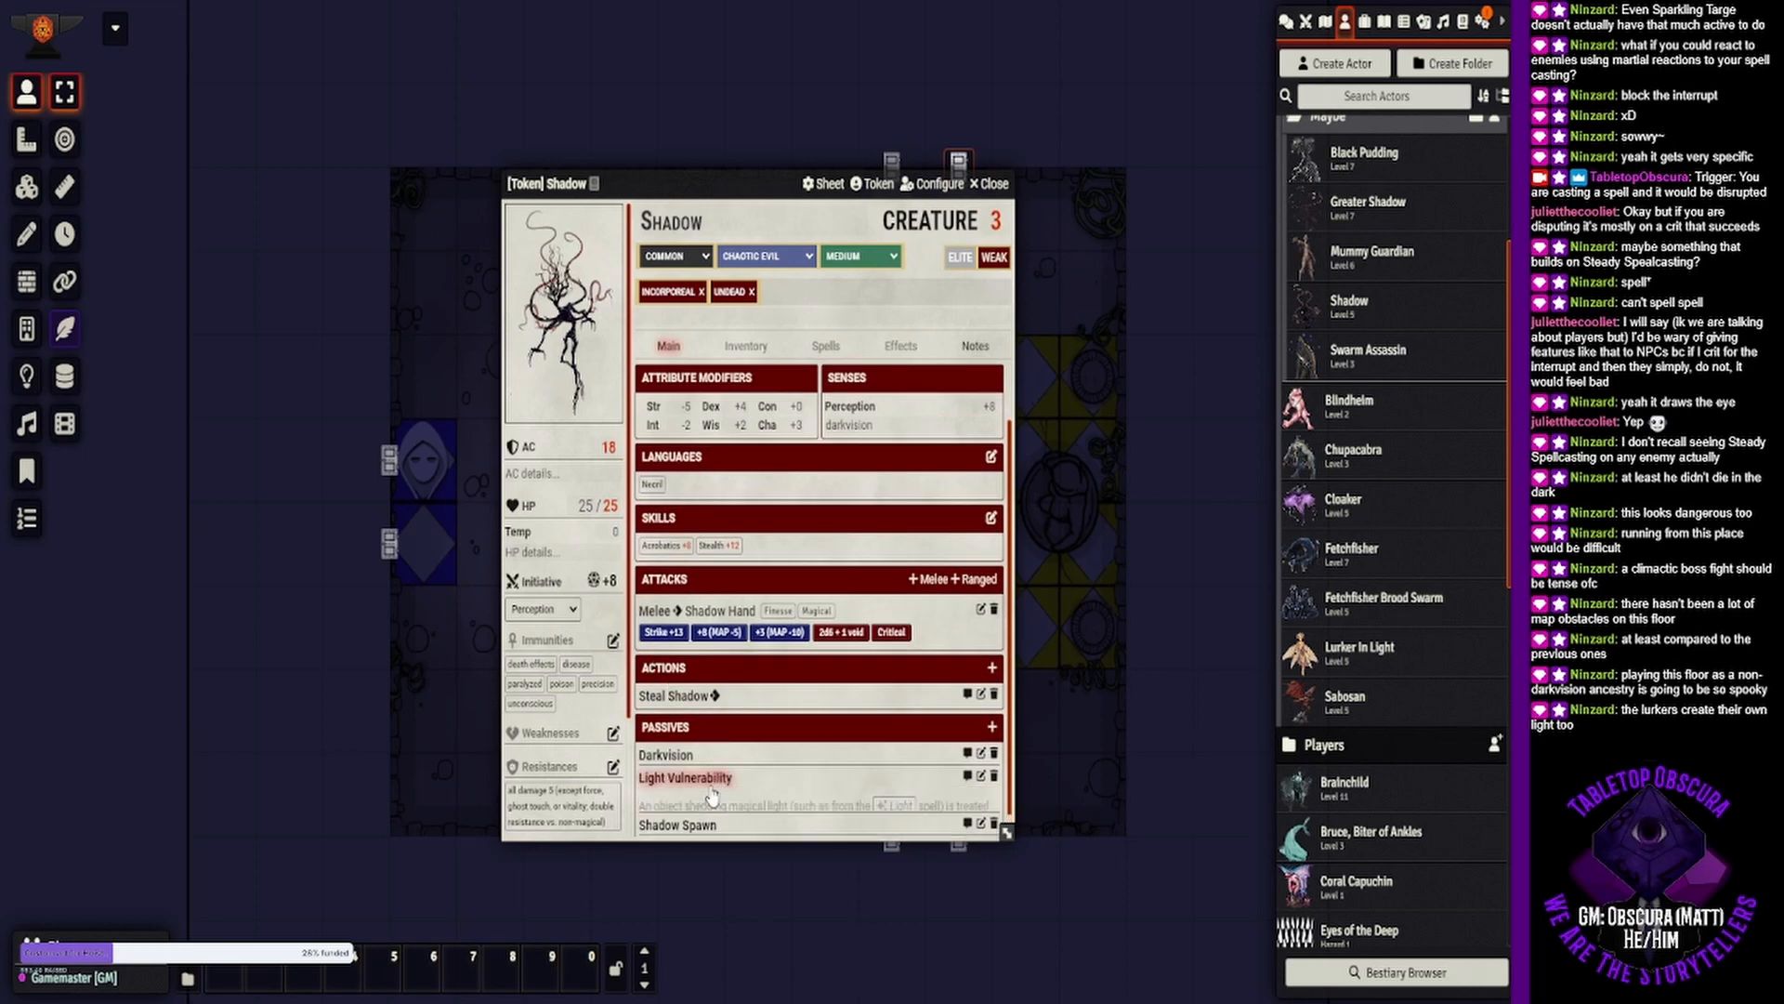
scroll(712, 791, down, 1)
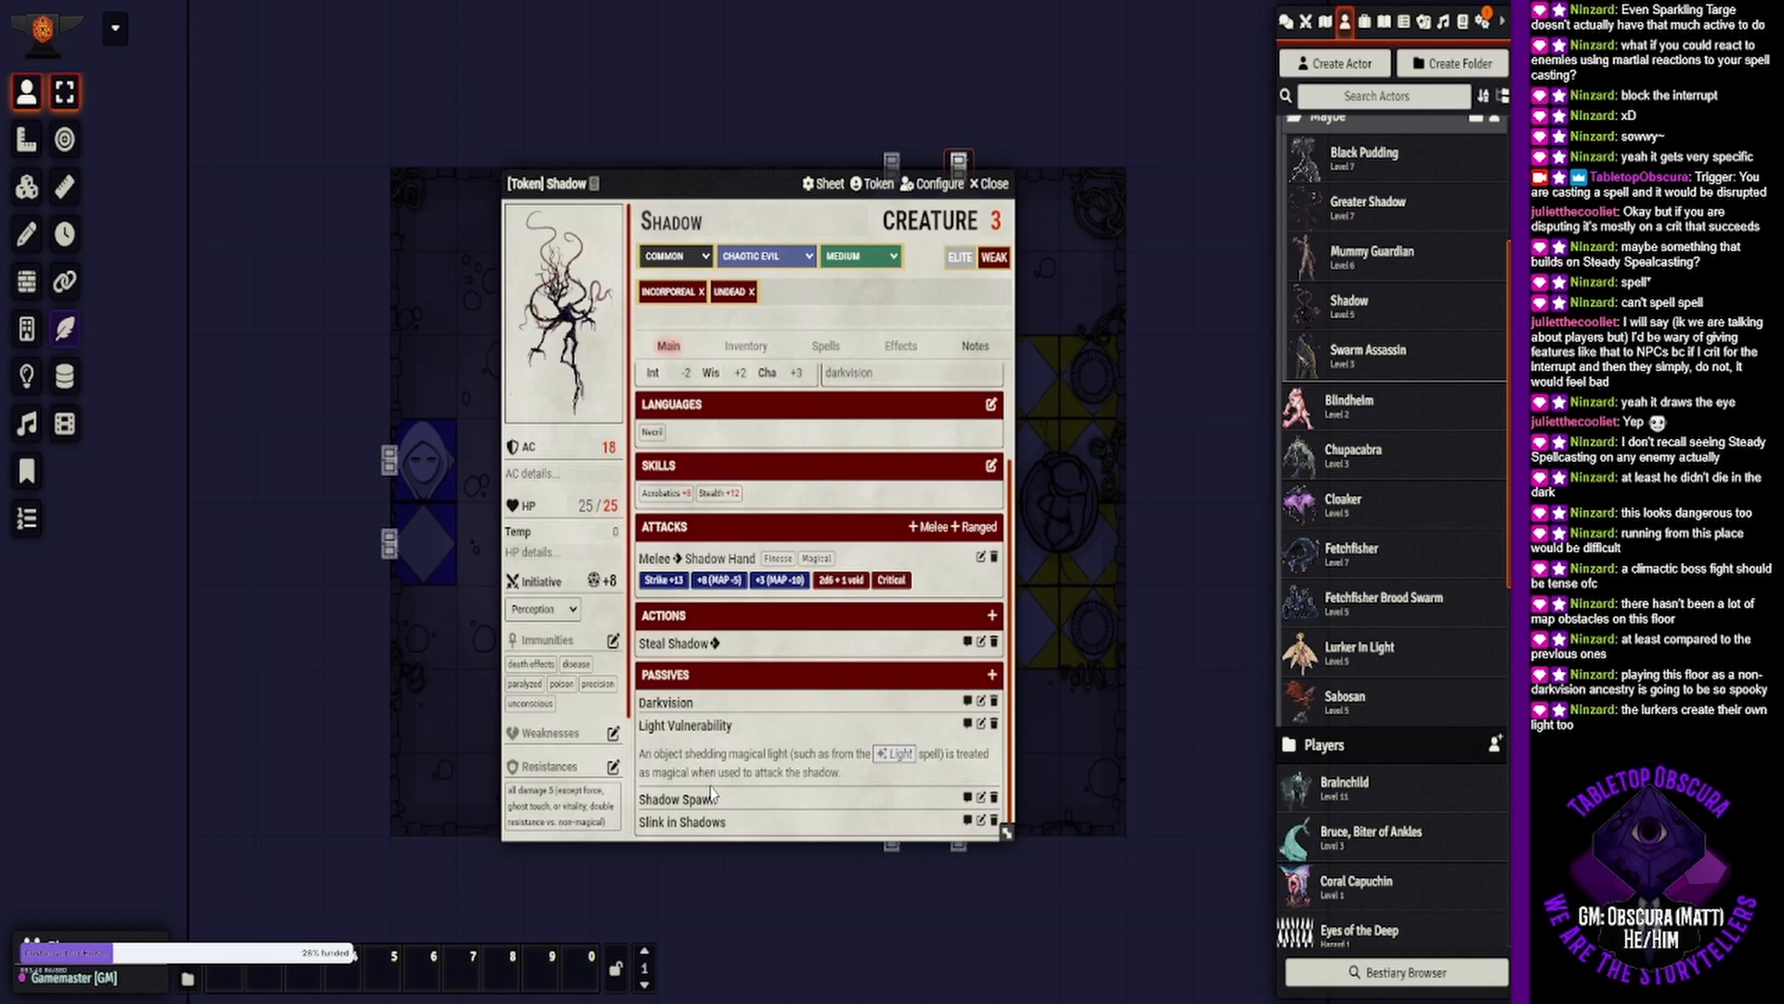
click(712, 735)
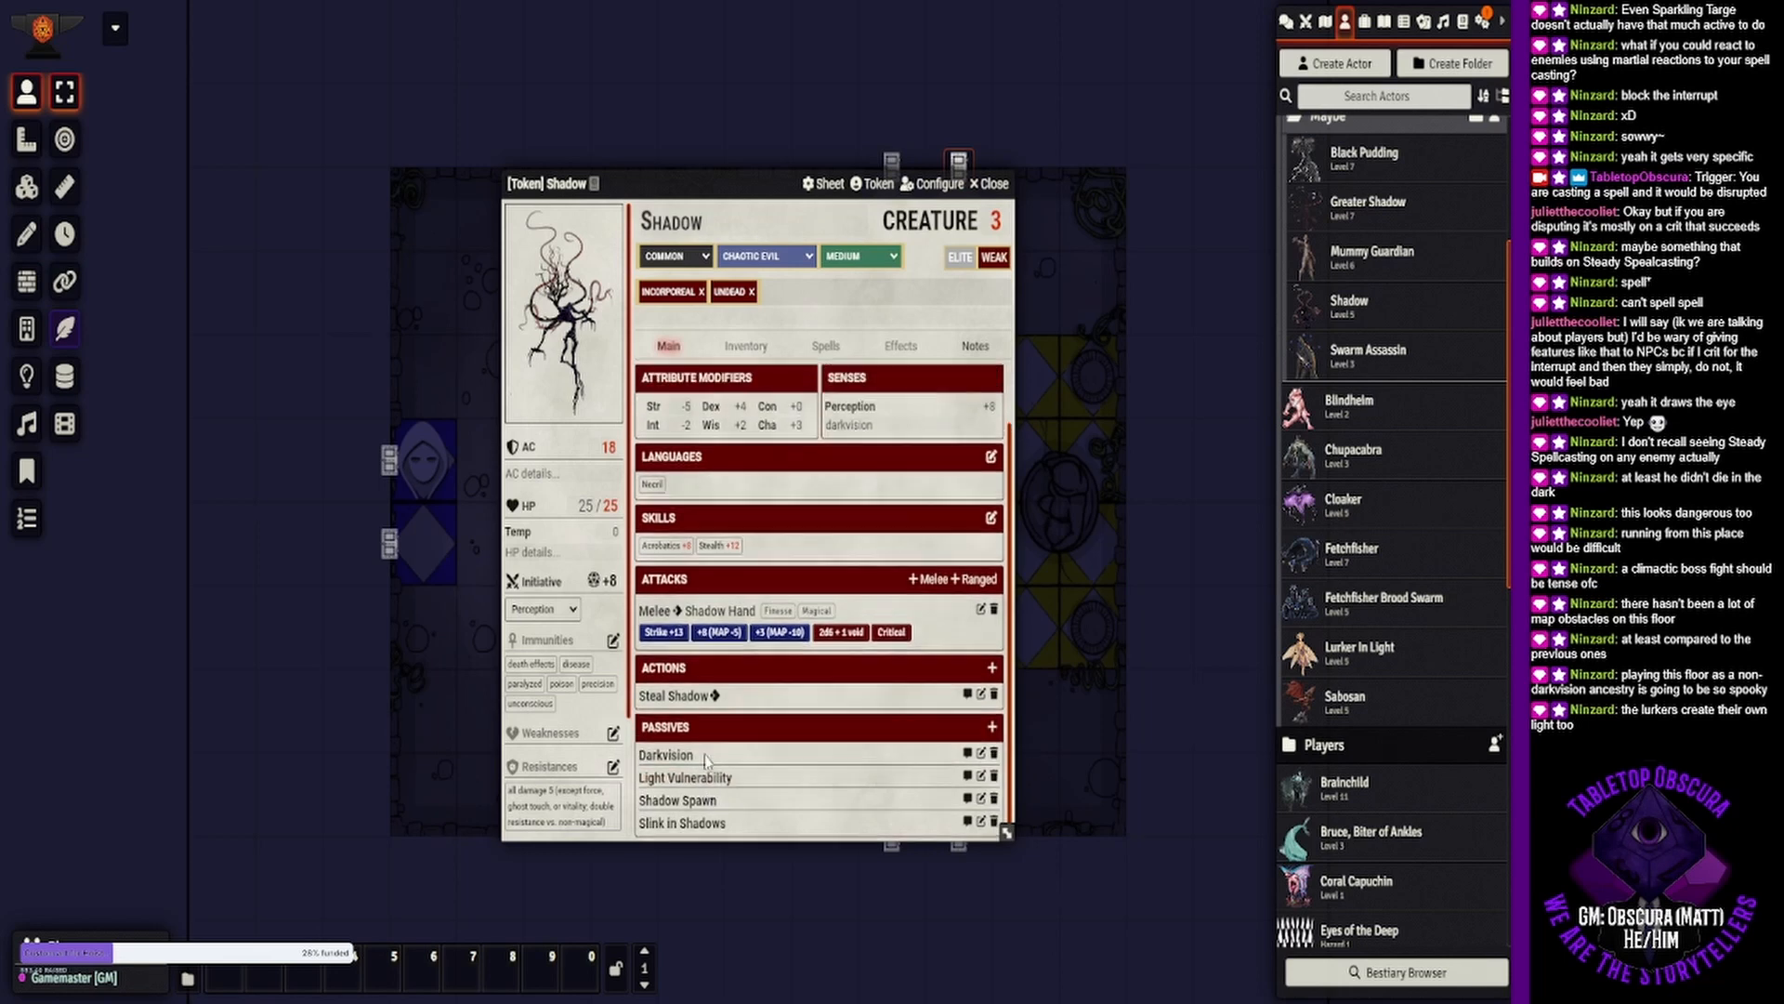
click(708, 824)
scroll(743, 799, down, 1)
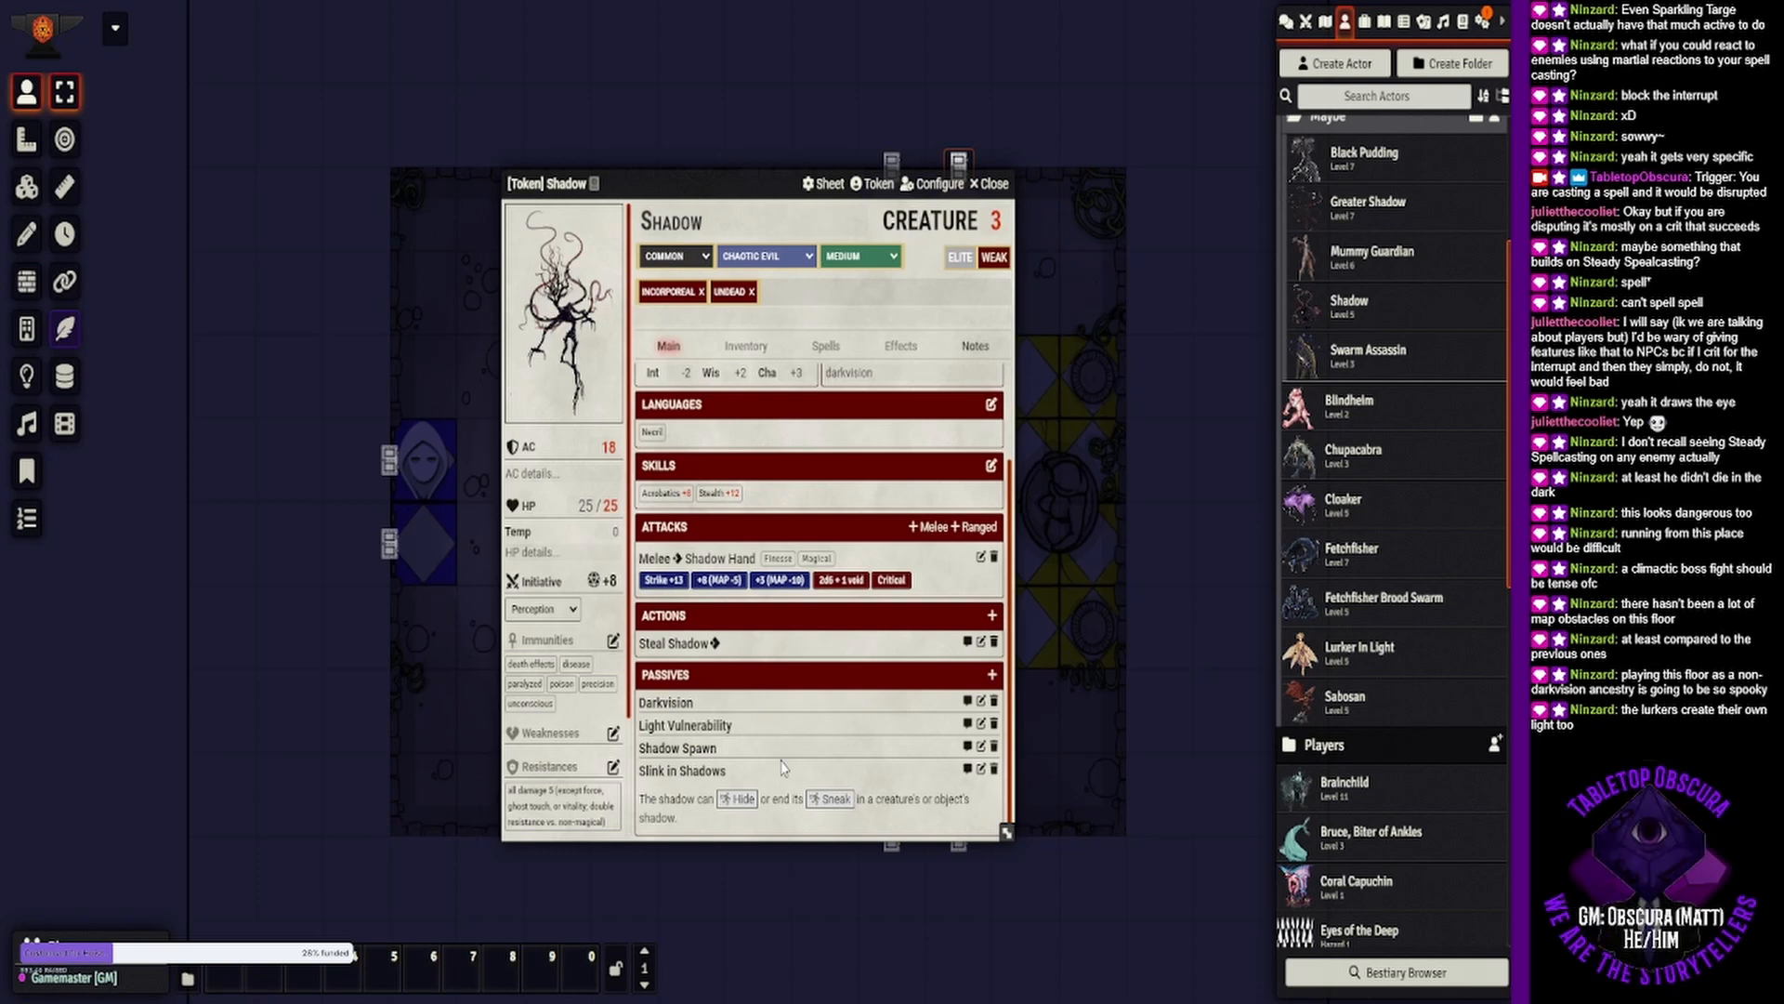
scroll(744, 725, up, 1)
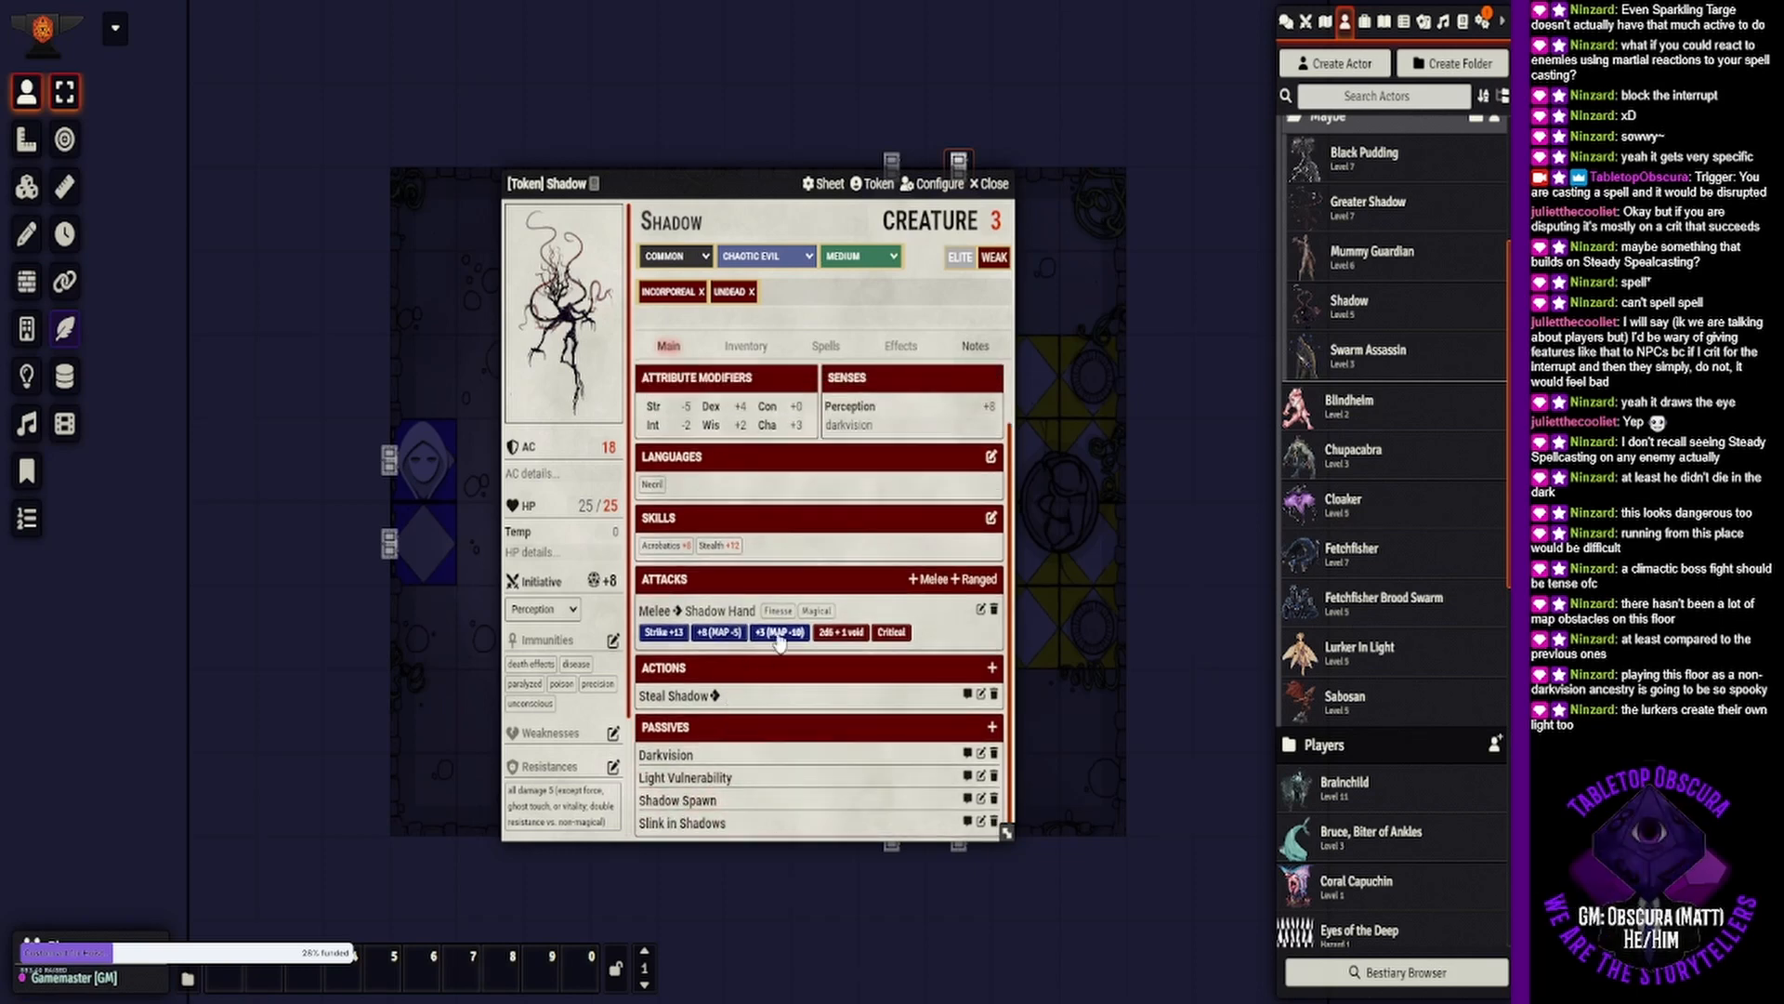
scroll(778, 641, up, 1)
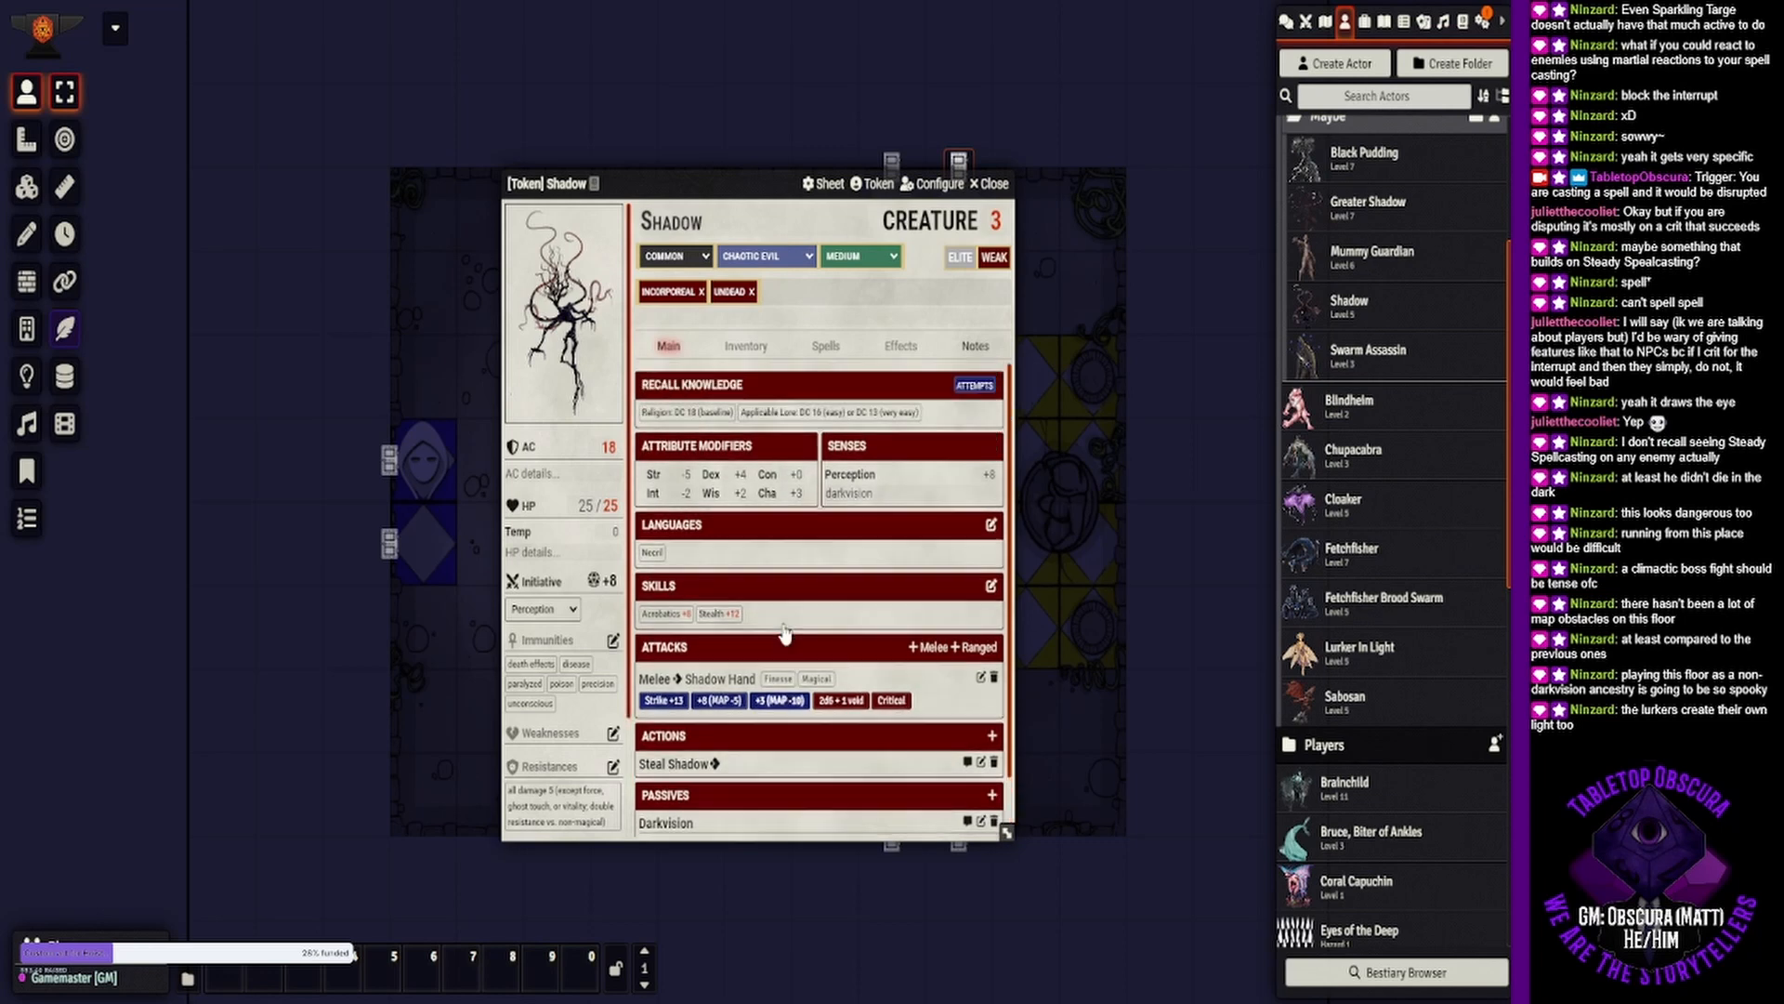
click(985, 180)
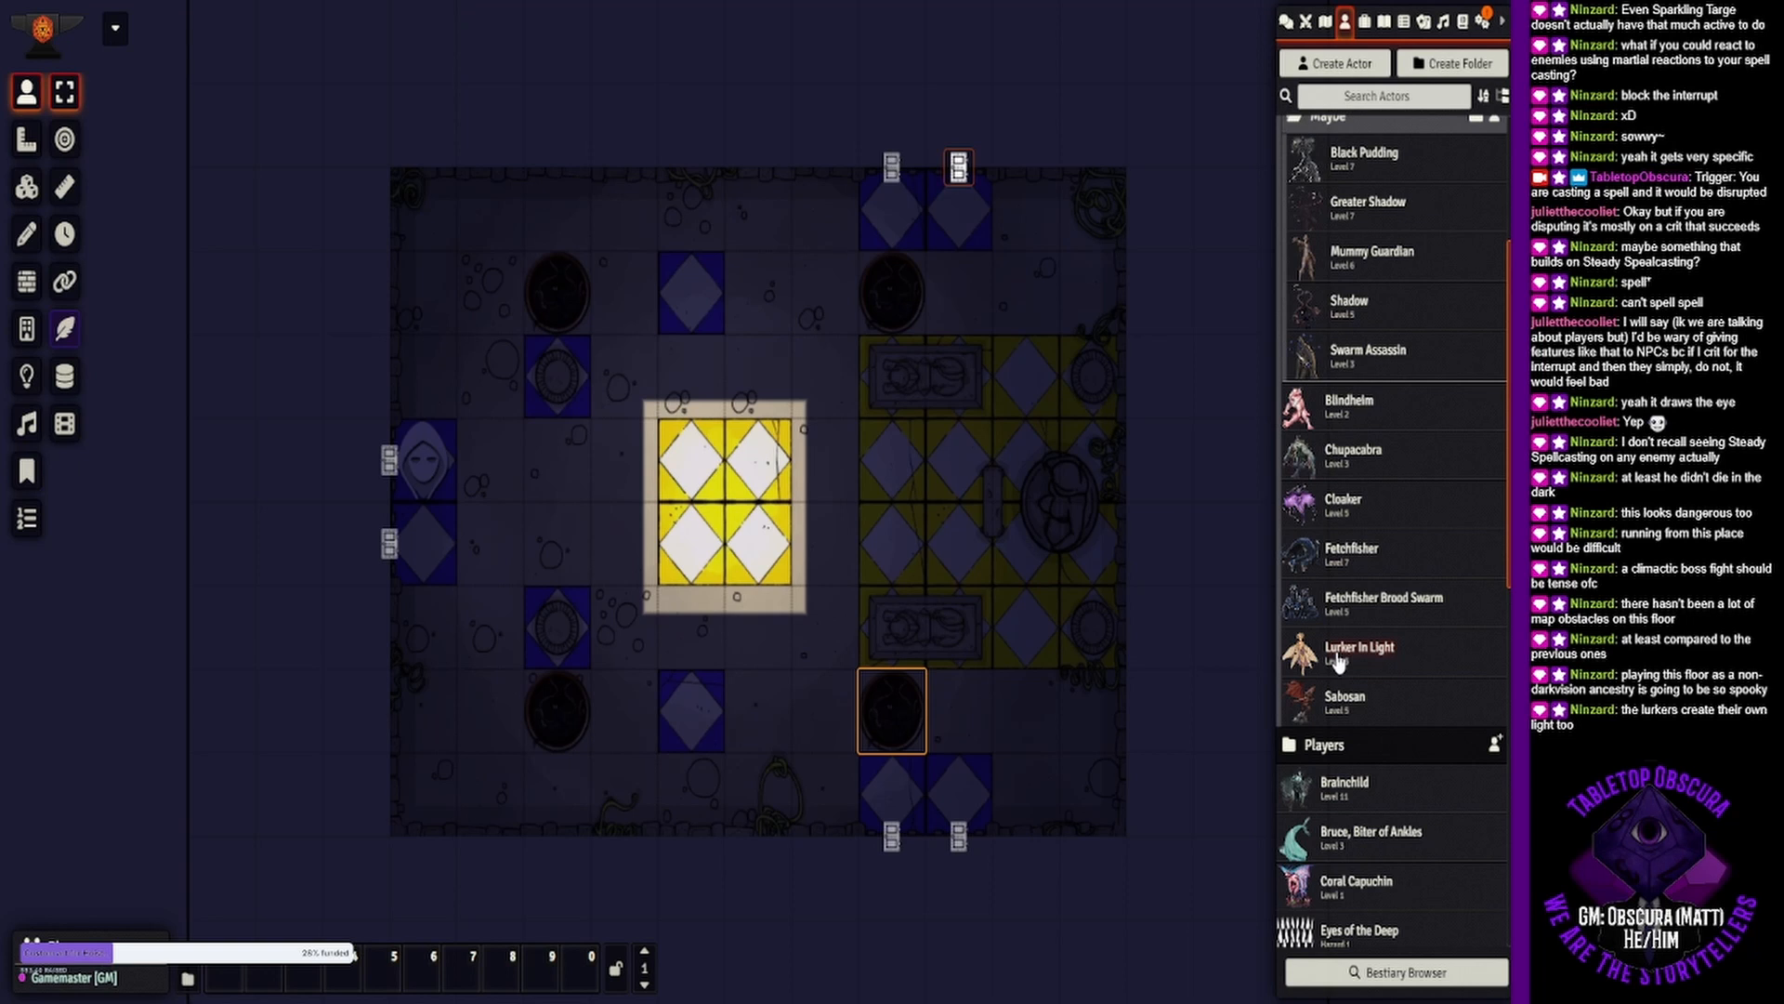
Place a Lurker In Light token on the northeast tile of the lit block and set its hit points to 1.
drag(1338, 661, 757, 483)
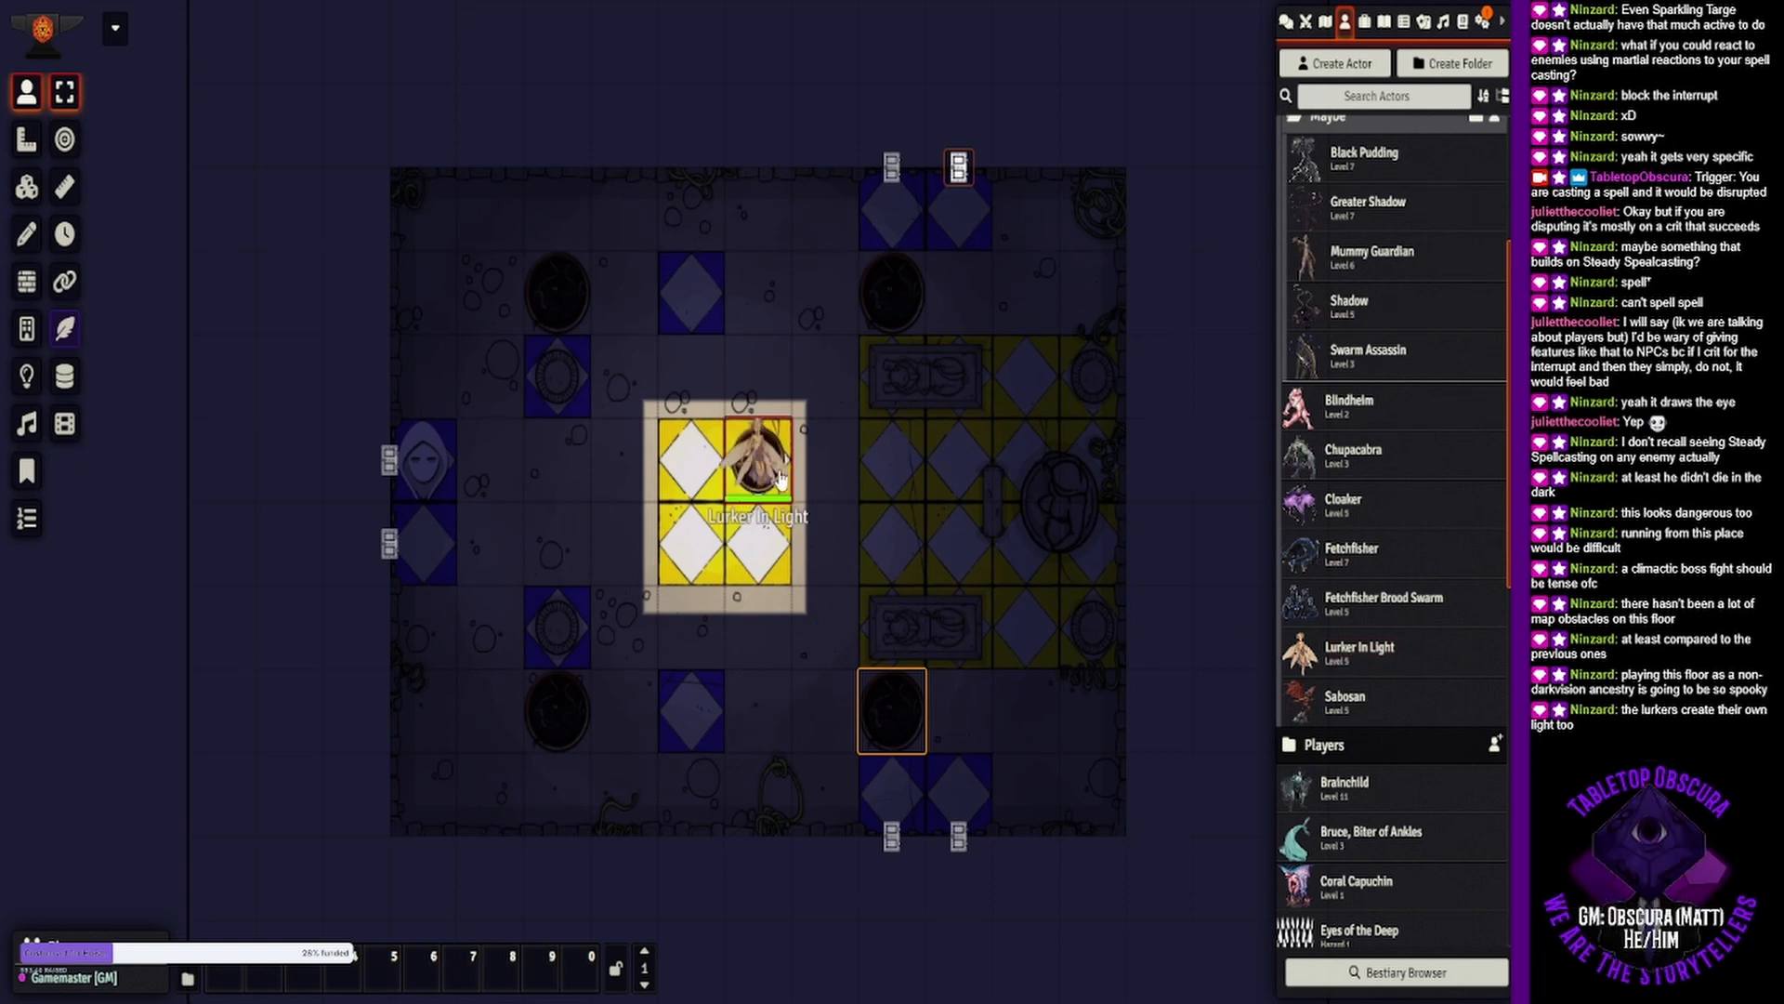
right_click(758, 469)
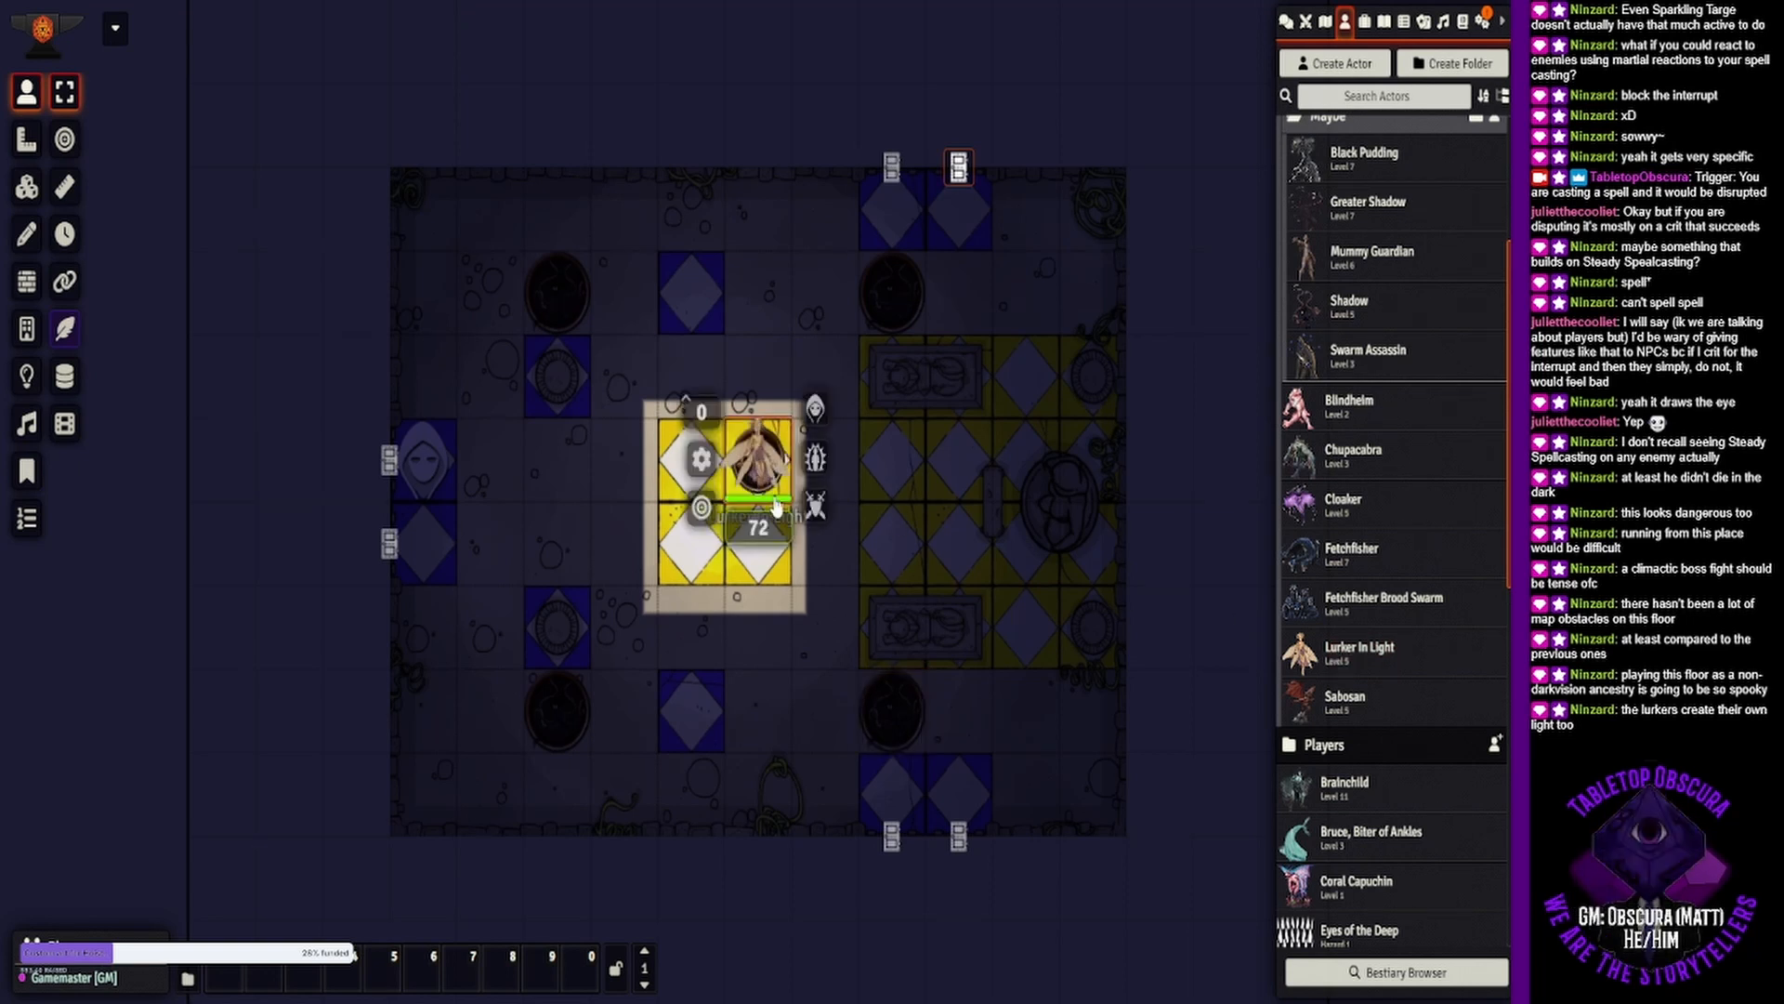
drag(760, 526, 740, 522)
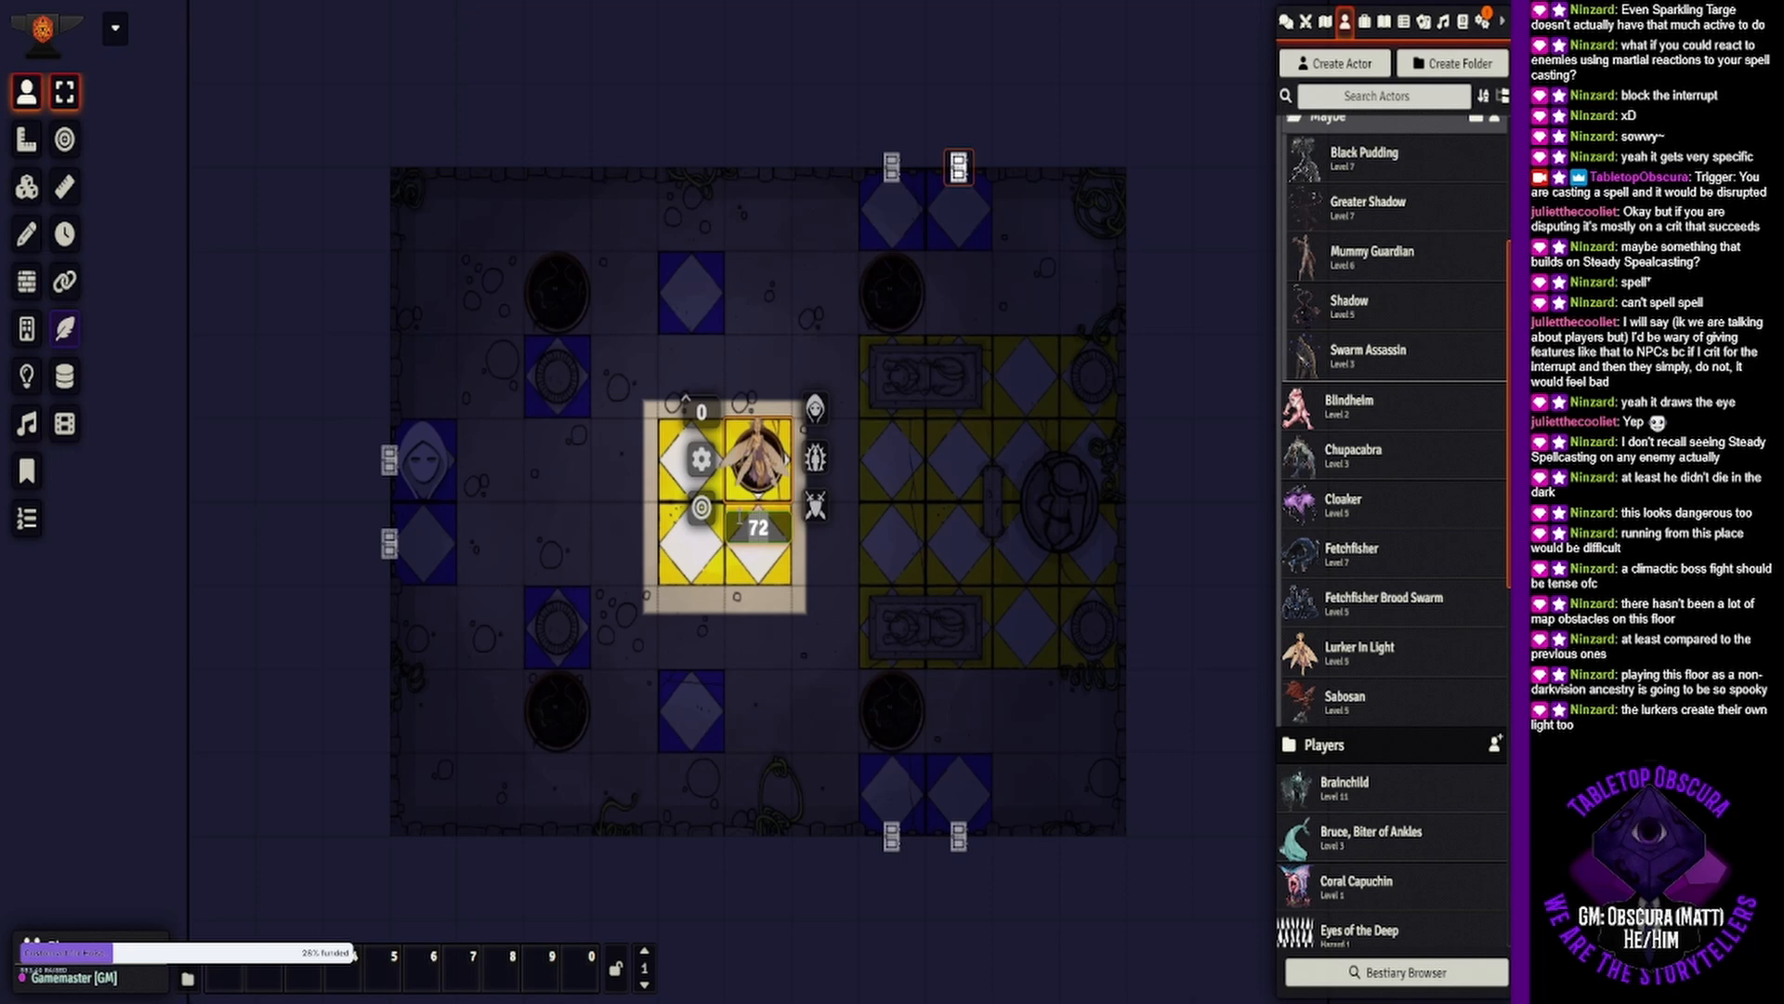
text(4)
key(Return)
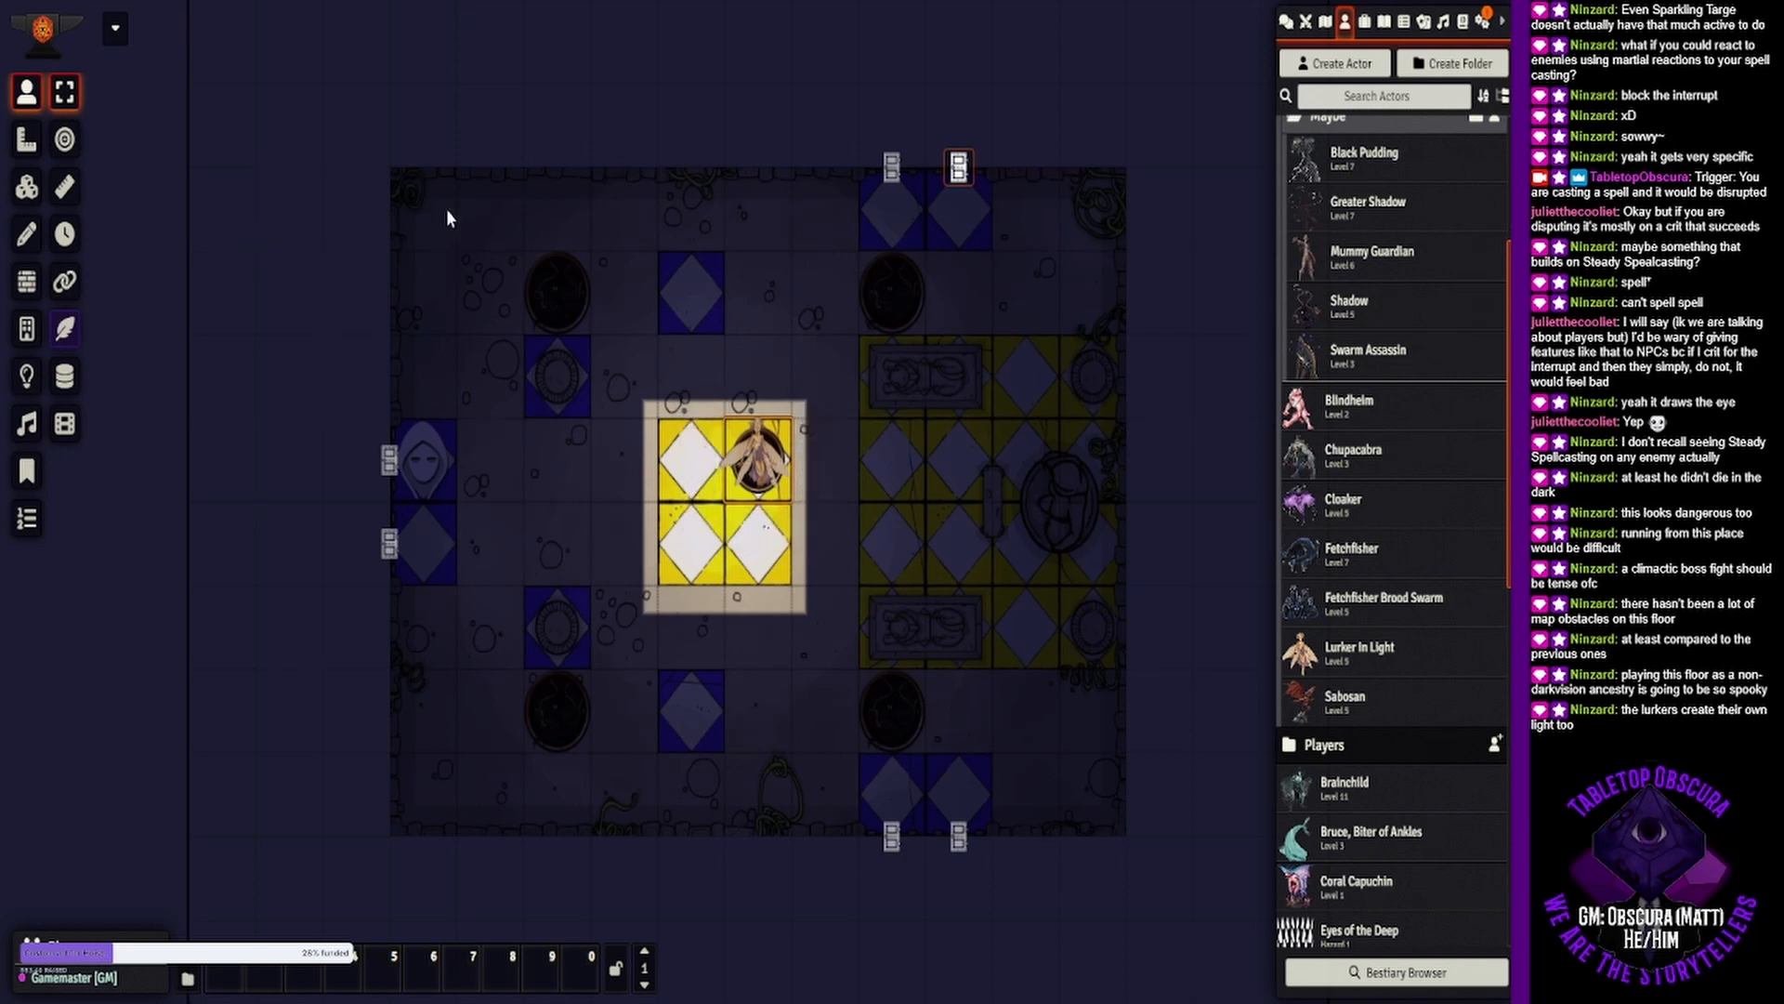
Apply the Wounded condition to the Lurker In Light token.
right_click(764, 465)
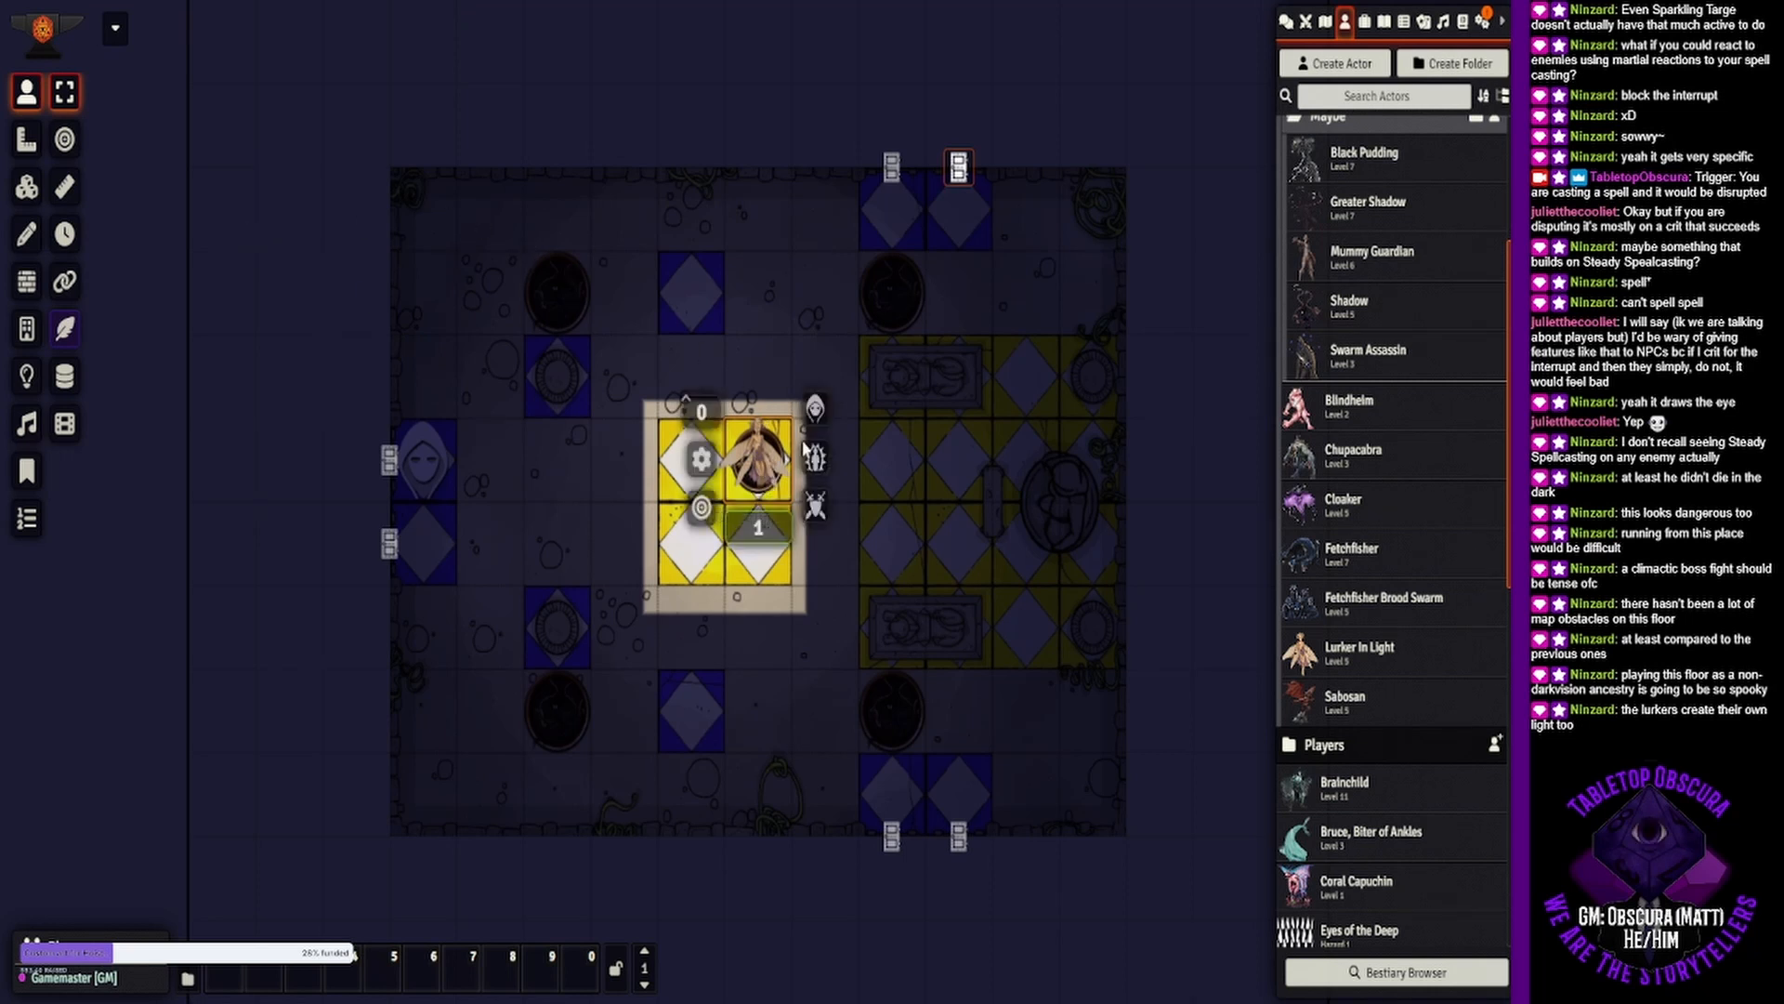
click(816, 457)
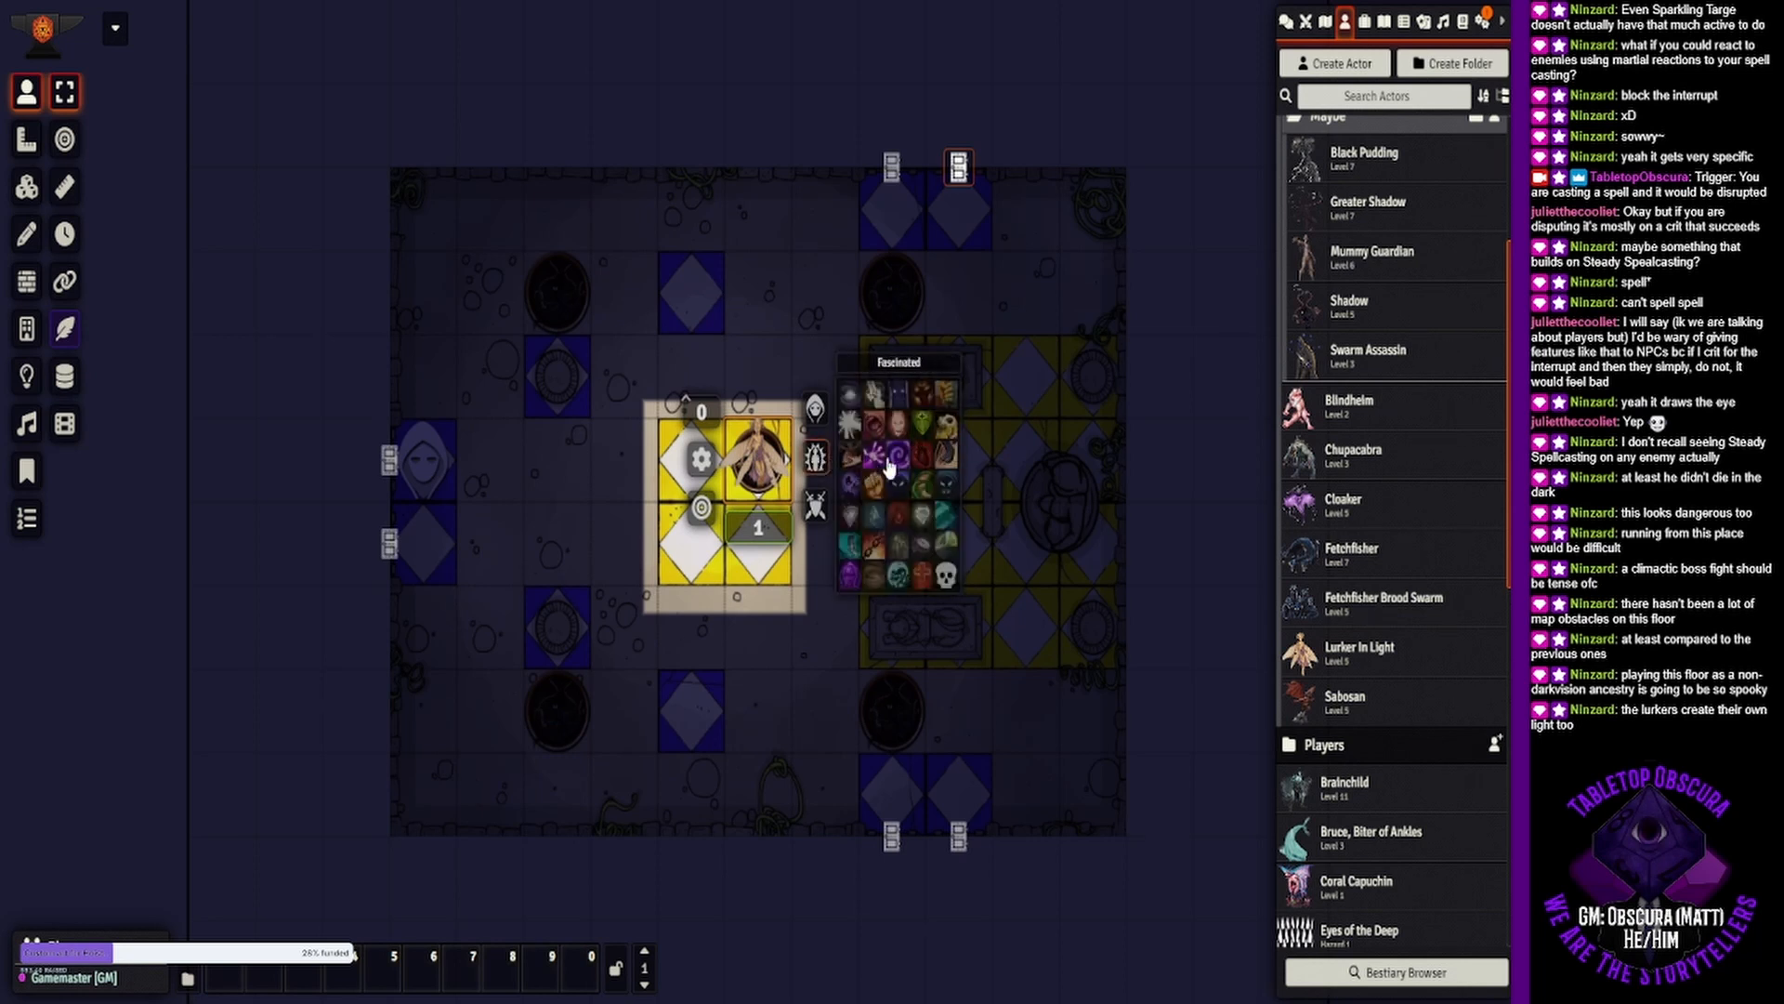
click(921, 576)
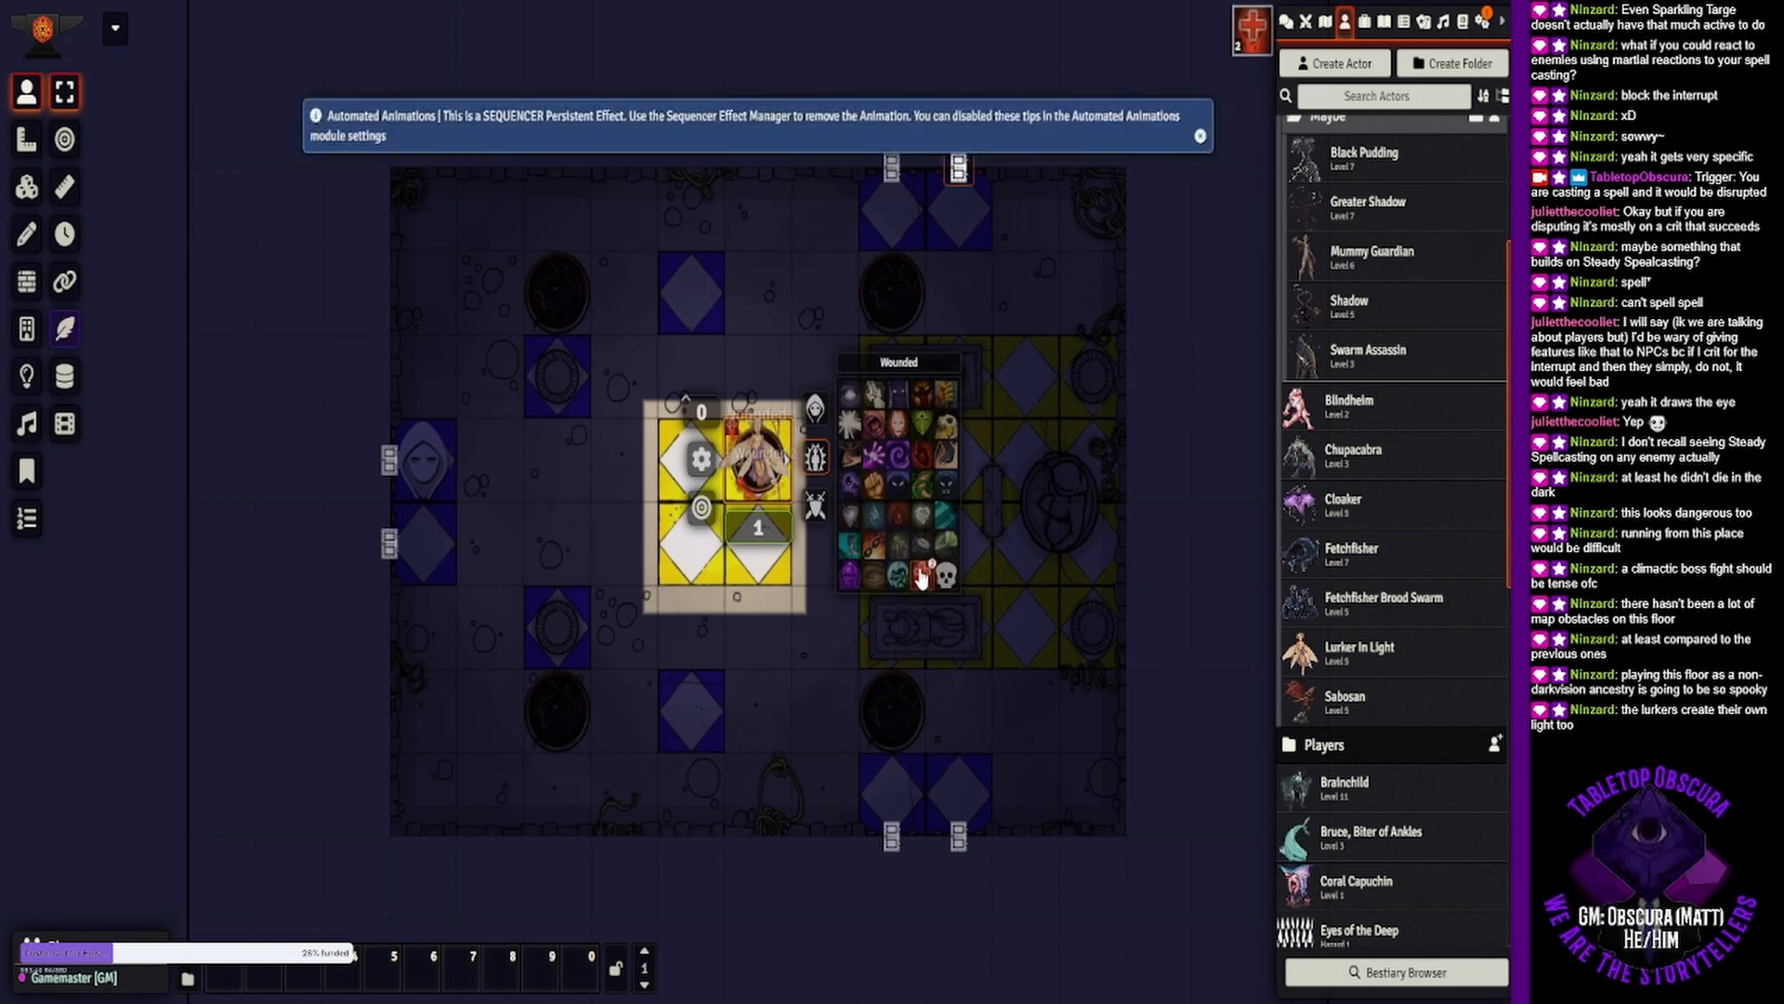
Raise the Lurker In Light token's Wounded condition to 3.
click(921, 575)
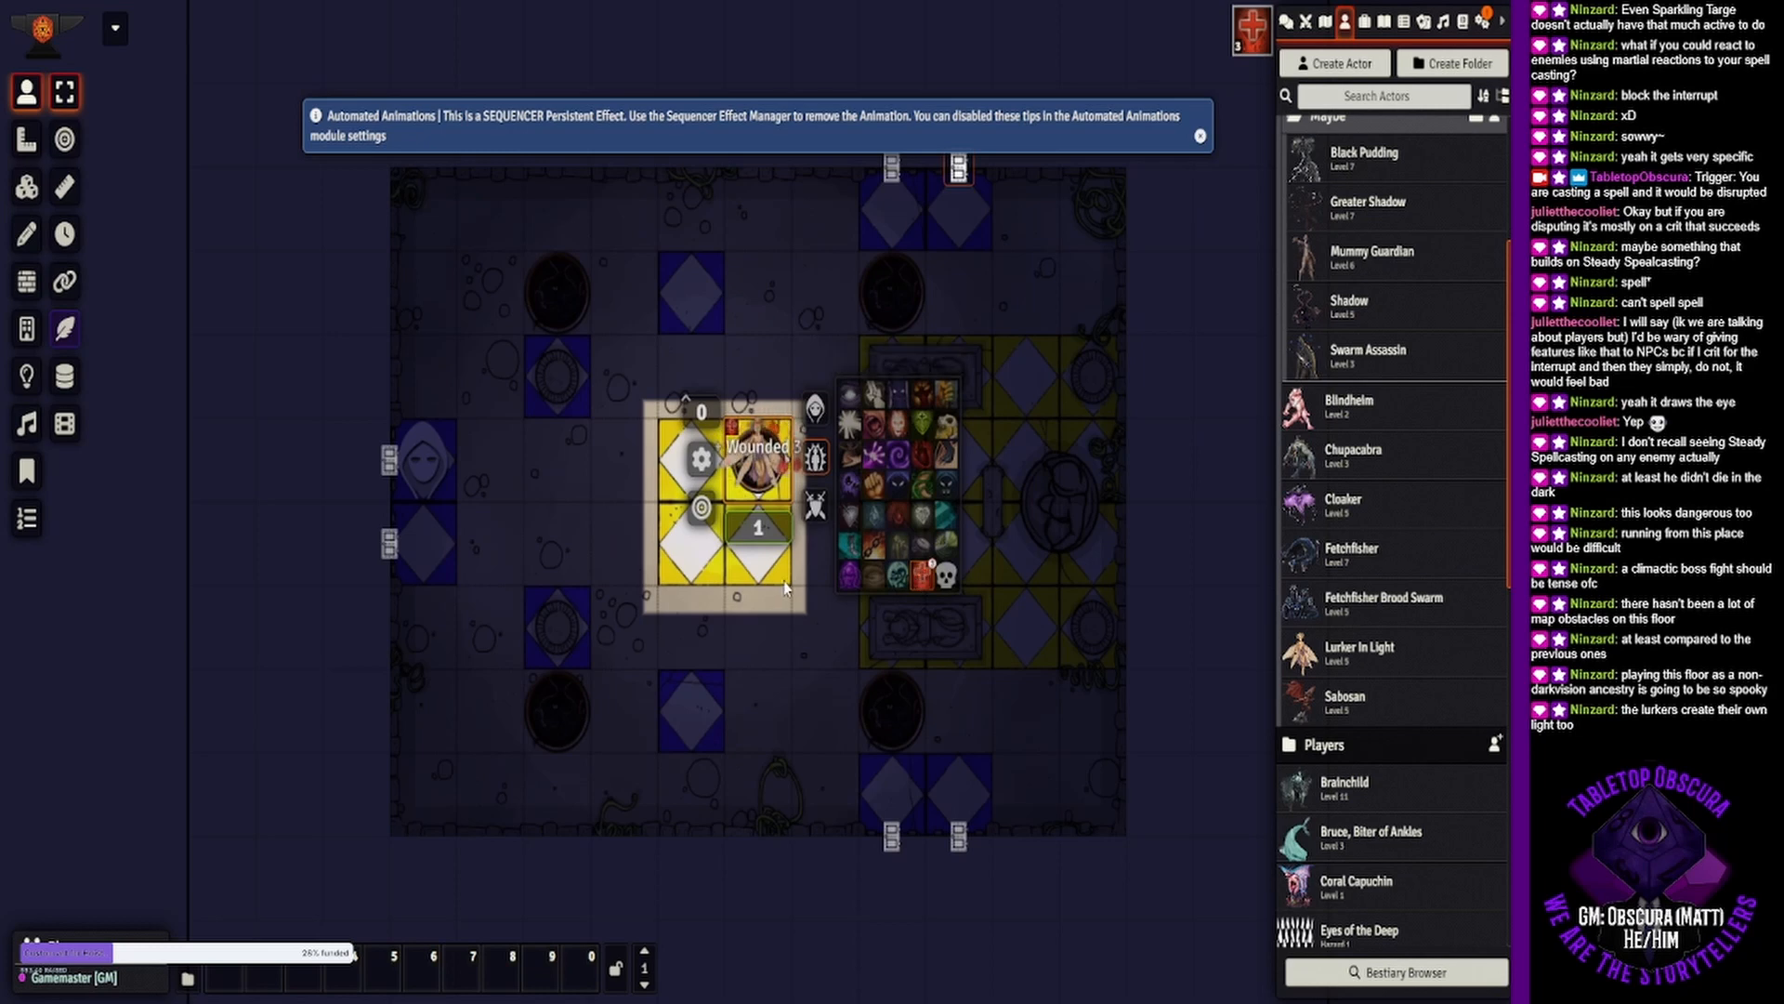
click(724, 620)
Examine the Lurker In Light's character sheet and read its Blend with Light reaction.
scroll(764, 510, up, 2)
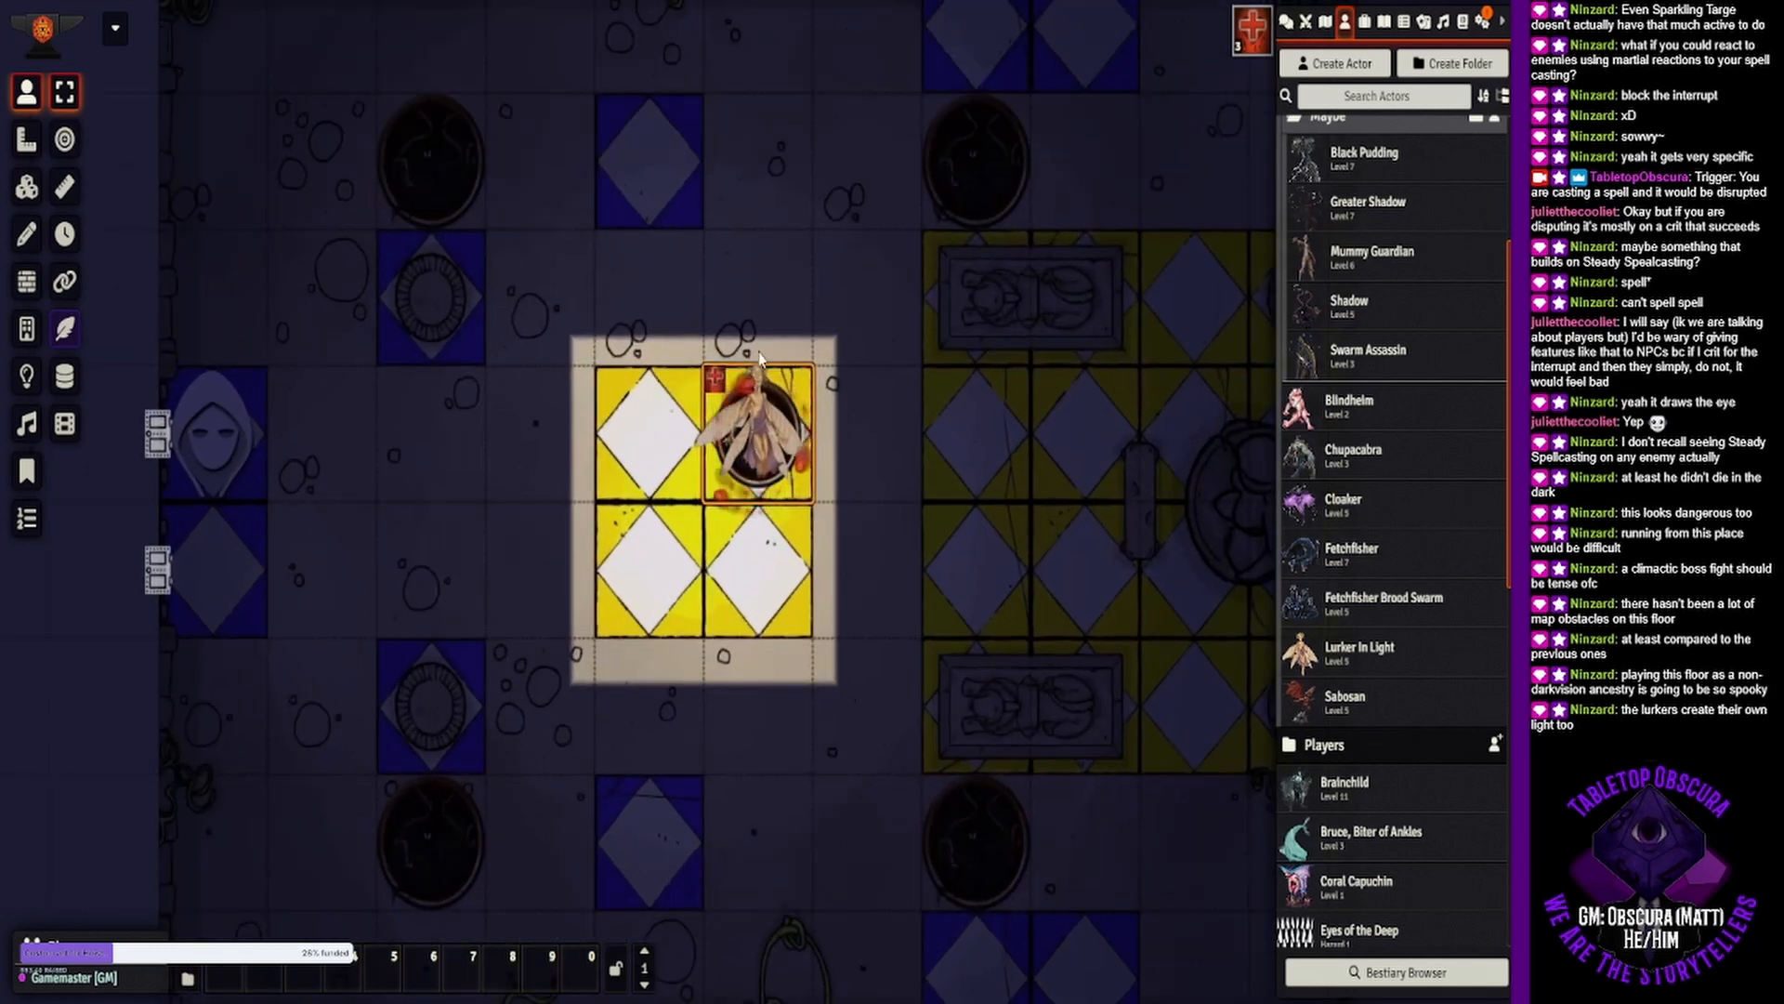
double_click(768, 450)
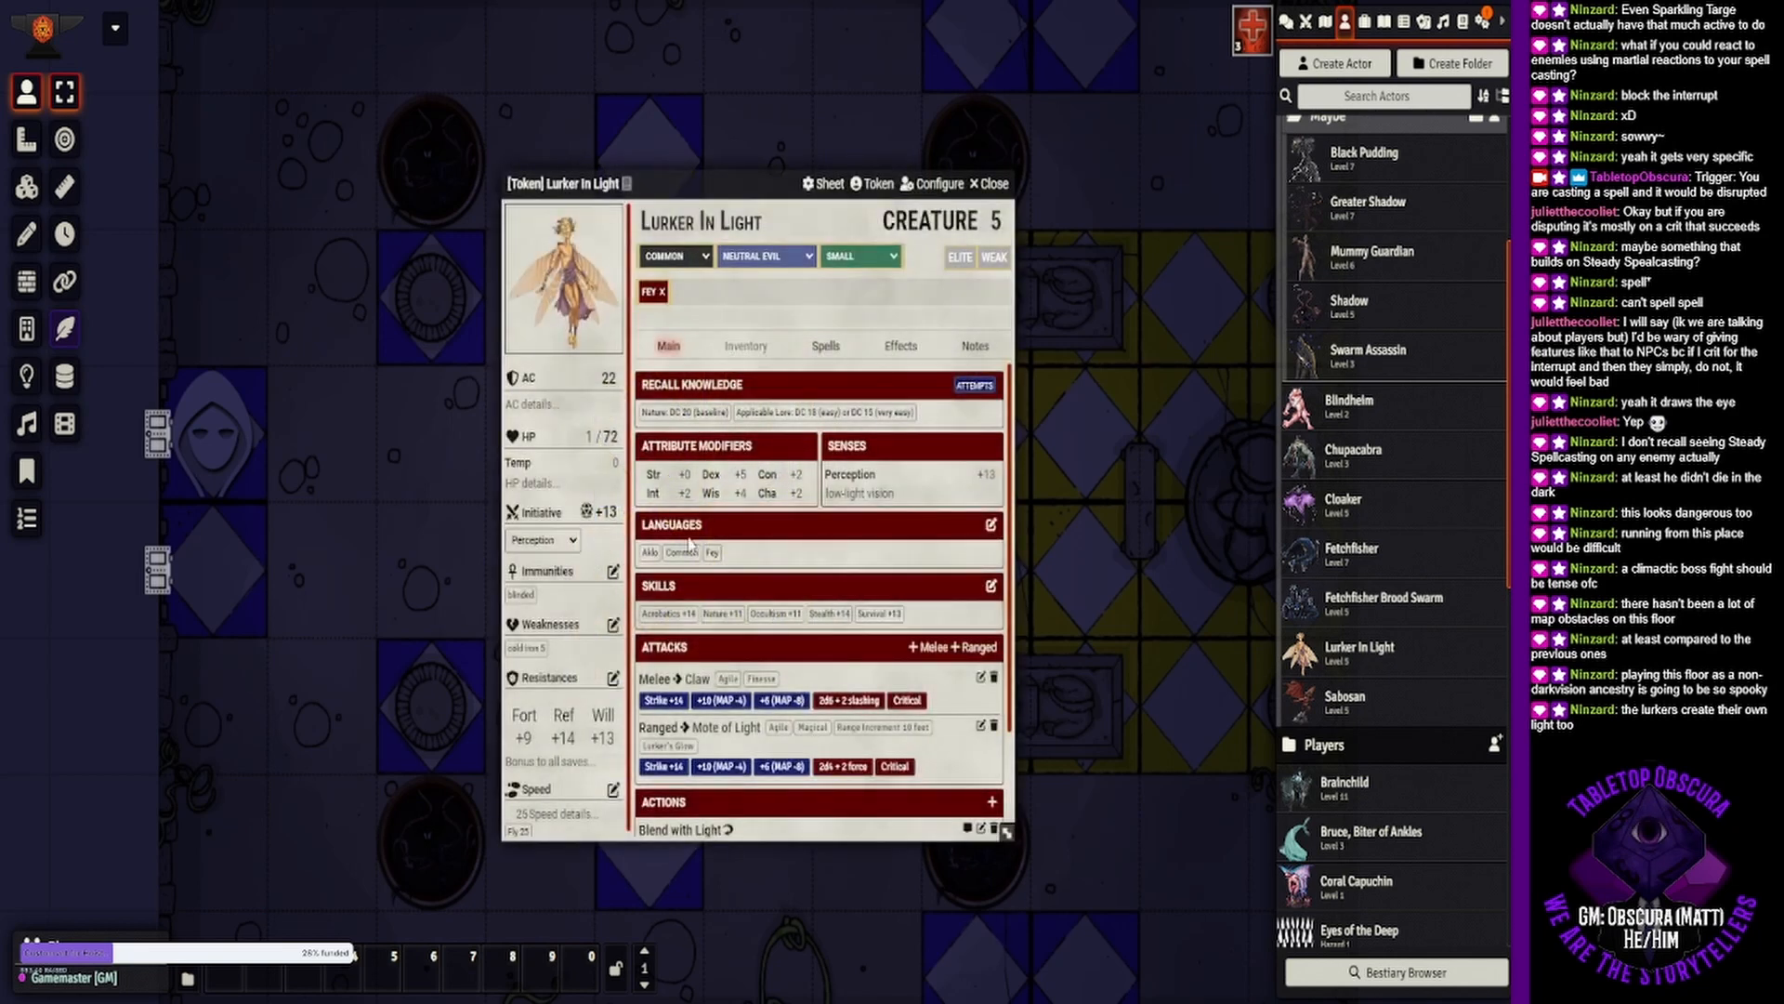
click(994, 184)
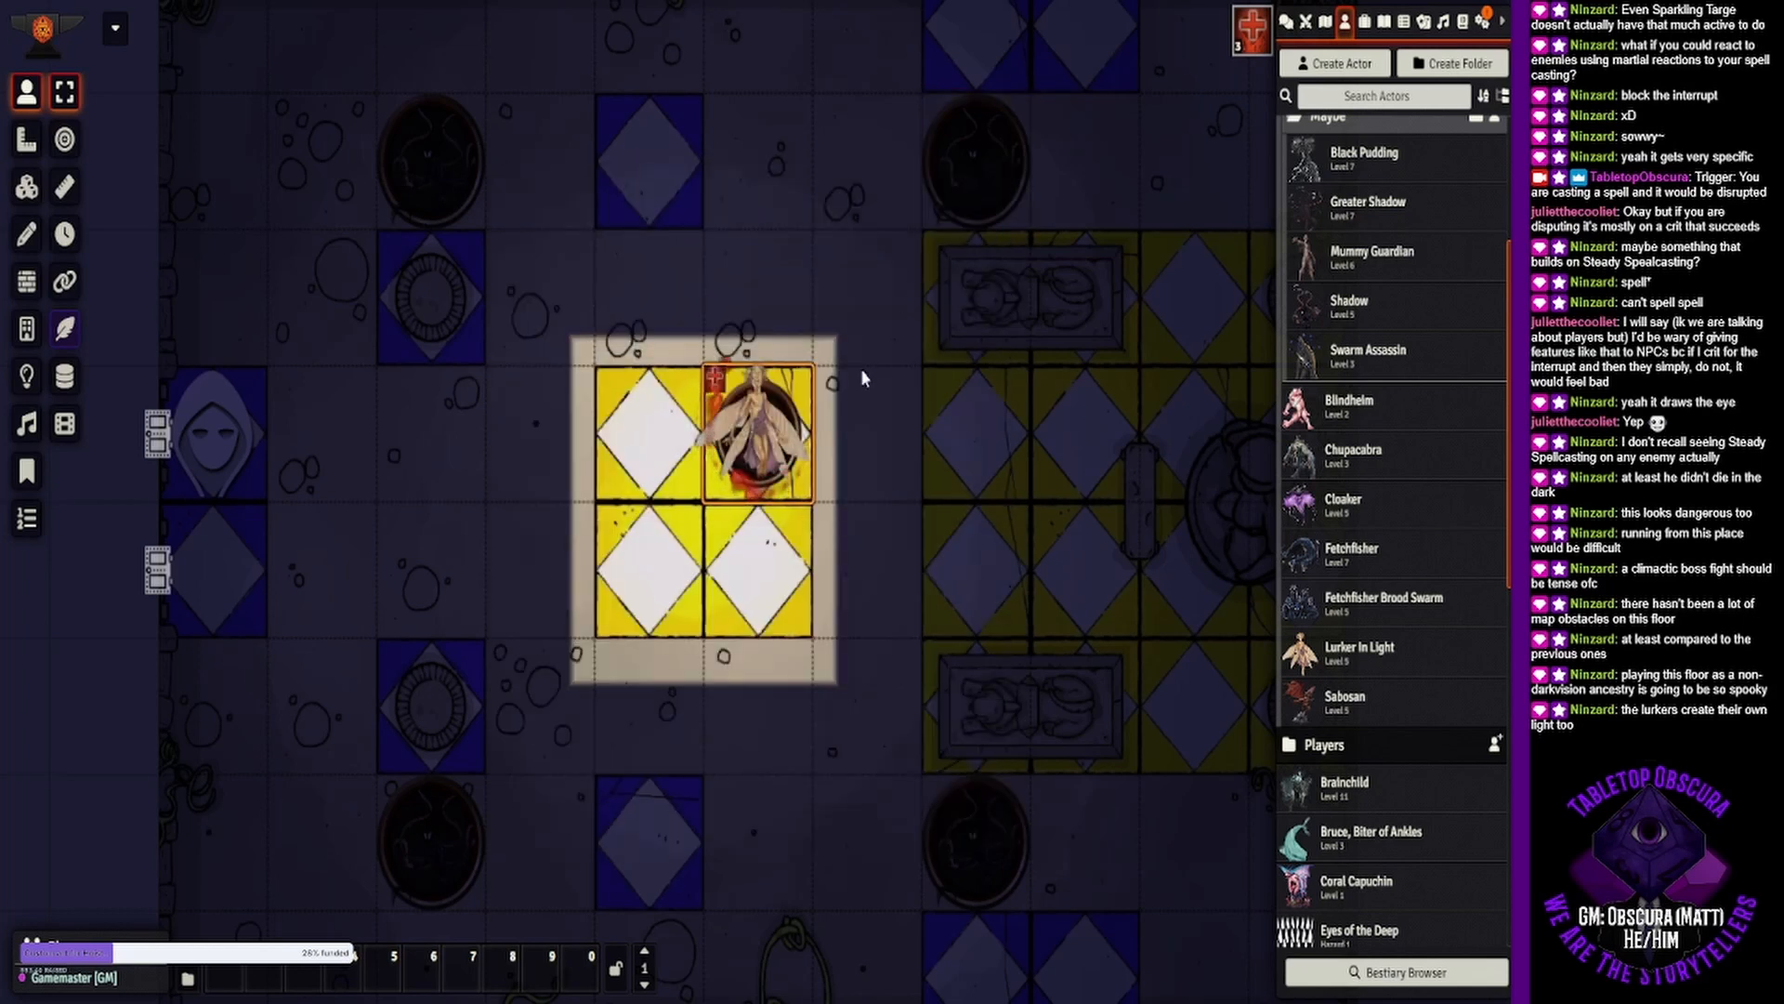
double_click(748, 455)
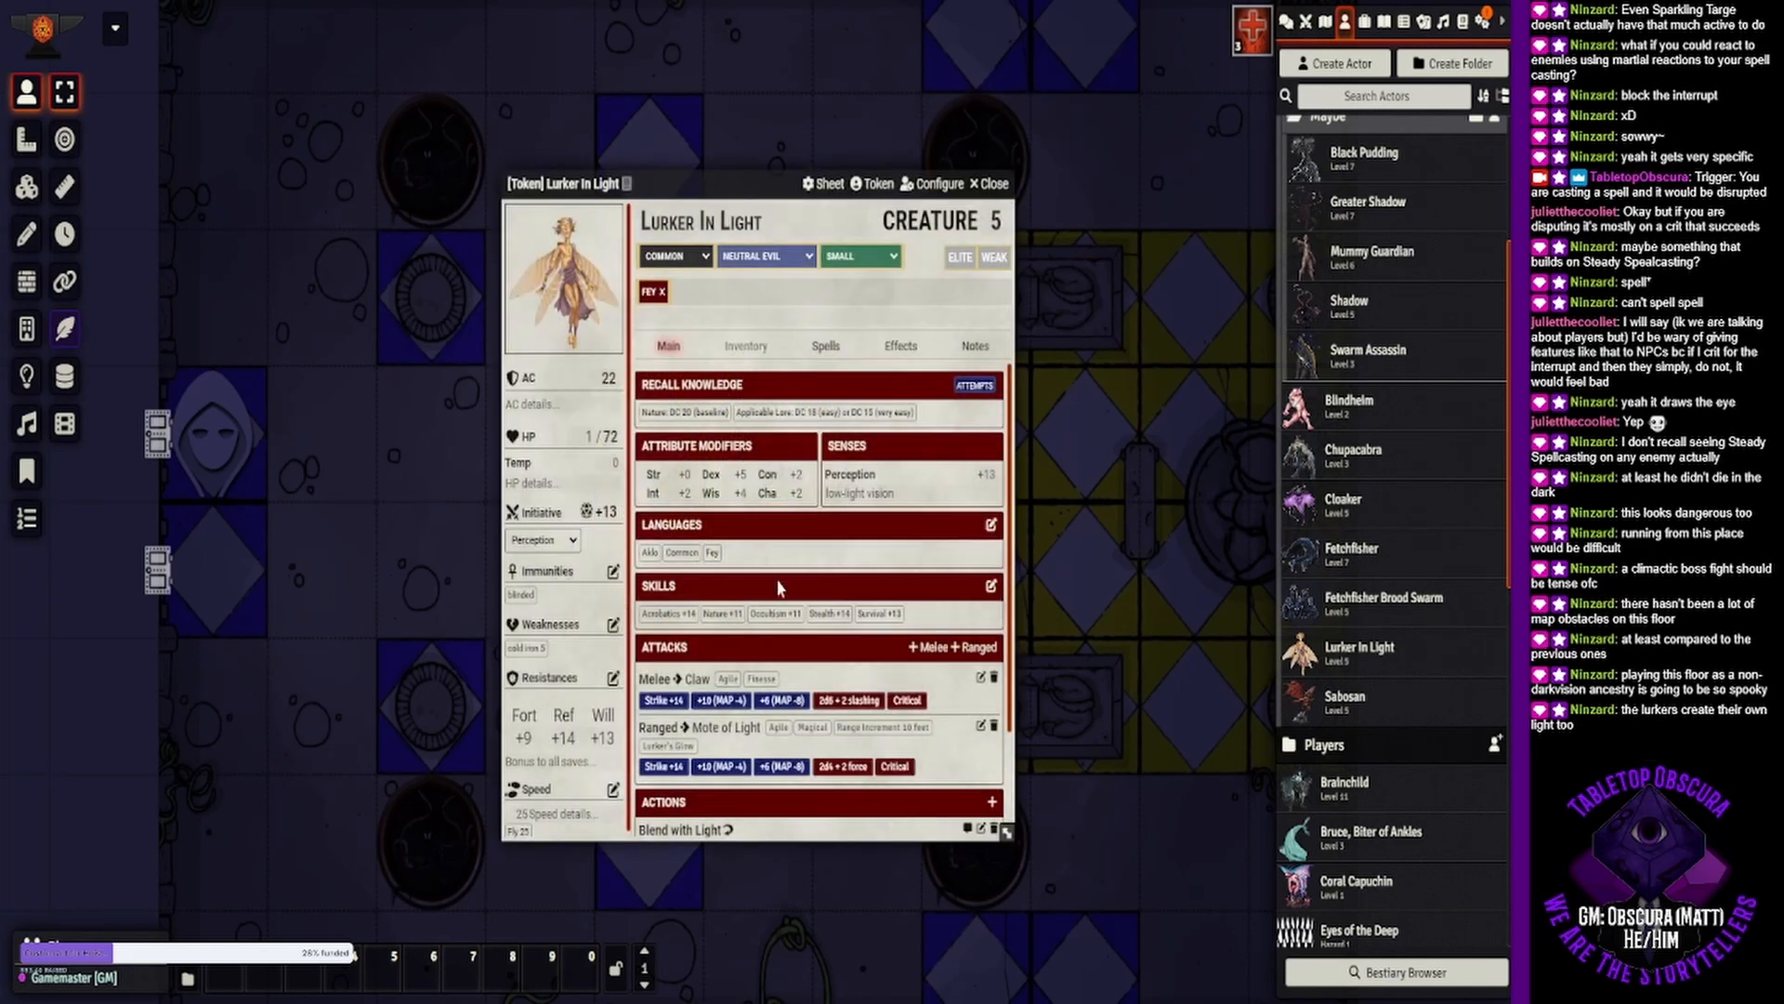
scroll(725, 650, down, 3)
click(706, 695)
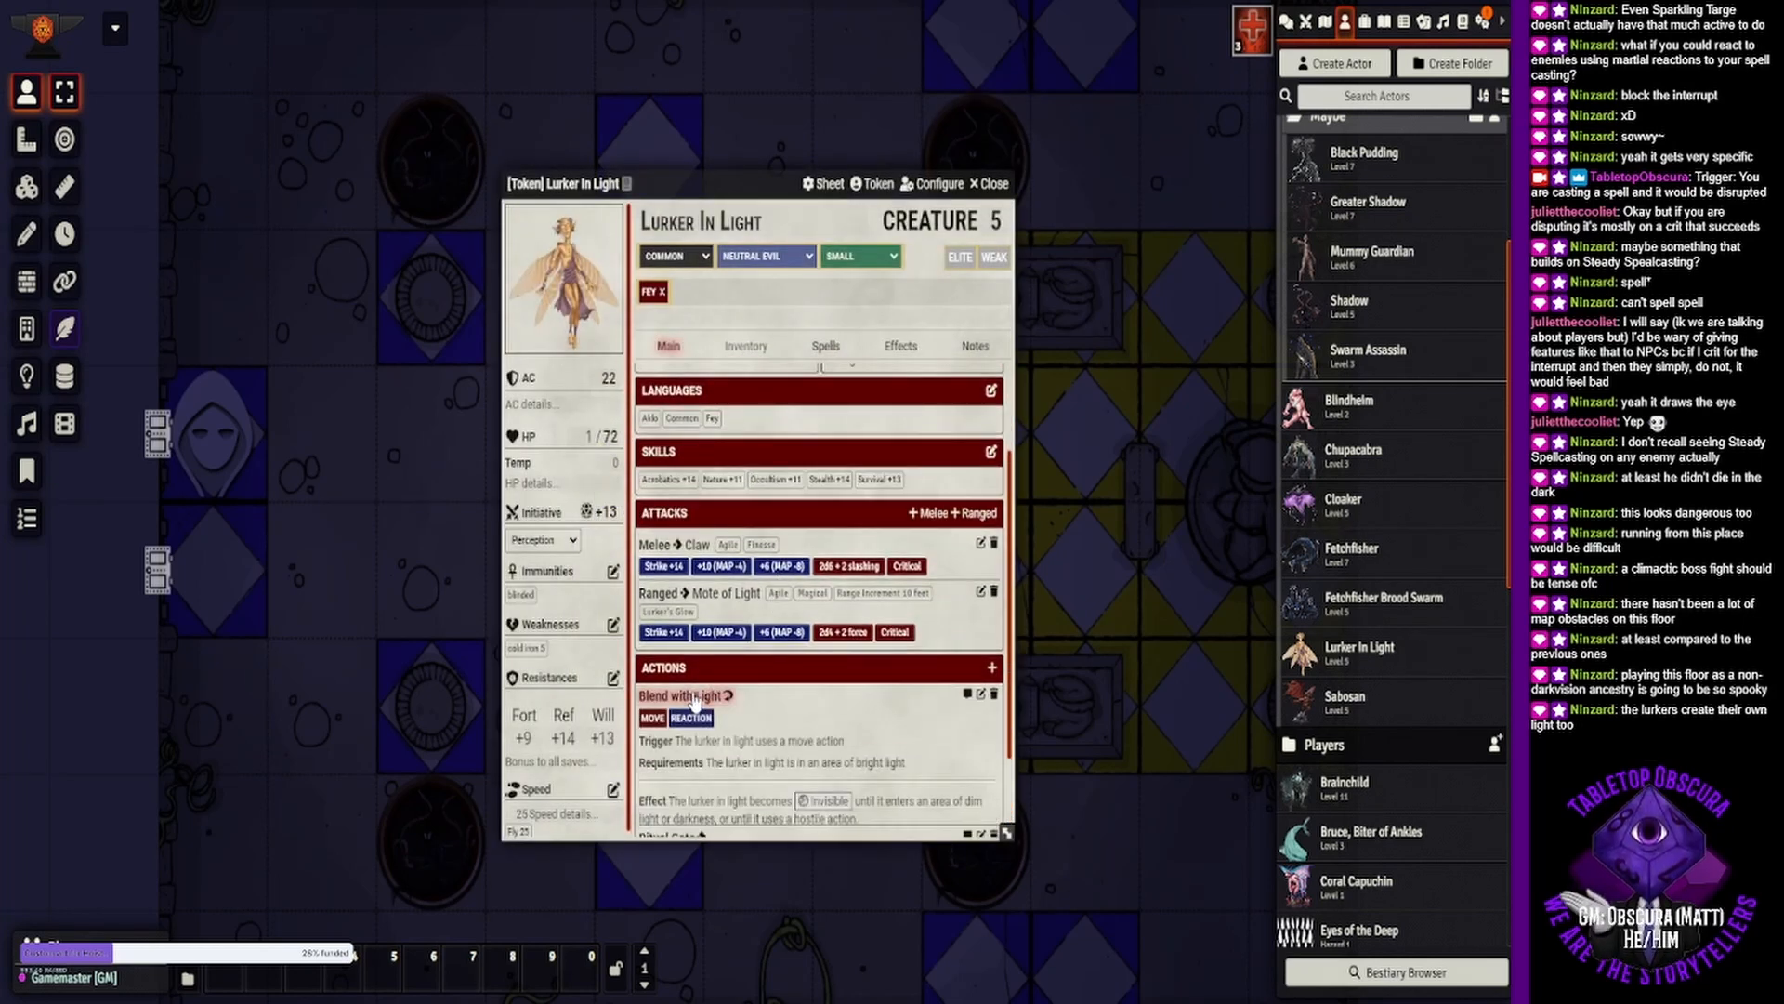
scroll(697, 697, down, 1)
scroll(694, 699, down, 2)
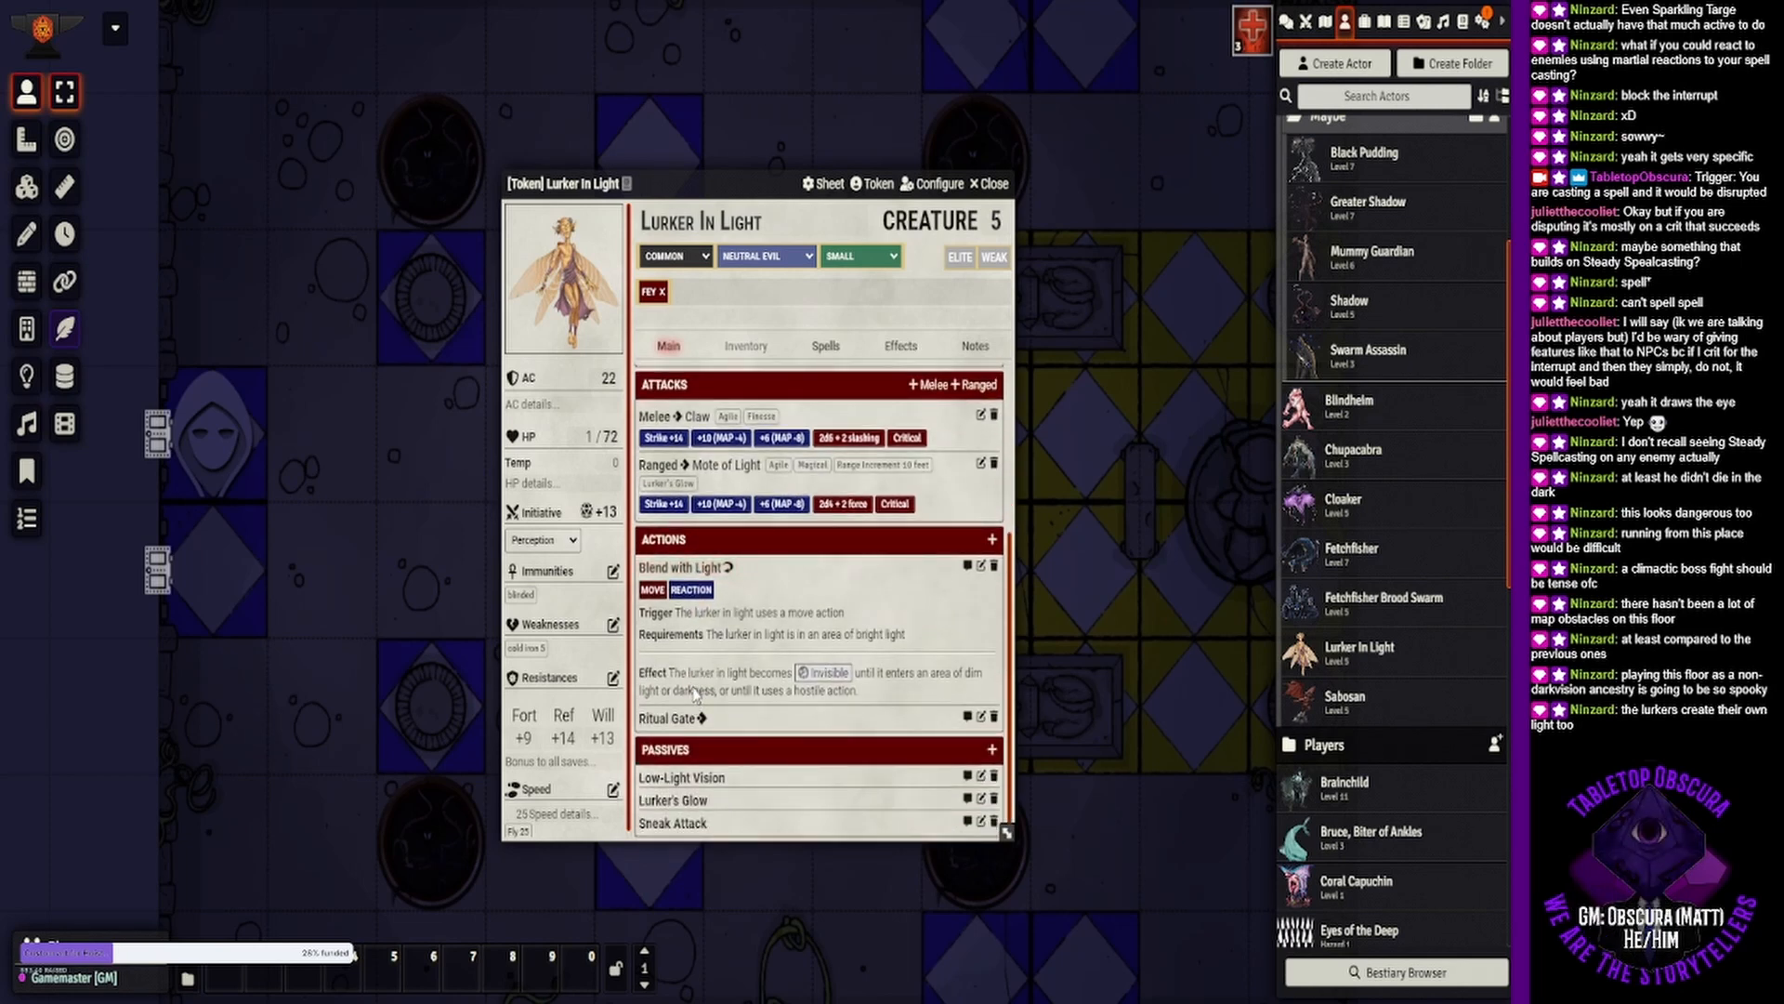
click(685, 567)
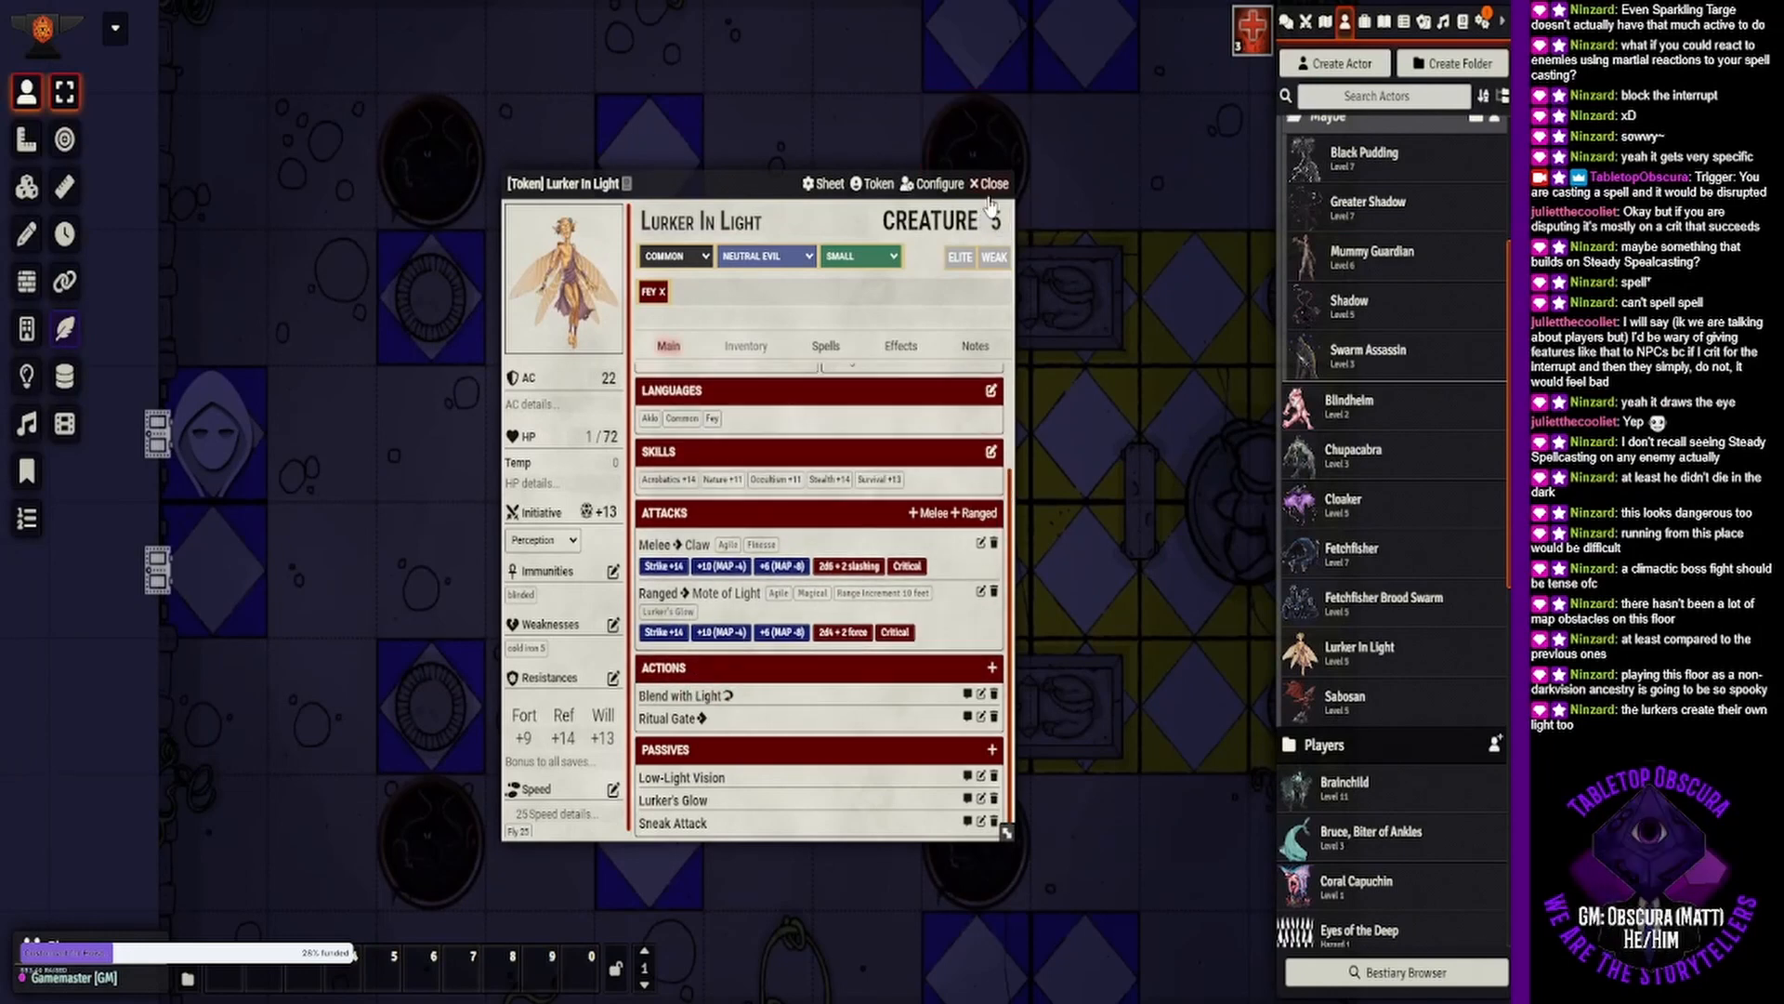
click(990, 184)
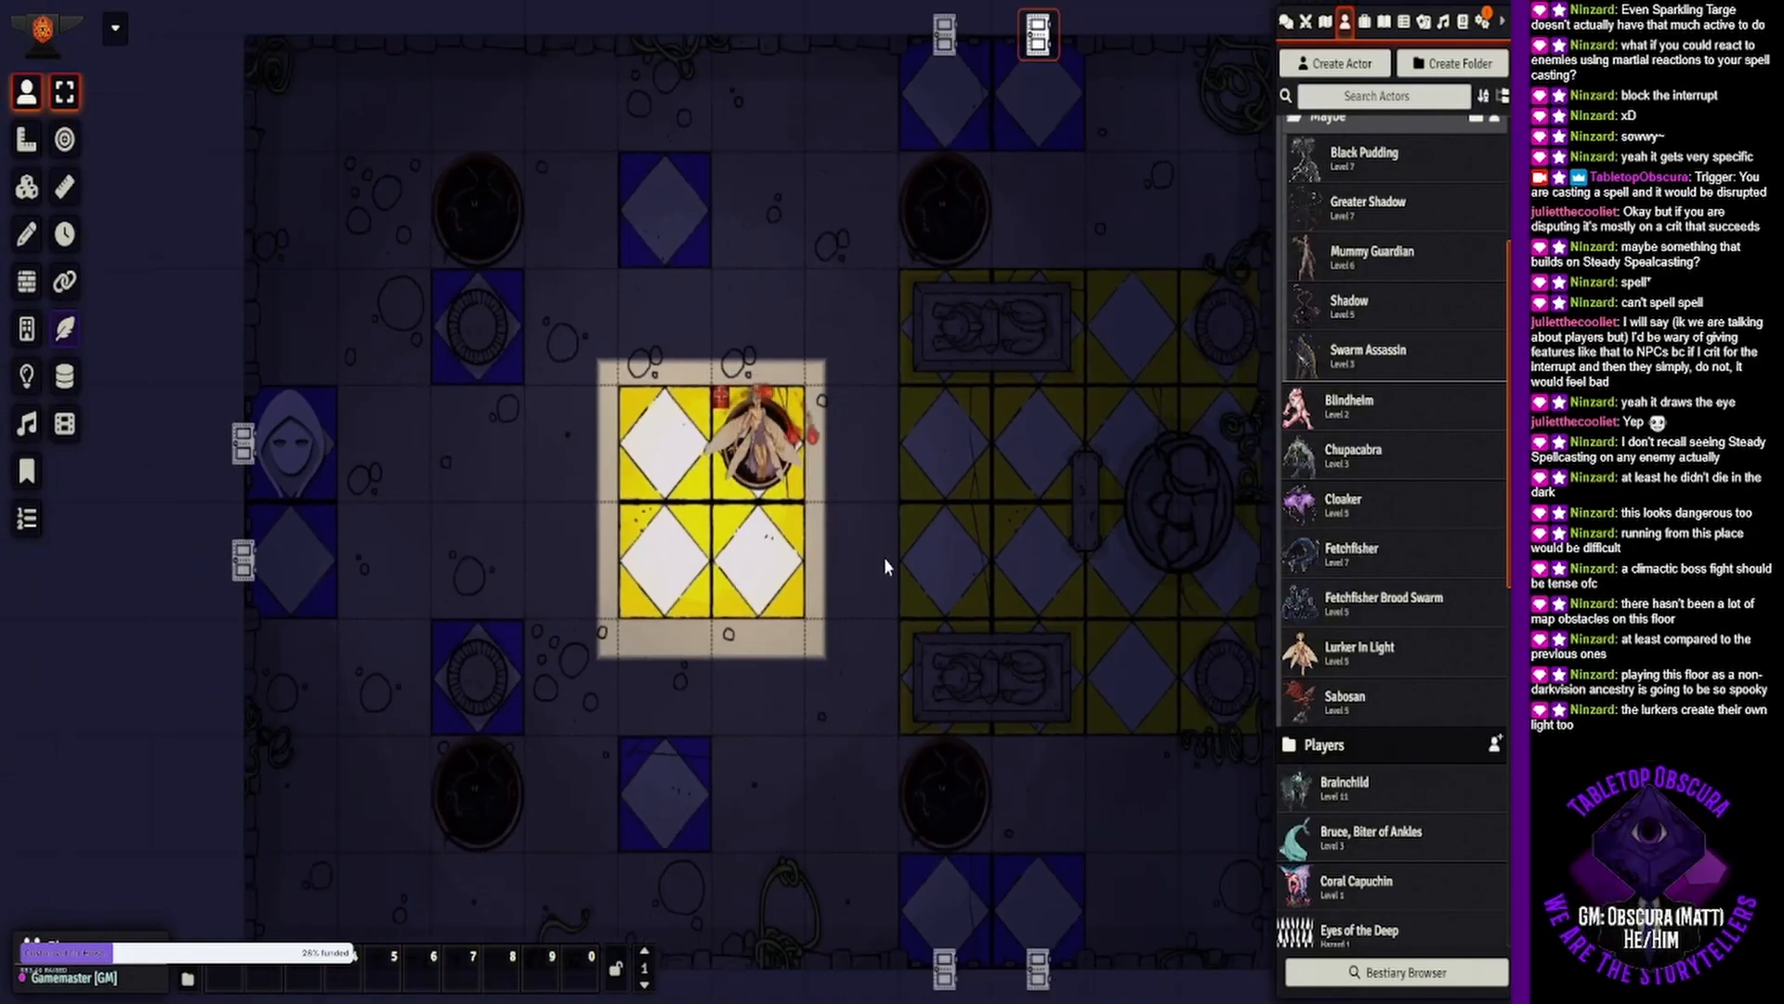
Review the Lurker In Light's main statistics again and deselect its token.
scroll(884, 555, down, 1)
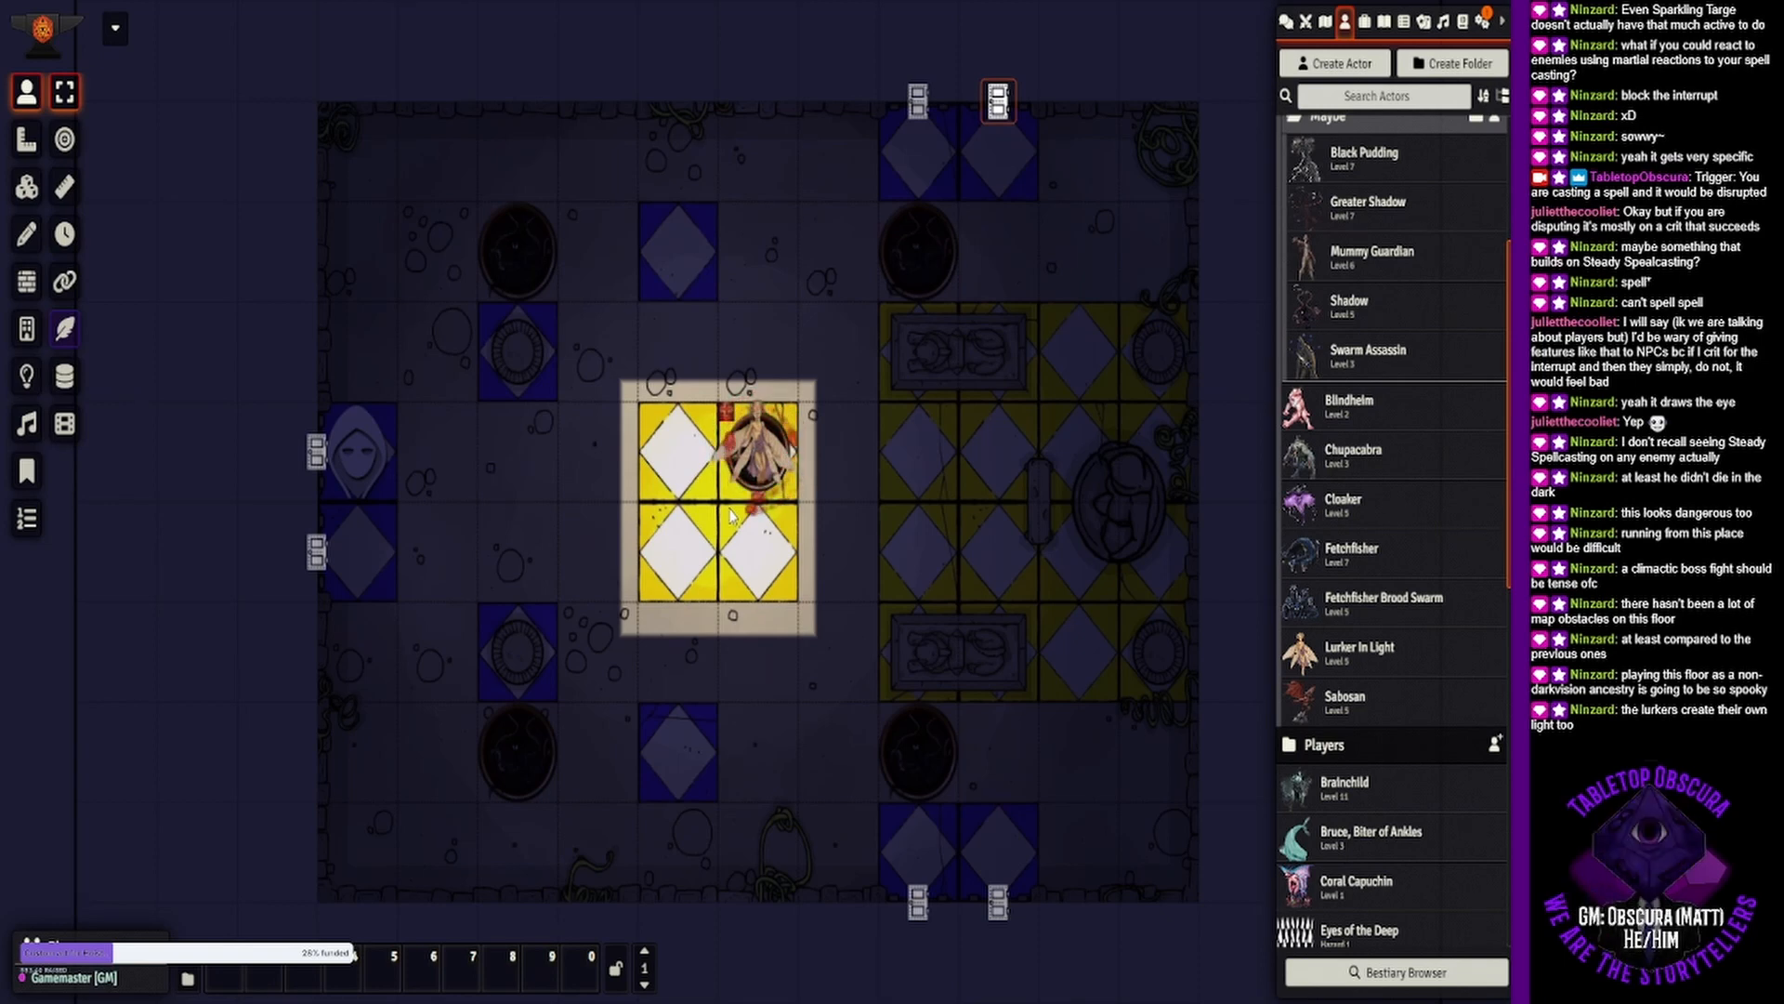
double_click(755, 493)
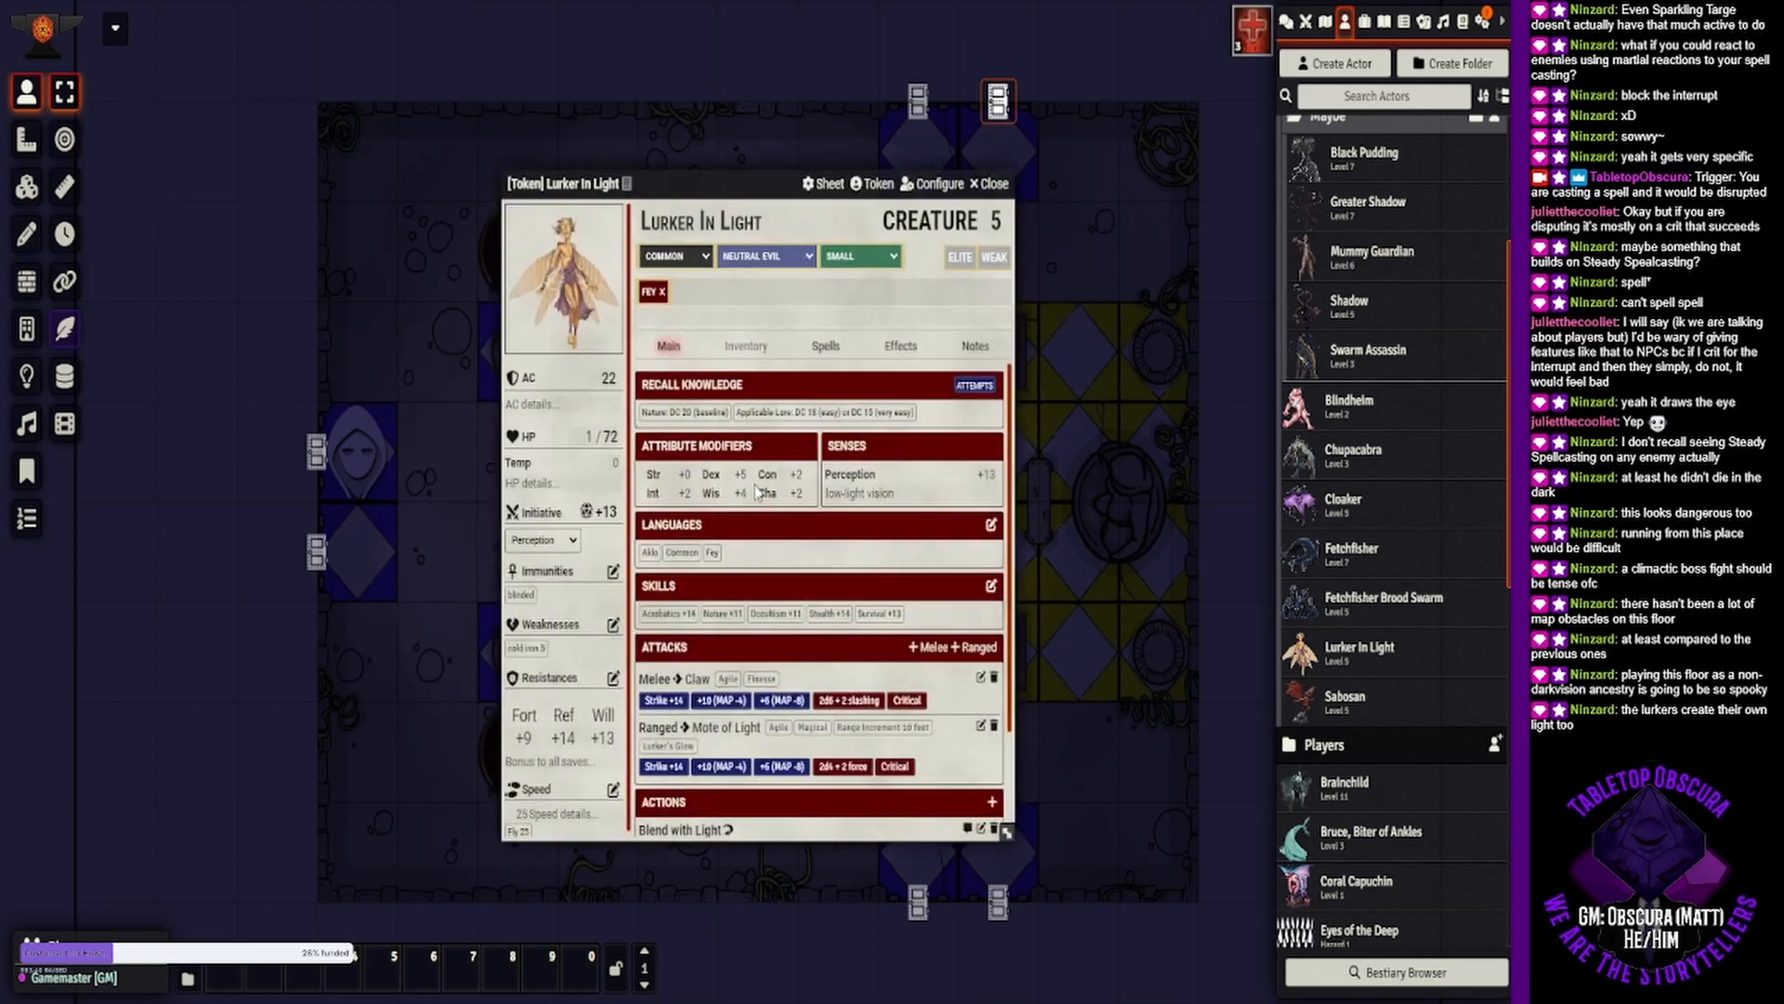
click(983, 185)
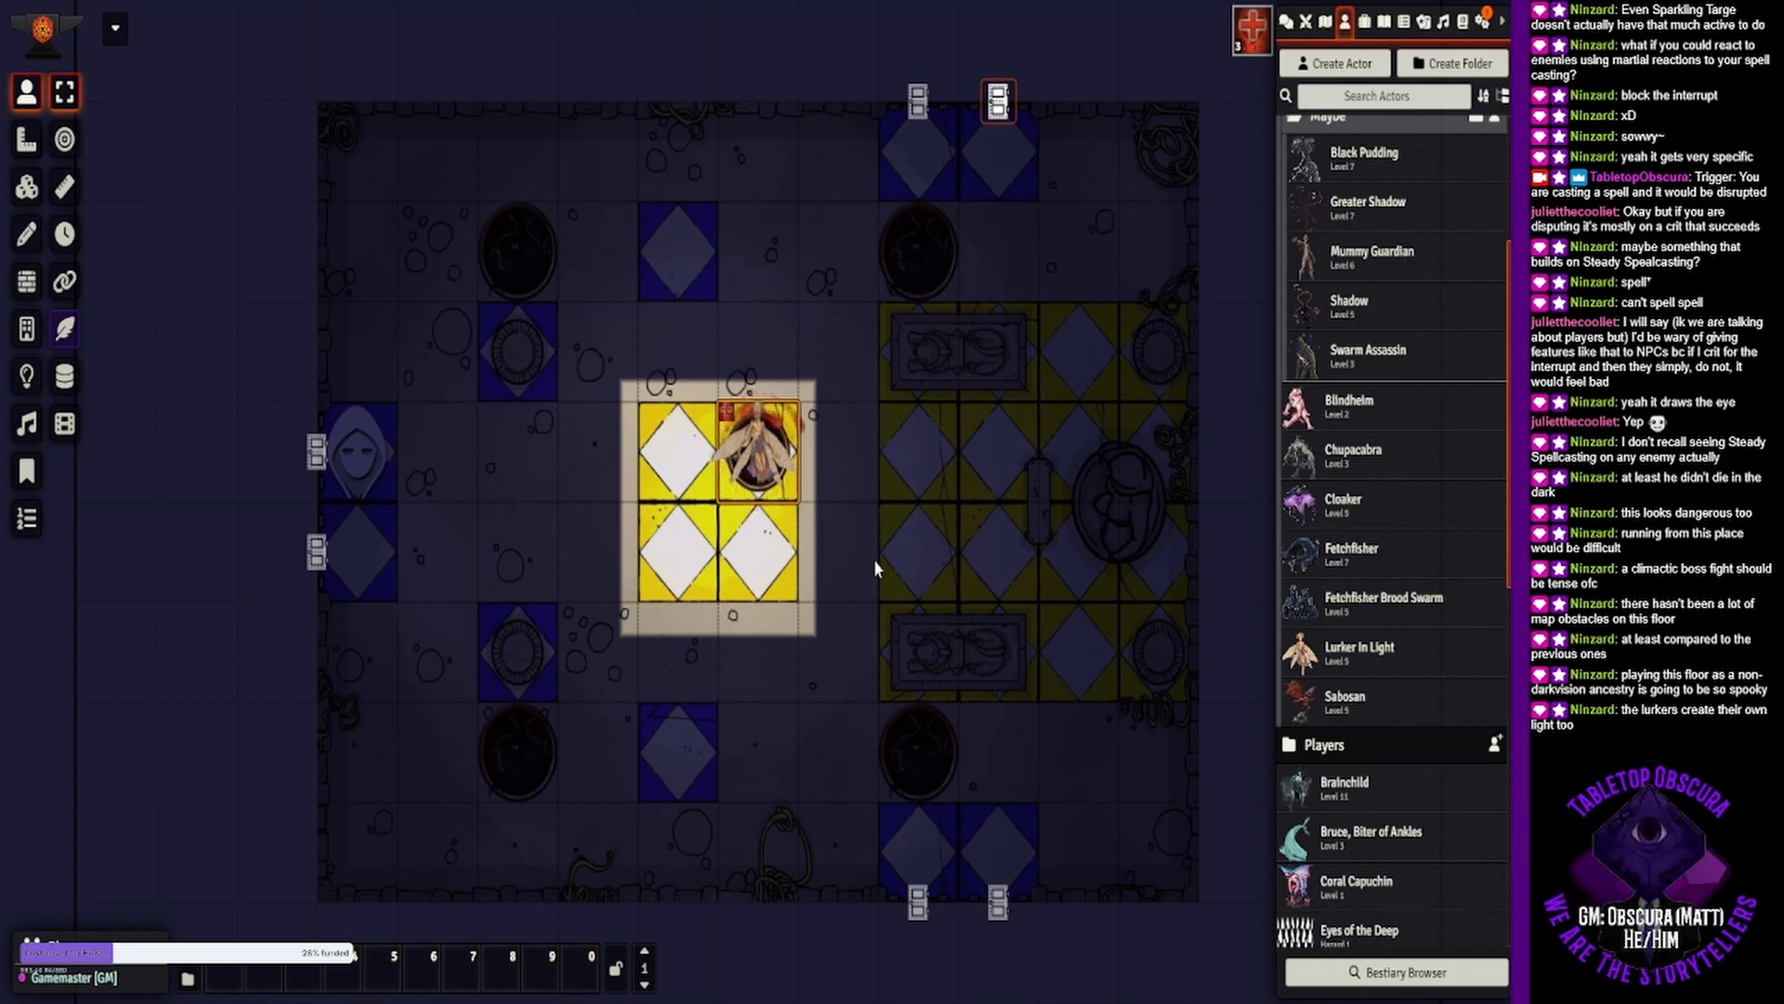
click(954, 526)
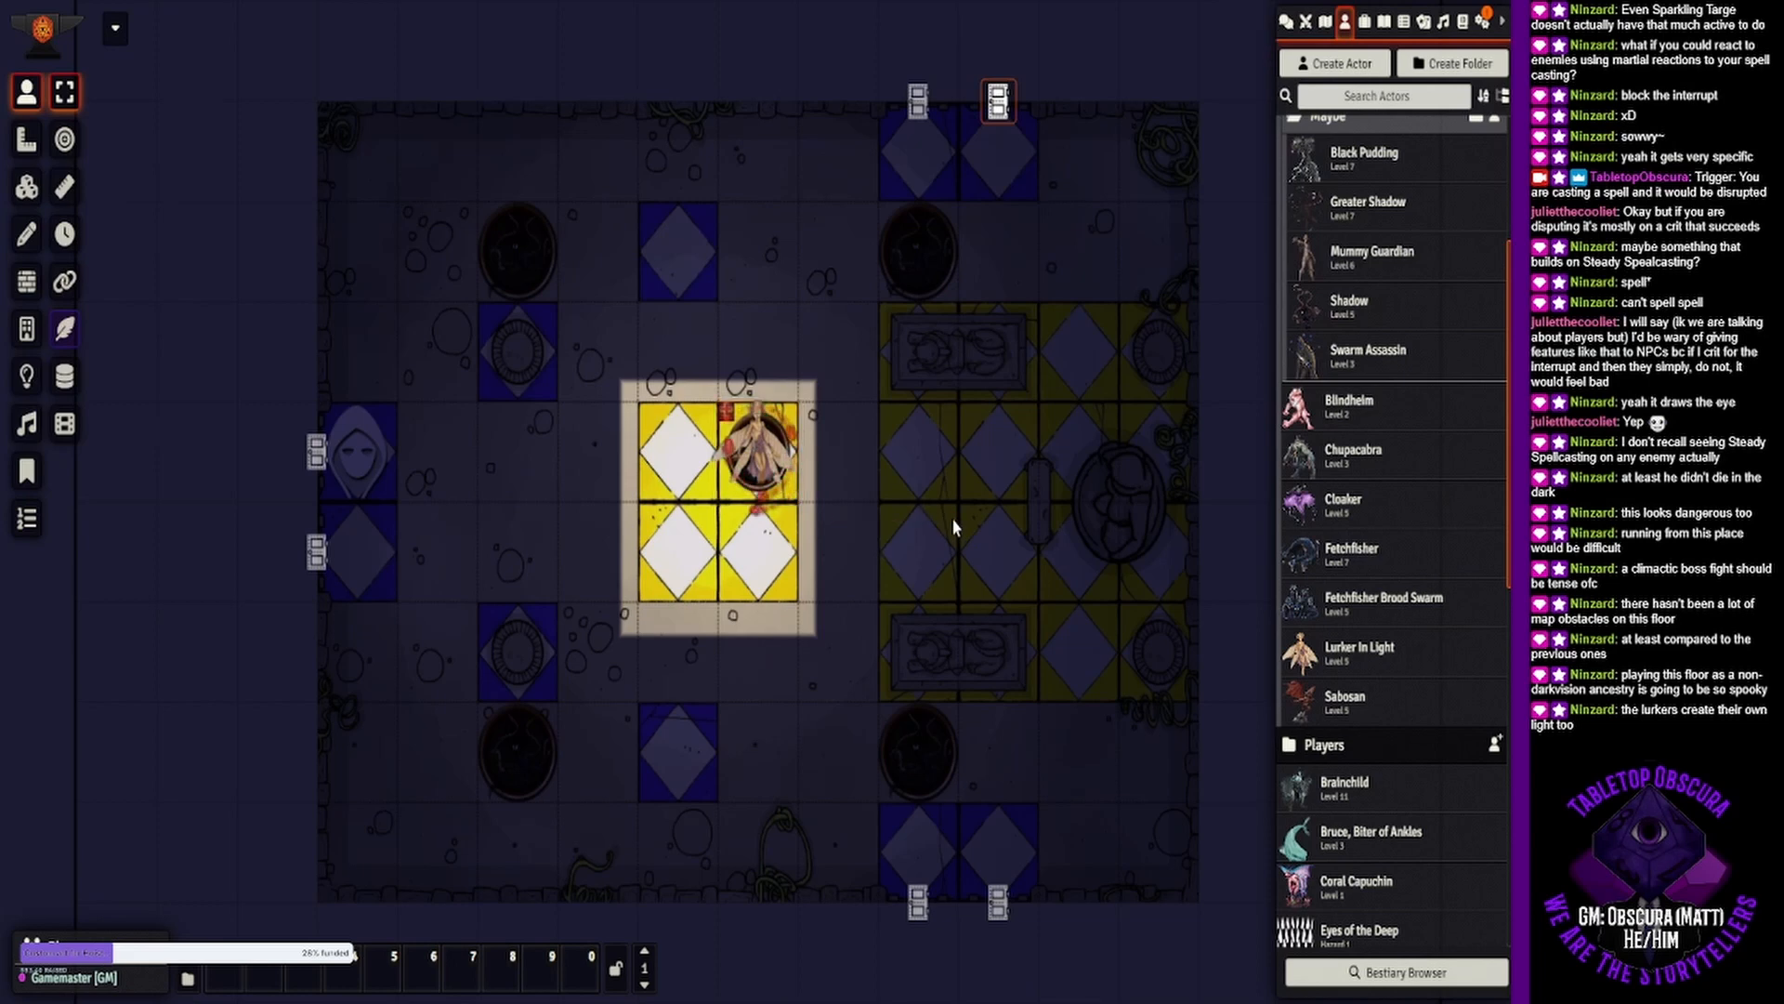